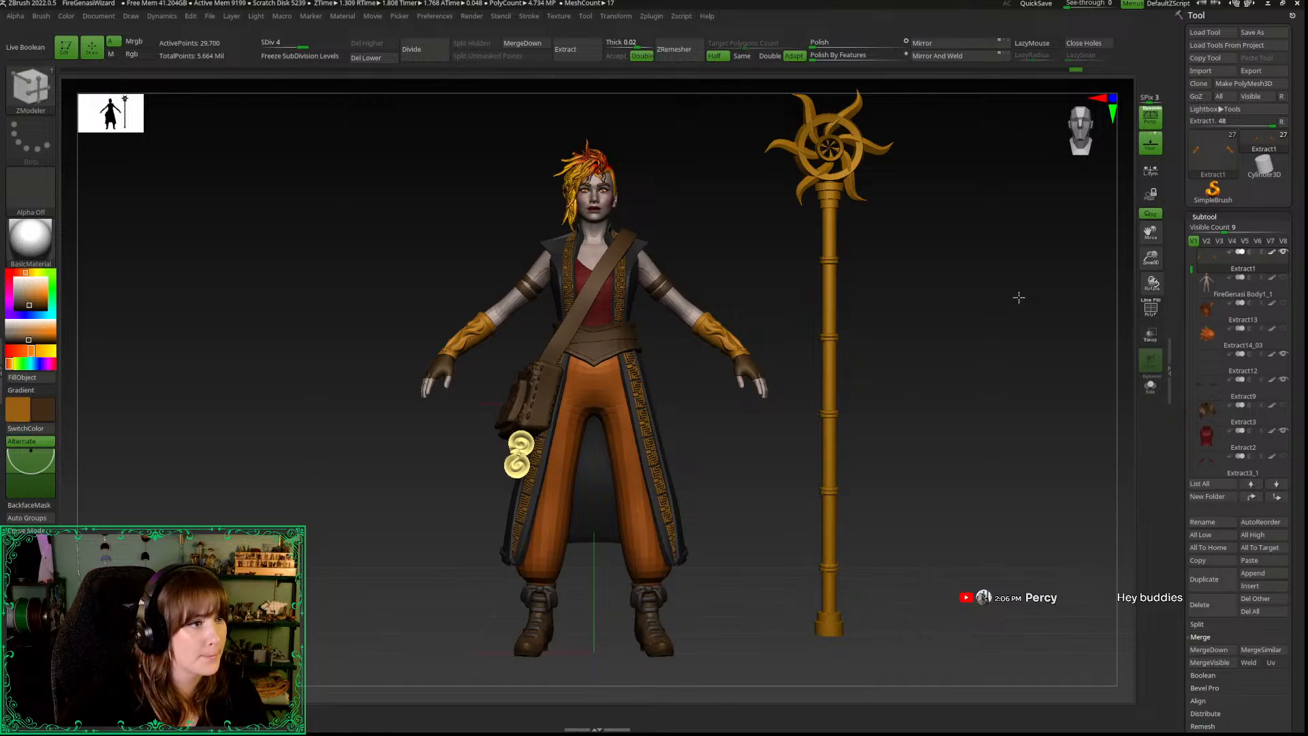
# Step: Save the project containing the full character and staff
pyautogui.moveTo(943, 300)
pyautogui.mouseDown()
pyautogui.moveTo(937, 311)
pyautogui.moveTo(960, 309)
pyautogui.mouseUp()
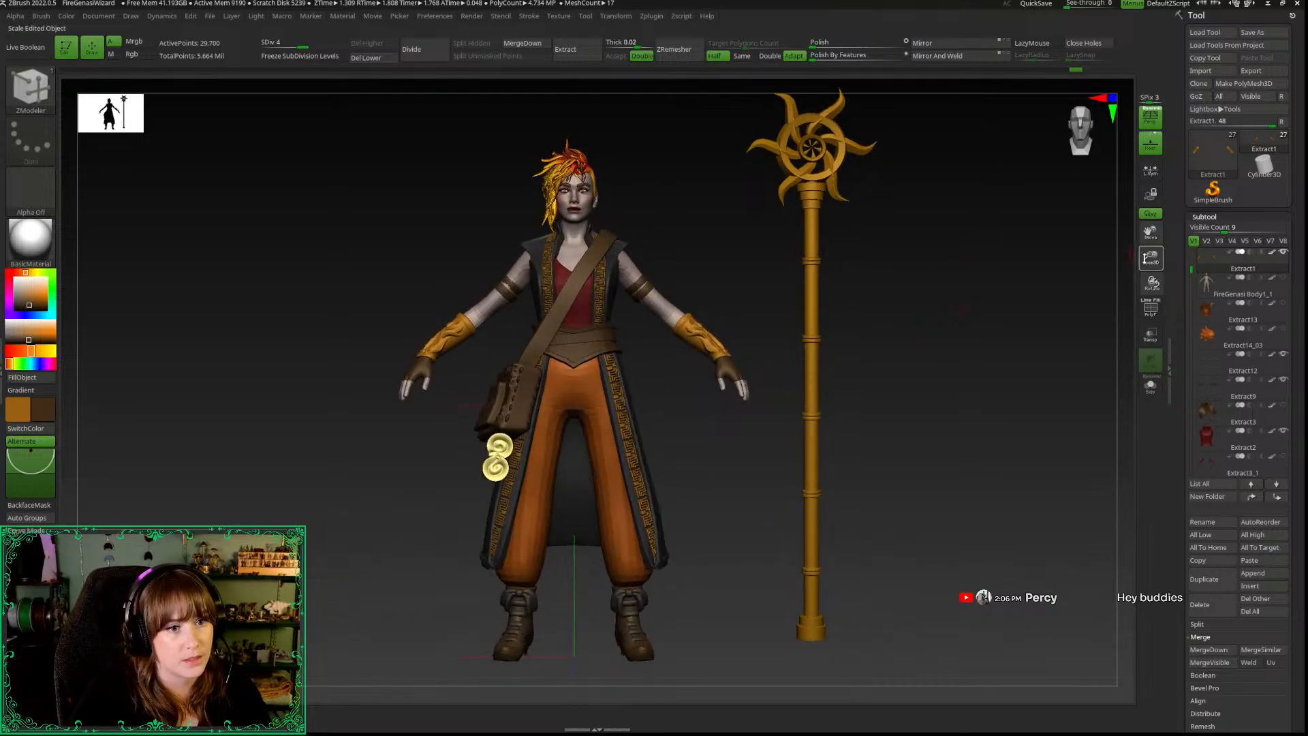
pyautogui.moveTo(1150, 256); pyautogui.dragTo(1146, 256)
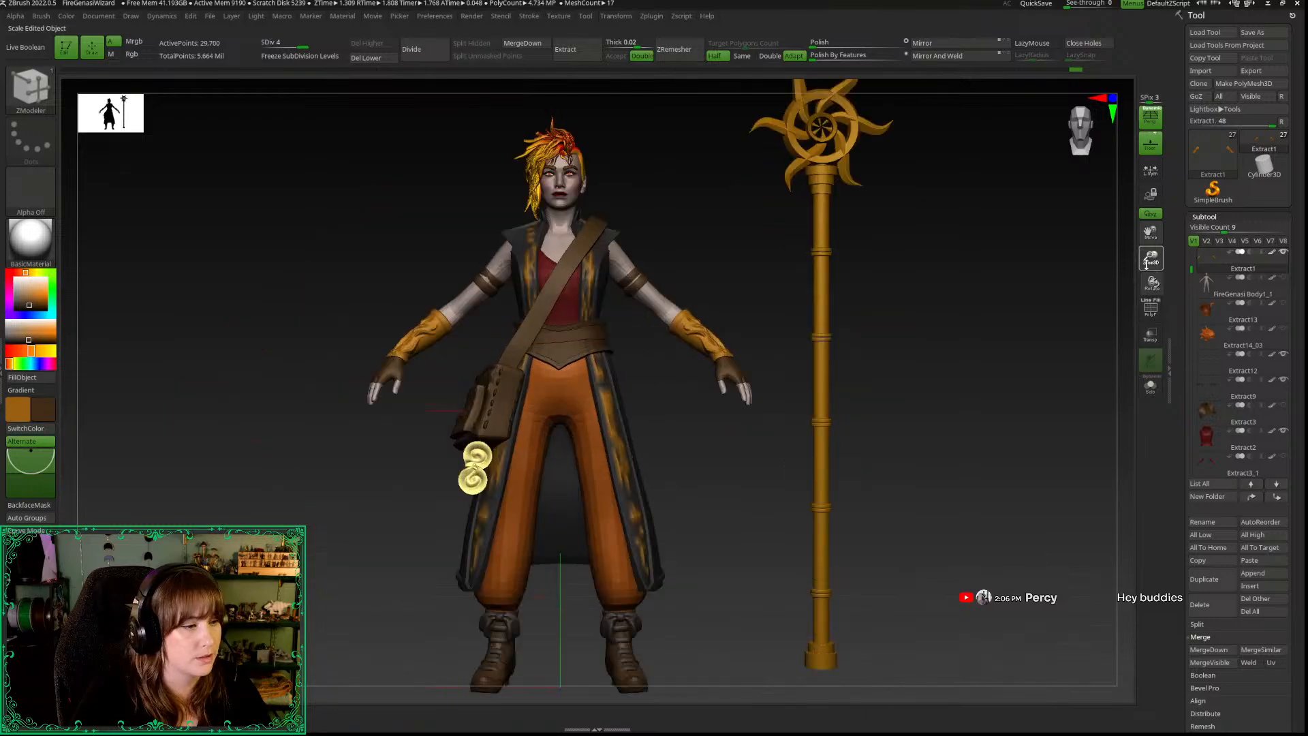
pyautogui.keyDown('alt'); pyautogui.moveTo(1009, 280); pyautogui.dragTo(1029, 304); pyautogui.keyUp('alt')
pyautogui.moveTo(1151, 256)
pyautogui.mouseDown()
pyautogui.moveTo(1138, 234)
pyautogui.moveTo(1150, 248)
pyautogui.mouseUp()
pyautogui.keyDown('alt'); pyautogui.moveTo(998, 279); pyautogui.dragTo(957, 291); pyautogui.keyUp('alt')
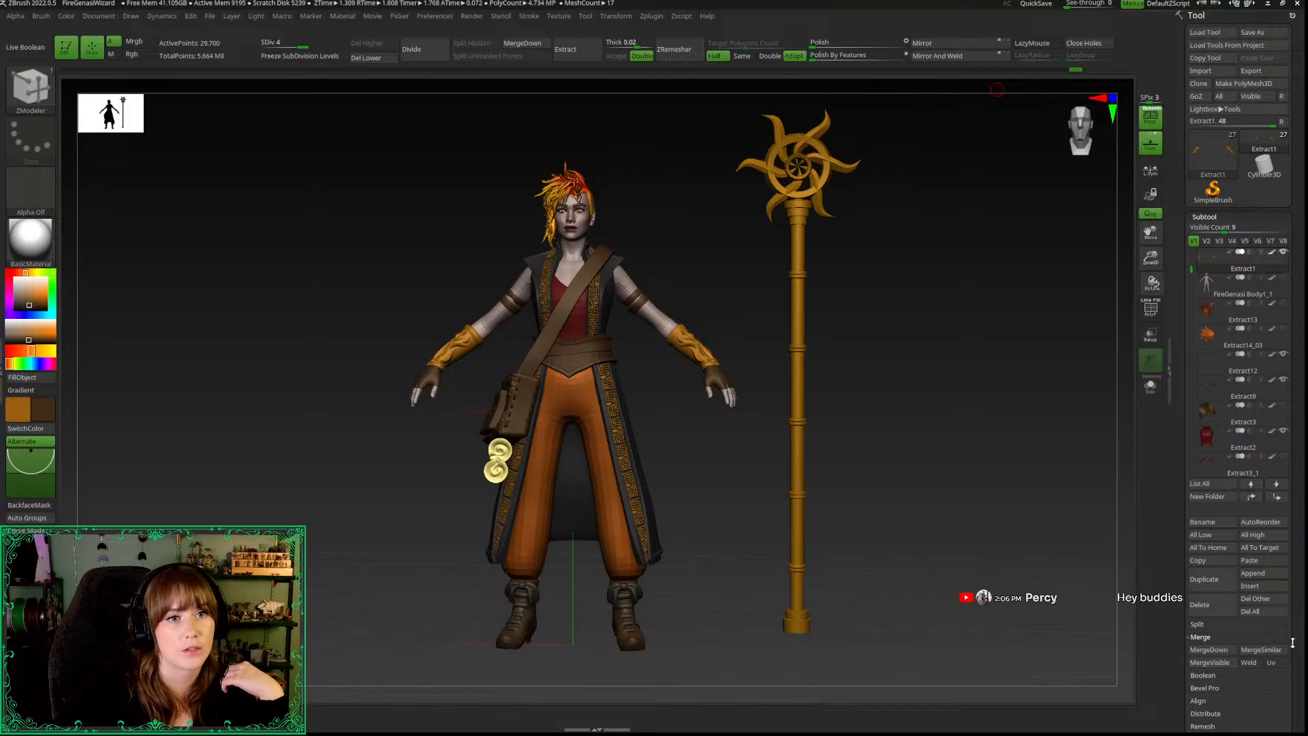
pyautogui.click(210, 16)
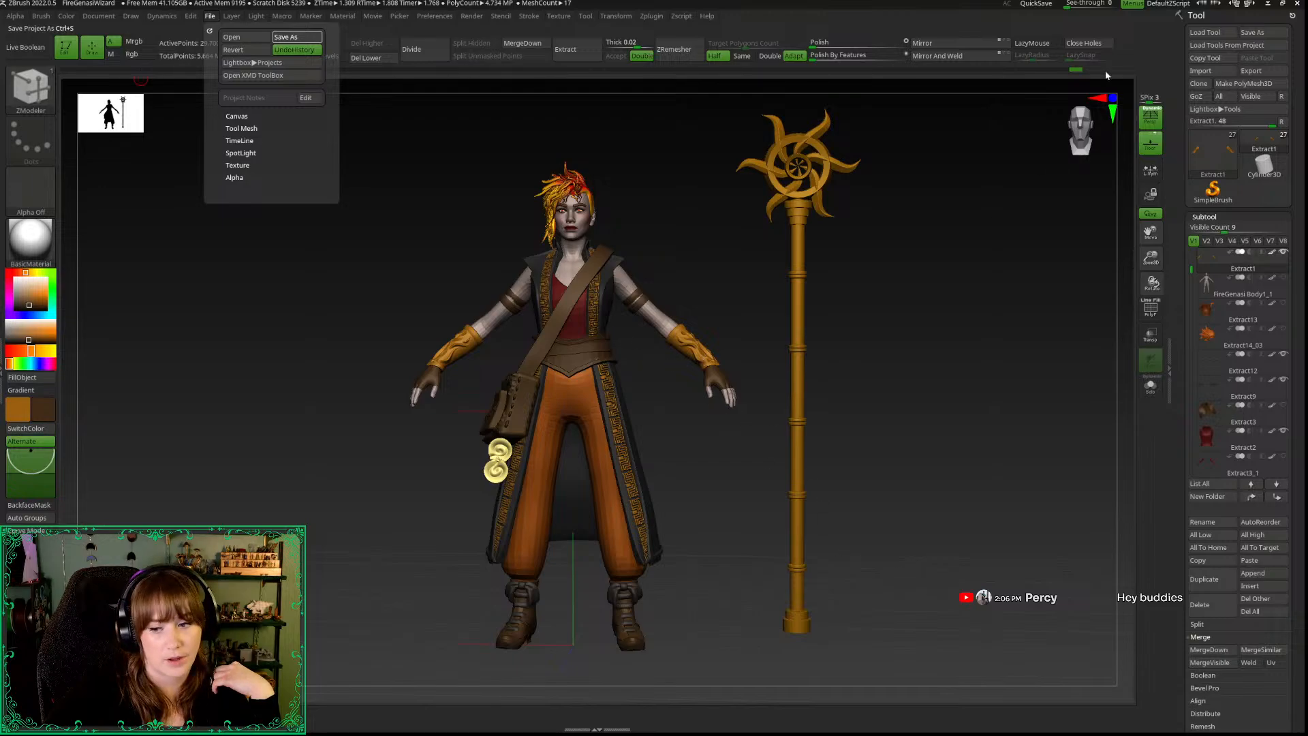
pyautogui.hotkey('ctrl', 's')
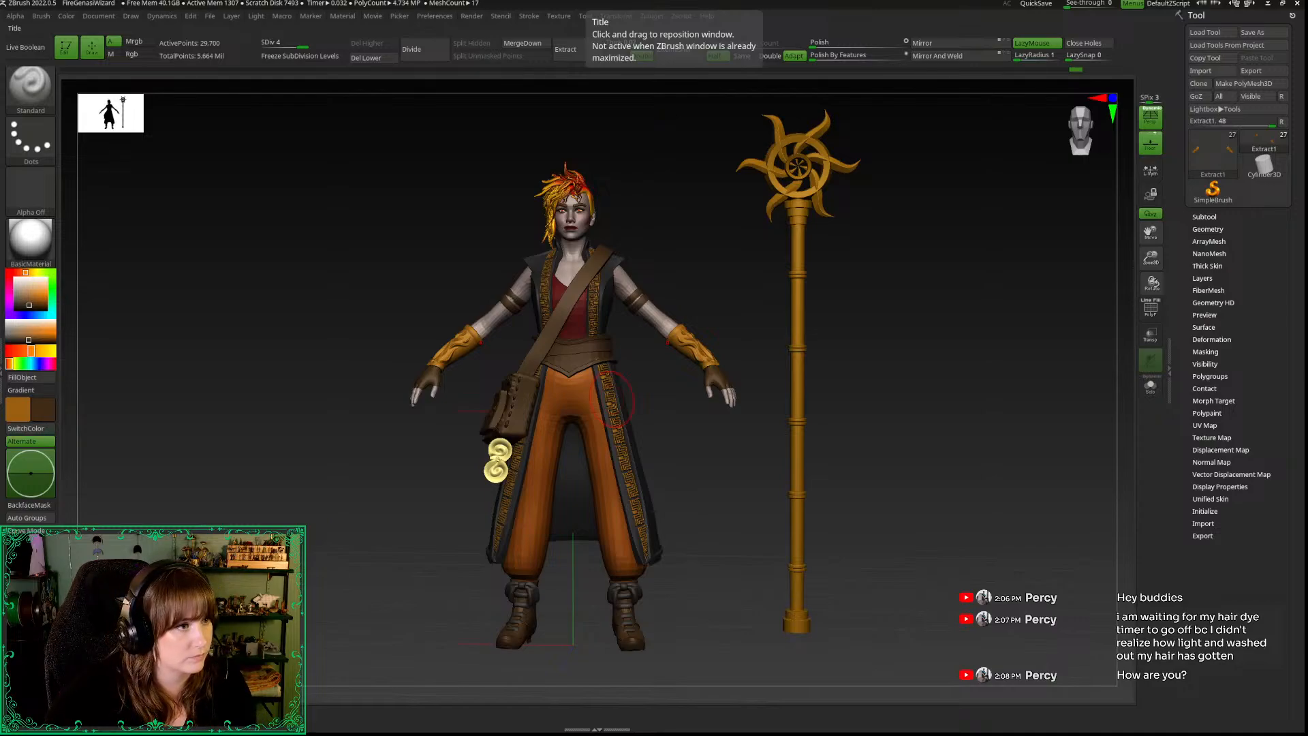
# Step: Select the orange trousers in the Subtool list area of the model and subdivide them twice to level 3
pyautogui.moveTo(929, 324); pyautogui.dragTo(935, 330)
pyautogui.click(1088, 122)
pyautogui.keyDown('alt'); pyautogui.moveTo(990, 245); pyautogui.dragTo(995, 254); pyautogui.keyUp('alt')
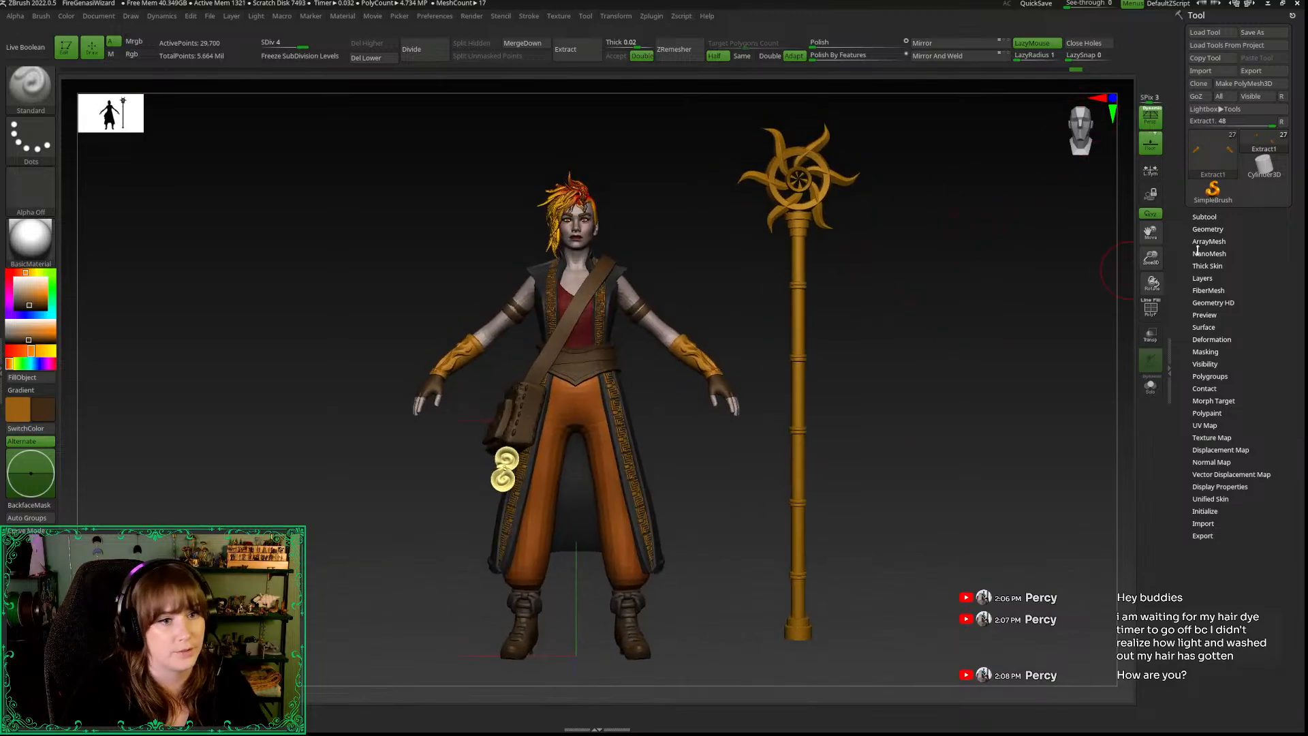
pyautogui.click(1204, 216)
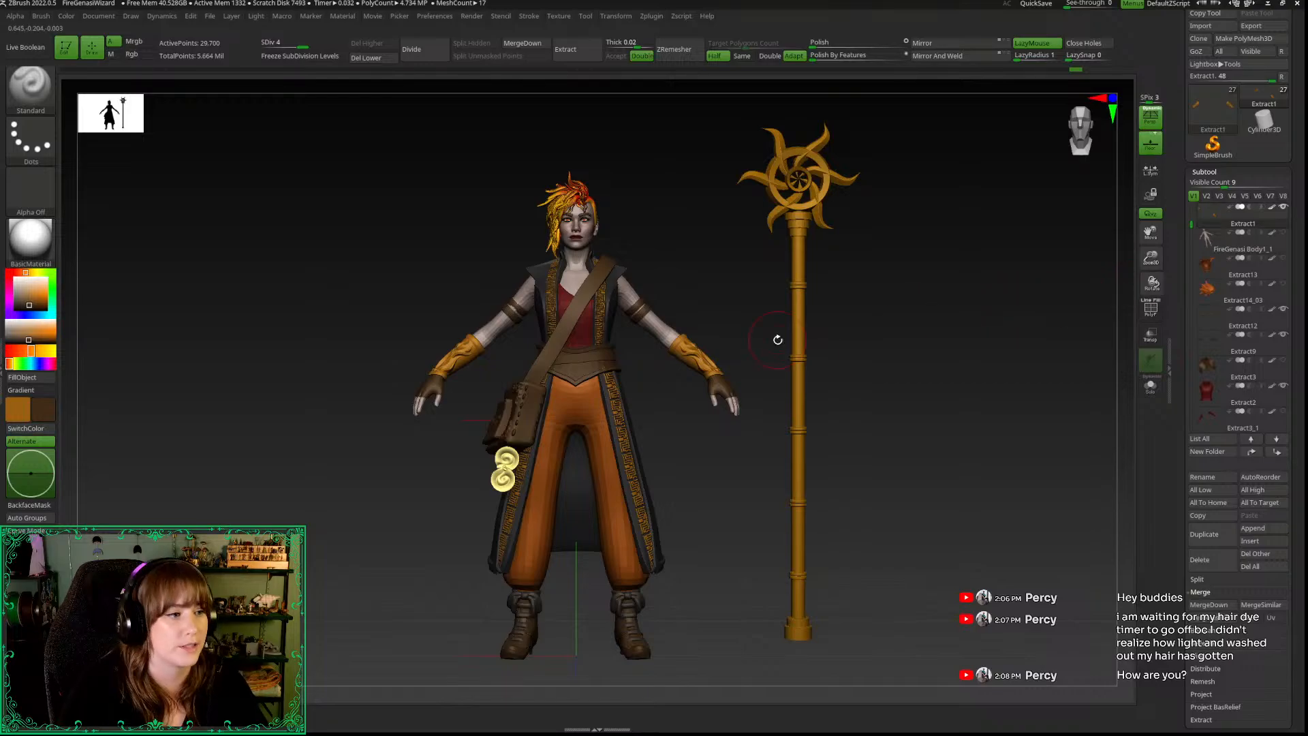
pyautogui.moveTo(890, 355); pyautogui.dragTo(900, 338)
pyautogui.keyDown('alt'); pyautogui.click(571, 512); pyautogui.keyUp('alt')
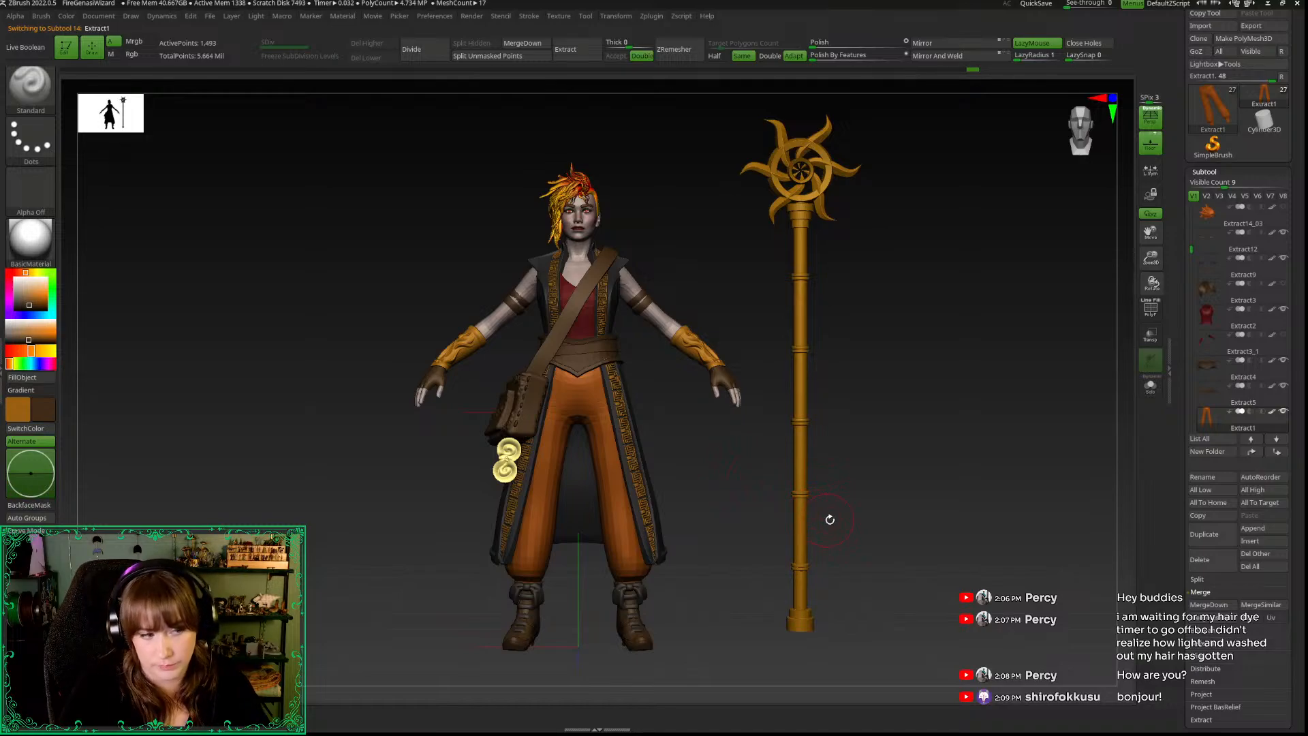
pyautogui.hotkey('ctrl', 'd')
pyautogui.hotkey('ctrl', 'd')
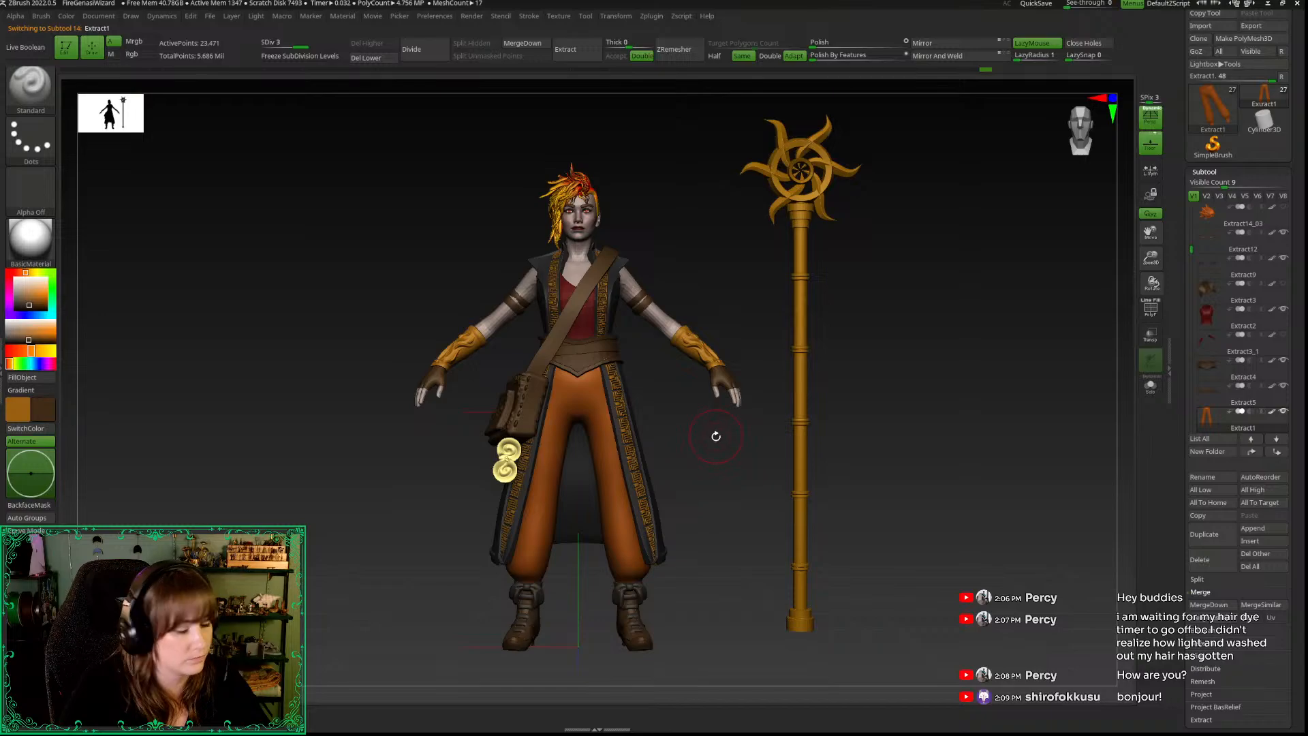
# Step: Sculpt soft vertical folds down the trouser legs with the Standard brush
pyautogui.press('b')
pyautogui.press('Escape')
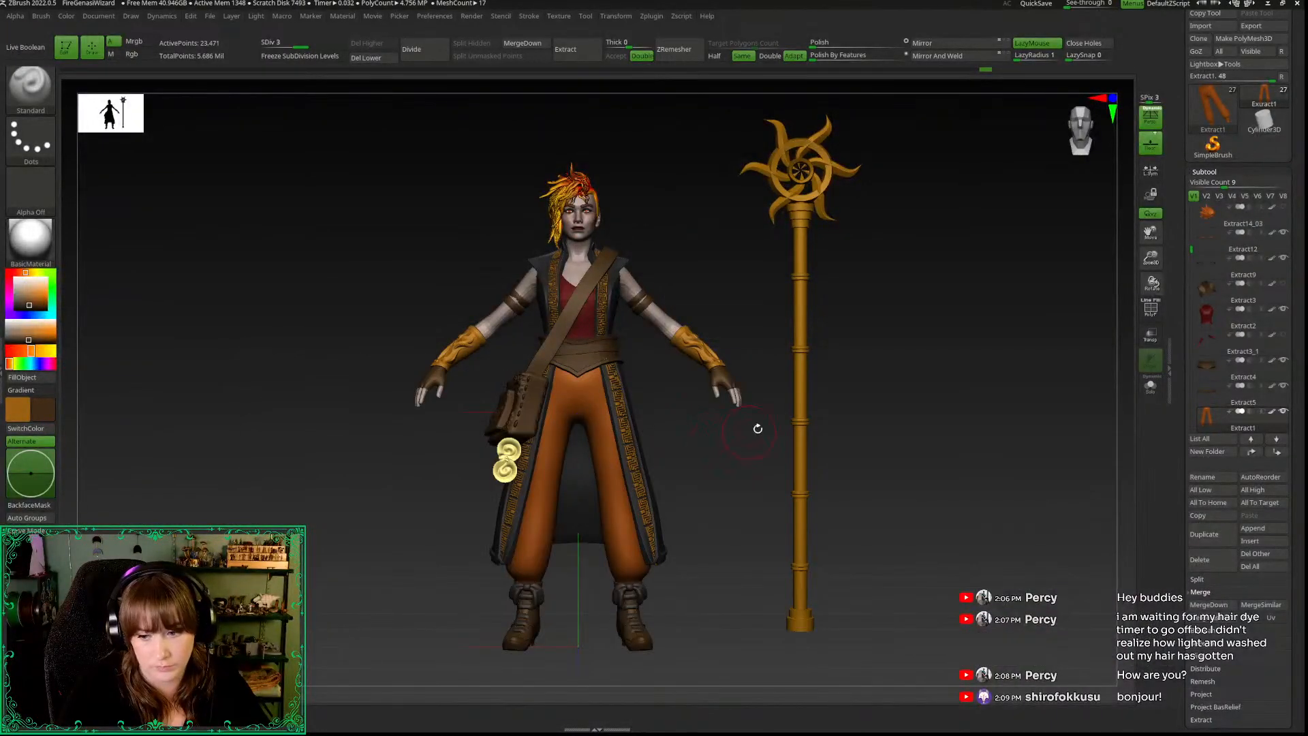
pyautogui.moveTo(1151, 259); pyautogui.dragTo(1139, 299)
pyautogui.keyDown('alt'); pyautogui.moveTo(668, 446); pyautogui.dragTo(727, 374); pyautogui.keyUp('alt')
pyautogui.press('space')
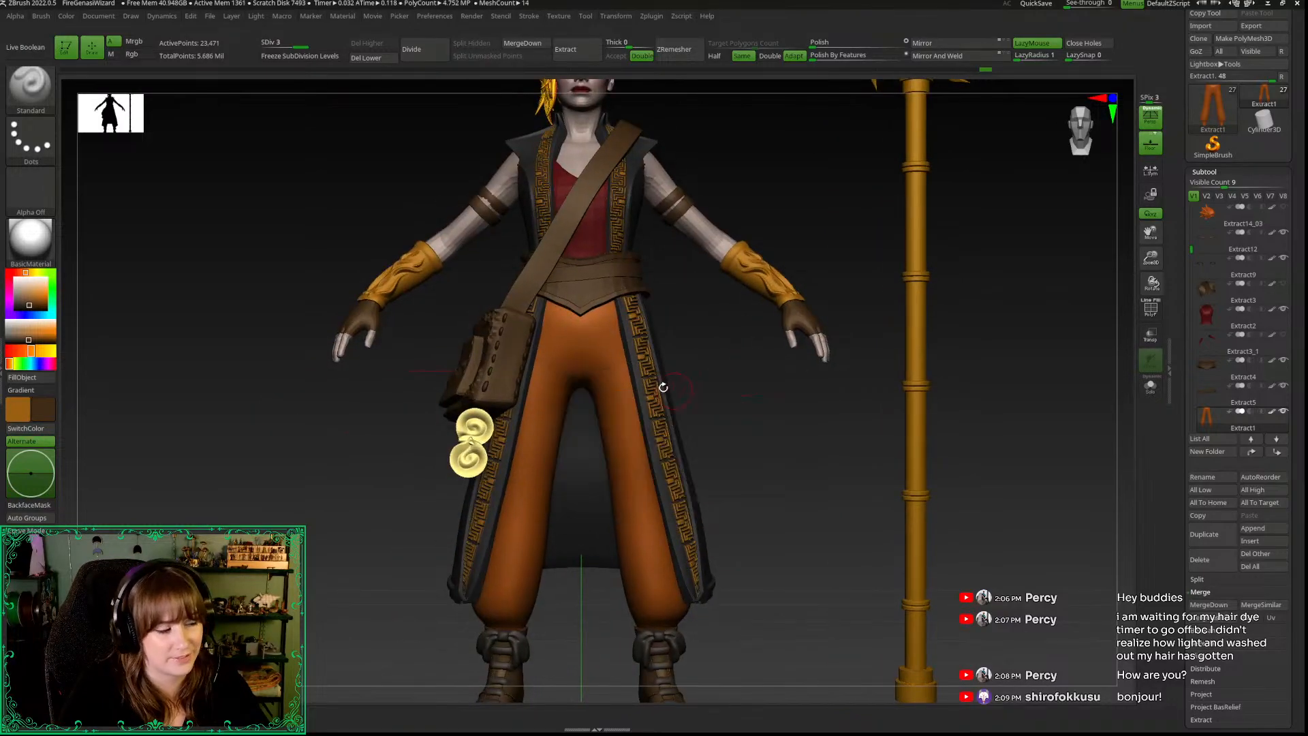
pyautogui.press('b')
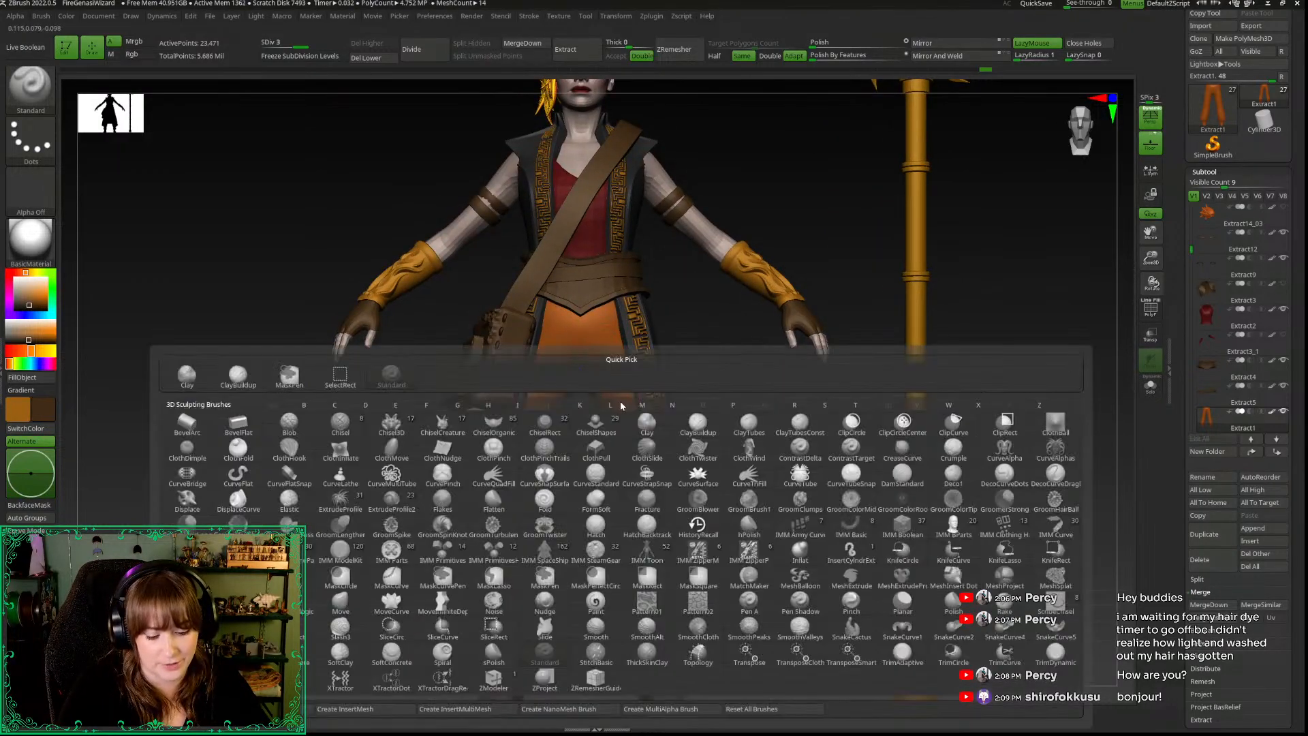
pyautogui.press('Escape')
pyautogui.press('space')
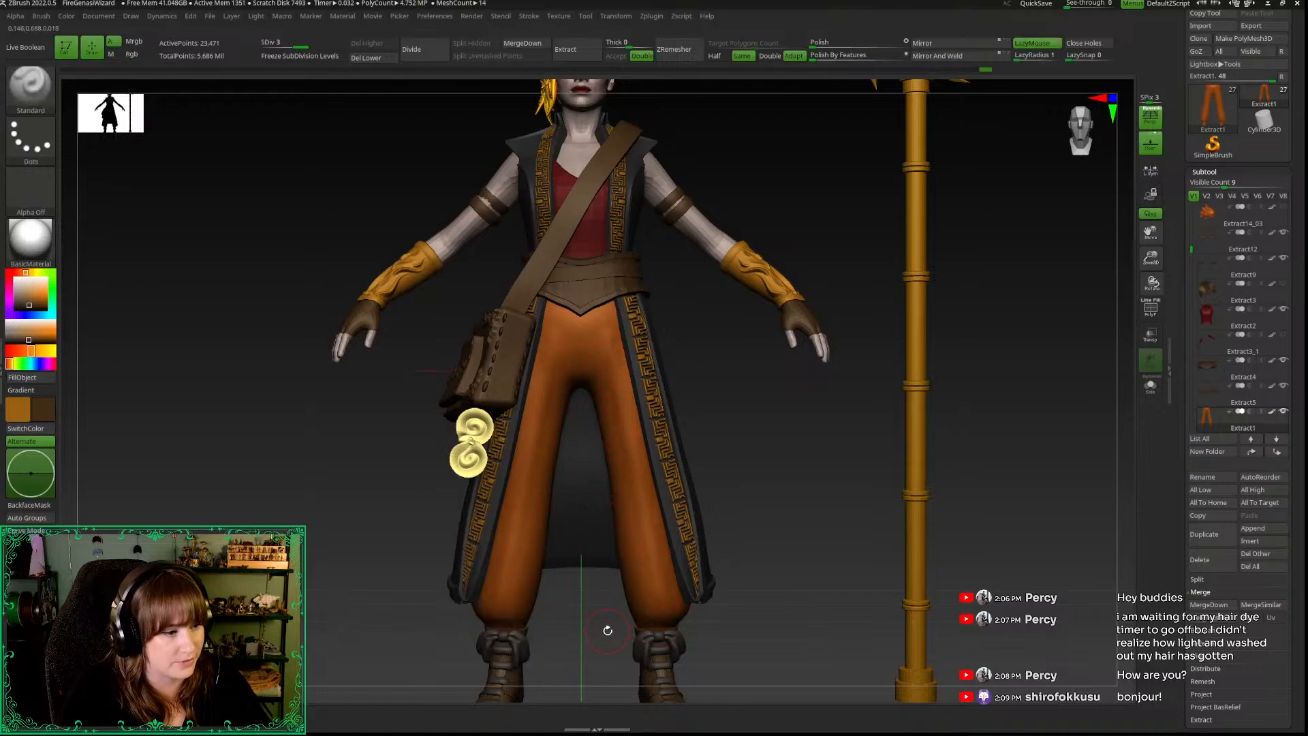
pyautogui.moveTo(608, 631); pyautogui.dragTo(585, 627)
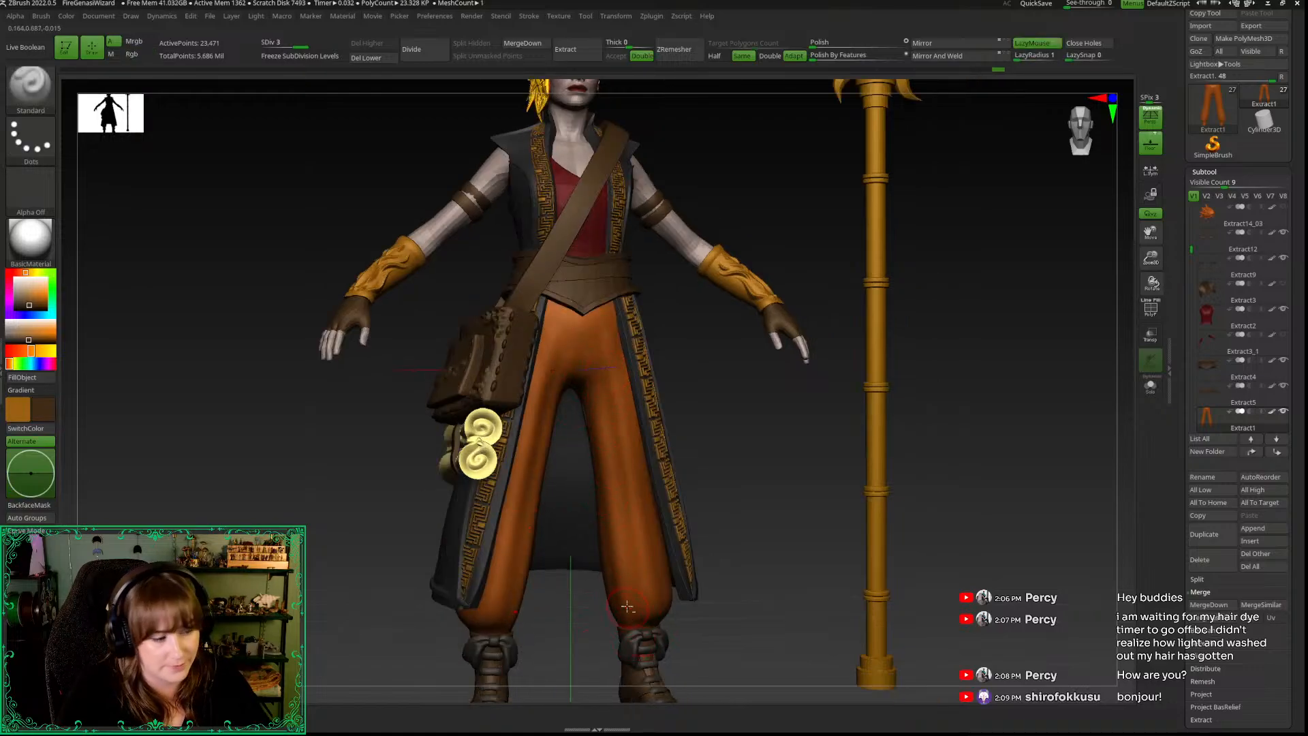
pyautogui.moveTo(568, 627); pyautogui.dragTo(576, 578)
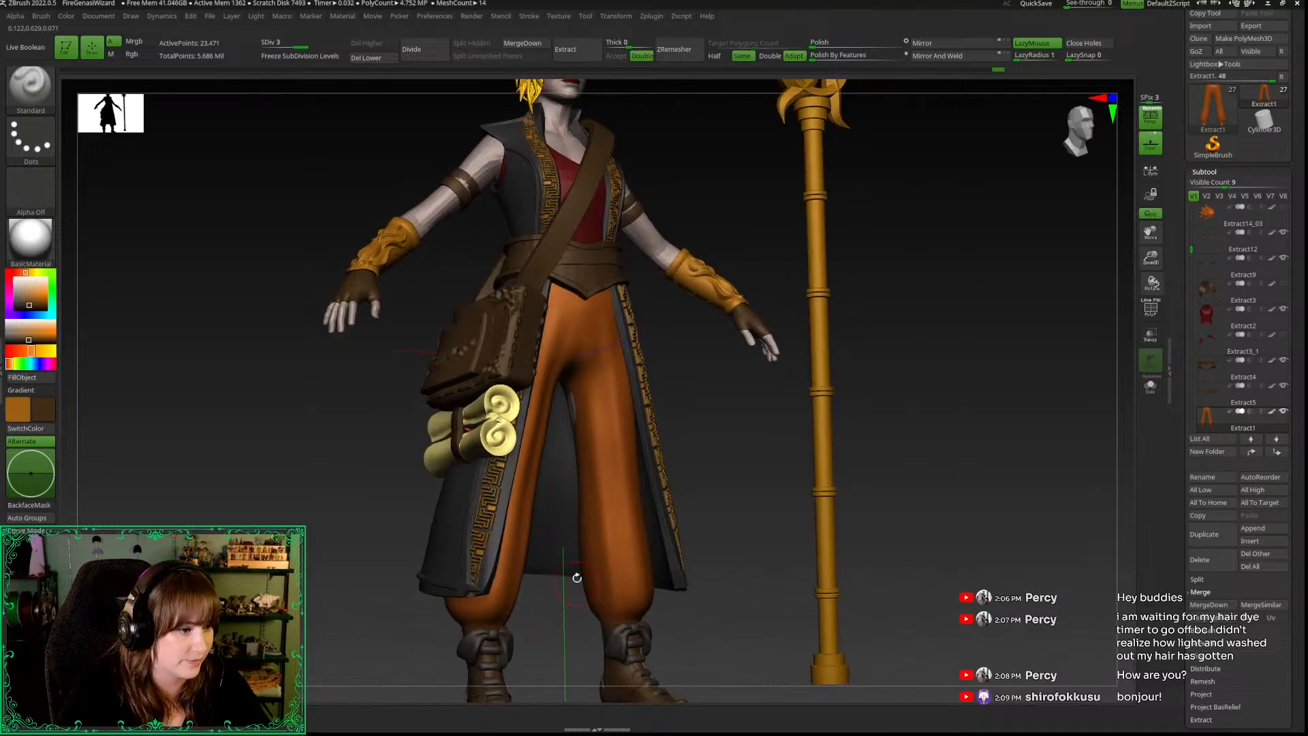
pyautogui.moveTo(584, 635)
pyautogui.mouseDown()
pyautogui.moveTo(573, 641)
pyautogui.moveTo(593, 621)
pyautogui.moveTo(594, 632)
pyautogui.mouseUp()
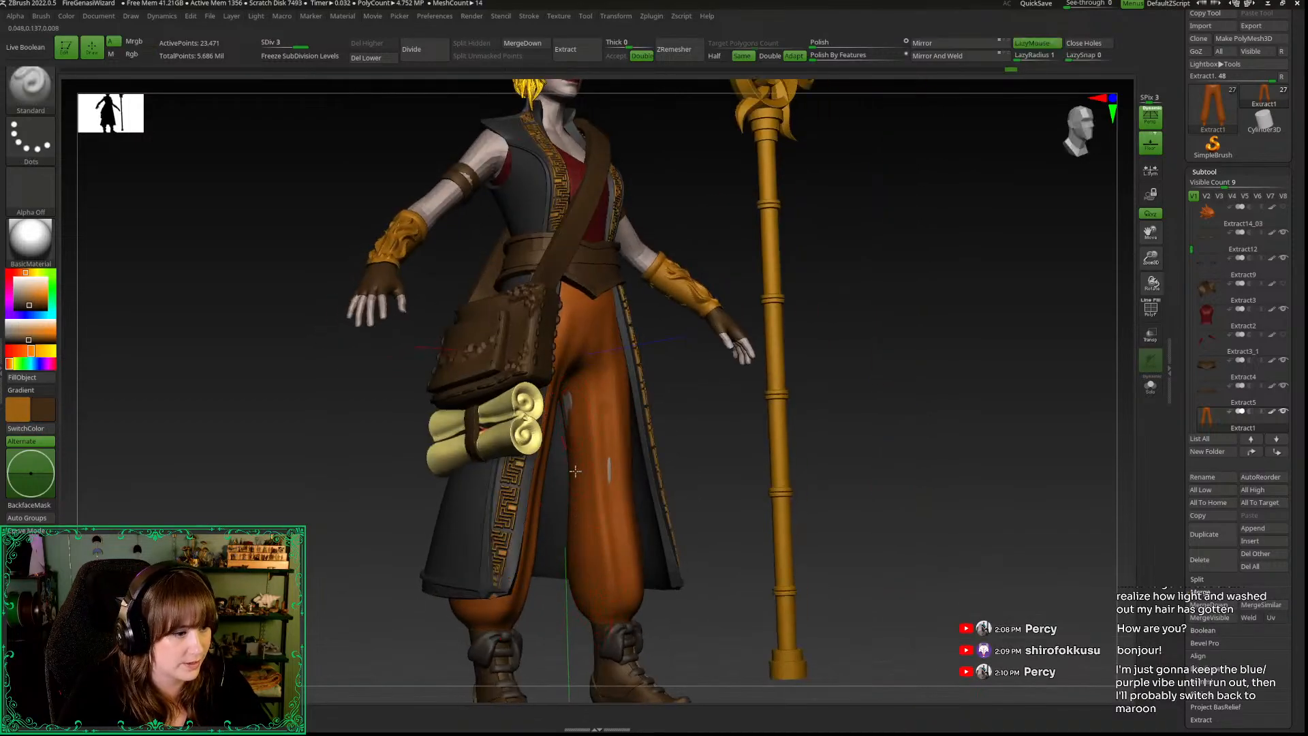
# Step: Smooth the folds on the front of the trousers from the thigh down to the ankle
pyautogui.moveTo(701, 565); pyautogui.dragTo(637, 594)
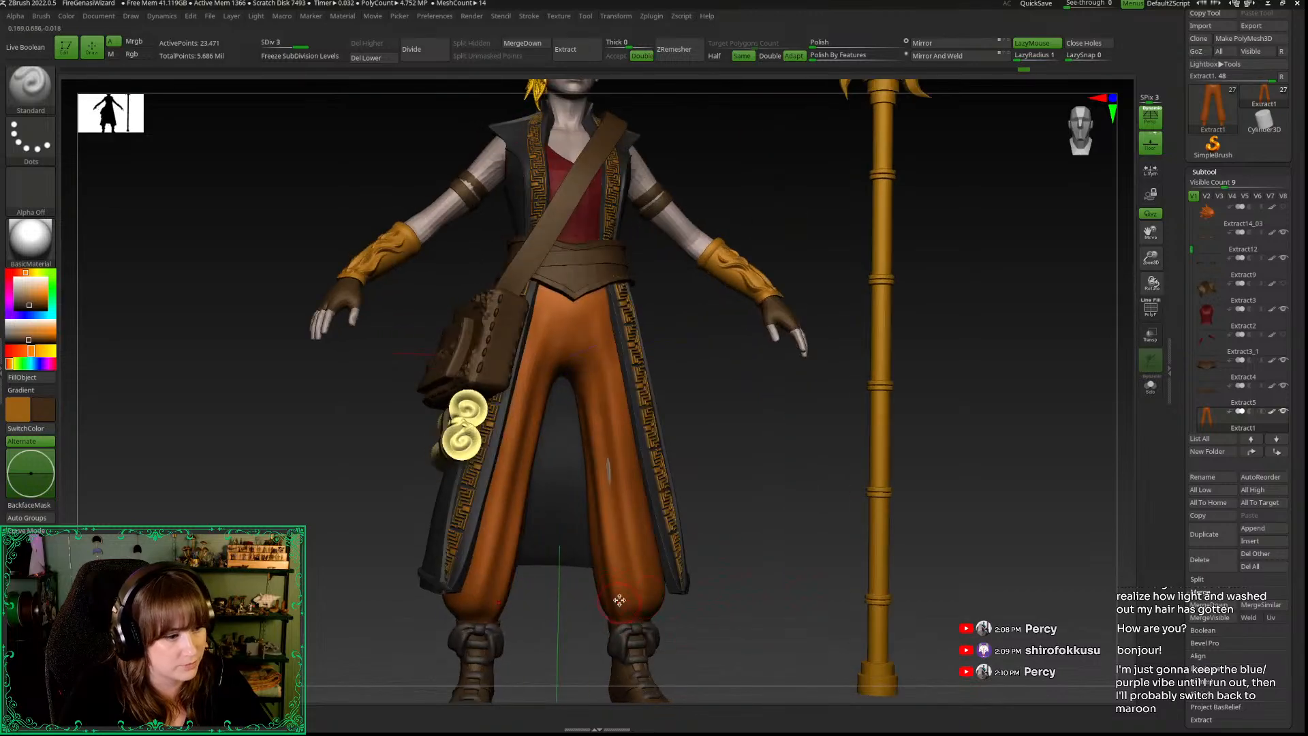
pyautogui.press('space')
pyautogui.click(621, 598)
pyautogui.press('space')
pyautogui.click(648, 548)
pyautogui.keyDown('shift'); pyautogui.moveTo(608, 421); pyautogui.dragTo(625, 598); pyautogui.keyUp('shift')
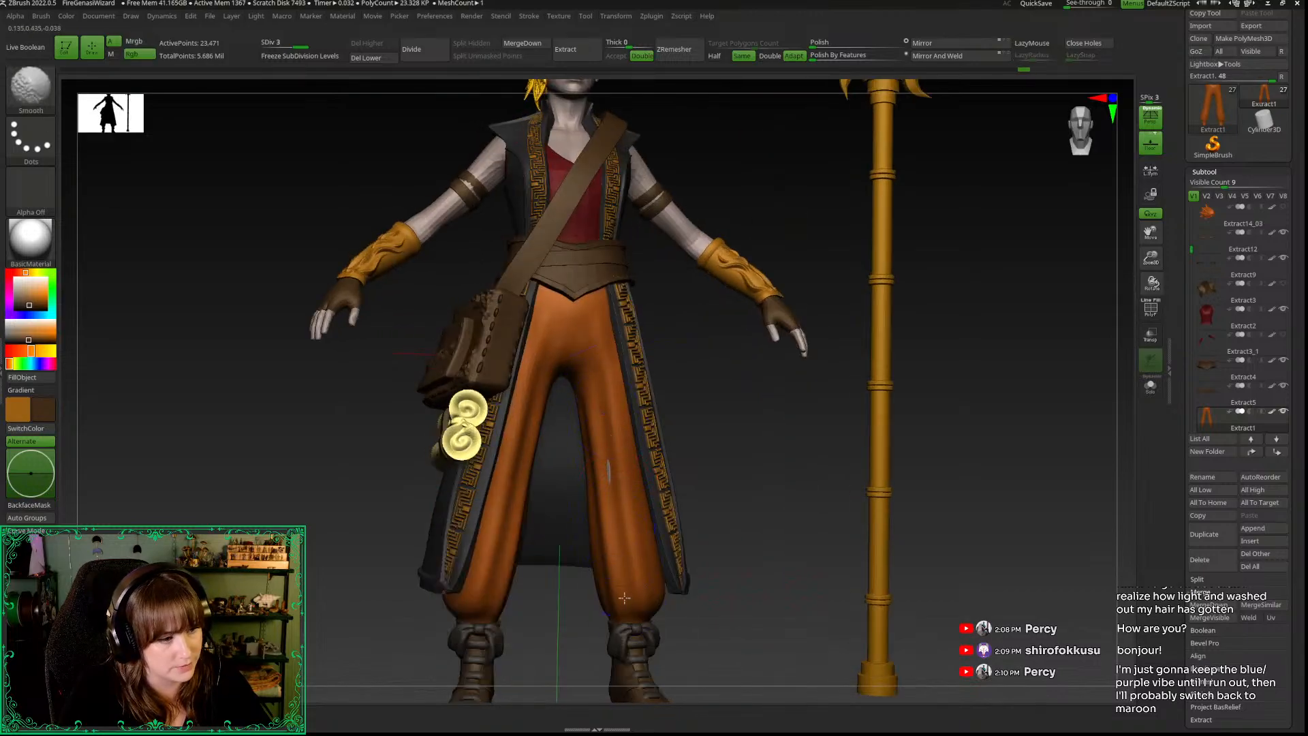
pyautogui.moveTo(782, 578); pyautogui.dragTo(742, 600)
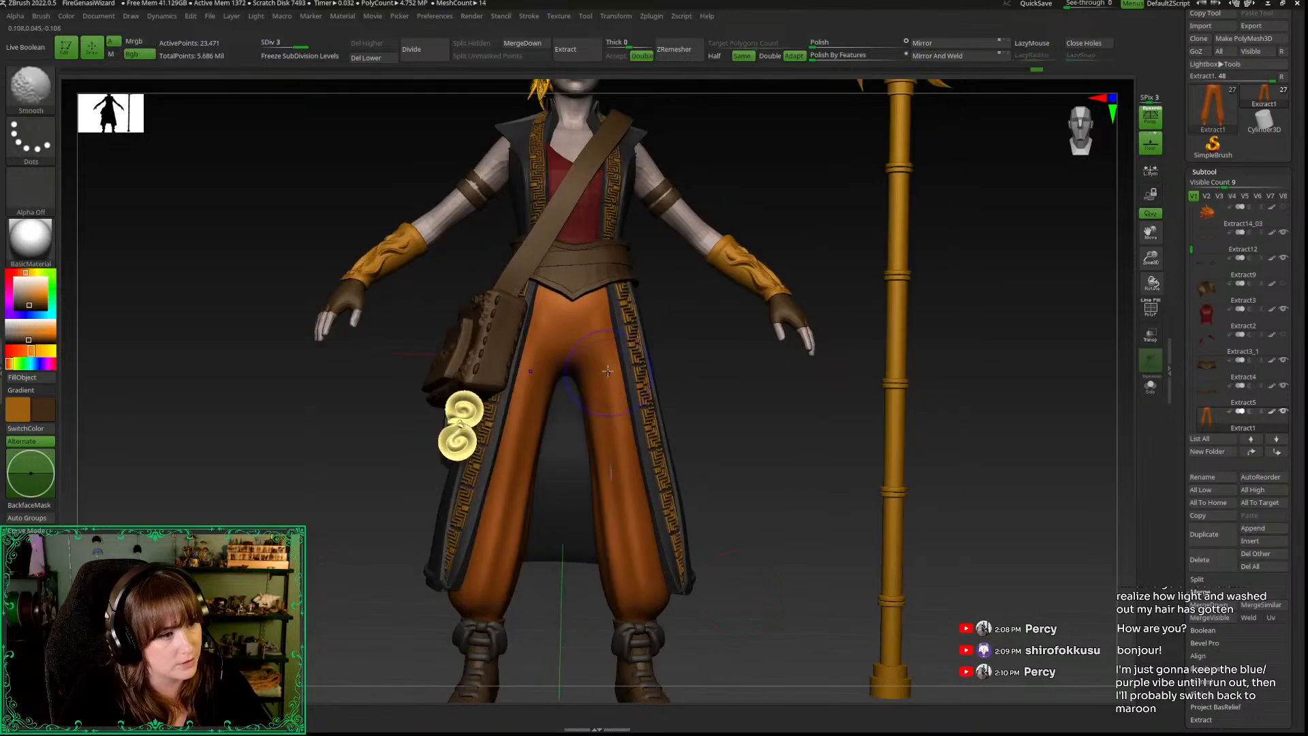
pyautogui.moveTo(750, 423)
pyautogui.mouseDown()
pyautogui.moveTo(736, 438)
pyautogui.moveTo(789, 461)
pyautogui.moveTo(779, 406)
pyautogui.moveTo(743, 368)
pyautogui.moveTo(756, 430)
pyautogui.mouseUp()
# Step: Isolate the trousers, swap the main and secondary colours, and set the brush to material only (M)
pyautogui.hotkey('alt', 's')
pyautogui.press('space')
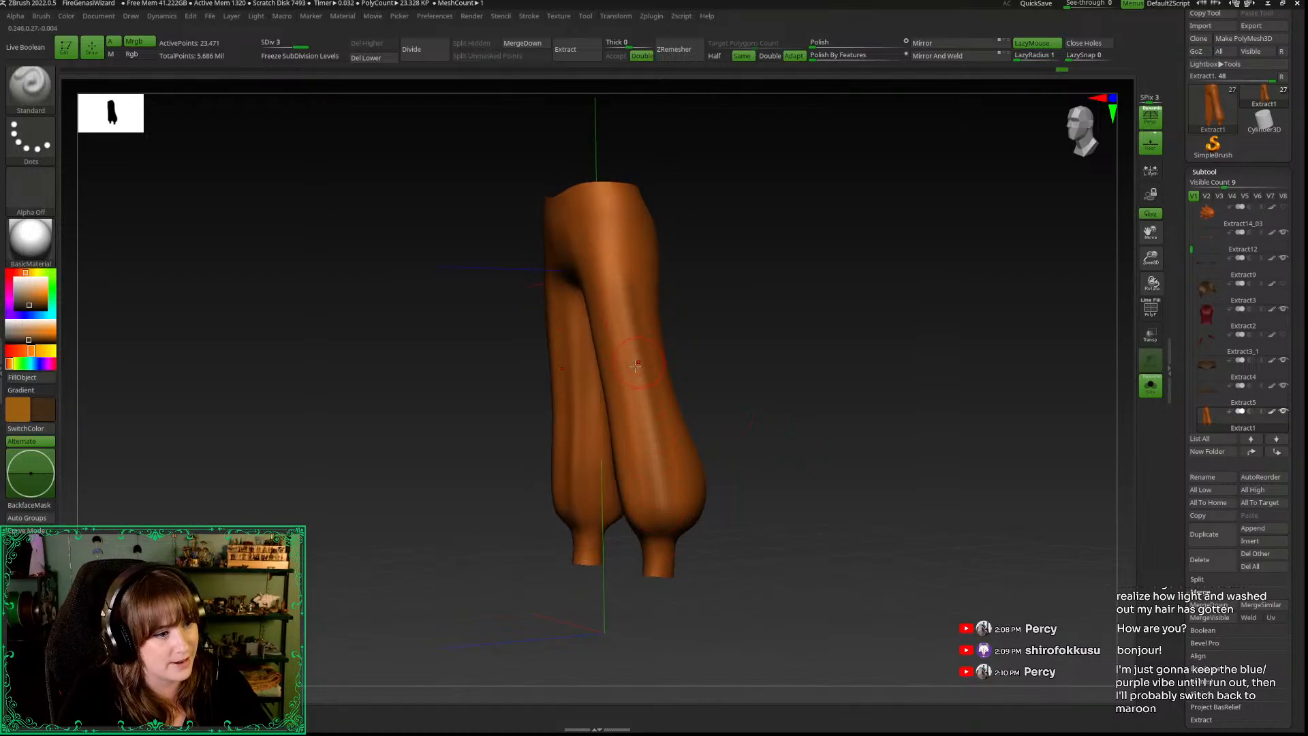
pyautogui.press('v')
pyautogui.click(111, 54)
# Step: Sculpt long vertical folds down the front and outer side of the trouser leg from hip to ankle
pyautogui.moveTo(478, 531); pyautogui.dragTo(463, 535)
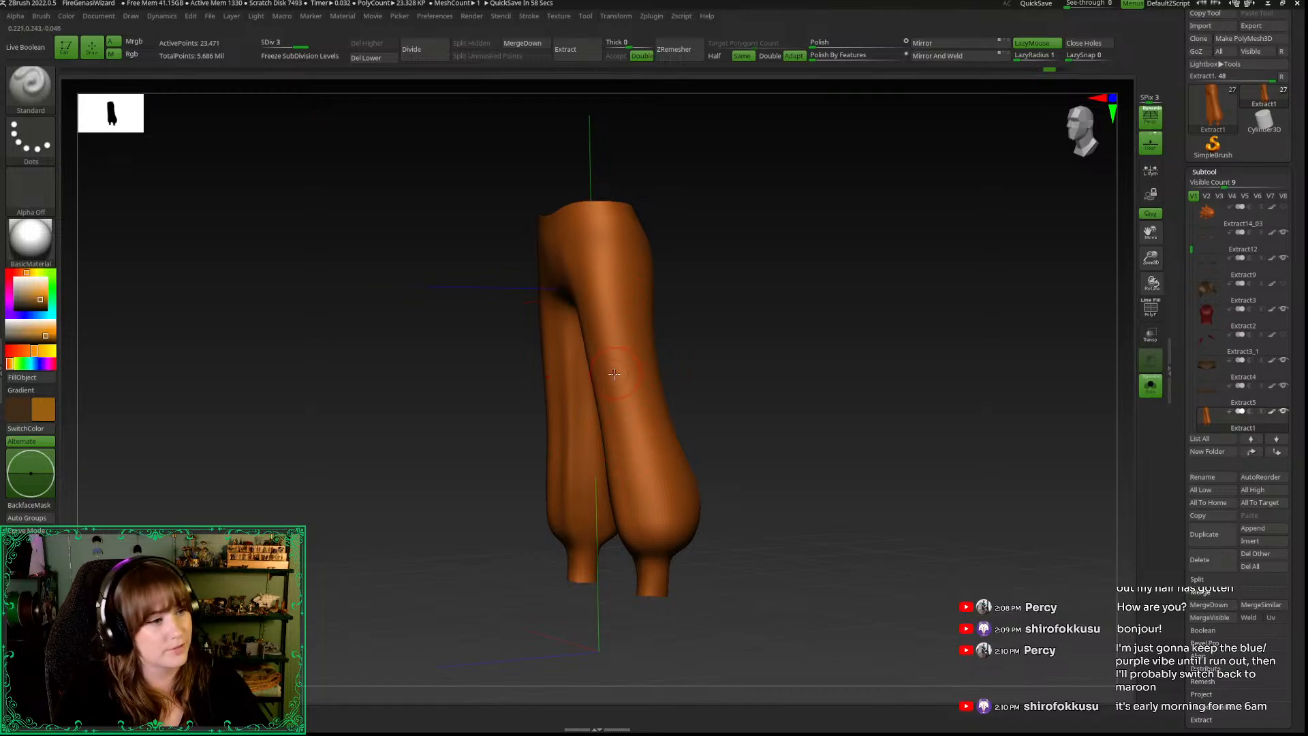
pyautogui.moveTo(608, 296); pyautogui.dragTo(663, 521)
pyautogui.hotkey('ctrl', 'z')
pyautogui.moveTo(606, 283); pyautogui.dragTo(667, 523)
pyautogui.moveTo(529, 568); pyautogui.dragTo(704, 426)
pyautogui.moveTo(605, 296); pyautogui.dragTo(658, 514)
# Step: Continue the long vertical folds around the outer side of the trouser leg towards the back
pyautogui.moveTo(572, 671); pyautogui.dragTo(622, 660)
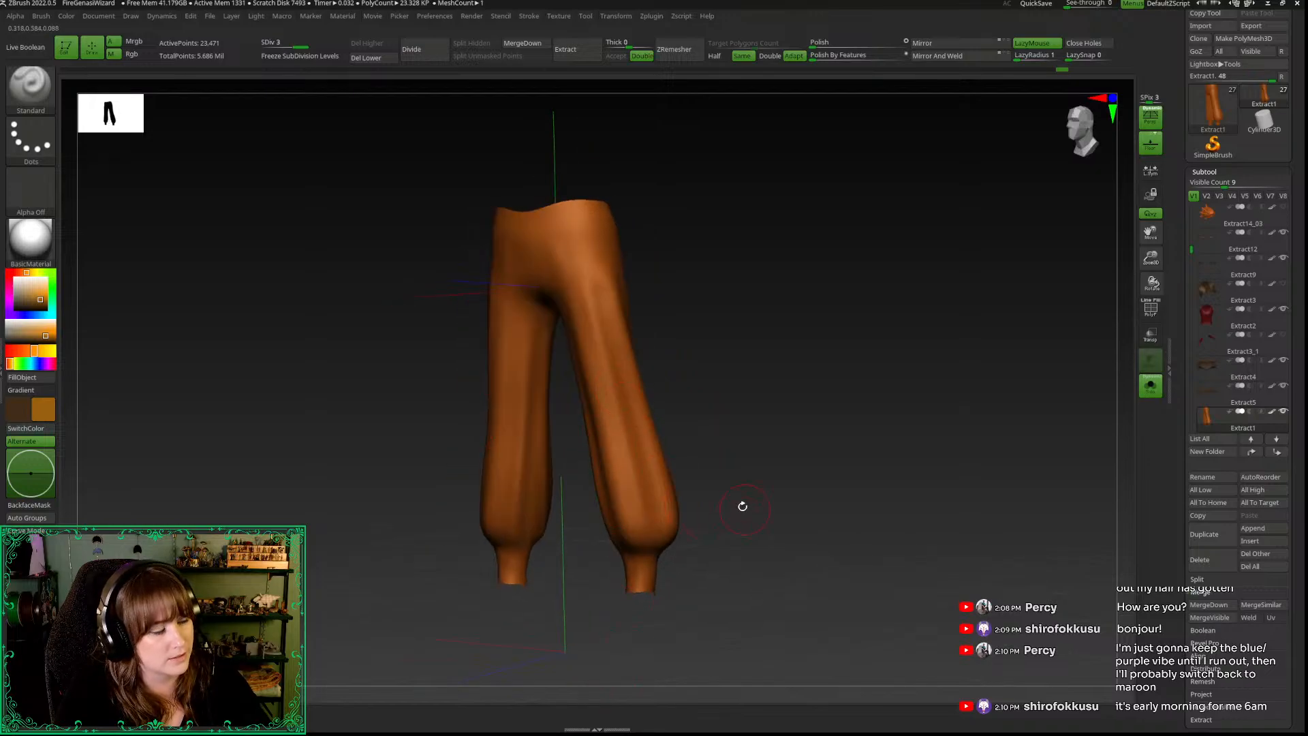
pyautogui.moveTo(742, 505); pyautogui.dragTo(682, 457)
pyautogui.moveTo(605, 293); pyautogui.dragTo(648, 532)
pyautogui.moveTo(739, 534)
pyautogui.mouseDown()
pyautogui.moveTo(759, 529)
pyautogui.moveTo(693, 537)
pyautogui.mouseUp()
pyautogui.moveTo(648, 289); pyautogui.dragTo(671, 526)
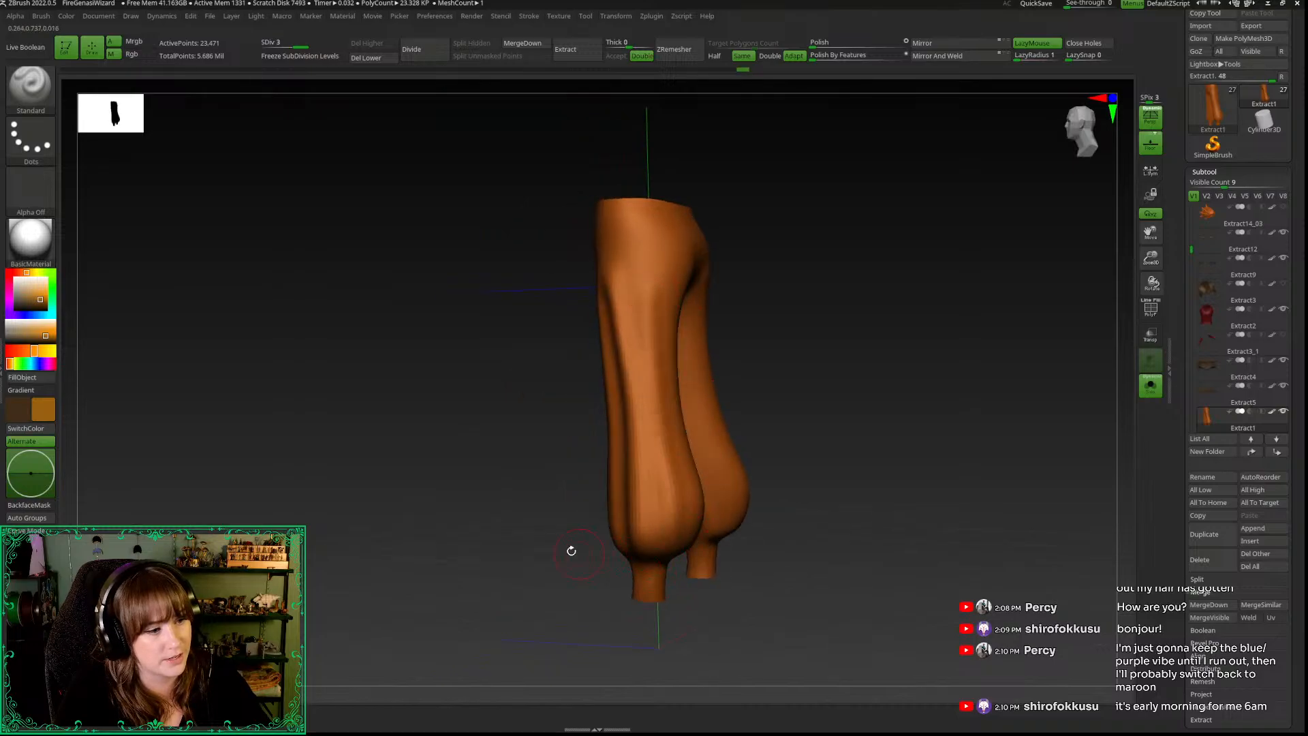
# Step: Sculpt a long vertical fold down the outer back of the trouser leg, redoing the stroke once
pyautogui.moveTo(578, 552); pyautogui.dragTo(585, 523)
pyautogui.moveTo(628, 333)
pyautogui.mouseDown()
pyautogui.moveTo(631, 545)
pyautogui.moveTo(590, 538)
pyautogui.moveTo(630, 368)
pyautogui.mouseUp()
pyautogui.moveTo(633, 300)
pyautogui.mouseDown()
pyautogui.moveTo(635, 522)
pyautogui.moveTo(570, 535)
pyautogui.moveTo(593, 543)
pyautogui.mouseUp()
pyautogui.hotkey('ctrl', 'z')
pyautogui.moveTo(636, 299)
pyautogui.mouseDown()
pyautogui.moveTo(639, 526)
pyautogui.moveTo(605, 540)
pyautogui.moveTo(627, 538)
pyautogui.mouseUp()
pyautogui.moveTo(765, 535)
pyautogui.mouseDown()
pyautogui.moveTo(749, 536)
pyautogui.moveTo(609, 407)
pyautogui.mouseUp()
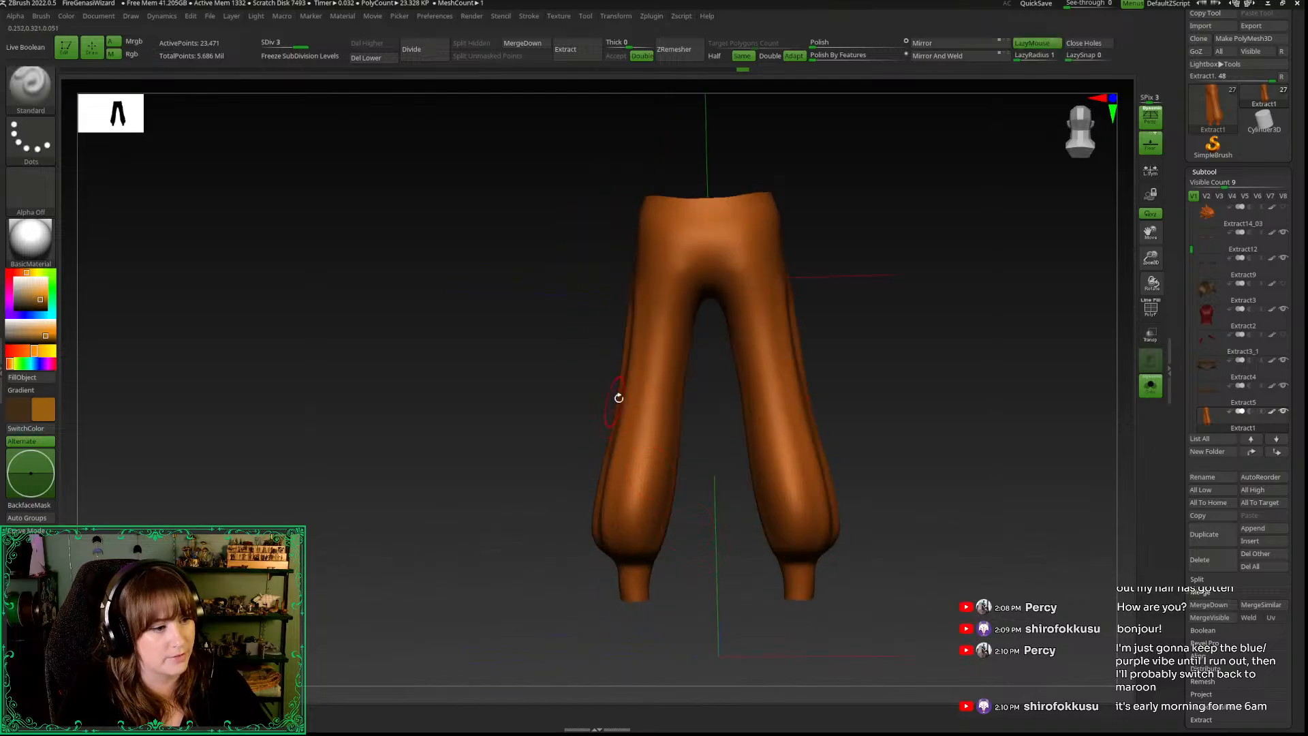
# Step: Sculpt several long vertical folds down the back and inner side of the trouser leg to the gathered ankle
pyautogui.moveTo(665, 293); pyautogui.dragTo(633, 513)
pyautogui.moveTo(581, 549); pyautogui.dragTo(598, 556)
pyautogui.moveTo(642, 294); pyautogui.dragTo(623, 514)
pyautogui.moveTo(581, 579)
pyautogui.mouseDown()
pyautogui.moveTo(540, 584)
pyautogui.moveTo(623, 587)
pyautogui.moveTo(649, 451)
pyautogui.mouseUp()
pyautogui.moveTo(659, 328); pyautogui.dragTo(643, 554)
pyautogui.moveTo(703, 513); pyautogui.dragTo(686, 340)
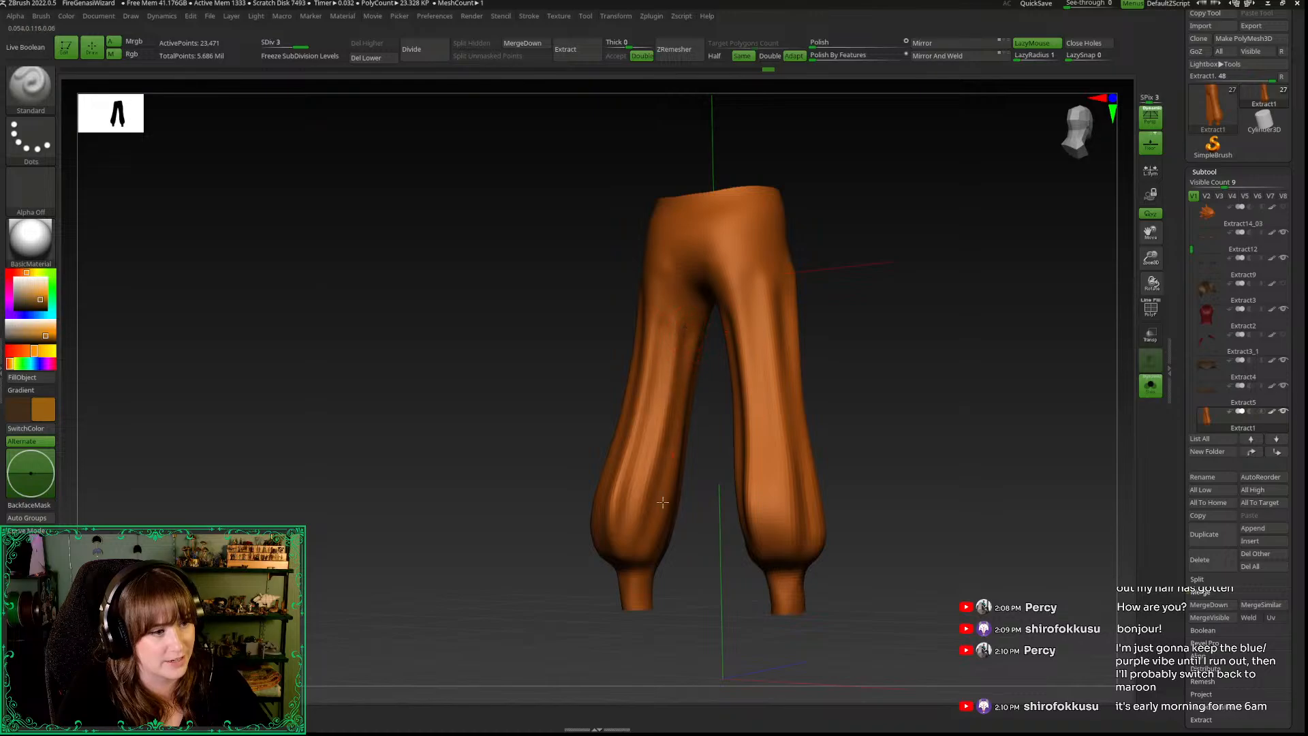
pyautogui.moveTo(704, 545)
pyautogui.mouseDown()
pyautogui.moveTo(644, 352)
pyautogui.moveTo(632, 537)
pyautogui.mouseUp()
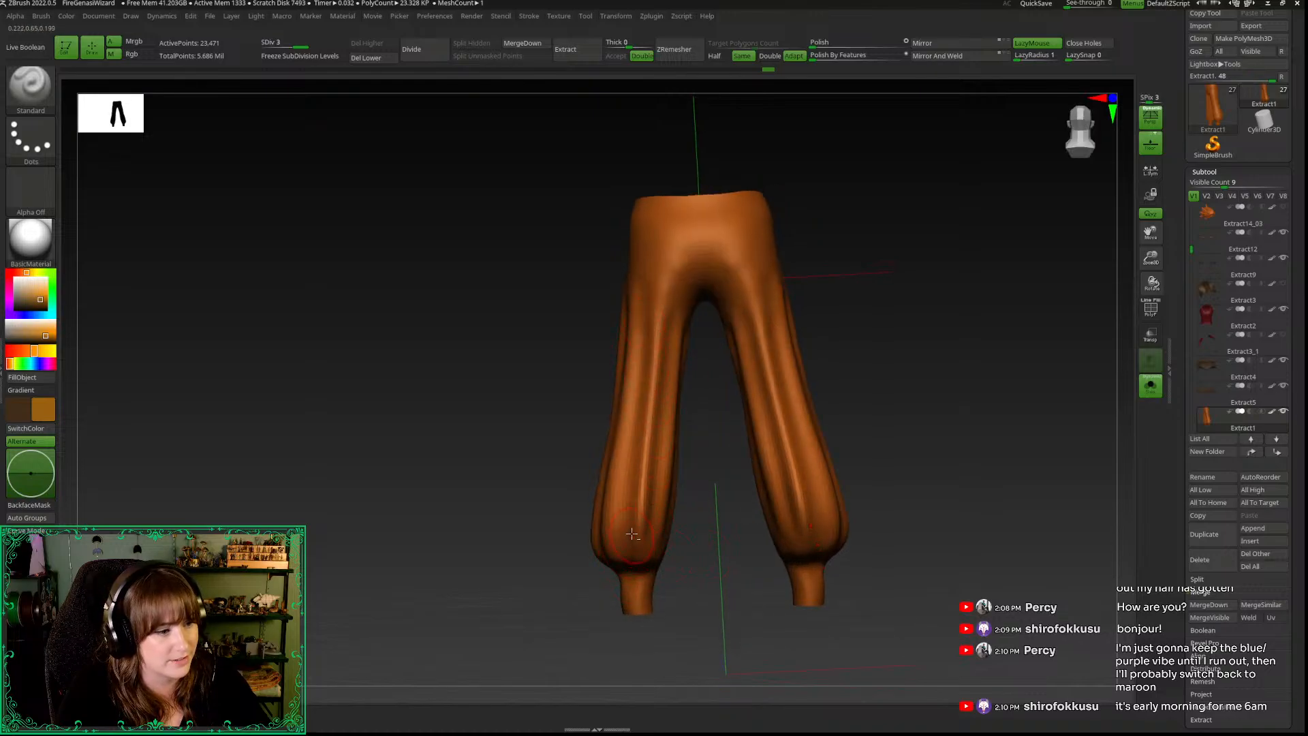
# Step: End the isolation of the trousers and inspect their folds on the whole character from the front
pyautogui.moveTo(568, 605); pyautogui.dragTo(781, 520)
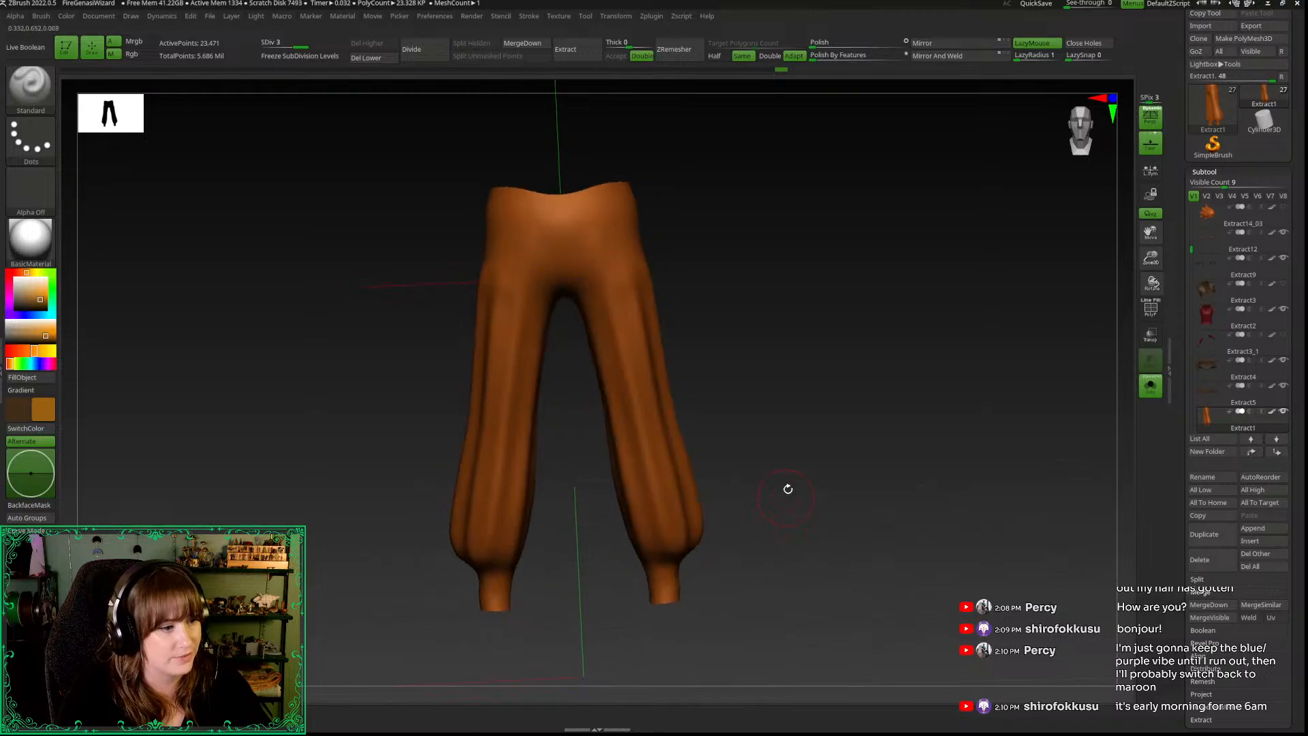
pyautogui.click(1079, 126)
pyautogui.click(1151, 386)
pyautogui.keyDown('alt'); pyautogui.moveTo(758, 334); pyautogui.dragTo(788, 430); pyautogui.keyUp('alt')
pyautogui.moveTo(1149, 258); pyautogui.dragTo(1149, 293)
pyautogui.keyDown('alt'); pyautogui.moveTo(816, 436); pyautogui.dragTo(820, 400); pyautogui.keyUp('alt')
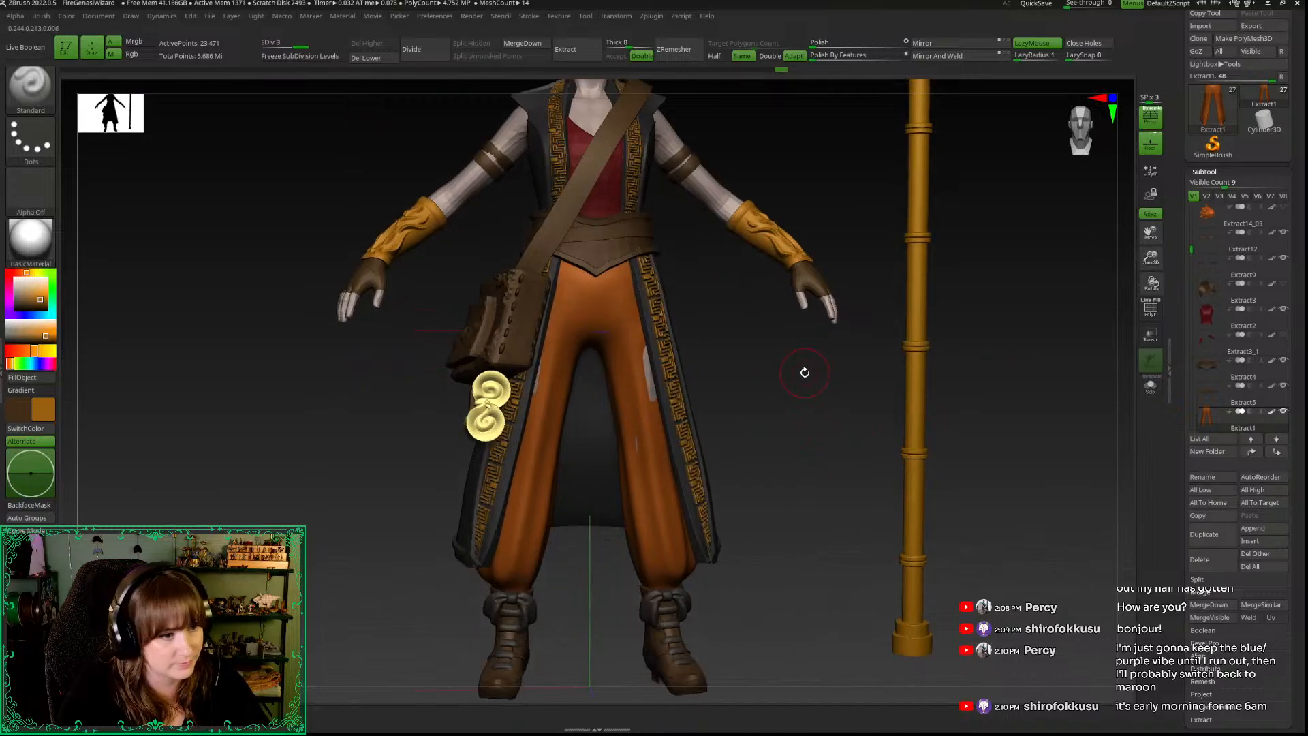
# Step: Switch to the Move Topological brush with BackfaceMask enabled and pull the inner lower trouser leg inward above the boot
pyautogui.press('b')
pyautogui.press('m')
pyautogui.press('t')
pyautogui.press('space')
pyautogui.moveTo(812, 366); pyautogui.dragTo(819, 366)
pyautogui.click(48, 506)
pyautogui.moveTo(642, 561)
pyautogui.mouseDown()
pyautogui.moveTo(629, 563)
pyautogui.moveTo(625, 541)
pyautogui.mouseUp()
pyautogui.press('space')
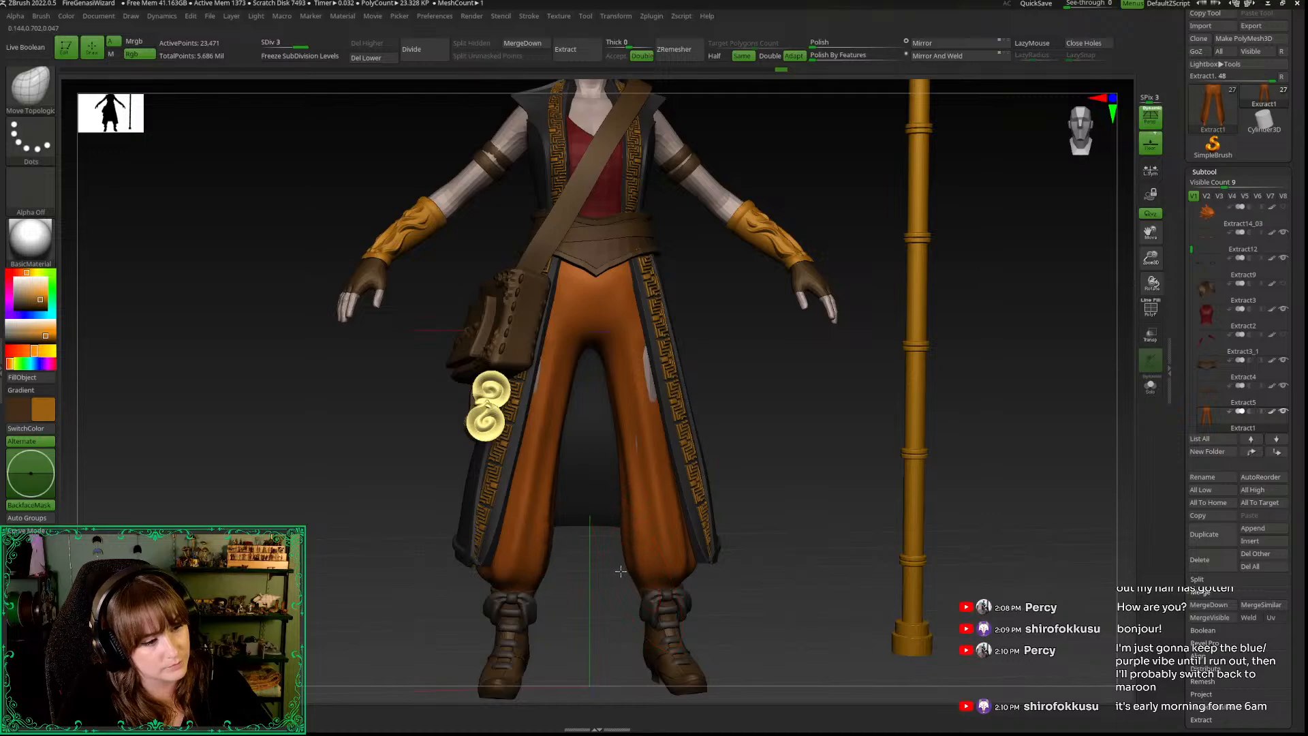
pyautogui.moveTo(610, 597); pyautogui.dragTo(590, 602)
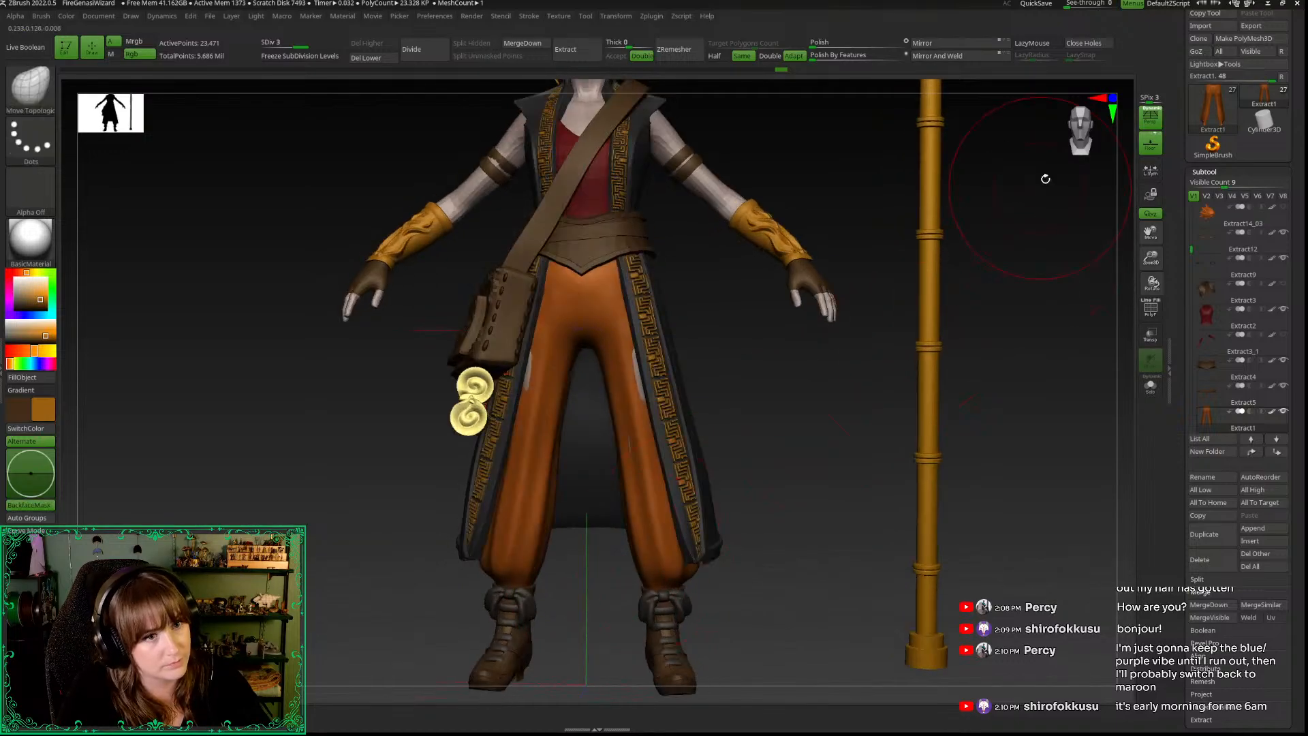
# Step: Isolate the trousers and mask the narrow ankle cuffs with a softened edge, leaving the legs unmasked
pyautogui.click(1069, 140)
pyautogui.hotkey('alt', 's')
pyautogui.keyDown('alt'); pyautogui.moveTo(775, 496); pyautogui.dragTo(768, 406); pyautogui.keyUp('alt')
pyautogui.keyDown('ctrl'); pyautogui.moveTo(620, 502); pyautogui.dragTo(711, 594); pyautogui.keyUp('ctrl')
pyautogui.keyDown('ctrl'); pyautogui.click(719, 511); pyautogui.keyUp('ctrl')
pyautogui.keyDown('ctrl'); pyautogui.click(645, 485); pyautogui.keyUp('ctrl')
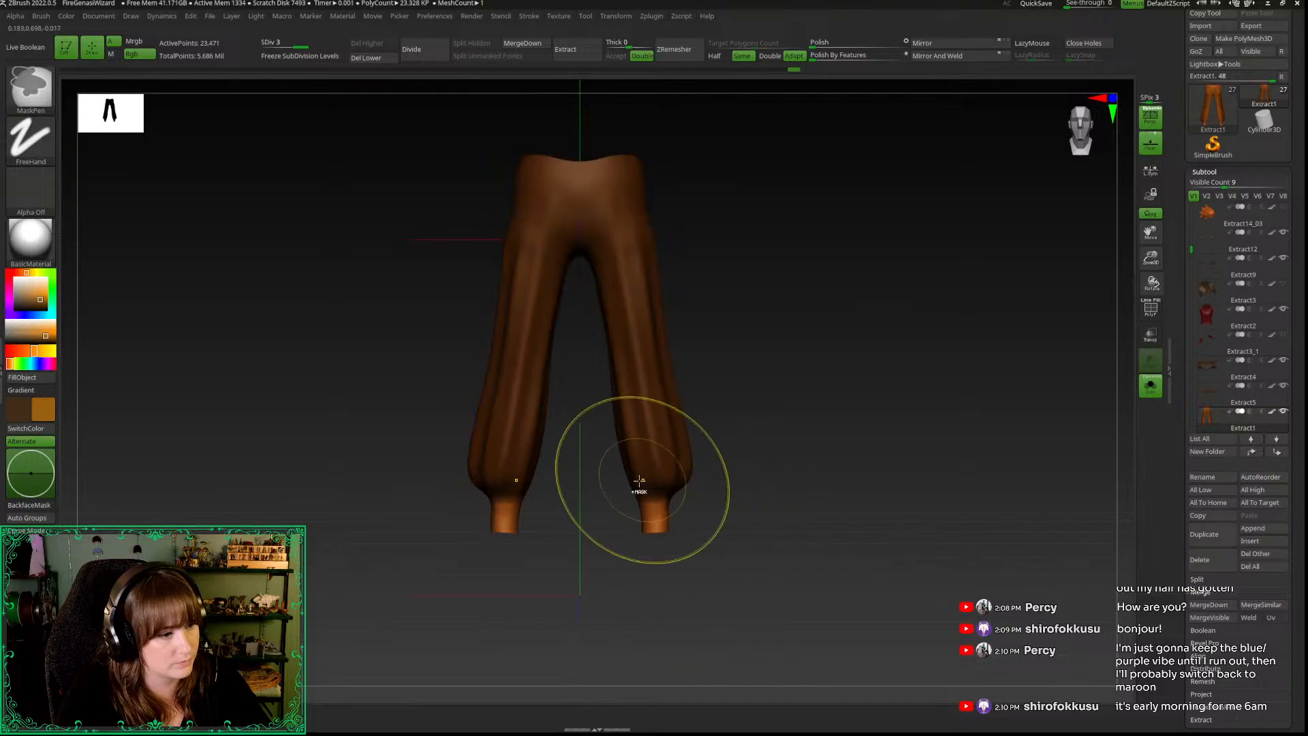
pyautogui.keyDown('ctrl'); pyautogui.click(607, 527); pyautogui.keyUp('ctrl')
# Step: Push the inner lower trouser legs inward with Move Topological so they billow above the masked cuffs
pyautogui.press('b')
pyautogui.press('m')
pyautogui.press('t')
pyautogui.keyDown('alt'); pyautogui.moveTo(599, 517); pyautogui.dragTo(615, 554); pyautogui.keyUp('alt')
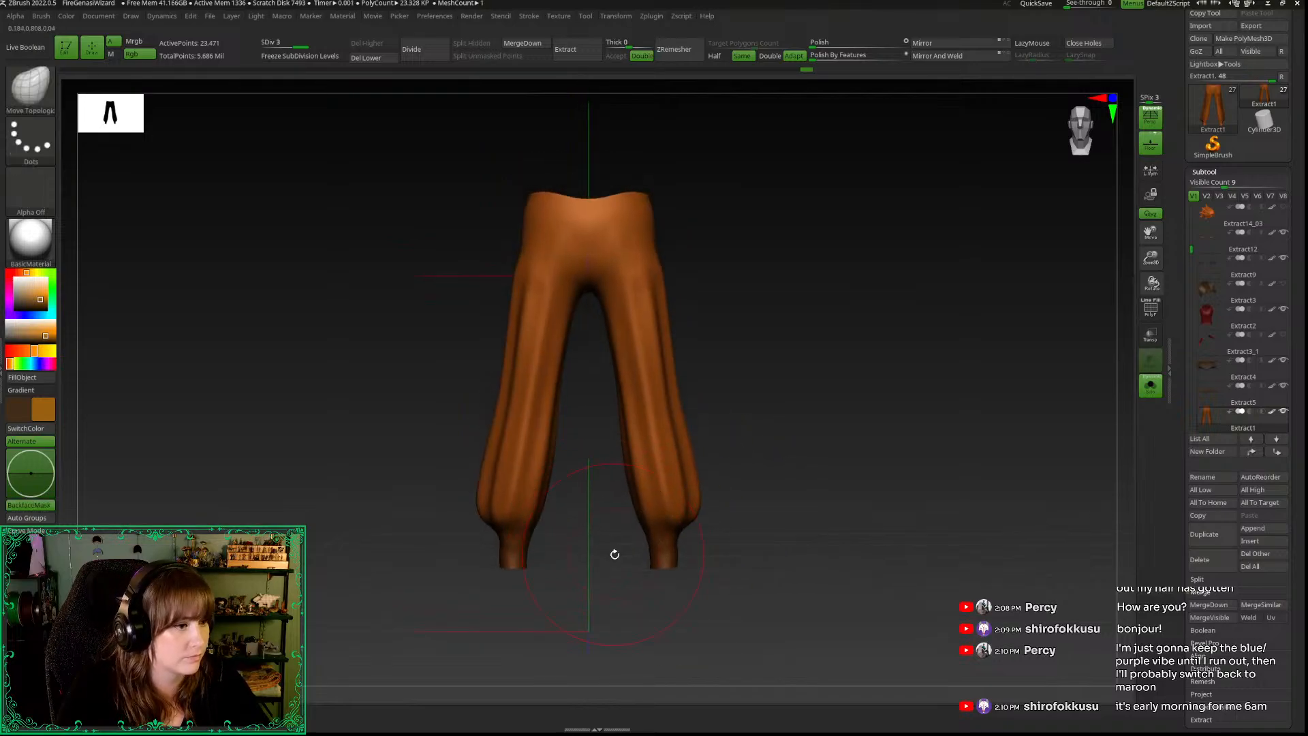
pyautogui.moveTo(638, 487); pyautogui.dragTo(625, 490)
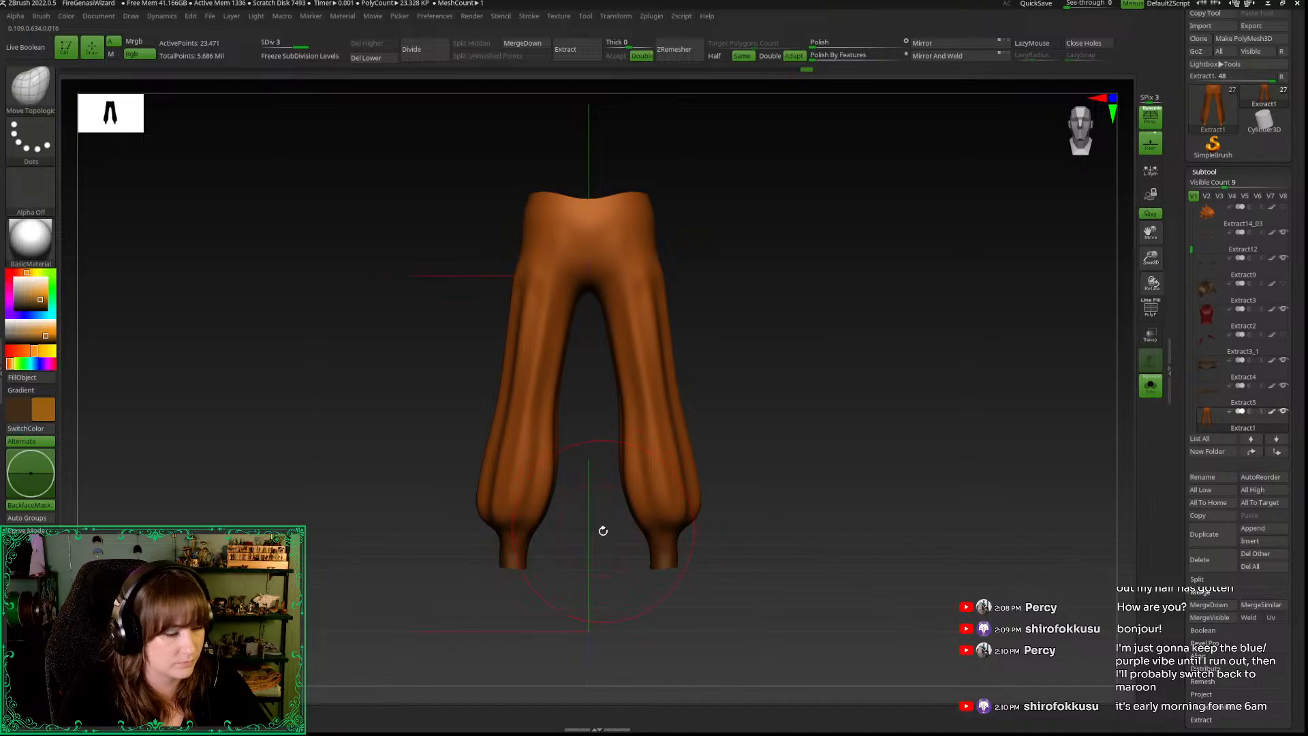
pyautogui.moveTo(600, 554)
pyautogui.mouseDown()
pyautogui.moveTo(654, 542)
pyautogui.moveTo(631, 529)
pyautogui.mouseUp()
pyautogui.moveTo(665, 571); pyautogui.dragTo(557, 571)
# Step: Show the complete character with the staff again and check the trouser silhouette from the front
pyautogui.click(1076, 128)
pyautogui.keyDown('alt'); pyautogui.moveTo(831, 304); pyautogui.dragTo(846, 322); pyautogui.keyUp('alt')
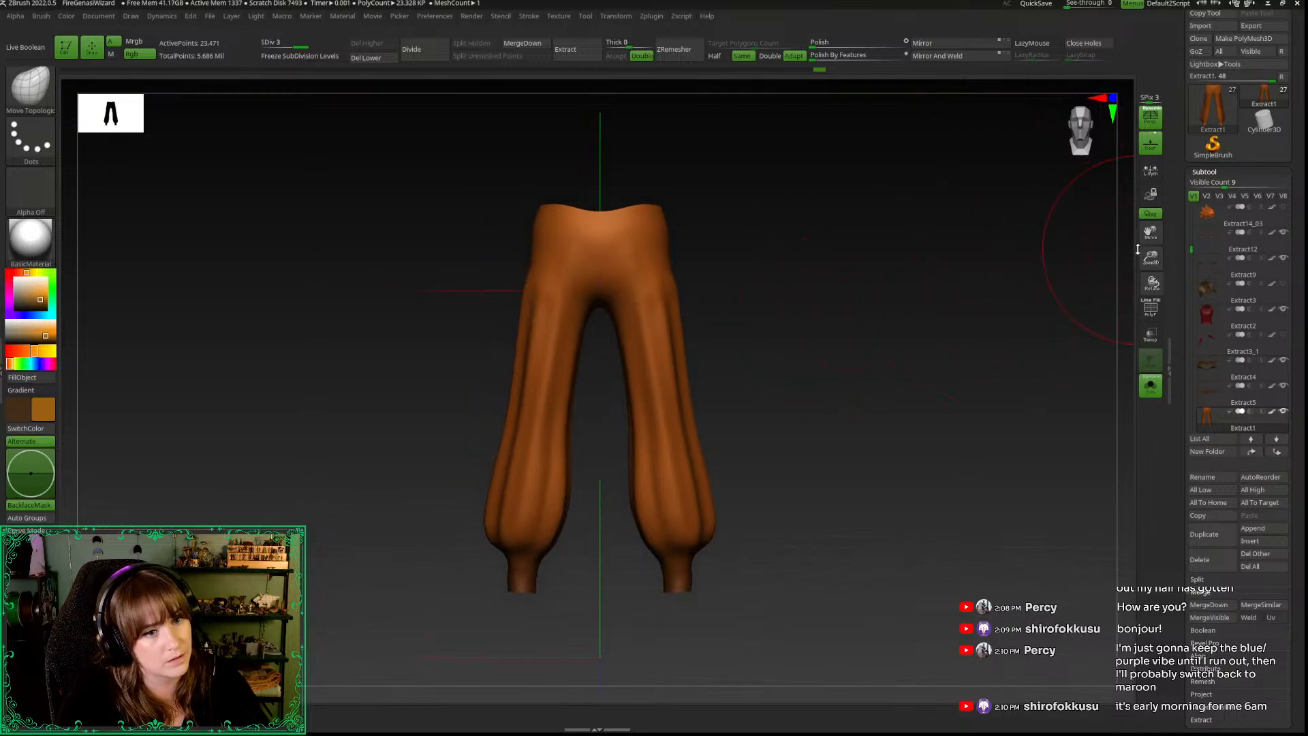
pyautogui.moveTo(1150, 257); pyautogui.dragTo(1048, 250)
pyautogui.click(840, 371)
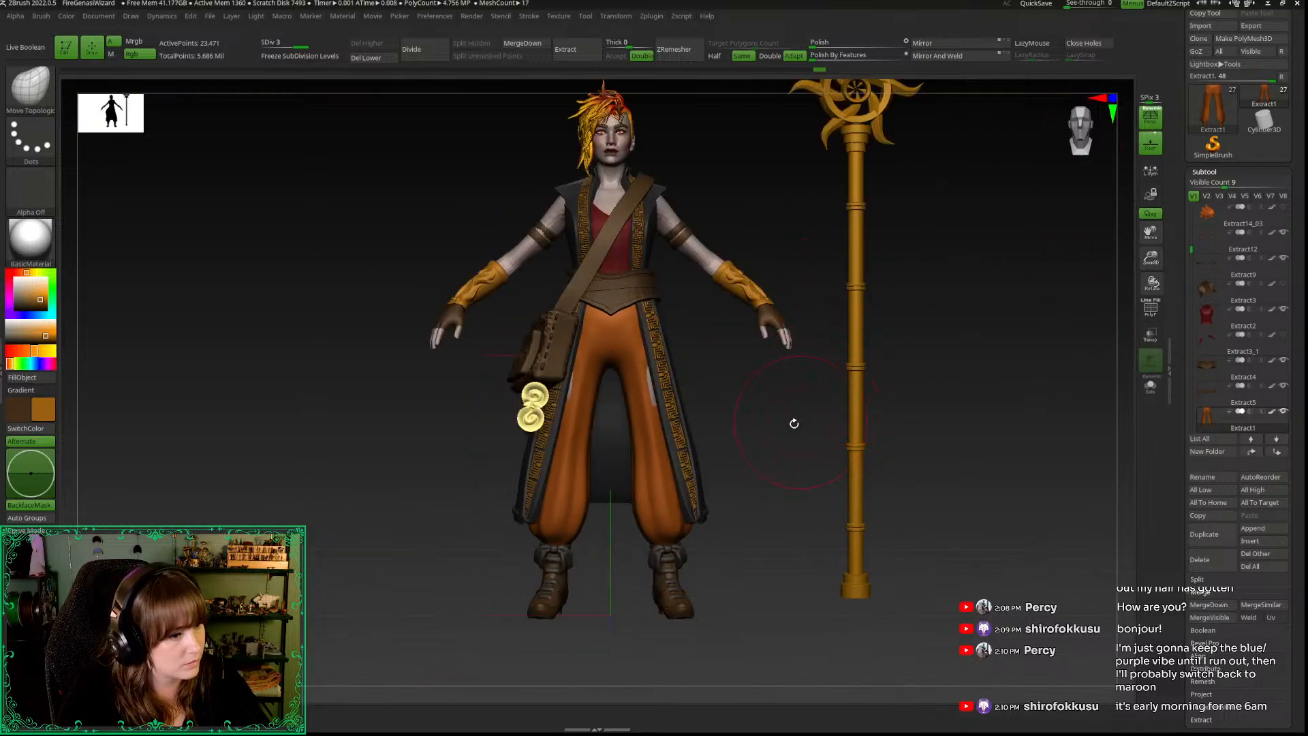
# Step: Turn off BackfaceMask for the Move Topological brush and reduce its draw size, framing the trousers from the front
pyautogui.press('space')
pyautogui.moveTo(768, 419)
pyautogui.mouseDown()
pyautogui.moveTo(746, 417)
pyautogui.moveTo(792, 403)
pyautogui.moveTo(872, 442)
pyautogui.moveTo(903, 442)
pyautogui.mouseUp()
pyautogui.press('space')
pyautogui.press('space')
pyautogui.moveTo(722, 389); pyautogui.dragTo(727, 388)
pyautogui.moveTo(843, 403); pyautogui.dragTo(742, 397)
pyautogui.click(1083, 141)
pyautogui.click(35, 508)
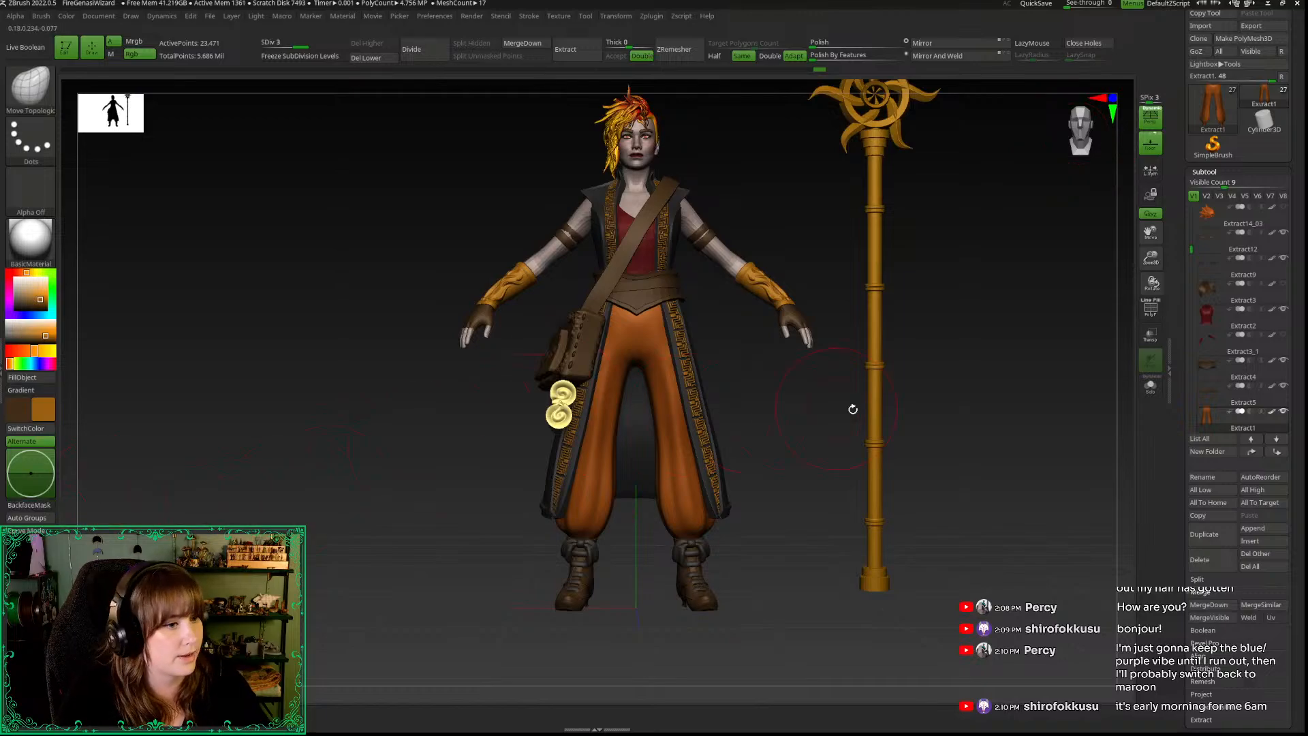
pyautogui.moveTo(1150, 259); pyautogui.dragTo(1136, 320)
pyautogui.press('space')
pyautogui.moveTo(763, 388); pyautogui.dragTo(758, 389)
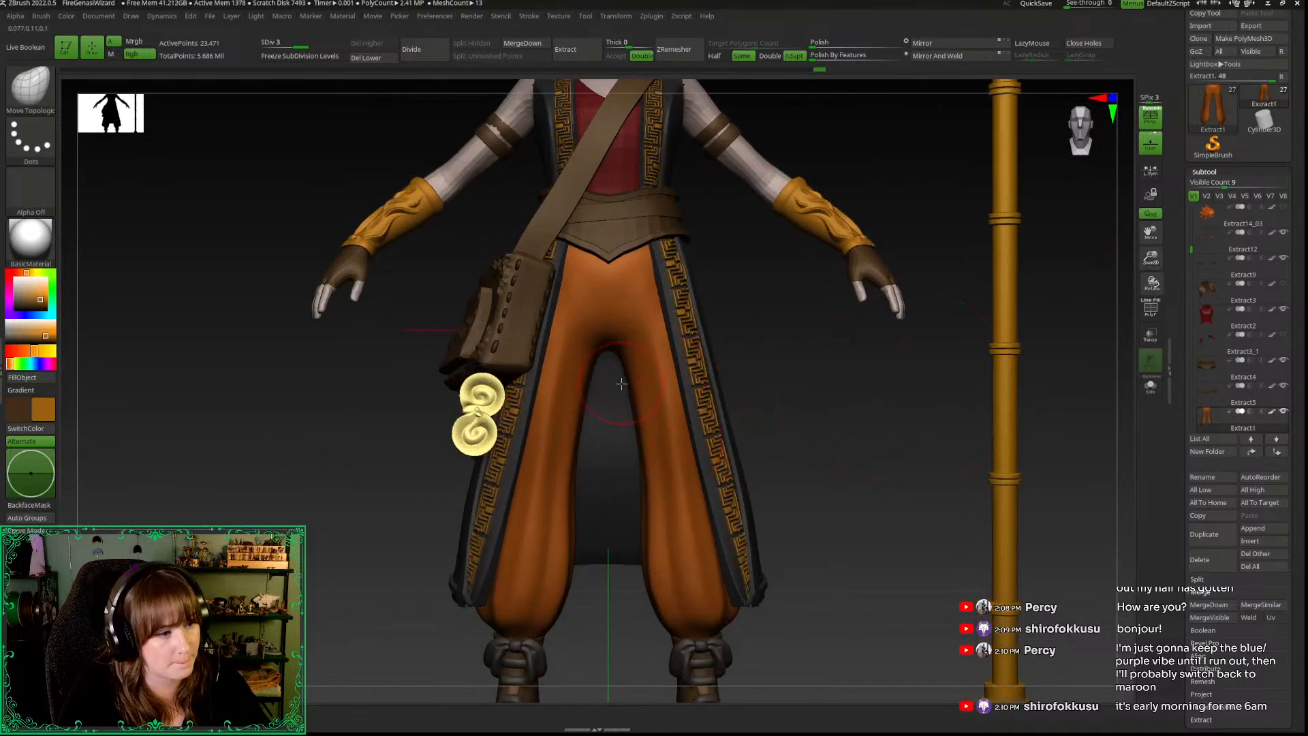
pyautogui.keyDown('alt'); pyautogui.moveTo(837, 484); pyautogui.dragTo(812, 436); pyautogui.keyUp('alt')
# Step: Clear the mask from the trousers and raise them to subdivision level 4
pyautogui.hotkey('ctrl', 'd')
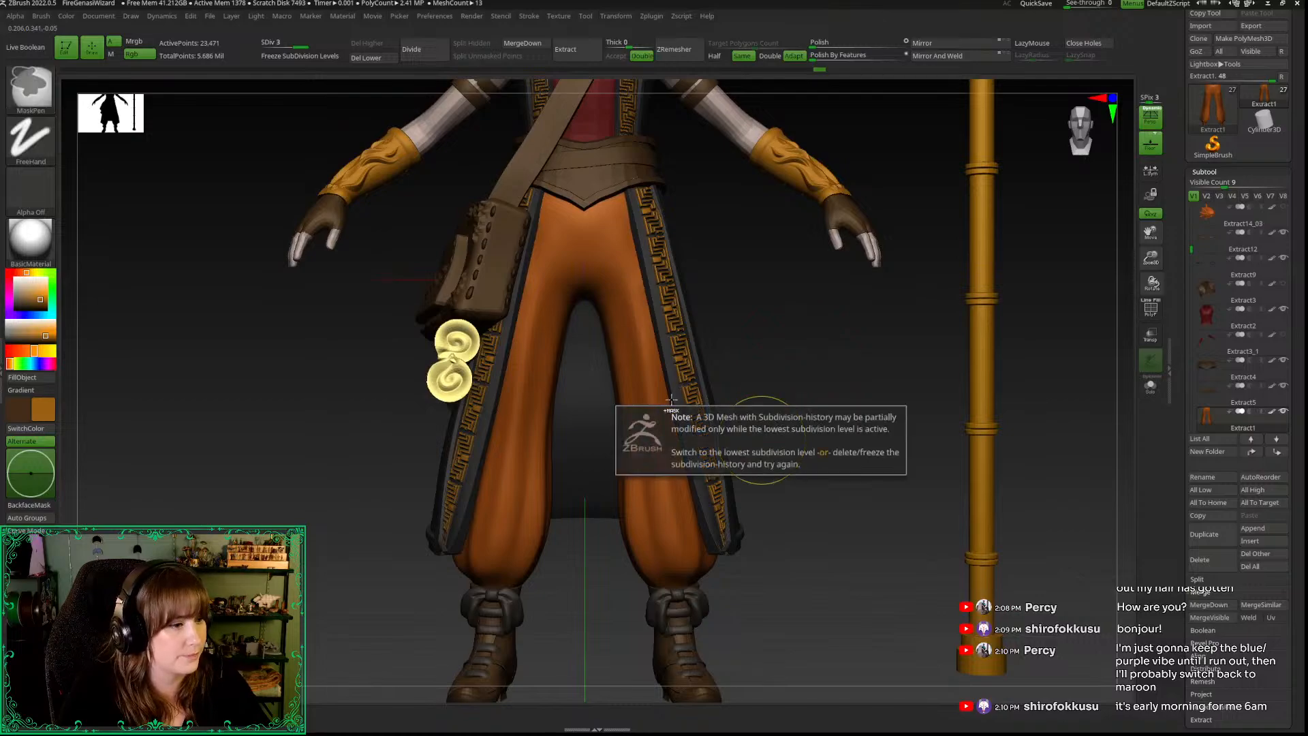
pyautogui.hotkey('ctrl', 'd')
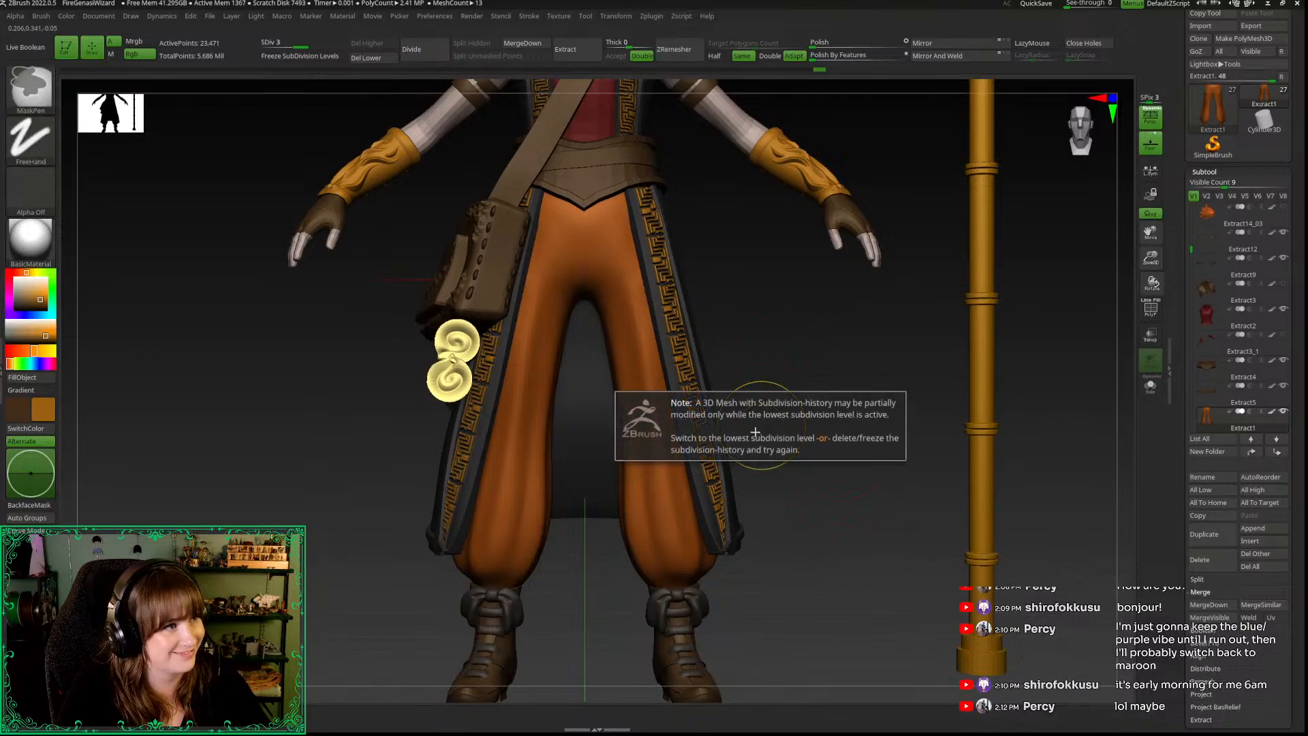
pyautogui.keyDown('ctrl'); pyautogui.moveTo(812, 473); pyautogui.dragTo(803, 480); pyautogui.keyUp('ctrl')
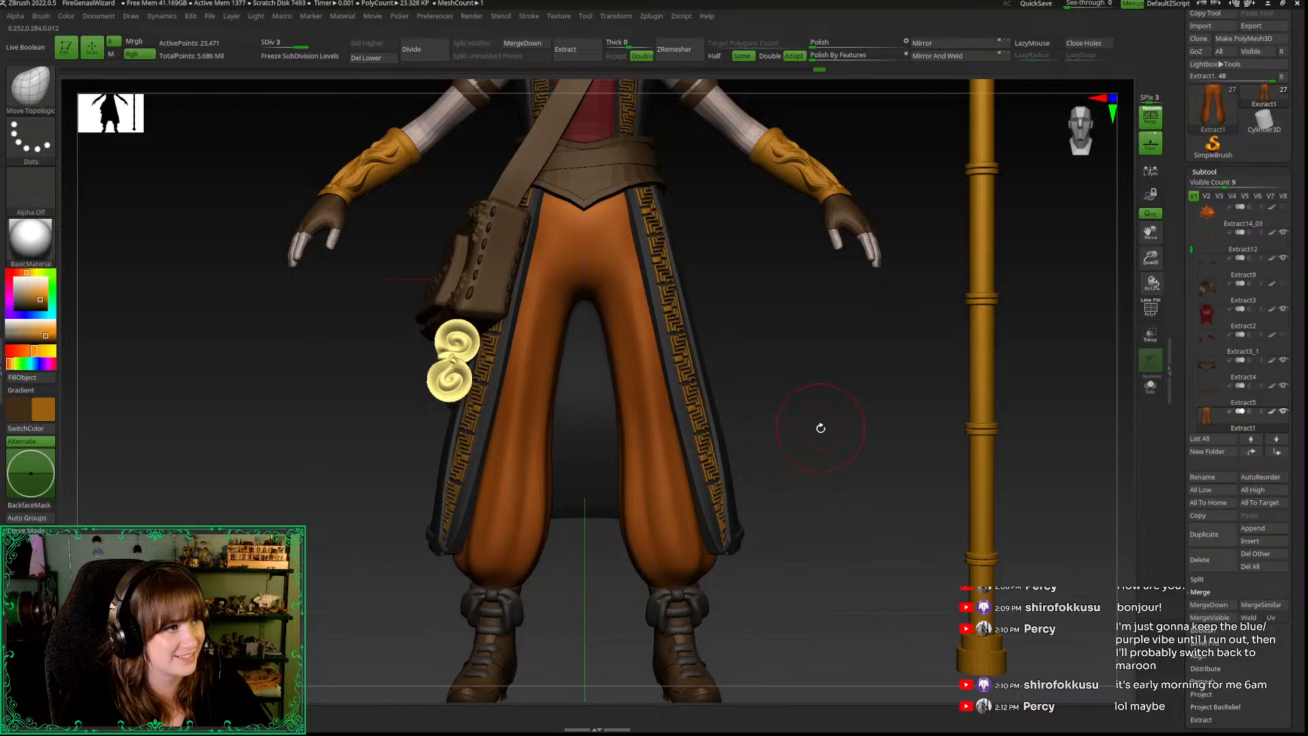
pyautogui.hotkey('alt', 'shift', 's')
pyautogui.keyDown('ctrl'); pyautogui.moveTo(818, 416); pyautogui.dragTo(842, 453); pyautogui.keyUp('ctrl')
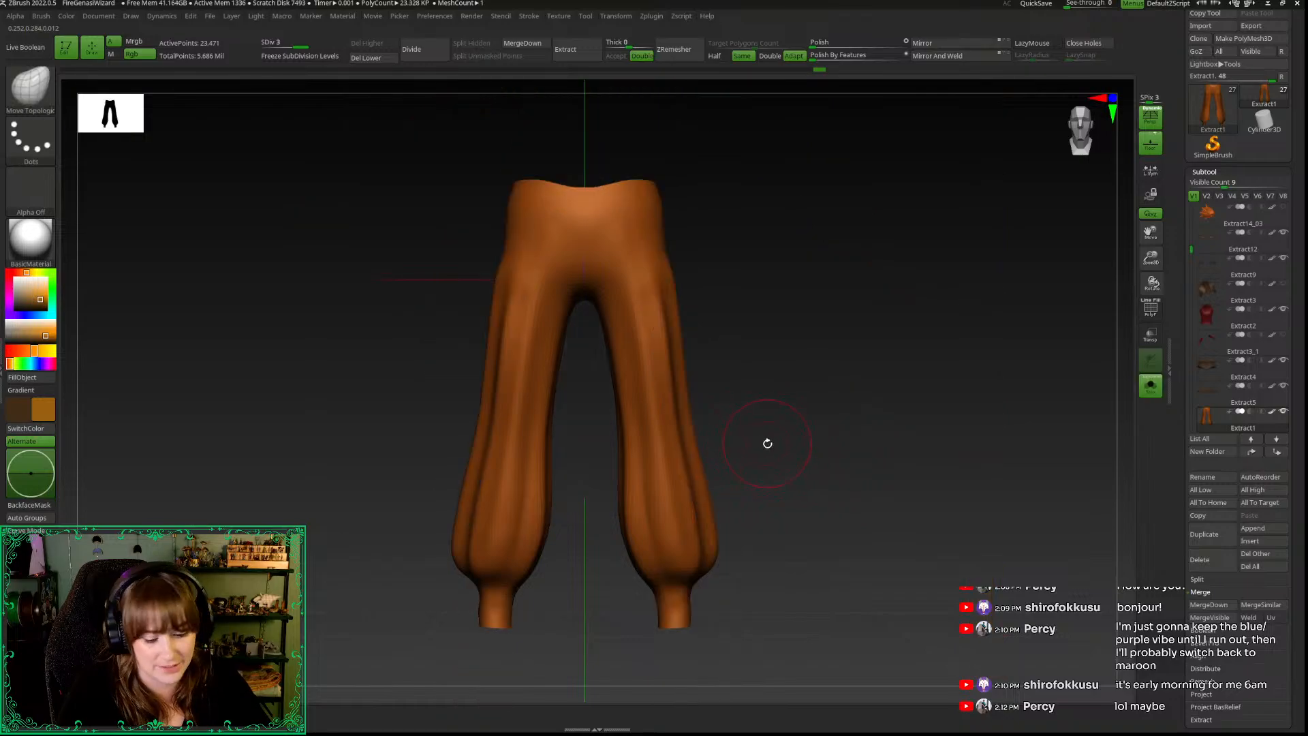
pyautogui.hotkey('alt', 'shift', 's')
pyautogui.press('space')
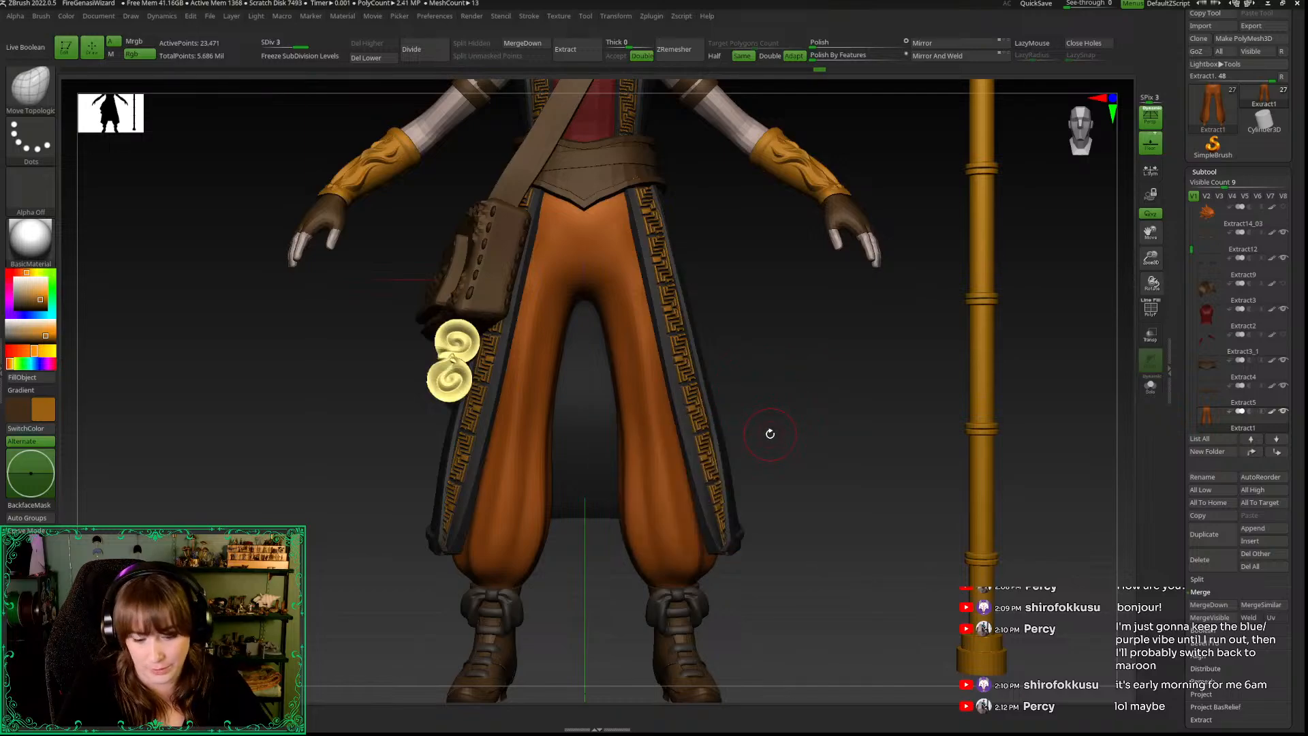
pyautogui.press('d')
pyautogui.moveTo(870, 389); pyautogui.dragTo(861, 431)
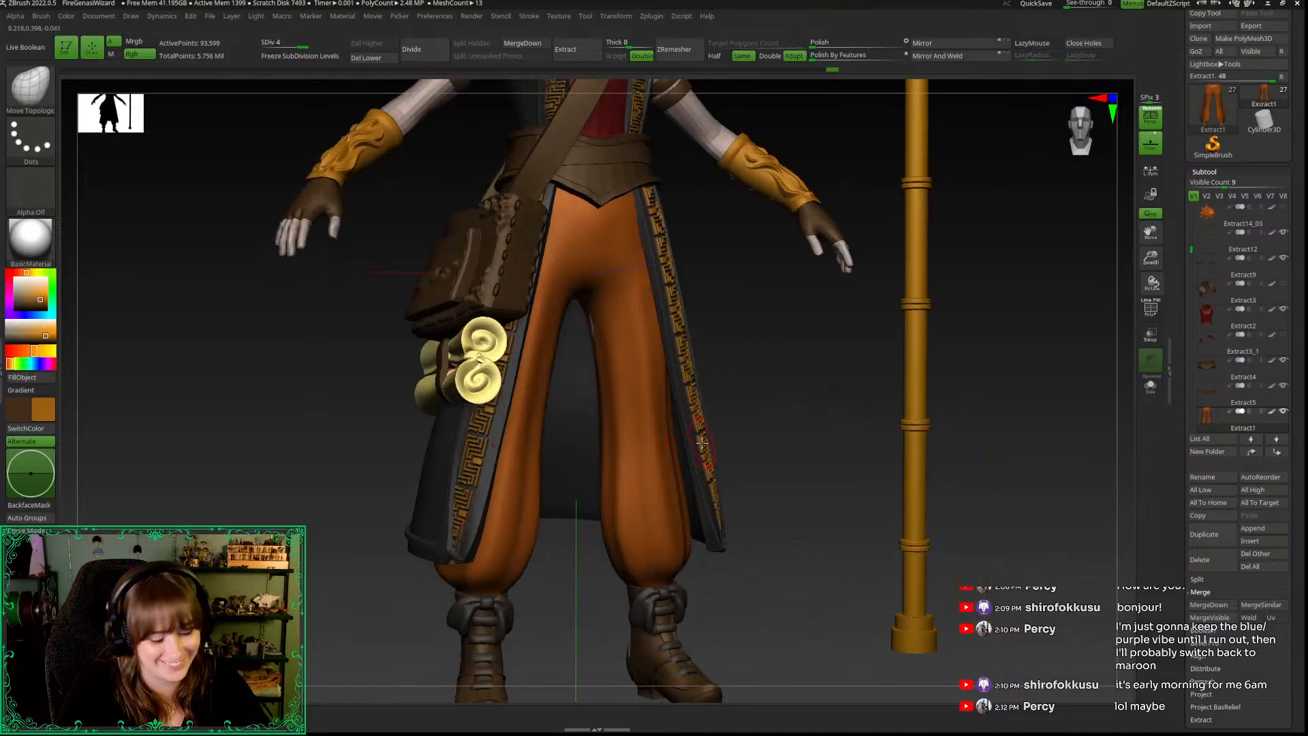
# Step: Switch to the Standard brush with a small draw size and sculpt a vertical fold down the front of the trouser leg
pyautogui.press('b')
pyautogui.press('s')
pyautogui.press('t')
pyautogui.press('space')
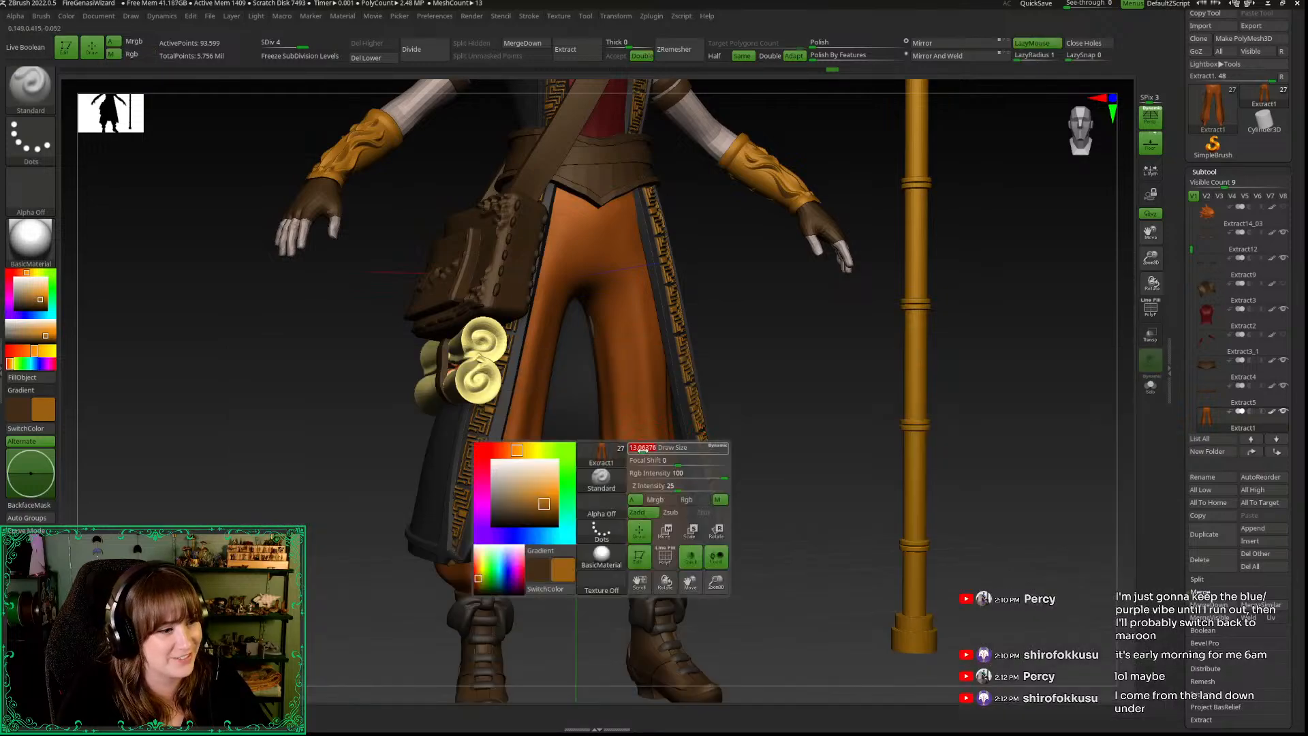
pyautogui.moveTo(590, 584); pyautogui.dragTo(702, 578)
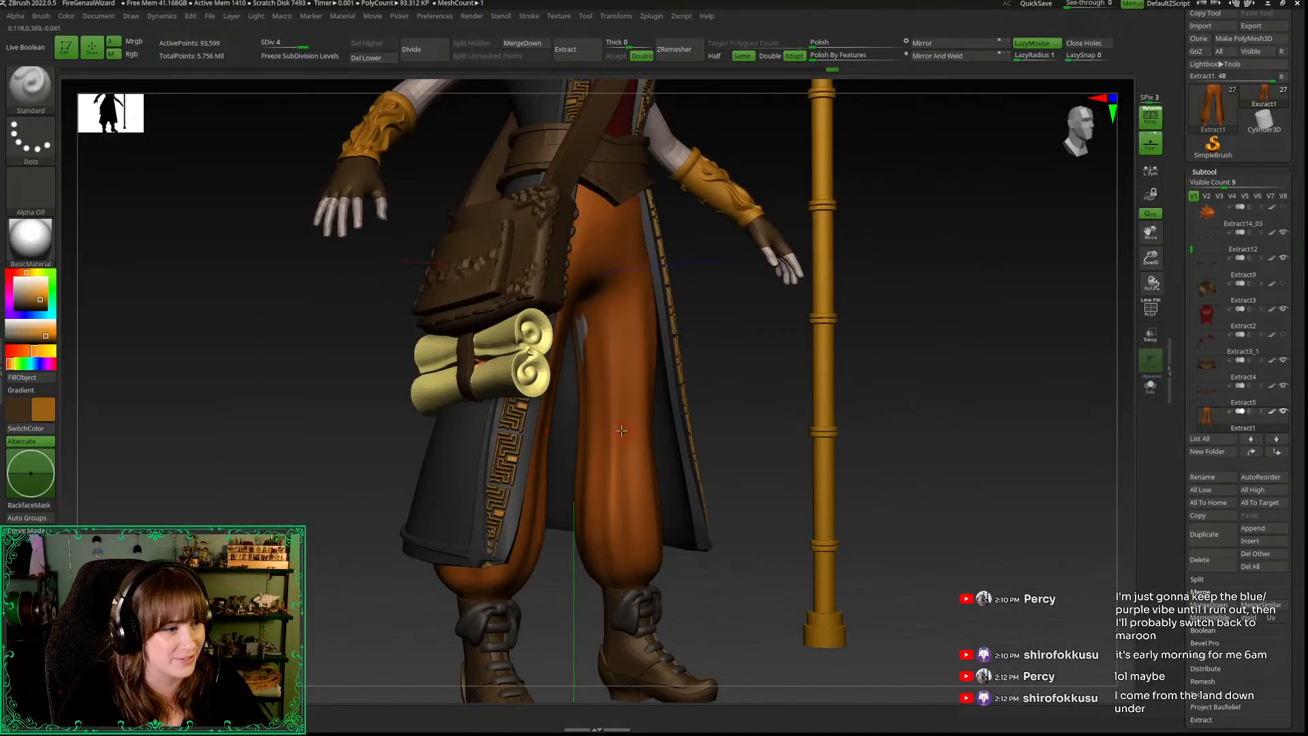
pyautogui.press('space')
pyautogui.moveTo(627, 425); pyautogui.dragTo(633, 425)
pyautogui.keyDown('alt'); pyautogui.moveTo(725, 596); pyautogui.dragTo(733, 578); pyautogui.keyUp('alt')
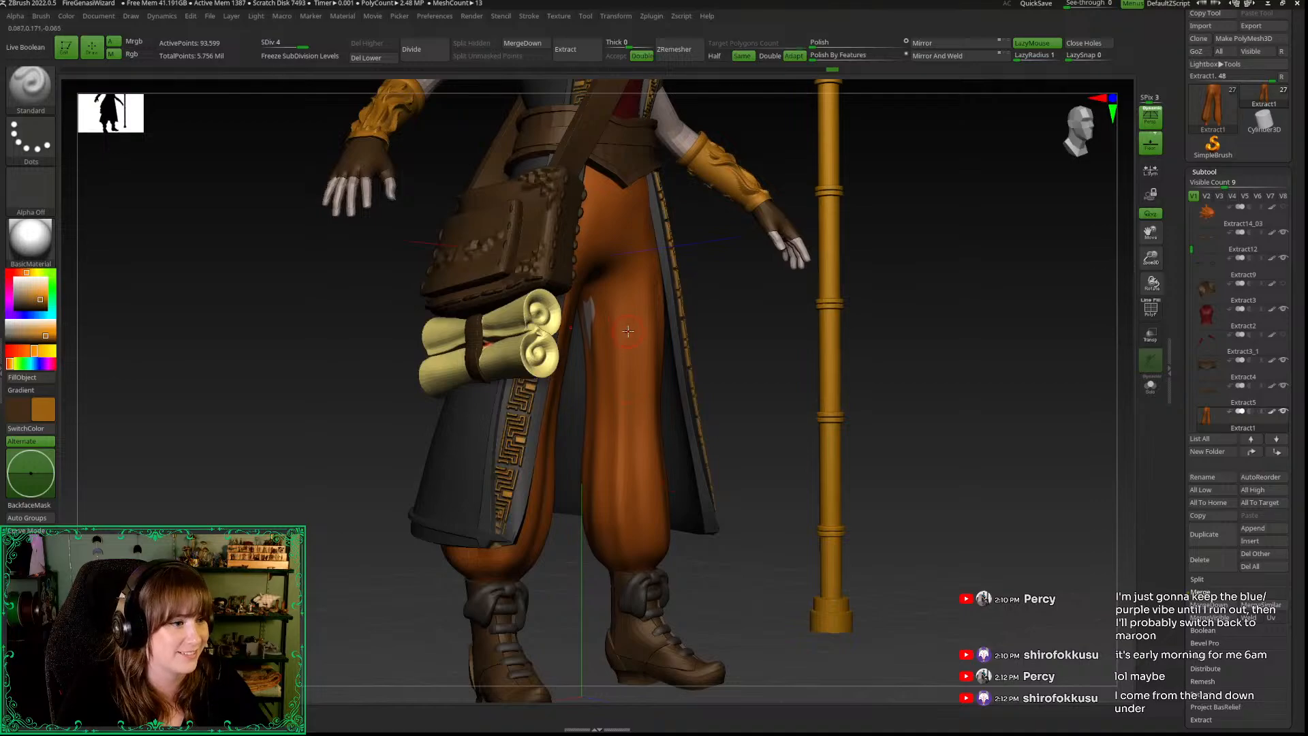
pyautogui.moveTo(619, 357)
pyautogui.mouseDown()
pyautogui.moveTo(631, 347)
pyautogui.moveTo(641, 491)
pyautogui.mouseUp()
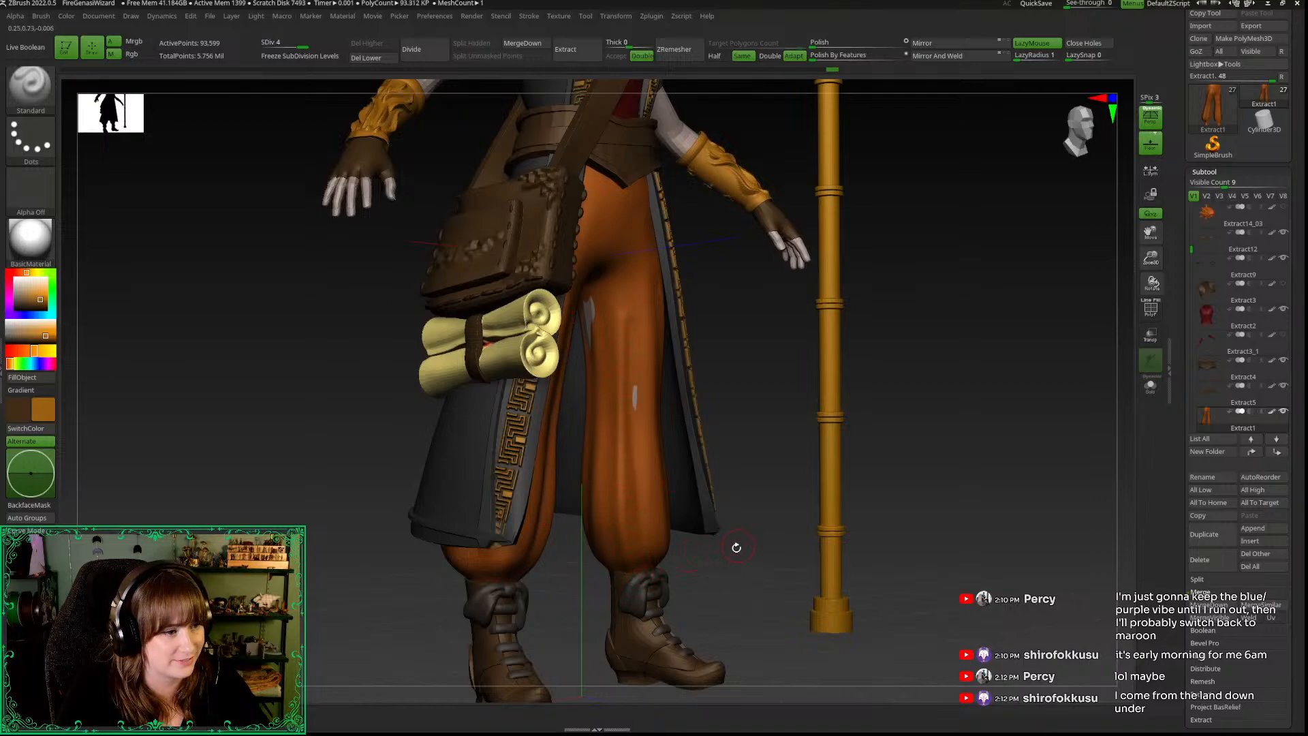
# Step: Sculpt more long vertical folds from thigh to cuff on the front of the leg and smooth their upper parts
pyautogui.moveTo(735, 547); pyautogui.dragTo(671, 549)
pyautogui.moveTo(639, 390)
pyautogui.keyDown('shift'); pyautogui.mouseDown()
pyautogui.moveTo(630, 362)
pyautogui.moveTo(652, 554)
pyautogui.mouseUp(); pyautogui.keyUp('shift')
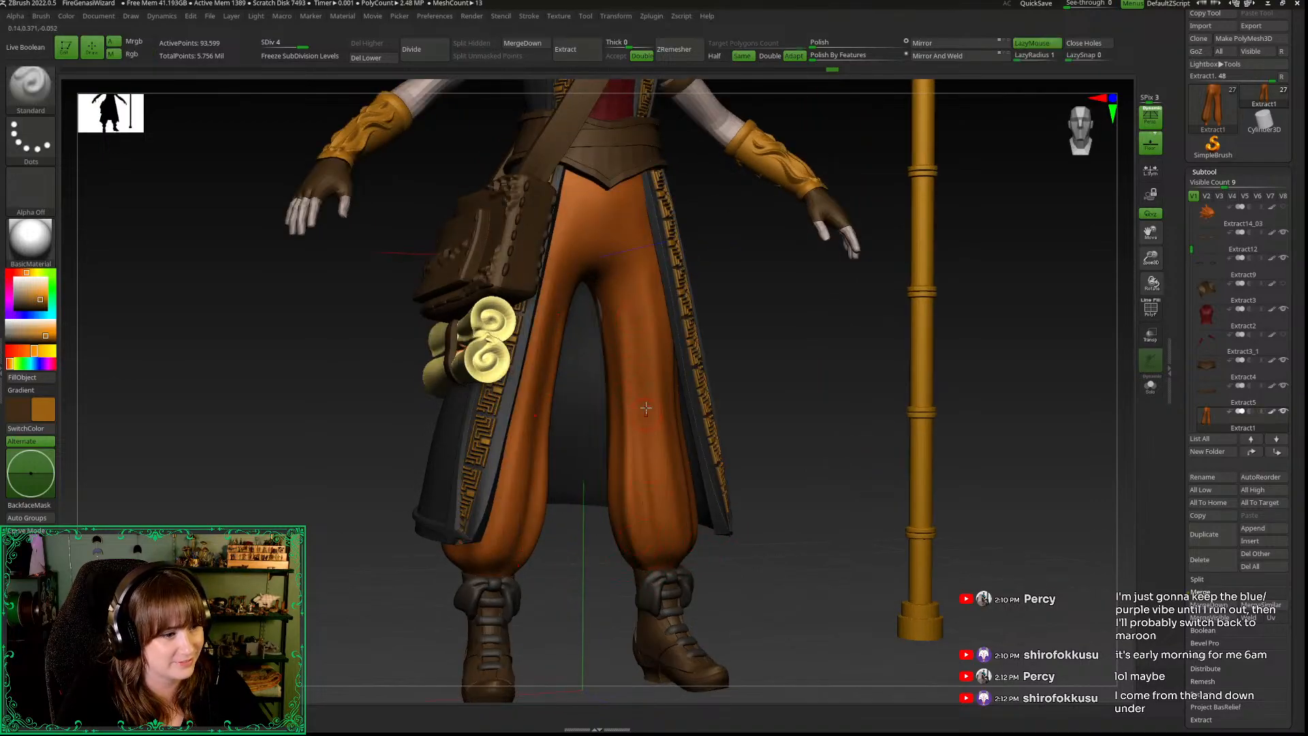
pyautogui.moveTo(647, 429); pyautogui.dragTo(652, 534)
pyautogui.moveTo(596, 587); pyautogui.dragTo(655, 584)
pyautogui.moveTo(637, 329); pyautogui.dragTo(648, 549)
pyautogui.moveTo(732, 565); pyautogui.dragTo(691, 567)
pyautogui.rightClick(633, 389)
pyautogui.keyDown('shift'); pyautogui.moveTo(641, 292); pyautogui.dragTo(631, 316); pyautogui.keyUp('shift')
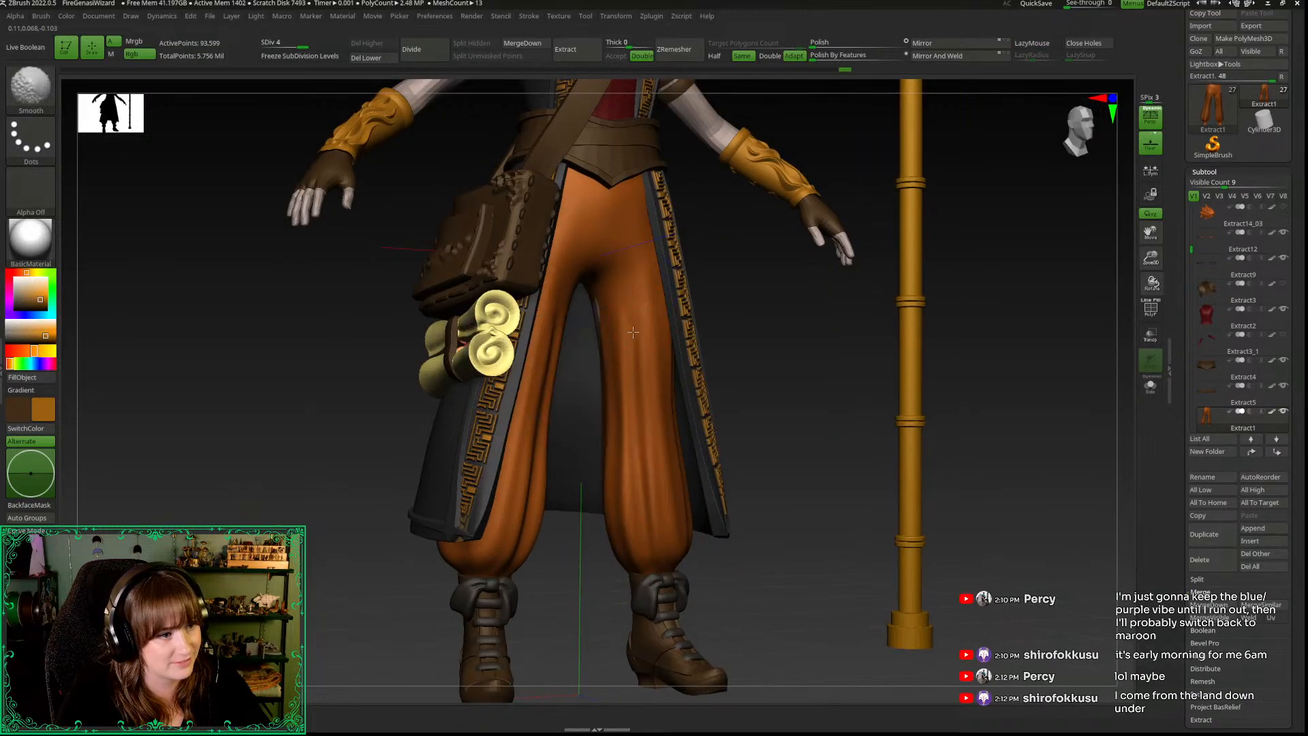
# Step: Isolate the trousers and extend the sculpted folds from the upper thigh down into the gathered cuff
pyautogui.moveTo(593, 579)
pyautogui.mouseDown()
pyautogui.moveTo(546, 566)
pyautogui.moveTo(584, 590)
pyautogui.moveTo(553, 604)
pyautogui.moveTo(503, 555)
pyautogui.moveTo(569, 528)
pyautogui.mouseUp()
pyautogui.rightClick(547, 563)
pyautogui.click(593, 579)
pyautogui.moveTo(624, 334); pyautogui.dragTo(670, 579)
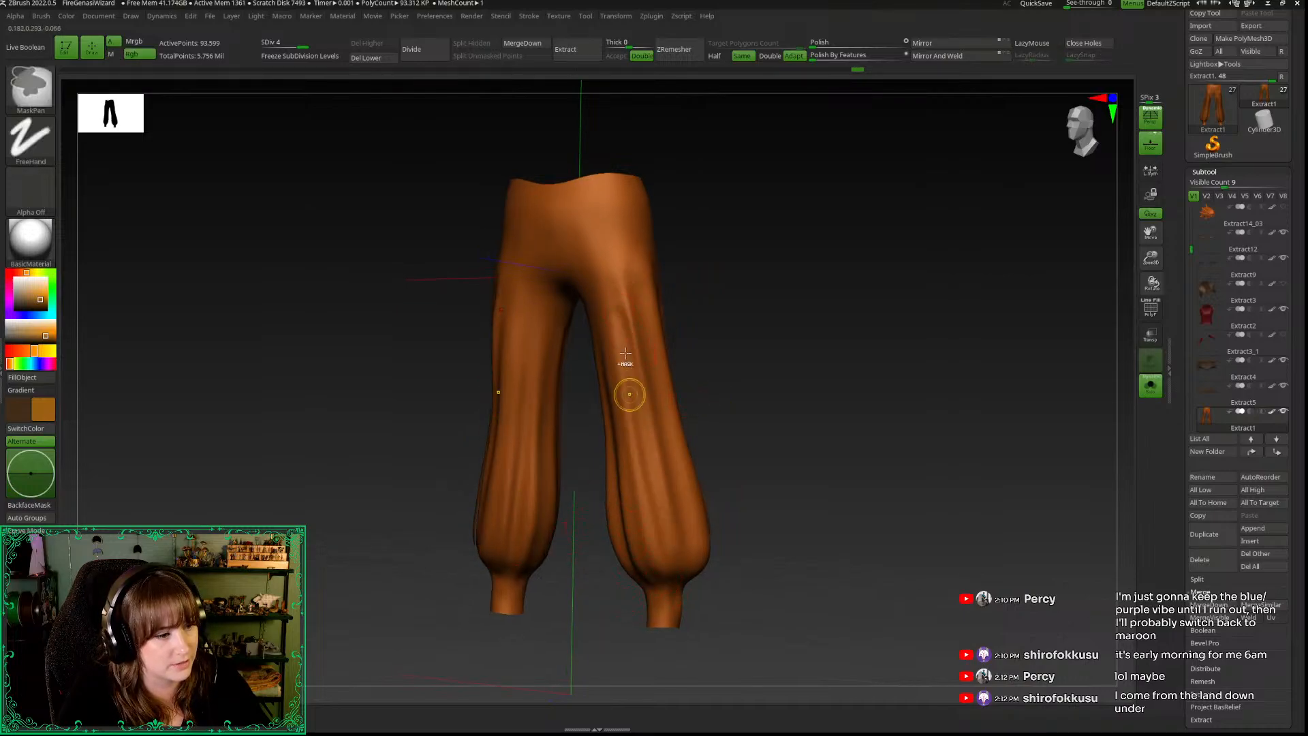
pyautogui.moveTo(621, 300)
pyautogui.keyDown('alt'); pyautogui.mouseDown()
pyautogui.moveTo(664, 572)
pyautogui.moveTo(701, 540)
pyautogui.moveTo(584, 613)
pyautogui.moveTo(616, 362)
pyautogui.mouseUp(); pyautogui.keyUp('alt')
pyautogui.moveTo(620, 297)
pyautogui.mouseDown()
pyautogui.moveTo(654, 607)
pyautogui.moveTo(563, 563)
pyautogui.moveTo(507, 571)
pyautogui.mouseUp()
pyautogui.moveTo(572, 308); pyautogui.dragTo(626, 589)
# Step: Sculpt long vertical folds around the outer side of the trouser leg, running from the hip to the gathered cuff
pyautogui.moveTo(710, 552); pyautogui.dragTo(651, 555)
pyautogui.moveTo(599, 312)
pyautogui.mouseDown()
pyautogui.moveTo(628, 592)
pyautogui.moveTo(653, 559)
pyautogui.mouseUp()
pyautogui.moveTo(578, 300); pyautogui.dragTo(619, 569)
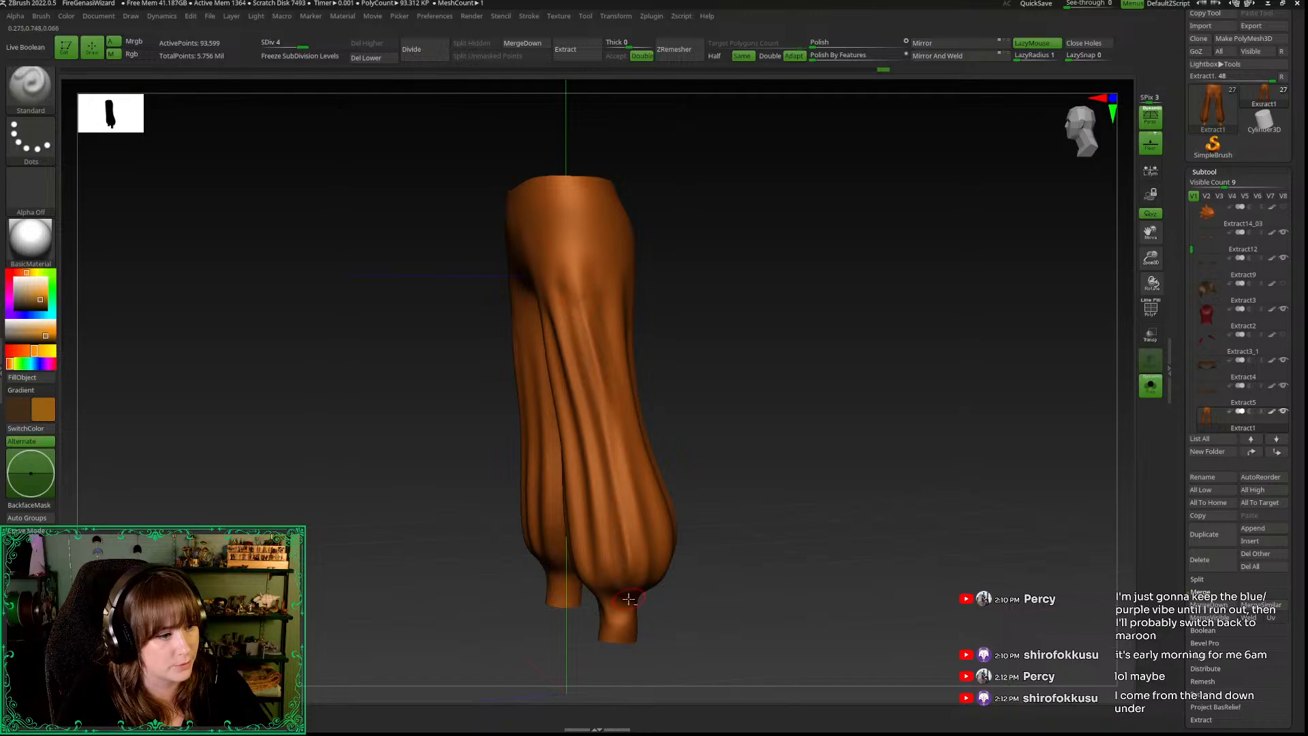
pyautogui.moveTo(702, 585); pyautogui.dragTo(636, 555)
pyautogui.moveTo(579, 292); pyautogui.dragTo(635, 577)
pyautogui.moveTo(697, 607); pyautogui.dragTo(679, 551)
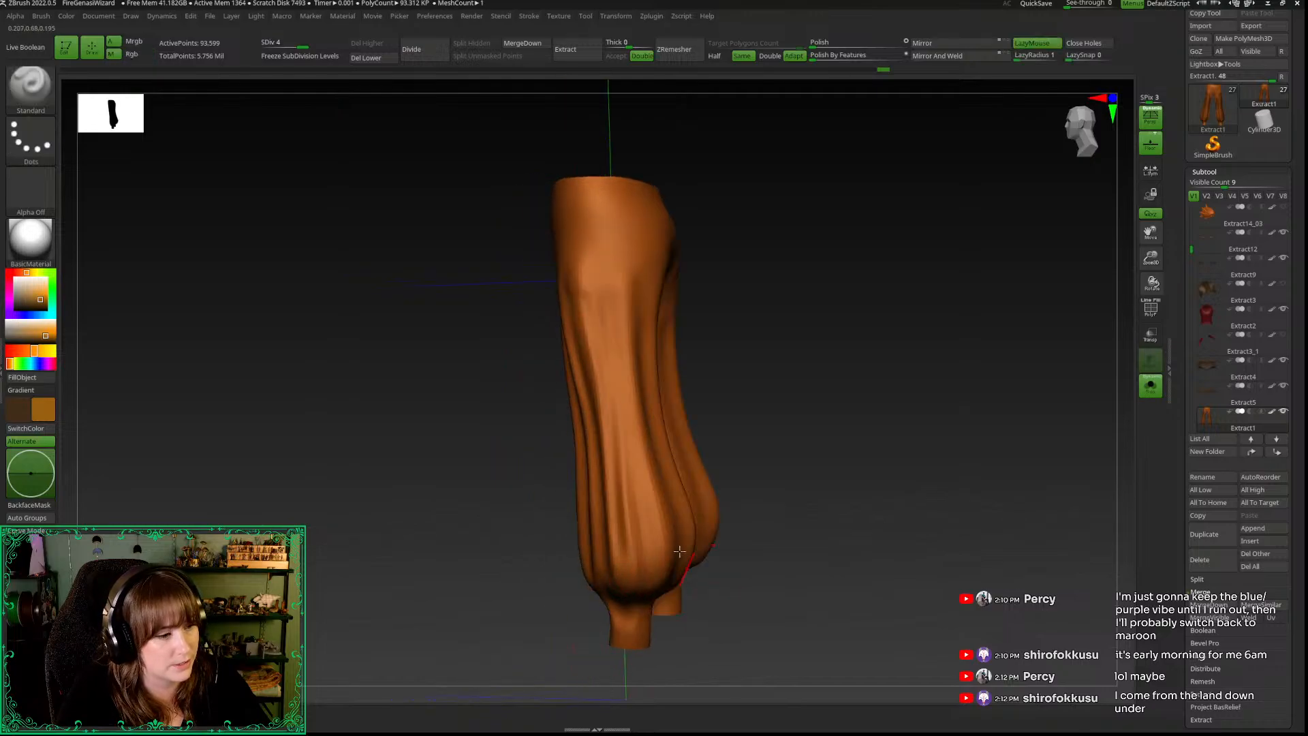
pyautogui.moveTo(613, 403); pyautogui.dragTo(621, 562)
pyautogui.moveTo(531, 622)
pyautogui.mouseDown()
pyautogui.moveTo(666, 631)
pyautogui.moveTo(709, 613)
pyautogui.mouseUp()
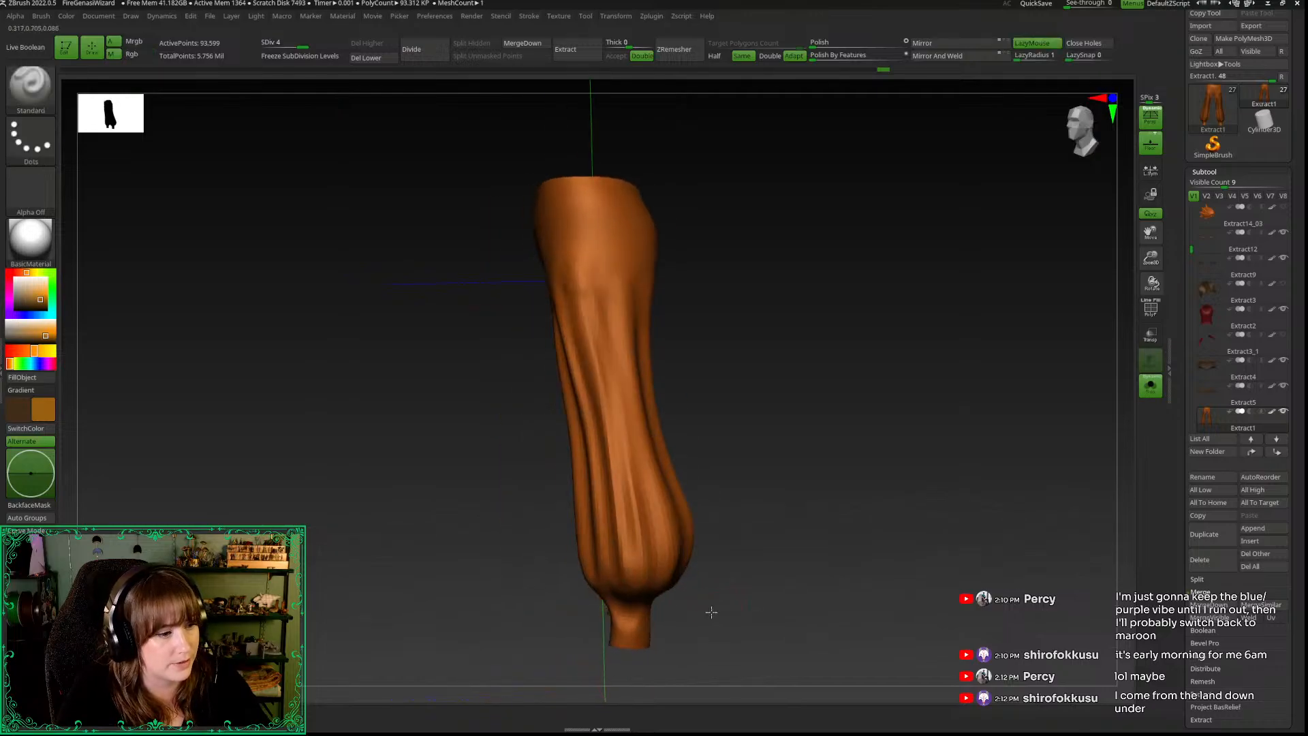
pyautogui.moveTo(600, 287); pyautogui.dragTo(632, 550)
pyautogui.moveTo(702, 587); pyautogui.dragTo(732, 590)
pyautogui.moveTo(712, 543)
pyautogui.mouseDown()
pyautogui.moveTo(775, 543)
pyautogui.moveTo(682, 549)
pyautogui.mouseUp()
# Step: Smooth the upper ends of the folds at the outer hip with an enlarged brush
pyautogui.press('space')
pyautogui.moveTo(710, 407); pyautogui.dragTo(804, 416)
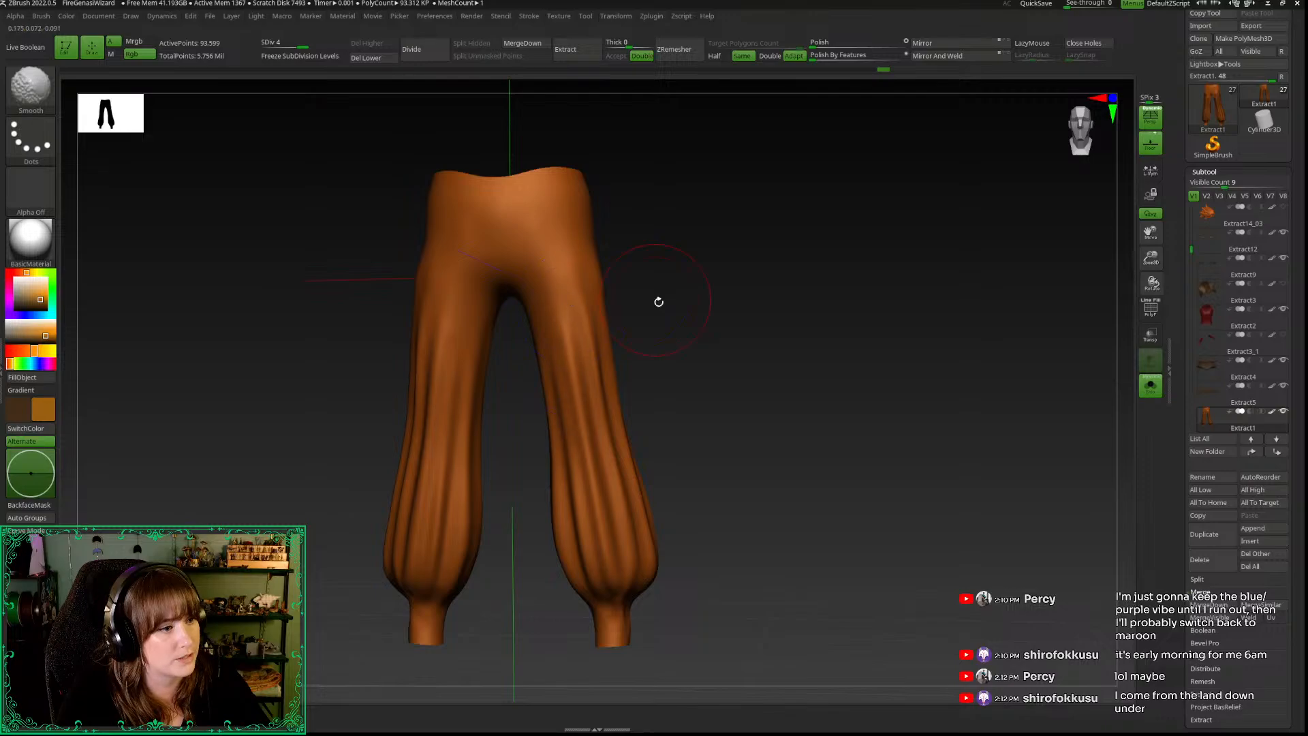
pyautogui.moveTo(640, 293); pyautogui.dragTo(654, 283)
# Step: Sculpt vertical folds along the inner trouser leg using a lower focal shift and smooth their ends near the crotch
pyautogui.press('space')
pyautogui.moveTo(695, 402)
pyautogui.mouseDown()
pyautogui.moveTo(725, 406)
pyautogui.moveTo(682, 408)
pyautogui.mouseUp()
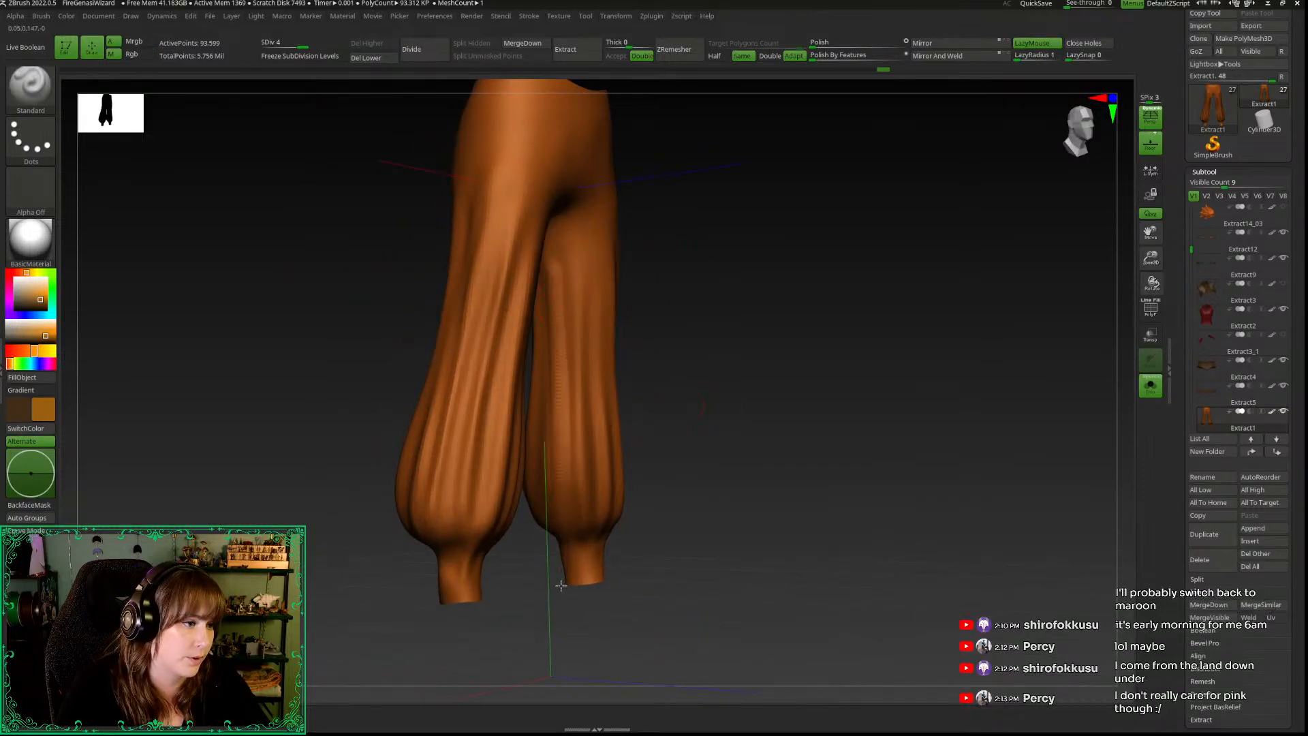
pyautogui.press('space')
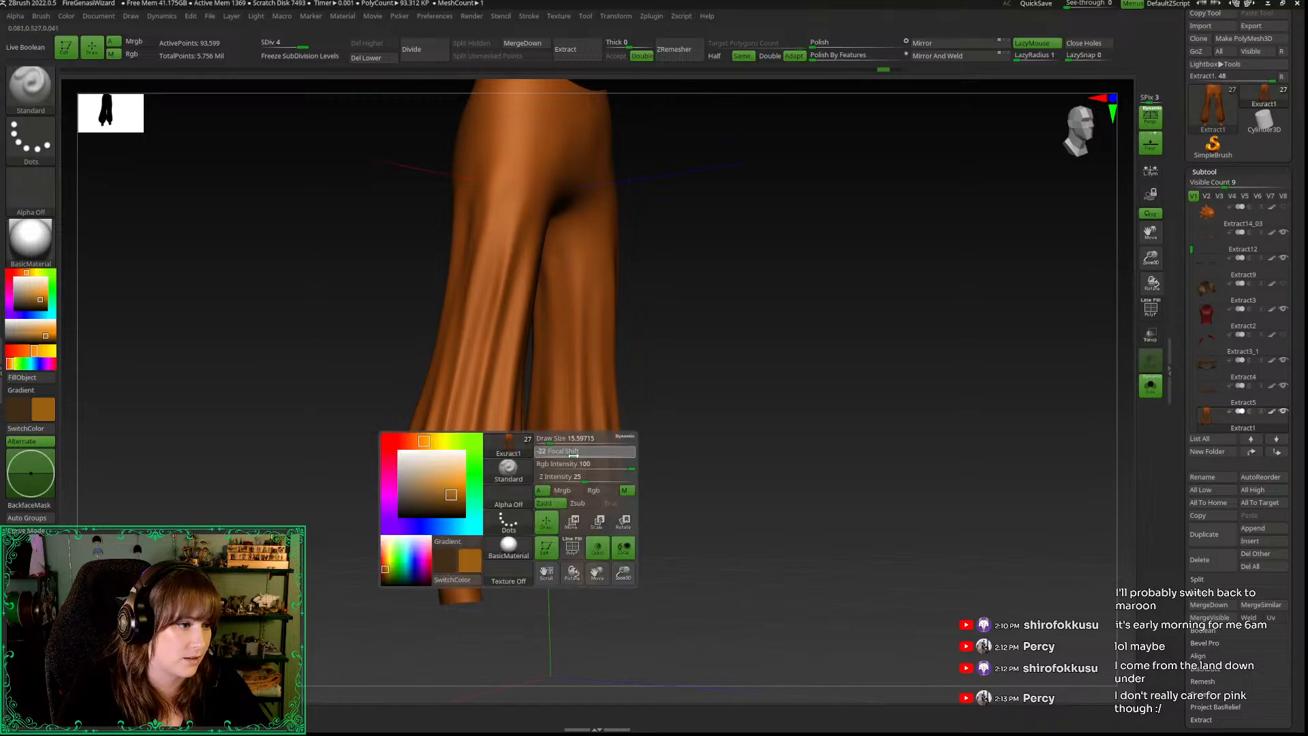
pyautogui.moveTo(550, 574); pyautogui.dragTo(537, 283)
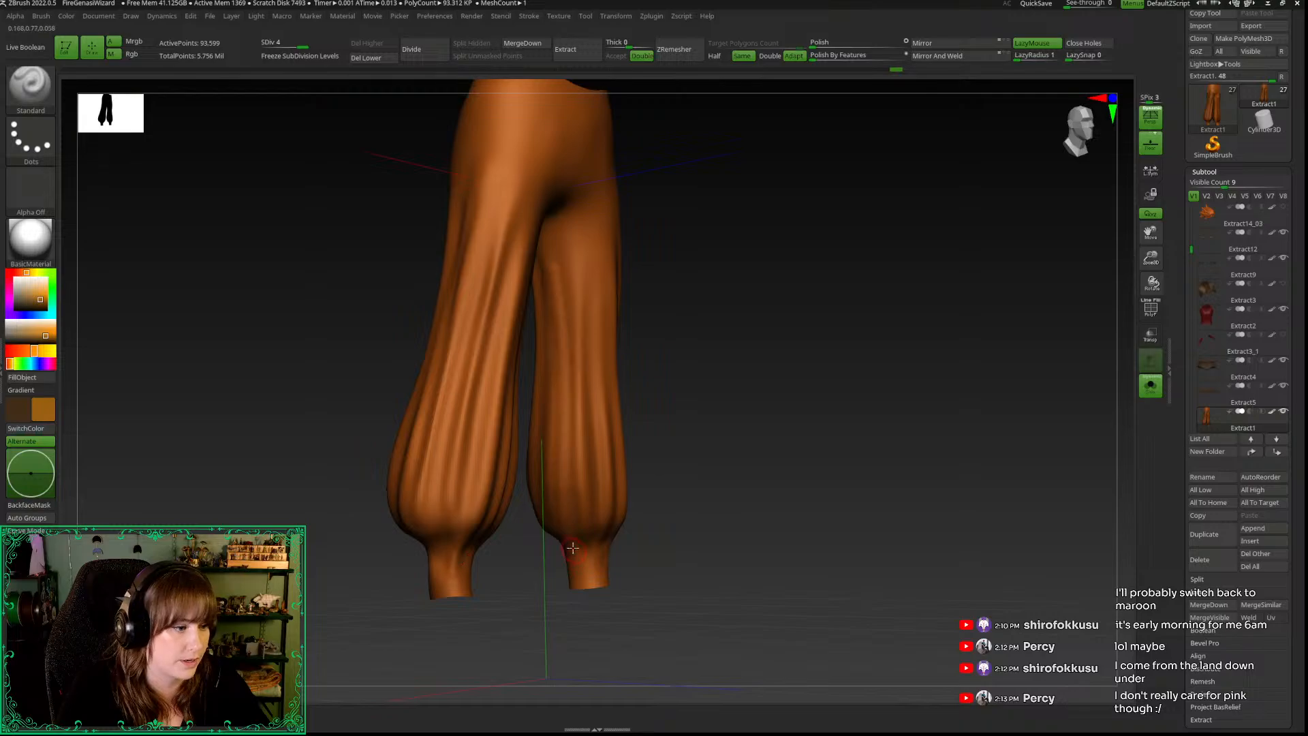
pyautogui.moveTo(502, 618); pyautogui.dragTo(548, 601)
pyautogui.moveTo(677, 512); pyautogui.dragTo(558, 607)
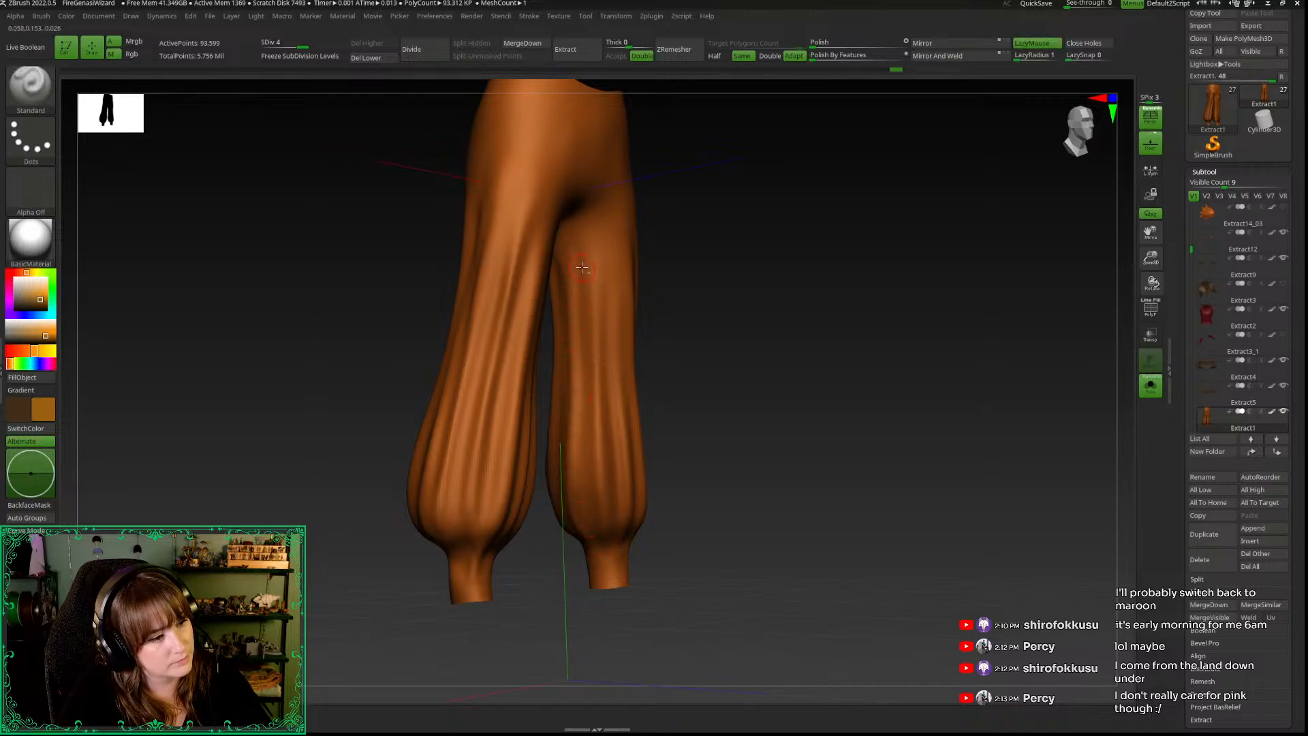
pyautogui.rightClick(588, 298)
pyautogui.keyDown('shift'); pyautogui.moveTo(590, 277); pyautogui.dragTo(573, 257); pyautogui.keyUp('shift')
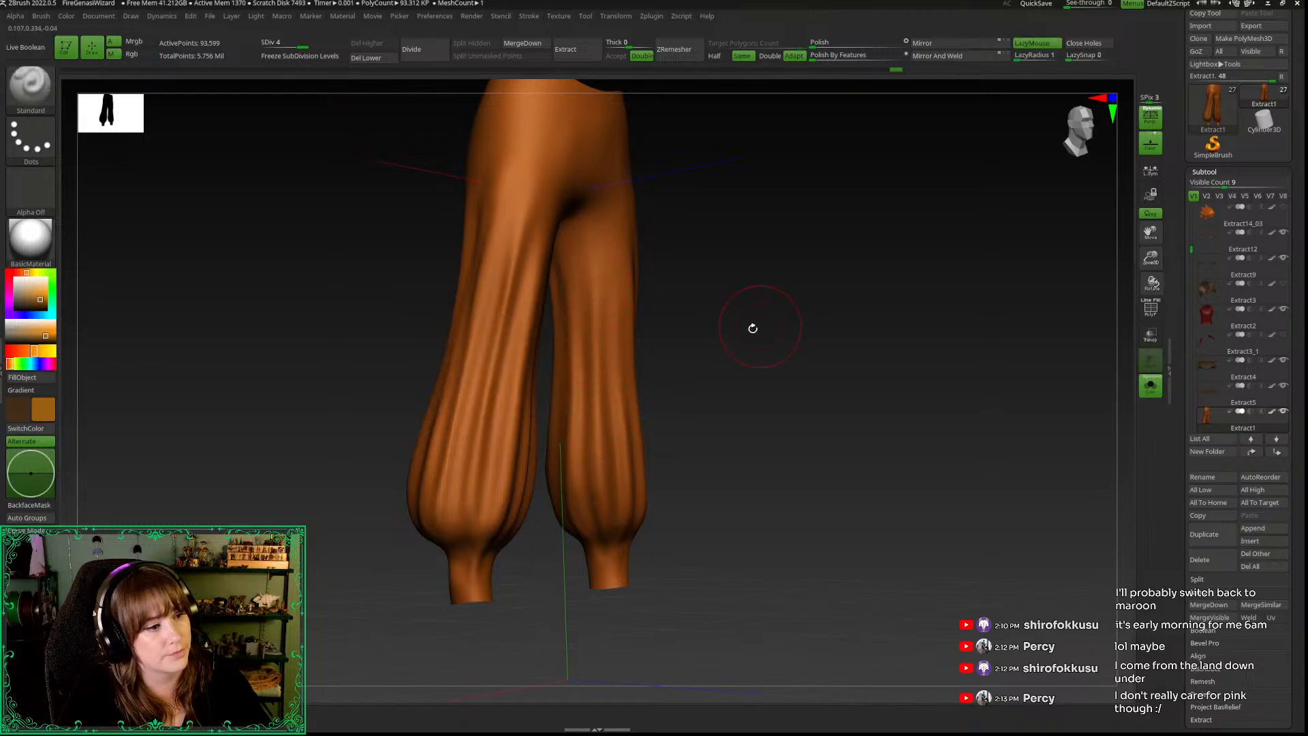
# Step: Set LazyRadius to 26 and LazySnap to 8 for the Standard brush
pyautogui.moveTo(750, 327); pyautogui.dragTo(726, 320)
pyautogui.click(1072, 154)
pyautogui.moveTo(995, 270); pyautogui.dragTo(1024, 318)
pyautogui.click(1080, 123)
pyautogui.moveTo(1151, 258); pyautogui.dragTo(923, 292)
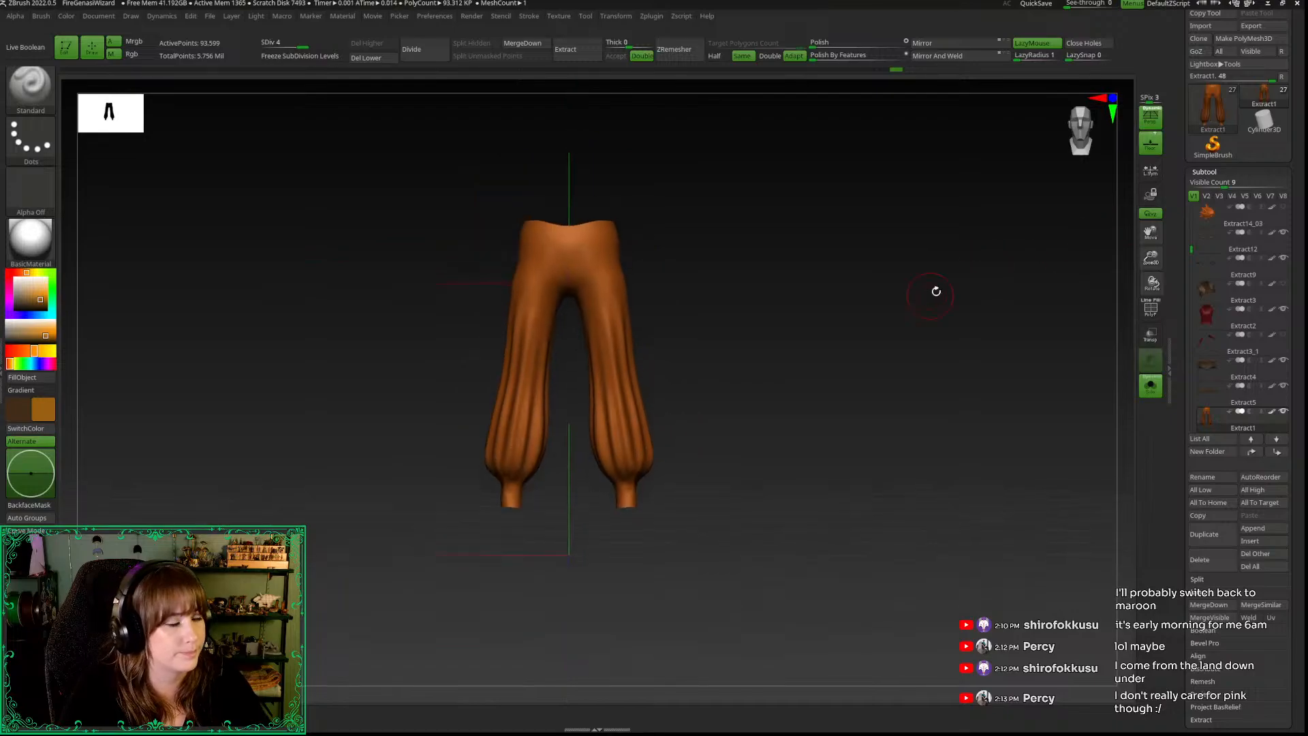
pyautogui.press('shift')
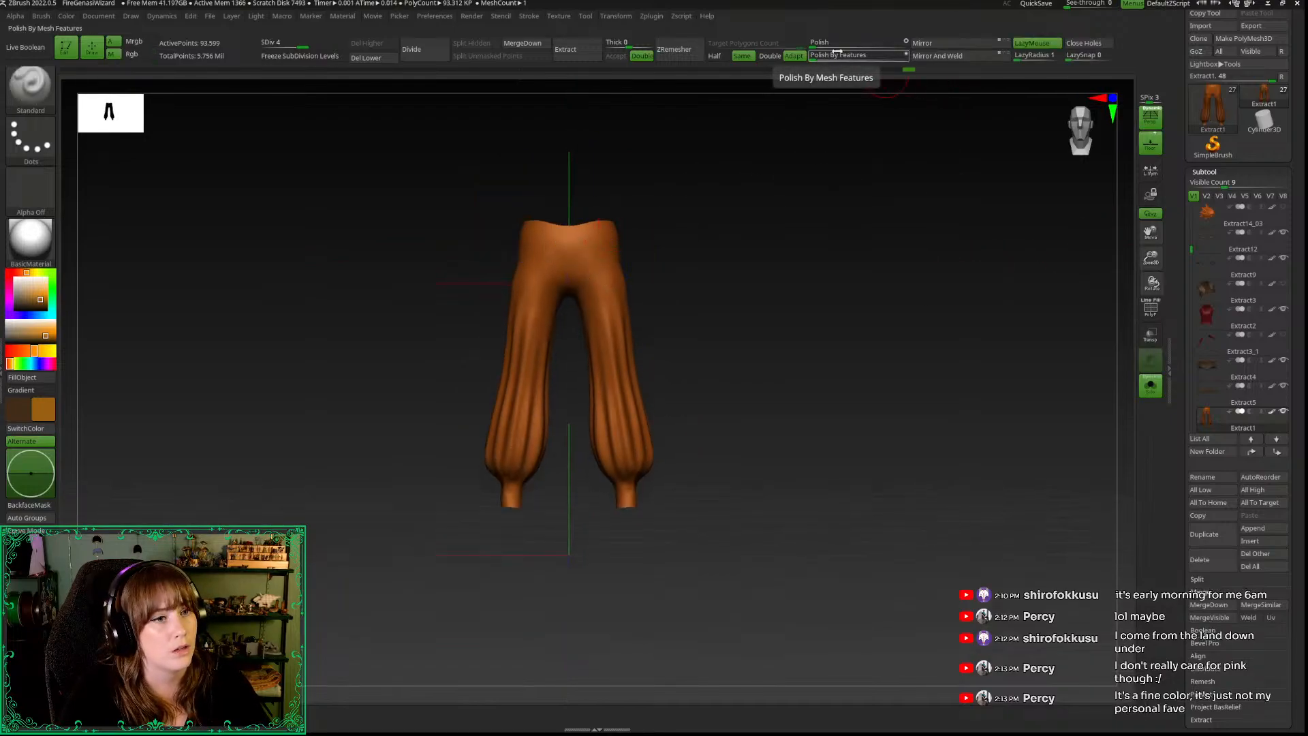
pyautogui.moveTo(1039, 62)
pyautogui.mouseDown()
pyautogui.moveTo(1080, 58)
pyautogui.moveTo(1030, 58)
pyautogui.mouseUp()
pyautogui.click(1078, 57)
pyautogui.write('7')
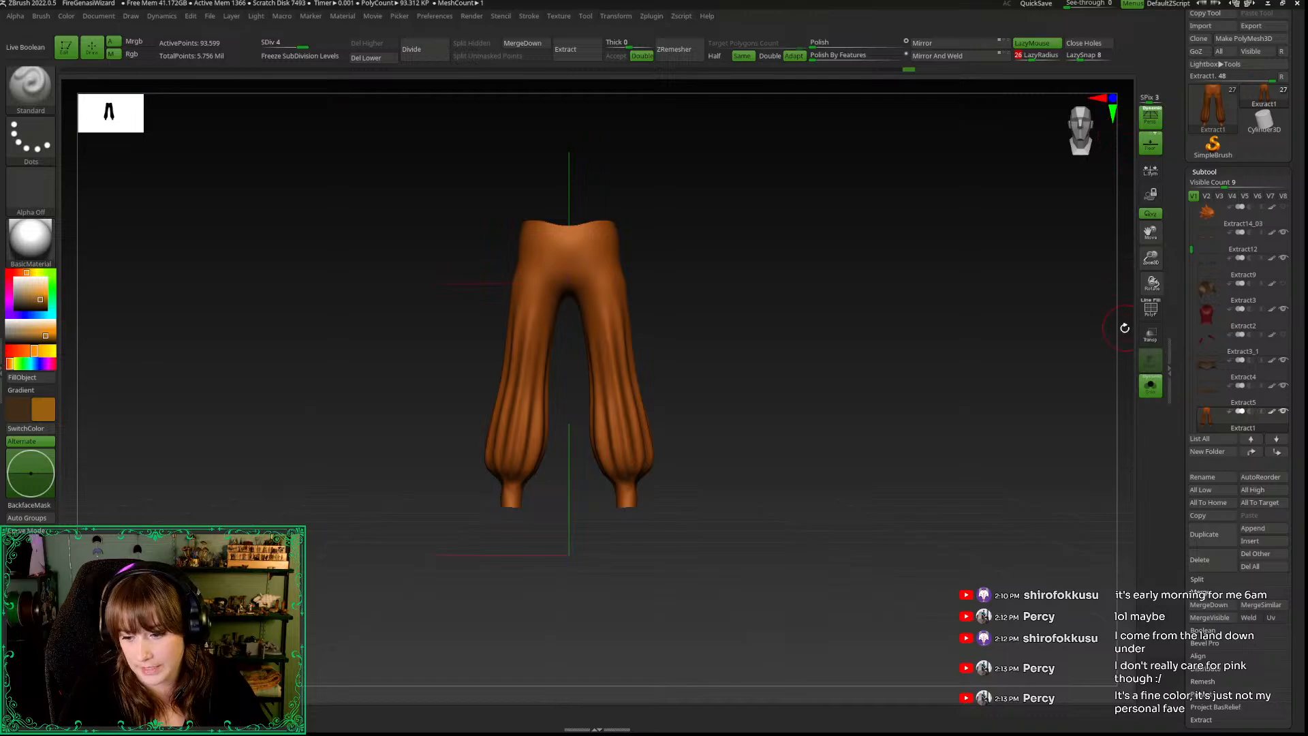
# Step: Try sculpting a long vertical fold down the inner trouser leg with the steadier LazyMouse stroke
pyautogui.moveTo(1150, 259); pyautogui.dragTo(1151, 333)
pyautogui.keyDown('alt'); pyautogui.moveTo(867, 410); pyautogui.dragTo(878, 238); pyautogui.keyUp('alt')
pyautogui.press('space')
pyautogui.moveTo(804, 262); pyautogui.dragTo(804, 263)
pyautogui.keyDown('alt'); pyautogui.moveTo(797, 503); pyautogui.dragTo(824, 487); pyautogui.keyUp('alt')
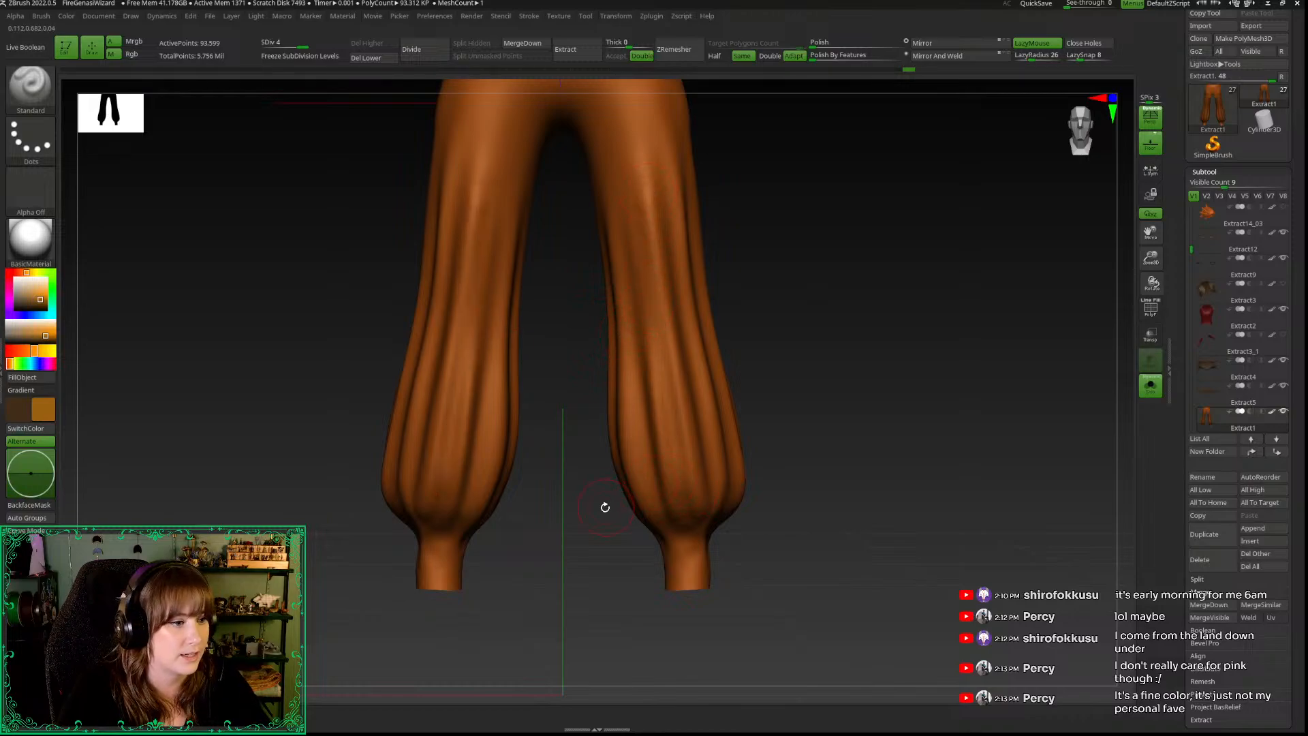
pyautogui.moveTo(608, 544); pyautogui.dragTo(666, 528)
pyautogui.press('space')
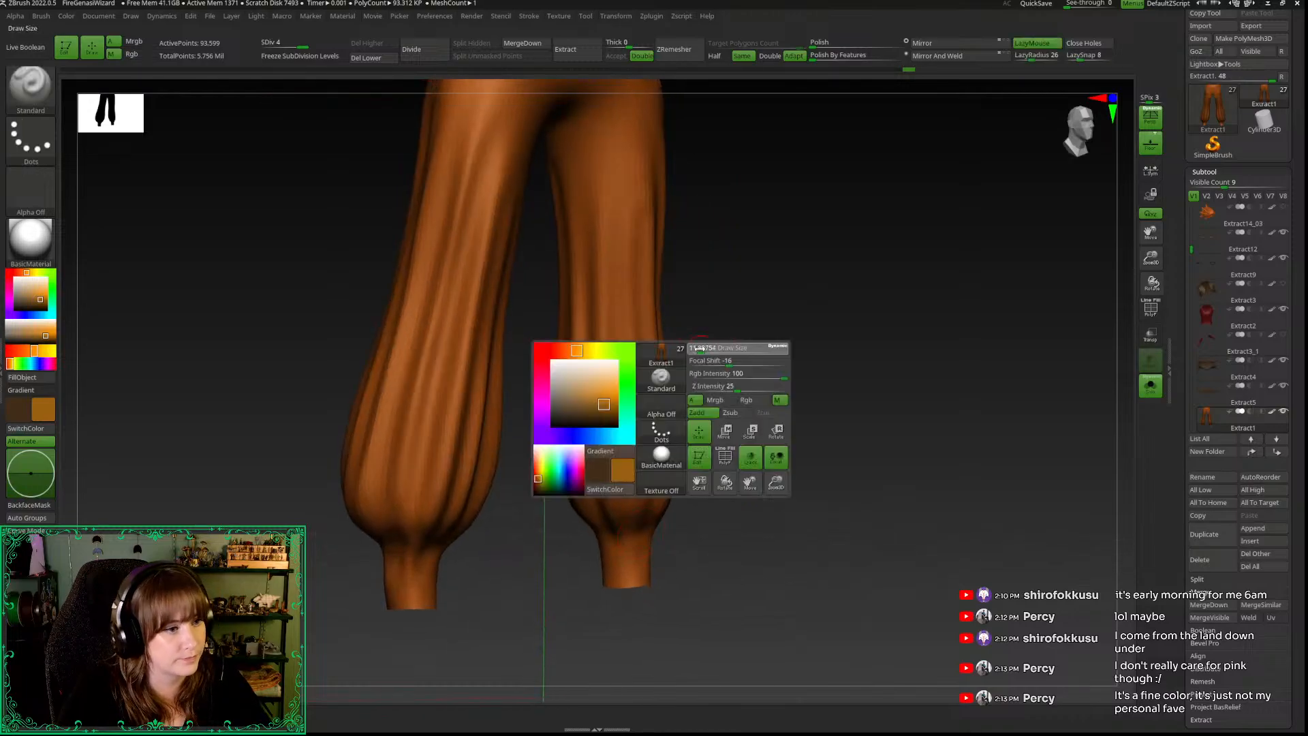
pyautogui.moveTo(754, 402); pyautogui.dragTo(779, 453)
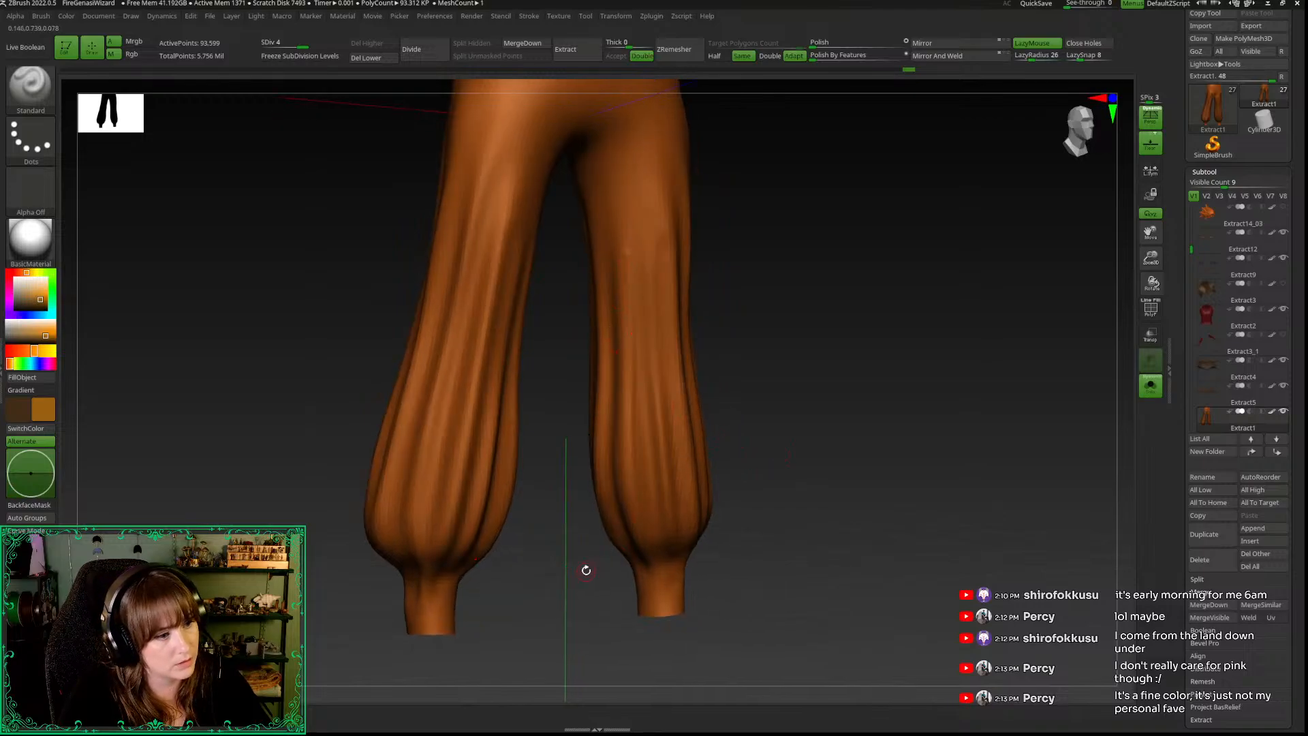
pyautogui.moveTo(586, 570); pyautogui.dragTo(598, 559)
pyautogui.hotkey('ctrl', 'z')
pyautogui.moveTo(626, 258); pyautogui.dragTo(631, 481)
pyautogui.hotkey('ctrl', 'z')
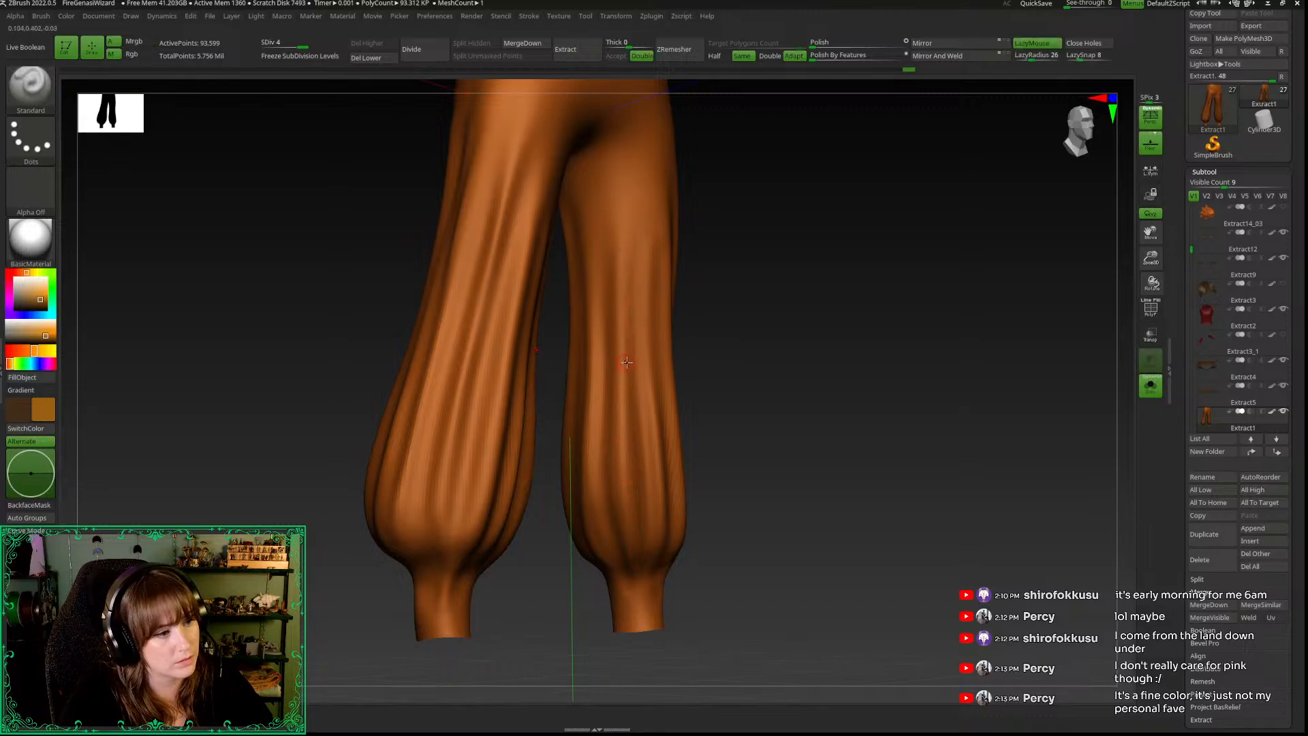
# Step: Set LazyRadius to 53 and LazySnap to 18 and sculpt long, steady folds down the inner trouser leg to the cuff
pyautogui.click(1038, 56)
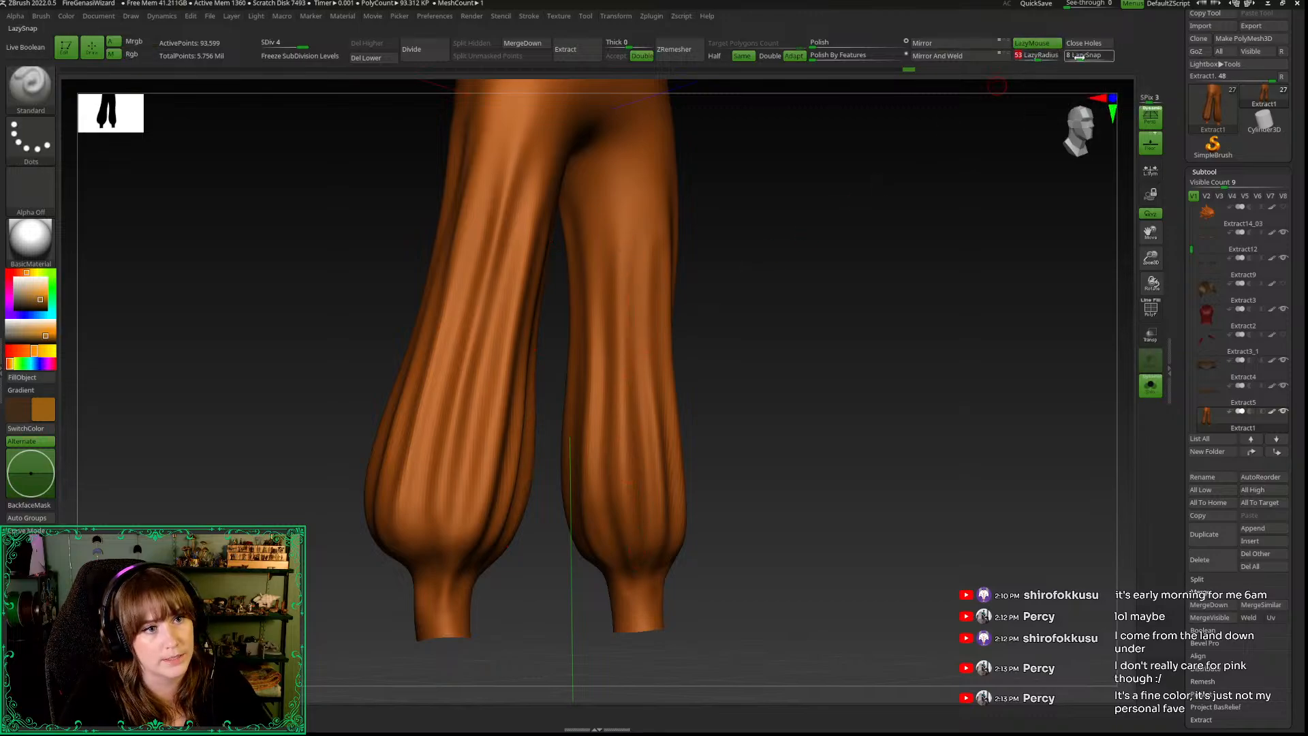
pyautogui.click(1077, 57)
pyautogui.moveTo(622, 226)
pyautogui.mouseDown()
pyautogui.moveTo(626, 422)
pyautogui.moveTo(605, 409)
pyautogui.mouseUp()
pyautogui.moveTo(622, 280); pyautogui.dragTo(638, 580)
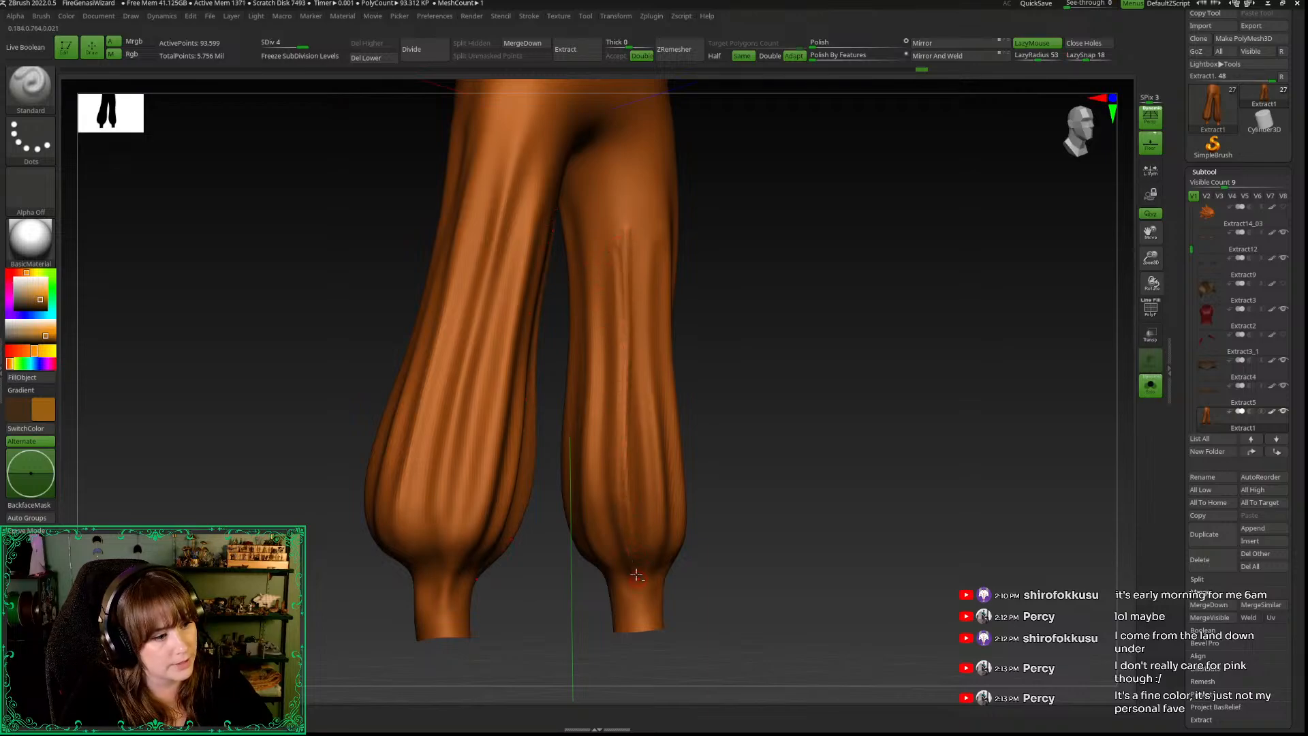
pyautogui.moveTo(625, 284); pyautogui.dragTo(632, 543)
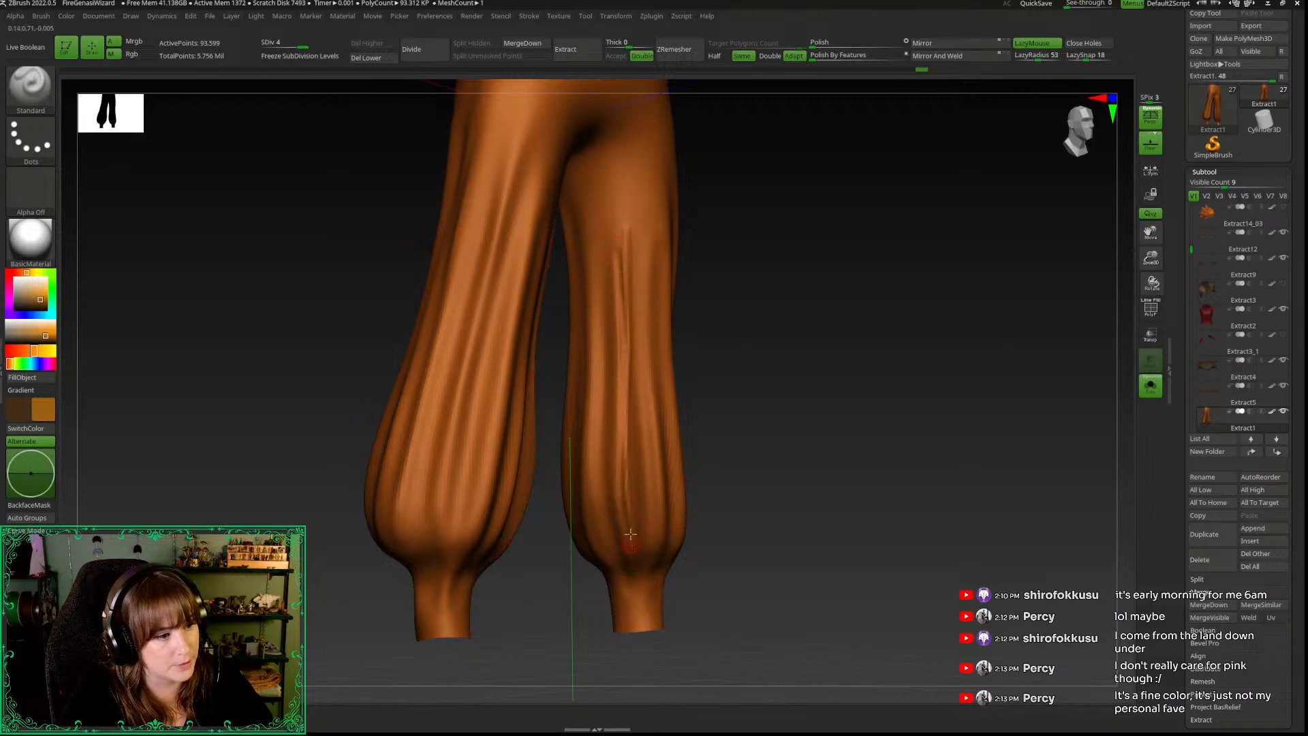
pyautogui.moveTo(606, 266); pyautogui.dragTo(632, 575)
pyautogui.moveTo(724, 549); pyautogui.dragTo(660, 482)
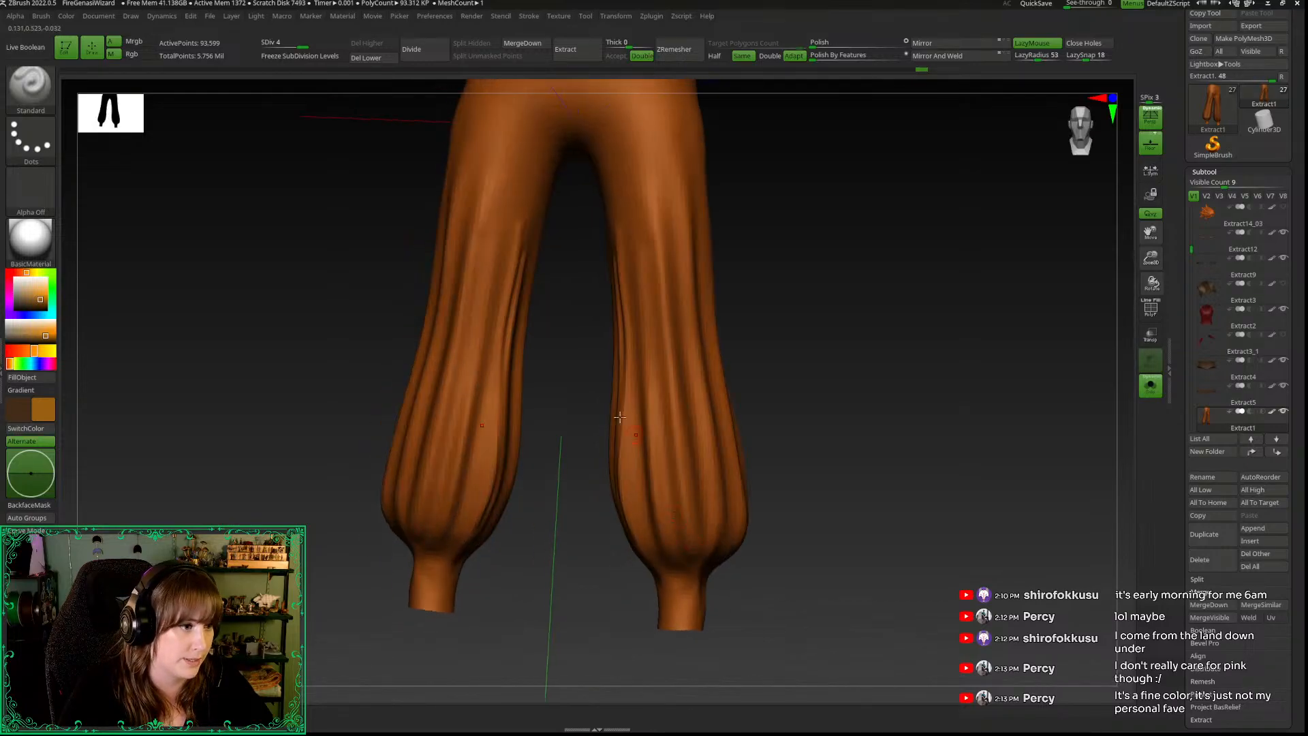
# Step: Smooth the folds along the inner thigh from the crotch down toward the cuff
pyautogui.moveTo(566, 314); pyautogui.dragTo(584, 293)
pyautogui.rightClick(584, 292)
pyautogui.moveTo(632, 239)
pyautogui.keyDown('shift'); pyautogui.mouseDown()
pyautogui.moveTo(617, 216)
pyautogui.moveTo(630, 521)
pyautogui.mouseUp(); pyautogui.keyUp('shift')
# Step: Bring back the hidden subtools and examine the folded trousers on the whole character from the front and at an angle
pyautogui.moveTo(1150, 261); pyautogui.dragTo(1151, 146)
pyautogui.click(1080, 136)
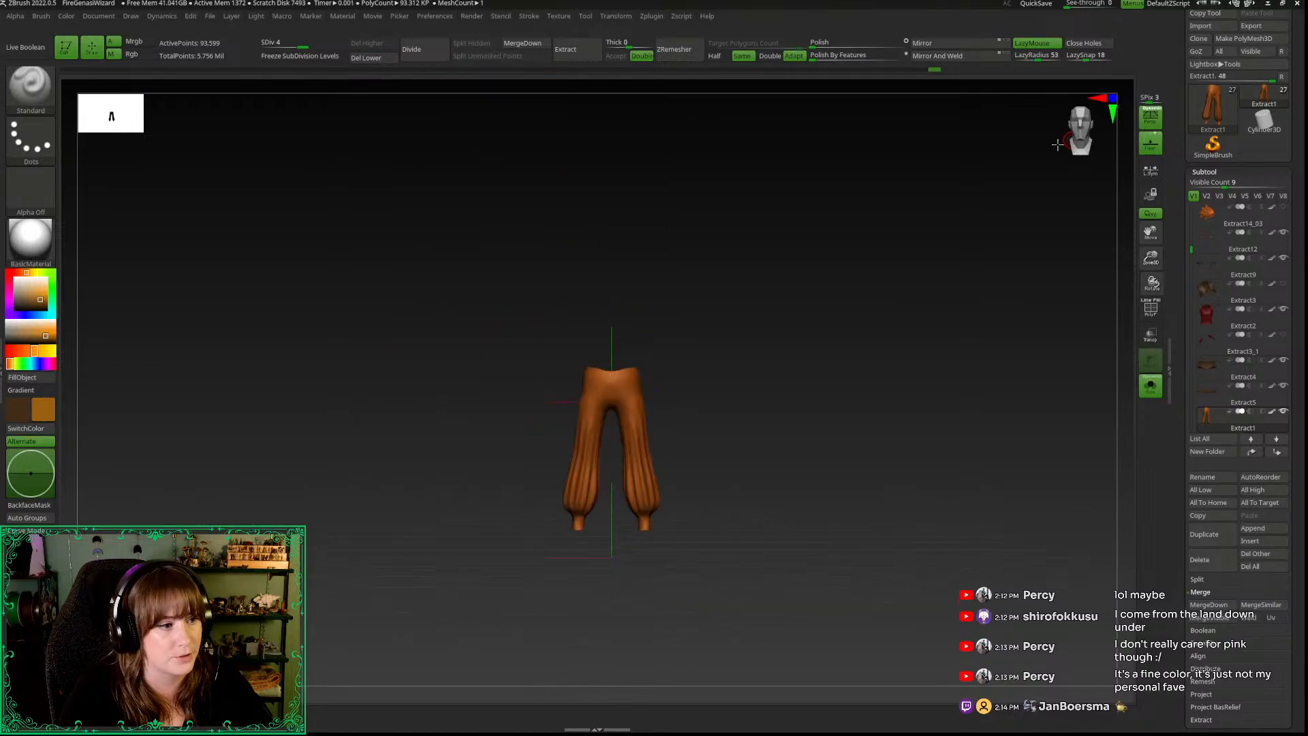
pyautogui.click(843, 380)
pyautogui.keyDown('alt'); pyautogui.moveTo(881, 327); pyautogui.dragTo(882, 356); pyautogui.keyUp('alt')
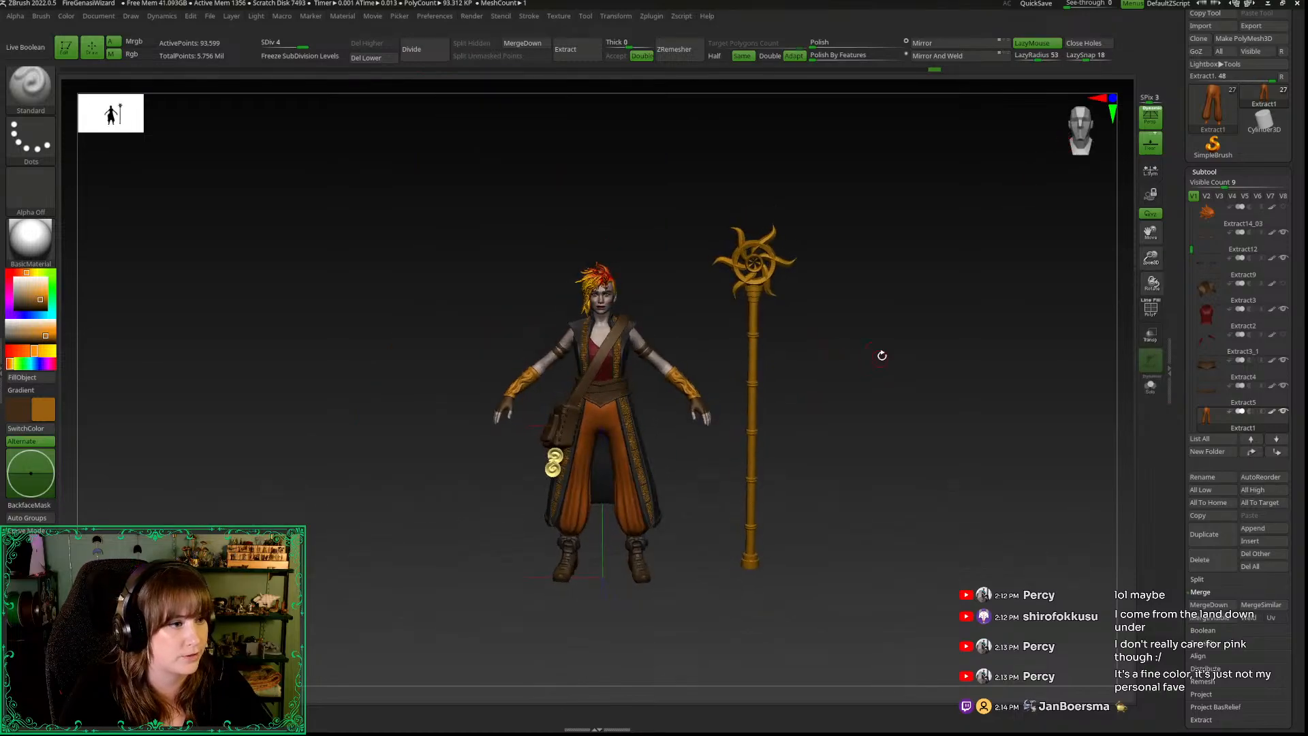
pyautogui.moveTo(1150, 257); pyautogui.dragTo(1151, 320)
pyautogui.keyDown('alt'); pyautogui.moveTo(842, 256); pyautogui.dragTo(832, 315); pyautogui.keyUp('alt')
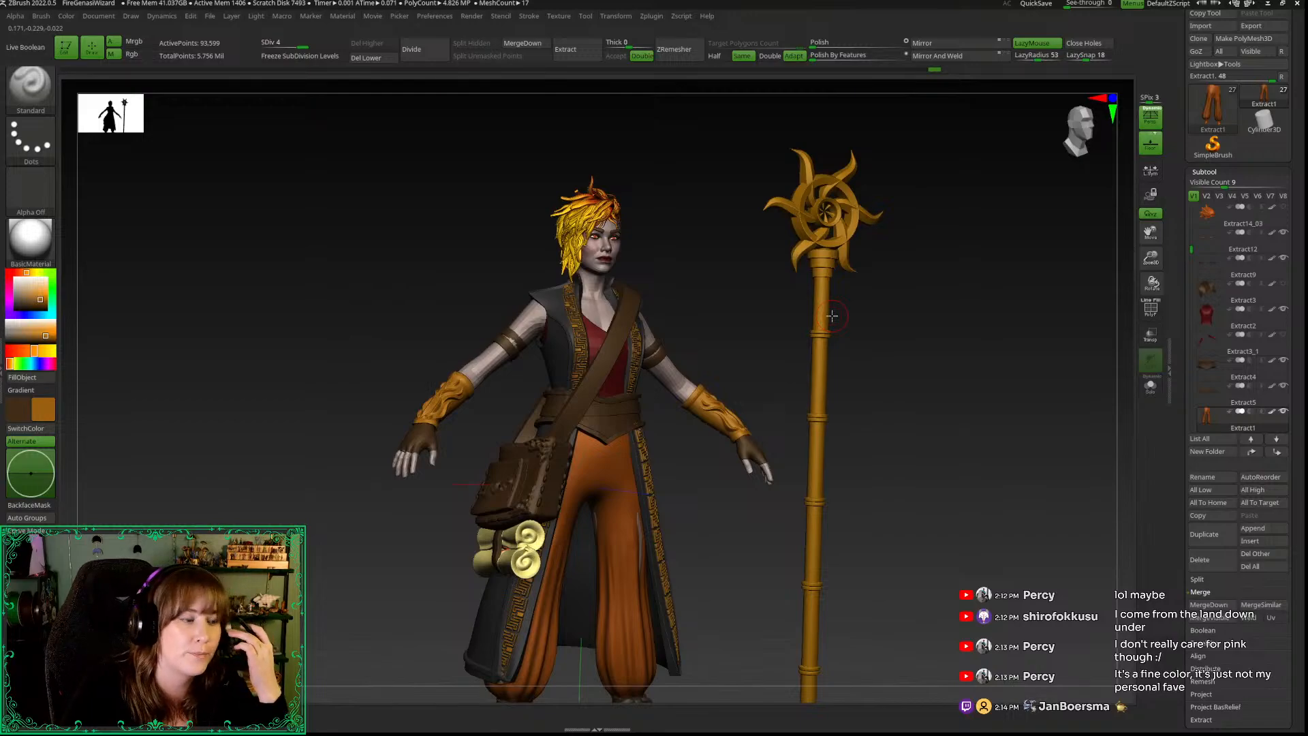
pyautogui.moveTo(1088, 136); pyautogui.dragTo(990, 289)
pyautogui.click(1075, 143)
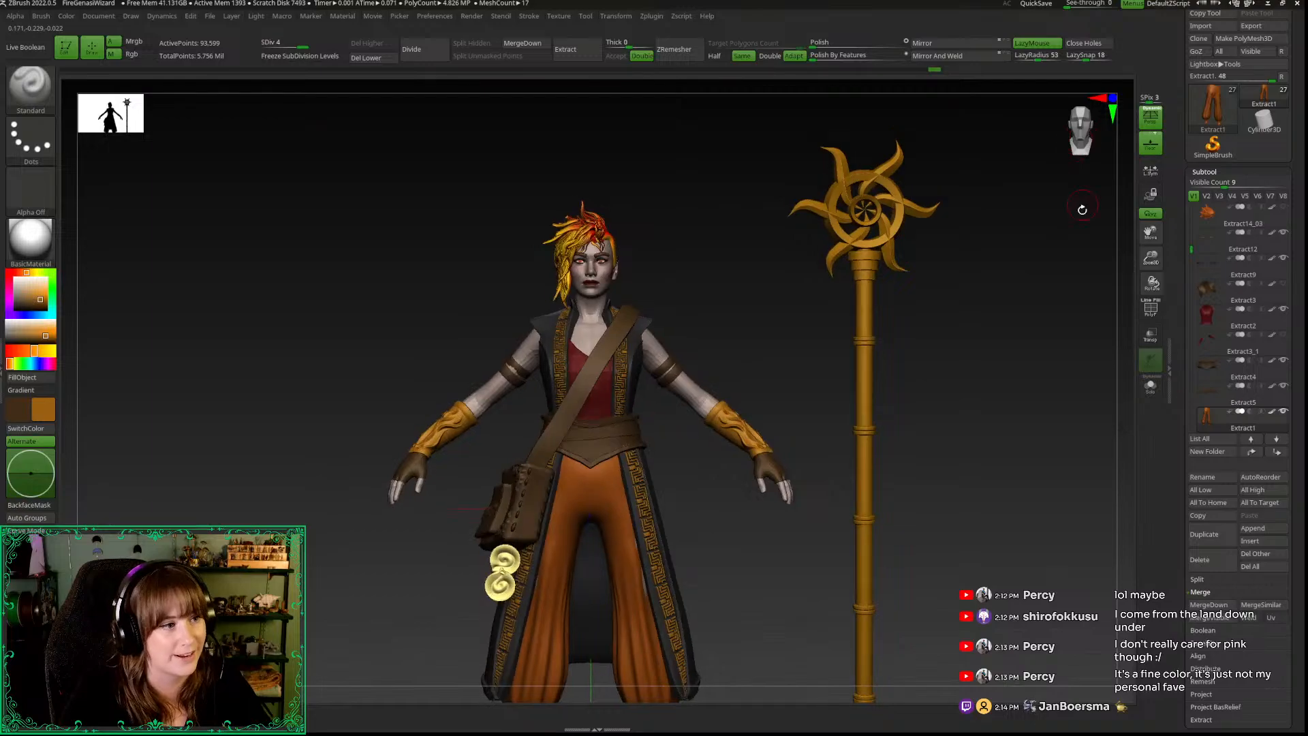
pyautogui.moveTo(1036, 388); pyautogui.dragTo(975, 388)
pyautogui.click(1078, 146)
pyautogui.moveTo(1149, 261); pyautogui.dragTo(1149, 252)
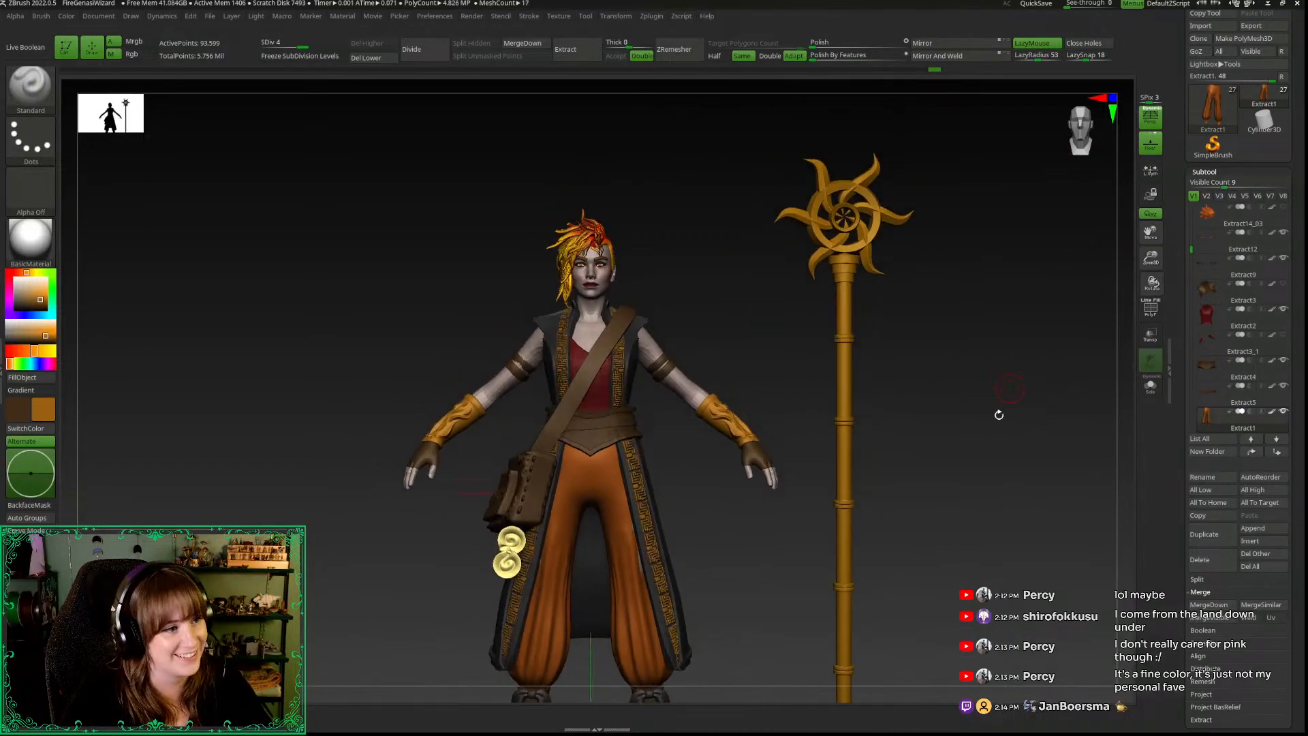
pyautogui.keyDown('alt'); pyautogui.moveTo(1010, 385); pyautogui.dragTo(981, 320); pyautogui.keyUp('alt')
pyautogui.moveTo(970, 418); pyautogui.dragTo(960, 418)
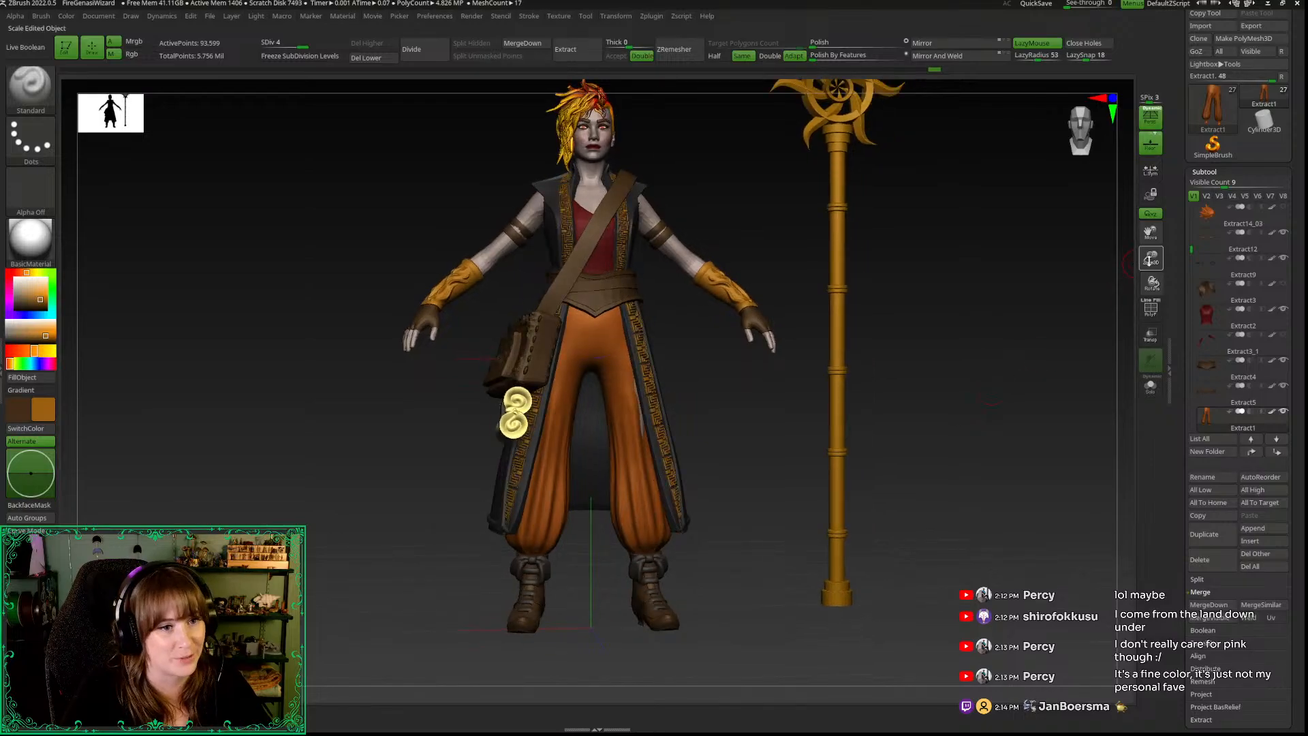
pyautogui.moveTo(1149, 258); pyautogui.dragTo(1144, 293)
# Step: Smooth the upper ends of the folds on the front of the thigh and extend them softly toward the hip
pyautogui.press('space')
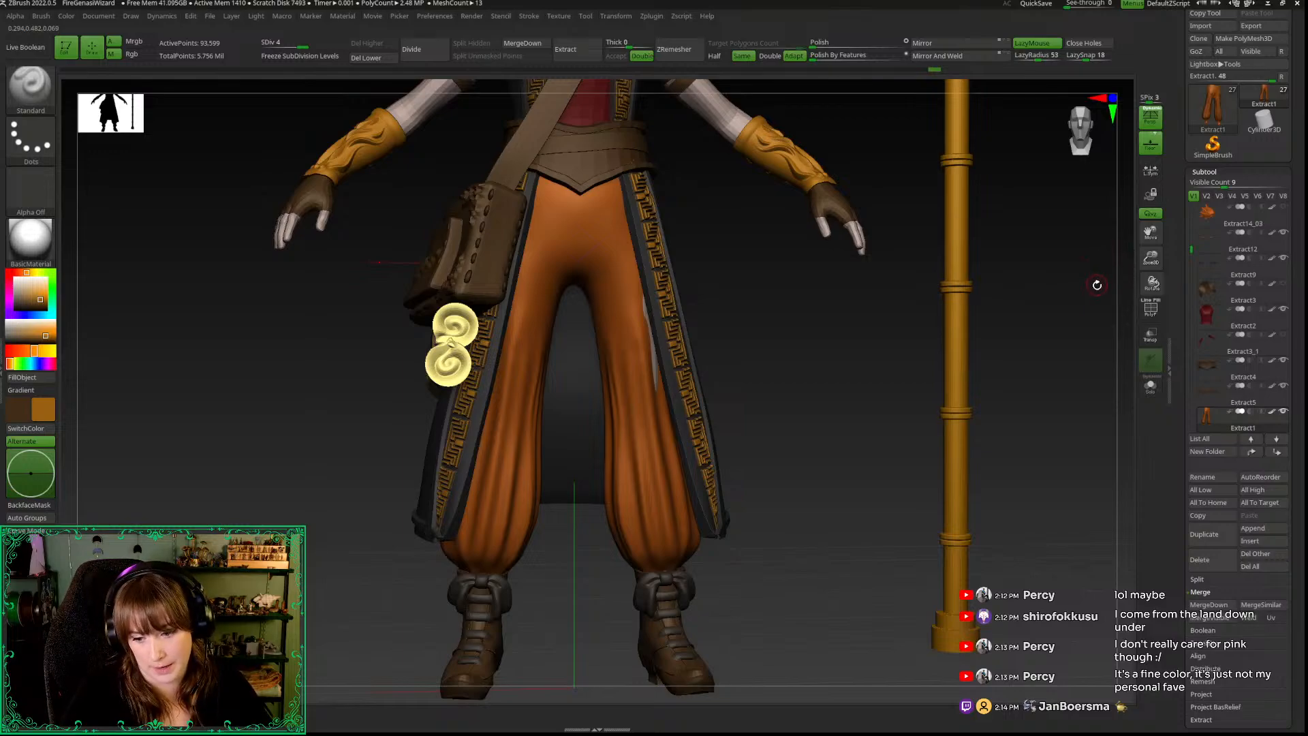
pyautogui.moveTo(1150, 258); pyautogui.dragTo(1145, 293)
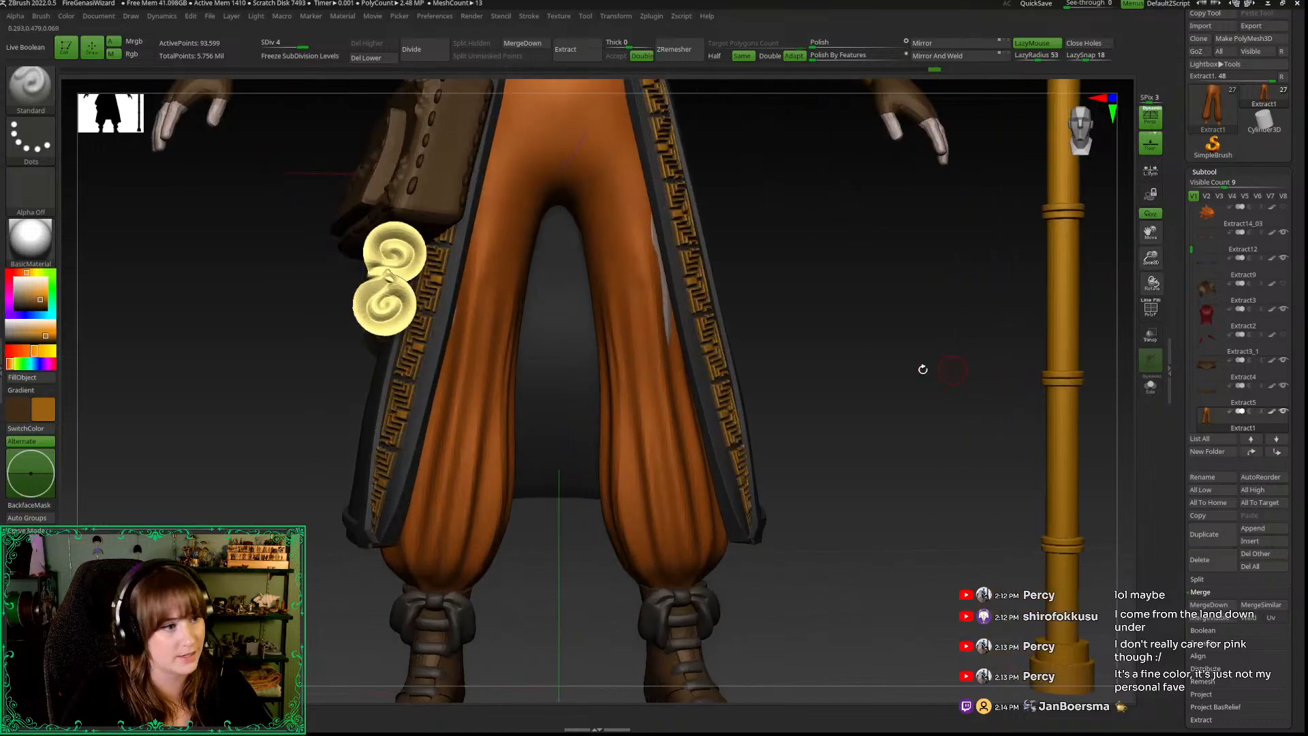
pyautogui.keyDown('alt'); pyautogui.moveTo(810, 353); pyautogui.dragTo(812, 423); pyautogui.keyUp('alt')
pyautogui.press('space')
pyautogui.press('shift')
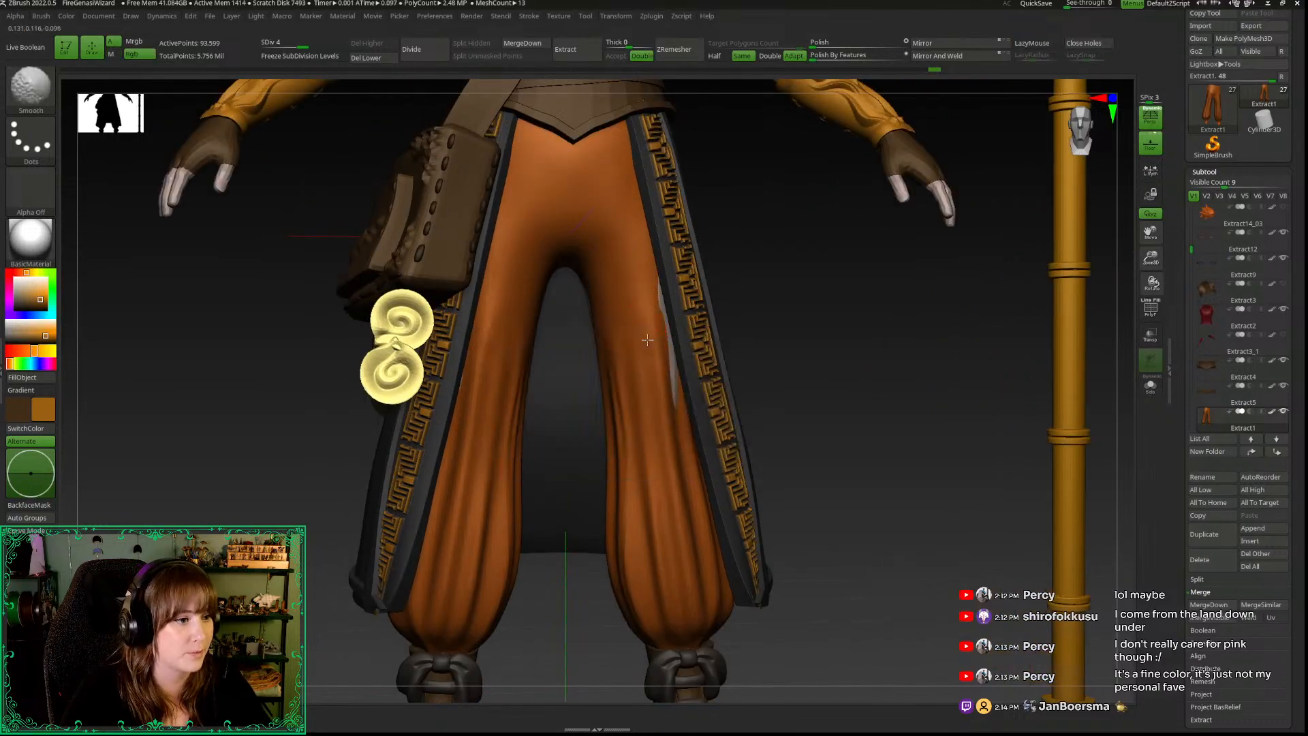
pyautogui.keyDown('shift'); pyautogui.moveTo(636, 368); pyautogui.dragTo(638, 306); pyautogui.keyUp('shift')
pyautogui.press('space')
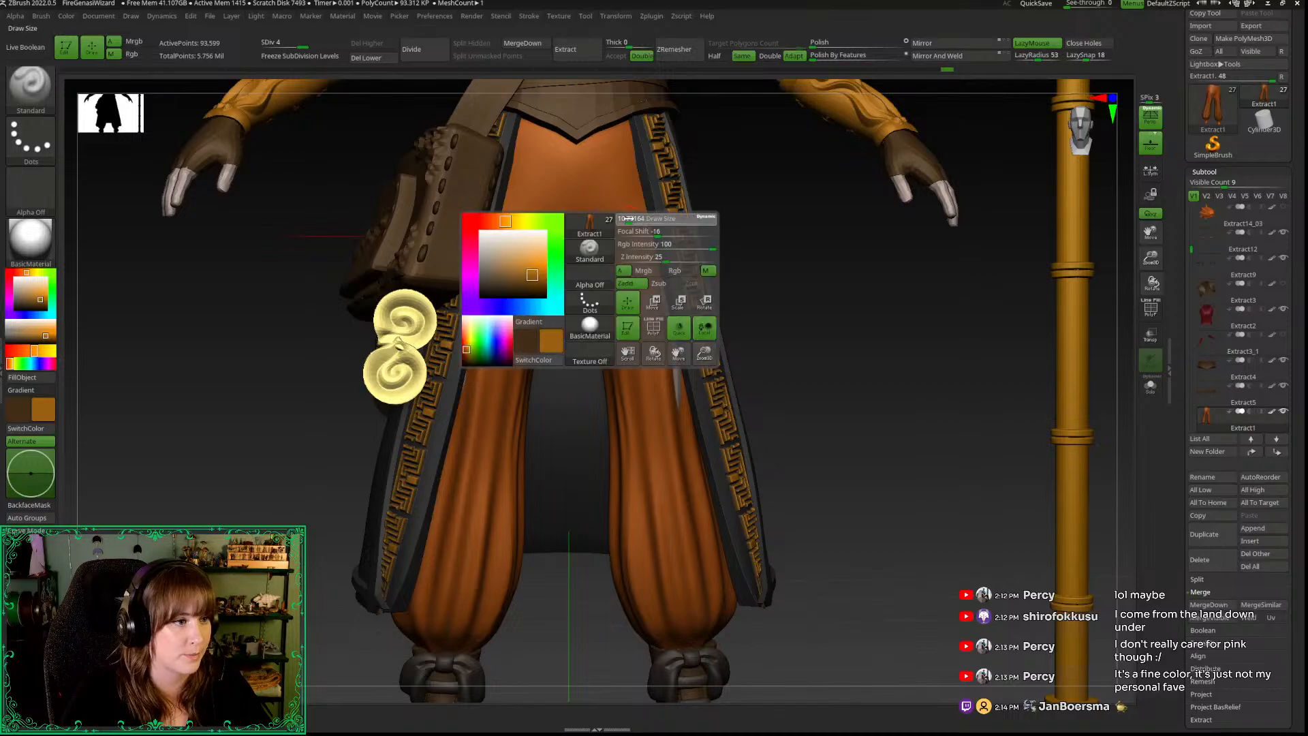
pyautogui.moveTo(632, 204); pyautogui.dragTo(672, 372)
pyautogui.press('shift')
pyautogui.moveTo(646, 221); pyautogui.dragTo(658, 416)
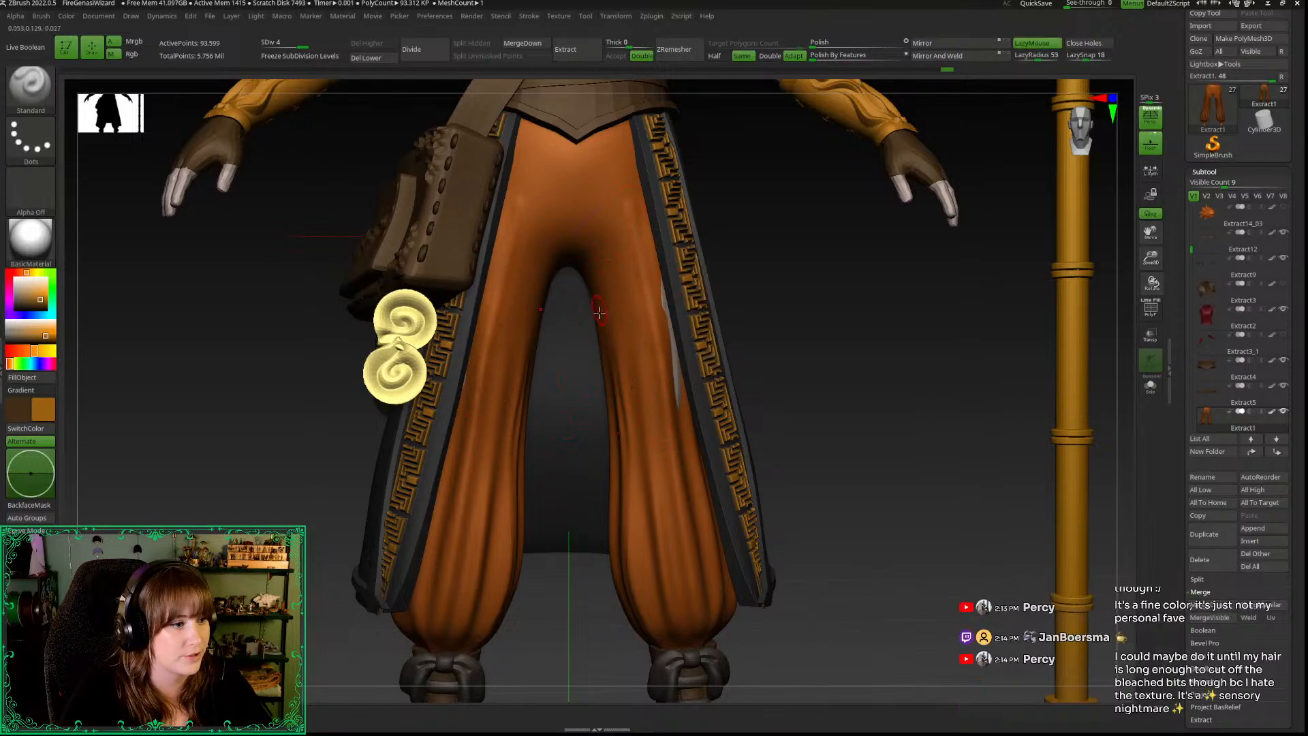
# Step: Blend the fold tops around the crotch and upper thighs with the Smooth brush while the full outfit is shown
pyautogui.moveTo(847, 272); pyautogui.dragTo(902, 274)
pyautogui.moveTo(851, 409); pyautogui.dragTo(756, 443)
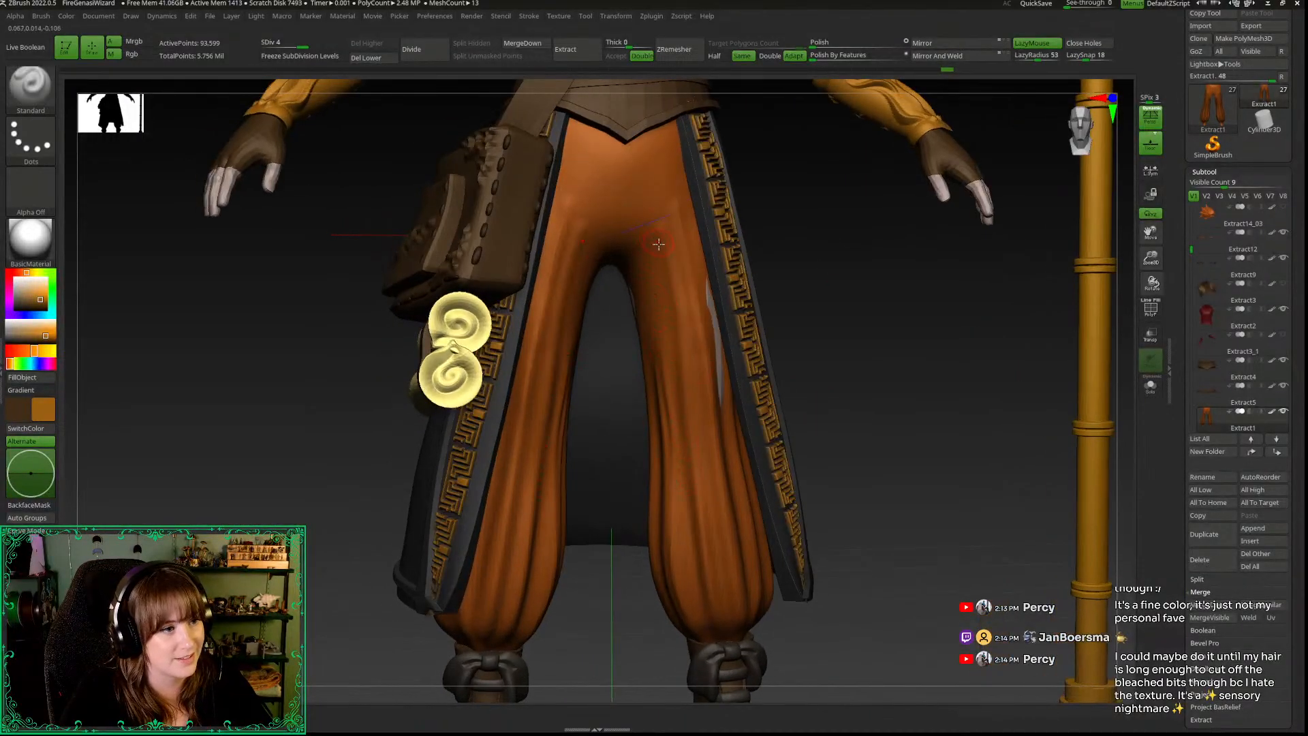
pyautogui.press('space')
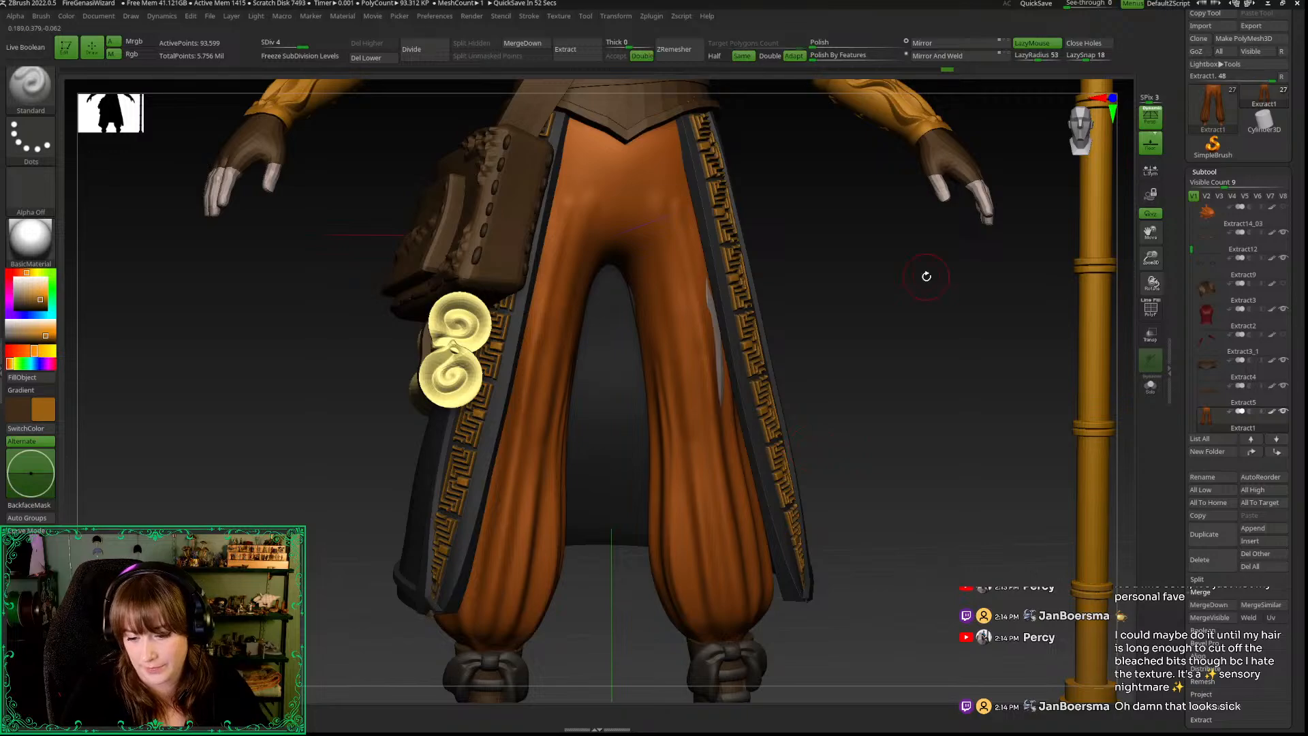
pyautogui.moveTo(1150, 258); pyautogui.dragTo(1075, 137)
pyautogui.keyDown('alt'); pyautogui.moveTo(973, 206); pyautogui.dragTo(893, 395); pyautogui.keyUp('alt')
pyautogui.press('space')
pyautogui.press('shift')
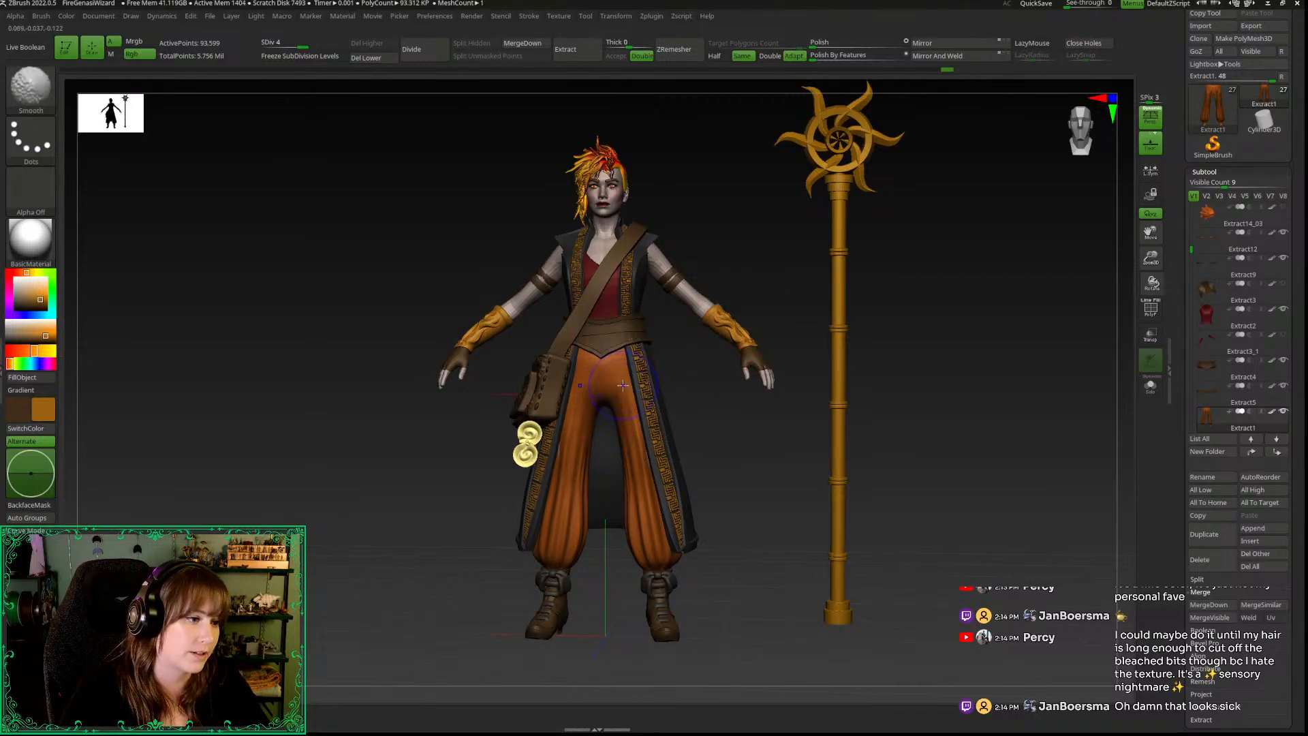
pyautogui.moveTo(725, 444)
pyautogui.mouseDown()
pyautogui.moveTo(764, 441)
pyautogui.moveTo(713, 440)
pyautogui.mouseUp()
pyautogui.rightClick(683, 470)
pyautogui.press('shift')
# Step: Examine the trouser folds against the coat, belt and boots from the front and three-quarter views
pyautogui.moveTo(1151, 258)
pyautogui.mouseDown()
pyautogui.moveTo(1112, 197)
pyautogui.moveTo(914, 327)
pyautogui.moveTo(929, 327)
pyautogui.moveTo(894, 327)
pyautogui.mouseUp()
pyautogui.moveTo(995, 325); pyautogui.dragTo(1066, 308)
pyautogui.moveTo(1150, 259); pyautogui.dragTo(1049, 272)
pyautogui.click(1090, 126)
pyautogui.rightClick(721, 423)
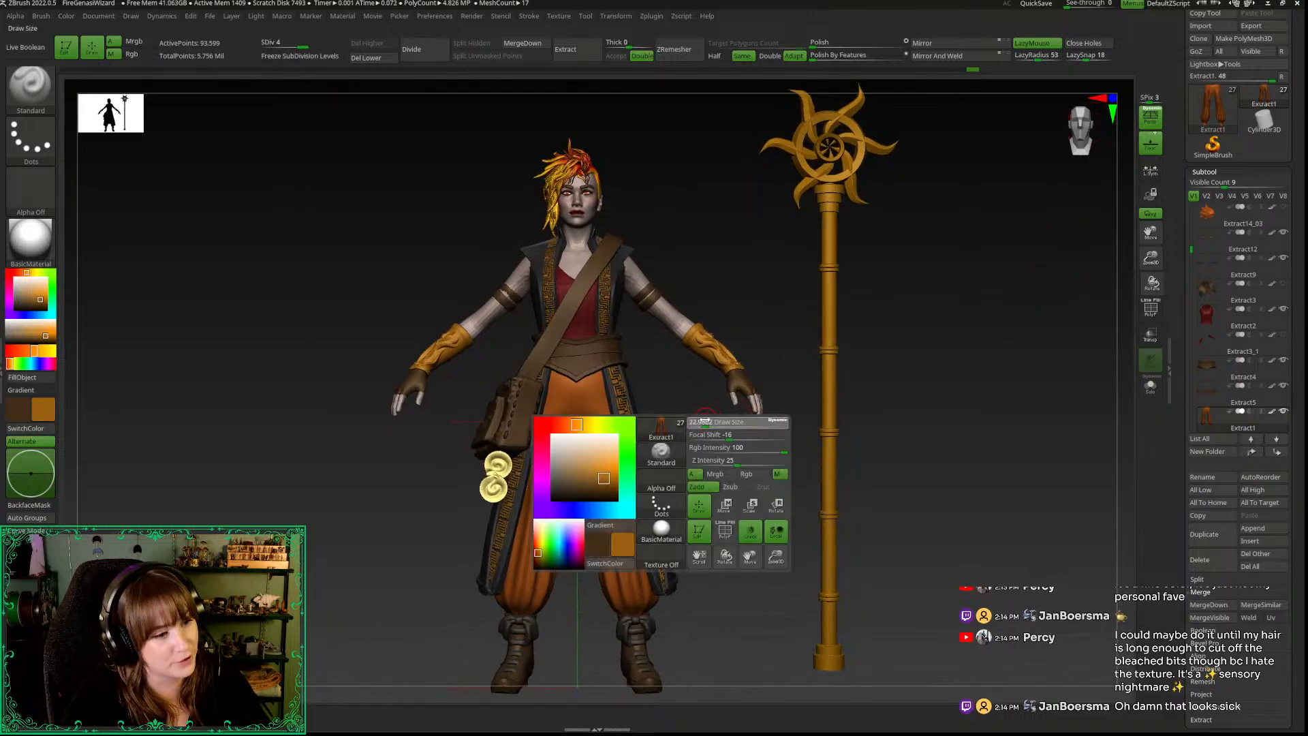
pyautogui.keyDown('alt'); pyautogui.moveTo(710, 483); pyautogui.dragTo(727, 444); pyautogui.keyUp('alt')
pyautogui.moveTo(602, 550); pyautogui.dragTo(622, 534)
pyautogui.rightClick(618, 477)
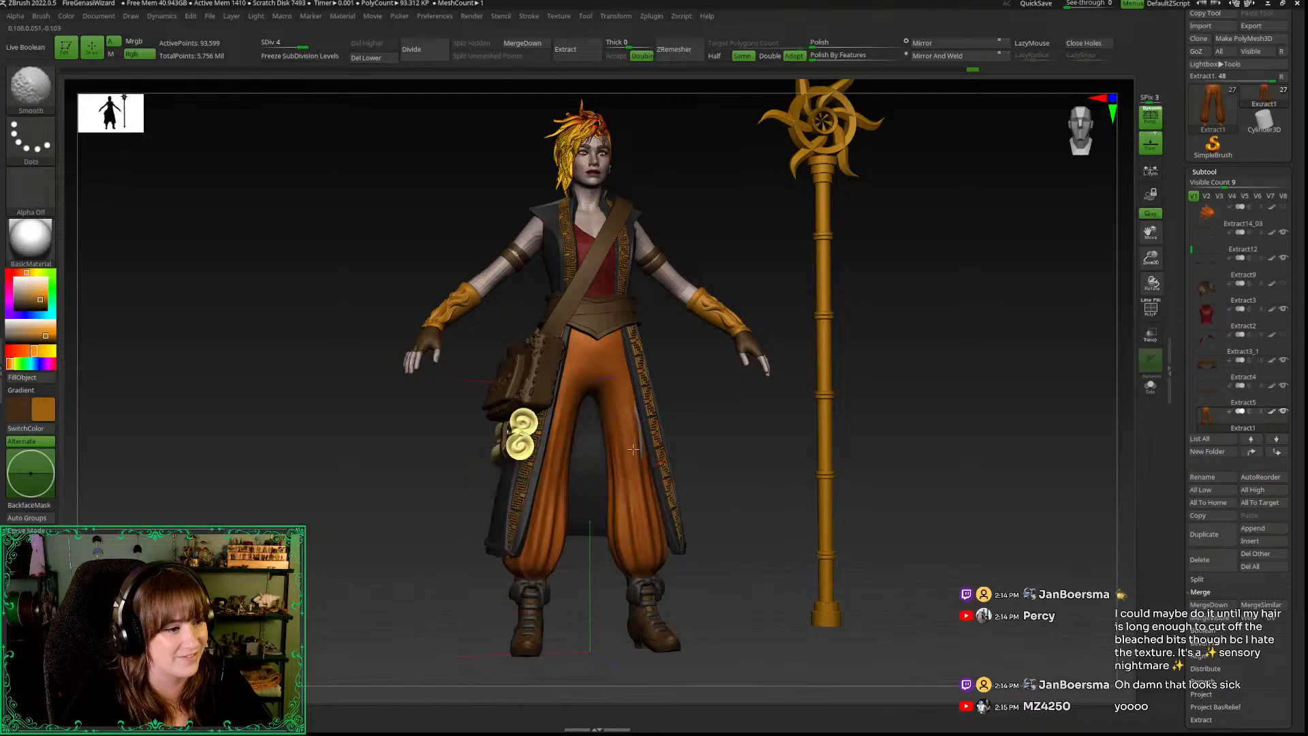
pyautogui.rightClick(705, 434)
pyautogui.moveTo(706, 453); pyautogui.dragTo(733, 476)
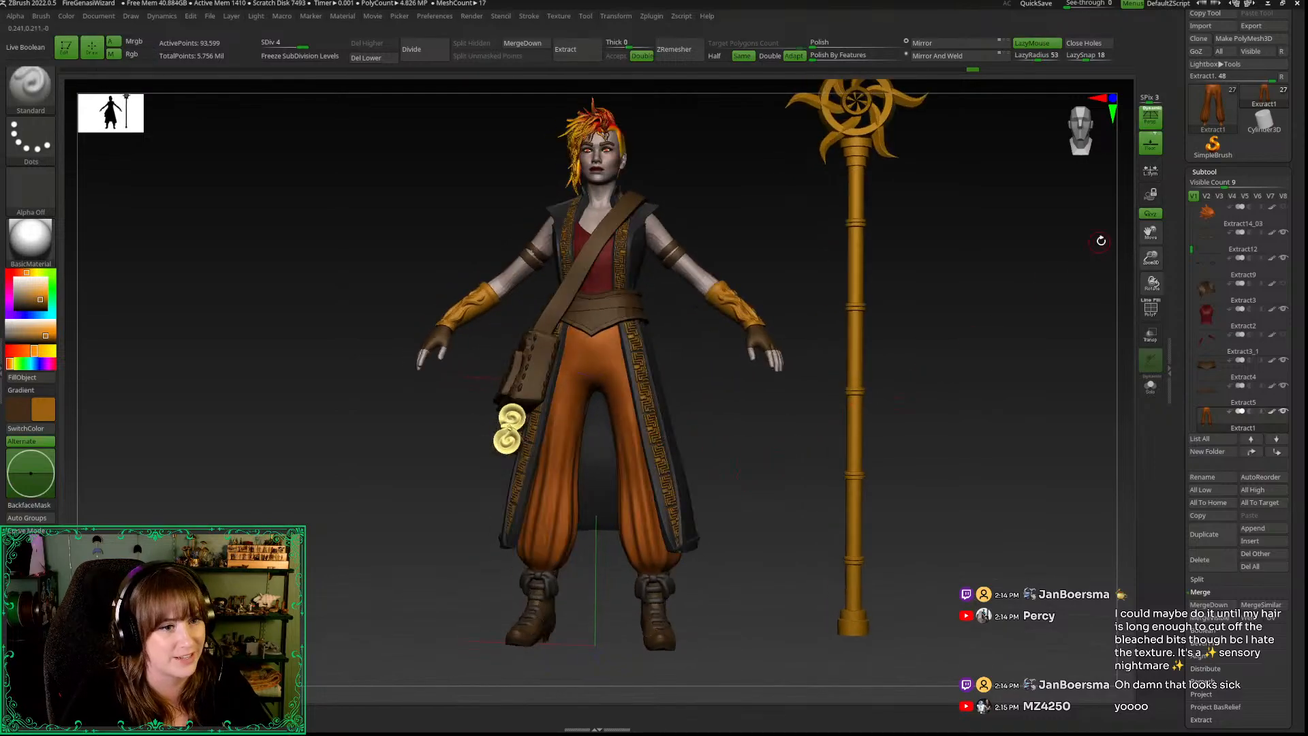
pyautogui.moveTo(1151, 258); pyautogui.dragTo(867, 362)
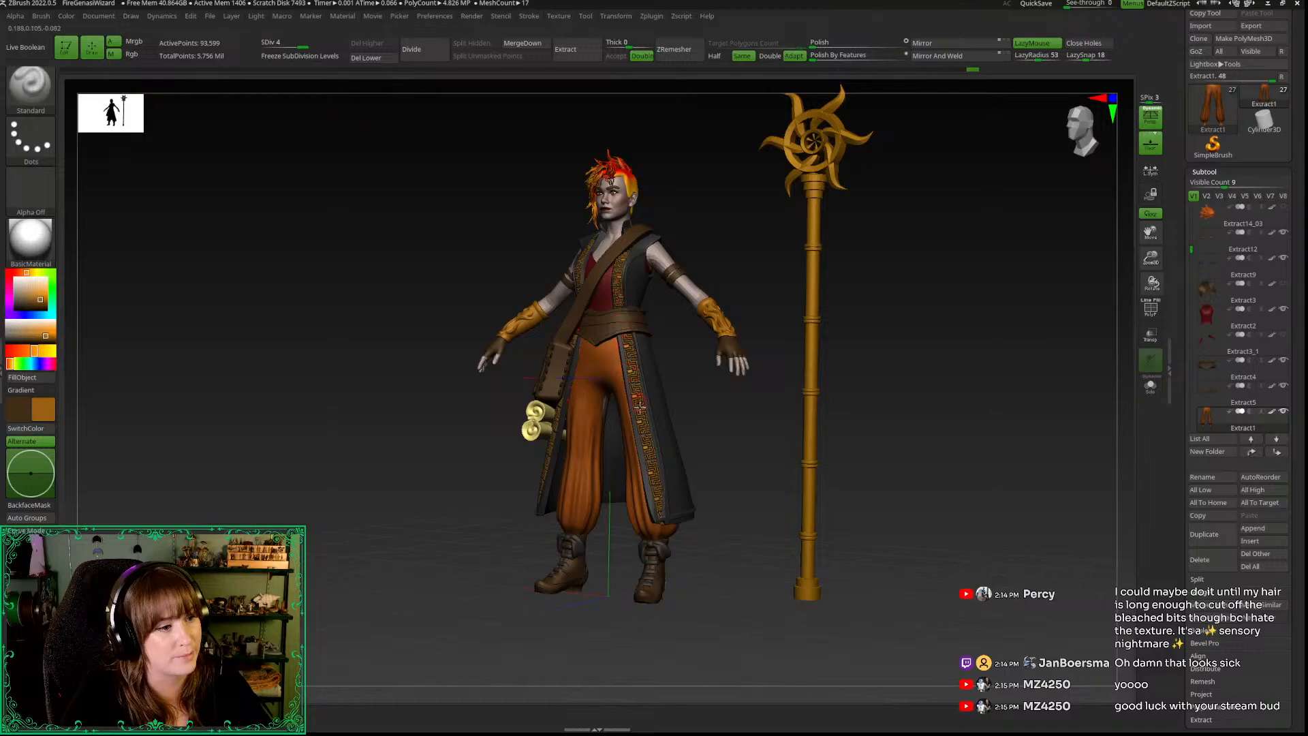
pyautogui.moveTo(704, 448); pyautogui.dragTo(730, 429)
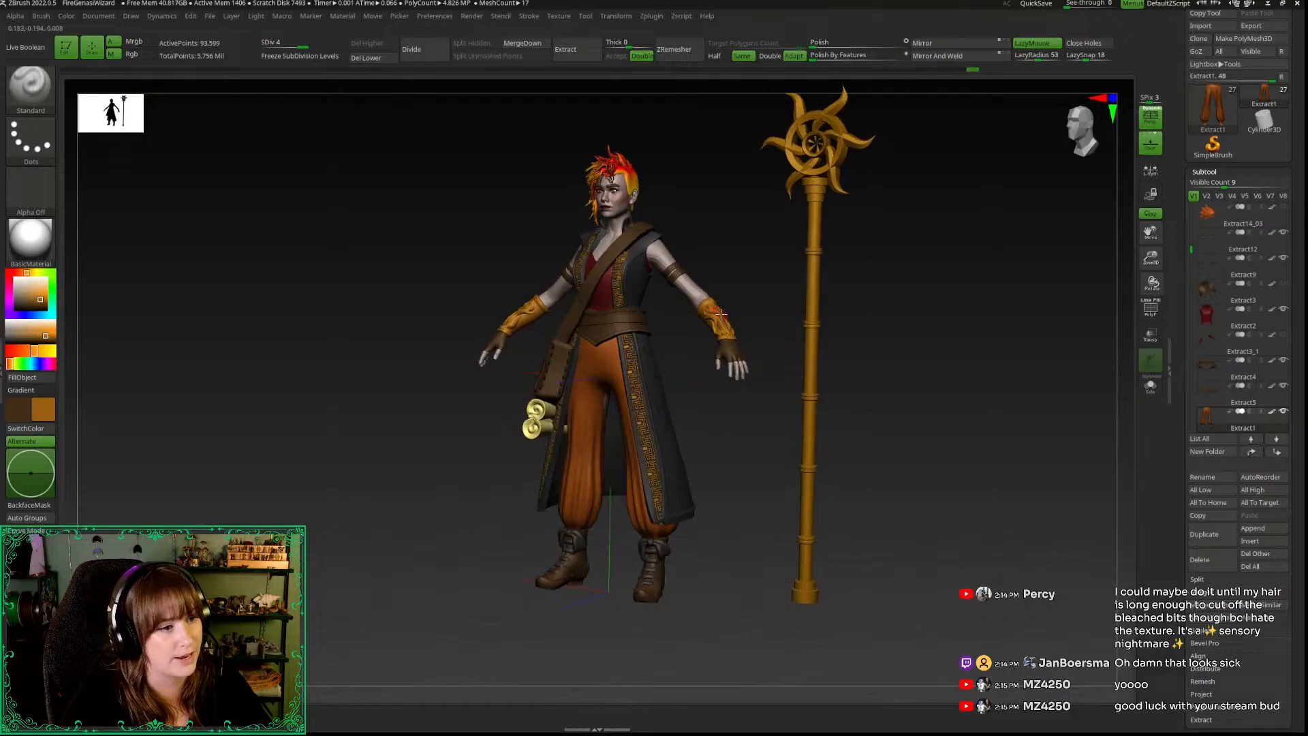
pyautogui.moveTo(1150, 258); pyautogui.dragTo(1052, 329)
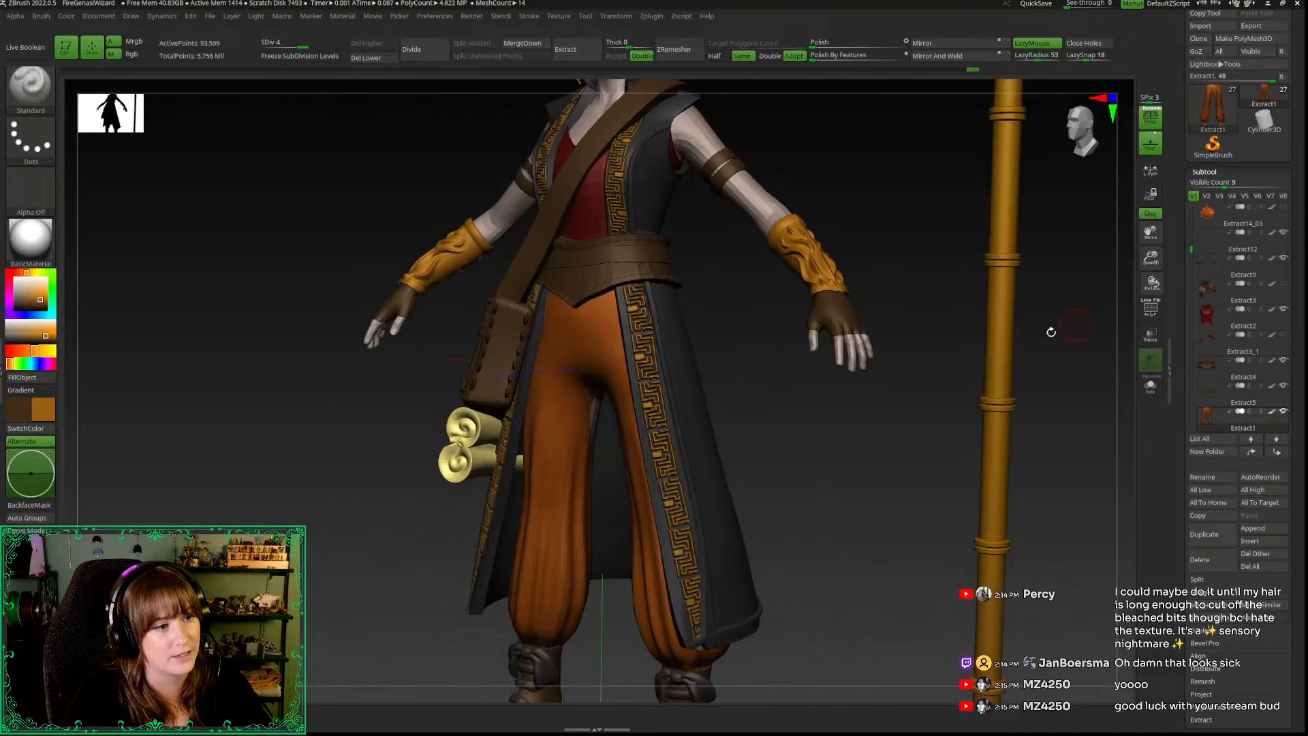
pyautogui.keyDown('alt'); pyautogui.moveTo(898, 391); pyautogui.dragTo(849, 534); pyautogui.keyUp('alt')
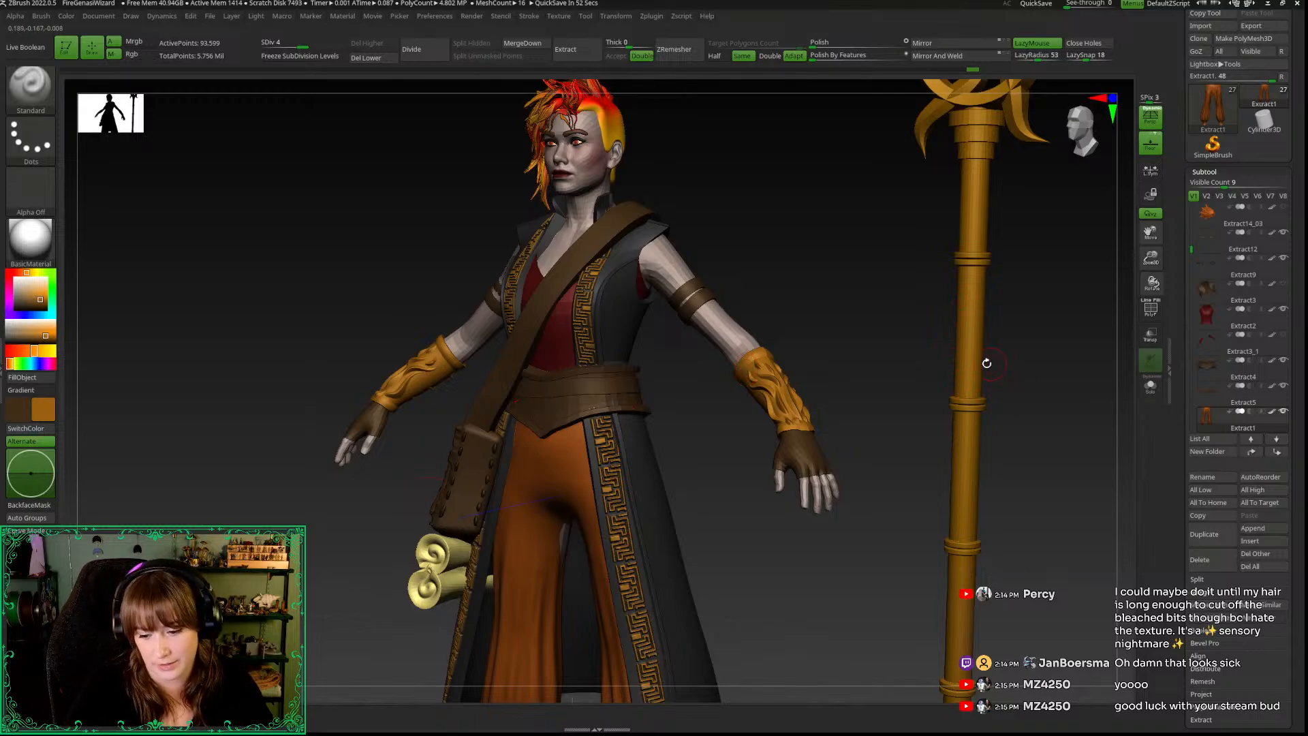
pyautogui.keyDown('alt'); pyautogui.moveTo(1122, 291); pyautogui.dragTo(1106, 167); pyautogui.keyUp('alt')
pyautogui.moveTo(1090, 402); pyautogui.dragTo(983, 274)
pyautogui.moveTo(983, 387); pyautogui.dragTo(997, 389)
pyautogui.rightClick(903, 411)
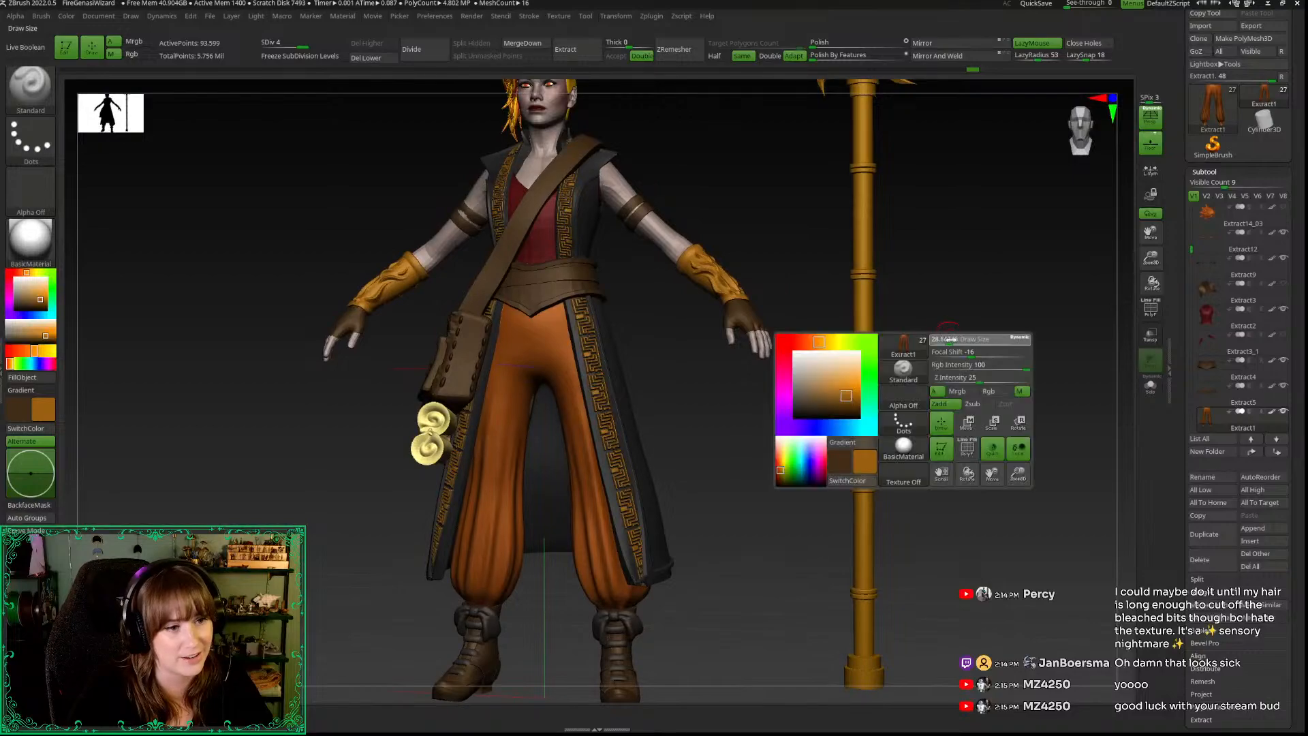
pyautogui.moveTo(1241, 240)
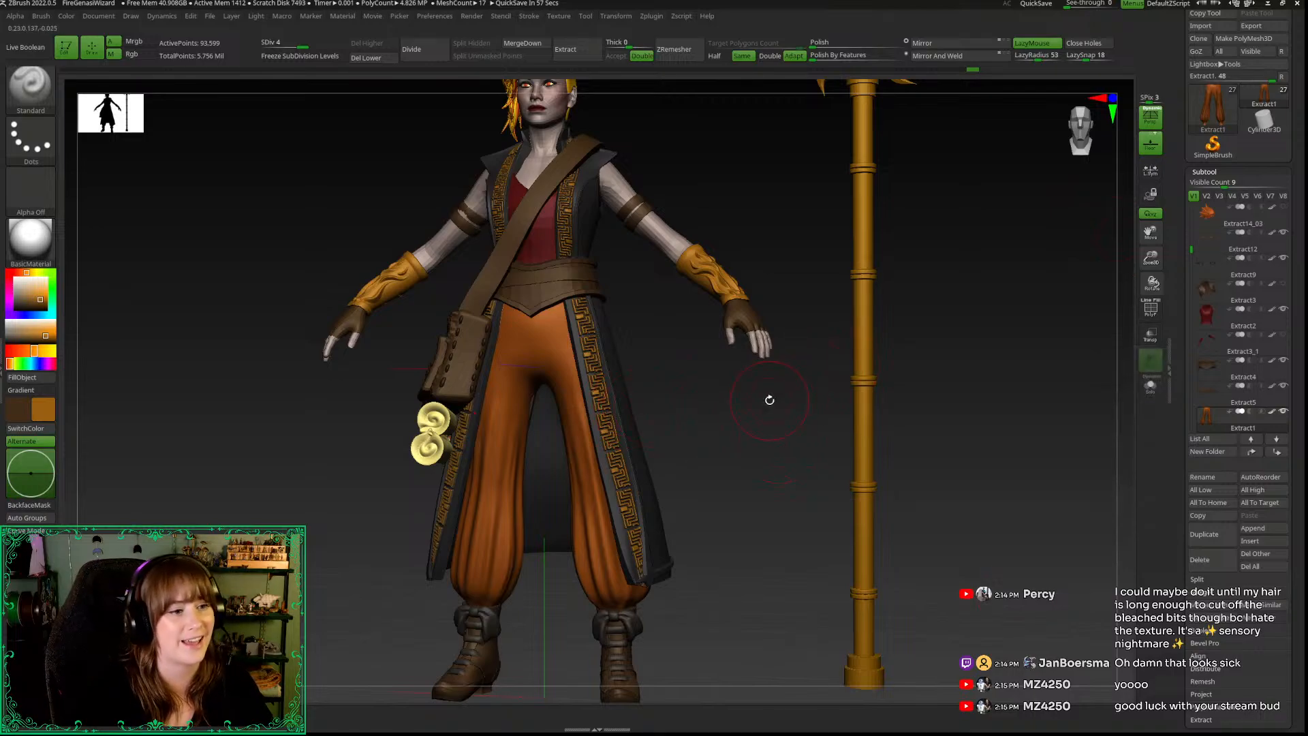
pyautogui.moveTo(770, 400); pyautogui.dragTo(804, 396)
pyautogui.click(1081, 137)
pyautogui.rightClick(618, 446)
pyautogui.moveTo(671, 374); pyautogui.dragTo(660, 374)
pyautogui.keyDown('alt'); pyautogui.moveTo(690, 453); pyautogui.dragTo(709, 443); pyautogui.keyUp('alt')
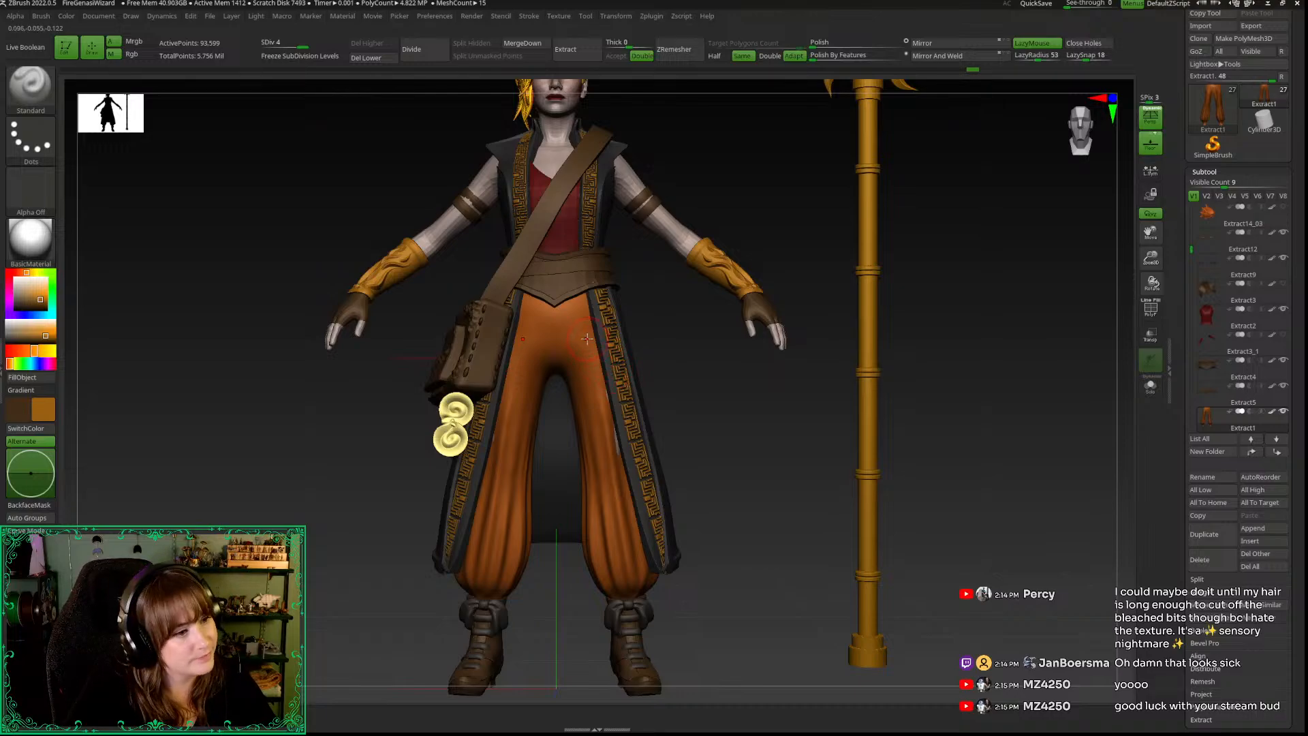
# Step: Isolate the trousers and sculpt broad folds from the waistline down the front of the thighs, redoing the stroke that falls wrong
pyautogui.rightClick(579, 369)
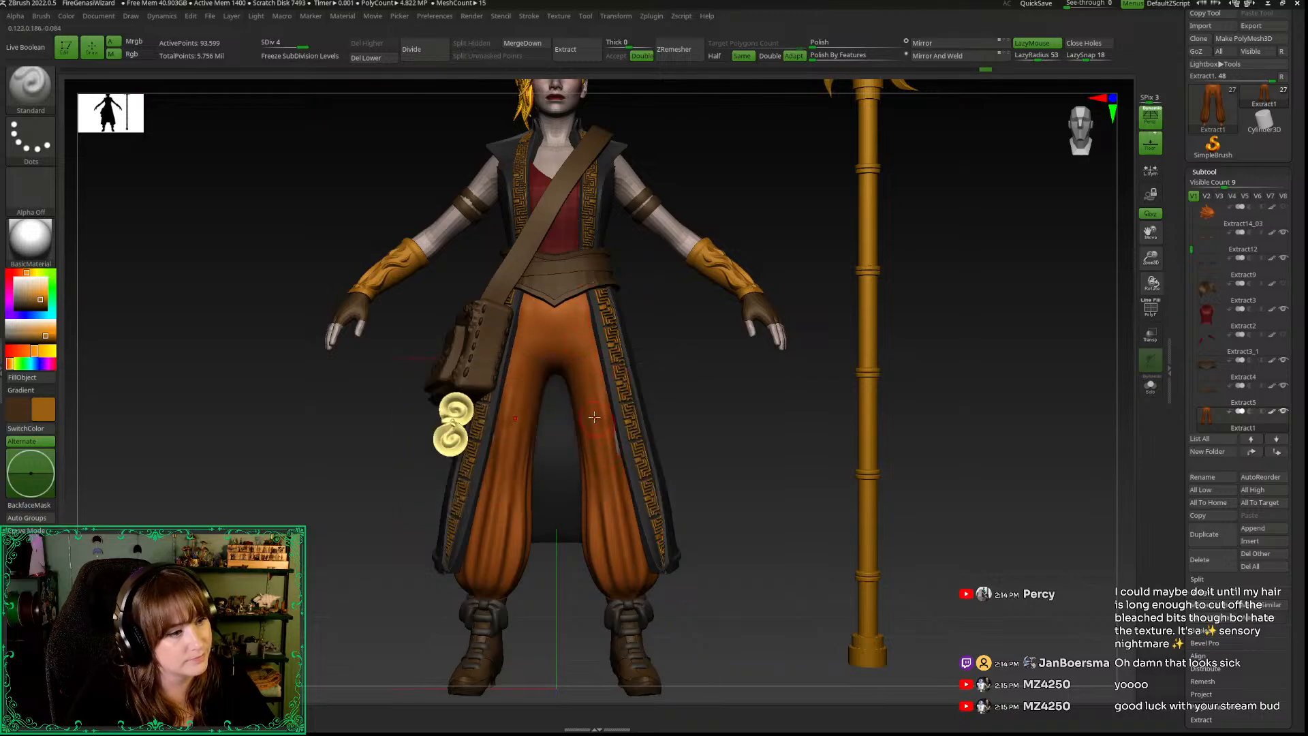
pyautogui.hotkey('shift', 's')
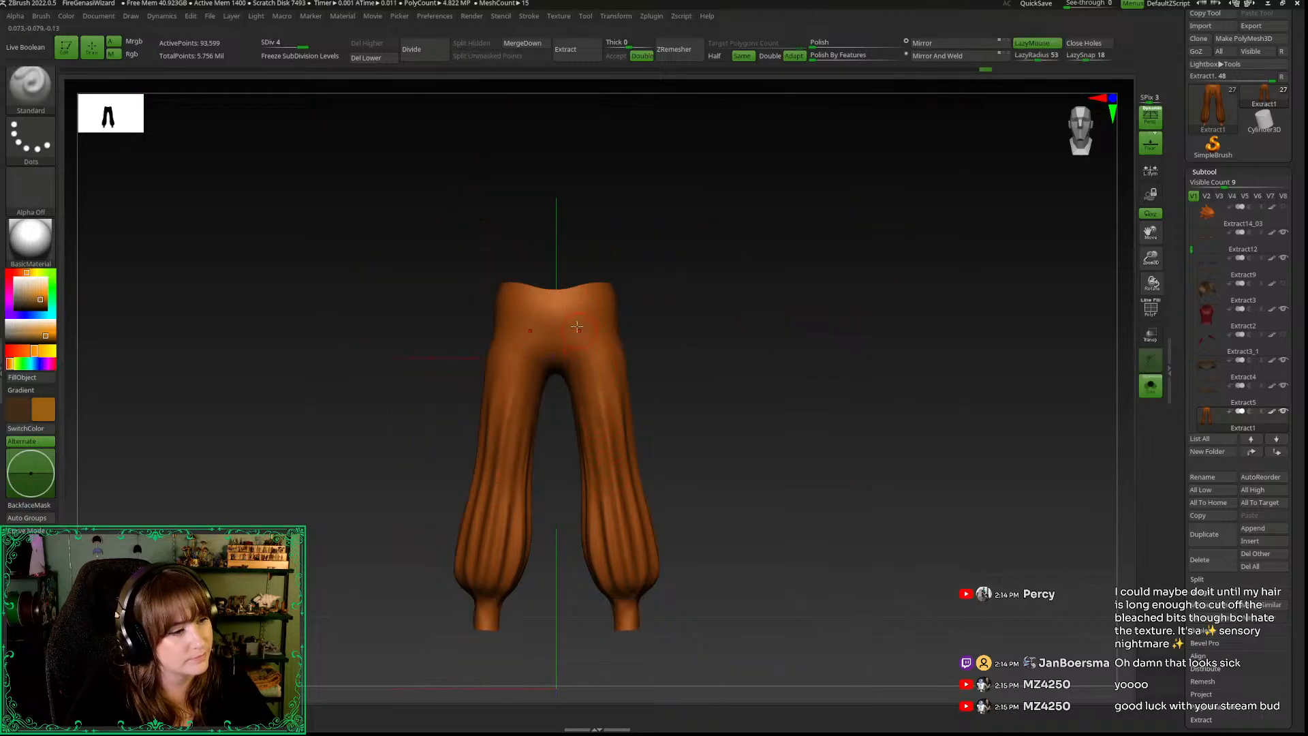
pyautogui.moveTo(704, 394); pyautogui.dragTo(685, 397)
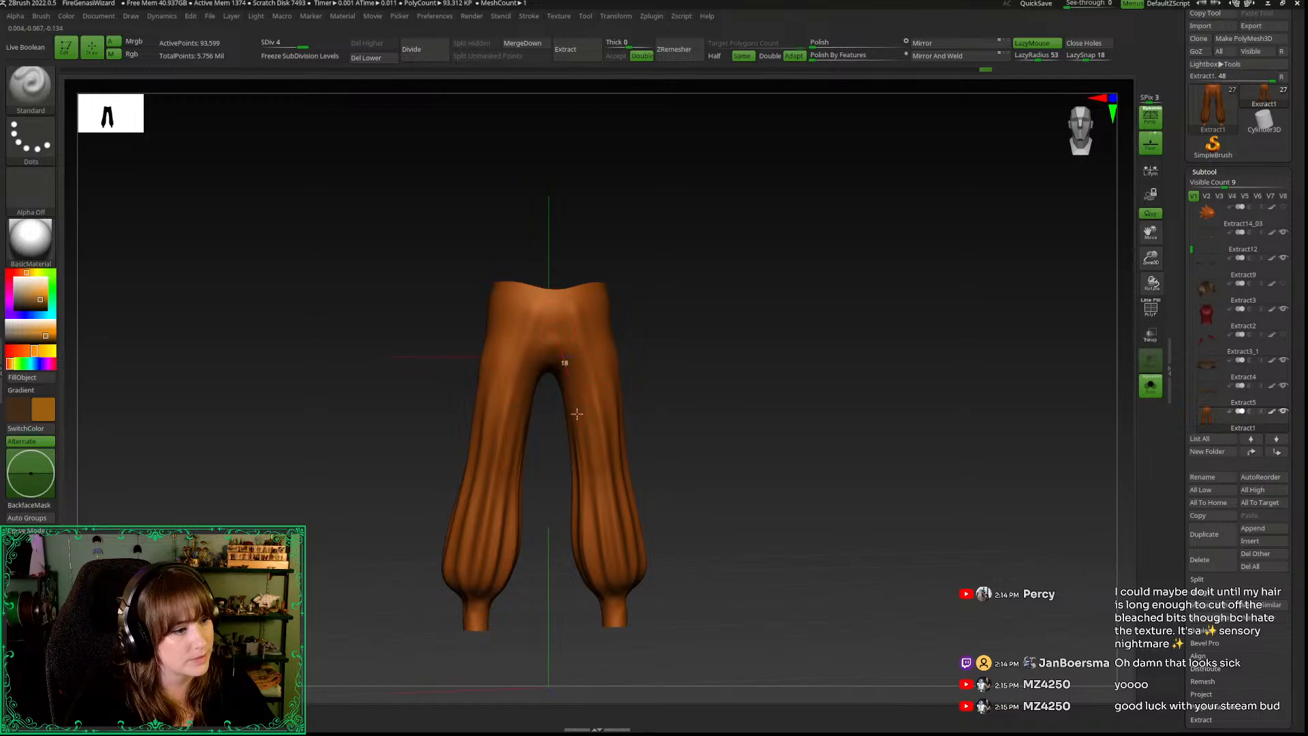
pyautogui.moveTo(561, 525); pyautogui.dragTo(647, 421)
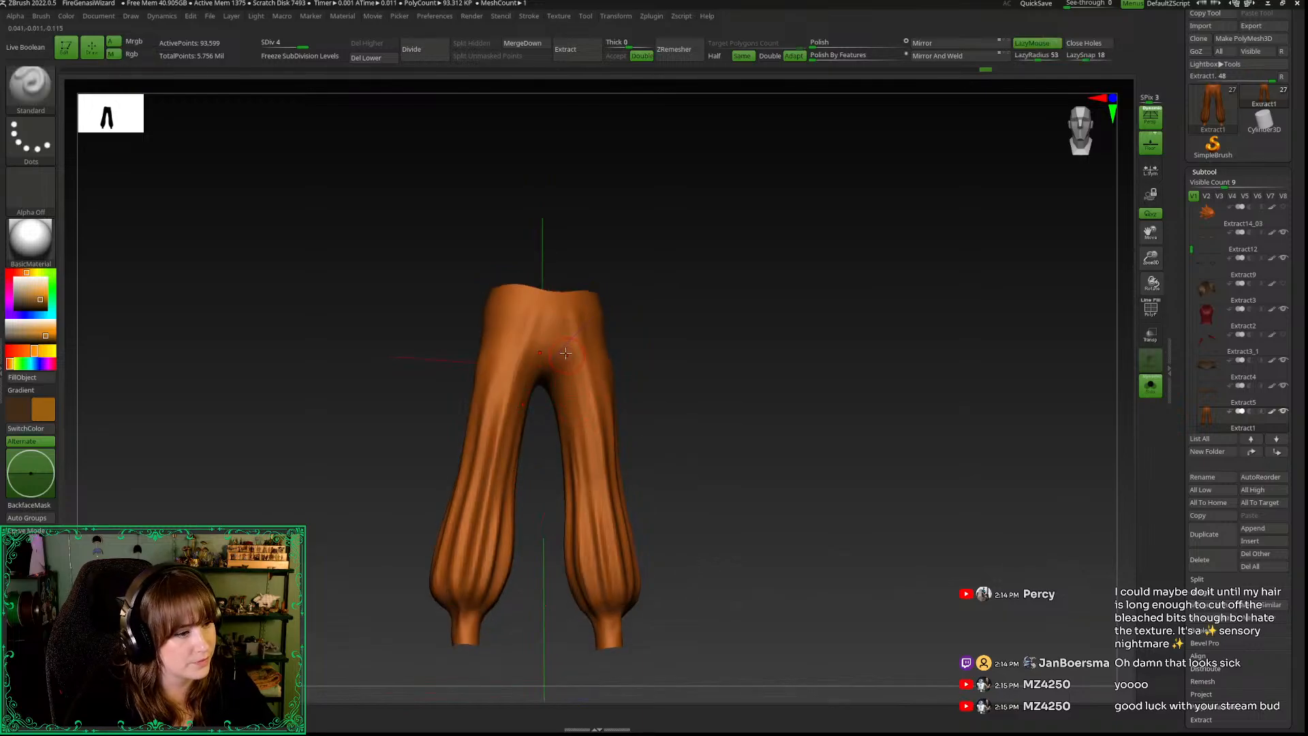
pyautogui.hotkey('ctrl', 'z')
pyautogui.moveTo(547, 452); pyautogui.dragTo(520, 461)
pyautogui.moveTo(678, 405); pyautogui.dragTo(645, 382)
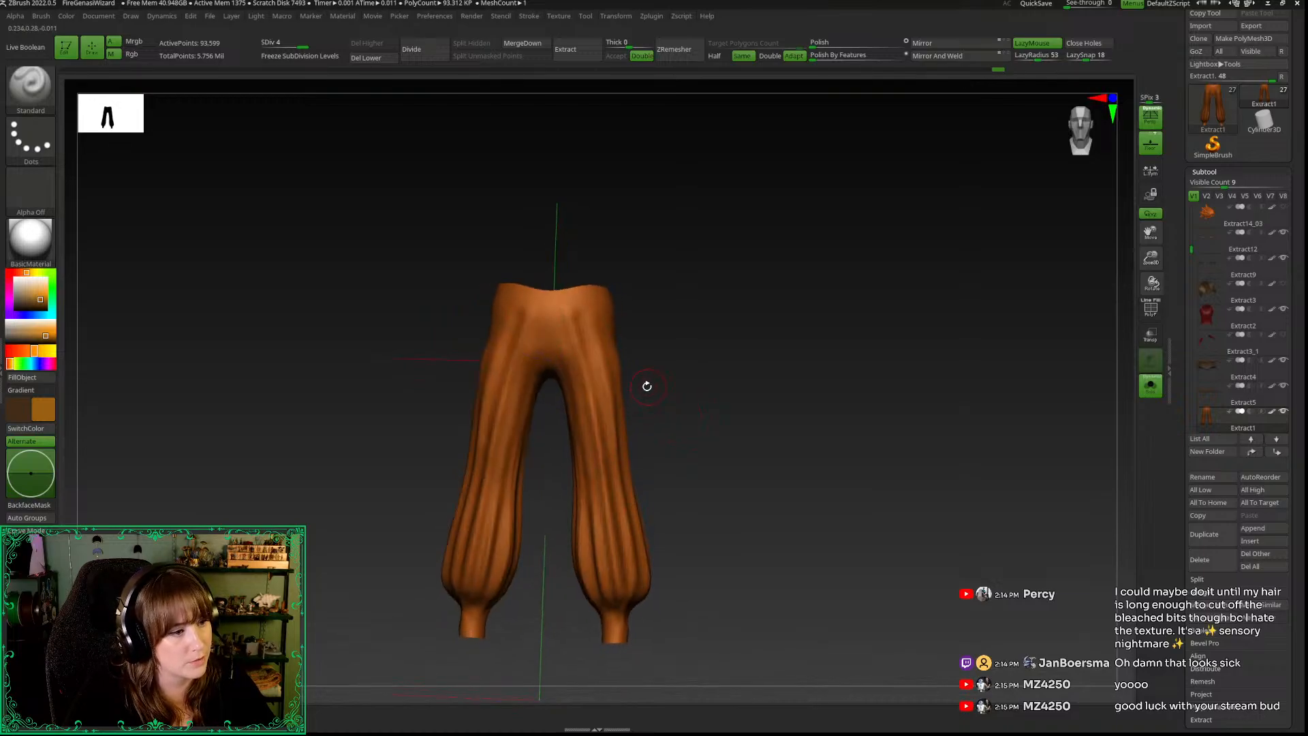
# Step: Smooth the front folds below the waistband using a brush size of about 44
pyautogui.press('space')
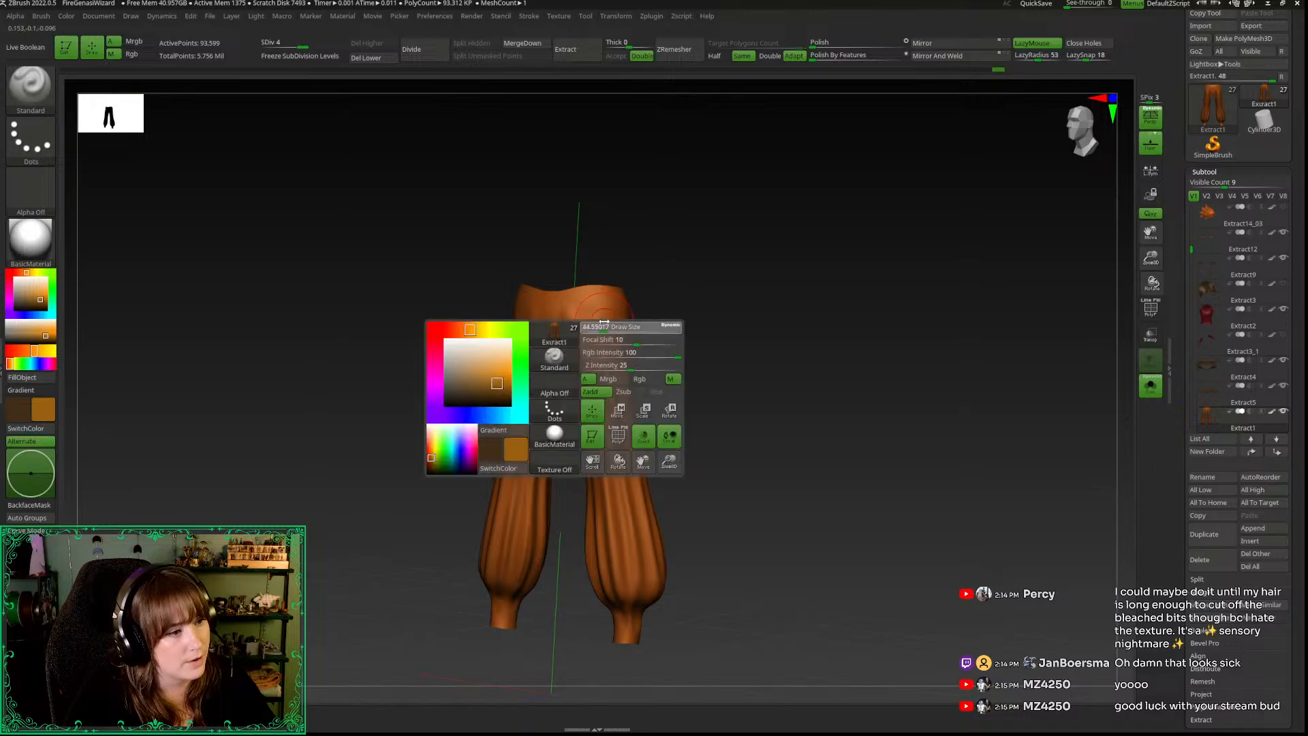
pyautogui.press('shift')
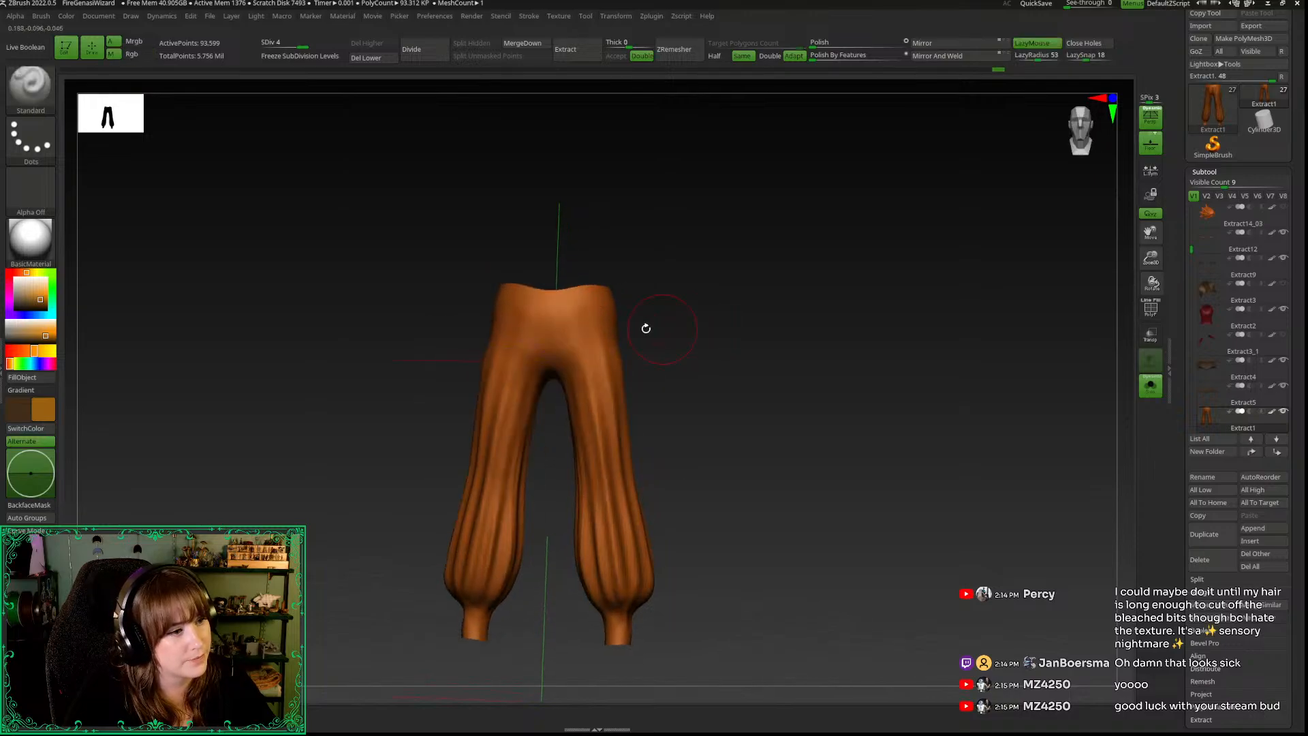
pyautogui.moveTo(702, 315); pyautogui.dragTo(493, 311)
pyautogui.press('space')
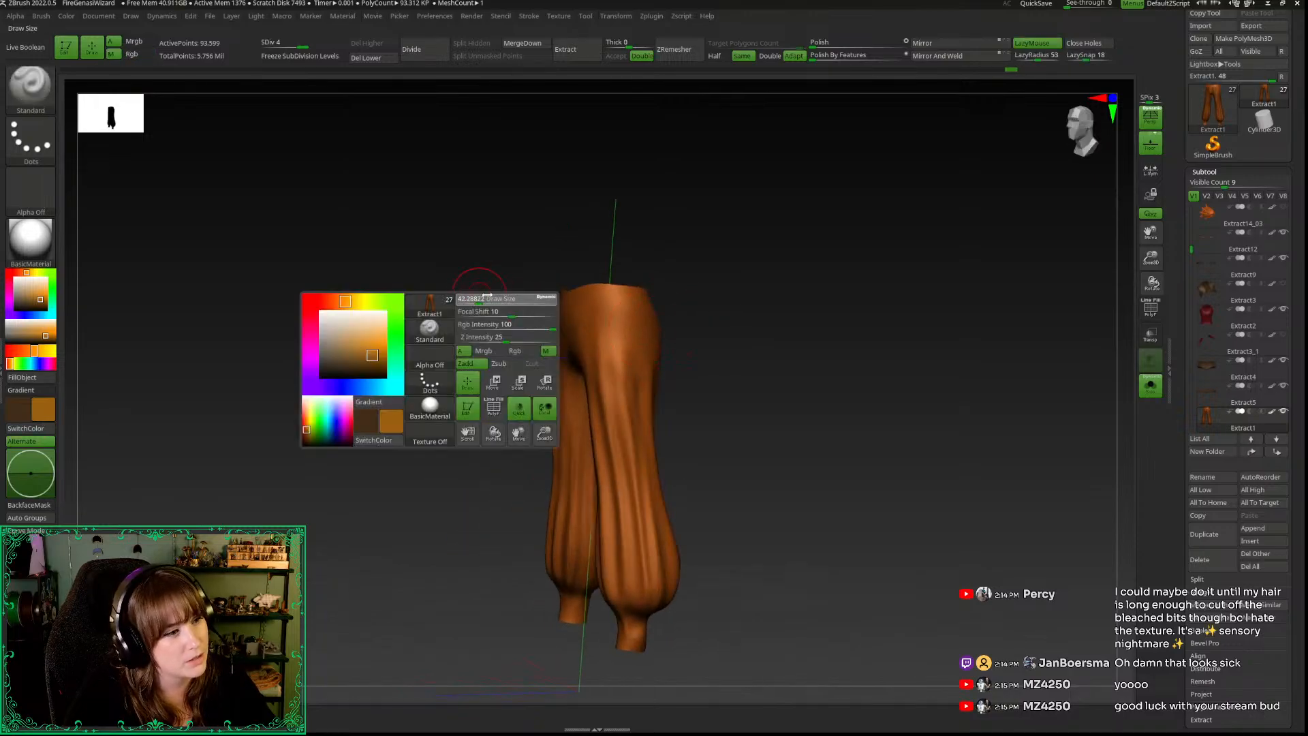
pyautogui.press('shift')
# Step: Drop the trousers to subdivision level 2 and soften the folds around the hips and upper thighs
pyautogui.hotkey('shift', 'd')
pyautogui.hotkey('shift', 'd')
pyautogui.moveTo(476, 411); pyautogui.dragTo(603, 317)
pyautogui.moveTo(597, 395)
pyautogui.mouseDown()
pyautogui.moveTo(668, 374)
pyautogui.moveTo(715, 327)
pyautogui.mouseUp()
pyautogui.moveTo(1081, 133)
pyautogui.mouseDown()
pyautogui.moveTo(774, 278)
pyautogui.moveTo(756, 266)
pyautogui.mouseUp()
pyautogui.press('space')
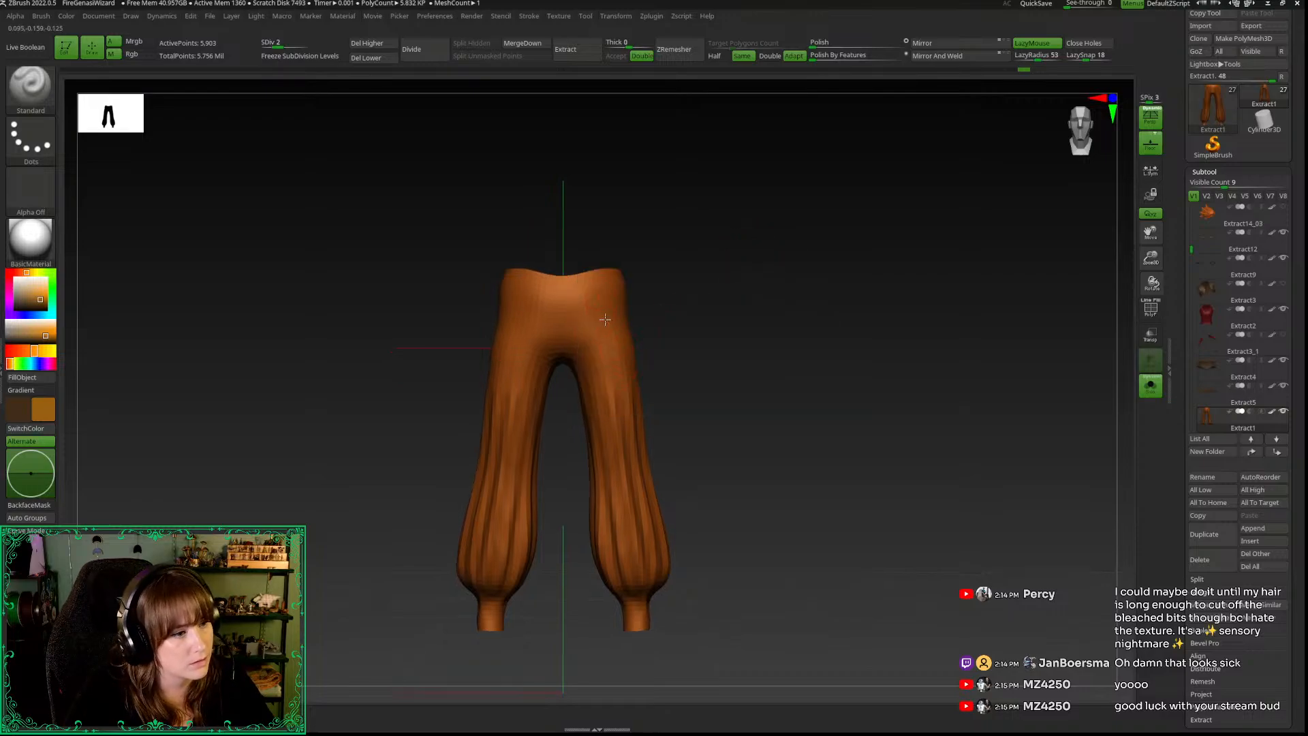
# Step: Raise the trousers to subdivision level 3 and smooth the outer hip up to the waistline
pyautogui.press('d')
pyautogui.press('shift')
pyautogui.moveTo(695, 394)
pyautogui.mouseDown()
pyautogui.moveTo(666, 389)
pyautogui.moveTo(736, 397)
pyautogui.moveTo(717, 370)
pyautogui.moveTo(733, 435)
pyautogui.moveTo(765, 427)
pyautogui.moveTo(665, 428)
pyautogui.mouseUp()
pyautogui.press('space')
pyautogui.moveTo(629, 313)
pyautogui.keyDown('shift'); pyautogui.mouseDown()
pyautogui.moveTo(631, 292)
pyautogui.moveTo(630, 340)
pyautogui.moveTo(641, 321)
pyautogui.moveTo(626, 282)
pyautogui.mouseUp(); pyautogui.keyUp('shift')
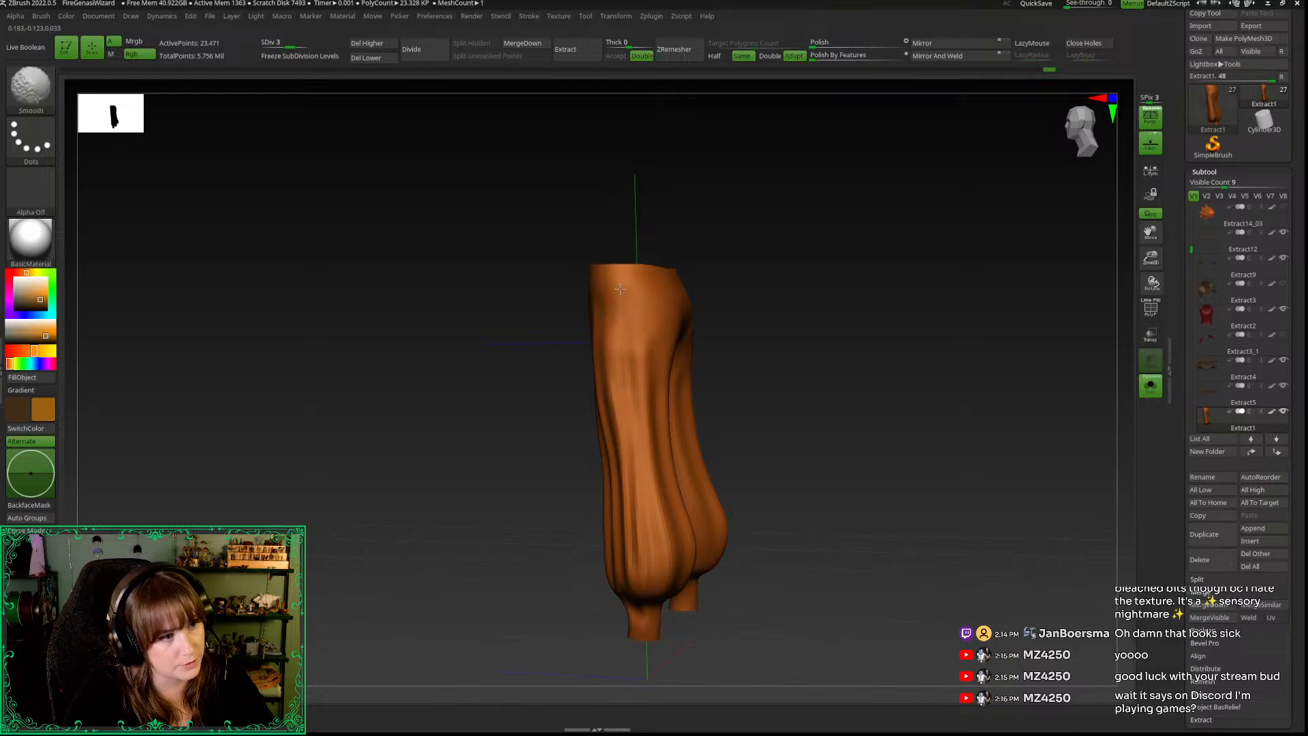
pyautogui.moveTo(500, 337); pyautogui.dragTo(601, 342)
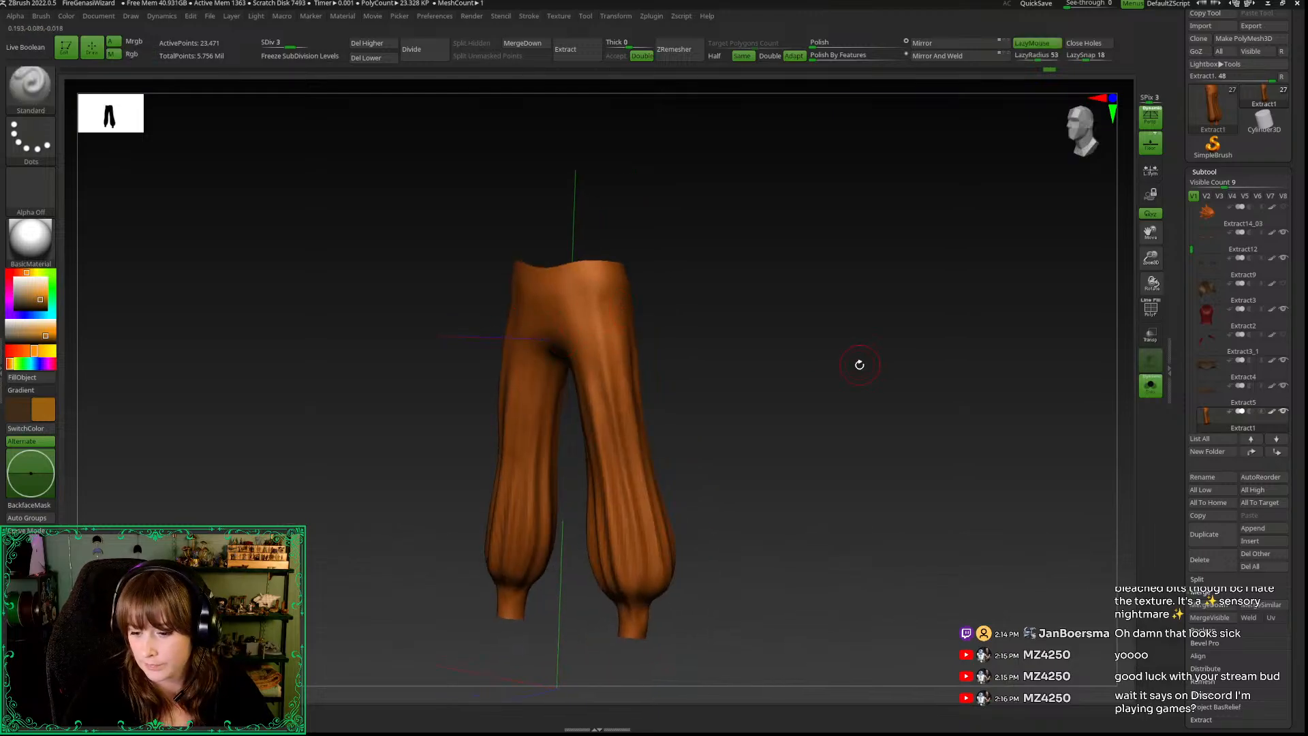
# Step: Sculpt a fold from the crotch down the inner front of both thighs
pyautogui.moveTo(852, 360); pyautogui.dragTo(868, 349)
pyautogui.click(1082, 132)
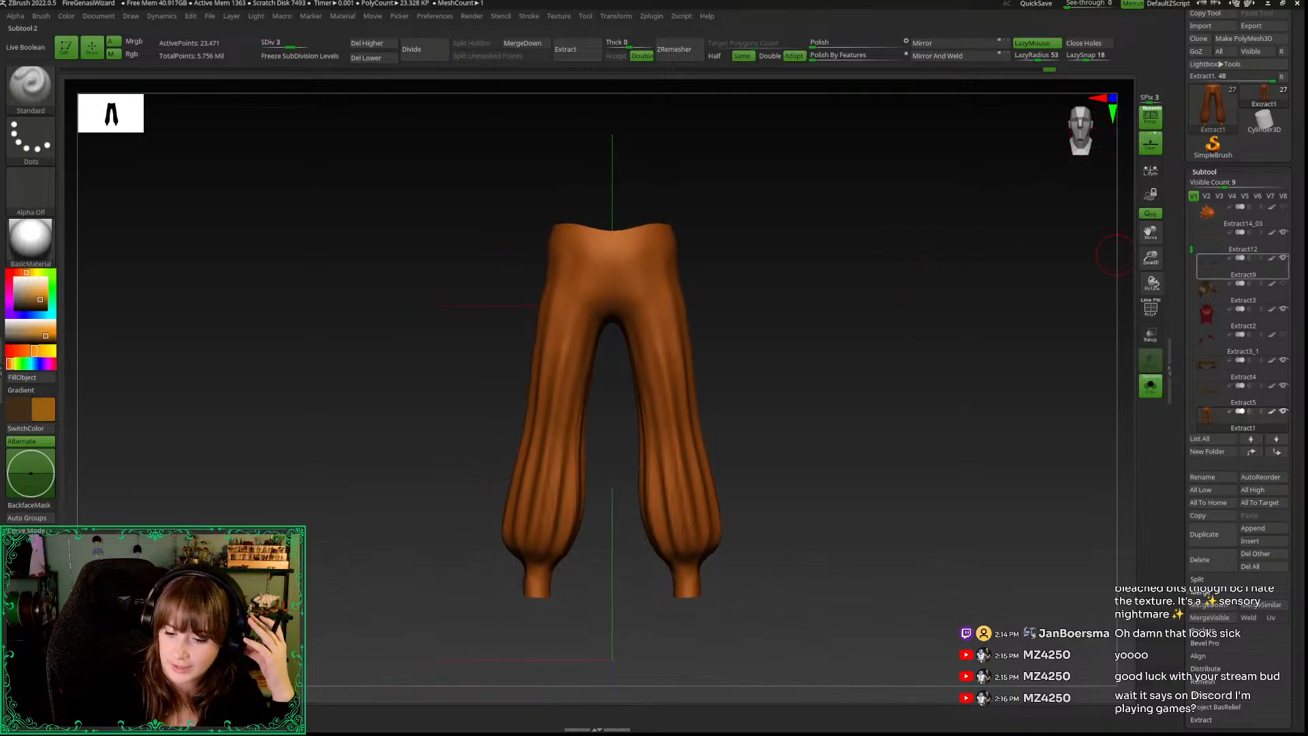
pyautogui.moveTo(1243, 267)
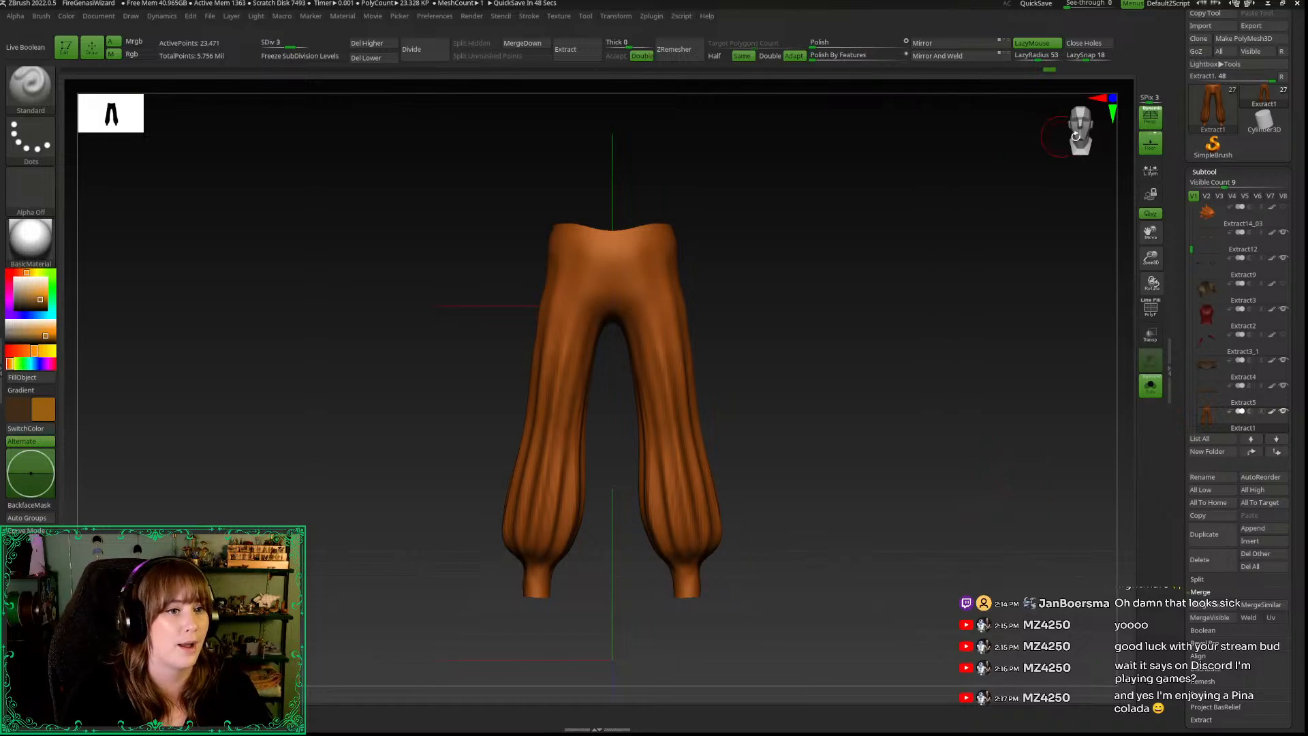
pyautogui.moveTo(1152, 257); pyautogui.dragTo(1144, 307)
pyautogui.keyDown('alt'); pyautogui.moveTo(923, 318); pyautogui.dragTo(956, 254); pyautogui.keyUp('alt')
pyautogui.press('space')
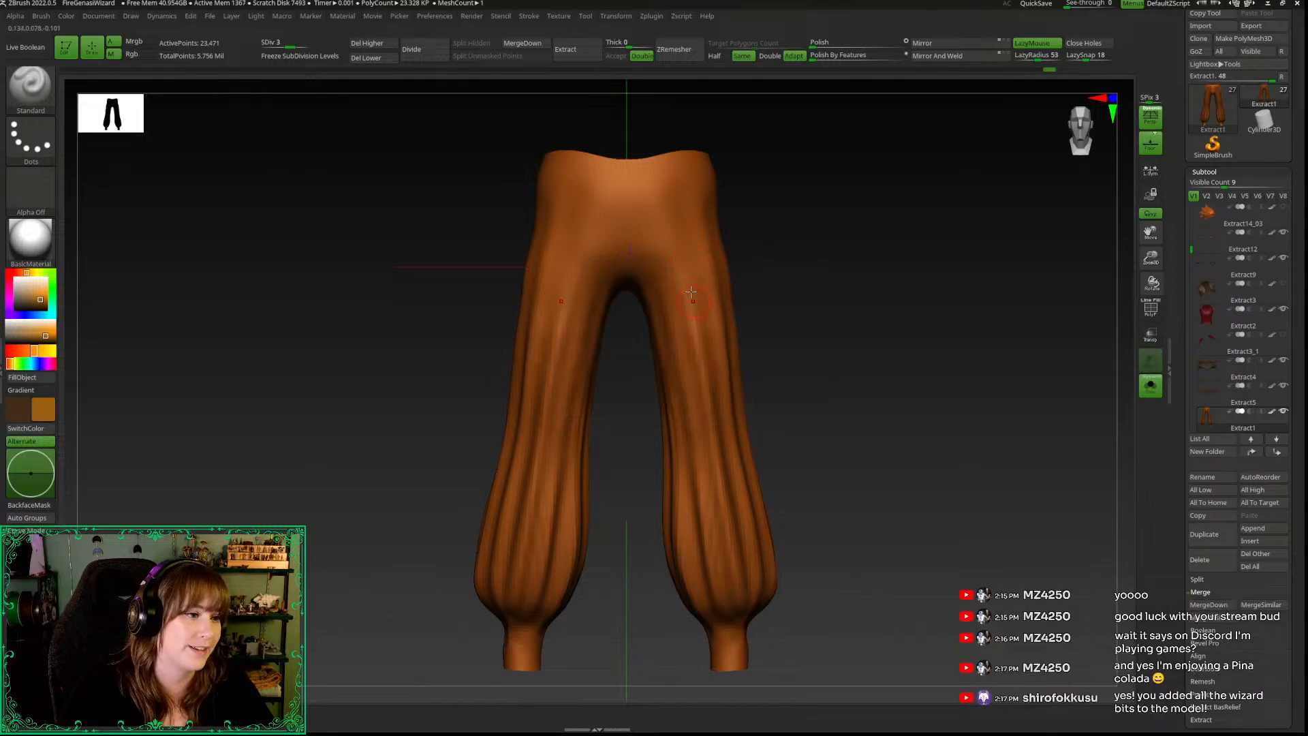
pyautogui.moveTo(671, 269); pyautogui.dragTo(689, 392)
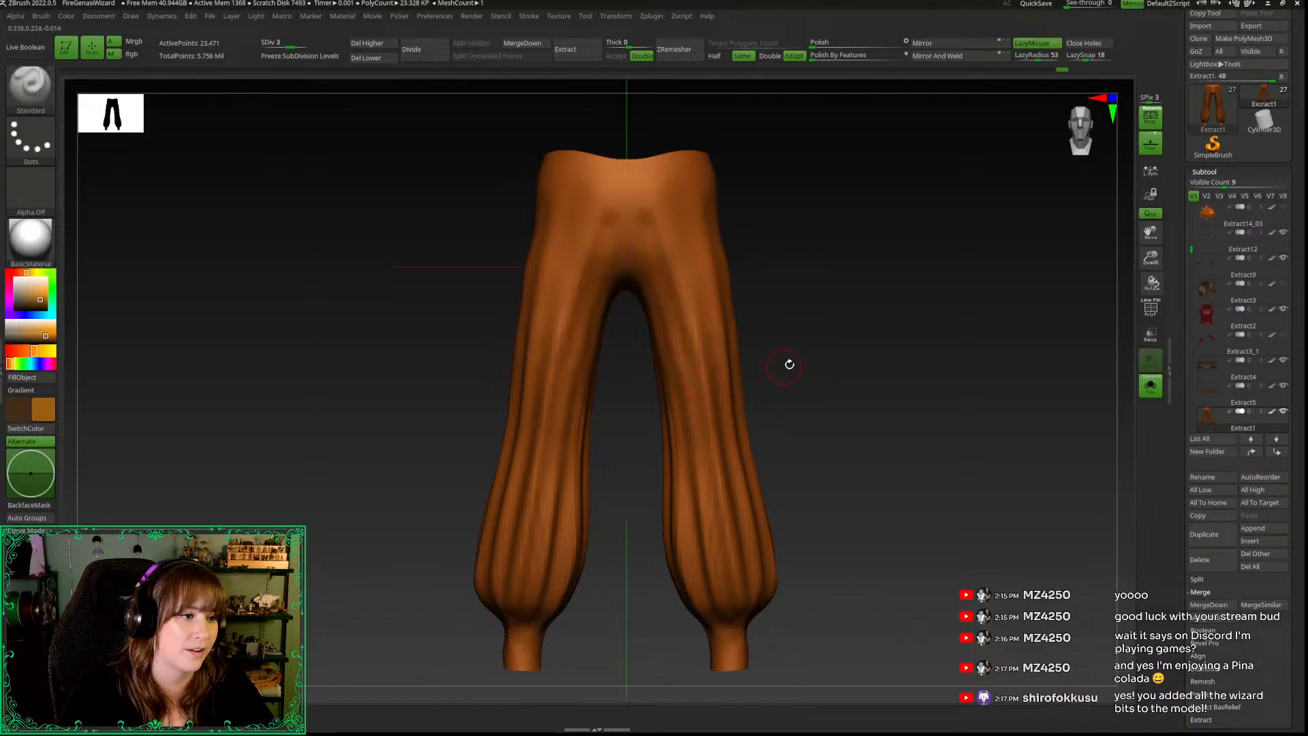
# Step: Adjust the brush size, sculpt long folds from the groin down to the lower legs, and smooth them
pyautogui.moveTo(783, 365); pyautogui.dragTo(787, 346)
pyautogui.press('space')
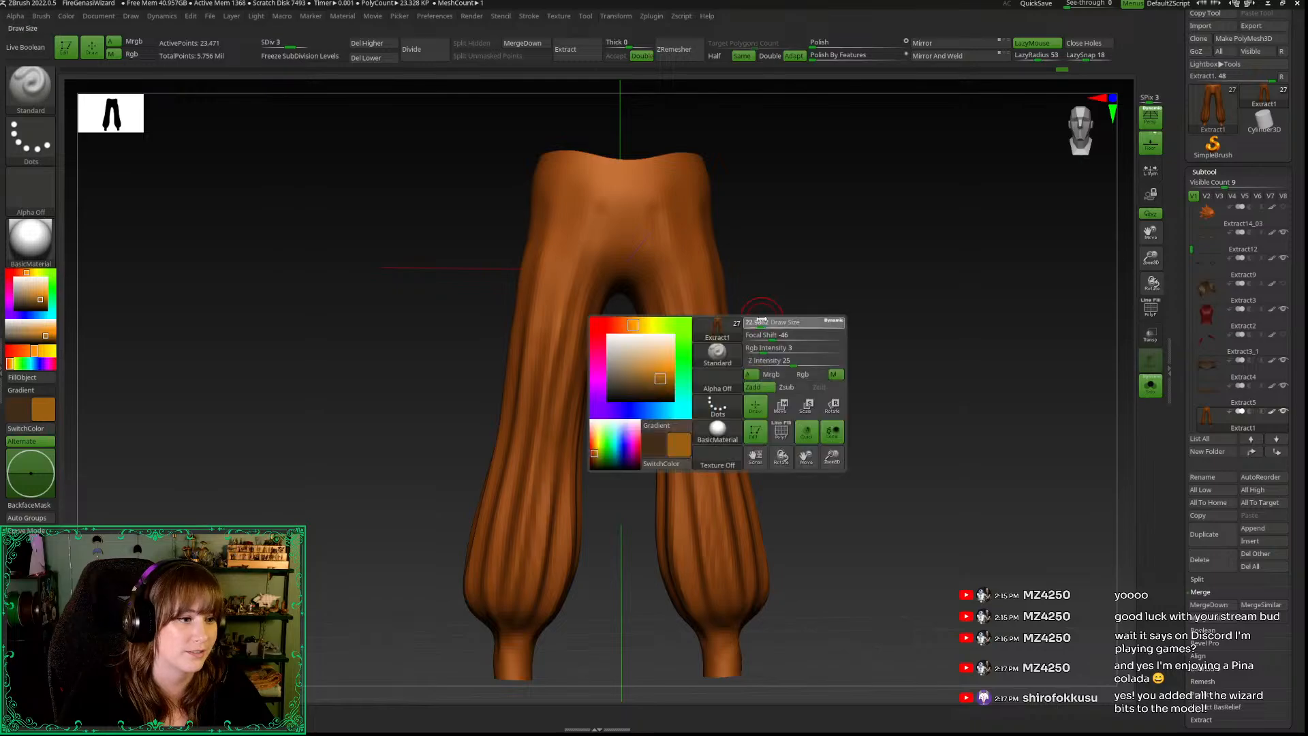
pyautogui.moveTo(659, 235); pyautogui.dragTo(701, 514)
pyautogui.moveTo(665, 232); pyautogui.dragTo(704, 552)
pyautogui.press('shift')
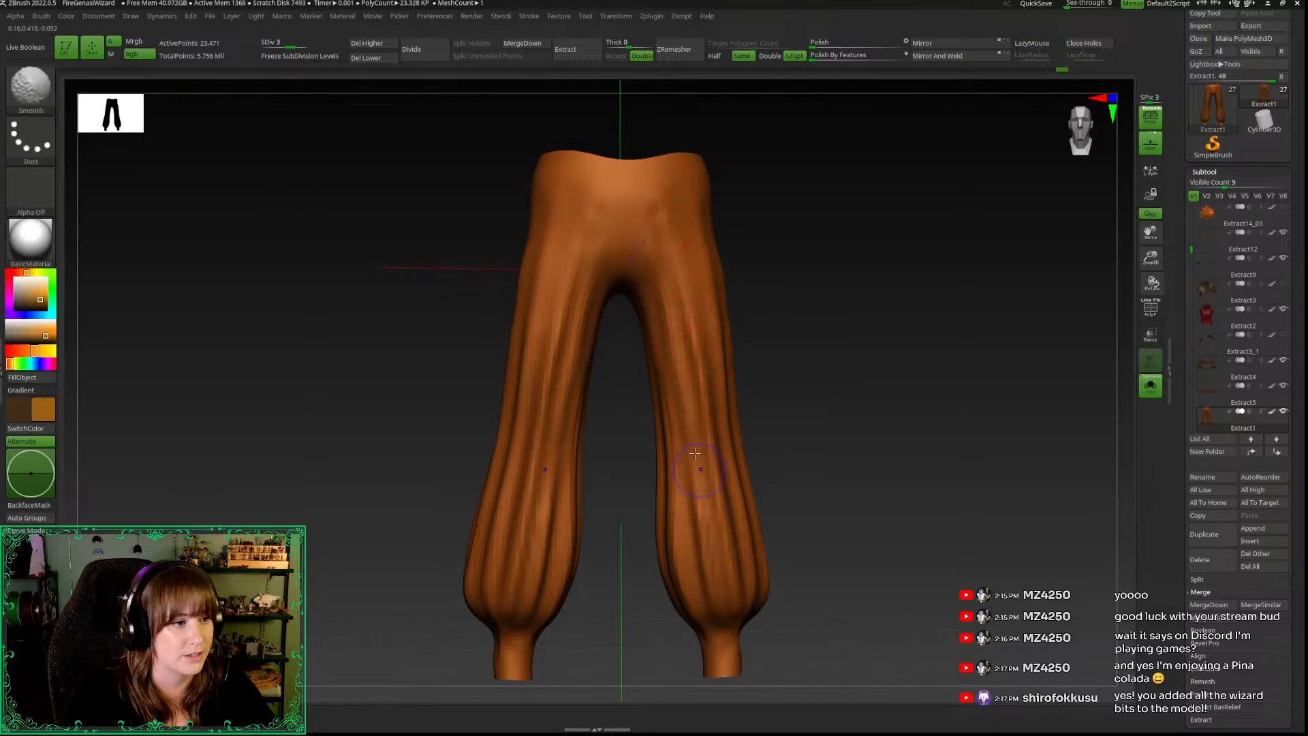
# Step: Raise the trousers to subdivision level 4 and smooth the folds along the front of the thighs
pyautogui.press('d')
pyautogui.moveTo(888, 329); pyautogui.dragTo(857, 339)
pyautogui.moveTo(667, 438); pyautogui.dragTo(689, 434)
pyautogui.press('shift')
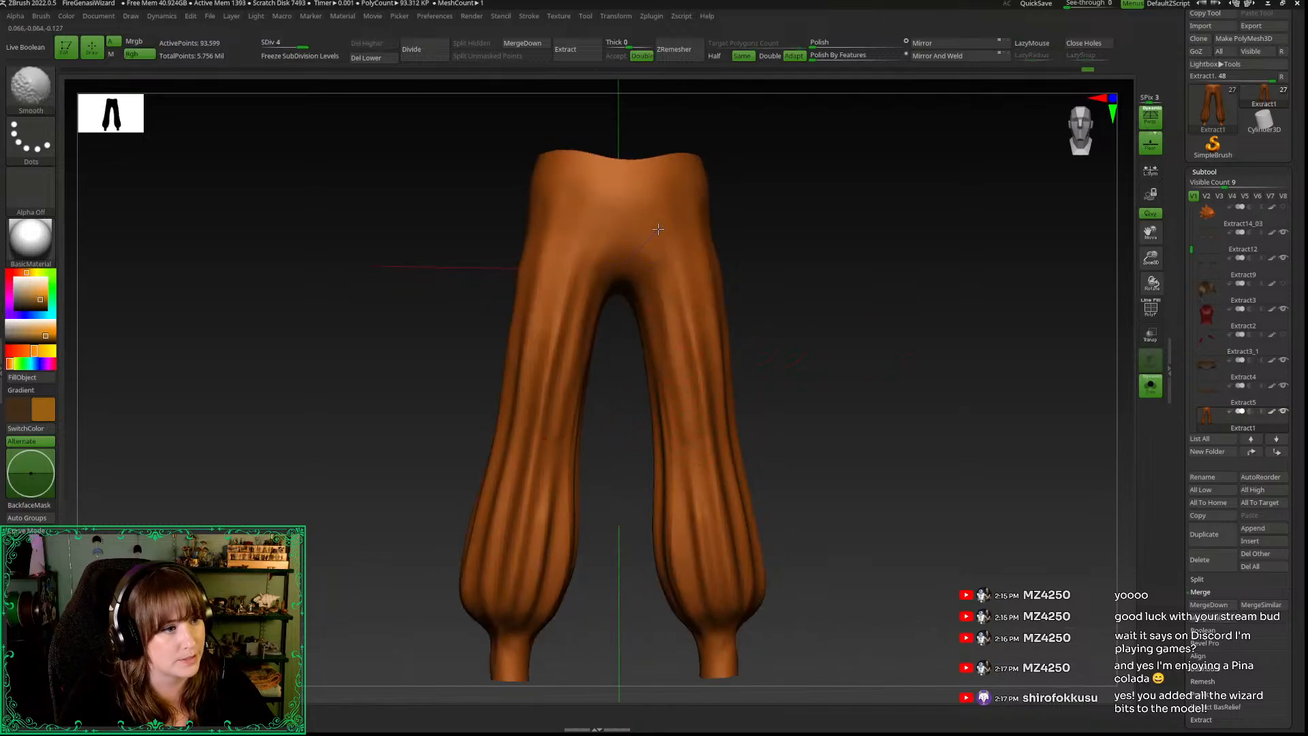
# Step: Refine and soften the folds along the outer and inner sides of the trouser legs
pyautogui.moveTo(802, 257); pyautogui.dragTo(849, 248)
pyautogui.moveTo(511, 356); pyautogui.dragTo(481, 356)
pyautogui.press('shift')
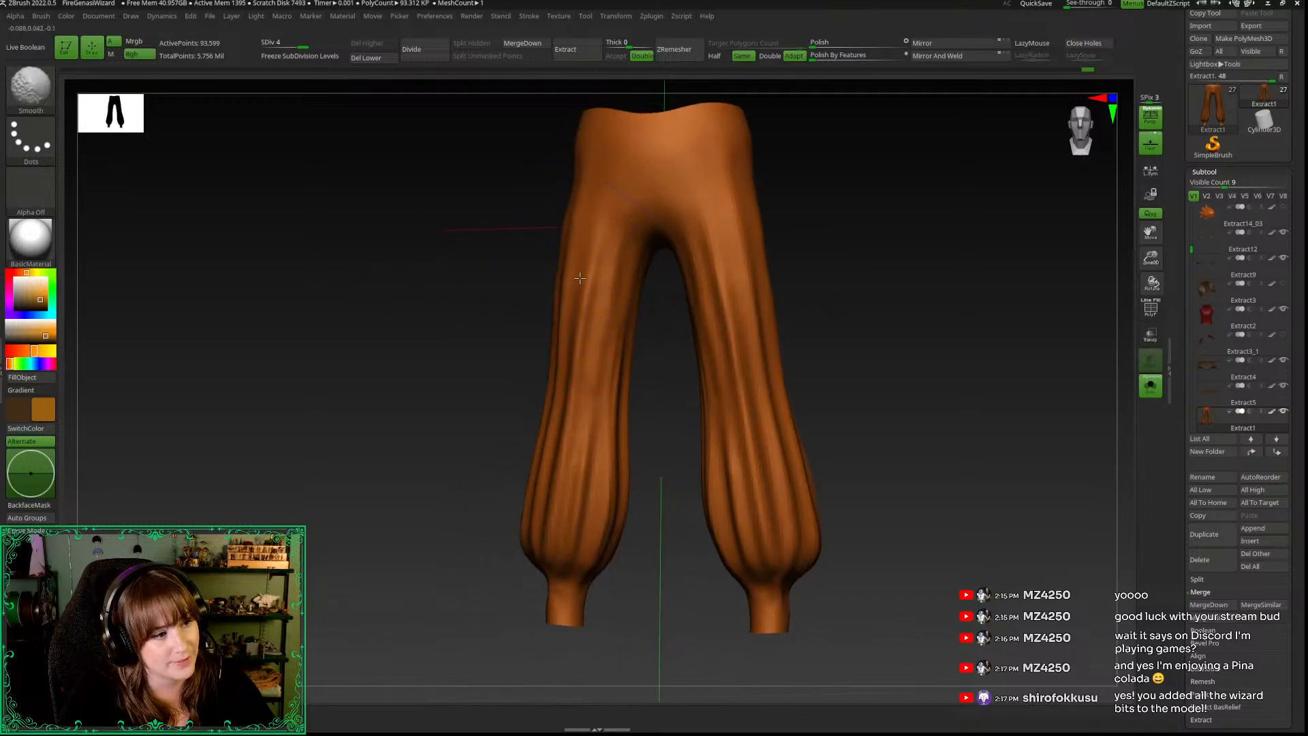
pyautogui.moveTo(538, 417); pyautogui.dragTo(568, 410)
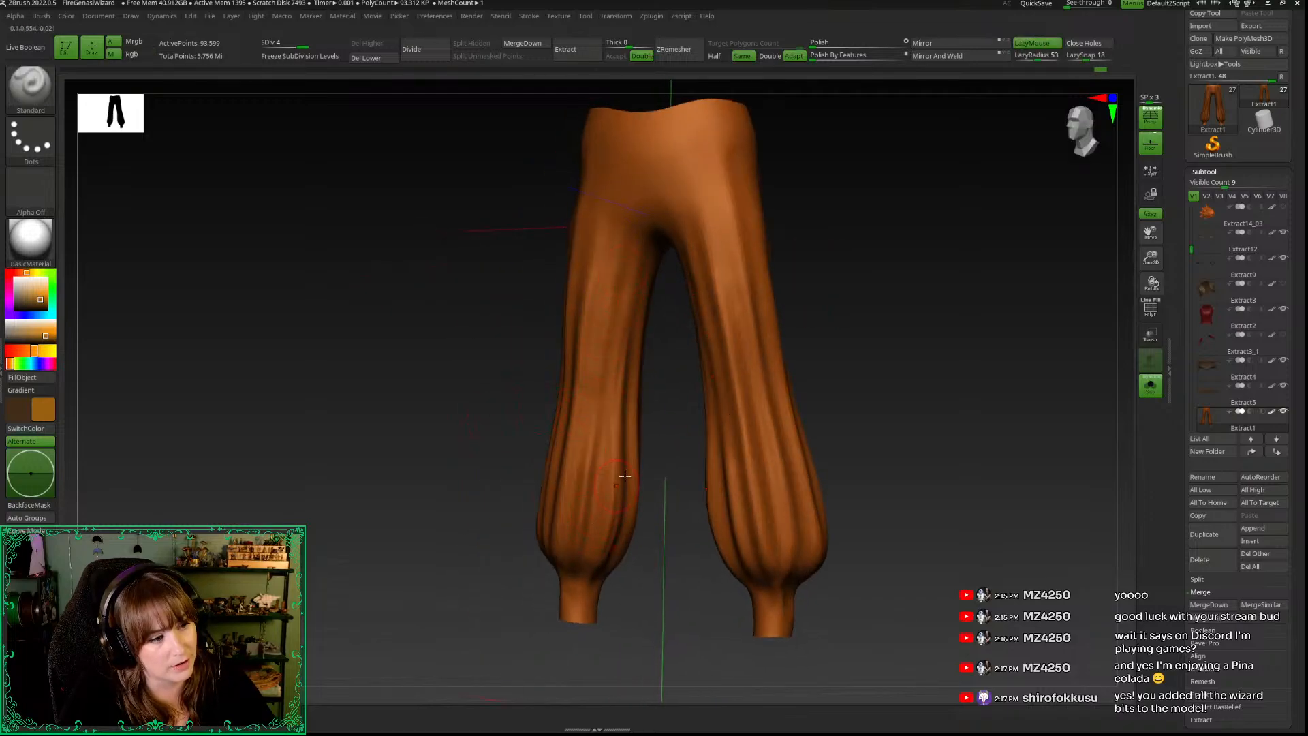
pyautogui.press('space')
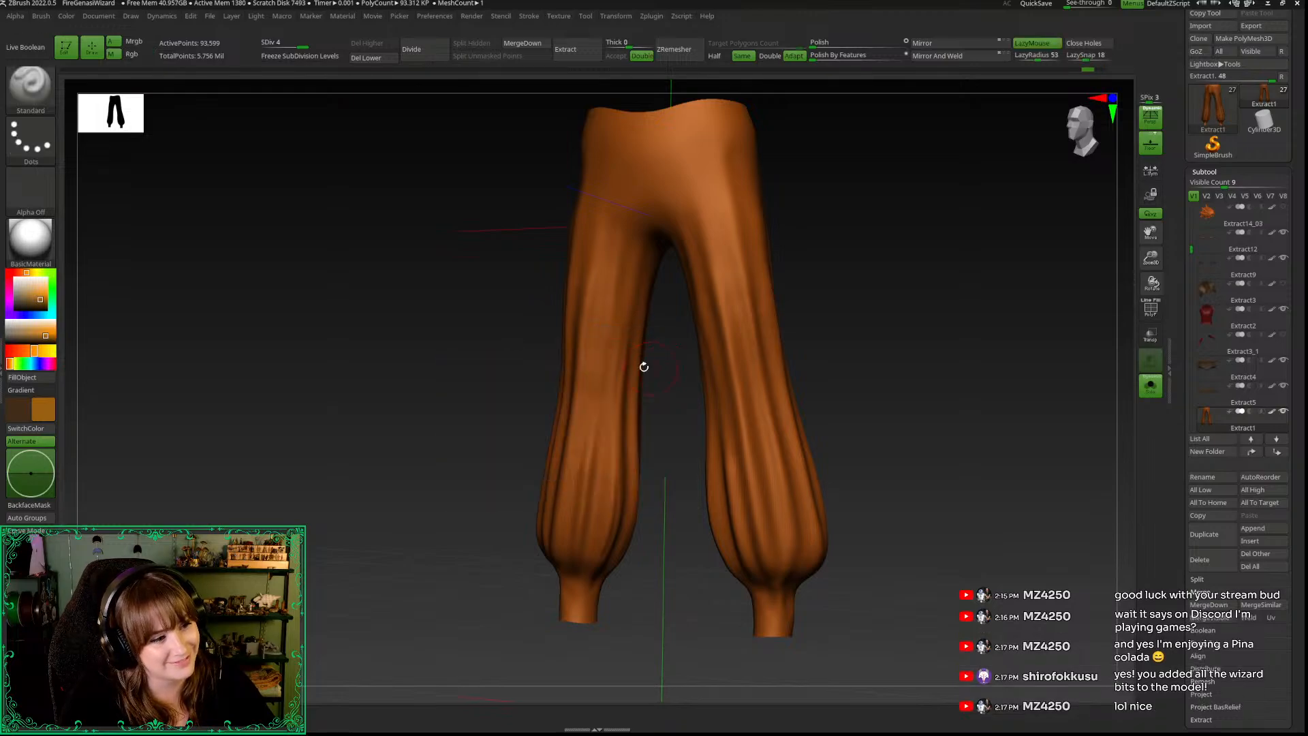
pyautogui.moveTo(643, 491); pyautogui.dragTo(701, 463)
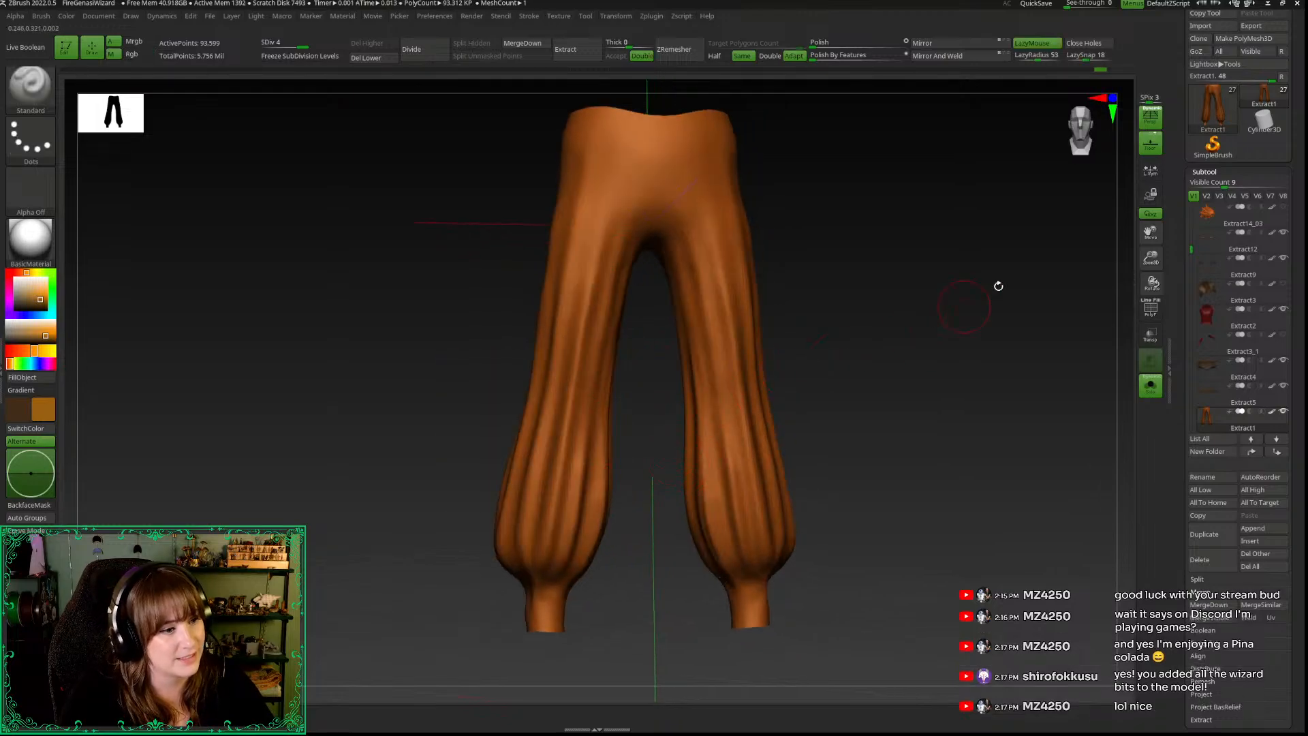
# Step: Turn off Solo on the trousers and frame the whole character with the staff from the front
pyautogui.moveTo(1151, 258); pyautogui.dragTo(1151, 361)
pyautogui.click(1151, 386)
pyautogui.keyDown('alt'); pyautogui.moveTo(902, 284); pyautogui.dragTo(873, 483); pyautogui.keyUp('alt')
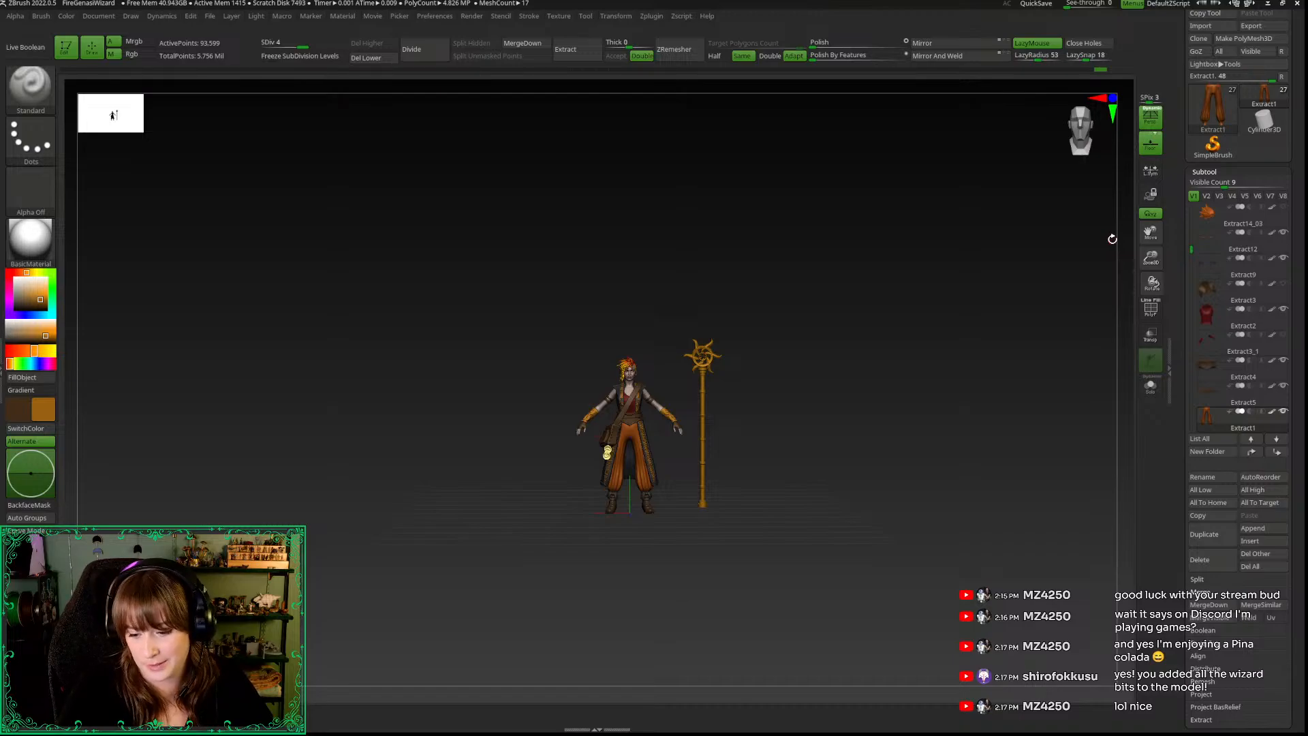
pyautogui.moveTo(1150, 258); pyautogui.dragTo(1168, 325)
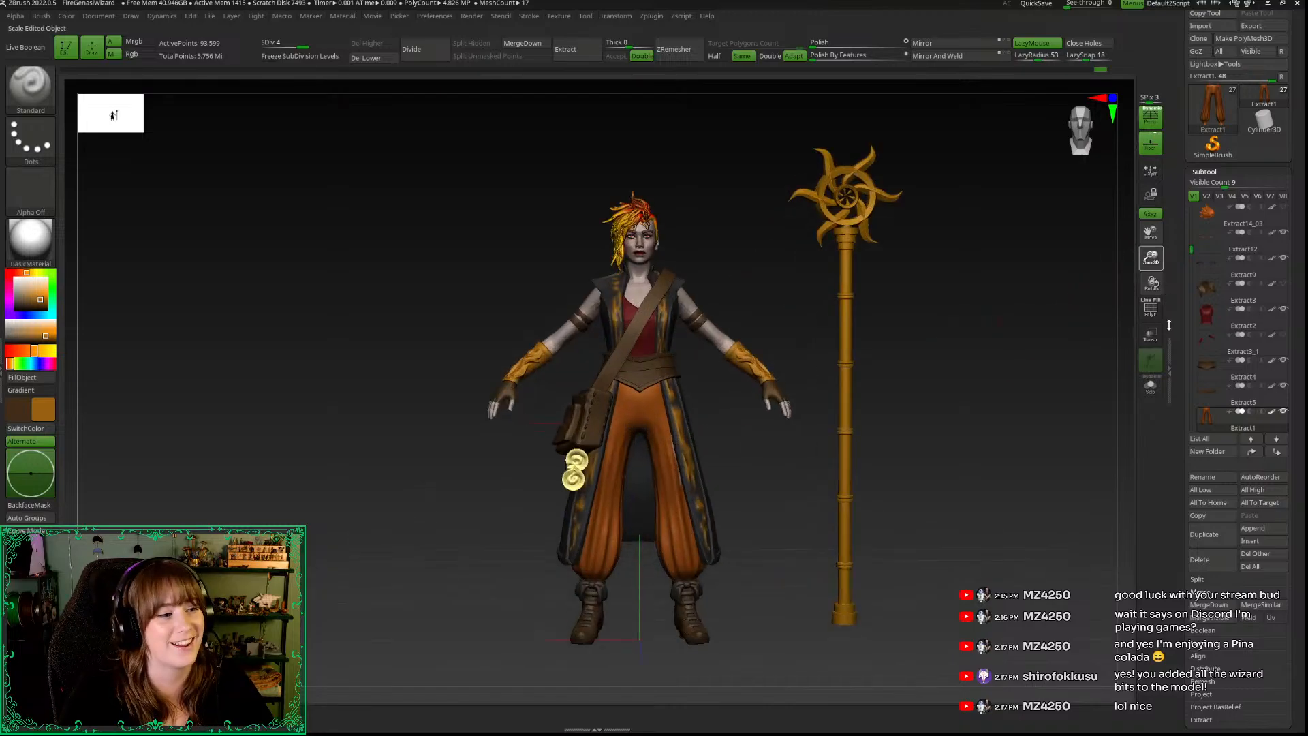
pyautogui.moveTo(795, 330)
pyautogui.mouseDown()
pyautogui.moveTo(777, 350)
pyautogui.moveTo(811, 342)
pyautogui.moveTo(785, 369)
pyautogui.moveTo(756, 339)
pyautogui.moveTo(812, 324)
pyautogui.mouseUp()
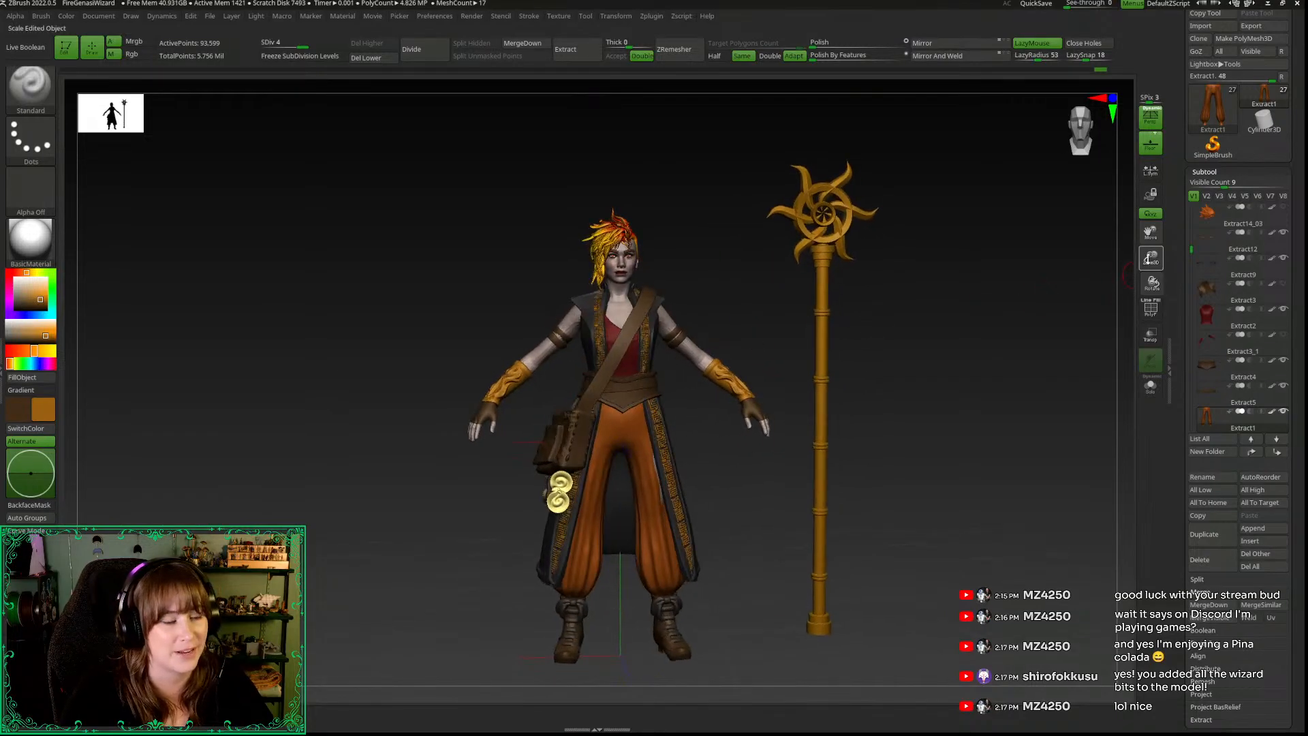
pyautogui.moveTo(1149, 261); pyautogui.dragTo(1158, 317)
pyautogui.click(1075, 137)
# Step: Select the belt's middle band as the active subtool and load the Potions insert-mesh brush
pyautogui.moveTo(804, 460)
pyautogui.keyDown('alt'); pyautogui.mouseDown()
pyautogui.moveTo(769, 428)
pyautogui.moveTo(802, 486)
pyautogui.moveTo(707, 411)
pyautogui.mouseUp(); pyautogui.keyUp('alt')
pyautogui.rightClick(663, 360)
pyautogui.keyDown('alt'); pyautogui.click(684, 375); pyautogui.keyUp('alt')
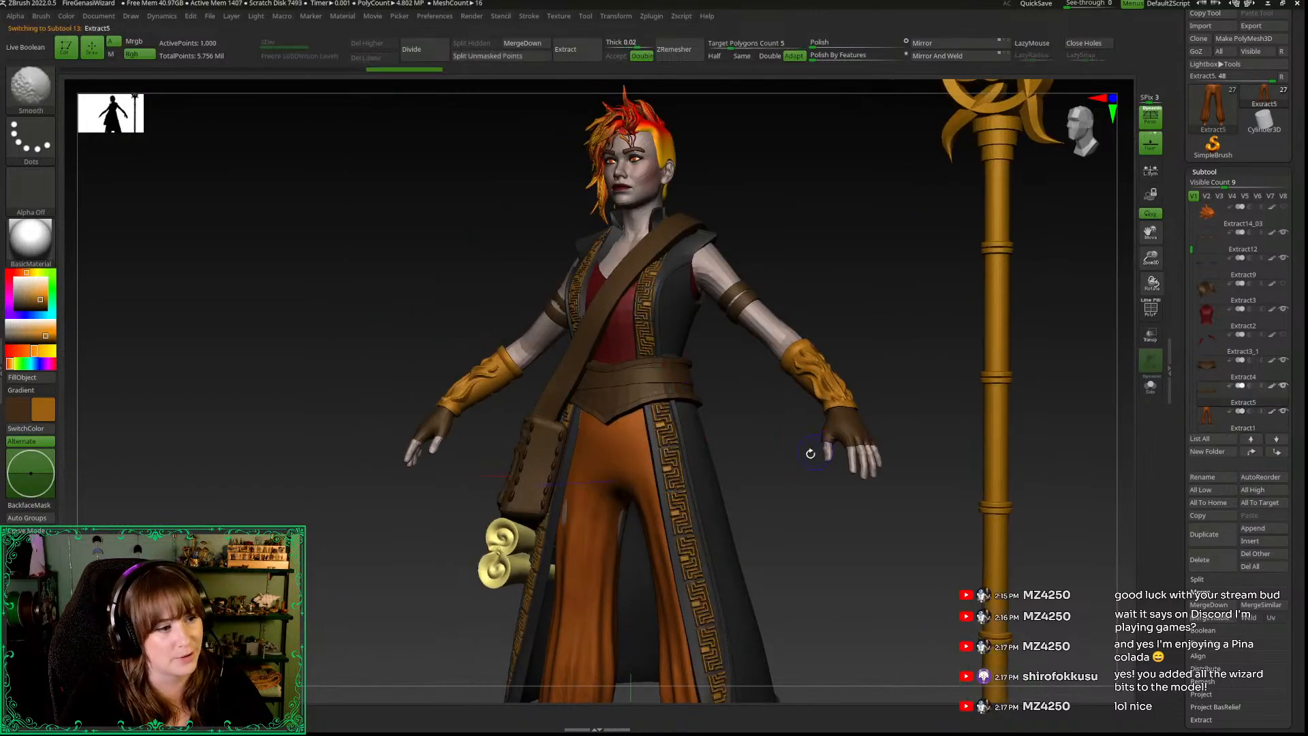
pyautogui.keyDown('shift'); pyautogui.moveTo(912, 532); pyautogui.dragTo(1114, 195); pyautogui.keyUp('shift')
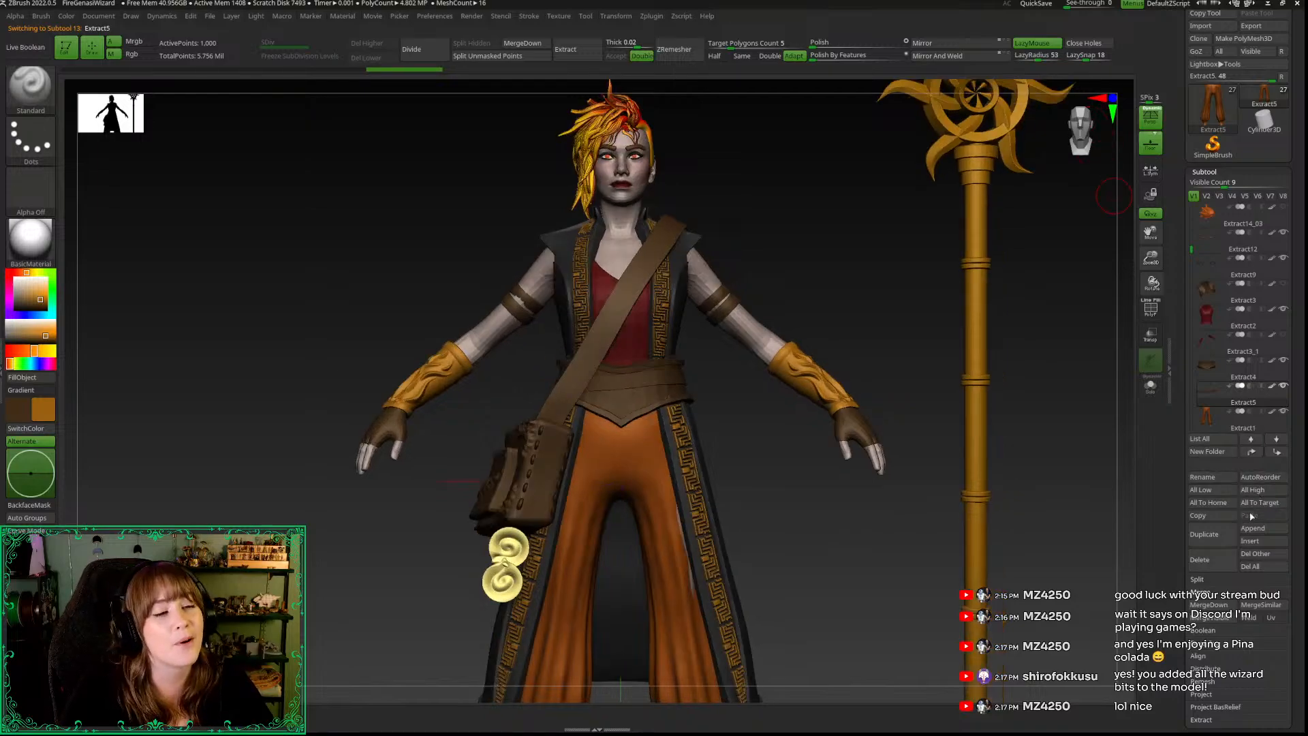
pyautogui.moveTo(1180, 459); pyautogui.dragTo(1183, 493)
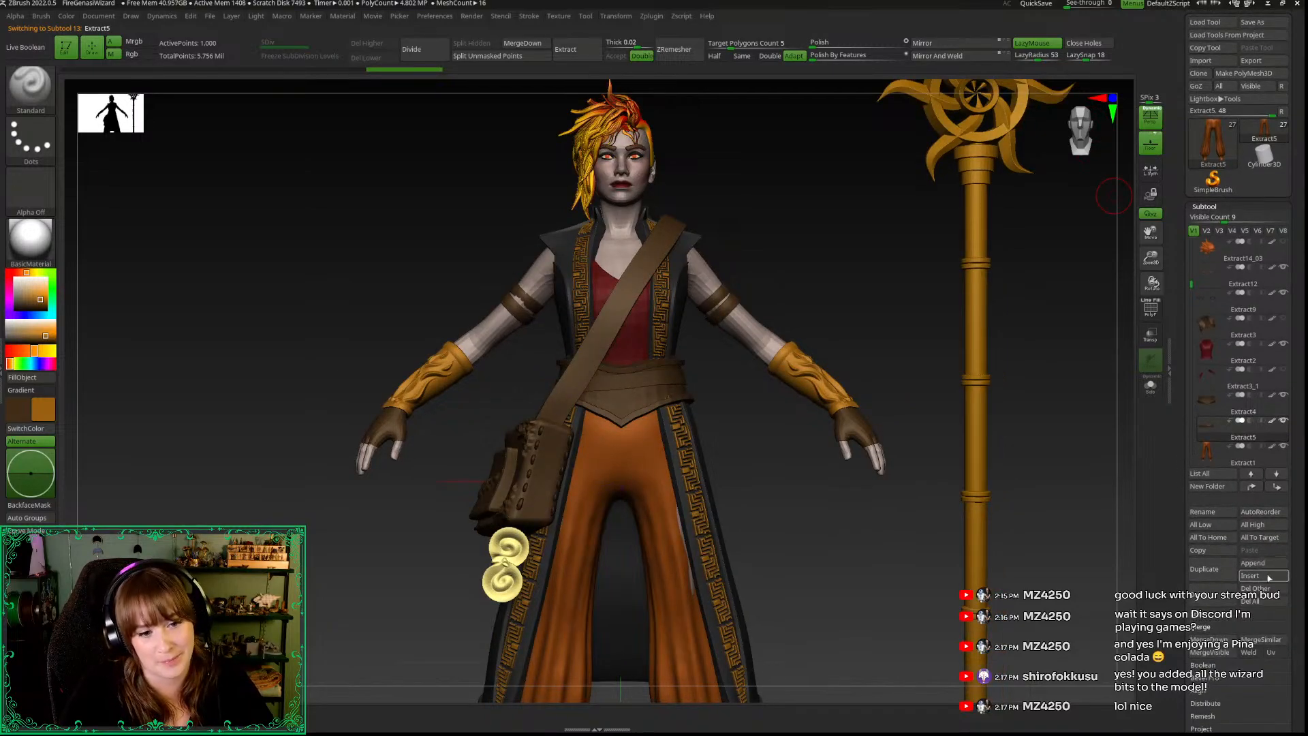
pyautogui.keyDown('alt'); pyautogui.moveTo(943, 292); pyautogui.dragTo(929, 305); pyautogui.keyUp('alt')
pyautogui.keyDown('alt'); pyautogui.moveTo(1051, 295); pyautogui.dragTo(1022, 320); pyautogui.keyUp('alt')
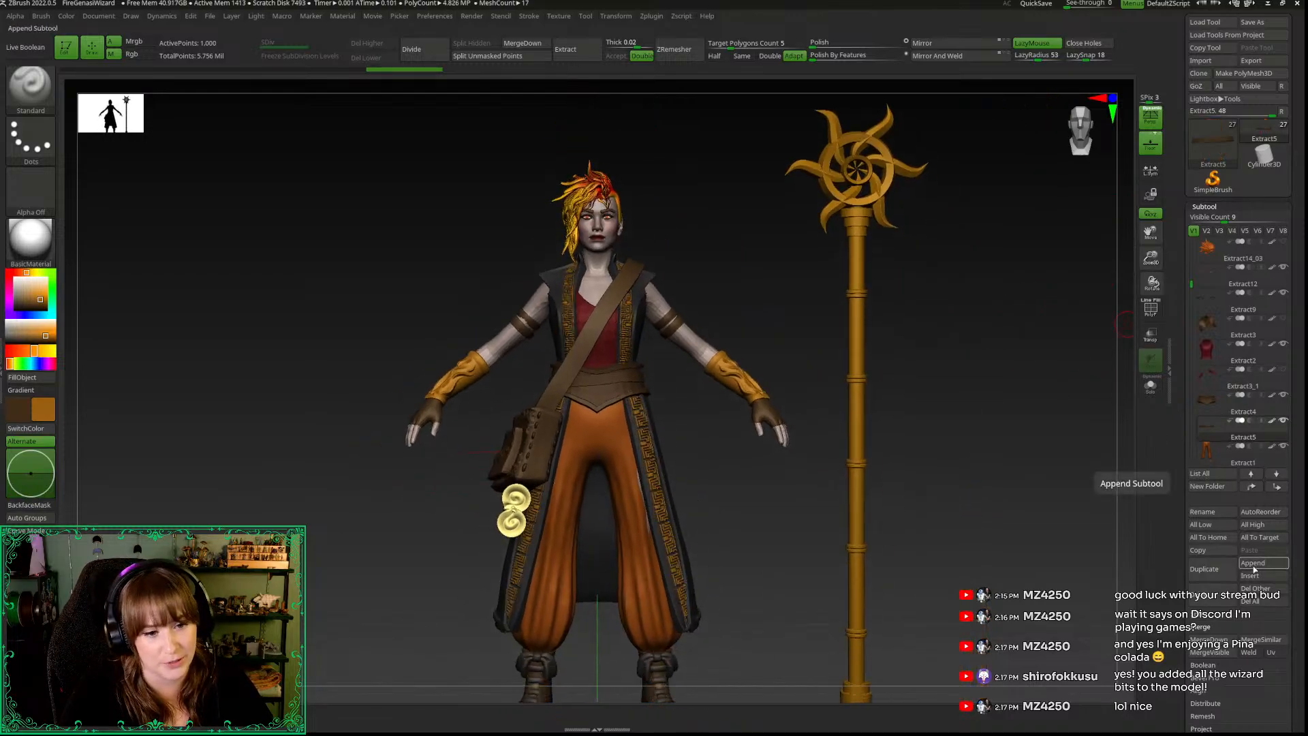
pyautogui.moveTo(1032, 381); pyautogui.dragTo(1006, 374)
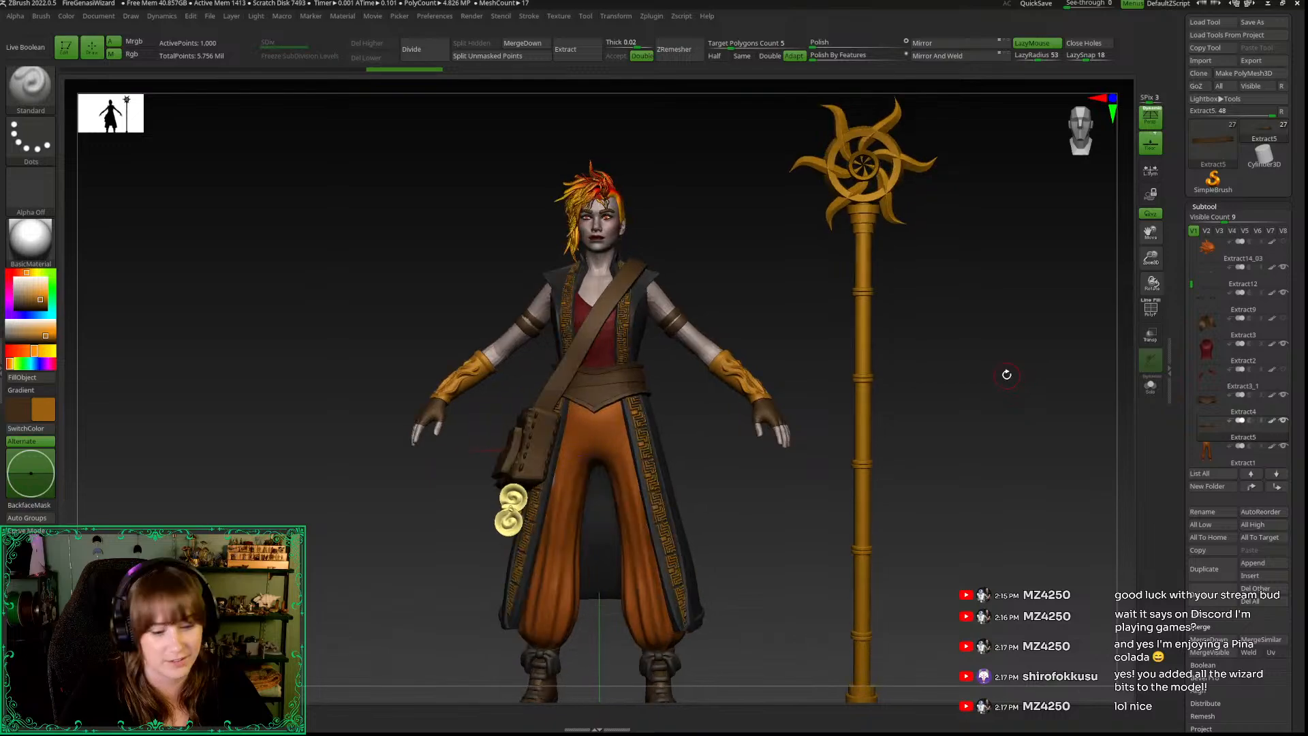
pyautogui.press('b')
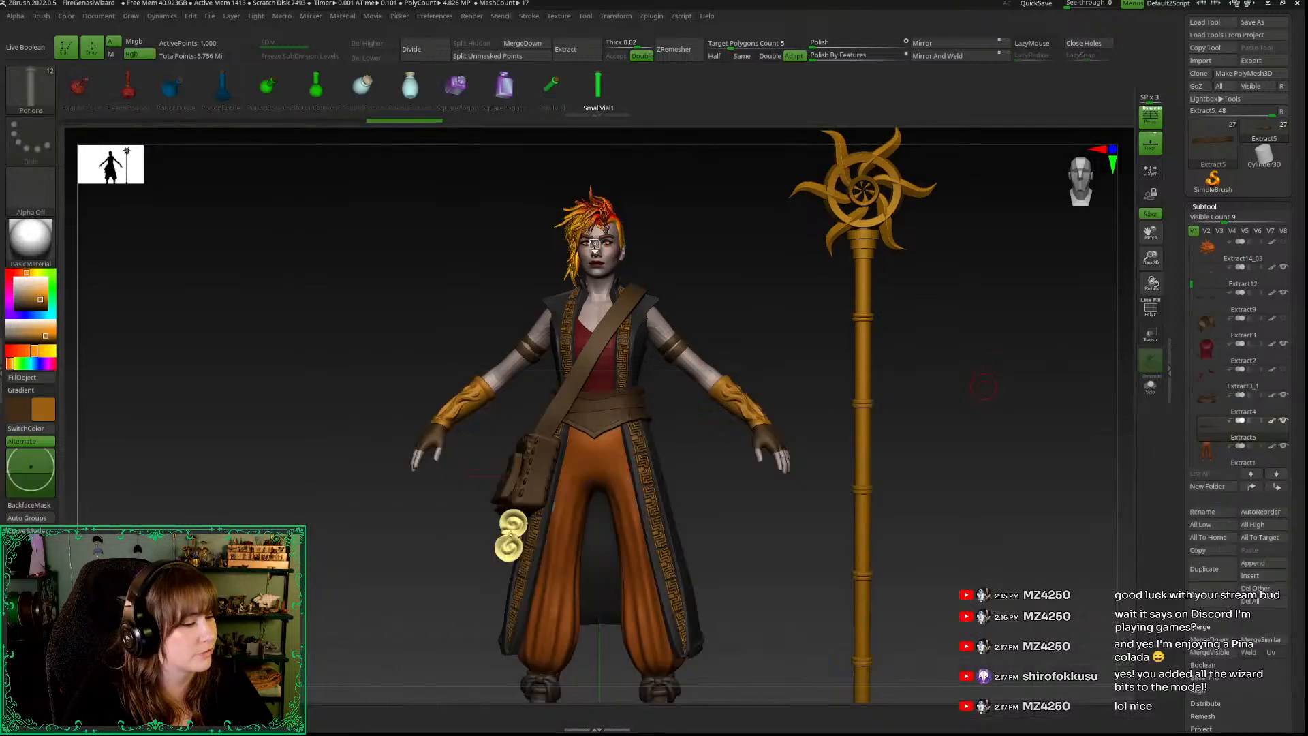
pyautogui.moveTo(763, 261)
pyautogui.keyDown('alt'); pyautogui.mouseDown()
pyautogui.moveTo(767, 276)
pyautogui.moveTo(780, 248)
pyautogui.mouseUp(); pyautogui.keyUp('alt')
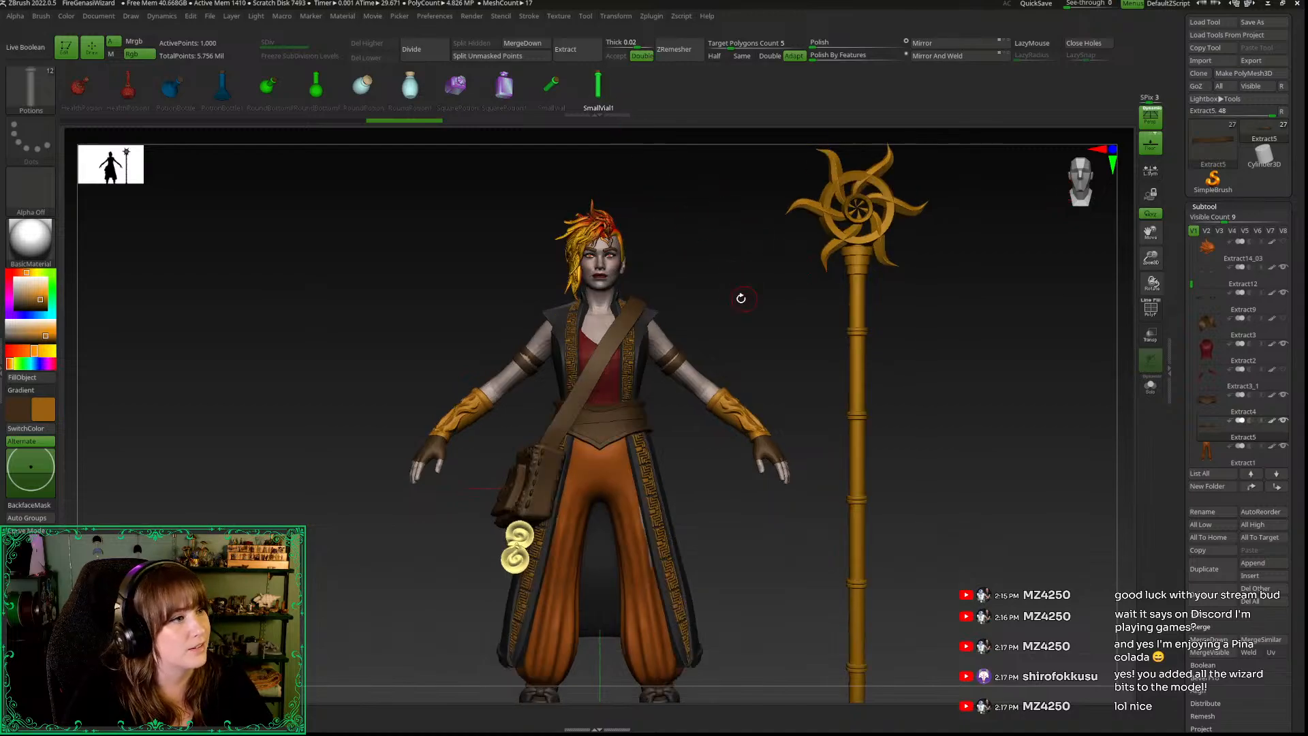
pyautogui.moveTo(747, 275); pyautogui.dragTo(811, 270)
pyautogui.click(1072, 176)
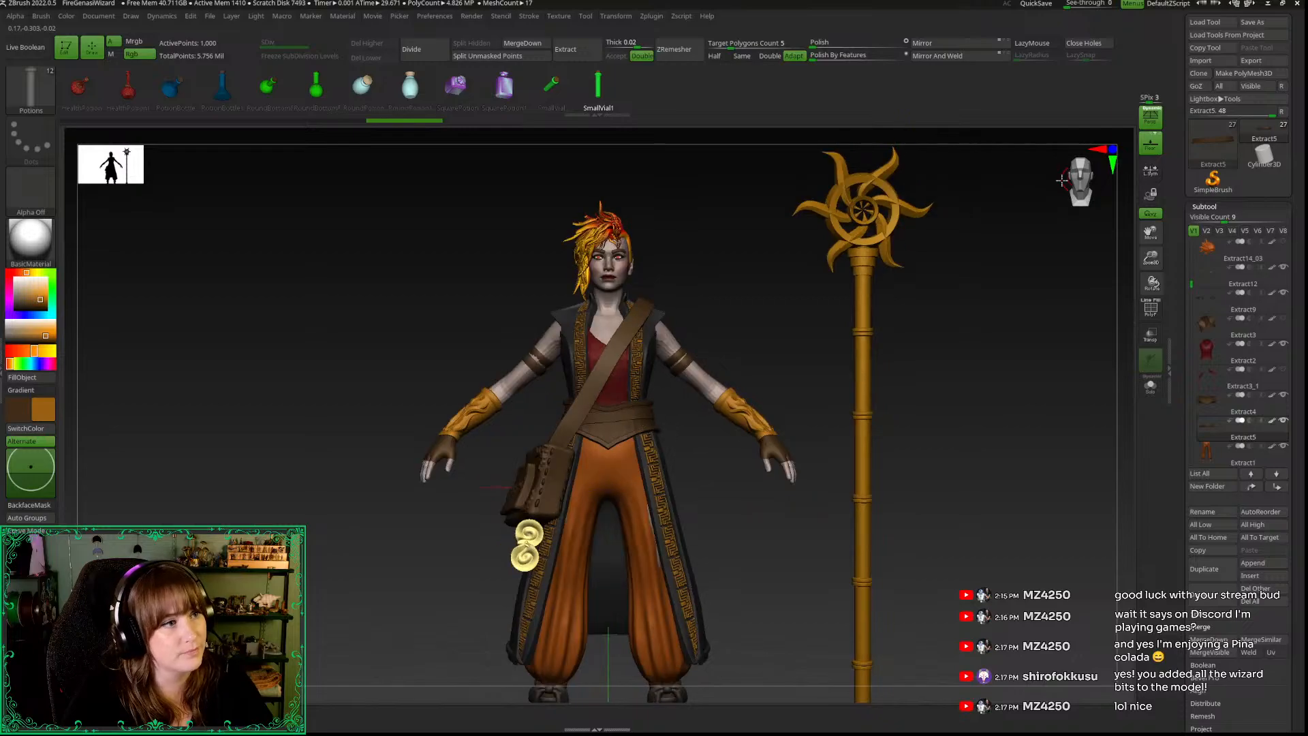
# Step: Try to insert a vial on the side of the wide belt piece below the middle band
pyautogui.moveTo(794, 307); pyautogui.dragTo(760, 308)
pyautogui.keyDown('alt'); pyautogui.click(629, 430); pyautogui.keyUp('alt')
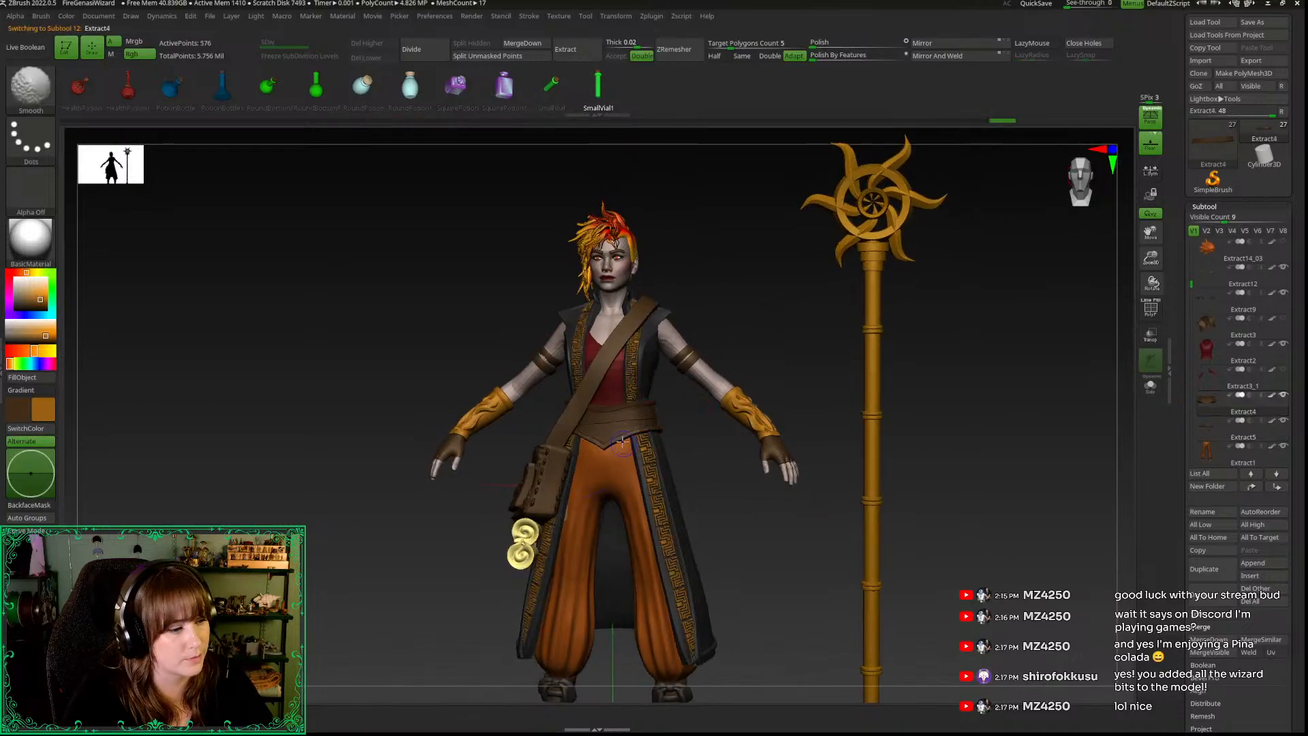
pyautogui.moveTo(1152, 261); pyautogui.dragTo(1152, 381)
pyautogui.keyDown('ctrl'); pyautogui.keyDown('shift'); pyautogui.click(671, 409); pyautogui.keyUp('shift'); pyautogui.keyUp('ctrl')
pyautogui.moveTo(815, 432); pyautogui.dragTo(809, 432)
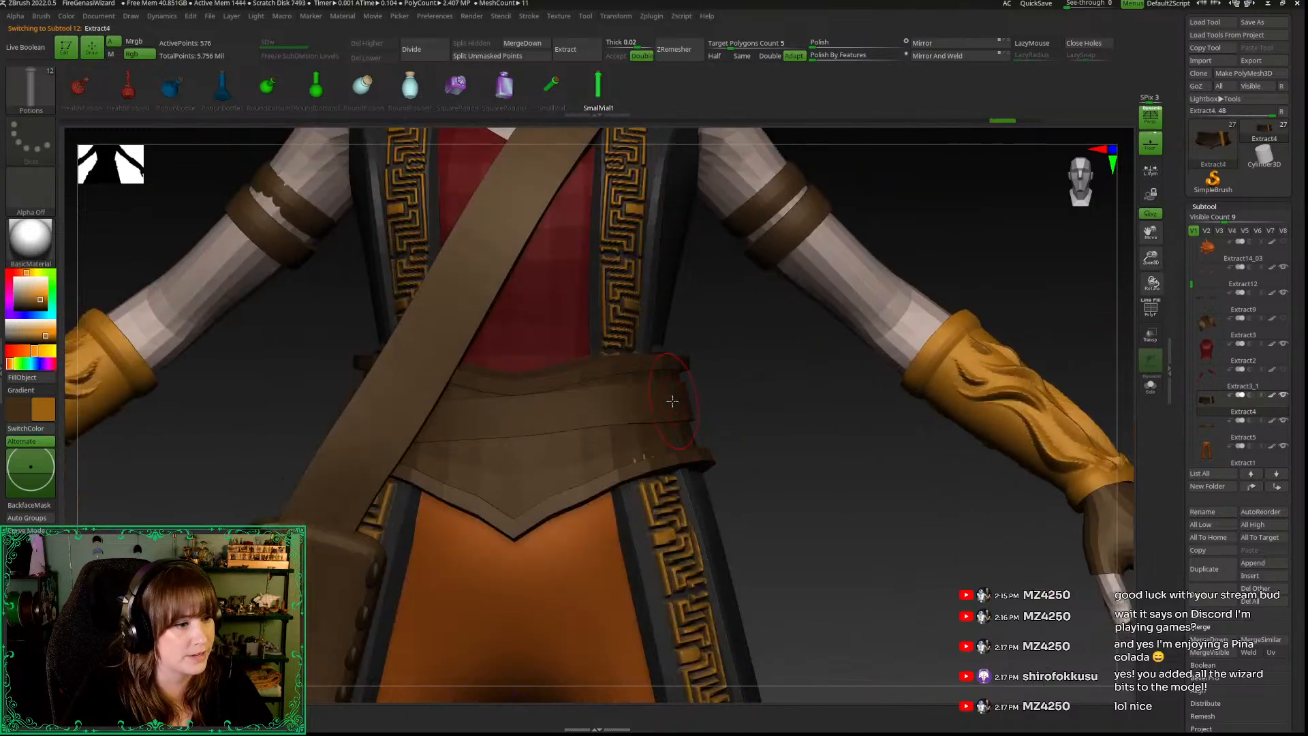
pyautogui.moveTo(804, 457); pyautogui.dragTo(780, 529)
pyautogui.keyDown('ctrl'); pyautogui.keyDown('shift'); pyautogui.click(818, 451); pyautogui.keyUp('shift'); pyautogui.keyUp('ctrl')
pyautogui.hotkey('ctrl', 'z')
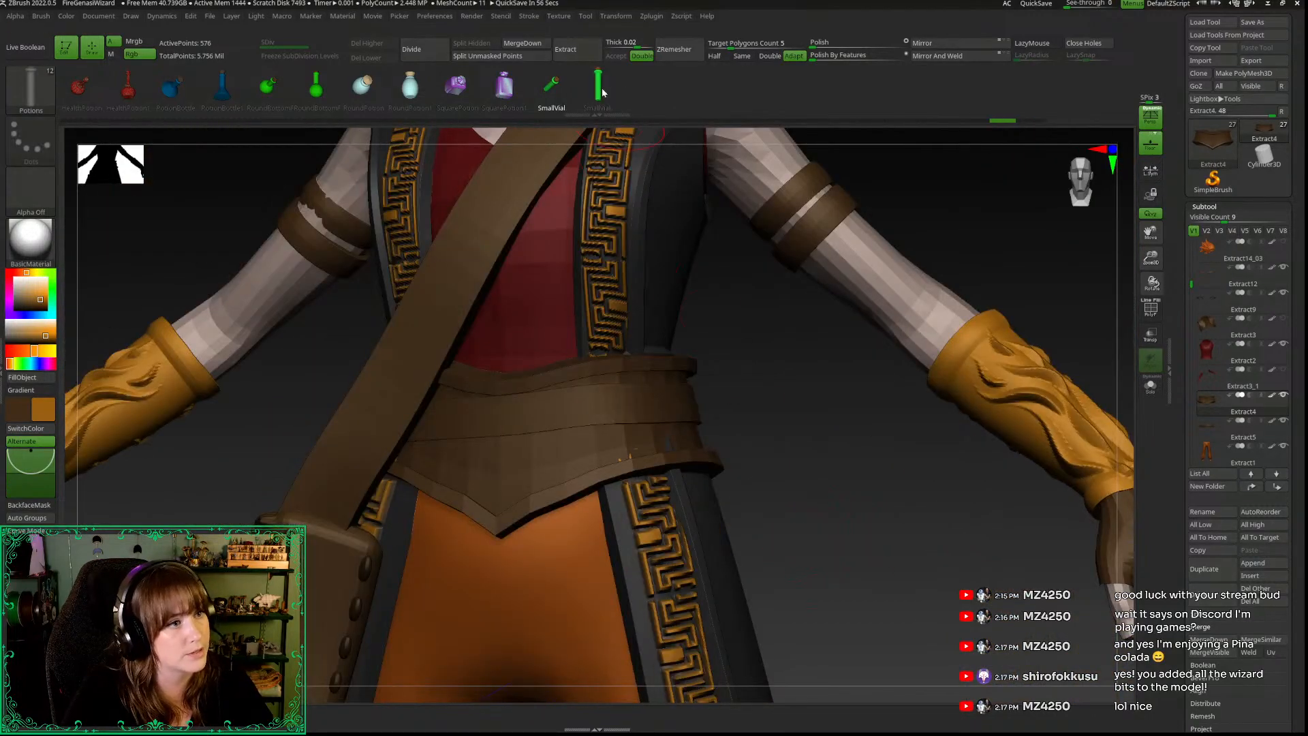
# Step: Try the SmallVial1 mesh on the side of the wide belt piece, then undo the insertion
pyautogui.click(602, 87)
pyautogui.moveTo(862, 470); pyautogui.dragTo(752, 445)
pyautogui.moveTo(688, 403); pyautogui.dragTo(864, 466)
pyautogui.hotkey('ctrl', 'z')
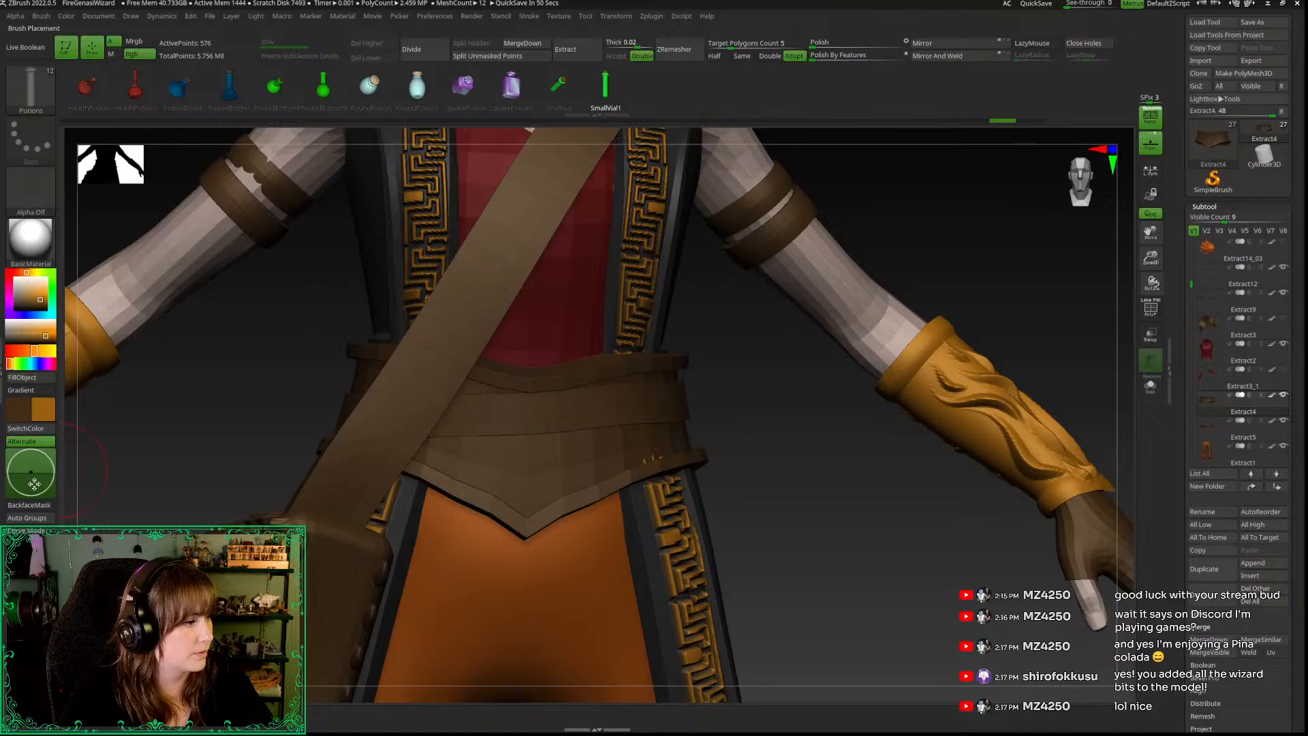
# Step: Make the belt's middle band the active subtool and turn off its polypaint display
pyautogui.moveTo(795, 447); pyautogui.dragTo(687, 374)
pyautogui.click(1194, 400)
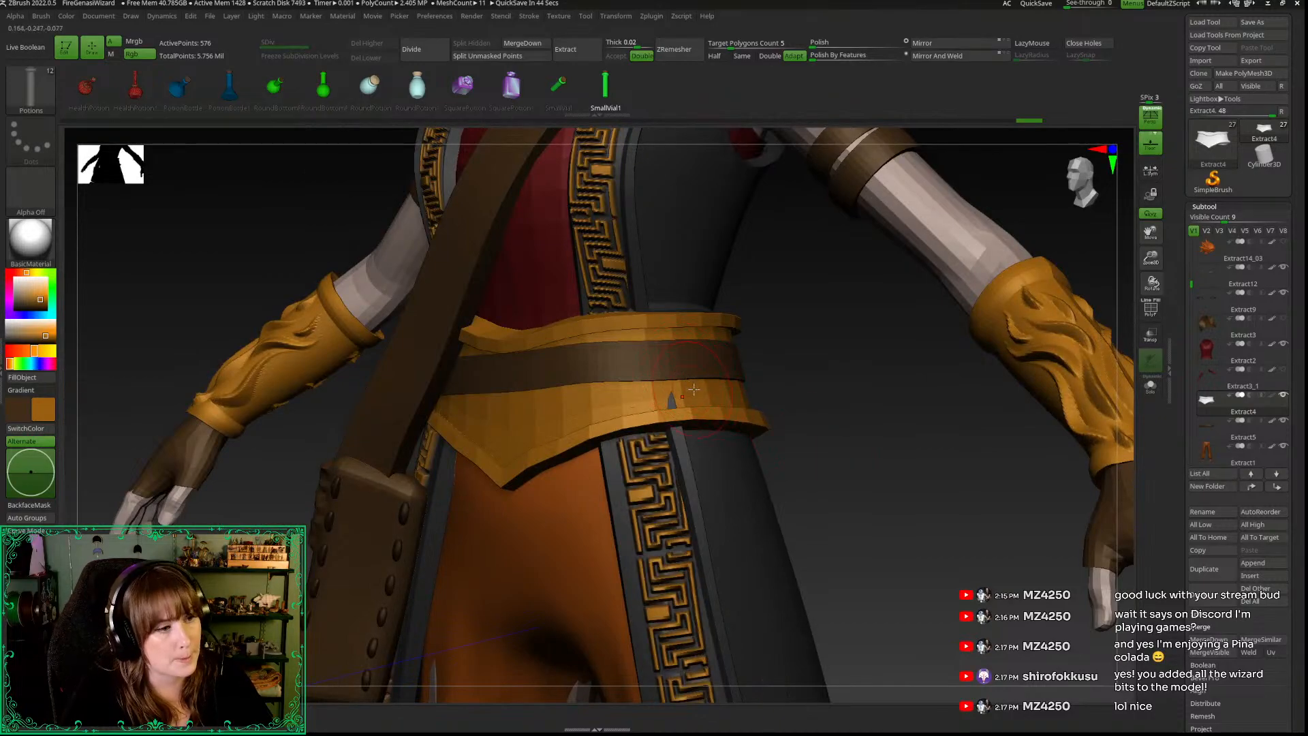
pyautogui.keyDown('alt'); pyautogui.click(720, 373); pyautogui.keyUp('alt')
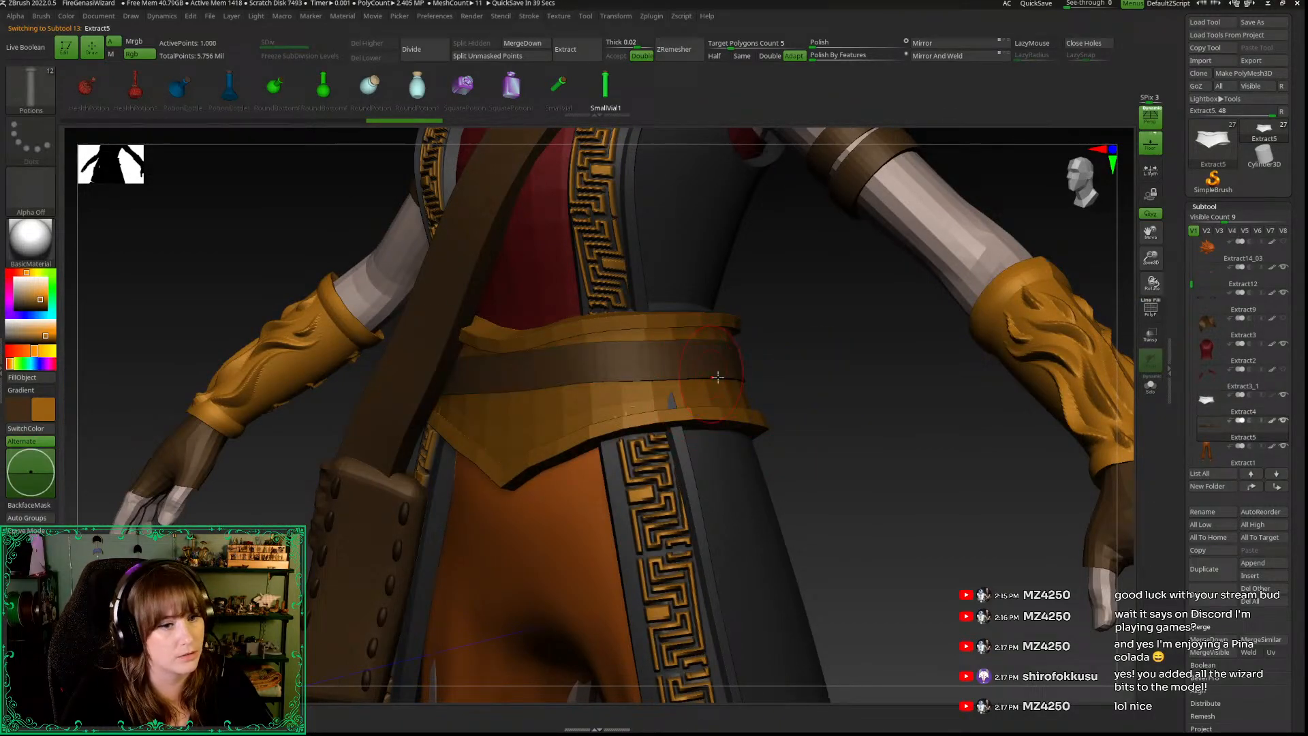
pyautogui.click(1272, 421)
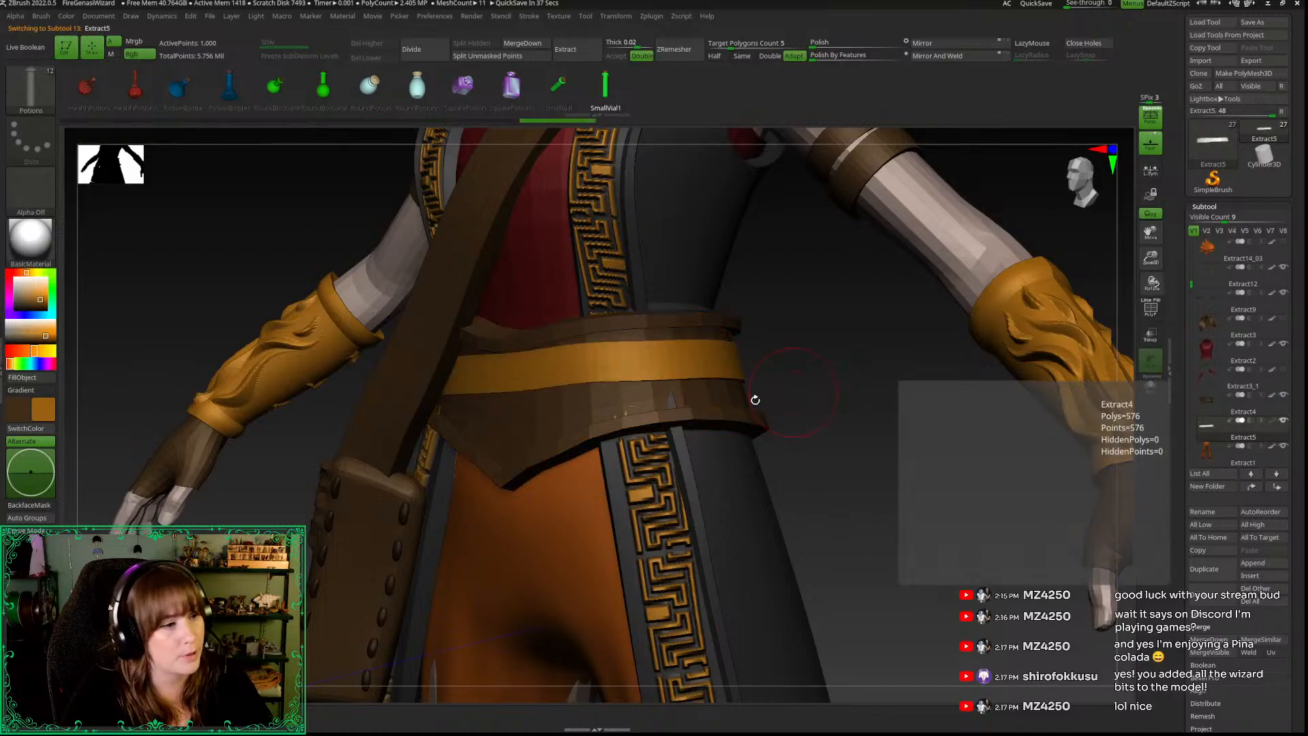
# Step: Try placing SmallVial1 upright across the middle band above the coat's front trim, then undo it
pyautogui.moveTo(650, 359); pyautogui.dragTo(654, 407)
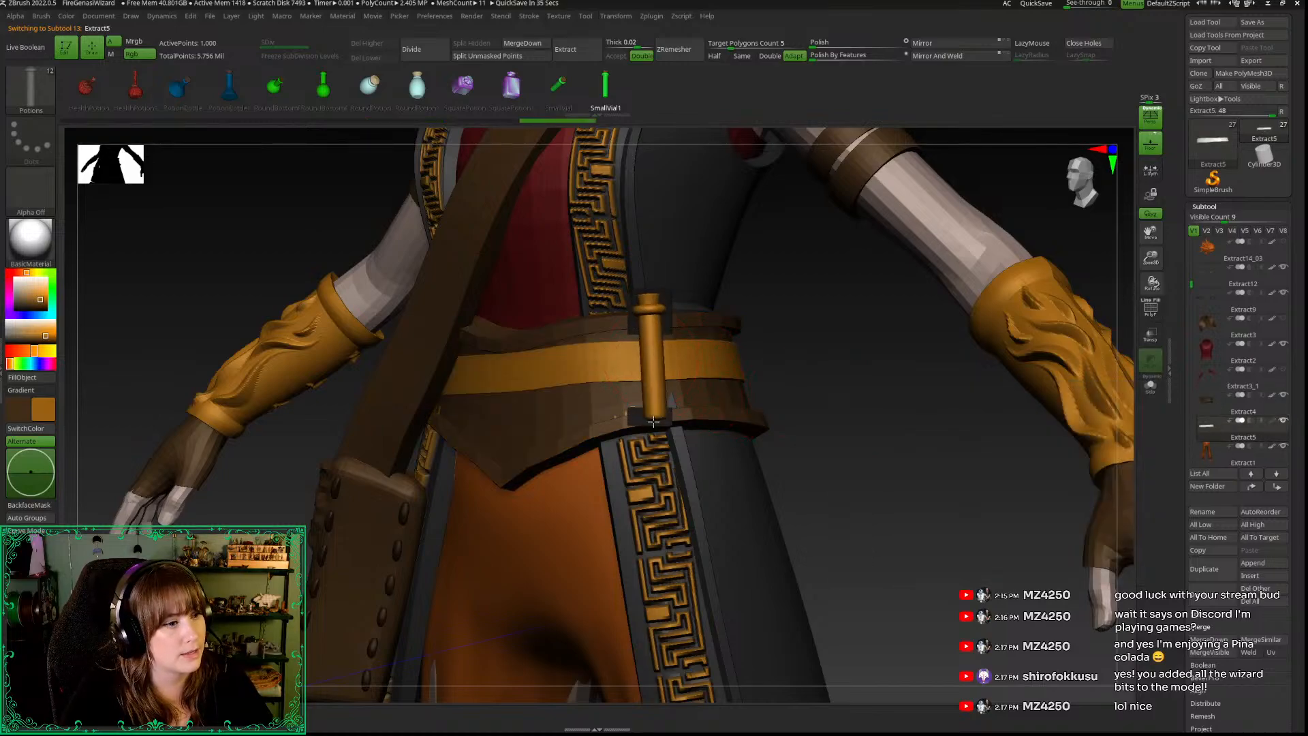
pyautogui.moveTo(847, 468)
pyautogui.mouseDown()
pyautogui.moveTo(867, 470)
pyautogui.moveTo(762, 446)
pyautogui.mouseUp()
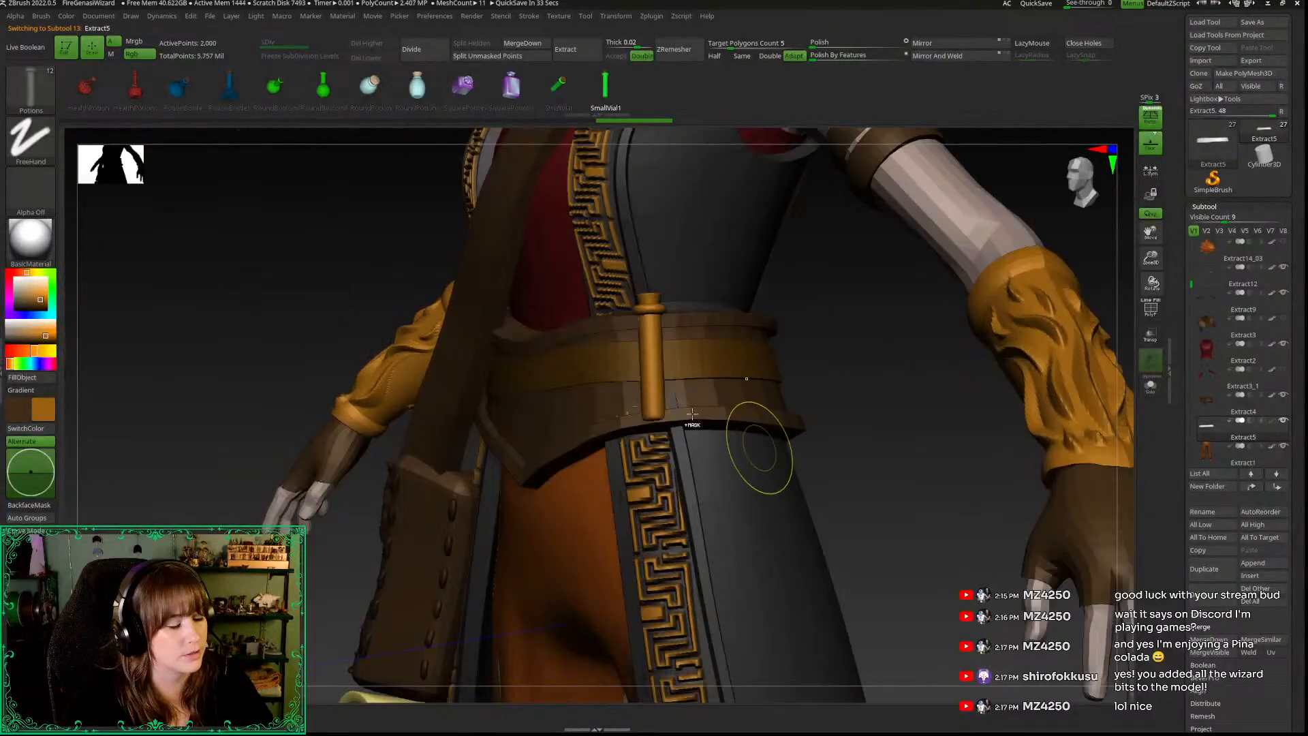
pyautogui.hotkey('ctrl', 'z')
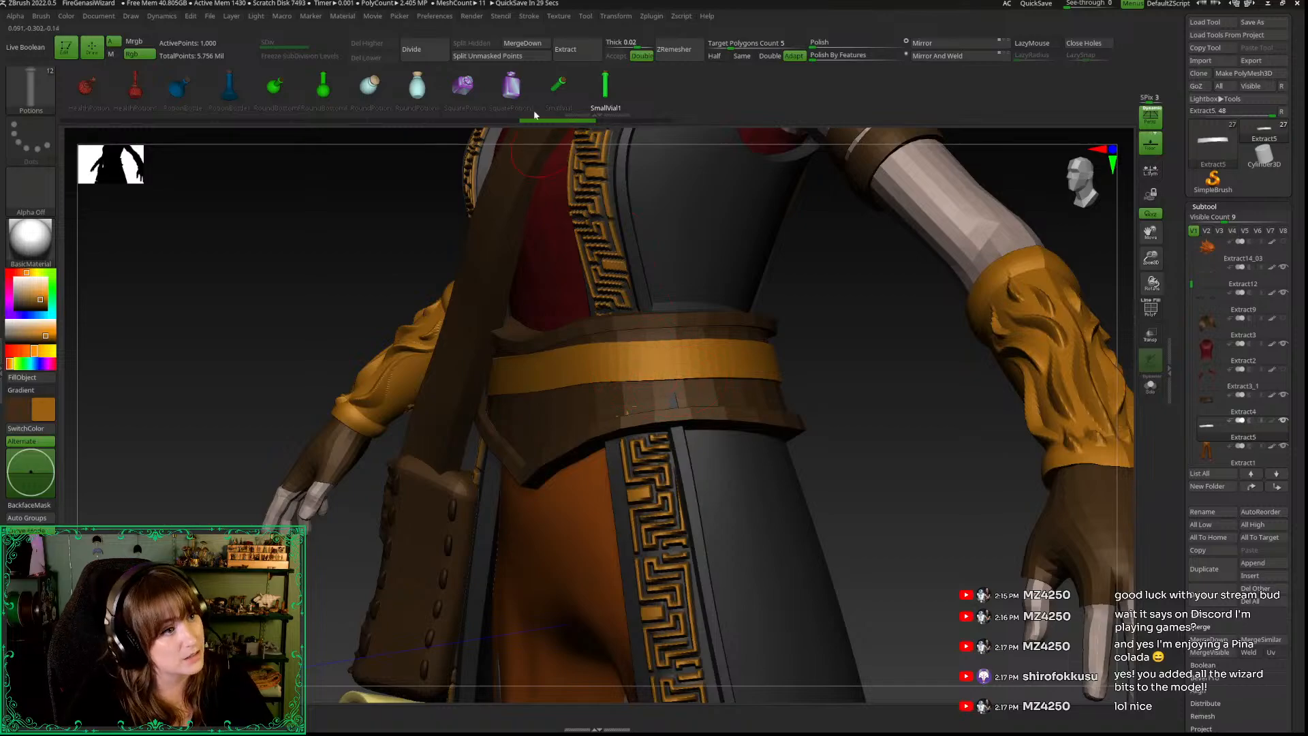
# Step: Retry the vial insertion on the middle band from a side view of the hip and undo the attempts
pyautogui.click(530, 17)
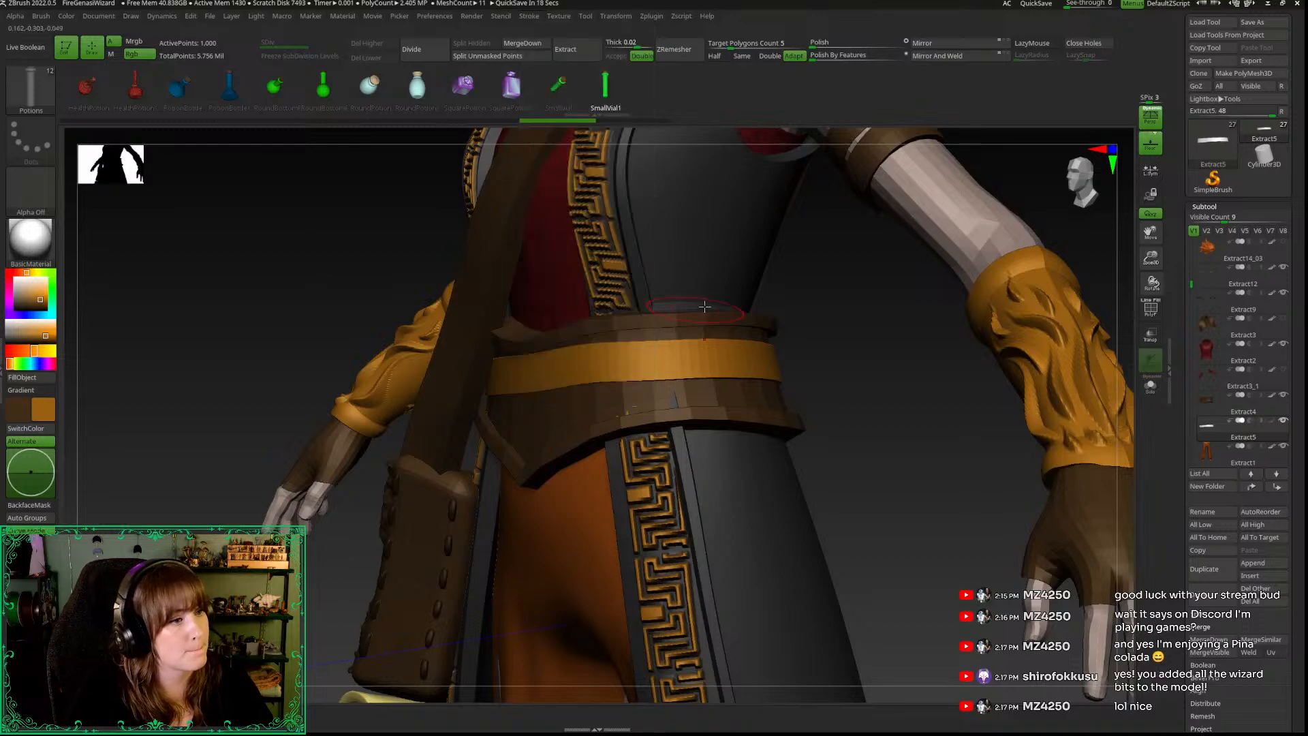
pyautogui.moveTo(850, 365)
pyautogui.mouseDown()
pyautogui.moveTo(672, 357)
pyautogui.moveTo(817, 350)
pyautogui.mouseUp()
pyautogui.press('space')
pyautogui.hotkey('ctrl', 'z')
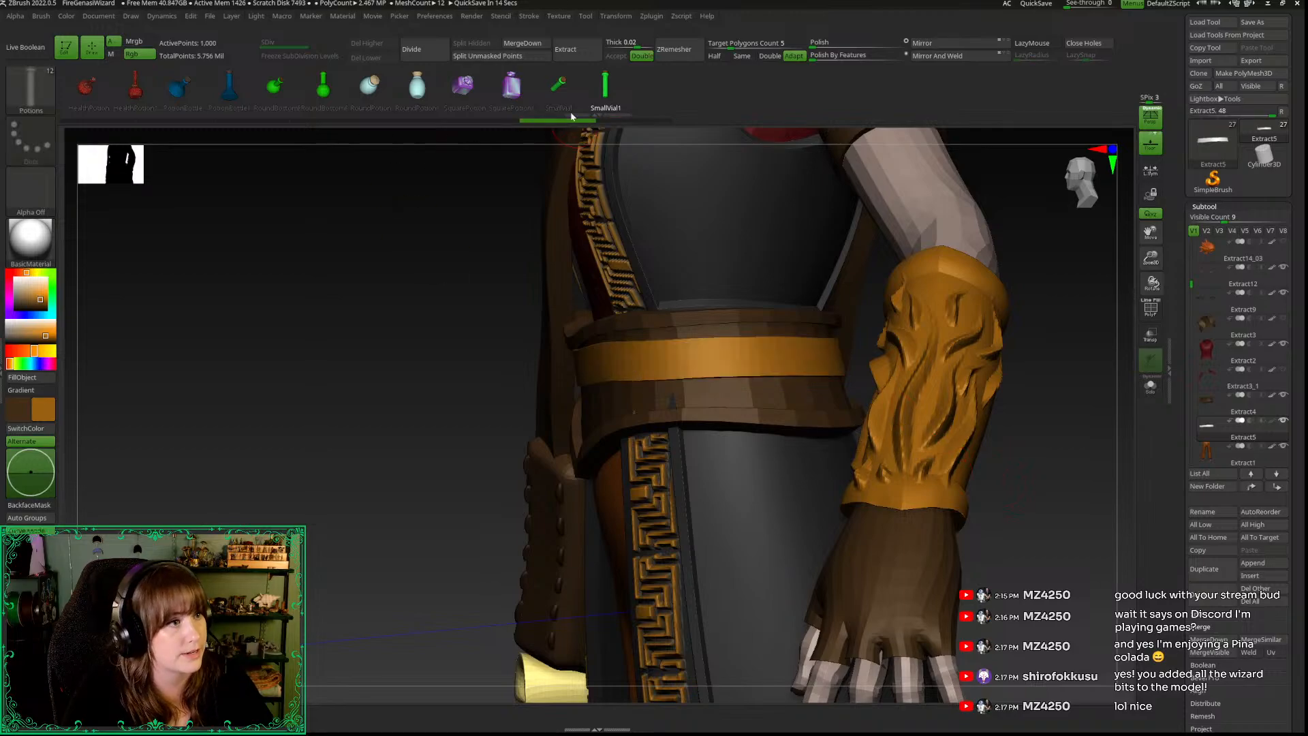
pyautogui.moveTo(843, 339); pyautogui.dragTo(845, 338)
pyautogui.moveTo(1031, 511)
pyautogui.mouseDown()
pyautogui.moveTo(1060, 516)
pyautogui.moveTo(1015, 511)
pyautogui.mouseUp()
pyautogui.hotkey('ctrl', 'z')
# Step: Try inserting the SmallVial1 mesh on the belt's middle band from nearer the front, then undo it
pyautogui.moveTo(913, 443); pyautogui.dragTo(884, 436)
pyautogui.click(605, 87)
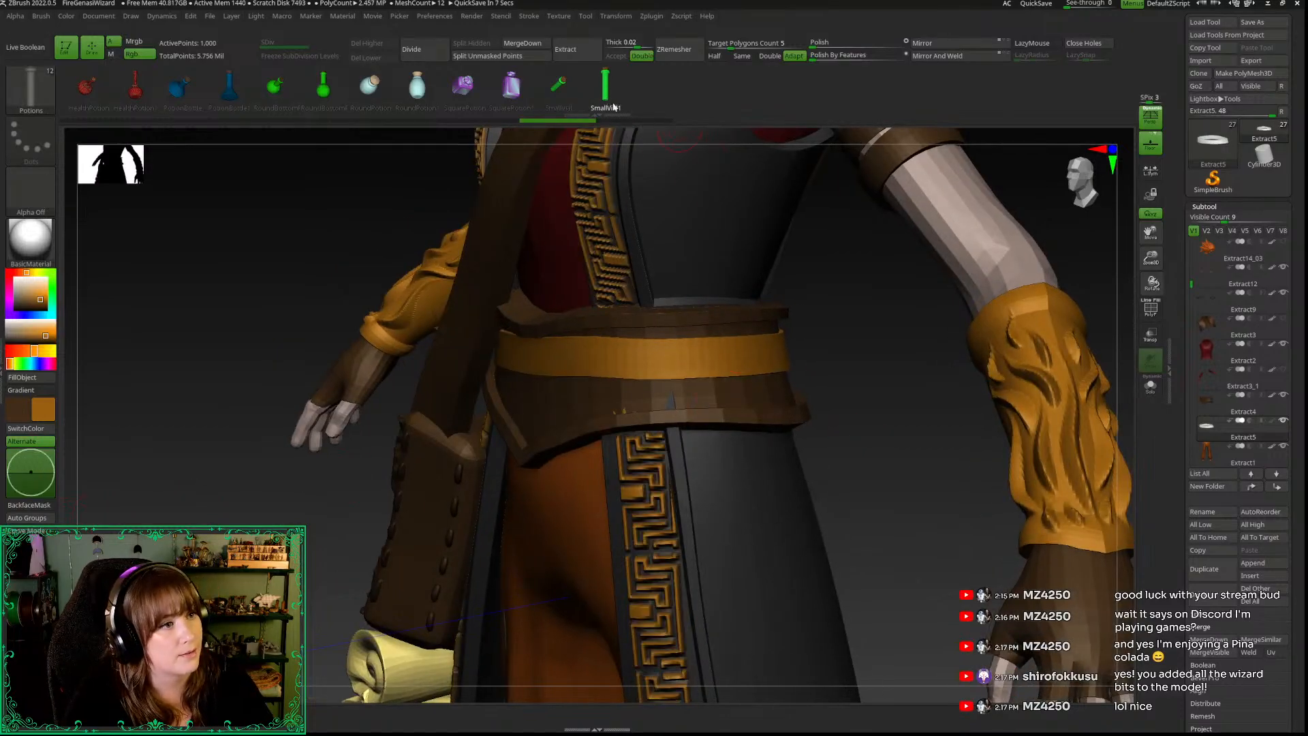
pyautogui.moveTo(681, 367); pyautogui.dragTo(683, 429)
pyautogui.moveTo(852, 426)
pyautogui.mouseDown()
pyautogui.moveTo(832, 423)
pyautogui.moveTo(867, 417)
pyautogui.mouseUp()
pyautogui.moveTo(834, 376)
pyautogui.mouseDown()
pyautogui.moveTo(847, 374)
pyautogui.moveTo(832, 379)
pyautogui.mouseUp()
pyautogui.hotkey('ctrl', 'z')
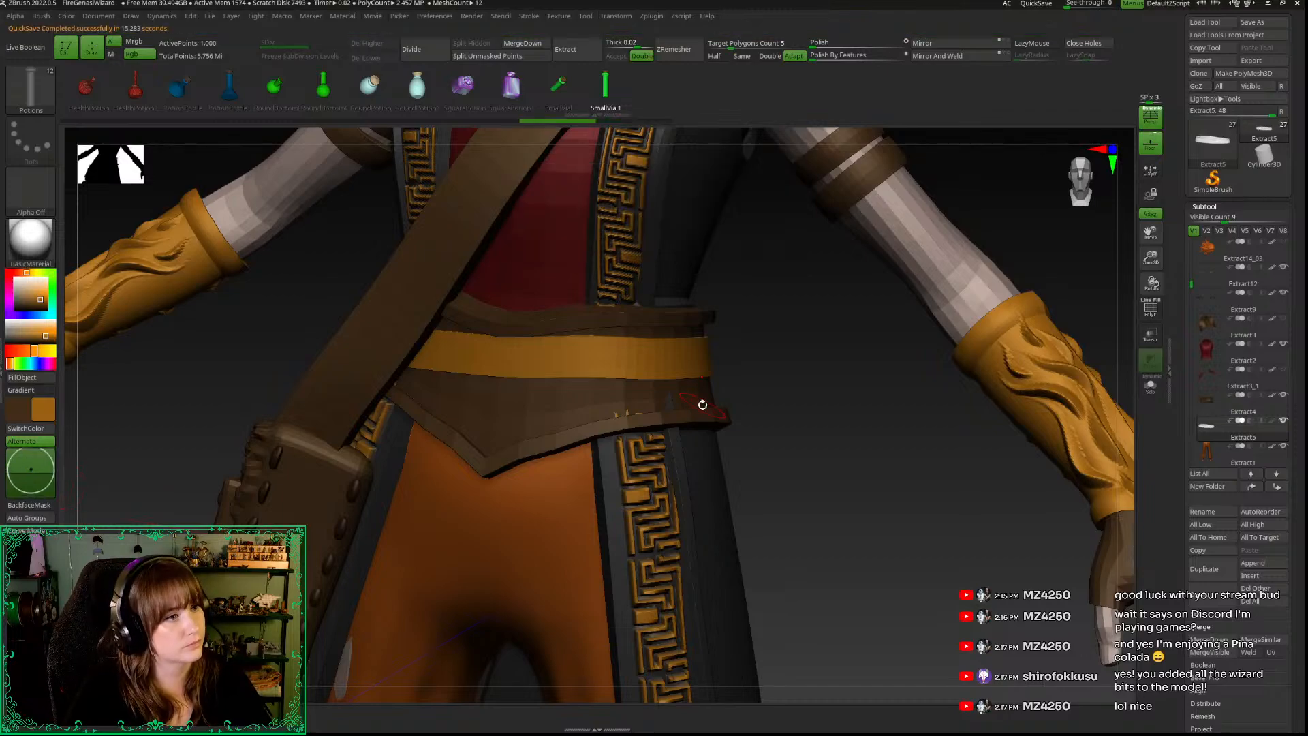
# Step: Insert a SmallVial1 upright across the belt's middle band in line with the coat's front trim
pyautogui.click(1075, 176)
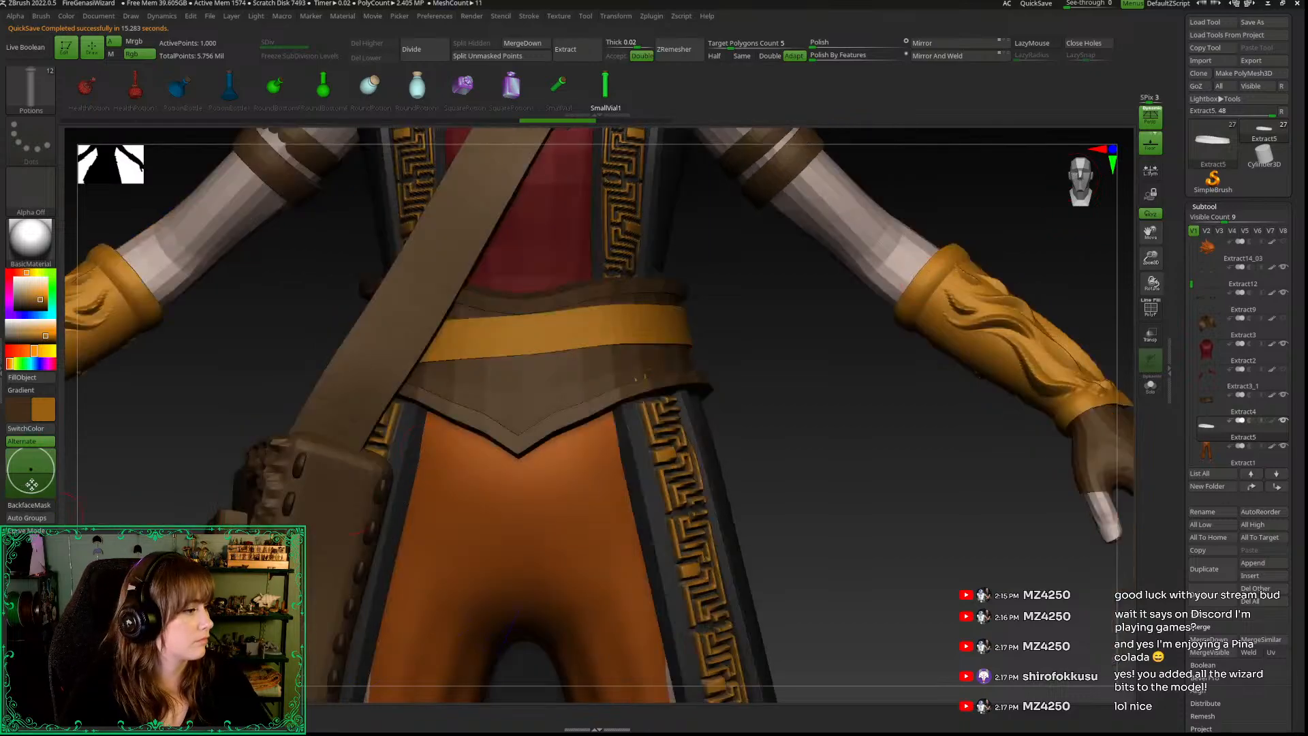
pyautogui.moveTo(824, 392); pyautogui.dragTo(808, 393)
pyautogui.moveTo(31, 471); pyautogui.dragTo(32, 468)
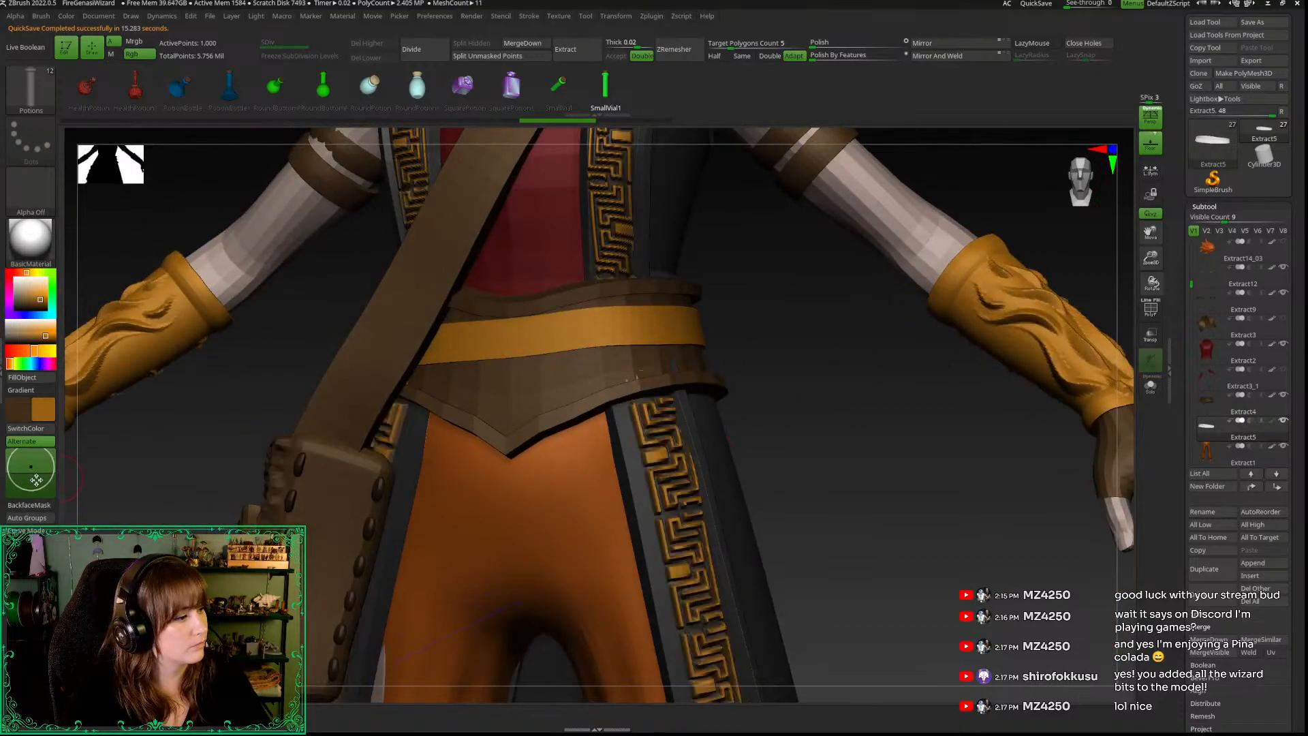
pyautogui.moveTo(620, 326); pyautogui.dragTo(622, 389)
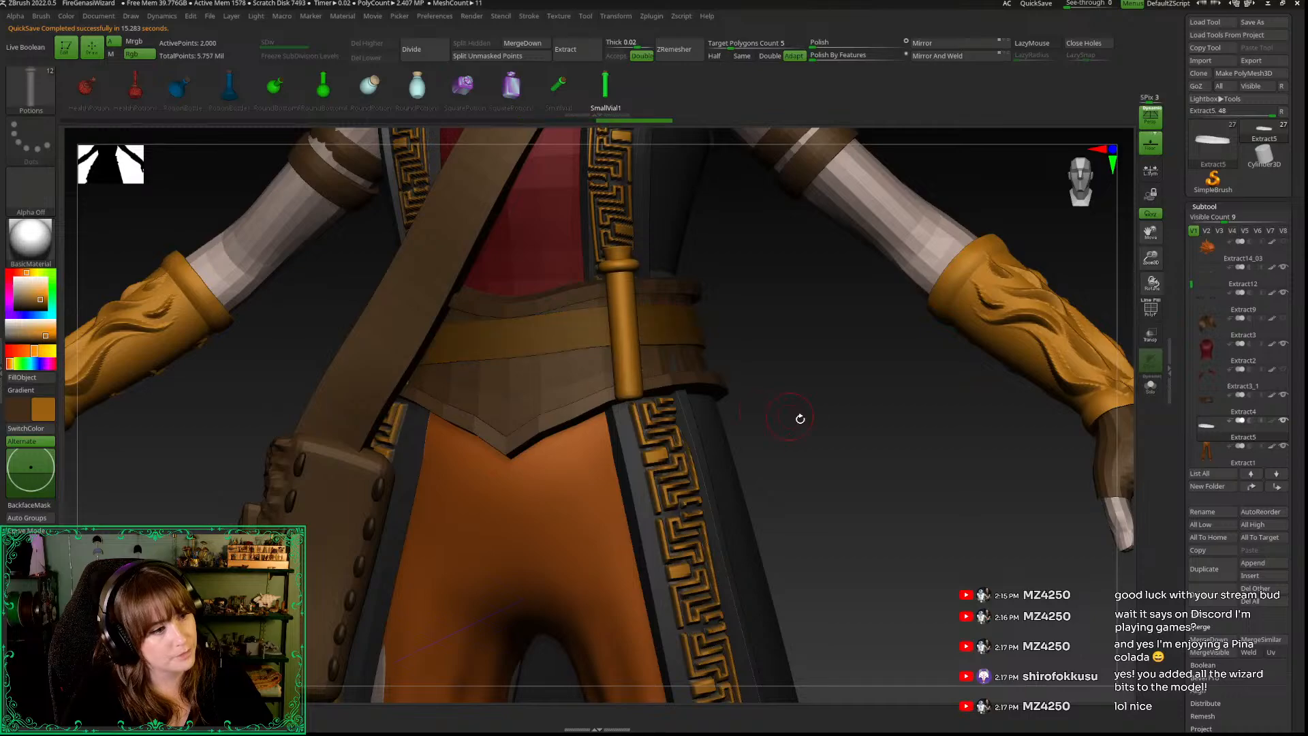
pyautogui.moveTo(1150, 257); pyautogui.dragTo(1067, 102)
pyautogui.keyDown('alt'); pyautogui.moveTo(984, 328); pyautogui.dragTo(984, 377); pyautogui.keyUp('alt')
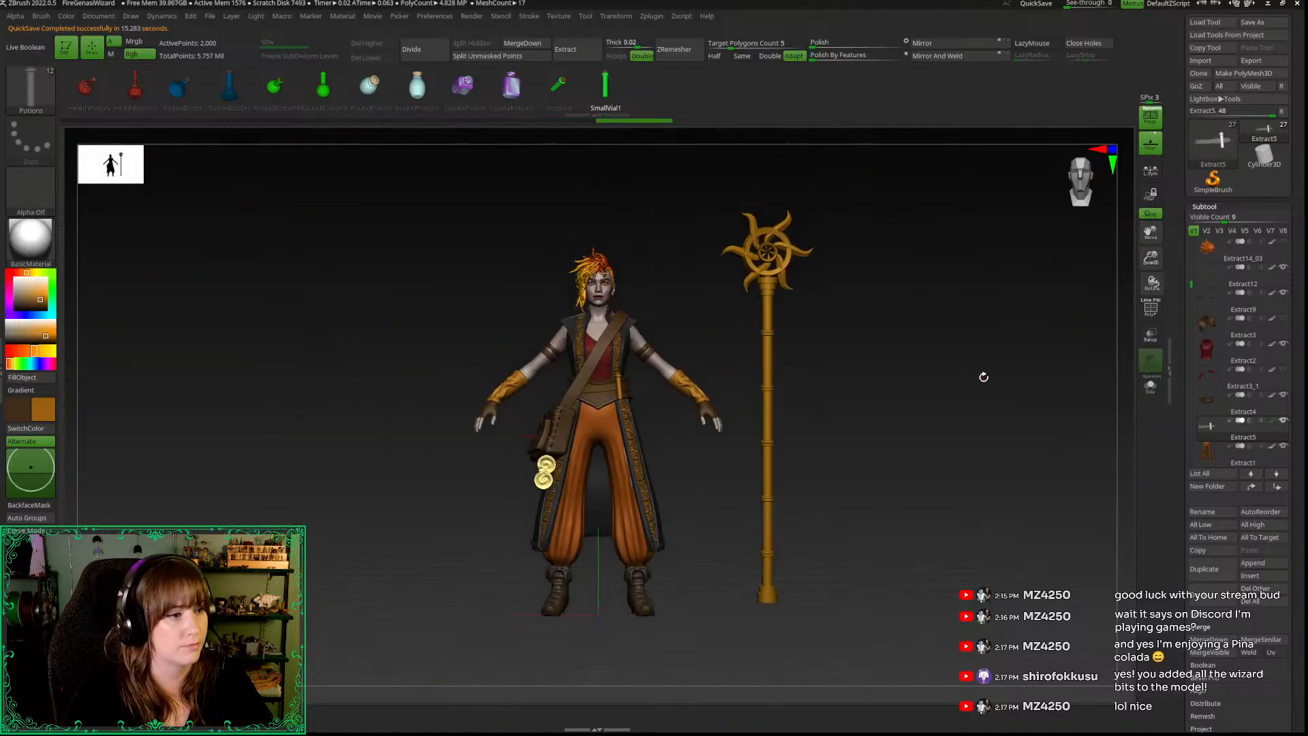
# Step: Insert two more SmallVial1 meshes side by side along the middle band, beside the first vial
pyautogui.moveTo(1151, 259); pyautogui.dragTo(1210, 488)
pyautogui.moveTo(844, 493); pyautogui.dragTo(767, 470)
pyautogui.moveTo(667, 387); pyautogui.dragTo(668, 488)
pyautogui.moveTo(889, 414); pyautogui.dragTo(712, 480)
pyautogui.moveTo(959, 393); pyautogui.dragTo(827, 520)
pyautogui.moveTo(926, 279); pyautogui.dragTo(892, 279)
pyautogui.keyDown('alt'); pyautogui.moveTo(824, 443); pyautogui.dragTo(858, 381); pyautogui.keyUp('alt')
# Step: Insert a RoundBottom1 flask on the band beside the third vial, redo its placement closer in, and adjust it with the gizmo
pyautogui.moveTo(768, 385); pyautogui.dragTo(765, 454)
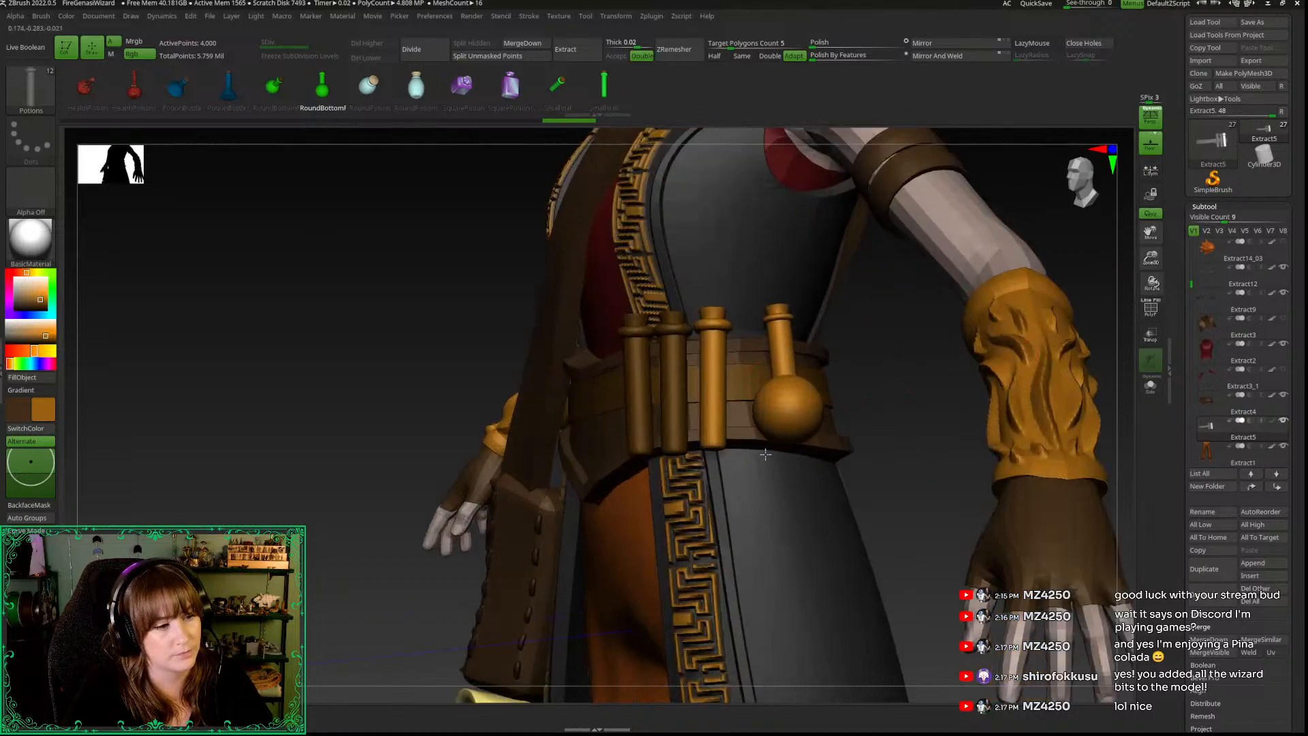
pyautogui.hotkey('ctrl', 'z')
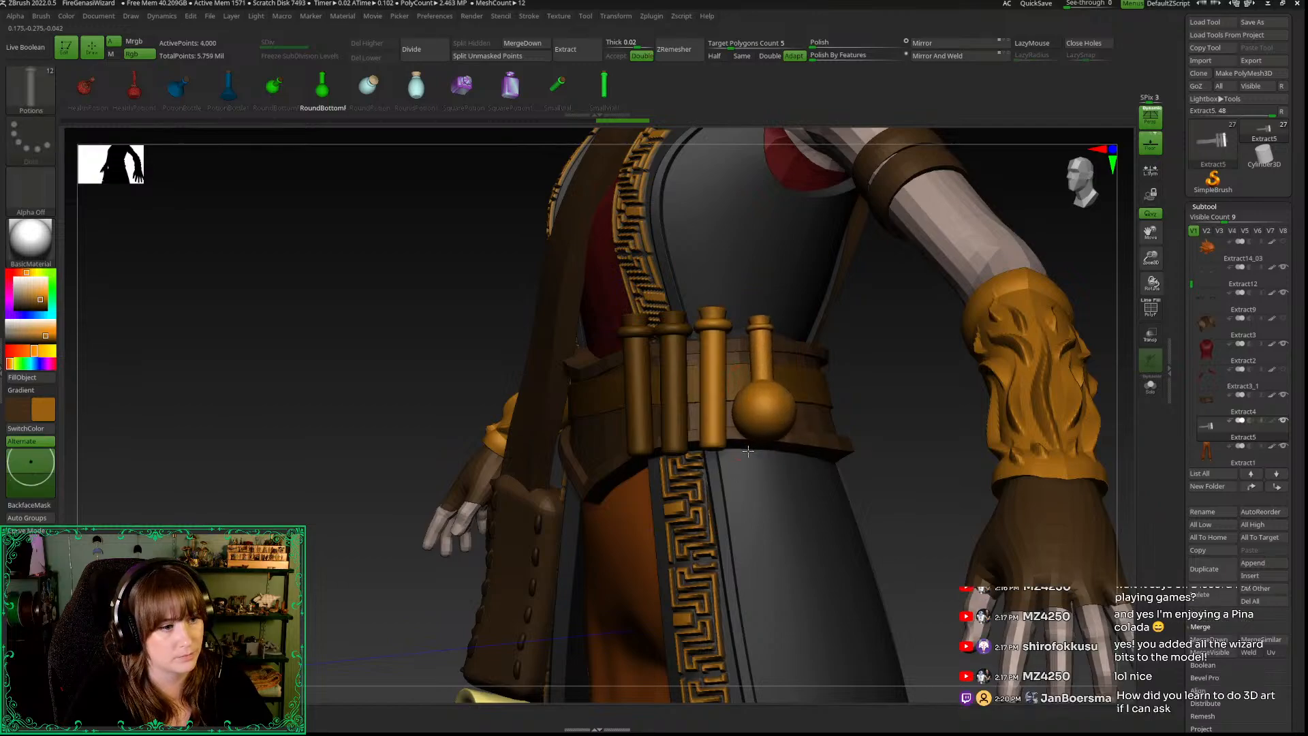
pyautogui.press('w')
pyautogui.moveTo(914, 447); pyautogui.dragTo(943, 449)
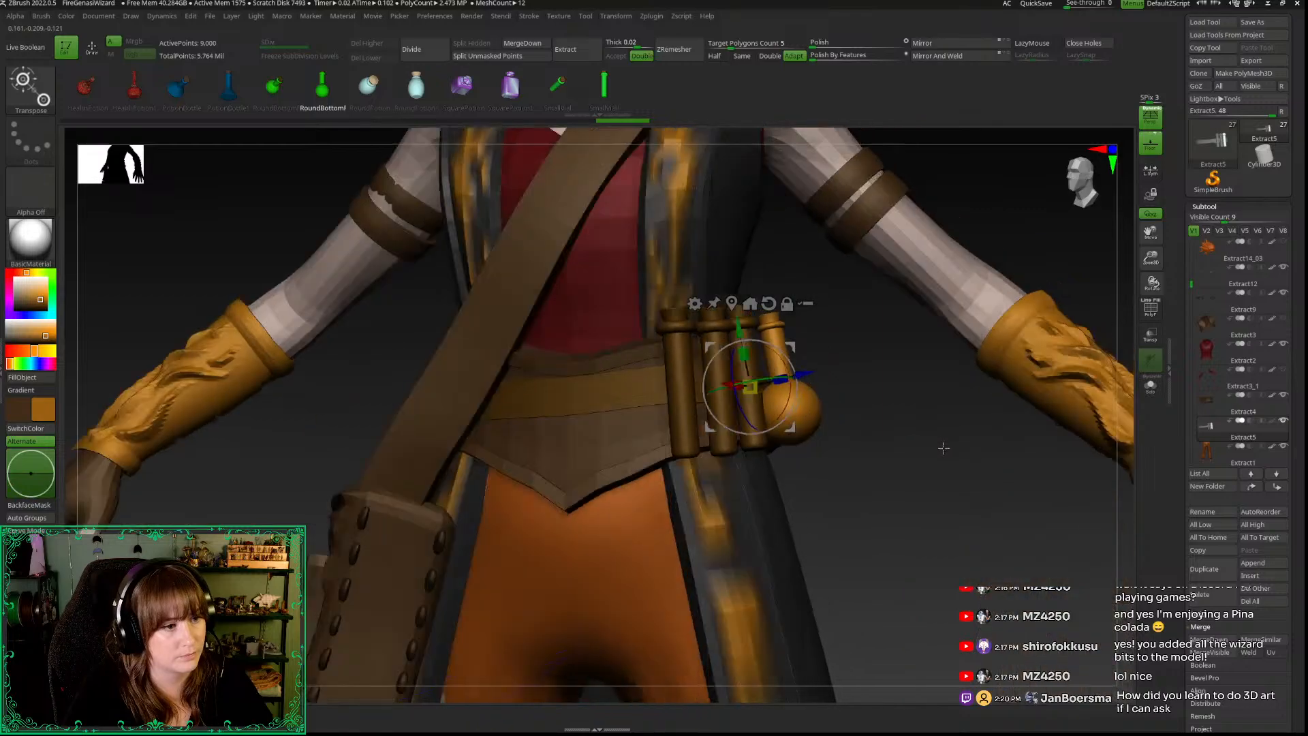
pyautogui.moveTo(841, 414)
pyautogui.mouseDown()
pyautogui.moveTo(926, 470)
pyautogui.moveTo(951, 465)
pyautogui.moveTo(879, 473)
pyautogui.mouseUp()
pyautogui.press('q')
# Step: Turn on the polypaint display of the middle band subtool so the vials and band show their own colours
pyautogui.keyDown('alt'); pyautogui.moveTo(1071, 340); pyautogui.dragTo(976, 360); pyautogui.keyUp('alt')
pyautogui.moveTo(1005, 475); pyautogui.dragTo(1006, 439)
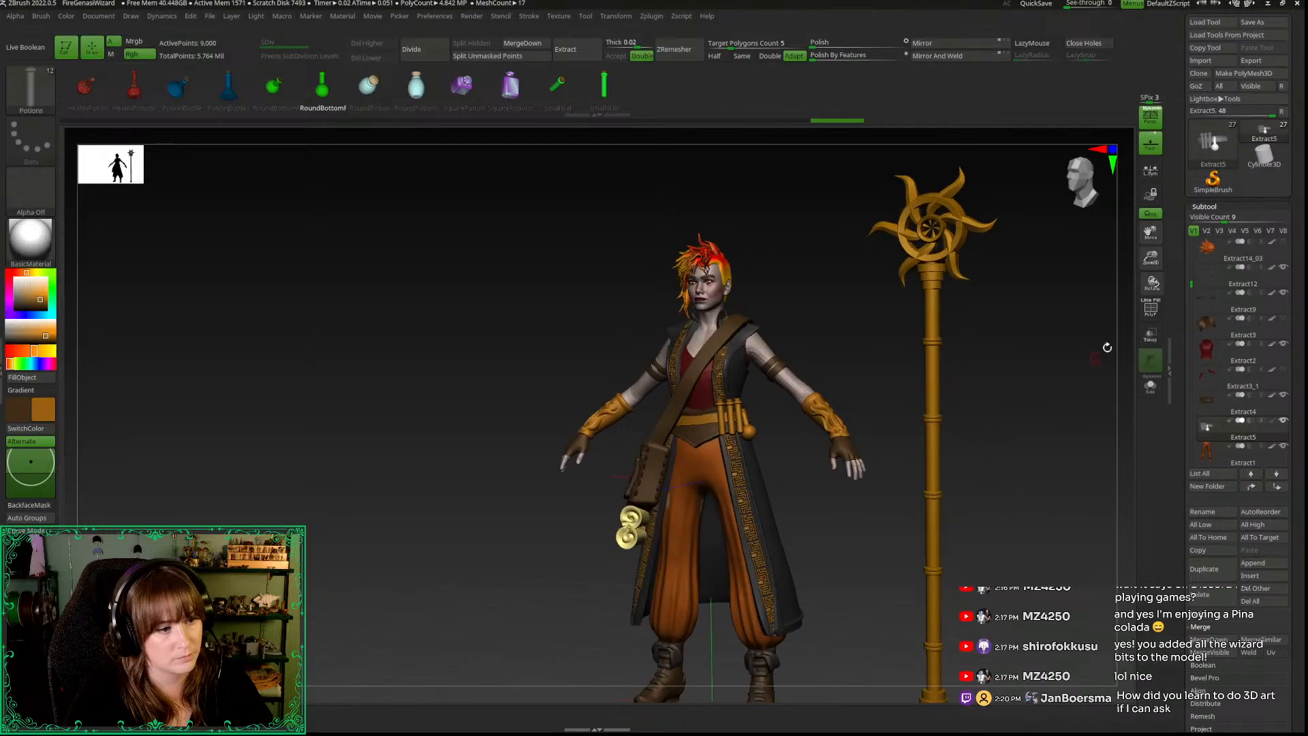
pyautogui.moveTo(1150, 259); pyautogui.dragTo(1254, 496)
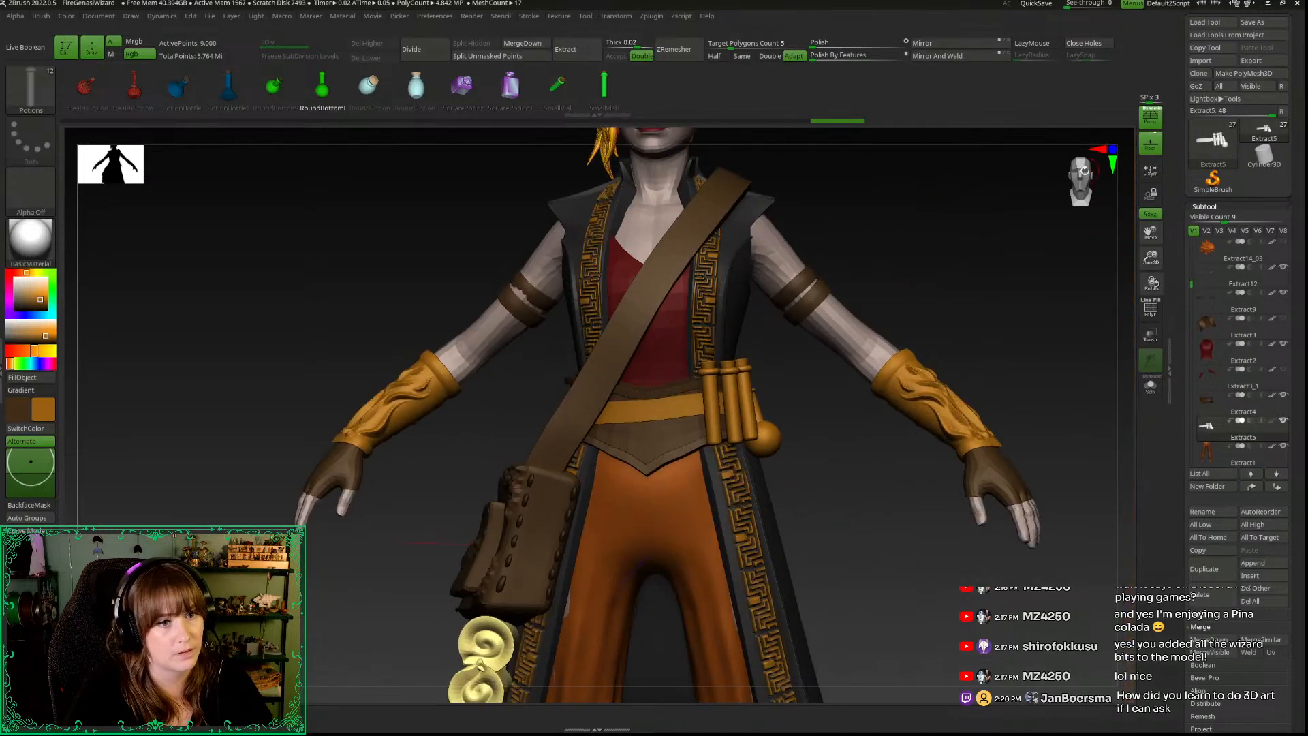
pyautogui.click(1240, 422)
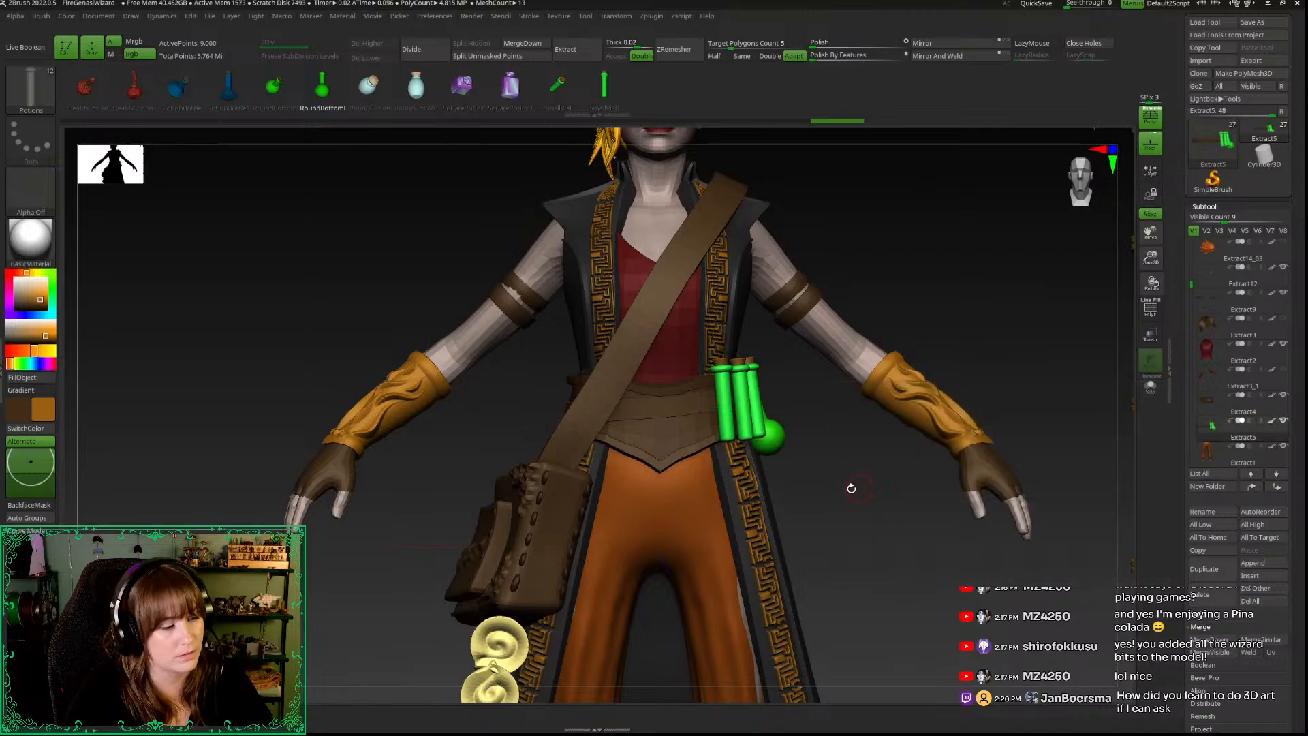
pyautogui.moveTo(850, 488); pyautogui.dragTo(844, 498)
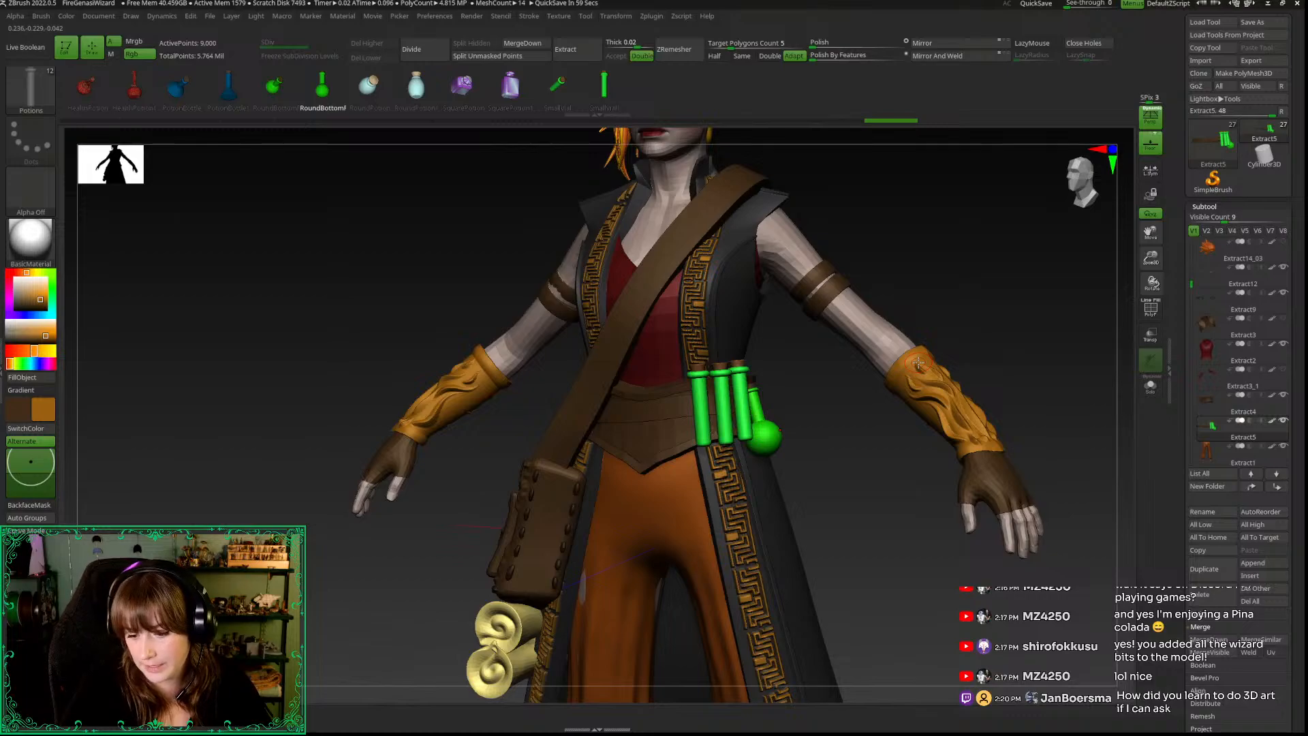
# Step: Examine the coloured vials on the whole figure and up close, including their polygroups in the PolyFrame display
pyautogui.moveTo(1135, 264); pyautogui.dragTo(1150, 240)
pyautogui.keyDown('alt'); pyautogui.moveTo(870, 293); pyautogui.dragTo(846, 304); pyautogui.keyUp('alt')
pyautogui.moveTo(1152, 263); pyautogui.dragTo(1152, 257)
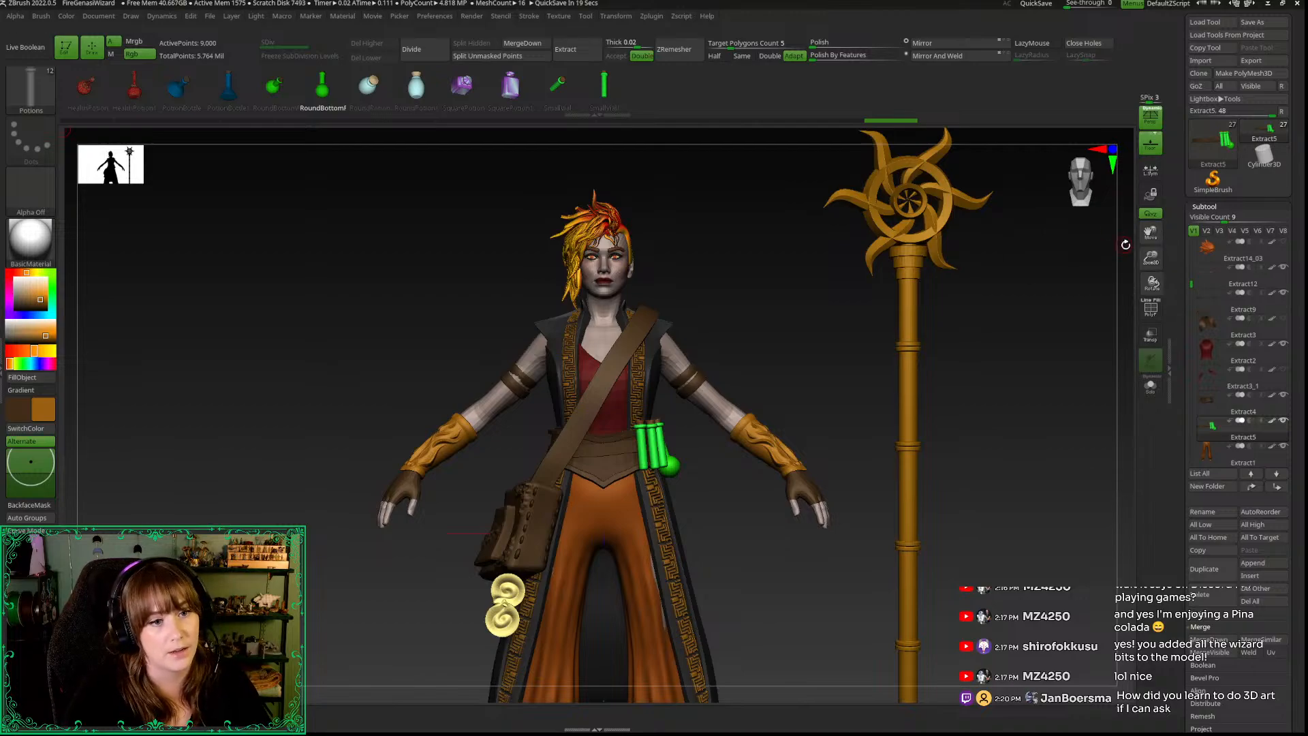
pyautogui.moveTo(1150, 257); pyautogui.dragTo(969, 249)
pyautogui.click(1088, 170)
pyautogui.moveTo(1150, 258); pyautogui.dragTo(851, 266)
pyautogui.press('space')
pyautogui.moveTo(1150, 258); pyautogui.dragTo(1151, 297)
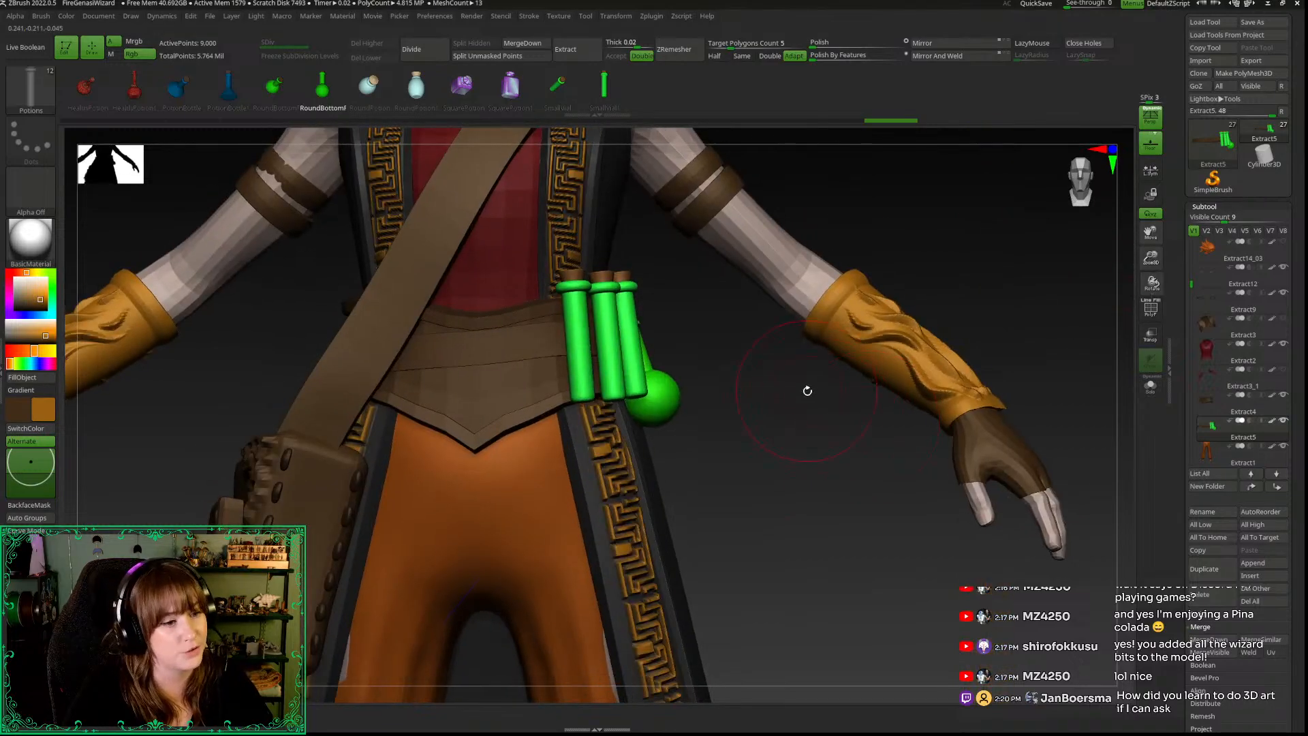
pyautogui.keyDown('alt'); pyautogui.moveTo(807, 390); pyautogui.dragTo(808, 419); pyautogui.keyUp('alt')
pyautogui.press('space')
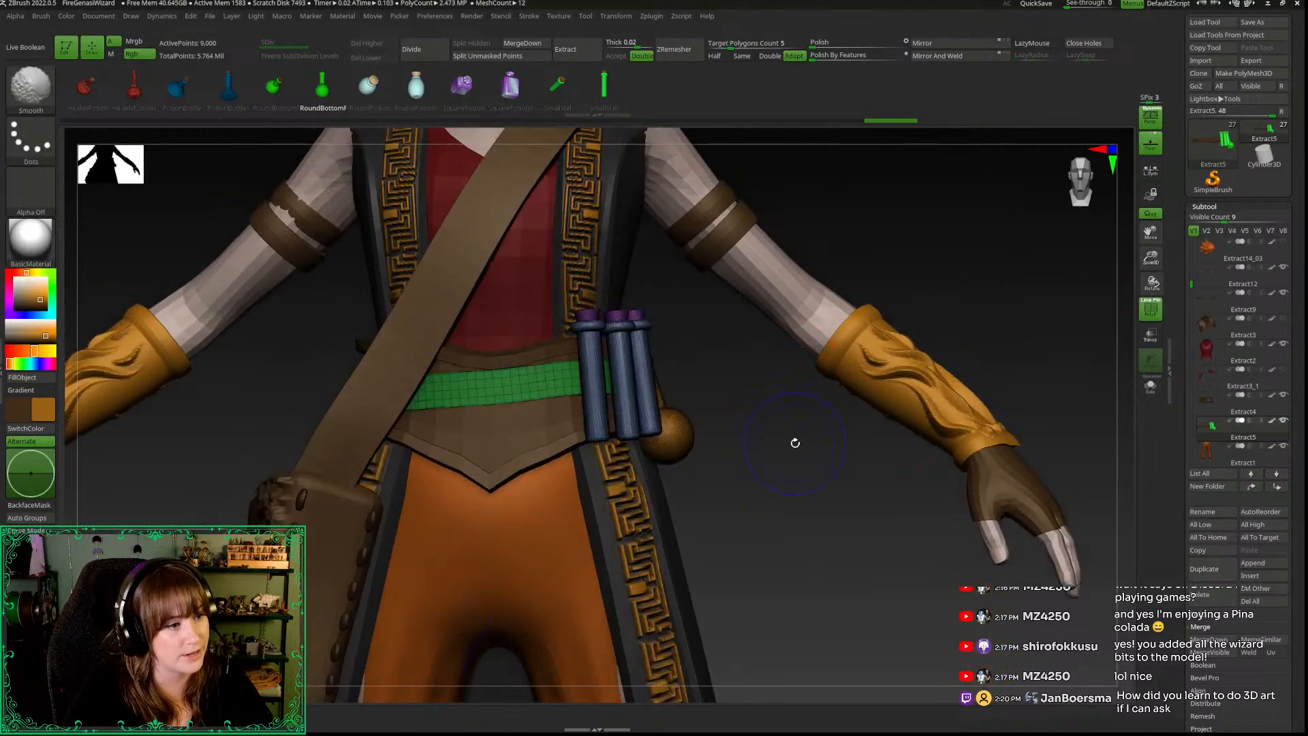
pyautogui.moveTo(810, 463)
pyautogui.mouseDown()
pyautogui.moveTo(826, 459)
pyautogui.moveTo(815, 462)
pyautogui.mouseUp()
pyautogui.scroll(3, 815, 461)
# Step: Insert a cylinder from the IMM Primitives brush on the belt band beside the first vial and activate its transform gizmo
pyautogui.press('b')
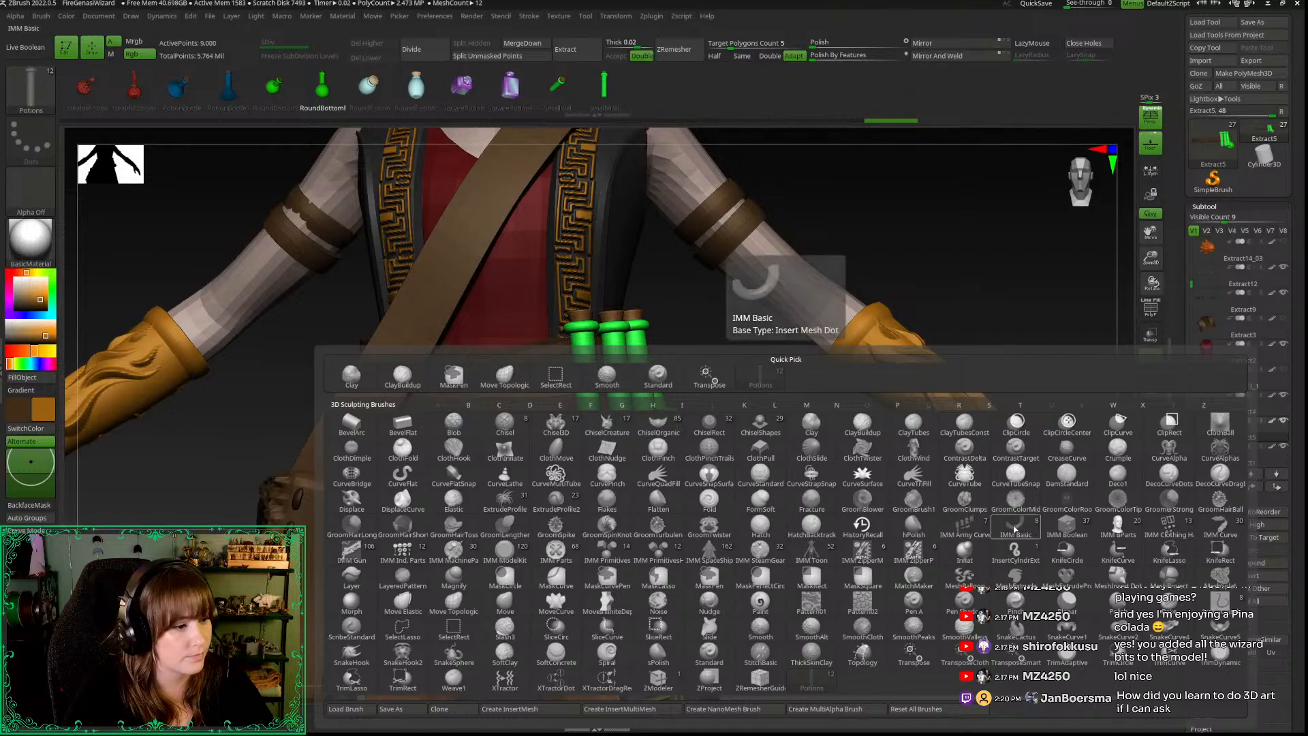
pyautogui.click(607, 551)
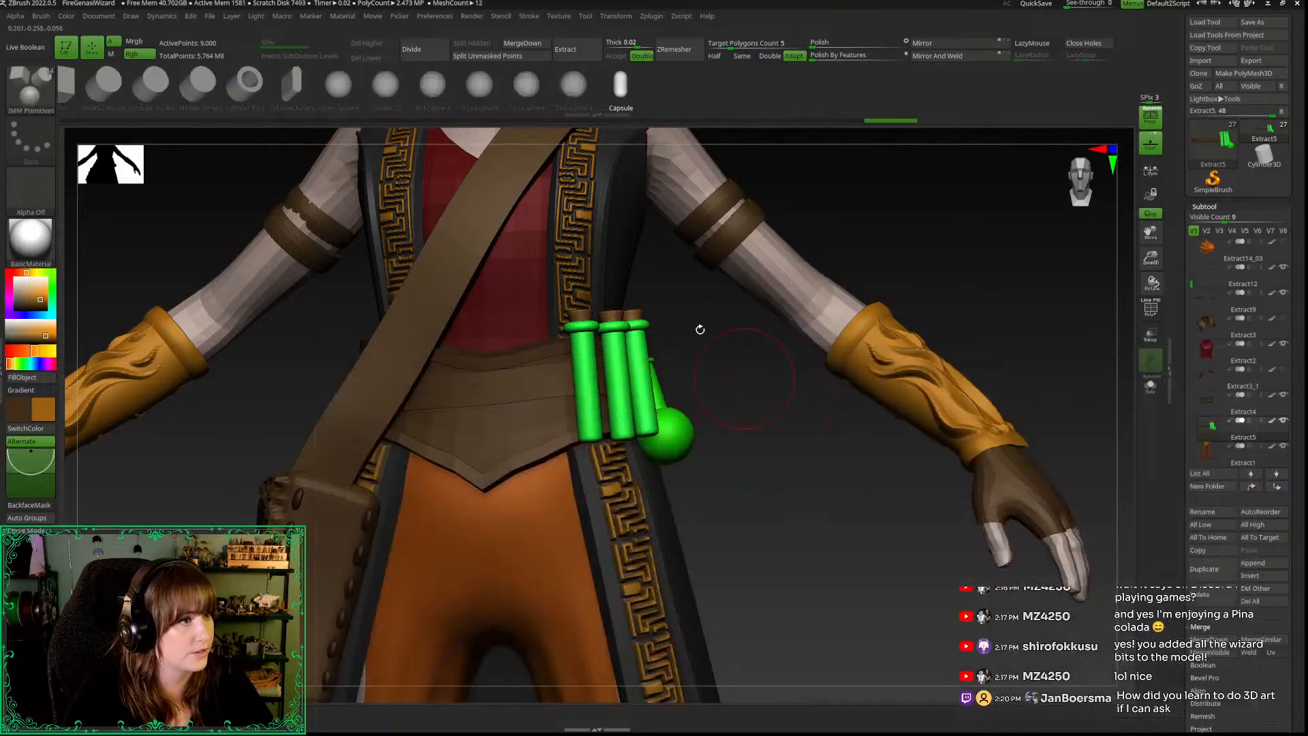
pyautogui.click(105, 83)
pyautogui.moveTo(797, 453); pyautogui.dragTo(550, 388)
pyautogui.press('w')
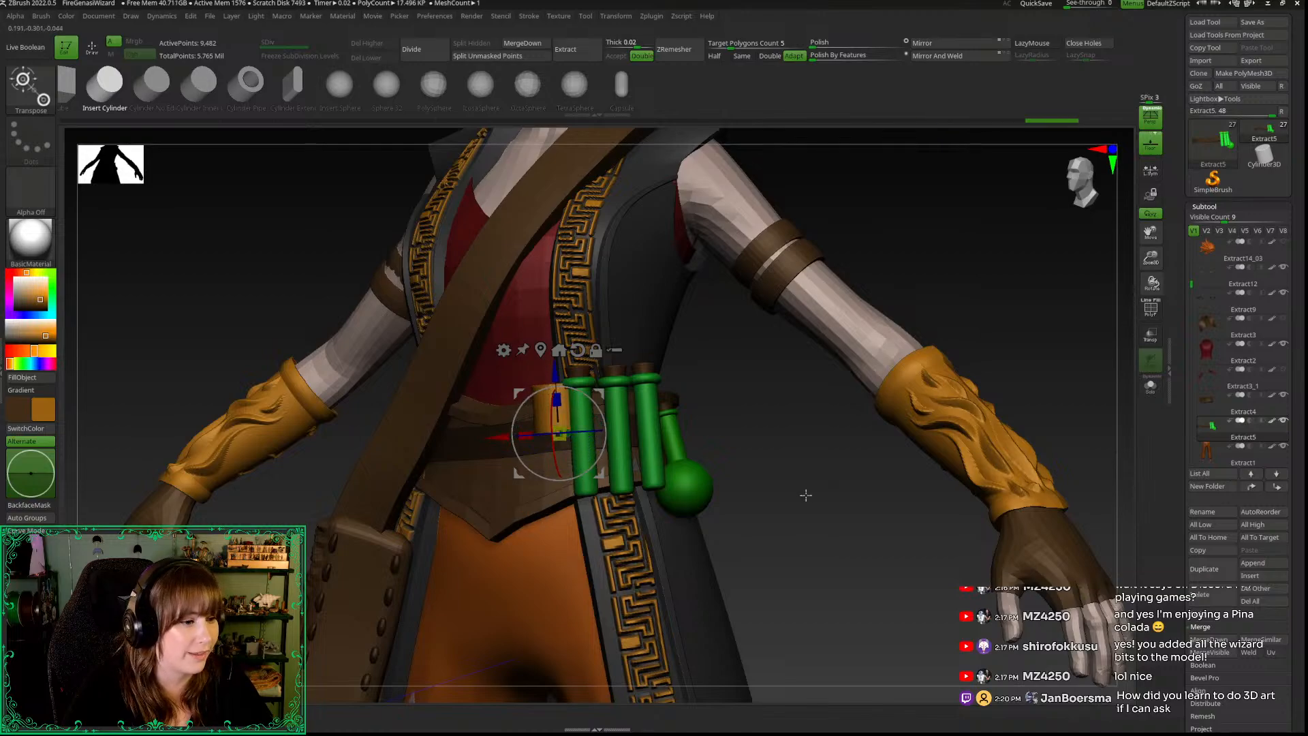
# Step: Rotate the cylinder and move it across the belt band toward the first vial to start a holder sleeve
pyautogui.moveTo(806, 494); pyautogui.dragTo(748, 444)
pyautogui.moveTo(555, 369); pyautogui.dragTo(557, 395)
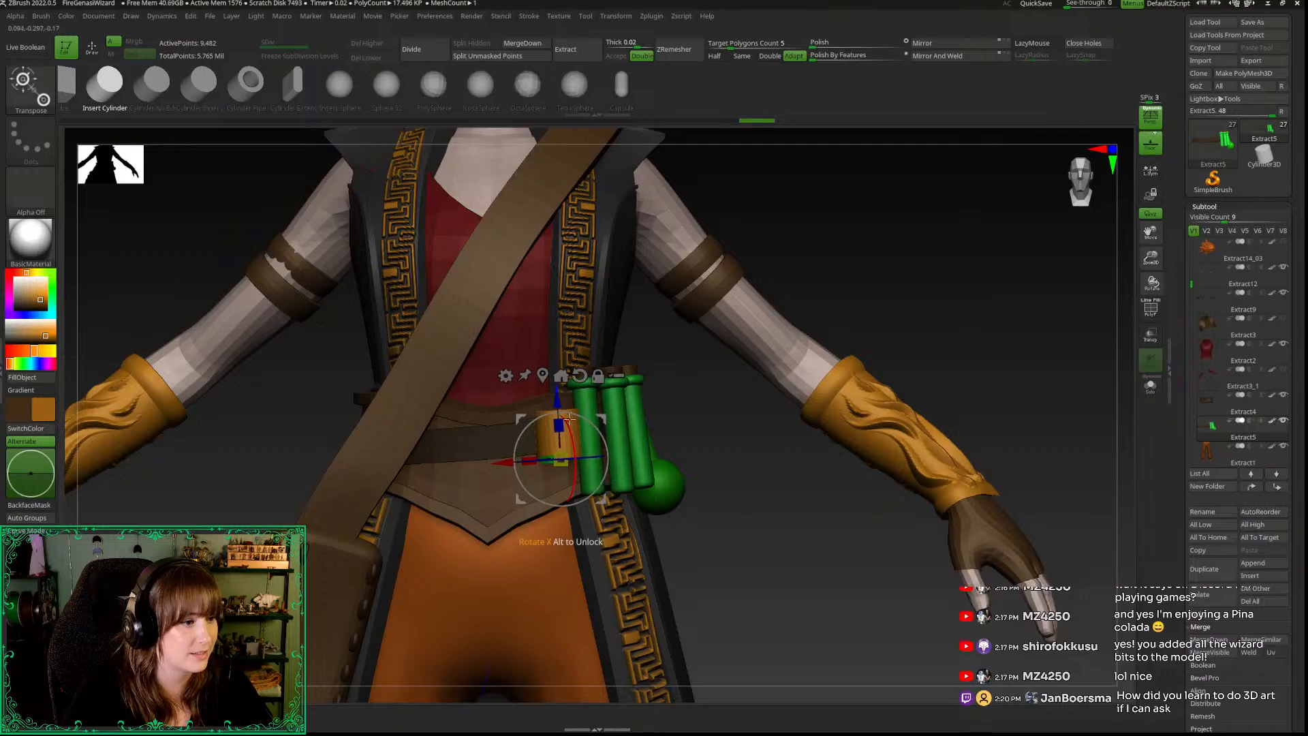
pyautogui.moveTo(525, 459); pyautogui.dragTo(523, 461)
pyautogui.moveTo(753, 517); pyautogui.dragTo(691, 516)
pyautogui.moveTo(501, 464); pyautogui.dragTo(525, 462)
pyautogui.moveTo(846, 535); pyautogui.dragTo(848, 573)
pyautogui.moveTo(1152, 260); pyautogui.dragTo(1156, 312)
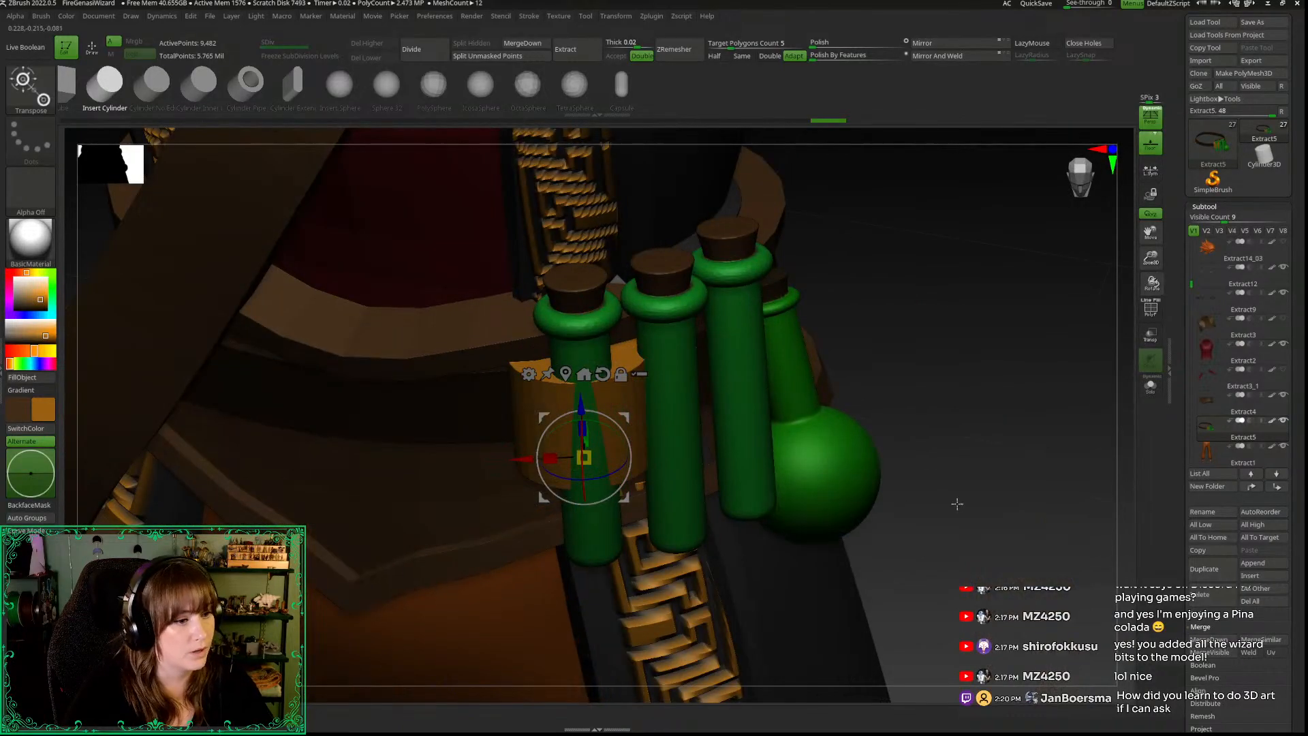
# Step: Fine-tune the sleeve's size and position so it wraps around the middle of the first vial
pyautogui.moveTo(949, 502); pyautogui.dragTo(972, 532)
pyautogui.moveTo(563, 413); pyautogui.dragTo(571, 430)
pyautogui.moveTo(883, 560); pyautogui.dragTo(847, 522)
pyautogui.moveTo(617, 481); pyautogui.dragTo(576, 475)
pyautogui.moveTo(943, 419)
pyautogui.mouseDown()
pyautogui.moveTo(949, 467)
pyautogui.moveTo(945, 400)
pyautogui.mouseUp()
pyautogui.moveTo(591, 440); pyautogui.dragTo(592, 398)
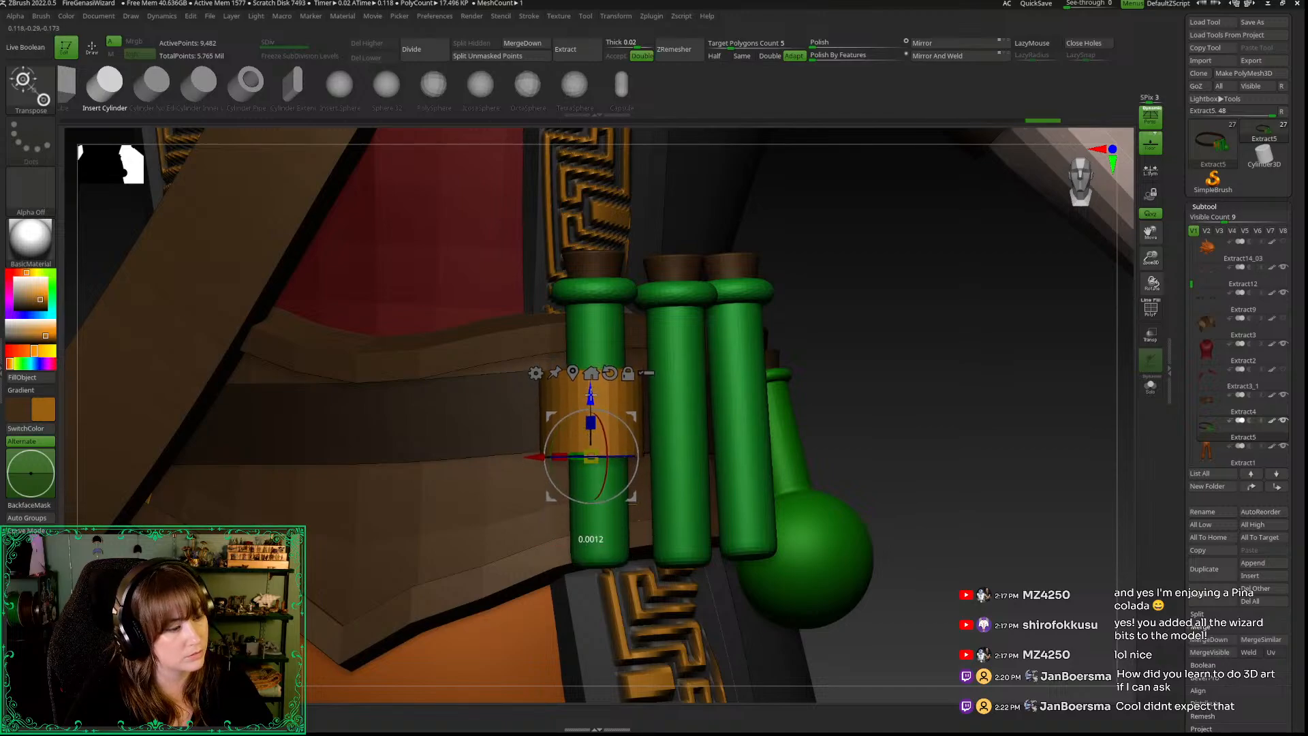
# Step: Turn the sleeve to follow the belt's curve and shift it to sit centred around the first vial
pyautogui.moveTo(930, 488); pyautogui.dragTo(934, 586)
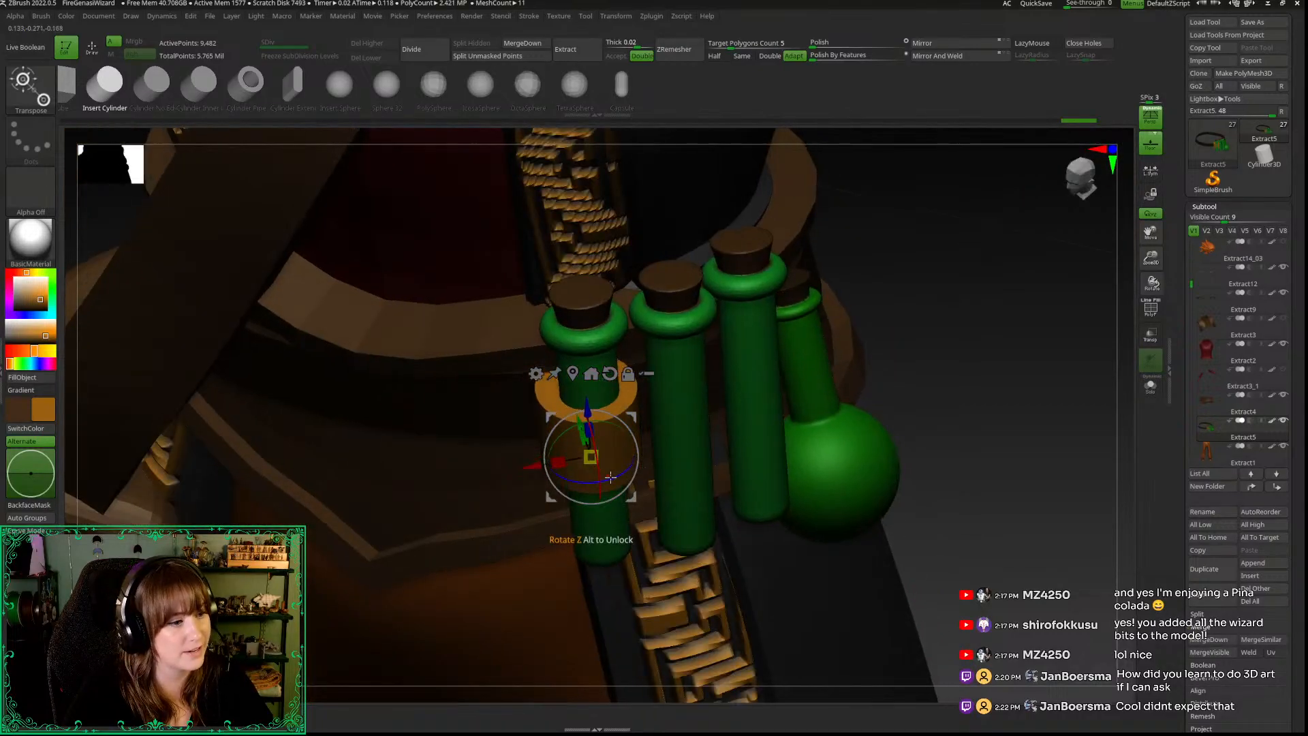
pyautogui.moveTo(628, 475); pyautogui.dragTo(707, 404)
pyautogui.moveTo(547, 460); pyautogui.dragTo(570, 465)
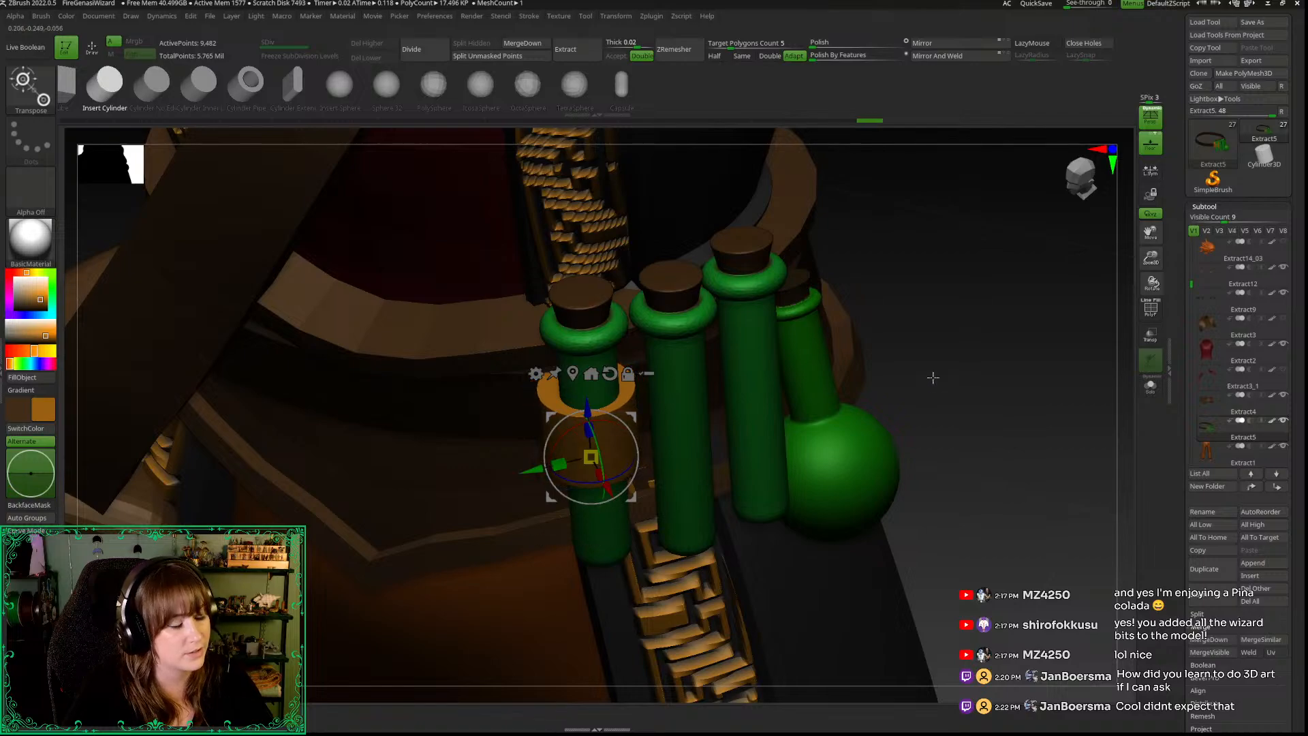
pyautogui.moveTo(932, 378); pyautogui.dragTo(952, 379)
pyautogui.moveTo(538, 477); pyautogui.dragTo(543, 480)
pyautogui.moveTo(827, 518); pyautogui.dragTo(880, 447)
pyautogui.moveTo(898, 414); pyautogui.dragTo(888, 412)
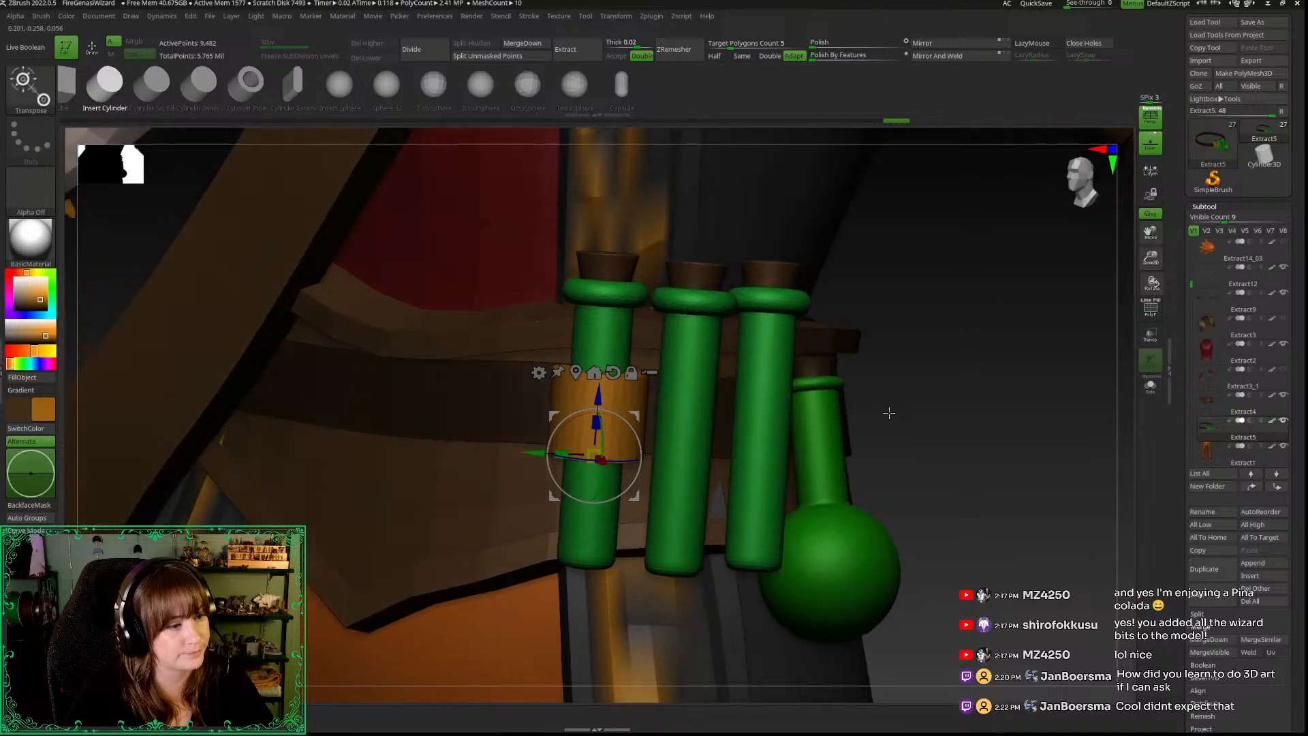
# Step: Duplicate the sleeve onto the second vial and adjust the copy to fit around it
pyautogui.moveTo(555, 415); pyautogui.dragTo(598, 409)
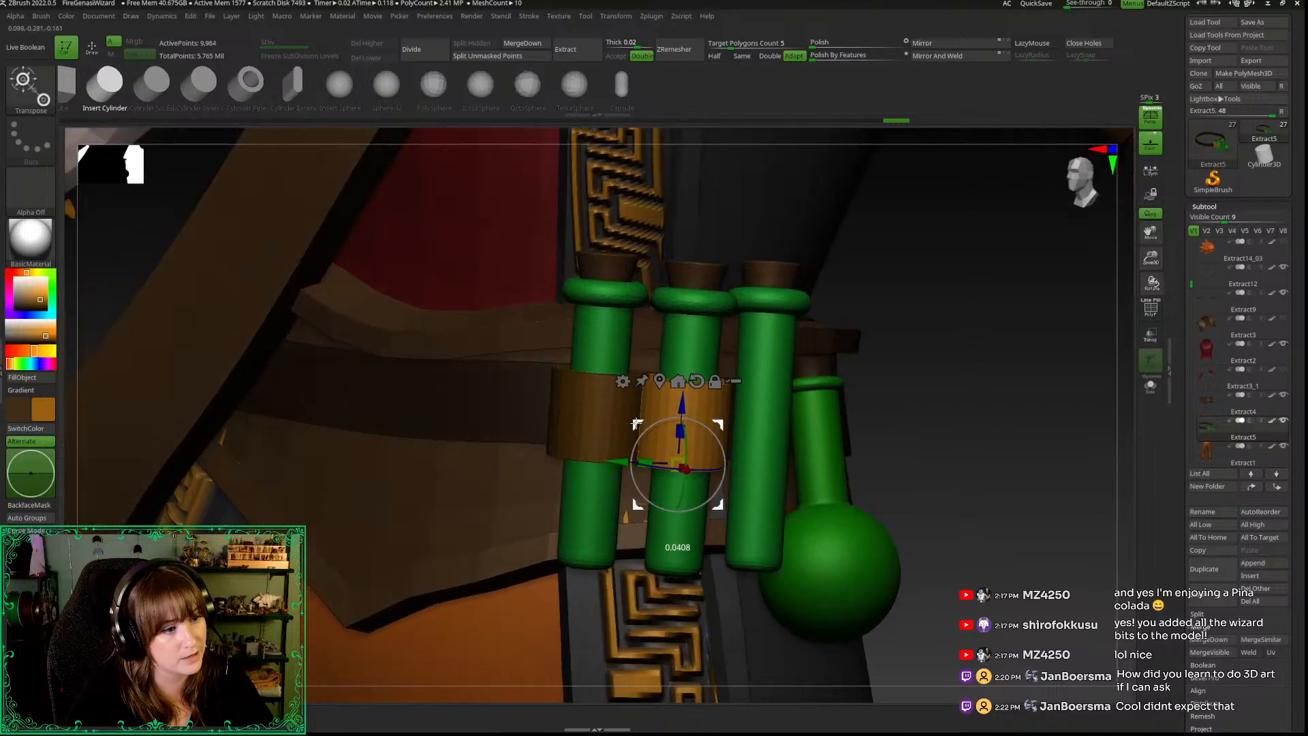
pyautogui.moveTo(993, 423); pyautogui.dragTo(994, 484)
pyautogui.moveTo(684, 508); pyautogui.dragTo(684, 504)
# Step: Duplicate the sleeve onto the third vial, rotate and shift it to follow the belt's curve, and clear the mask
pyautogui.moveTo(1055, 430); pyautogui.dragTo(959, 454)
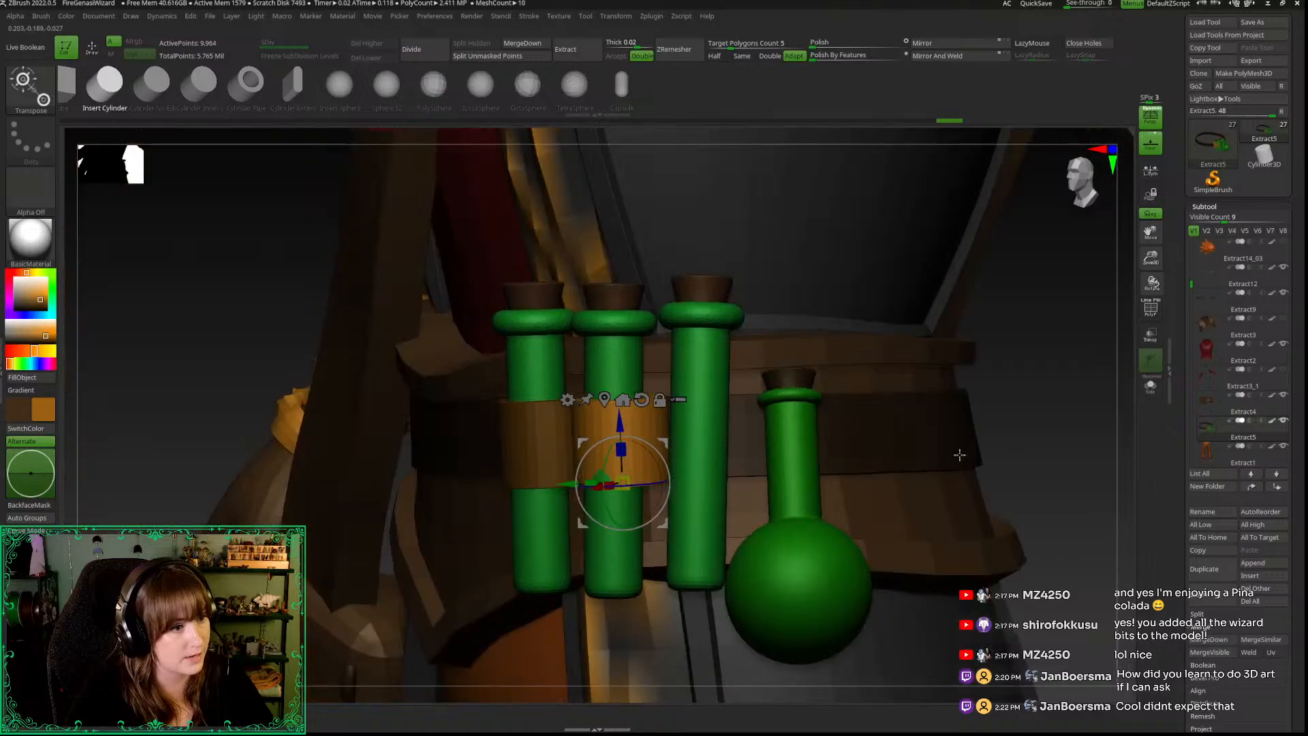
pyautogui.moveTo(591, 445); pyautogui.dragTo(649, 441)
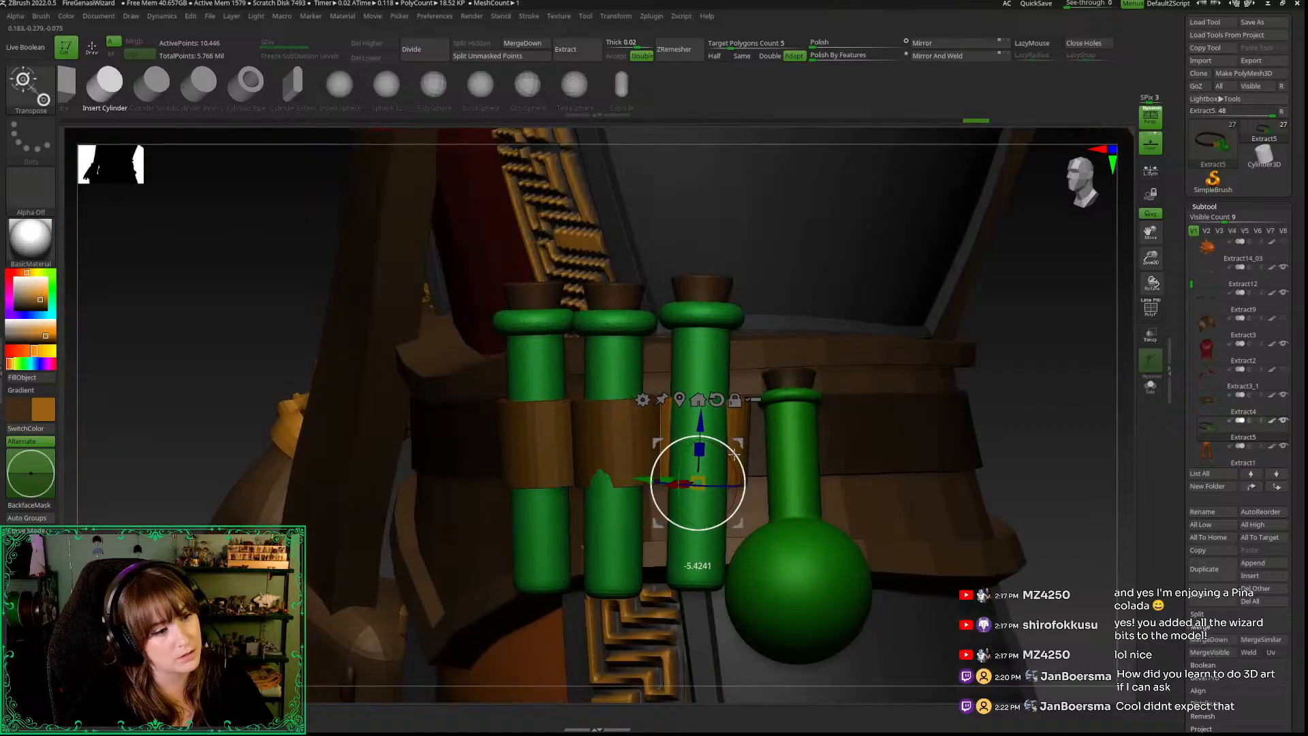
pyautogui.moveTo(652, 445); pyautogui.dragTo(707, 516, button='right')
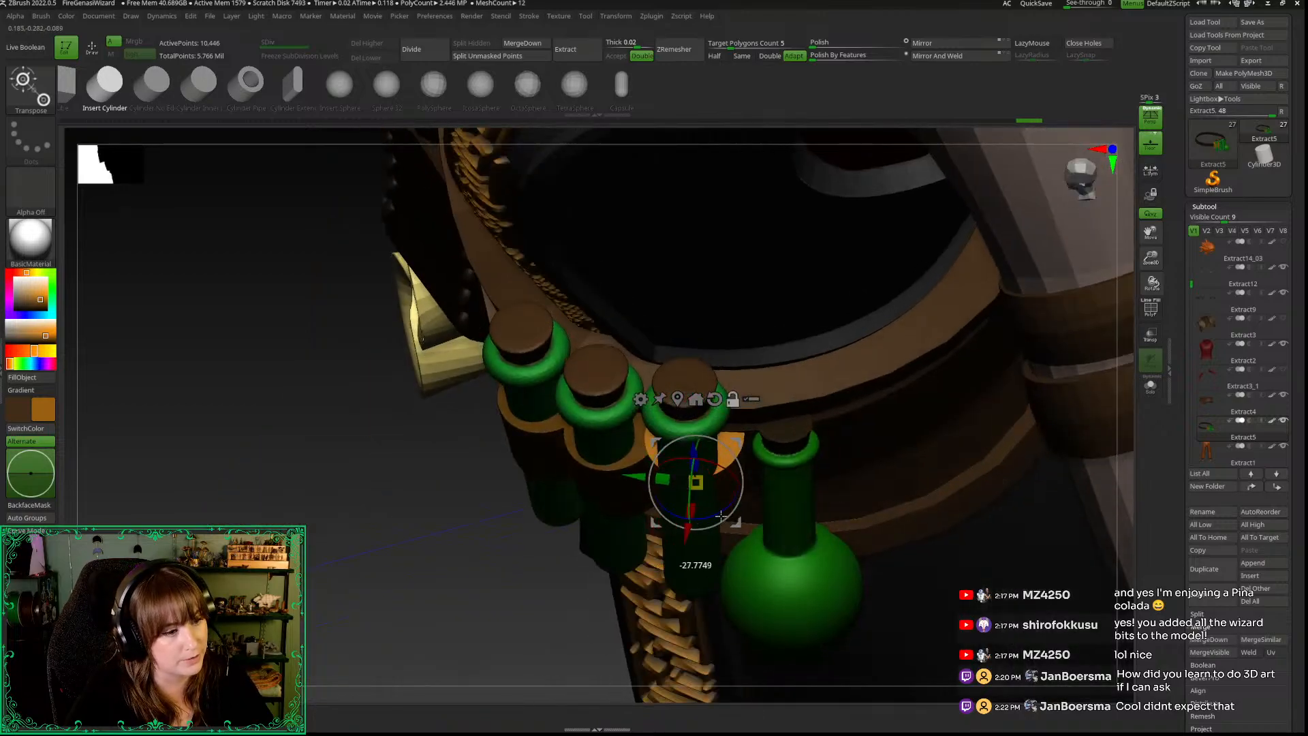
pyautogui.moveTo(686, 551); pyautogui.dragTo(826, 521, button='right')
pyautogui.press('q')
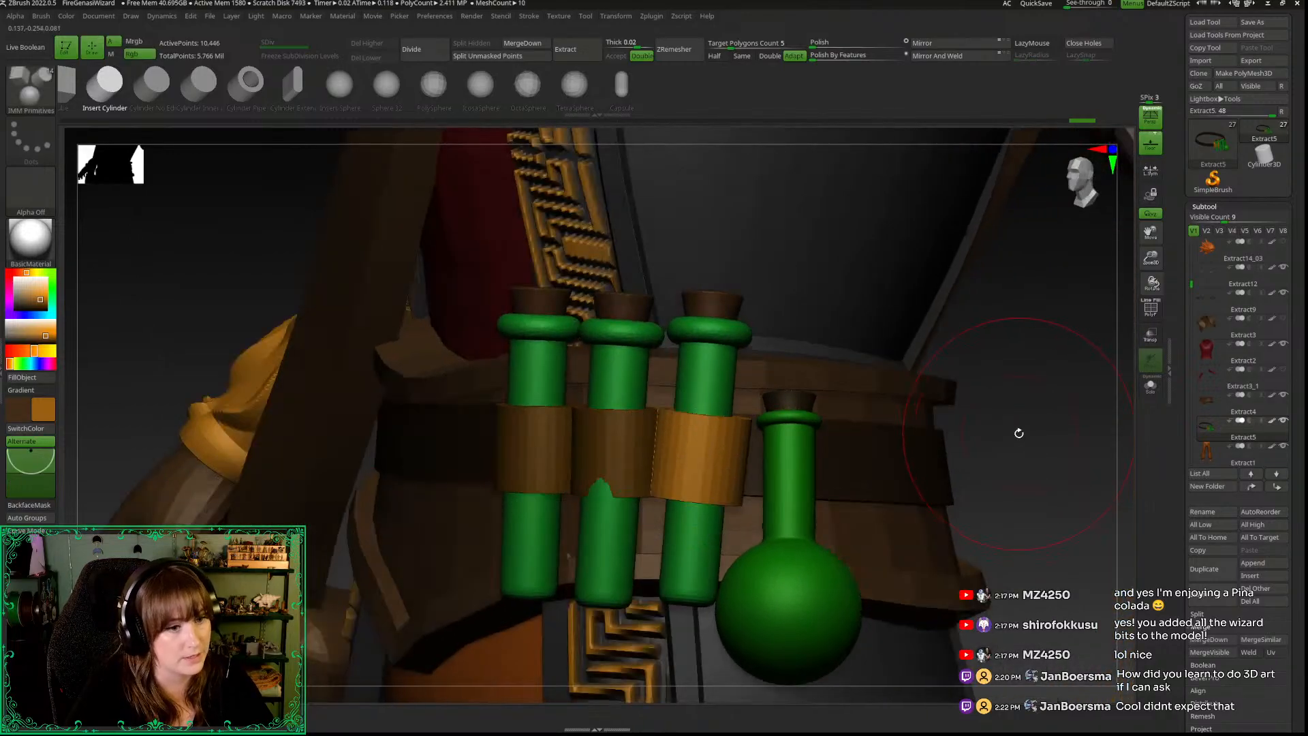
pyautogui.moveTo(1019, 432); pyautogui.dragTo(1039, 429, button='right')
pyautogui.keyDown('ctrl'); pyautogui.moveTo(939, 445); pyautogui.dragTo(982, 474); pyautogui.keyUp('ctrl')
# Step: Reshape the sleeves with the Move Topological brush so they cover the vials and sit against the belt
pyautogui.press('b')
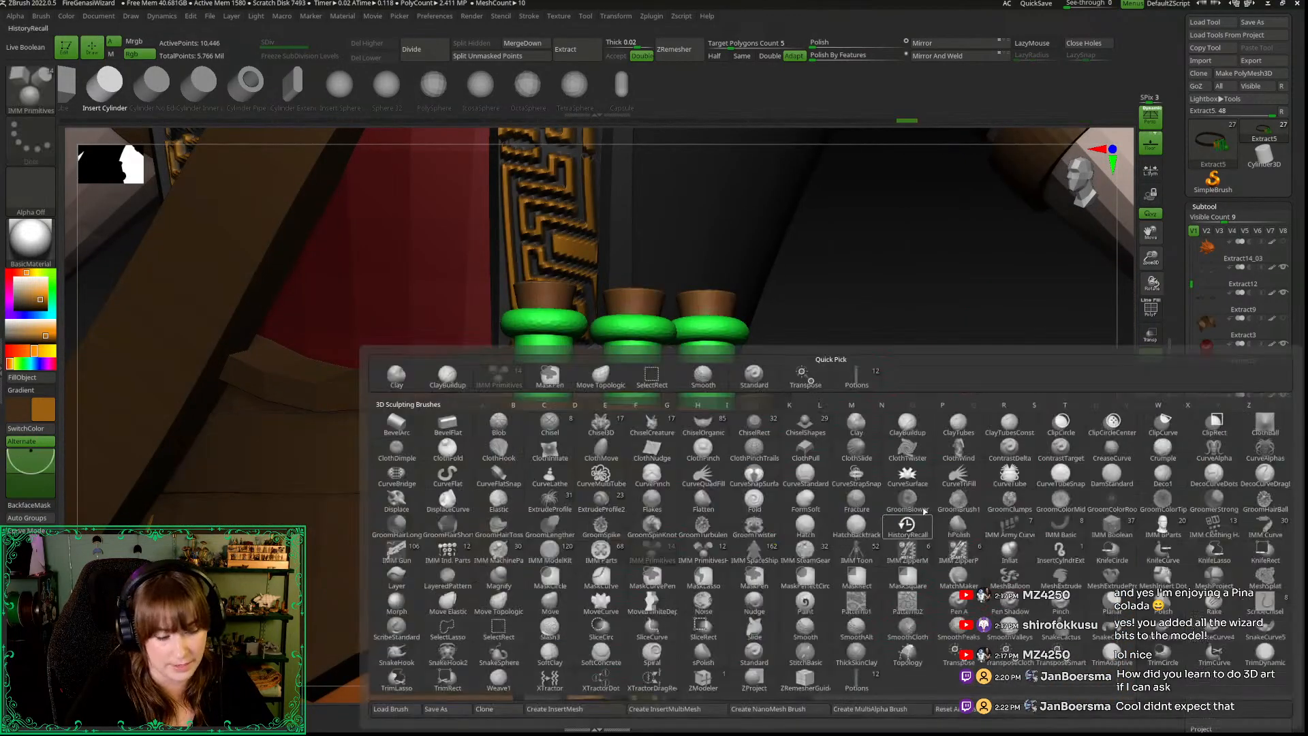
pyautogui.press('m')
pyautogui.press('t')
pyautogui.moveTo(940, 476)
pyautogui.mouseDown(button='right')
pyautogui.moveTo(960, 493)
pyautogui.moveTo(721, 449)
pyautogui.mouseUp(button='right')
pyautogui.moveTo(844, 476)
pyautogui.mouseDown(button='right')
pyautogui.moveTo(794, 469)
pyautogui.moveTo(818, 452)
pyautogui.mouseUp(button='right')
pyautogui.rightClick(817, 452)
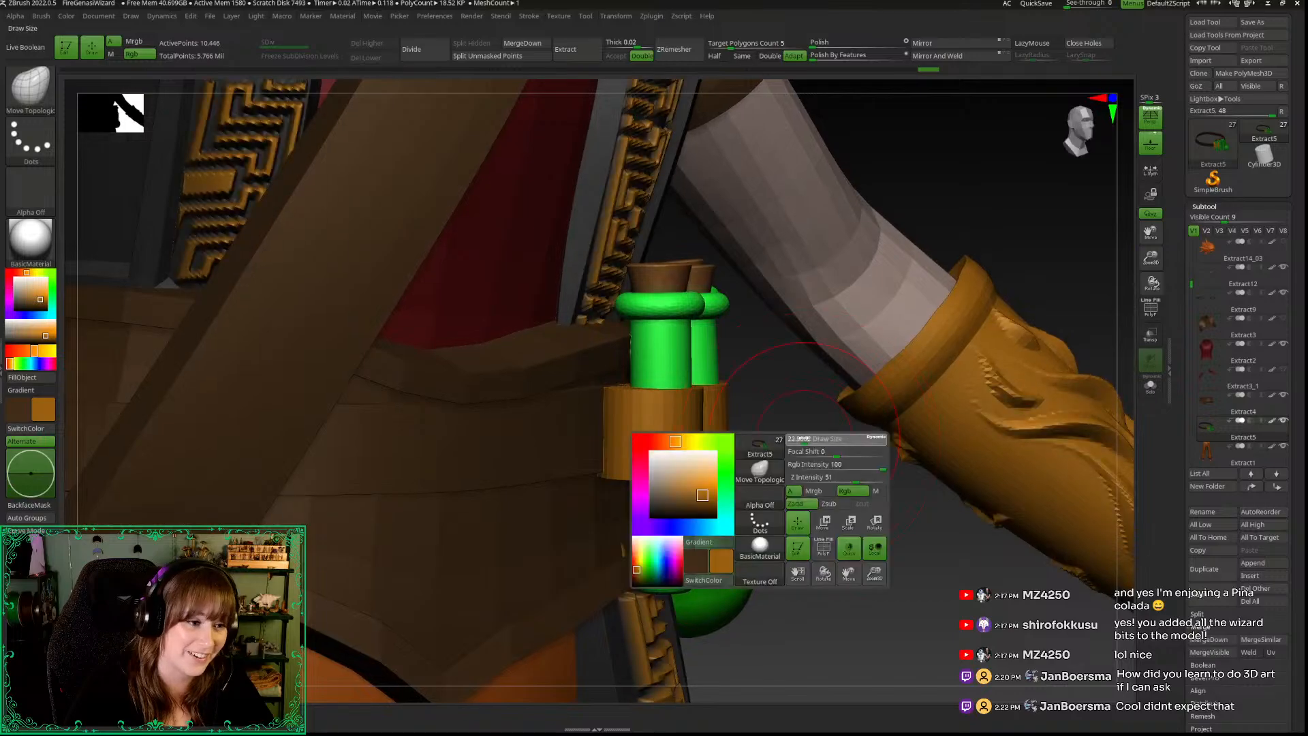
pyautogui.moveTo(765, 343)
pyautogui.keyDown('ctrl'); pyautogui.mouseDown()
pyautogui.moveTo(720, 486)
pyautogui.moveTo(729, 475)
pyautogui.mouseUp(); pyautogui.keyUp('ctrl')
pyautogui.moveTo(814, 471)
pyautogui.mouseDown(button='right')
pyautogui.moveTo(765, 482)
pyautogui.moveTo(772, 371)
pyautogui.mouseUp(button='right')
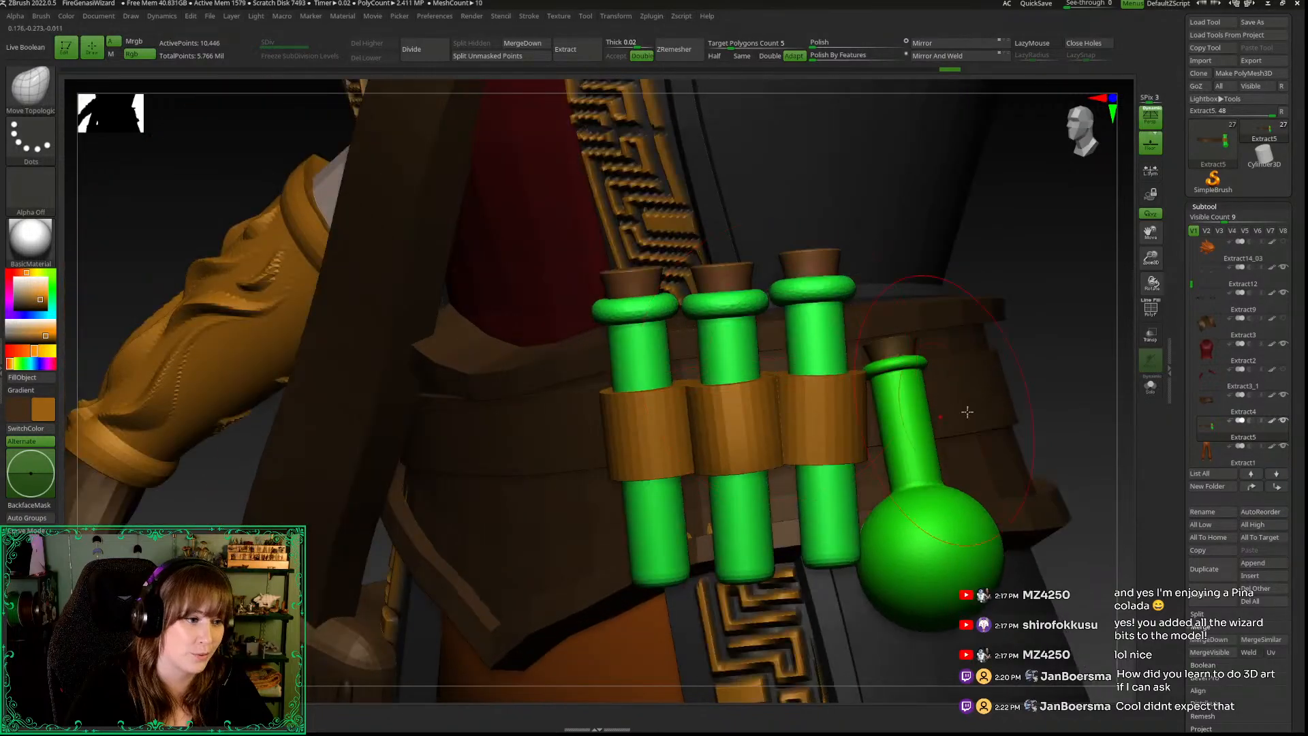
# Step: Turn on the PolyFrame display to check the polygroups of the vials, sleeves and belt band
pyautogui.moveTo(1150, 258); pyautogui.dragTo(1000, 323)
pyautogui.moveTo(940, 459); pyautogui.dragTo(848, 499)
pyautogui.moveTo(1150, 258); pyautogui.dragTo(1173, 355)
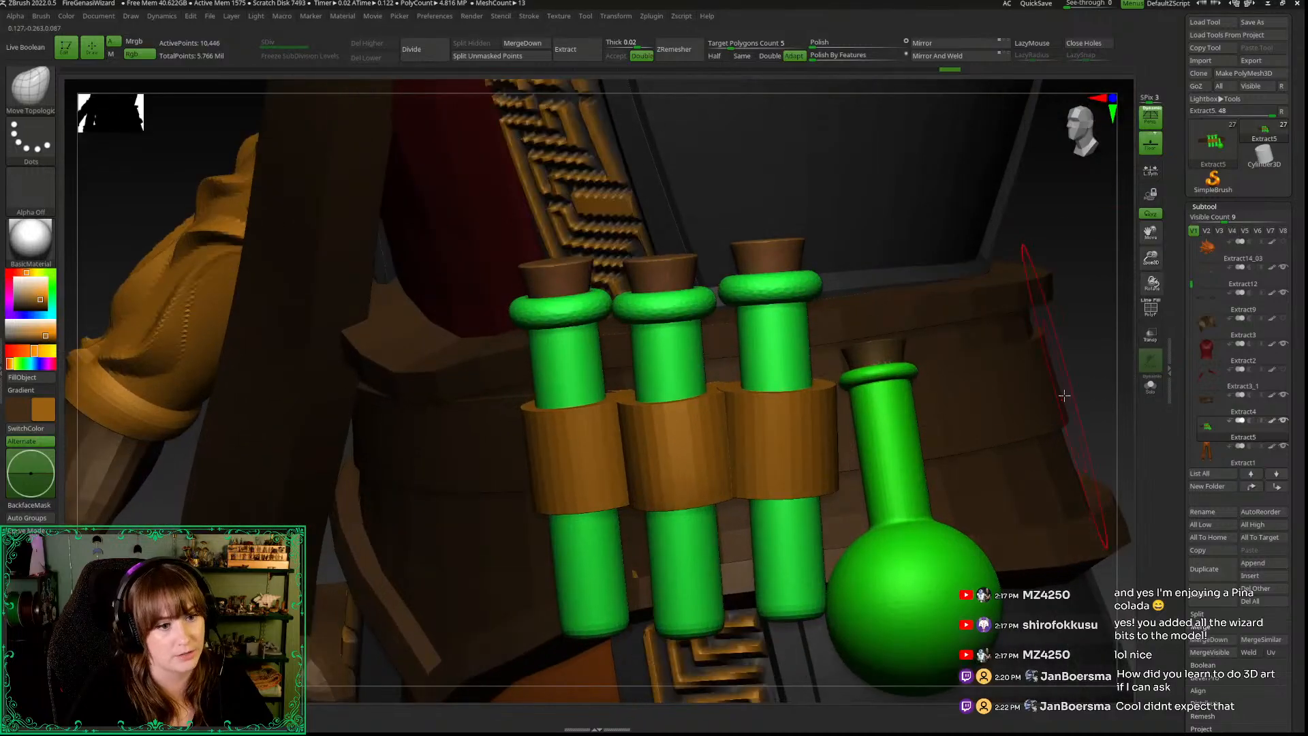
pyautogui.keyDown('alt'); pyautogui.moveTo(1089, 385); pyautogui.dragTo(955, 409); pyautogui.keyUp('alt')
pyautogui.hotkey('shift', 'f')
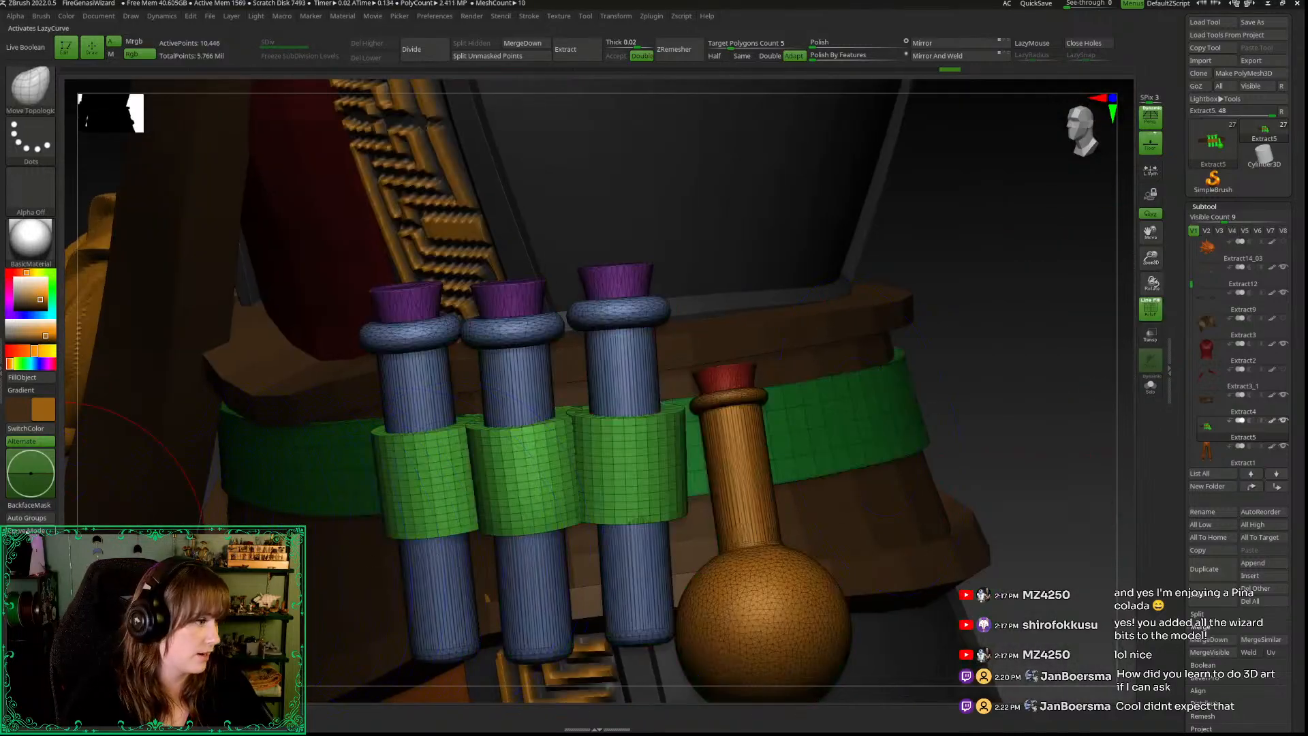
# Step: Split the vials, sleeves and belt band into separate polygroups with Auto Groups, and mask everything except the third vial's sleeve
pyautogui.click(26, 518)
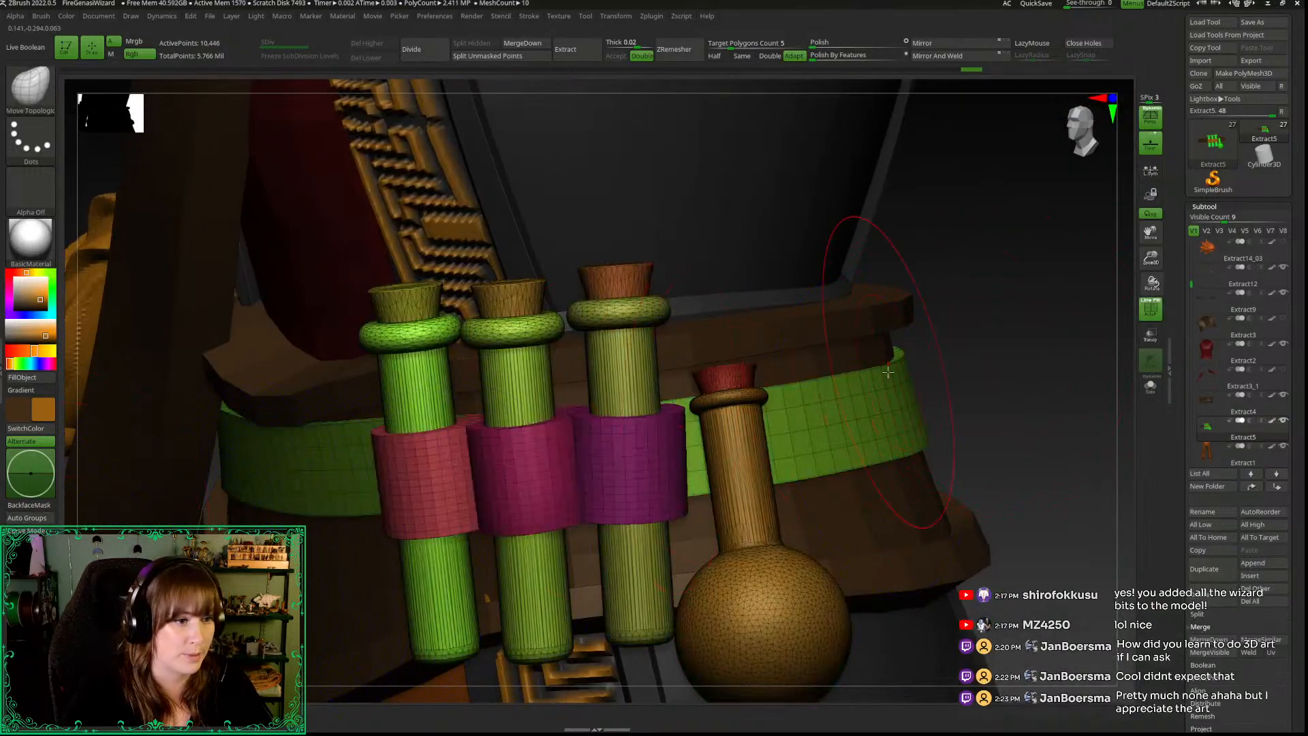
pyautogui.keyDown('ctrl'); pyautogui.keyDown('shift'); pyautogui.click(615, 469); pyautogui.keyUp('shift'); pyautogui.keyUp('ctrl')
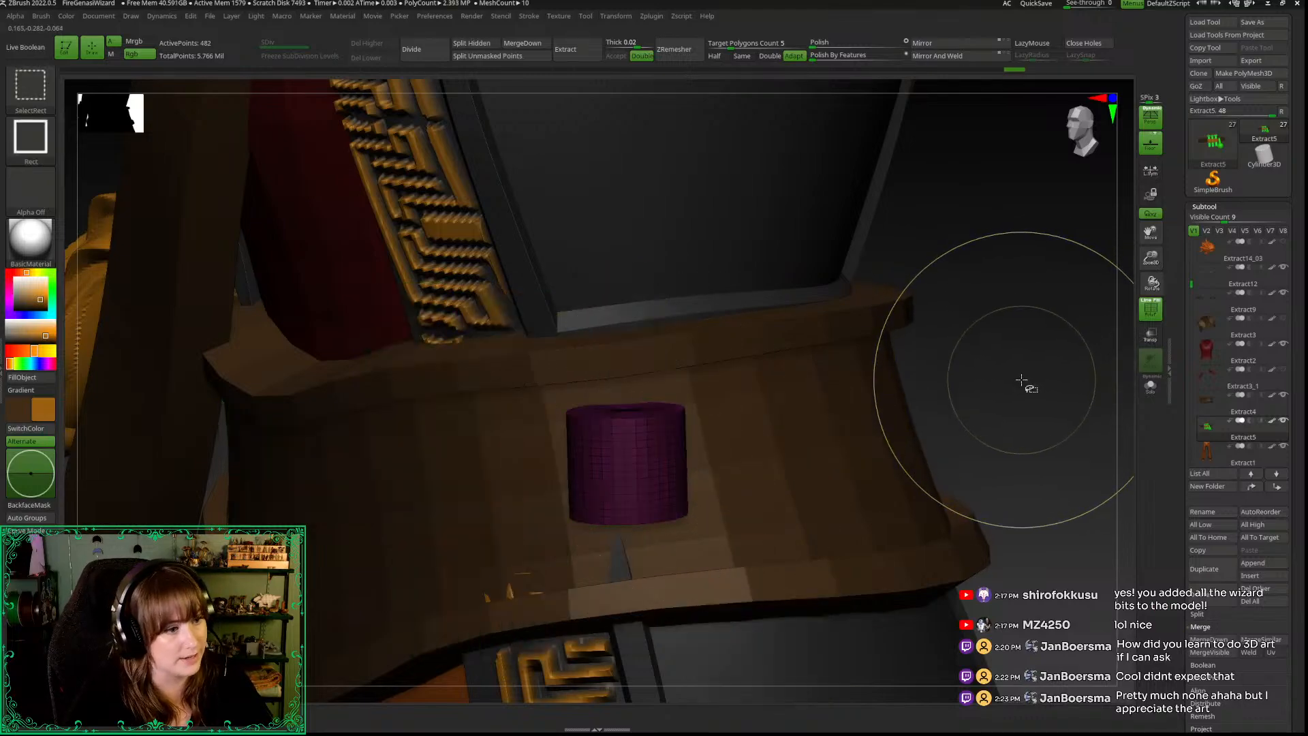
pyautogui.keyDown('ctrl'); pyautogui.keyDown('shift'); pyautogui.click(1026, 379); pyautogui.keyUp('shift'); pyautogui.keyUp('ctrl')
pyautogui.hotkey('shift', 'f')
pyautogui.press('w')
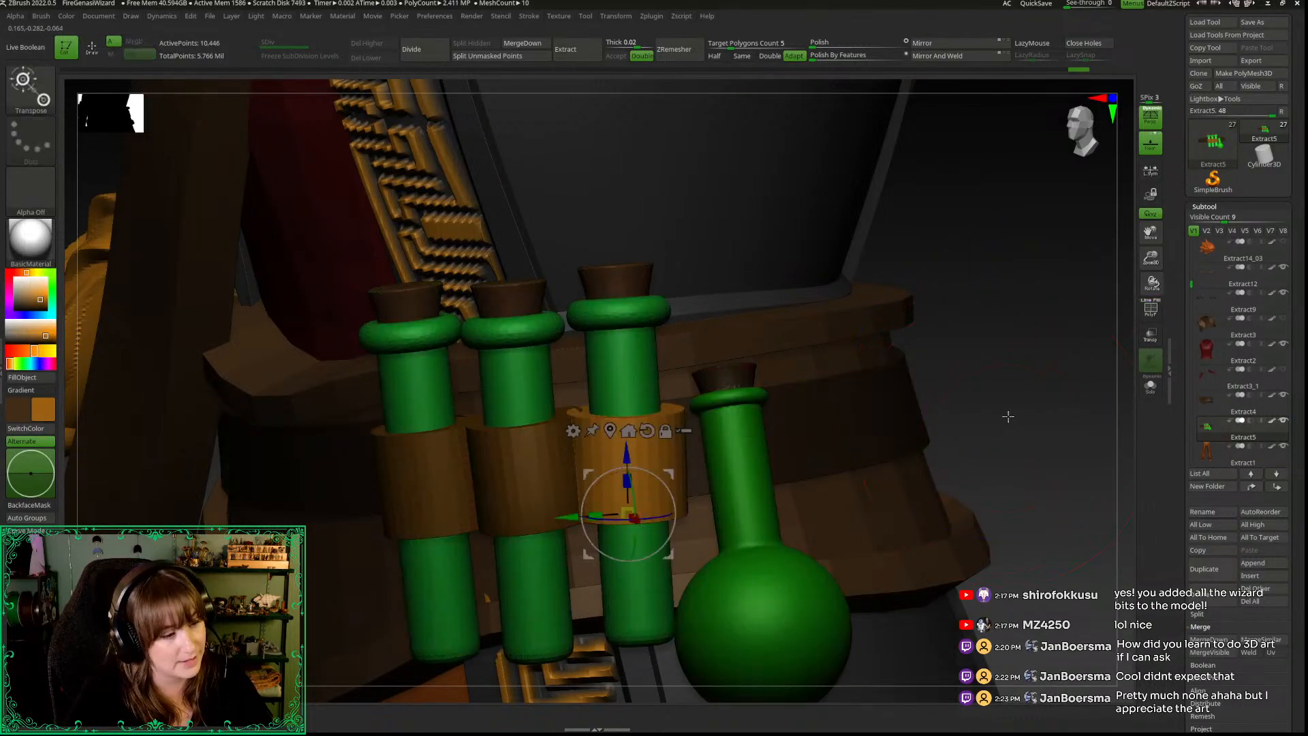
# Step: Duplicate the third vial's sleeve onto the round flask's neck and rotate the copy to follow the belt's curve
pyautogui.moveTo(1009, 418); pyautogui.dragTo(971, 417)
pyautogui.moveTo(653, 479); pyautogui.dragTo(769, 476)
pyautogui.moveTo(743, 536); pyautogui.dragTo(742, 508)
pyautogui.moveTo(1092, 364)
pyautogui.mouseDown()
pyautogui.moveTo(1098, 397)
pyautogui.moveTo(1092, 381)
pyautogui.mouseUp()
pyautogui.moveTo(742, 548); pyautogui.dragTo(743, 546)
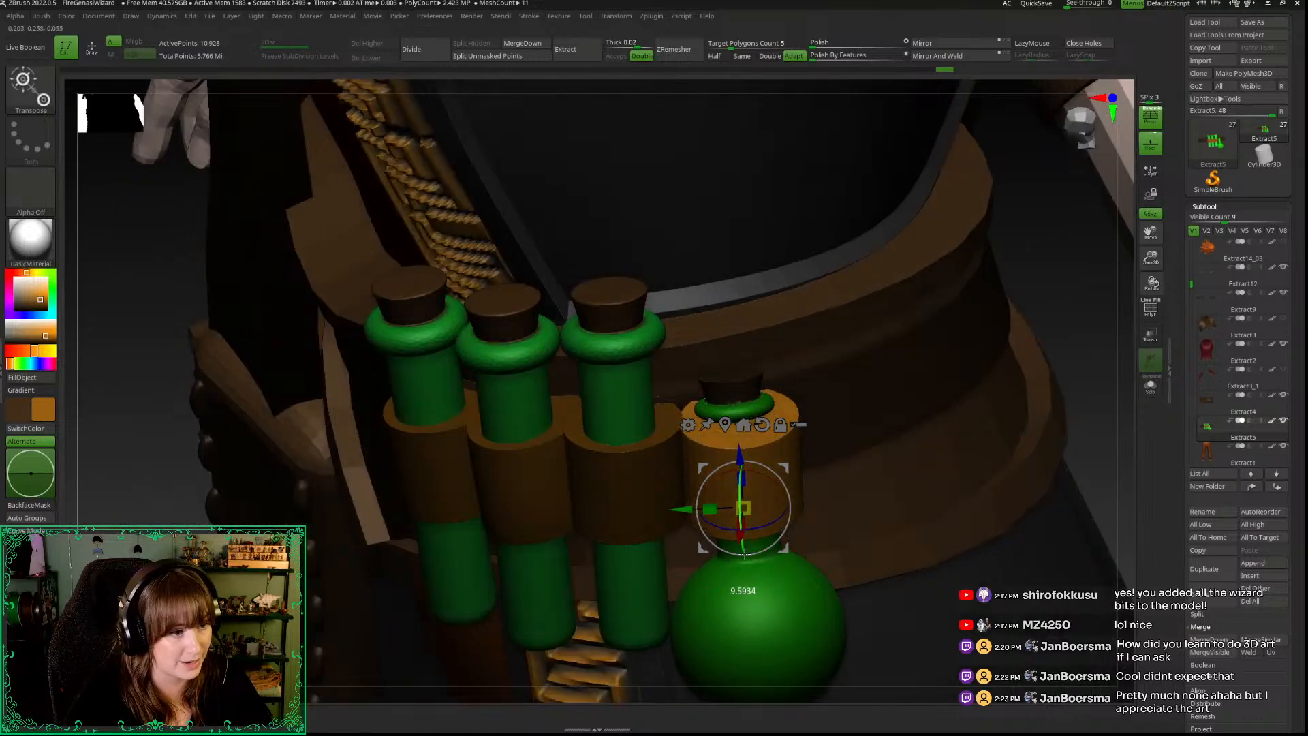
# Step: Tilt and shift the flask's sleeve in side view so it sits against the belt, and clear the mask
pyautogui.moveTo(1070, 309); pyautogui.dragTo(564, 473)
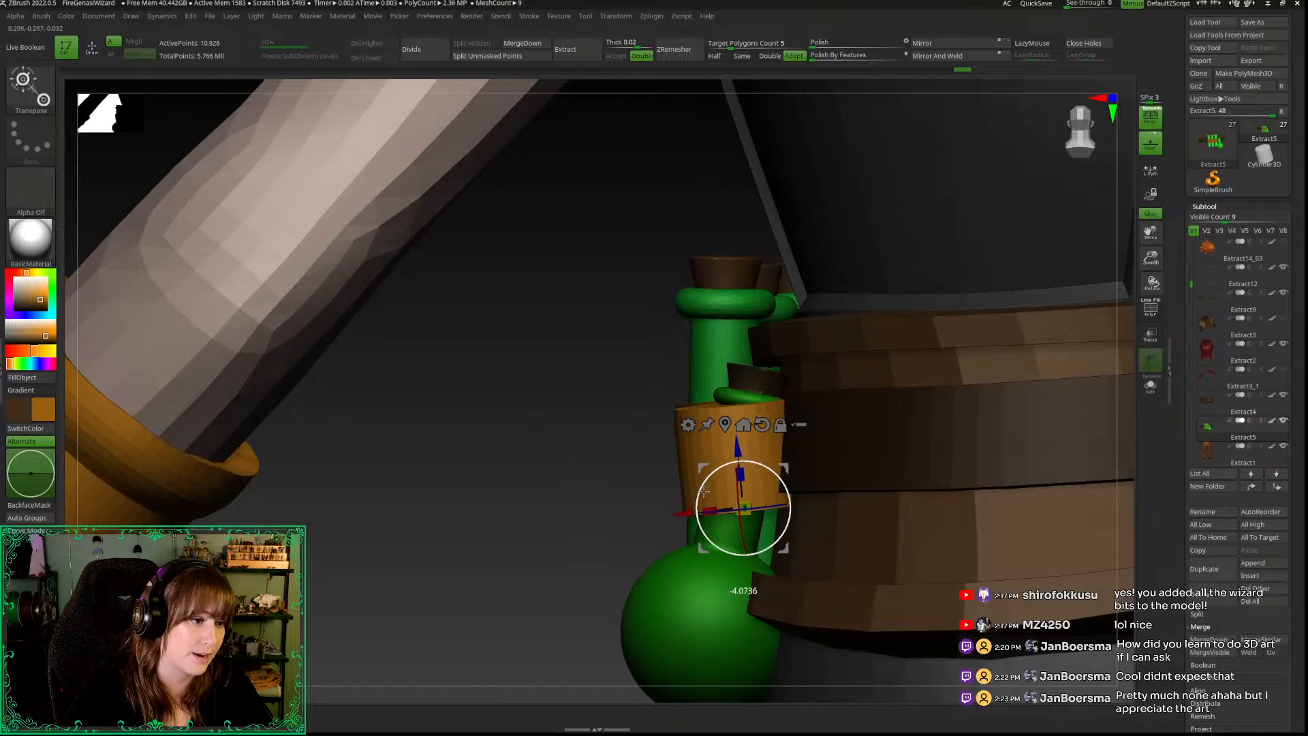
pyautogui.moveTo(705, 490); pyautogui.dragTo(630, 508)
pyautogui.moveTo(744, 443); pyautogui.dragTo(695, 458)
pyautogui.press('q')
pyautogui.moveTo(1078, 413)
pyautogui.mouseDown()
pyautogui.moveTo(1099, 408)
pyautogui.moveTo(529, 532)
pyautogui.moveTo(546, 560)
pyautogui.moveTo(522, 557)
pyautogui.mouseUp()
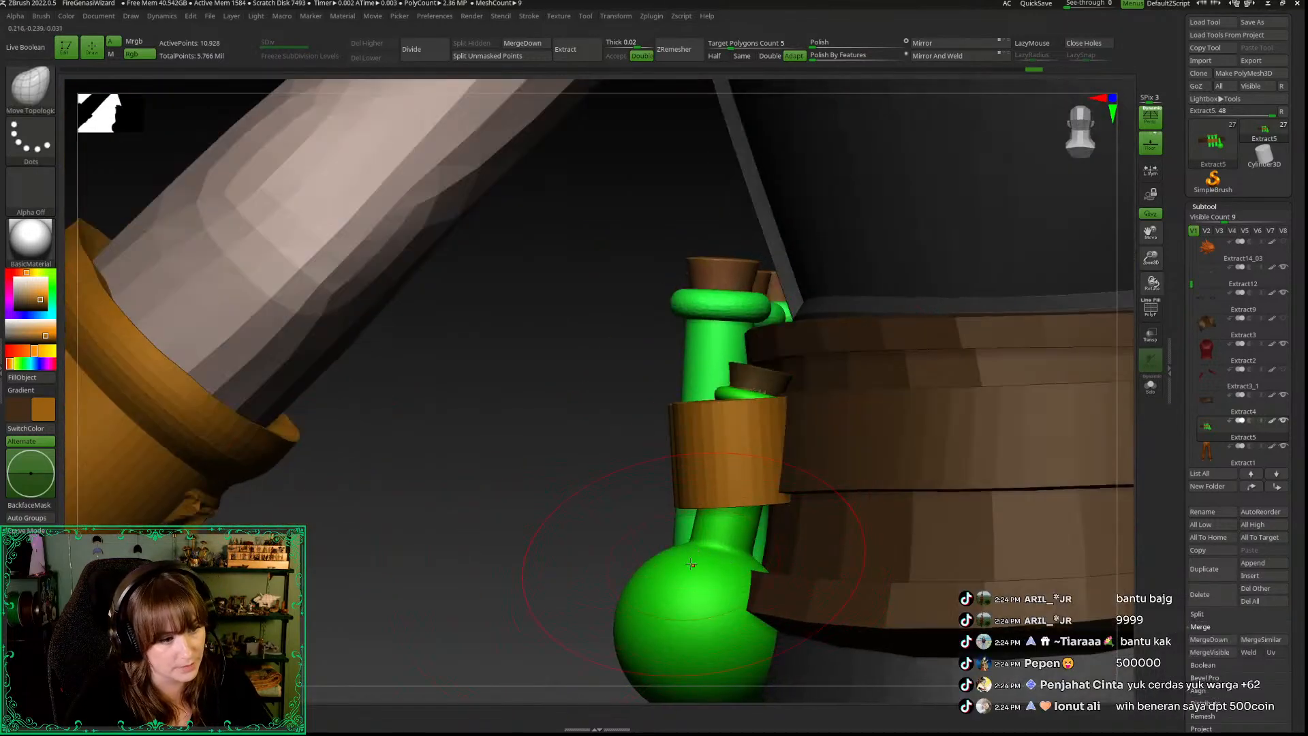
pyautogui.keyDown('ctrl'); pyautogui.keyDown('shift'); pyautogui.click(671, 555); pyautogui.keyUp('shift'); pyautogui.keyUp('ctrl')
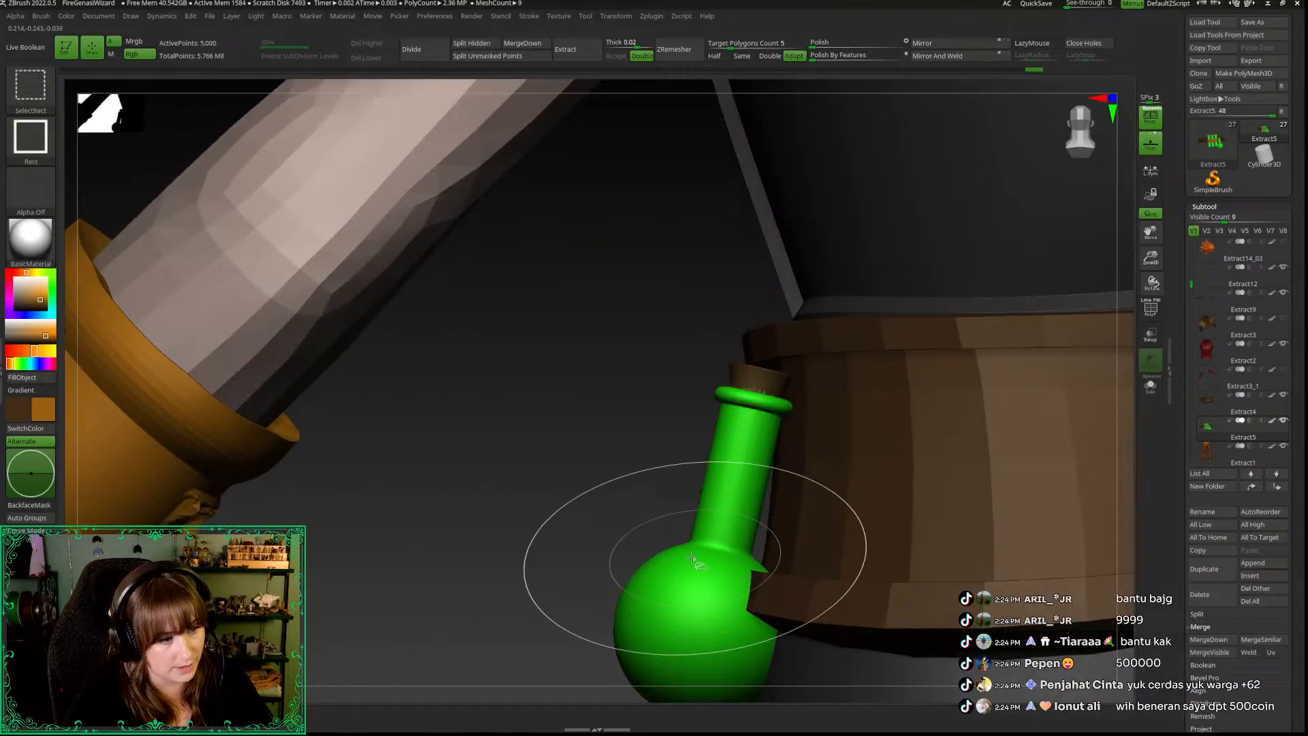
pyautogui.keyDown('ctrl'); pyautogui.click(561, 488); pyautogui.keyUp('ctrl')
pyautogui.keyDown('ctrl'); pyautogui.keyDown('shift'); pyautogui.click(561, 488); pyautogui.keyUp('shift'); pyautogui.keyUp('ctrl')
pyautogui.hotkey('ctrl', 'z')
pyautogui.hotkey('ctrl', 'z')
pyautogui.hotkey('ctrl', 'z')
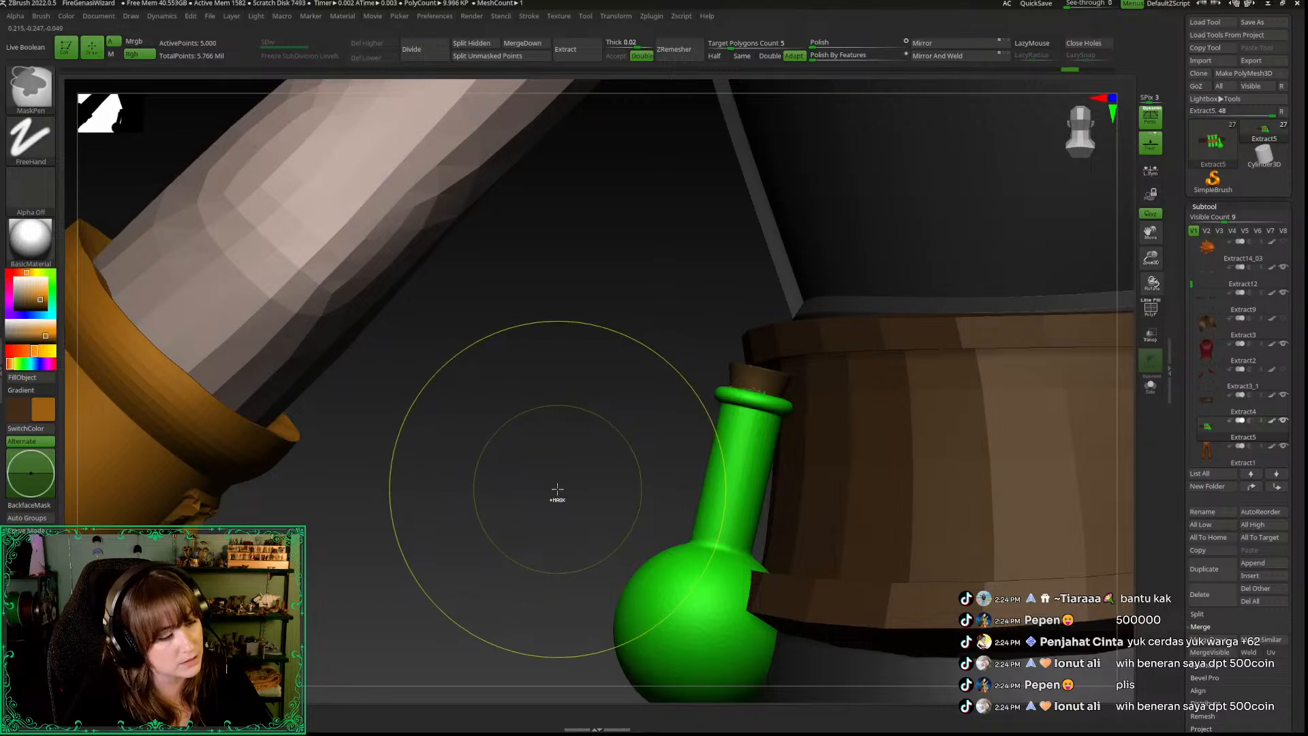
pyautogui.keyDown('ctrl'); pyautogui.keyDown('shift'); pyautogui.click(563, 488); pyautogui.keyUp('shift'); pyautogui.keyUp('ctrl')
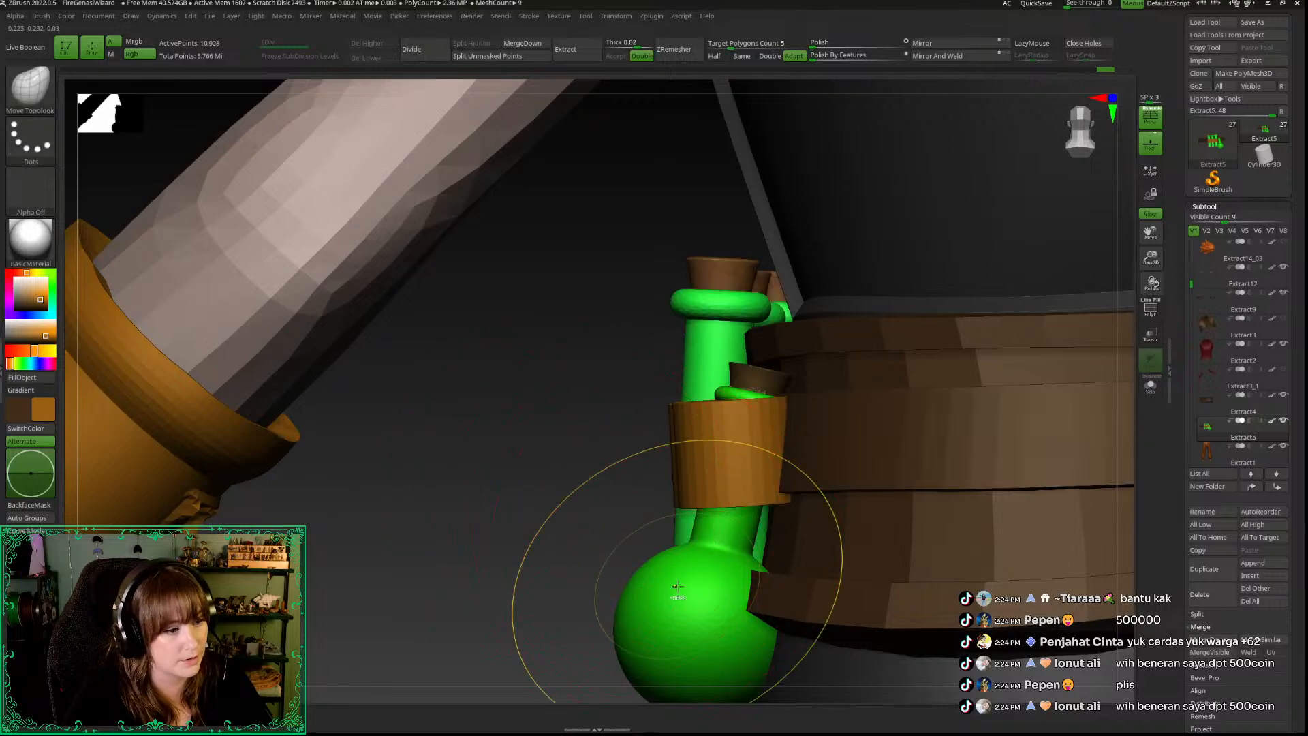
# Step: Mask everything except the round flask, move and rotate it to sit inside its sleeve near the belt, and clear the mask
pyautogui.keyDown('ctrl'); pyautogui.keyDown('shift'); pyautogui.click(554, 490); pyautogui.keyUp('shift'); pyautogui.keyUp('ctrl')
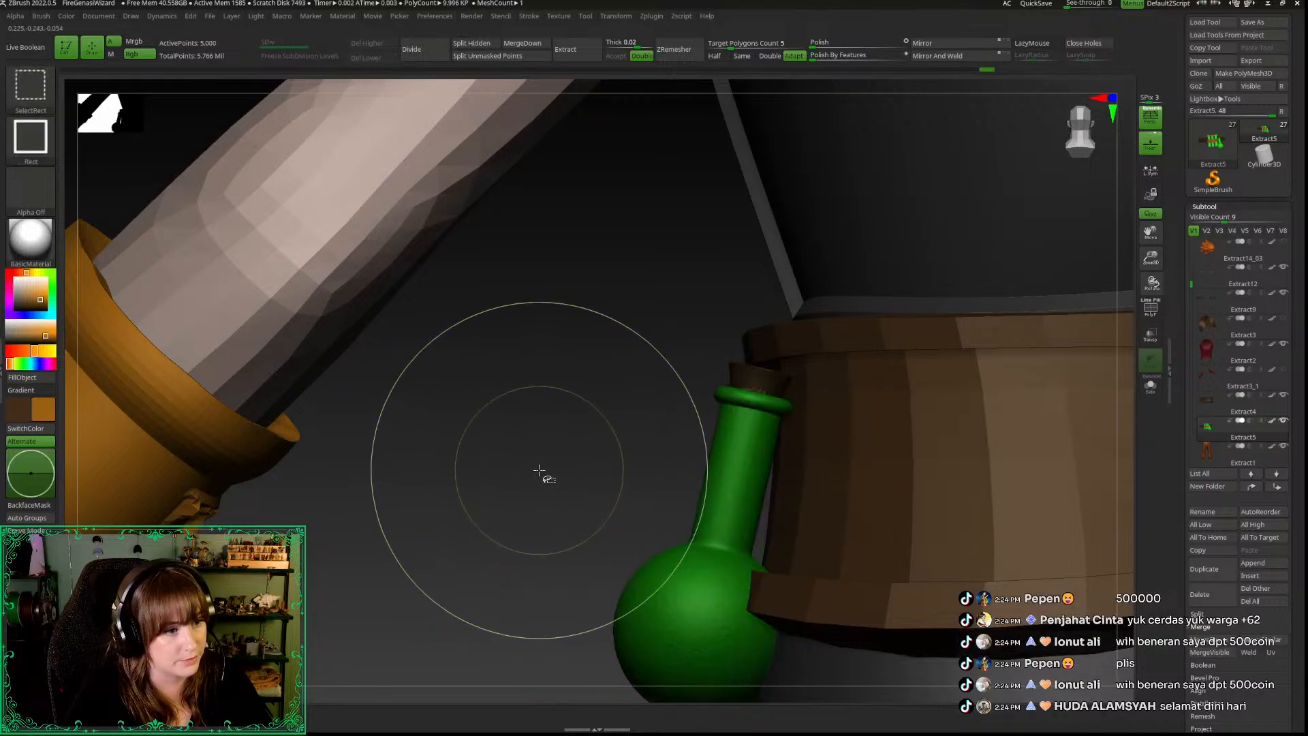
pyautogui.keyDown('ctrl'); pyautogui.keyDown('shift'); pyautogui.click(540, 475); pyautogui.keyUp('shift'); pyautogui.keyUp('ctrl')
pyautogui.press('w')
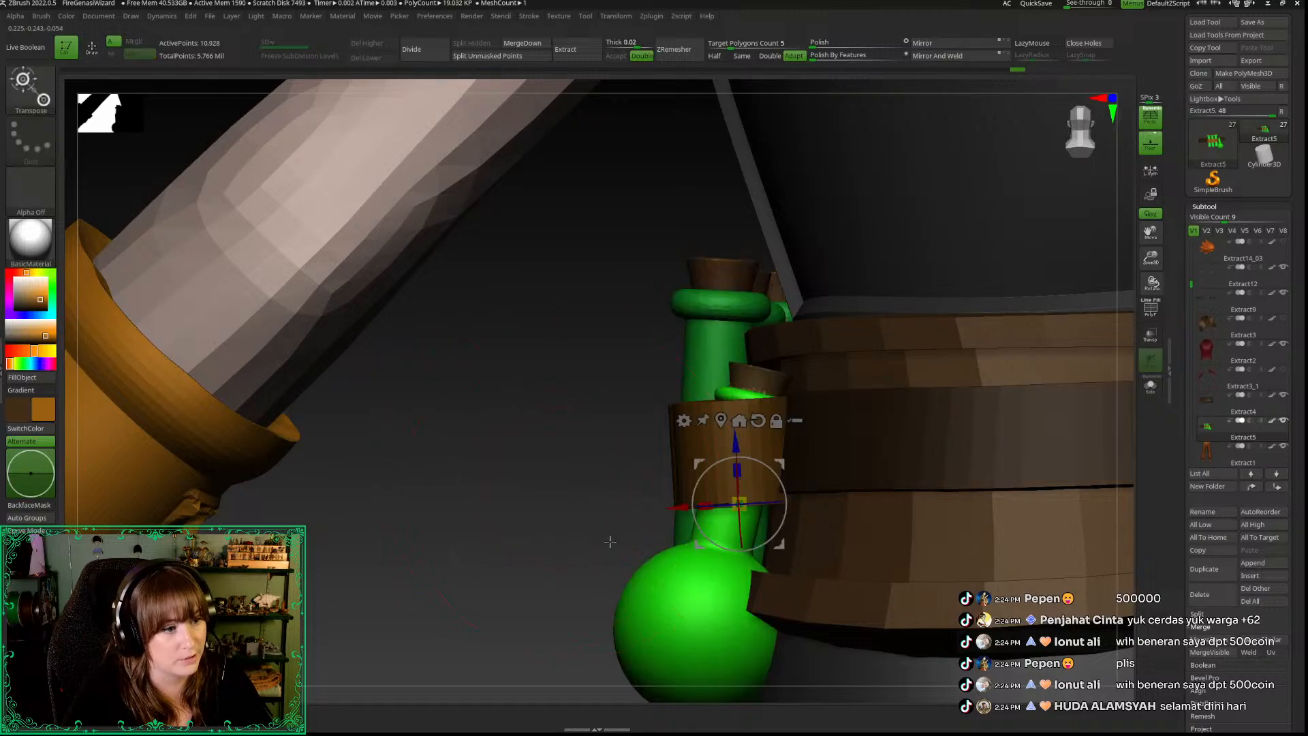
pyautogui.moveTo(678, 509); pyautogui.dragTo(702, 512)
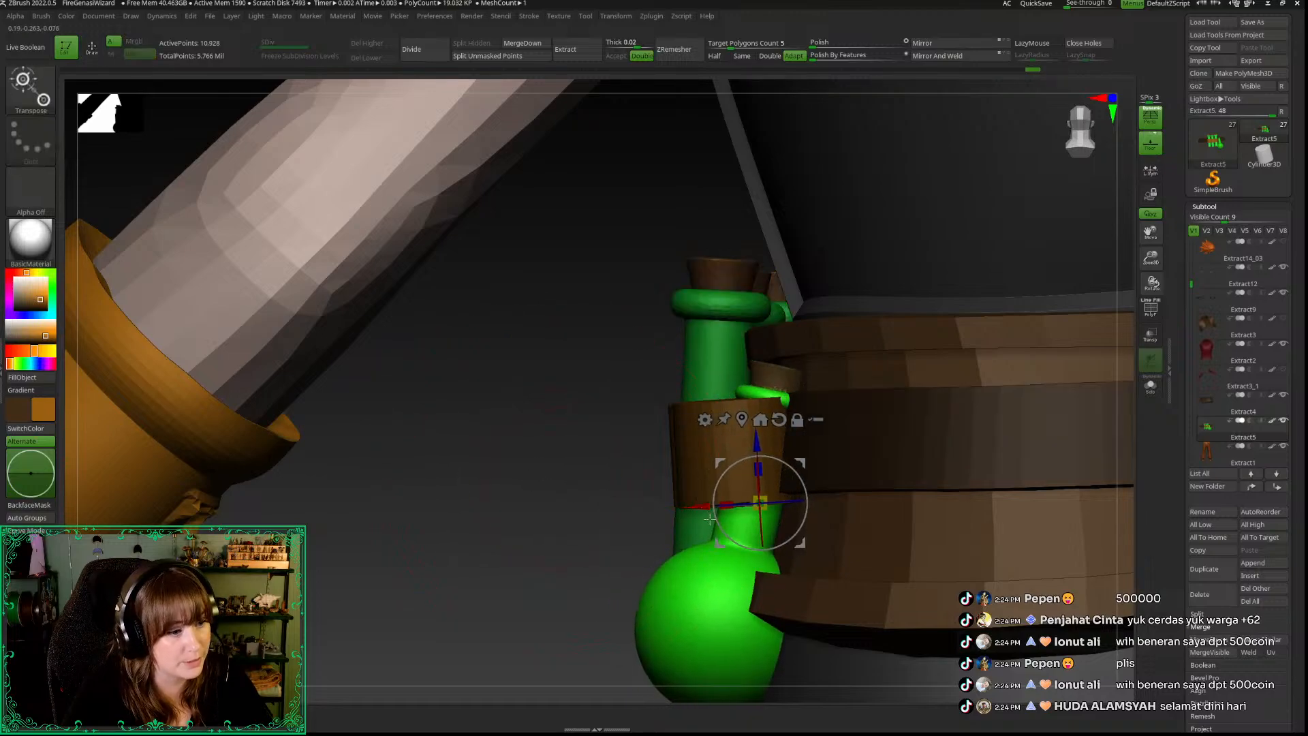
pyautogui.moveTo(729, 467); pyautogui.dragTo(695, 437)
pyautogui.moveTo(589, 452)
pyautogui.mouseDown()
pyautogui.moveTo(572, 453)
pyautogui.moveTo(600, 444)
pyautogui.moveTo(591, 458)
pyautogui.mouseUp()
pyautogui.press('q')
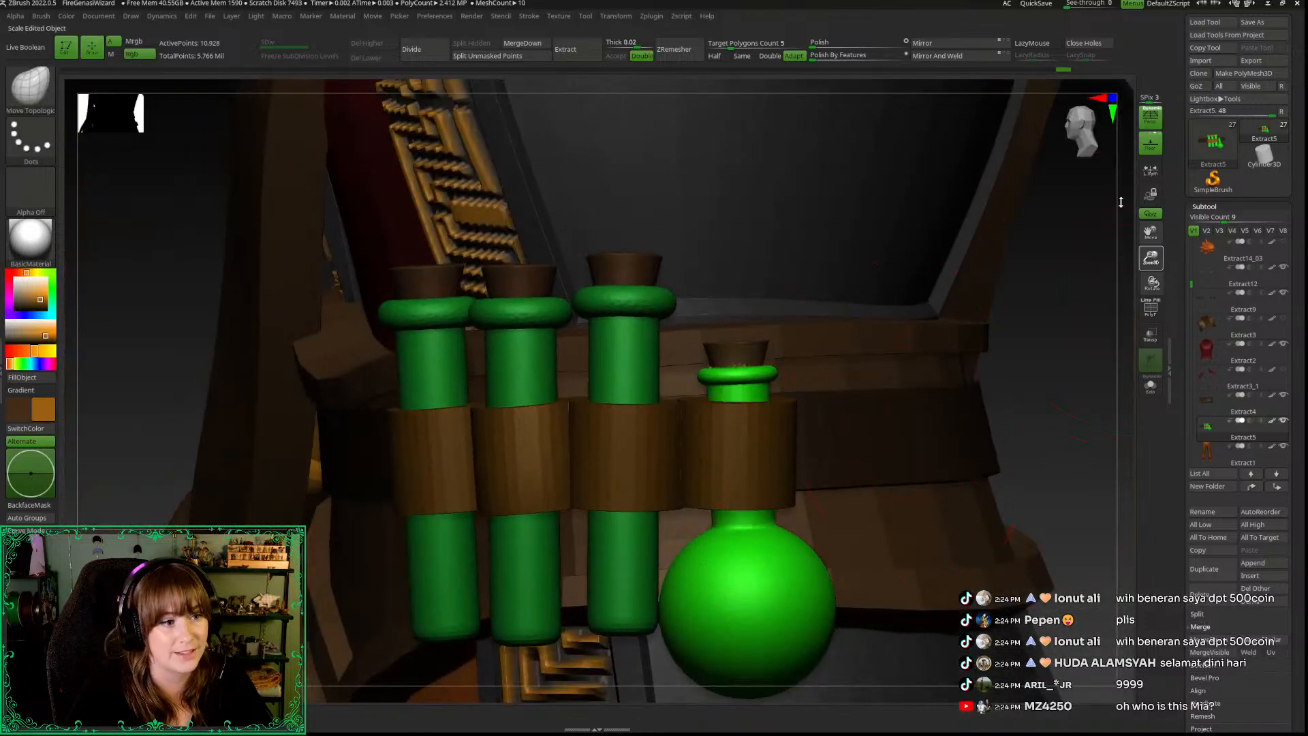
pyautogui.keyDown('alt'); pyautogui.moveTo(1118, 203); pyautogui.dragTo(992, 344); pyautogui.keyUp('alt')
pyautogui.moveTo(1019, 438); pyautogui.dragTo(1025, 423)
pyautogui.keyDown('ctrl'); pyautogui.moveTo(978, 341); pyautogui.dragTo(1023, 376); pyautogui.keyUp('ctrl')
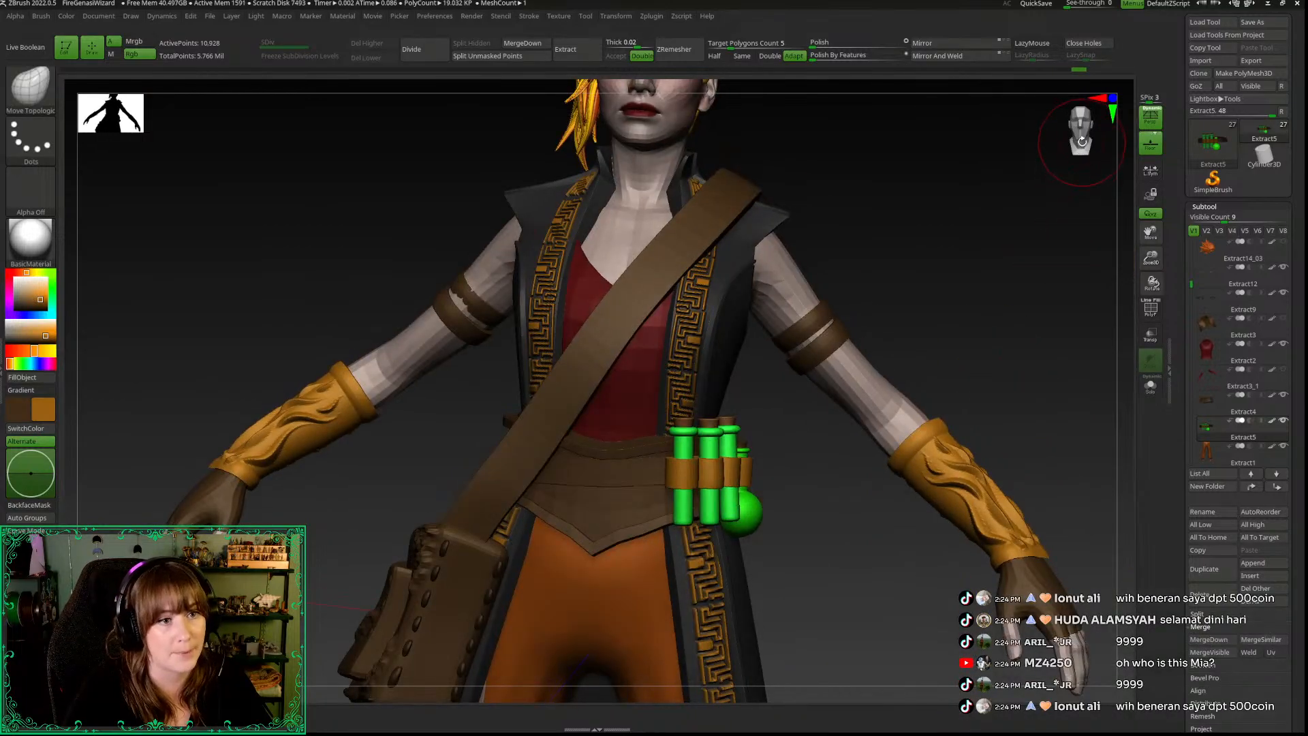
# Step: Examine the potions' size and placement on the belt from the front, against the whole character
pyautogui.click(1075, 131)
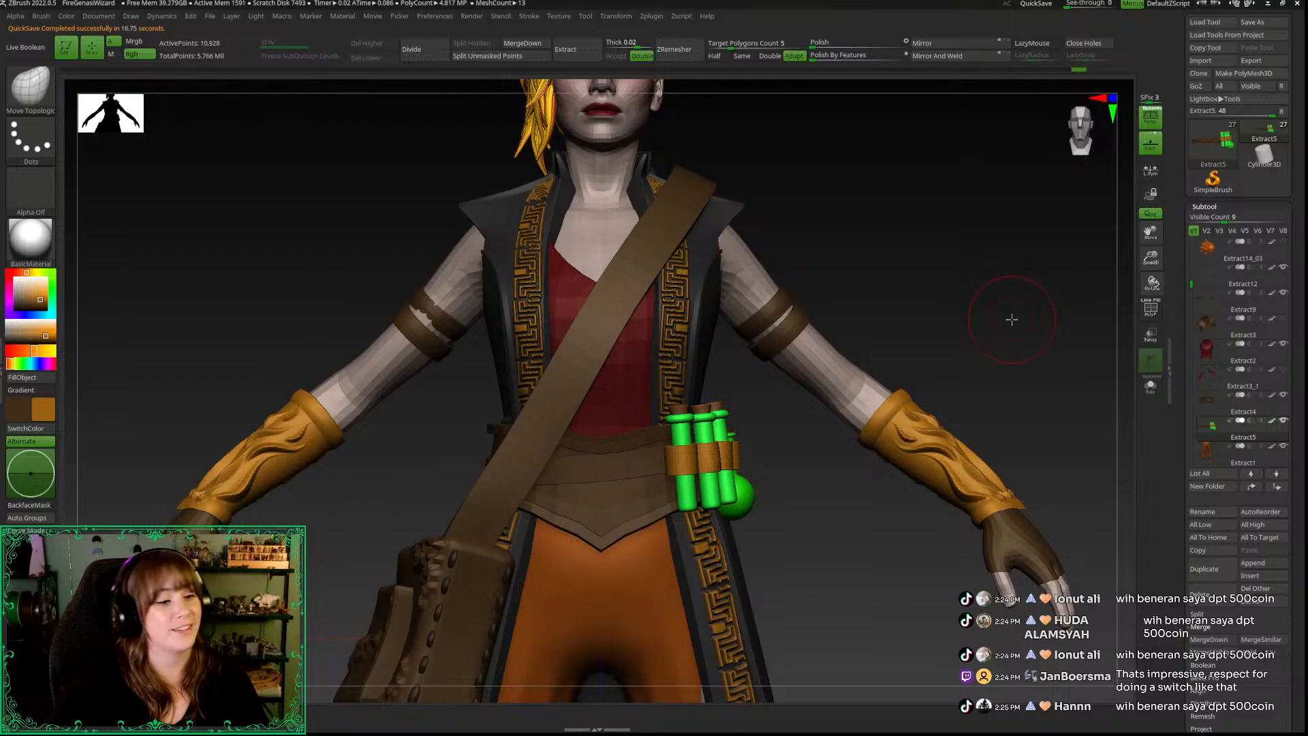
pyautogui.moveTo(1150, 259); pyautogui.dragTo(1128, 260)
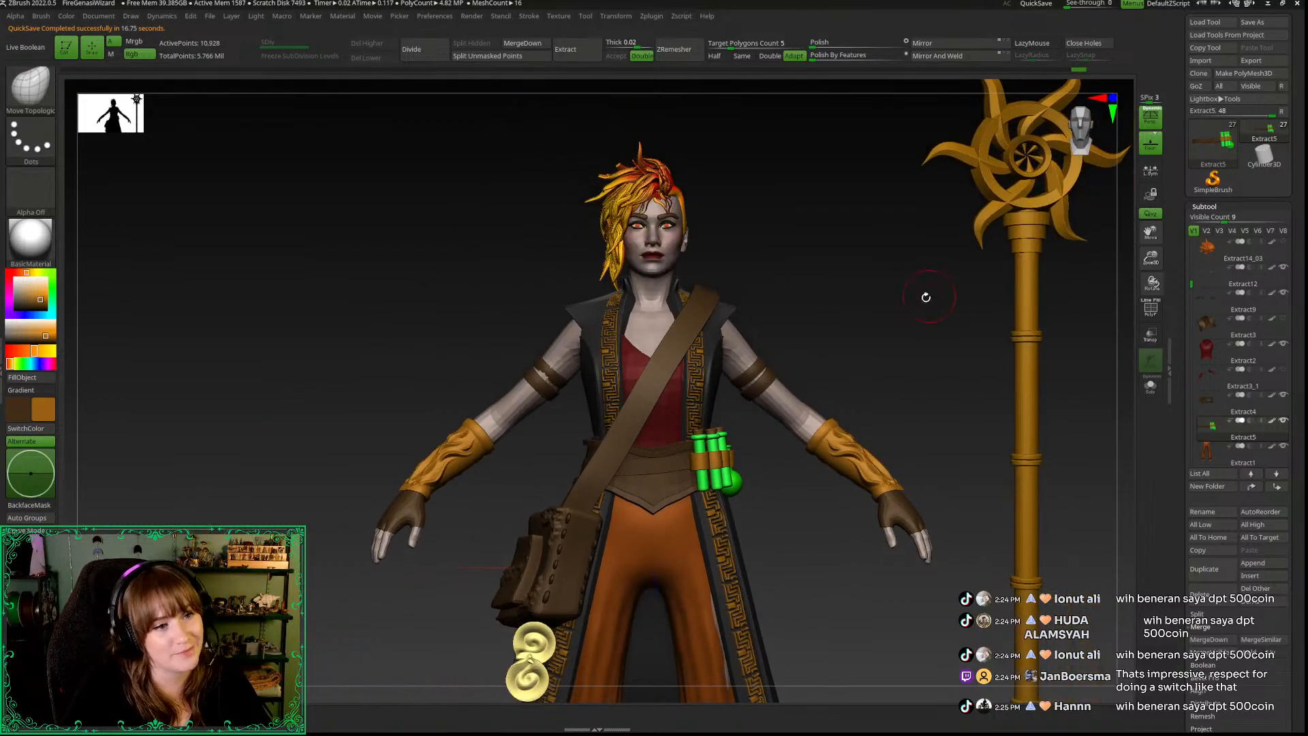
pyautogui.keyDown('alt'); pyautogui.moveTo(875, 295); pyautogui.dragTo(821, 289); pyautogui.keyUp('alt')
pyautogui.moveTo(1151, 259); pyautogui.dragTo(1117, 286)
pyautogui.keyDown('alt'); pyautogui.moveTo(1022, 355); pyautogui.dragTo(1035, 301); pyautogui.keyUp('alt')
pyautogui.moveTo(1150, 259); pyautogui.dragTo(793, 212)
pyautogui.press('space')
pyautogui.moveTo(1151, 257); pyautogui.dragTo(802, 380)
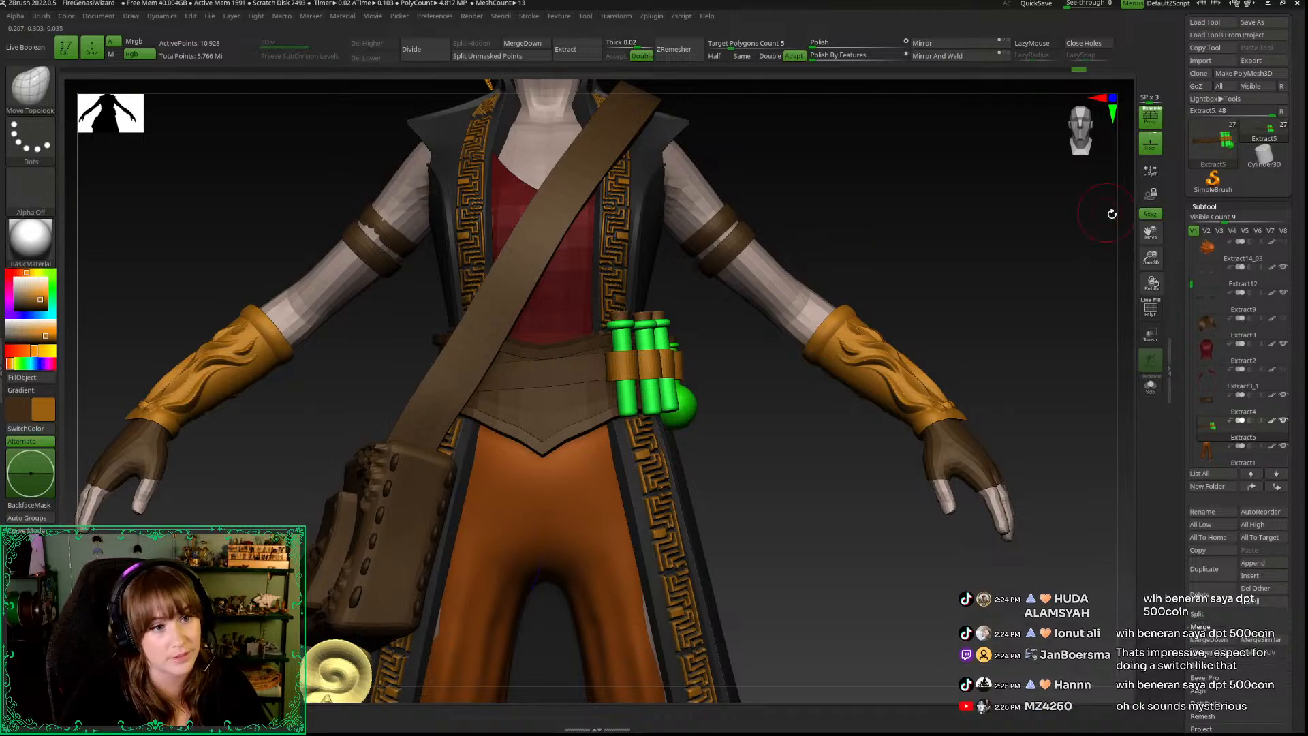
pyautogui.moveTo(1151, 257); pyautogui.dragTo(1152, 301)
pyautogui.rightClick(754, 338)
pyautogui.keyDown('alt'); pyautogui.moveTo(759, 416); pyautogui.dragTo(774, 432); pyautogui.keyUp('alt')
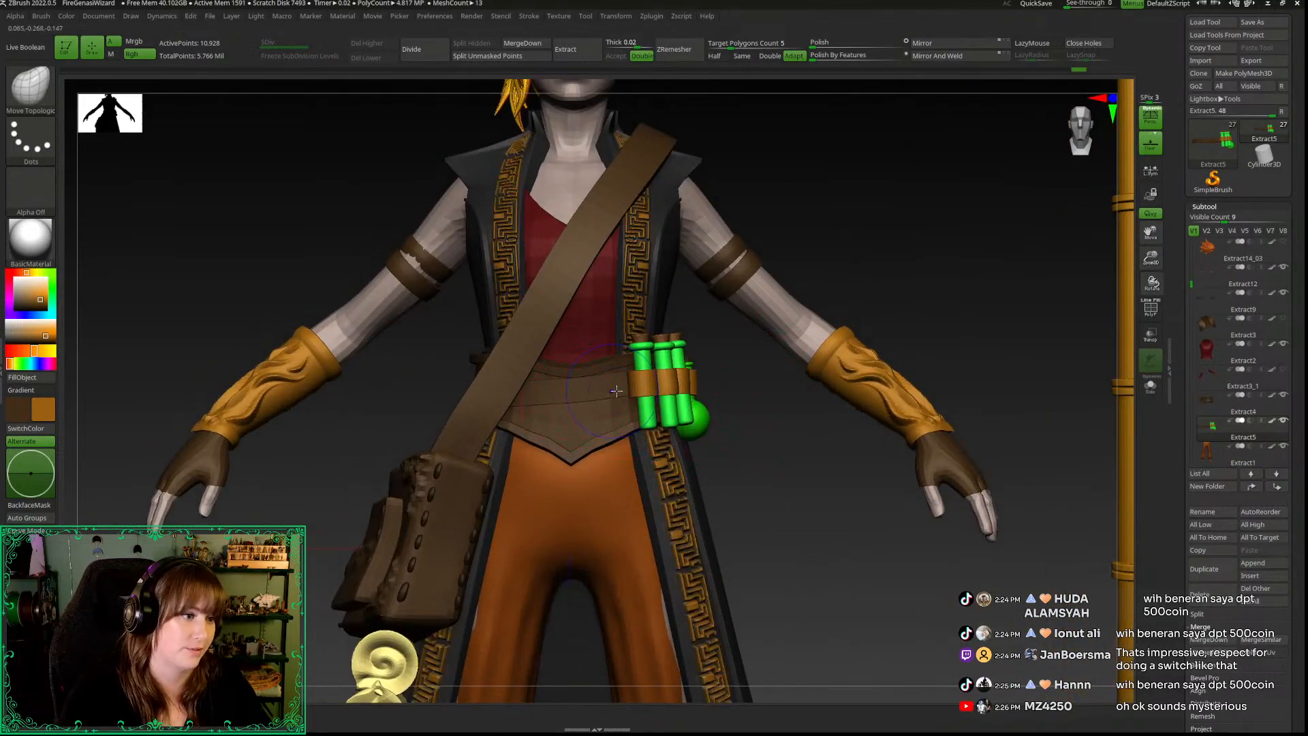
pyautogui.press('ctrl')
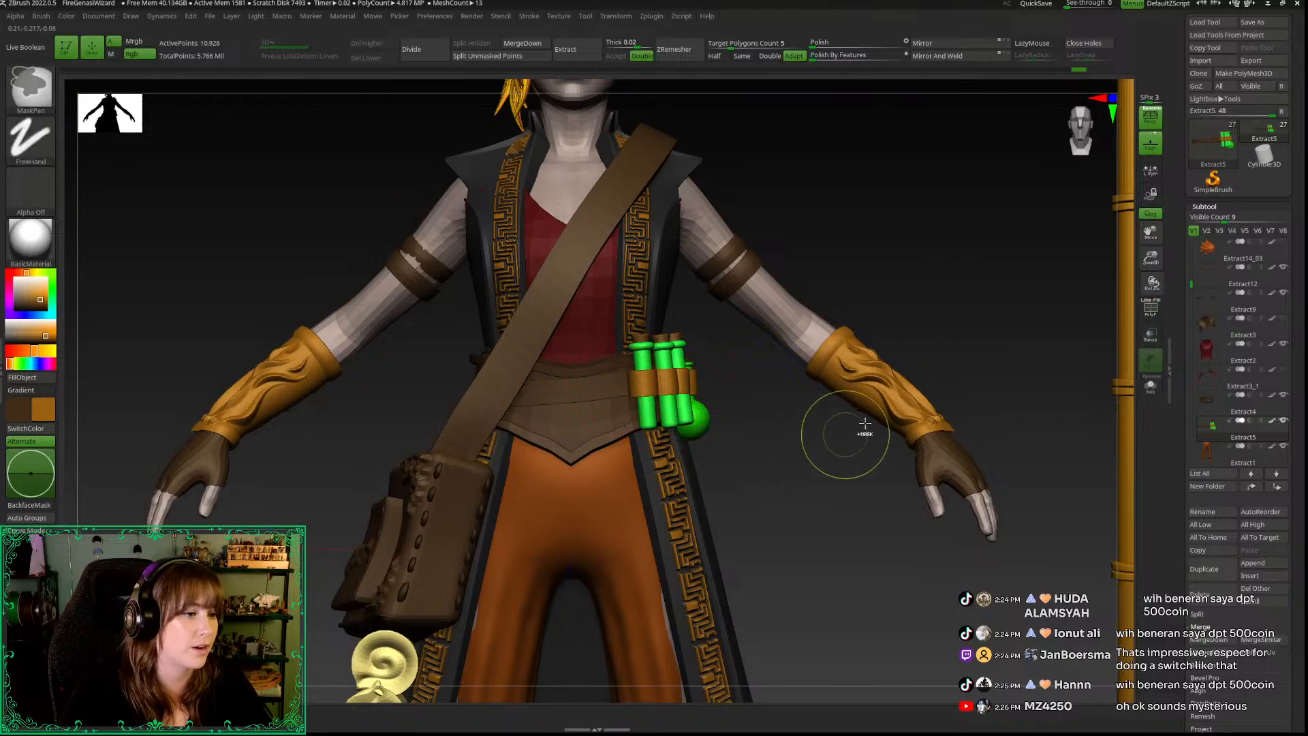
# Step: Isolate the first and second vials' sleeves in turn and fill each with dark brown
pyautogui.moveTo(1152, 260); pyautogui.dragTo(1152, 293)
pyautogui.hotkey('ctrl', 'shift')
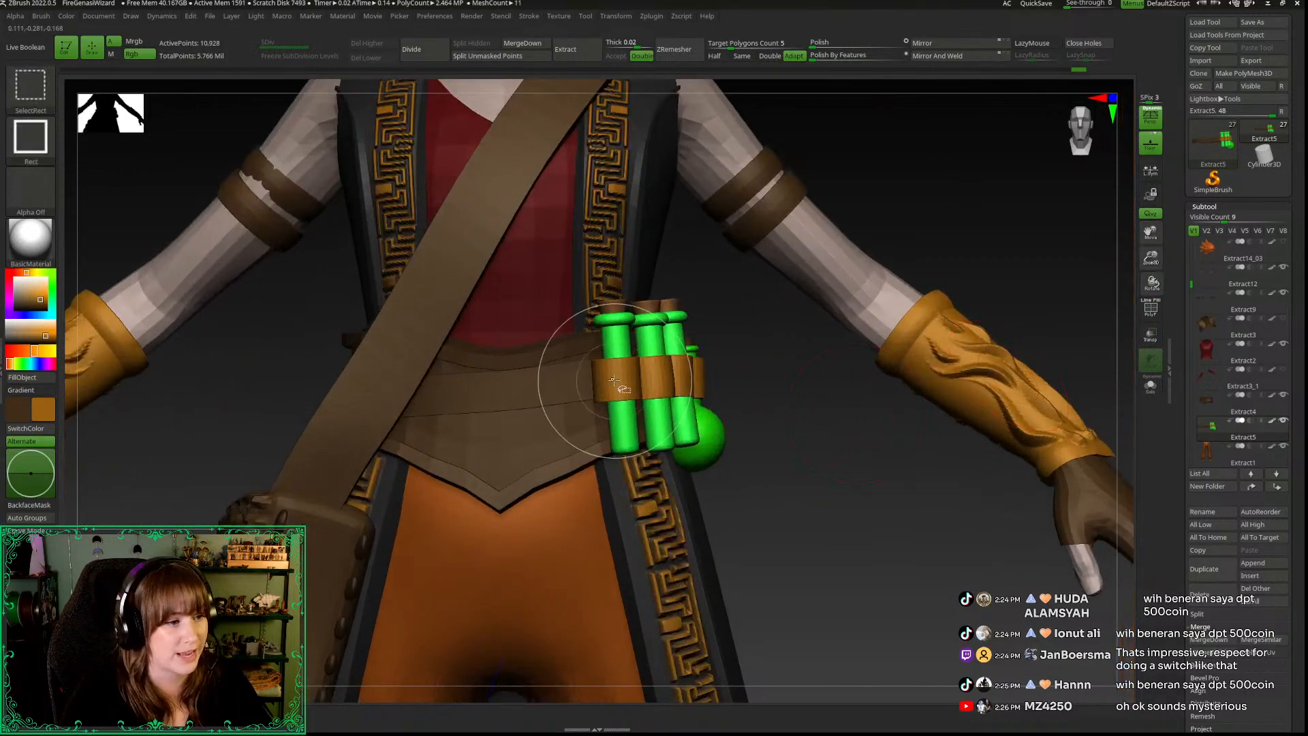
pyautogui.keyDown('ctrl'); pyautogui.keyDown('shift'); pyautogui.click(613, 380); pyautogui.keyUp('shift'); pyautogui.keyUp('ctrl')
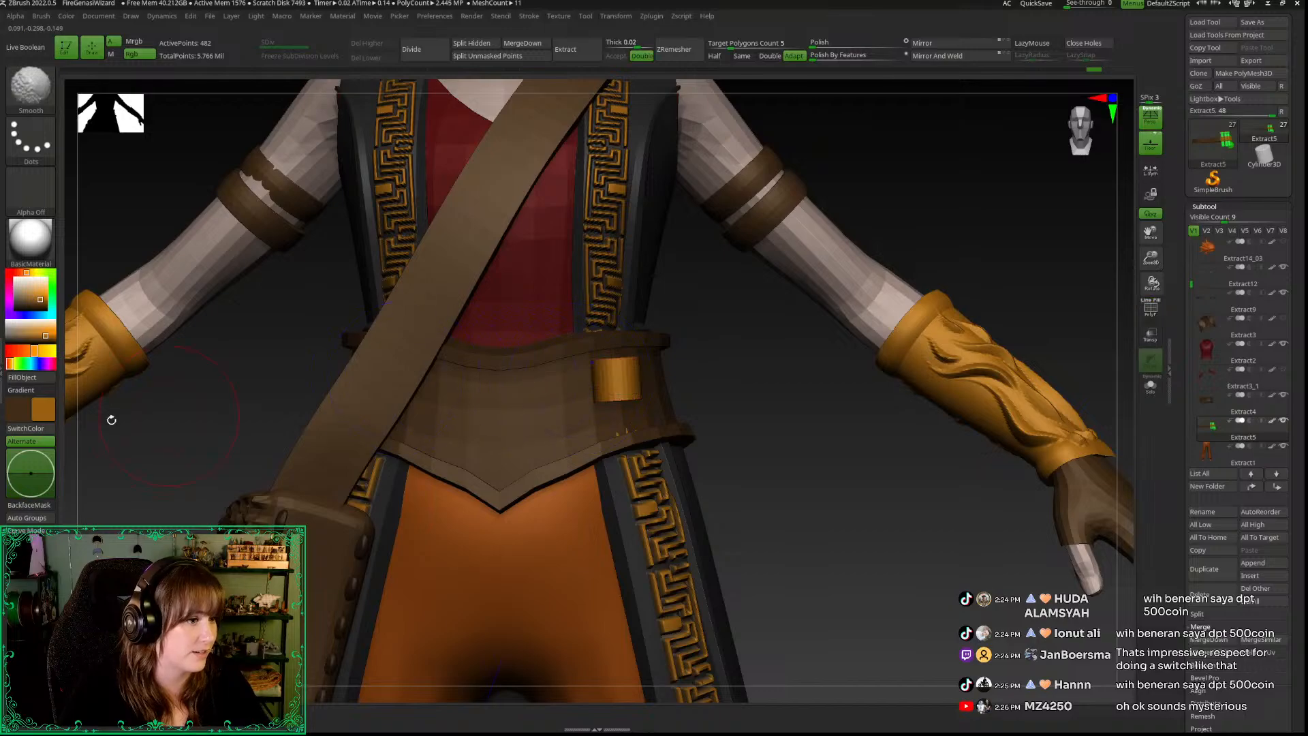
pyautogui.press('v')
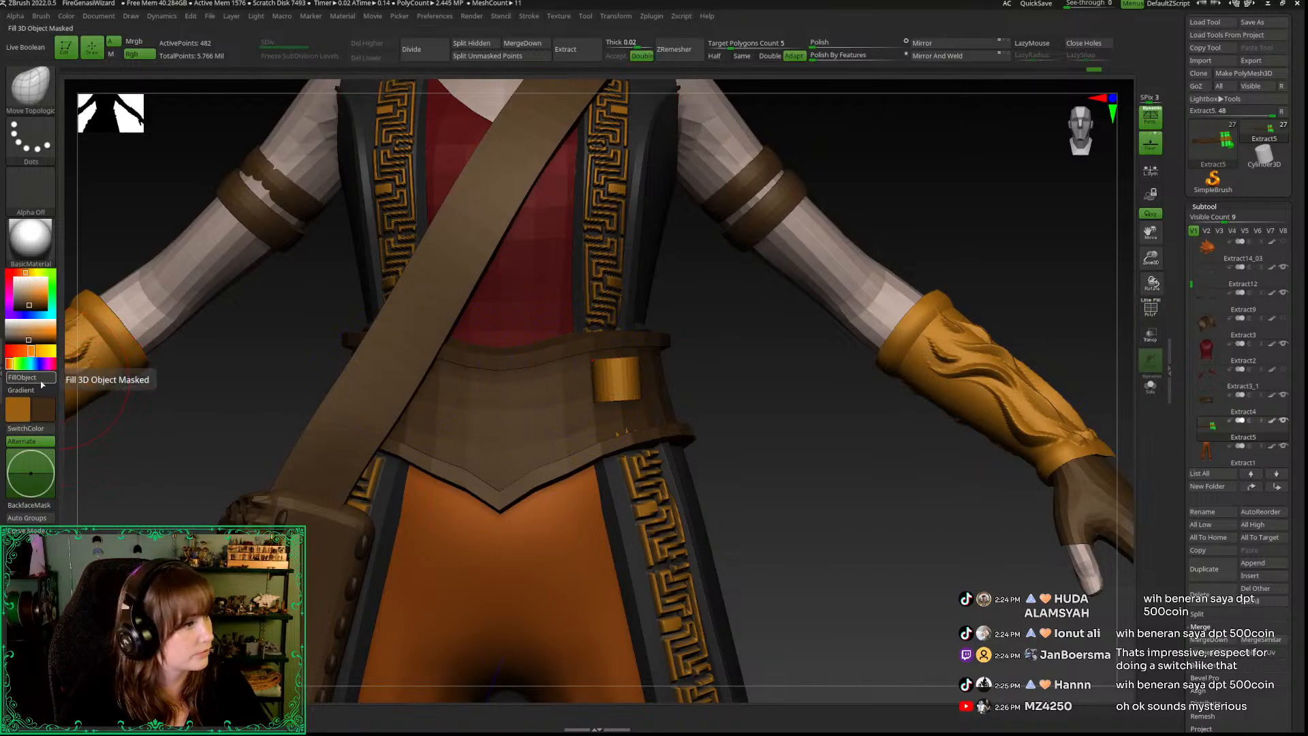
pyautogui.click(45, 379)
pyautogui.keyDown('ctrl'); pyautogui.keyDown('shift'); pyautogui.click(838, 507); pyautogui.keyUp('shift'); pyautogui.keyUp('ctrl')
pyautogui.keyDown('ctrl'); pyautogui.keyDown('shift'); pyautogui.click(648, 380); pyautogui.keyUp('shift'); pyautogui.keyUp('ctrl')
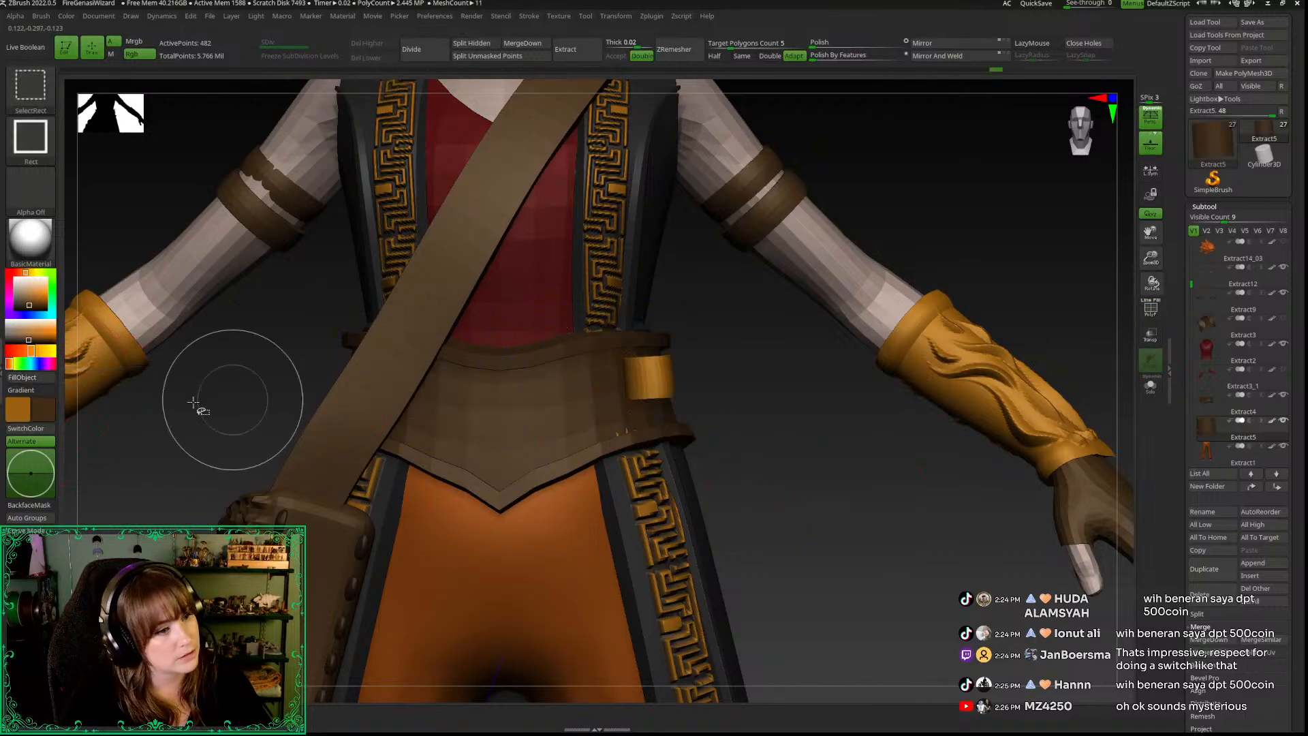
pyautogui.click(22, 376)
pyautogui.keyDown('ctrl'); pyautogui.keyDown('shift'); pyautogui.click(868, 533); pyautogui.keyUp('shift'); pyautogui.keyUp('ctrl')
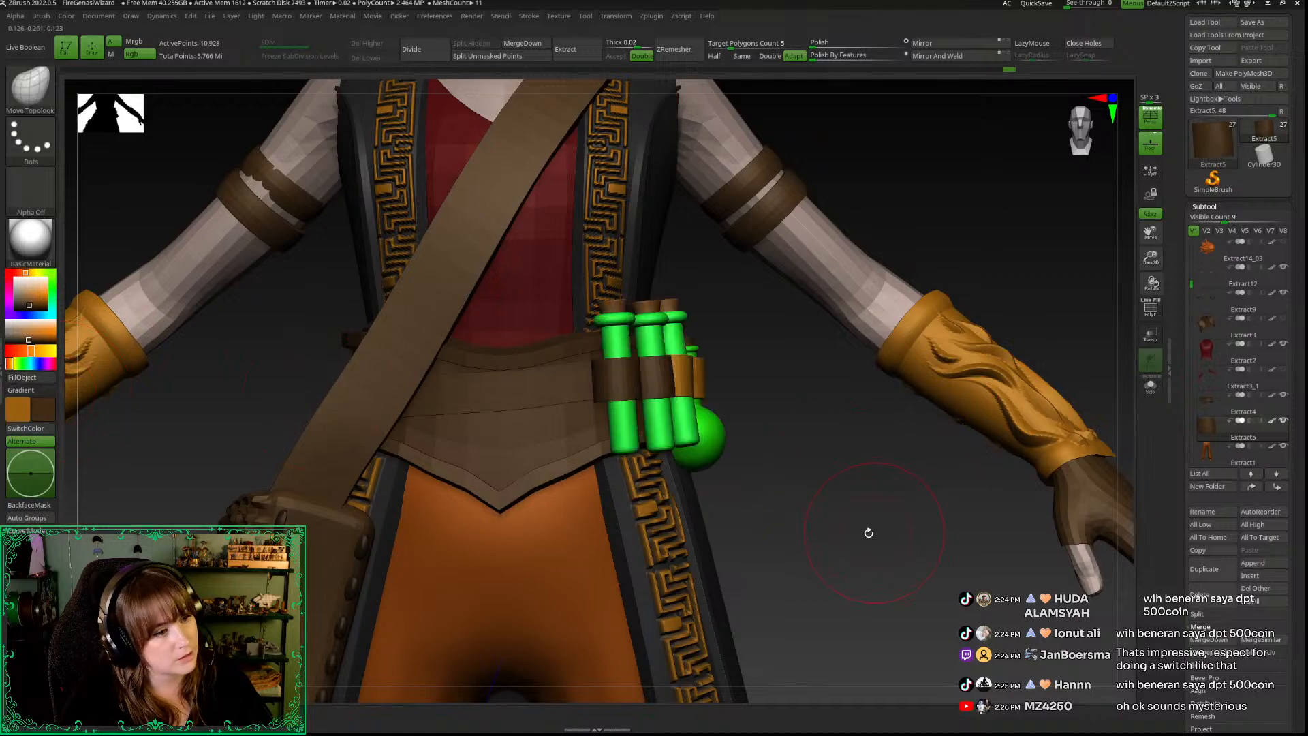
# Step: Isolate the third vial's and flask's sleeves together and fill them with dark brown
pyautogui.moveTo(869, 532); pyautogui.dragTo(749, 518)
pyautogui.keyDown('ctrl'); pyautogui.keyDown('shift'); pyautogui.click(688, 371); pyautogui.keyUp('shift'); pyautogui.keyUp('ctrl')
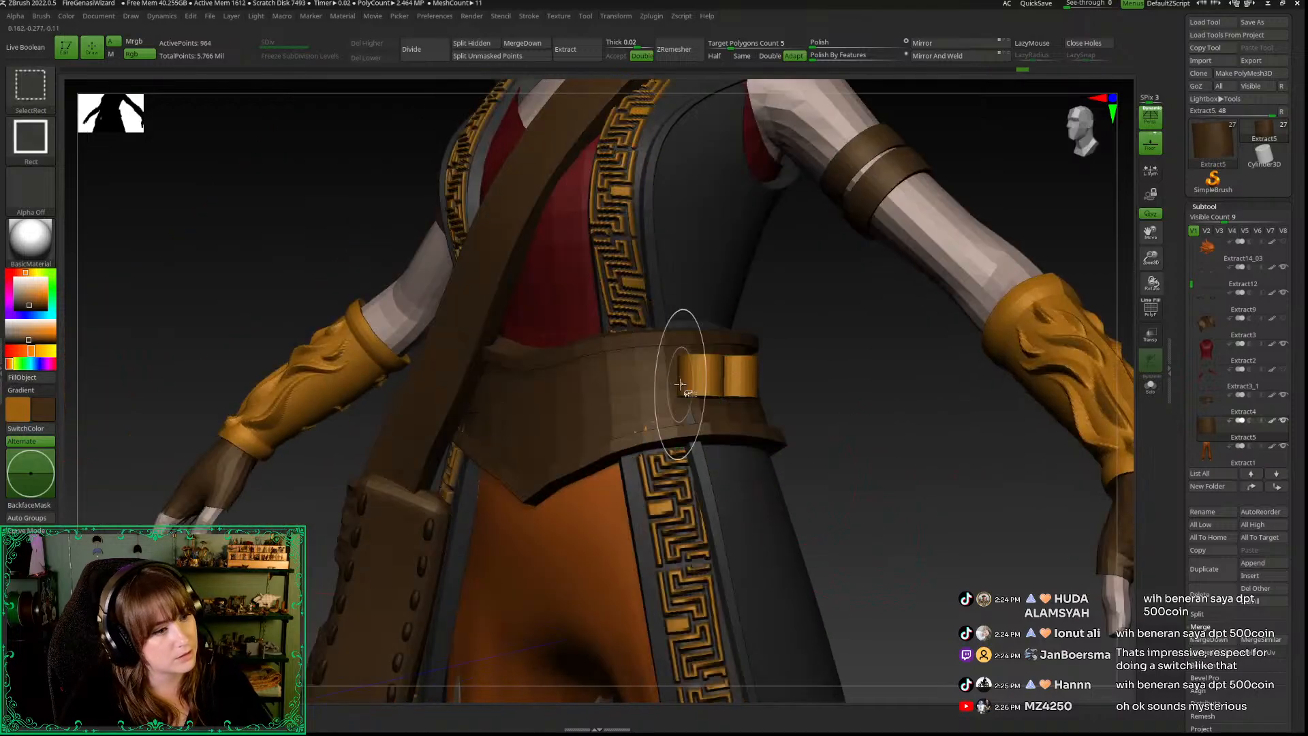
pyautogui.click(19, 379)
pyautogui.keyDown('ctrl'); pyautogui.keyDown('shift'); pyautogui.click(218, 300); pyautogui.keyUp('shift'); pyautogui.keyUp('ctrl')
# Step: Examine the full character and staff from the front to judge the recoloured potion sleeves within the overall design
pyautogui.moveTo(232, 303); pyautogui.dragTo(505, 338)
pyautogui.moveTo(1152, 258); pyautogui.dragTo(1151, 145)
pyautogui.keyDown('alt'); pyautogui.moveTo(851, 307); pyautogui.dragTo(839, 337); pyautogui.keyUp('alt')
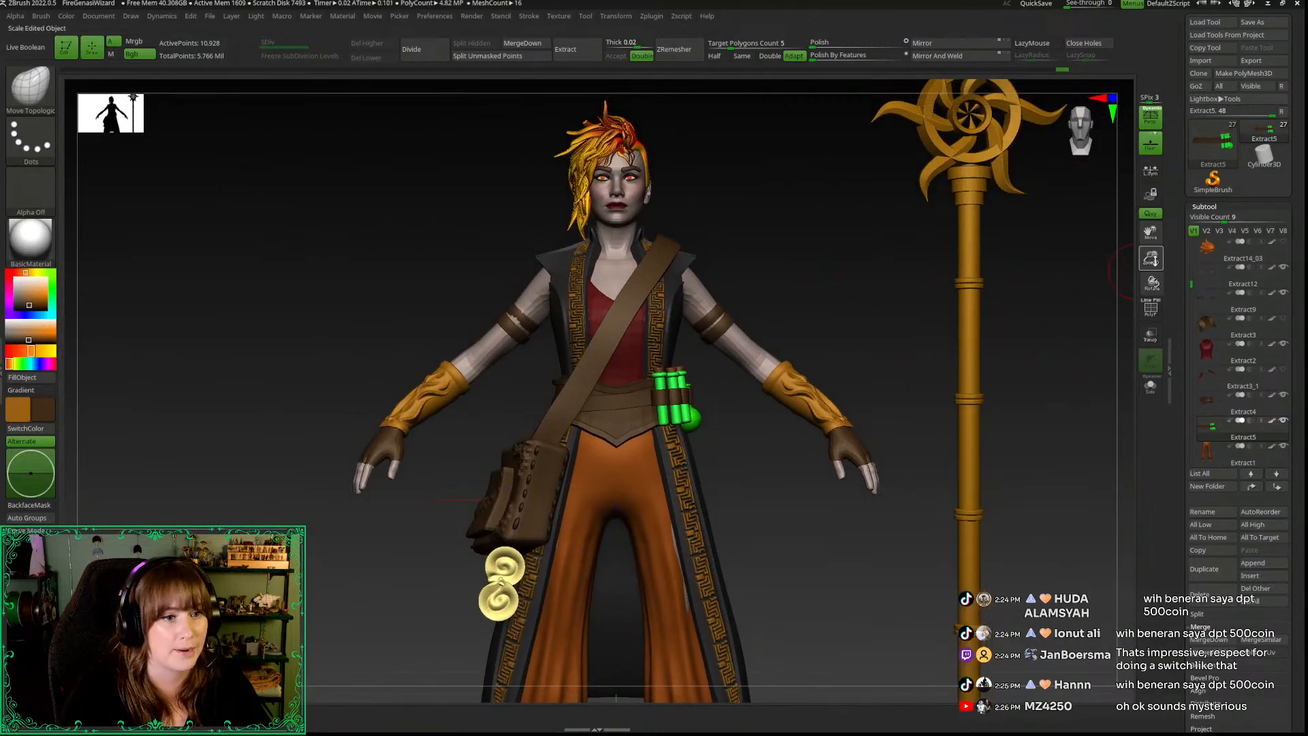
pyautogui.moveTo(1151, 255); pyautogui.dragTo(1151, 197)
pyautogui.moveTo(954, 320); pyautogui.dragTo(947, 354)
pyautogui.click(1075, 137)
pyautogui.moveTo(1151, 258); pyautogui.dragTo(1152, 344)
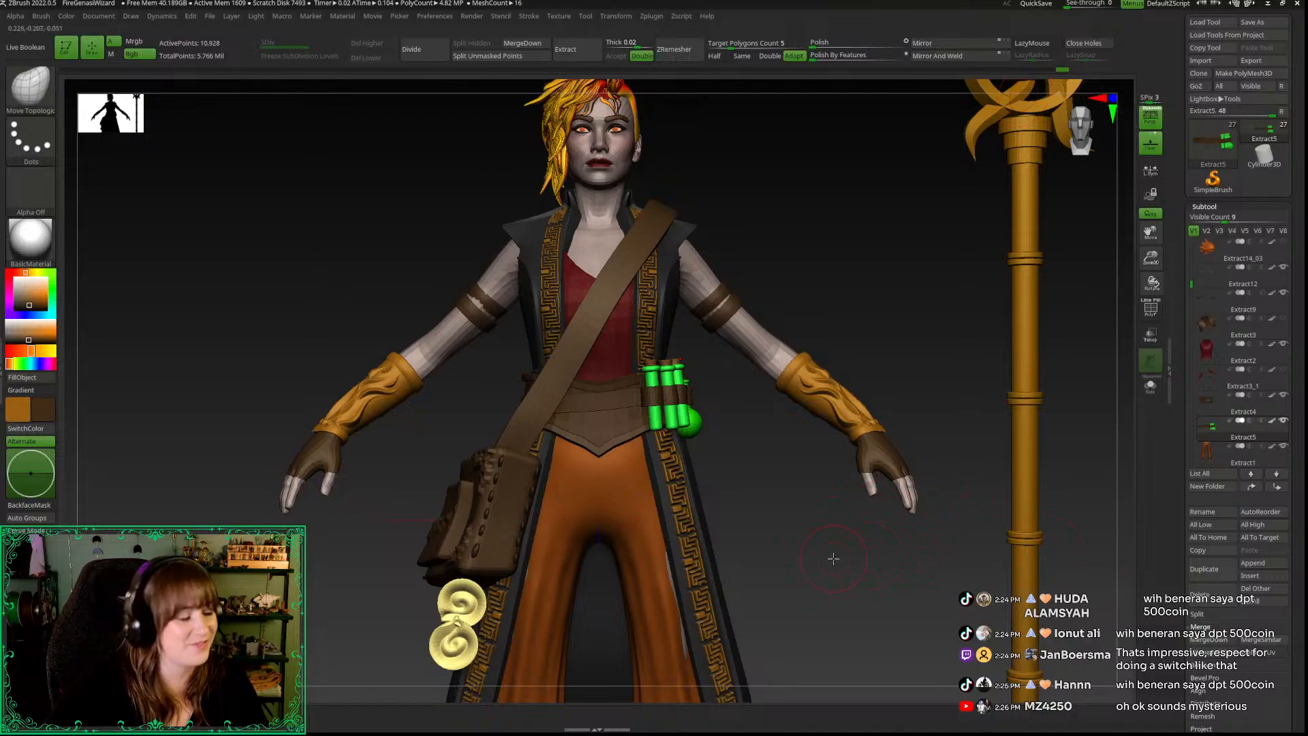
pyautogui.moveTo(1154, 261)
pyautogui.mouseDown()
pyautogui.moveTo(1100, 243)
pyautogui.moveTo(978, 286)
pyautogui.mouseUp()
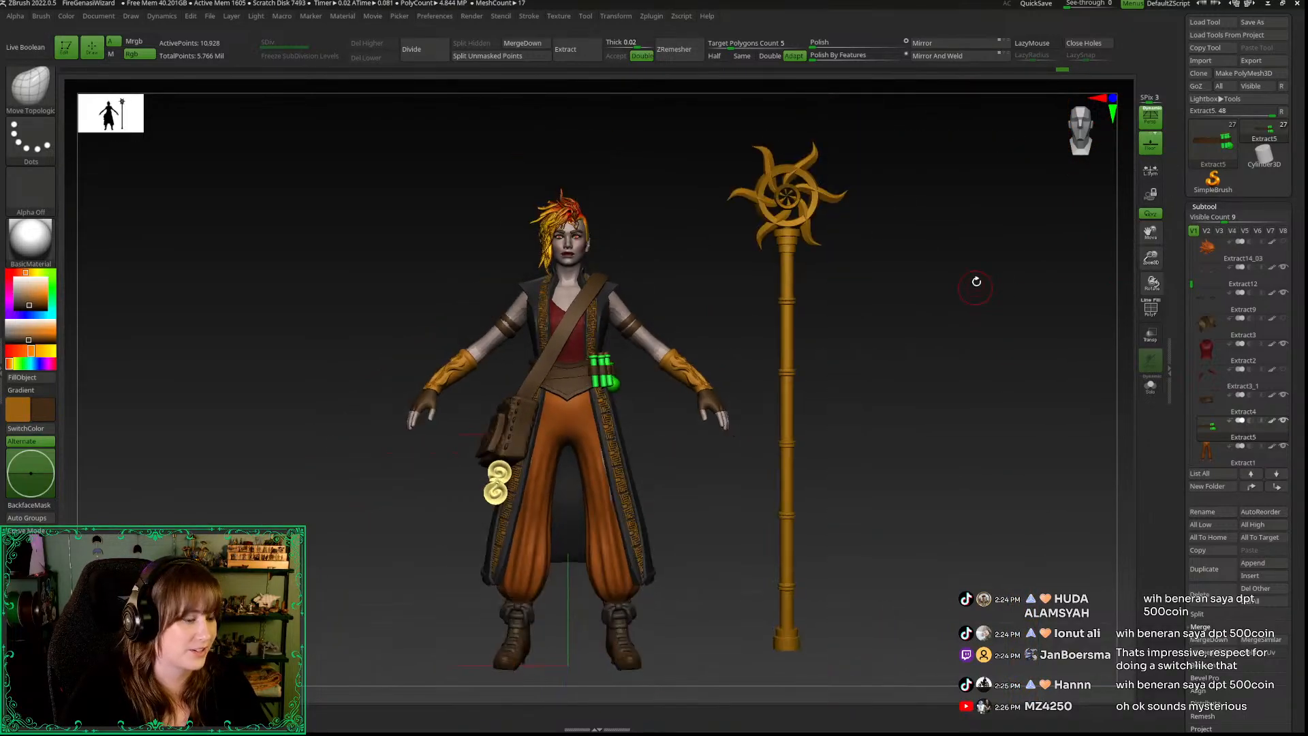
pyautogui.press('space')
pyautogui.press('space')
# Step: Make the orange trousers the active subtool and switch to the Standard brush
pyautogui.moveTo(1151, 259); pyautogui.dragTo(1152, 329)
pyautogui.keyDown('alt'); pyautogui.moveTo(730, 509); pyautogui.dragTo(789, 499); pyautogui.keyUp('alt')
pyautogui.press('space')
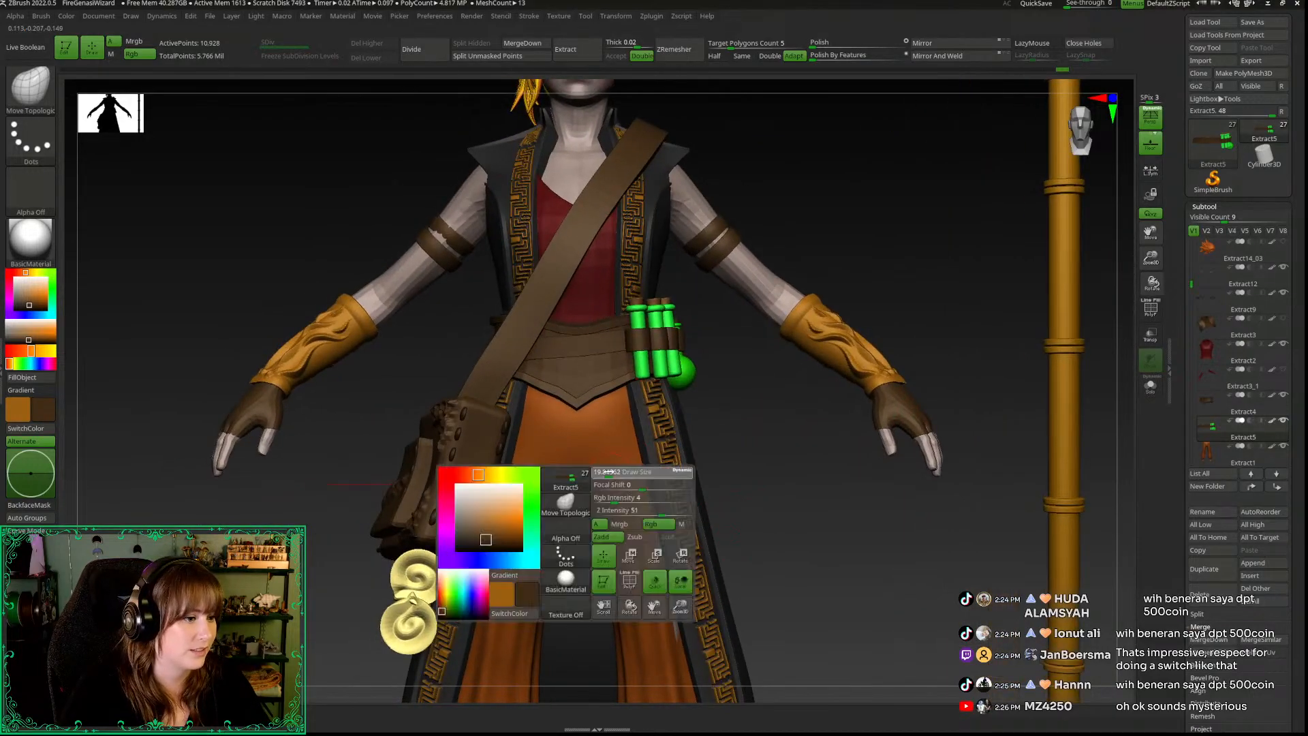
pyautogui.keyDown('alt'); pyautogui.click(606, 464); pyautogui.keyUp('alt')
pyautogui.moveTo(1151, 258)
pyautogui.mouseDown()
pyautogui.moveTo(1151, 226)
pyautogui.moveTo(1148, 285)
pyautogui.mouseUp()
pyautogui.keyDown('alt'); pyautogui.moveTo(798, 435); pyautogui.dragTo(815, 383); pyautogui.keyUp('alt')
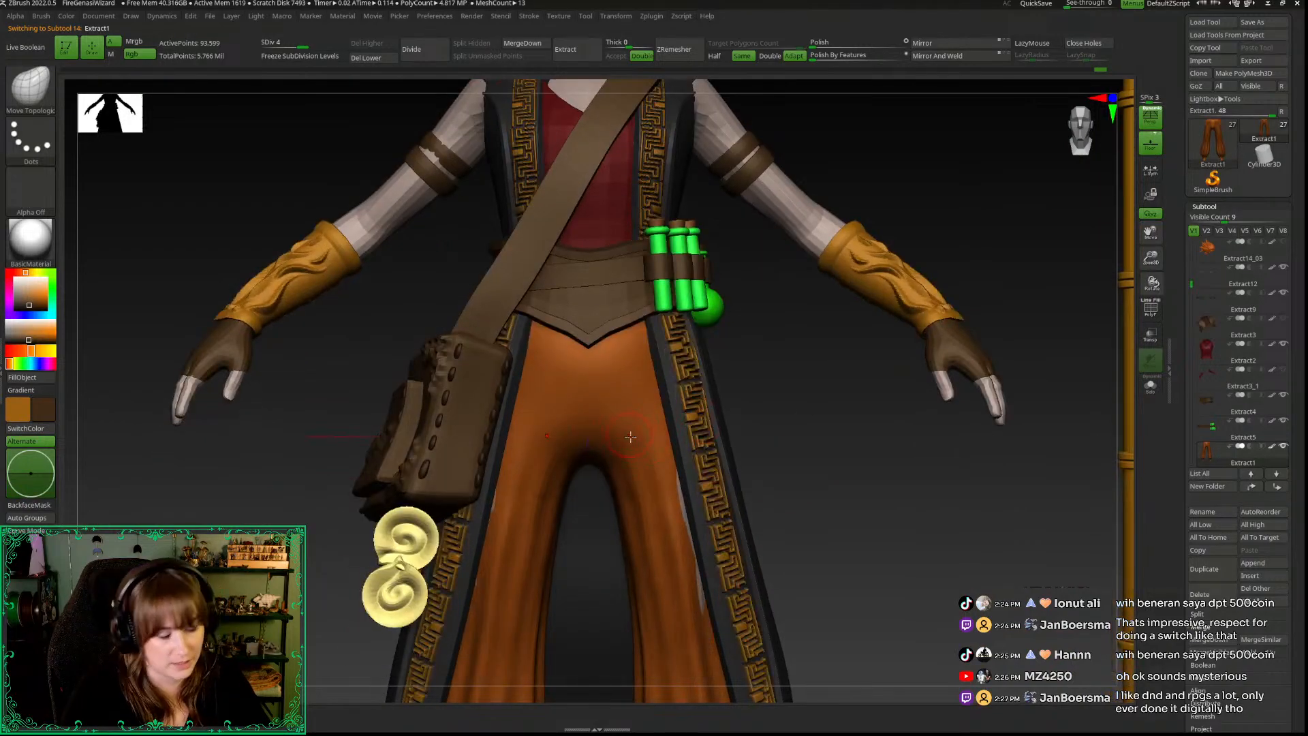
pyautogui.press('b')
pyautogui.press('s')
pyautogui.press('t')
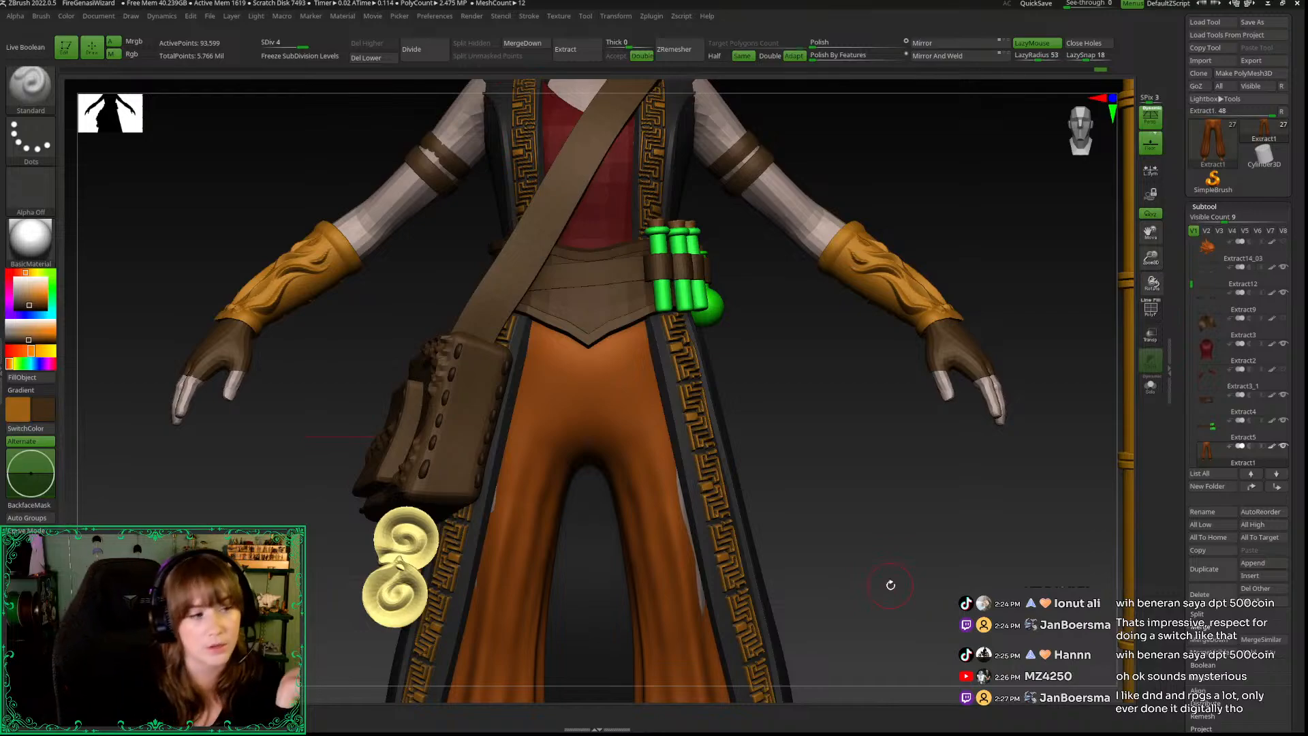
# Step: Adjust the brush size and sculpt a long fold down the thigh of the trousers on the potion side
pyautogui.press('space')
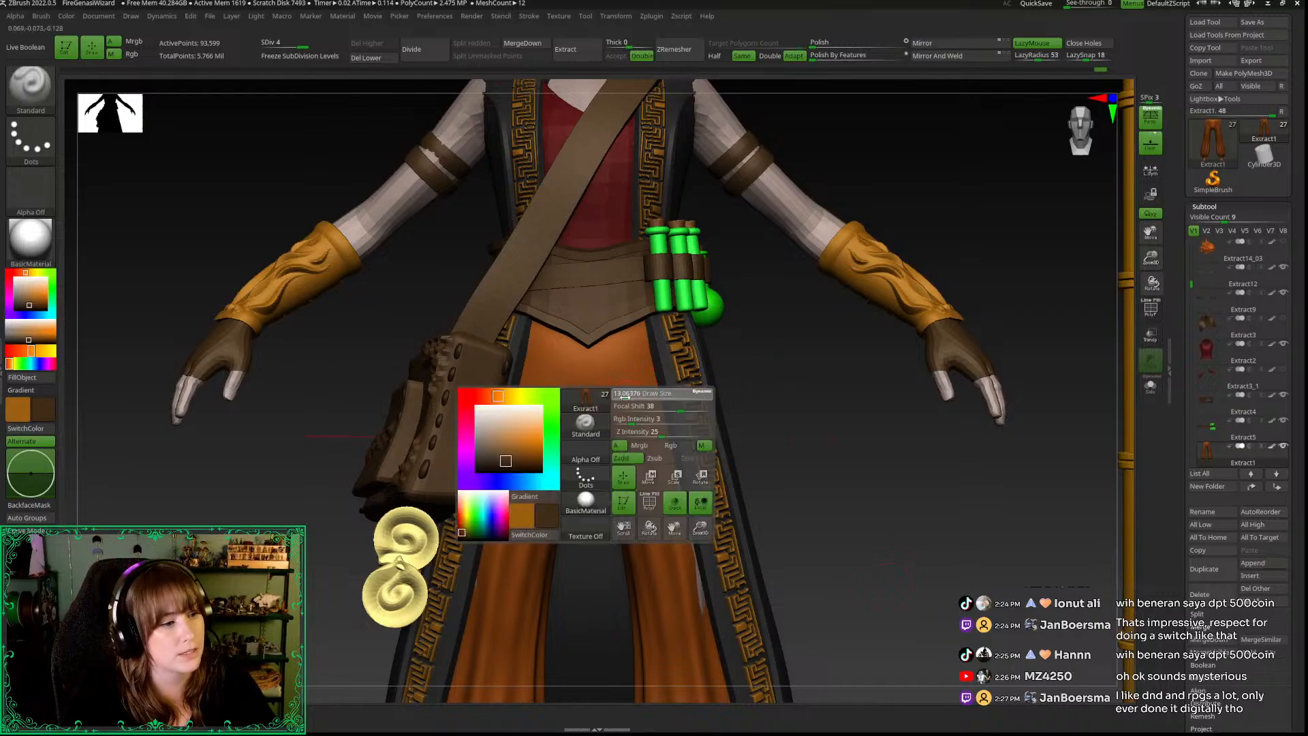
pyautogui.press('ctrl')
pyautogui.moveTo(627, 327); pyautogui.dragTo(659, 520)
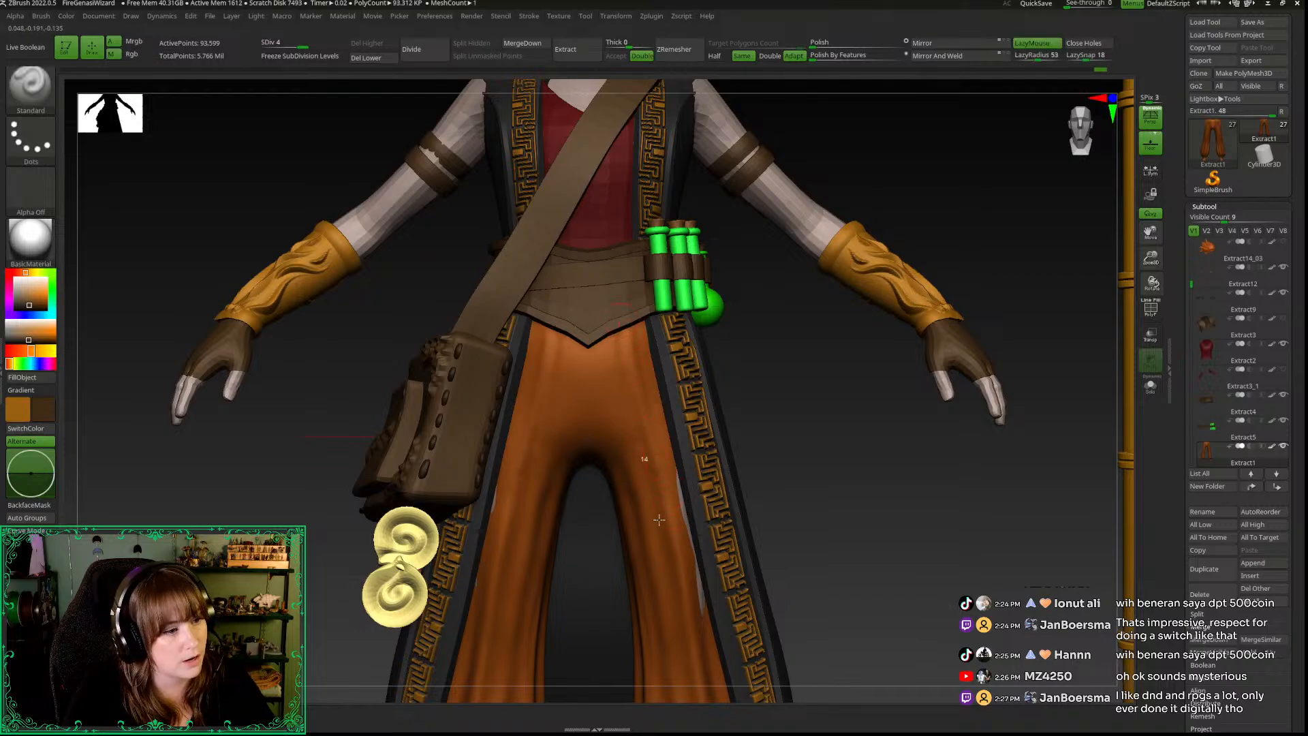
# Step: Adjust the brush size and smooth the folds along the thigh and lower leg of the trousers on the potion side
pyautogui.moveTo(1152, 258); pyautogui.dragTo(988, 341)
pyautogui.press('space')
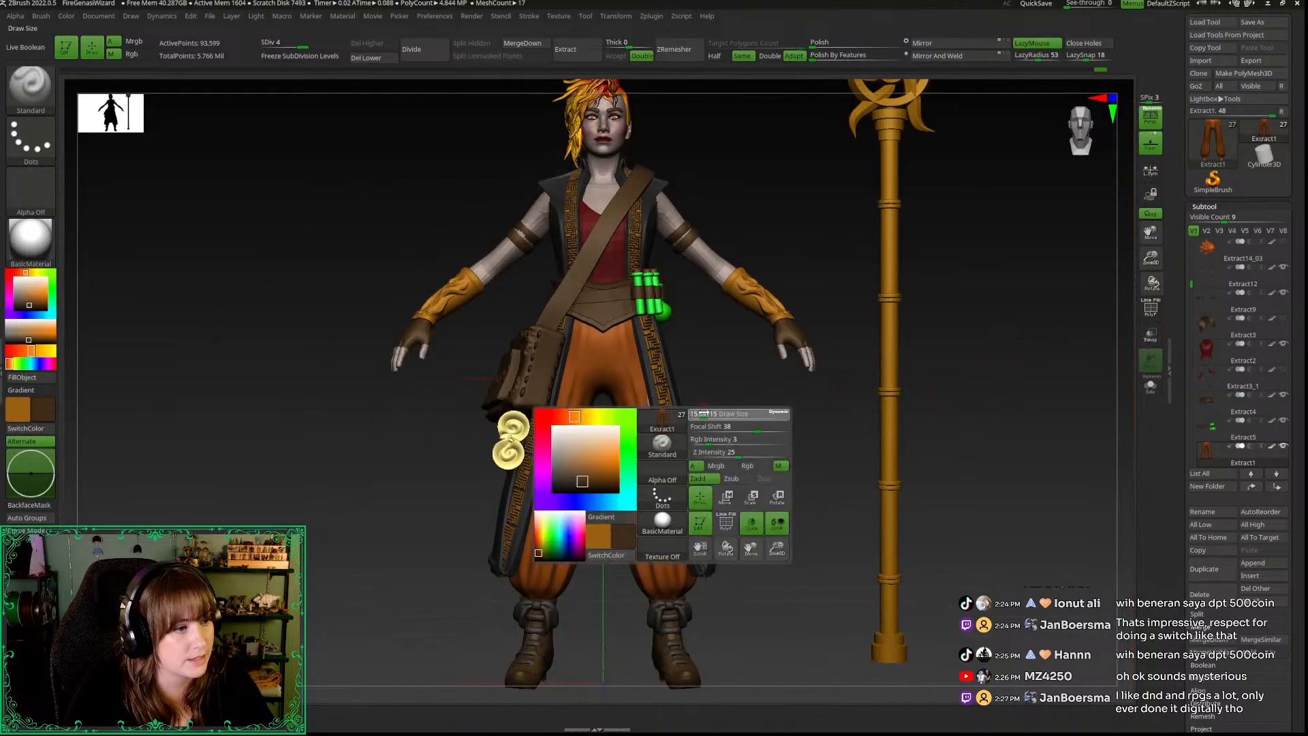
pyautogui.moveTo(1151, 258); pyautogui.dragTo(1012, 374)
pyautogui.press('space')
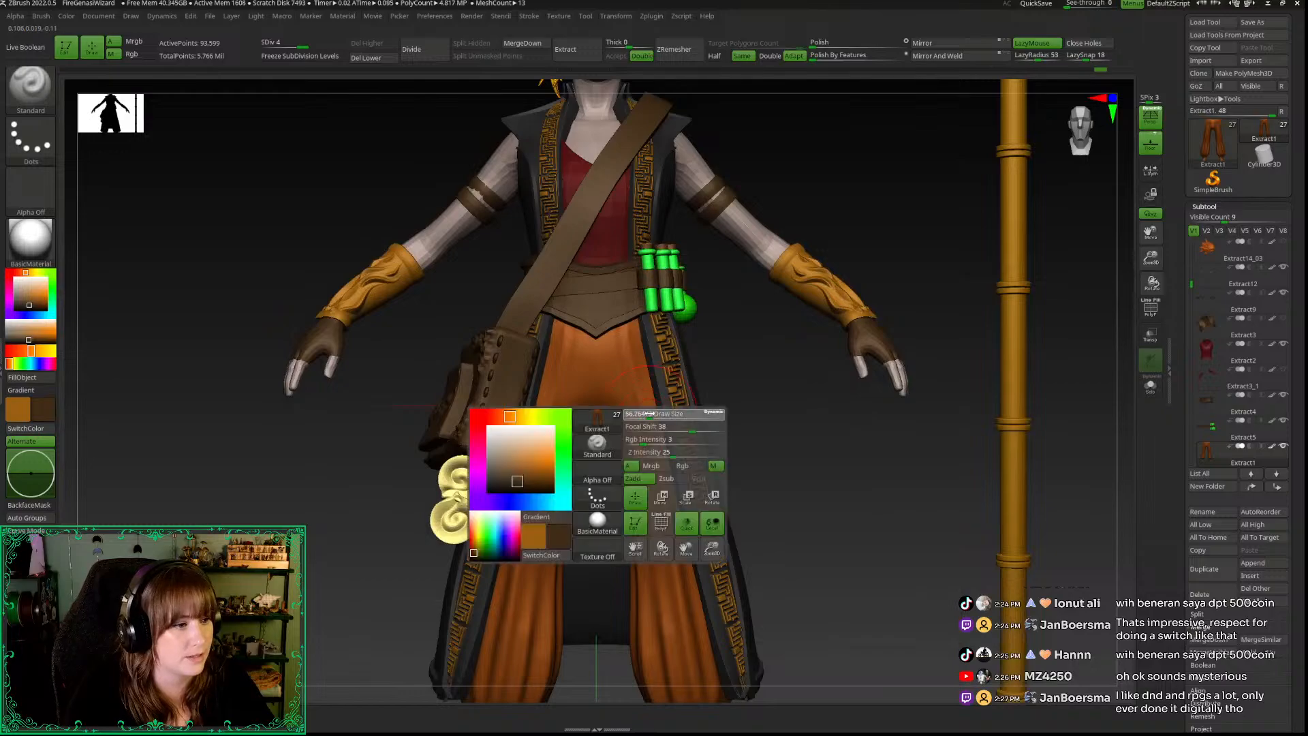
pyautogui.press('shift')
pyautogui.keyDown('shift'); pyautogui.moveTo(672, 637); pyautogui.dragTo(681, 599); pyautogui.keyUp('shift')
pyautogui.keyDown('shift'); pyautogui.moveTo(636, 354); pyautogui.dragTo(674, 589); pyautogui.keyUp('shift')
pyautogui.keyDown('alt'); pyautogui.moveTo(804, 411); pyautogui.dragTo(793, 316); pyautogui.keyUp('alt')
# Step: Resize the brush and sculpt long folds from the waist down the inner thigh, undoing the unwanted strokes
pyautogui.press('space')
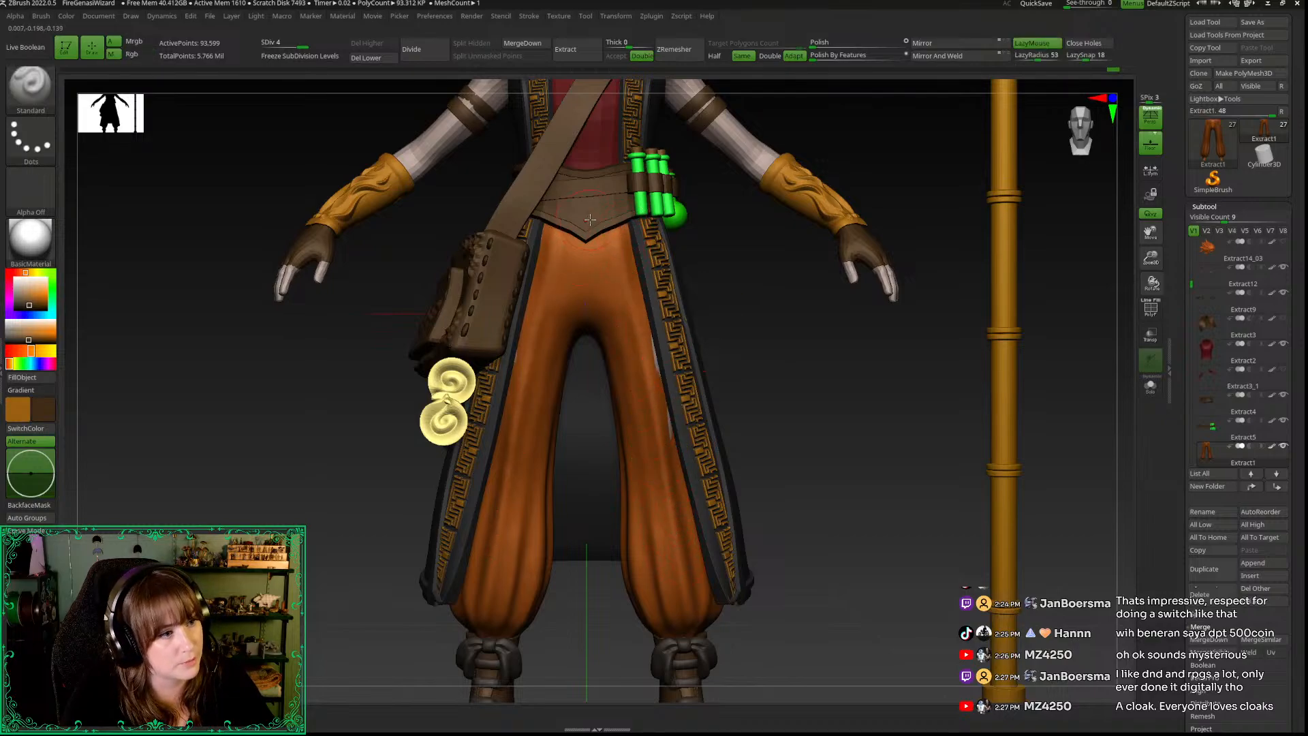
pyautogui.moveTo(604, 251); pyautogui.dragTo(646, 474)
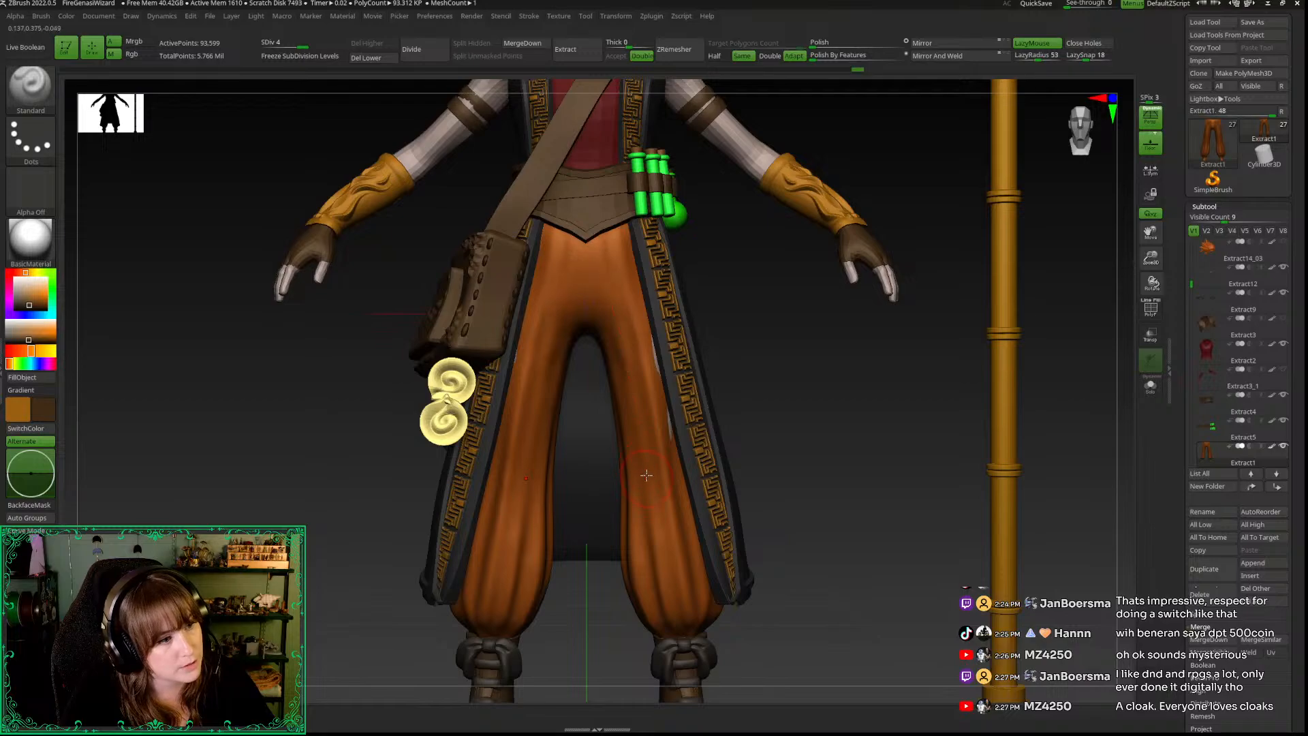
pyautogui.moveTo(603, 254); pyautogui.dragTo(604, 276)
pyautogui.hotkey('ctrl', 'z')
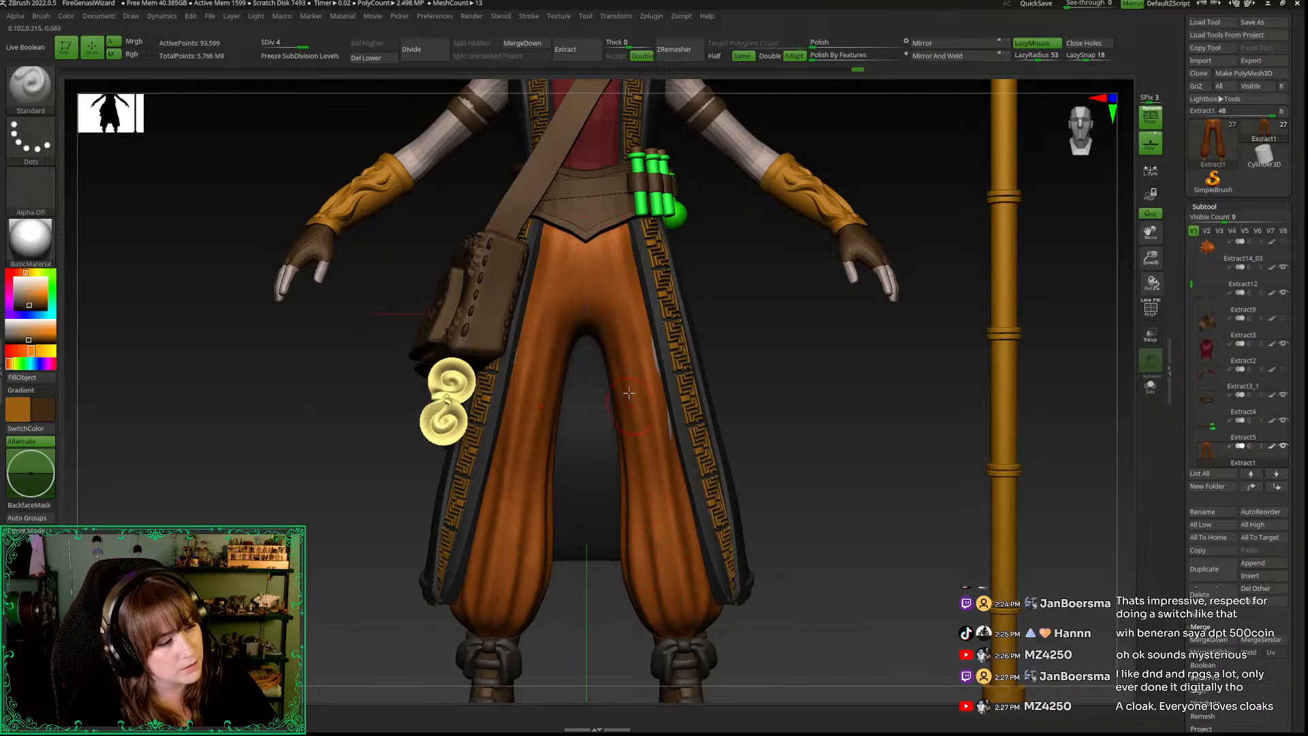
pyautogui.moveTo(605, 242)
pyautogui.mouseDown()
pyautogui.moveTo(667, 574)
pyautogui.moveTo(607, 241)
pyautogui.moveTo(652, 446)
pyautogui.mouseUp()
pyautogui.hotkey('ctrl', 'z')
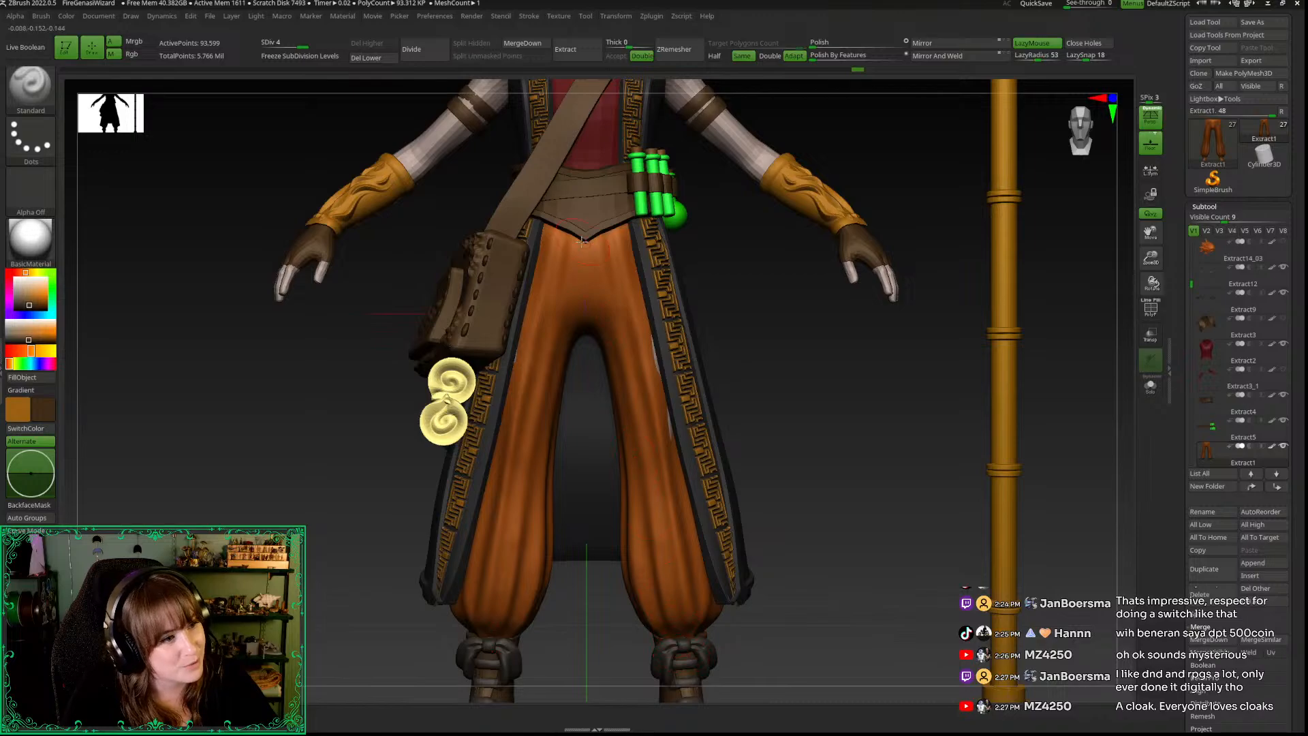
pyautogui.moveTo(765, 345); pyautogui.dragTo(708, 326)
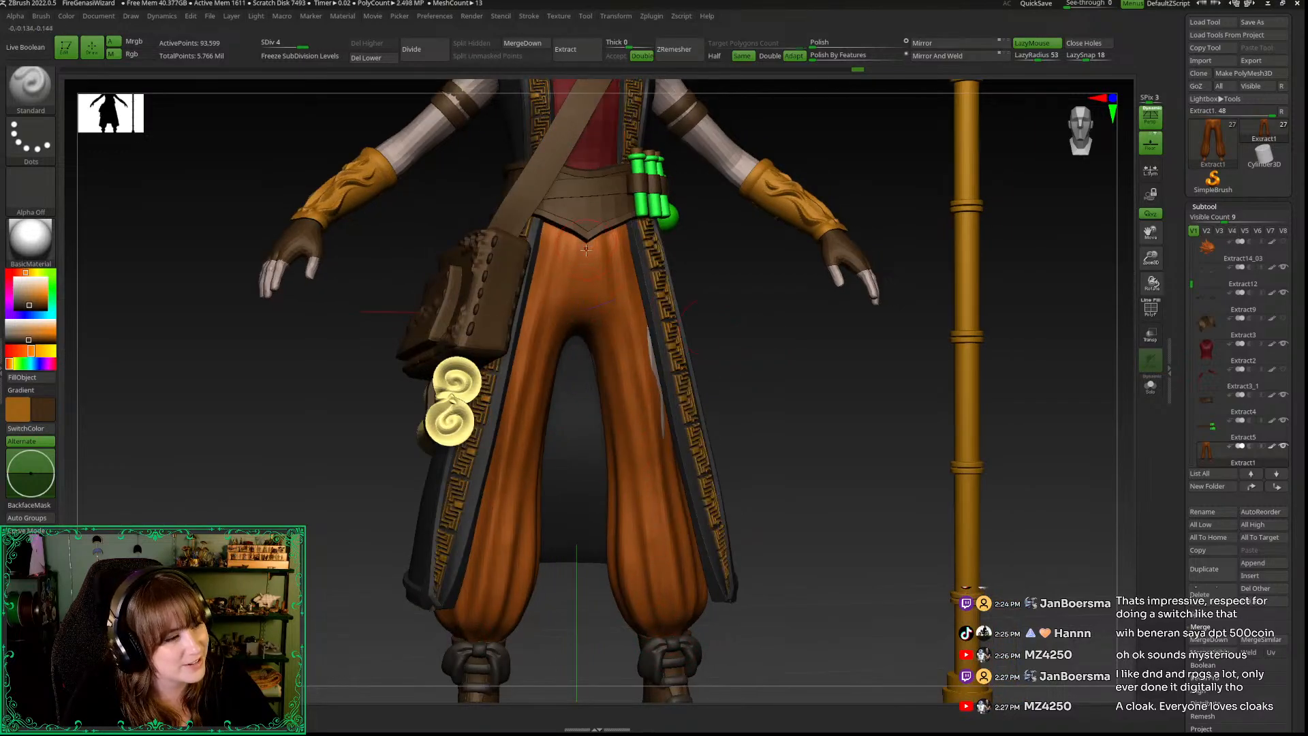
pyautogui.moveTo(617, 368); pyautogui.dragTo(626, 493)
pyautogui.hotkey('ctrl', 'z')
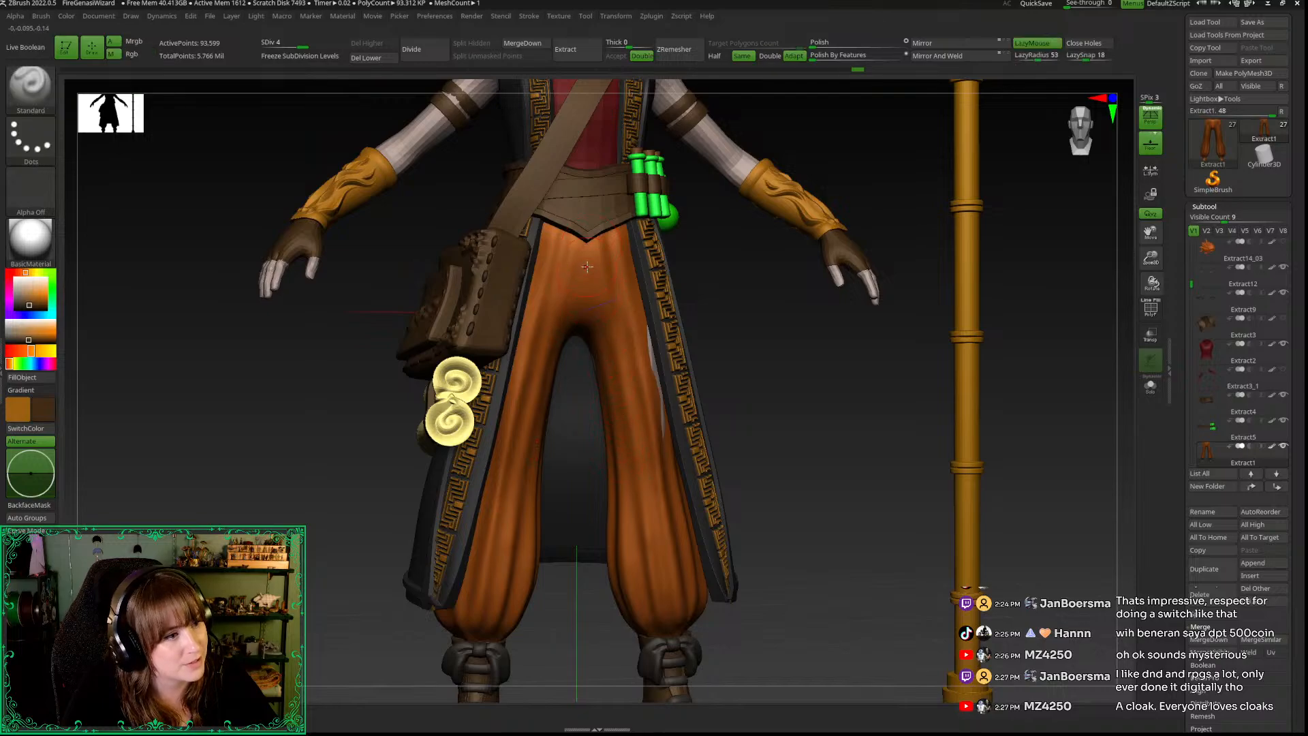
# Step: Resize the brush and refine the trouser folds around the crotch, just below the pointed belt
pyautogui.moveTo(741, 309); pyautogui.dragTo(764, 321)
pyautogui.press('space')
pyautogui.moveTo(791, 374); pyautogui.dragTo(759, 356)
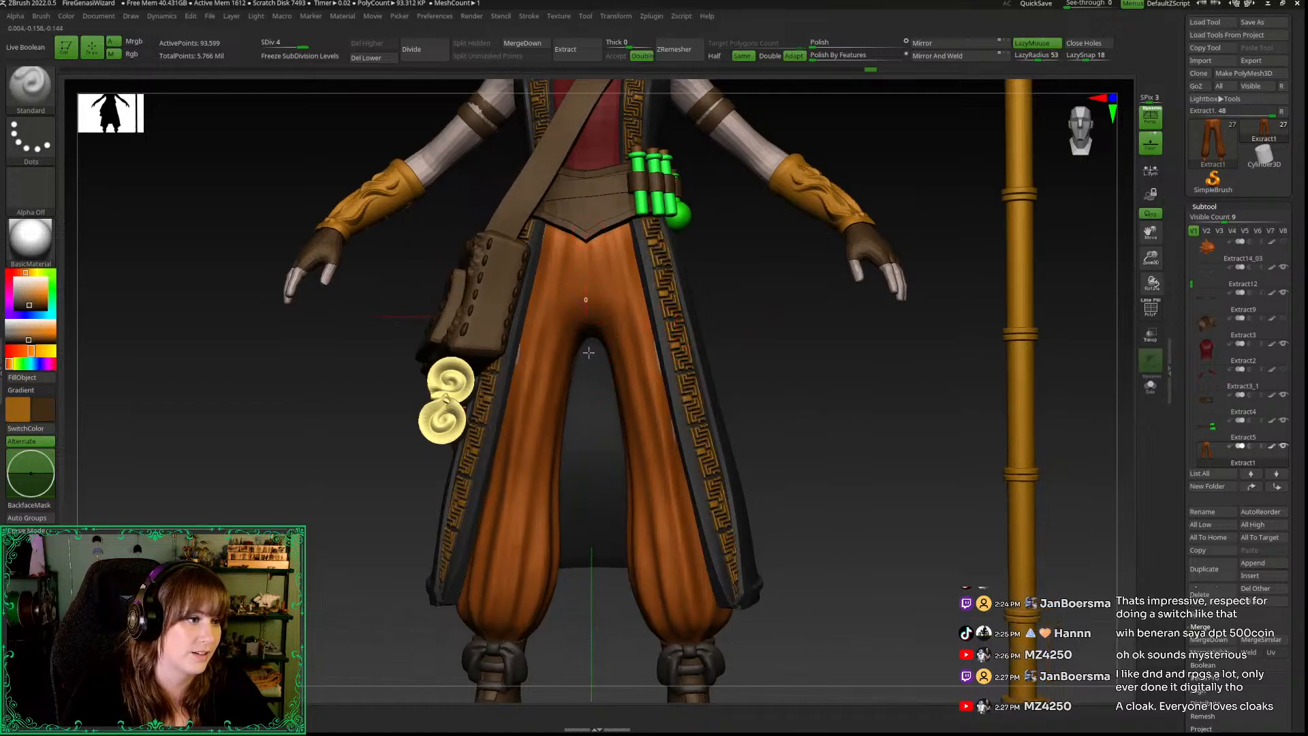
pyautogui.moveTo(751, 347); pyautogui.dragTo(806, 311)
pyautogui.click(1072, 138)
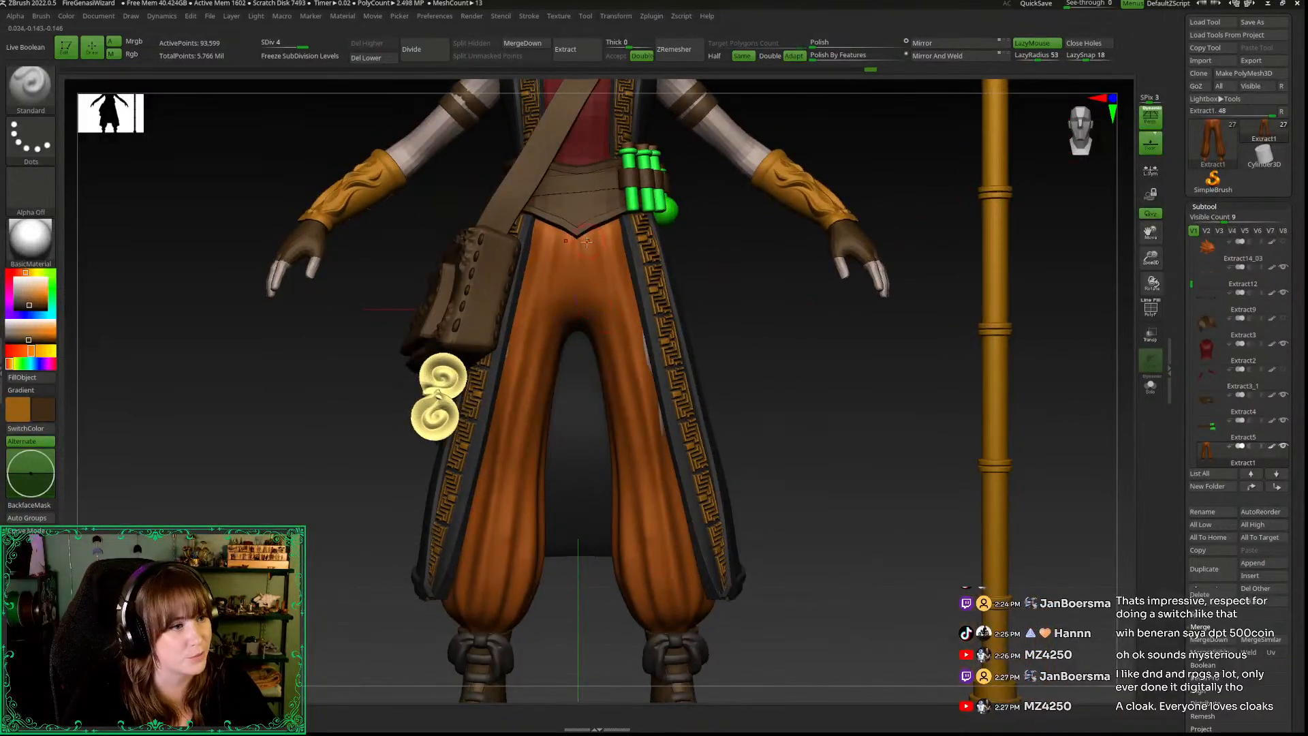
pyautogui.moveTo(756, 318); pyautogui.dragTo(729, 315)
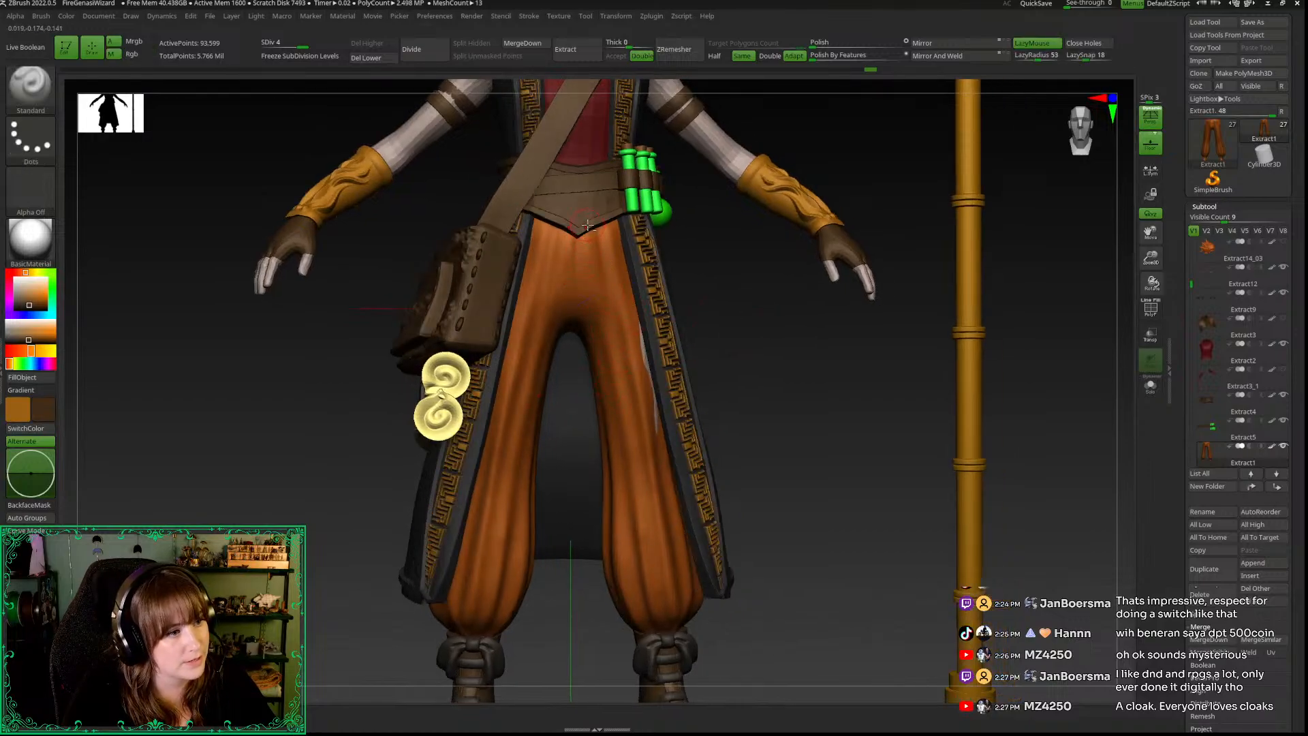
# Step: Isolate the trousers subtool and rework the front waist folds, smoothing them near the waistband
pyautogui.press('space')
pyautogui.press('space')
pyautogui.moveTo(620, 276); pyautogui.dragTo(604, 276)
pyautogui.hotkey('alt', 's')
pyautogui.moveTo(677, 400); pyautogui.dragTo(709, 379)
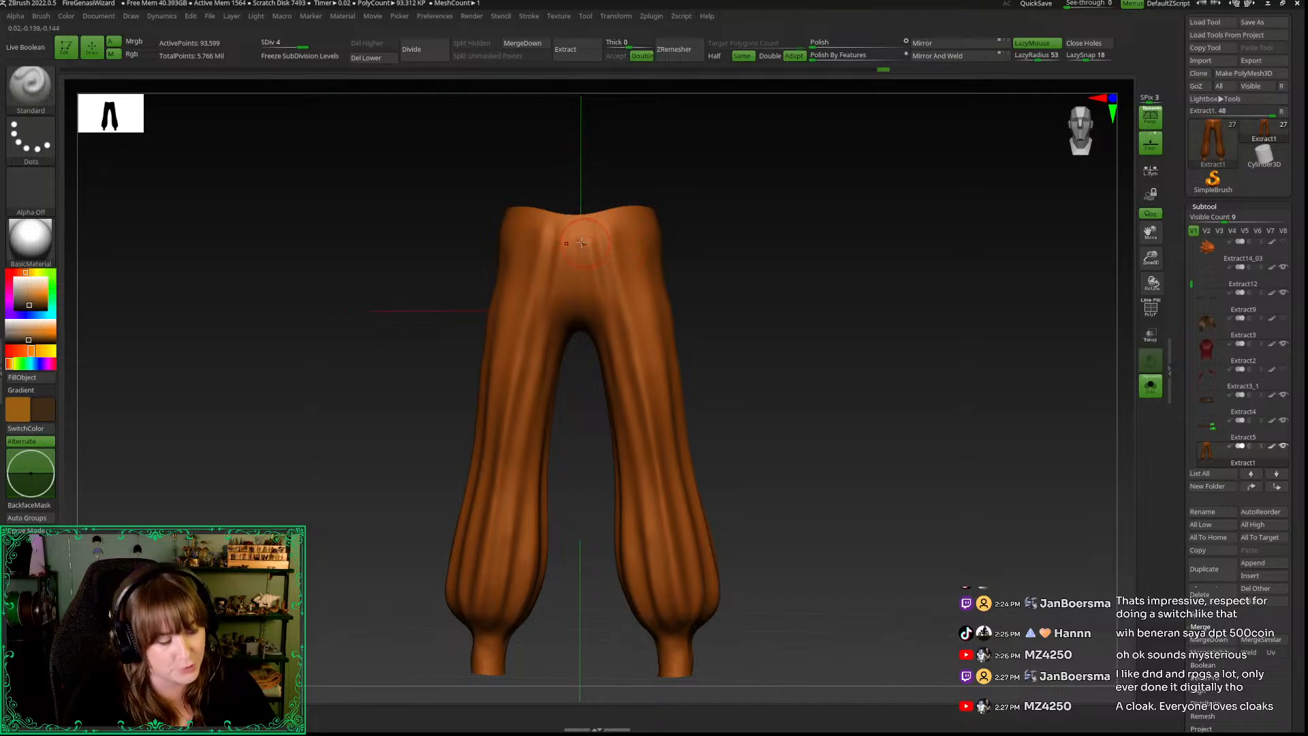
pyautogui.moveTo(759, 399); pyautogui.dragTo(730, 391)
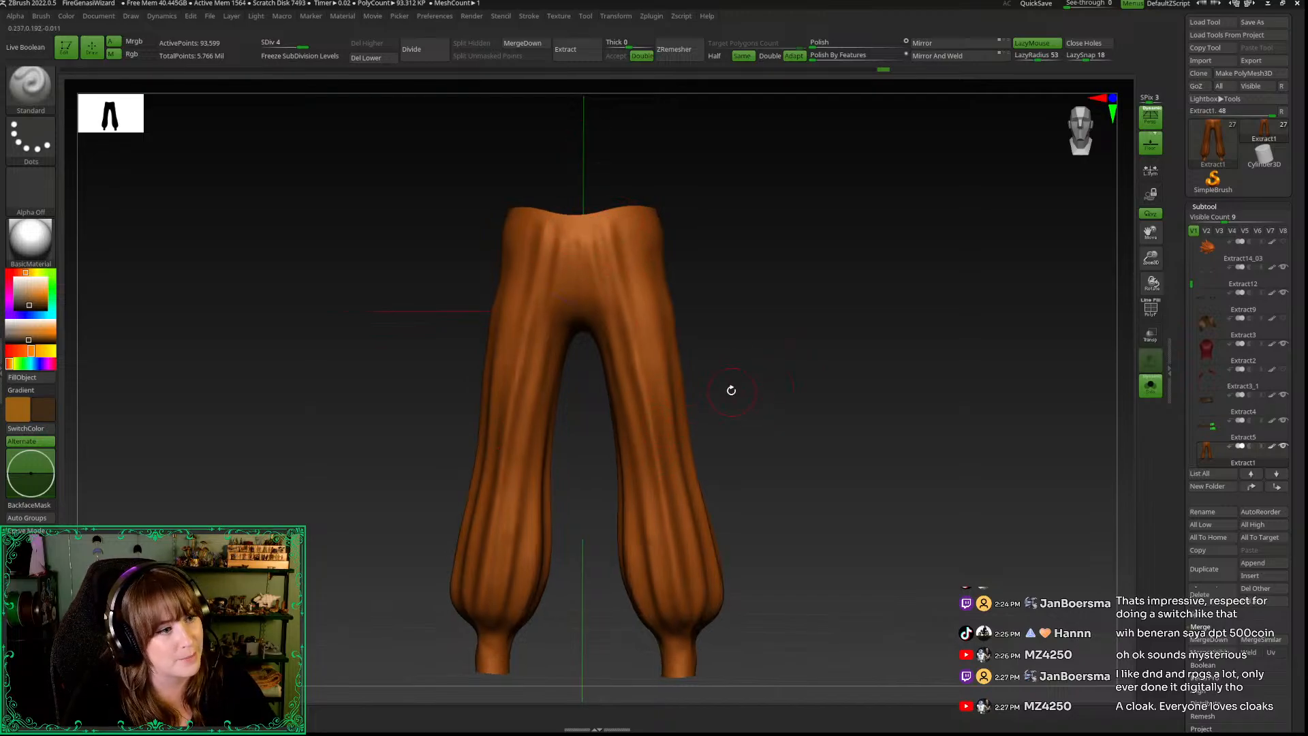
pyautogui.keyDown('shift'); pyautogui.moveTo(610, 258); pyautogui.dragTo(606, 247); pyautogui.keyUp('shift')
# Step: Sculpt a long fold from the waistband down the outer thigh to the lower leg, and smooth its upper part
pyautogui.moveTo(702, 382); pyautogui.dragTo(731, 337)
pyautogui.moveTo(640, 248); pyautogui.dragTo(683, 438)
pyautogui.hotkey('ctrl', 'z')
pyautogui.moveTo(640, 223); pyautogui.dragTo(699, 540)
pyautogui.keyDown('shift'); pyautogui.moveTo(646, 221); pyautogui.dragTo(663, 354); pyautogui.keyUp('shift')
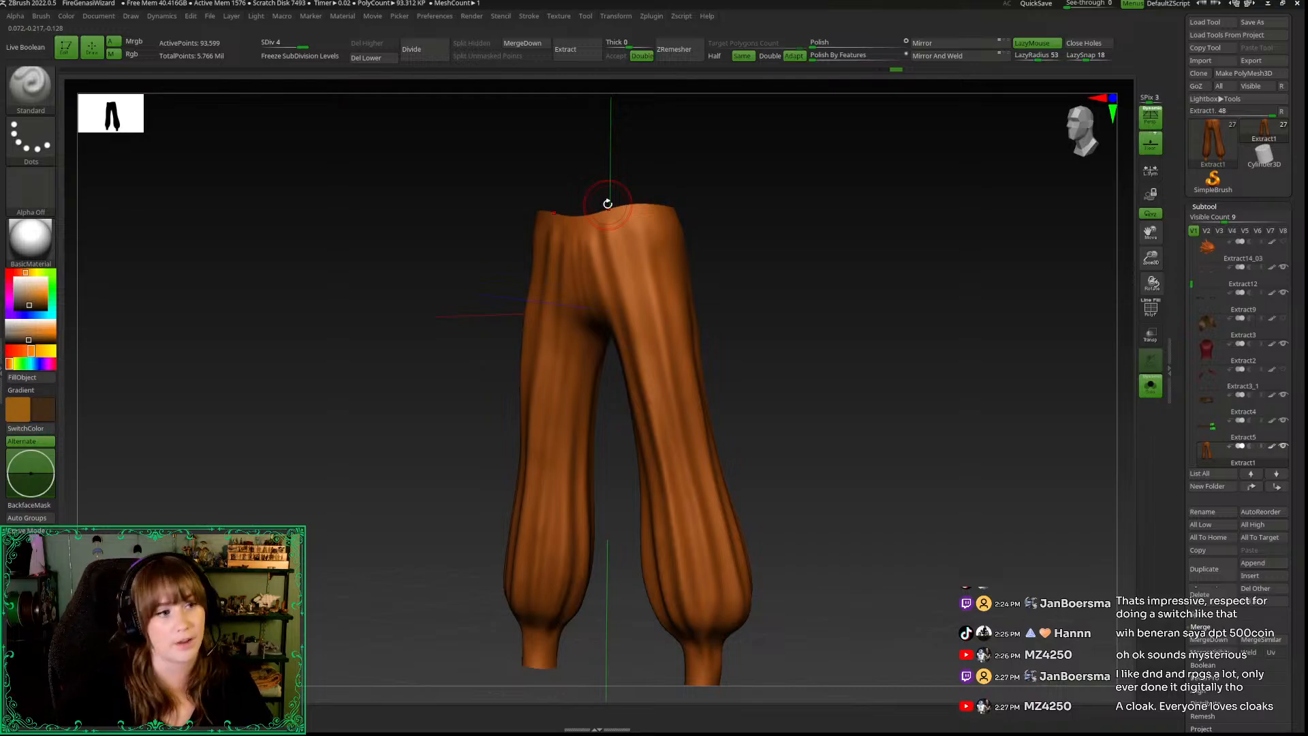
# Step: Show all subtools again and examine the full character and staff from the front to judge the trouser folds
pyautogui.hotkey('ctrl', 'shift', 's')
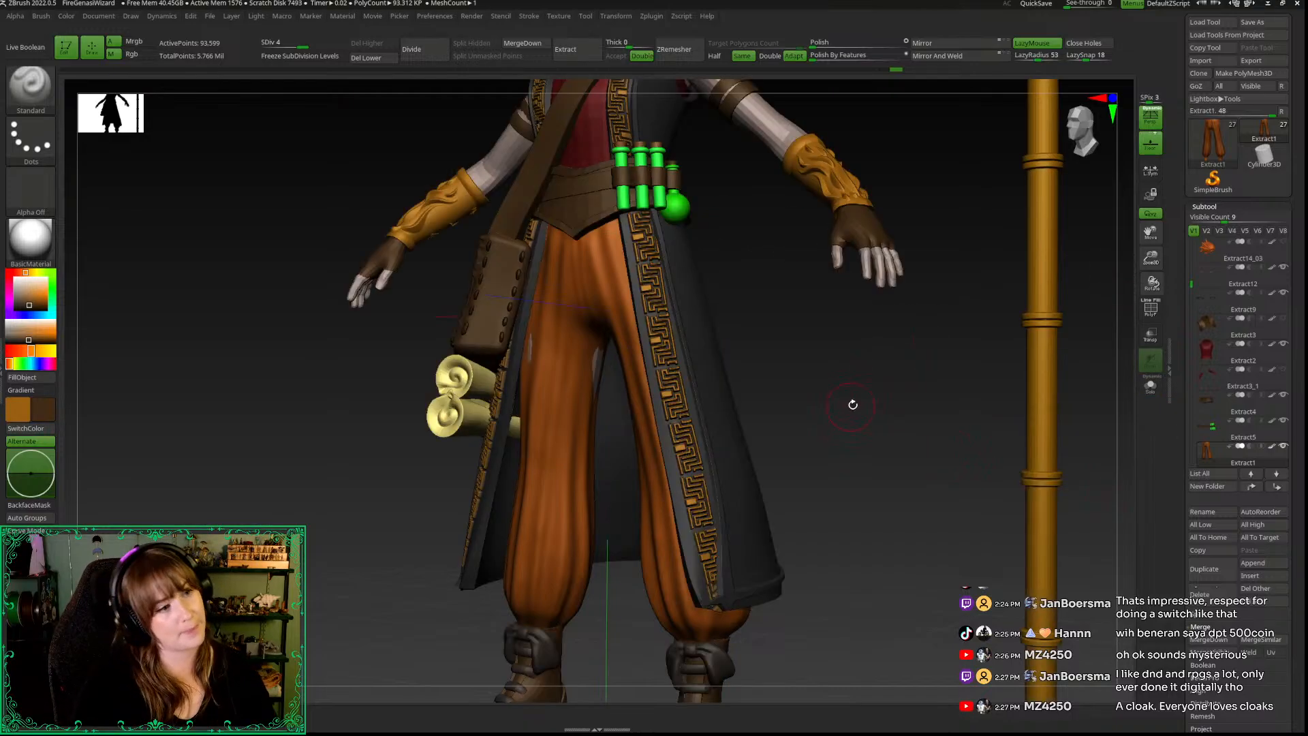
pyautogui.keyDown('shift'); pyautogui.moveTo(892, 353); pyautogui.dragTo(975, 334); pyautogui.keyUp('shift')
pyautogui.moveTo(1150, 259); pyautogui.dragTo(1151, 293)
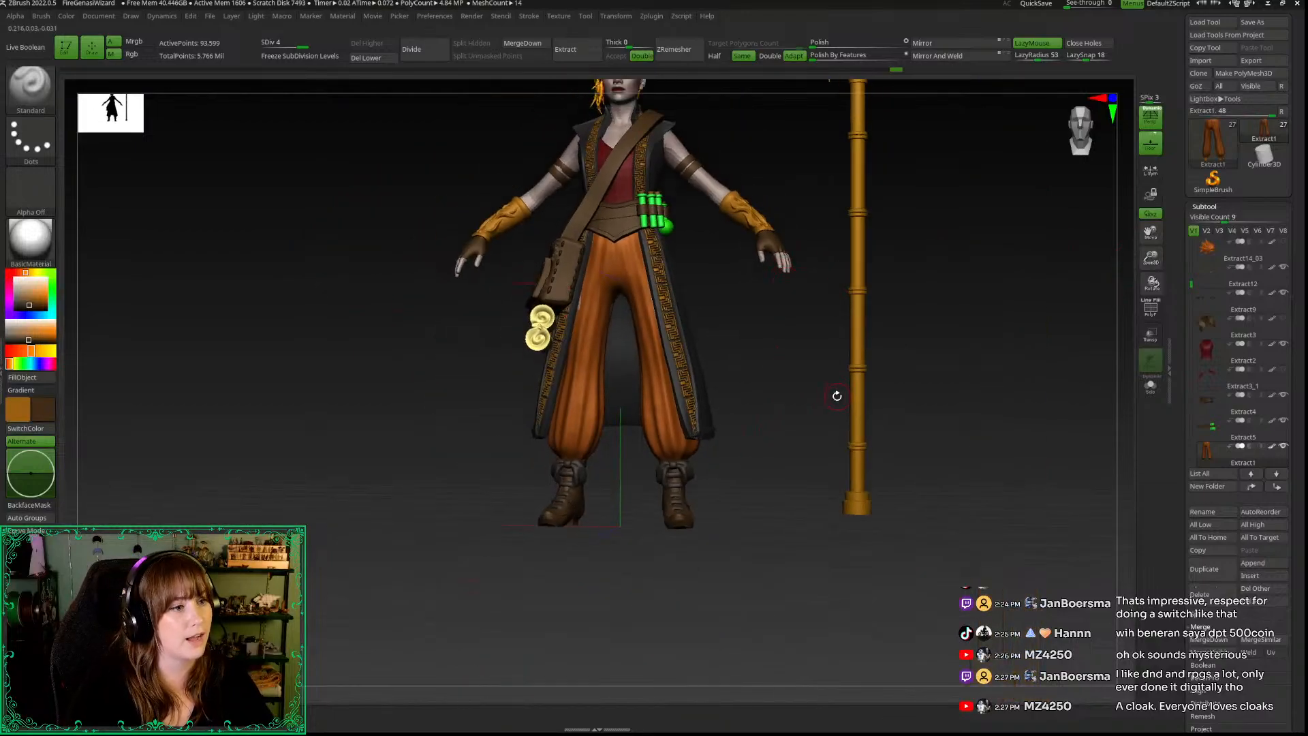
pyautogui.keyDown('alt'); pyautogui.moveTo(796, 385); pyautogui.dragTo(794, 499); pyautogui.keyUp('alt')
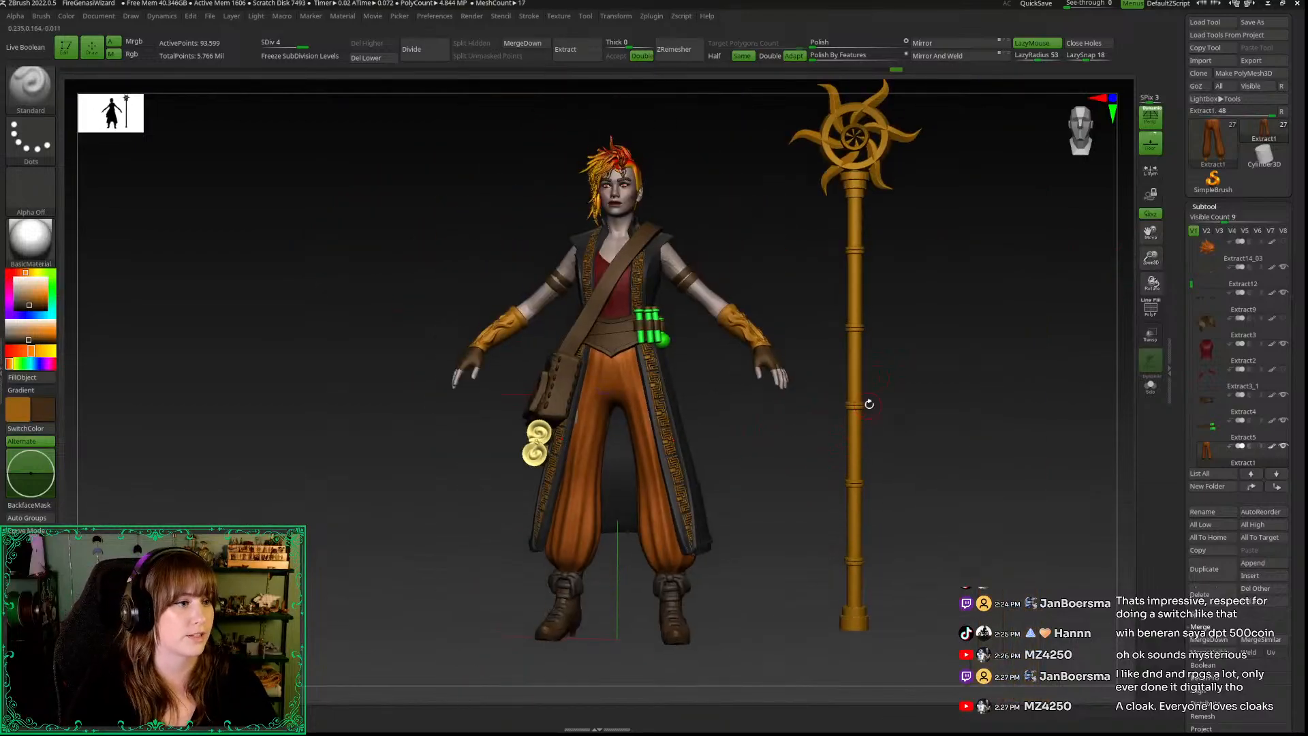
pyautogui.moveTo(891, 372); pyautogui.dragTo(1018, 360)
pyautogui.click(1081, 136)
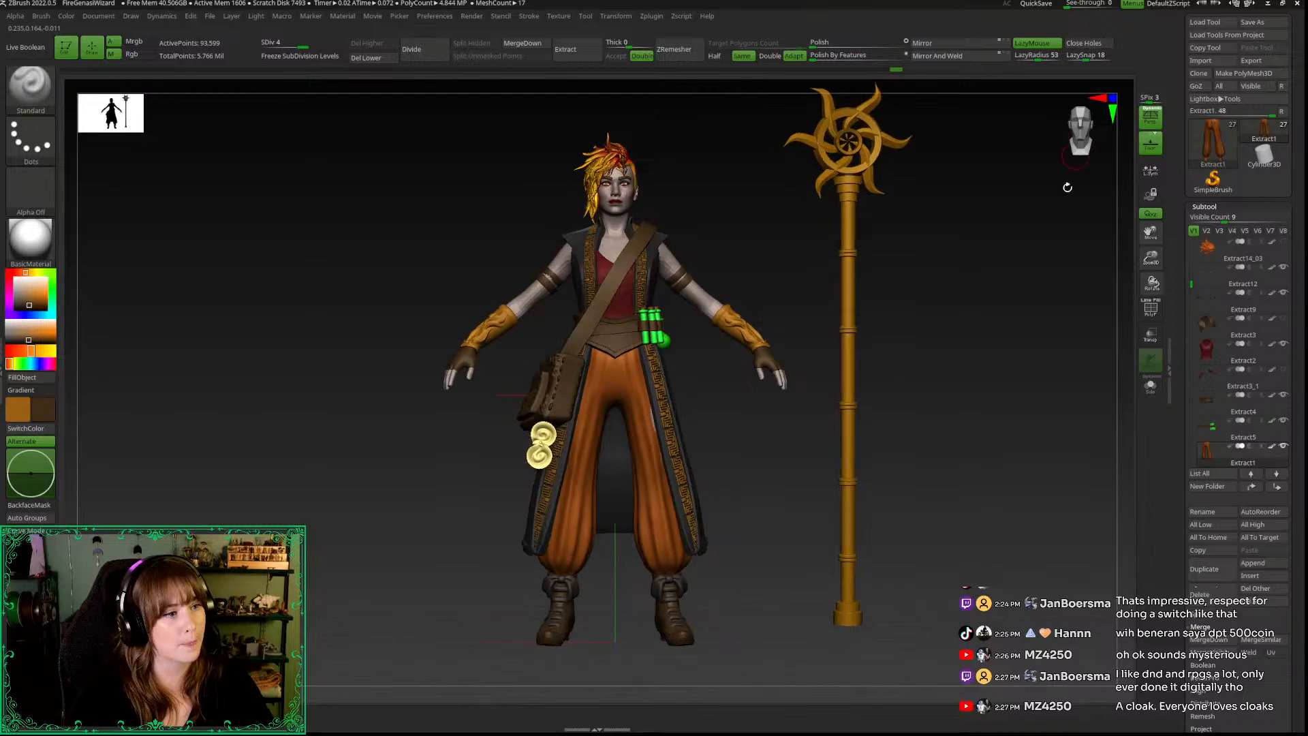
# Step: Frame the trousers from the front and switch to the Move Topological brush with an adjusted draw size
pyautogui.moveTo(1151, 259); pyautogui.dragTo(1151, 253)
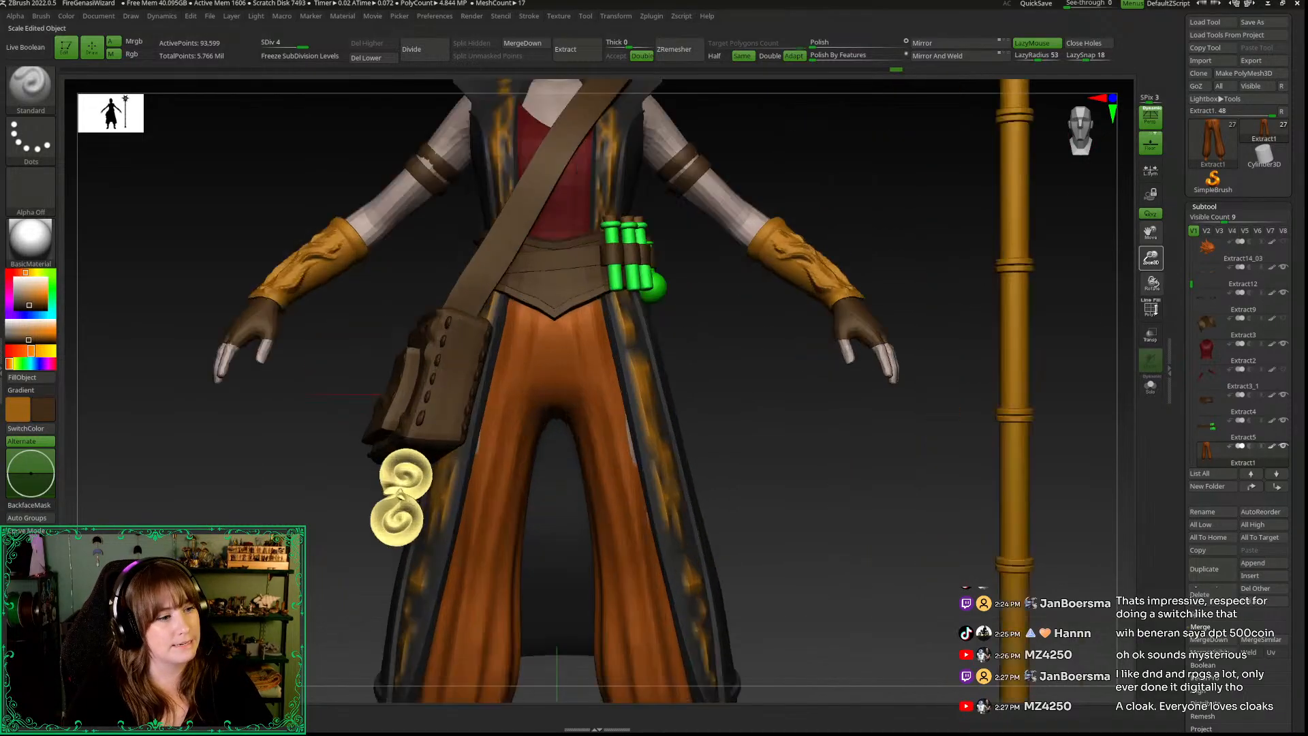
pyautogui.moveTo(1155, 309); pyautogui.dragTo(1156, 322)
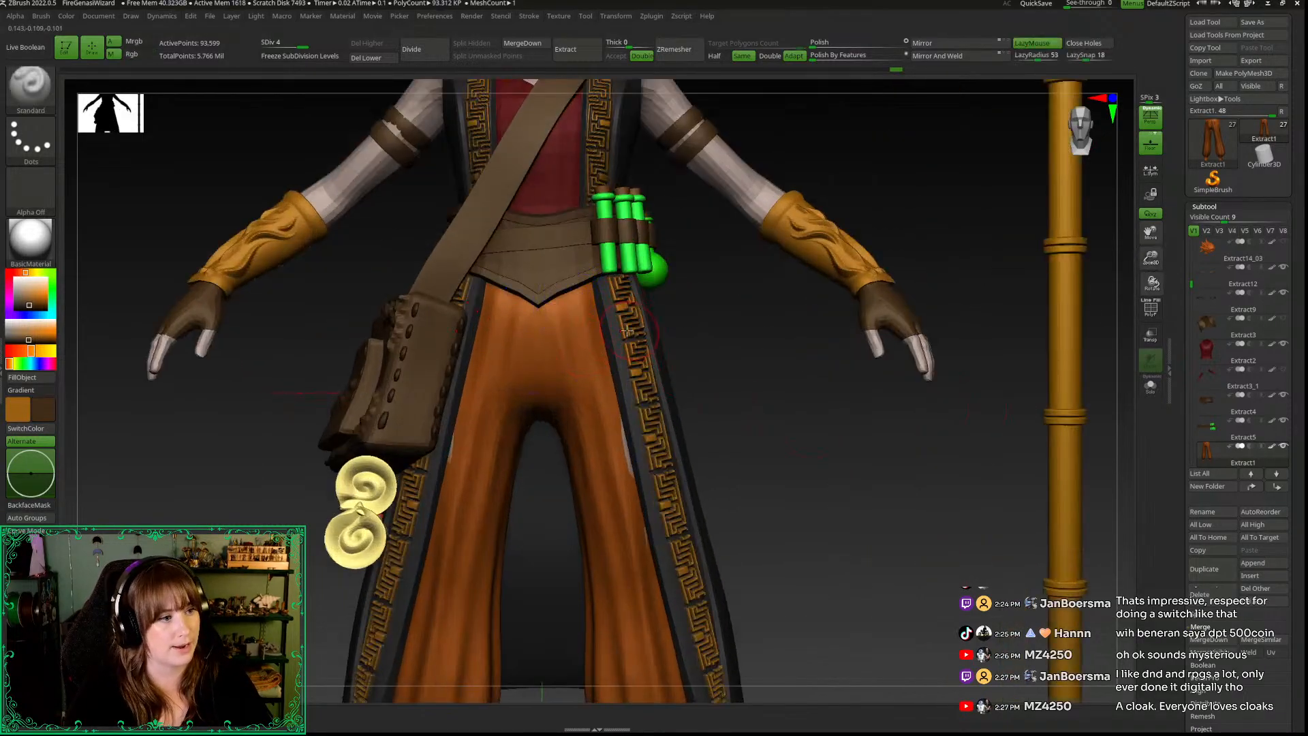
pyautogui.press('space')
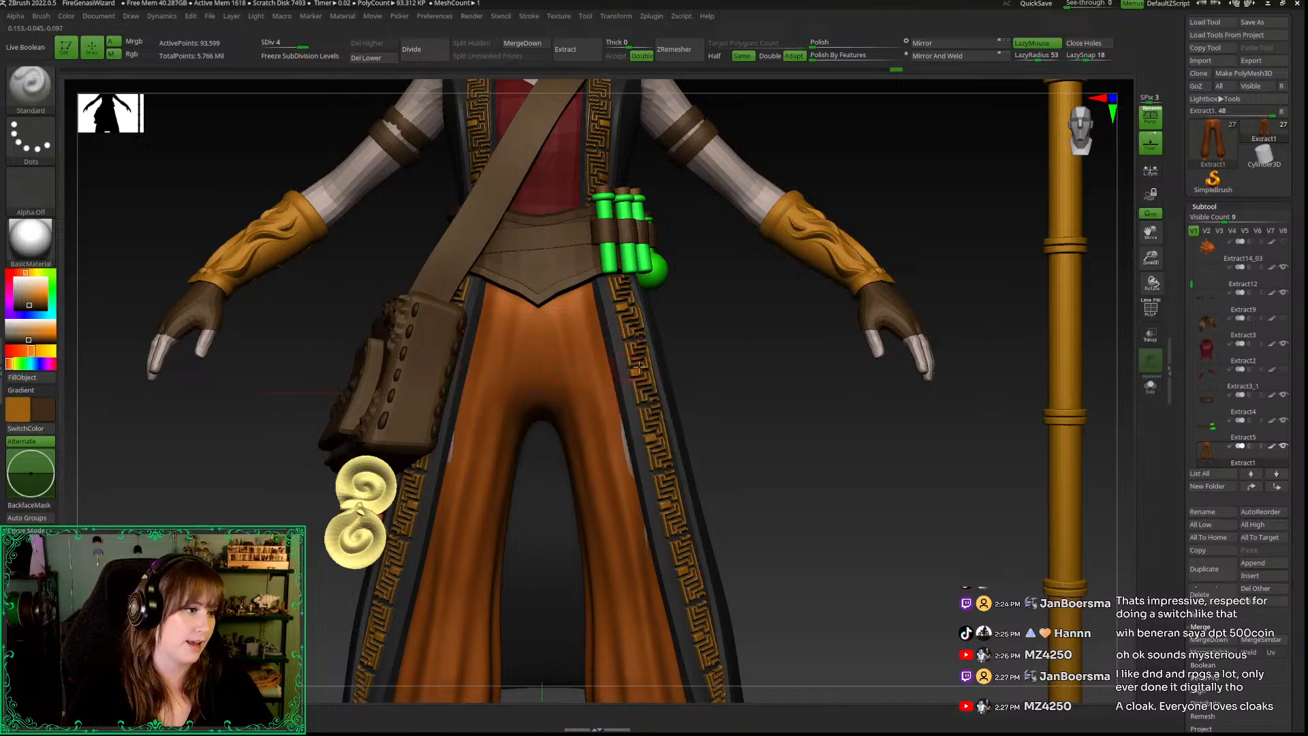
pyautogui.moveTo(1151, 258); pyautogui.dragTo(1150, 217)
pyautogui.keyDown('alt'); pyautogui.moveTo(795, 417); pyautogui.dragTo(804, 465); pyautogui.keyUp('alt')
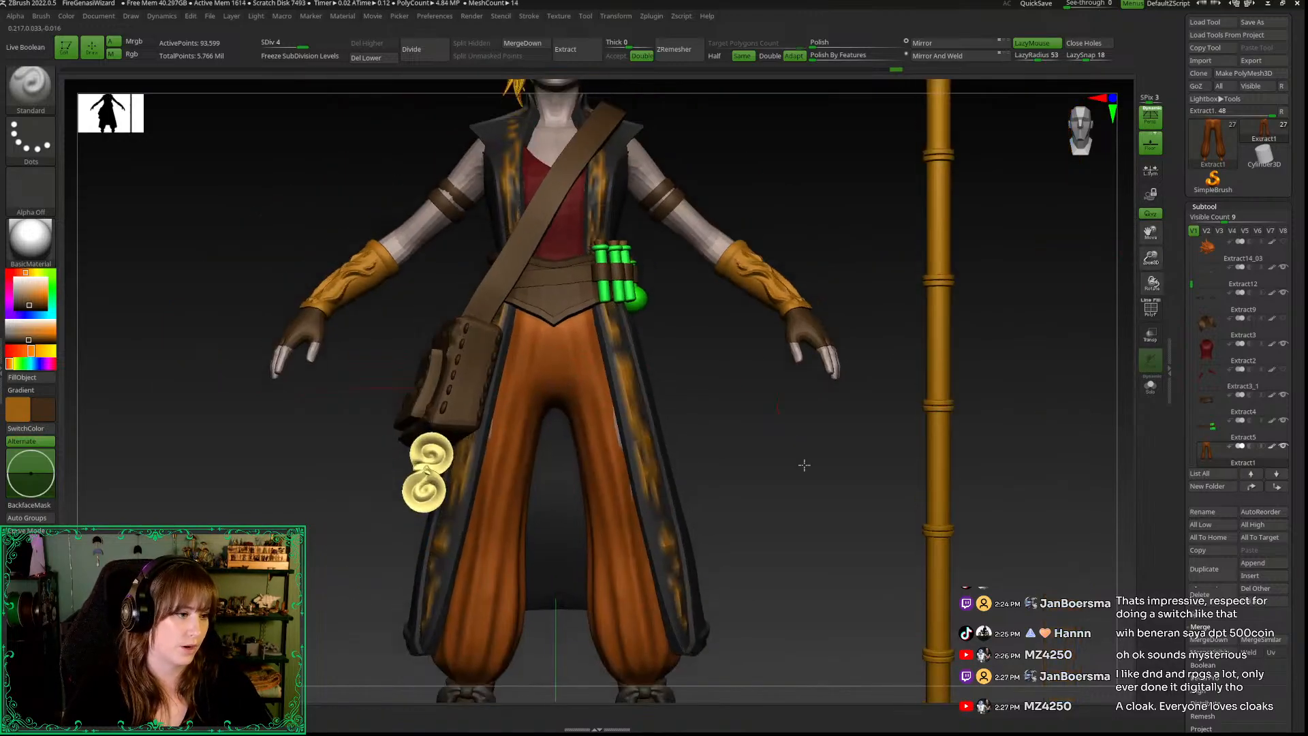
pyautogui.press('b')
pyautogui.press('m')
pyautogui.press('t')
pyautogui.press('space')
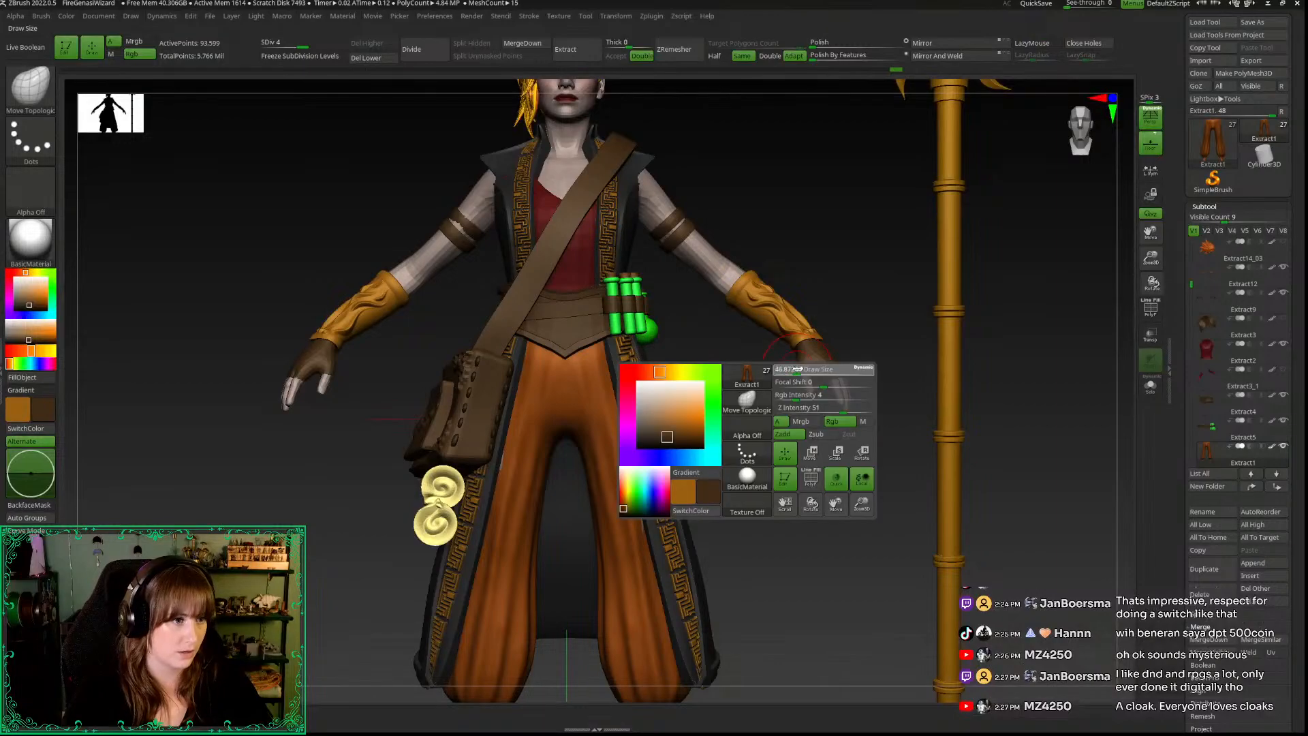
# Step: Resize the Move Topological brush and reshape the lower thigh of the trousers on the bag side
pyautogui.moveTo(776, 519); pyautogui.dragTo(759, 514)
pyautogui.moveTo(685, 456)
pyautogui.mouseDown()
pyautogui.moveTo(614, 460)
pyautogui.moveTo(695, 455)
pyautogui.moveTo(742, 411)
pyautogui.moveTo(777, 423)
pyautogui.moveTo(748, 411)
pyautogui.mouseUp()
pyautogui.press('space')
pyautogui.press('space')
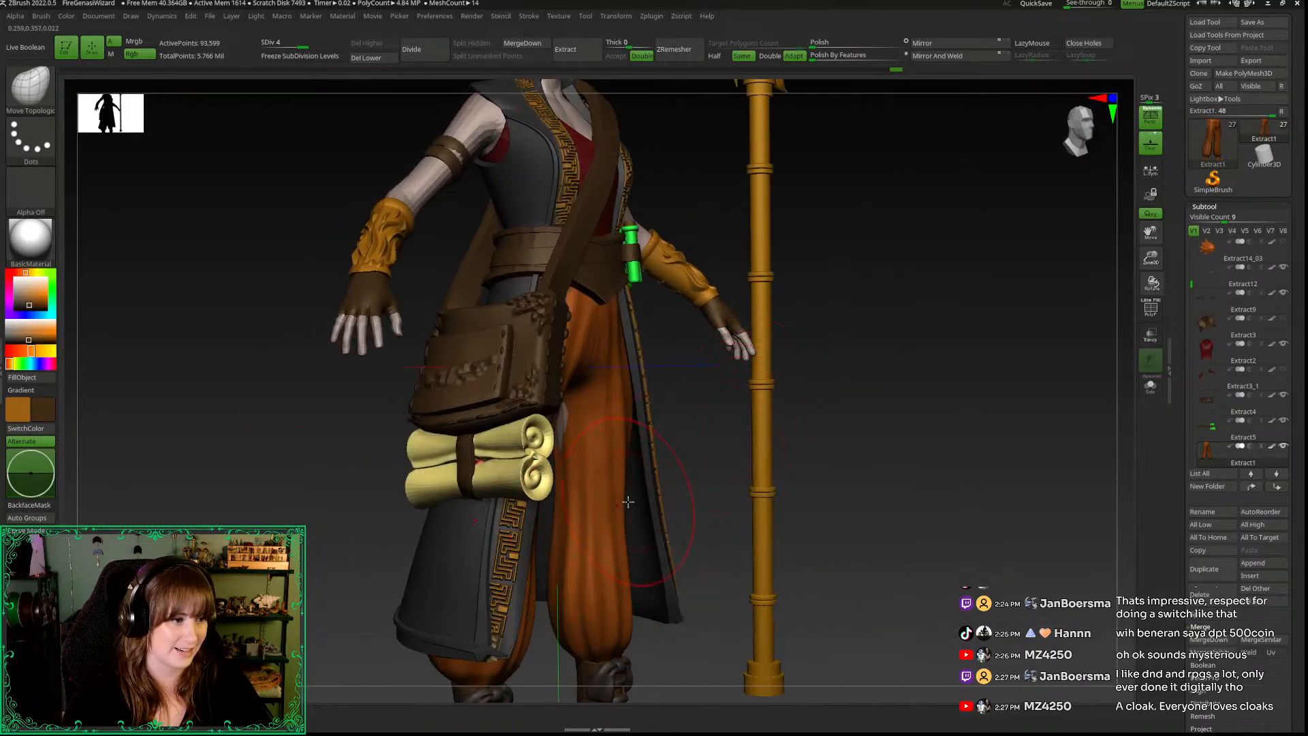
pyautogui.moveTo(635, 501); pyautogui.dragTo(632, 451)
# Step: Examine the whole character and staff from the front to judge the reshaped trouser silhouette
pyautogui.moveTo(703, 421); pyautogui.dragTo(982, 309)
pyautogui.click(1099, 141)
pyautogui.press('space')
pyautogui.moveTo(1151, 258); pyautogui.dragTo(917, 285)
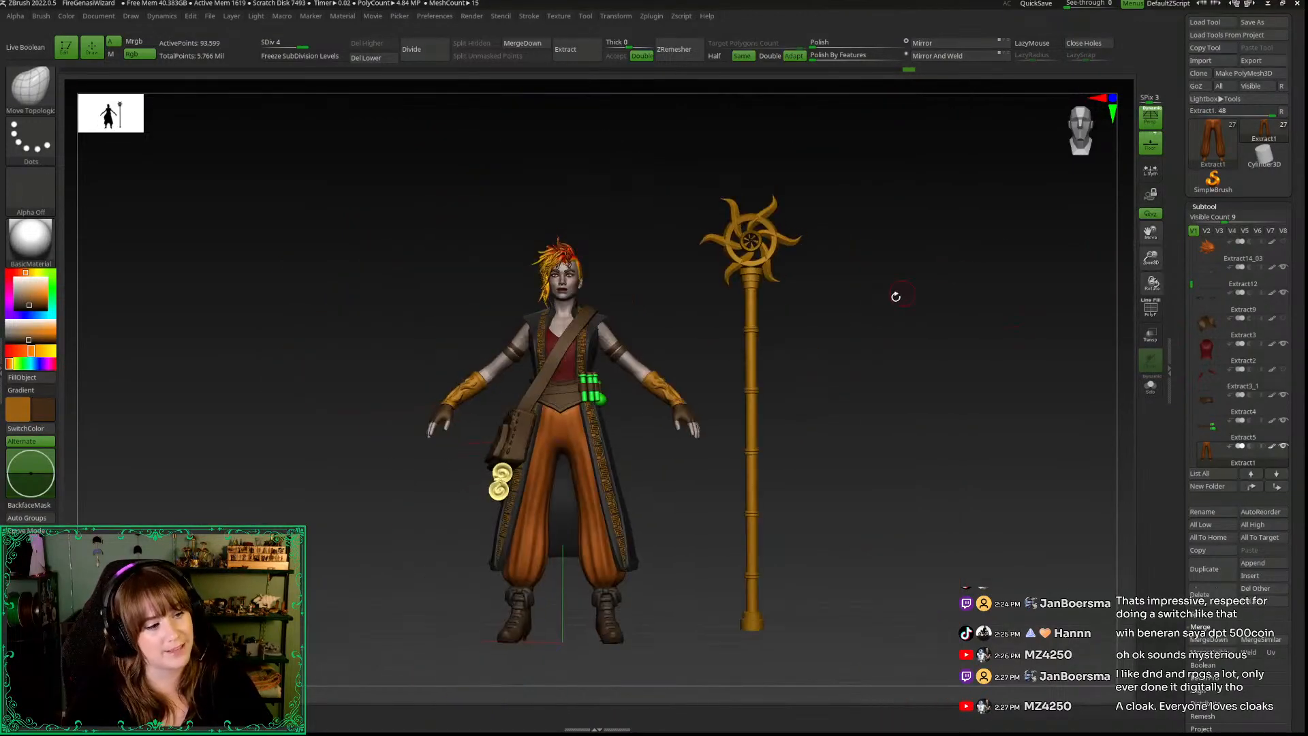
pyautogui.keyDown('alt'); pyautogui.moveTo(820, 407); pyautogui.dragTo(839, 341); pyautogui.keyUp('alt')
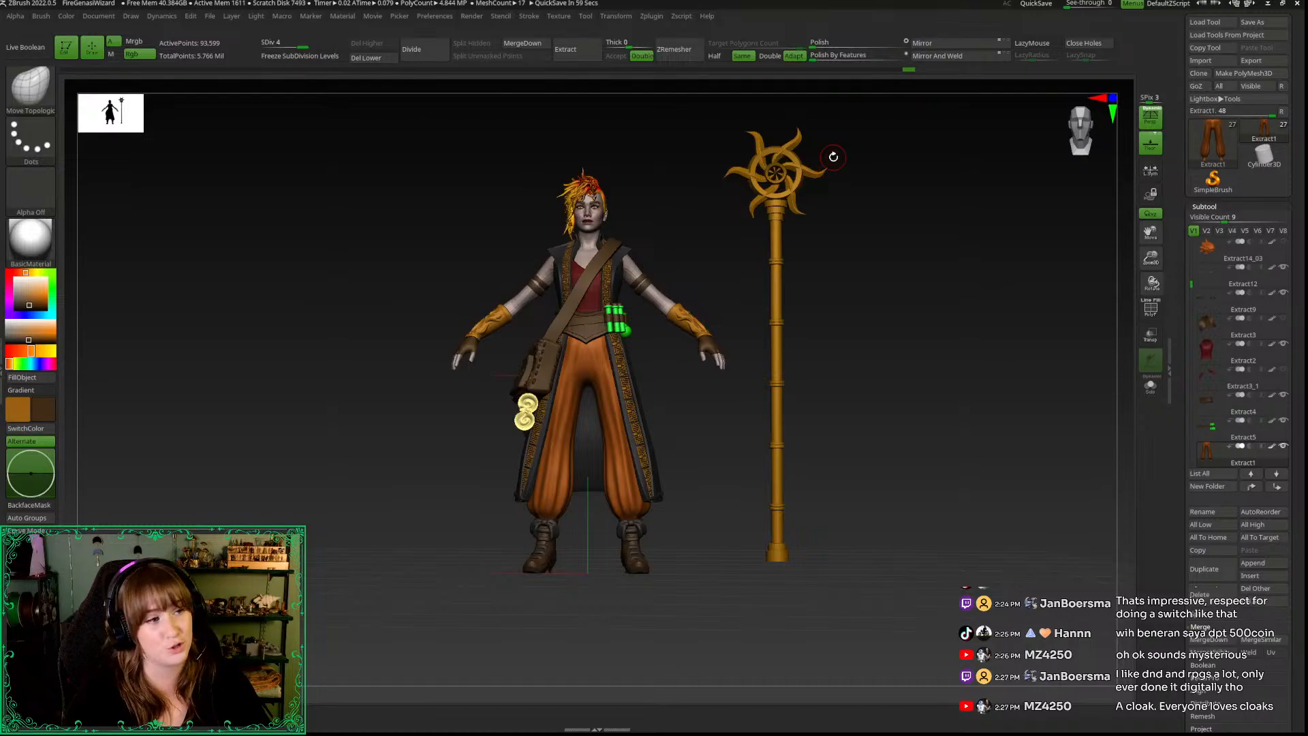
pyautogui.keyDown('alt'); pyautogui.moveTo(931, 372); pyautogui.dragTo(907, 392); pyautogui.keyUp('alt')
pyautogui.click(1089, 135)
# Step: Reduce the Move Topological brush size and nudge the trousers' hip edge beside the coat trim on the potion side
pyautogui.moveTo(1151, 259); pyautogui.dragTo(1146, 347)
pyautogui.moveTo(732, 341); pyautogui.dragTo(748, 341)
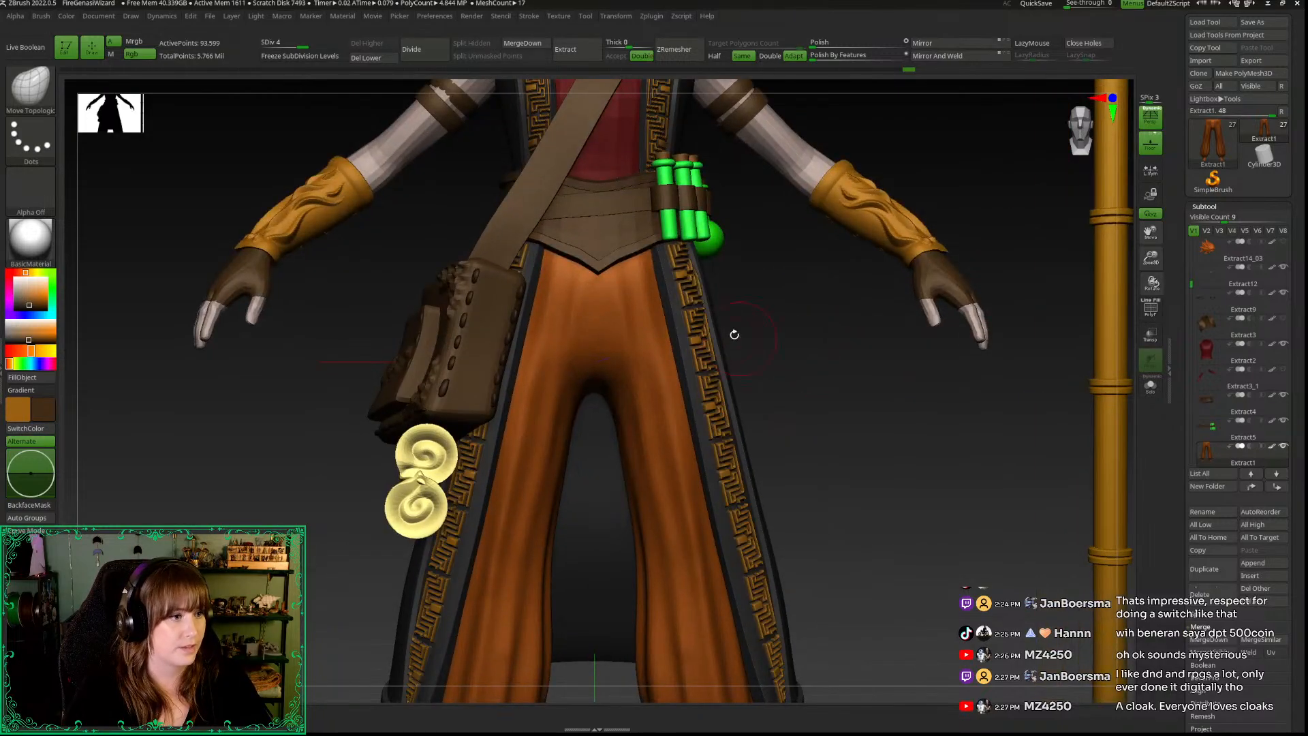
pyautogui.press('space')
pyautogui.moveTo(664, 314); pyautogui.dragTo(661, 313)
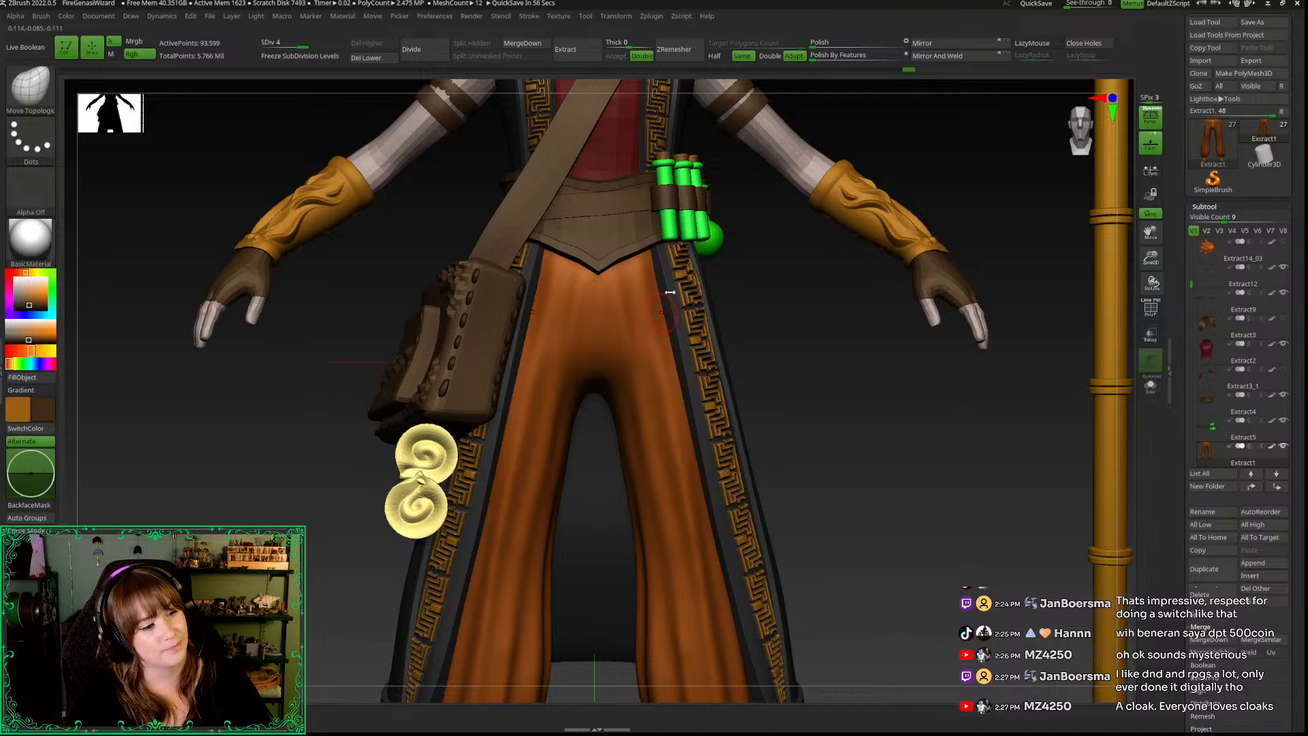
pyautogui.moveTo(1151, 261); pyautogui.dragTo(1150, 260)
pyautogui.press('space')
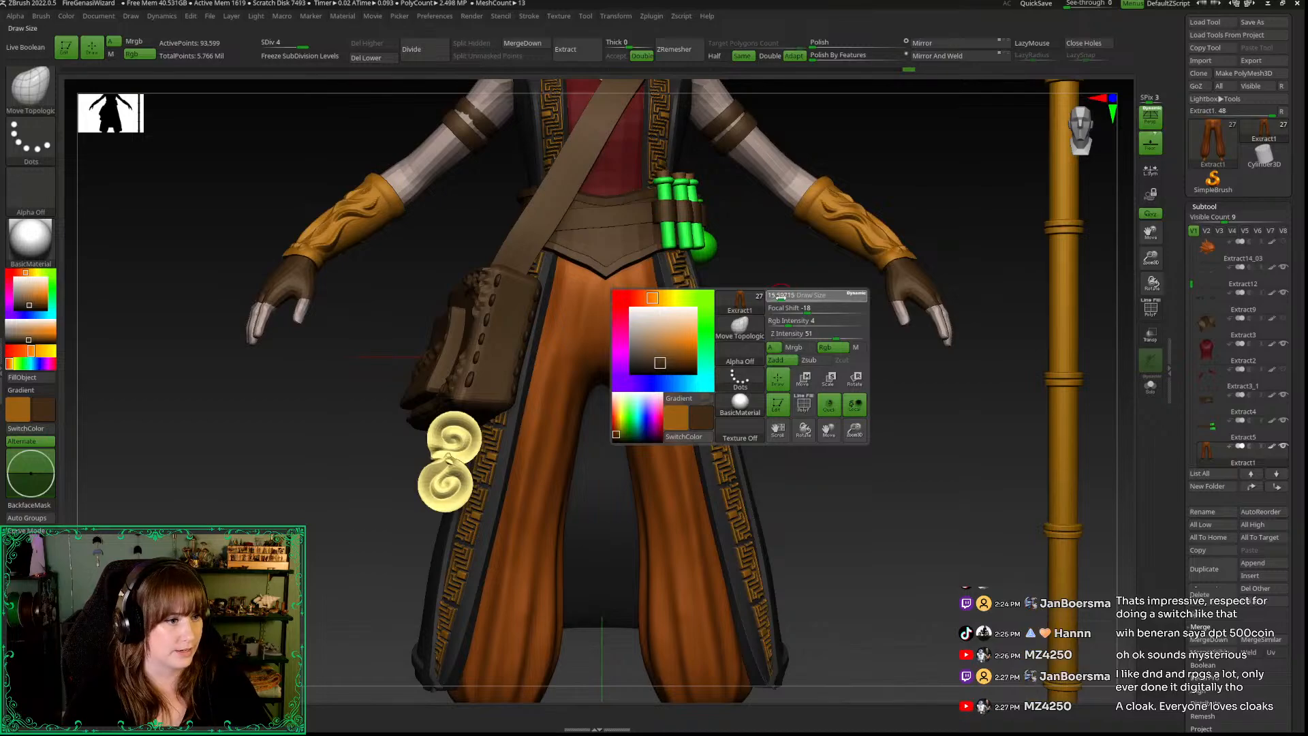
# Step: Switch to the Standard brush, adjust its draw size and sculpt folds on the upper trousers just below the belt
pyautogui.press('b')
pyautogui.press('s')
pyautogui.press('t')
pyautogui.press('space')
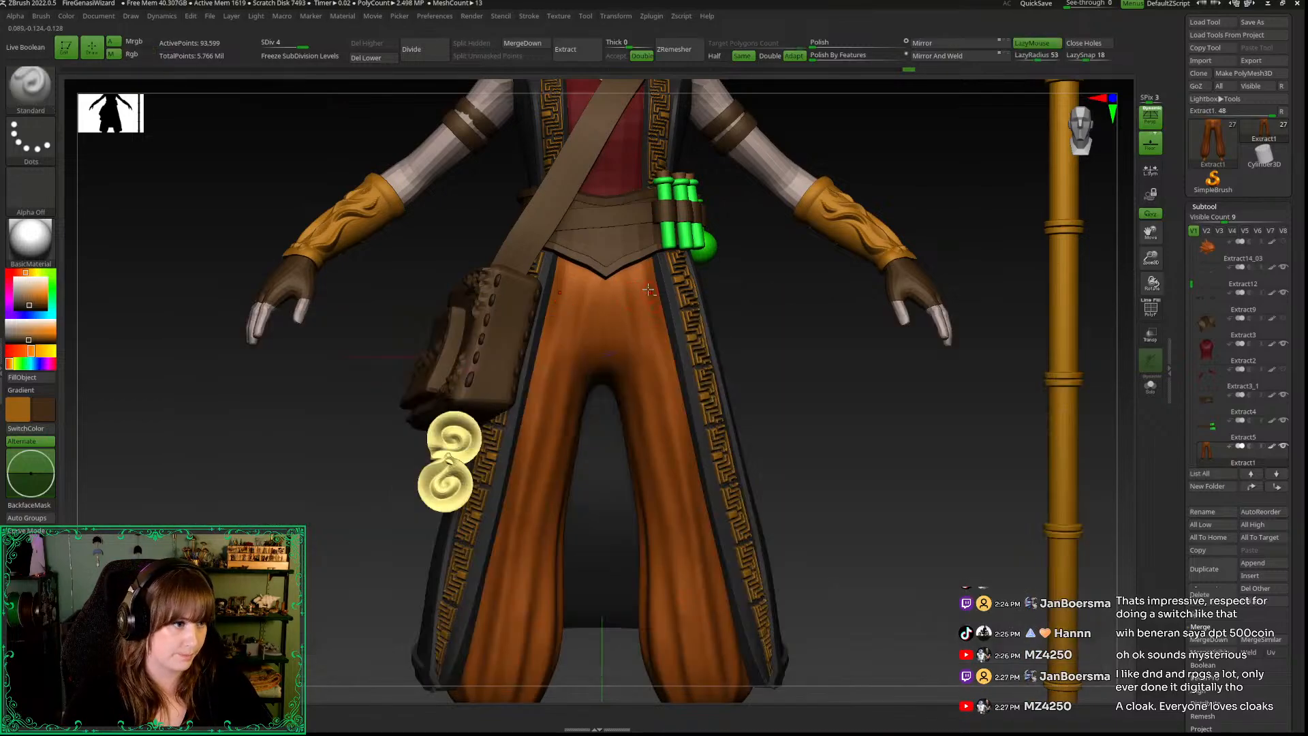
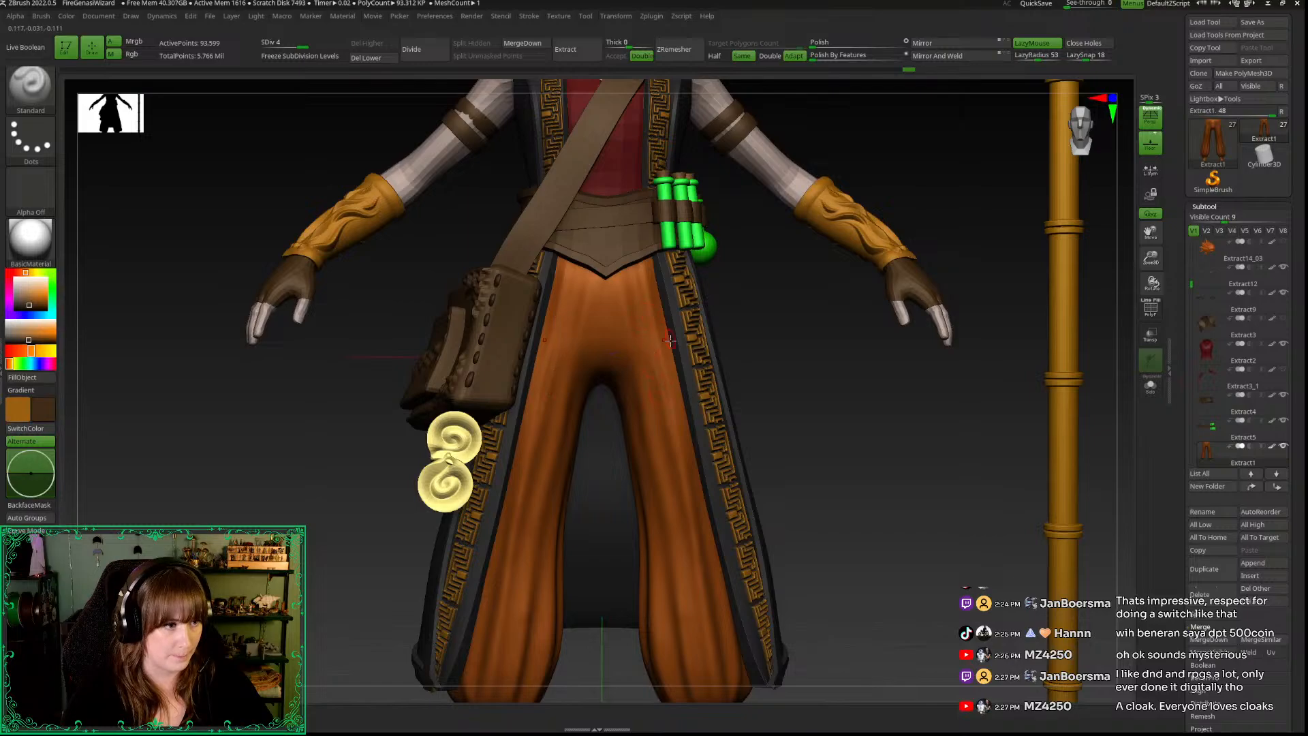
pyautogui.keyDown('alt'); pyautogui.moveTo(640, 289); pyautogui.dragTo(648, 232, button='right'); pyautogui.keyUp('alt')
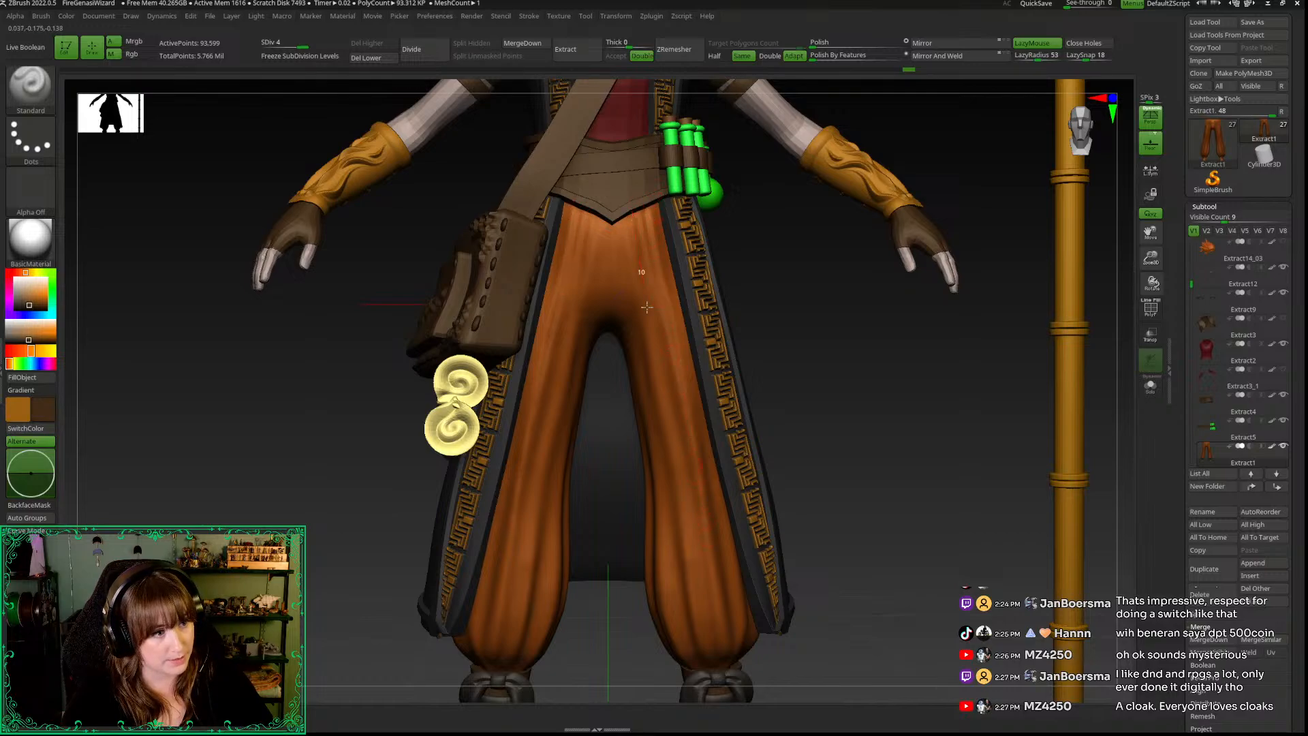
pyautogui.press('space')
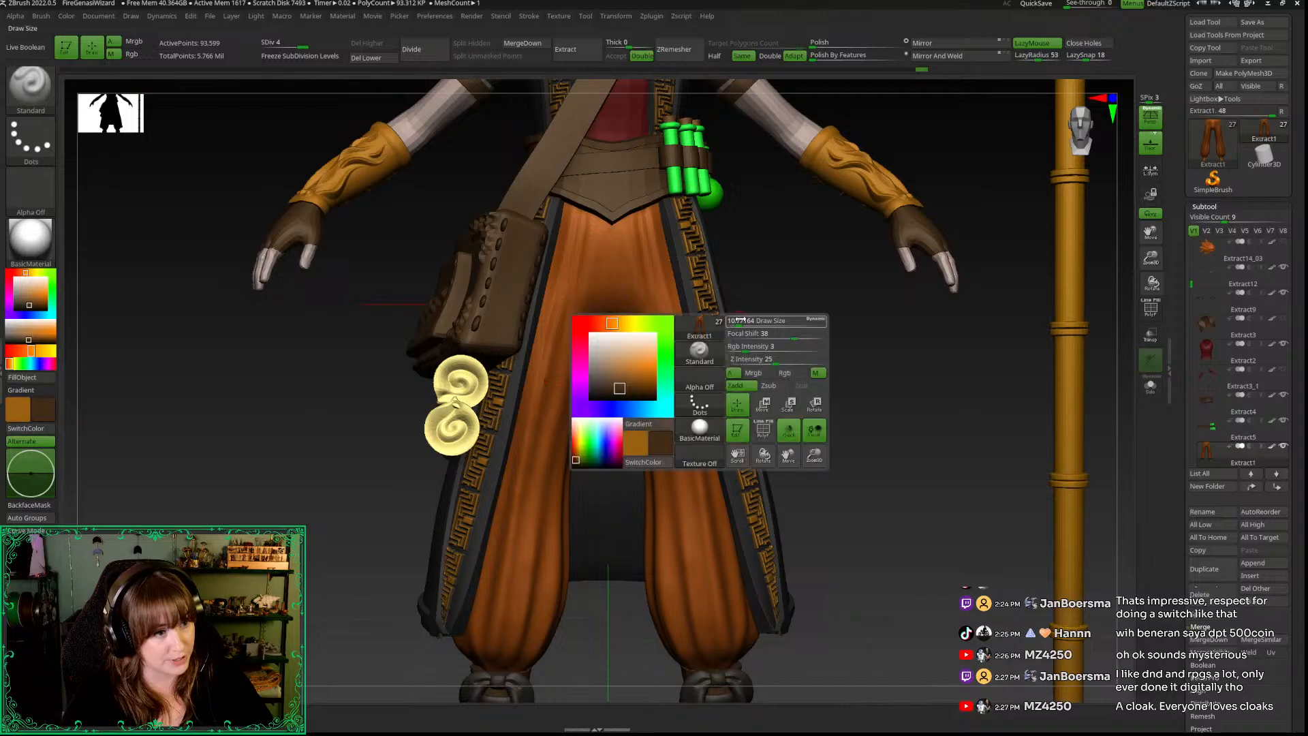
pyautogui.press('space')
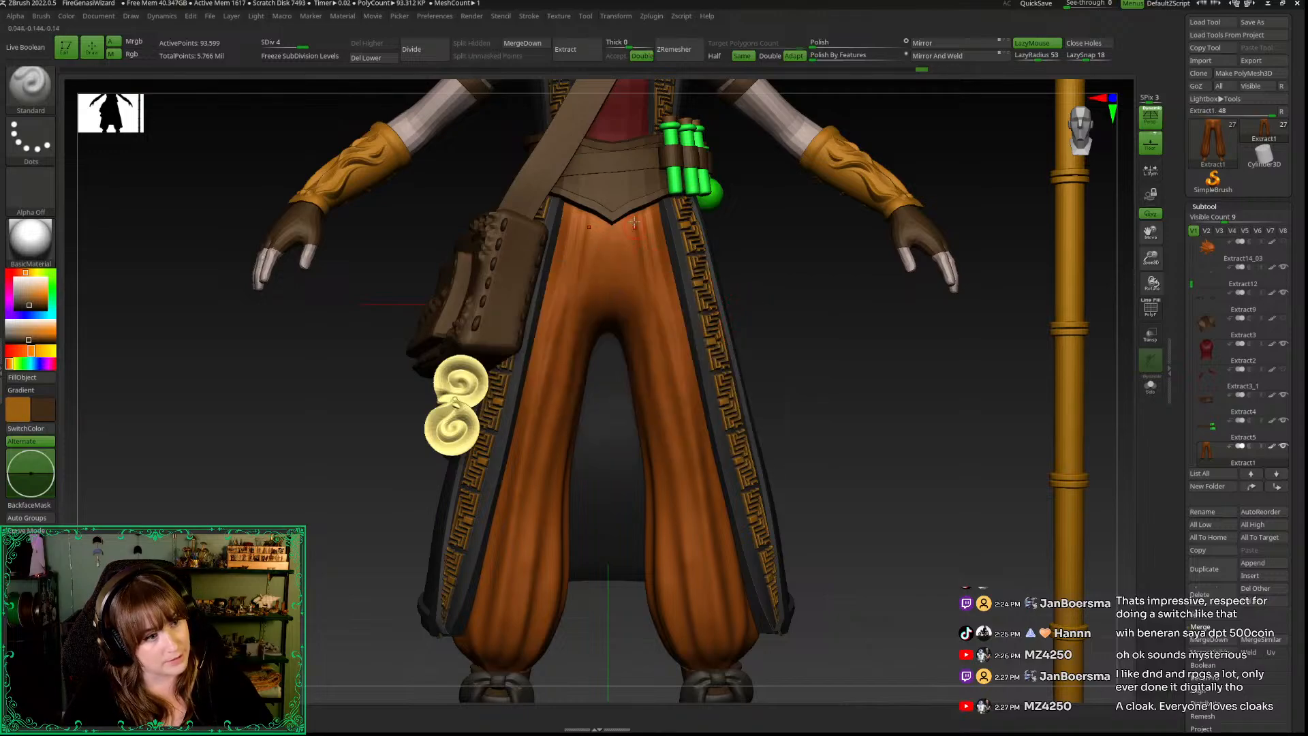
pyautogui.moveTo(768, 315)
pyautogui.mouseDown()
pyautogui.moveTo(806, 326)
pyautogui.moveTo(773, 310)
pyautogui.mouseUp()
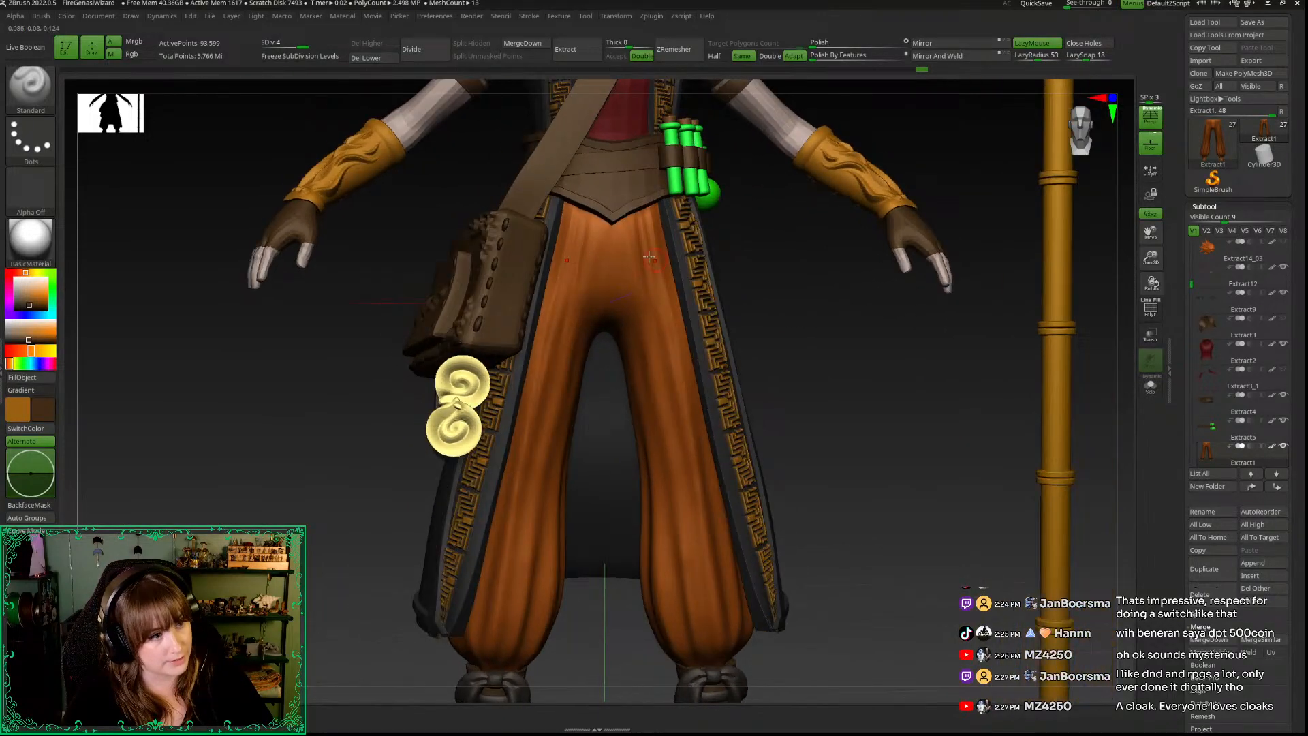
# Step: Reselect the trousers subtool and sculpt more vertical folds running down from the belt's pointed edge
pyautogui.keyDown('alt'); pyautogui.click(626, 214); pyautogui.keyUp('alt')
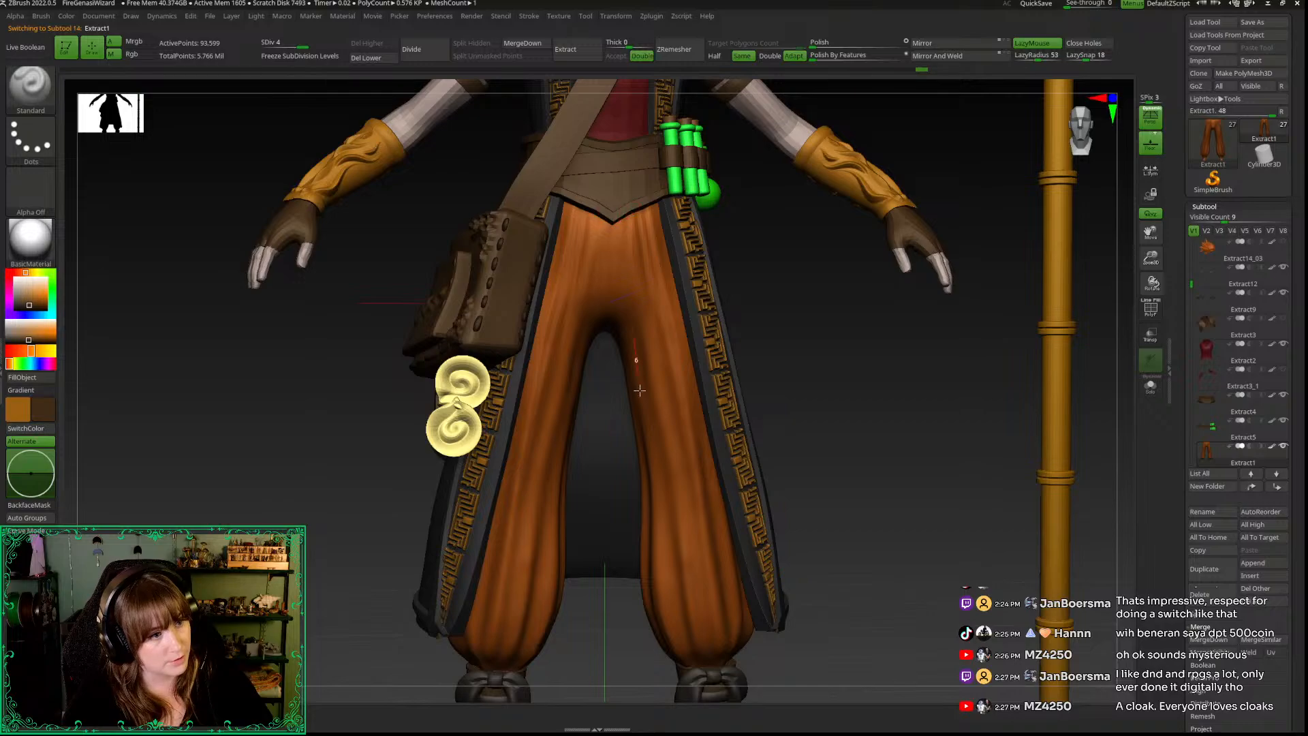
pyautogui.moveTo(724, 287); pyautogui.dragTo(685, 273)
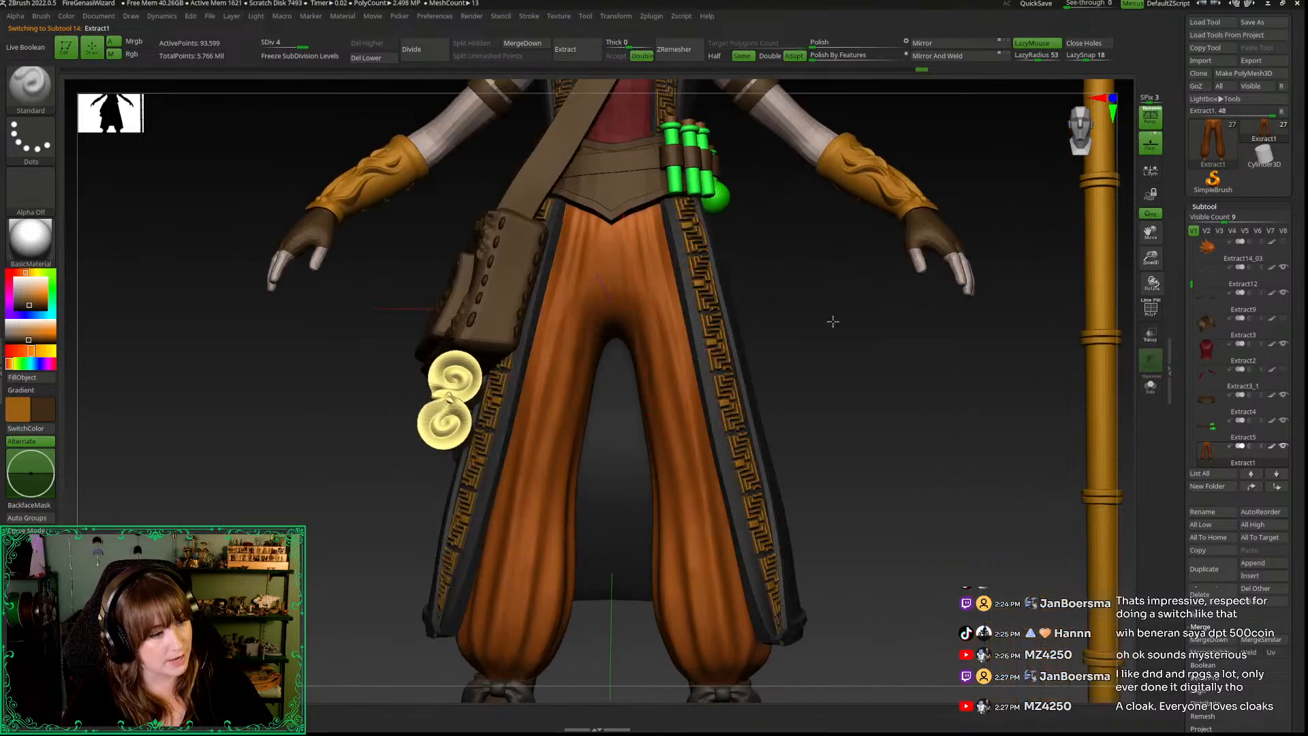
pyautogui.moveTo(825, 320); pyautogui.dragTo(651, 353)
pyautogui.moveTo(785, 303); pyautogui.dragTo(762, 284)
pyautogui.moveTo(641, 209); pyautogui.dragTo(641, 281)
# Step: Extend long folds from the waist down the potion-side thigh of the trousers
pyautogui.moveTo(783, 334); pyautogui.dragTo(885, 294)
pyautogui.moveTo(1145, 256); pyautogui.dragTo(1147, 314)
pyautogui.moveTo(813, 262)
pyautogui.mouseDown()
pyautogui.moveTo(683, 279)
pyautogui.moveTo(668, 443)
pyautogui.mouseUp()
pyautogui.moveTo(658, 203)
pyautogui.mouseDown()
pyautogui.moveTo(684, 394)
pyautogui.moveTo(720, 429)
pyautogui.mouseUp()
pyautogui.moveTo(849, 372); pyautogui.dragTo(763, 368)
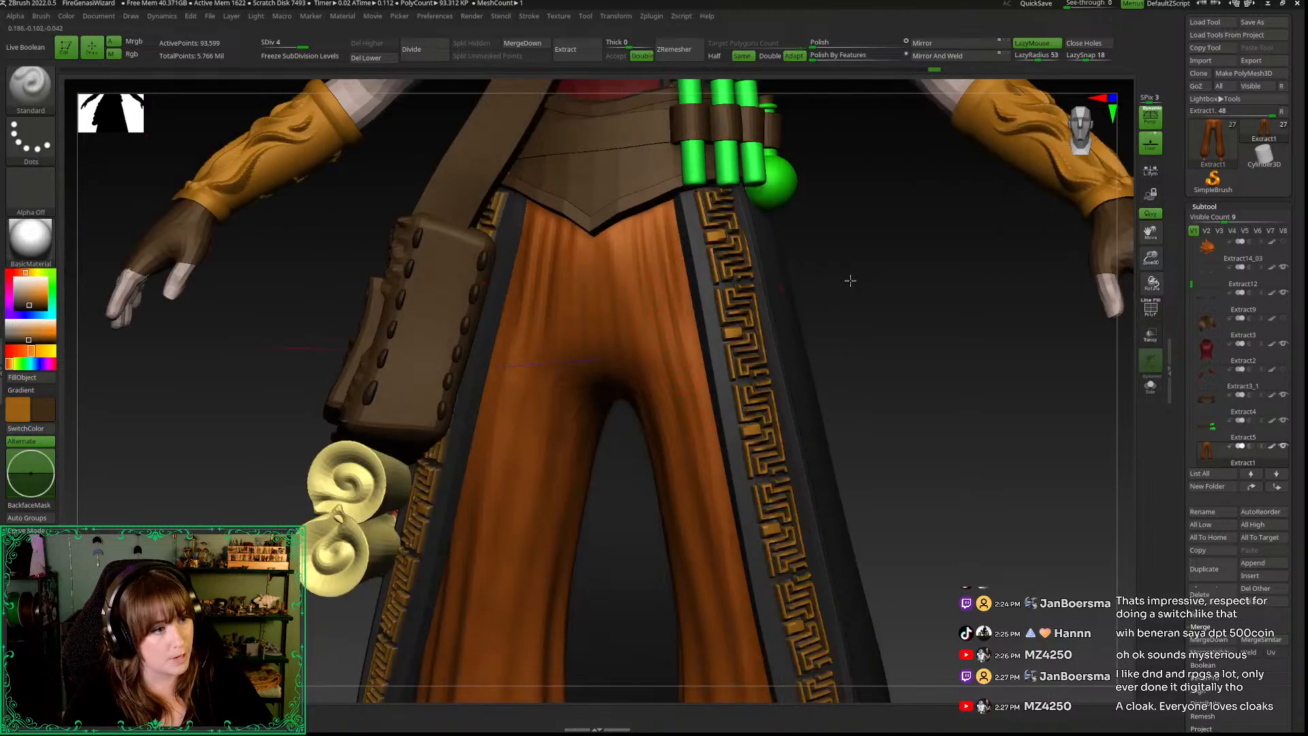
pyautogui.moveTo(848, 284); pyautogui.dragTo(623, 259)
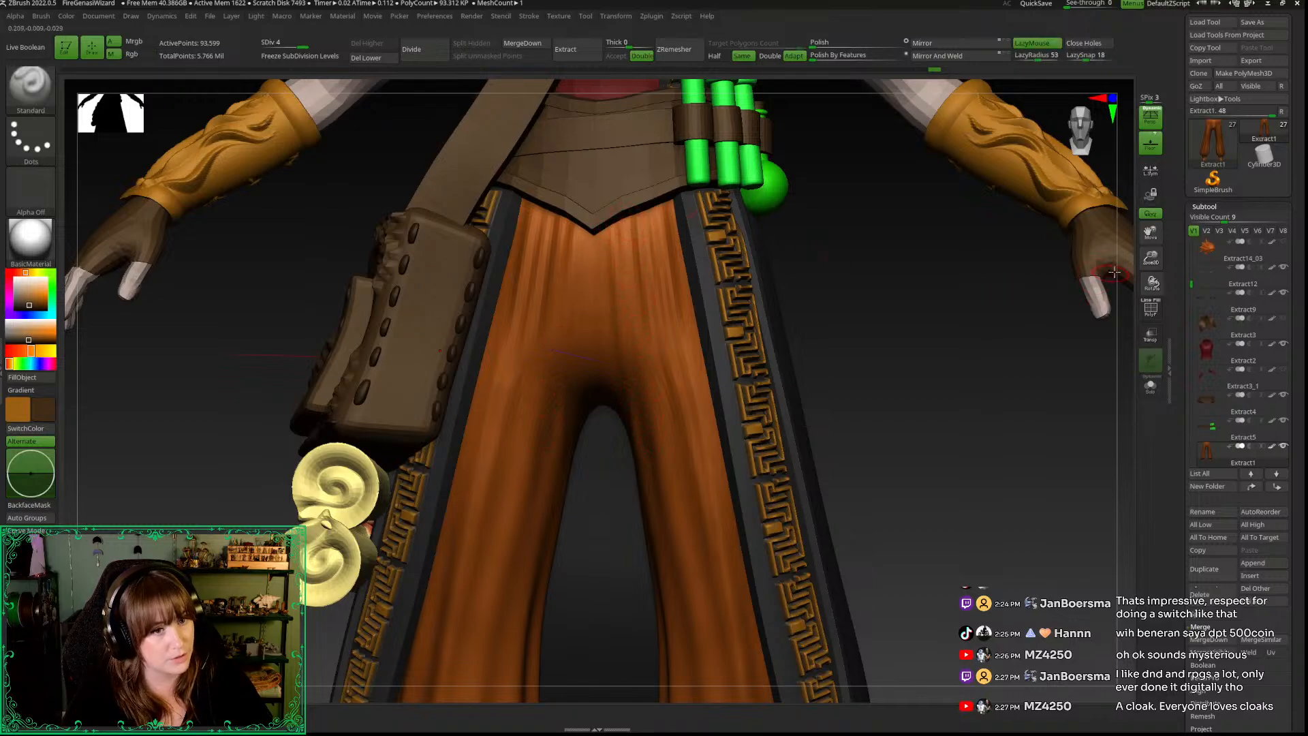
# Step: Smooth the folds on the lower trouser legs above the boots, checking them against the full outfit
pyautogui.press('f')
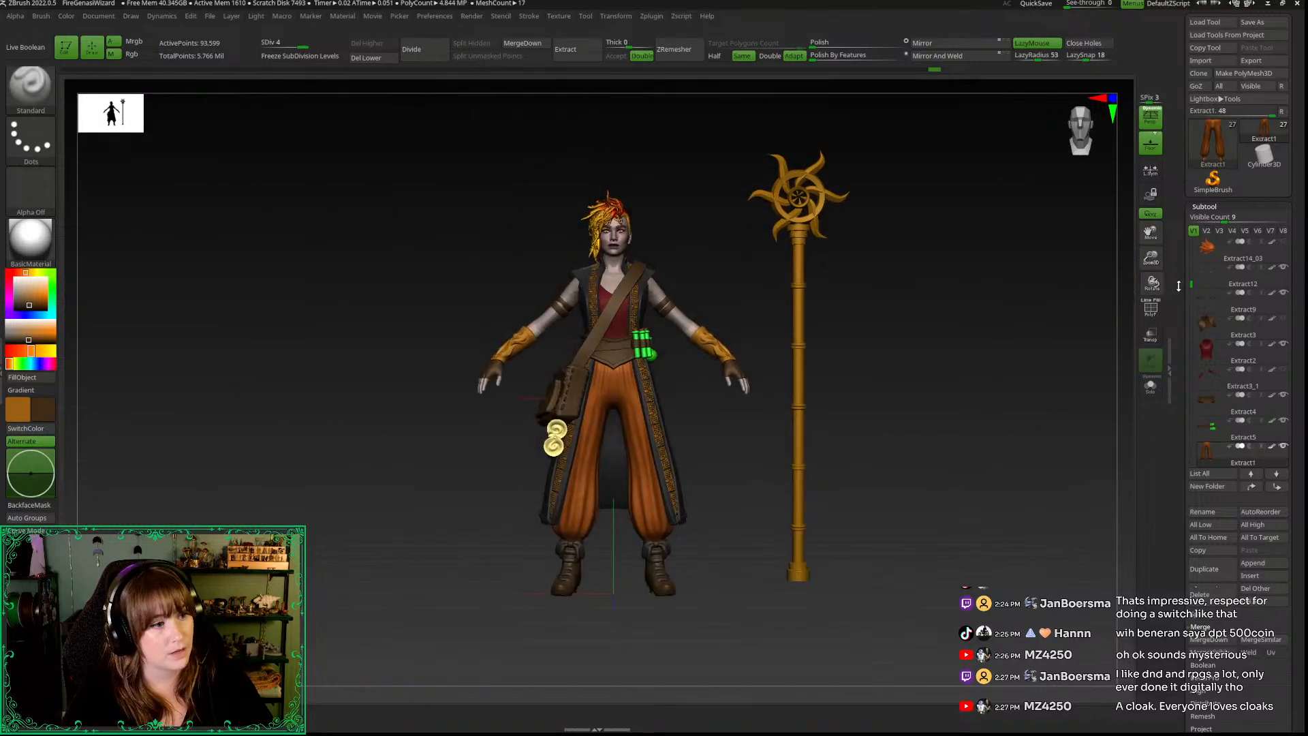
pyautogui.moveTo(1150, 258); pyautogui.dragTo(1118, 341)
pyautogui.keyDown('alt'); pyautogui.moveTo(740, 474); pyautogui.dragTo(749, 436); pyautogui.keyUp('alt')
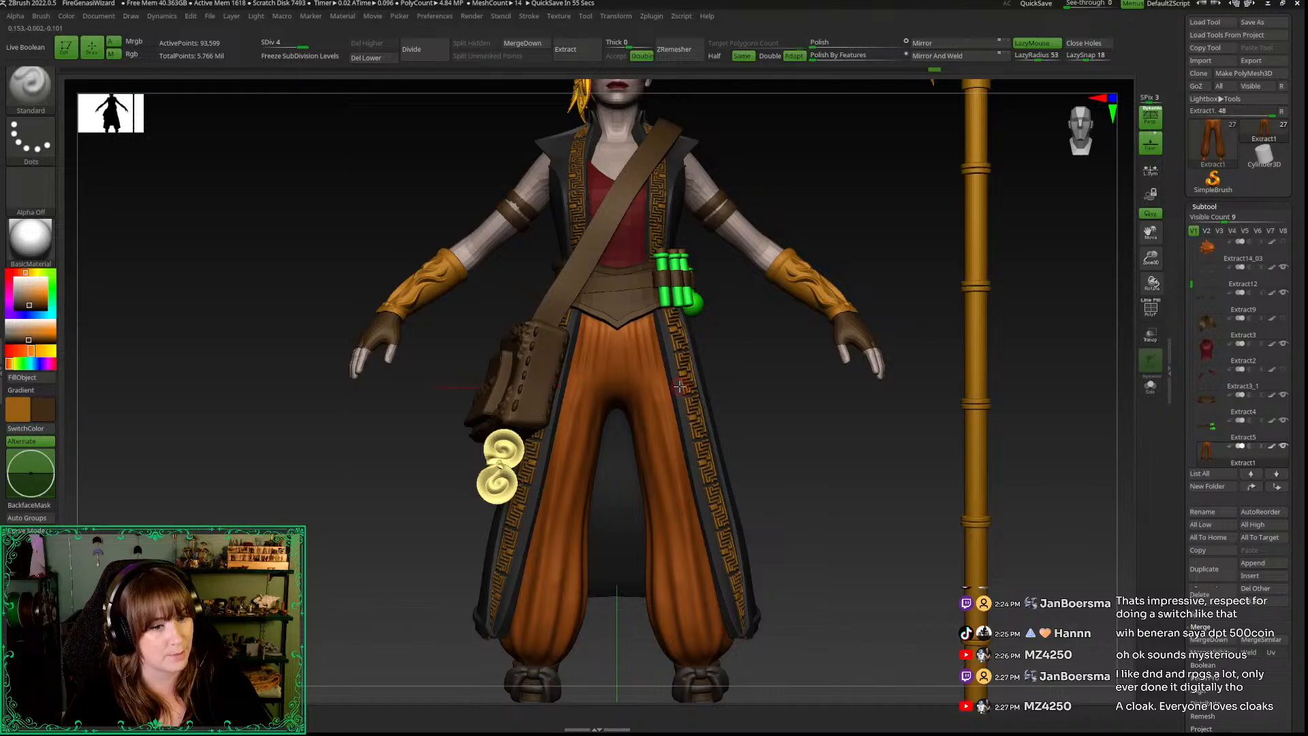
pyautogui.moveTo(1151, 258); pyautogui.dragTo(1031, 397)
pyautogui.moveTo(914, 455)
pyautogui.keyDown('alt'); pyautogui.mouseDown()
pyautogui.moveTo(925, 397)
pyautogui.moveTo(891, 385)
pyautogui.mouseUp(); pyautogui.keyUp('alt')
pyautogui.press('space')
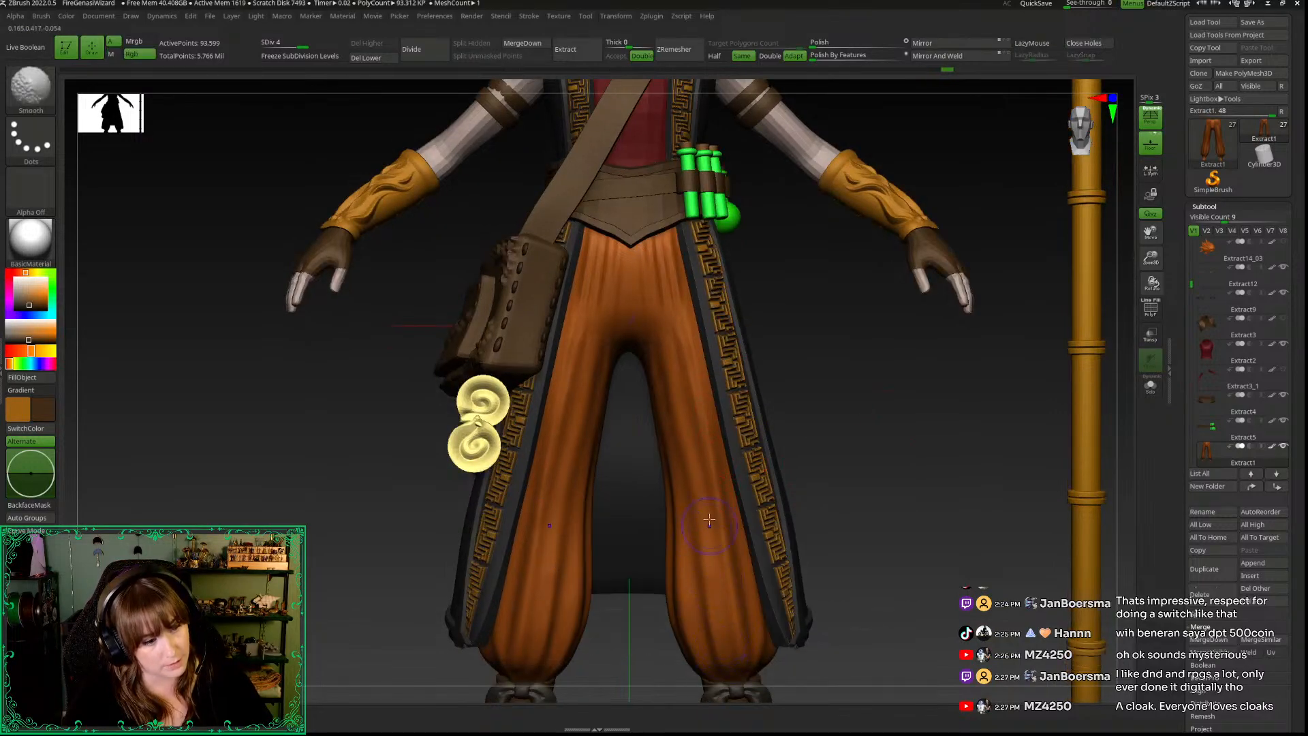
pyautogui.keyDown('alt'); pyautogui.moveTo(908, 522); pyautogui.dragTo(914, 481); pyautogui.keyUp('alt')
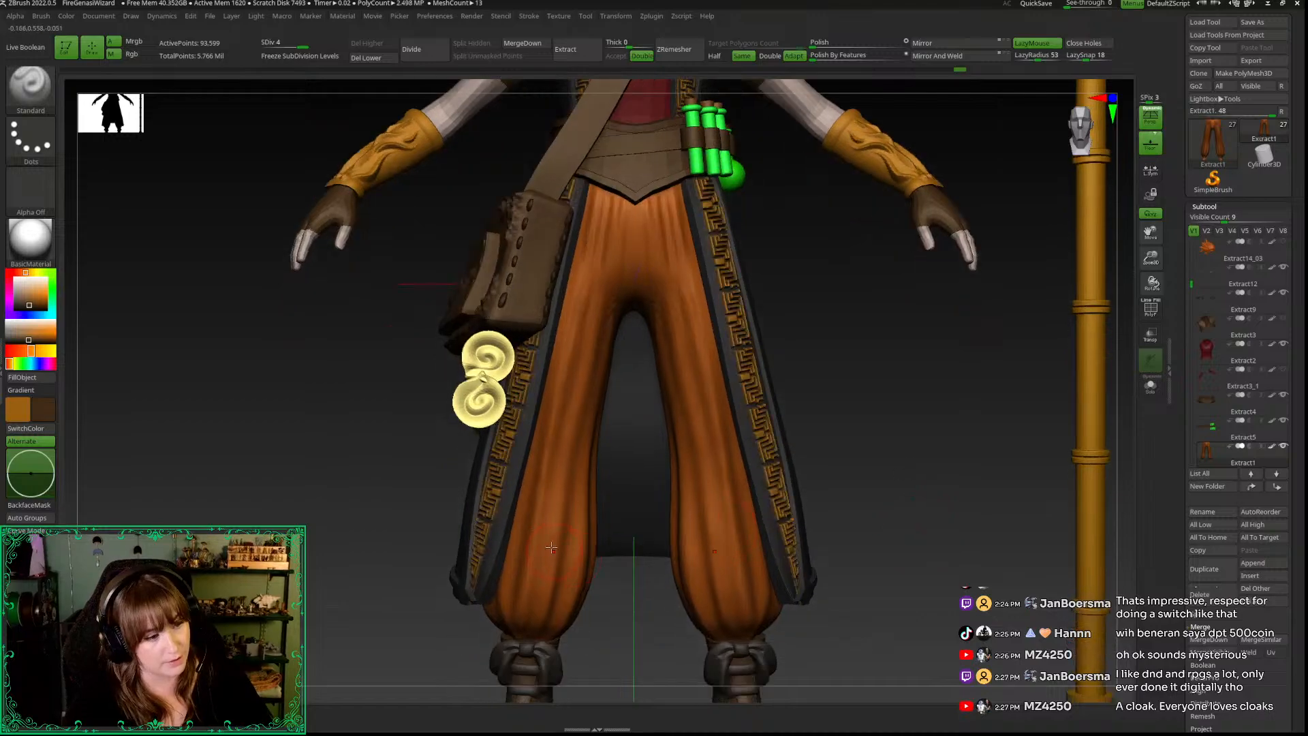
pyautogui.keyDown('shift'); pyautogui.moveTo(561, 601); pyautogui.dragTo(555, 660); pyautogui.keyUp('shift')
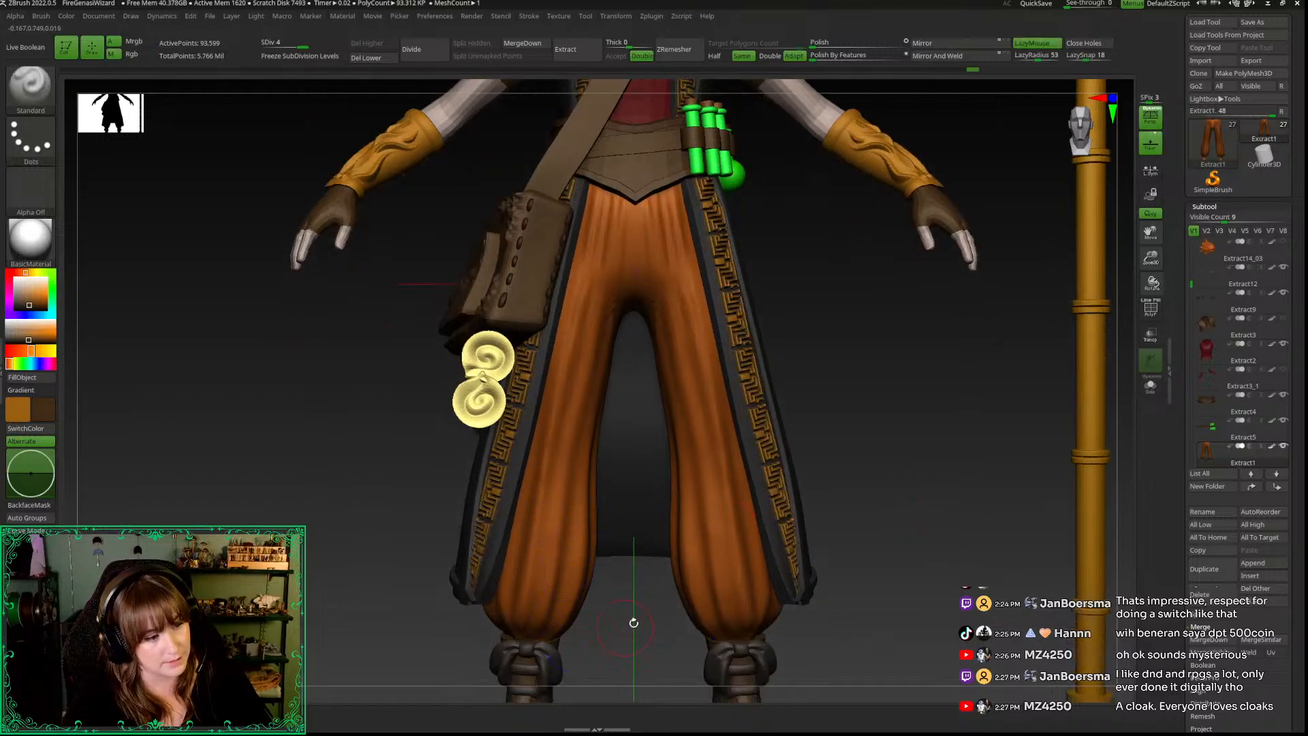
pyautogui.keyDown('alt'); pyautogui.moveTo(634, 622); pyautogui.dragTo(688, 610); pyautogui.keyUp('alt')
# Step: Adjust the brush size, then refine and smooth the folds on the front of the bag-side thigh
pyautogui.press('space')
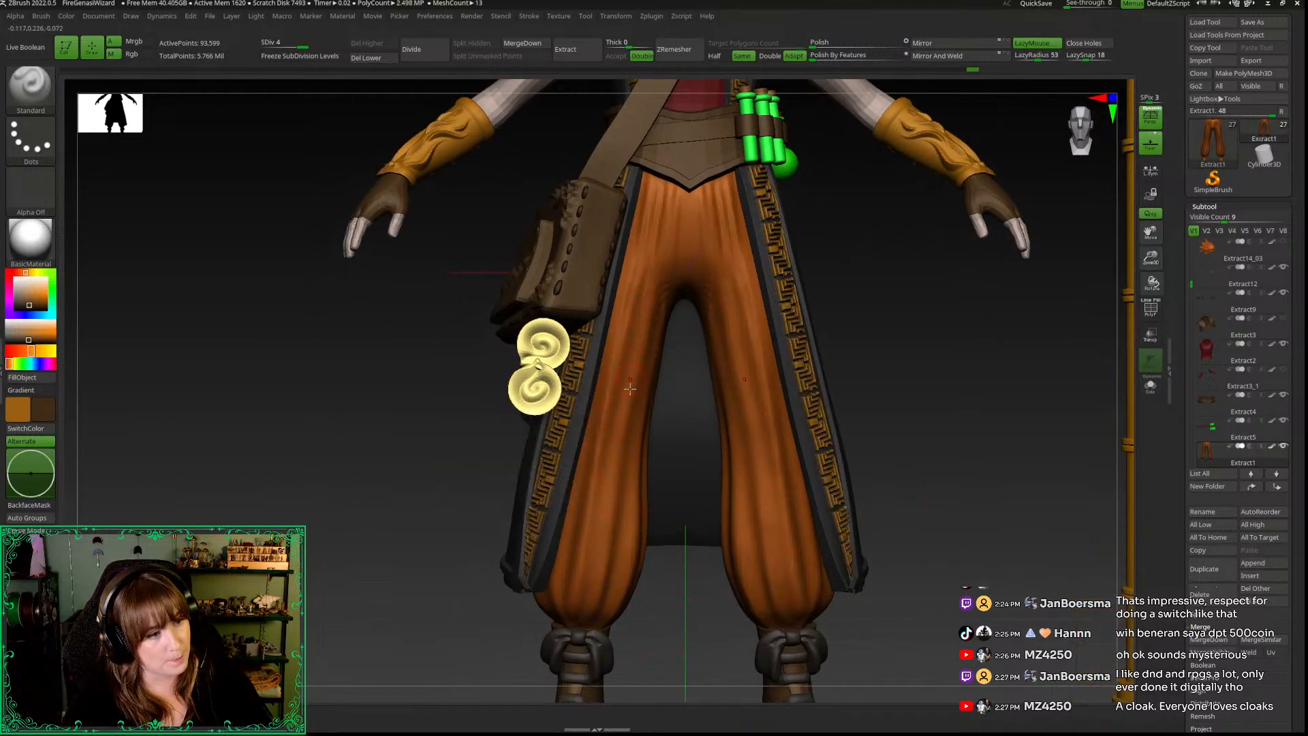
pyautogui.moveTo(401, 492)
pyautogui.mouseDown()
pyautogui.moveTo(386, 491)
pyautogui.moveTo(398, 490)
pyautogui.mouseUp()
pyautogui.moveTo(686, 584); pyautogui.dragTo(660, 579)
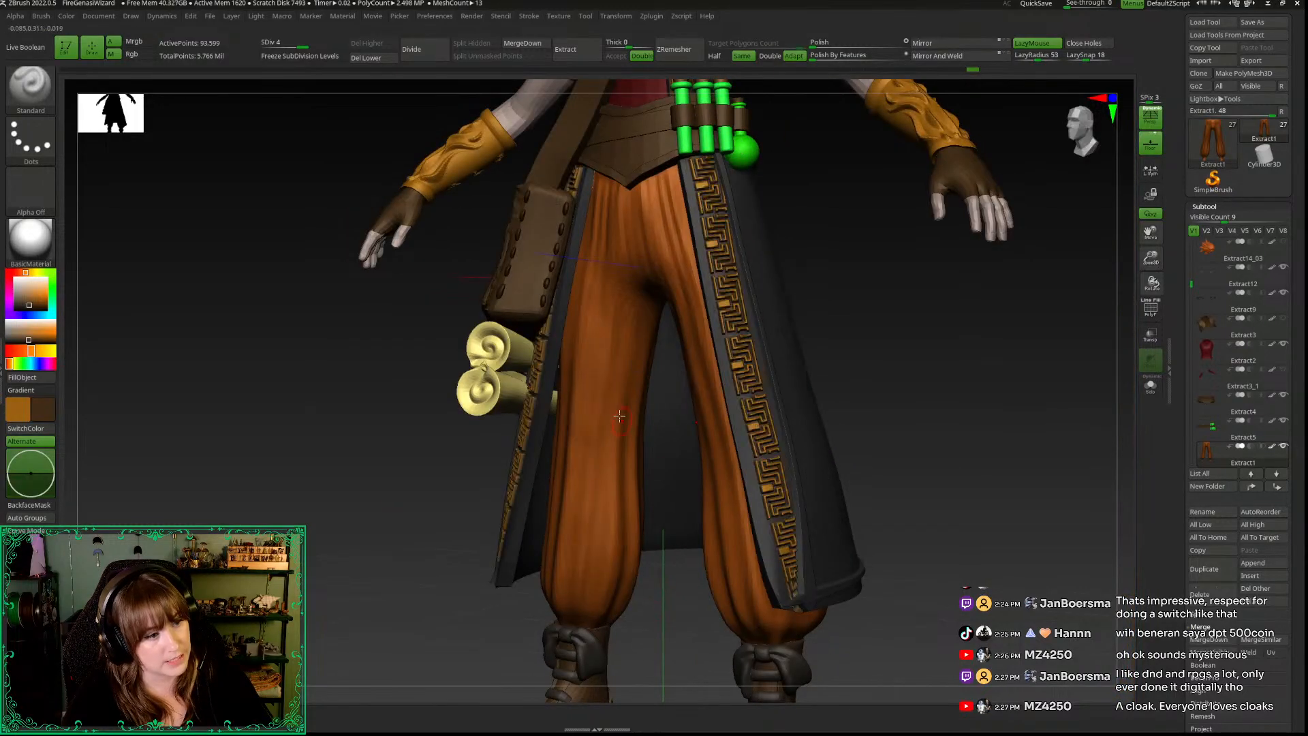
pyautogui.press('shift')
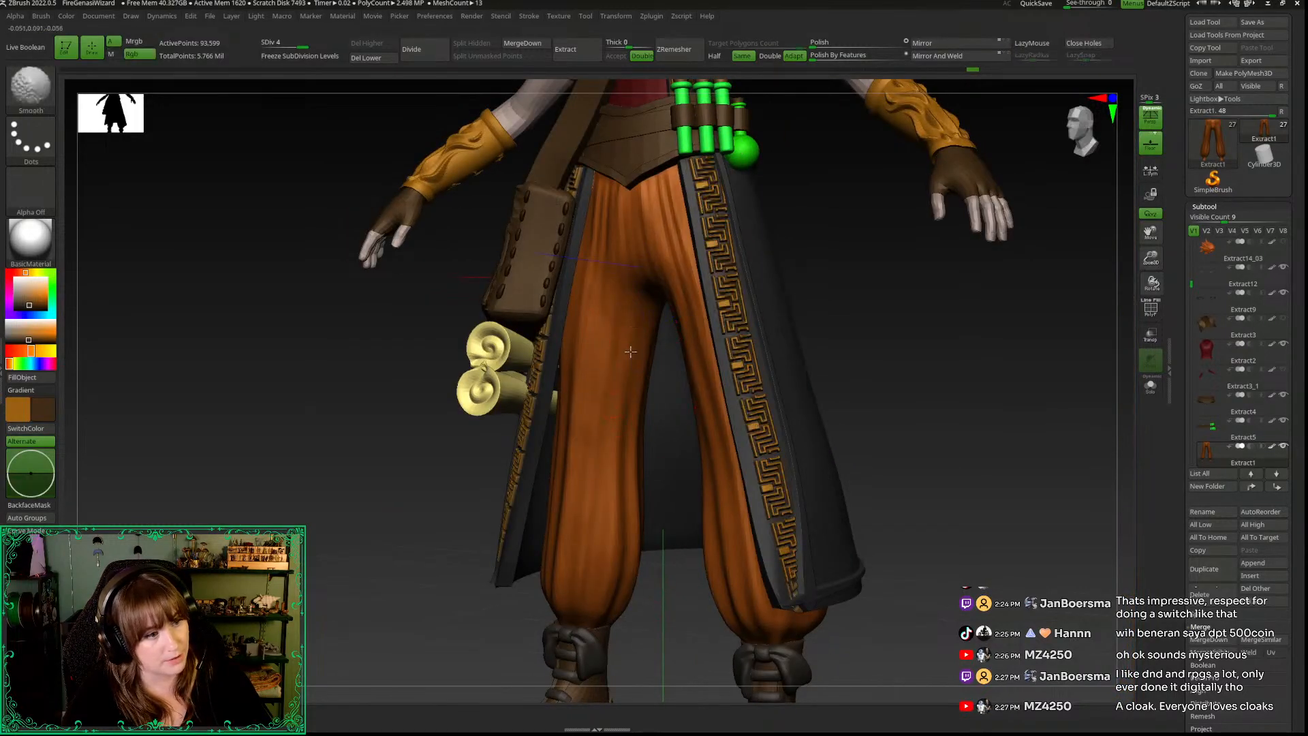
pyautogui.keyDown('shift'); pyautogui.moveTo(393, 402); pyautogui.dragTo(495, 400); pyautogui.keyUp('shift')
# Step: Examine the trouser folds from the front at several distances to judge them within the outfit
pyautogui.moveTo(1146, 259); pyautogui.dragTo(1072, 109)
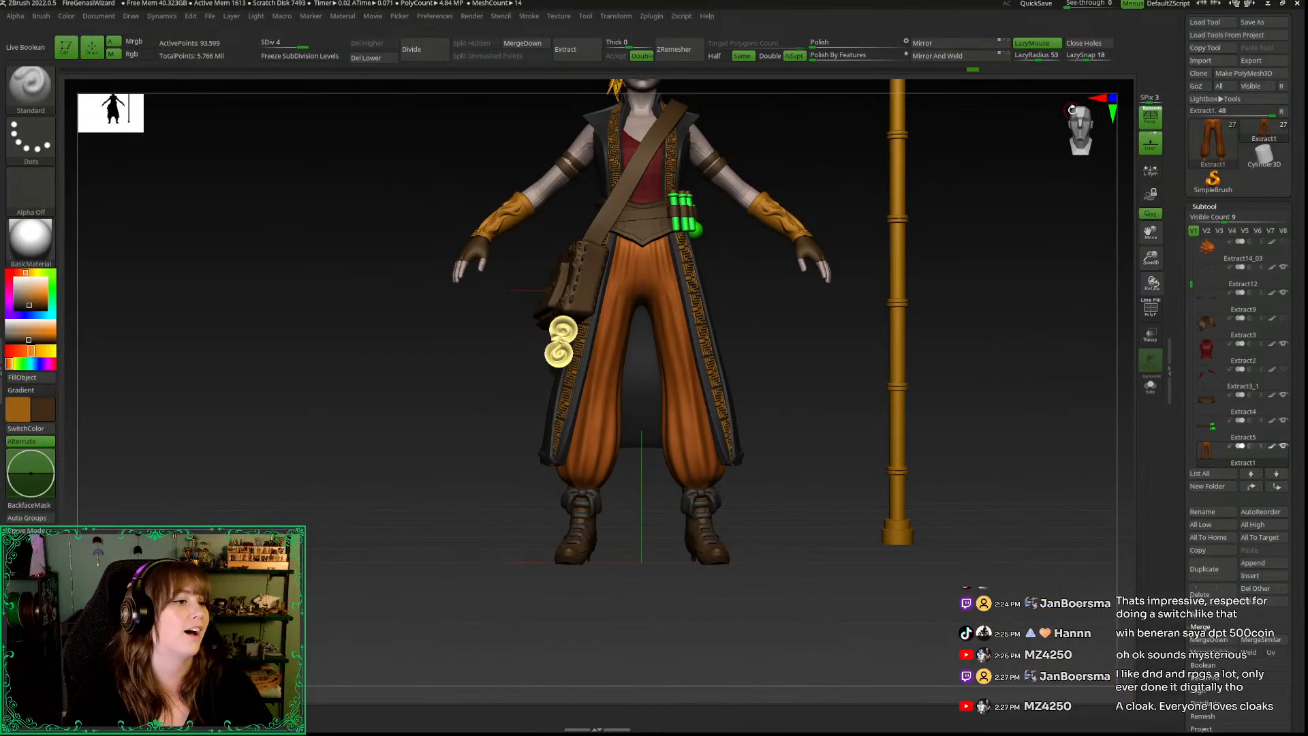
pyautogui.moveTo(1151, 258); pyautogui.dragTo(1160, 272)
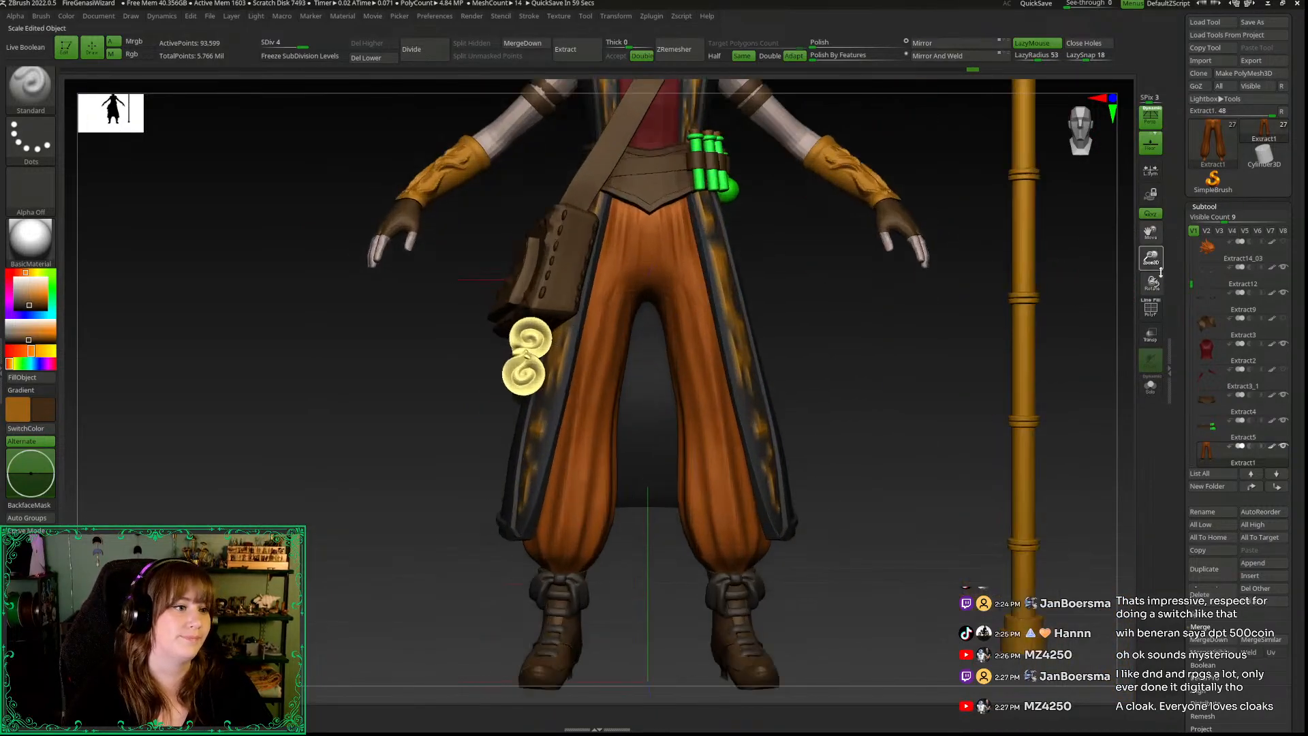
pyautogui.keyDown('alt'); pyautogui.moveTo(904, 369); pyautogui.dragTo(890, 429); pyautogui.keyUp('alt')
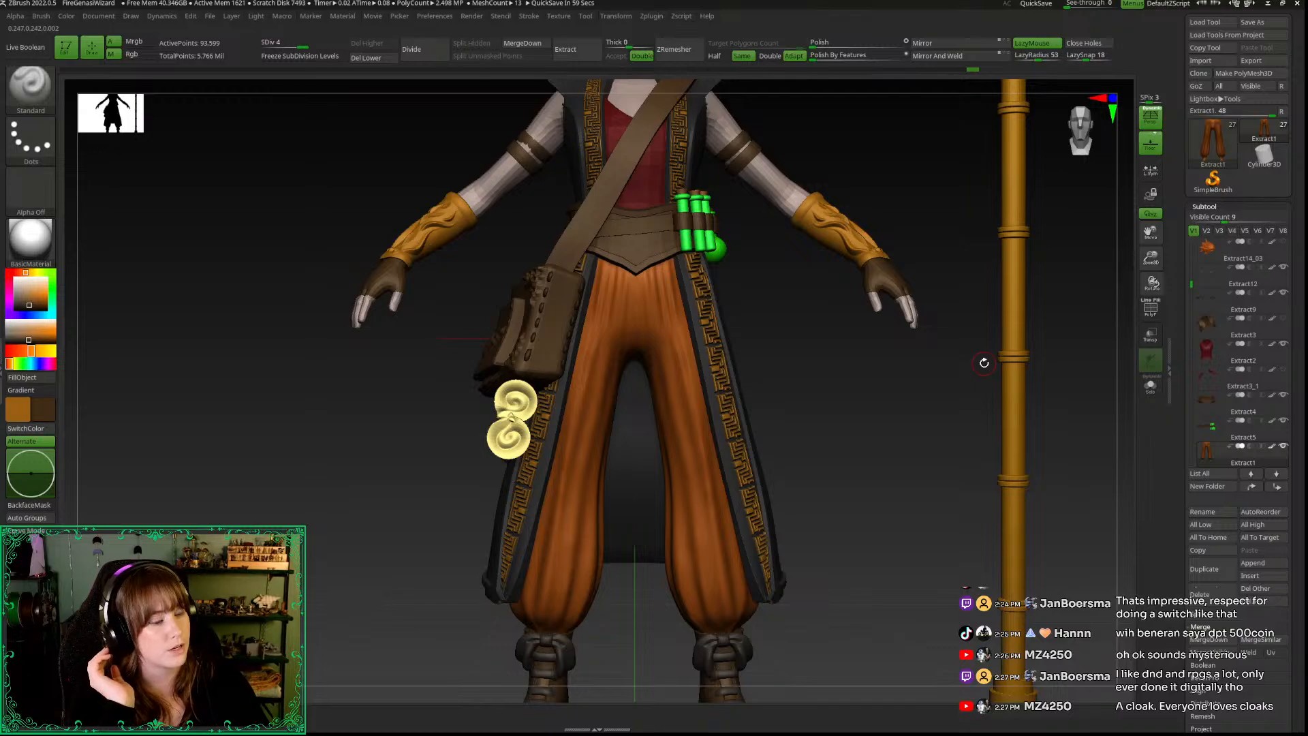
pyautogui.moveTo(1151, 257); pyautogui.dragTo(1144, 300)
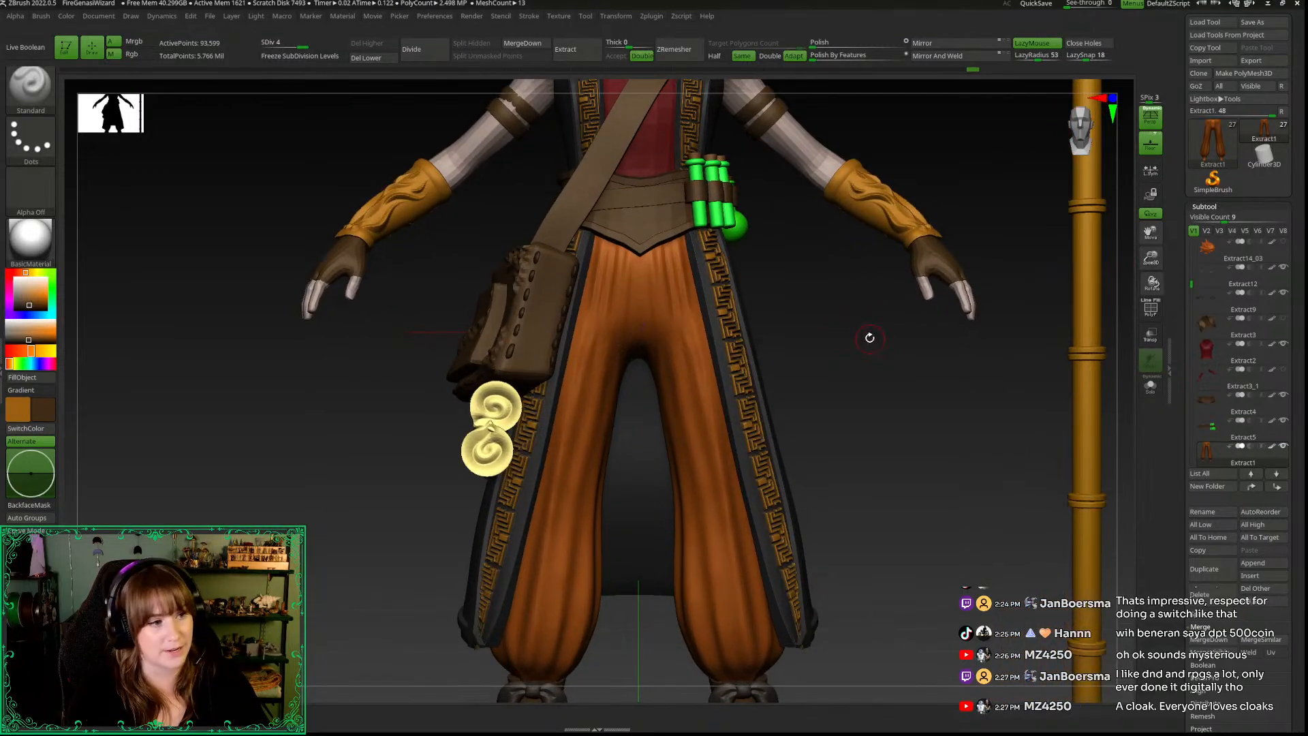
pyautogui.moveTo(1150, 259); pyautogui.dragTo(1148, 208)
pyautogui.moveTo(840, 411); pyautogui.dragTo(728, 426)
# Step: Try sculpting a fold up the potion-side trouser leg from the ankle to the thigh, and undo the stroke
pyautogui.press('ctrl')
pyautogui.press('space')
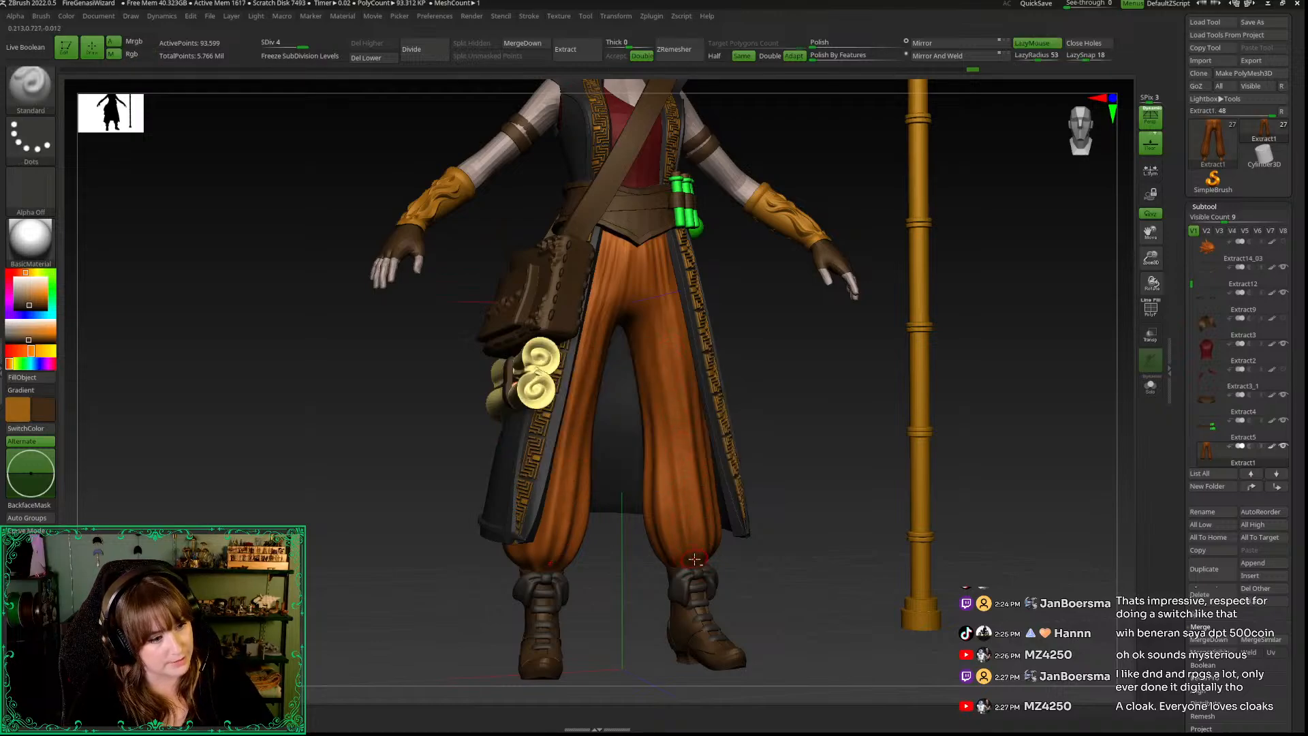
pyautogui.moveTo(690, 536); pyautogui.dragTo(665, 356)
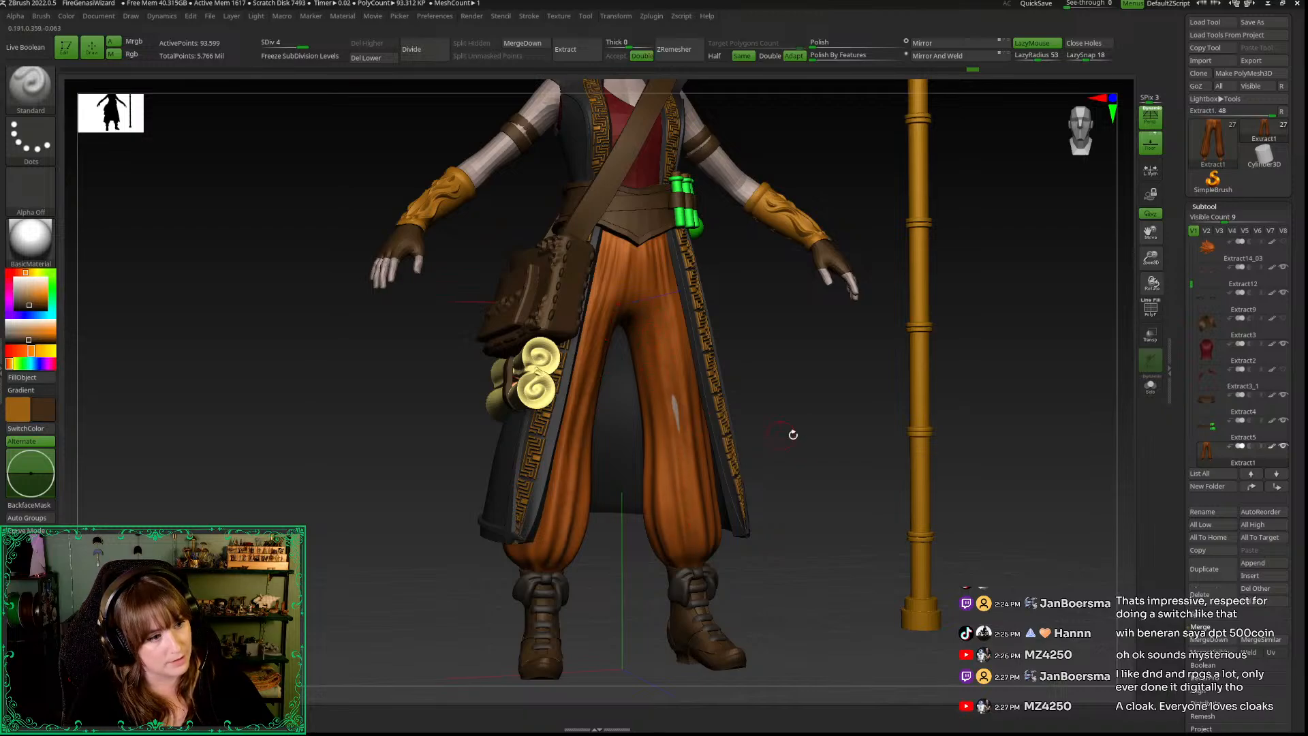
pyautogui.moveTo(793, 434); pyautogui.dragTo(719, 455)
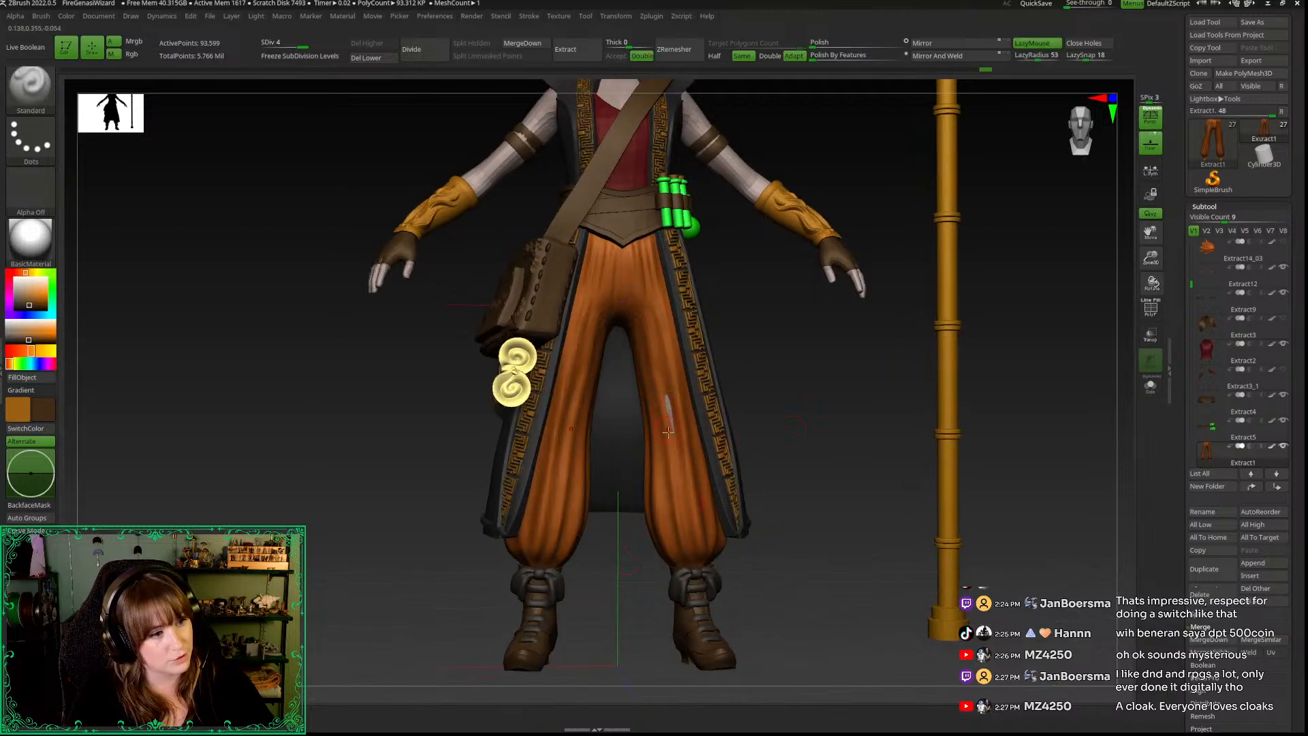
pyautogui.hotkey('ctrl', 'z')
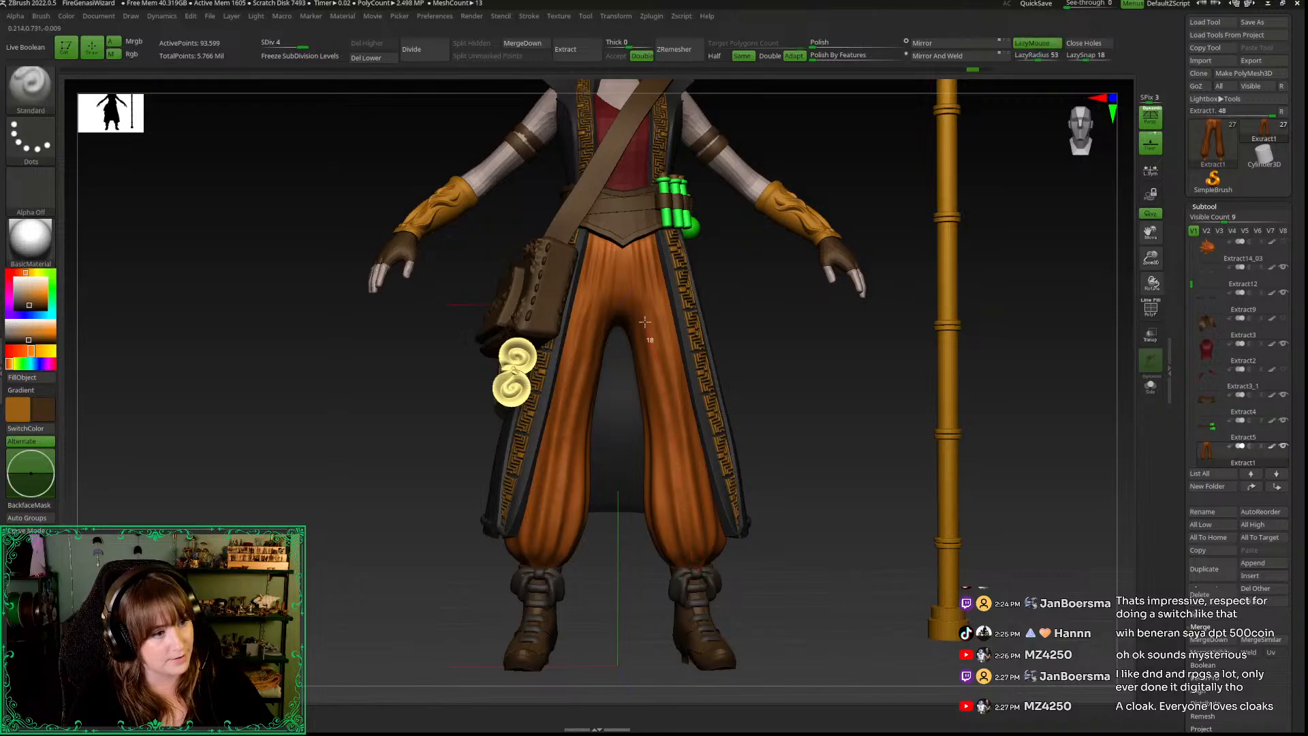
# Step: Adjust the Standard brush size and sculpt vertical folds along the potion-side trouser leg from a three-quarter view
pyautogui.moveTo(810, 465); pyautogui.dragTo(716, 416)
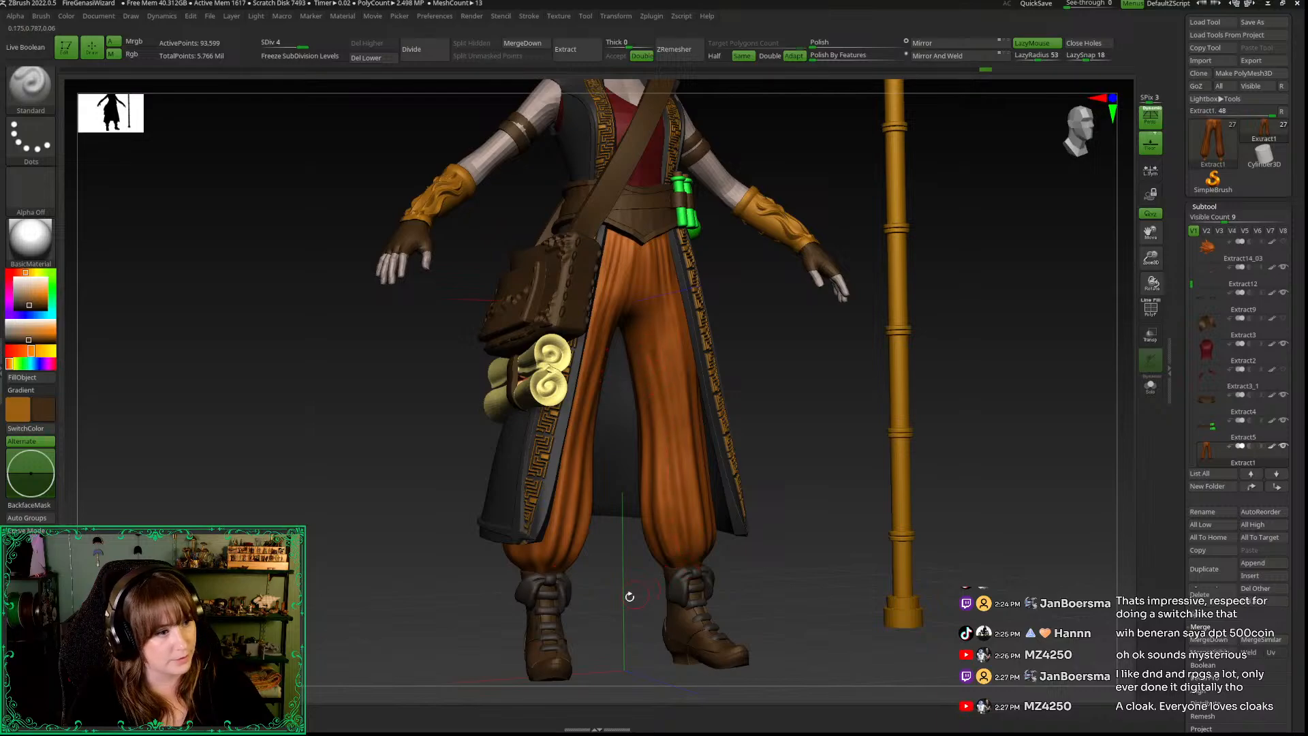
pyautogui.moveTo(622, 605); pyautogui.dragTo(744, 489)
pyautogui.press('shift')
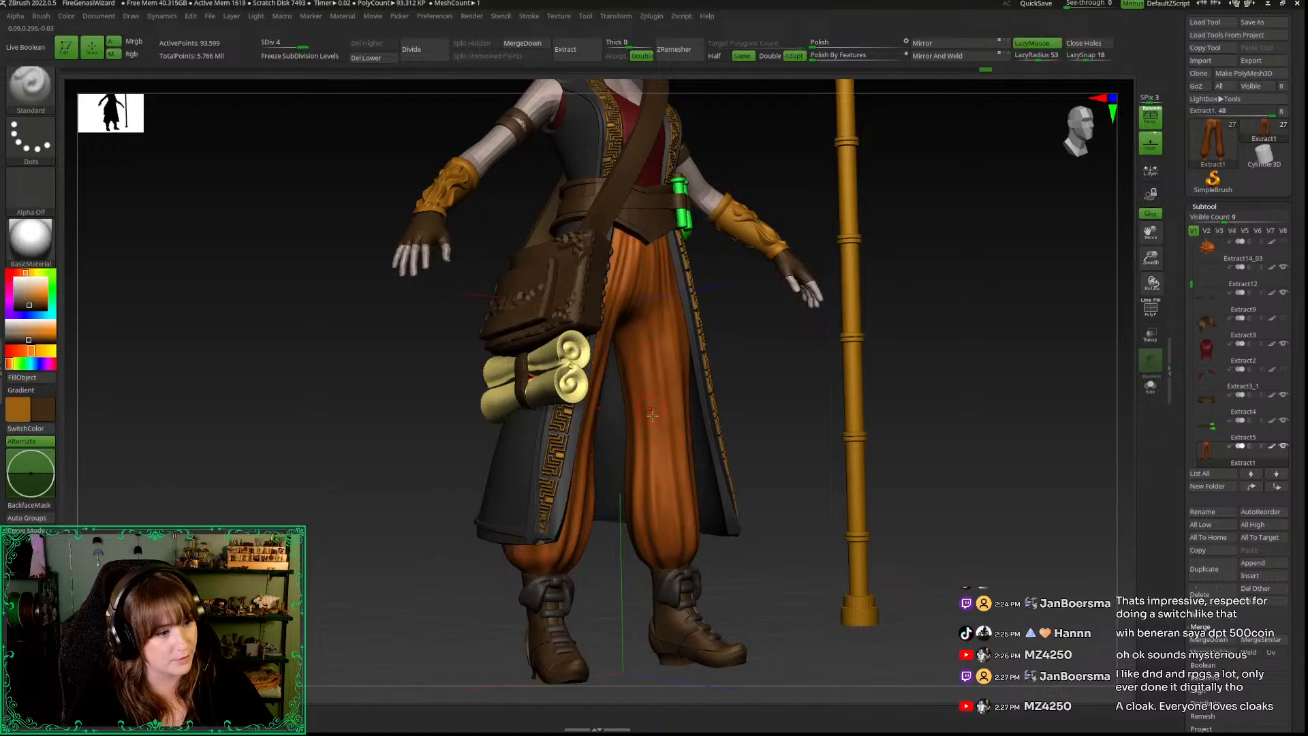
pyautogui.press('space')
pyautogui.press('space')
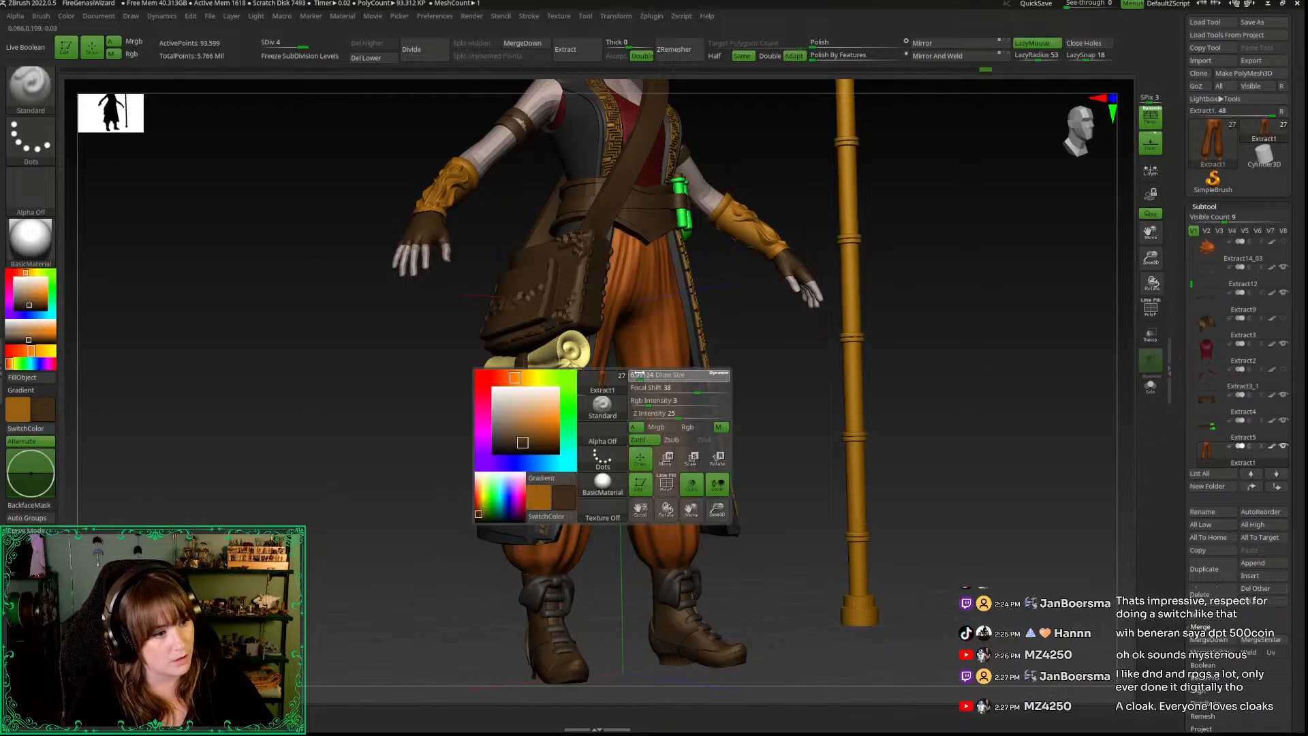
pyautogui.press('space')
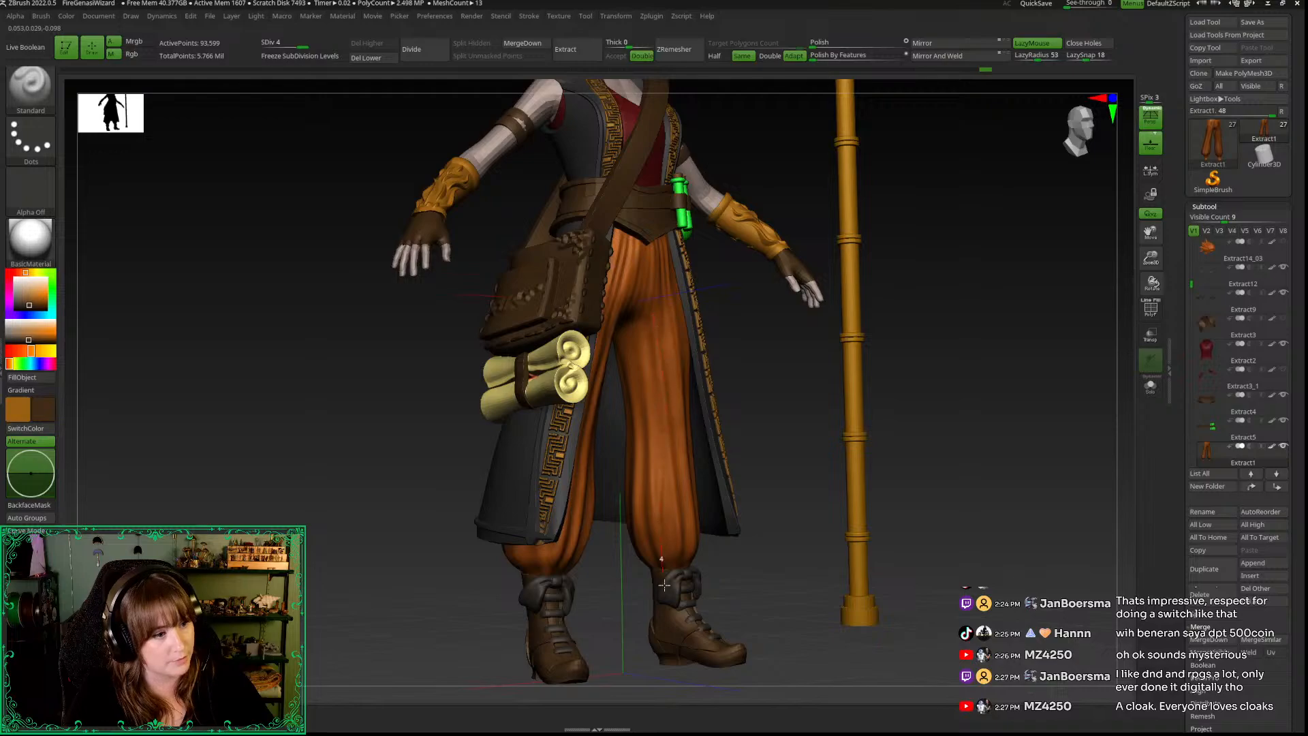
# Step: Add fold strokes to the inner face of the potion-side leg and smooth them over the thigh
pyautogui.moveTo(805, 496); pyautogui.dragTo(643, 408)
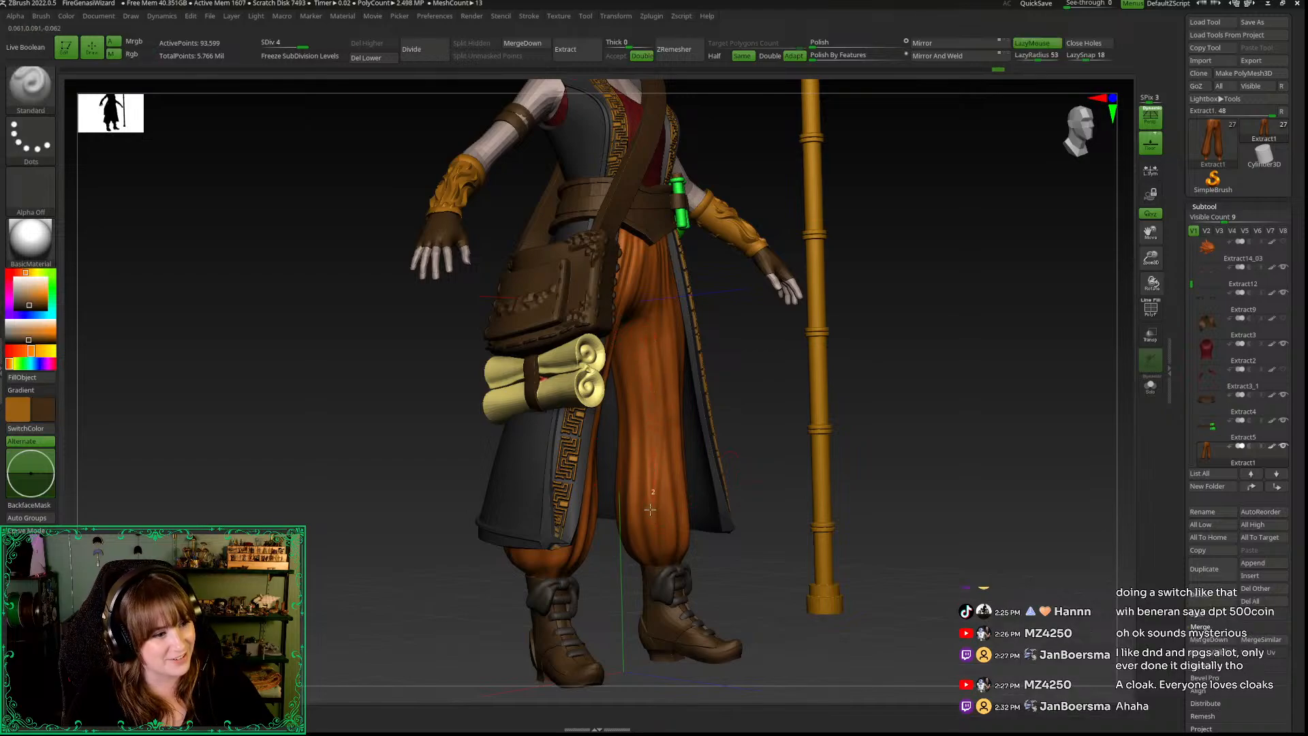
pyautogui.press('space')
pyautogui.press('shift')
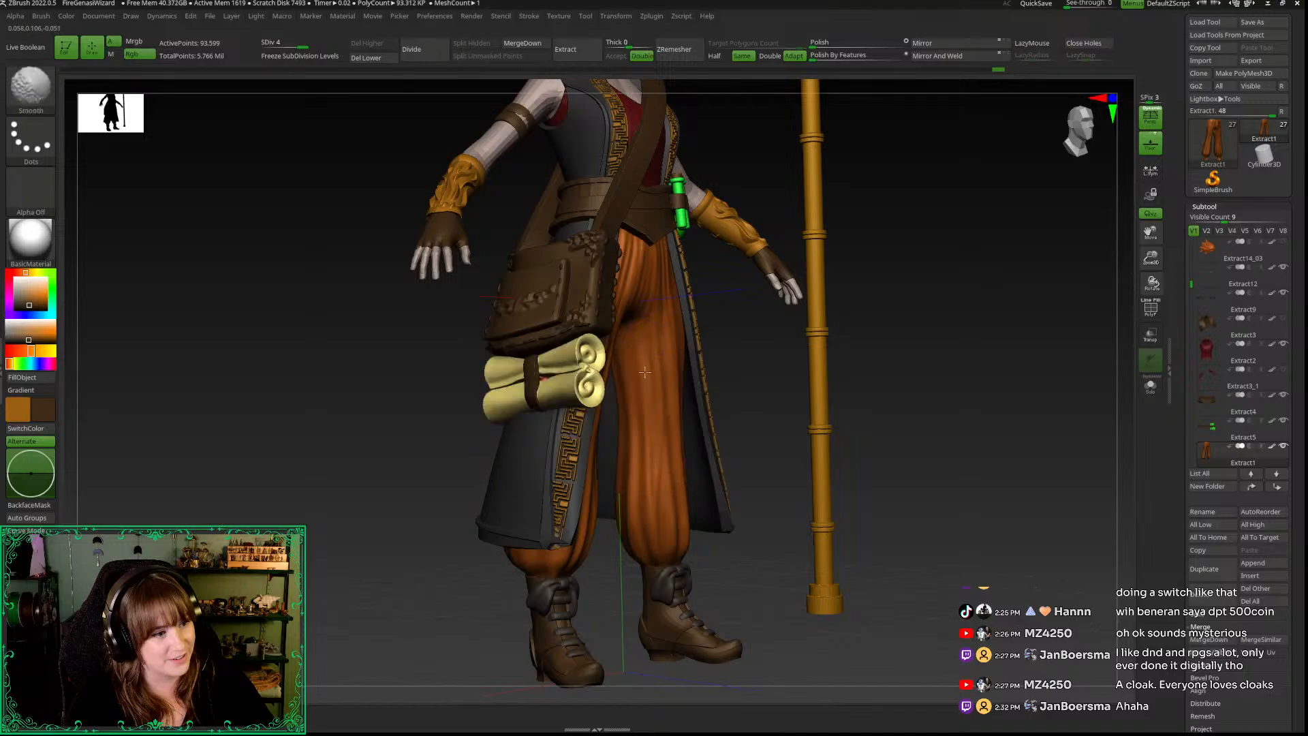
pyautogui.keyDown('shift'); pyautogui.moveTo(751, 525); pyautogui.dragTo(665, 477); pyautogui.keyUp('shift')
# Step: Carve a long crease down the potion-side trouser leg from the upper thigh to the lower leg
pyautogui.press('space')
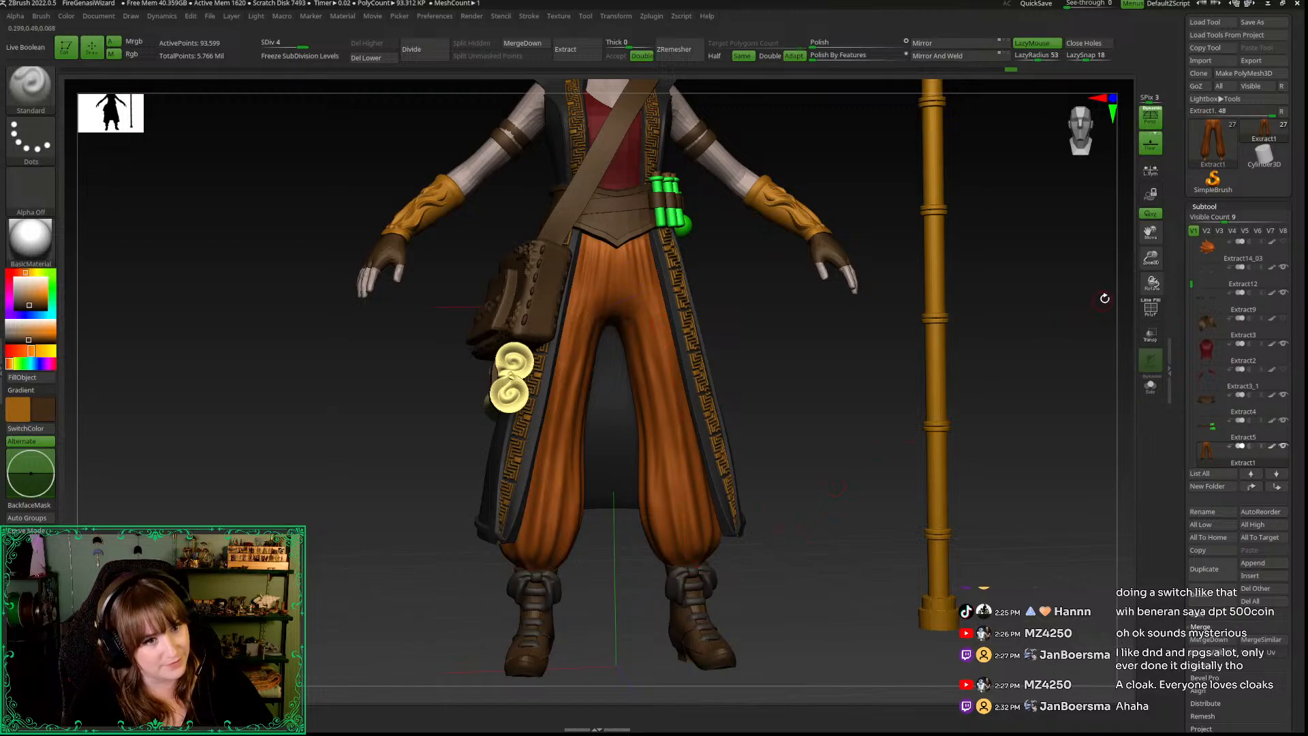
pyautogui.moveTo(1151, 258); pyautogui.dragTo(1149, 298)
pyautogui.keyDown('alt'); pyautogui.moveTo(890, 579); pyautogui.dragTo(885, 532); pyautogui.keyUp('alt')
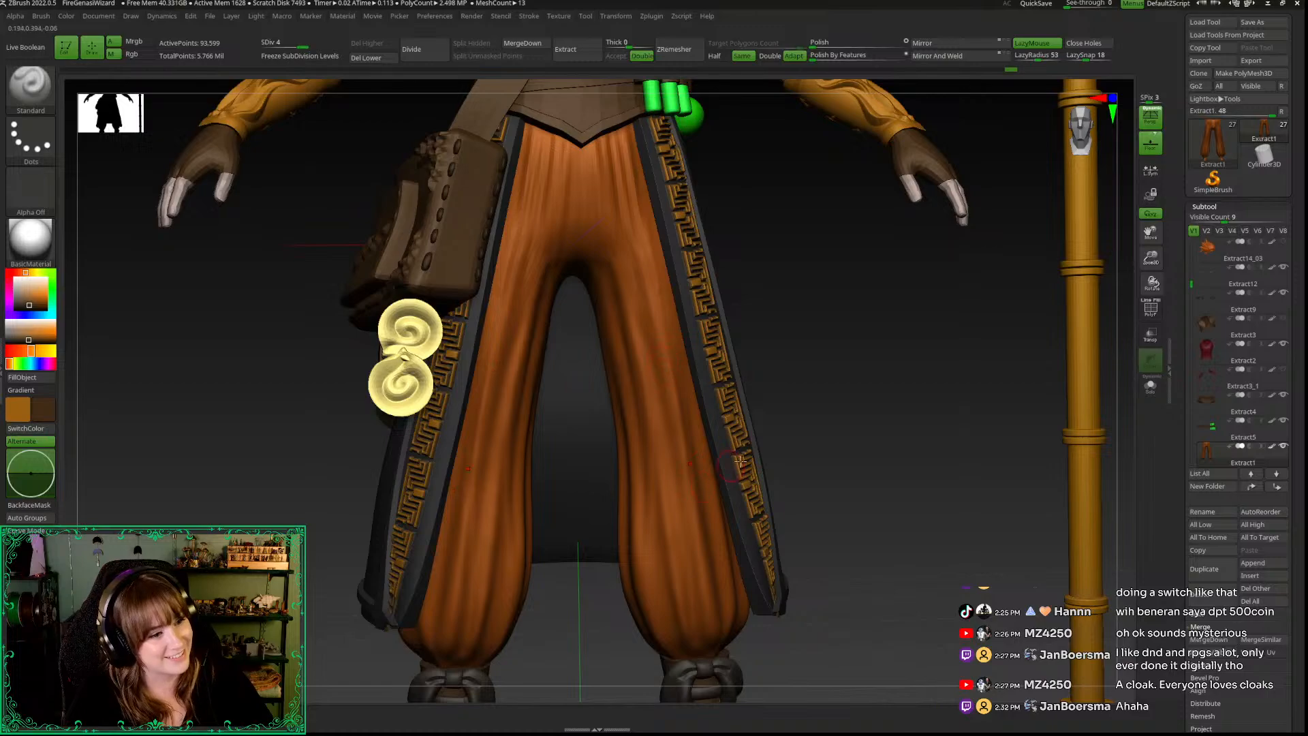
pyautogui.click(922, 447)
pyautogui.moveTo(928, 435); pyautogui.dragTo(833, 415)
pyautogui.keyDown('alt'); pyautogui.moveTo(656, 243); pyautogui.dragTo(725, 540); pyautogui.keyUp('alt')
pyautogui.moveTo(861, 488); pyautogui.dragTo(810, 477)
# Step: Try carving another long crease from the hip down the potion-side trouser leg, undoing each attempt
pyautogui.moveTo(663, 257)
pyautogui.keyDown('alt'); pyautogui.mouseDown()
pyautogui.moveTo(666, 323)
pyautogui.moveTo(770, 624)
pyautogui.mouseUp(); pyautogui.keyUp('alt')
pyautogui.hotkey('ctrl', 'z')
pyautogui.keyDown('alt'); pyautogui.moveTo(659, 280); pyautogui.dragTo(752, 618); pyautogui.keyUp('alt')
pyautogui.hotkey('ctrl', 'z')
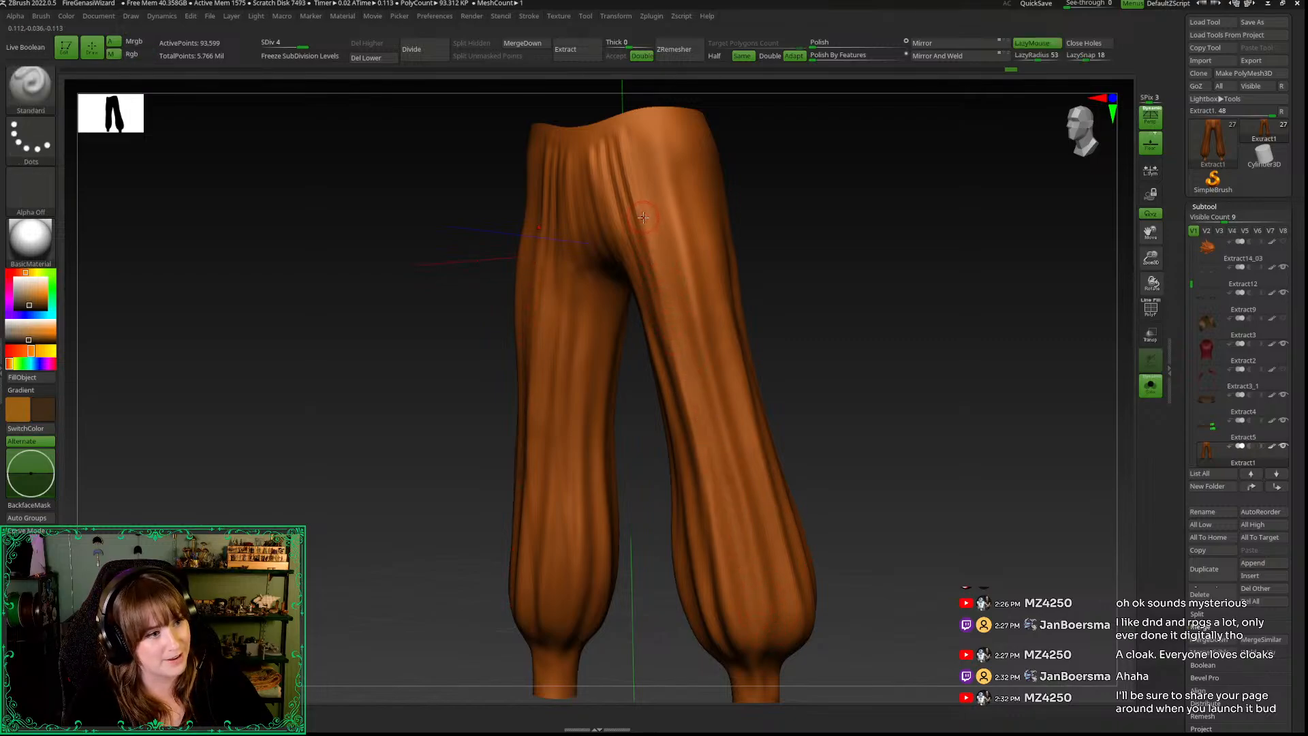
# Step: Try to sculpt a long vertical fold down the front of the potion-side trouser leg from the hip to the cuff
pyautogui.moveTo(687, 232); pyautogui.dragTo(754, 651)
pyautogui.hotkey('ctrl', 'z')
pyautogui.moveTo(714, 360); pyautogui.dragTo(740, 629)
pyautogui.hotkey('ctrl', 'z')
pyautogui.moveTo(685, 243)
pyautogui.mouseDown()
pyautogui.moveTo(743, 477)
pyautogui.moveTo(753, 660)
pyautogui.moveTo(730, 417)
pyautogui.moveTo(742, 638)
pyautogui.mouseUp()
pyautogui.hotkey('ctrl', 'z')
# Step: Sculpt long folds down the outer front of the potion-side trouser leg from the upper thigh to the lower leg
pyautogui.moveTo(879, 436); pyautogui.dragTo(814, 412)
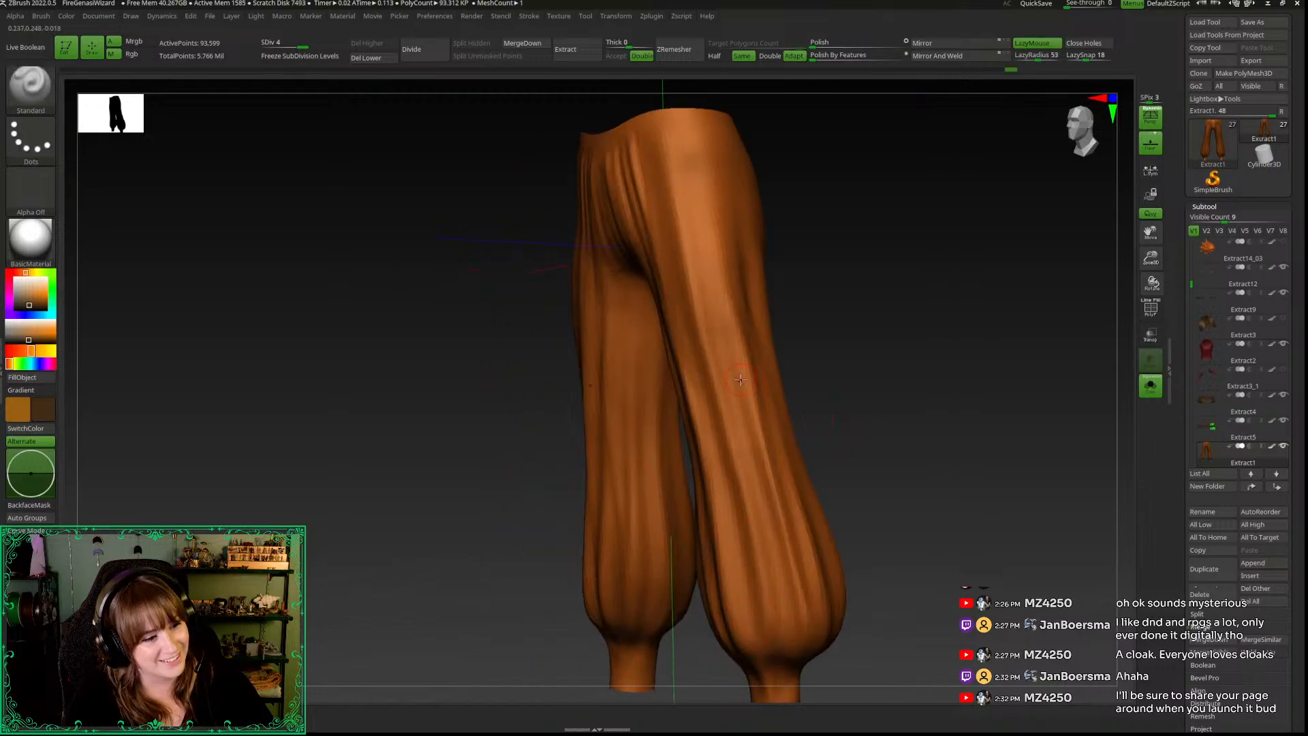
pyautogui.moveTo(693, 258); pyautogui.dragTo(790, 606)
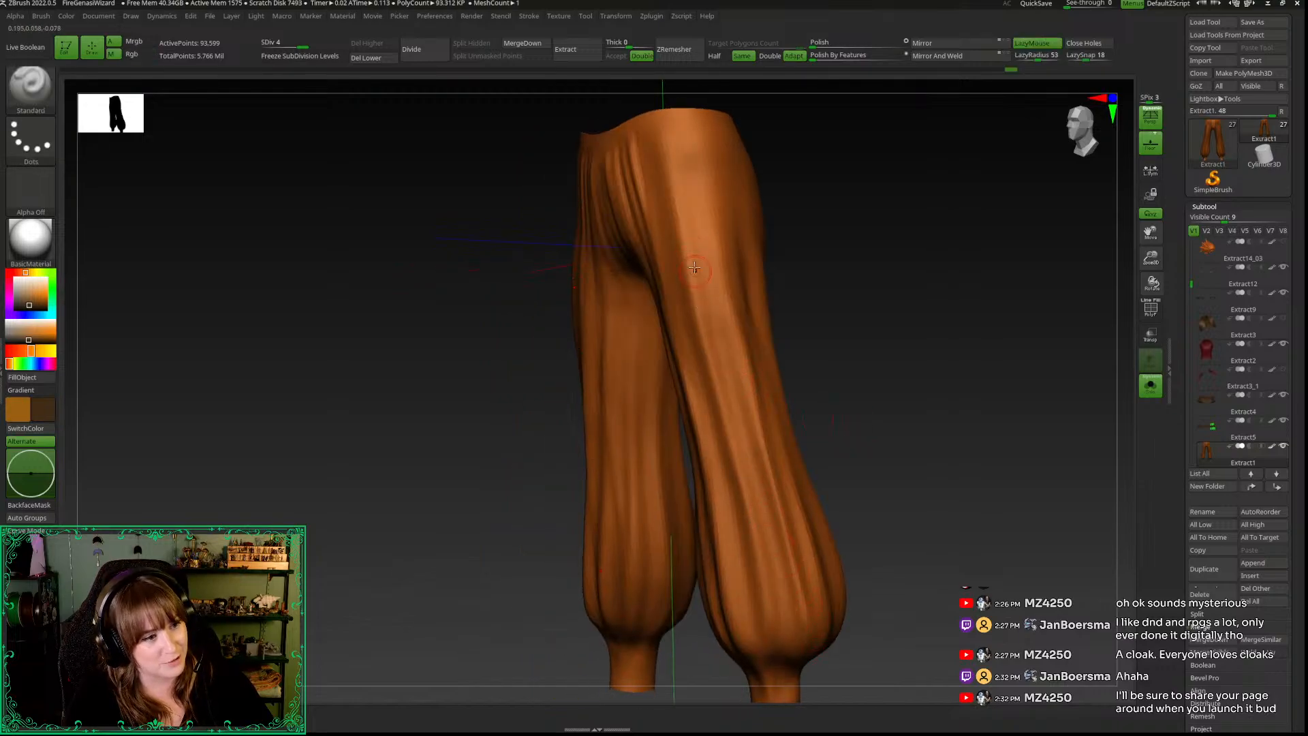
pyautogui.moveTo(687, 242); pyautogui.dragTo(782, 542)
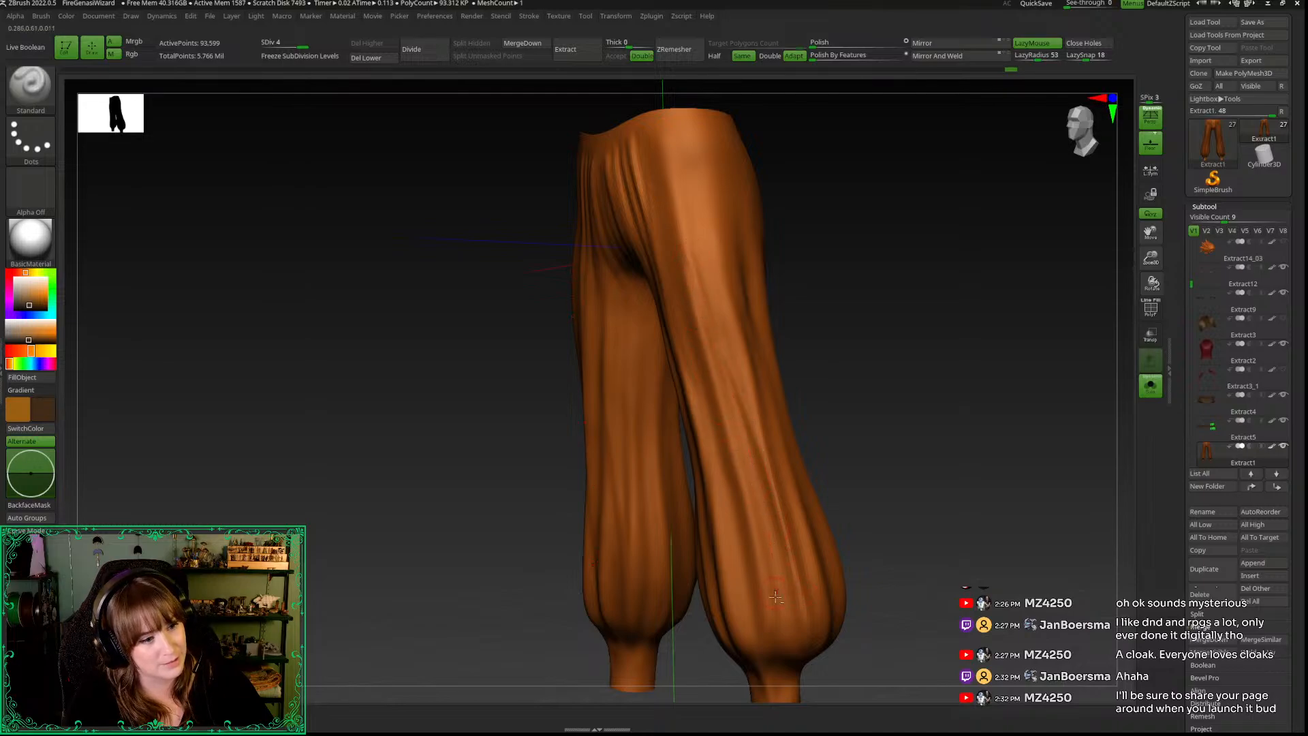
pyautogui.press('space')
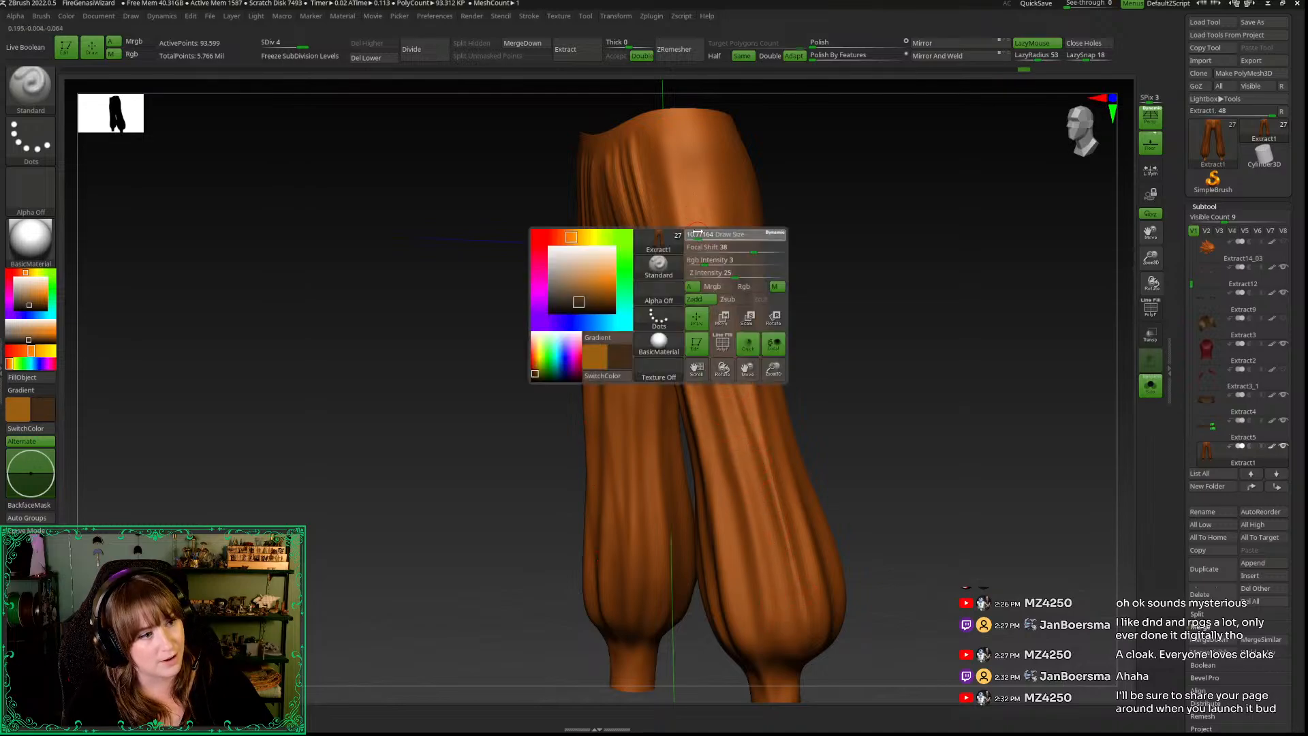
pyautogui.press('shift')
# Step: Examine the trouser folds from the front, adjust the brush size and touch up the potion-side upper thigh
pyautogui.moveTo(860, 491)
pyautogui.mouseDown()
pyautogui.moveTo(914, 473)
pyautogui.moveTo(882, 348)
pyautogui.moveTo(897, 345)
pyautogui.moveTo(865, 348)
pyautogui.mouseUp()
pyautogui.press('space')
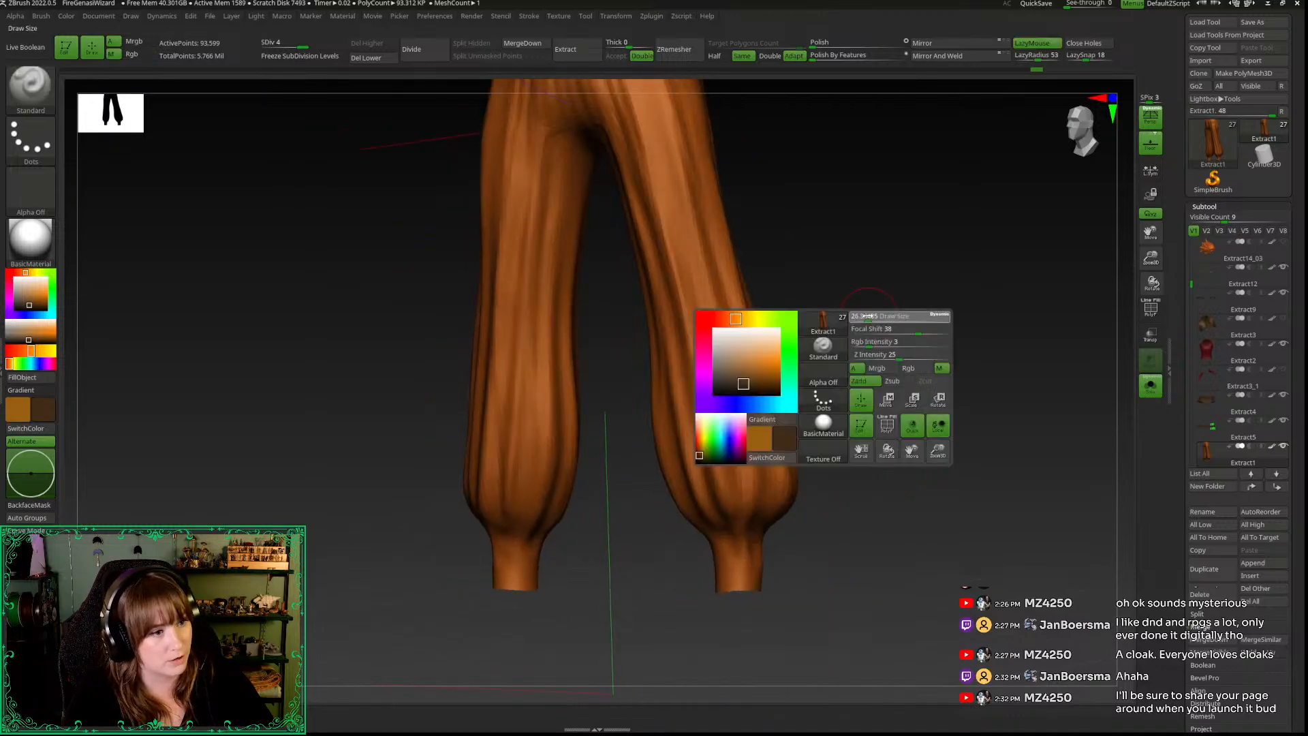
pyautogui.press('shift')
pyautogui.moveTo(845, 392)
pyautogui.mouseDown()
pyautogui.moveTo(849, 371)
pyautogui.moveTo(882, 356)
pyautogui.mouseUp()
pyautogui.moveTo(1150, 259); pyautogui.dragTo(1119, 219)
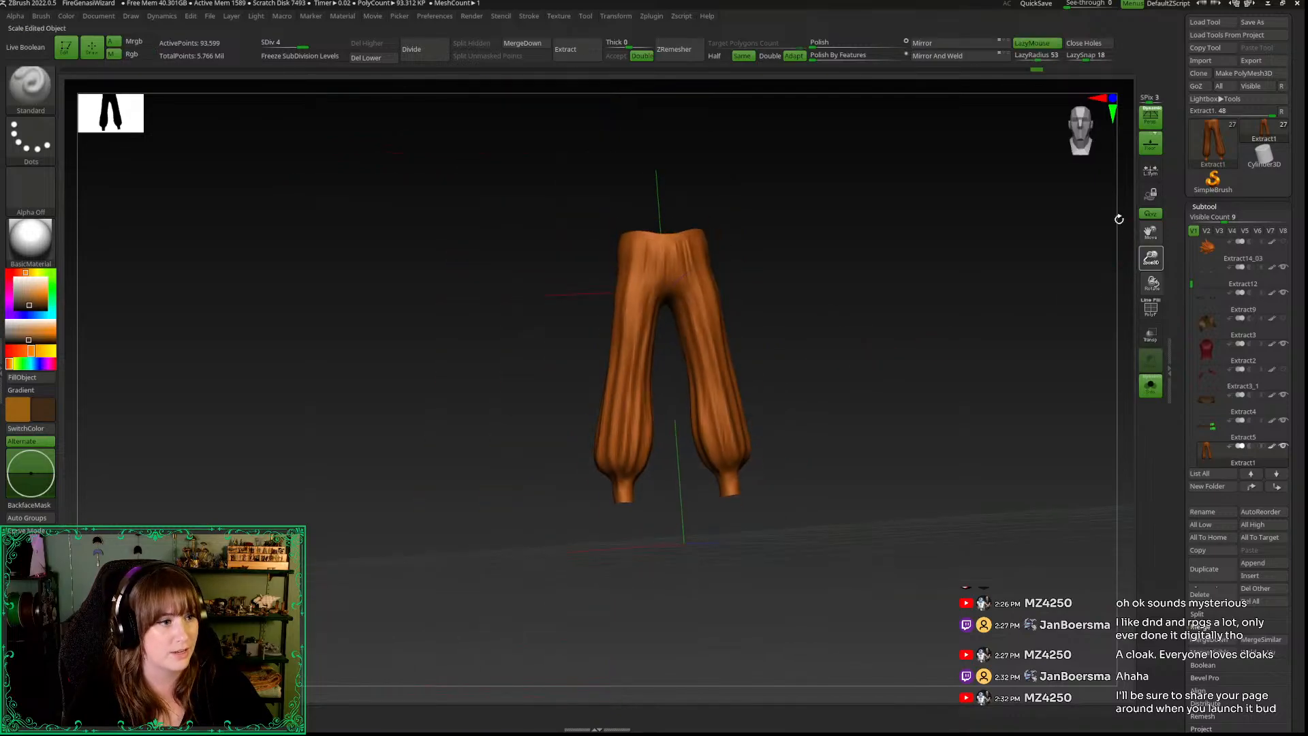
pyautogui.click(1077, 144)
pyautogui.keyDown('alt'); pyautogui.moveTo(938, 299); pyautogui.dragTo(924, 348); pyautogui.keyUp('alt')
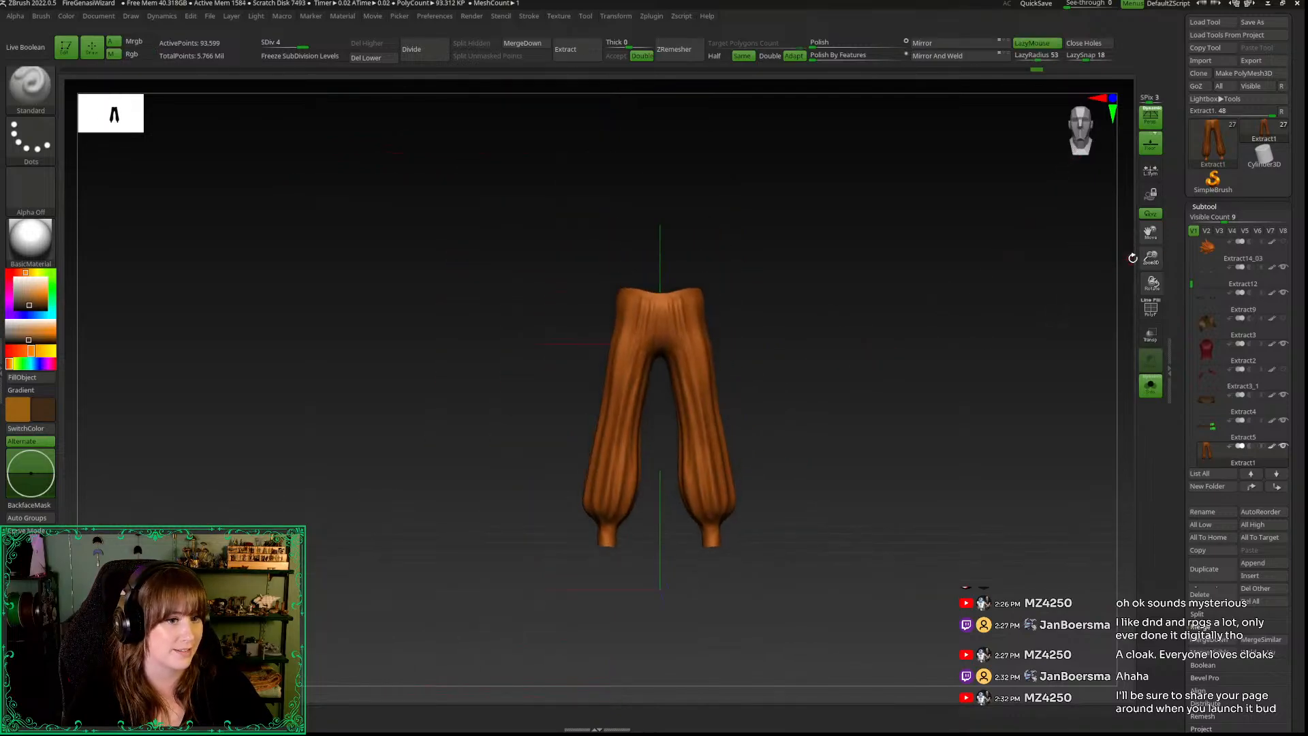
pyautogui.moveTo(1150, 259); pyautogui.dragTo(1113, 338)
pyautogui.press('space')
pyautogui.moveTo(660, 242); pyautogui.dragTo(714, 334)
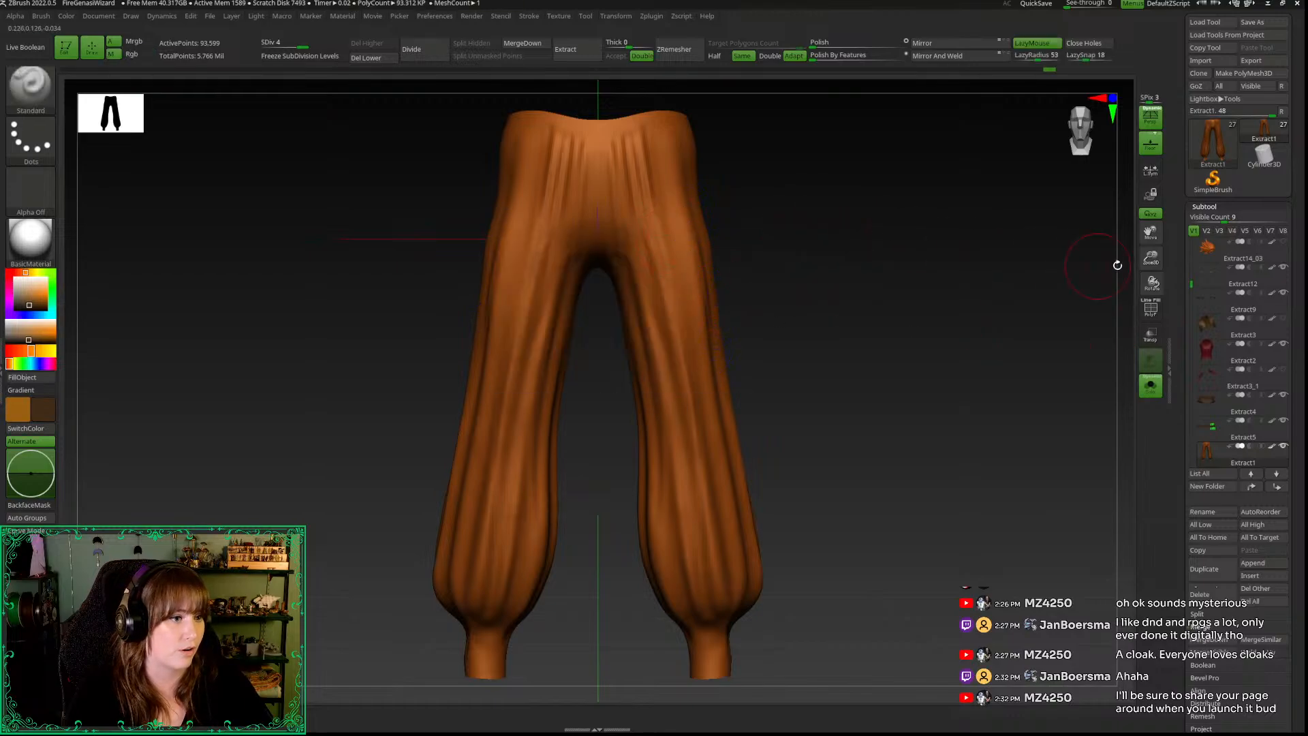
# Step: Show the full outfit, examine it from behind and isolate the trousers again
pyautogui.moveTo(1151, 258); pyautogui.dragTo(1102, 195)
pyautogui.hotkey('alt', 's')
pyautogui.keyDown('alt'); pyautogui.moveTo(824, 338); pyautogui.dragTo(798, 429); pyautogui.keyUp('alt')
pyautogui.moveTo(798, 429)
pyautogui.mouseDown()
pyautogui.moveTo(934, 432)
pyautogui.moveTo(949, 388)
pyautogui.moveTo(1084, 247)
pyautogui.moveTo(879, 354)
pyautogui.mouseUp()
pyautogui.press('space')
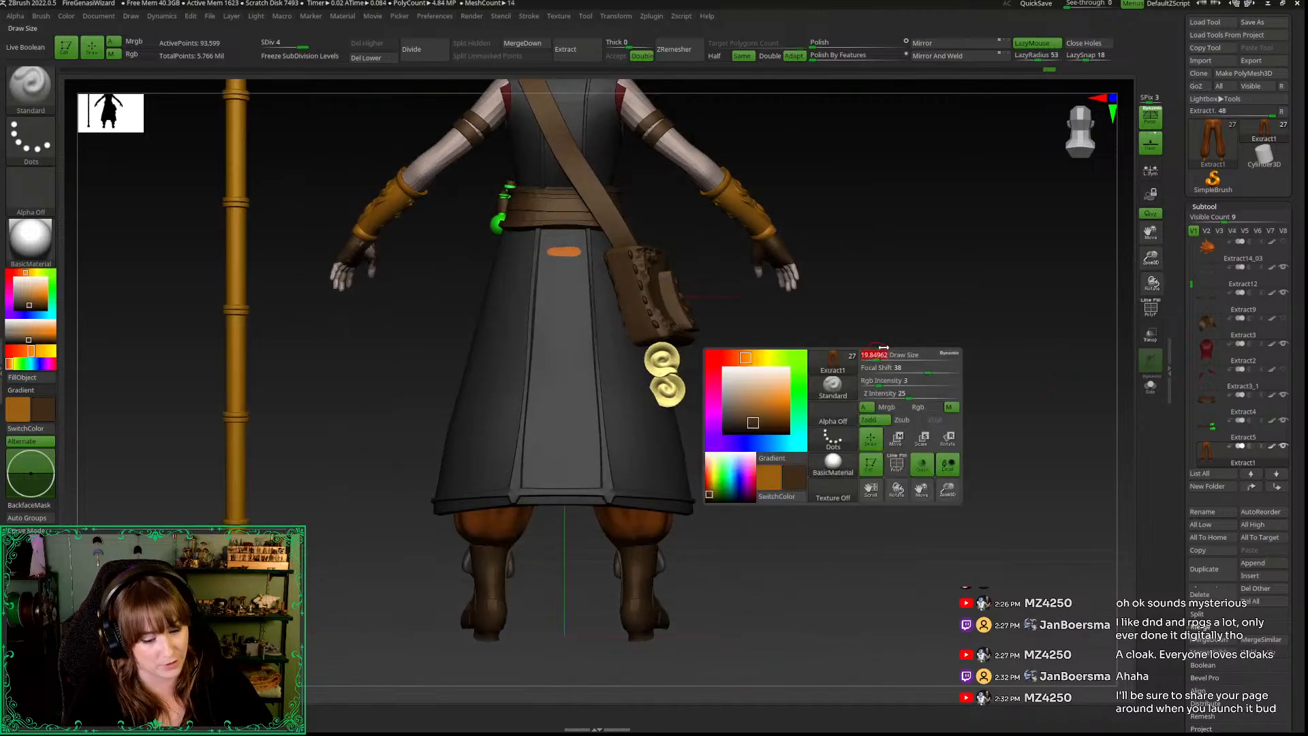
pyautogui.hotkey('alt', 's')
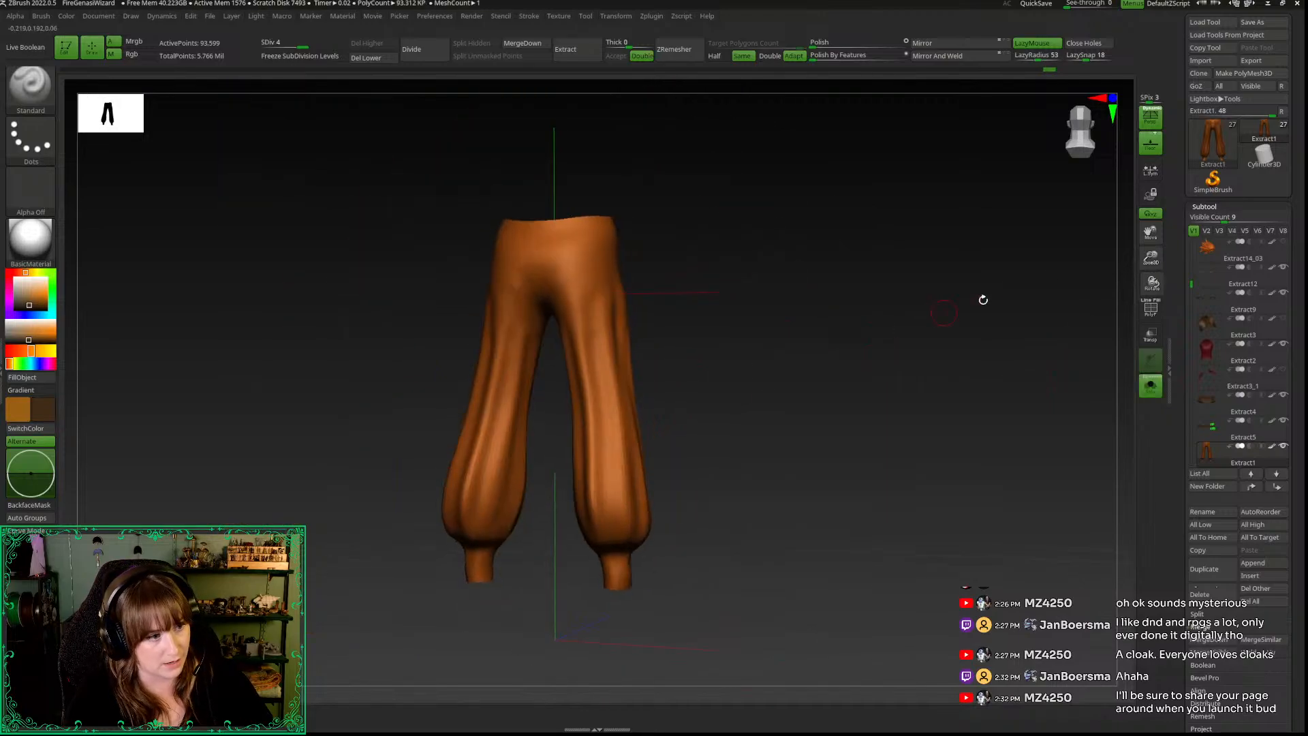
# Step: Sculpt long vertical folds down the back of the satchel-side trouser leg from below the seat to the cuff
pyautogui.moveTo(943, 309); pyautogui.dragTo(673, 294)
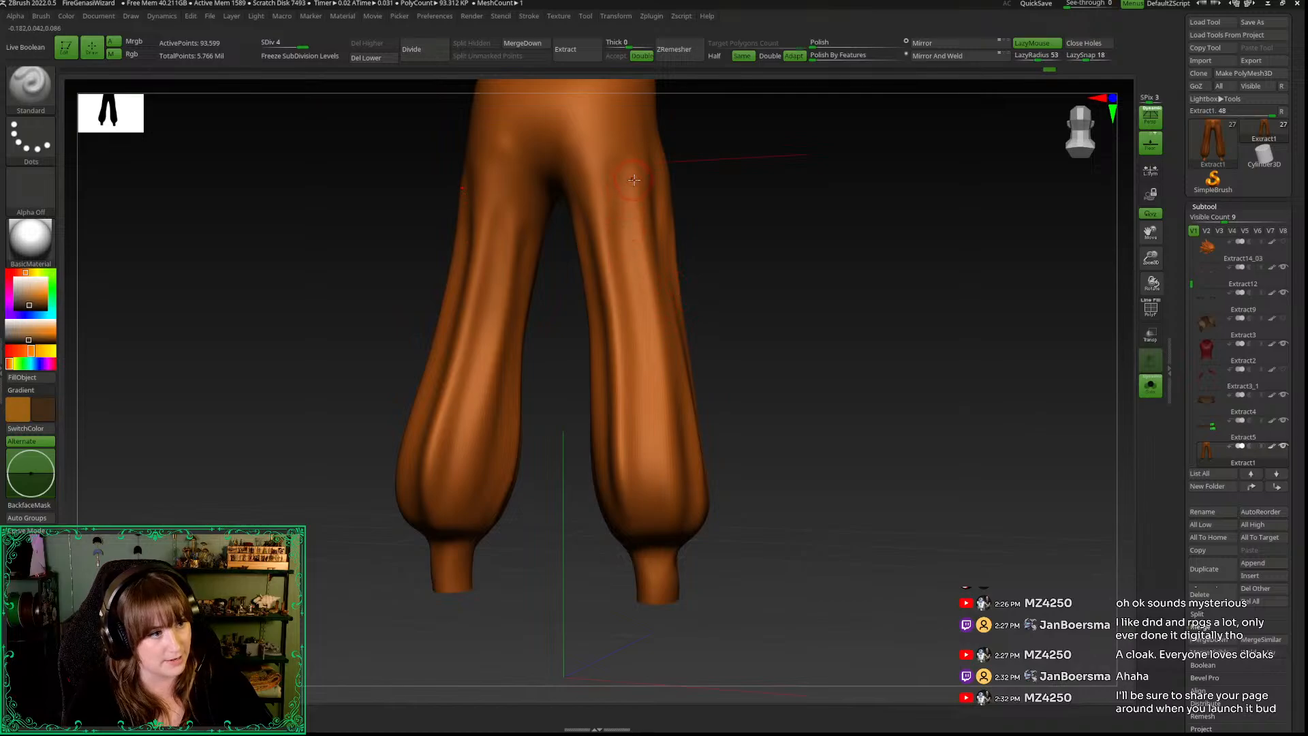
pyautogui.moveTo(633, 169)
pyautogui.mouseDown()
pyautogui.moveTo(633, 299)
pyautogui.moveTo(616, 380)
pyautogui.moveTo(647, 443)
pyautogui.moveTo(659, 516)
pyautogui.mouseUp()
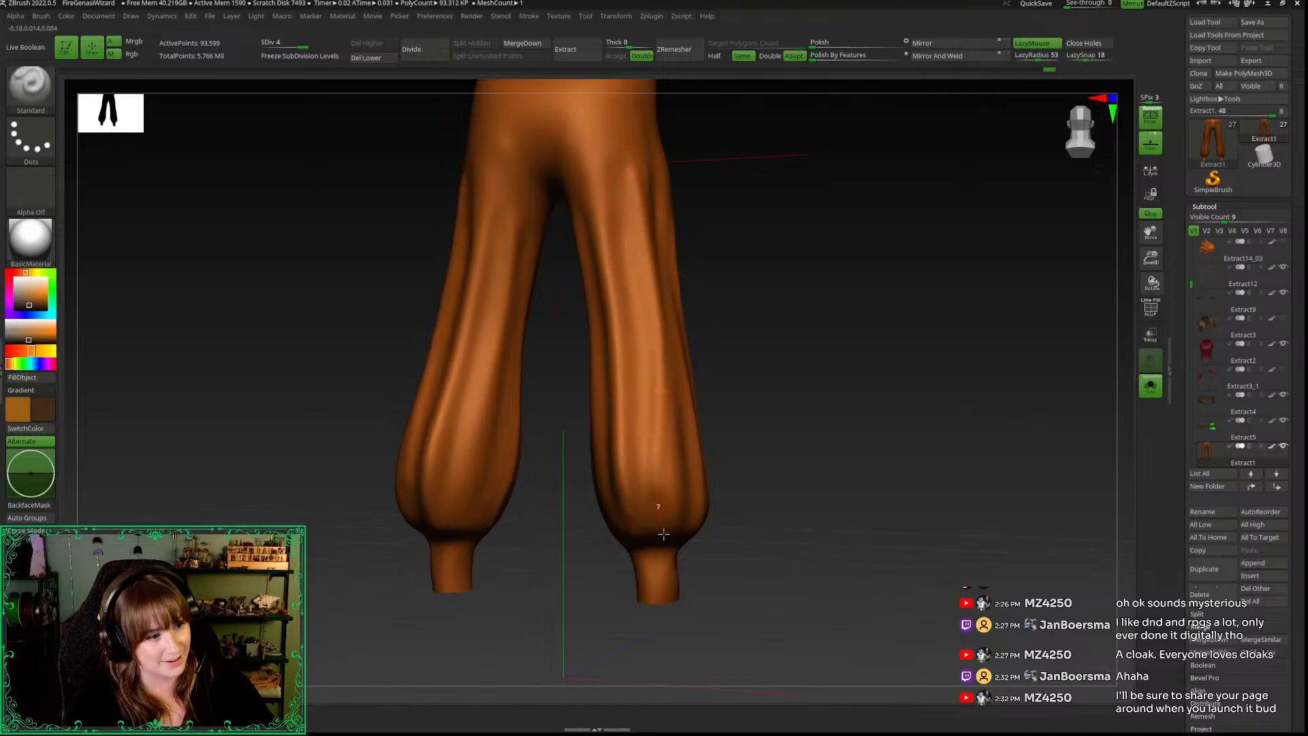
pyautogui.moveTo(762, 453); pyautogui.dragTo(635, 250)
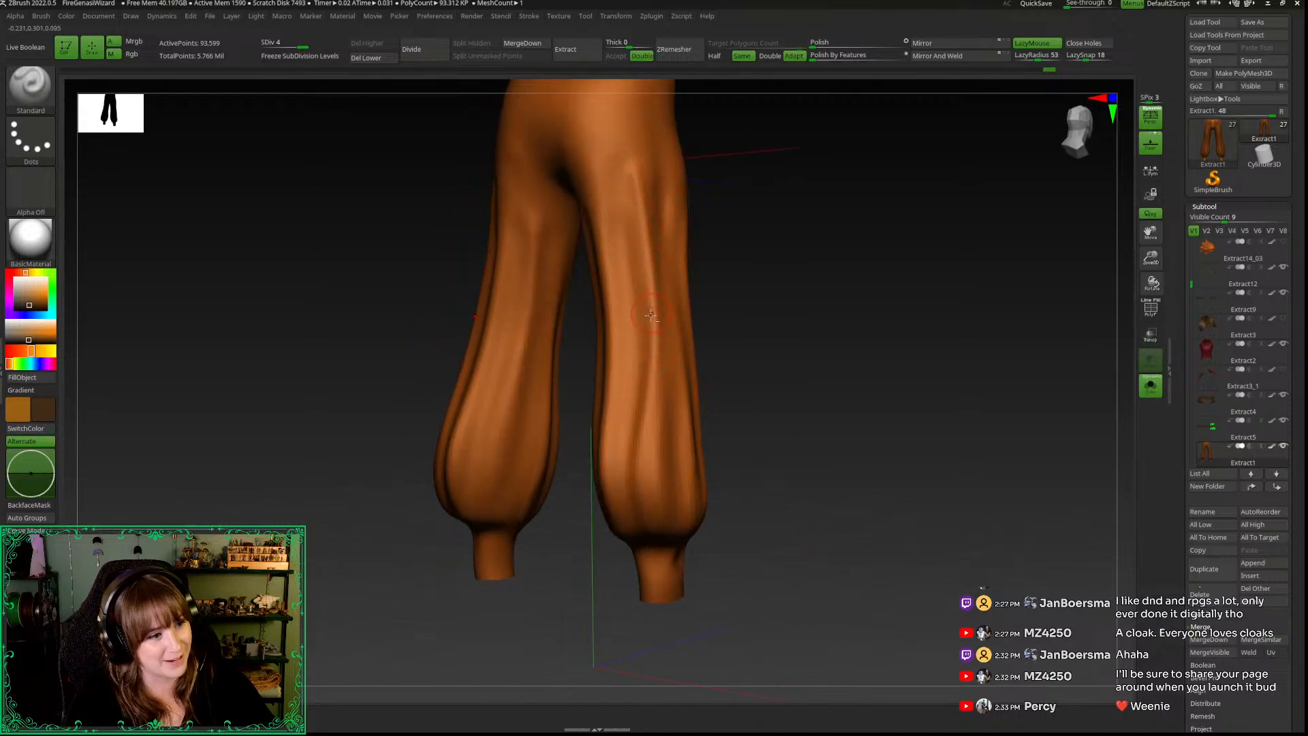
pyautogui.press('space')
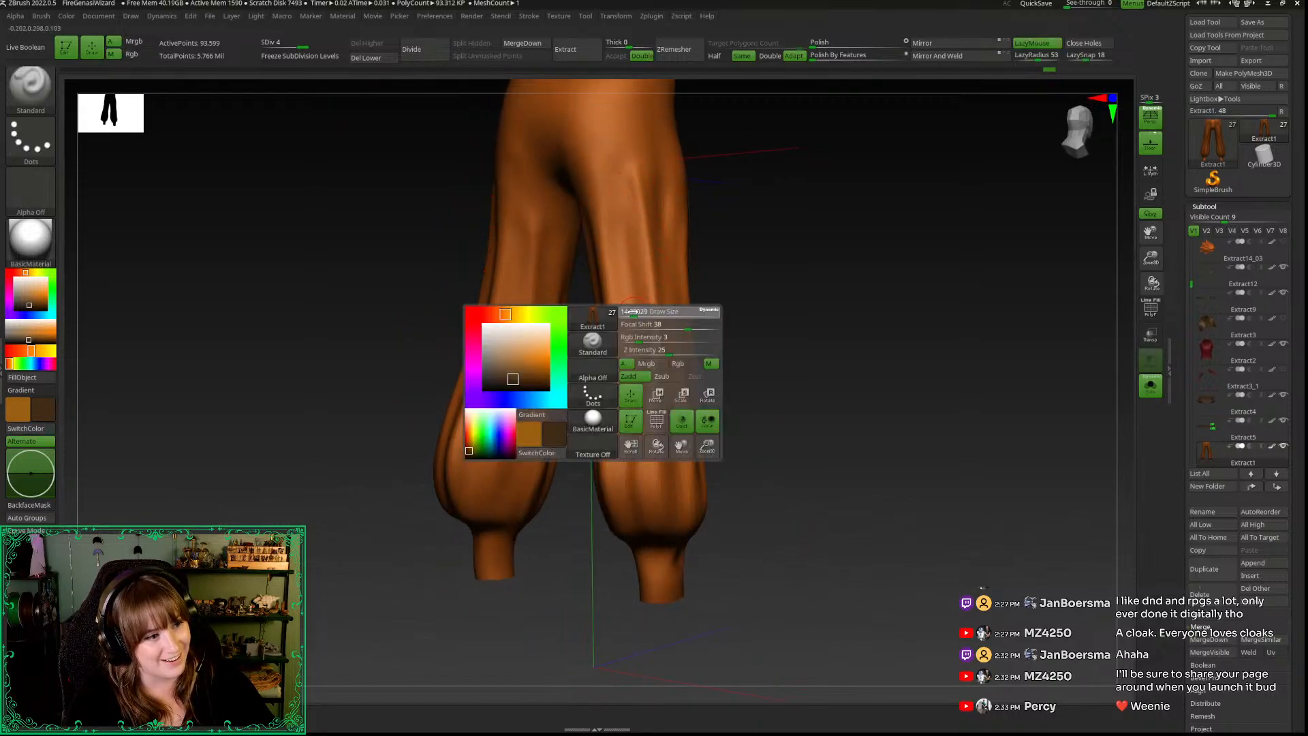
pyautogui.moveTo(652, 311); pyautogui.dragTo(655, 538)
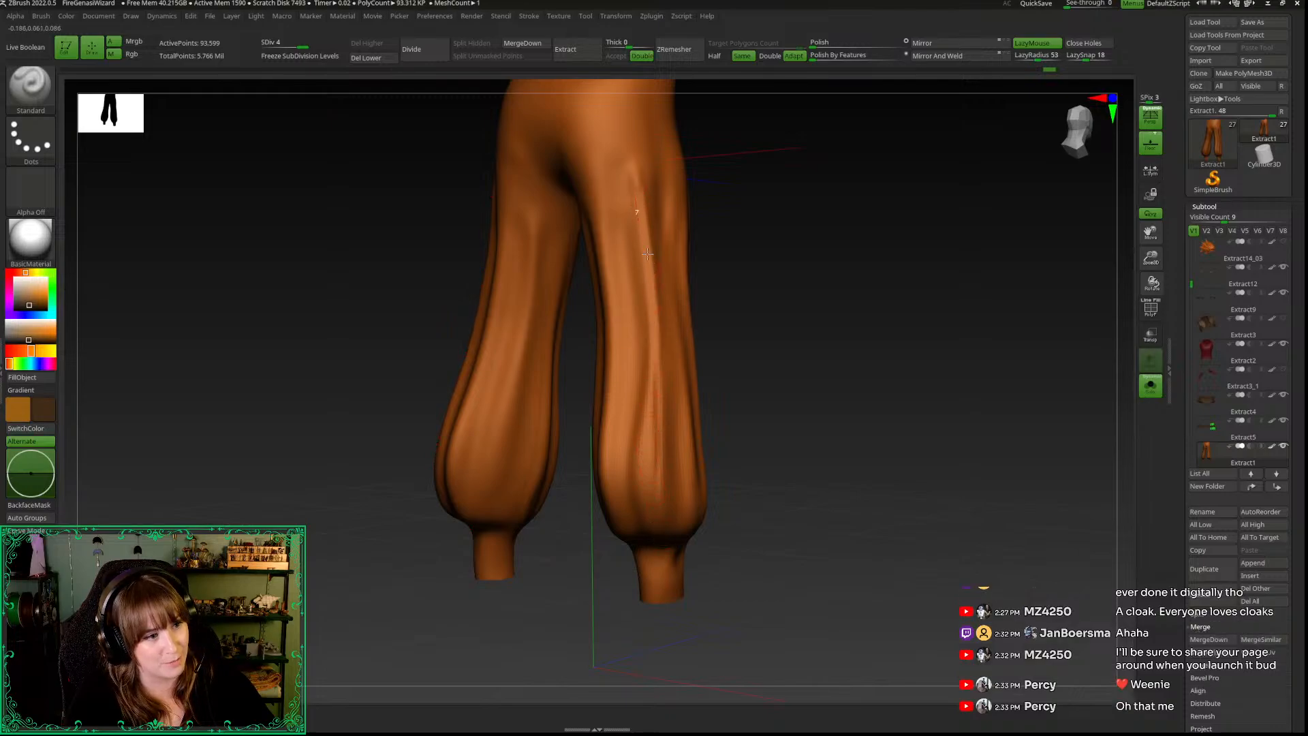
pyautogui.moveTo(630, 194); pyautogui.dragTo(650, 391)
pyautogui.press('space')
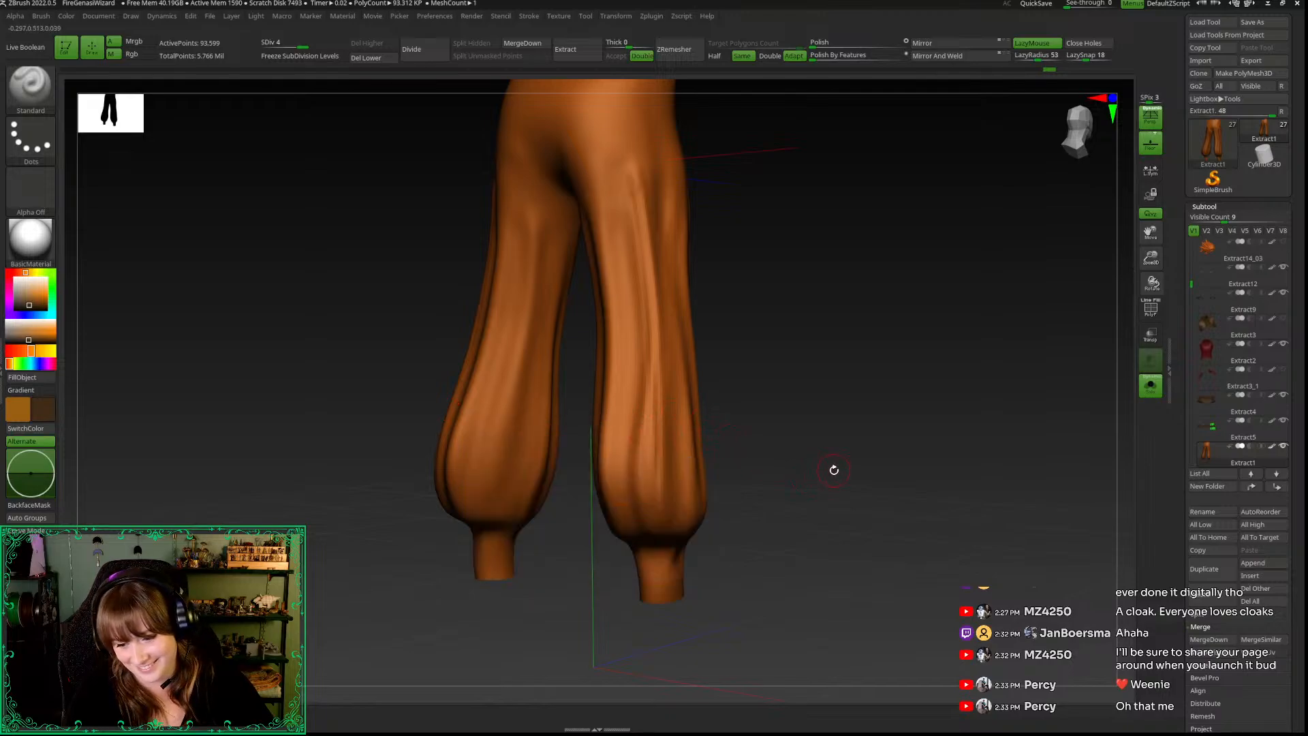
# Step: Smooth the fold strokes along the outer back of the satchel-side trouser leg and adjust the brush size
pyautogui.moveTo(834, 470); pyautogui.dragTo(812, 426)
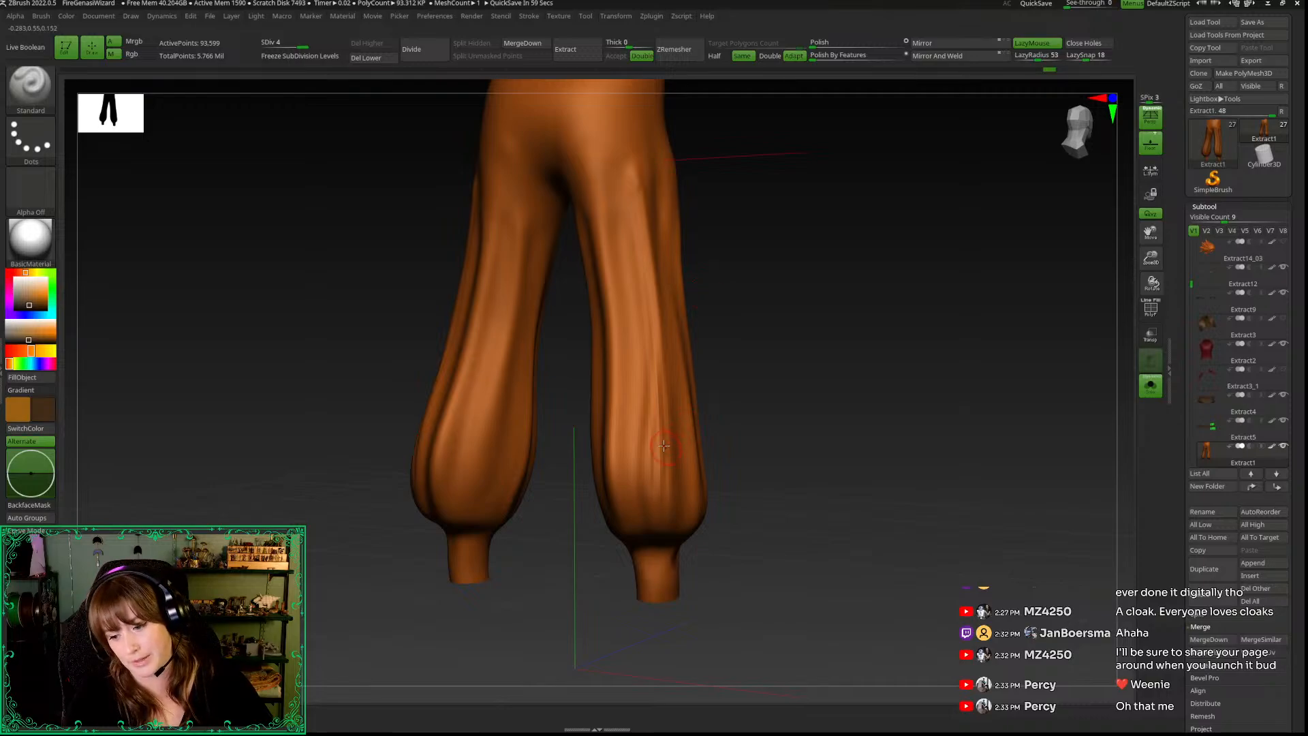
pyautogui.keyDown('shift'); pyautogui.moveTo(689, 355); pyautogui.dragTo(681, 263); pyautogui.keyUp('shift')
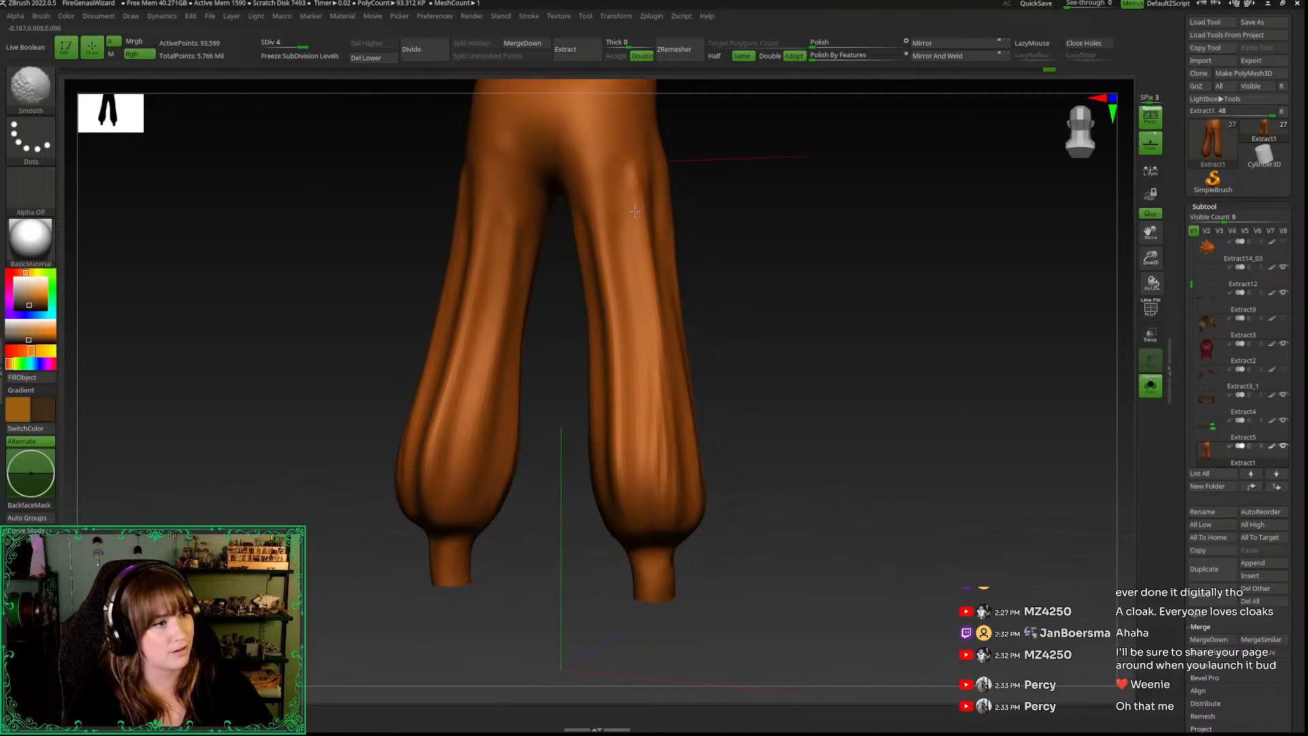
pyautogui.press('space')
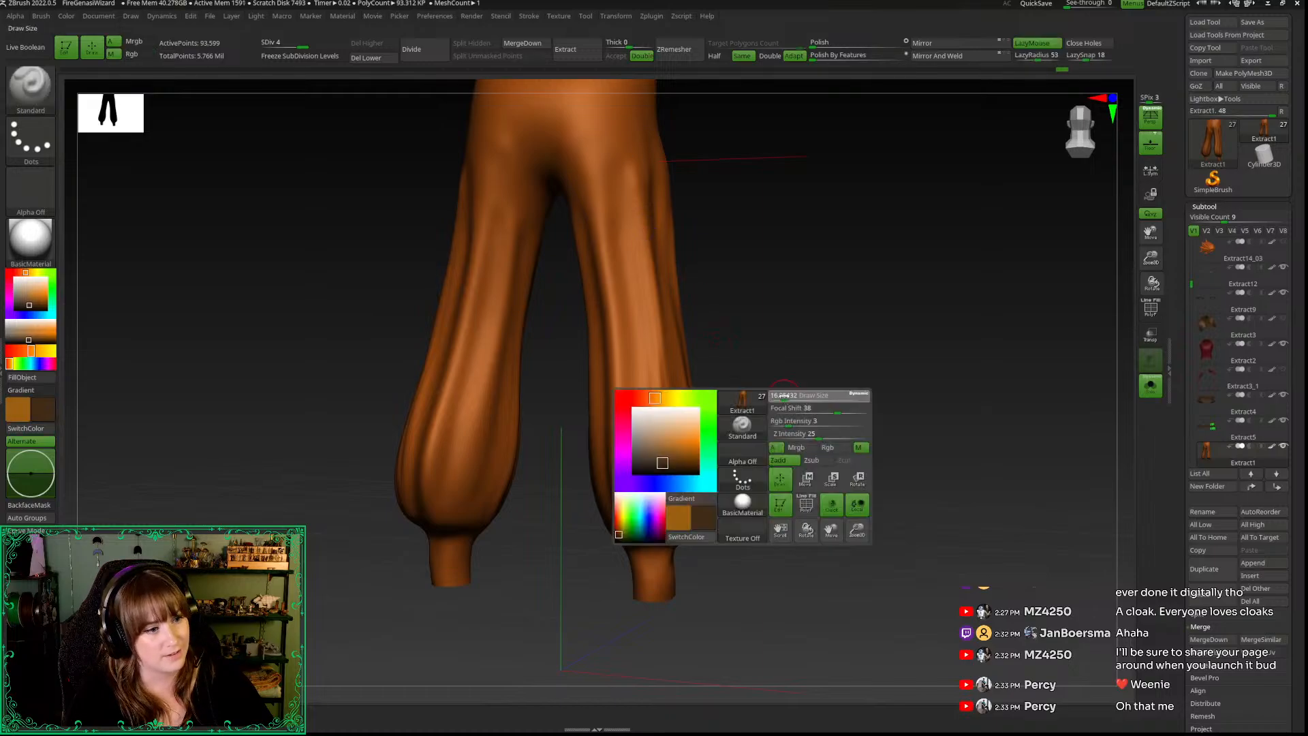
# Step: Add further long folds down the middle of the satchel-side leg's back, redoing the first stroke from the upper thigh
pyautogui.moveTo(538, 406)
pyautogui.mouseDown()
pyautogui.moveTo(561, 488)
pyautogui.moveTo(608, 237)
pyautogui.mouseUp()
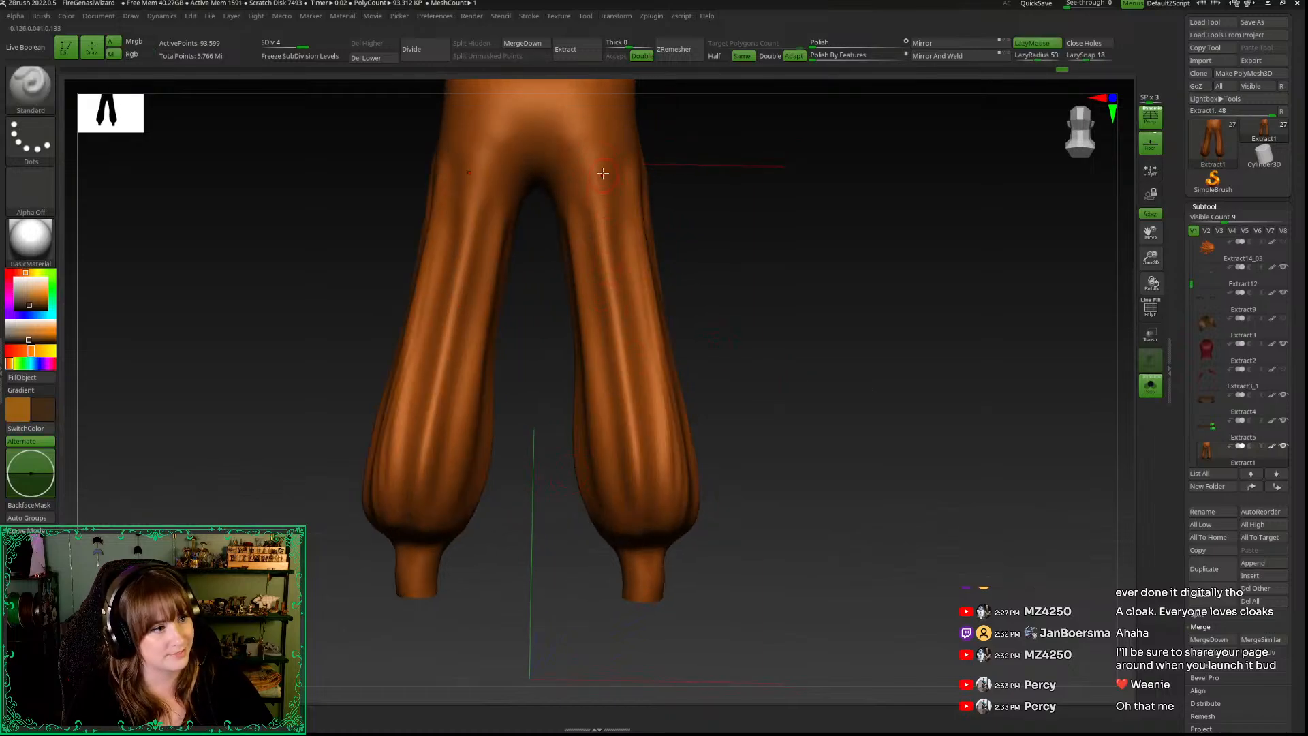
pyautogui.moveTo(751, 297)
pyautogui.mouseDown()
pyautogui.moveTo(597, 216)
pyautogui.moveTo(659, 486)
pyautogui.mouseUp()
pyautogui.hotkey('ctrl', 'z')
pyautogui.moveTo(604, 216); pyautogui.dragTo(656, 526)
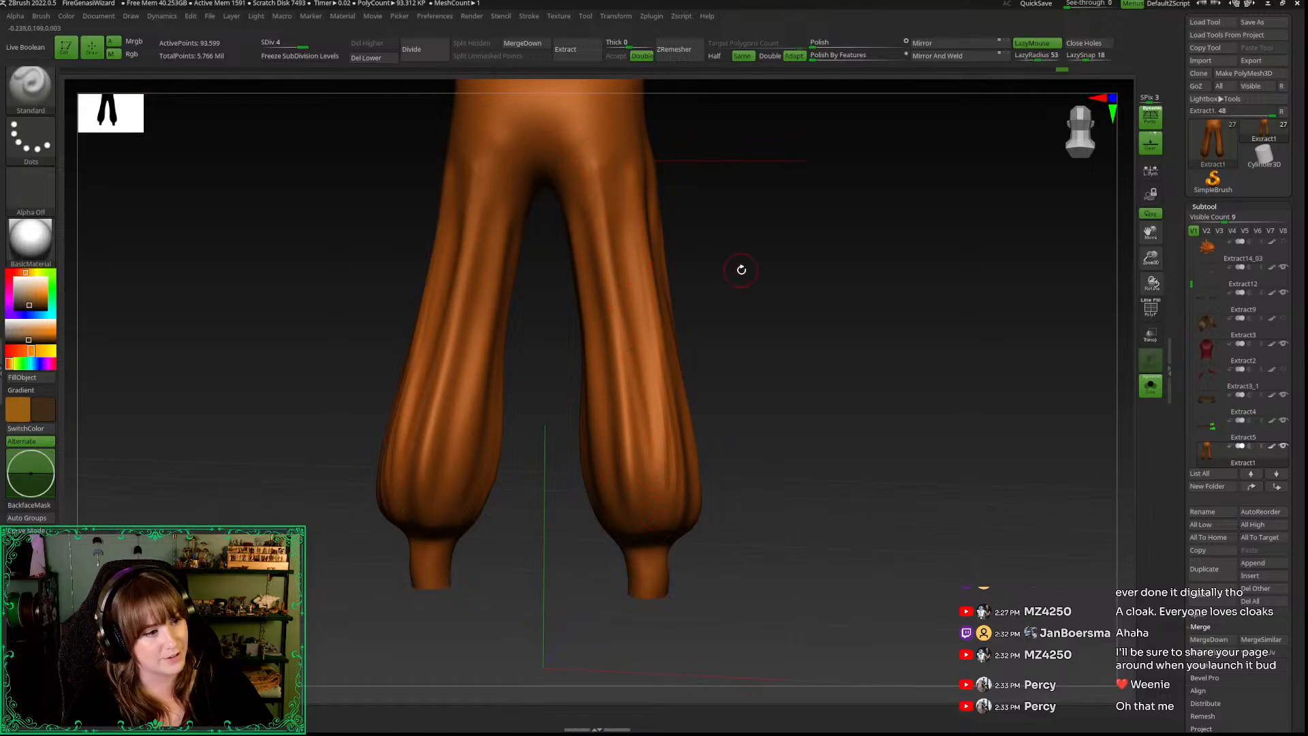
pyautogui.moveTo(741, 270); pyautogui.dragTo(714, 266)
pyautogui.moveTo(601, 204); pyautogui.dragTo(661, 530)
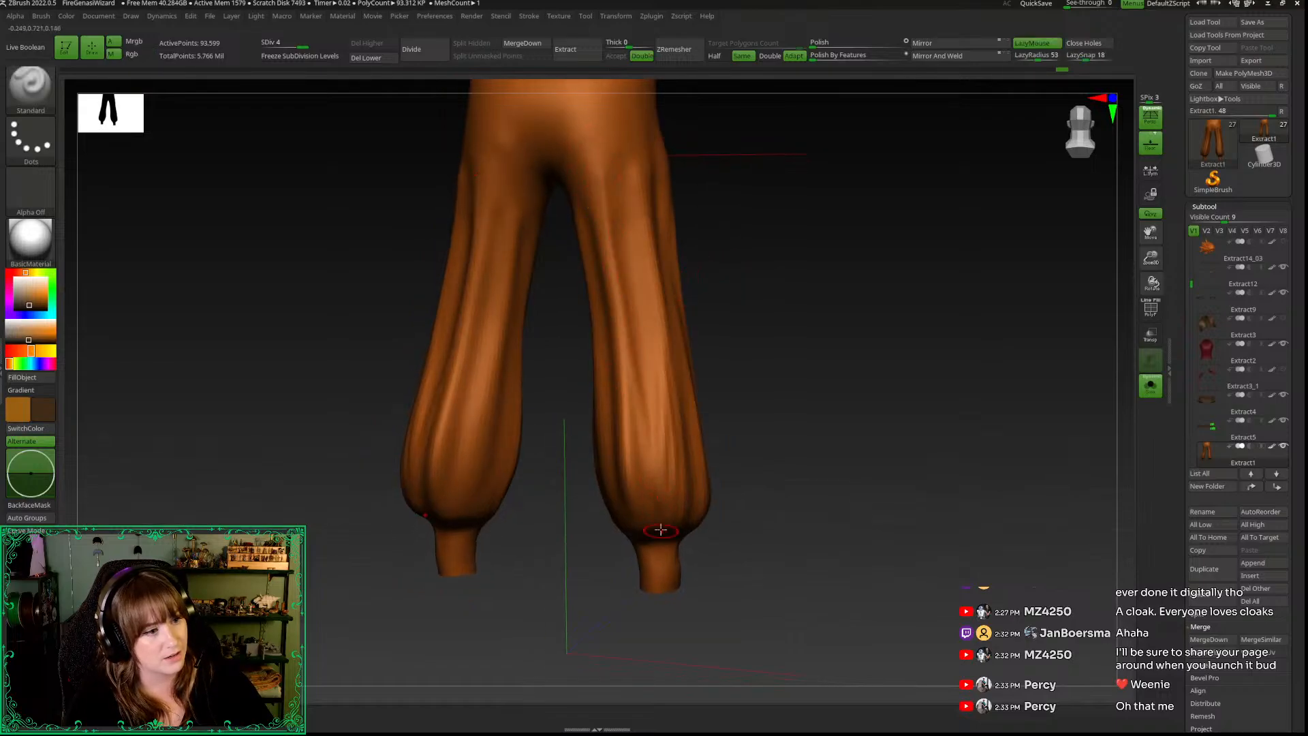
pyautogui.moveTo(606, 204); pyautogui.dragTo(645, 510)
pyautogui.press('space')
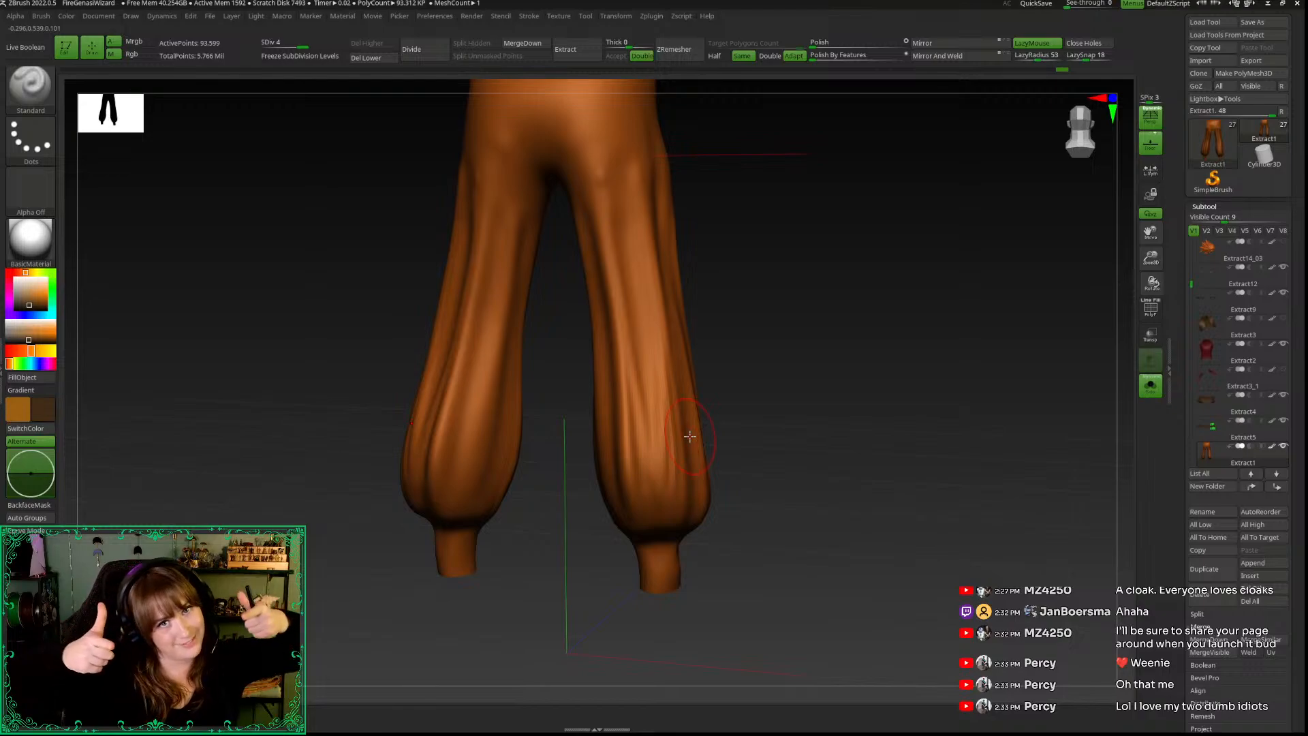
# Step: Smooth the lower folds above the cuff on the back of the satchel-side trouser leg
pyautogui.moveTo(846, 415); pyautogui.dragTo(794, 417)
pyautogui.keyDown('shift'); pyautogui.moveTo(681, 430); pyautogui.dragTo(672, 507); pyautogui.keyUp('shift')
pyautogui.moveTo(729, 442)
pyautogui.mouseDown()
pyautogui.moveTo(791, 450)
pyautogui.moveTo(842, 361)
pyautogui.mouseUp()
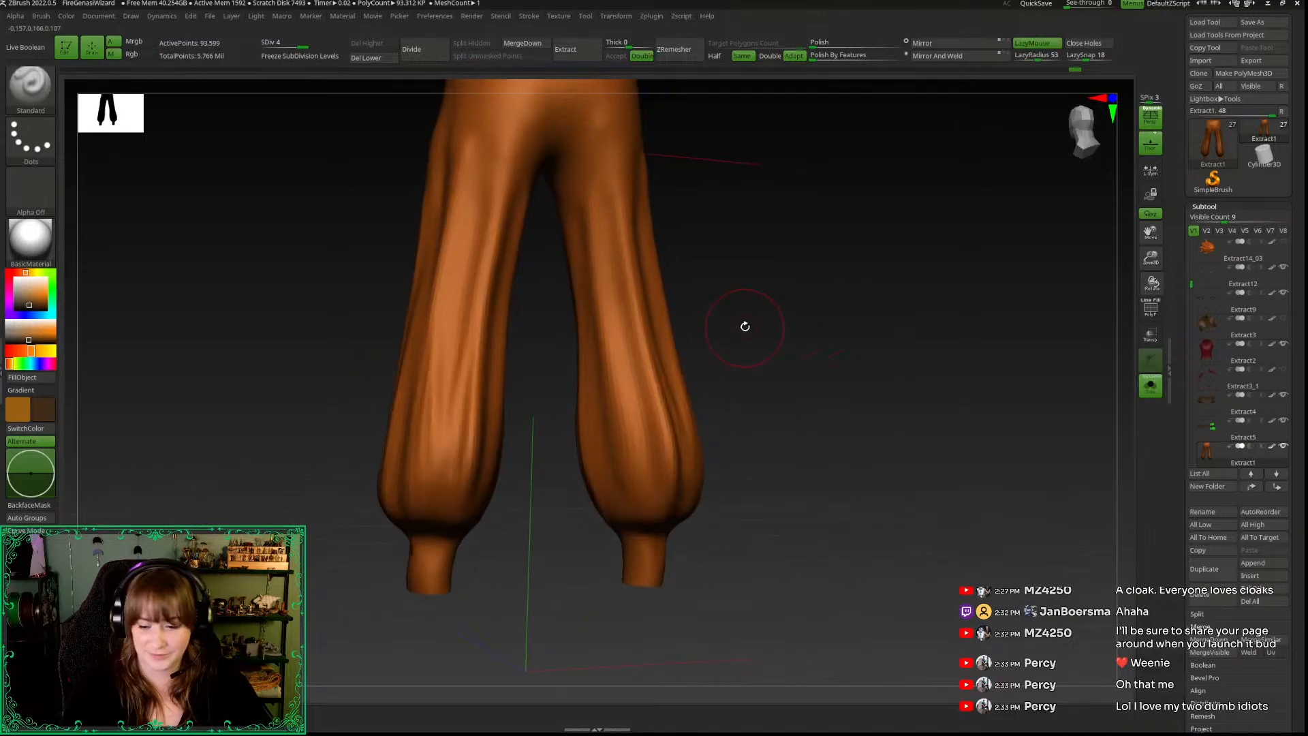
# Step: Adjust the brush size and carve a long crease down the inner back of the satchel-side trouser leg
pyautogui.press('space')
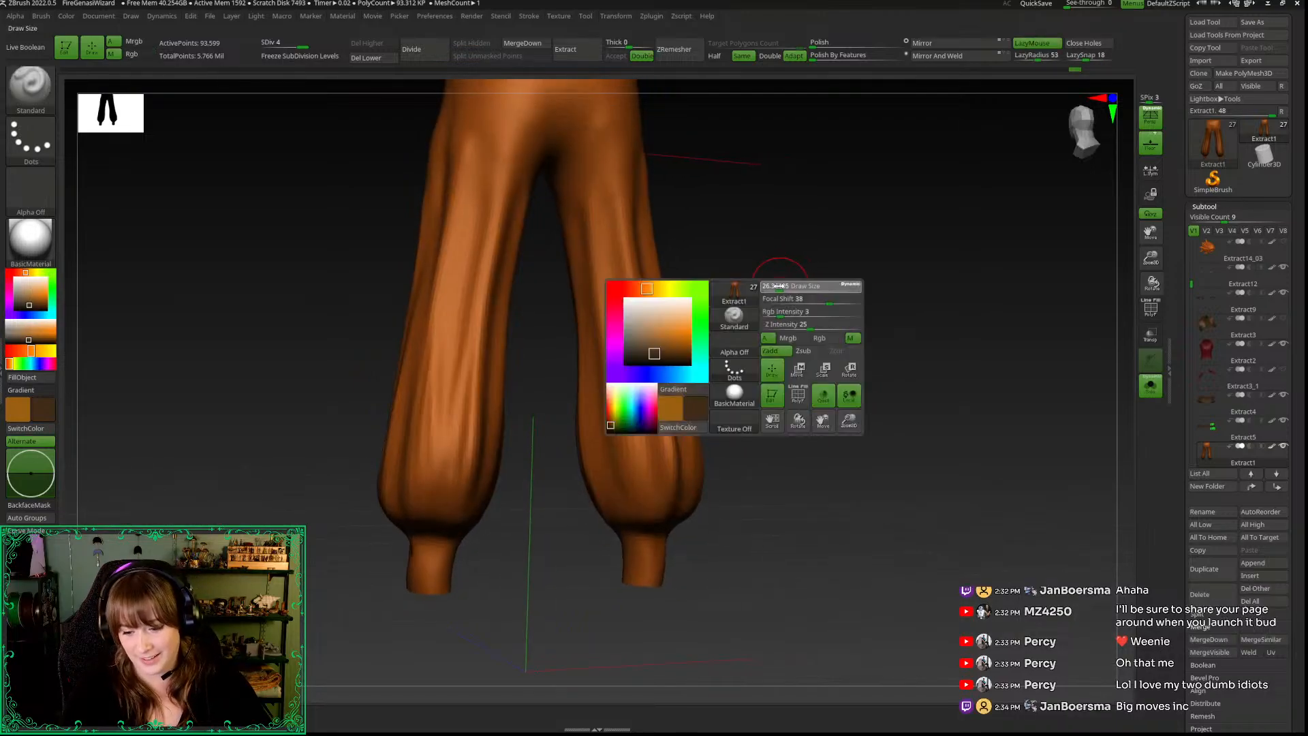
pyautogui.press('space')
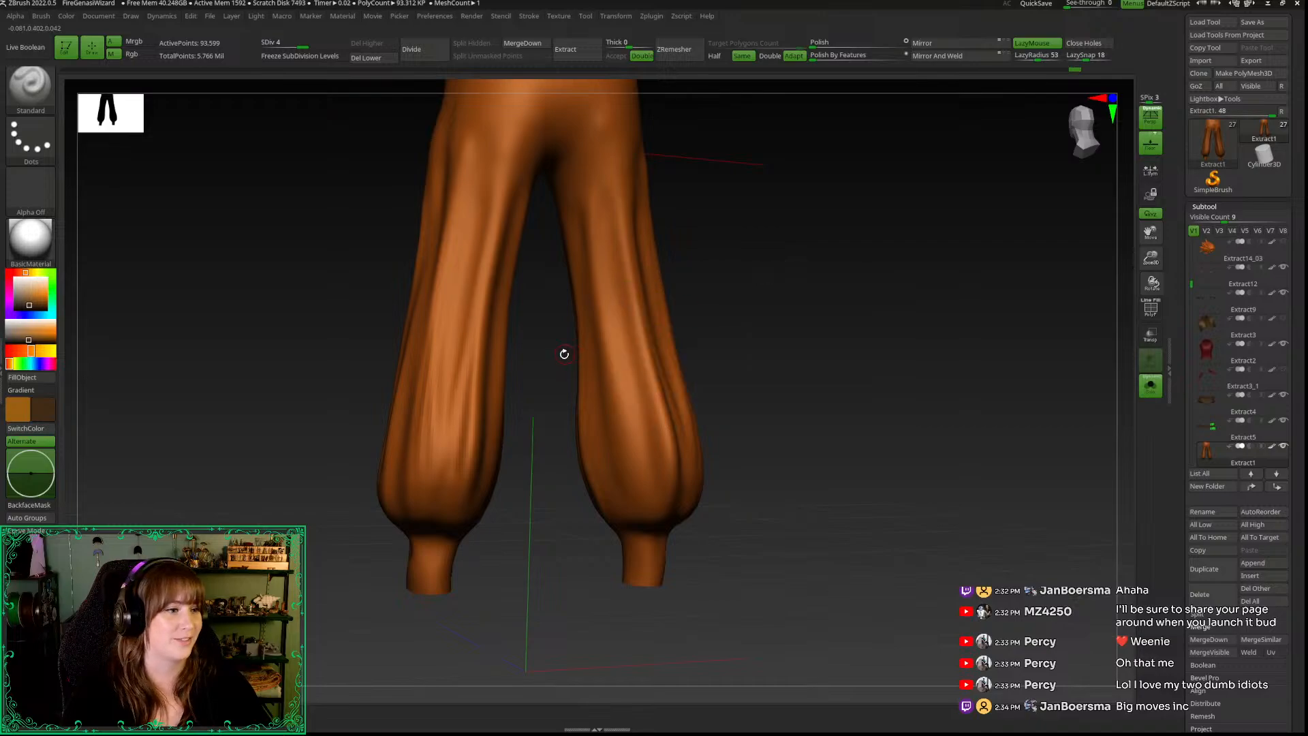
pyautogui.moveTo(565, 353); pyautogui.dragTo(602, 345)
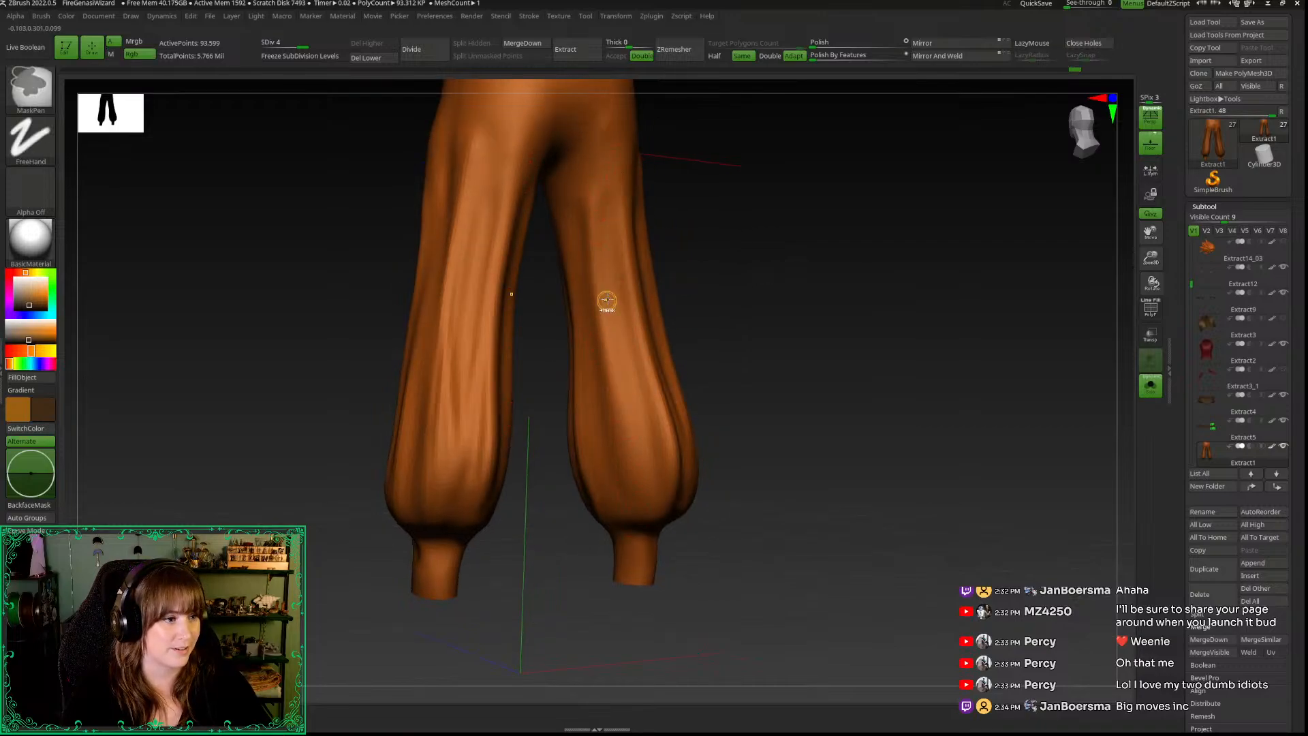
pyautogui.press('space')
pyautogui.keyDown('alt'); pyautogui.moveTo(615, 173); pyautogui.dragTo(634, 493); pyautogui.keyUp('alt')
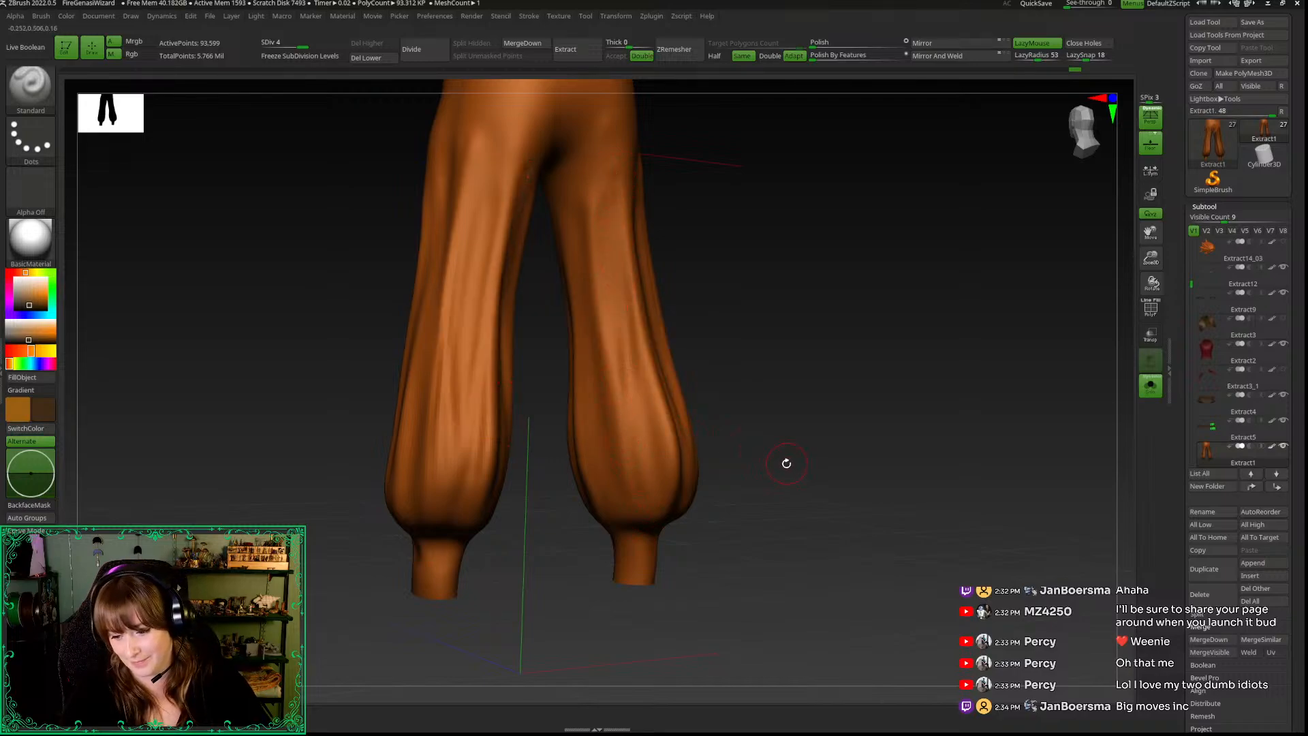
pyautogui.moveTo(787, 464); pyautogui.dragTo(779, 461)
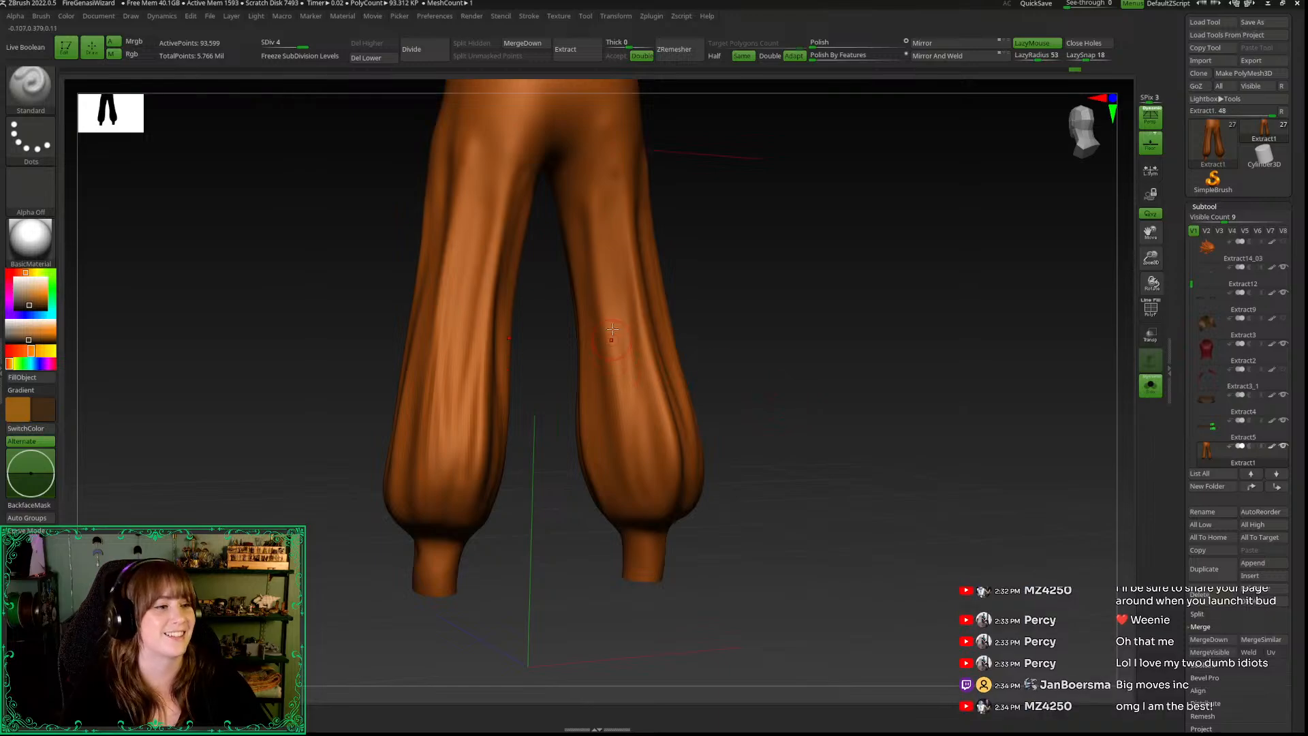
pyautogui.press('shift')
# Step: Carve a crease and add a fold on the inner face of the satchel-side leg, smoothing both up to the thigh
pyautogui.moveTo(570, 596)
pyautogui.mouseDown()
pyautogui.moveTo(546, 590)
pyautogui.moveTo(597, 523)
pyautogui.mouseUp()
pyautogui.moveTo(561, 204)
pyautogui.keyDown('alt'); pyautogui.mouseDown()
pyautogui.moveTo(607, 504)
pyautogui.moveTo(572, 364)
pyautogui.moveTo(563, 211)
pyautogui.moveTo(586, 436)
pyautogui.mouseUp(); pyautogui.keyUp('alt')
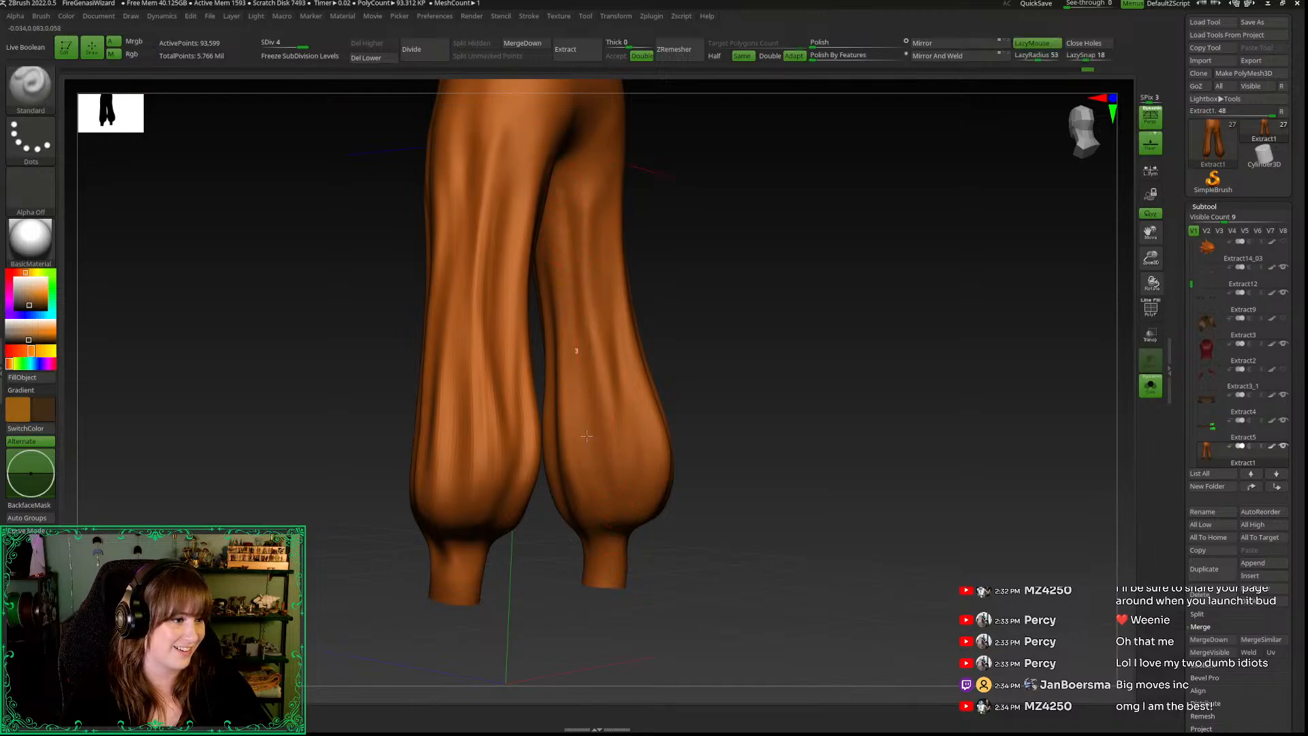
pyautogui.press('space')
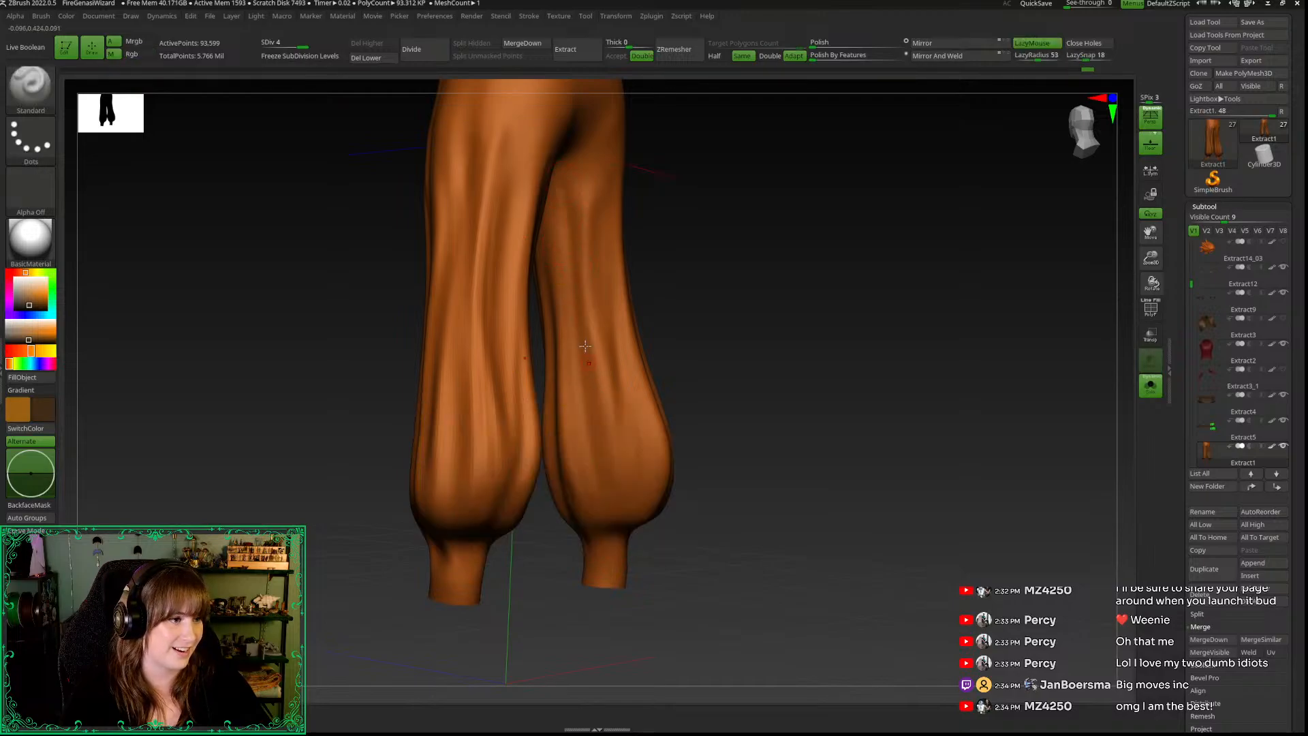
pyautogui.moveTo(553, 196); pyautogui.dragTo(615, 472)
pyautogui.keyDown('shift'); pyautogui.moveTo(595, 413); pyautogui.dragTo(576, 340); pyautogui.keyUp('shift')
pyautogui.press('space')
pyautogui.keyDown('shift'); pyautogui.moveTo(570, 215); pyautogui.dragTo(563, 175); pyautogui.keyUp('shift')
# Step: Try to sculpt another long fold down the centre back of the satchel-side trouser leg to the cuff
pyautogui.moveTo(675, 224)
pyautogui.mouseDown()
pyautogui.moveTo(613, 205)
pyautogui.moveTo(605, 149)
pyautogui.moveTo(609, 310)
pyautogui.mouseUp()
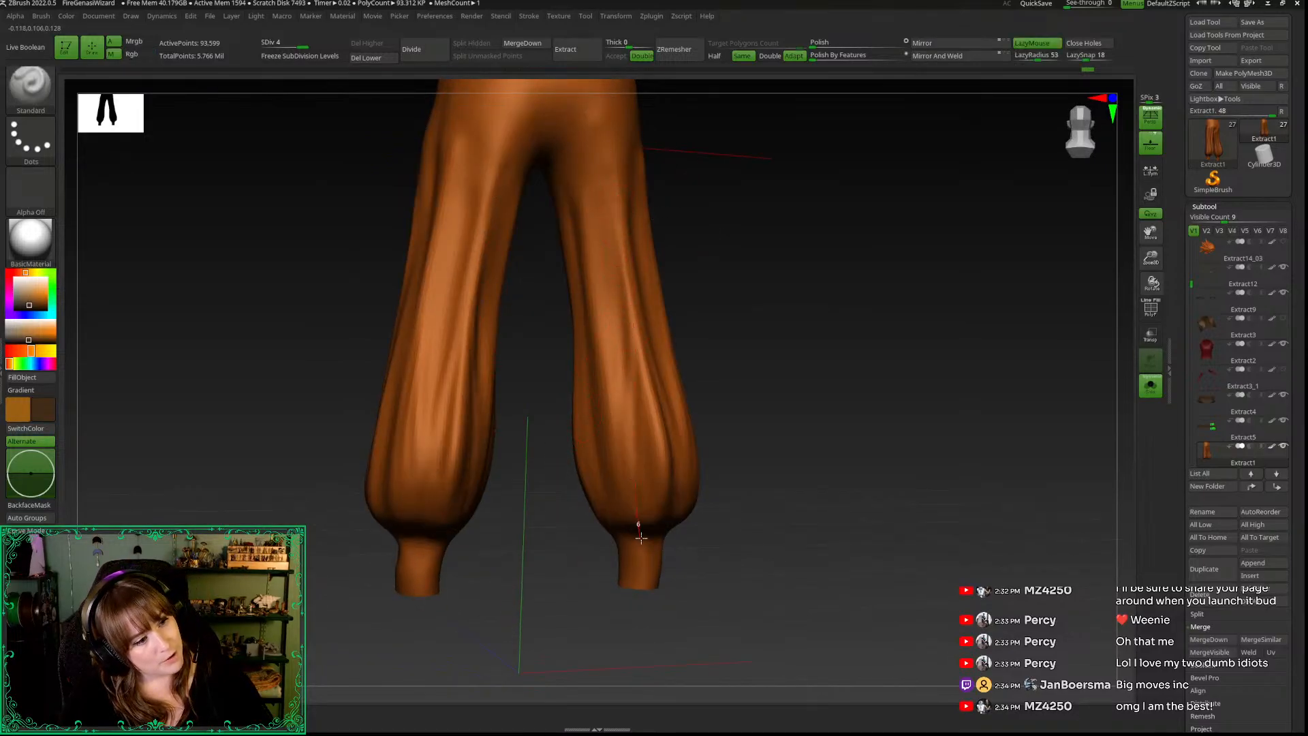
pyautogui.press('ctrl')
pyautogui.moveTo(622, 202); pyautogui.dragTo(645, 507)
pyautogui.hotkey('ctrl', 'z')
pyautogui.moveTo(626, 259); pyautogui.dragTo(652, 530)
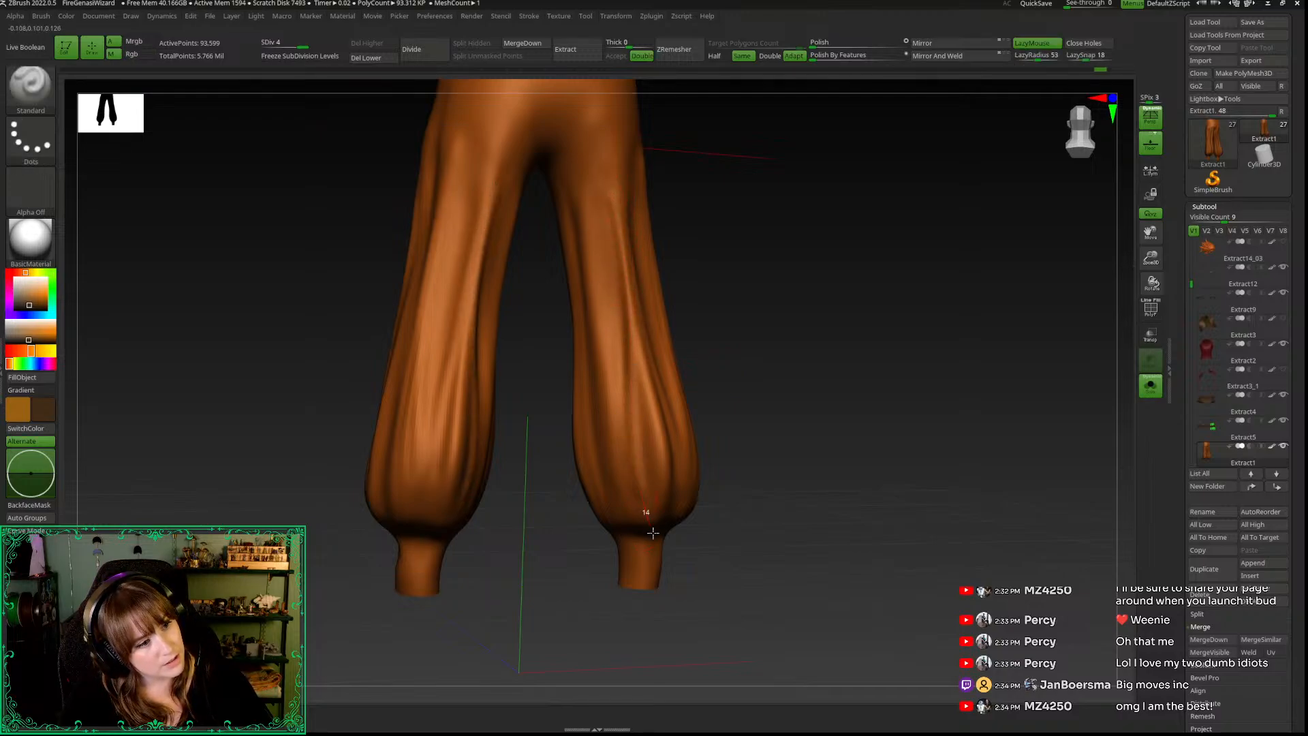
pyautogui.hotkey('ctrl', 'z')
# Step: Carve a long crease down the back of the satchel-side trouser leg from the inner thigh to the cuff
pyautogui.moveTo(618, 230)
pyautogui.mouseDown()
pyautogui.moveTo(657, 530)
pyautogui.moveTo(757, 461)
pyautogui.mouseUp()
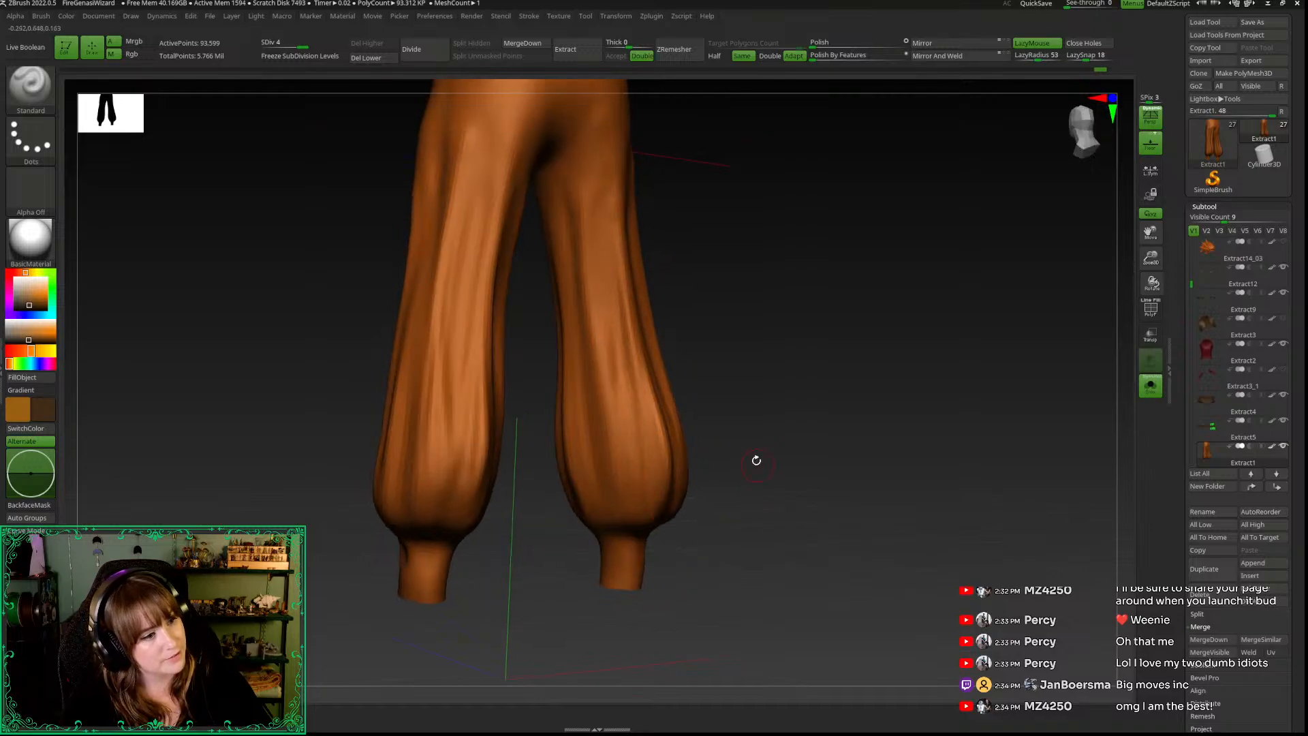
pyautogui.keyDown('alt'); pyautogui.moveTo(584, 196); pyautogui.dragTo(651, 528); pyautogui.keyUp('alt')
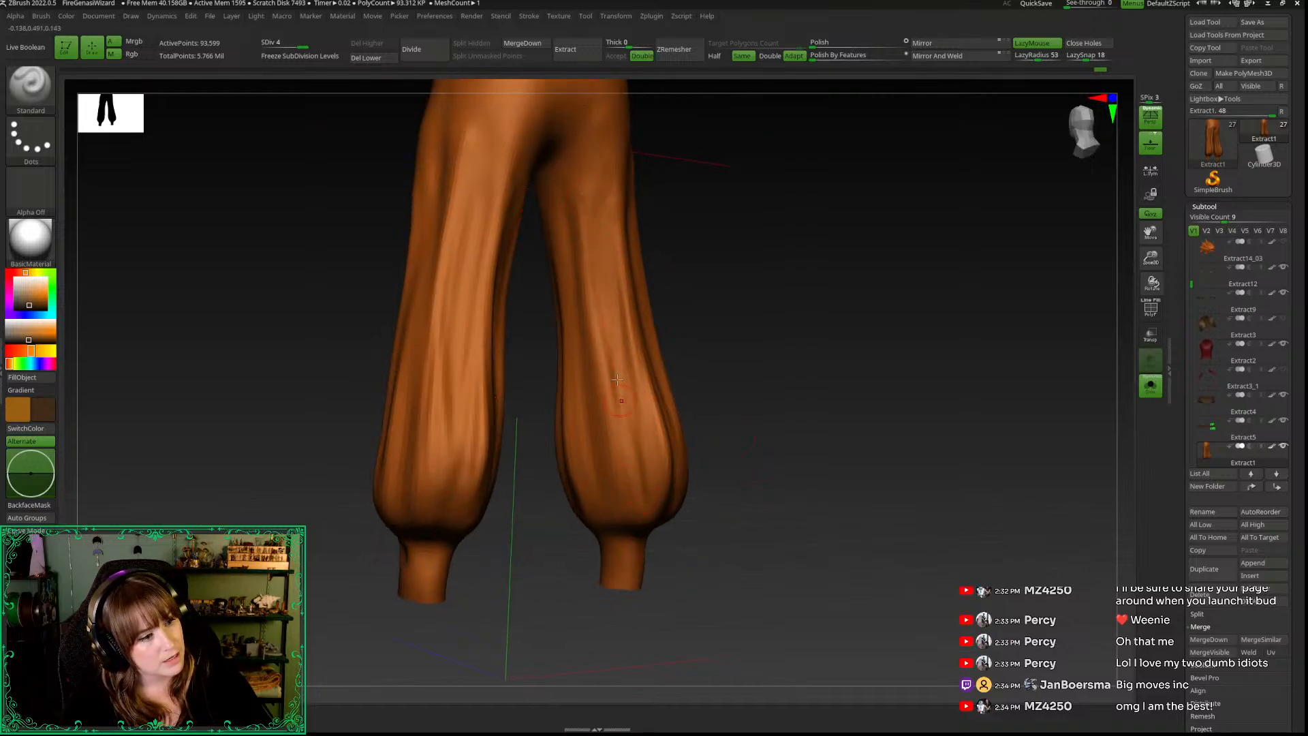
# Step: Carve two overlapping creases down the back of the satchel-side trouser leg to the cuff and smooth their upper end with a resized brush
pyautogui.keyDown('alt'); pyautogui.moveTo(571, 204); pyautogui.dragTo(641, 535); pyautogui.keyUp('alt')
pyautogui.keyDown('alt'); pyautogui.moveTo(584, 211); pyautogui.dragTo(640, 545); pyautogui.keyUp('alt')
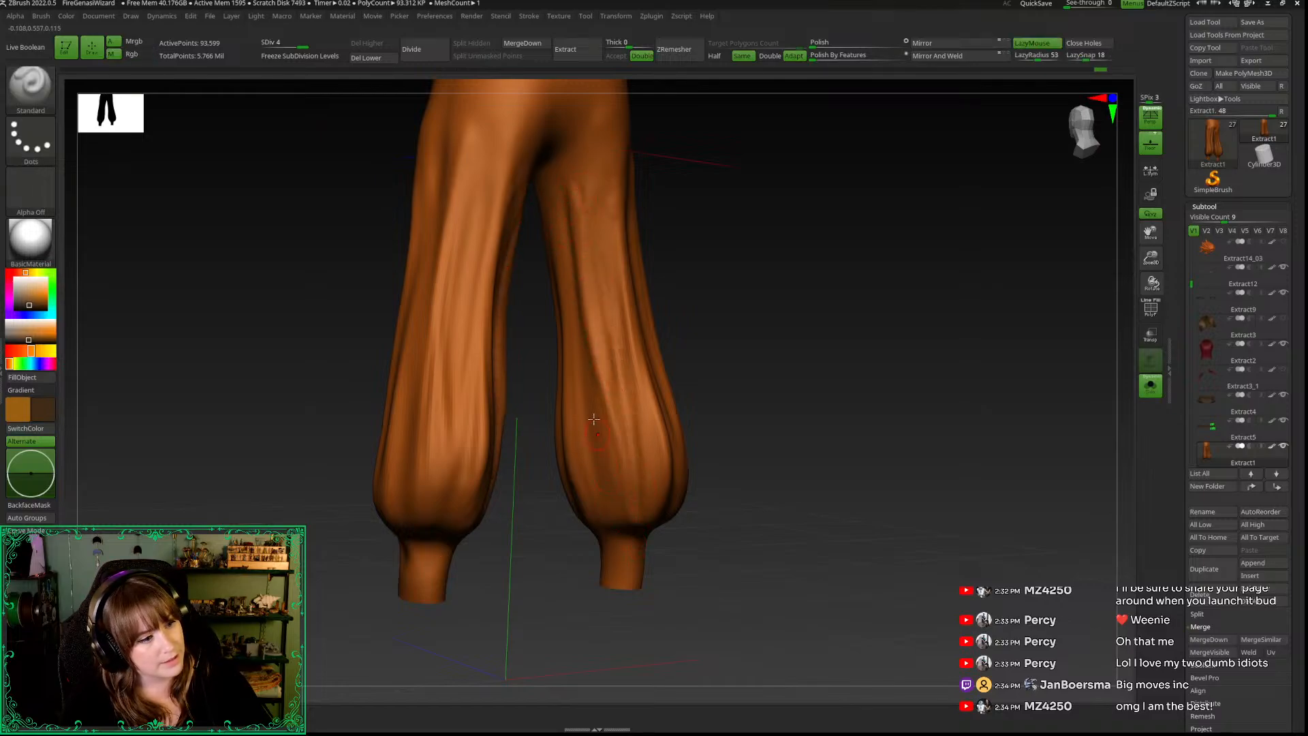
pyautogui.moveTo(800, 314); pyautogui.dragTo(671, 282)
pyautogui.press('space')
pyautogui.moveTo(640, 236); pyautogui.dragTo(648, 236)
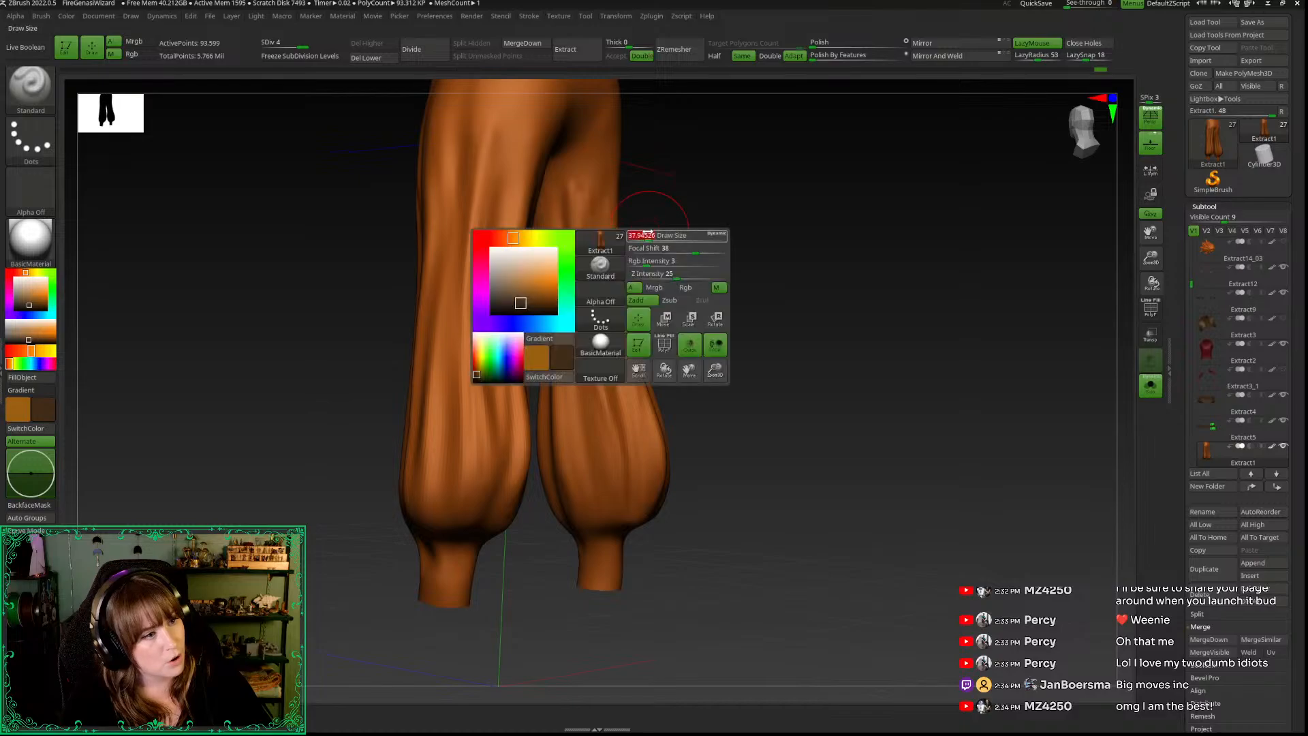
pyautogui.keyDown('shift'); pyautogui.moveTo(586, 184); pyautogui.dragTo(600, 210); pyautogui.keyUp('shift')
pyautogui.moveTo(657, 535); pyautogui.dragTo(715, 505)
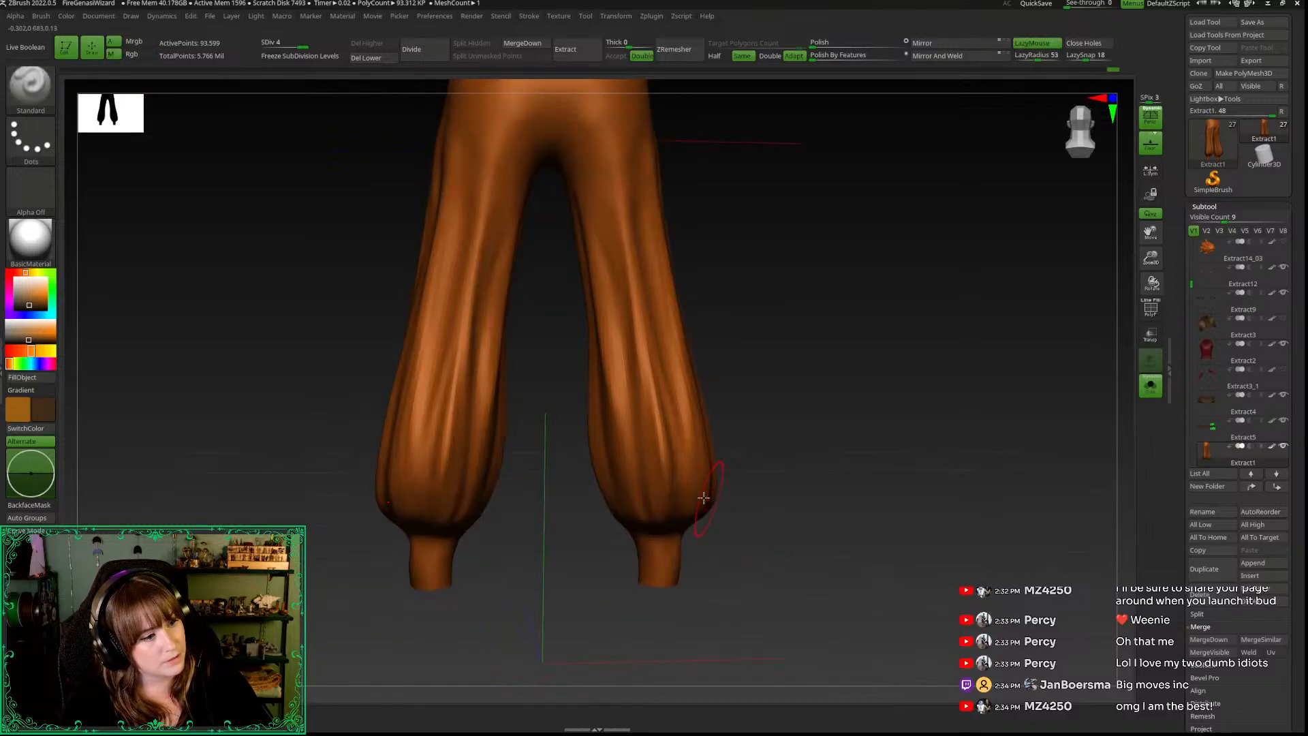
# Step: Show the other subtools again and examine the trouser folds on the whole character from the front
pyautogui.hotkey('alt', 'shift', 's')
pyautogui.moveTo(905, 397); pyautogui.dragTo(908, 362)
pyautogui.moveTo(1151, 259); pyautogui.dragTo(804, 300)
pyautogui.keyDown('shift'); pyautogui.moveTo(1064, 136); pyautogui.dragTo(1043, 164); pyautogui.keyUp('shift')
pyautogui.keyDown('alt'); pyautogui.moveTo(964, 266); pyautogui.dragTo(959, 481); pyautogui.keyUp('alt')
pyautogui.moveTo(1151, 259); pyautogui.dragTo(1129, 223)
pyautogui.moveTo(970, 322); pyautogui.dragTo(937, 370)
pyautogui.moveTo(1150, 257); pyautogui.dragTo(1146, 368)
pyautogui.keyDown('shift'); pyautogui.moveTo(1053, 320); pyautogui.dragTo(1038, 235); pyautogui.keyUp('shift')
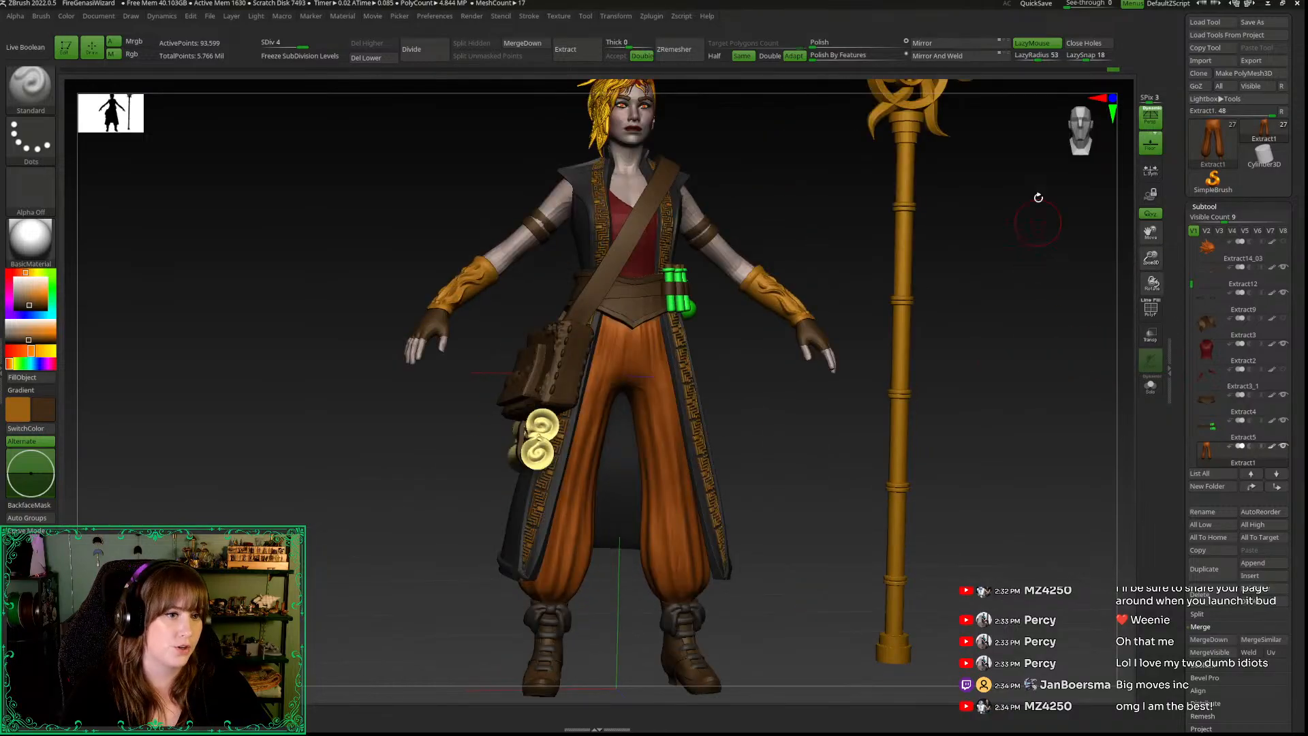
pyautogui.click(1086, 129)
pyautogui.keyDown('alt'); pyautogui.moveTo(781, 455); pyautogui.dragTo(778, 396); pyautogui.keyUp('alt')
pyautogui.press('space')
pyautogui.click(743, 349)
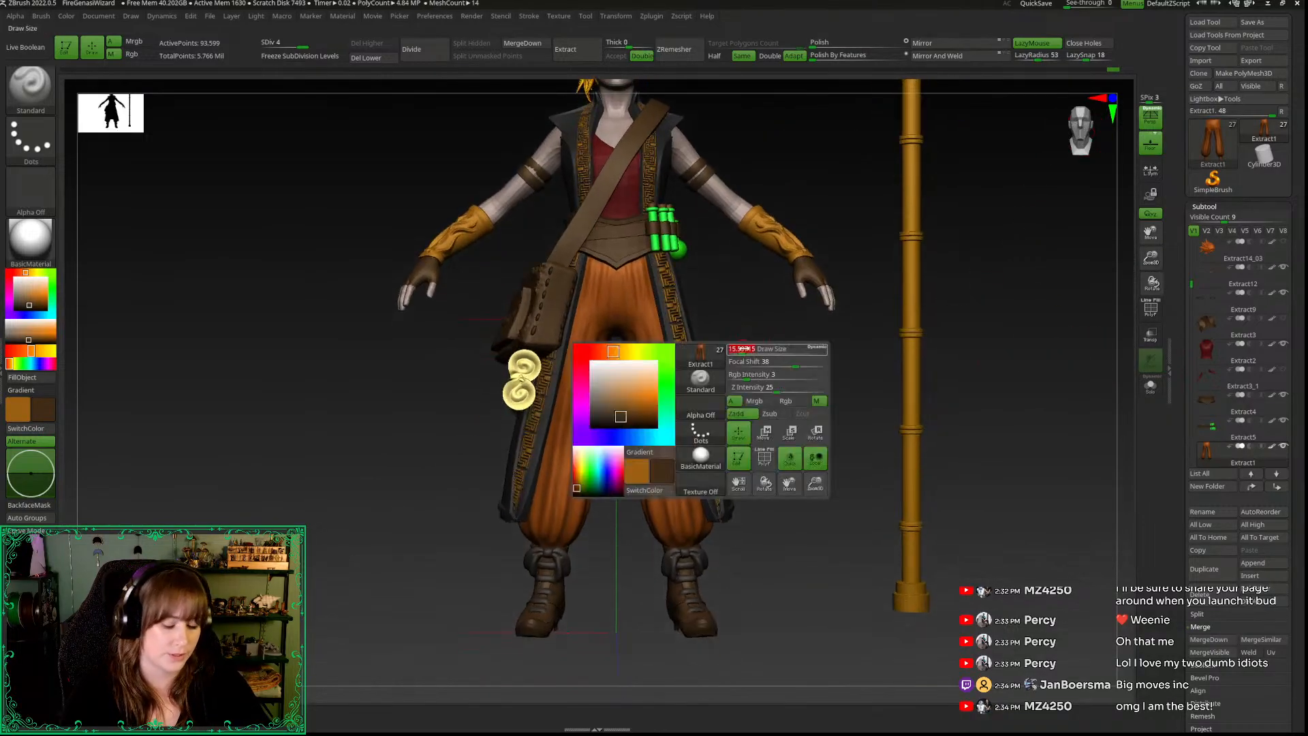
# Step: Switch to the DamStandard brush for finer crease work
pyautogui.press('b')
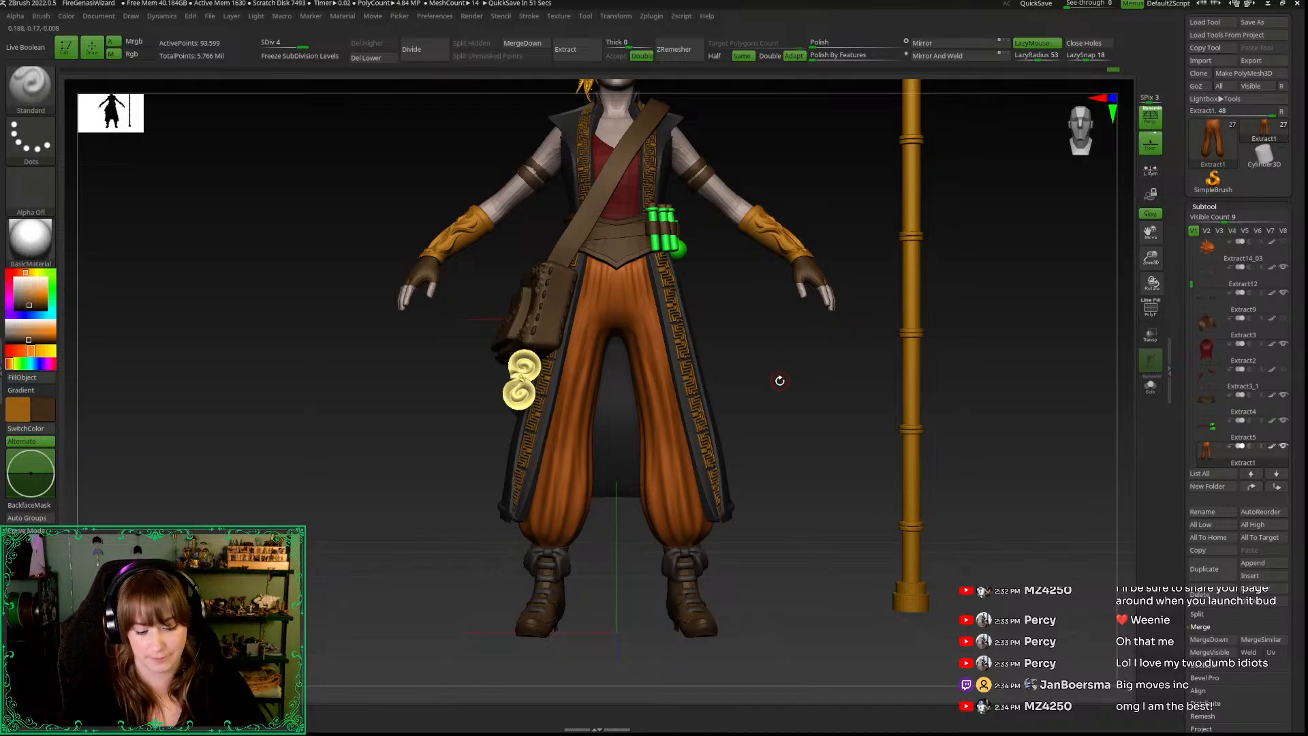
pyautogui.press('b')
pyautogui.press('d')
pyautogui.press('s')
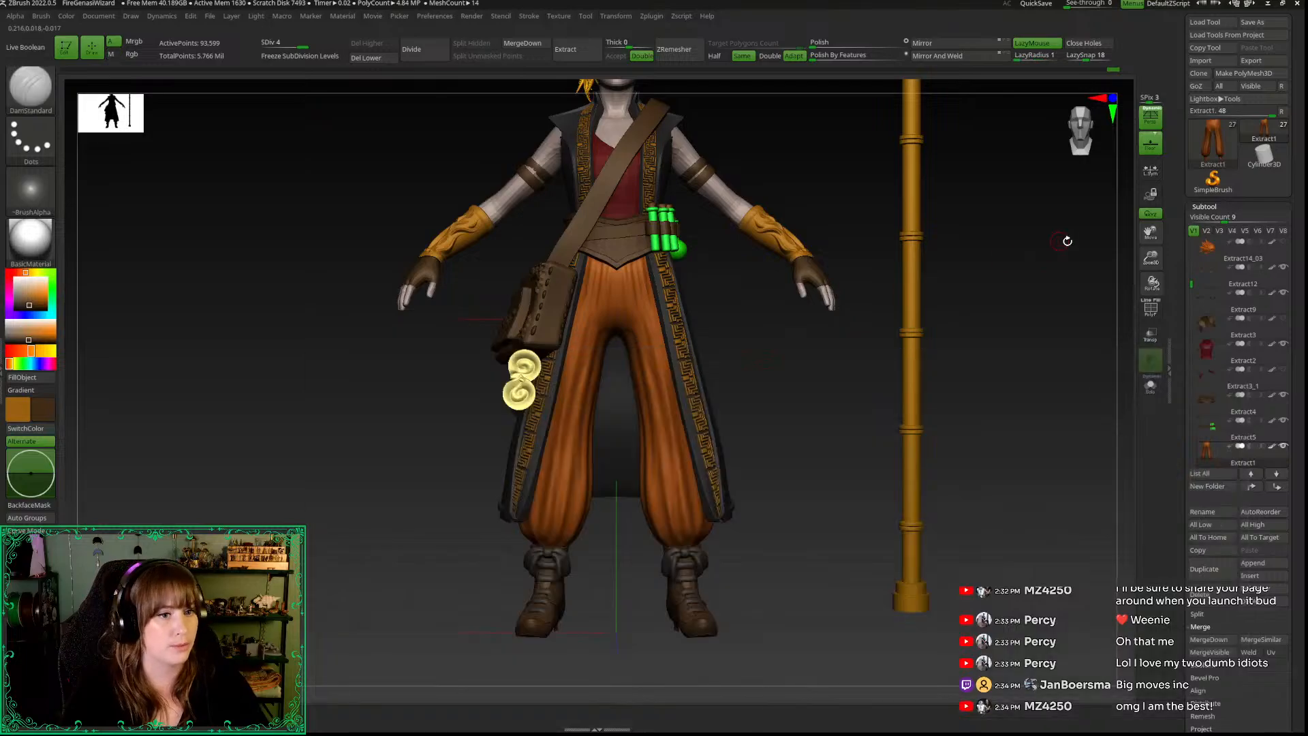
# Step: Try to carve a crease down the front of the potion-side trouser leg from the crotch toward the cuff
pyautogui.moveTo(1151, 259); pyautogui.dragTo(1145, 323)
pyautogui.keyDown('alt'); pyautogui.moveTo(867, 381); pyautogui.dragTo(836, 335); pyautogui.keyUp('alt')
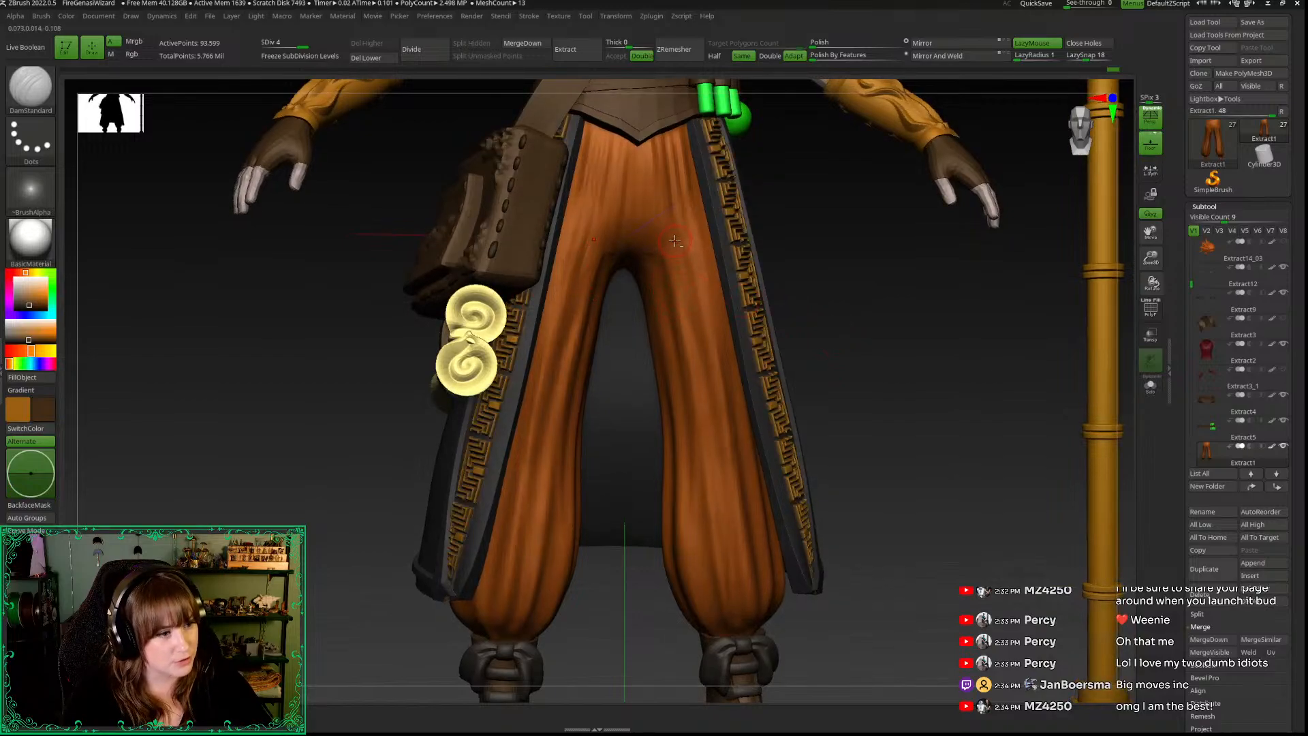
pyautogui.press('space')
pyautogui.moveTo(685, 309); pyautogui.dragTo(683, 308)
pyautogui.moveTo(672, 228); pyautogui.dragTo(736, 547)
pyautogui.hotkey('ctrl', 'z')
# Step: Resize the brush, set its Z Intensity to 25 and carve a crease down the front of the potion-side leg to the cuff
pyautogui.press('space')
pyautogui.click(720, 400)
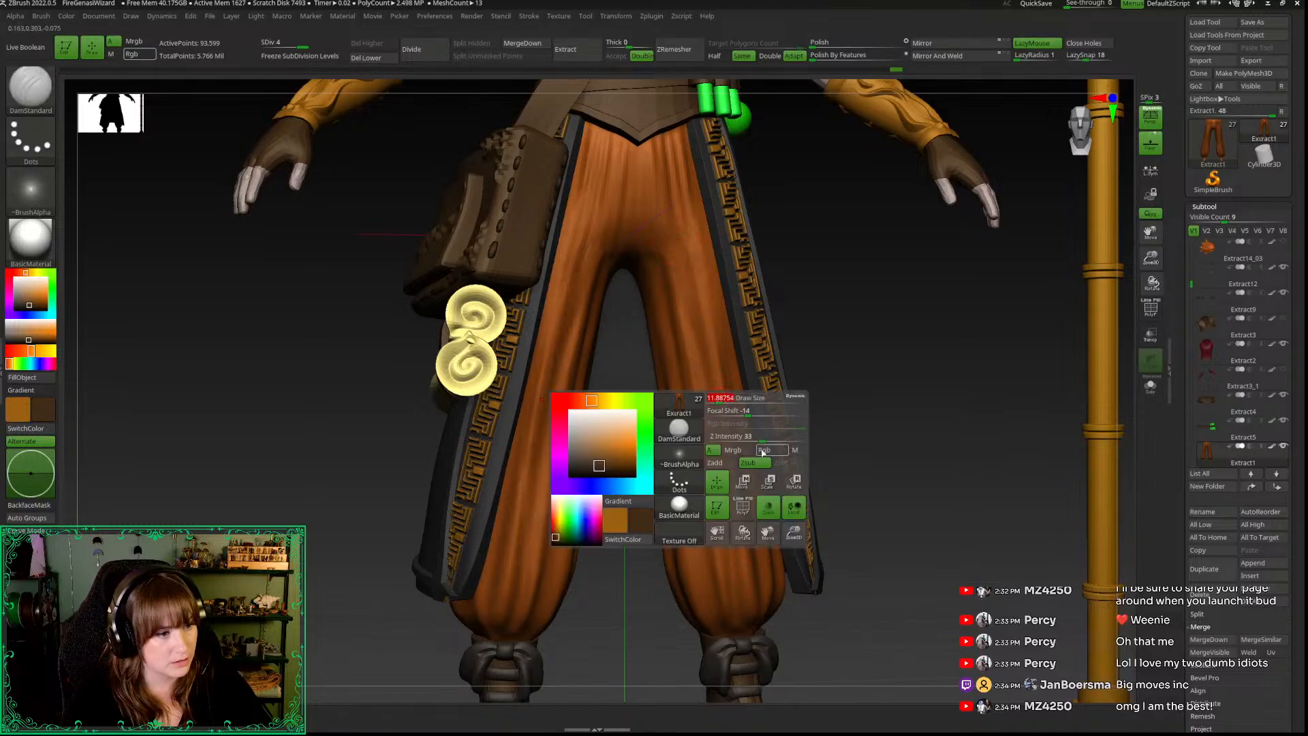
pyautogui.moveTo(761, 437); pyautogui.dragTo(764, 436)
pyautogui.moveTo(674, 235); pyautogui.dragTo(737, 597)
pyautogui.press('space')
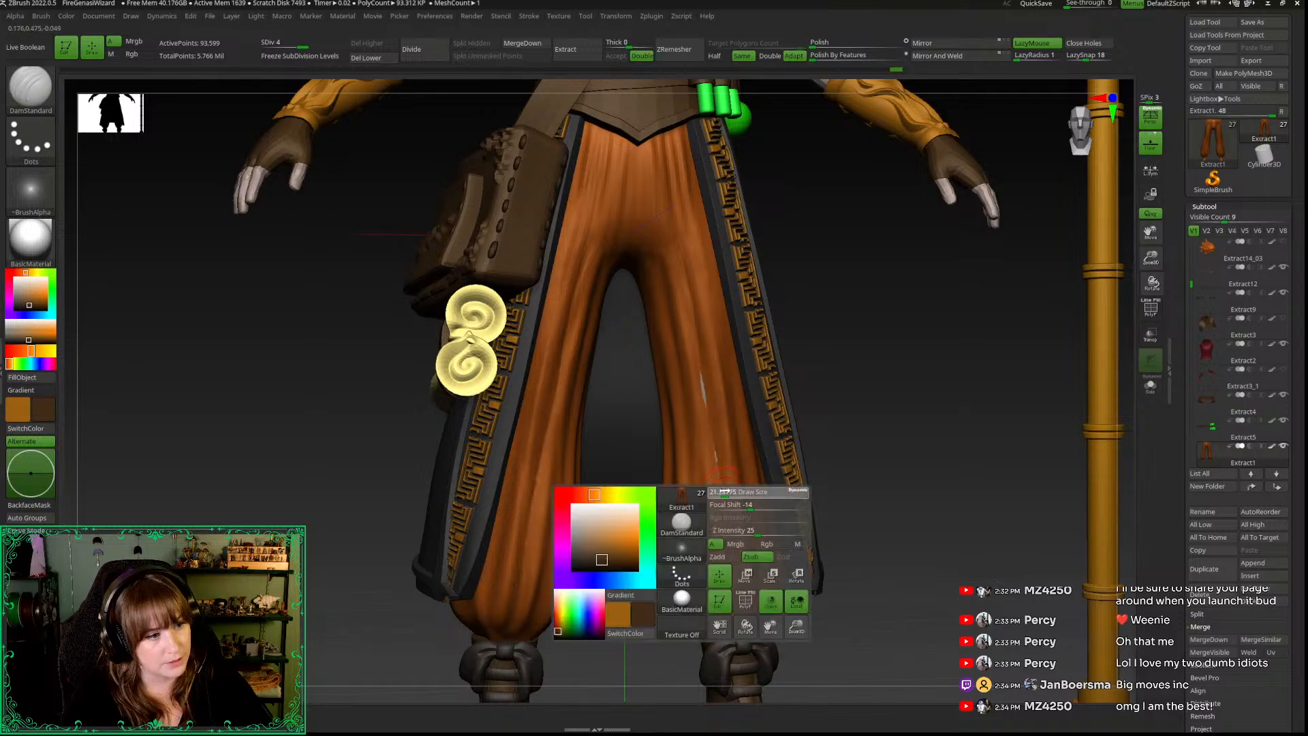
# Step: Switch to the Move Topological brush with BackfaceMask on, drop the trousers to subdivision level 1 and isolate them
pyautogui.moveTo(826, 459)
pyautogui.mouseDown()
pyautogui.moveTo(913, 395)
pyautogui.moveTo(890, 308)
pyautogui.mouseUp()
pyautogui.press('b')
pyautogui.press('m')
pyautogui.press('t')
pyautogui.press('space')
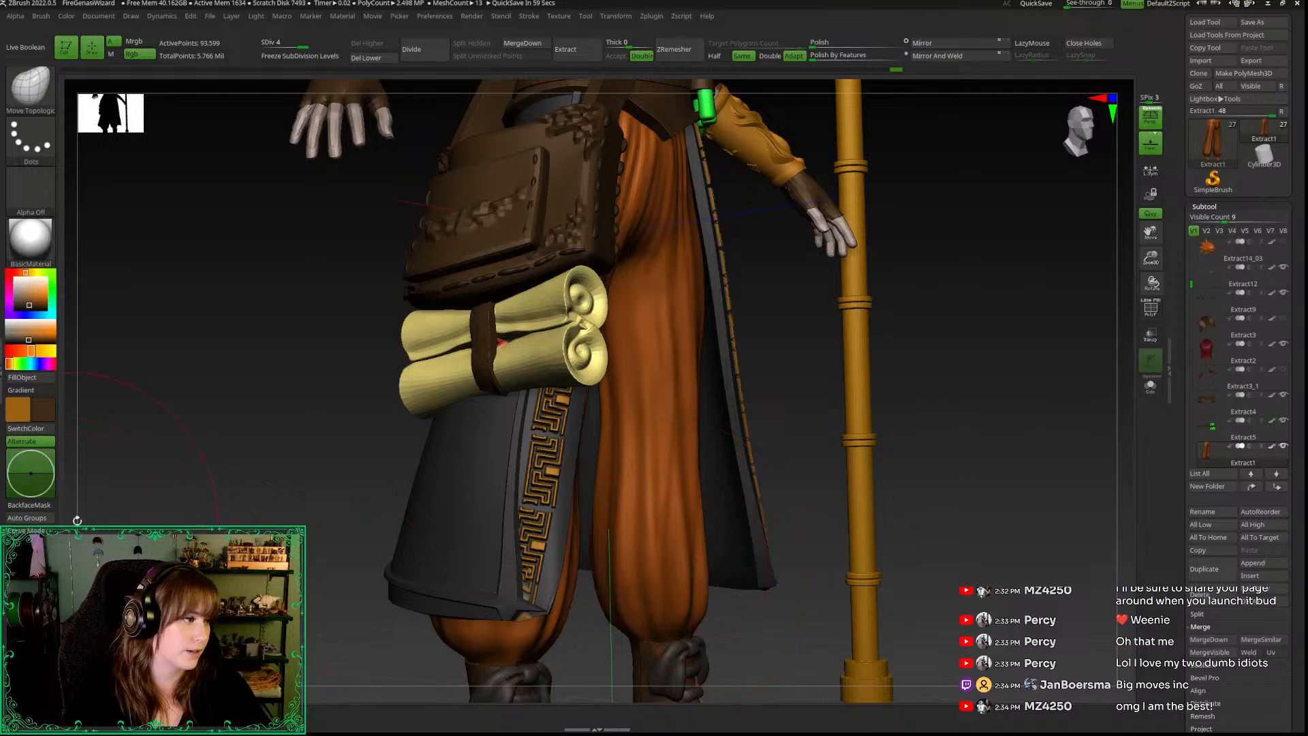
pyautogui.hotkey('shift', 'd')
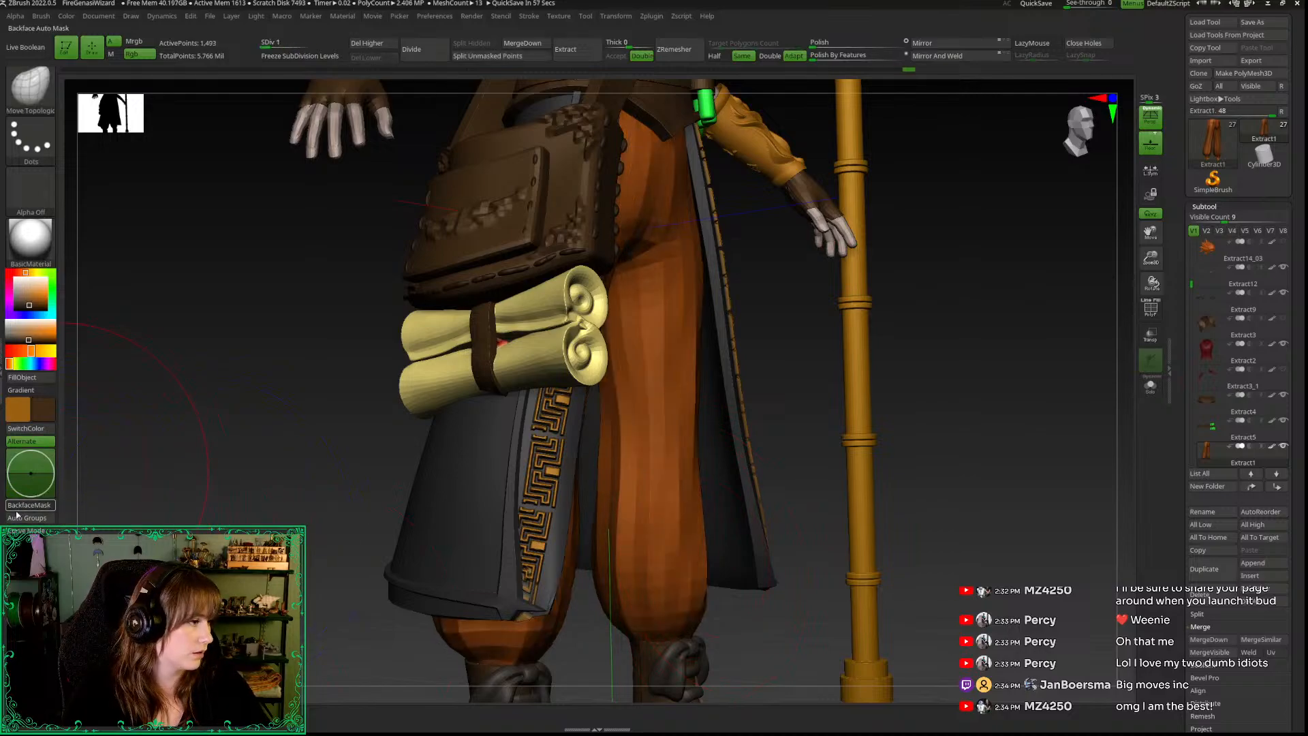
pyautogui.click(19, 508)
pyautogui.moveTo(289, 502); pyautogui.dragTo(341, 490)
pyautogui.moveTo(891, 475); pyautogui.dragTo(893, 474)
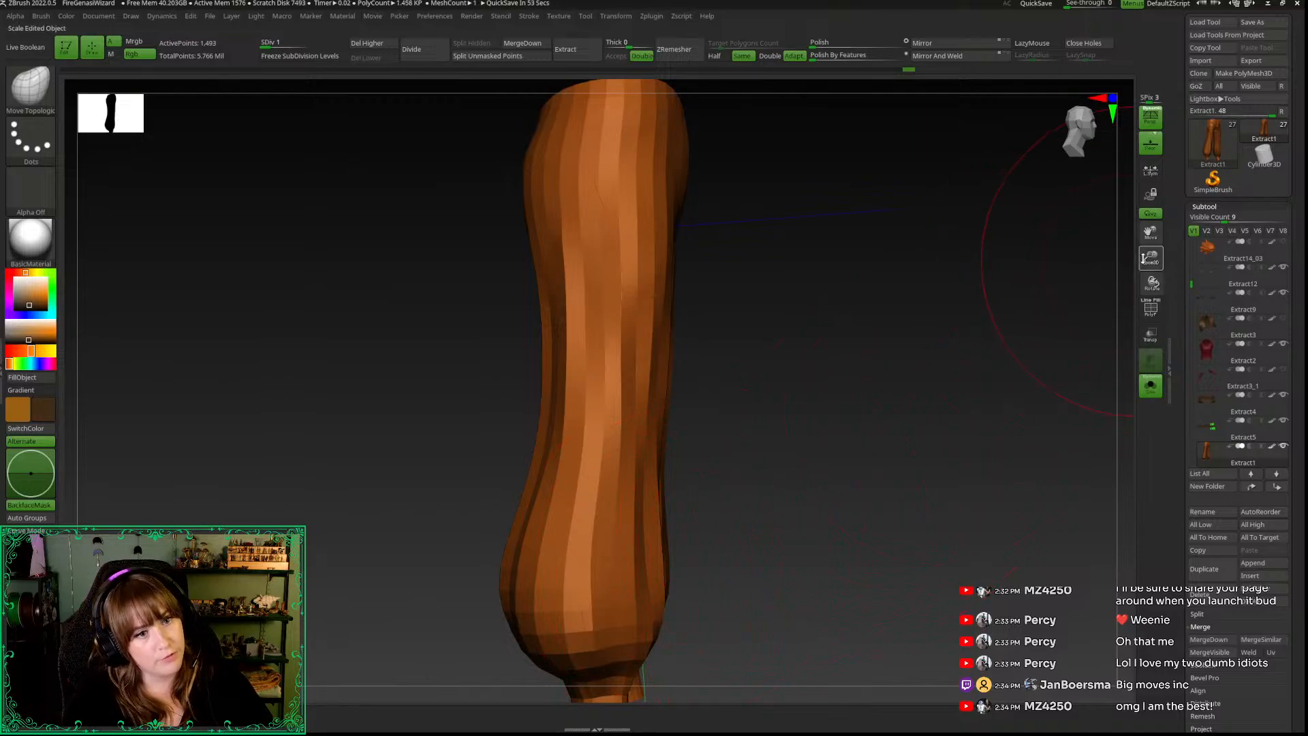
# Step: Enlarge the brush and pull the front of the lower trouser legs forward in side profile, checking the shape from other angles
pyautogui.moveTo(1151, 259); pyautogui.dragTo(1128, 158)
pyautogui.keyDown('alt'); pyautogui.moveTo(698, 387); pyautogui.dragTo(665, 419); pyautogui.keyUp('alt')
pyautogui.press('space')
pyautogui.moveTo(652, 374); pyautogui.dragTo(671, 374)
pyautogui.moveTo(617, 455); pyautogui.dragTo(638, 455)
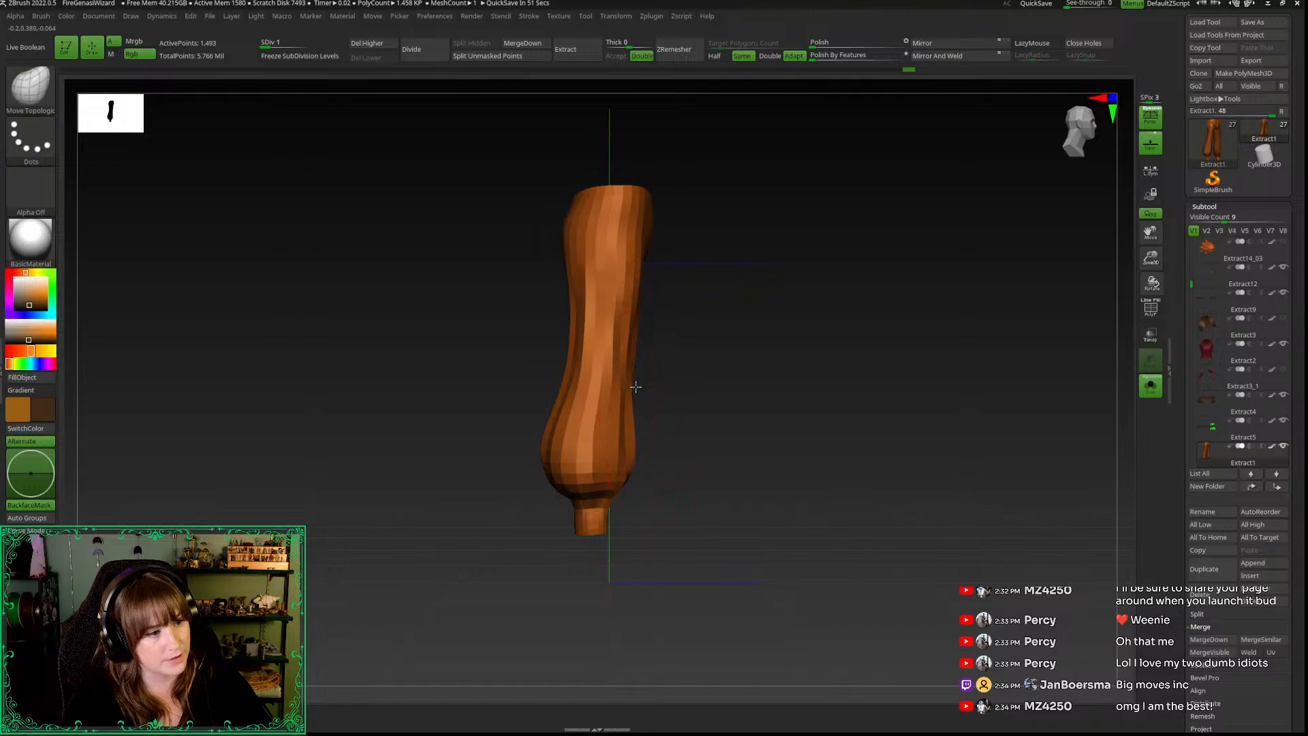
pyautogui.keyDown('shift'); pyautogui.moveTo(669, 400); pyautogui.dragTo(679, 444); pyautogui.keyUp('shift')
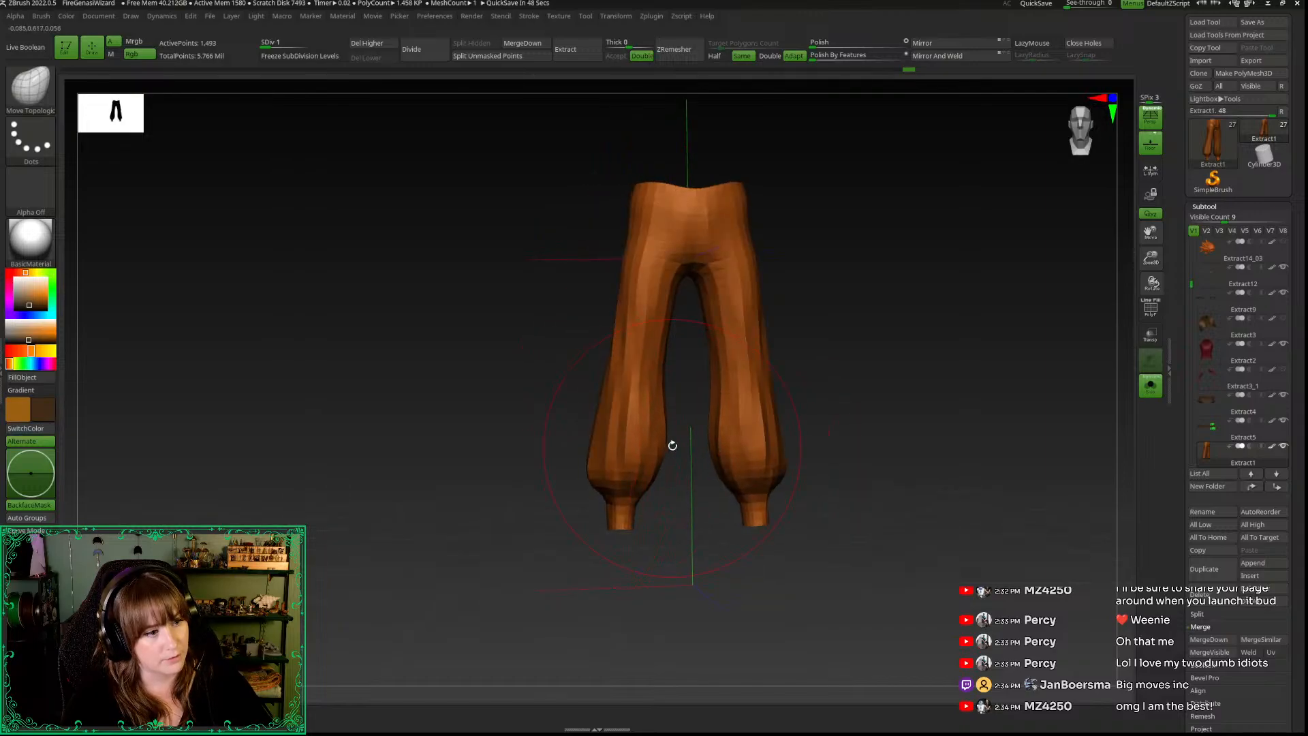
pyautogui.moveTo(566, 320); pyautogui.dragTo(545, 366)
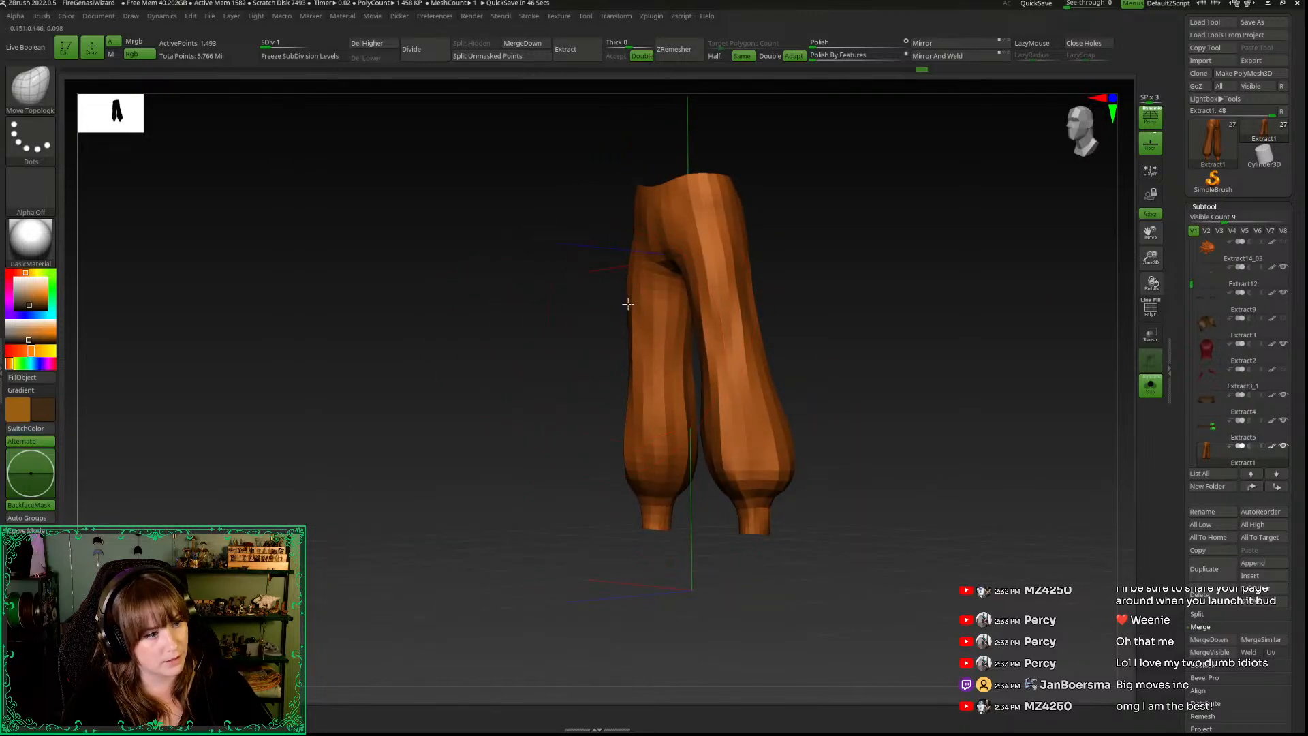
pyautogui.keyDown('shift'); pyautogui.moveTo(610, 318); pyautogui.dragTo(581, 357); pyautogui.keyUp('shift')
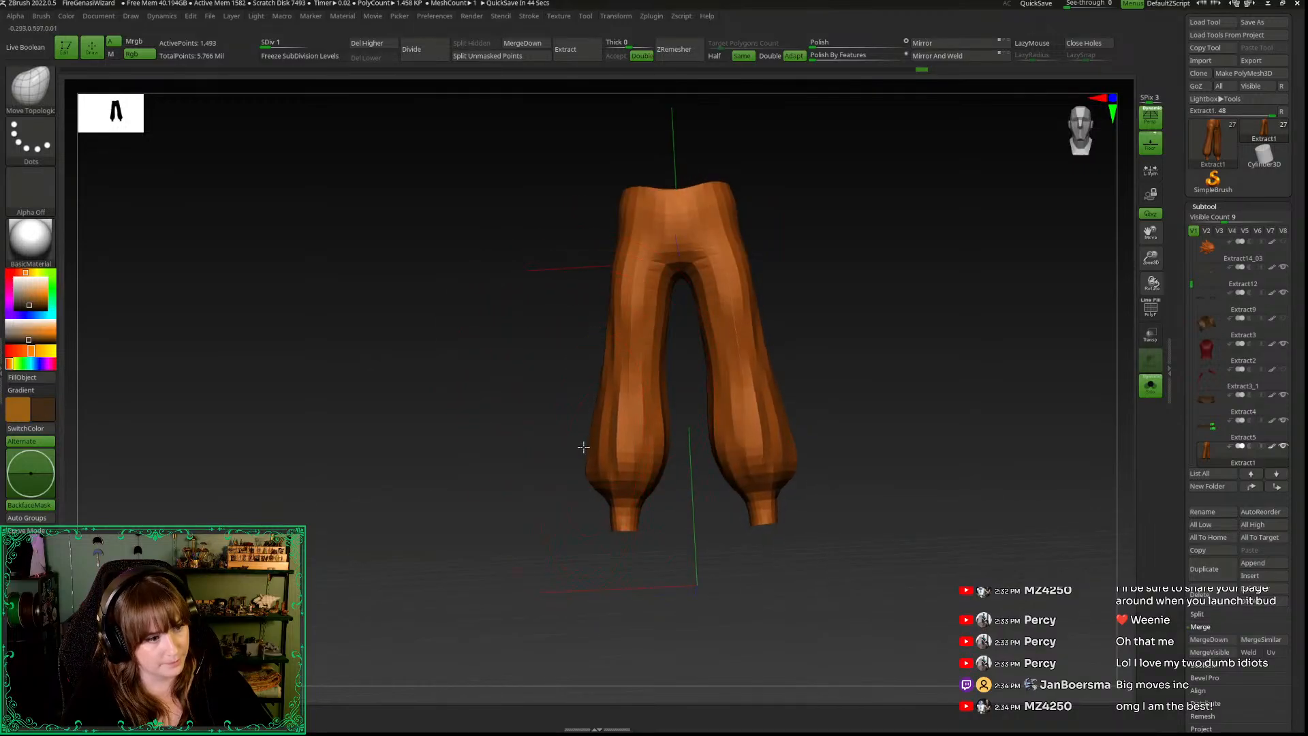
pyautogui.rightClick(576, 373)
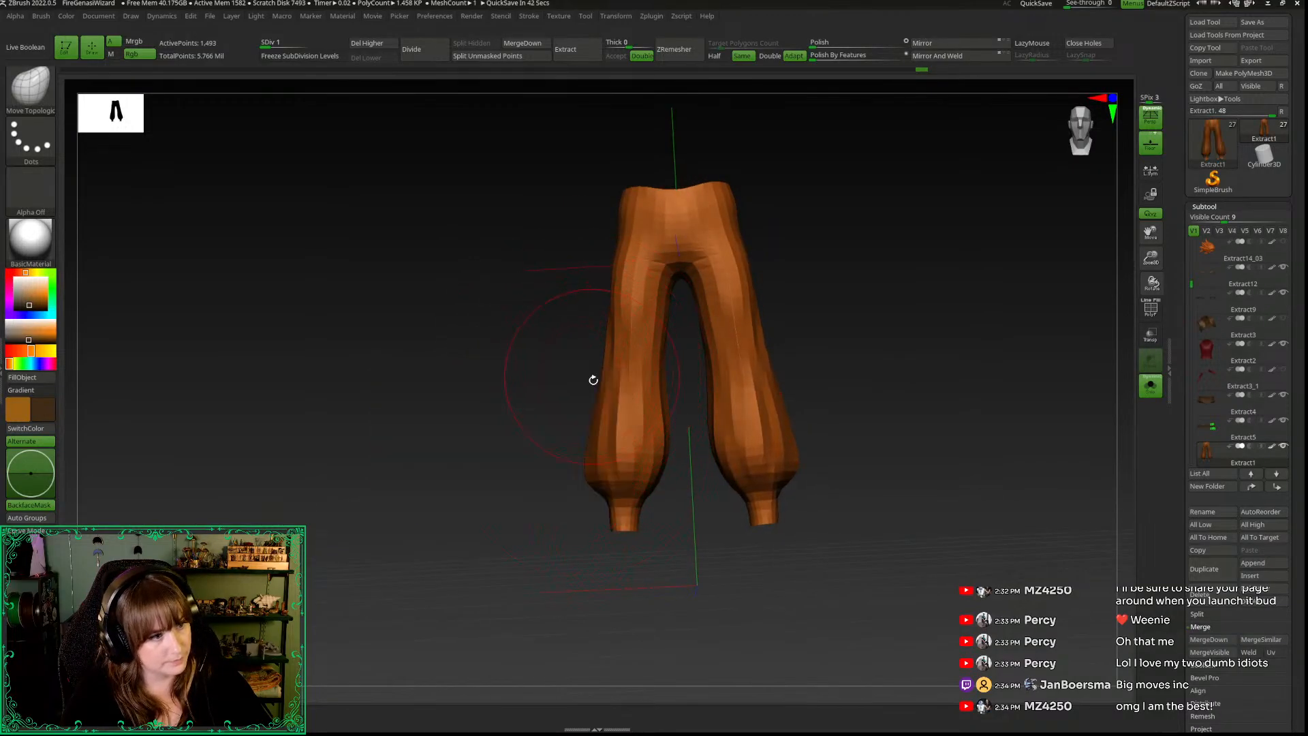
pyautogui.click(1090, 139)
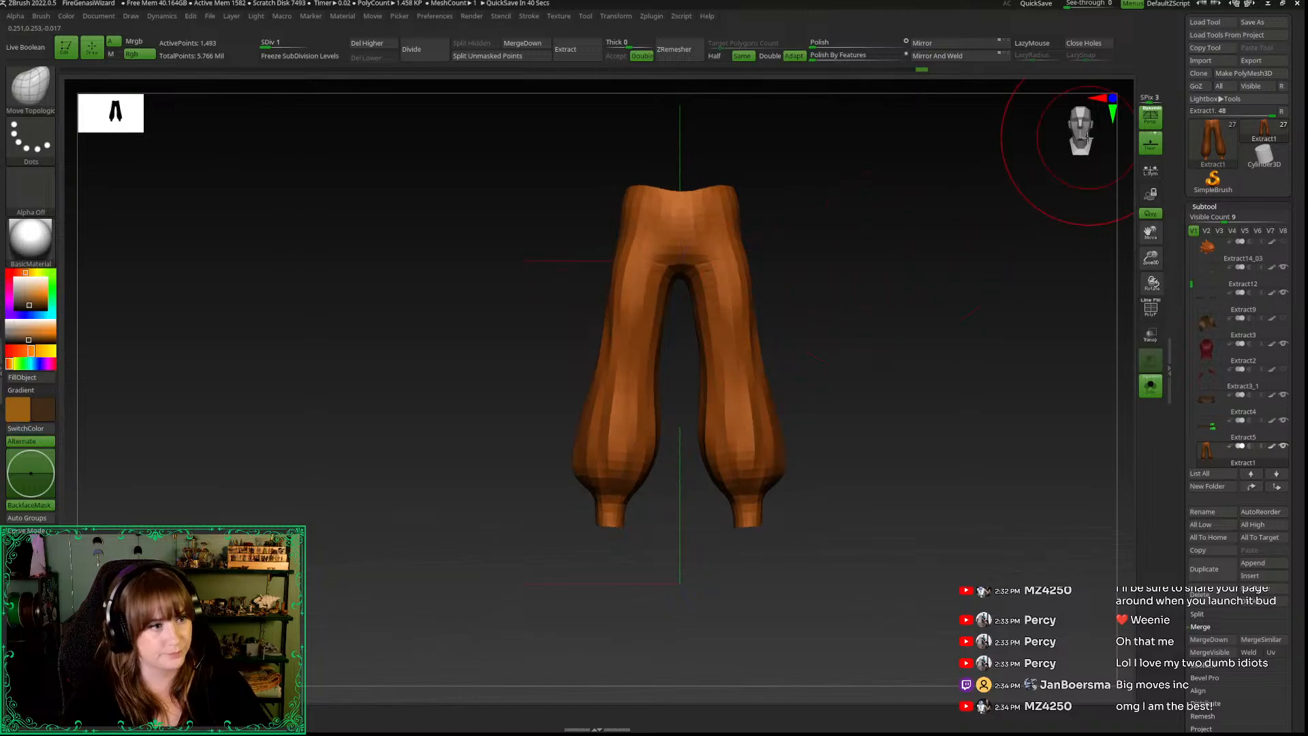
# Step: Show the full character again and raise the trousers back to subdivision level 4
pyautogui.click(1151, 387)
pyautogui.keyDown('alt'); pyautogui.moveTo(897, 409); pyautogui.dragTo(872, 494); pyautogui.keyUp('alt')
pyautogui.press('d')
pyautogui.press('d')
pyautogui.press('d')
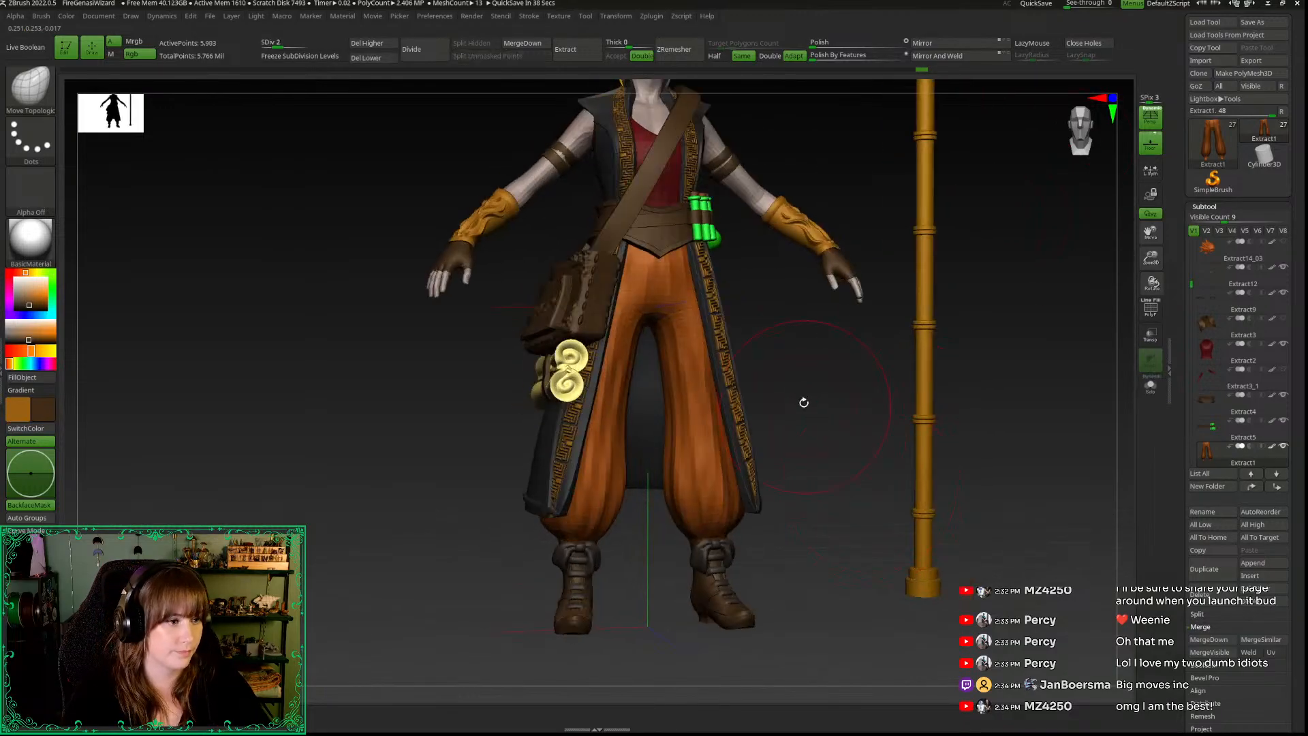
# Step: Examine the reshaped trousers from the front, on the whole character and close up
pyautogui.rightClick(799, 370)
pyautogui.moveTo(786, 372); pyautogui.dragTo(783, 372)
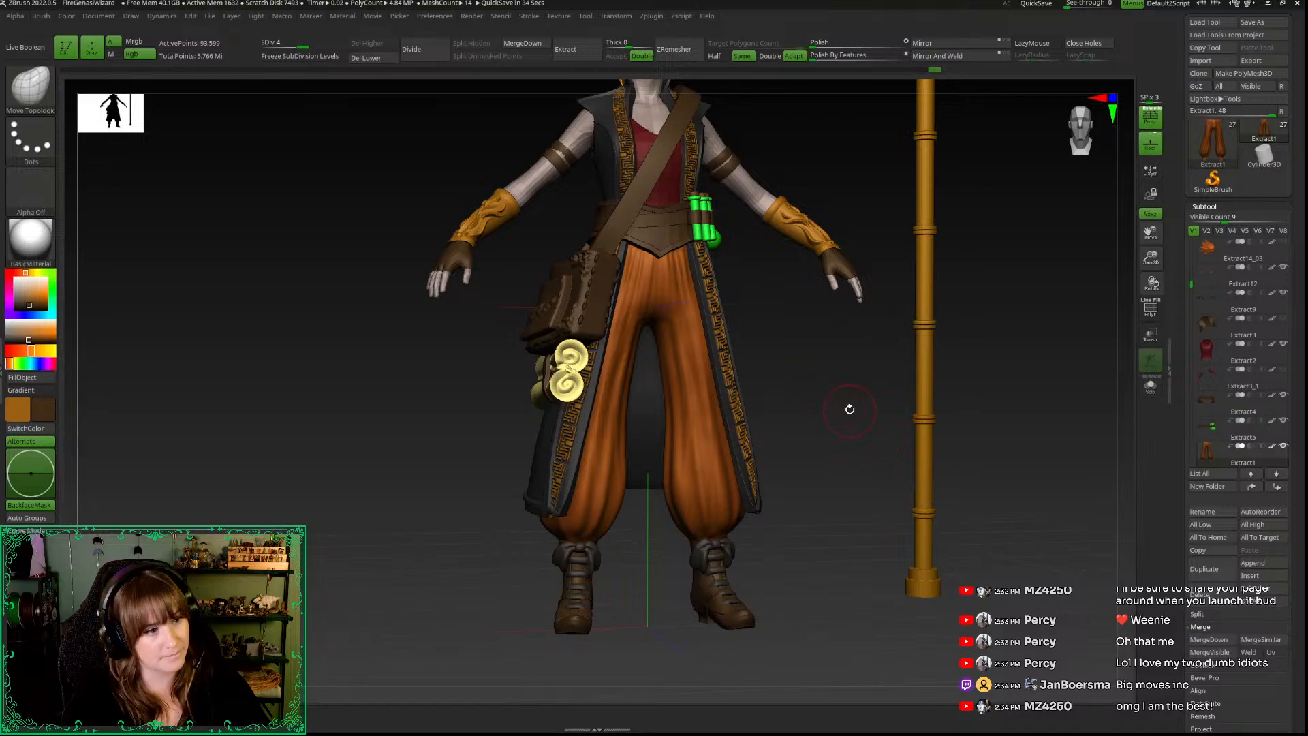
pyautogui.click(1082, 132)
pyautogui.rightClick(807, 374)
pyautogui.moveTo(1149, 259); pyautogui.dragTo(1111, 220)
pyautogui.moveTo(1151, 281); pyautogui.dragTo(995, 386)
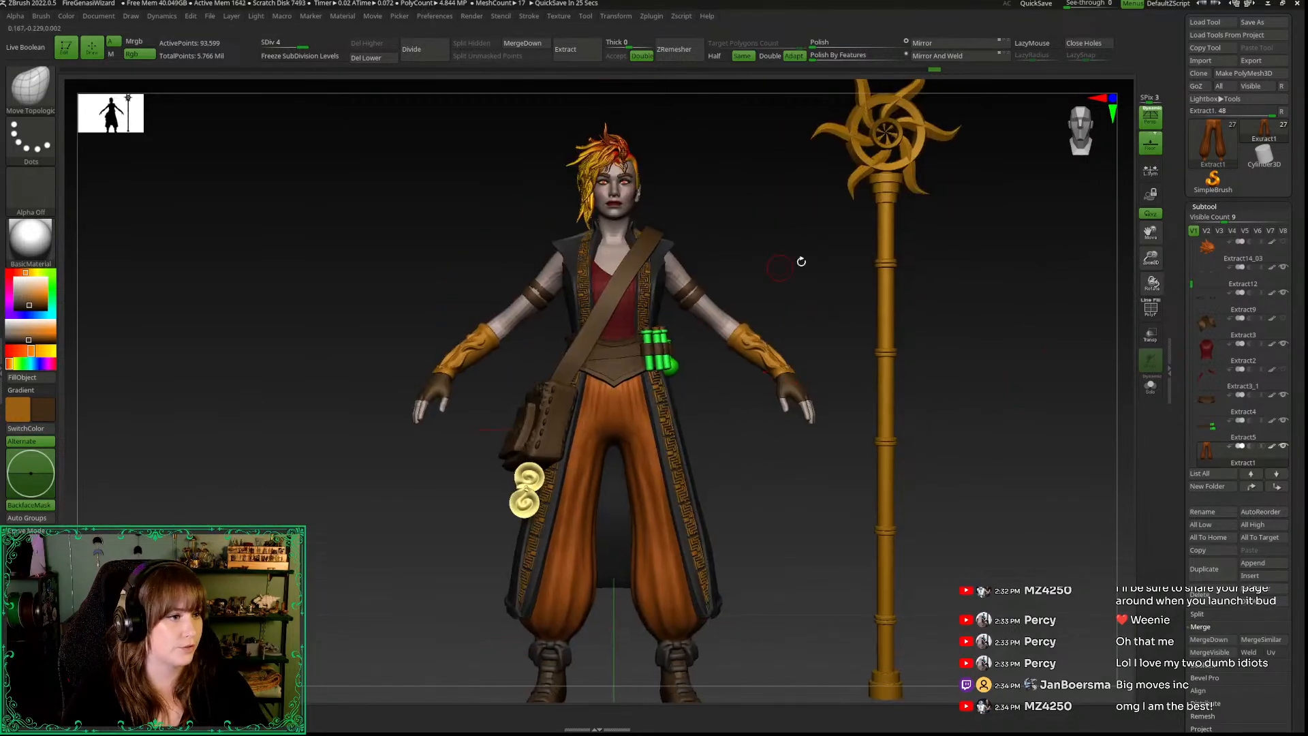
pyautogui.moveTo(1151, 258); pyautogui.dragTo(1127, 327)
pyautogui.rightClick(978, 288)
pyautogui.keyDown('alt'); pyautogui.moveTo(1003, 350); pyautogui.dragTo(966, 280); pyautogui.keyUp('alt')
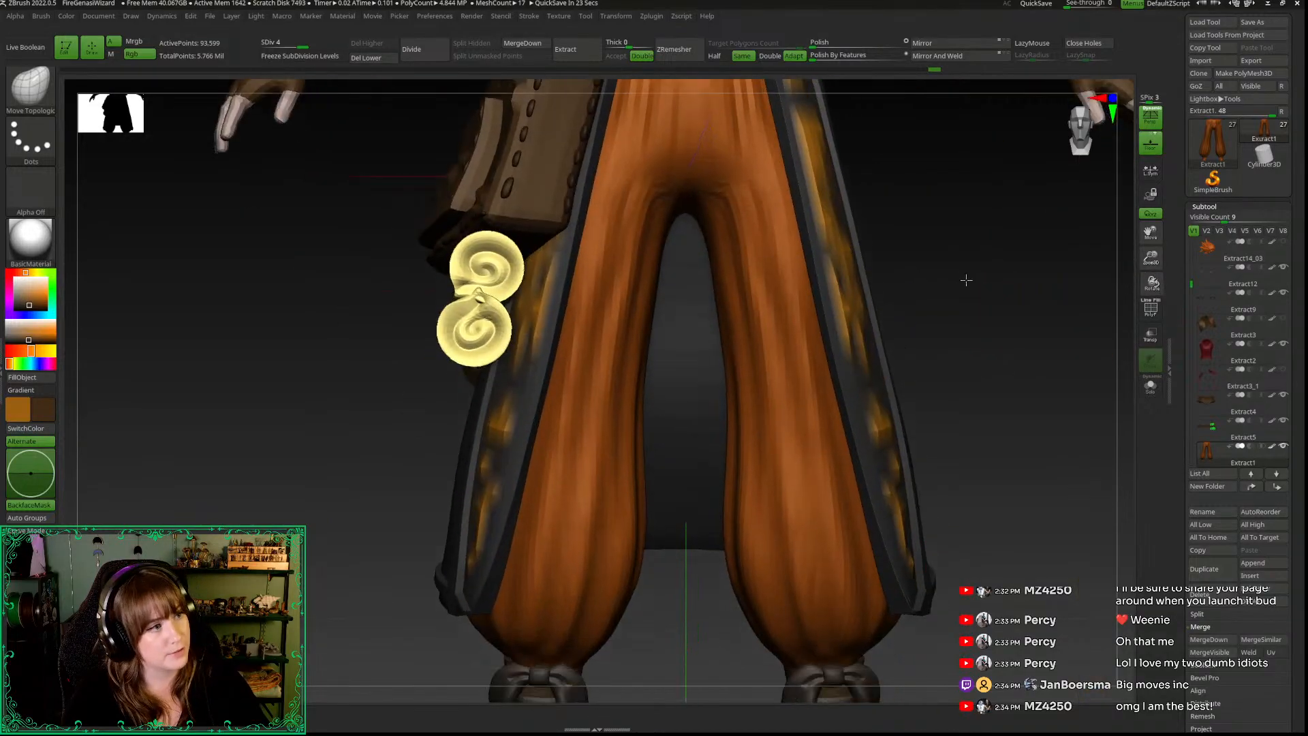
# Step: Subdivide the trousers to level 5 and switch back to the DamStandard brush
pyautogui.press('d')
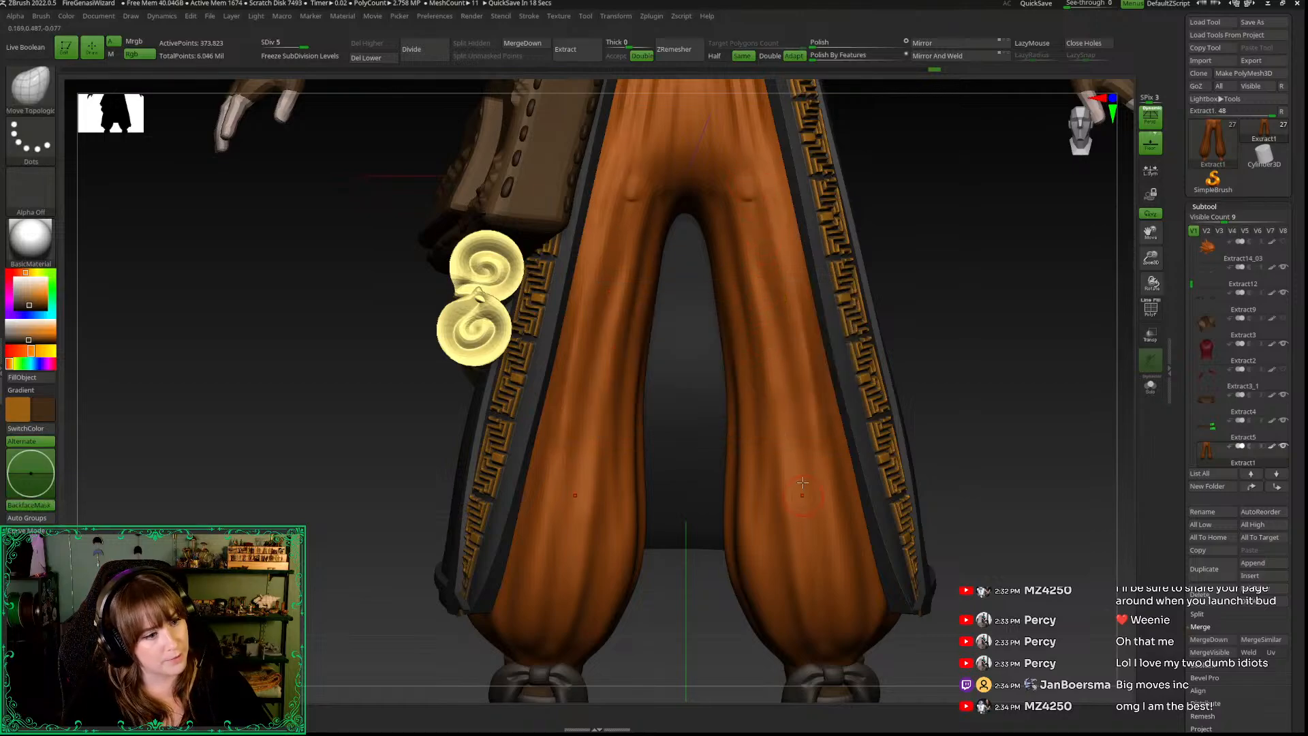
pyautogui.press('b')
pyautogui.press('d')
pyautogui.press('s')
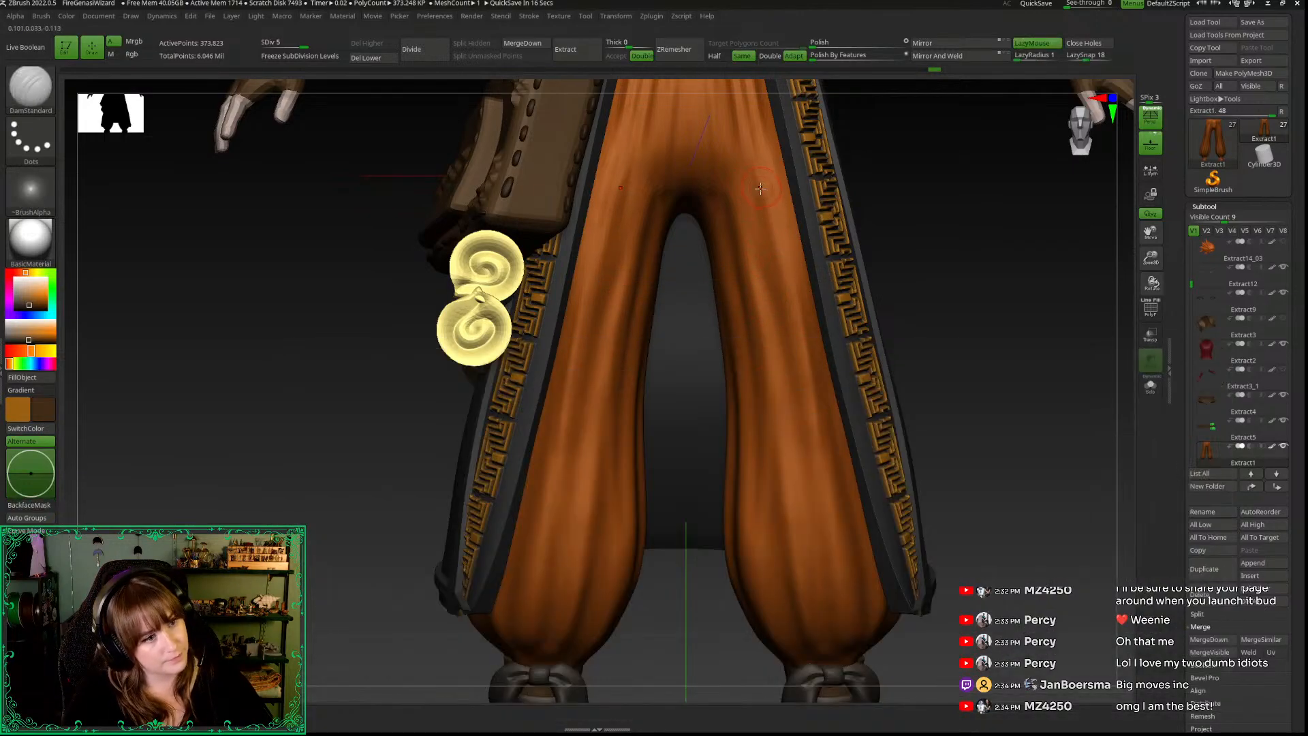
# Step: Set LazyRadius to 19, sculpt a long thin fold down the front of both trouser legs and smooth it
pyautogui.press('space')
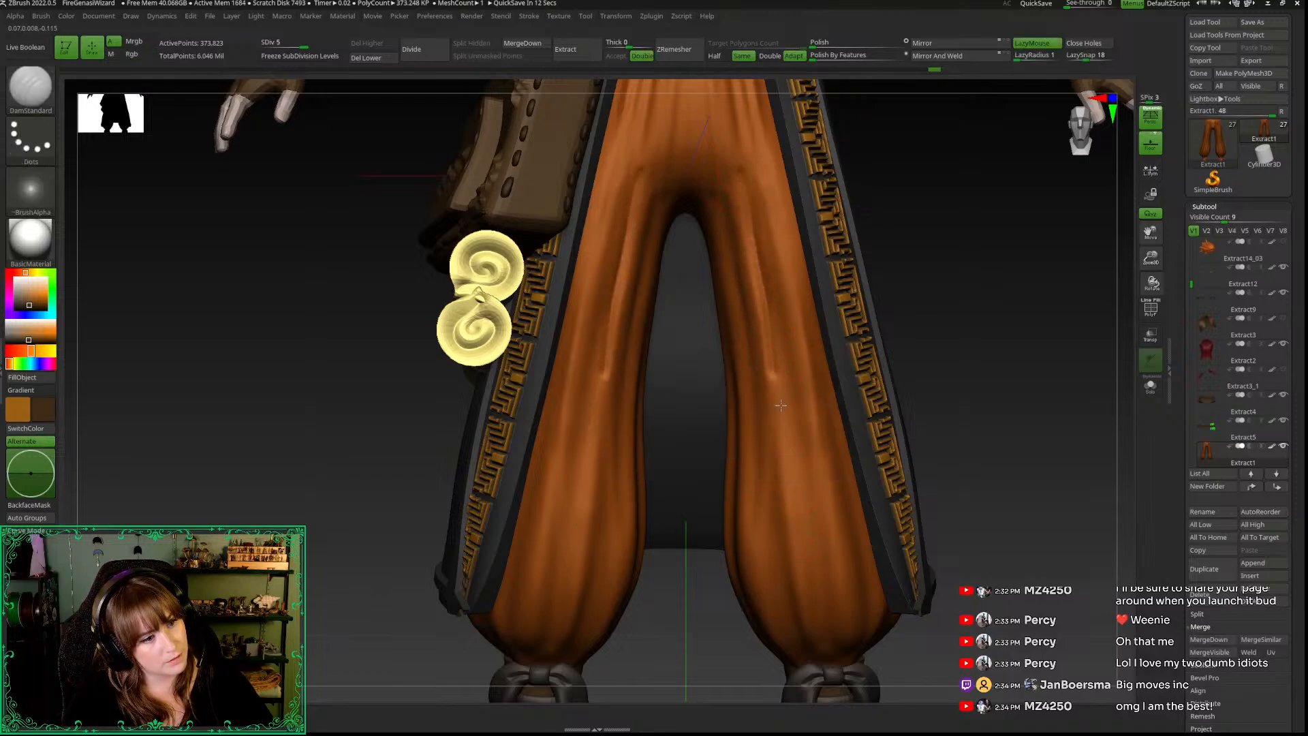
pyautogui.moveTo(1018, 54); pyautogui.dragTo(1053, 54)
pyautogui.moveTo(744, 171); pyautogui.dragTo(807, 525)
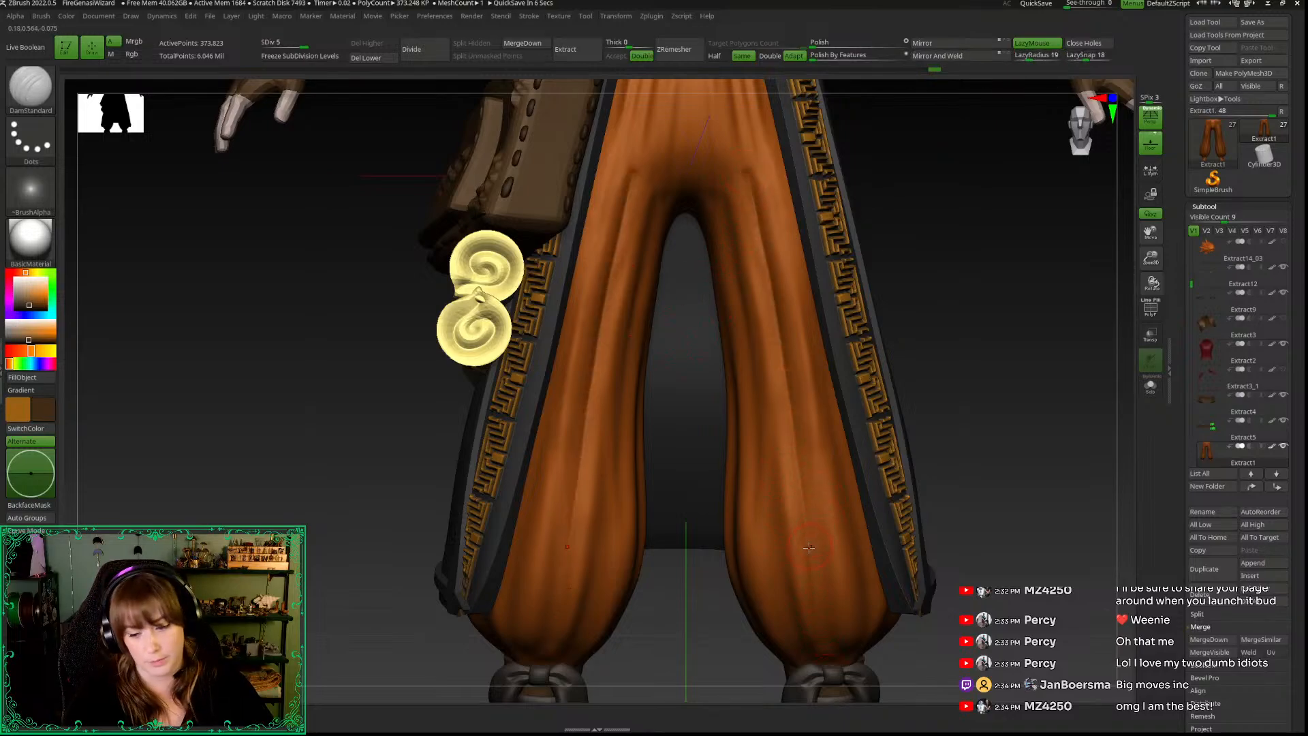
pyautogui.press('shift')
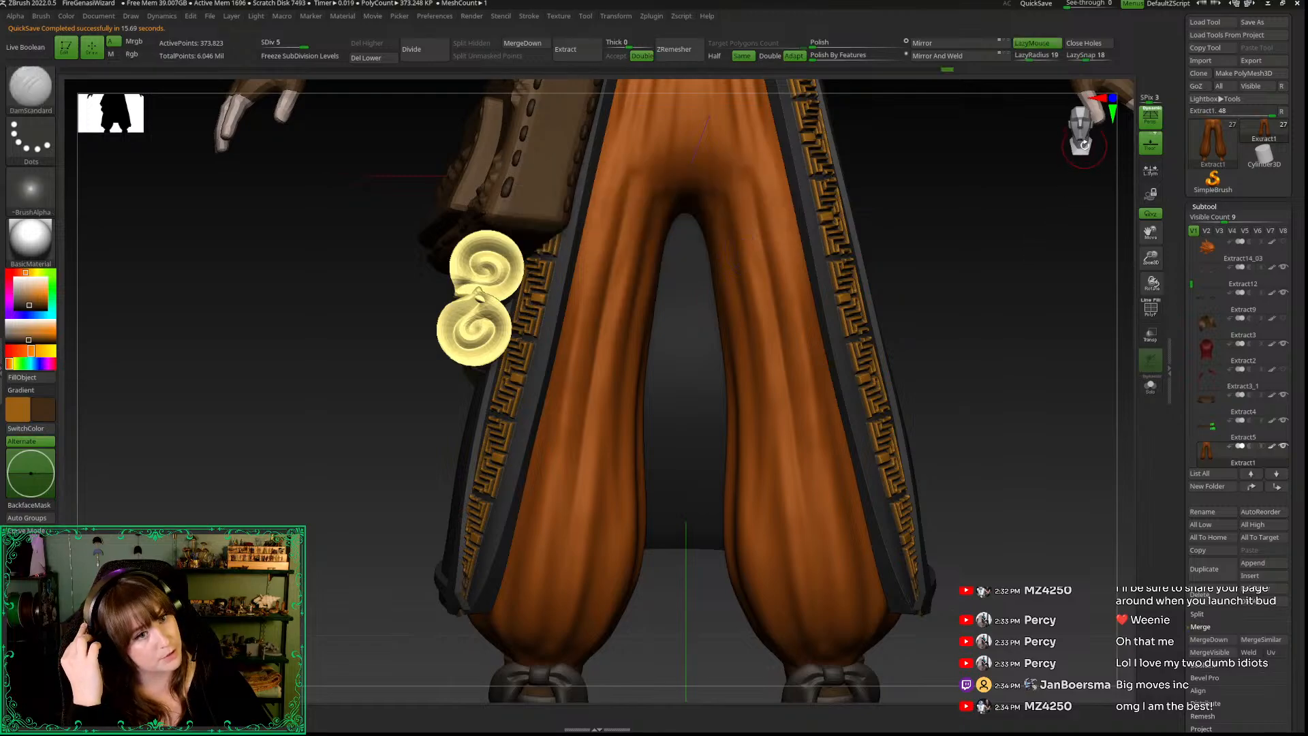
# Step: Try to sculpt another thin fold down the inner front of the potion-side leg toward the cuff
pyautogui.moveTo(976, 387); pyautogui.dragTo(1067, 361)
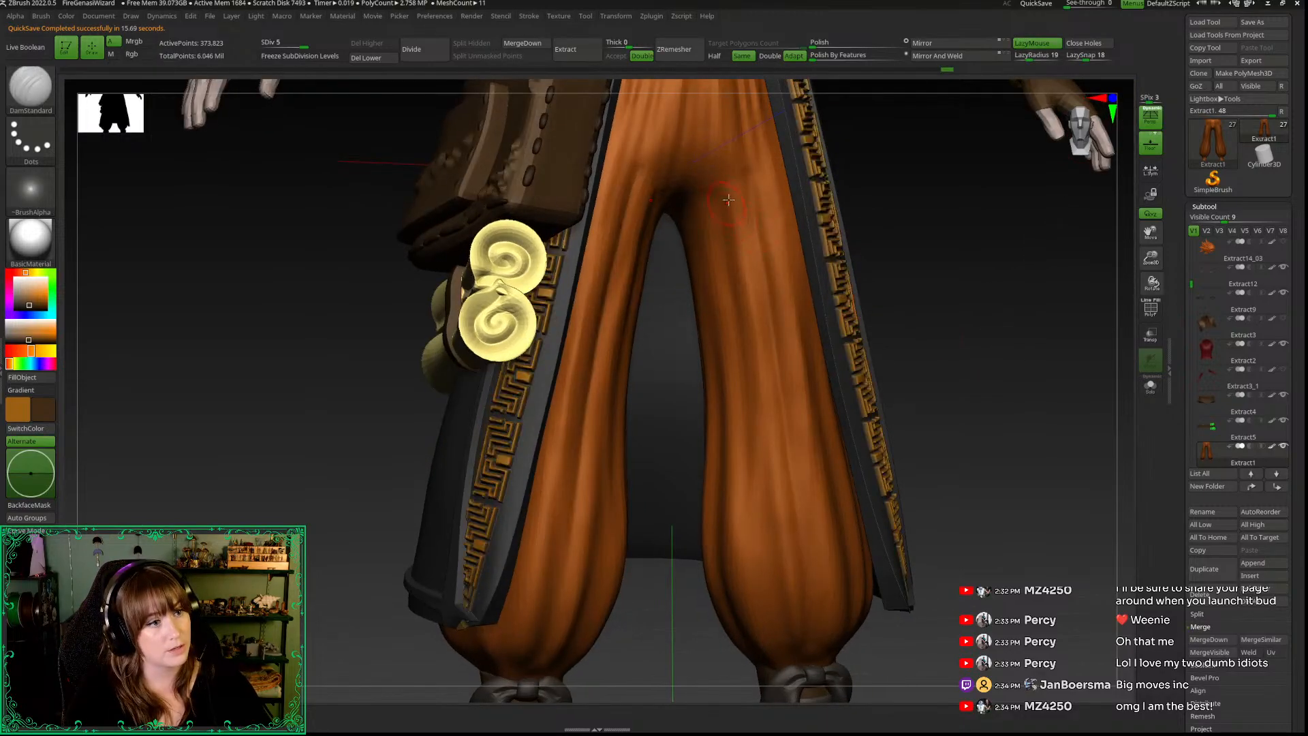
pyautogui.moveTo(986, 426); pyautogui.dragTo(993, 427)
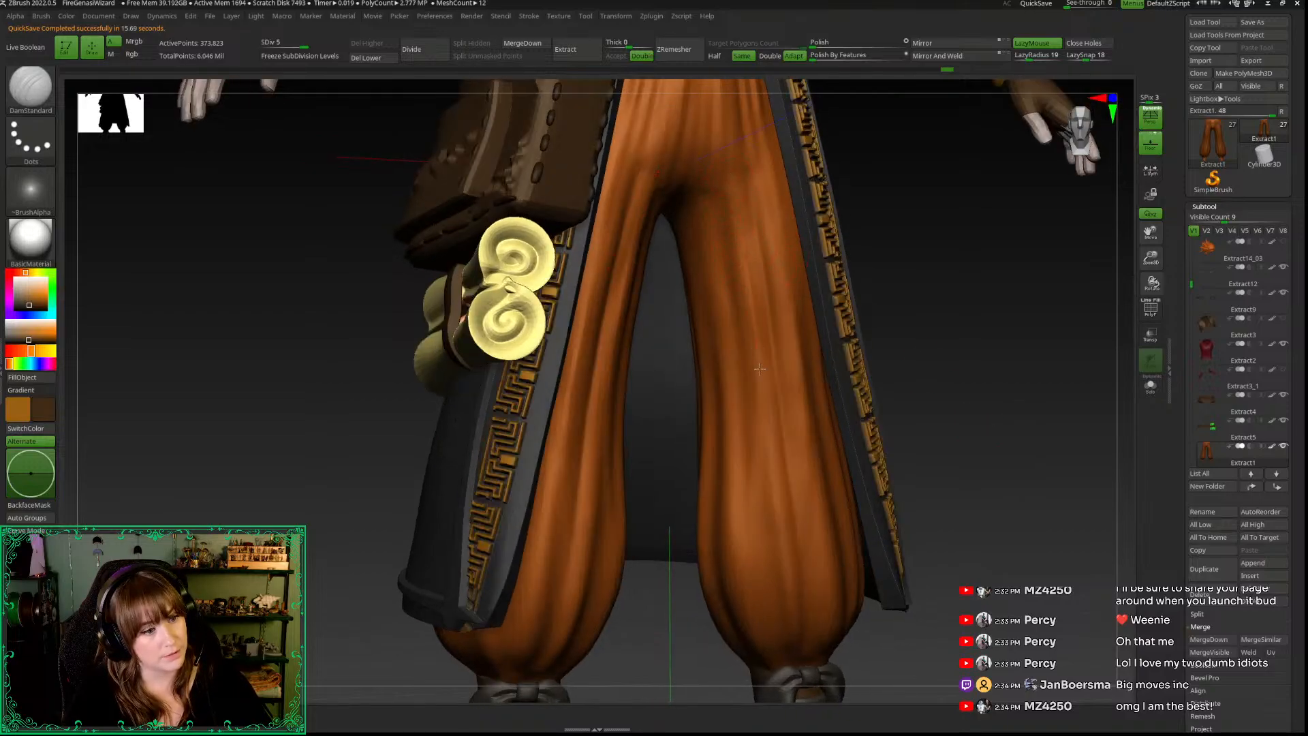
pyautogui.moveTo(724, 228)
pyautogui.keyDown('shift'); pyautogui.mouseDown()
pyautogui.moveTo(732, 194)
pyautogui.moveTo(746, 508)
pyautogui.mouseUp(); pyautogui.keyUp('shift')
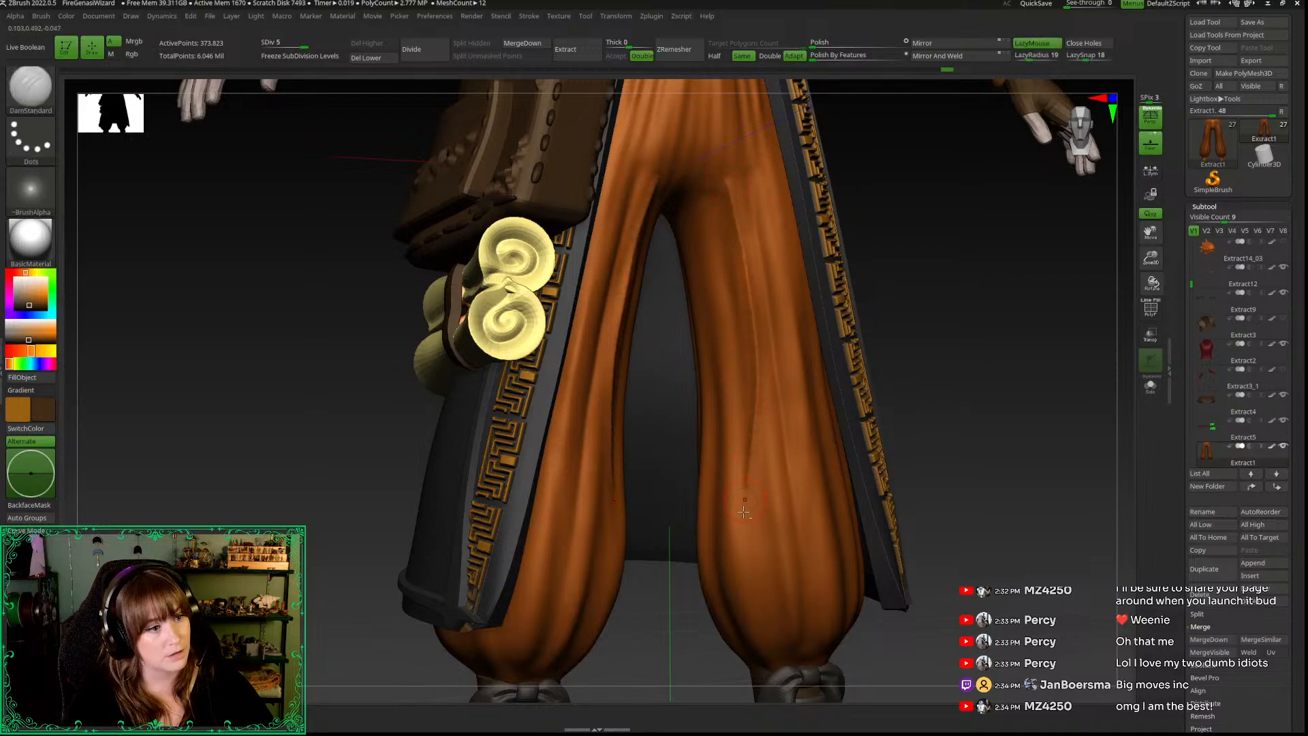
pyautogui.hotkey('ctrl', 'z')
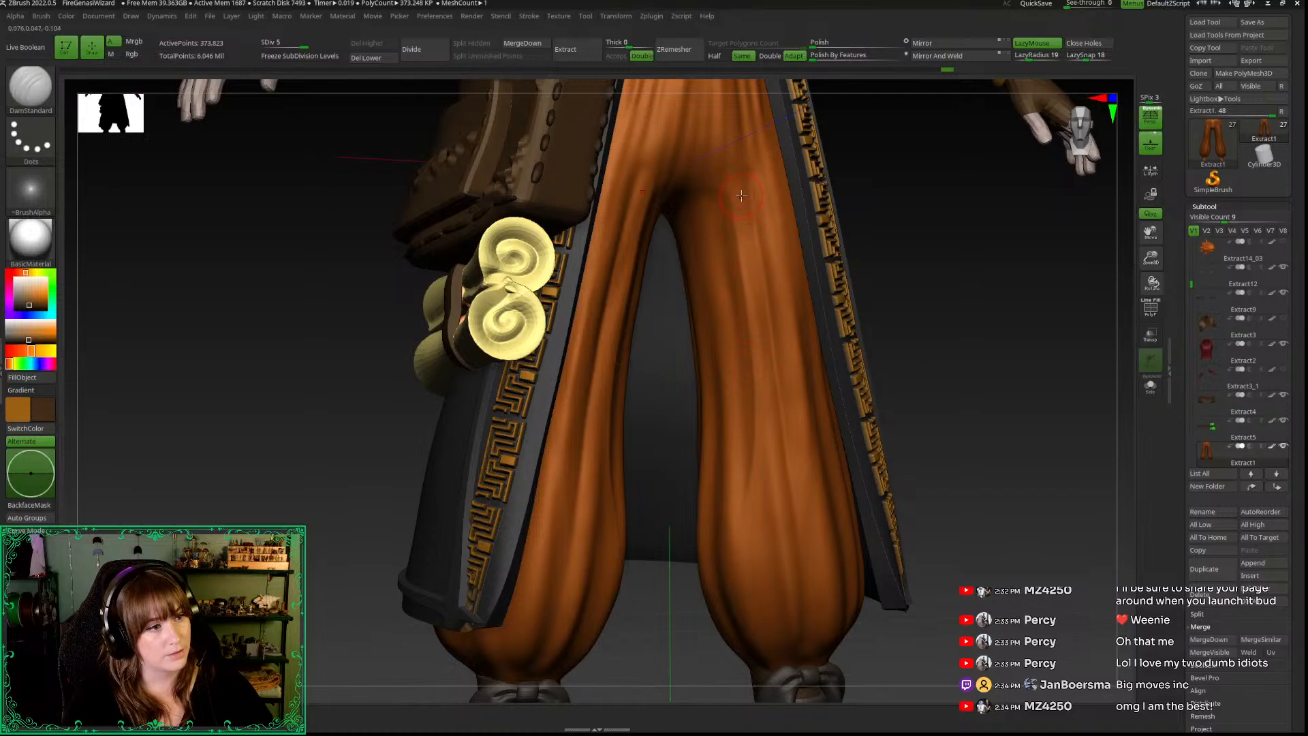
# Step: Smooth the folds on the lower front of the potion-side trouser leg above the cuff
pyautogui.moveTo(963, 492); pyautogui.dragTo(832, 341)
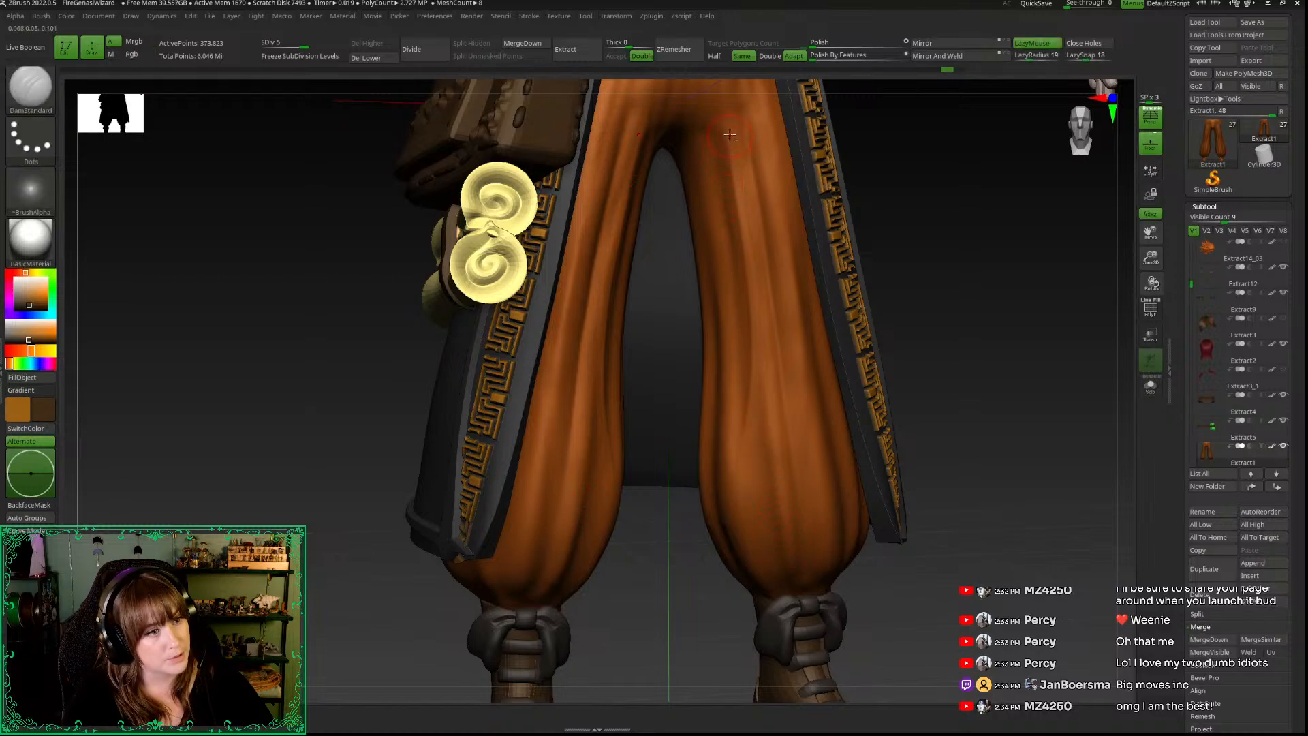
pyautogui.moveTo(986, 282); pyautogui.dragTo(991, 256)
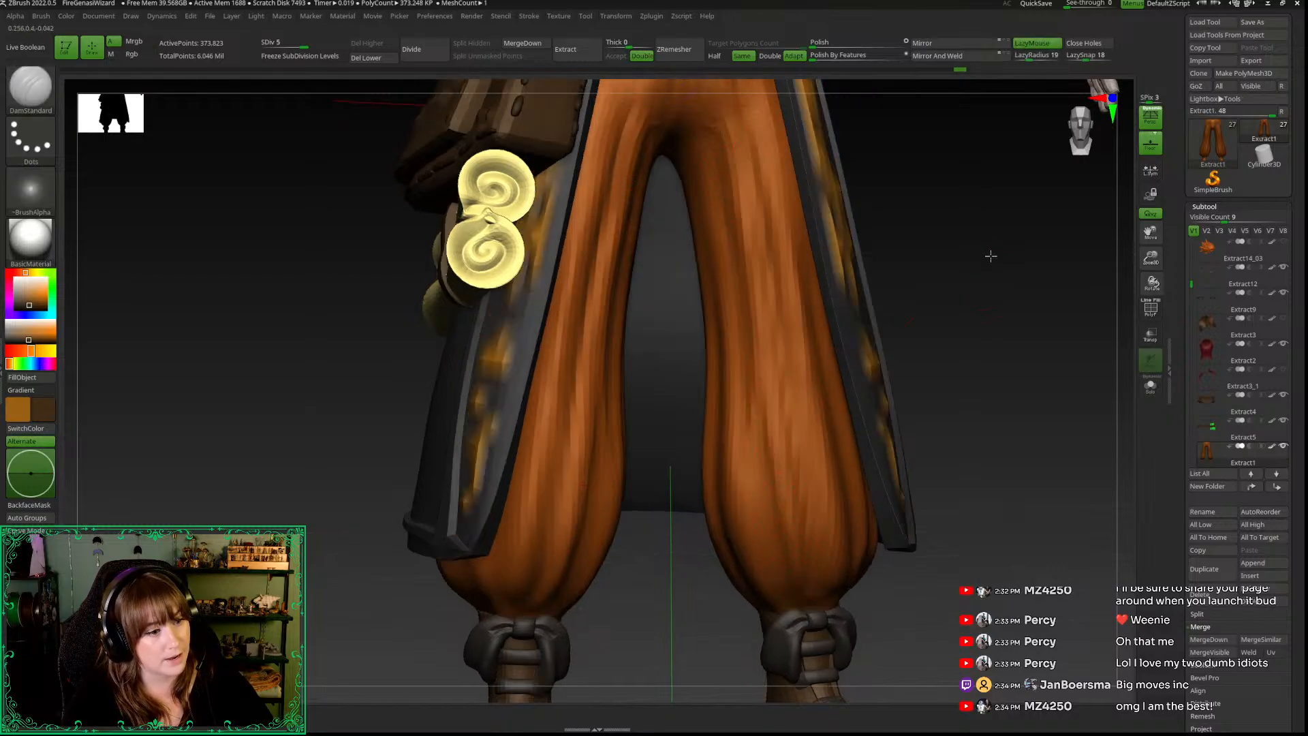
pyautogui.press('space')
pyautogui.press('shift')
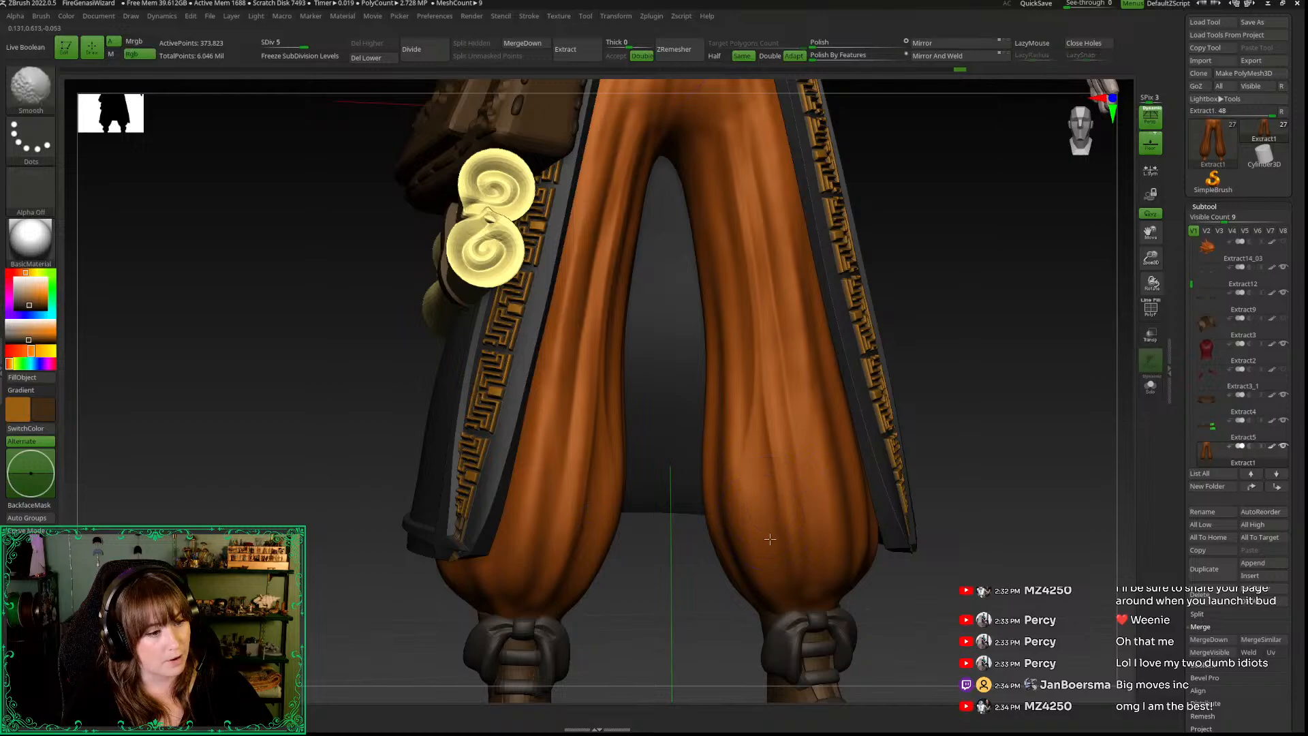
pyautogui.press('space')
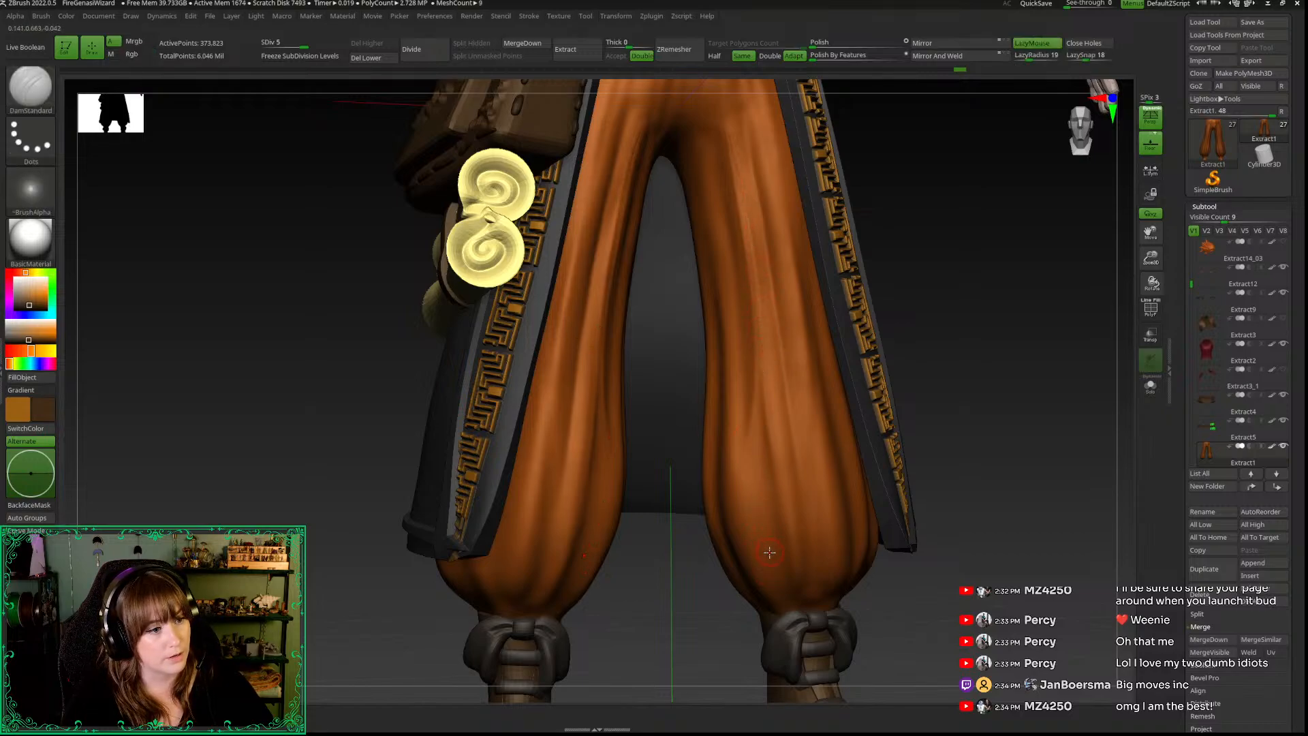
pyautogui.press('shift')
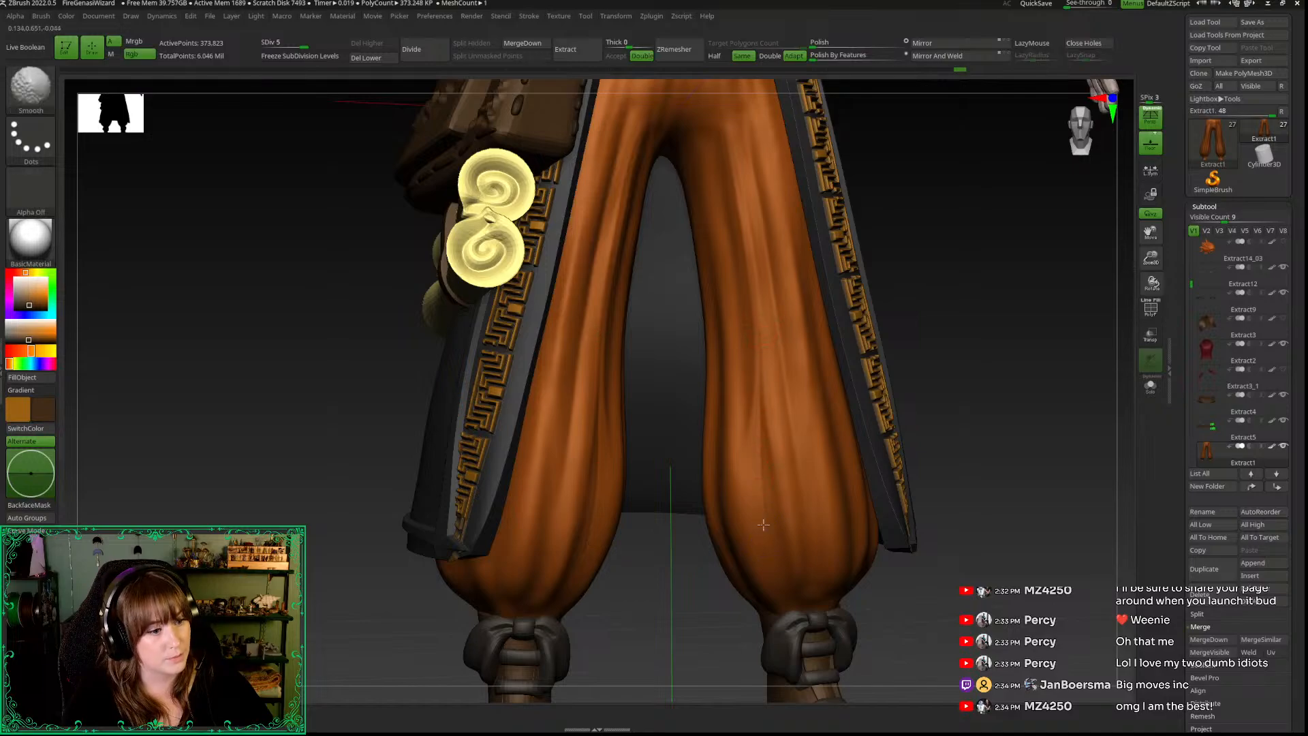
# Step: Try to carve a long thin fold from the crotch down the inner front of the potion-side leg
pyautogui.moveTo(958, 304); pyautogui.dragTo(927, 249)
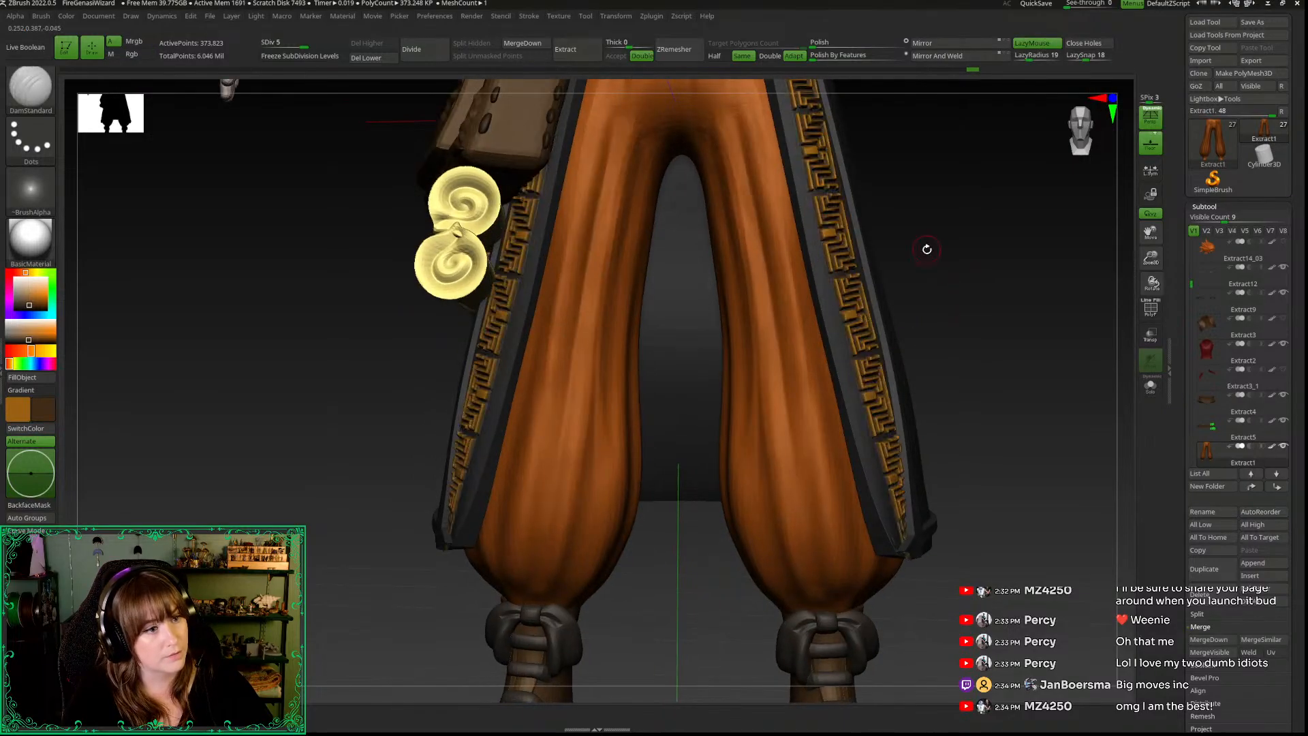
pyautogui.moveTo(1048, 304); pyautogui.dragTo(1036, 340)
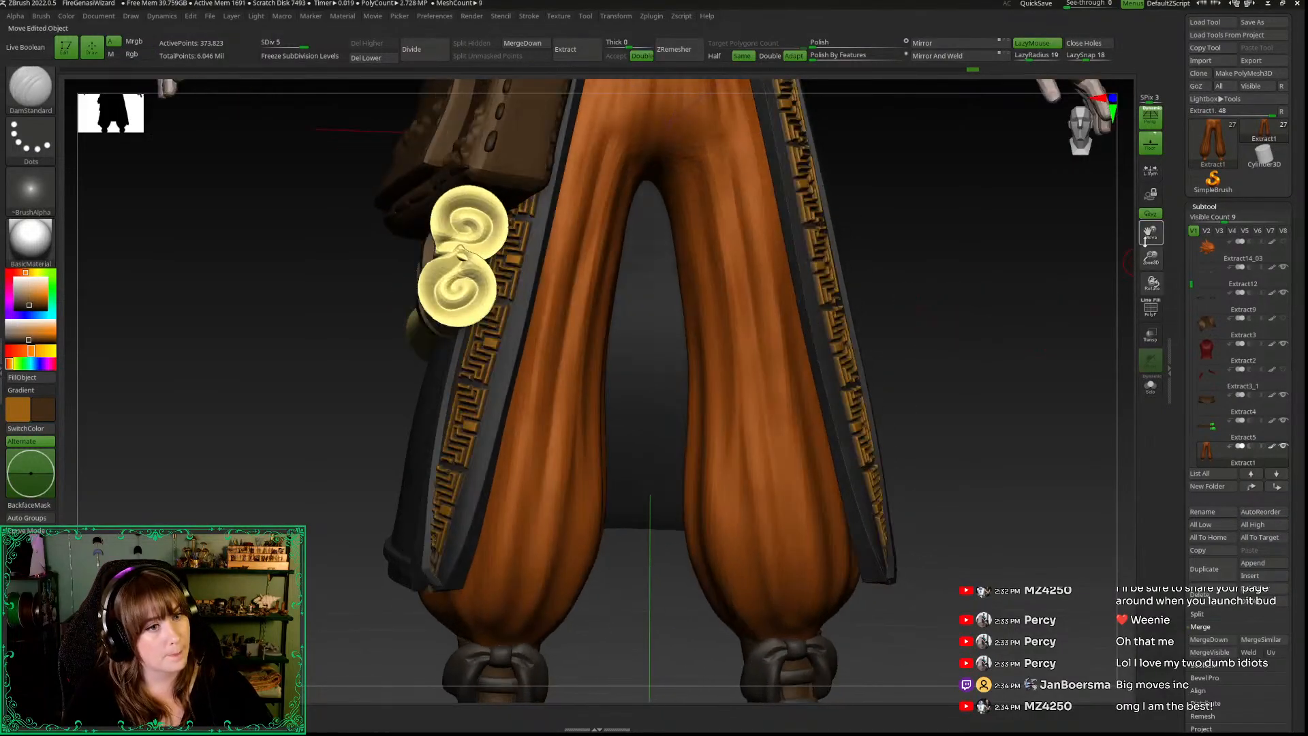
pyautogui.moveTo(1149, 258); pyautogui.dragTo(1149, 293)
pyautogui.keyDown('alt'); pyautogui.moveTo(990, 233); pyautogui.dragTo(1008, 348); pyautogui.keyUp('alt')
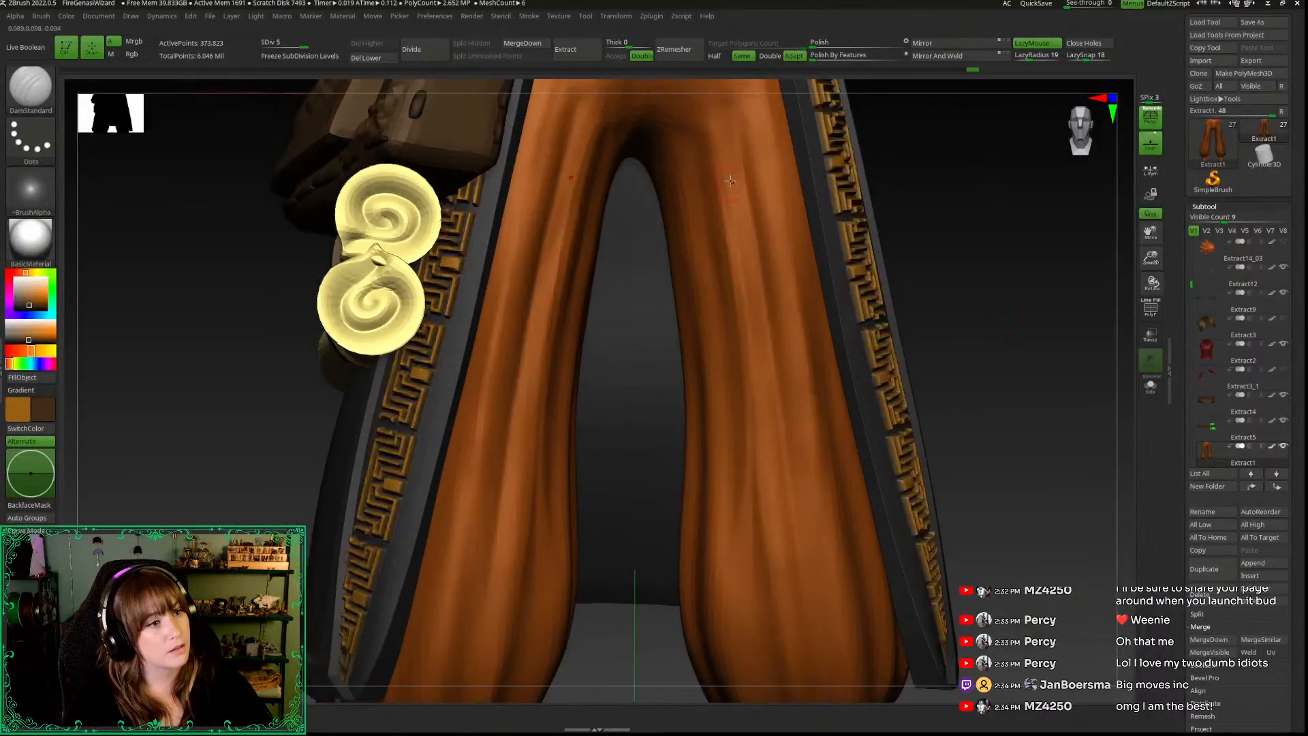
pyautogui.moveTo(717, 153)
pyautogui.mouseDown()
pyautogui.moveTo(744, 340)
pyautogui.moveTo(749, 534)
pyautogui.mouseUp()
pyautogui.hotkey('ctrl', 'z')
# Step: Set LazyRadius to 46 and LazySnap to 39, and retry the long fold down the potion-side leg's inner thigh
pyautogui.moveTo(1024, 55); pyautogui.dragTo(1095, 55)
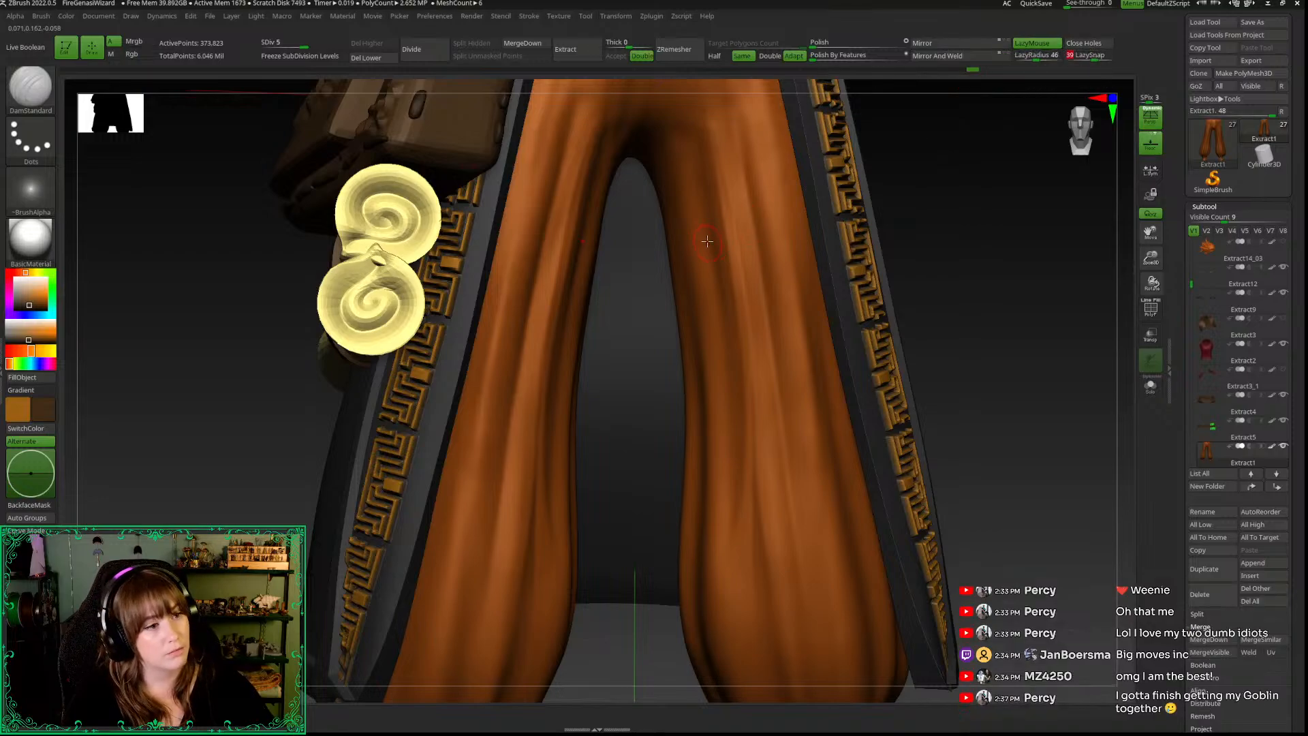
pyautogui.moveTo(714, 142); pyautogui.dragTo(742, 285)
pyautogui.hotkey('ctrl', 'z')
pyautogui.moveTo(712, 147); pyautogui.dragTo(740, 295)
pyautogui.hotkey('ctrl', 'z')
pyautogui.moveTo(712, 151)
pyautogui.mouseDown()
pyautogui.moveTo(747, 342)
pyautogui.moveTo(762, 545)
pyautogui.mouseUp()
pyautogui.hotkey('ctrl', 'z')
# Step: Sculpt a short fold upward on the lower front of the potion-side leg and smooth its lower end
pyautogui.moveTo(1037, 344)
pyautogui.mouseDown()
pyautogui.moveTo(1030, 275)
pyautogui.moveTo(859, 443)
pyautogui.mouseUp()
pyautogui.moveTo(757, 588); pyautogui.dragTo(749, 436)
pyautogui.press('shift')
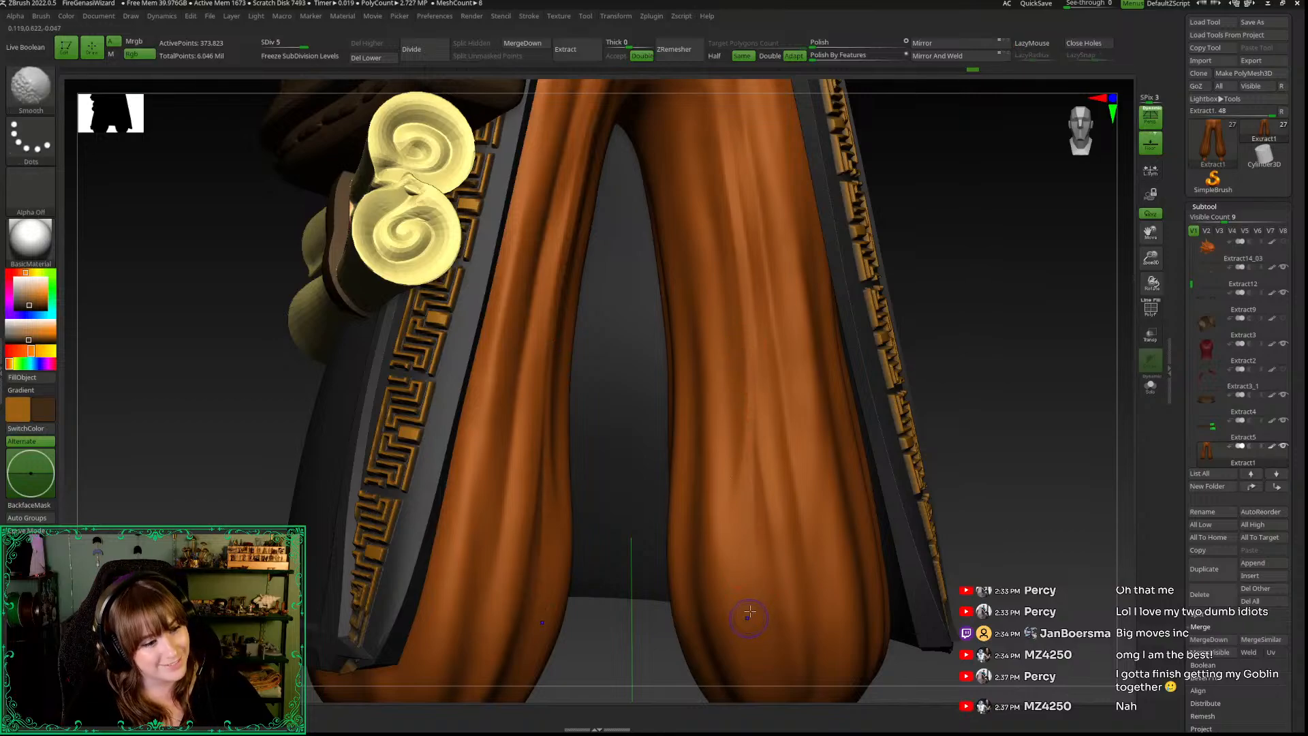
# Step: Check the trousers on the whole character and smooth the lower front of the potion-side leg
pyautogui.moveTo(1151, 256); pyautogui.dragTo(1149, 170)
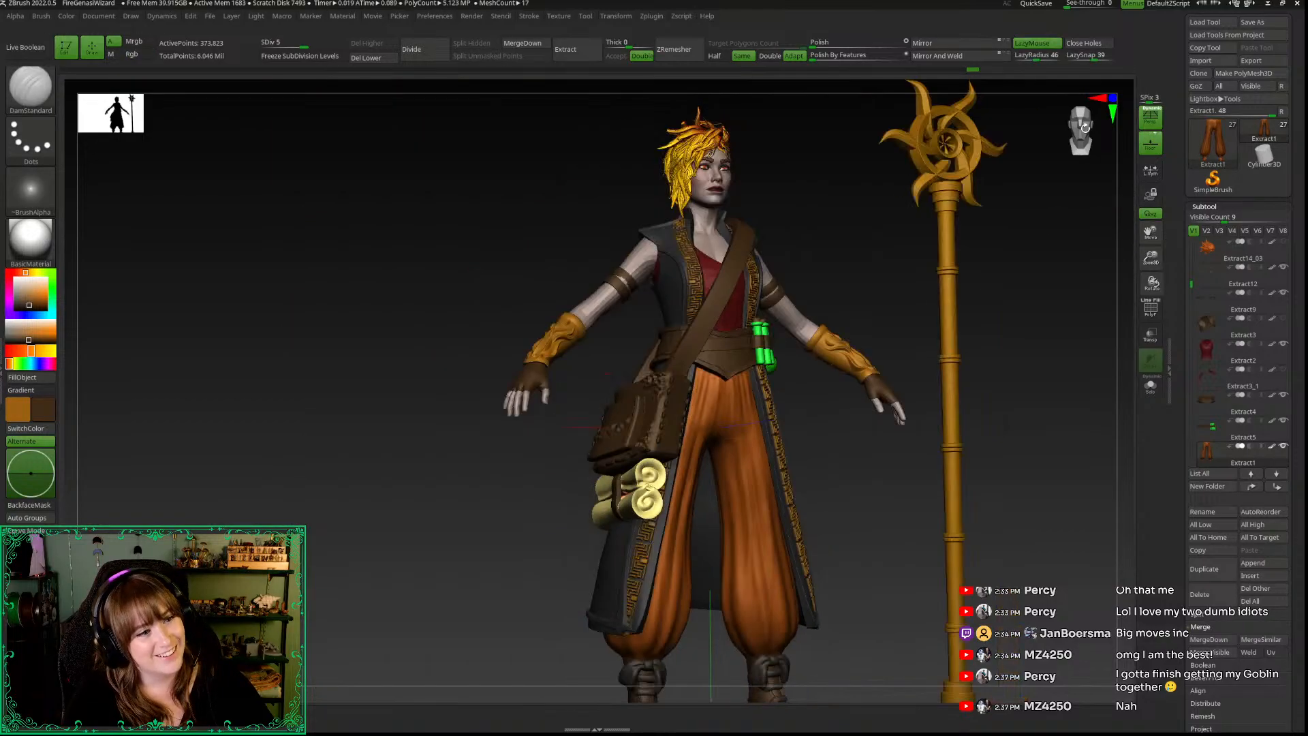
pyautogui.moveTo(1095, 202); pyautogui.dragTo(1045, 201)
pyautogui.moveTo(906, 482)
pyautogui.keyDown('alt'); pyautogui.mouseDown()
pyautogui.moveTo(855, 374)
pyautogui.moveTo(730, 388)
pyautogui.mouseUp(); pyautogui.keyUp('alt')
pyautogui.press('space')
pyautogui.press('shift')
pyautogui.moveTo(750, 511)
pyautogui.keyDown('shift'); pyautogui.mouseDown()
pyautogui.moveTo(746, 465)
pyautogui.moveTo(743, 548)
pyautogui.mouseUp(); pyautogui.keyUp('shift')
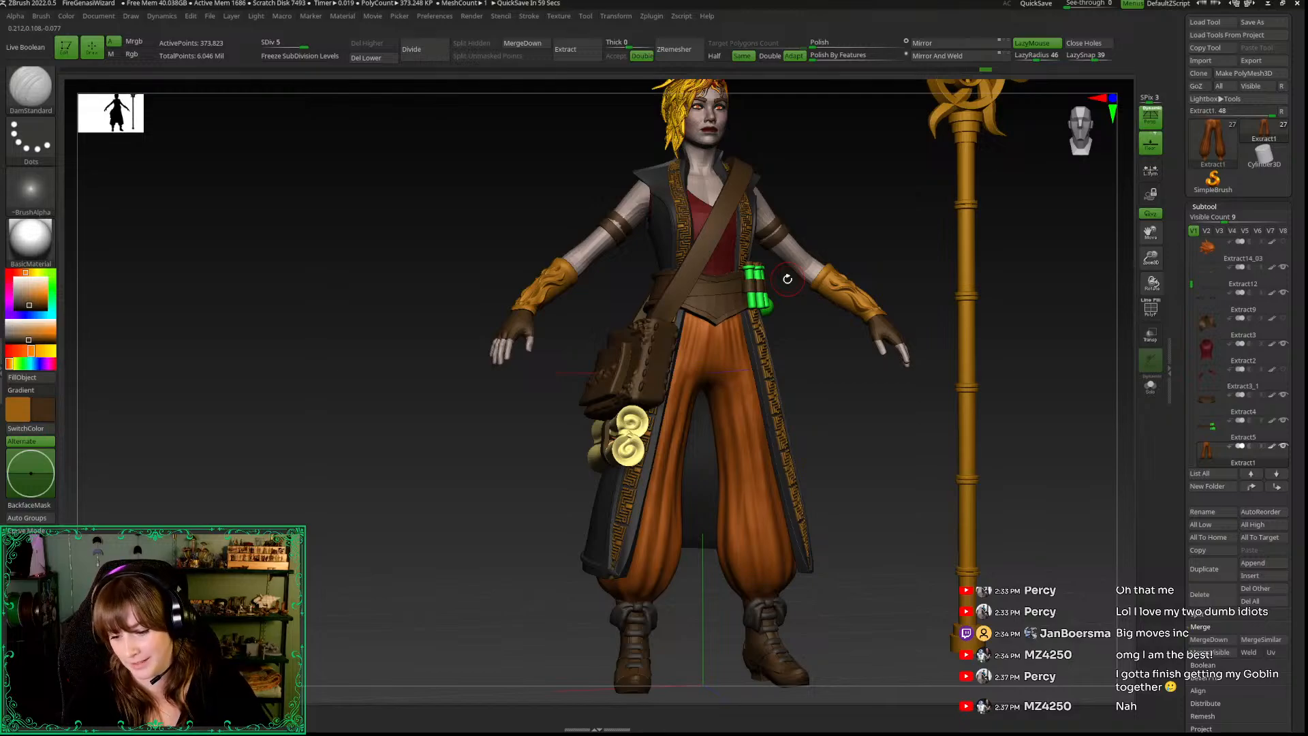
# Step: Set the DamStandard draw size to about 40 for working on the lower front of the trousers
pyautogui.keyDown('shift'); pyautogui.moveTo(1053, 190); pyautogui.dragTo(1098, 192); pyautogui.keyUp('shift')
pyautogui.moveTo(1151, 259); pyautogui.dragTo(1140, 306)
pyautogui.moveTo(885, 391); pyautogui.dragTo(820, 304)
pyautogui.press('space')
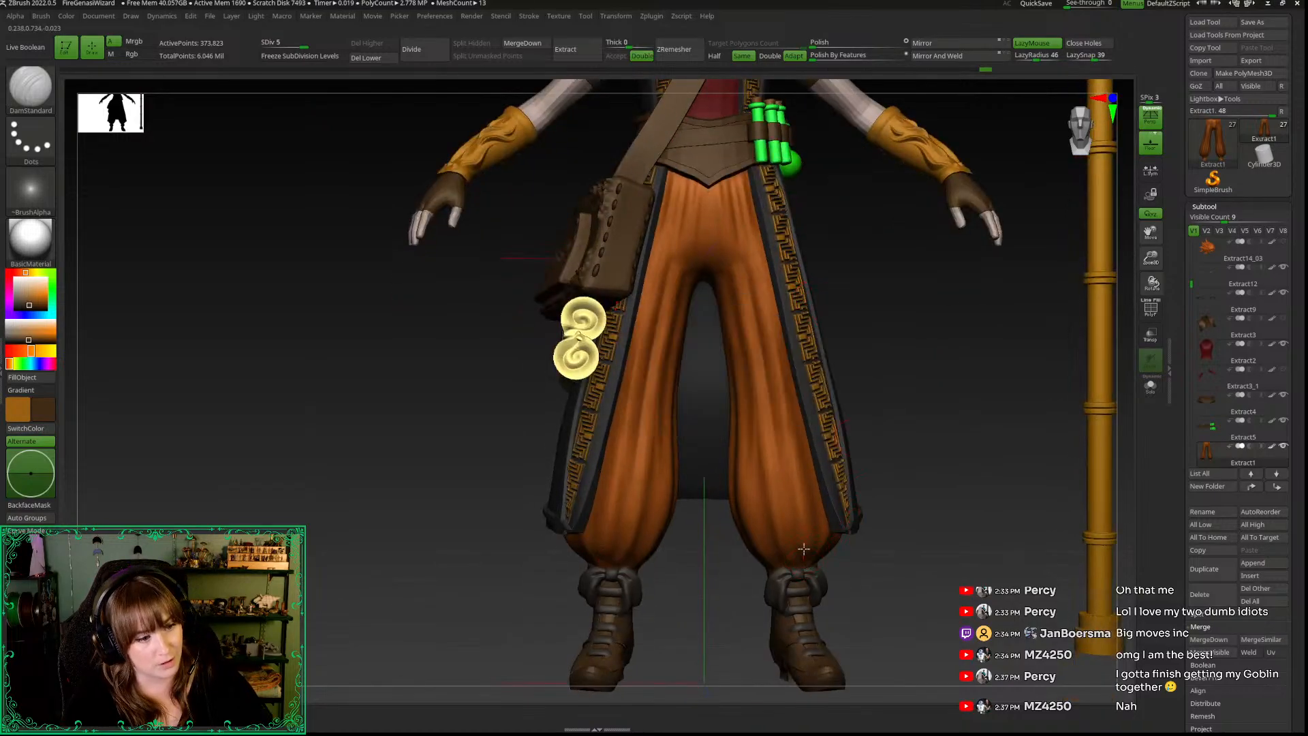
pyautogui.press('space')
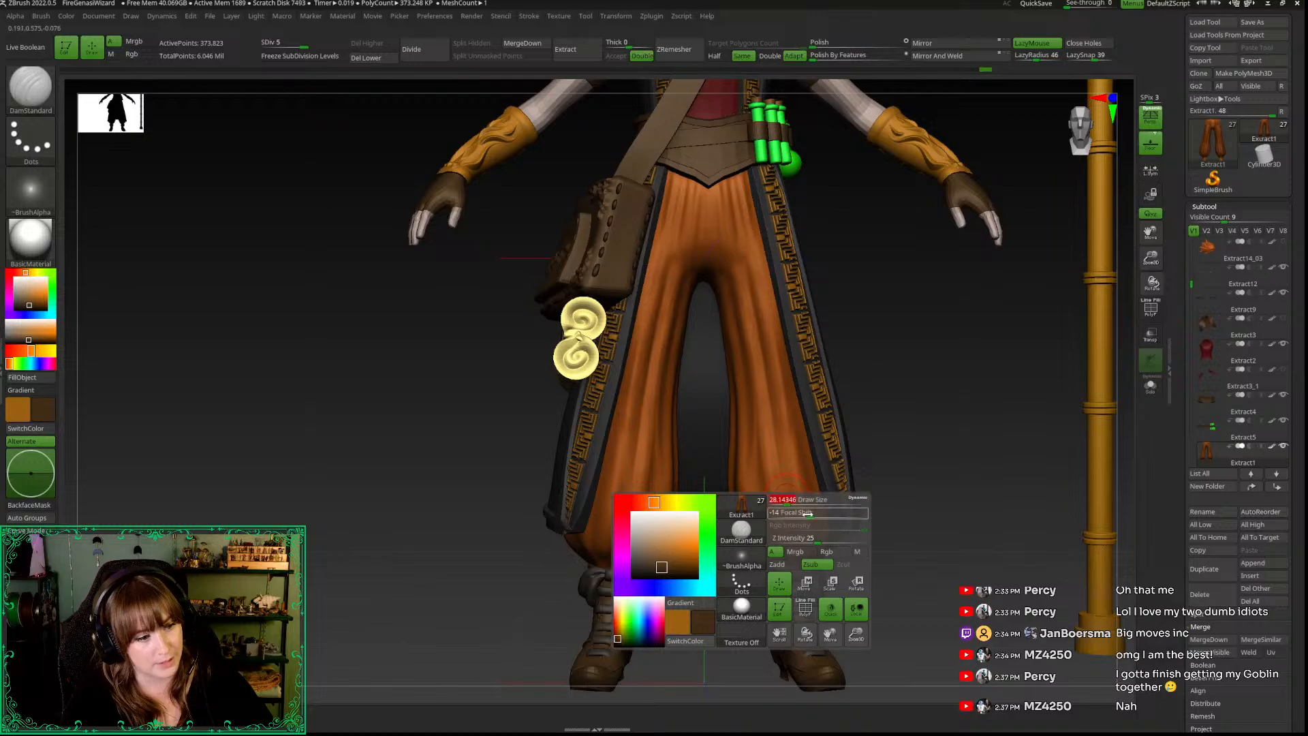
pyautogui.moveTo(773, 499); pyautogui.dragTo(789, 500)
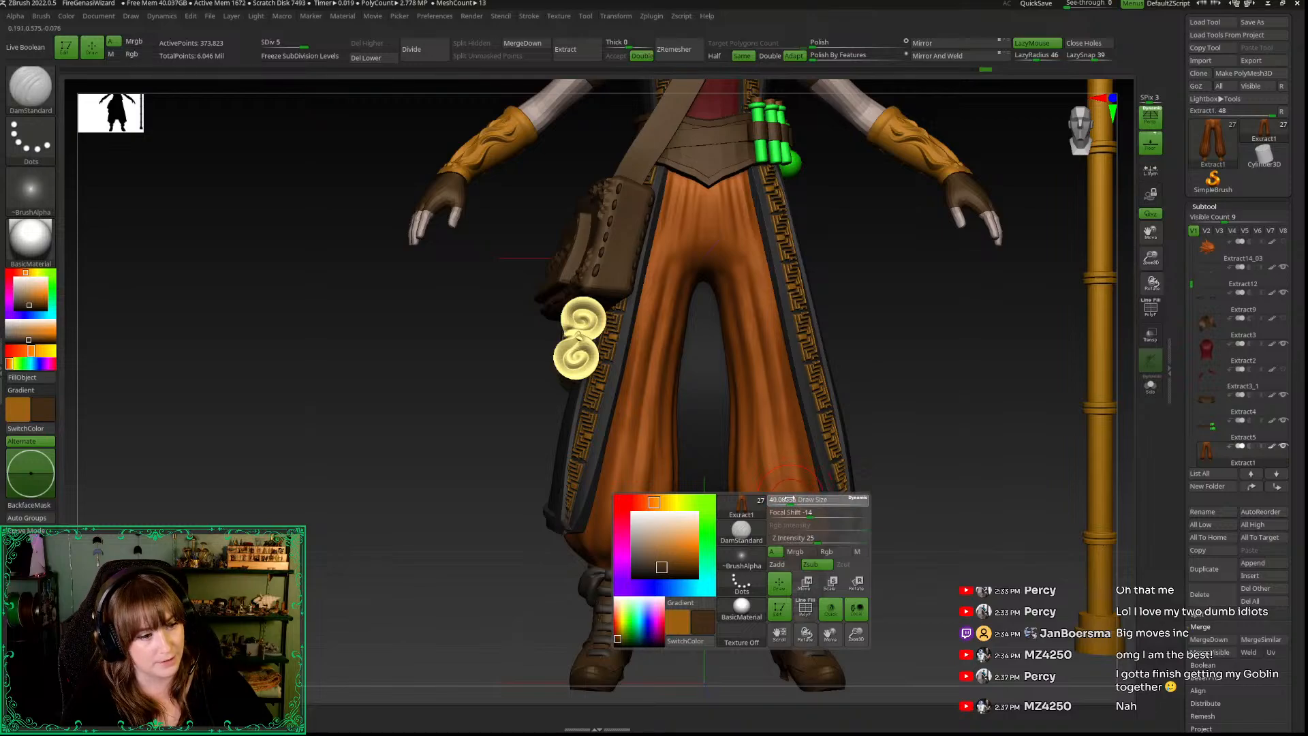
pyautogui.press('space')
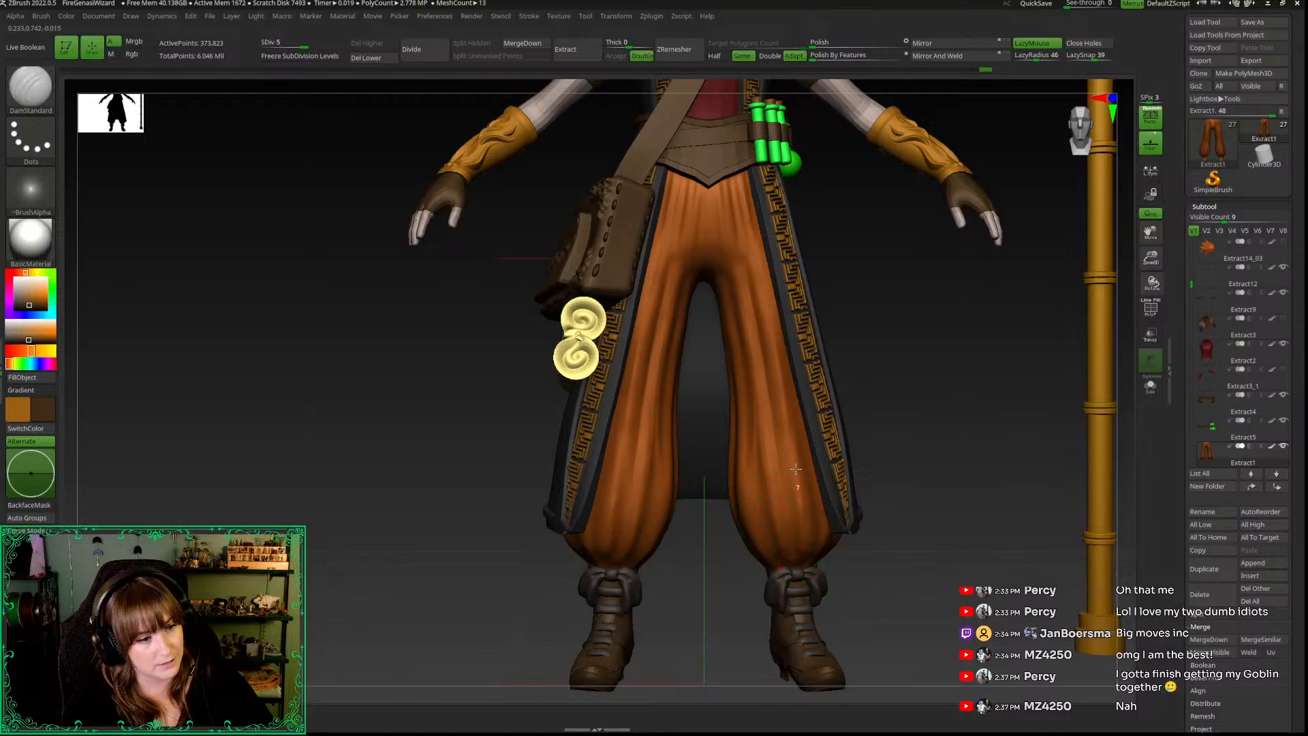
pyautogui.press('space')
pyautogui.press('space')
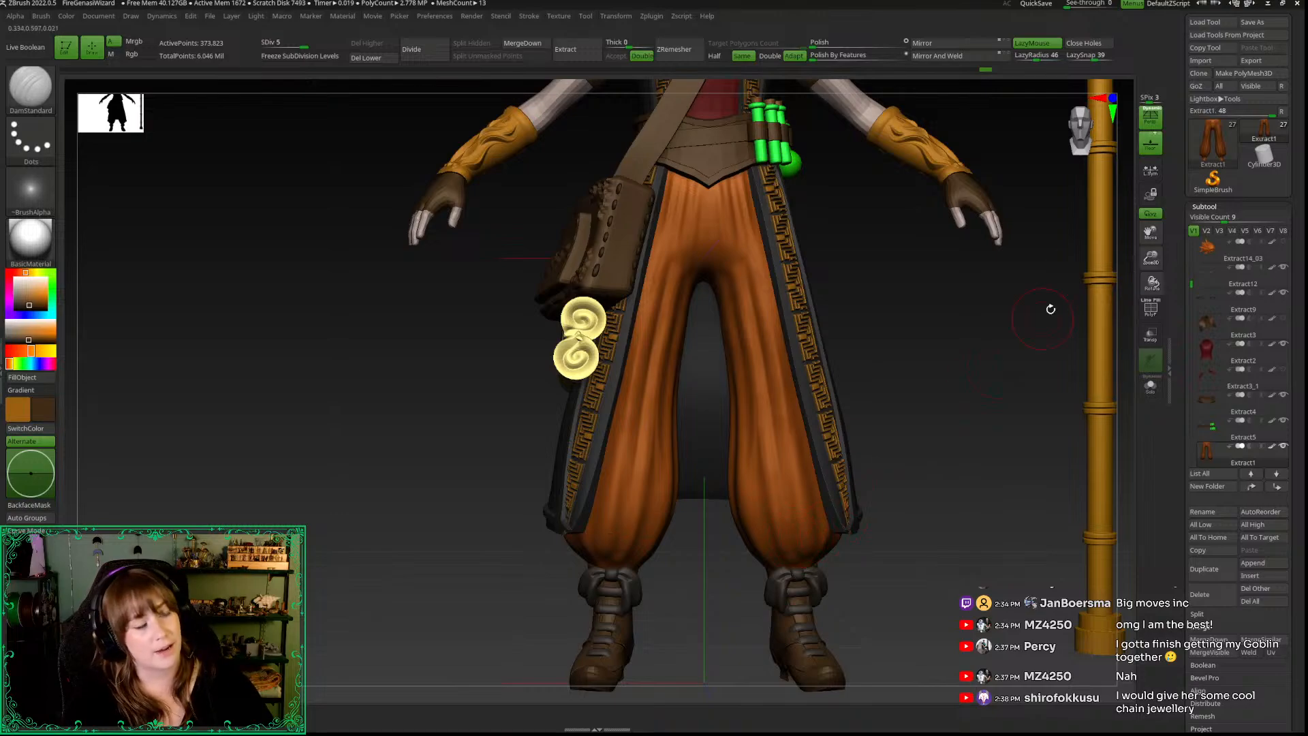
# Step: Examine the whole character from the front and potion side, including the trousers, upper body and accessories
pyautogui.moveTo(1150, 260); pyautogui.dragTo(1144, 252)
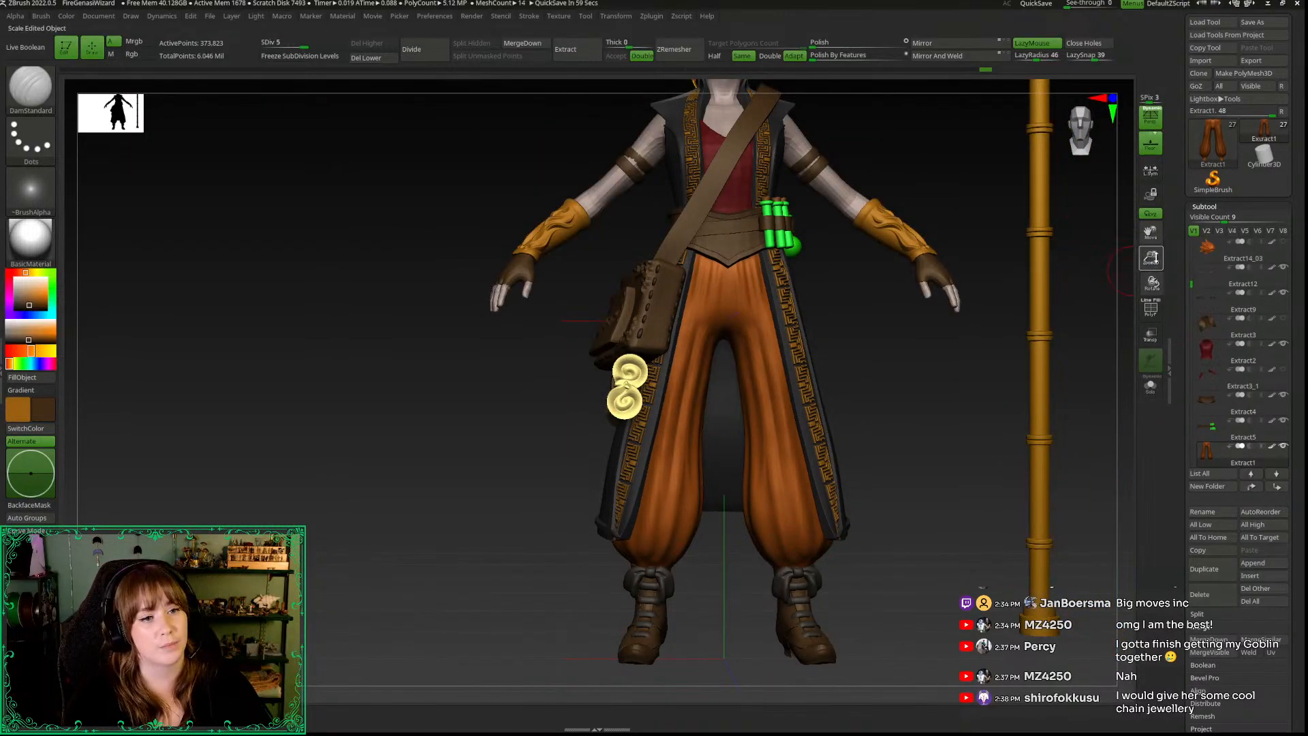
pyautogui.moveTo(1151, 258); pyautogui.dragTo(1145, 247)
pyautogui.keyDown('alt'); pyautogui.moveTo(913, 353); pyautogui.dragTo(881, 382); pyautogui.keyUp('alt')
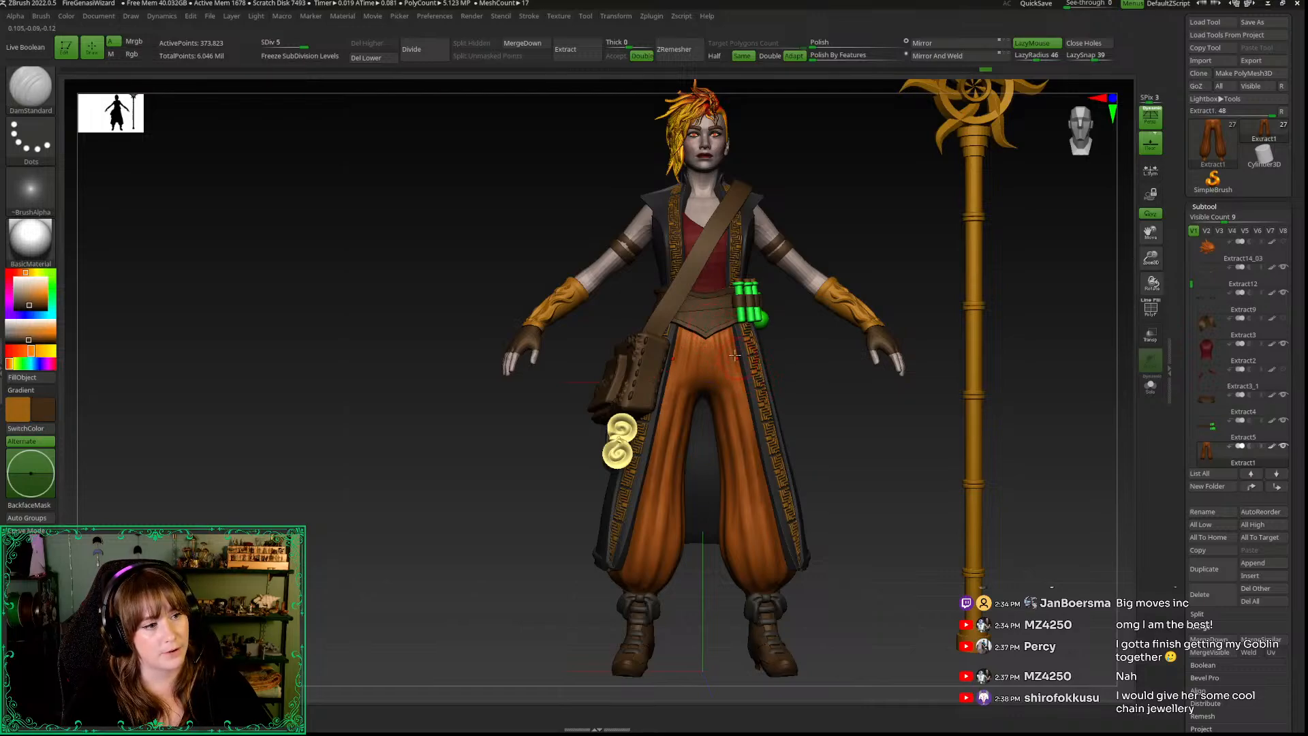
pyautogui.moveTo(801, 374); pyautogui.dragTo(702, 328)
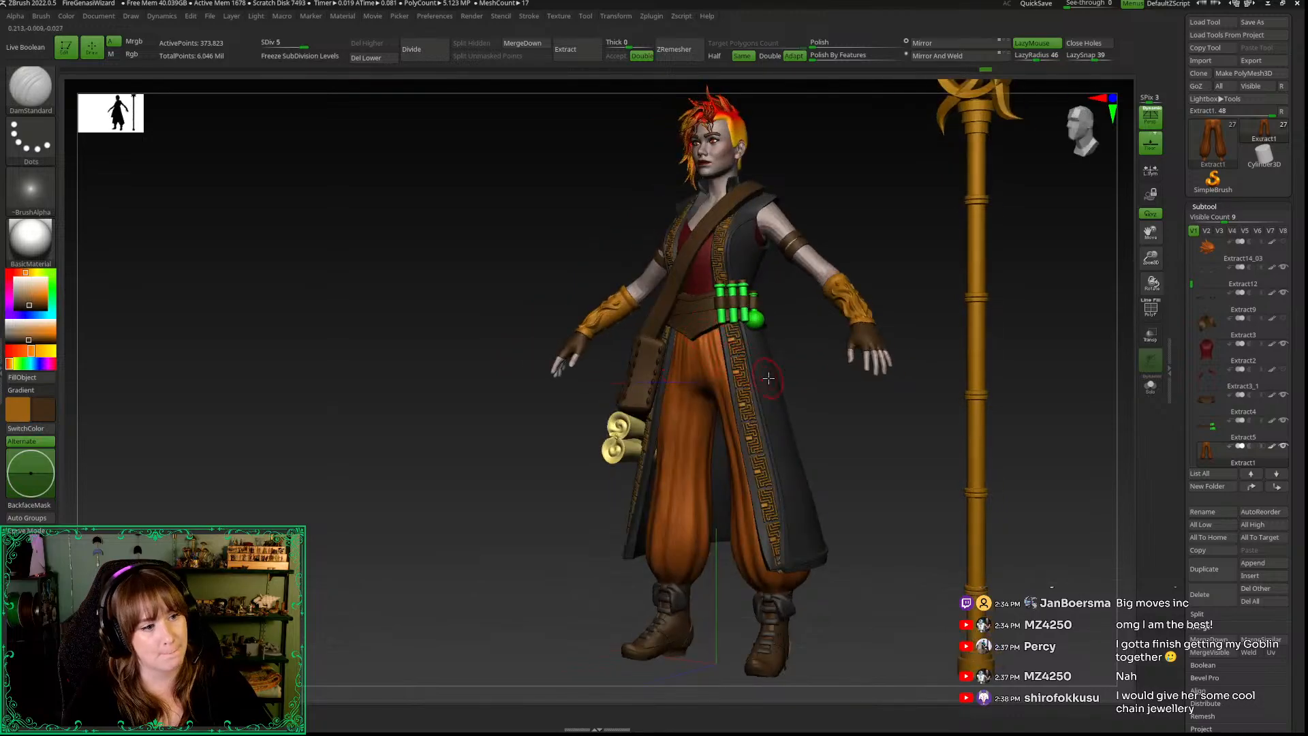
pyautogui.moveTo(789, 371); pyautogui.dragTo(821, 415)
pyautogui.moveTo(1151, 258); pyautogui.dragTo(1167, 302)
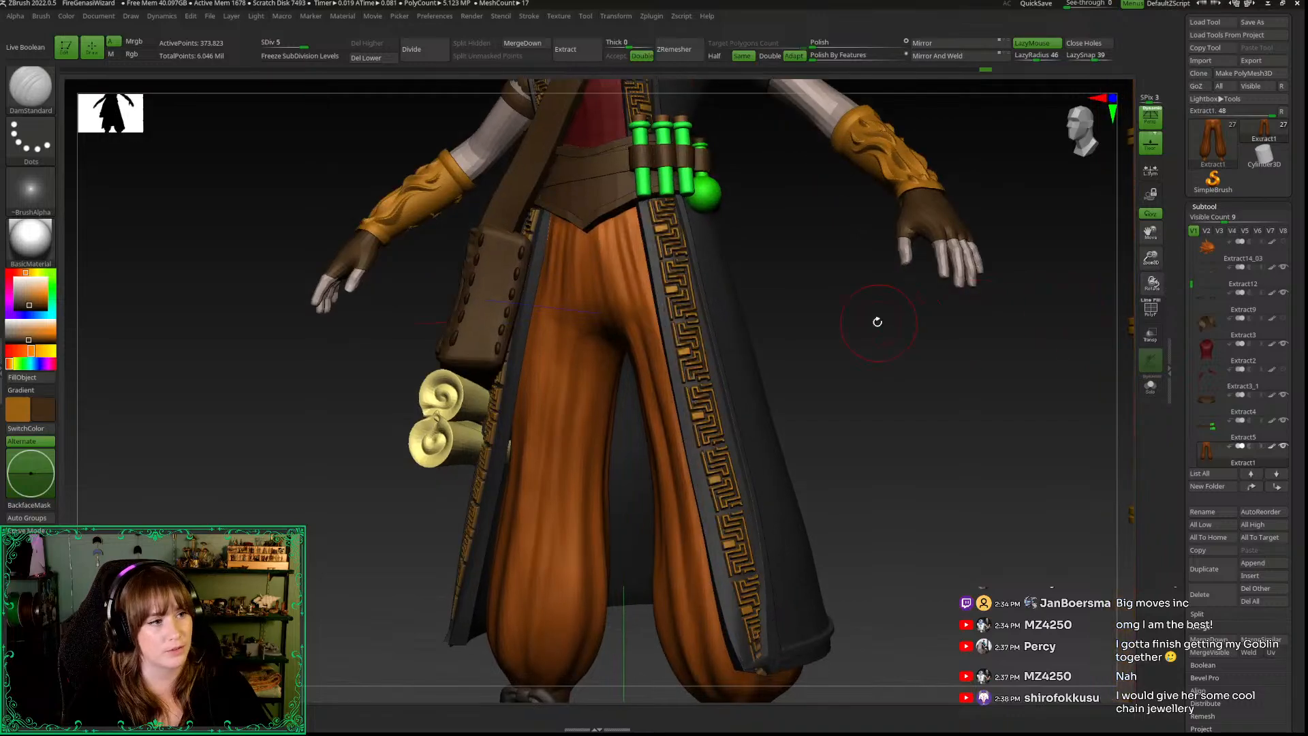
pyautogui.keyDown('alt'); pyautogui.moveTo(877, 321); pyautogui.dragTo(922, 638); pyautogui.keyUp('alt')
pyautogui.moveTo(815, 479); pyautogui.dragTo(836, 373)
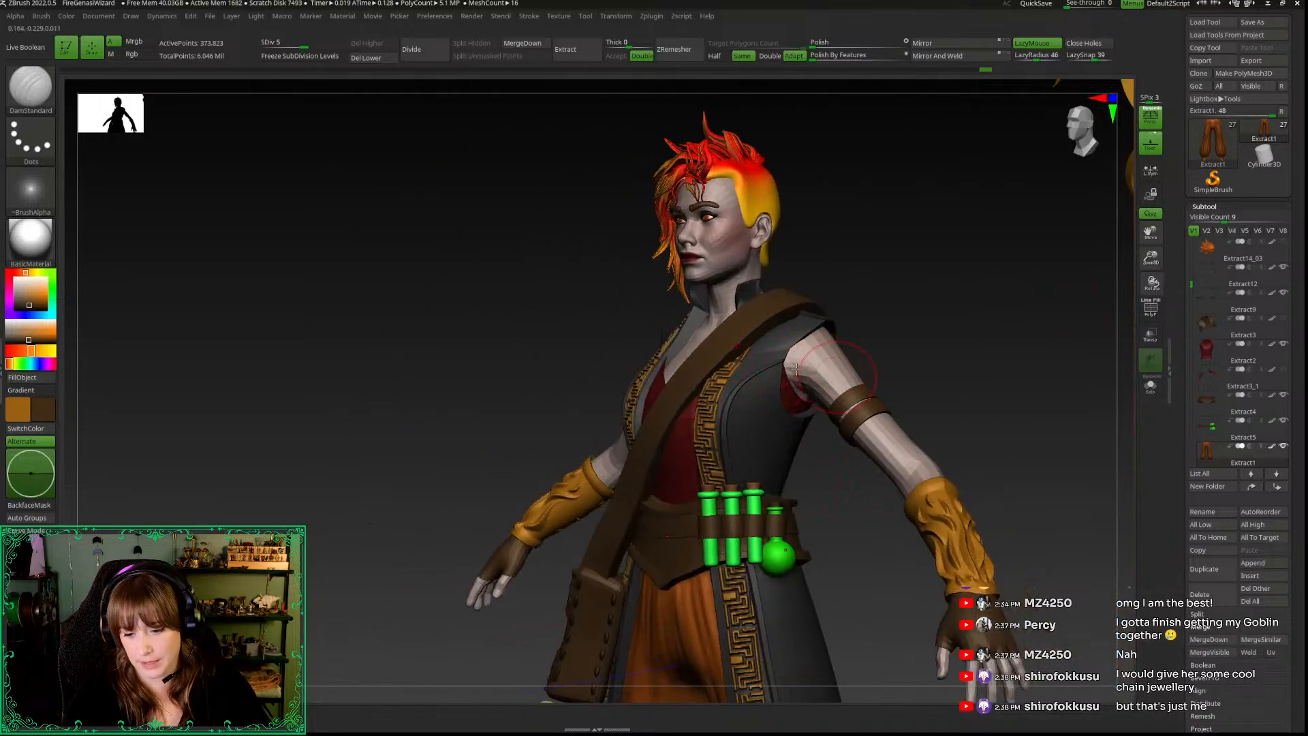
pyautogui.moveTo(849, 510); pyautogui.dragTo(887, 503)
pyautogui.moveTo(1149, 258); pyautogui.dragTo(1144, 220)
pyautogui.keyDown('alt'); pyautogui.moveTo(899, 359); pyautogui.dragTo(746, 79); pyautogui.keyUp('alt')
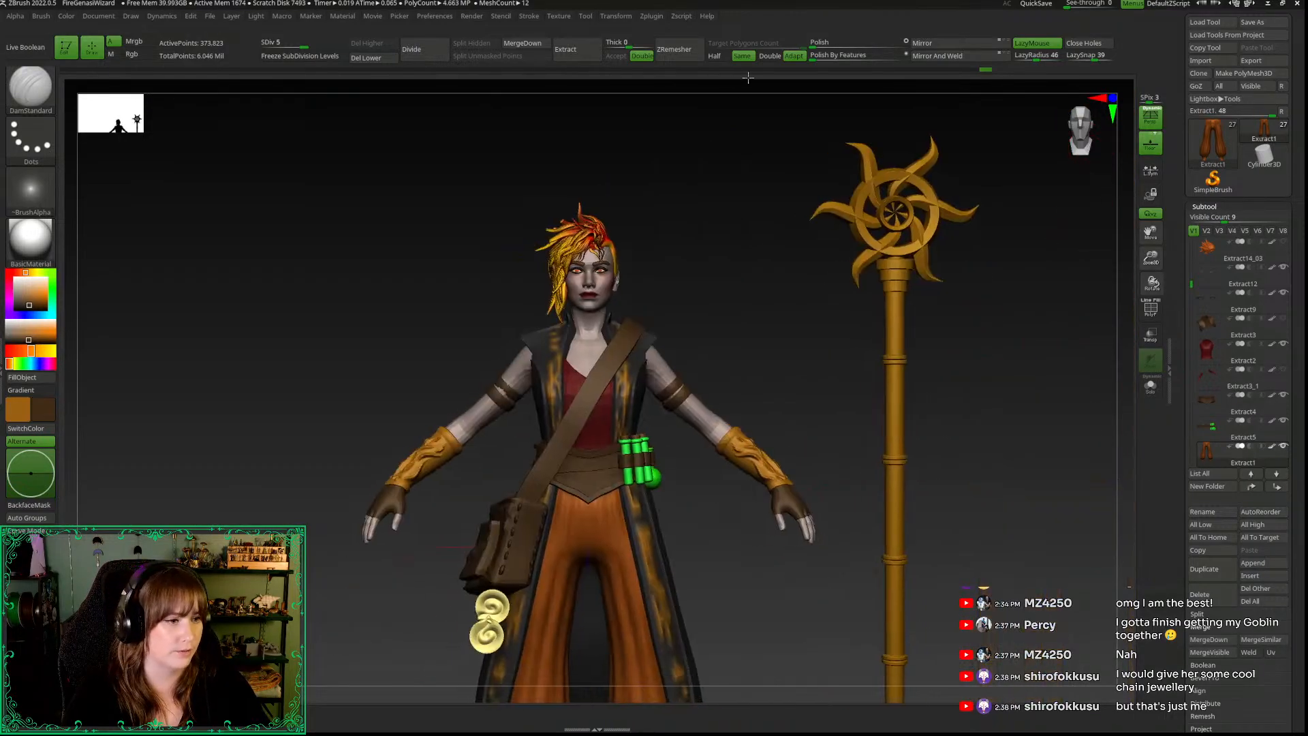
# Step: Adjust the brush draw size and examine the full character with the staff from several front angles
pyautogui.moveTo(1149, 260); pyautogui.dragTo(1143, 236)
pyautogui.keyDown('alt'); pyautogui.moveTo(1017, 416); pyautogui.dragTo(1020, 258); pyautogui.keyUp('alt')
pyautogui.press('space')
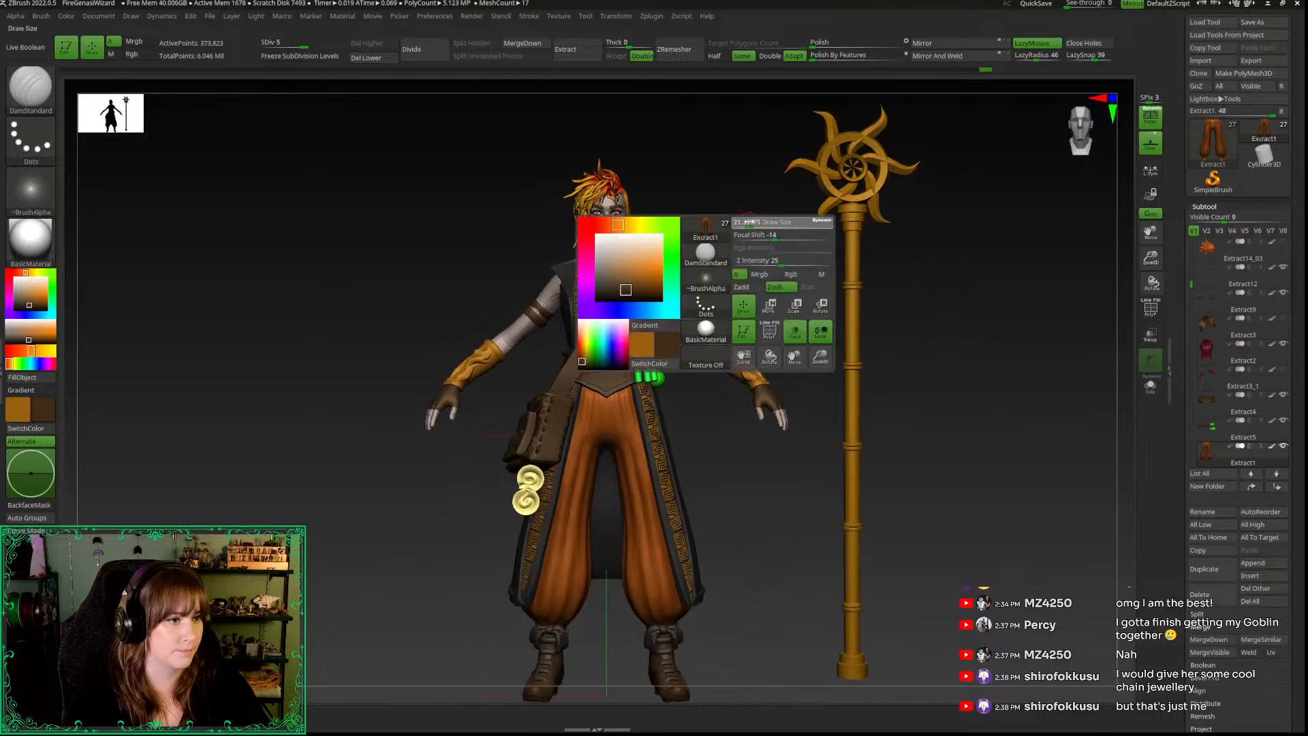
pyautogui.moveTo(716, 224); pyautogui.dragTo(738, 228)
pyautogui.moveTo(735, 278); pyautogui.dragTo(801, 192)
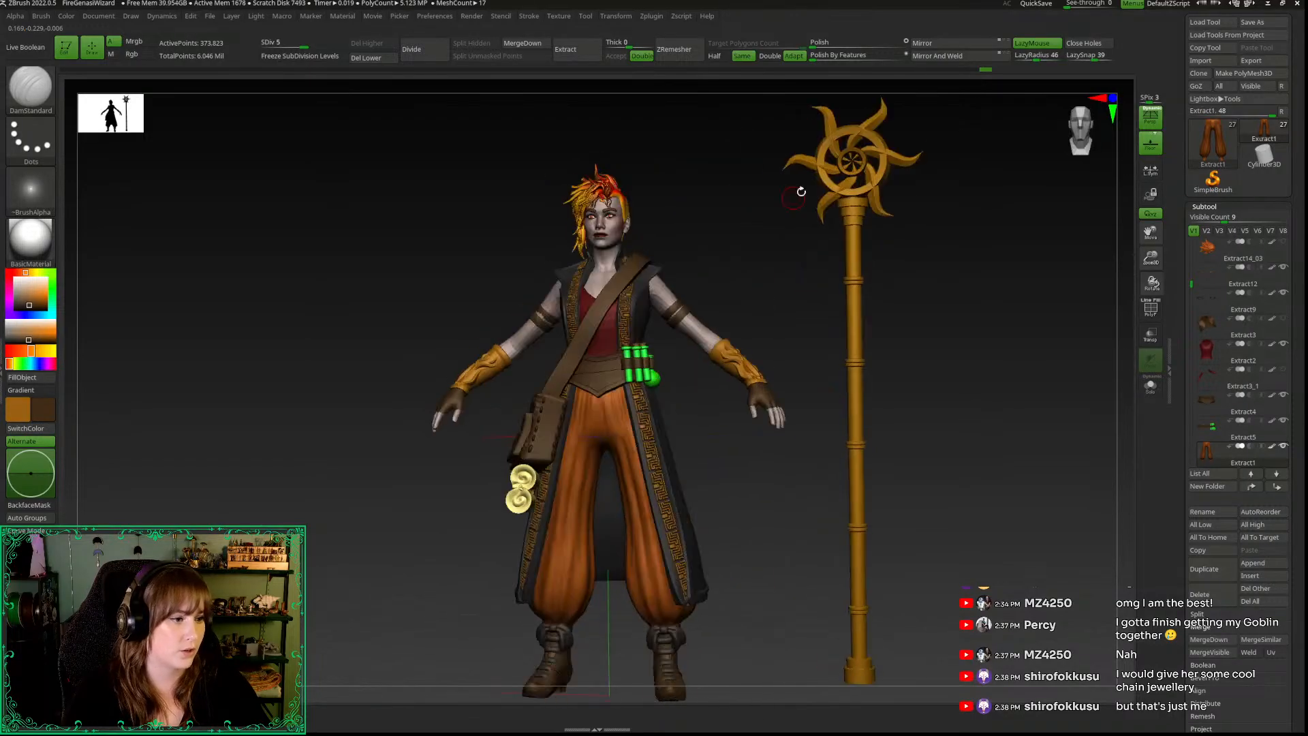
pyautogui.click(1088, 129)
pyautogui.keyDown('alt'); pyautogui.moveTo(789, 475); pyautogui.dragTo(832, 408); pyautogui.keyUp('alt')
pyautogui.moveTo(780, 436); pyautogui.dragTo(836, 440)
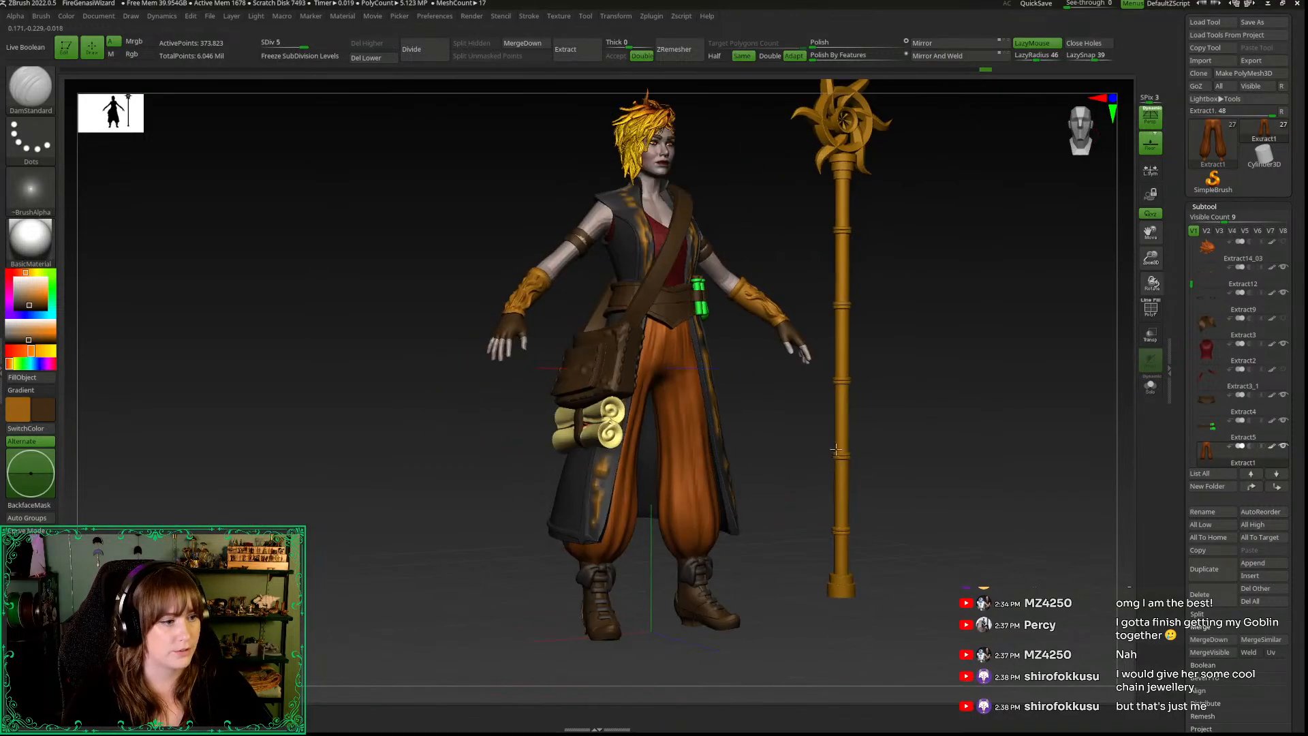
# Step: Lightly smooth the front of the potion-side trouser leg around the knee
pyautogui.moveTo(1152, 259); pyautogui.dragTo(1152, 324)
pyautogui.keyDown('shift'); pyautogui.moveTo(674, 476); pyautogui.dragTo(673, 461); pyautogui.keyUp('shift')
pyautogui.press('space')
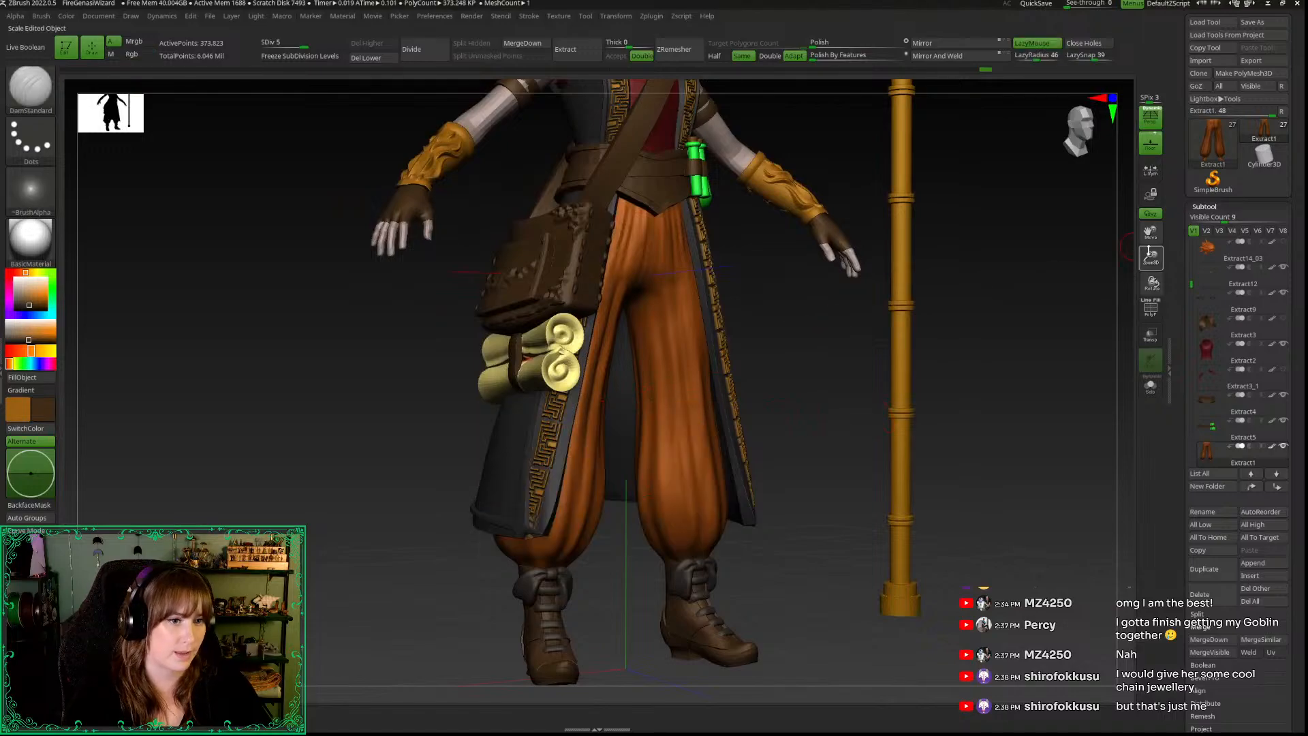
pyautogui.moveTo(1151, 257); pyautogui.dragTo(1097, 236)
pyautogui.moveTo(988, 271); pyautogui.dragTo(1002, 267)
pyautogui.moveTo(1152, 259); pyautogui.dragTo(1151, 333)
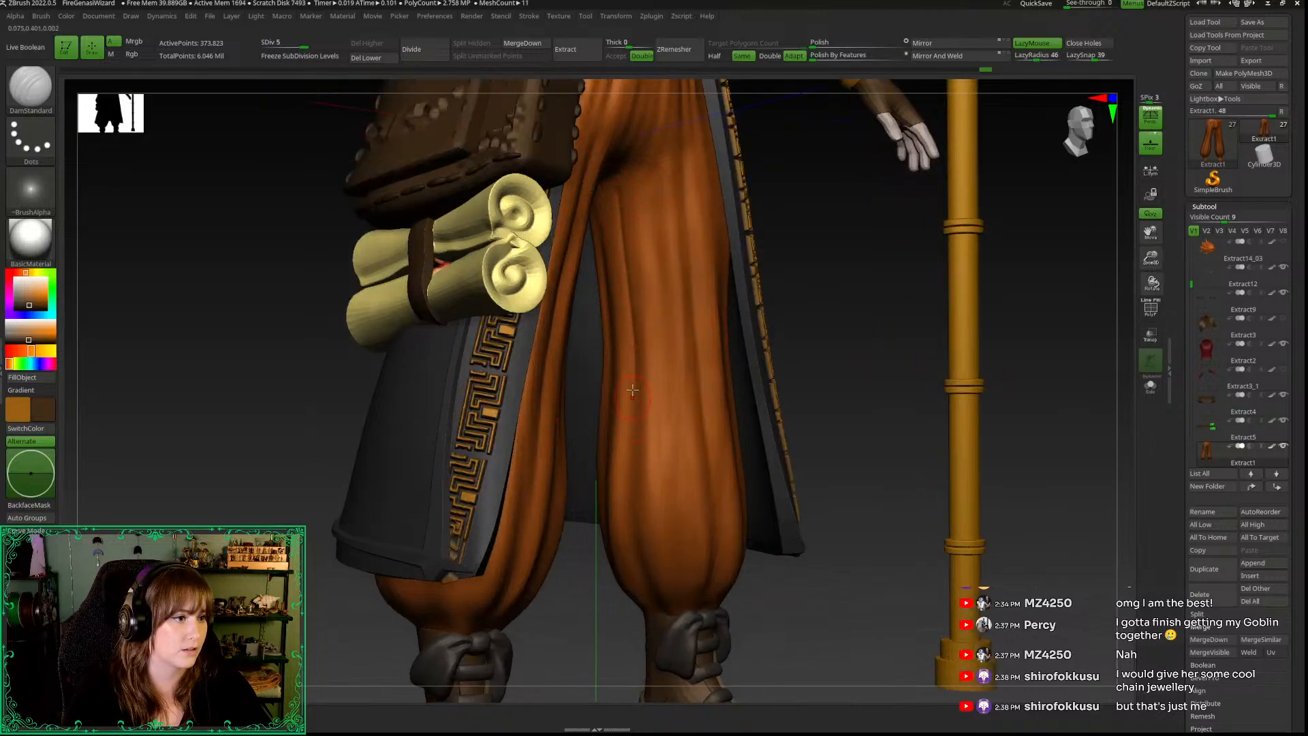
# Step: Sculpt a vertical fold up the inner front of the potion-side leg and smooth it into the surrounding cloth
pyautogui.press('space')
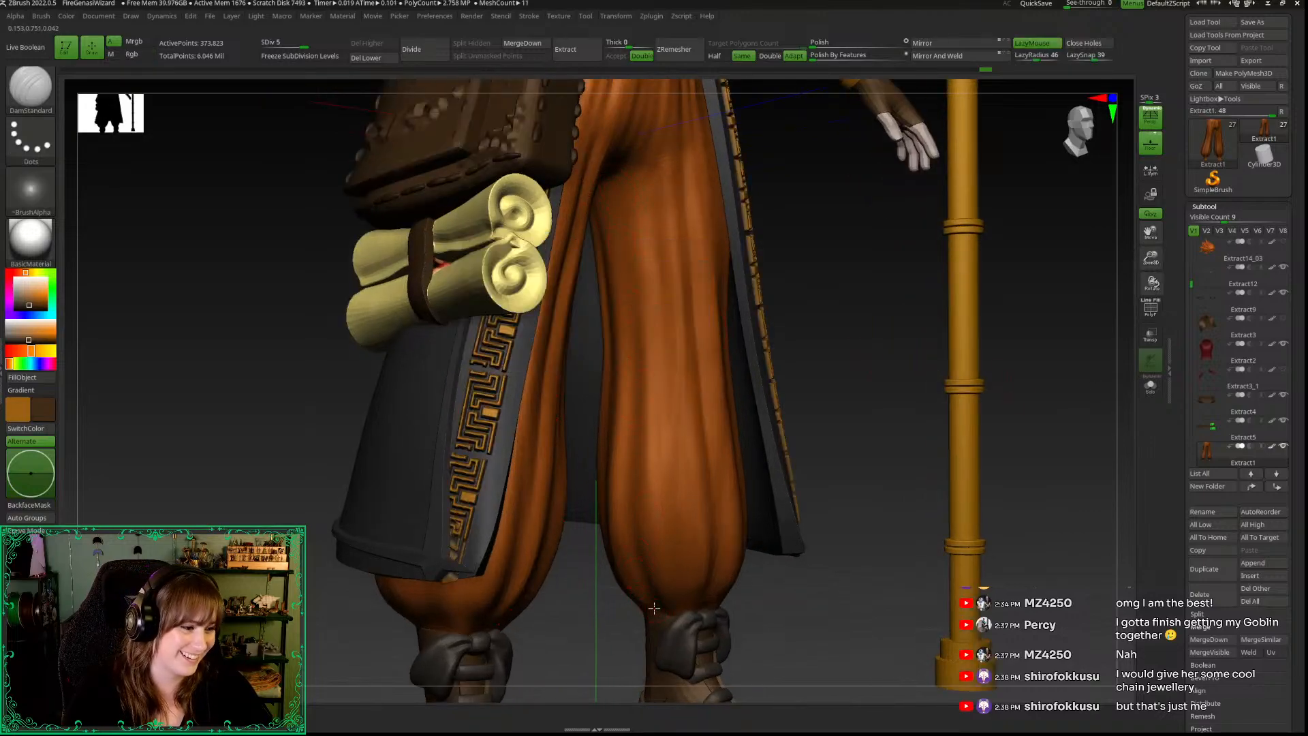
pyautogui.moveTo(627, 535); pyautogui.dragTo(627, 450)
pyautogui.hotkey('ctrl', 'z')
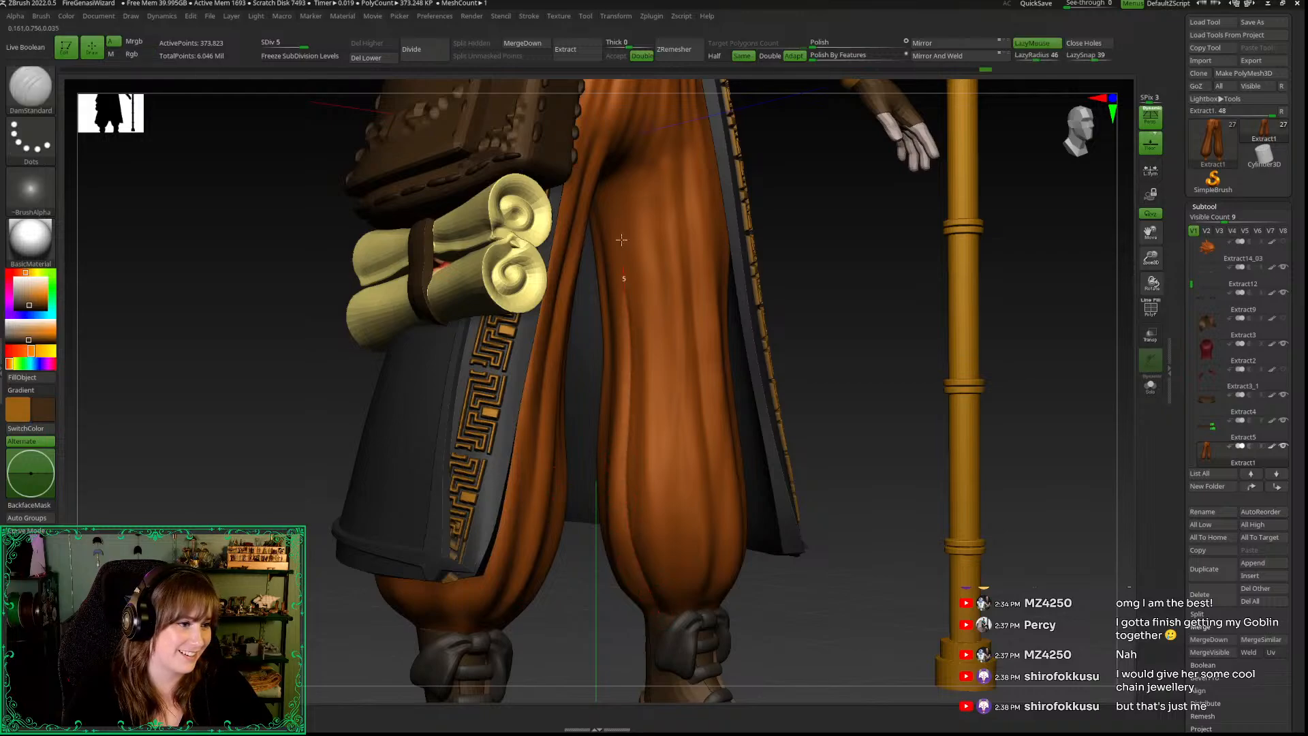
pyautogui.press('space')
pyautogui.press('shift')
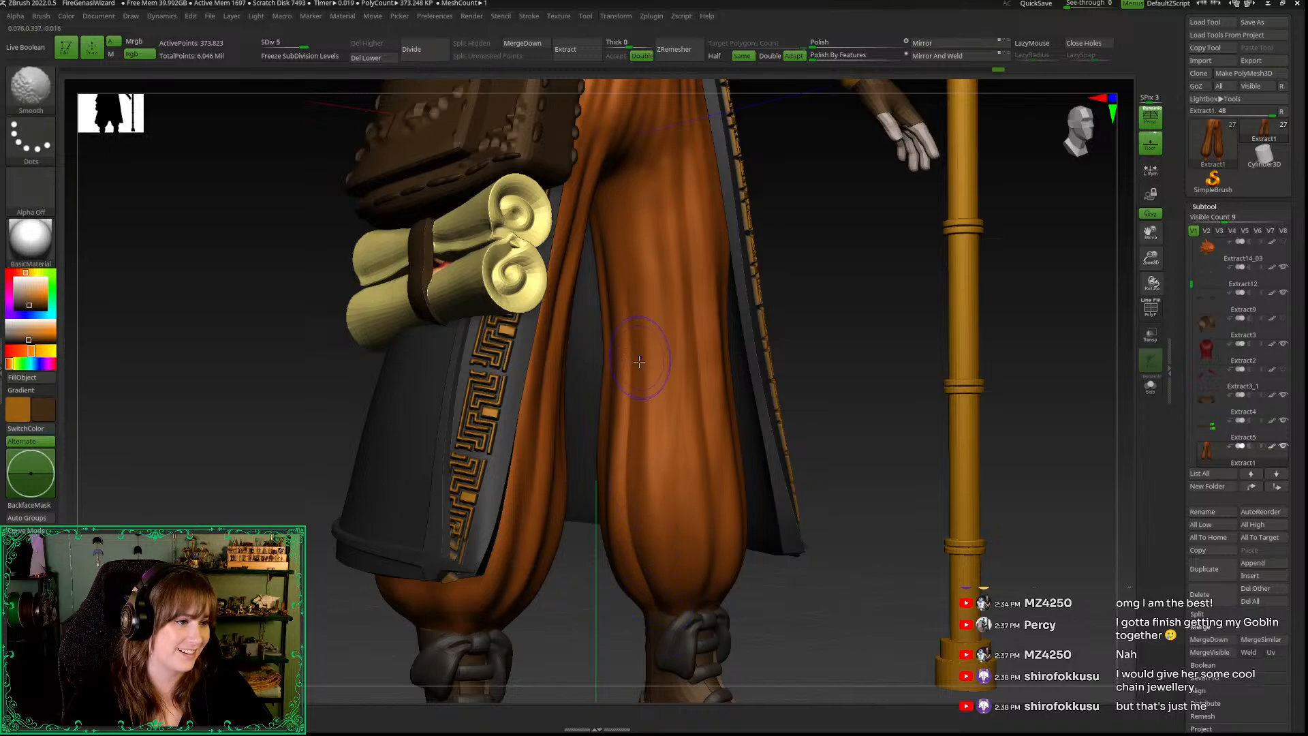
pyautogui.moveTo(831, 293)
pyautogui.mouseDown()
pyautogui.moveTo(863, 417)
pyautogui.moveTo(849, 431)
pyautogui.moveTo(871, 414)
pyautogui.moveTo(884, 356)
pyautogui.mouseUp()
pyautogui.press('shift')
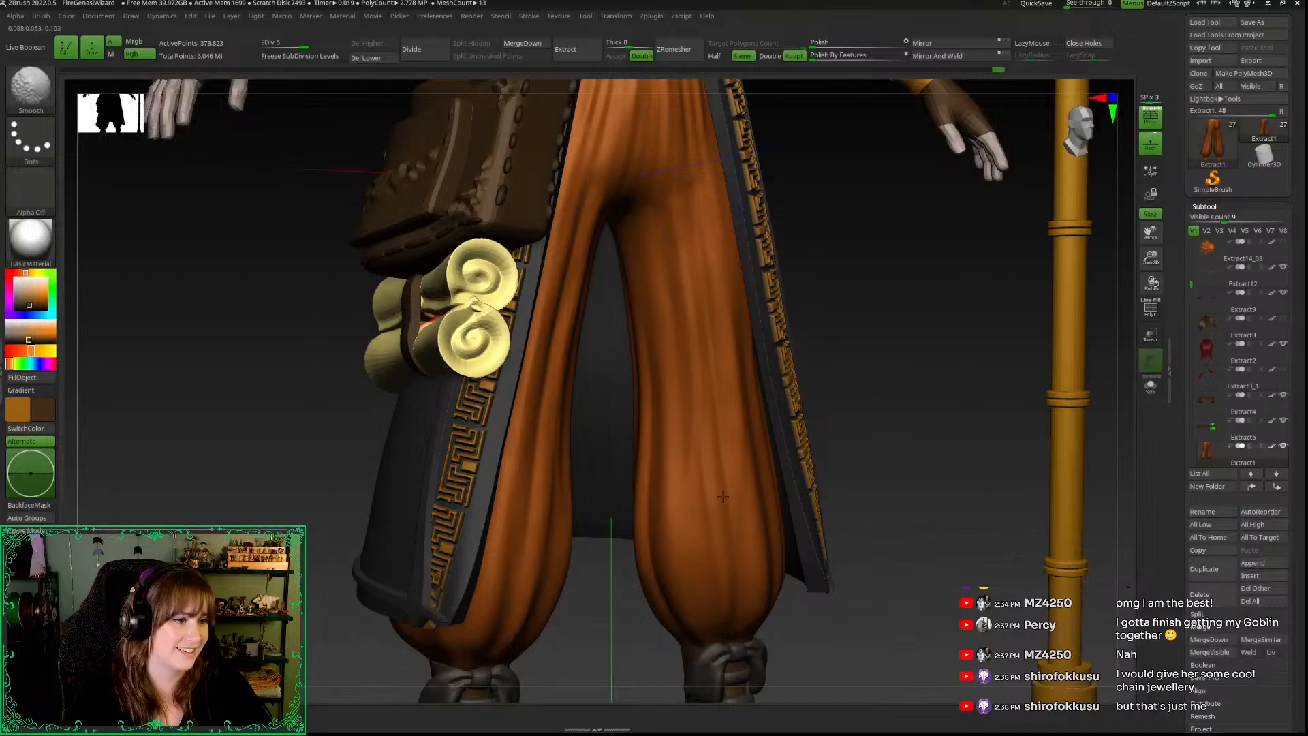
# Step: Sculpt a long vertical fold down the inner front of the bag-side leg, from the upper thigh toward the cuff
pyautogui.moveTo(861, 517); pyautogui.dragTo(706, 456)
pyautogui.press('space')
pyautogui.moveTo(315, 457); pyautogui.dragTo(532, 422)
pyautogui.moveTo(625, 561); pyautogui.dragTo(565, 555)
pyautogui.press('space')
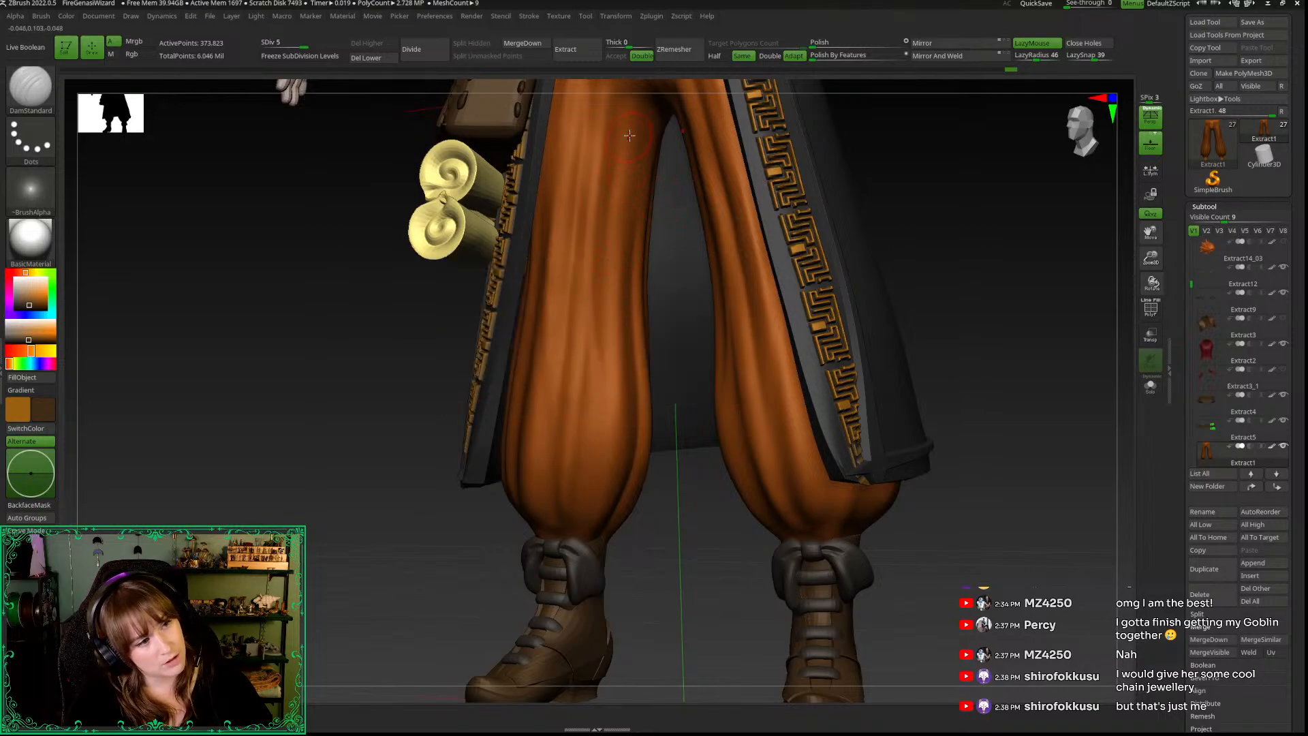
pyautogui.moveTo(628, 112); pyautogui.dragTo(622, 380)
pyautogui.hotkey('ctrl', 'z')
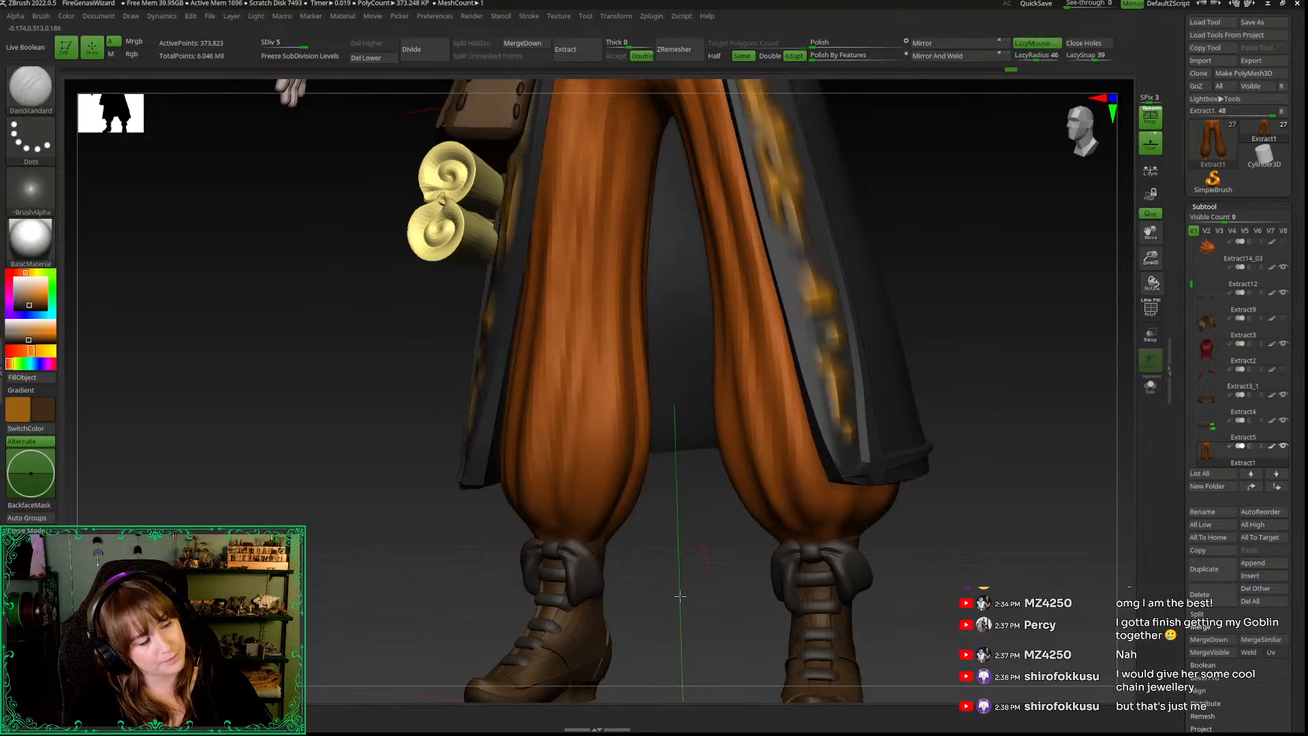
pyautogui.keyDown('alt'); pyautogui.moveTo(680, 596); pyautogui.dragTo(682, 668); pyautogui.keyUp('alt')
pyautogui.moveTo(633, 194); pyautogui.dragTo(628, 496)
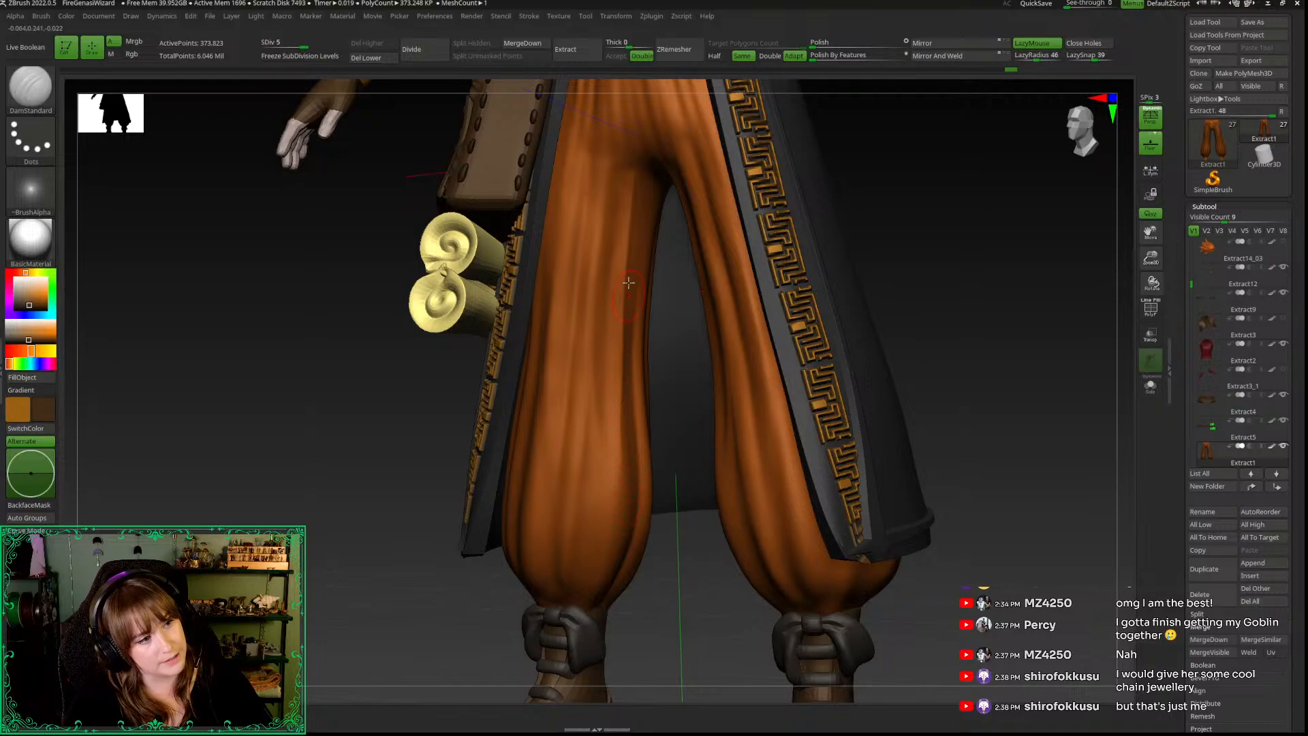
# Step: Recarve the long vertical fold down the inner front of the bag-side leg to the cuff and smooth it
pyautogui.hotkey('ctrl', 'z')
pyautogui.moveTo(632, 175); pyautogui.dragTo(619, 503)
pyautogui.hotkey('ctrl', 'z')
pyautogui.moveTo(633, 175); pyautogui.dragTo(602, 590)
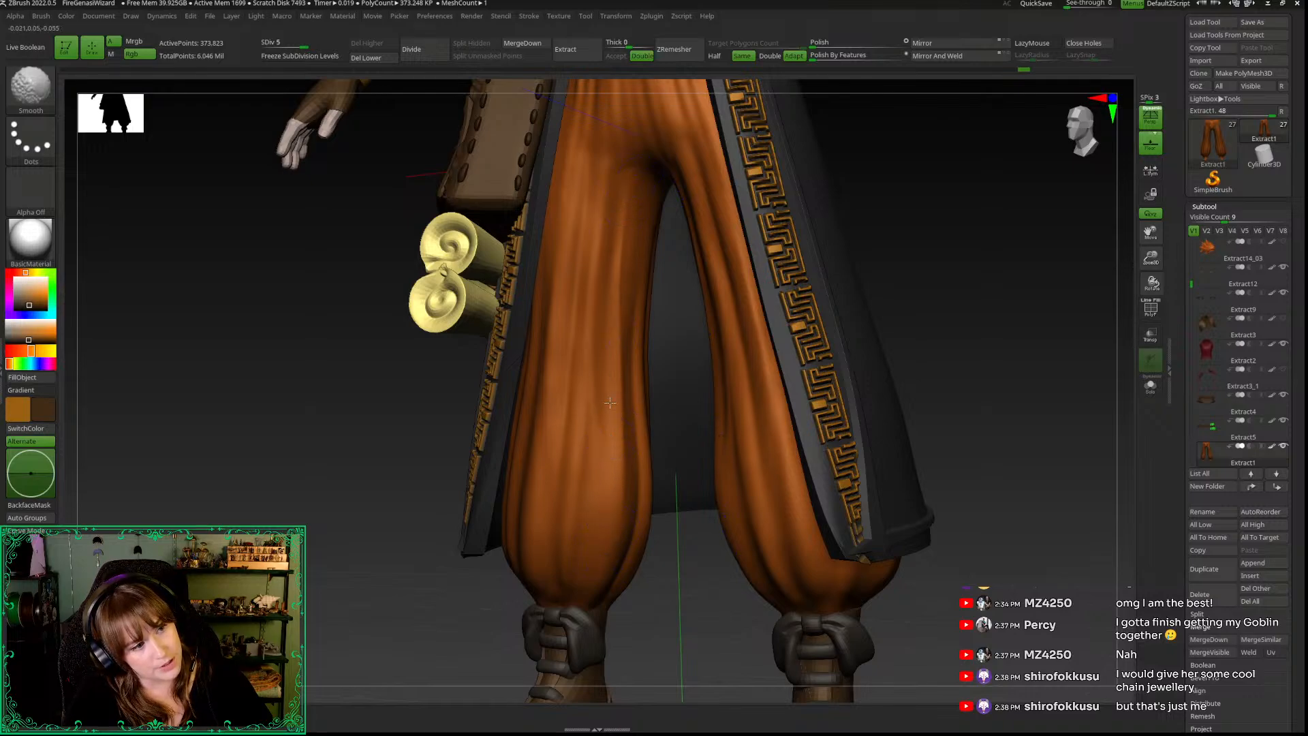
pyautogui.moveTo(656, 598); pyautogui.dragTo(696, 604)
# Step: Isolate the orange trousers from the rest of the character
pyautogui.moveTo(668, 632); pyautogui.dragTo(888, 459)
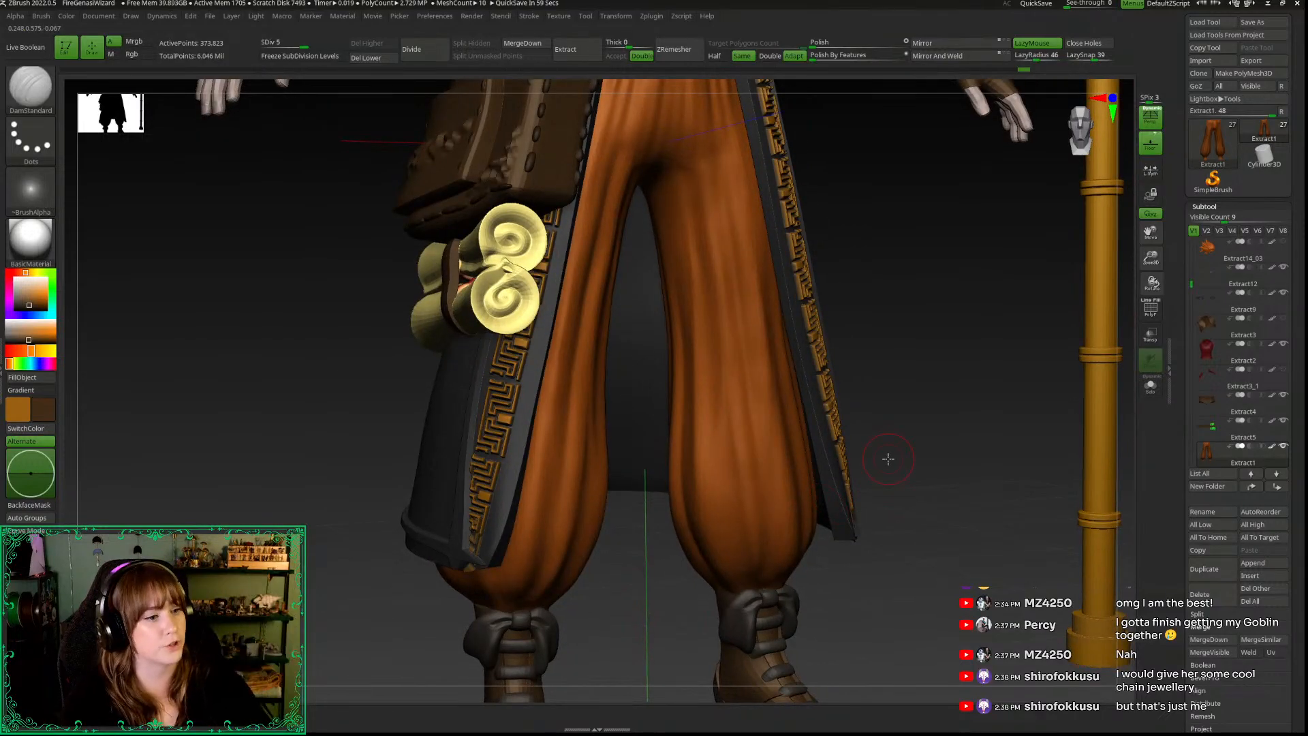
pyautogui.moveTo(1150, 257); pyautogui.dragTo(1086, 156)
pyautogui.click(1093, 144)
pyautogui.keyDown('alt'); pyautogui.moveTo(1015, 364); pyautogui.dragTo(991, 522); pyautogui.keyUp('alt')
pyautogui.moveTo(837, 505); pyautogui.dragTo(947, 434)
pyautogui.hotkey('alt', 's')
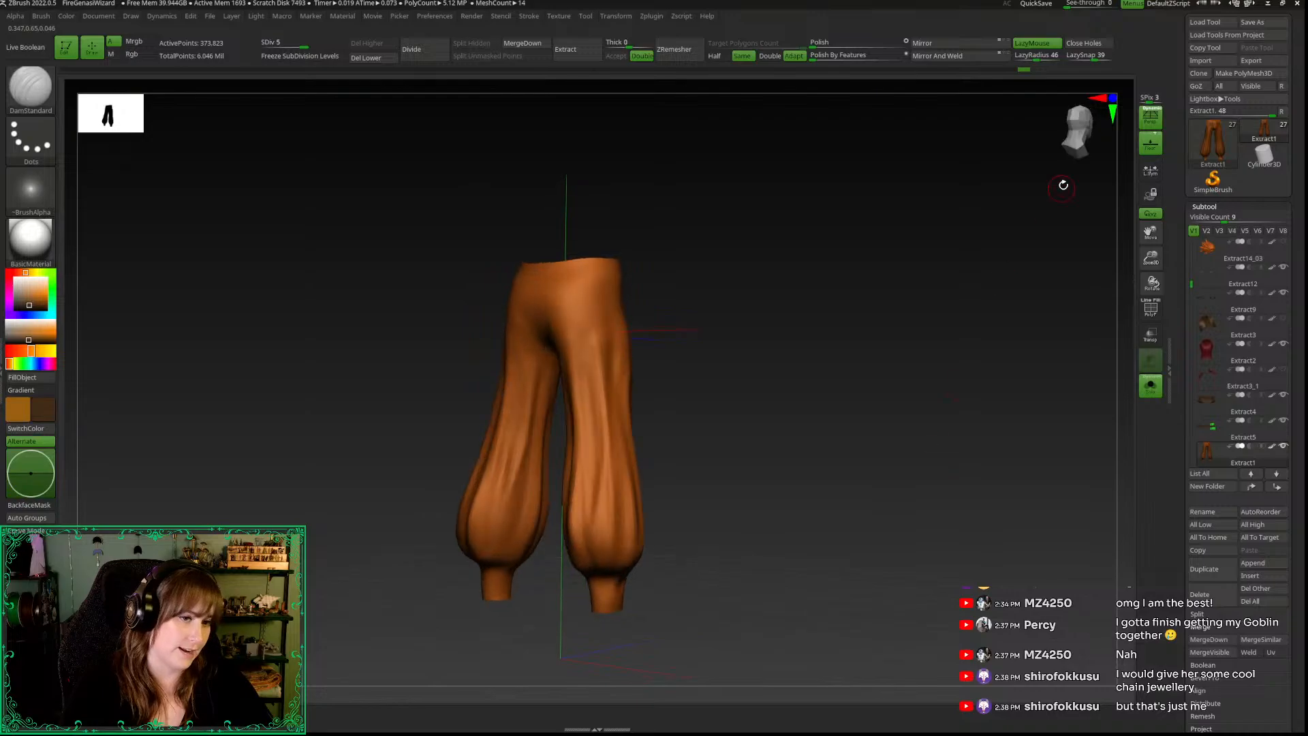
# Step: Sculpt vertical folds down the back of the bag-side trouser leg toward the cuff and smooth them
pyautogui.moveTo(1079, 140); pyautogui.dragTo(1069, 142)
pyautogui.moveTo(1150, 259); pyautogui.dragTo(1151, 311)
pyautogui.moveTo(861, 451); pyautogui.dragTo(902, 341)
pyautogui.moveTo(824, 291)
pyautogui.mouseDown()
pyautogui.moveTo(783, 294)
pyautogui.moveTo(821, 289)
pyautogui.mouseUp()
pyautogui.moveTo(697, 202); pyautogui.dragTo(751, 496)
pyautogui.keyDown('shift'); pyautogui.moveTo(736, 429); pyautogui.dragTo(702, 252); pyautogui.keyUp('shift')
pyautogui.moveTo(681, 309); pyautogui.dragTo(692, 320)
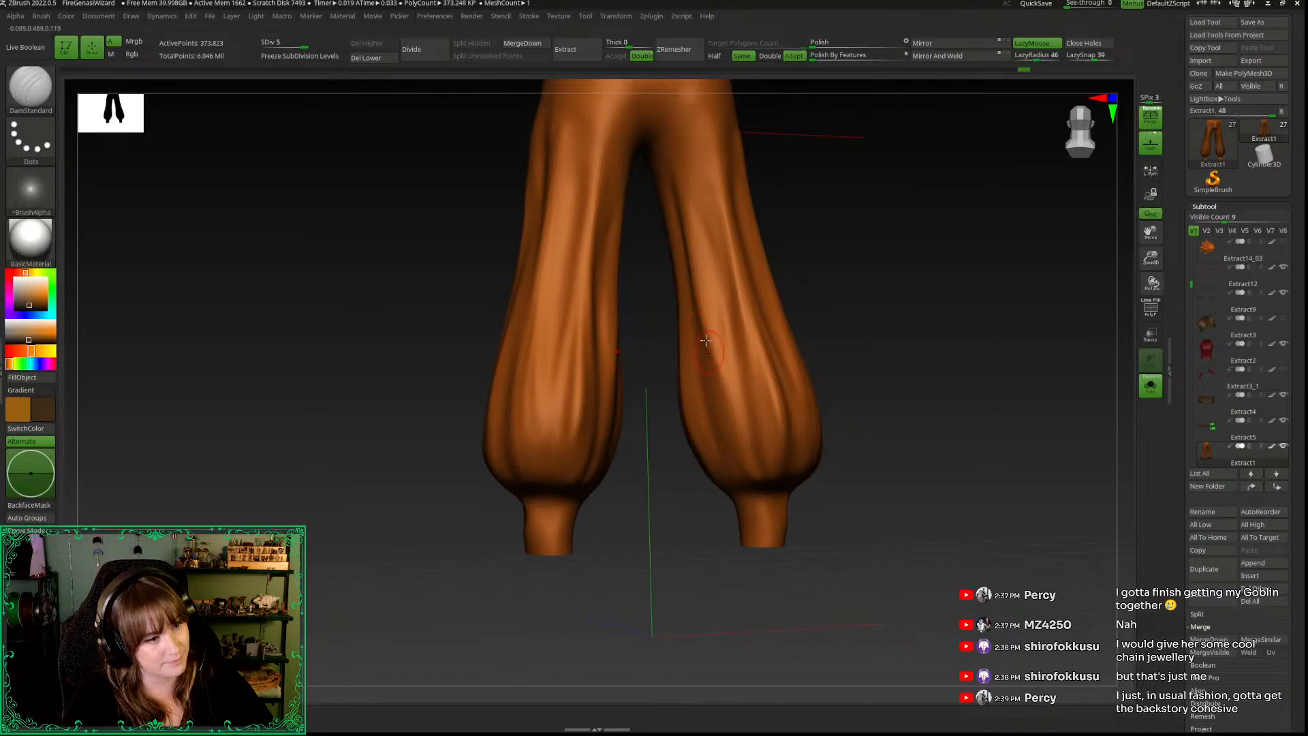
pyautogui.moveTo(755, 484)
pyautogui.mouseDown()
pyautogui.moveTo(686, 213)
pyautogui.moveTo(706, 308)
pyautogui.mouseUp()
pyautogui.press('l')
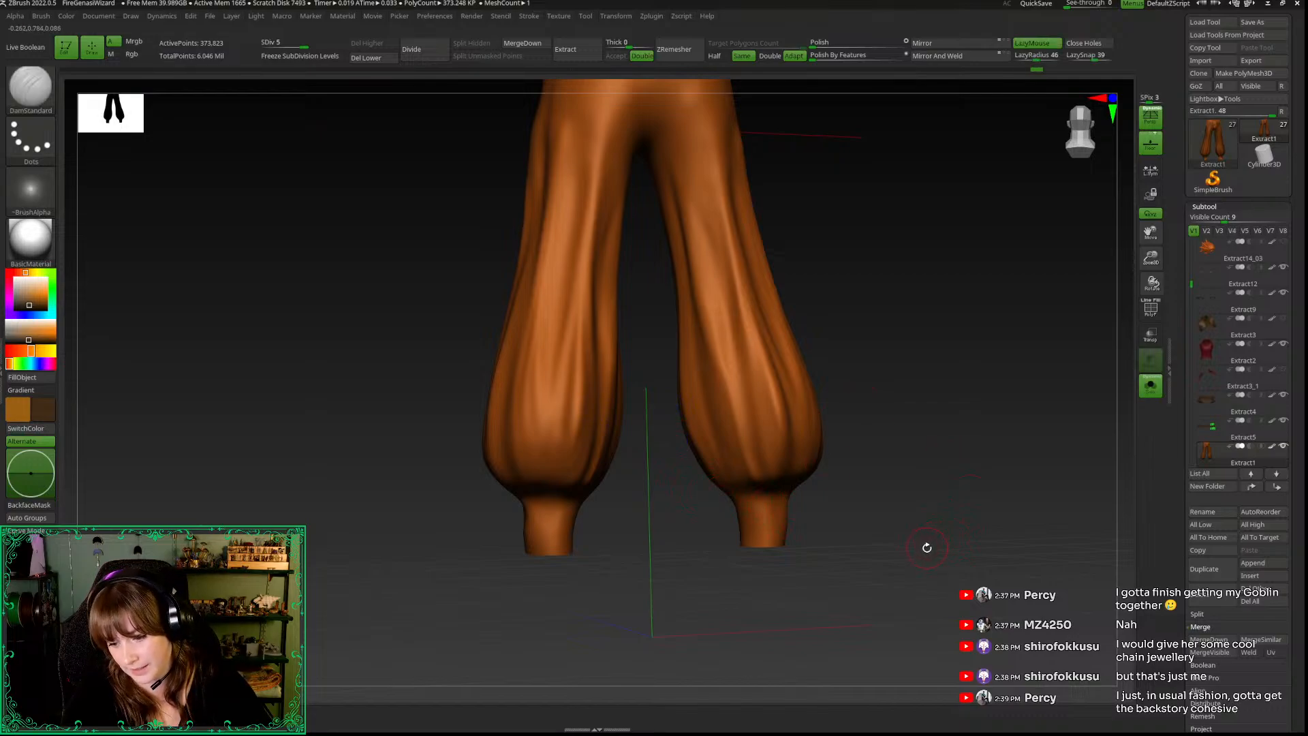
pyautogui.moveTo(922, 543)
pyautogui.mouseDown()
pyautogui.moveTo(868, 545)
pyautogui.moveTo(902, 513)
pyautogui.moveTo(893, 550)
pyautogui.moveTo(910, 525)
pyautogui.mouseUp()
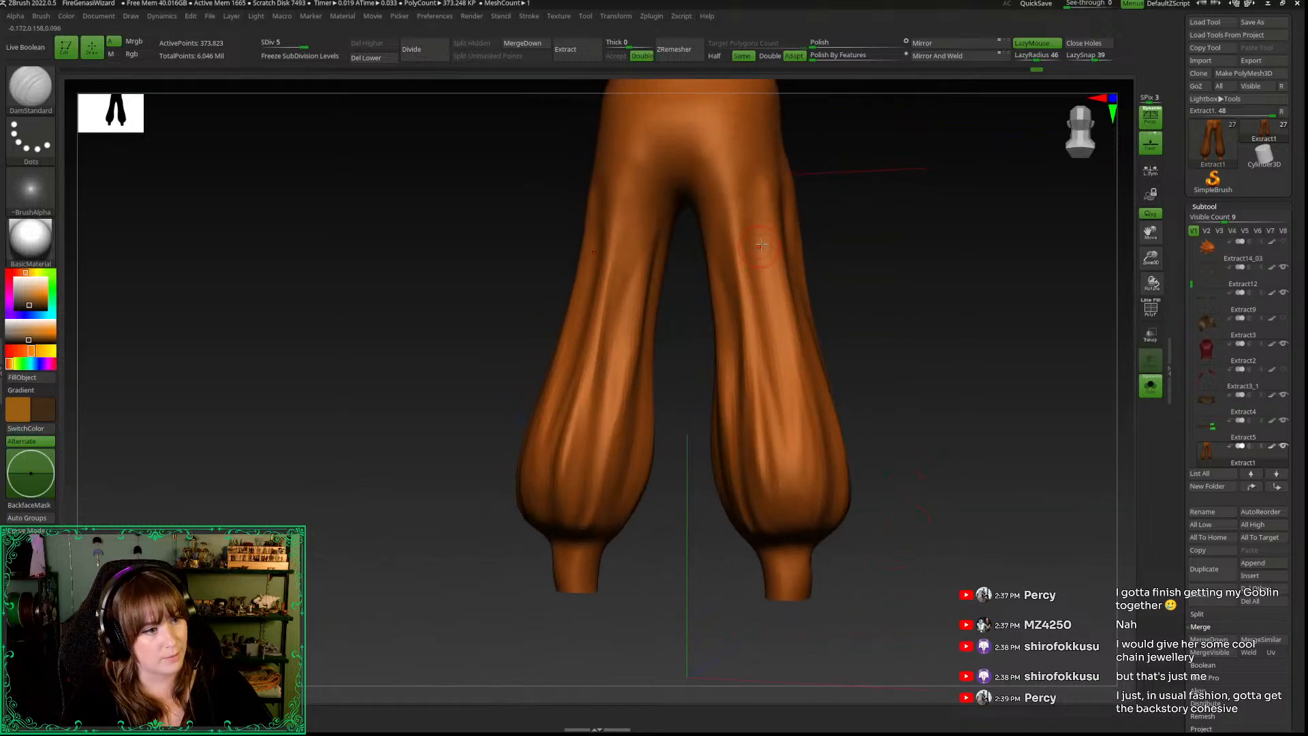
# Step: Carve a long vertical fold down the middle back of the bag-side leg from upper thigh to cuff and soften it
pyautogui.hotkey('ctrl', 'z')
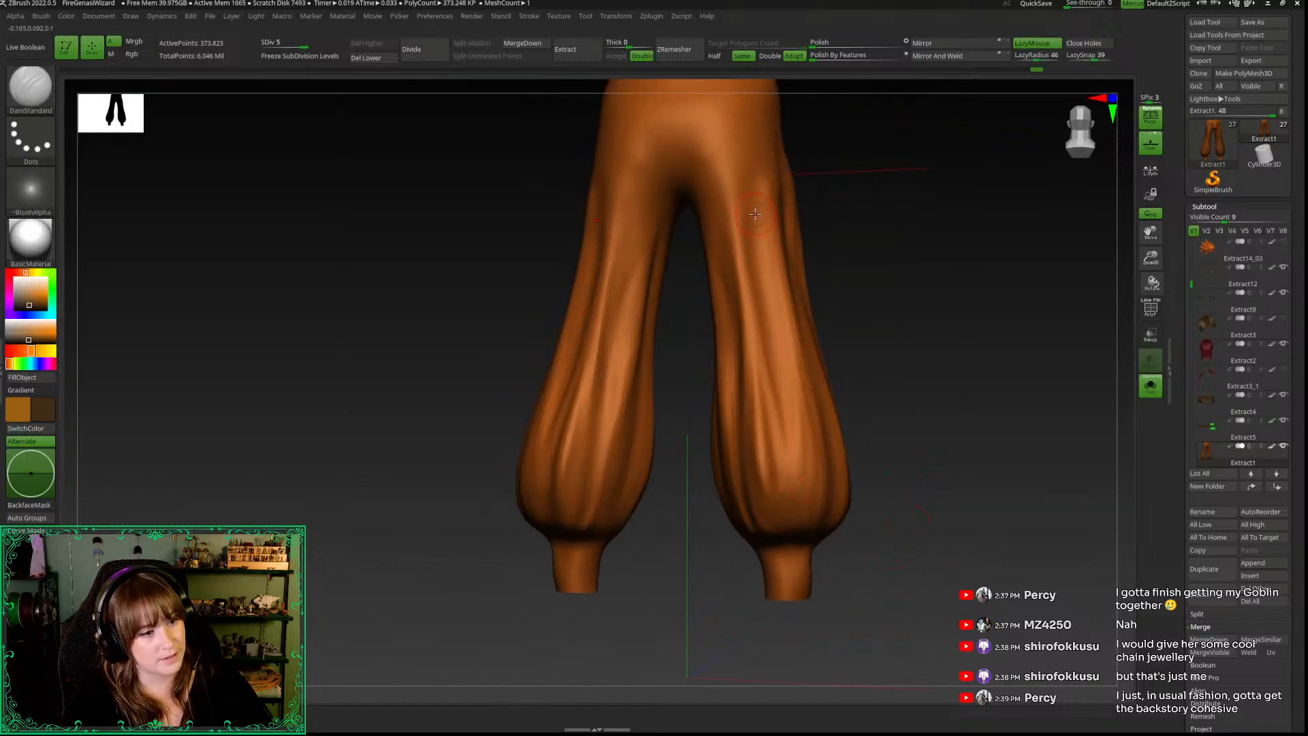
pyautogui.moveTo(753, 178); pyautogui.dragTo(789, 543)
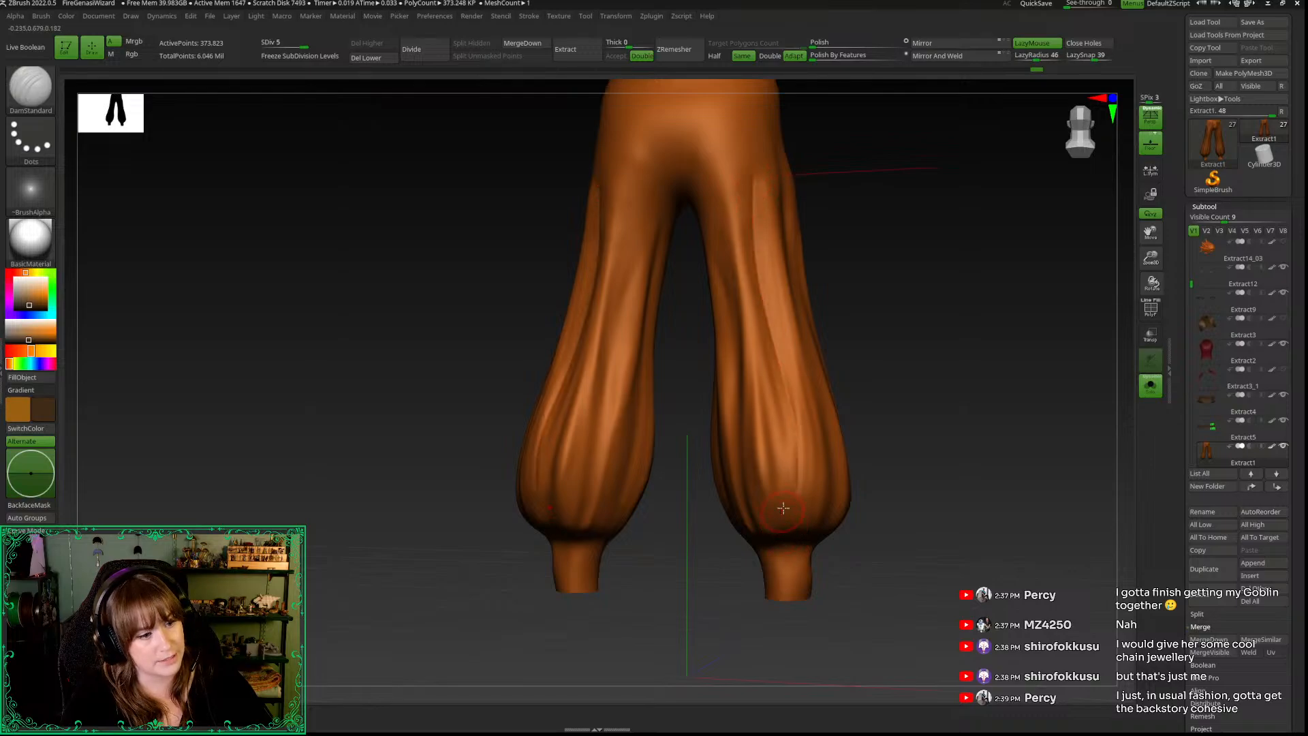
pyautogui.hotkey('ctrl', 'z')
pyautogui.moveTo(752, 181); pyautogui.dragTo(791, 542)
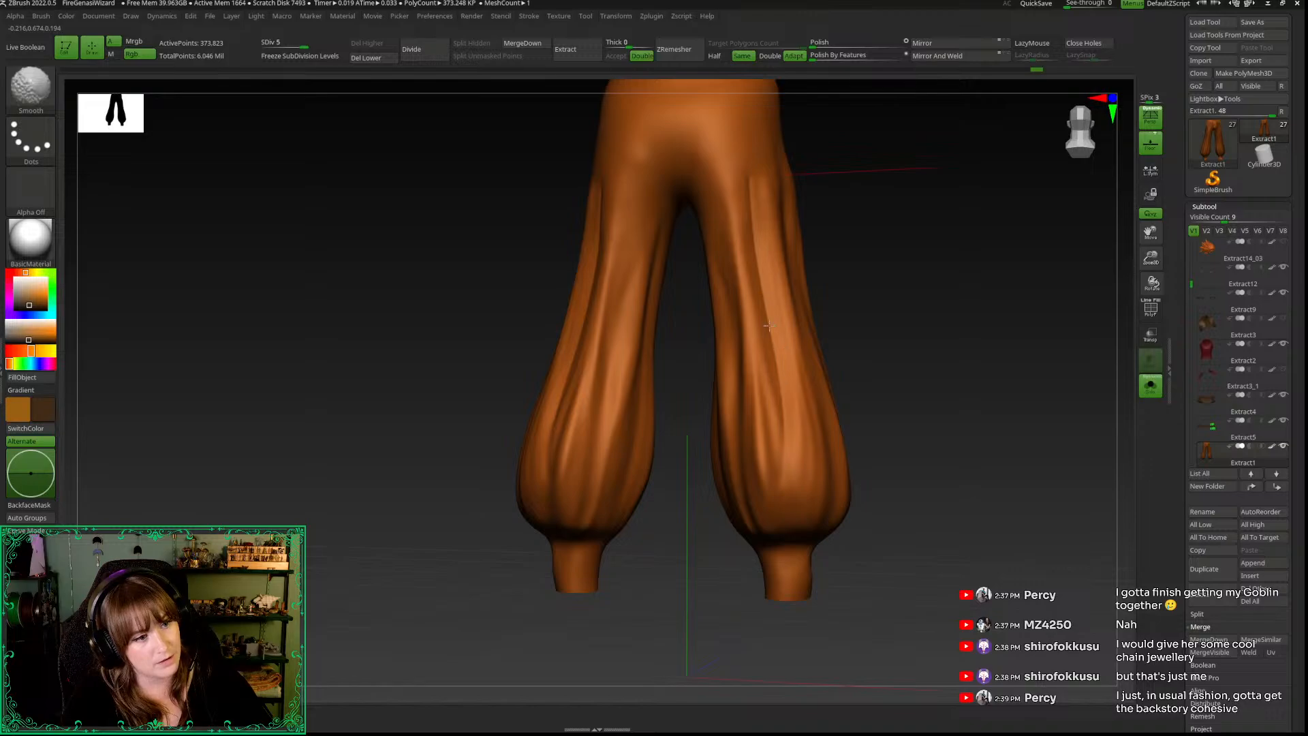
pyautogui.moveTo(913, 273); pyautogui.dragTo(908, 279)
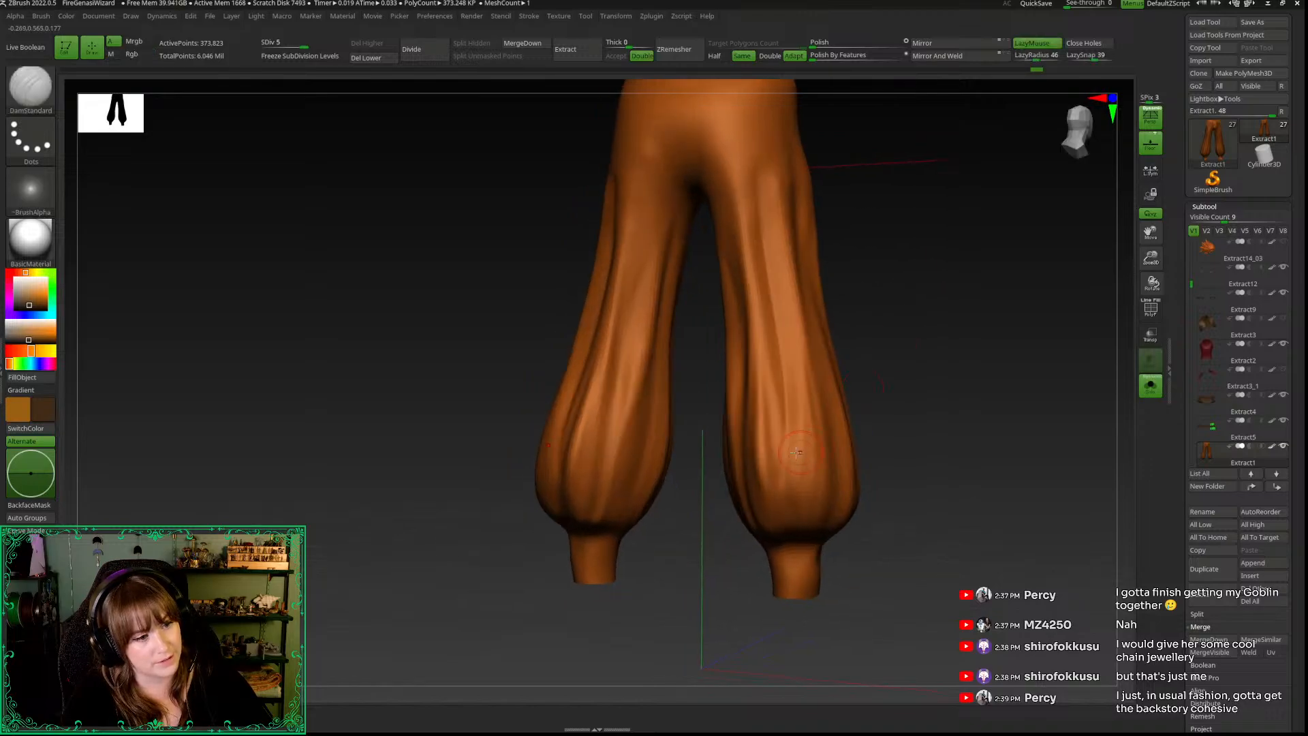
# Step: Carve a shorter vertical fold rising from the cuff up the back of the bag-side calf
pyautogui.moveTo(949, 387); pyautogui.dragTo(940, 388)
pyautogui.keyDown('alt'); pyautogui.moveTo(945, 543); pyautogui.dragTo(934, 519); pyautogui.keyUp('alt')
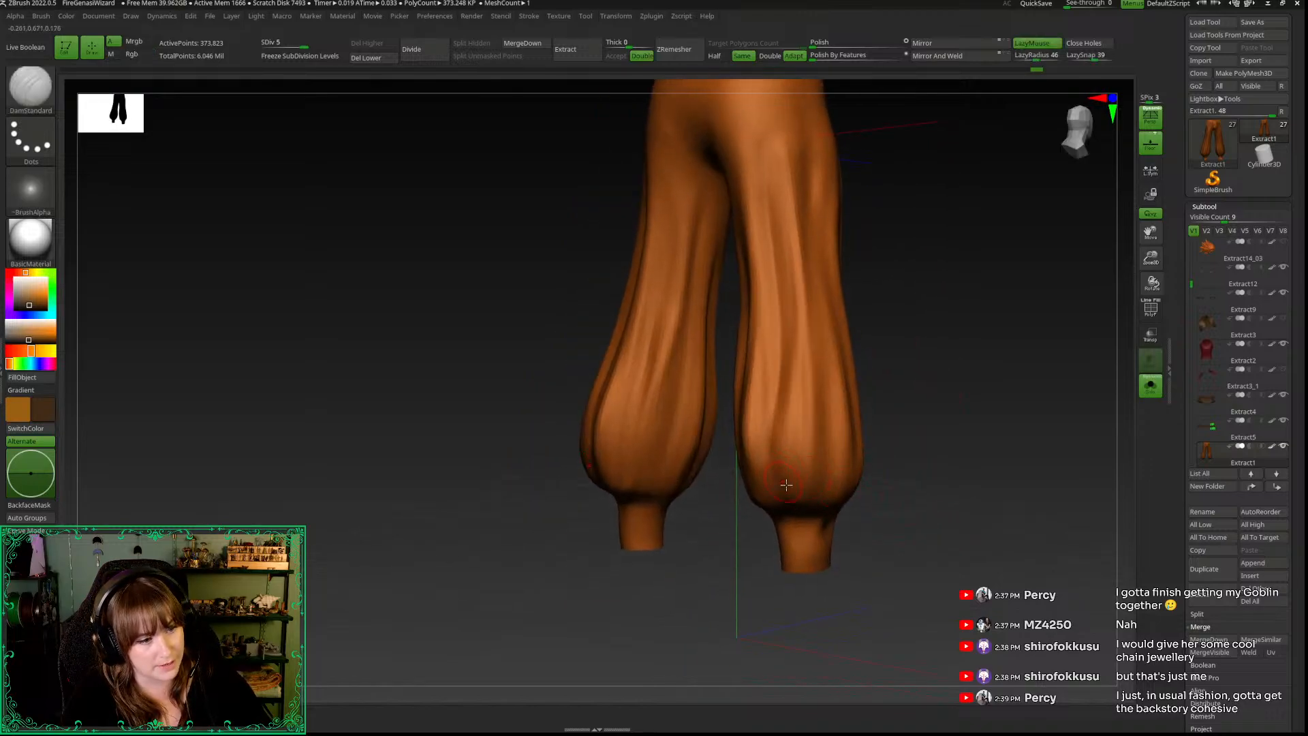
pyautogui.moveTo(811, 516); pyautogui.dragTo(812, 316)
pyautogui.hotkey('ctrl', 'z')
pyautogui.moveTo(809, 517); pyautogui.dragTo(806, 373)
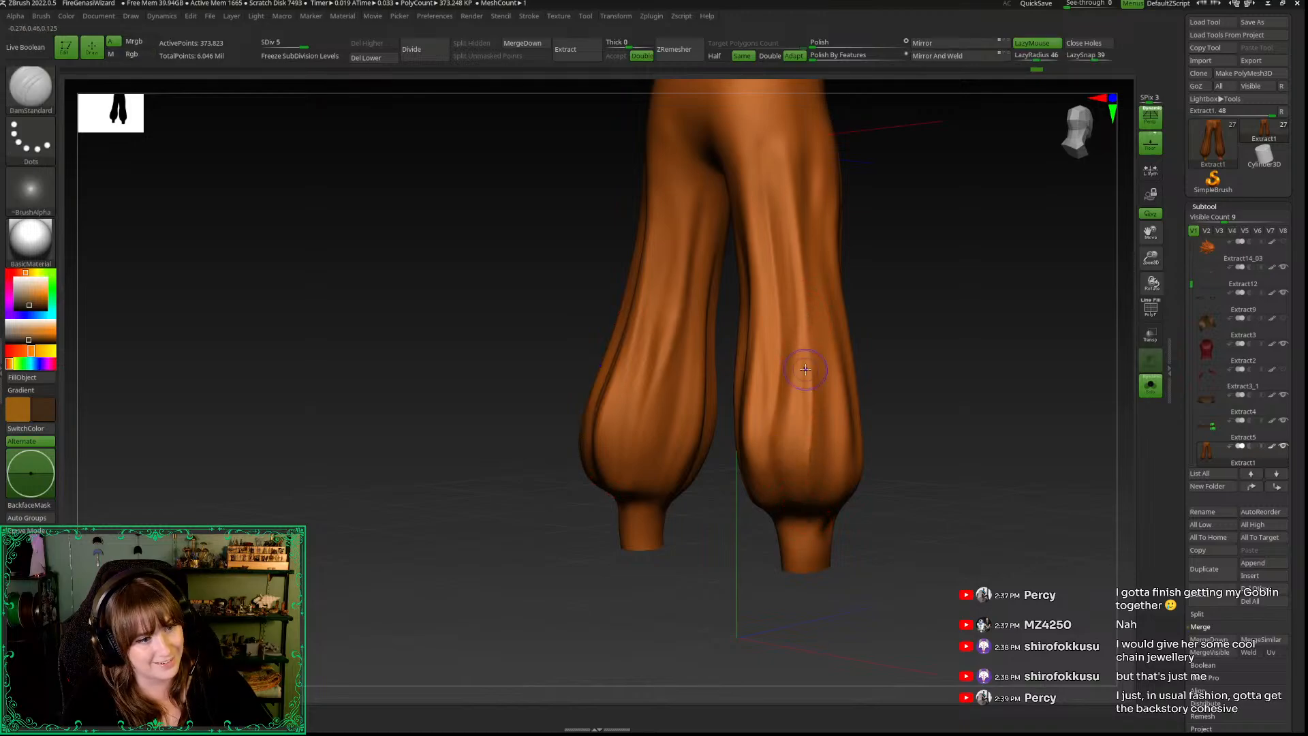
# Step: Carve a long vertical fabric fold down the front of the trouser leg with the DamStandard brush, retrying the stroke until it fits
pyautogui.keyDown('shift'); pyautogui.moveTo(801, 508); pyautogui.dragTo(810, 511); pyautogui.keyUp('shift')
pyautogui.moveTo(906, 499)
pyautogui.mouseDown()
pyautogui.moveTo(891, 495)
pyautogui.moveTo(908, 477)
pyautogui.mouseUp()
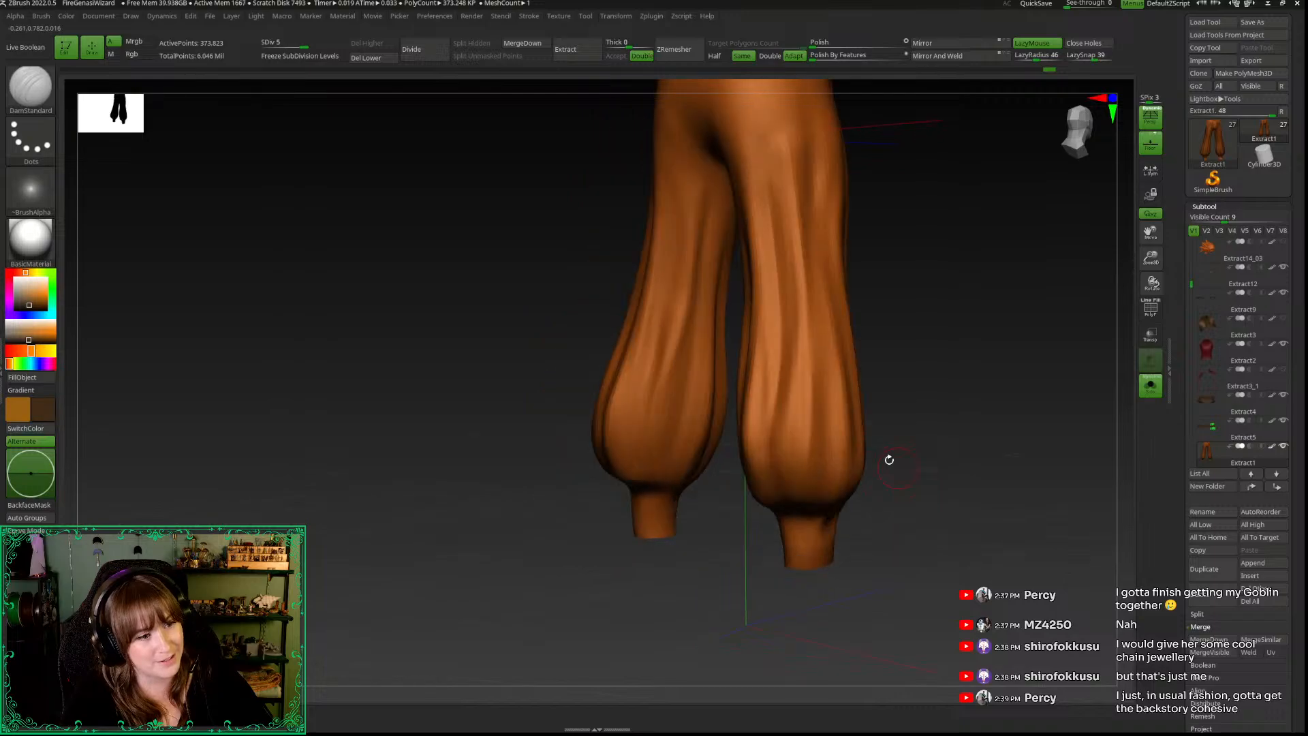
pyautogui.moveTo(958, 435)
pyautogui.mouseDown()
pyautogui.moveTo(933, 437)
pyautogui.moveTo(923, 468)
pyautogui.moveTo(870, 315)
pyautogui.mouseUp()
pyautogui.press('space')
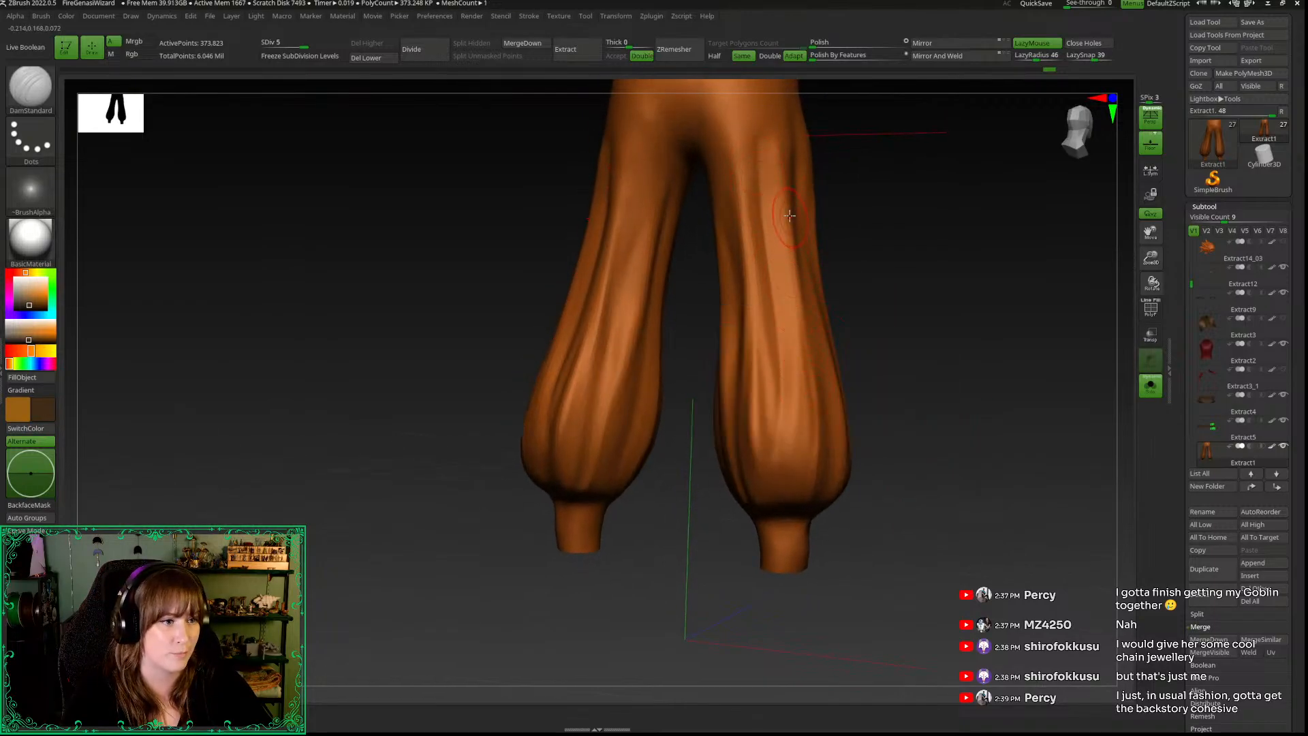
pyautogui.moveTo(779, 154); pyautogui.dragTo(789, 464)
pyautogui.hotkey('ctrl', 'z')
pyautogui.moveTo(780, 147); pyautogui.dragTo(779, 471)
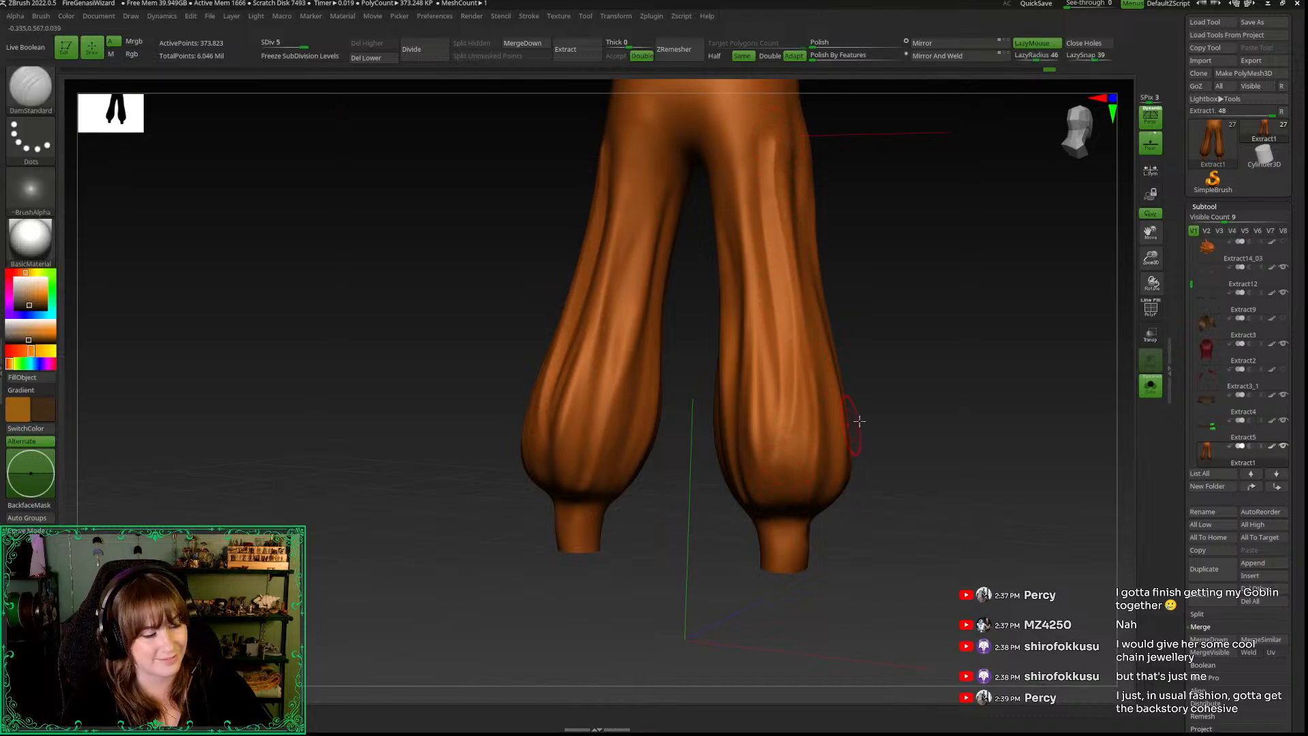
pyautogui.moveTo(902, 368); pyautogui.dragTo(853, 354)
pyautogui.hotkey('ctrl', 'z')
pyautogui.moveTo(774, 137)
pyautogui.mouseDown()
pyautogui.moveTo(783, 272)
pyautogui.moveTo(768, 475)
pyautogui.mouseUp()
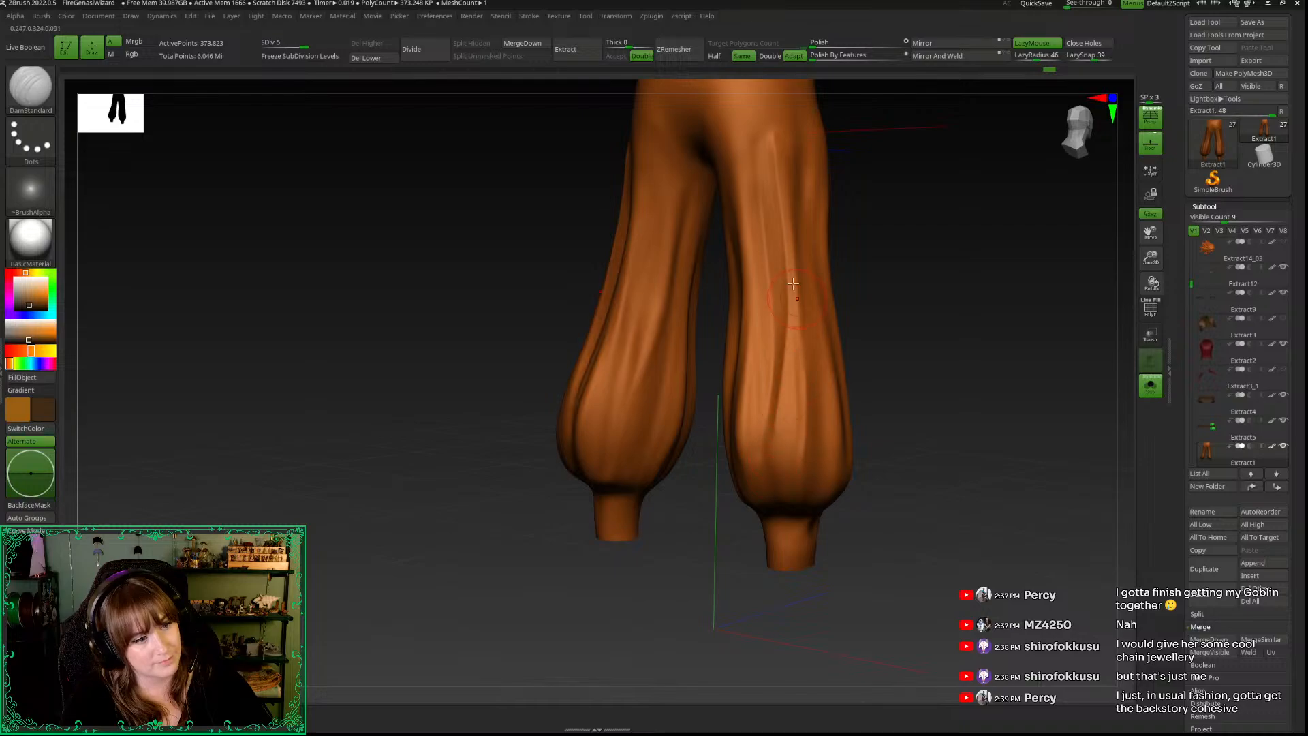
# Step: Deepen the front fold of the trouser leg and smooth it from the upper thigh down to the gathered cuff
pyautogui.moveTo(776, 170); pyautogui.dragTo(787, 436)
pyautogui.moveTo(776, 167)
pyautogui.mouseDown()
pyautogui.moveTo(770, 475)
pyautogui.moveTo(791, 327)
pyautogui.mouseUp()
pyautogui.keyDown('shift'); pyautogui.moveTo(791, 315); pyautogui.dragTo(768, 463); pyautogui.keyUp('shift')
pyautogui.keyDown('shift'); pyautogui.moveTo(796, 272); pyautogui.dragTo(781, 489); pyautogui.keyUp('shift')
pyautogui.keyDown('shift'); pyautogui.moveTo(797, 377); pyautogui.dragTo(769, 141); pyautogui.keyUp('shift')
pyautogui.keyDown('shift'); pyautogui.moveTo(770, 141); pyautogui.dragTo(780, 491); pyautogui.keyUp('shift')
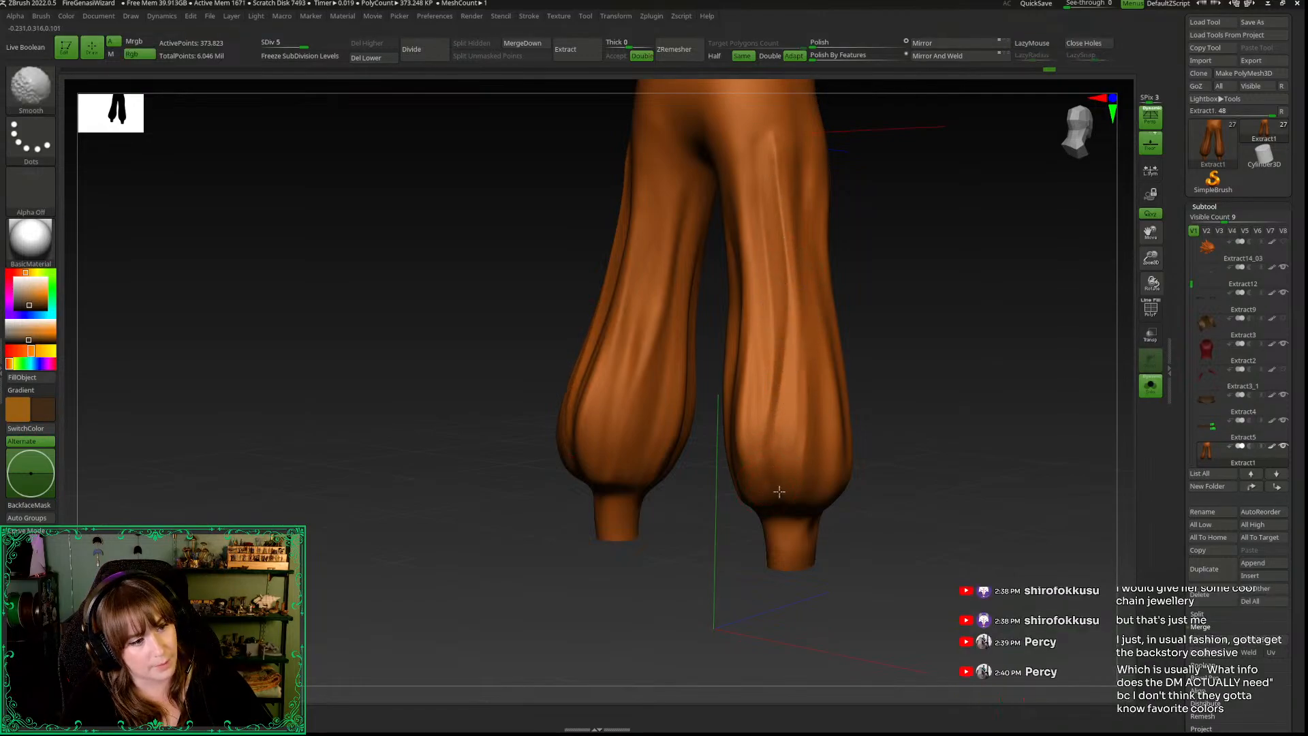
# Step: Leave solo mode to show the whole character with her staff from the front
pyautogui.moveTo(884, 421); pyautogui.dragTo(937, 418)
pyautogui.moveTo(1055, 384); pyautogui.dragTo(937, 379)
pyautogui.moveTo(1152, 258); pyautogui.dragTo(1148, 170)
pyautogui.keyDown('shift'); pyautogui.moveTo(1035, 251); pyautogui.dragTo(832, 345); pyautogui.keyUp('shift')
pyautogui.hotkey('alt', 's')
pyautogui.moveTo(930, 386); pyautogui.dragTo(943, 374)
pyautogui.moveTo(1142, 259); pyautogui.dragTo(1137, 211)
pyautogui.moveTo(920, 331)
pyautogui.keyDown('alt'); pyautogui.mouseDown()
pyautogui.moveTo(921, 351)
pyautogui.moveTo(913, 341)
pyautogui.mouseUp(); pyautogui.keyUp('alt')
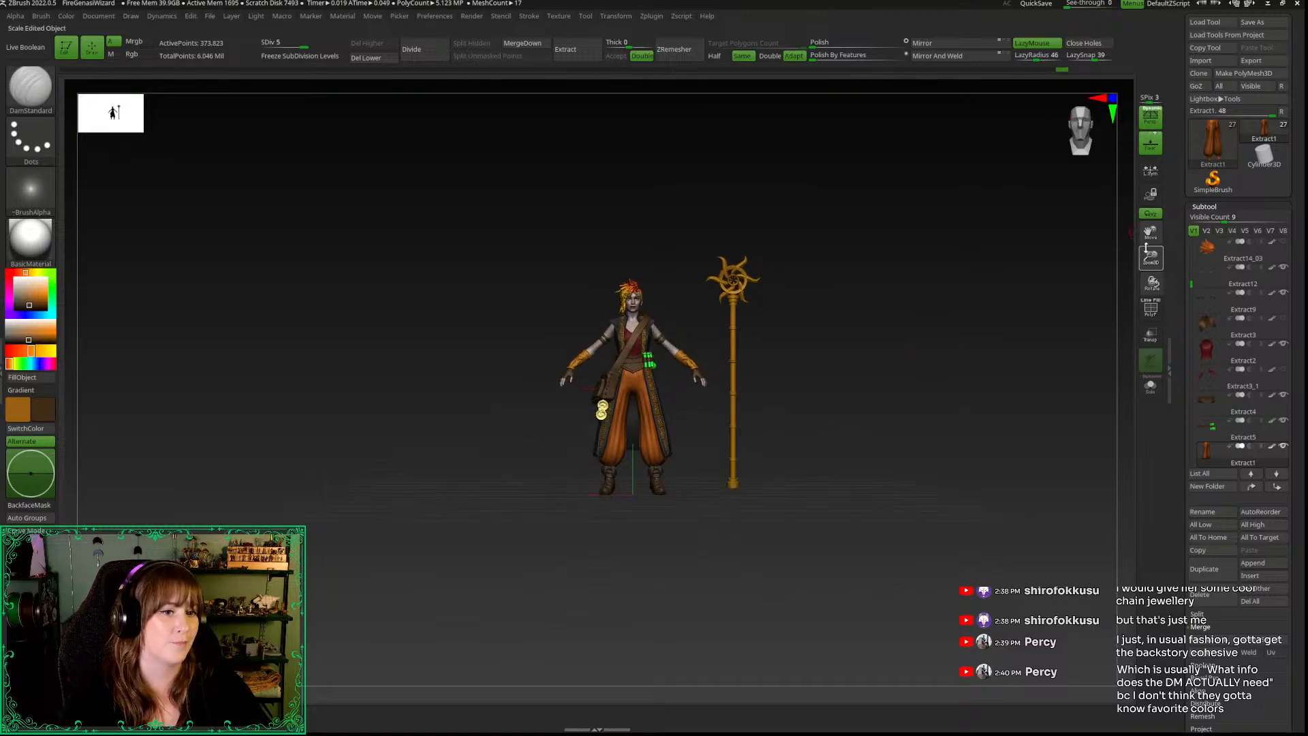
# Step: Examine the finished trouser folds together with the full outfit from the front
pyautogui.moveTo(1150, 255); pyautogui.dragTo(1153, 264)
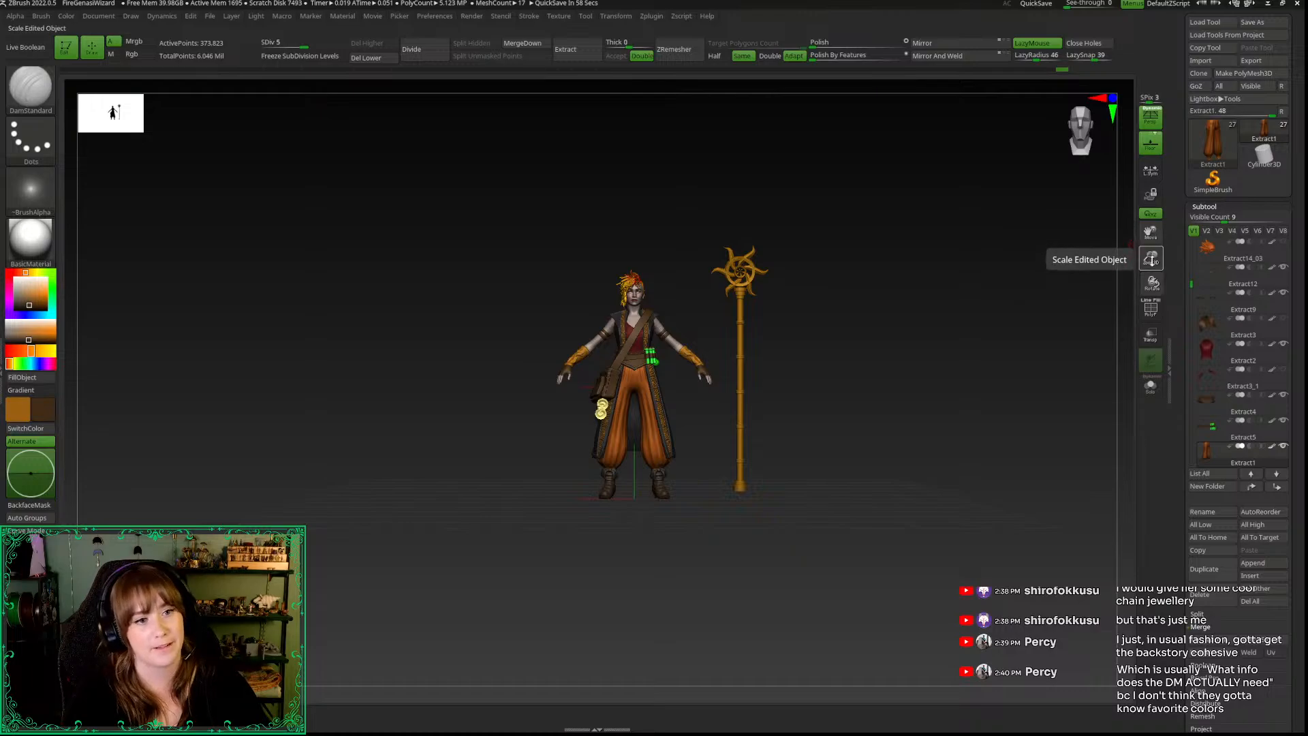
pyautogui.moveTo(1152, 260); pyautogui.dragTo(1151, 327)
pyautogui.keyDown('alt'); pyautogui.moveTo(861, 436); pyautogui.dragTo(834, 557); pyautogui.keyUp('alt')
pyautogui.press('space')
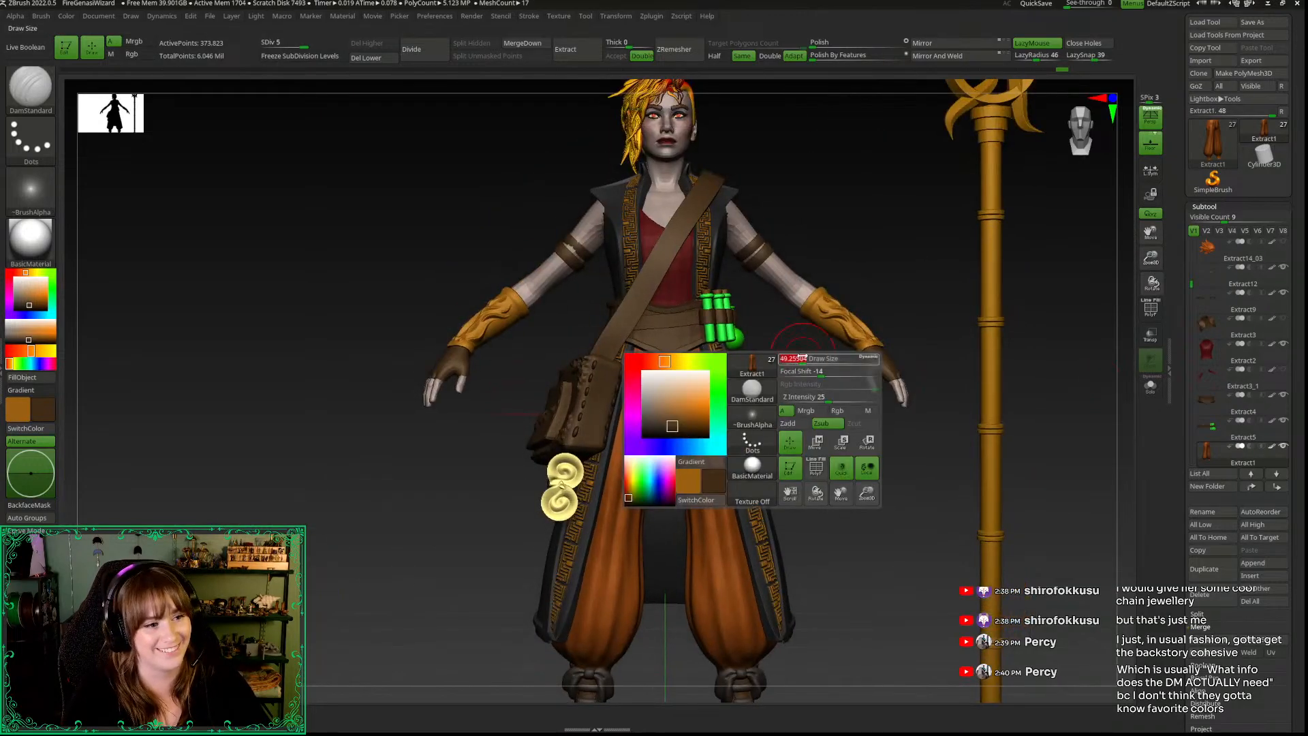
pyautogui.keyDown('alt'); pyautogui.moveTo(791, 408); pyautogui.dragTo(777, 452); pyautogui.keyUp('alt')
pyautogui.press('space')
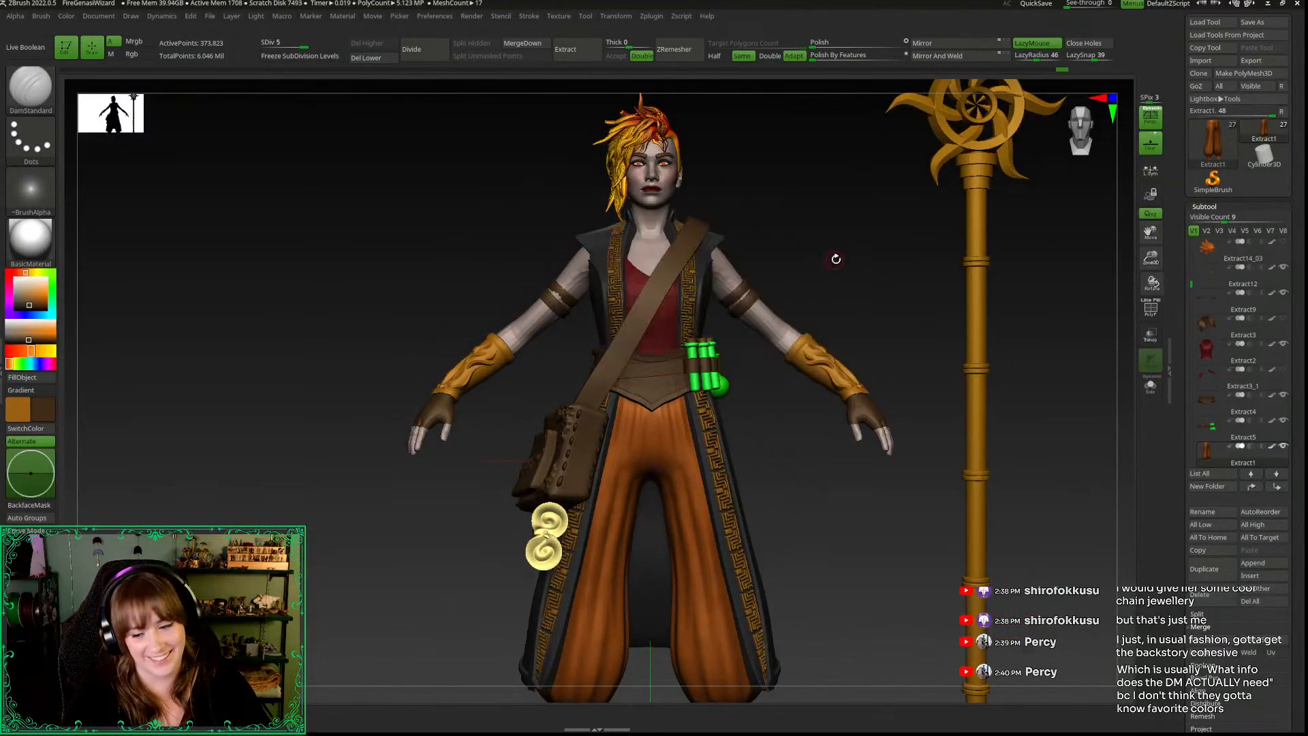
pyautogui.keyDown('alt'); pyautogui.moveTo(832, 257); pyautogui.dragTo(810, 245); pyautogui.keyUp('alt')
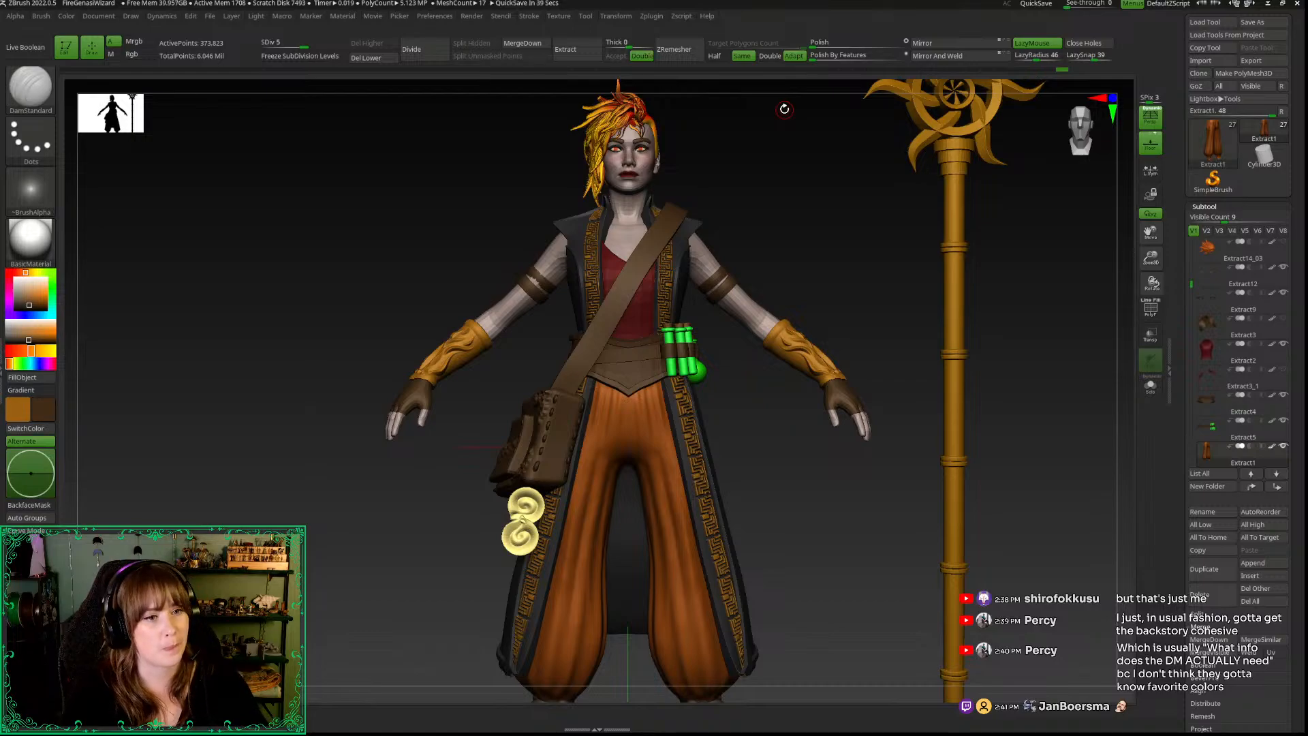
pyautogui.moveTo(1150, 258); pyautogui.dragTo(1038, 215)
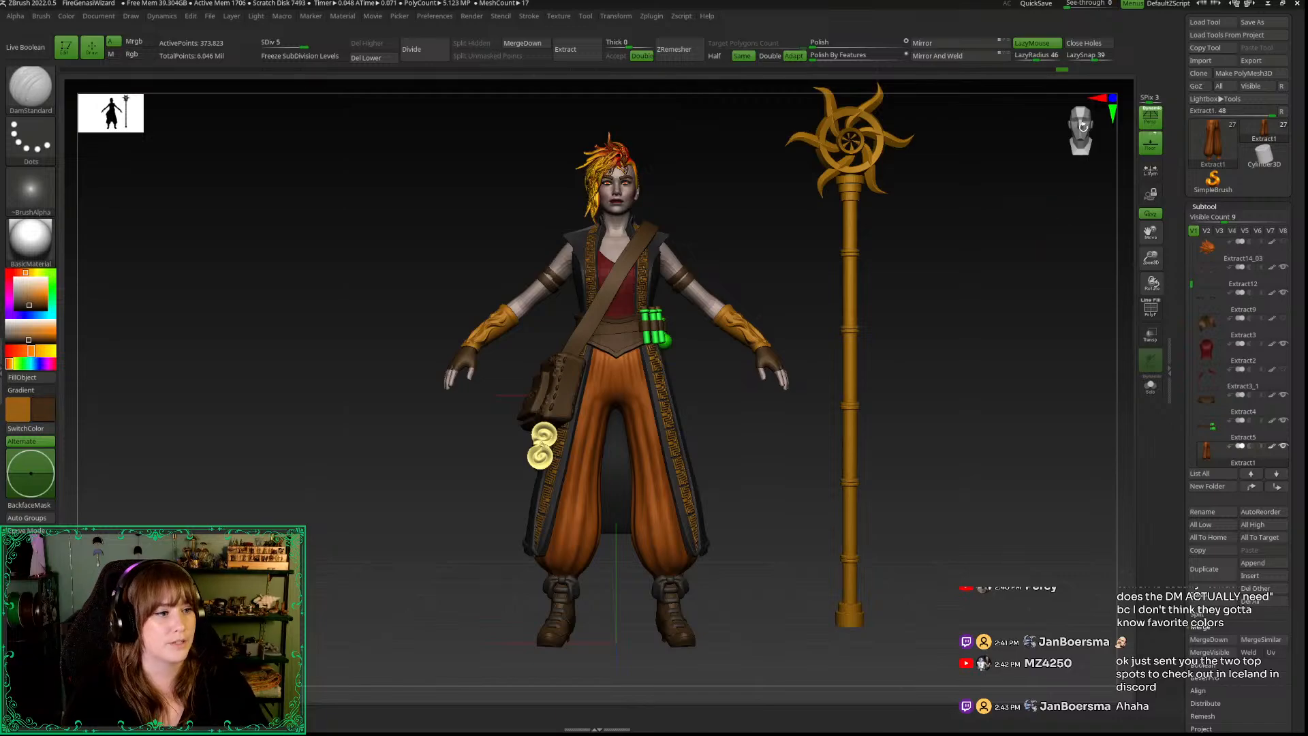
pyautogui.moveTo(1151, 266); pyautogui.dragTo(1151, 324)
pyautogui.keyDown('alt'); pyautogui.moveTo(832, 304); pyautogui.dragTo(759, 447); pyautogui.keyUp('alt')
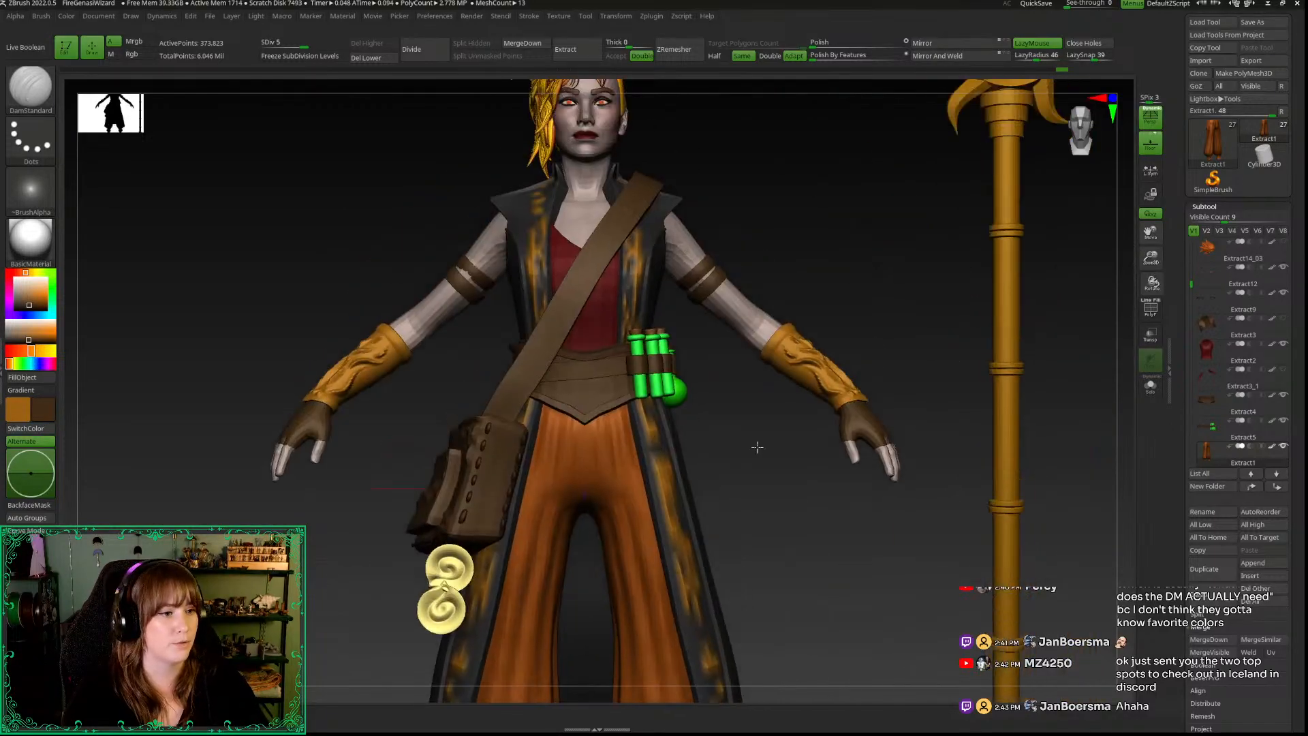
pyautogui.press('space')
pyautogui.moveTo(750, 371); pyautogui.dragTo(753, 371)
pyautogui.keyDown('alt'); pyautogui.moveTo(696, 427); pyautogui.dragTo(717, 480); pyautogui.keyUp('alt')
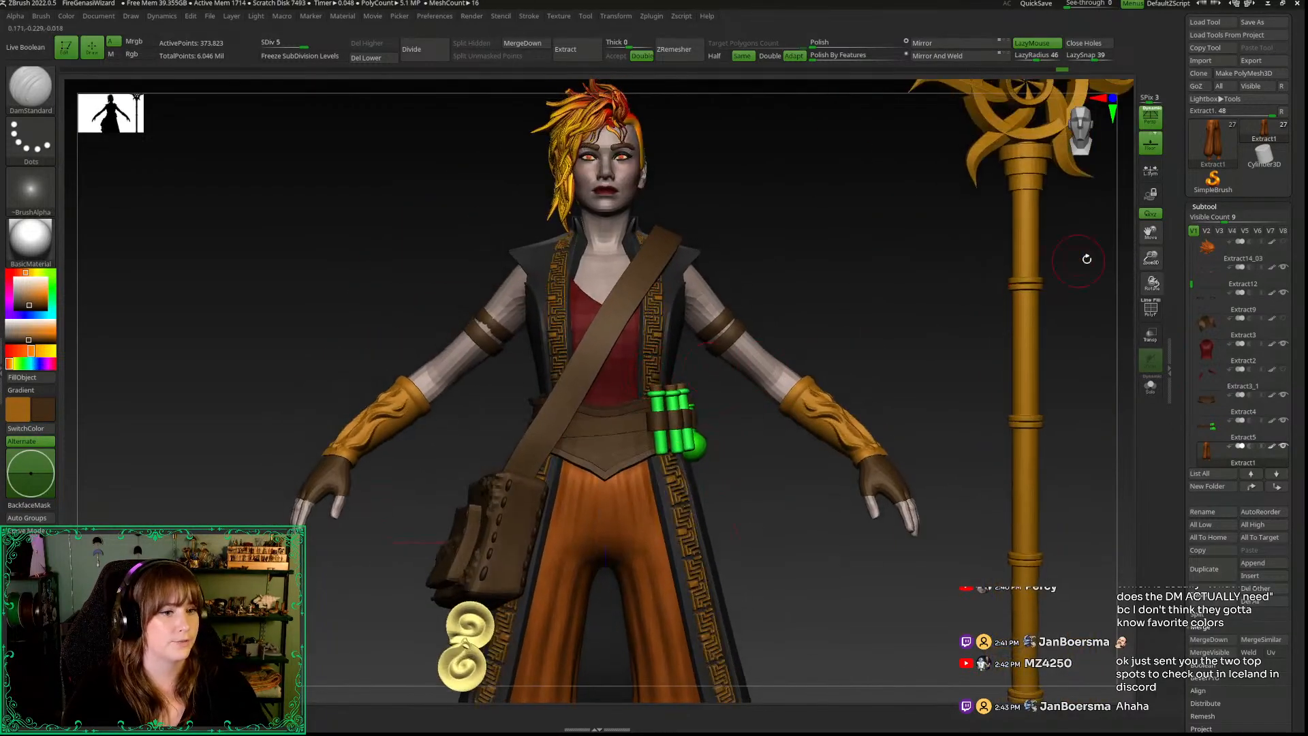
pyautogui.moveTo(1150, 257); pyautogui.dragTo(1069, 269)
pyautogui.keyDown('alt'); pyautogui.moveTo(732, 583); pyautogui.dragTo(745, 483); pyautogui.keyUp('alt')
pyautogui.press('space')
pyautogui.moveTo(687, 334); pyautogui.dragTo(690, 334)
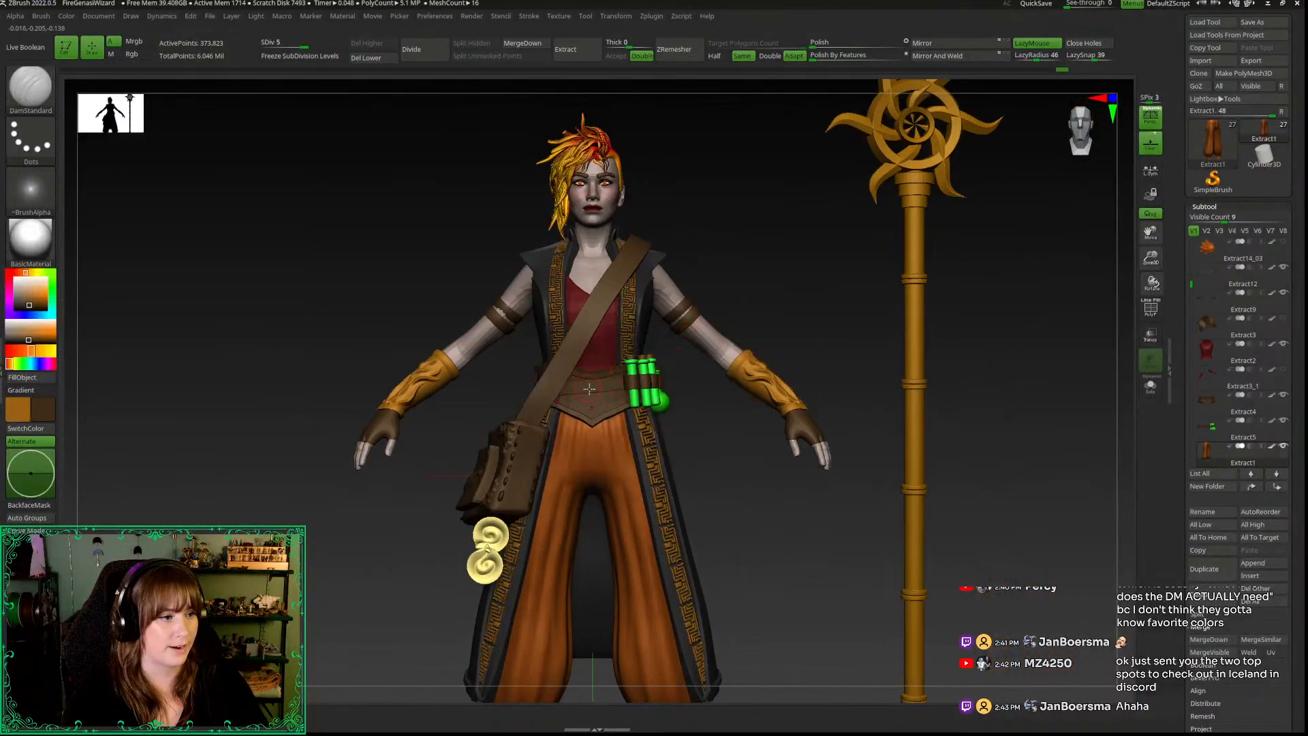
pyautogui.moveTo(759, 488); pyautogui.dragTo(697, 487)
# Step: Push in the trouser area poking through the back of the coat below the belt with the Move Topological brush
pyautogui.click(1085, 133)
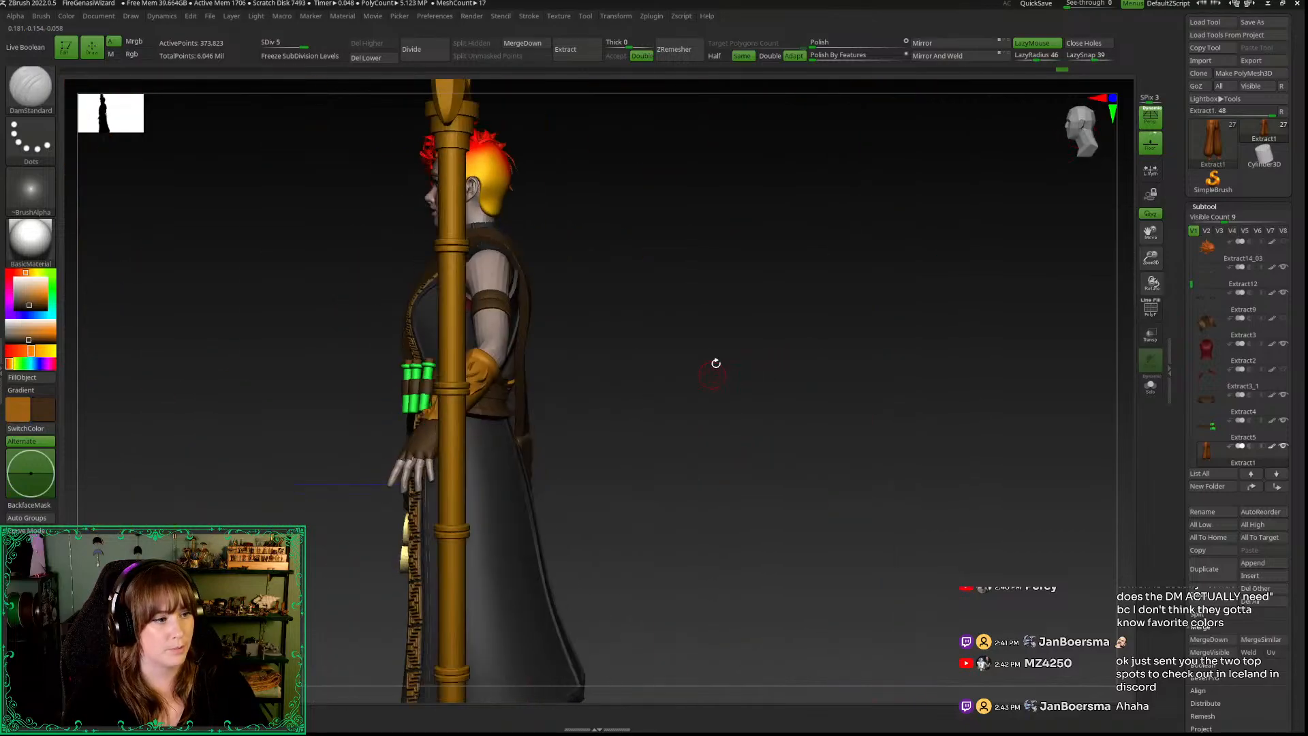
pyautogui.keyDown('alt'); pyautogui.moveTo(716, 364); pyautogui.dragTo(791, 305, button='right'); pyautogui.keyUp('alt')
pyautogui.moveTo(897, 416); pyautogui.dragTo(1034, 207)
pyautogui.click(1080, 134)
pyautogui.scroll(2, 833, 459)
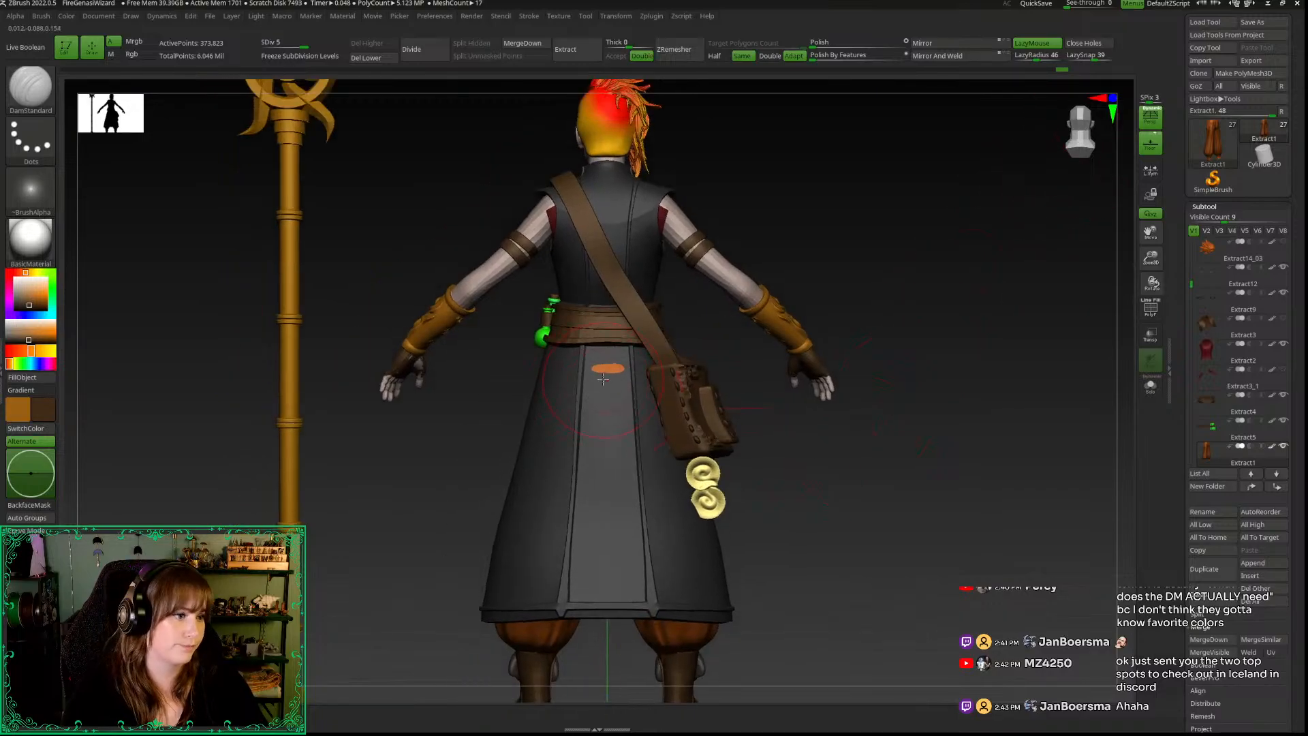
pyautogui.press('b')
pyautogui.press('m')
pyautogui.press('t')
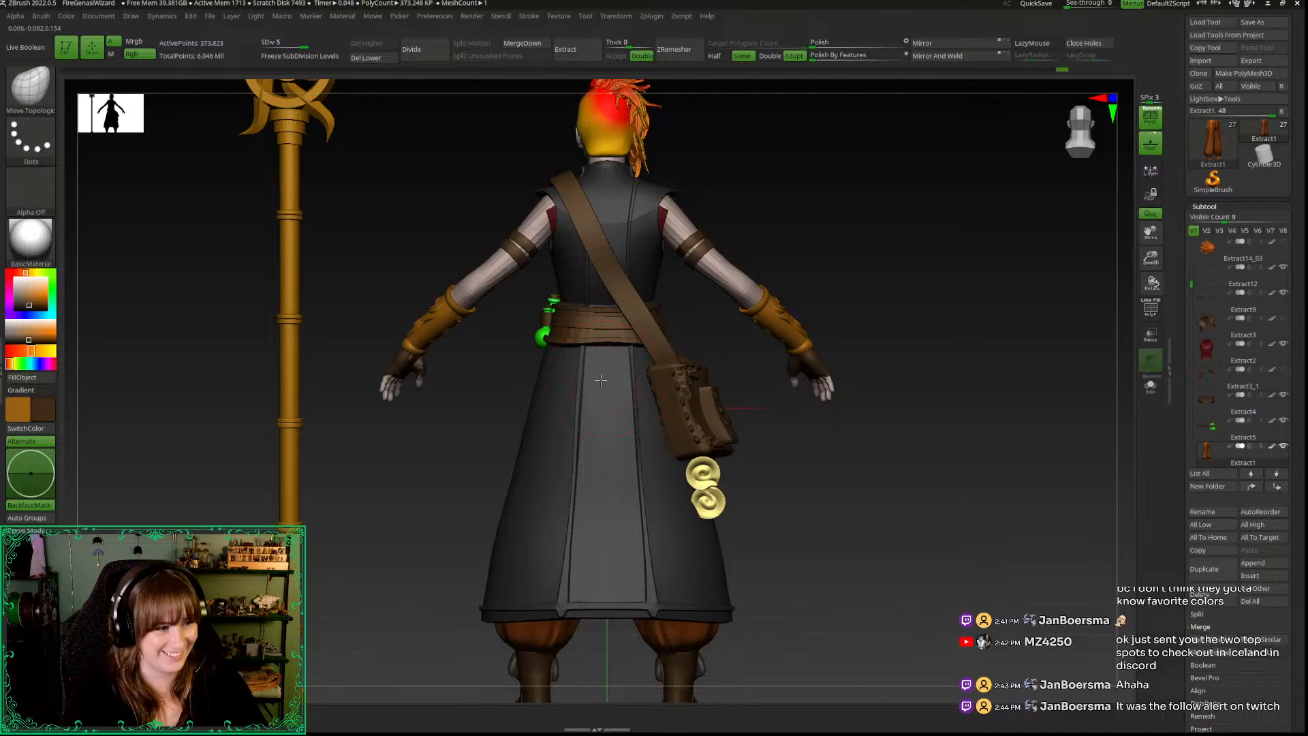
# Step: Select the pointed waist belt on the character's front and subdivide it once
pyautogui.moveTo(847, 476); pyautogui.dragTo(1069, 240)
pyautogui.click(1088, 142)
pyautogui.moveTo(1146, 263); pyautogui.dragTo(1017, 269)
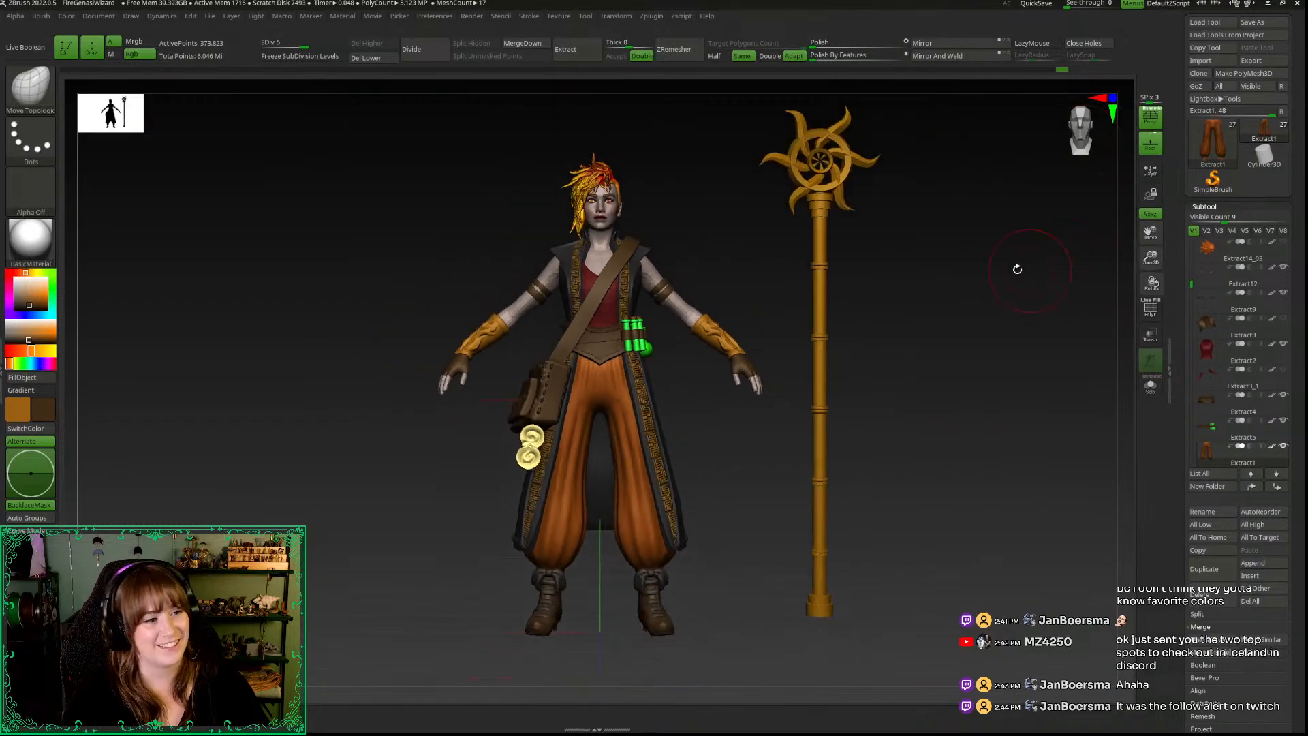
pyautogui.keyDown('alt'); pyautogui.moveTo(755, 270); pyautogui.dragTo(778, 306); pyautogui.keyUp('alt')
pyautogui.rightClick(663, 256)
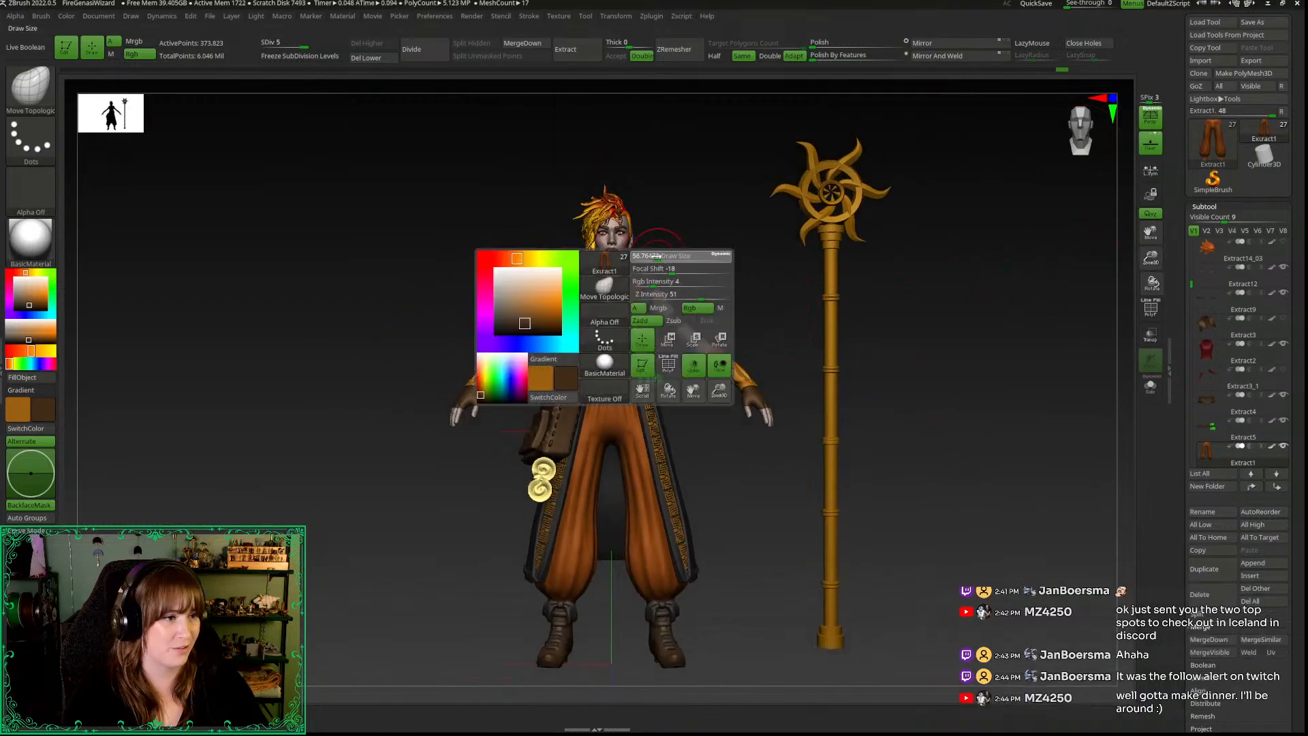
pyautogui.keyDown('alt'); pyautogui.moveTo(707, 431); pyautogui.dragTo(716, 454); pyautogui.keyUp('alt')
pyautogui.moveTo(1151, 258); pyautogui.dragTo(1149, 368)
pyautogui.rightClick(731, 434)
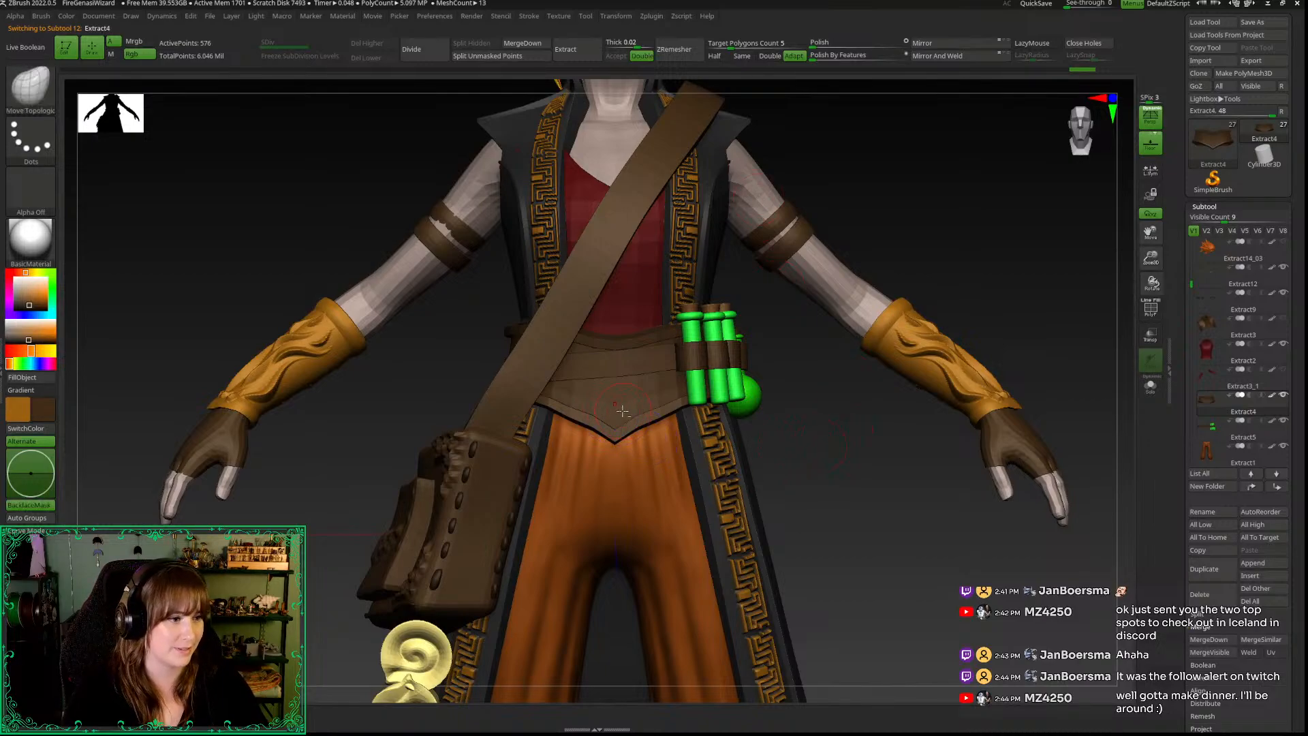
pyautogui.hotkey('ctrl', 'd')
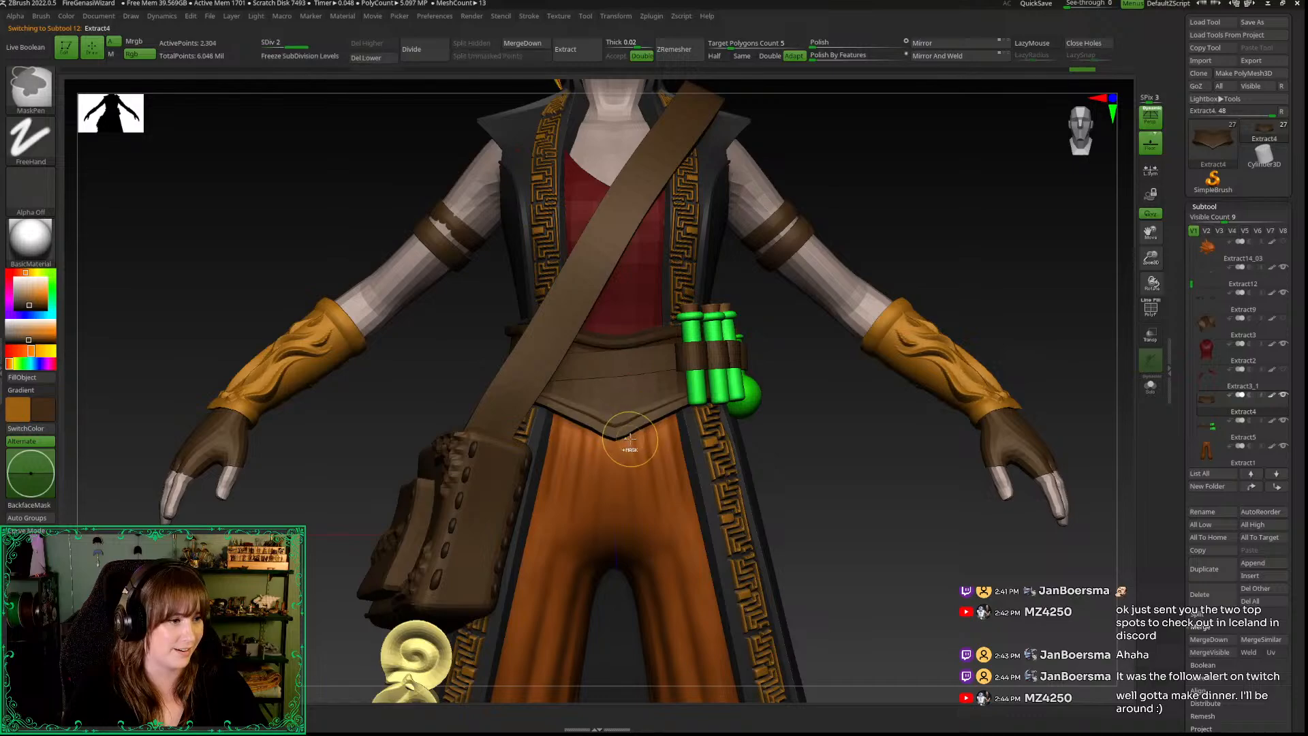
pyautogui.hotkey('ctrl', 'z')
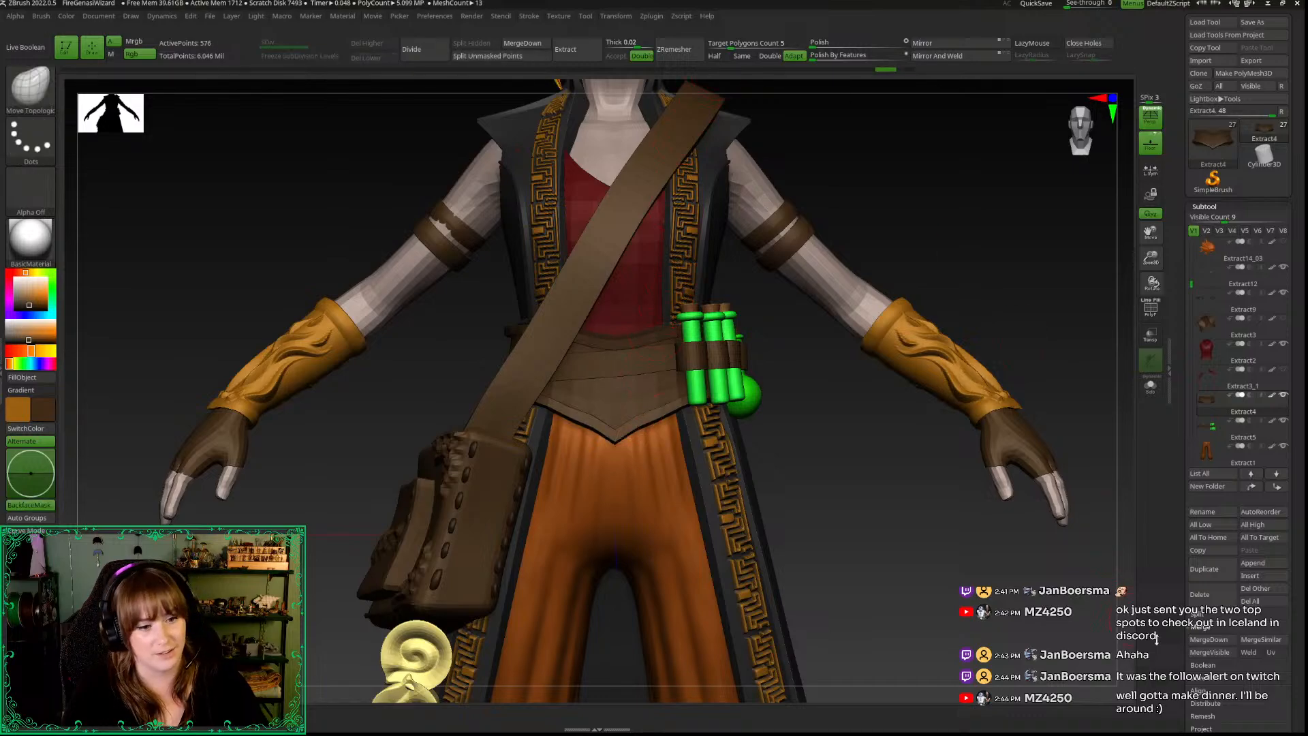
pyautogui.hotkey('ctrl', 'd')
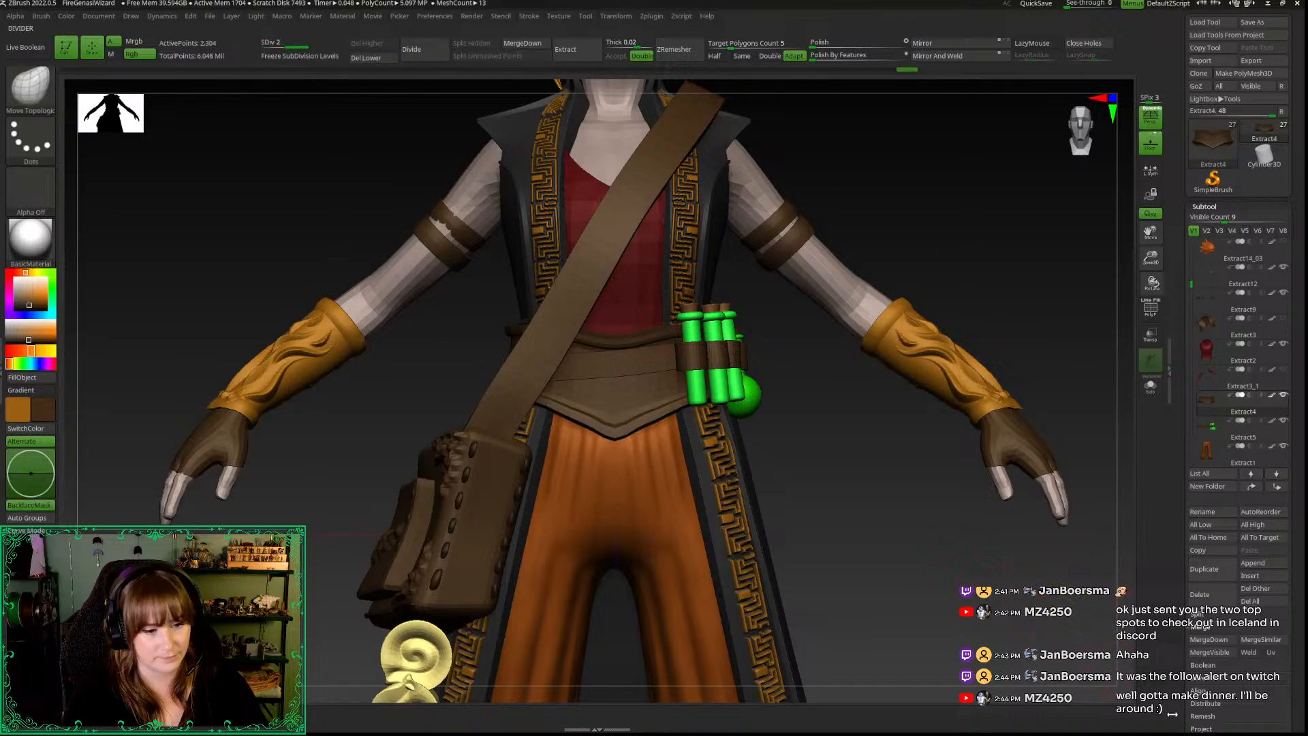
# Step: Show the polyframe on the waist belt and switch to the ZModeler brush
pyautogui.moveTo(1152, 259); pyautogui.dragTo(1151, 308)
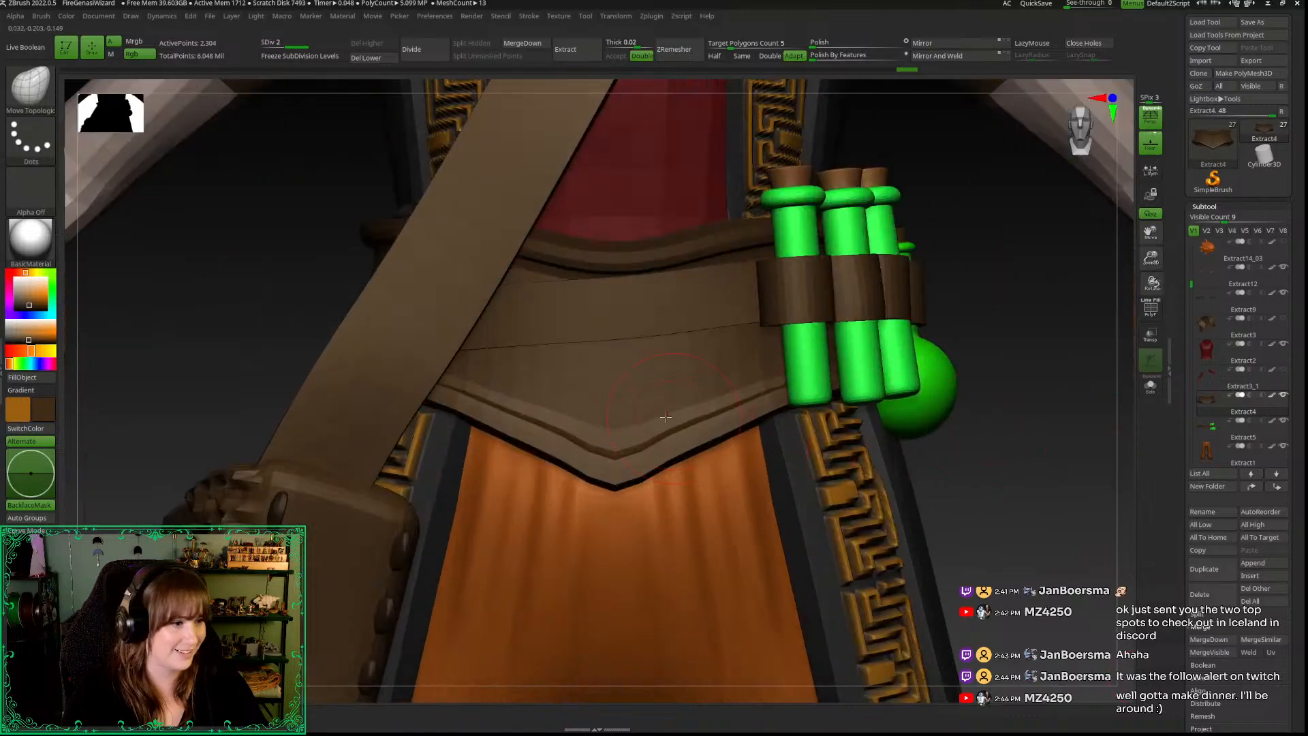
pyautogui.hotkey('shift', 'f')
pyautogui.moveTo(1029, 516); pyautogui.dragTo(940, 488)
pyautogui.press('b')
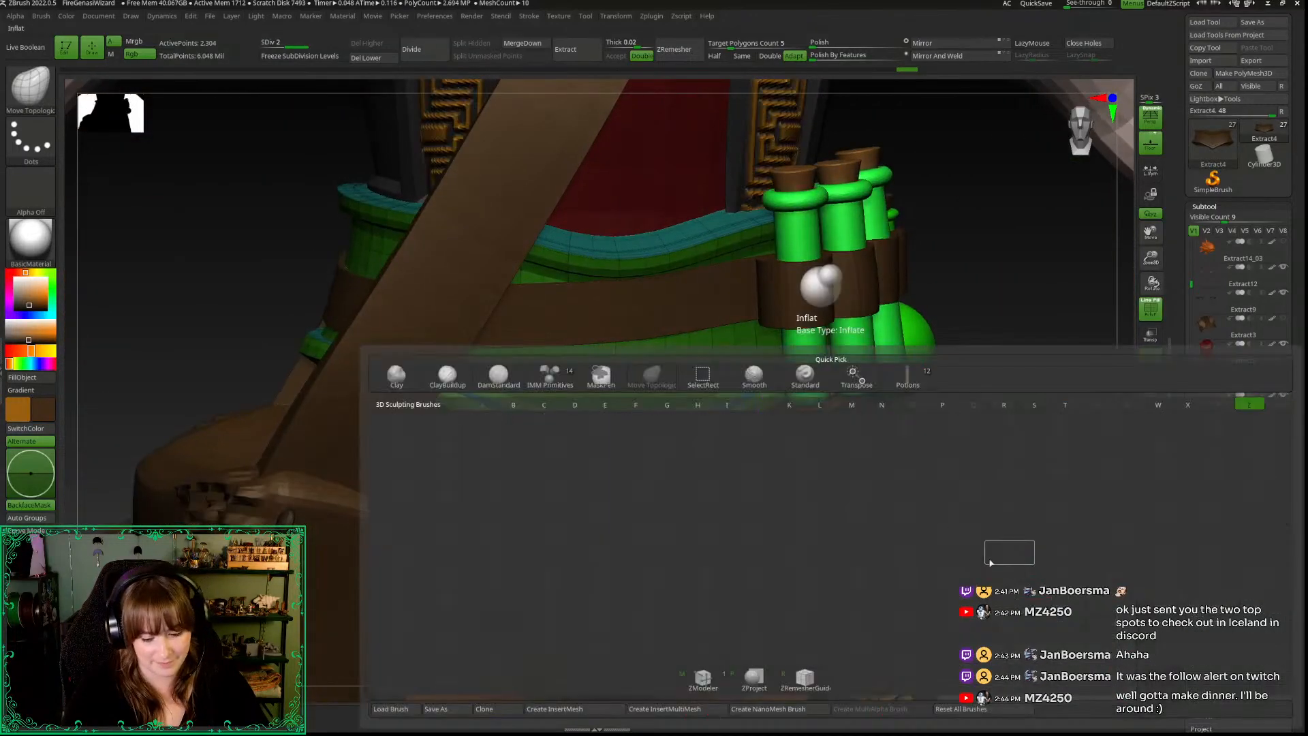
pyautogui.press('z')
pyautogui.press('m')
pyautogui.hotkey('shift', 'f')
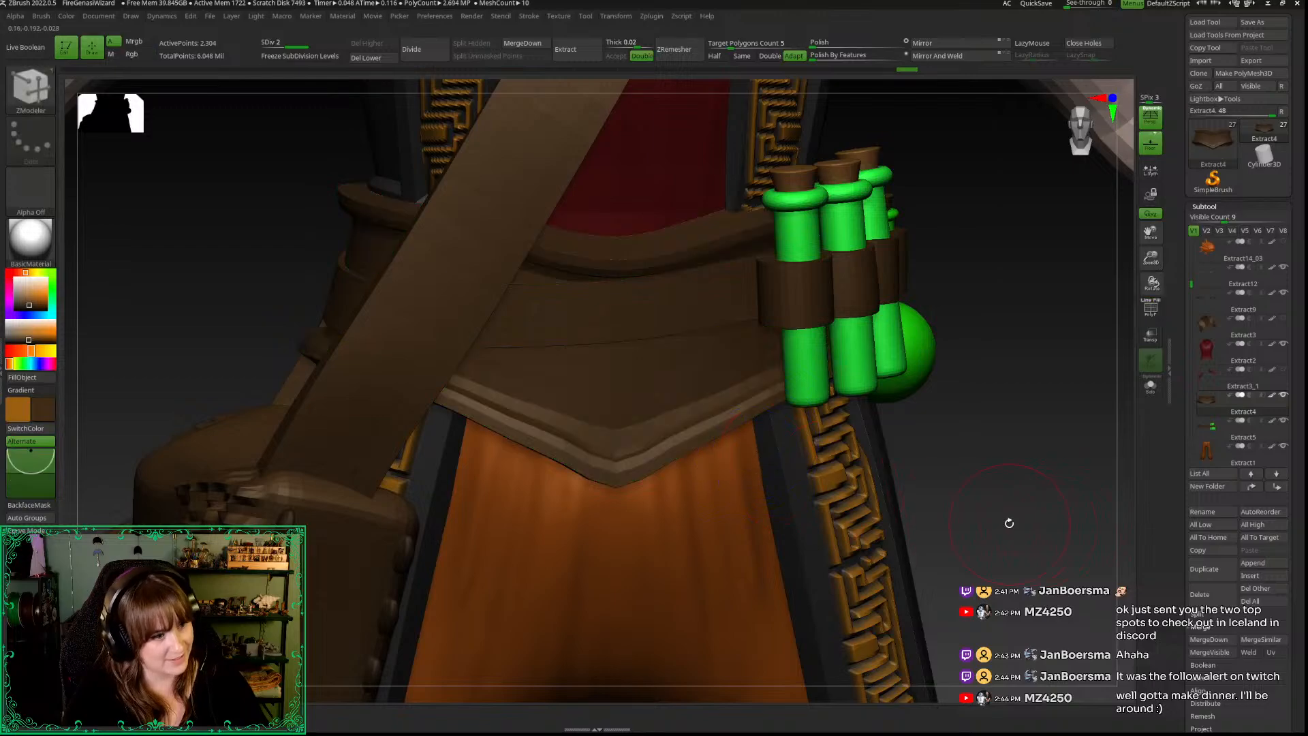
pyautogui.moveTo(1010, 529); pyautogui.dragTo(1012, 528)
pyautogui.hotkey('shift', 'f')
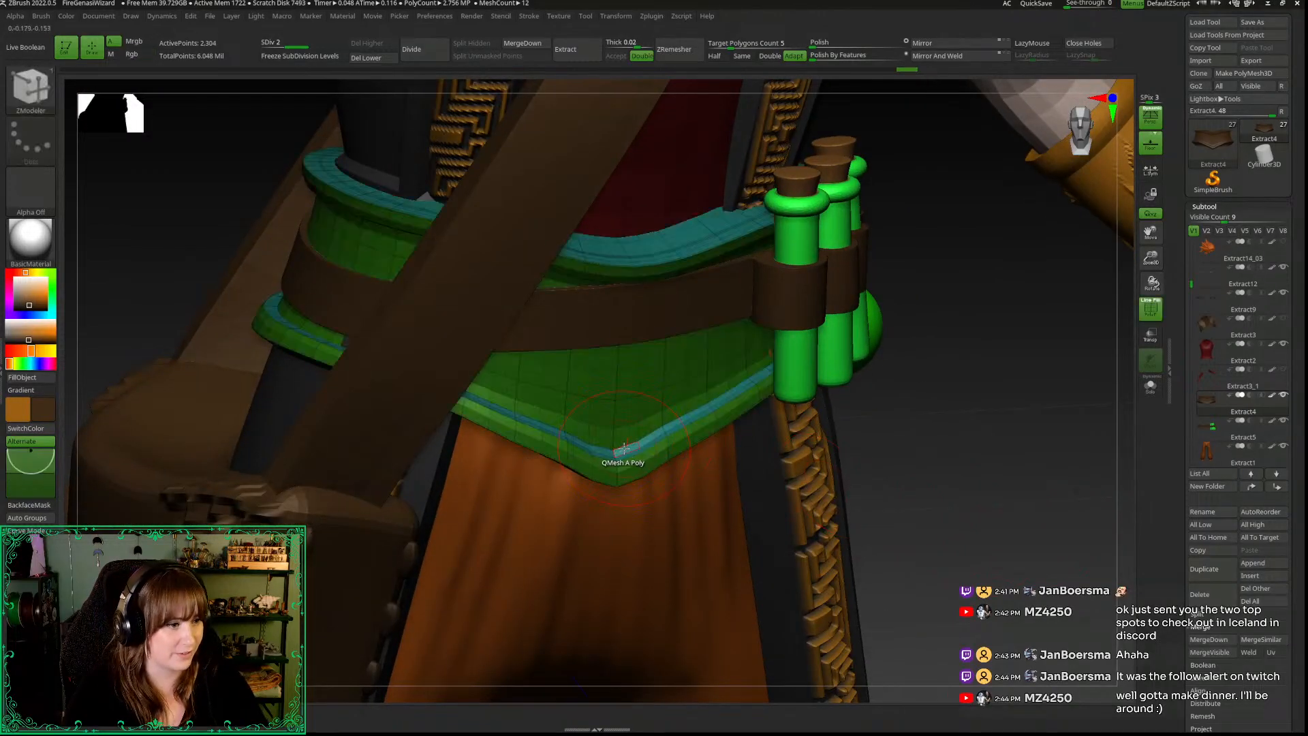
# Step: Set the ZModeler edge action to Crease with EdgeLoop Complete and crease the edge loop along the belt's lower trim
pyautogui.press('space')
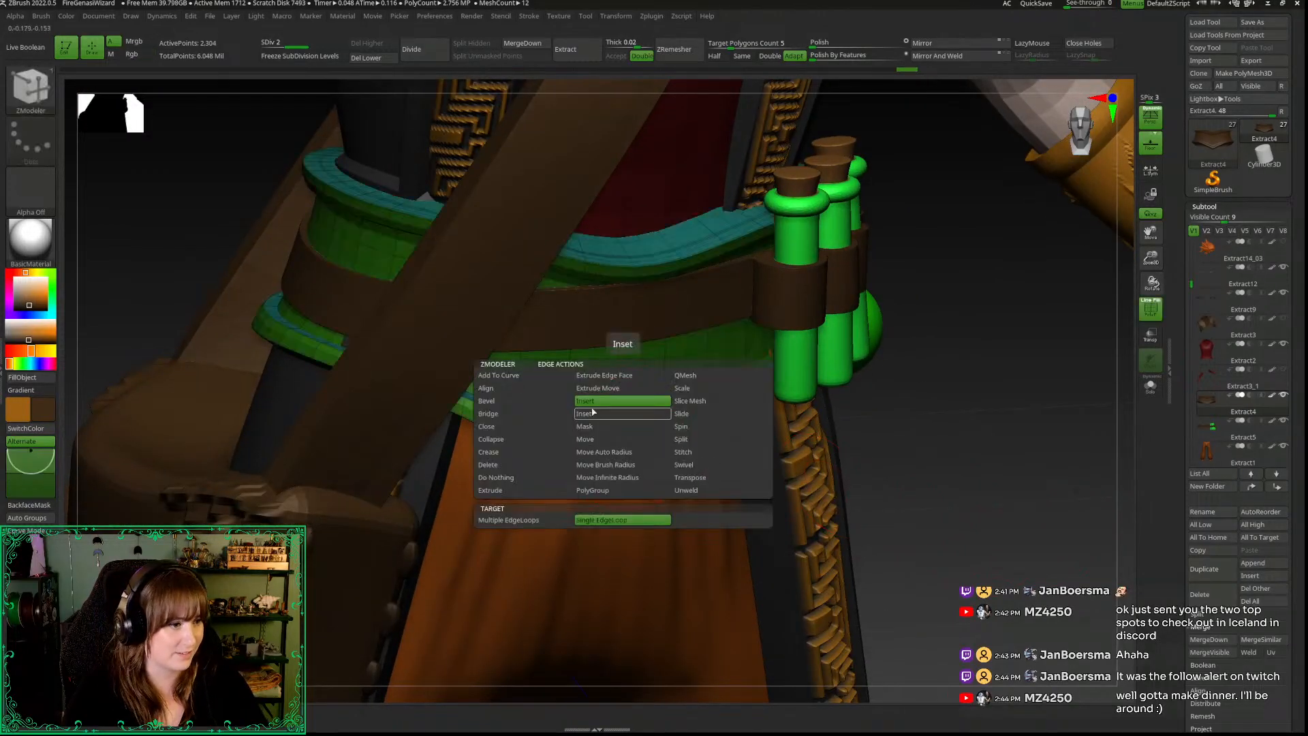
pyautogui.click(525, 452)
pyautogui.click(545, 534)
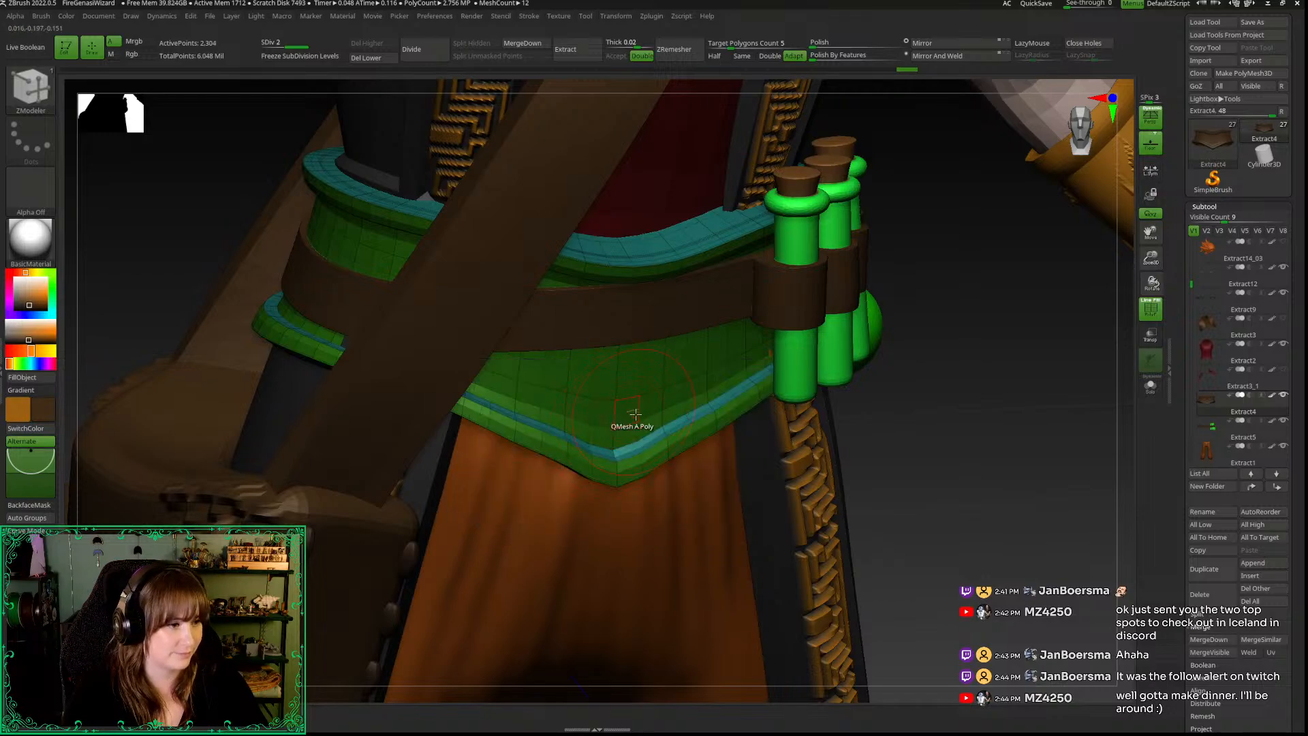
pyautogui.moveTo(930, 491); pyautogui.dragTo(910, 470)
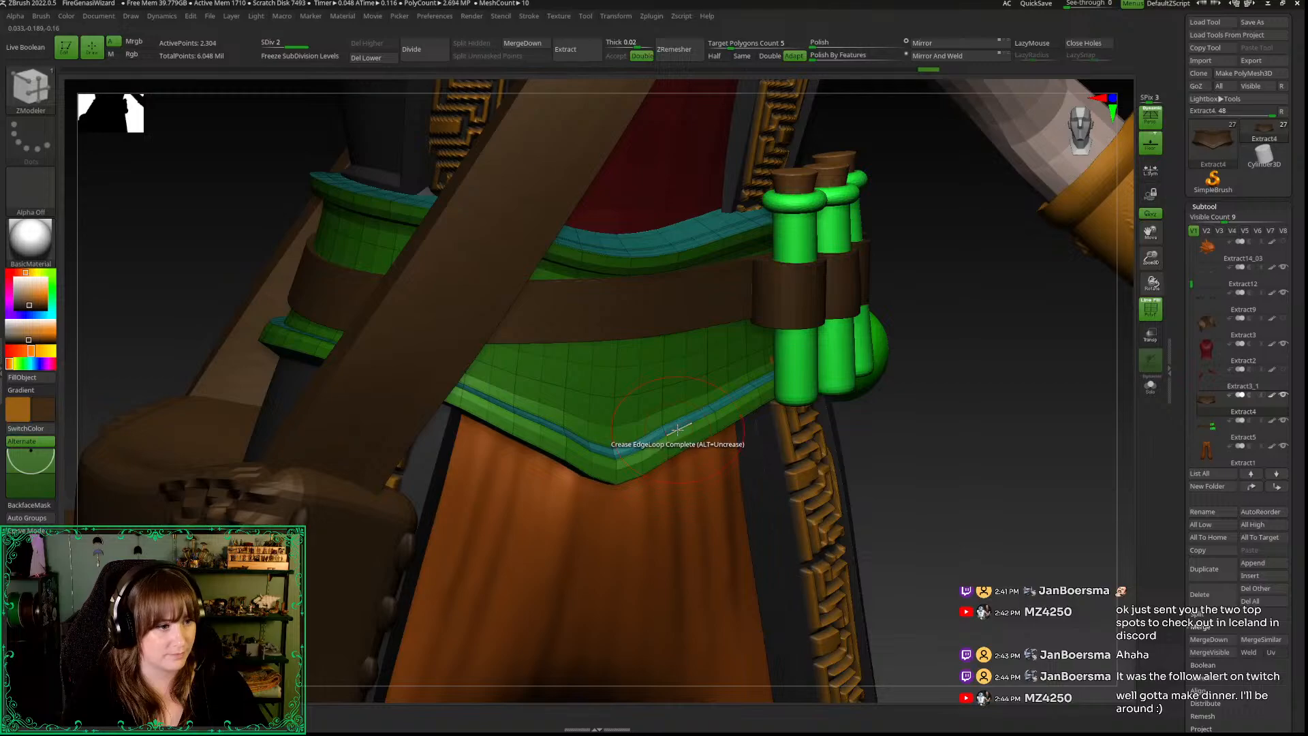
pyautogui.hotkey('shift', 'f')
pyautogui.moveTo(990, 502); pyautogui.dragTo(996, 536)
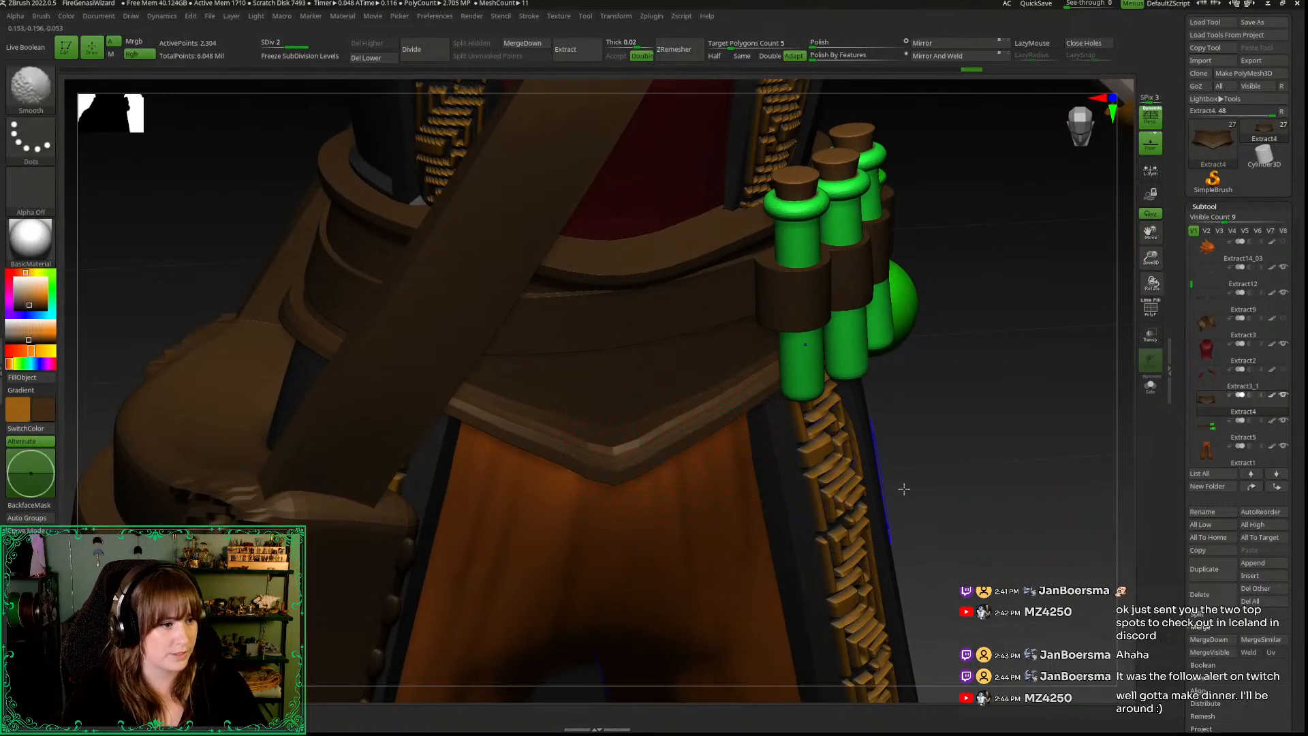
pyautogui.hotkey('shift', 'f')
pyautogui.moveTo(984, 511); pyautogui.dragTo(947, 421)
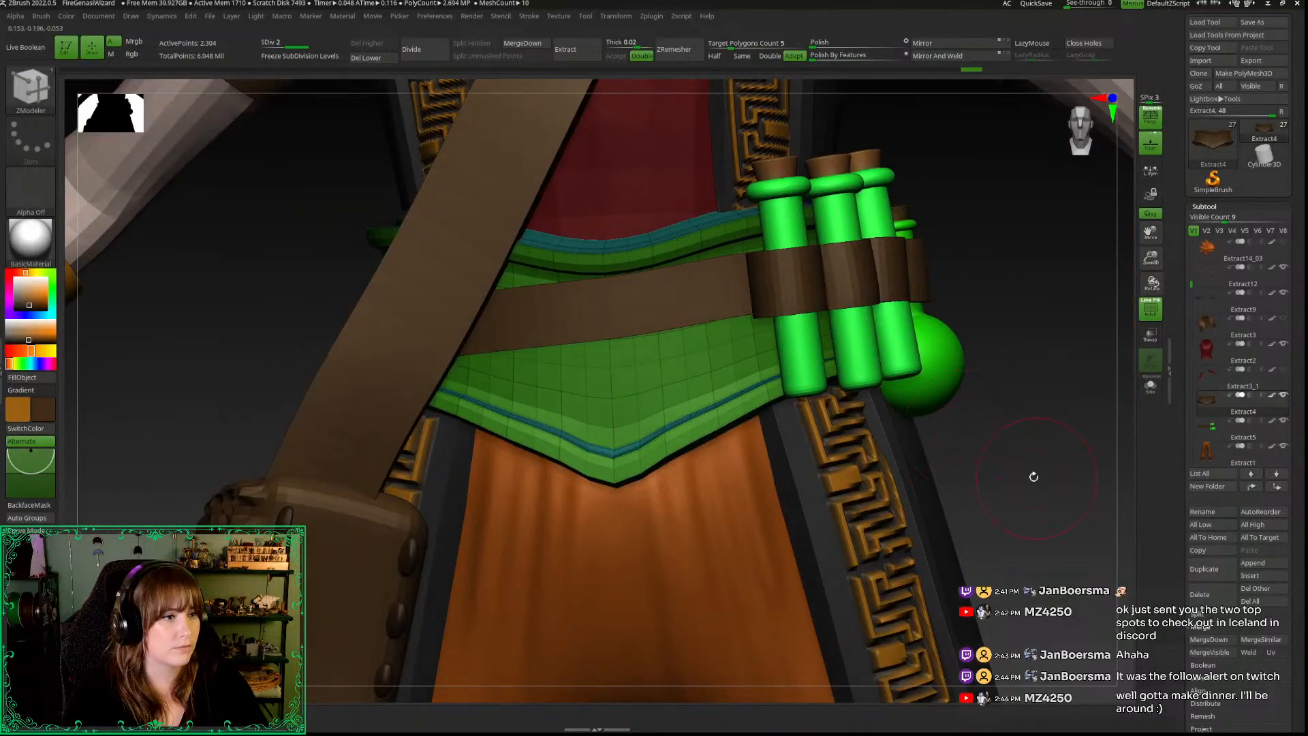
pyautogui.moveTo(1033, 477); pyautogui.dragTo(1019, 438)
# Step: Isolate the waist belt and crease the edge loop along its upper trim
pyautogui.hotkey('shift', 's')
pyautogui.moveTo(954, 409); pyautogui.dragTo(920, 317)
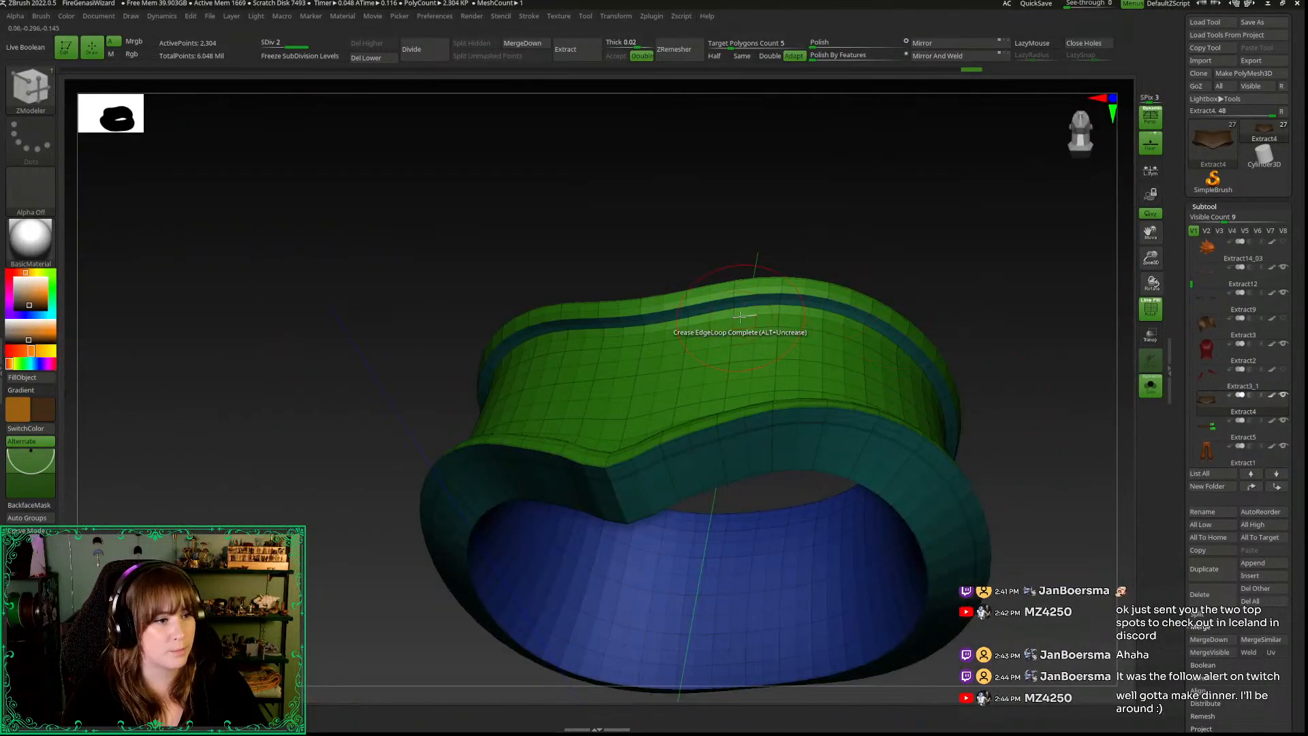
pyautogui.click(743, 301)
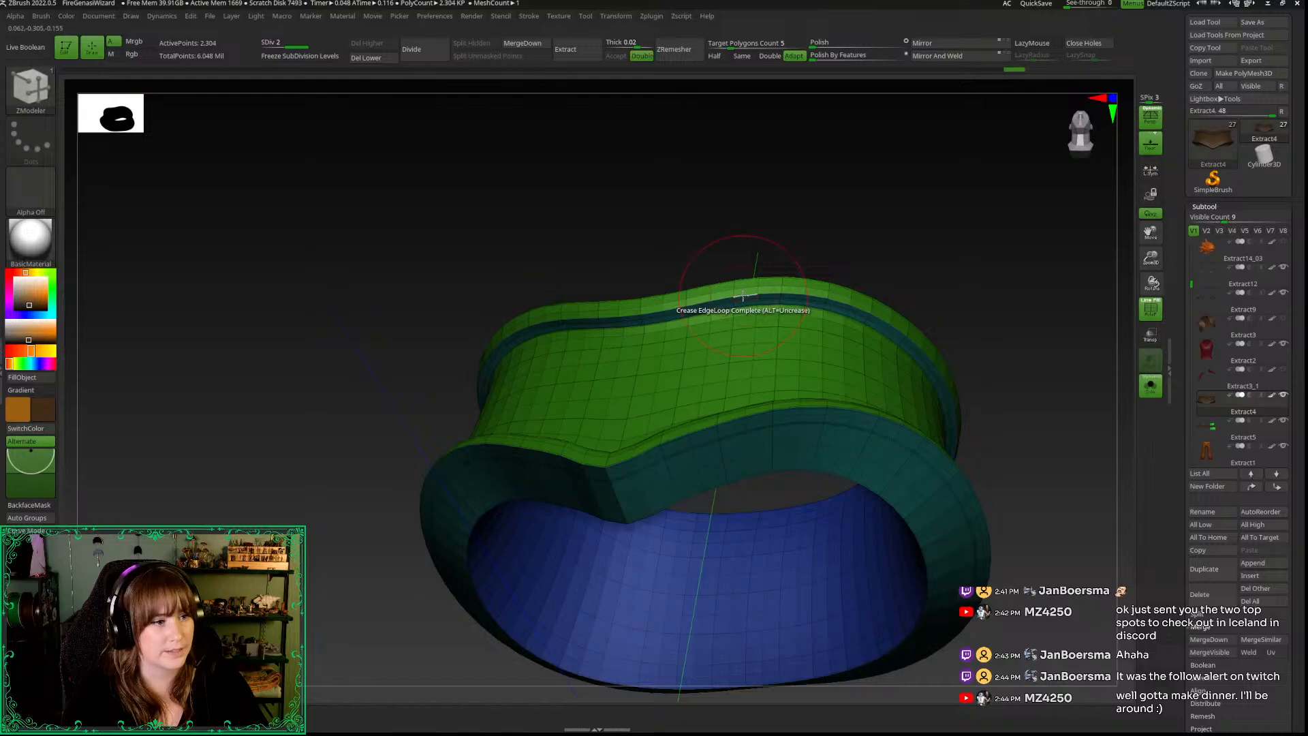
pyautogui.moveTo(702, 252)
pyautogui.mouseDown()
pyautogui.moveTo(701, 166)
pyautogui.moveTo(706, 242)
pyautogui.mouseUp()
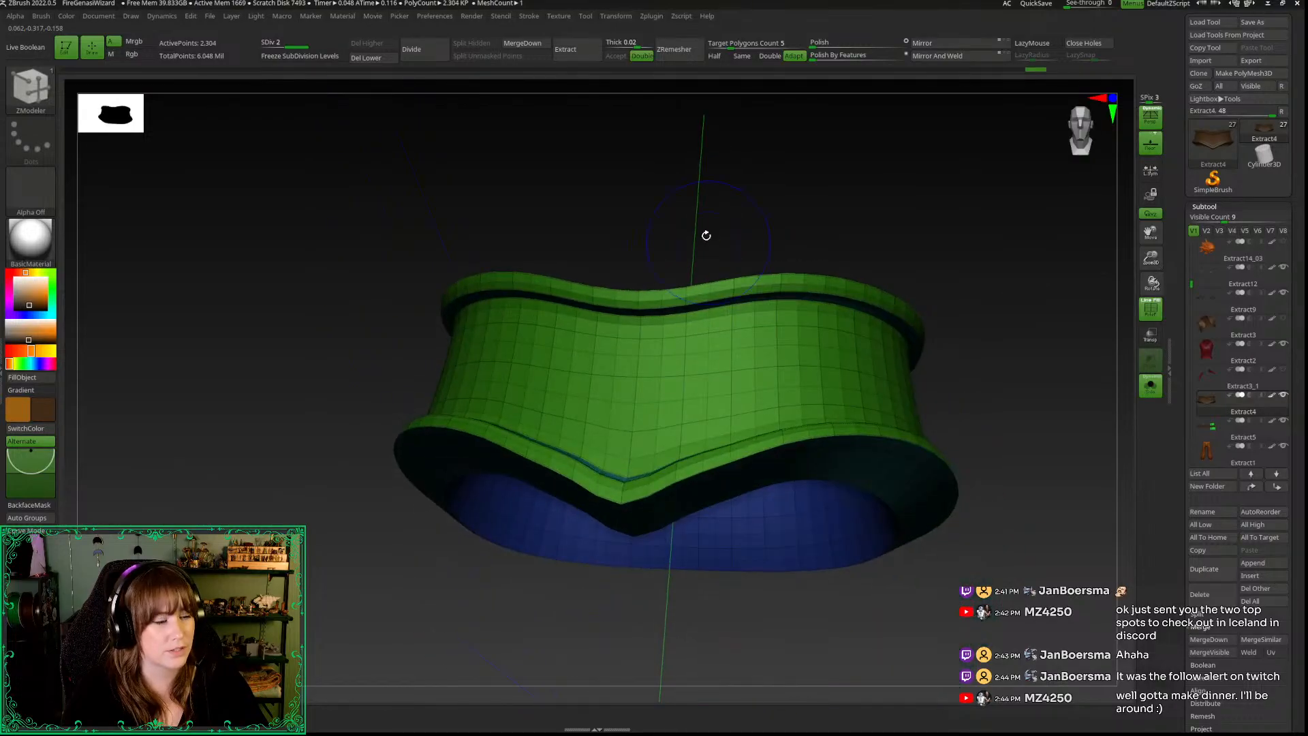
# Step: Try to apply the ZModeler edge action along the waist belt's upper rim
pyautogui.hotkey('shift', 'f')
pyautogui.moveTo(1020, 285)
pyautogui.mouseDown()
pyautogui.moveTo(1025, 312)
pyautogui.moveTo(1022, 301)
pyautogui.mouseUp()
pyautogui.hotkey('shift', 'f')
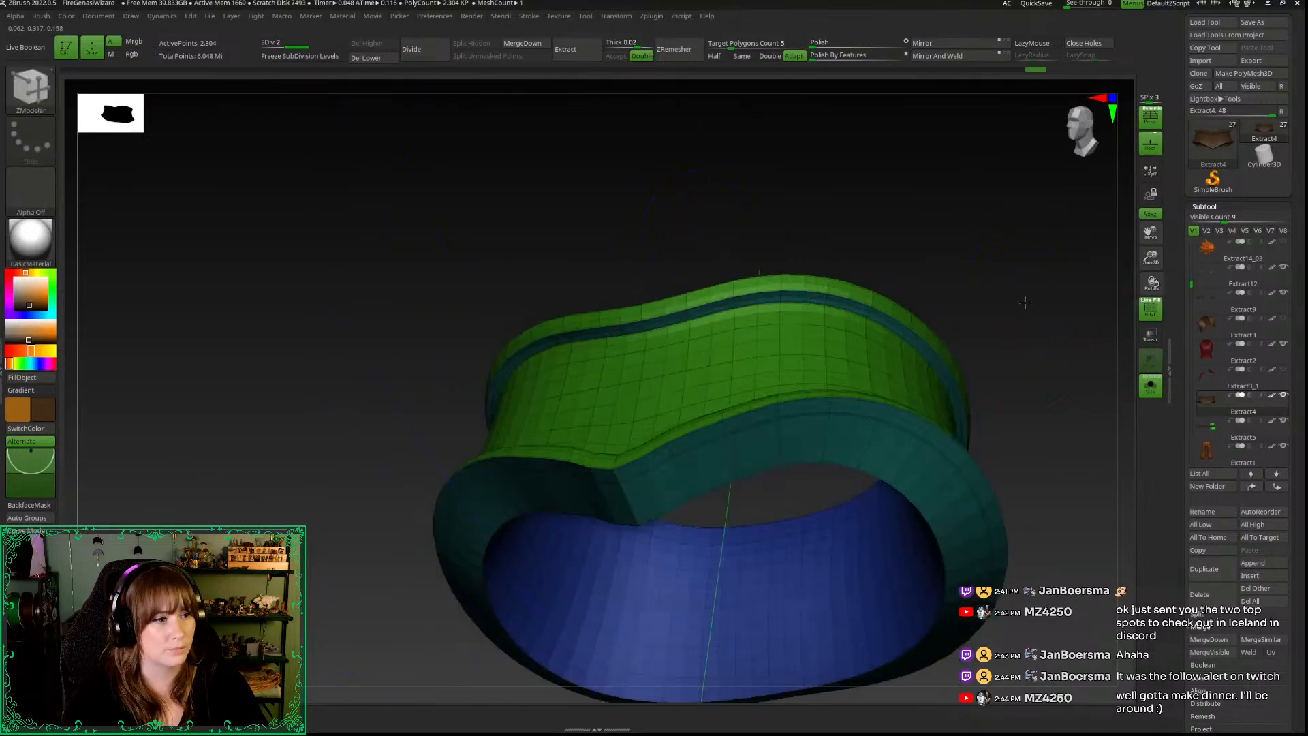
pyautogui.click(771, 280)
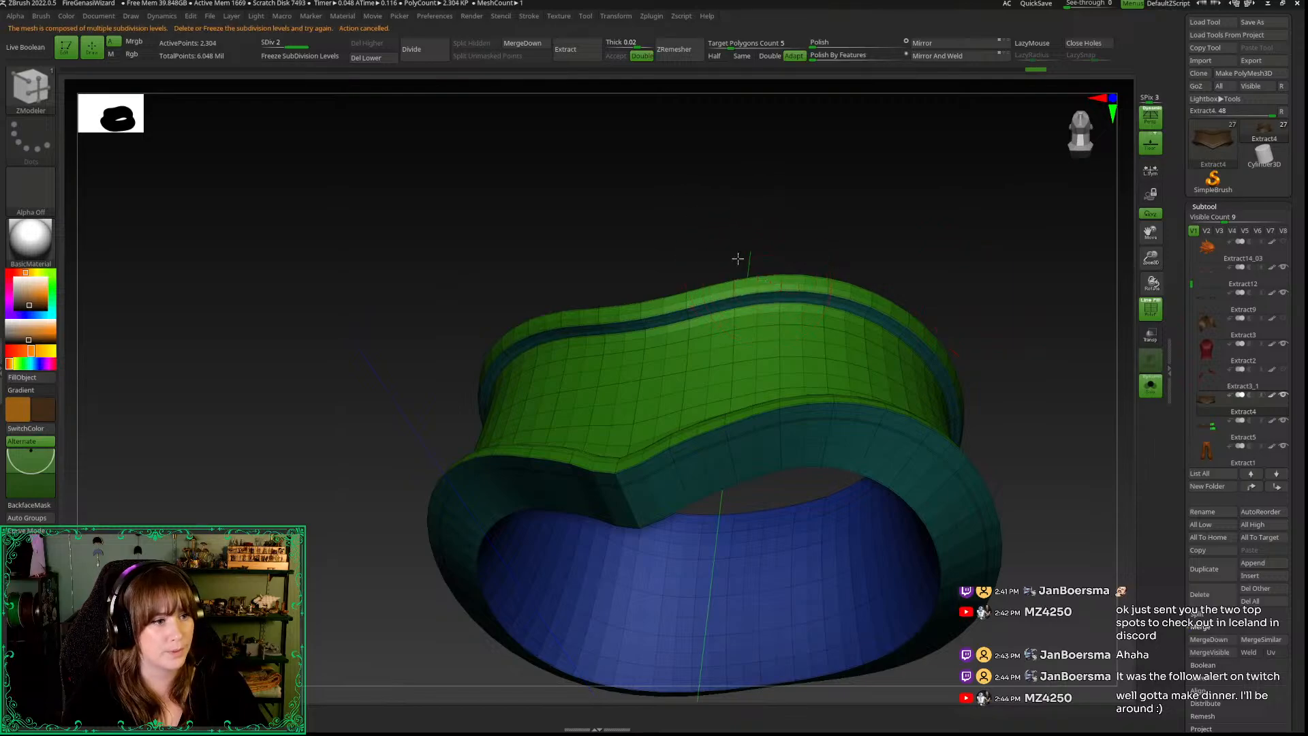
pyautogui.moveTo(730, 244); pyautogui.dragTo(784, 264)
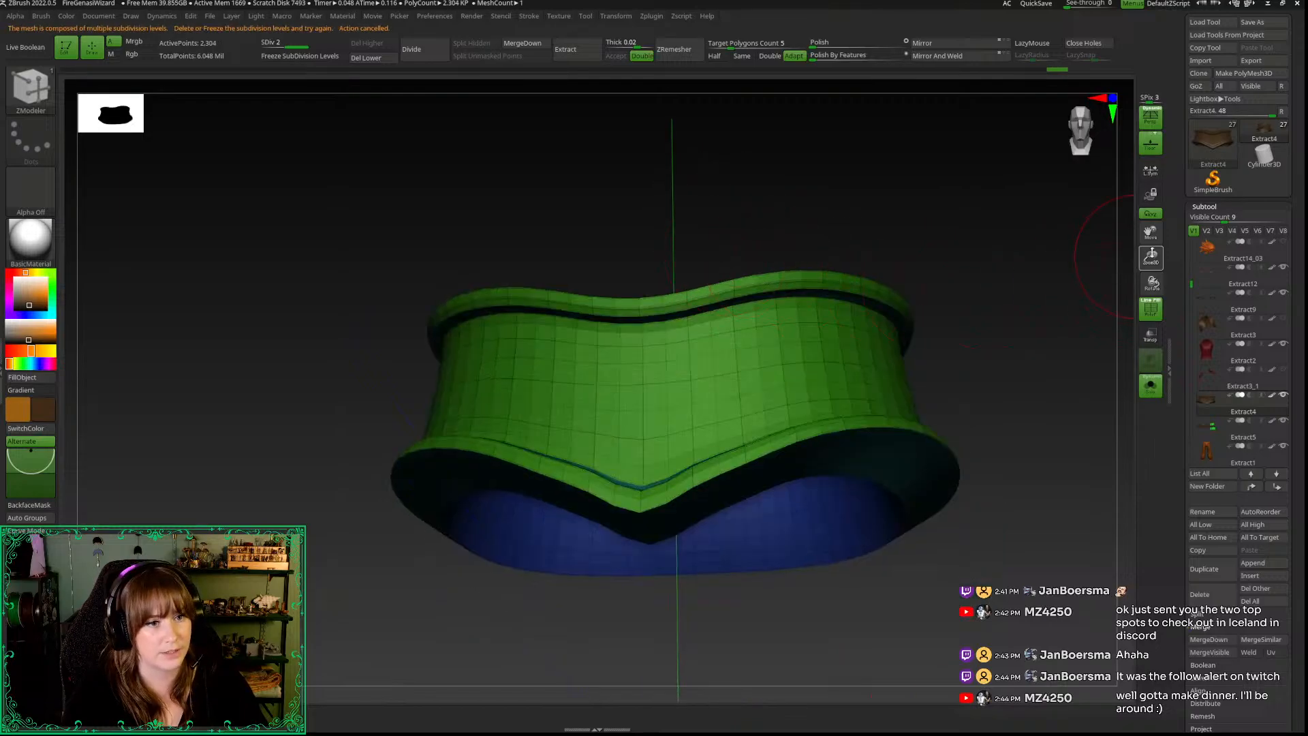
# Step: Hide the polyframe, subdivide the waist belt two more times to level 4, and show the whole character again
pyautogui.moveTo(1153, 254); pyautogui.dragTo(1092, 164)
pyautogui.keyDown('alt'); pyautogui.moveTo(1027, 289); pyautogui.dragTo(929, 412); pyautogui.keyUp('alt')
pyautogui.hotkey('shift', 'f')
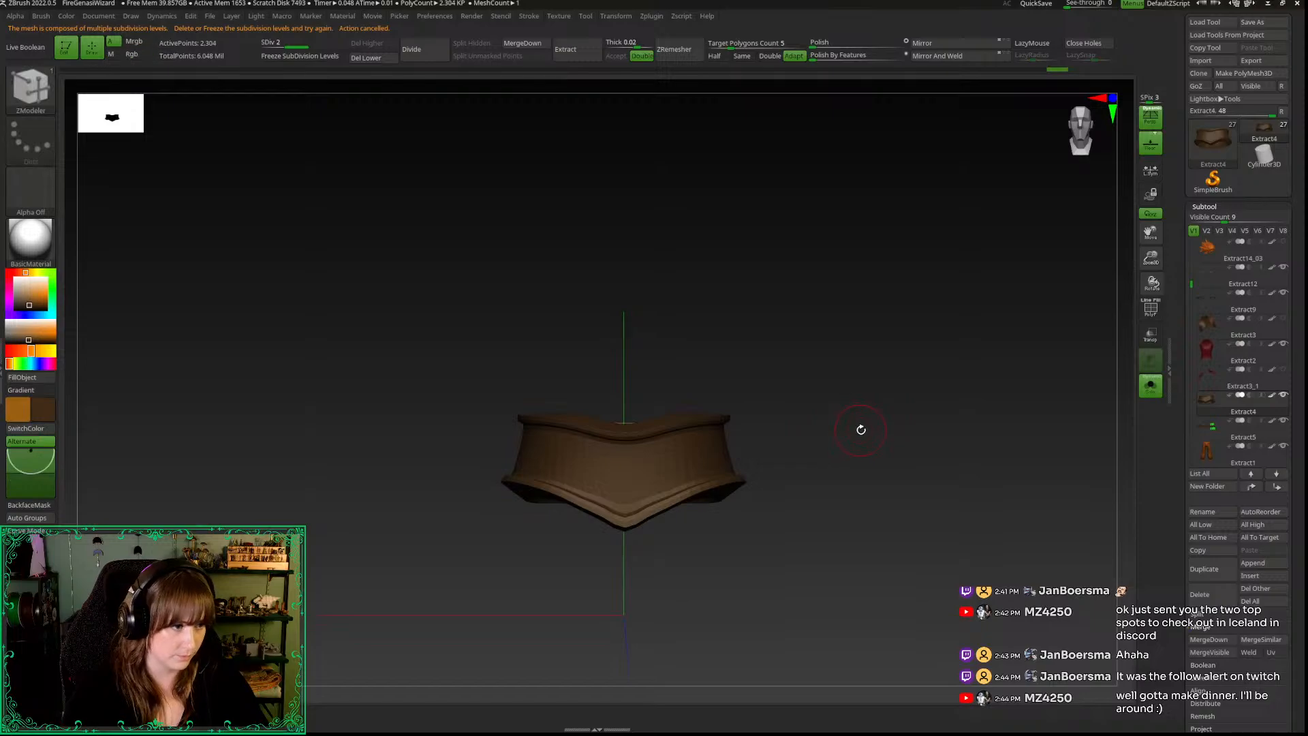
pyautogui.hotkey('ctrl', 'd')
pyautogui.hotkey('ctrl', 'd')
pyautogui.hotkey('alt', 's')
pyautogui.moveTo(916, 562); pyautogui.dragTo(892, 575)
pyautogui.moveTo(1152, 259); pyautogui.dragTo(856, 391)
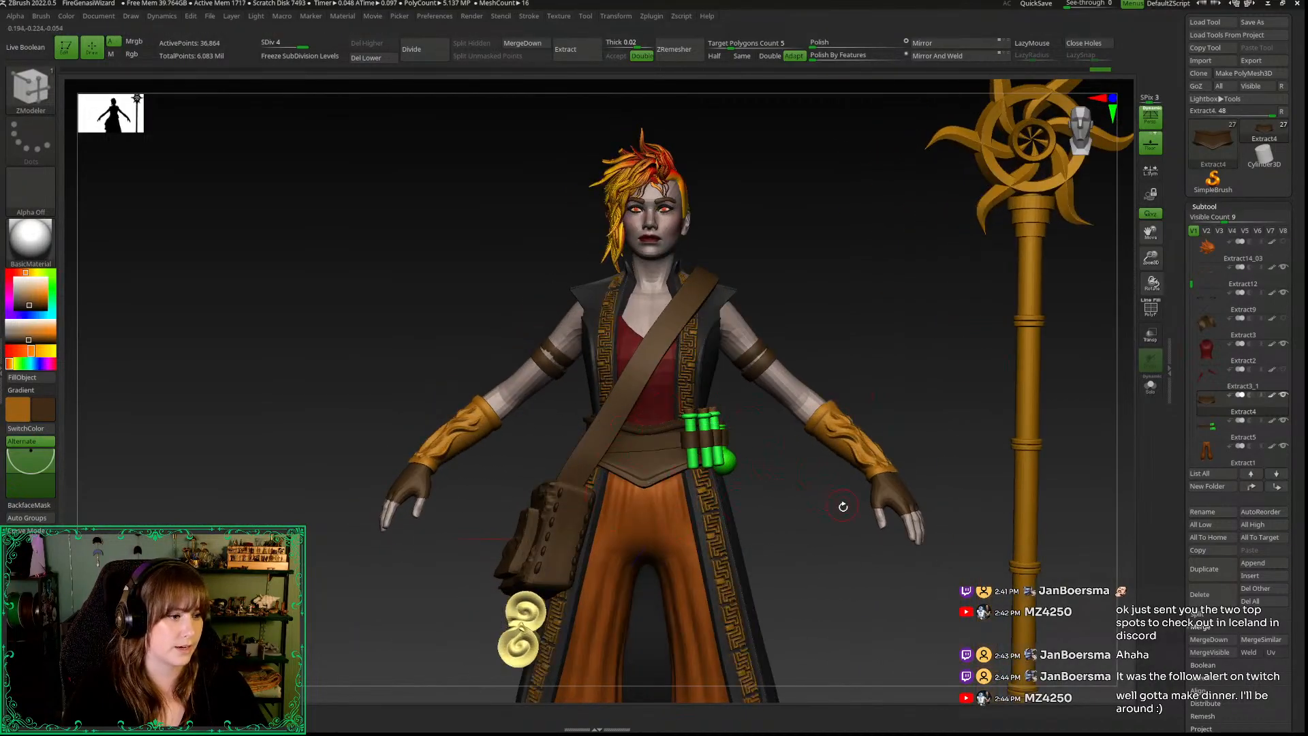
# Step: Examine the full character and staff from the front, checking the smoothed waist belt against the rest of the outfit
pyautogui.keyDown('shift'); pyautogui.moveTo(826, 481); pyautogui.dragTo(926, 350); pyautogui.keyUp('shift')
pyautogui.moveTo(1151, 258); pyautogui.dragTo(1036, 403)
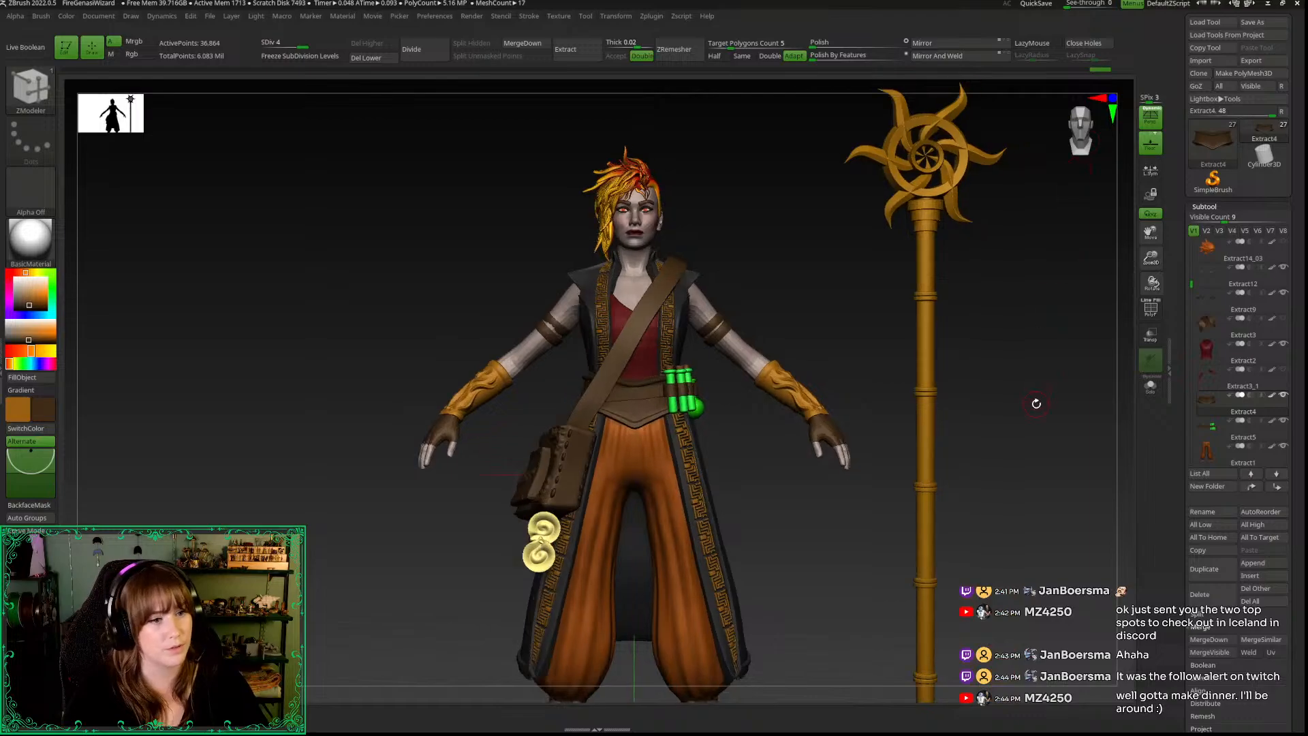
pyautogui.moveTo(1152, 258); pyautogui.dragTo(1123, 257)
pyautogui.keyDown('alt'); pyautogui.moveTo(1024, 300); pyautogui.dragTo(989, 293); pyautogui.keyUp('alt')
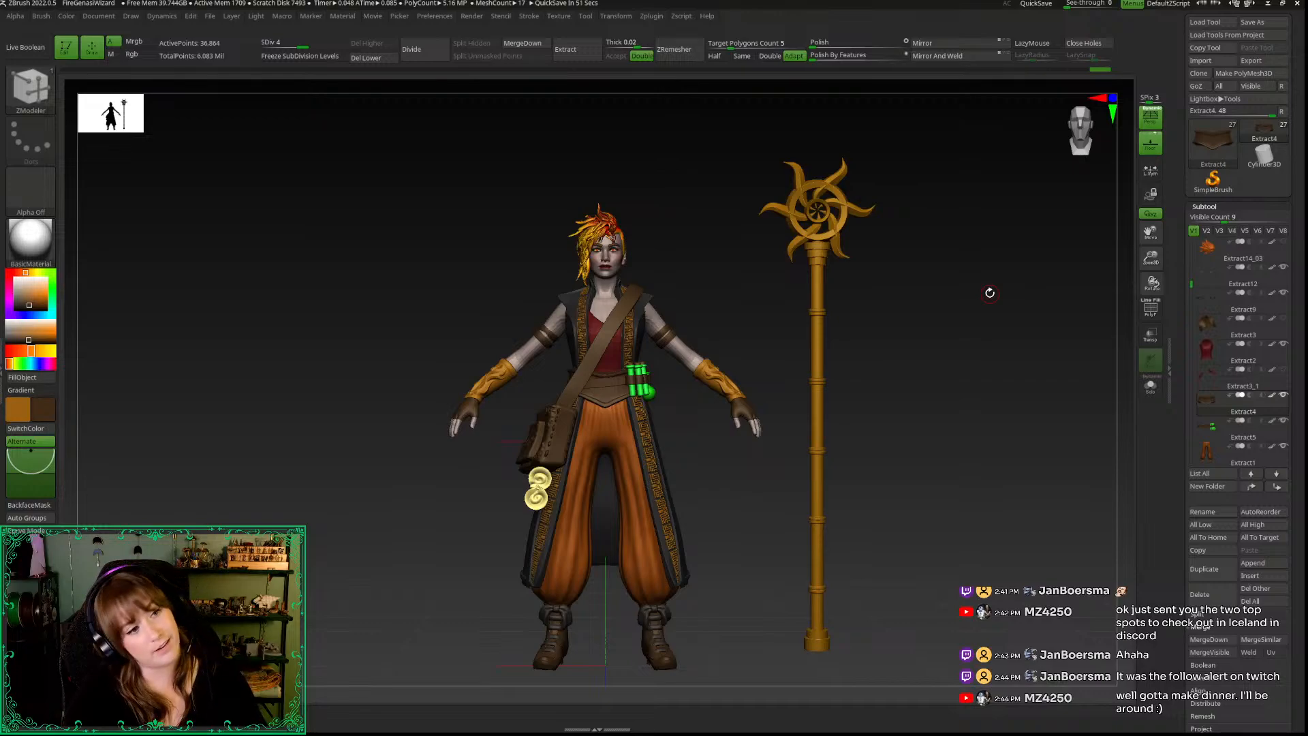
pyautogui.moveTo(1151, 259); pyautogui.dragTo(1145, 277)
pyautogui.keyDown('alt'); pyautogui.moveTo(1001, 294); pyautogui.dragTo(974, 246); pyautogui.keyUp('alt')
pyautogui.moveTo(1151, 259); pyautogui.dragTo(1068, 332)
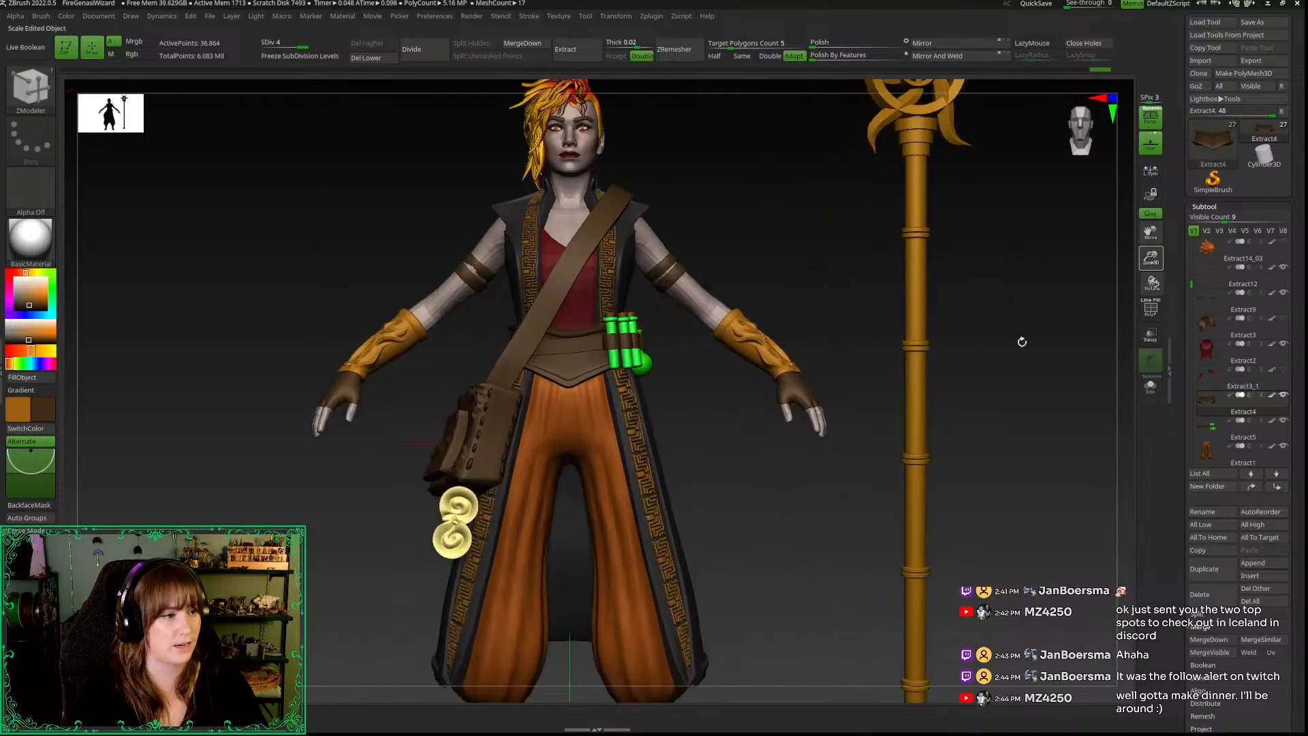
pyautogui.rightClick(707, 332)
pyautogui.rightClick(739, 243)
pyautogui.keyDown('alt'); pyautogui.moveTo(772, 242); pyautogui.dragTo(765, 286); pyautogui.keyUp('alt')
# Step: Select the shoulder bag's strap and examine its topology and the way it wraps the torso from the front and side
pyautogui.keyDown('alt'); pyautogui.click(586, 364); pyautogui.keyUp('alt')
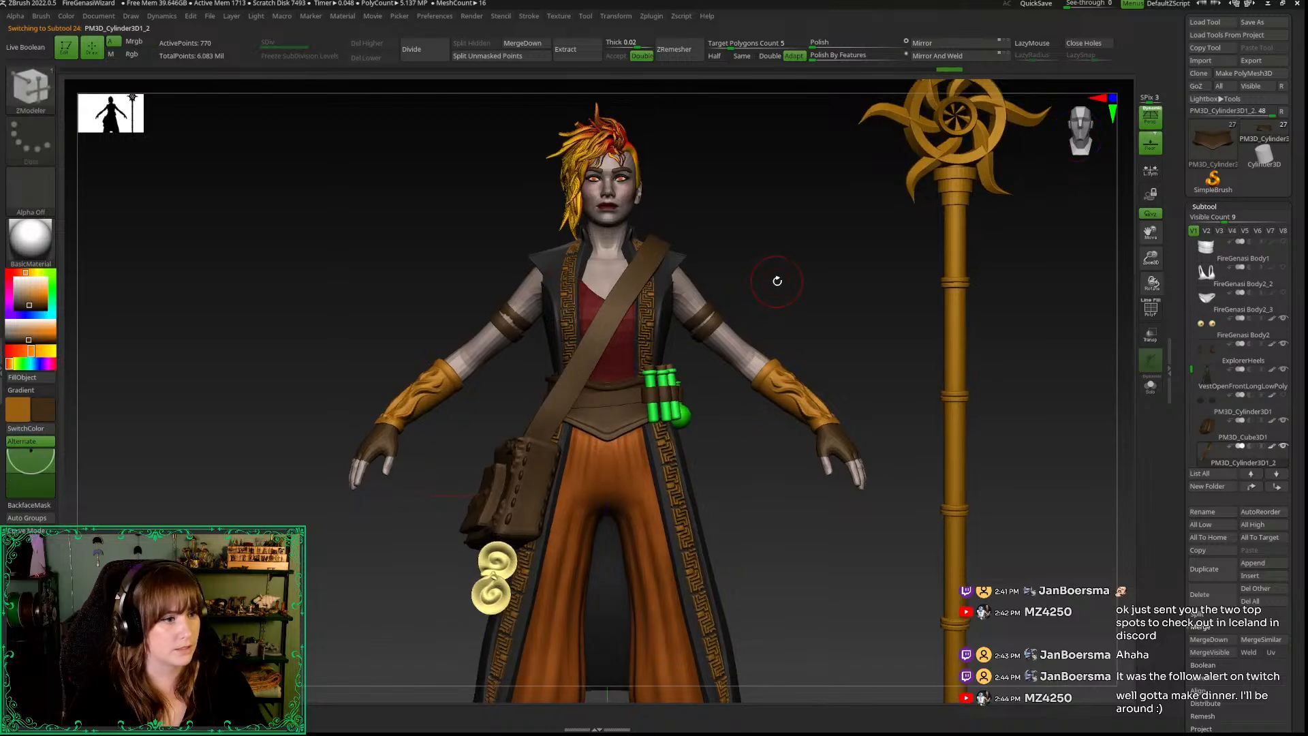
pyautogui.hotkey('shift', 'f')
pyautogui.hotkey('shift', 'f')
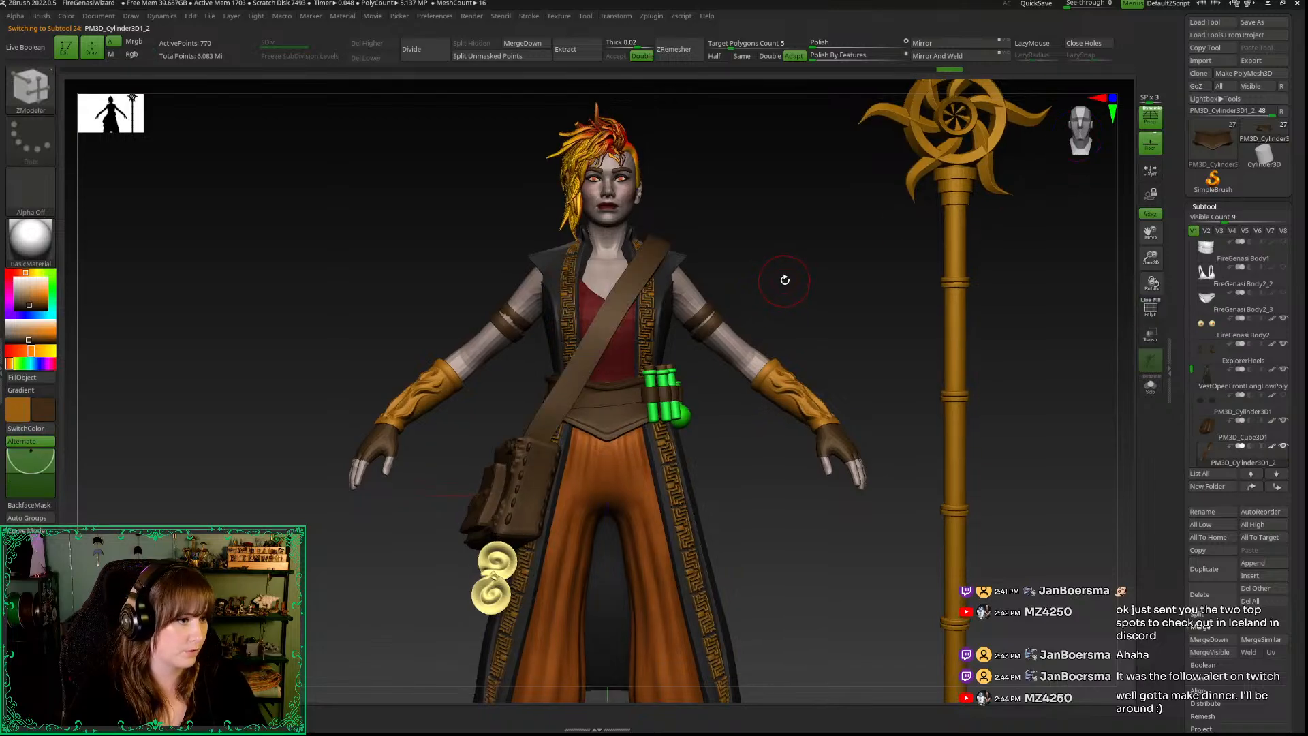
pyautogui.moveTo(783, 284); pyautogui.dragTo(804, 283)
pyautogui.moveTo(1157, 253); pyautogui.dragTo(1156, 300)
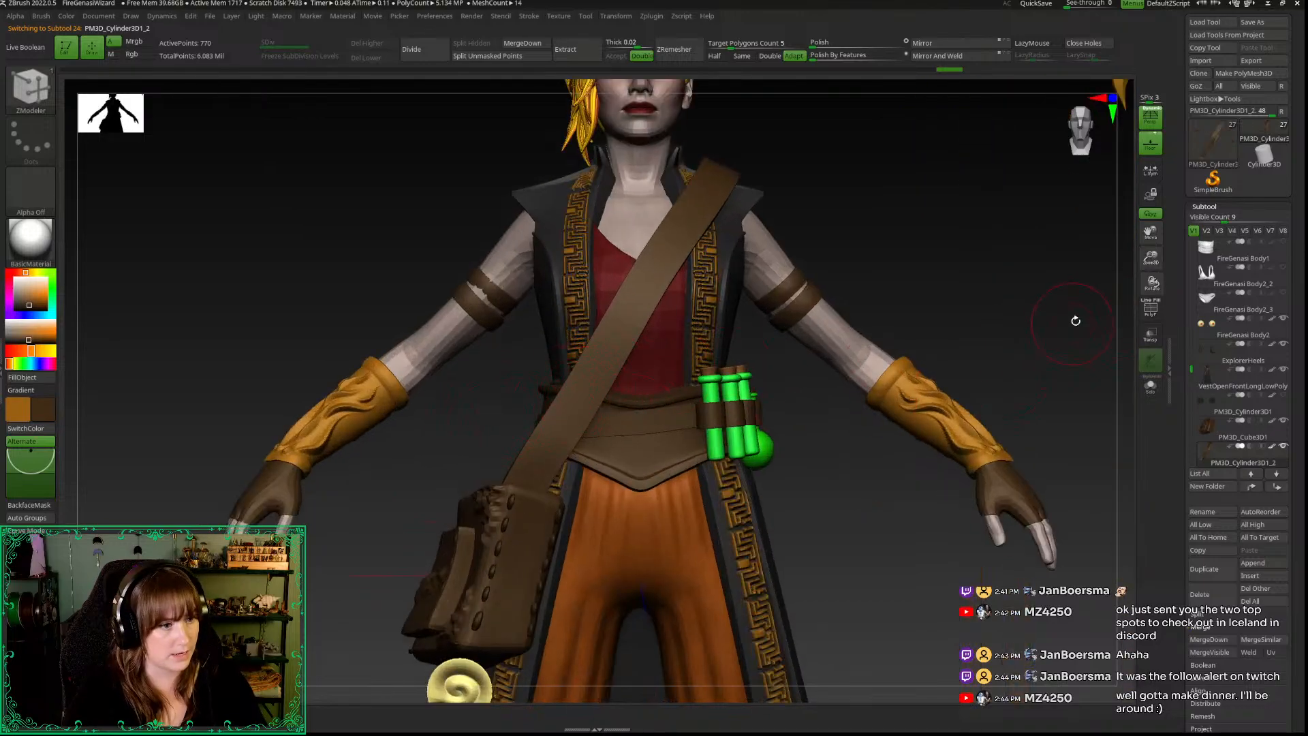
pyautogui.moveTo(1036, 368); pyautogui.dragTo(771, 428)
pyautogui.press('b')
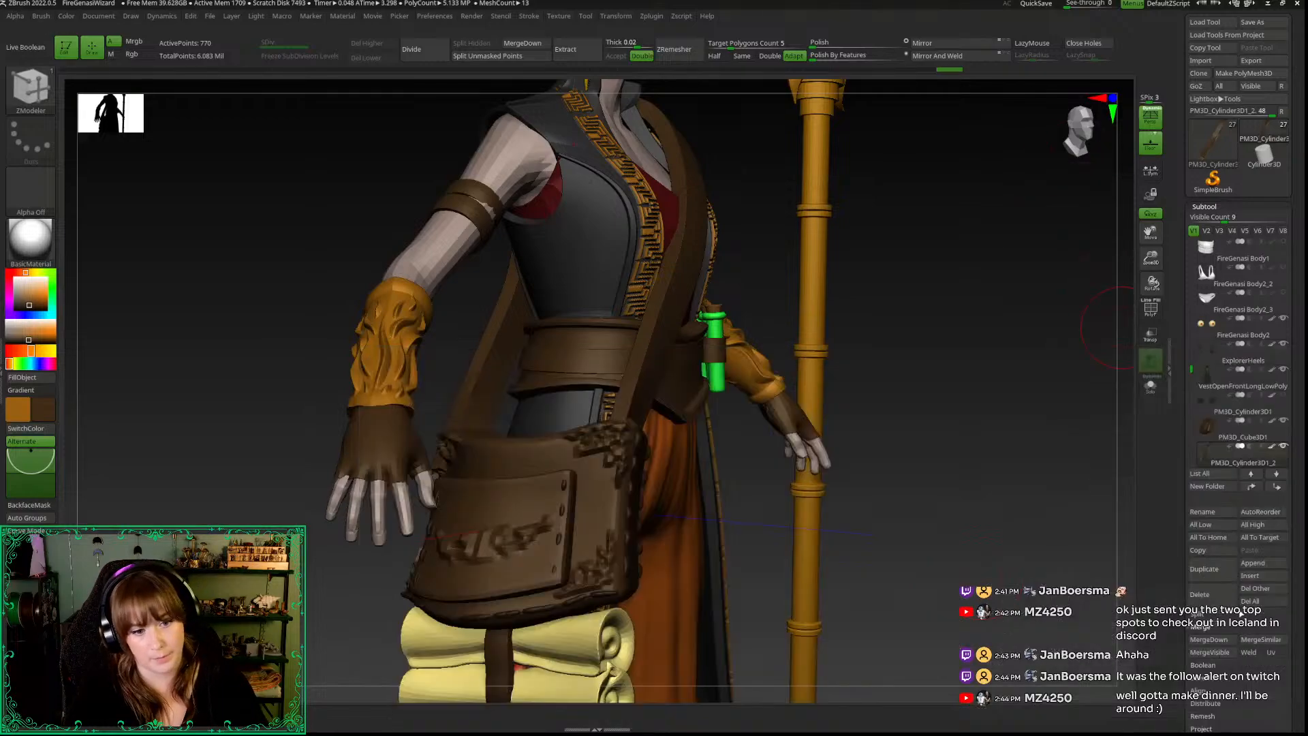
# Step: Delete the unused FireGenasi Body2_2, FireGenasi Body2_3 and FireGenasi Body1 subtools
pyautogui.click(1203, 278)
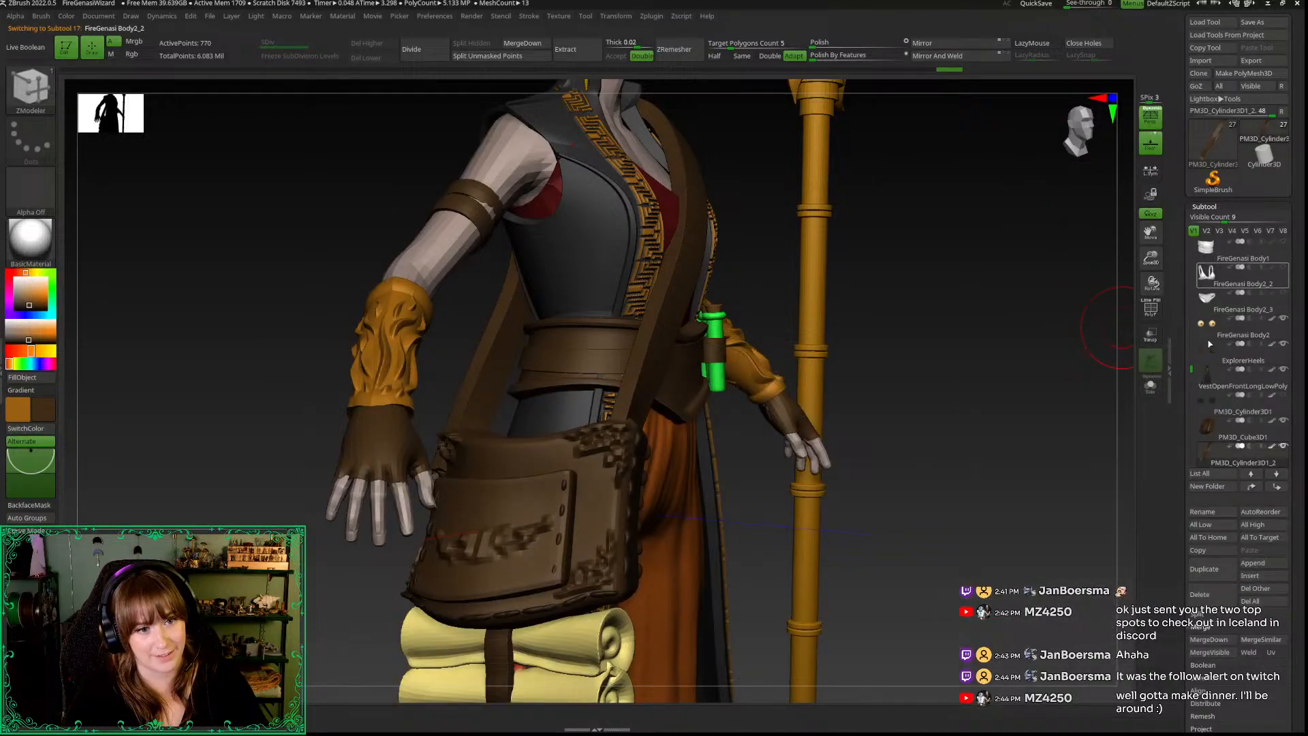
pyautogui.click(1200, 596)
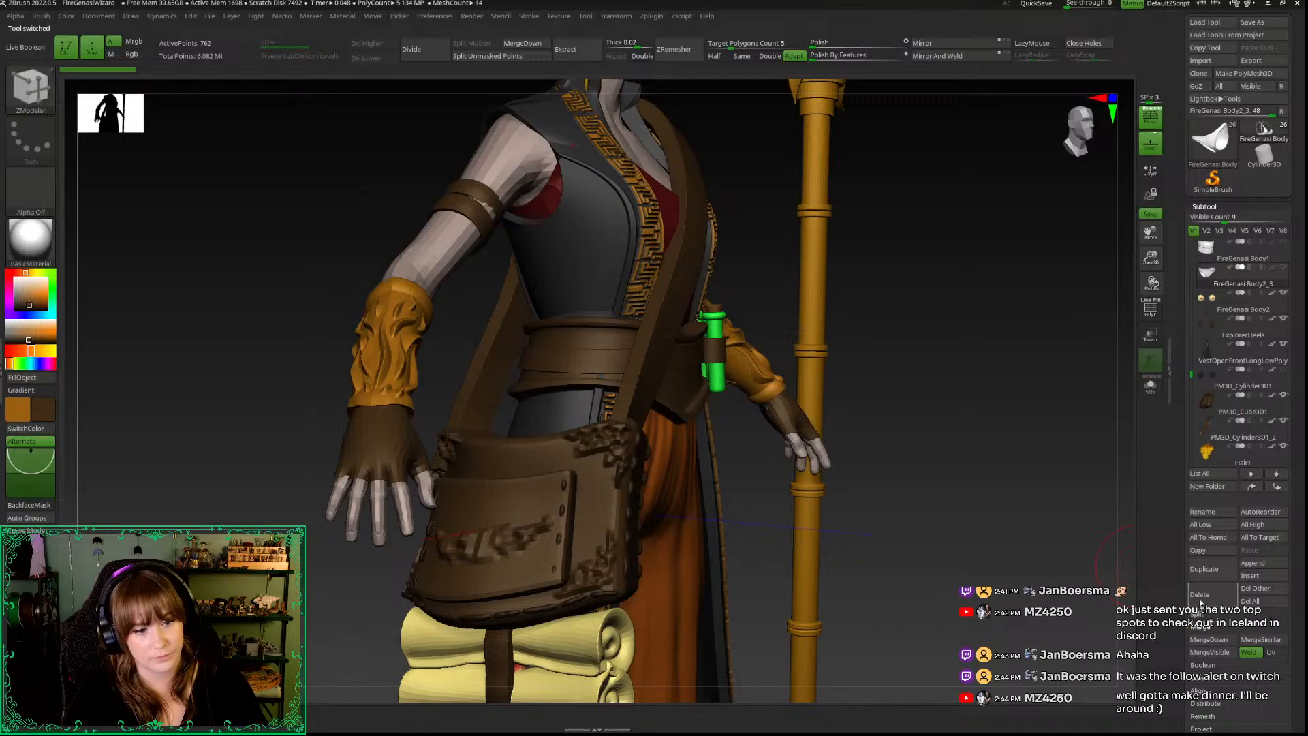
pyautogui.click(1200, 602)
pyautogui.click(1107, 620)
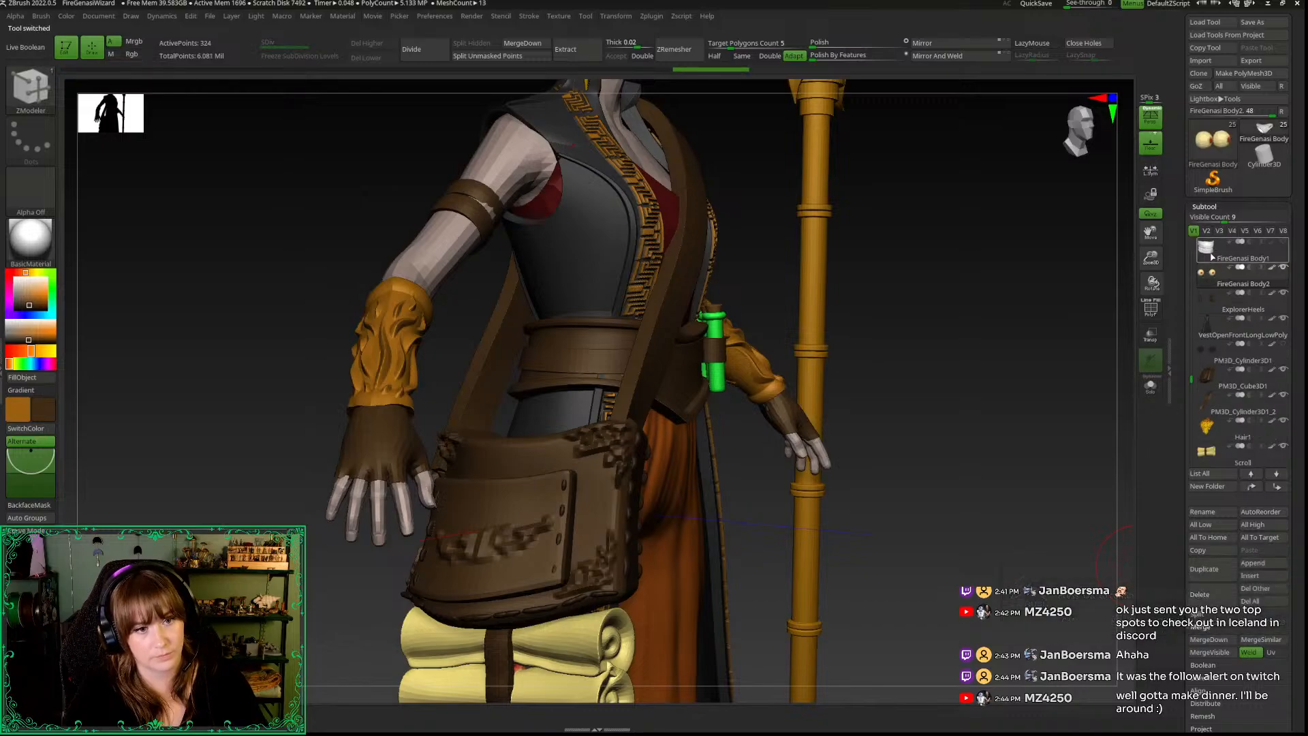
pyautogui.click(1197, 600)
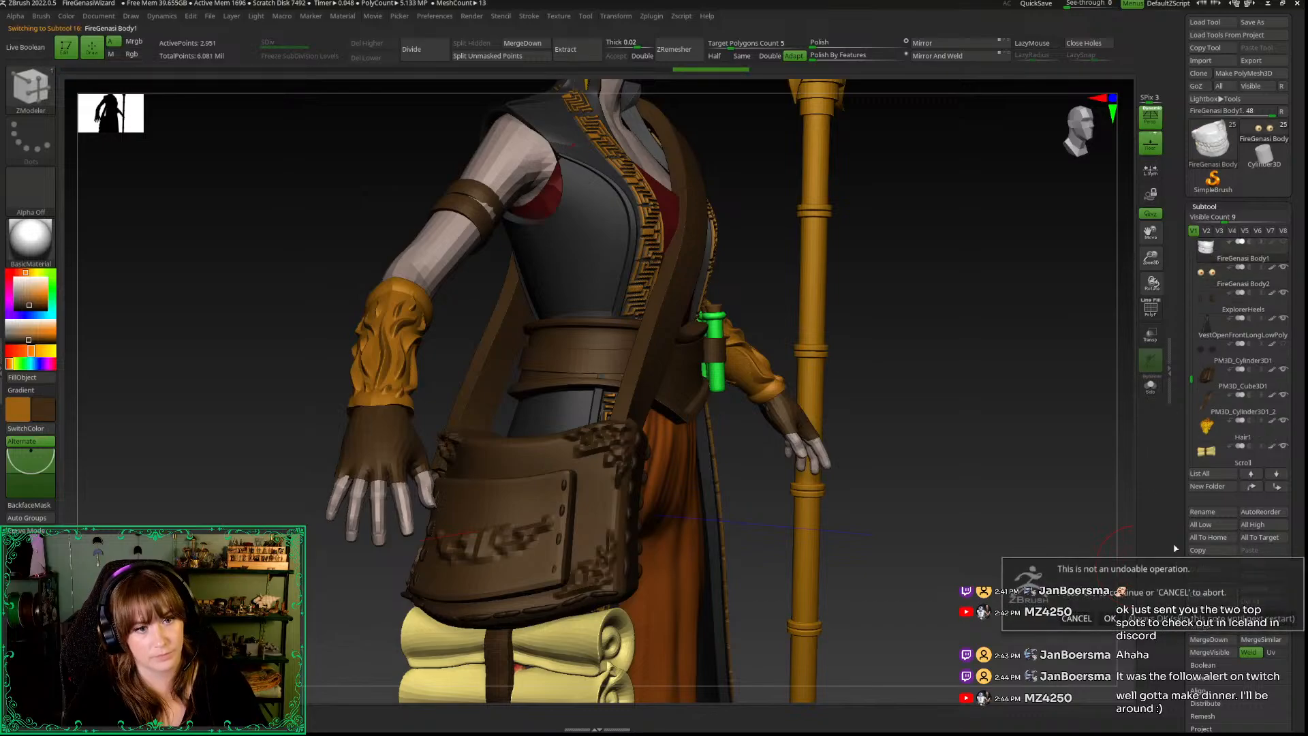
pyautogui.click(1103, 620)
# Step: Compare the FireGenasi Body and FireGenasi Body1_1 subtools to see which body mesh the character uses
pyautogui.moveTo(1192, 376); pyautogui.dragTo(1191, 232)
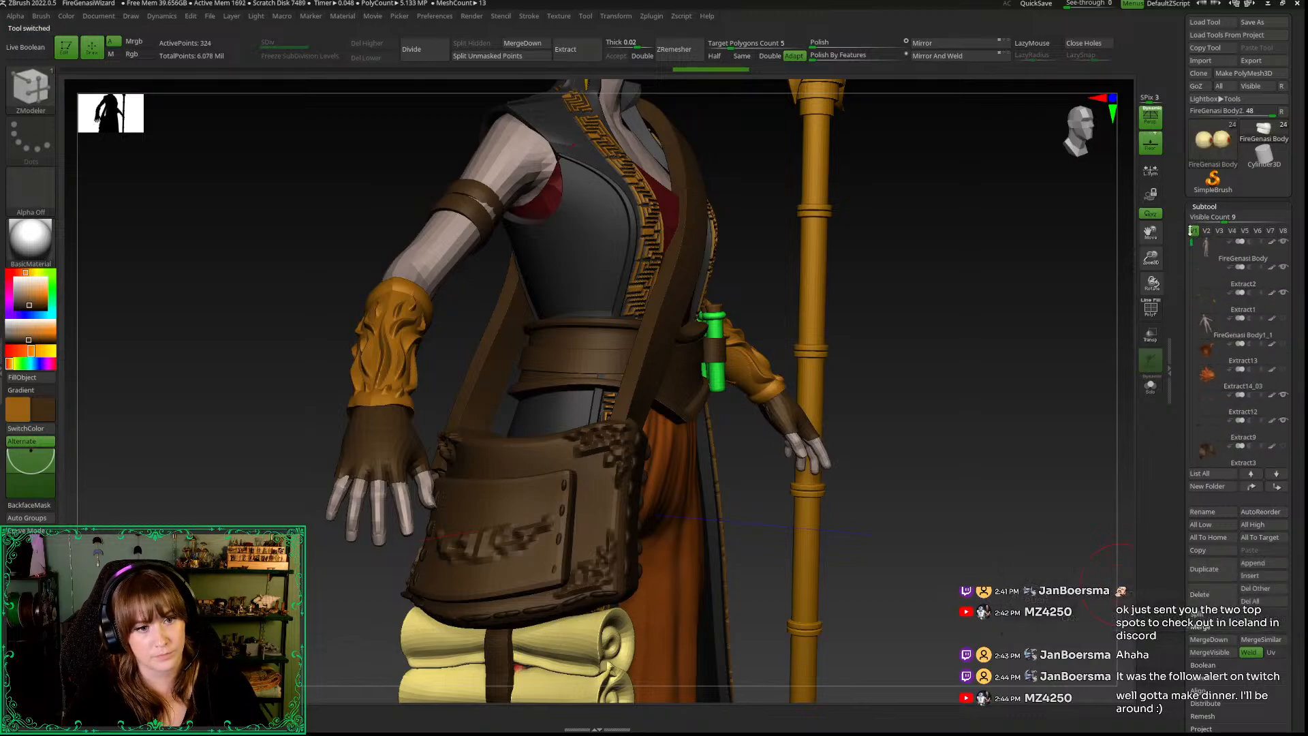
pyautogui.click(1212, 270)
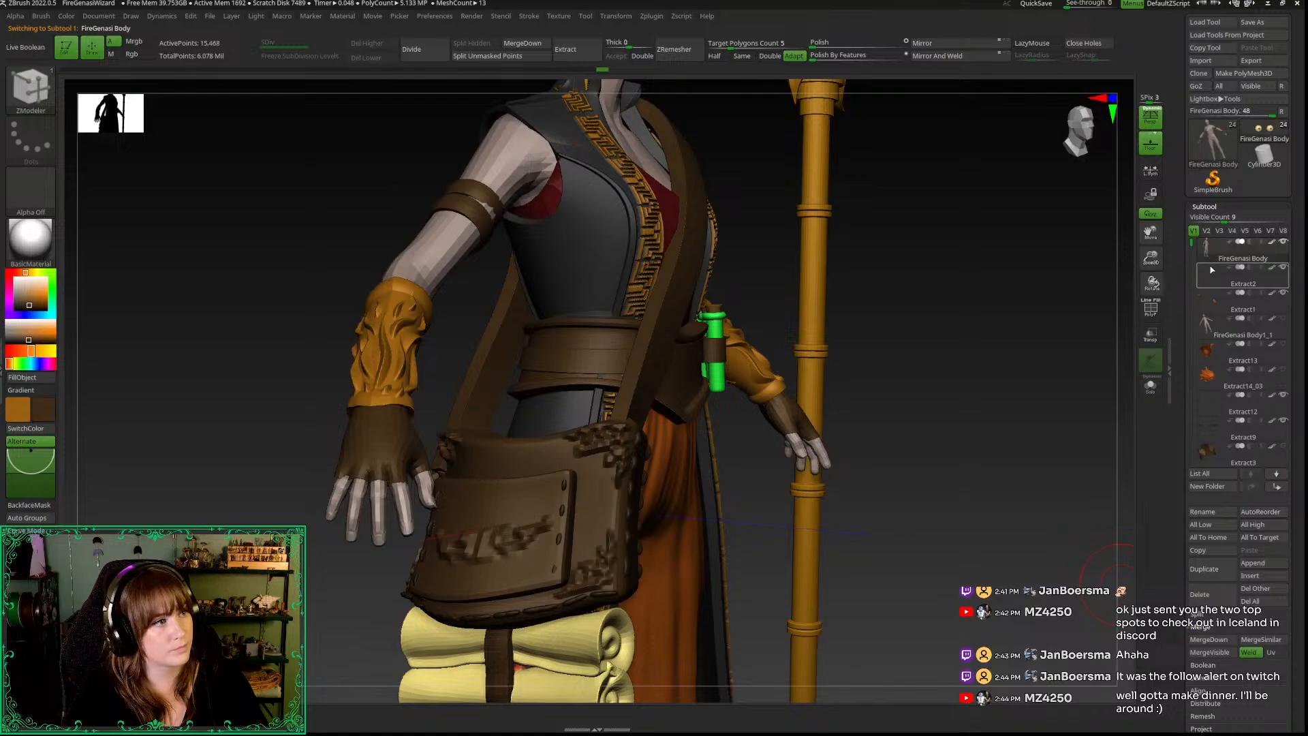
pyautogui.click(1207, 331)
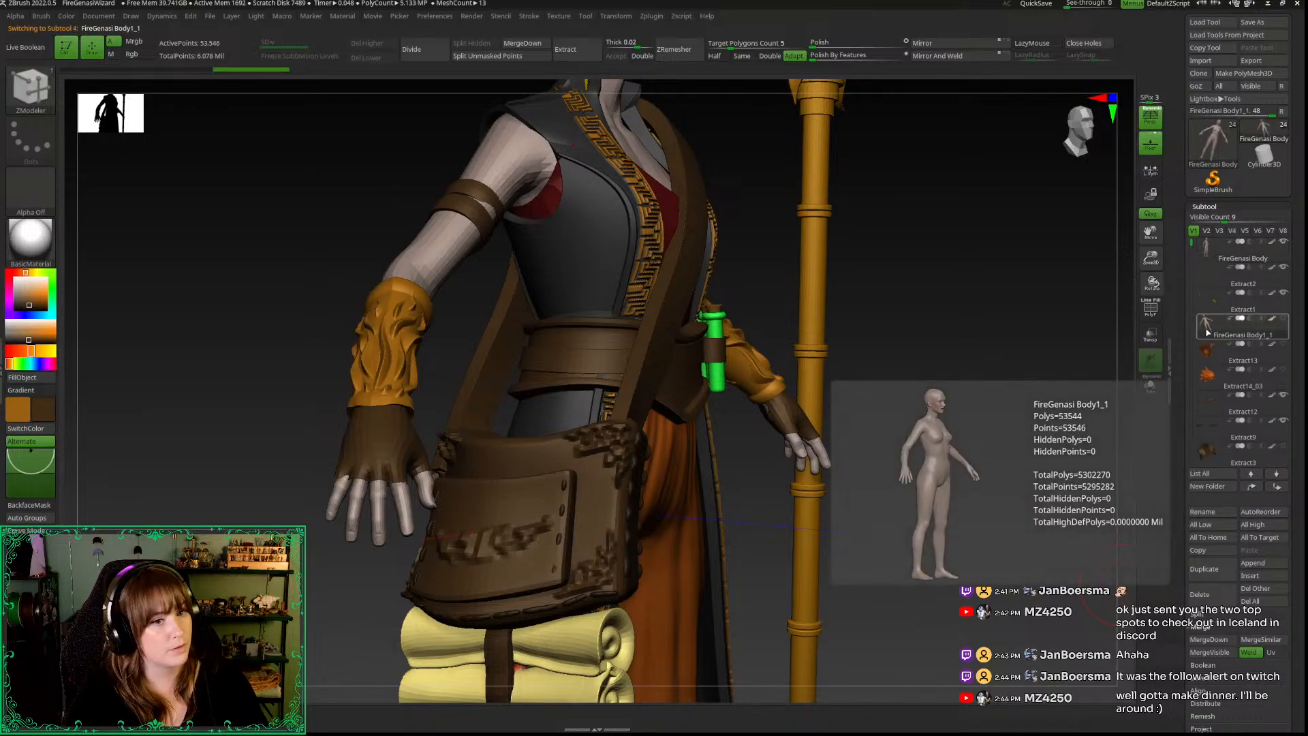
pyautogui.click(1216, 250)
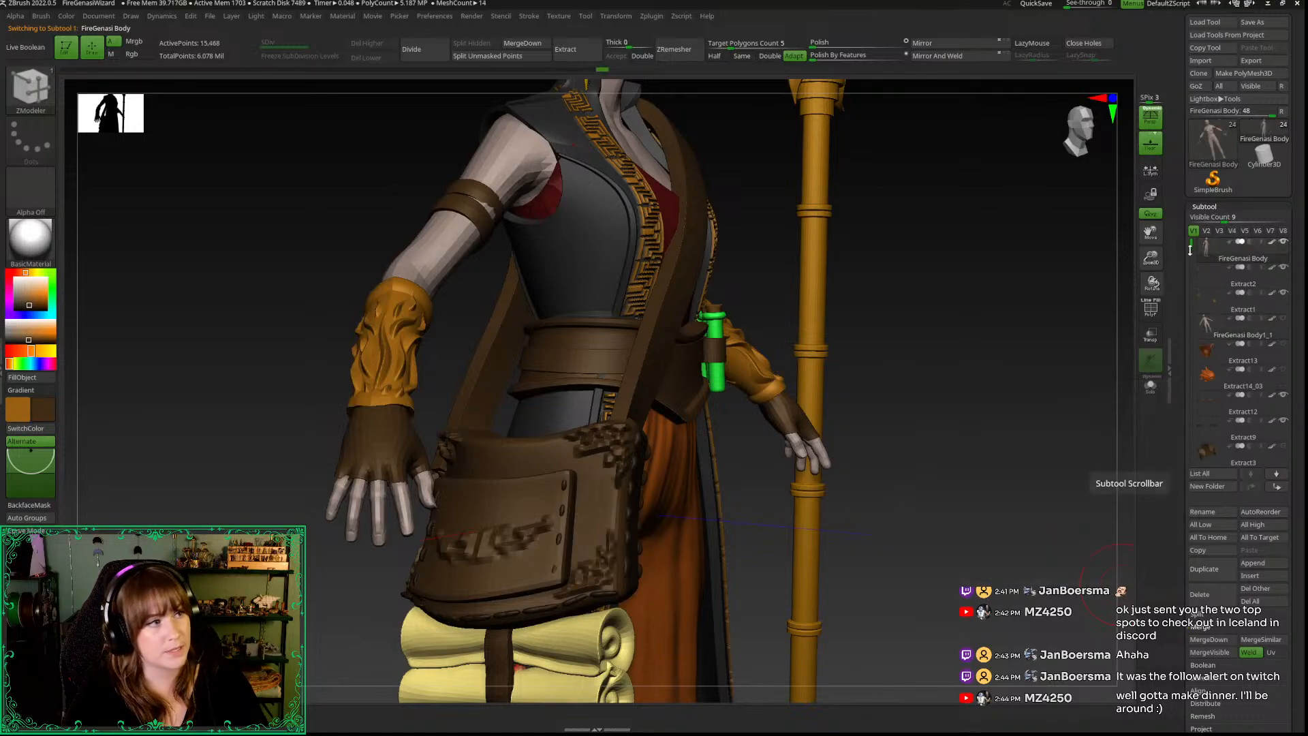
pyautogui.hotkey('shift', 'f')
pyautogui.hotkey('shift', 'f')
pyautogui.moveTo(1126, 310); pyautogui.dragTo(947, 306)
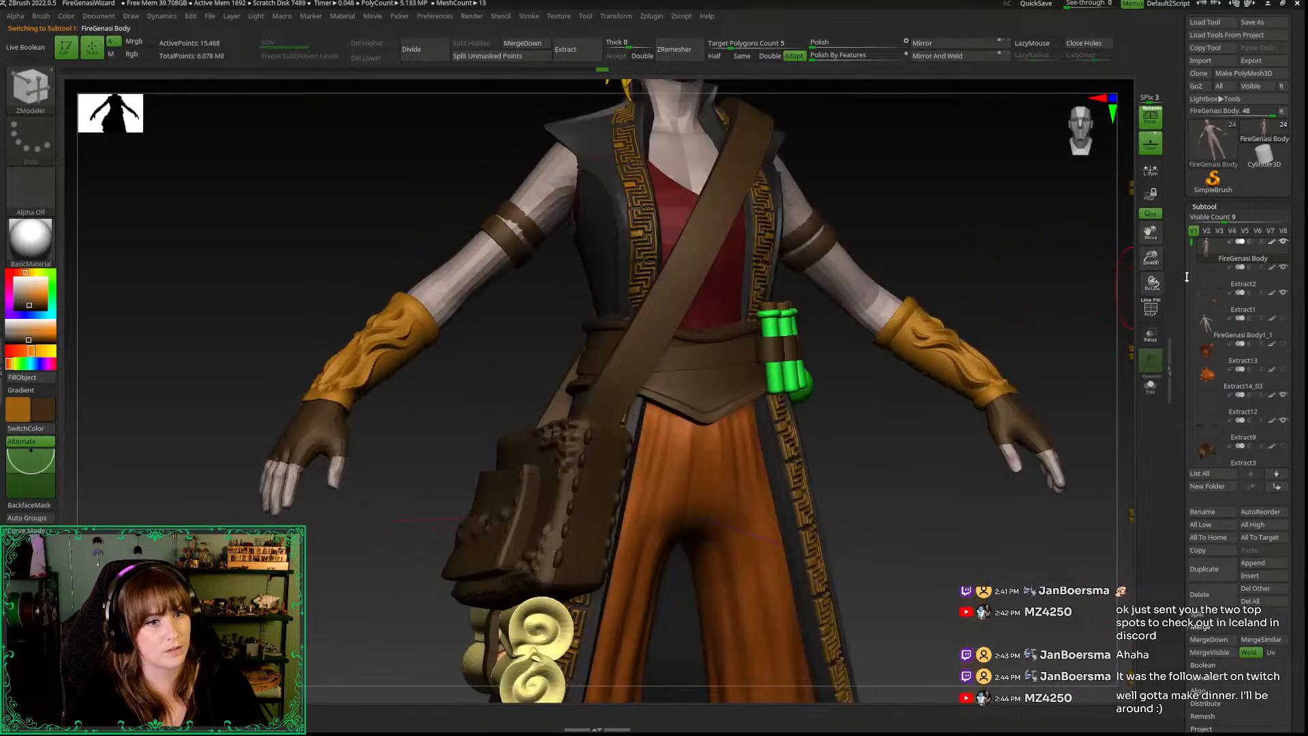
pyautogui.moveTo(1151, 258); pyautogui.dragTo(1133, 213)
pyautogui.click(1091, 145)
pyautogui.keyDown('alt'); pyautogui.moveTo(1046, 237); pyautogui.dragTo(989, 261); pyautogui.keyUp('alt')
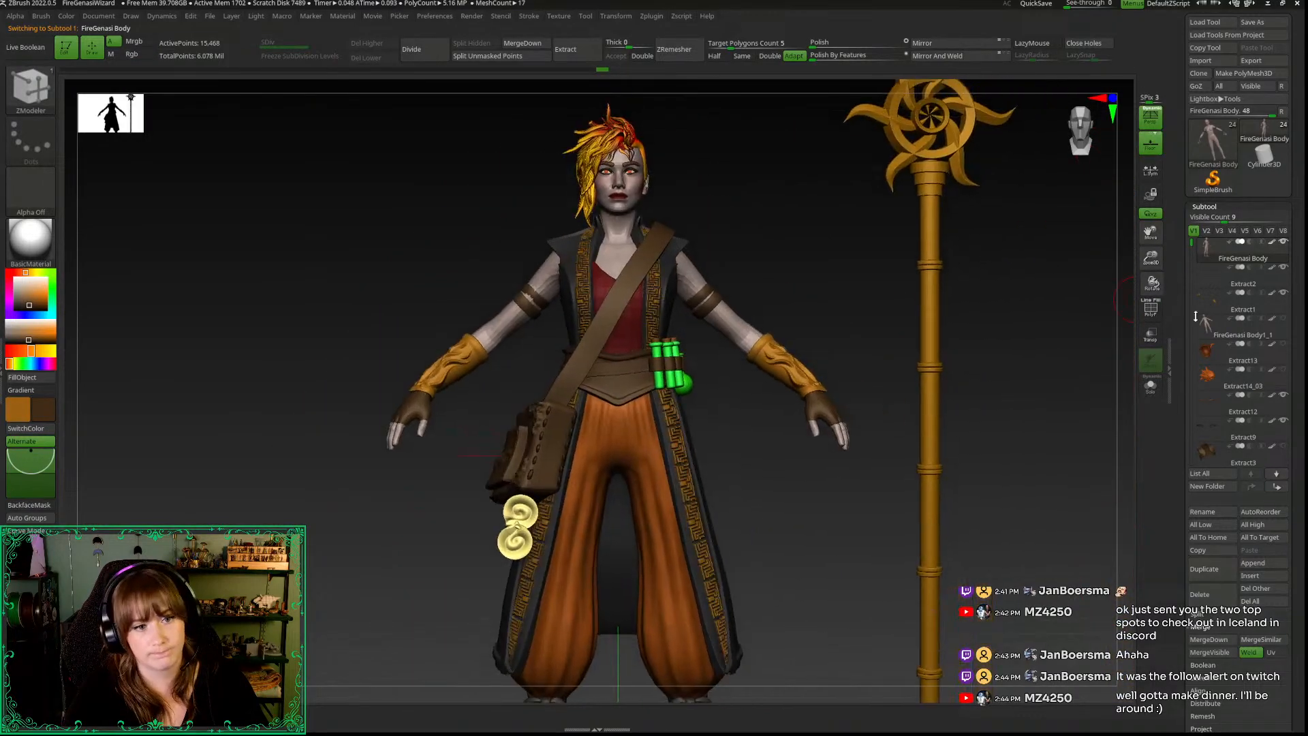
# Step: Delete the duplicate body subtool FireGenasi Body1_1
pyautogui.moveTo(1213, 332)
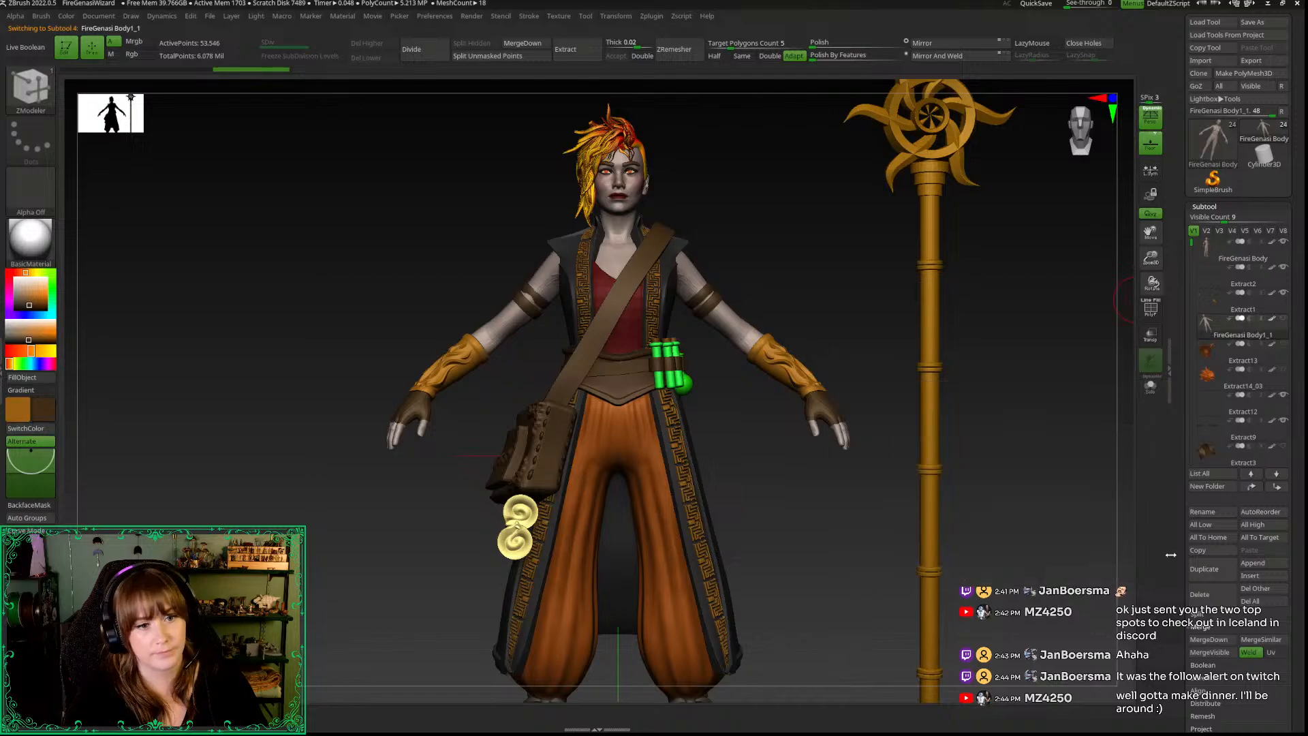
pyautogui.moveTo(1080, 128); pyautogui.dragTo(1092, 128)
pyautogui.click(1203, 595)
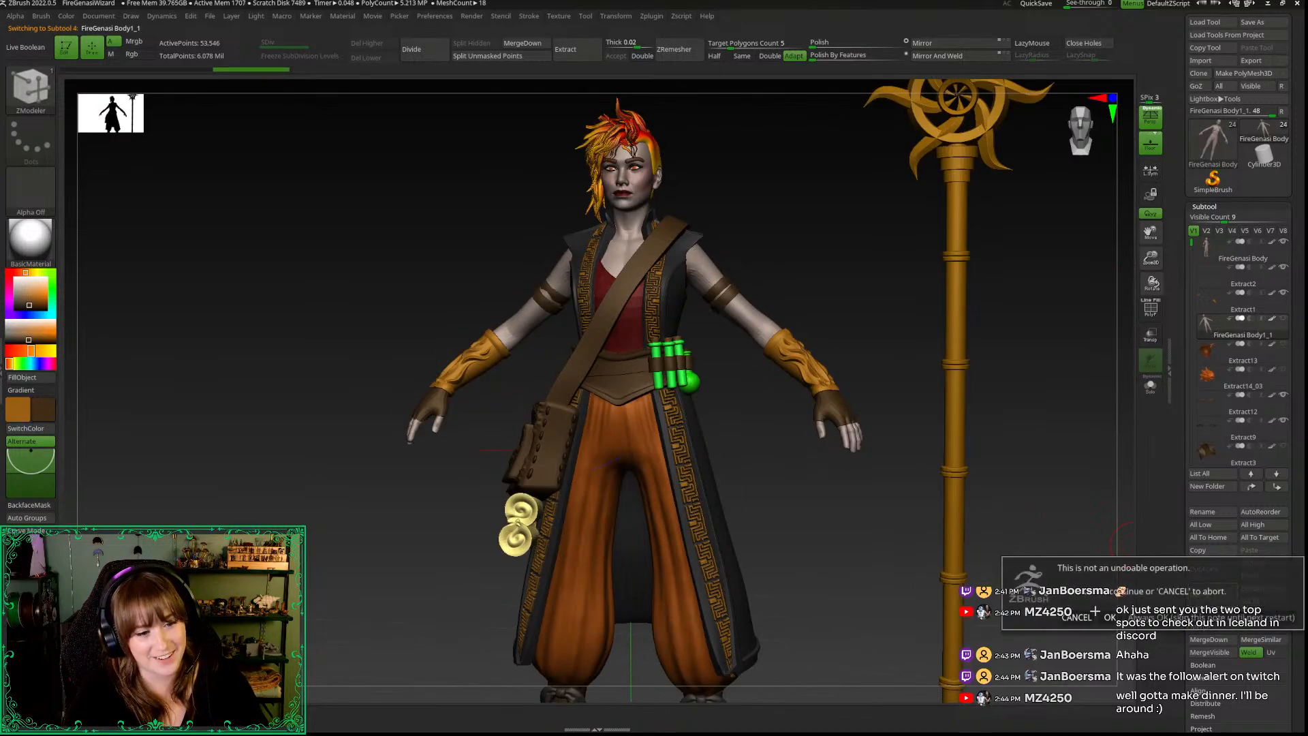
pyautogui.click(1104, 616)
# Step: Isolate the old hair pieces and delete the Extract13 and Extract14_03 subtools
pyautogui.moveTo(1095, 134); pyautogui.dragTo(1091, 130)
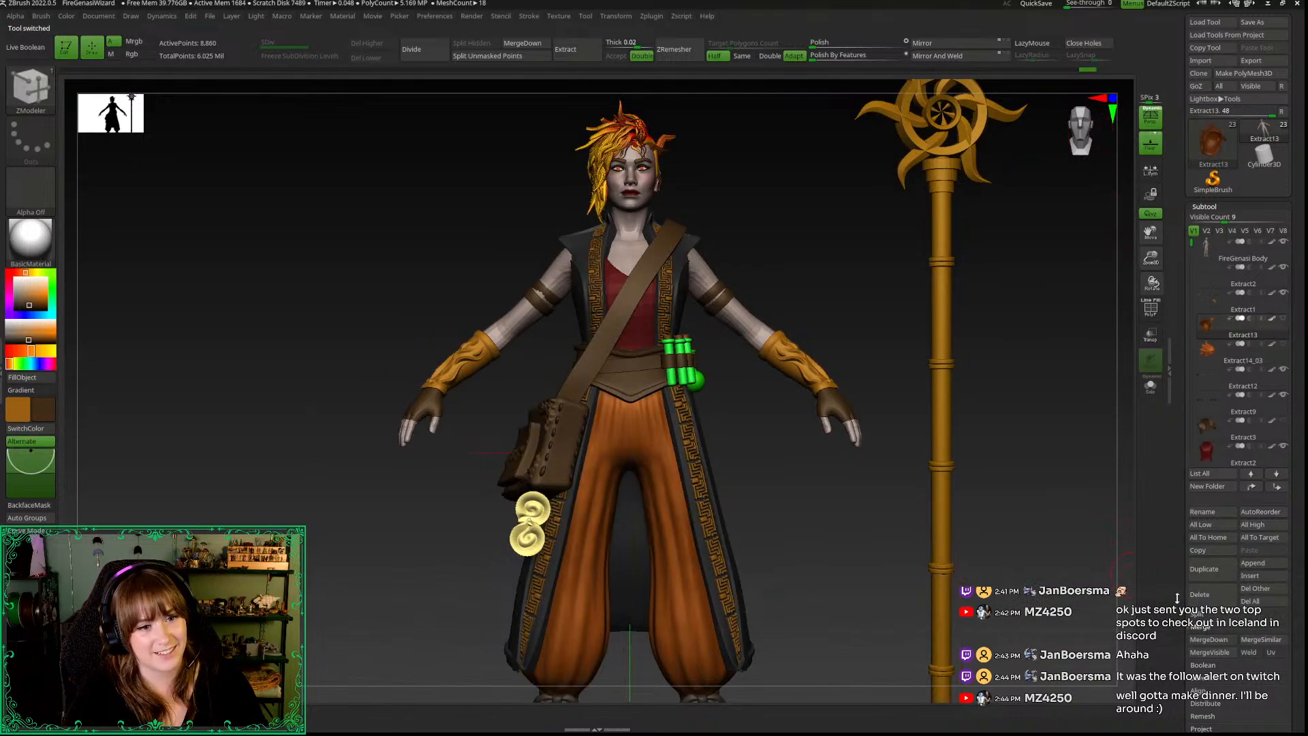
pyautogui.moveTo(1037, 618); pyautogui.dragTo(1038, 618)
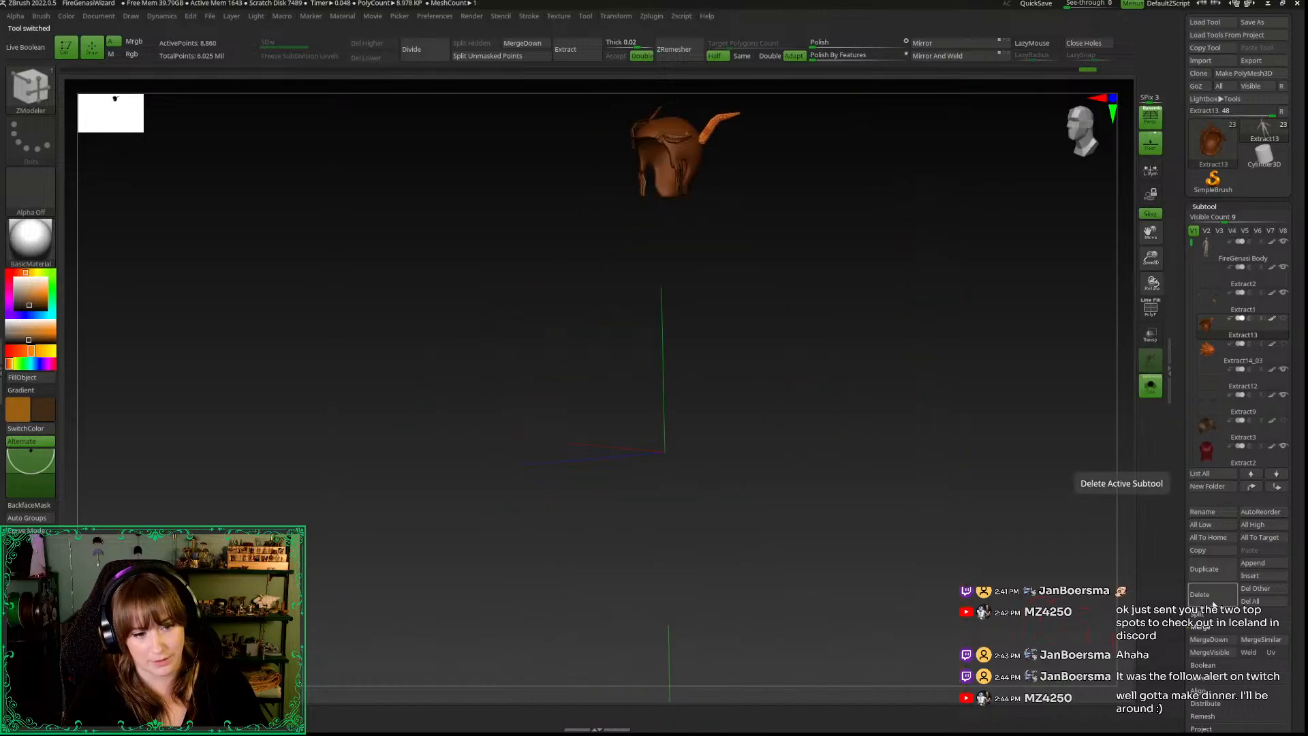
pyautogui.click(1210, 602)
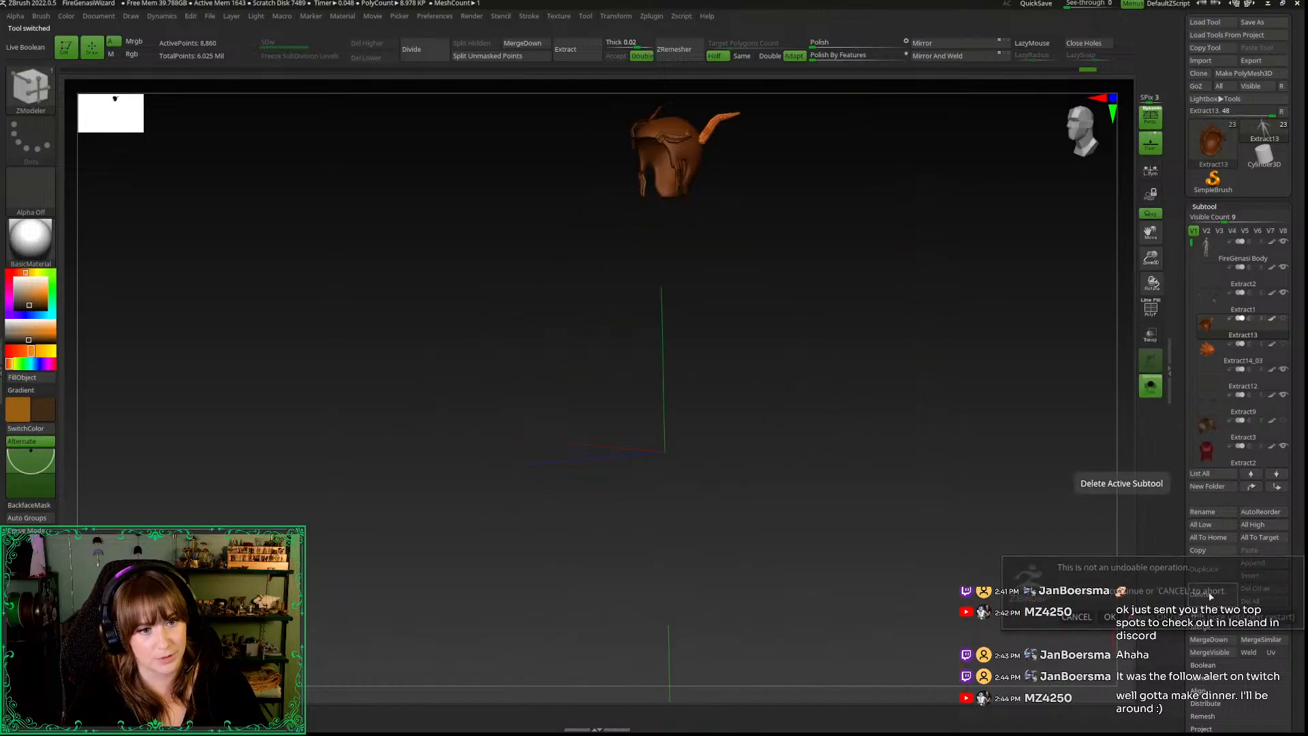
pyautogui.click(1097, 620)
pyautogui.moveTo(1018, 325); pyautogui.dragTo(976, 453)
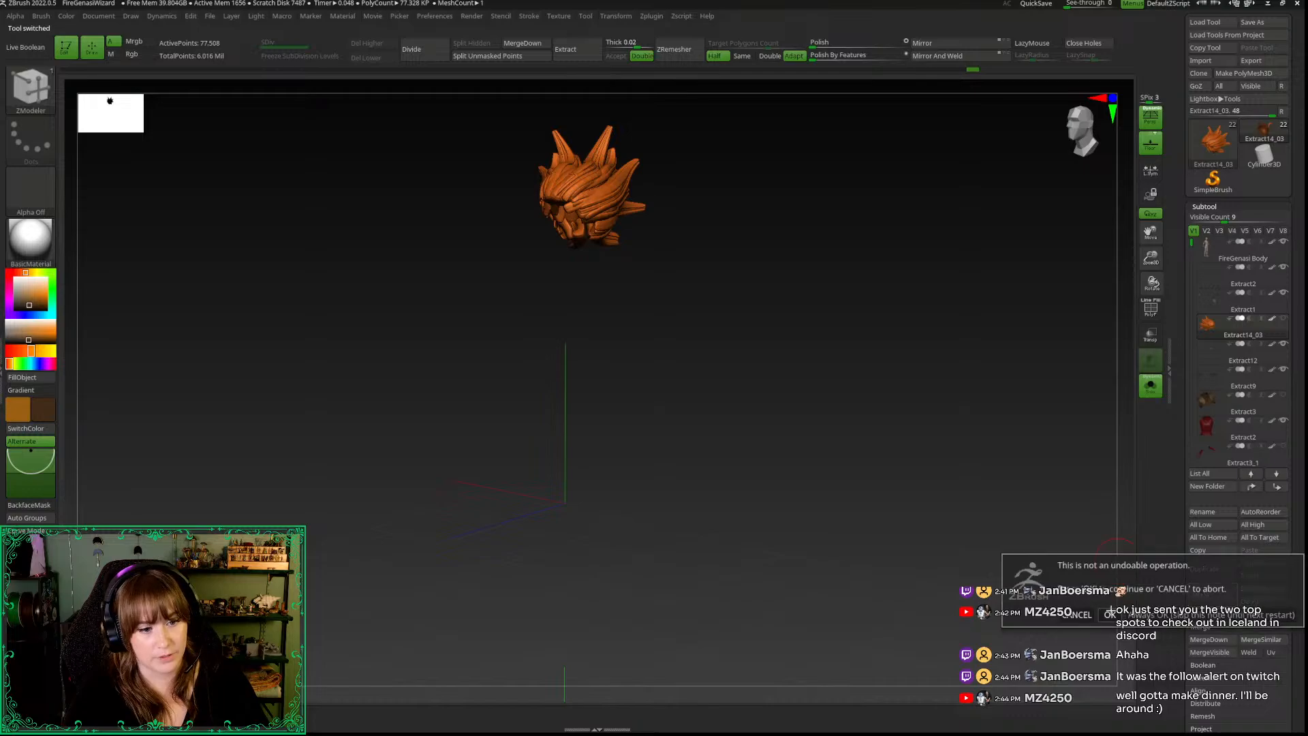
pyautogui.moveTo(1021, 330); pyautogui.dragTo(1031, 318)
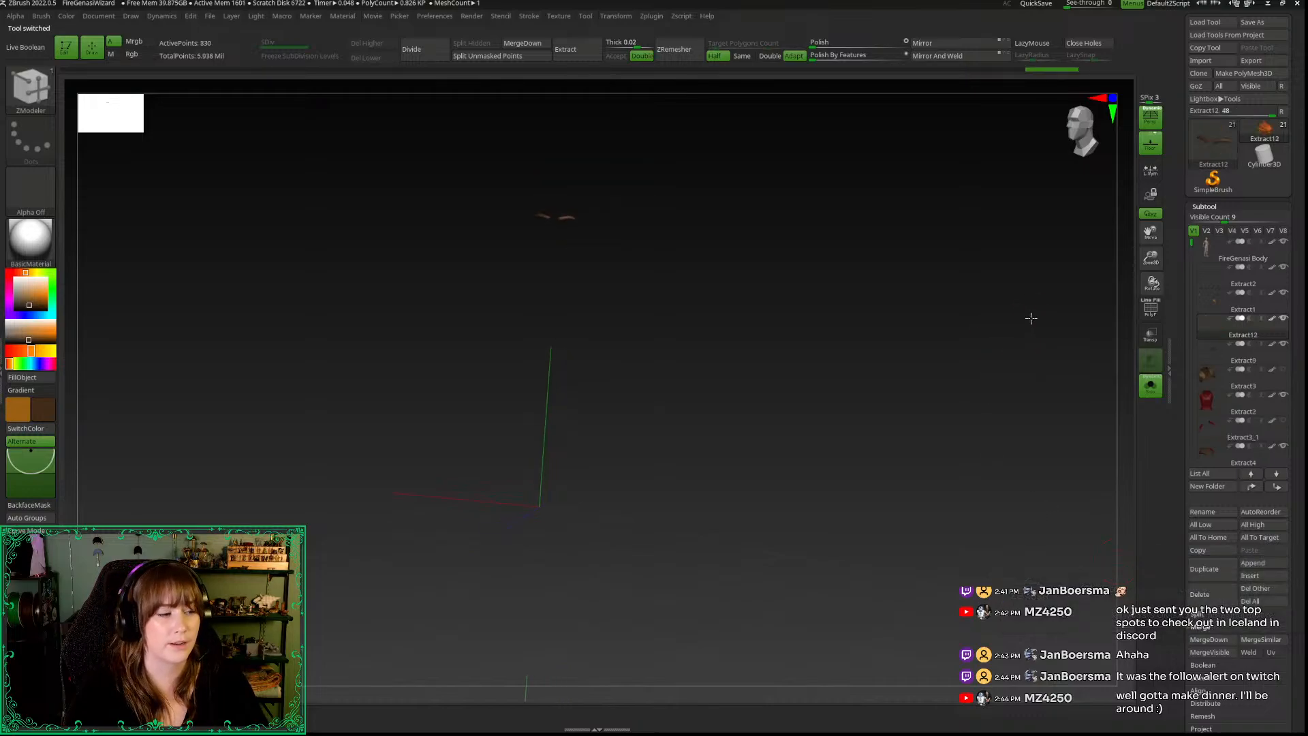
# Step: Show the whole character again and delete the unused Extract3 subtool
pyautogui.click(1090, 130)
pyautogui.moveTo(1021, 272); pyautogui.dragTo(990, 276)
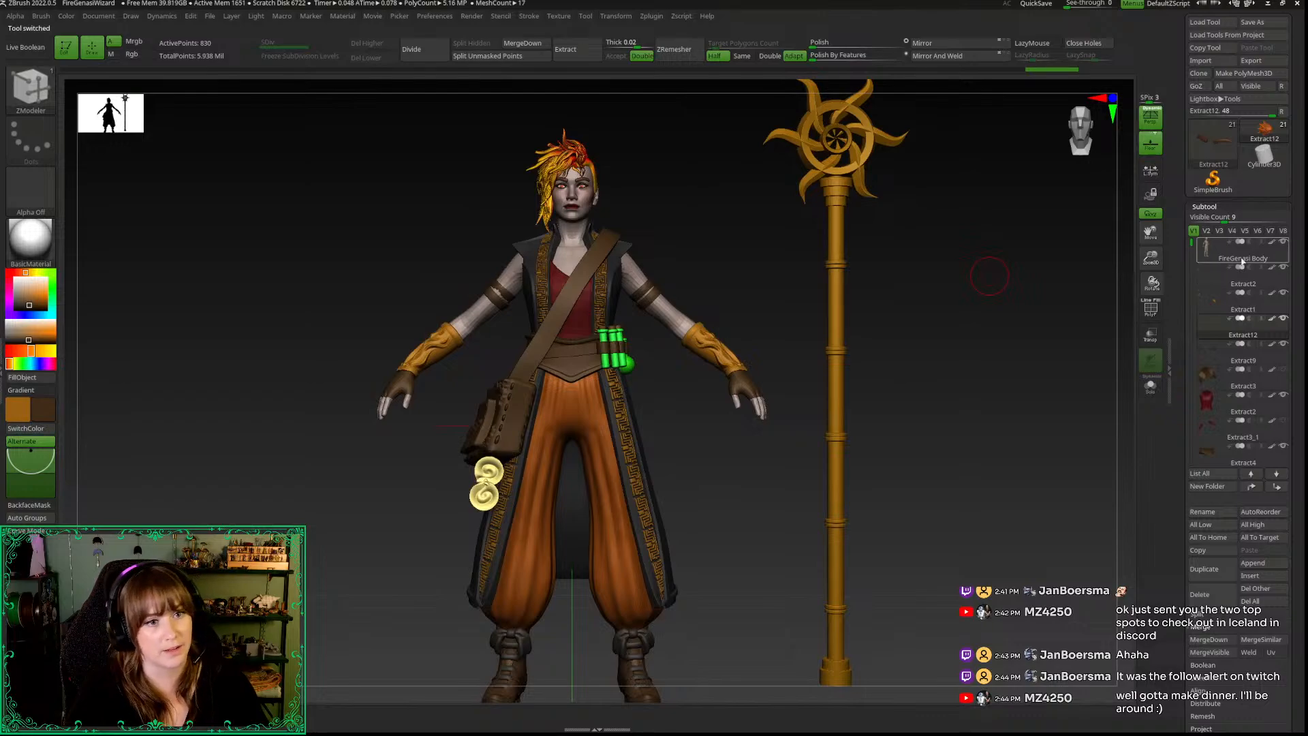
pyautogui.moveTo(1125, 253); pyautogui.dragTo(1039, 311)
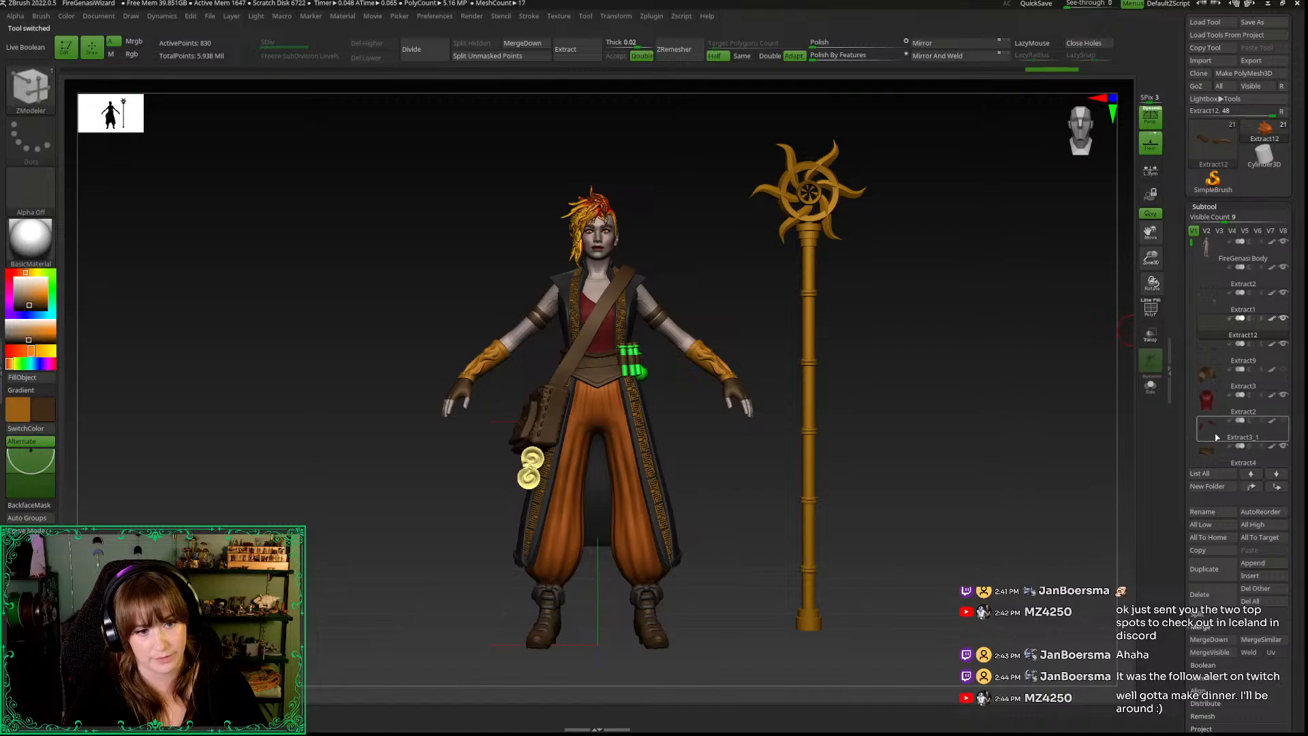
pyautogui.click(1218, 408)
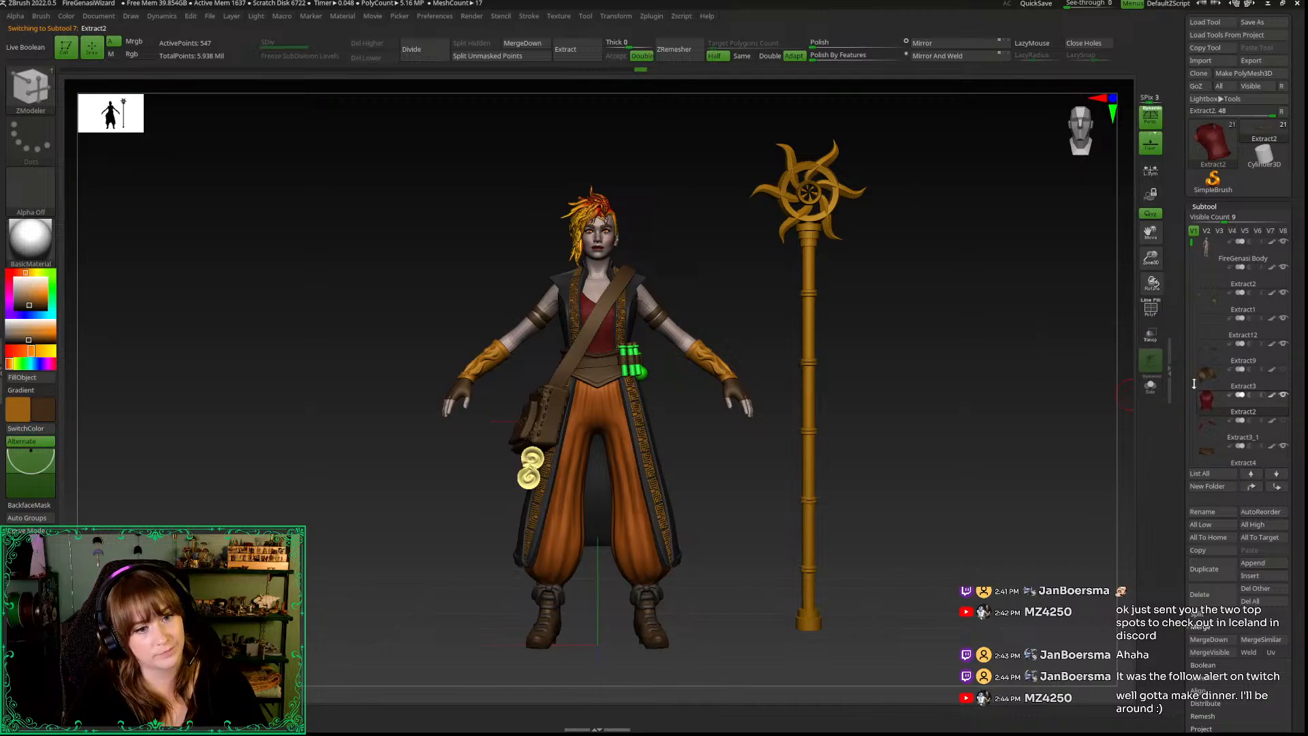
pyautogui.click(1208, 375)
pyautogui.moveTo(981, 434); pyautogui.dragTo(1013, 190)
pyautogui.click(1083, 133)
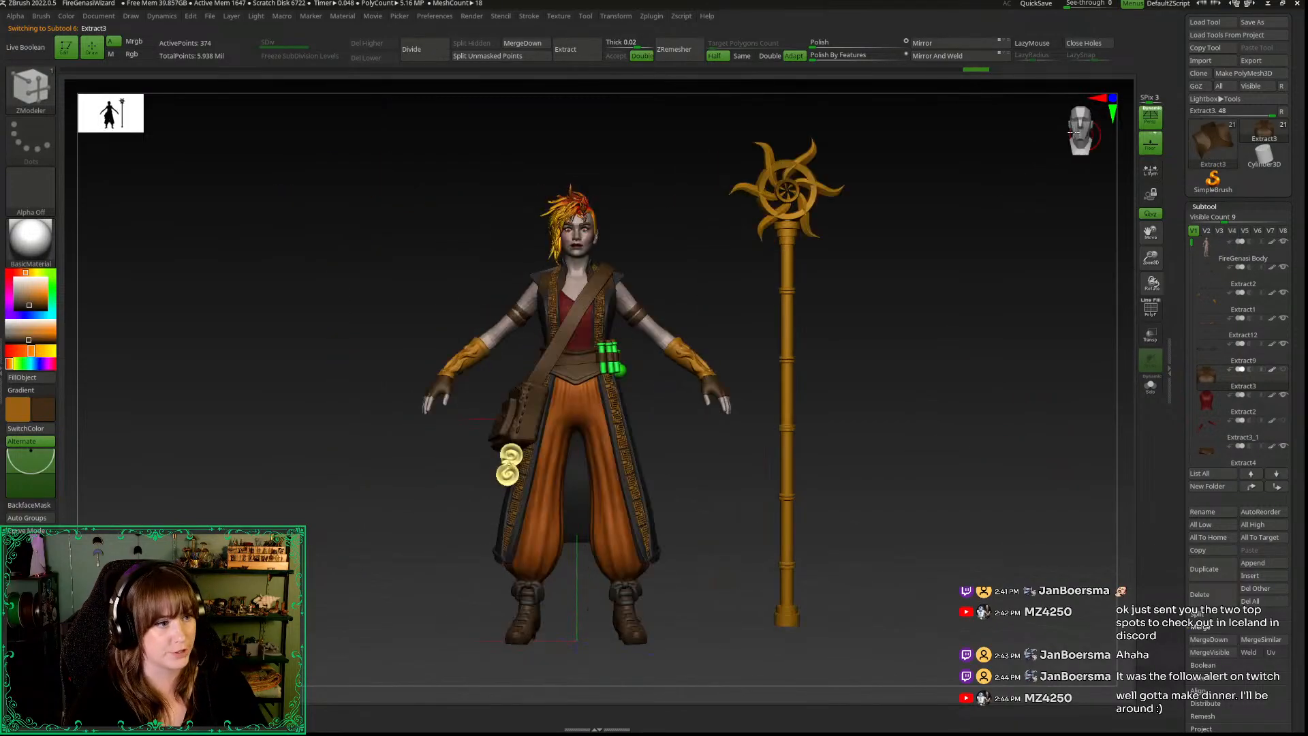
pyautogui.click(1207, 601)
pyautogui.click(1110, 621)
# Step: Delete the unused red sleeve subtool Extract3_1
pyautogui.click(1209, 408)
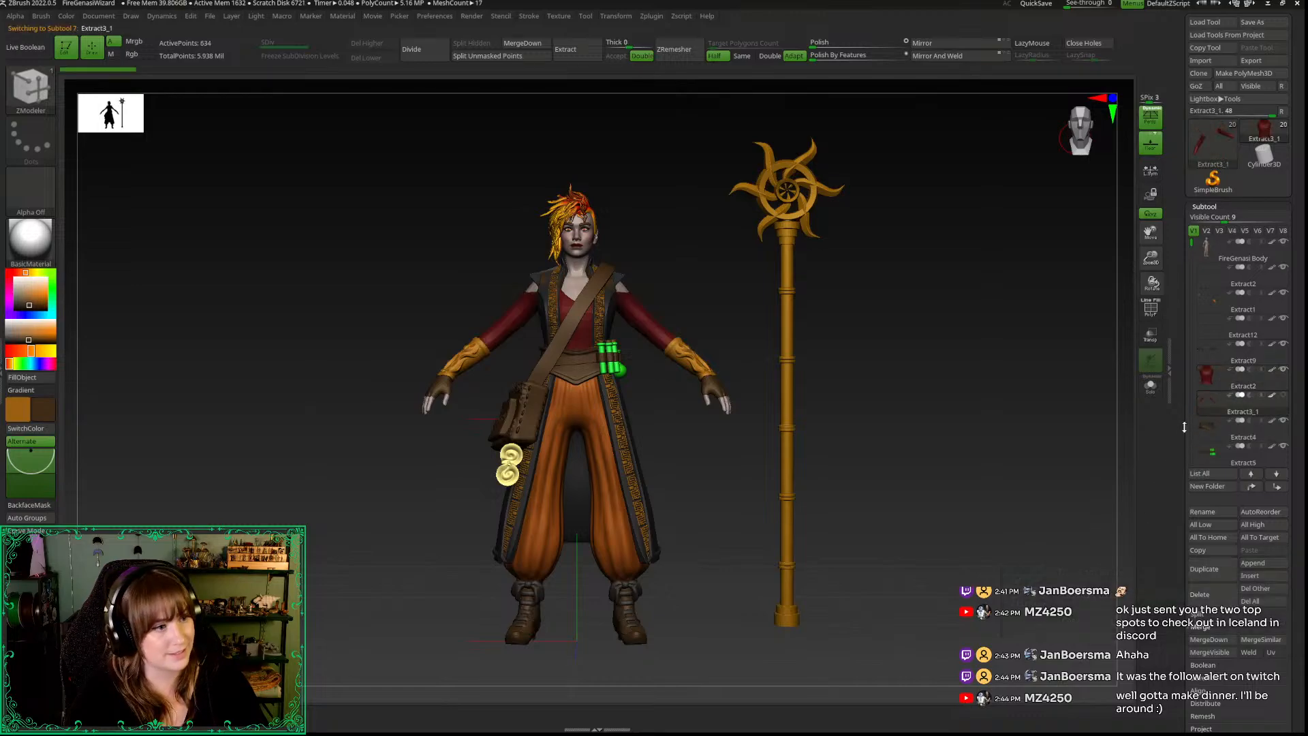
pyautogui.moveTo(1041, 562)
pyautogui.mouseDown()
pyautogui.moveTo(967, 549)
pyautogui.moveTo(1038, 543)
pyautogui.mouseUp()
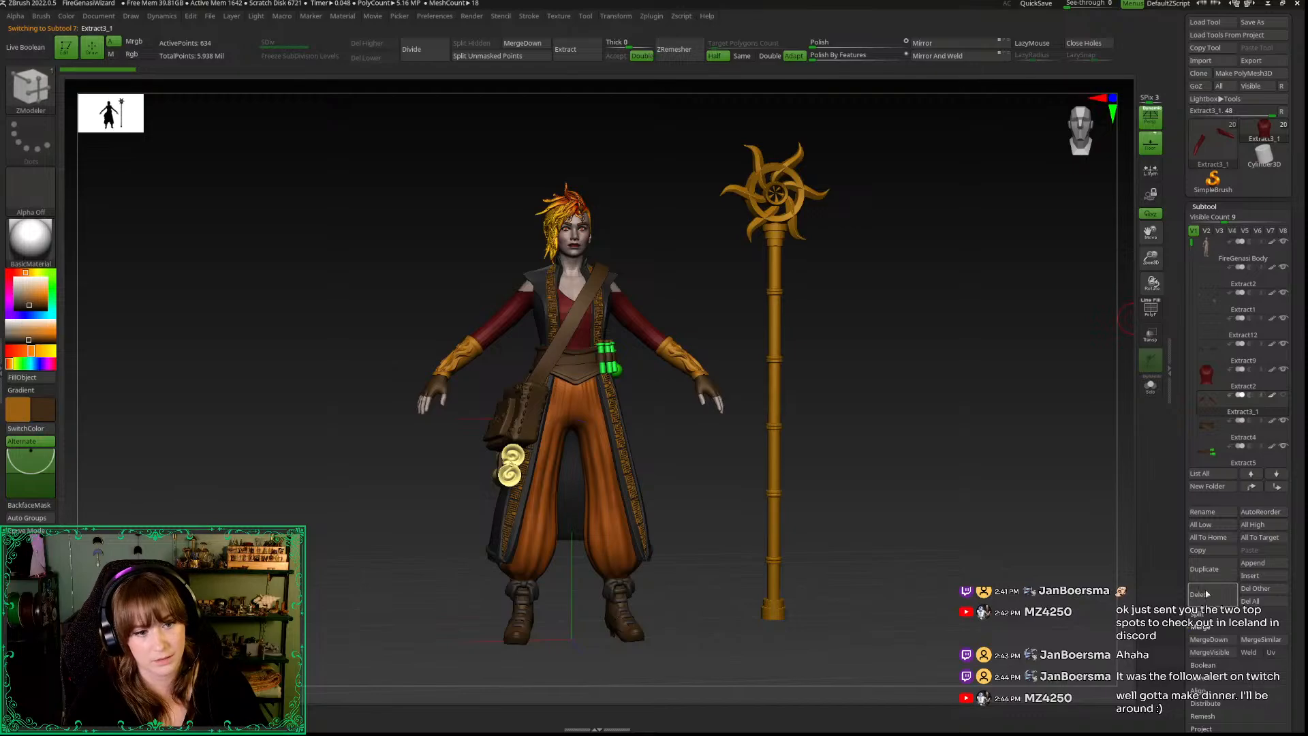
pyautogui.click(1205, 595)
pyautogui.click(1109, 611)
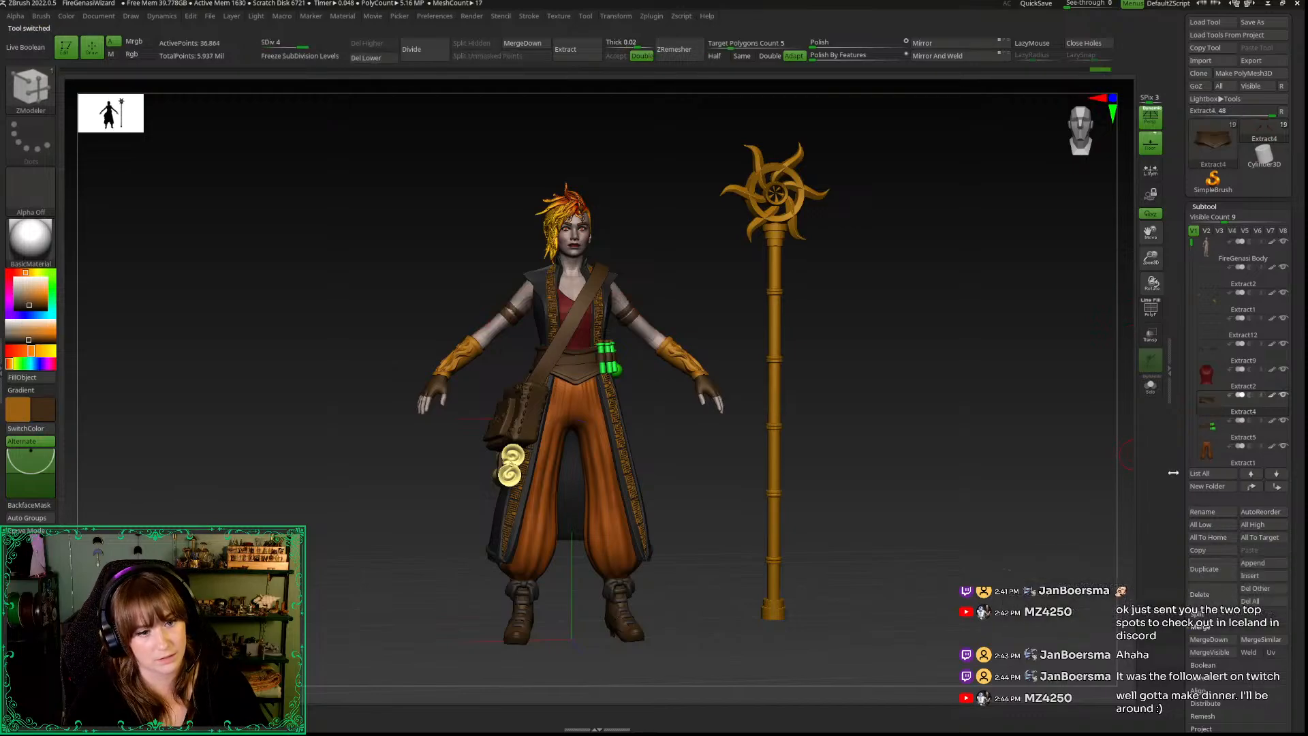
# Step: Delete the unused white subtool Extract7
pyautogui.moveTo(1193, 242); pyautogui.dragTo(1193, 315)
pyautogui.click(1208, 326)
pyautogui.moveTo(1011, 498)
pyautogui.mouseDown()
pyautogui.moveTo(988, 497)
pyautogui.moveTo(1003, 496)
pyautogui.mouseUp()
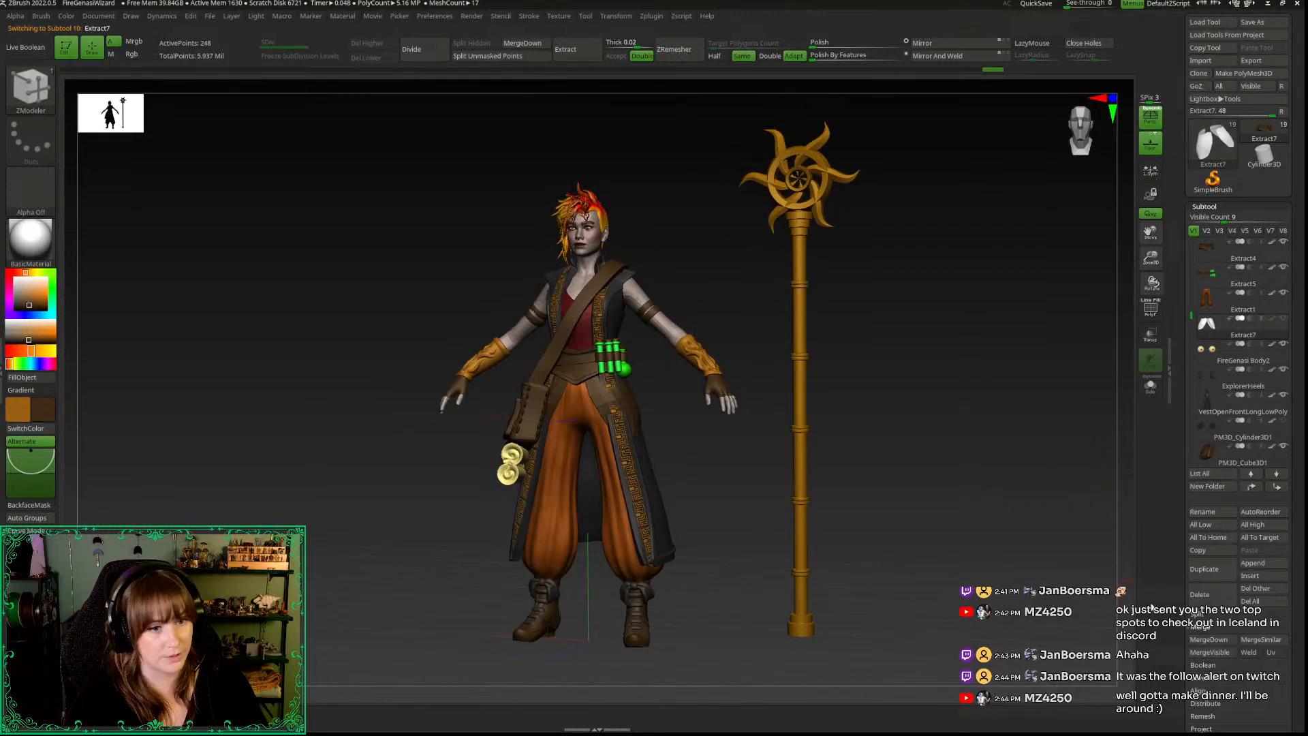
pyautogui.click(1190, 597)
pyautogui.click(1107, 618)
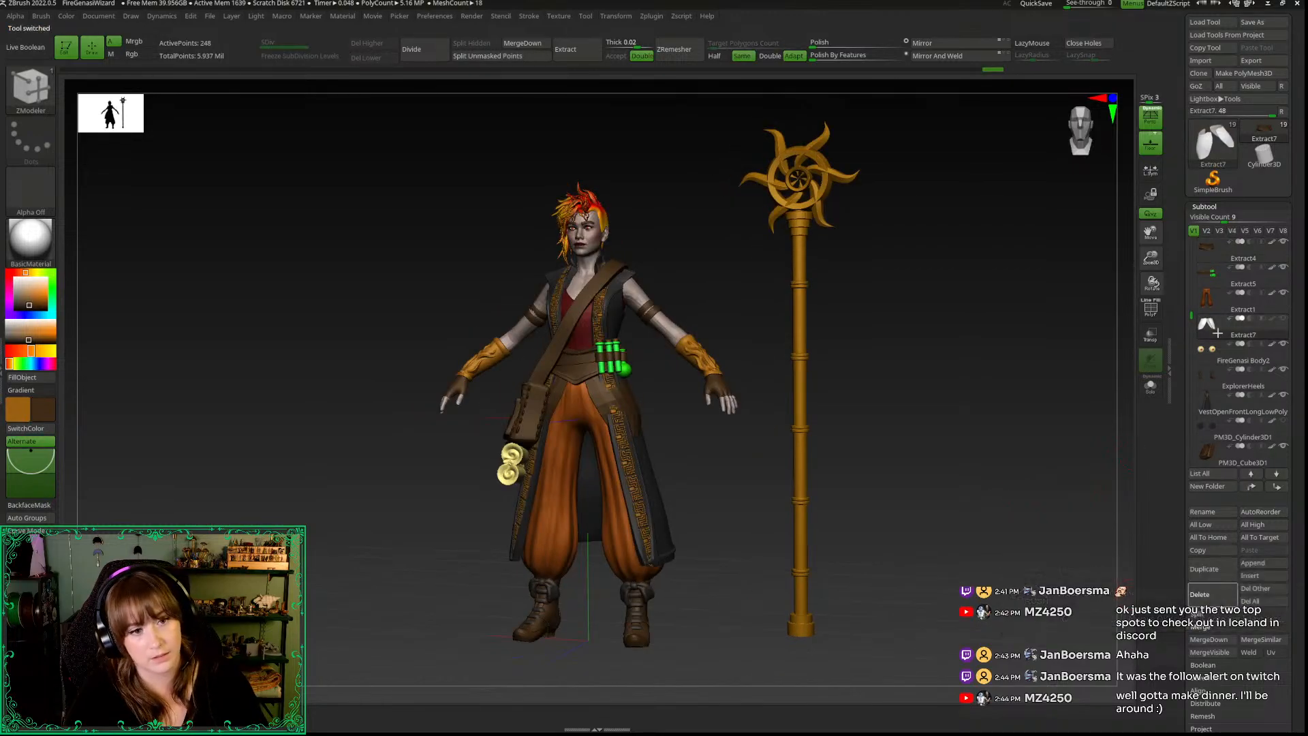
# Step: Review the remaining clothing and accessory subtools and examine the full character from the front
pyautogui.click(1210, 359)
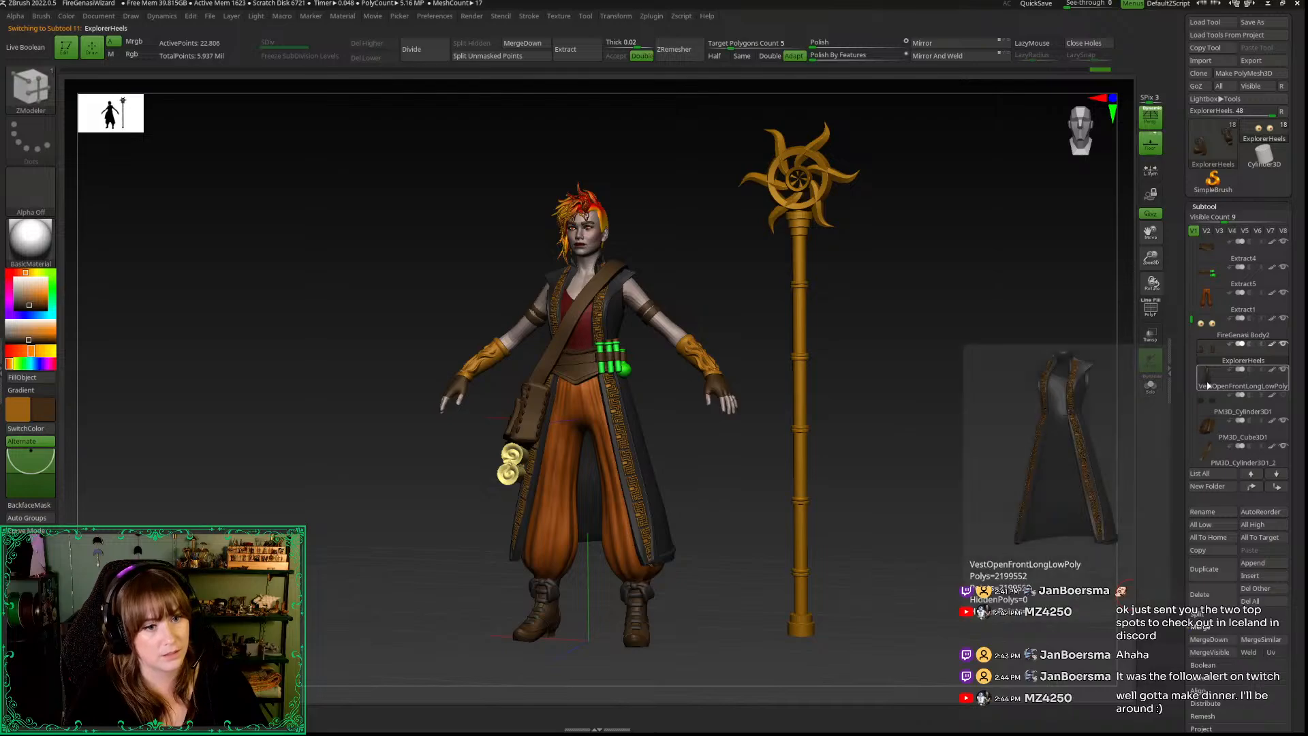
pyautogui.moveTo(1210, 426)
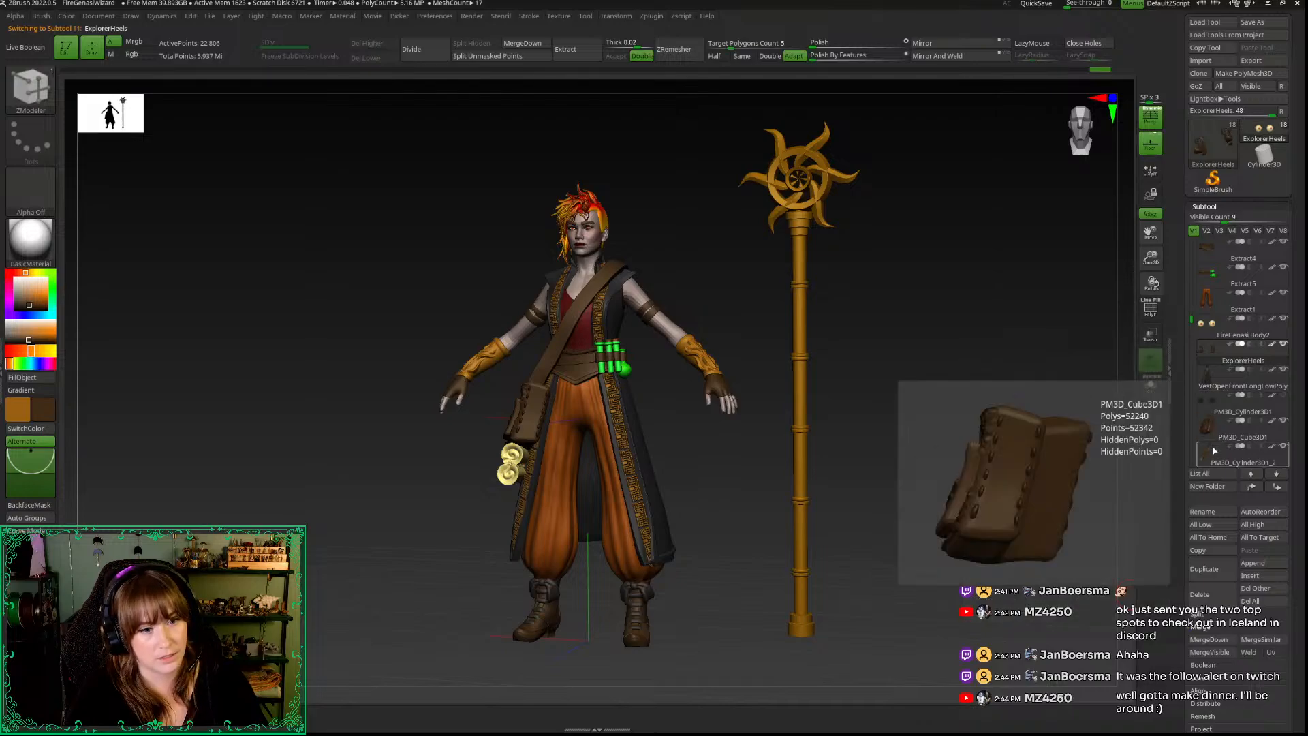
pyautogui.moveTo(1214, 458)
pyautogui.moveTo(1192, 319); pyautogui.dragTo(1191, 242)
pyautogui.moveTo(1033, 308); pyautogui.dragTo(1024, 288)
pyautogui.click(1084, 131)
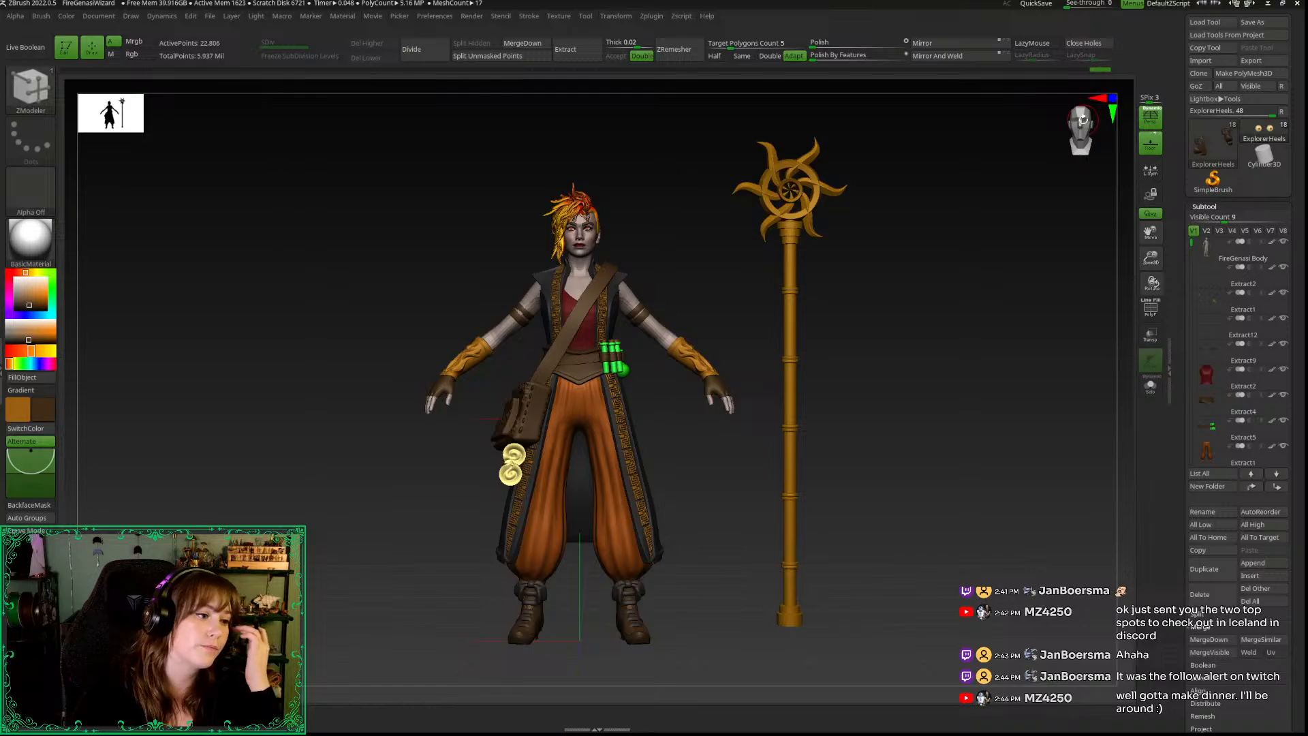
pyautogui.moveTo(937, 321); pyautogui.dragTo(977, 264)
pyautogui.click(1079, 131)
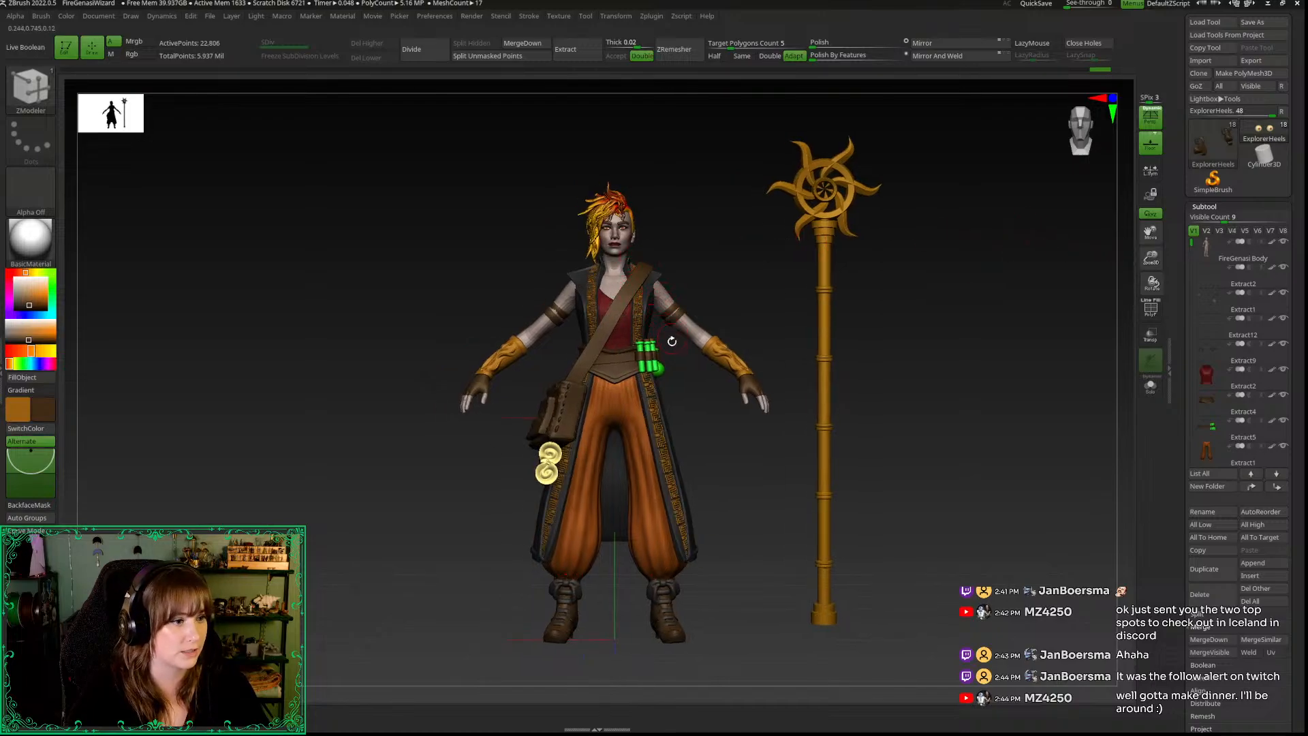
# Step: Append a Cube3D subtool and replace it with the imported Componentpouch mesh
pyautogui.moveTo(1150, 259); pyautogui.dragTo(1100, 398)
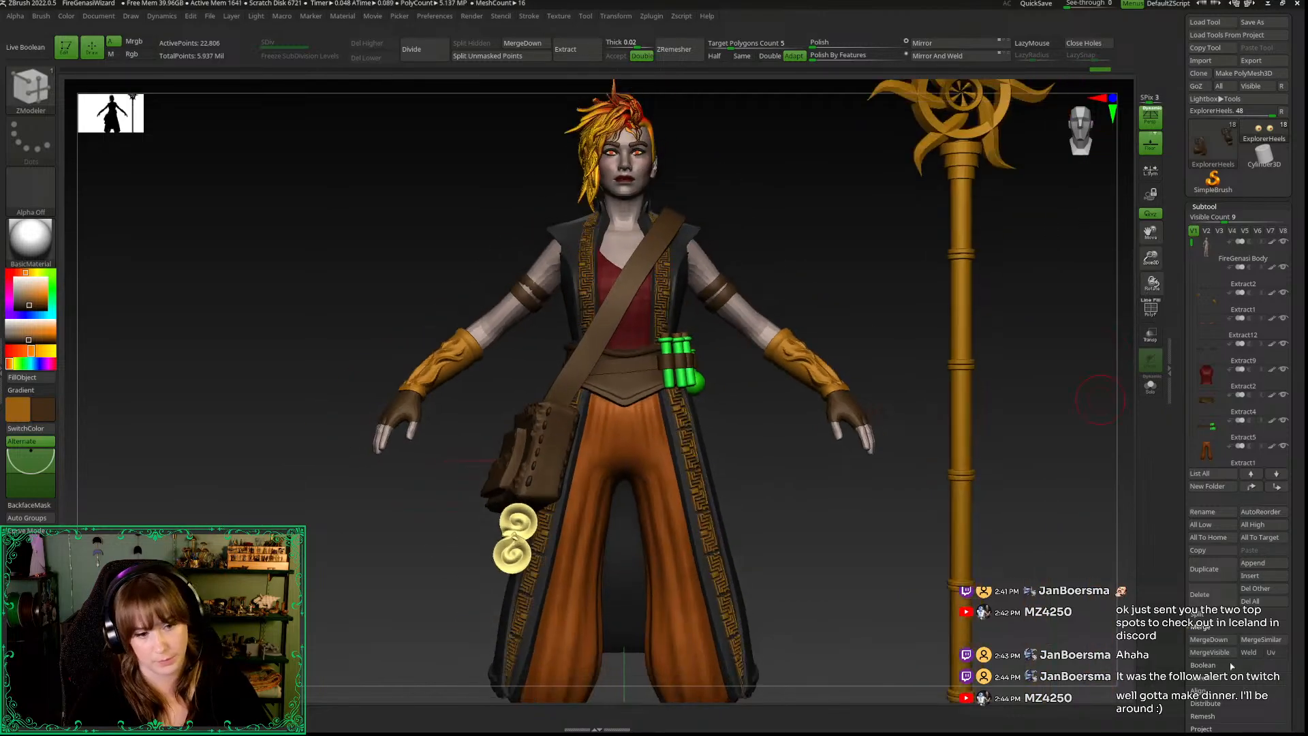
pyautogui.click(1251, 565)
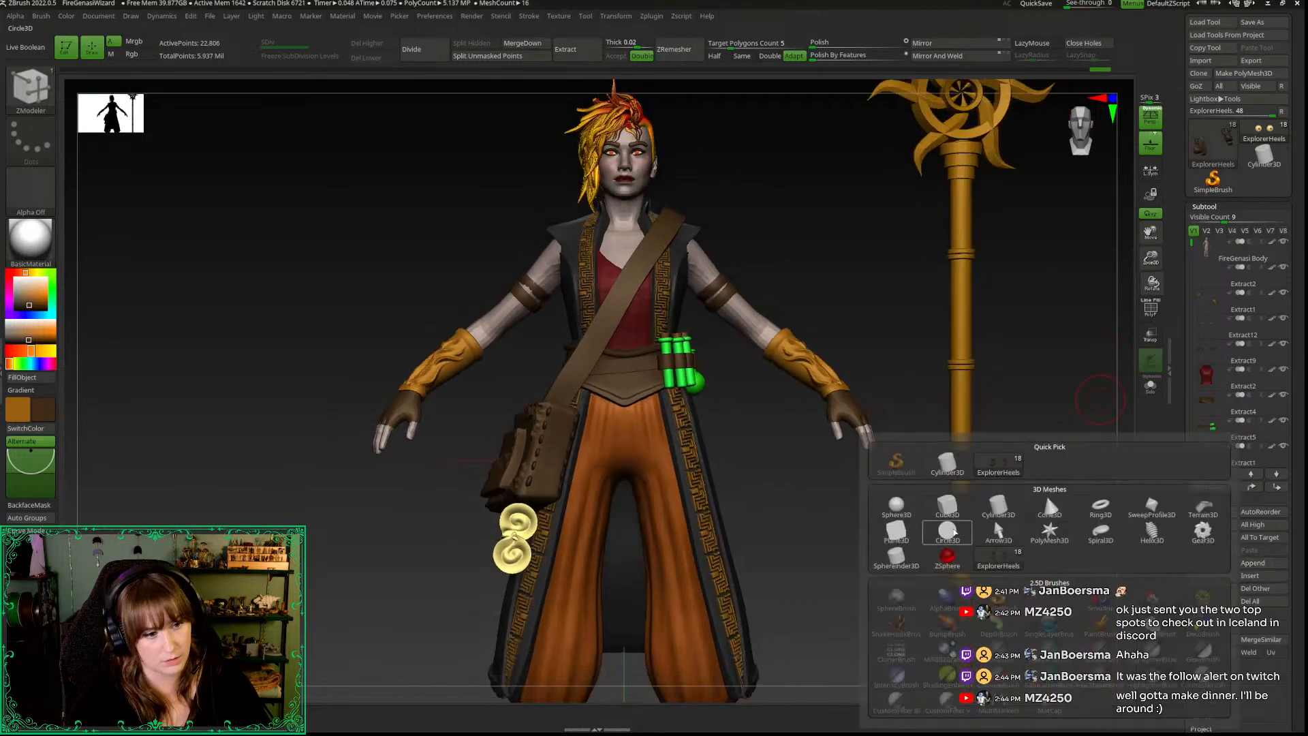
pyautogui.click(947, 507)
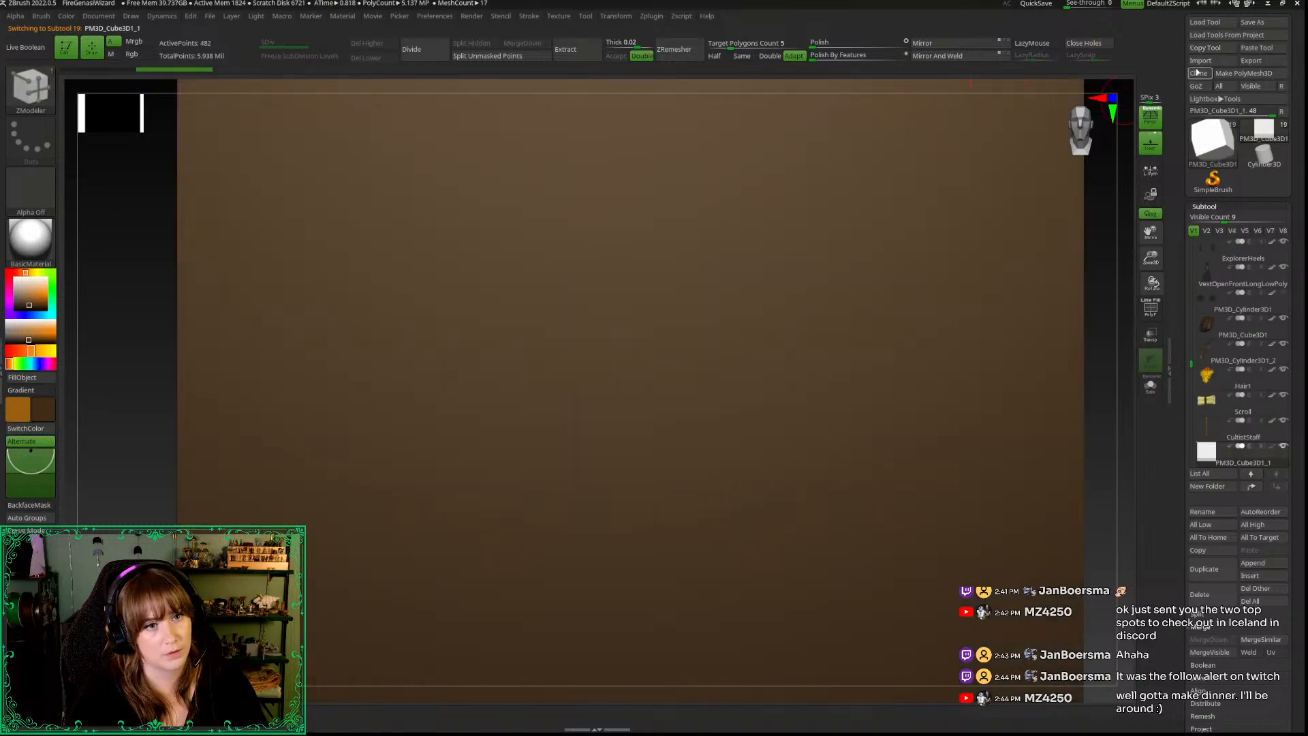
pyautogui.click(1204, 63)
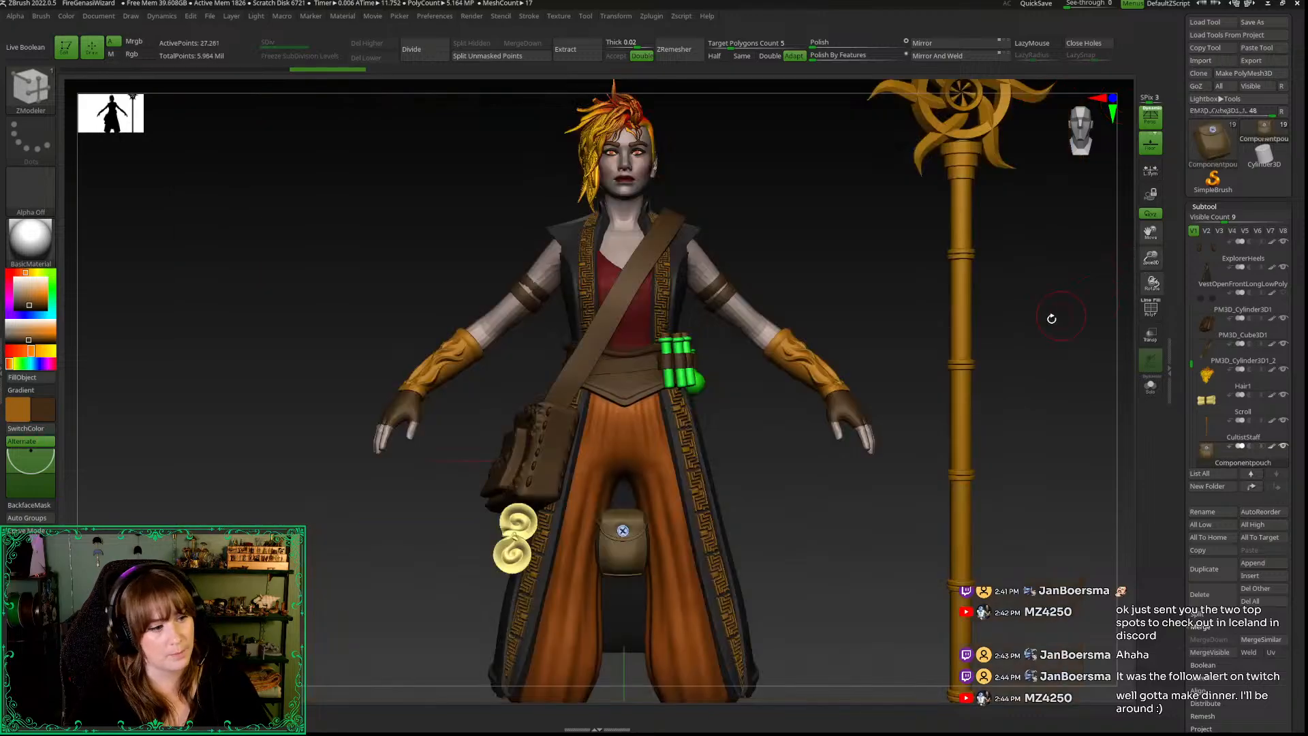
# Step: Isolate the pouch with the transform gizmo active, examine it from the side, and show the whole character again
pyautogui.press('w')
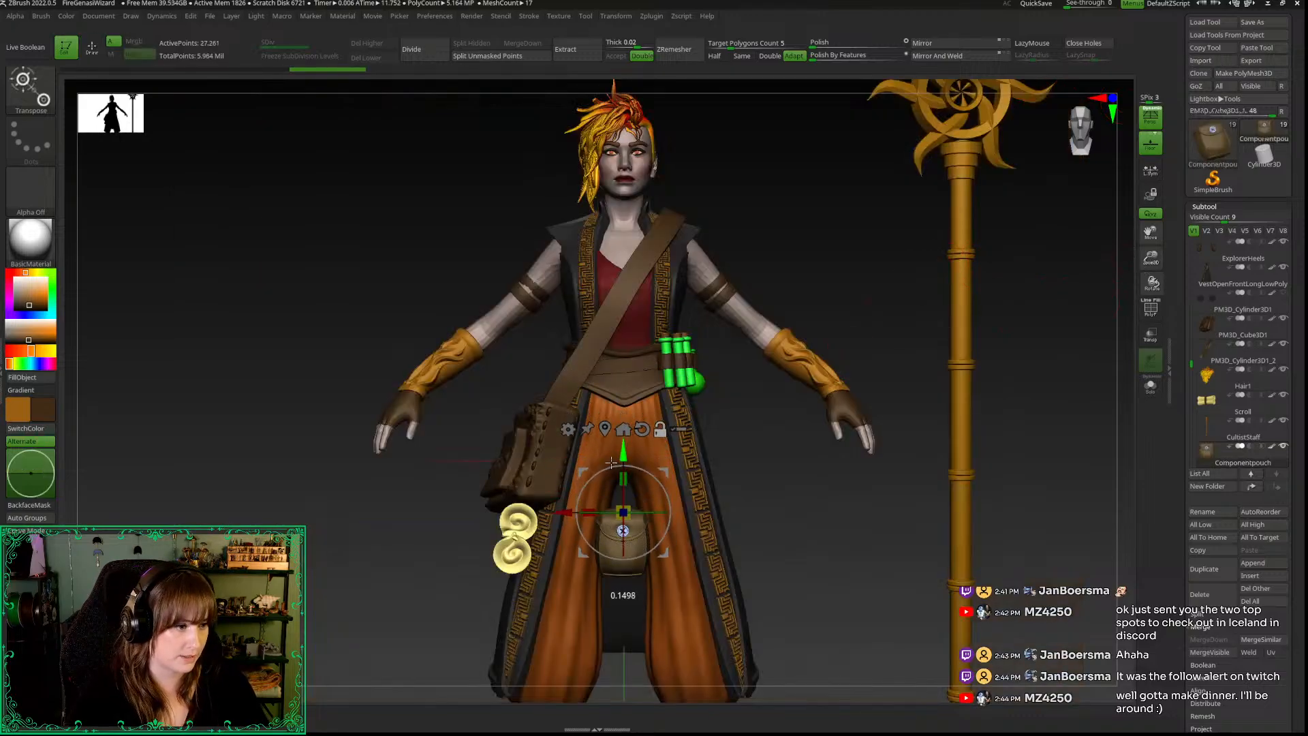
pyautogui.hotkey('alt', 's')
pyautogui.moveTo(773, 496); pyautogui.dragTo(830, 486)
pyautogui.click(1092, 131)
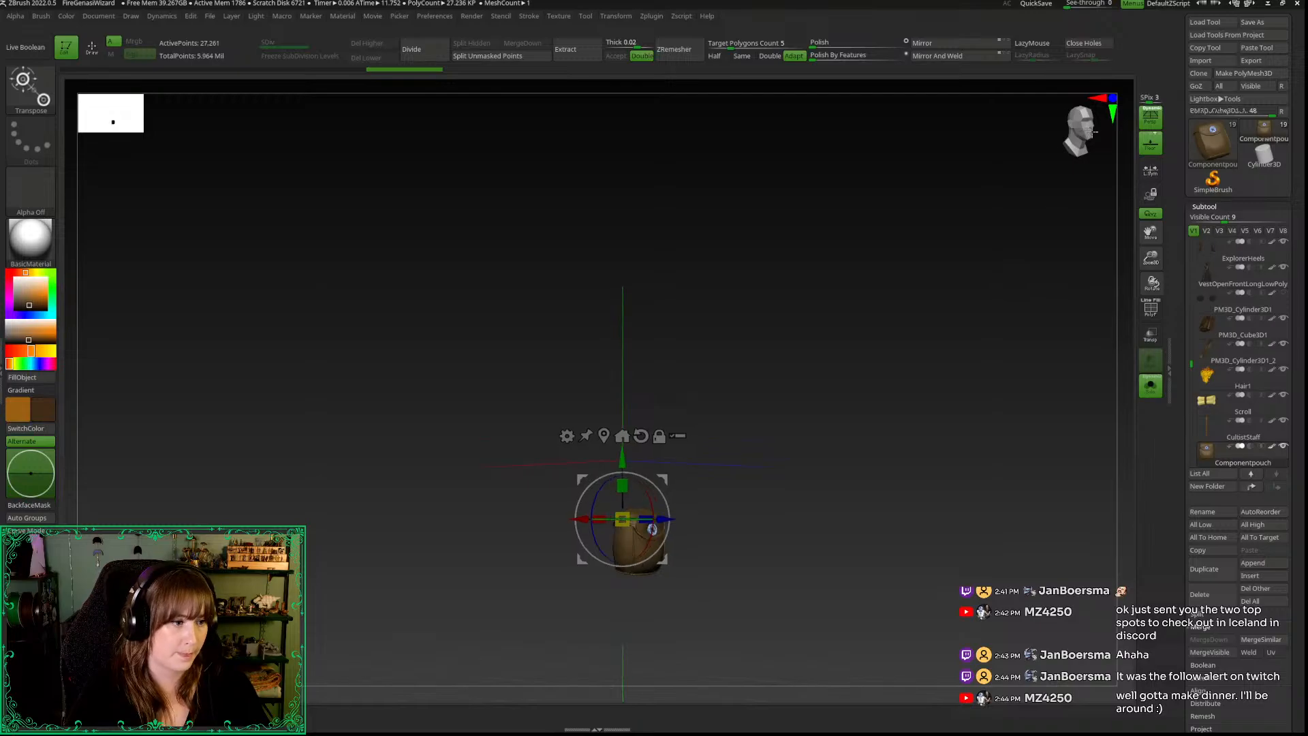
pyautogui.keyDown('alt'); pyautogui.moveTo(961, 283); pyautogui.dragTo(916, 209); pyautogui.keyUp('alt')
pyautogui.keyDown('alt'); pyautogui.moveTo(638, 445); pyautogui.dragTo(772, 451); pyautogui.keyUp('alt')
pyautogui.hotkey('alt', 's')
pyautogui.click(1095, 122)
pyautogui.click(1081, 124)
# Step: Raise the pouch to the waist, scale it with the gizmo, and position it against the hip above the satchel
pyautogui.keyDown('alt'); pyautogui.moveTo(943, 499); pyautogui.dragTo(773, 545); pyautogui.keyUp('alt')
pyautogui.moveTo(588, 463); pyautogui.dragTo(556, 324)
pyautogui.moveTo(620, 369); pyautogui.dragTo(592, 373)
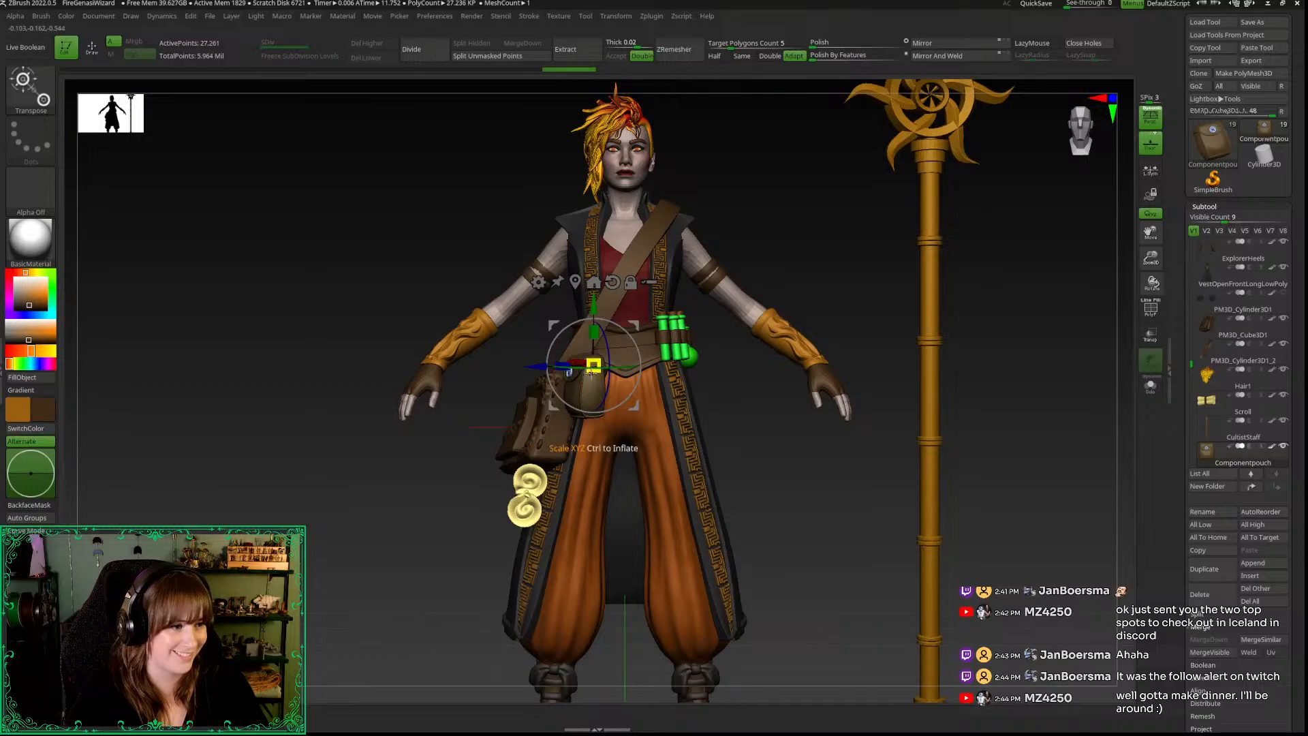
pyautogui.moveTo(477, 432); pyautogui.dragTo(607, 427)
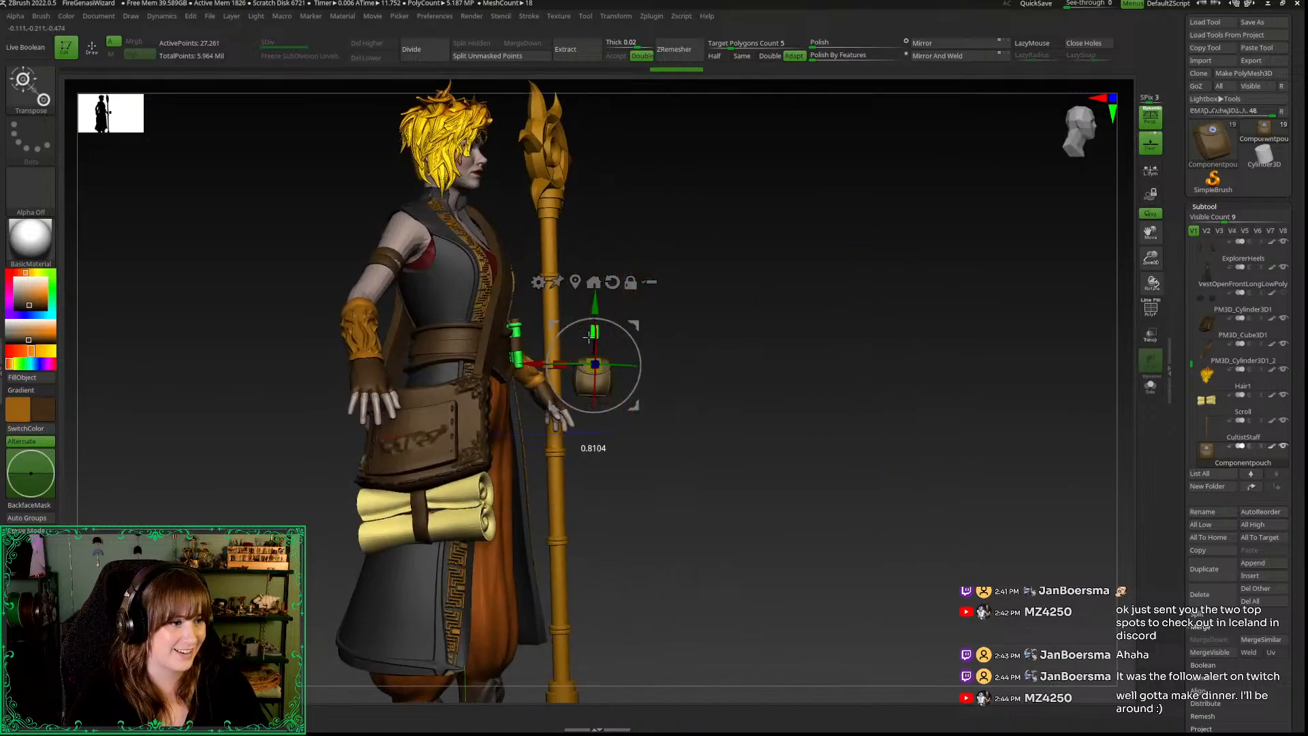
pyautogui.moveTo(532, 365); pyautogui.dragTo(387, 361)
# Step: Raise the pouch onto the waist belt and rotate it to follow the belt's curve at the hip
pyautogui.moveTo(923, 176)
pyautogui.keyDown('alt'); pyautogui.mouseDown()
pyautogui.moveTo(1078, 289)
pyautogui.moveTo(1168, 307)
pyautogui.moveTo(1118, 389)
pyautogui.mouseUp(); pyautogui.keyUp('alt')
pyautogui.press('q')
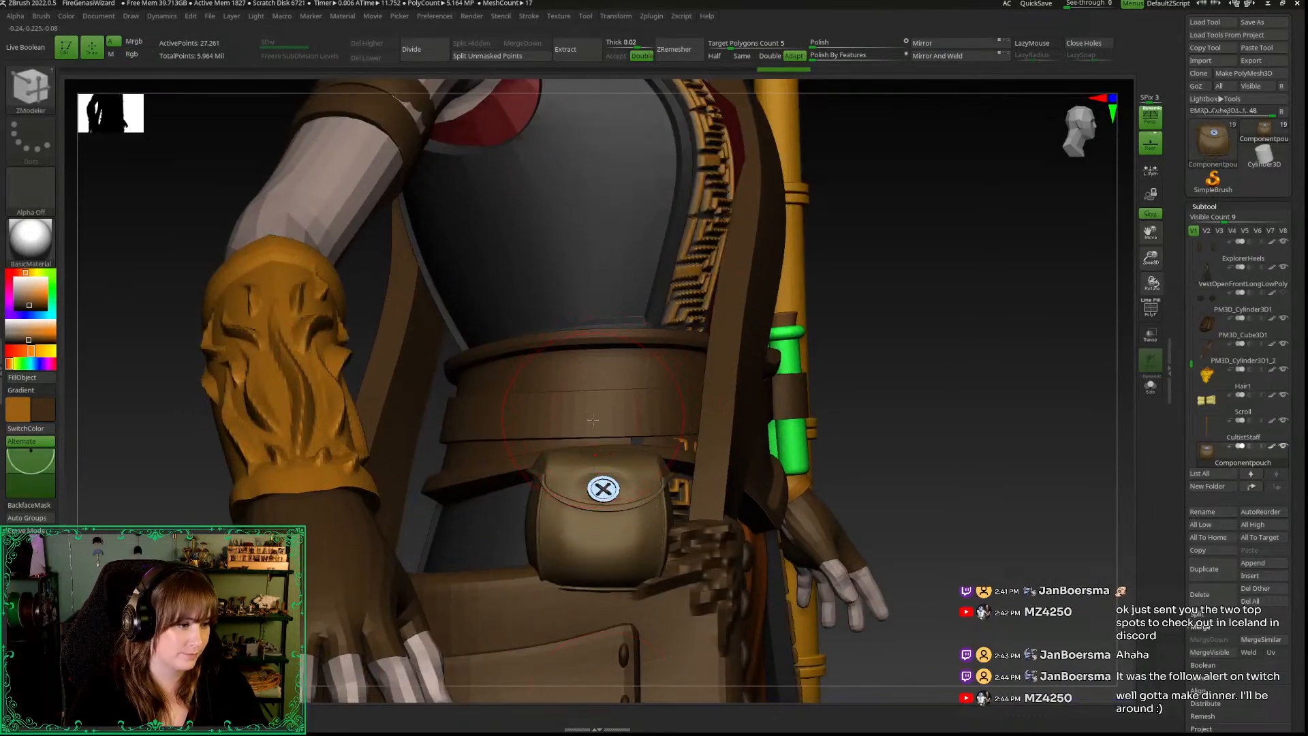
pyautogui.press('w')
pyautogui.moveTo(595, 453); pyautogui.dragTo(597, 385)
pyautogui.moveTo(607, 446); pyautogui.dragTo(607, 435)
pyautogui.moveTo(591, 443); pyautogui.dragTo(767, 460, button='right')
pyautogui.moveTo(567, 398); pyautogui.dragTo(637, 418)
pyautogui.moveTo(543, 456); pyautogui.dragTo(647, 488, button='right')
pyautogui.moveTo(711, 378); pyautogui.dragTo(720, 349)
# Step: Tilt the pouch from the back view and nudge it until its rear sits against the belt
pyautogui.moveTo(1052, 512); pyautogui.dragTo(939, 474, button='right')
pyautogui.moveTo(555, 458); pyautogui.dragTo(836, 420, button='right')
pyautogui.moveTo(682, 419); pyautogui.dragTo(668, 423)
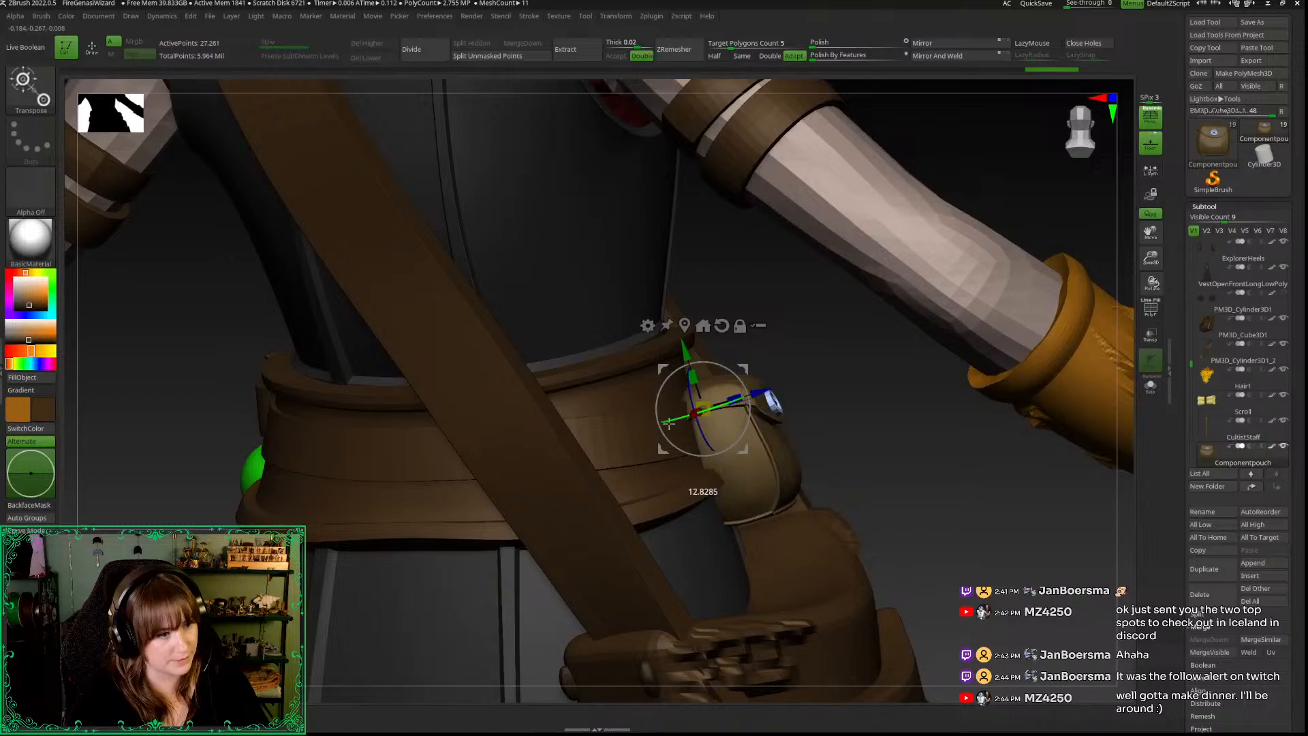
pyautogui.moveTo(746, 417); pyautogui.dragTo(754, 391)
pyautogui.moveTo(818, 392)
pyautogui.mouseDown(button='right')
pyautogui.moveTo(1084, 427)
pyautogui.moveTo(953, 416)
pyautogui.mouseUp(button='right')
pyautogui.press('q')
pyautogui.moveTo(1053, 386); pyautogui.dragTo(1027, 425, button='right')
pyautogui.press('w')
pyautogui.moveTo(690, 353); pyautogui.dragTo(686, 341)
# Step: Hide the shoulder strap subtool PM3D_Cylinder3D1_2 and the satchel subtool PM3D_Cube3D1 around the pouch
pyautogui.moveTo(471, 380); pyautogui.dragTo(445, 371, button='right')
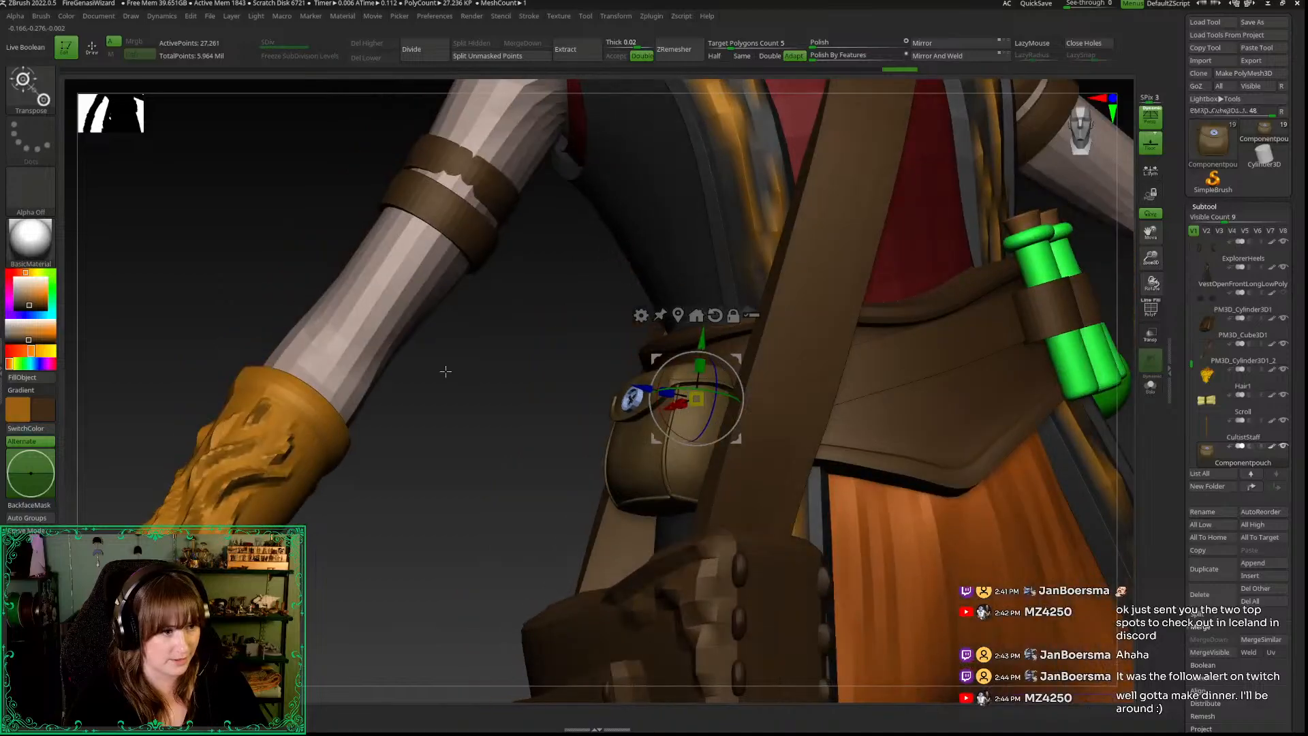
pyautogui.moveTo(520, 455); pyautogui.dragTo(390, 563, button='right')
pyautogui.click(411, 528)
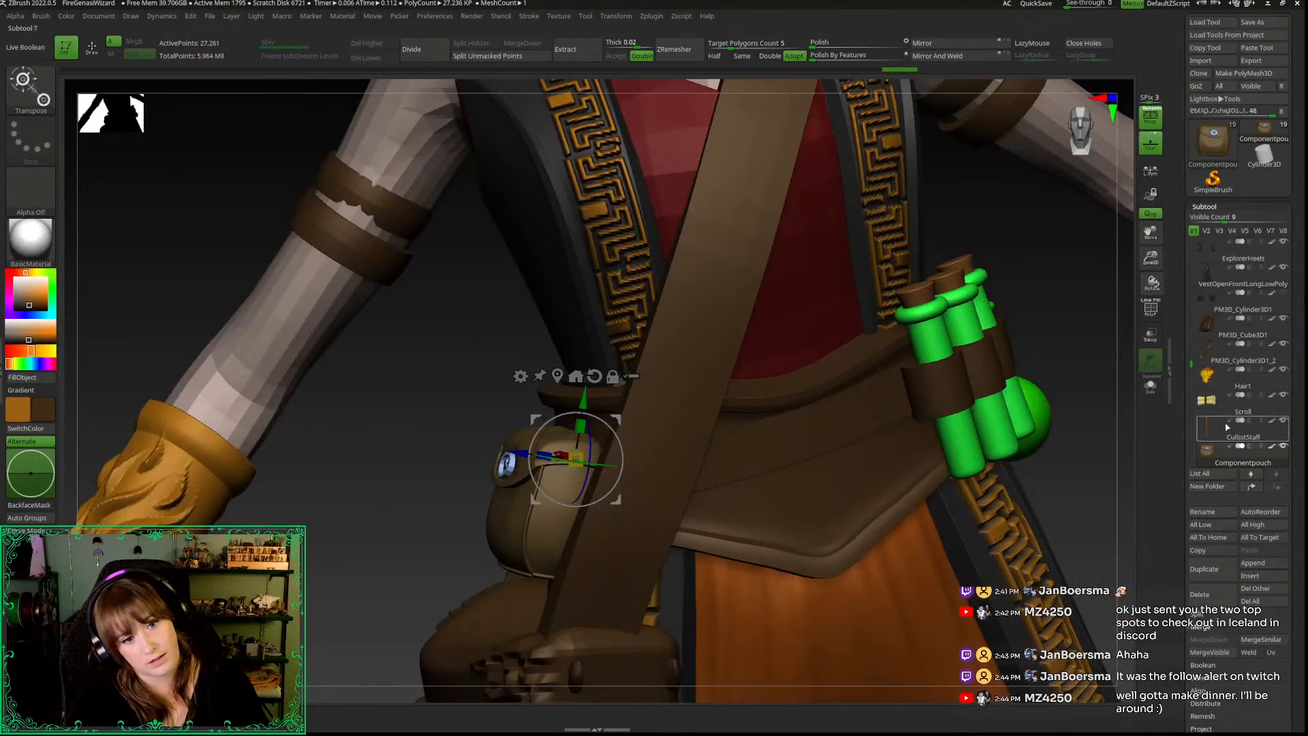
pyautogui.click(1283, 345)
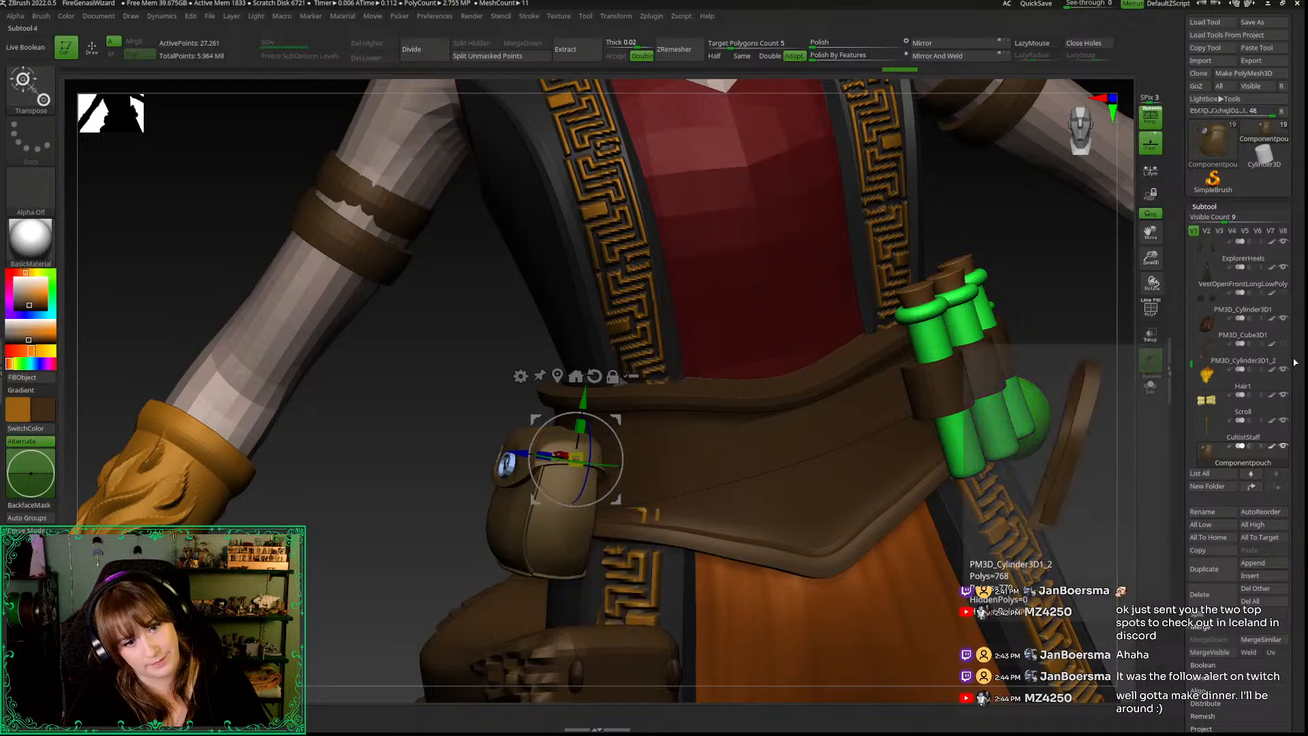
pyautogui.click(1285, 320)
# Step: Push the inner edge of the pouch toward the belt with the Move brush
pyautogui.moveTo(372, 515); pyautogui.dragTo(452, 557)
pyautogui.press('q')
pyautogui.keyDown('alt'); pyautogui.moveTo(440, 607); pyautogui.dragTo(374, 526); pyautogui.keyUp('alt')
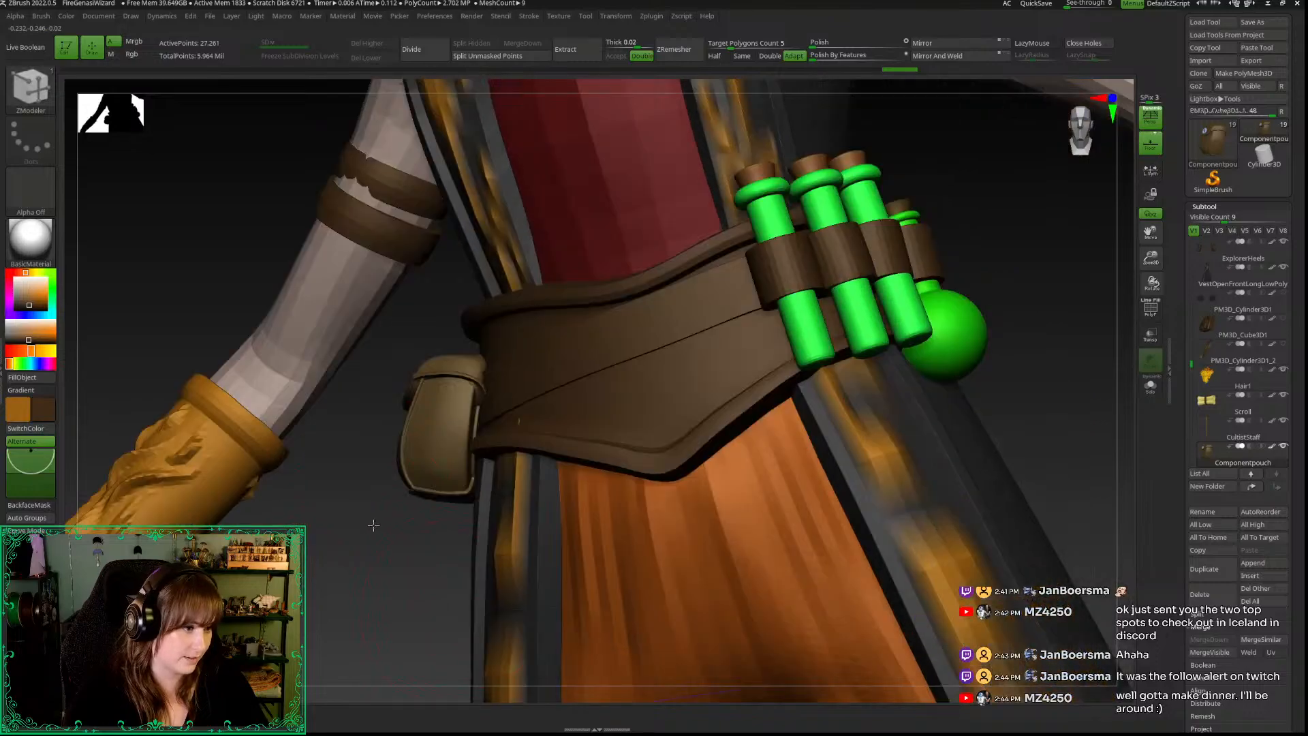
pyautogui.moveTo(378, 577); pyautogui.dragTo(448, 535)
pyautogui.press('b')
pyautogui.press('m')
pyautogui.press('v')
pyautogui.press('space')
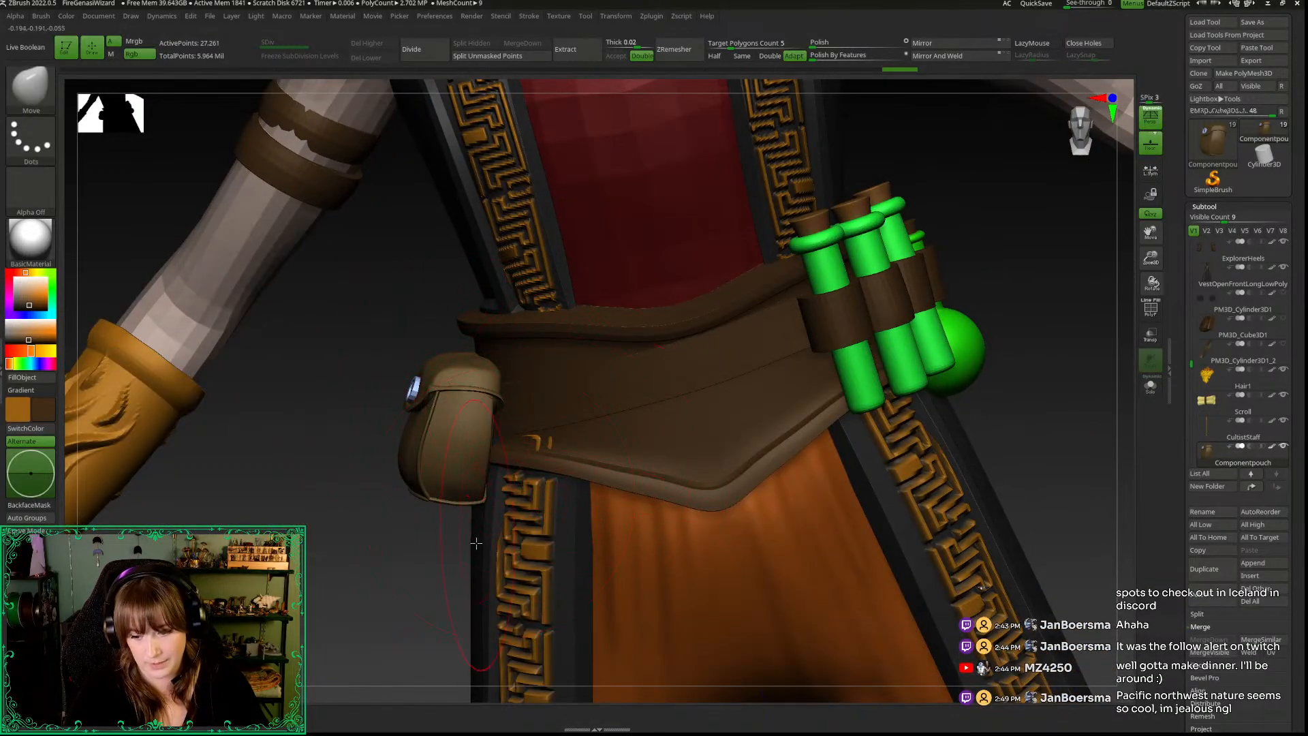
pyautogui.press('space')
pyautogui.moveTo(352, 413); pyautogui.dragTo(363, 416)
pyautogui.moveTo(488, 434); pyautogui.dragTo(506, 435)
# Step: Adjust the Move brush size and reshape the back of the pouch to fit the belt more closely
pyautogui.moveTo(390, 487)
pyautogui.mouseDown()
pyautogui.moveTo(790, 518)
pyautogui.moveTo(443, 392)
pyautogui.mouseUp()
pyautogui.press('space')
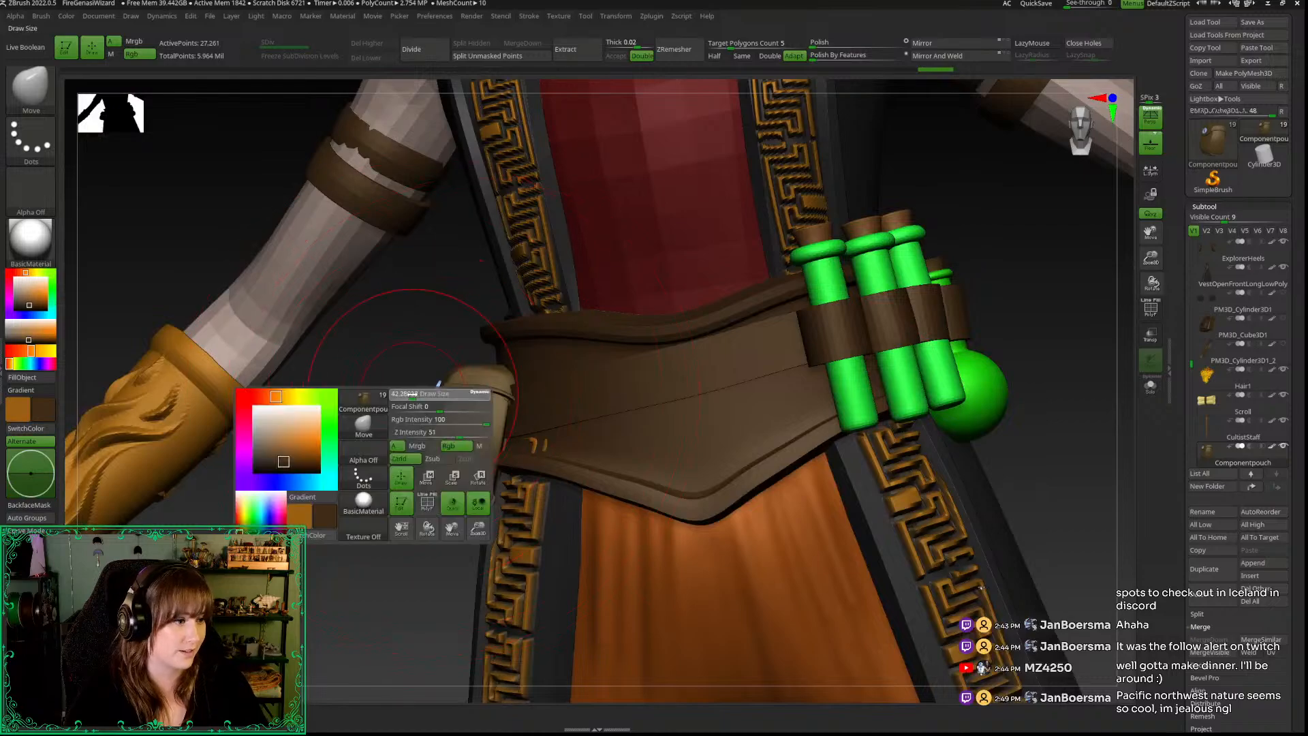
pyautogui.moveTo(413, 494); pyautogui.dragTo(374, 497)
pyautogui.moveTo(494, 444); pyautogui.dragTo(514, 444)
pyautogui.moveTo(396, 533); pyautogui.dragTo(736, 528)
pyautogui.moveTo(485, 450); pyautogui.dragTo(478, 442)
pyautogui.moveTo(854, 469); pyautogui.dragTo(1056, 485)
pyautogui.moveTo(641, 538); pyautogui.dragTo(279, 548)
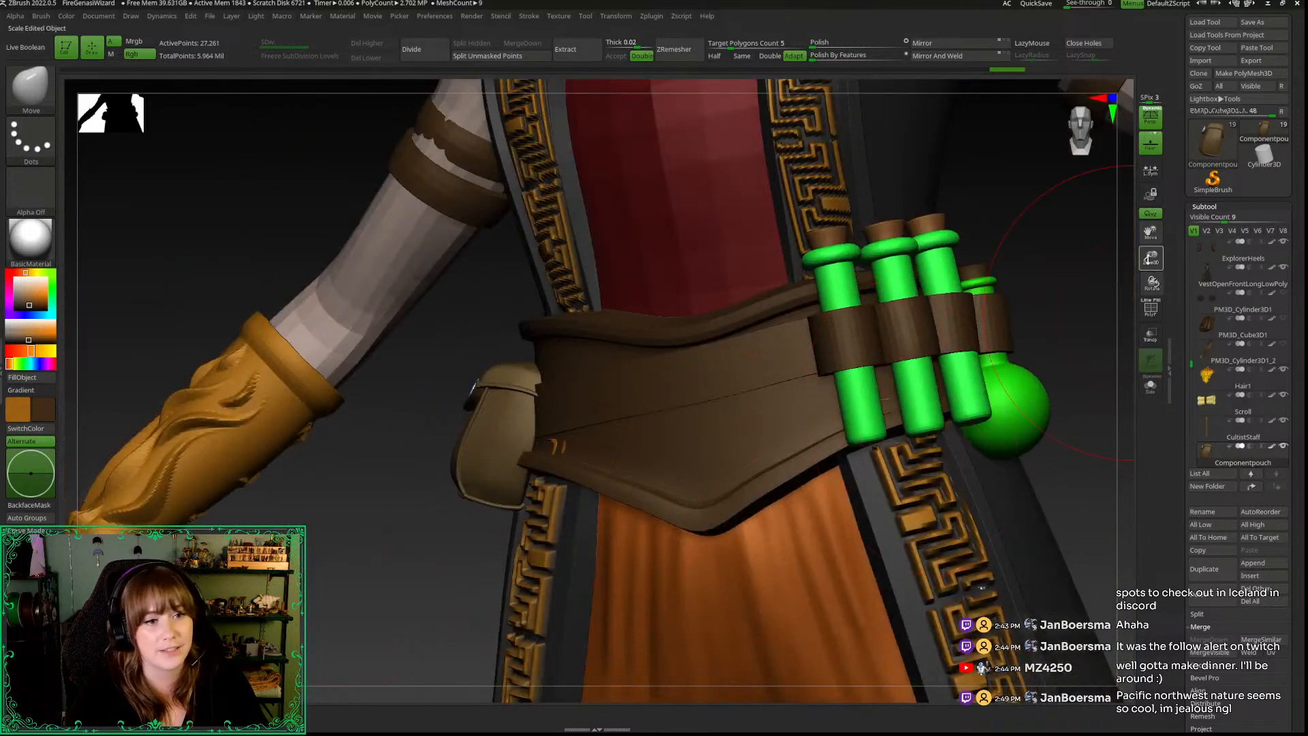
# Step: Separate the pouch into polygroups by topology with Auto Groups
pyautogui.click(1081, 136)
pyautogui.keyDown('alt'); pyautogui.moveTo(861, 540); pyautogui.dragTo(897, 575); pyautogui.keyUp('alt')
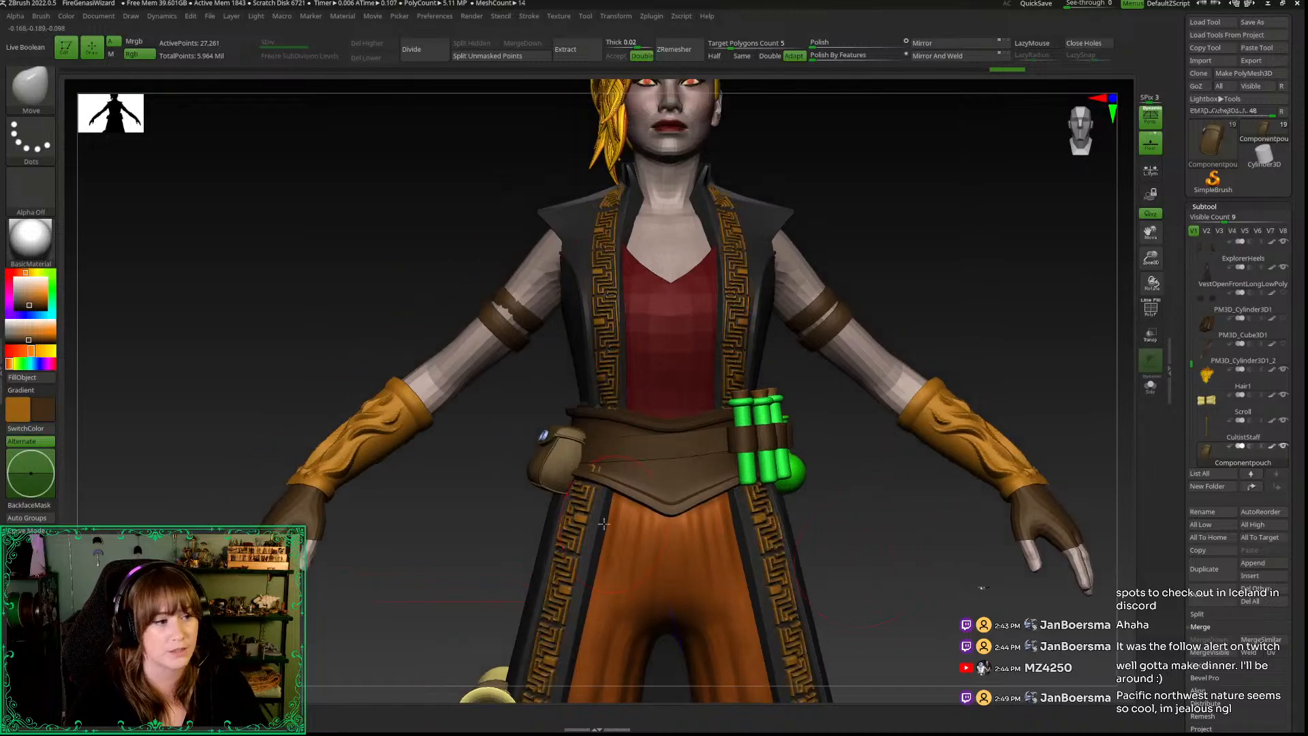
pyautogui.hotkey('shift', 'f')
pyautogui.hotkey('shift', 'f')
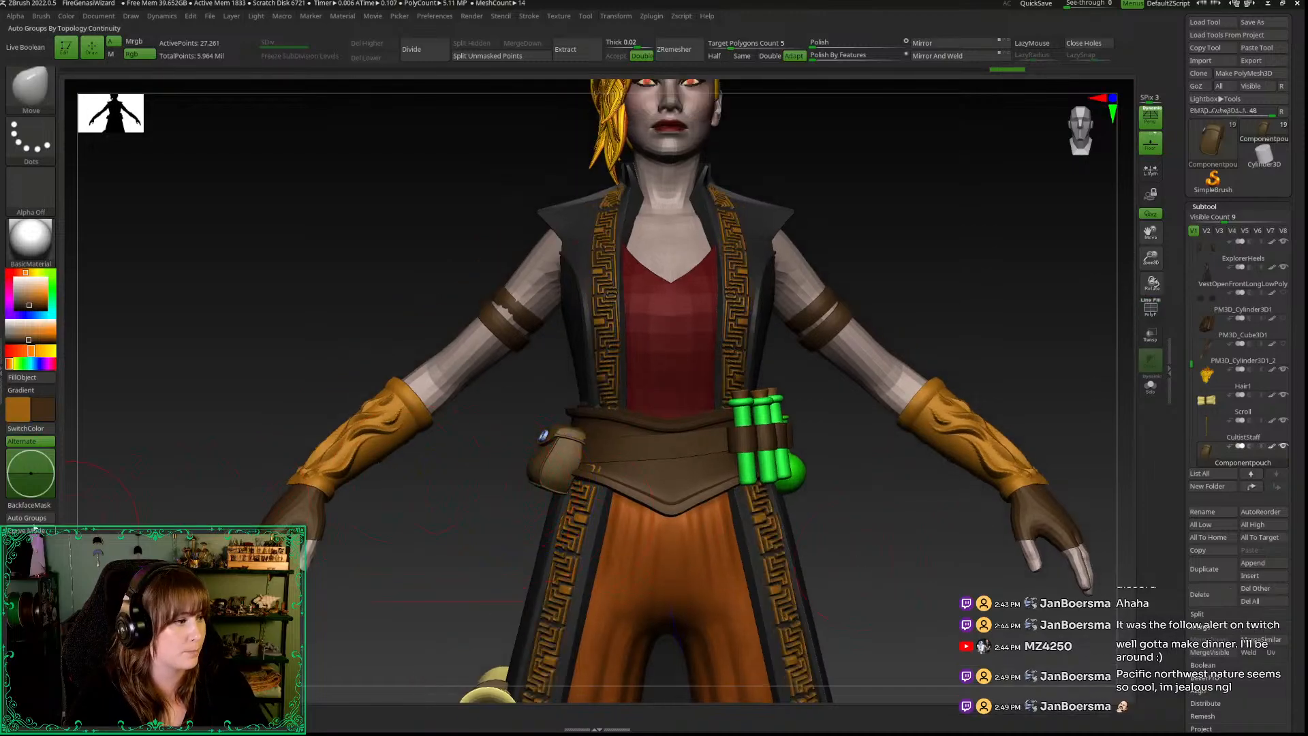
# Step: Isolate the pouch body and flap in turn, fill each with the current dark brown, and unhide the whole pouch
pyautogui.moveTo(1151, 263); pyautogui.dragTo(1090, 361)
pyautogui.keyDown('ctrl'); pyautogui.keyDown('shift'); pyautogui.click(548, 489); pyautogui.keyUp('shift'); pyautogui.keyUp('ctrl')
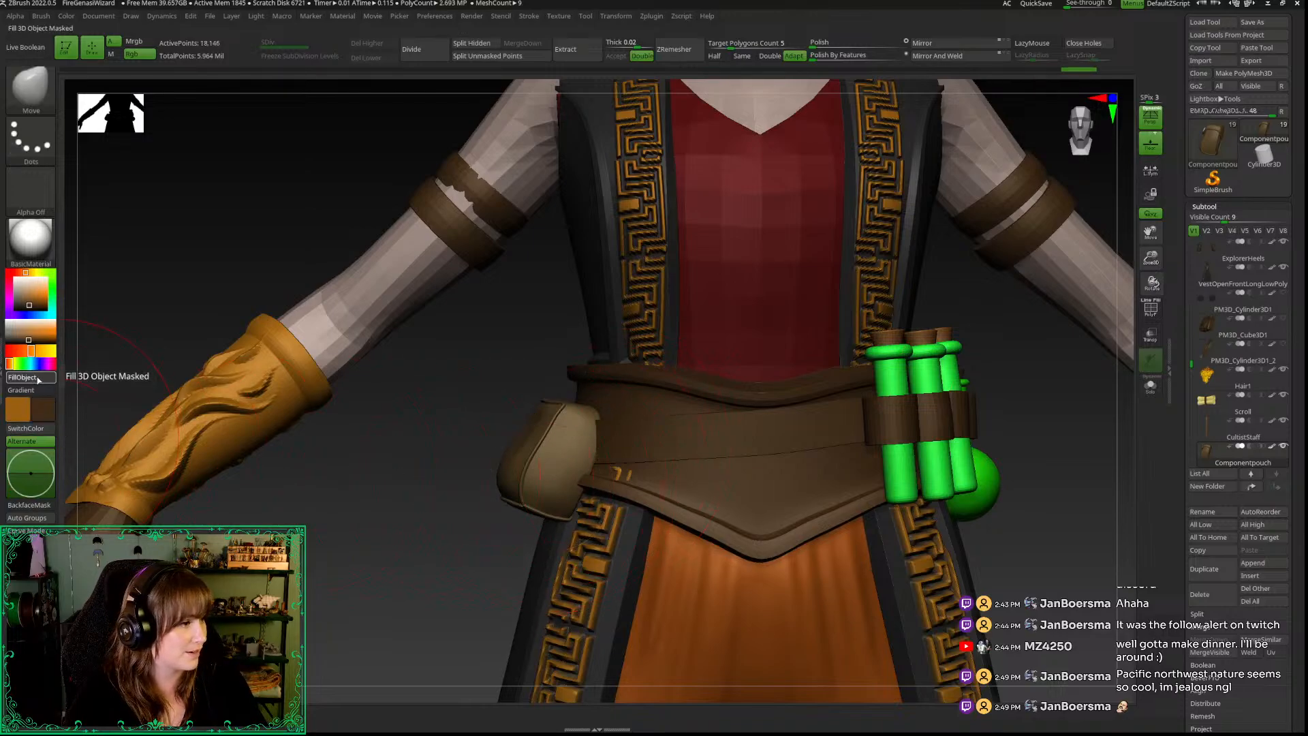
pyautogui.keyDown('ctrl'); pyautogui.keyDown('shift'); pyautogui.click(555, 408); pyautogui.keyUp('shift'); pyautogui.keyUp('ctrl')
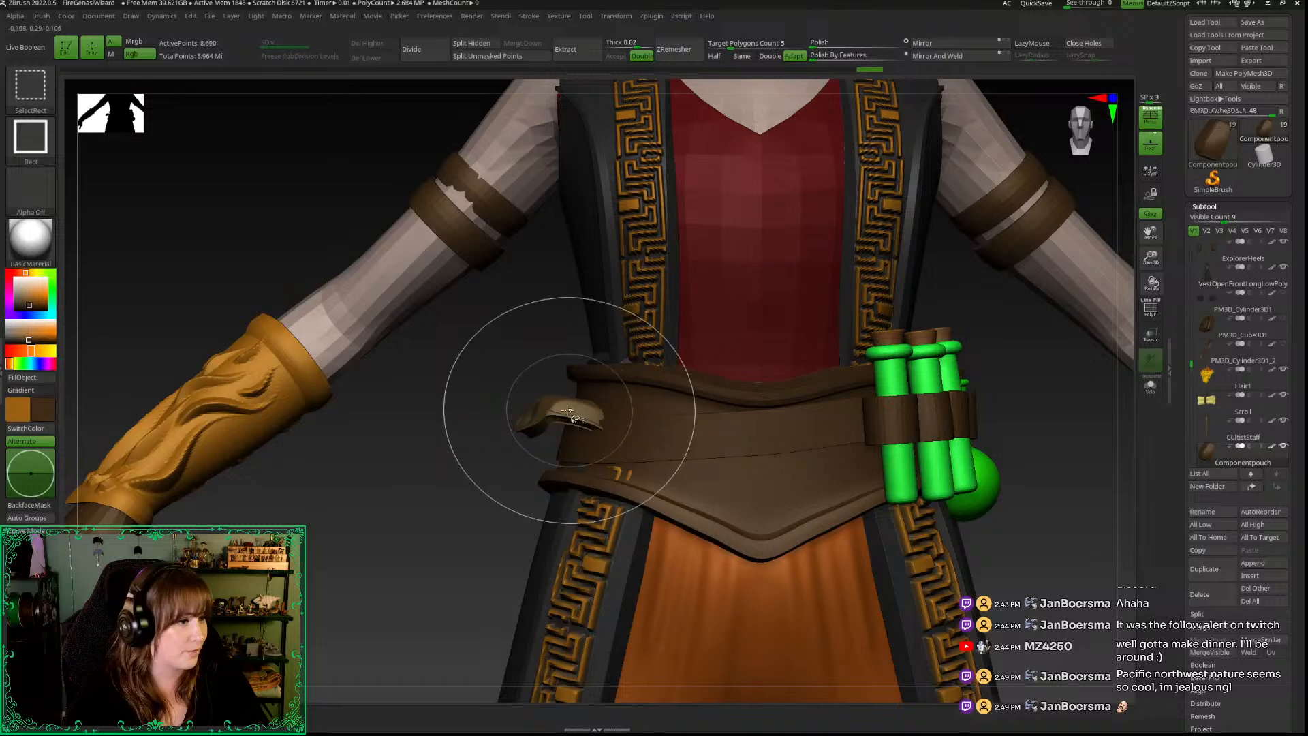
pyautogui.keyDown('ctrl'); pyautogui.keyDown('shift'); pyautogui.click(388, 575); pyautogui.keyUp('shift'); pyautogui.keyUp('ctrl')
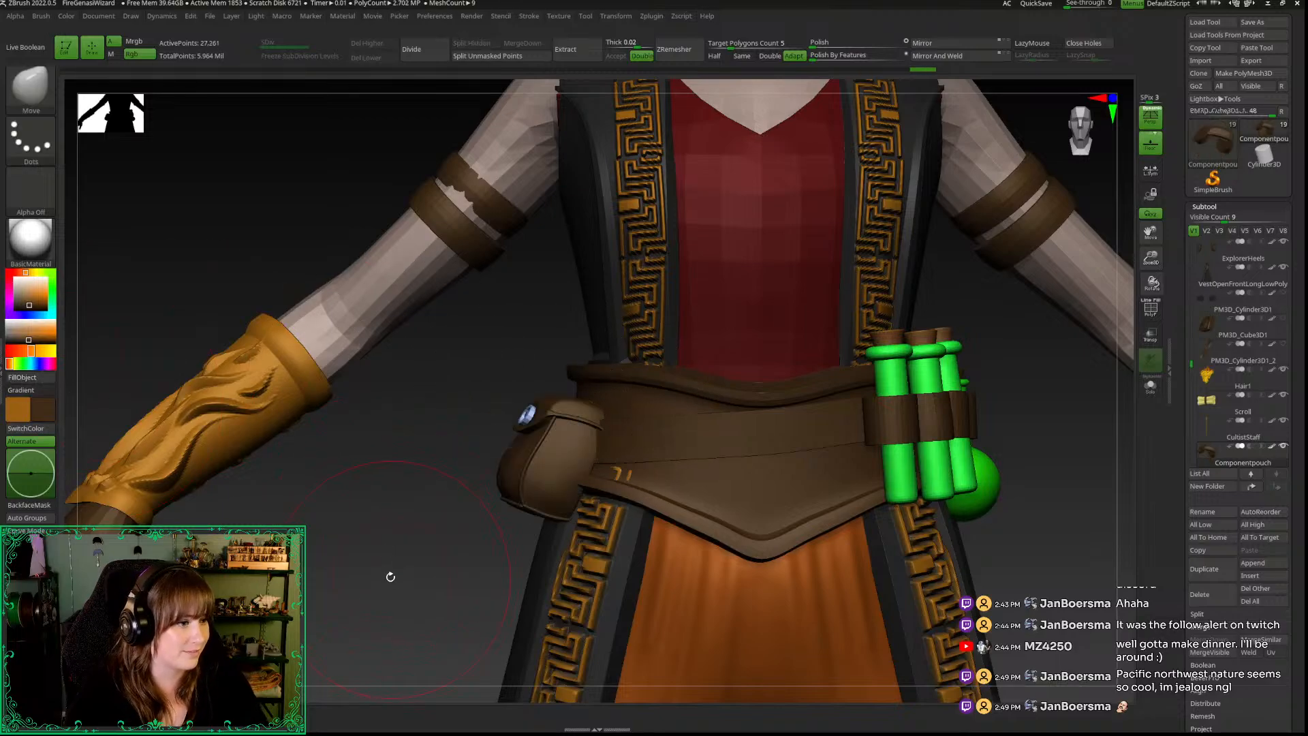
# Step: Isolate the pouch button, fill it with dark red sampled from the outfit, and unhide the whole pouch
pyautogui.moveTo(389, 575); pyautogui.dragTo(398, 586)
pyautogui.keyDown('alt'); pyautogui.moveTo(410, 473); pyautogui.dragTo(424, 549); pyautogui.keyUp('alt')
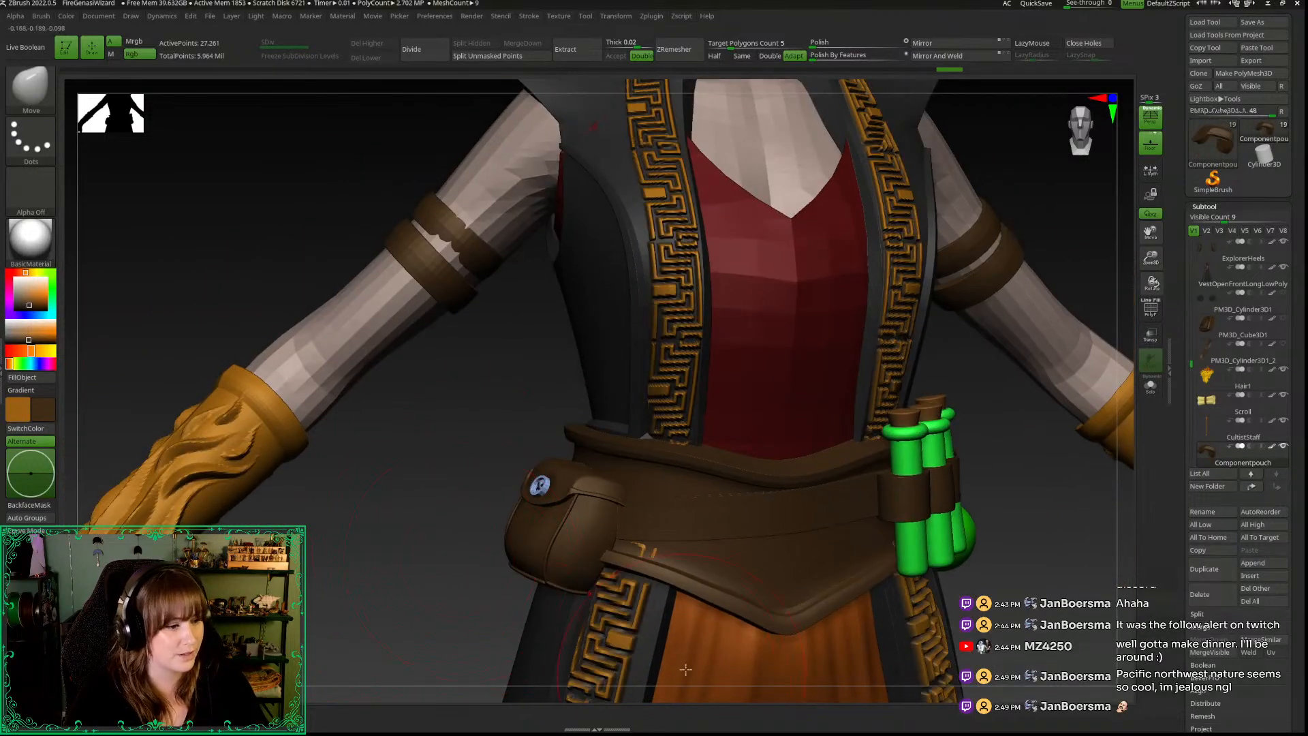
pyautogui.press('c')
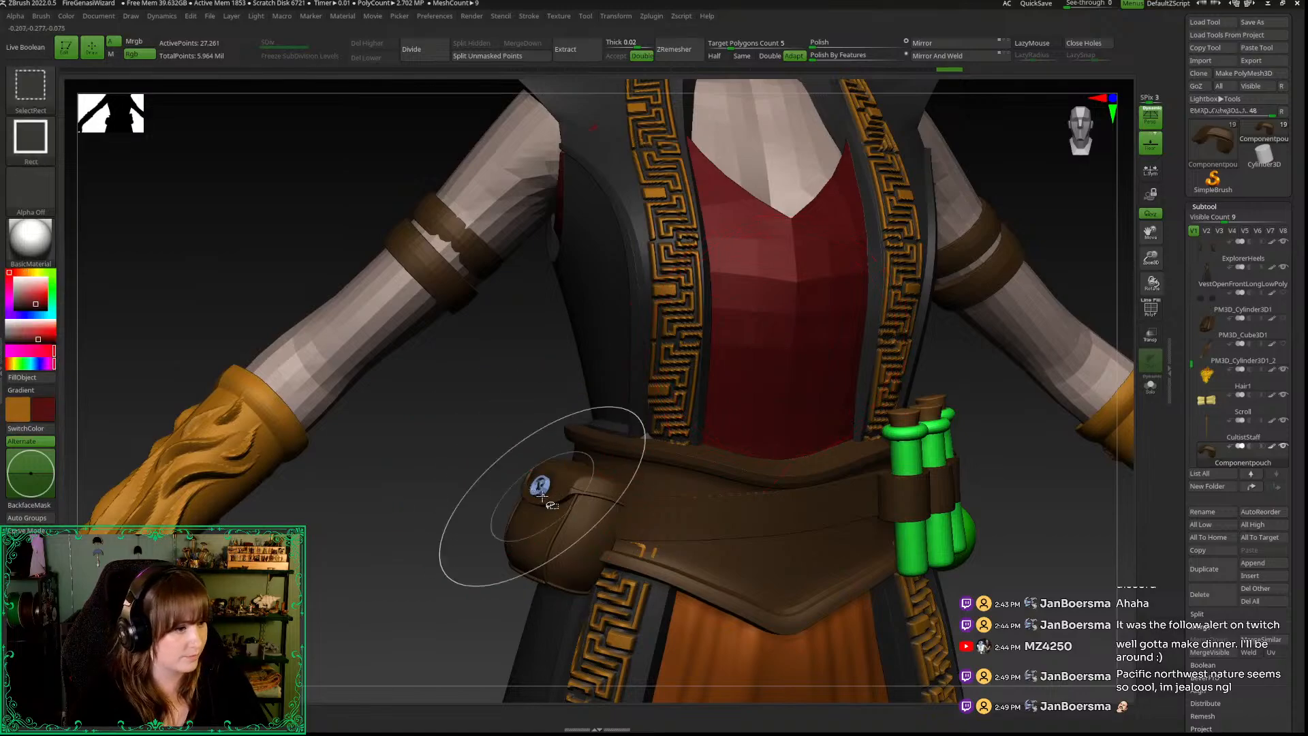
pyautogui.keyDown('ctrl'); pyautogui.keyDown('shift'); pyautogui.click(540, 485); pyautogui.keyUp('shift'); pyautogui.keyUp('ctrl')
pyautogui.click(22, 377)
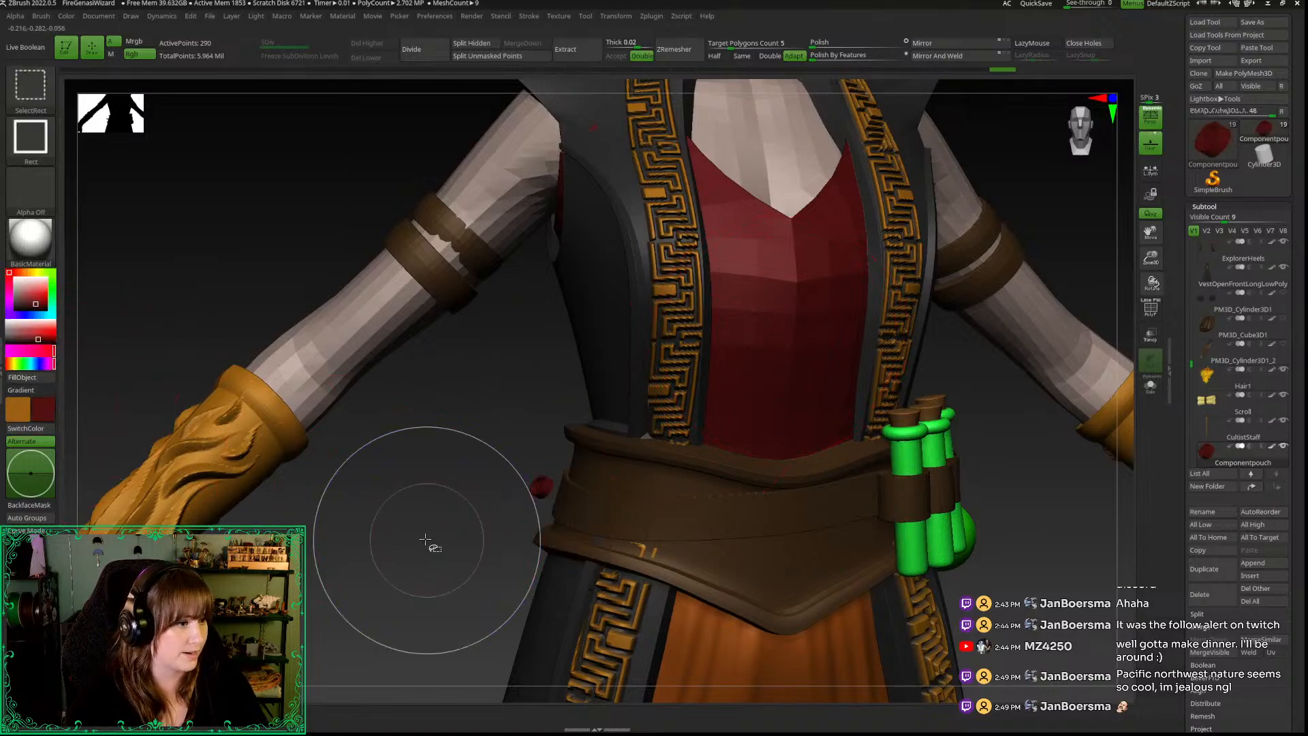
pyautogui.keyDown('ctrl'); pyautogui.keyDown('shift'); pyautogui.click(426, 600); pyautogui.keyUp('shift'); pyautogui.keyUp('ctrl')
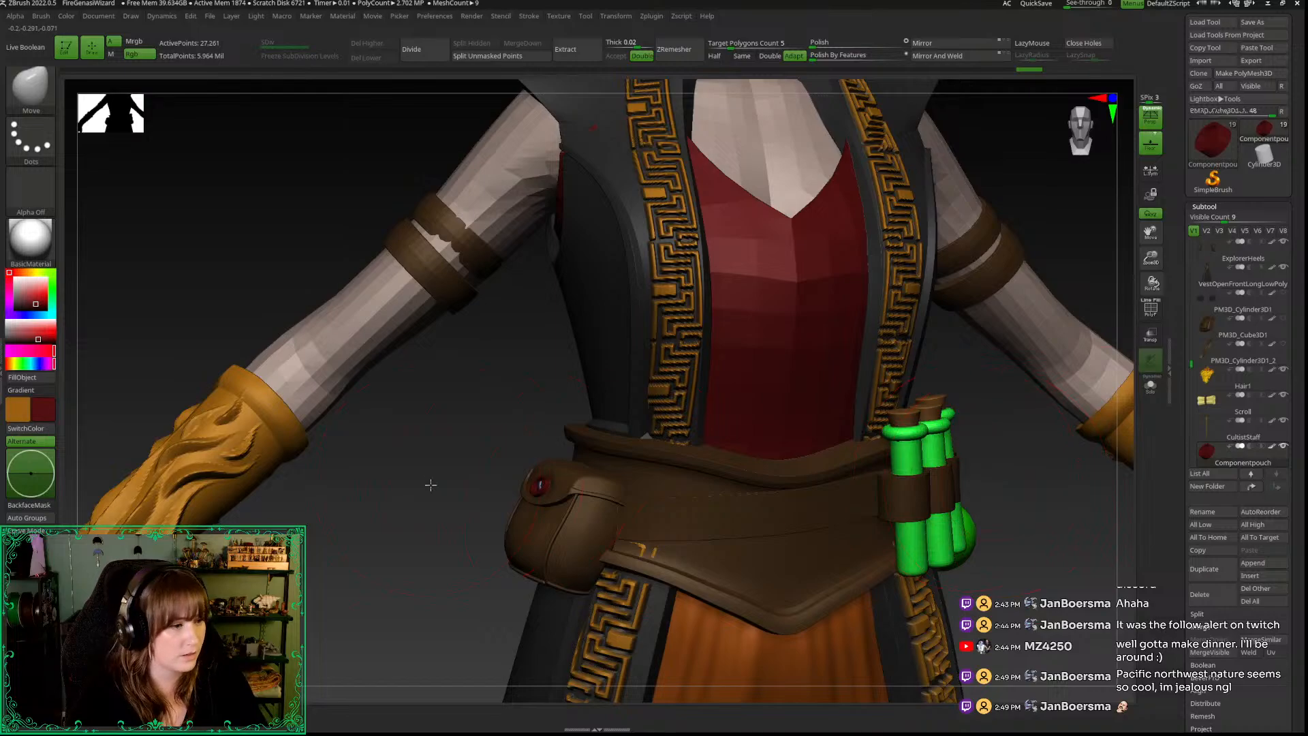
# Step: Isolate the remaining small part of the pouch button, fill it with a dark color sampled from the outfit, and unhide the whole pouch
pyautogui.moveTo(430, 485); pyautogui.dragTo(487, 484)
pyautogui.keyDown('ctrl'); pyautogui.keyDown('shift'); pyautogui.click(536, 488); pyautogui.keyUp('shift'); pyautogui.keyUp('ctrl')
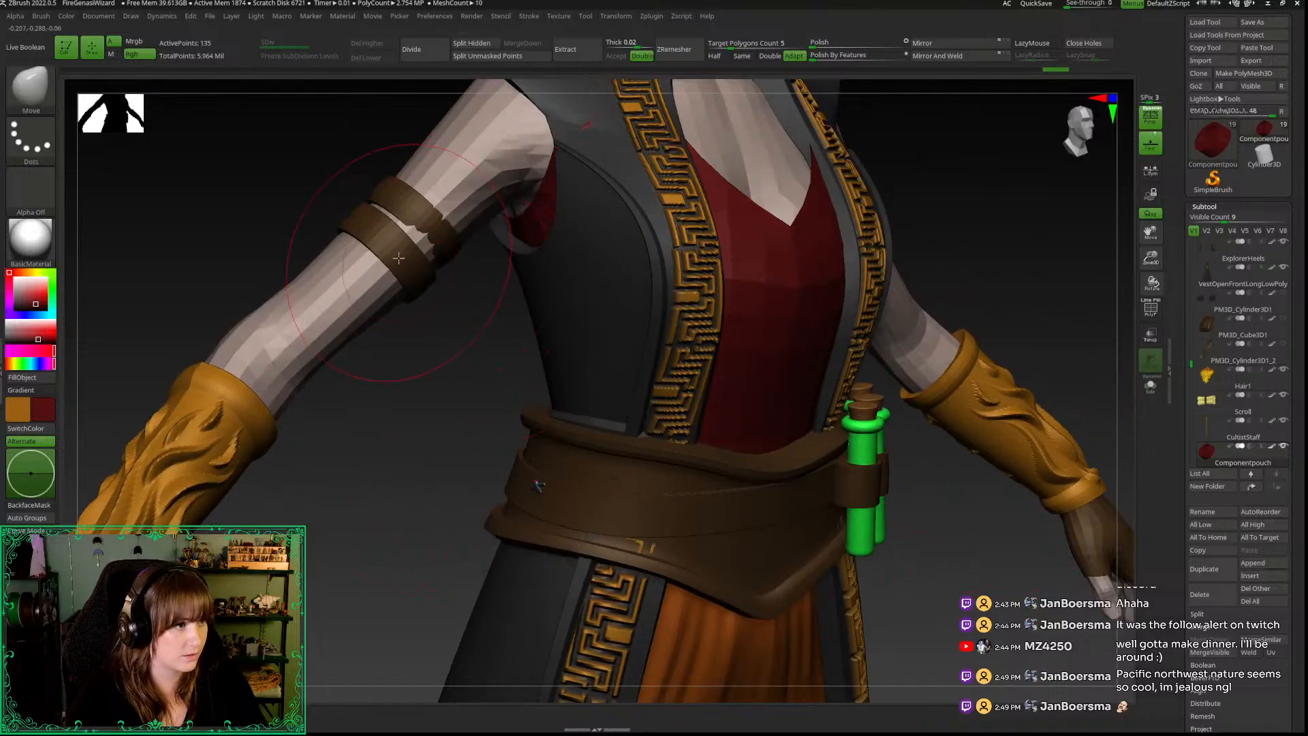
pyautogui.press('c')
pyautogui.click(31, 379)
pyautogui.press('c')
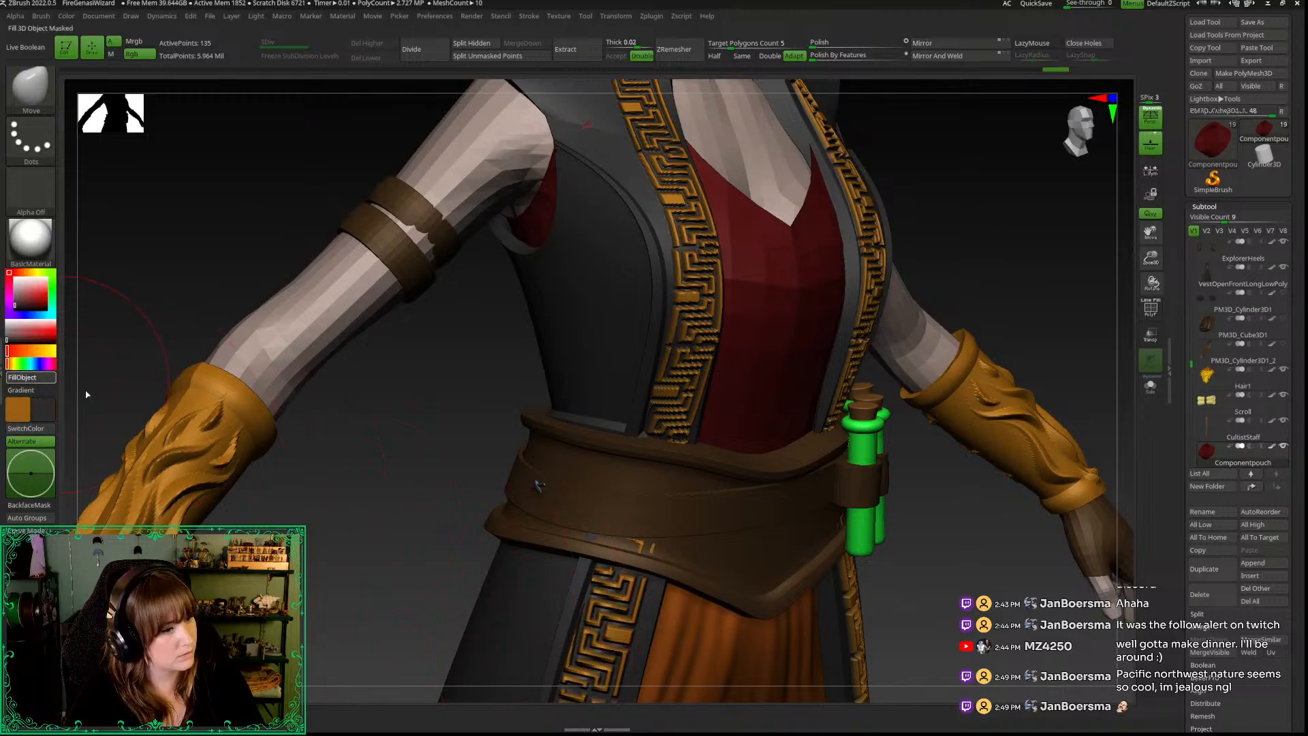
pyautogui.keyDown('ctrl'); pyautogui.keyDown('shift'); pyautogui.click(398, 538); pyautogui.keyUp('shift'); pyautogui.keyUp('ctrl')
# Step: Make the satchel with its shoulder strap visible again and frame the whole character from the front
pyautogui.moveTo(409, 580); pyautogui.dragTo(500, 577)
pyautogui.moveTo(1150, 259); pyautogui.dragTo(1117, 233)
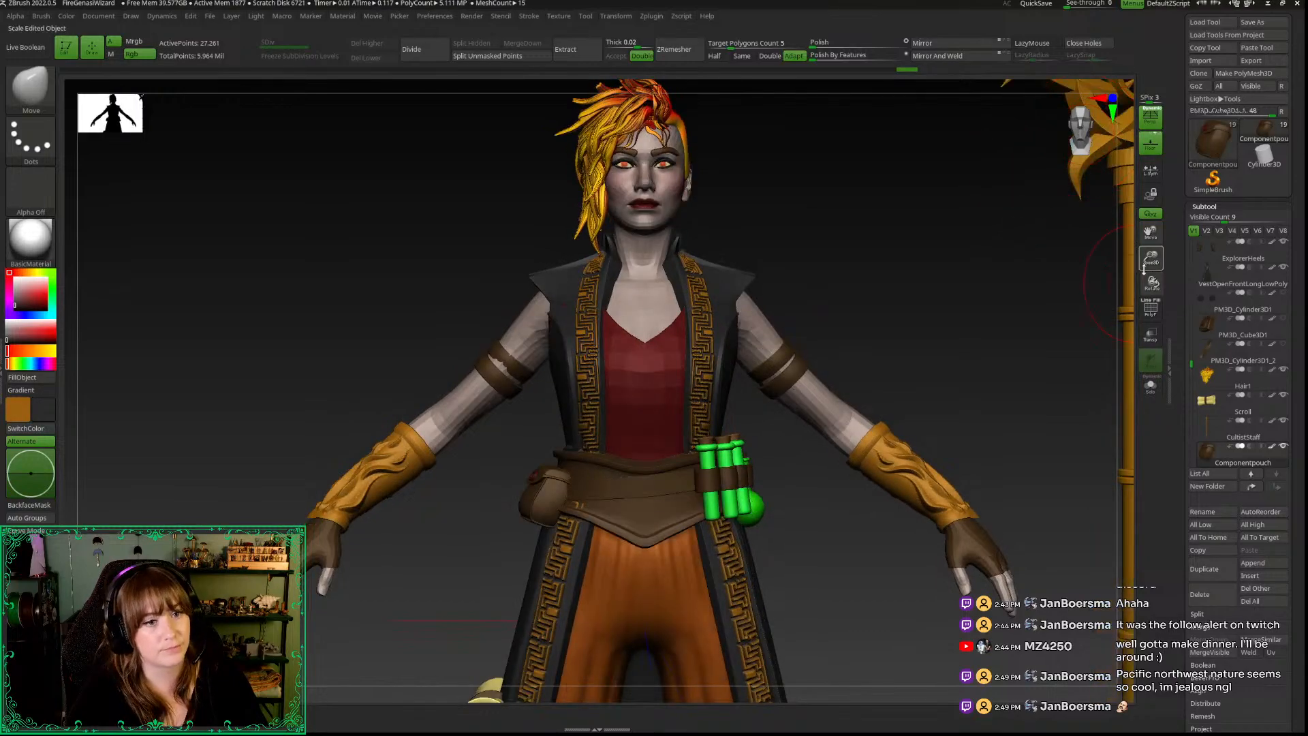
pyautogui.press('f')
pyautogui.moveTo(784, 381); pyautogui.dragTo(828, 365)
pyautogui.click(1285, 319)
pyautogui.click(1285, 319)
pyautogui.moveTo(809, 432); pyautogui.dragTo(810, 567)
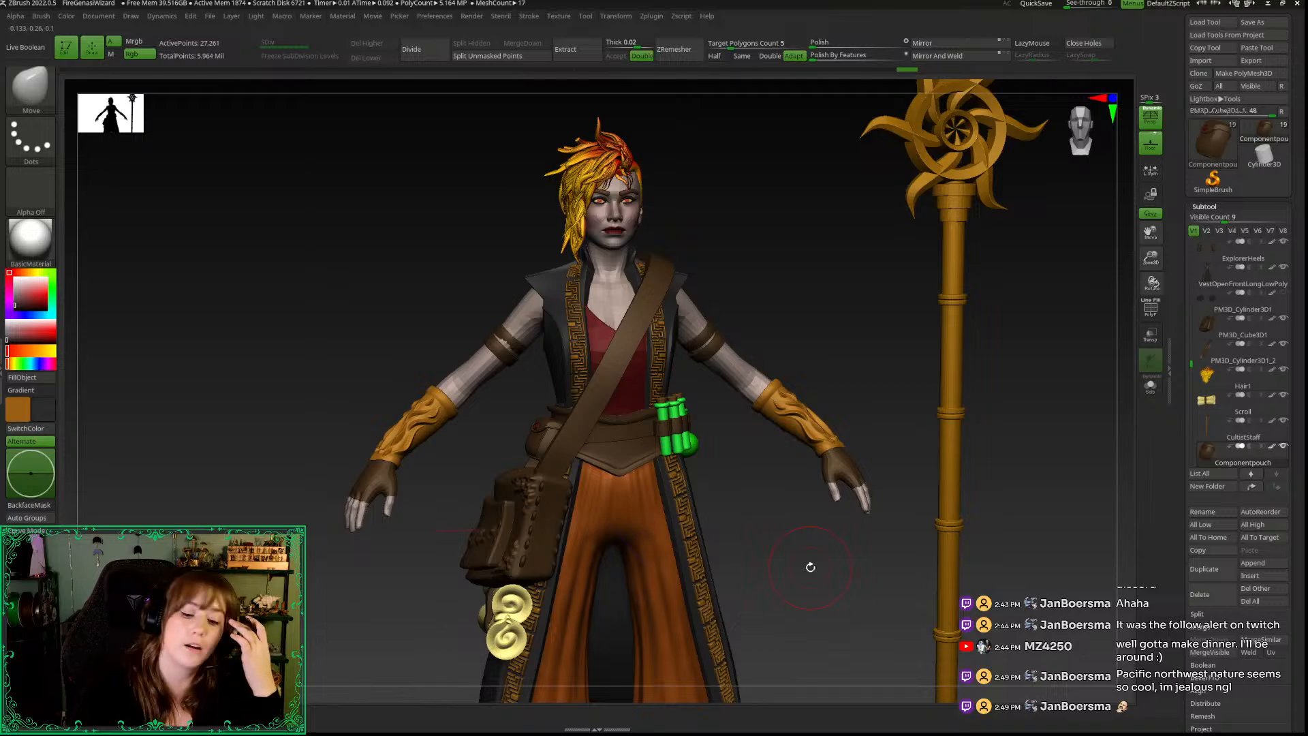
pyautogui.moveTo(1227, 455)
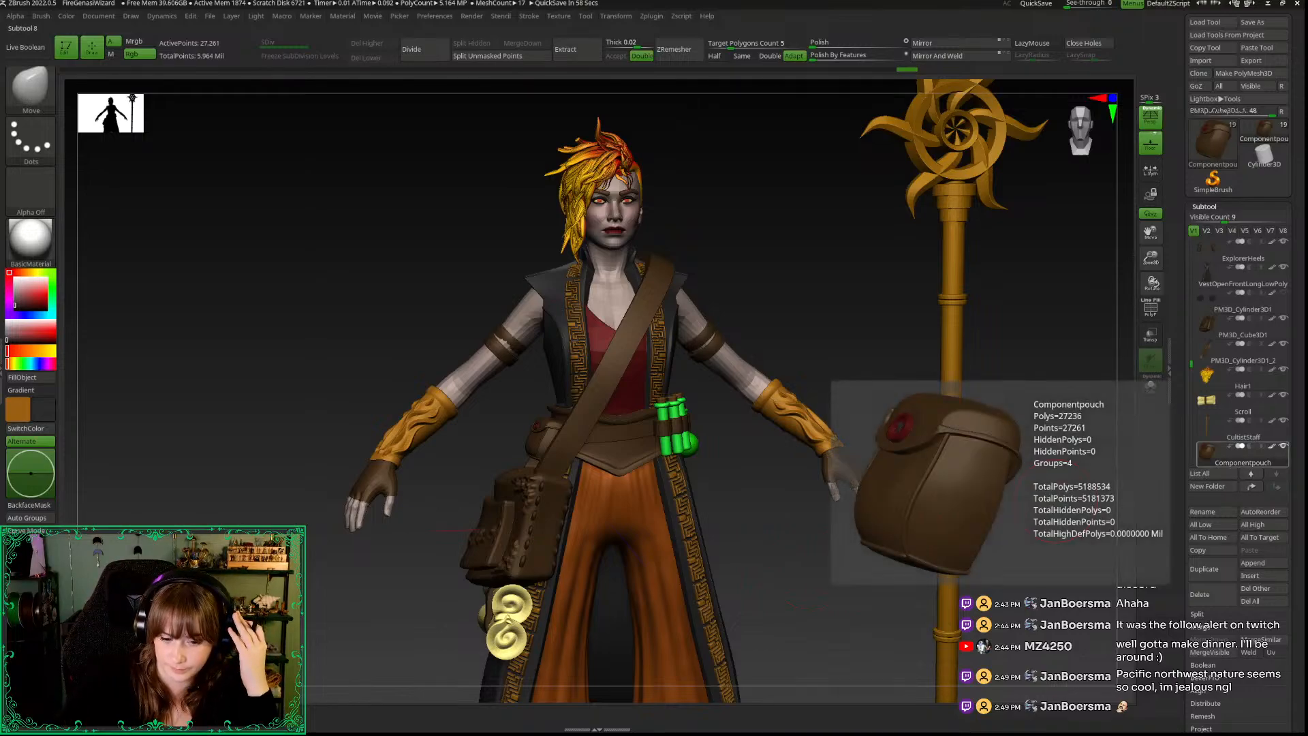
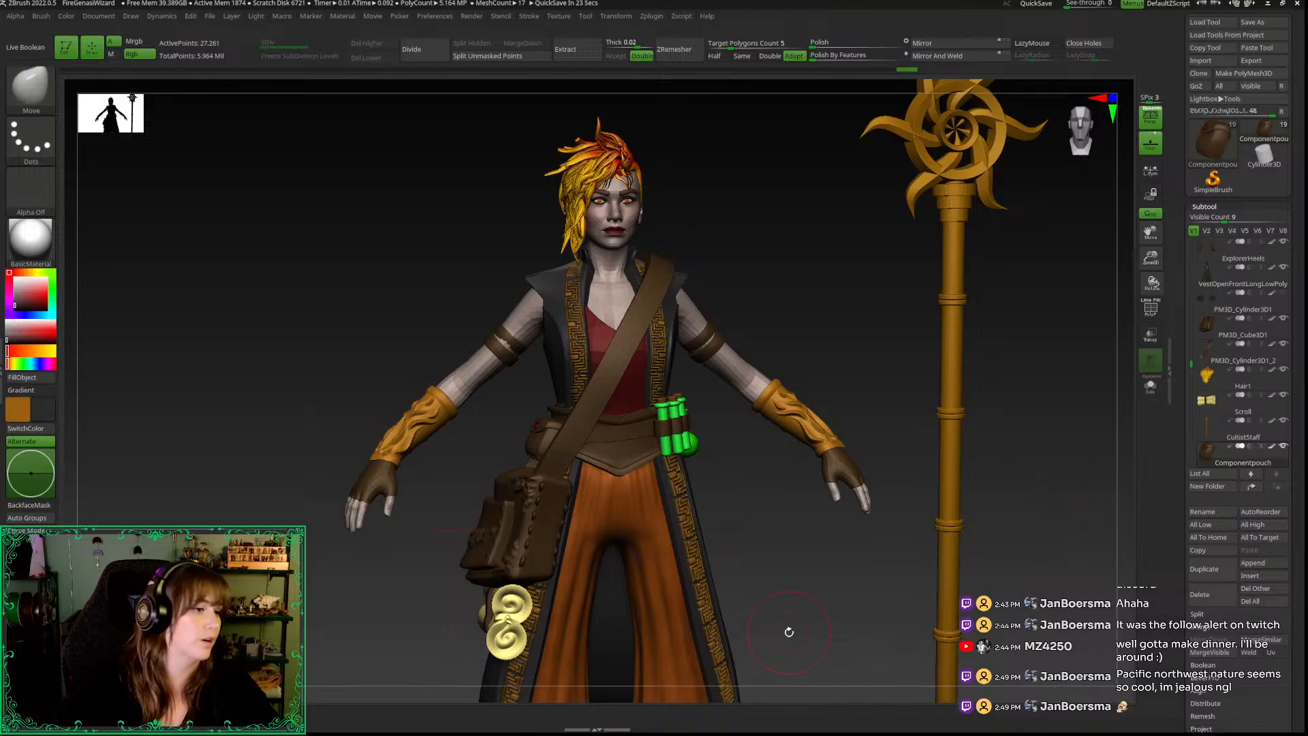
# Step: Activate the VestOpenFrontLongLowPoly subtool, lower it to subdivision level 1, and prepare the Move Topological brush with BackfaceMask off
pyautogui.moveTo(1151, 258); pyautogui.dragTo(996, 261)
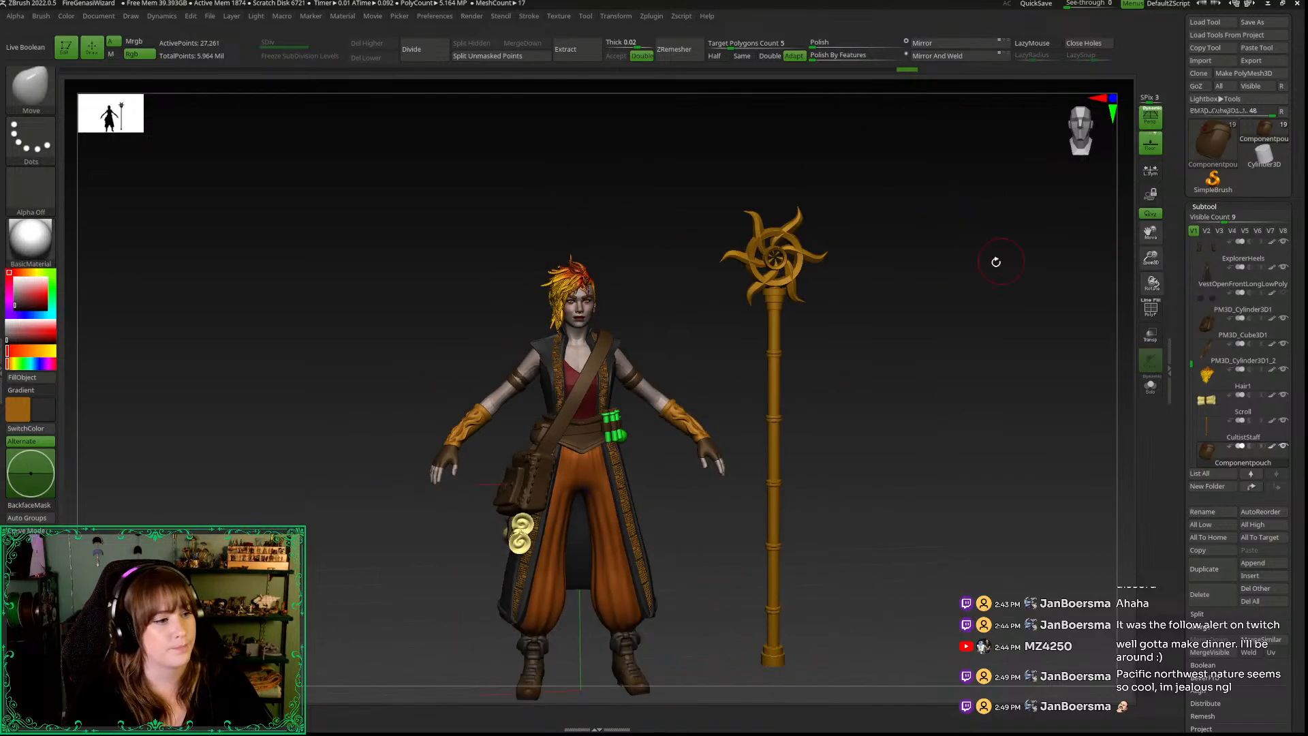
pyautogui.click(1084, 115)
pyautogui.moveTo(1151, 258); pyautogui.dragTo(1104, 240)
pyautogui.keyDown('alt'); pyautogui.moveTo(882, 279); pyautogui.dragTo(900, 213); pyautogui.keyUp('alt')
pyautogui.press('space')
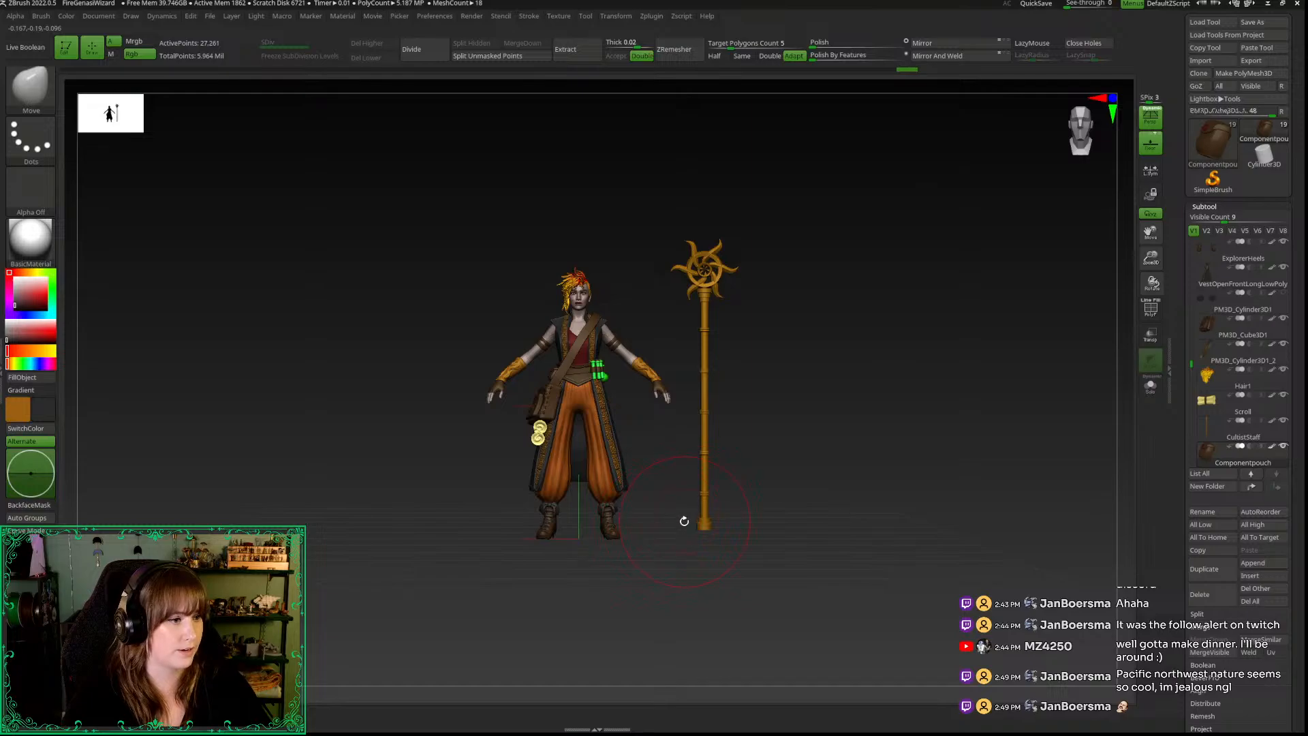
pyautogui.keyDown('alt'); pyautogui.moveTo(684, 521); pyautogui.dragTo(701, 542); pyautogui.keyUp('alt')
pyautogui.press('b')
pyautogui.press('m')
pyautogui.press('t')
pyautogui.press('space')
pyautogui.keyDown('alt'); pyautogui.click(642, 504); pyautogui.keyUp('alt')
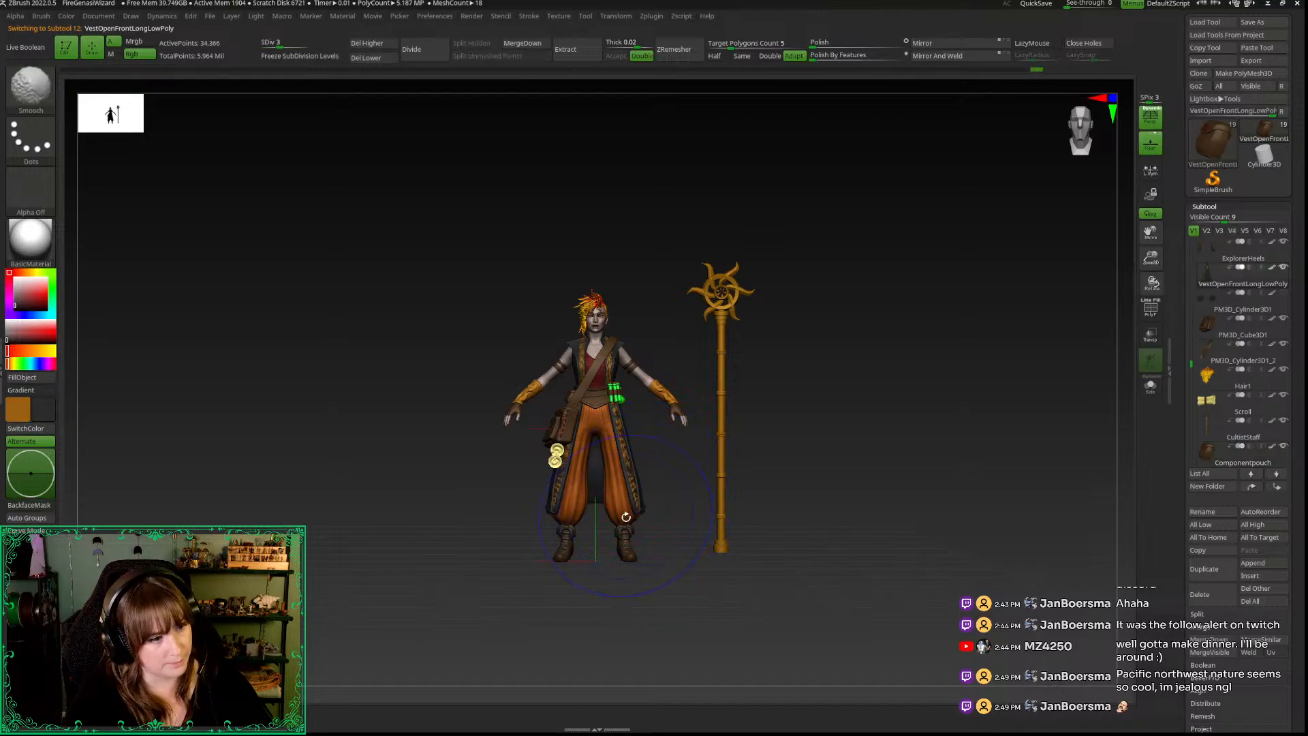
pyautogui.hotkey('shift', 'd')
pyautogui.hotkey('shift', 'd')
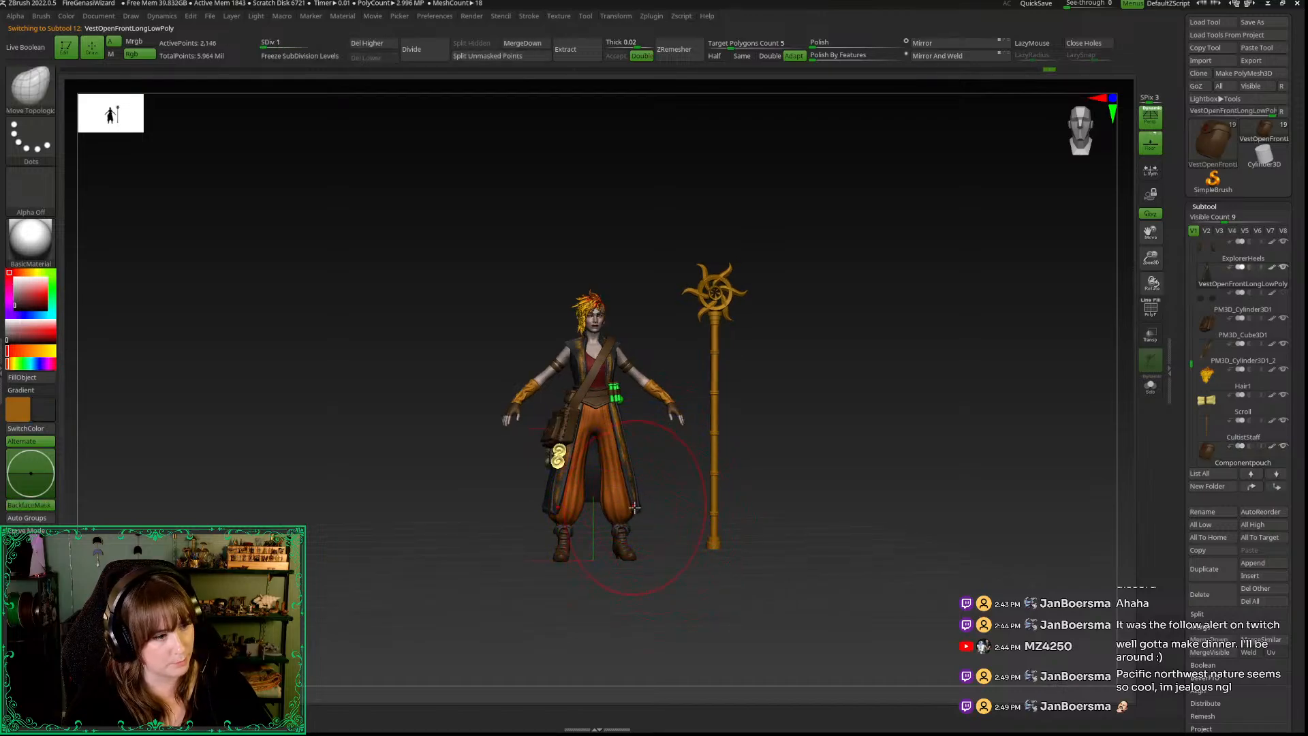
pyautogui.click(22, 504)
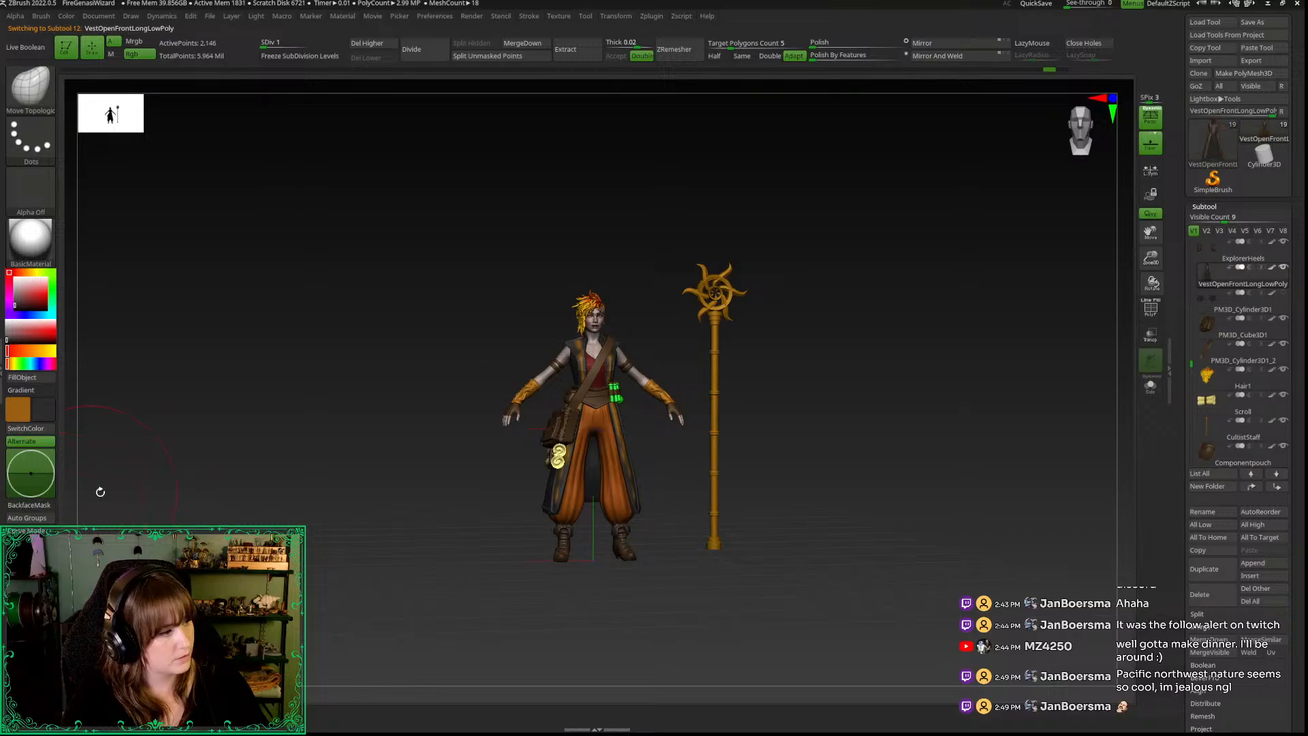
# Step: Flare the lower hem of the long vest outward on both sides with the Move Topological brush
pyautogui.keyDown('shift'); pyautogui.moveTo(655, 513); pyautogui.dragTo(625, 510); pyautogui.keyUp('shift')
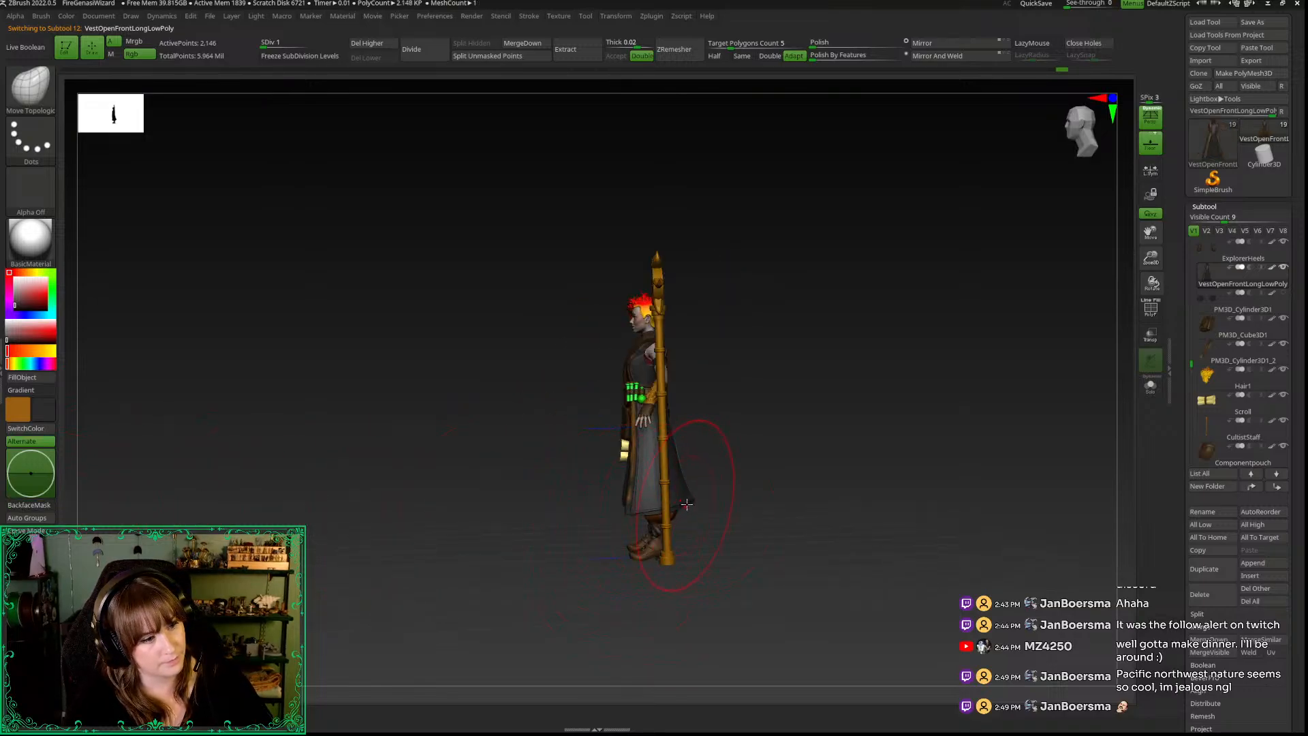
pyautogui.keyDown('shift'); pyautogui.moveTo(705, 469); pyautogui.dragTo(811, 460); pyautogui.keyUp('shift')
pyautogui.moveTo(1066, 145); pyautogui.dragTo(1052, 170)
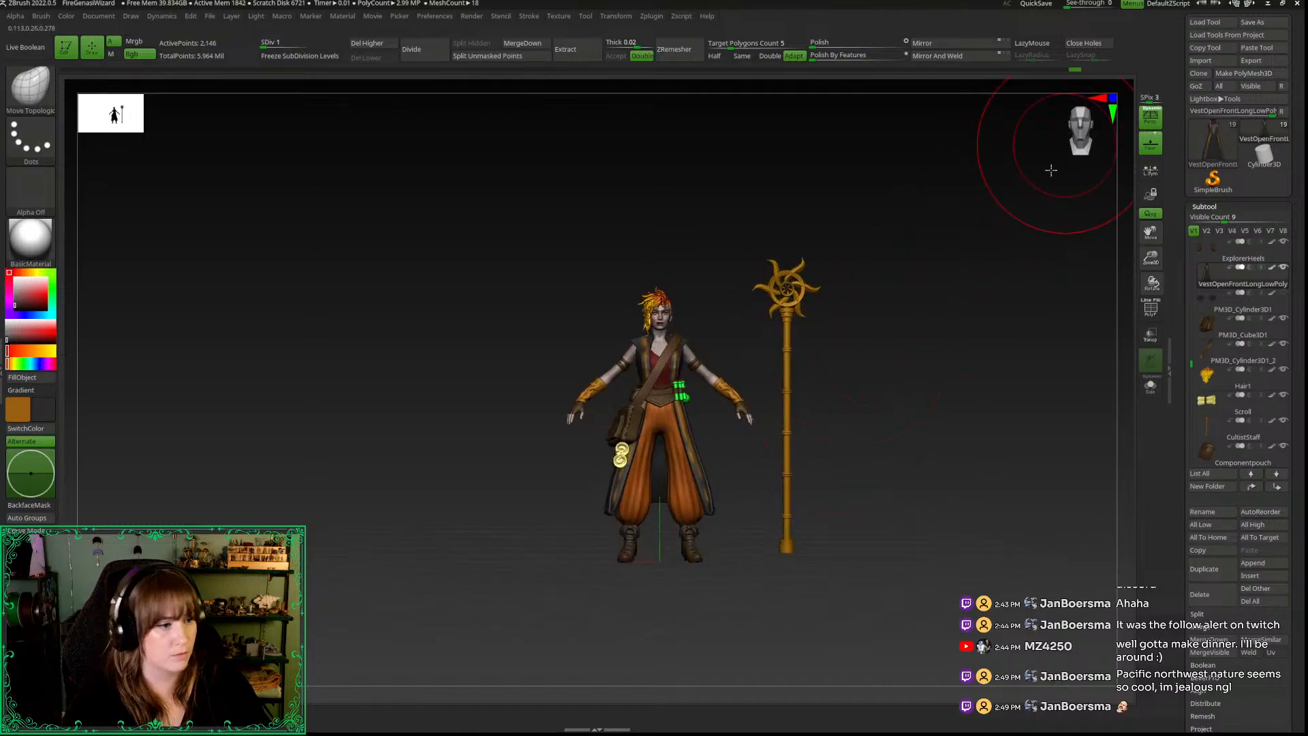
pyautogui.moveTo(720, 534); pyautogui.dragTo(717, 538)
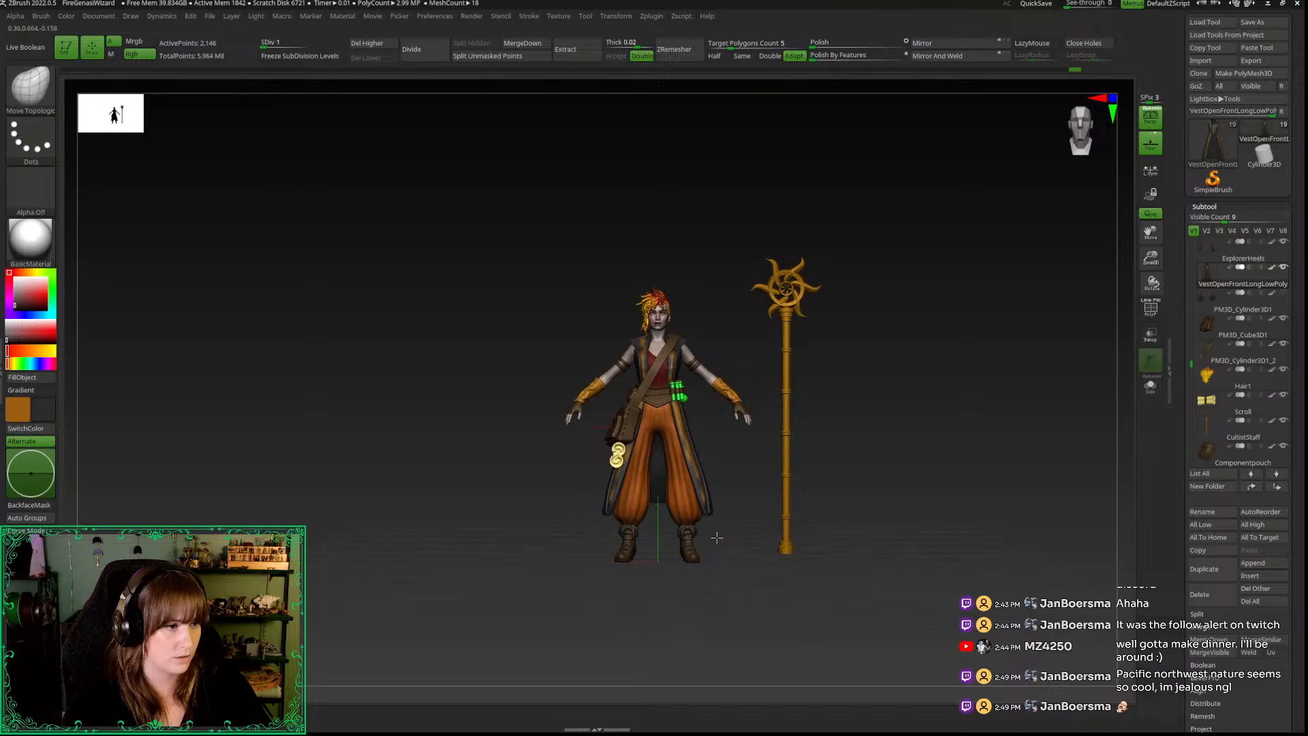
pyautogui.moveTo(769, 482); pyautogui.dragTo(889, 447)
pyautogui.click(1071, 147)
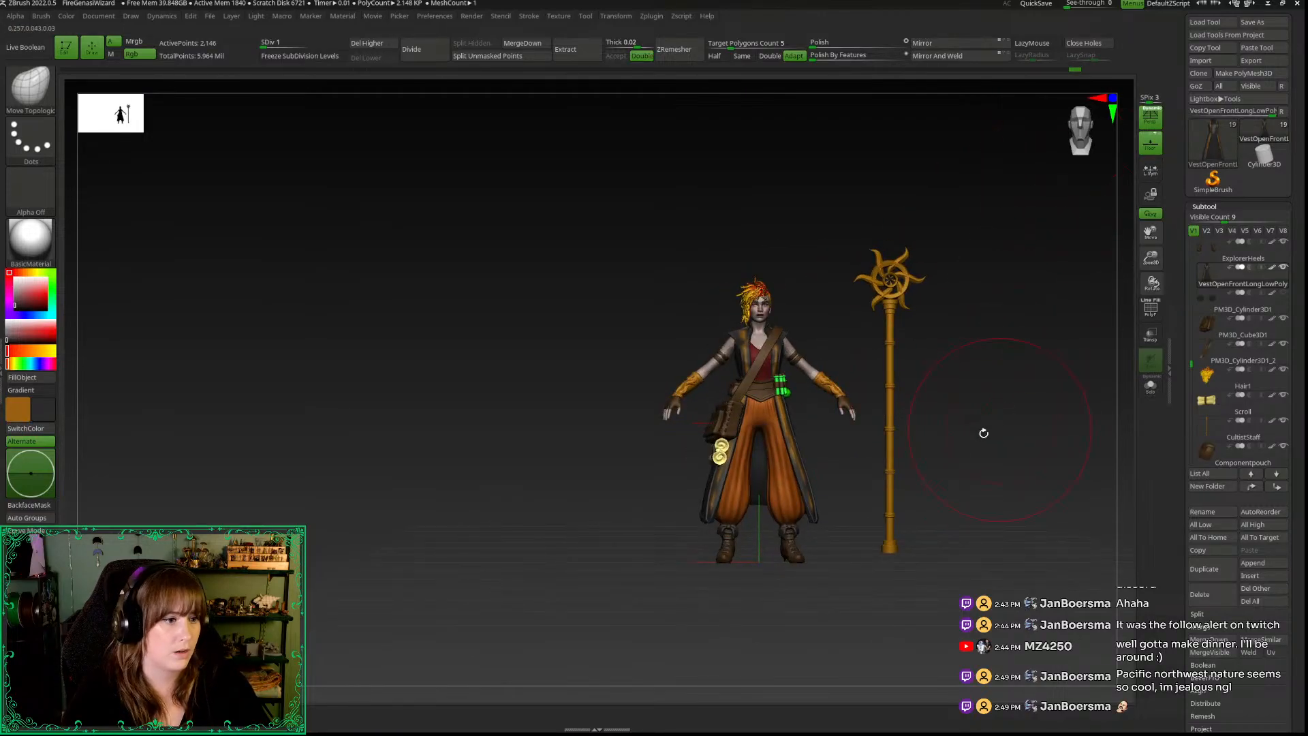
pyautogui.keyDown('alt'); pyautogui.moveTo(983, 433); pyautogui.dragTo(793, 430); pyautogui.keyUp('alt')
pyautogui.press('space')
pyautogui.moveTo(631, 434)
pyautogui.keyDown('alt'); pyautogui.mouseDown()
pyautogui.moveTo(642, 442)
pyautogui.moveTo(620, 411)
pyautogui.moveTo(648, 446)
pyautogui.mouseUp(); pyautogui.keyUp('alt')
pyautogui.press('space')
pyautogui.click(643, 412)
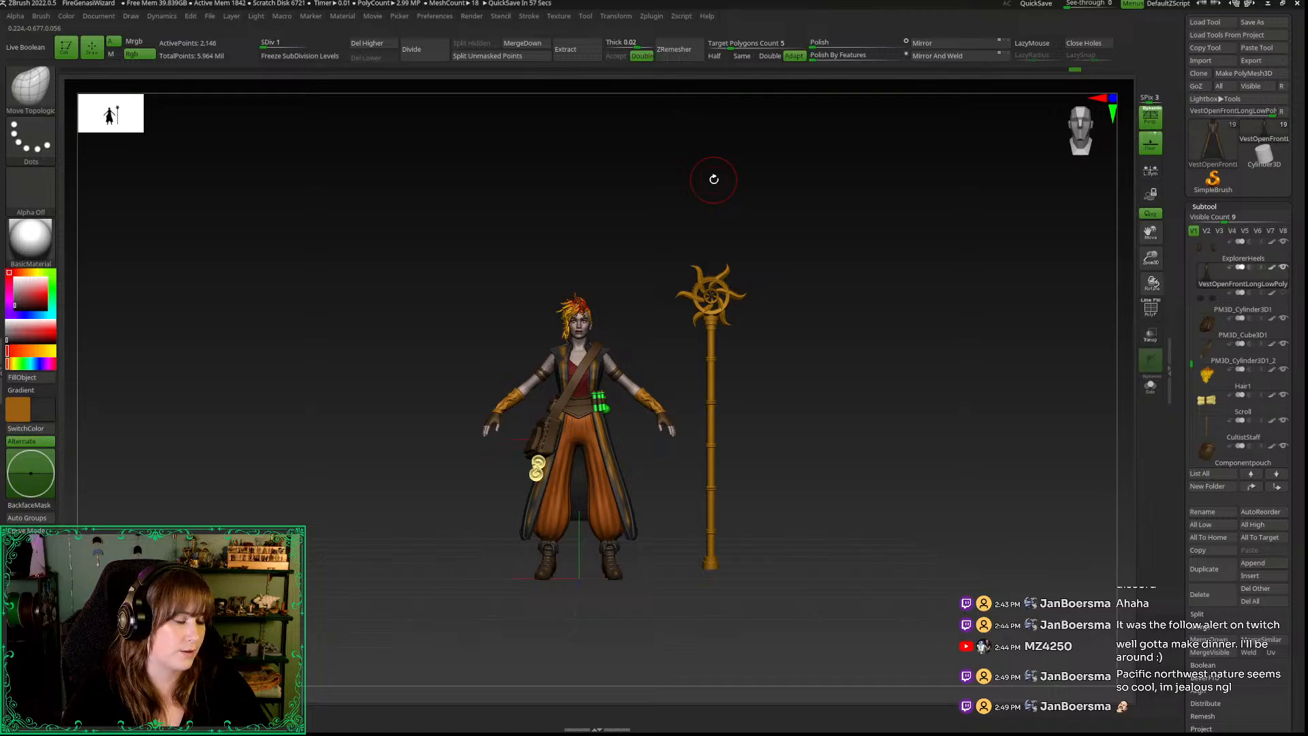
# Step: Activate the FireGenasi Body subtool and frame the character's head from a three-quarter view
pyautogui.moveTo(1151, 259); pyautogui.dragTo(1152, 518)
pyautogui.keyDown('alt'); pyautogui.moveTo(791, 196); pyautogui.dragTo(764, 728); pyautogui.keyUp('alt')
pyautogui.moveTo(774, 321)
pyautogui.mouseDown()
pyautogui.moveTo(675, 264)
pyautogui.moveTo(714, 316)
pyautogui.moveTo(677, 324)
pyautogui.mouseUp()
pyautogui.press('space')
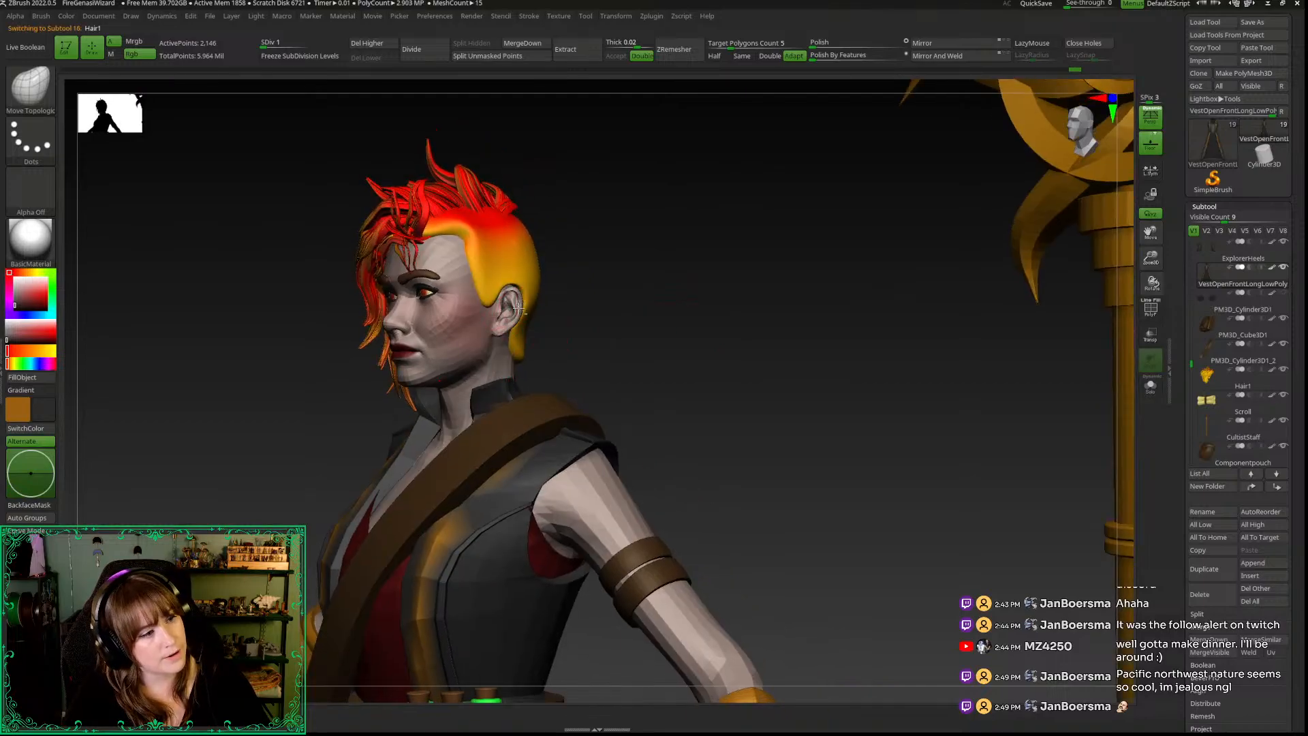
pyautogui.keyDown('alt'); pyautogui.click(519, 307); pyautogui.keyUp('alt')
pyautogui.keyDown('alt'); pyautogui.click(478, 350); pyautogui.keyUp('alt')
pyautogui.moveTo(671, 305); pyautogui.dragTo(1007, 309)
pyautogui.moveTo(1150, 258); pyautogui.dragTo(1150, 372)
pyautogui.hotkey('shift', 'f')
pyautogui.hotkey('shift', 'f')
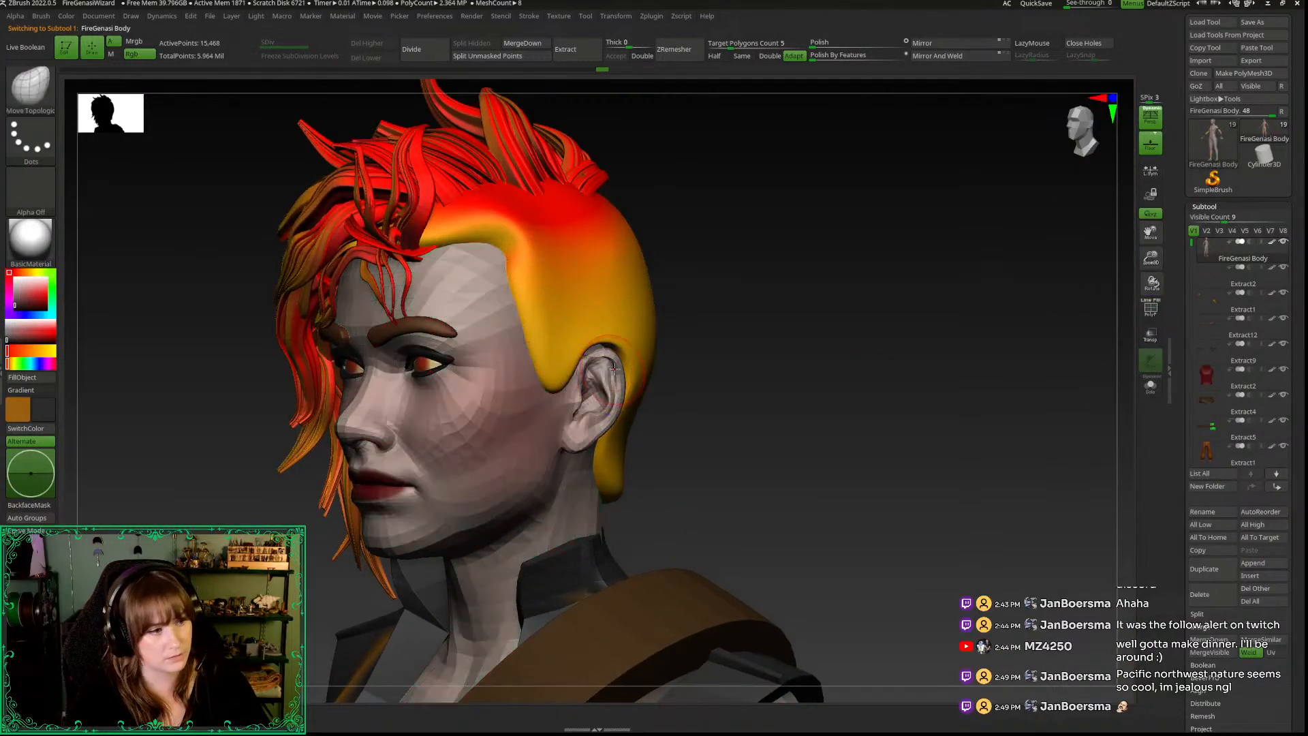
# Step: Switch to the SnakeHook brush, dismiss the SculptrisPro note, and show only the body in Solo mode
pyautogui.press('b')
pyautogui.press('s')
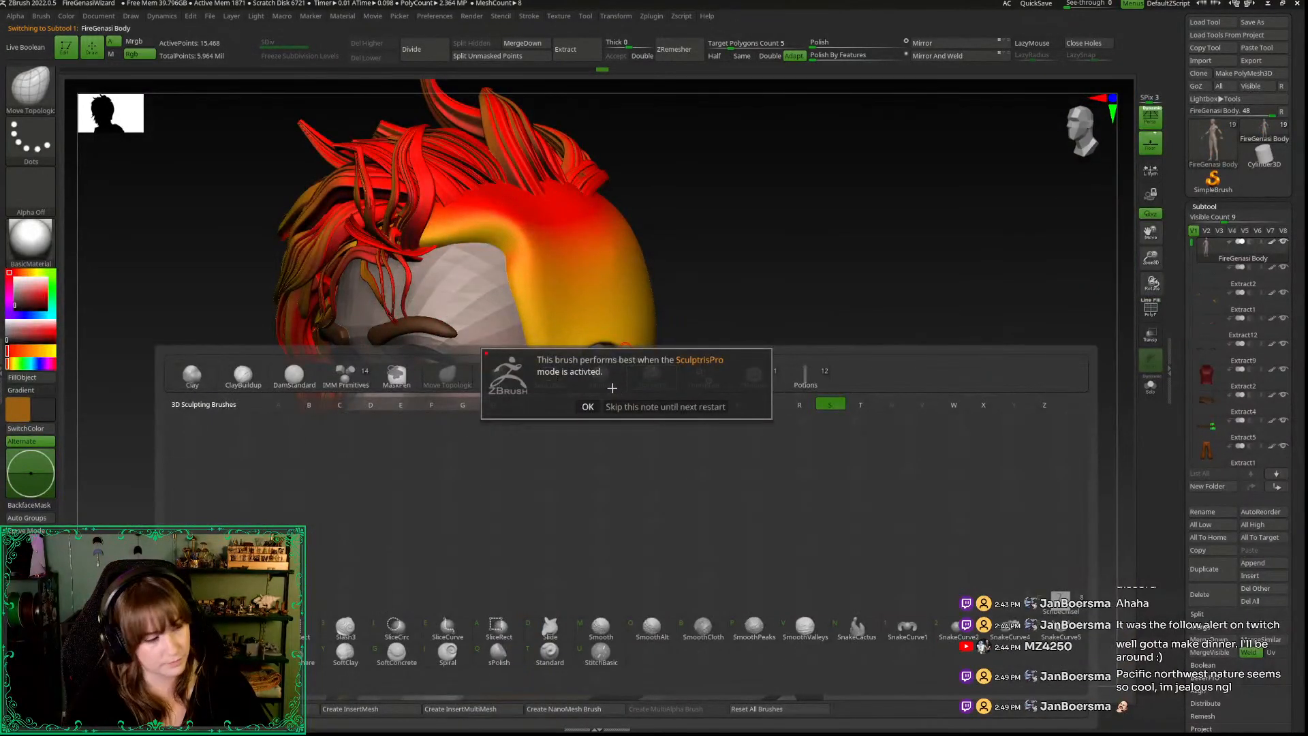
pyautogui.click(613, 404)
pyautogui.hotkey('shift', 'f')
pyautogui.hotkey('shift', 'f')
pyautogui.hotkey('alt', 's')
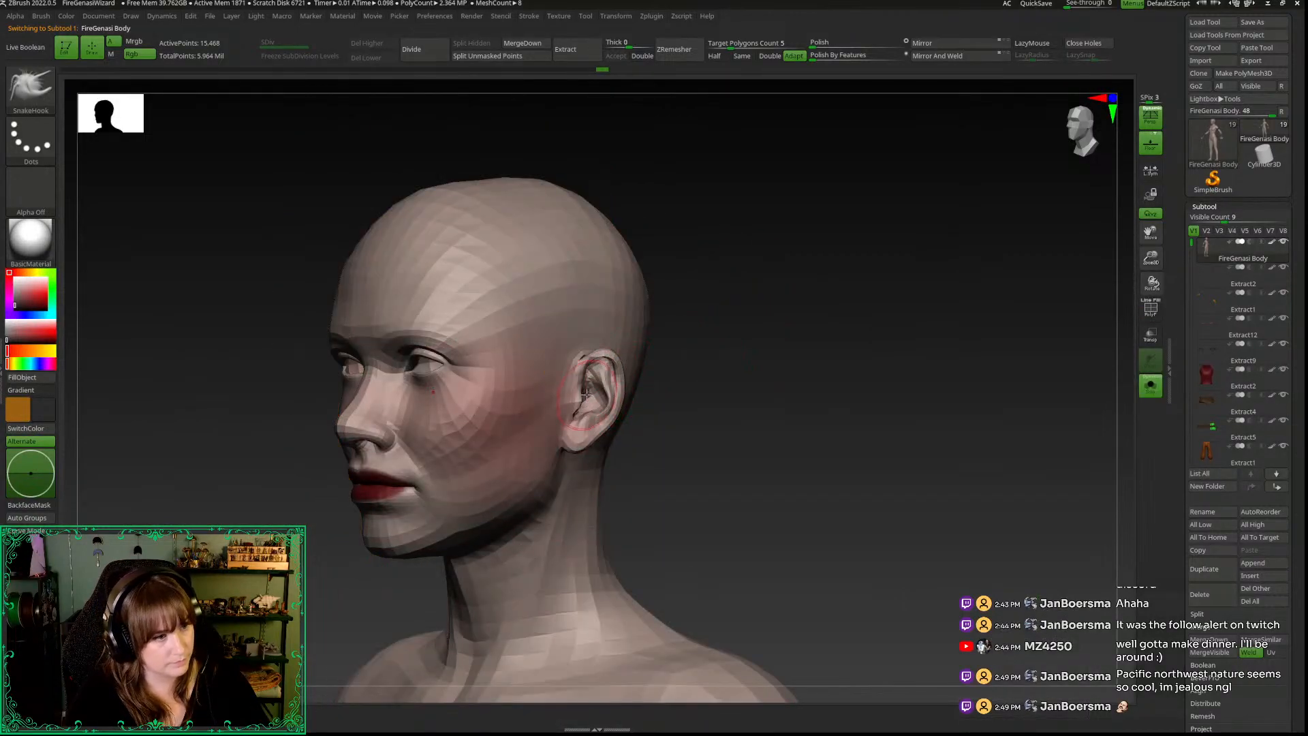
# Step: Lasso a mask around the ear and invert it so that only the ears stay editable
pyautogui.press('b')
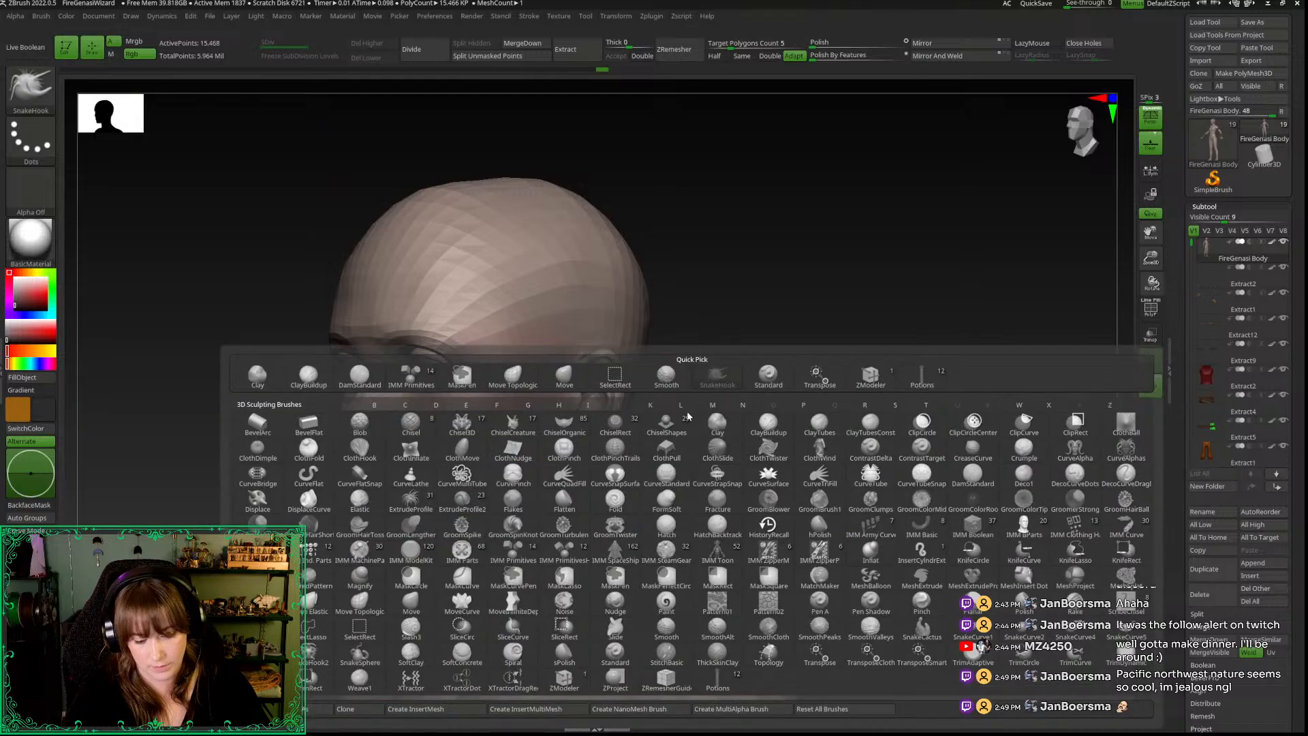
pyautogui.press('m')
pyautogui.press('b')
pyautogui.click(667, 435)
pyautogui.moveTo(671, 425); pyautogui.dragTo(700, 412)
pyautogui.moveTo(1152, 259); pyautogui.dragTo(1152, 314)
pyautogui.keyDown('shift'); pyautogui.moveTo(712, 359); pyautogui.dragTo(716, 366); pyautogui.keyUp('shift')
pyautogui.moveTo(569, 248)
pyautogui.keyDown('ctrl'); pyautogui.mouseDown()
pyautogui.moveTo(613, 583)
pyautogui.moveTo(549, 538)
pyautogui.moveTo(571, 410)
pyautogui.mouseUp(); pyautogui.keyUp('ctrl')
pyautogui.moveTo(748, 403); pyautogui.dragTo(613, 393)
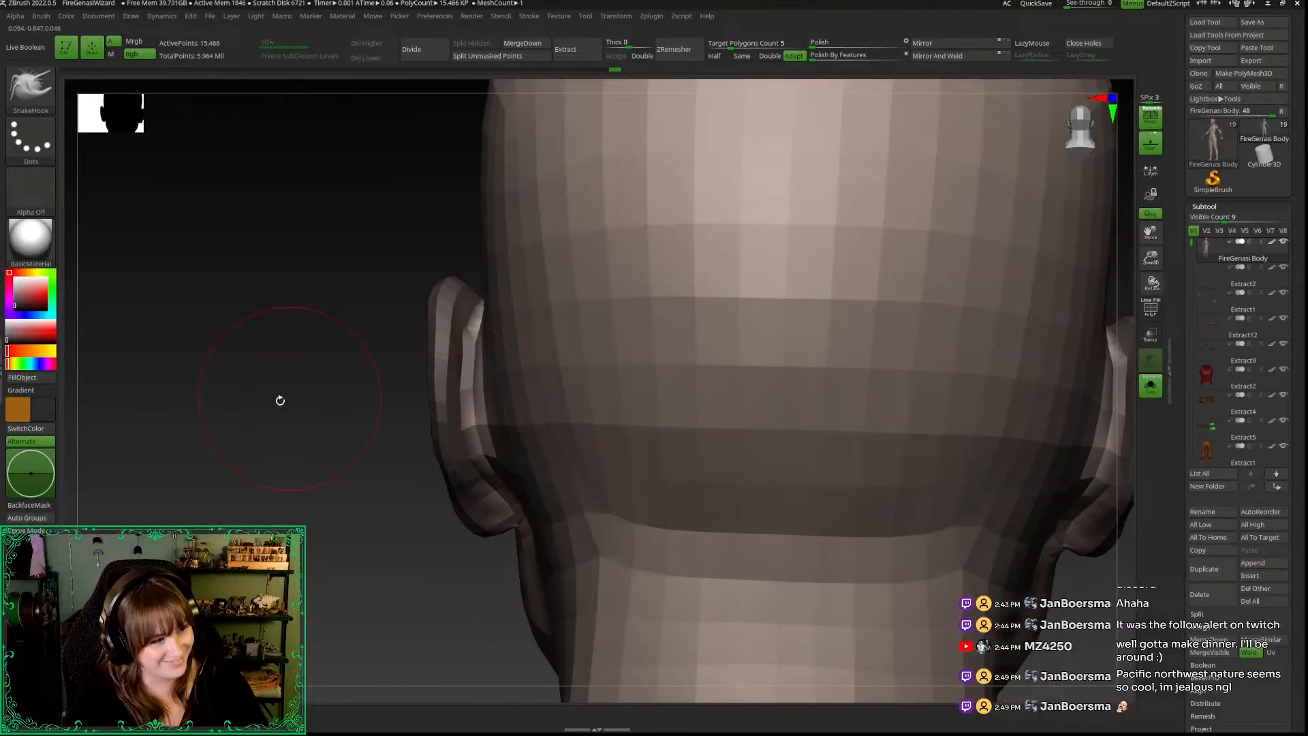
pyautogui.keyDown('ctrl'); pyautogui.click(378, 409); pyautogui.keyUp('ctrl')
pyautogui.moveTo(293, 489); pyautogui.dragTo(375, 481)
# Step: Try twice to stretch the ear tip up and back with the SnakeHook brush, undoing each stroke
pyautogui.press('b')
pyautogui.press('h')
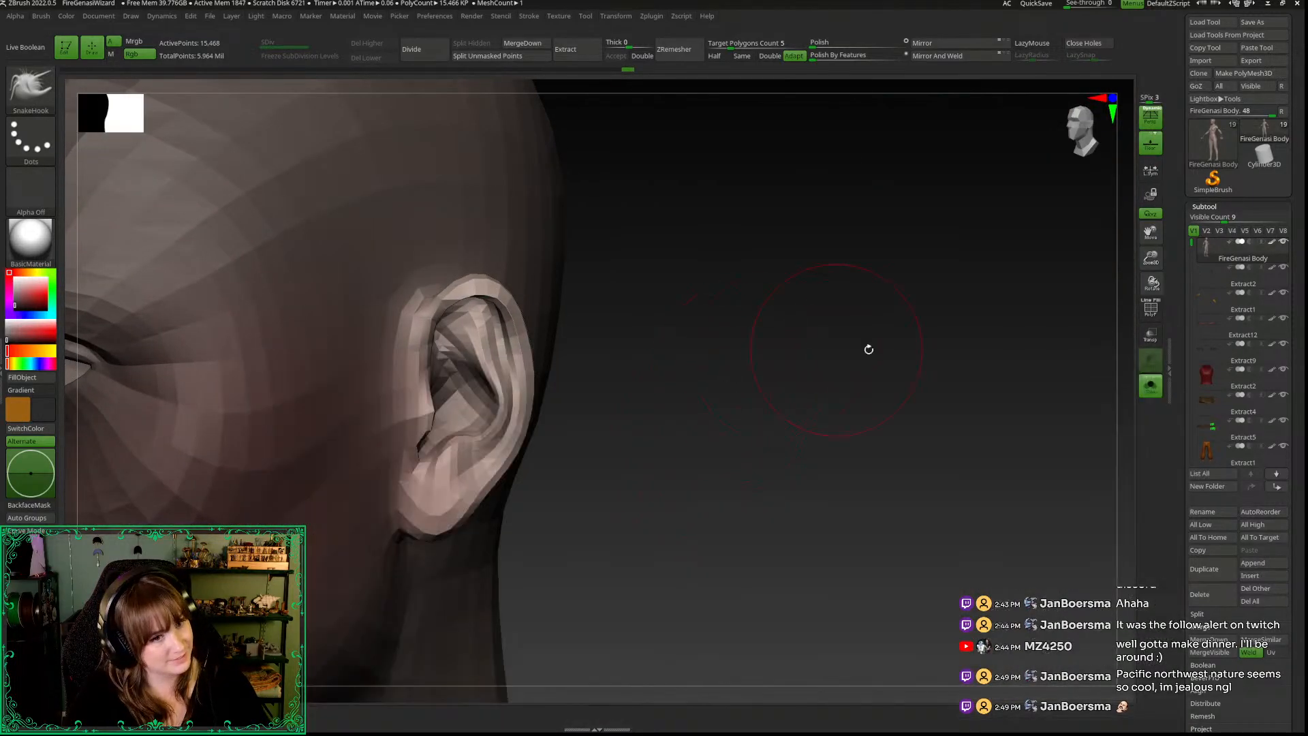
pyautogui.keyDown('alt'); pyautogui.moveTo(1112, 296); pyautogui.dragTo(1082, 130); pyautogui.keyUp('alt')
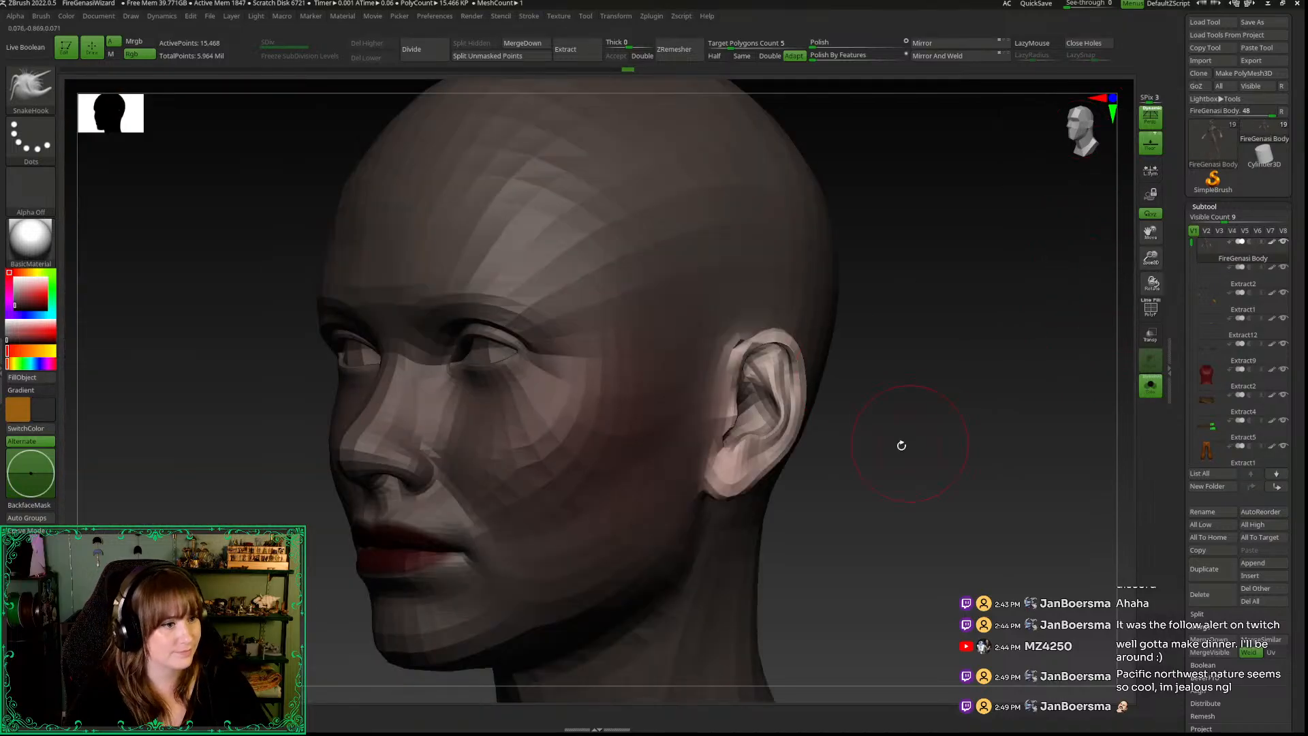
pyautogui.keyDown('alt'); pyautogui.moveTo(902, 447); pyautogui.dragTo(812, 368); pyautogui.keyUp('alt')
pyautogui.press('space')
pyautogui.moveTo(733, 358); pyautogui.dragTo(804, 302)
pyautogui.hotkey('ctrl', 'z')
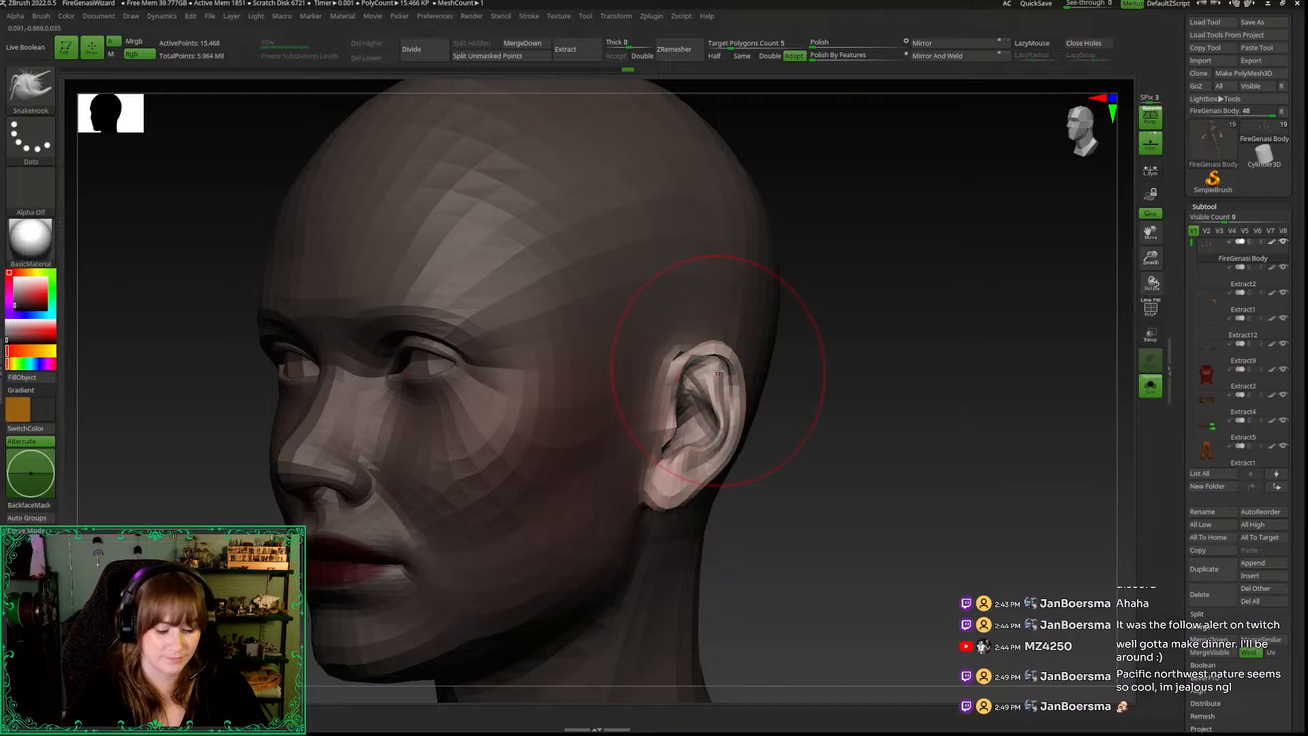
pyautogui.click(142, 44)
pyautogui.moveTo(735, 363); pyautogui.dragTo(874, 276)
pyautogui.hotkey('ctrl', 'z')
pyautogui.moveTo(881, 481); pyautogui.dragTo(830, 480)
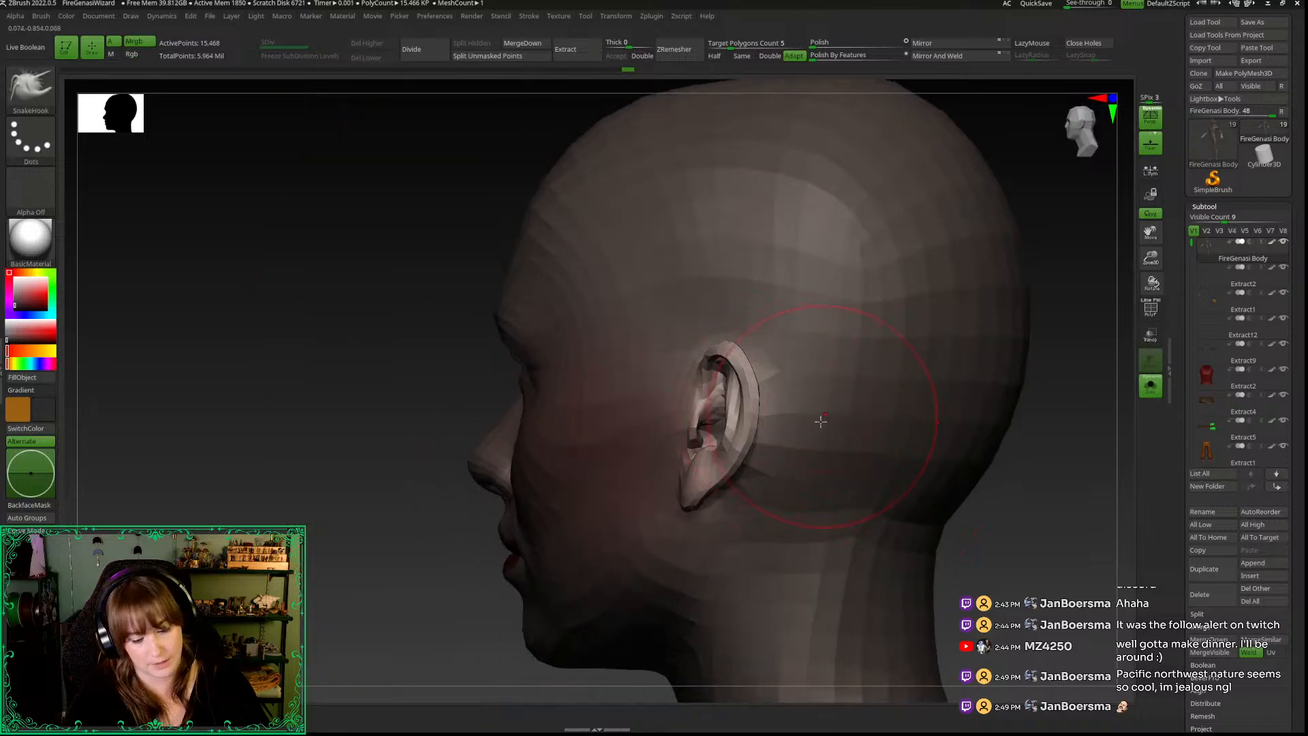
# Step: Change the masking brush to MaskPen and paint over the unmasked skull area behind the ear
pyautogui.press('b')
pyautogui.press('m')
pyautogui.press('t')
pyautogui.press('space')
pyautogui.moveTo(397, 396); pyautogui.dragTo(315, 409)
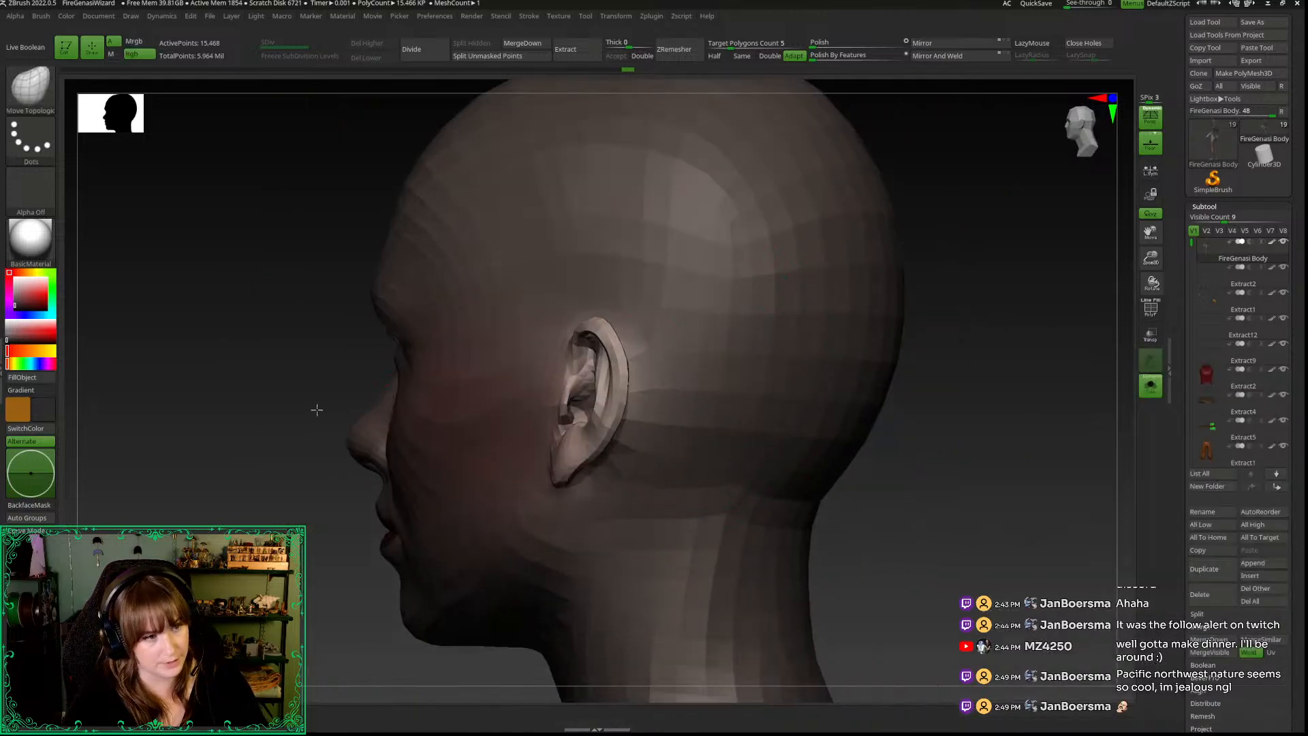
pyautogui.press('space')
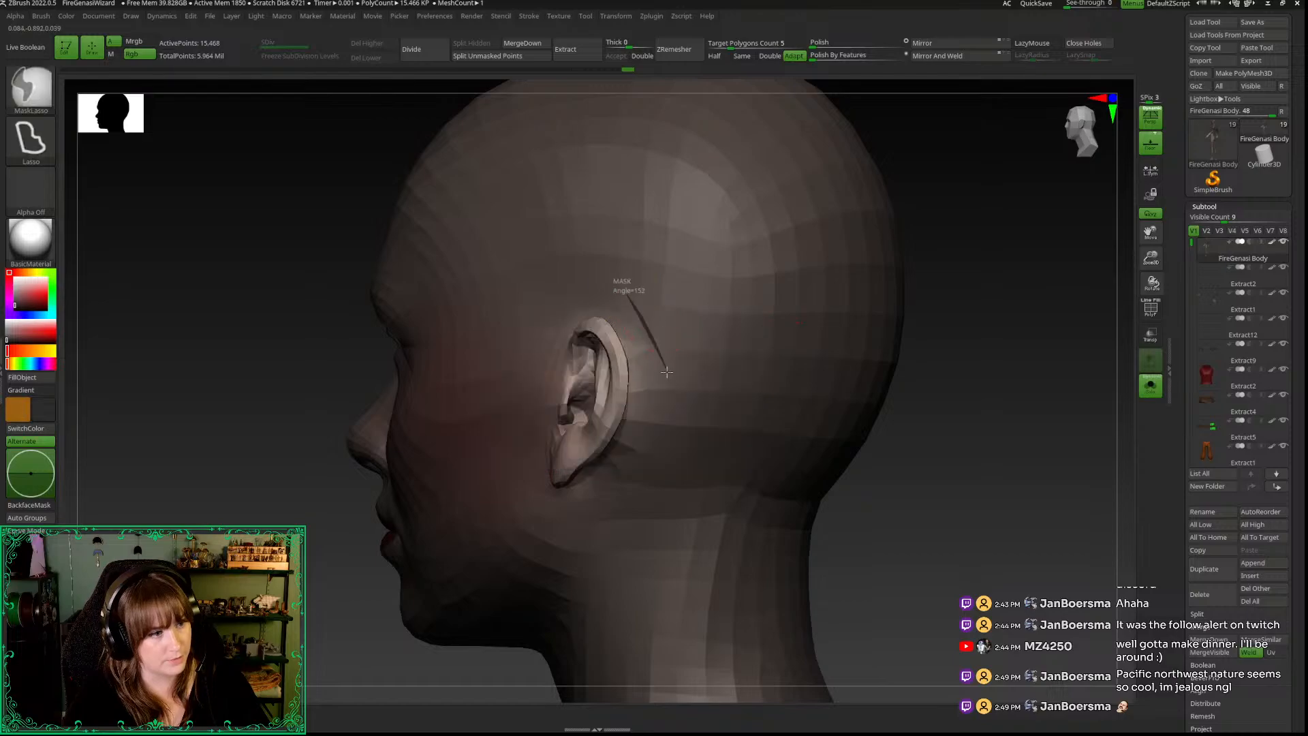
pyautogui.press('b')
pyautogui.press('m')
pyautogui.press('l')
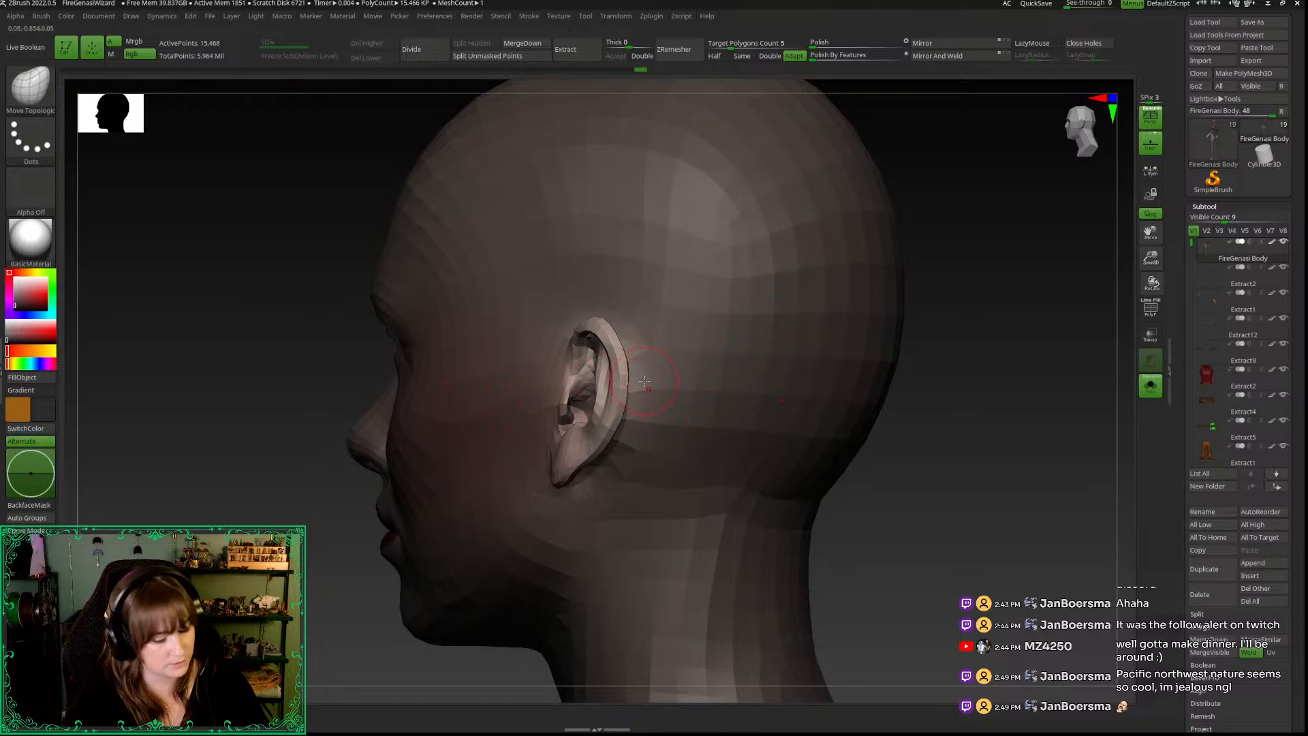
pyautogui.press('b')
pyautogui.press('m')
pyautogui.press('p')
pyautogui.press('ctrl')
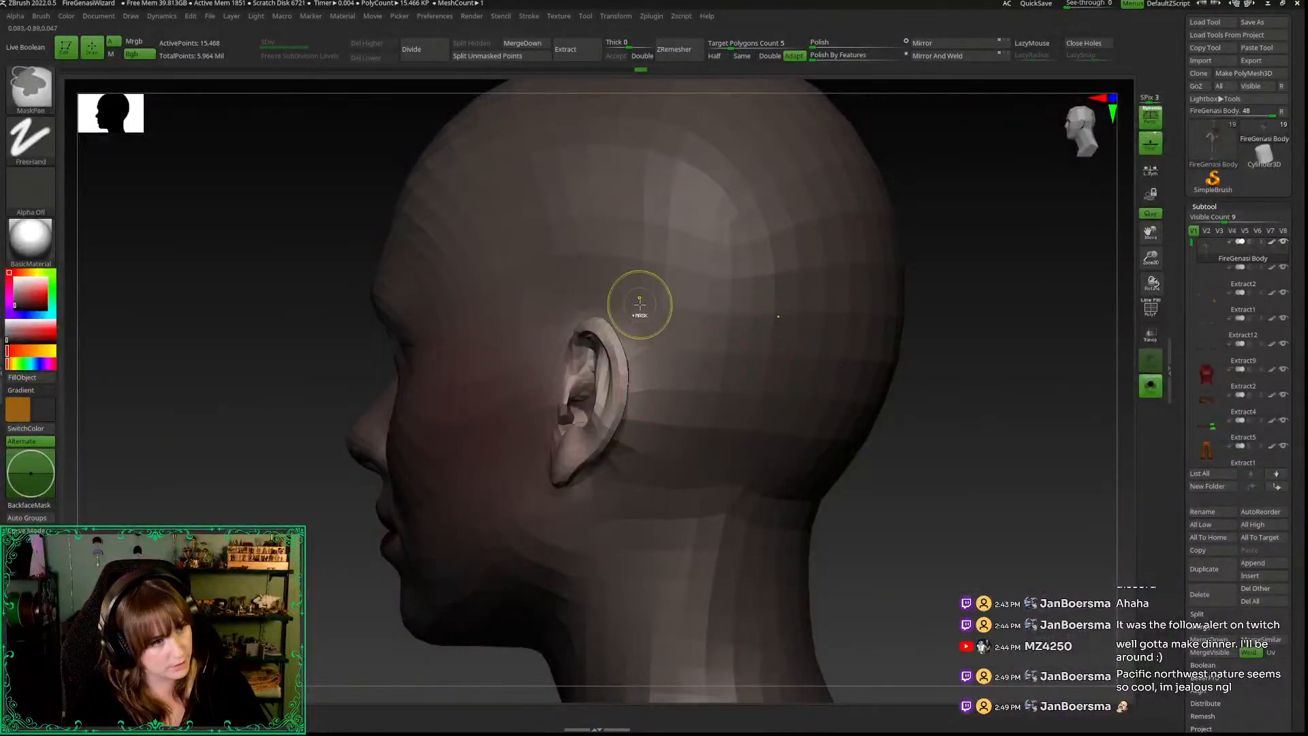
pyautogui.moveTo(667, 365)
pyautogui.keyDown('ctrl'); pyautogui.mouseDown()
pyautogui.moveTo(622, 295)
pyautogui.moveTo(647, 351)
pyautogui.mouseUp(); pyautogui.keyUp('ctrl')
pyautogui.moveTo(654, 437); pyautogui.dragTo(565, 419, button='right')
pyautogui.keyDown('ctrl'); pyautogui.moveTo(654, 394); pyautogui.dragTo(651, 453); pyautogui.keyUp('ctrl')
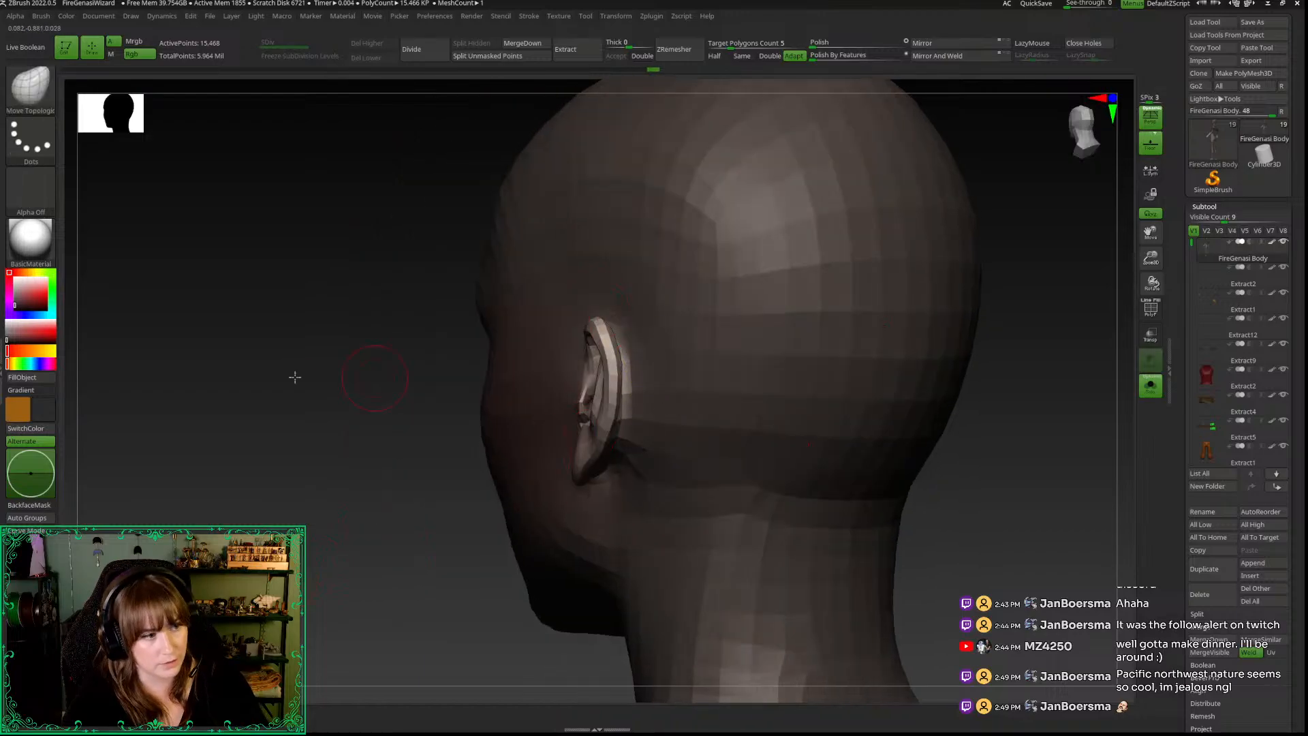
pyautogui.moveTo(292, 374); pyautogui.dragTo(528, 333, button='right')
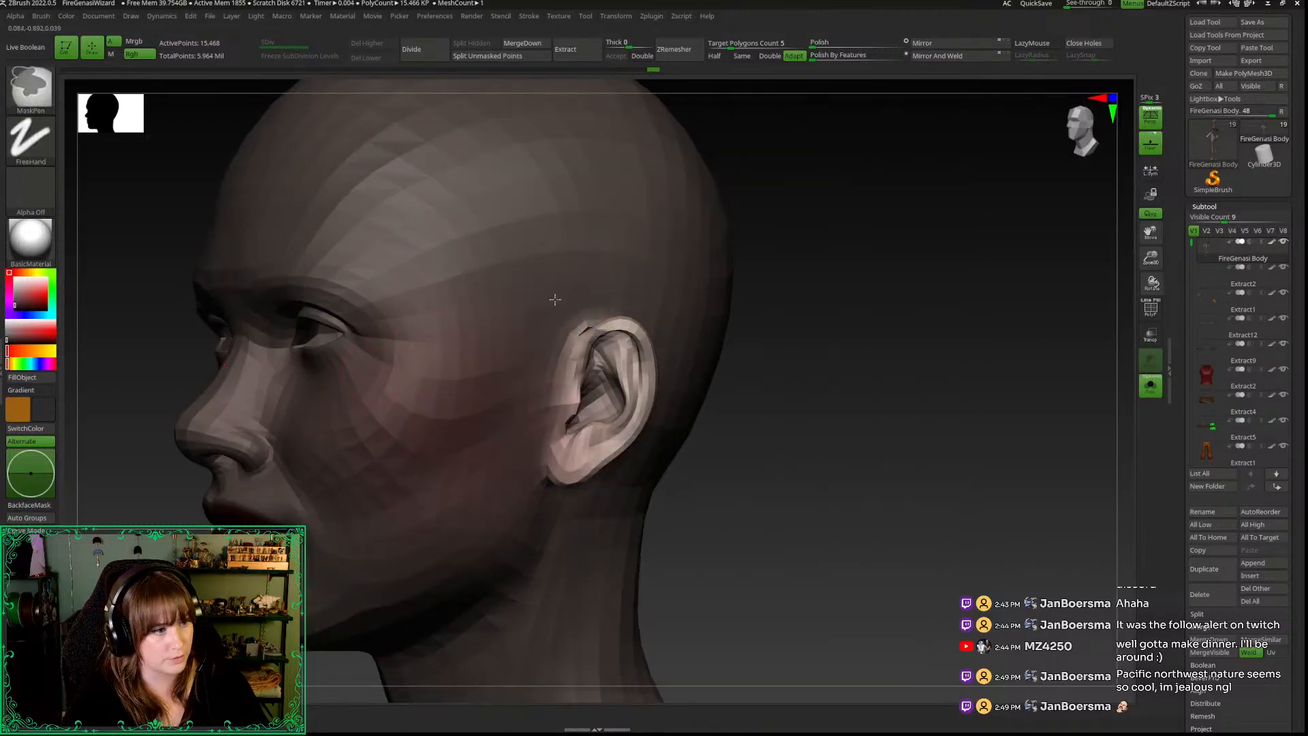
# Step: Pull the ear tip up and back into a long elven point with the SnakeHook brush, with color painting switched off
pyautogui.keyDown('alt'); pyautogui.moveTo(820, 508); pyautogui.dragTo(833, 547, button='right'); pyautogui.keyUp('alt')
pyautogui.rightClick(827, 538)
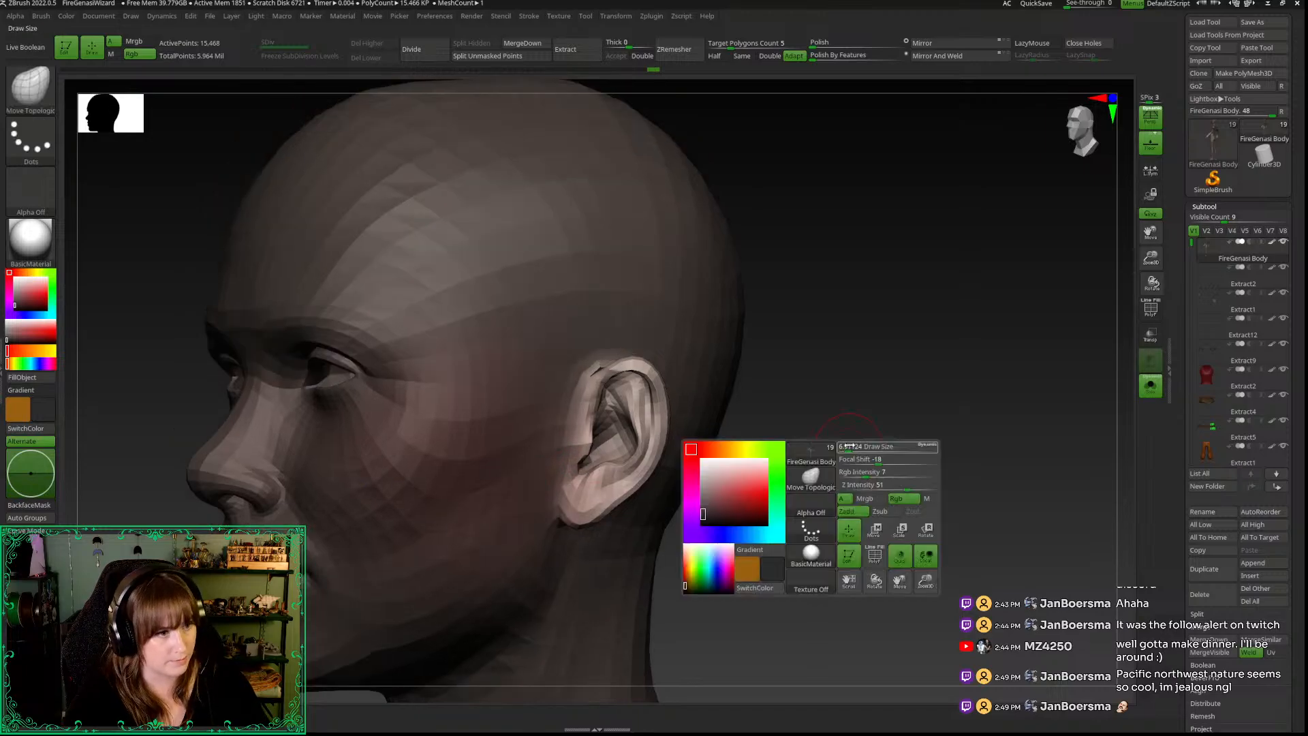
pyautogui.press('b')
pyautogui.press('s')
pyautogui.press('h')
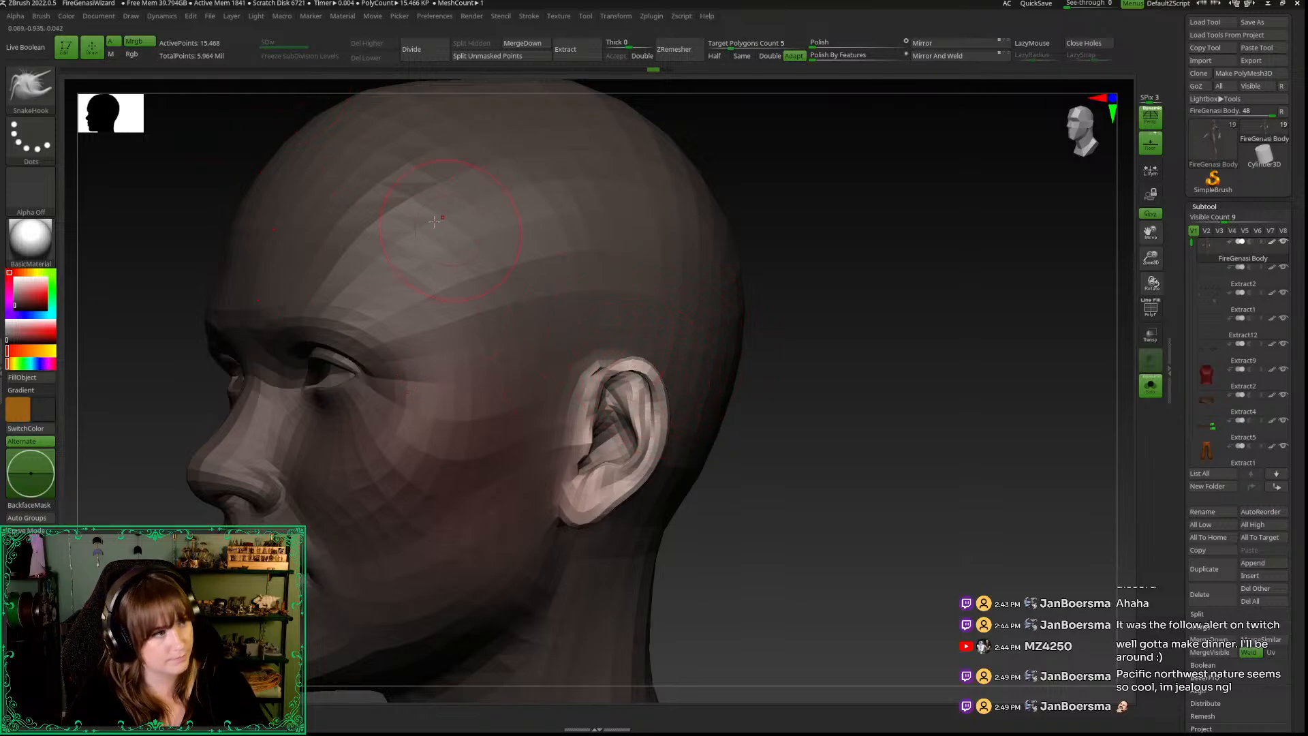
pyautogui.click(113, 55)
pyautogui.moveTo(654, 374); pyautogui.dragTo(754, 278)
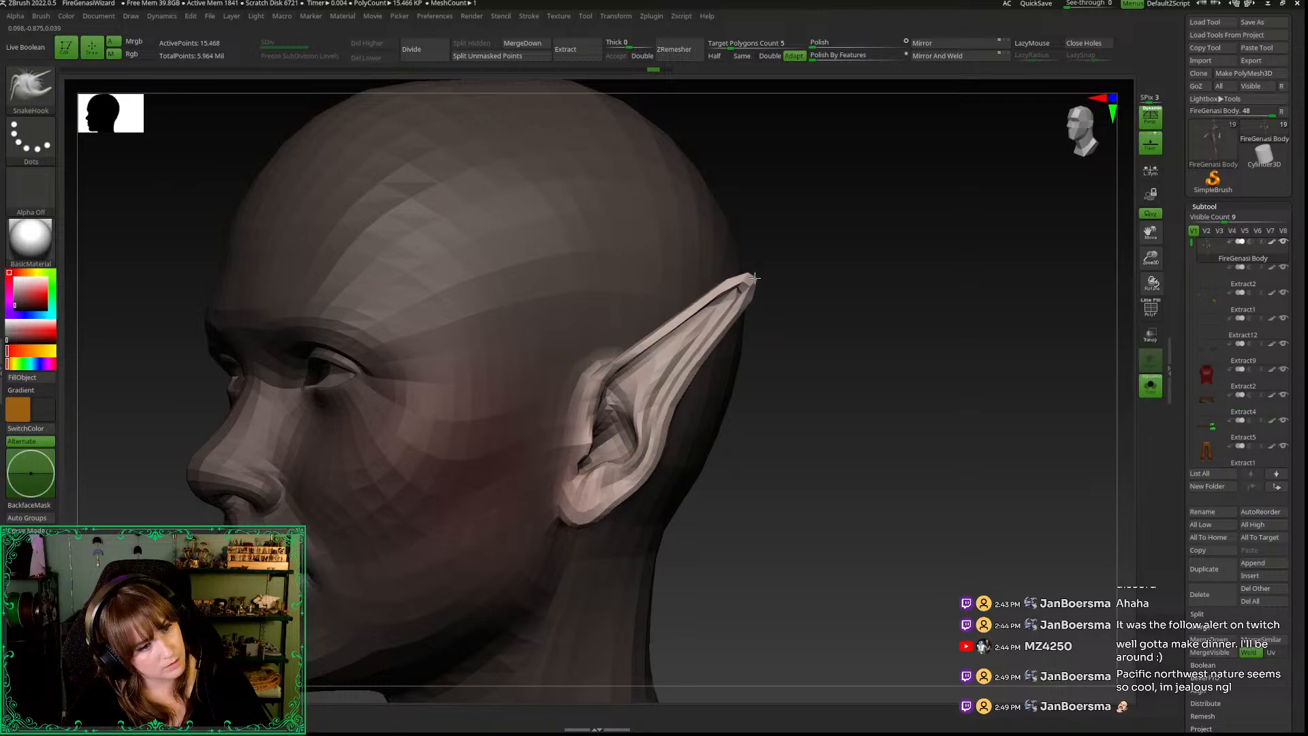
# Step: Refine the outline of the pointed elven ear with the Move Topological brush
pyautogui.moveTo(856, 438)
pyautogui.mouseDown()
pyautogui.moveTo(896, 456)
pyautogui.moveTo(940, 450)
pyautogui.moveTo(907, 455)
pyautogui.mouseUp()
pyautogui.press('b')
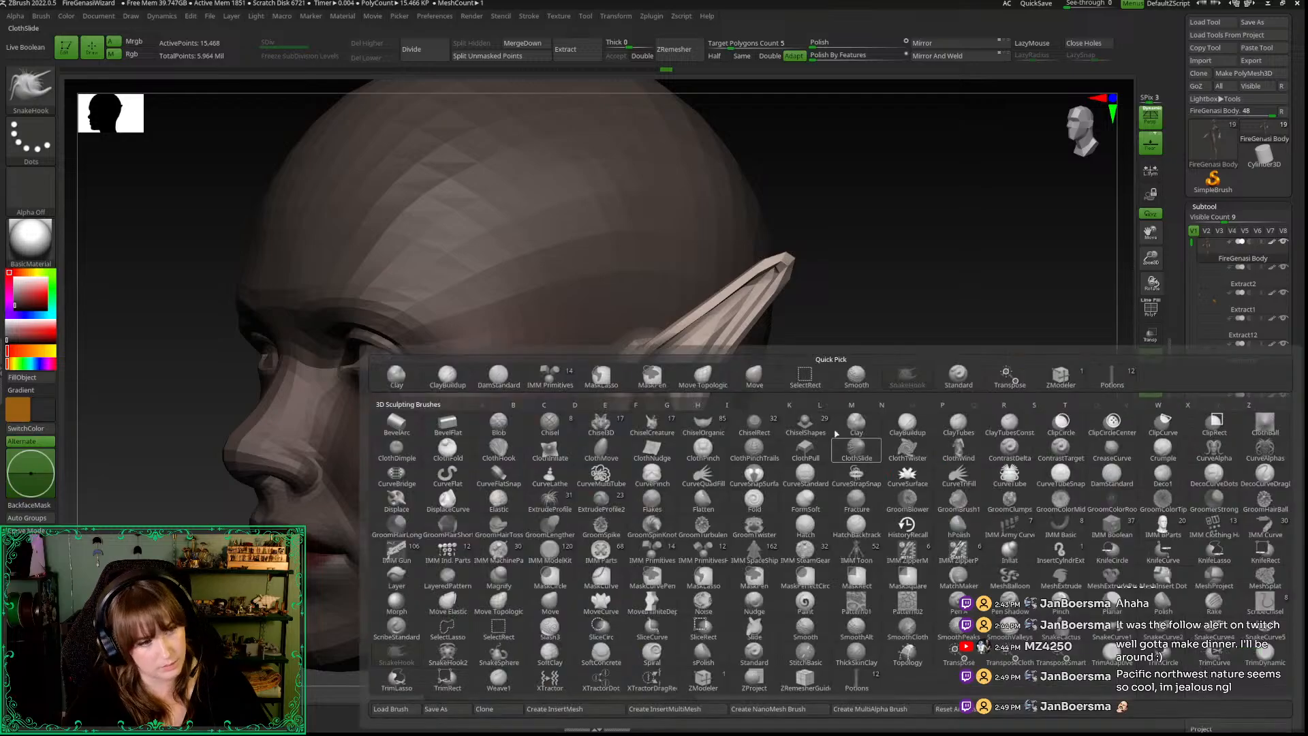
pyautogui.press('m')
pyautogui.press('t')
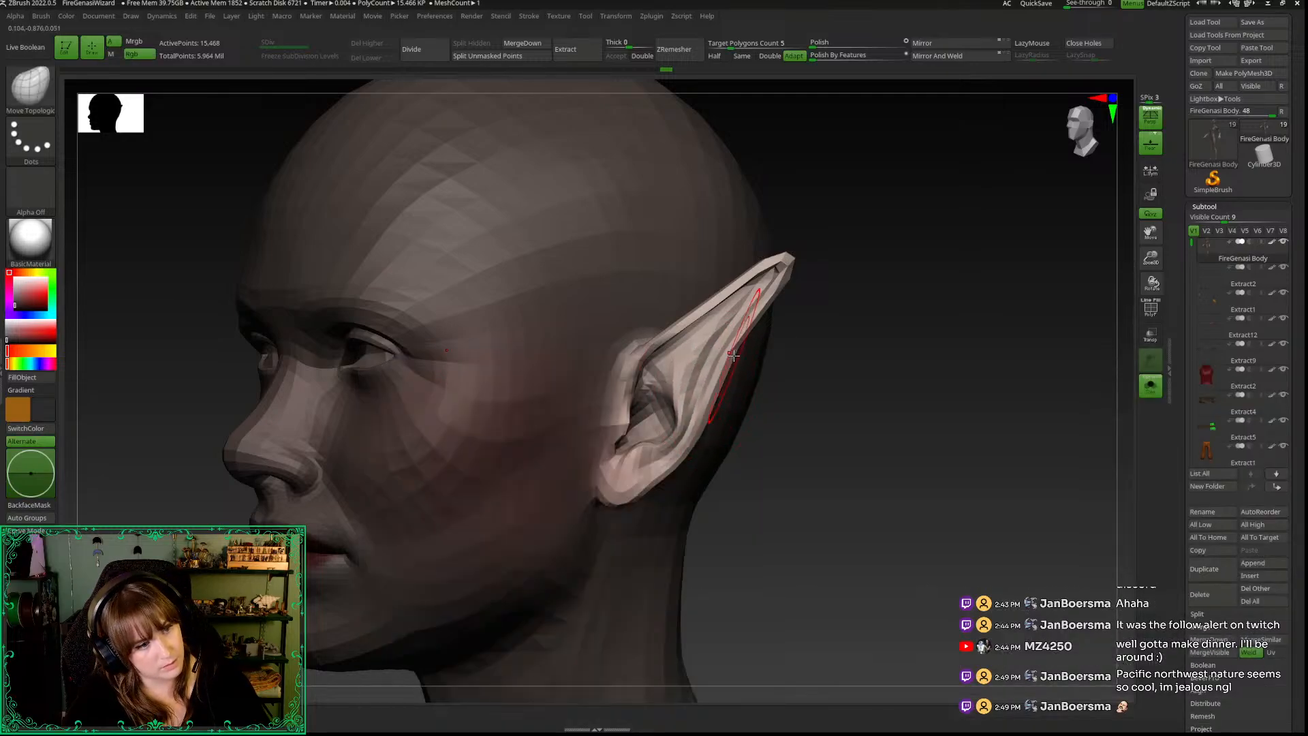
pyautogui.moveTo(711, 300); pyautogui.dragTo(708, 290)
pyautogui.moveTo(868, 400); pyautogui.dragTo(898, 405)
# Step: Show all subtools and examine the pointed ears together with the hair and face from several angles
pyautogui.moveTo(1151, 258); pyautogui.dragTo(1104, 142)
pyautogui.moveTo(864, 324)
pyautogui.mouseDown()
pyautogui.moveTo(821, 347)
pyautogui.moveTo(853, 336)
pyautogui.mouseUp()
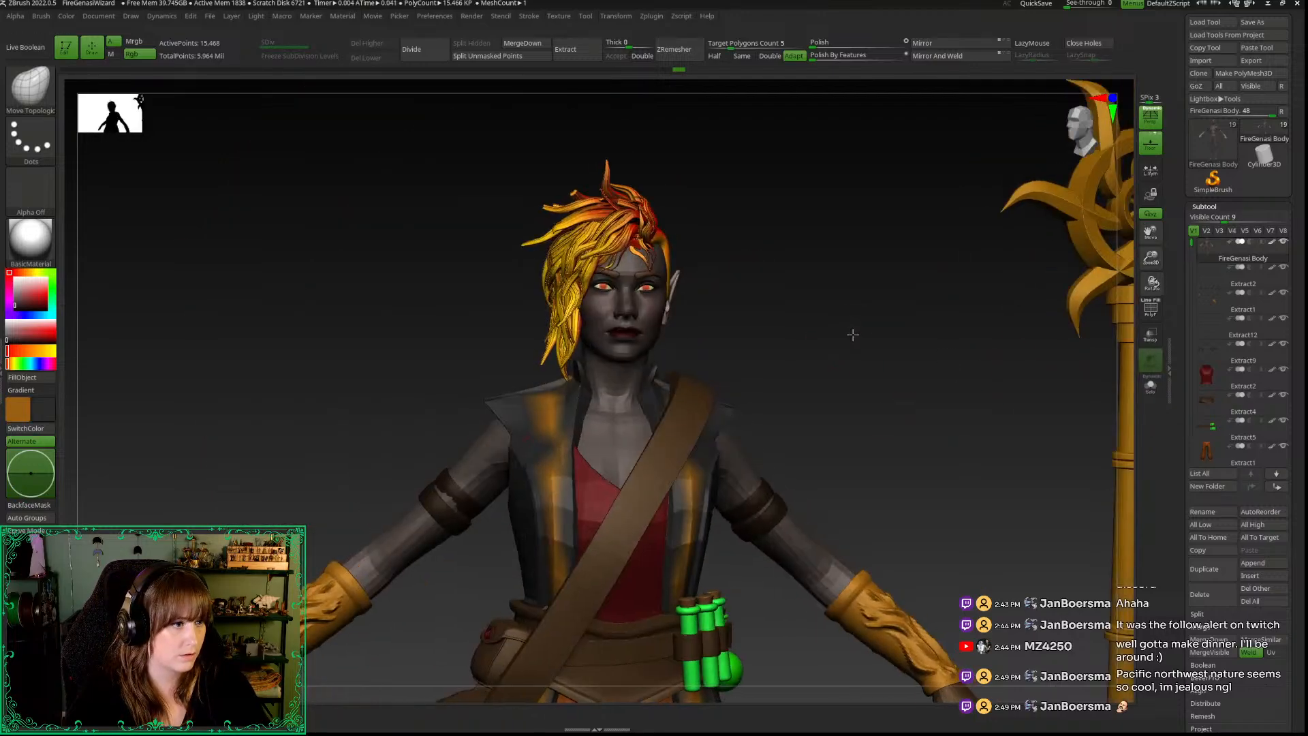
pyautogui.moveTo(867, 380); pyautogui.dragTo(839, 384)
pyautogui.moveTo(831, 383)
pyautogui.keyDown('alt'); pyautogui.mouseDown()
pyautogui.moveTo(821, 367)
pyautogui.moveTo(835, 427)
pyautogui.mouseUp(); pyautogui.keyUp('alt')
pyautogui.press('space')
pyautogui.moveTo(825, 379); pyautogui.dragTo(835, 379)
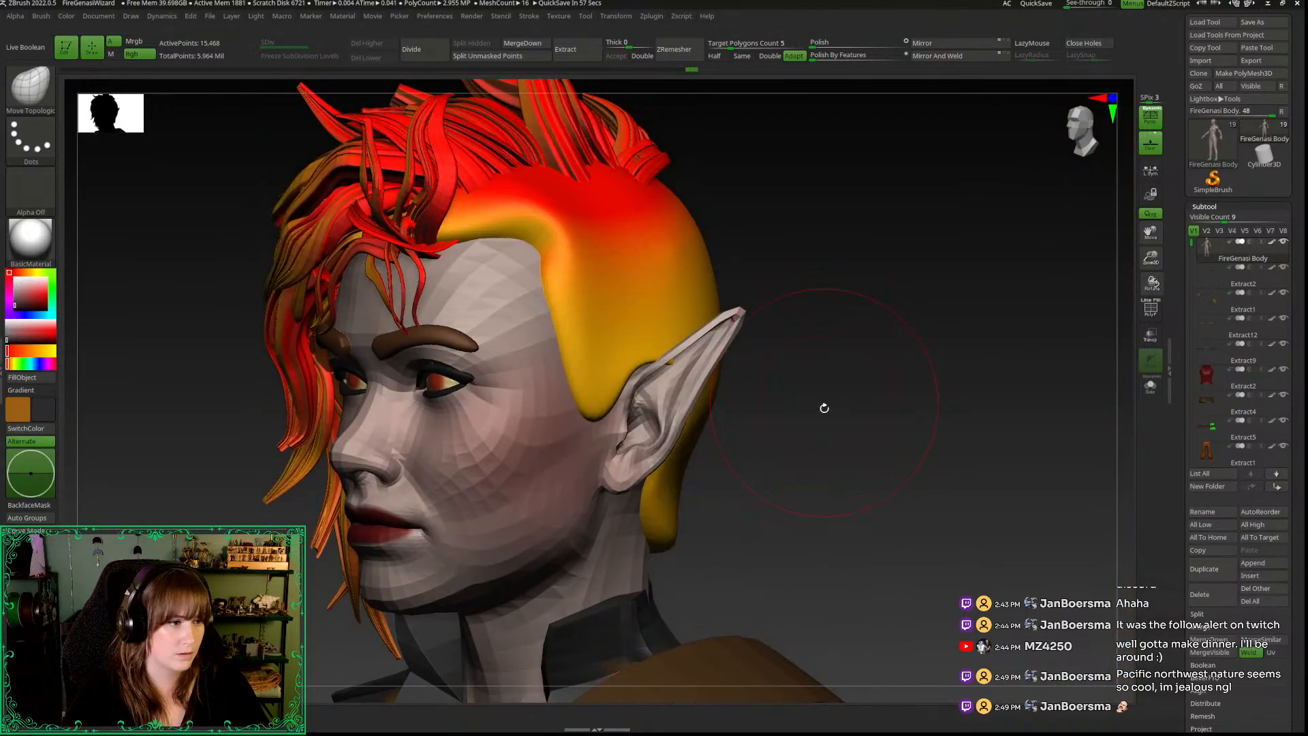
pyautogui.moveTo(759, 441); pyautogui.dragTo(801, 432)
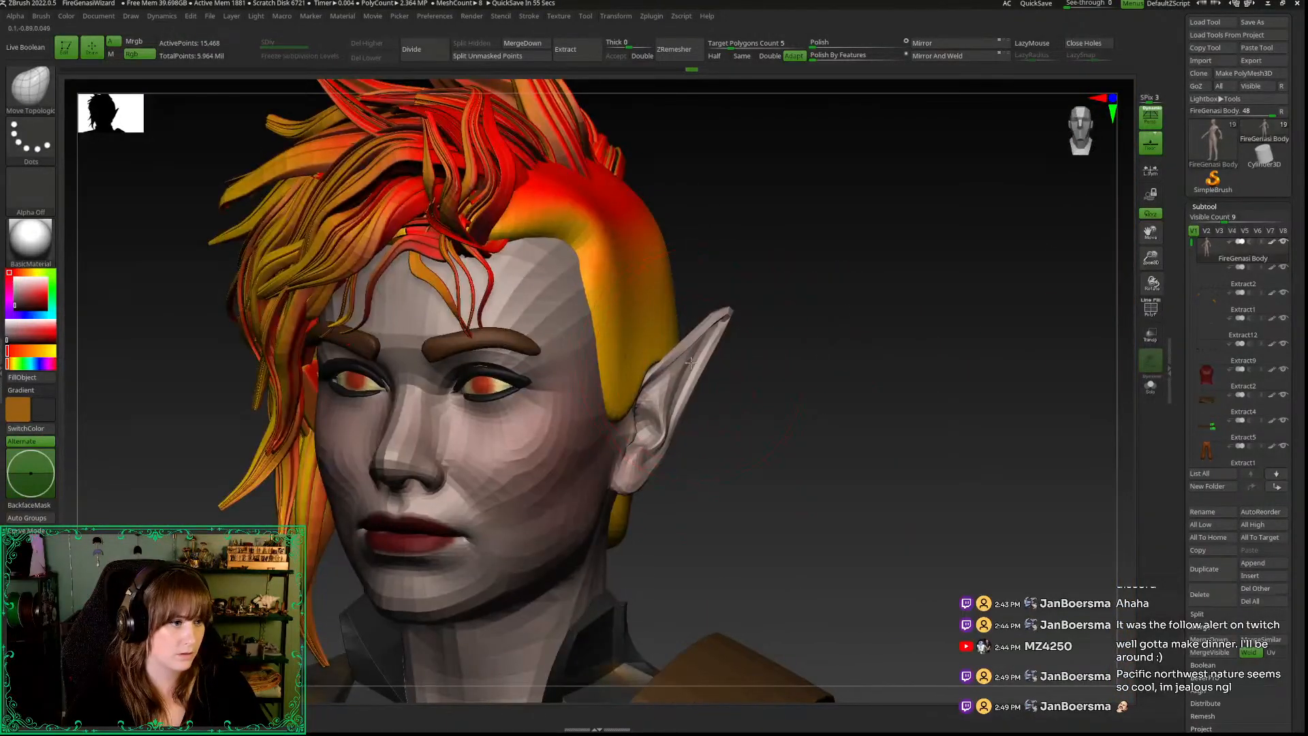
# Step: Isolate the body and replace its mask with a lasso mask around the ear, inverted so that only the ears stay editable
pyautogui.hotkey('alt', 's')
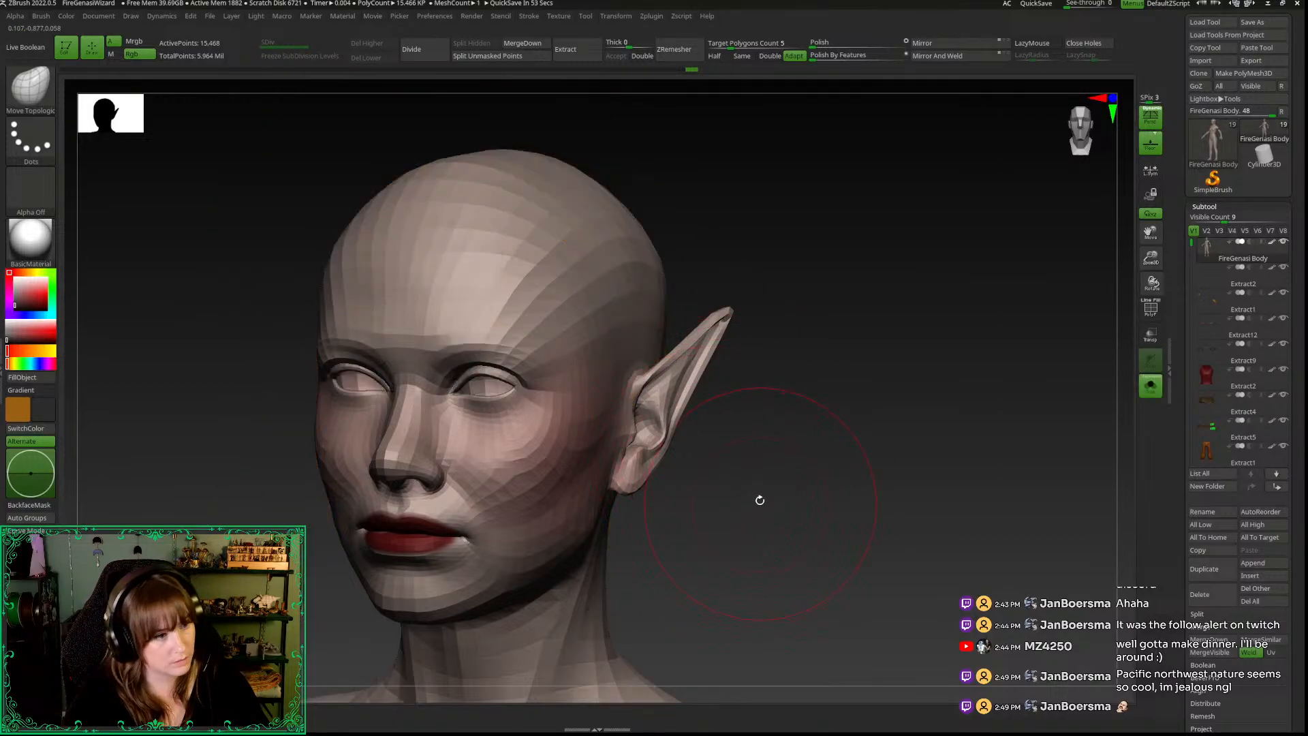
pyautogui.moveTo(760, 500); pyautogui.dragTo(794, 500)
pyautogui.moveTo(663, 356)
pyautogui.keyDown('ctrl'); pyautogui.mouseDown()
pyautogui.moveTo(737, 281)
pyautogui.moveTo(785, 264)
pyautogui.mouseUp(); pyautogui.keyUp('ctrl')
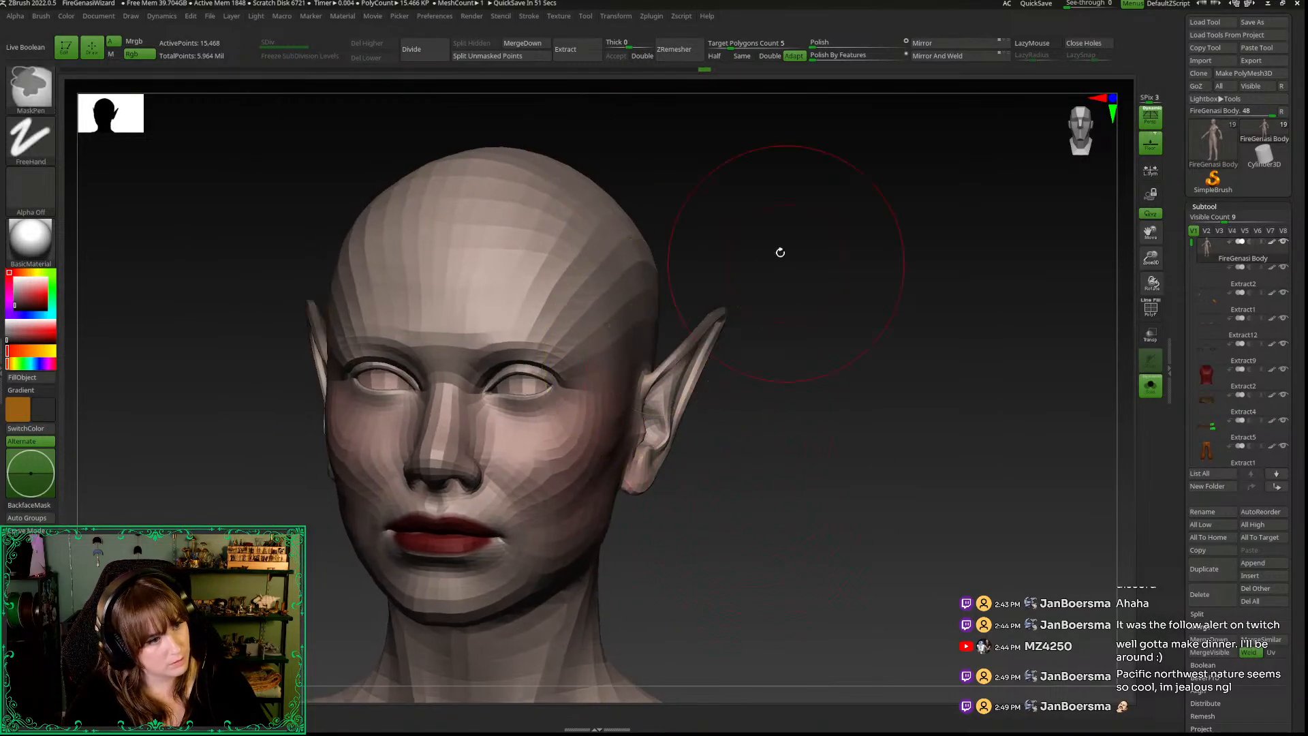
pyautogui.press('b')
pyautogui.press('m')
pyautogui.press('t')
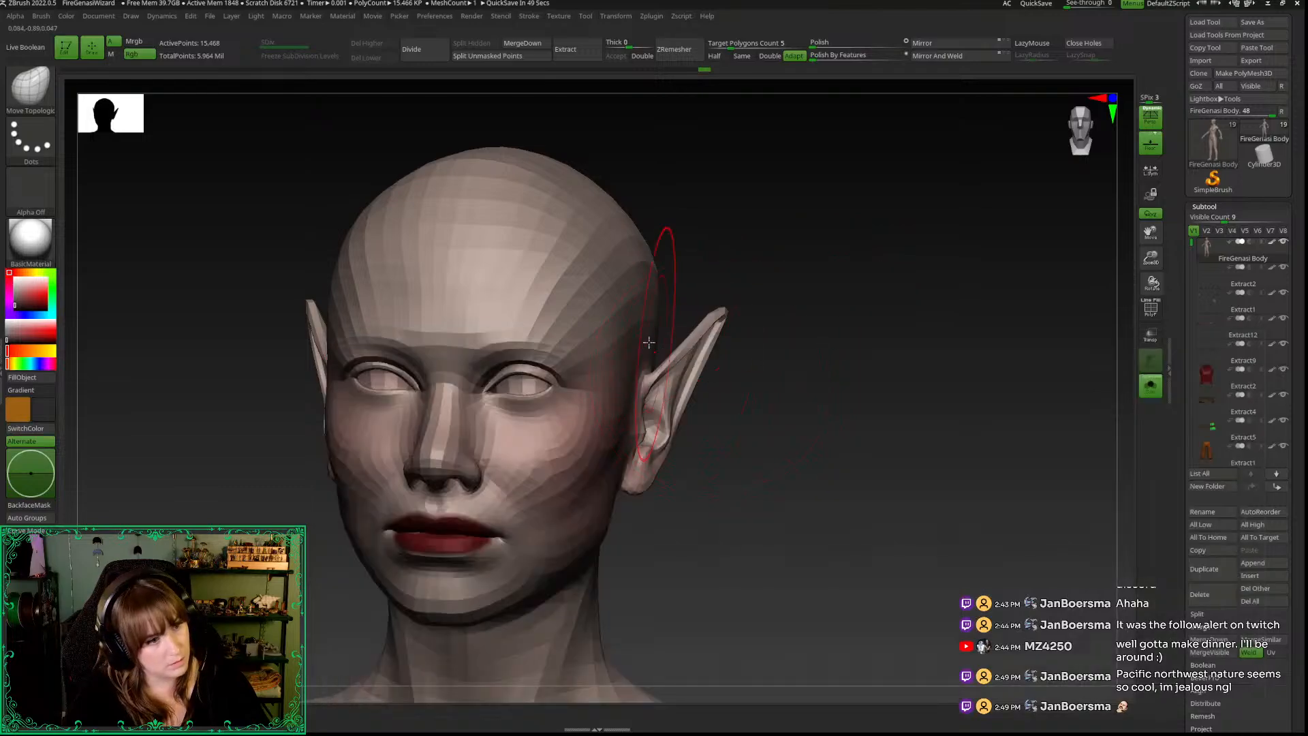
pyautogui.moveTo(665, 320)
pyautogui.keyDown('ctrl'); pyautogui.mouseDown()
pyautogui.moveTo(750, 463)
pyautogui.moveTo(644, 538)
pyautogui.moveTo(628, 492)
pyautogui.mouseUp(); pyautogui.keyUp('ctrl')
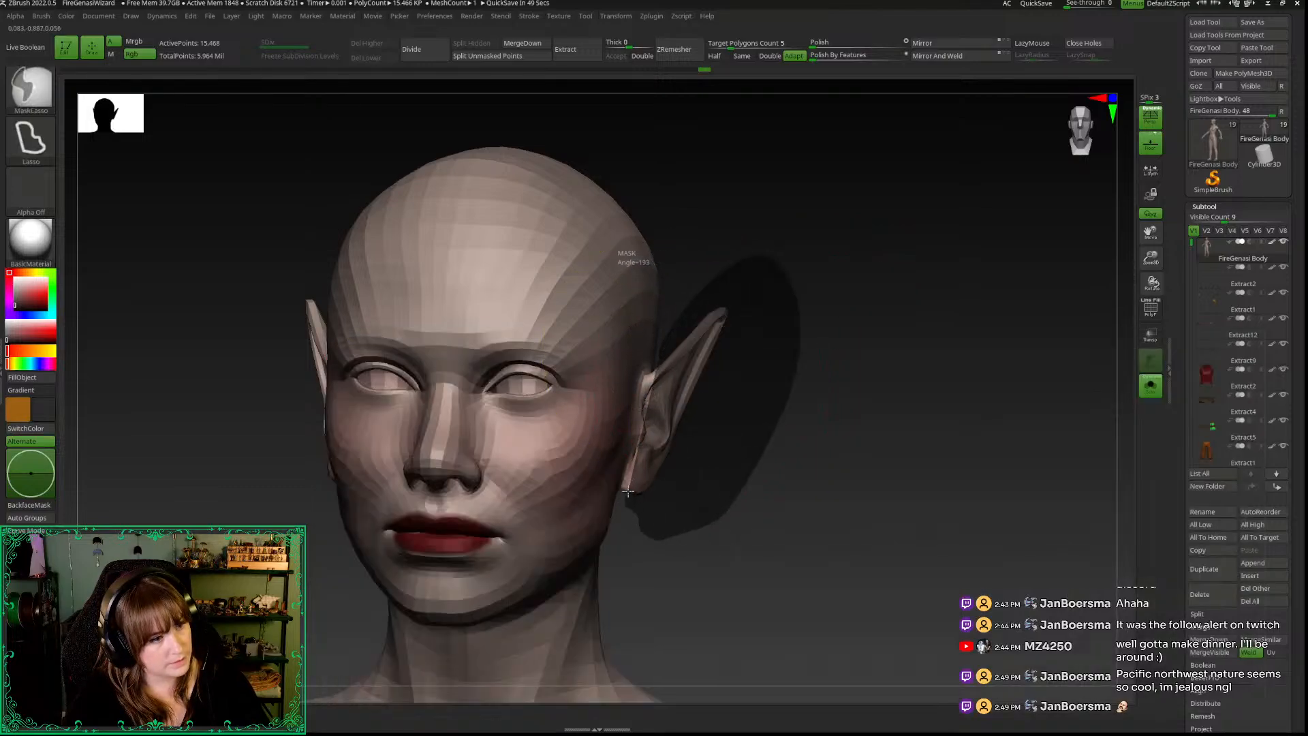
pyautogui.keyDown('ctrl'); pyautogui.moveTo(647, 431); pyautogui.dragTo(665, 327); pyautogui.keyUp('ctrl')
pyautogui.moveTo(820, 423)
pyautogui.mouseDown()
pyautogui.moveTo(650, 409)
pyautogui.moveTo(517, 468)
pyautogui.moveTo(530, 481)
pyautogui.moveTo(833, 368)
pyautogui.mouseUp()
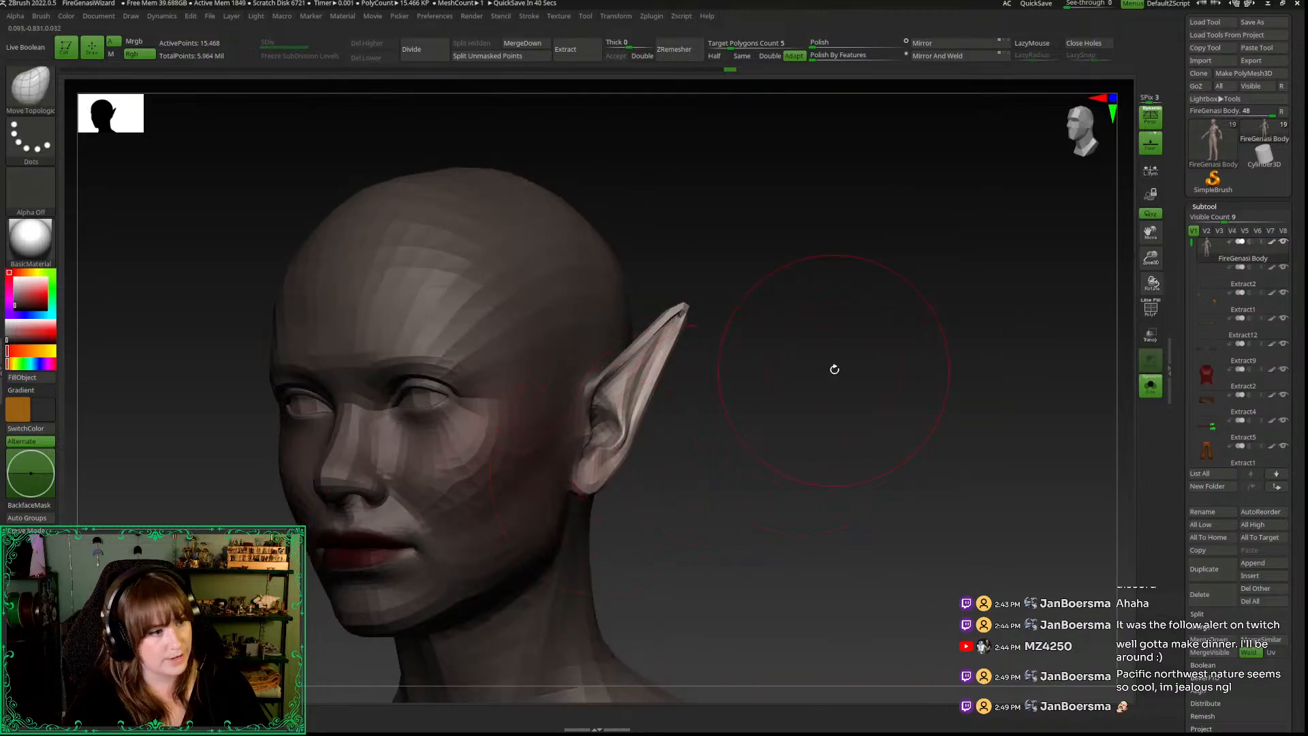
# Step: Adjust the position and angle of the unmasked ears with the transform gizmo, and clear the mask
pyautogui.press('w')
pyautogui.moveTo(1057, 152); pyautogui.dragTo(1071, 139)
pyautogui.moveTo(795, 404); pyautogui.dragTo(724, 440)
pyautogui.click(648, 399)
pyautogui.moveTo(610, 421); pyautogui.dragTo(607, 415)
pyautogui.press('q')
pyautogui.moveTo(785, 490); pyautogui.dragTo(820, 485)
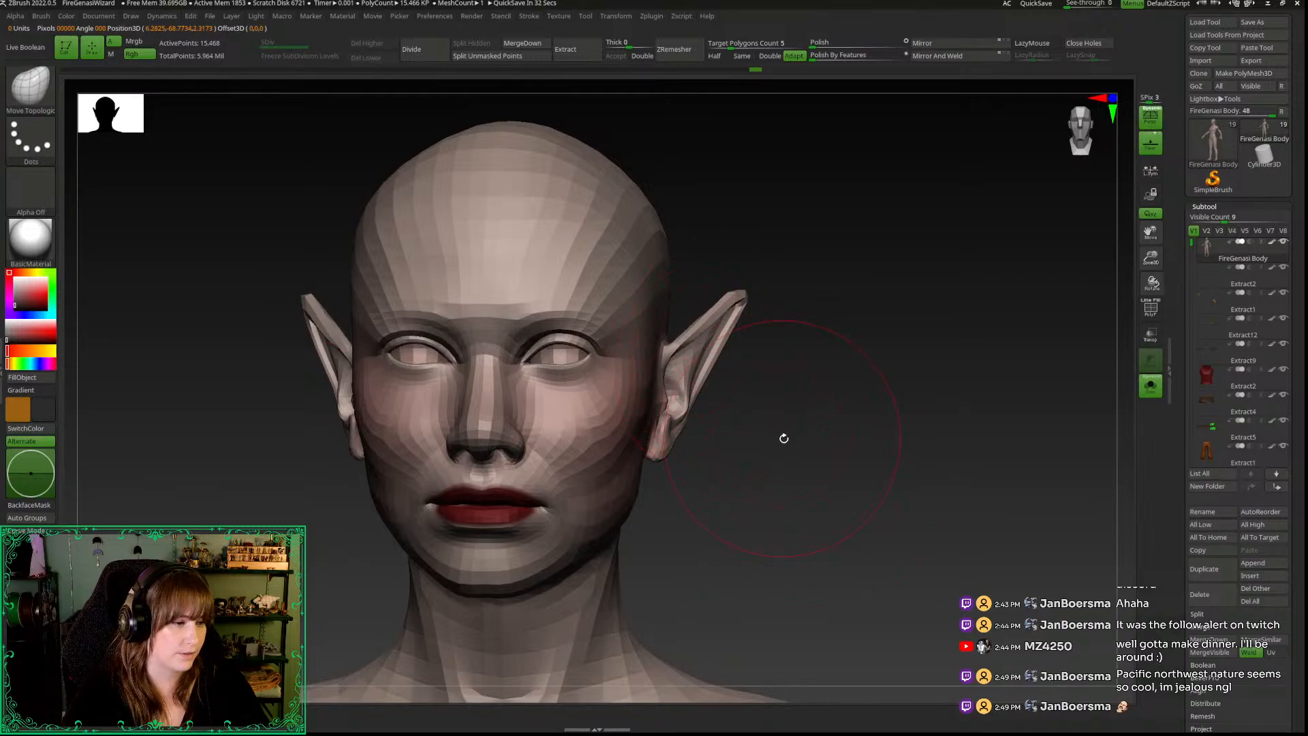
# Step: Show all subtools and examine the full character and staff from the front
pyautogui.moveTo(1150, 259); pyautogui.dragTo(1150, 139)
pyautogui.click(1151, 386)
pyautogui.keyDown('alt'); pyautogui.moveTo(838, 315); pyautogui.dragTo(740, 215); pyautogui.keyUp('alt')
pyautogui.moveTo(1148, 264); pyautogui.dragTo(1147, 211)
pyautogui.moveTo(881, 363); pyautogui.dragTo(969, 308)
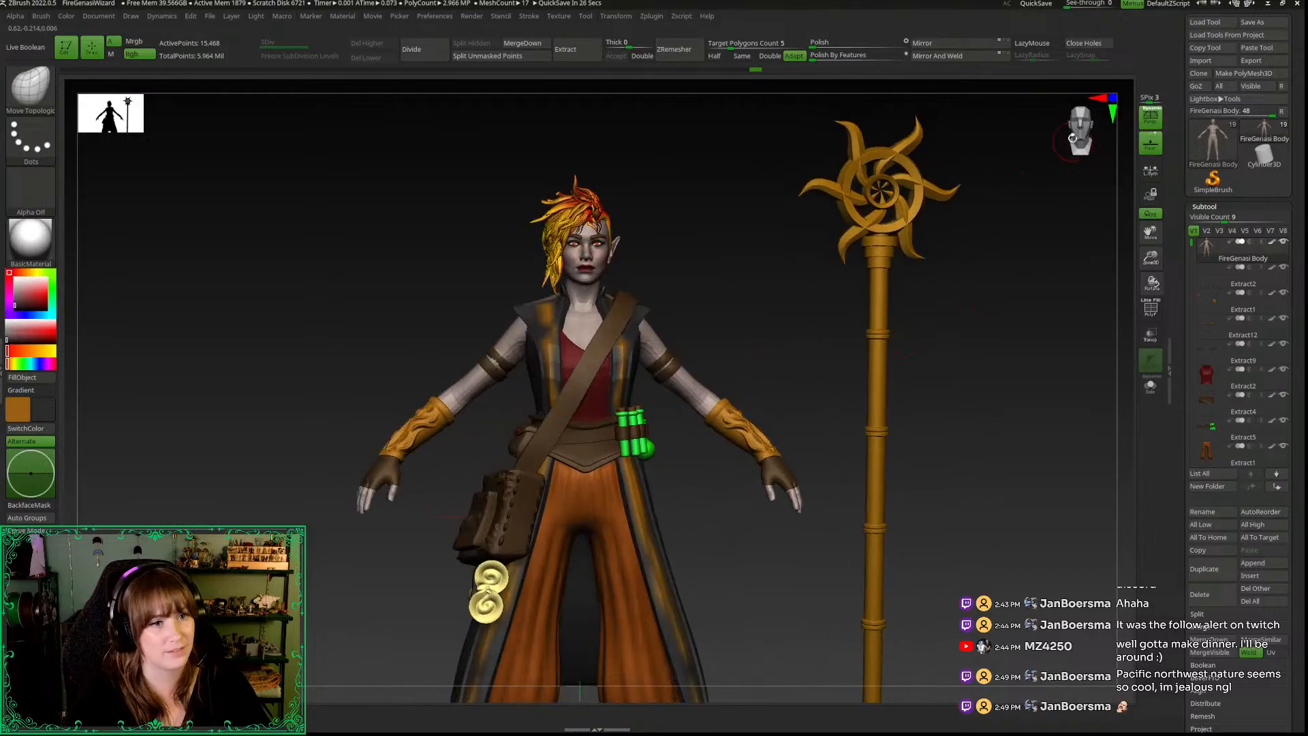
pyautogui.moveTo(1151, 260); pyautogui.dragTo(1150, 208)
pyautogui.keyDown('alt'); pyautogui.moveTo(1012, 332); pyautogui.dragTo(996, 295); pyautogui.keyUp('alt')
pyautogui.press('space')
pyautogui.moveTo(717, 313); pyautogui.dragTo(726, 313)
pyautogui.press('space')
pyautogui.moveTo(656, 443); pyautogui.dragTo(663, 442)
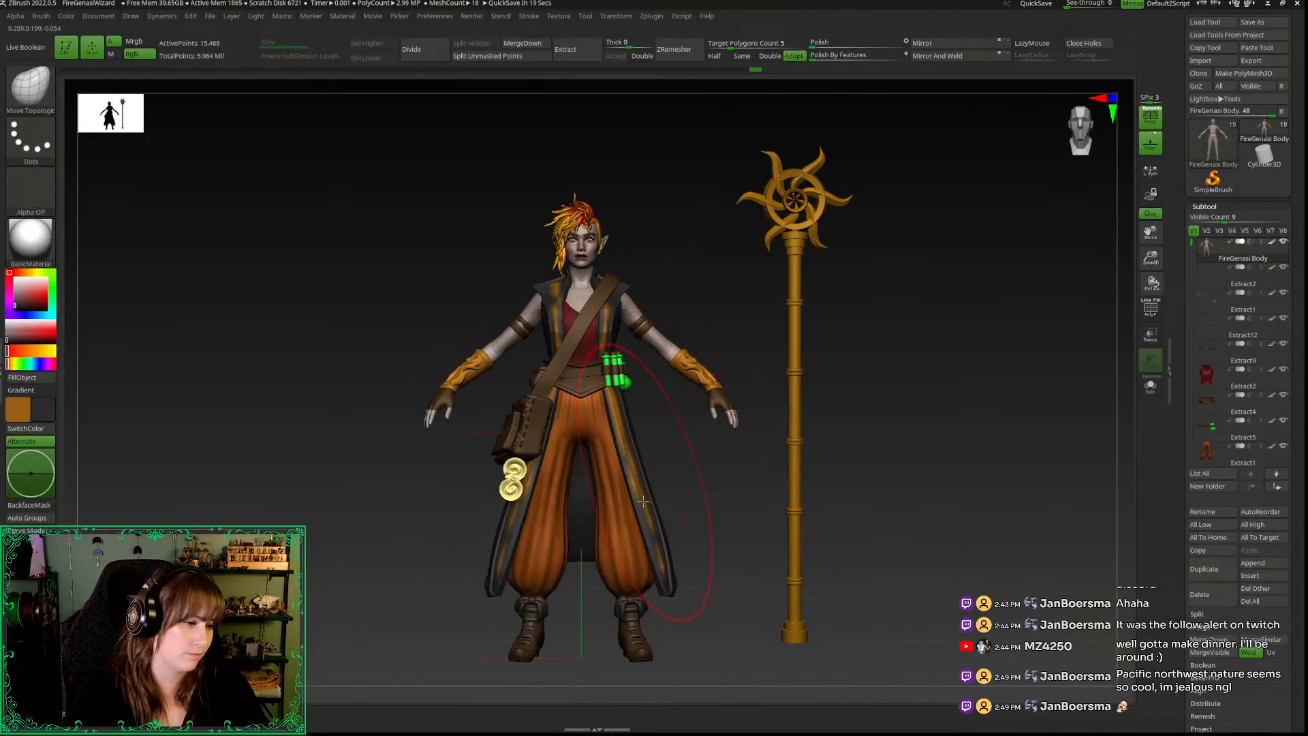
# Step: Select the long vest, check it in isolation and show the full character again
pyautogui.keyDown('alt'); pyautogui.click(620, 493); pyautogui.keyUp('alt')
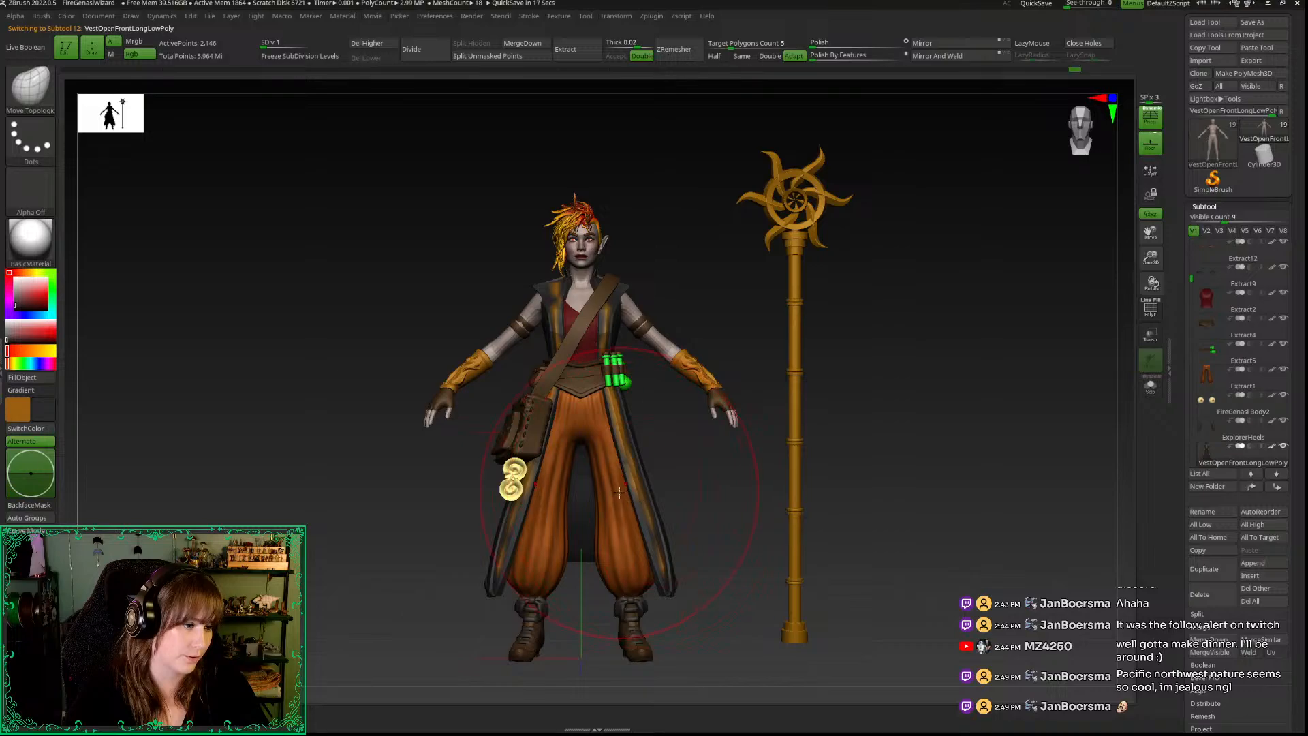
pyautogui.hotkey('alt', 's')
pyautogui.moveTo(595, 462)
pyautogui.keyDown('ctrl'); pyautogui.mouseDown()
pyautogui.moveTo(718, 508)
pyautogui.moveTo(472, 536)
pyautogui.moveTo(467, 444)
pyautogui.mouseUp(); pyautogui.keyUp('ctrl')
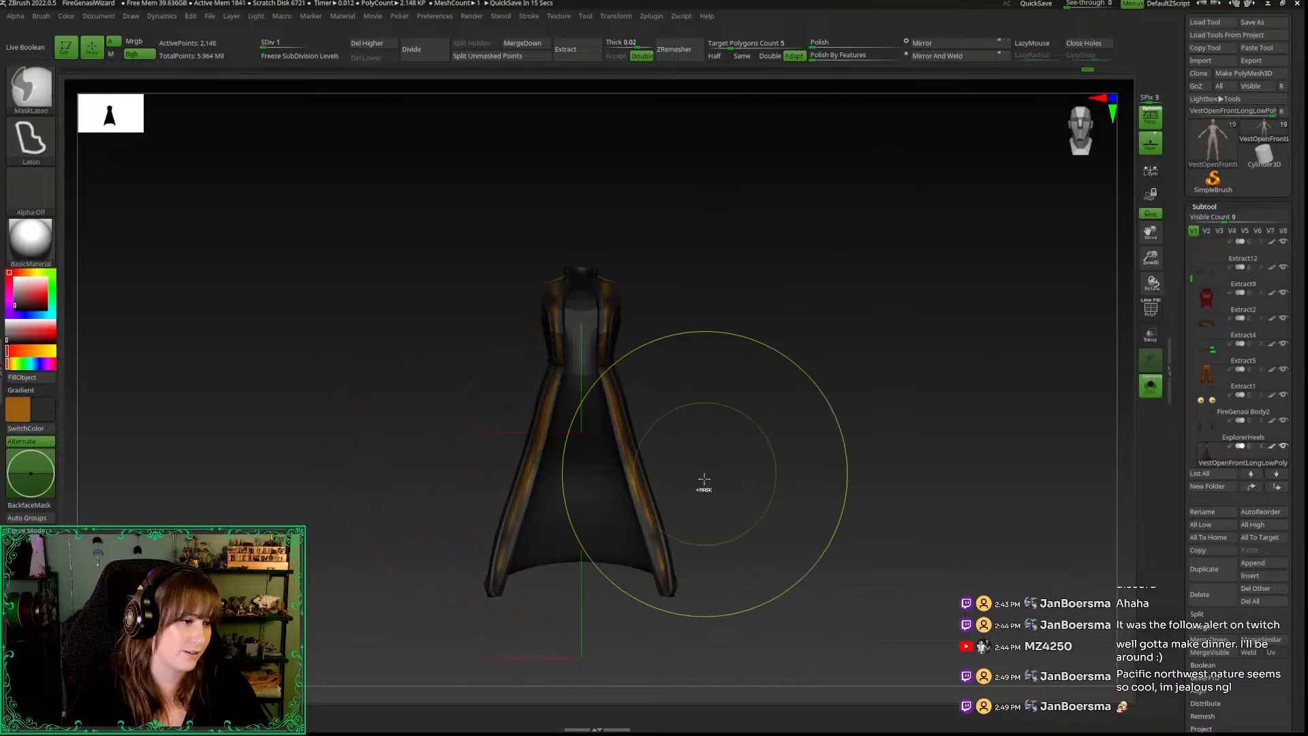
pyautogui.press('w')
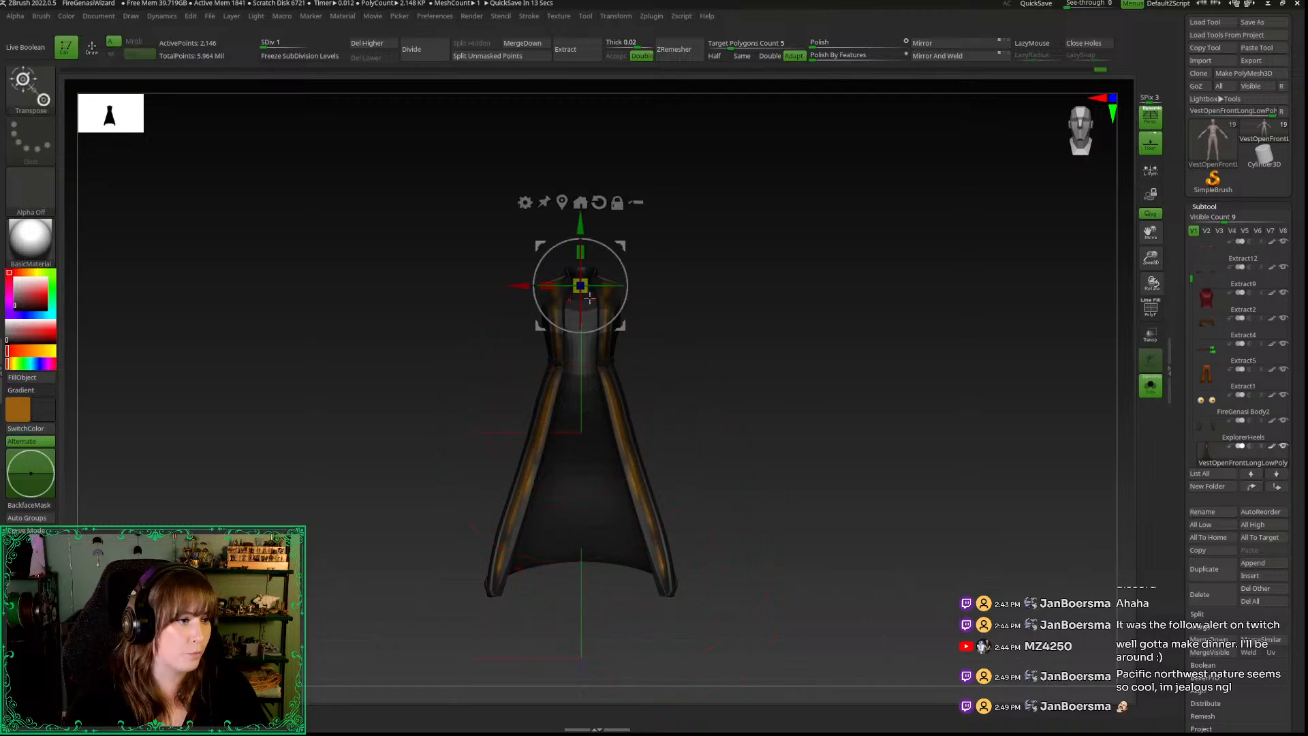
pyautogui.hotkey('alt', 's')
# Step: Raise the long vest to subdivision level 6
pyautogui.hotkey('shift', 'f')
pyautogui.press('d')
pyautogui.press('d')
pyautogui.press('d')
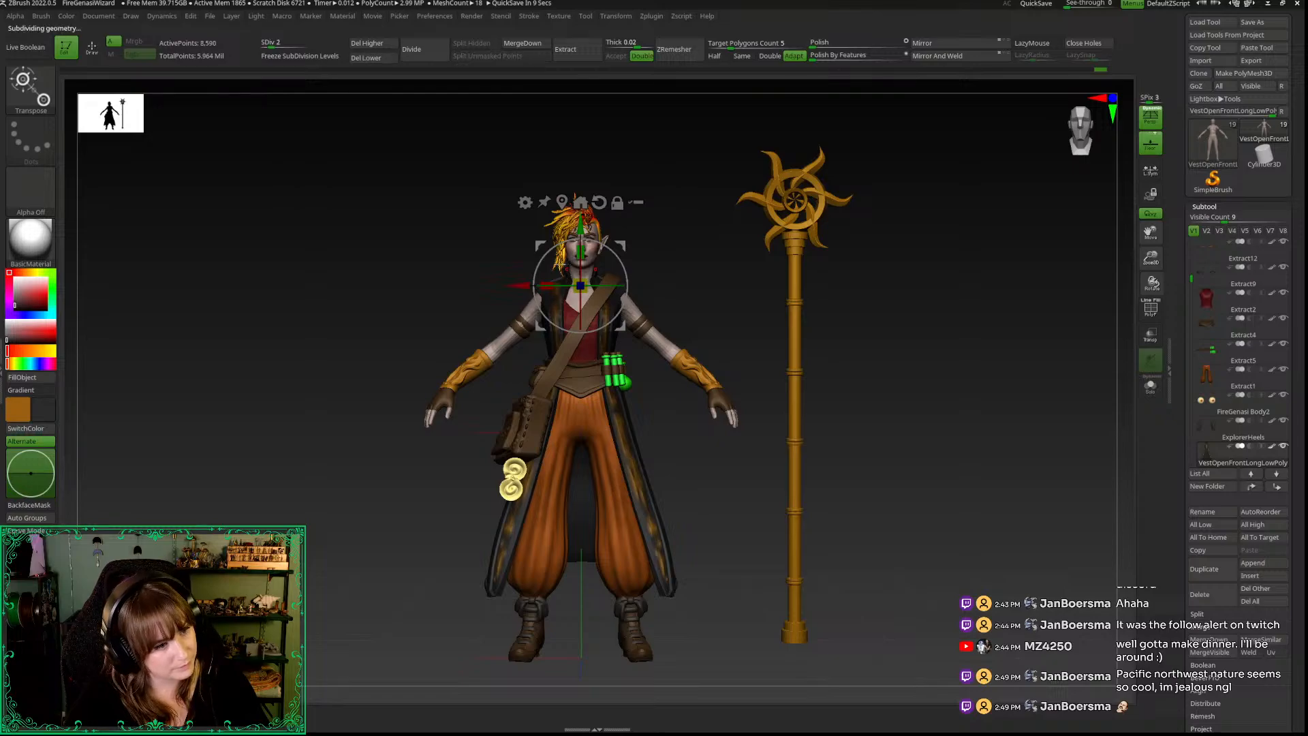
pyautogui.press('d')
pyautogui.moveTo(418, 310); pyautogui.dragTo(471, 304)
pyautogui.press('d')
pyautogui.moveTo(580, 254); pyautogui.dragTo(579, 267)
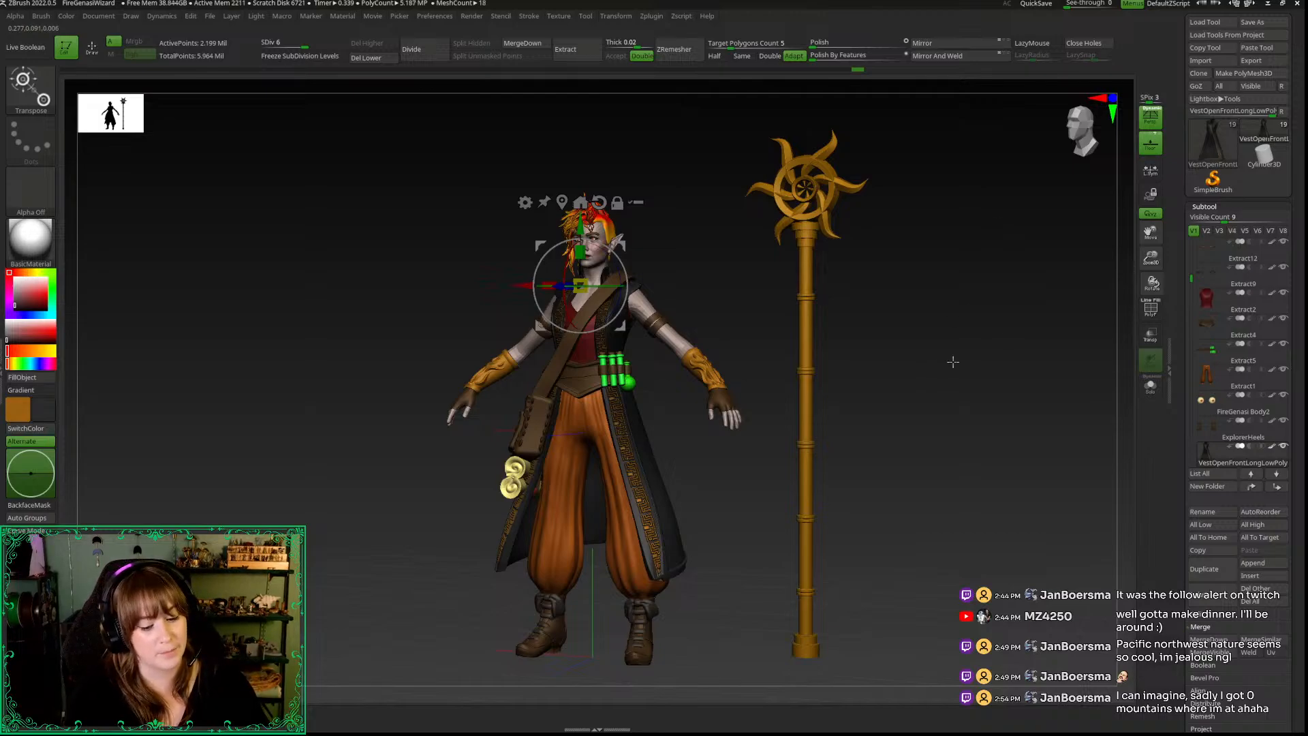
# Step: Check the detailed vest from the side and lower it to subdivision level 3
pyautogui.press('q')
pyautogui.moveTo(981, 298)
pyautogui.mouseDown()
pyautogui.moveTo(961, 298)
pyautogui.moveTo(991, 298)
pyautogui.moveTo(984, 327)
pyautogui.moveTo(1000, 339)
pyautogui.moveTo(913, 374)
pyautogui.mouseUp()
pyautogui.press('space')
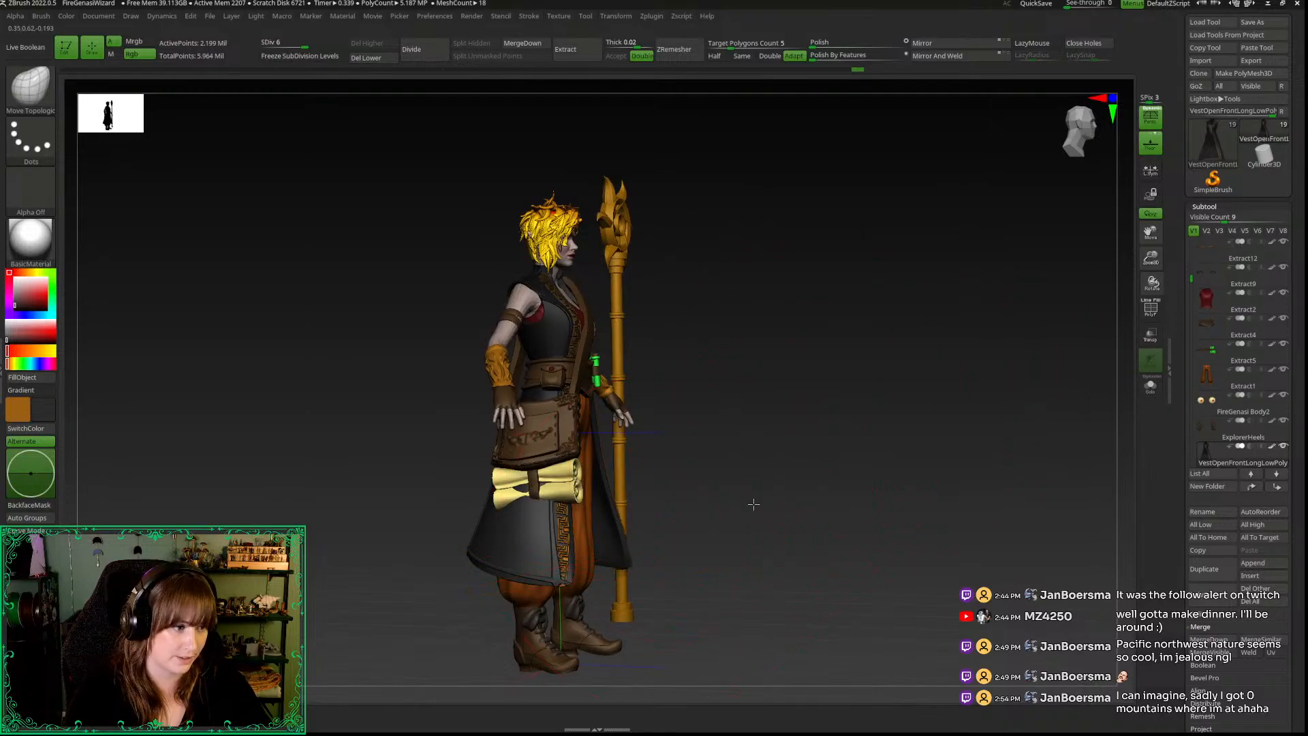
pyautogui.hotkey('shift', 'd')
pyautogui.hotkey('shift', 'd')
pyautogui.moveTo(759, 491); pyautogui.dragTo(682, 516)
pyautogui.hotkey('shift', 'd')
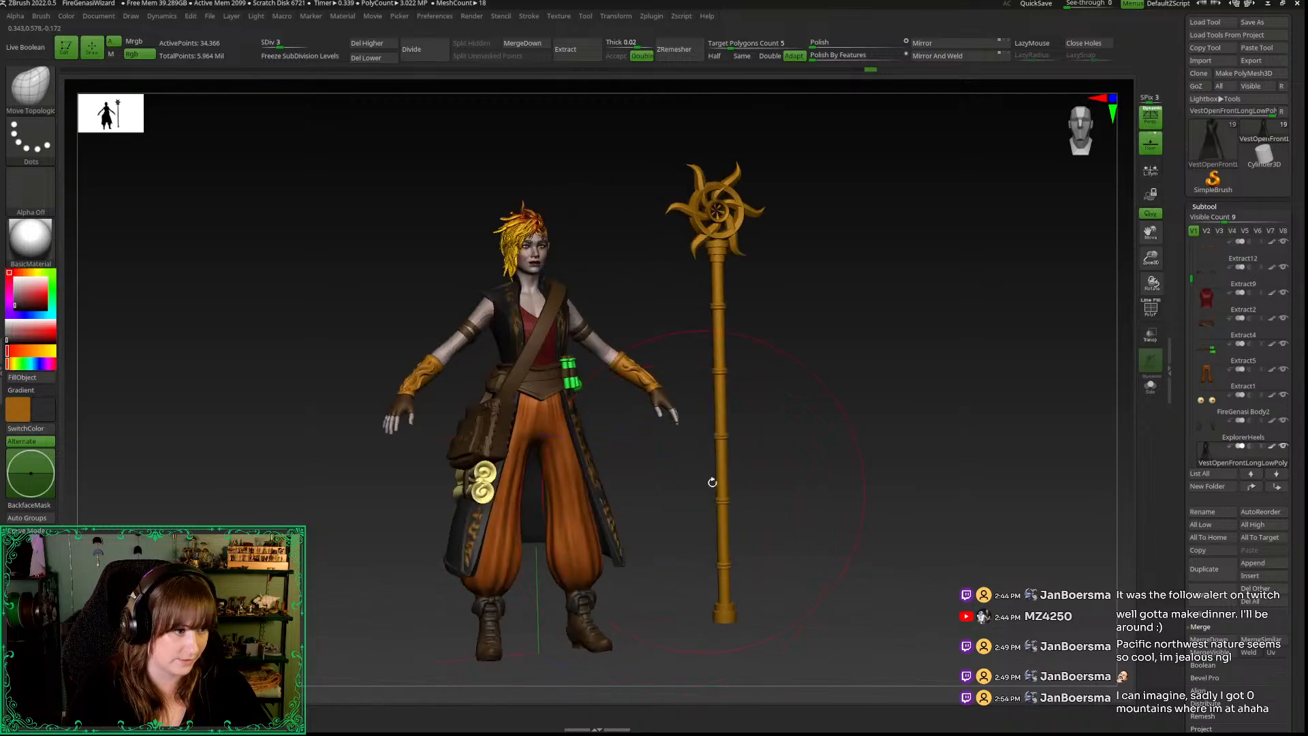
# Step: Examine the outfit from the front, and the head and upper body at close range
pyautogui.click(1083, 148)
pyautogui.keyDown('alt'); pyautogui.moveTo(911, 359); pyautogui.dragTo(973, 359); pyautogui.keyUp('alt')
pyautogui.press('space')
pyautogui.moveTo(727, 331); pyautogui.dragTo(717, 330)
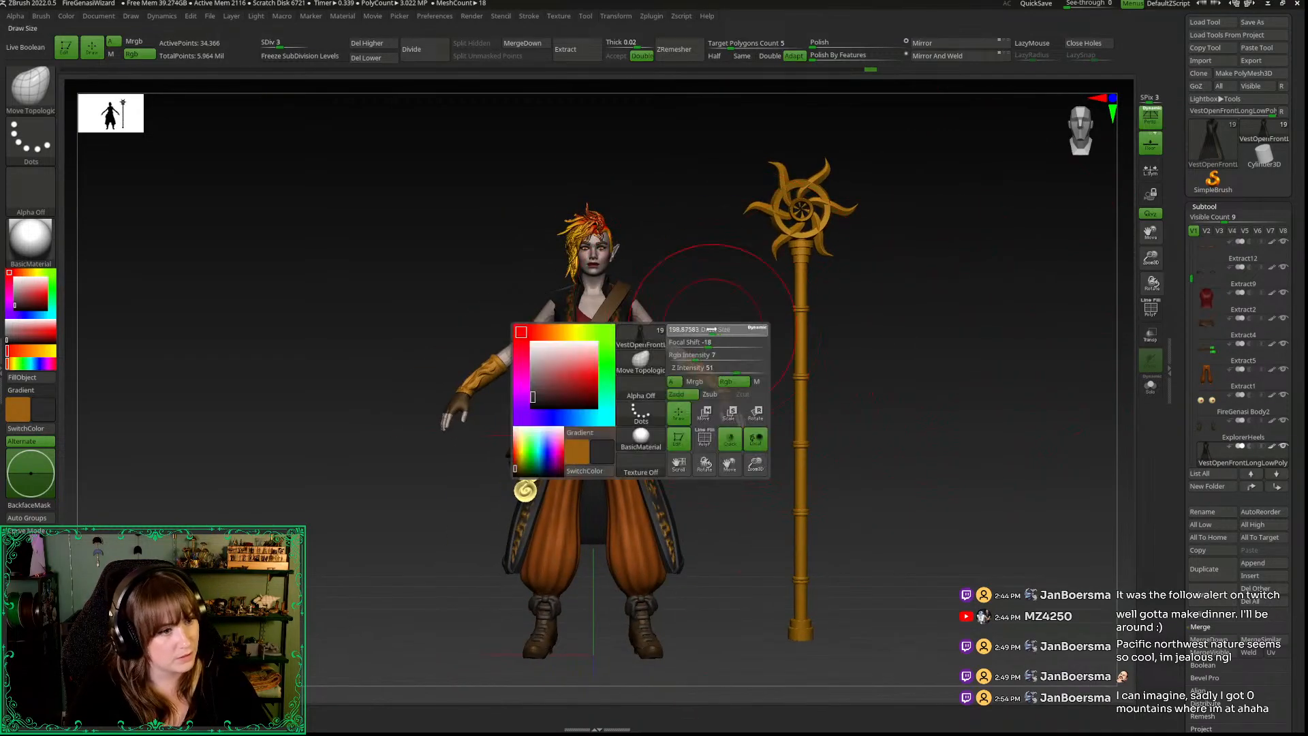
pyautogui.press('space')
pyautogui.moveTo(741, 500); pyautogui.dragTo(753, 475)
pyautogui.moveTo(1151, 257); pyautogui.dragTo(1128, 140)
pyautogui.moveTo(1150, 258); pyautogui.dragTo(1134, 472)
pyautogui.moveTo(1151, 232); pyautogui.dragTo(1267, 593)
pyautogui.press('space')
pyautogui.press('space')
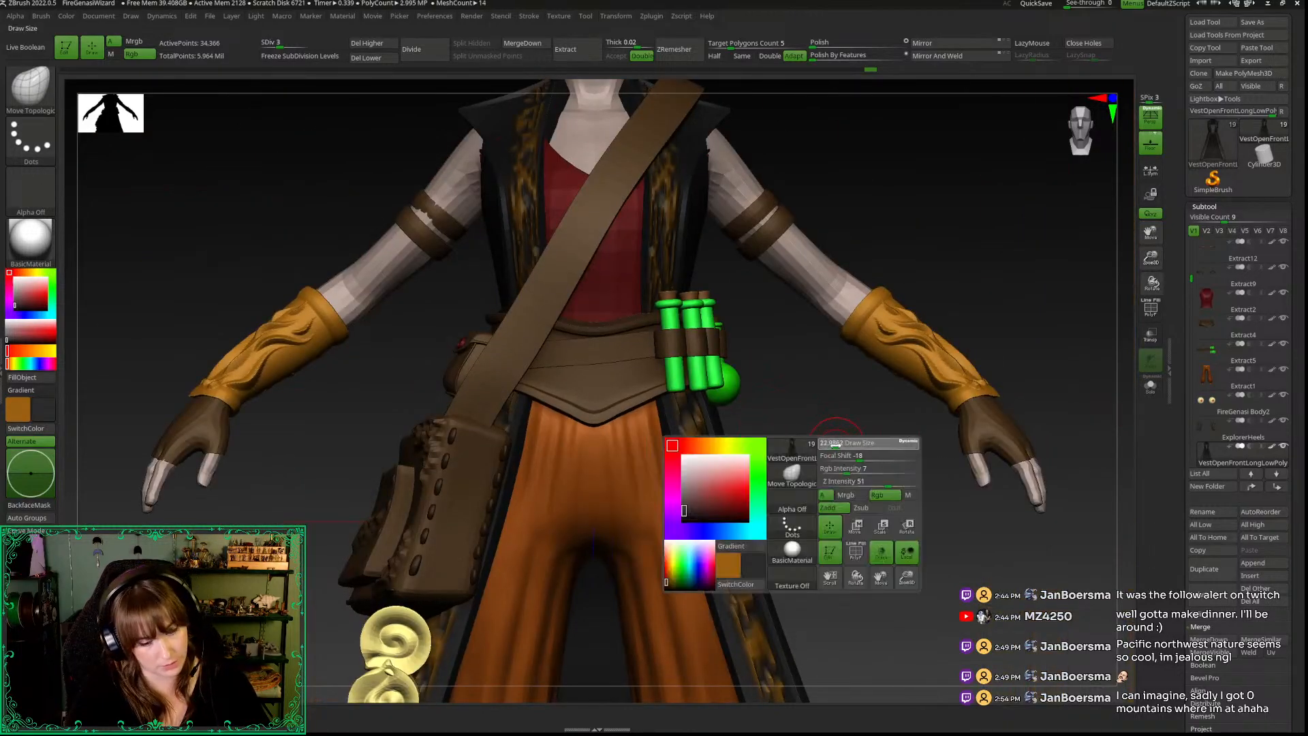
pyautogui.moveTo(1151, 232); pyautogui.dragTo(1105, 545)
pyautogui.moveTo(893, 321); pyautogui.dragTo(756, 324)
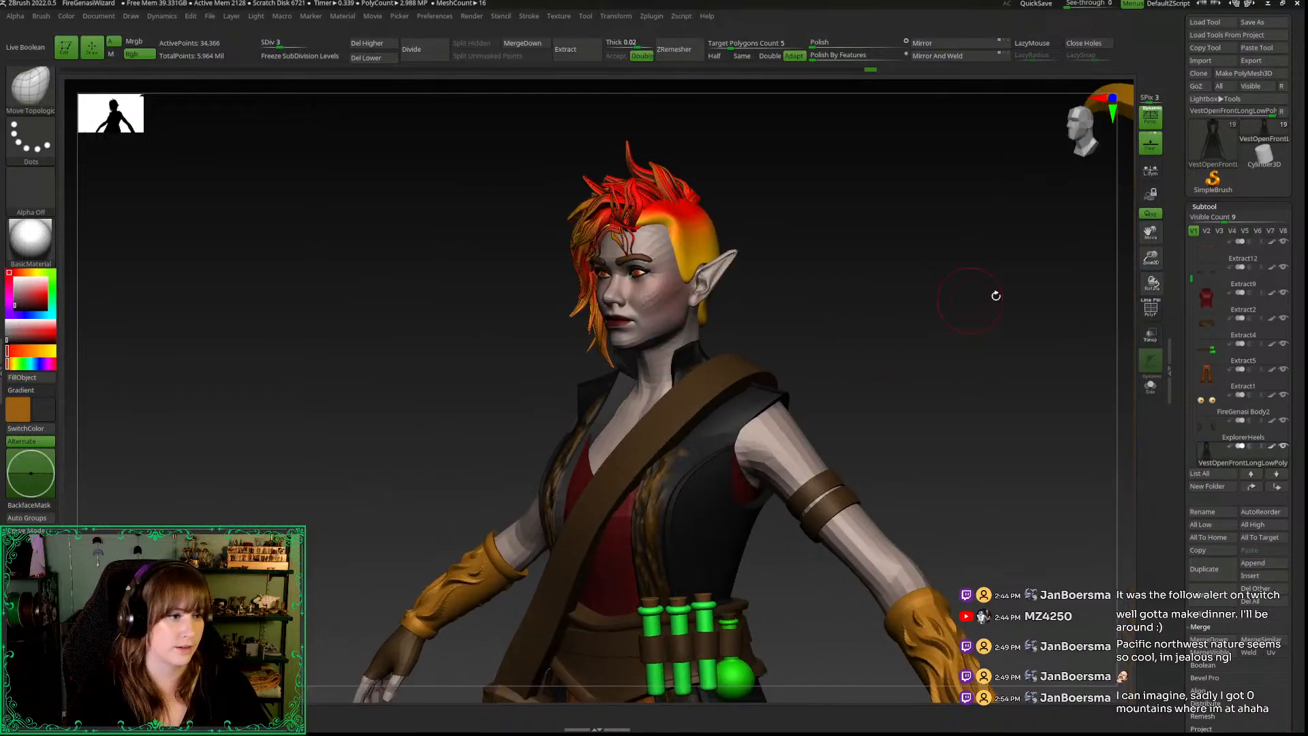
pyautogui.moveTo(1151, 257); pyautogui.dragTo(1150, 307)
pyautogui.moveTo(1151, 233); pyautogui.dragTo(1097, 41)
pyautogui.keyDown('alt'); pyautogui.moveTo(842, 364); pyautogui.dragTo(877, 716); pyautogui.keyUp('alt')
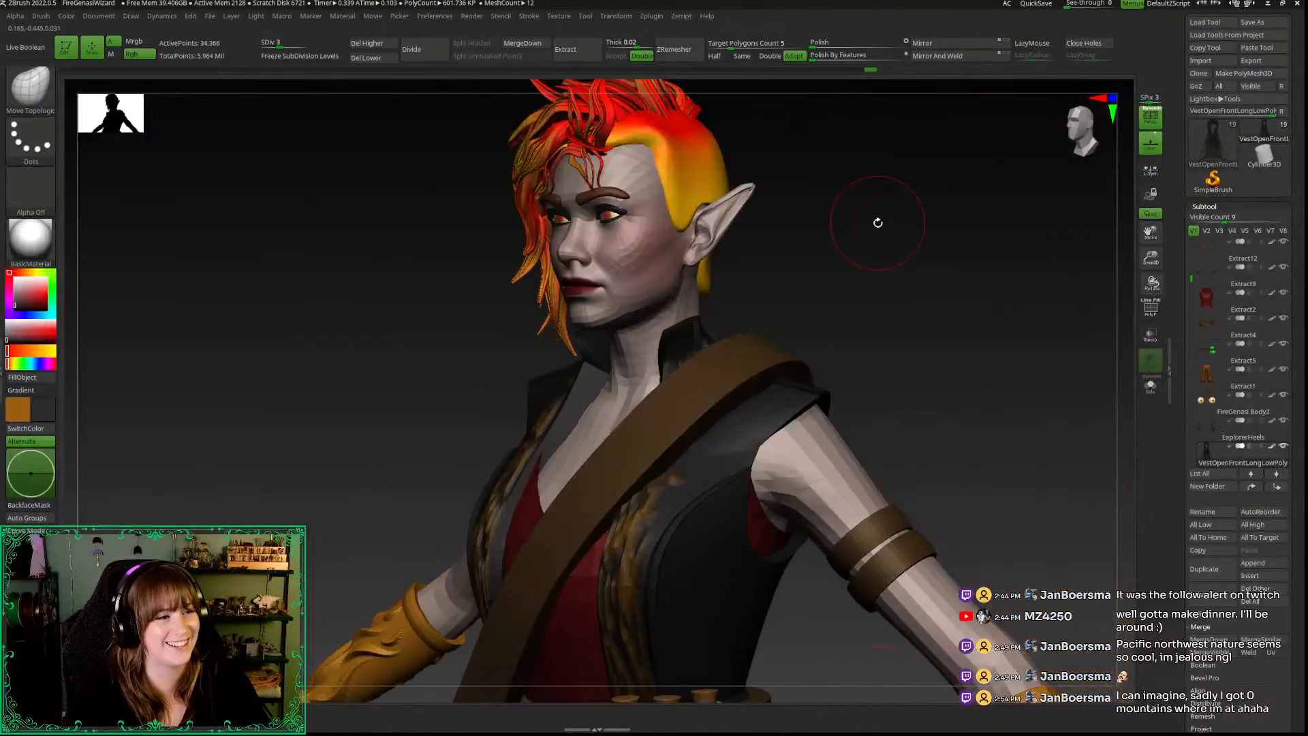
pyautogui.keyDown('alt'); pyautogui.moveTo(876, 222); pyautogui.dragTo(844, 351); pyautogui.keyUp('alt')
# Step: Choose a 3D ring from the IMM Basic brush and try to insert it on the ear
pyautogui.press('b')
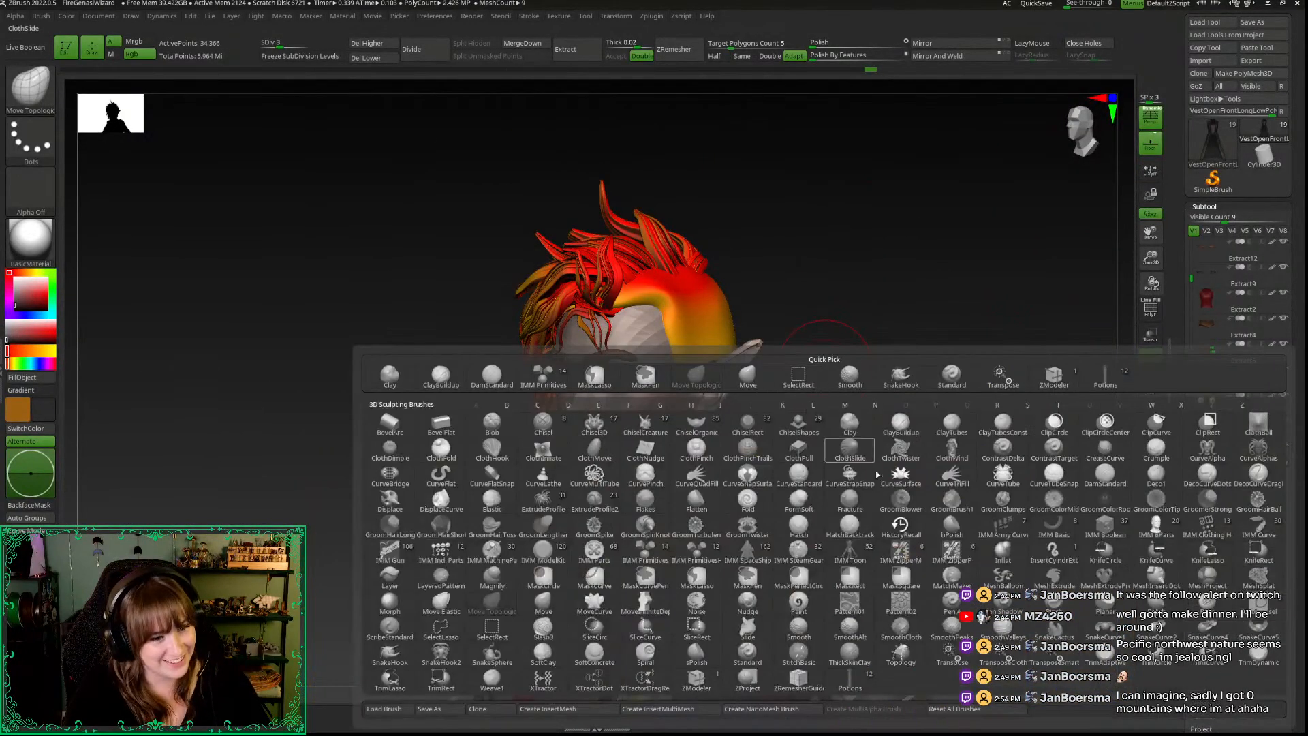
pyautogui.click(1050, 531)
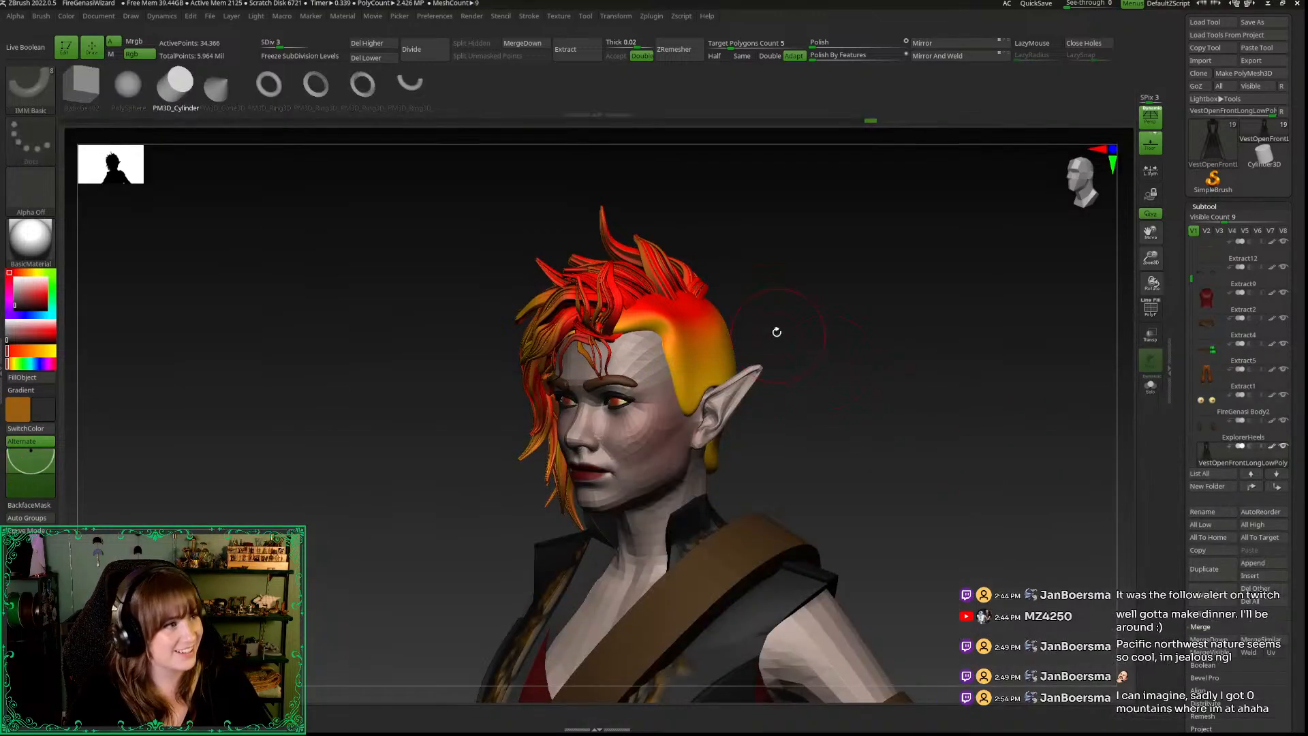
pyautogui.click(370, 85)
pyautogui.moveTo(1151, 258); pyautogui.dragTo(1146, 320)
pyautogui.keyDown('alt'); pyautogui.moveTo(943, 321); pyautogui.dragTo(847, 725); pyautogui.keyUp('alt')
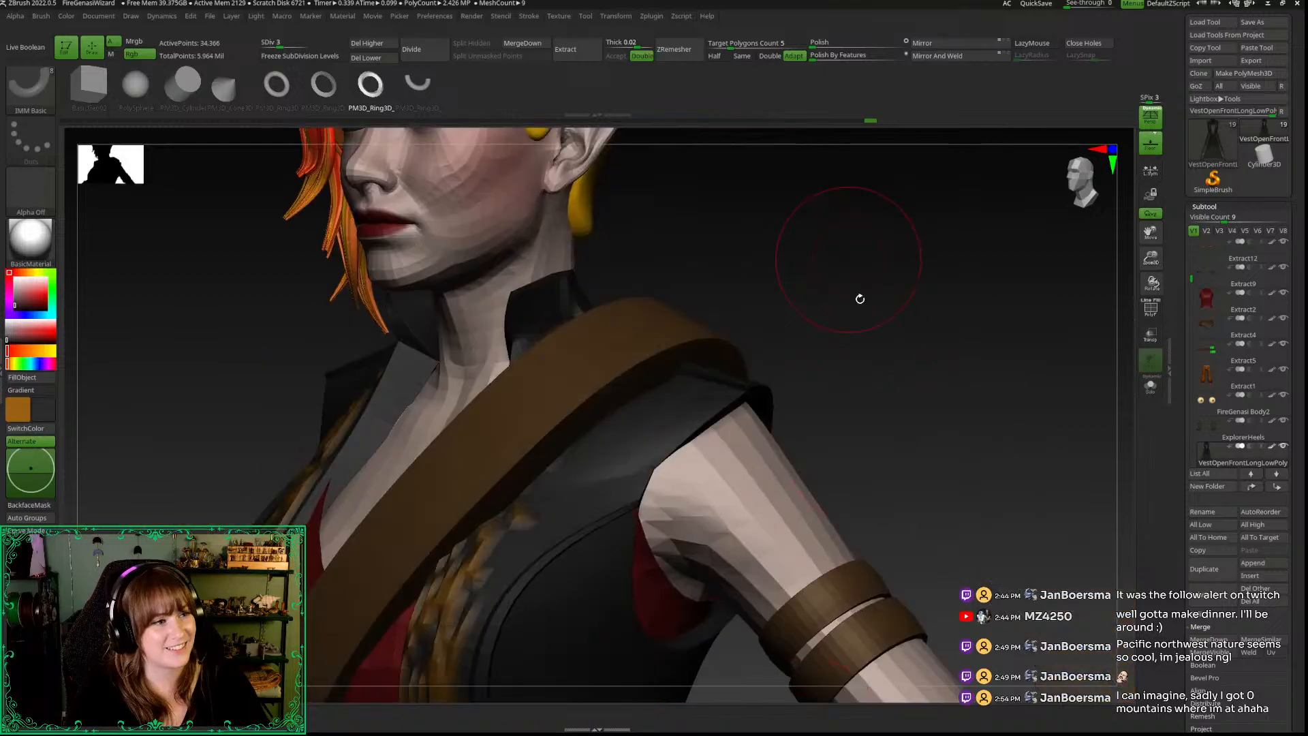
pyautogui.keyDown('alt'); pyautogui.moveTo(859, 299); pyautogui.dragTo(918, 565); pyautogui.keyUp('alt')
pyautogui.click(324, 85)
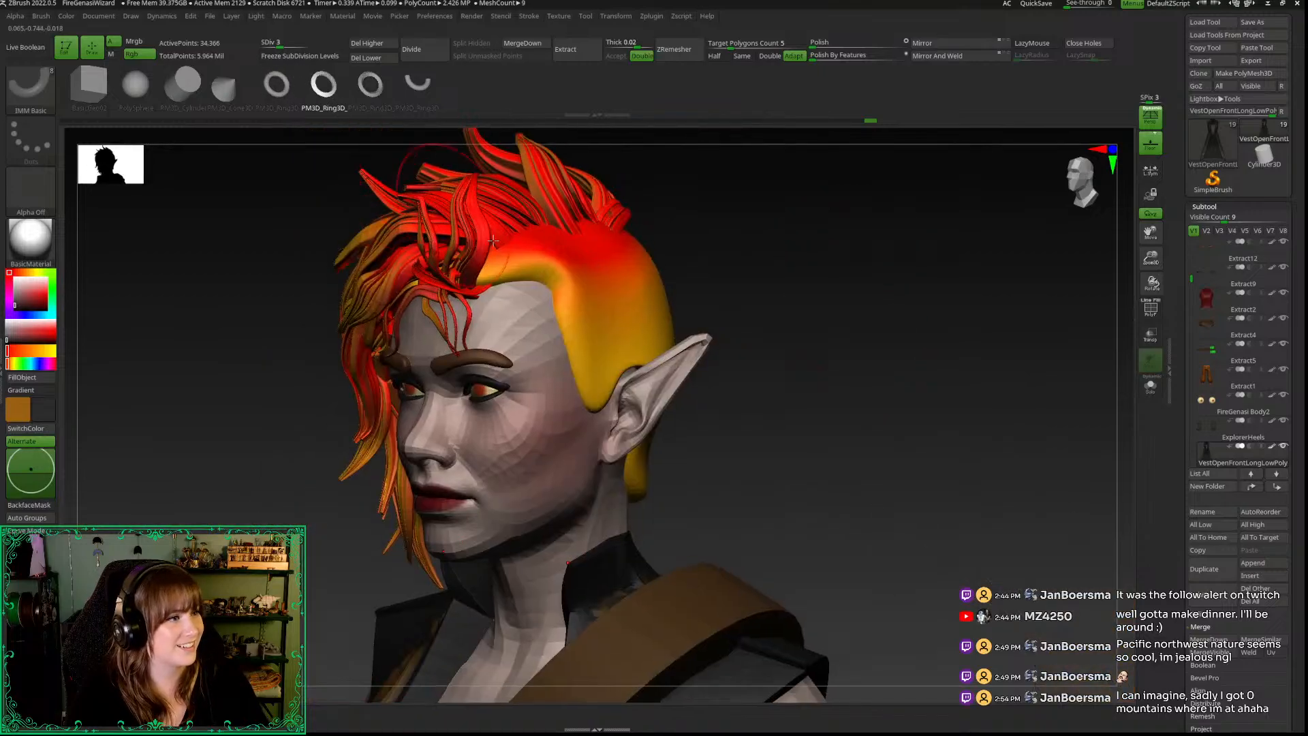
pyautogui.moveTo(699, 372)
pyautogui.mouseDown()
pyautogui.moveTo(750, 418)
pyautogui.moveTo(695, 372)
pyautogui.mouseUp()
pyautogui.click(680, 357)
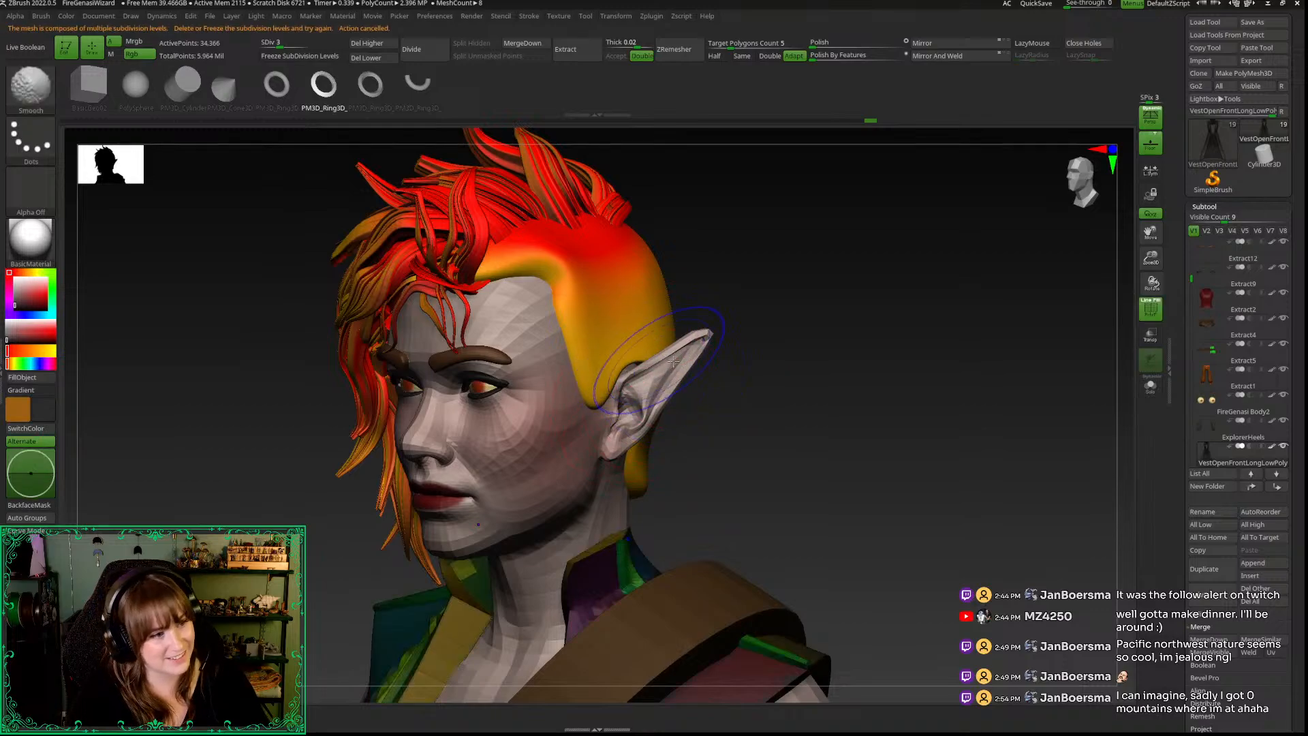
# Step: Make the body the active subtool and sample a golden orange as the paint color
pyautogui.keyDown('alt'); pyautogui.click(681, 350); pyautogui.keyUp('alt')
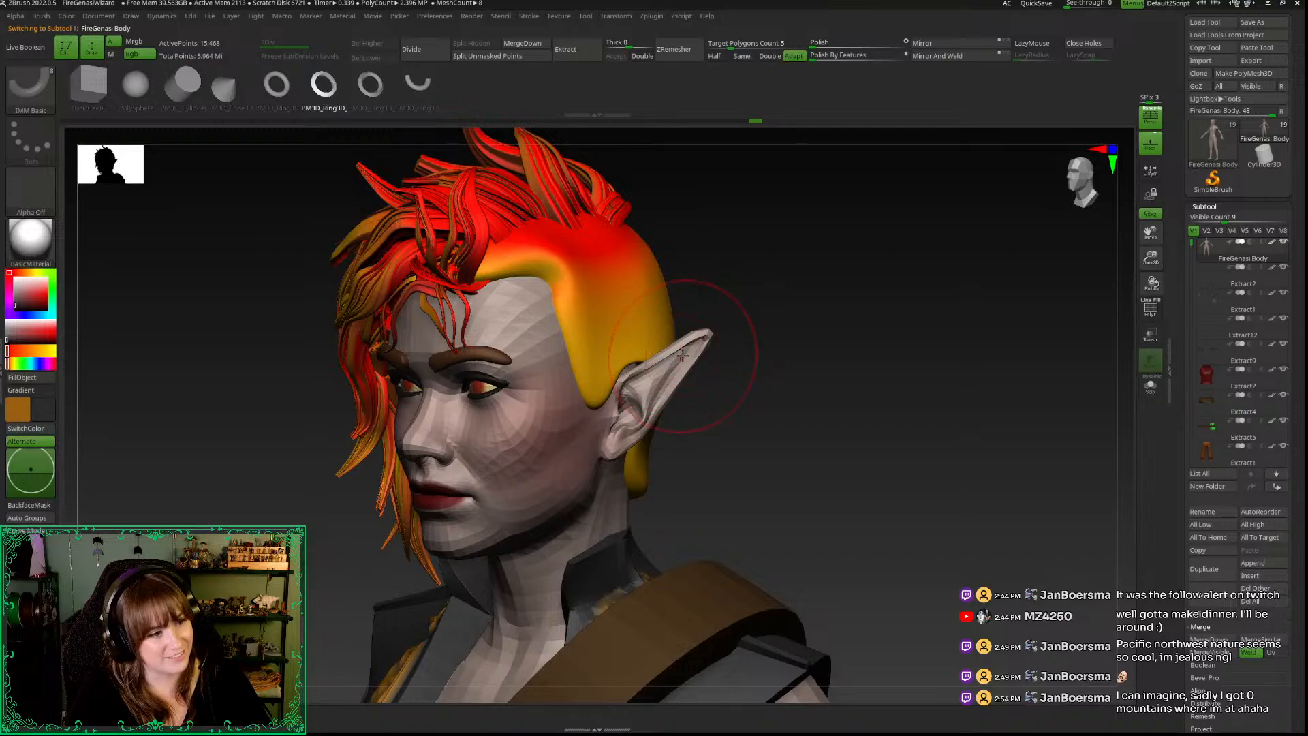
pyautogui.keyDown('ctrl'); pyautogui.click(699, 374); pyautogui.keyUp('ctrl')
pyautogui.keyDown('ctrl'); pyautogui.click(316, 464); pyautogui.keyUp('ctrl')
pyautogui.keyDown('alt'); pyautogui.moveTo(228, 555); pyautogui.dragTo(336, 233); pyautogui.keyUp('alt')
pyautogui.press('c')
pyautogui.keyDown('alt'); pyautogui.moveTo(299, 468); pyautogui.dragTo(120, 674); pyautogui.keyUp('alt')
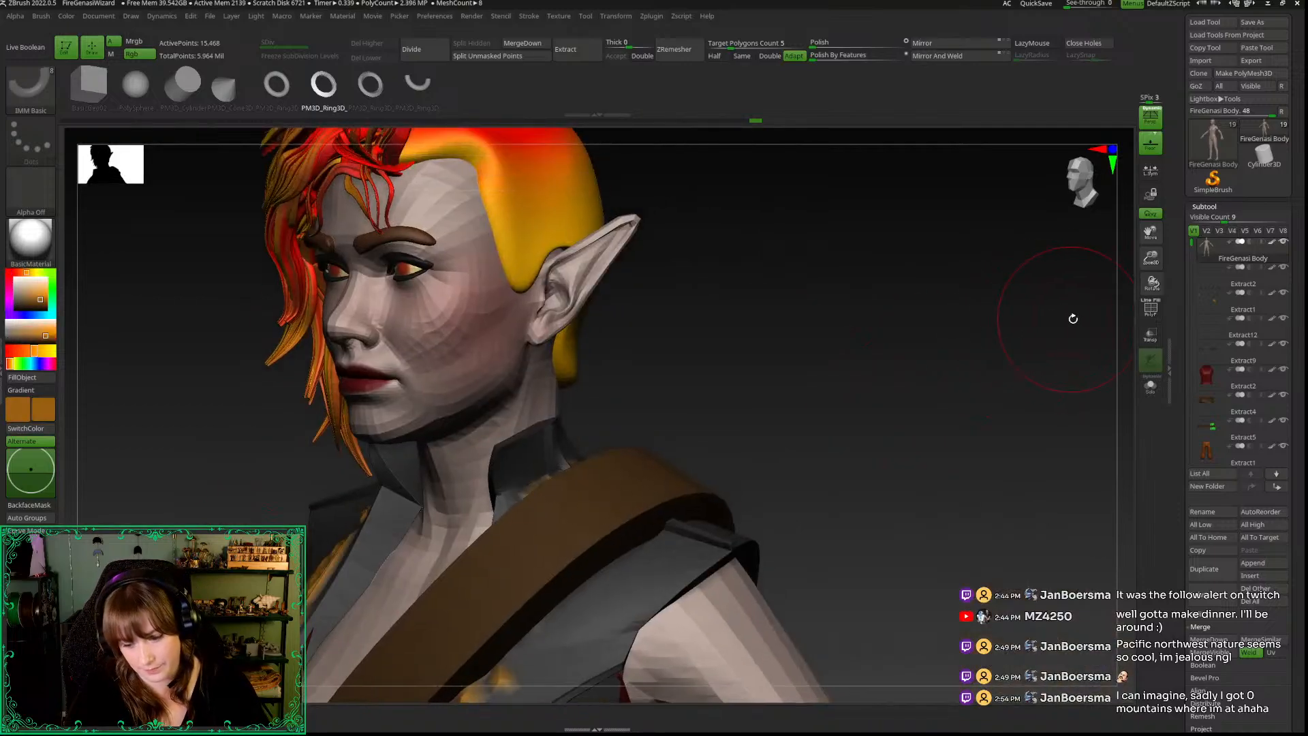
# Step: Insert a ring near the ear tip as an earring, and rotate and position it with the transform gizmo
pyautogui.moveTo(1151, 259); pyautogui.dragTo(1148, 293)
pyautogui.moveTo(949, 282); pyautogui.dragTo(648, 313)
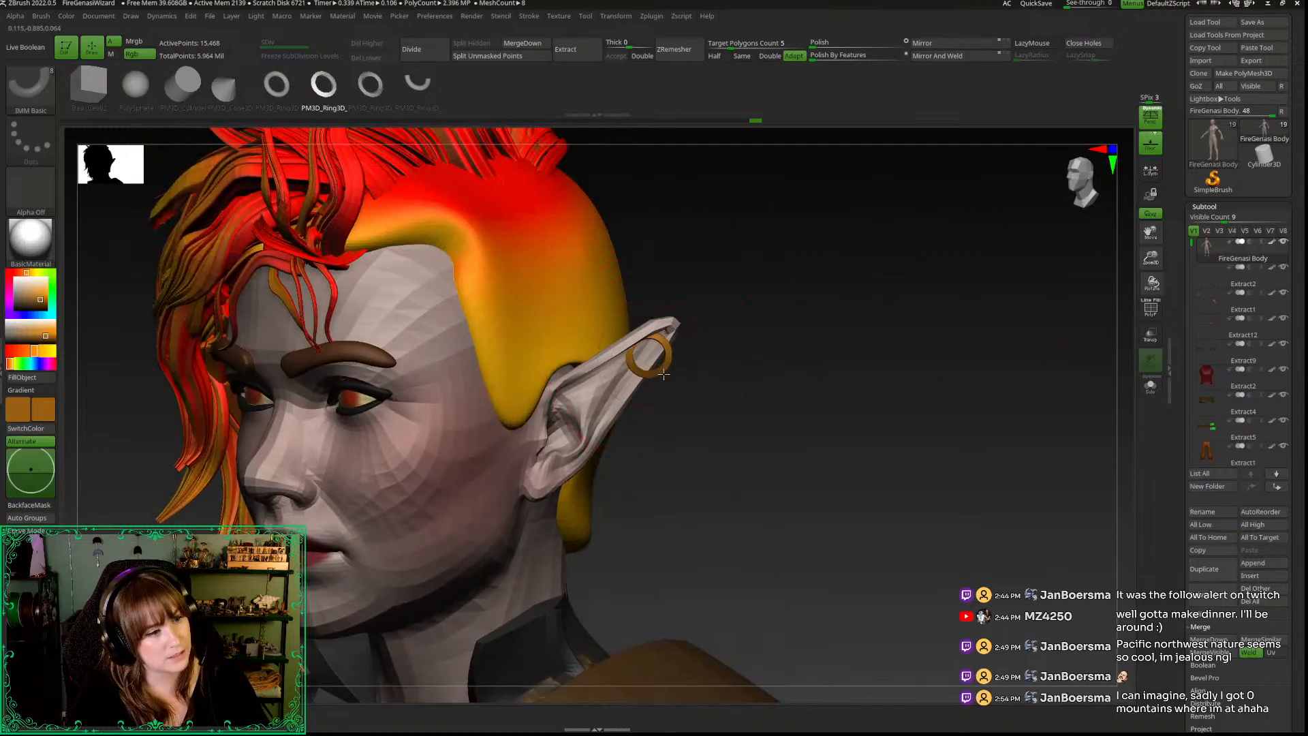
pyautogui.press('w')
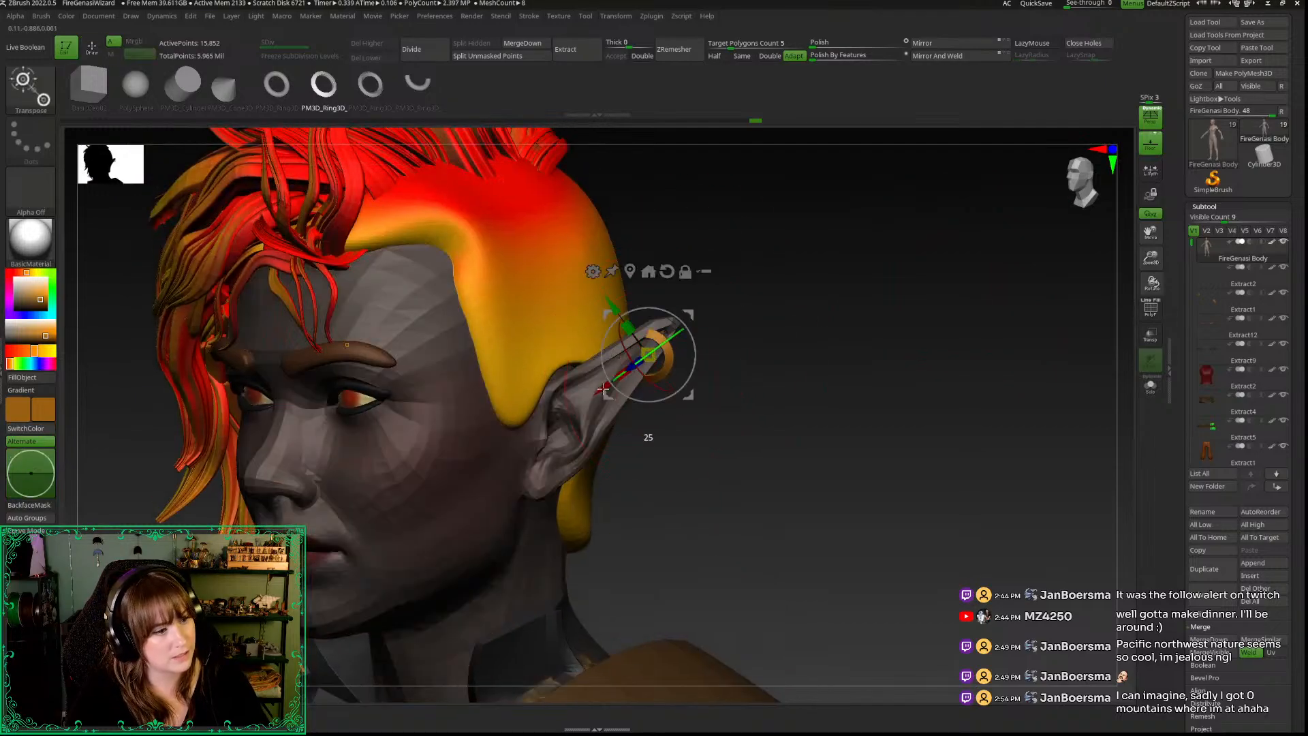
pyautogui.moveTo(716, 491); pyautogui.dragTo(630, 487)
pyautogui.moveTo(688, 314); pyautogui.dragTo(696, 321)
pyautogui.moveTo(792, 450)
pyautogui.mouseDown()
pyautogui.moveTo(824, 452)
pyautogui.moveTo(796, 447)
pyautogui.mouseUp()
pyautogui.moveTo(698, 320); pyautogui.dragTo(704, 314)
# Step: Try to duplicate the earring farther down the ear's outer edge with the transform gizmo
pyautogui.moveTo(1151, 258); pyautogui.dragTo(977, 396)
pyautogui.moveTo(793, 364); pyautogui.dragTo(774, 360)
pyautogui.moveTo(700, 318); pyautogui.dragTo(702, 332)
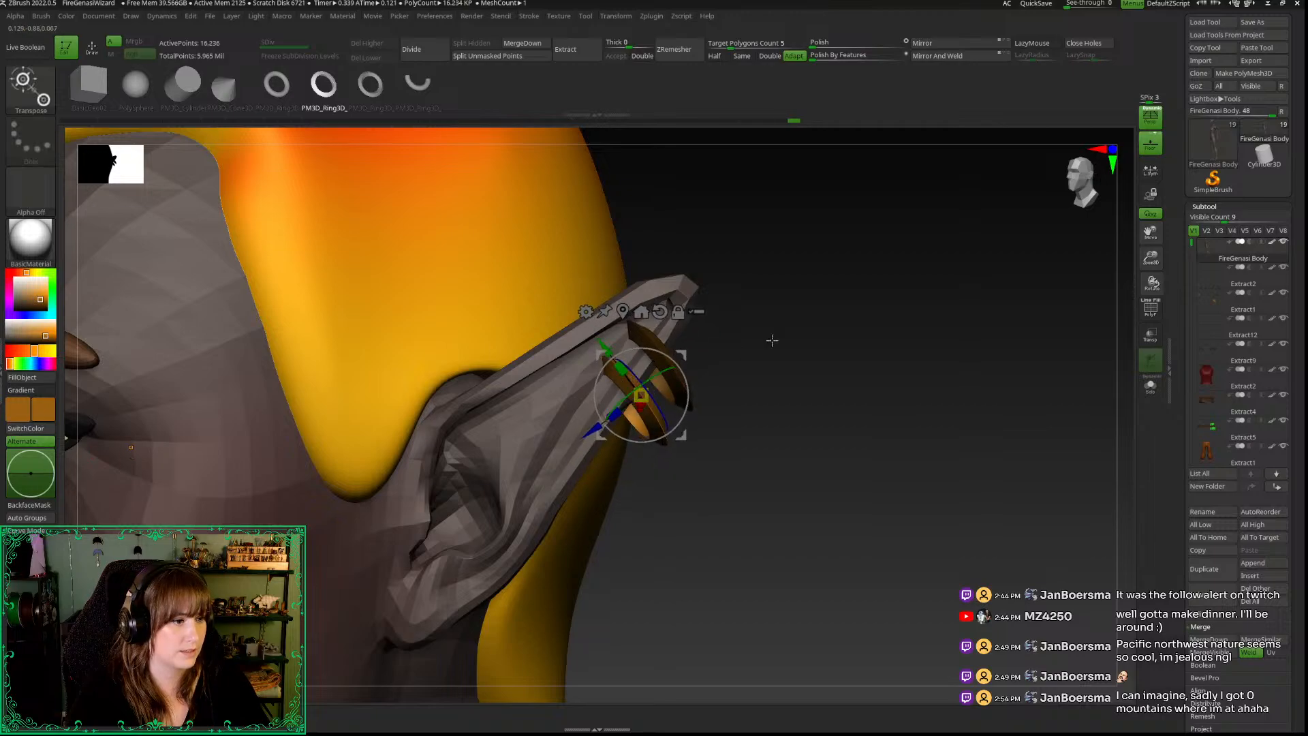
pyautogui.moveTo(1150, 262)
pyautogui.mouseDown()
pyautogui.moveTo(853, 381)
pyautogui.moveTo(902, 408)
pyautogui.moveTo(862, 412)
pyautogui.mouseUp()
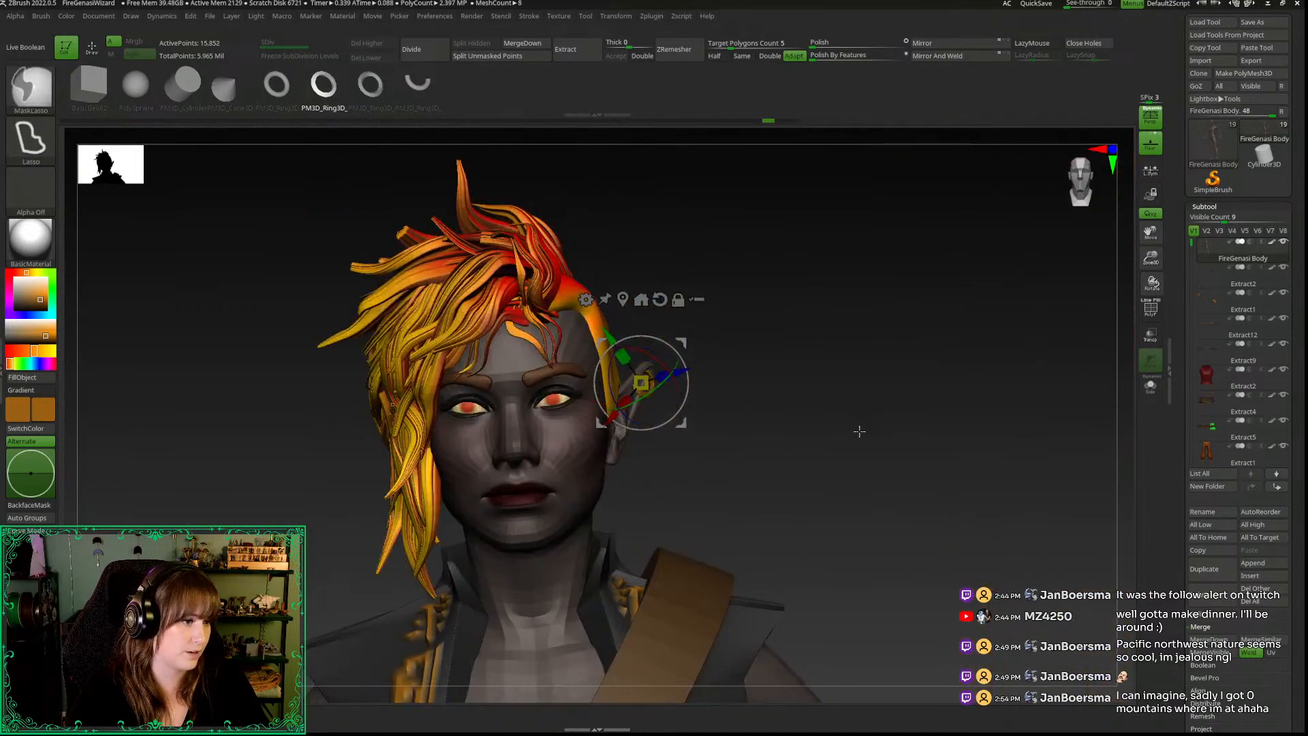
# Step: Undo the previously inserted earring and its duplicate on the ear's outer edge
pyautogui.hotkey('ctrl', 'z')
pyautogui.press('q')
pyautogui.moveTo(861, 438); pyautogui.dragTo(813, 449)
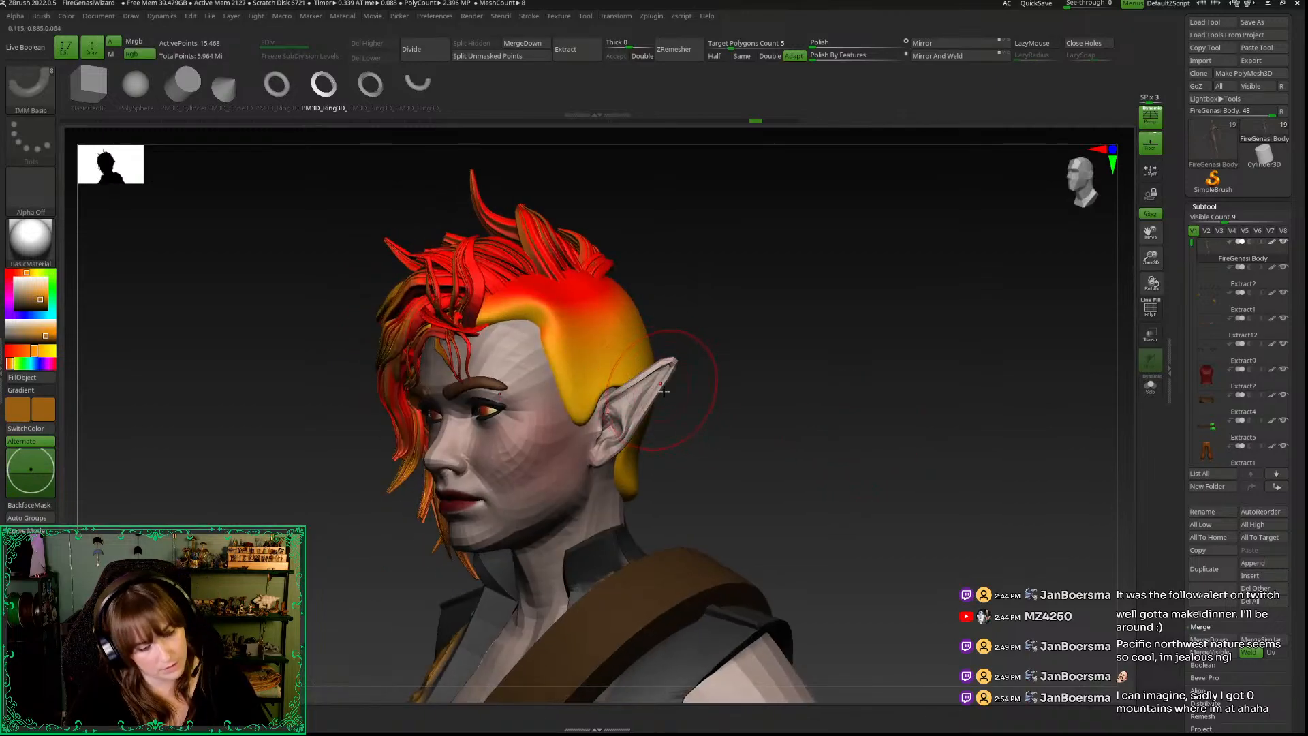
# Step: Insert a new ring earring on the outer edge near the ear tip, and rotate and position it with the transform gizmo
pyautogui.moveTo(1152, 267); pyautogui.dragTo(1149, 368)
pyautogui.keyDown('alt'); pyautogui.moveTo(891, 385); pyautogui.dragTo(865, 456); pyautogui.keyUp('alt')
pyautogui.moveTo(769, 348); pyautogui.dragTo(815, 394)
pyautogui.press('w')
pyautogui.moveTo(742, 371); pyautogui.dragTo(849, 348)
pyautogui.moveTo(808, 388); pyautogui.dragTo(819, 400)
pyautogui.moveTo(778, 362); pyautogui.dragTo(799, 320)
# Step: Duplicate the earring to make three rings along the ear's outer edge and one hanging from the earlobe
pyautogui.moveTo(851, 409); pyautogui.dragTo(594, 563)
pyautogui.moveTo(836, 561); pyautogui.dragTo(641, 564)
pyautogui.moveTo(516, 568); pyautogui.dragTo(486, 572)
pyautogui.moveTo(272, 470); pyautogui.dragTo(488, 477)
pyautogui.moveTo(844, 502)
pyautogui.keyDown('alt'); pyautogui.mouseDown()
pyautogui.moveTo(916, 303)
pyautogui.moveTo(849, 491)
pyautogui.mouseUp(); pyautogui.keyUp('alt')
pyautogui.moveTo(563, 374)
pyautogui.mouseDown()
pyautogui.moveTo(570, 388)
pyautogui.moveTo(584, 376)
pyautogui.mouseUp()
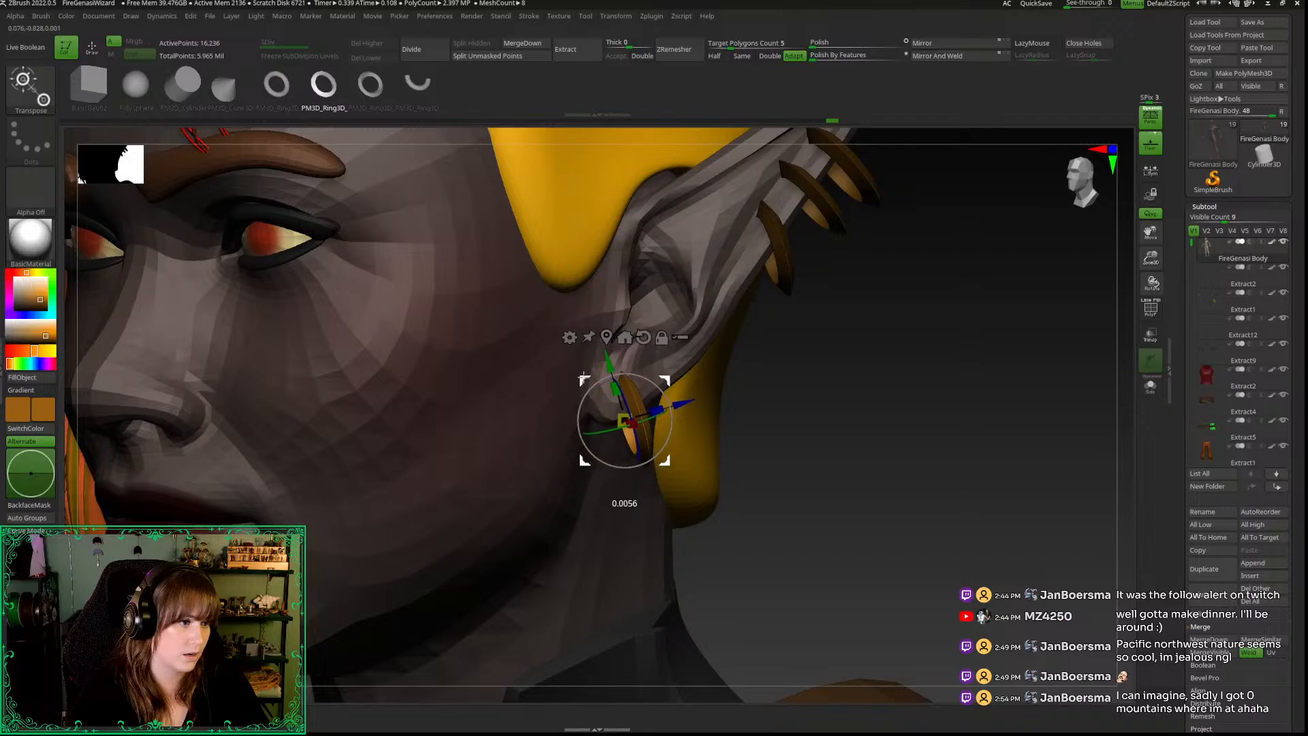
# Step: Show the polygon edges and crease the earlobe ring's complete edge loops with the ZModeler brush
pyautogui.press('q')
pyautogui.hotkey('shift', 'f')
pyautogui.press('space')
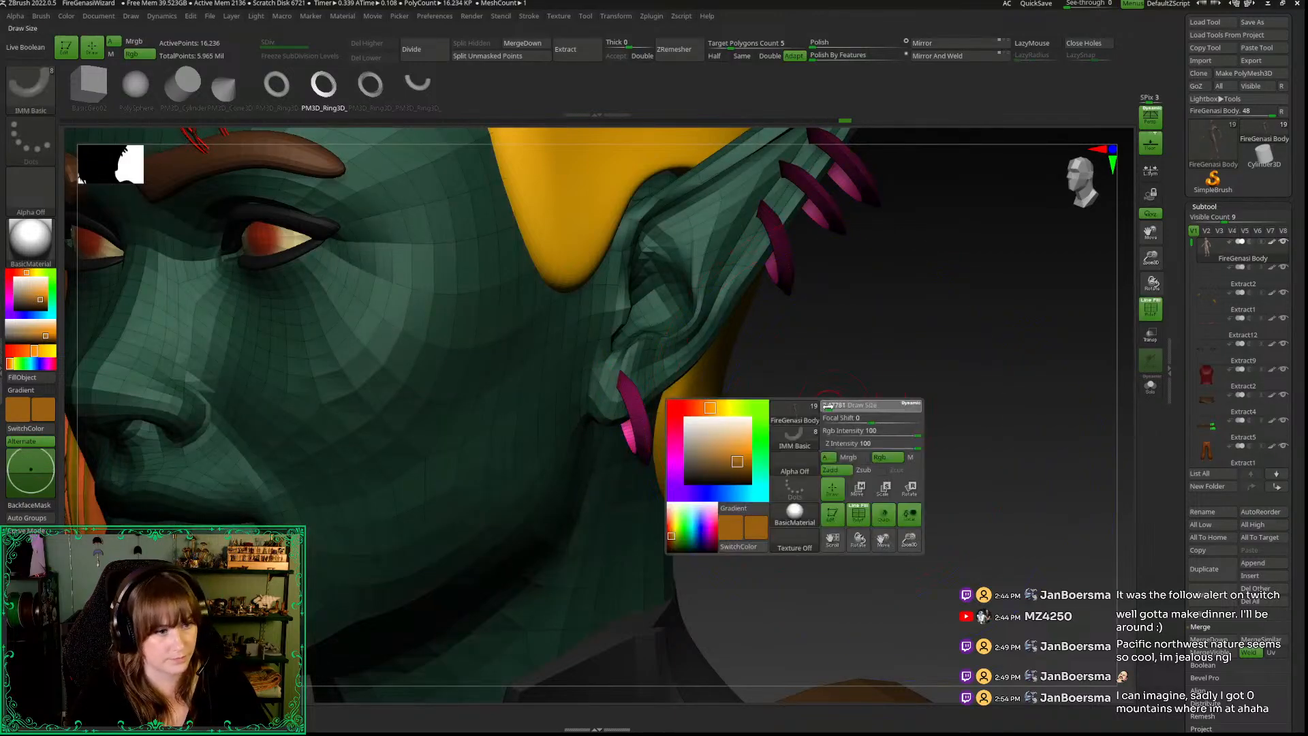
pyautogui.moveTo(1150, 258); pyautogui.dragTo(885, 455)
pyautogui.press('b')
pyautogui.press('z')
pyautogui.press('m')
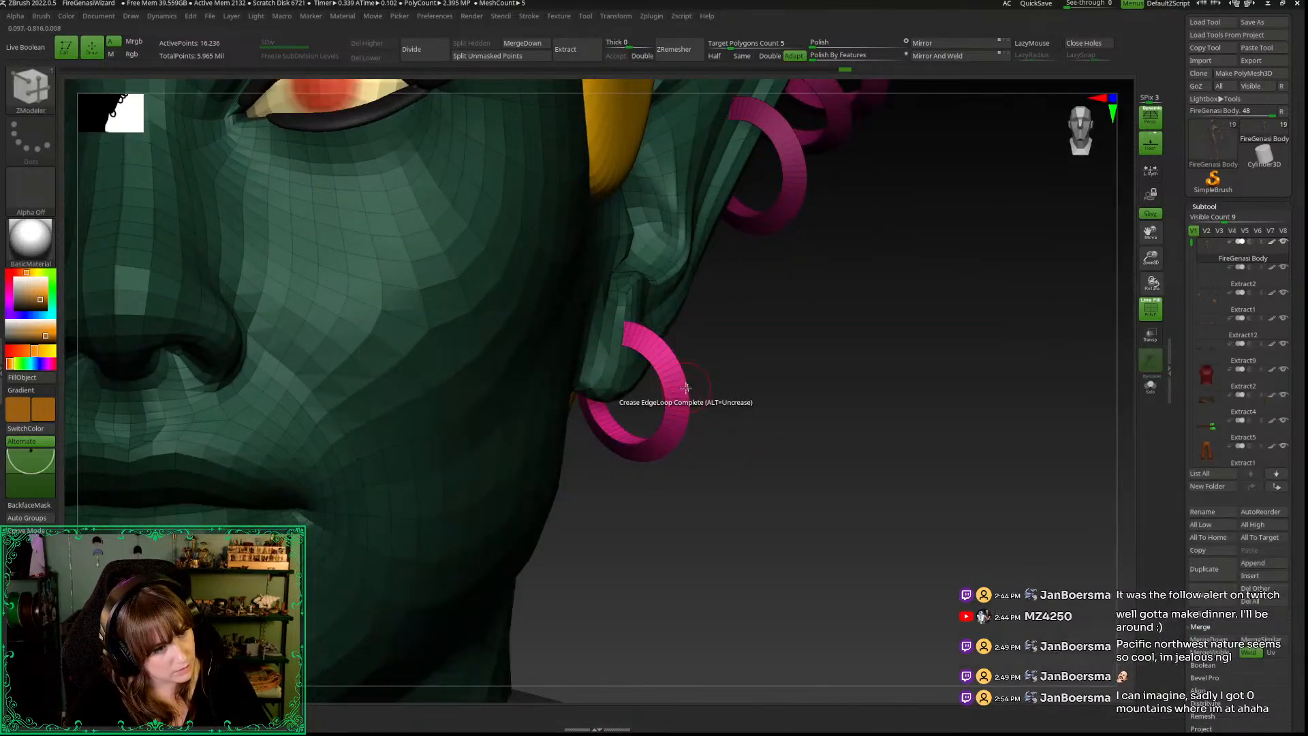
pyautogui.moveTo(1150, 258); pyautogui.dragTo(1083, 392)
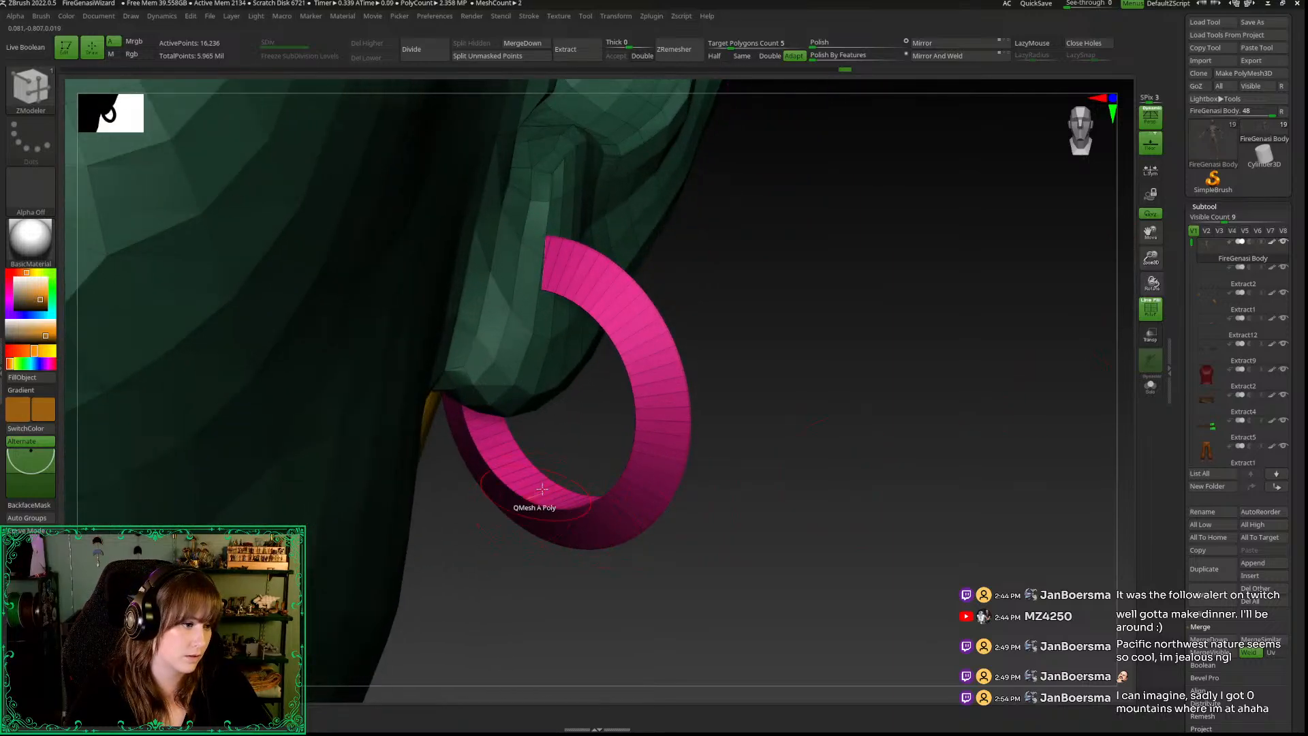
pyautogui.moveTo(1150, 233); pyautogui.dragTo(1093, 576)
# Step: Crease the complete edge loops of the three rings along the ear's outer edge with ZModeler
pyautogui.moveTo(836, 510)
pyautogui.mouseDown()
pyautogui.moveTo(841, 497)
pyautogui.moveTo(788, 593)
pyautogui.moveTo(779, 540)
pyautogui.mouseUp()
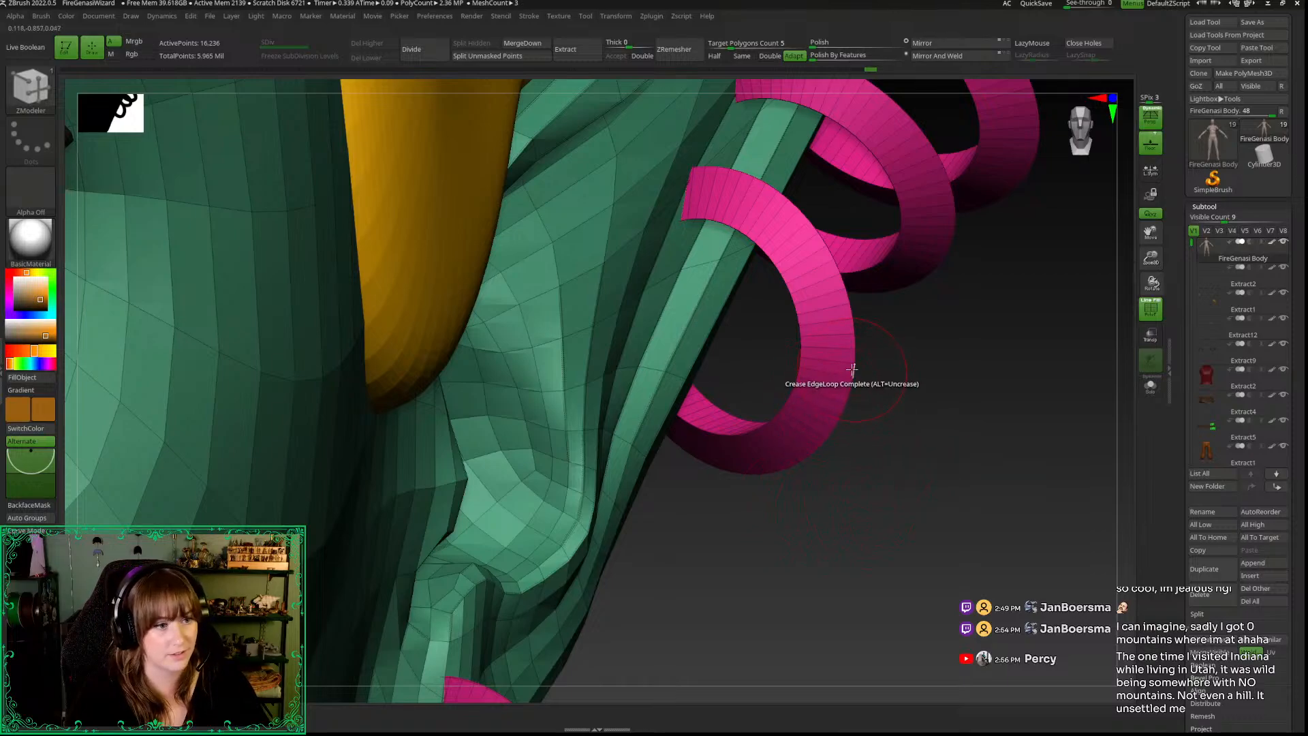
pyautogui.moveTo(759, 365)
pyautogui.mouseDown()
pyautogui.moveTo(713, 525)
pyautogui.moveTo(863, 381)
pyautogui.mouseUp()
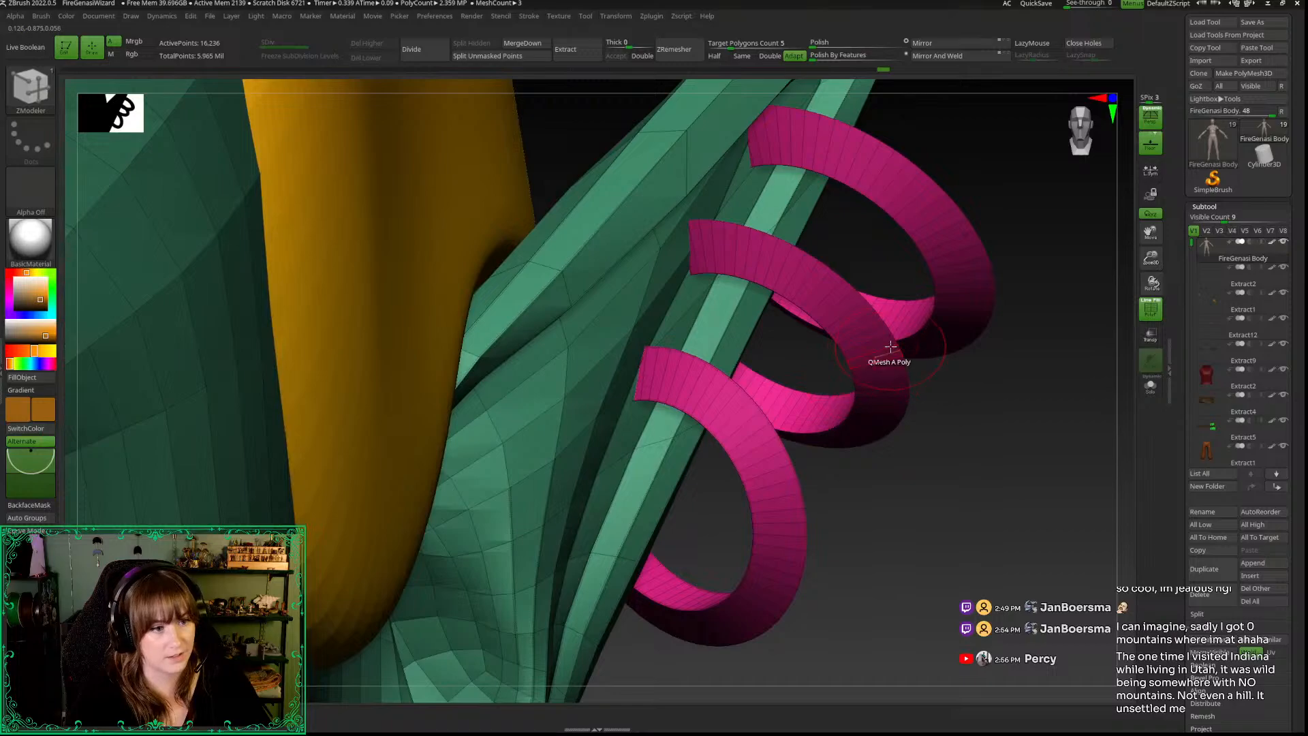
pyautogui.moveTo(830, 427); pyautogui.dragTo(824, 398)
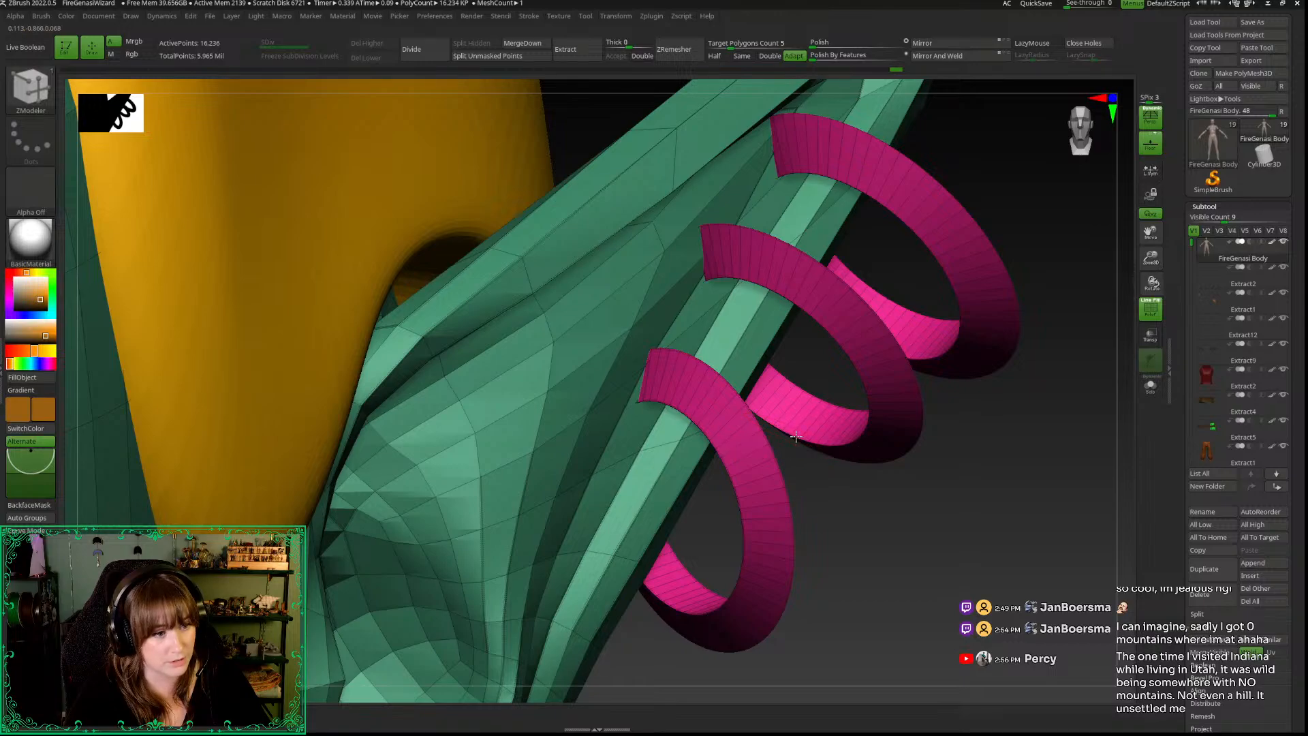
pyautogui.moveTo(842, 555); pyautogui.dragTo(853, 508)
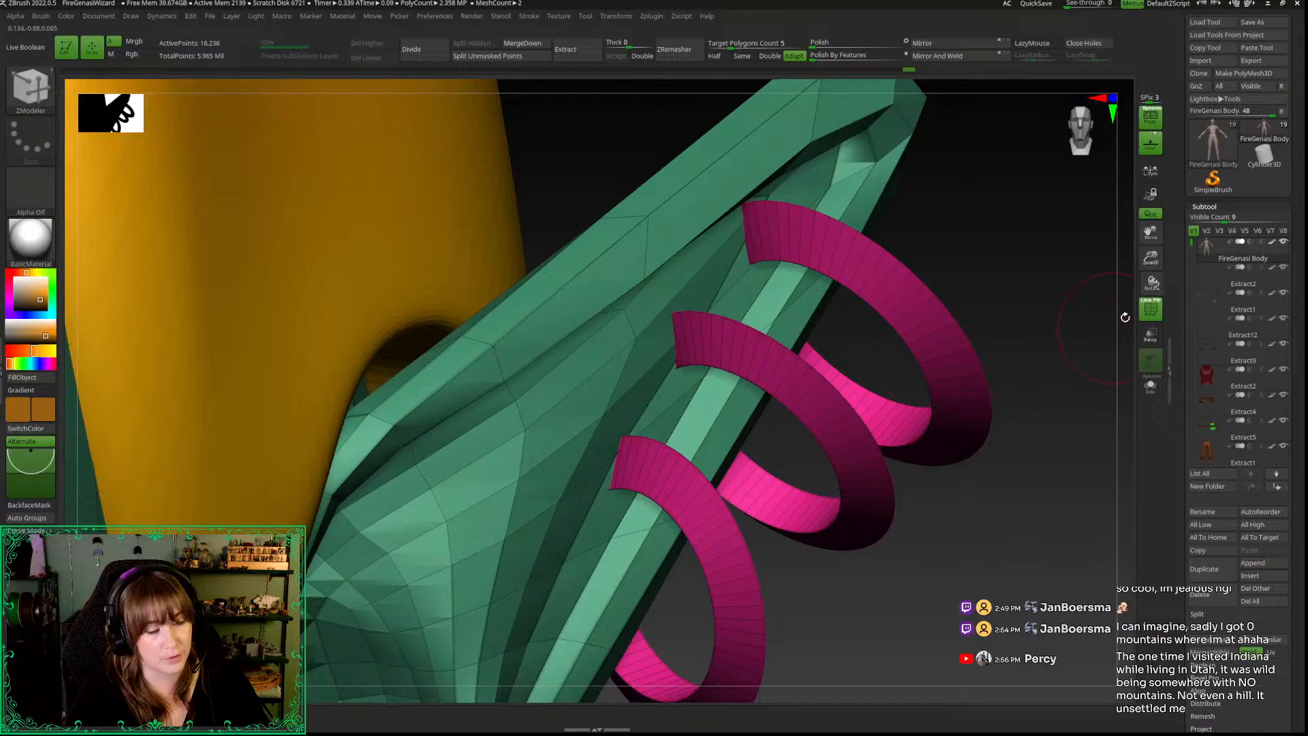
pyautogui.moveTo(1151, 261); pyautogui.dragTo(1151, 346)
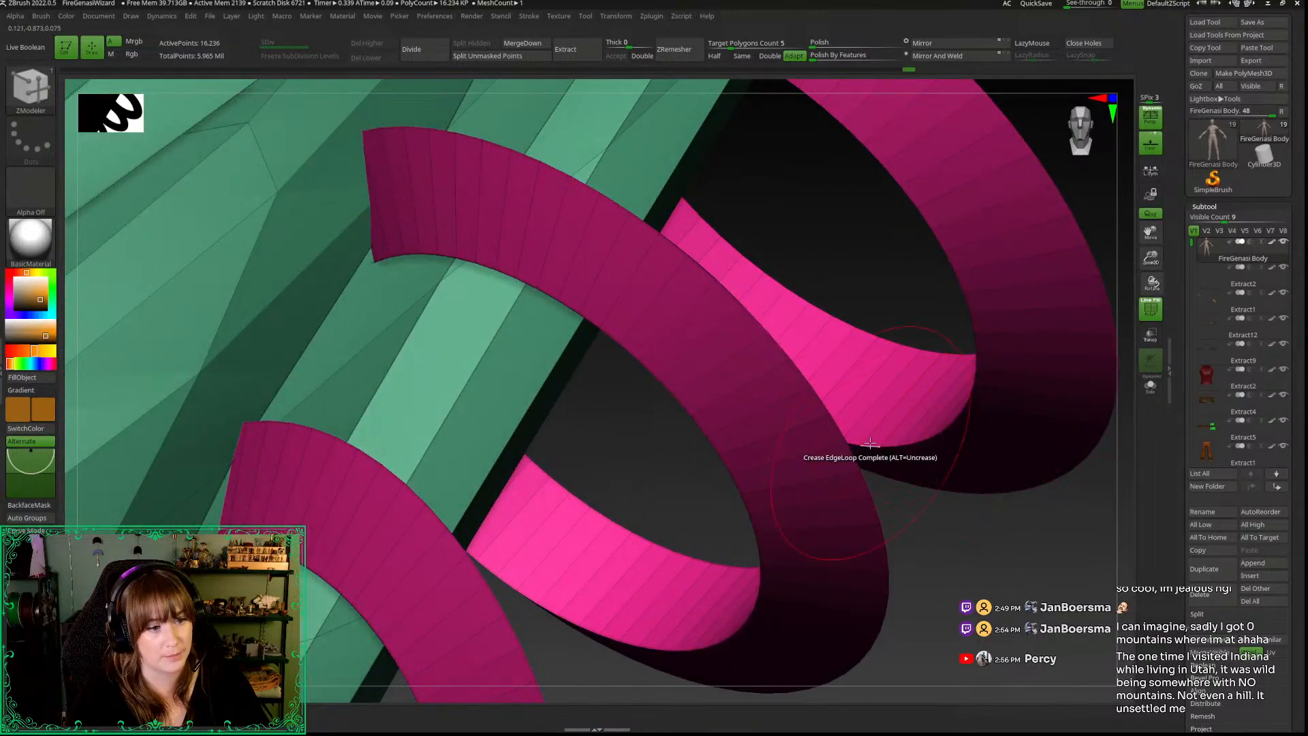
pyautogui.keyDown('alt'); pyautogui.moveTo(914, 304); pyautogui.dragTo(853, 450); pyautogui.keyUp('alt')
# Step: Try subdividing the body with its creased earrings, then undo the subdivision
pyautogui.moveTo(1158, 268); pyautogui.dragTo(1130, 221)
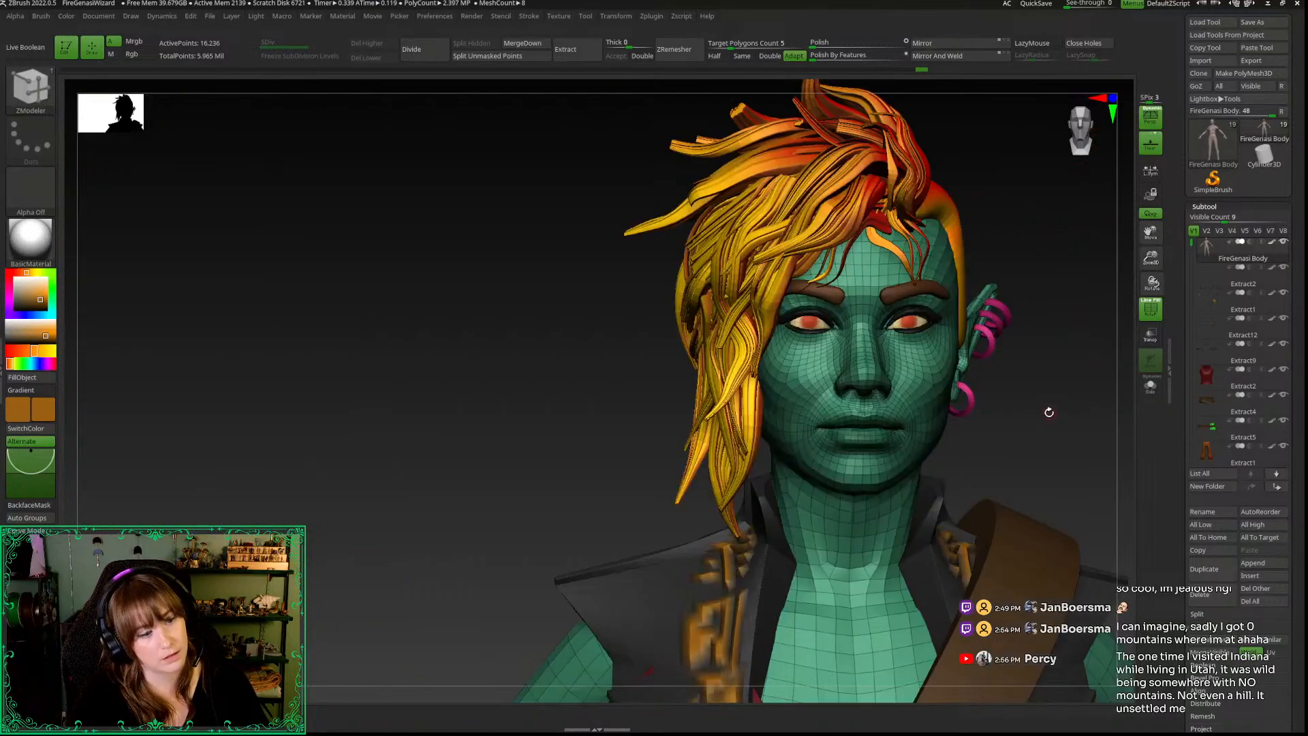
pyautogui.keyDown('alt'); pyautogui.moveTo(1048, 412); pyautogui.dragTo(847, 427); pyautogui.keyUp('alt')
pyautogui.hotkey('shift', 'f')
pyautogui.hotkey('ctrl', 'd')
pyautogui.hotkey('ctrl', 'd')
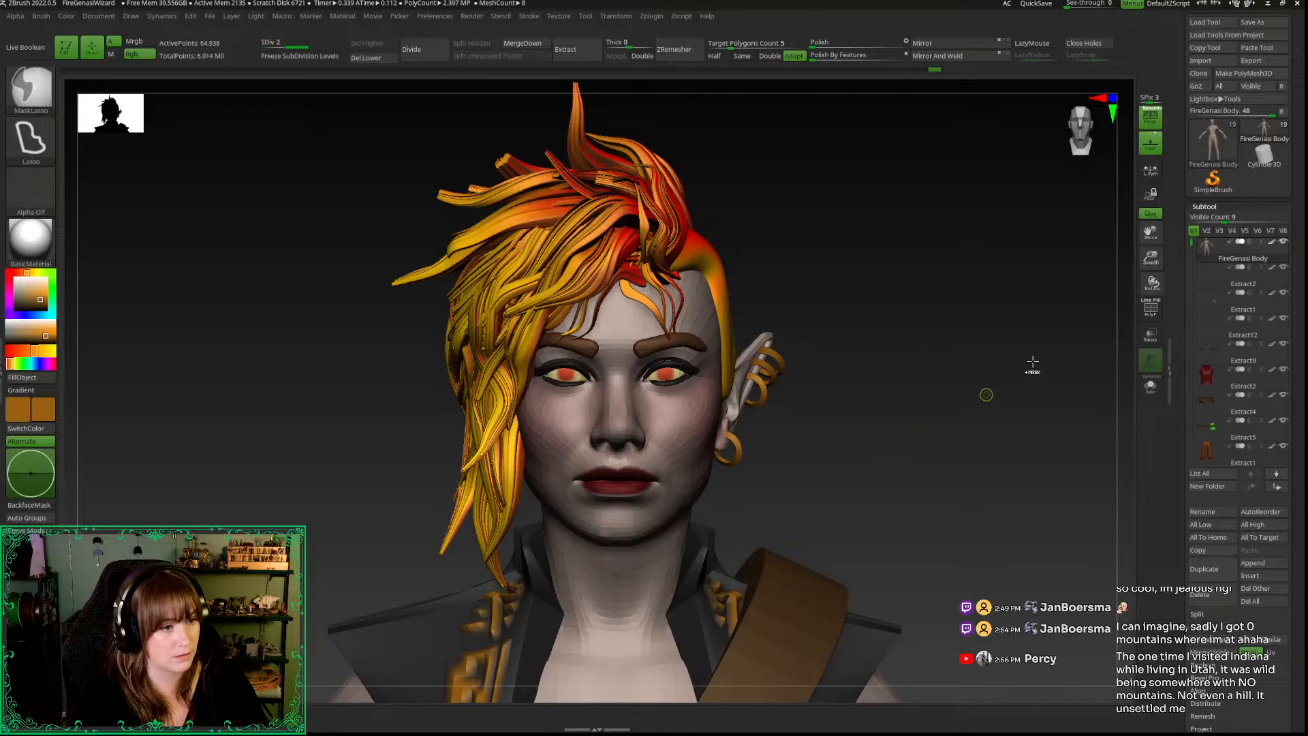
pyautogui.moveTo(957, 404)
pyautogui.mouseDown()
pyautogui.moveTo(938, 409)
pyautogui.moveTo(956, 411)
pyautogui.mouseUp()
pyautogui.hotkey('ctrl', 'z')
pyautogui.hotkey('ctrl', 'z')
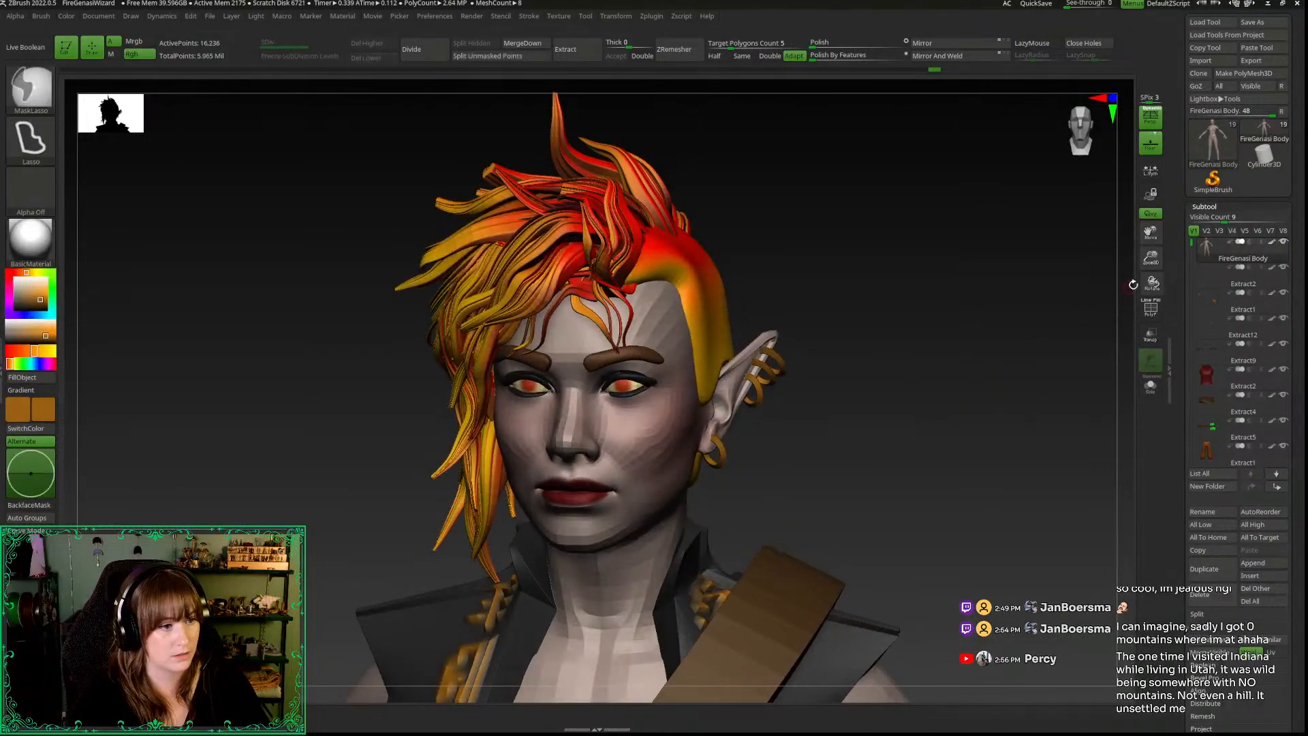
# Step: Isolate the earrings by polygroup and mask the rest of the body so only the rings stay editable
pyautogui.moveTo(1151, 257); pyautogui.dragTo(1146, 289)
pyautogui.hotkey('shift', 'f')
pyautogui.moveTo(749, 597); pyautogui.dragTo(794, 379)
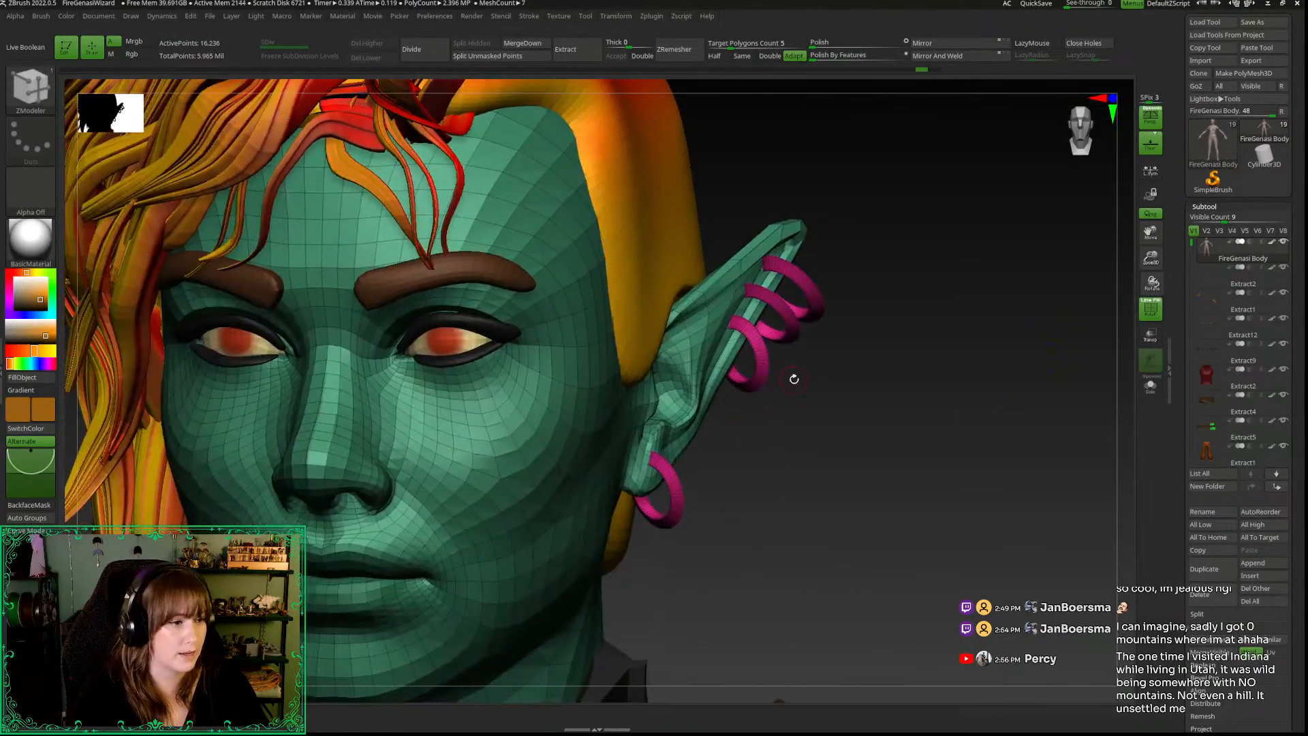
pyautogui.keyDown('ctrl'); pyautogui.keyDown('shift'); pyautogui.click(758, 368); pyautogui.keyUp('shift'); pyautogui.keyUp('ctrl')
pyautogui.keyDown('ctrl'); pyautogui.click(852, 468); pyautogui.keyUp('ctrl')
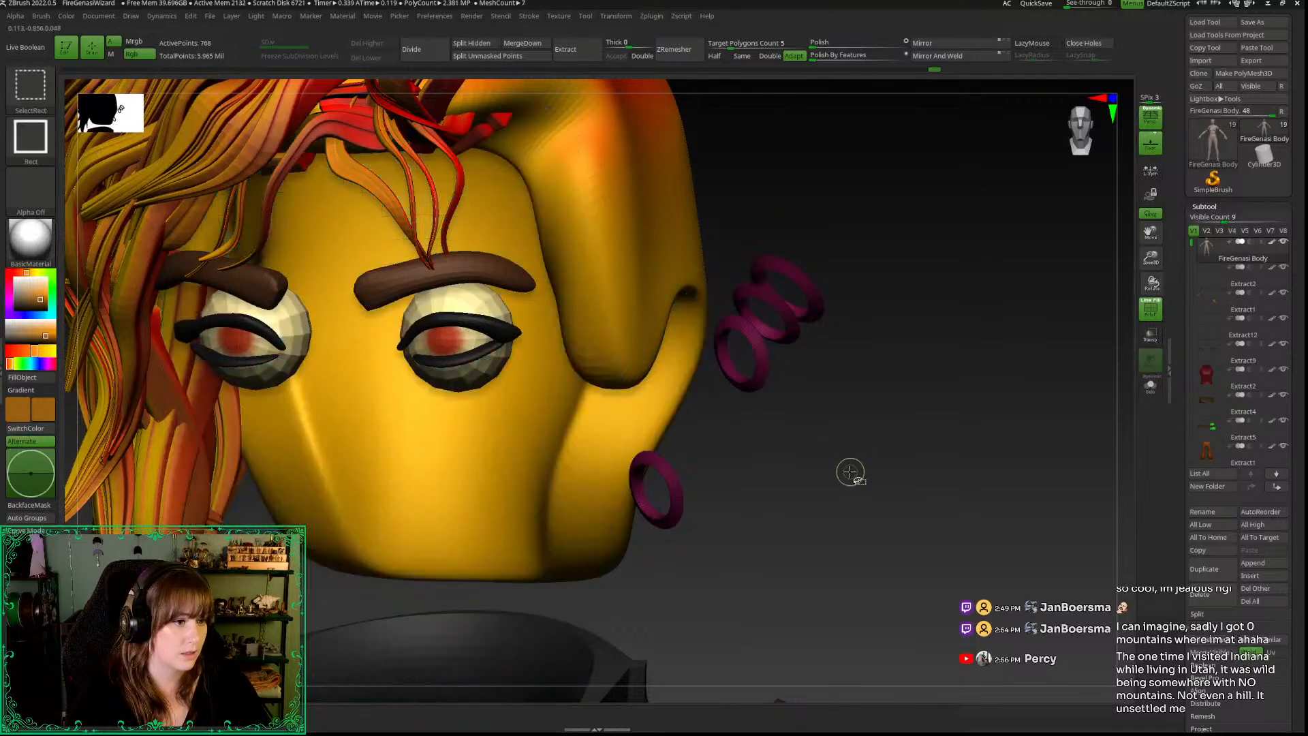
pyautogui.keyDown('ctrl'); pyautogui.keyDown('shift'); pyautogui.click(850, 470); pyautogui.keyUp('shift'); pyautogui.keyUp('ctrl')
pyautogui.keyDown('ctrl'); pyautogui.click(851, 491); pyautogui.keyUp('ctrl')
# Step: Thicken the unmasked earrings with the transform gizmo and hide the polygon edges
pyautogui.press('w')
pyautogui.hotkey('shift', 'f')
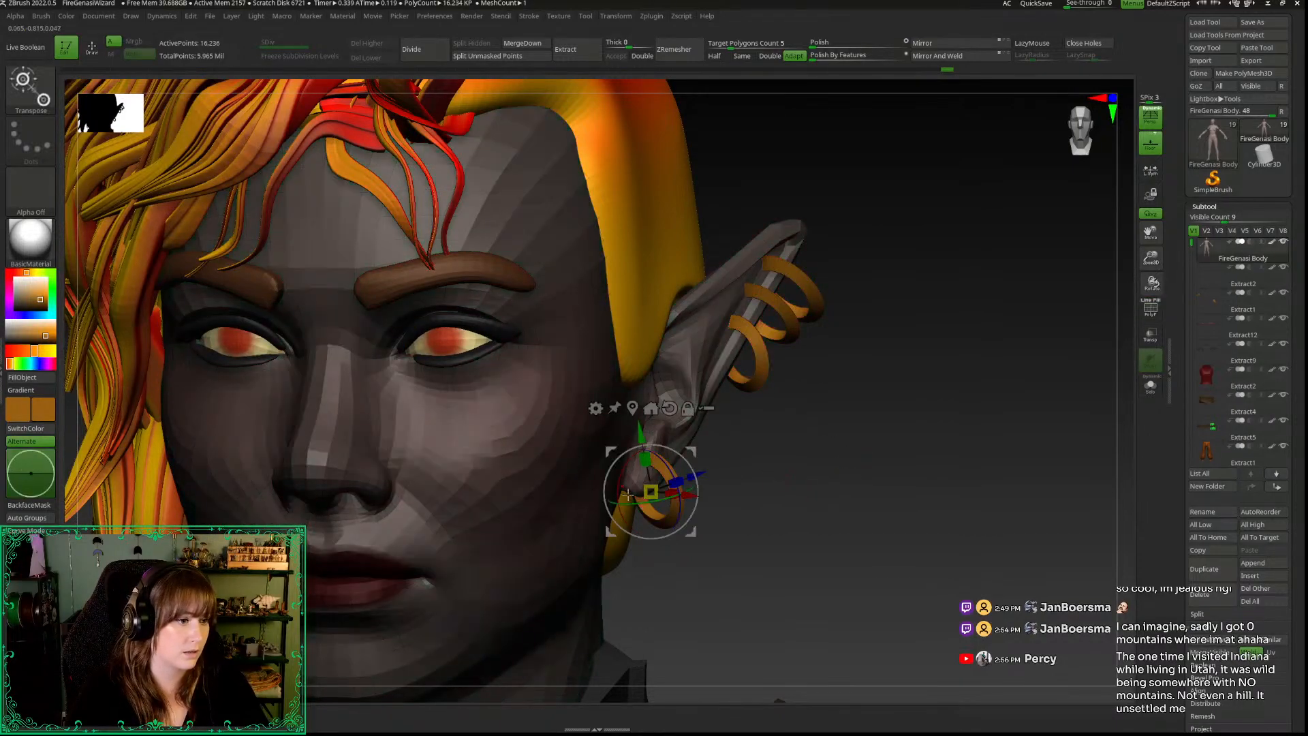
pyautogui.moveTo(1148, 262); pyautogui.dragTo(1062, 164)
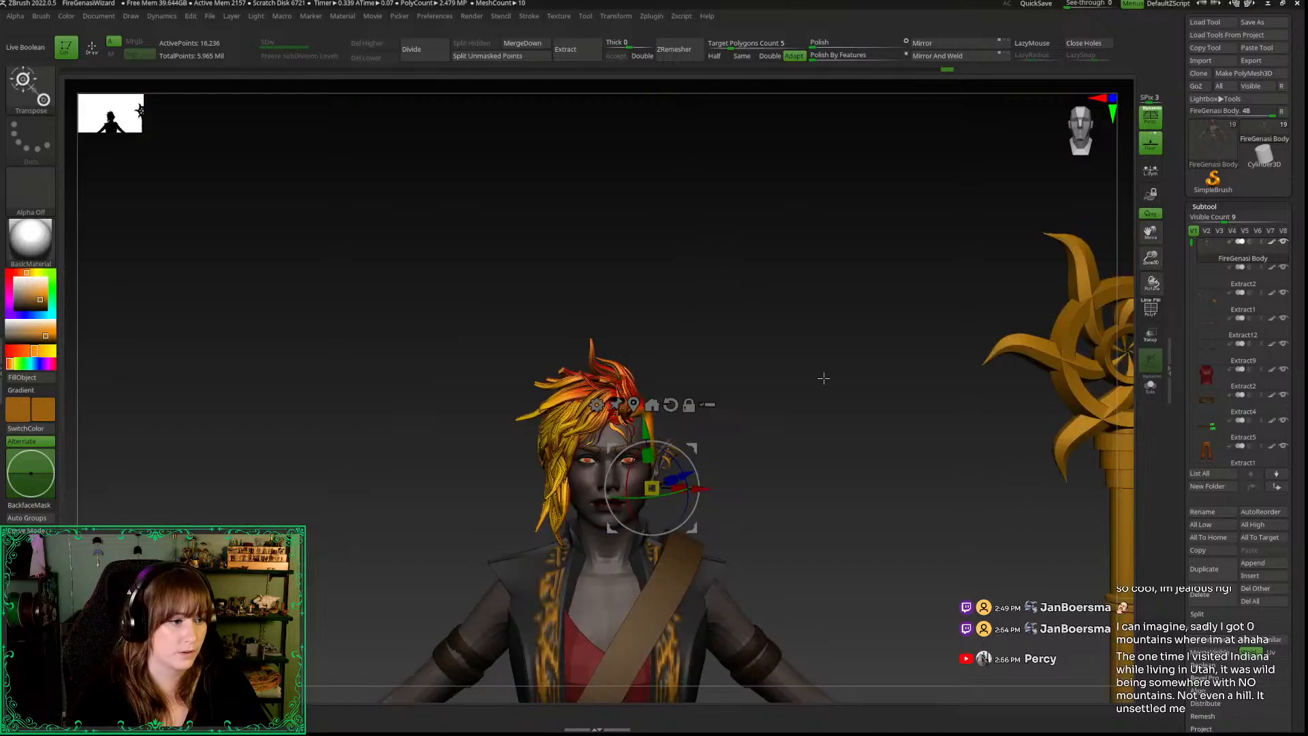
pyautogui.keyDown('alt'); pyautogui.moveTo(824, 379); pyautogui.dragTo(805, 251); pyautogui.keyUp('alt')
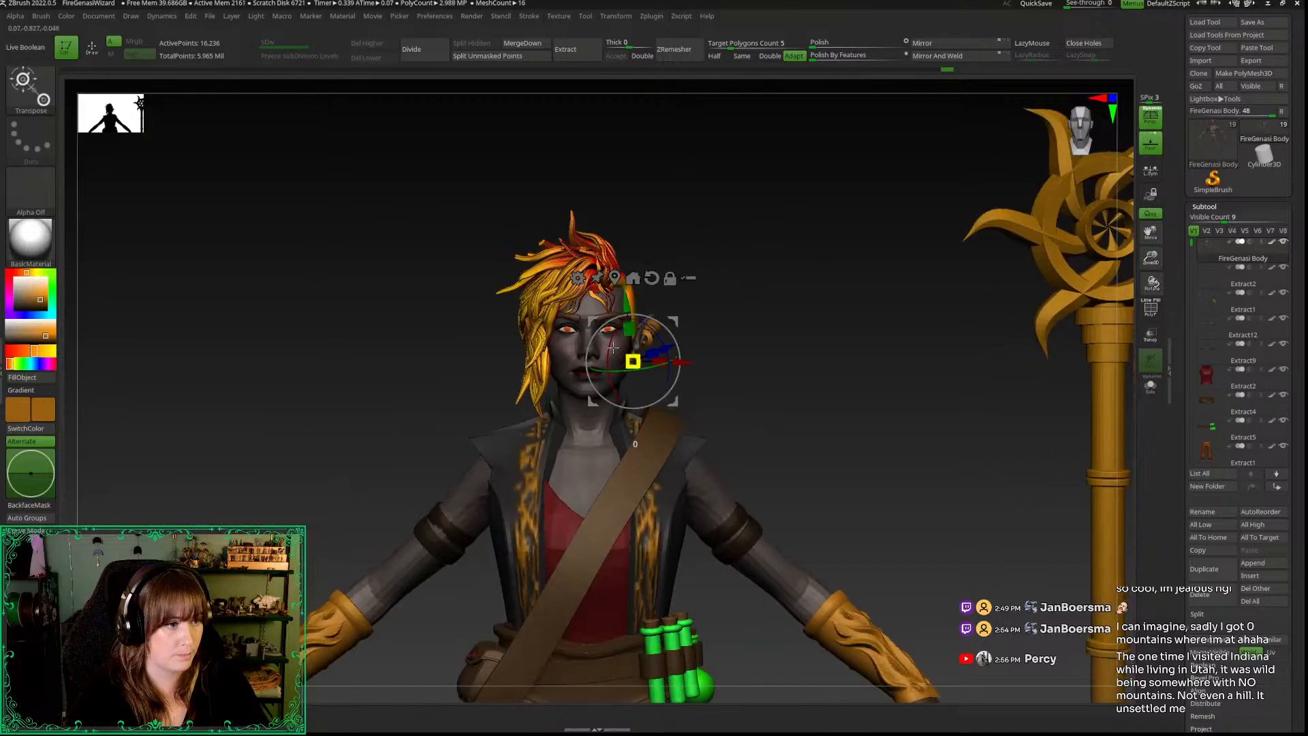
pyautogui.press('q')
pyautogui.moveTo(765, 385)
pyautogui.mouseDown()
pyautogui.moveTo(745, 381)
pyautogui.moveTo(769, 389)
pyautogui.moveTo(902, 362)
pyautogui.mouseUp()
pyautogui.moveTo(1151, 259); pyautogui.dragTo(1165, 347)
pyautogui.keyDown('alt'); pyautogui.moveTo(899, 327); pyautogui.dragTo(779, 362); pyautogui.keyUp('alt')
pyautogui.press('space')
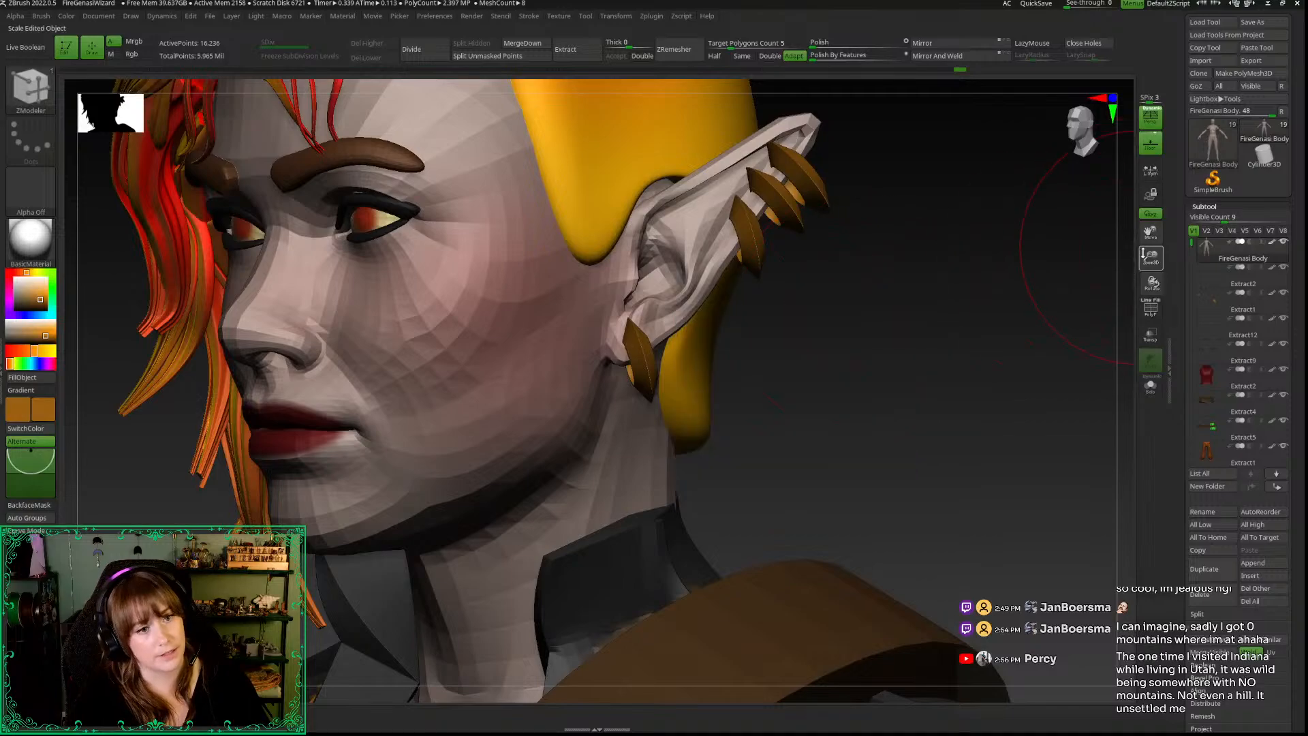
# Step: Mask the body again around the four unmasked earrings and select the ZModeler brush
pyautogui.moveTo(1150, 258); pyautogui.dragTo(1118, 285)
pyautogui.keyDown('alt'); pyautogui.moveTo(835, 289); pyautogui.dragTo(830, 453); pyautogui.keyUp('alt')
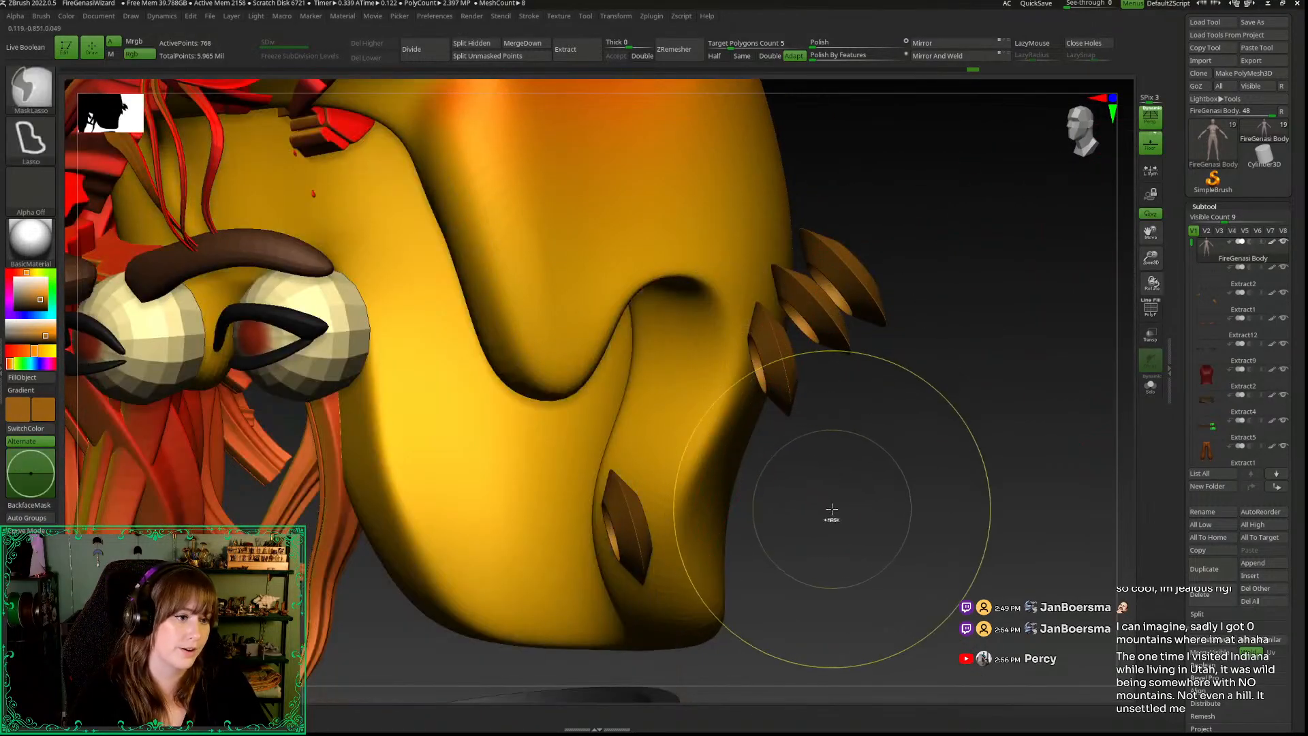
pyautogui.keyDown('ctrl'); pyautogui.click(829, 490); pyautogui.keyUp('ctrl')
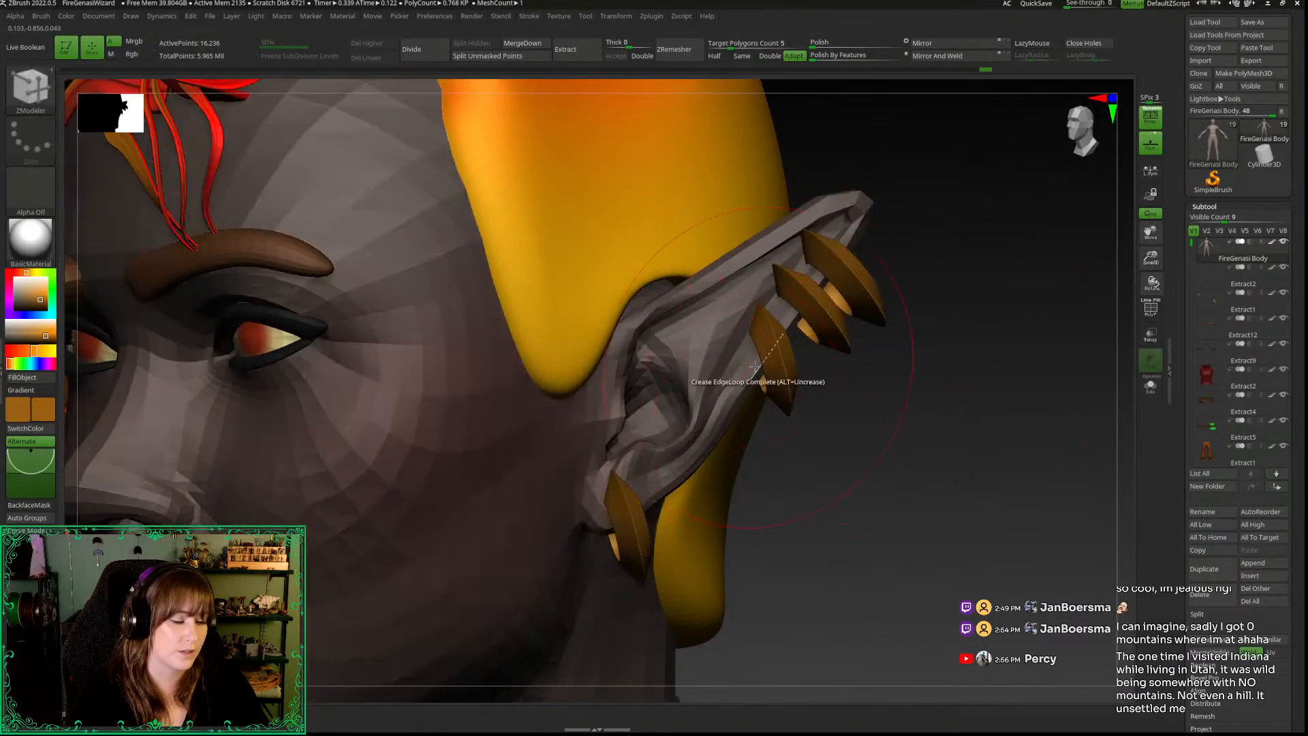
pyautogui.moveTo(839, 458); pyautogui.dragTo(838, 471)
pyautogui.press('b')
pyautogui.press('z')
pyautogui.press('m')
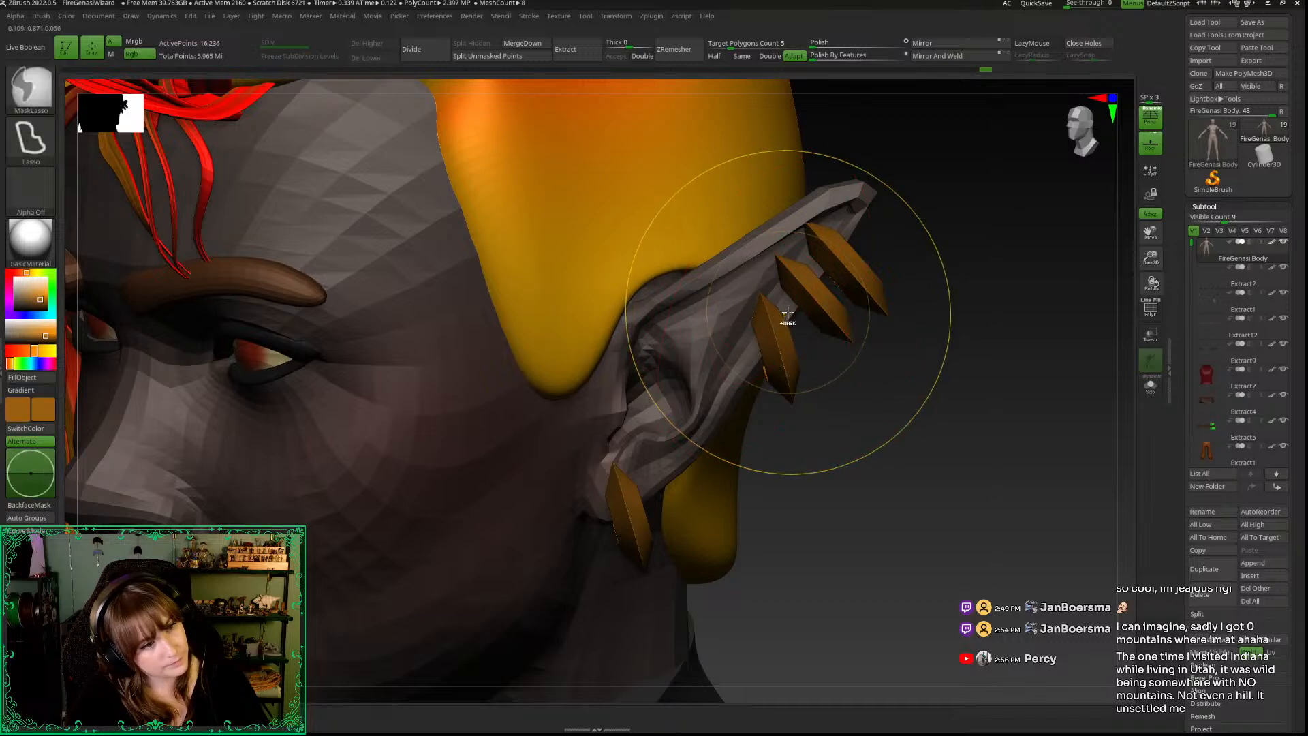
# Step: Isolate the earrings and use a lasso mask to leave only the middle ring on the ear's outer edge unmasked
pyautogui.moveTo(789, 308)
pyautogui.keyDown('ctrl'); pyautogui.mouseDown()
pyautogui.moveTo(867, 374)
pyautogui.moveTo(856, 307)
pyautogui.mouseUp(); pyautogui.keyUp('ctrl')
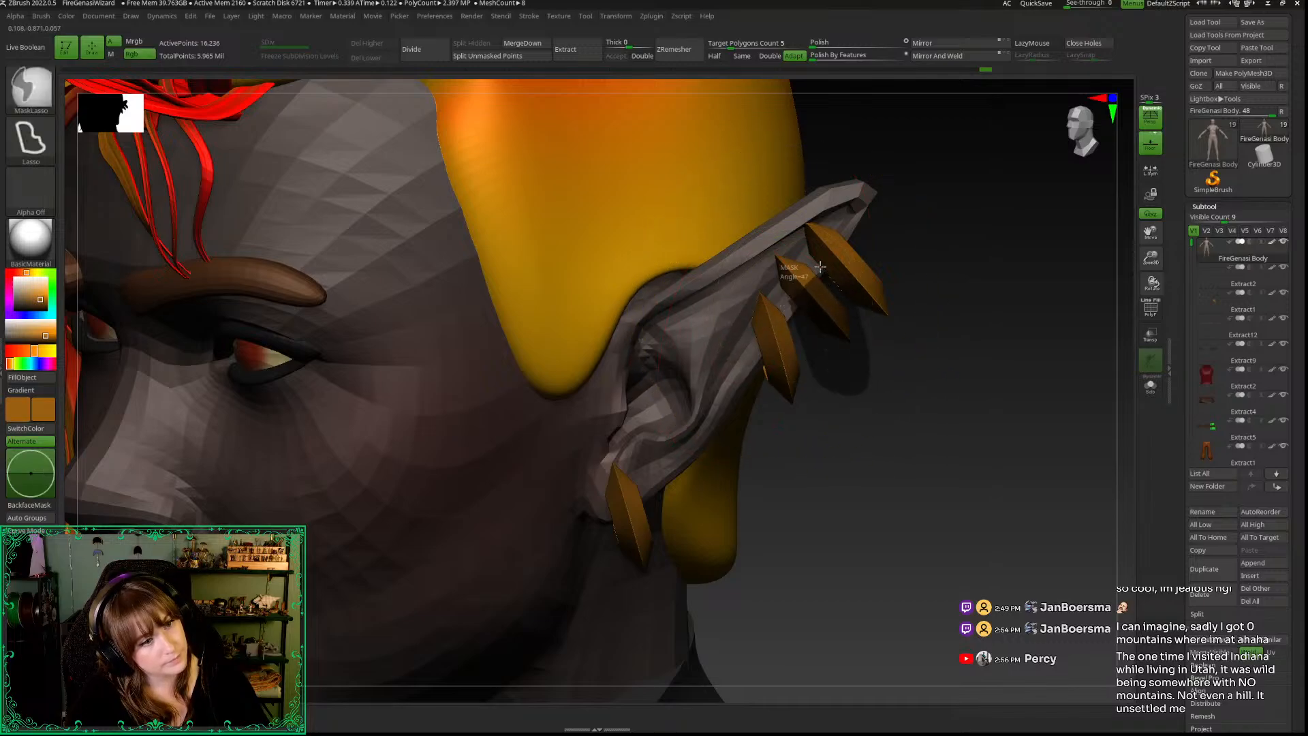
pyautogui.keyDown('ctrl'); pyautogui.moveTo(821, 267); pyautogui.dragTo(781, 258); pyautogui.keyUp('ctrl')
pyautogui.keyDown('ctrl'); pyautogui.click(862, 399); pyautogui.keyUp('ctrl')
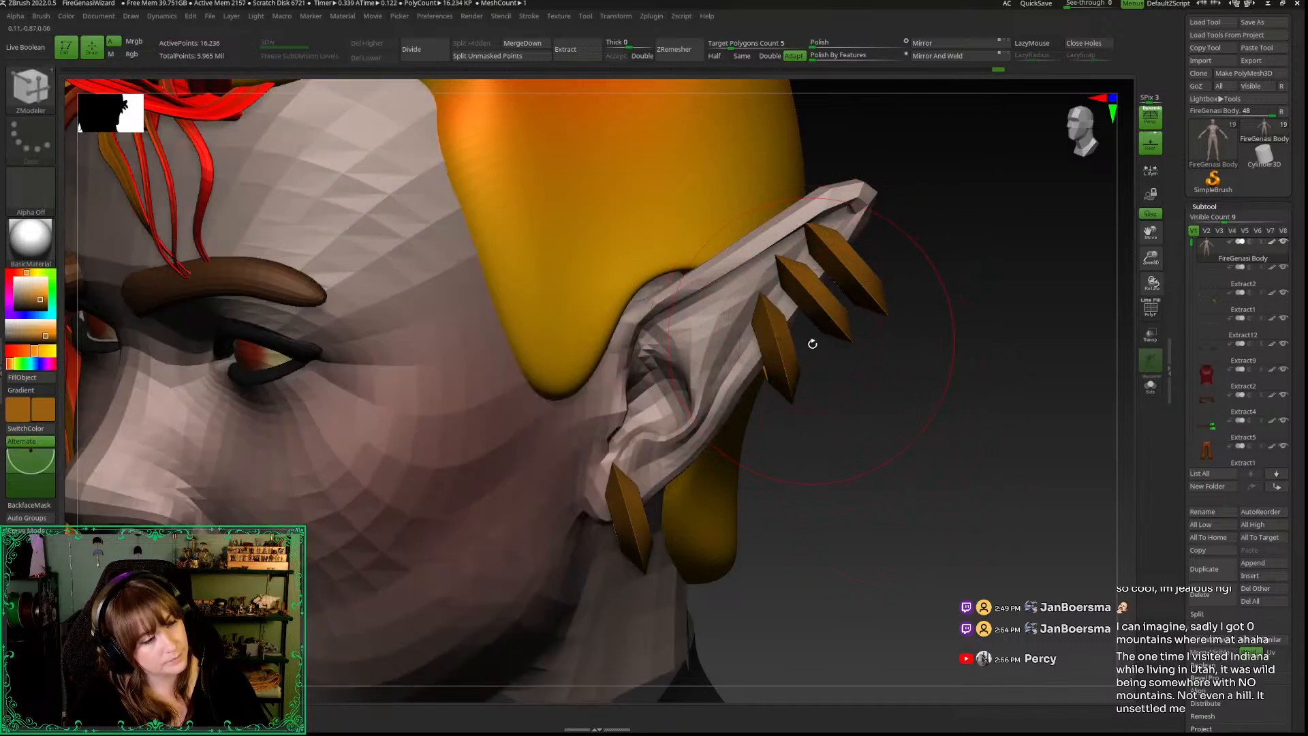
pyautogui.keyDown('ctrl'); pyautogui.keyDown('shift'); pyautogui.click(790, 306); pyautogui.keyUp('shift'); pyautogui.keyUp('ctrl')
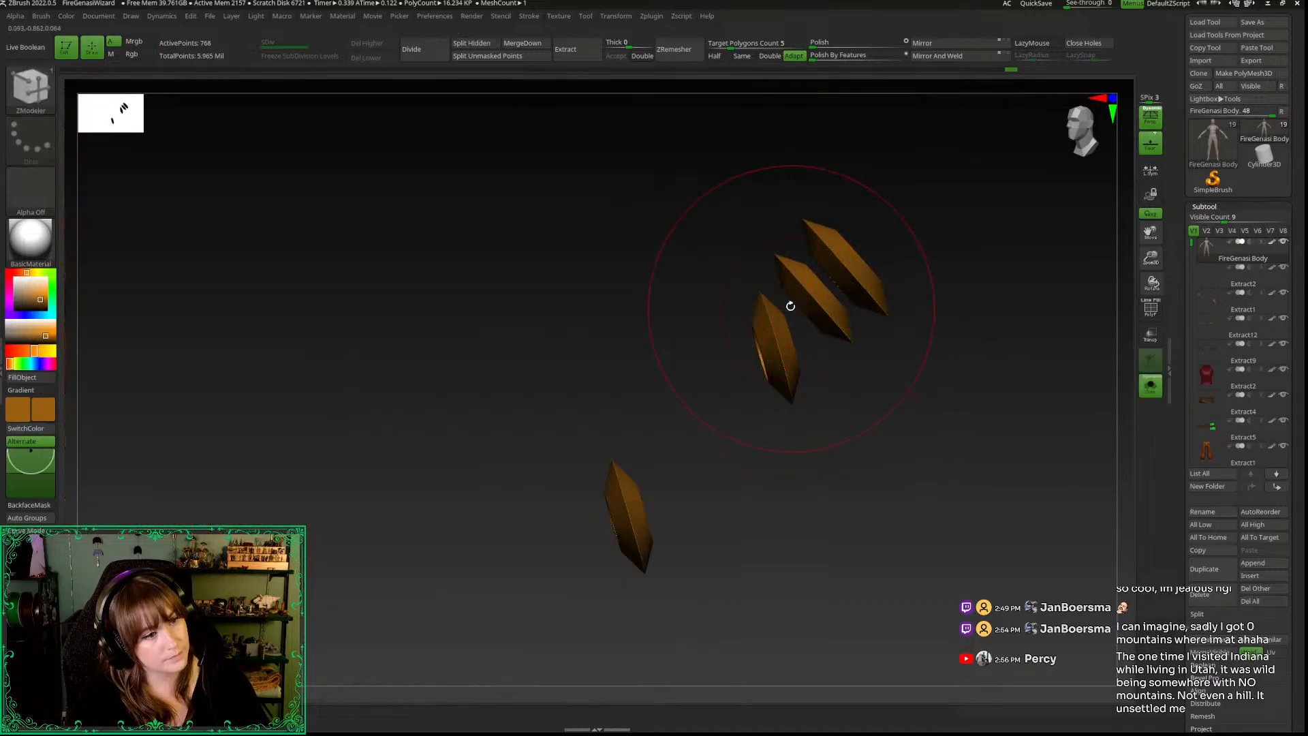
pyautogui.moveTo(832, 374)
pyautogui.keyDown('ctrl'); pyautogui.mouseDown()
pyautogui.moveTo(727, 216)
pyautogui.moveTo(722, 237)
pyautogui.mouseUp(); pyautogui.keyUp('ctrl')
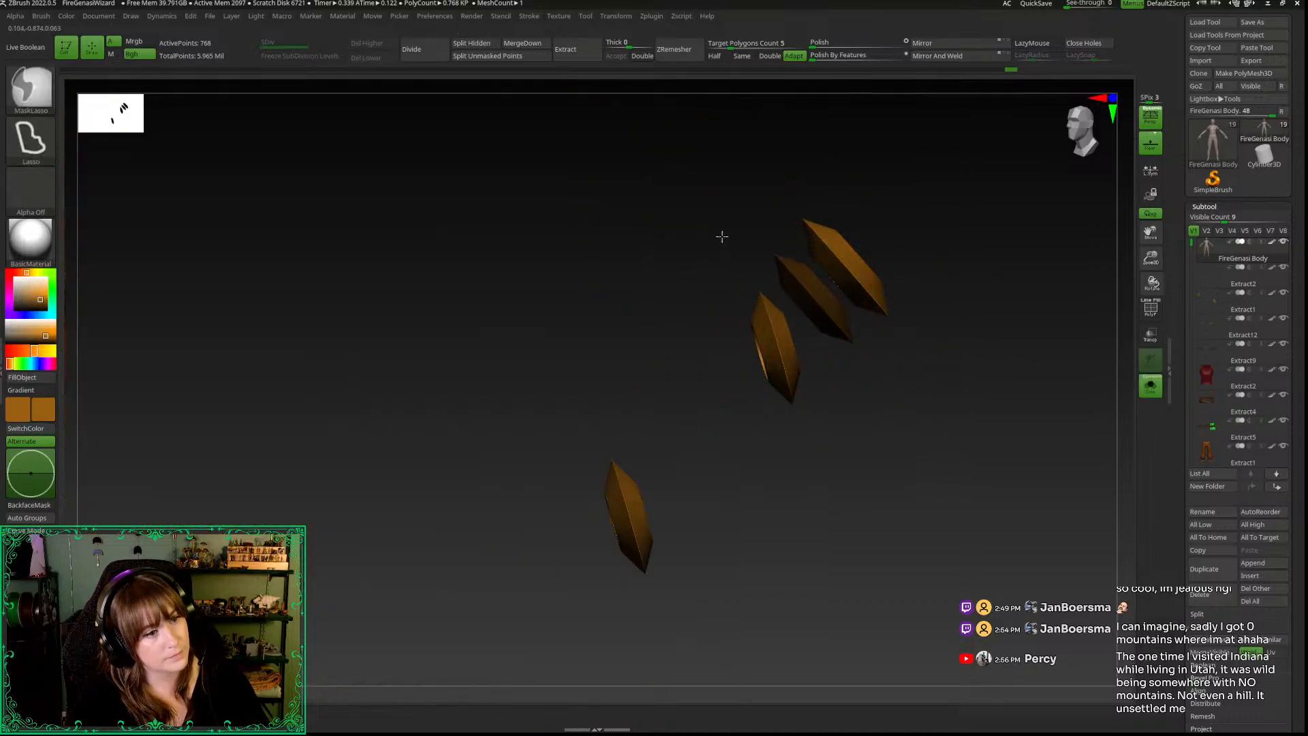
pyautogui.moveTo(1152, 259); pyautogui.dragTo(1152, 299)
pyautogui.keyDown('alt'); pyautogui.moveTo(947, 456); pyautogui.dragTo(934, 543); pyautogui.keyUp('alt')
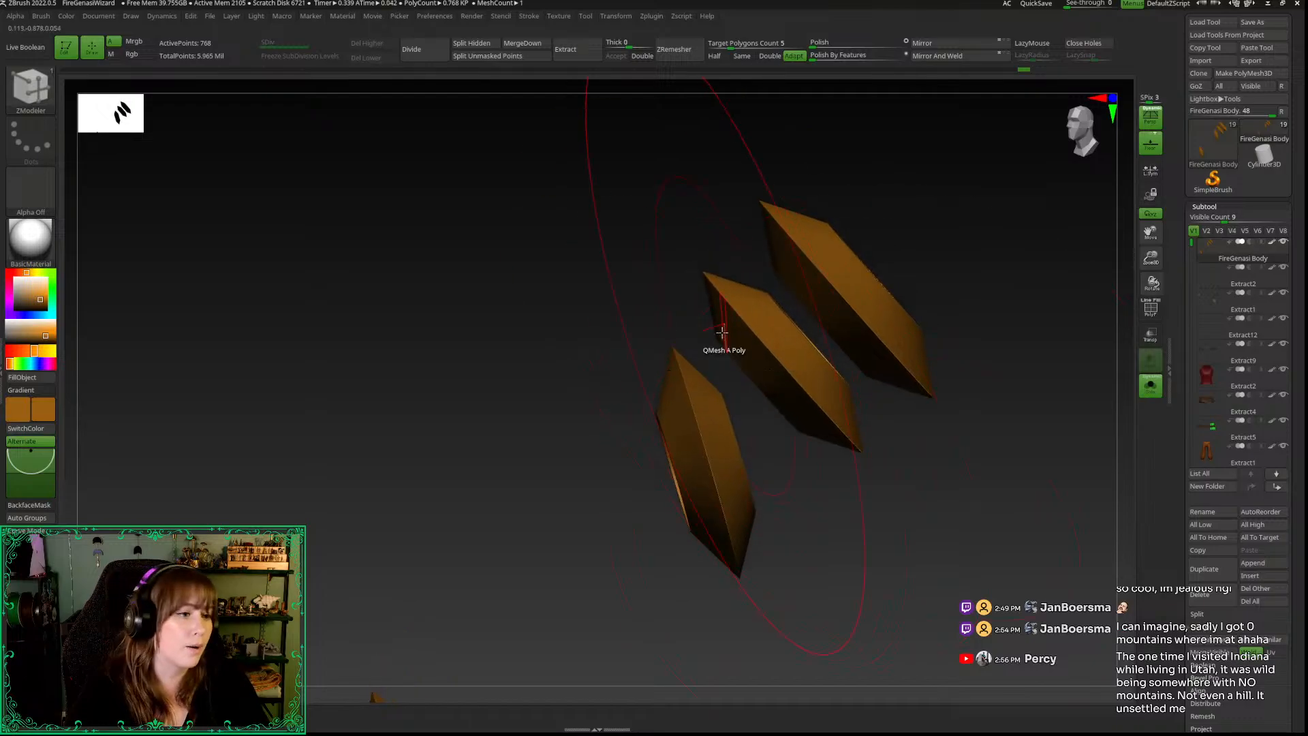
pyautogui.moveTo(714, 365)
pyautogui.keyDown('ctrl'); pyautogui.mouseDown()
pyautogui.moveTo(879, 491)
pyautogui.moveTo(865, 388)
pyautogui.moveTo(822, 341)
pyautogui.moveTo(715, 306)
pyautogui.moveTo(671, 240)
pyautogui.mouseUp(); pyautogui.keyUp('ctrl')
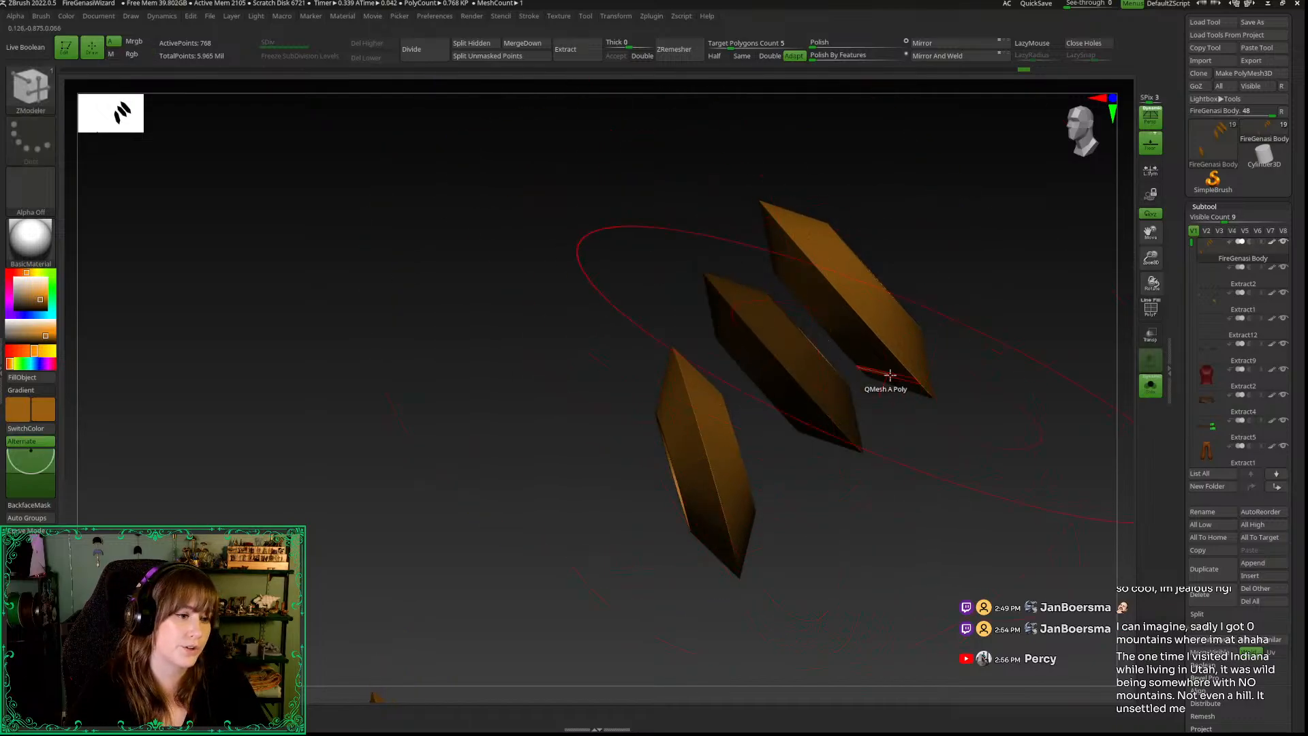
pyautogui.keyDown('ctrl'); pyautogui.keyDown('shift'); pyautogui.click(955, 497); pyautogui.keyUp('shift'); pyautogui.keyUp('ctrl')
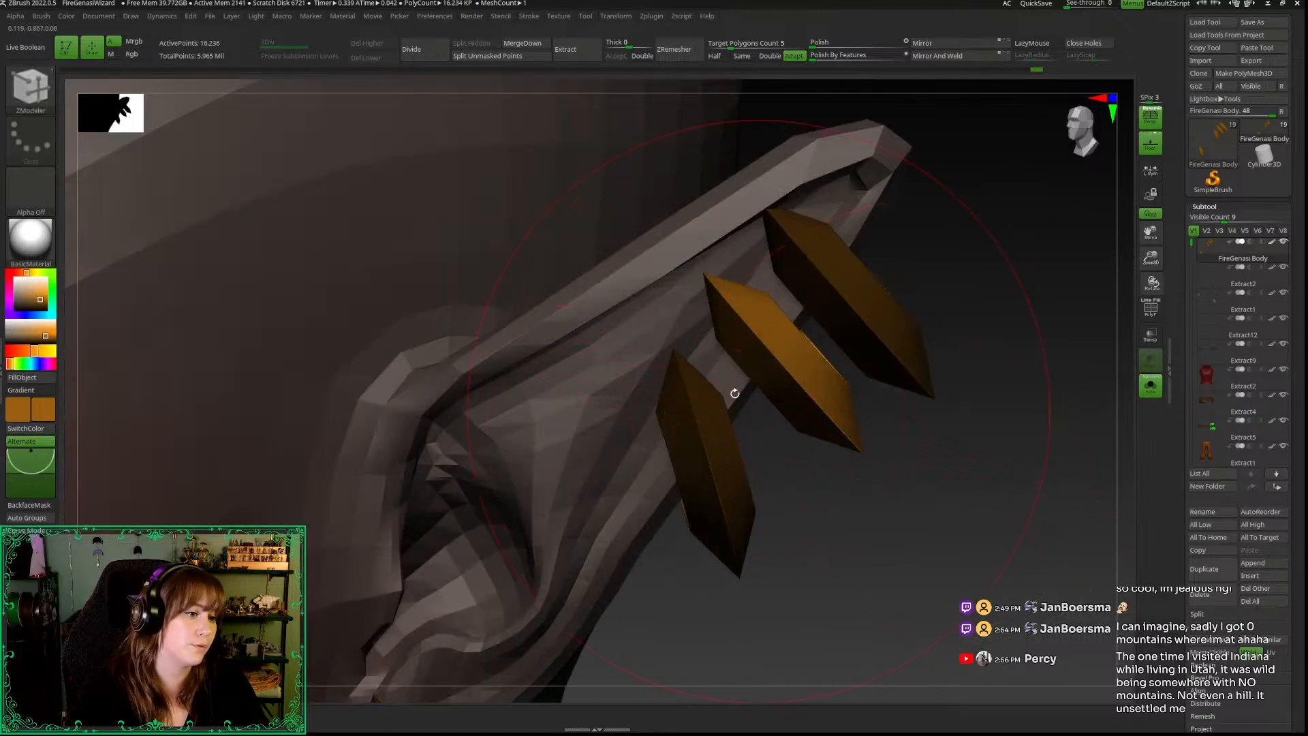
# Step: Rotate the middle earring so it hangs more vertically and adjust its position against the ear's outer edge
pyautogui.press('w')
pyautogui.keyDown('alt'); pyautogui.moveTo(731, 309); pyautogui.dragTo(676, 256); pyautogui.keyUp('alt')
pyautogui.press('q')
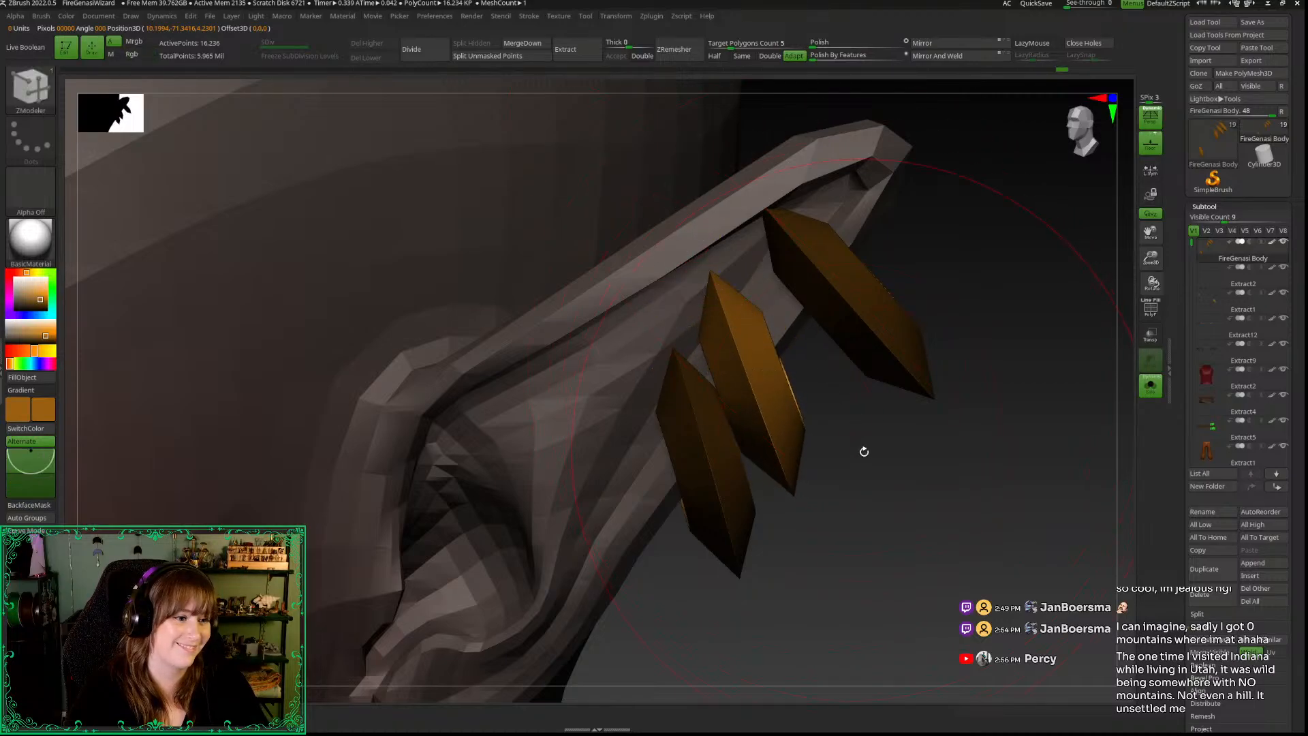
pyautogui.press('w')
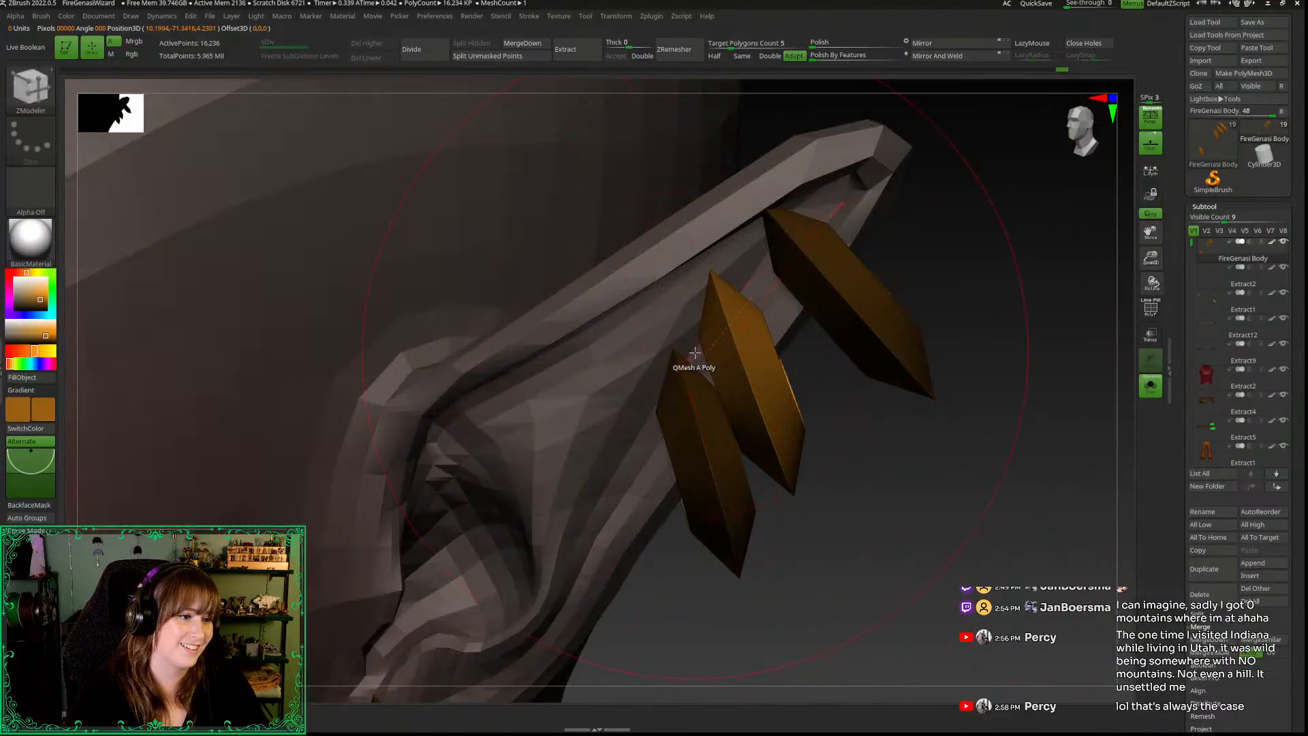
pyautogui.moveTo(684, 239); pyautogui.dragTo(688, 262)
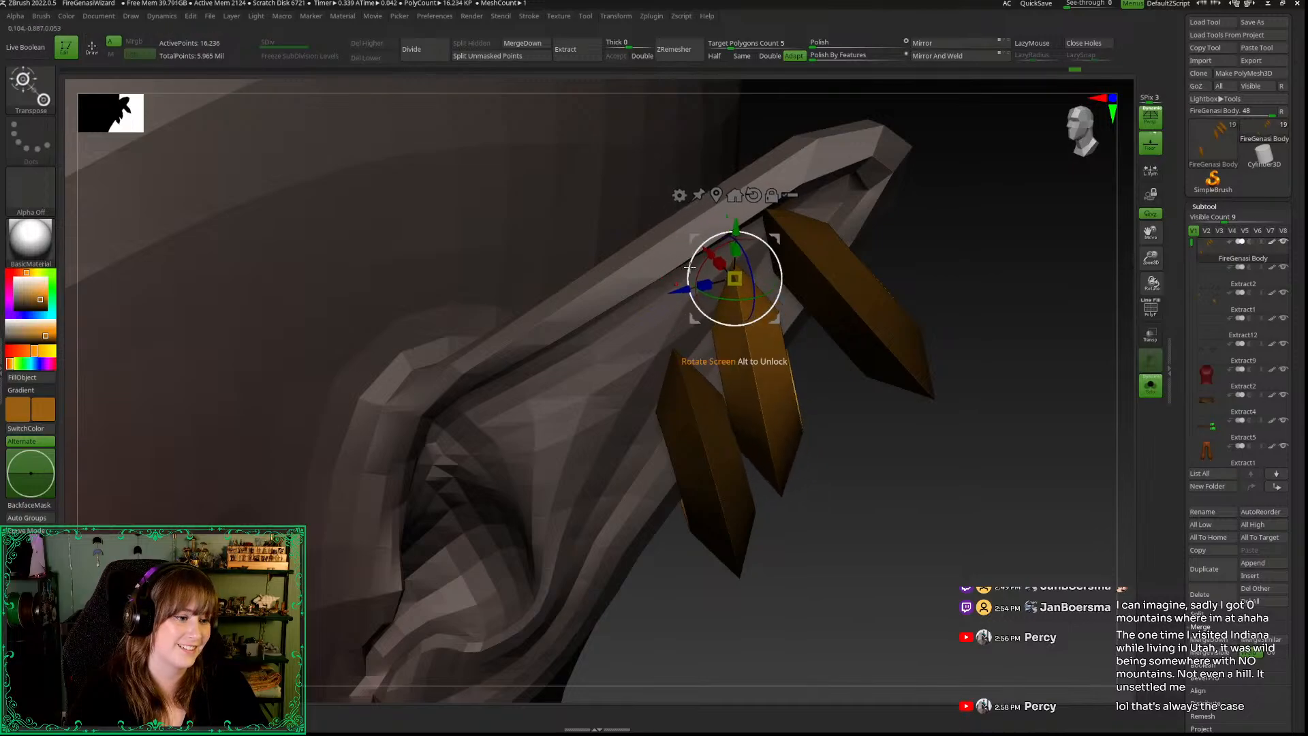
# Step: Isolate the earrings and mask everything except the ring nearest the ear tip
pyautogui.press('q')
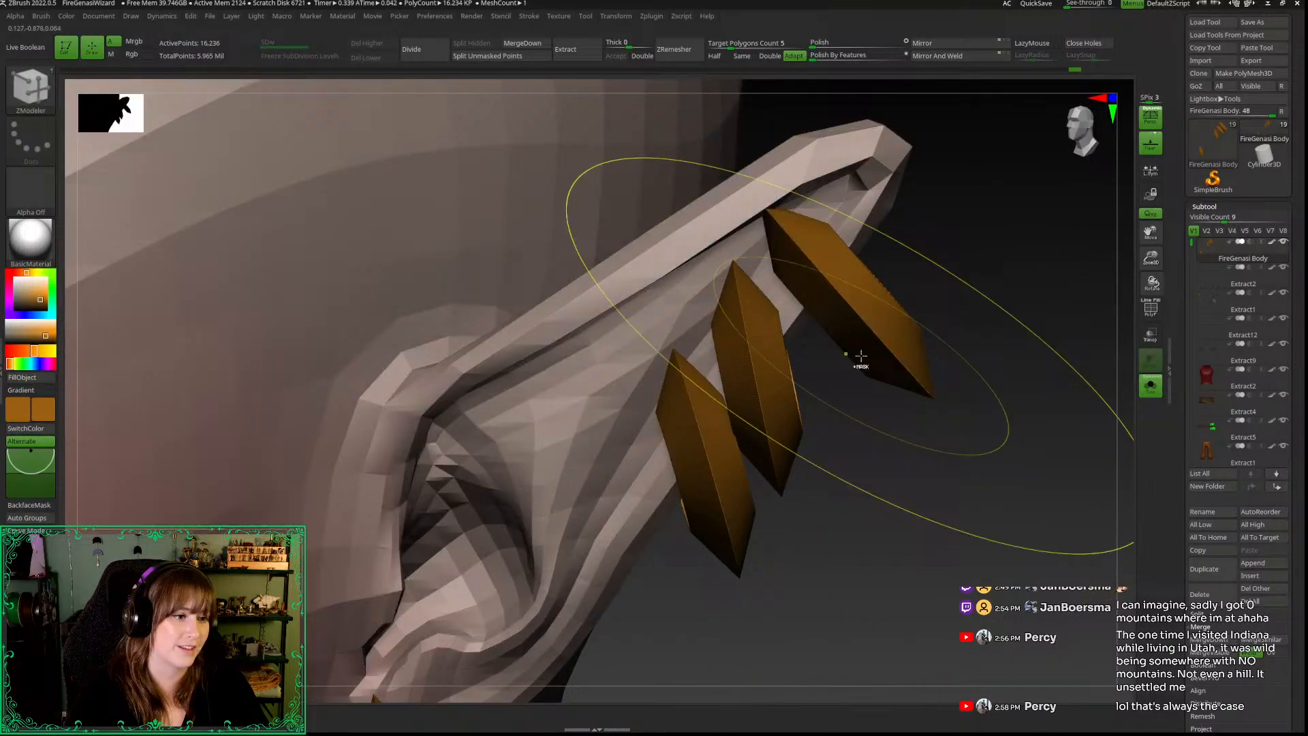
pyautogui.keyDown('ctrl'); pyautogui.keyDown('shift'); pyautogui.click(756, 279); pyautogui.keyUp('shift'); pyautogui.keyUp('ctrl')
pyautogui.moveTo(776, 288)
pyautogui.keyDown('ctrl'); pyautogui.mouseDown()
pyautogui.moveTo(748, 126)
pyautogui.moveTo(926, 473)
pyautogui.moveTo(885, 476)
pyautogui.mouseUp(); pyautogui.keyUp('ctrl')
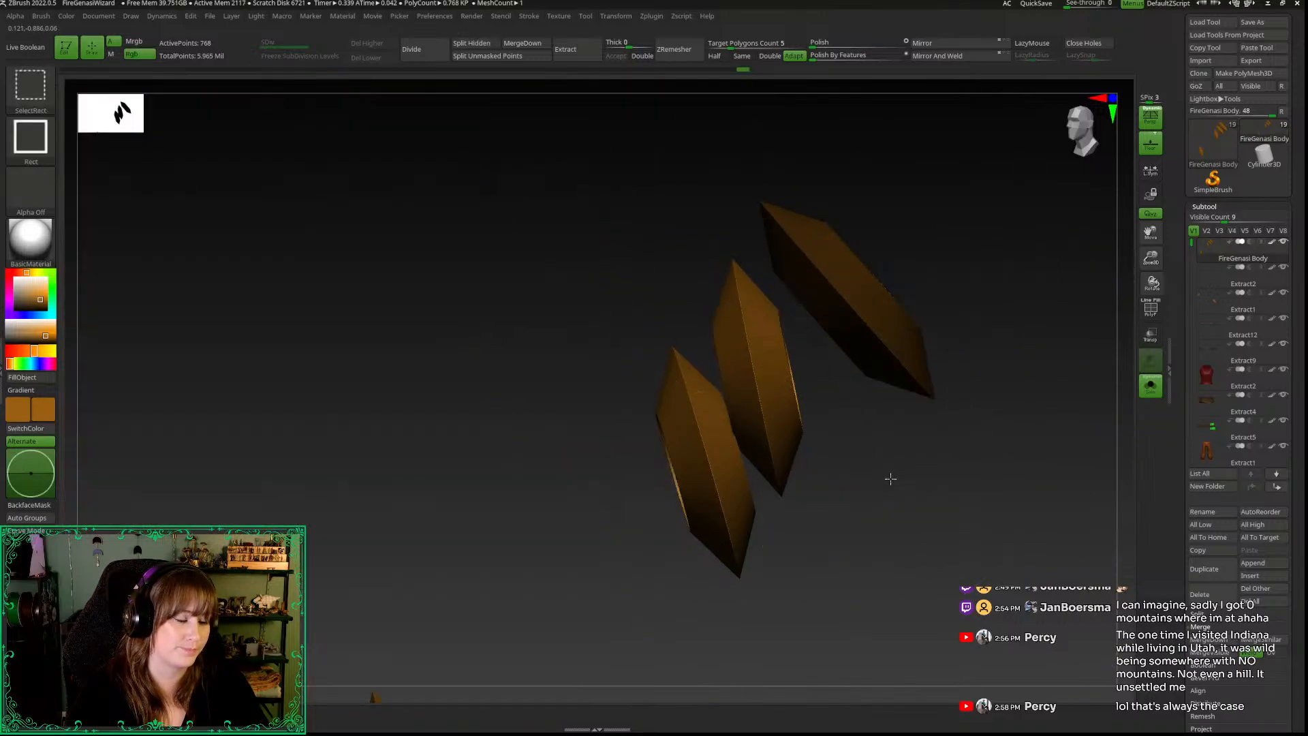
pyautogui.keyDown('ctrl'); pyautogui.keyDown('shift'); pyautogui.click(887, 487); pyautogui.keyUp('shift'); pyautogui.keyUp('ctrl')
pyautogui.keyDown('ctrl'); pyautogui.click(864, 491); pyautogui.keyUp('ctrl')
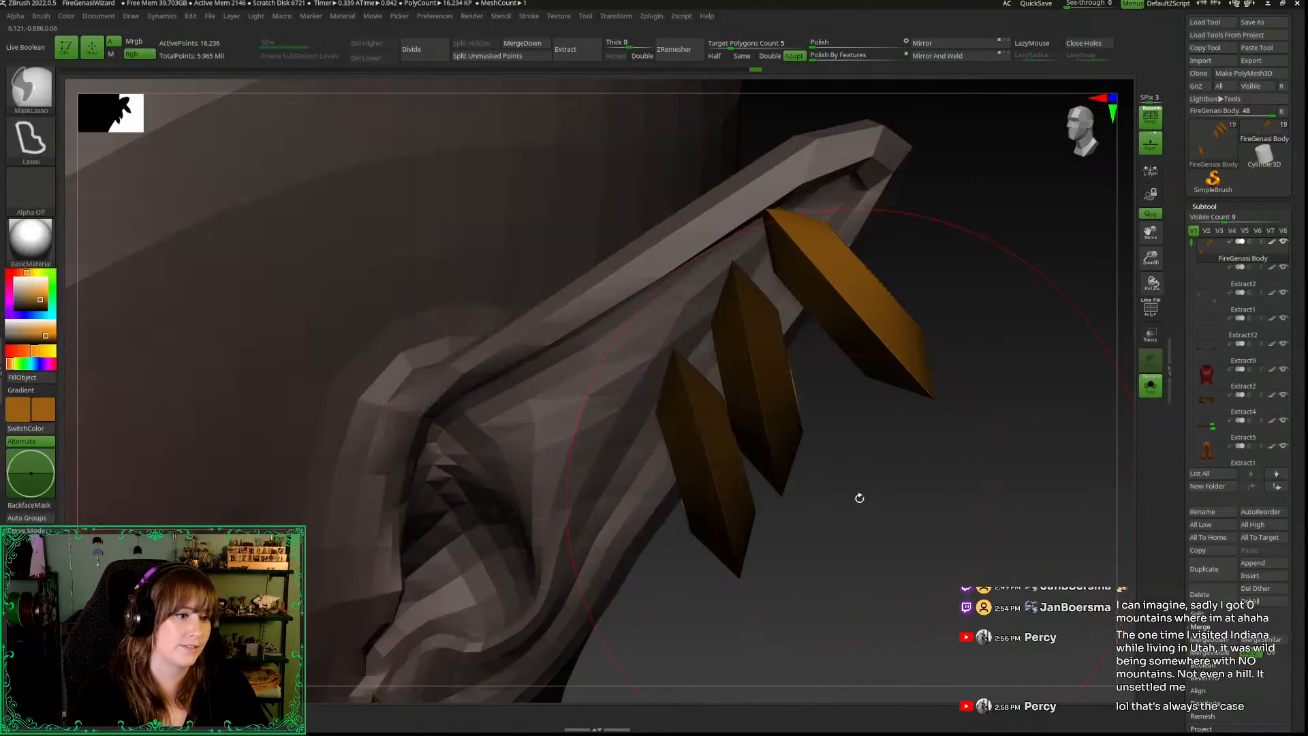
# Step: Rotate the earring nearest the ear tip to hang vertically, shift it against the ear edge, and clear the mask
pyautogui.press('w')
pyautogui.keyDown('alt'); pyautogui.moveTo(812, 209); pyautogui.dragTo(832, 186); pyautogui.keyUp('alt')
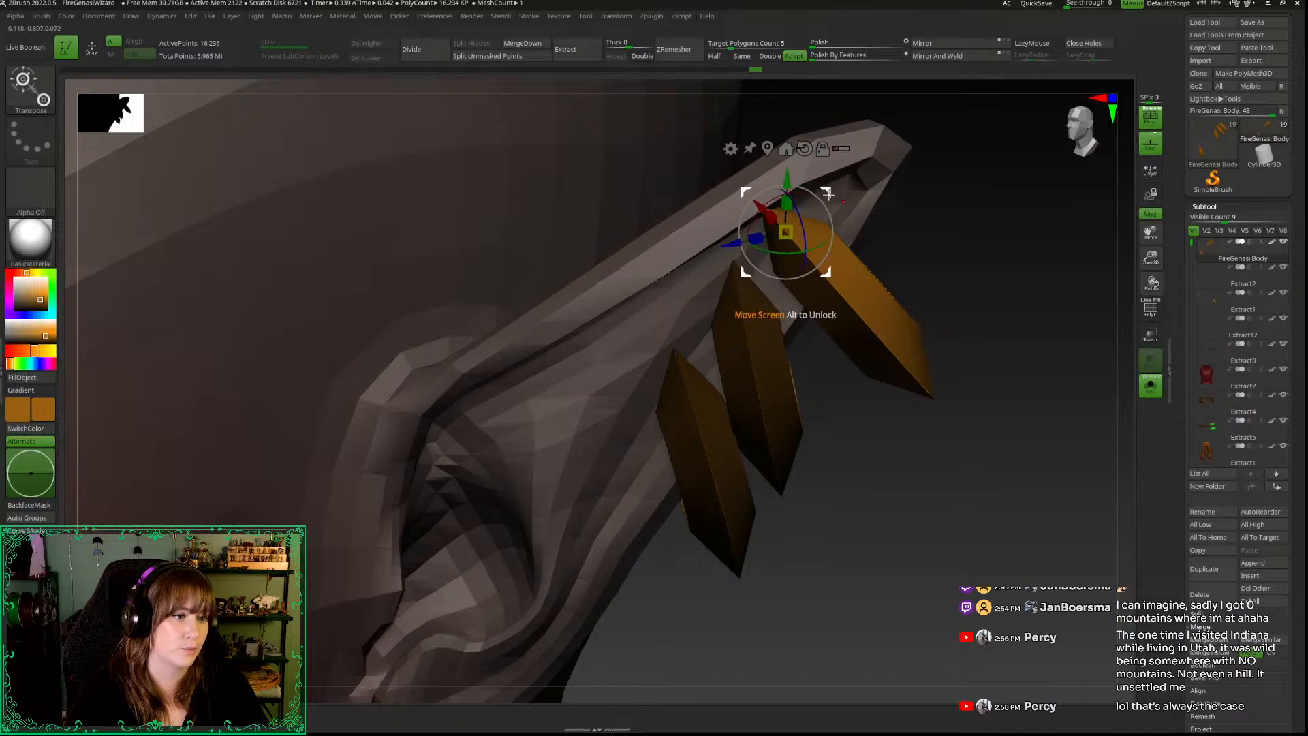
pyautogui.moveTo(832, 230); pyautogui.dragTo(820, 250)
pyautogui.moveTo(826, 194); pyautogui.dragTo(845, 182)
pyautogui.moveTo(838, 256); pyautogui.dragTo(835, 260)
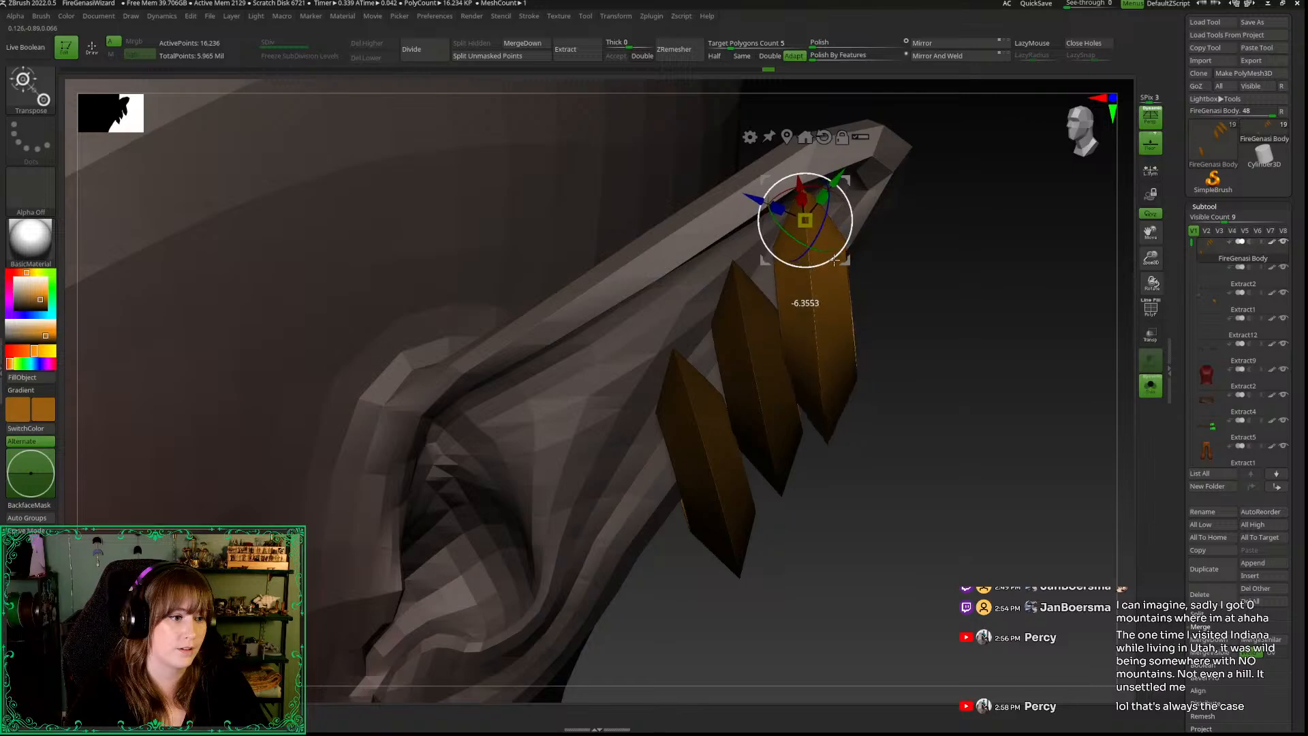
pyautogui.press('q')
pyautogui.moveTo(1151, 258); pyautogui.dragTo(966, 238)
pyautogui.moveTo(911, 339)
pyautogui.keyDown('ctrl'); pyautogui.mouseDown()
pyautogui.moveTo(958, 357)
pyautogui.moveTo(952, 344)
pyautogui.moveTo(931, 366)
pyautogui.mouseUp(); pyautogui.keyUp('ctrl')
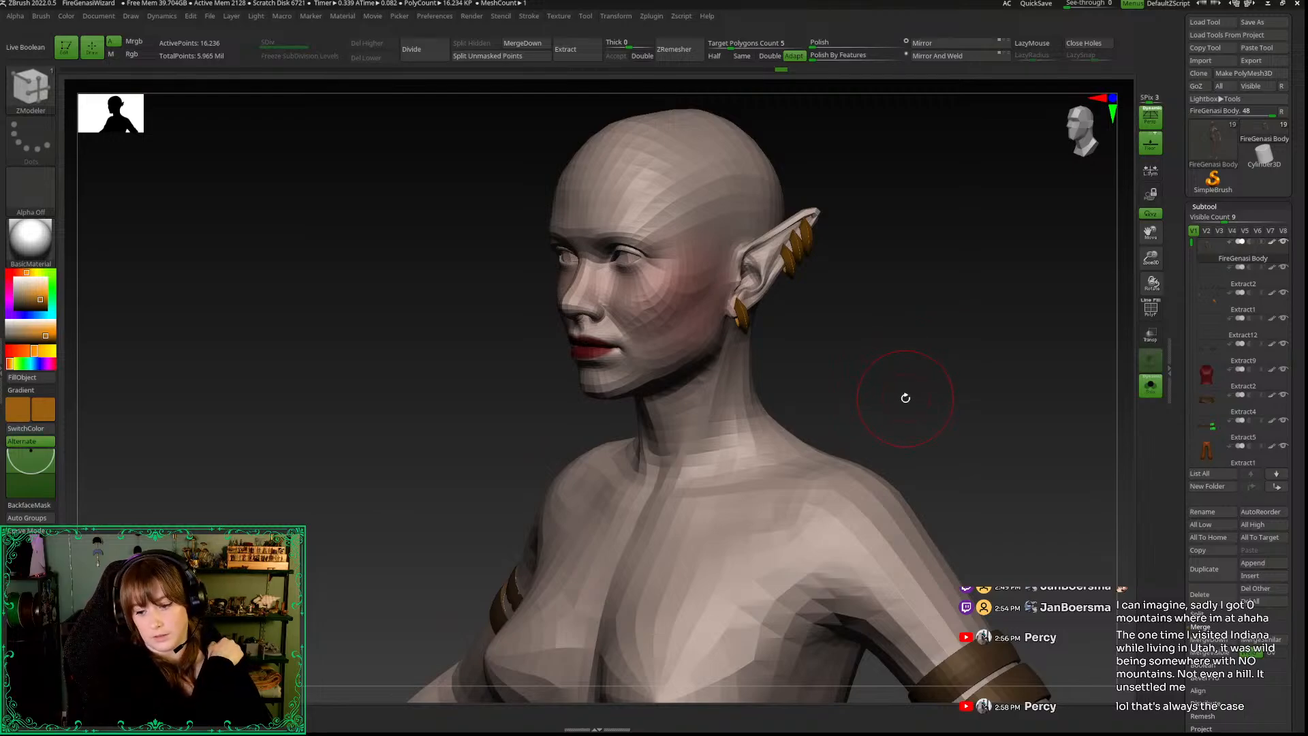
# Step: Bring back all hidden parts and examine the finished earrings on the full character from the front and side
pyautogui.moveTo(938, 357); pyautogui.dragTo(956, 345)
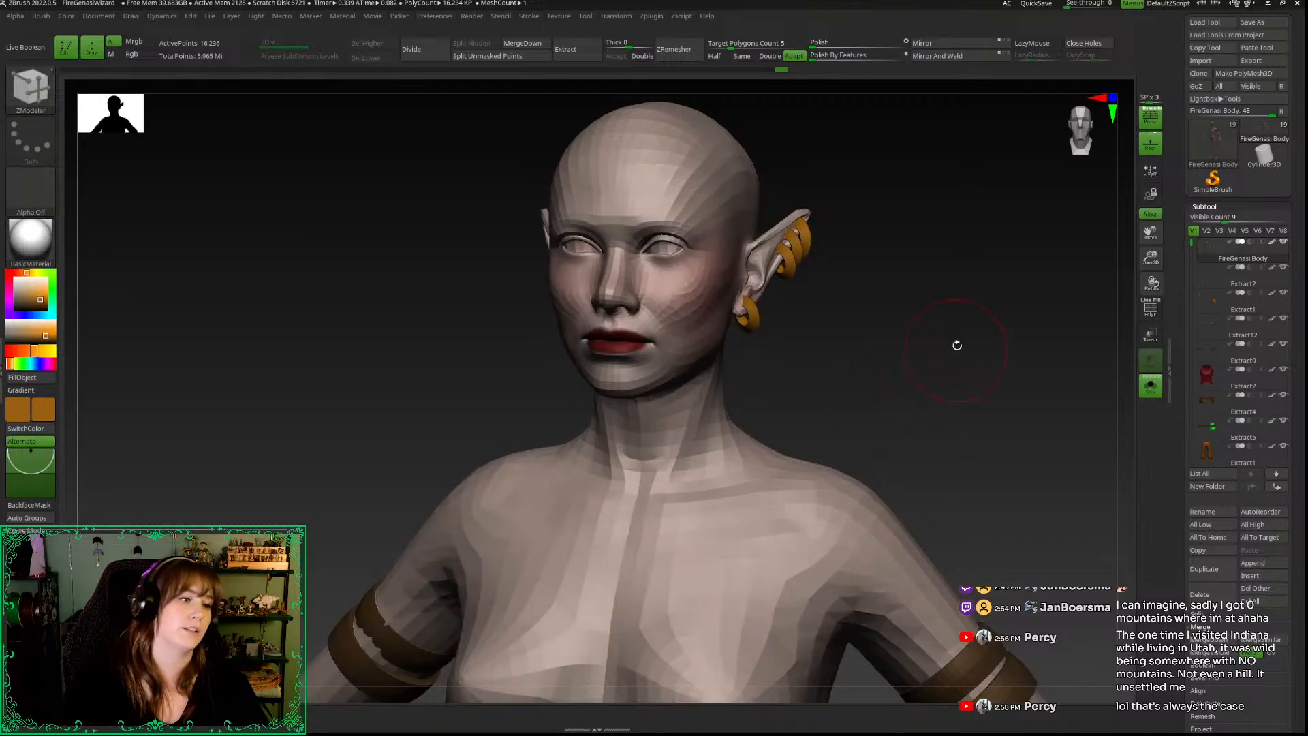
pyautogui.hotkey('alt', 's')
pyautogui.moveTo(993, 305); pyautogui.dragTo(1007, 304)
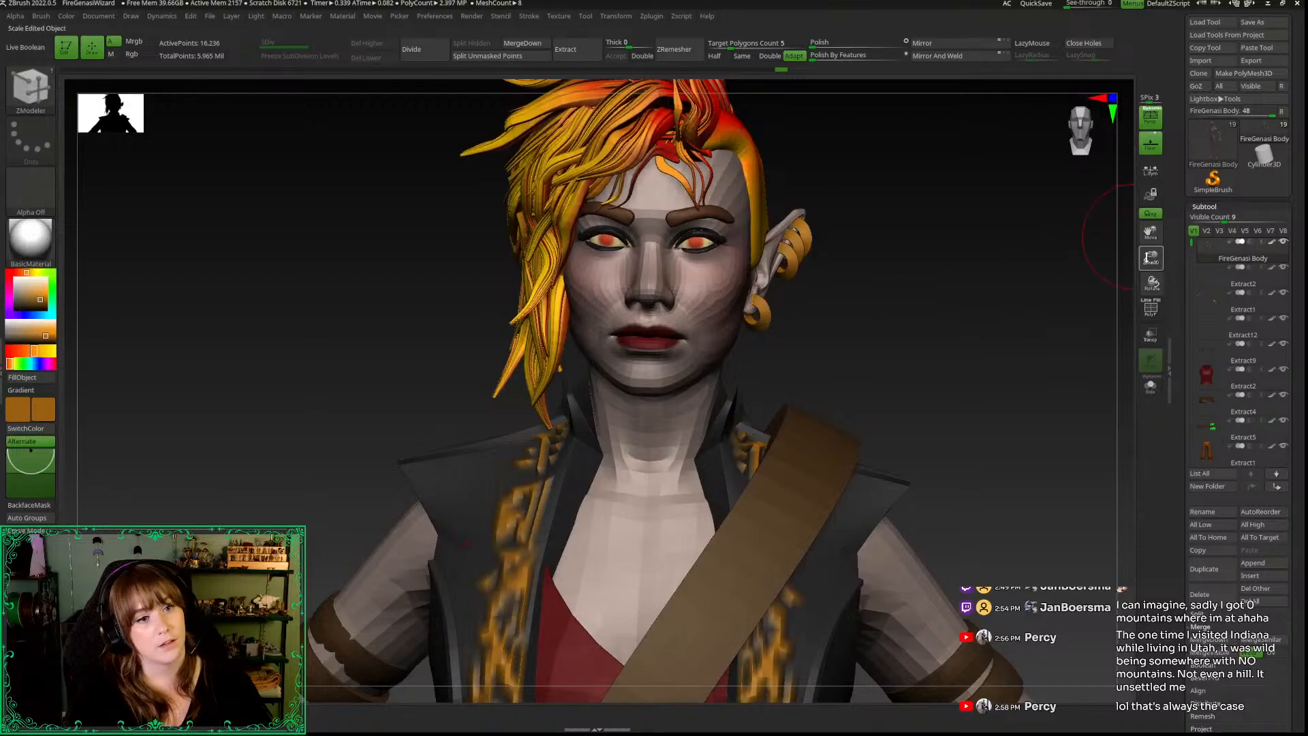
pyautogui.moveTo(1151, 259); pyautogui.dragTo(1084, 139)
pyautogui.moveTo(872, 269); pyautogui.dragTo(1008, 175)
pyautogui.click(1091, 119)
pyautogui.rightClick(800, 211)
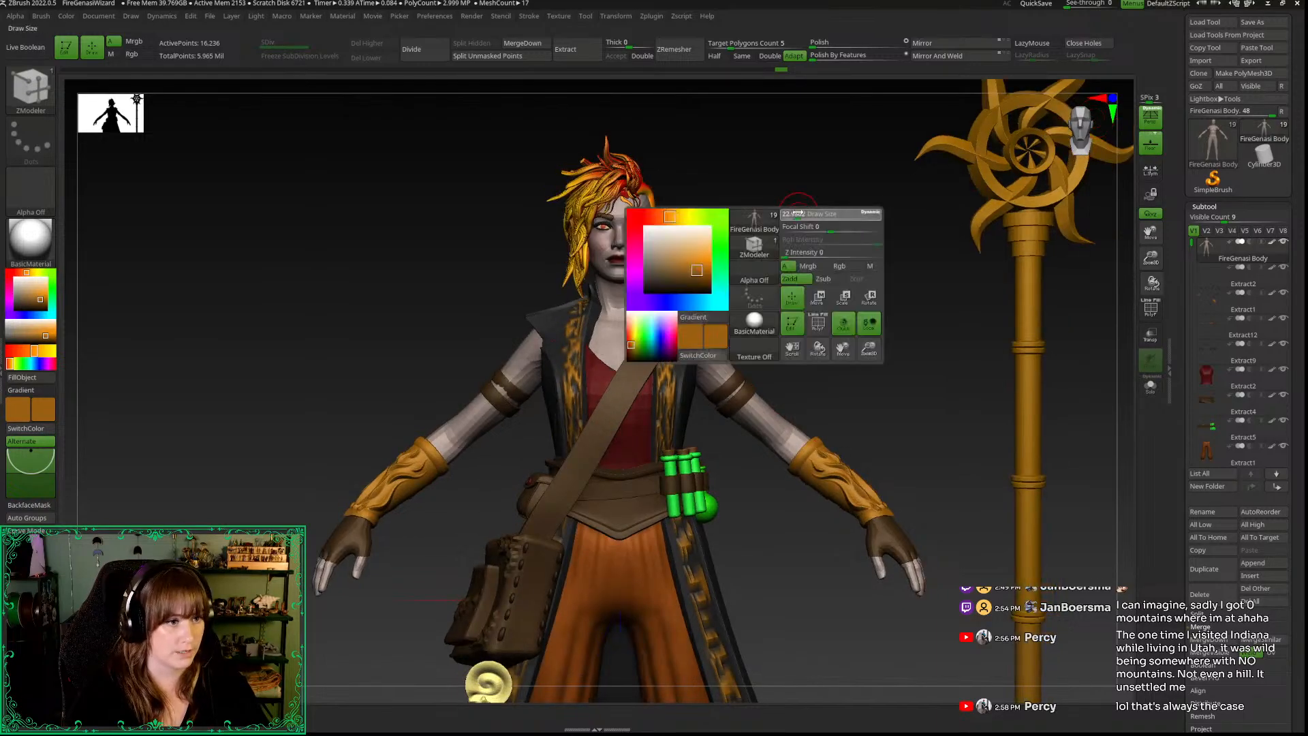
pyautogui.keyDown('alt'); pyautogui.moveTo(870, 355); pyautogui.dragTo(835, 327); pyautogui.keyUp('alt')
pyautogui.moveTo(1152, 263); pyautogui.dragTo(1149, 360)
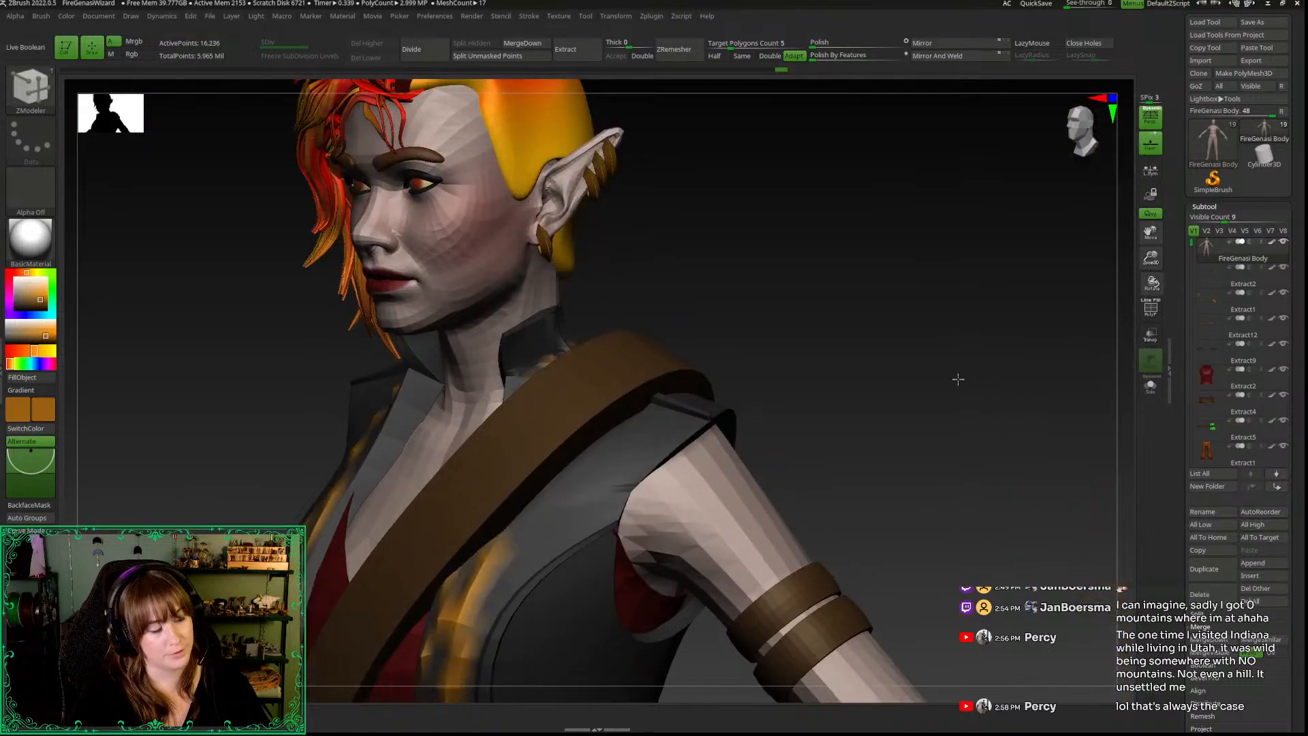
# Step: Select the Cylinder Pipe mesh of the IMM Primitives brush for making rings on the character's left hand
pyautogui.keyDown('alt'); pyautogui.moveTo(1029, 546); pyautogui.dragTo(980, 310); pyautogui.keyUp('alt')
pyautogui.keyDown('alt'); pyautogui.moveTo(1014, 423); pyautogui.dragTo(880, 166); pyautogui.keyUp('alt')
pyautogui.rightClick(906, 218)
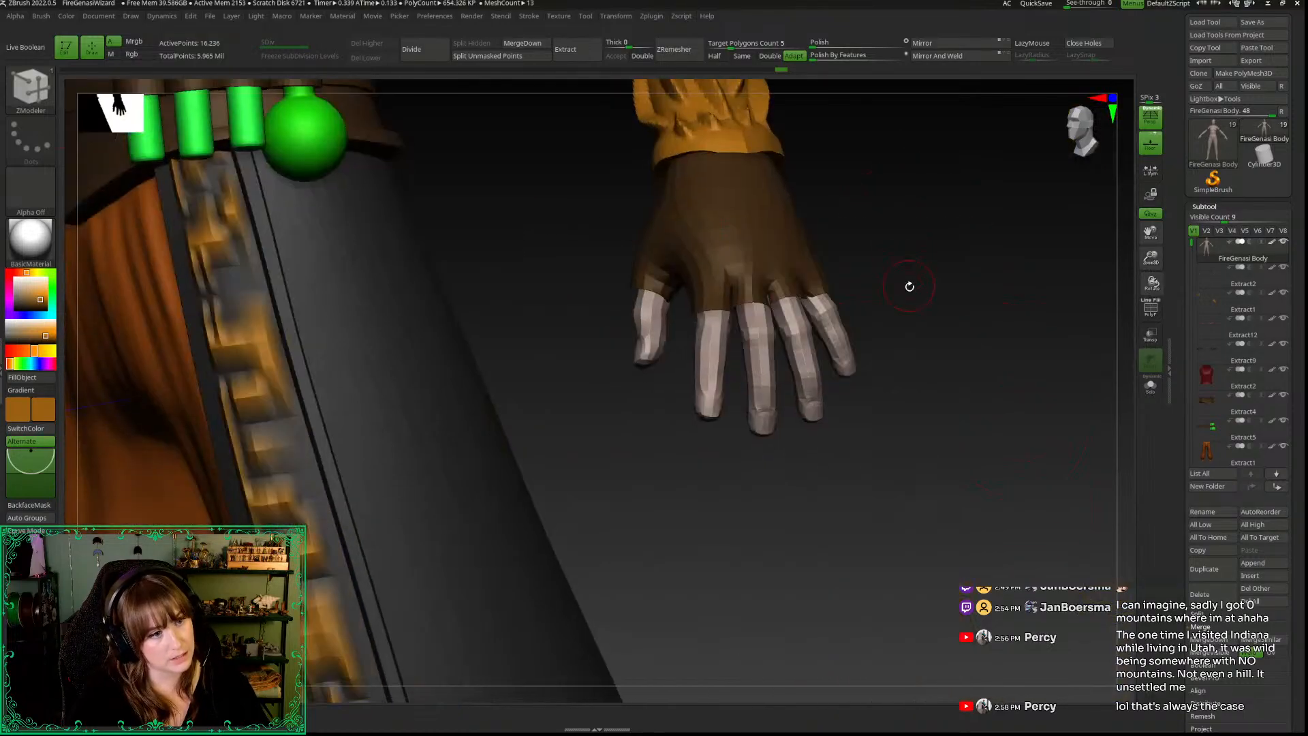
pyautogui.moveTo(906, 283); pyautogui.dragTo(840, 434)
pyautogui.press('b')
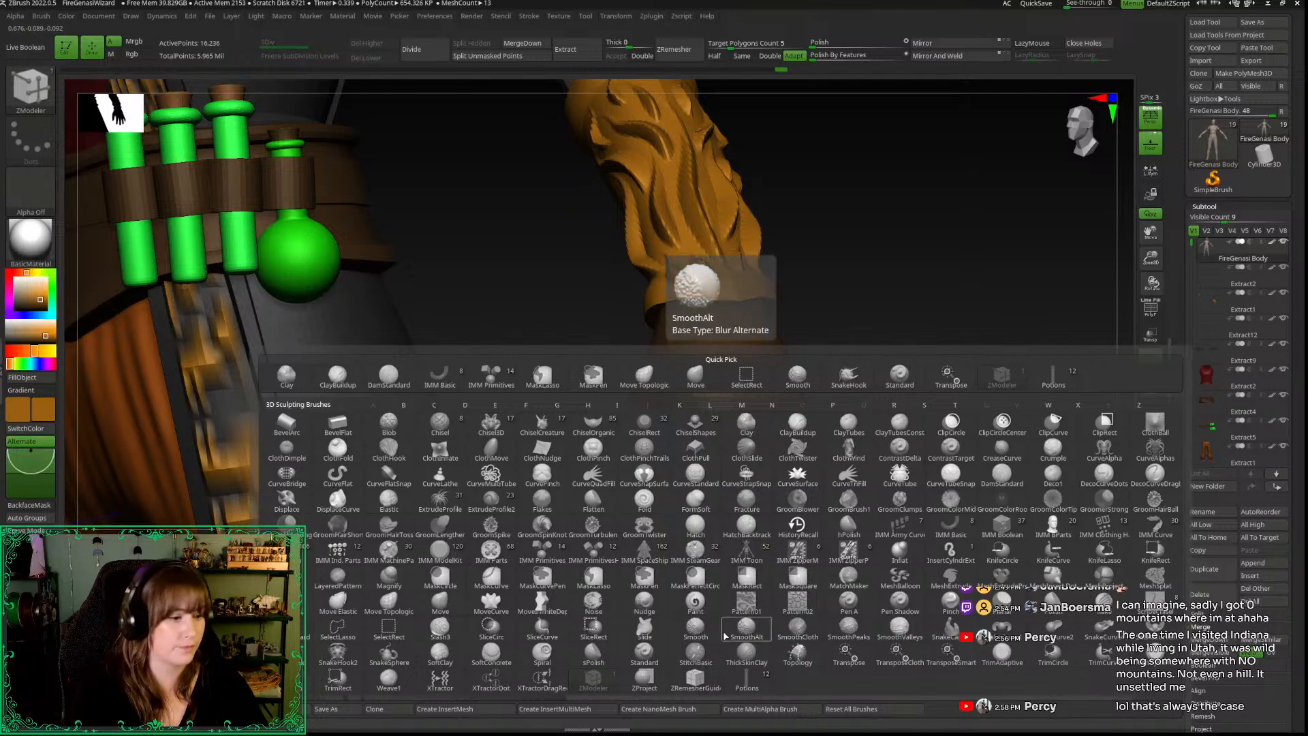
pyautogui.click(953, 535)
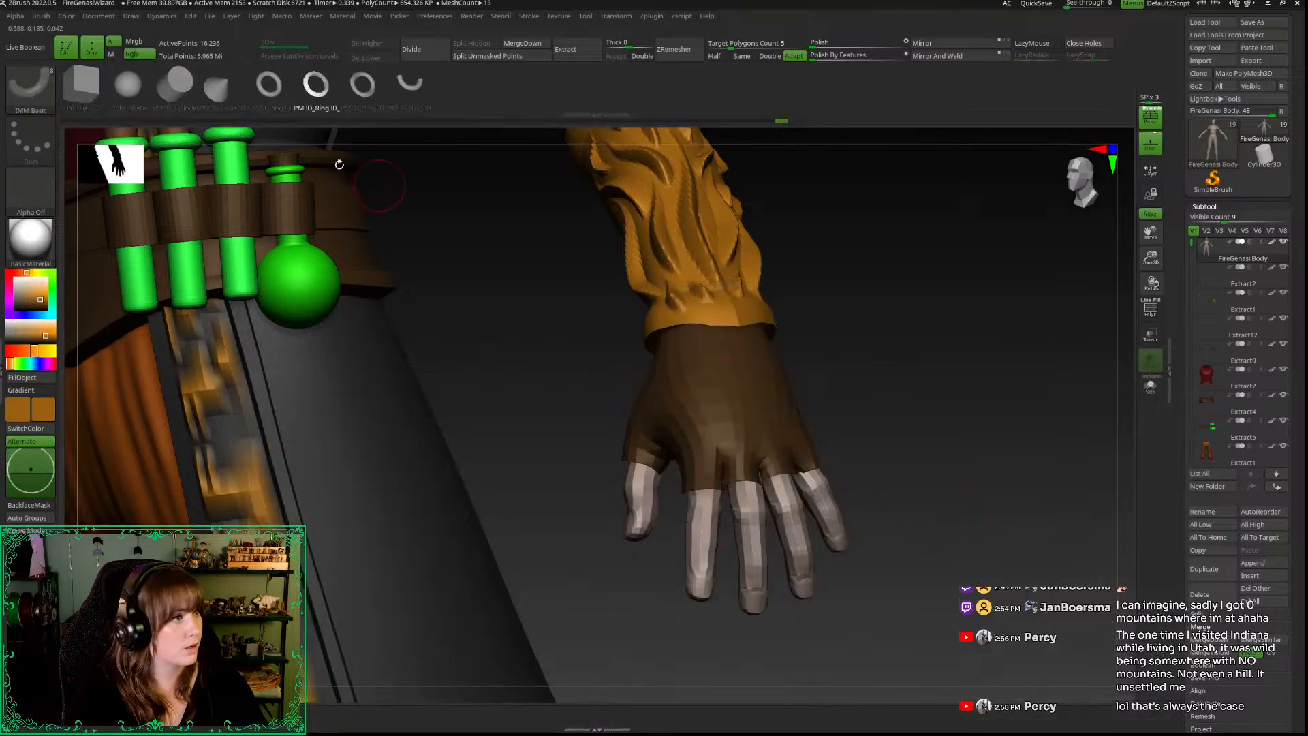
pyautogui.press('b')
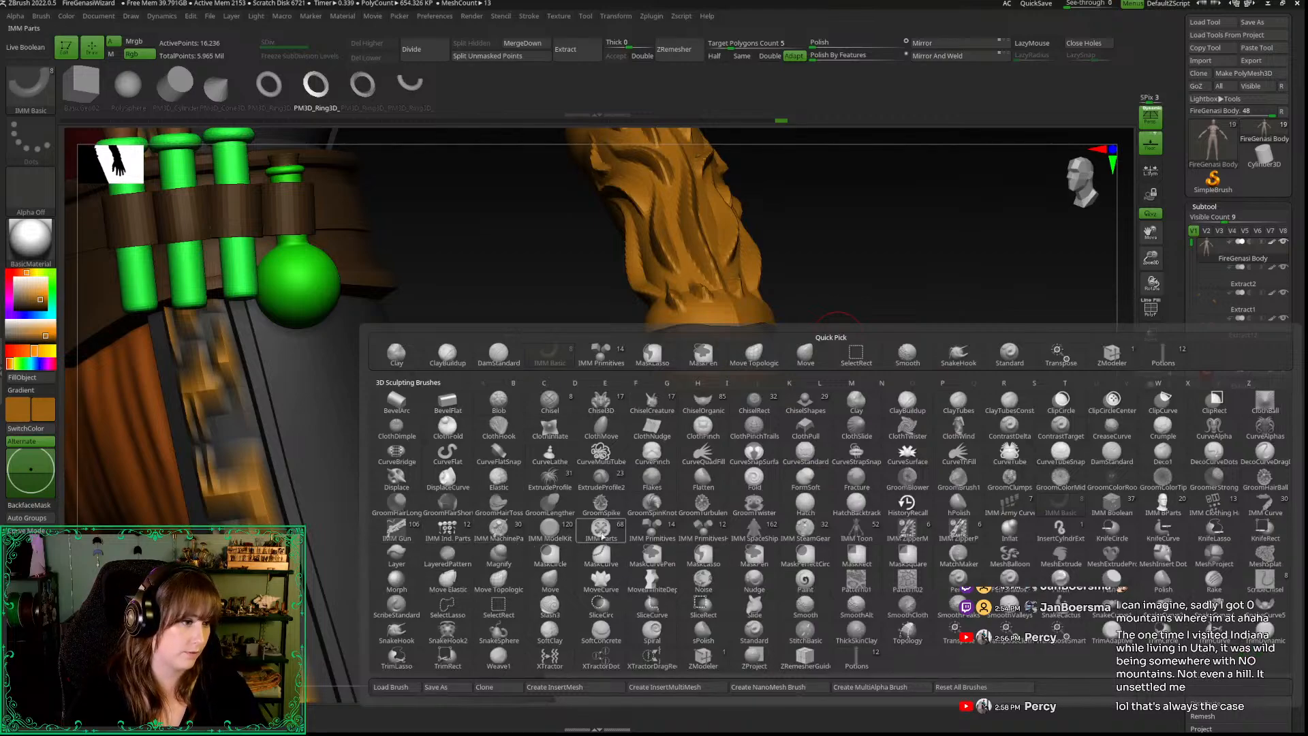
pyautogui.click(647, 531)
pyautogui.click(312, 89)
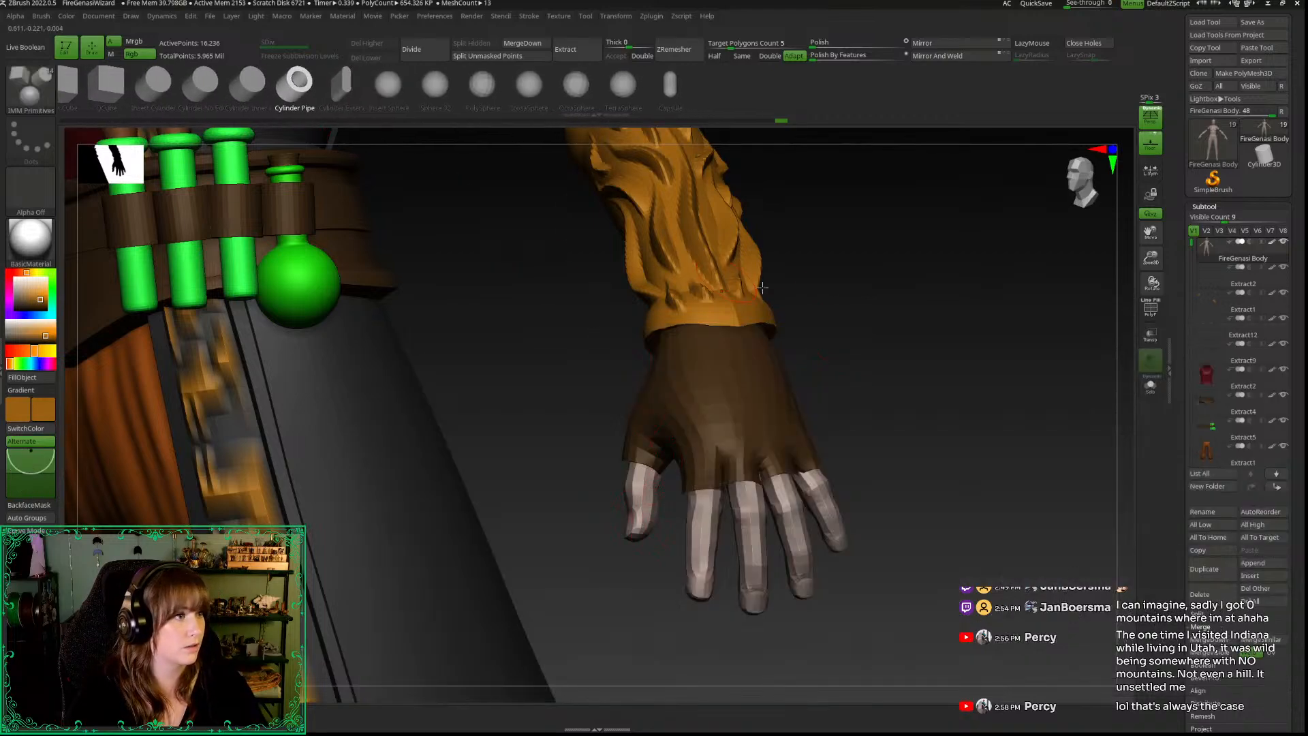
# Step: Insert a cylinder pipe around the base of the left hand's middle finger and show the polyframe
pyautogui.keyDown('alt'); pyautogui.moveTo(968, 184); pyautogui.dragTo(876, 175); pyautogui.keyUp('alt')
pyautogui.keyDown('alt'); pyautogui.moveTo(966, 507); pyautogui.dragTo(927, 260); pyautogui.keyUp('alt')
pyautogui.moveTo(548, 494); pyautogui.dragTo(669, 534)
pyautogui.press('w')
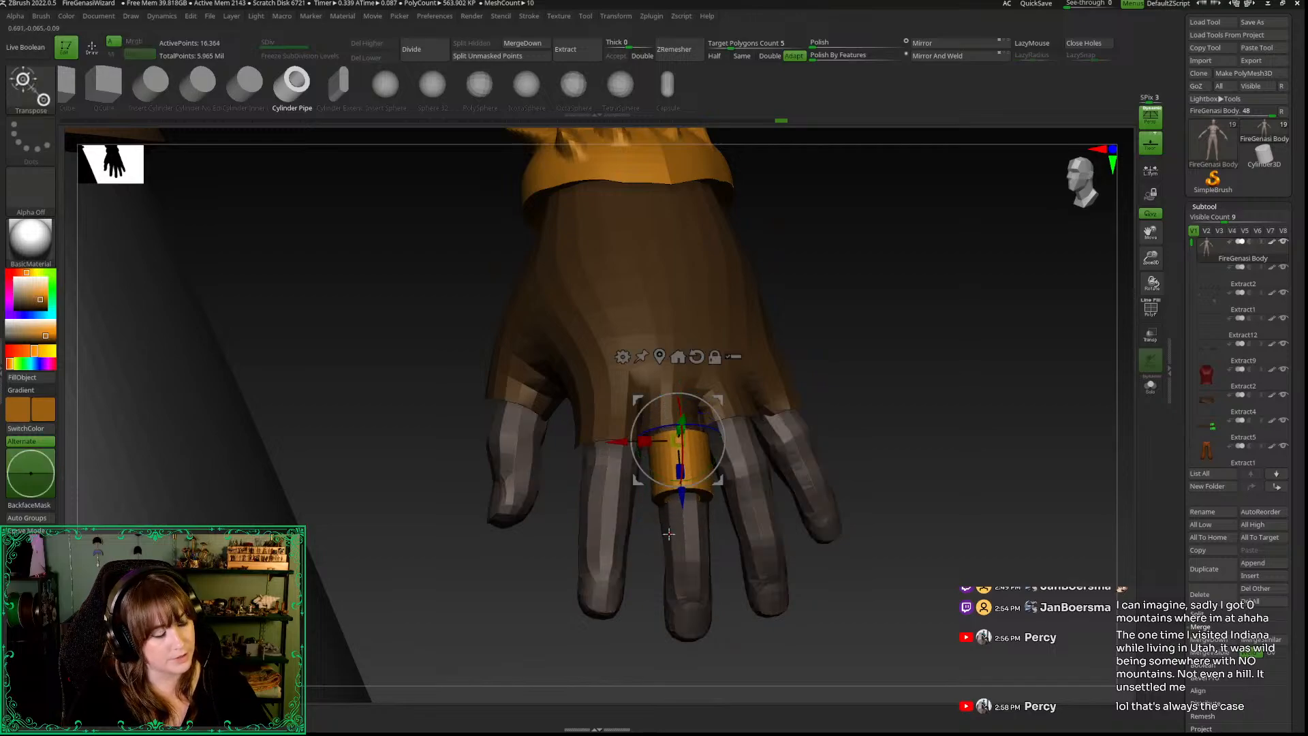
pyautogui.hotkey('shift', 'f')
pyautogui.moveTo(1147, 260); pyautogui.dragTo(1151, 310)
pyautogui.moveTo(1034, 399); pyautogui.dragTo(1063, 401)
# Step: Flatten the middle-finger pipe into a narrow band and align it around the finger at the glove's edge
pyautogui.moveTo(770, 416); pyautogui.dragTo(717, 417)
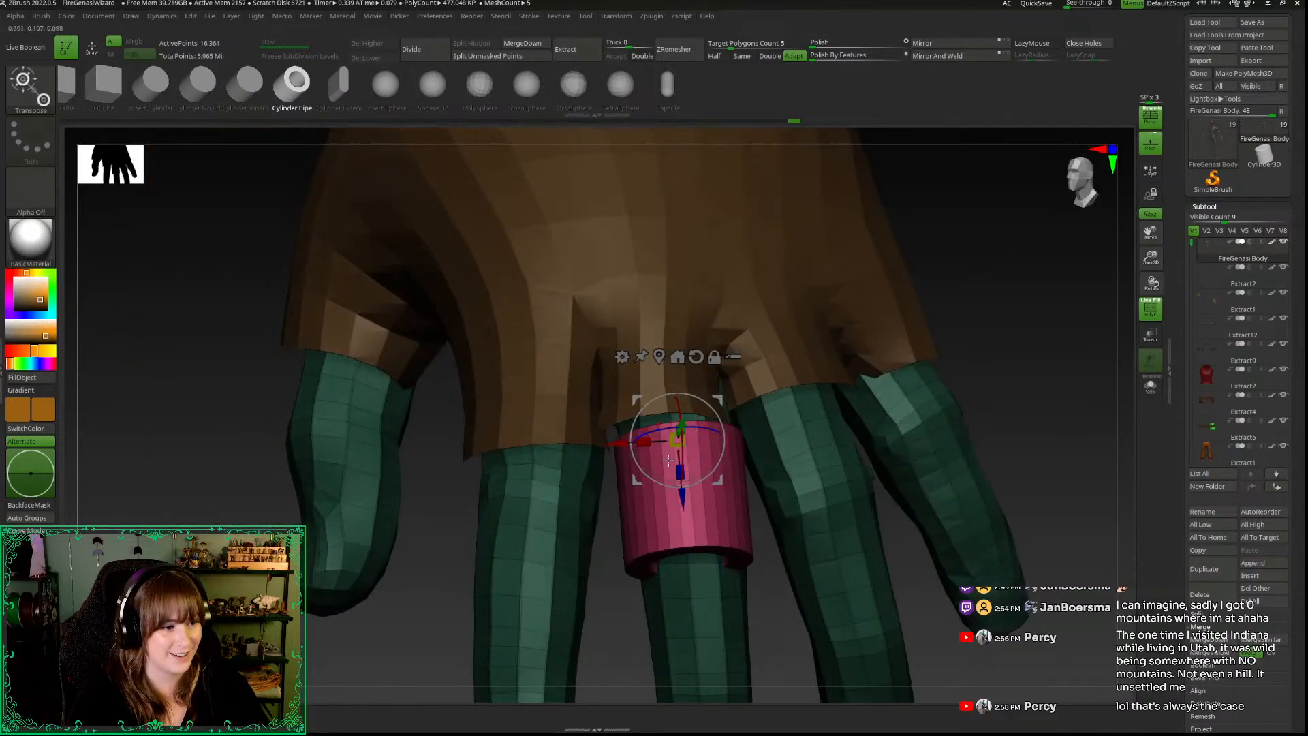
pyautogui.moveTo(672, 443)
pyautogui.mouseDown()
pyautogui.moveTo(668, 467)
pyautogui.moveTo(665, 428)
pyautogui.mouseUp()
pyautogui.moveTo(998, 364); pyautogui.dragTo(987, 272)
pyautogui.moveTo(673, 381); pyautogui.dragTo(652, 434)
pyautogui.moveTo(560, 292); pyautogui.dragTo(563, 401)
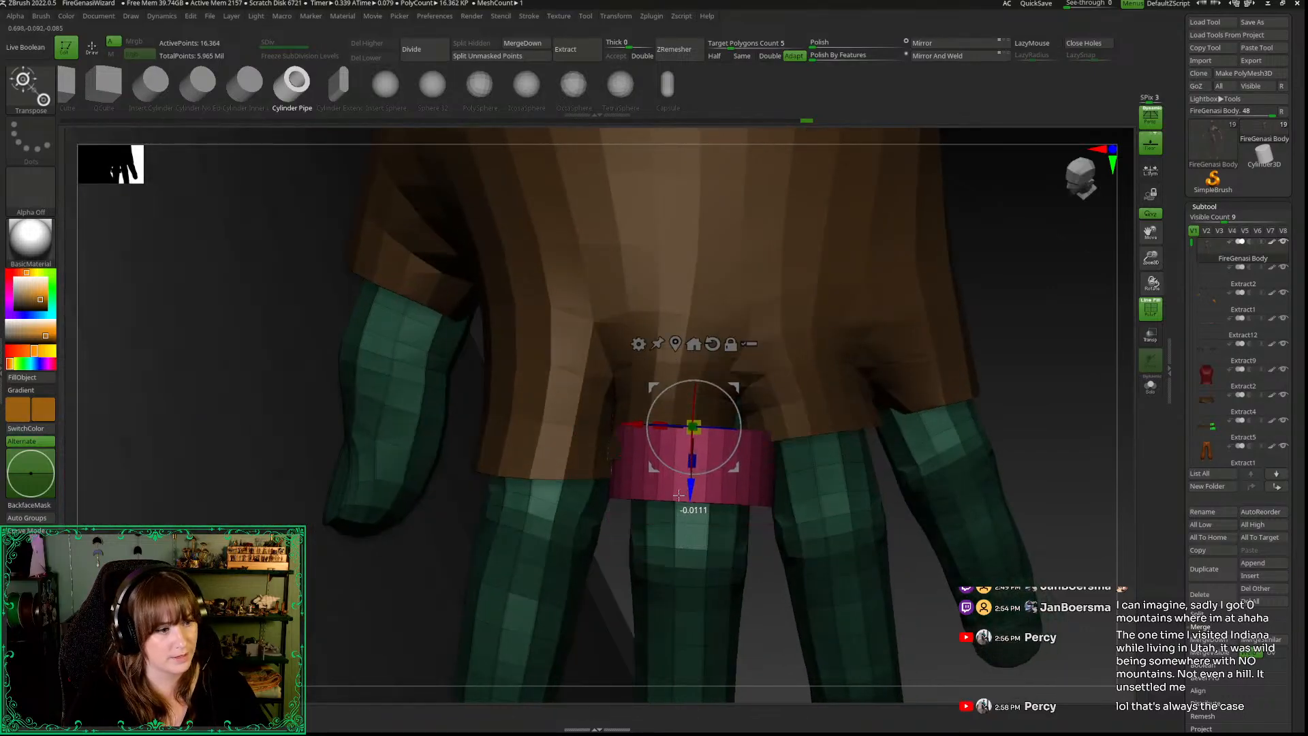
pyautogui.keyDown('alt'); pyautogui.moveTo(771, 603); pyautogui.dragTo(772, 603); pyautogui.keyUp('alt')
pyautogui.moveTo(1151, 258); pyautogui.dragTo(1121, 222)
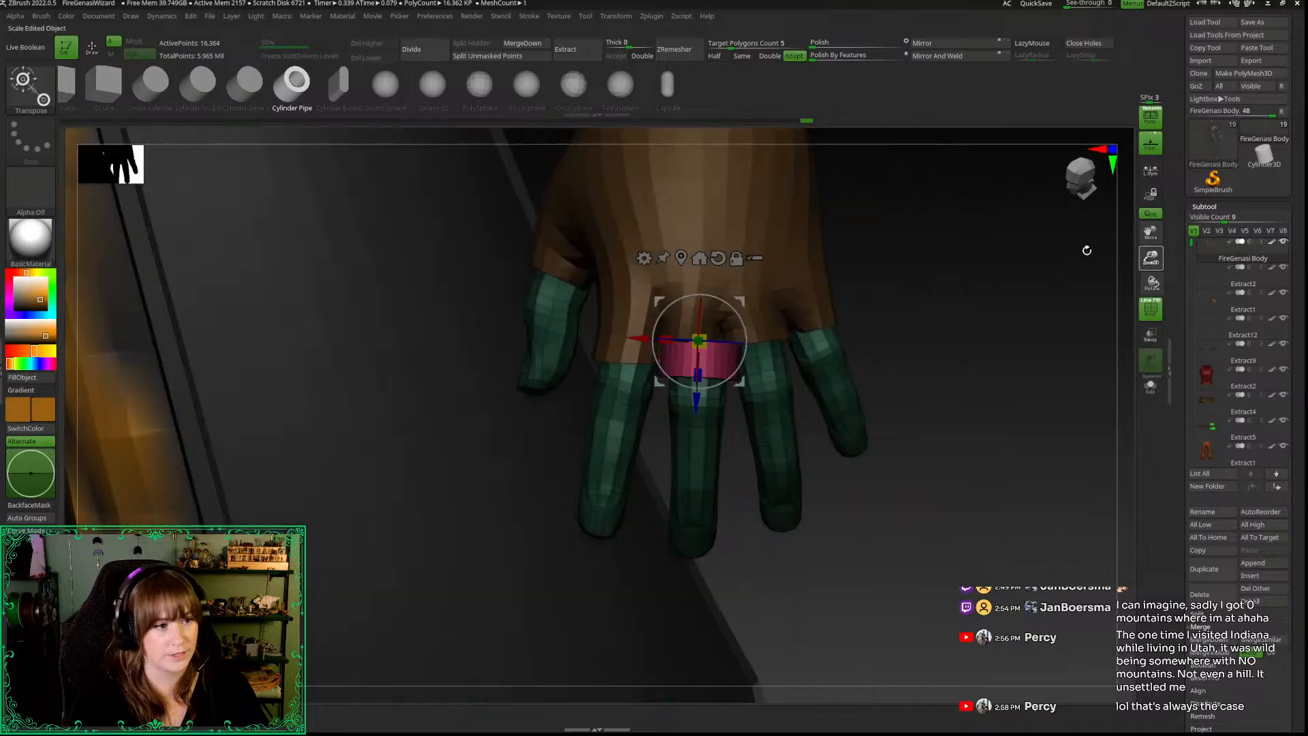
# Step: Add a second band to the left hand's little finger and scale and position it around the finger
pyautogui.keyDown('alt'); pyautogui.moveTo(950, 357); pyautogui.dragTo(877, 447); pyautogui.keyUp('alt')
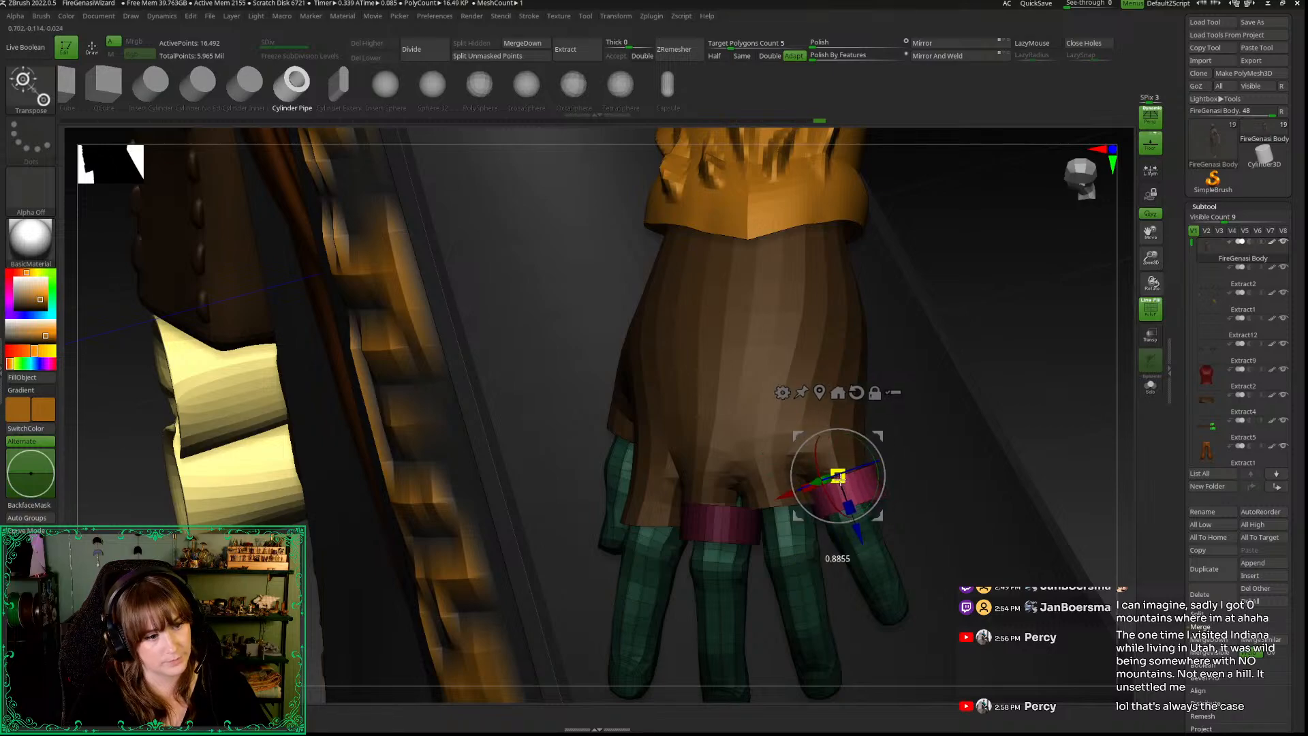
pyautogui.moveTo(1029, 359); pyautogui.dragTo(993, 357)
pyautogui.moveTo(877, 434); pyautogui.dragTo(881, 434)
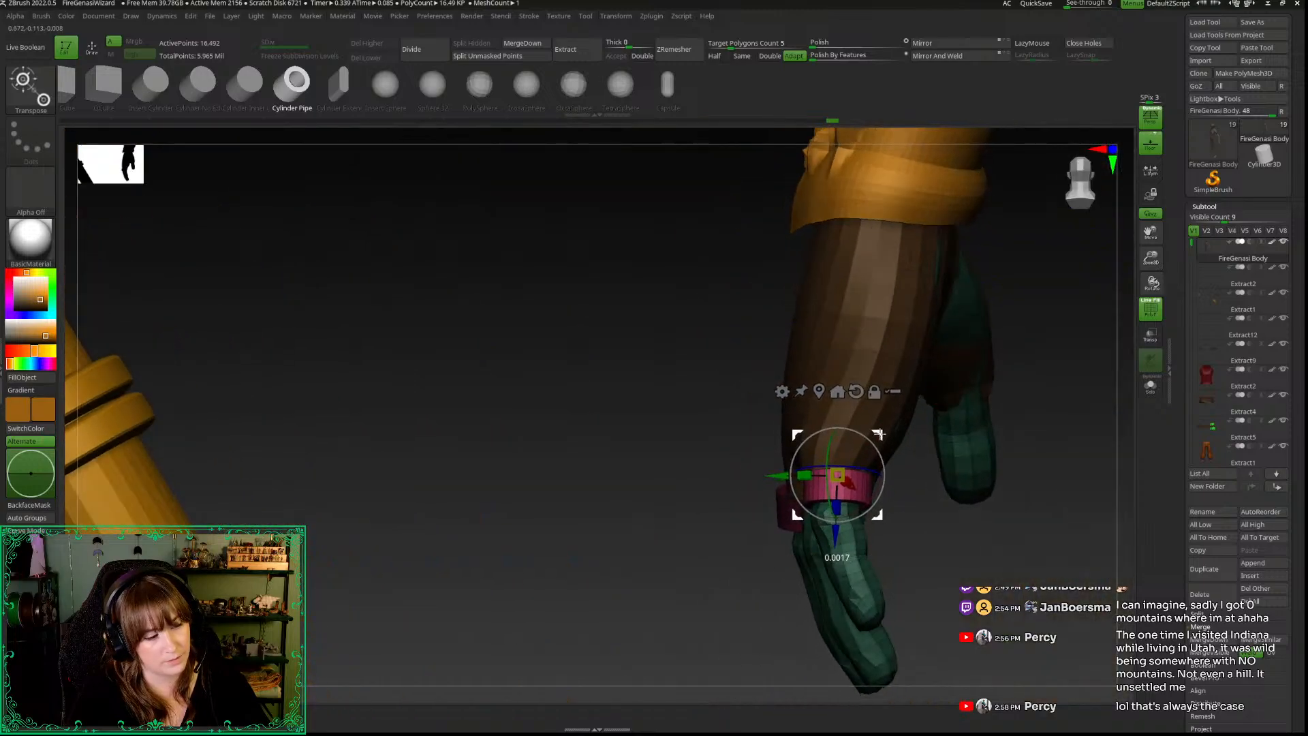
pyautogui.moveTo(835, 543); pyautogui.dragTo(835, 560)
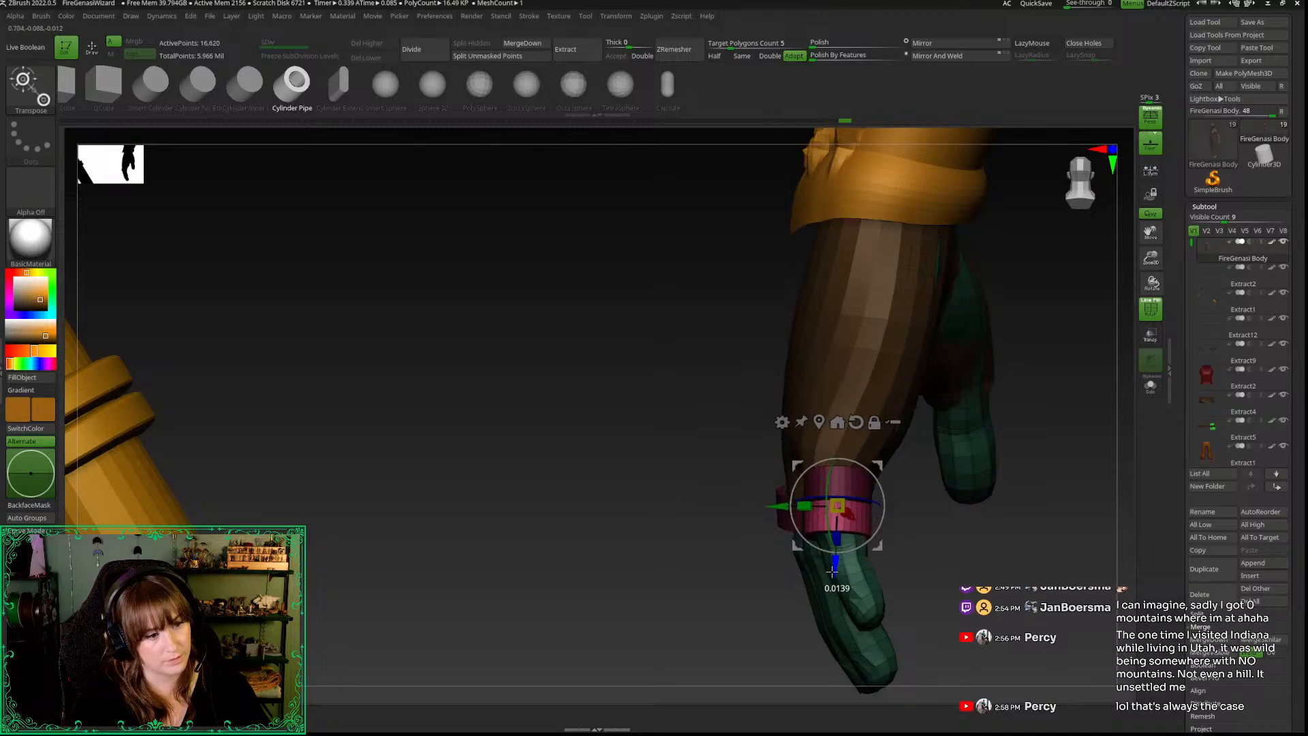
pyautogui.moveTo(665, 620); pyautogui.dragTo(913, 518)
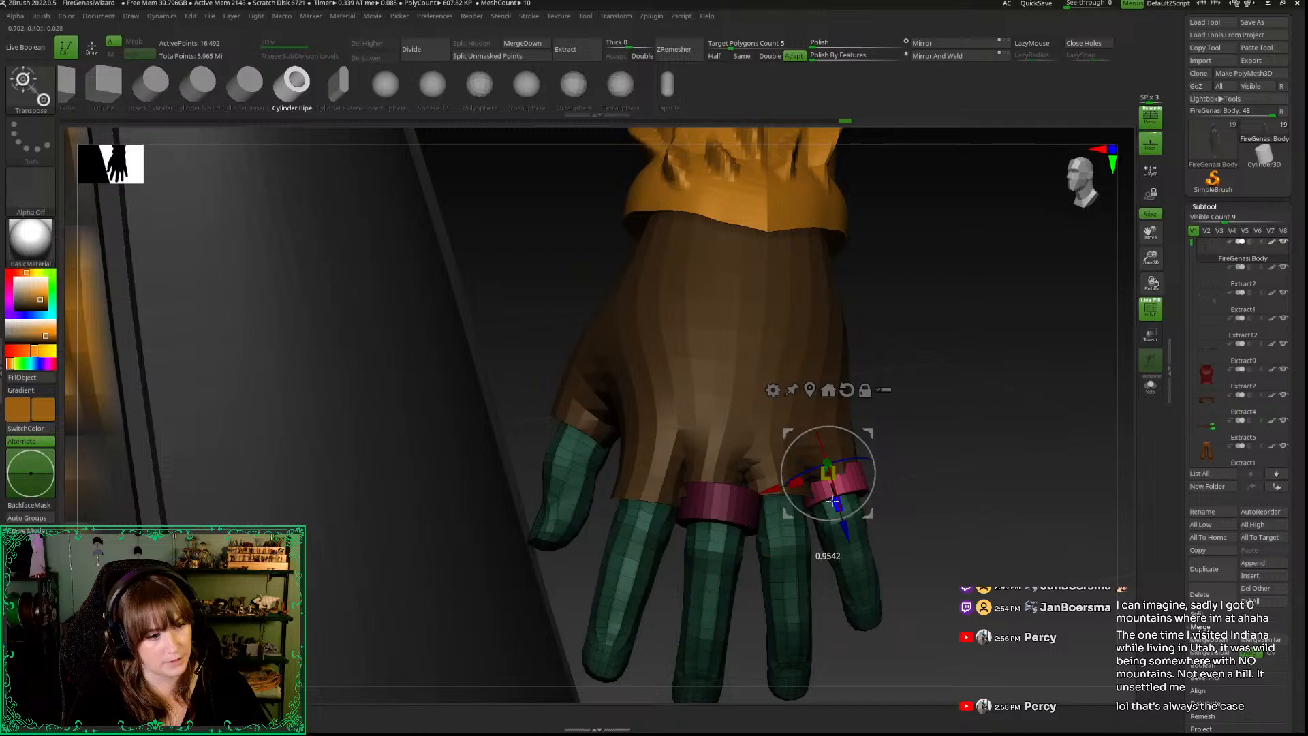
# Step: Duplicate the little-finger band slightly further down the finger and adjust the copy so the two bands stack
pyautogui.moveTo(842, 536); pyautogui.dragTo(844, 559)
pyautogui.press('q')
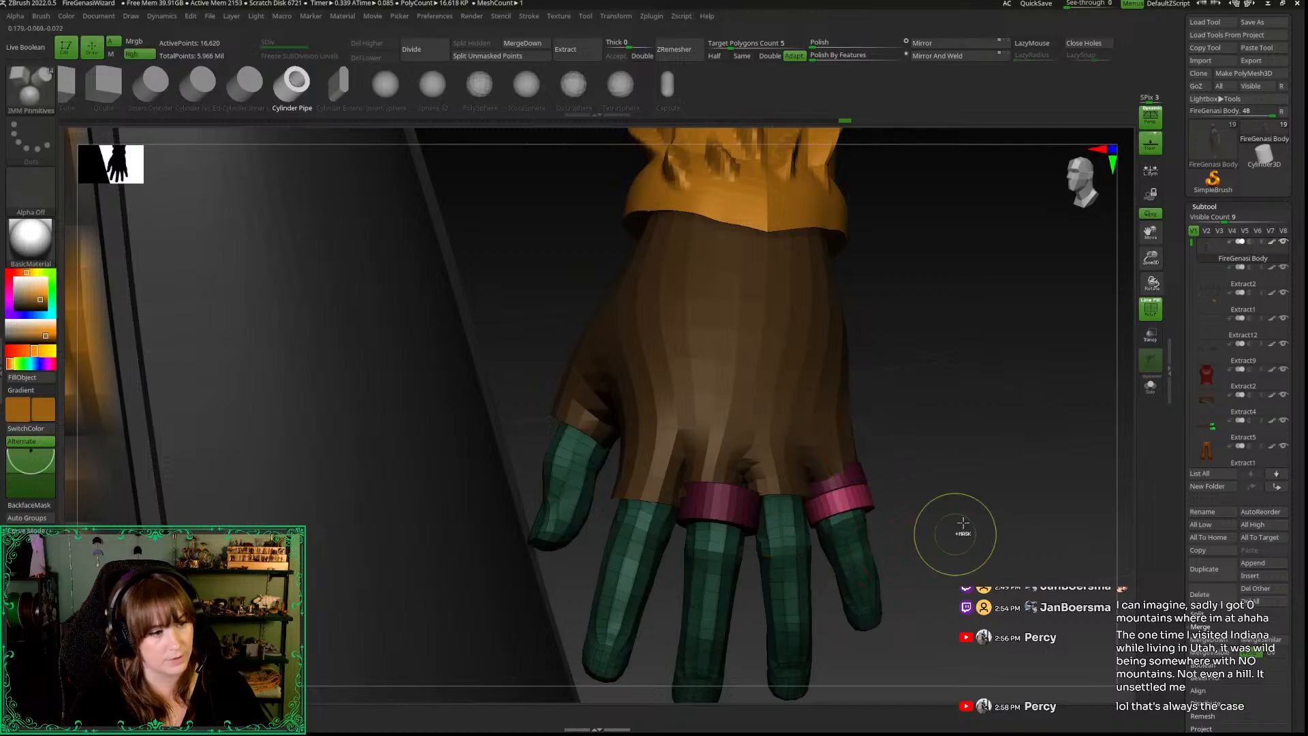
pyautogui.moveTo(988, 502)
pyautogui.mouseDown()
pyautogui.moveTo(978, 464)
pyautogui.moveTo(949, 535)
pyautogui.moveTo(885, 545)
pyautogui.mouseUp()
pyautogui.press('w')
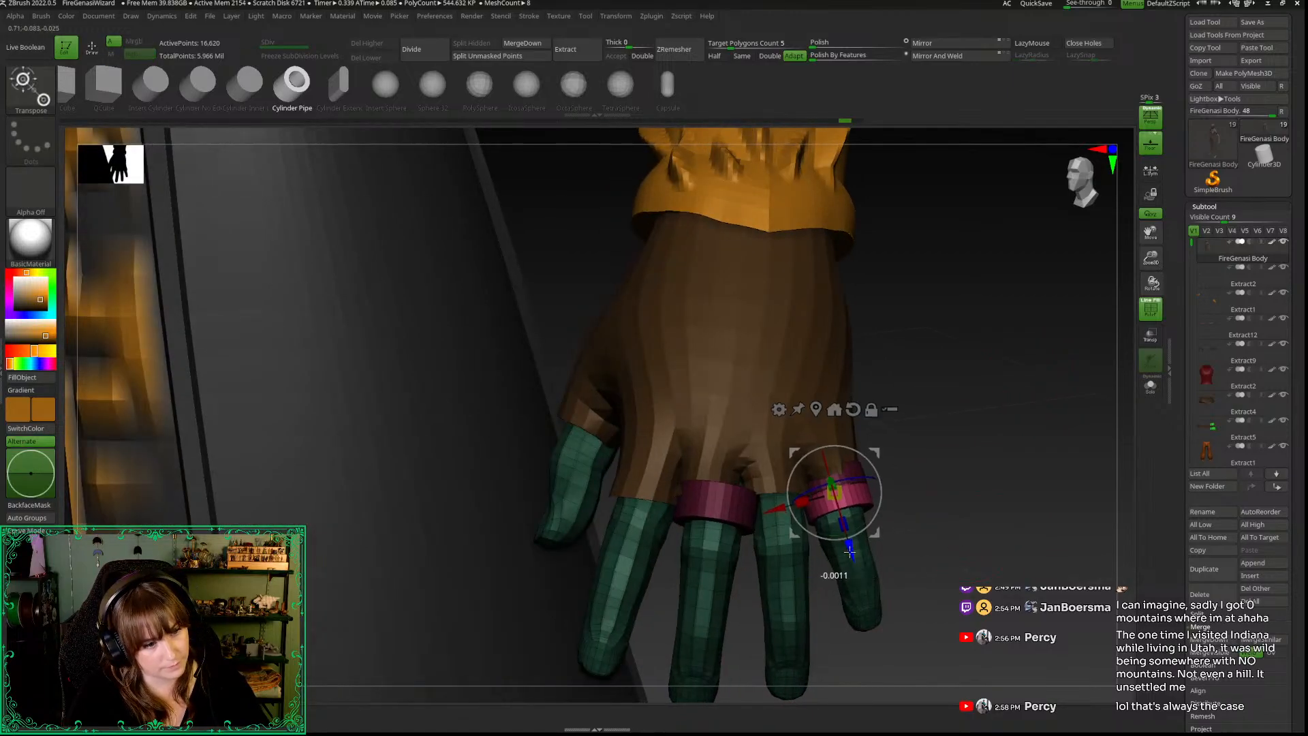
pyautogui.press('q')
# Step: Insert a cylinder pipe around the base of the middle finger on the character's right hand
pyautogui.moveTo(987, 458); pyautogui.dragTo(1054, 366)
pyautogui.moveTo(1152, 260); pyautogui.dragTo(1150, 204)
pyautogui.moveTo(968, 361); pyautogui.dragTo(877, 404)
pyautogui.moveTo(858, 502); pyautogui.dragTo(1142, 644)
pyautogui.moveTo(414, 492); pyautogui.dragTo(897, 394)
pyautogui.moveTo(266, 518)
pyautogui.keyDown('alt'); pyautogui.mouseDown()
pyautogui.moveTo(361, 511)
pyautogui.moveTo(565, 554)
pyautogui.moveTo(549, 549)
pyautogui.moveTo(690, 406)
pyautogui.moveTo(654, 446)
pyautogui.moveTo(640, 517)
pyautogui.mouseUp(); pyautogui.keyUp('alt')
pyautogui.press('w')
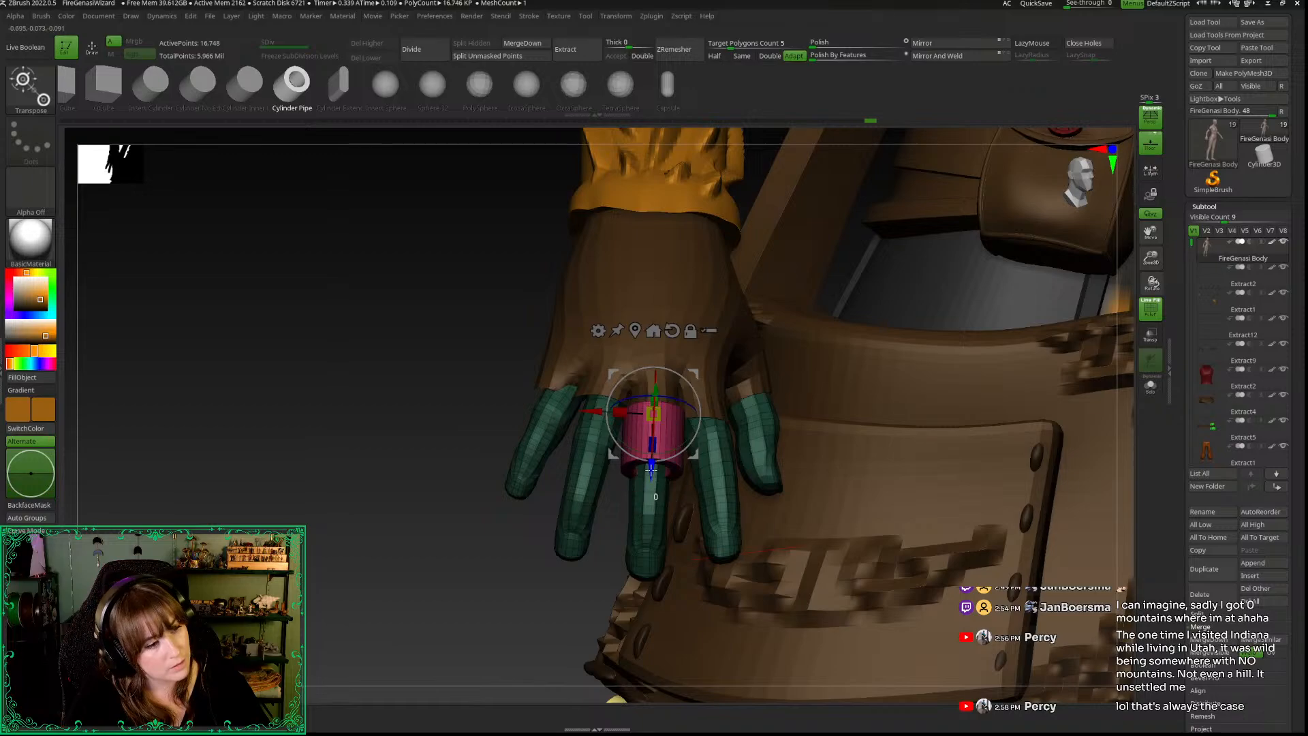
# Step: Align the right hand's pipe with the middle finger, shorten it into a narrow band, and clear the mask
pyautogui.moveTo(651, 469); pyautogui.dragTo(647, 460)
pyautogui.moveTo(555, 571); pyautogui.dragTo(558, 449)
pyautogui.moveTo(651, 342); pyautogui.dragTo(650, 361)
pyautogui.moveTo(441, 290); pyautogui.dragTo(438, 397)
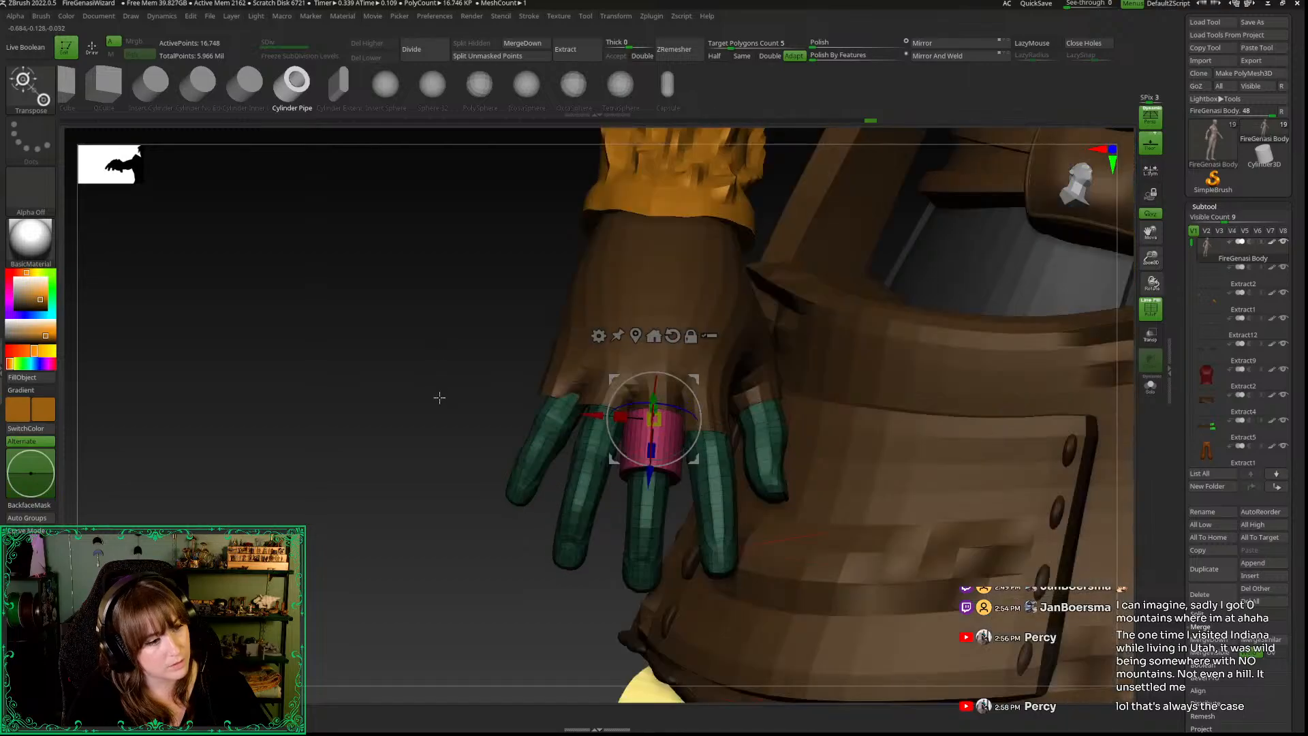
pyautogui.moveTo(651, 449); pyautogui.dragTo(654, 431)
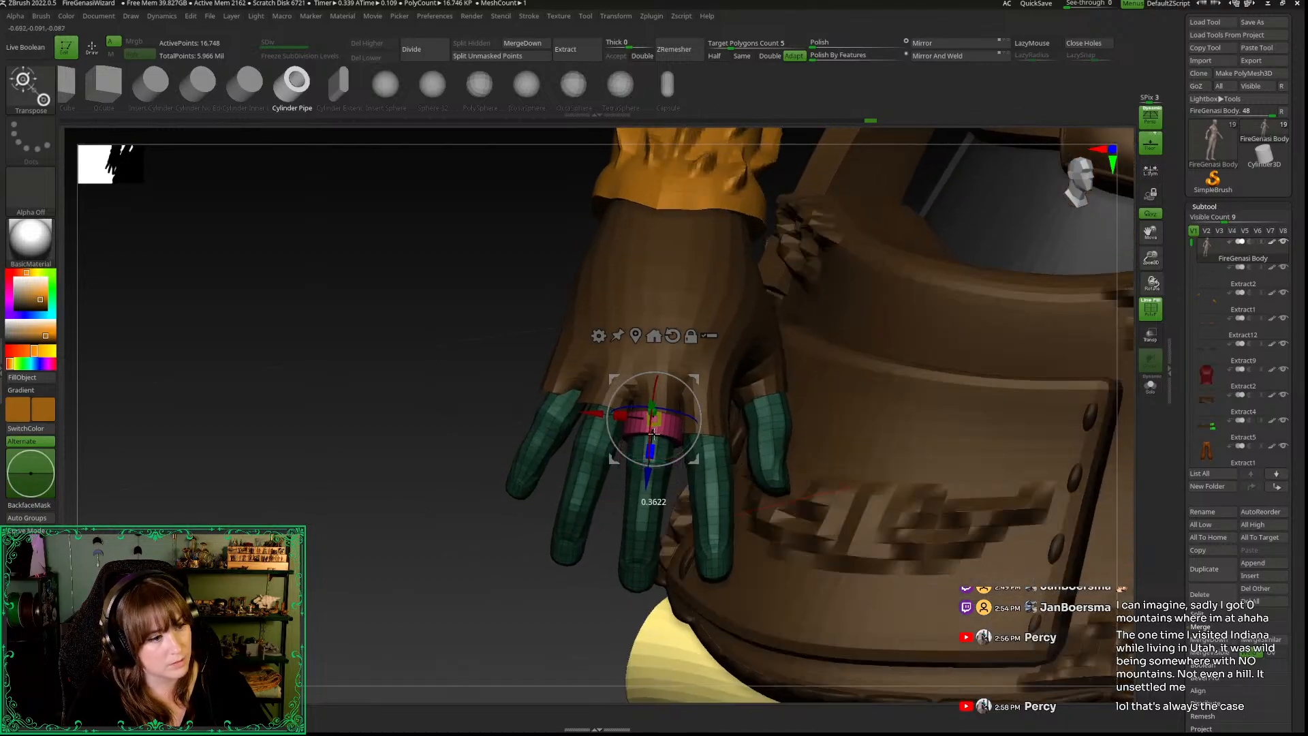
pyautogui.press('q')
pyautogui.keyDown('ctrl'); pyautogui.moveTo(449, 379); pyautogui.dragTo(476, 381); pyautogui.keyUp('ctrl')
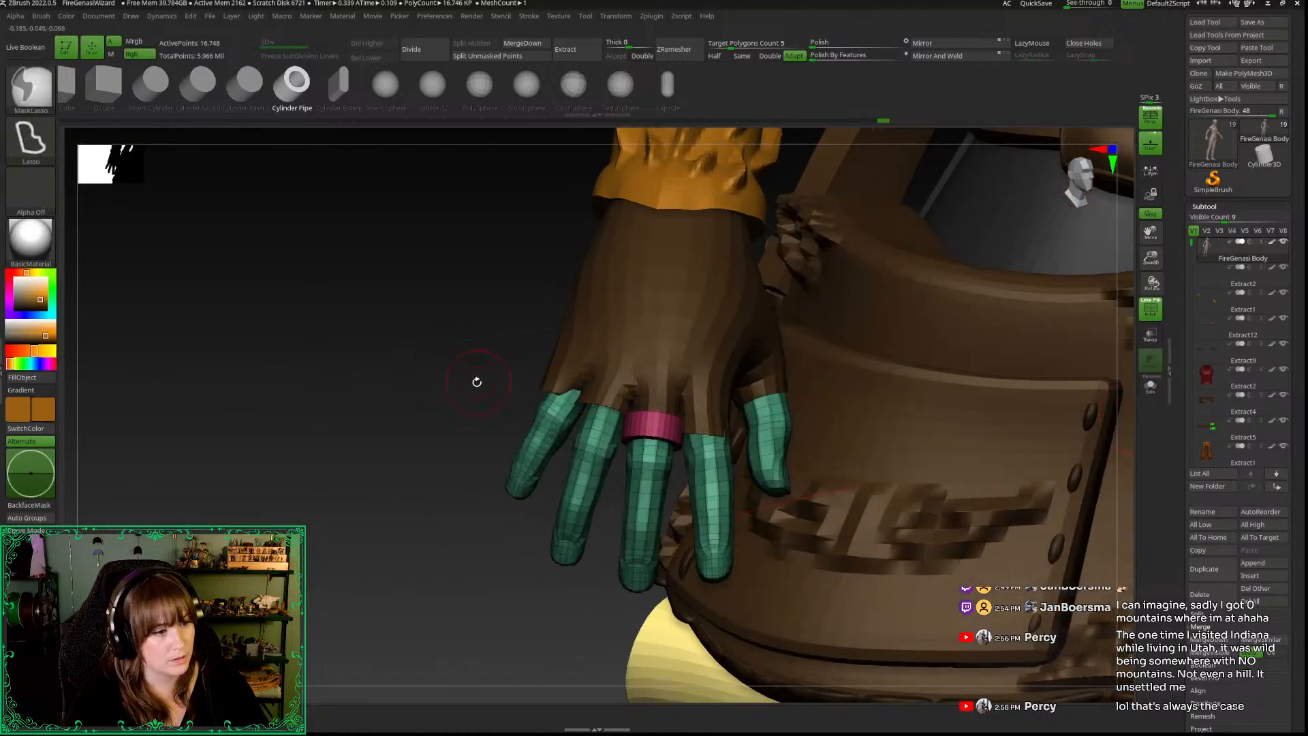
# Step: Insert a Diam Swis gem from the gem and diamond brush onto the right hand's middle-finger ring
pyautogui.press('b')
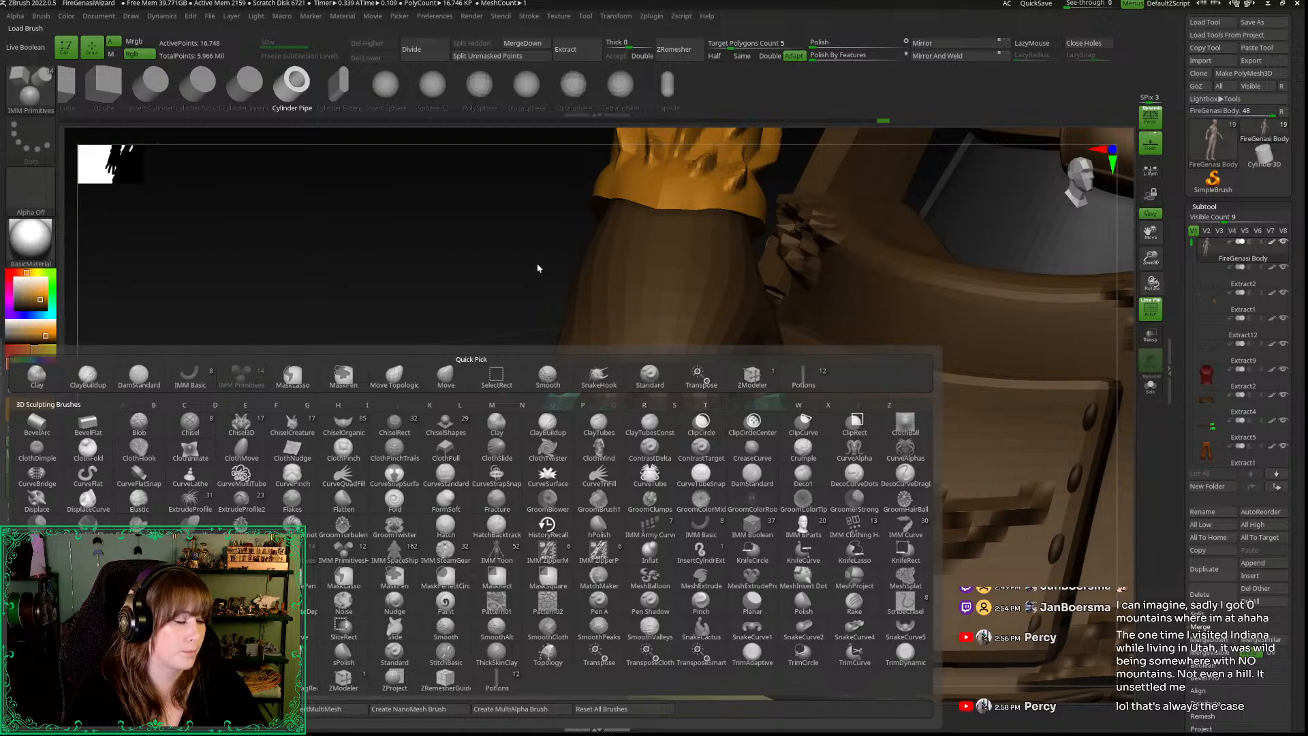
pyautogui.doubleClick(603, 300)
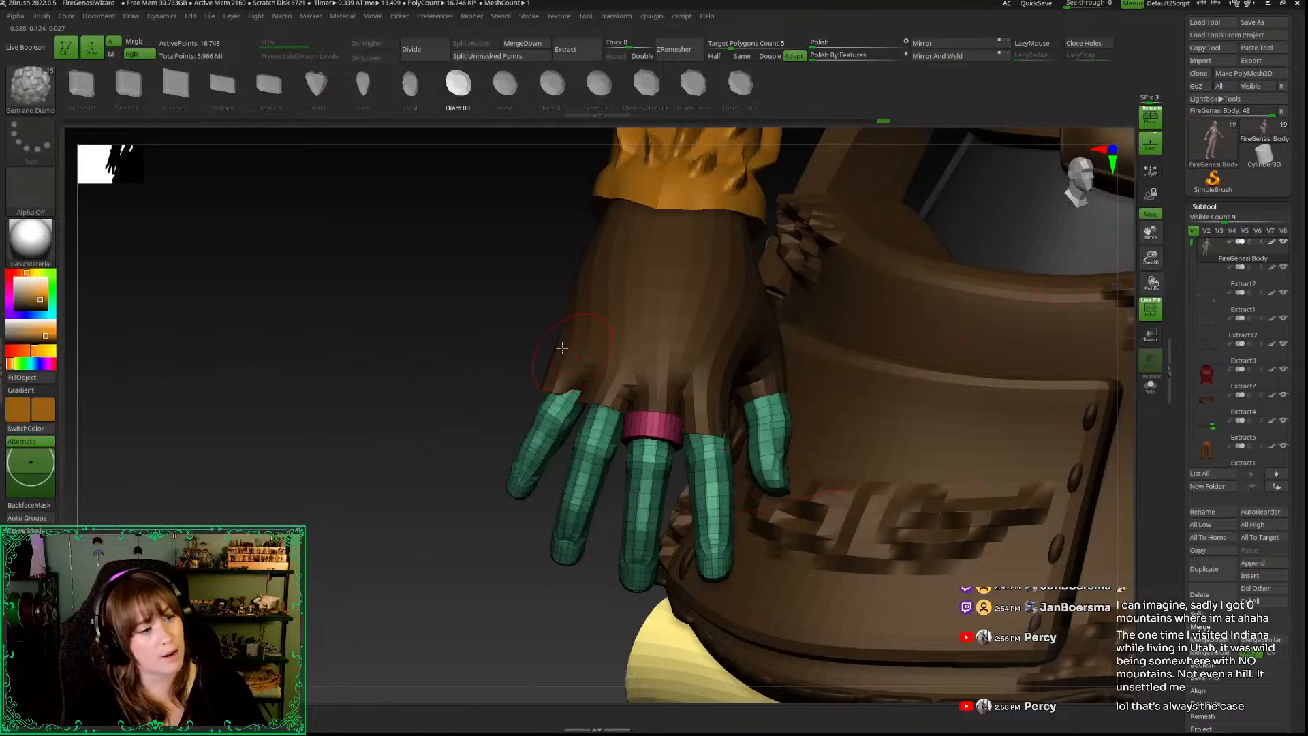
pyautogui.moveTo(511, 374); pyautogui.dragTo(502, 377)
pyautogui.click(694, 84)
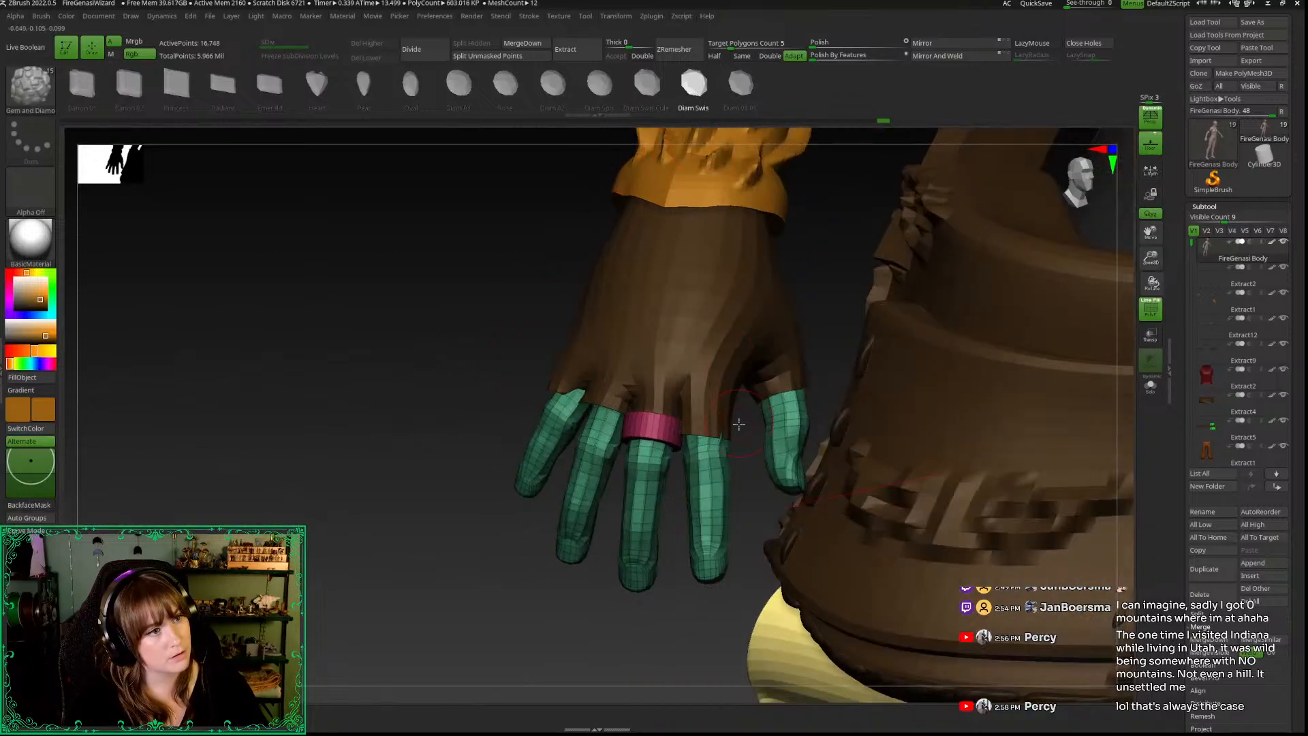
pyautogui.moveTo(646, 426); pyautogui.dragTo(637, 461)
# Step: Move and adjust the gem so it sits on top of the right hand's middle-finger ring
pyautogui.moveTo(455, 586); pyautogui.dragTo(470, 470)
pyautogui.press('w')
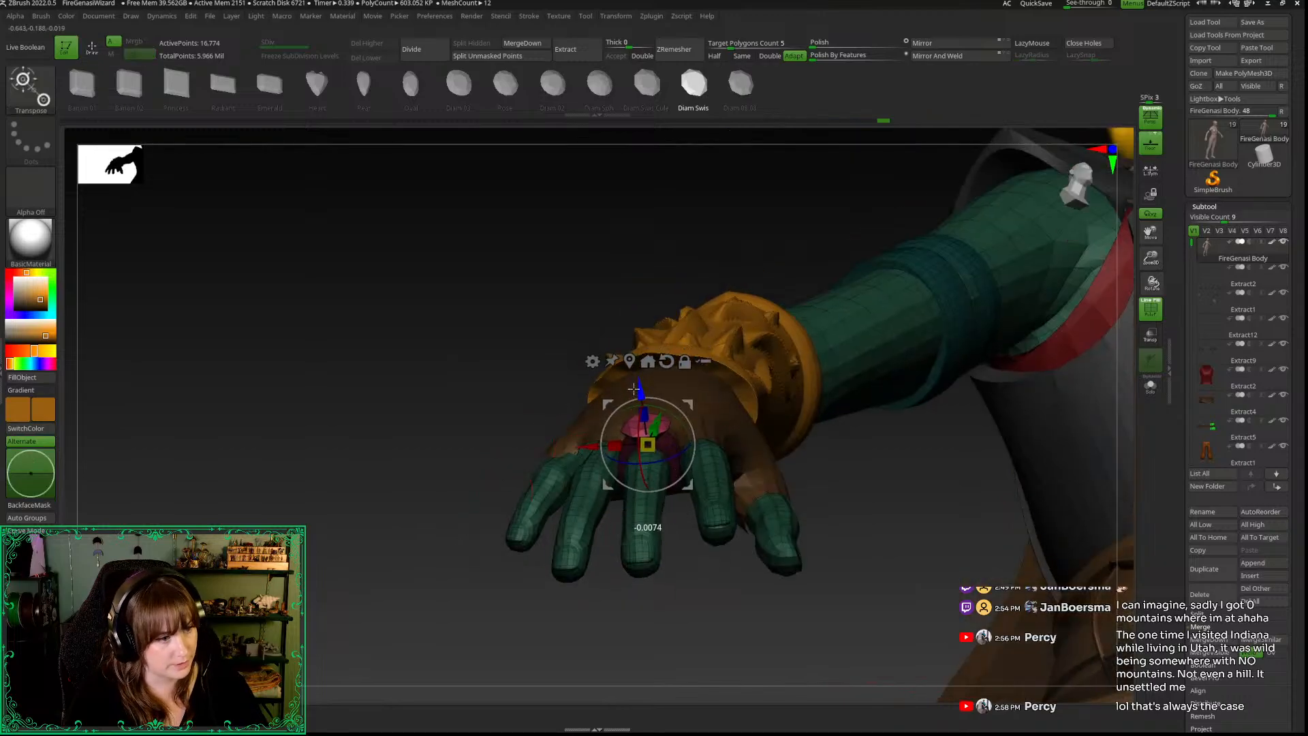
pyautogui.press('q')
pyautogui.moveTo(486, 385); pyautogui.dragTo(531, 461)
pyautogui.press('w')
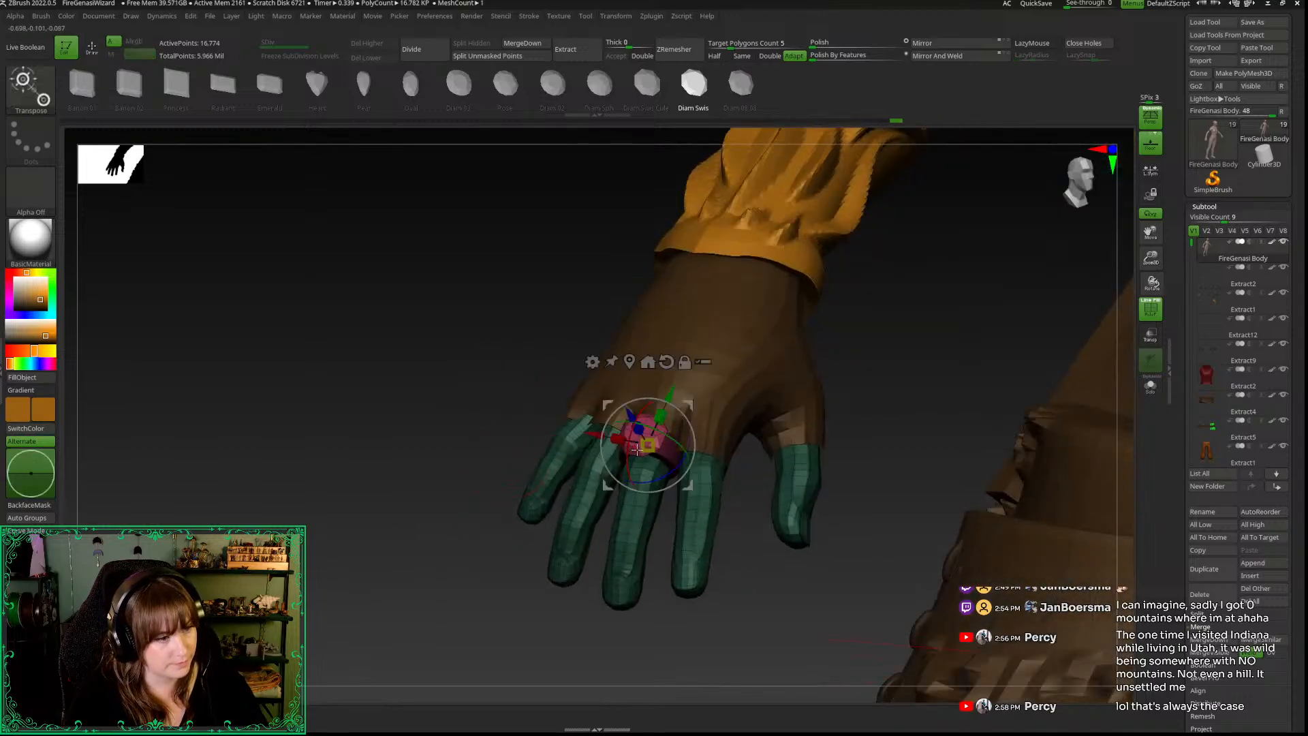
pyautogui.press('q')
# Step: Turn off the polyframe, then insert a matching gem on a left-hand ring and adjust its position
pyautogui.moveTo(424, 374)
pyautogui.mouseDown()
pyautogui.moveTo(372, 359)
pyautogui.moveTo(412, 395)
pyautogui.mouseUp()
pyautogui.moveTo(1154, 266); pyautogui.dragTo(1148, 188)
pyautogui.hotkey('shift', 'f')
pyautogui.moveTo(986, 477)
pyautogui.mouseDown()
pyautogui.moveTo(1073, 505)
pyautogui.moveTo(1084, 521)
pyautogui.mouseUp()
pyautogui.moveTo(1062, 521)
pyautogui.mouseDown()
pyautogui.moveTo(888, 599)
pyautogui.moveTo(864, 594)
pyautogui.moveTo(898, 614)
pyautogui.moveTo(811, 605)
pyautogui.mouseUp()
pyautogui.moveTo(1152, 260); pyautogui.dragTo(1152, 348)
pyautogui.moveTo(987, 659)
pyautogui.keyDown('alt'); pyautogui.mouseDown()
pyautogui.moveTo(1033, 307)
pyautogui.moveTo(851, 325)
pyautogui.moveTo(845, 344)
pyautogui.mouseUp(); pyautogui.keyUp('alt')
pyautogui.moveTo(1015, 505)
pyautogui.mouseDown()
pyautogui.moveTo(1037, 420)
pyautogui.moveTo(1025, 402)
pyautogui.mouseUp()
pyautogui.press('w')
pyautogui.moveTo(841, 269); pyautogui.dragTo(839, 286)
pyautogui.press('q')
# Step: Isolate the ring gems on both hands and change their color to dark red
pyautogui.moveTo(924, 280)
pyautogui.mouseDown()
pyautogui.moveTo(976, 322)
pyautogui.moveTo(1053, 338)
pyautogui.mouseUp()
pyautogui.moveTo(1151, 259); pyautogui.dragTo(894, 387)
pyautogui.moveTo(900, 470); pyautogui.dragTo(853, 360)
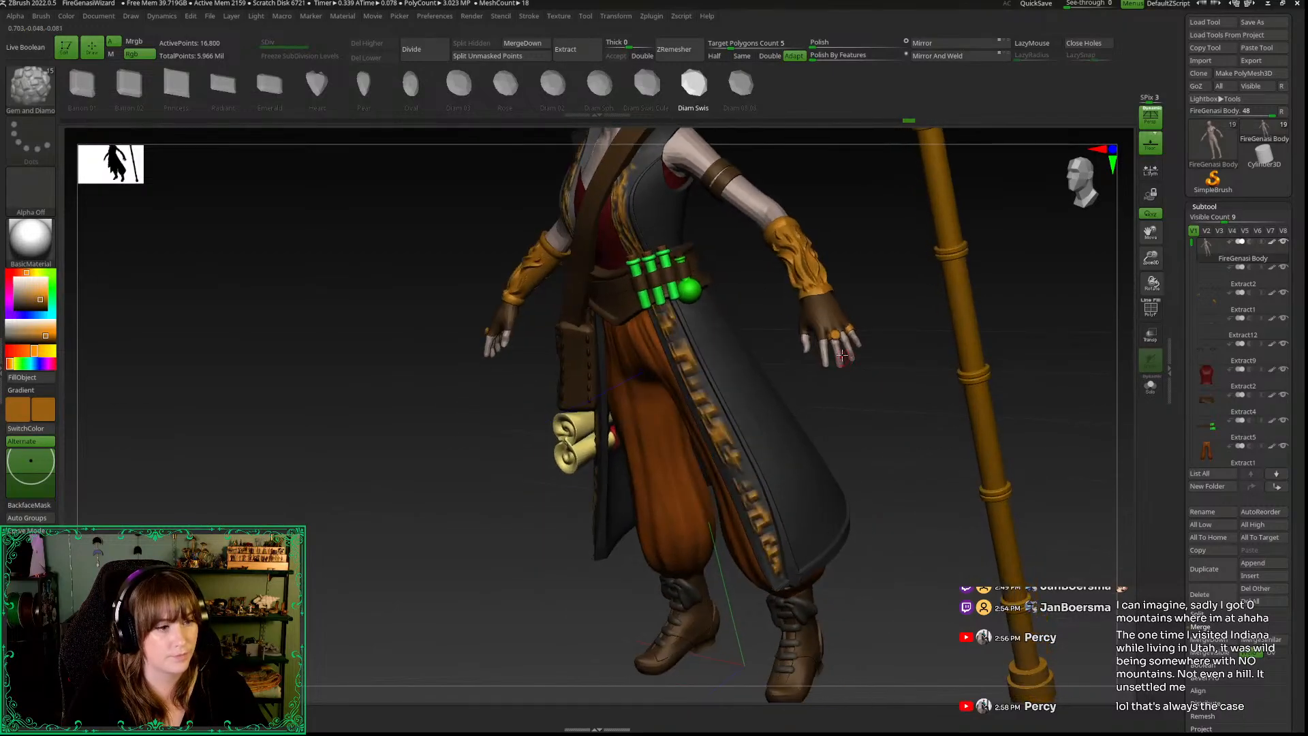
pyautogui.moveTo(852, 411); pyautogui.dragTo(990, 242)
pyautogui.click(1082, 178)
pyautogui.keyDown('alt'); pyautogui.moveTo(823, 432); pyautogui.dragTo(834, 536); pyautogui.keyUp('alt')
pyautogui.keyDown('ctrl'); pyautogui.keyDown('shift'); pyautogui.click(865, 409); pyautogui.keyUp('shift'); pyautogui.keyUp('ctrl')
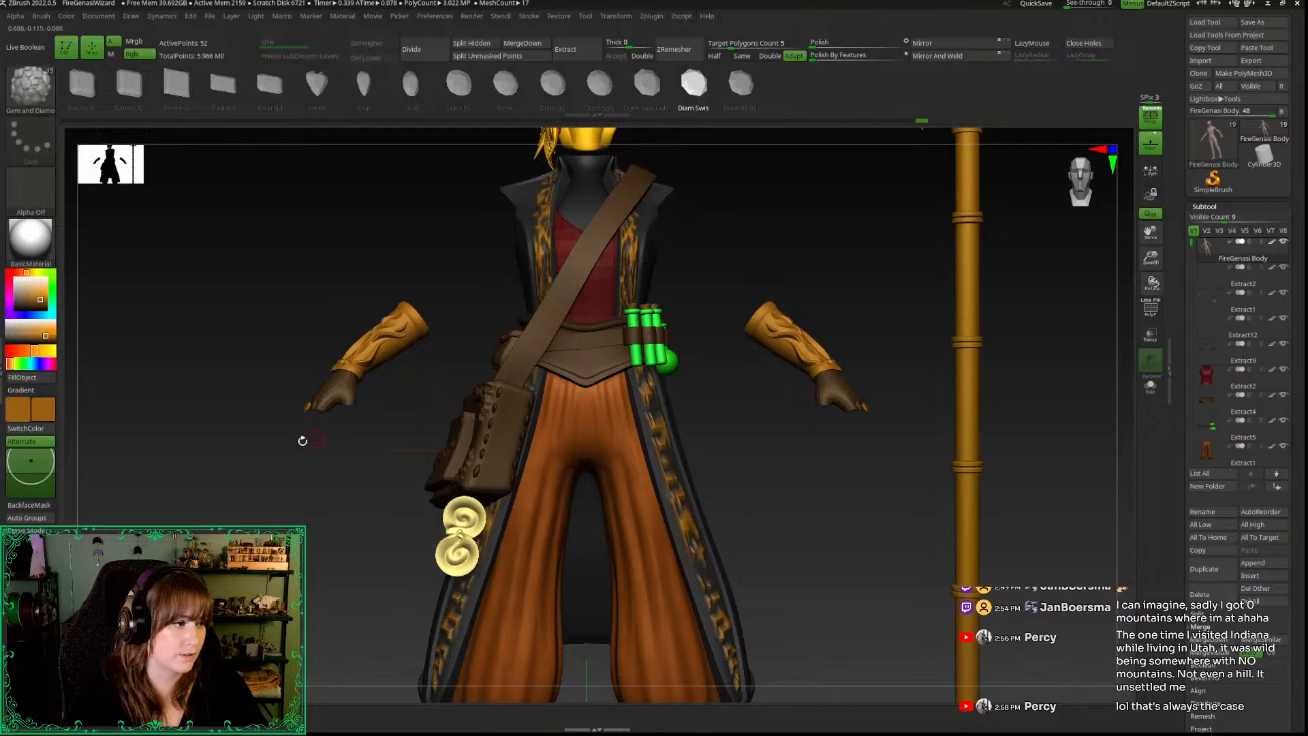
pyautogui.click(154, 442)
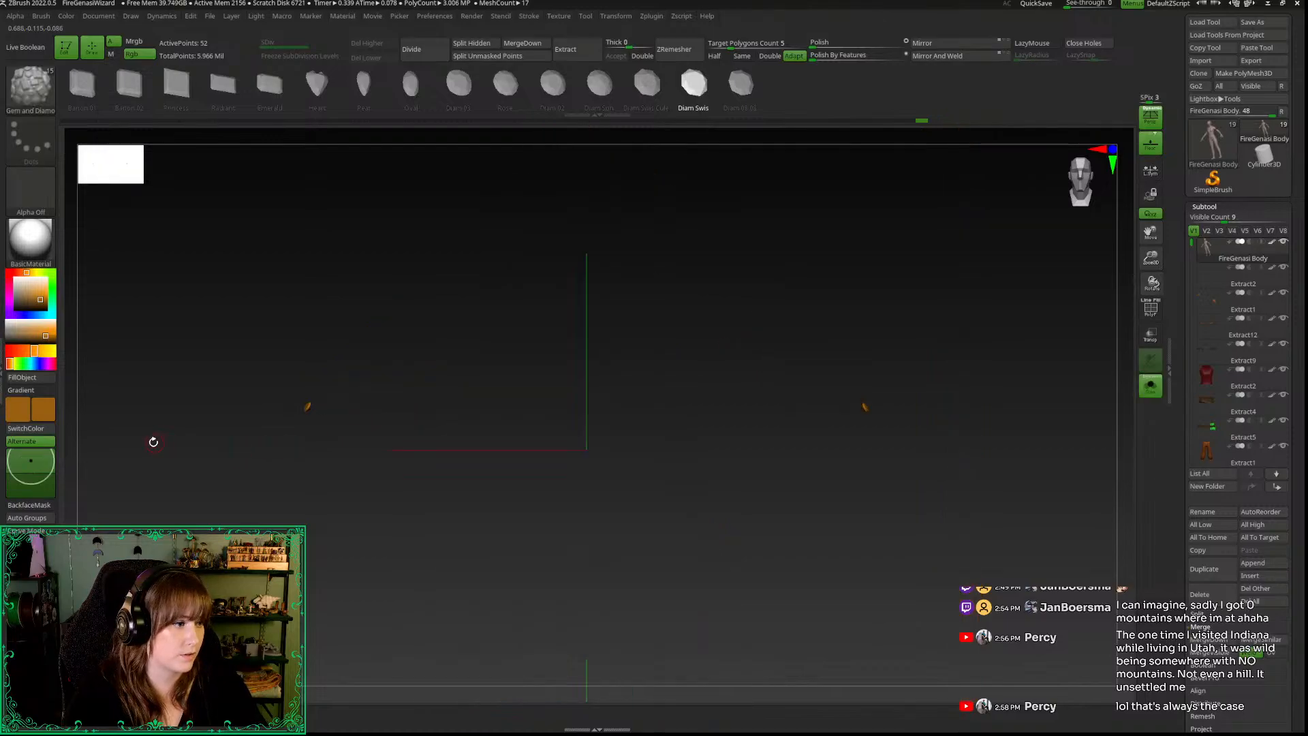
pyautogui.click(6, 351)
pyautogui.moveTo(11, 333); pyautogui.dragTo(44, 338)
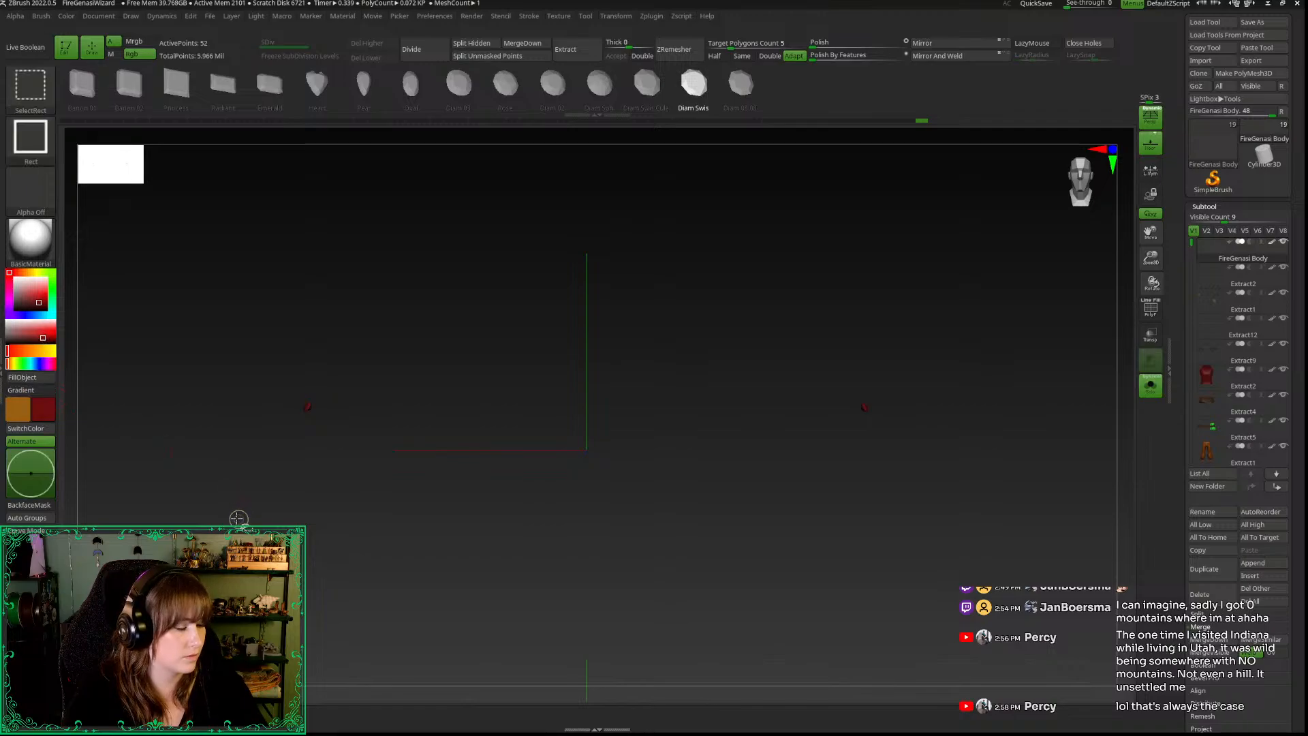
# Step: Unhide the rest of the body mesh and leave solo mode so the whole character shows
pyautogui.moveTo(787, 537)
pyautogui.mouseDown()
pyautogui.moveTo(765, 540)
pyautogui.moveTo(793, 540)
pyautogui.mouseUp()
pyautogui.moveTo(1150, 259); pyautogui.dragTo(1121, 264)
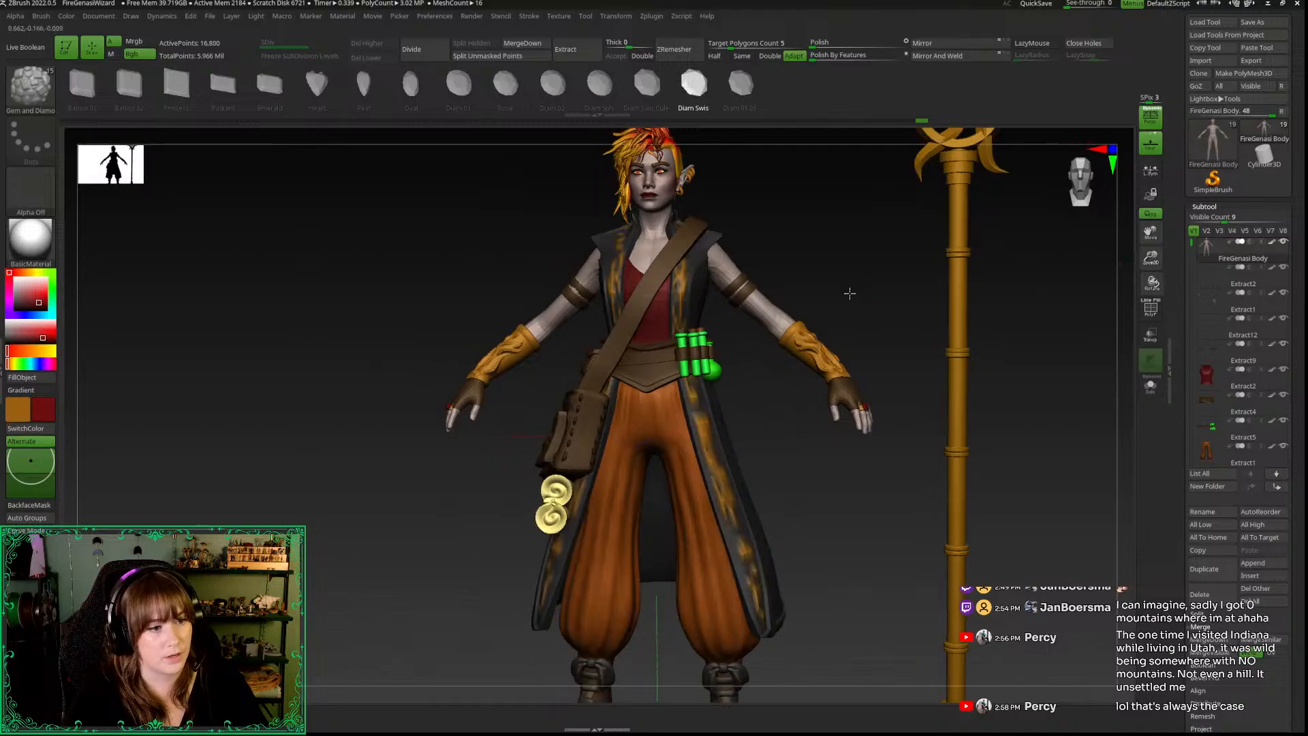
pyautogui.moveTo(847, 293); pyautogui.dragTo(906, 317)
pyautogui.moveTo(1150, 260); pyautogui.dragTo(1170, 489)
pyautogui.keyDown('alt'); pyautogui.moveTo(975, 630); pyautogui.dragTo(857, 633); pyautogui.keyUp('alt')
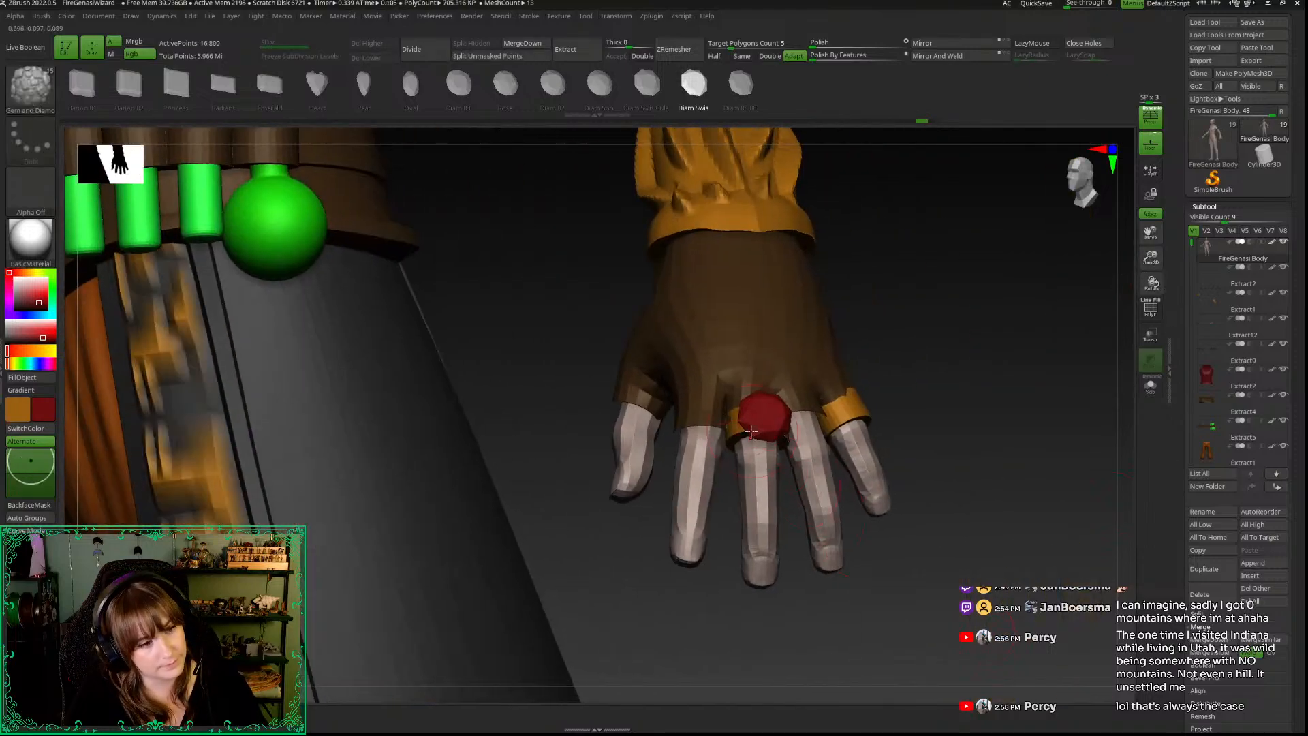
# Step: Isolate the red ring gem on the left hand's middle finger and crease all of its edges
pyautogui.keyDown('ctrl'); pyautogui.keyDown('shift'); pyautogui.click(764, 416); pyautogui.keyUp('shift'); pyautogui.keyUp('ctrl')
pyautogui.moveTo(1181, 678); pyautogui.dragTo(1181, 428)
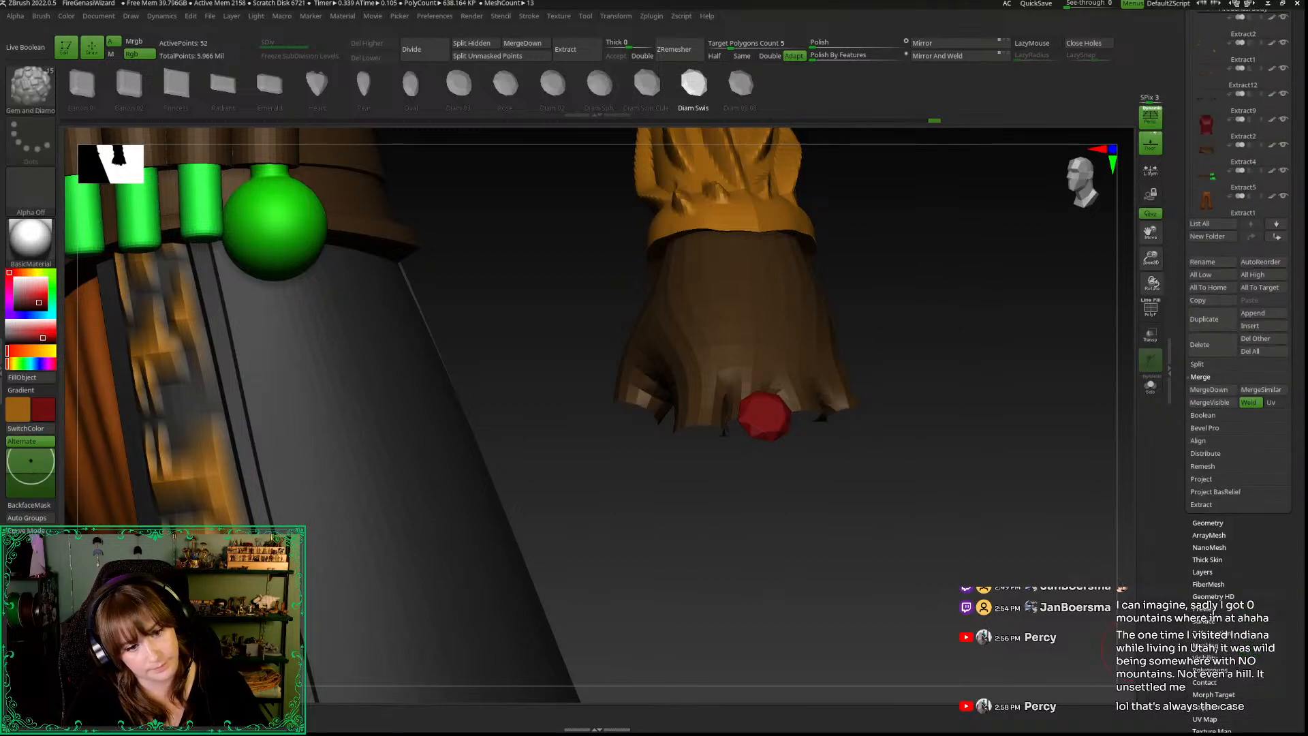
pyautogui.click(1209, 520)
pyautogui.hotkey('shift', 'f')
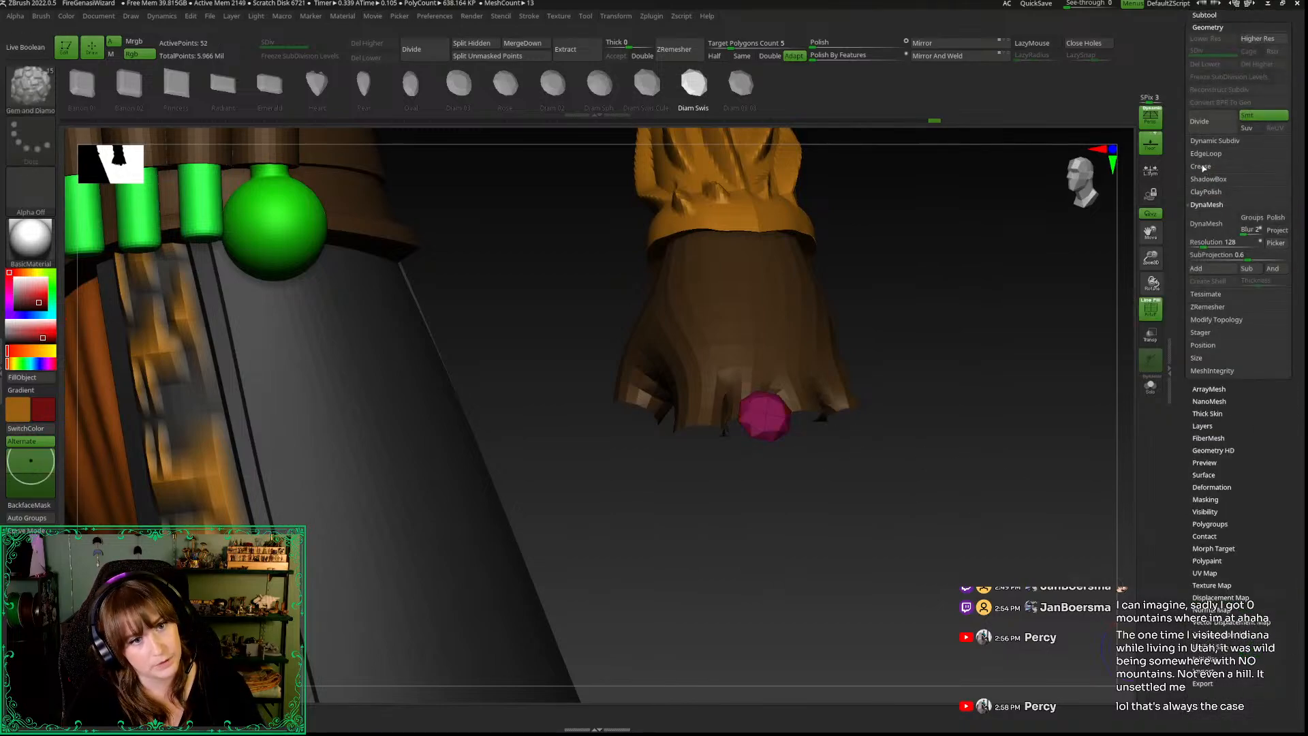
pyautogui.click(1201, 166)
pyautogui.click(1259, 181)
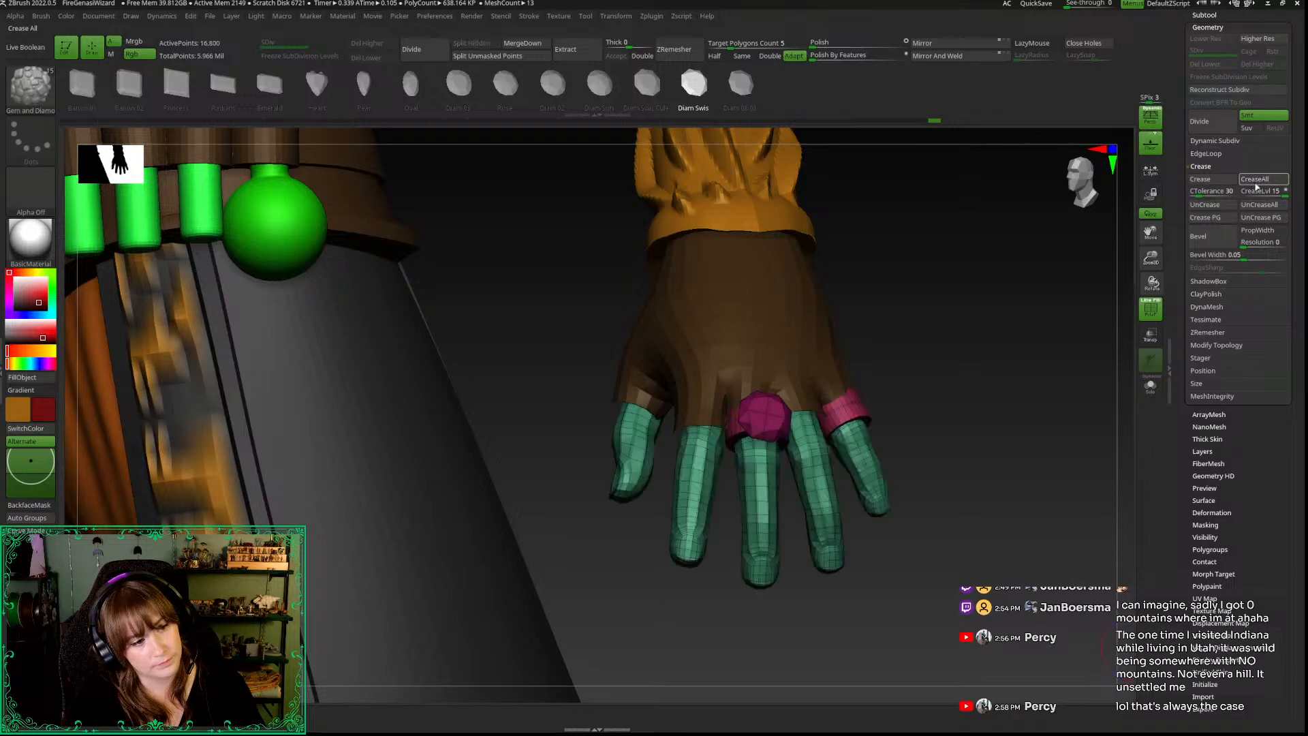
pyautogui.moveTo(1023, 318); pyautogui.dragTo(1151, 227)
pyautogui.hotkey('shift', 'f')
# Step: Try subdividing the body mesh twice to test the creased gem edges, and undo both subdivisions
pyautogui.moveTo(1028, 311); pyautogui.dragTo(1042, 291)
pyautogui.hotkey('ctrl', 'd')
pyautogui.hotkey('ctrl', 'd')
pyautogui.moveTo(998, 361); pyautogui.dragTo(1033, 383)
pyautogui.hotkey('ctrl', 'z')
pyautogui.hotkey('ctrl', 'z')
# Step: Examine the whole character and the staff from the front to judge the overall look
pyautogui.click(1080, 190)
pyautogui.moveTo(1151, 259); pyautogui.dragTo(1152, 246)
pyautogui.keyDown('alt'); pyautogui.moveTo(998, 319); pyautogui.dragTo(1041, 383); pyautogui.keyUp('alt')
pyautogui.moveTo(1040, 383)
pyautogui.mouseDown()
pyautogui.moveTo(1010, 394)
pyautogui.moveTo(1043, 361)
pyautogui.mouseUp()
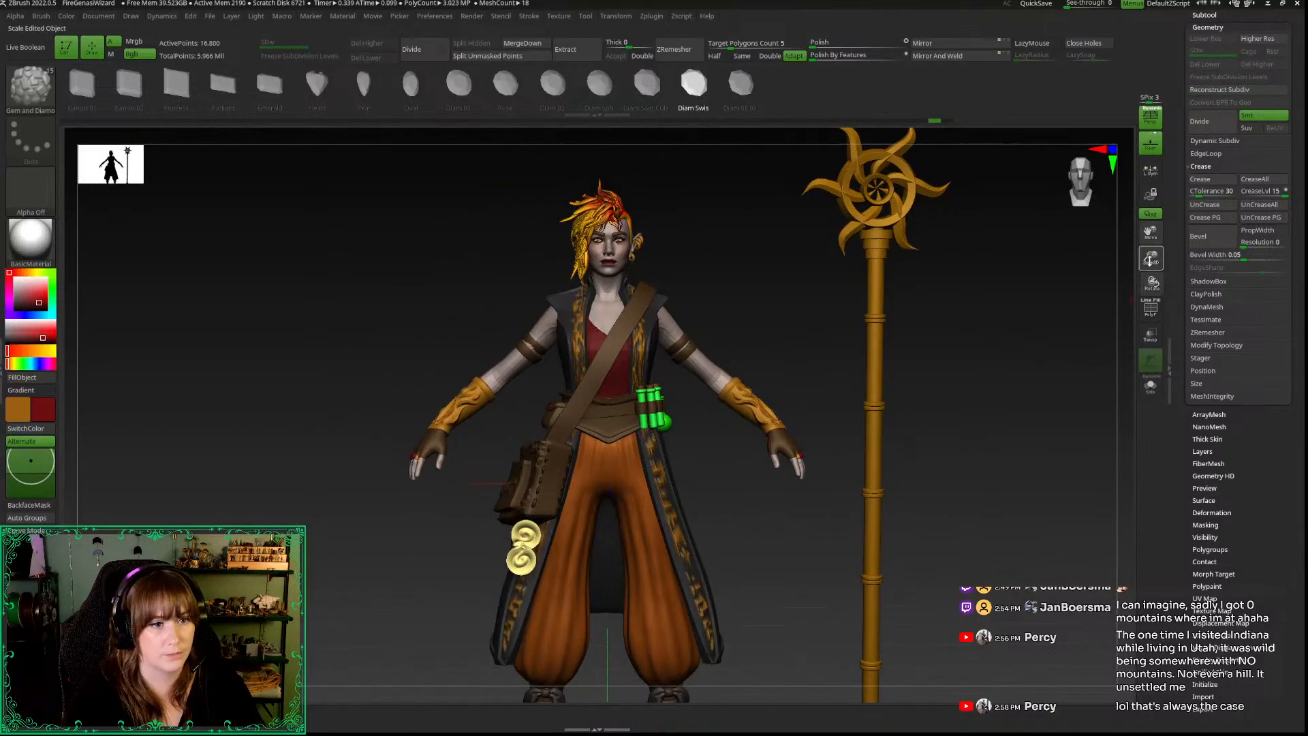
pyautogui.moveTo(1150, 260); pyautogui.dragTo(1150, 240)
pyautogui.keyDown('alt'); pyautogui.moveTo(998, 352); pyautogui.dragTo(981, 304); pyautogui.keyUp('alt')
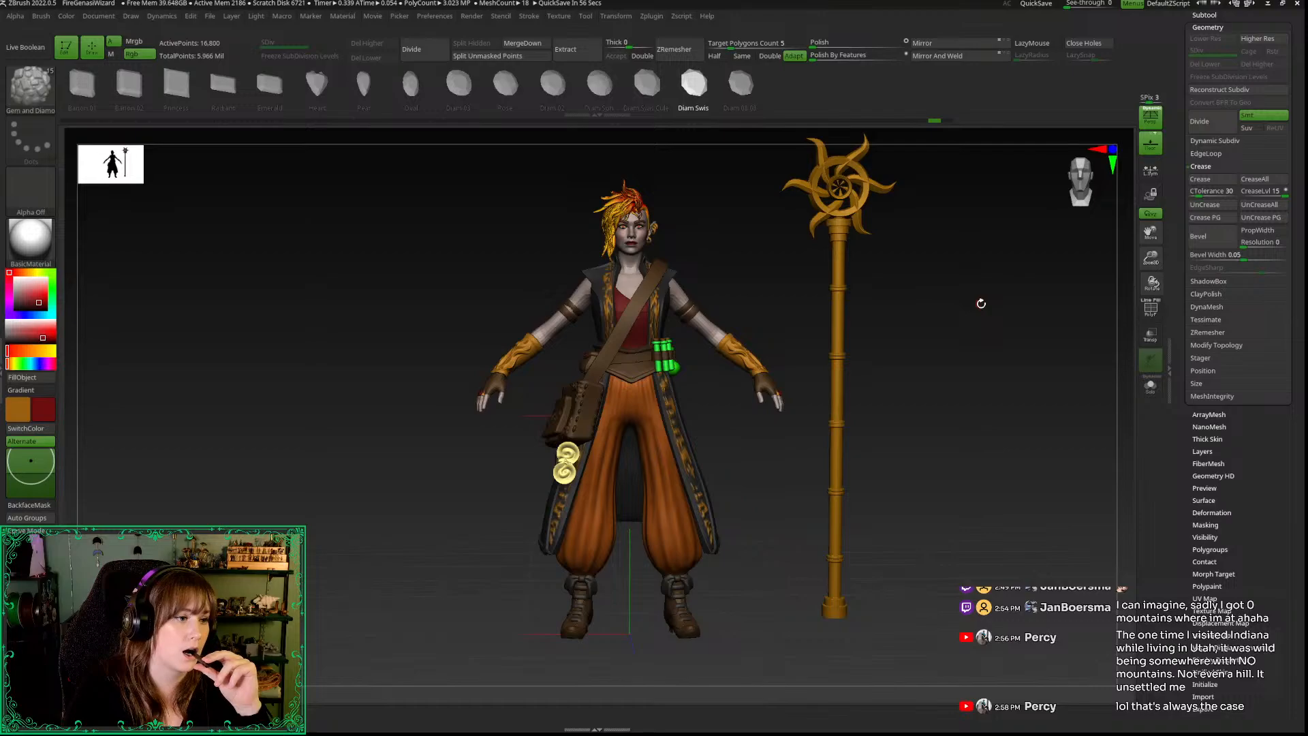
pyautogui.moveTo(1148, 257)
pyautogui.mouseDown()
pyautogui.moveTo(1149, 268)
pyautogui.moveTo(1149, 240)
pyautogui.mouseUp()
pyautogui.keyDown('alt'); pyautogui.moveTo(1036, 330); pyautogui.dragTo(1029, 366); pyautogui.keyUp('alt')
pyautogui.moveTo(946, 349); pyautogui.dragTo(1018, 208)
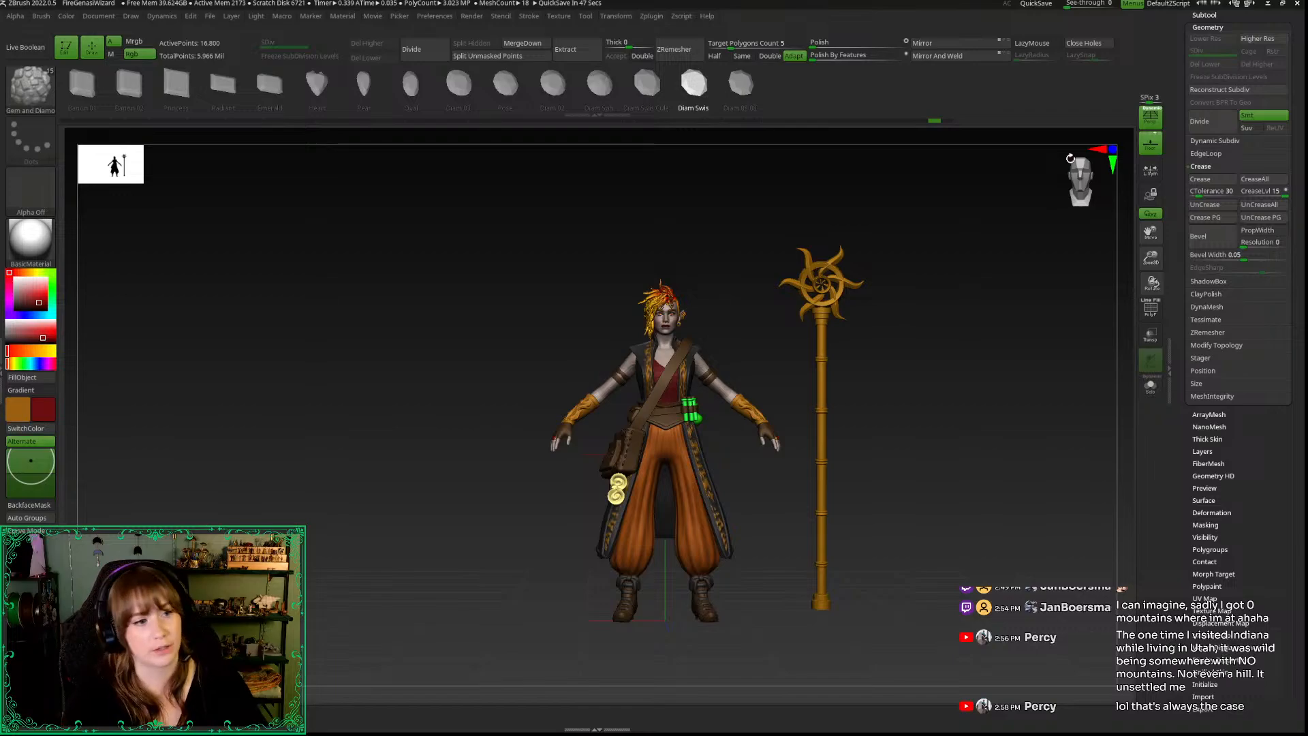
# Step: Select the waist belt subtool and inspect its polygon wireframe
pyautogui.moveTo(1154, 254); pyautogui.dragTo(1150, 305)
pyautogui.keyDown('alt'); pyautogui.moveTo(717, 503); pyautogui.dragTo(751, 579); pyautogui.keyUp('alt')
pyautogui.keyDown('alt'); pyautogui.click(576, 483); pyautogui.keyUp('alt')
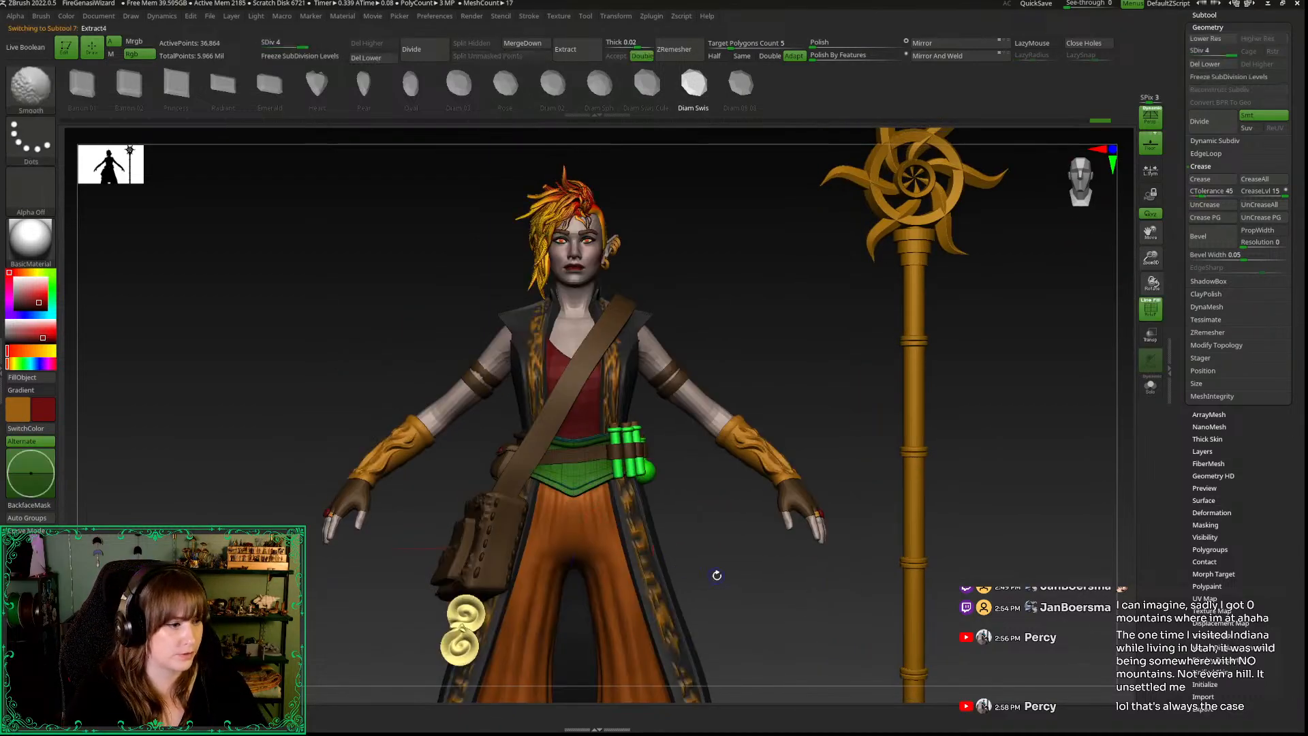
pyautogui.hotkey('shift', 'f')
pyautogui.hotkey('shift', 'f')
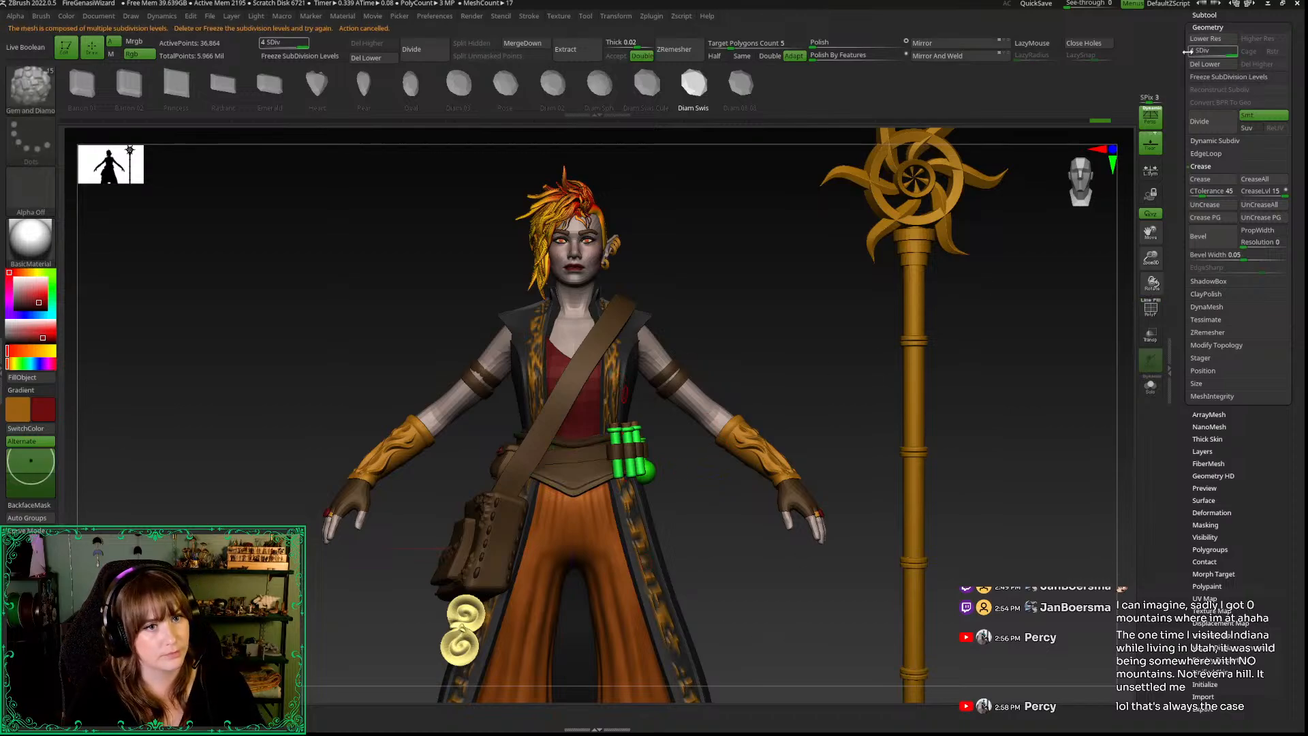
# Step: Select the VestOpenFrontLongLowPoly subtool and raise it to subdivision level 6
pyautogui.scroll(3, 1201, 181)
pyautogui.click(1203, 185)
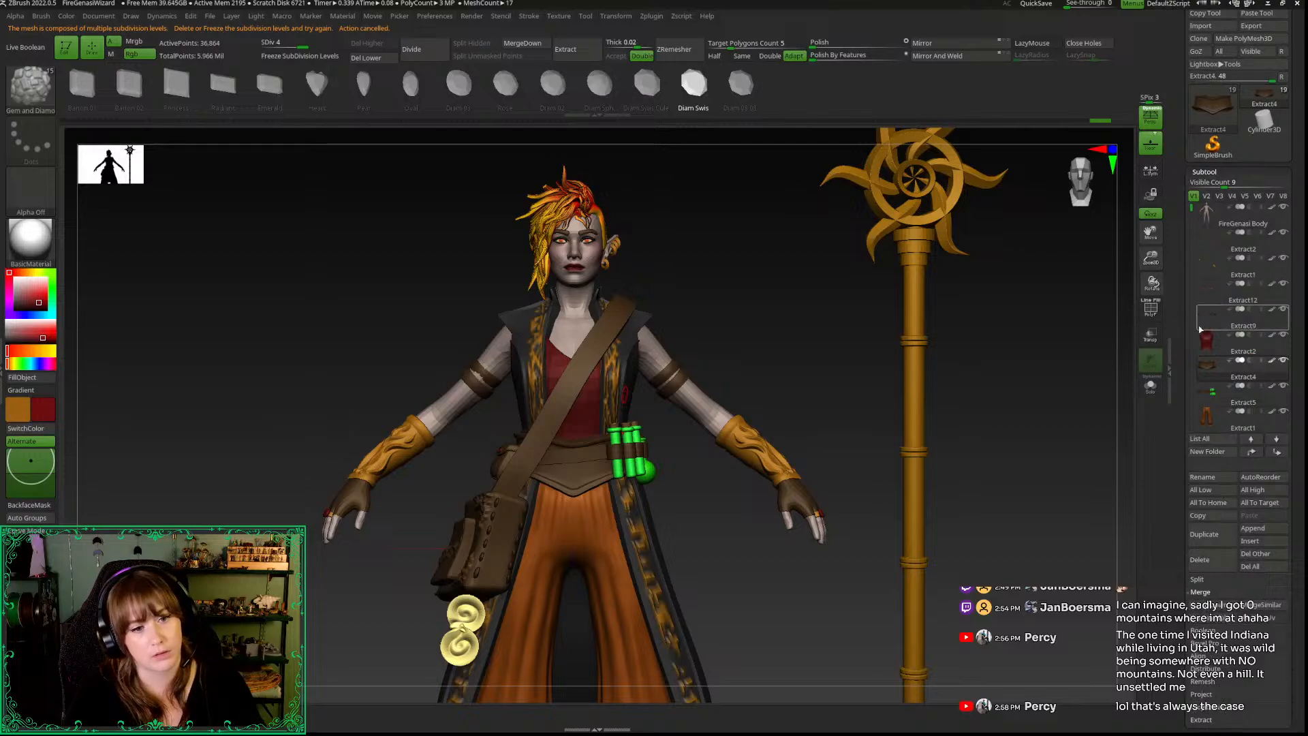
pyautogui.moveTo(1205, 339)
pyautogui.moveTo(1193, 213); pyautogui.dragTo(1194, 296)
pyautogui.click(1208, 319)
pyautogui.press('d')
pyautogui.press('d')
pyautogui.press('d')
pyautogui.moveTo(1040, 394)
pyautogui.keyDown('ctrl'); pyautogui.mouseDown()
pyautogui.moveTo(1064, 457)
pyautogui.moveTo(1087, 374)
pyautogui.mouseUp(); pyautogui.keyUp('ctrl')
pyautogui.press('d')
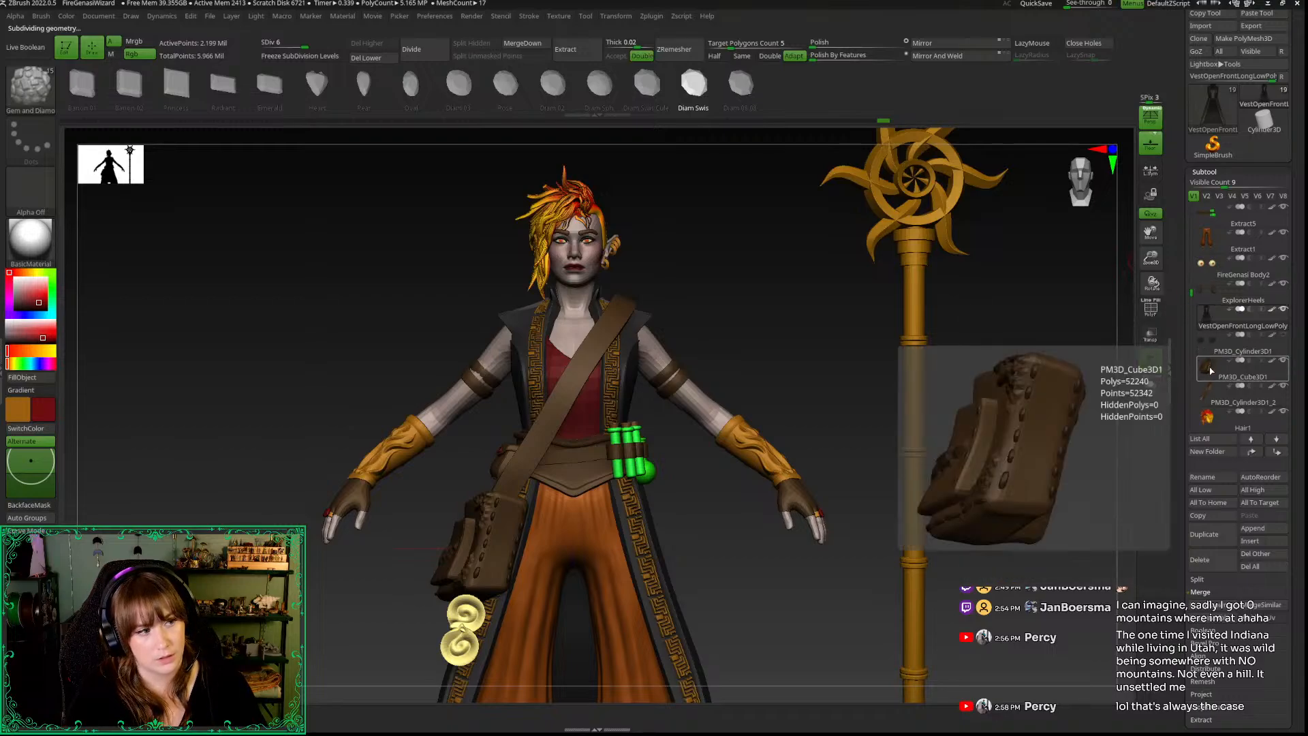
# Step: Select the Componentpouch subtool and duplicate the pouch beside the original, farther back along the belt
pyautogui.moveTo(1193, 294); pyautogui.dragTo(1193, 184)
pyautogui.moveTo(1020, 423)
pyautogui.mouseDown()
pyautogui.moveTo(1066, 426)
pyautogui.moveTo(1045, 423)
pyautogui.mouseUp()
pyautogui.moveTo(1194, 214); pyautogui.dragTo(1198, 332)
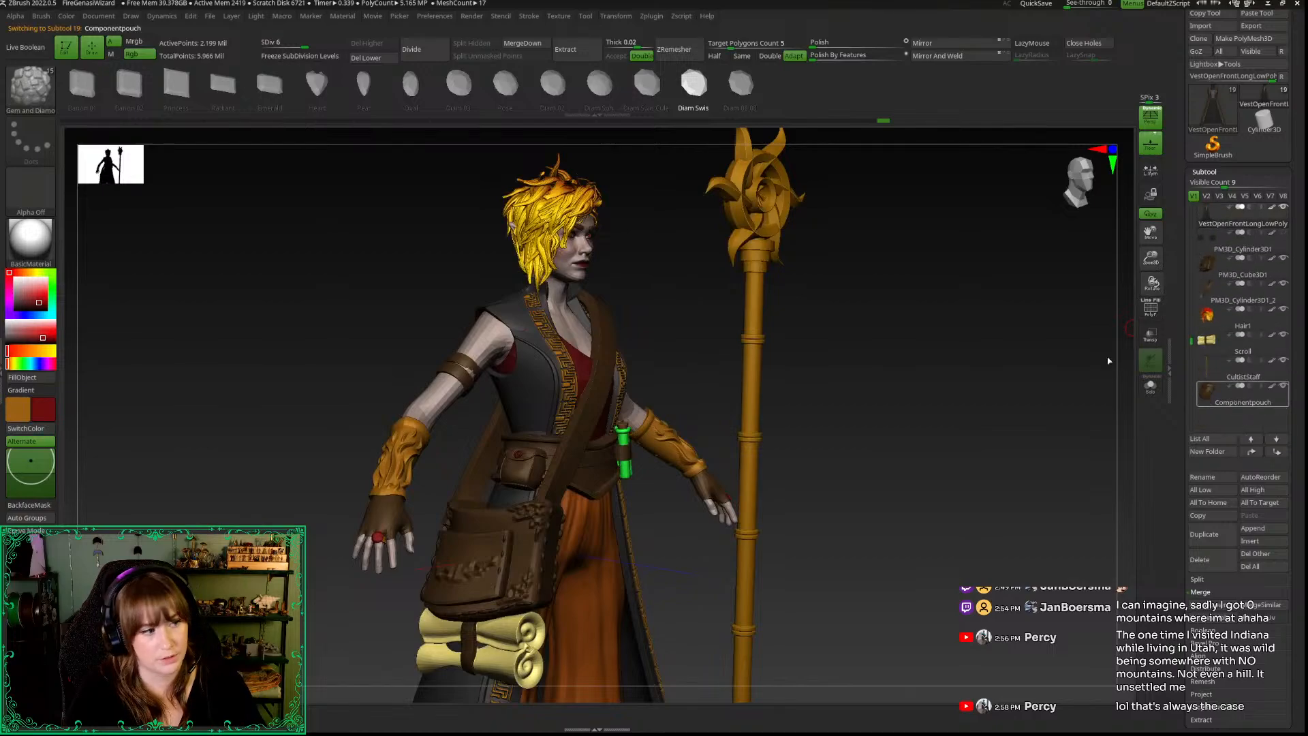
pyautogui.moveTo(979, 419)
pyautogui.mouseDown()
pyautogui.moveTo(1060, 418)
pyautogui.moveTo(1117, 268)
pyautogui.moveTo(1151, 300)
pyautogui.moveTo(1150, 382)
pyautogui.mouseUp()
pyautogui.keyDown('alt'); pyautogui.moveTo(902, 481); pyautogui.dragTo(1033, 462); pyautogui.keyUp('alt')
pyautogui.press('w')
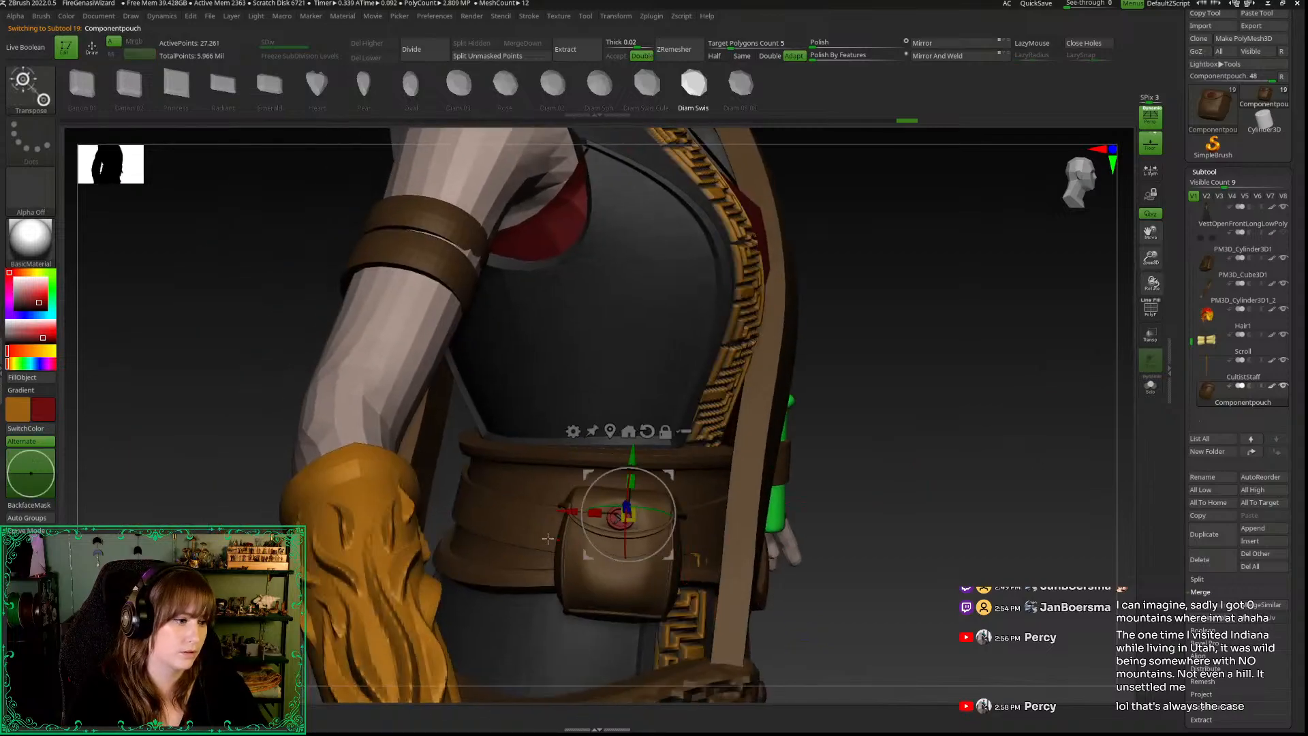
pyautogui.keyDown('ctrl'); pyautogui.moveTo(566, 507); pyautogui.dragTo(452, 508); pyautogui.keyUp('ctrl')
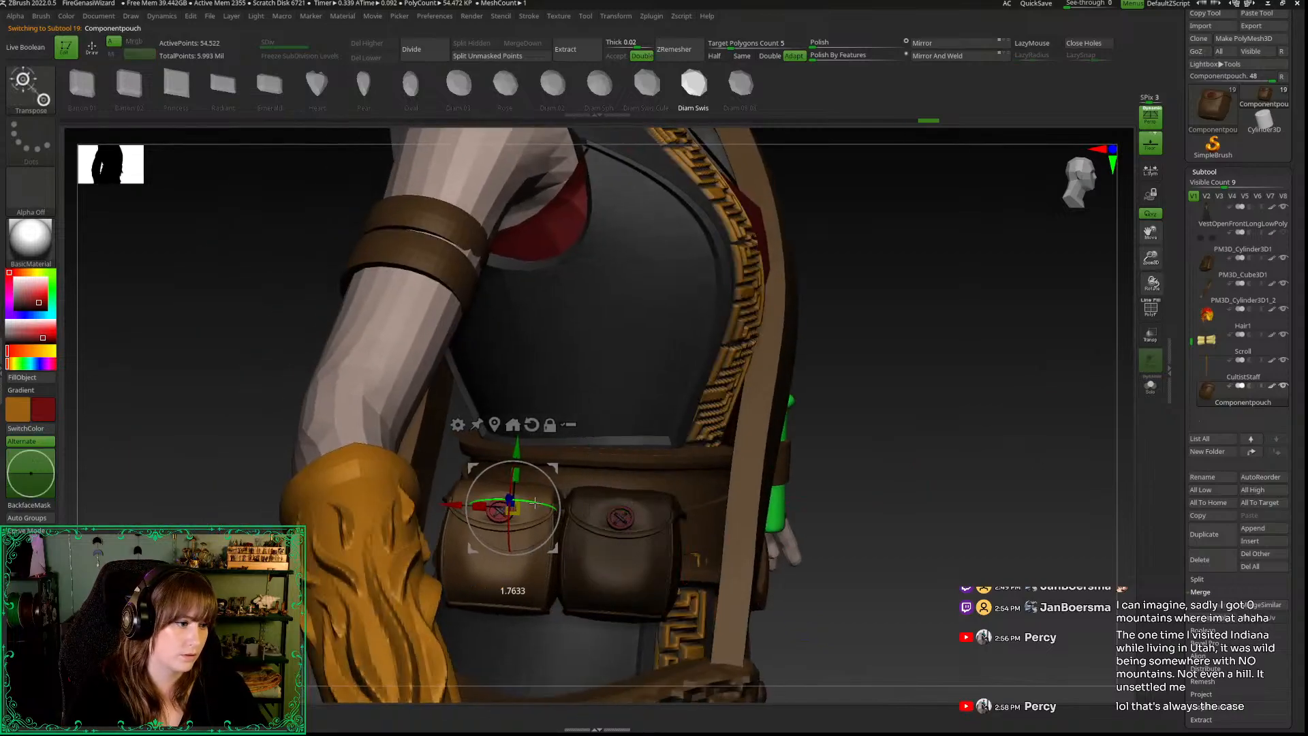
# Step: Rotate and adjust the duplicated pouch so it follows the curve of the belt, and finish the transform
pyautogui.moveTo(498, 499); pyautogui.dragTo(501, 501)
pyautogui.moveTo(976, 595); pyautogui.dragTo(797, 617)
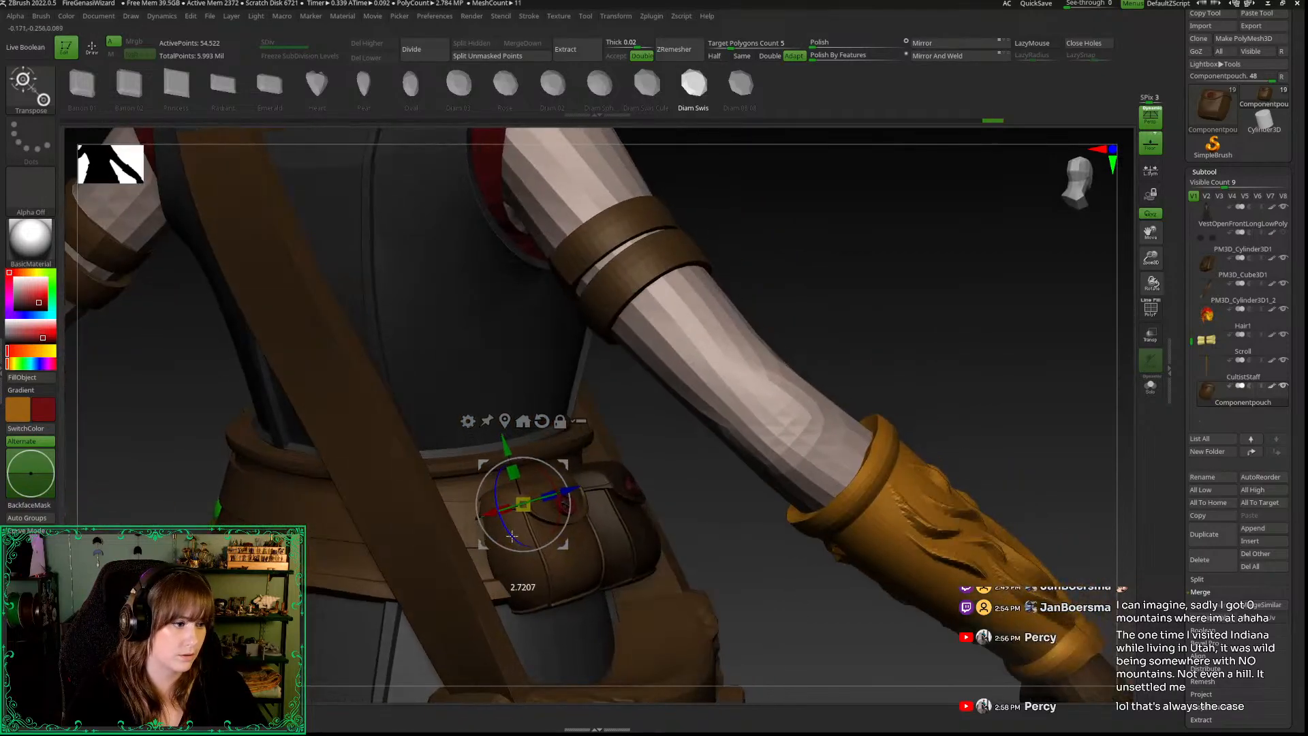
pyautogui.press('q')
pyautogui.moveTo(784, 614)
pyautogui.mouseDown()
pyautogui.moveTo(746, 599)
pyautogui.moveTo(981, 504)
pyautogui.moveTo(1046, 504)
pyautogui.mouseUp()
pyautogui.click(1083, 194)
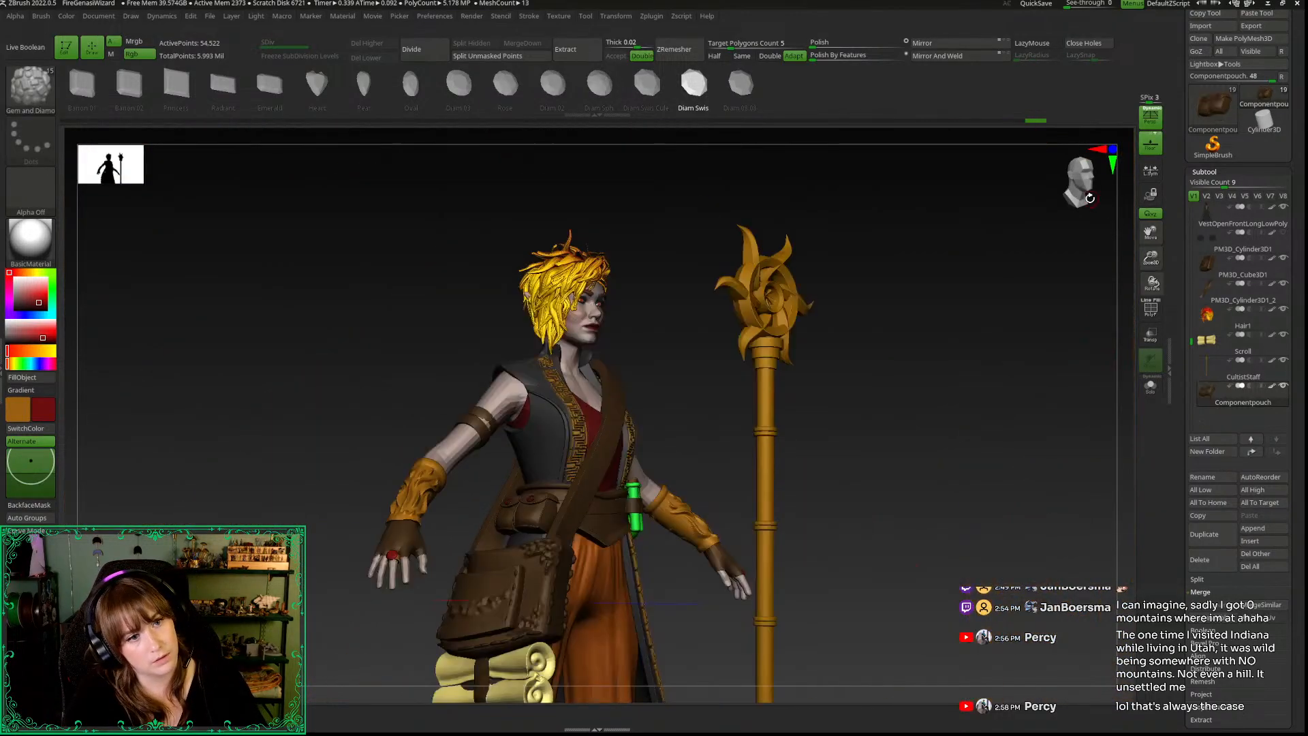
pyautogui.keyDown('alt'); pyautogui.moveTo(782, 365); pyautogui.dragTo(797, 321); pyautogui.keyUp('alt')
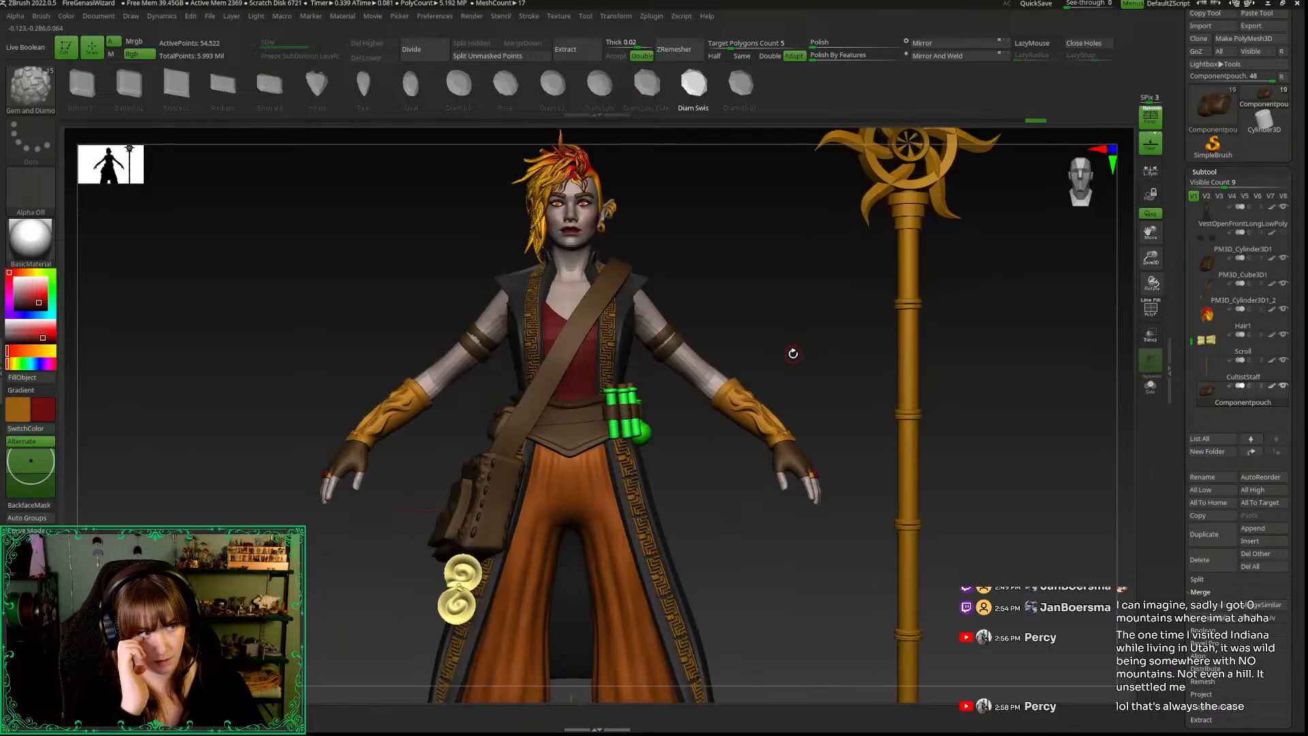
# Step: Select the waist belt subtool and subdivide it twice, up to level 6
pyautogui.keyDown('alt'); pyautogui.moveTo(956, 305); pyautogui.dragTo(790, 501); pyautogui.keyUp('alt')
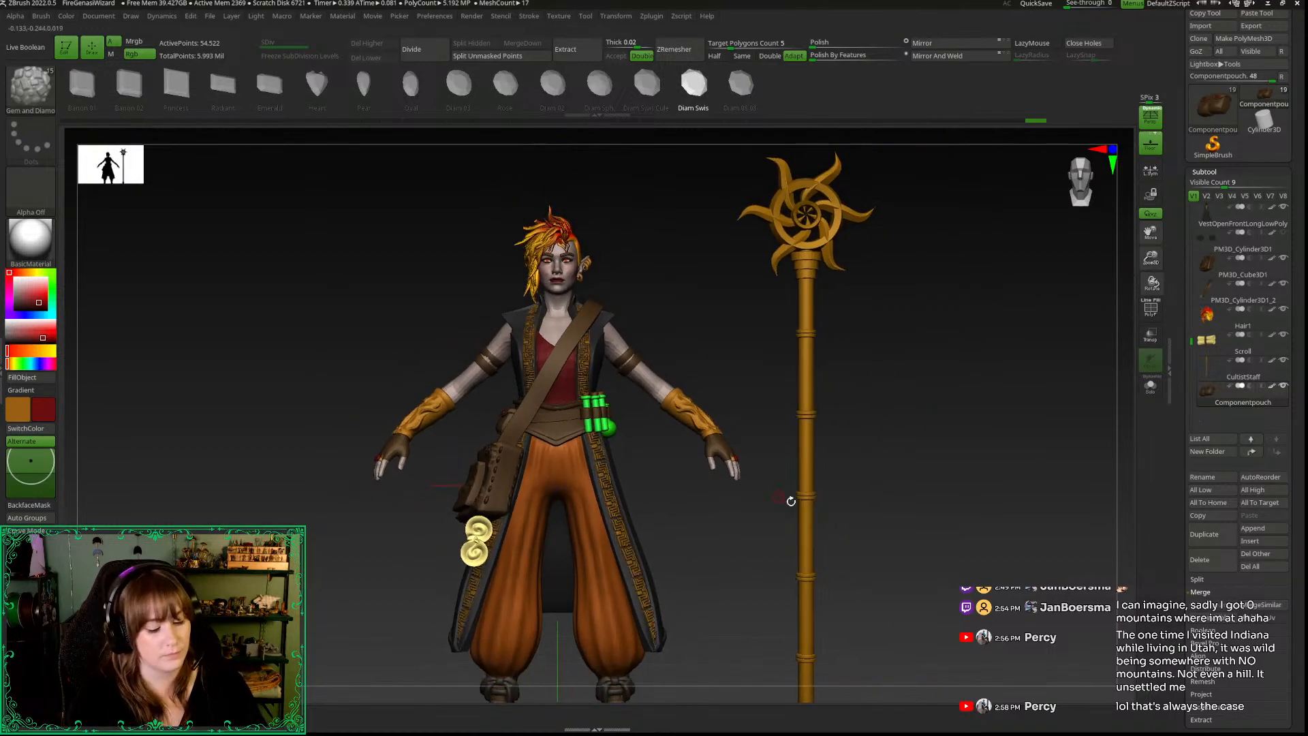
pyautogui.keyDown('alt'); pyautogui.moveTo(747, 571); pyautogui.dragTo(680, 432); pyautogui.keyUp('alt')
pyautogui.keyDown('alt'); pyautogui.click(606, 393); pyautogui.keyUp('alt')
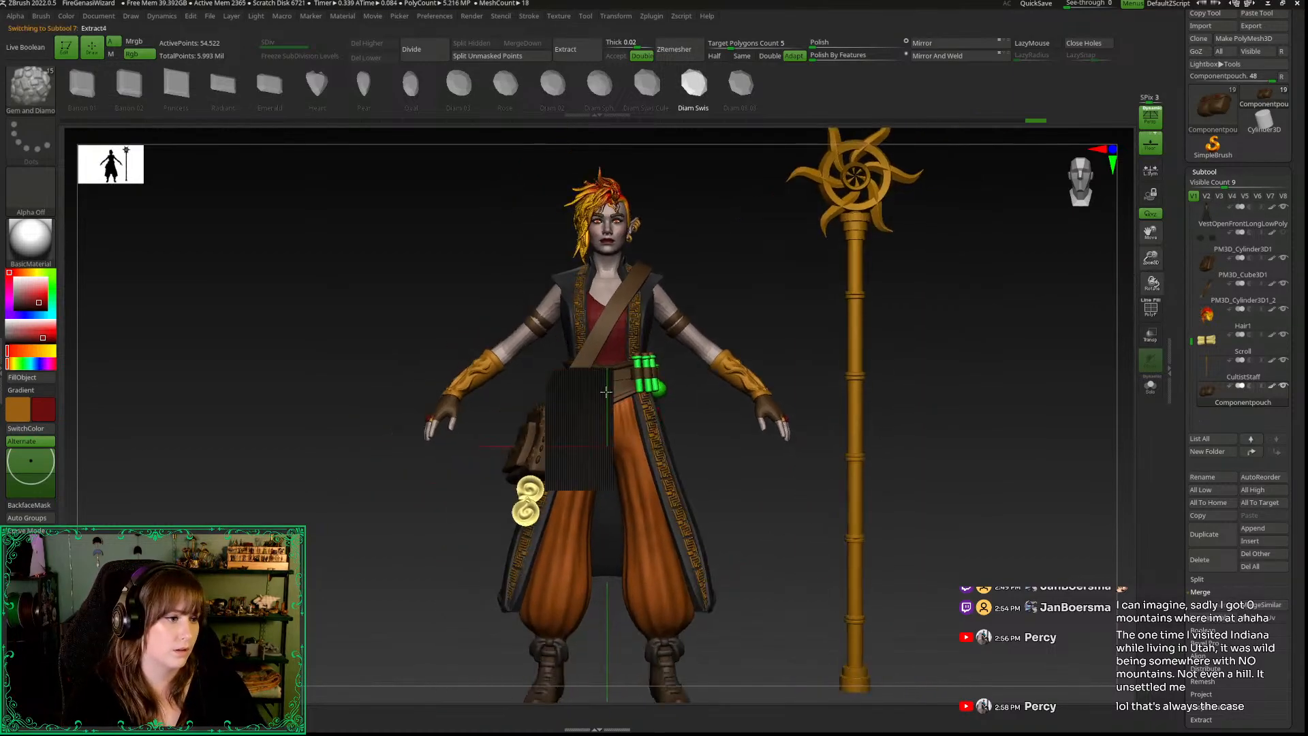
pyautogui.hotkey('shift', 'f')
pyautogui.hotkey('shift', 'f')
pyautogui.keyDown('alt'); pyautogui.moveTo(1083, 324); pyautogui.dragTo(1074, 450); pyautogui.keyUp('alt')
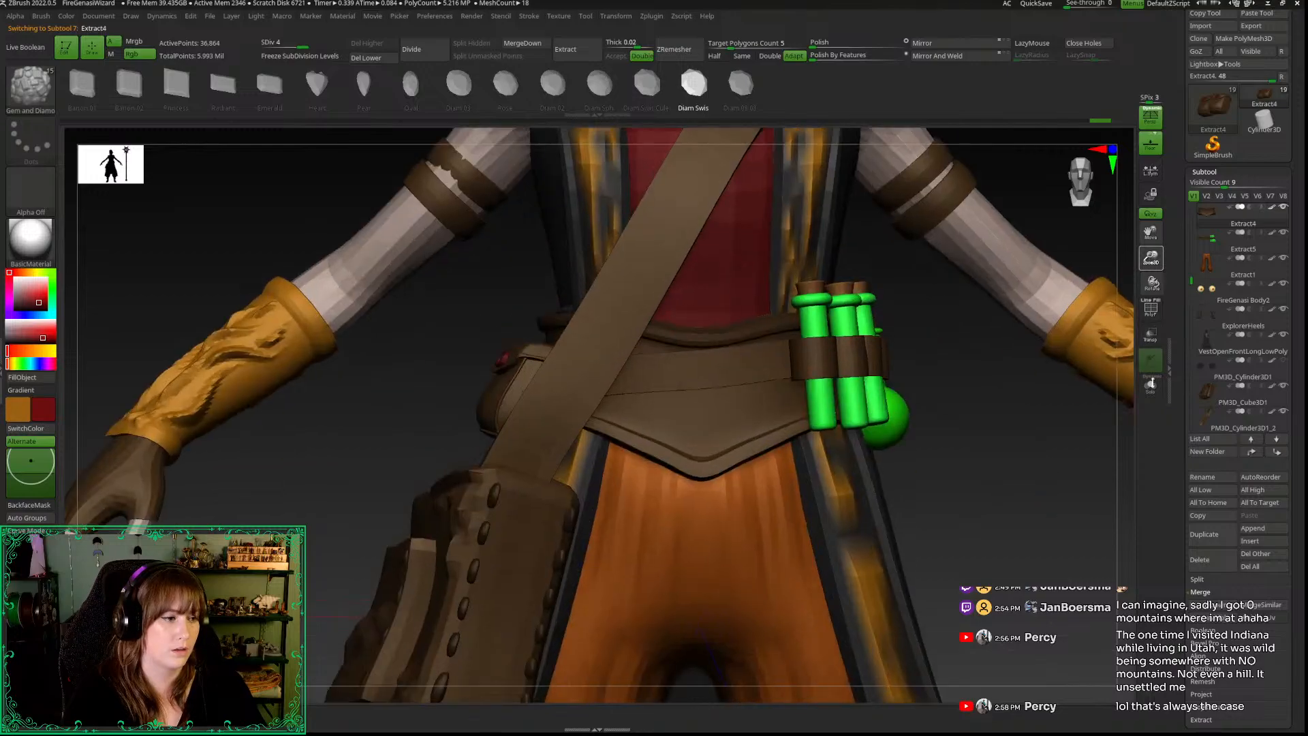
pyautogui.keyDown('alt'); pyautogui.moveTo(999, 491); pyautogui.dragTo(927, 490); pyautogui.keyUp('alt')
pyautogui.hotkey('ctrl', 'd')
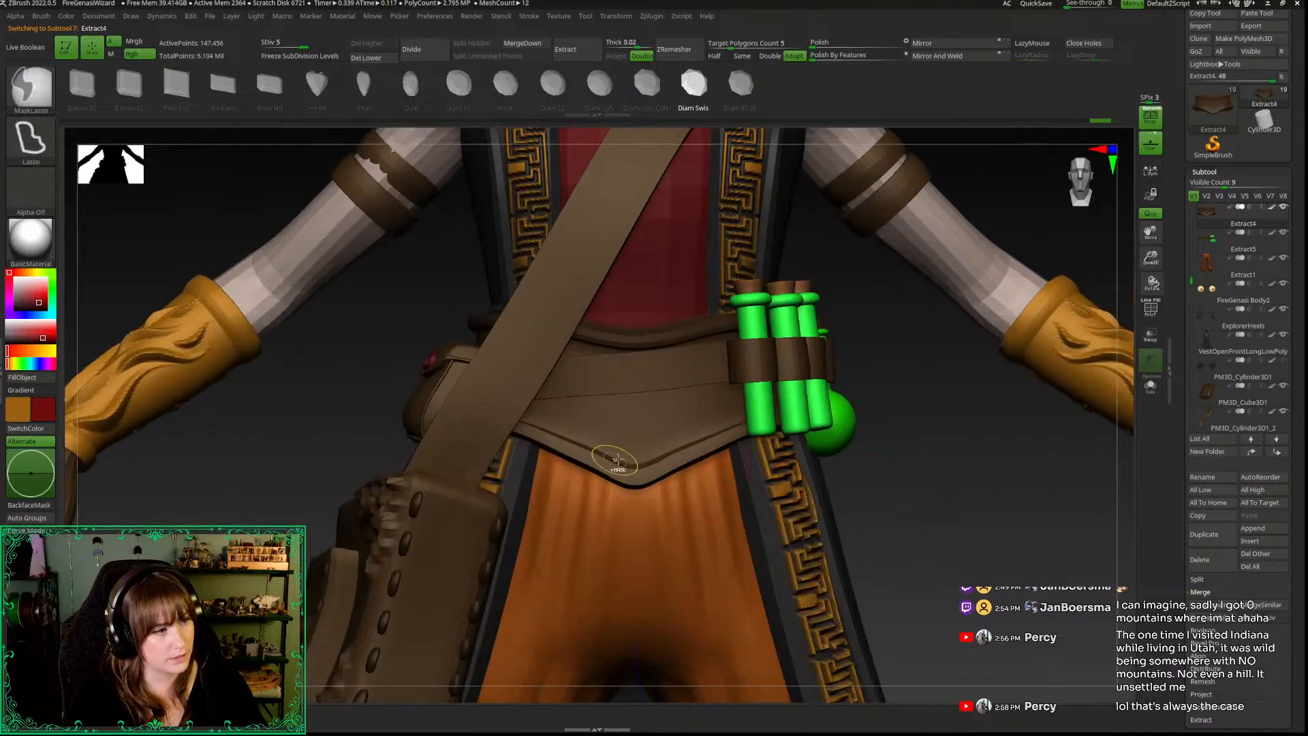
pyautogui.hotkey('ctrl', 'd')
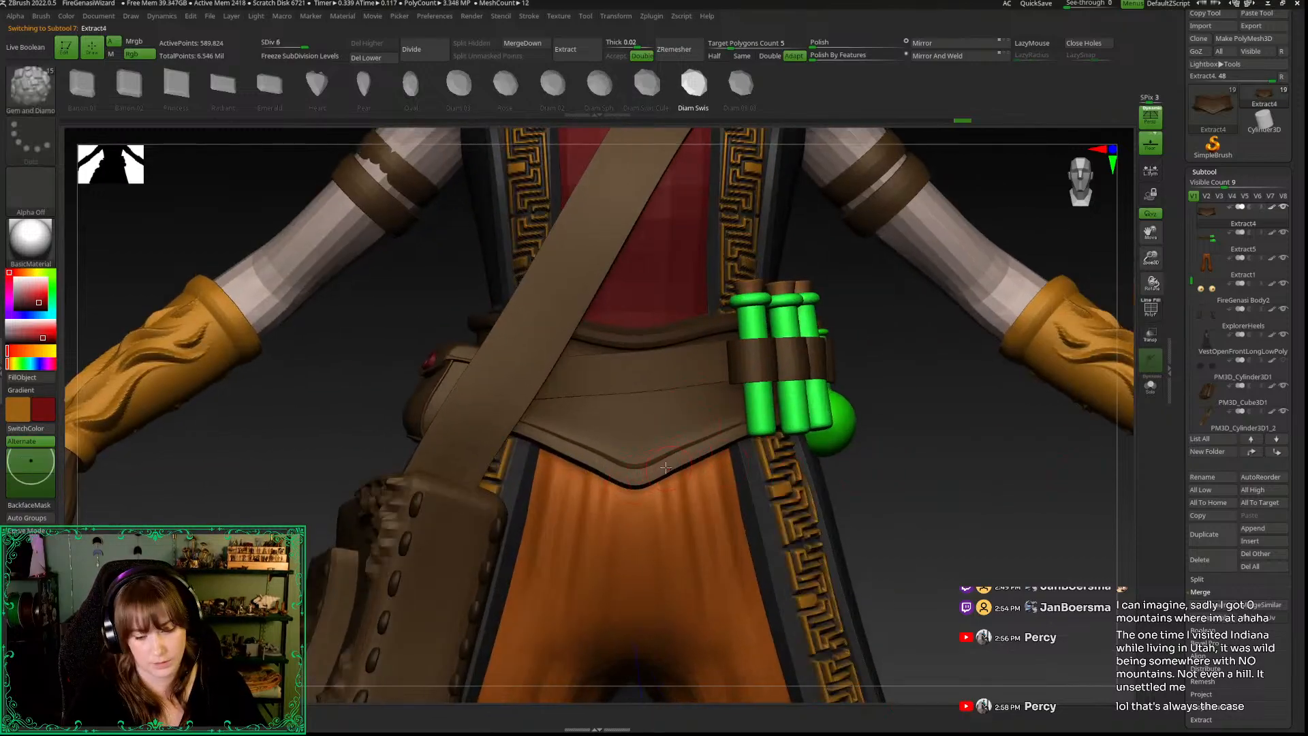
# Step: Try to insert a Diam Swis gem on the front of the waist belt
pyautogui.press('b')
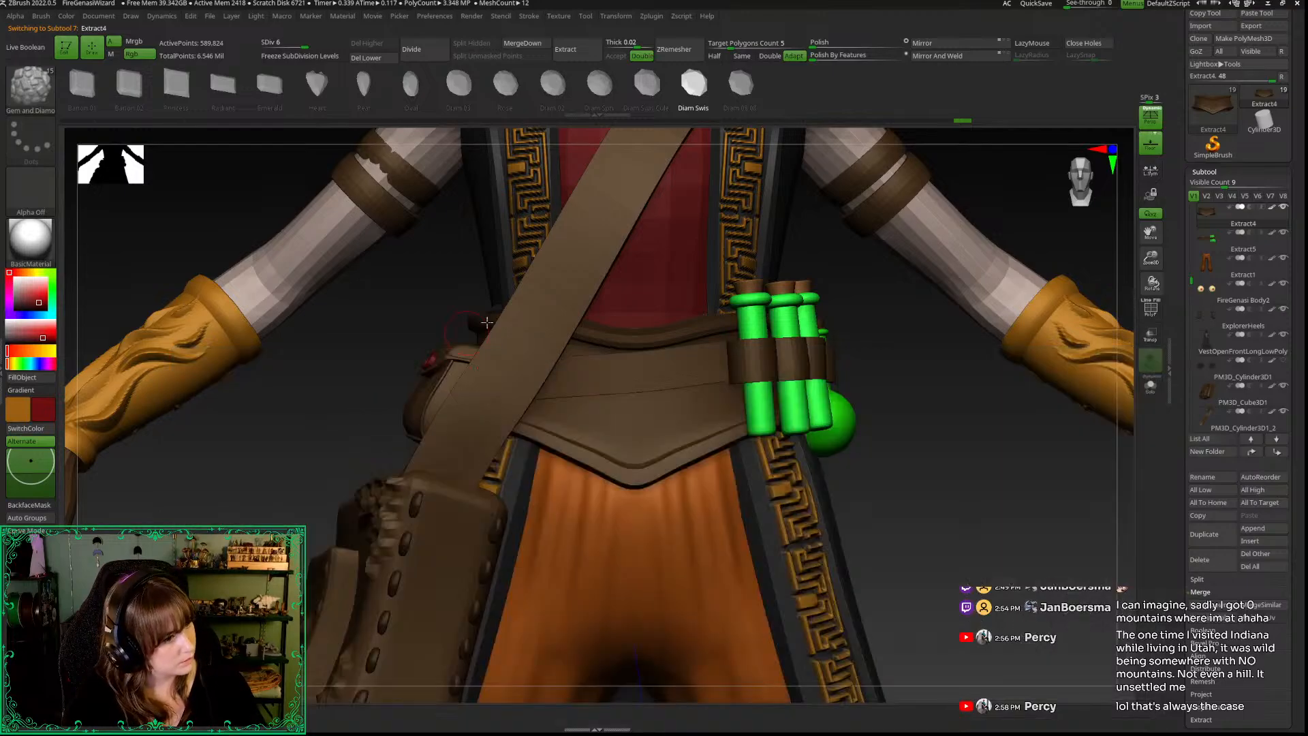
pyautogui.press('b')
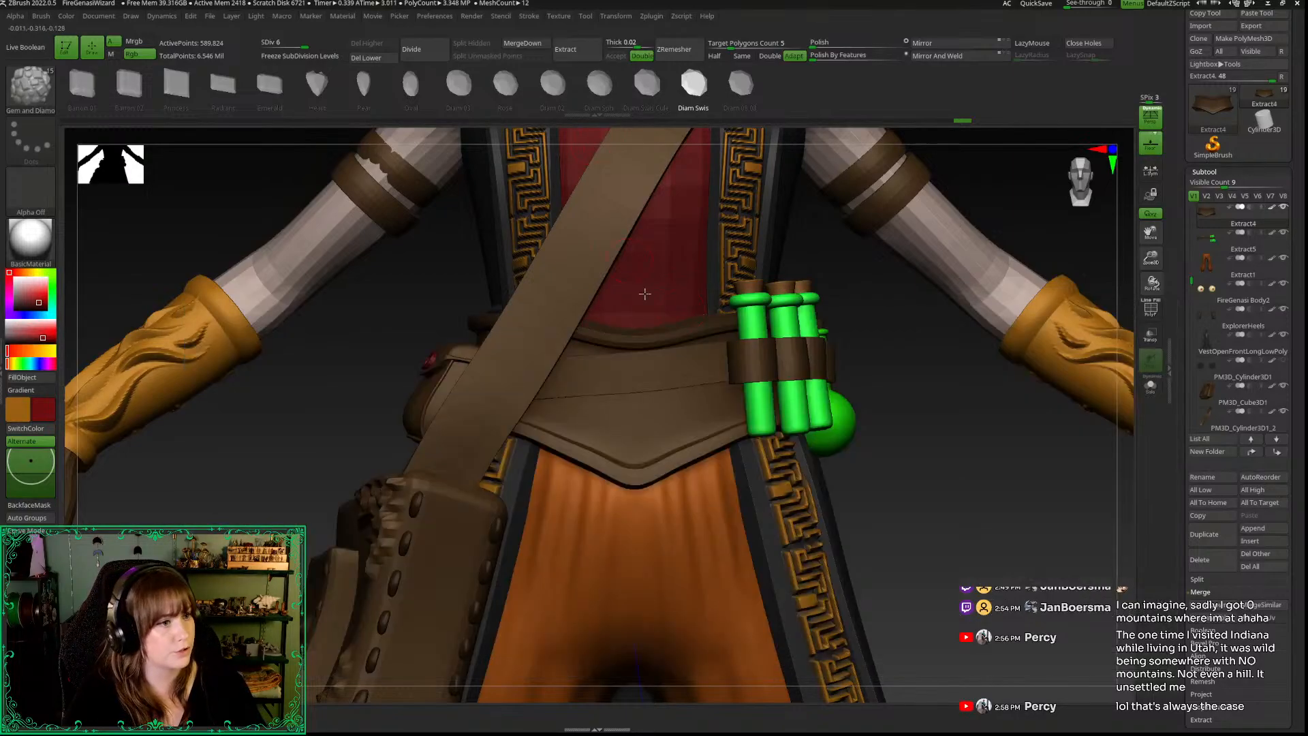
pyautogui.rightClick(673, 436)
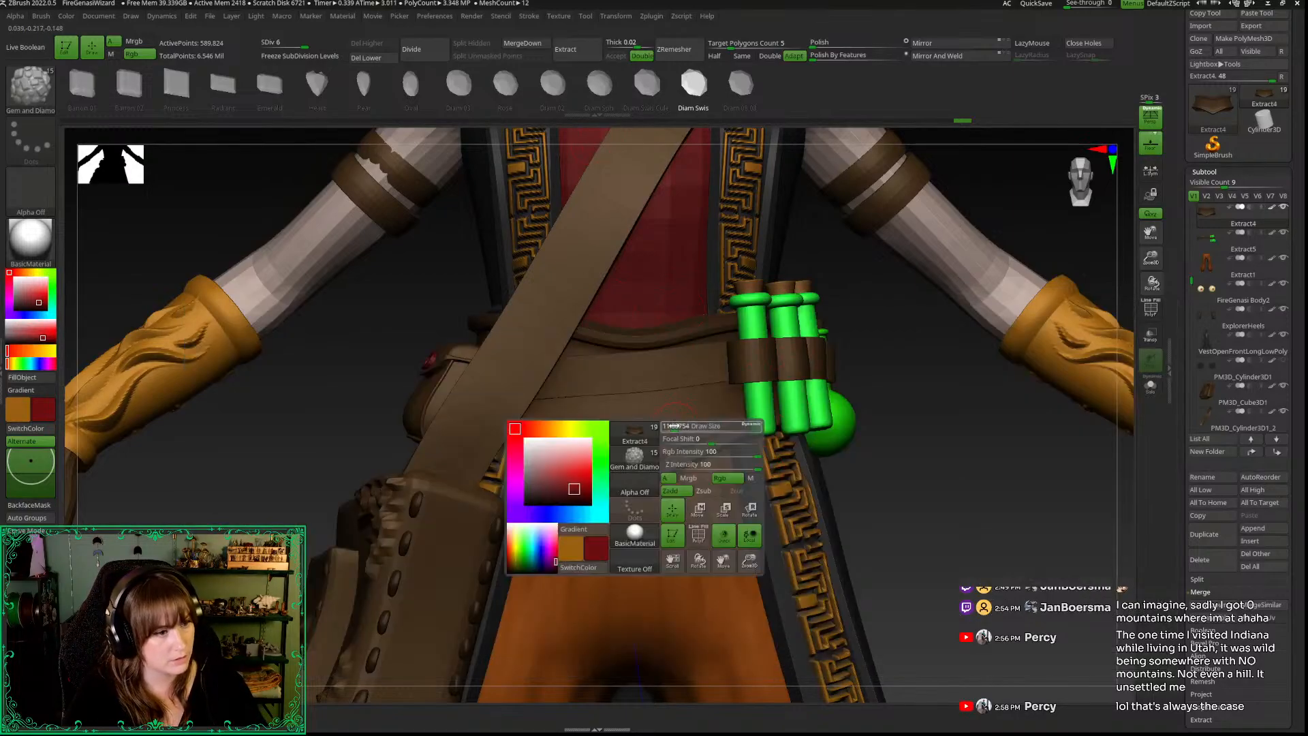
pyautogui.moveTo(998, 496); pyautogui.dragTo(963, 433)
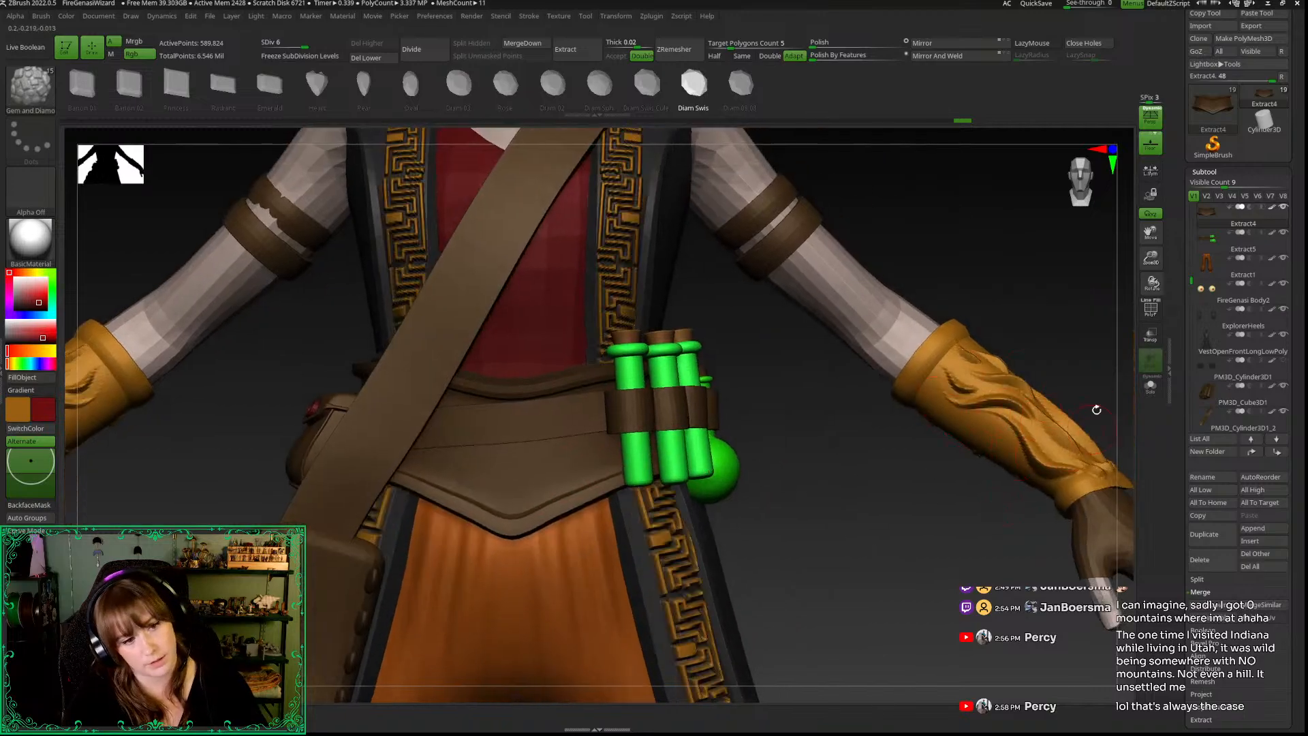
pyautogui.moveTo(926, 533); pyautogui.dragTo(718, 422)
pyautogui.click(575, 454)
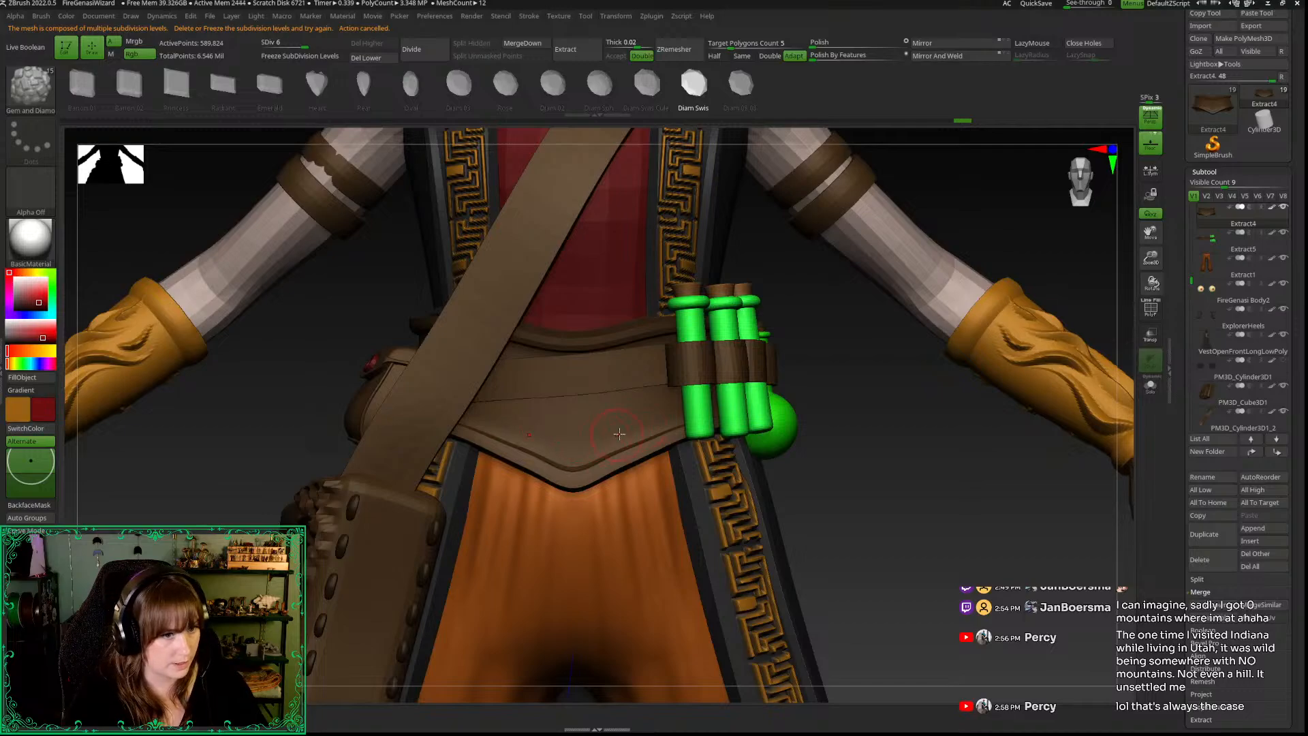
# Step: Switch to the ScribeChisel brush, test and undo a dab on the belt, and sample the belt's brown as the color
pyautogui.press('b')
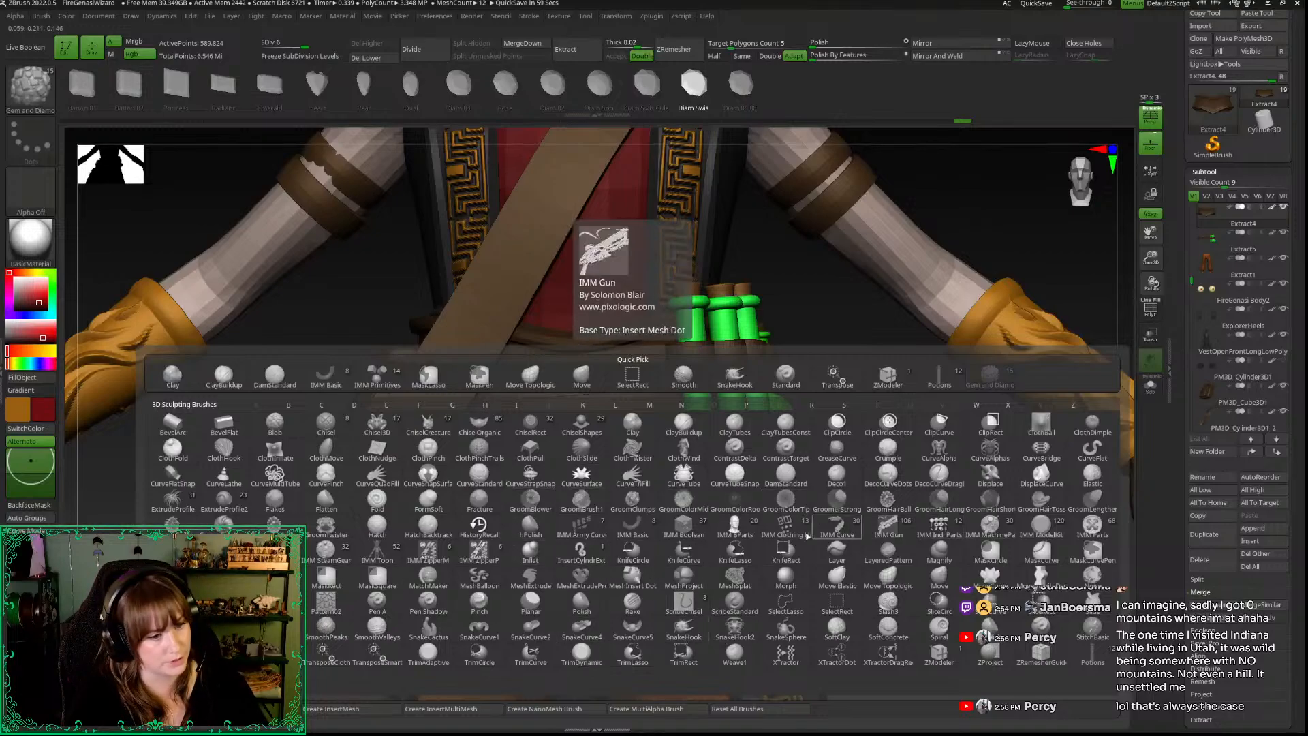
pyautogui.click(683, 601)
pyautogui.moveTo(1158, 270); pyautogui.dragTo(1158, 308)
pyautogui.click(603, 442)
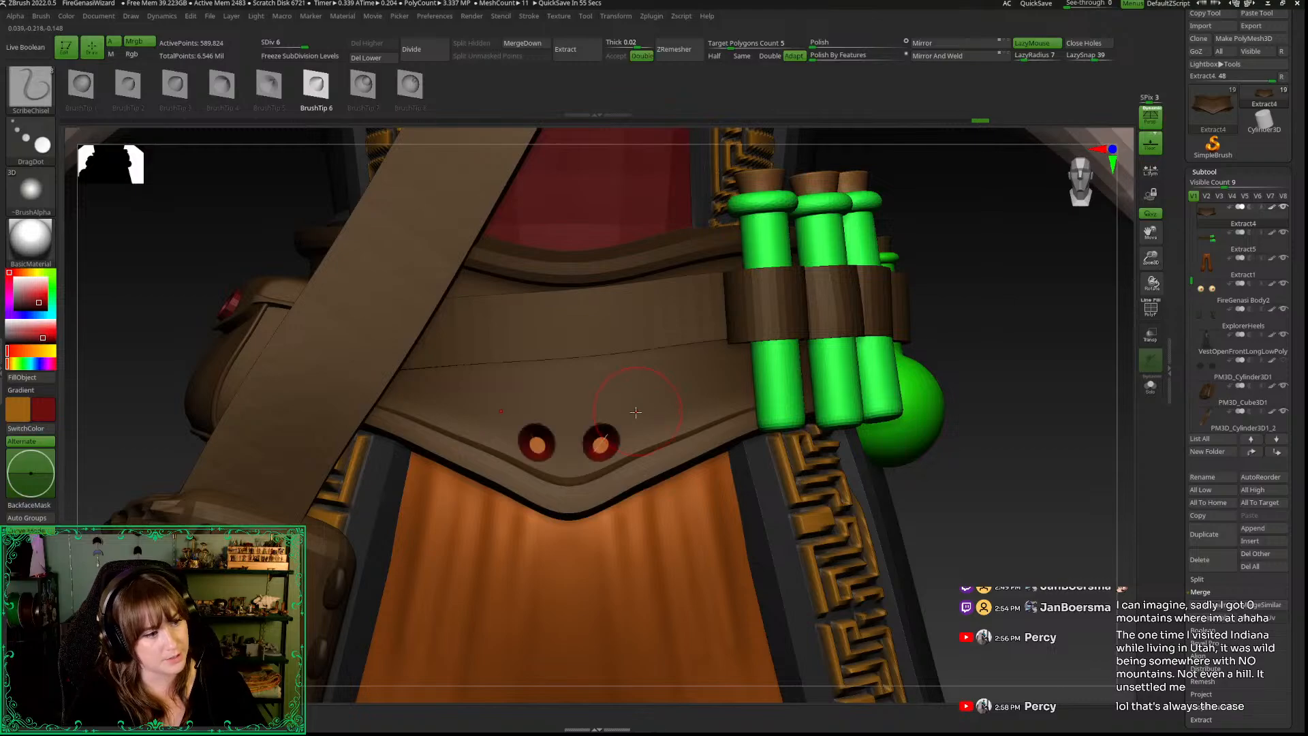
pyautogui.hotkey('ctrl', 'z')
pyautogui.press('space')
pyautogui.press('space')
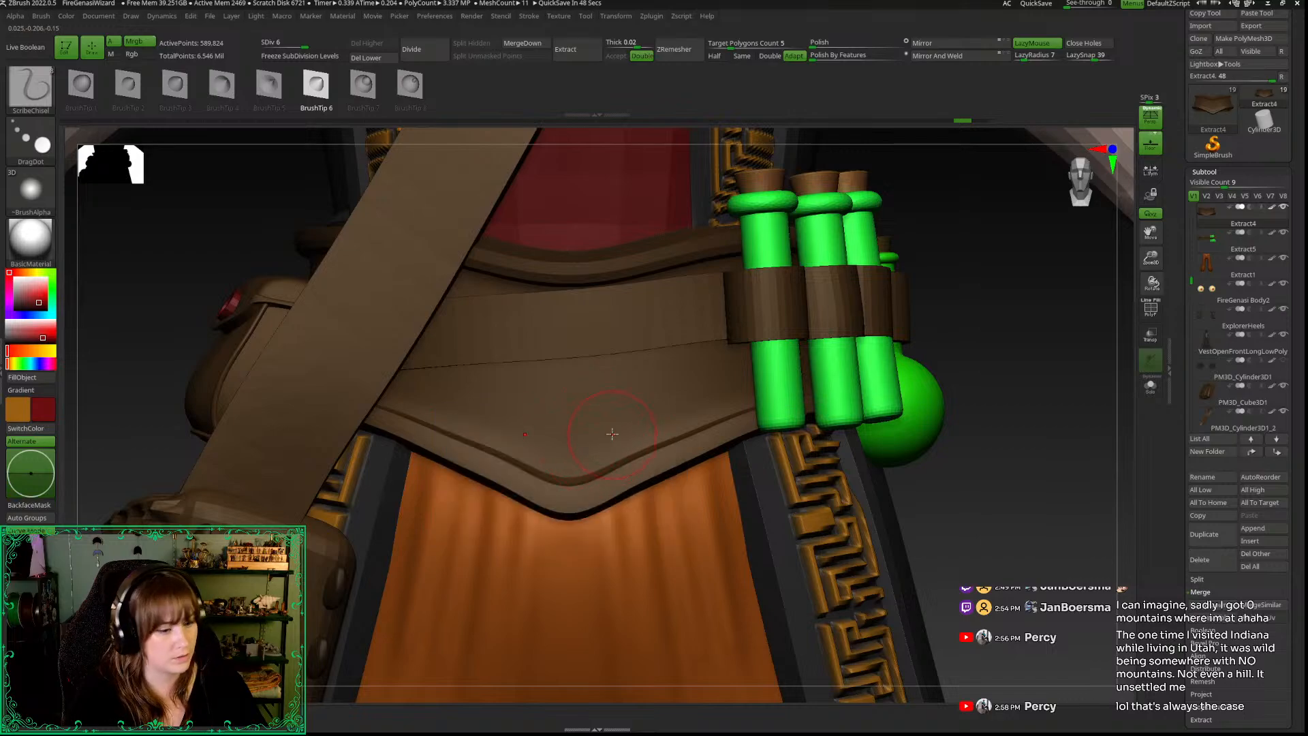
pyautogui.press('c')
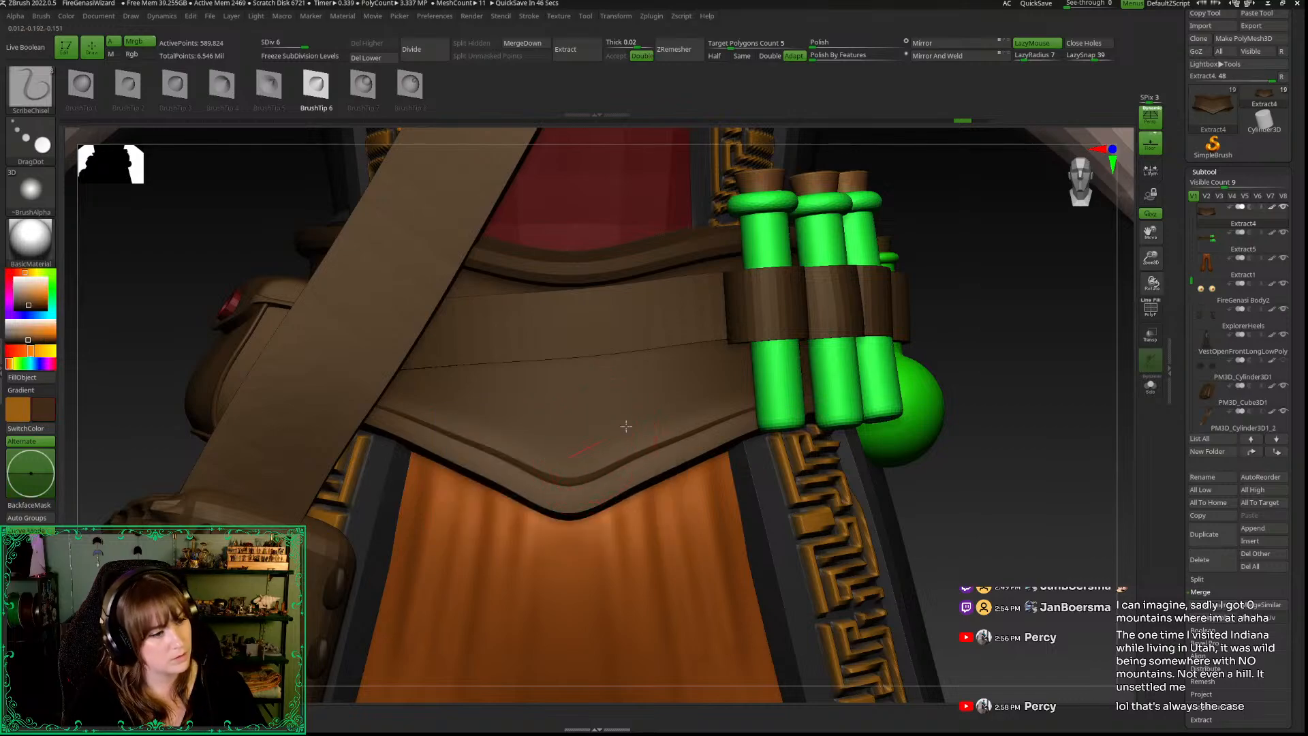
# Step: Isolate the waist belt and test chisel strokes near its lower front point, undoing them
pyautogui.moveTo(706, 410); pyautogui.dragTo(634, 427)
pyautogui.hotkey('ctrl', 'z')
pyautogui.press('space')
pyautogui.press('space')
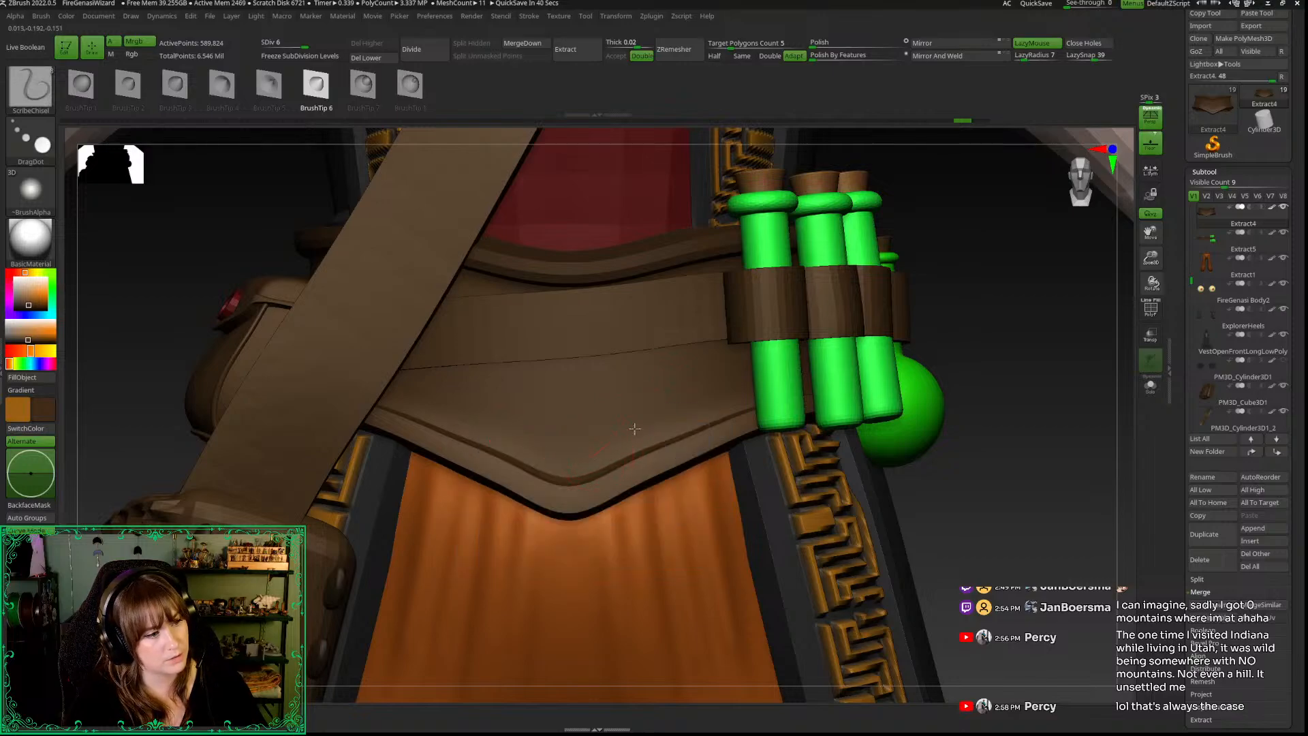
pyautogui.moveTo(635, 429); pyautogui.dragTo(686, 417)
pyautogui.hotkey('ctrl', 'shift', 's')
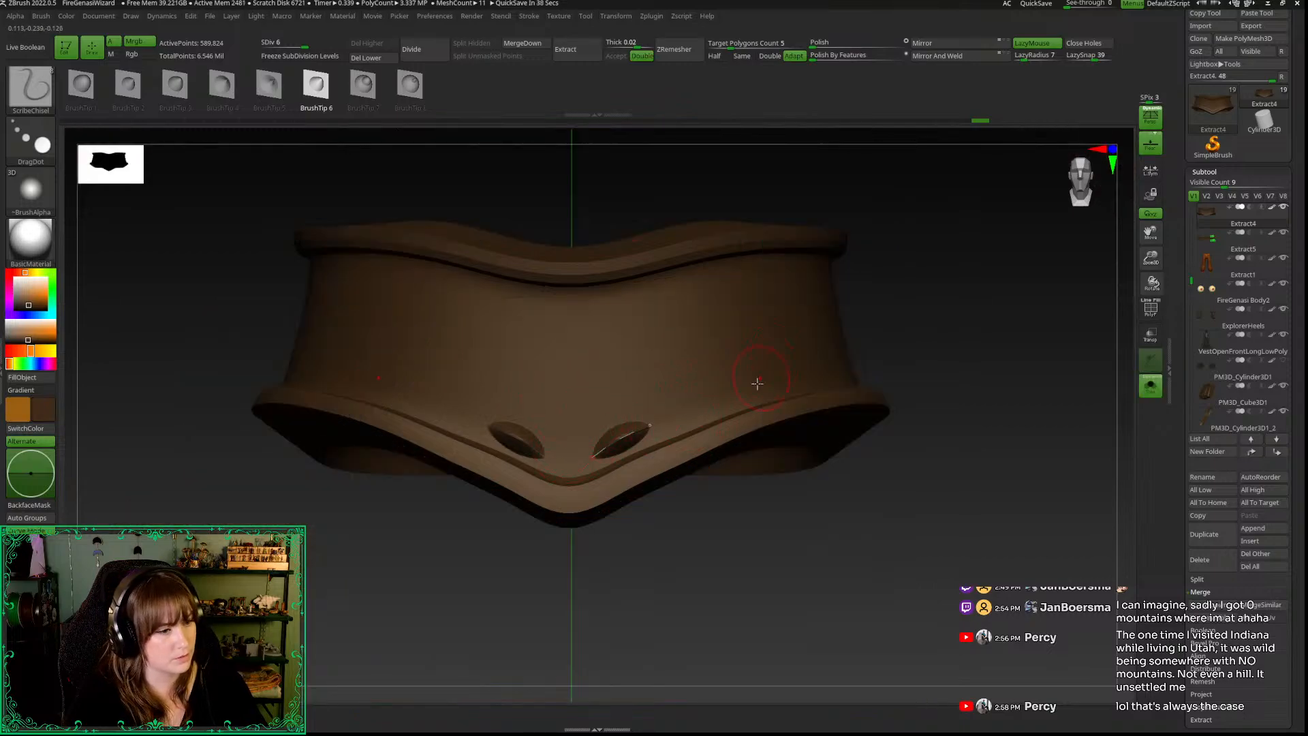
pyautogui.hotkey('ctrl', 'z')
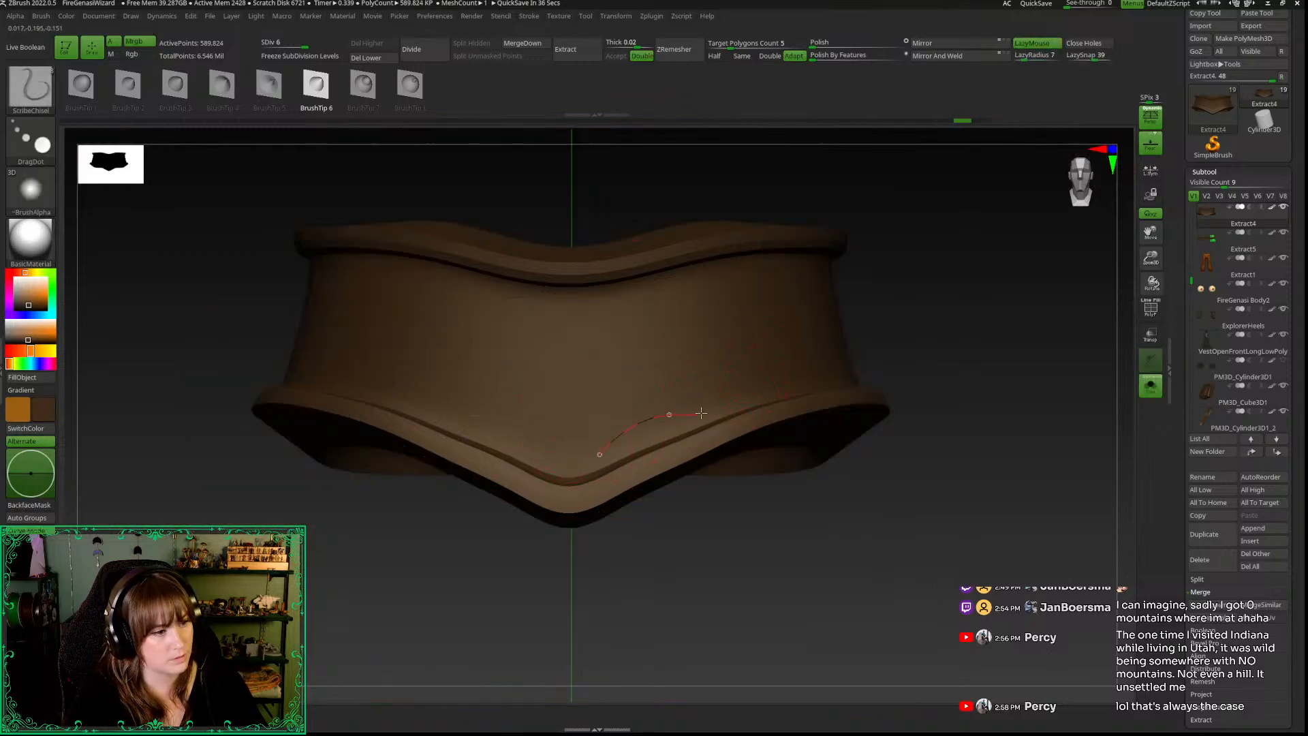
# Step: Carve three mirrored flame-shaped grooves fanning upward from the belt's lower front point
pyautogui.moveTo(701, 415); pyautogui.dragTo(680, 395)
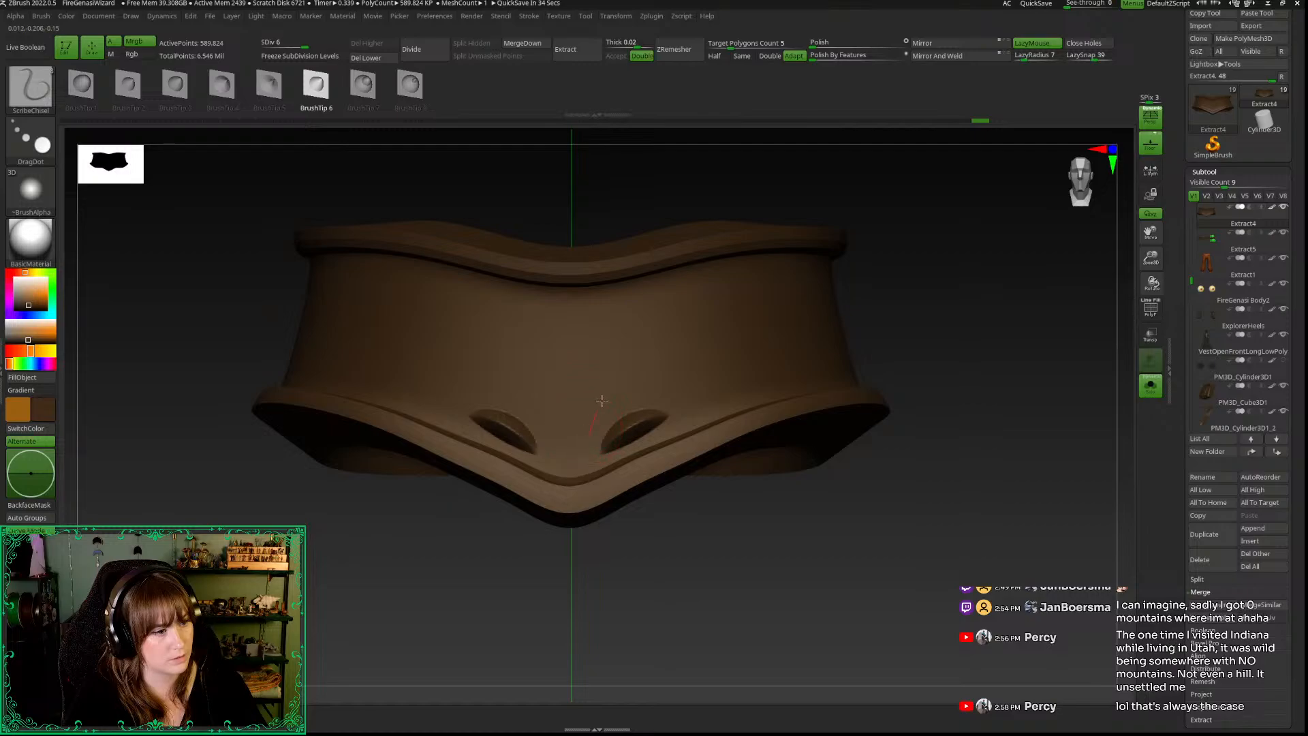
pyautogui.moveTo(692, 346); pyautogui.dragTo(738, 333)
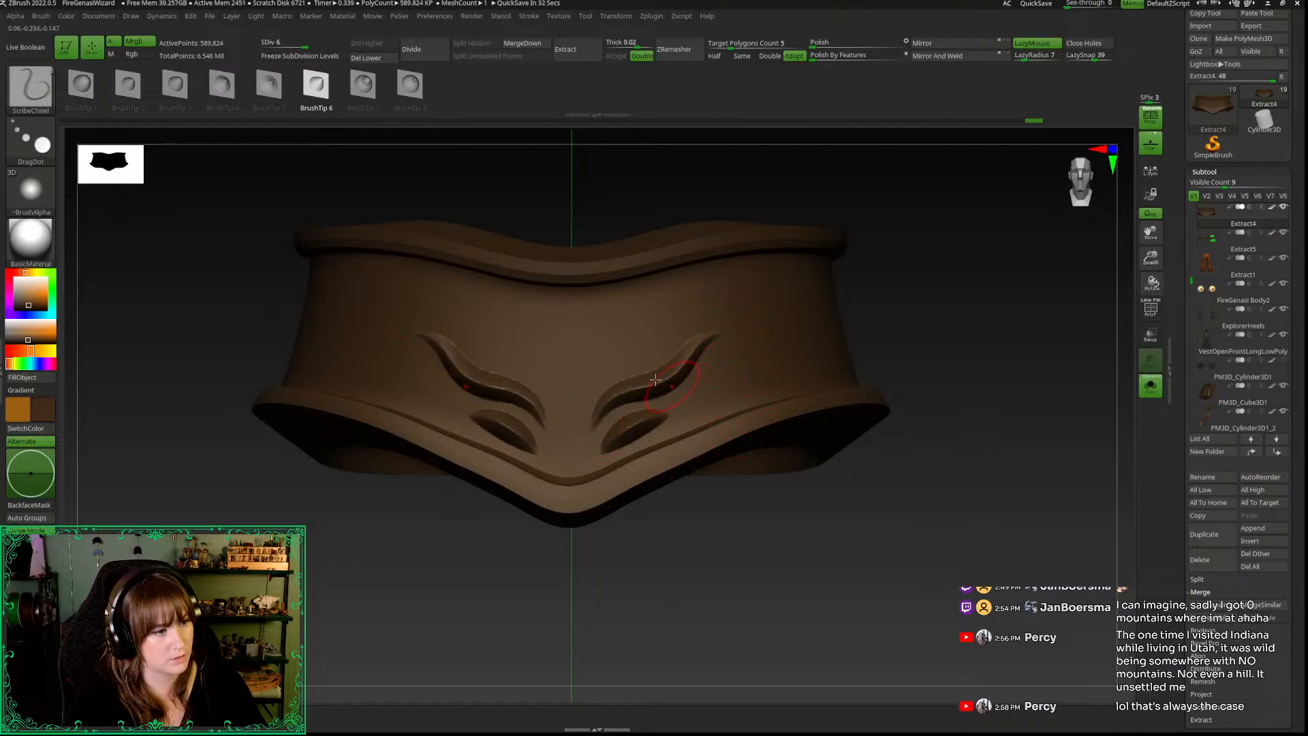
pyautogui.moveTo(668, 275); pyautogui.dragTo(664, 271)
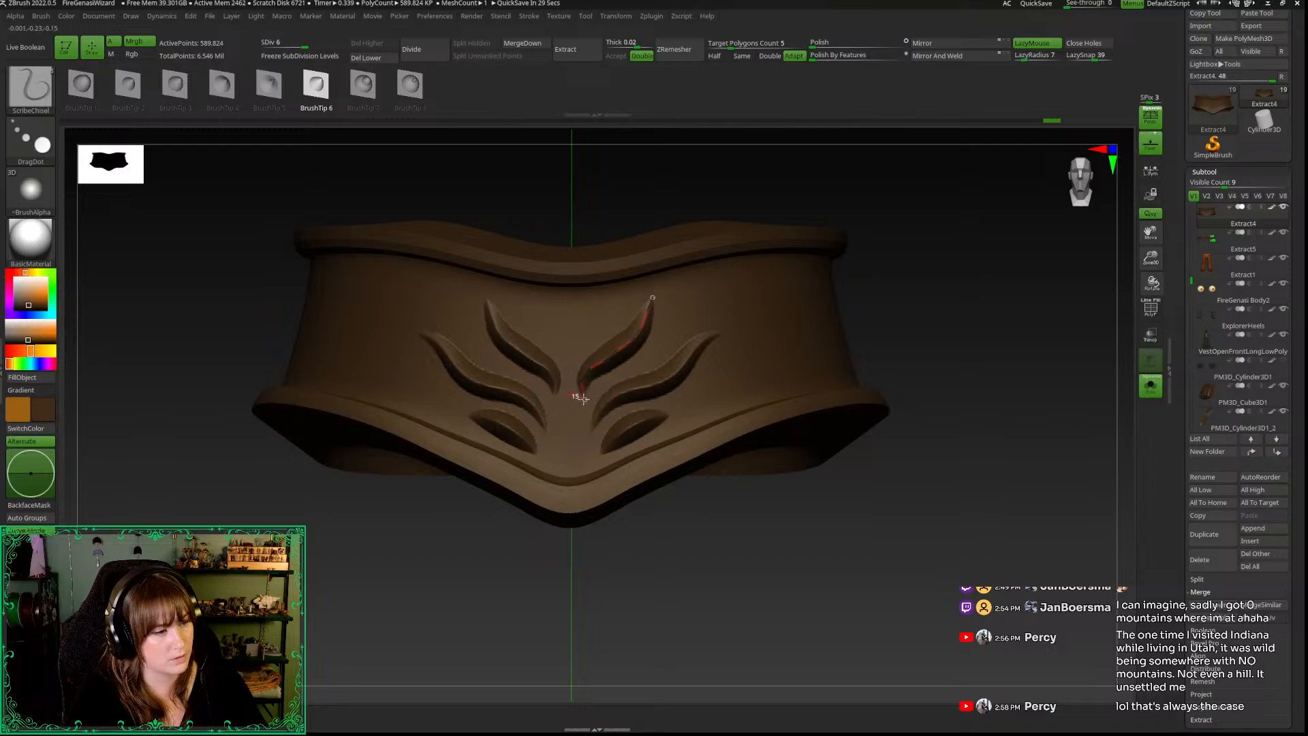
# Step: Adjust the brush and carve small mirrored teardrop grooves at the base of the flame pattern
pyautogui.press('space')
pyautogui.moveTo(588, 450); pyautogui.dragTo(579, 450)
pyautogui.moveTo(585, 393)
pyautogui.mouseDown()
pyautogui.moveTo(621, 369)
pyautogui.moveTo(620, 386)
pyautogui.mouseUp()
pyautogui.hotkey('ctrl', 'z')
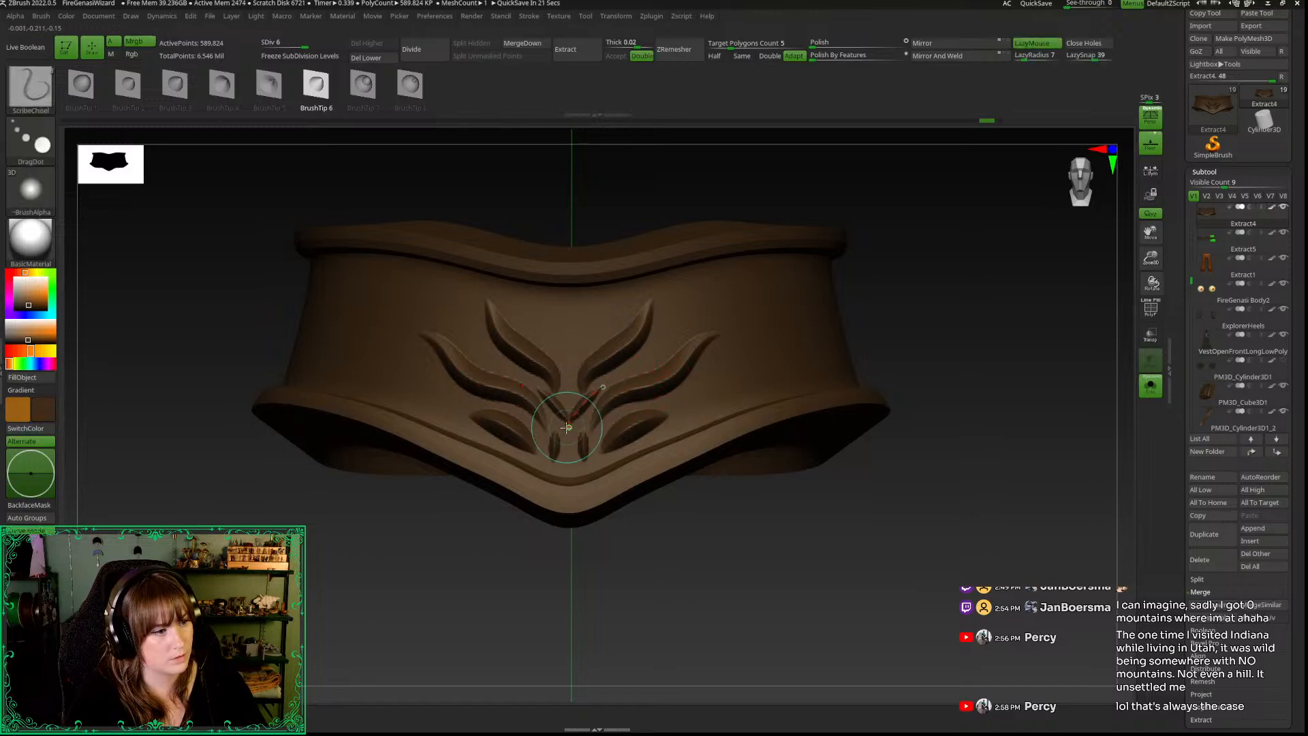
pyautogui.moveTo(575, 433); pyautogui.dragTo(615, 382)
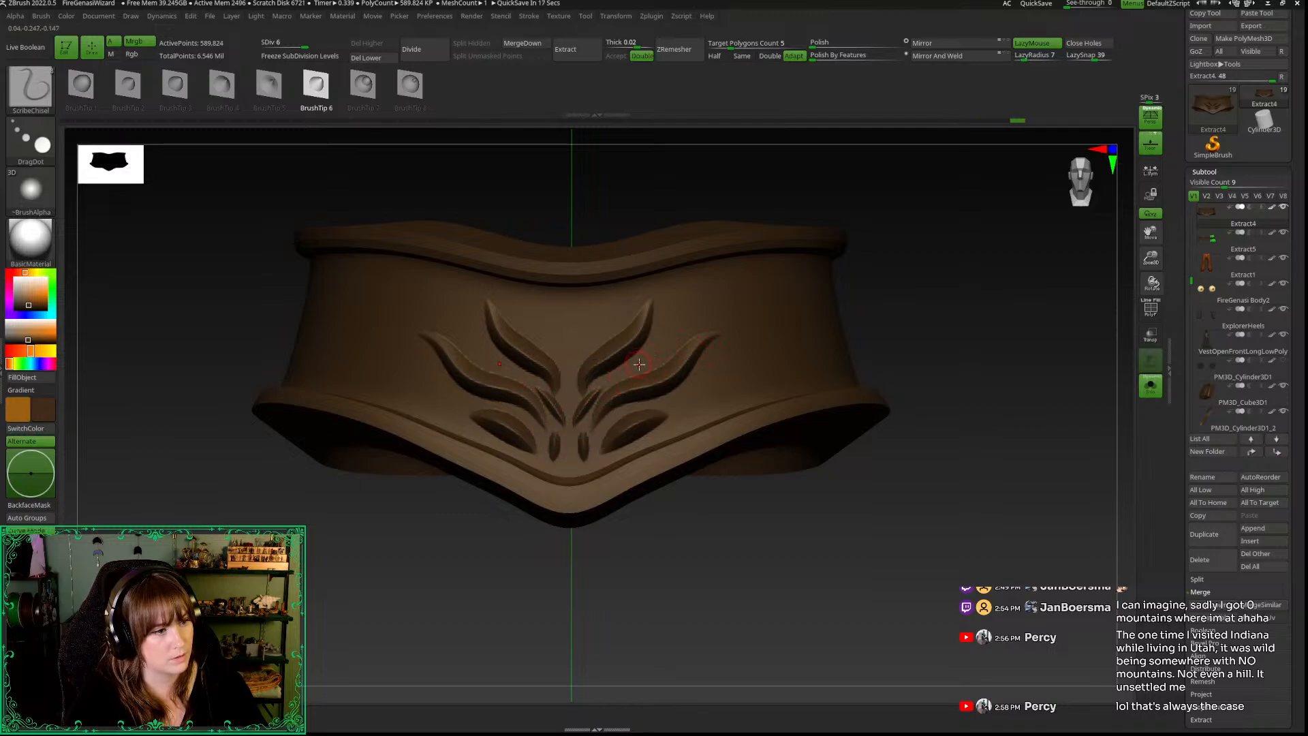
# Step: Add thin mirrored flame grooves between the larger ones and near the belt's upper center
pyautogui.moveTo(721, 280); pyautogui.dragTo(724, 282)
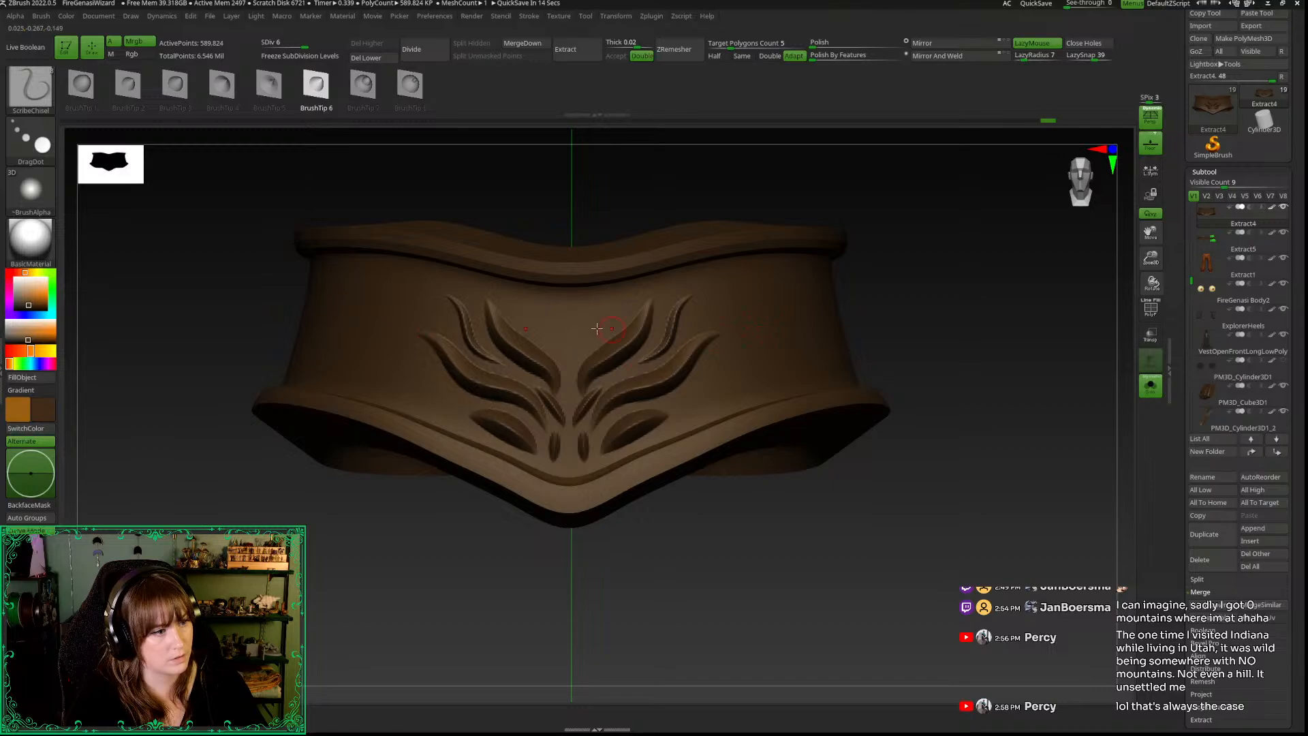
pyautogui.moveTo(621, 279); pyautogui.dragTo(622, 281)
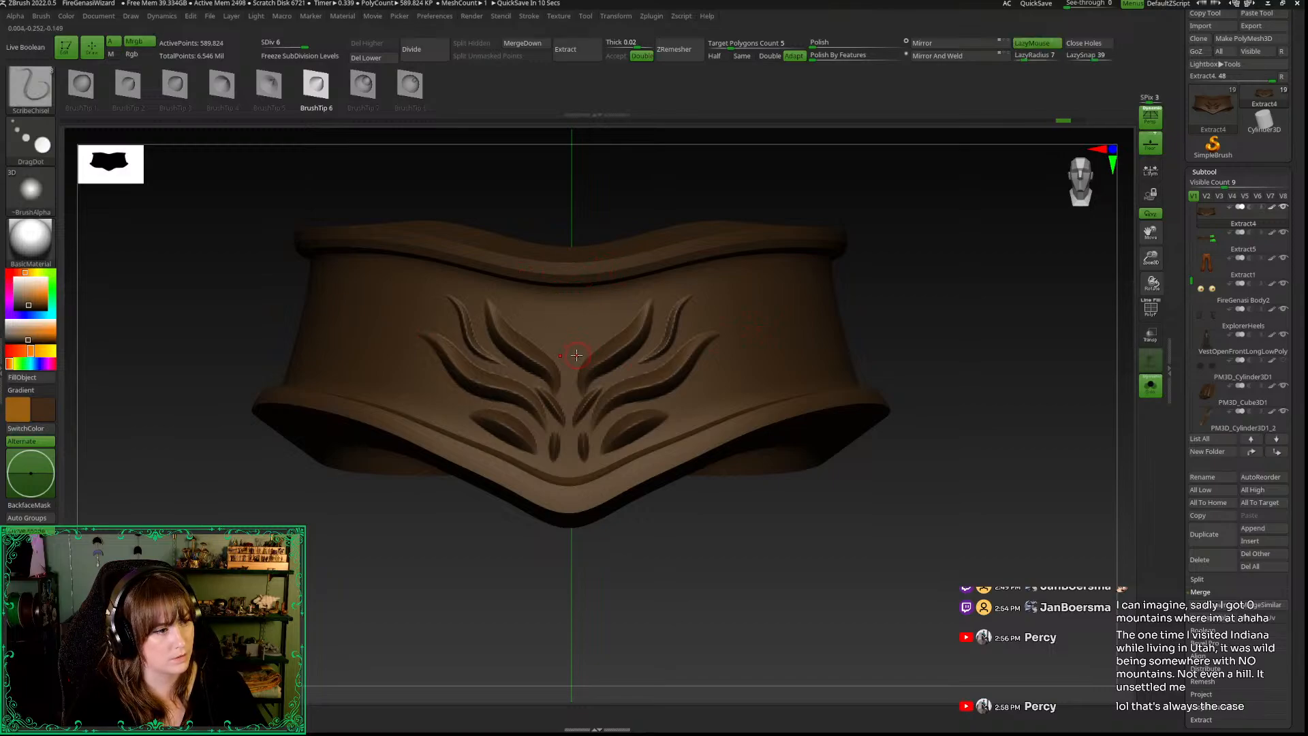
pyautogui.moveTo(593, 312); pyautogui.dragTo(592, 287)
pyautogui.moveTo(576, 356); pyautogui.dragTo(597, 322)
pyautogui.press('ctrl')
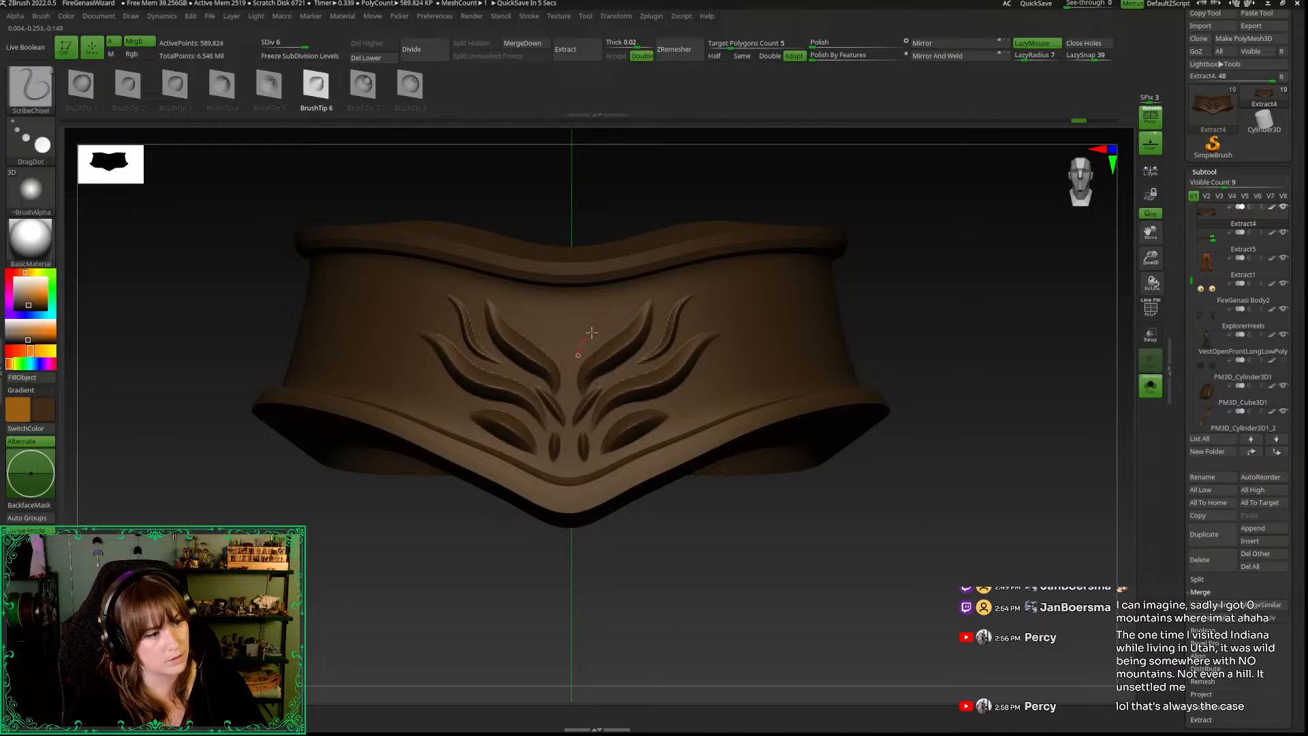
pyautogui.moveTo(589, 289); pyautogui.dragTo(598, 267)
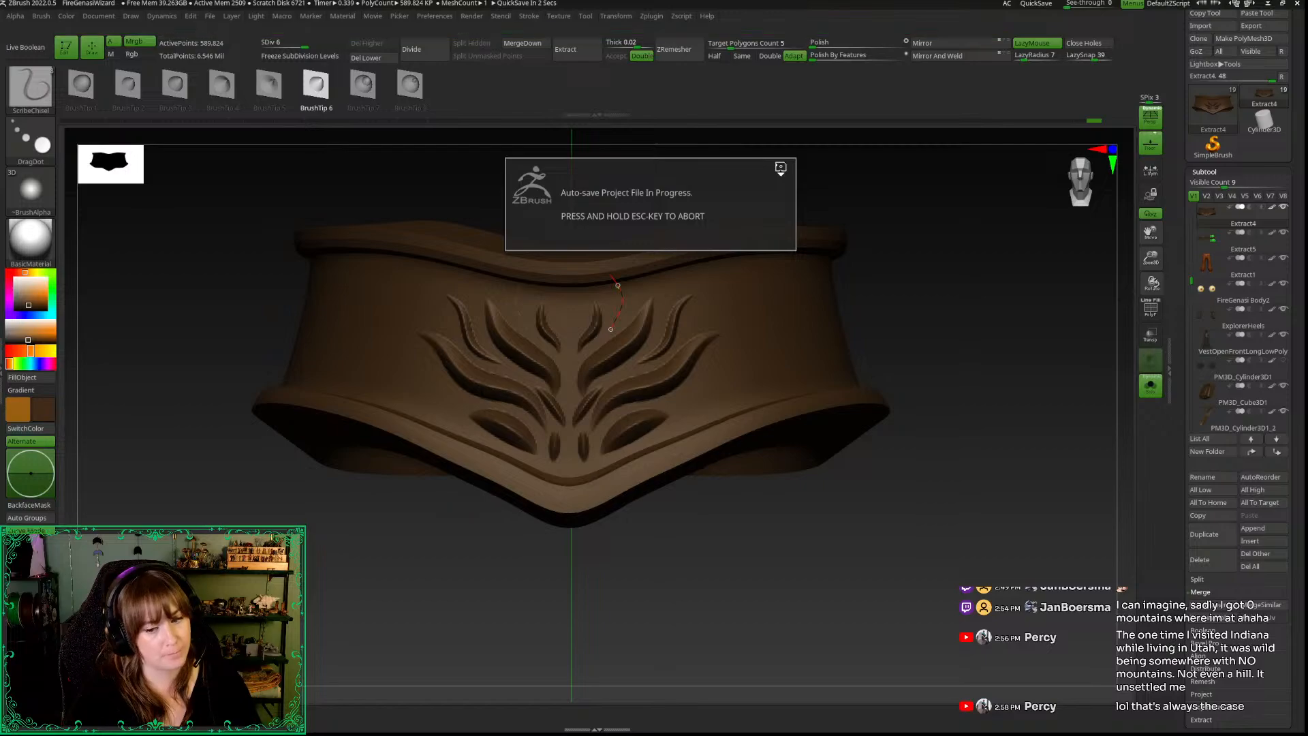
# Step: Show the whole character again and examine how the carved flame pattern reads on the belt
pyautogui.keyDown('alt'); pyautogui.moveTo(863, 578); pyautogui.dragTo(870, 631); pyautogui.keyUp('alt')
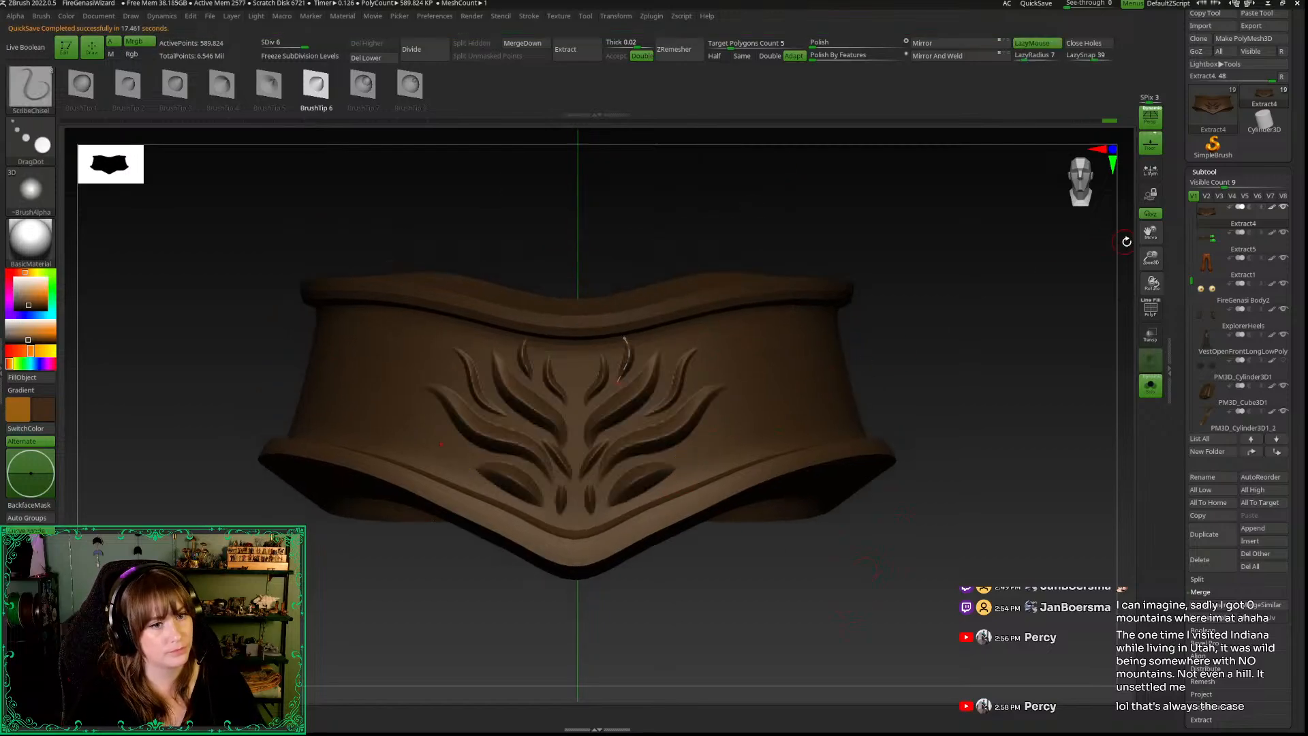
pyautogui.moveTo(1151, 258); pyautogui.dragTo(1131, 177)
pyautogui.click(1151, 386)
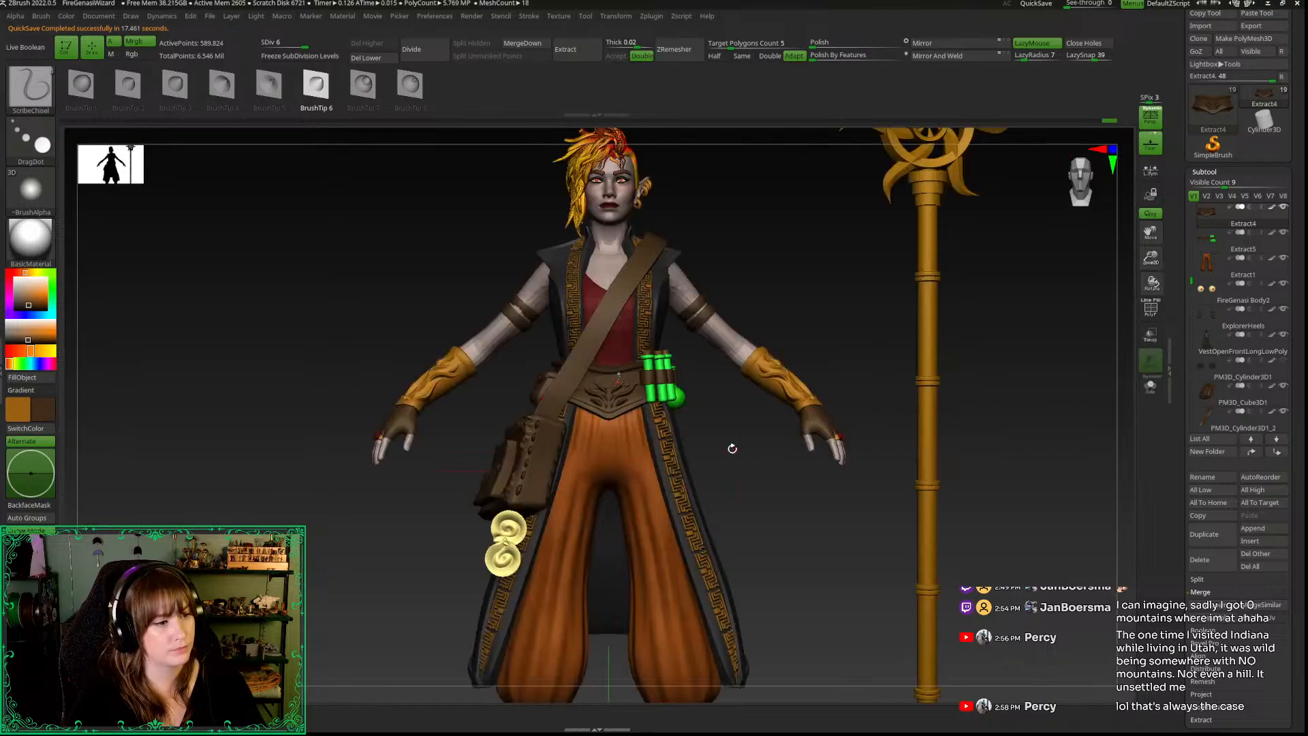
pyautogui.moveTo(774, 458); pyautogui.dragTo(671, 460)
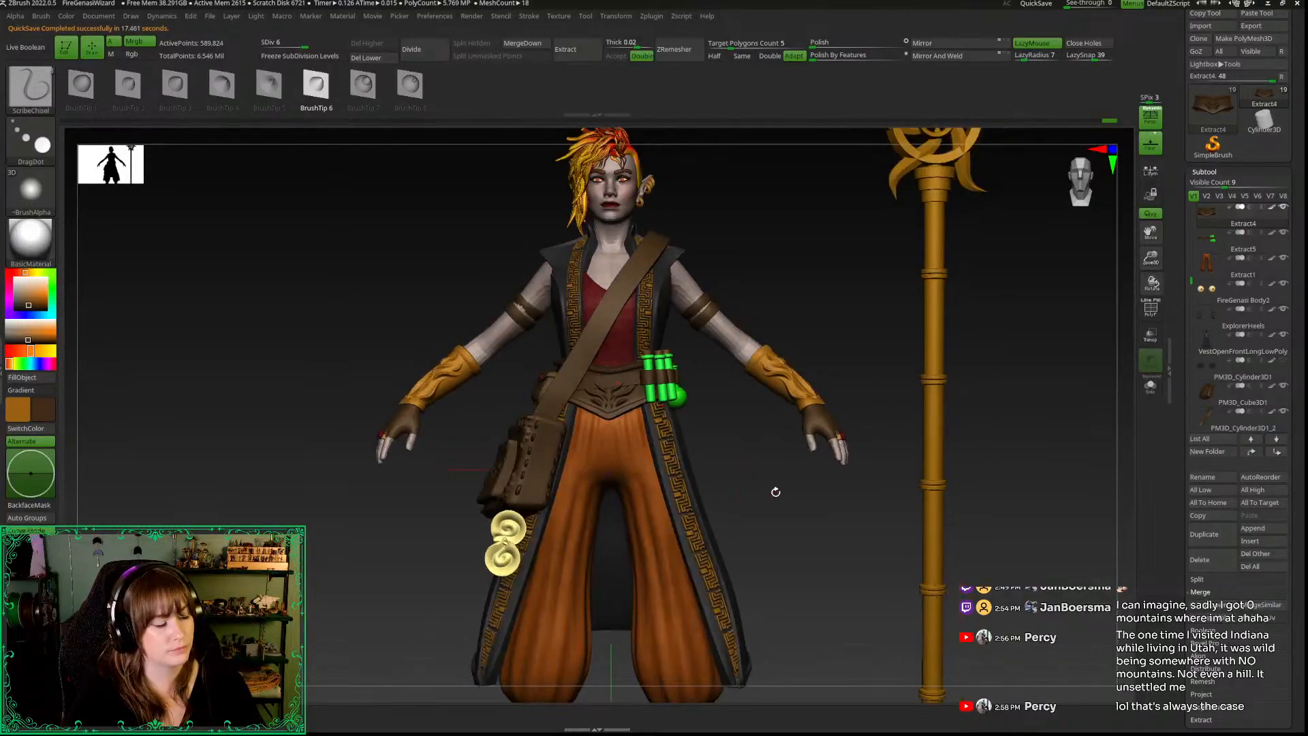
pyautogui.moveTo(775, 492); pyautogui.dragTo(740, 490)
pyautogui.moveTo(1151, 258); pyautogui.dragTo(981, 418)
pyautogui.keyDown('alt'); pyautogui.moveTo(862, 442); pyautogui.dragTo(893, 500); pyautogui.keyUp('alt')
pyautogui.moveTo(581, 434)
pyautogui.keyDown('ctrl'); pyautogui.mouseDown()
pyautogui.moveTo(621, 422)
pyautogui.moveTo(615, 431)
pyautogui.mouseUp(); pyautogui.keyUp('ctrl')
pyautogui.keyDown('ctrl'); pyautogui.moveTo(860, 472); pyautogui.dragTo(885, 504); pyautogui.keyUp('ctrl')
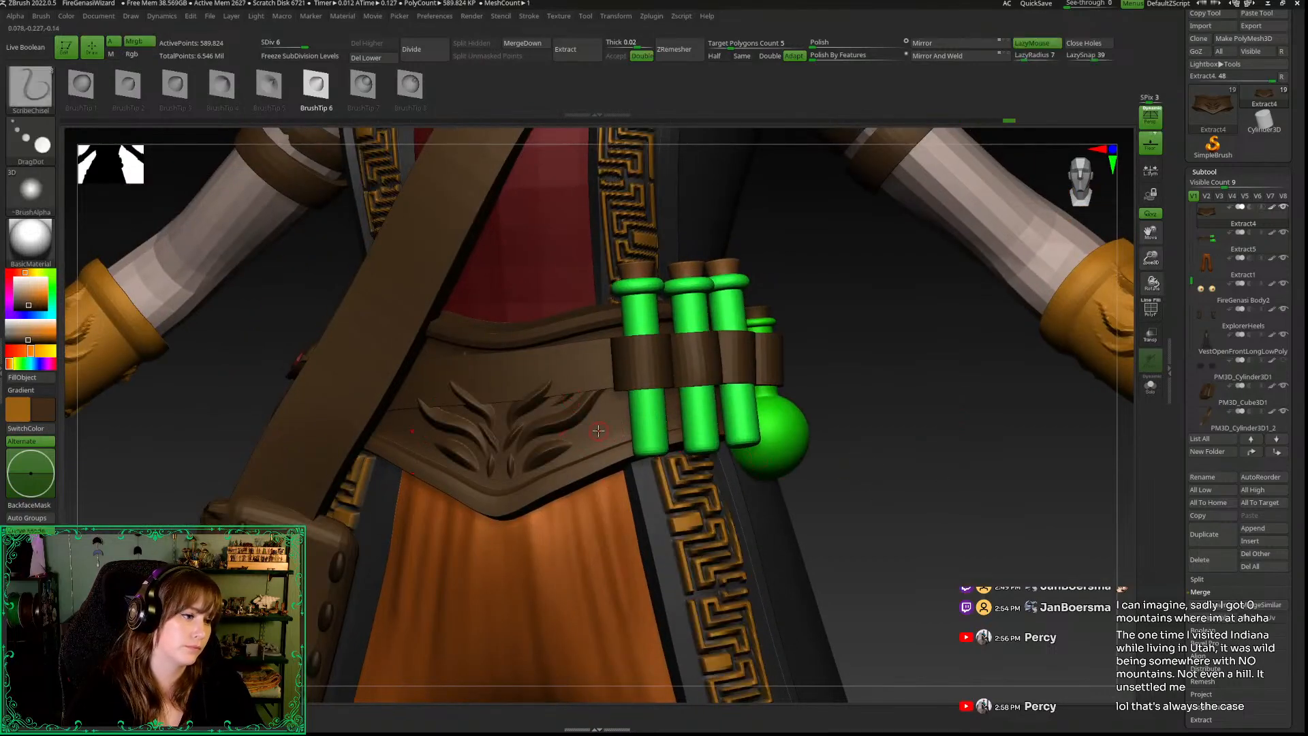
# Step: Isolate the belt again, extend the flame pattern with long mirrored wavy grooves toward the sides, and restore the full character
pyautogui.hotkey('shift', 'alt', 's')
pyautogui.press('space')
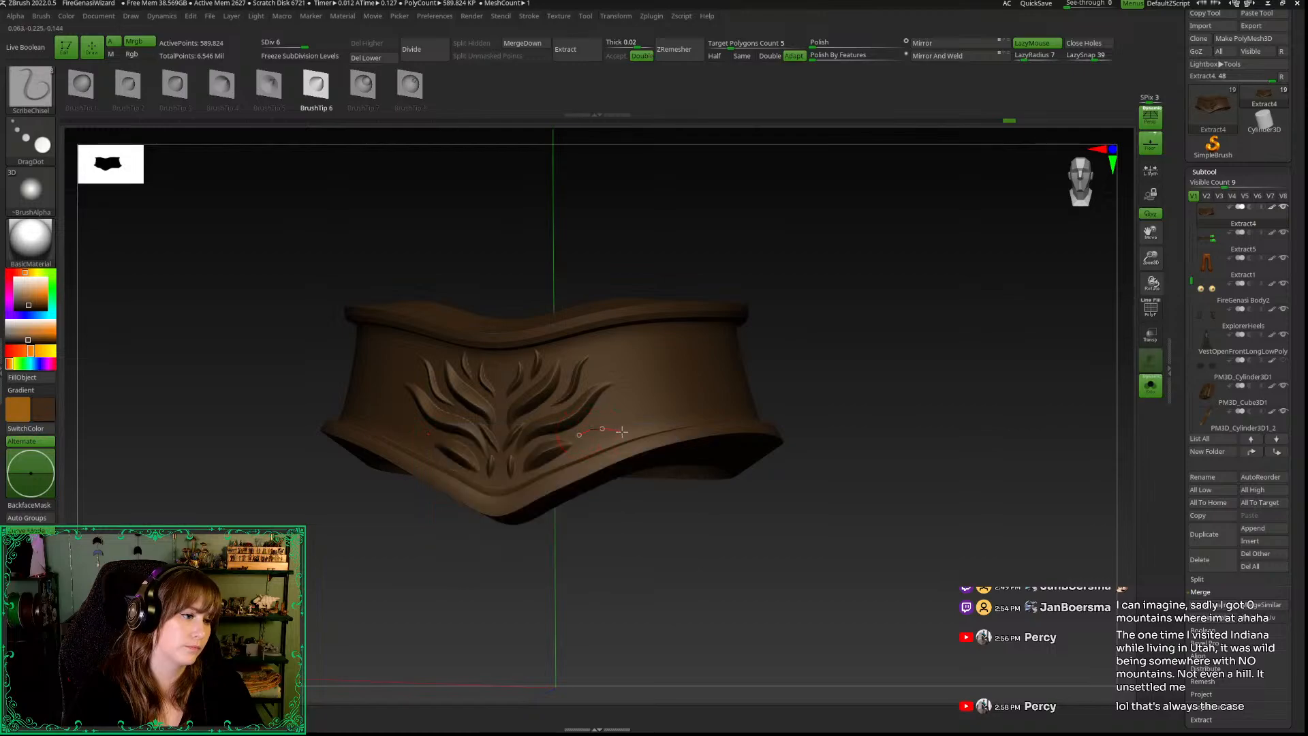
pyautogui.moveTo(676, 408); pyautogui.dragTo(675, 408)
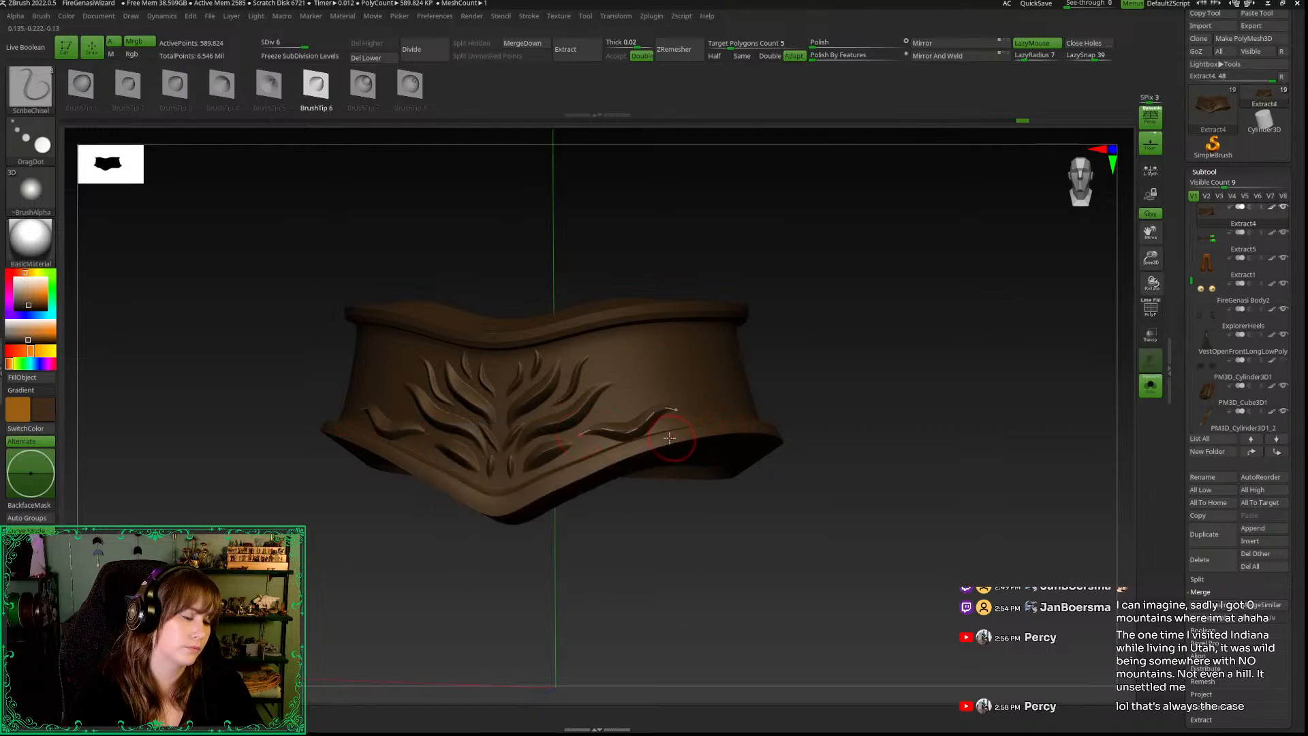
pyautogui.click(622, 424)
pyautogui.click(649, 508)
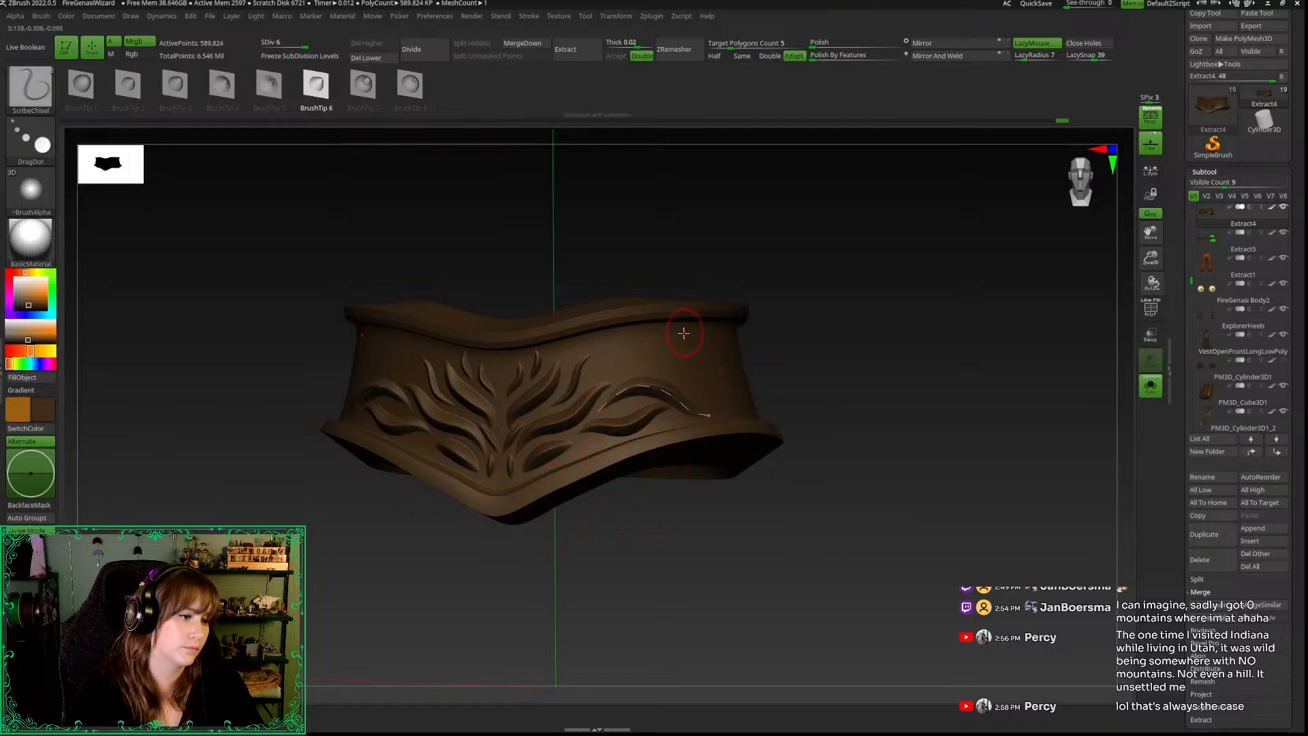
pyautogui.moveTo(637, 569); pyautogui.dragTo(645, 551)
pyautogui.hotkey('alt', 's')
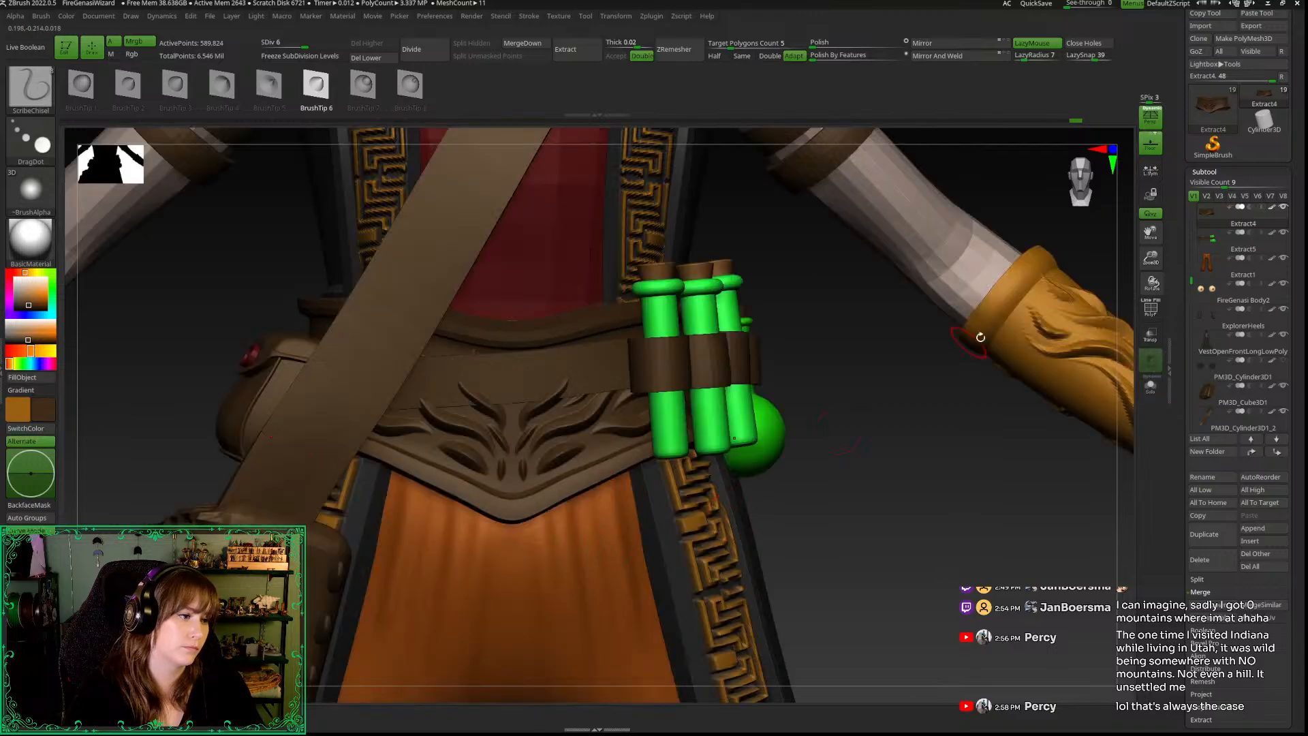
pyautogui.moveTo(1151, 258); pyautogui.dragTo(937, 295)
pyautogui.keyDown('alt'); pyautogui.moveTo(807, 456); pyautogui.dragTo(810, 486); pyautogui.keyUp('alt')
pyautogui.moveTo(1156, 258); pyautogui.dragTo(1001, 299)
pyautogui.moveTo(1149, 262); pyautogui.dragTo(1054, 473)
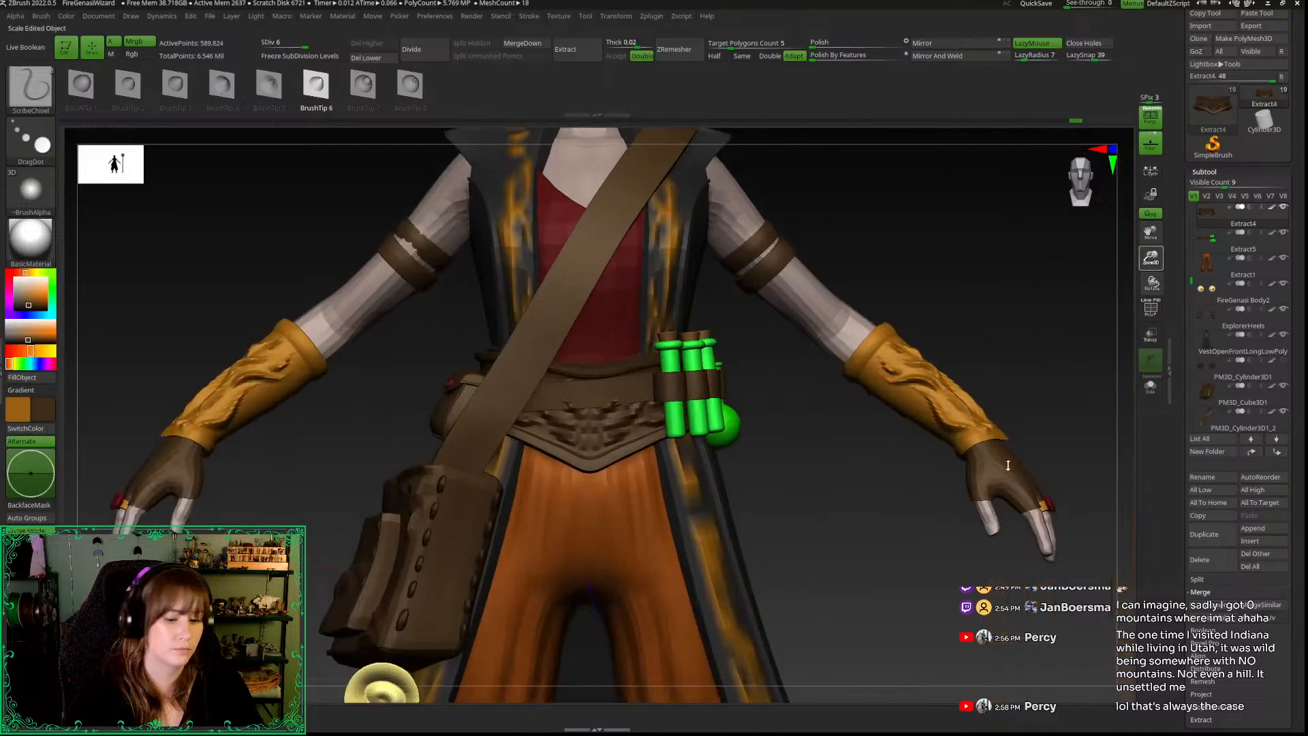
# Step: Switch to the Move Topological brush and make the belt strap's subtool, Extract5, active
pyautogui.press('b')
pyautogui.press('m')
pyautogui.press('t')
pyautogui.press('space')
pyautogui.moveTo(788, 414); pyautogui.dragTo(796, 415)
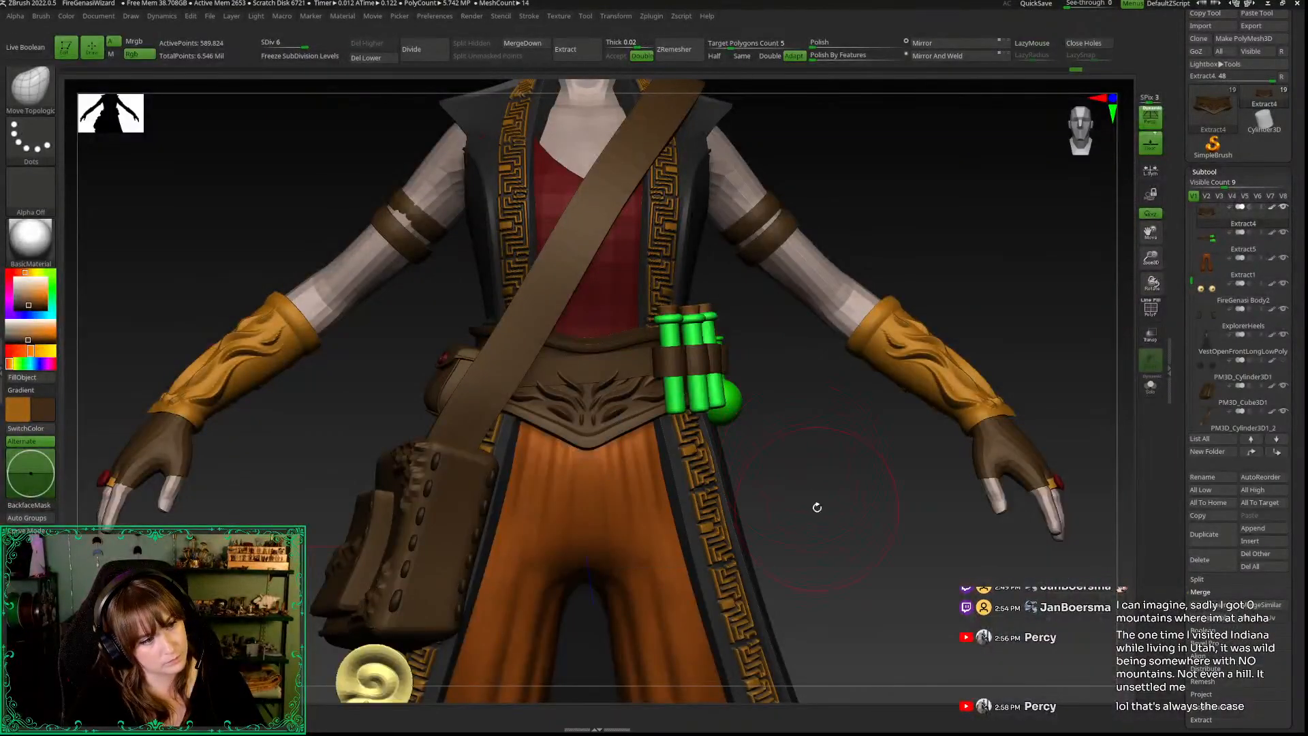
pyautogui.moveTo(815, 505); pyautogui.dragTo(761, 440)
pyautogui.keyDown('alt'); pyautogui.click(607, 345); pyautogui.keyUp('alt')
pyautogui.hotkey('shift', 'f')
pyautogui.hotkey('shift', 'f')
# Step: Load the IMM clothing hardware brush and choose Buckle Type02 as the insert mesh
pyautogui.moveTo(818, 477); pyautogui.dragTo(916, 555)
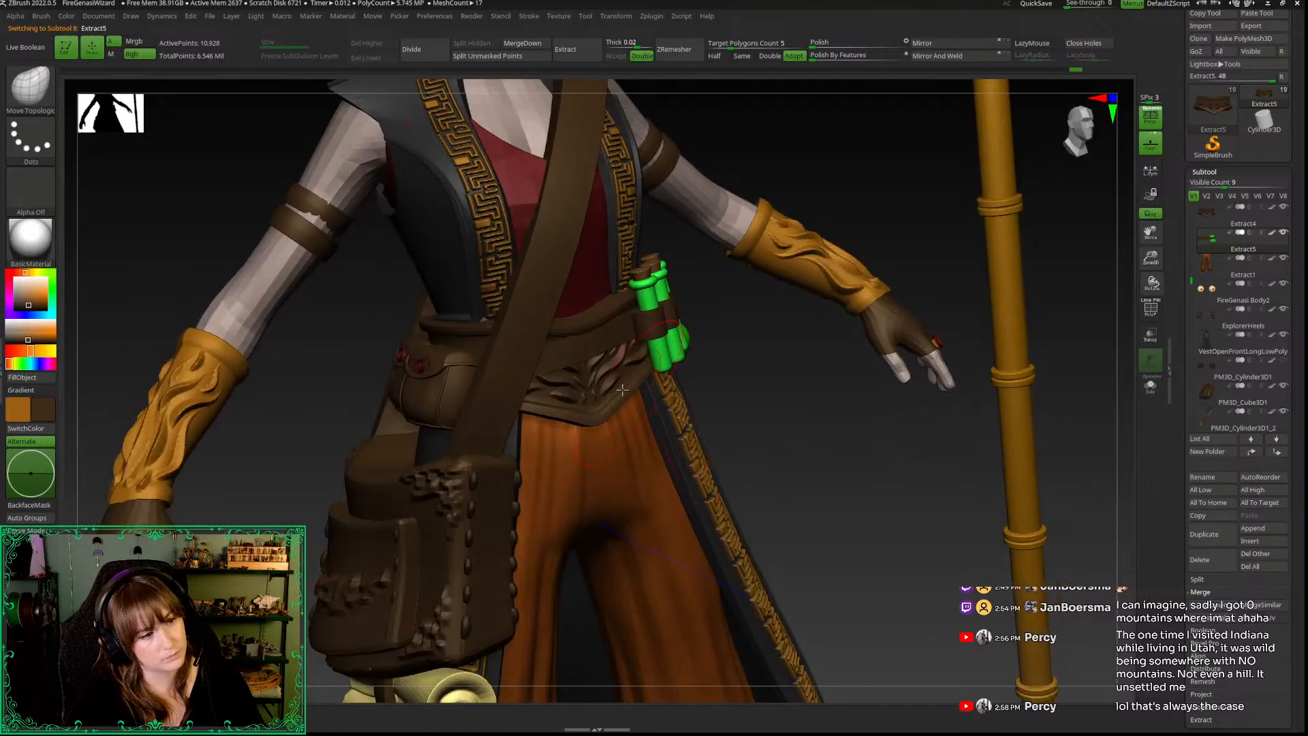
pyautogui.moveTo(826, 424); pyautogui.dragTo(829, 406)
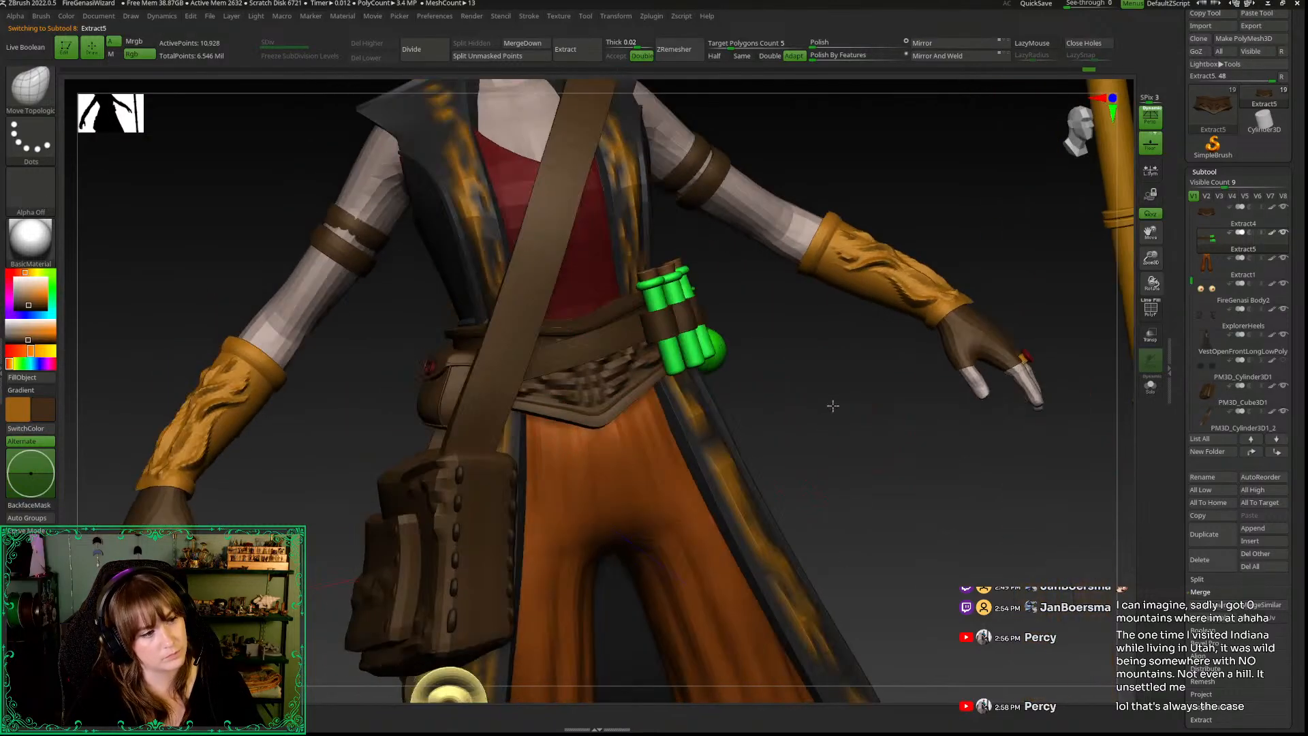
pyautogui.click(1079, 125)
pyautogui.moveTo(1151, 259); pyautogui.dragTo(920, 324)
pyautogui.rightClick(755, 380)
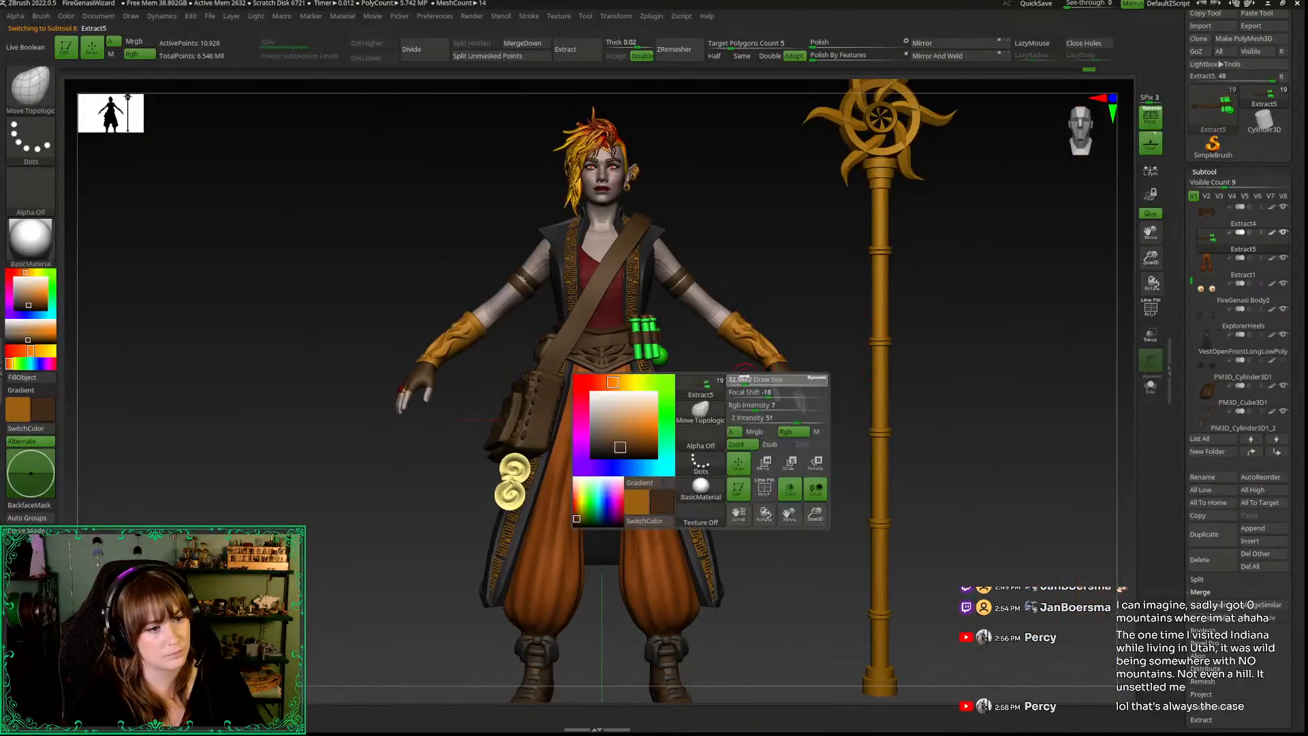
pyautogui.moveTo(1151, 259); pyautogui.dragTo(712, 402)
pyautogui.press('b')
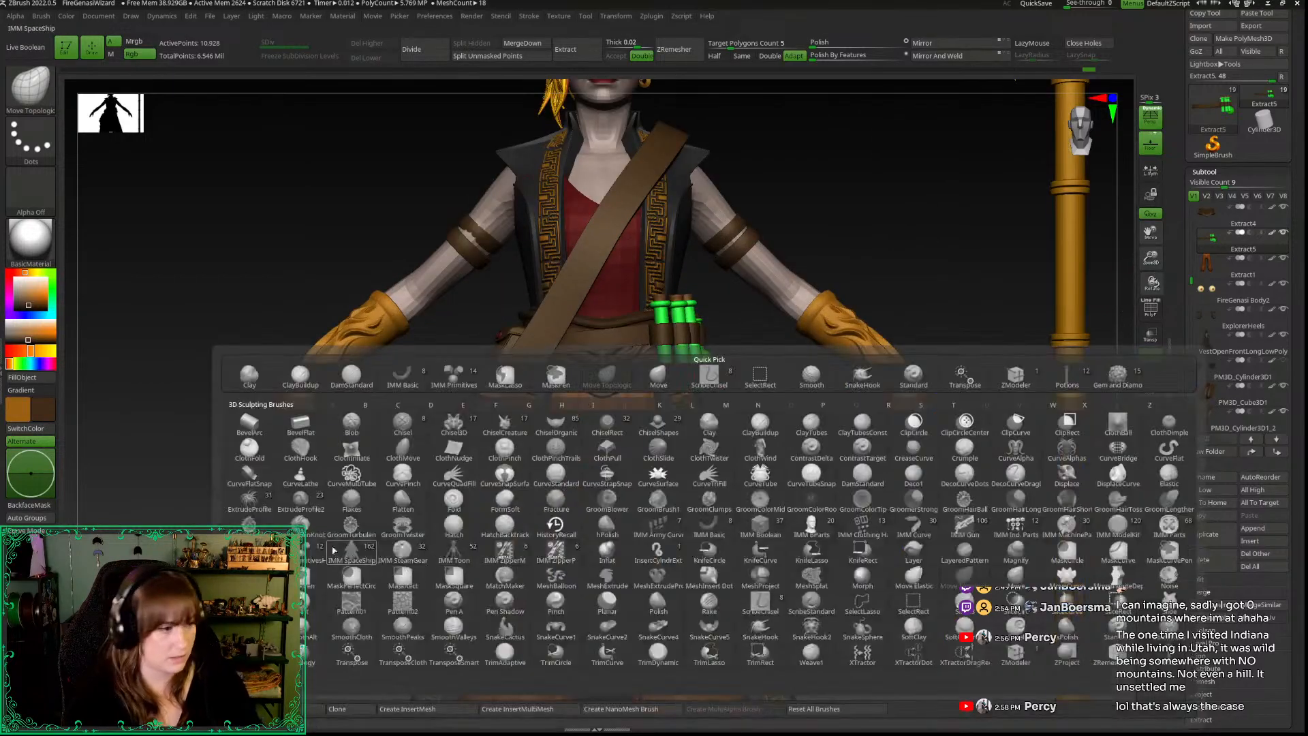
pyautogui.click(914, 526)
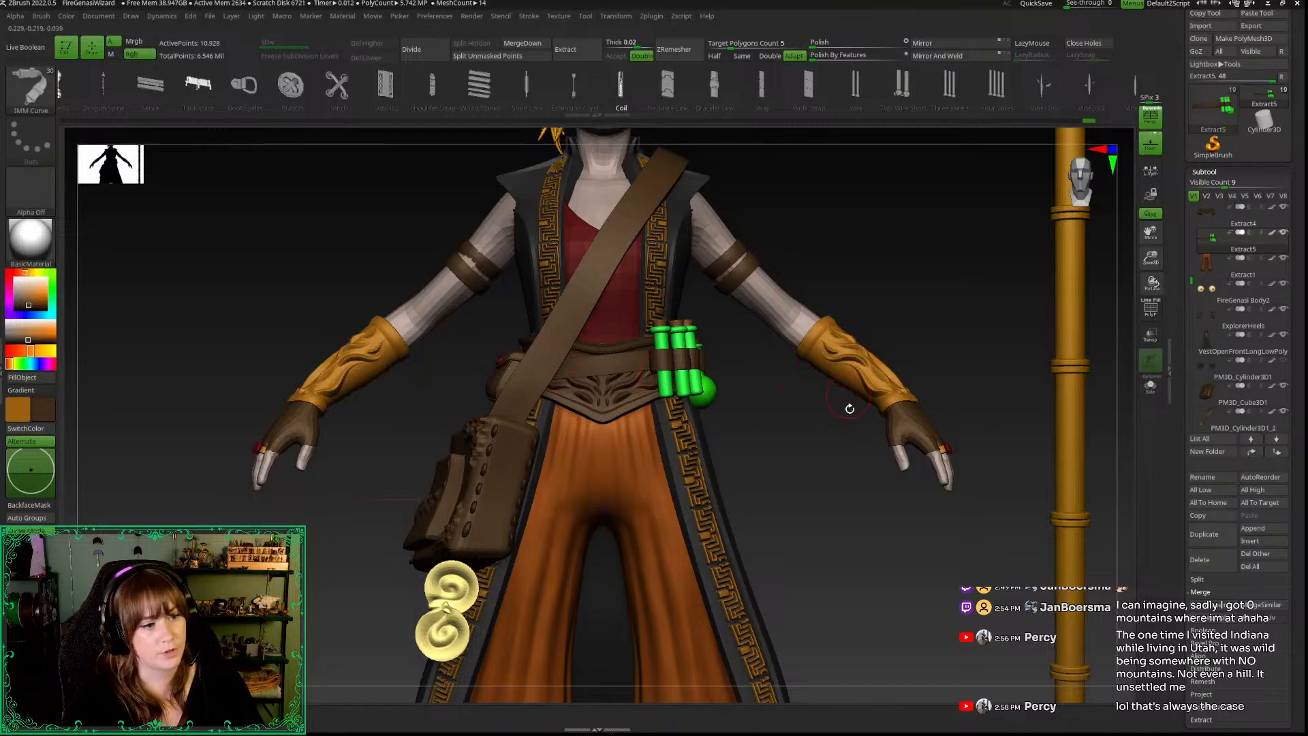
pyautogui.press('b')
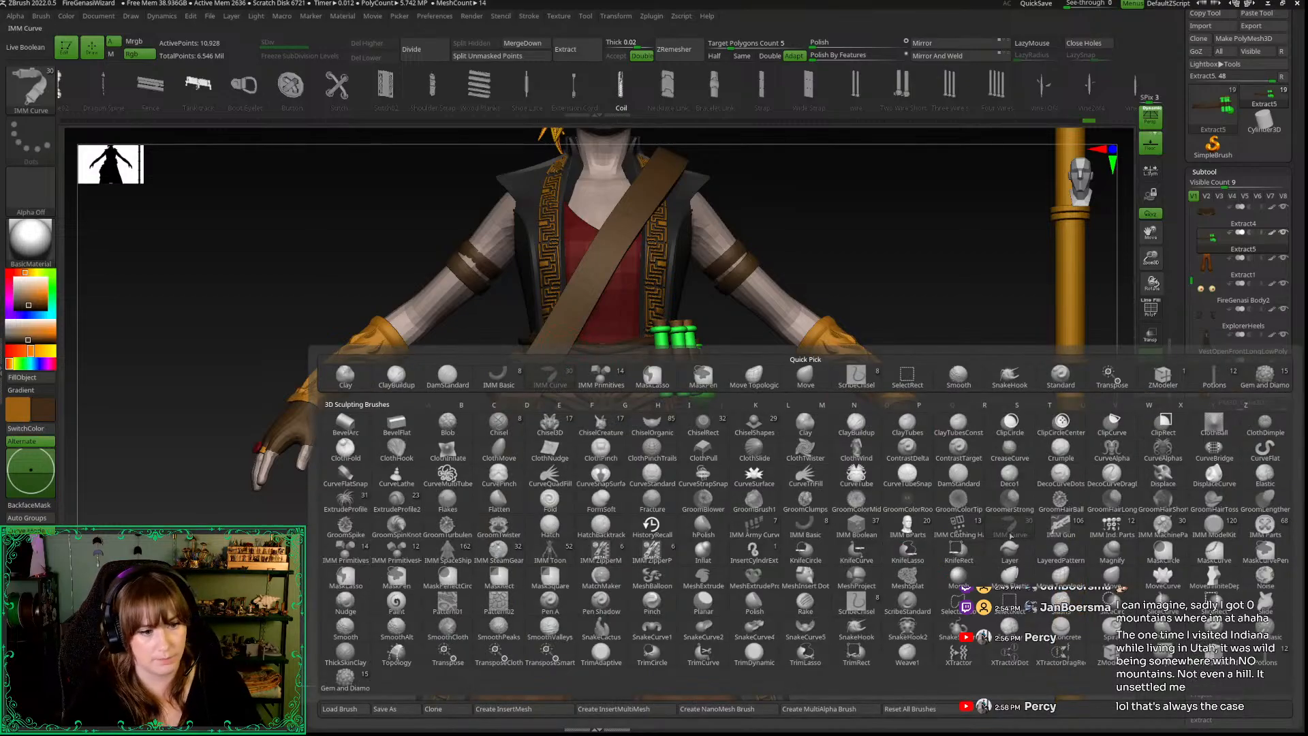
pyautogui.click(958, 526)
pyautogui.moveTo(1150, 257); pyautogui.dragTo(1152, 285)
pyautogui.click(126, 84)
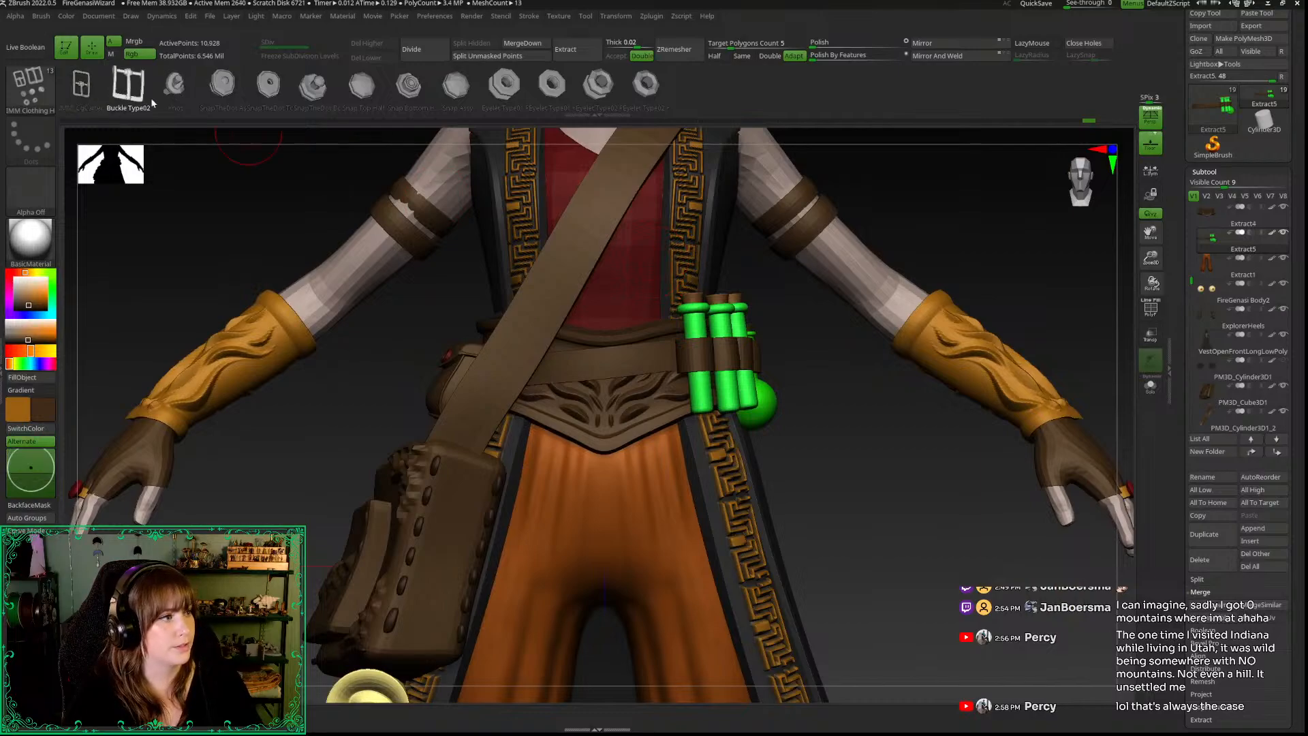
pyautogui.moveTo(616, 363); pyautogui.dragTo(611, 367)
pyautogui.moveTo(1150, 260); pyautogui.dragTo(1152, 280)
pyautogui.hotkey('ctrl', 'z')
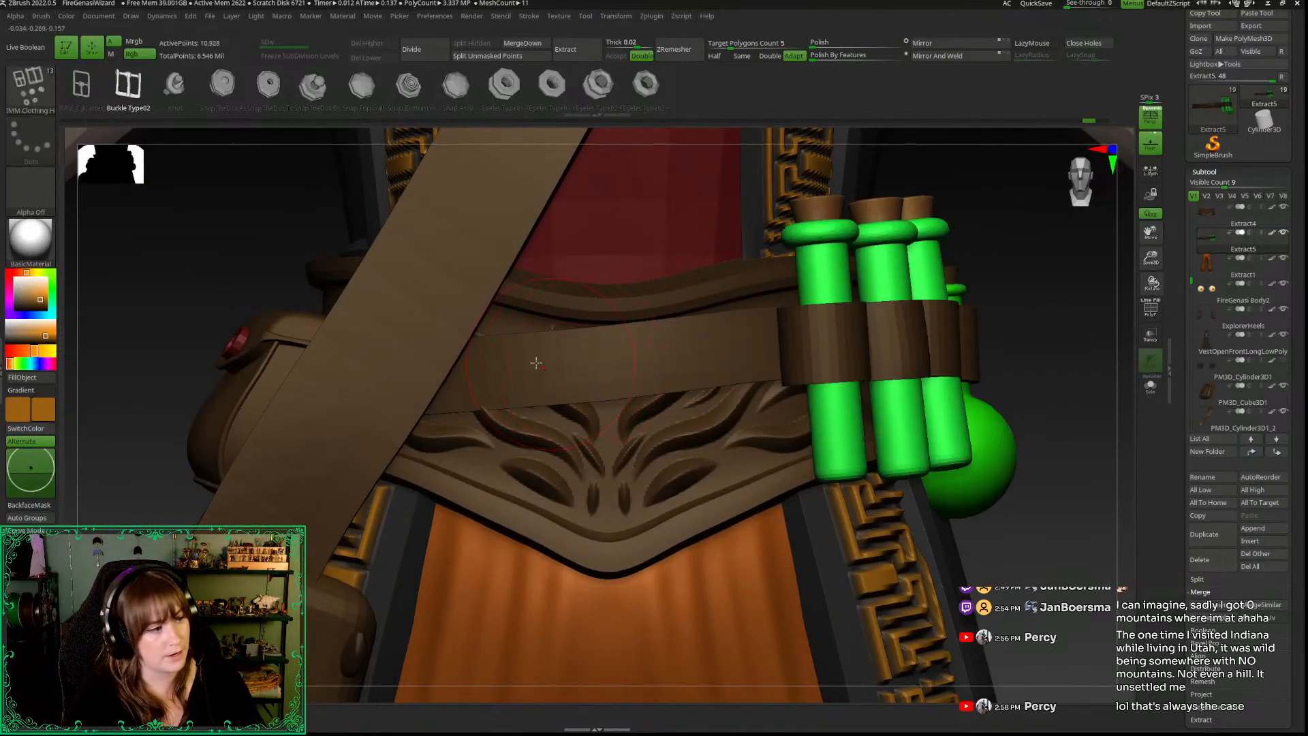
# Step: Enable Mrgb and insert a gold Buckle Type02 on the front of the belt strap, undoing one misplaced attempt
pyautogui.click(136, 41)
pyautogui.moveTo(626, 363); pyautogui.dragTo(680, 359)
pyautogui.hotkey('ctrl', 'z')
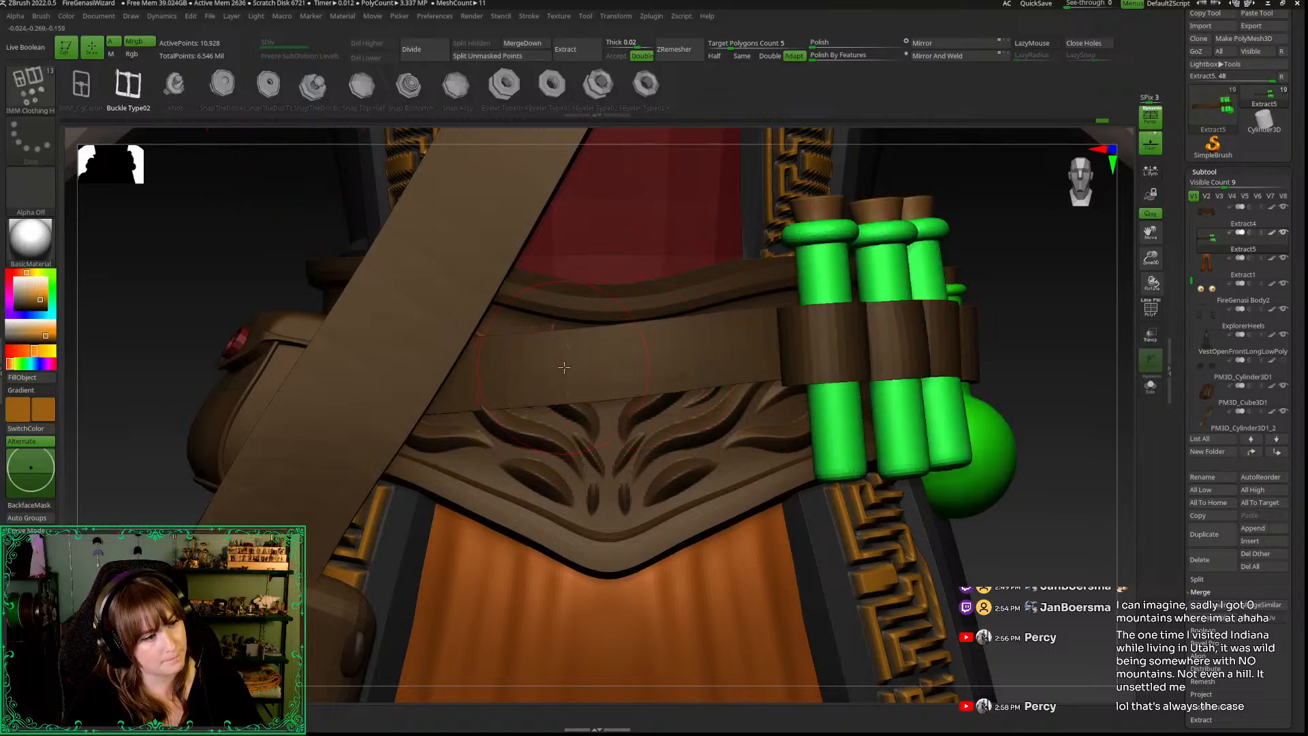
pyautogui.moveTo(596, 366); pyautogui.dragTo(623, 359)
pyautogui.moveTo(636, 360); pyautogui.dragTo(637, 362)
# Step: Rotate and scale the inserted buckle so it sits thicker and aligned on the belt strap, and finish the transform
pyautogui.moveTo(1051, 537); pyautogui.dragTo(1045, 408)
pyautogui.press('w')
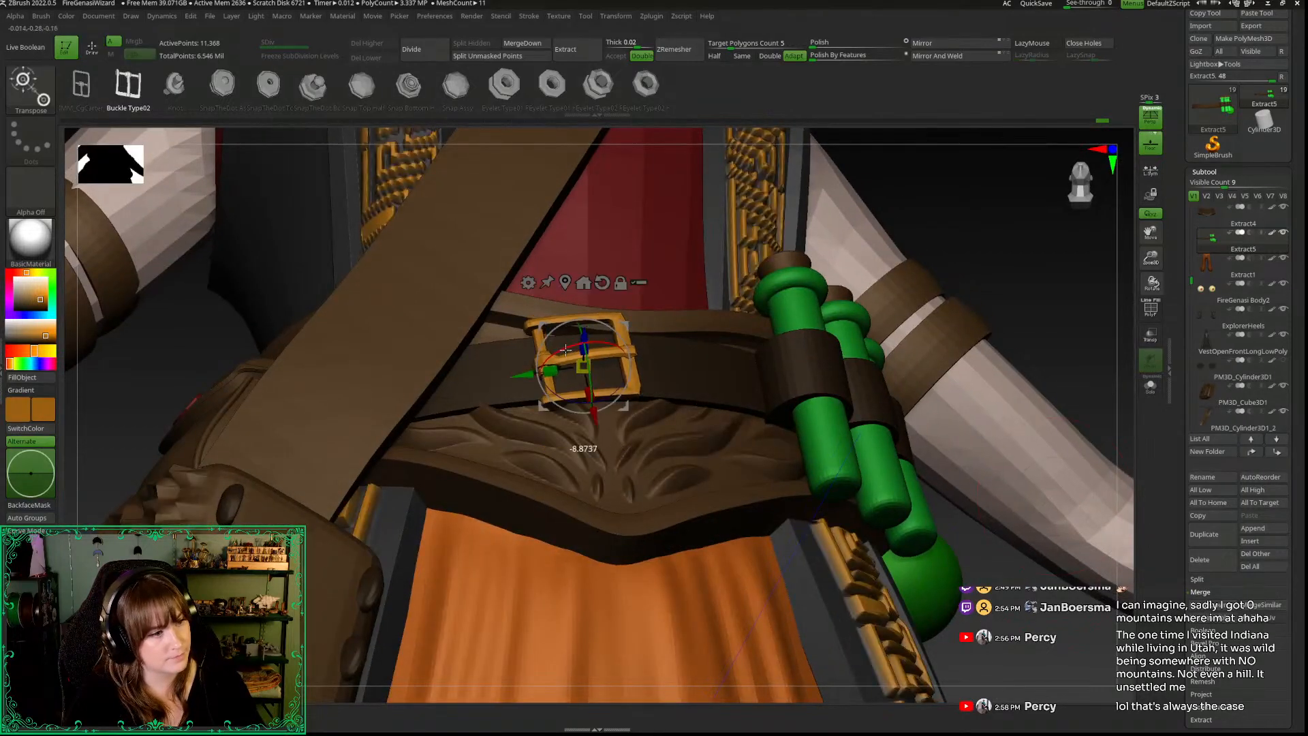
pyautogui.moveTo(1020, 558); pyautogui.dragTo(1026, 664)
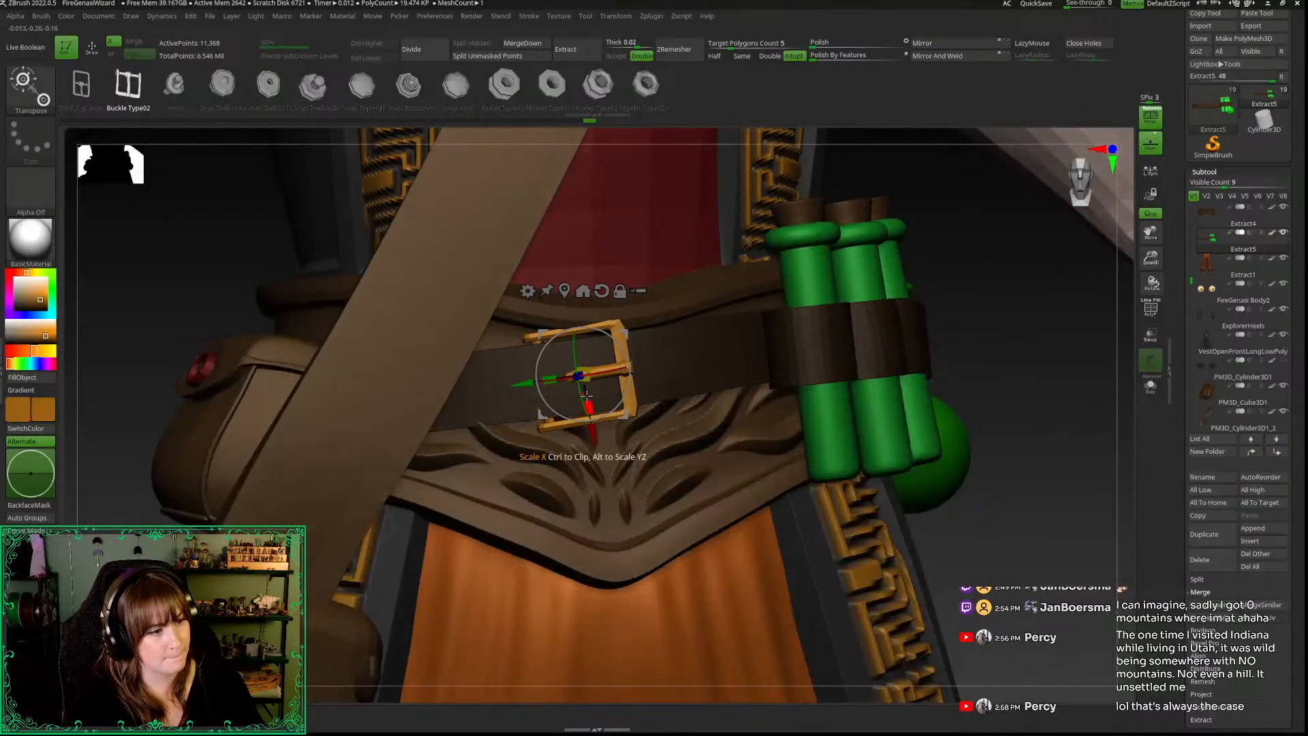
pyautogui.moveTo(597, 387); pyautogui.dragTo(614, 404)
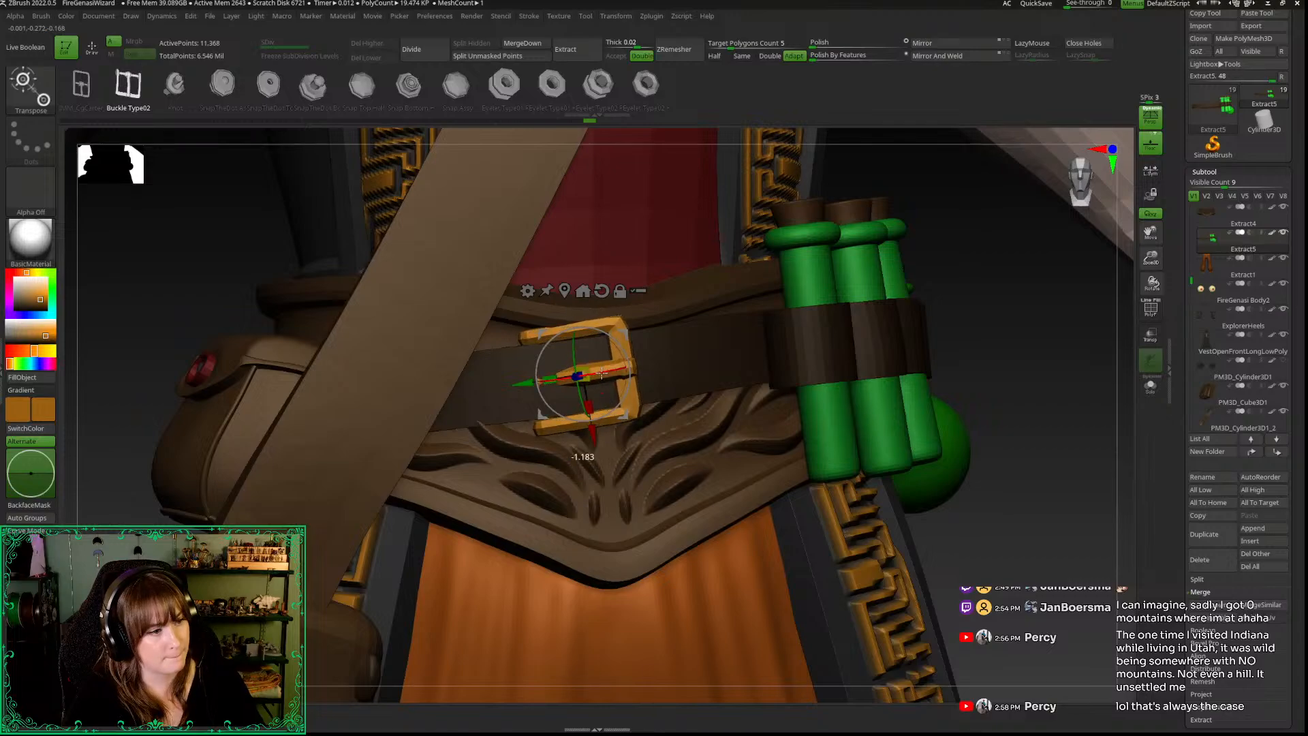
pyautogui.press('q')
pyautogui.moveTo(1037, 534)
pyautogui.mouseDown()
pyautogui.moveTo(1029, 481)
pyautogui.moveTo(1049, 555)
pyautogui.mouseUp()
pyautogui.moveTo(1157, 250); pyautogui.dragTo(1148, 183)
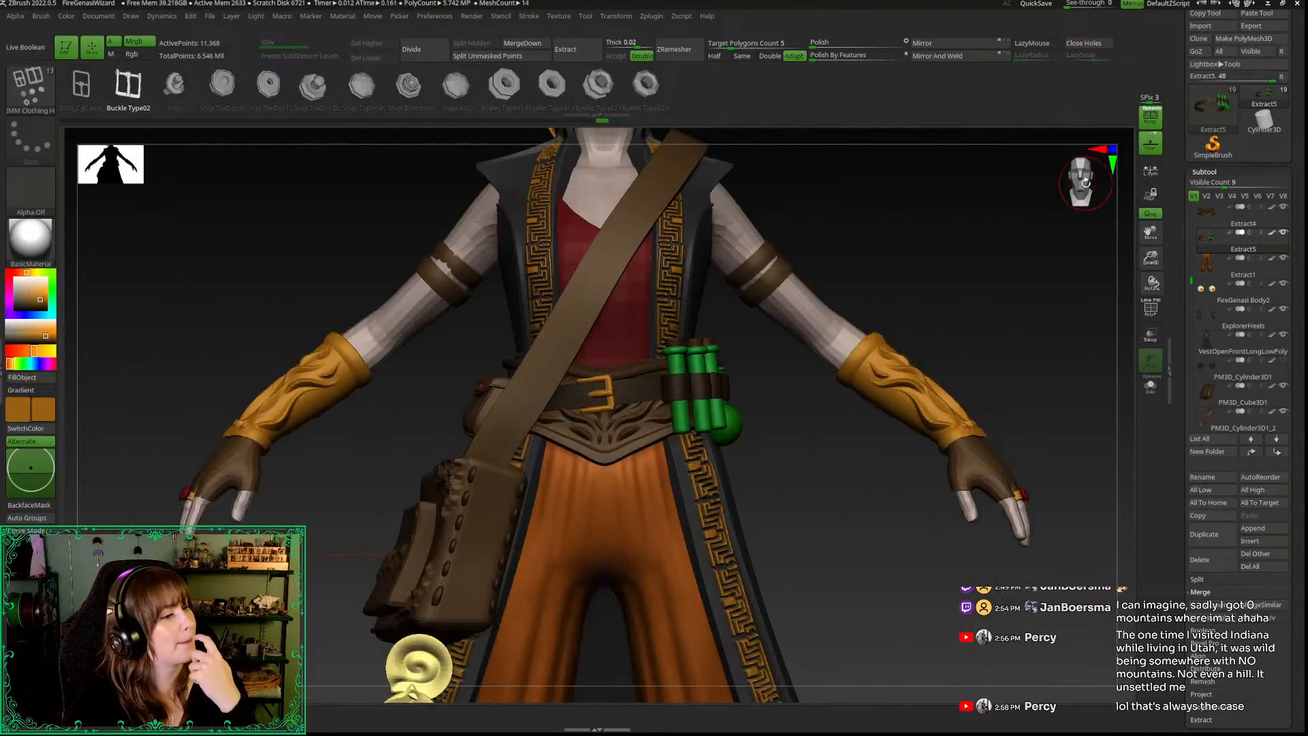
# Step: With the Move Topological brush, shape the strap's edge loop beside the buckle into a point, with the wireframe shown
pyautogui.press('f')
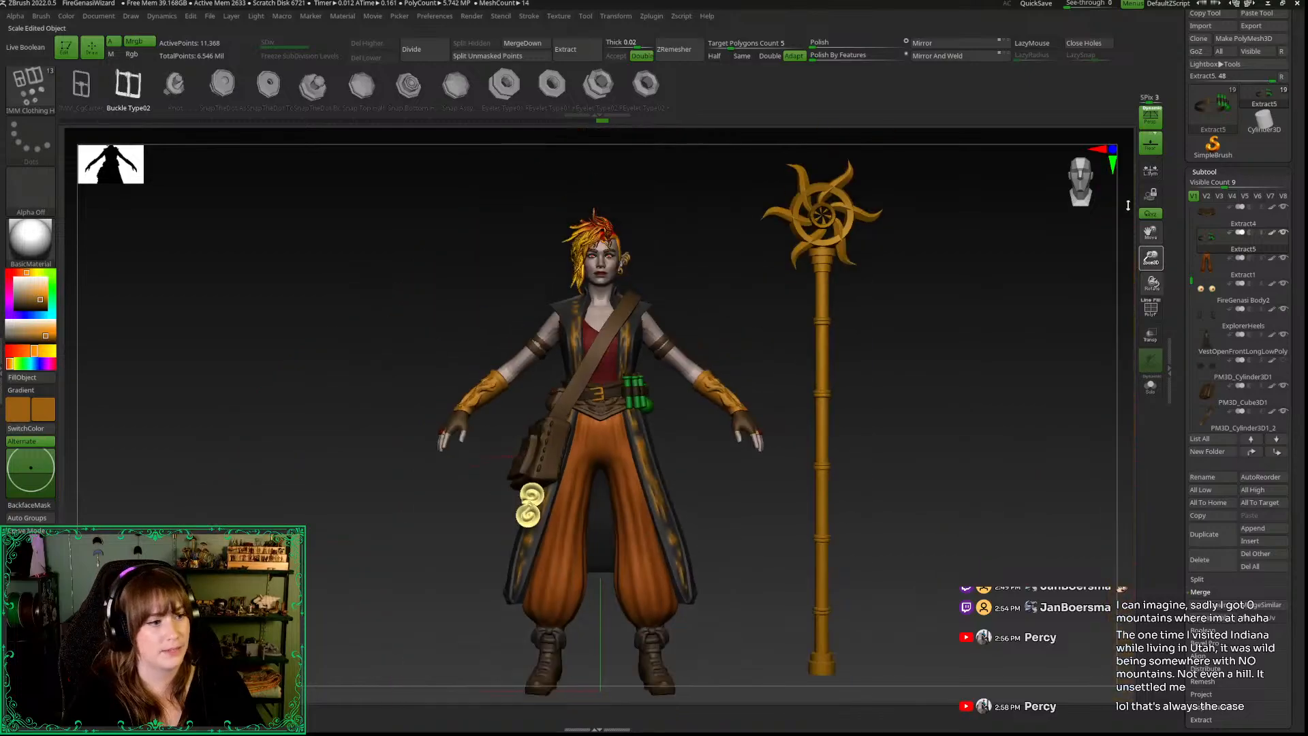
pyautogui.moveTo(1151, 257)
pyautogui.mouseDown()
pyautogui.moveTo(1128, 282)
pyautogui.moveTo(1136, 294)
pyautogui.mouseUp()
pyautogui.moveTo(1035, 429); pyautogui.dragTo(961, 457)
pyautogui.press('space')
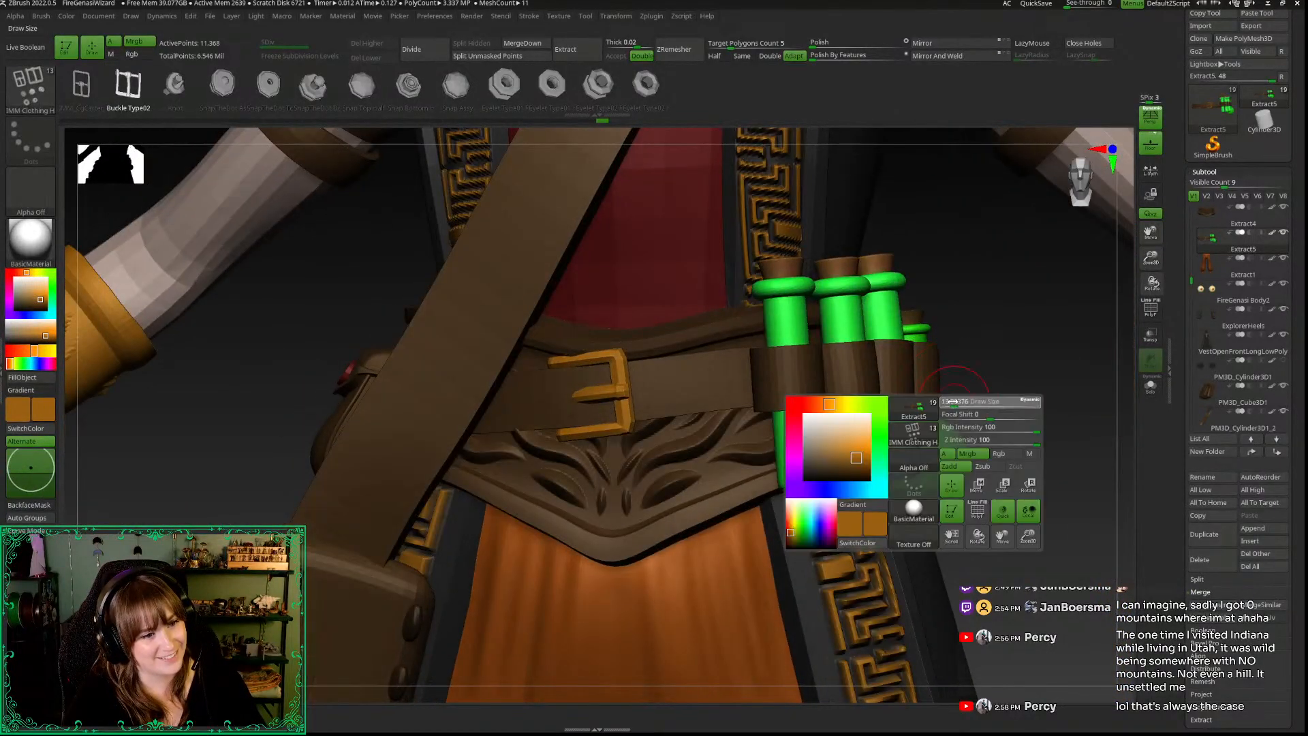
pyautogui.hotkey('shift', 'f')
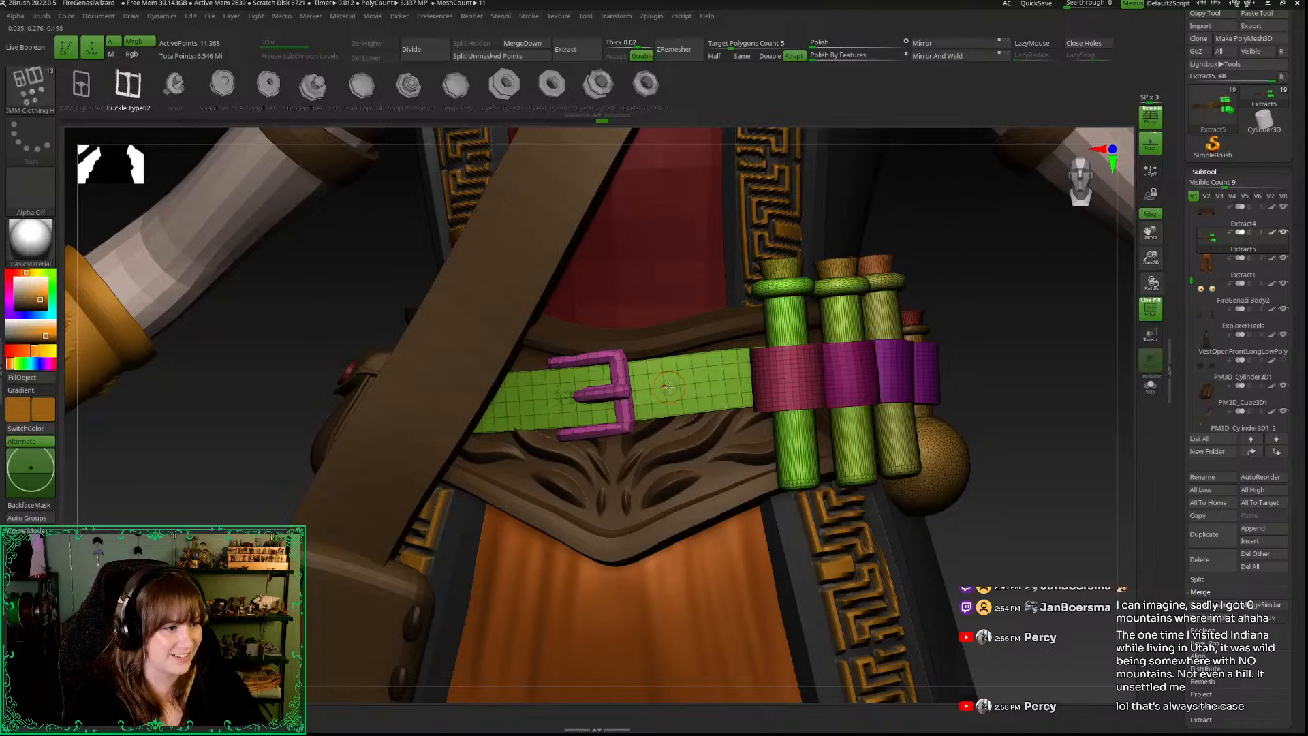
pyautogui.press('b')
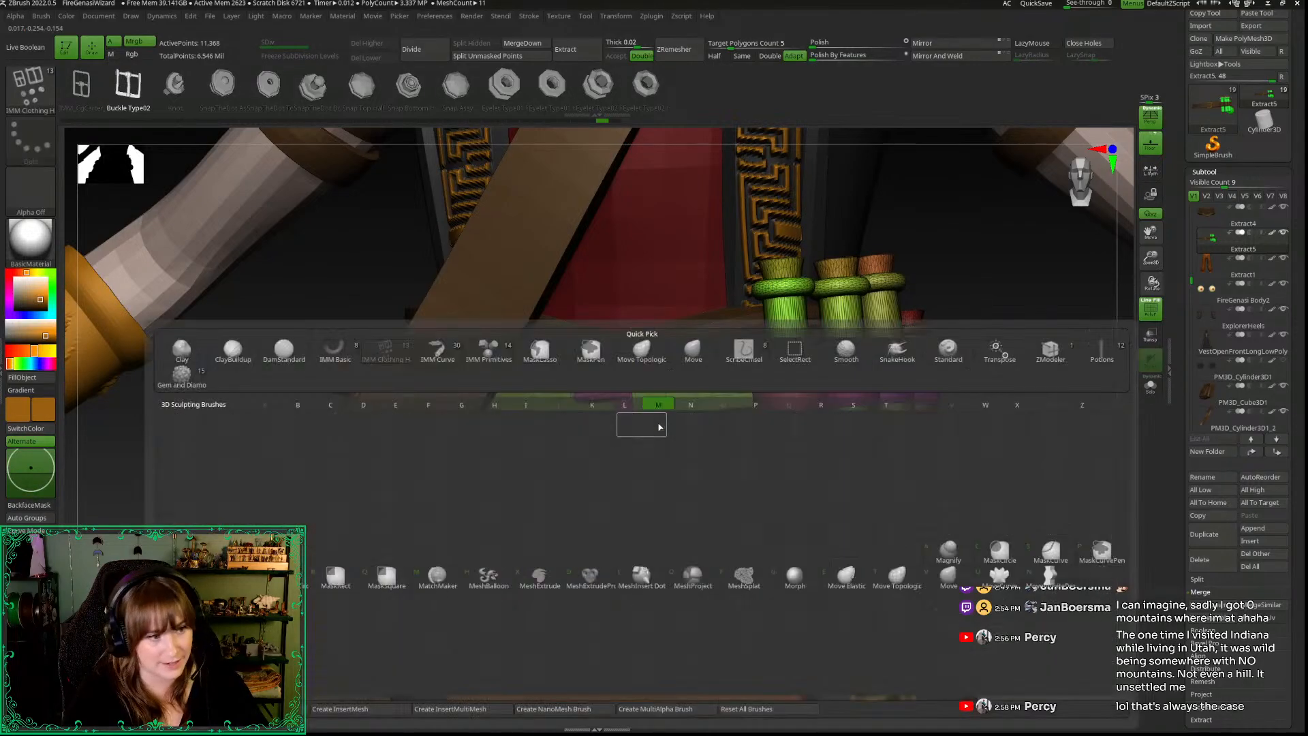
pyautogui.press('m')
pyautogui.press('t')
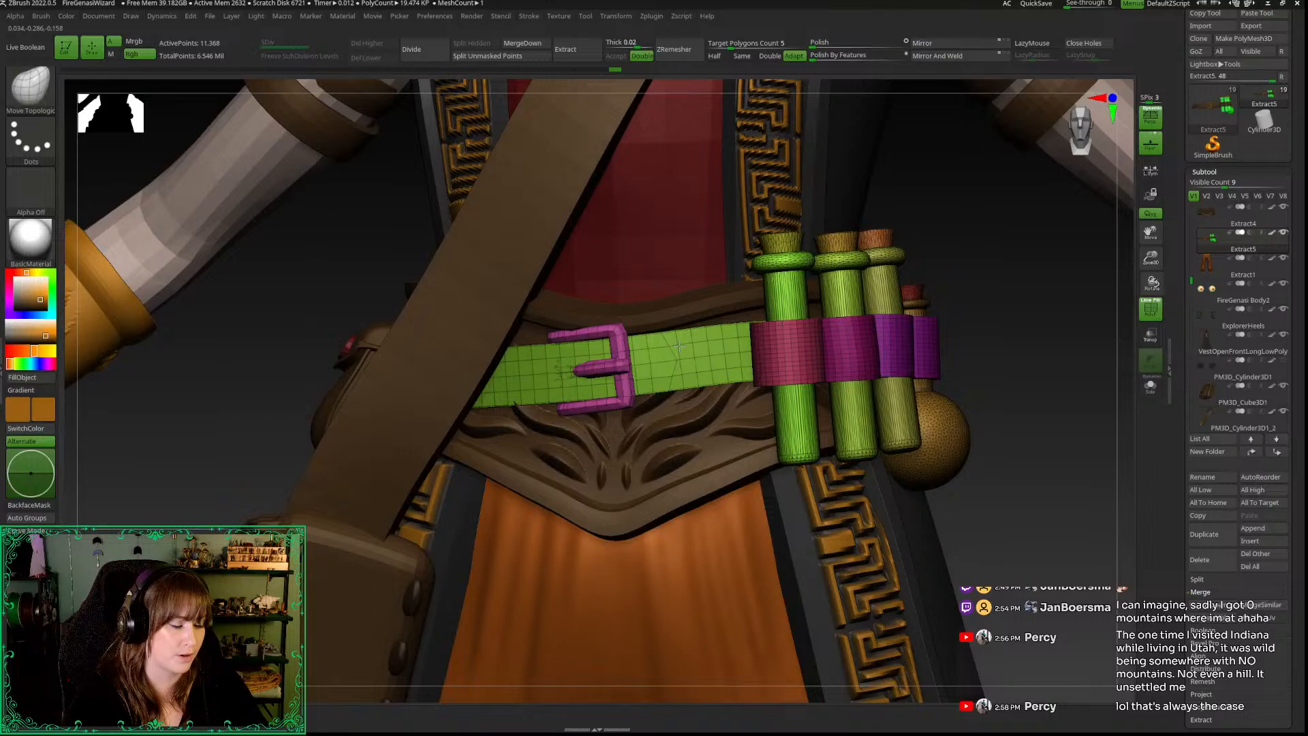
pyautogui.moveTo(1004, 569); pyautogui.dragTo(1014, 564)
# Step: Switch to ZModeler, set the edge action to Extrude Edge Face on EdgeLoop Partial, and try it on the strap's pointed edges
pyautogui.press('b')
pyautogui.press('z')
pyautogui.press('m')
pyautogui.moveTo(1151, 232)
pyautogui.mouseDown()
pyautogui.moveTo(1169, 285)
pyautogui.moveTo(1153, 263)
pyautogui.moveTo(1157, 280)
pyautogui.mouseUp()
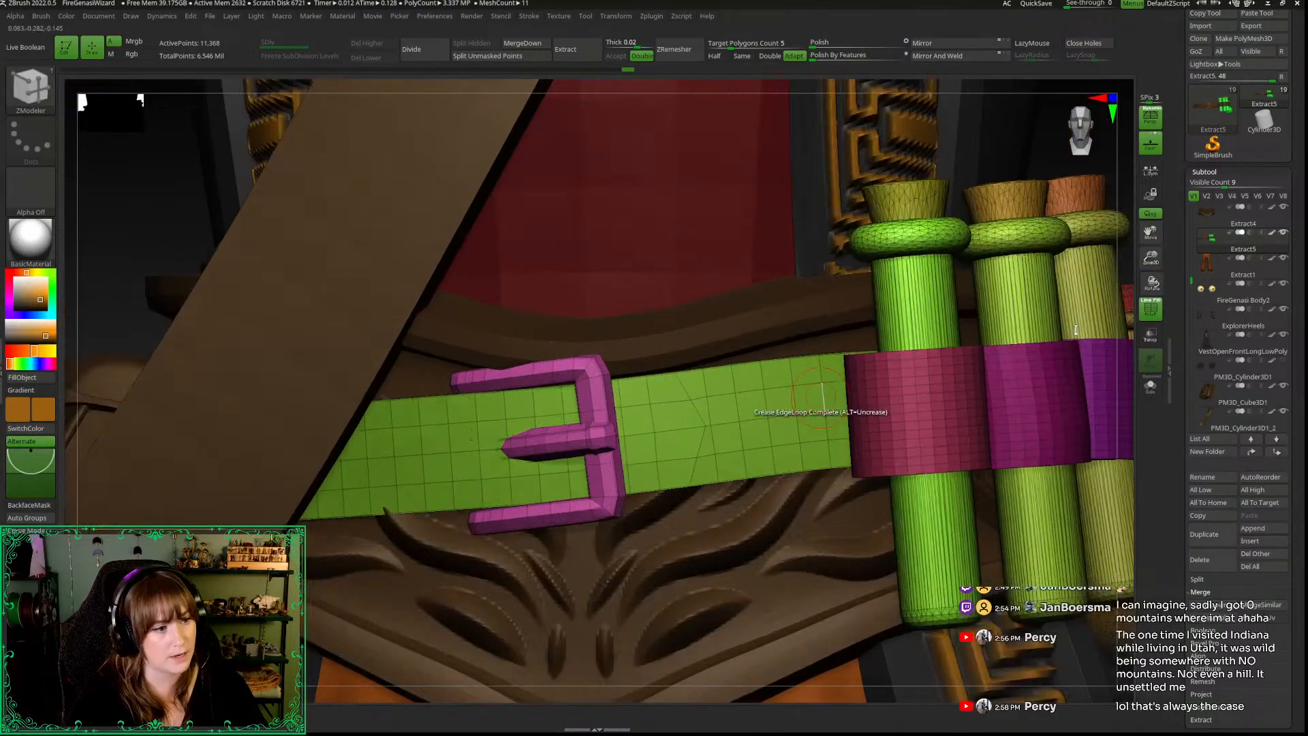
pyautogui.press('space')
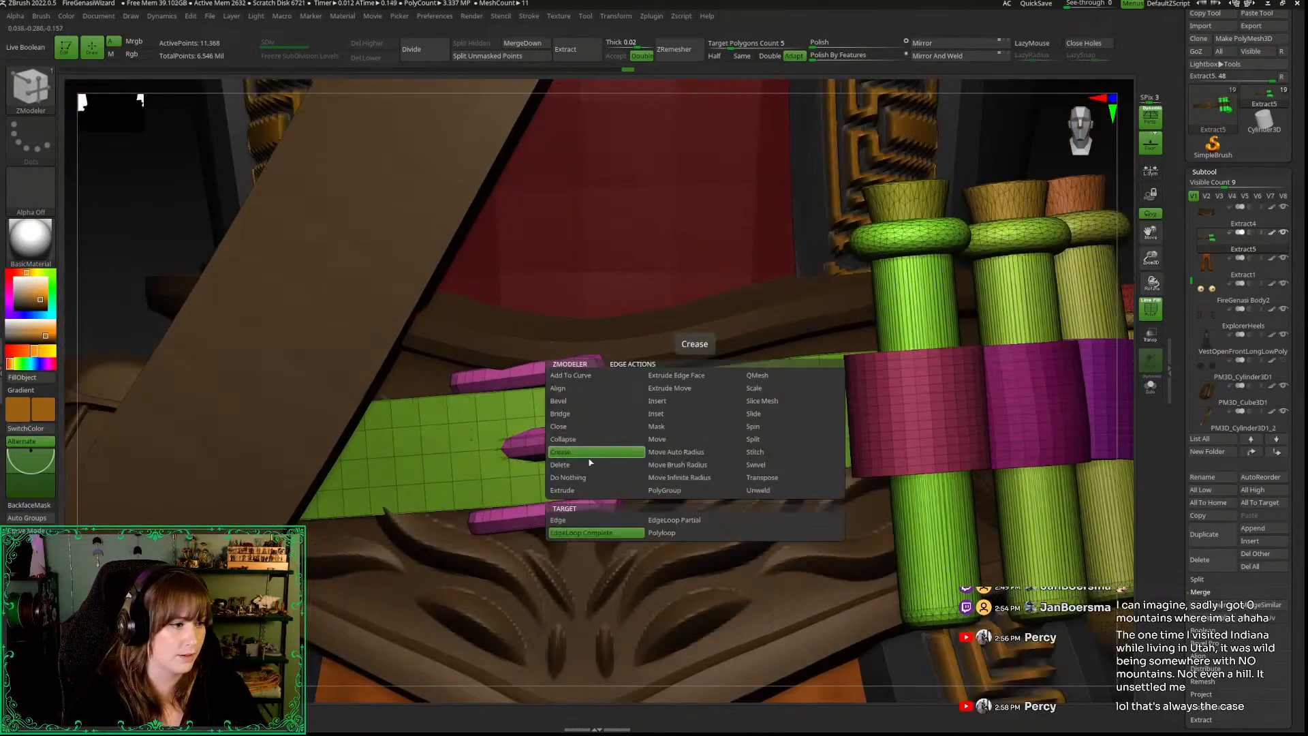
pyautogui.click(669, 377)
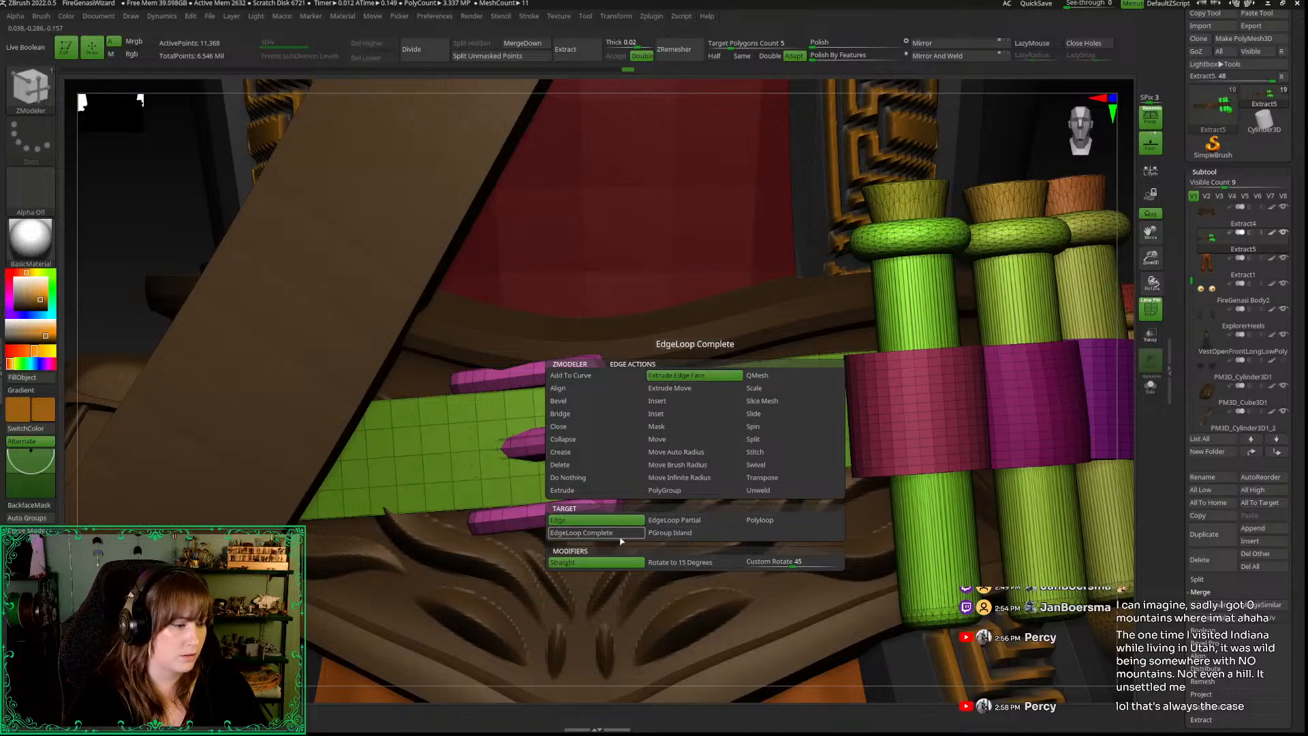
pyautogui.click(664, 524)
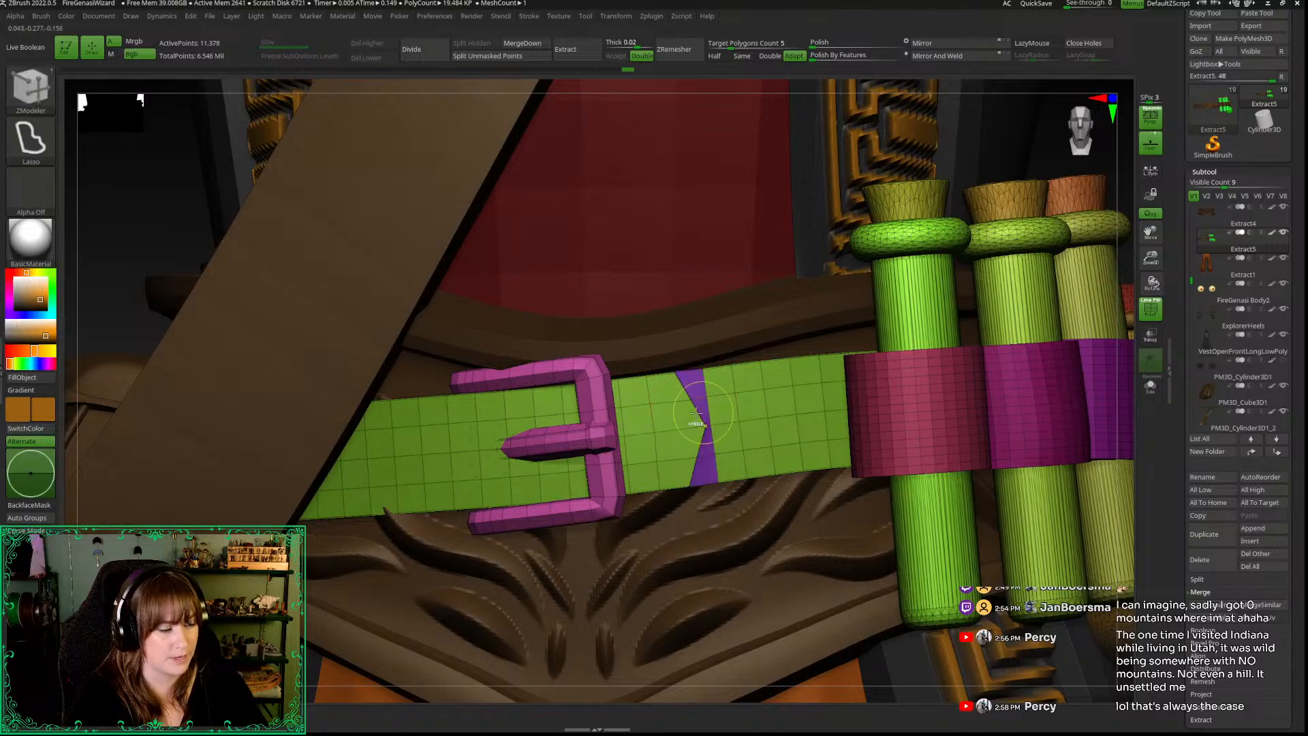
pyautogui.hotkey('shift', 'f')
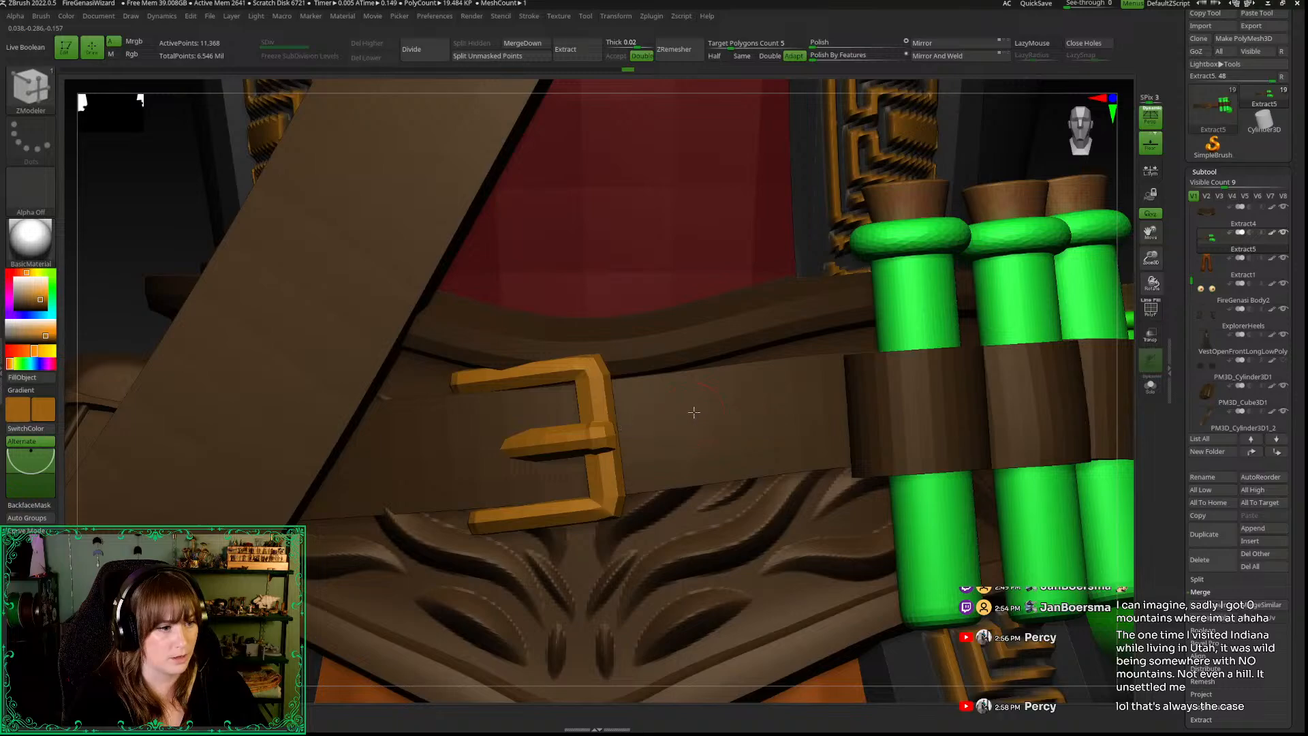
pyautogui.hotkey('ctrl', 'z')
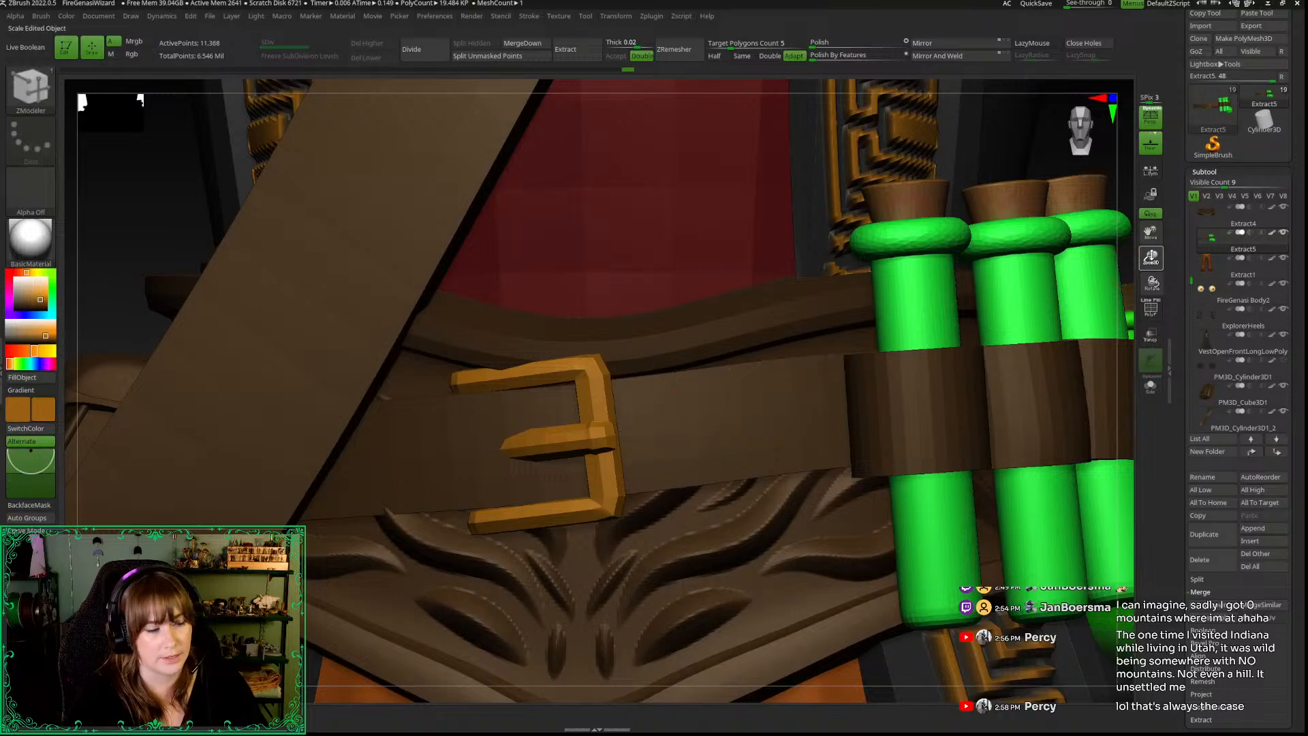
# Step: Isolate the active belt subtool and show its wireframe around the buckle
pyautogui.moveTo(1151, 259); pyautogui.dragTo(1130, 263)
pyautogui.moveTo(1049, 344); pyautogui.dragTo(1080, 368)
pyautogui.click(1150, 386)
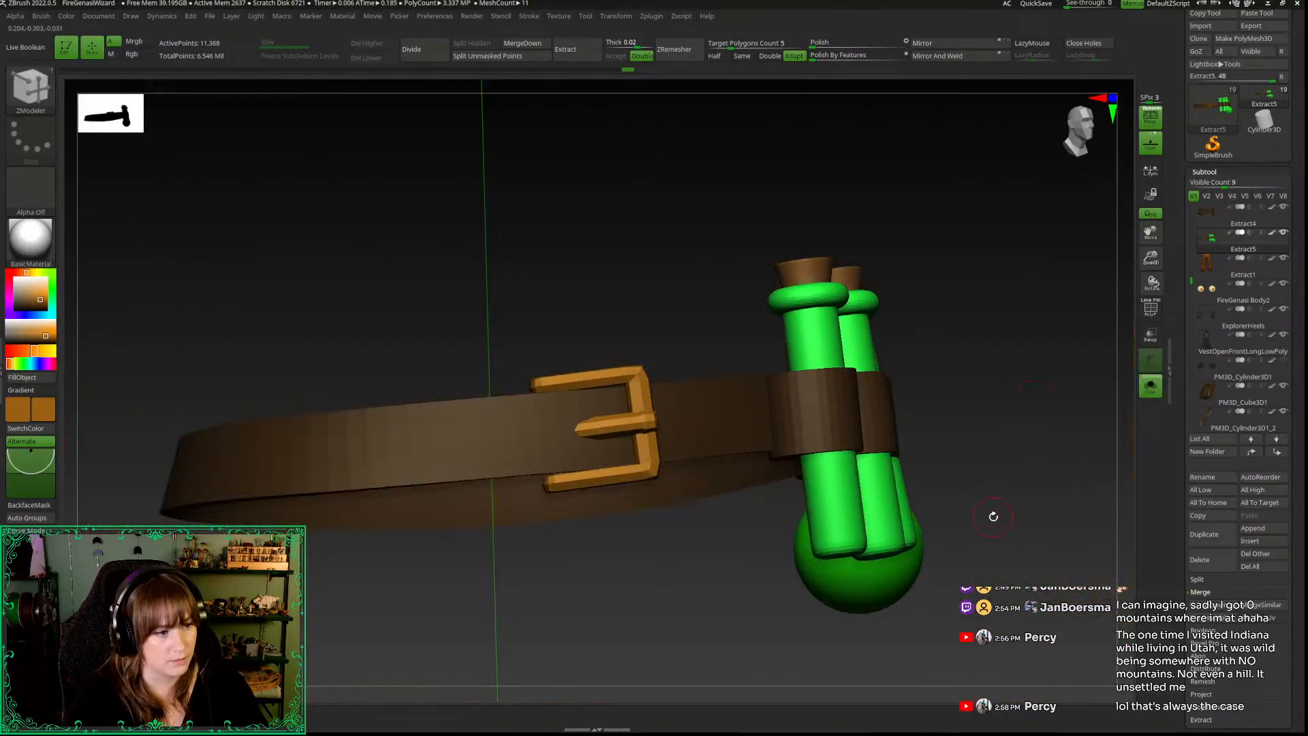
pyautogui.moveTo(993, 517); pyautogui.dragTo(981, 538)
pyautogui.moveTo(1149, 262); pyautogui.dragTo(1116, 327)
pyautogui.hotkey('shift', 'f')
# Step: Extrude the pointed partial edge loop beside the buckle outward to form a raised strap tip
pyautogui.moveTo(566, 219); pyautogui.dragTo(578, 265)
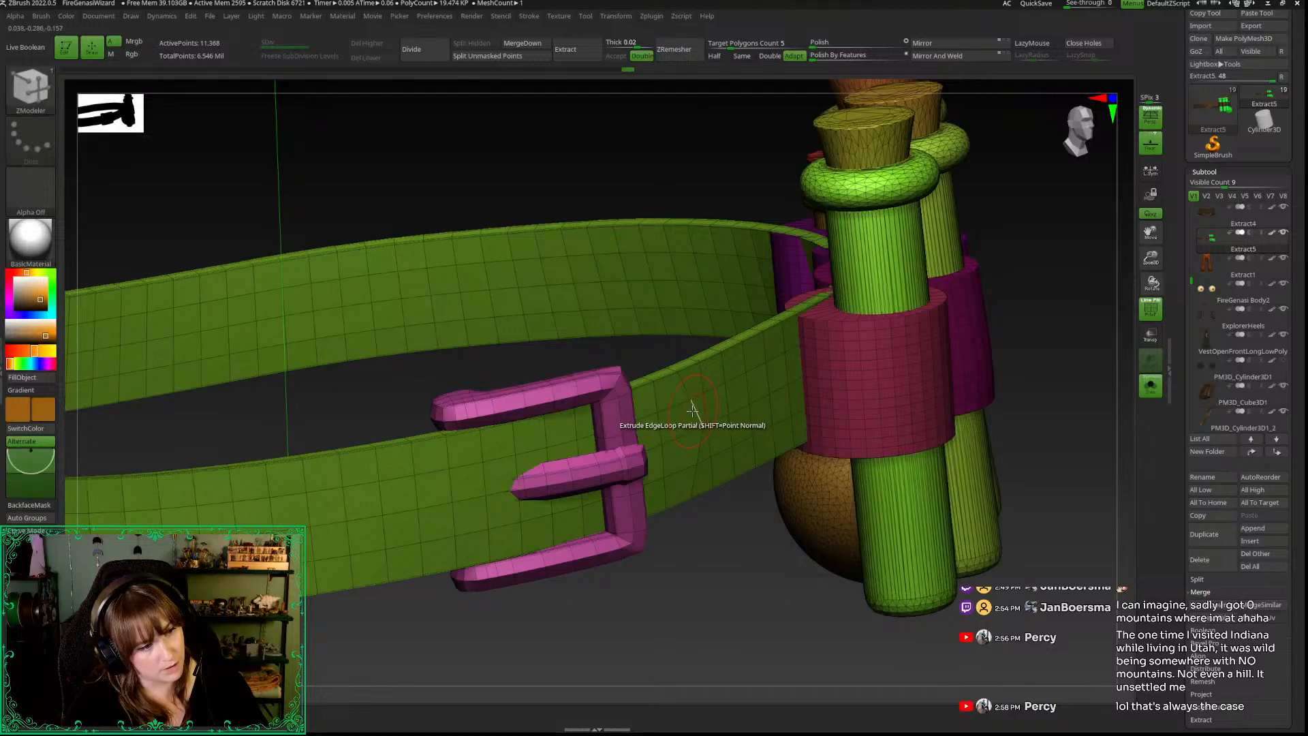
pyautogui.moveTo(673, 609); pyautogui.dragTo(680, 415)
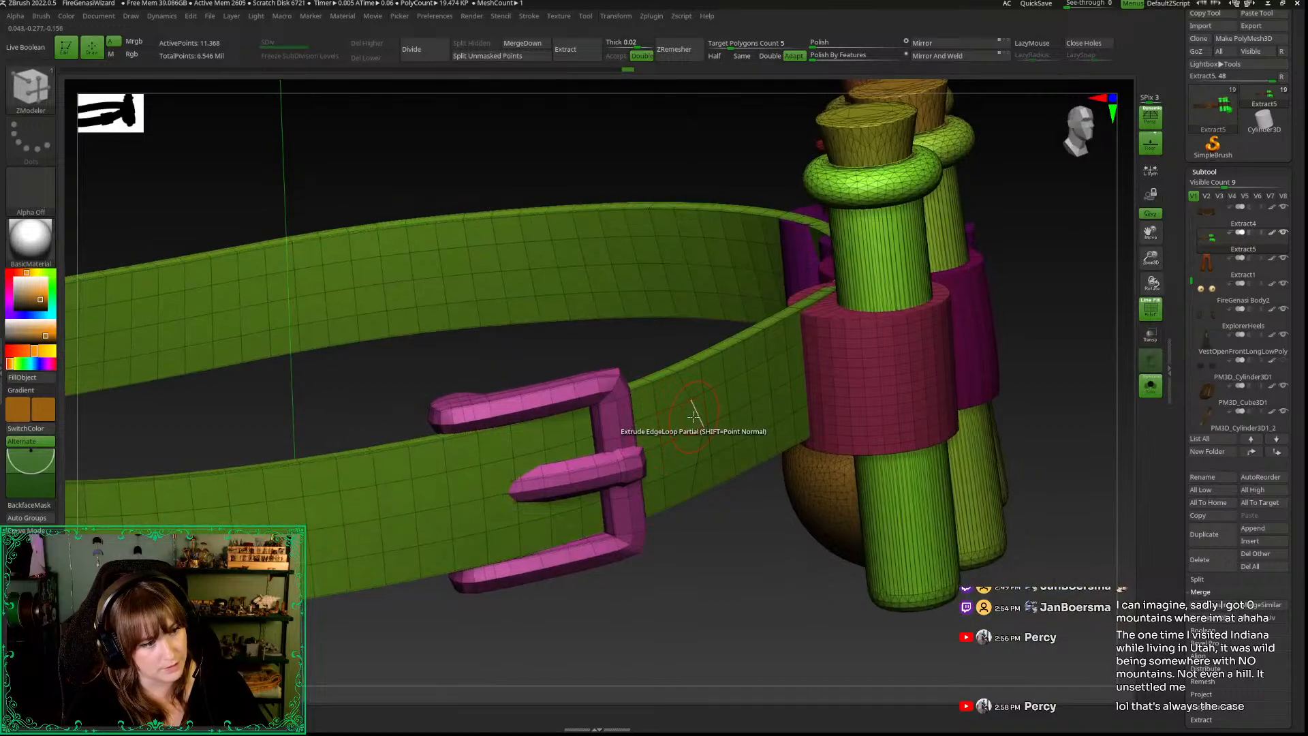
pyautogui.moveTo(692, 413); pyautogui.dragTo(728, 408)
pyautogui.moveTo(751, 601); pyautogui.dragTo(715, 606)
pyautogui.hotkey('shift', 'f')
pyautogui.hotkey('shift', 'f')
pyautogui.hotkey('shift', 'f')
pyautogui.hotkey('shift', 'f')
# Step: Set the ZModeler edge action to Crease and crease single edges around the extruded strap tip
pyautogui.rightClick(711, 453)
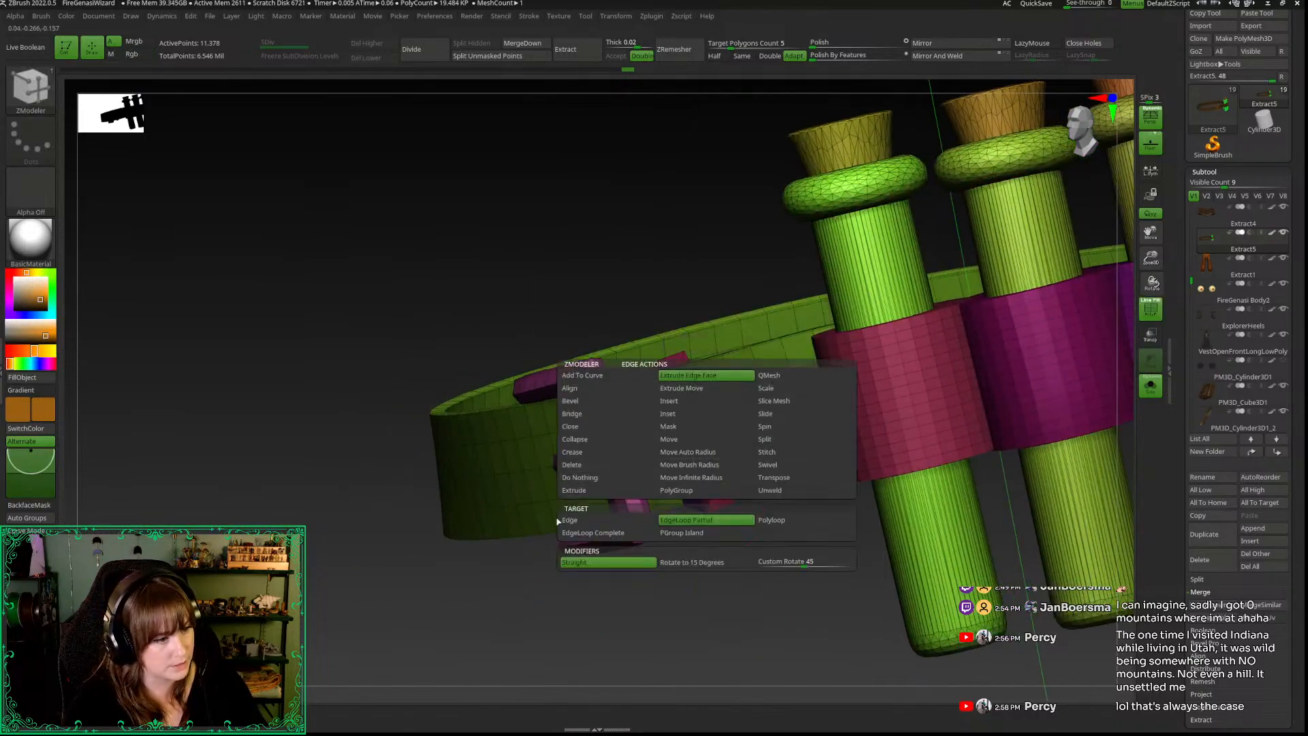
pyautogui.click(586, 451)
pyautogui.click(599, 533)
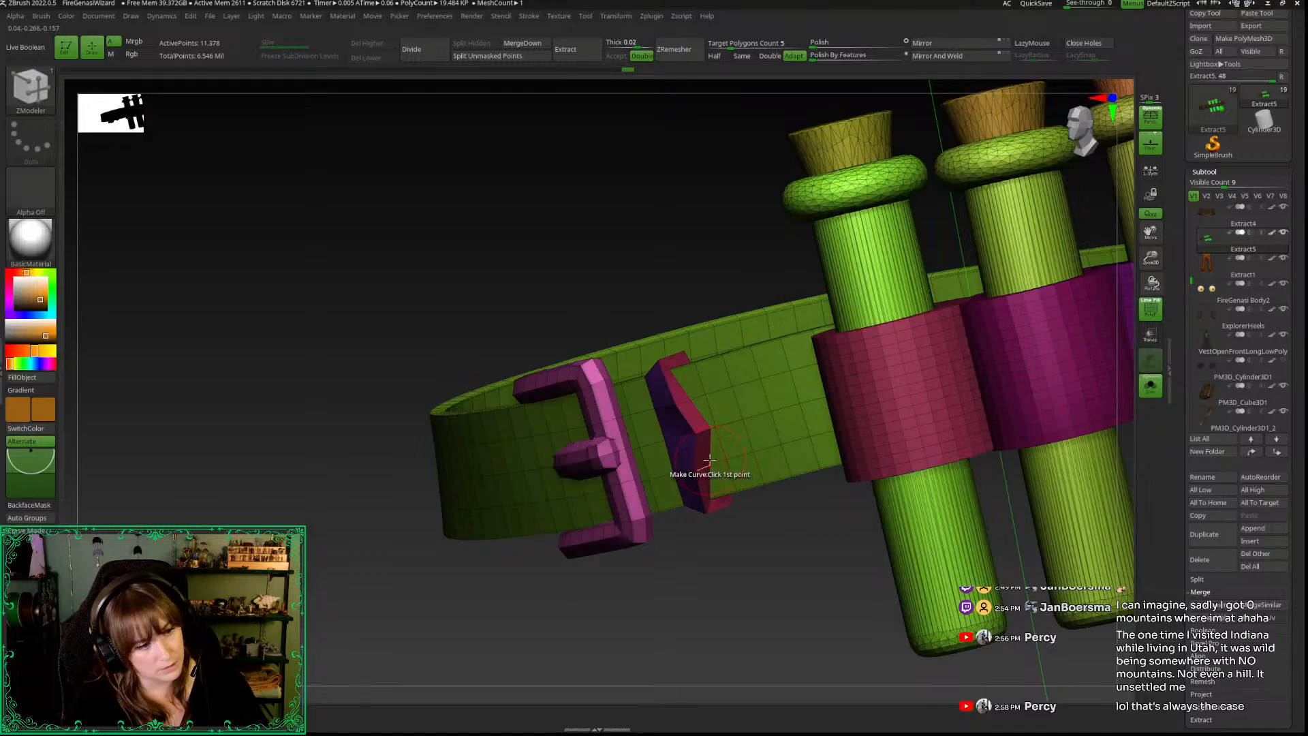
pyautogui.moveTo(684, 604); pyautogui.dragTo(678, 600)
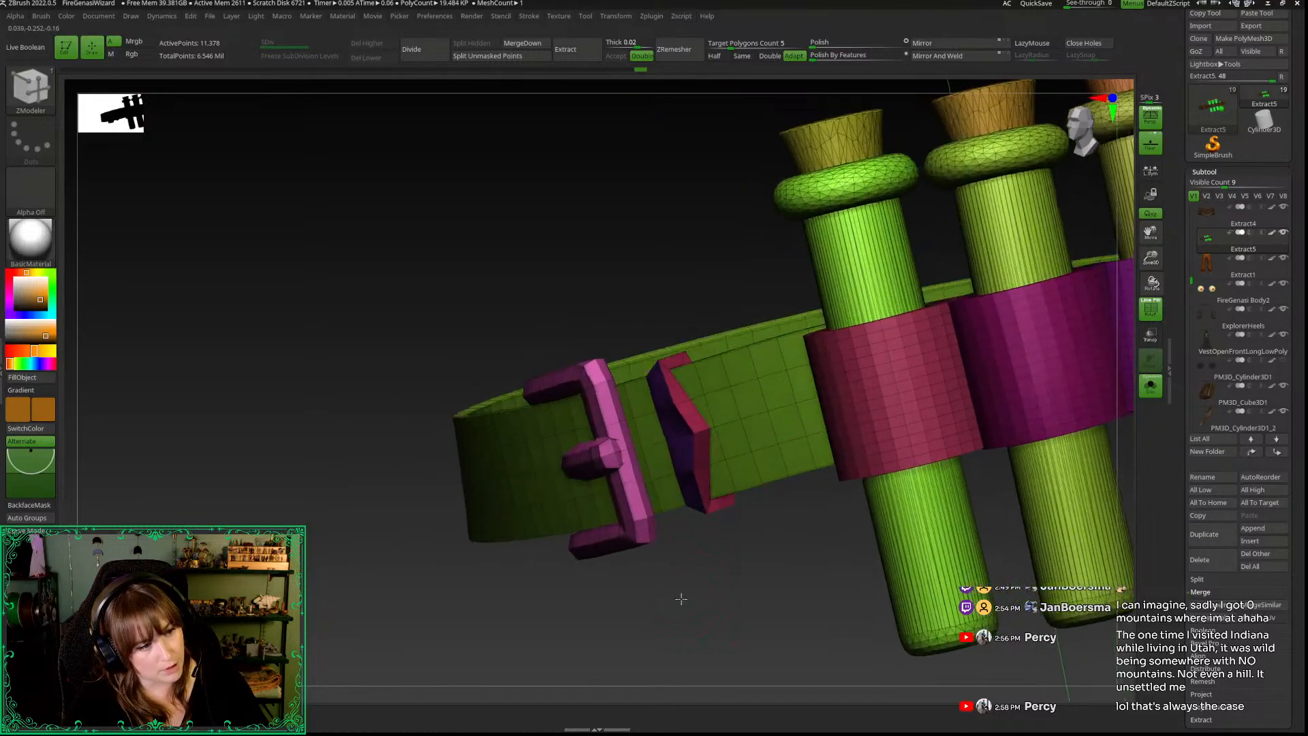
pyautogui.rightClick(702, 430)
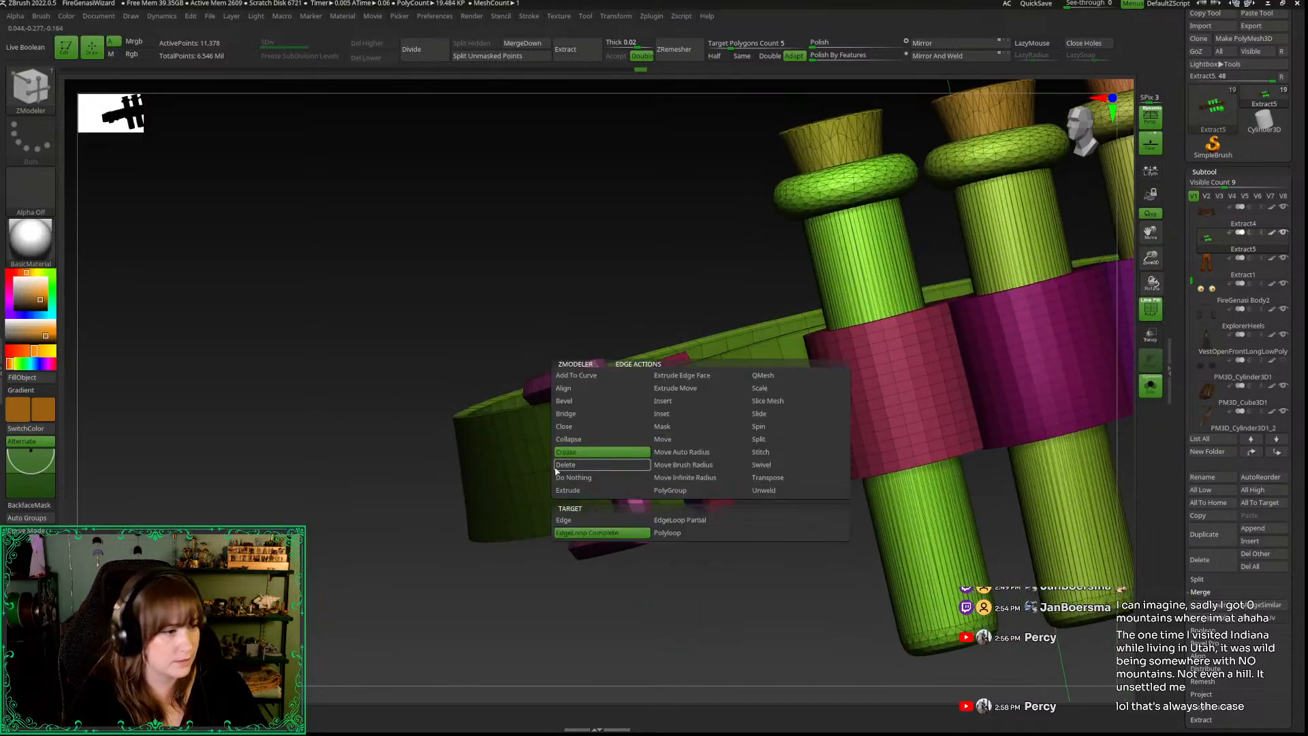
pyautogui.click(600, 532)
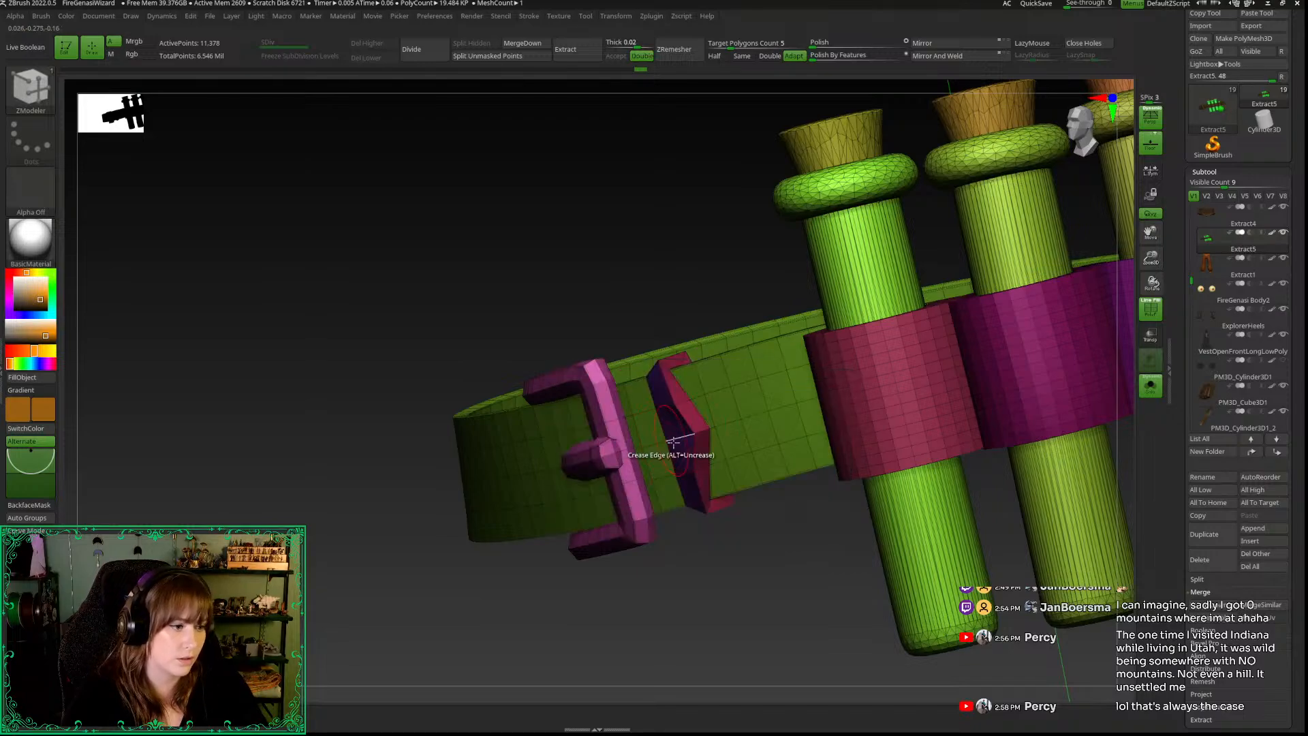
pyautogui.moveTo(766, 593); pyautogui.dragTo(720, 542)
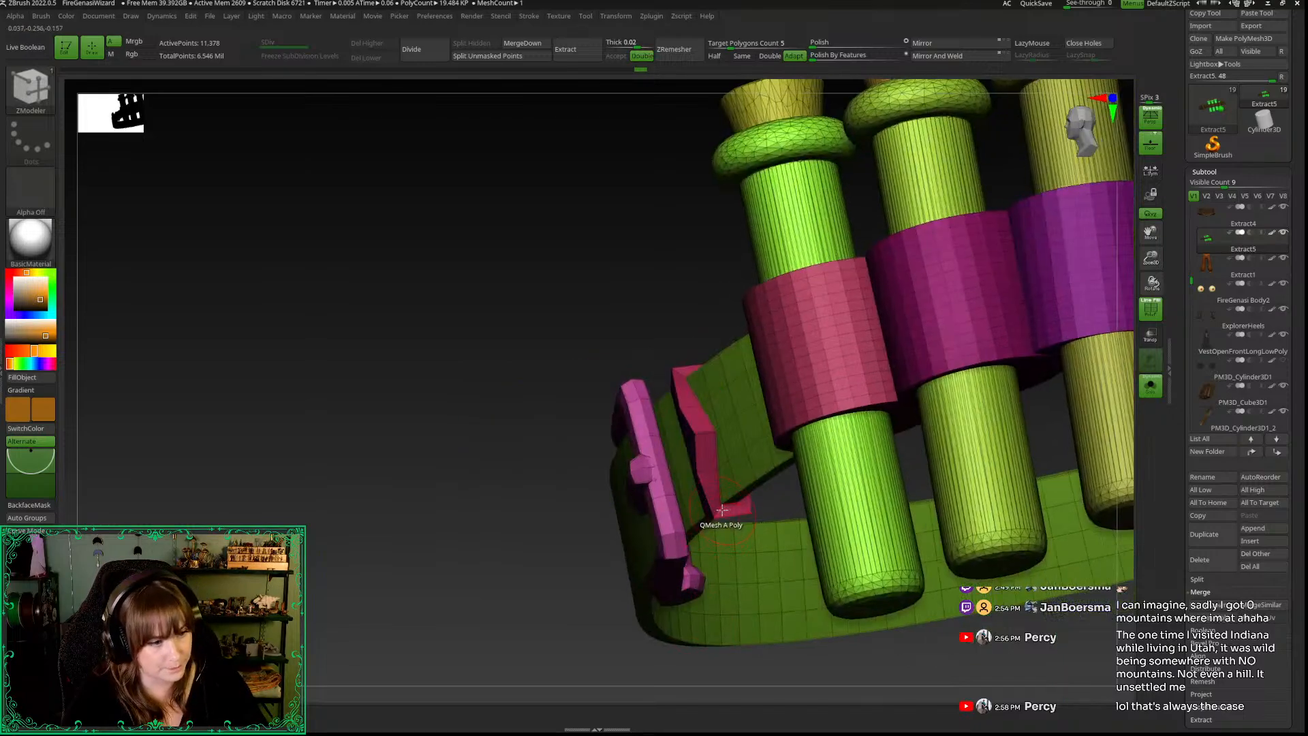
pyautogui.moveTo(596, 335); pyautogui.dragTo(681, 470)
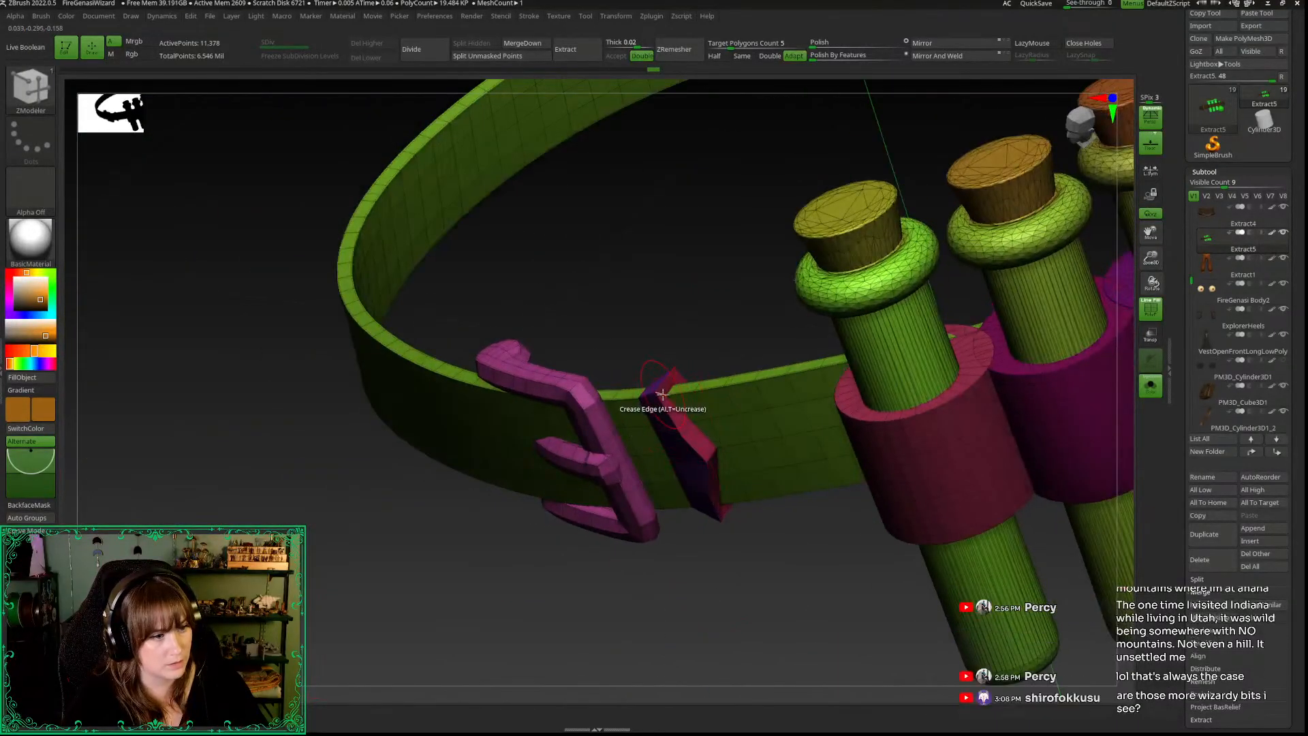
pyautogui.moveTo(677, 605); pyautogui.dragTo(750, 427)
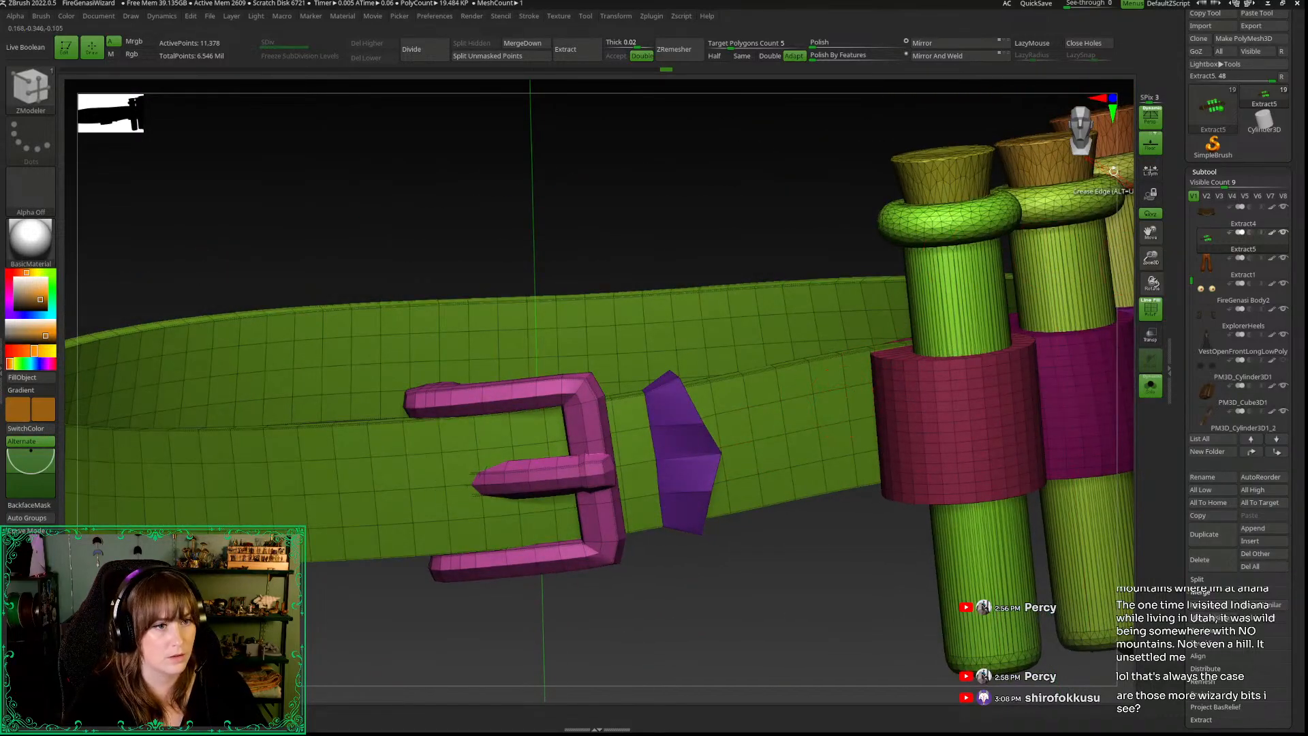
pyautogui.moveTo(1151, 254); pyautogui.dragTo(1116, 190)
pyautogui.moveTo(739, 279)
pyautogui.mouseDown()
pyautogui.moveTo(729, 231)
pyautogui.moveTo(735, 262)
pyautogui.mouseUp()
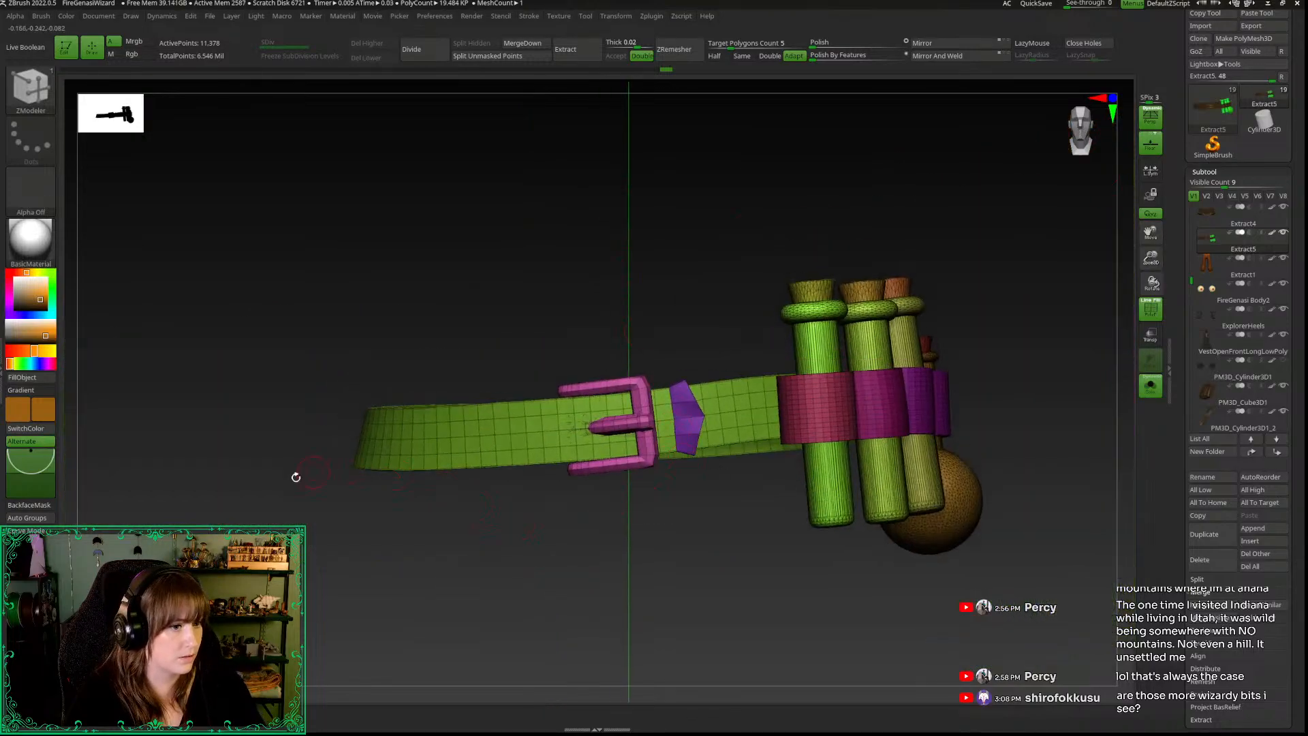
# Step: Regroup the belt subtool by its separate parts and show only the strap piece
pyautogui.hotkey('shift', 'f')
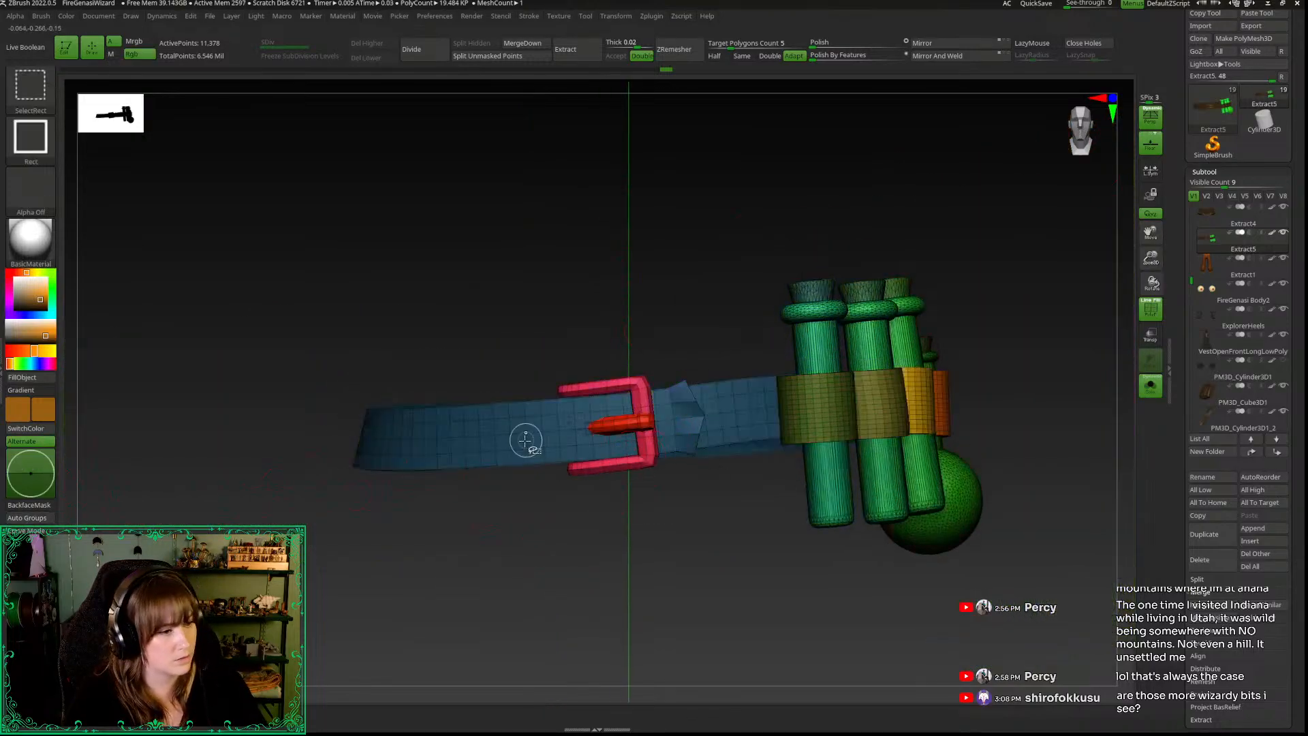
pyautogui.keyDown('ctrl'); pyautogui.keyDown('shift'); pyautogui.click(551, 425); pyautogui.keyUp('shift'); pyautogui.keyUp('ctrl')
# Step: Try to smooth the isolated strap and its tip with Polish By Features
pyautogui.moveTo(821, 57); pyautogui.dragTo(853, 57)
pyautogui.hotkey('ctrl', 'z')
pyautogui.moveTo(709, 264); pyautogui.dragTo(807, 275)
pyautogui.click(1143, 312)
pyautogui.moveTo(1149, 254); pyautogui.dragTo(1154, 337)
pyautogui.keyDown('alt'); pyautogui.moveTo(756, 179); pyautogui.dragTo(560, 271); pyautogui.keyUp('alt')
pyautogui.hotkey('shift', 'f')
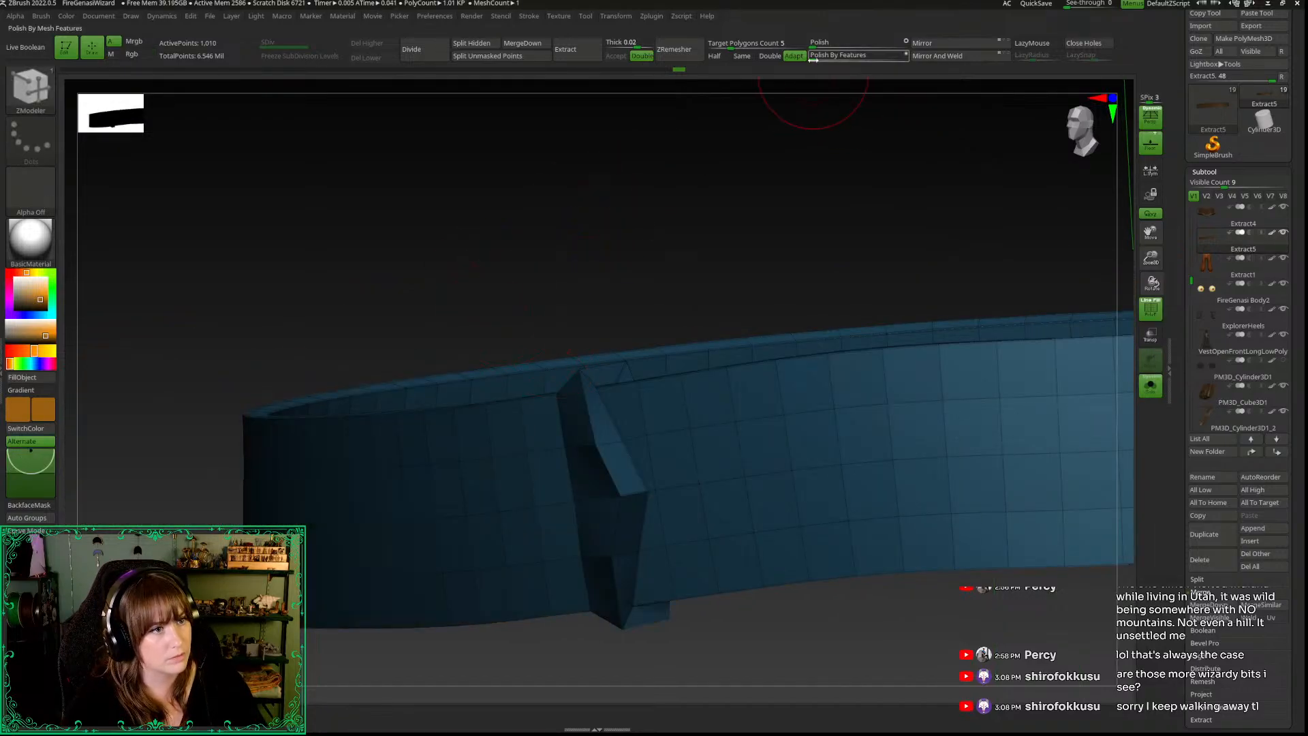
pyautogui.moveTo(815, 55); pyautogui.dragTo(840, 68)
pyautogui.hotkey('ctrl', 'z')
# Step: Set the Crease target to EdgeLoop Complete and crease the edge loop along the strap tip
pyautogui.moveTo(645, 202)
pyautogui.mouseDown()
pyautogui.moveTo(695, 268)
pyautogui.moveTo(719, 227)
pyautogui.moveTo(746, 267)
pyautogui.mouseUp()
pyautogui.press('space')
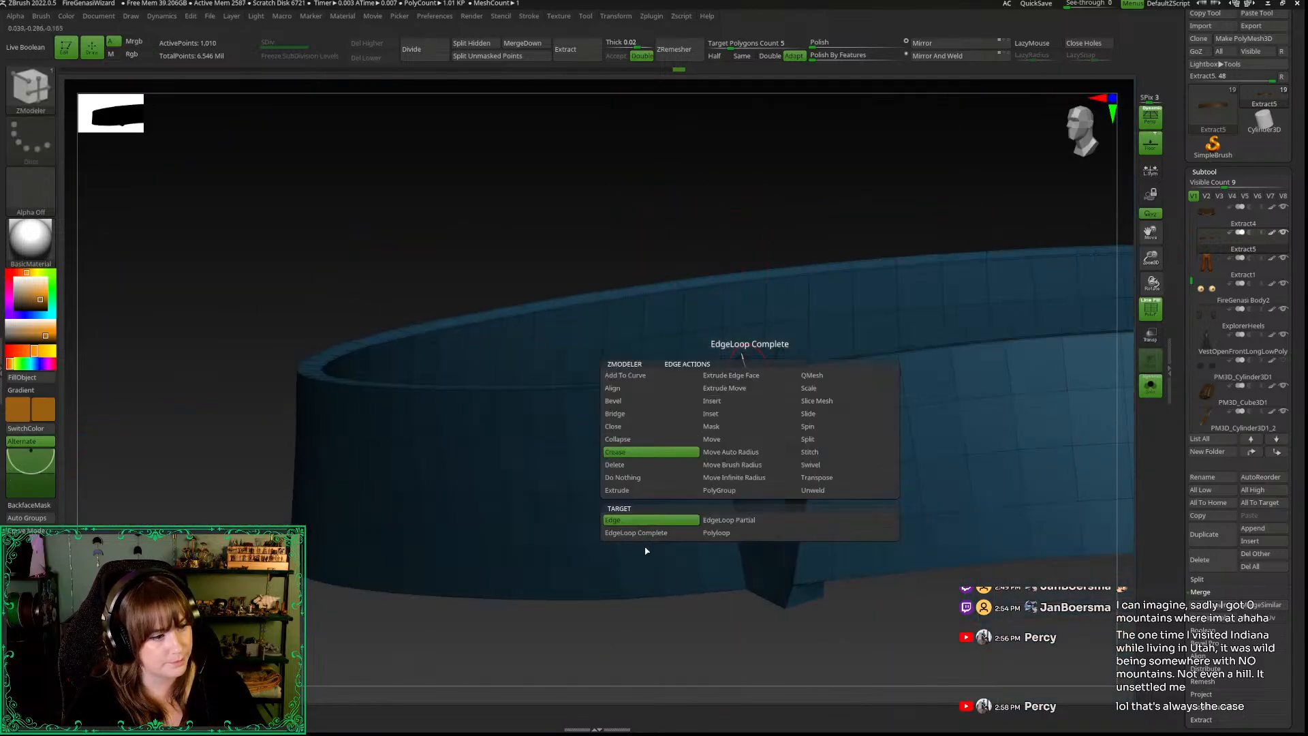
pyautogui.click(688, 534)
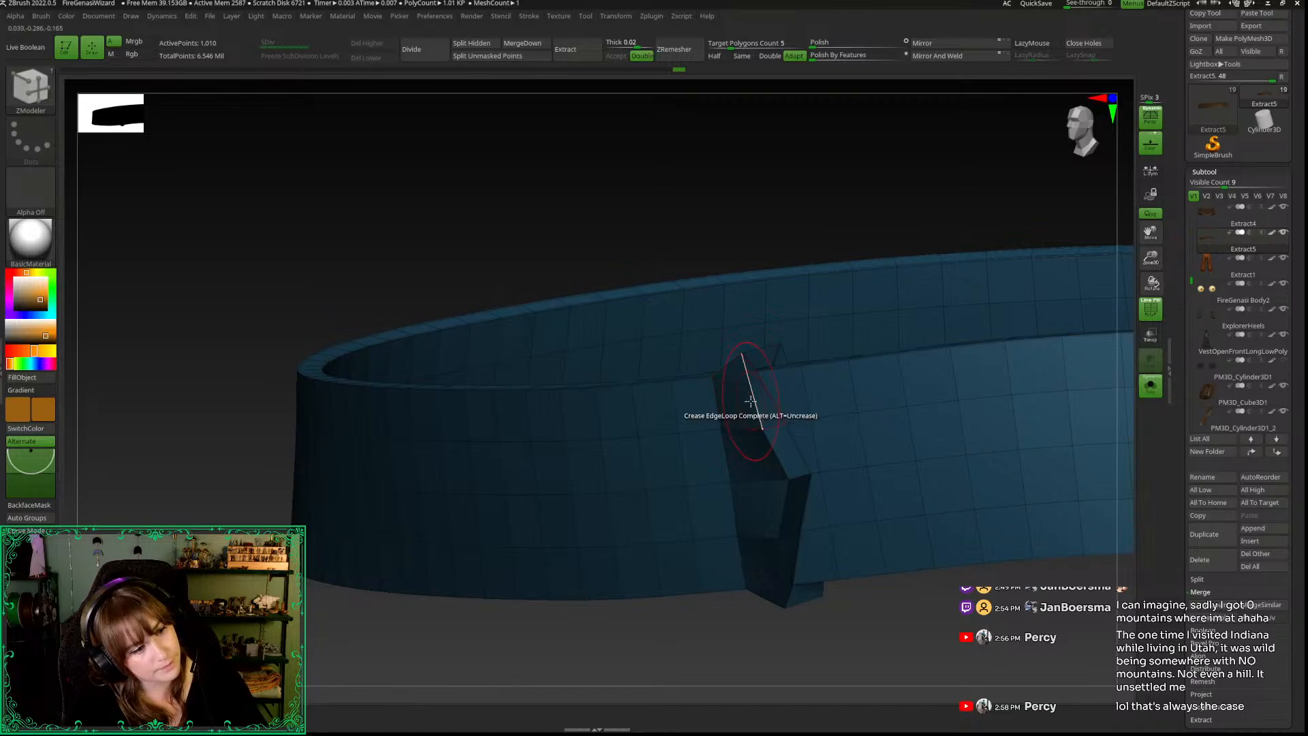
pyautogui.moveTo(1151, 255); pyautogui.dragTo(1074, 132)
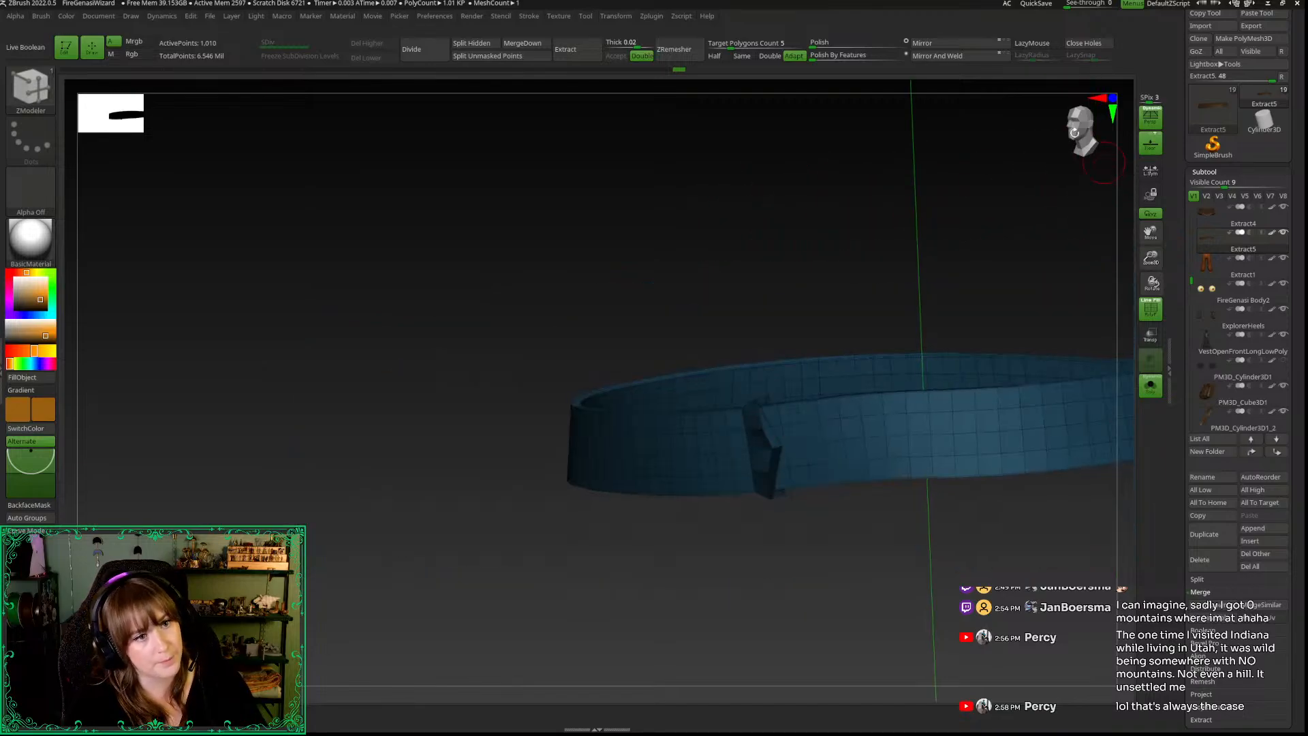
pyautogui.moveTo(829, 224); pyautogui.dragTo(666, 207)
# Step: Turn off the wireframe and isolation, and bring back the hidden buckle and potion parts alongside the whole character
pyautogui.hotkey('shift', 'f')
pyautogui.hotkey('alt', 's')
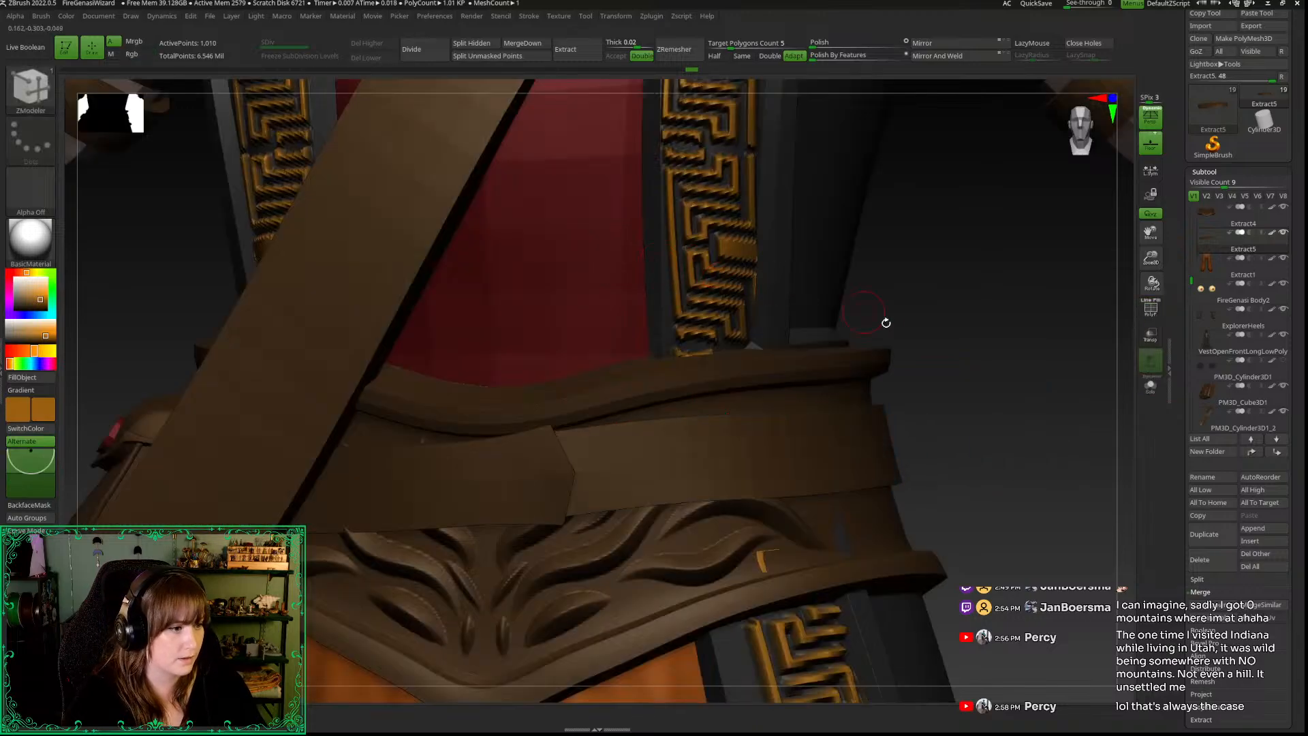
pyautogui.keyDown('ctrl'); pyautogui.keyDown('shift'); pyautogui.click(1051, 336); pyautogui.keyUp('shift'); pyautogui.keyUp('ctrl')
pyautogui.moveTo(1151, 258); pyautogui.dragTo(1115, 312)
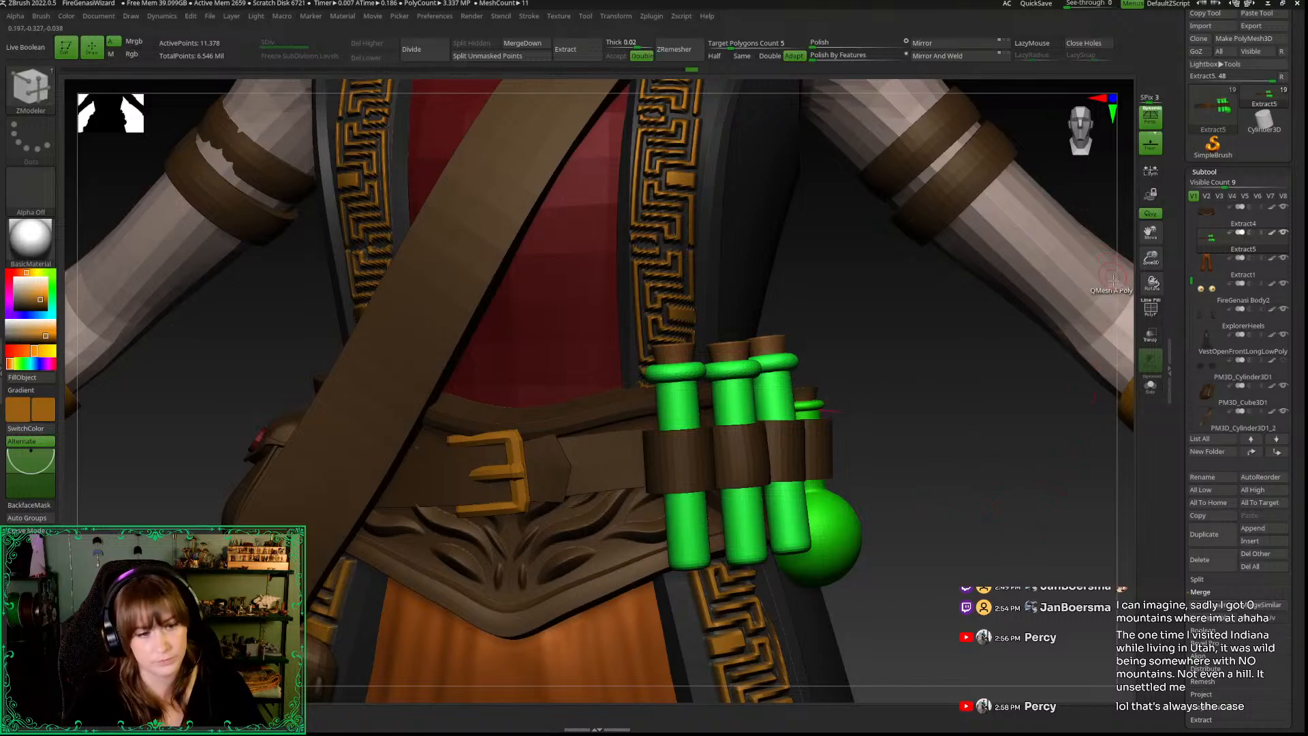
pyautogui.moveTo(1151, 258); pyautogui.dragTo(1077, 260)
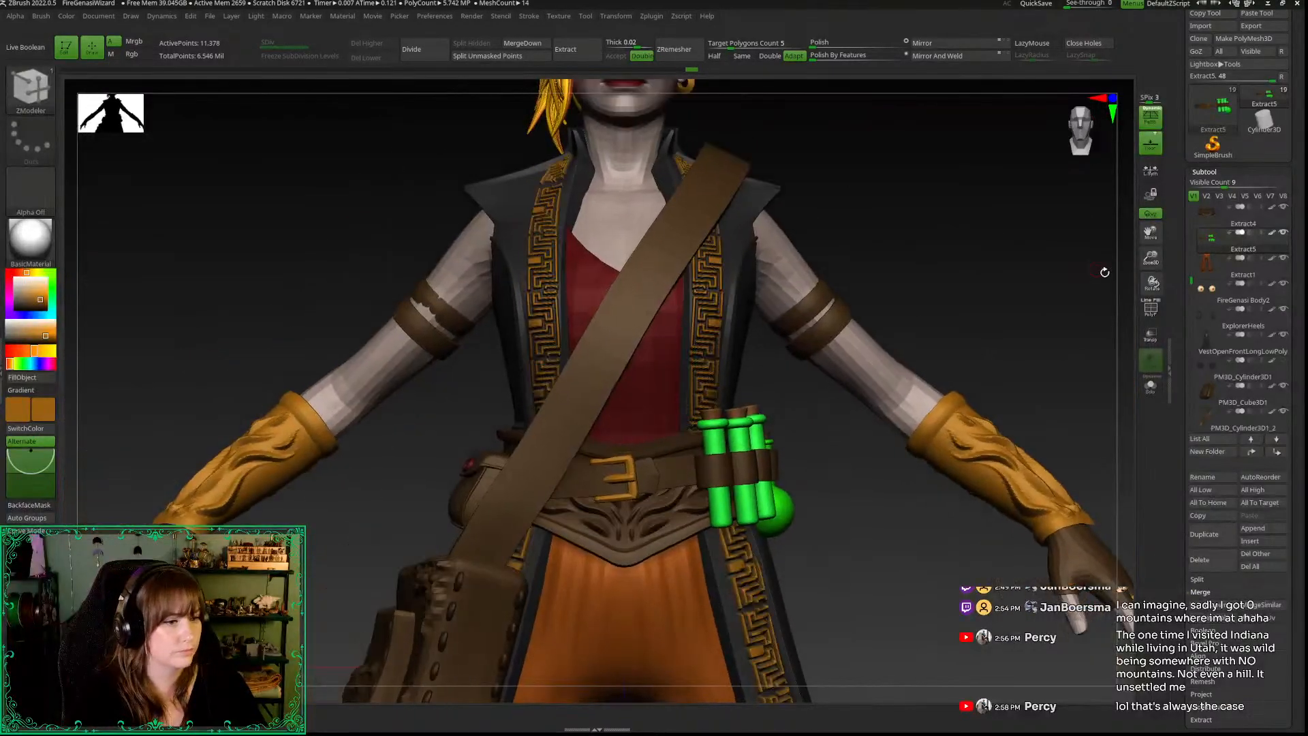
pyautogui.keyDown('alt'); pyautogui.moveTo(877, 569); pyautogui.dragTo(952, 563); pyautogui.keyUp('alt')
# Step: Load the IMM clothing hardware brush again with Buckle Type02 as the insert mesh
pyautogui.press('b')
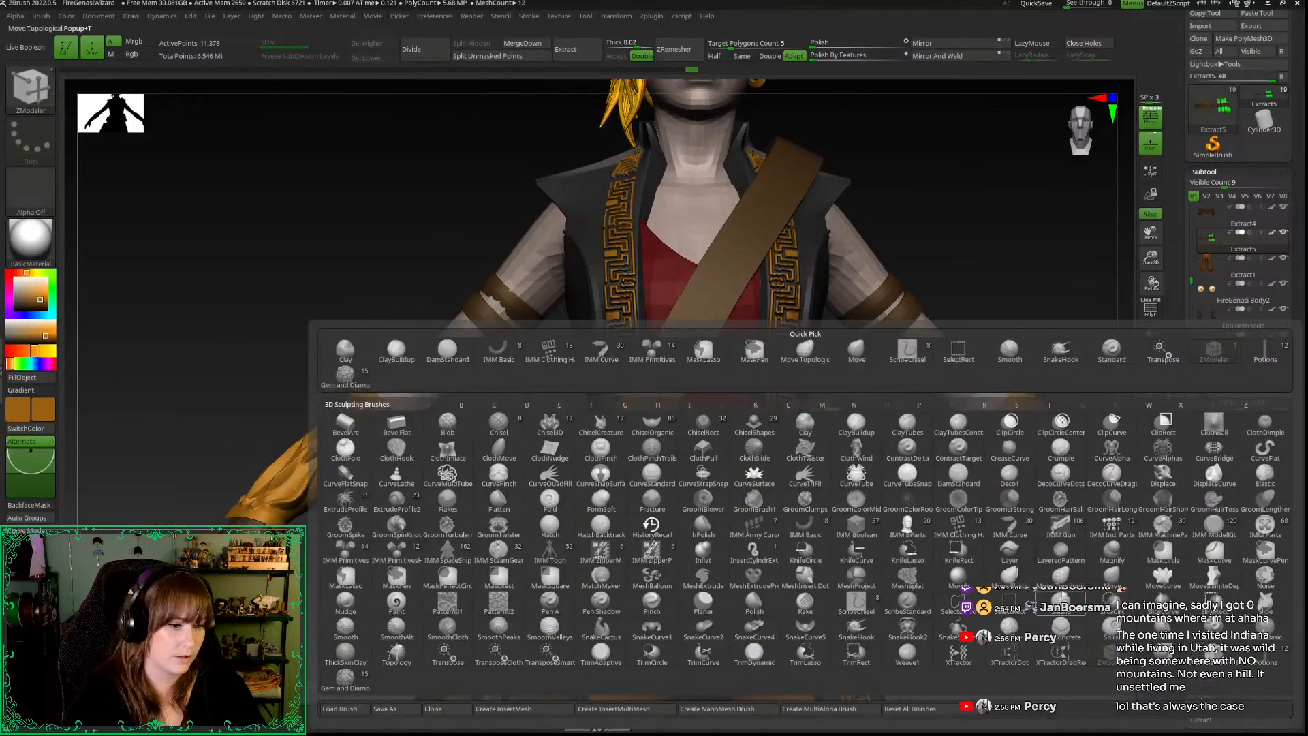
pyautogui.click(1111, 522)
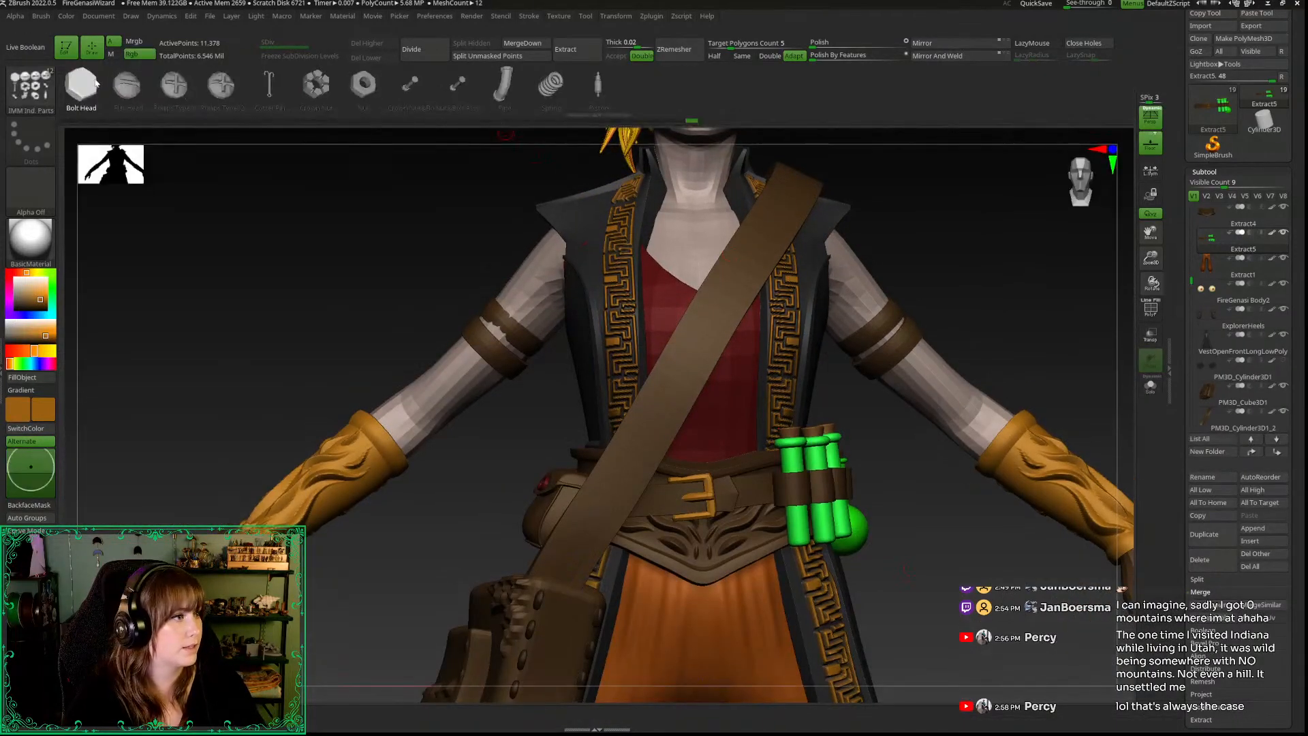
pyautogui.press('b')
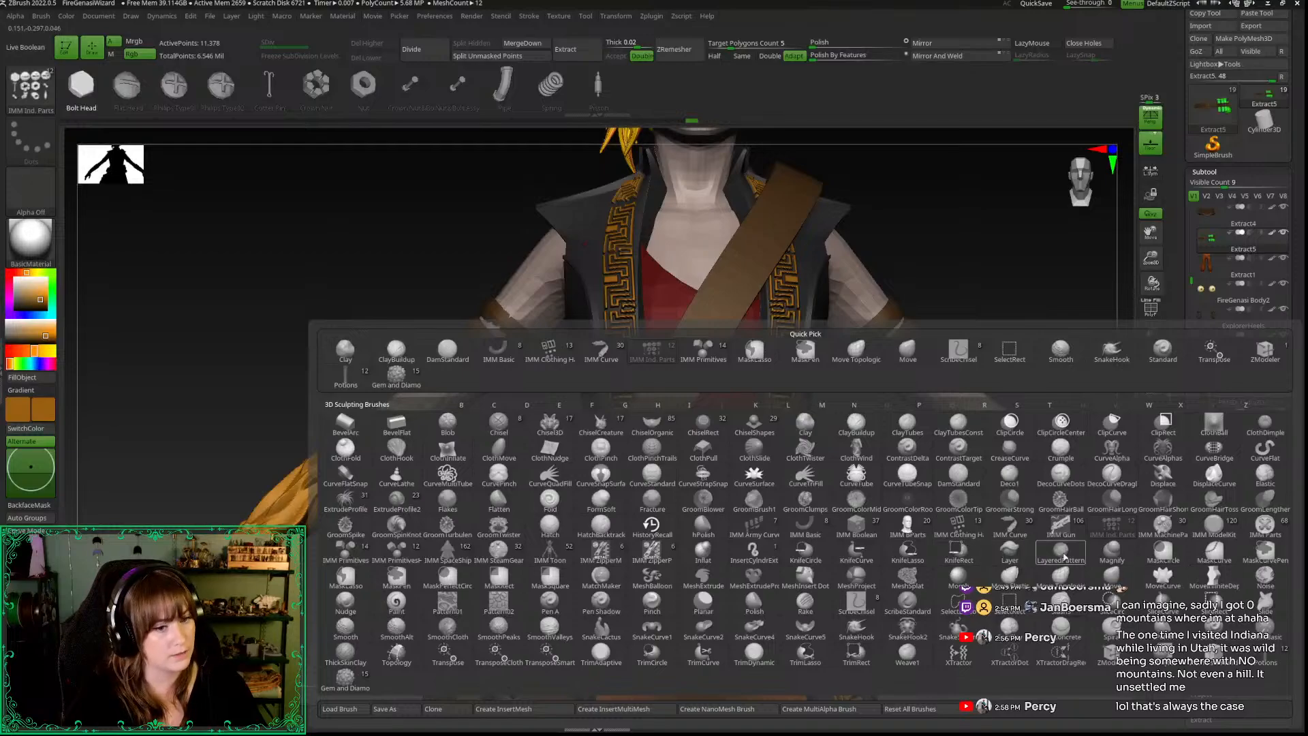
pyautogui.click(966, 522)
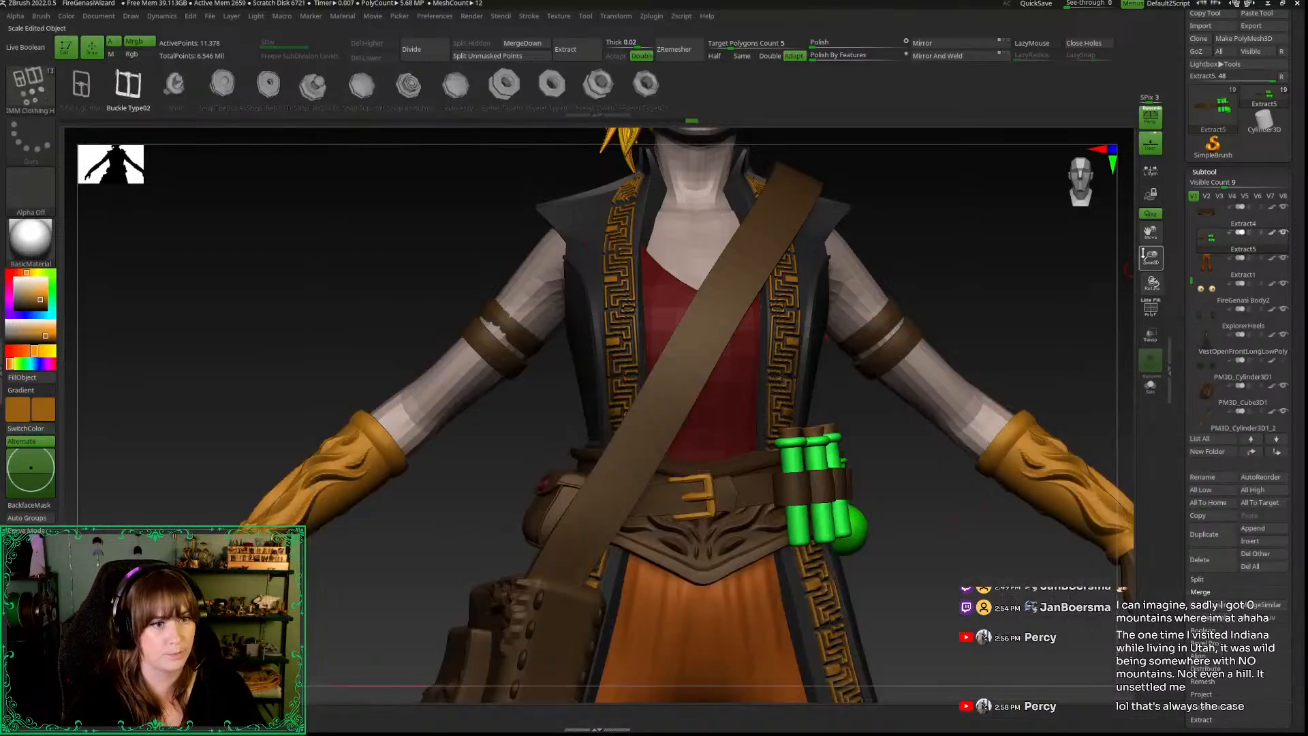
# Step: Insert an Eyelet Type02 on the belt strap at the end of the buckle's prong
pyautogui.moveTo(1148, 263); pyautogui.dragTo(1150, 351)
pyautogui.click(645, 84)
pyautogui.keyDown('alt'); pyautogui.moveTo(1057, 568); pyautogui.dragTo(1129, 529); pyautogui.keyUp('alt')
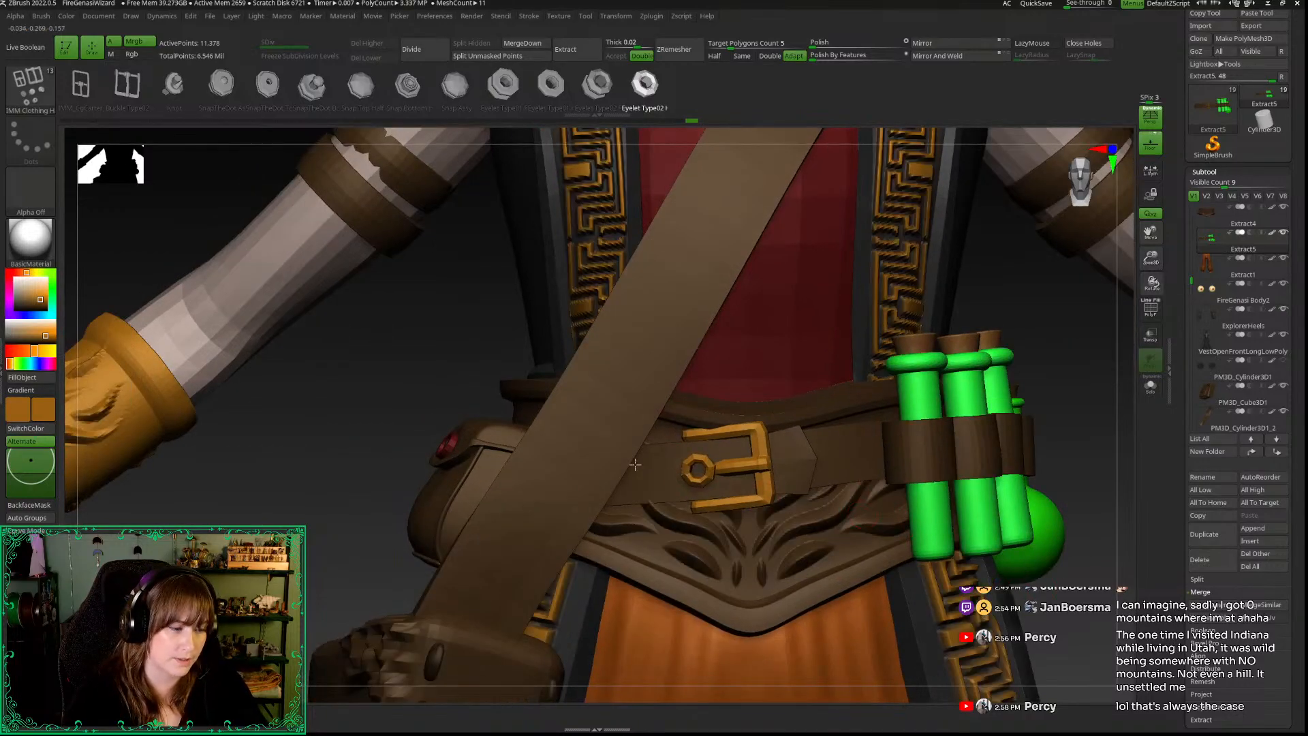
pyautogui.moveTo(655, 471); pyautogui.dragTo(654, 470)
# Step: Move and tilt the inserted eyelet so it sits against the strap surface beneath the buckle's prong
pyautogui.press('w')
pyautogui.moveTo(284, 505); pyautogui.dragTo(293, 401)
pyautogui.moveTo(684, 425); pyautogui.dragTo(688, 435)
pyautogui.moveTo(763, 459); pyautogui.dragTo(775, 455)
pyautogui.moveTo(683, 454); pyautogui.dragTo(703, 432)
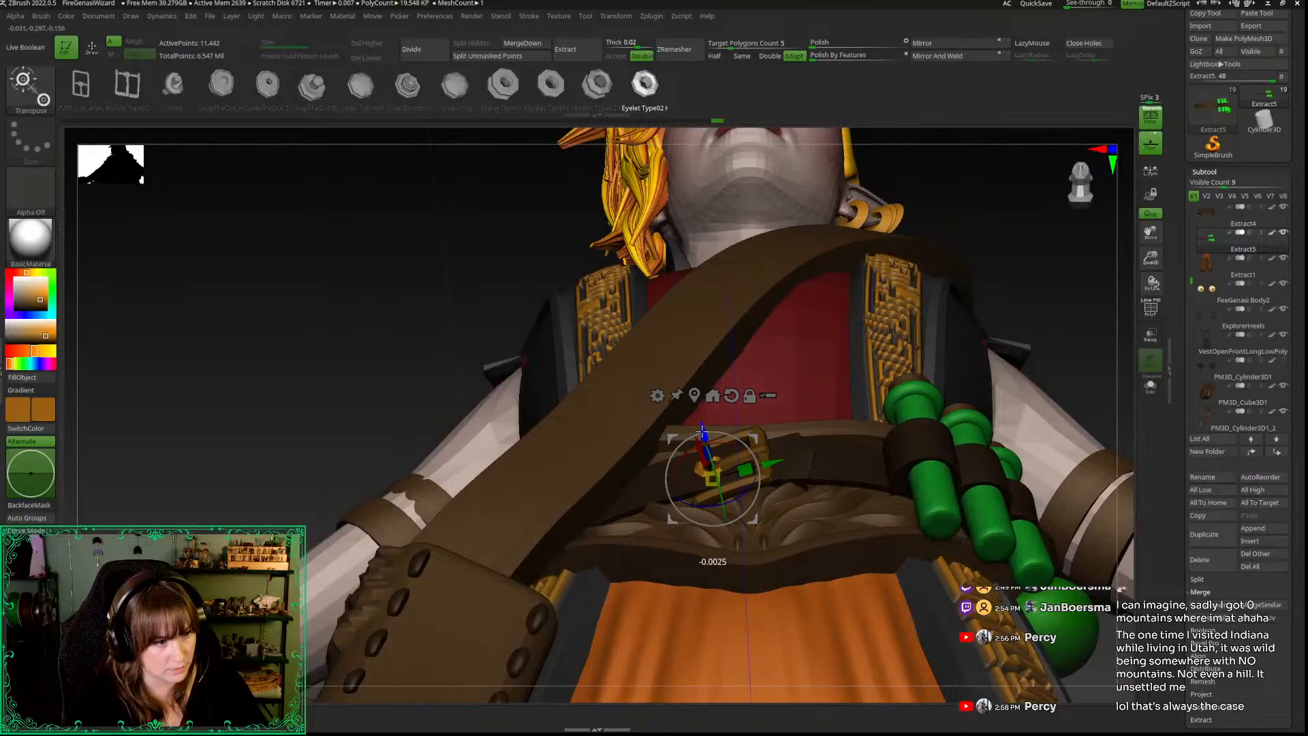
pyautogui.press('q')
pyautogui.moveTo(338, 406)
pyautogui.mouseDown()
pyautogui.moveTo(338, 436)
pyautogui.moveTo(382, 436)
pyautogui.mouseUp()
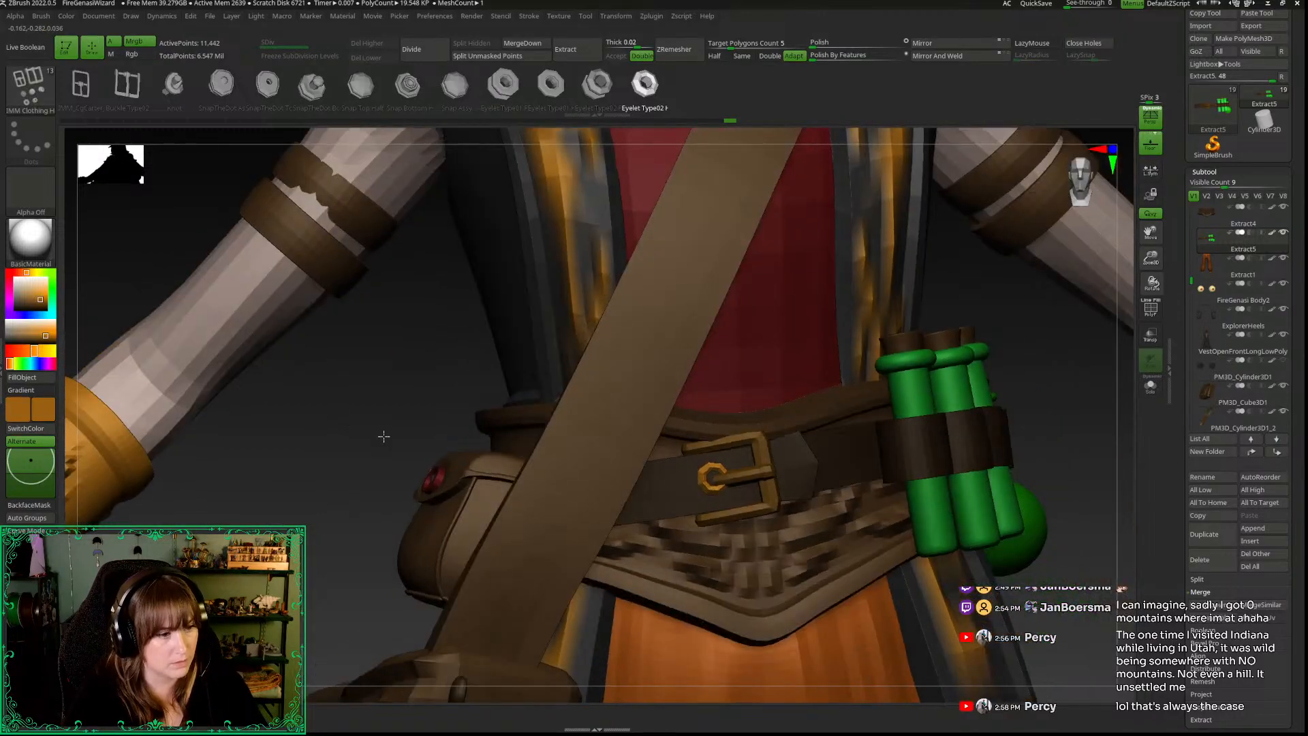
pyautogui.press('w')
pyautogui.moveTo(692, 421); pyautogui.dragTo(693, 424)
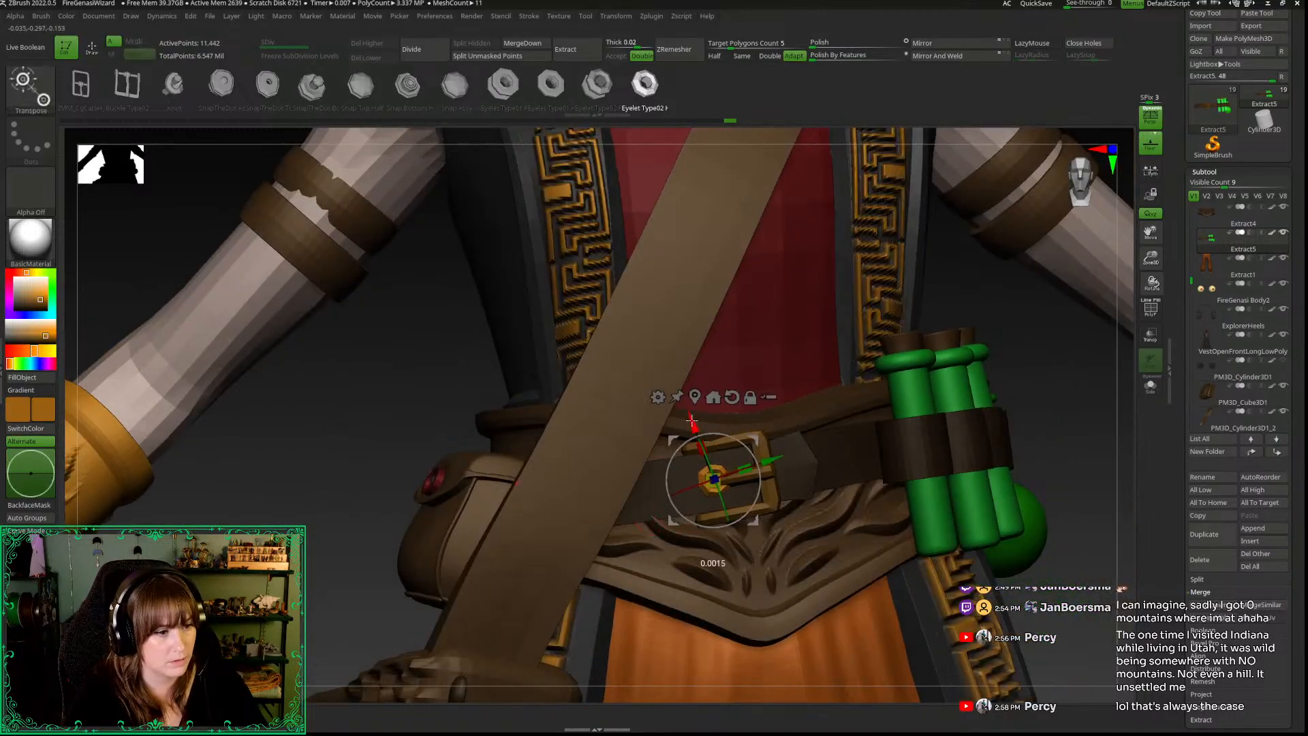
# Step: Return to the insert brush and isolate the potion belt from the rest of the character
pyautogui.press('q')
pyautogui.click(339, 476)
pyautogui.moveTo(338, 477); pyautogui.dragTo(385, 481)
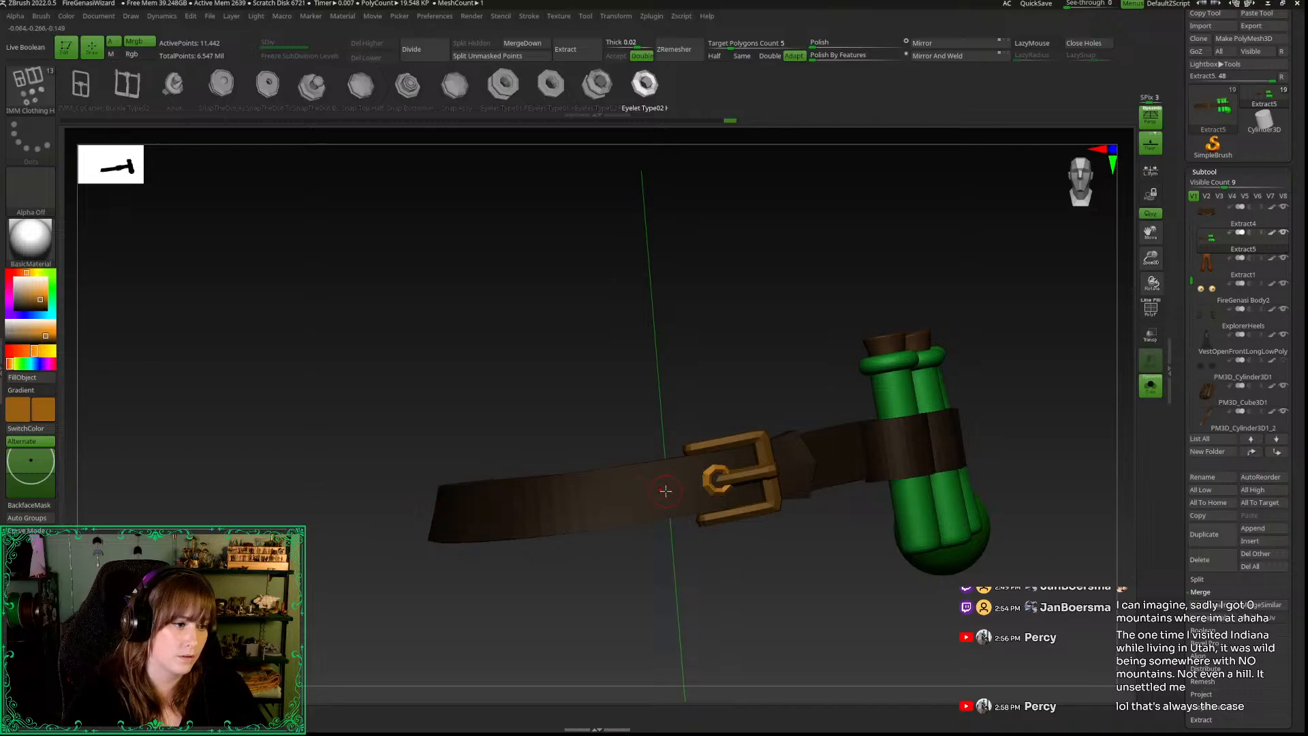
# Step: Try inserting a second single eyelet on the strap beside the buckle
pyautogui.moveTo(657, 492); pyautogui.dragTo(668, 503)
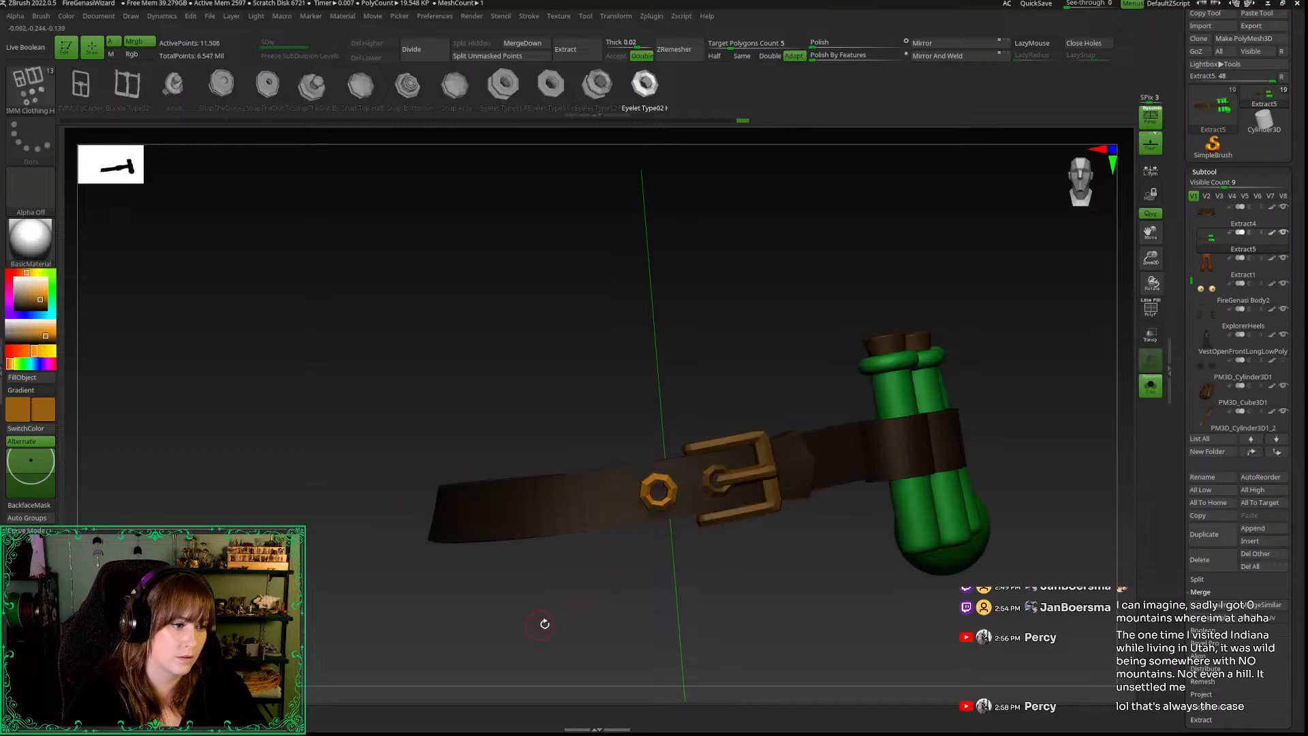
pyautogui.moveTo(538, 622); pyautogui.dragTo(540, 613)
pyautogui.hotkey('ctrl', 'z')
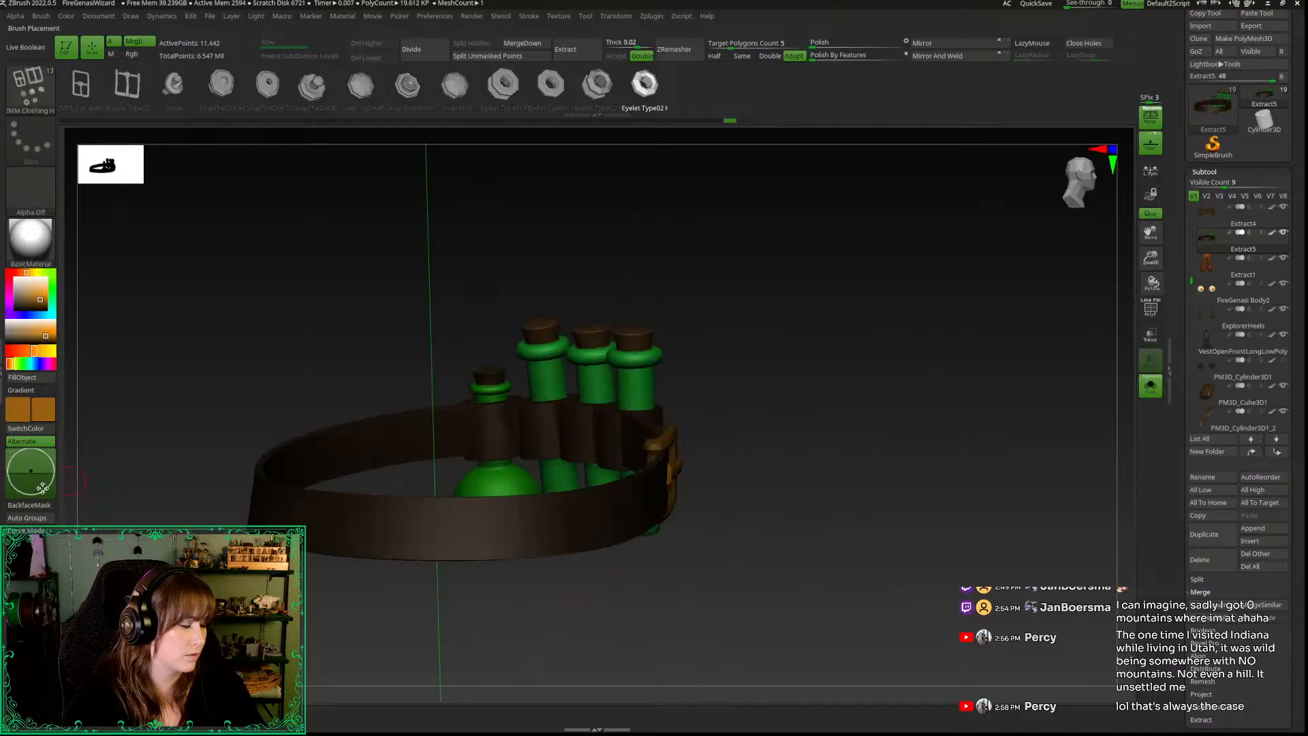
# Step: Enable Curve Mode for the eyelet insert brush and set its CurveStep to 1.5
pyautogui.moveTo(608, 648); pyautogui.dragTo(561, 596)
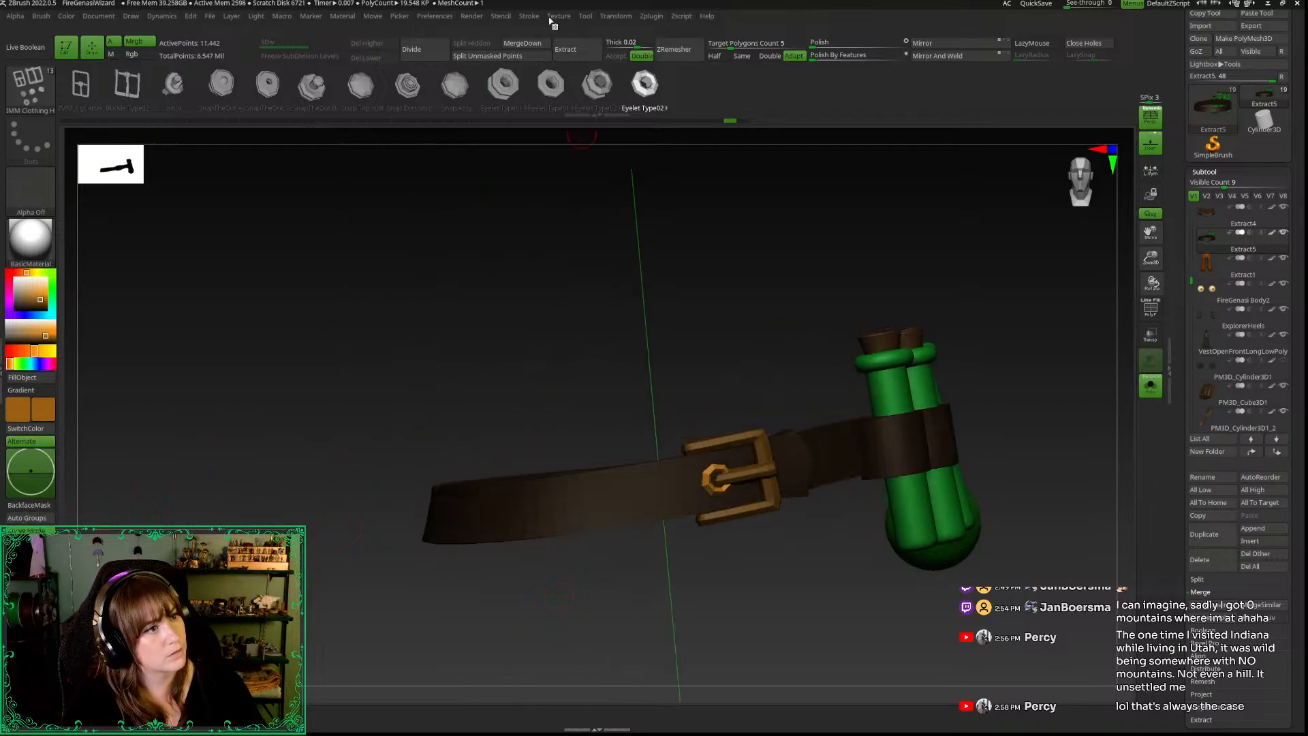
pyautogui.click(528, 17)
pyautogui.click(553, 279)
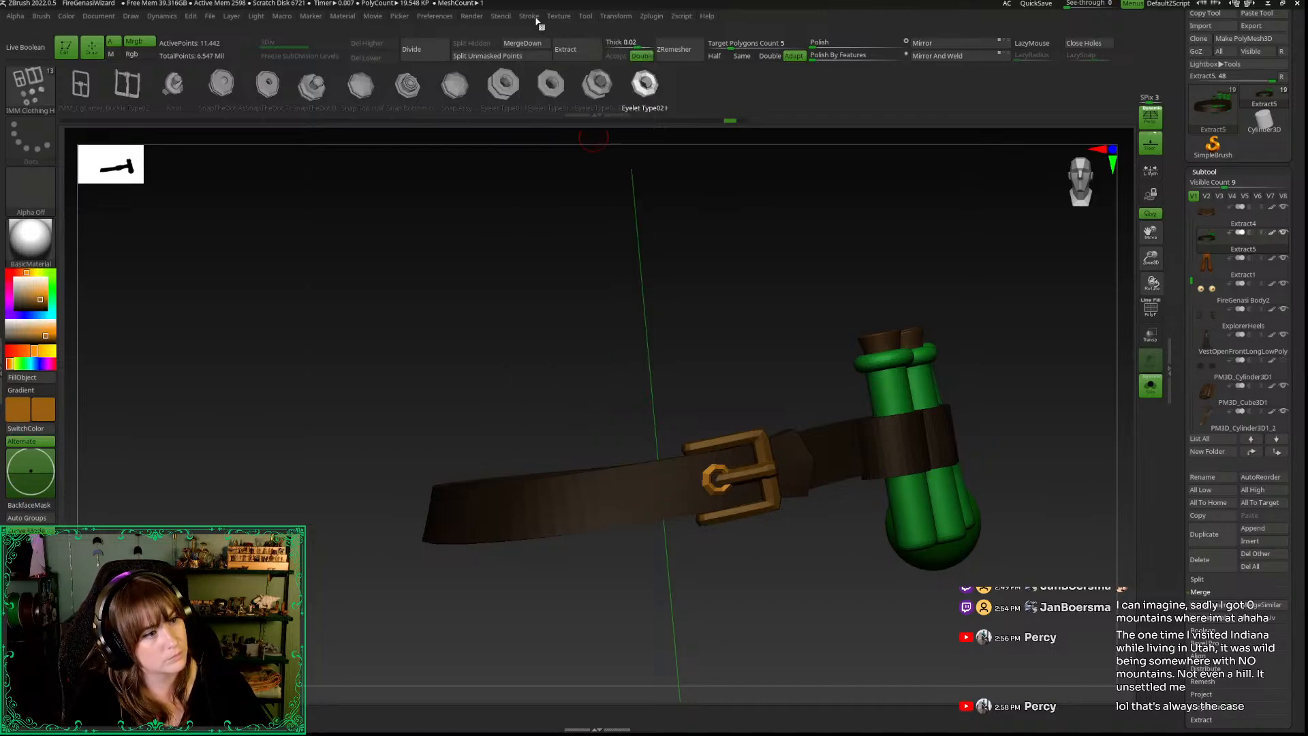
pyautogui.click(530, 17)
pyautogui.click(547, 279)
pyautogui.write('1')
pyautogui.press('Return')
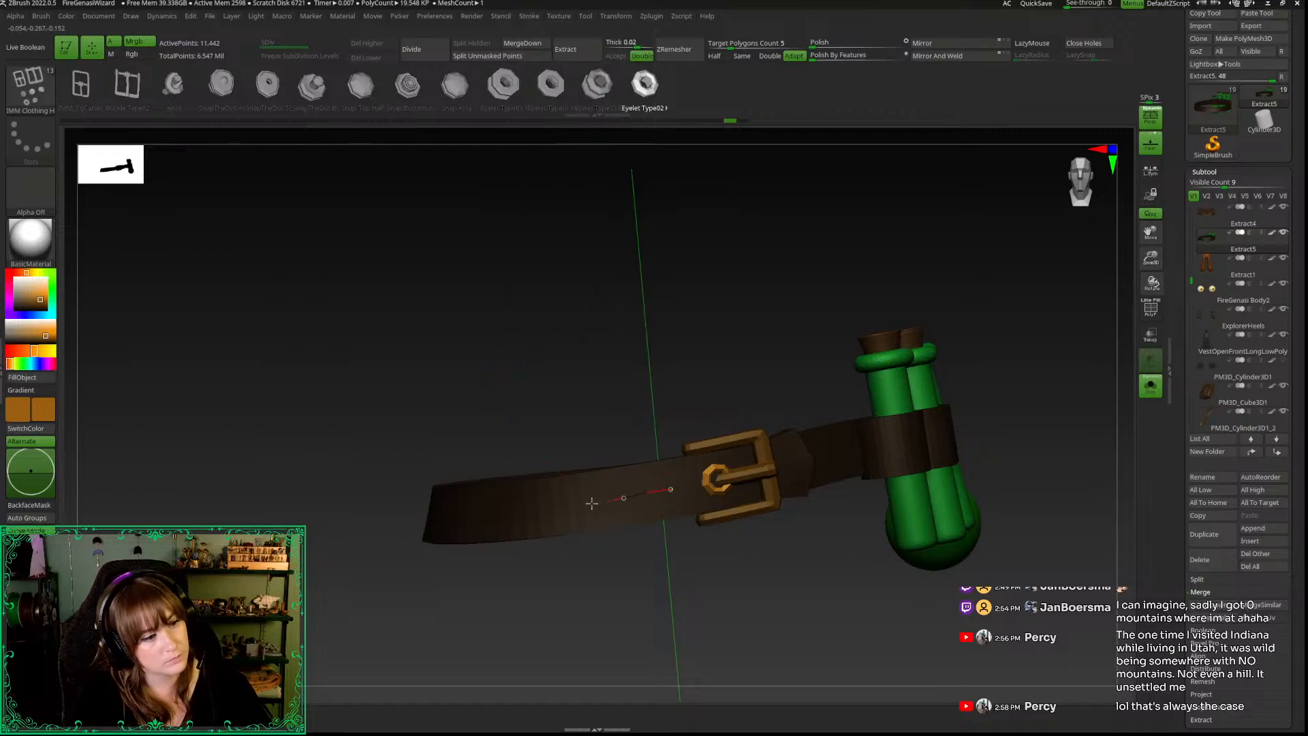
# Step: Try to draw a curve of eyelets along the strap away from the buckle
pyautogui.moveTo(497, 511); pyautogui.dragTo(496, 511)
pyautogui.moveTo(505, 606); pyautogui.dragTo(473, 603)
pyautogui.hotkey('ctrl', 'z')
# Step: Adjust the brush and draw a curved row of five evenly spaced eyelets along the strap beside the buckle
pyautogui.press('space')
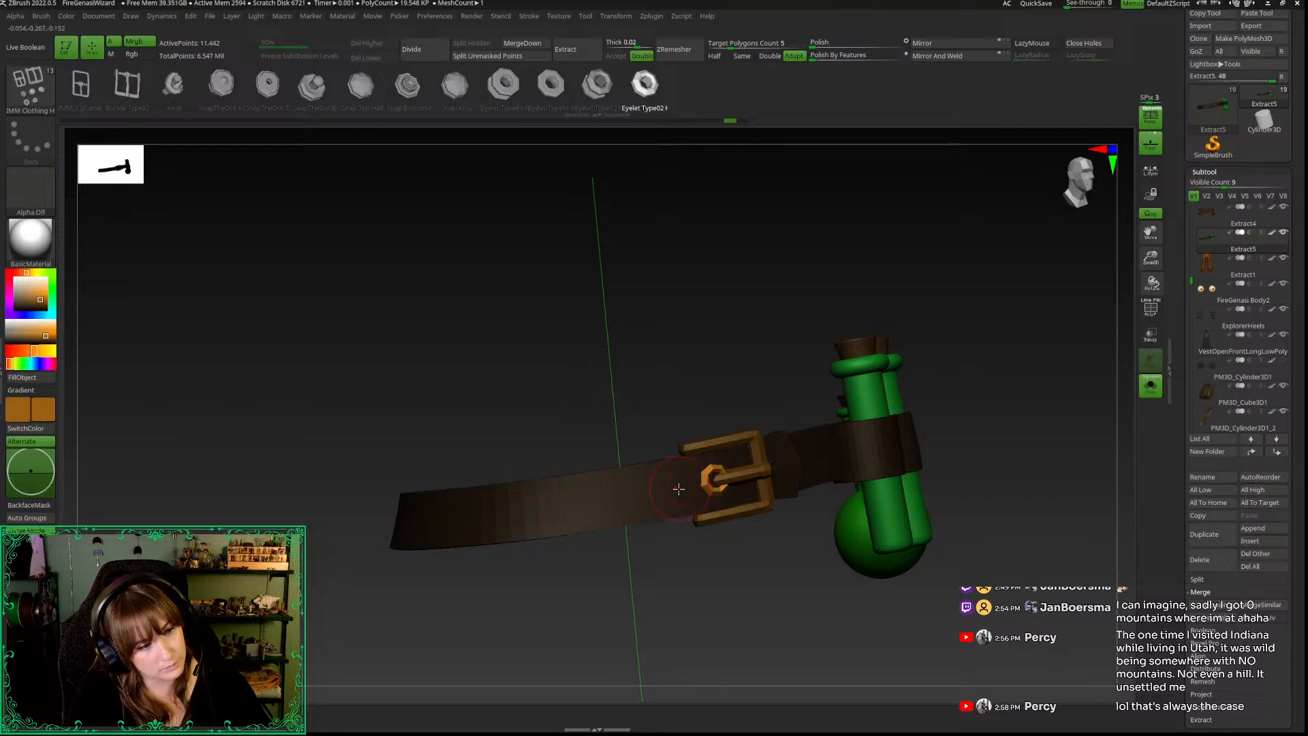
pyautogui.moveTo(509, 513); pyautogui.dragTo(465, 519)
pyautogui.moveTo(464, 607); pyautogui.dragTo(501, 608)
pyautogui.moveTo(684, 484); pyautogui.dragTo(684, 484)
pyautogui.moveTo(596, 626); pyautogui.dragTo(654, 621)
pyautogui.moveTo(535, 515); pyautogui.dragTo(536, 532)
pyautogui.moveTo(634, 625); pyautogui.dragTo(543, 627)
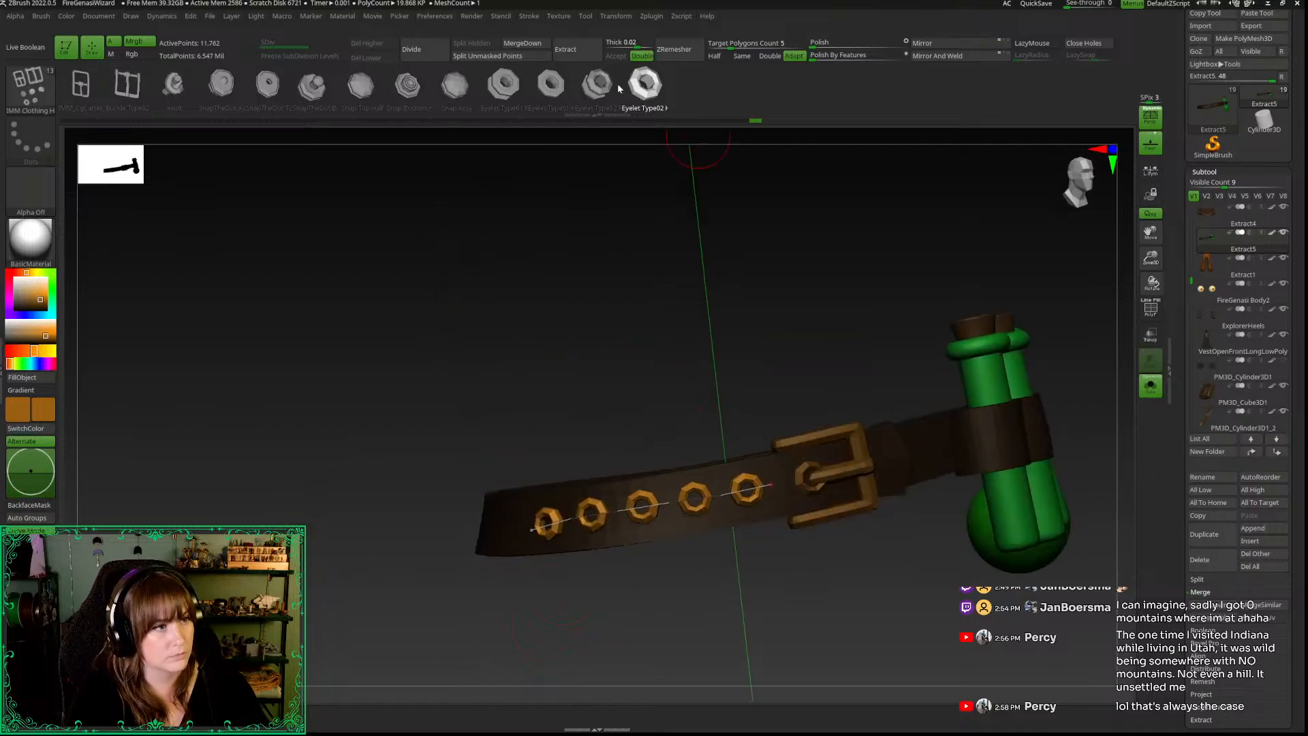
pyautogui.click(611, 17)
pyautogui.click(529, 17)
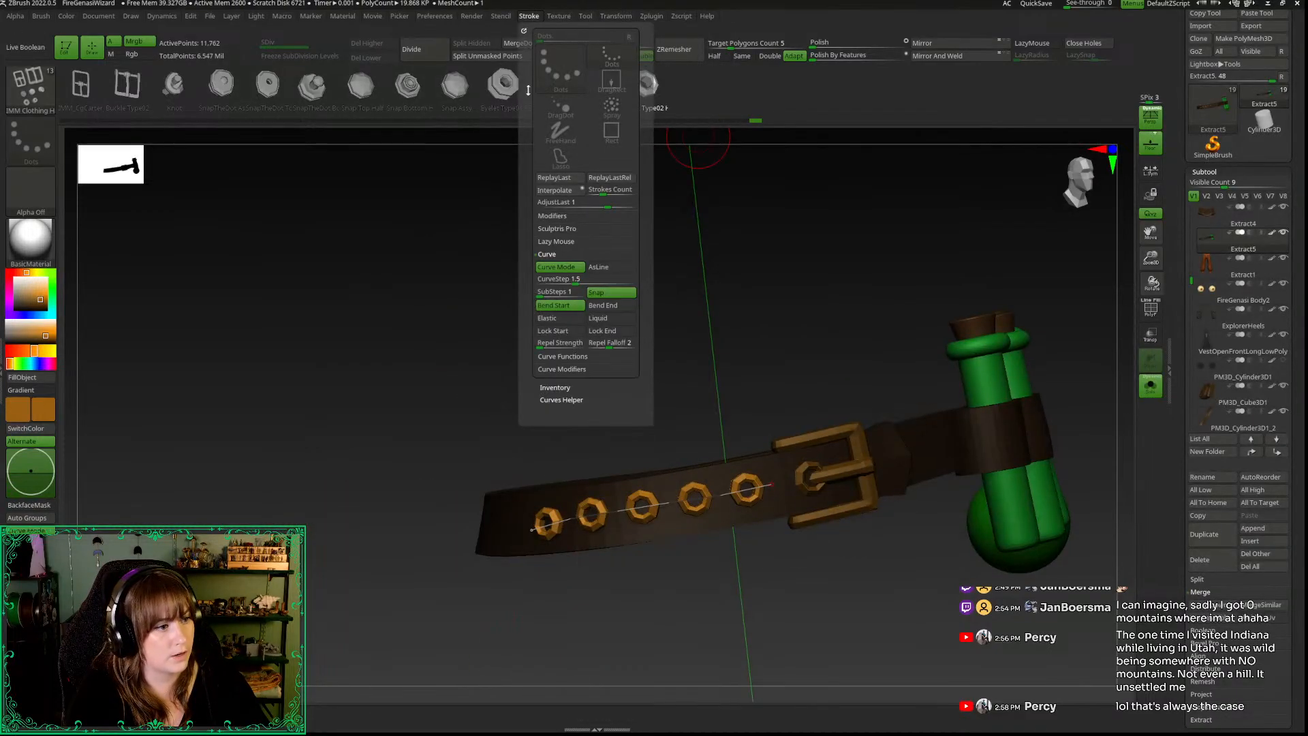
pyautogui.click(637, 598)
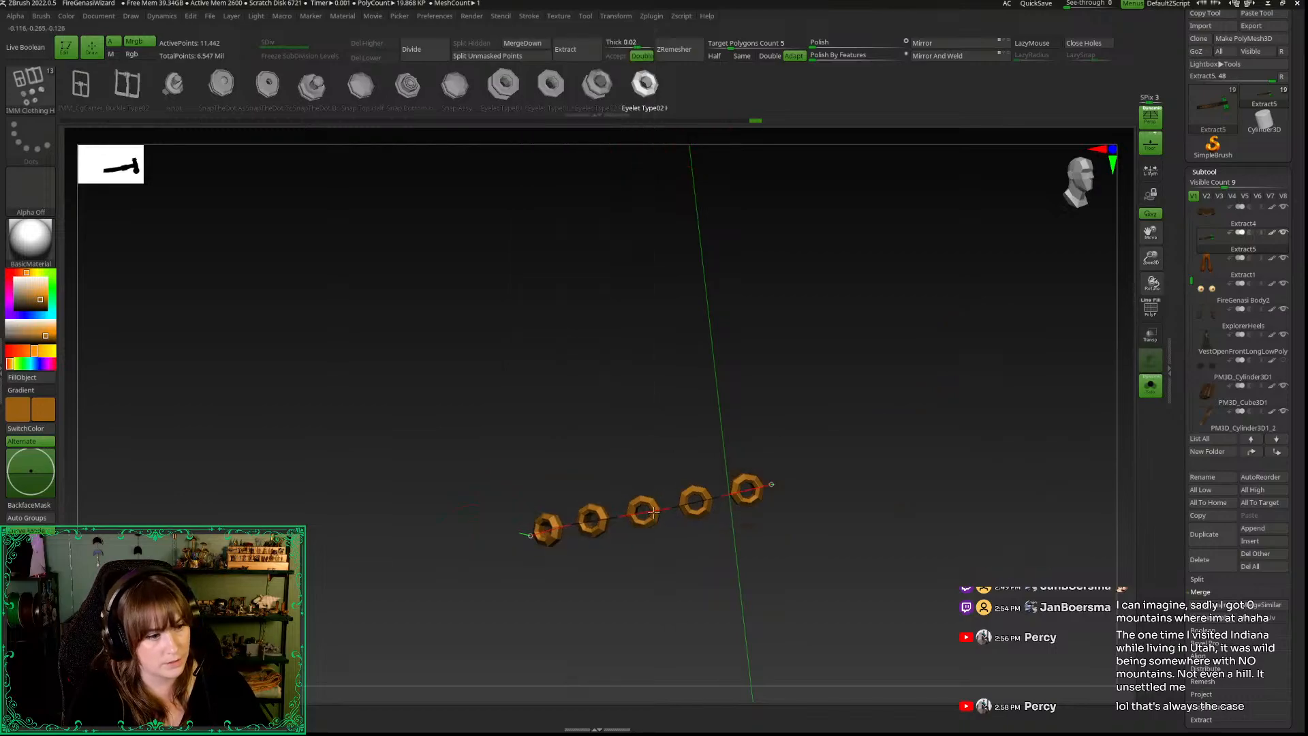
# Step: Adjust the eyelet curve so the row follows the middle of the strap, checking it from several angles
pyautogui.moveTo(636, 598); pyautogui.dragTo(665, 611)
pyautogui.moveTo(613, 534); pyautogui.dragTo(736, 550)
pyautogui.moveTo(697, 350); pyautogui.dragTo(579, 451)
pyautogui.moveTo(595, 354)
pyautogui.mouseDown()
pyautogui.moveTo(534, 336)
pyautogui.moveTo(684, 480)
pyautogui.mouseUp()
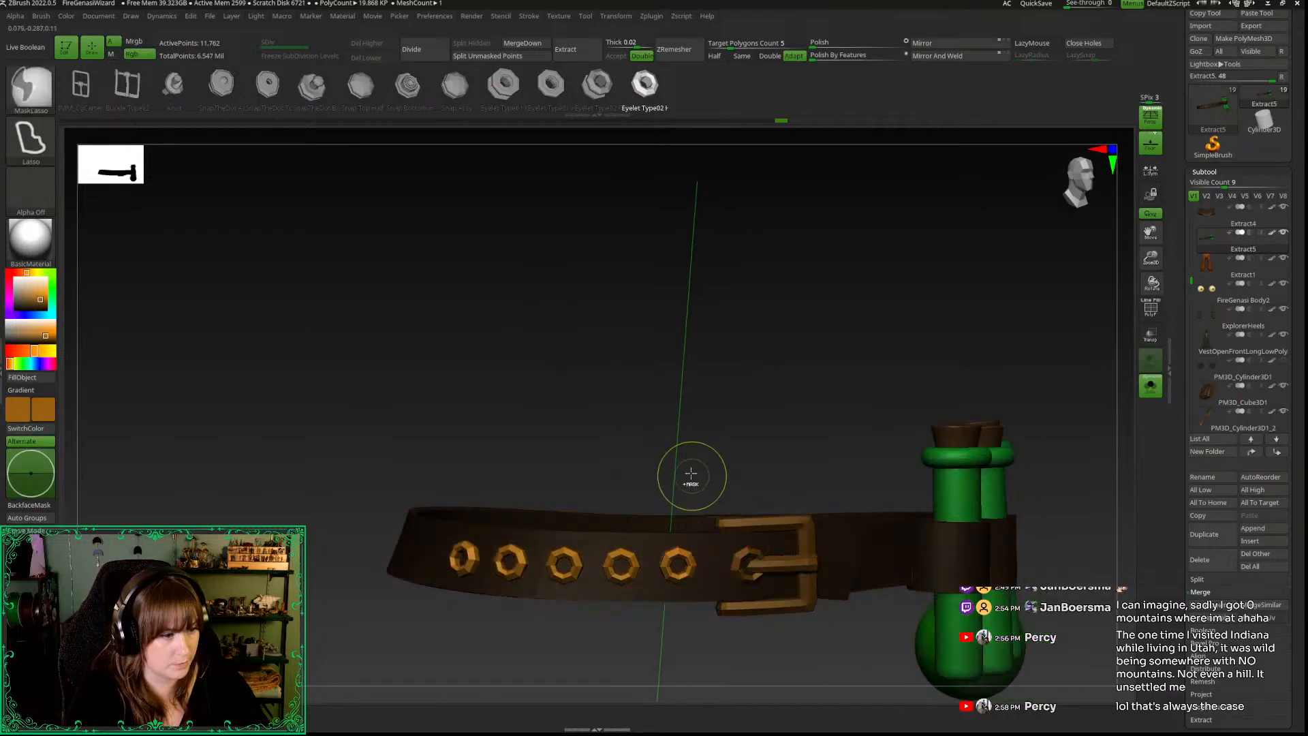
pyautogui.hotkey('ctrl', 'z')
pyautogui.moveTo(683, 432); pyautogui.dragTo(656, 436)
pyautogui.moveTo(668, 554); pyautogui.dragTo(565, 644)
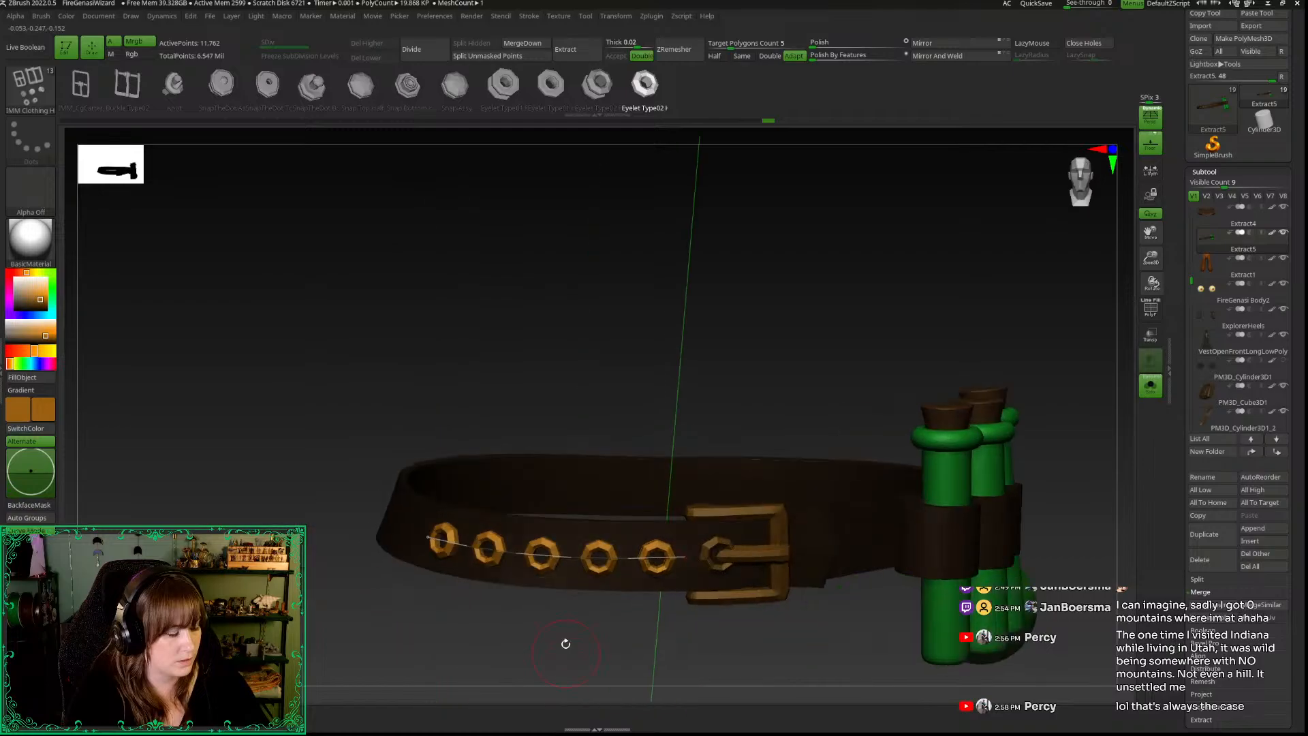
# Step: Show the belt's wireframe and set the ZModeler polygon action to PolyGroup with the Polyloop target
pyautogui.hotkey('shift', 'f')
pyautogui.moveTo(604, 265); pyautogui.dragTo(777, 633)
pyautogui.press('b')
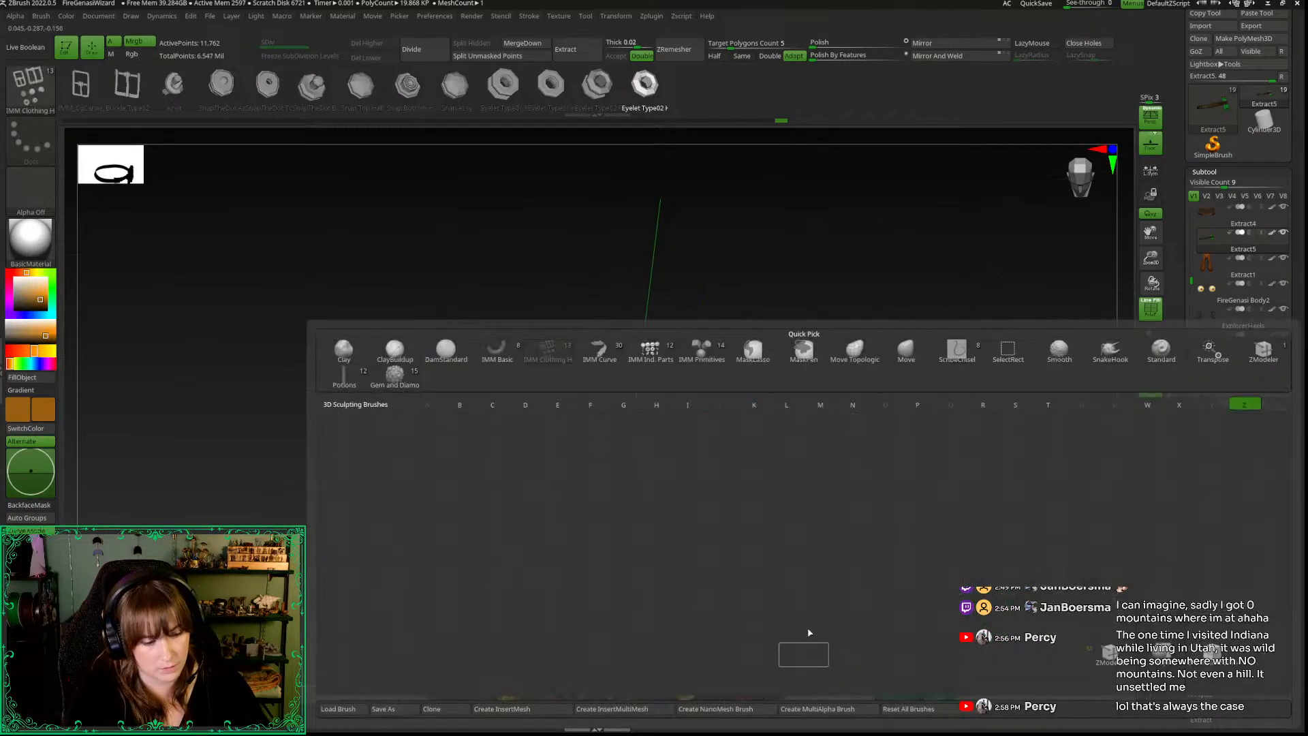
pyautogui.press('z')
pyautogui.press('m')
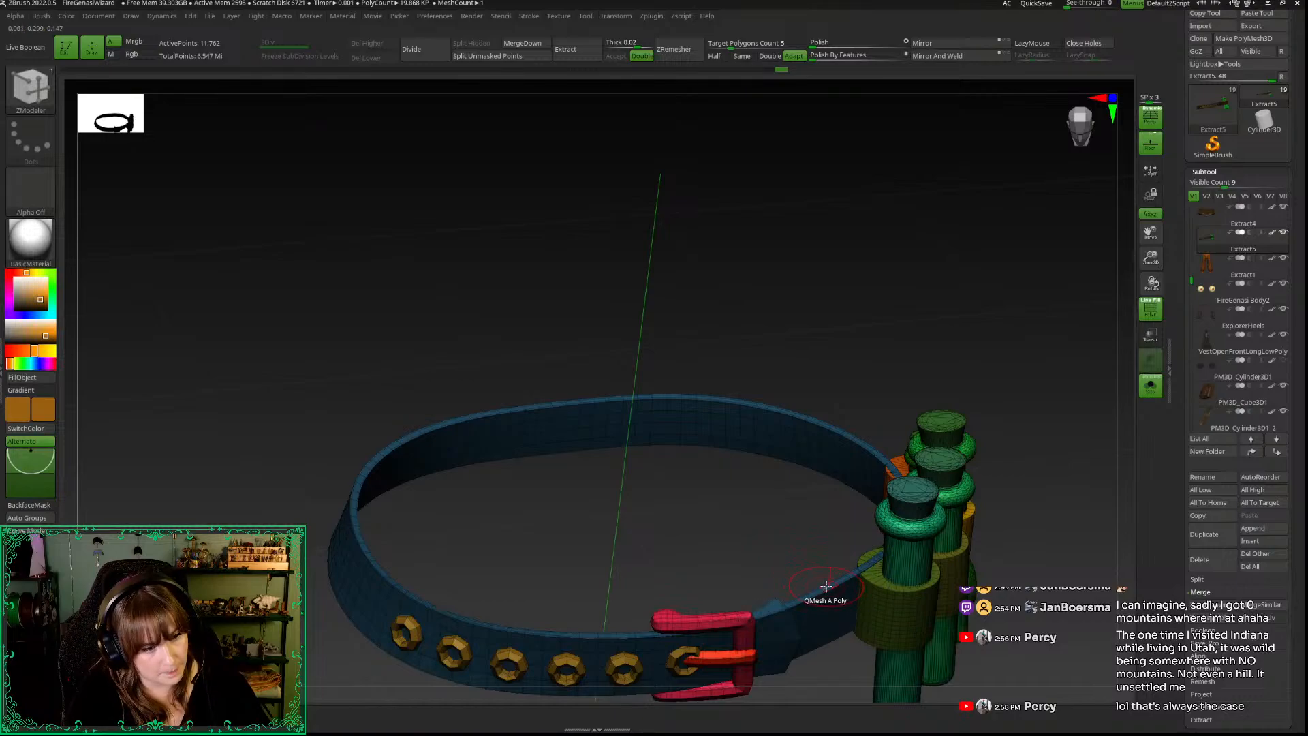
pyautogui.press('space')
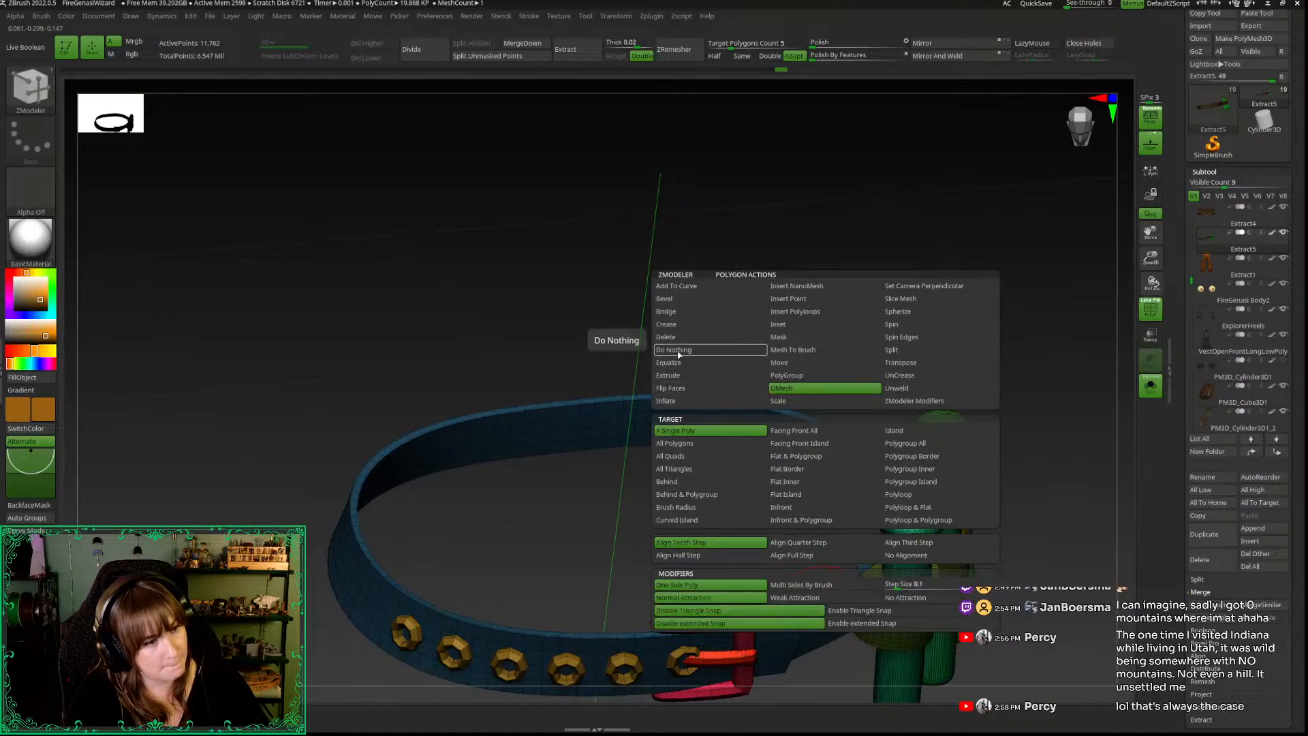
pyautogui.click(785, 376)
pyautogui.click(898, 482)
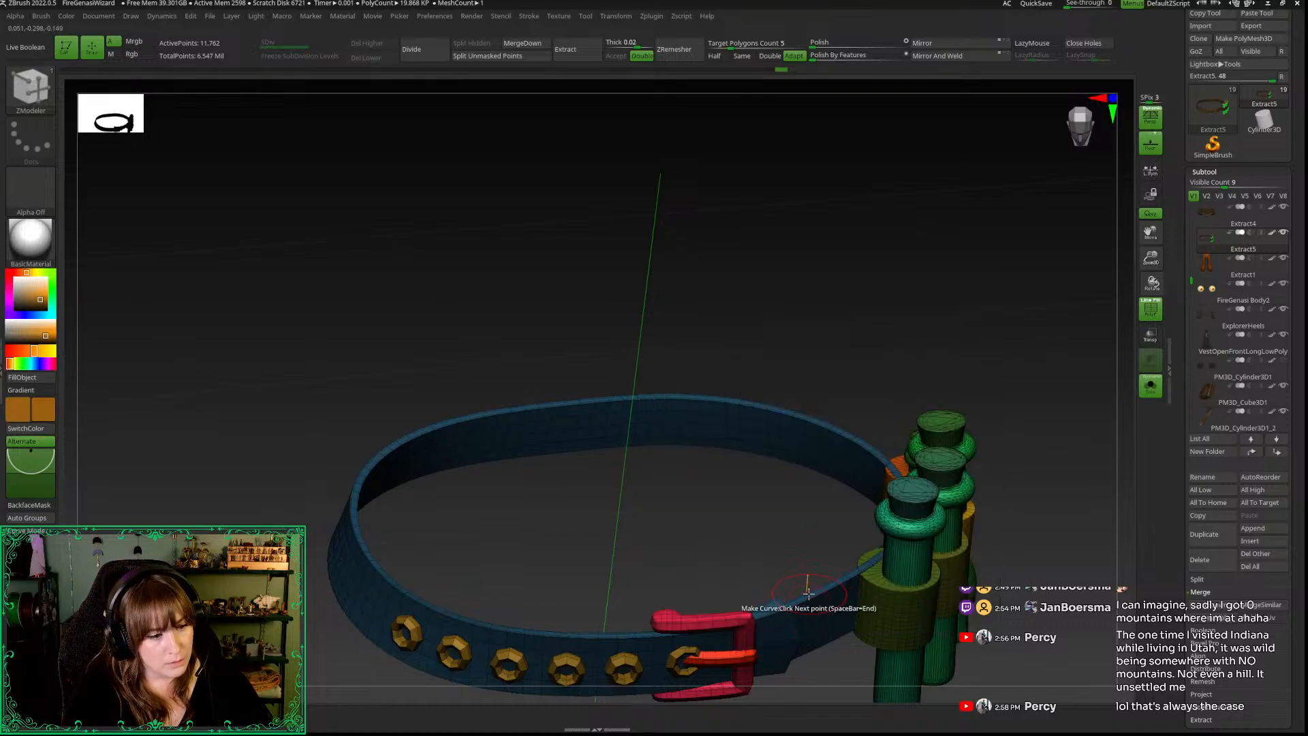
# Step: Hide the wireframe and change the ZModeler polygon action to Inflate with the Polygroup Island target
pyautogui.moveTo(811, 382); pyautogui.dragTo(799, 177)
pyautogui.moveTo(776, 463)
pyautogui.keyDown('alt'); pyautogui.mouseDown()
pyautogui.moveTo(811, 273)
pyautogui.moveTo(795, 420)
pyautogui.moveTo(816, 504)
pyautogui.mouseUp(); pyautogui.keyUp('alt')
pyautogui.keyDown('alt'); pyautogui.moveTo(816, 504); pyautogui.dragTo(845, 650); pyautogui.keyUp('alt')
pyautogui.hotkey('shift', 'f')
pyautogui.moveTo(707, 469); pyautogui.dragTo(705, 416)
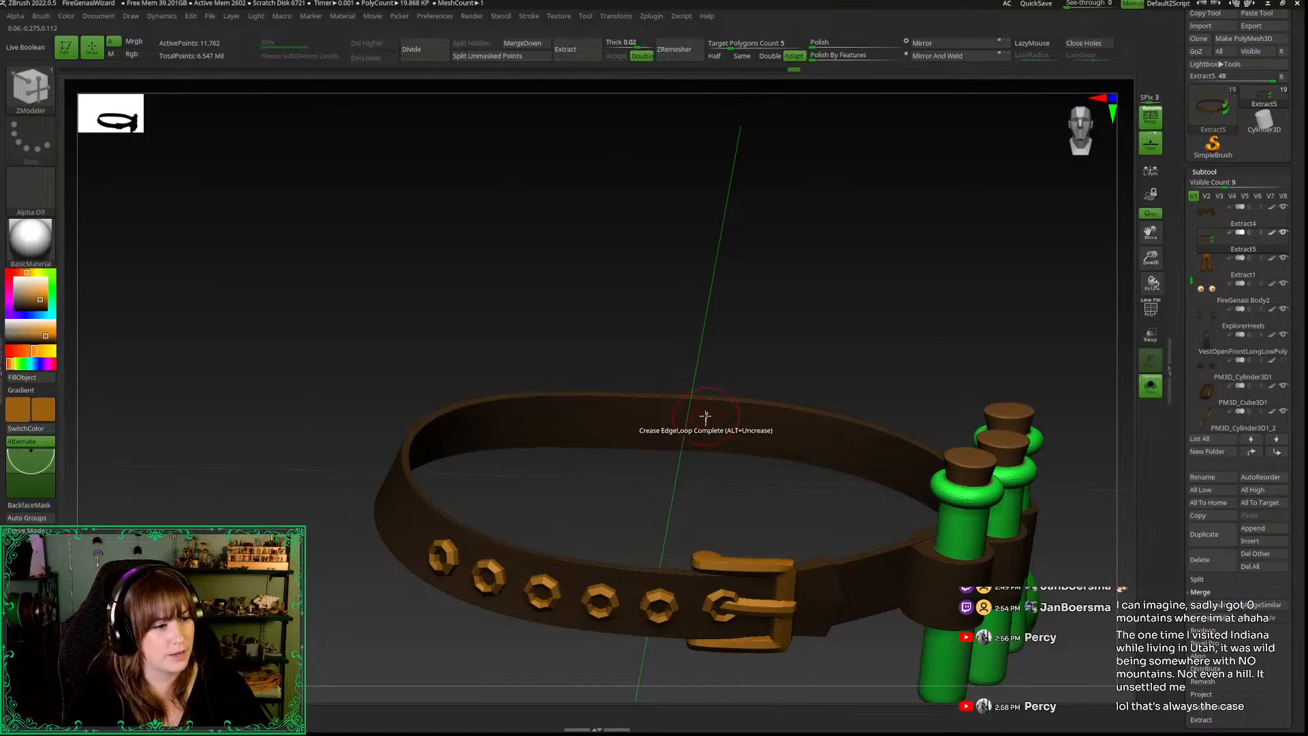
pyautogui.press('space')
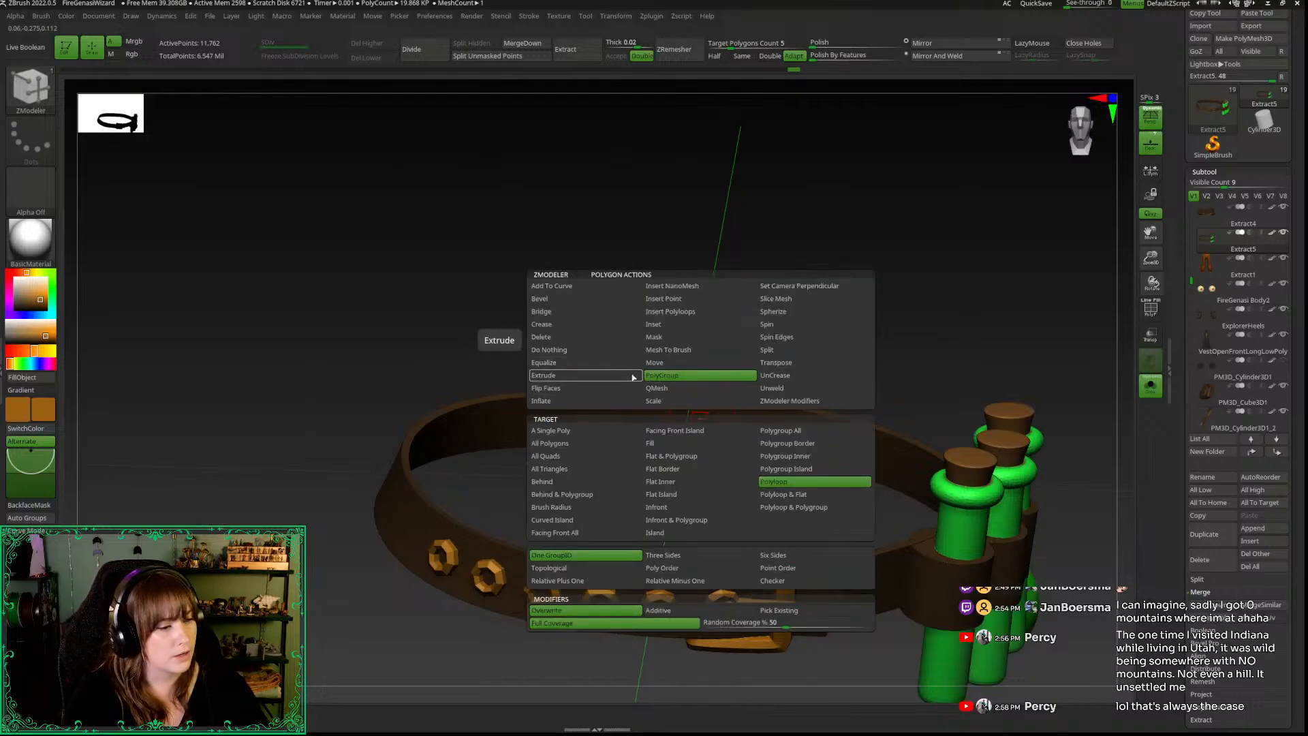
pyautogui.click(571, 402)
pyautogui.click(776, 480)
# Step: End the belt's isolation and examine its buckle and eyelets together with the whole character
pyautogui.moveTo(530, 208); pyautogui.dragTo(515, 253)
pyautogui.moveTo(689, 329); pyautogui.dragTo(698, 377)
pyautogui.click(563, 200)
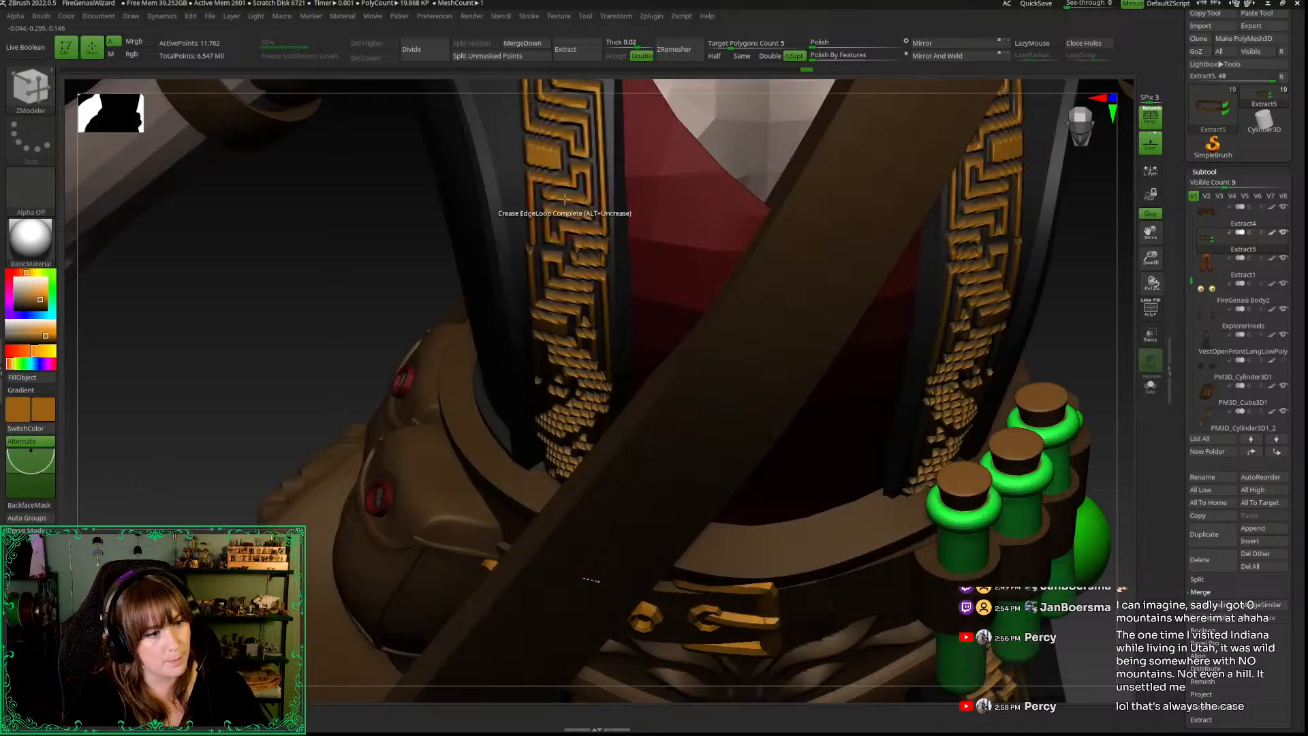
pyautogui.moveTo(1150, 258); pyautogui.dragTo(1097, 258)
pyautogui.moveTo(960, 529); pyautogui.dragTo(981, 556)
pyautogui.moveTo(1151, 257); pyautogui.dragTo(1118, 216)
pyautogui.moveTo(854, 287); pyautogui.dragTo(849, 219)
pyautogui.click(1095, 124)
pyautogui.click(1091, 129)
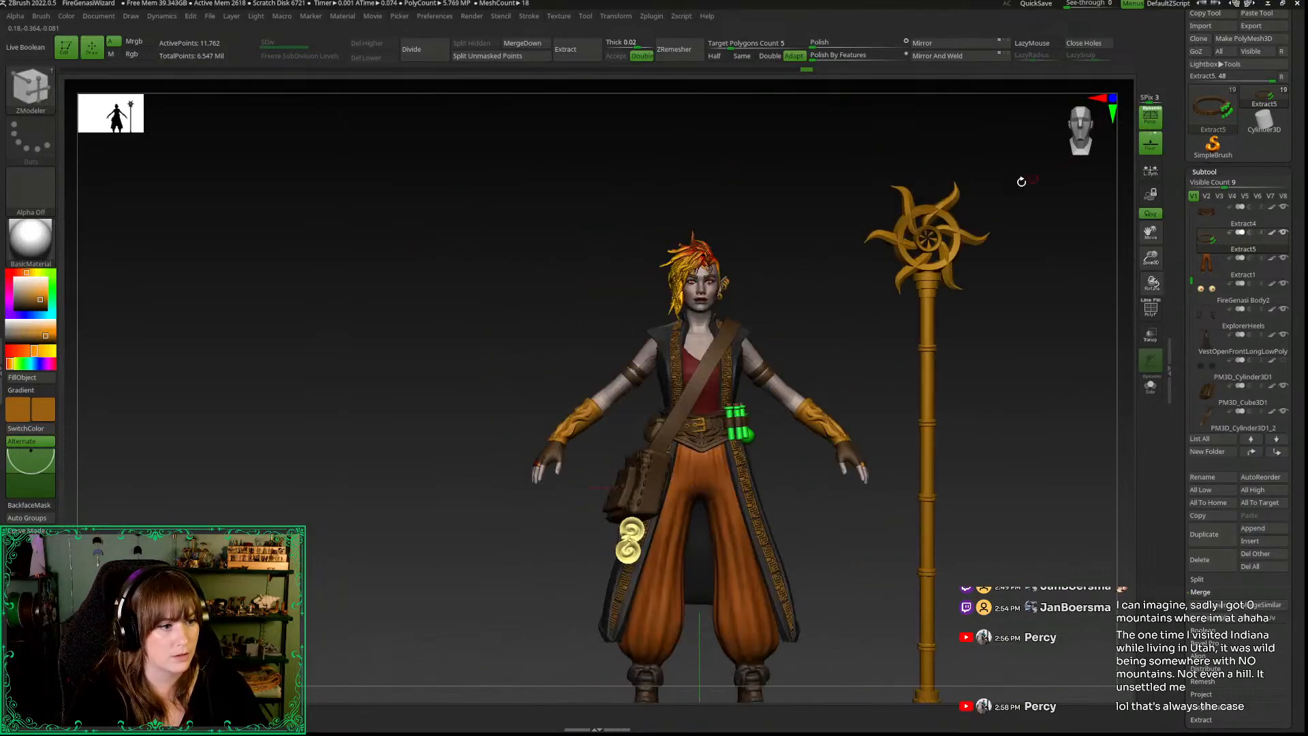
pyautogui.keyDown('alt'); pyautogui.moveTo(807, 220); pyautogui.dragTo(743, 162); pyautogui.keyUp('alt')
pyautogui.rightClick(724, 234)
pyautogui.moveTo(1151, 258); pyautogui.dragTo(1179, 354)
pyautogui.keyDown('alt'); pyautogui.moveTo(899, 397); pyautogui.dragTo(859, 664); pyautogui.keyUp('alt')
# Step: Select the FireGenasi Body subtool, hide its upper-arm bands and split them into their own subtool, making it active
pyautogui.rightClick(890, 283)
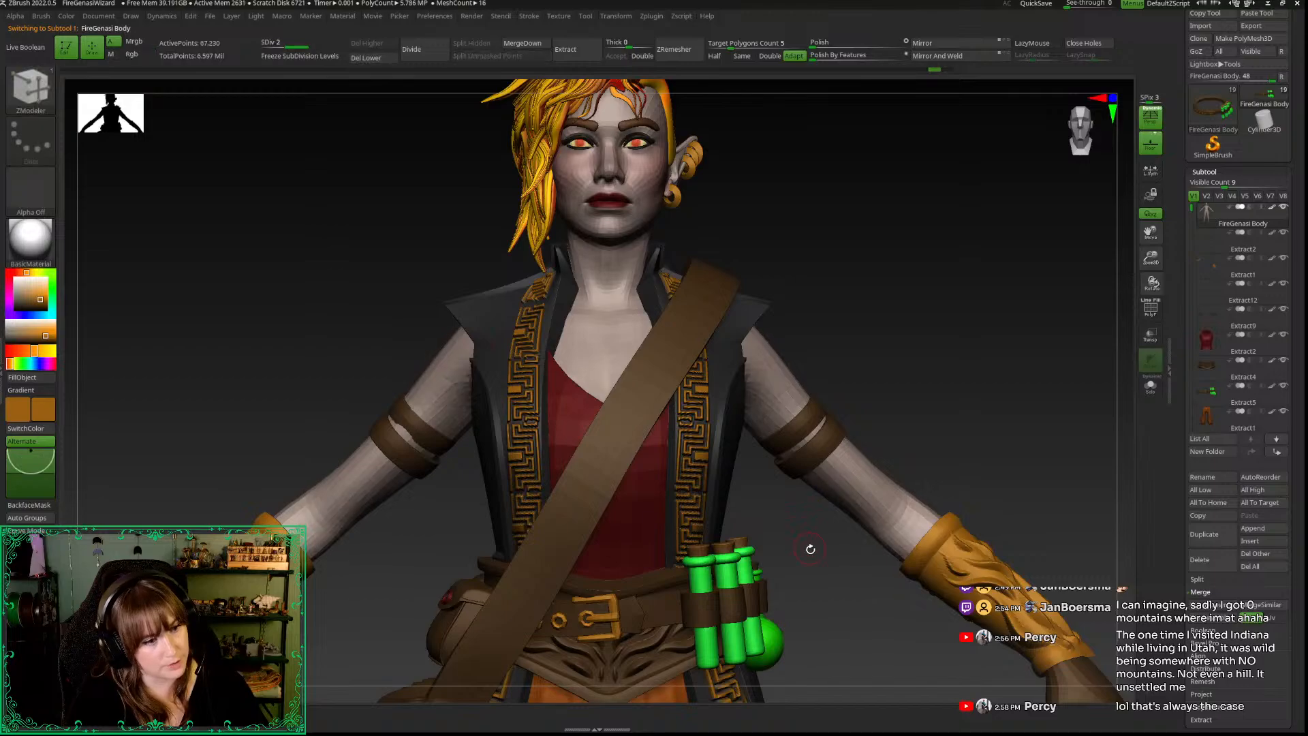
pyautogui.keyDown('ctrl'); pyautogui.keyDown('alt'); pyautogui.keyDown('shift'); pyautogui.click(823, 470); pyautogui.keyUp('shift'); pyautogui.keyUp('alt'); pyautogui.keyUp('ctrl')
pyautogui.keyDown('ctrl'); pyautogui.keyDown('shift'); pyautogui.click(822, 451); pyautogui.keyUp('shift'); pyautogui.keyUp('ctrl')
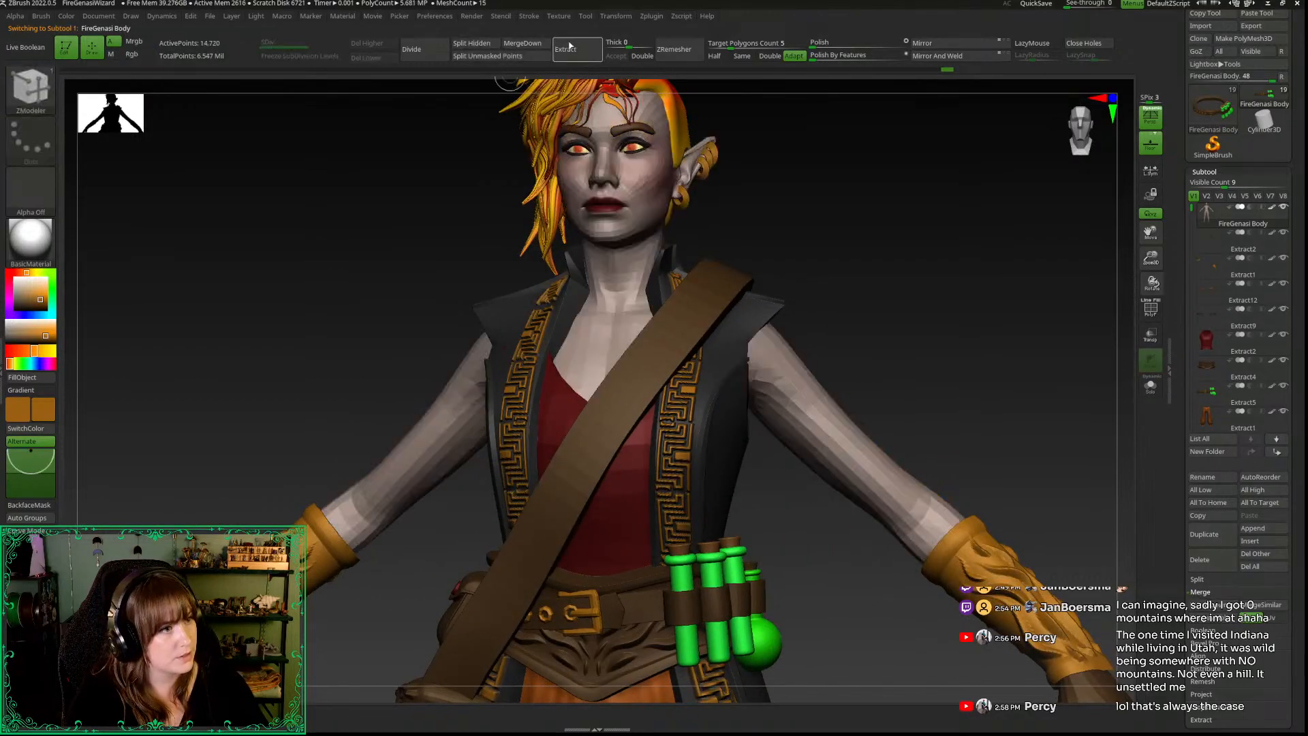
pyautogui.click(470, 43)
pyautogui.click(1204, 246)
# Step: Show the wireframe on the separated arm bands and examine their fit from the back and front
pyautogui.moveTo(896, 336); pyautogui.dragTo(538, 374)
pyautogui.moveTo(1151, 259); pyautogui.dragTo(1148, 321)
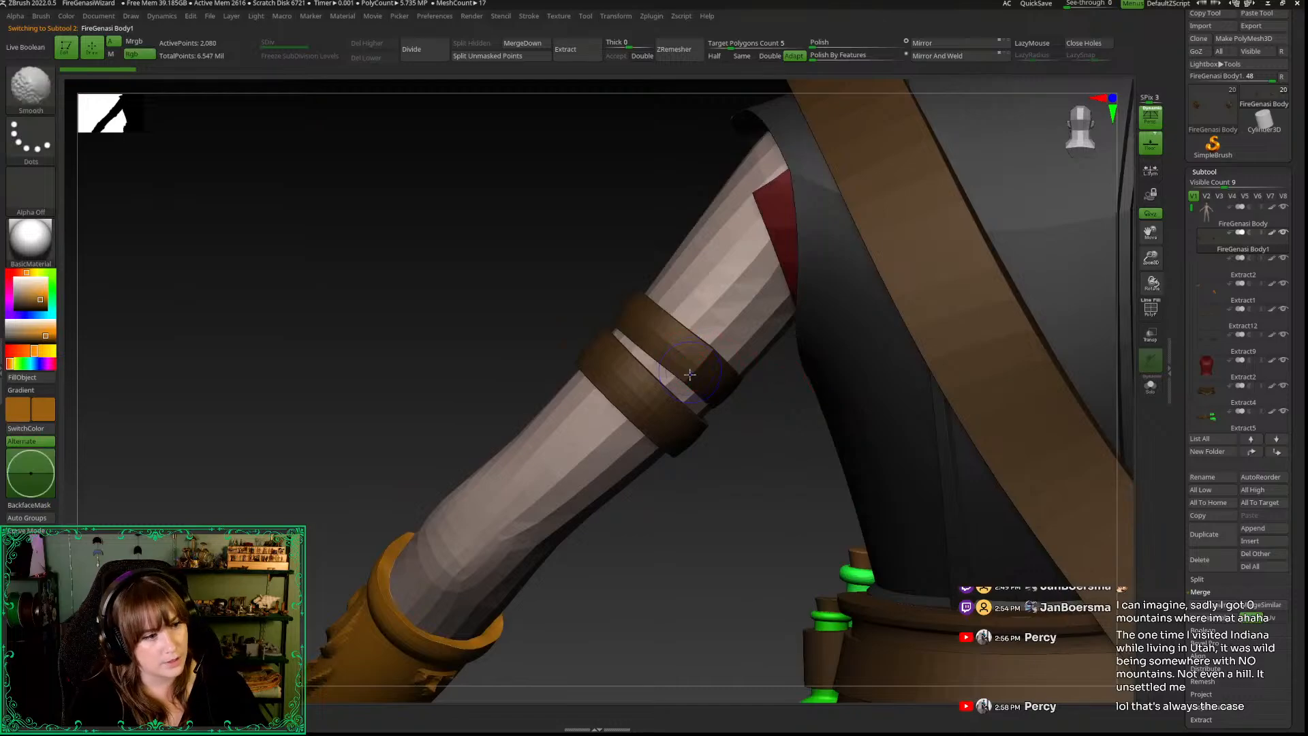
pyautogui.hotkey('shift', 'f')
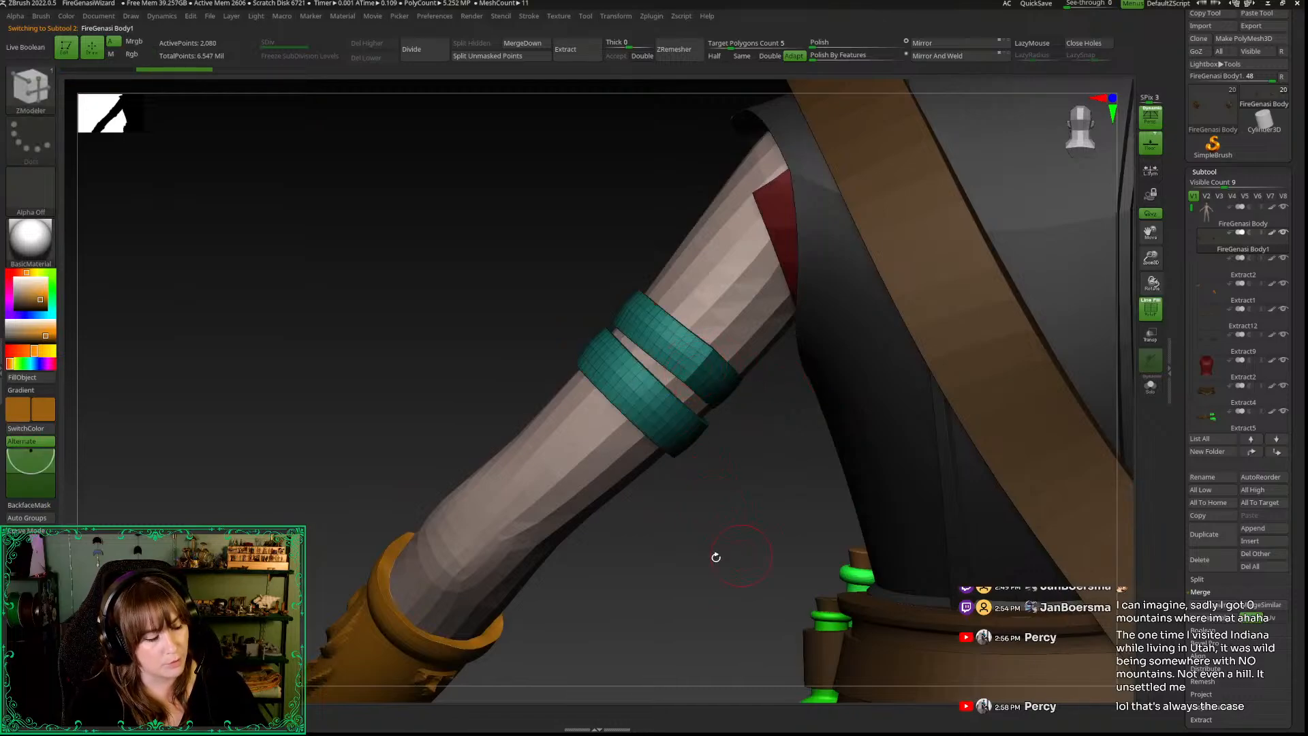
pyautogui.keyDown('alt'); pyautogui.moveTo(727, 556); pyautogui.dragTo(365, 593); pyautogui.keyUp('alt')
pyautogui.hotkey('ctrl', 'z')
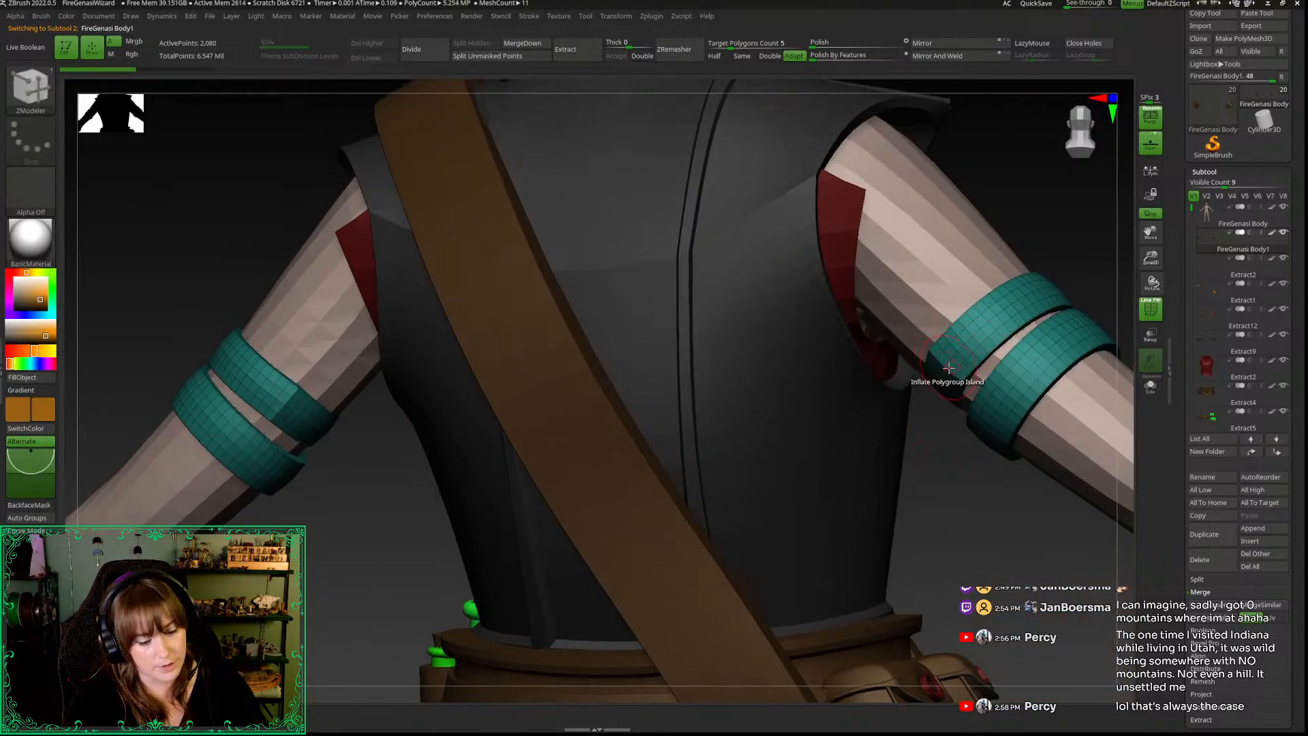
pyautogui.moveTo(981, 504); pyautogui.dragTo(886, 470)
pyautogui.moveTo(1150, 256); pyautogui.dragTo(1144, 216)
pyautogui.moveTo(1086, 128); pyautogui.dragTo(1106, 129)
pyautogui.keyDown('alt'); pyautogui.moveTo(1063, 319); pyautogui.dragTo(988, 306); pyautogui.keyUp('alt')
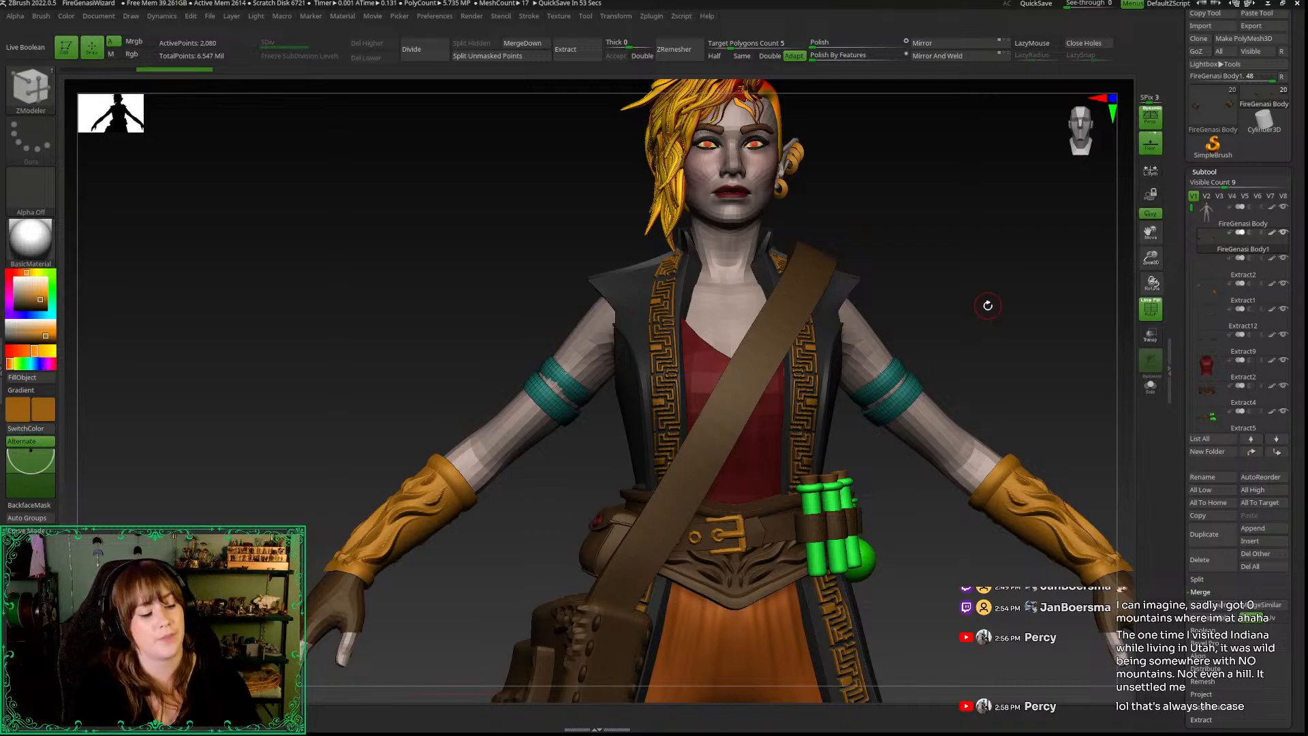
pyautogui.moveTo(1151, 262); pyautogui.dragTo(1181, 591)
pyautogui.moveTo(1180, 699); pyautogui.dragTo(1182, 673)
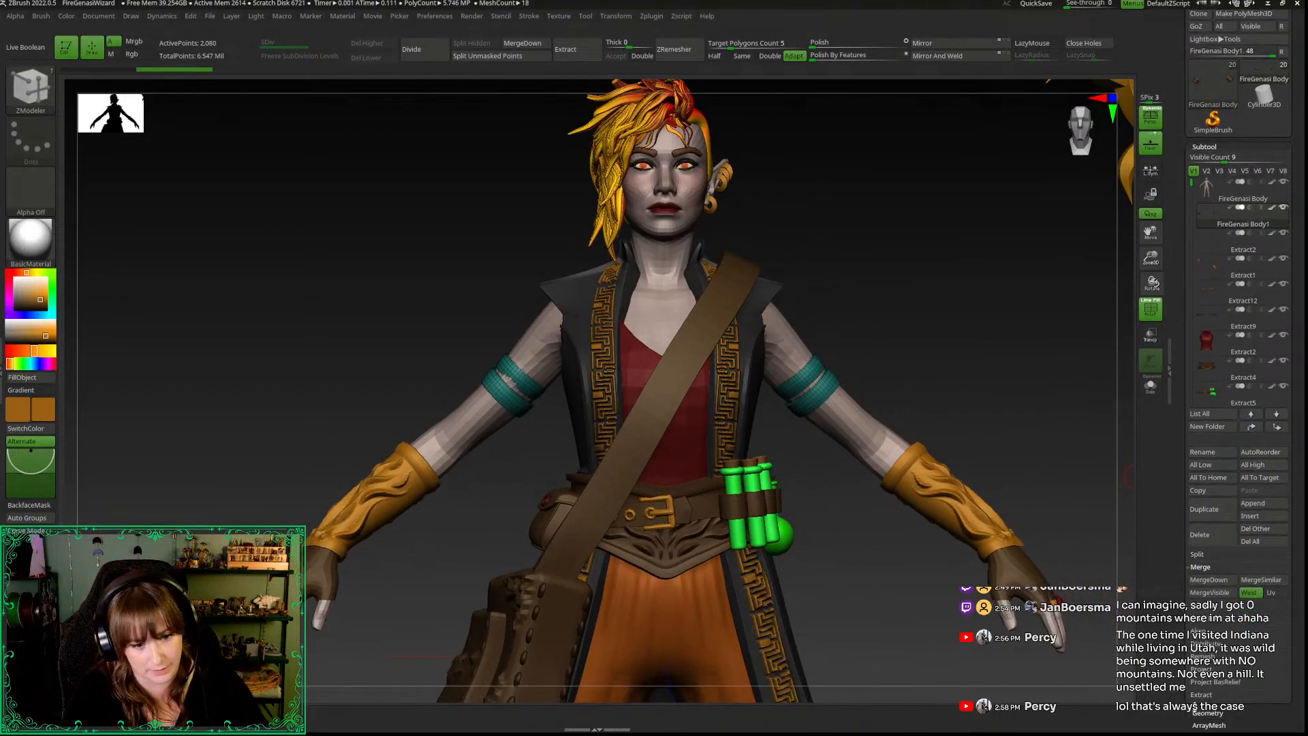
pyautogui.moveTo(1183, 716); pyautogui.dragTo(1180, 710)
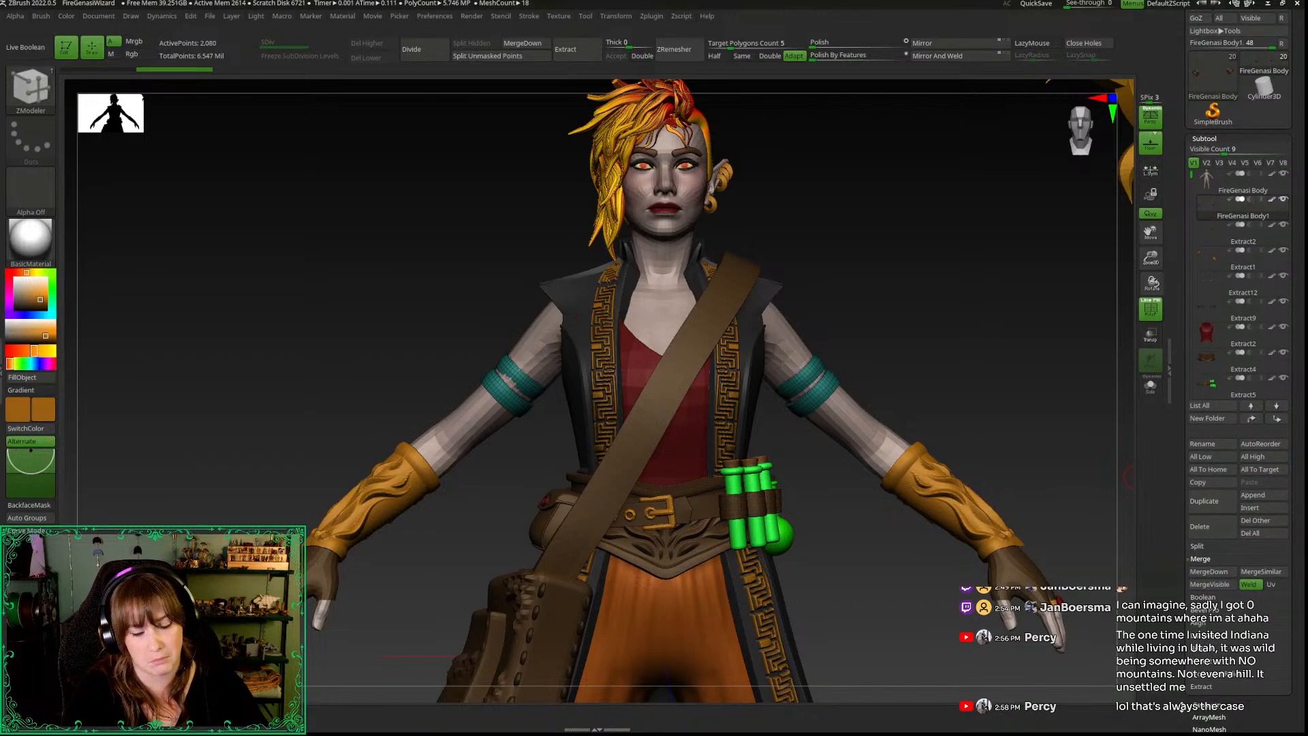
pyautogui.moveTo(1068, 434); pyautogui.dragTo(1096, 232)
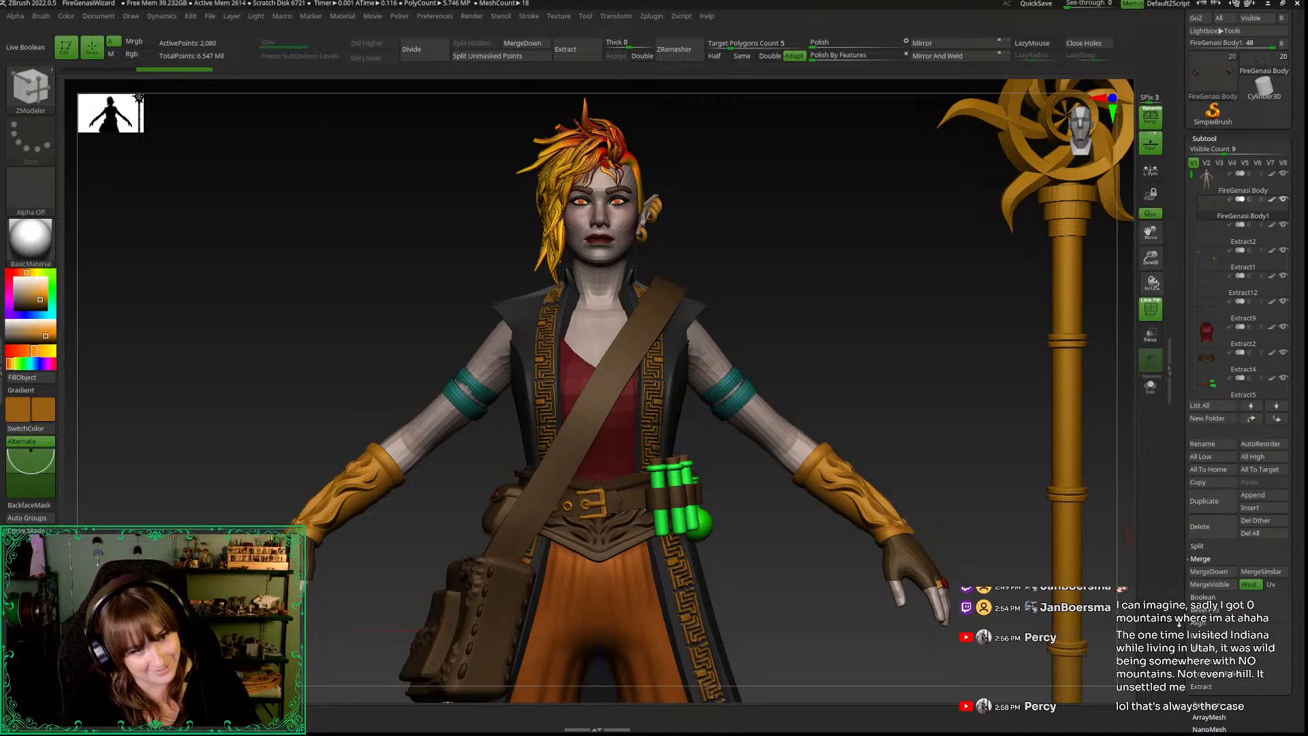
# Step: Choose the Move Topological brush with a larger draw size and turn off the wireframe
pyautogui.moveTo(949, 211); pyautogui.dragTo(917, 373)
pyautogui.press('b')
pyautogui.press('m')
pyautogui.press('t')
pyautogui.press('space')
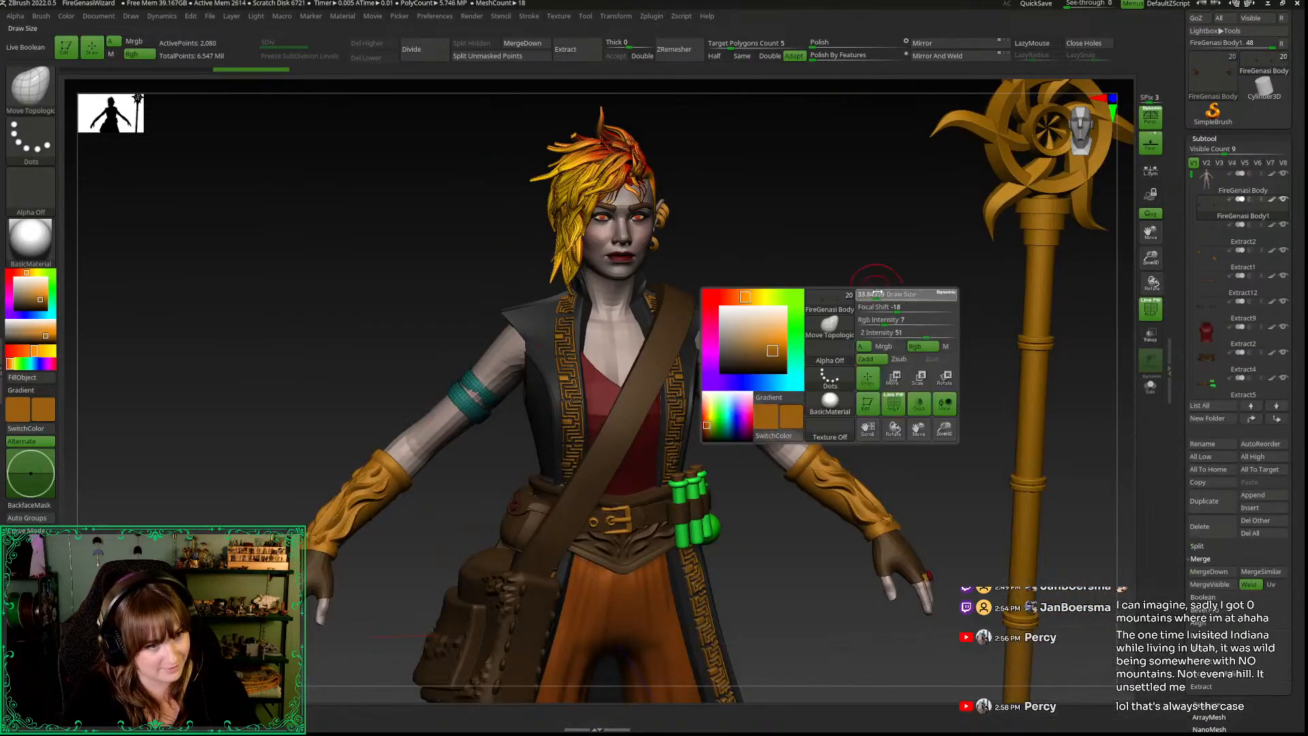
pyautogui.click(897, 309)
pyautogui.moveTo(897, 313); pyautogui.dragTo(708, 343)
pyautogui.moveTo(329, 333); pyautogui.dragTo(556, 376)
pyautogui.moveTo(458, 256); pyautogui.dragTo(930, 258)
pyautogui.click(1078, 136)
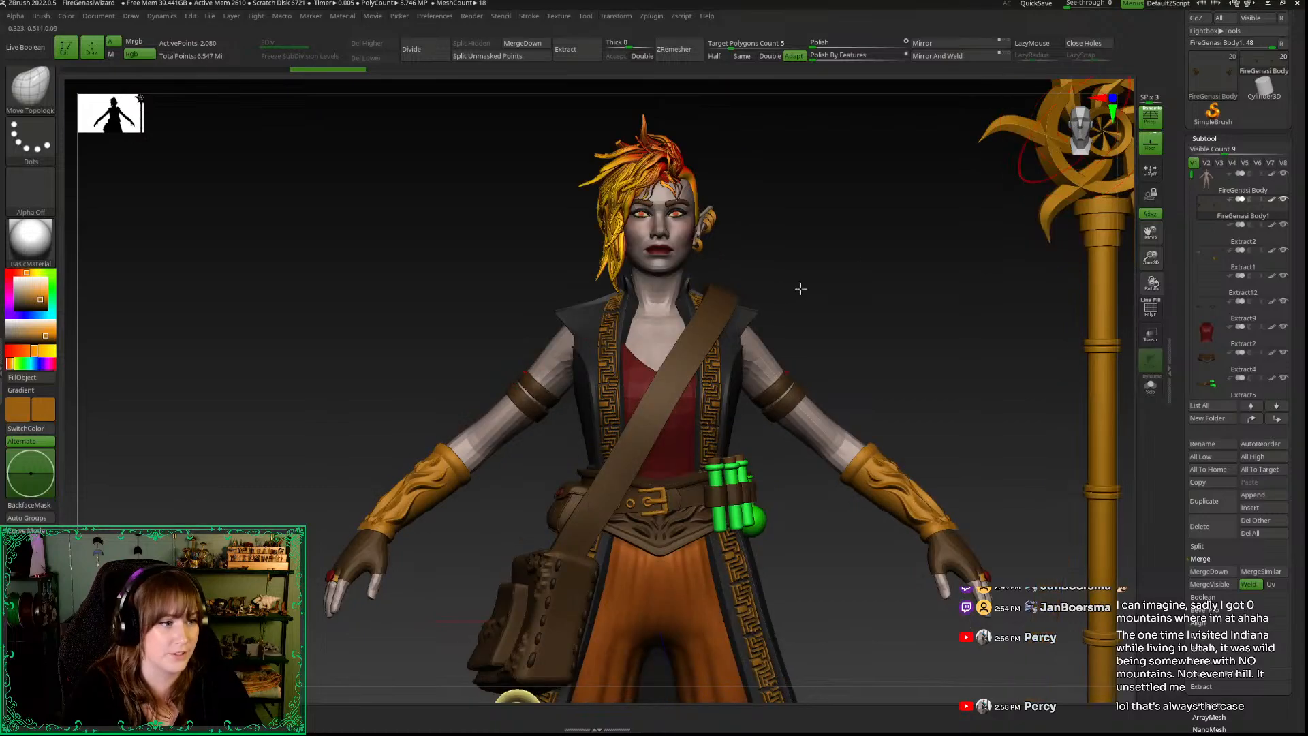
pyautogui.press('w')
pyautogui.keyDown('alt'); pyautogui.moveTo(838, 297); pyautogui.dragTo(845, 252); pyautogui.keyUp('alt')
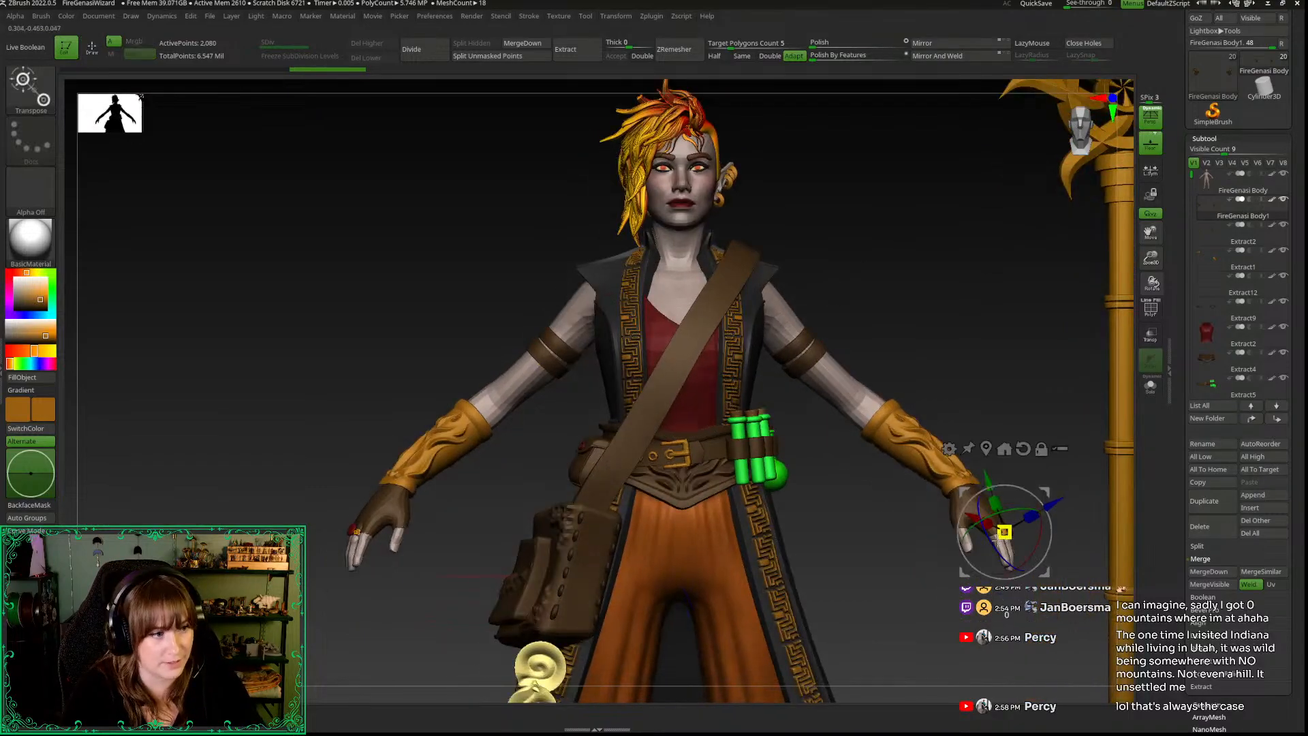
pyautogui.press('q')
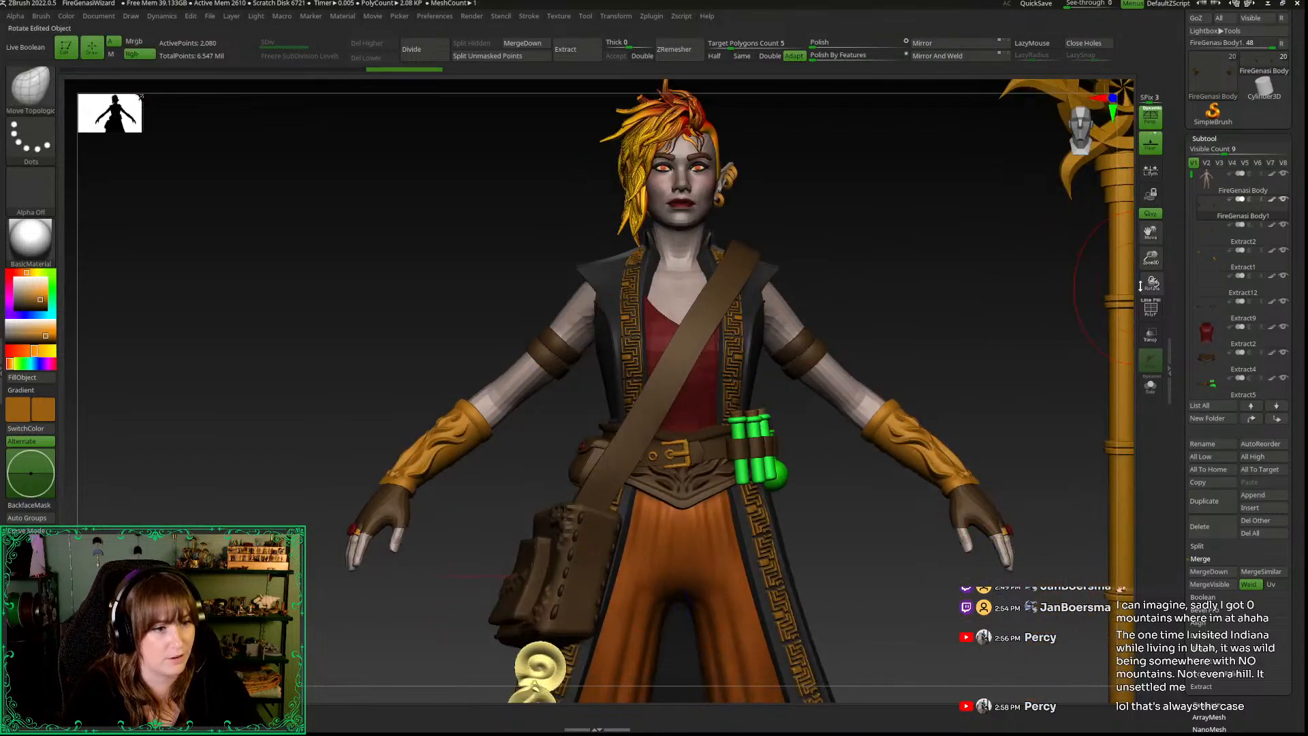
# Step: Nudge the upper arm band into place around the arm with Move Topological and check it at an angle
pyautogui.keyDown('alt'); pyautogui.moveTo(865, 197); pyautogui.dragTo(824, 414); pyautogui.keyUp('alt')
pyautogui.keyDown('alt'); pyautogui.moveTo(794, 342); pyautogui.dragTo(840, 362); pyautogui.keyUp('alt')
pyautogui.press('space')
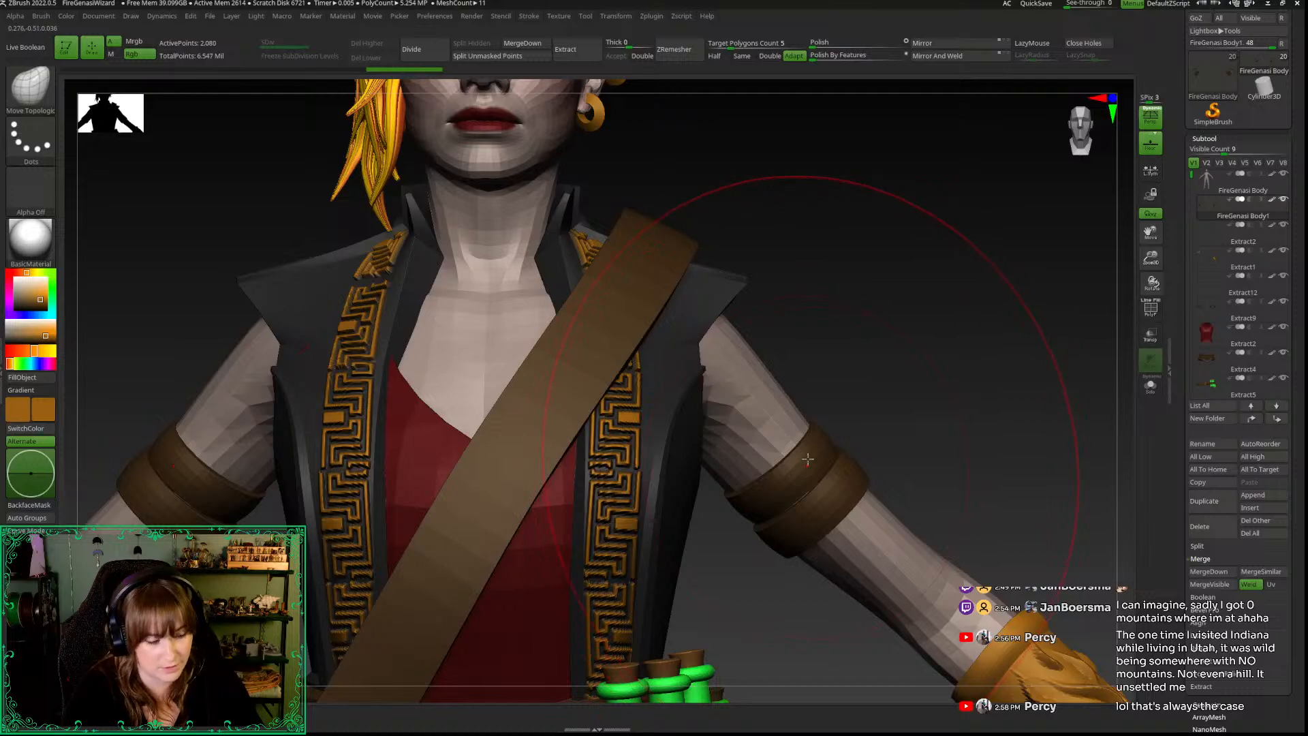
pyautogui.moveTo(802, 441); pyautogui.dragTo(794, 426)
pyautogui.moveTo(832, 380); pyautogui.dragTo(1063, 361)
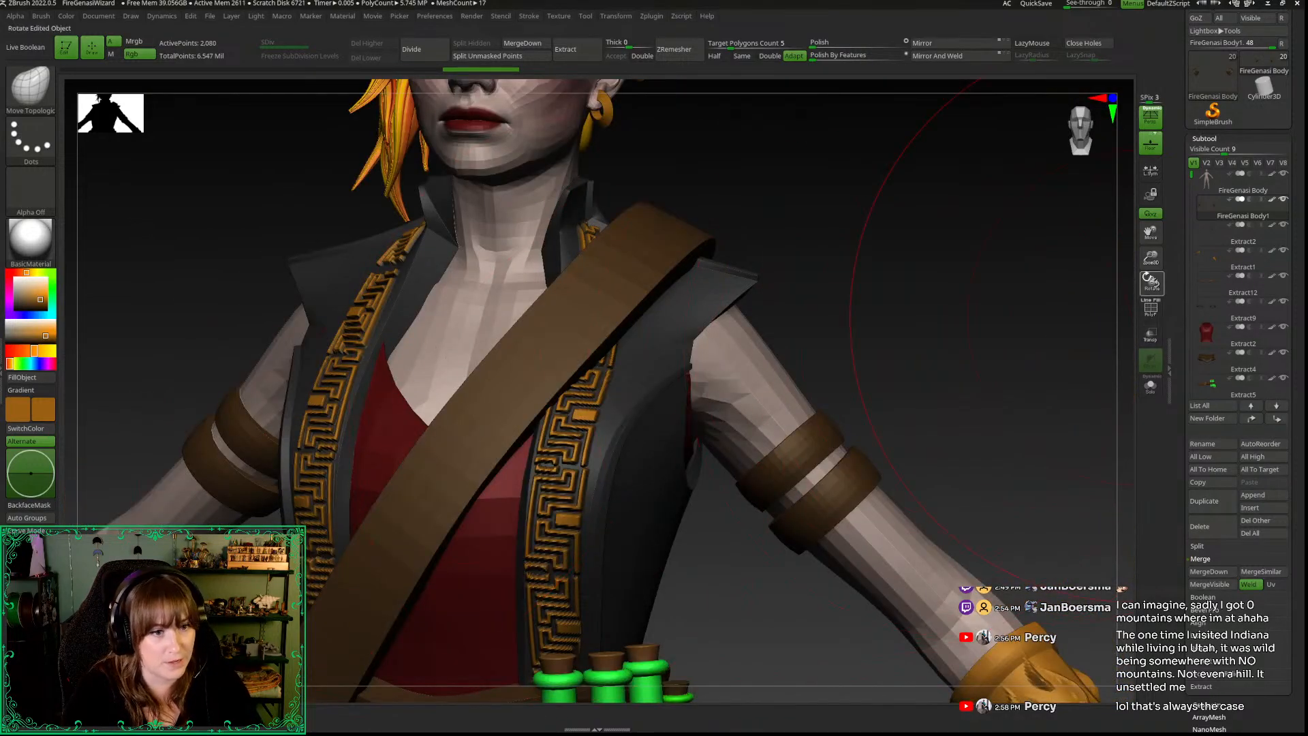
# Step: Select the diagonal chest strap's subtool, show its polyframe and subdivide it once to SDiv 2
pyautogui.moveTo(1151, 259); pyautogui.dragTo(1080, 138)
pyautogui.click(1080, 138)
pyautogui.press('space')
pyautogui.keyDown('alt'); pyautogui.moveTo(827, 276); pyautogui.dragTo(758, 225); pyautogui.keyUp('alt')
pyautogui.moveTo(1148, 252); pyautogui.dragTo(1153, 281)
pyautogui.keyDown('alt'); pyautogui.moveTo(827, 332); pyautogui.dragTo(863, 267); pyautogui.keyUp('alt')
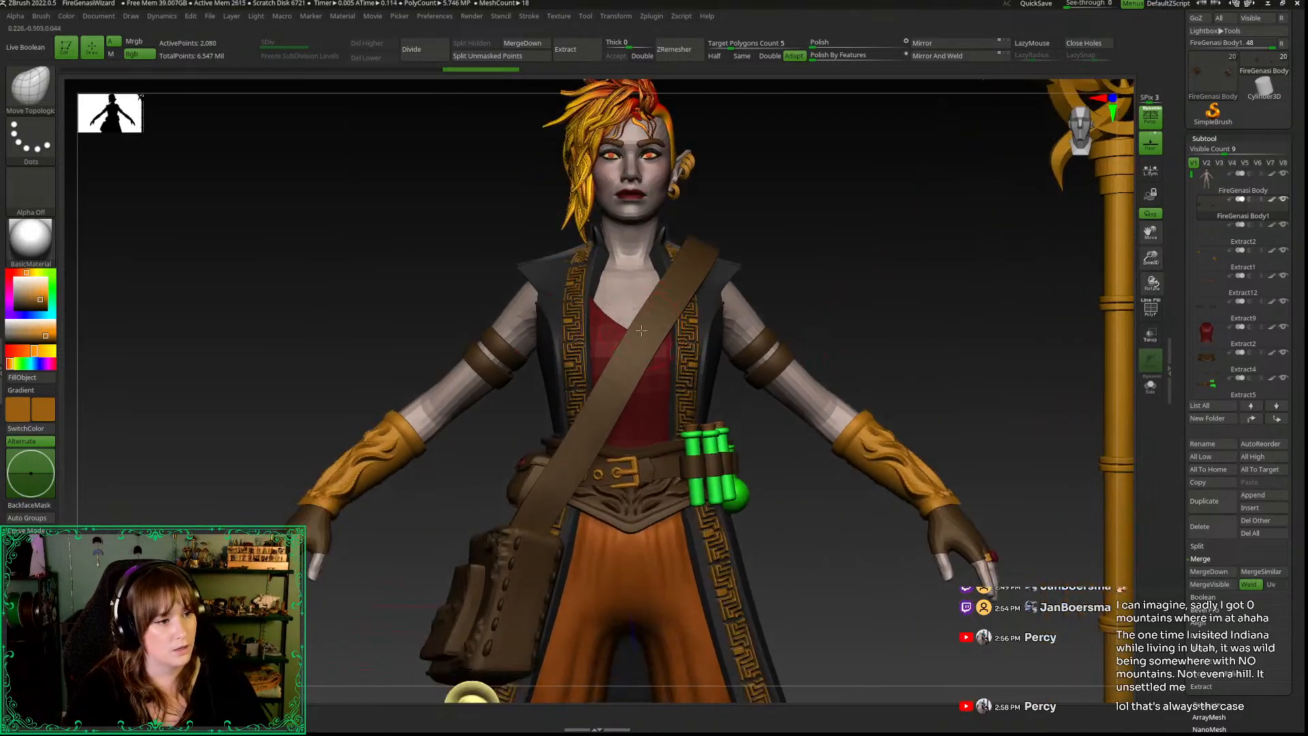
pyautogui.keyDown('alt'); pyautogui.click(619, 364); pyautogui.keyUp('alt')
pyautogui.hotkey('shift', 'f')
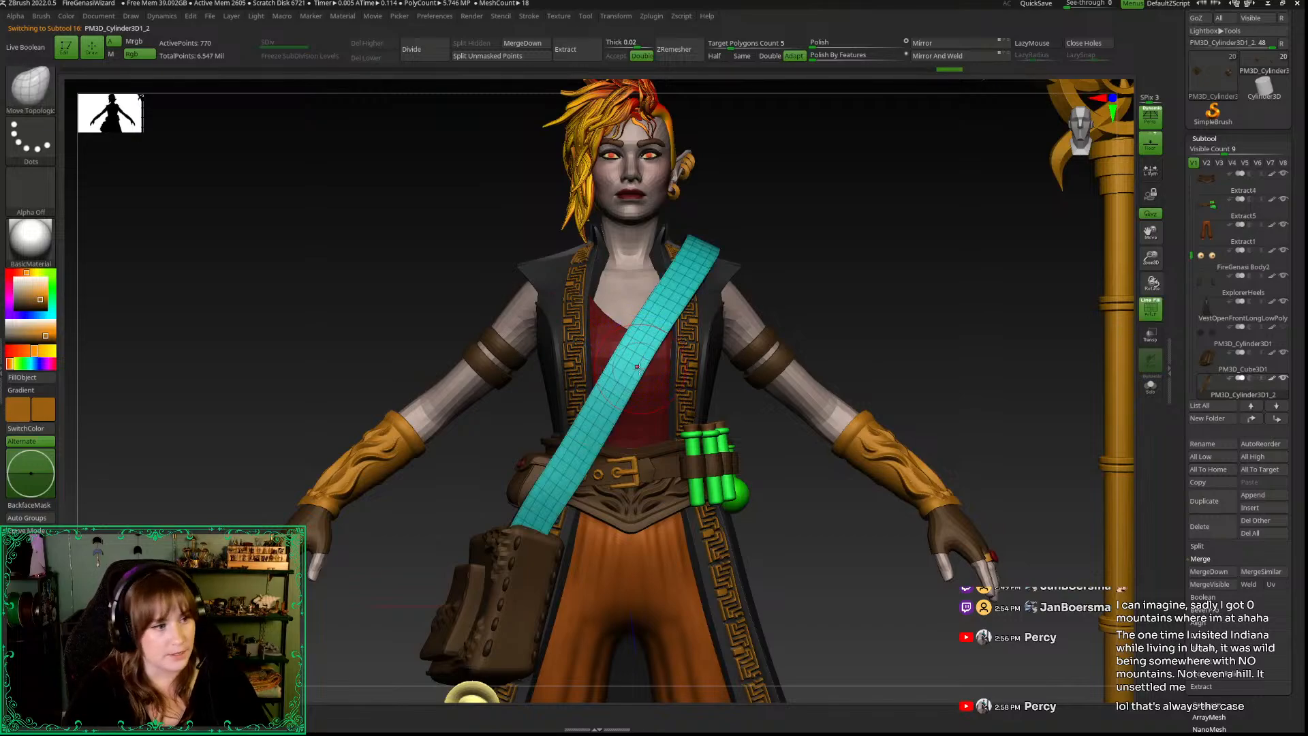
pyautogui.click(1198, 704)
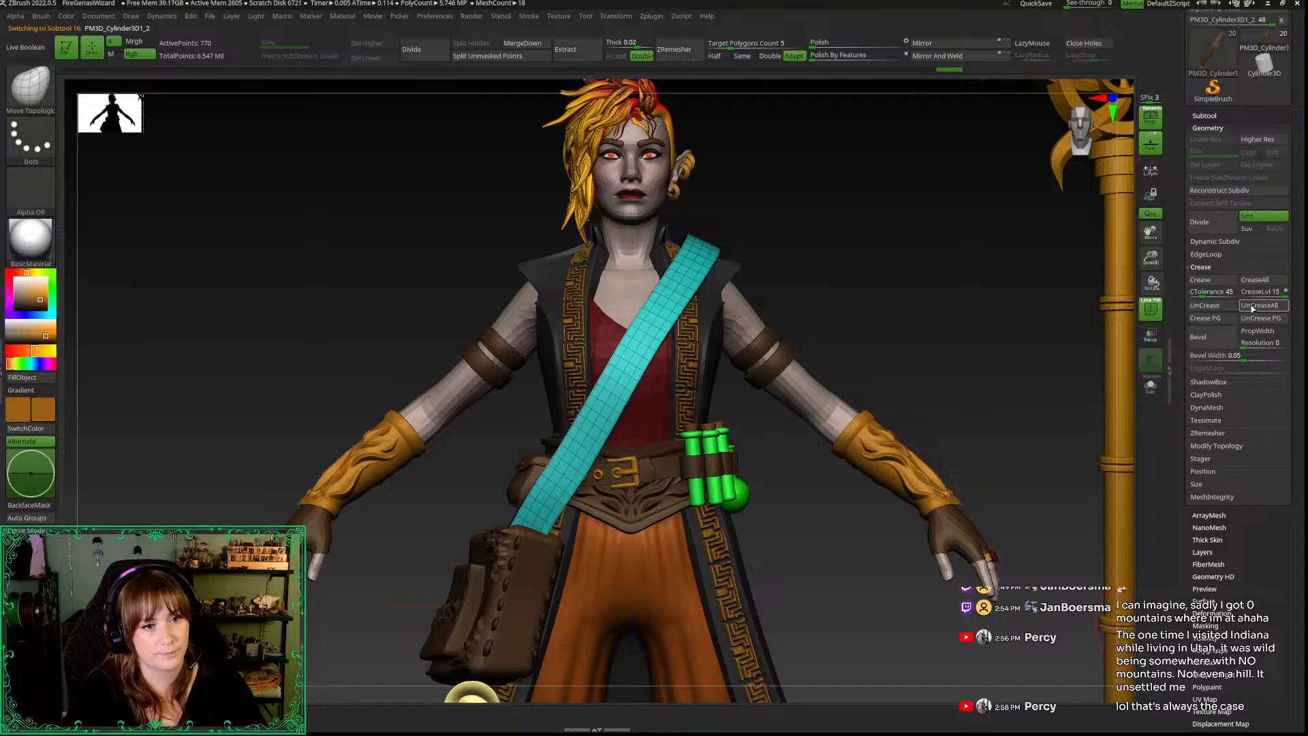
pyautogui.hotkey('ctrl', 'd')
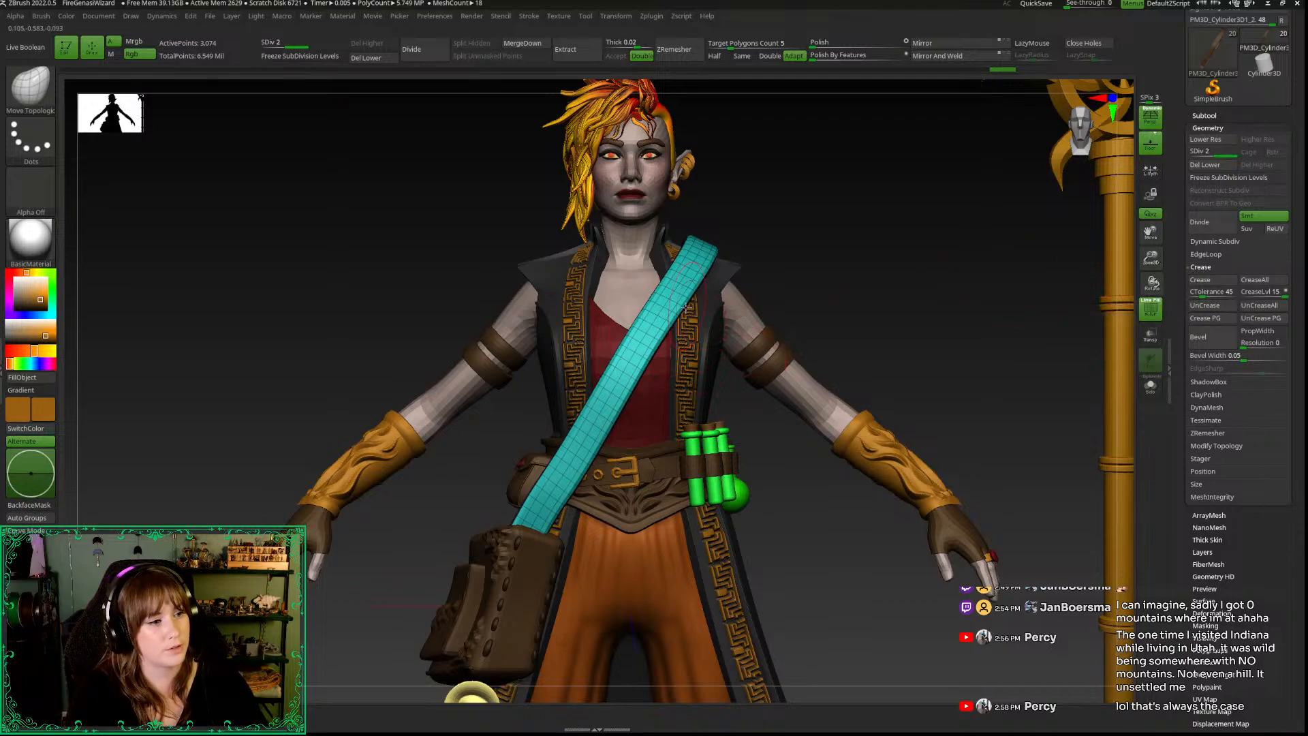
# Step: Try the ZModeler brush's Crease EdgeLoop Complete action on the strap's edges and undo the last change
pyautogui.moveTo(1150, 257); pyautogui.dragTo(1151, 323)
pyautogui.keyDown('alt'); pyautogui.moveTo(879, 544); pyautogui.dragTo(923, 623); pyautogui.keyUp('alt')
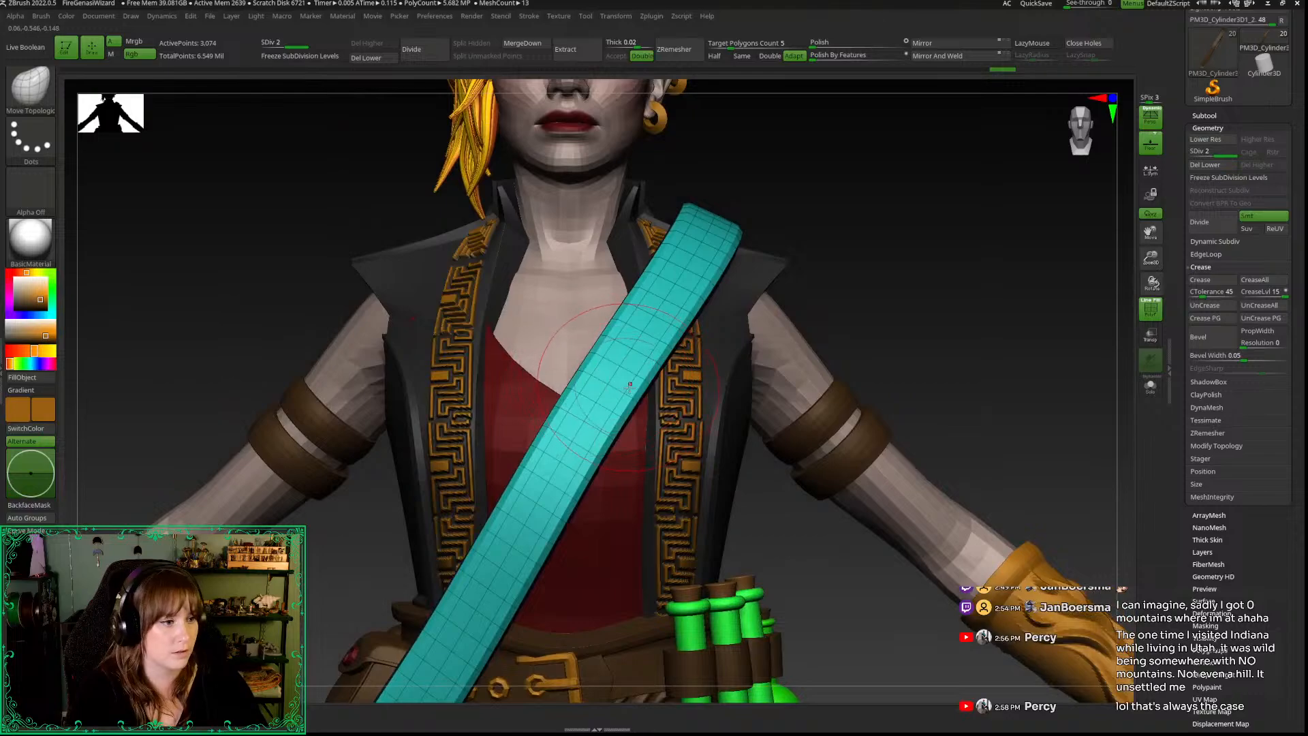
pyautogui.press('b')
pyautogui.press('z')
pyautogui.press('m')
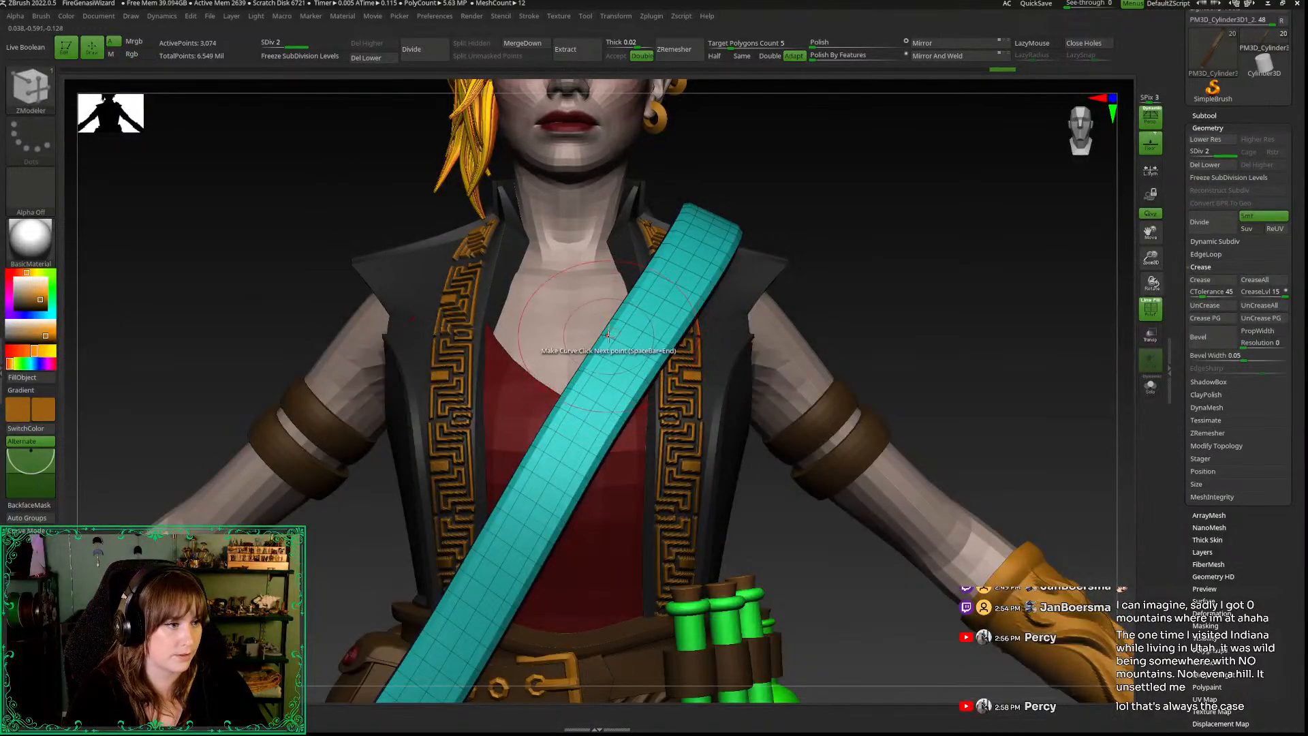
pyautogui.press('shift')
pyautogui.hotkey('shift', 'f')
pyautogui.hotkey('shift', 'f')
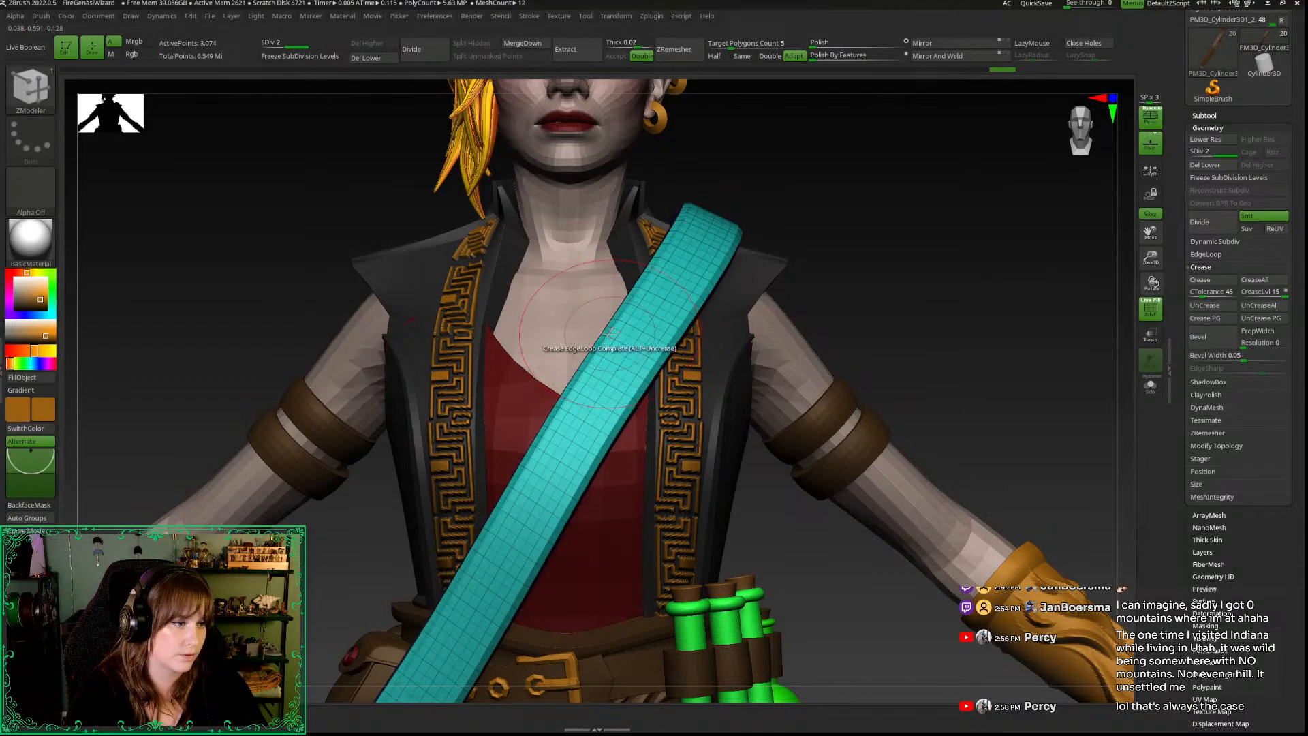
pyautogui.moveTo(665, 355); pyautogui.dragTo(594, 353, button='right')
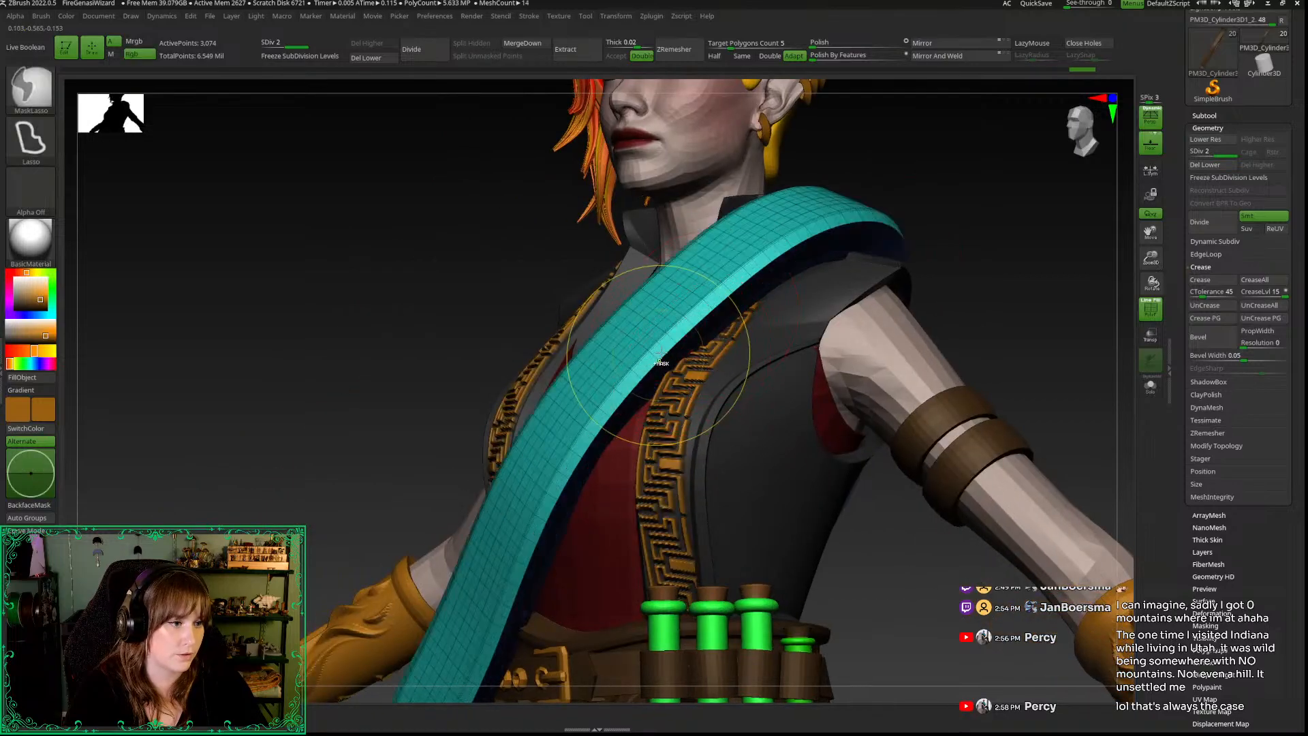
pyautogui.hotkey('ctrl', 'z')
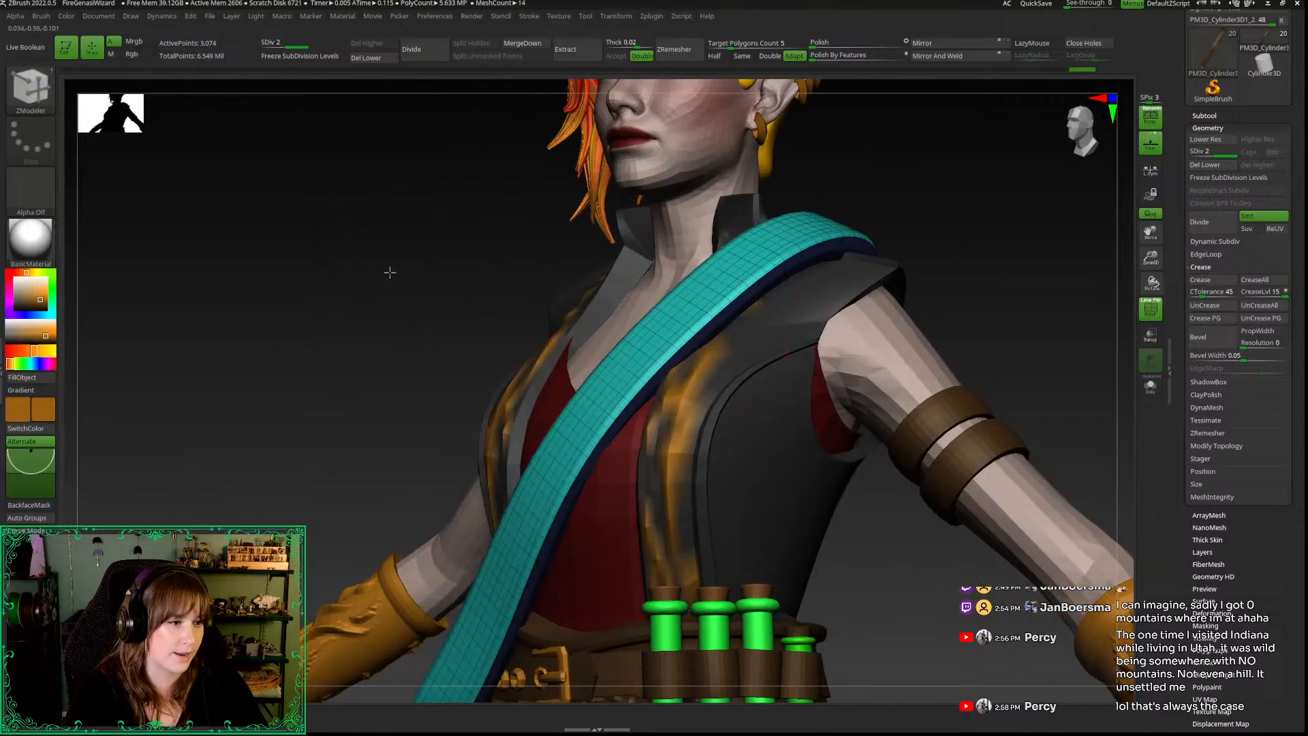
# Step: Isolate the strap in Solo mode and examine its edges and edge loops from several angles
pyautogui.moveTo(389, 272); pyautogui.dragTo(817, 276)
pyautogui.click(844, 274)
pyautogui.moveTo(1150, 253); pyautogui.dragTo(1145, 320)
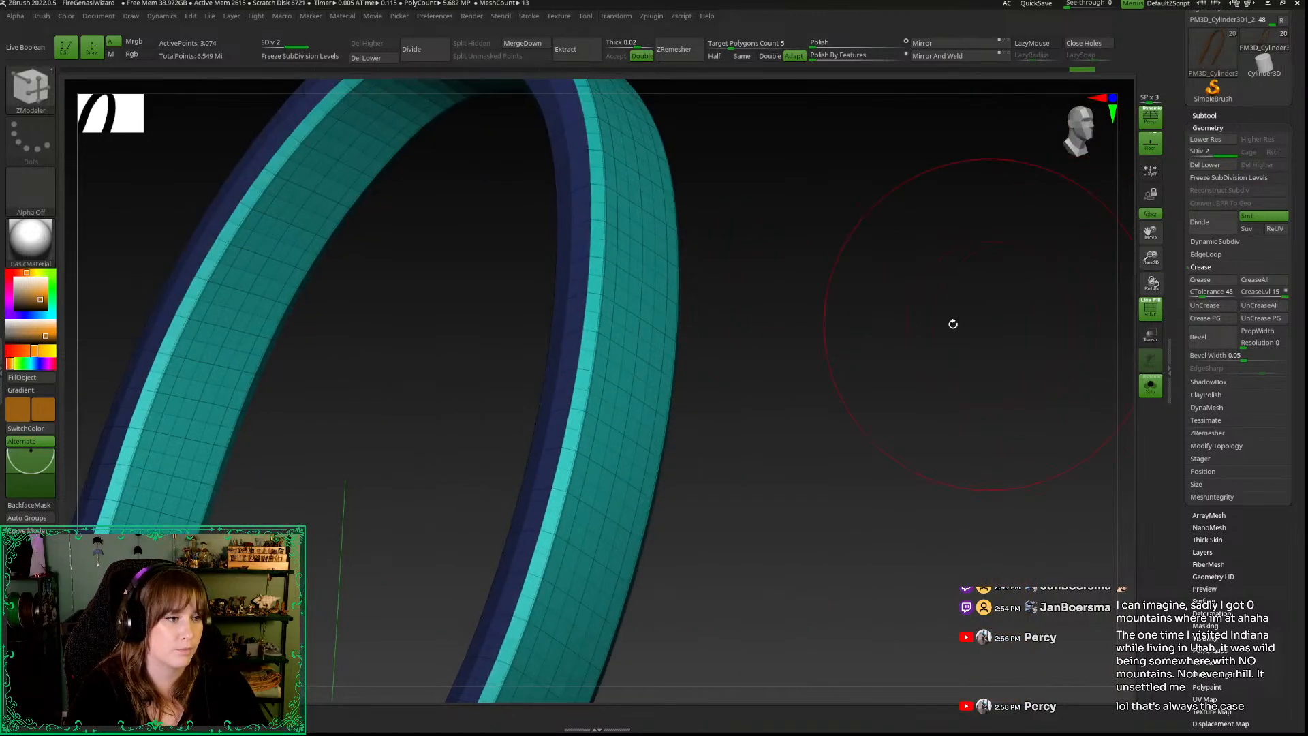
pyautogui.keyDown('alt'); pyautogui.moveTo(952, 321); pyautogui.dragTo(1056, 447); pyautogui.keyUp('alt')
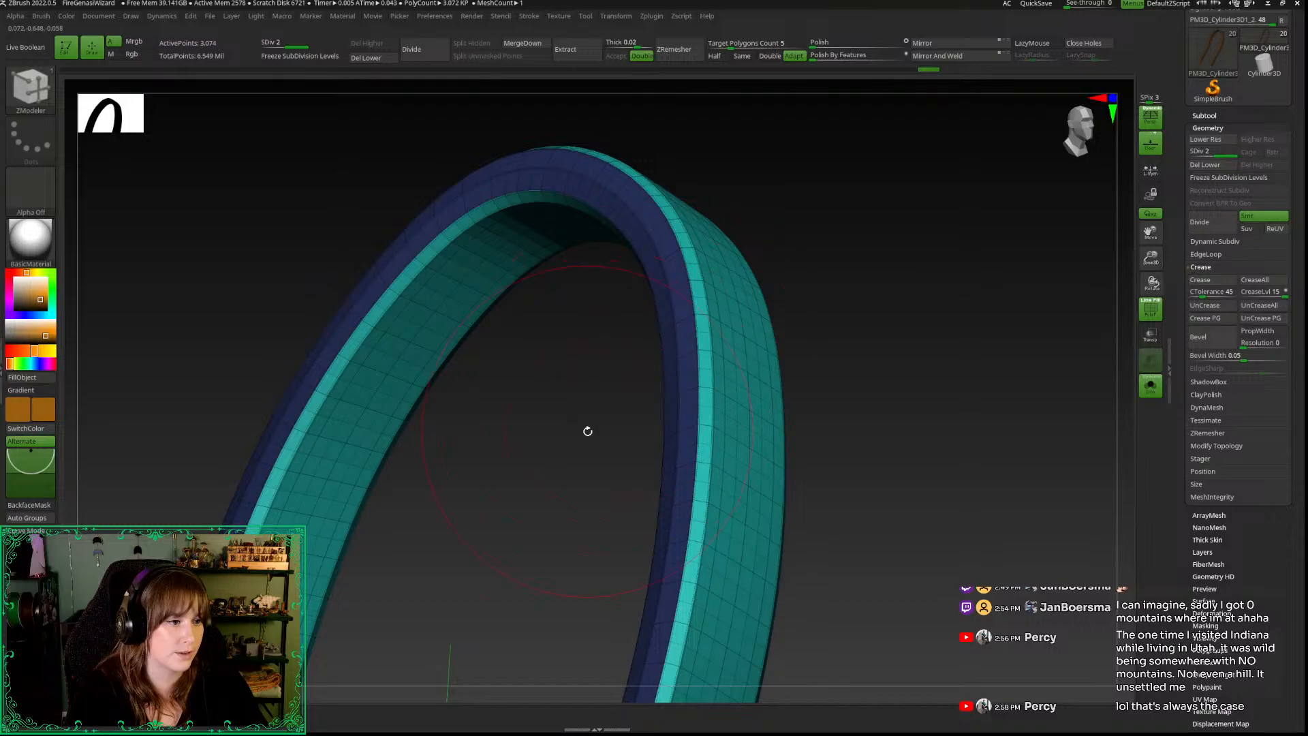
pyautogui.moveTo(587, 429); pyautogui.dragTo(525, 411)
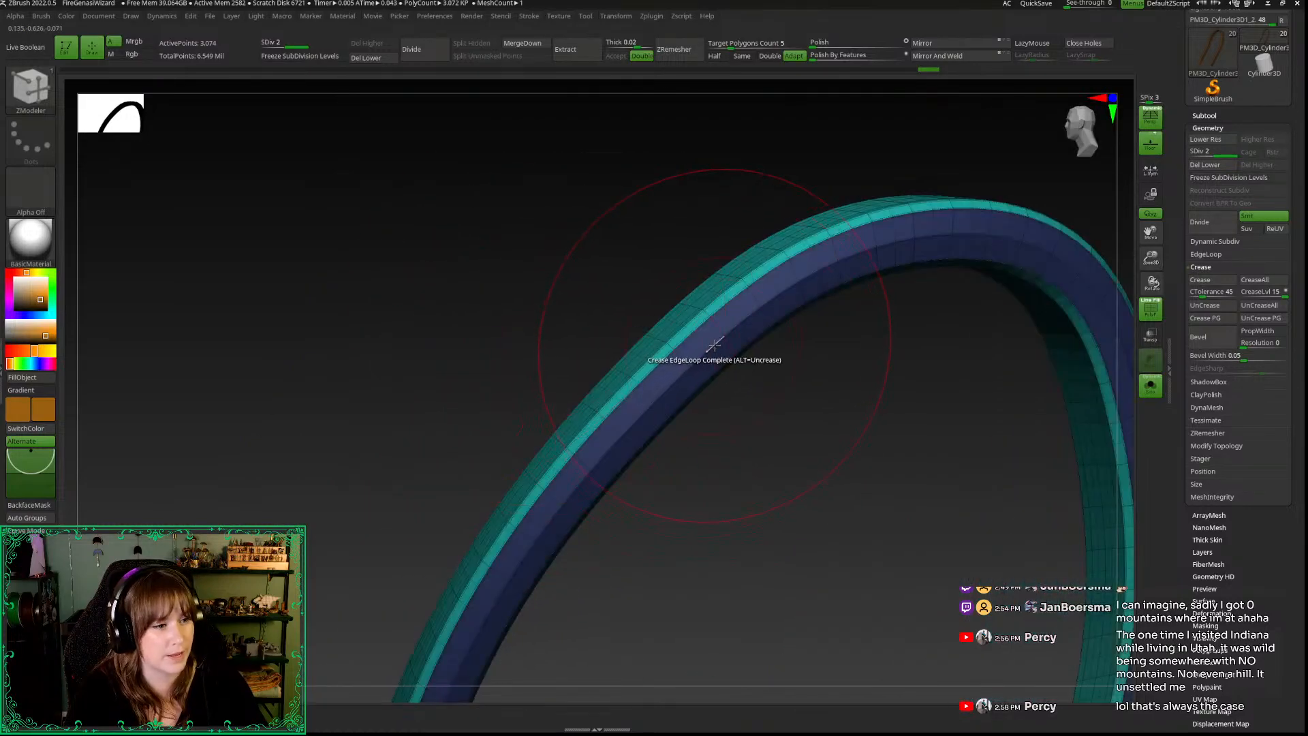
pyautogui.moveTo(759, 441); pyautogui.dragTo(1022, 259)
pyautogui.moveTo(1151, 258); pyautogui.dragTo(1078, 118)
pyautogui.click(1079, 117)
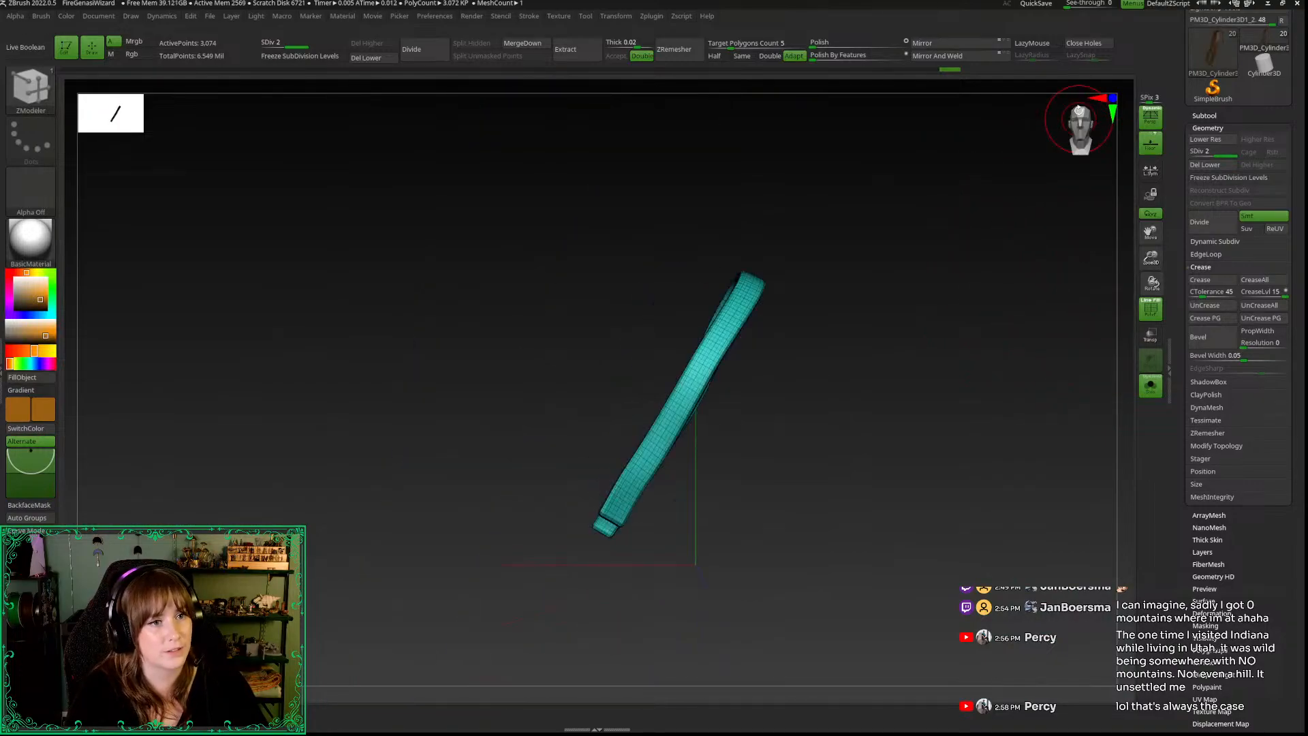
# Step: Hide the polyframe, subdivide the strap up to SDiv 6 and show the whole character again
pyautogui.keyDown('alt'); pyautogui.moveTo(926, 403); pyautogui.dragTo(891, 392); pyautogui.keyUp('alt')
pyautogui.hotkey('shift', 'f')
pyautogui.hotkey('ctrl', 'd')
pyautogui.hotkey('ctrl', 'd')
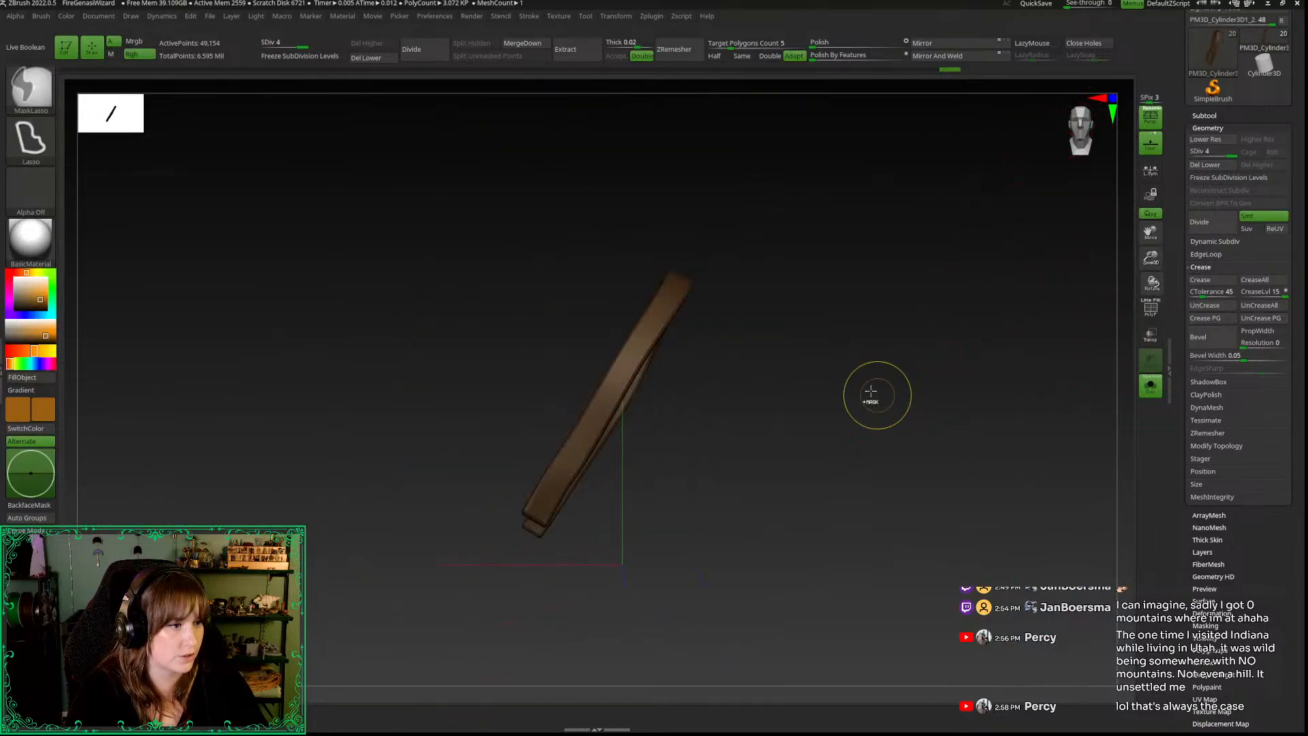
pyautogui.hotkey('alt', 's')
pyautogui.moveTo(878, 333)
pyautogui.mouseDown()
pyautogui.moveTo(876, 345)
pyautogui.moveTo(893, 316)
pyautogui.mouseUp()
pyautogui.hotkey('ctrl', 'd')
pyautogui.hotkey('ctrl', 'd')
pyautogui.moveTo(1090, 117); pyautogui.dragTo(1071, 122)
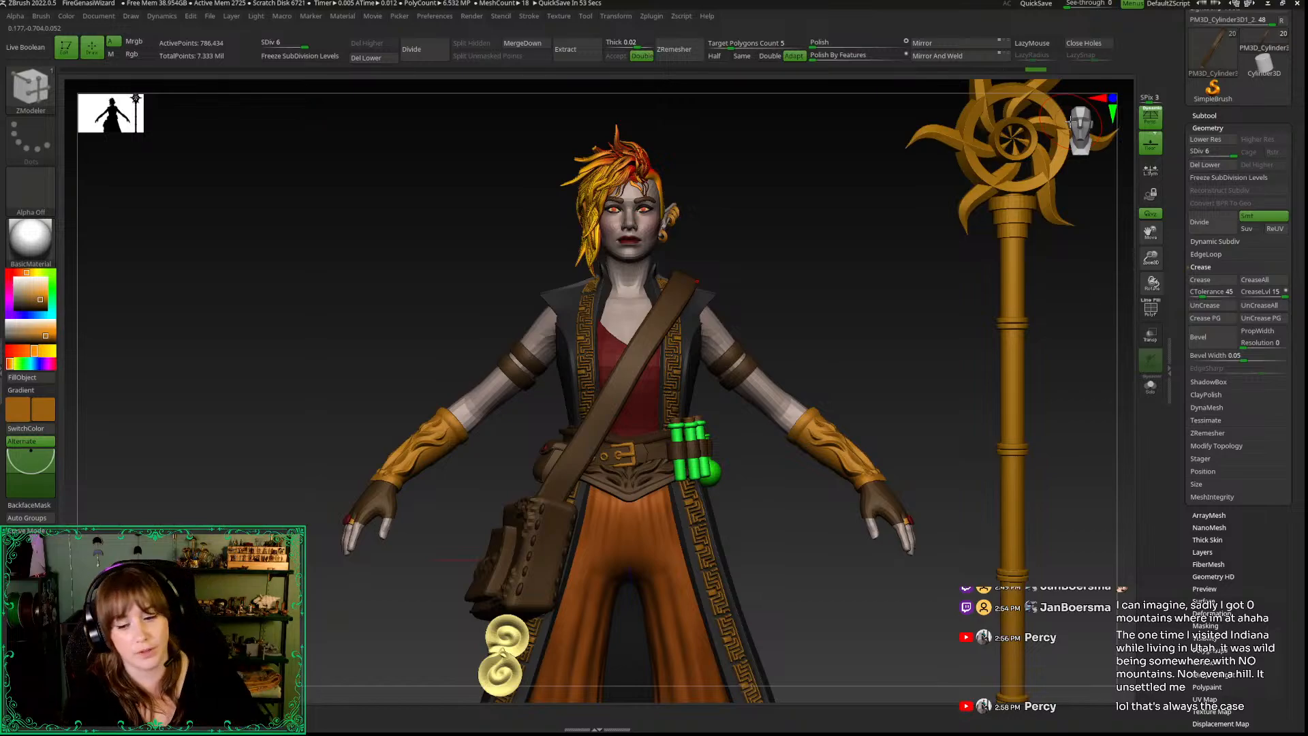
# Step: Select the Chisel brush for the strap and set its stroke type to DragRect
pyautogui.moveTo(1151, 258); pyautogui.dragTo(1150, 364)
pyautogui.press('space')
pyautogui.moveTo(1152, 259); pyautogui.dragTo(1147, 362)
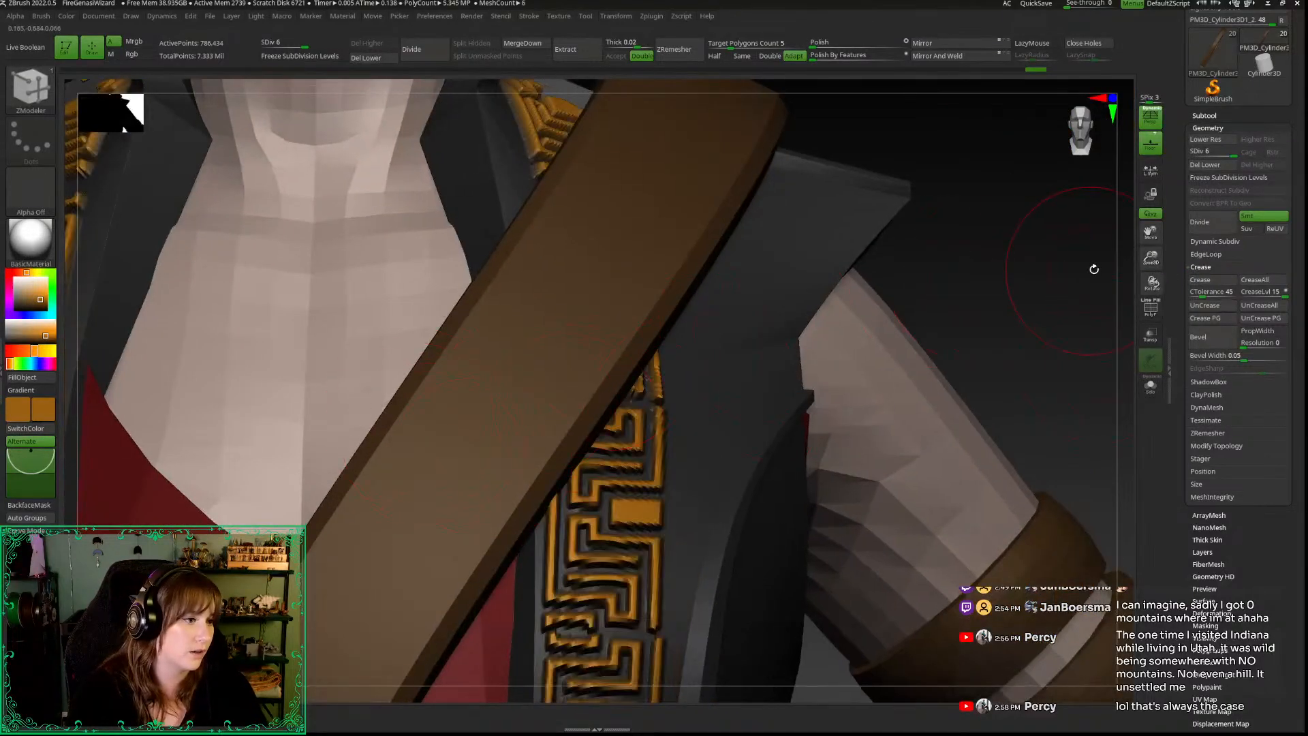
pyautogui.hotkey('shift', 'f')
pyautogui.hotkey('shift', 'f')
pyautogui.moveTo(1150, 258)
pyautogui.mouseDown()
pyautogui.moveTo(1165, 324)
pyautogui.moveTo(1090, 181)
pyautogui.moveTo(1088, 136)
pyautogui.mouseUp()
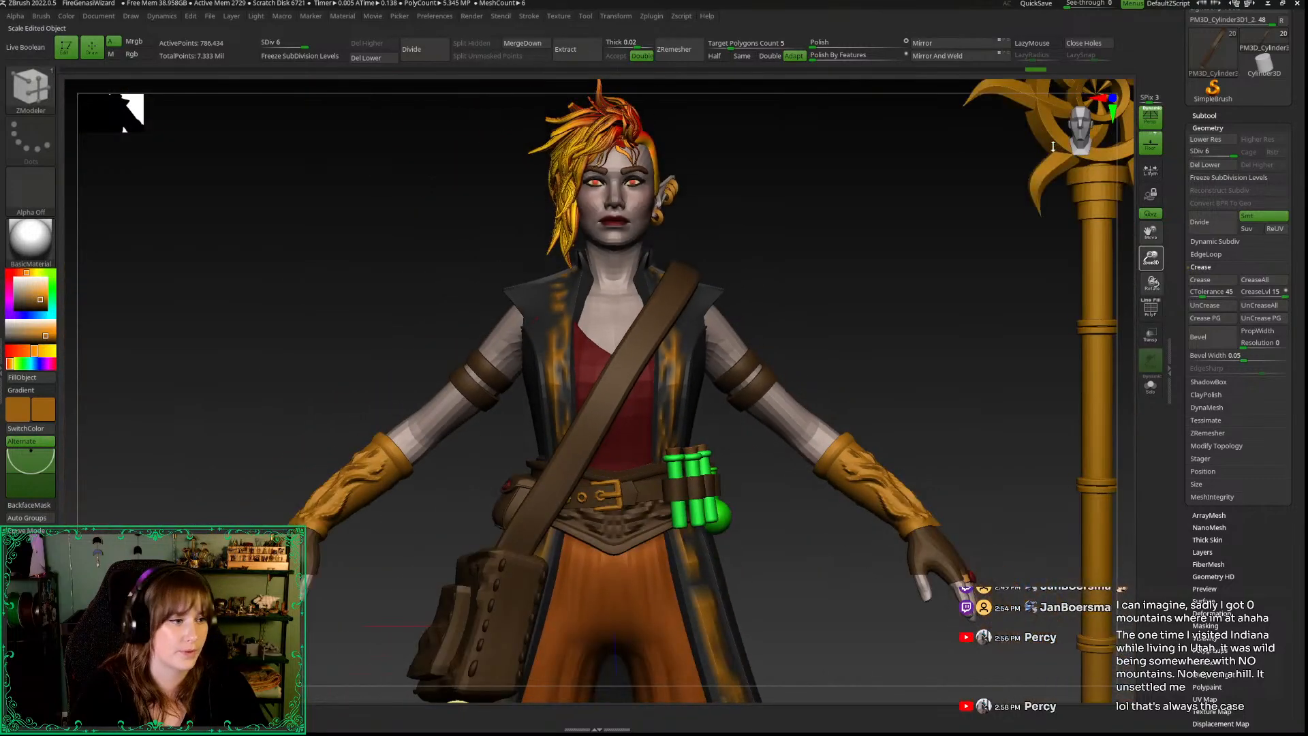
pyautogui.press('b')
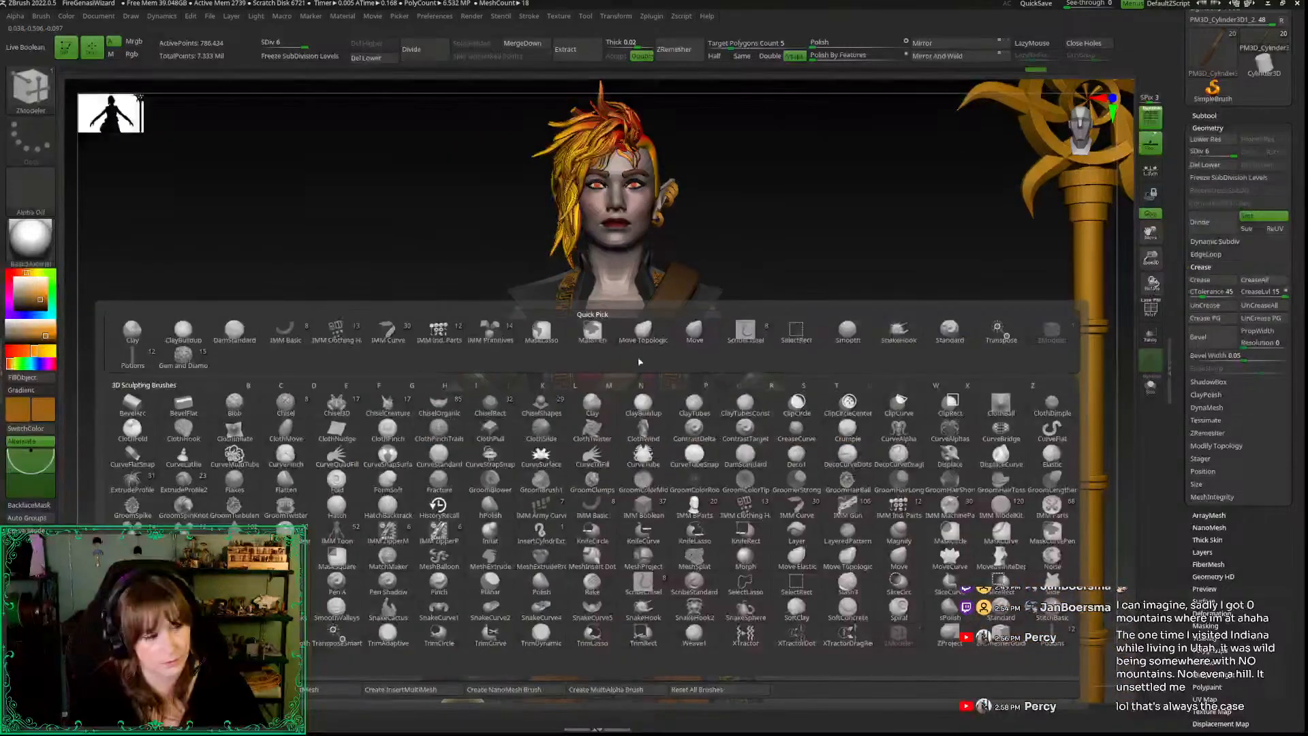
pyautogui.click(562, 537)
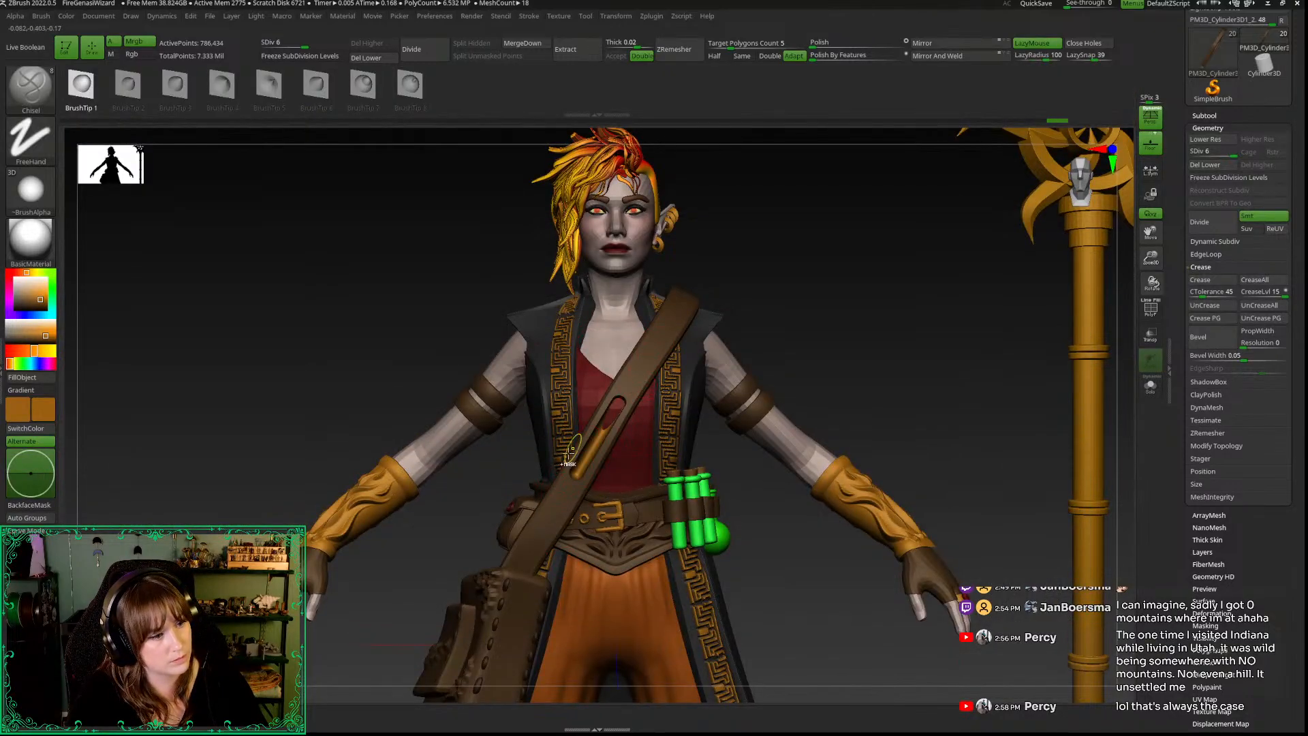
pyautogui.click(27, 141)
pyautogui.click(179, 188)
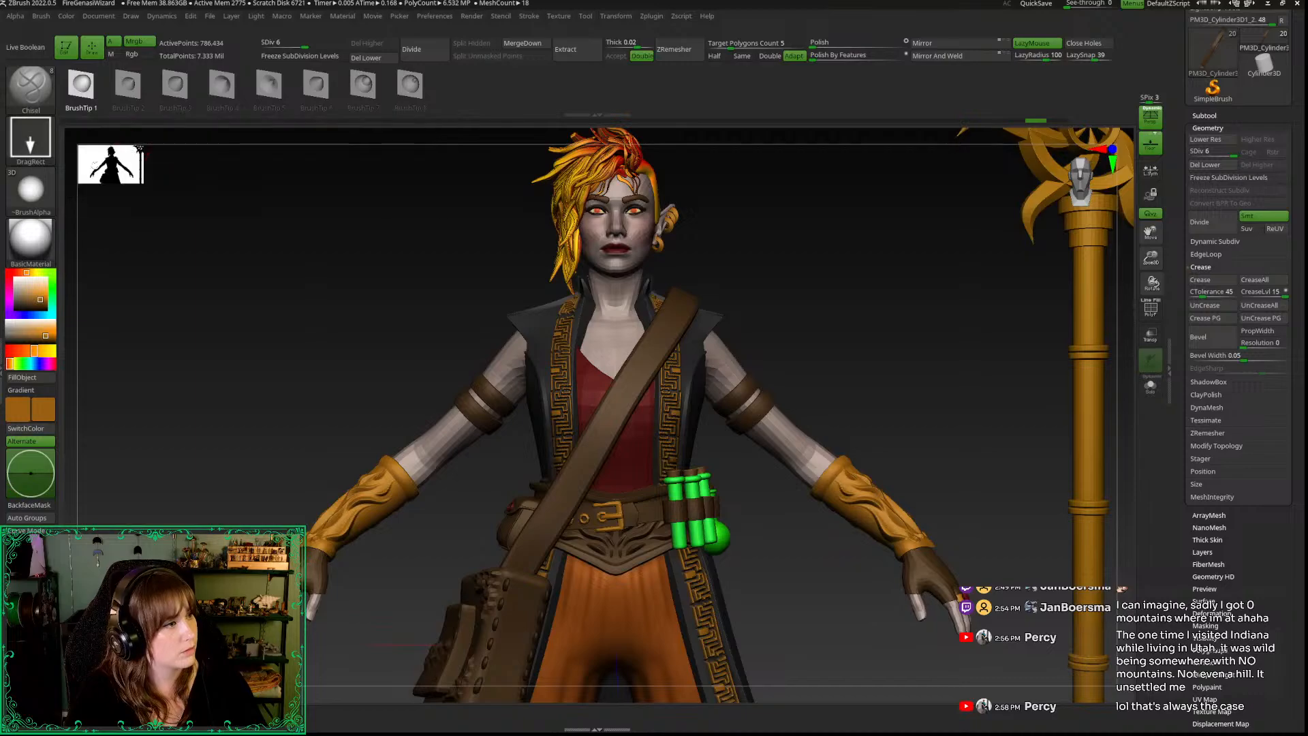
# Step: Import the GS_Alpha_Aztec key-pattern image as the Chisel brush's alpha
pyautogui.click(31, 191)
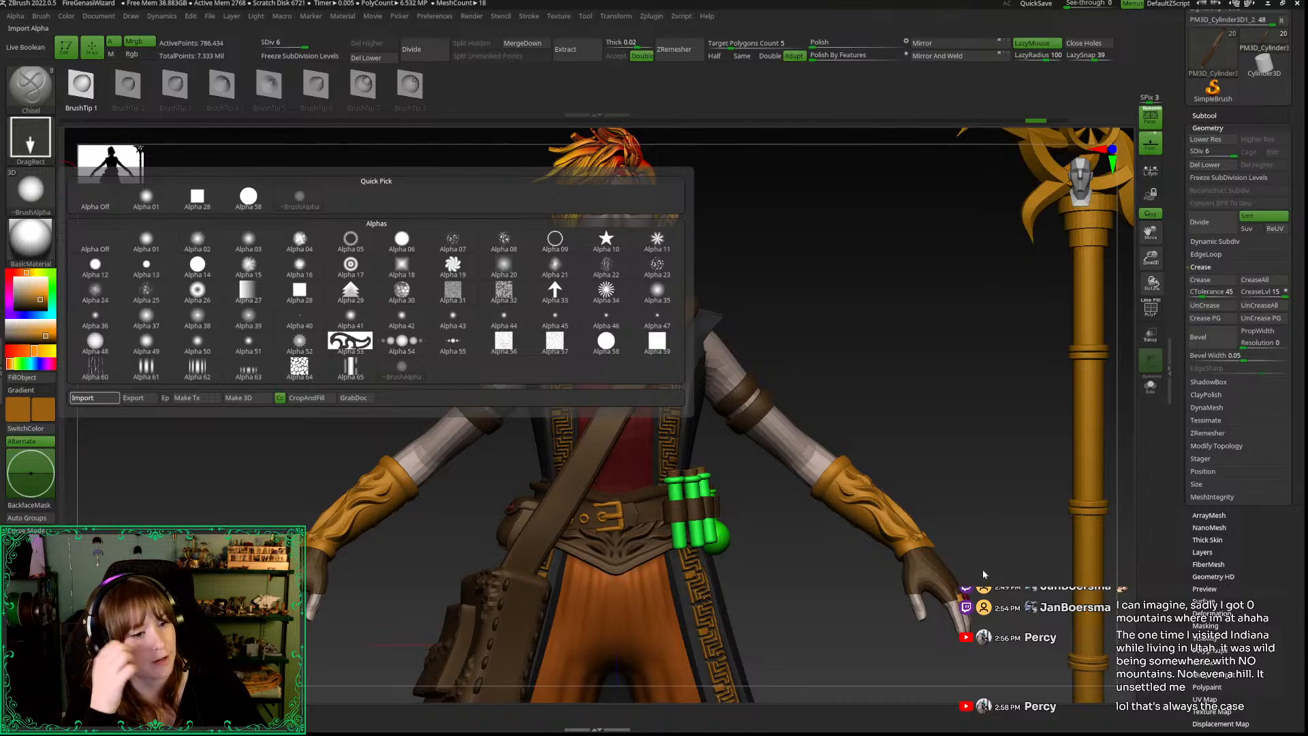
pyautogui.moveTo(1148, 261); pyautogui.dragTo(923, 443)
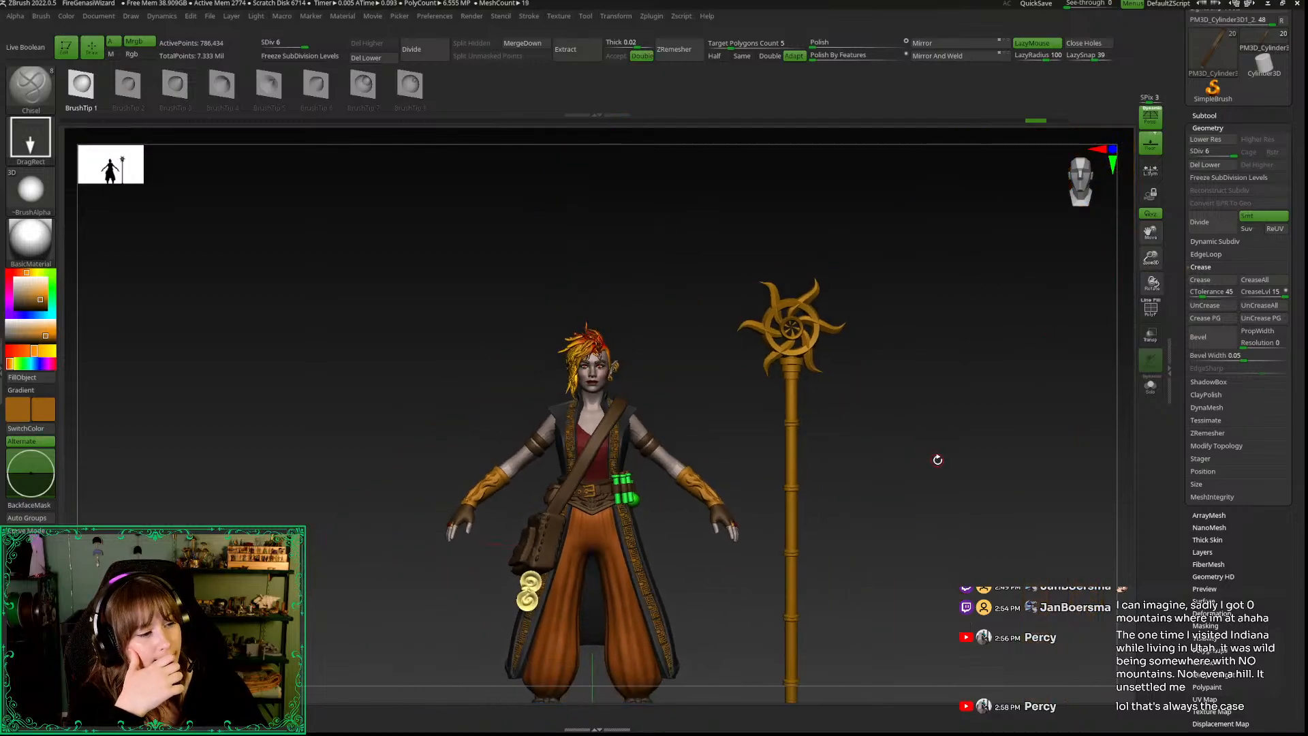
pyautogui.moveTo(1150, 259); pyautogui.dragTo(1145, 402)
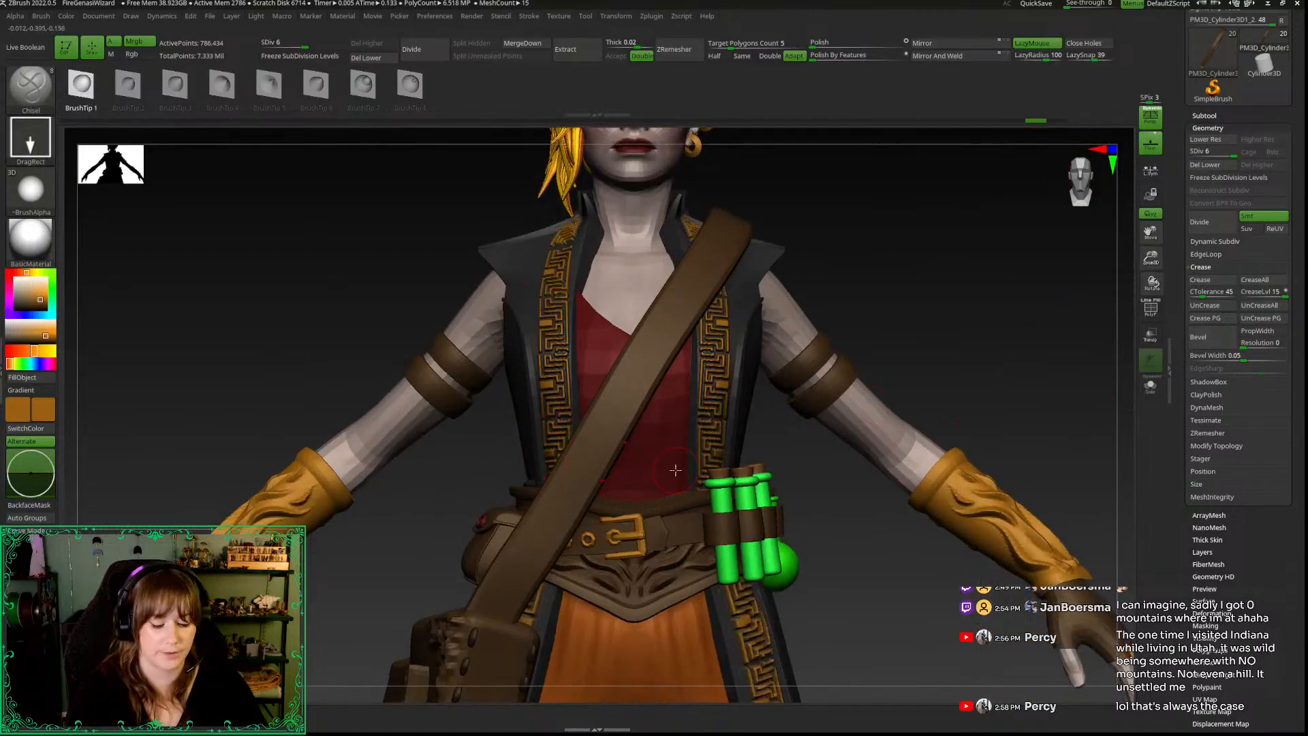
pyautogui.press('b')
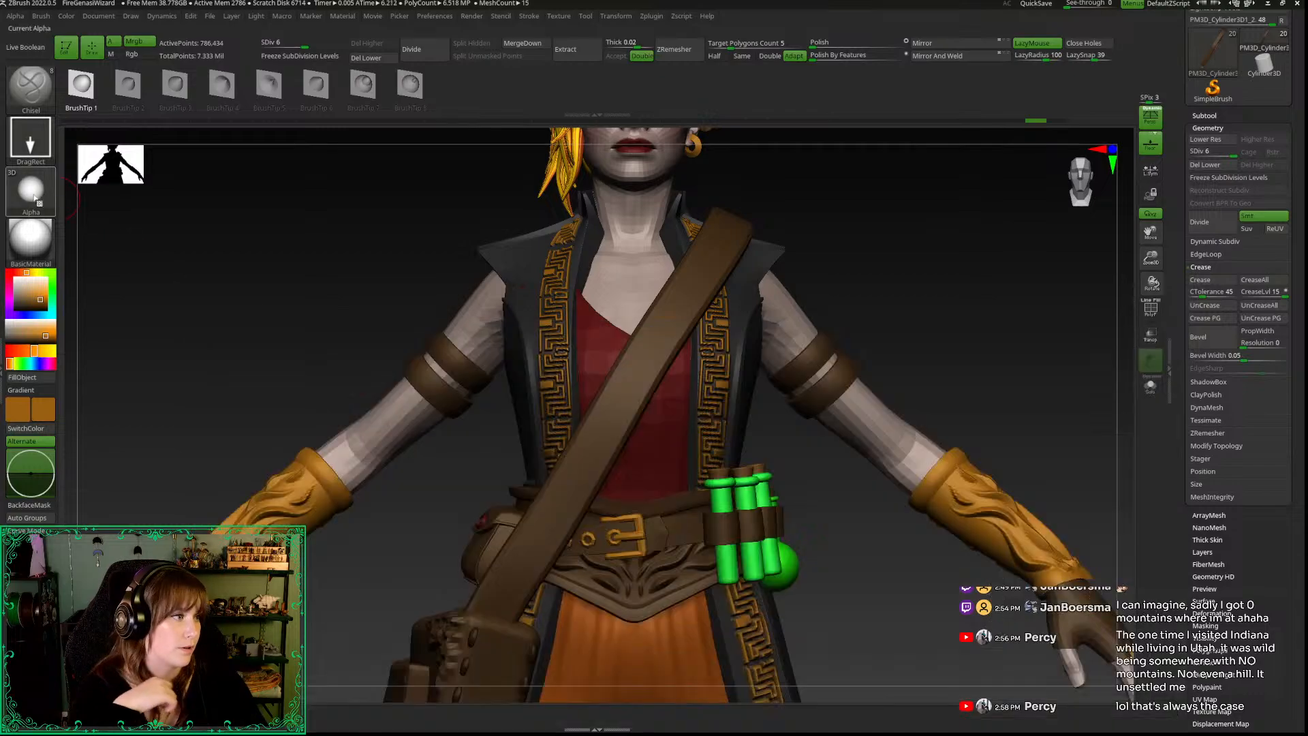
pyautogui.click(31, 191)
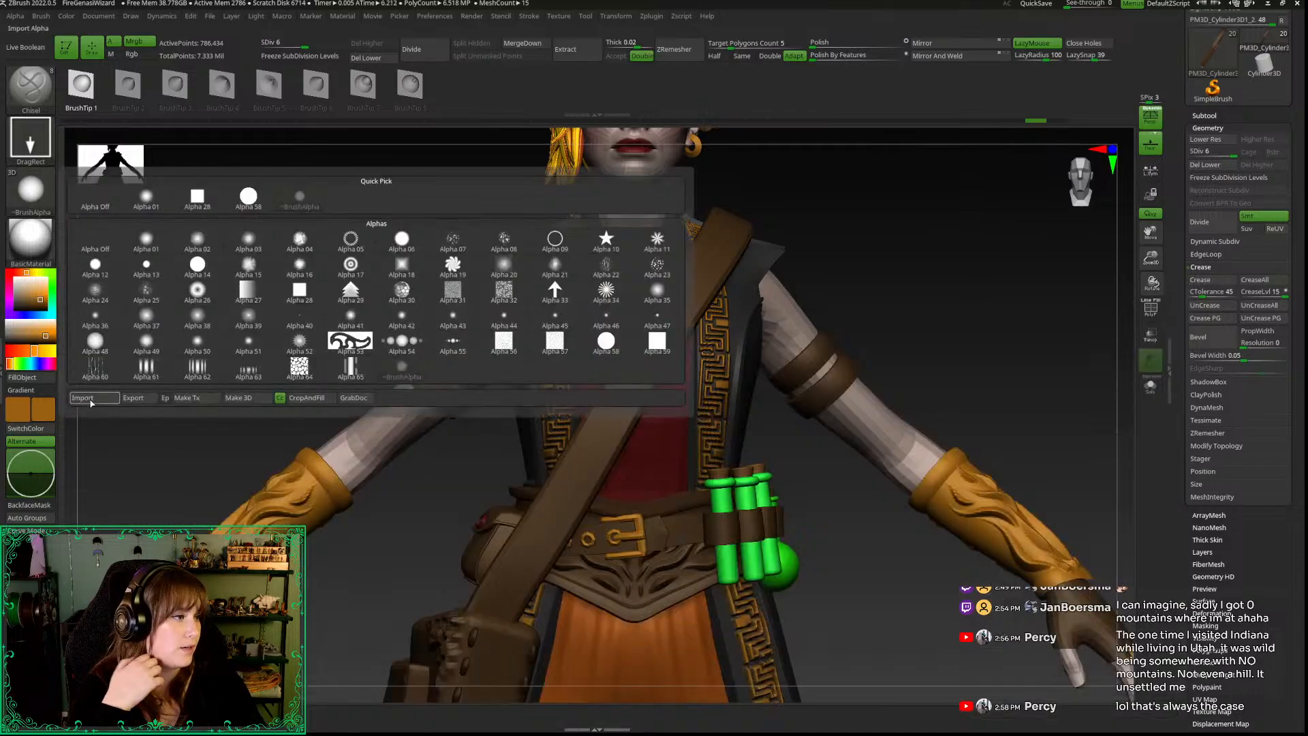
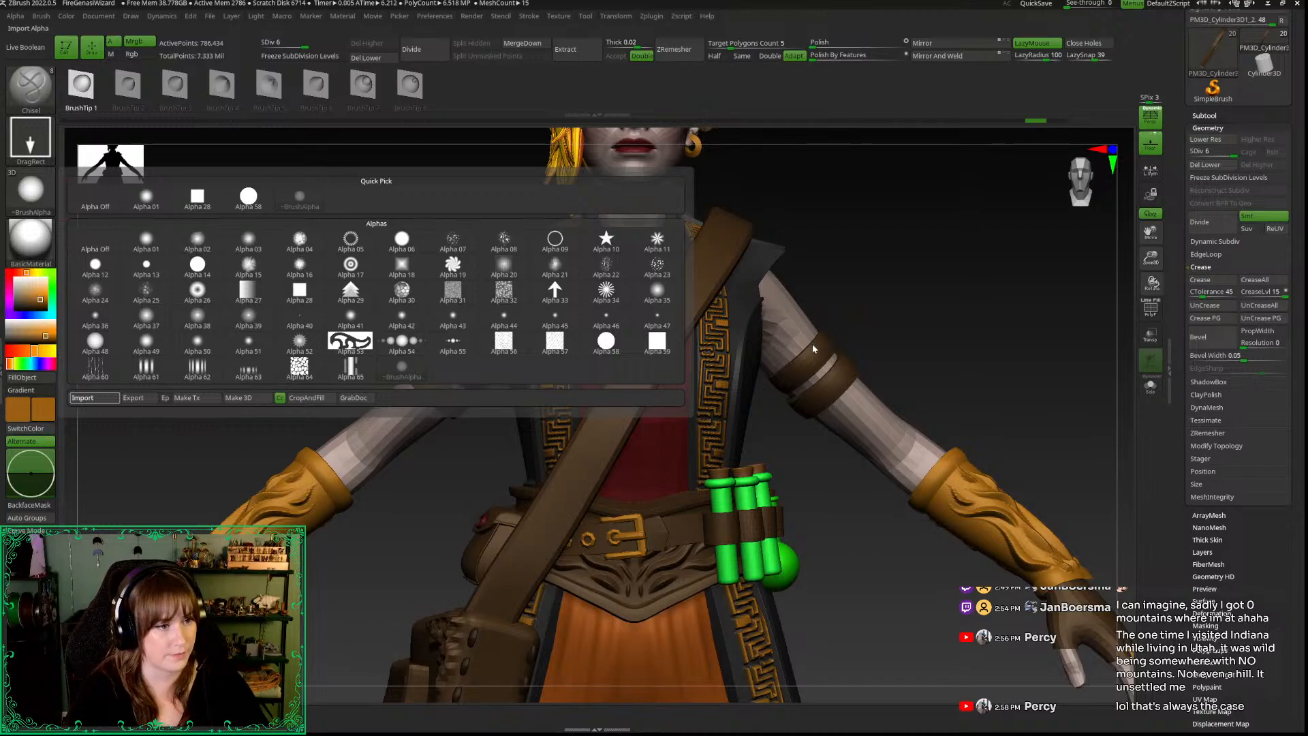
pyautogui.click(350, 341)
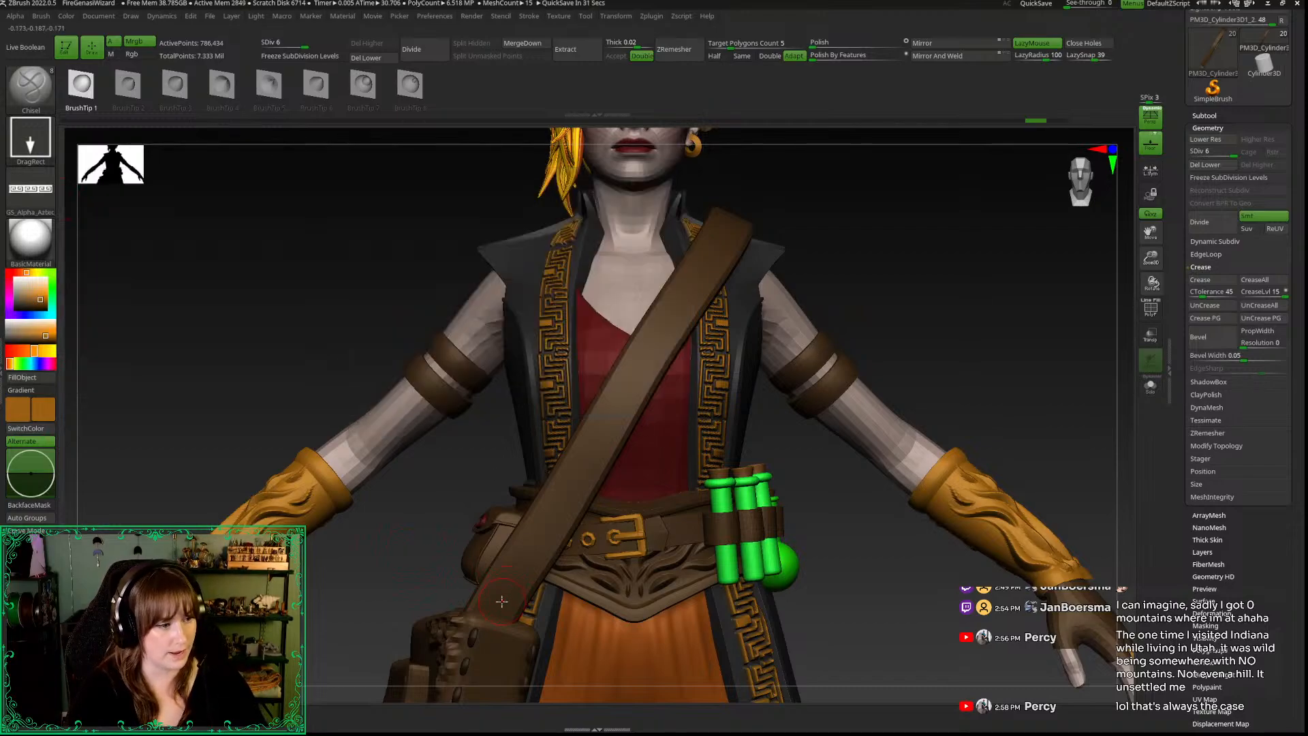
# Step: Try the key-pattern alpha along the strap with DragRect and then FreeHand strokes, undoing each test and keeping FreeHand
pyautogui.moveTo(521, 575); pyautogui.dragTo(554, 496)
pyautogui.hotkey('ctrl', 'z')
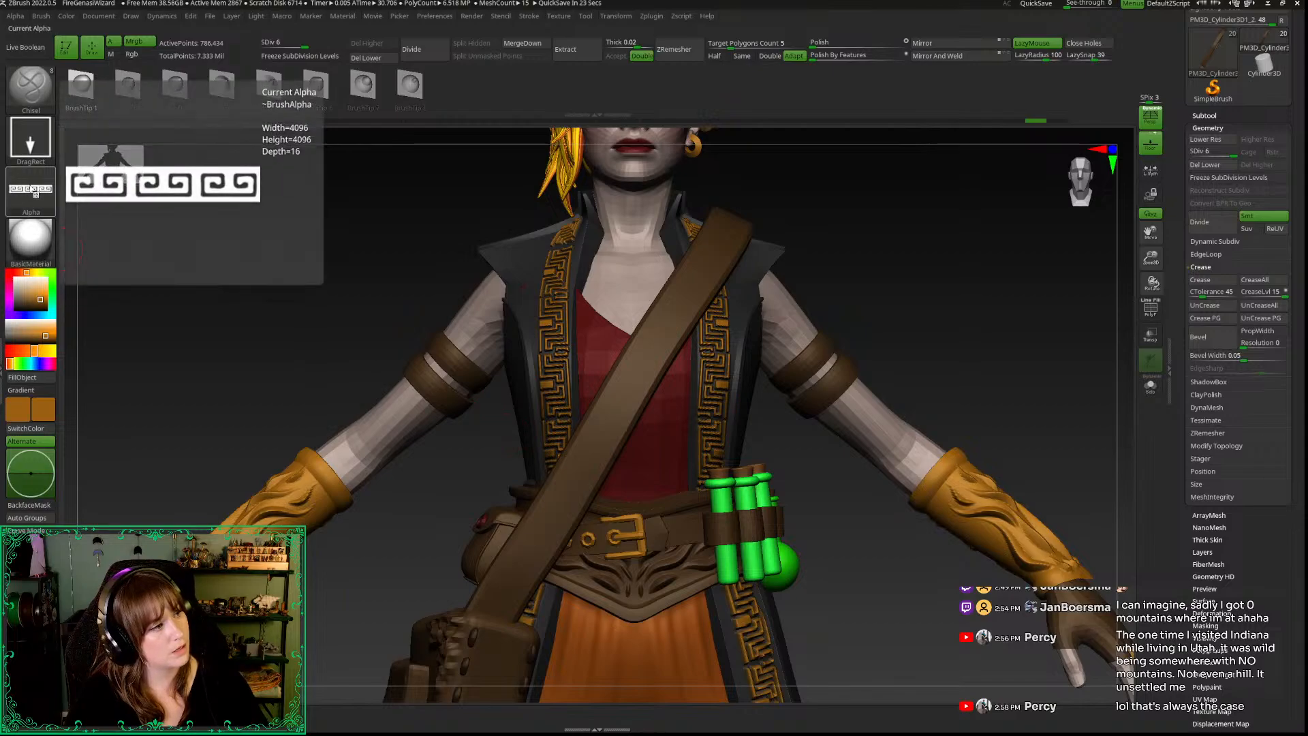
pyautogui.click(35, 151)
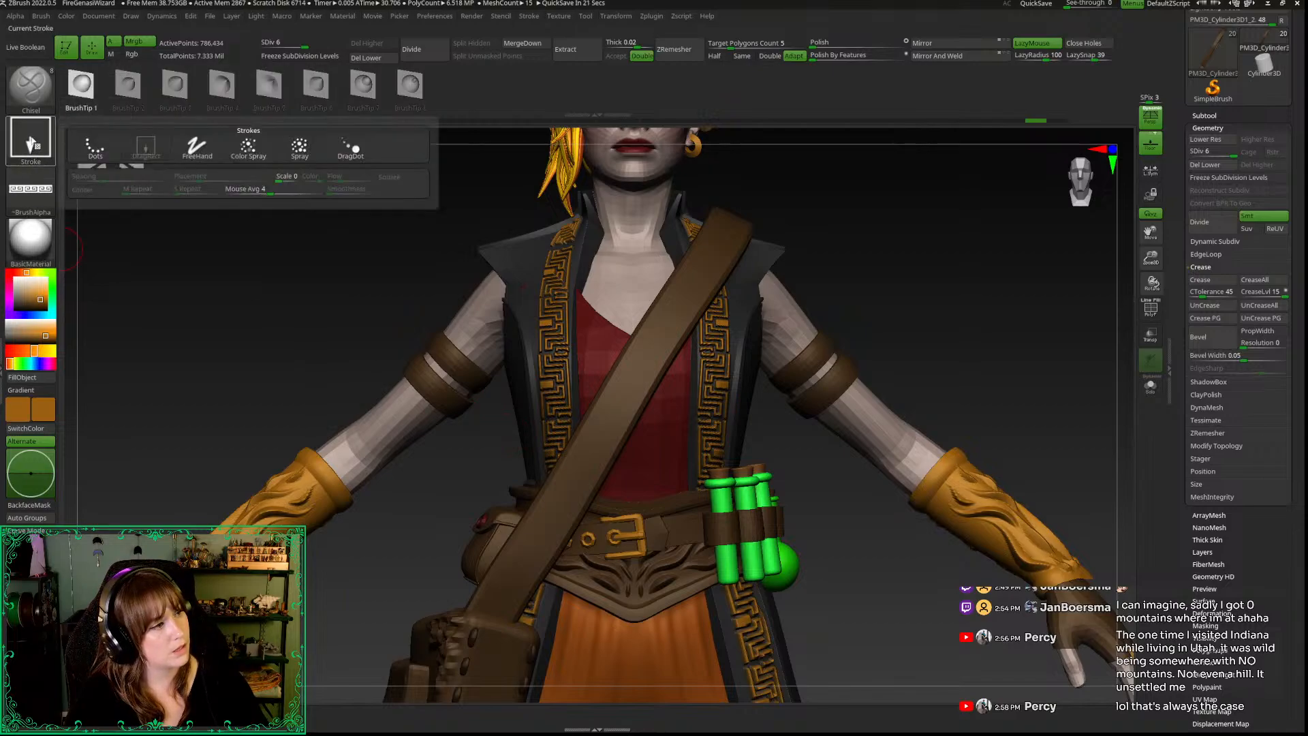
pyautogui.click(197, 146)
pyautogui.moveTo(509, 598); pyautogui.dragTo(613, 427)
pyautogui.hotkey('ctrl', 'z')
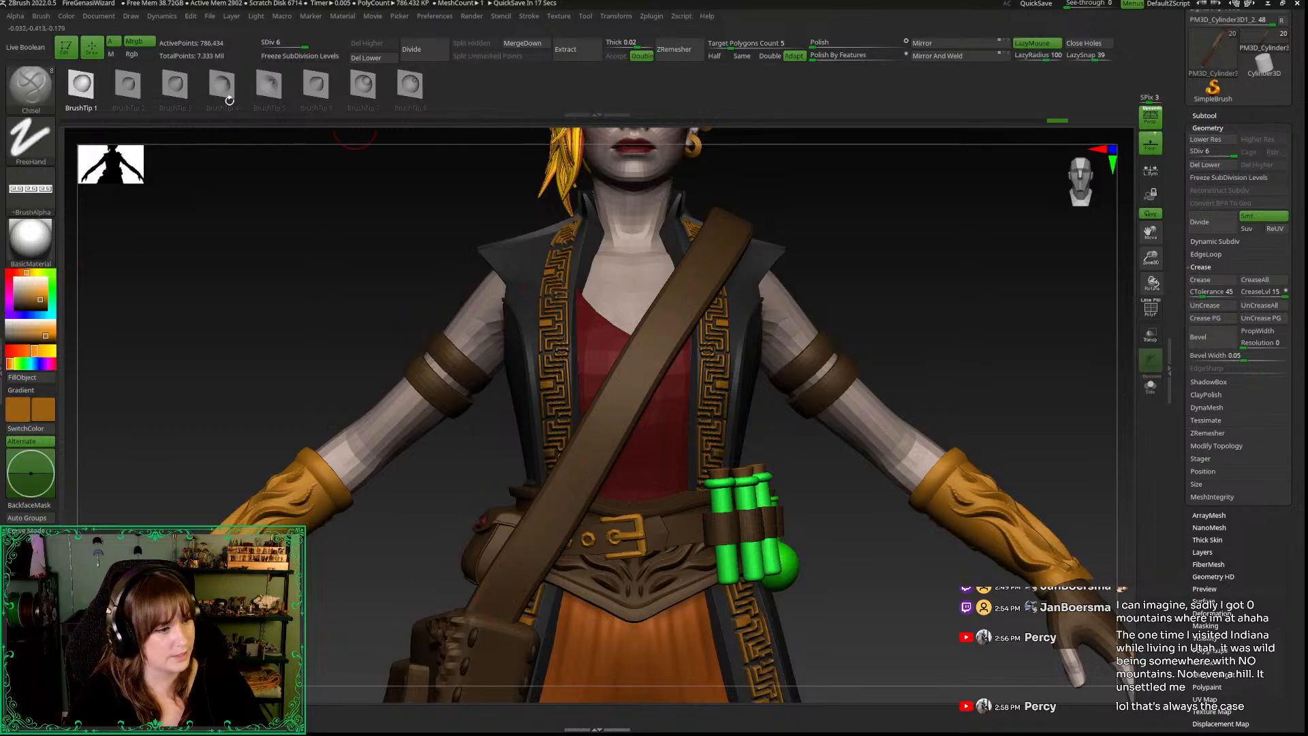
pyautogui.click(41, 16)
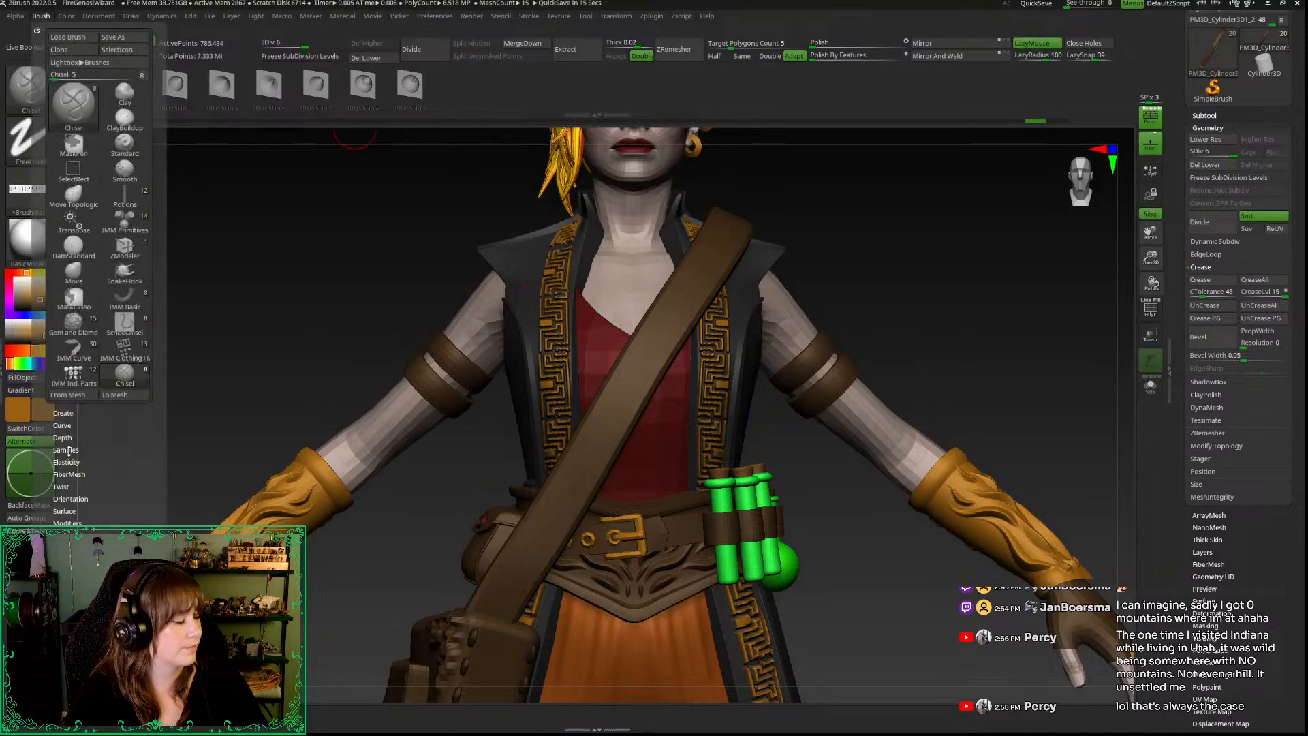
pyautogui.moveTo(99, 449); pyautogui.dragTo(100, 409)
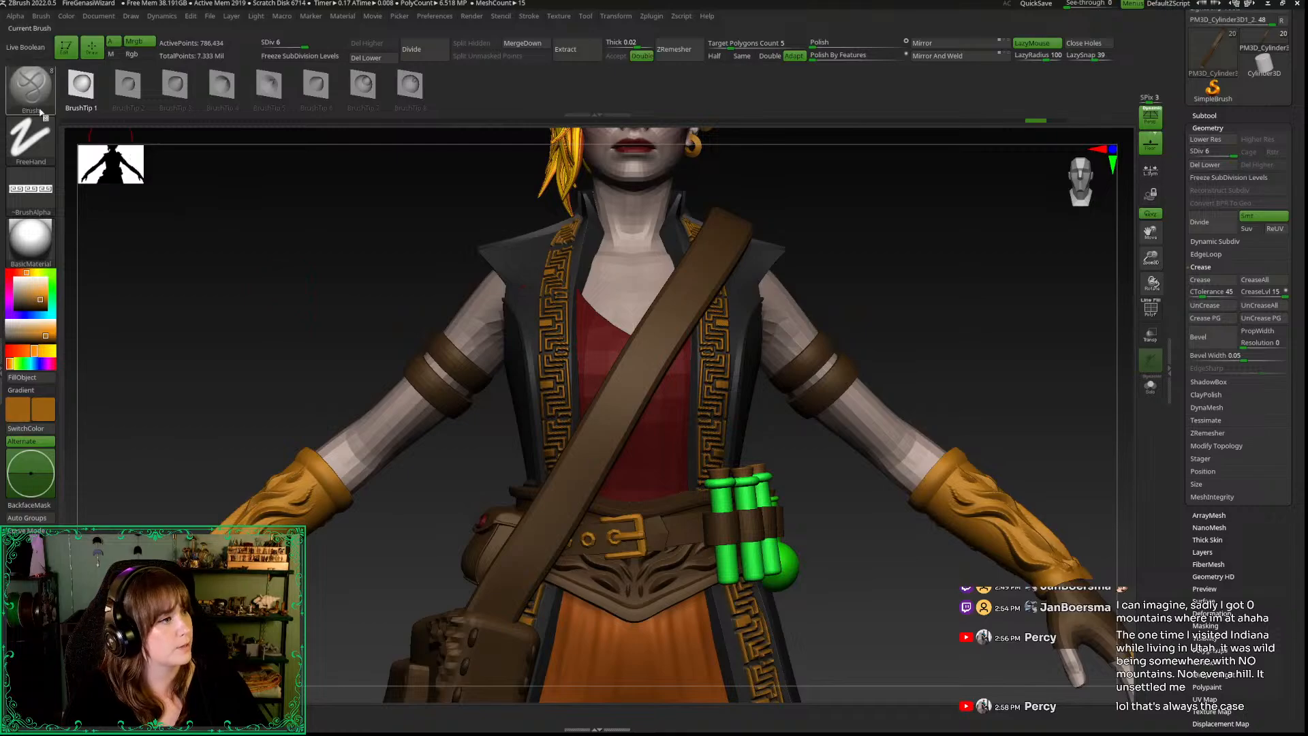
pyautogui.click(42, 16)
# Step: Rotate the key-pattern brush alpha by 90 degrees
pyautogui.click(16, 16)
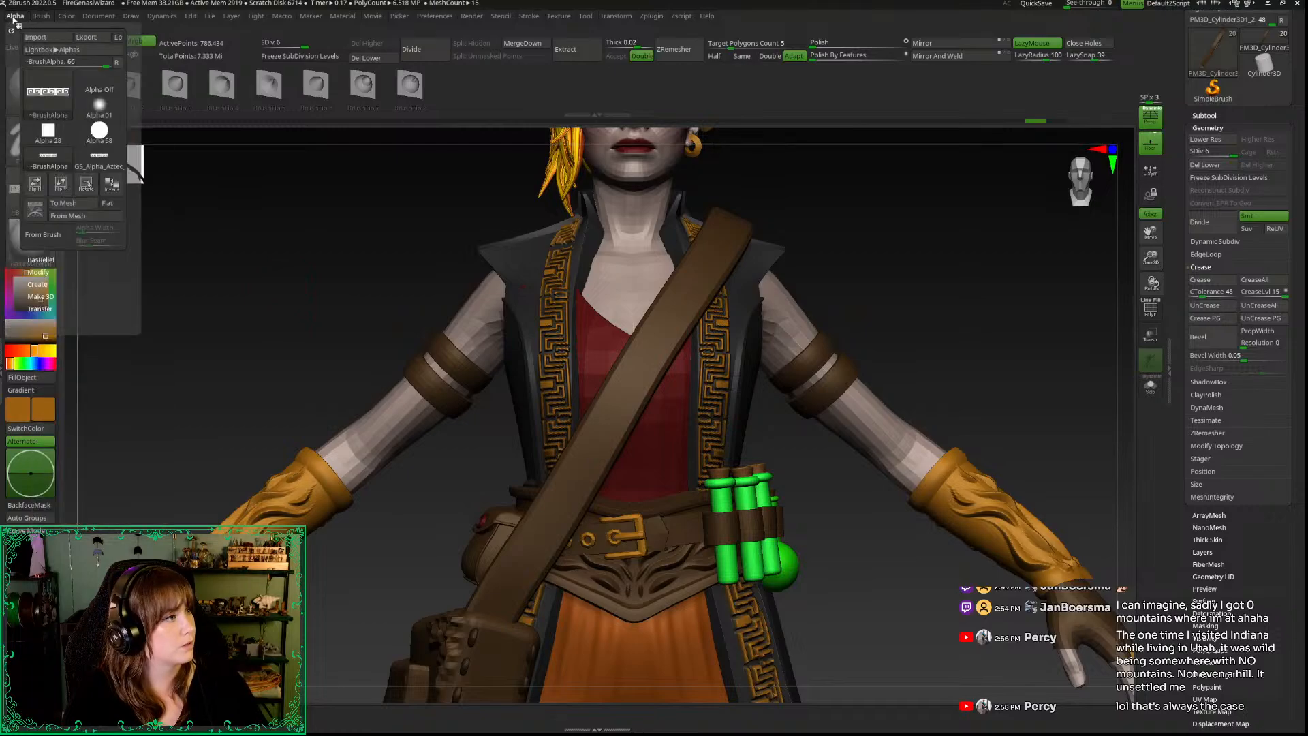
pyautogui.click(62, 182)
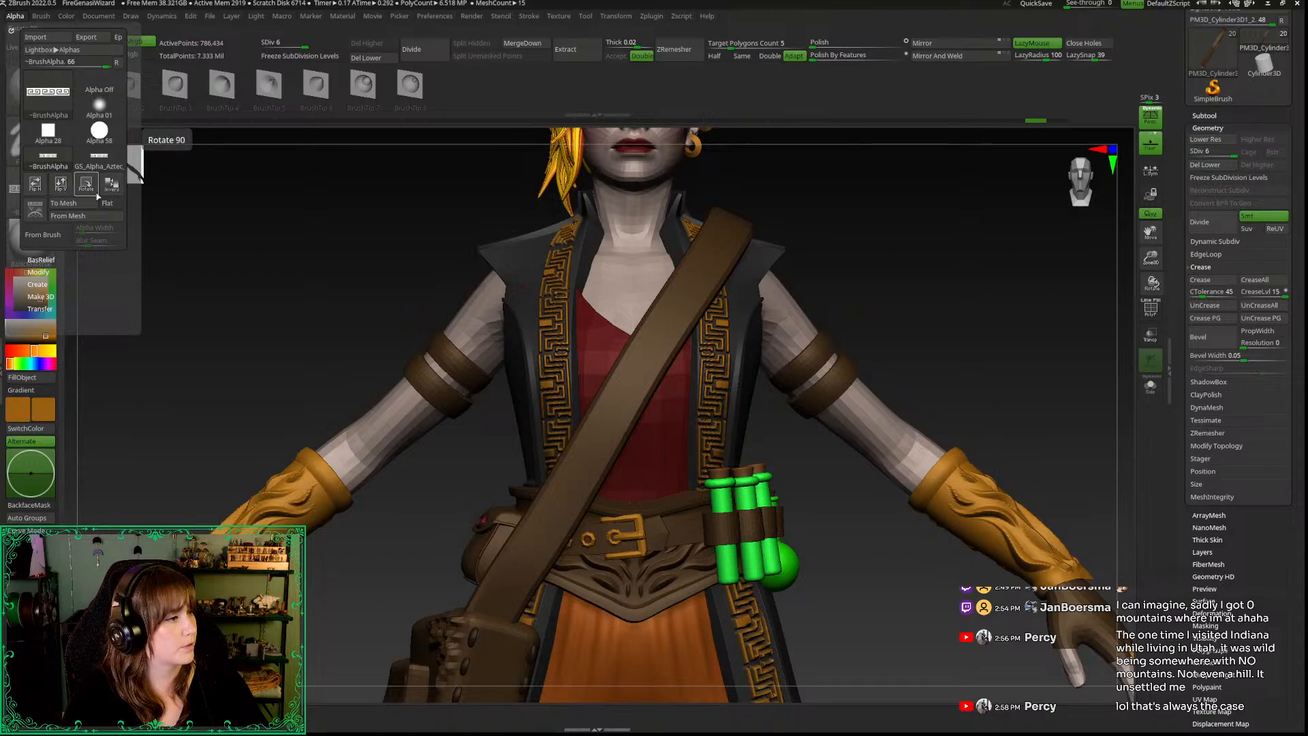
pyautogui.click(87, 186)
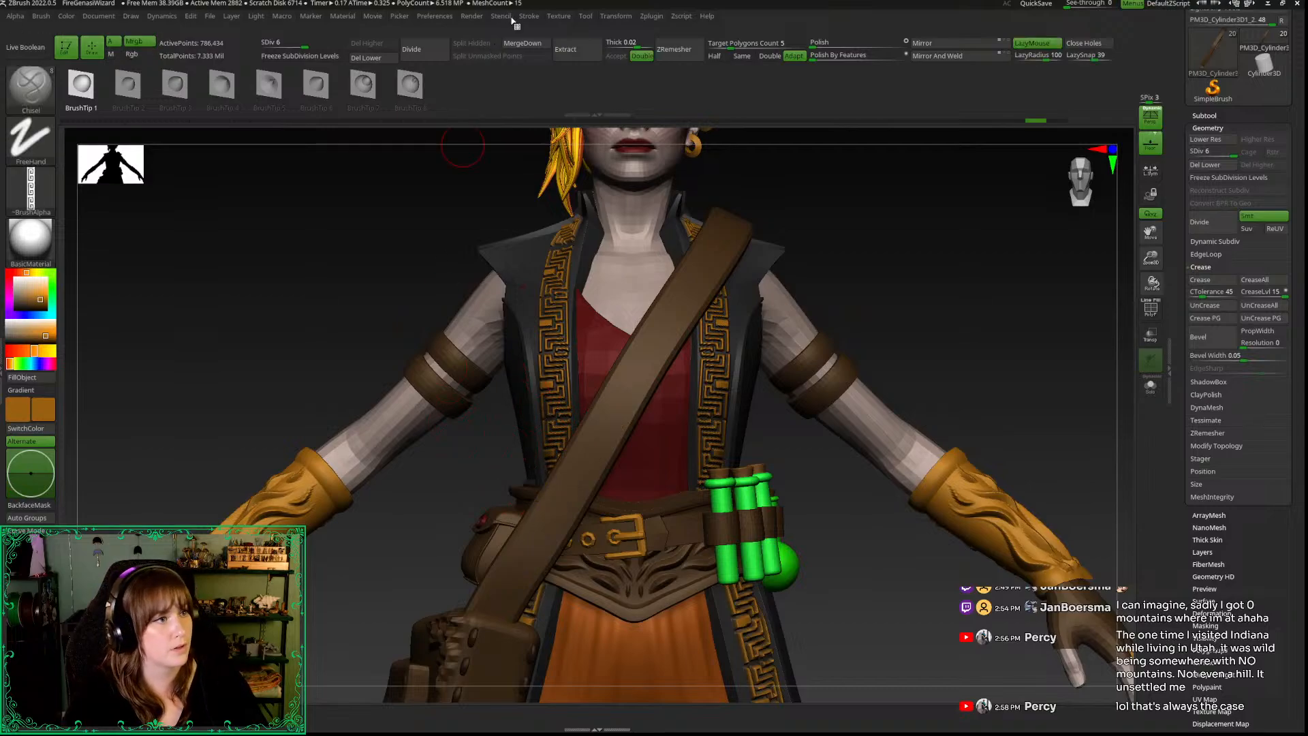
# Step: Set the Chisel brush's LazyStep to about 2.62 for its FreeHand stroke
pyautogui.click(531, 16)
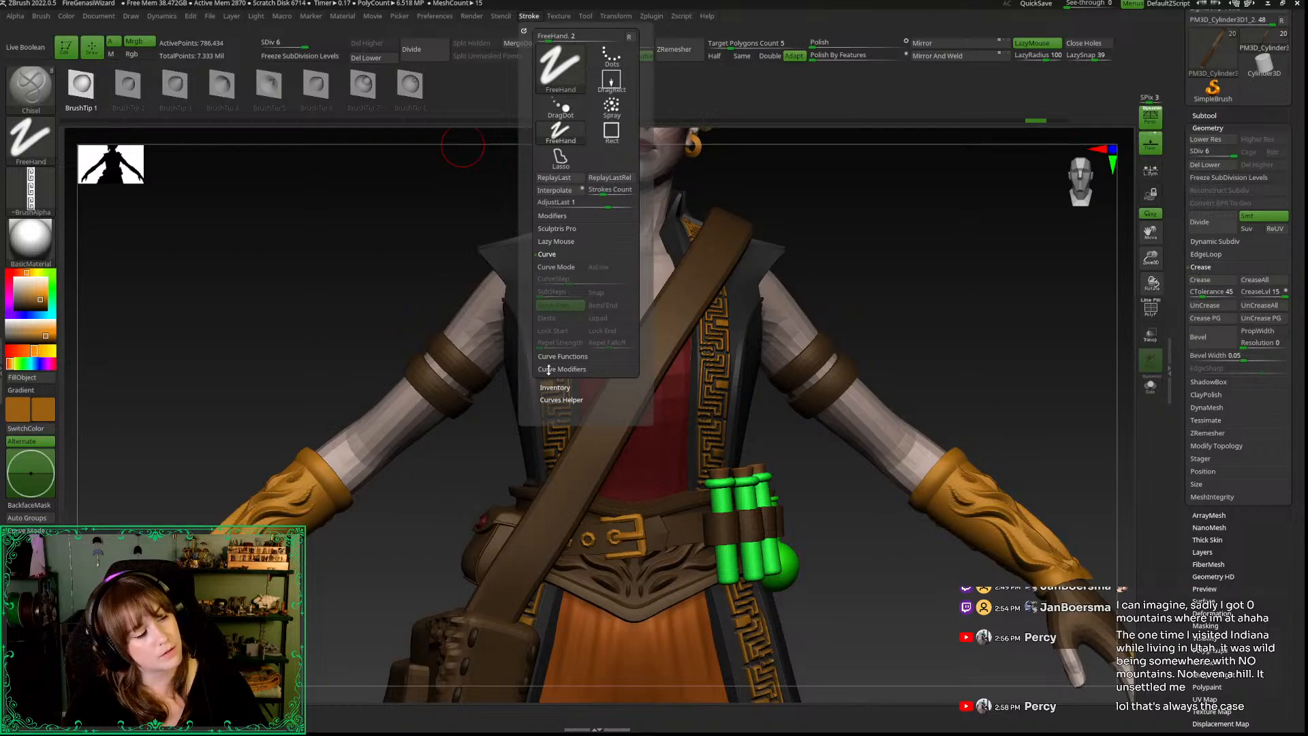
pyautogui.click(549, 216)
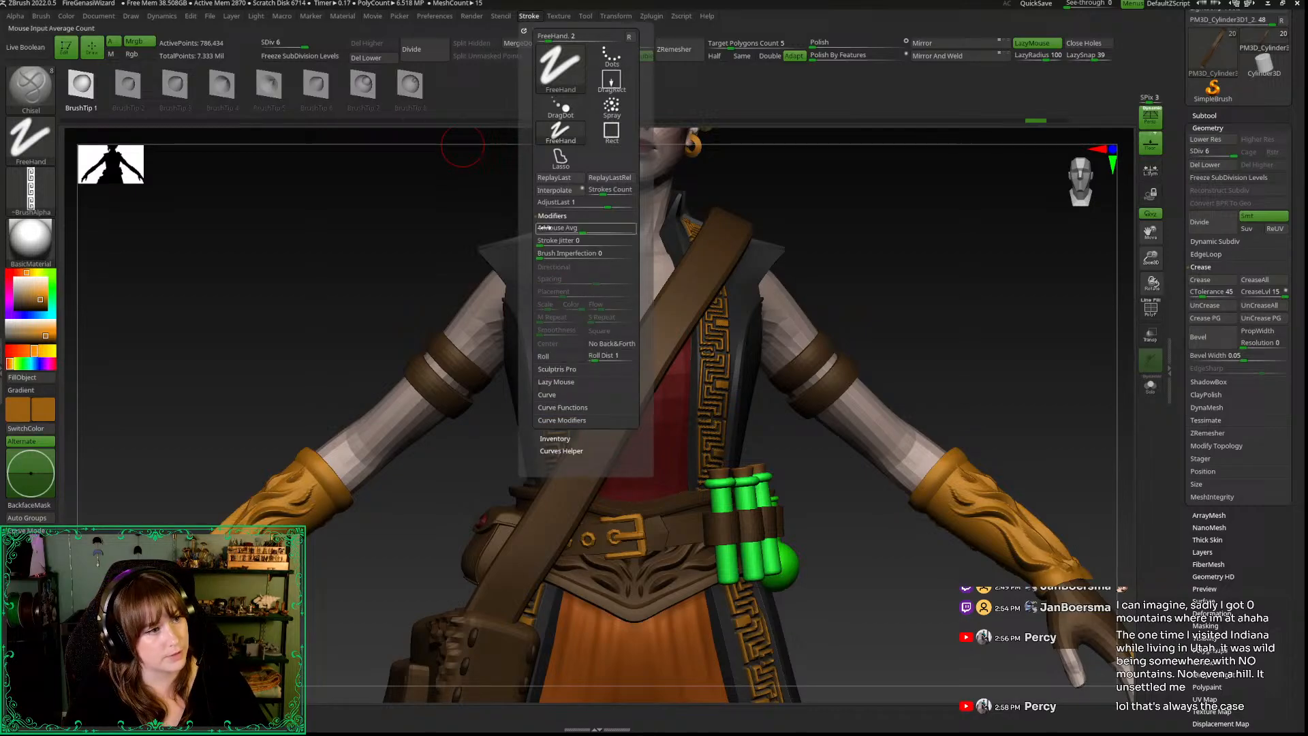
pyautogui.click(548, 216)
pyautogui.click(554, 241)
pyautogui.moveTo(551, 266); pyautogui.dragTo(563, 270)
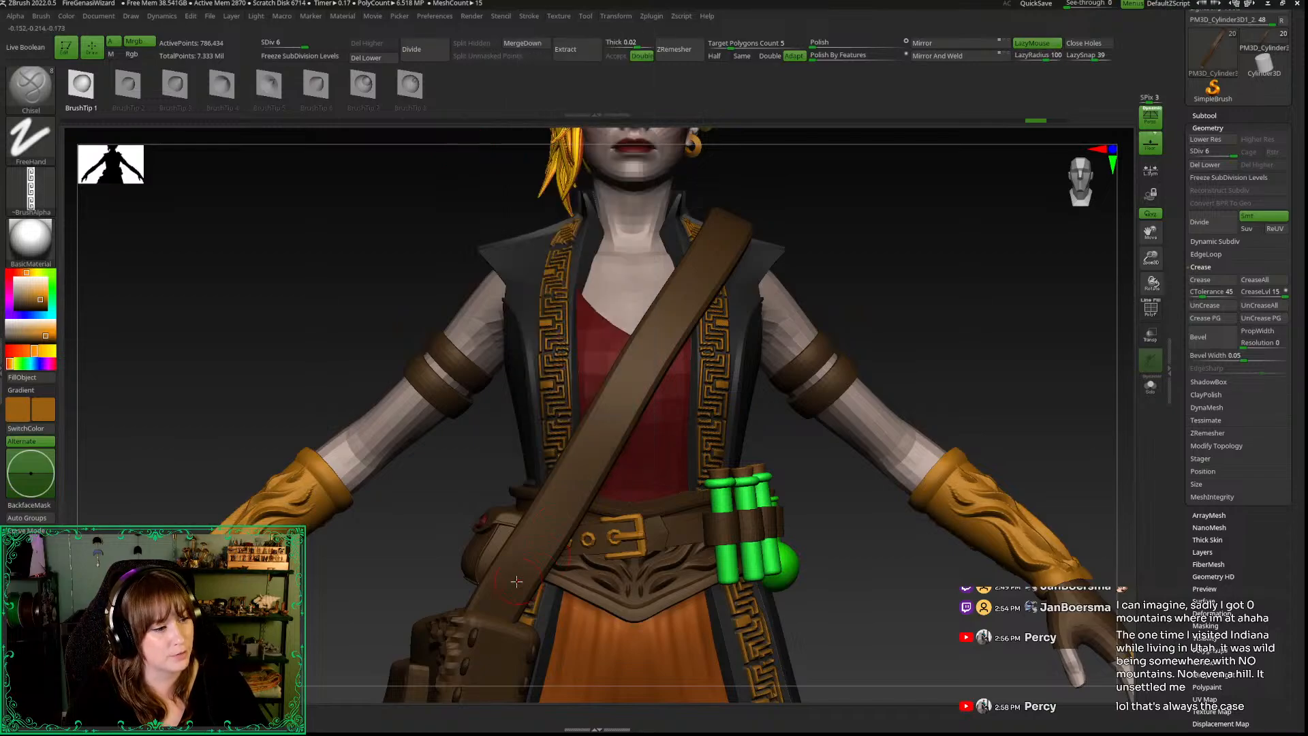
# Step: Try the key-pattern alpha along the chest strap with the wider spacing, enlarging the brush between tests and undoing the strokes
pyautogui.moveTo(518, 560); pyautogui.dragTo(643, 365)
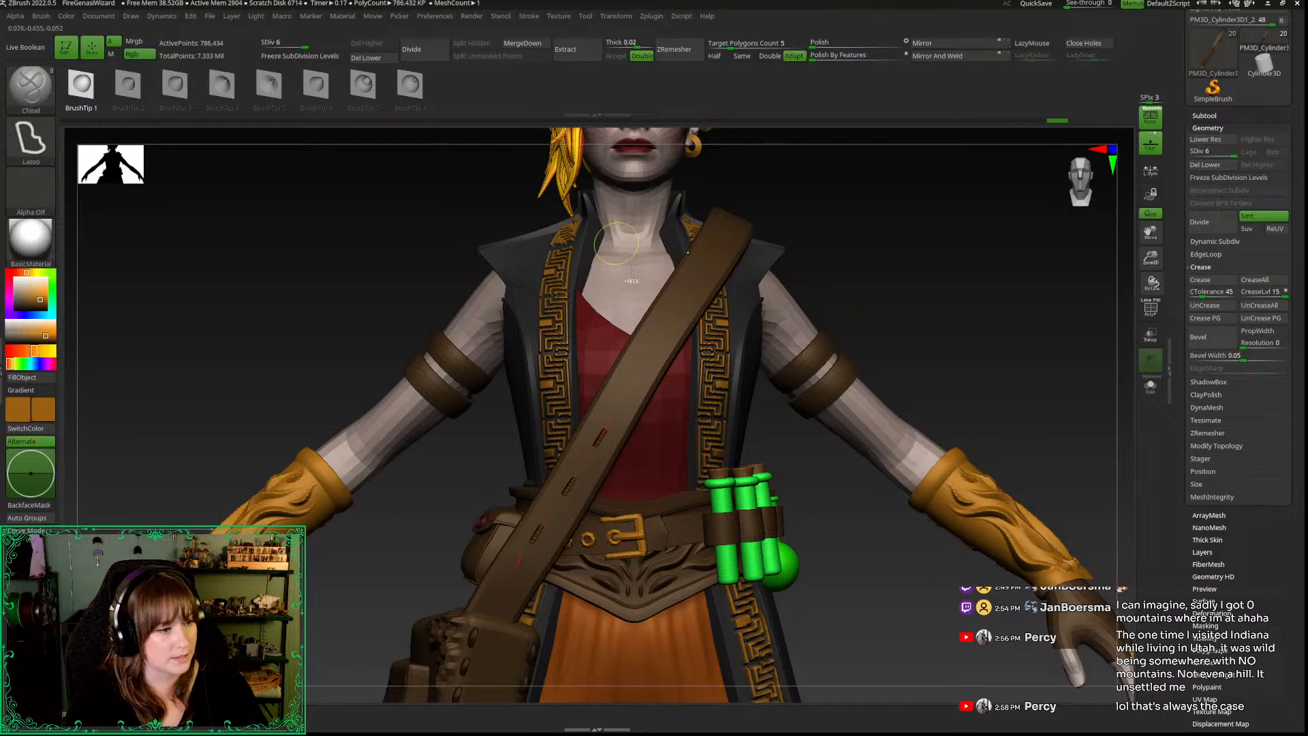
pyautogui.press('space')
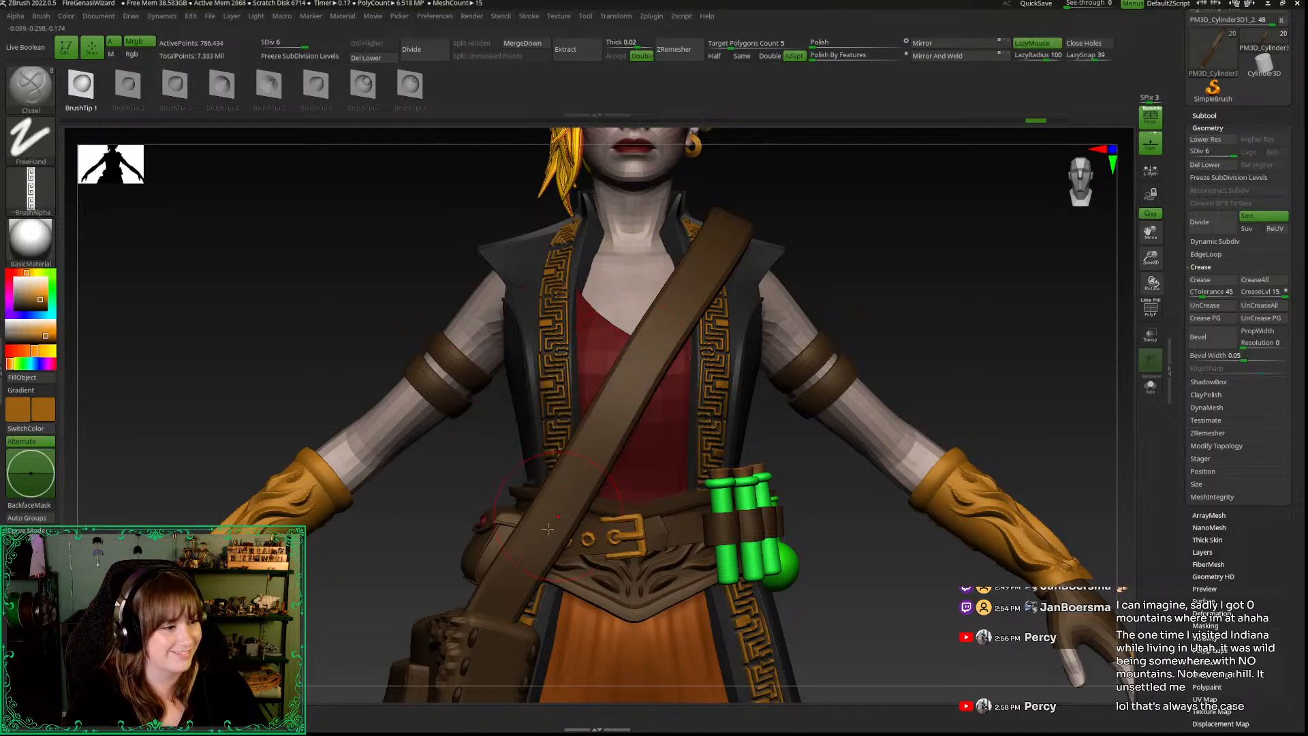
pyautogui.moveTo(528, 551); pyautogui.dragTo(571, 489)
pyautogui.moveTo(600, 433); pyautogui.dragTo(638, 374)
pyautogui.hotkey('ctrl', 'z')
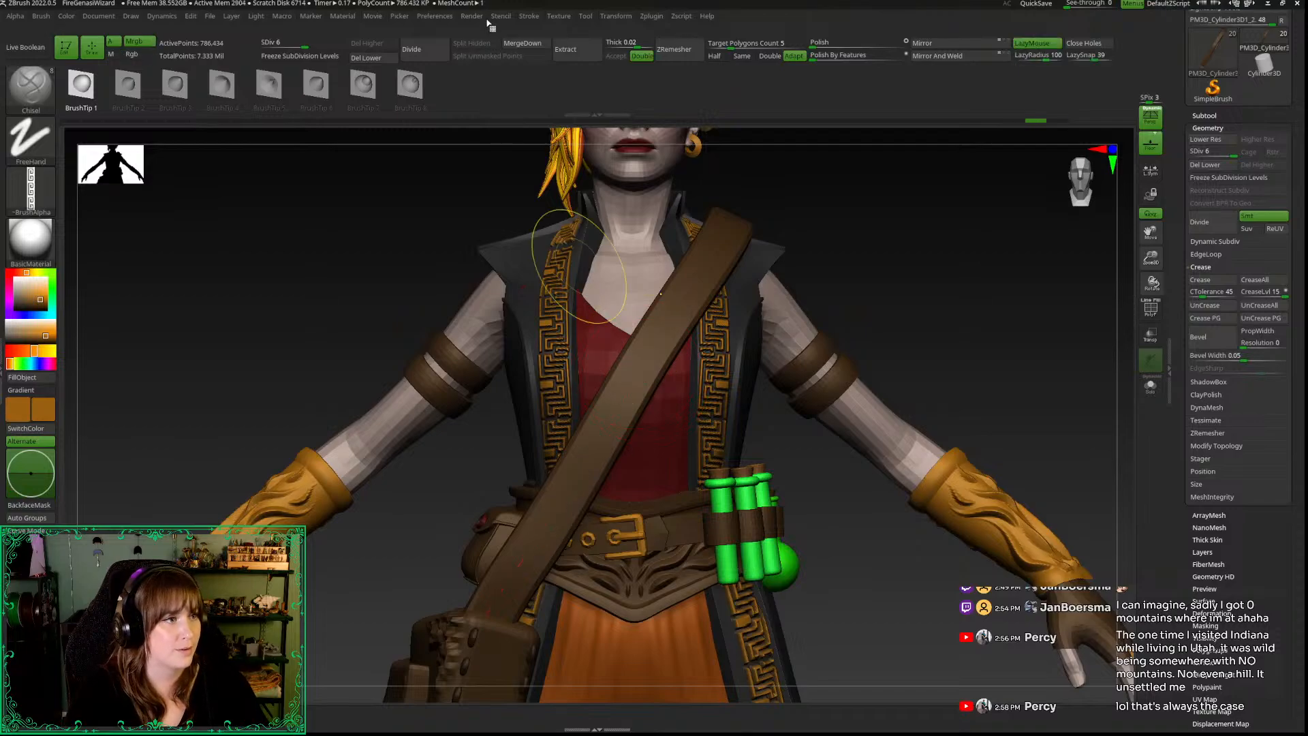
# Step: Reduce LazyStep to about 1.005 and try a continuous key pattern up the strap, undoing the stroke
pyautogui.moveTo(530, 20)
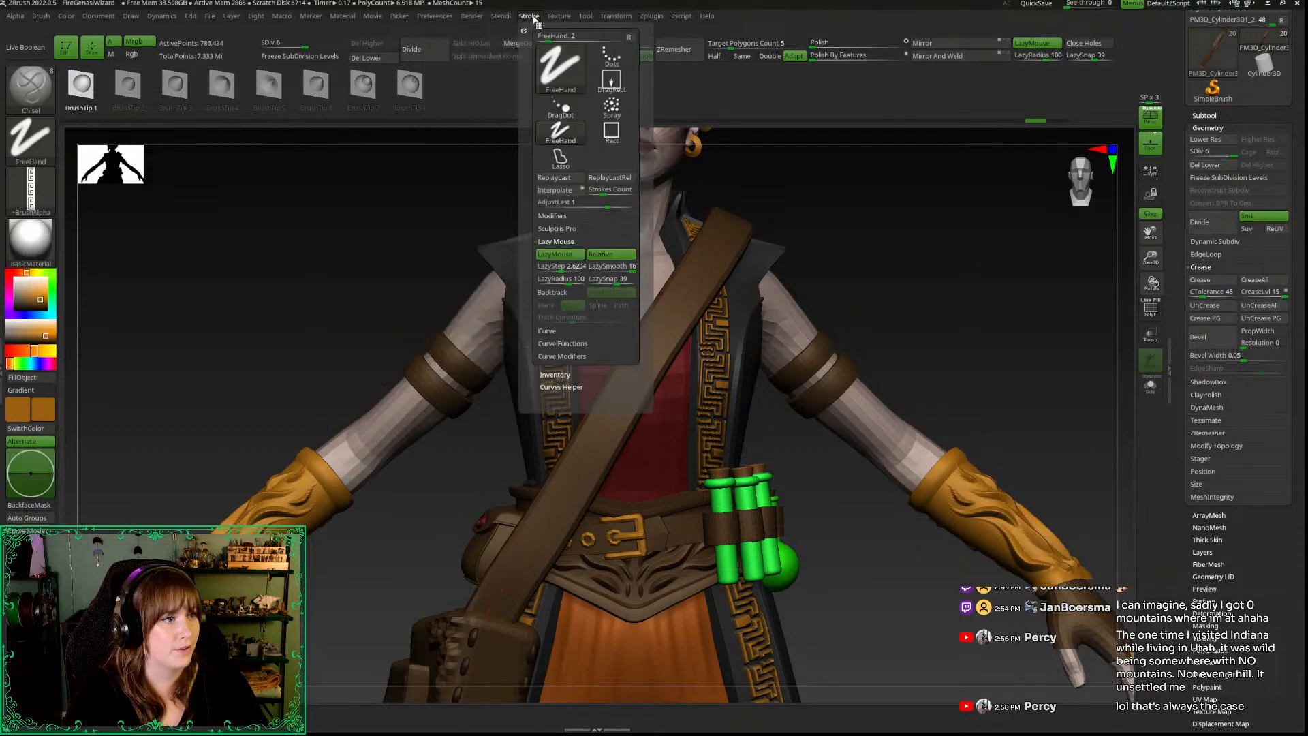
pyautogui.moveTo(561, 269); pyautogui.dragTo(552, 270)
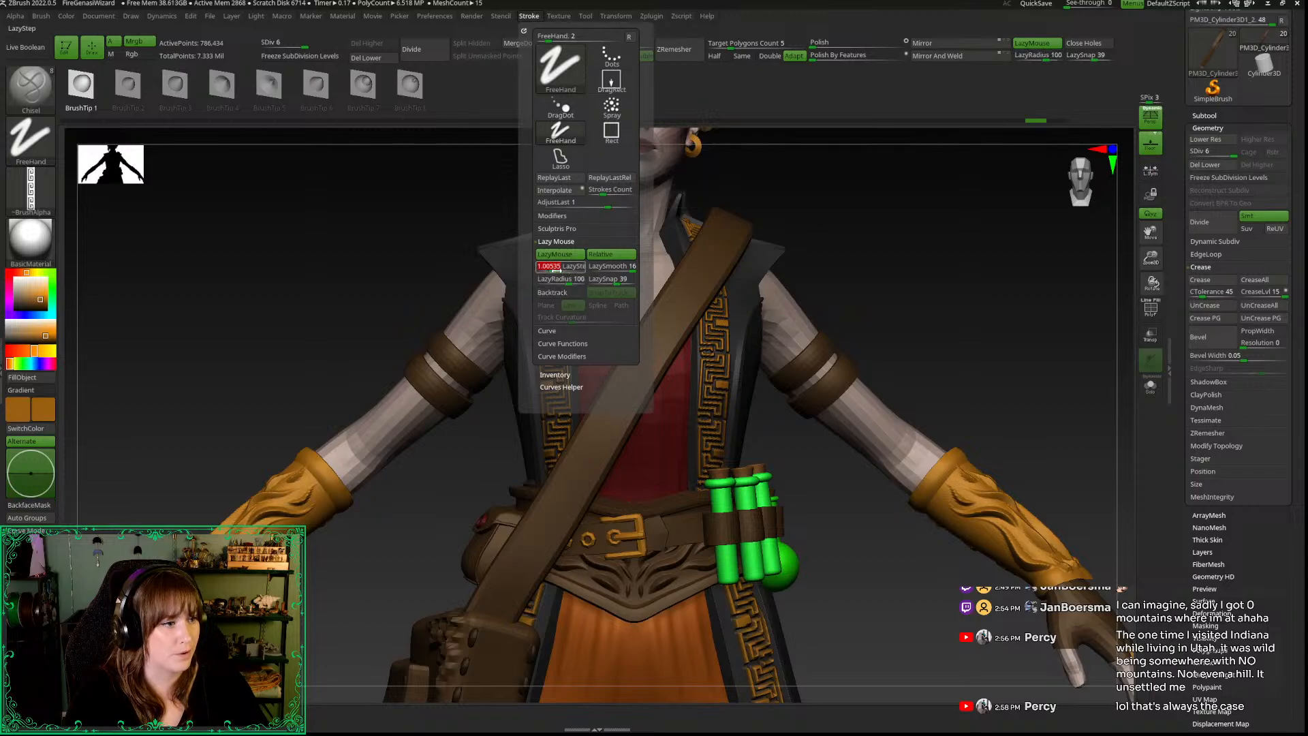
pyautogui.moveTo(513, 585); pyautogui.dragTo(658, 340)
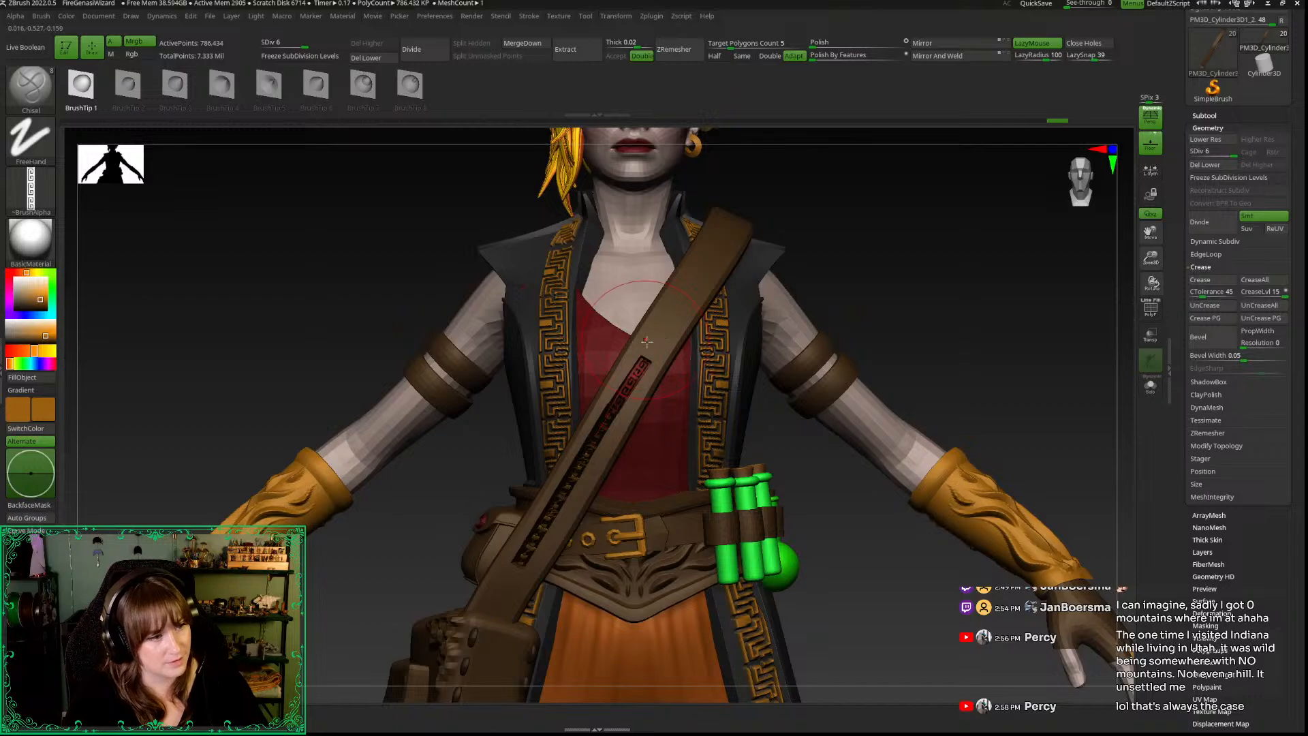
pyautogui.hotkey('ctrl', 'z')
# Step: Set the Chisel brush's Z Intensity to 22 and test the key pattern up the strap, undoing the stroke
pyautogui.press('space')
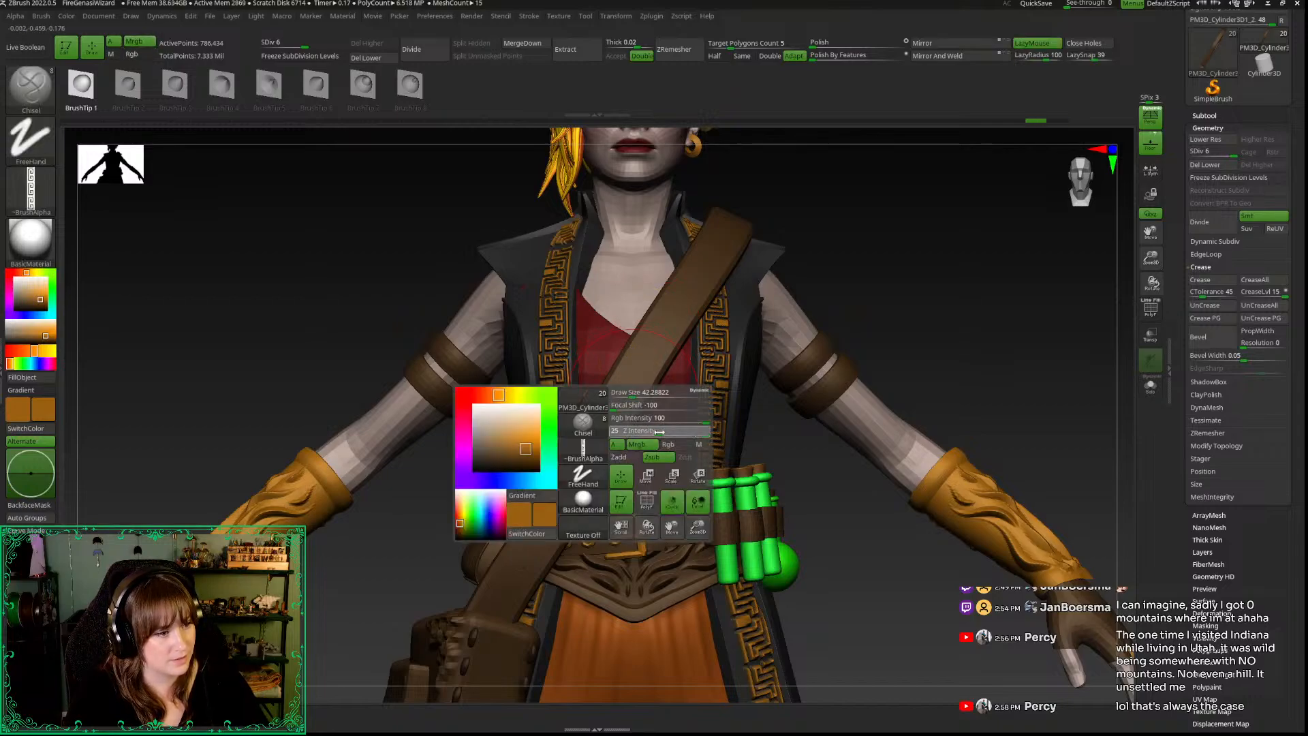
pyautogui.moveTo(515, 577); pyautogui.dragTo(698, 280)
pyautogui.moveTo(1151, 258); pyautogui.dragTo(1149, 439)
pyautogui.moveTo(213, 498); pyautogui.dragTo(406, 441)
pyautogui.moveTo(1151, 258); pyautogui.dragTo(1103, 151)
pyautogui.click(1082, 179)
pyautogui.hotkey('ctrl', 'z')
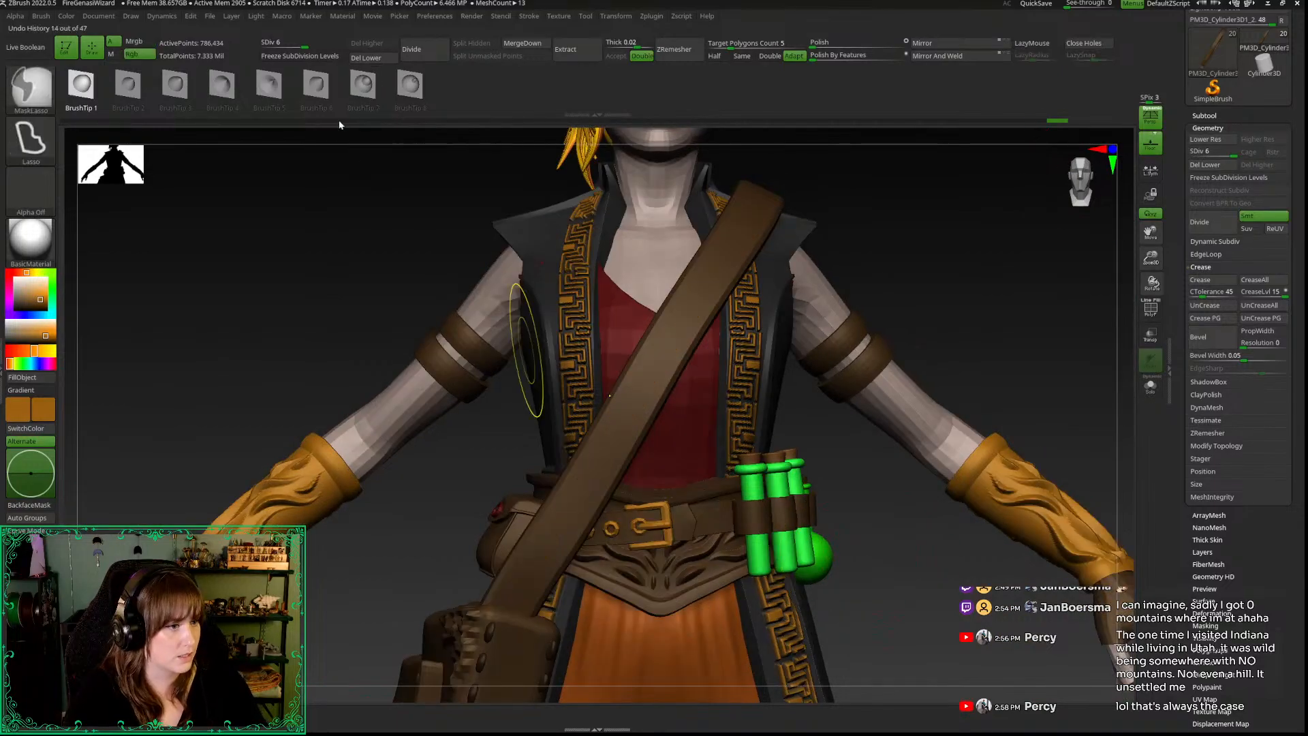
# Step: Switch the Chisel brush to Zadd and try a raised key pattern along the strap, undoing the stroke
pyautogui.click(210, 16)
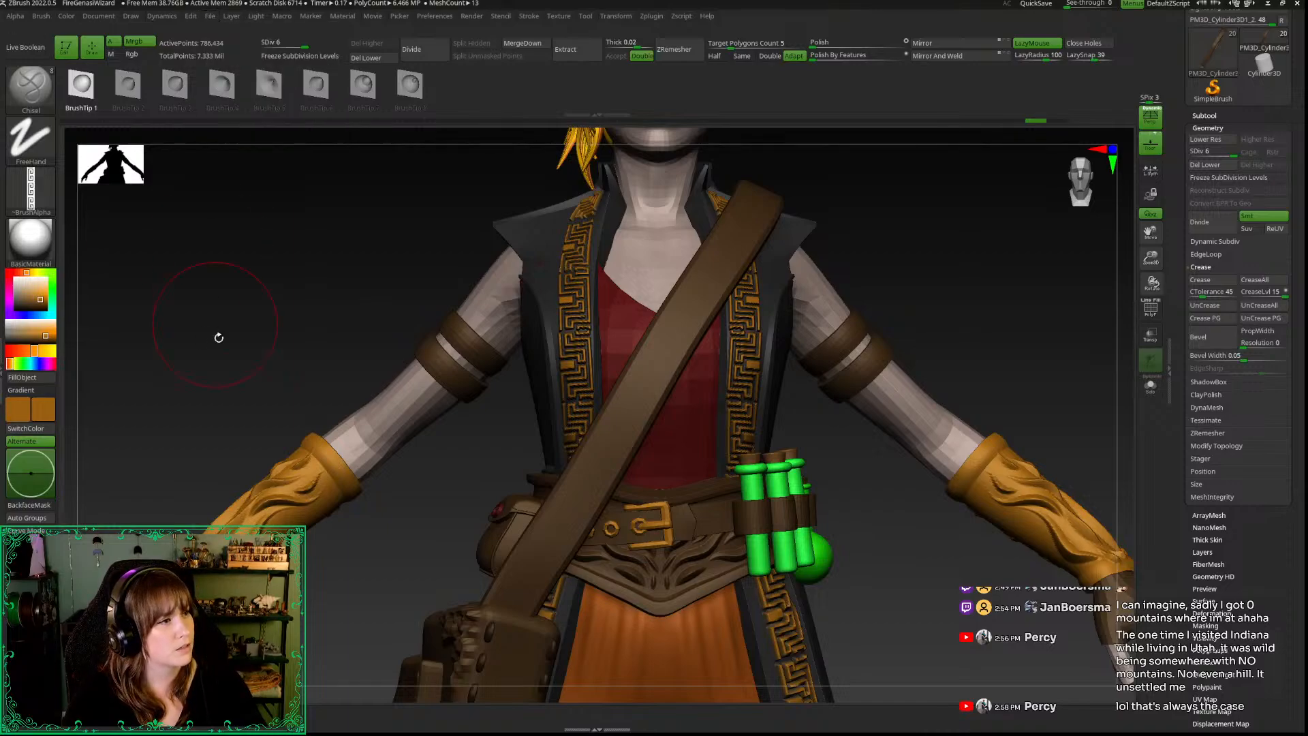
pyautogui.press('space')
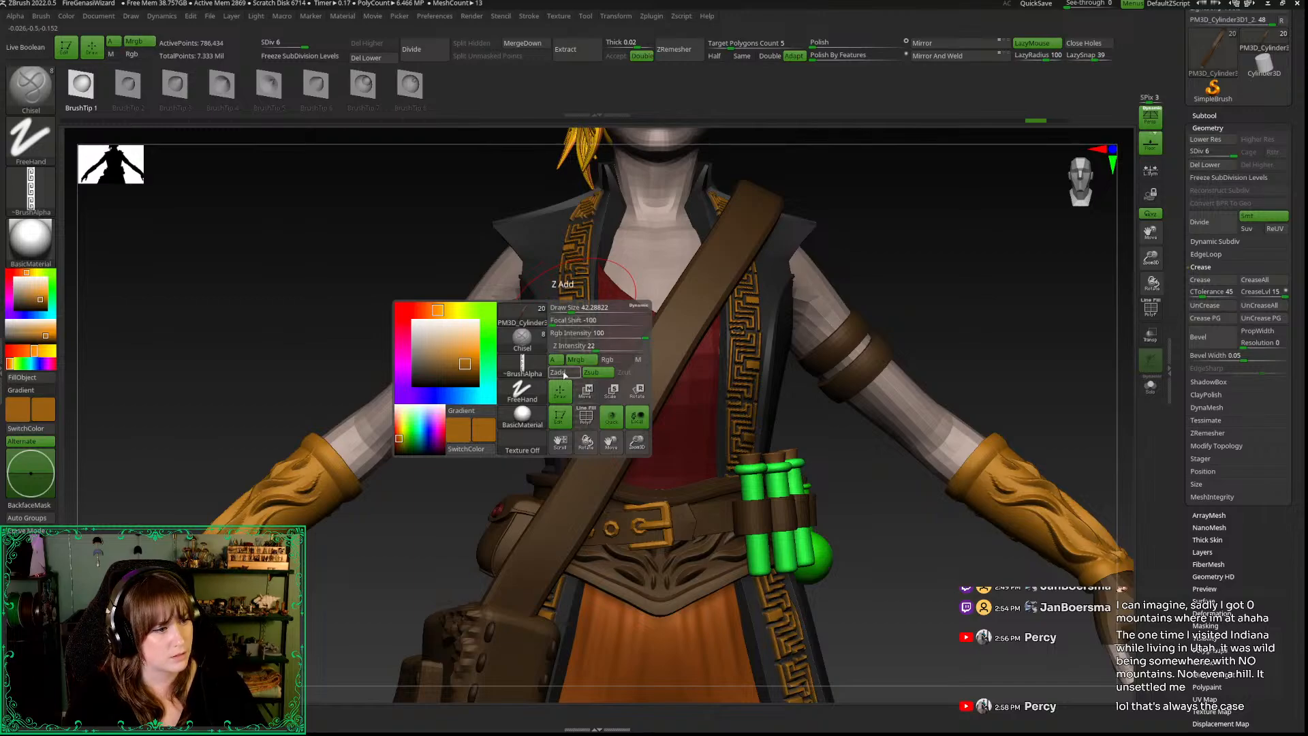
pyautogui.moveTo(522, 581); pyautogui.dragTo(638, 402)
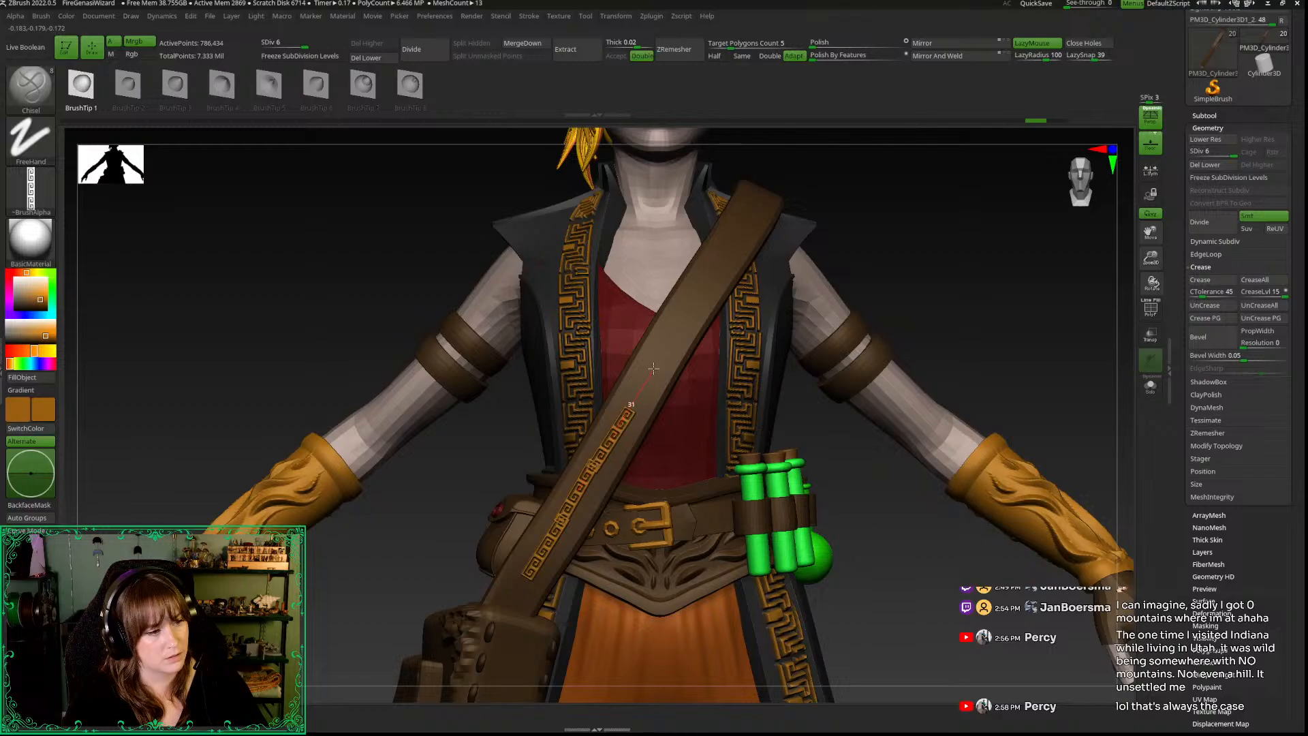
pyautogui.hotkey('ctrl', 'z')
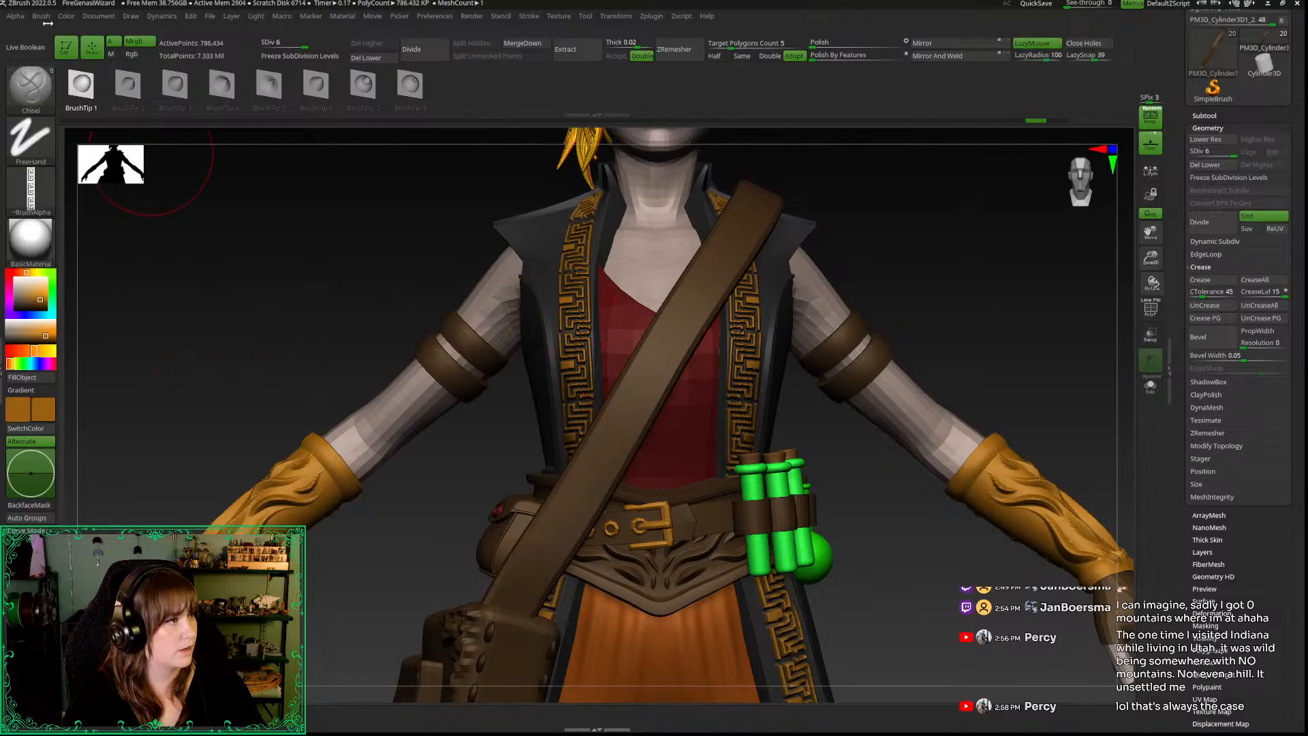
# Step: Import the GS_Alpha_Pomp pattern image as the Chisel brush's alpha
pyautogui.click(30, 189)
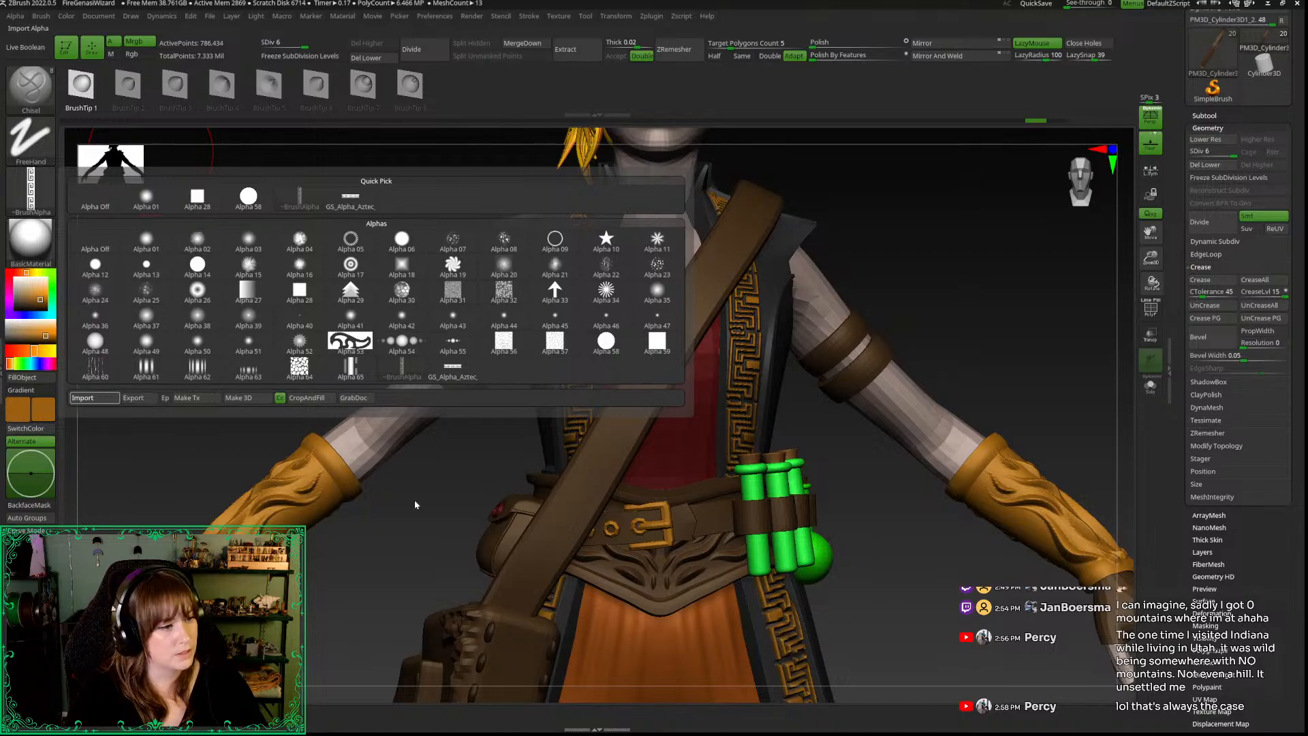
pyautogui.doubleClick(404, 563)
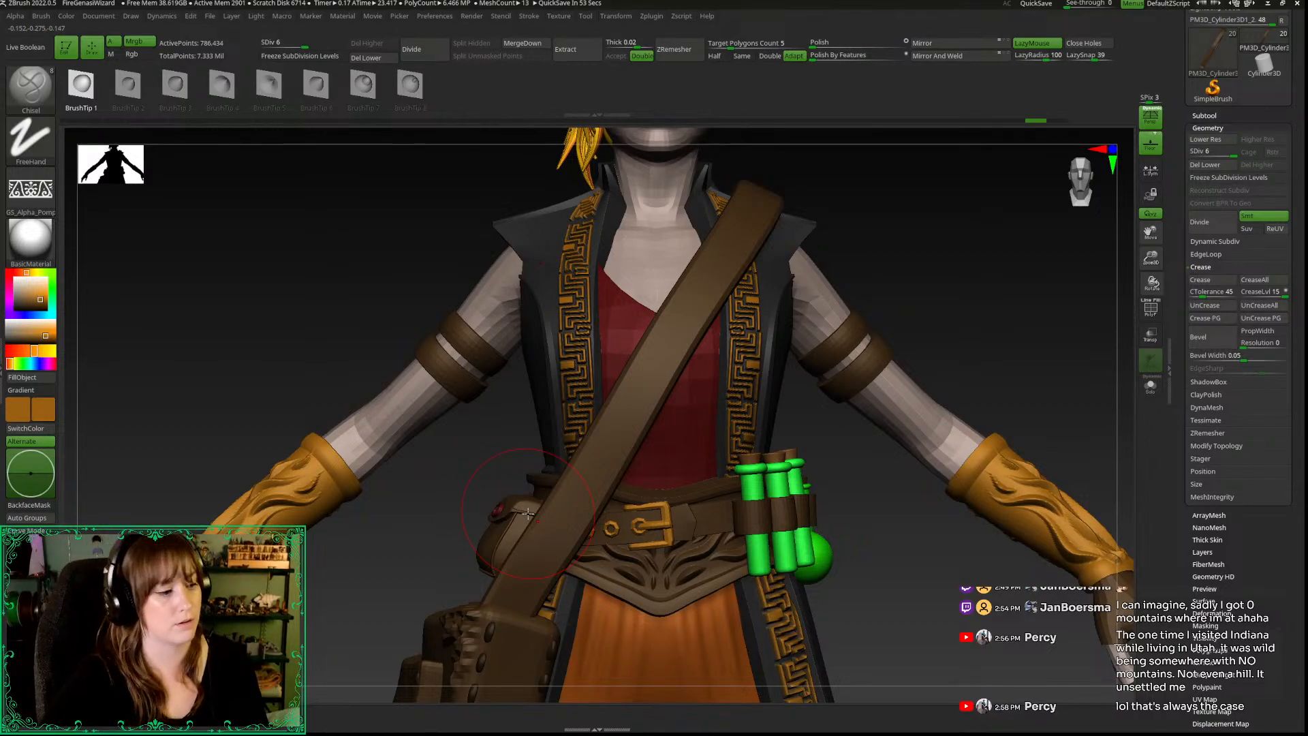
# Step: Make the satchel at the hip the active subtool and raise it to subdivision level 5
pyautogui.moveTo(908, 554); pyautogui.dragTo(1022, 285)
pyautogui.moveTo(1151, 257); pyautogui.dragTo(1092, 252)
pyautogui.moveTo(827, 590); pyautogui.dragTo(974, 586)
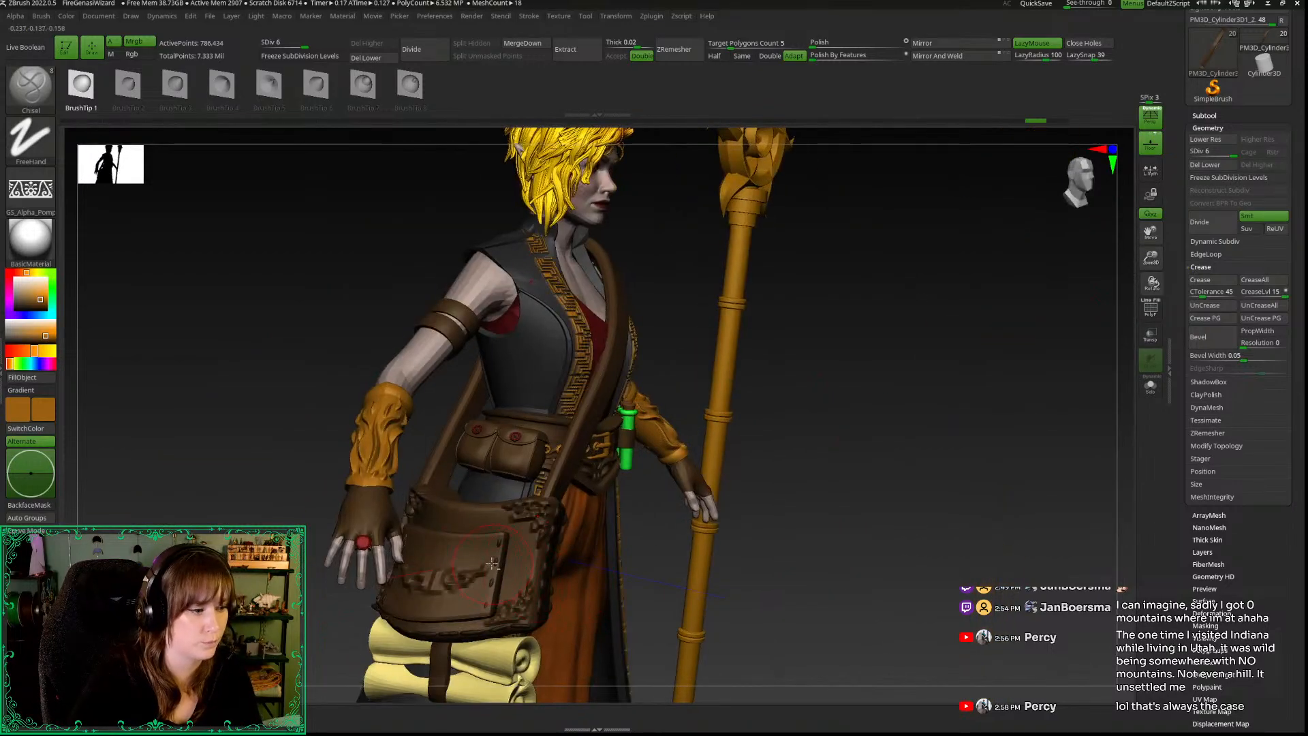
pyautogui.keyDown('alt'); pyautogui.click(498, 565); pyautogui.keyUp('alt')
pyautogui.press('d')
pyautogui.press('d')
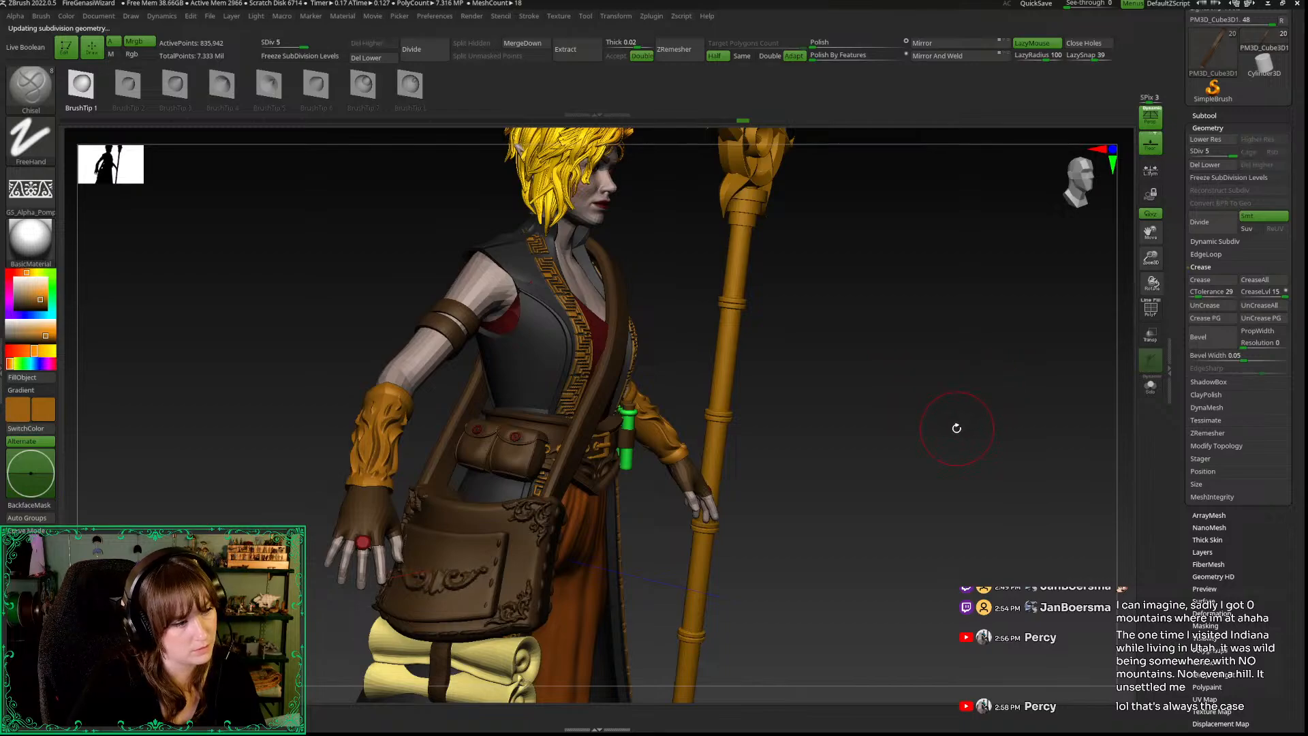
# Step: Adjust the brush's draw size and try a pattern stroke up the chest strap from the front
pyautogui.moveTo(962, 417); pyautogui.dragTo(933, 419)
pyautogui.keyDown('alt'); pyautogui.moveTo(831, 612); pyautogui.dragTo(928, 596); pyautogui.keyUp('alt')
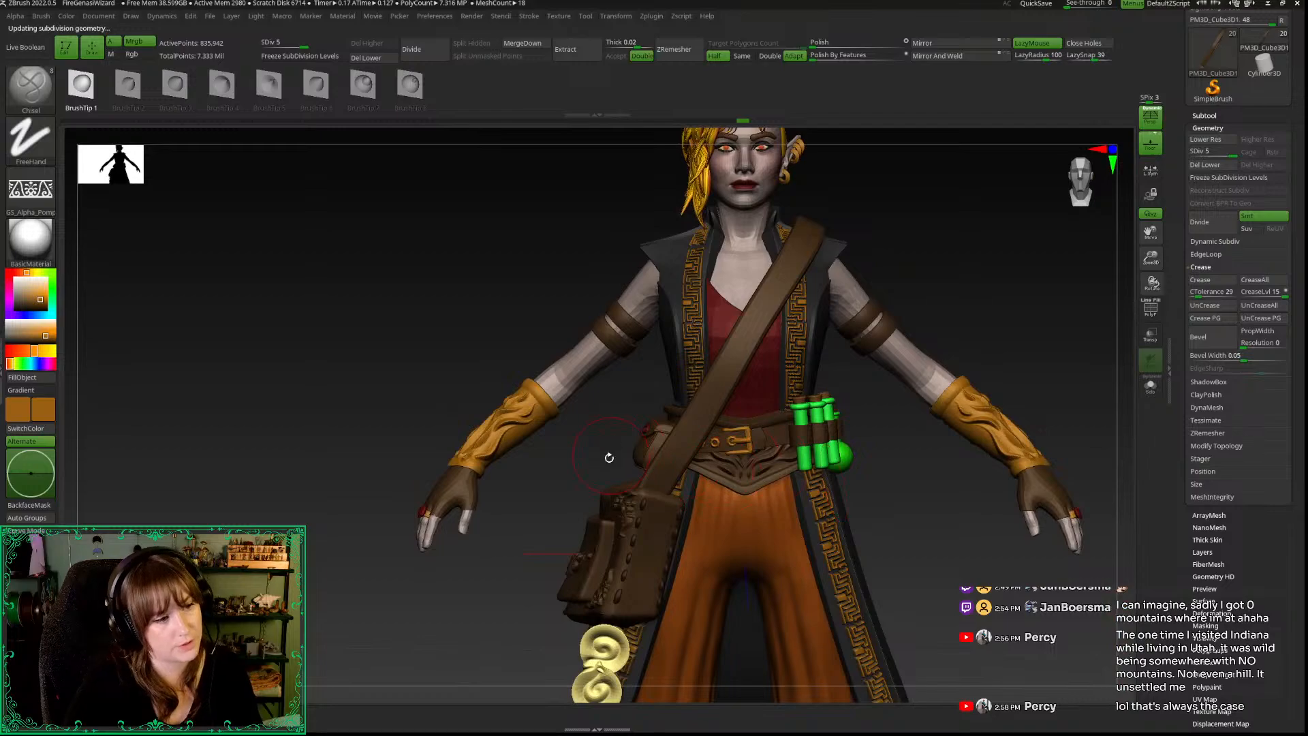
pyautogui.moveTo(579, 470); pyautogui.dragTo(643, 459)
pyautogui.press('space')
pyautogui.moveTo(670, 415); pyautogui.dragTo(664, 412)
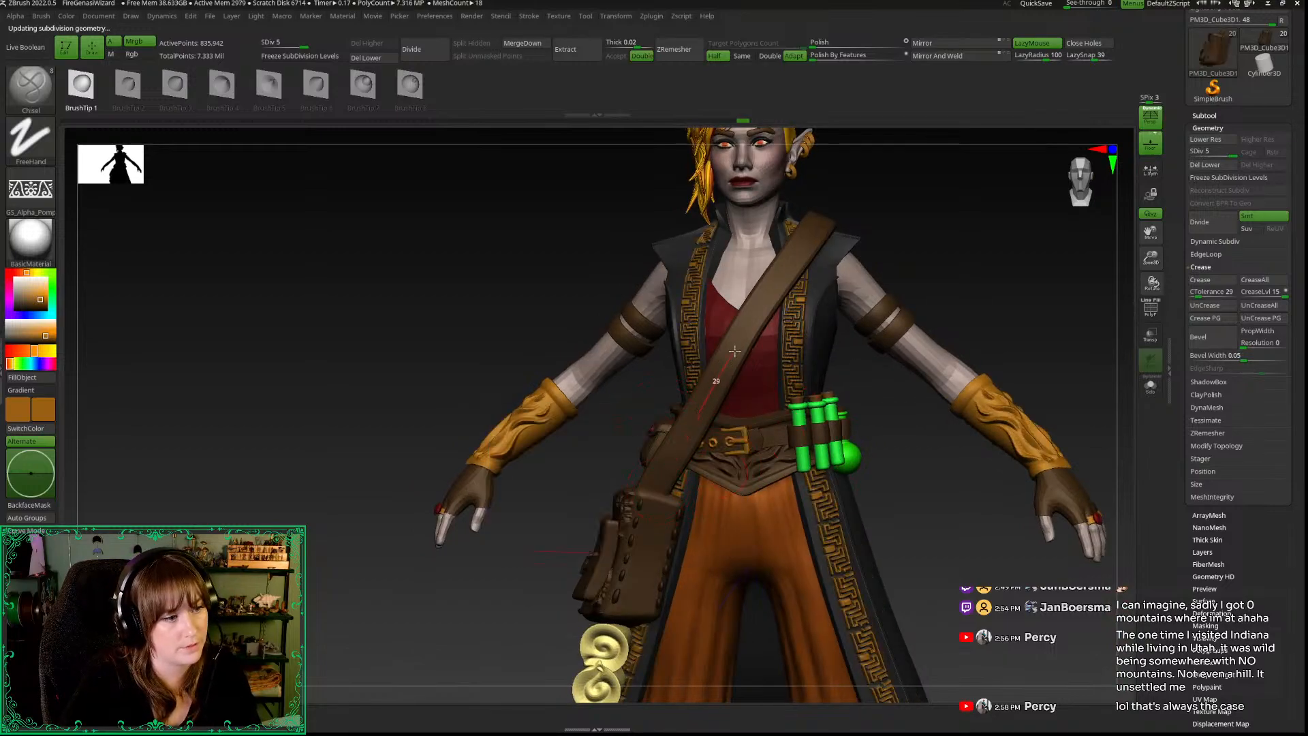
# Step: Make the chest strap the active subtool and briefly check its wireframe
pyautogui.moveTo(1151, 258); pyautogui.dragTo(1152, 280)
pyautogui.keyDown('alt'); pyautogui.click(717, 404); pyautogui.keyUp('alt')
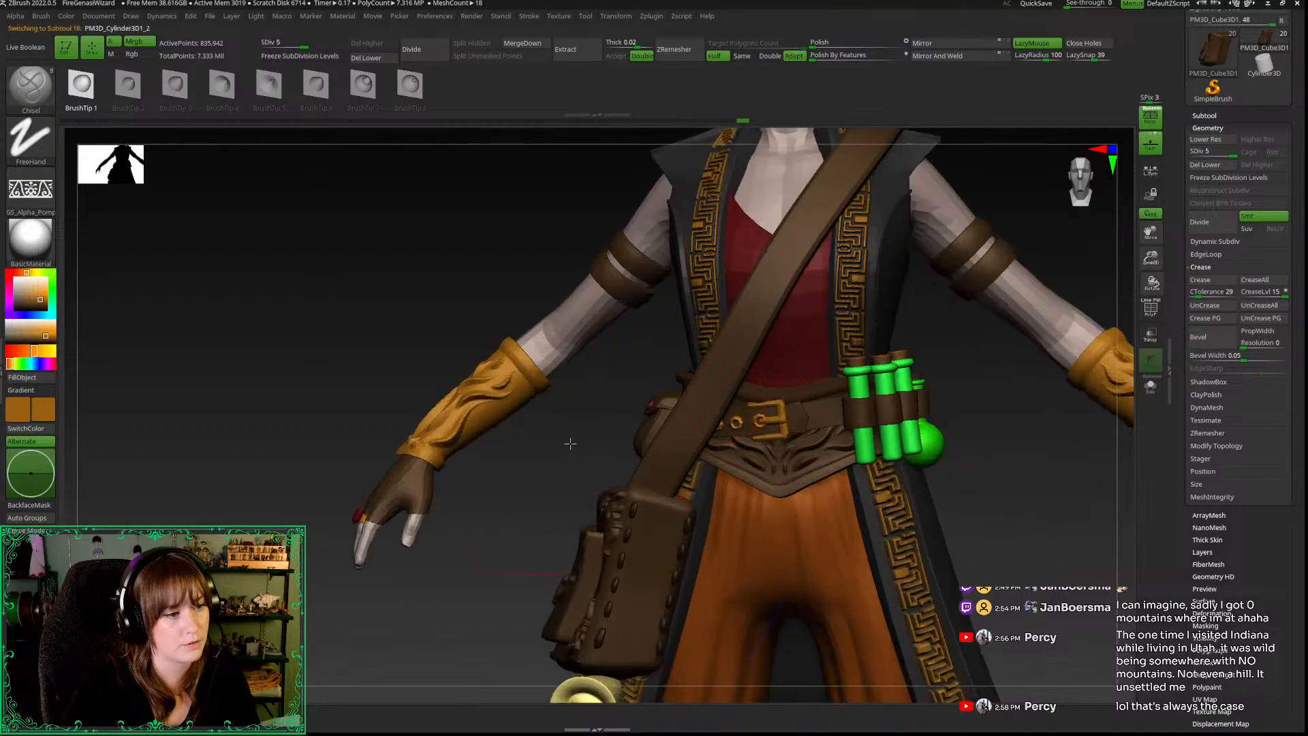
pyautogui.keyDown('alt'); pyautogui.moveTo(560, 478); pyautogui.dragTo(514, 492); pyautogui.keyUp('alt')
pyautogui.hotkey('shift', 'f')
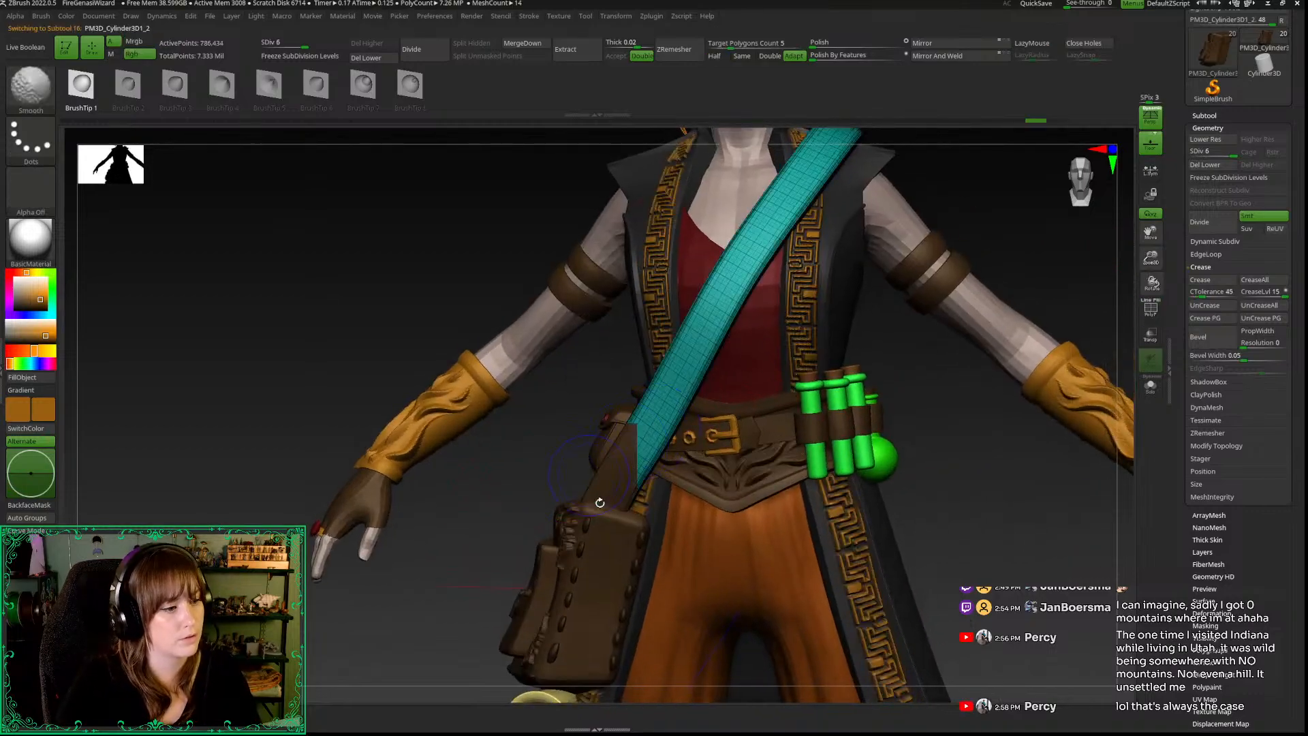
pyautogui.hotkey('shift', 'f')
# Step: Try the unrotated GS_Alpha_Pomp pattern on the lower part of the strap, undoing the stroke
pyautogui.moveTo(652, 412); pyautogui.dragTo(692, 349)
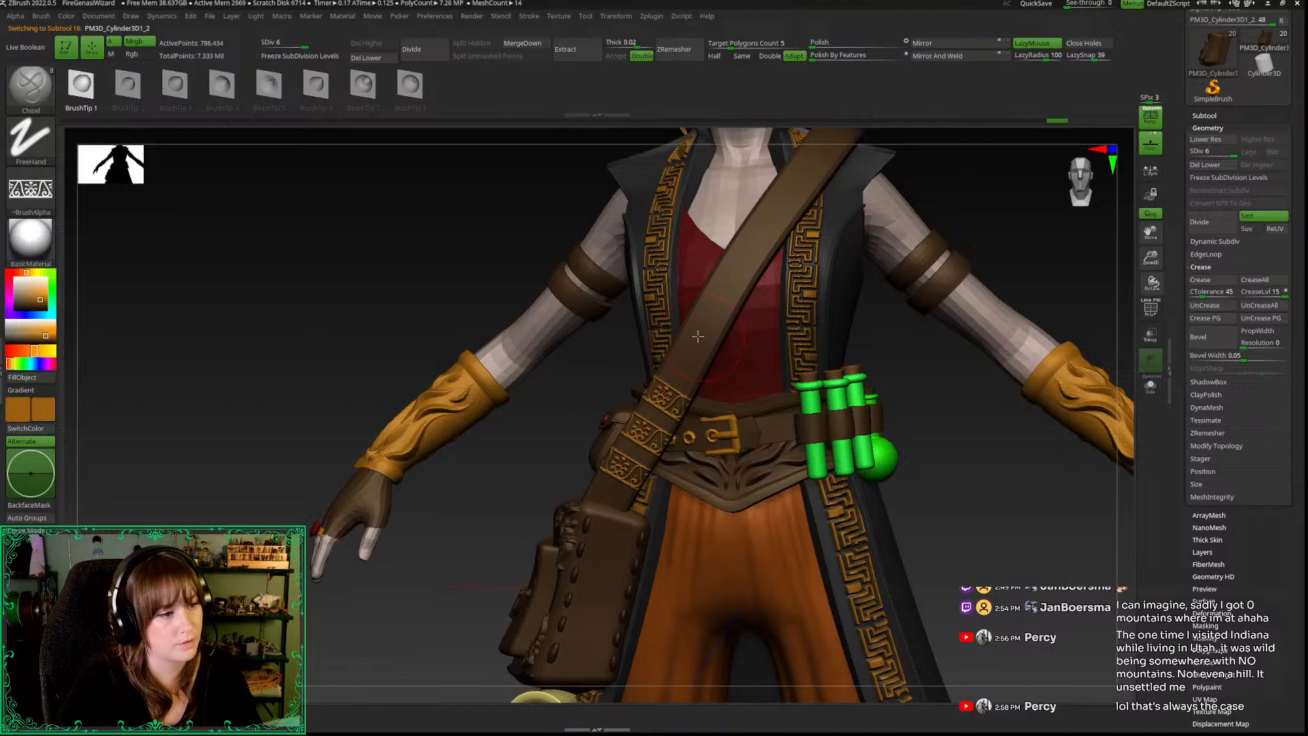
pyautogui.moveTo(961, 436); pyautogui.dragTo(982, 417)
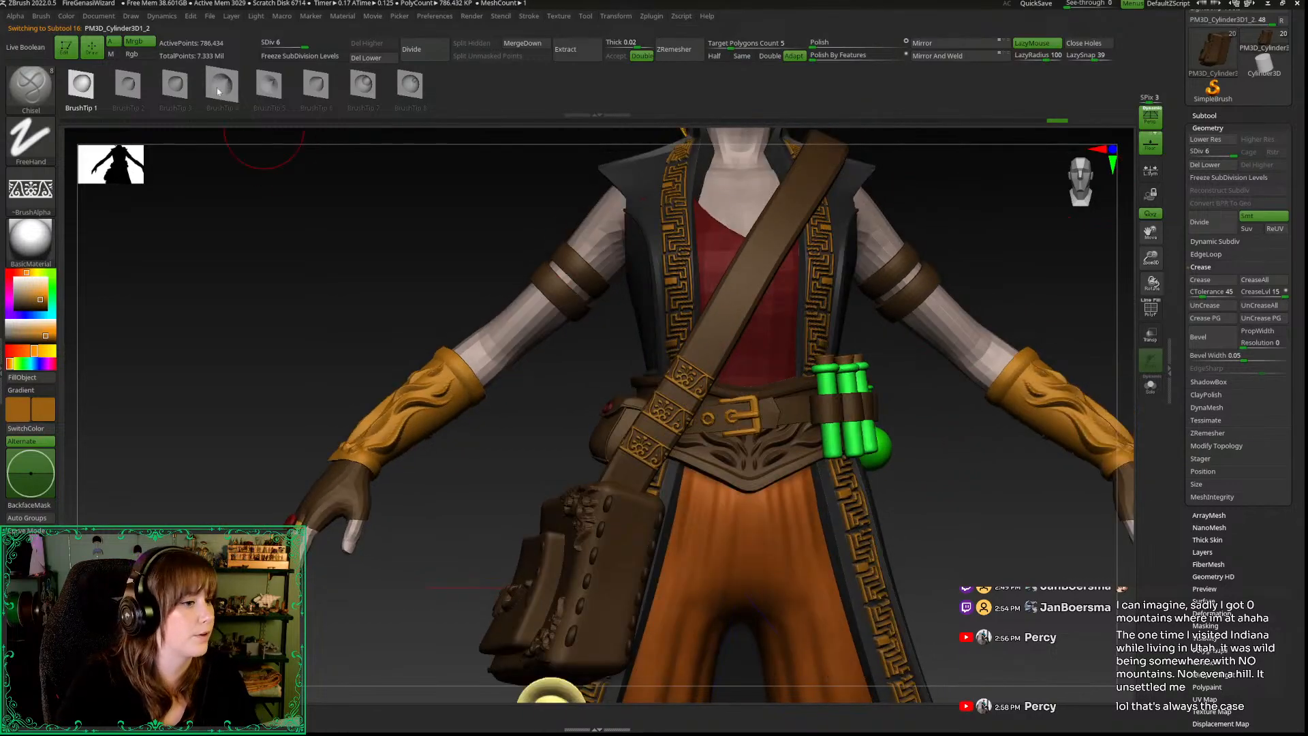
pyautogui.hotkey('ctrl', 'z')
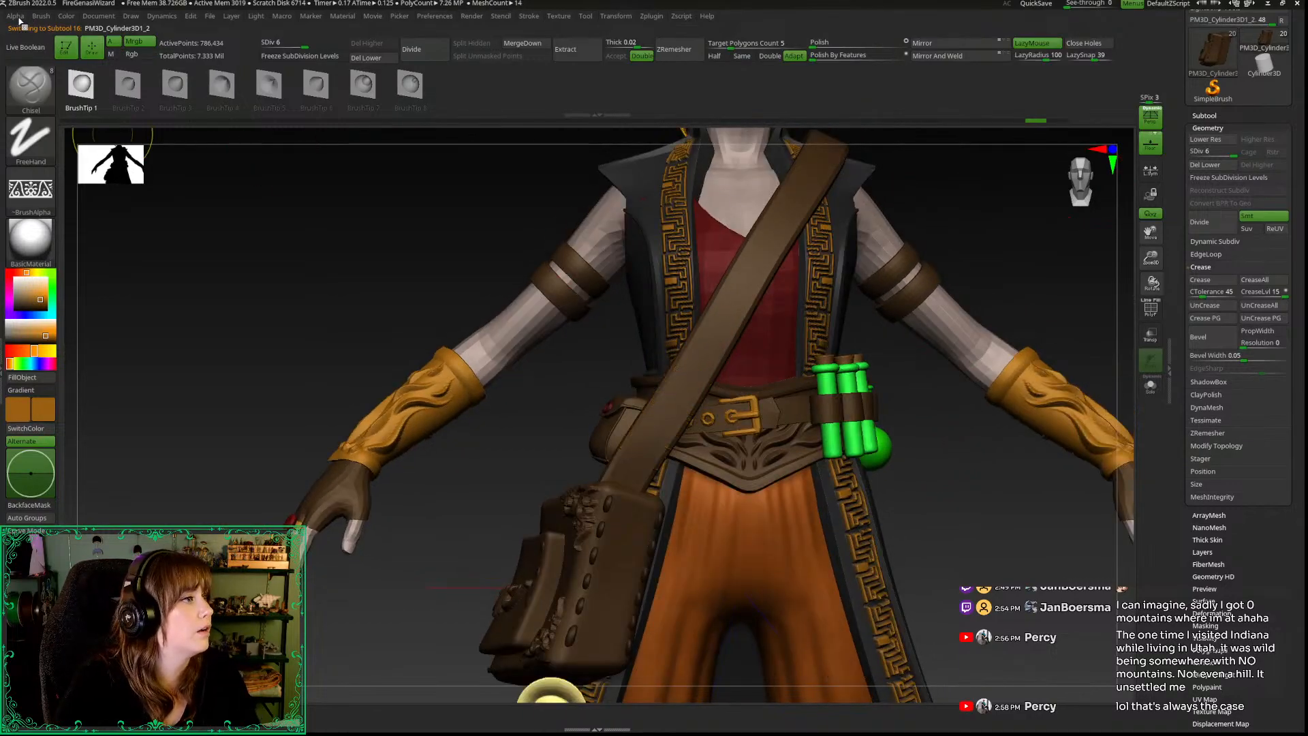
# Step: Rotate the GS_Alpha_Pomp alpha by 90 degrees and try it up the strap, undoing the stroke
pyautogui.click(15, 15)
pyautogui.click(86, 209)
pyautogui.moveTo(665, 412); pyautogui.dragTo(737, 286)
pyautogui.press('ctrl')
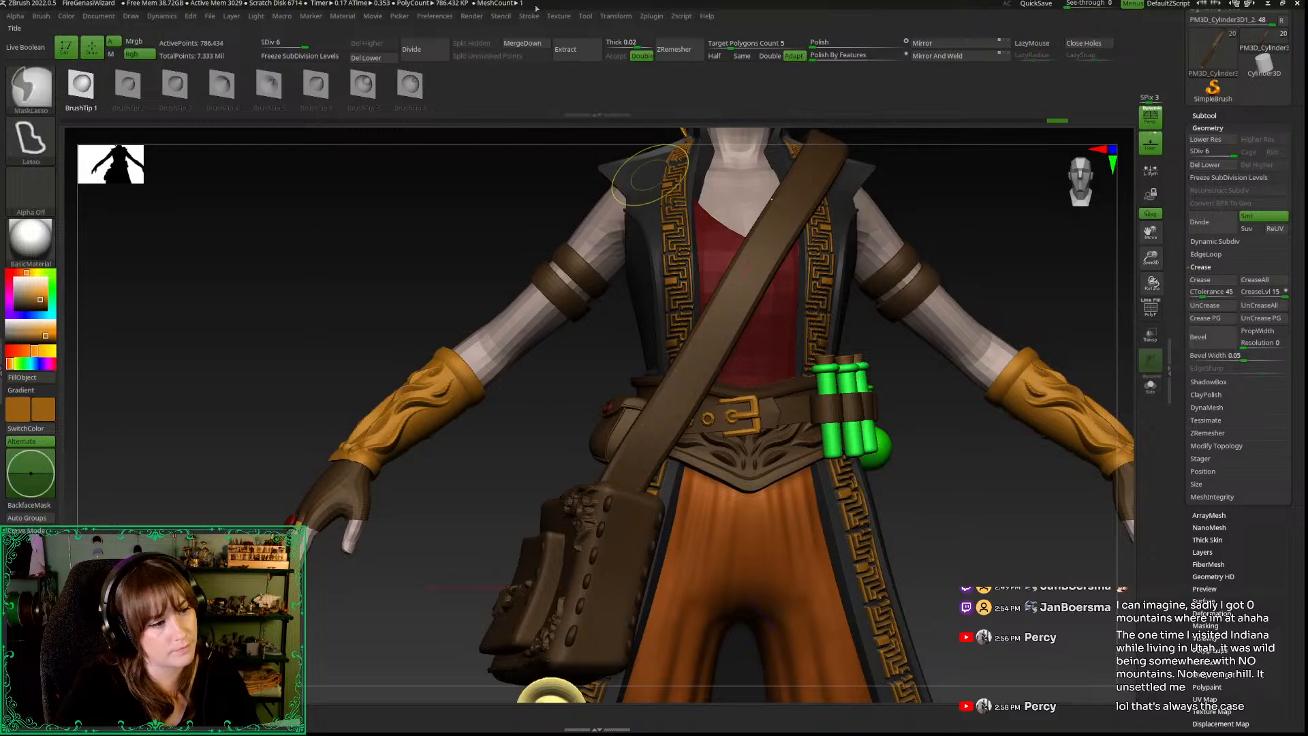
# Step: Set LazyStep to about 1.82 and test the rotated pattern's spacing along the strap, undoing the stroke
pyautogui.click(529, 16)
pyautogui.moveTo(545, 267); pyautogui.dragTo(556, 270)
pyautogui.moveTo(682, 389); pyautogui.dragTo(764, 233)
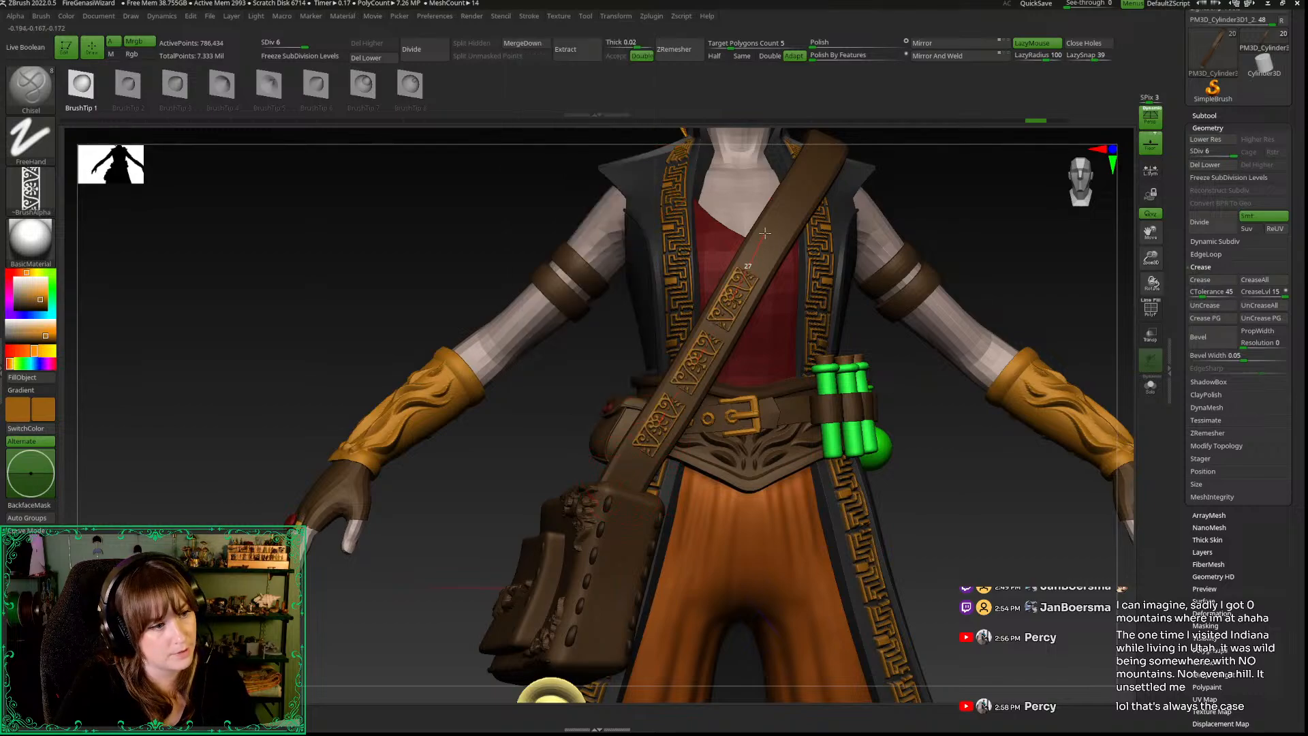
pyautogui.hotkey('ctrl', 'z')
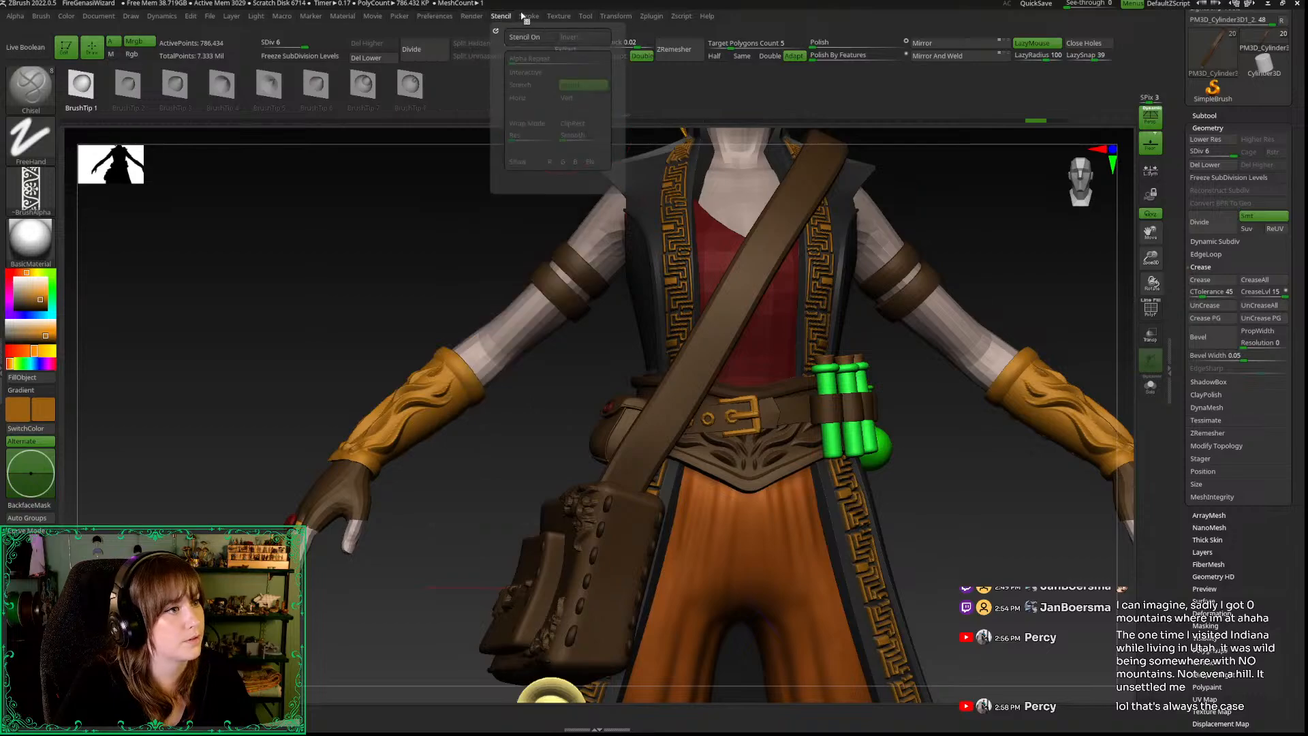
# Step: Set LazyStep to 1.6 and try the rotated pattern along the strap again, undoing the stroke
pyautogui.moveTo(528, 17)
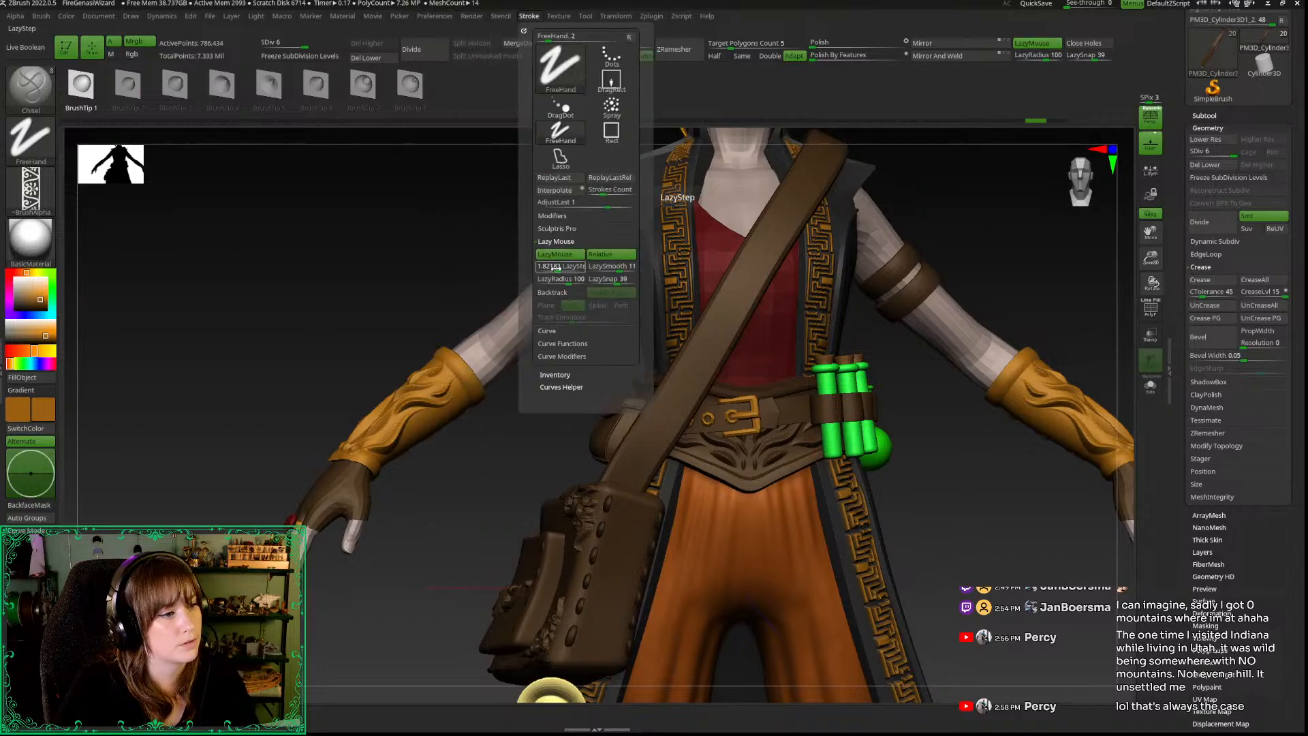
pyautogui.click(550, 266)
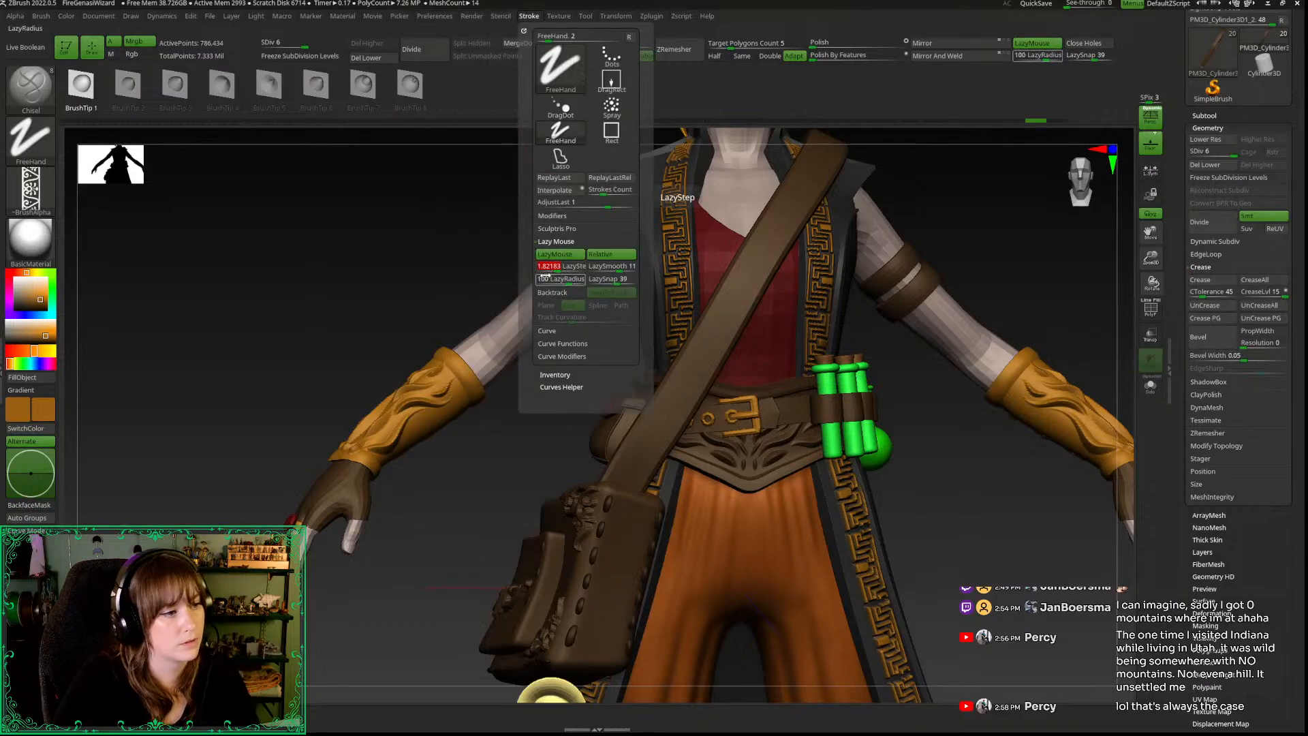
pyautogui.write('0')
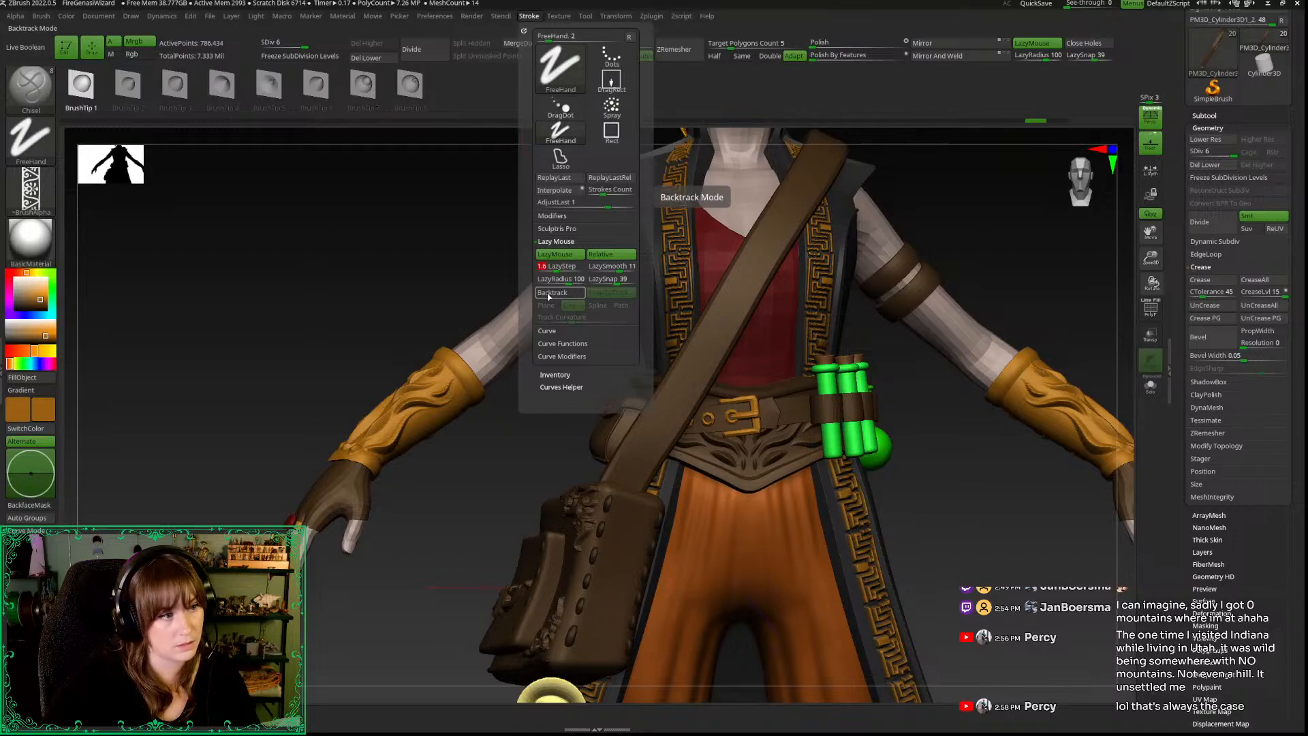
pyautogui.moveTo(622, 481); pyautogui.dragTo(754, 265)
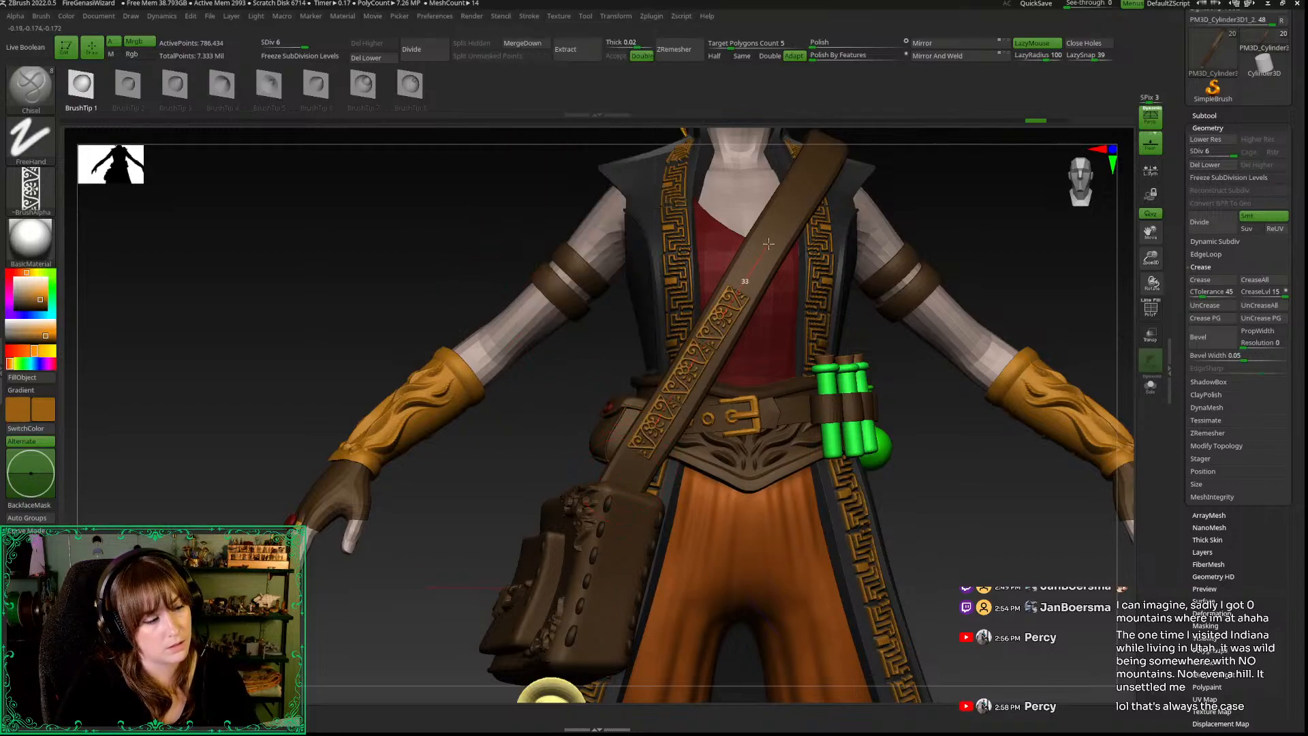
pyautogui.moveTo(785, 217); pyautogui.dragTo(794, 200)
pyautogui.hotkey('ctrl', 'z')
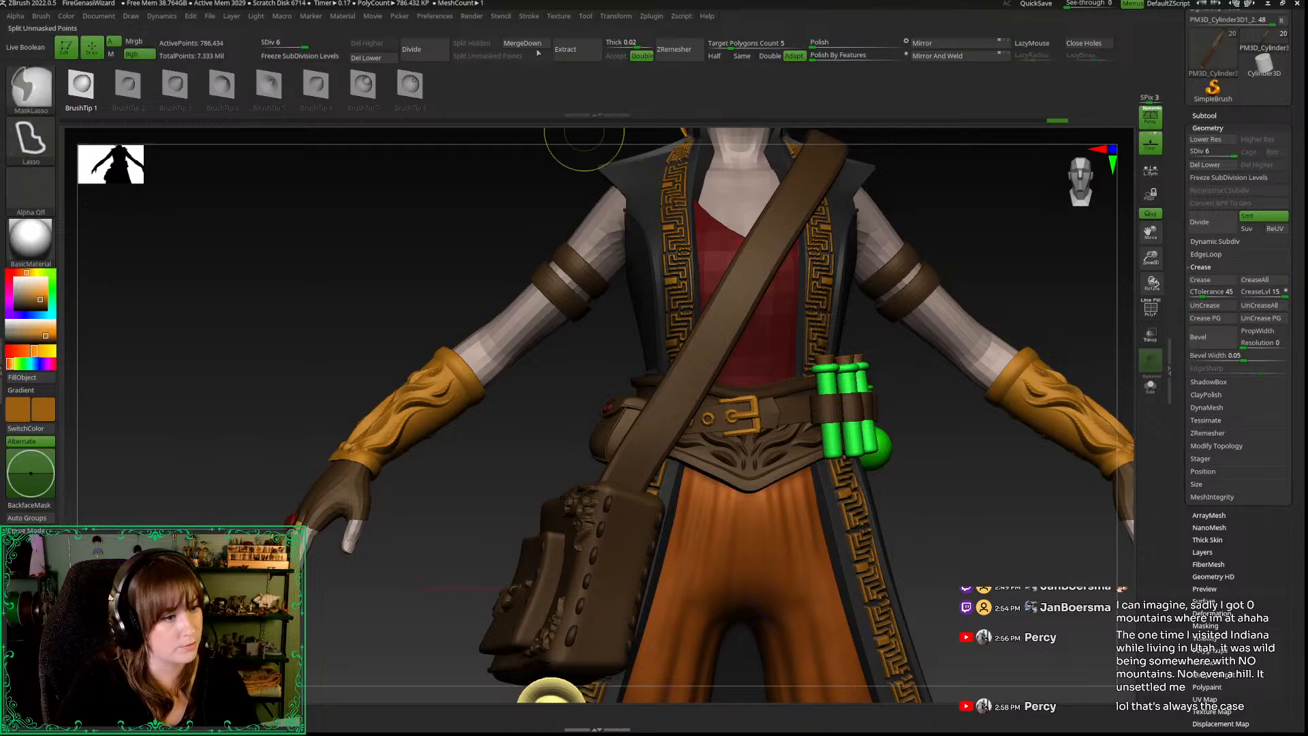
# Step: Set LazyStep to 1.5 and try the rotated pattern along the strap, undoing the stroke
pyautogui.moveTo(527, 20)
pyautogui.click(543, 269)
pyautogui.write('0.')
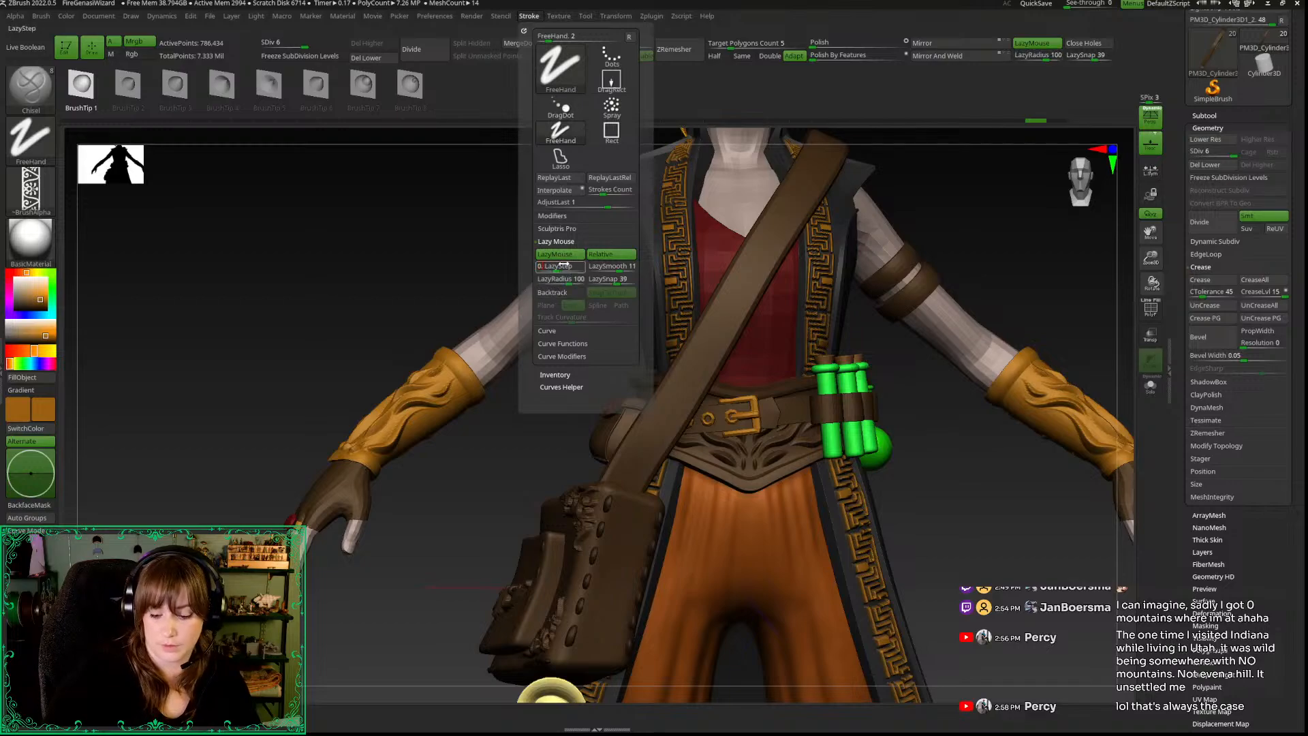
pyautogui.write('5')
pyautogui.press('Return')
pyautogui.click(553, 280)
pyautogui.press('BackSpace')
pyautogui.press('BackSpace')
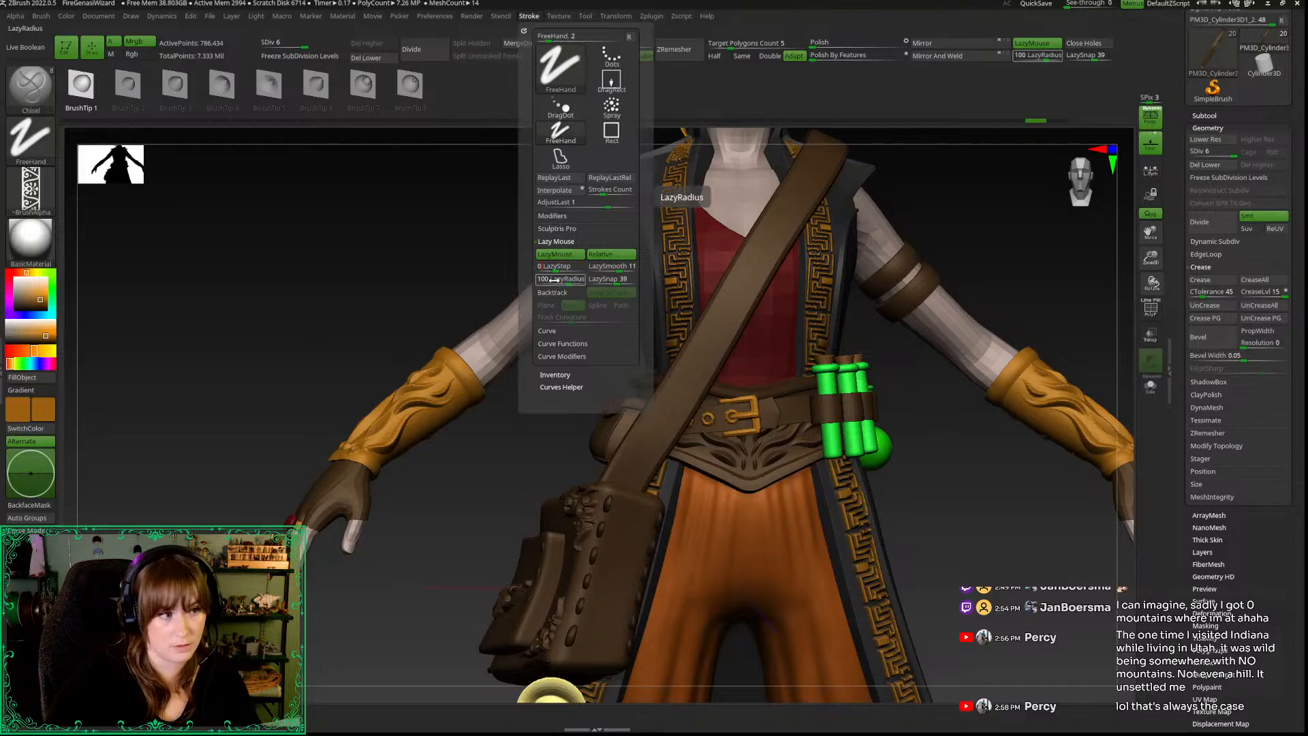
pyautogui.write('1.5')
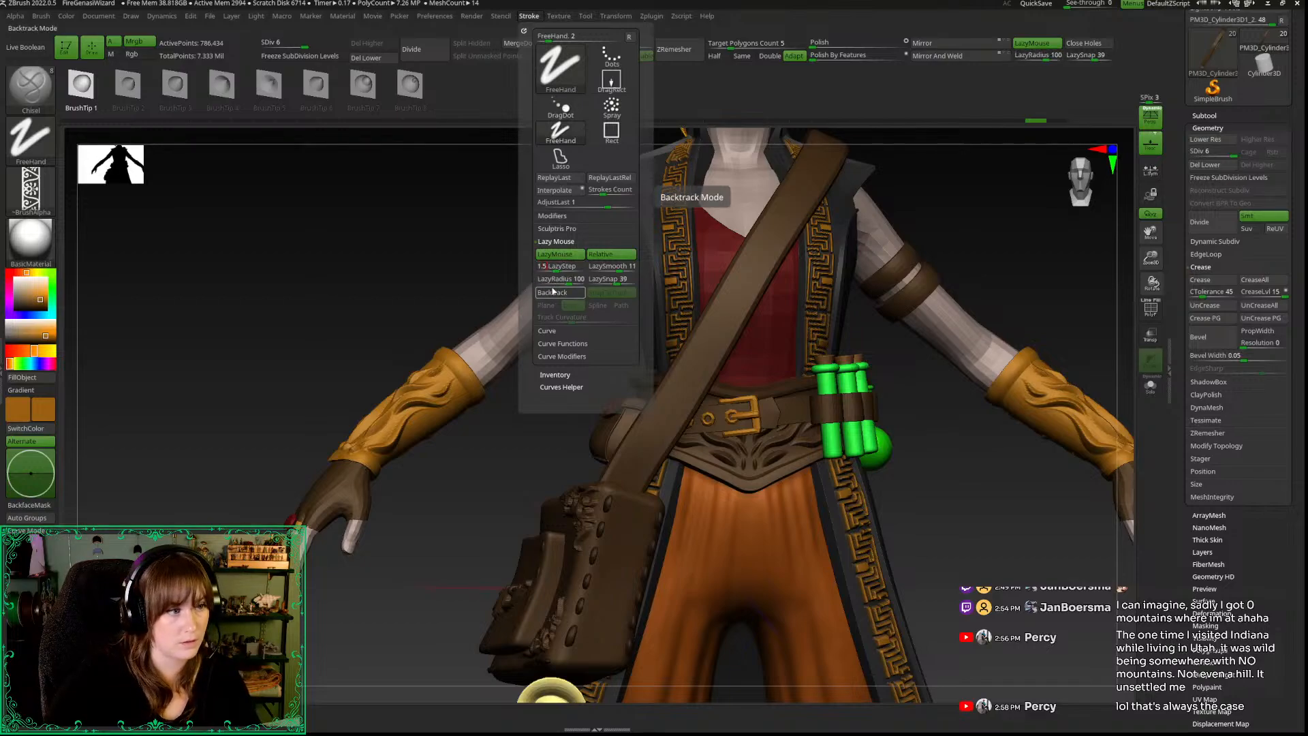
pyautogui.moveTo(621, 477); pyautogui.dragTo(769, 249)
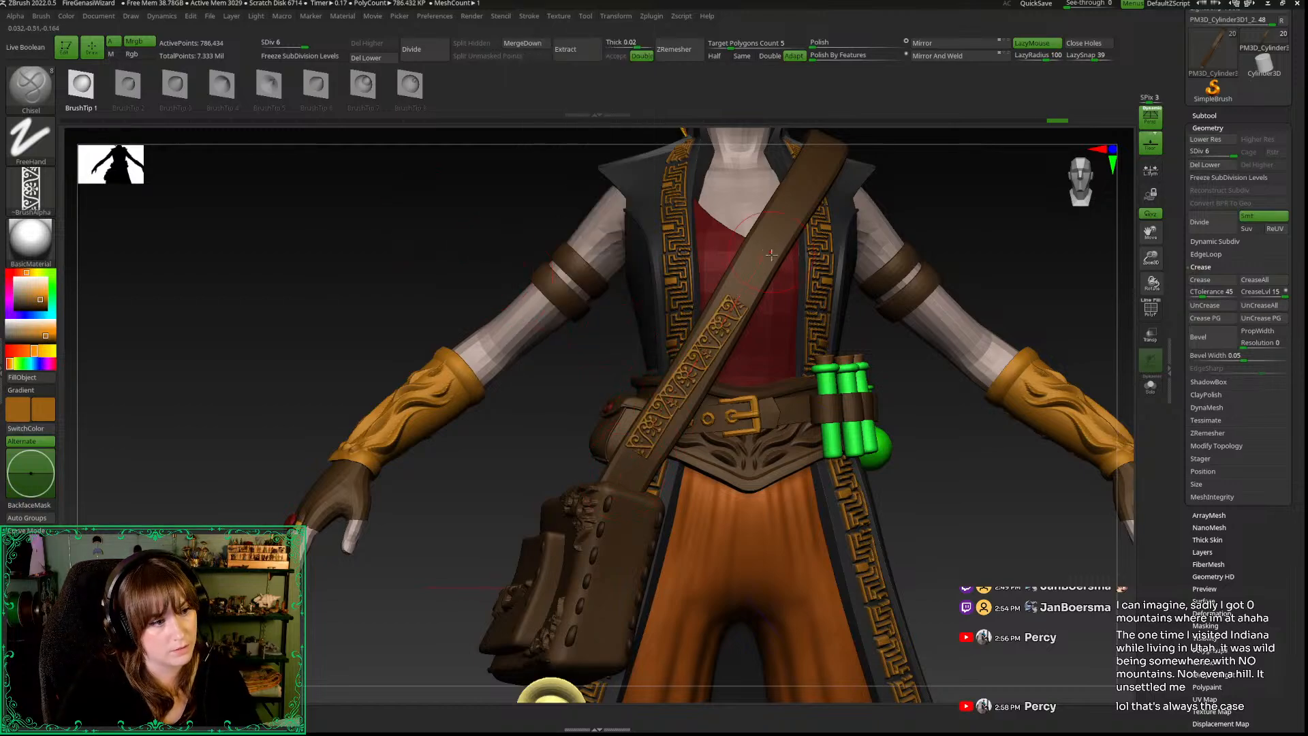
pyautogui.moveTo(1152, 258); pyautogui.dragTo(1154, 302)
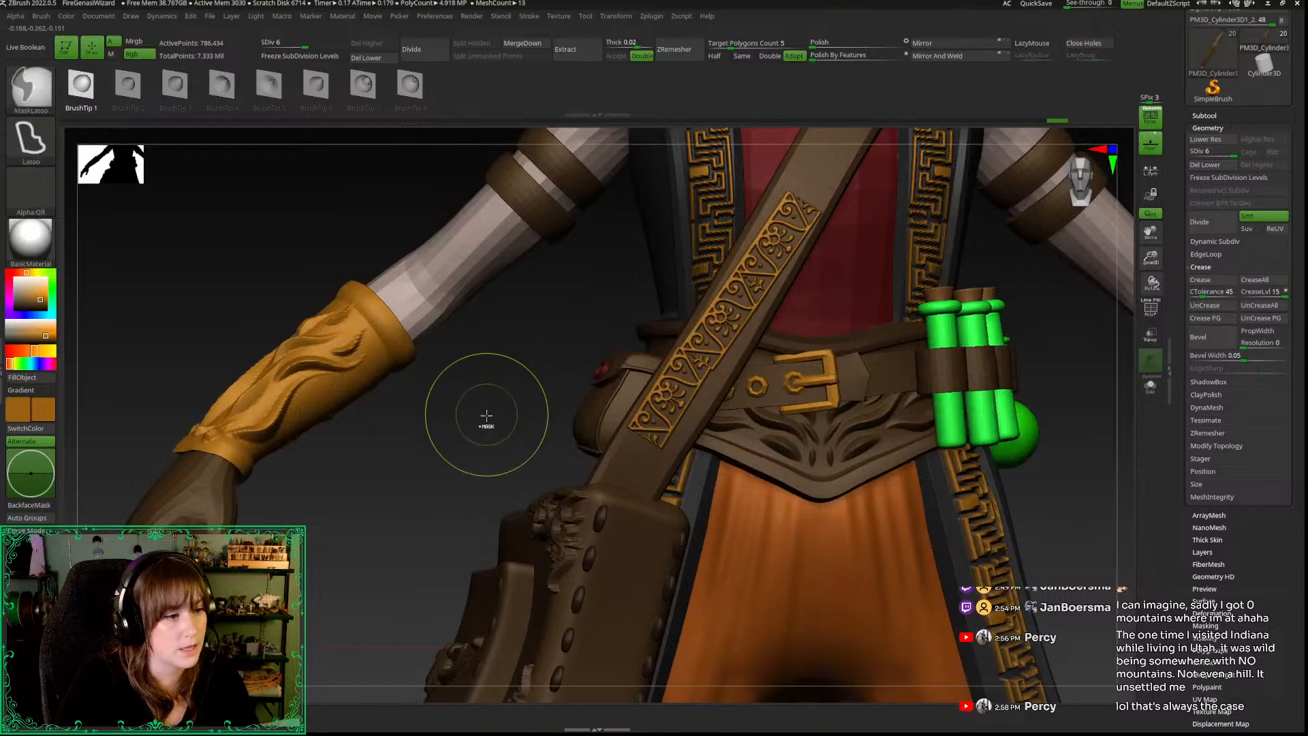
pyautogui.hotkey('ctrl', 'z')
# Step: Retest the pattern at the same spacing from the bag end to the middle of the strap, undoing the stroke
pyautogui.moveTo(622, 487); pyautogui.dragTo(662, 425)
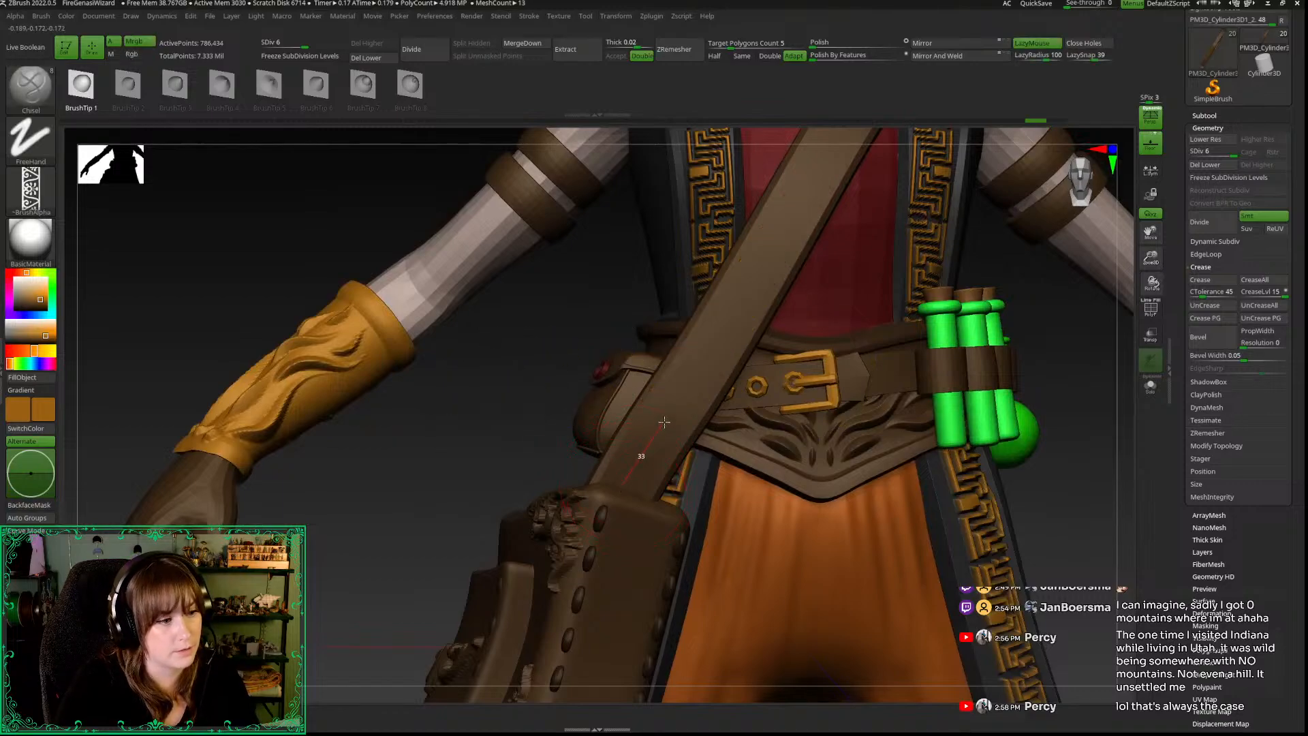
pyautogui.moveTo(695, 368); pyautogui.dragTo(762, 270)
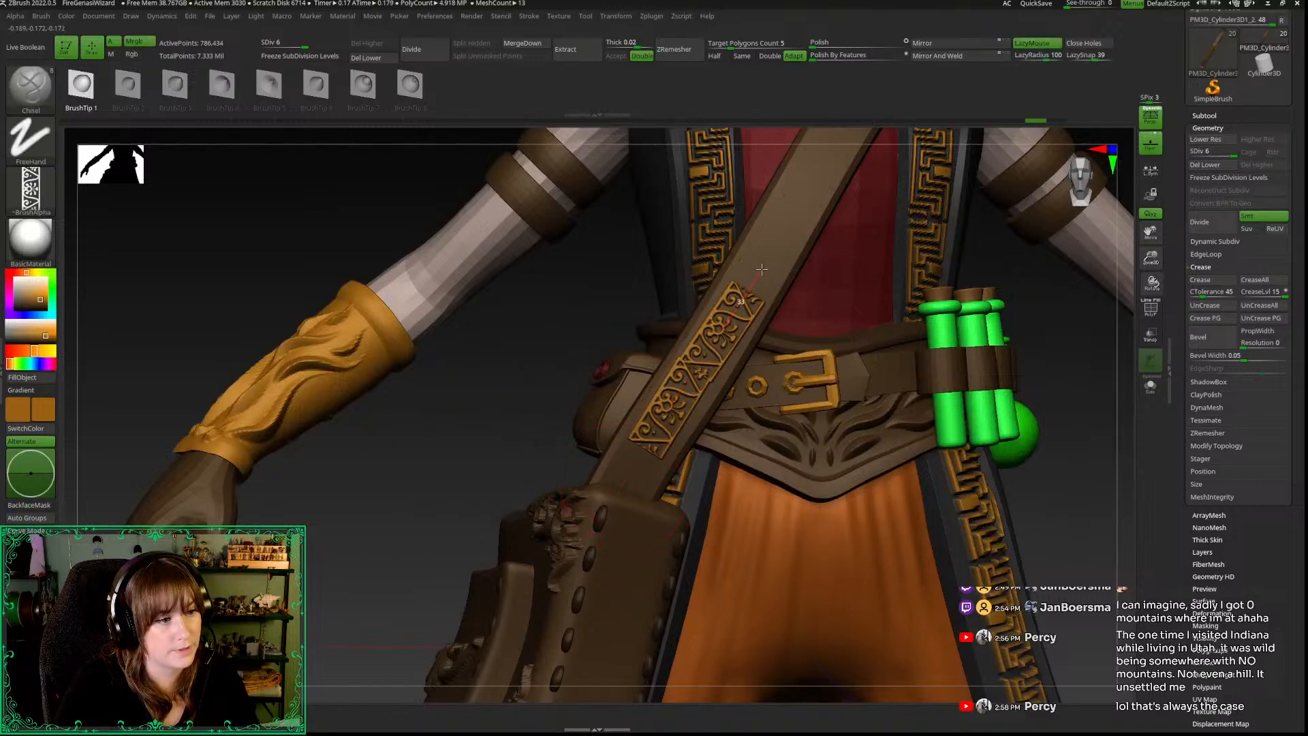
pyautogui.moveTo(1151, 259); pyautogui.dragTo(1151, 240)
pyautogui.hotkey('ctrl', 'z')
pyautogui.moveTo(1002, 549); pyautogui.dragTo(981, 541)
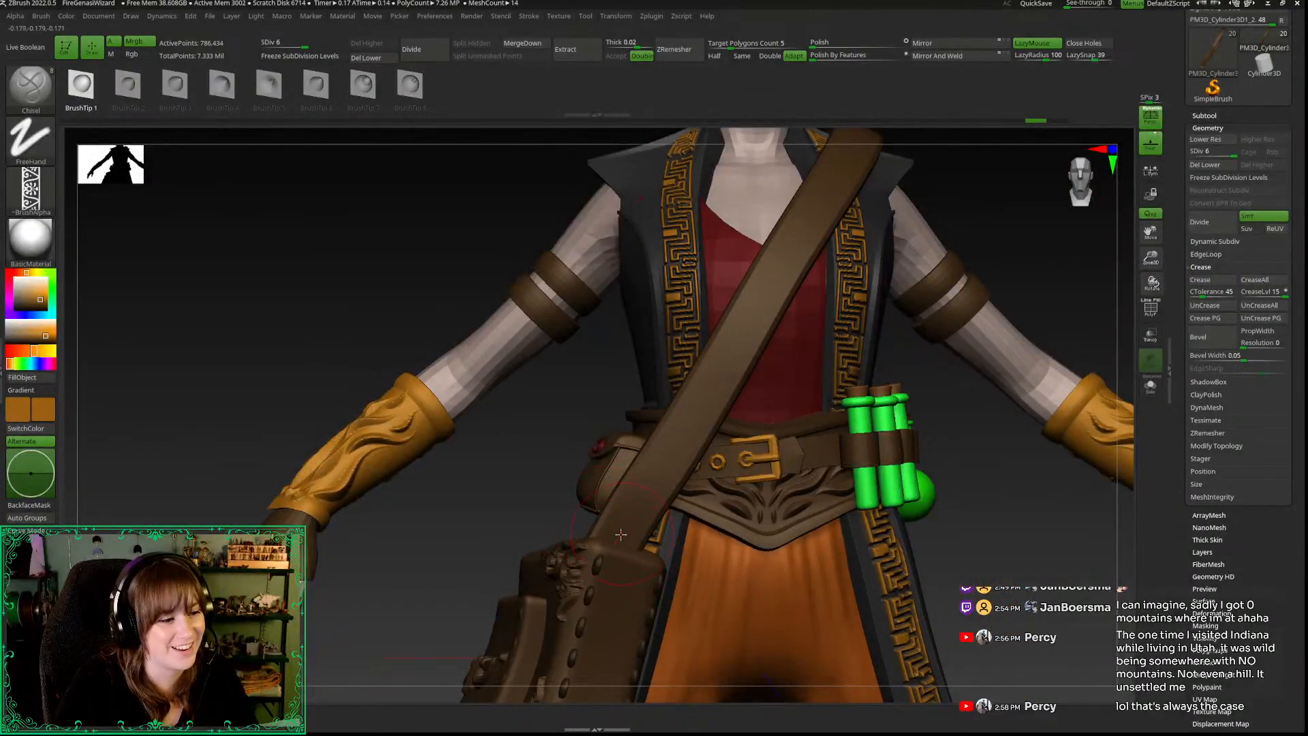
# Step: Isolate the chest strap and try the pattern along most of its length, undoing the stroke
pyautogui.hotkey('alt', 's')
pyautogui.moveTo(645, 498); pyautogui.dragTo(814, 197)
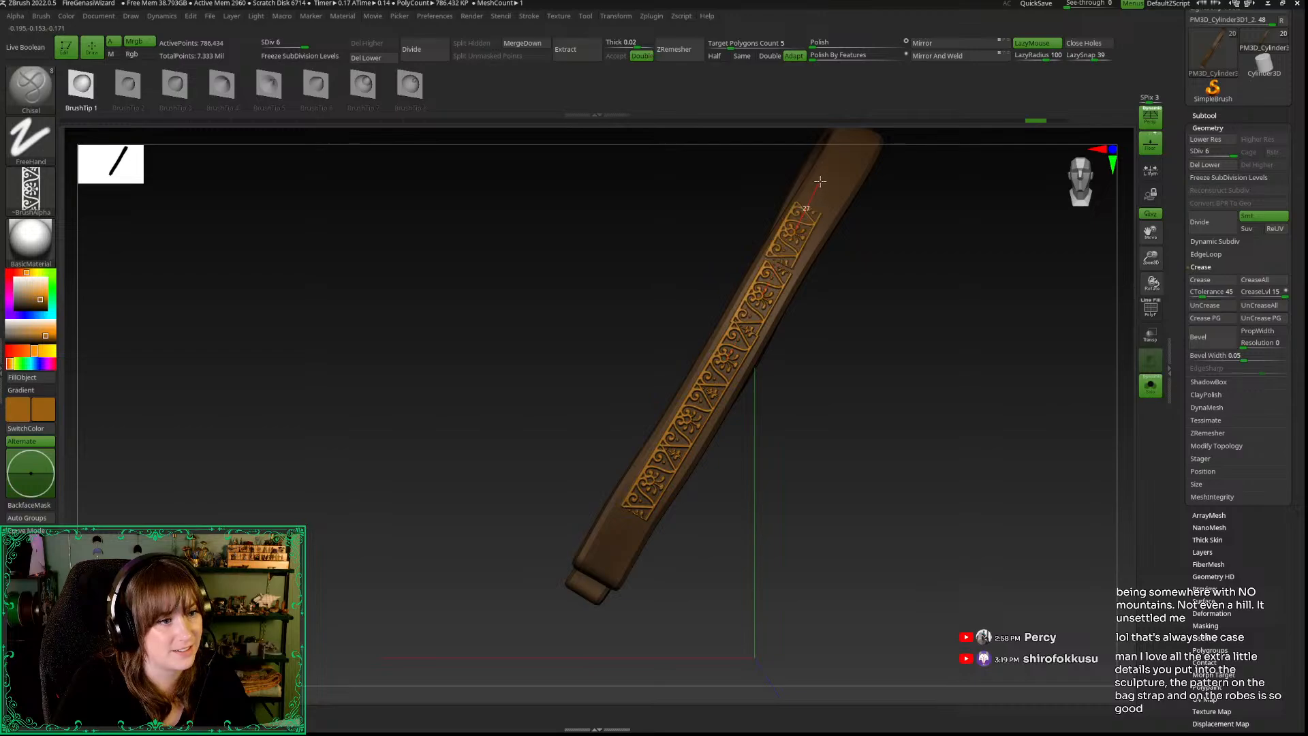
pyautogui.keyDown('alt'); pyautogui.moveTo(560, 336); pyautogui.dragTo(520, 400); pyautogui.keyUp('alt')
pyautogui.hotkey('ctrl', 'z')
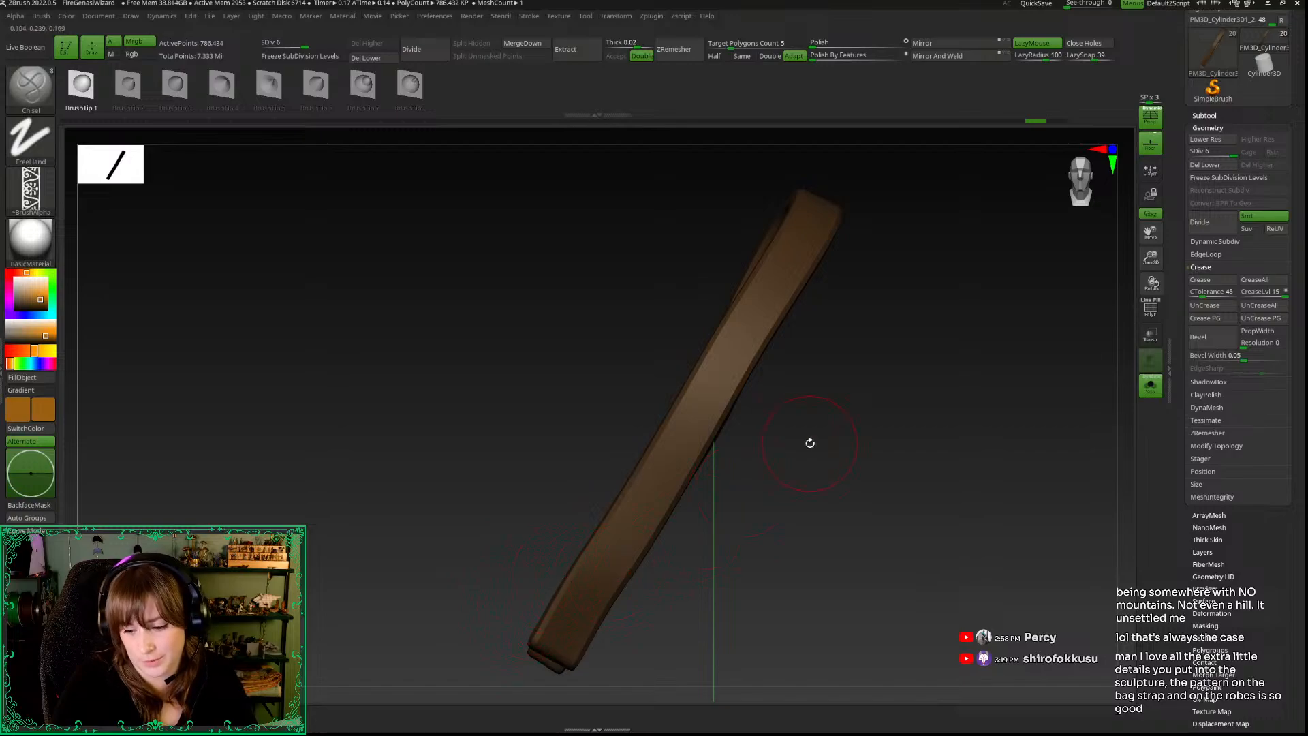
# Step: Try the pattern along the isolated strap with adjusted draw sizes, undoing the strokes
pyautogui.moveTo(1150, 262); pyautogui.dragTo(910, 350)
pyautogui.press('space')
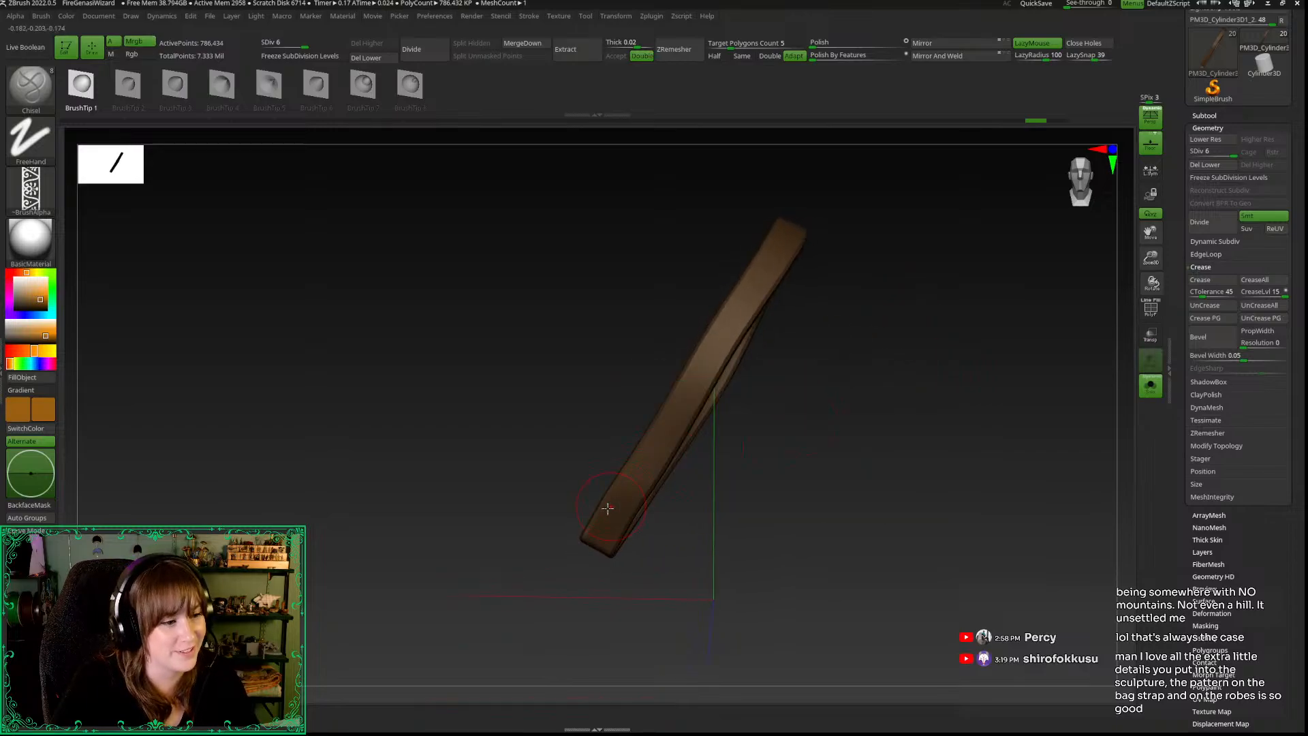
pyautogui.moveTo(608, 516); pyautogui.dragTo(686, 400)
pyautogui.press('space')
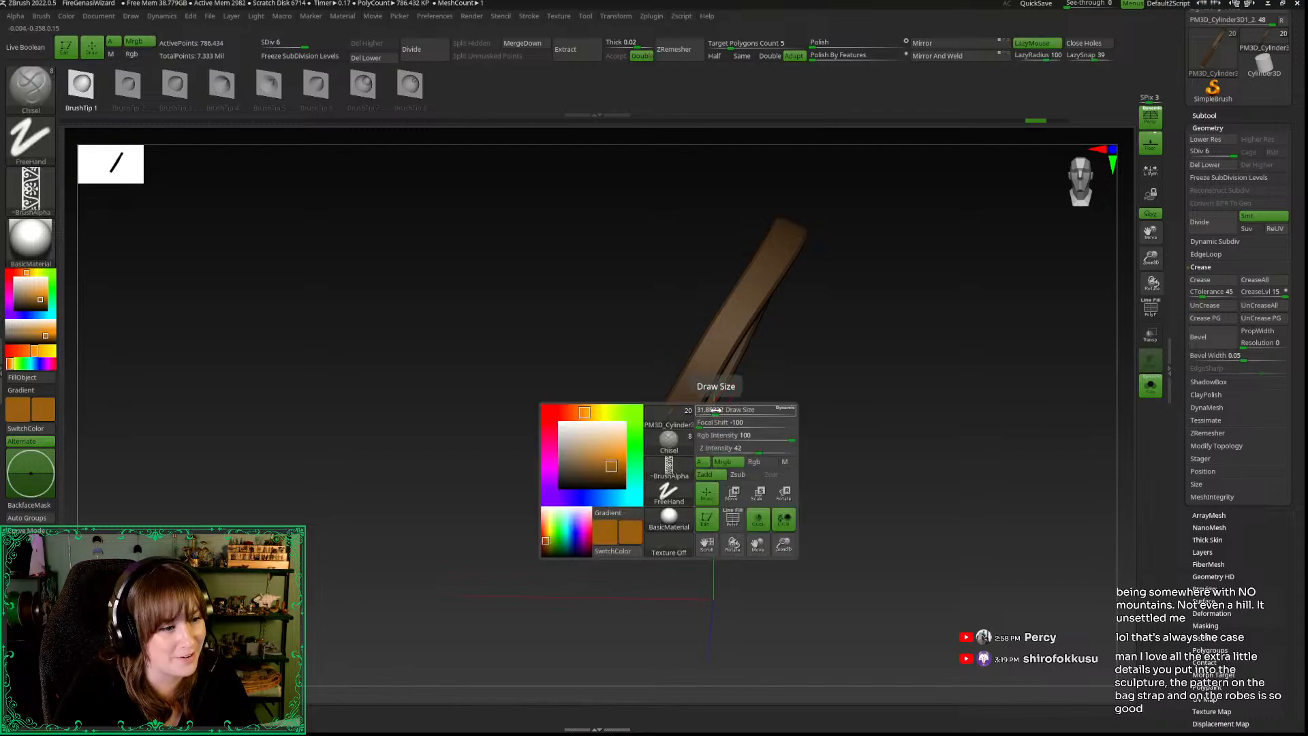
pyautogui.moveTo(652, 447); pyautogui.dragTo(764, 261)
pyautogui.hotkey('ctrl', 'z')
pyautogui.moveTo(912, 434)
pyautogui.mouseDown()
pyautogui.moveTo(861, 441)
pyautogui.moveTo(905, 438)
pyautogui.mouseUp()
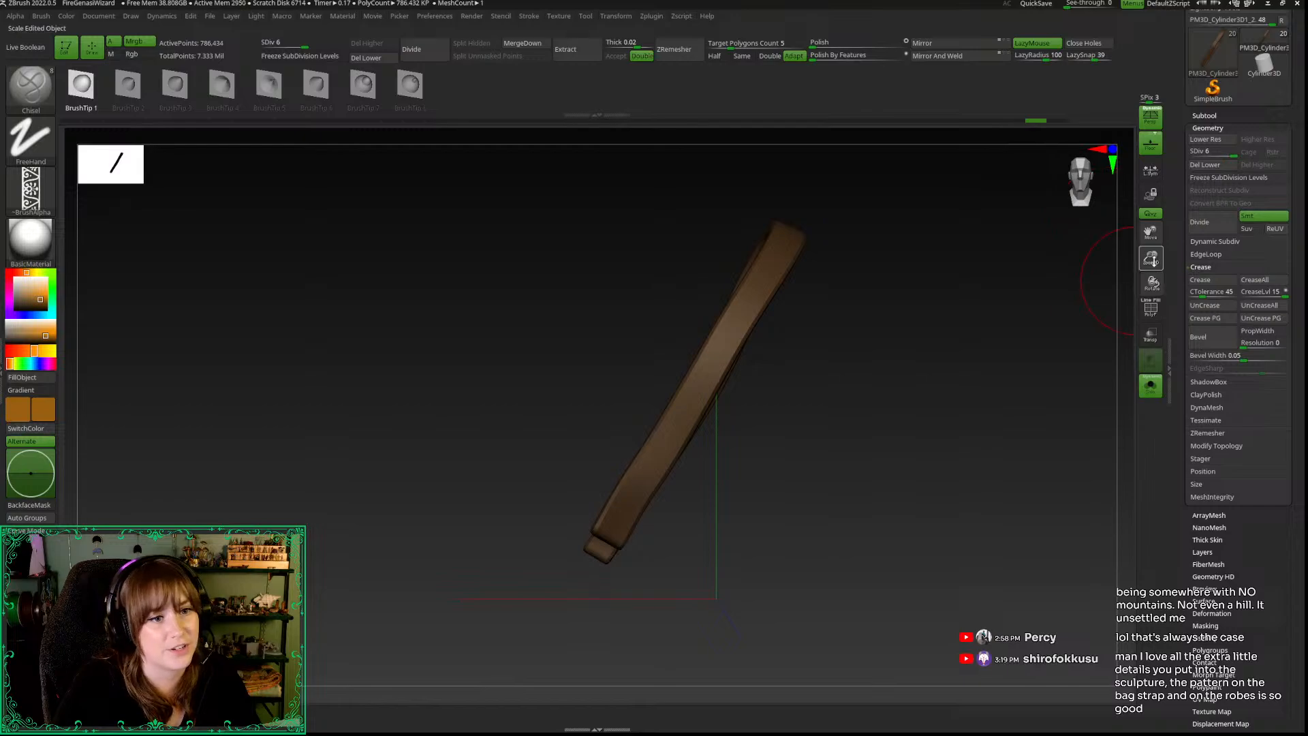
# Step: Load the V3_B flower ornament brush from file
pyautogui.moveTo(1151, 259); pyautogui.dragTo(961, 386)
pyautogui.click(39, 199)
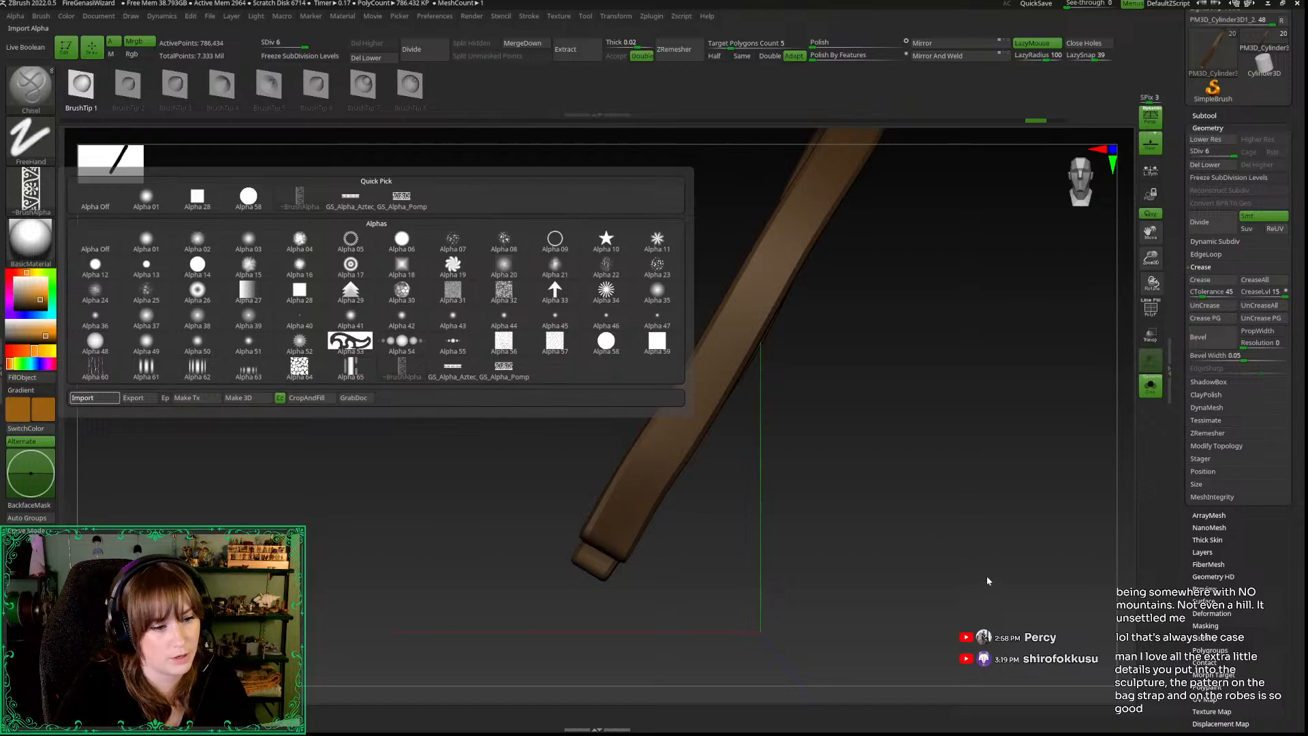
pyautogui.press('b')
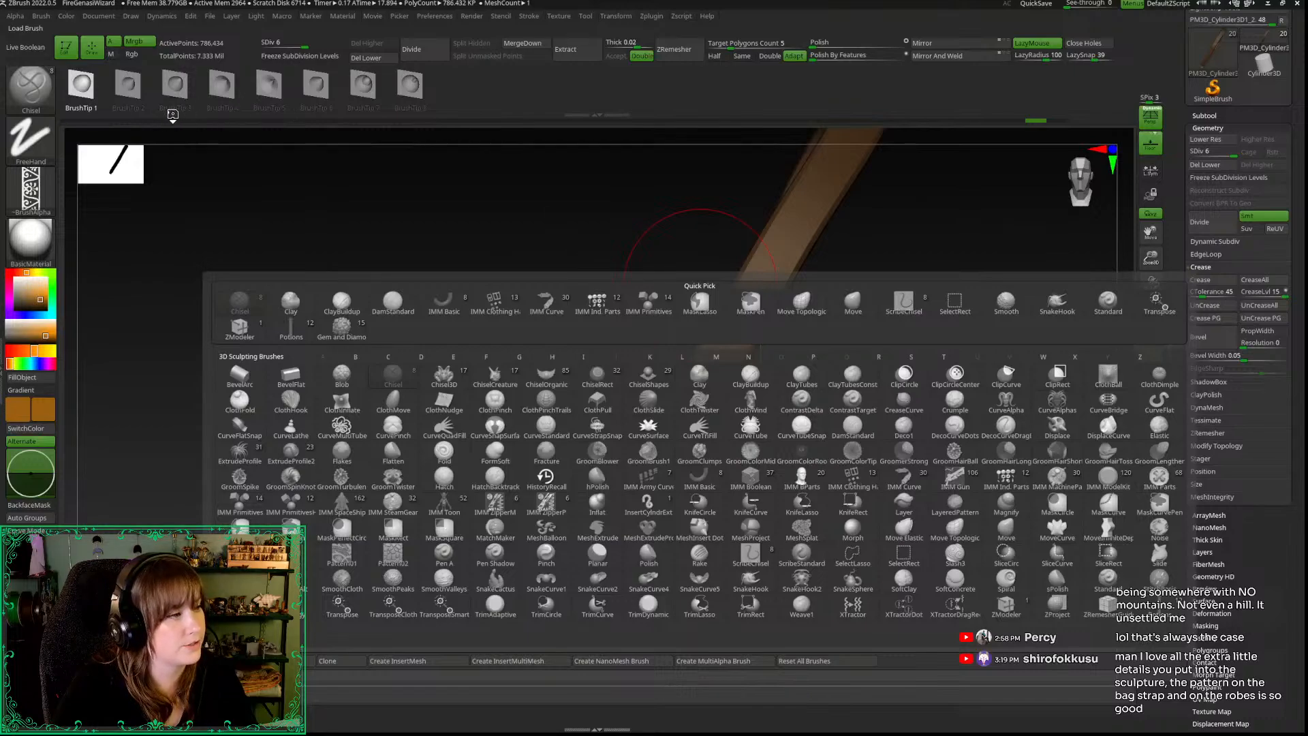
pyautogui.doubleClick(185, 111)
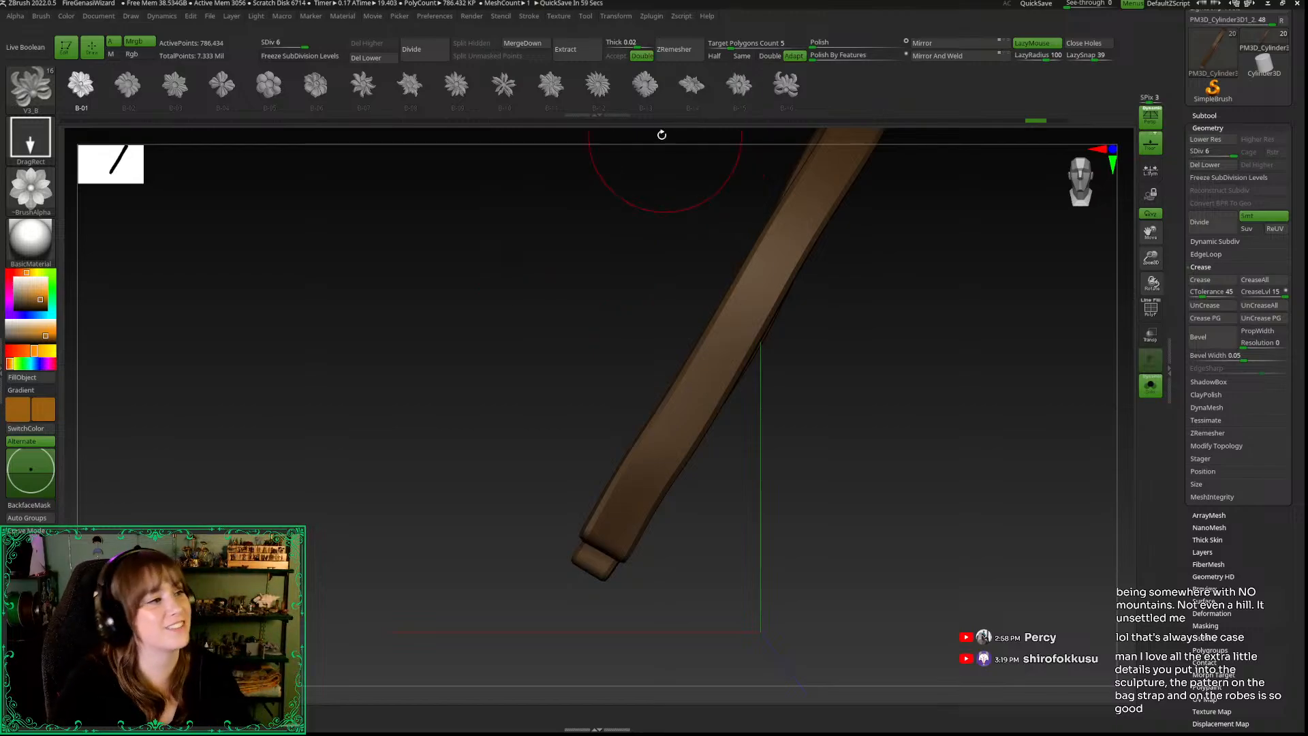
pyautogui.click(31, 186)
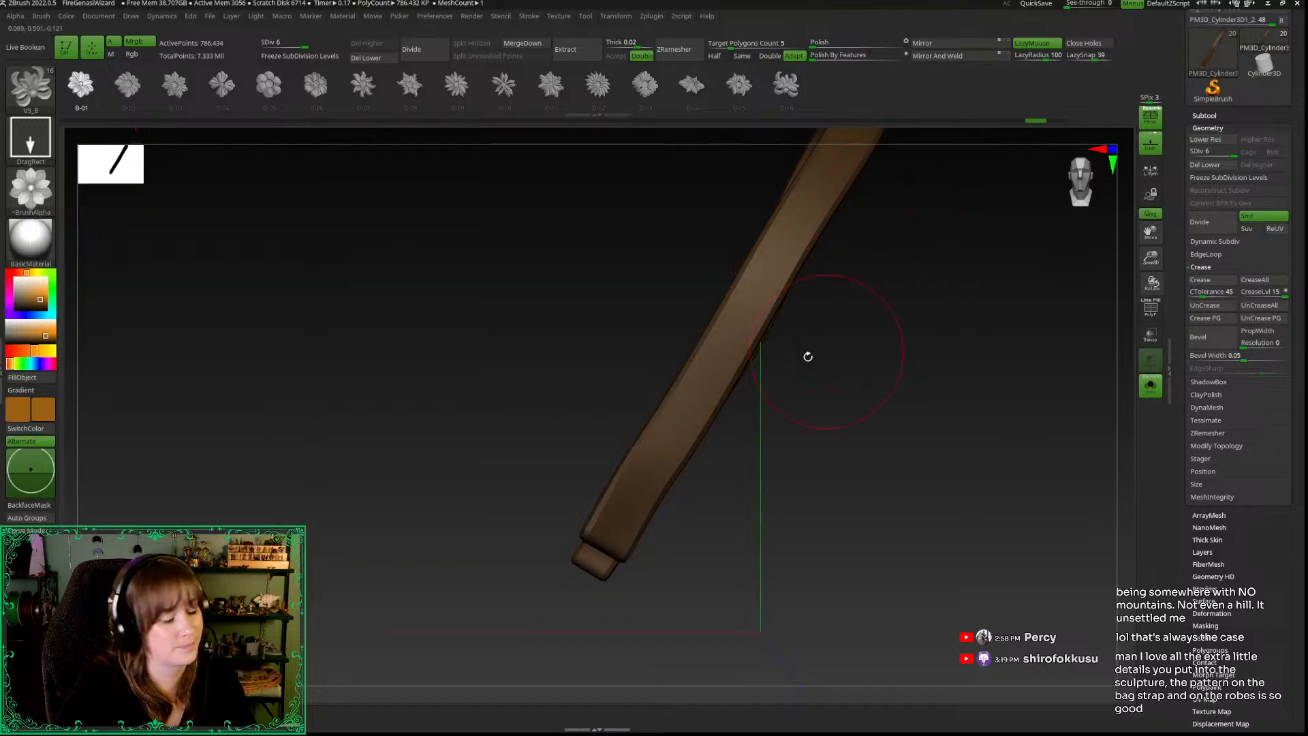
# Step: Load the V3_A ornament brush and try its A-04 flower on the strap of the full figure, undoing the stamp
pyautogui.press('b')
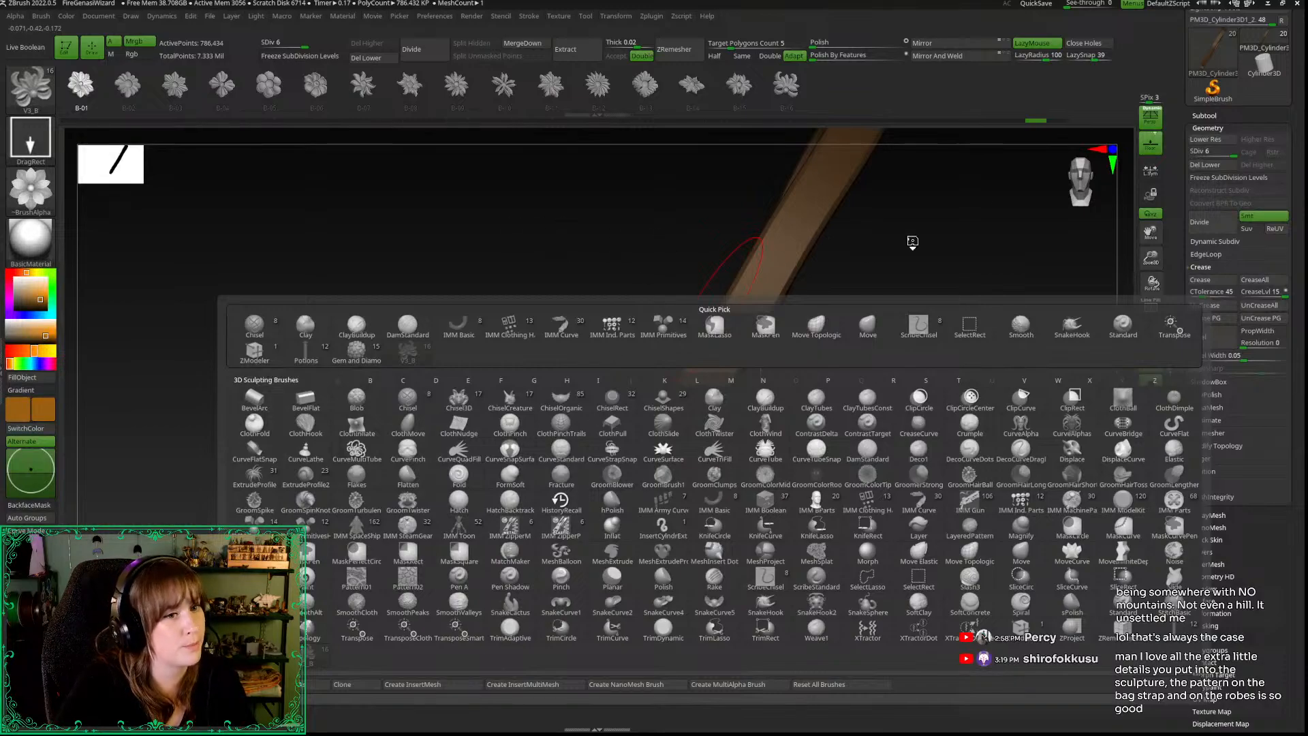
pyautogui.doubleClick(1010, 157)
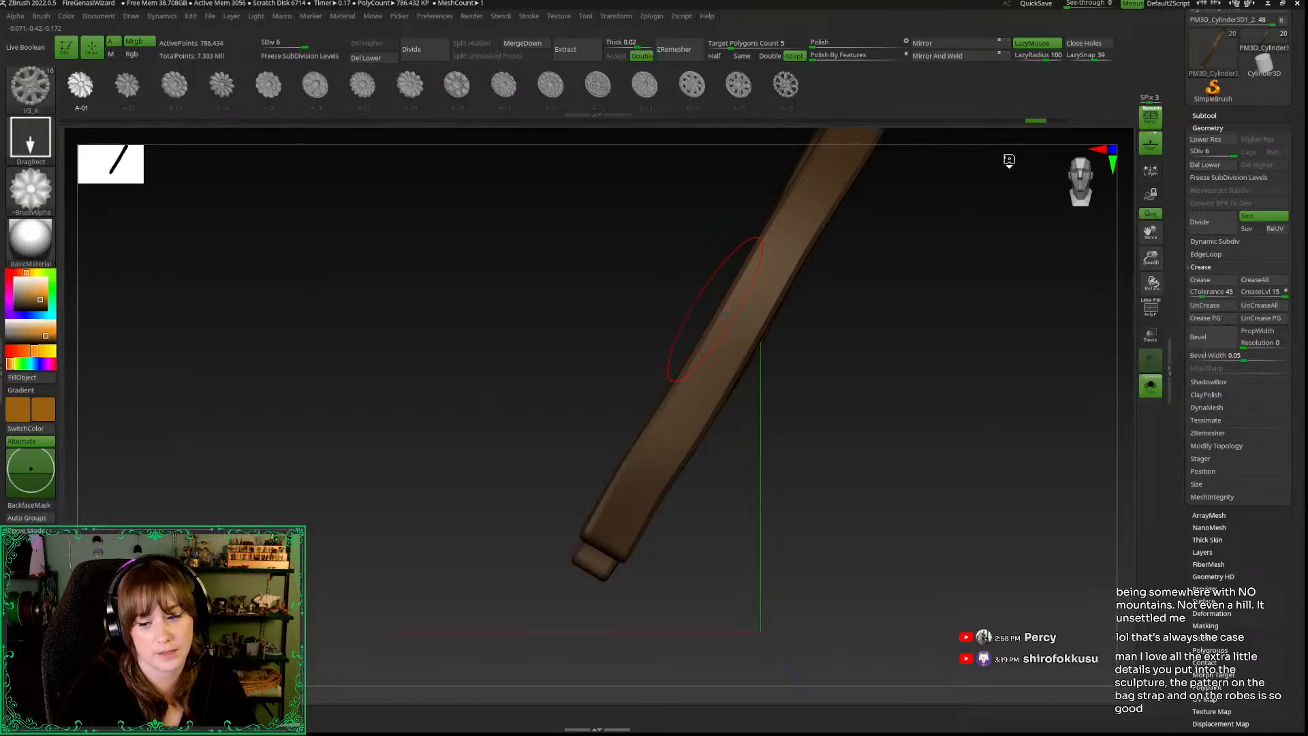
pyautogui.moveTo(887, 320); pyautogui.dragTo(879, 329)
pyautogui.keyDown('alt'); pyautogui.moveTo(255, 219); pyautogui.dragTo(217, 212); pyautogui.keyUp('alt')
pyautogui.click(223, 82)
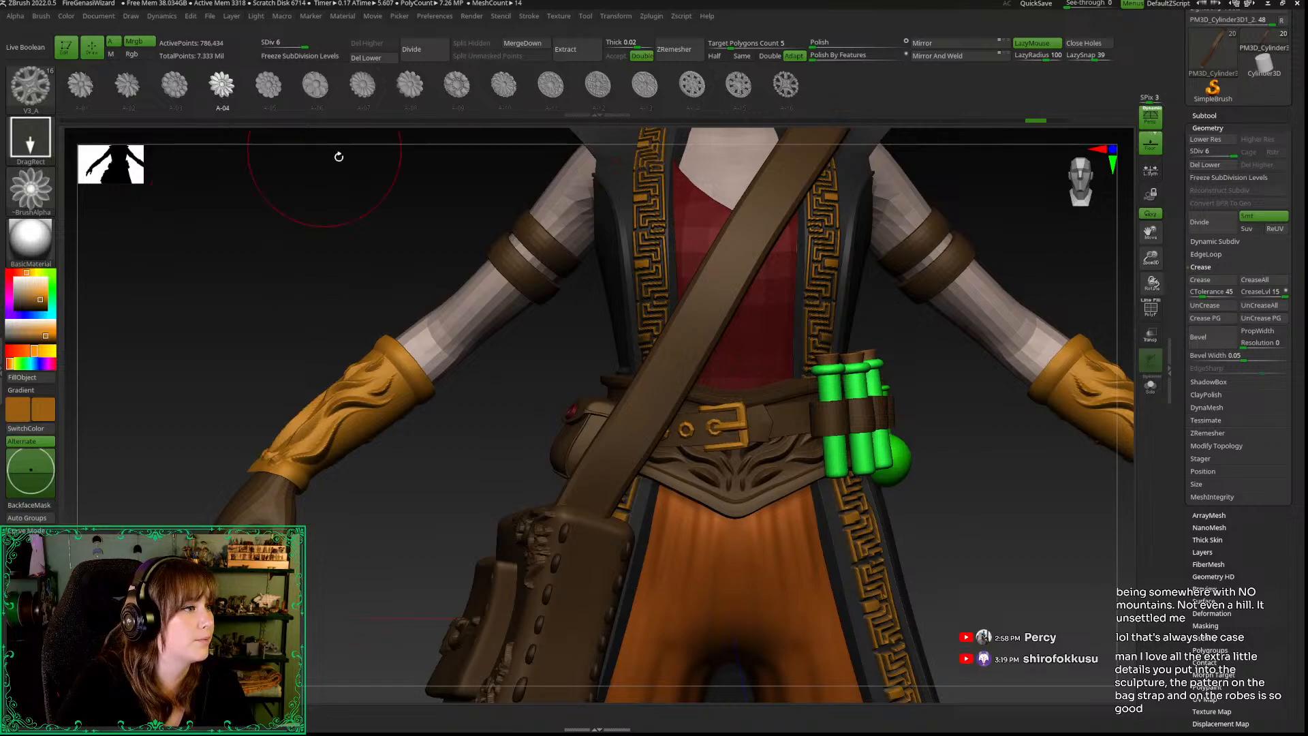
pyautogui.moveTo(653, 386); pyautogui.dragTo(637, 418)
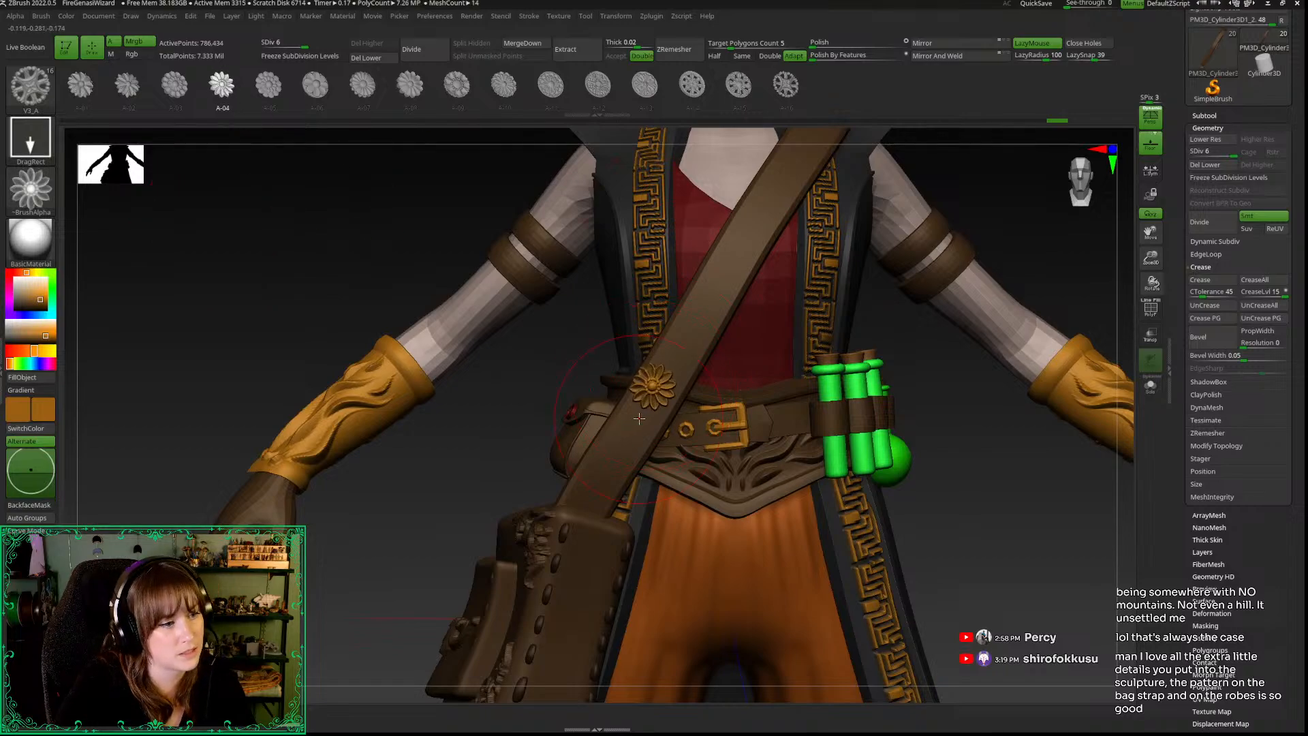
pyautogui.hotkey('ctrl', 'z')
# Step: Try the A-09 rosette on the strap, check it on the whole figure and undo the stamp
pyautogui.click(455, 83)
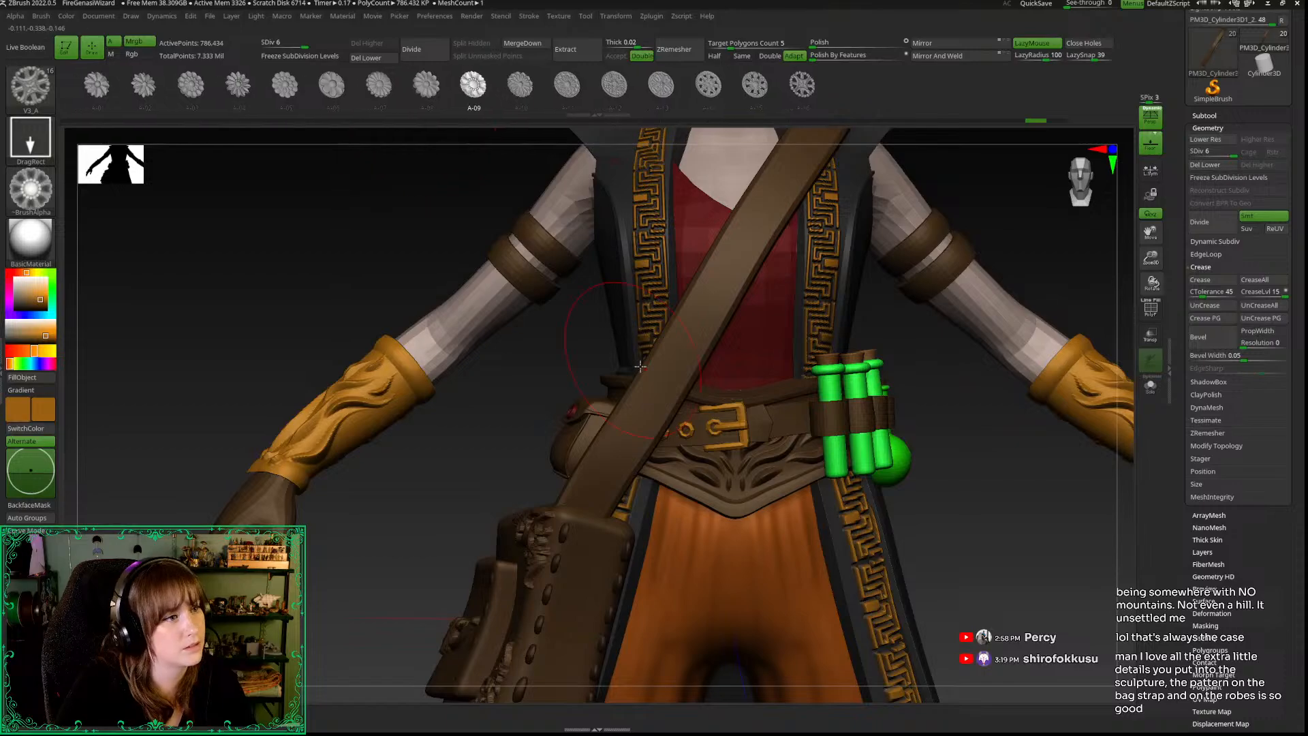
pyautogui.moveTo(664, 373); pyautogui.dragTo(649, 407)
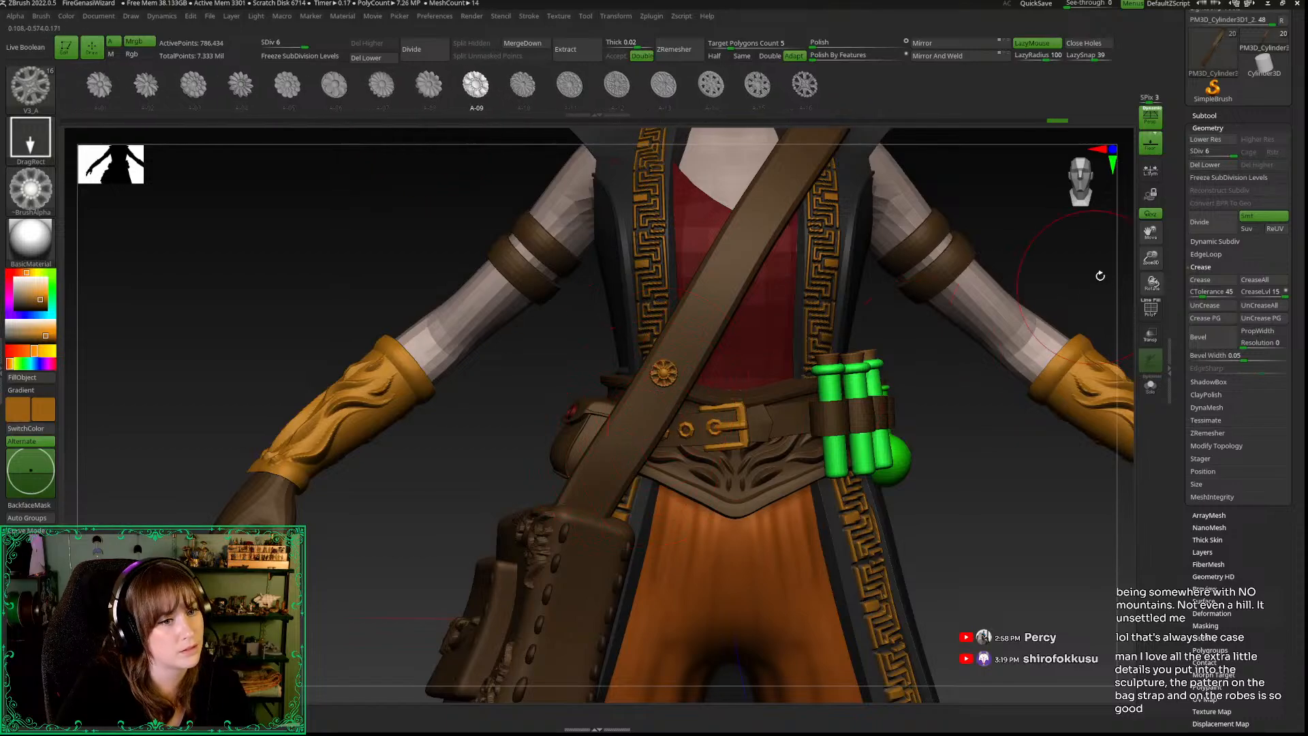
pyautogui.press('f')
pyautogui.moveTo(923, 520); pyautogui.dragTo(973, 526)
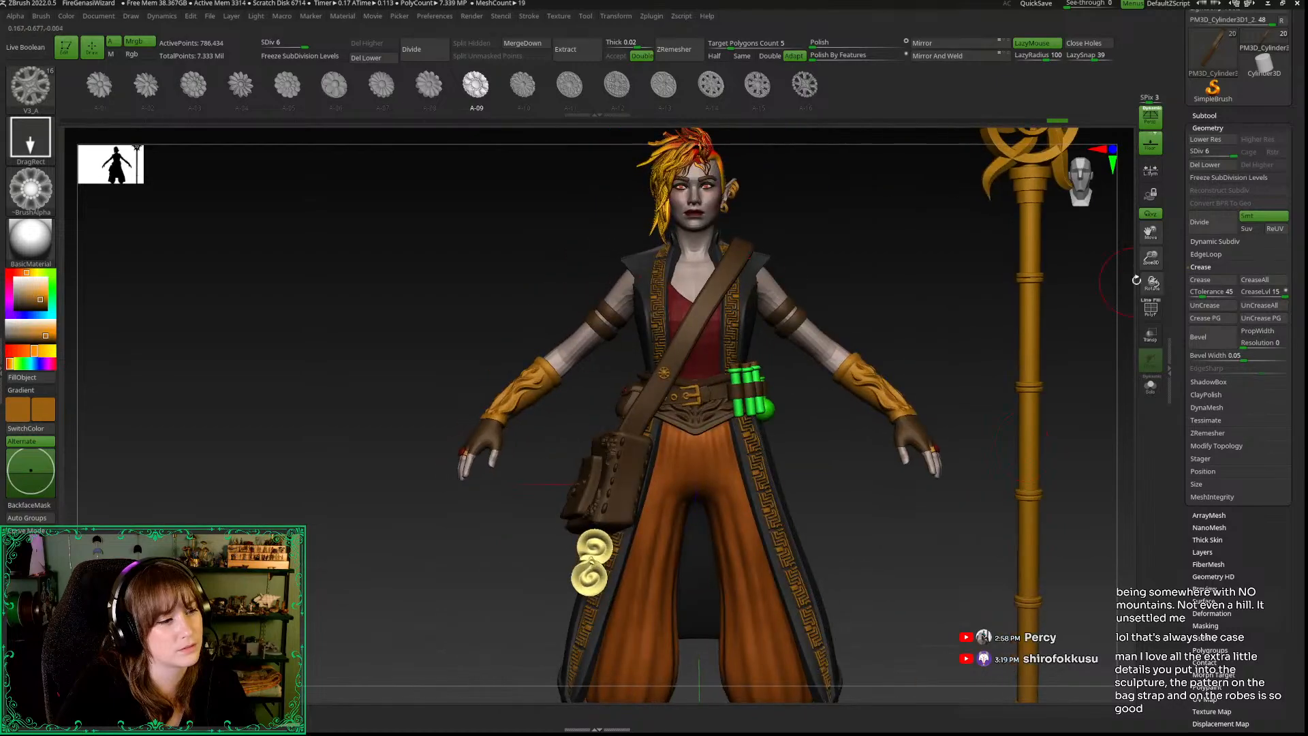
pyautogui.moveTo(1151, 259); pyautogui.dragTo(989, 390)
pyautogui.hotkey('ctrl', 'z')
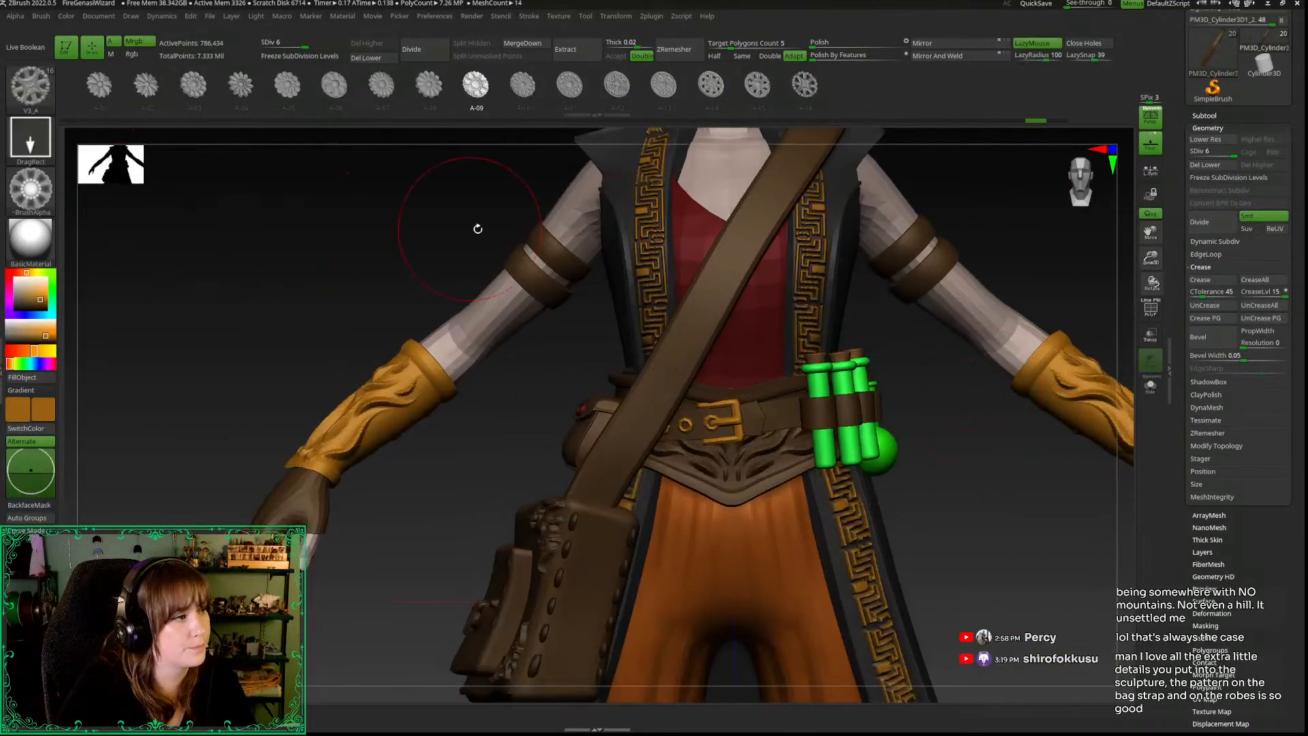
# Step: Sample a dark brown paint colour and load the V3_G scroll ornament brush from file
pyautogui.press('b')
pyautogui.press('c')
pyautogui.press('b')
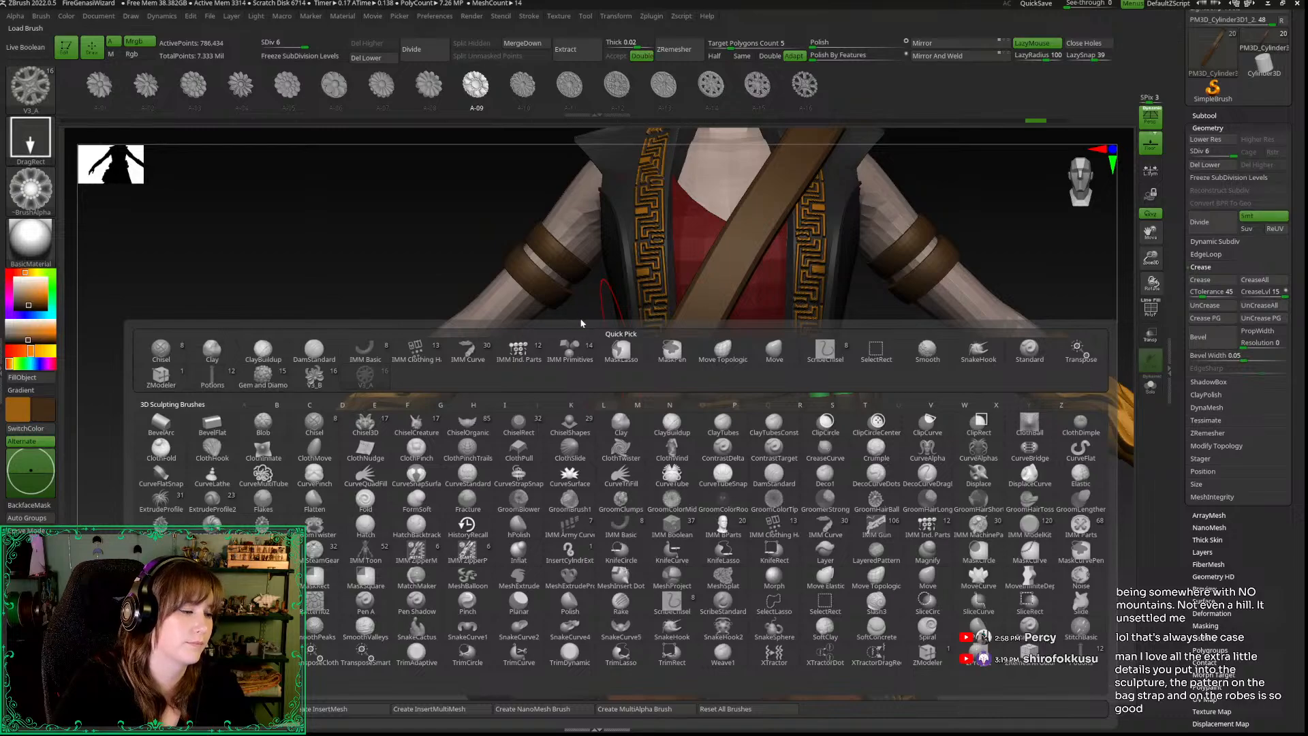
pyautogui.doubleClick(603, 138)
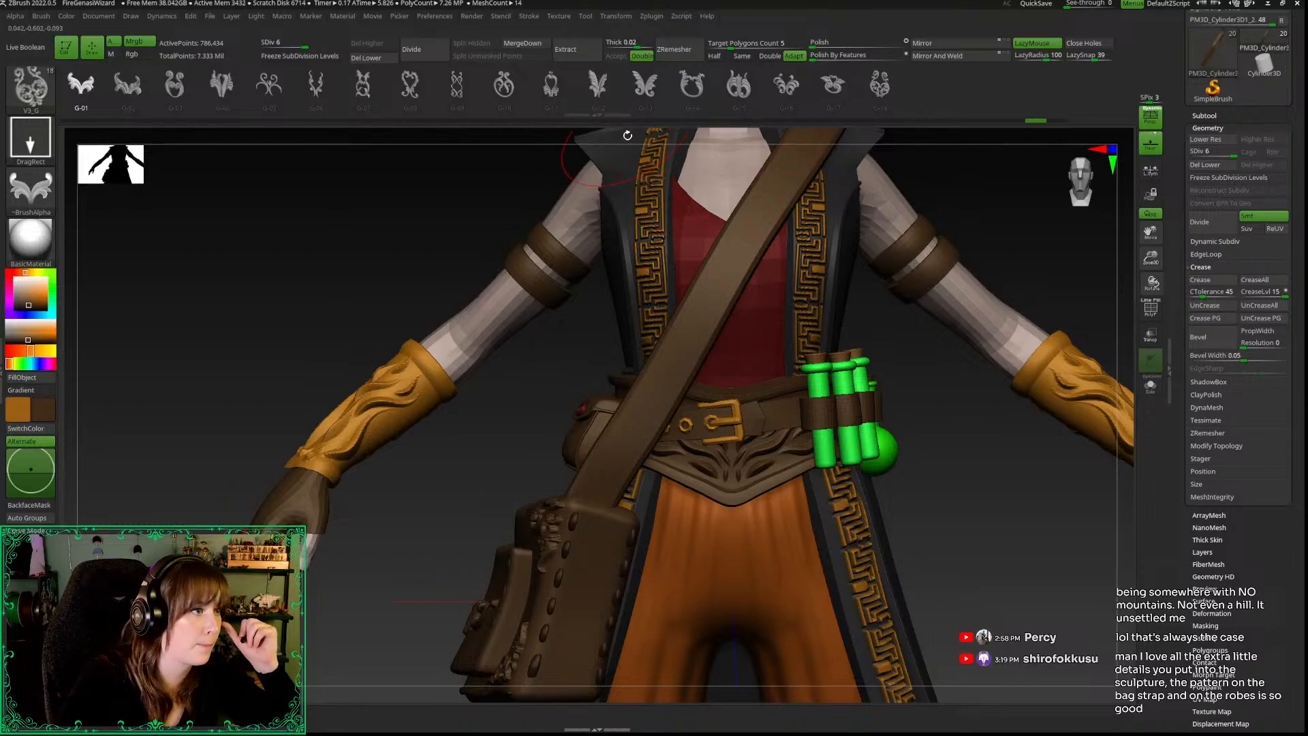
# Step: Select the G-09 ornament, test one stamp on the lower strap with an undo, and isolate the strap
pyautogui.click(458, 85)
pyautogui.moveTo(618, 451); pyautogui.dragTo(637, 419)
pyautogui.press('ctrl')
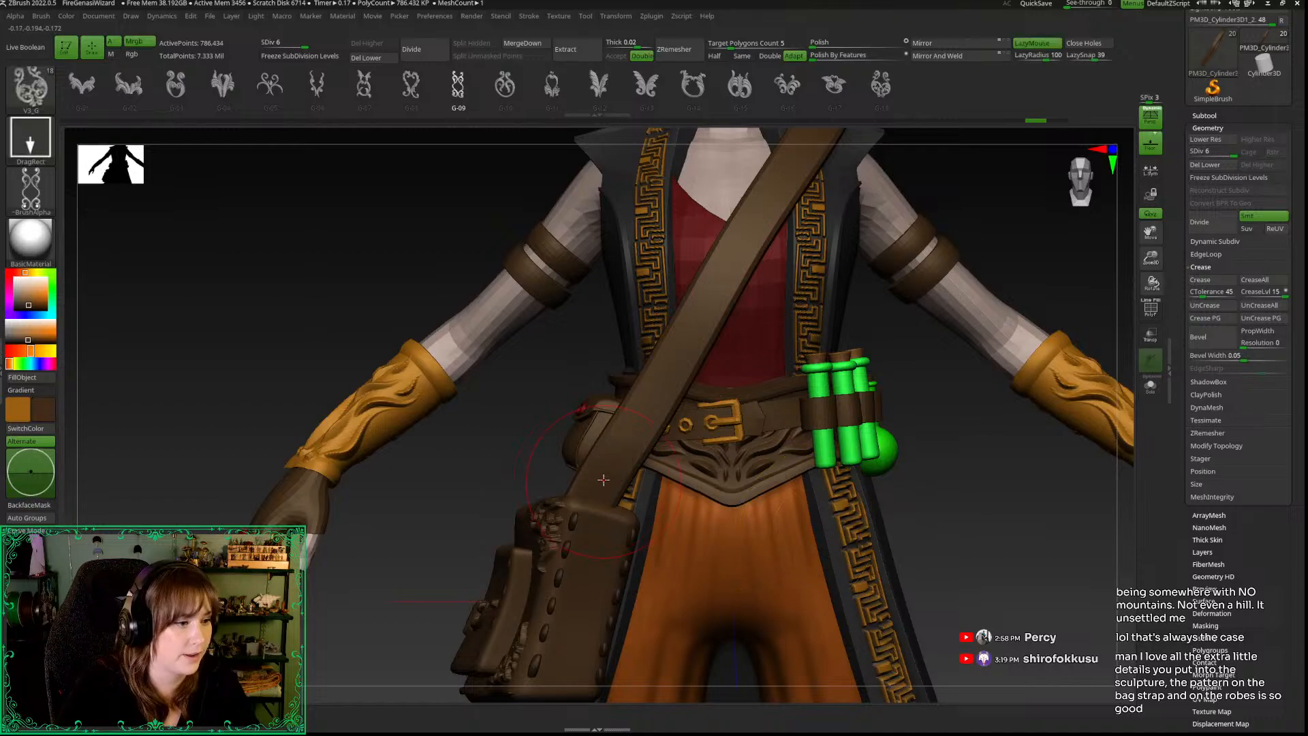
pyautogui.keyDown('ctrl'); pyautogui.keyDown('shift'); pyautogui.click(603, 482); pyautogui.keyUp('shift'); pyautogui.keyUp('ctrl')
# Step: Try single G-09 stamps at the lower end of the isolated strap, undoing each one
pyautogui.moveTo(608, 470); pyautogui.dragTo(632, 436)
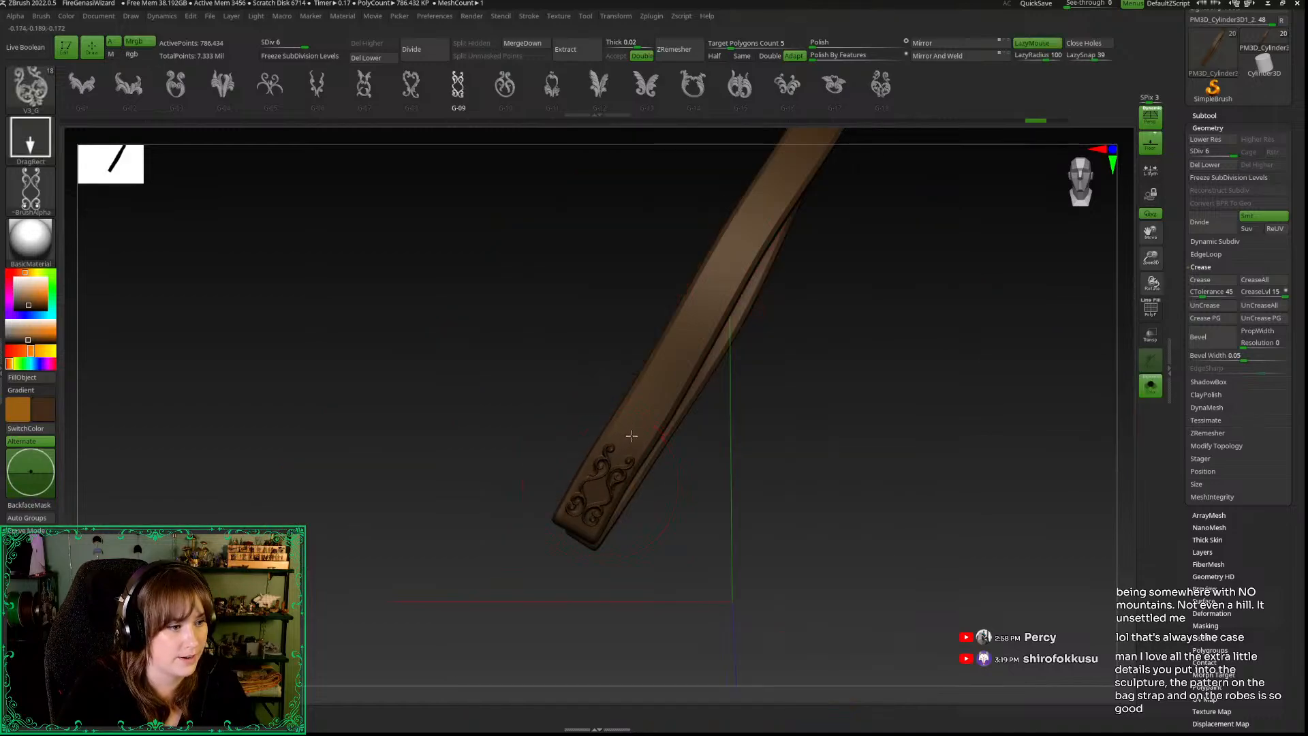
pyautogui.hotkey('ctrl', 'z')
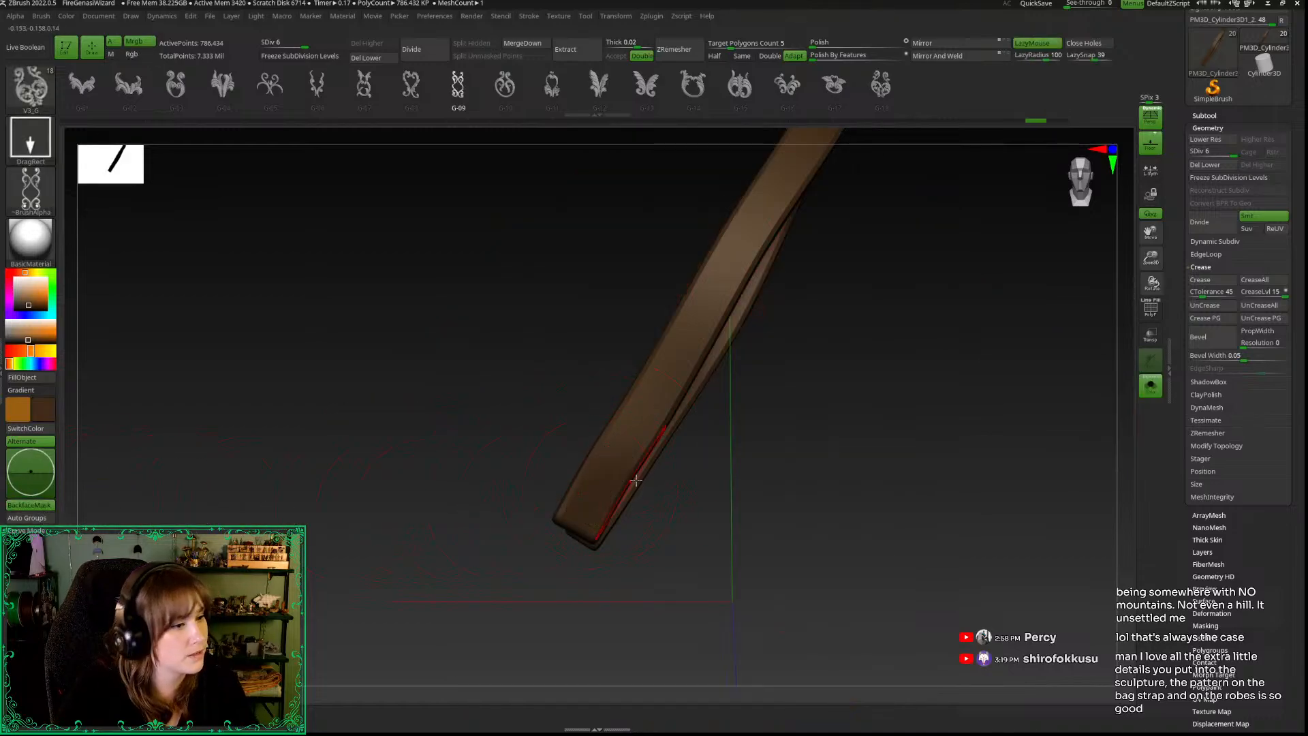
pyautogui.moveTo(600, 484); pyautogui.dragTo(673, 368)
pyautogui.hotkey('ctrl', 'z')
pyautogui.hotkey('ctrl', 'z')
# Step: Try placing a second G-09 ornament above the first on the lower strap, undoing the stamps
pyautogui.moveTo(636, 425); pyautogui.dragTo(617, 458)
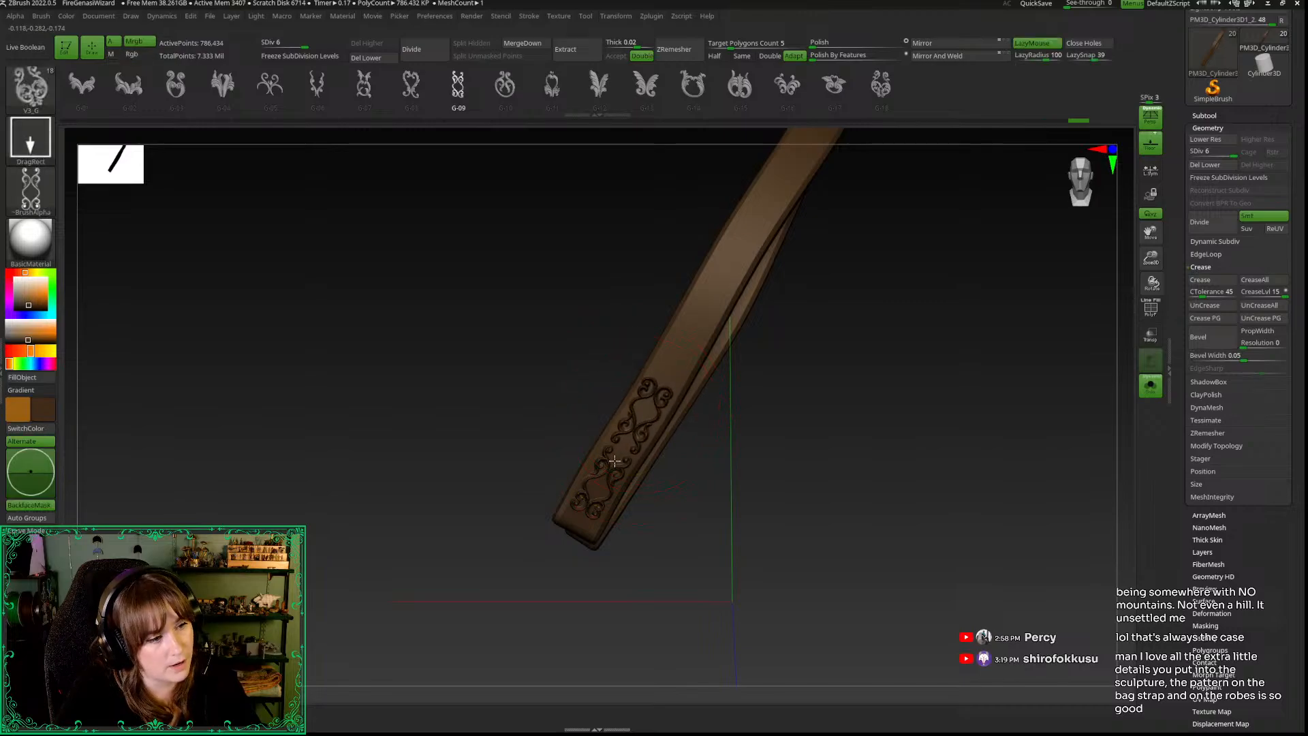
pyautogui.moveTo(579, 348); pyautogui.dragTo(579, 382)
pyautogui.moveTo(733, 415); pyautogui.dragTo(702, 402)
pyautogui.moveTo(1000, 162)
pyautogui.mouseDown()
pyautogui.moveTo(1051, 196)
pyautogui.moveTo(841, 362)
pyautogui.mouseUp()
pyautogui.press('ctrl')
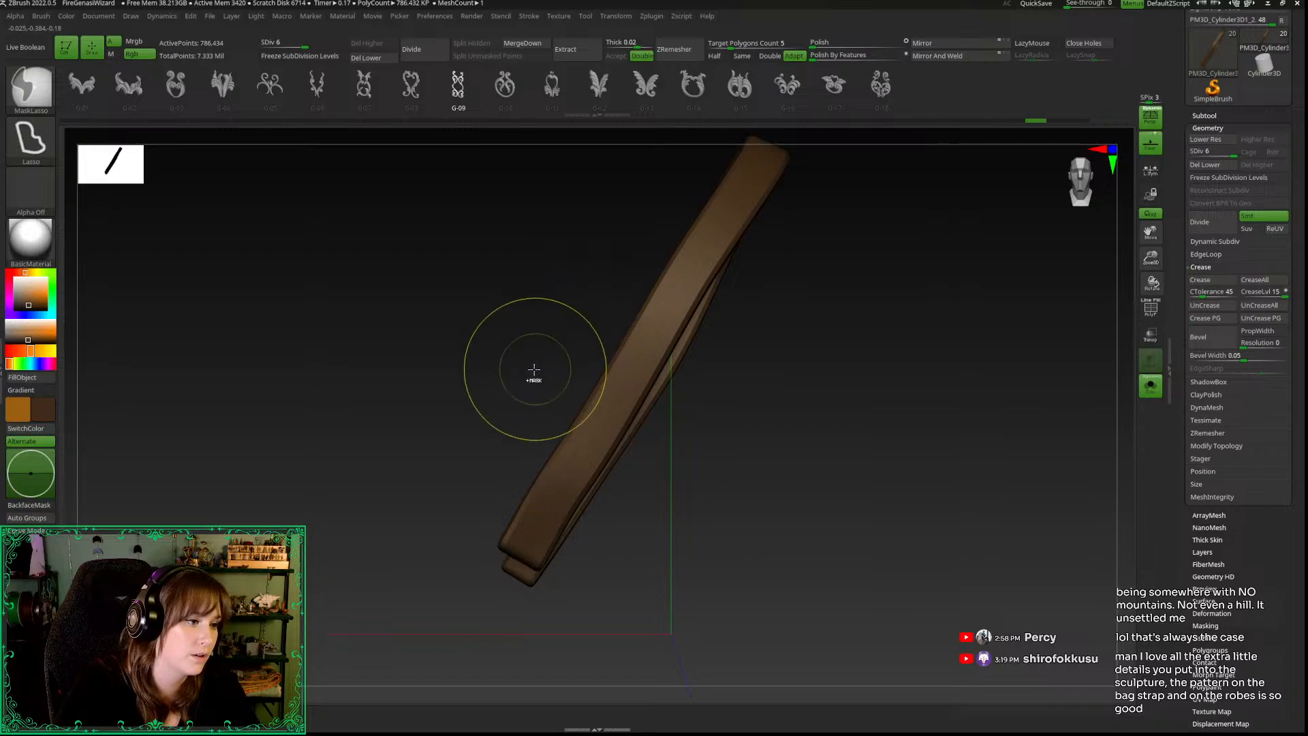
# Step: Set Z Intensity to about 38, stamp the G-09 ornament at the strap's lower end and inspect its relief
pyautogui.press('space')
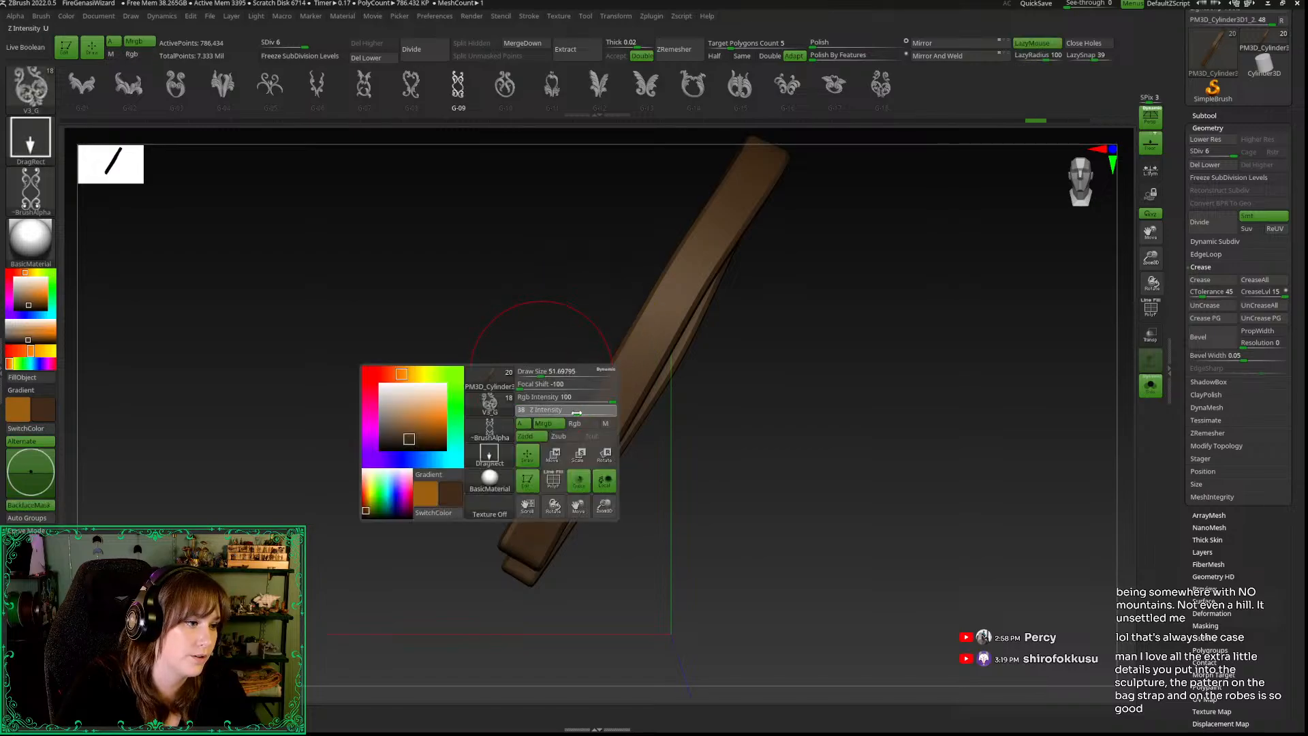
pyautogui.moveTo(540, 518); pyautogui.dragTo(571, 470)
pyautogui.hotkey('ctrl', 'z')
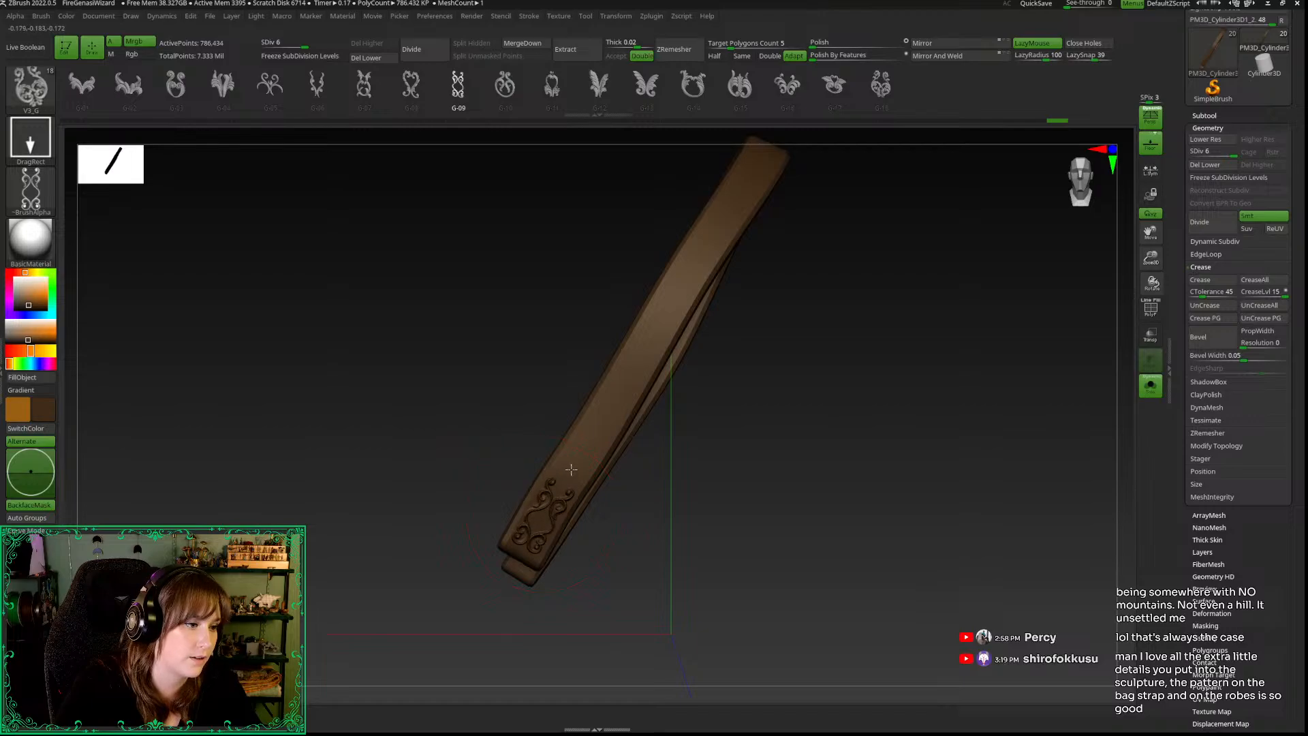
pyautogui.moveTo(487, 426); pyautogui.dragTo(505, 432)
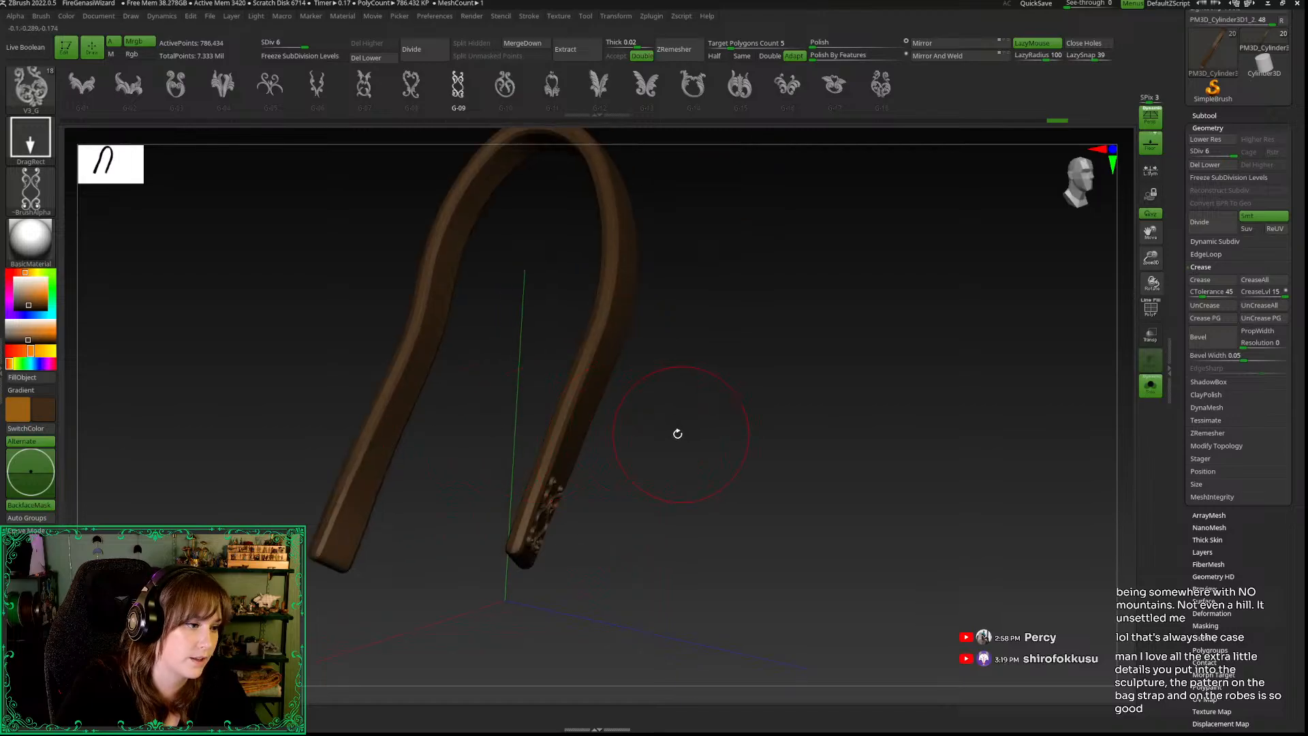
# Step: Stamp a second G-09 ornament above the first at the strap's lower end, undoing and repeating one attempt
pyautogui.moveTo(677, 434); pyautogui.dragTo(644, 430)
pyautogui.moveTo(1151, 258); pyautogui.dragTo(1152, 271)
pyautogui.moveTo(791, 400); pyautogui.dragTo(711, 453)
pyautogui.moveTo(560, 476); pyautogui.dragTo(527, 535)
pyautogui.hotkey('ctrl', 'z')
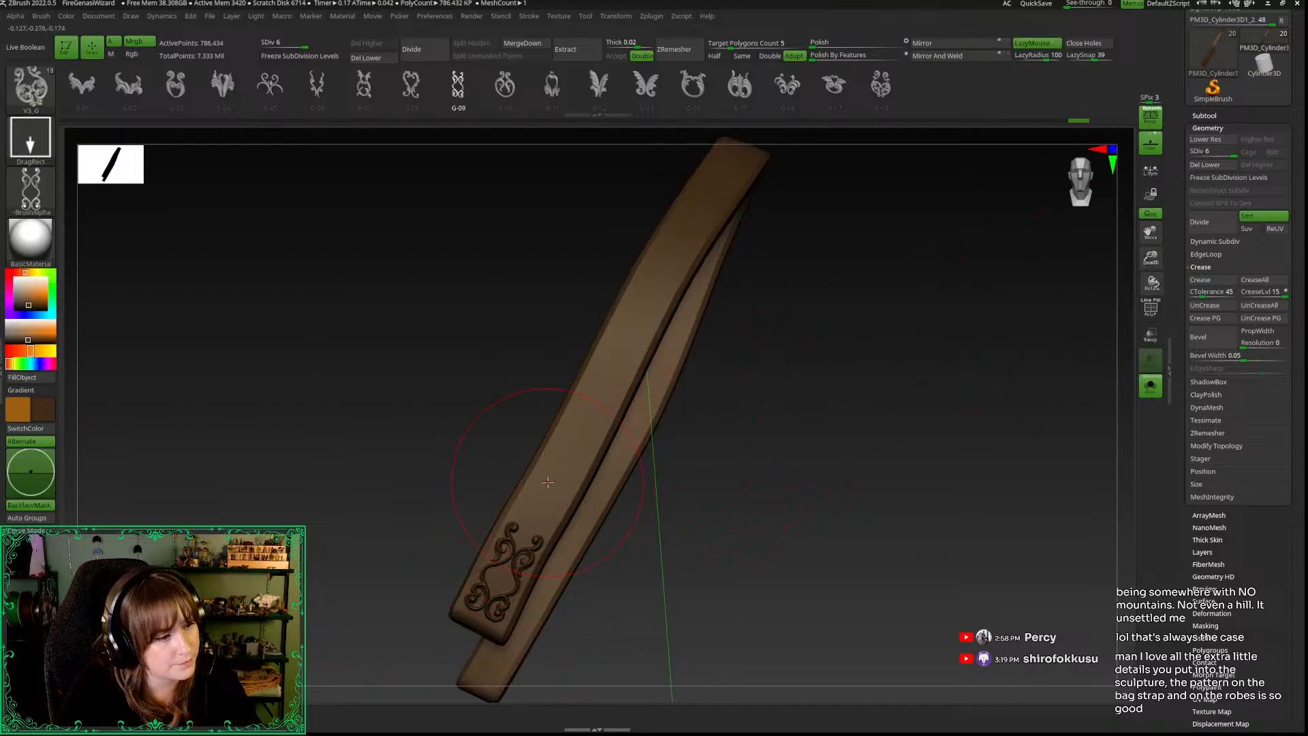
pyautogui.moveTo(555, 481); pyautogui.dragTo(519, 540)
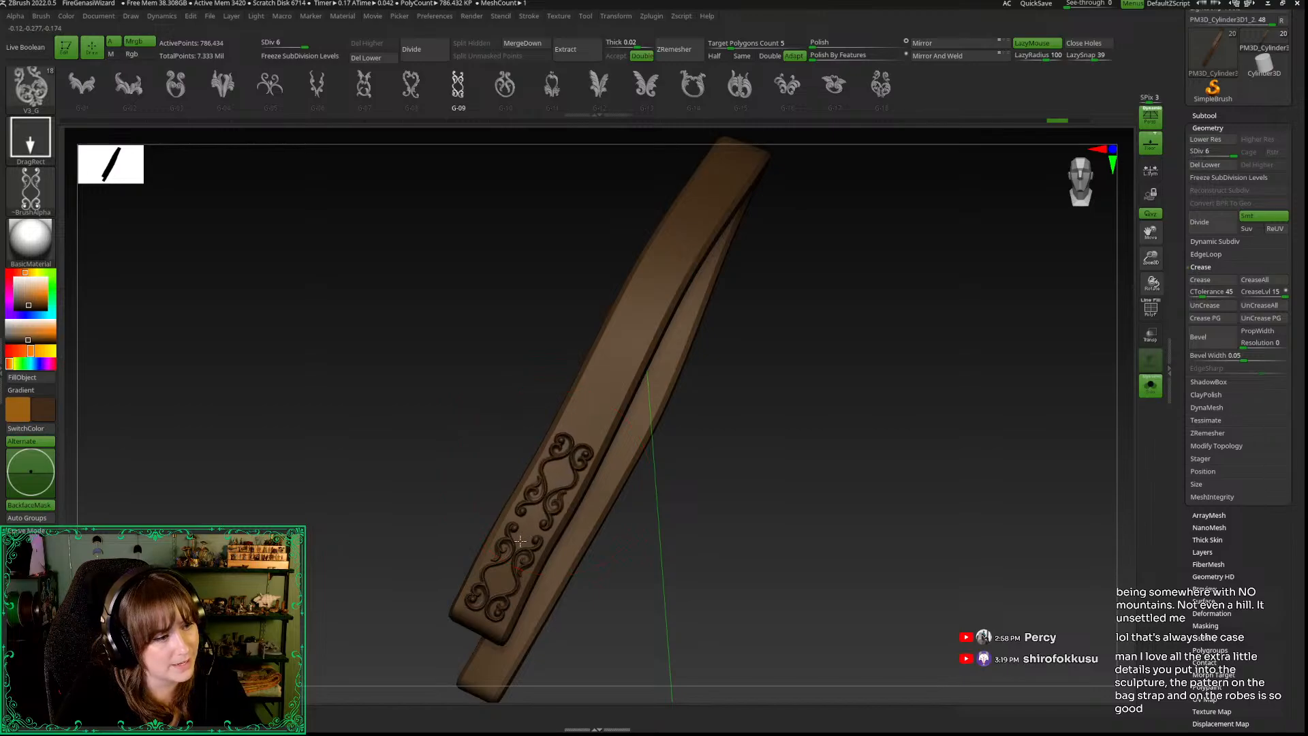
# Step: Stamp a third G-09 ornament above the second, undoing and repeating it to fit the strap's width
pyautogui.keyDown('alt'); pyautogui.moveTo(452, 402); pyautogui.dragTo(399, 452); pyautogui.keyUp('alt')
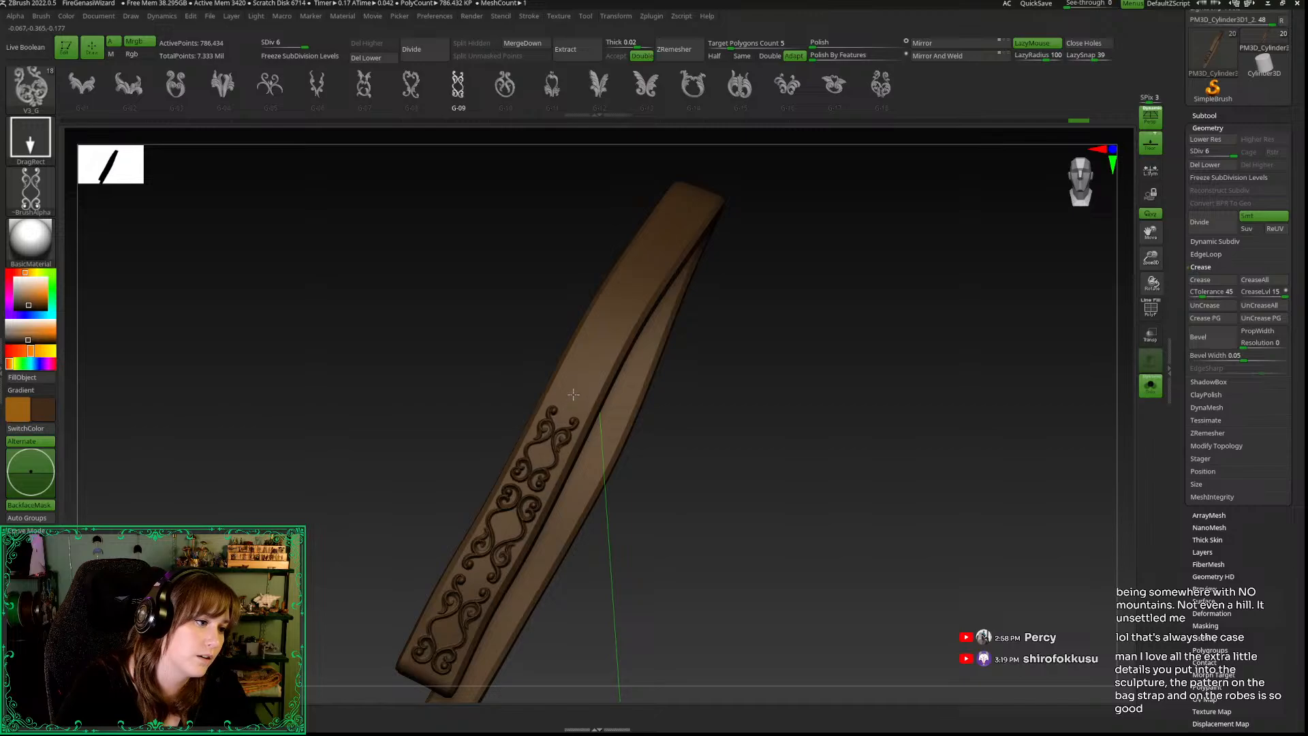
pyautogui.moveTo(552, 446); pyautogui.dragTo(578, 393)
pyautogui.hotkey('ctrl', 'z')
pyautogui.moveTo(549, 449); pyautogui.dragTo(579, 377)
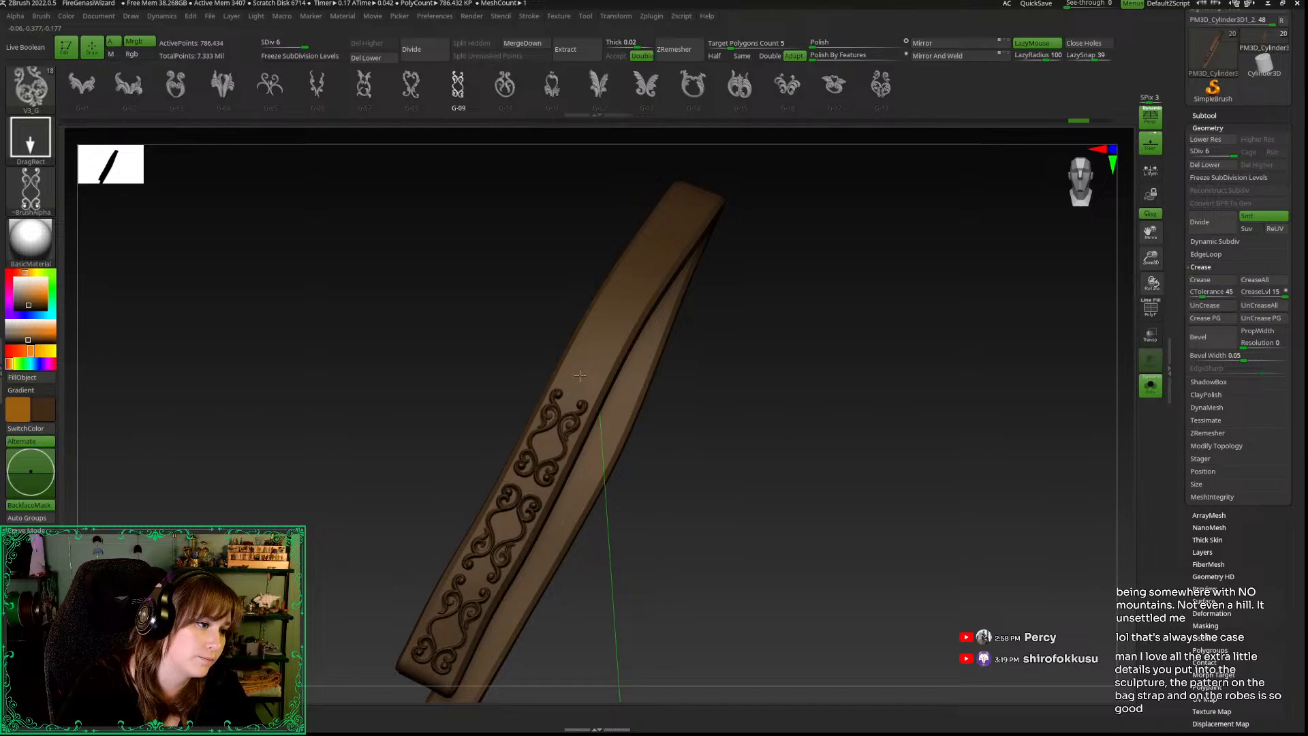
# Step: Stamp a fourth G-09 ornament above the third, undoing attempts to adjust its position, and undo a stray stamp
pyautogui.keyDown('alt'); pyautogui.moveTo(692, 434); pyautogui.dragTo(656, 531); pyautogui.keyUp('alt')
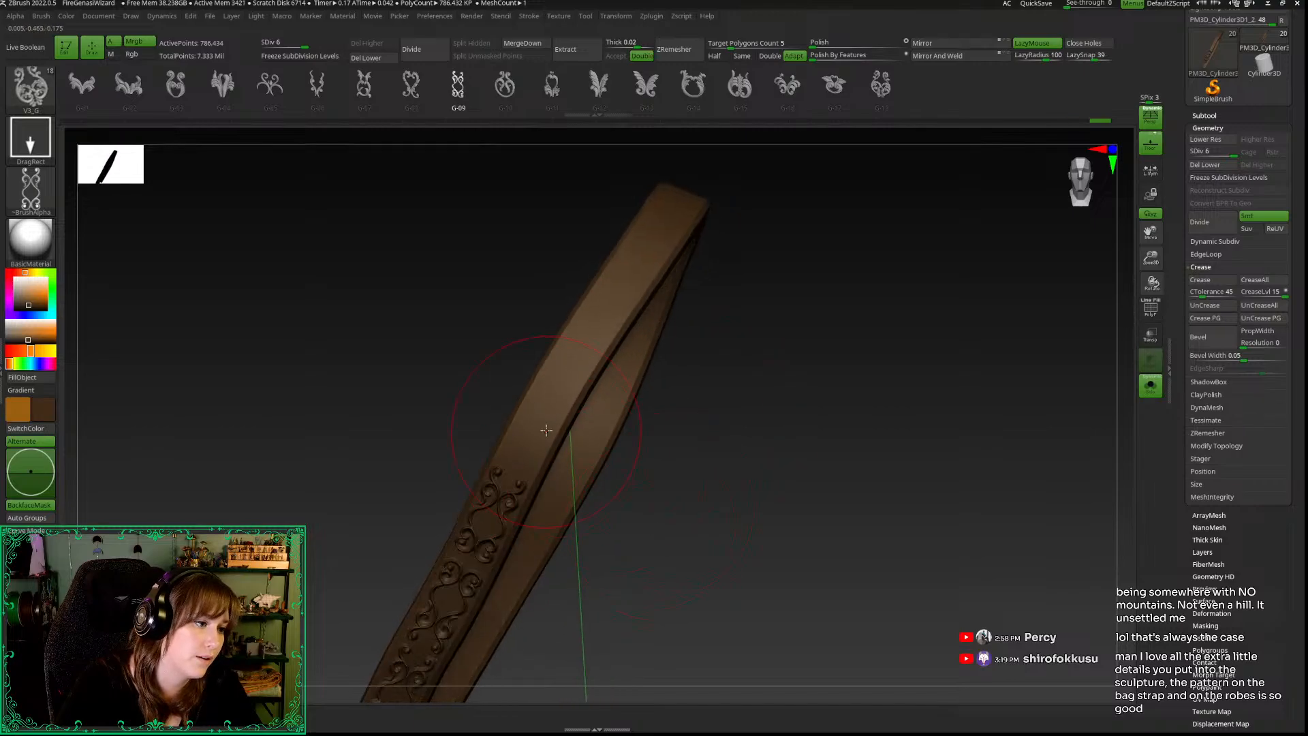
pyautogui.moveTo(541, 419); pyautogui.dragTo(566, 373)
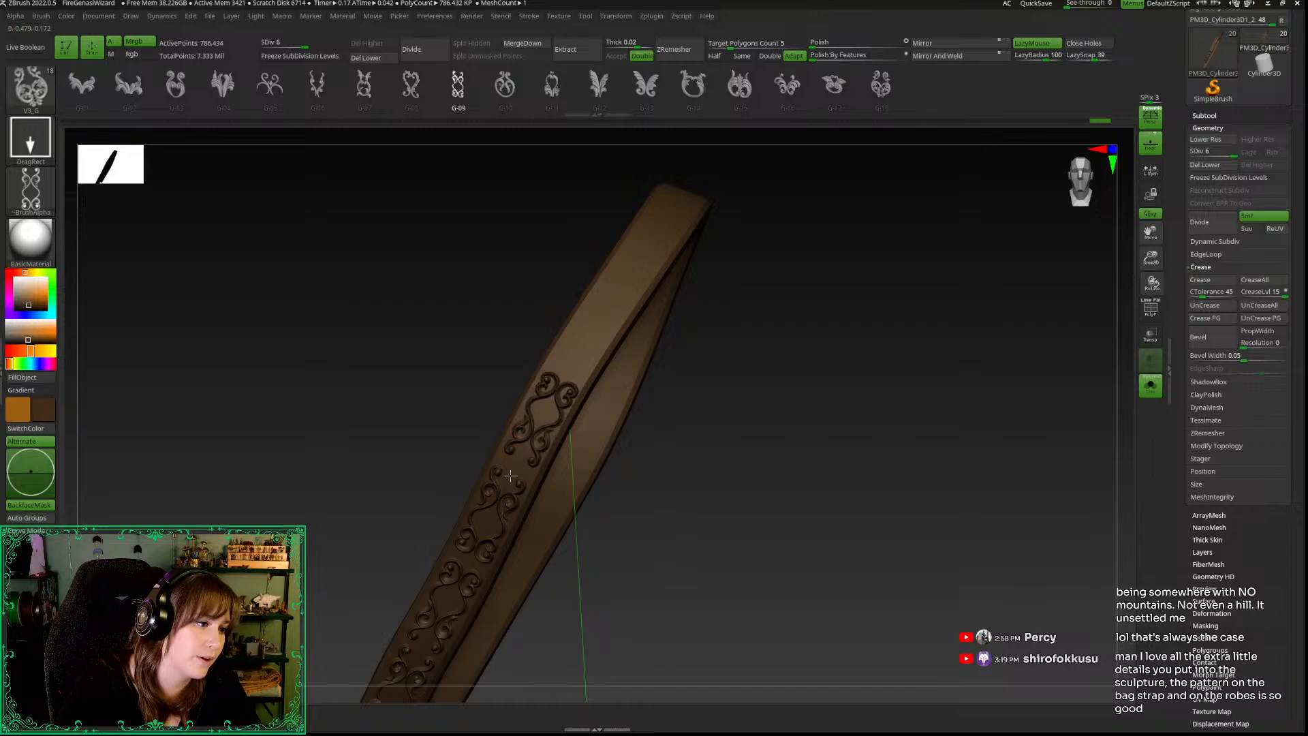
pyautogui.hotkey('ctrl', 'z')
pyautogui.moveTo(536, 420); pyautogui.dragTo(506, 481)
pyautogui.hotkey('ctrl', 'z')
pyautogui.moveTo(538, 426); pyautogui.dragTo(517, 471)
pyautogui.hotkey('ctrl', 'z')
pyautogui.moveTo(534, 426); pyautogui.dragTo(504, 482)
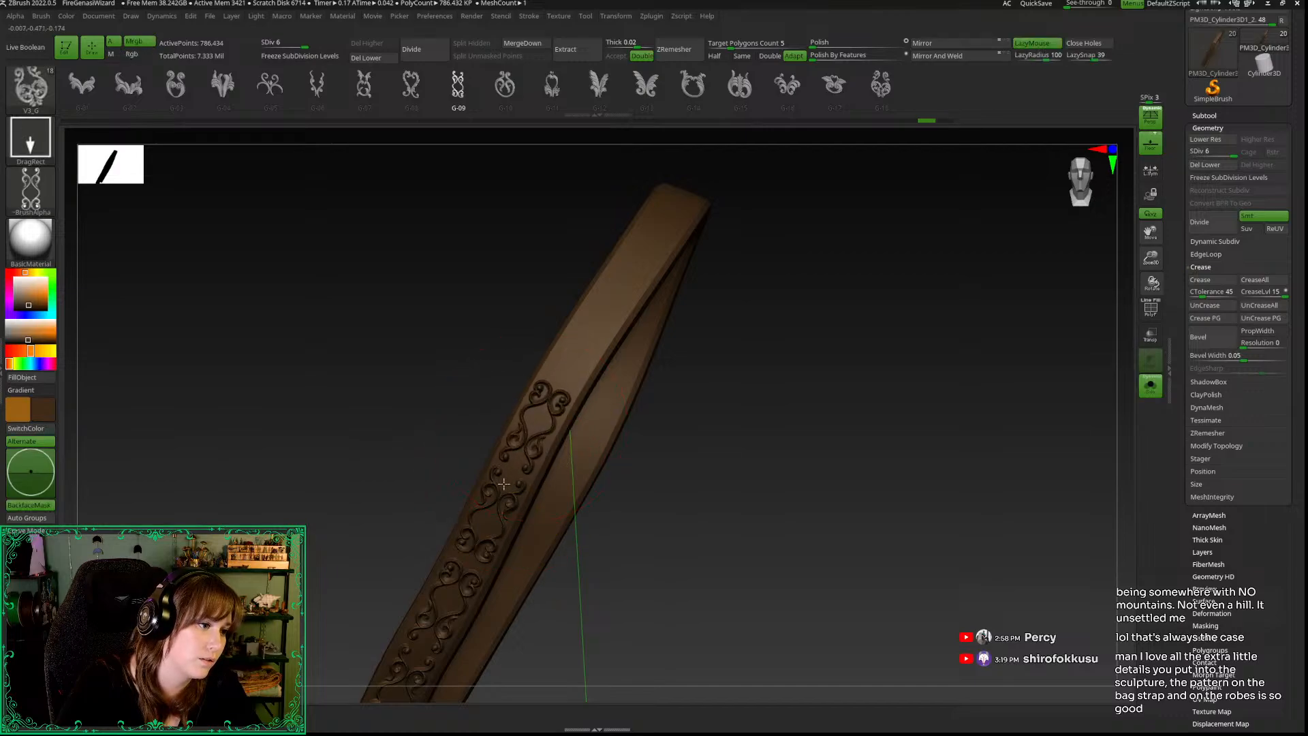
pyautogui.moveTo(429, 336)
pyautogui.mouseDown()
pyautogui.moveTo(379, 403)
pyautogui.moveTo(499, 401)
pyautogui.moveTo(548, 349)
pyautogui.mouseUp()
pyautogui.hotkey('ctrl', 'z')
# Step: Stamp a fifth G-09 ornament farther up the strap, undoing and repeating the first attempt
pyautogui.moveTo(748, 425); pyautogui.dragTo(712, 484)
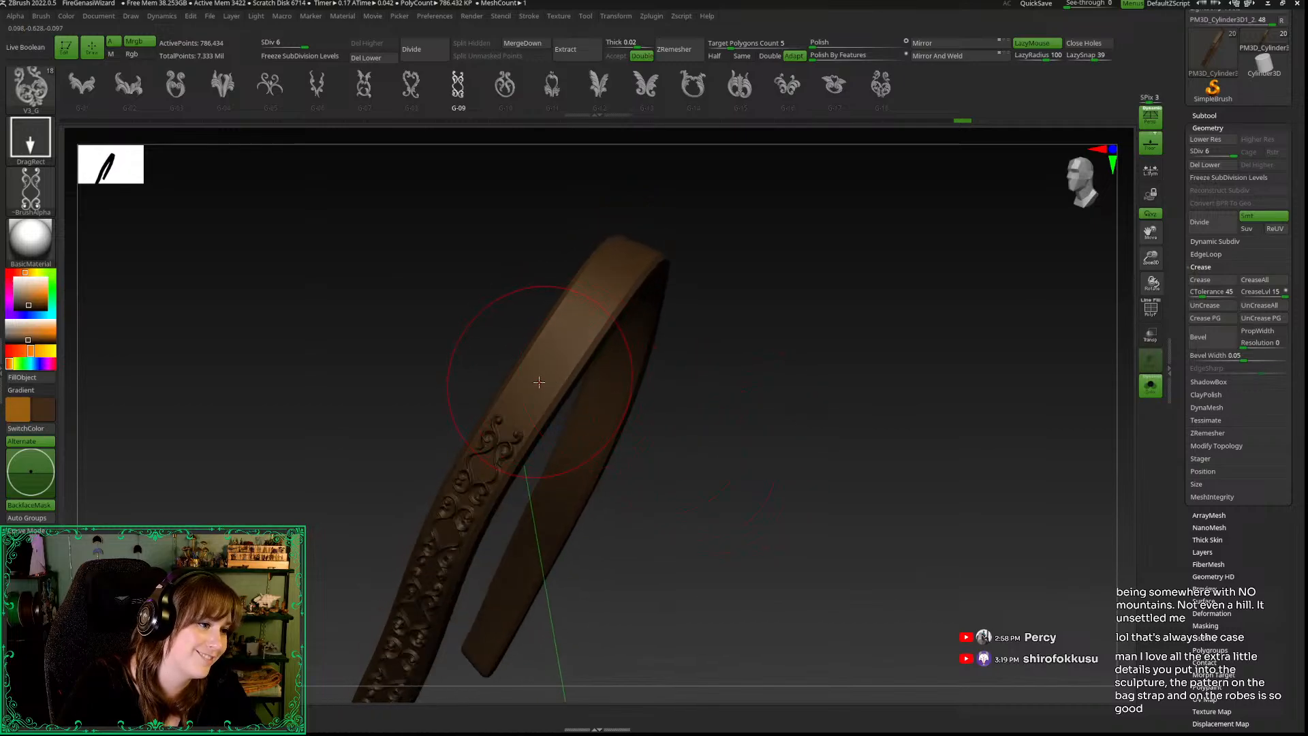
pyautogui.moveTo(518, 416); pyautogui.dragTo(508, 430)
pyautogui.hotkey('ctrl', 'z')
pyautogui.moveTo(543, 370); pyautogui.dragTo(507, 427)
# Step: Stamp a G-09 ornament just before the strap's upper bend, undoing earlier attempts and checking the spacing along the band
pyautogui.keyDown('alt'); pyautogui.moveTo(432, 330); pyautogui.dragTo(400, 403); pyautogui.keyUp('alt')
pyautogui.moveTo(539, 371); pyautogui.dragTo(581, 317)
pyautogui.hotkey('ctrl', 'z')
pyautogui.hotkey('ctrl', 'z')
pyautogui.moveTo(590, 308); pyautogui.dragTo(780, 382, button='right')
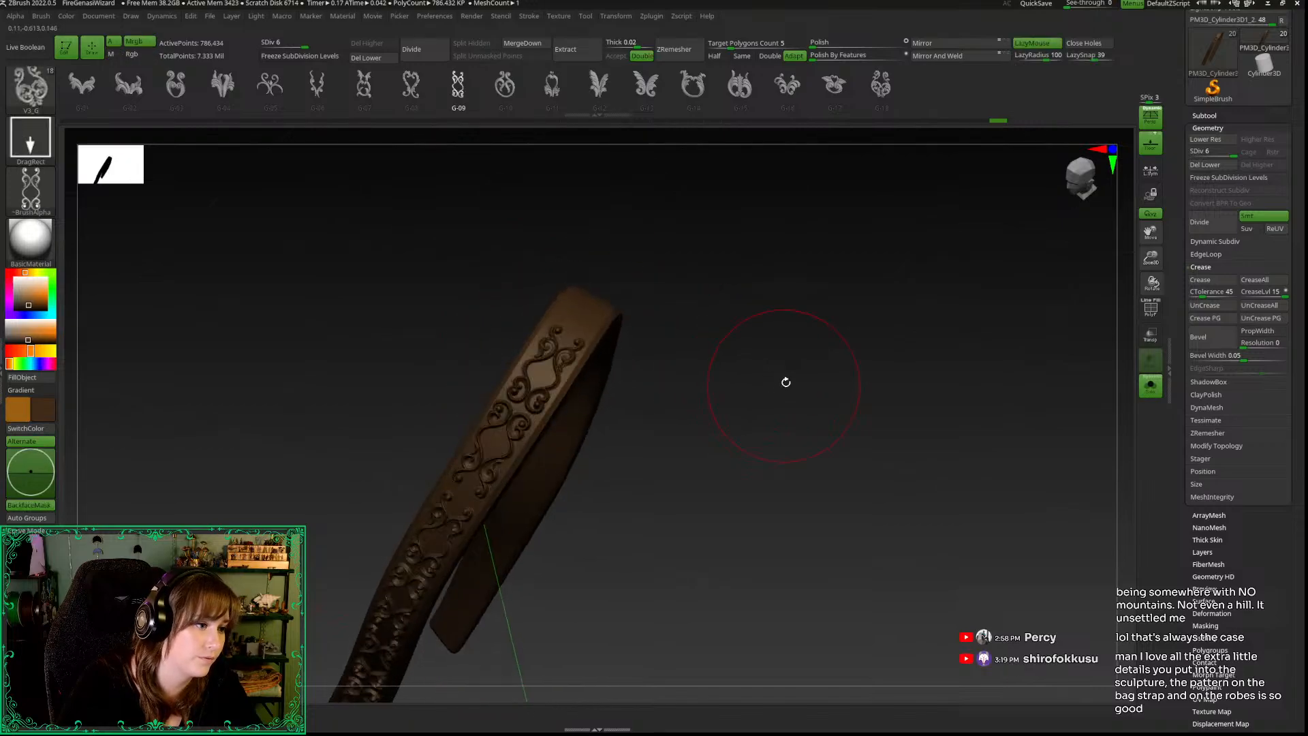
pyautogui.click(1077, 179)
pyautogui.moveTo(856, 338); pyautogui.dragTo(1065, 280, button='right')
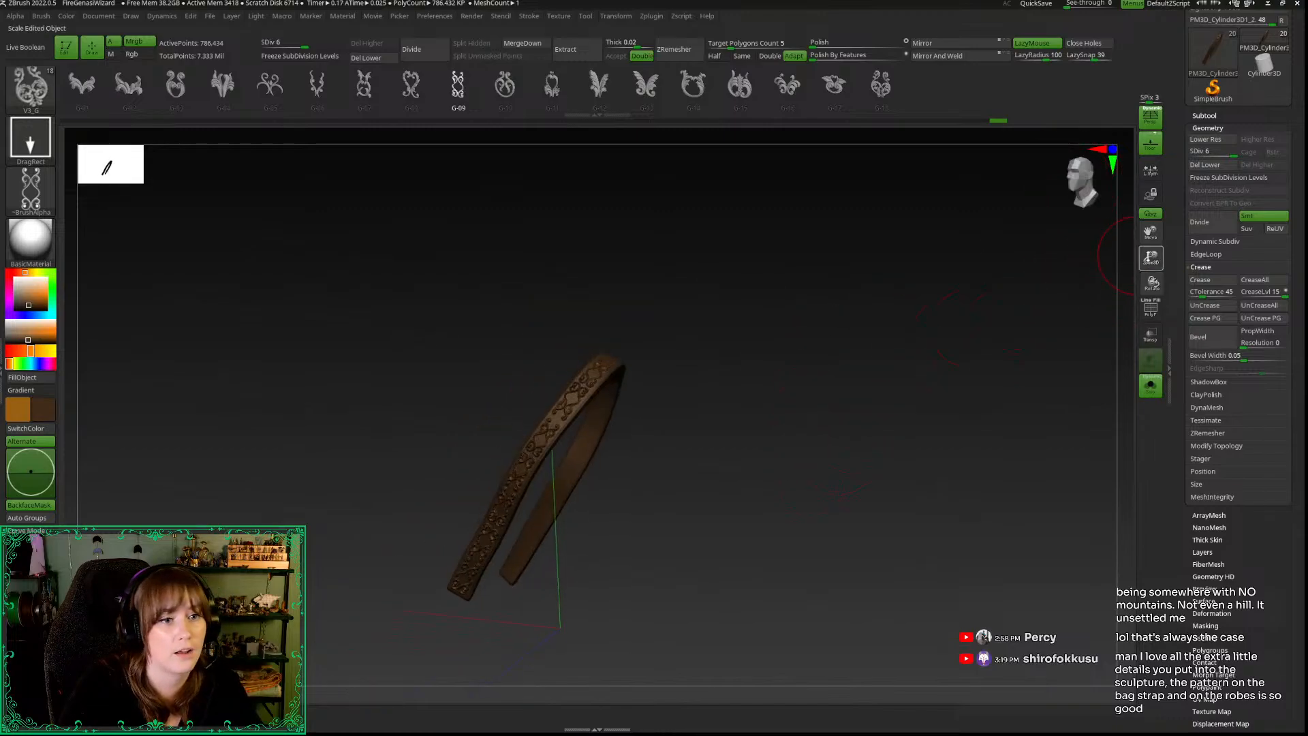
pyautogui.moveTo(1152, 258); pyautogui.dragTo(1139, 307)
pyautogui.hotkey('ctrl', 'z')
pyautogui.moveTo(756, 470); pyautogui.dragTo(726, 466)
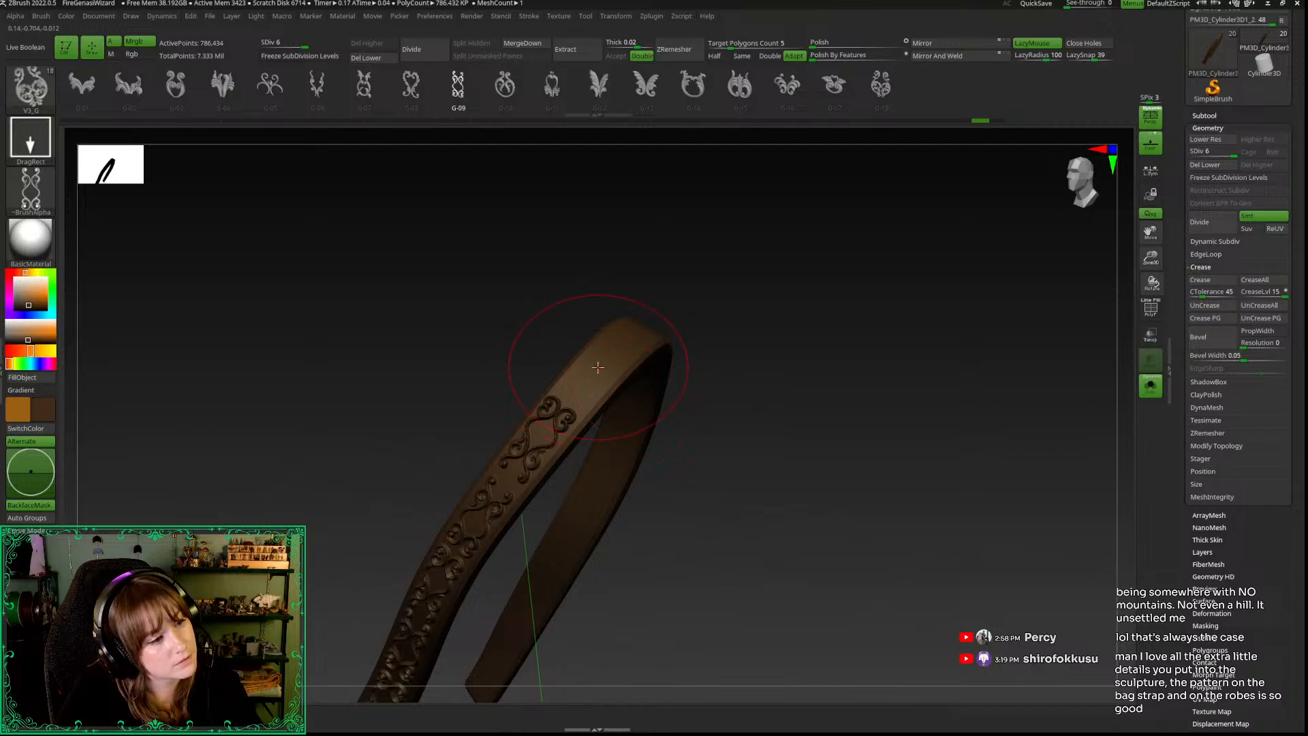
pyautogui.moveTo(600, 366); pyautogui.dragTo(637, 308)
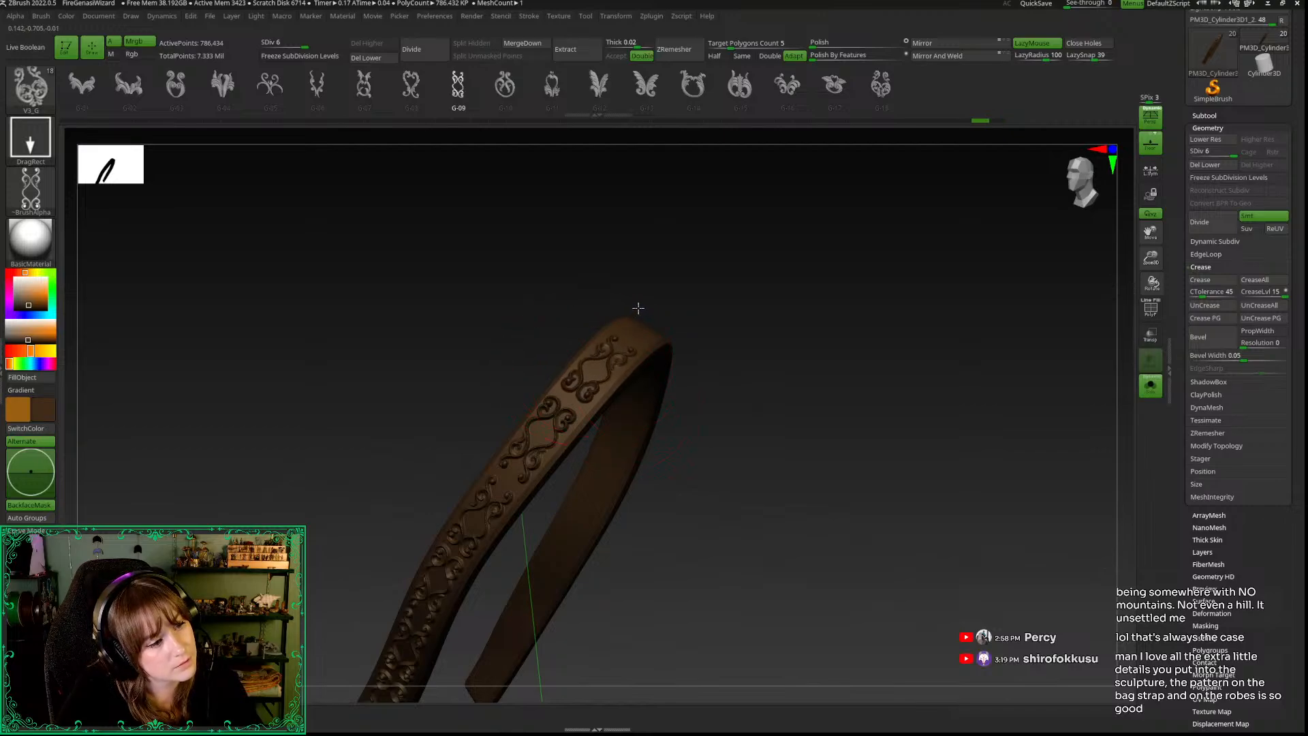
# Step: Stamp a G-09 ornament past the strap's bend at the shoulder, undoing and repeating one attempt
pyautogui.moveTo(820, 386); pyautogui.dragTo(379, 367)
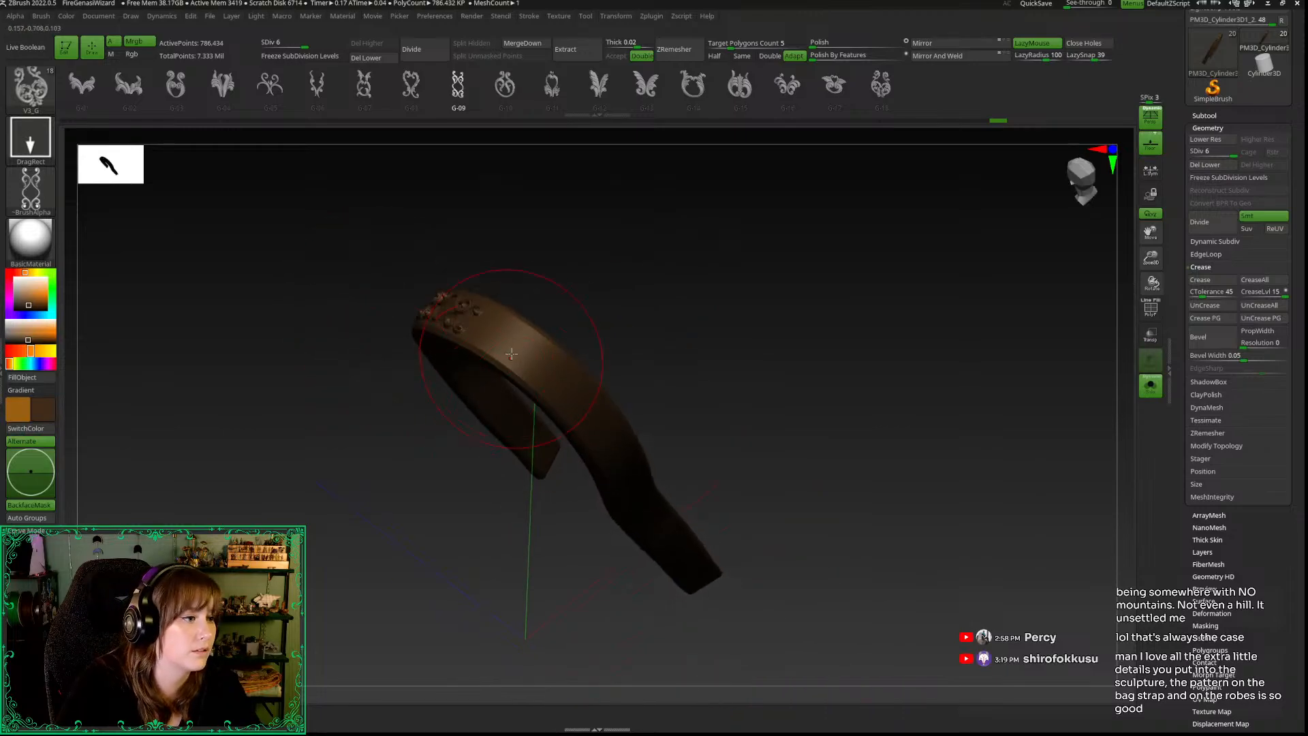
pyautogui.moveTo(538, 364); pyautogui.dragTo(464, 311)
pyautogui.hotkey('ctrl', 'z')
pyautogui.moveTo(296, 313); pyautogui.dragTo(497, 344)
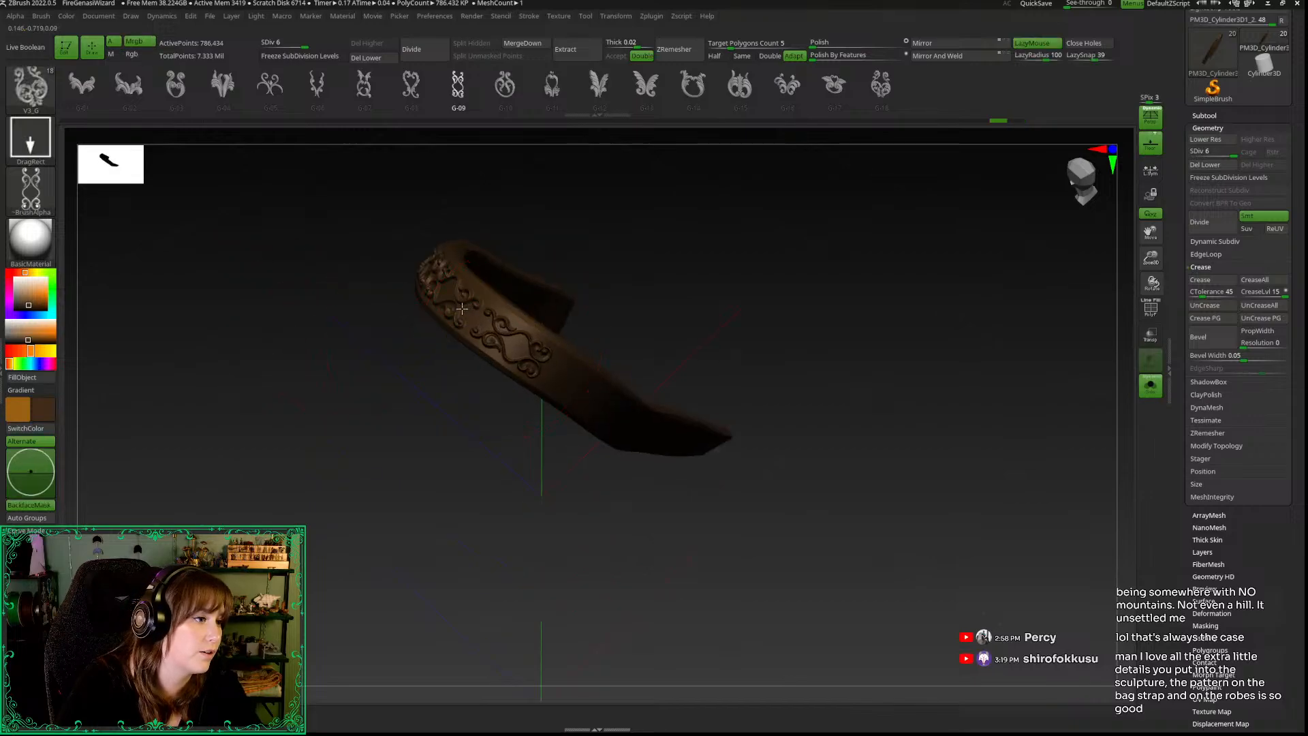
# Step: Stamp the next G-09 ornament on the upper back section of the strap, undoing attempts until it aligns with the band
pyautogui.moveTo(321, 433); pyautogui.dragTo(514, 269)
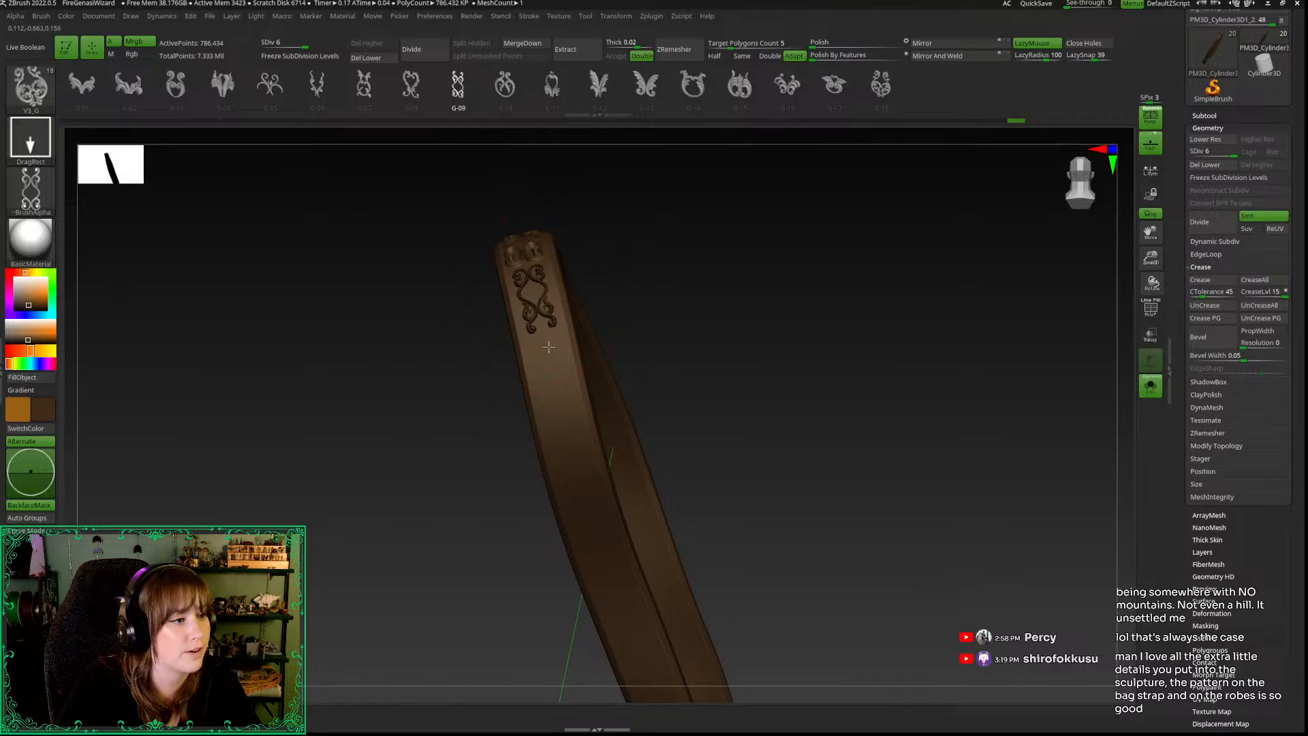
pyautogui.moveTo(454, 386); pyautogui.dragTo(456, 409)
pyautogui.hotkey('ctrl', 'z')
pyautogui.moveTo(536, 308); pyautogui.dragTo(524, 340)
pyautogui.hotkey('ctrl', 'z')
pyautogui.moveTo(506, 280); pyautogui.dragTo(489, 217)
pyautogui.hotkey('ctrl', 'z')
pyautogui.moveTo(506, 276); pyautogui.dragTo(491, 208)
# Step: Stamp two more G-09 ornaments down the middle of the strap's back section
pyautogui.keyDown('alt'); pyautogui.moveTo(447, 350); pyautogui.dragTo(434, 241); pyautogui.keyUp('alt')
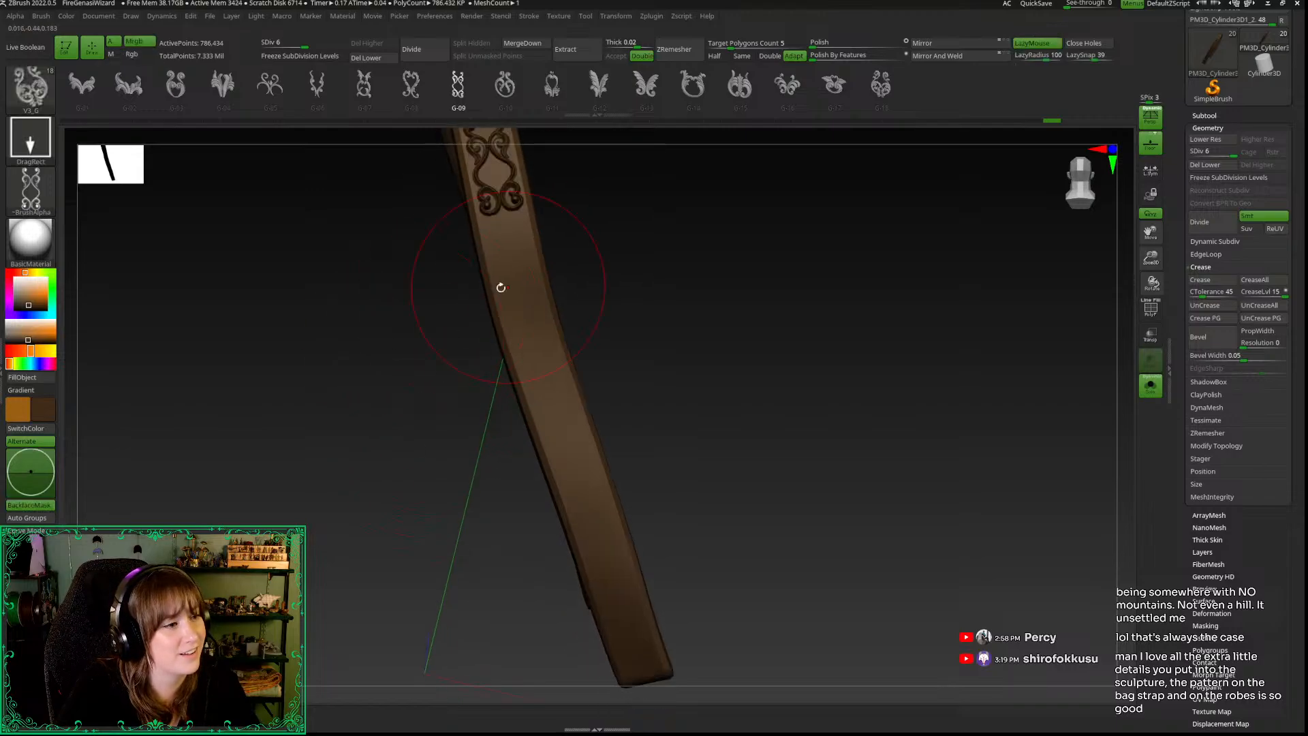
pyautogui.moveTo(515, 269)
pyautogui.mouseDown()
pyautogui.moveTo(532, 336)
pyautogui.moveTo(522, 313)
pyautogui.mouseUp()
pyautogui.hotkey('ctrl', 'z')
pyautogui.moveTo(541, 374); pyautogui.dragTo(518, 305)
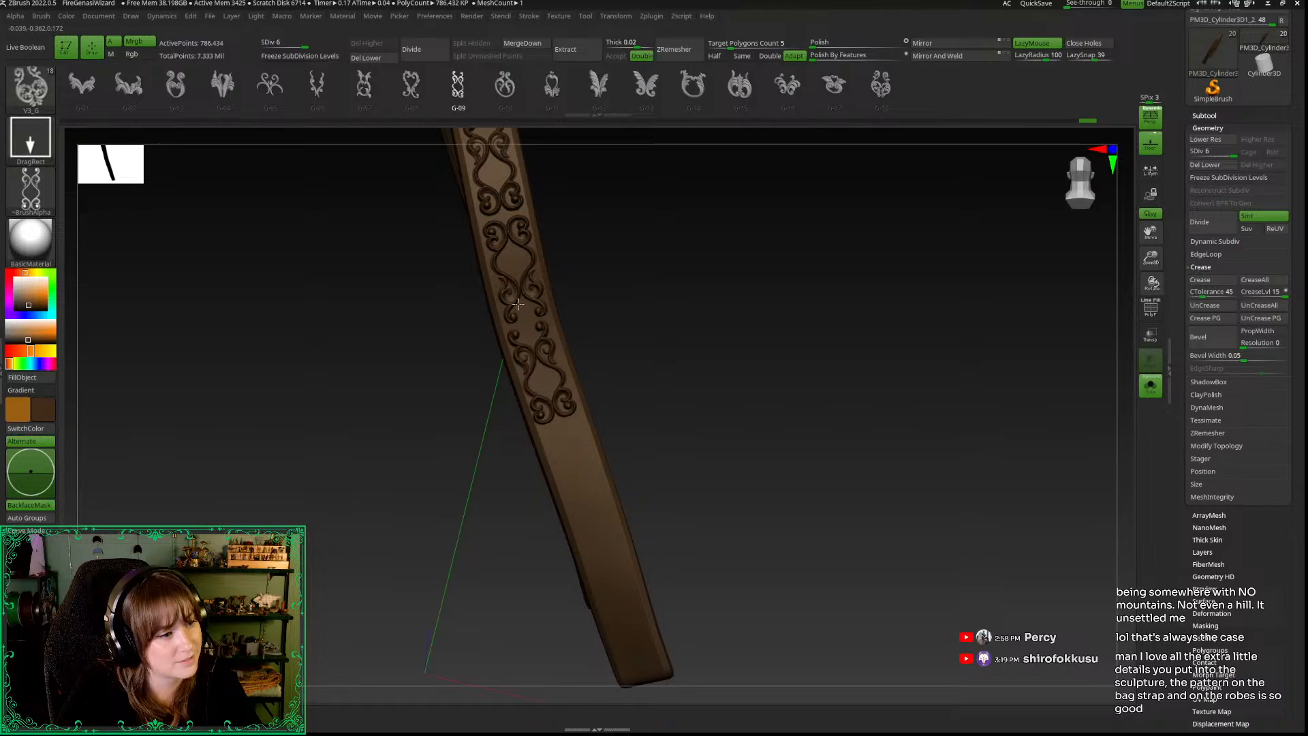
# Step: Continue the G-09 pattern with two more ornaments down to near the back strap's lower end
pyautogui.keyDown('alt'); pyautogui.moveTo(391, 428); pyautogui.dragTo(350, 349); pyautogui.keyUp('alt')
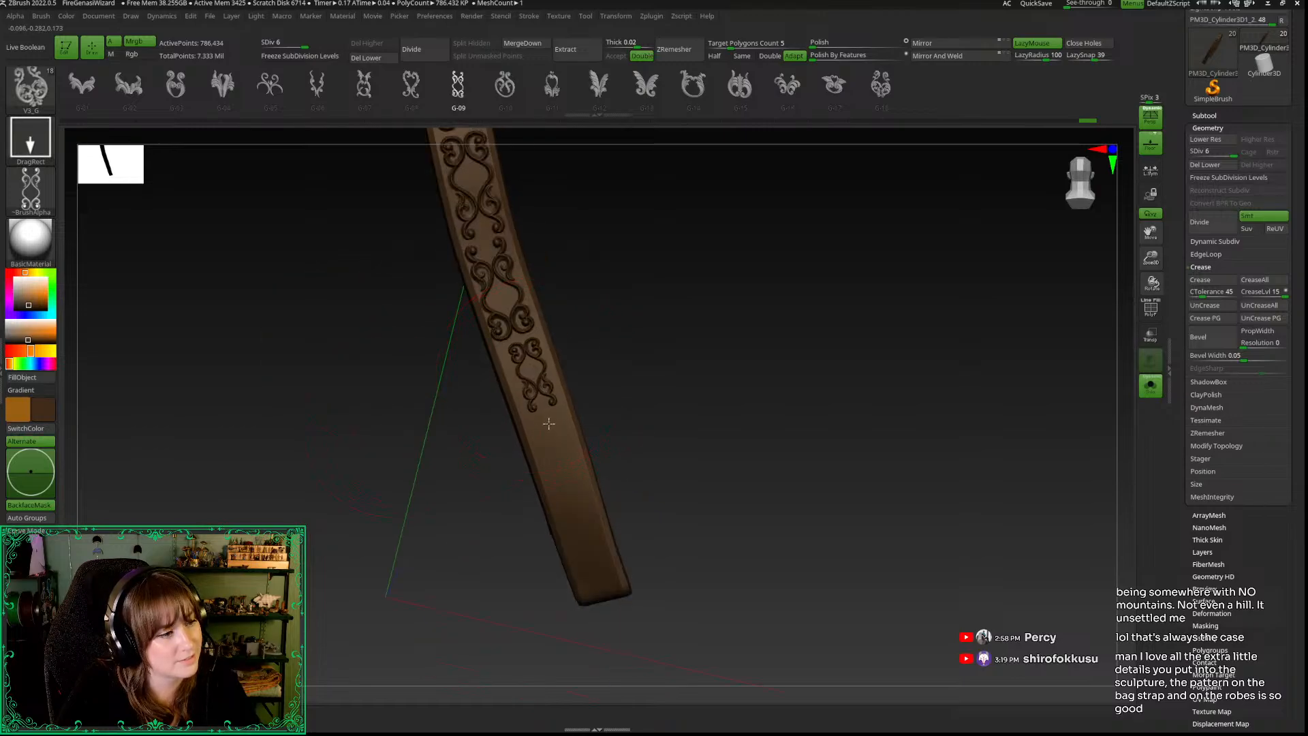
pyautogui.moveTo(536, 392); pyautogui.dragTo(558, 451)
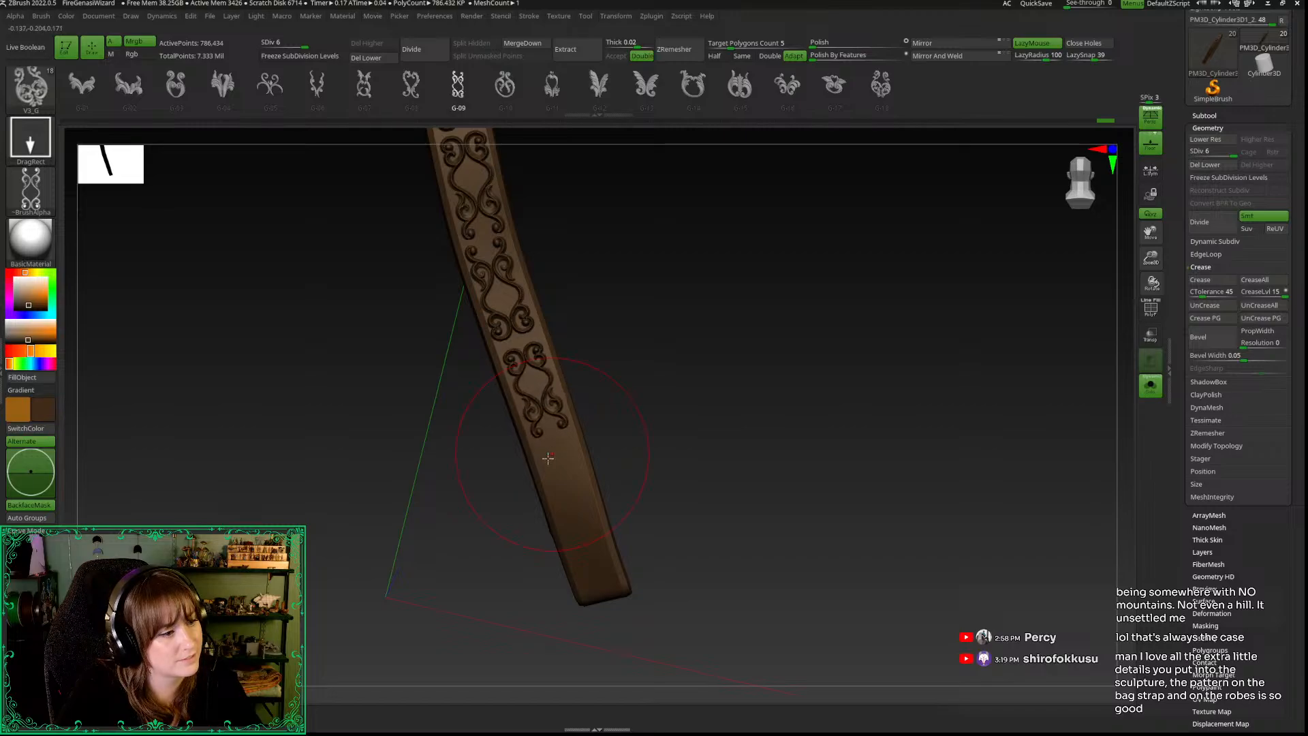
pyautogui.keyDown('alt'); pyautogui.moveTo(451, 526); pyautogui.dragTo(446, 463); pyautogui.keyUp('alt')
pyautogui.moveTo(538, 426); pyautogui.dragTo(518, 359)
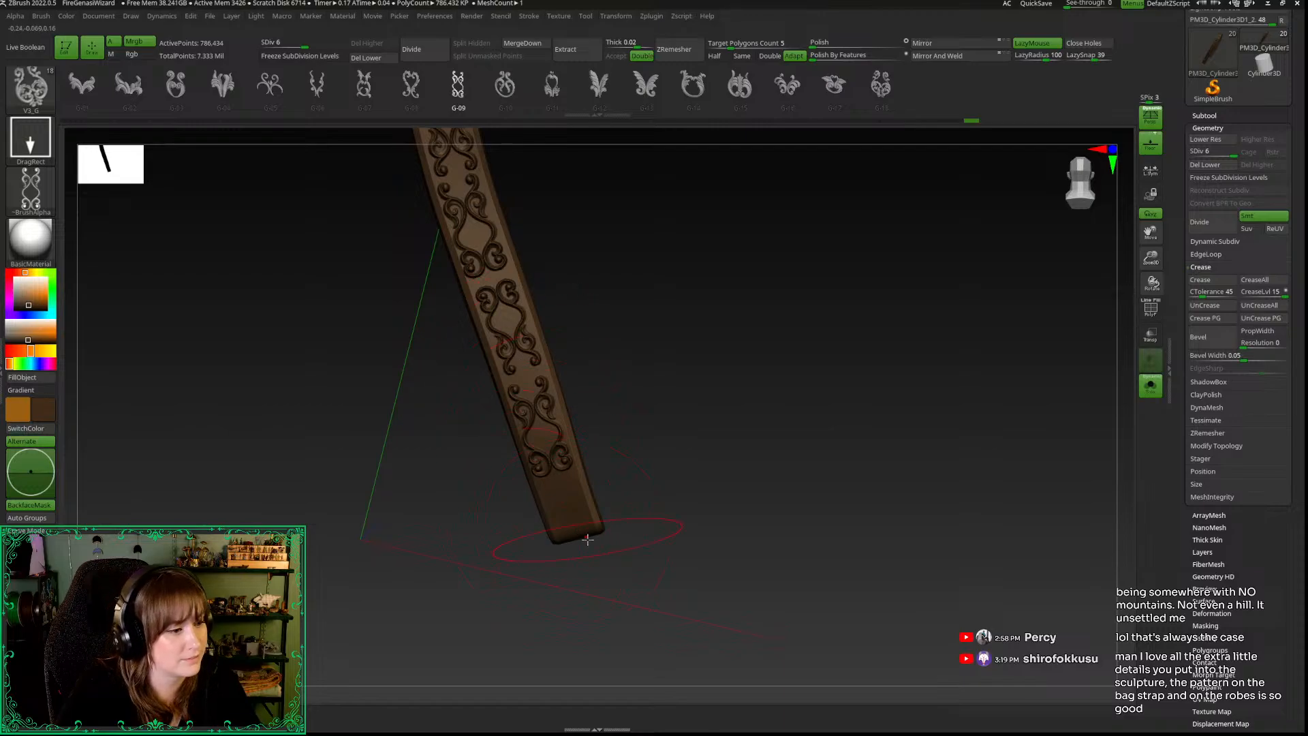
# Step: Try stamping a last ornament over the back strap's bottom edge and undo it
pyautogui.moveTo(578, 536)
pyautogui.mouseDown()
pyautogui.moveTo(580, 561)
pyautogui.moveTo(568, 524)
pyautogui.moveTo(585, 571)
pyautogui.mouseUp()
pyautogui.hotkey('ctrl', 'z')
pyautogui.hotkey('alt', 's')
pyautogui.hotkey('ctrl', 'z')
# Step: Show the whole figure again and examine the ornamented strap from the front and the side
pyautogui.moveTo(729, 573); pyautogui.dragTo(695, 560)
pyautogui.moveTo(1151, 258); pyautogui.dragTo(1141, 215)
pyautogui.moveTo(845, 338); pyautogui.dragTo(929, 374)
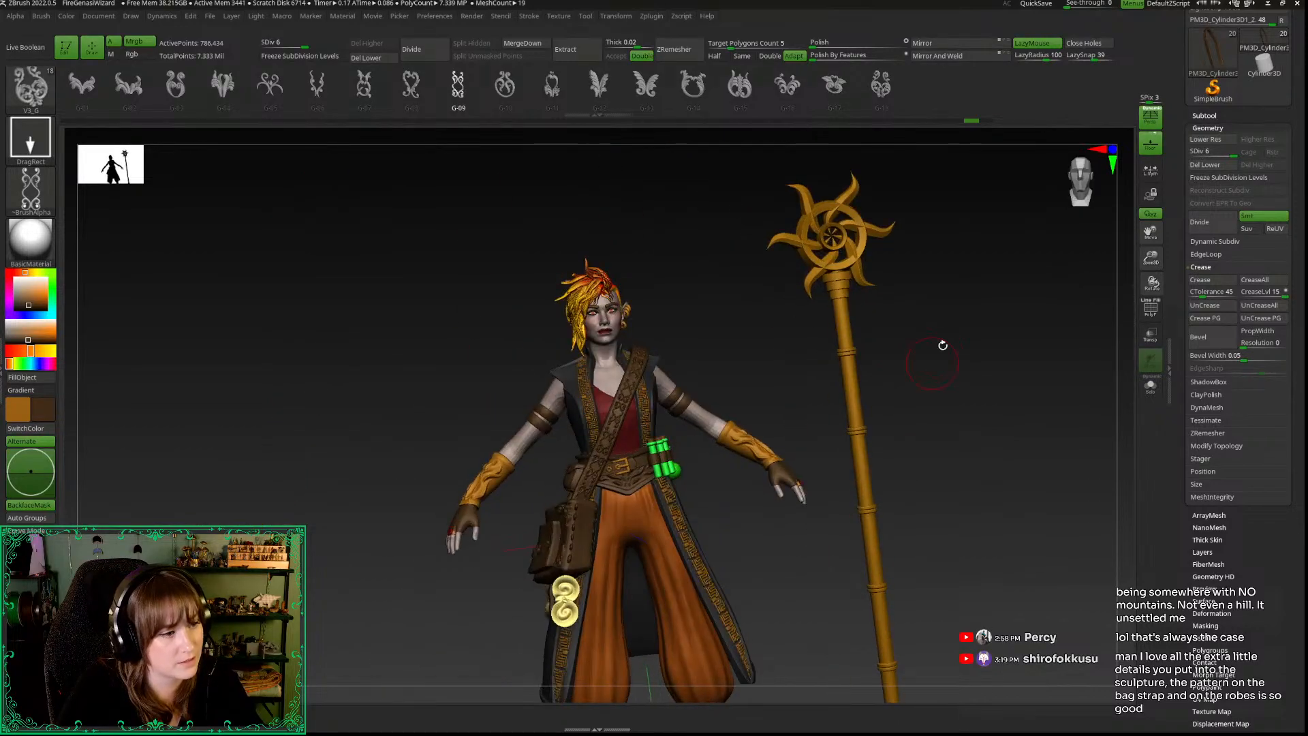
pyautogui.click(1089, 177)
pyautogui.keyDown('alt'); pyautogui.moveTo(805, 584); pyautogui.dragTo(827, 543); pyautogui.keyUp('alt')
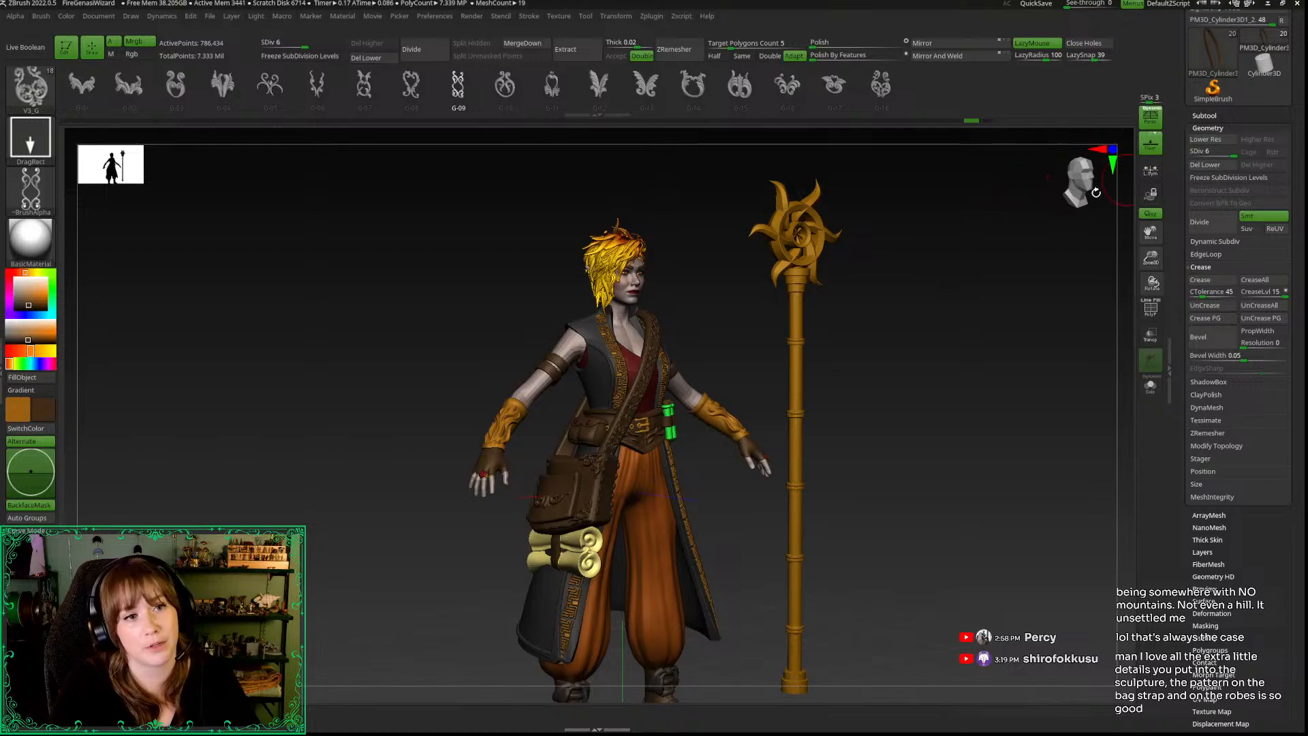
pyautogui.click(1076, 178)
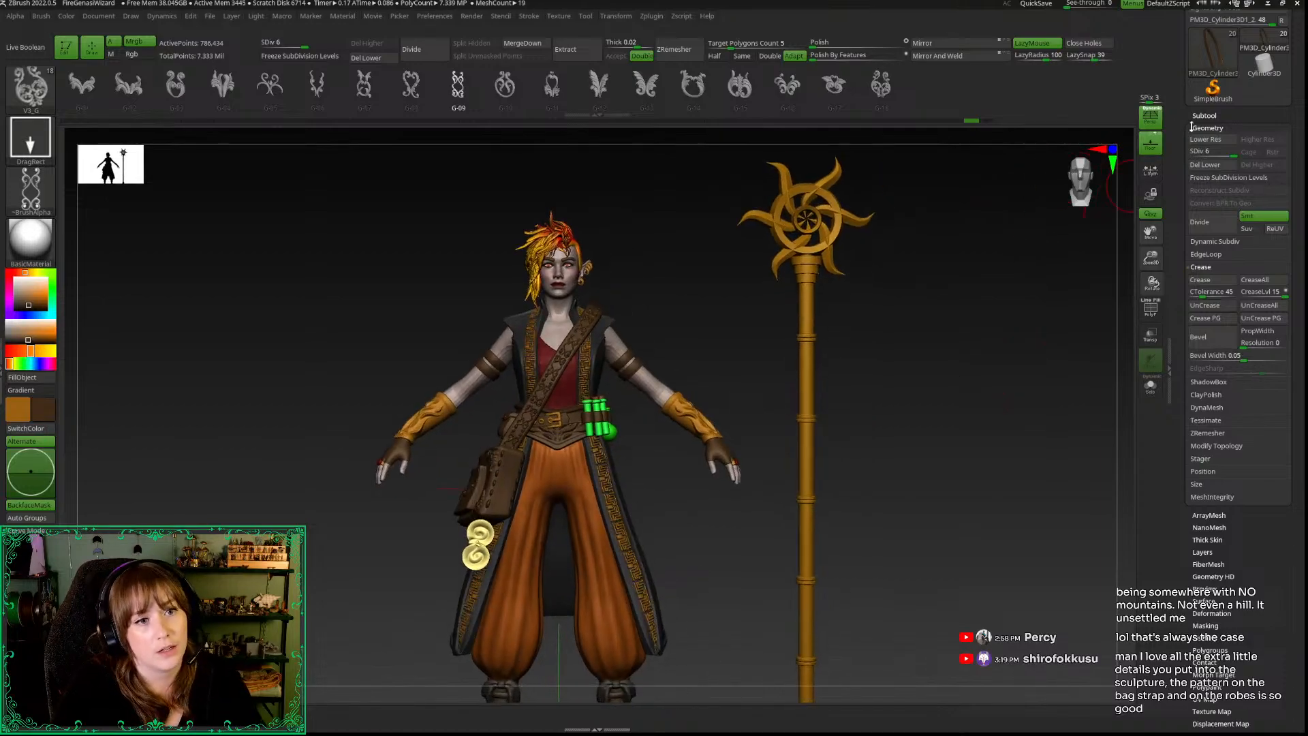
# Step: Expand the subtool list and save the wizard project
pyautogui.click(1199, 116)
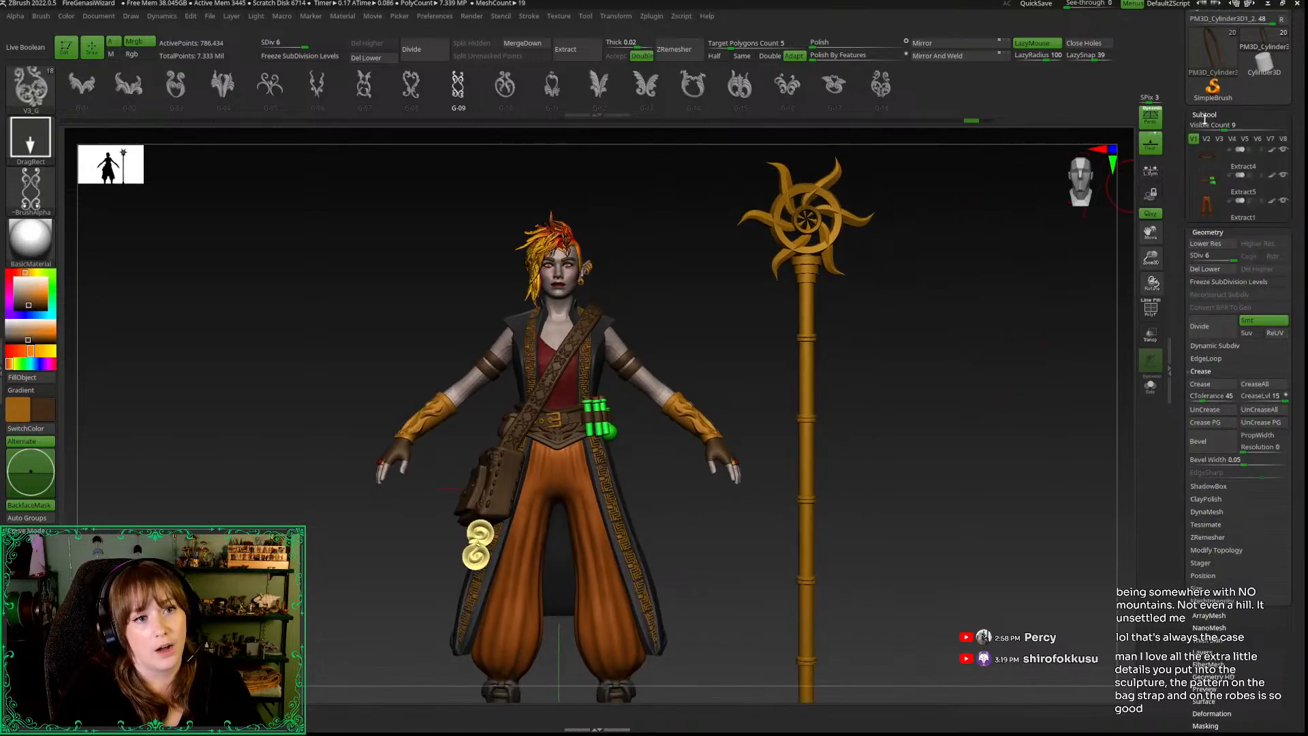
pyautogui.click(191, 17)
pyautogui.click(209, 16)
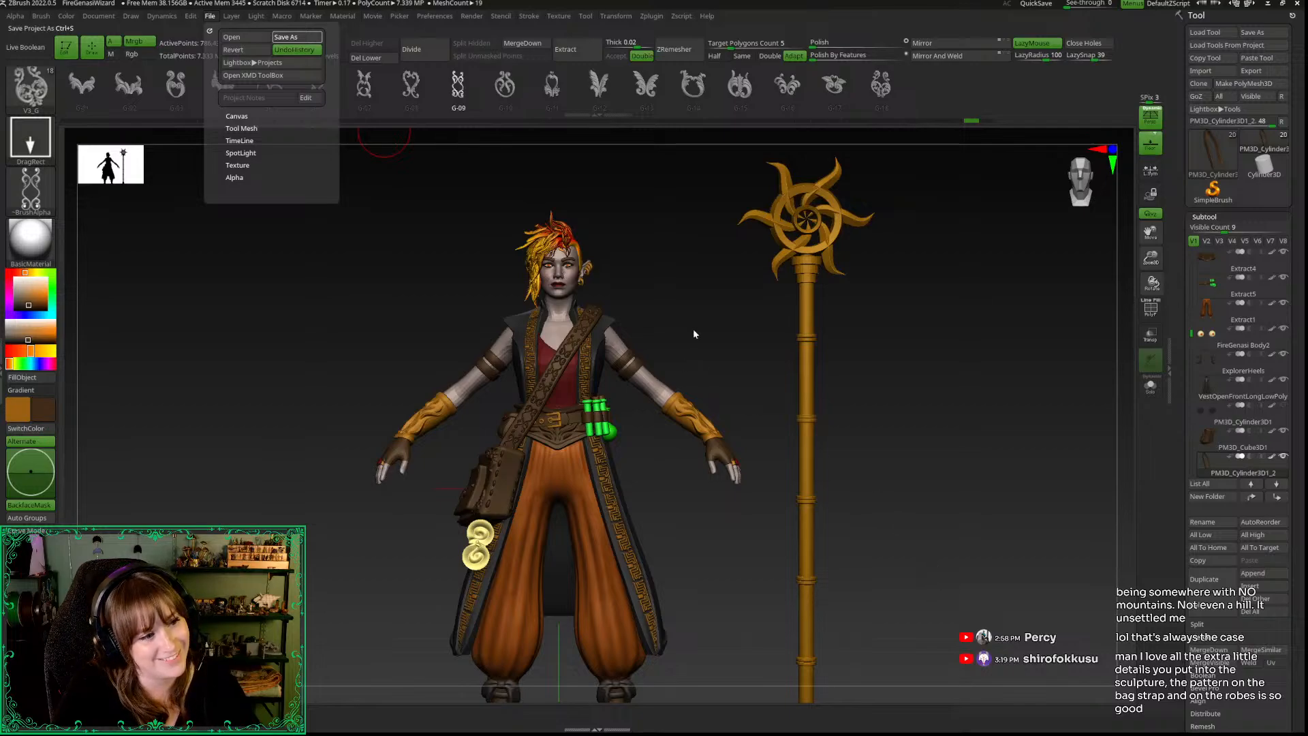
pyautogui.hotkey('ctrl', 's')
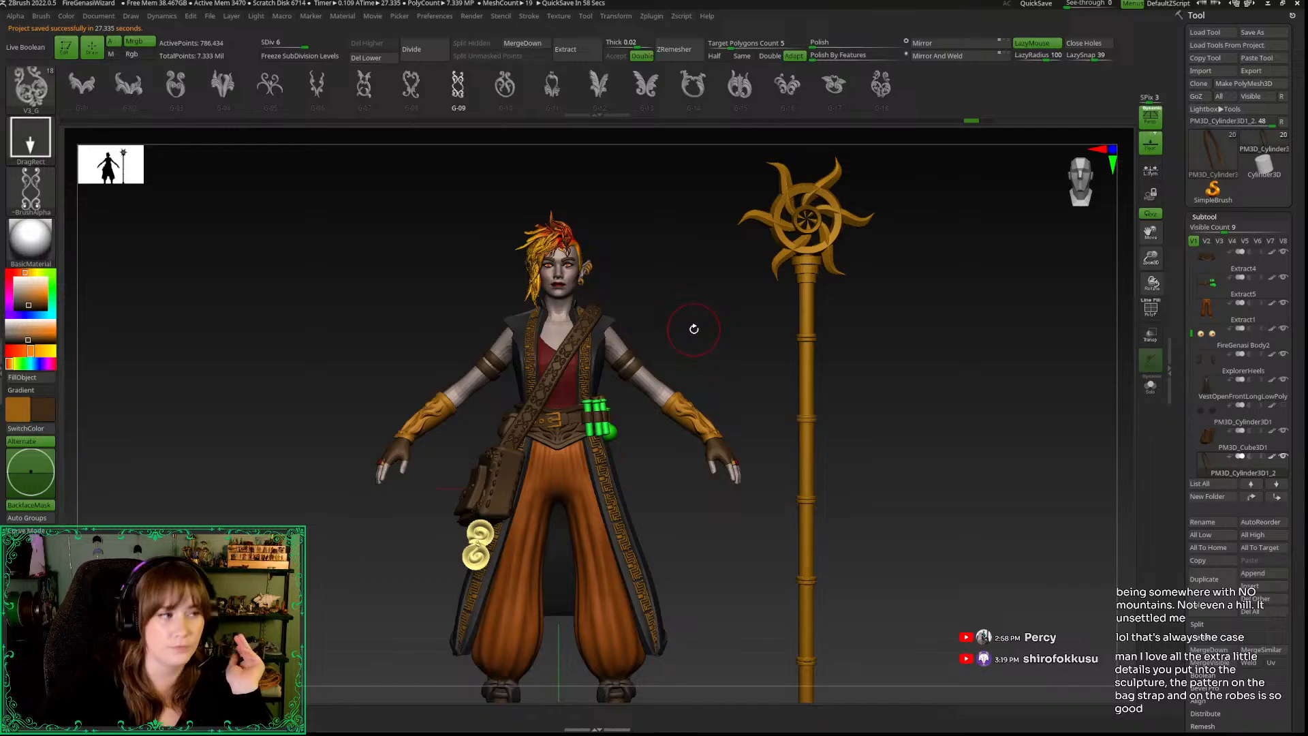
# Step: Append a Cube3D mesh as a new subtool and view it against the figure
pyautogui.moveTo(1240, 361)
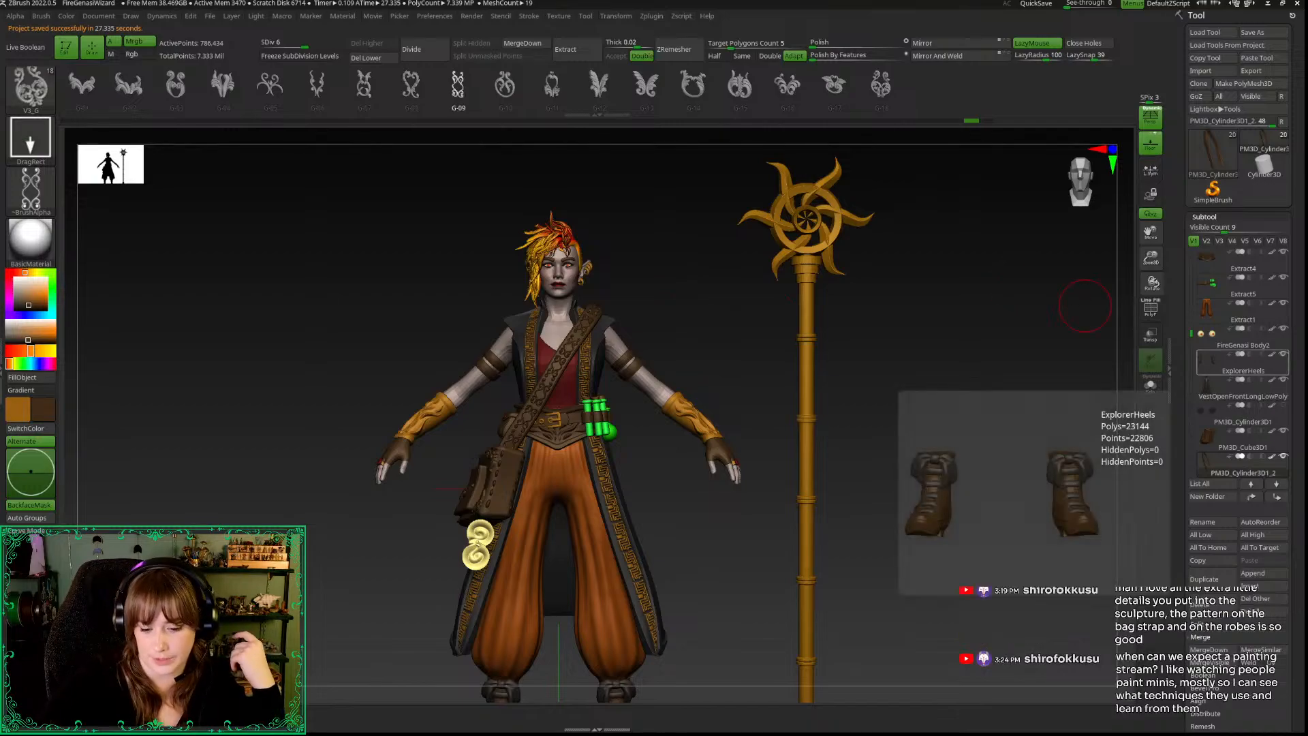
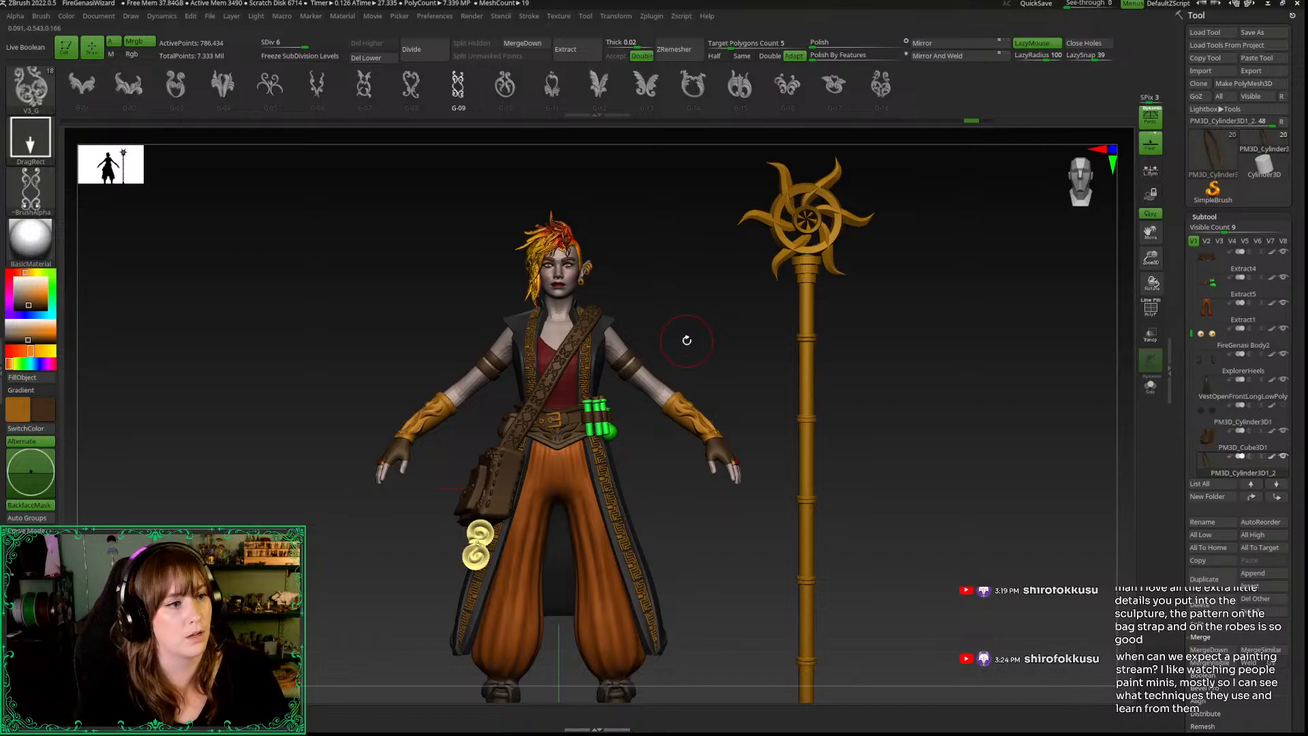
pyautogui.moveTo(898, 443); pyautogui.dragTo(1008, 458)
pyautogui.click(1258, 575)
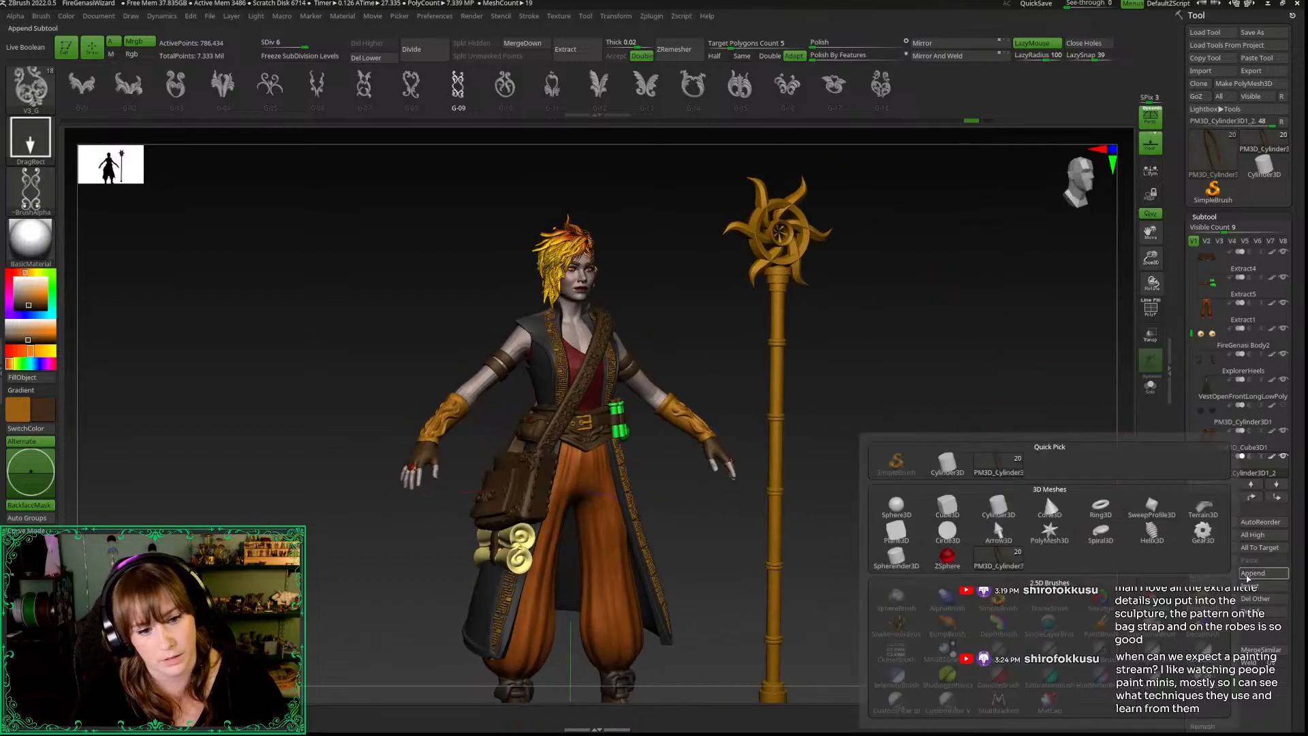
pyautogui.click(946, 519)
pyautogui.moveTo(1084, 491); pyautogui.dragTo(1028, 329)
pyautogui.click(1068, 192)
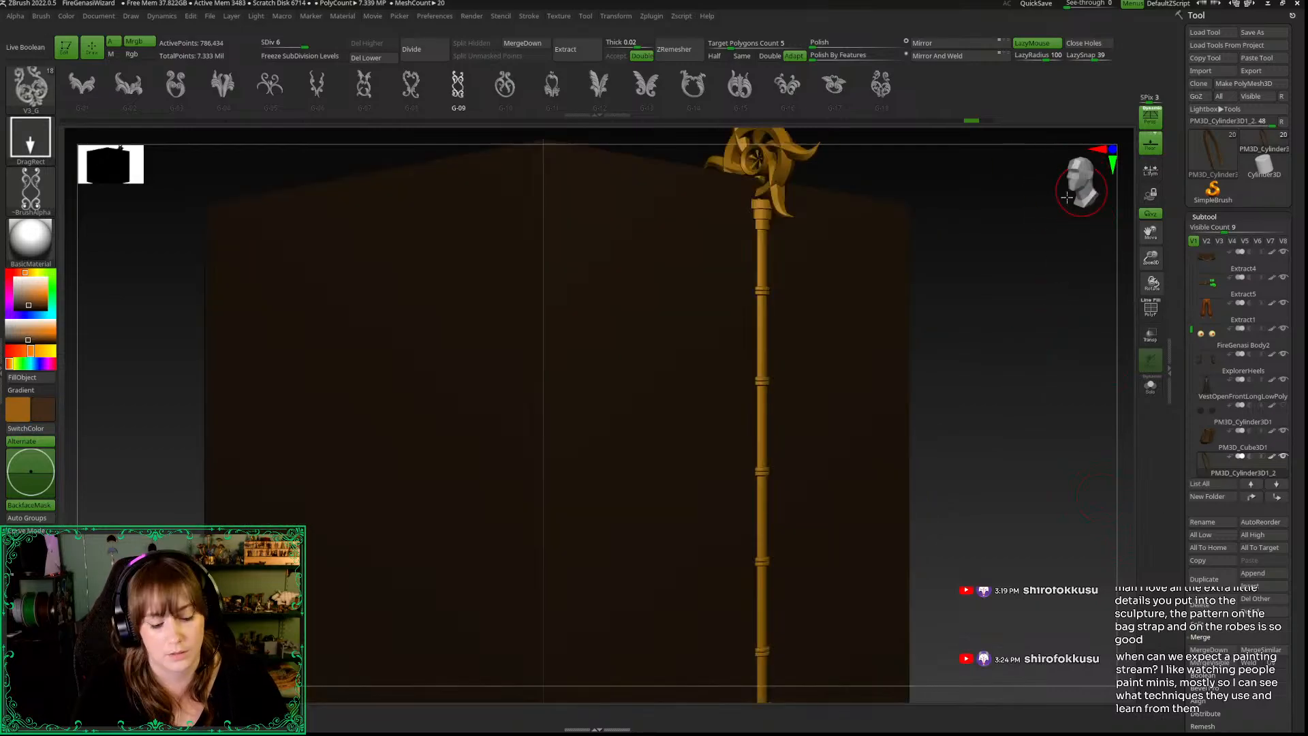
pyautogui.press('b')
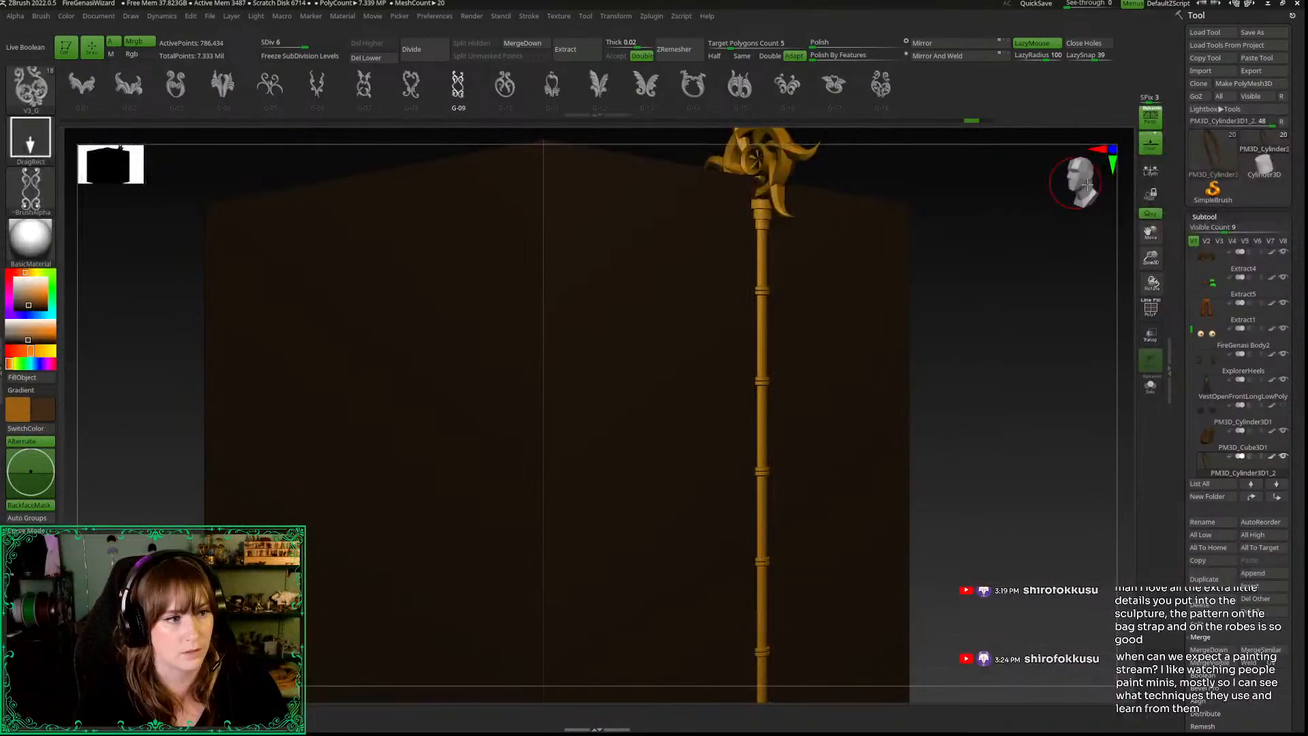
# Step: Face the figure from the front, select the appended cube subtool and delete it permanently
pyautogui.click(1088, 184)
pyautogui.moveTo(1184, 325); pyautogui.dragTo(1185, 419)
pyautogui.click(1205, 385)
pyautogui.click(1201, 605)
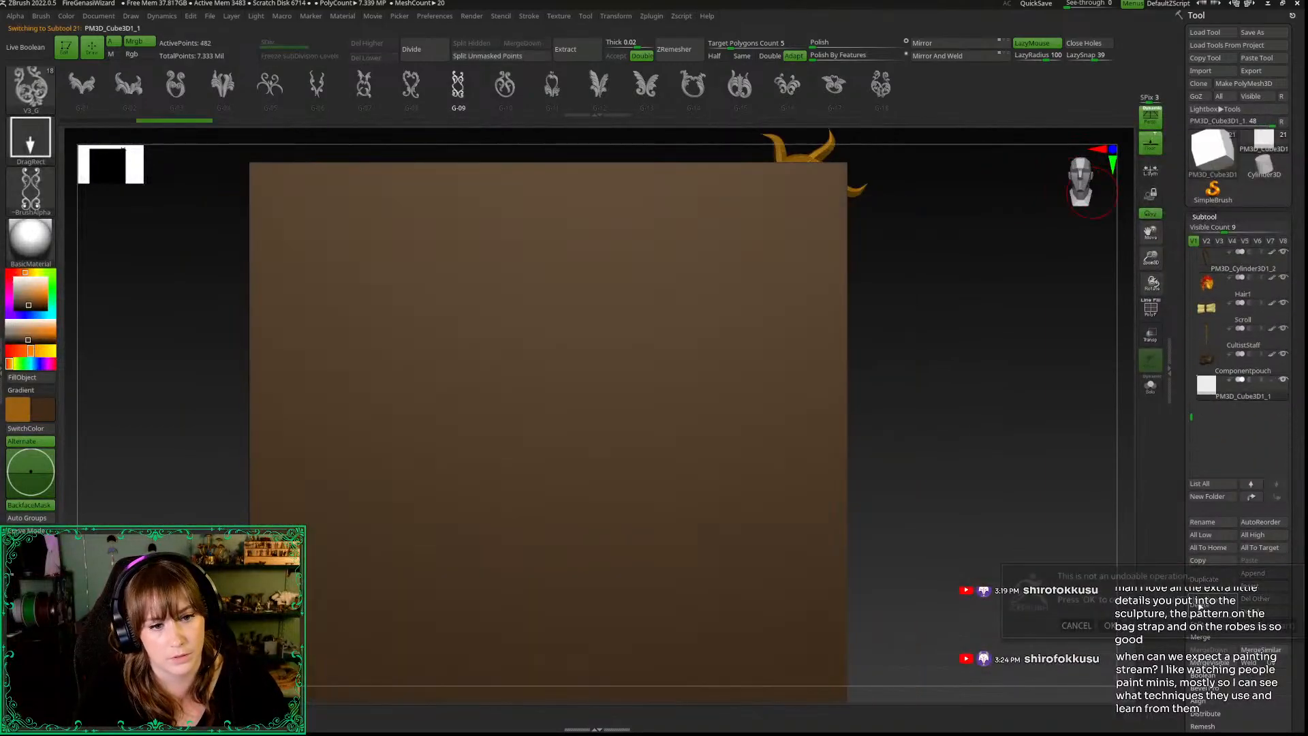
pyautogui.click(1108, 625)
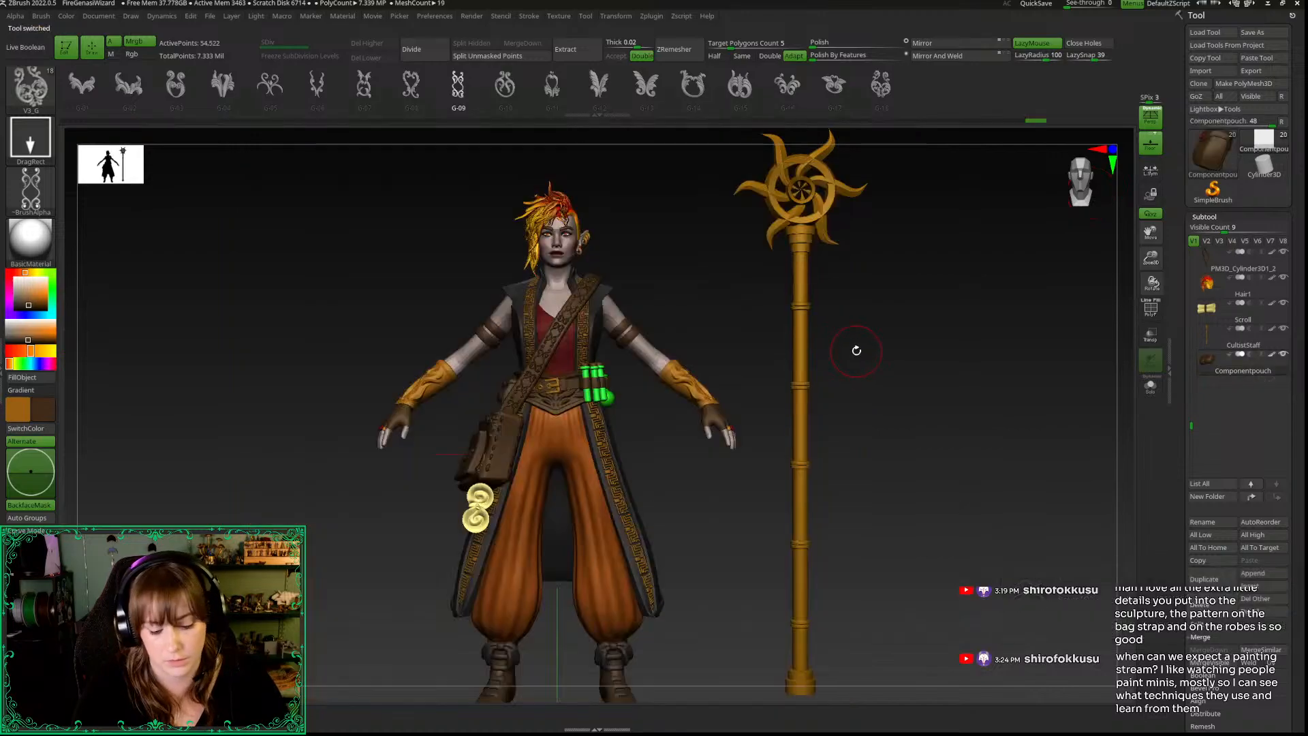
# Step: Load the BooksIMM insert brush with its book and scroll meshes
pyautogui.press('b')
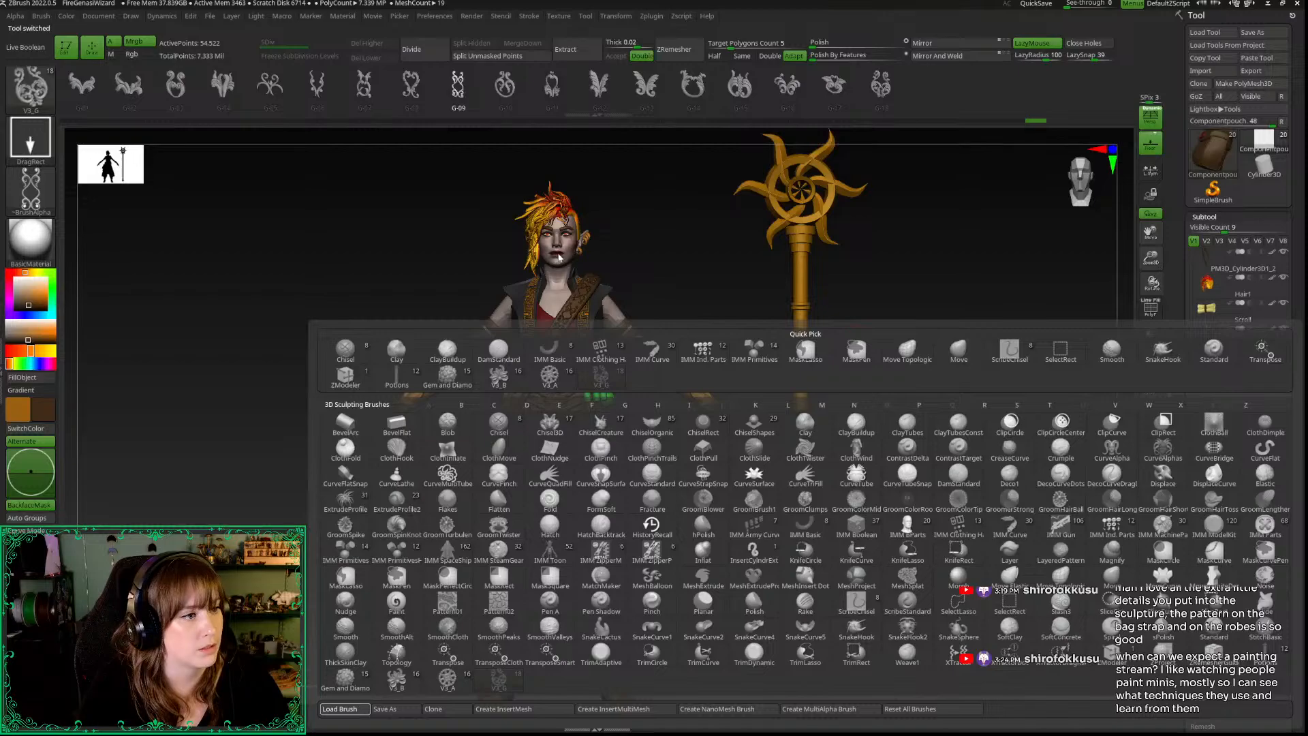
pyautogui.doubleClick(497, 284)
pyautogui.moveTo(814, 329); pyautogui.dragTo(533, 174)
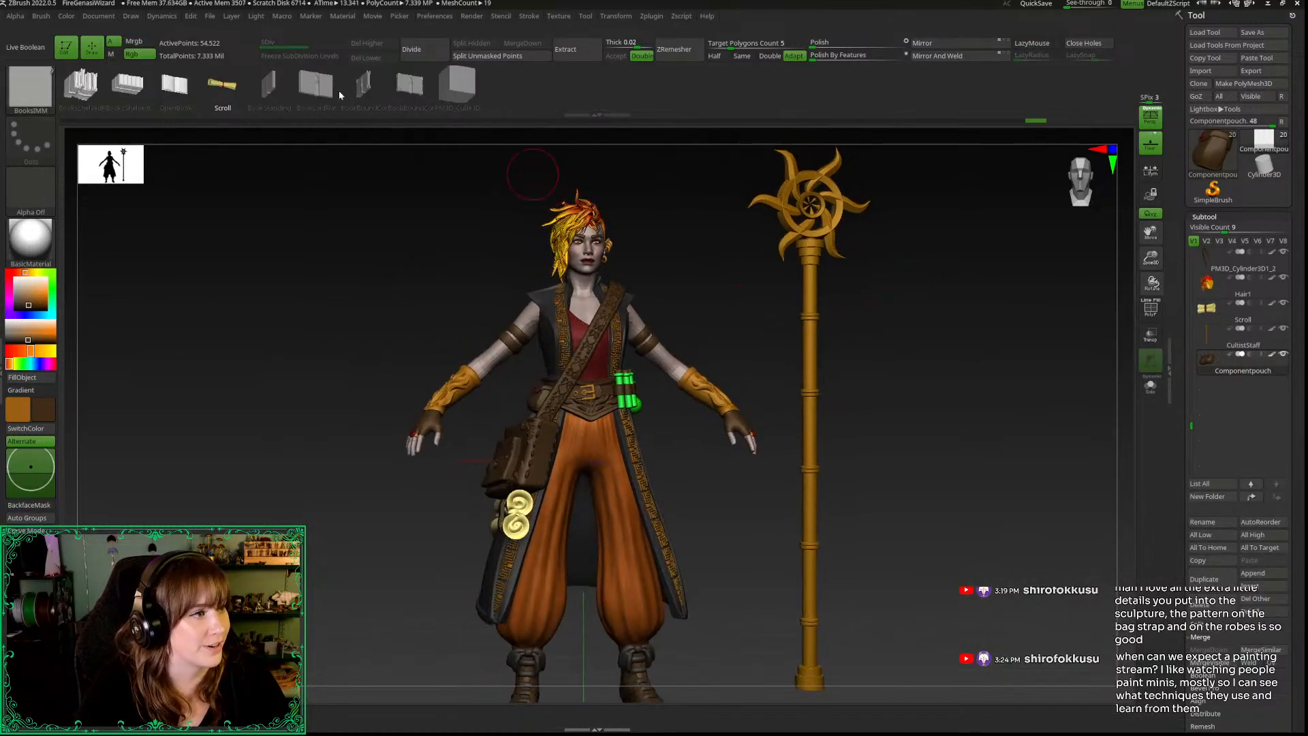
# Step: Insert the bound book mesh with corner caps from the book brush into the belt subtool, just above the satchel
pyautogui.click(274, 99)
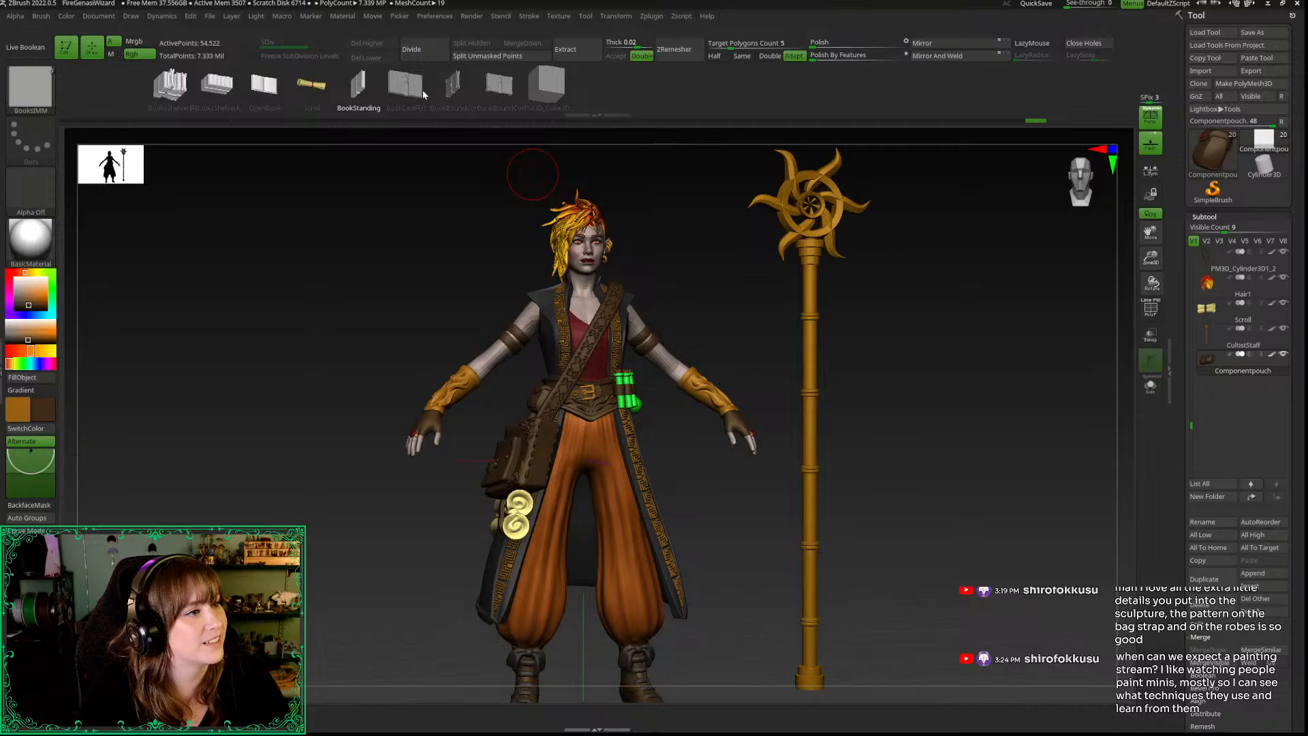
pyautogui.click(499, 89)
pyautogui.moveTo(1150, 259); pyautogui.dragTo(1131, 381)
pyautogui.moveTo(965, 498); pyautogui.dragTo(660, 413)
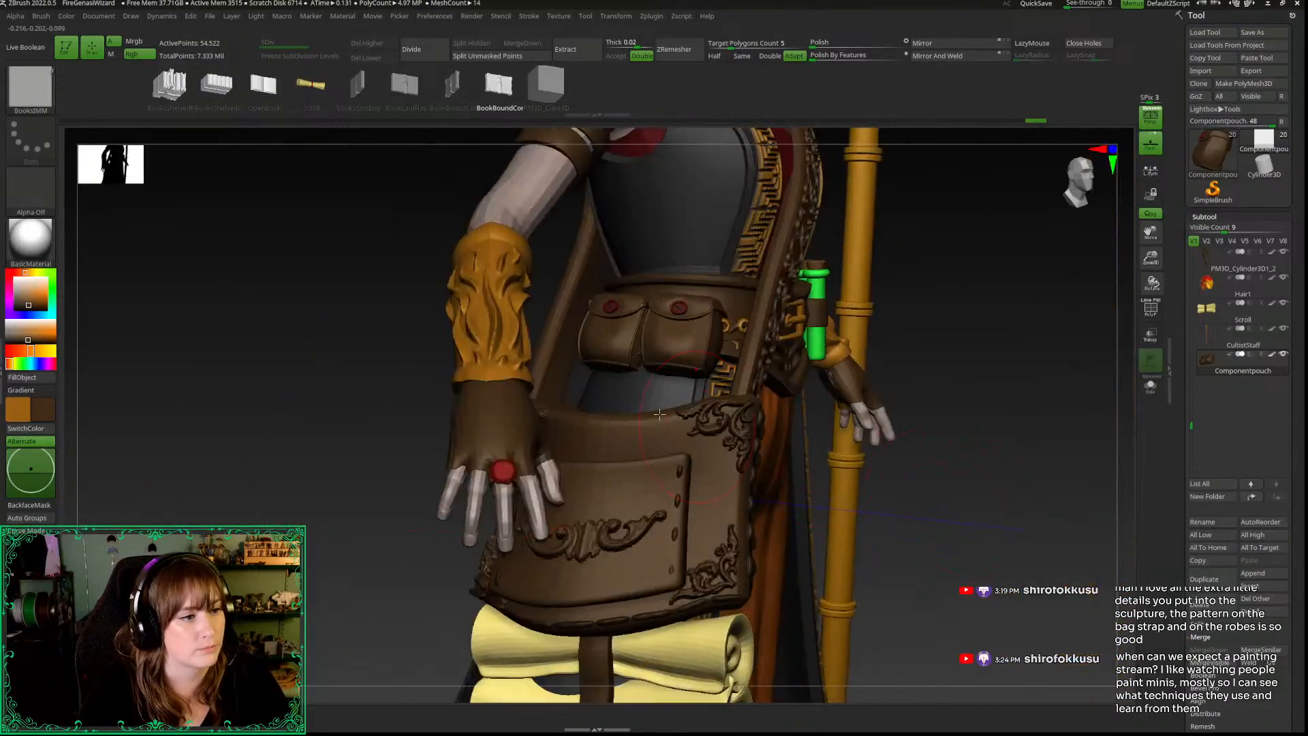
pyautogui.moveTo(297, 406); pyautogui.dragTo(653, 429)
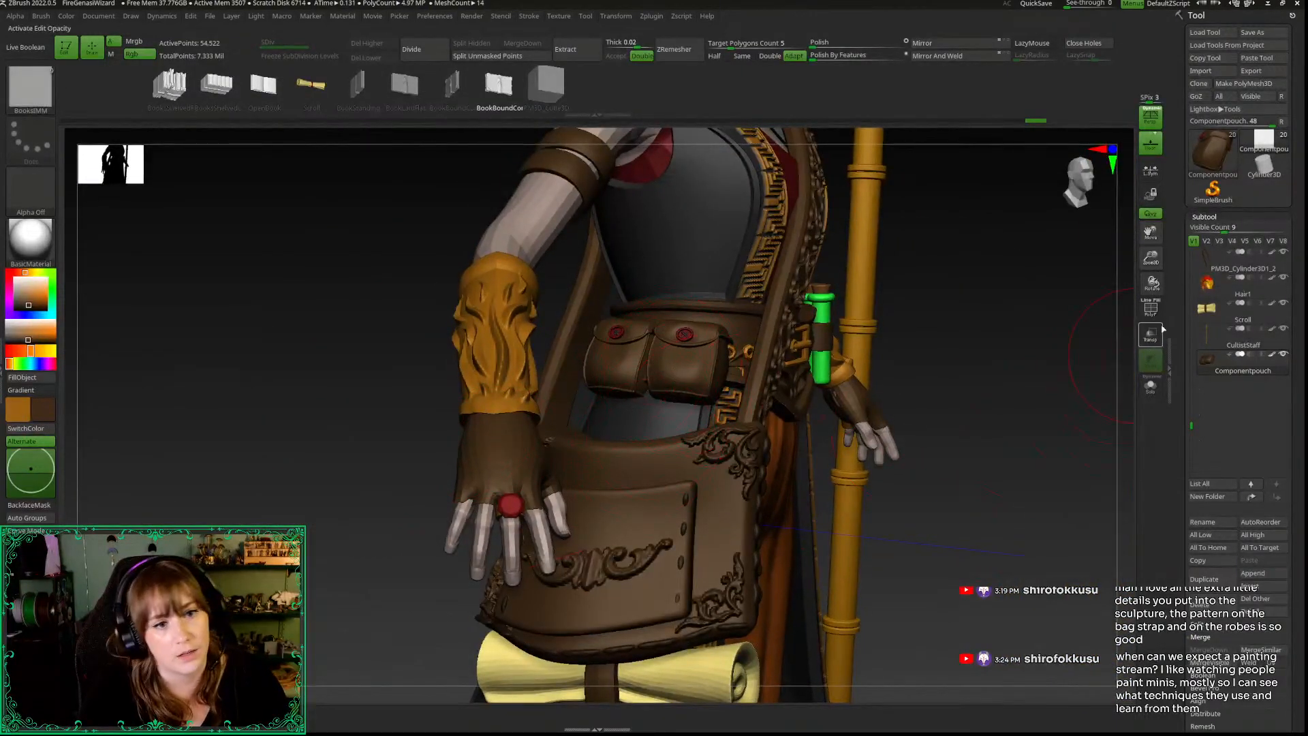
pyautogui.moveTo(1192, 423); pyautogui.dragTo(1178, 337)
pyautogui.click(1207, 287)
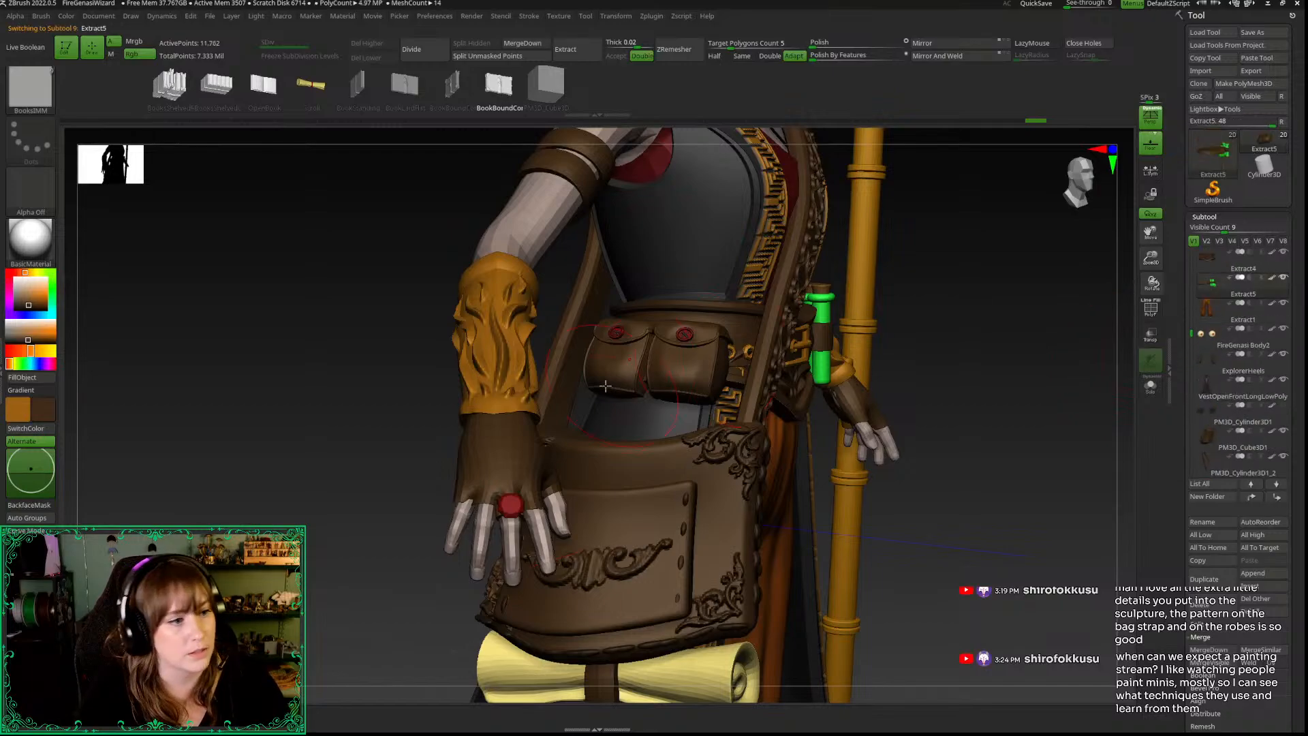
pyautogui.moveTo(668, 360); pyautogui.dragTo(657, 457)
# Step: Reposition the inserted book at the hip so it sits over the satchel's opening
pyautogui.press('w')
pyautogui.moveTo(657, 457); pyautogui.dragTo(504, 454, button='right')
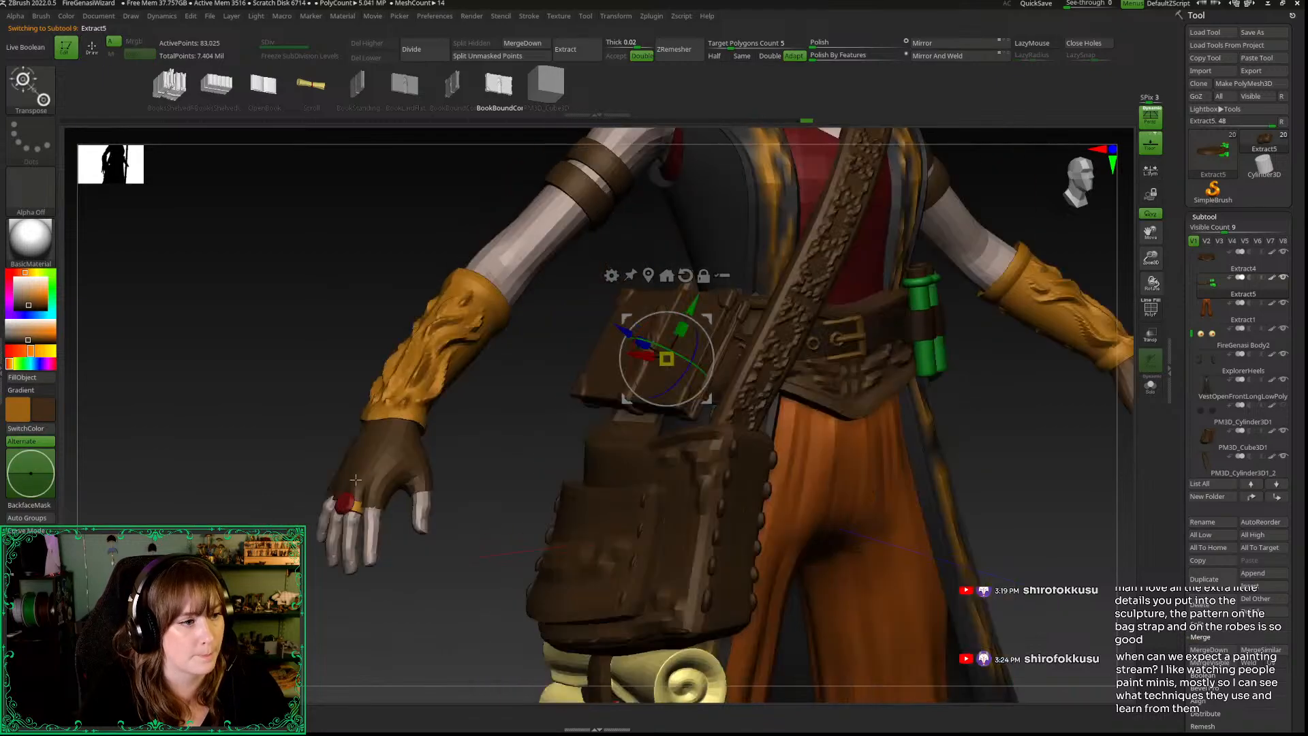
pyautogui.moveTo(643, 346); pyautogui.dragTo(643, 345)
pyautogui.moveTo(504, 432); pyautogui.dragTo(638, 442, button='right')
pyautogui.moveTo(675, 396); pyautogui.dragTo(747, 346)
pyautogui.moveTo(682, 436); pyautogui.dragTo(559, 436, button='right')
pyautogui.moveTo(628, 366); pyautogui.dragTo(631, 390)
pyautogui.moveTo(499, 467); pyautogui.dragTo(725, 383, button='right')
pyautogui.moveTo(741, 357); pyautogui.dragTo(740, 347)
# Step: Settle the book into the satchel's opening and tilt it about 17°
pyautogui.moveTo(698, 431); pyautogui.dragTo(688, 505)
pyautogui.moveTo(518, 502); pyautogui.dragTo(541, 537, button='right')
pyautogui.moveTo(642, 415); pyautogui.dragTo(602, 400)
pyautogui.moveTo(670, 442); pyautogui.dragTo(626, 409)
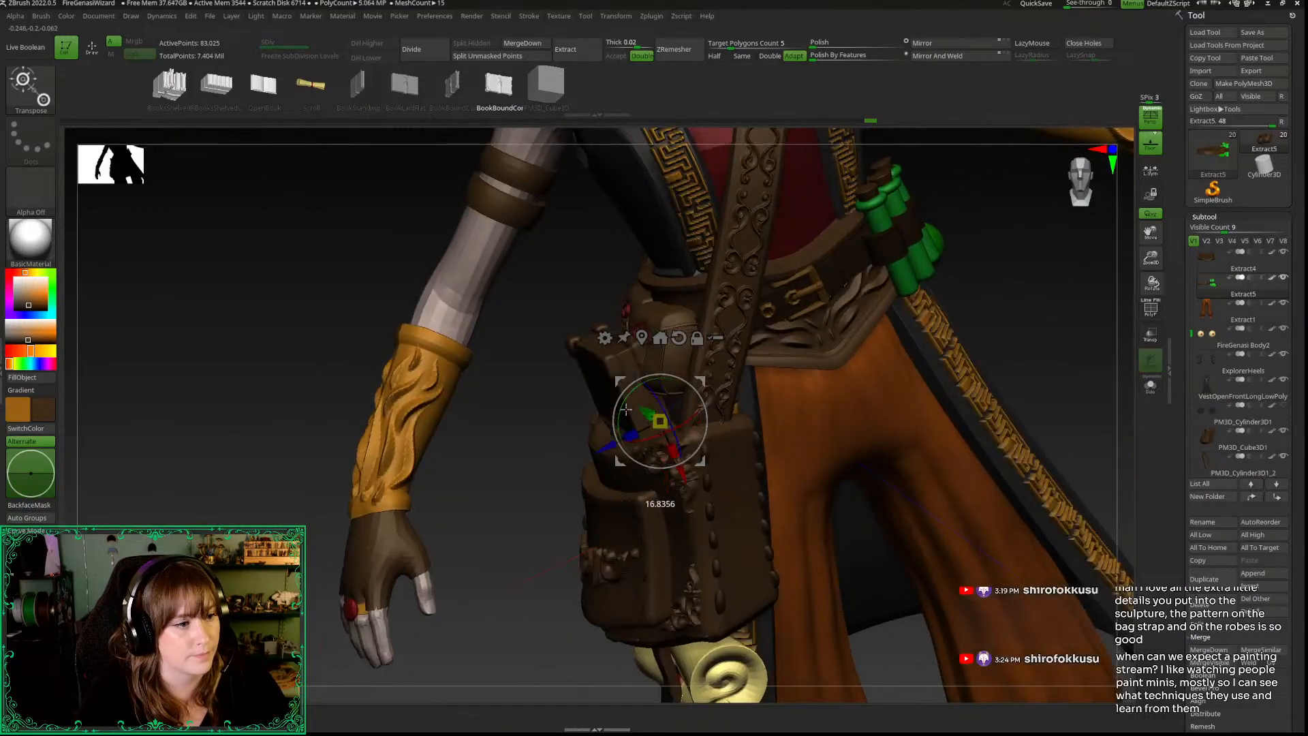
pyautogui.moveTo(526, 481)
pyautogui.mouseDown(button='right')
pyautogui.moveTo(541, 483)
pyautogui.moveTo(535, 496)
pyautogui.moveTo(492, 499)
pyautogui.mouseUp(button='right')
# Step: Make the satchel the active subtool and choose the Move Topological brush with an adjusted draw size
pyautogui.press('q')
pyautogui.keyDown('alt'); pyautogui.click(606, 472); pyautogui.keyUp('alt')
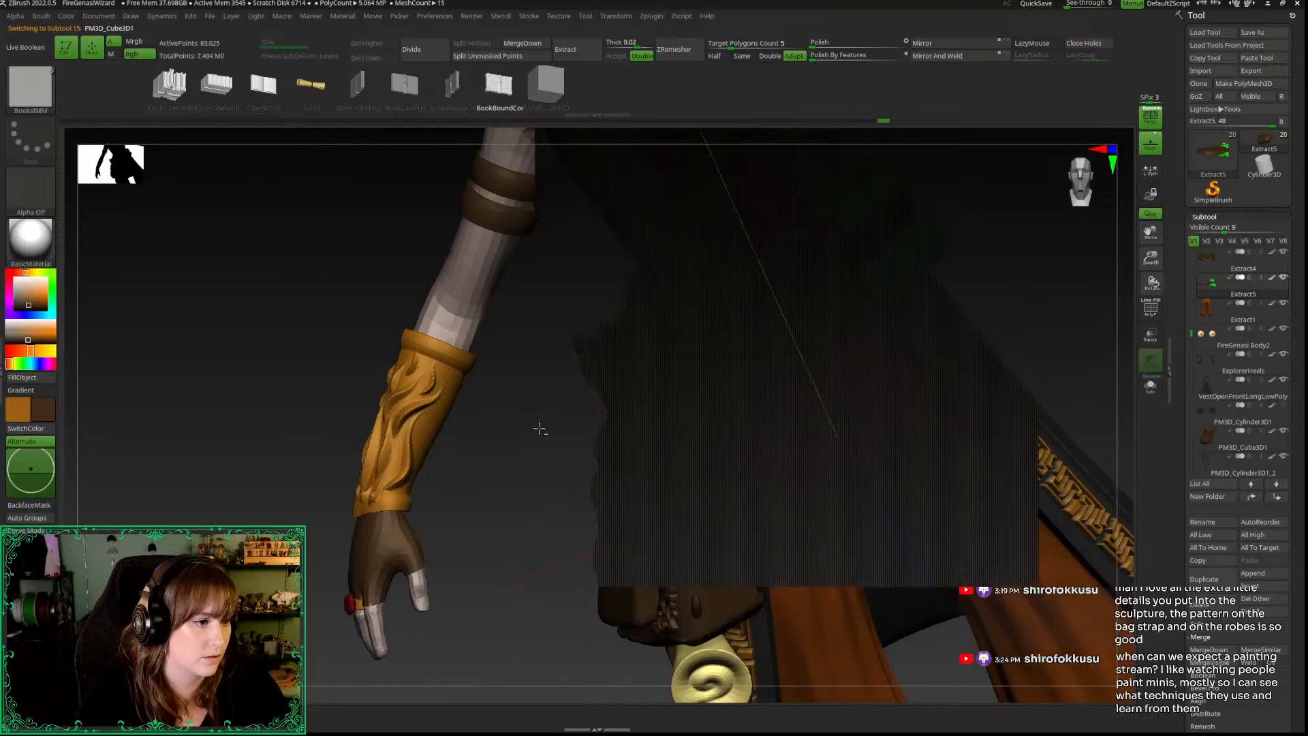
pyautogui.press('b')
pyautogui.press('m')
pyautogui.press('t')
pyautogui.press('space')
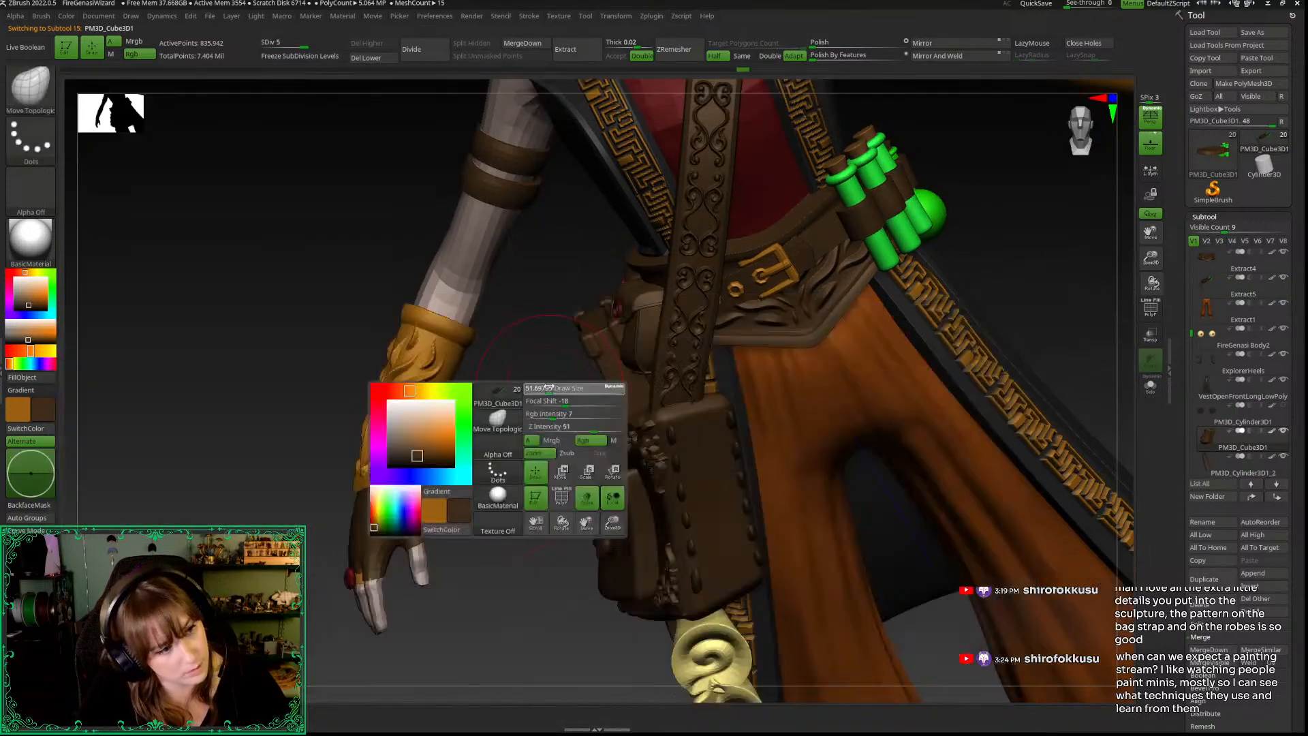
pyautogui.moveTo(549, 387); pyautogui.dragTo(555, 387)
pyautogui.keyDown('alt'); pyautogui.moveTo(528, 538); pyautogui.dragTo(516, 529, button='right'); pyautogui.keyUp('alt')
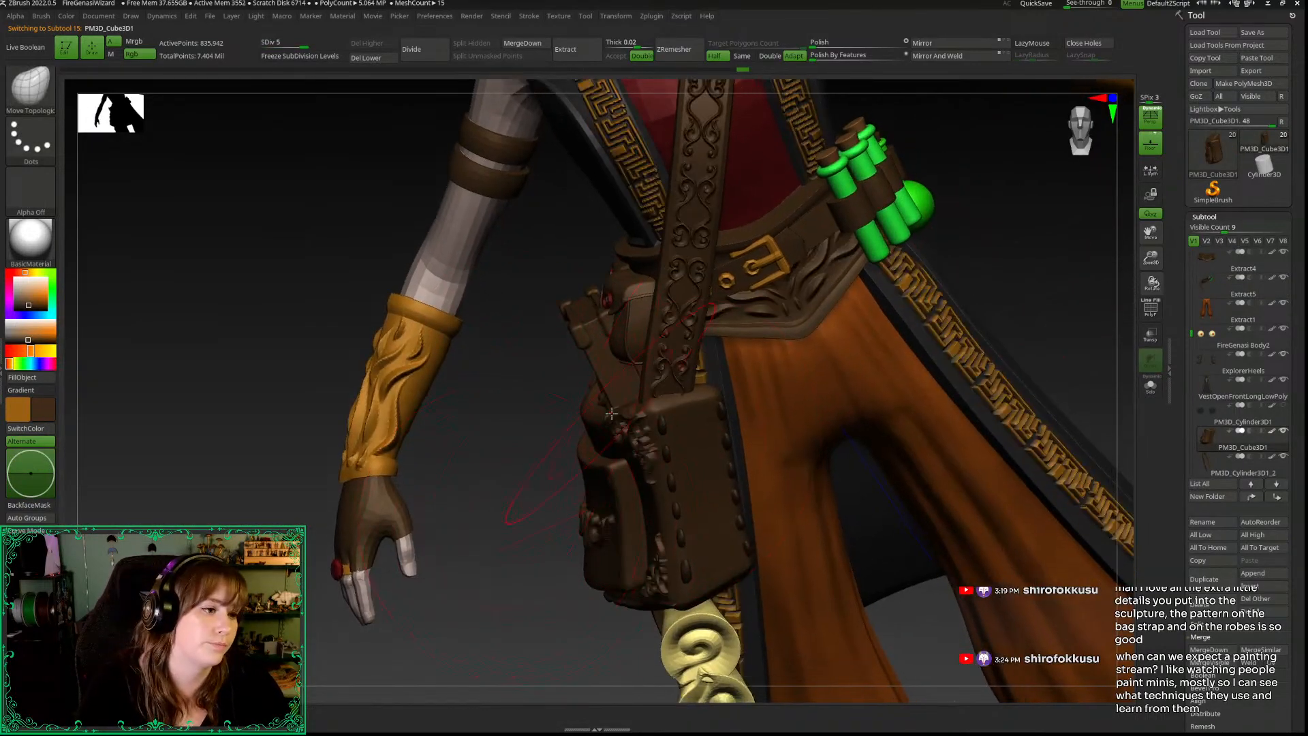
# Step: Lower the satchel to subdivision level 2 and reshape its opening around the book with Move Topological
pyautogui.moveTo(529, 443); pyautogui.dragTo(529, 470)
pyautogui.hotkey('shift', 'd')
pyautogui.hotkey('shift', 'd')
pyautogui.hotkey('shift', 'd')
pyautogui.press('space')
pyautogui.moveTo(513, 434); pyautogui.dragTo(594, 414, button='right')
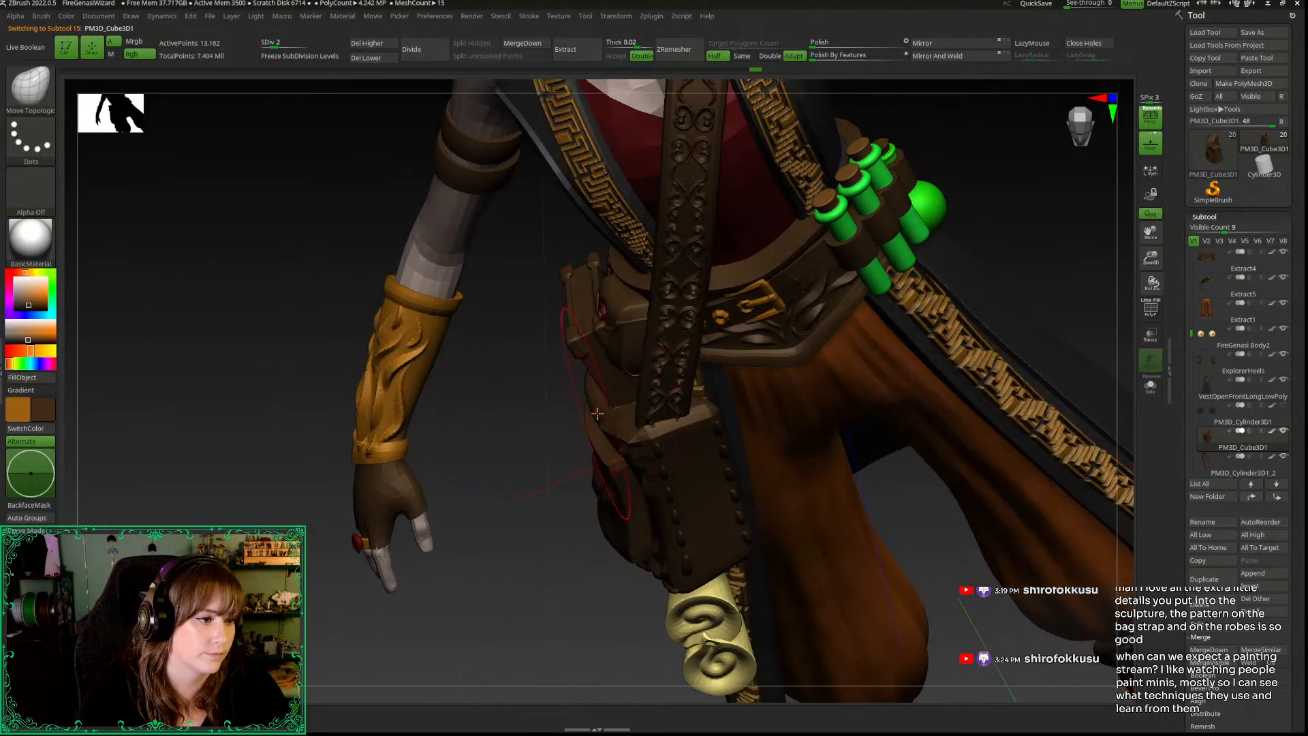
pyautogui.moveTo(530, 451); pyautogui.dragTo(657, 579, button='right')
pyautogui.moveTo(527, 477); pyautogui.dragTo(531, 501)
pyautogui.moveTo(639, 550); pyautogui.dragTo(566, 463, button='right')
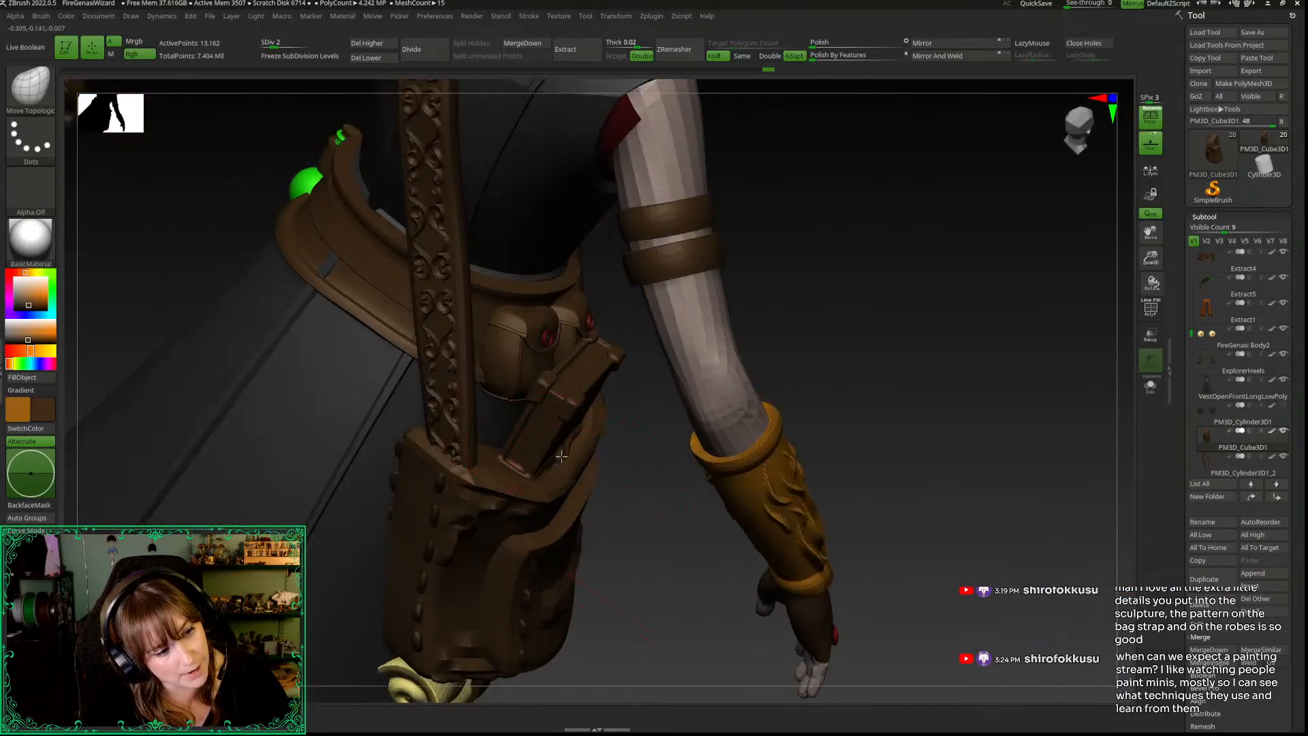
pyautogui.moveTo(616, 540)
pyautogui.mouseDown()
pyautogui.moveTo(498, 531)
pyautogui.moveTo(636, 534)
pyautogui.moveTo(620, 551)
pyautogui.moveTo(617, 517)
pyautogui.moveTo(603, 524)
pyautogui.moveTo(665, 541)
pyautogui.moveTo(336, 486)
pyautogui.moveTo(506, 543)
pyautogui.mouseUp()
# Step: Reselect the belt subtool holding the book and nudge the book slightly deeper into the satchel
pyautogui.press('w')
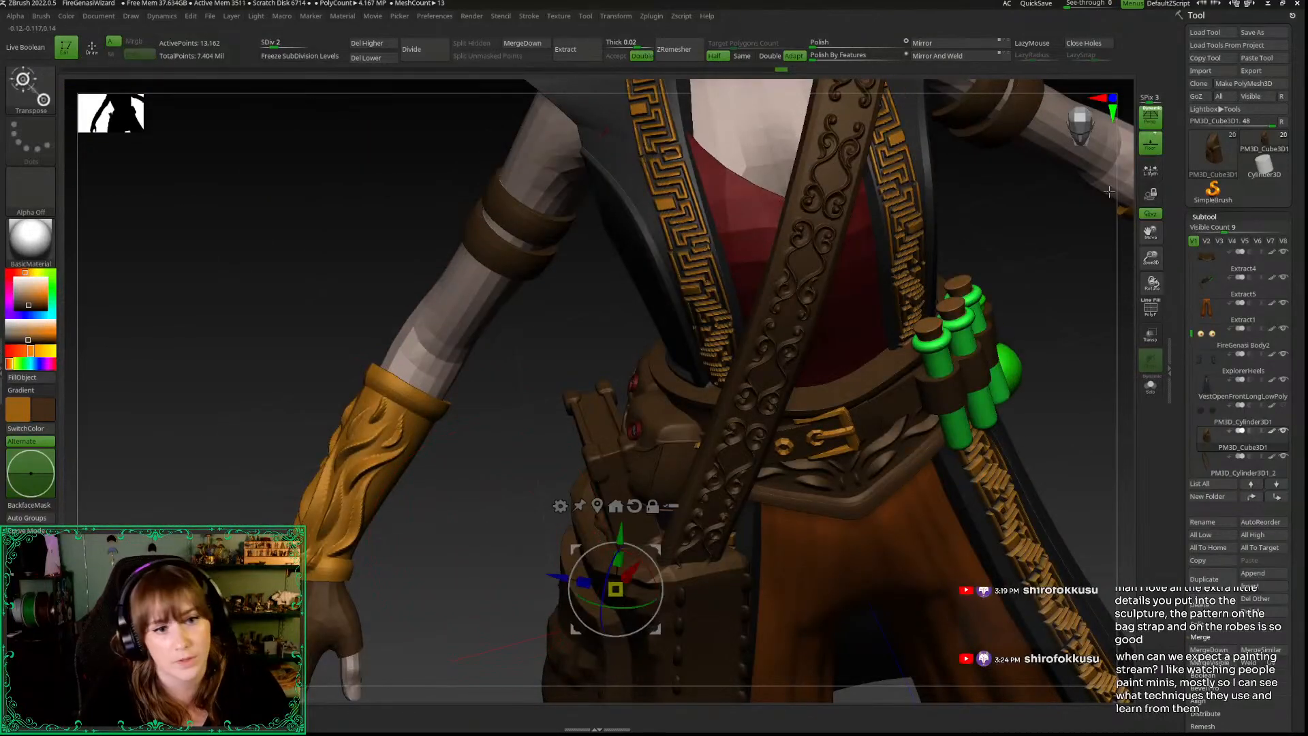
pyautogui.moveTo(1079, 125); pyautogui.dragTo(1074, 141)
pyautogui.keyDown('alt'); pyautogui.click(618, 364); pyautogui.keyUp('alt')
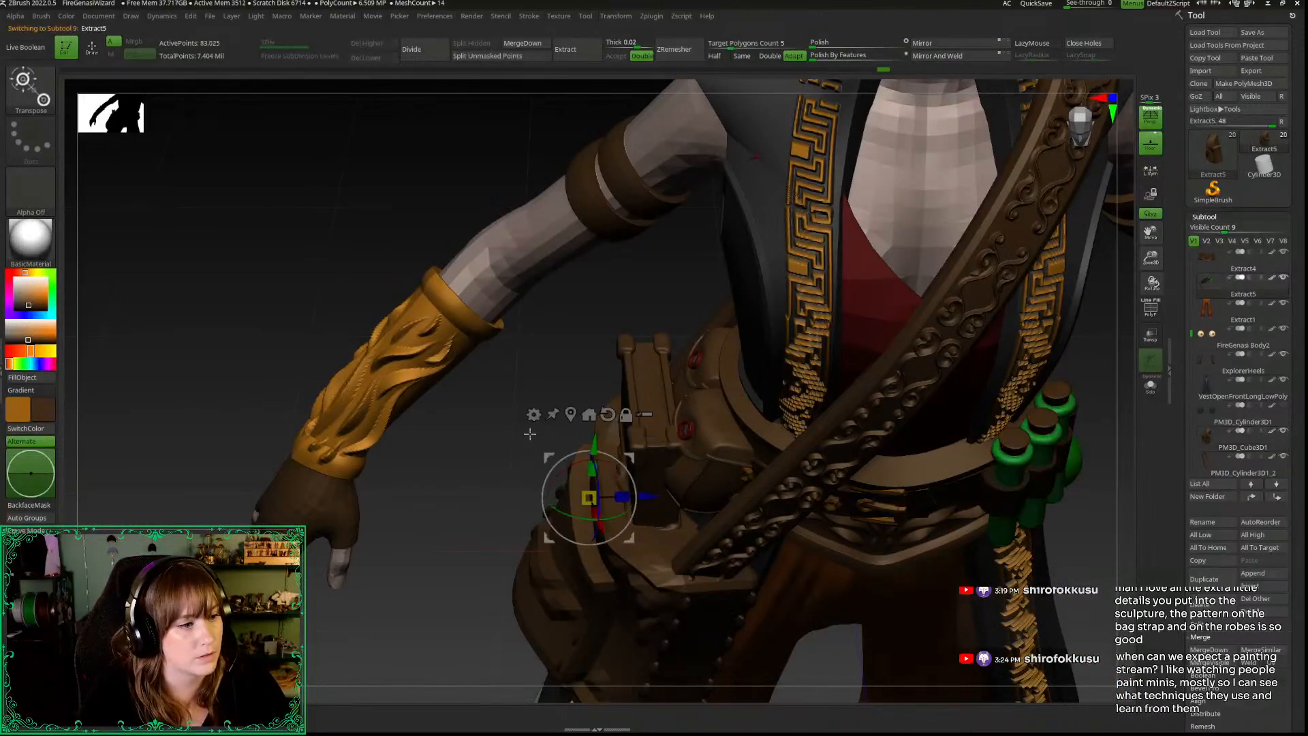
pyautogui.moveTo(501, 436); pyautogui.dragTo(501, 384)
pyautogui.moveTo(598, 440); pyautogui.dragTo(598, 458)
pyautogui.press('q')
pyautogui.moveTo(476, 525); pyautogui.dragTo(600, 555)
# Step: Check the book against the whole figure and shift it to a better position inside the satchel
pyautogui.moveTo(1151, 256); pyautogui.dragTo(1138, 177)
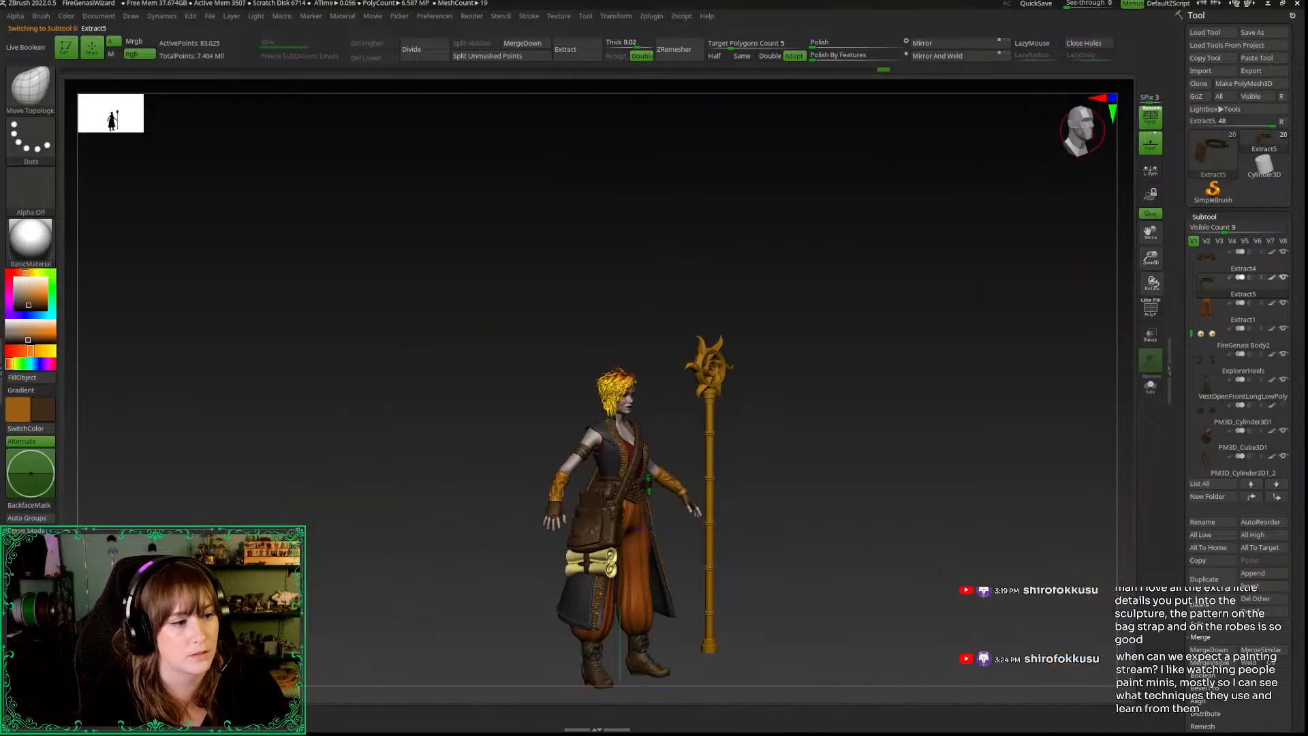
pyautogui.moveTo(890, 398); pyautogui.dragTo(1036, 309)
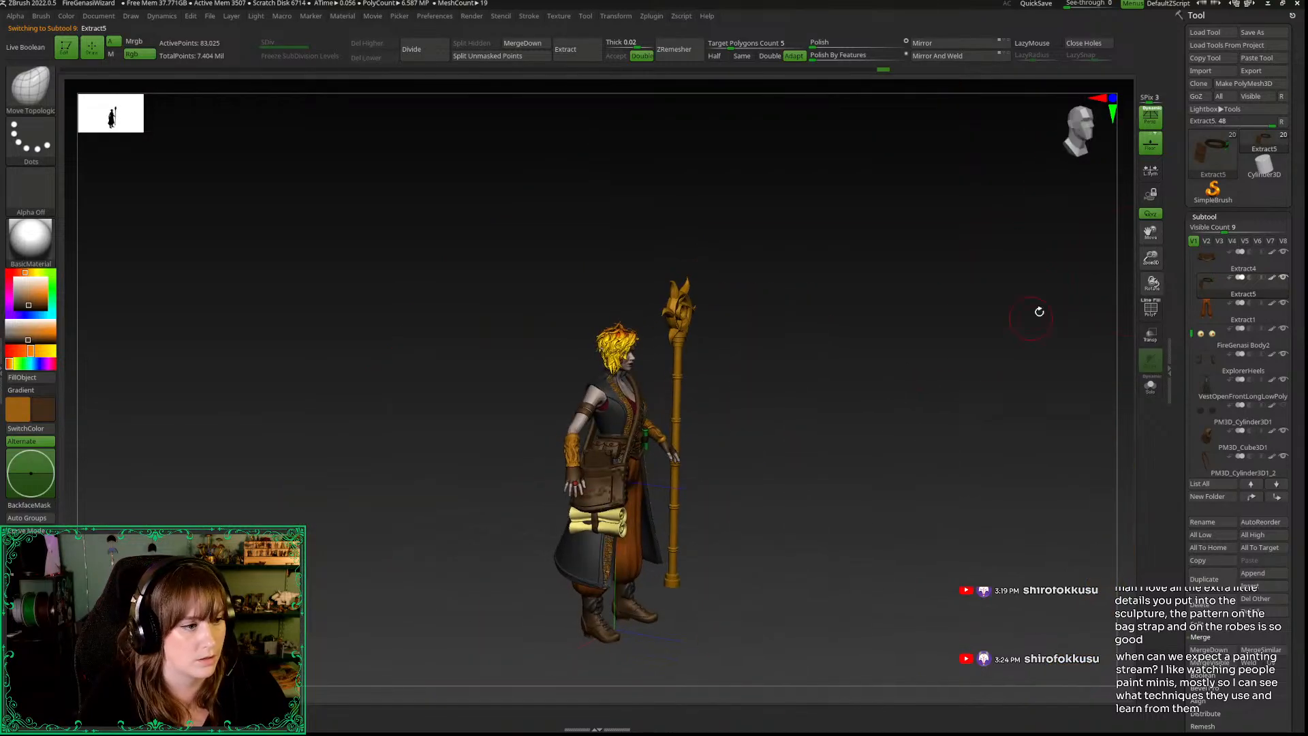
pyautogui.moveTo(1151, 259); pyautogui.dragTo(1151, 321)
pyautogui.press('w')
pyautogui.moveTo(572, 475); pyautogui.dragTo(713, 472)
pyautogui.moveTo(944, 528); pyautogui.dragTo(857, 536)
pyautogui.moveTo(623, 492); pyautogui.dragTo(612, 510)
pyautogui.moveTo(498, 626); pyautogui.dragTo(409, 628)
pyautogui.keyDown('alt'); pyautogui.moveTo(538, 483); pyautogui.dragTo(494, 485); pyautogui.keyUp('alt')
pyautogui.moveTo(456, 638); pyautogui.dragTo(451, 692)
# Step: Rotate the book about 9° so it leans with the satchel's angle against the hip
pyautogui.moveTo(490, 479); pyautogui.dragTo(579, 489)
pyautogui.moveTo(447, 620); pyautogui.dragTo(607, 646)
pyautogui.moveTo(611, 441); pyautogui.dragTo(595, 416)
pyautogui.moveTo(947, 545); pyautogui.dragTo(797, 530)
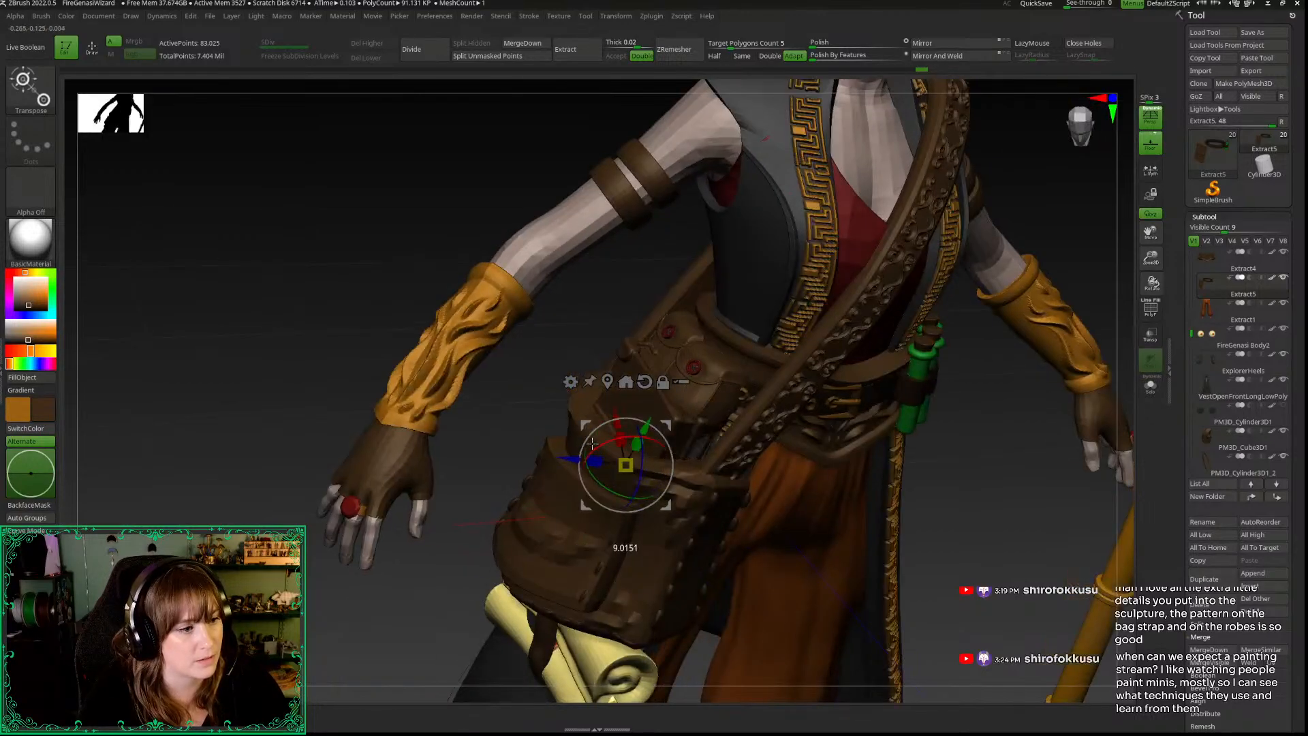
pyautogui.moveTo(475, 499); pyautogui.dragTo(589, 409)
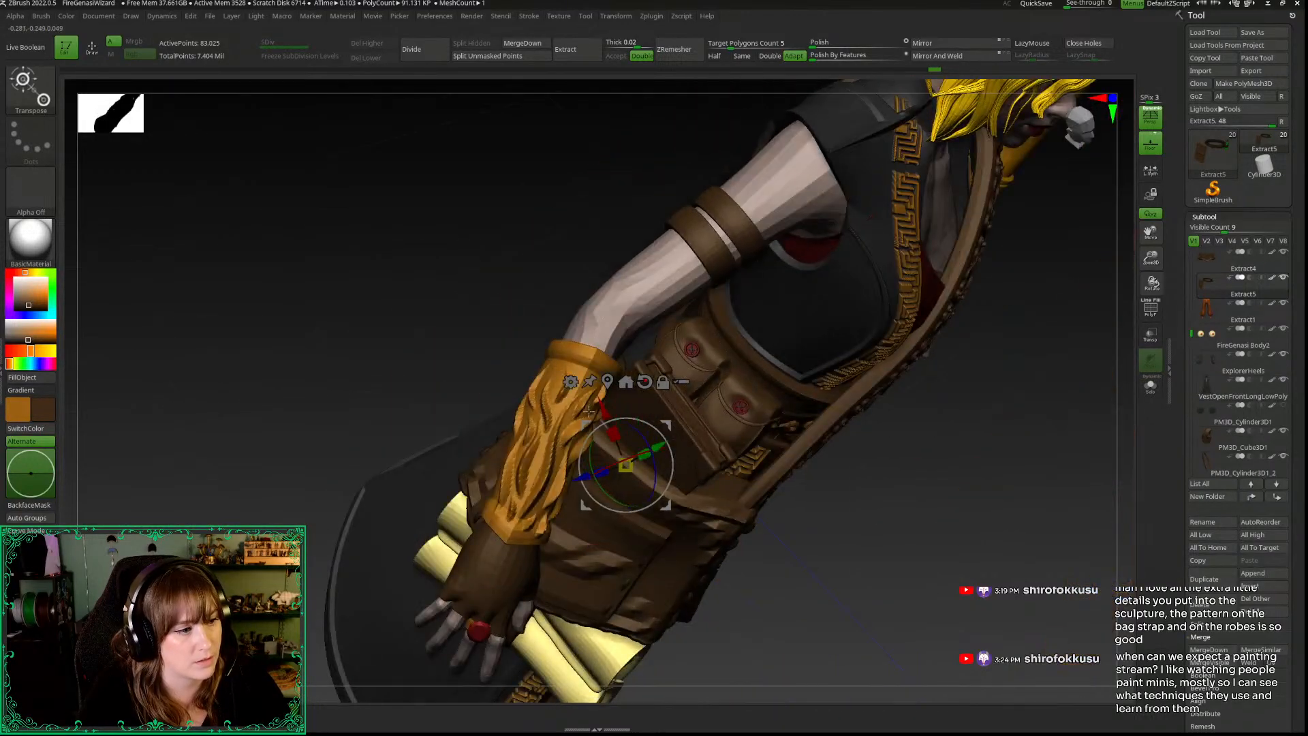
pyautogui.moveTo(820, 584); pyautogui.dragTo(704, 527)
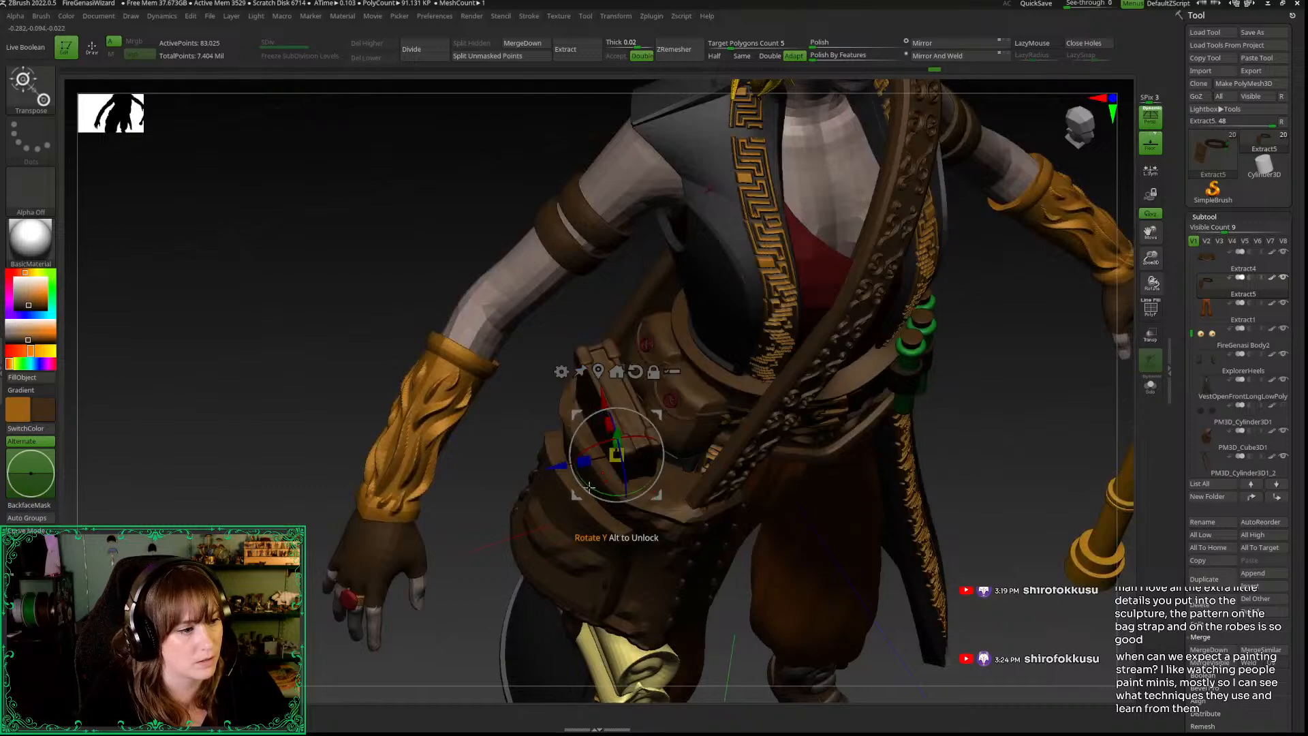
pyautogui.moveTo(595, 488); pyautogui.dragTo(594, 488)
# Step: Fine-tune the book's angle by about 5° and check its fit in the satchel against the whole figure
pyautogui.moveTo(436, 587)
pyautogui.mouseDown()
pyautogui.moveTo(502, 600)
pyautogui.moveTo(512, 585)
pyautogui.mouseUp()
pyautogui.press('q')
pyautogui.press('w')
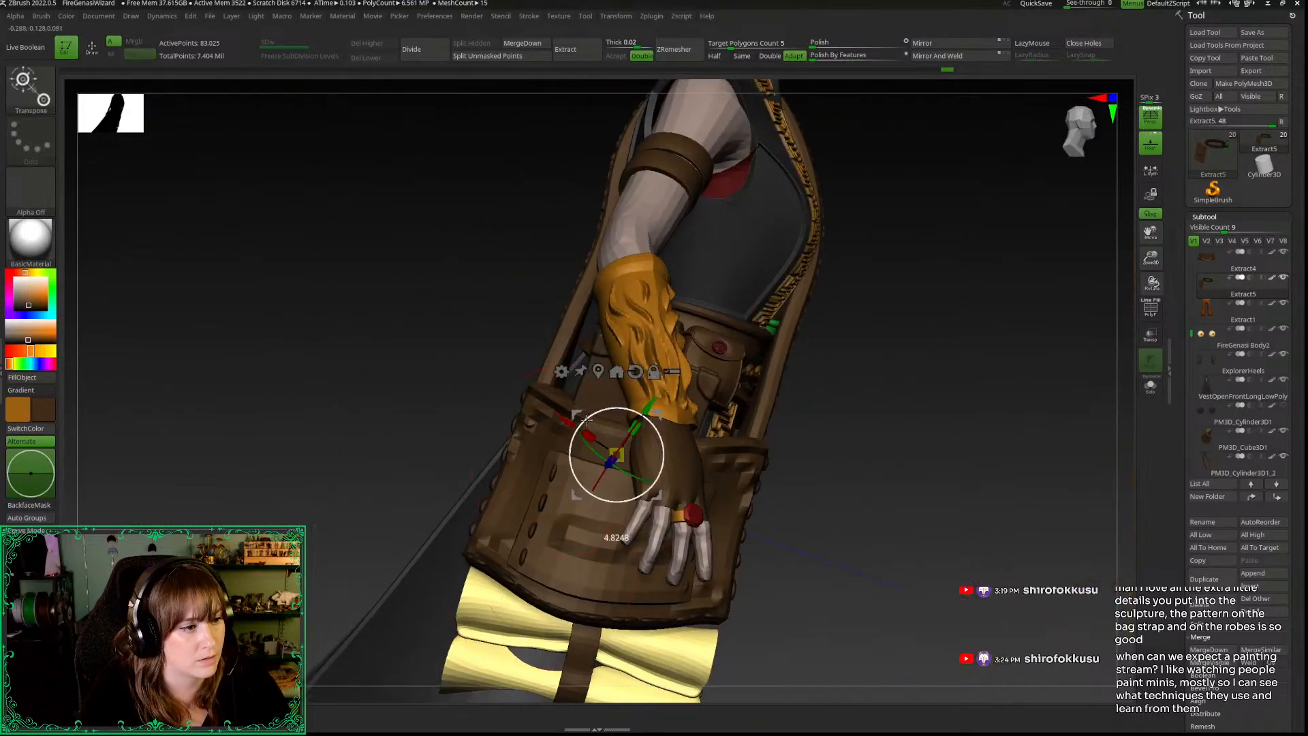
pyautogui.moveTo(826, 522); pyautogui.dragTo(812, 525)
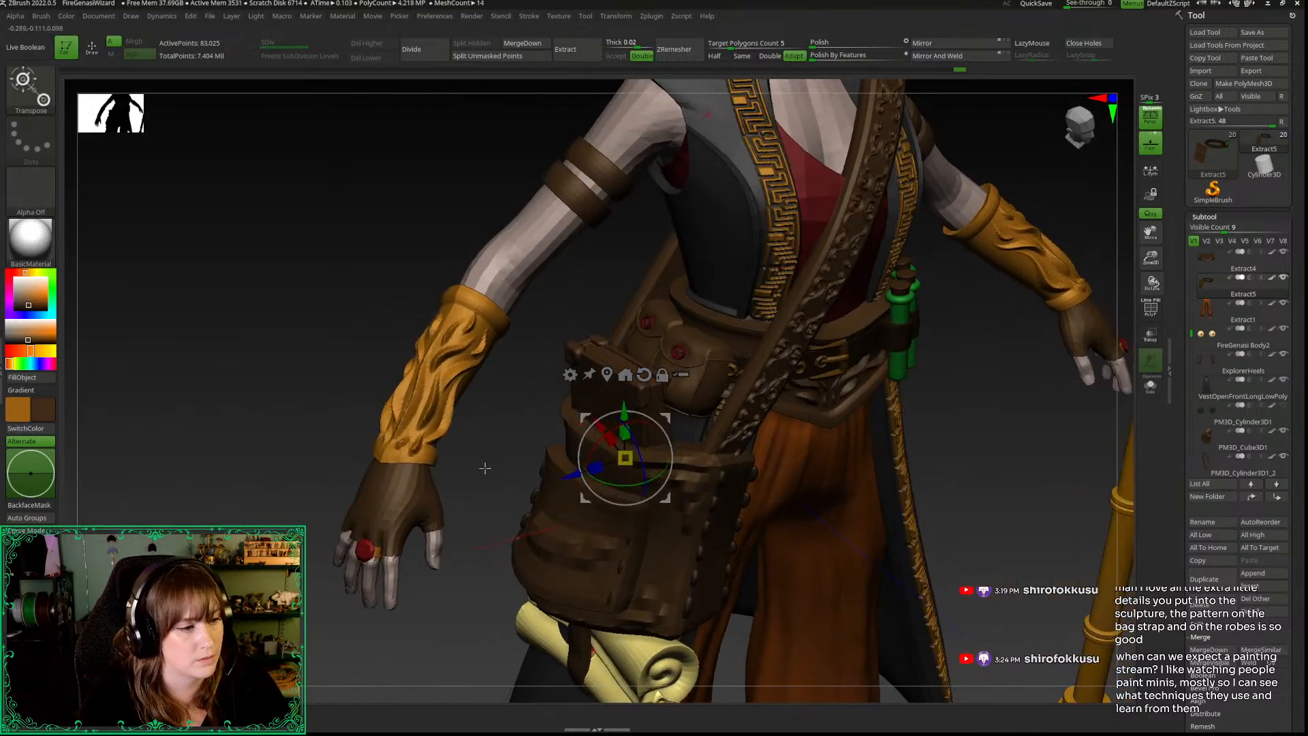
pyautogui.moveTo(493, 468); pyautogui.dragTo(409, 463)
pyautogui.press('q')
pyautogui.moveTo(1049, 300)
pyautogui.keyDown('alt'); pyautogui.mouseDown()
pyautogui.moveTo(1045, 273)
pyautogui.moveTo(954, 471)
pyautogui.moveTo(946, 452)
pyautogui.moveTo(969, 477)
pyautogui.moveTo(911, 472)
pyautogui.moveTo(970, 483)
pyautogui.mouseUp(); pyautogui.keyUp('alt')
pyautogui.moveTo(1151, 259); pyautogui.dragTo(1150, 331)
pyautogui.moveTo(826, 530); pyautogui.dragTo(607, 400)
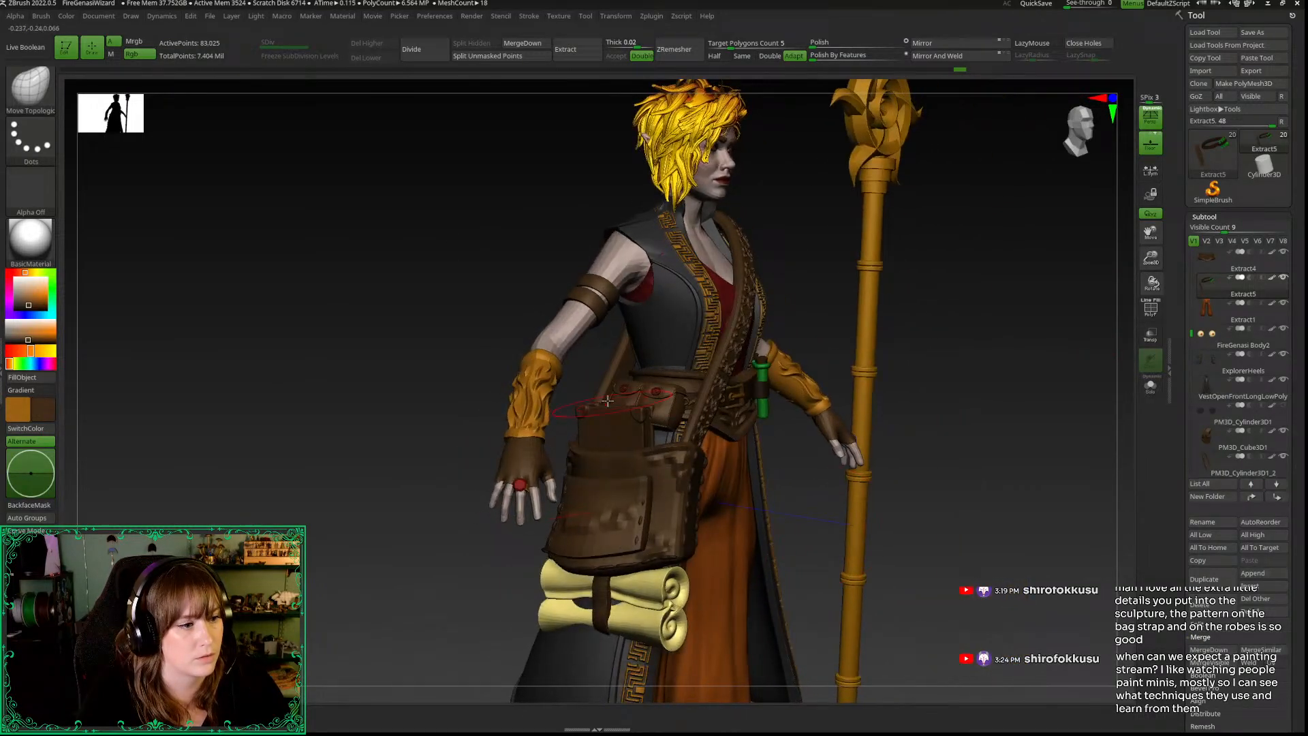
# Step: Select the two belt pouches, isolate them to place the transform gizmo on them, and restore the full figure
pyautogui.keyDown('alt'); pyautogui.click(656, 409); pyautogui.keyUp('alt')
pyautogui.press('w')
pyautogui.hotkey('alt', 'shift', 's')
pyautogui.press('q')
pyautogui.press('w')
pyautogui.keyDown('alt'); pyautogui.click(634, 403); pyautogui.keyUp('alt')
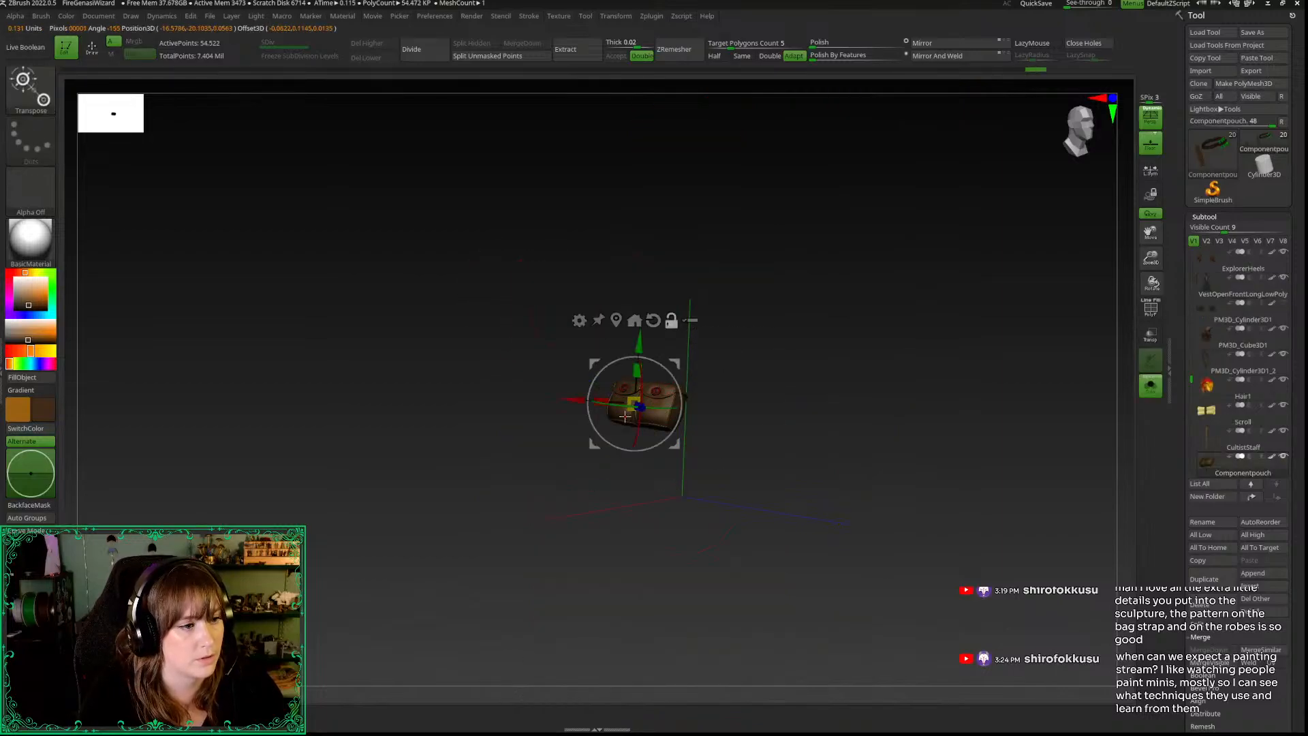
pyautogui.hotkey('alt', 'shift', 's')
# Step: Move the belt pouches slightly toward the waist from the front and adjust their rotation around the hip
pyautogui.moveTo(458, 364); pyautogui.dragTo(358, 334)
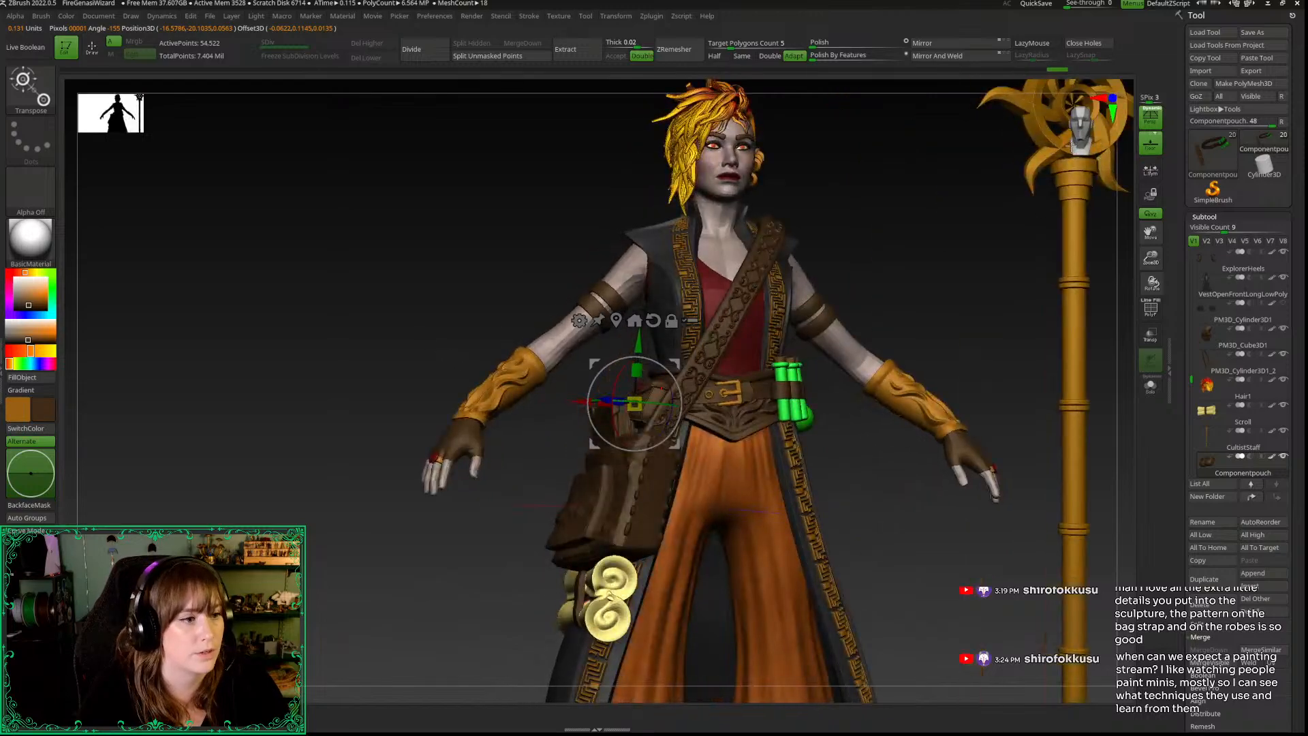
pyautogui.click(1073, 146)
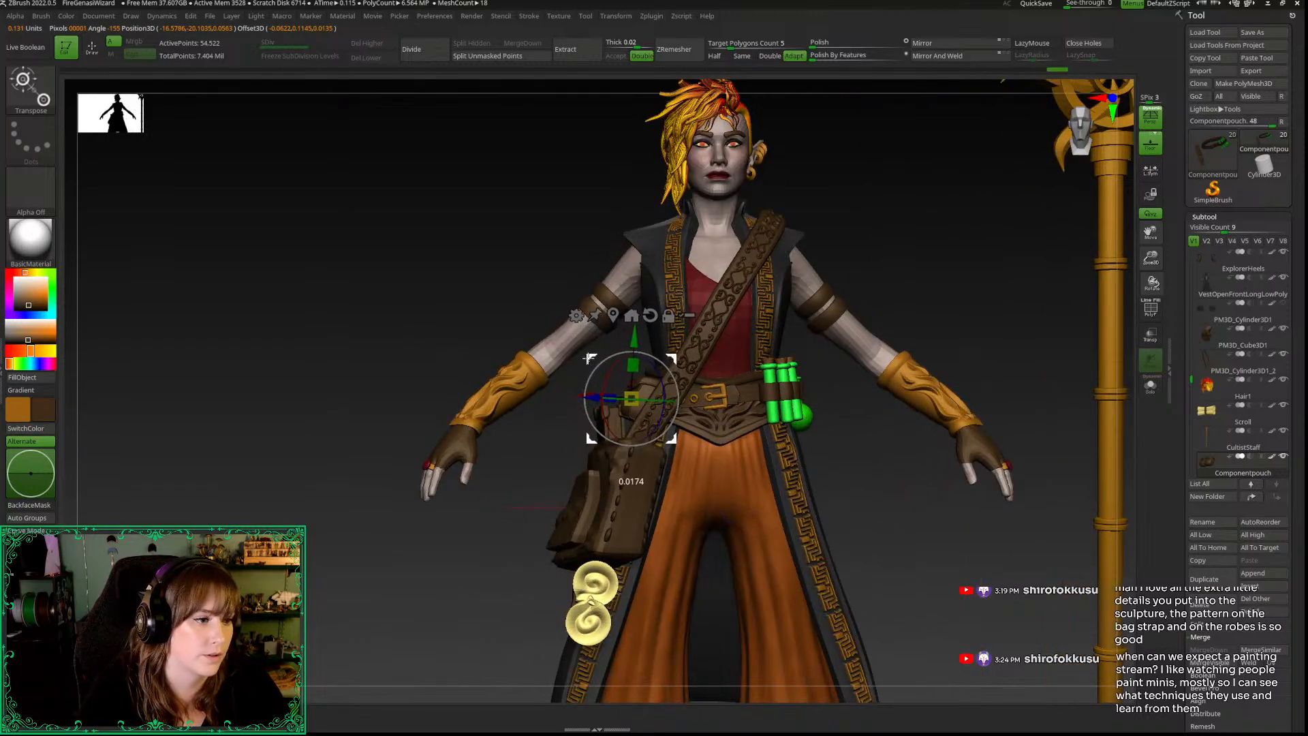
pyautogui.moveTo(594, 357); pyautogui.dragTo(594, 355)
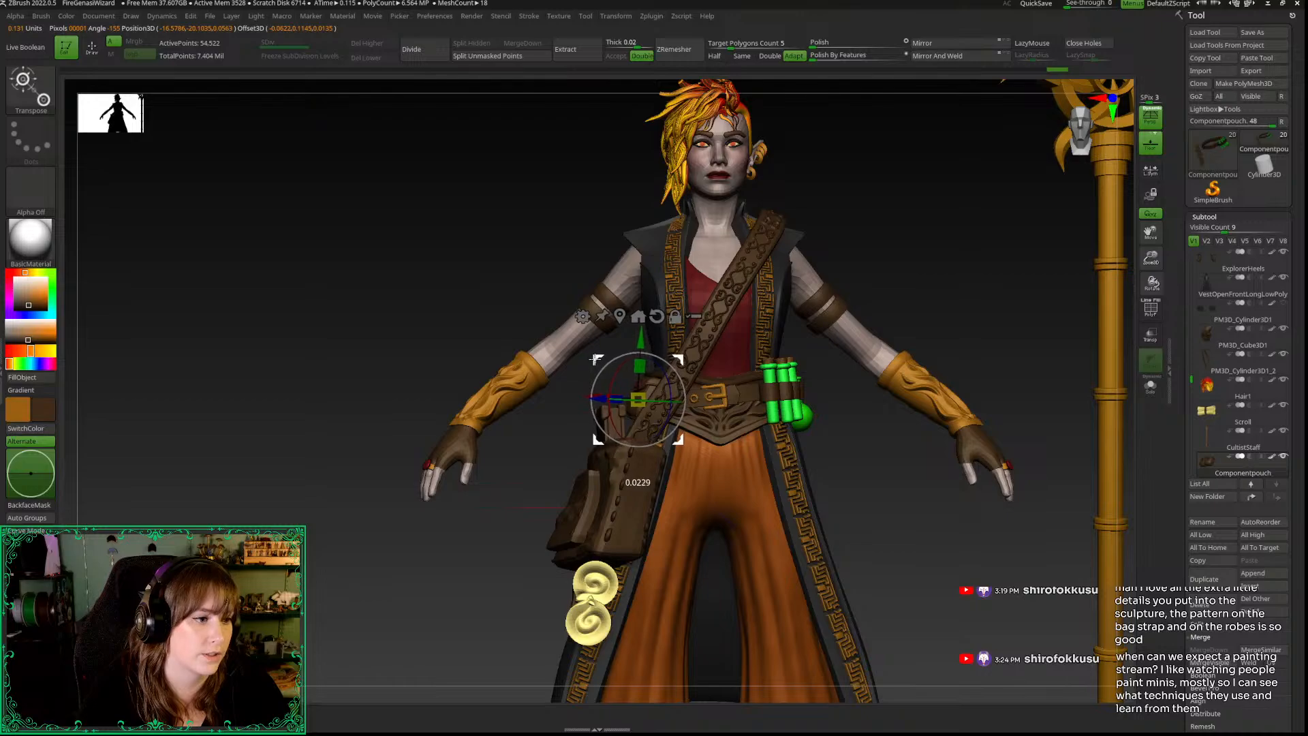
pyautogui.moveTo(495, 540)
pyautogui.mouseDown()
pyautogui.moveTo(869, 592)
pyautogui.moveTo(943, 517)
pyautogui.moveTo(945, 565)
pyautogui.moveTo(934, 556)
pyautogui.mouseUp()
pyautogui.press('q')
pyautogui.press('w')
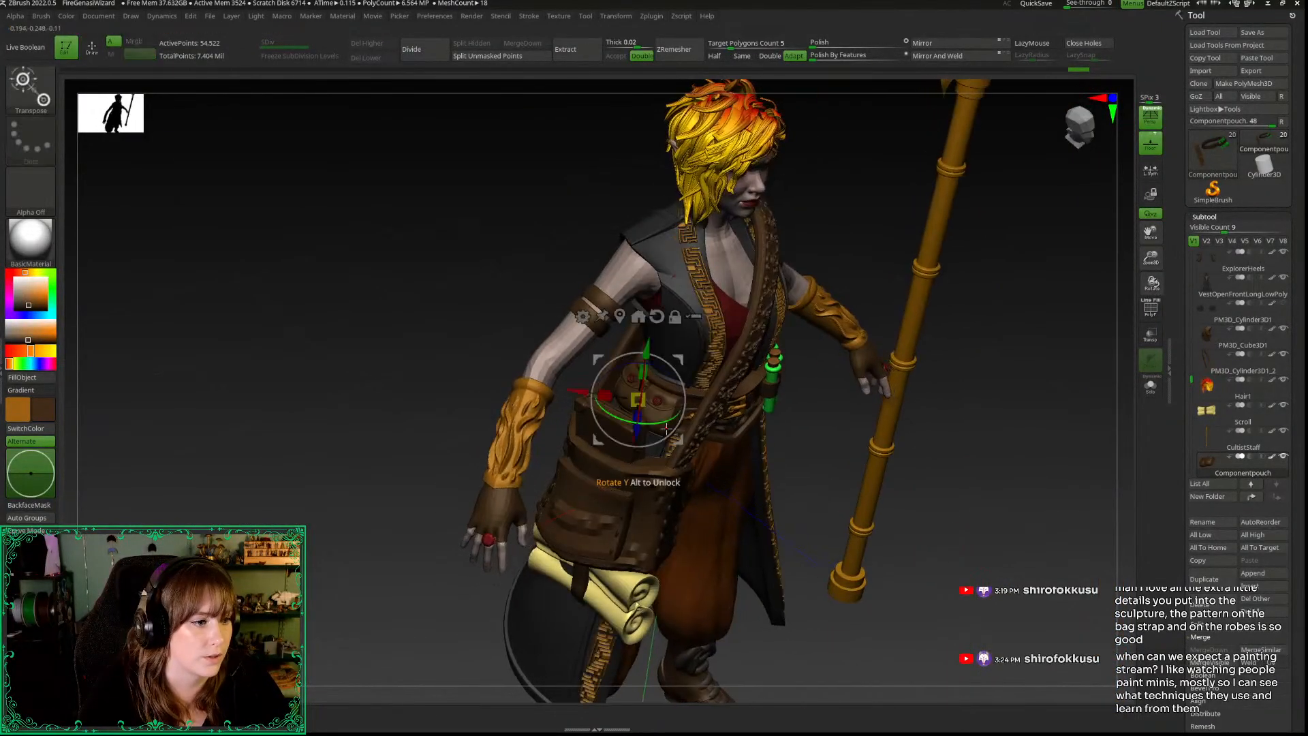
pyautogui.moveTo(662, 423); pyautogui.dragTo(658, 420)
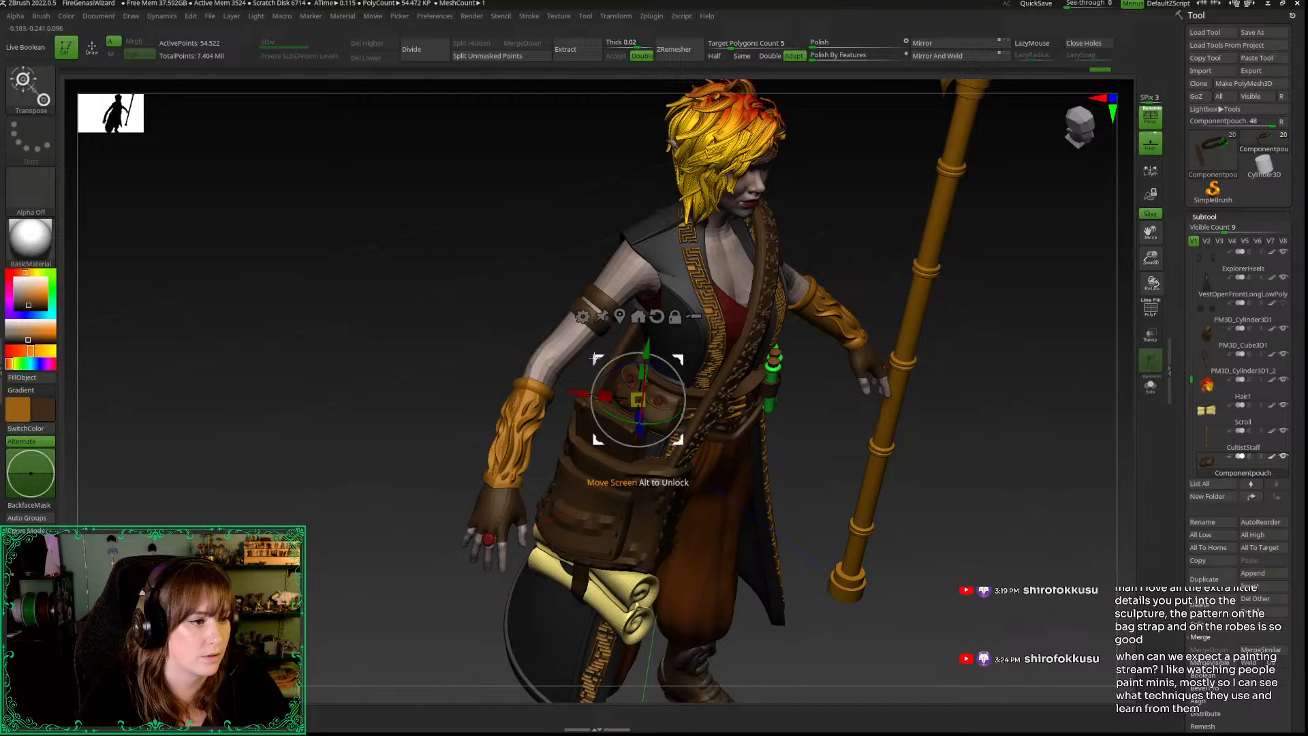
pyautogui.press('q')
# Step: Isolate the belt subtool that contains the book and inspect its polygroups
pyautogui.moveTo(815, 458); pyautogui.dragTo(859, 451)
pyautogui.keyDown('alt'); pyautogui.click(759, 396); pyautogui.keyUp('alt')
pyautogui.moveTo(400, 316); pyautogui.dragTo(487, 316)
pyautogui.hotkey('shift', 'f')
pyautogui.hotkey('alt', 's')
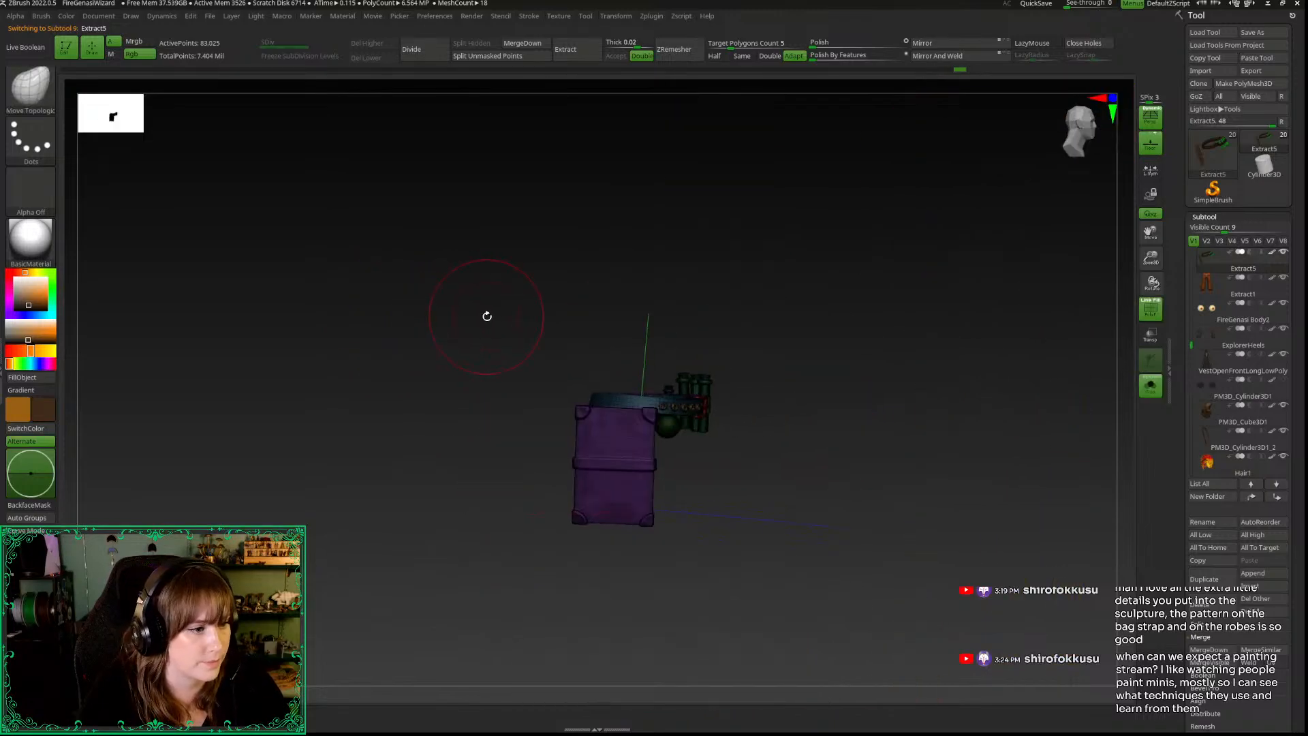
pyautogui.moveTo(1151, 258); pyautogui.dragTo(1152, 308)
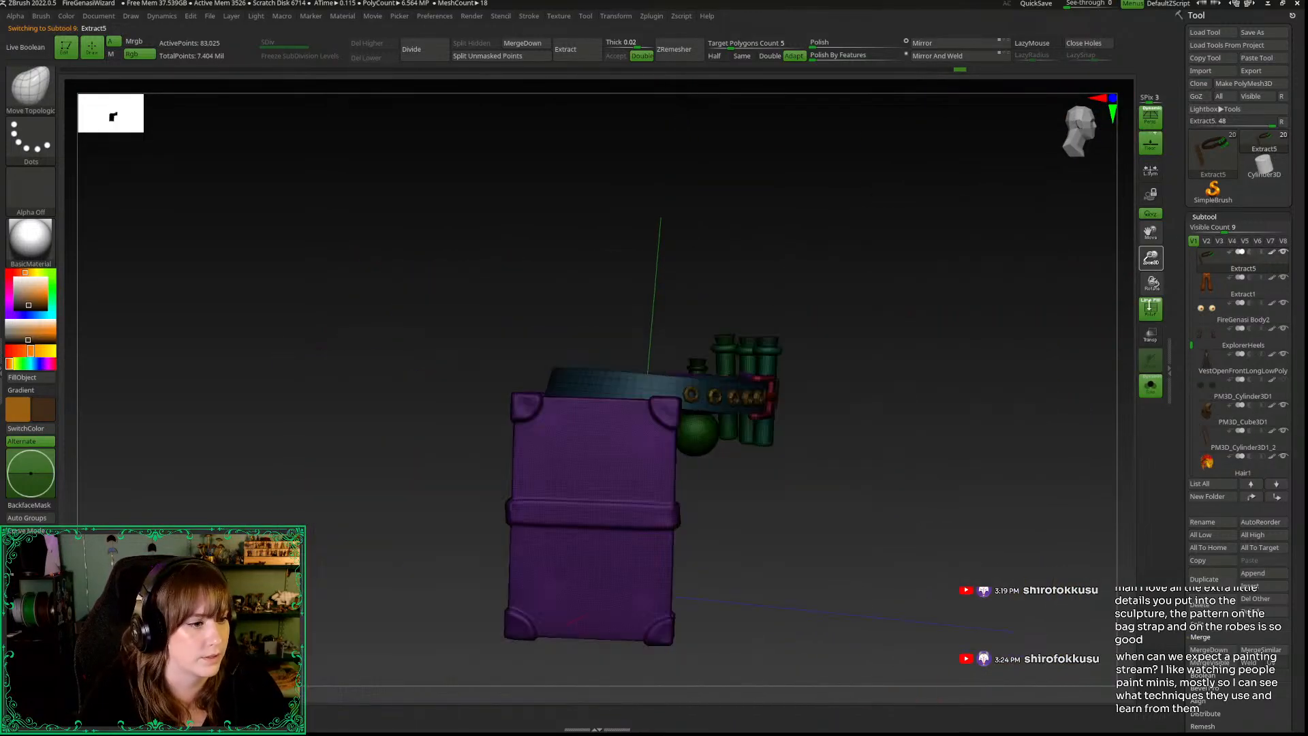
pyautogui.moveTo(1010, 429); pyautogui.dragTo(1024, 300)
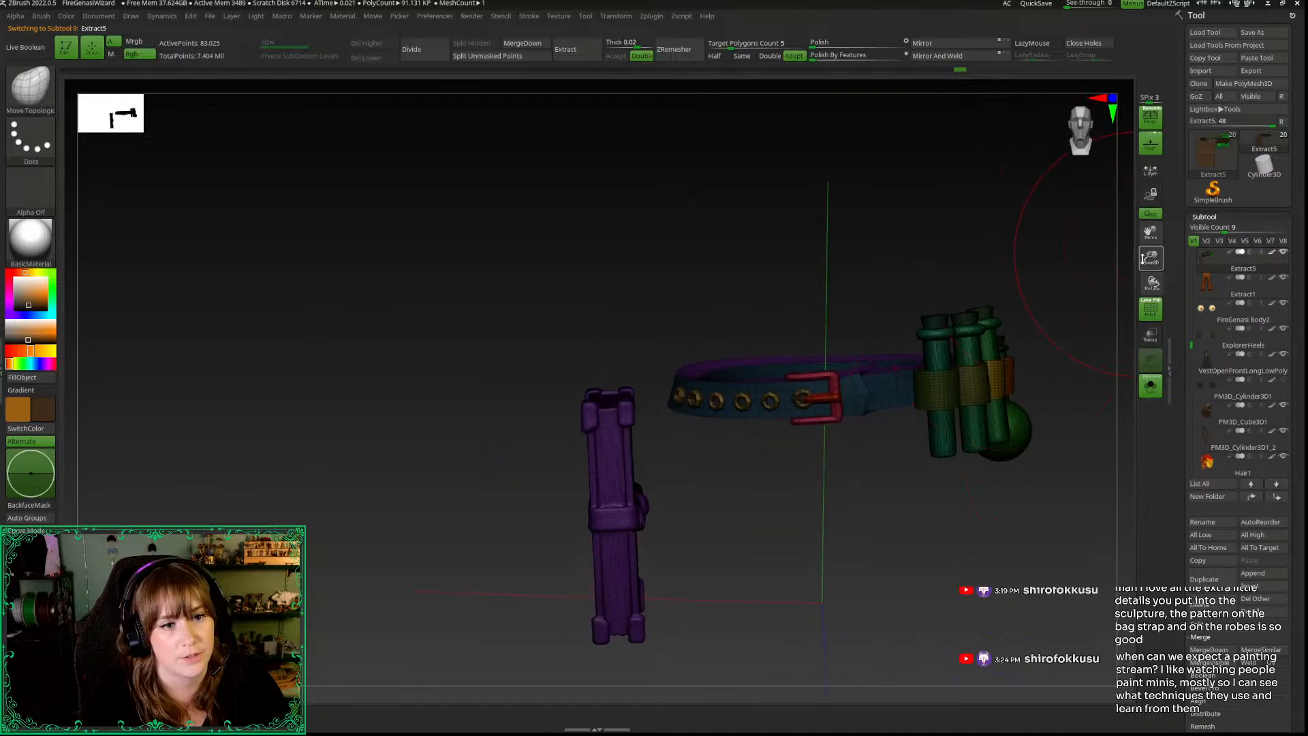
# Step: Hide the polygroup display and split the unmasked book off the belt into its own subtool
pyautogui.moveTo(1144, 259); pyautogui.dragTo(1117, 156)
pyautogui.keyDown('alt'); pyautogui.moveTo(689, 246); pyautogui.dragTo(613, 248); pyautogui.keyUp('alt')
pyautogui.hotkey('shift', 'f')
pyautogui.moveTo(538, 300)
pyautogui.mouseDown()
pyautogui.moveTo(594, 265)
pyautogui.moveTo(552, 256)
pyautogui.moveTo(563, 303)
pyautogui.mouseUp()
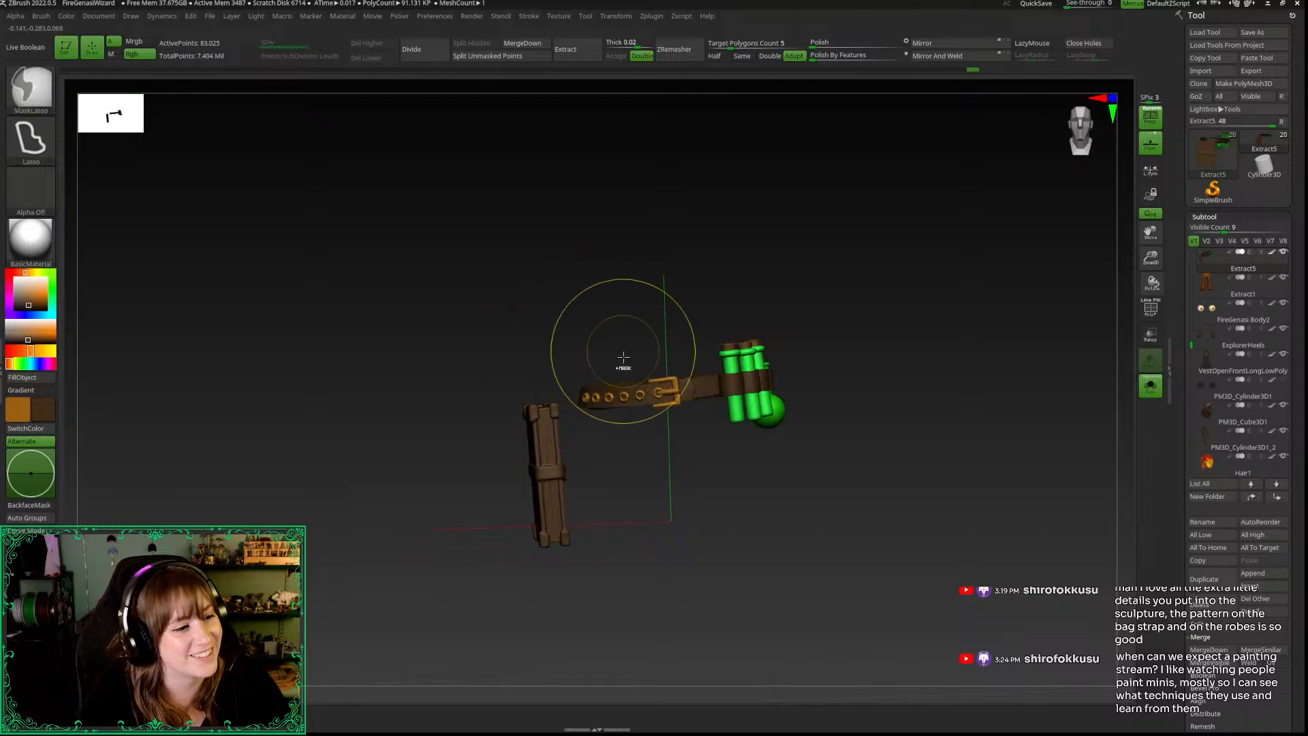
pyautogui.click(489, 55)
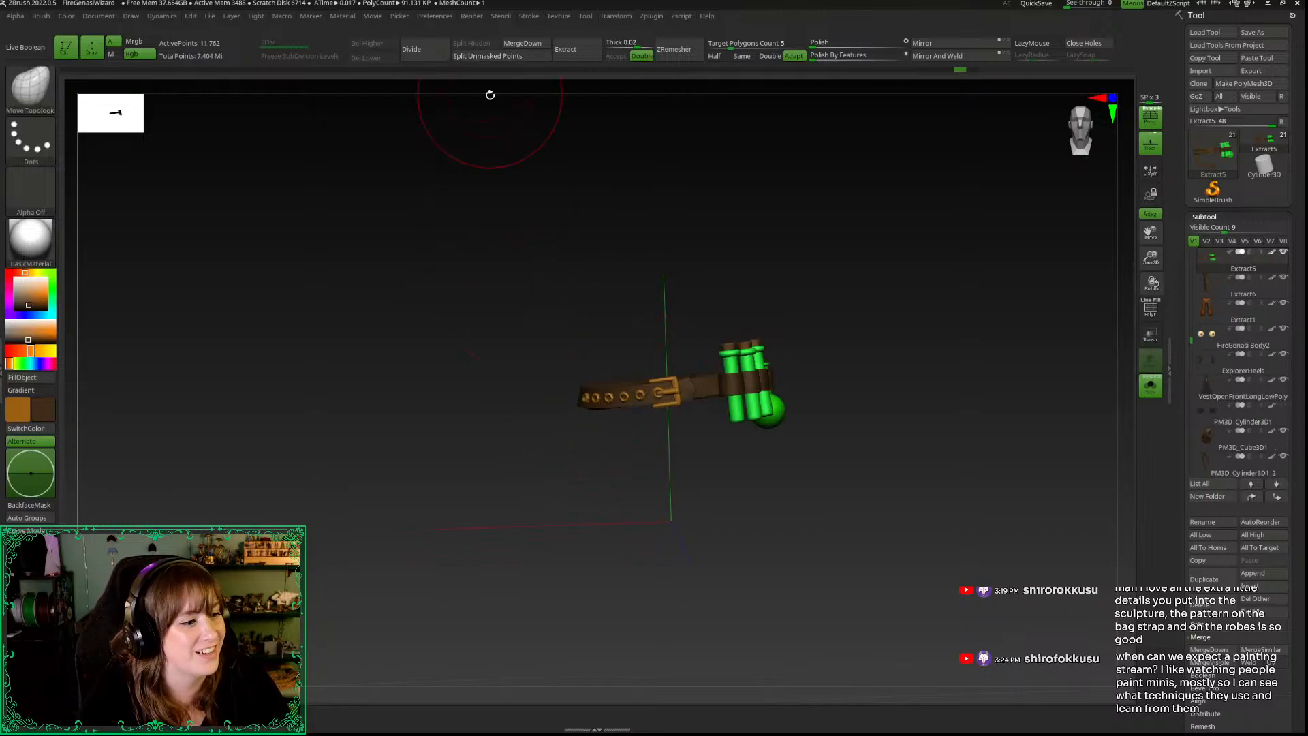
# Step: Select the separated book subtool, face its cover and subdivide it to level 3
pyautogui.click(1198, 290)
pyautogui.moveTo(942, 403); pyautogui.dragTo(947, 457)
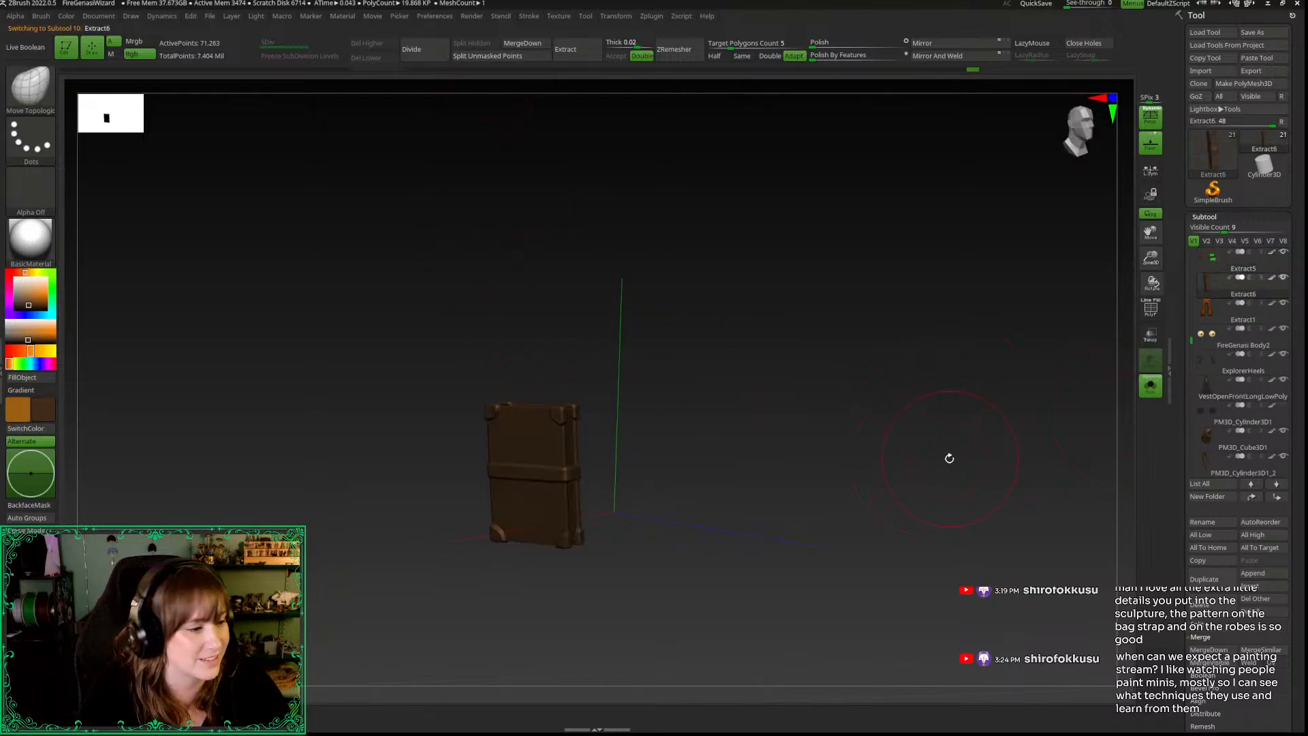
pyautogui.moveTo(860, 373); pyautogui.dragTo(920, 278)
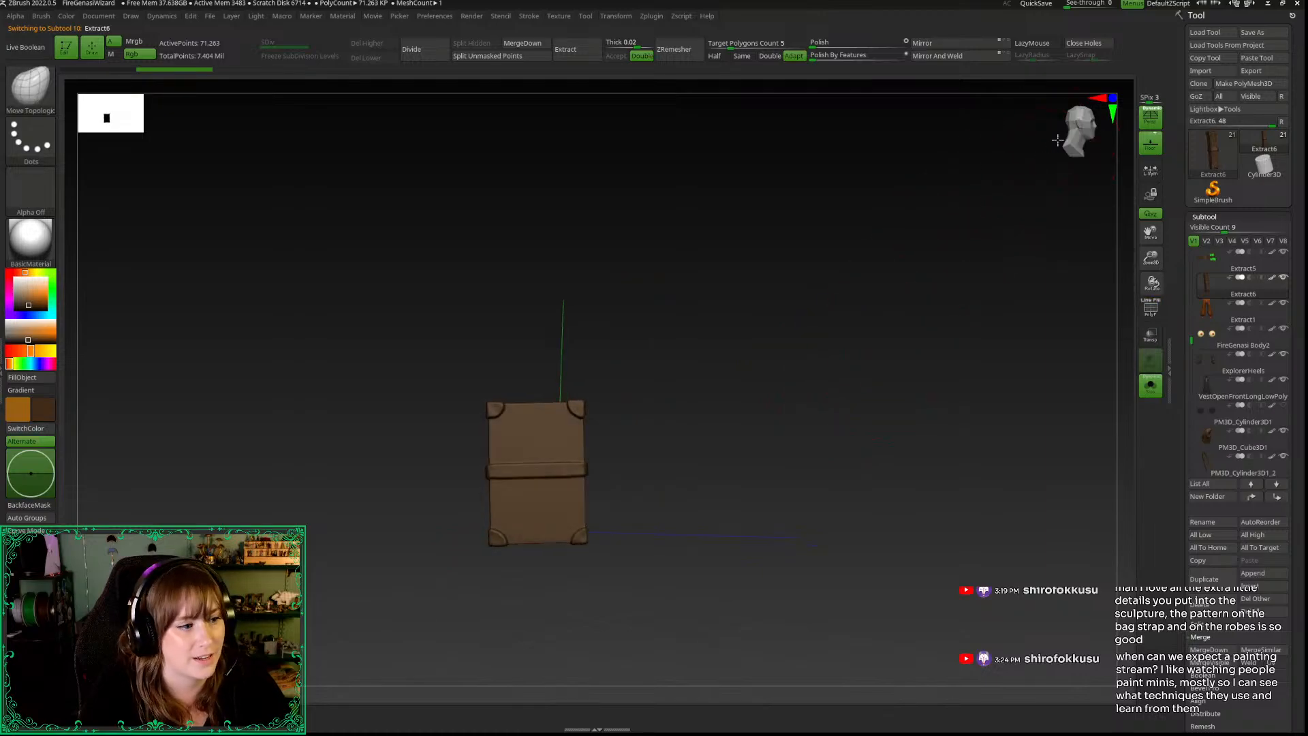
pyautogui.hotkey('ctrl', 'd')
pyautogui.moveTo(1151, 258)
pyautogui.mouseDown()
pyautogui.moveTo(840, 423)
pyautogui.moveTo(789, 313)
pyautogui.mouseUp()
pyautogui.press('space')
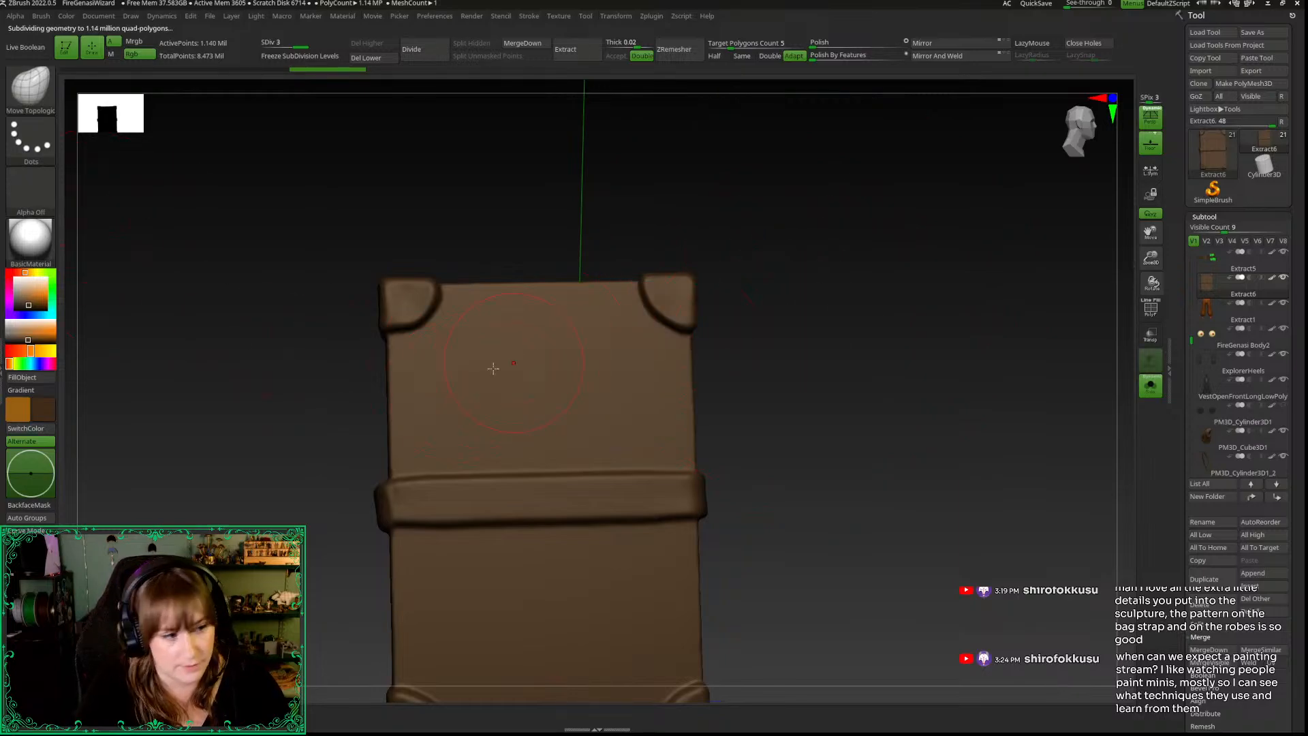
# Step: Set up the Chisel brush with the magic sigils alpha and a DragRect stroke, and try a test stamp on the book cover
pyautogui.press('b')
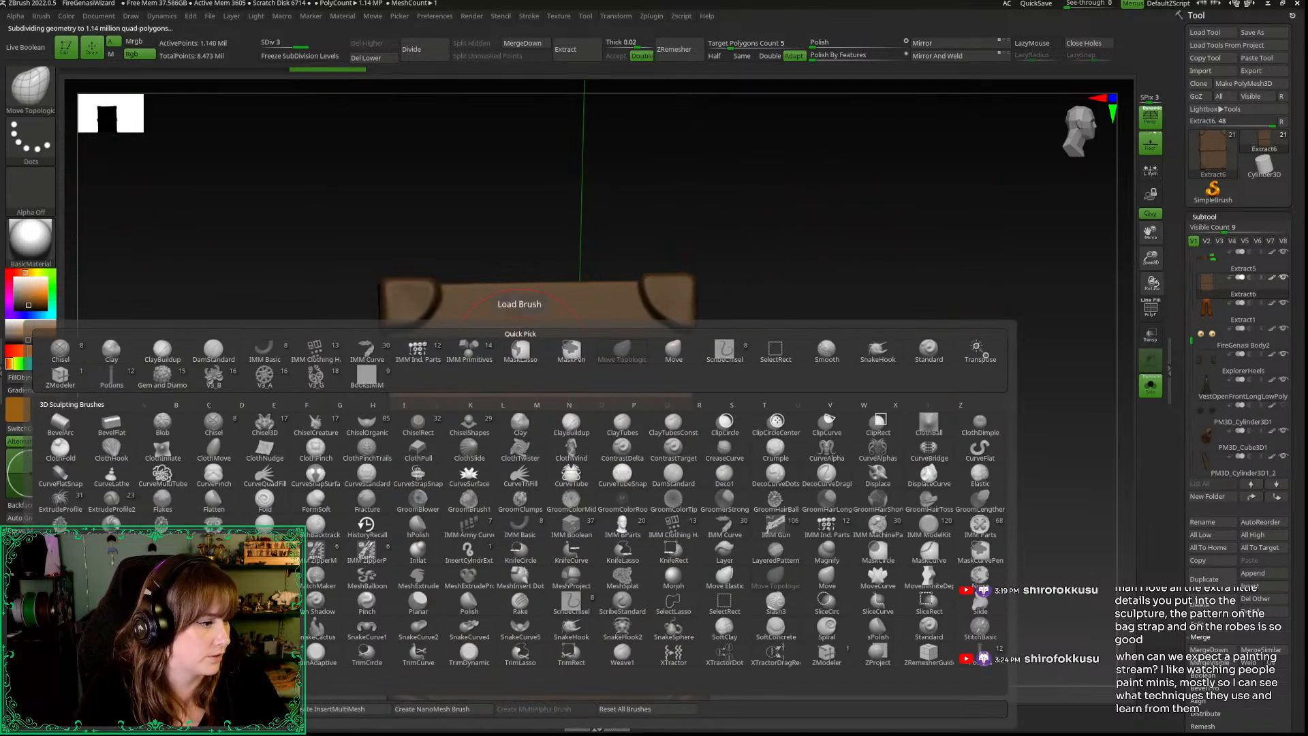
pyautogui.press('c')
pyautogui.press('h')
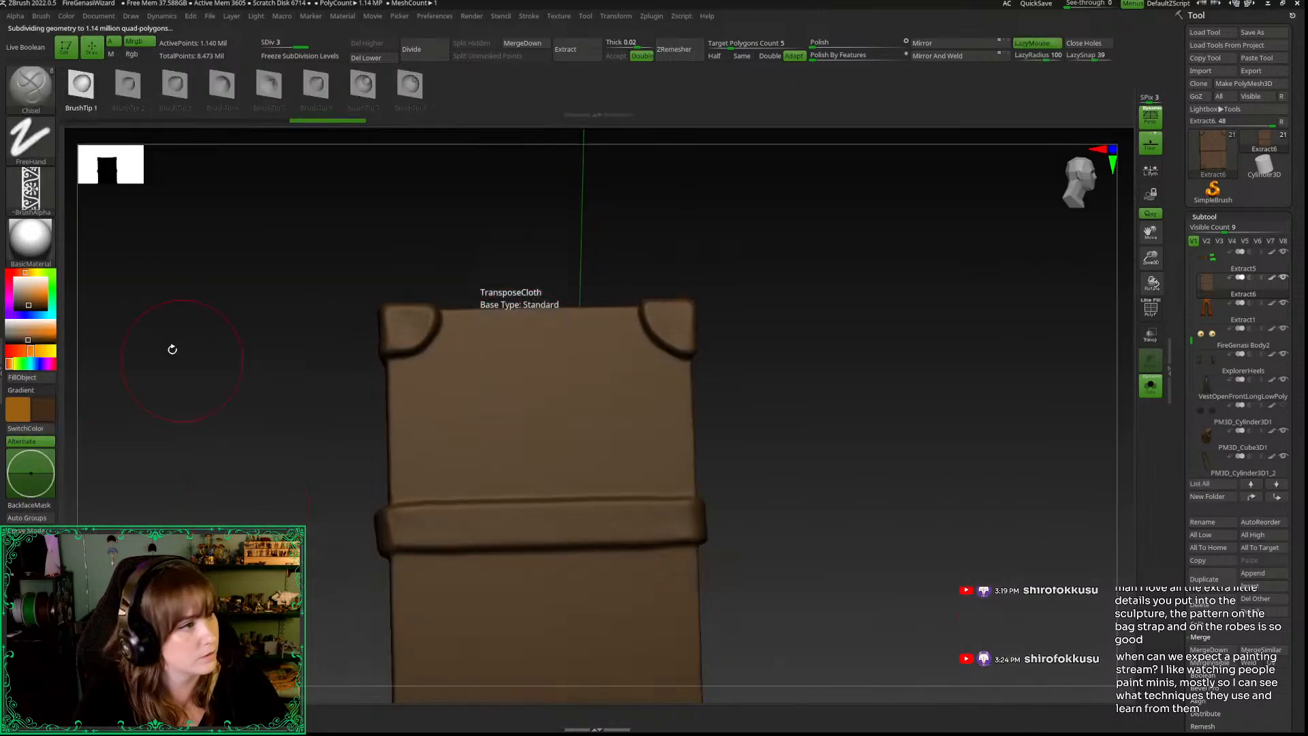
pyautogui.click(31, 188)
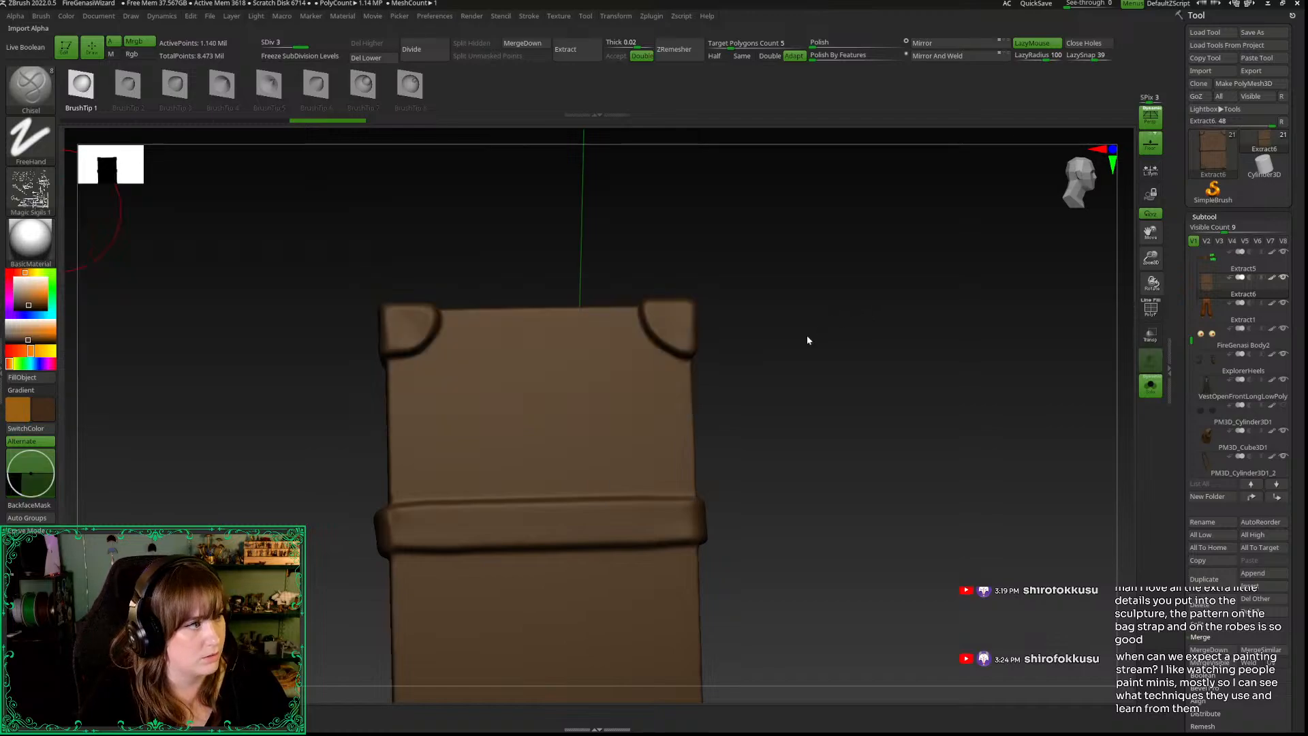
pyautogui.keyDown('alt'); pyautogui.moveTo(223, 303); pyautogui.dragTo(260, 243); pyautogui.keyUp('alt')
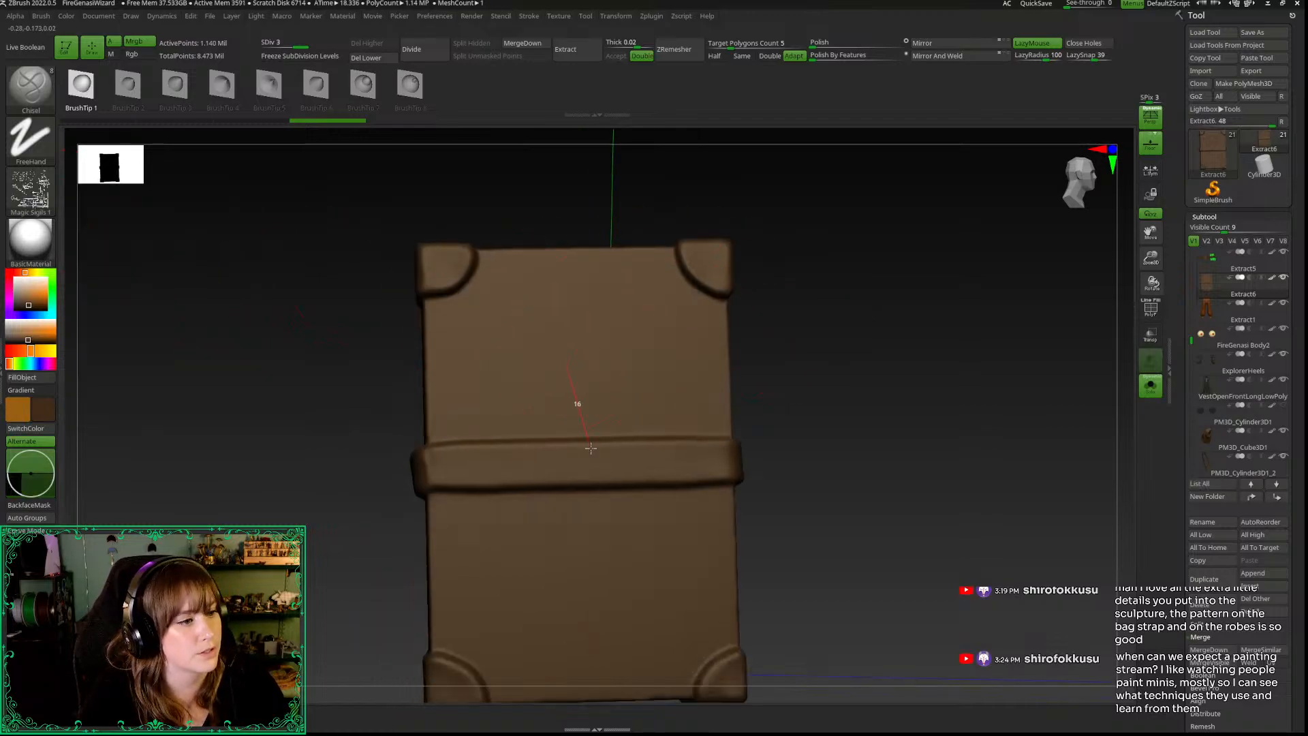
pyautogui.click(30, 140)
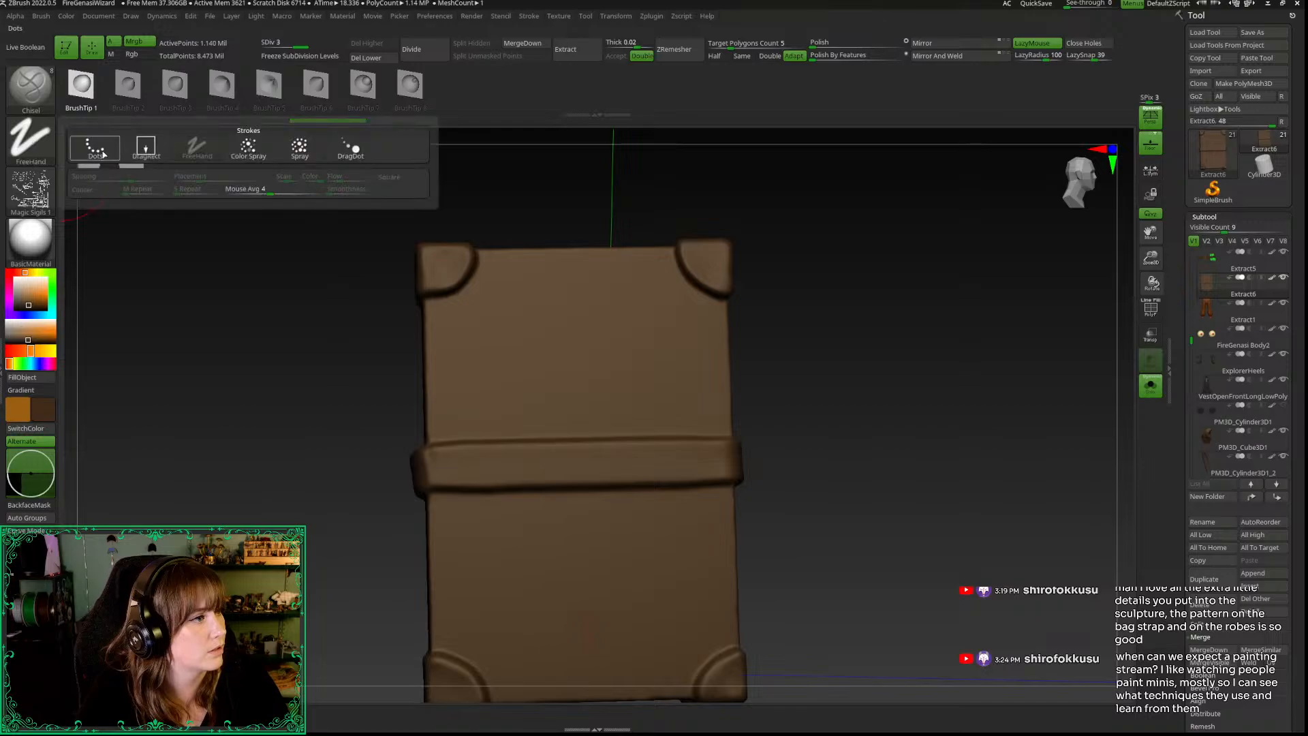
pyautogui.click(101, 147)
pyautogui.moveTo(579, 383); pyautogui.dragTo(545, 492)
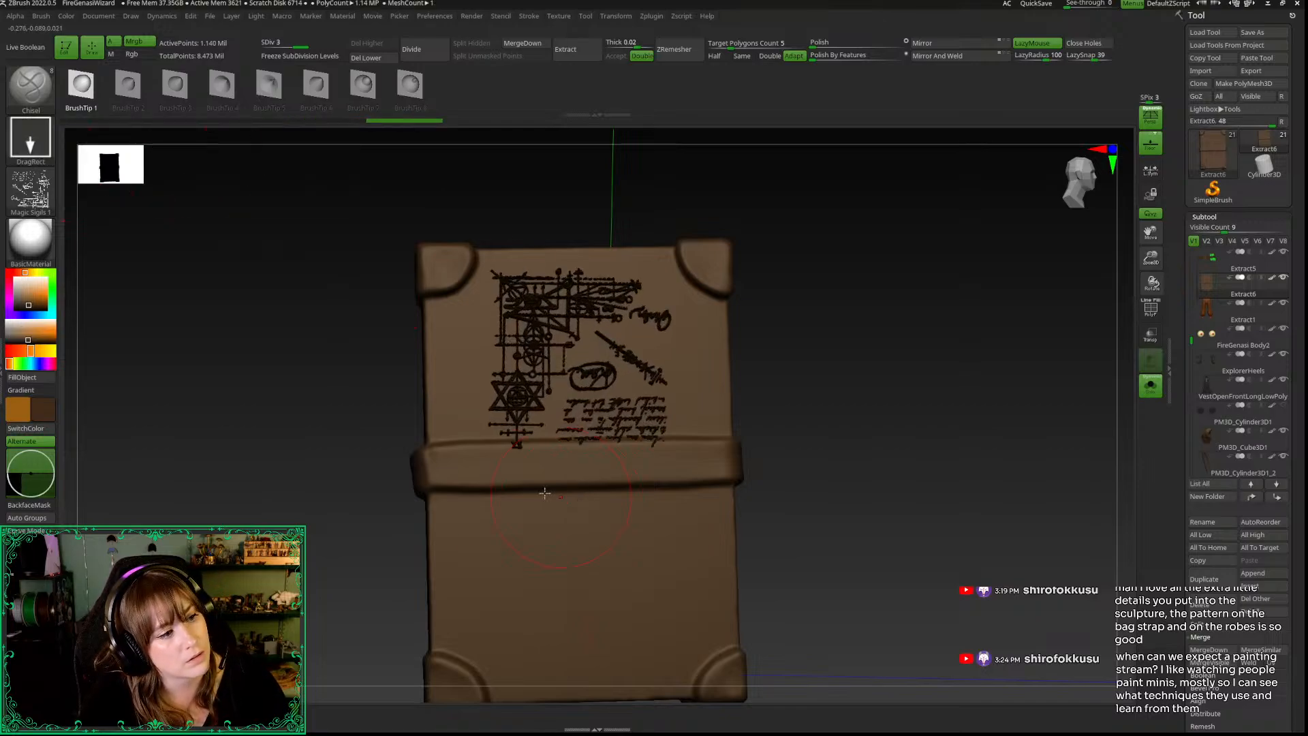
pyautogui.moveTo(332, 524); pyautogui.dragTo(272, 531)
pyautogui.hotkey('ctrl', 'z')
# Step: Set the brush's Z intensity to 27 and stamp the magic sigils across the upper part of the book's front cover
pyautogui.press('space')
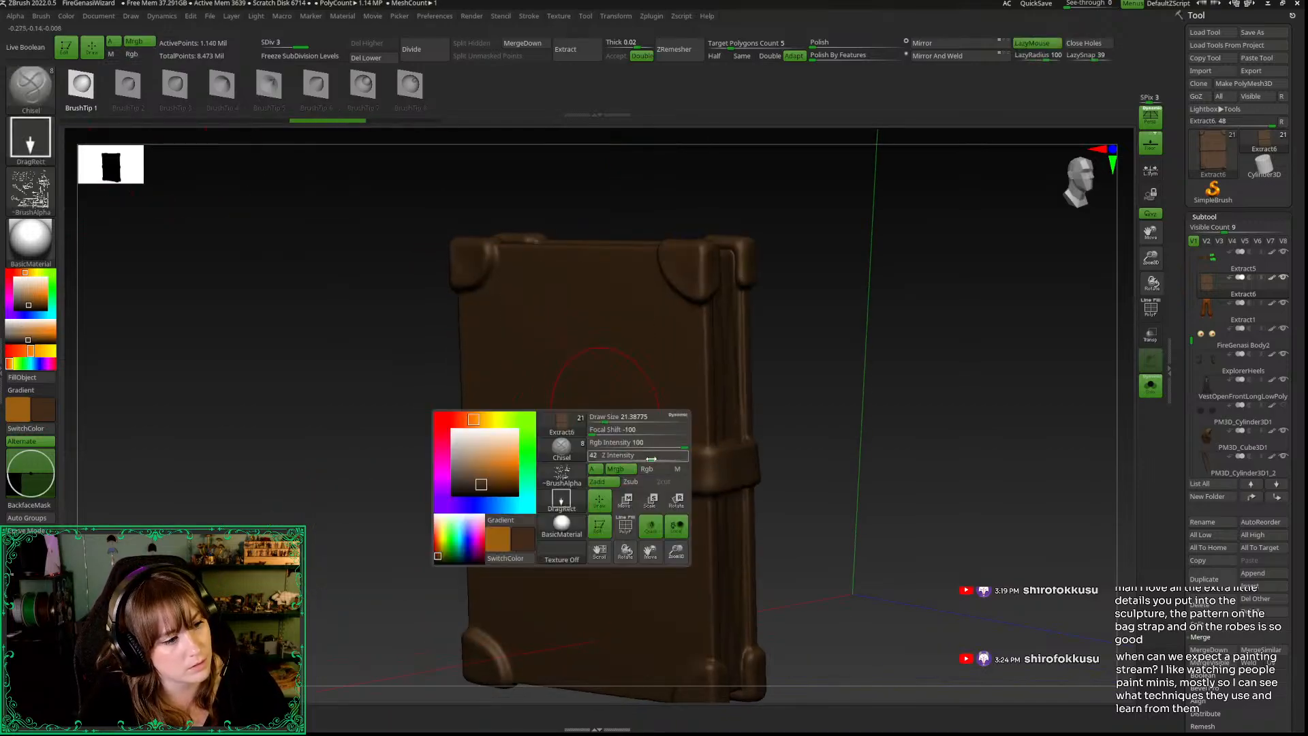
pyautogui.moveTo(366, 494); pyautogui.dragTo(423, 466)
pyautogui.moveTo(603, 386); pyautogui.dragTo(391, 393)
pyautogui.press('space')
pyautogui.moveTo(787, 302); pyautogui.dragTo(769, 302)
pyautogui.keyDown('shift'); pyautogui.moveTo(701, 278); pyautogui.dragTo(692, 274); pyautogui.keyUp('shift')
pyautogui.click(914, 416)
pyautogui.click(224, 491)
pyautogui.moveTo(225, 490); pyautogui.dragTo(167, 477)
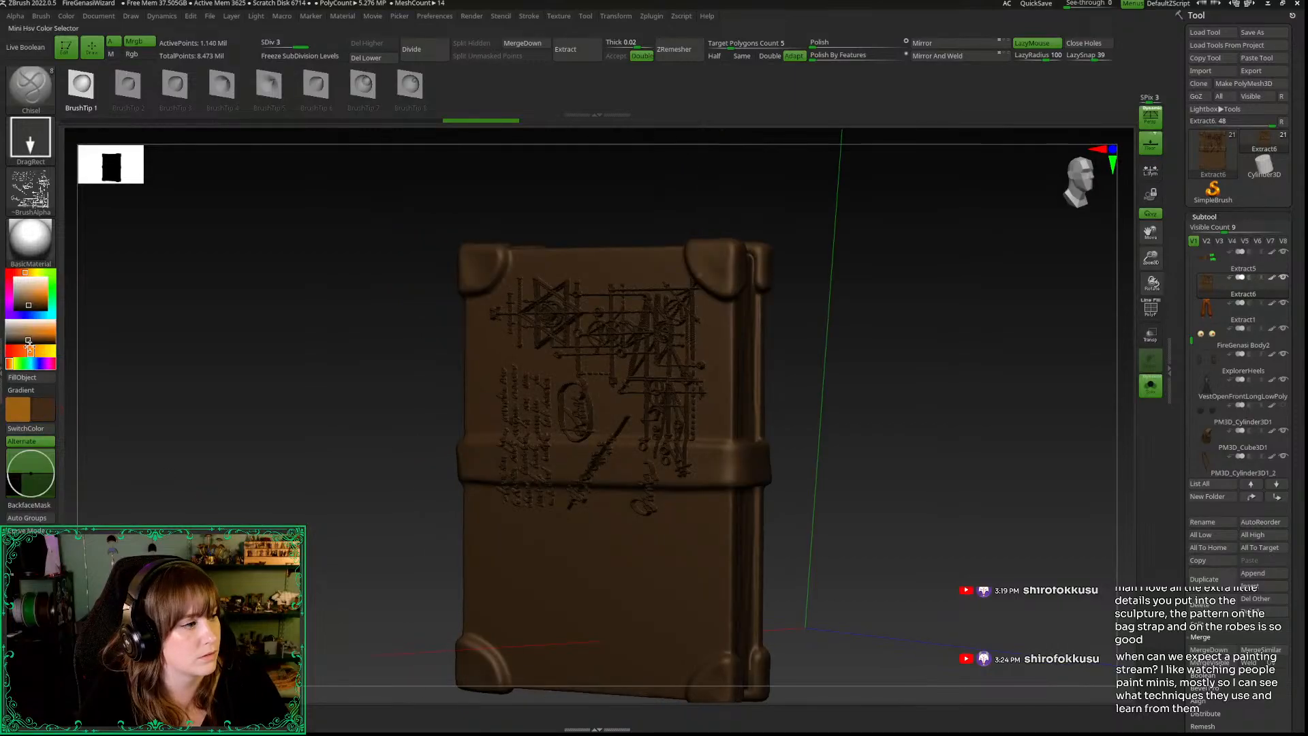
# Step: Fill the book with dark blue and bring the whole figure into view to judge the colour
pyautogui.moveTo(25, 316); pyautogui.dragTo(29, 317)
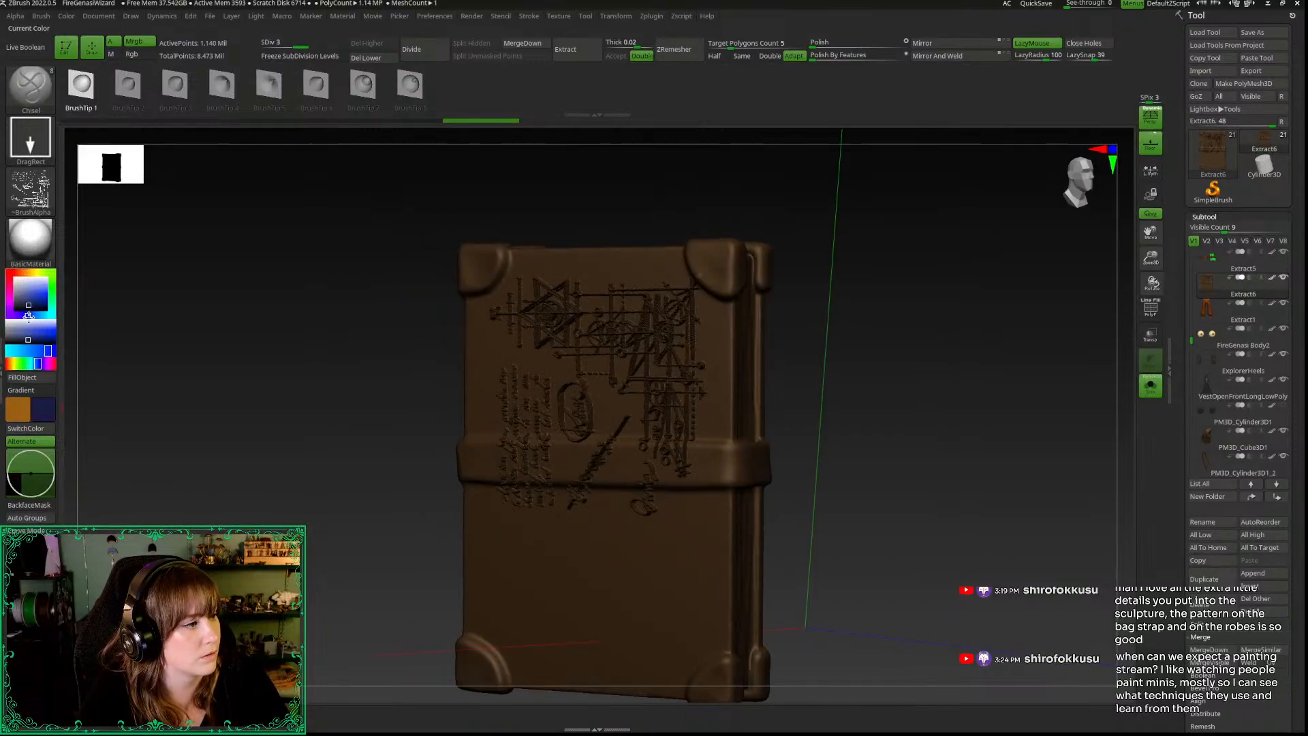
pyautogui.click(25, 382)
pyautogui.moveTo(330, 491); pyautogui.dragTo(368, 482)
pyautogui.hotkey('shift', 'f')
pyautogui.press('f')
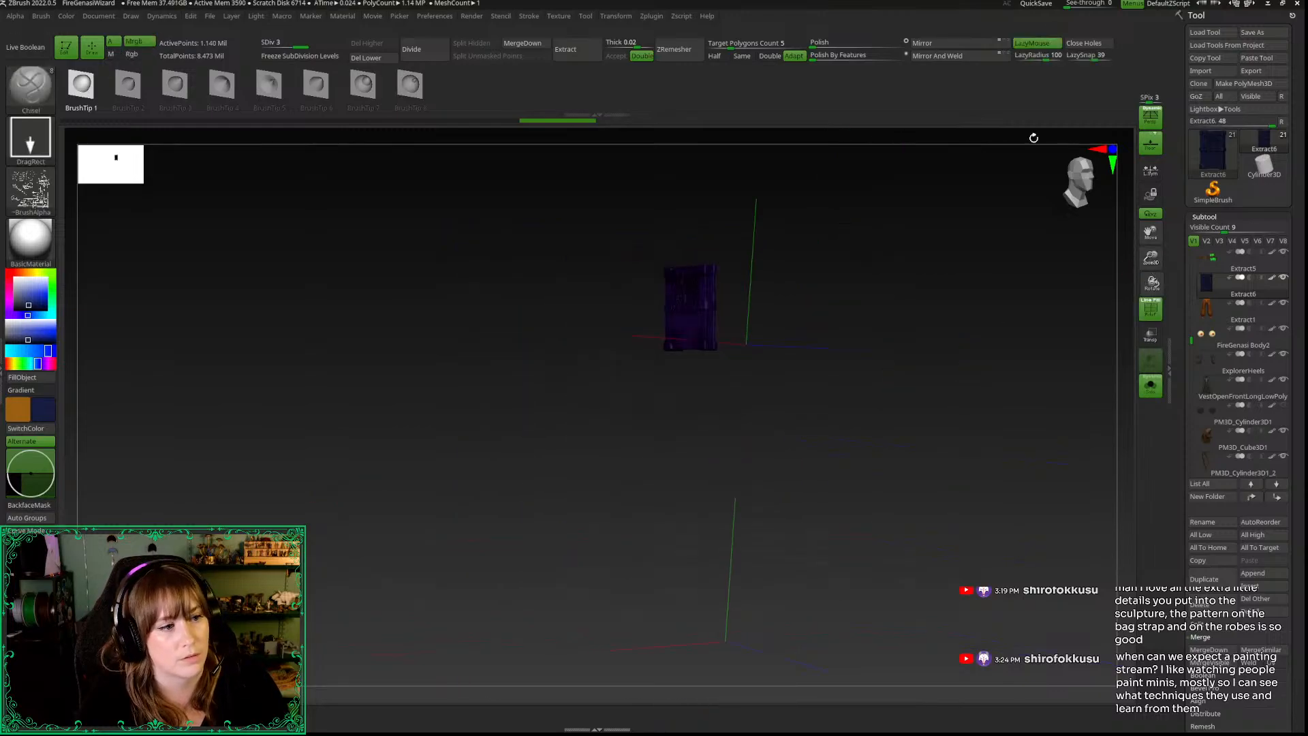
pyautogui.click(1033, 139)
pyautogui.moveTo(890, 418)
pyautogui.keyDown('alt'); pyautogui.mouseDown()
pyautogui.moveTo(850, 529)
pyautogui.moveTo(786, 539)
pyautogui.mouseUp(); pyautogui.keyUp('alt')
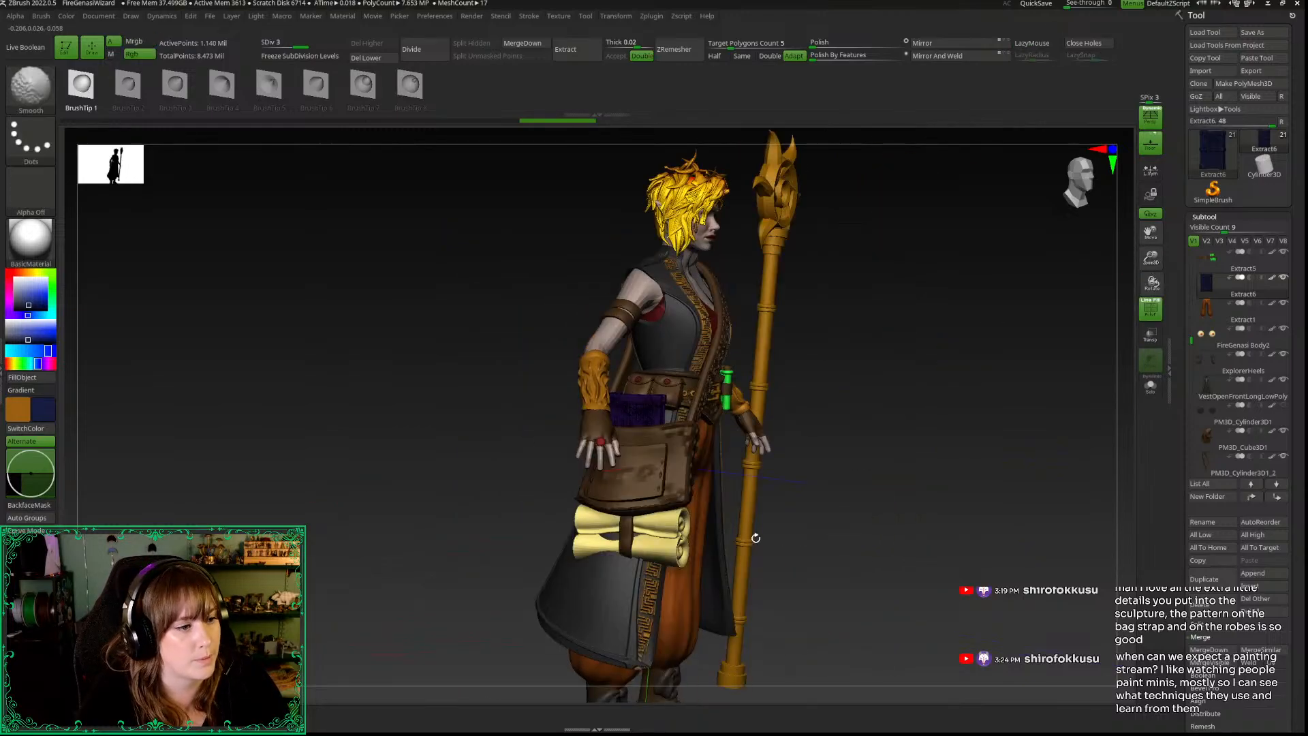
pyautogui.hotkey('shift', 'f')
# Step: Shift the colour to dark purple and fill the whole book with it
pyautogui.moveTo(211, 449); pyautogui.dragTo(161, 459)
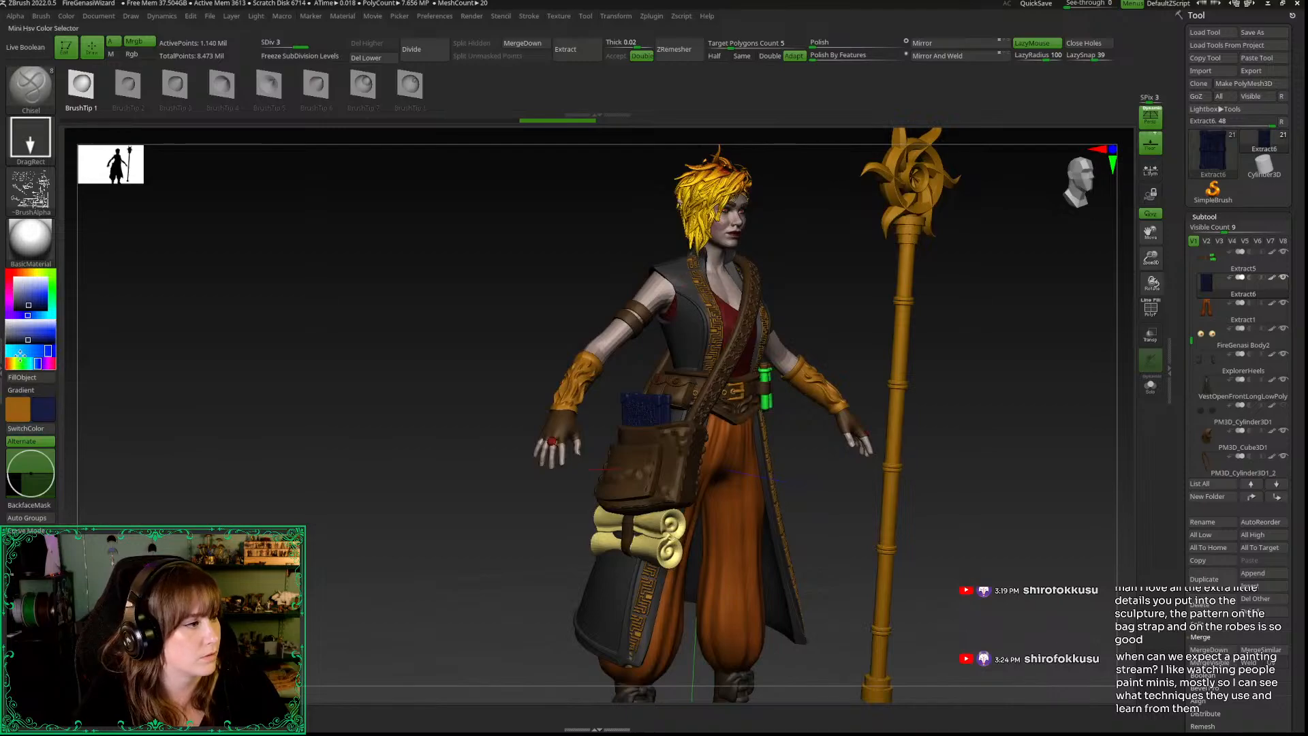
pyautogui.click(17, 314)
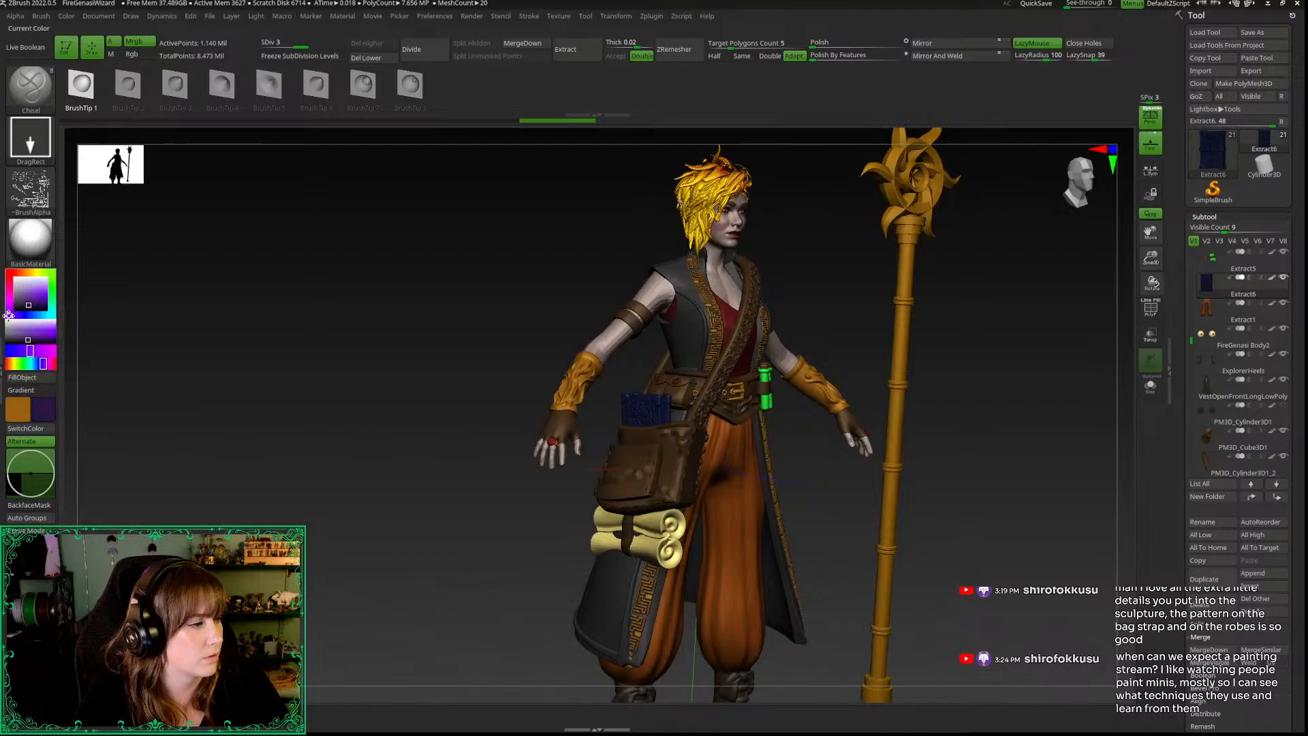
pyautogui.moveTo(434, 545); pyautogui.dragTo(1092, 320)
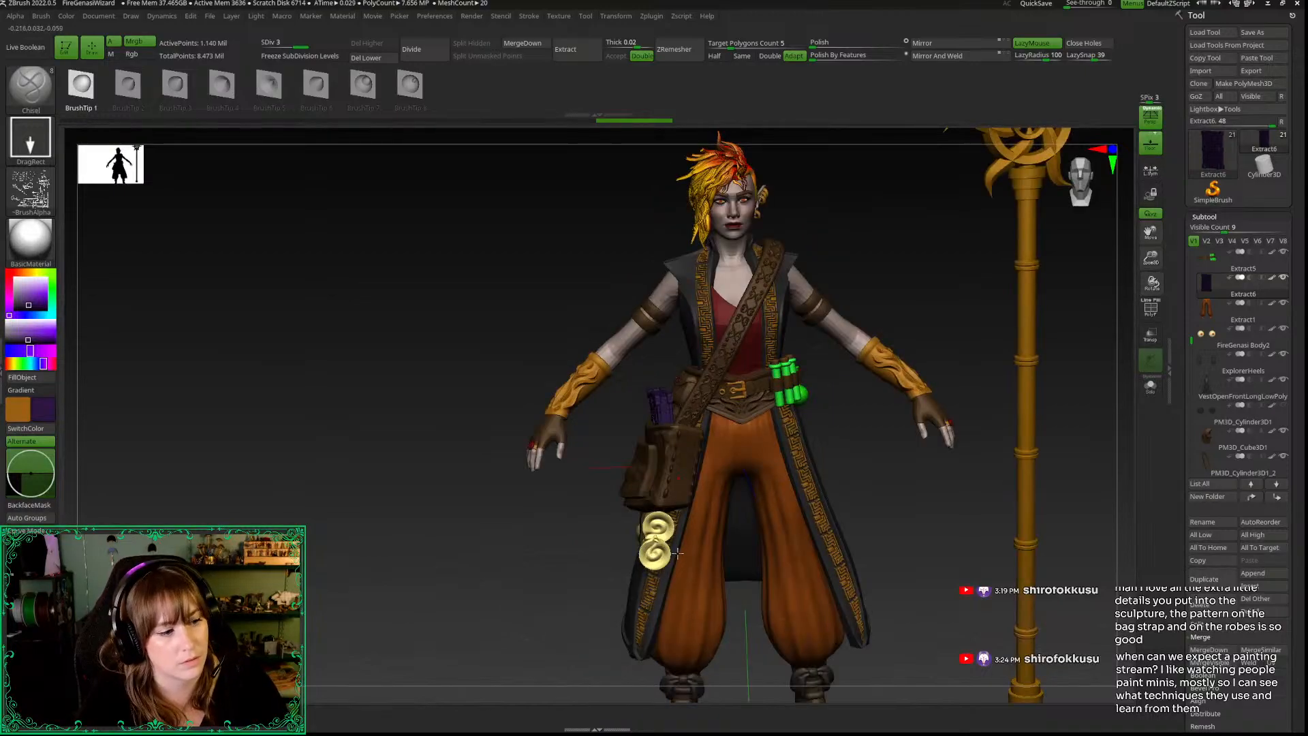
# Step: Sample the scrolls' pale yellow as the active colour and switch to the Paint brush near the book
pyautogui.press('c')
pyautogui.moveTo(1152, 258); pyautogui.dragTo(1095, 446)
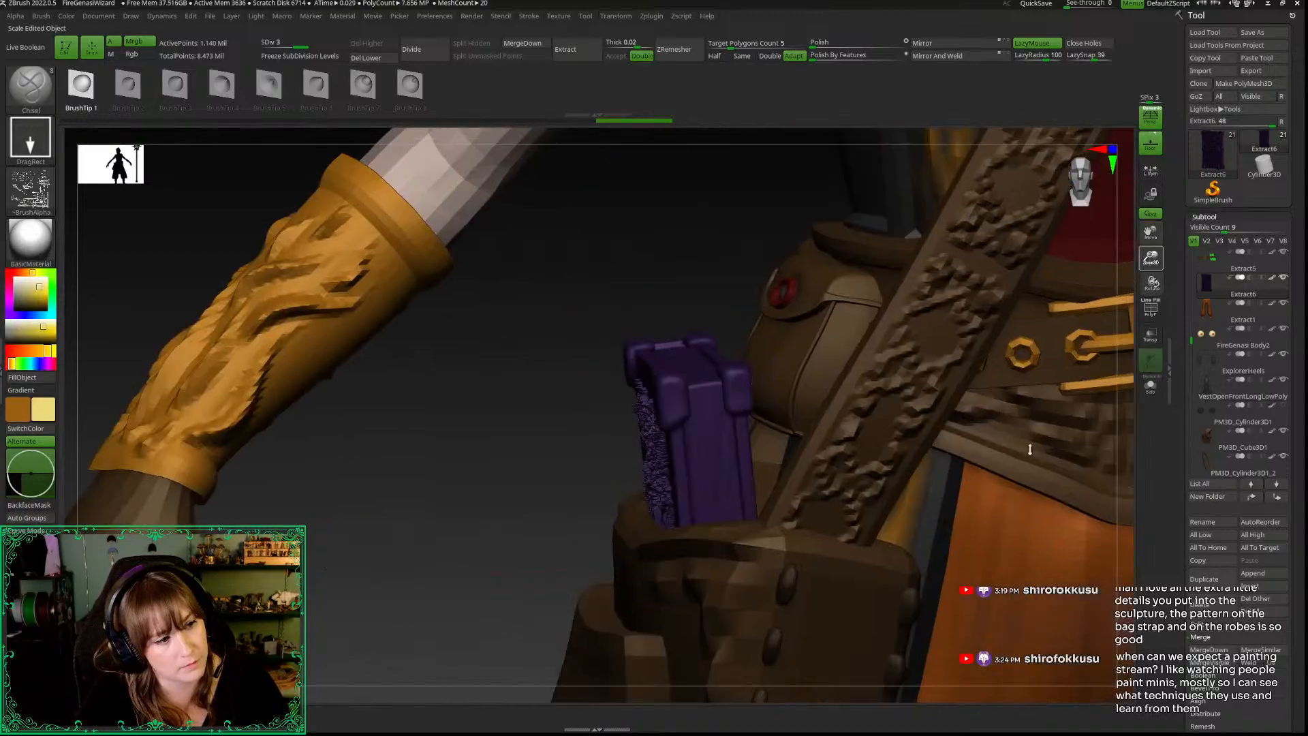
pyautogui.moveTo(552, 394); pyautogui.dragTo(552, 377)
pyautogui.press('space')
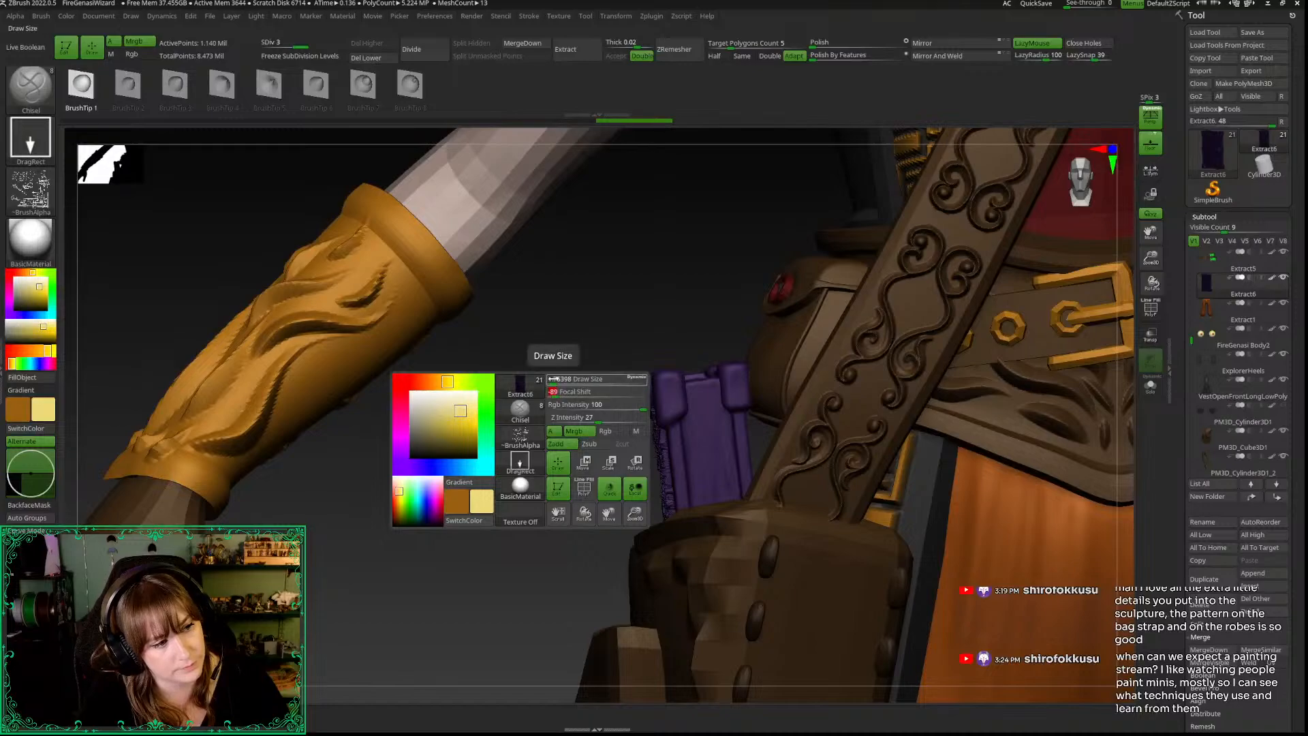
pyautogui.press('b')
pyautogui.press('p')
pyautogui.press('a')
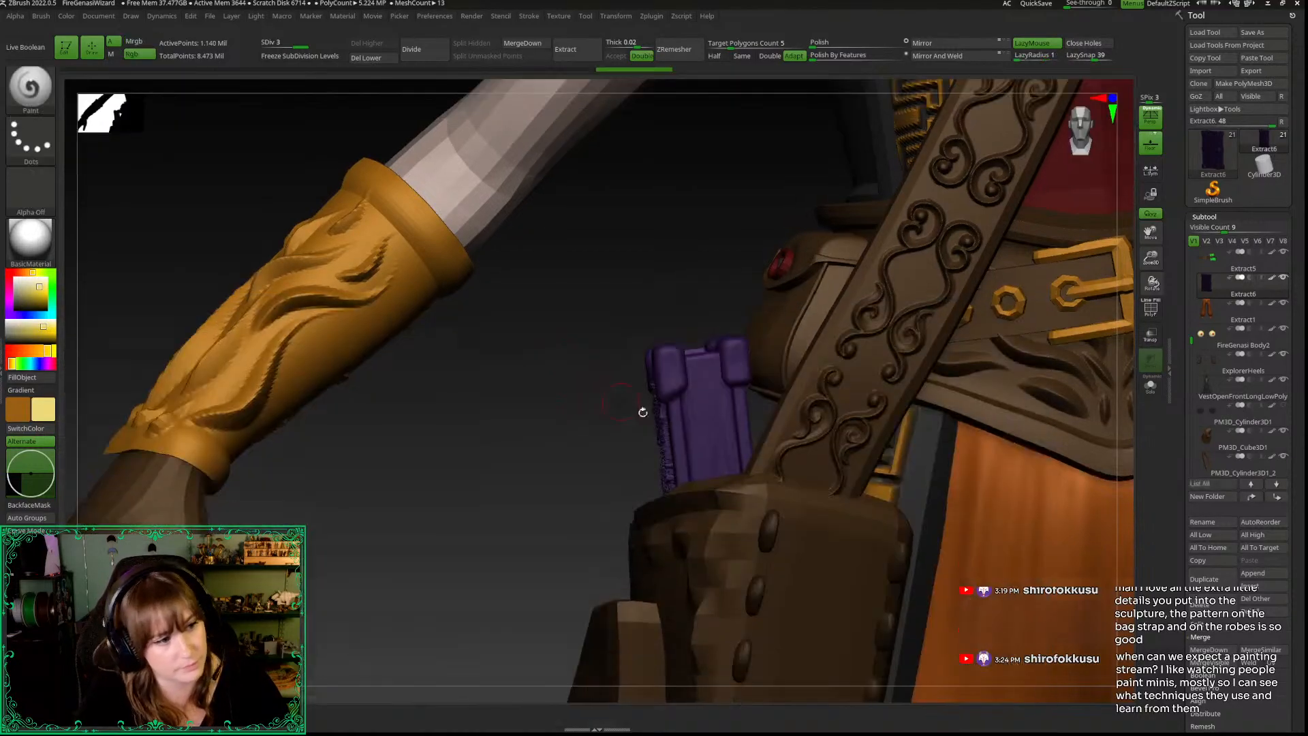
# Step: Reduce the brush to suit the book and paint the page edges between the covers pale yellow
pyautogui.moveTo(705, 392)
pyautogui.mouseDown()
pyautogui.moveTo(709, 477)
pyautogui.moveTo(722, 388)
pyautogui.moveTo(691, 354)
pyautogui.moveTo(710, 354)
pyautogui.mouseUp()
pyautogui.press('space')
pyautogui.moveTo(591, 333)
pyautogui.mouseDown()
pyautogui.moveTo(595, 407)
pyautogui.moveTo(541, 444)
pyautogui.moveTo(557, 397)
pyautogui.moveTo(553, 429)
pyautogui.mouseUp()
pyautogui.moveTo(690, 460)
pyautogui.mouseDown()
pyautogui.moveTo(684, 376)
pyautogui.moveTo(677, 436)
pyautogui.mouseUp()
pyautogui.moveTo(493, 373); pyautogui.dragTo(671, 407)
pyautogui.moveTo(680, 468); pyautogui.dragTo(681, 460)
pyautogui.moveTo(576, 411)
pyautogui.mouseDown()
pyautogui.moveTo(671, 423)
pyautogui.moveTo(702, 456)
pyautogui.moveTo(704, 333)
pyautogui.mouseUp()
pyautogui.keyDown('alt'); pyautogui.moveTo(461, 285); pyautogui.dragTo(435, 339); pyautogui.keyUp('alt')
pyautogui.moveTo(664, 369)
pyautogui.mouseDown()
pyautogui.moveTo(659, 411)
pyautogui.moveTo(653, 356)
pyautogui.moveTo(655, 479)
pyautogui.moveTo(649, 301)
pyautogui.moveTo(651, 368)
pyautogui.moveTo(676, 297)
pyautogui.mouseUp()
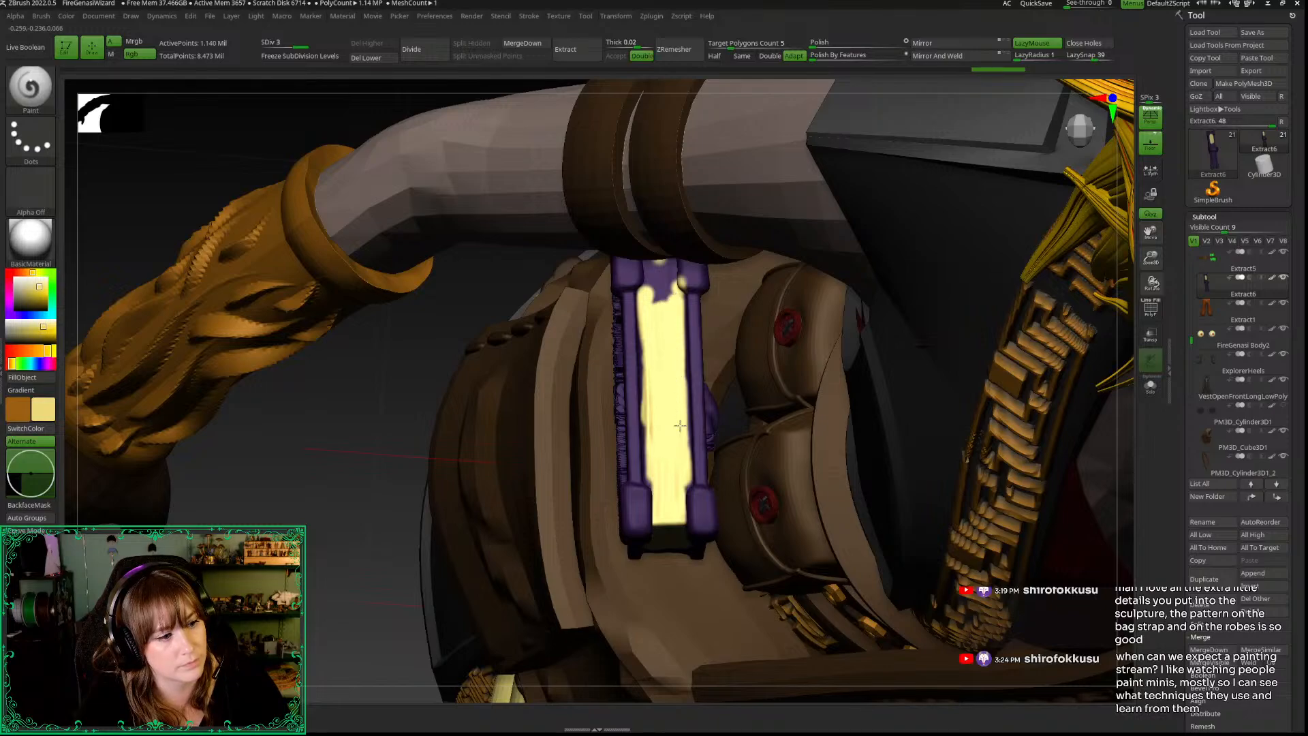
# Step: Isolate the book, clean up the borders of its pages with the sampled cover purple, and show the full figure again
pyautogui.keyDown('alt'); pyautogui.moveTo(335, 517); pyautogui.dragTo(338, 573); pyautogui.keyUp('alt')
pyautogui.click(1150, 386)
pyautogui.moveTo(510, 355); pyautogui.dragTo(529, 342)
pyautogui.moveTo(672, 358)
pyautogui.mouseDown()
pyautogui.moveTo(670, 335)
pyautogui.moveTo(646, 342)
pyautogui.mouseUp()
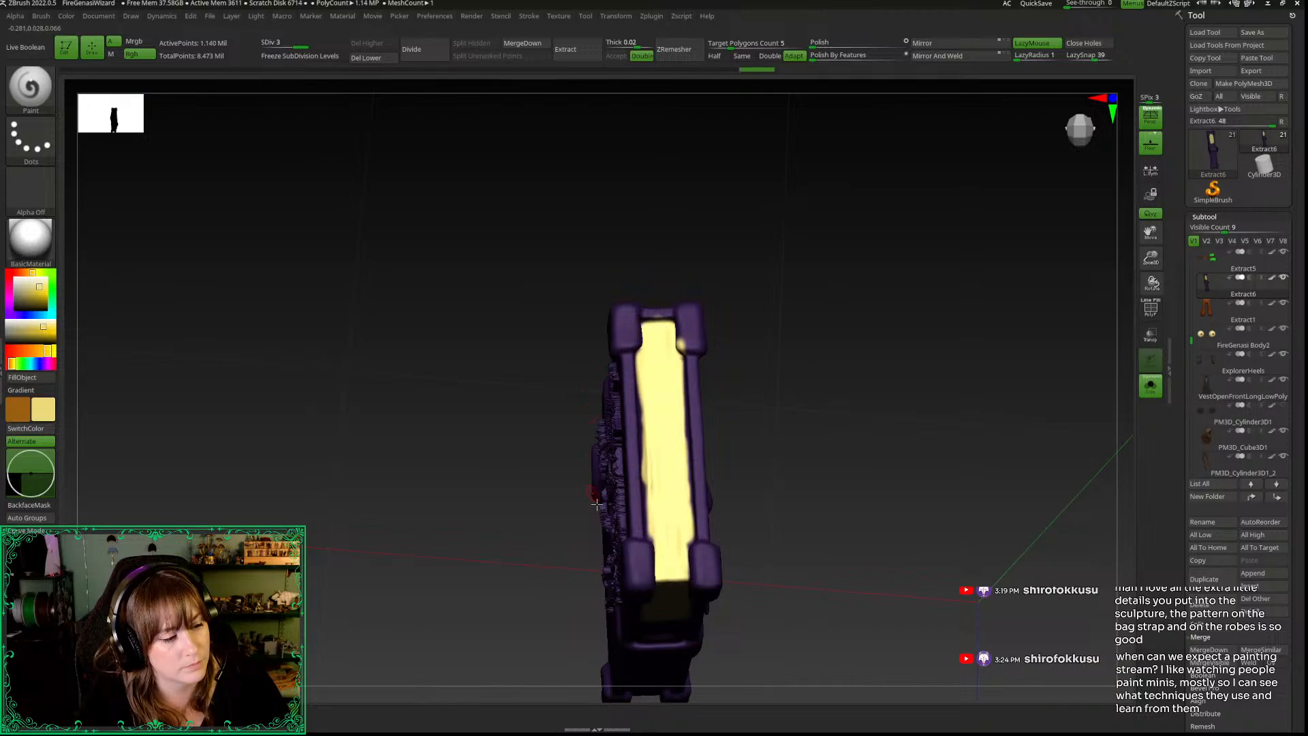
pyautogui.press('c')
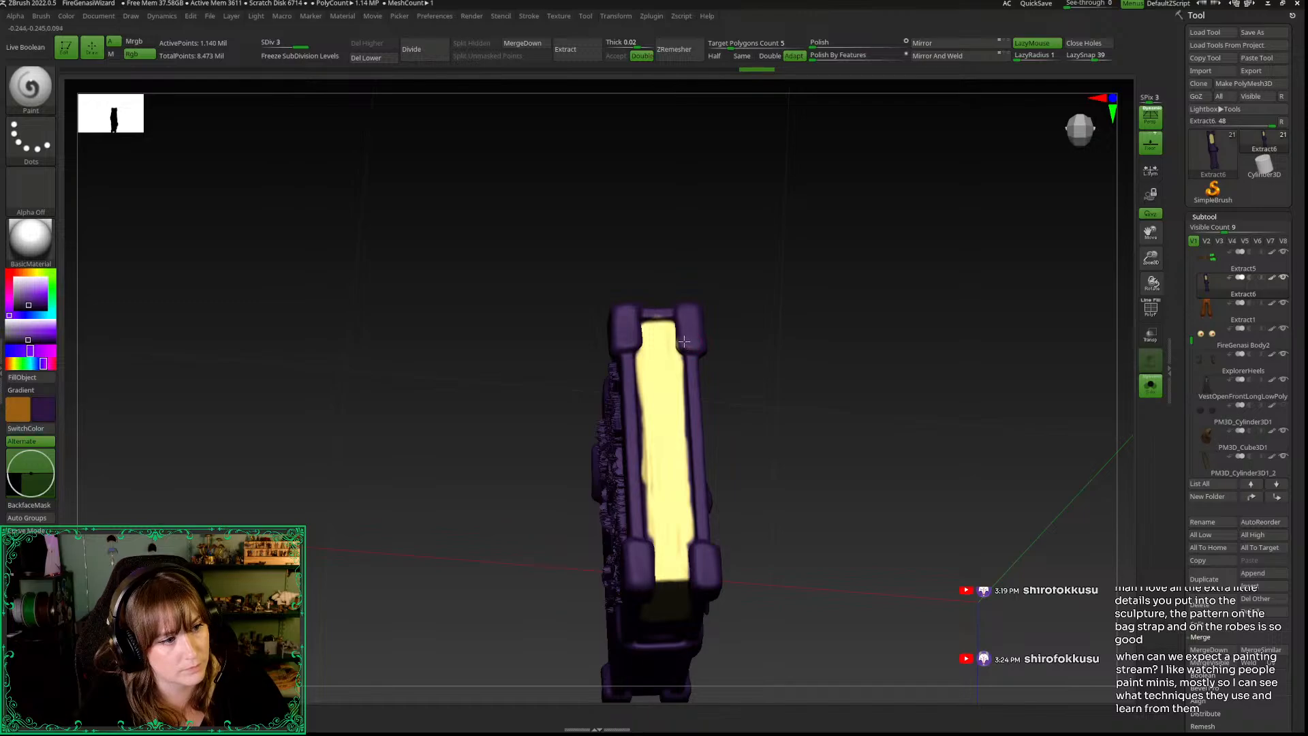
pyautogui.moveTo(571, 257); pyautogui.dragTo(641, 253)
pyautogui.hotkey('alt', 's')
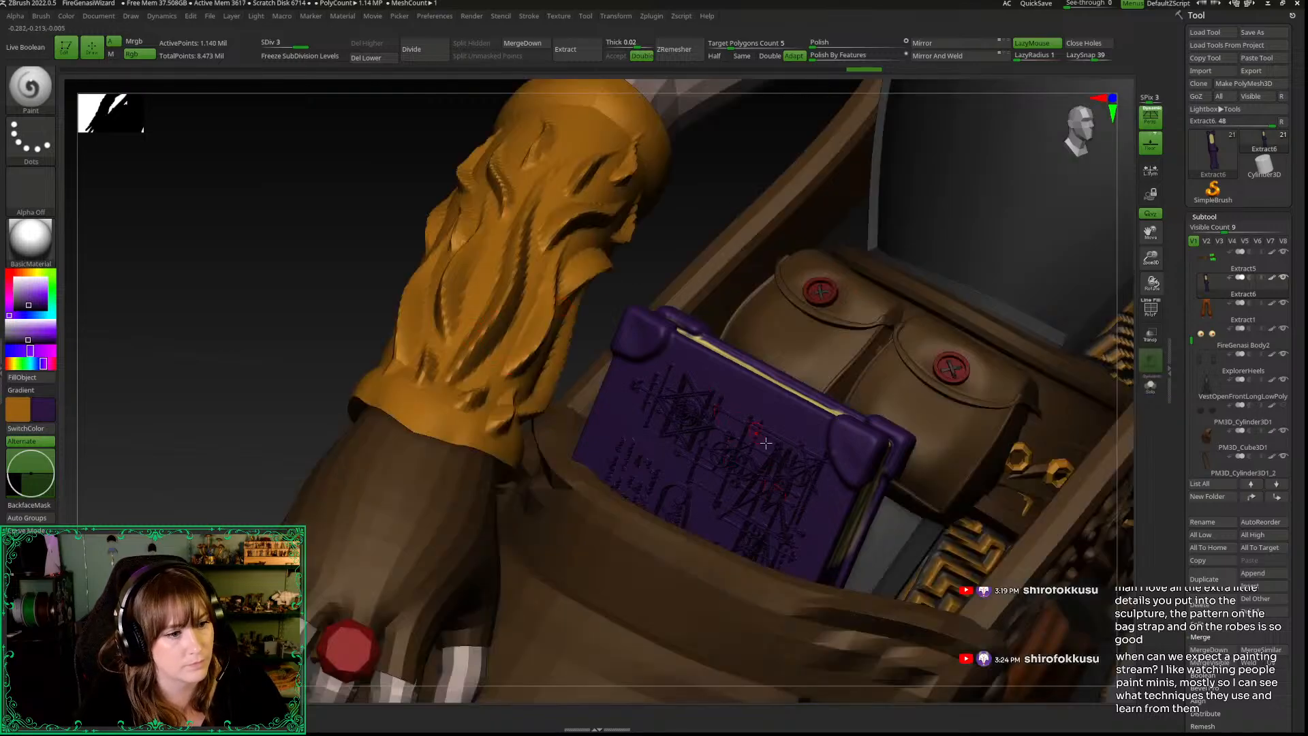
# Step: Sample the bracer's golden orange and paint the upper corner caps on the book's outer cover with it
pyautogui.press('c')
pyautogui.moveTo(842, 440); pyautogui.dragTo(876, 436)
pyautogui.moveTo(646, 351)
pyautogui.mouseDown()
pyautogui.moveTo(612, 347)
pyautogui.moveTo(643, 323)
pyautogui.mouseUp()
pyautogui.moveTo(633, 314)
pyautogui.mouseDown(button='right')
pyautogui.moveTo(634, 272)
pyautogui.moveTo(637, 325)
pyautogui.moveTo(660, 292)
pyautogui.mouseUp(button='right')
pyautogui.moveTo(795, 464); pyautogui.dragTo(770, 382, button='right')
pyautogui.moveTo(614, 364); pyautogui.dragTo(596, 358)
pyautogui.moveTo(606, 366)
pyautogui.mouseDown(button='right')
pyautogui.moveTo(589, 329)
pyautogui.moveTo(659, 368)
pyautogui.moveTo(610, 316)
pyautogui.moveTo(612, 343)
pyautogui.mouseUp(button='right')
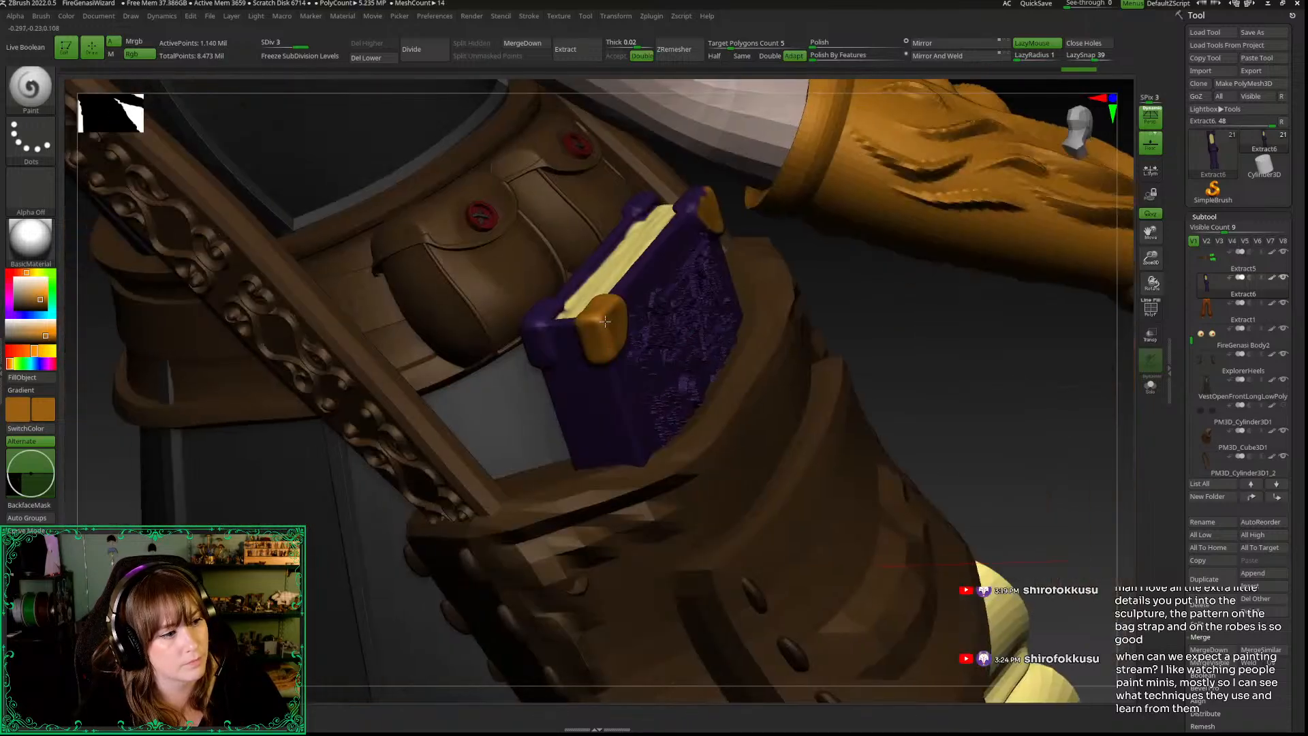
# Step: Paint the spine-side corner cap on the book's inner cover golden orange, covering all its faces
pyautogui.moveTo(834, 280); pyautogui.dragTo(540, 355, button='right')
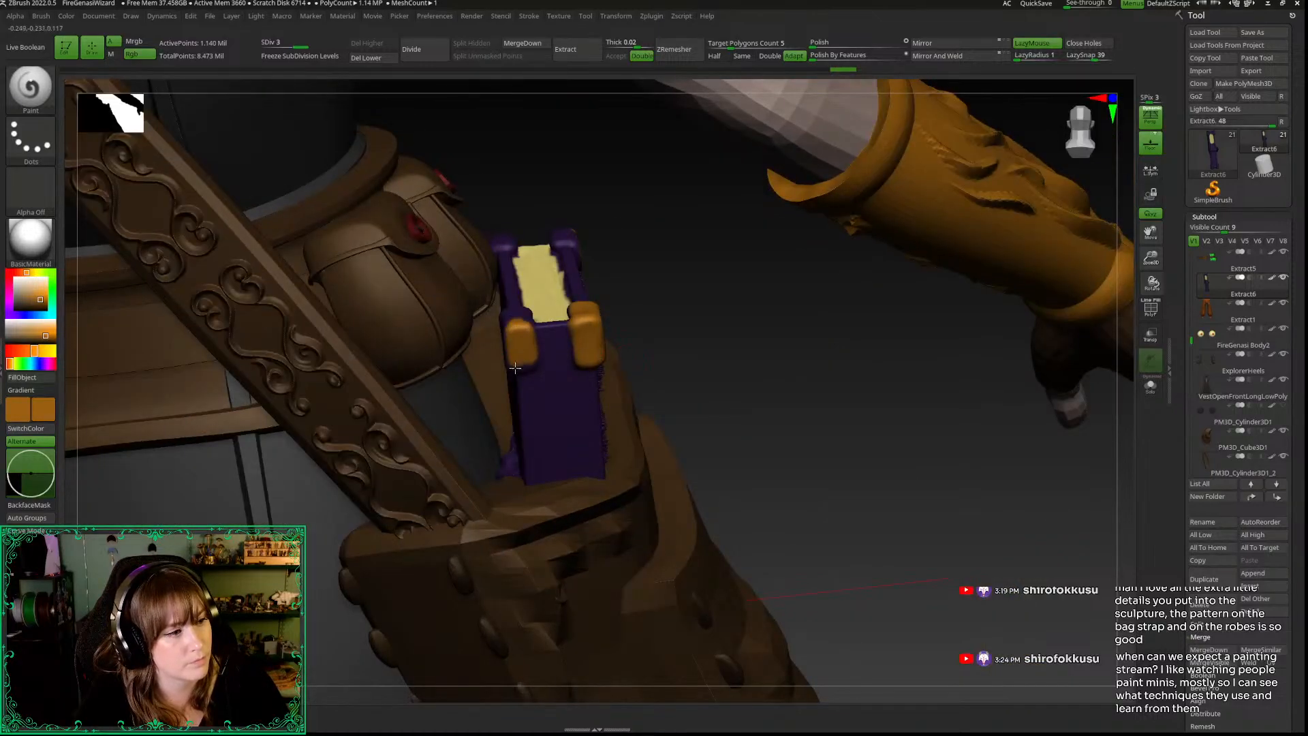
pyautogui.moveTo(712, 313); pyautogui.dragTo(498, 364, button='right')
pyautogui.moveTo(672, 342); pyautogui.dragTo(500, 337, button='right')
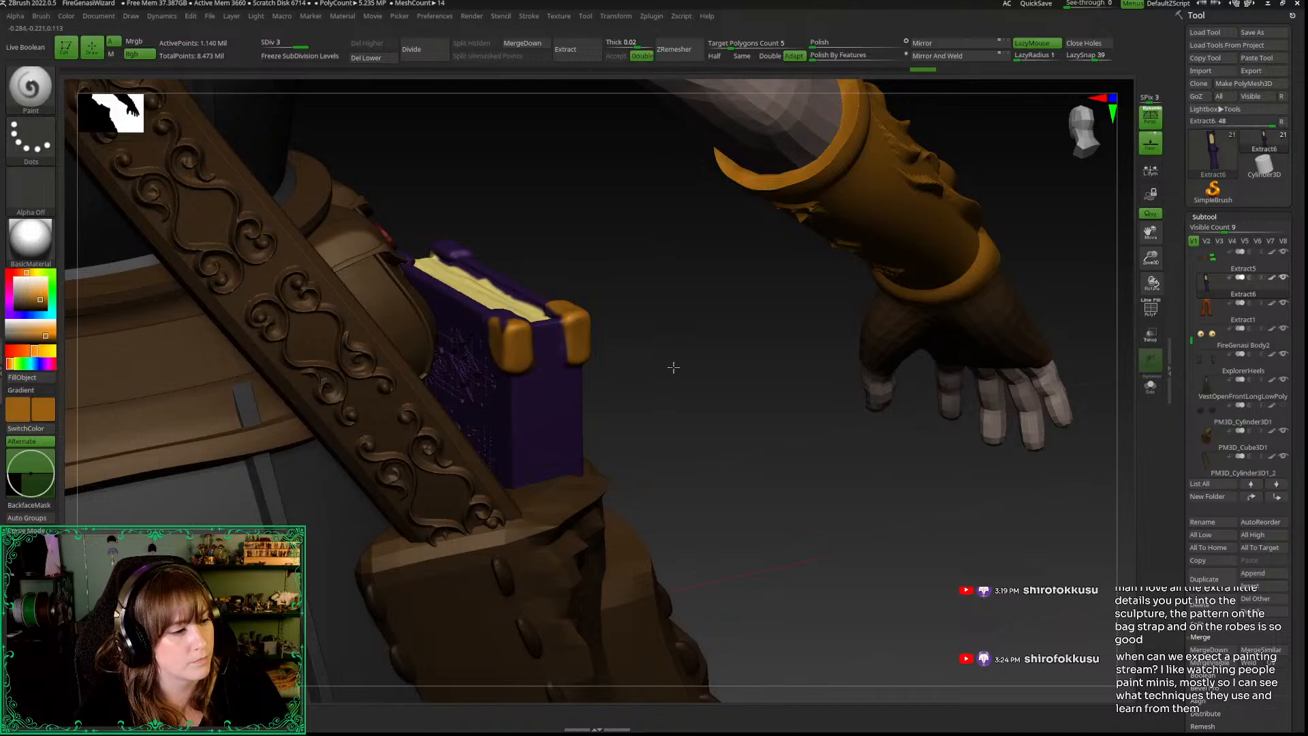
pyautogui.moveTo(673, 367); pyautogui.dragTo(484, 327, button='right')
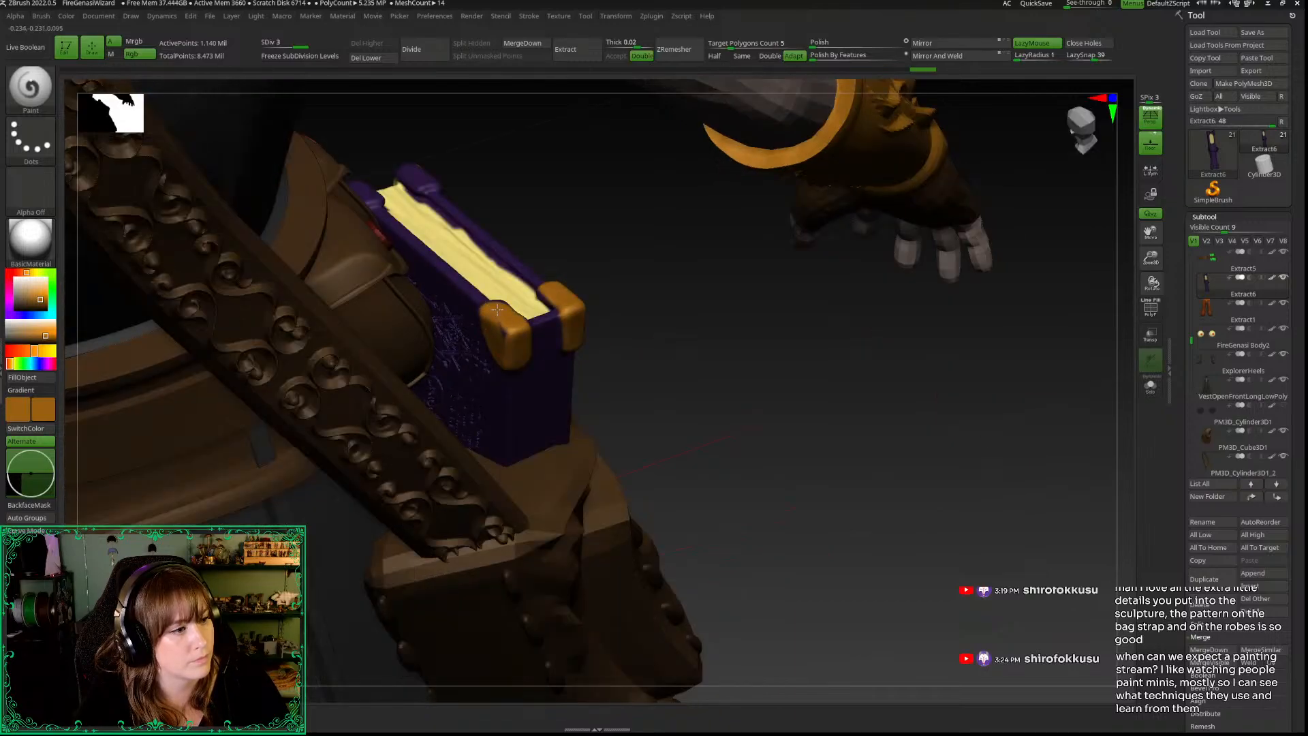
pyautogui.moveTo(665, 327); pyautogui.dragTo(495, 329, button='right')
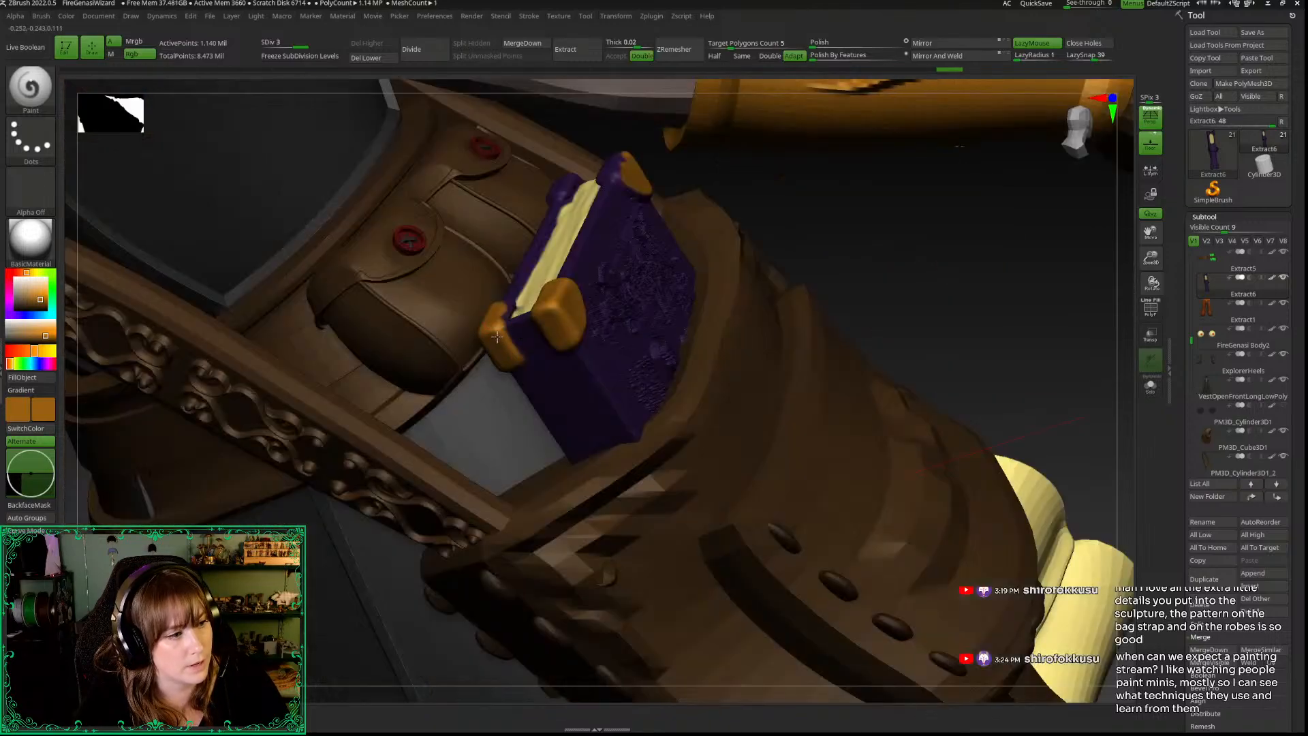
pyautogui.moveTo(860, 264); pyautogui.dragTo(500, 293, button='right')
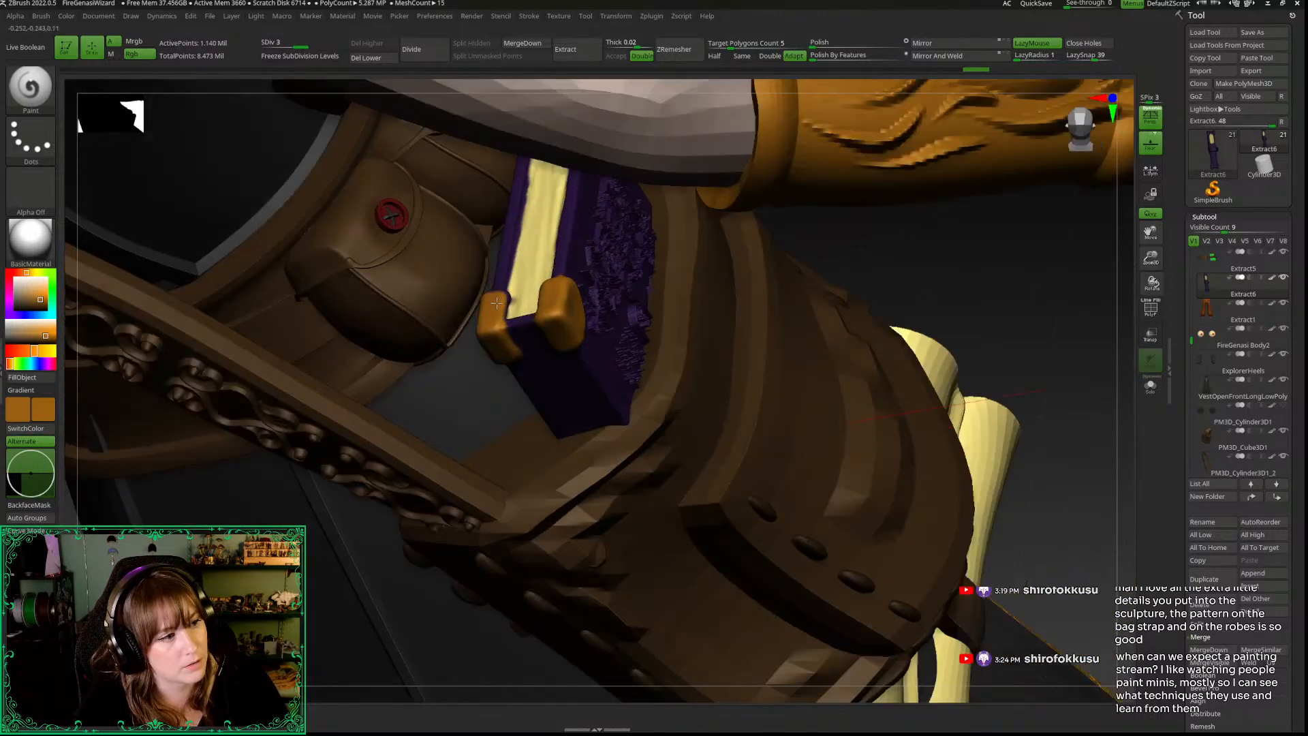
# Step: Touch up the golden orange on the outer cover's cap at the page-opening side of the book
pyautogui.moveTo(928, 292); pyautogui.dragTo(461, 436, button='right')
pyautogui.moveTo(461, 437); pyautogui.dragTo(475, 410)
pyautogui.moveTo(316, 444); pyautogui.dragTo(461, 366, button='right')
pyautogui.moveTo(230, 300); pyautogui.dragTo(444, 366, button='right')
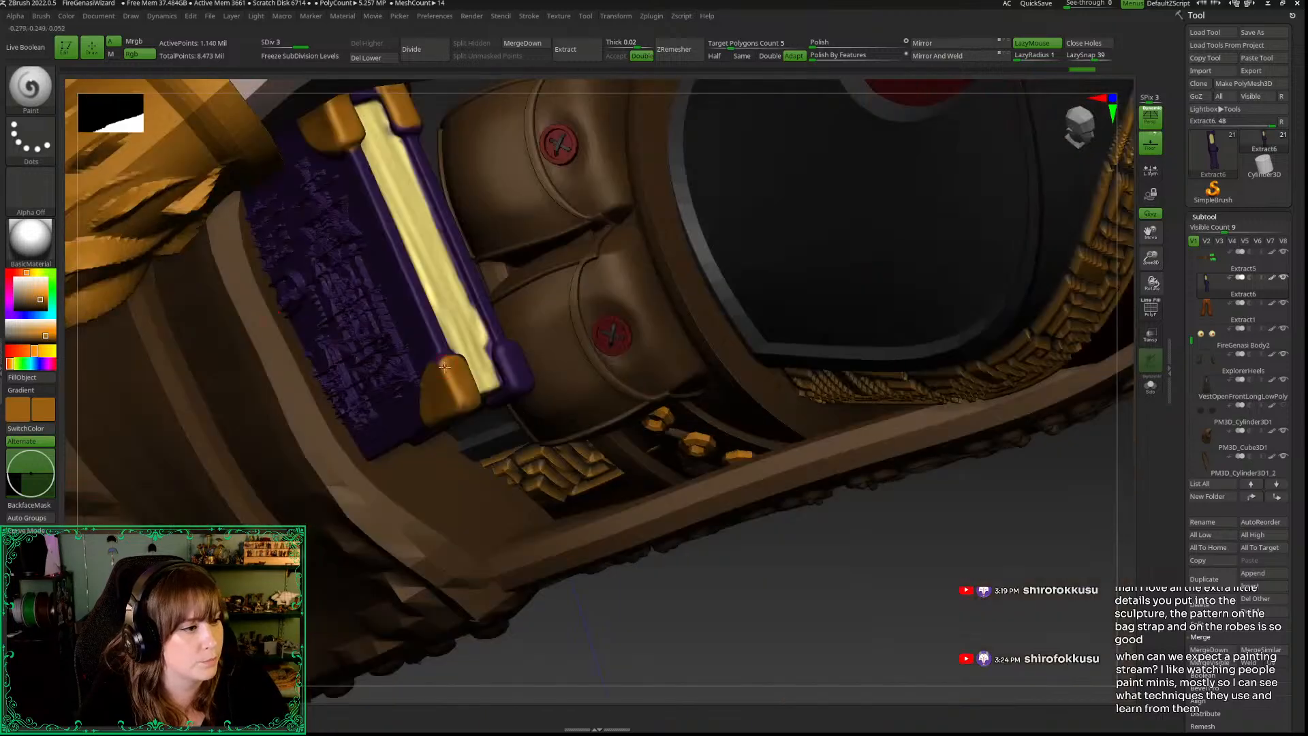
# Step: Paint the inner cover's remaining upper corner cap at the page-opening side golden orange and undo a stray stroke
pyautogui.moveTo(645, 601); pyautogui.dragTo(517, 372, button='right')
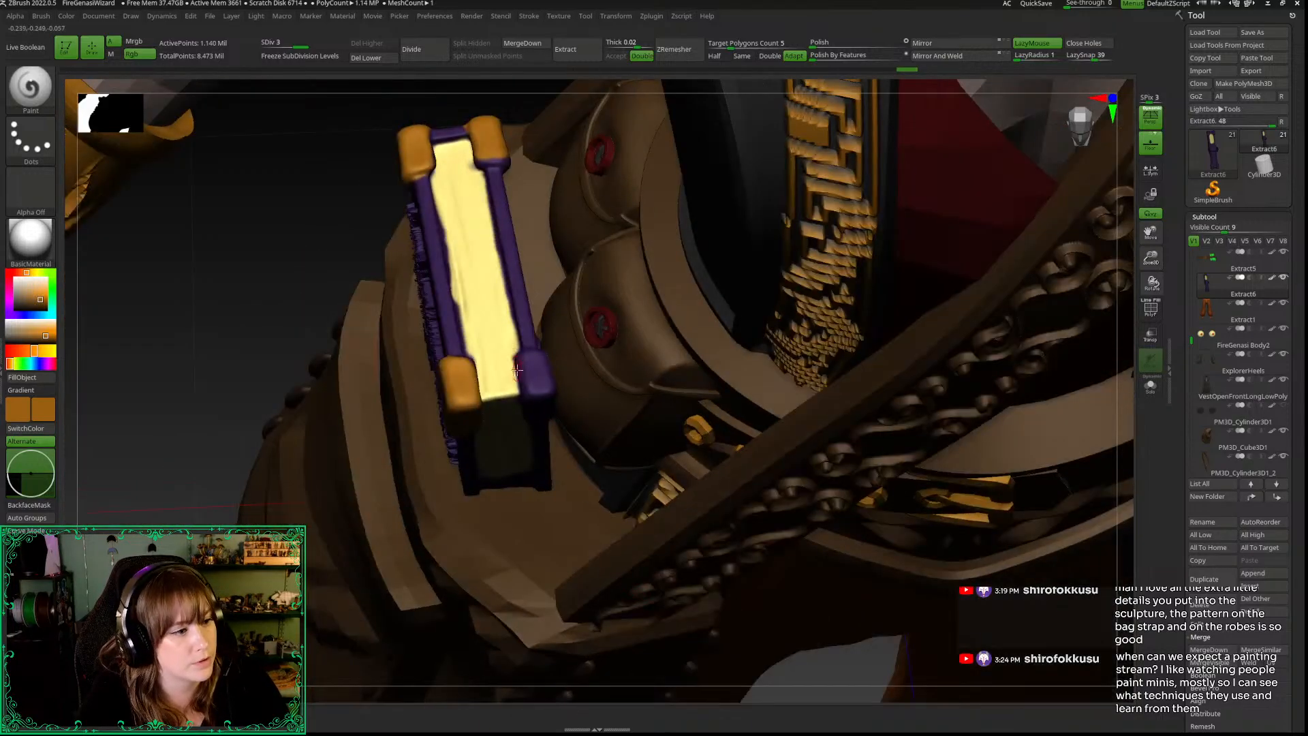
pyautogui.moveTo(274, 195); pyautogui.dragTo(560, 403, button='right')
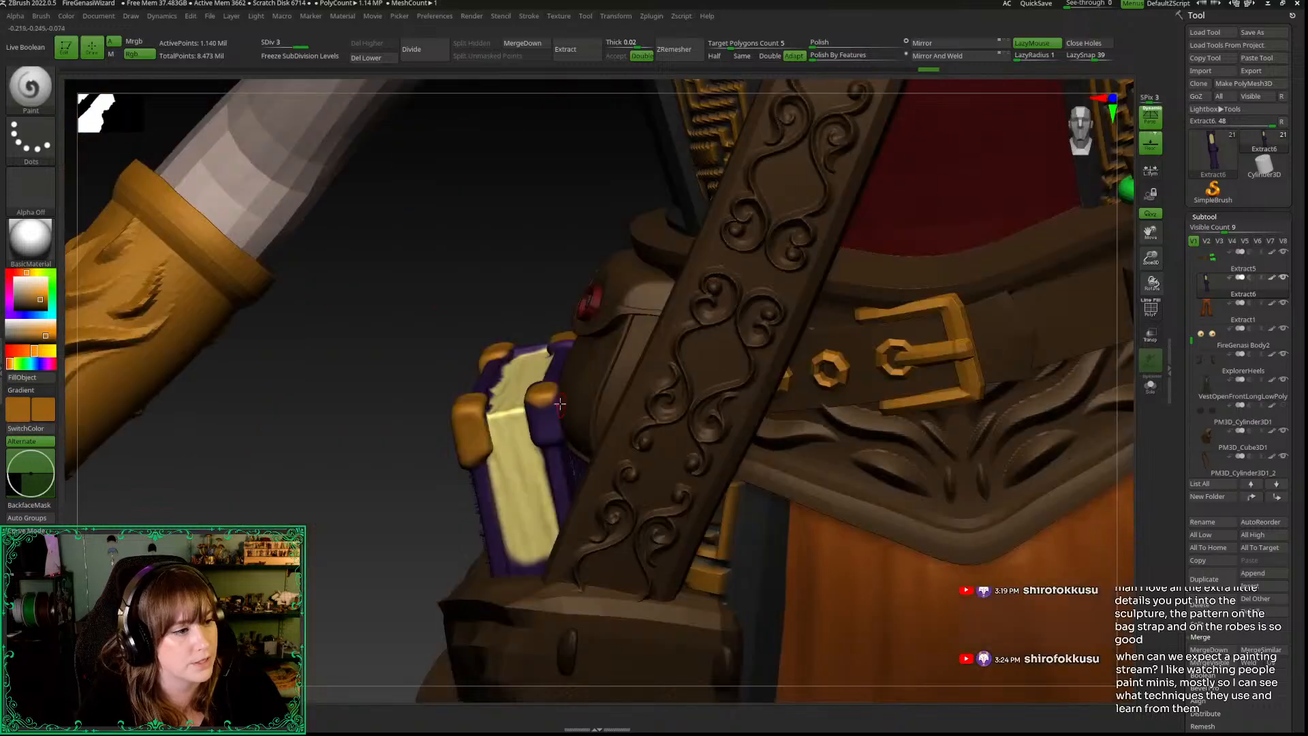
pyautogui.moveTo(512, 446); pyautogui.dragTo(681, 436, button='right')
pyautogui.moveTo(518, 410); pyautogui.dragTo(528, 437)
pyautogui.hotkey('ctrl', 'z')
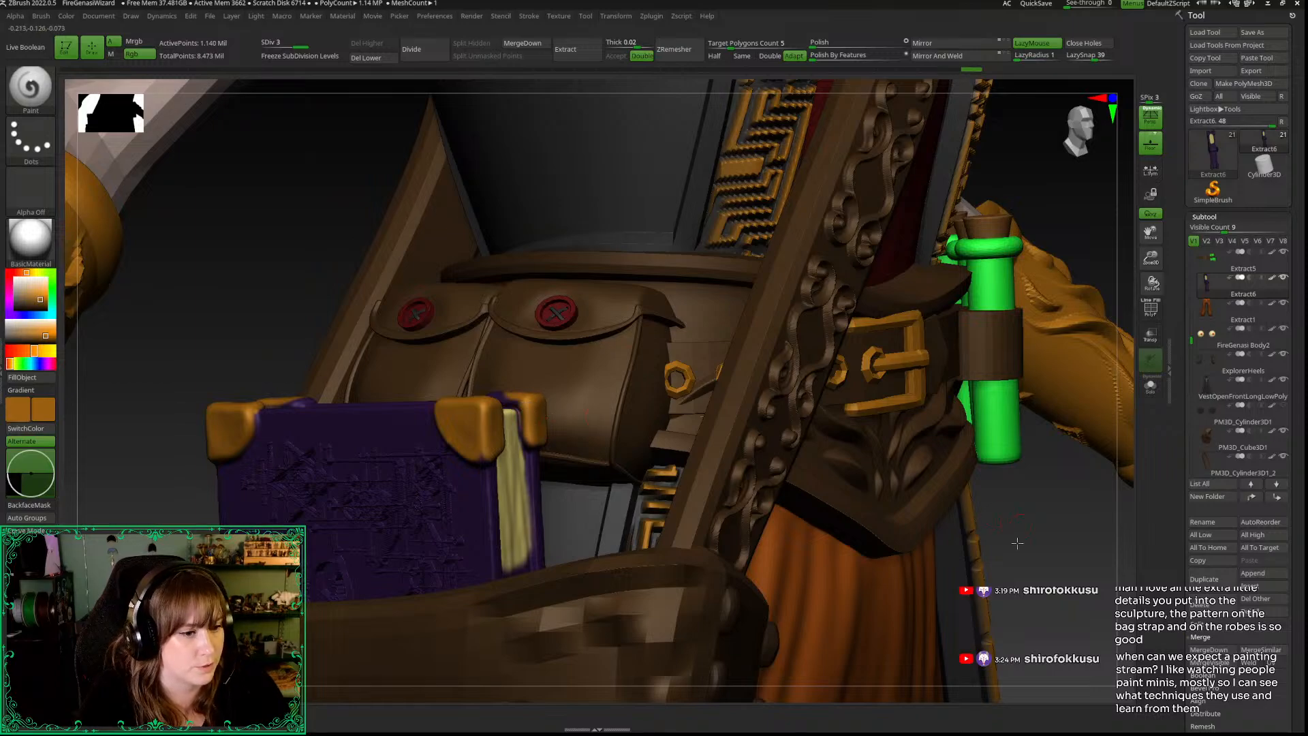
pyautogui.moveTo(1018, 543); pyautogui.dragTo(528, 400, button='right')
pyautogui.moveTo(220, 283); pyautogui.dragTo(513, 381, button='right')
pyautogui.moveTo(918, 454)
pyautogui.mouseDown(button='right')
pyautogui.moveTo(613, 382)
pyautogui.moveTo(195, 321)
pyautogui.moveTo(240, 500)
pyautogui.moveTo(236, 452)
pyautogui.moveTo(299, 437)
pyautogui.mouseUp(button='right')
# Step: Sample the pages' pale yellow and extend it down the isolated book's fore-edge to the strap, undoing the misplaced strokes
pyautogui.press('c')
pyautogui.click(243, 432)
pyautogui.moveTo(537, 459)
pyautogui.mouseDown()
pyautogui.moveTo(544, 491)
pyautogui.moveTo(519, 535)
pyautogui.moveTo(511, 528)
pyautogui.mouseUp()
pyautogui.moveTo(682, 477); pyautogui.dragTo(591, 482, button='right')
pyautogui.moveTo(496, 466); pyautogui.dragTo(505, 519)
pyautogui.hotkey('ctrl', 'z')
pyautogui.hotkey('ctrl', 'z')
pyautogui.moveTo(549, 525); pyautogui.dragTo(535, 530)
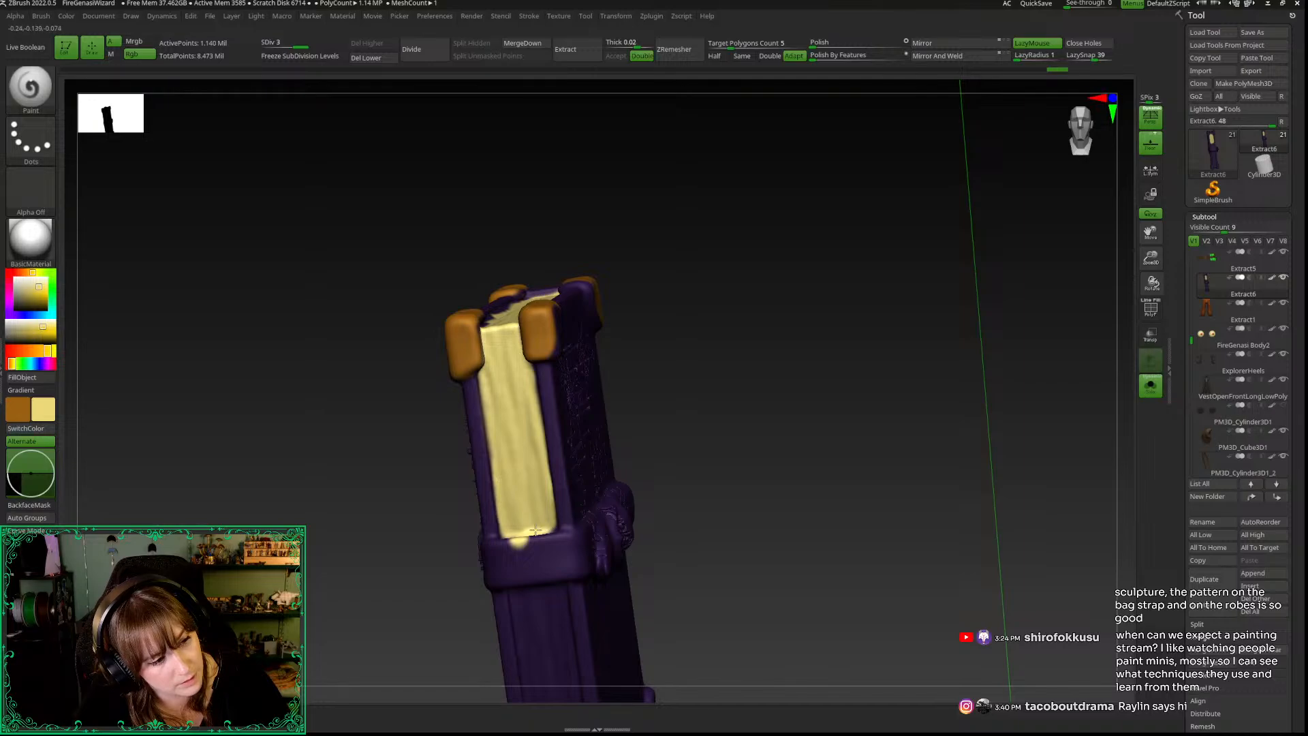
# Step: Show the full figure again and nudge the book slightly within the satchel
pyautogui.moveTo(332, 448); pyautogui.dragTo(476, 403)
pyautogui.click(1151, 385)
pyautogui.moveTo(1151, 258); pyautogui.dragTo(1142, 402)
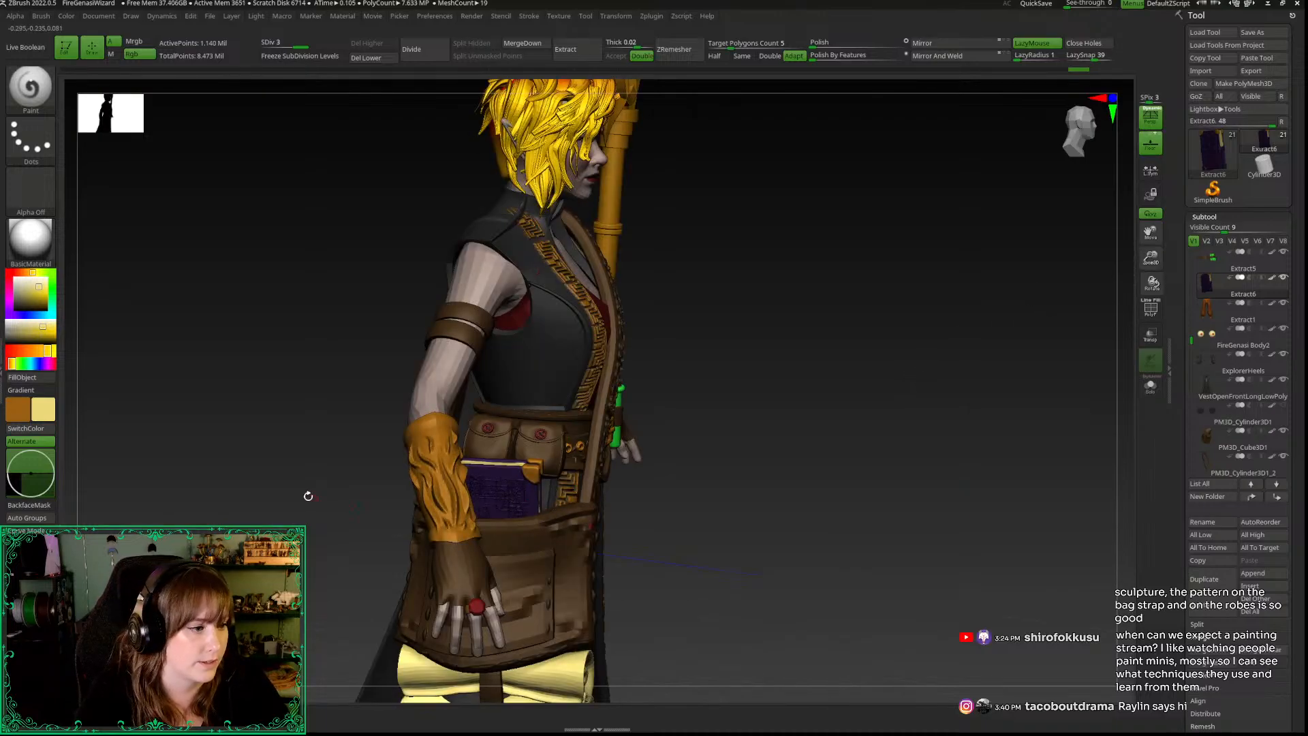
pyautogui.press('w')
pyautogui.moveTo(483, 496); pyautogui.dragTo(481, 497)
pyautogui.moveTo(294, 509); pyautogui.dragTo(273, 579)
pyautogui.press('q')
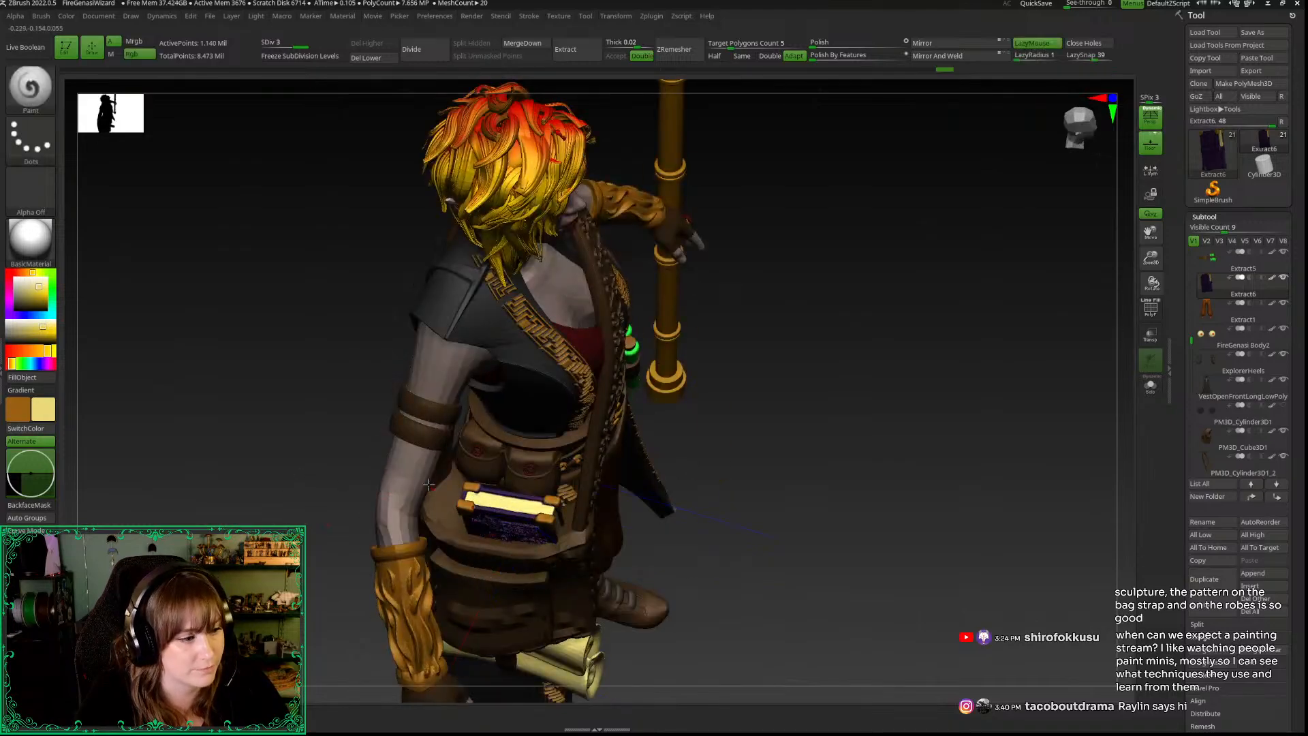
# Step: Lower the book's subdivision level to 1 and select the satchel with the Move Topological brush active
pyautogui.press('b')
pyautogui.press('space')
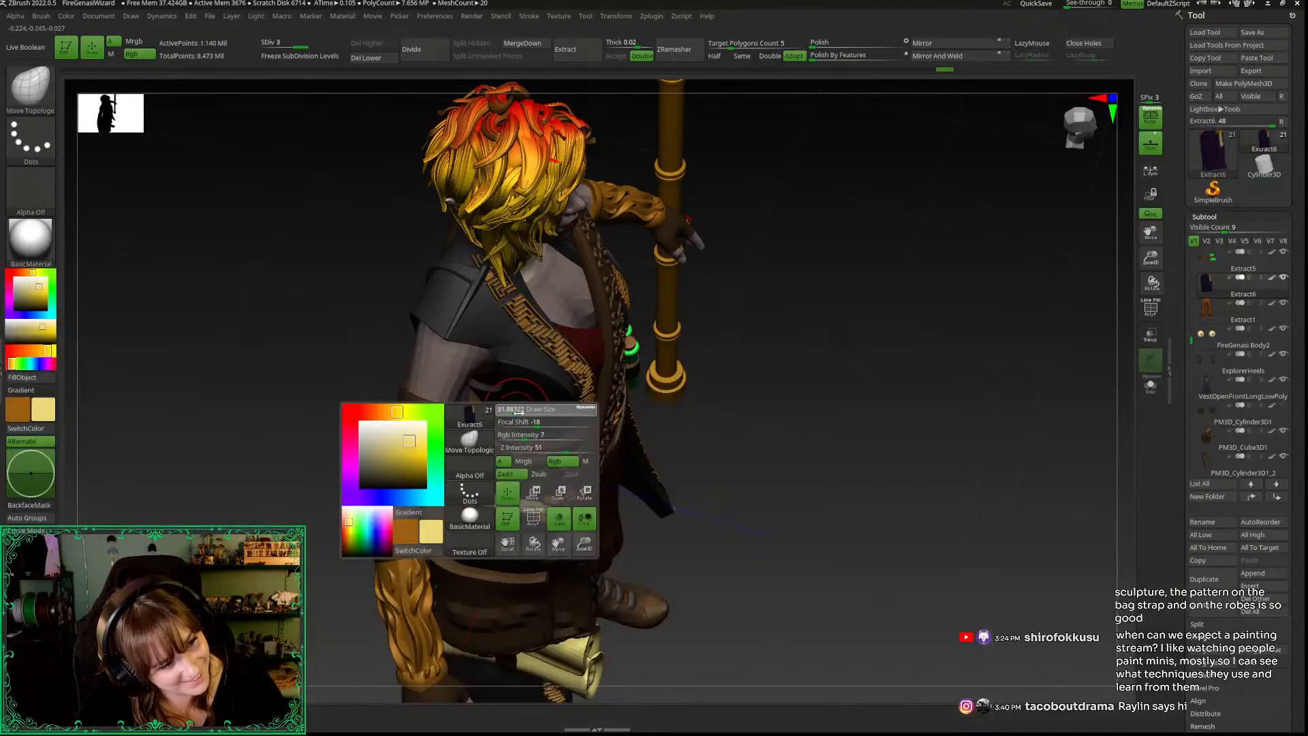
pyautogui.press('shift')
pyautogui.hotkey('shift', 'd')
pyautogui.hotkey('shift', 'd')
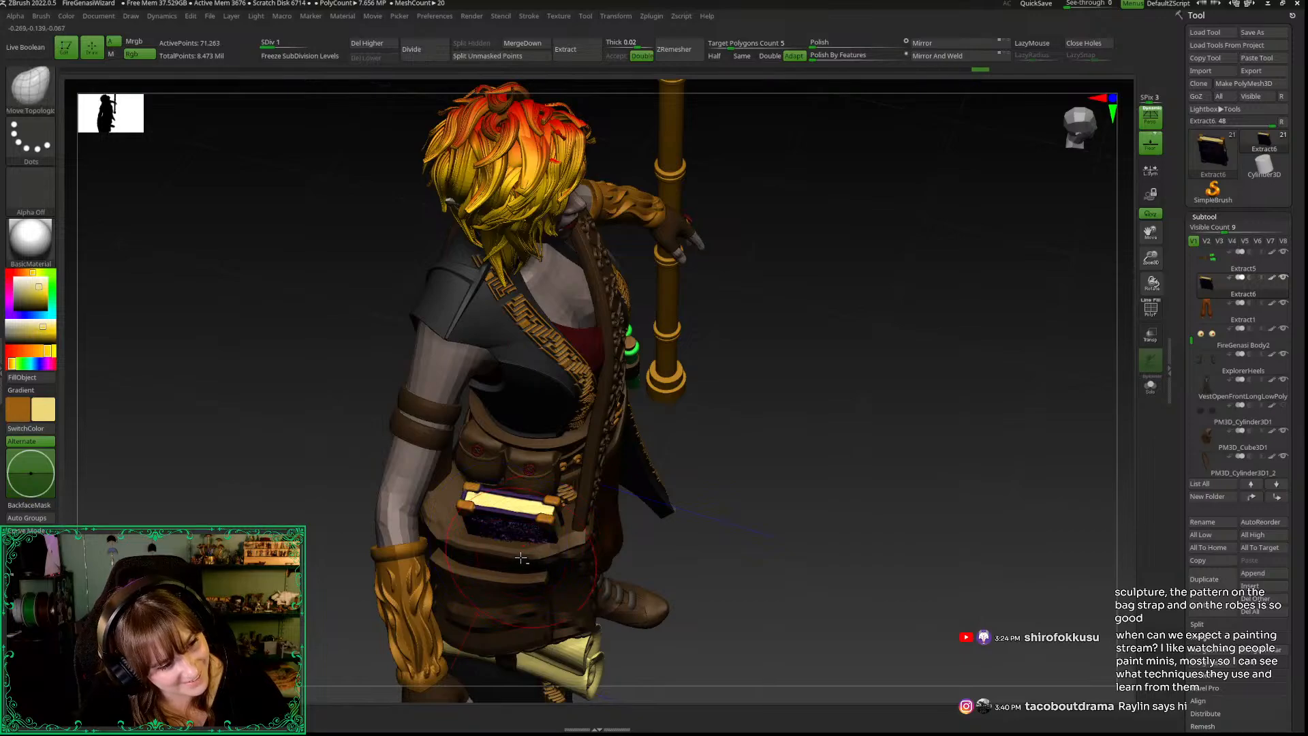
pyautogui.keyDown('alt'); pyautogui.click(521, 557); pyautogui.keyUp('alt')
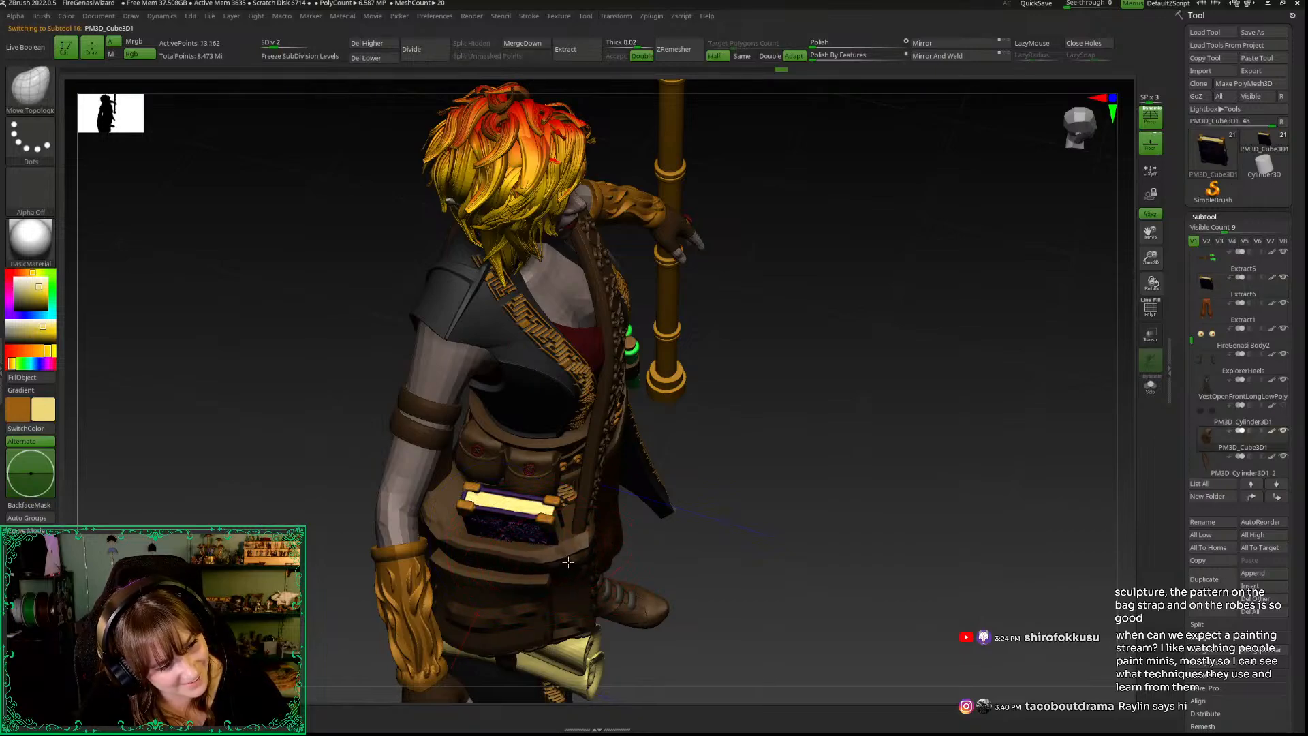
pyautogui.moveTo(578, 565)
pyautogui.mouseDown(button='right')
pyautogui.moveTo(709, 529)
pyautogui.moveTo(510, 570)
pyautogui.moveTo(693, 502)
pyautogui.moveTo(695, 476)
pyautogui.moveTo(263, 465)
pyautogui.moveTo(334, 335)
pyautogui.mouseUp(button='right')
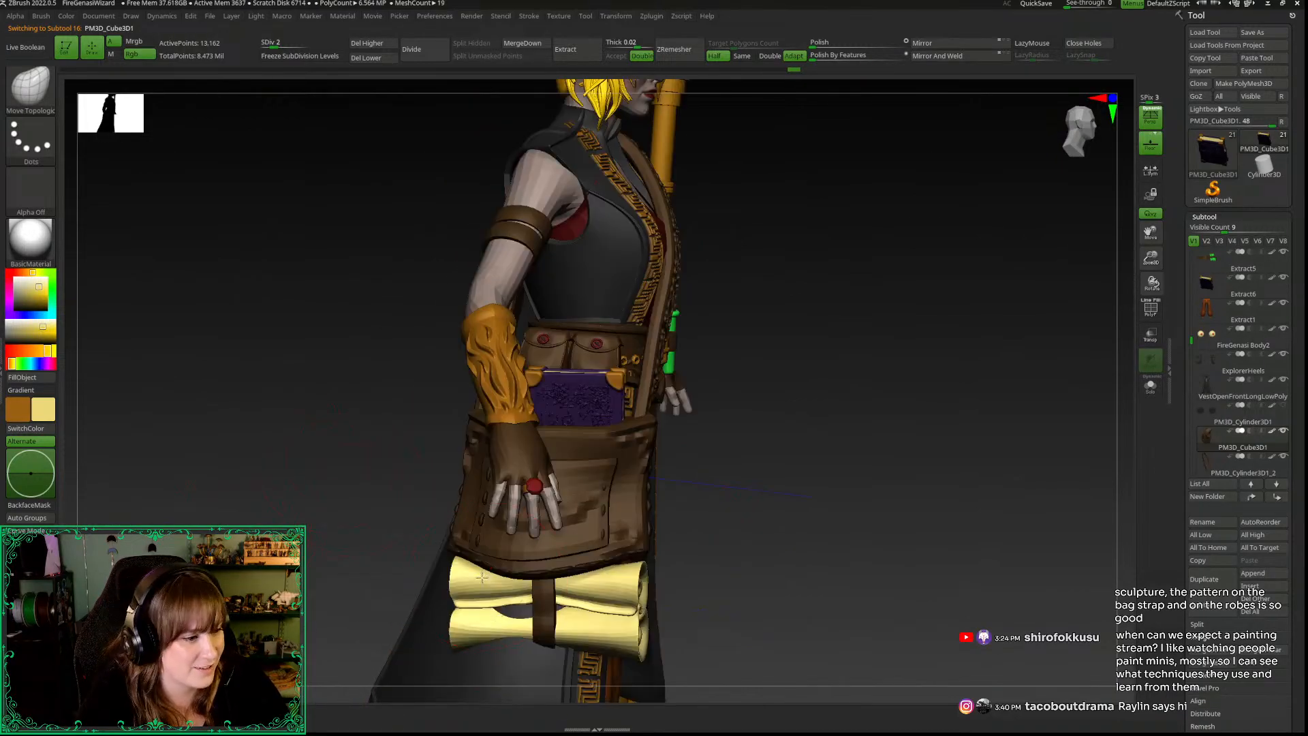
pyautogui.moveTo(361, 562); pyautogui.dragTo(576, 600, button='right')
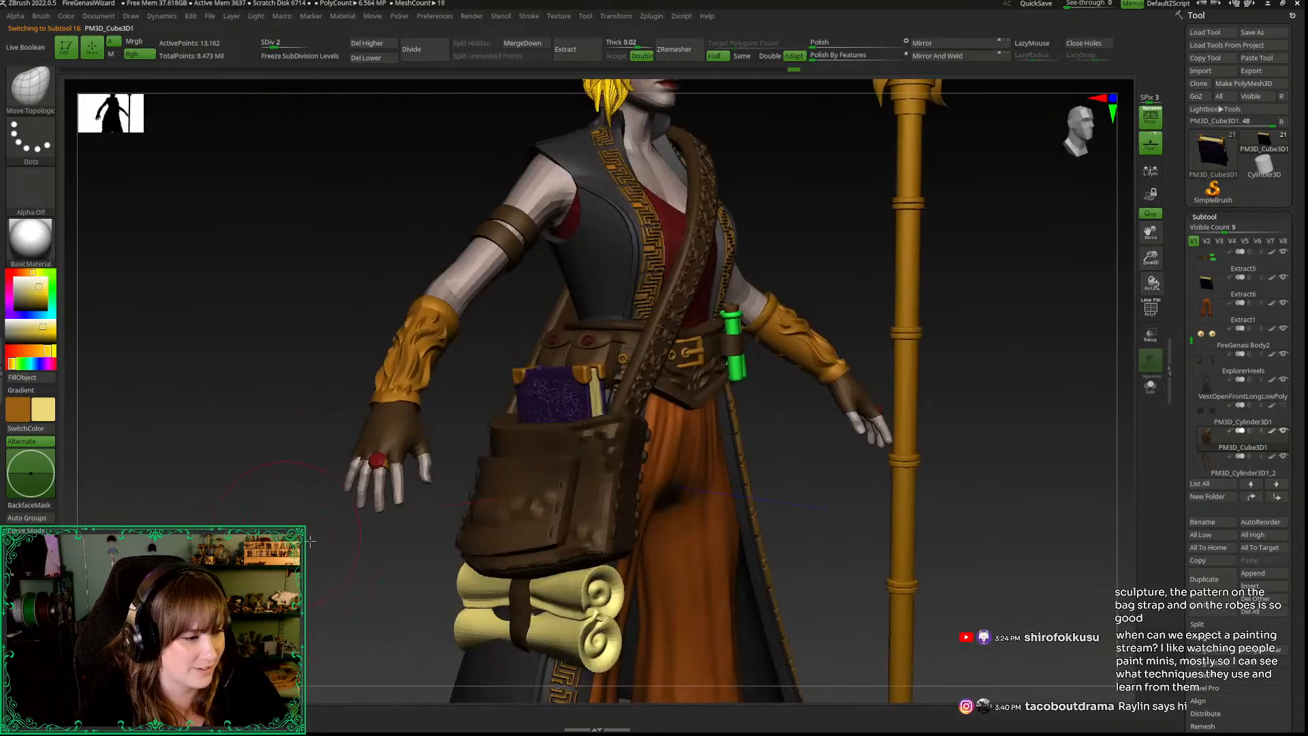
# Step: Select the scroll bundle strapped under the satchel and isolate it with its polygroups displayed
pyautogui.keyDown('alt'); pyautogui.click(575, 600); pyautogui.keyUp('alt')
pyautogui.hotkey('shift', 'f')
pyautogui.hotkey('alt', 's')
pyautogui.hotkey('shift', 'f')
pyautogui.moveTo(338, 617); pyautogui.dragTo(232, 504, button='right')
pyautogui.click(27, 518)
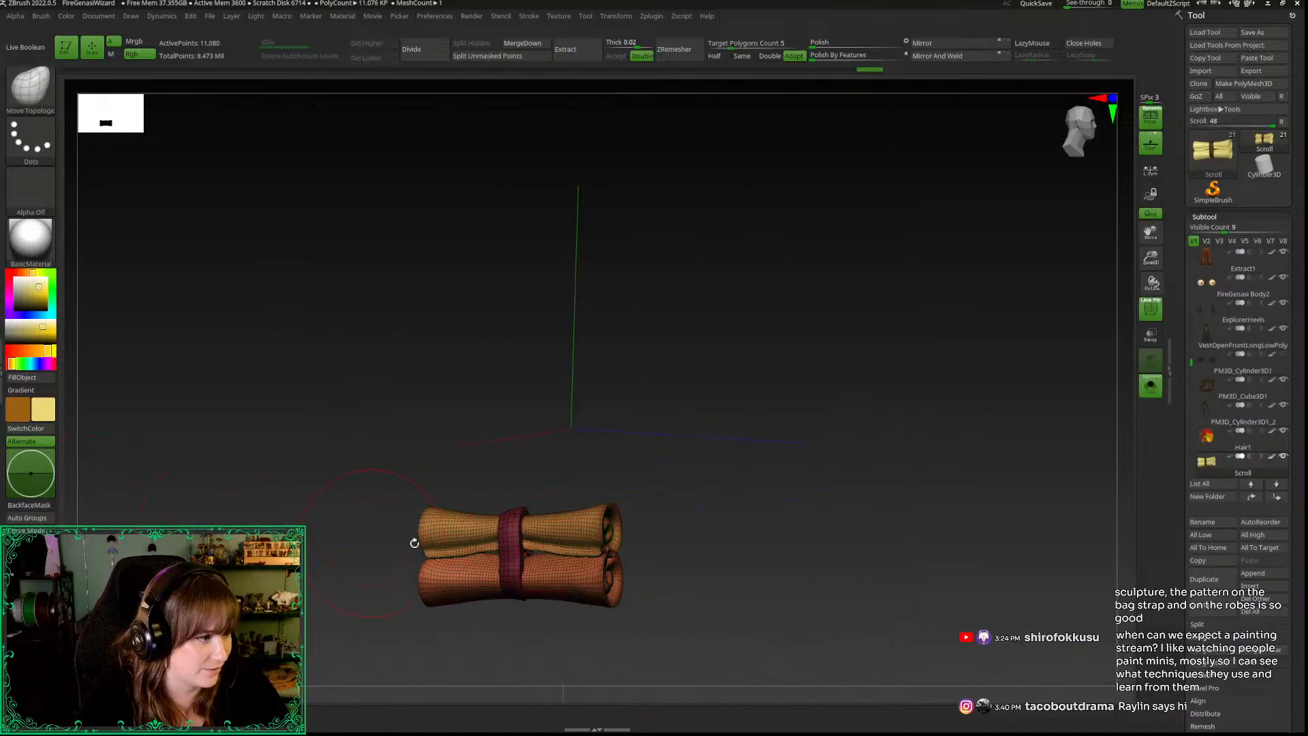
# Step: Mask everything in the bundle except the upper scroll and duplicate that scroll above the bundle
pyautogui.keyDown('ctrl'); pyautogui.keyDown('shift'); pyautogui.click(591, 534); pyautogui.keyUp('shift'); pyautogui.keyUp('ctrl')
pyautogui.keyDown('ctrl'); pyautogui.keyDown('shift'); pyautogui.click(447, 379); pyautogui.keyUp('shift'); pyautogui.keyUp('ctrl')
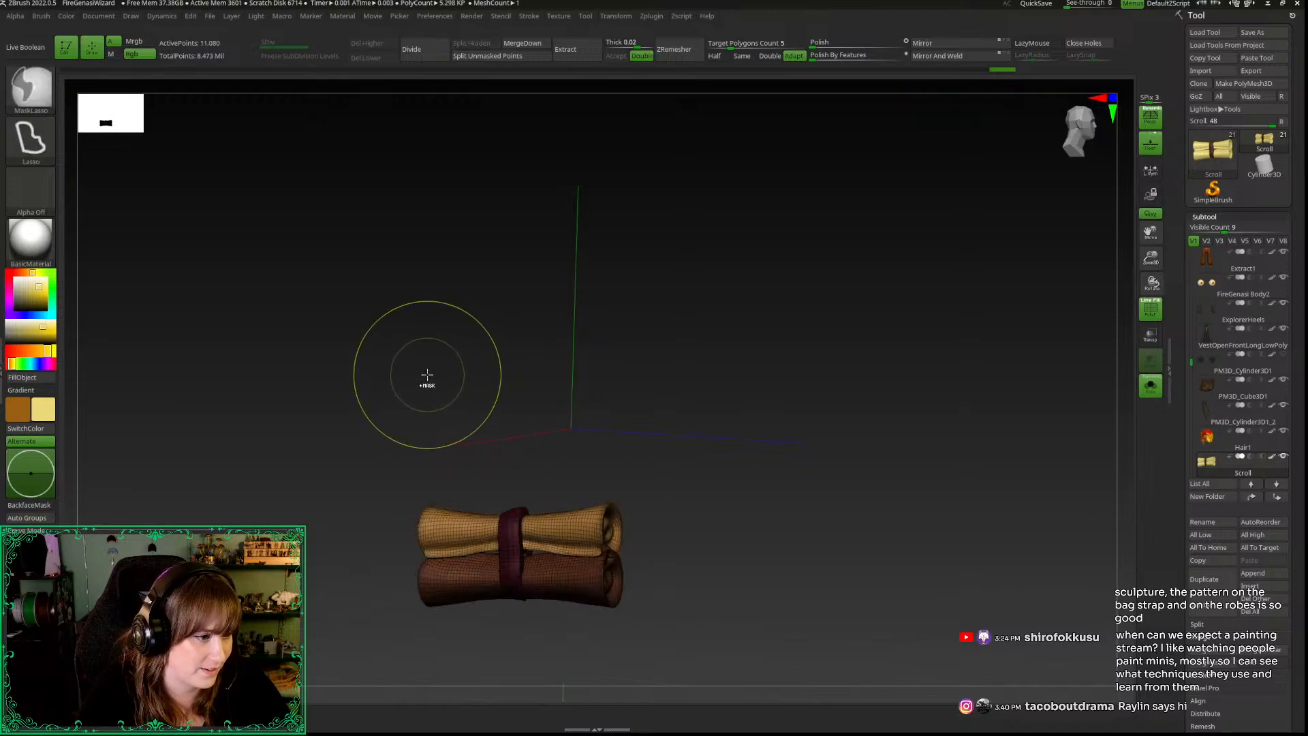
pyautogui.hotkey('shift', 'f')
pyautogui.press('w')
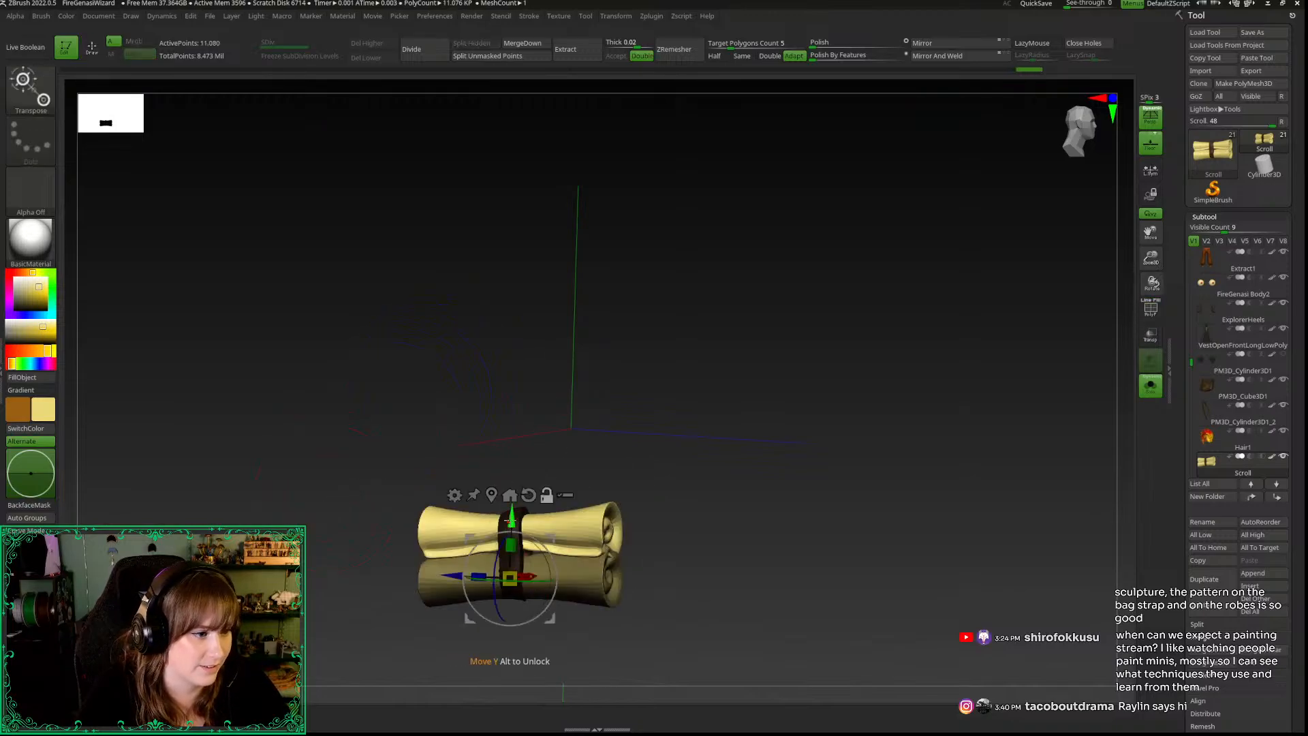
pyautogui.keyDown('ctrl'); pyautogui.moveTo(511, 521); pyautogui.dragTo(514, 338); pyautogui.keyUp('ctrl')
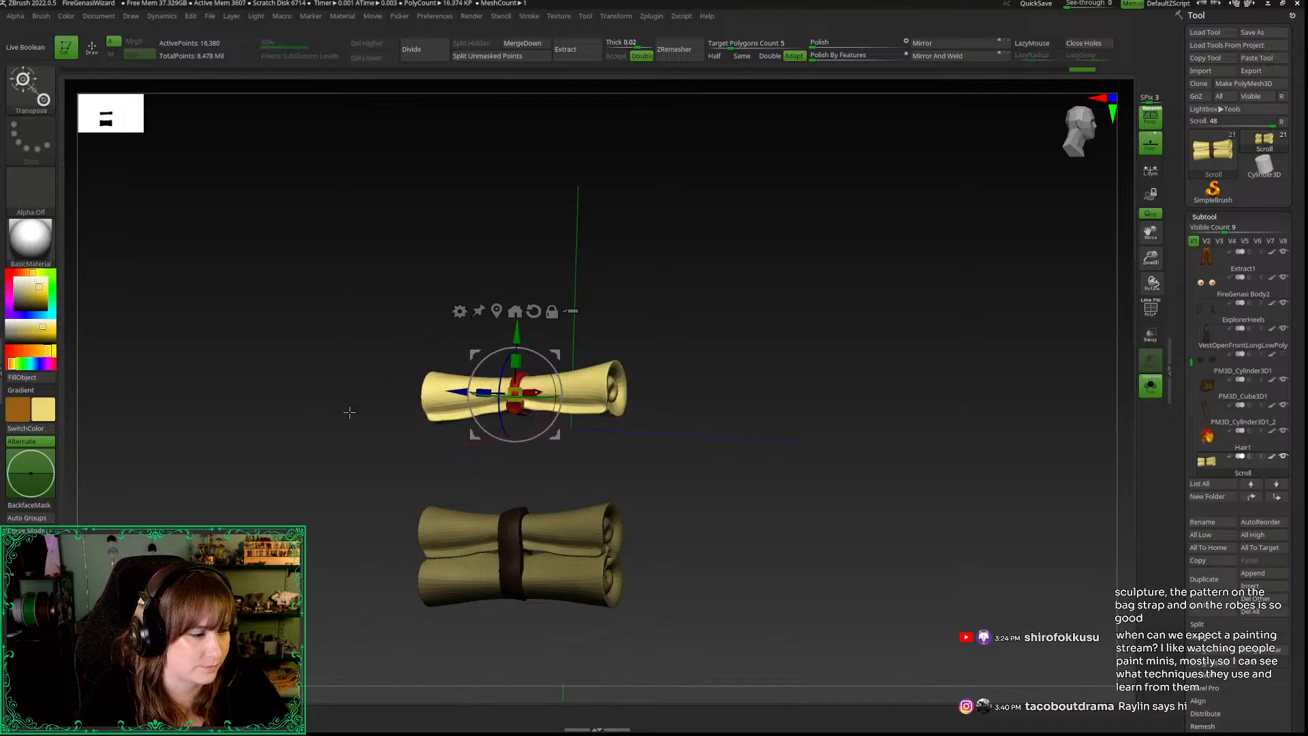
# Step: Rotate and move the duplicated scroll so it stands upright in the satchel opening behind the book
pyautogui.moveTo(470, 383); pyautogui.dragTo(603, 446)
pyautogui.moveTo(559, 436); pyautogui.dragTo(479, 409)
pyautogui.moveTo(577, 407); pyautogui.dragTo(444, 394)
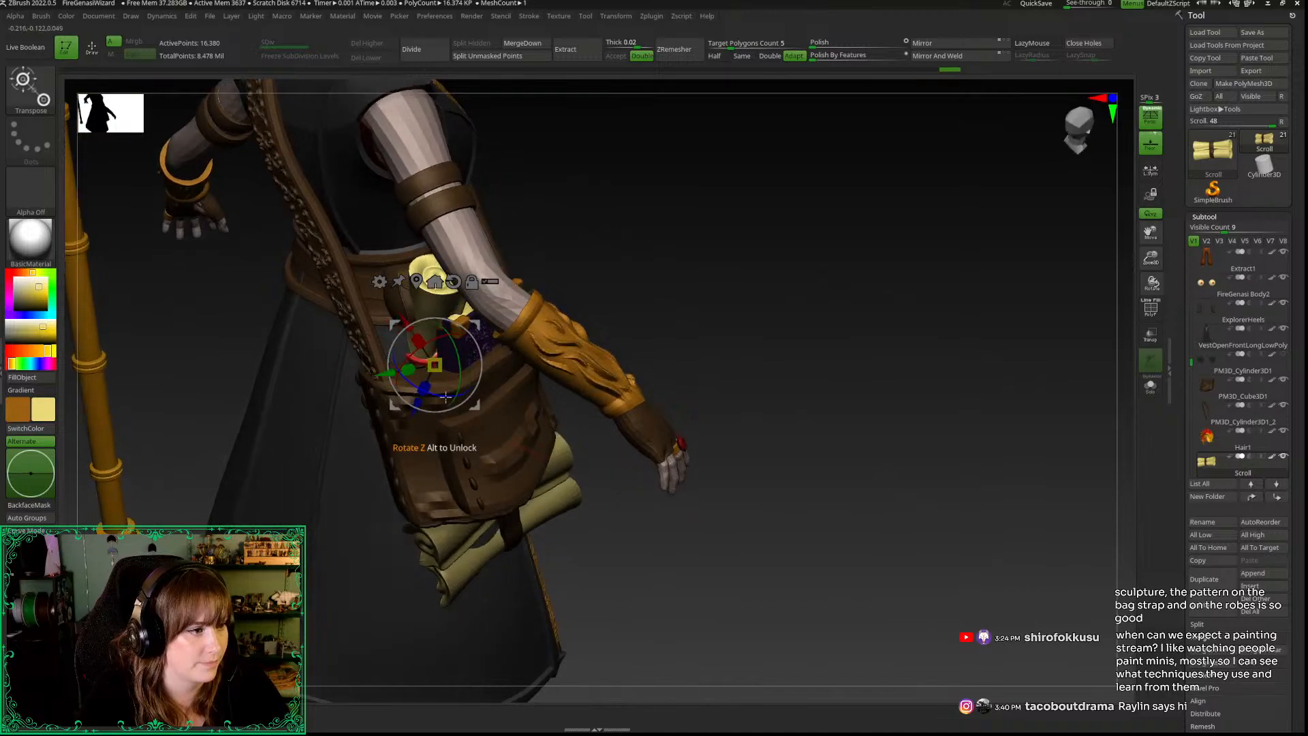
pyautogui.moveTo(641, 537); pyautogui.dragTo(347, 320)
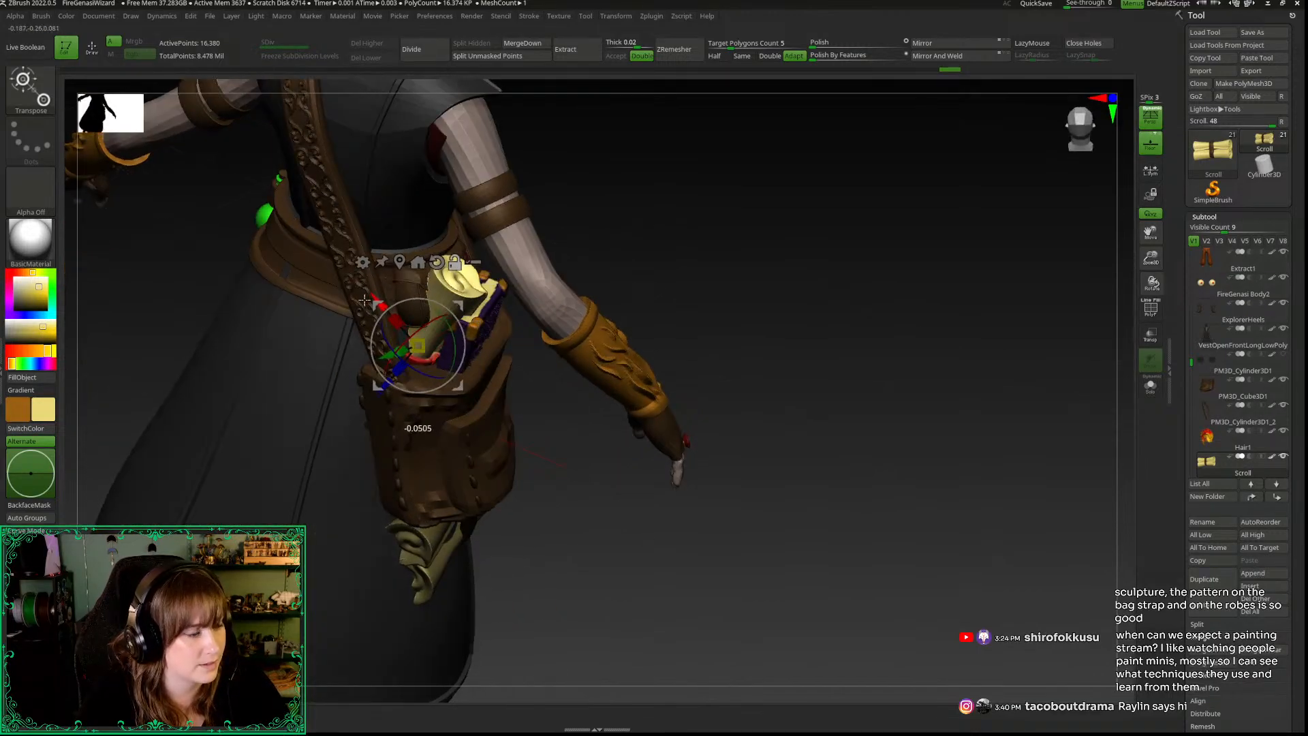
pyautogui.moveTo(630, 528); pyautogui.dragTo(370, 368)
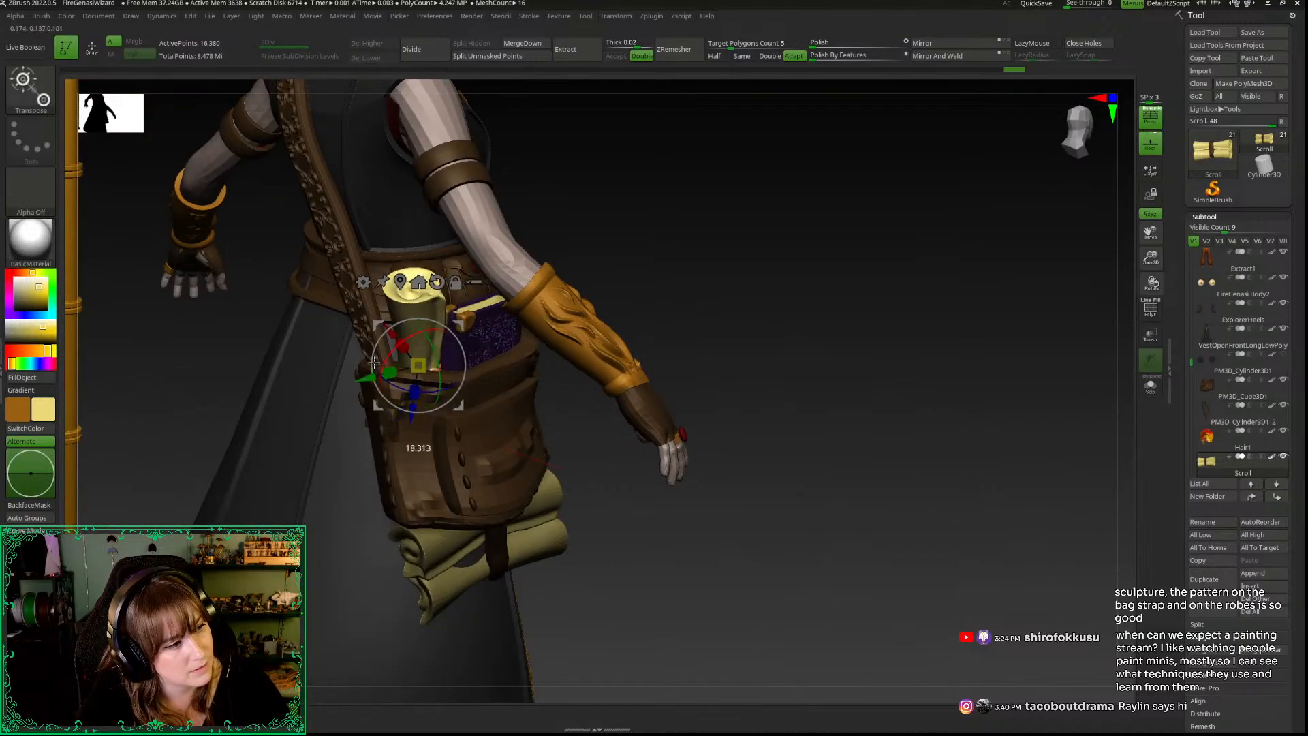
pyautogui.moveTo(576, 437); pyautogui.dragTo(376, 345)
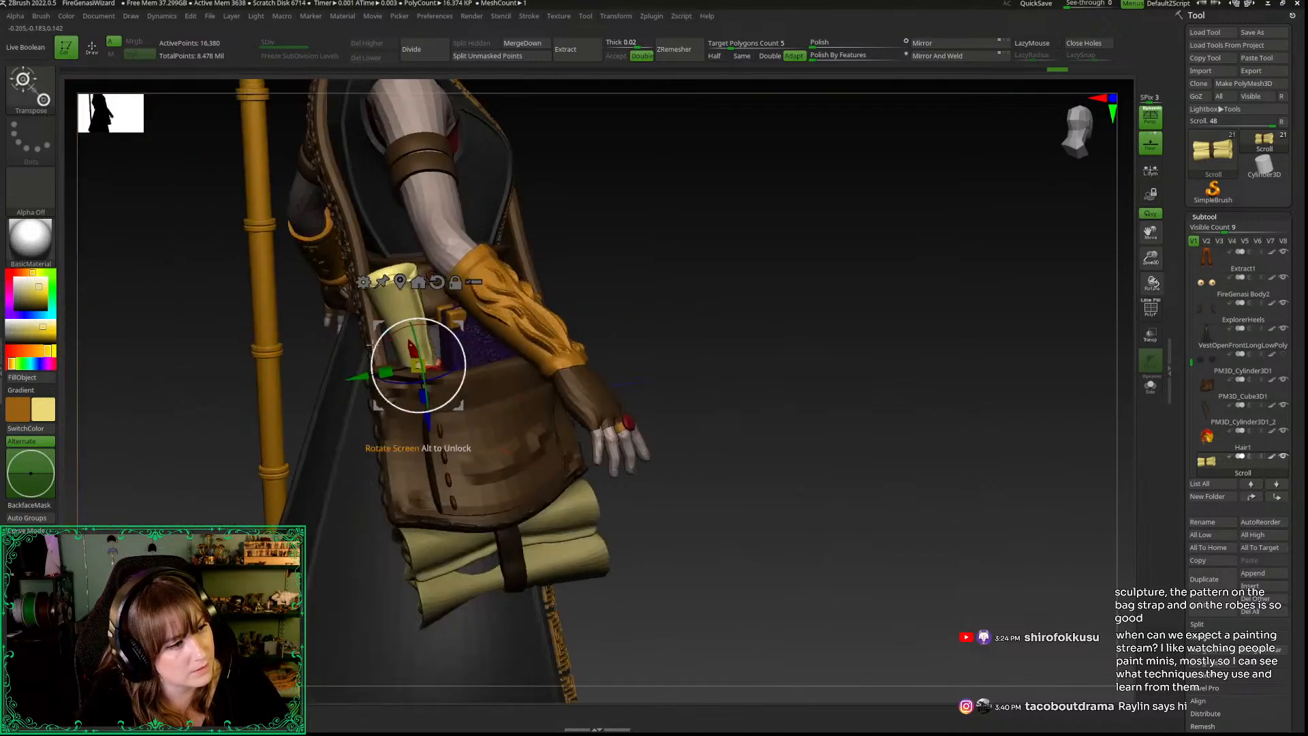
pyautogui.moveTo(804, 388); pyautogui.dragTo(763, 385)
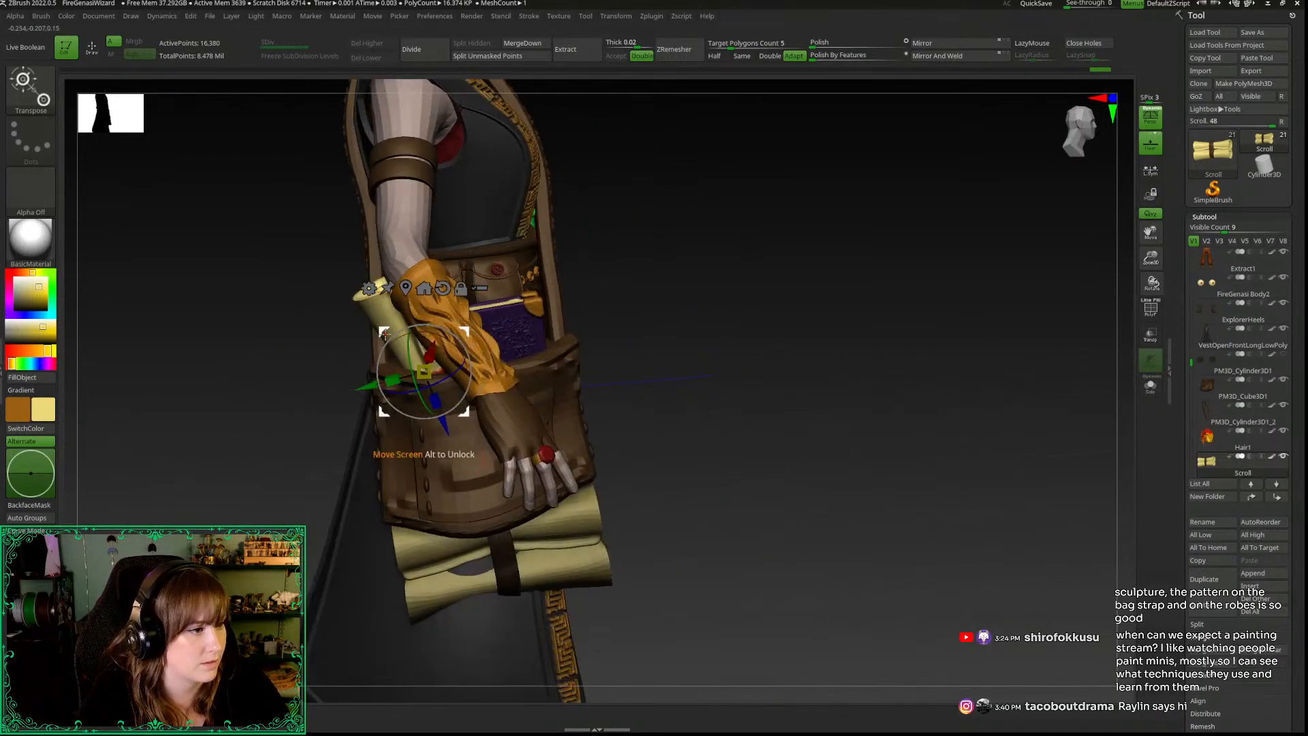
pyautogui.moveTo(263, 415); pyautogui.dragTo(287, 379)
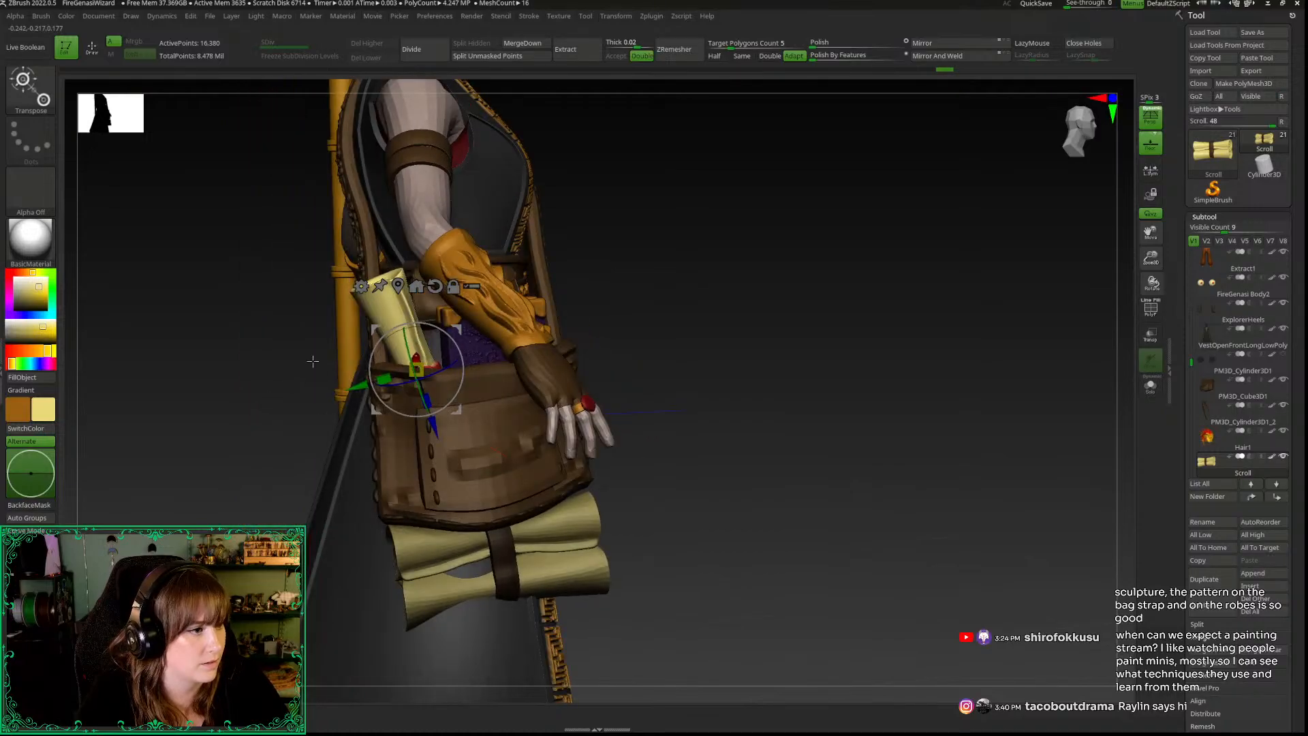
# Step: Bend the upright scroll into a slight curve with the Move Topological brush
pyautogui.press('q')
pyautogui.press('space')
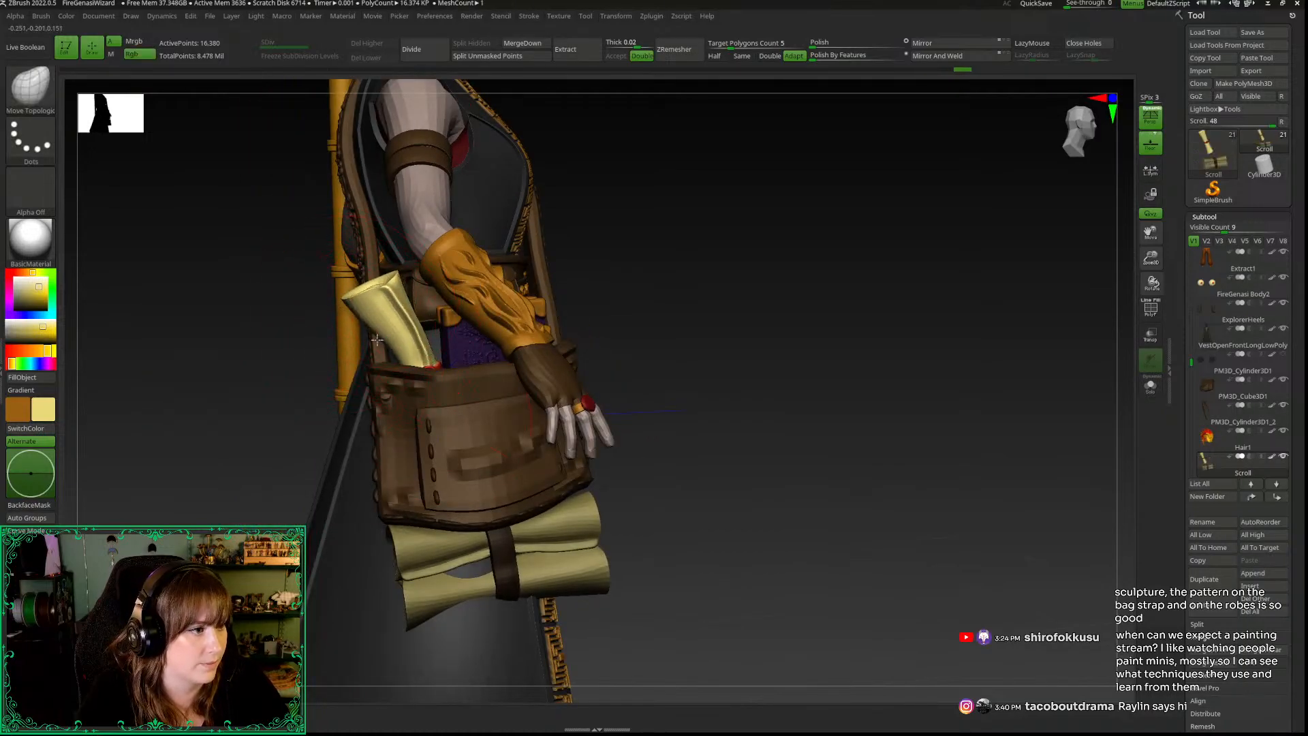
pyautogui.moveTo(299, 340); pyautogui.dragTo(354, 330)
pyautogui.press('space')
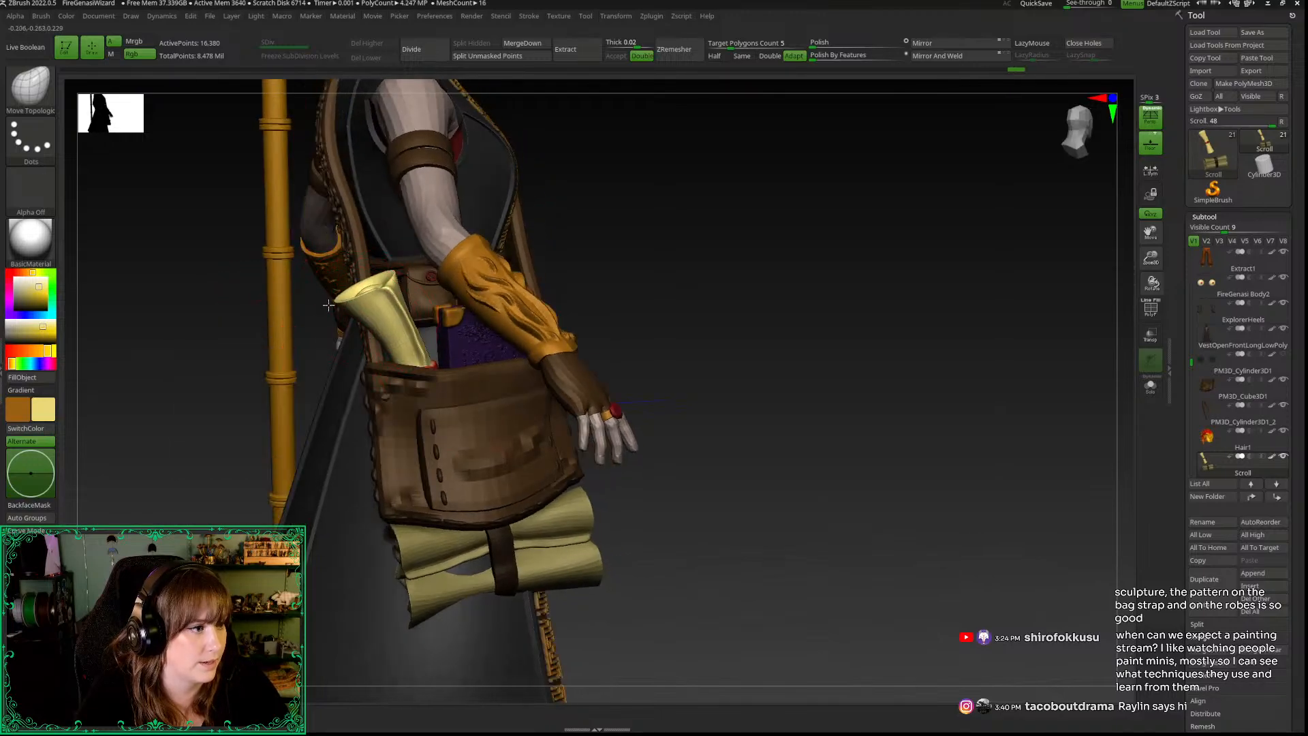
# Step: Tilt the upright scroll slightly beside the book in the satchel
pyautogui.moveTo(345, 353); pyautogui.dragTo(1035, 240)
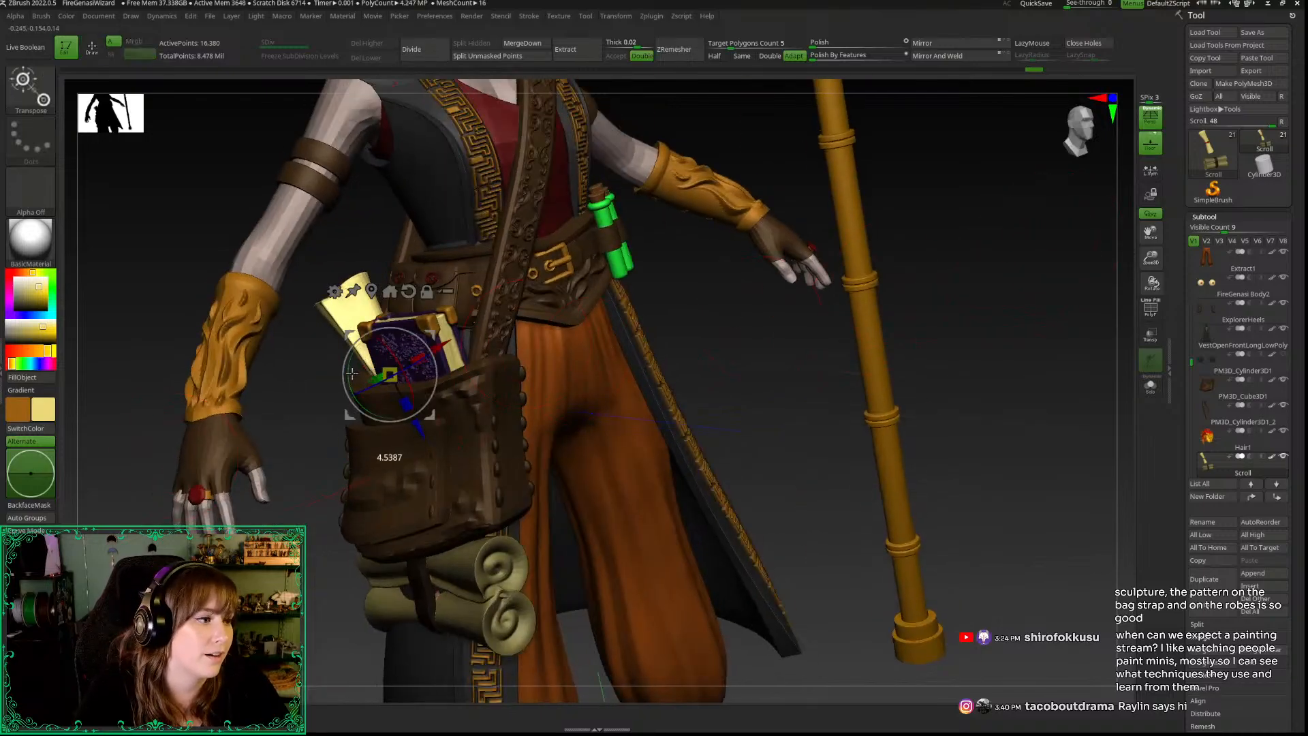
pyautogui.moveTo(1135, 256); pyautogui.dragTo(848, 361)
pyautogui.moveTo(1151, 258); pyautogui.dragTo(1137, 388)
pyautogui.keyDown('alt'); pyautogui.moveTo(747, 491); pyautogui.dragTo(751, 542); pyautogui.keyUp('alt')
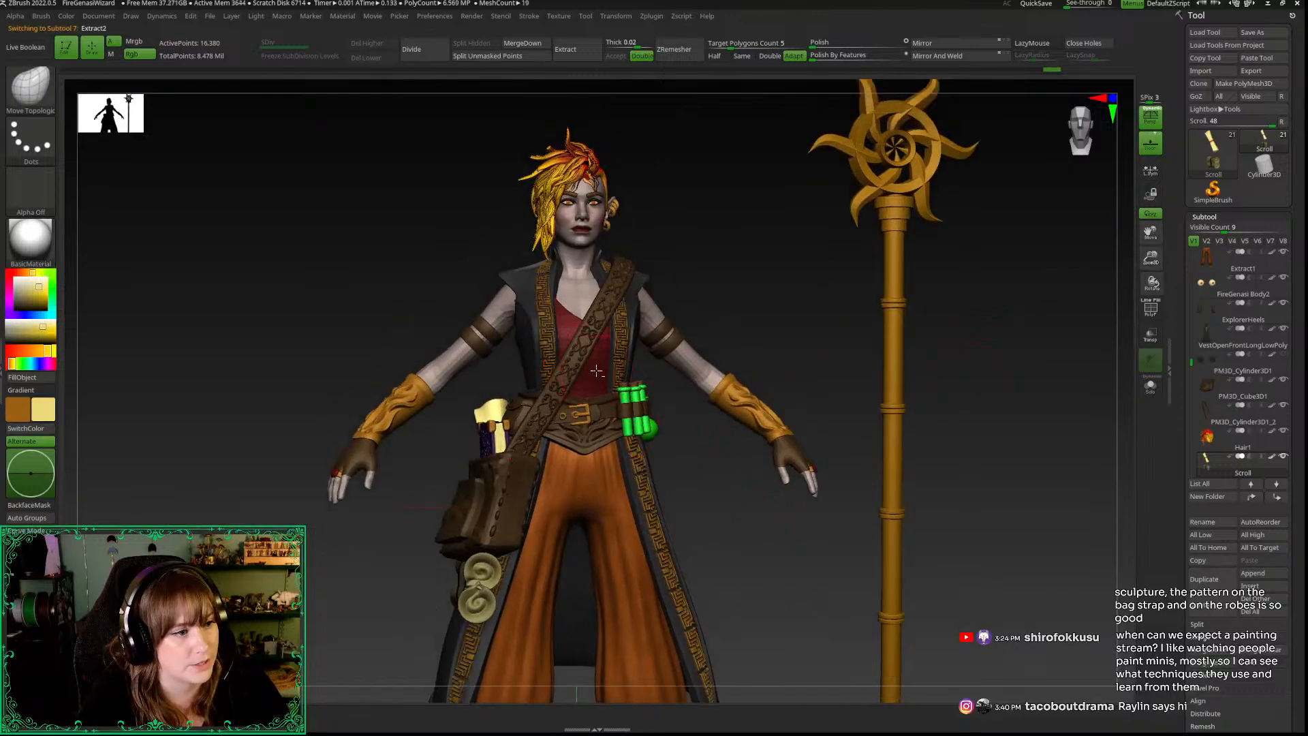
# Step: Select the red top and thicken it slightly with ZModeler's Extrude action on all polygons
pyautogui.moveTo(832, 295); pyautogui.dragTo(788, 292)
pyautogui.keyDown('alt'); pyautogui.click(592, 383); pyautogui.keyUp('alt')
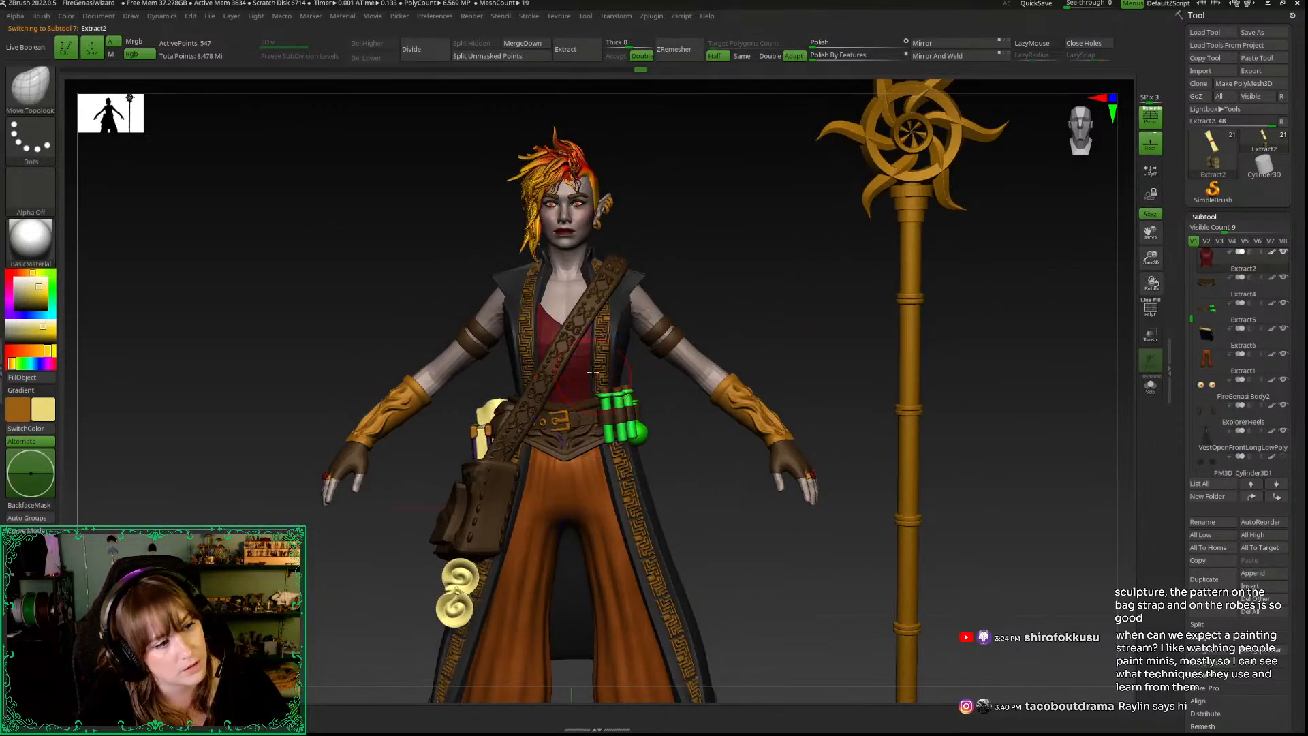
pyautogui.press('b')
pyautogui.press('z')
pyautogui.press('m')
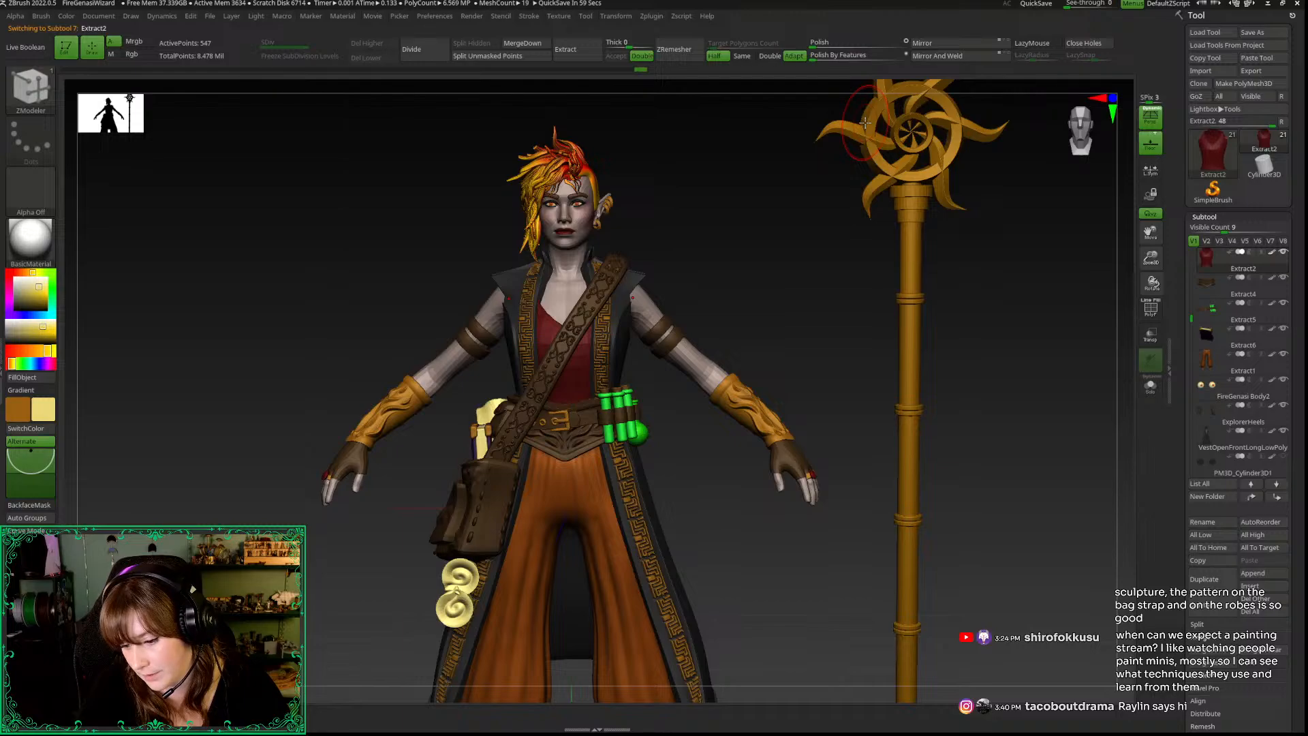
pyautogui.keyDown('alt'); pyautogui.moveTo(991, 190); pyautogui.dragTo(890, 533); pyautogui.keyUp('alt')
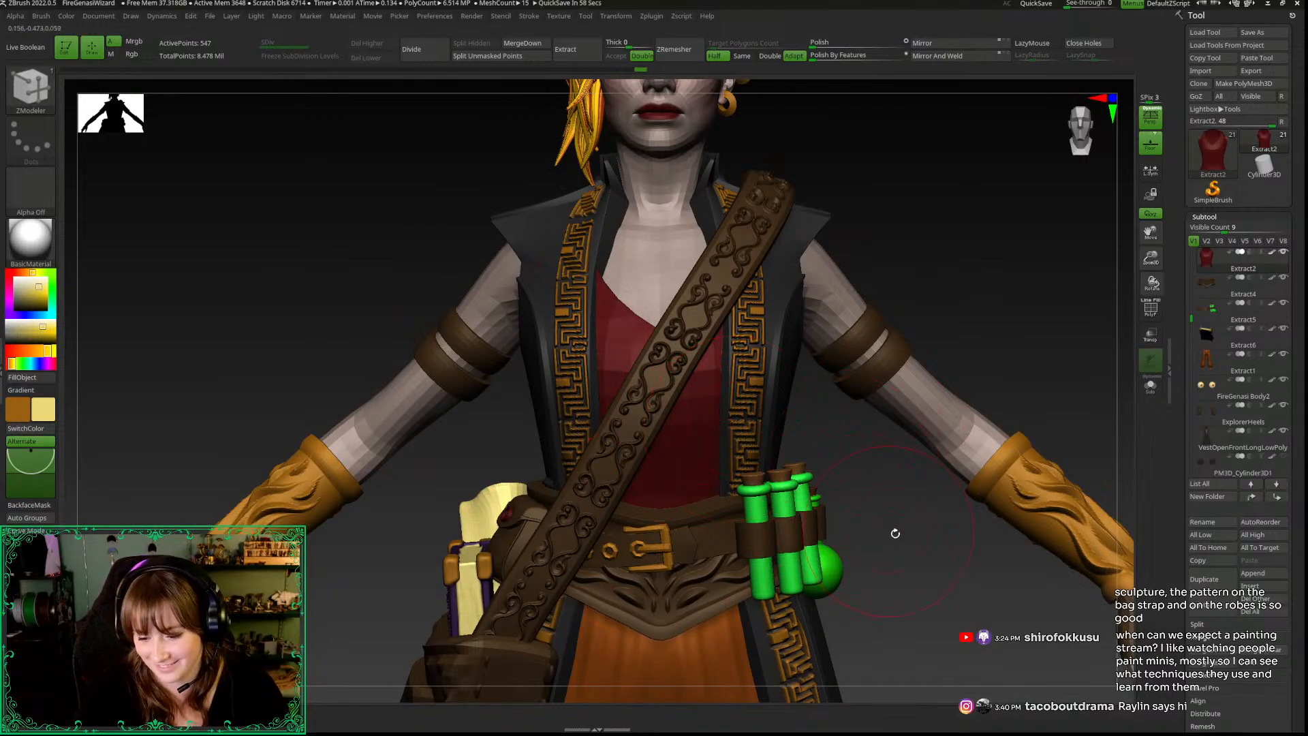
pyautogui.moveTo(936, 536); pyautogui.dragTo(940, 540)
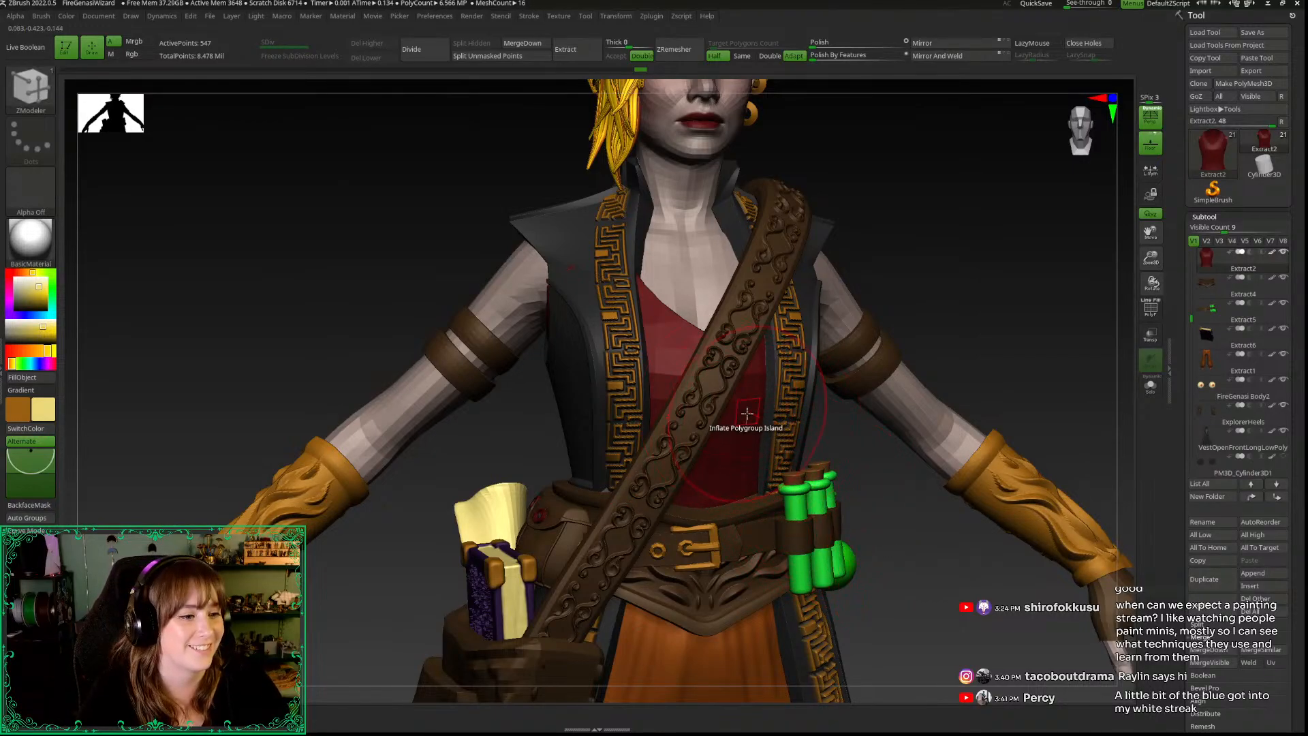
pyautogui.press('space')
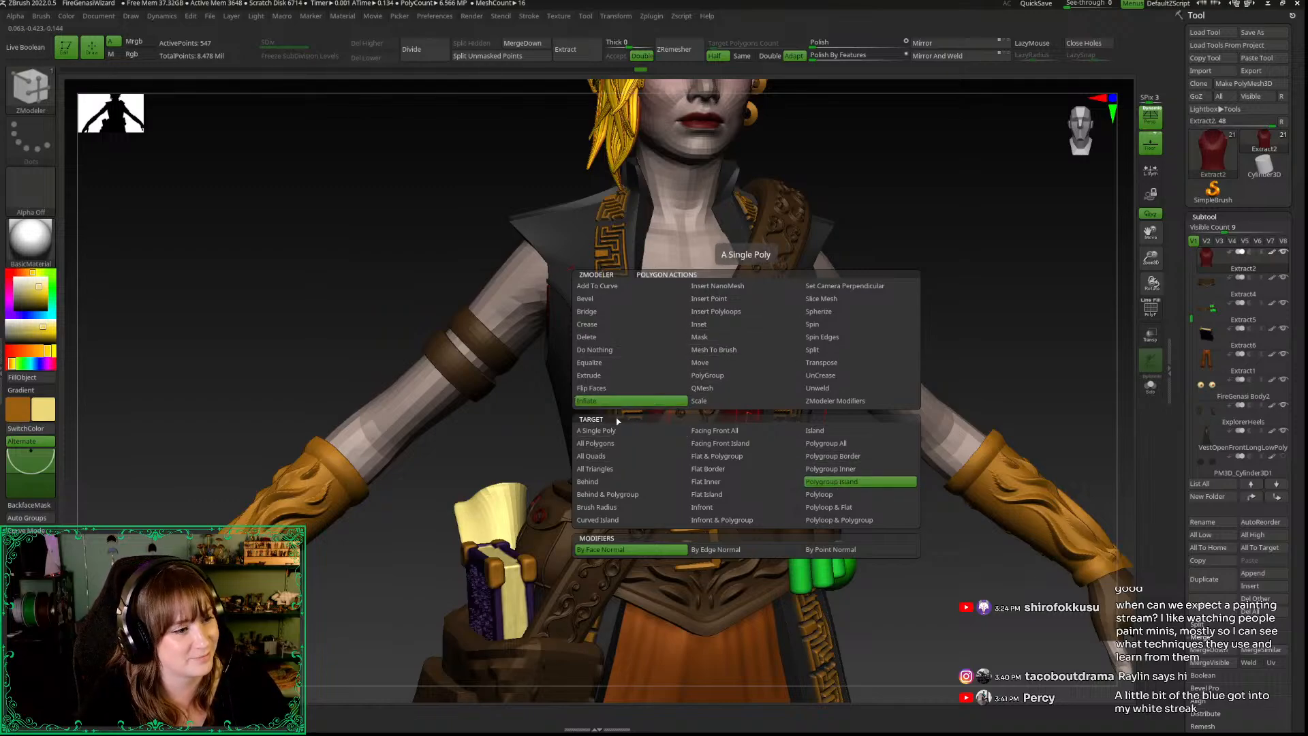
pyautogui.click(613, 375)
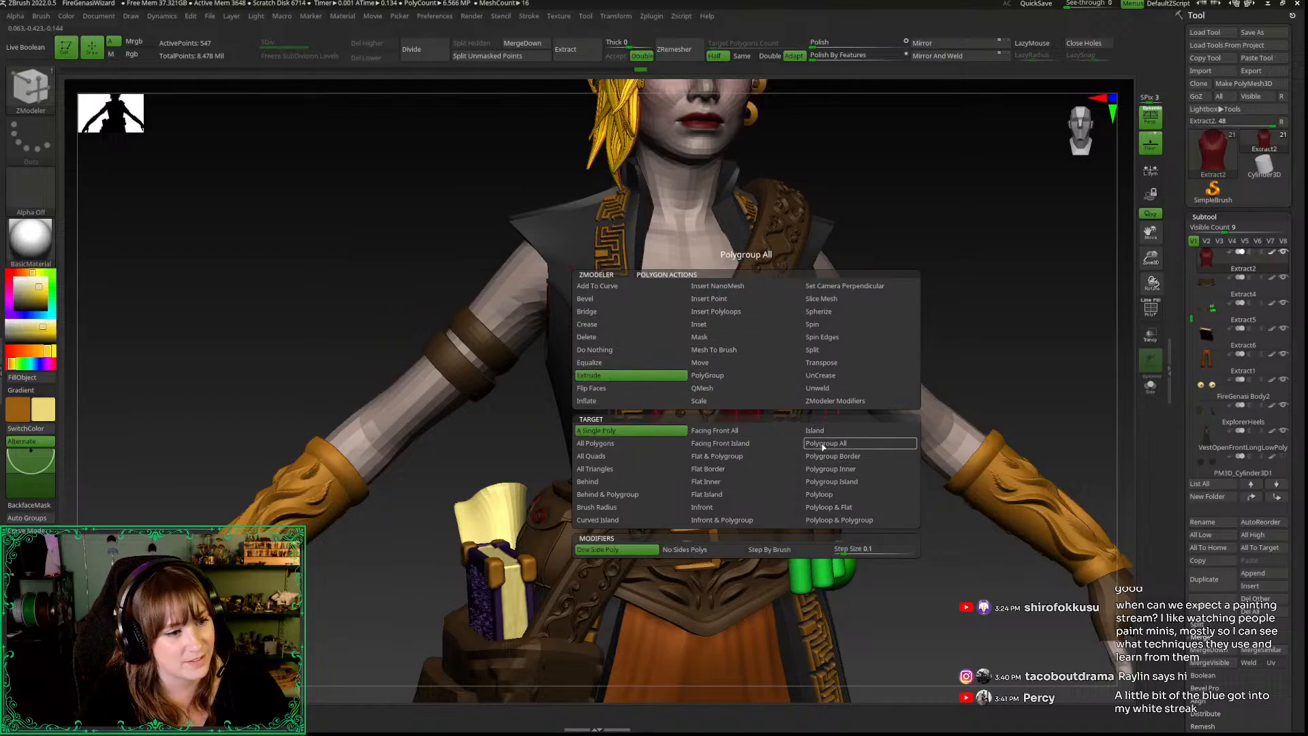
pyautogui.click(595, 444)
pyautogui.moveTo(458, 461); pyautogui.dragTo(613, 450, button='right')
pyautogui.click(781, 458)
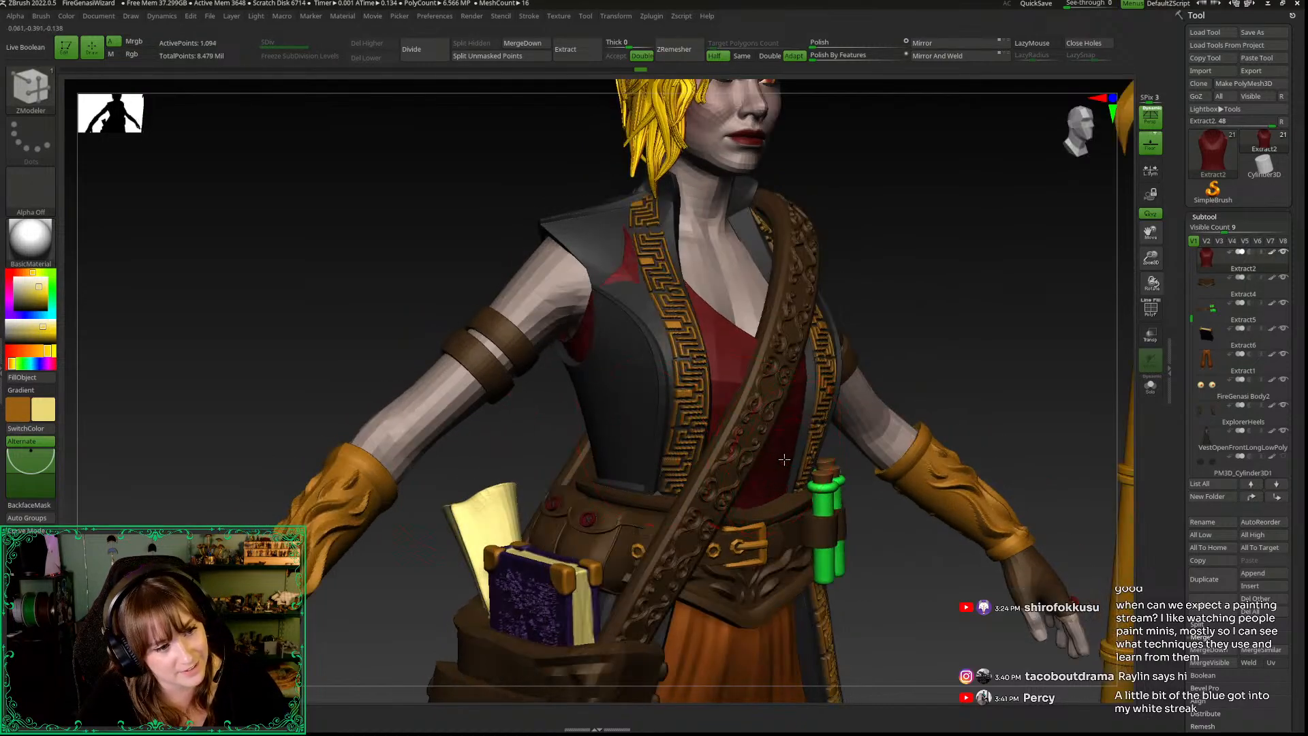
# Step: Isolate the red top with its polygroups displayed, inflate its inner surface with ZModeler, and show the full figure again
pyautogui.hotkey('alt', 's')
pyautogui.moveTo(898, 536); pyautogui.dragTo(892, 579)
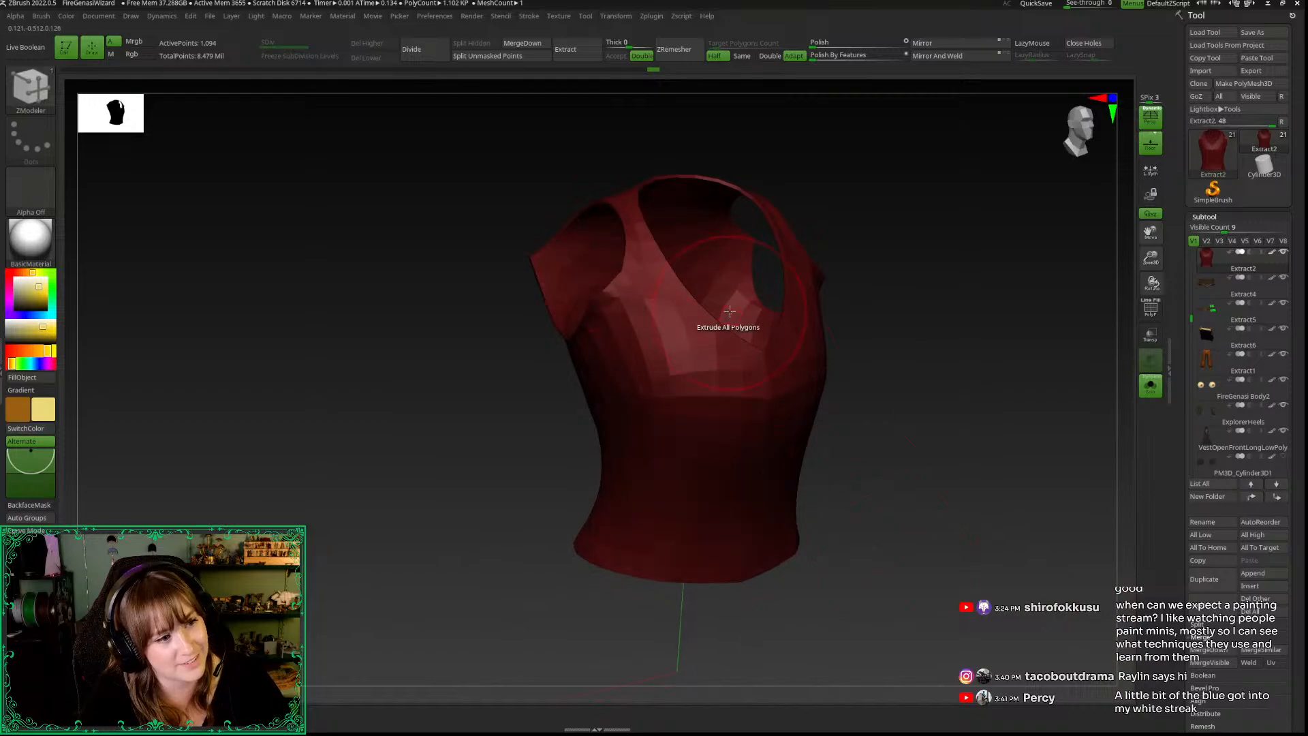
pyautogui.hotkey('shift', 'f')
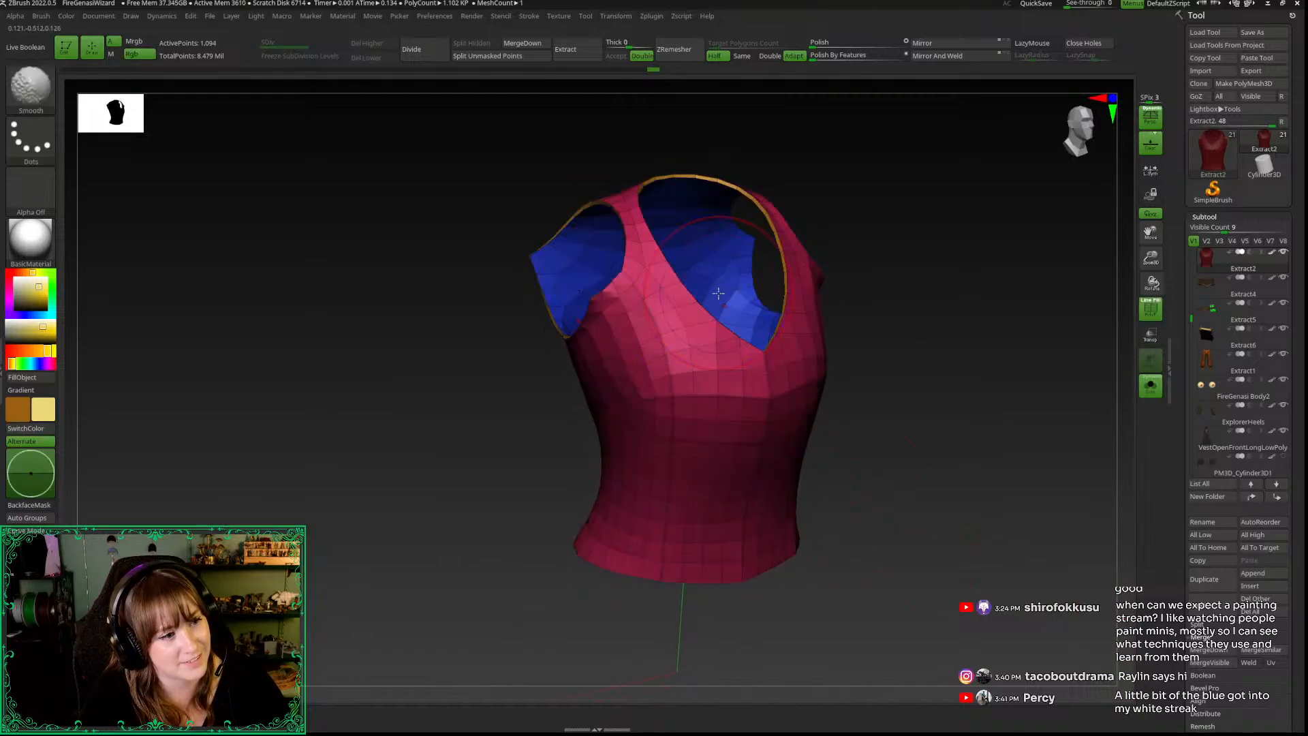
pyautogui.press('space')
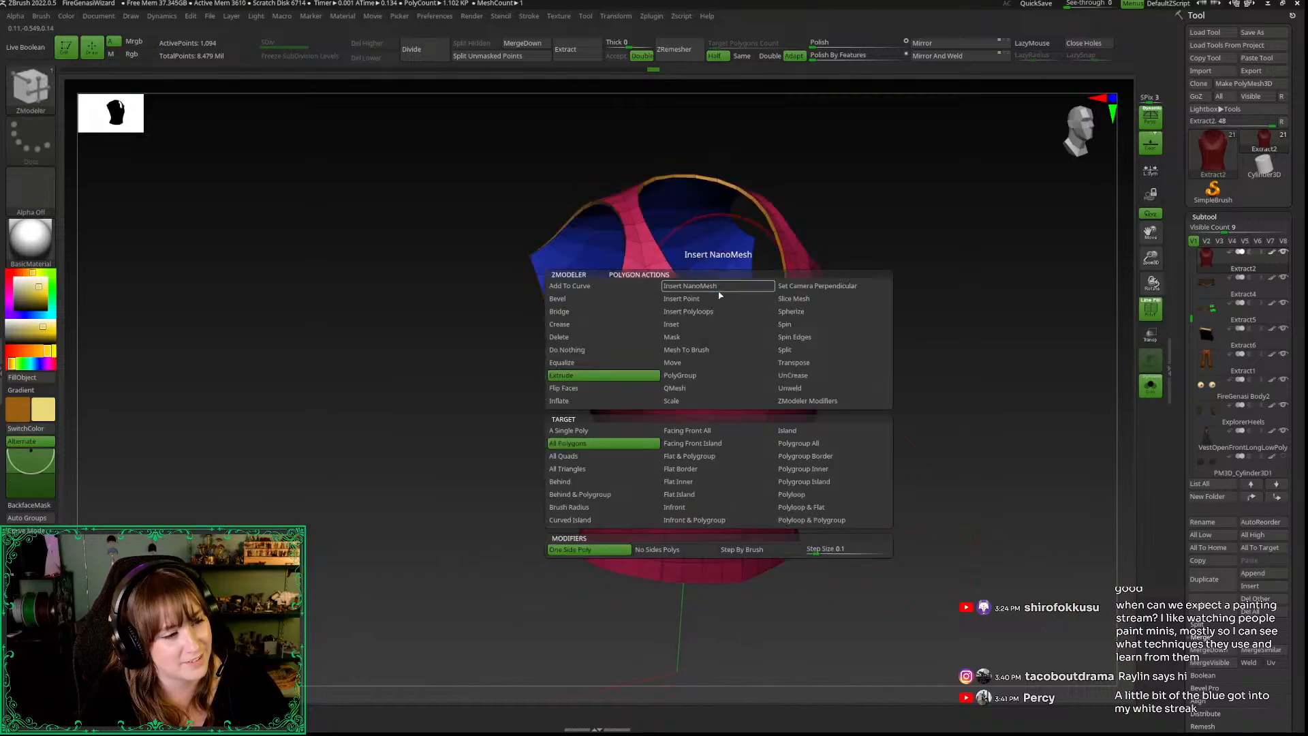
pyautogui.click(597, 403)
pyautogui.click(803, 495)
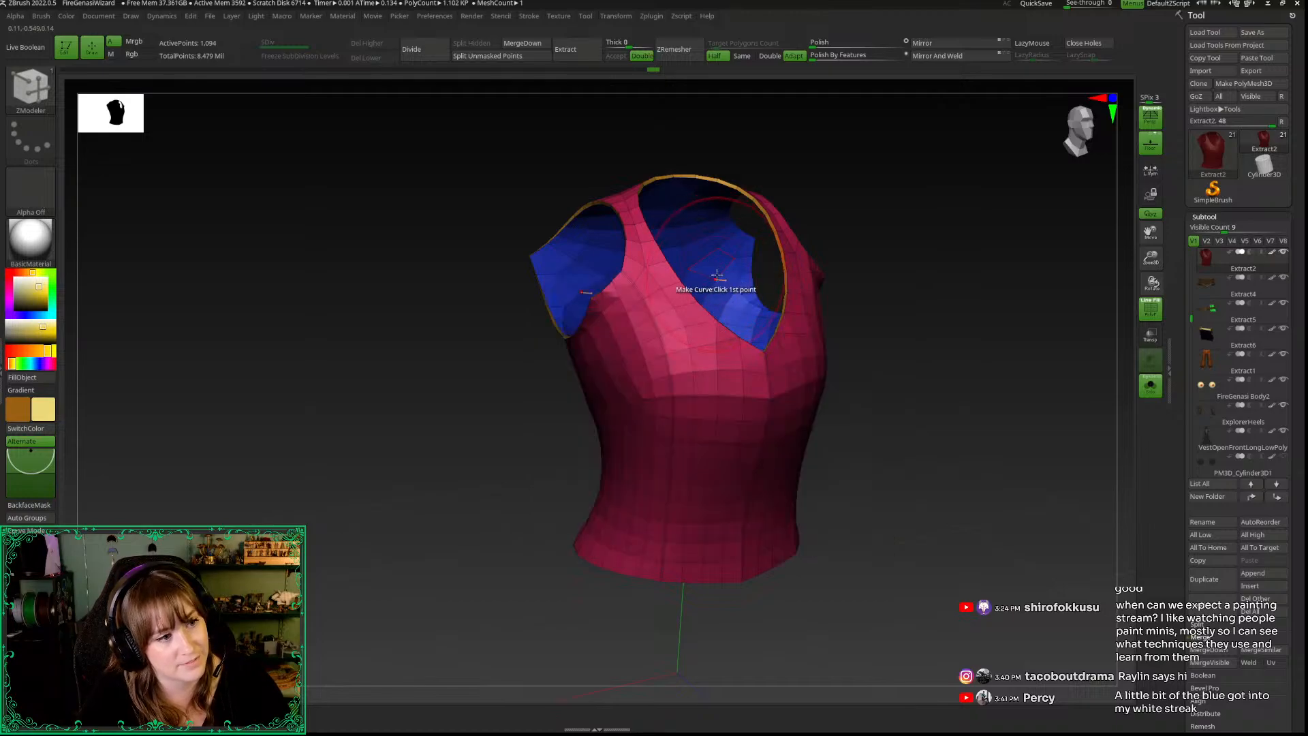
pyautogui.moveTo(746, 282); pyautogui.dragTo(762, 291)
pyautogui.moveTo(832, 333); pyautogui.dragTo(928, 378)
pyautogui.hotkey('alt', 's')
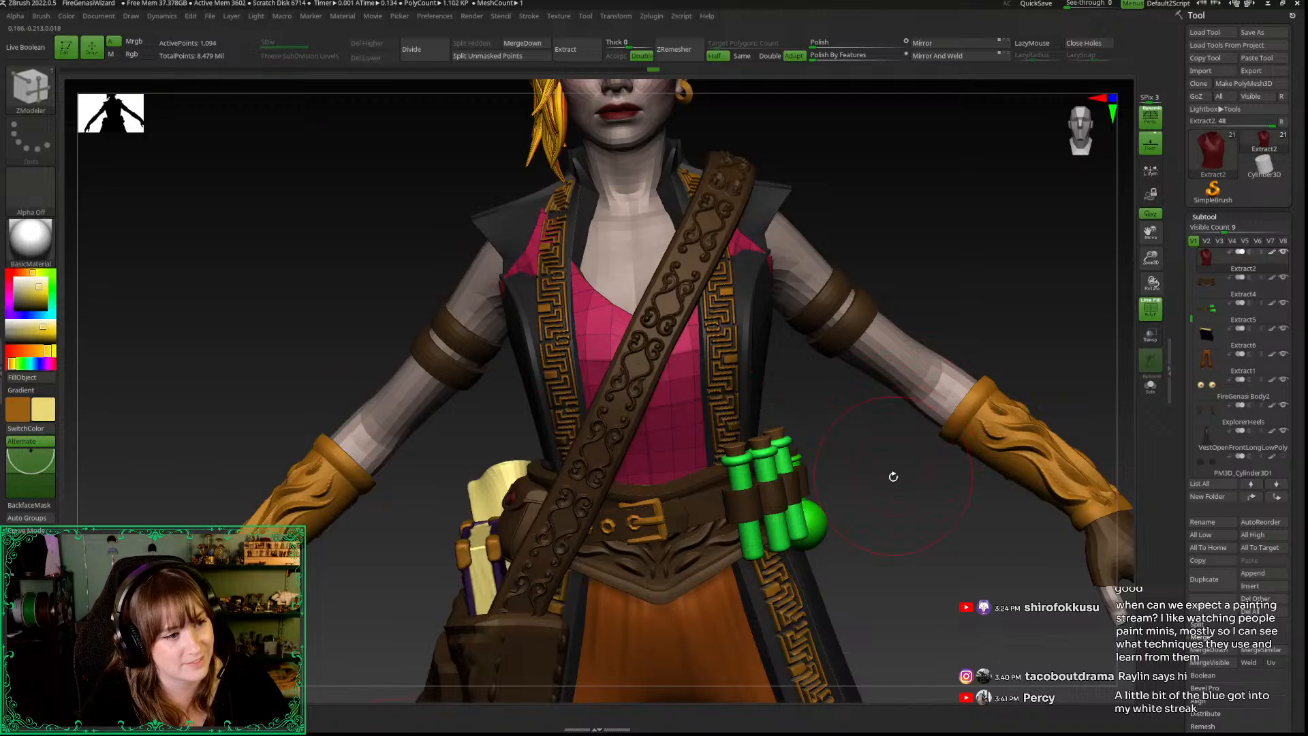
pyautogui.moveTo(893, 476); pyautogui.dragTo(954, 485)
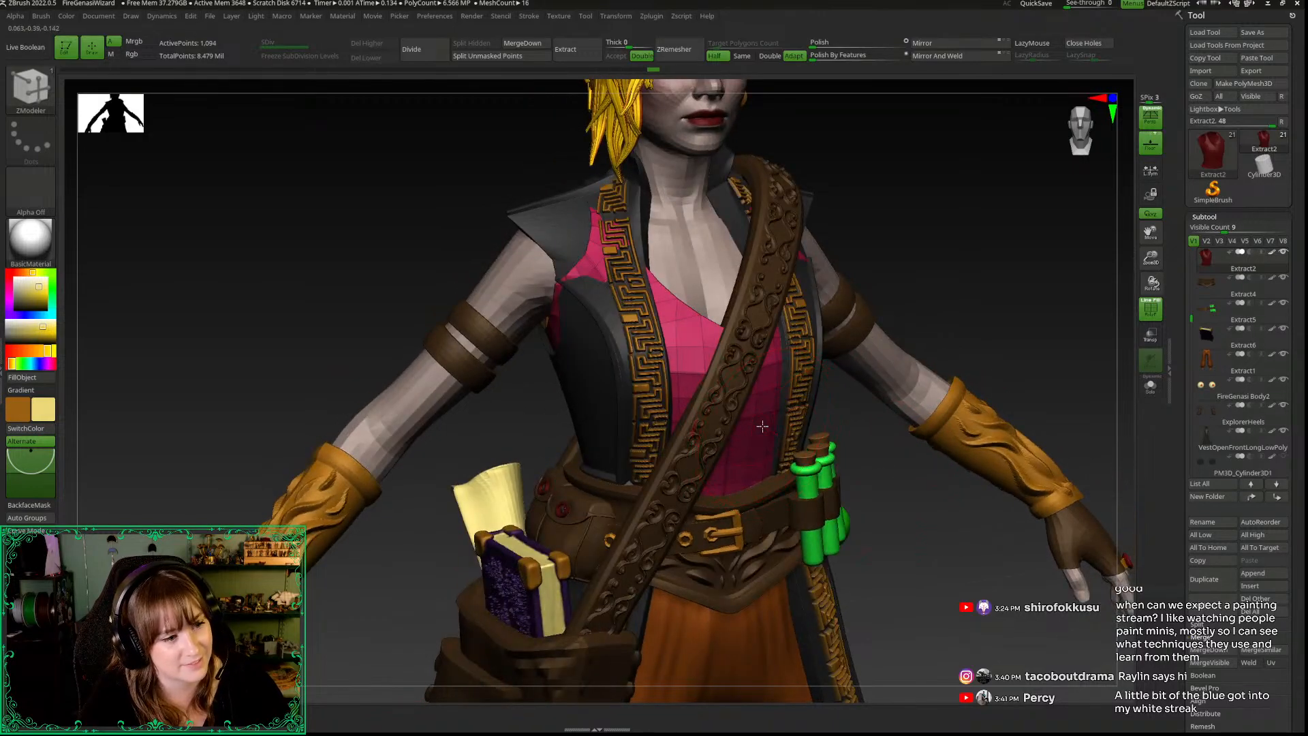
pyautogui.moveTo(760, 426); pyautogui.dragTo(763, 427)
# Step: Enlarge the Move Topological brush and tuck the red top's shoulder area back under the vest
pyautogui.press('b')
pyautogui.press('m')
pyautogui.press('t')
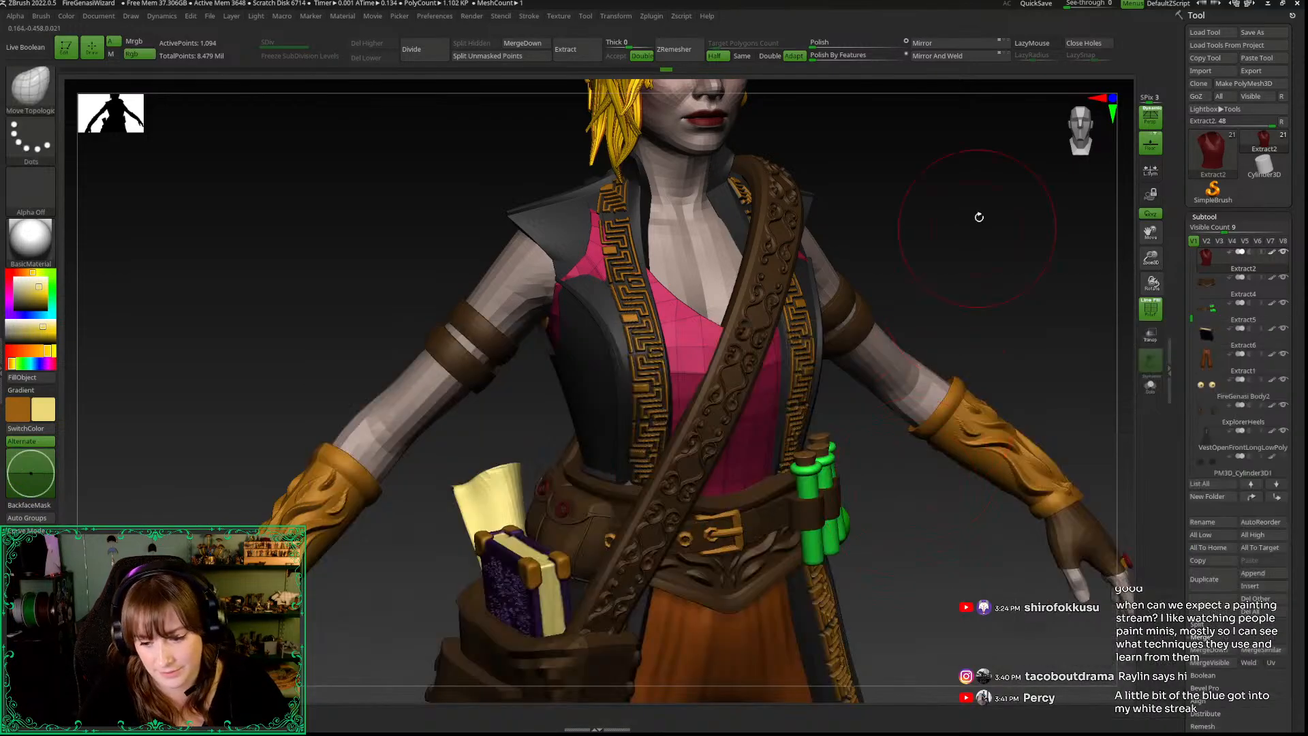
pyautogui.click(1093, 125)
pyautogui.moveTo(906, 212)
pyautogui.keyDown('alt'); pyautogui.mouseDown()
pyautogui.moveTo(856, 300)
pyautogui.moveTo(882, 300)
pyautogui.mouseUp(); pyautogui.keyUp('alt')
pyautogui.press('space')
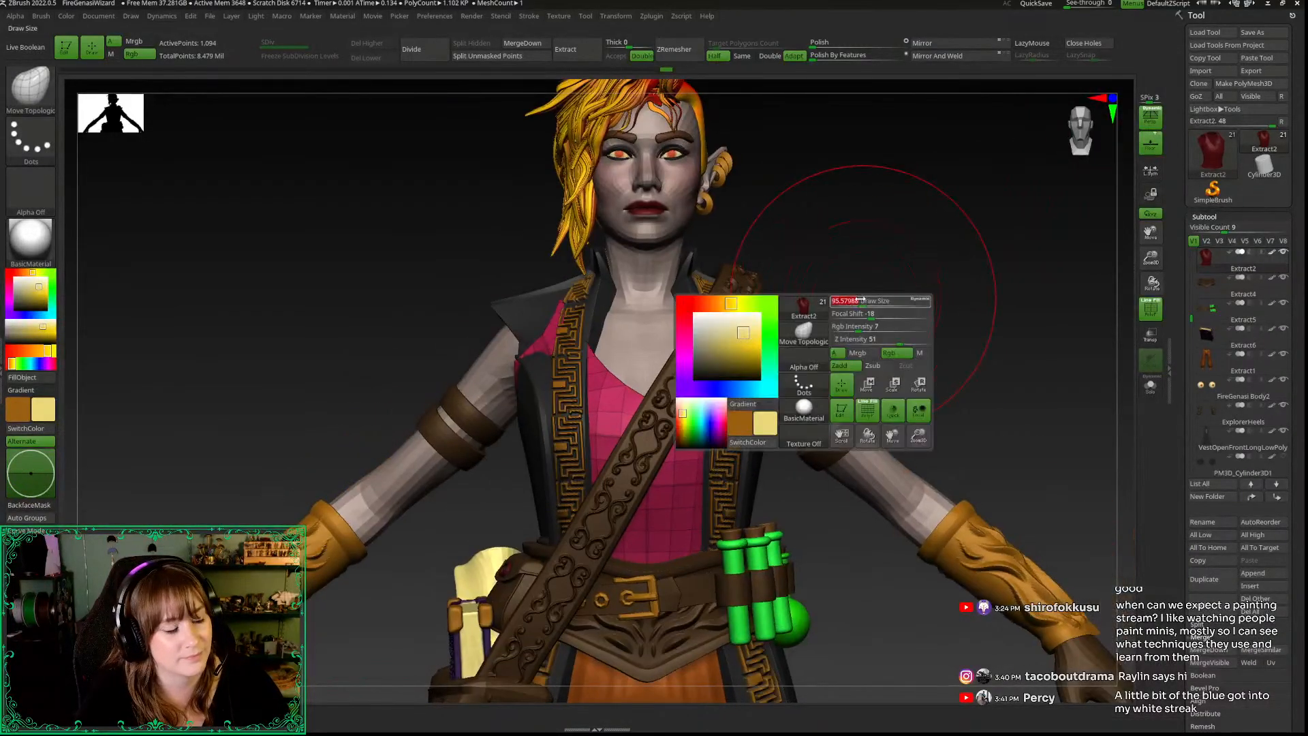
pyautogui.moveTo(748, 342); pyautogui.dragTo(741, 349)
pyautogui.moveTo(892, 270); pyautogui.dragTo(865, 275)
# Step: Adjust the brush size and push the red top's protruding sides back under the vest
pyautogui.moveTo(838, 522)
pyautogui.mouseDown()
pyautogui.moveTo(520, 429)
pyautogui.moveTo(573, 422)
pyautogui.moveTo(557, 411)
pyautogui.moveTo(476, 465)
pyautogui.mouseUp()
pyautogui.press('space')
pyautogui.moveTo(573, 470); pyautogui.dragTo(600, 471)
pyautogui.moveTo(456, 434)
pyautogui.mouseDown()
pyautogui.moveTo(560, 434)
pyautogui.moveTo(460, 431)
pyautogui.mouseUp()
pyautogui.moveTo(934, 367)
pyautogui.mouseDown()
pyautogui.moveTo(488, 356)
pyautogui.moveTo(595, 382)
pyautogui.moveTo(588, 462)
pyautogui.moveTo(774, 432)
pyautogui.moveTo(563, 352)
pyautogui.mouseUp()
pyautogui.moveTo(736, 344); pyautogui.dragTo(637, 341)
# Step: Hide the polygroup display, reduce the brush size and frame the figure from the front
pyautogui.moveTo(1150, 257); pyautogui.dragTo(1086, 139)
pyautogui.click(1086, 139)
pyautogui.hotkey('shift', 'f')
pyautogui.keyDown('alt'); pyautogui.moveTo(966, 426); pyautogui.dragTo(929, 313); pyautogui.keyUp('alt')
pyautogui.press('space')
pyautogui.click(925, 311)
pyautogui.moveTo(1153, 259); pyautogui.dragTo(1128, 340)
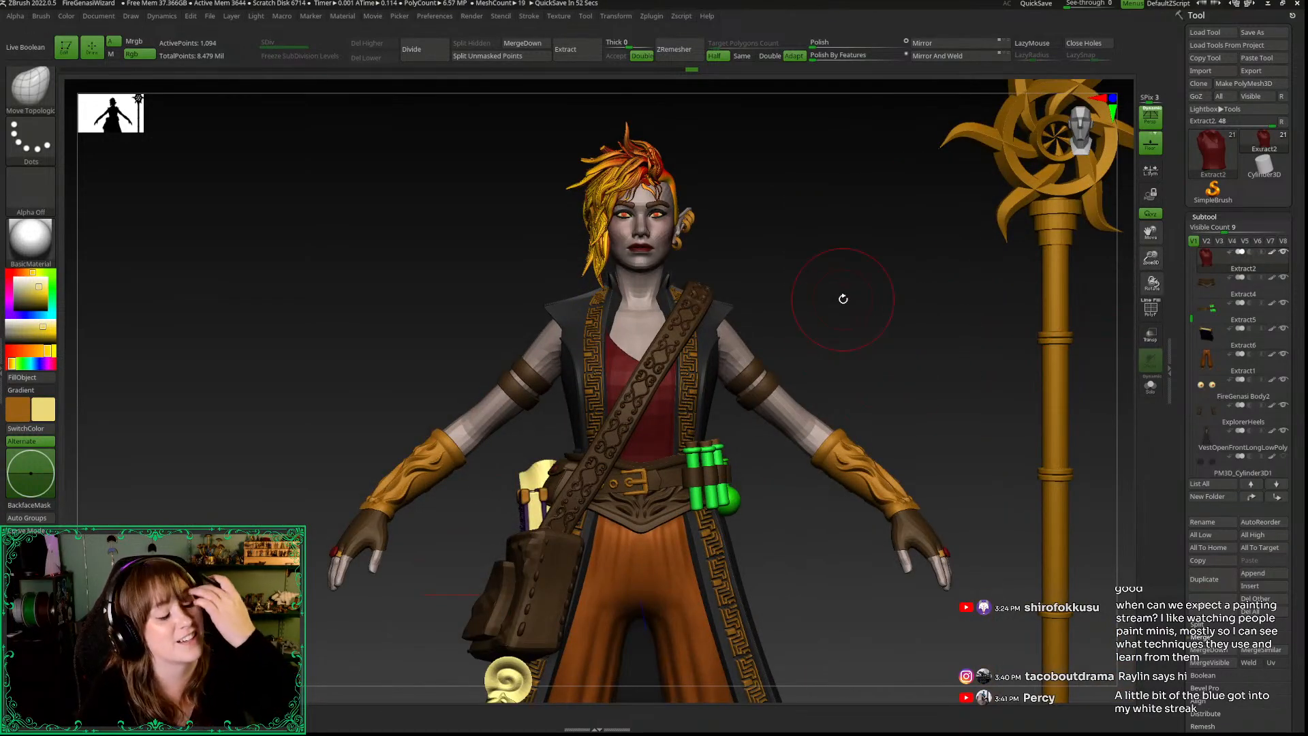
# Step: Display the red top's polygroups and use ZModeler's Insert Single EdgeLoop to add an edge loop down its center front
pyautogui.moveTo(1149, 261); pyautogui.dragTo(1141, 320)
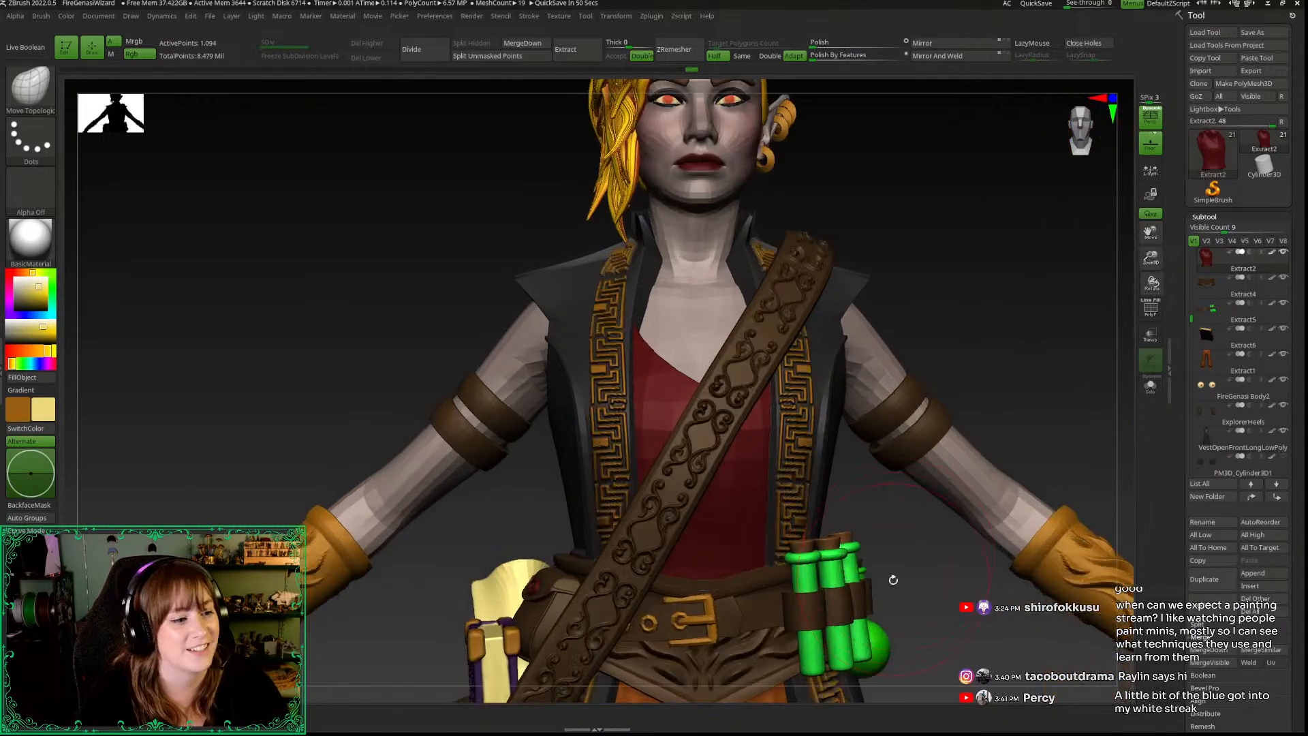
pyautogui.hotkey('shift', 'f')
pyautogui.press('b')
pyautogui.press('z')
pyautogui.press('m')
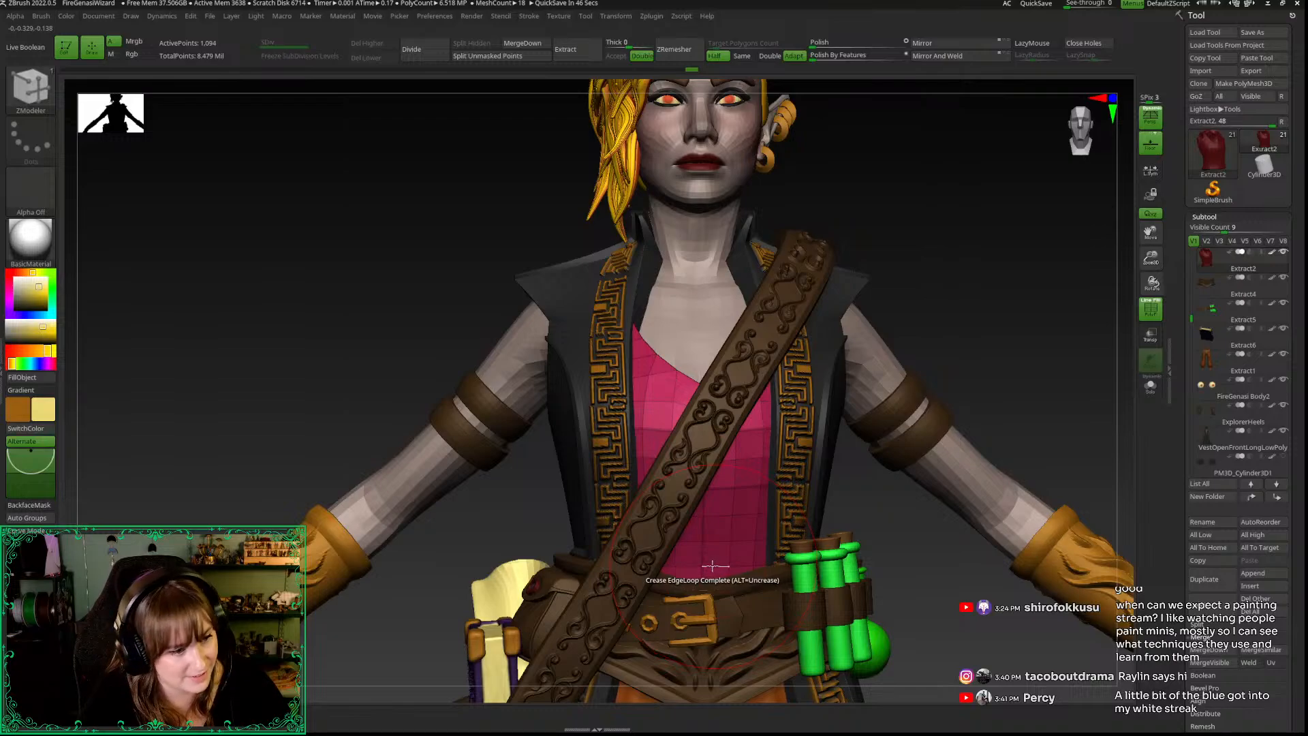
pyautogui.press('space')
pyautogui.click(676, 405)
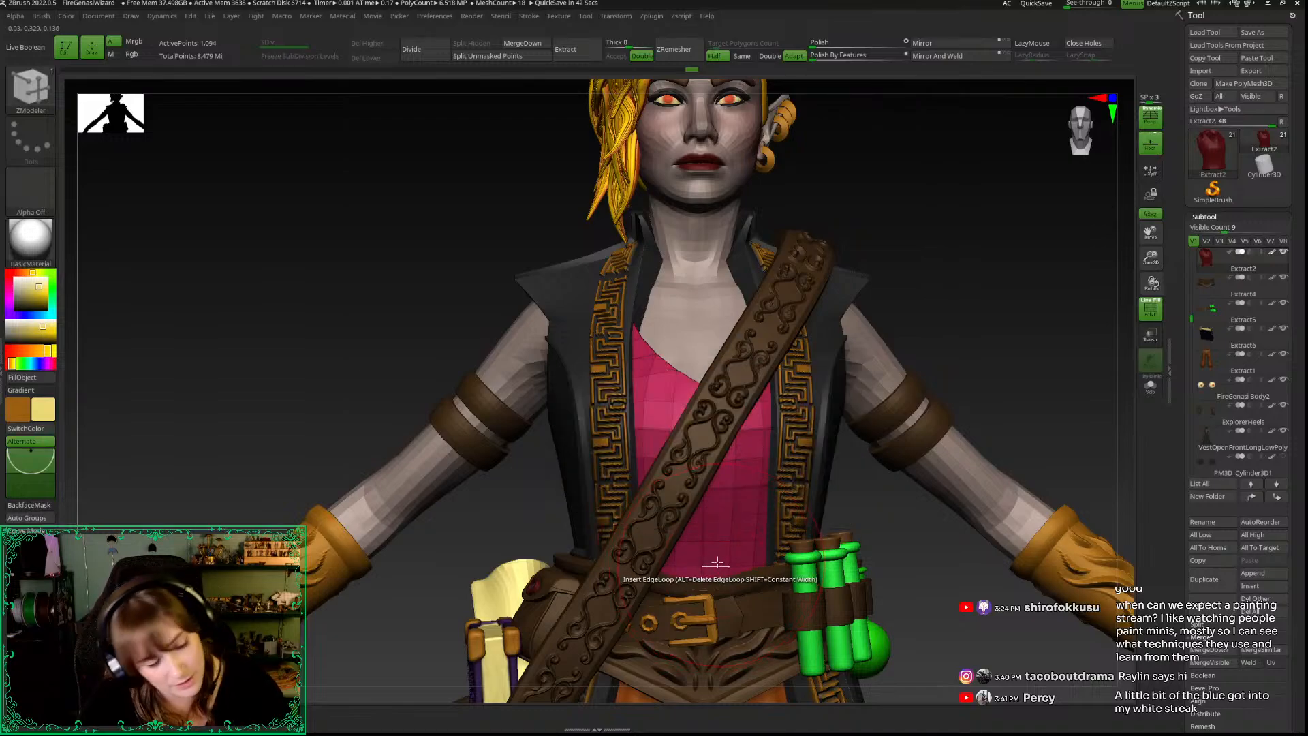
pyautogui.click(709, 566)
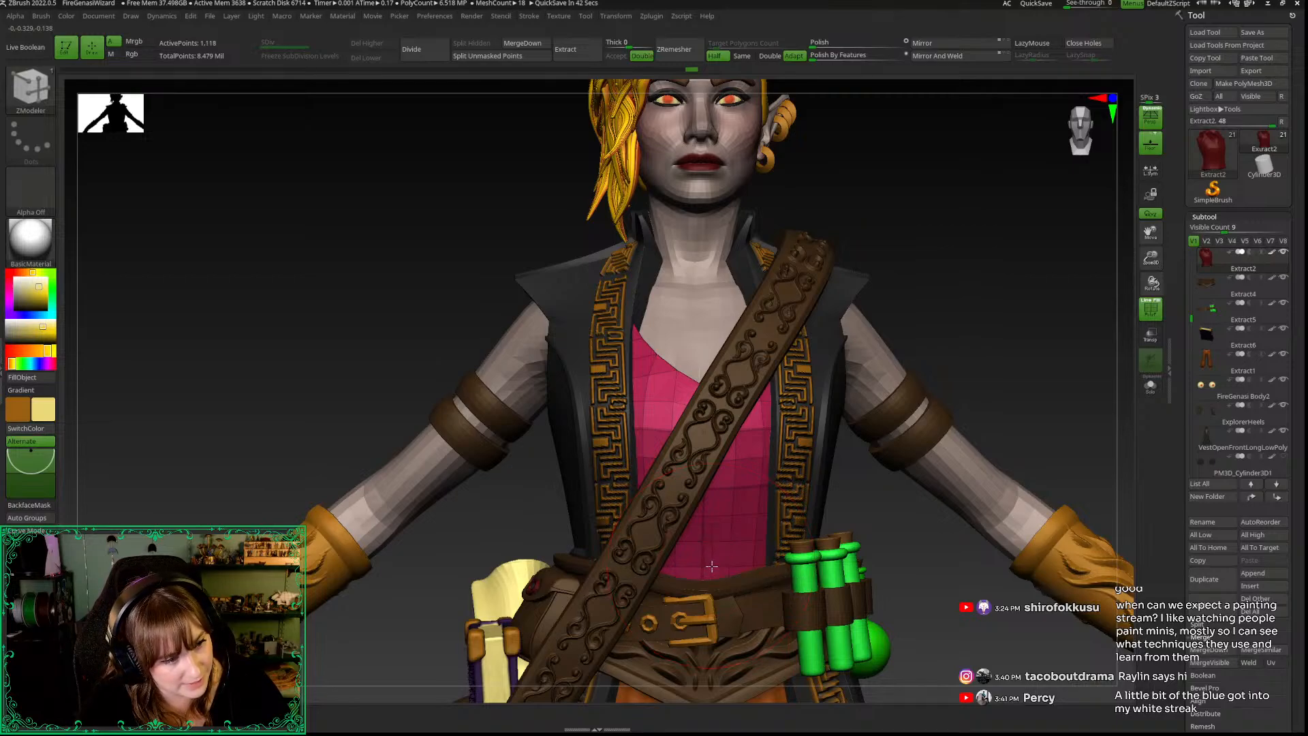
# Step: Extrude a narrow placket strip down the red top's center front with ZModeler's Extrude Edge Face on a partial edge loop
pyautogui.press('space')
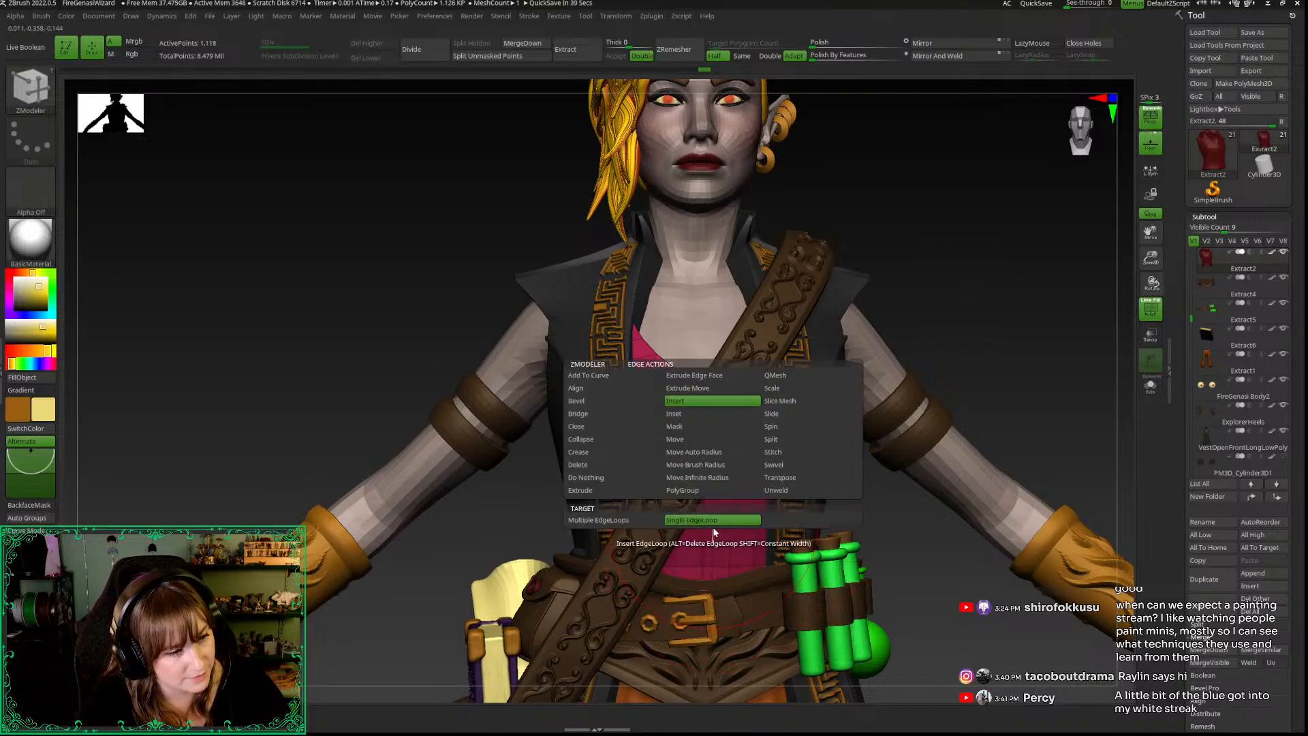
pyautogui.click(678, 388)
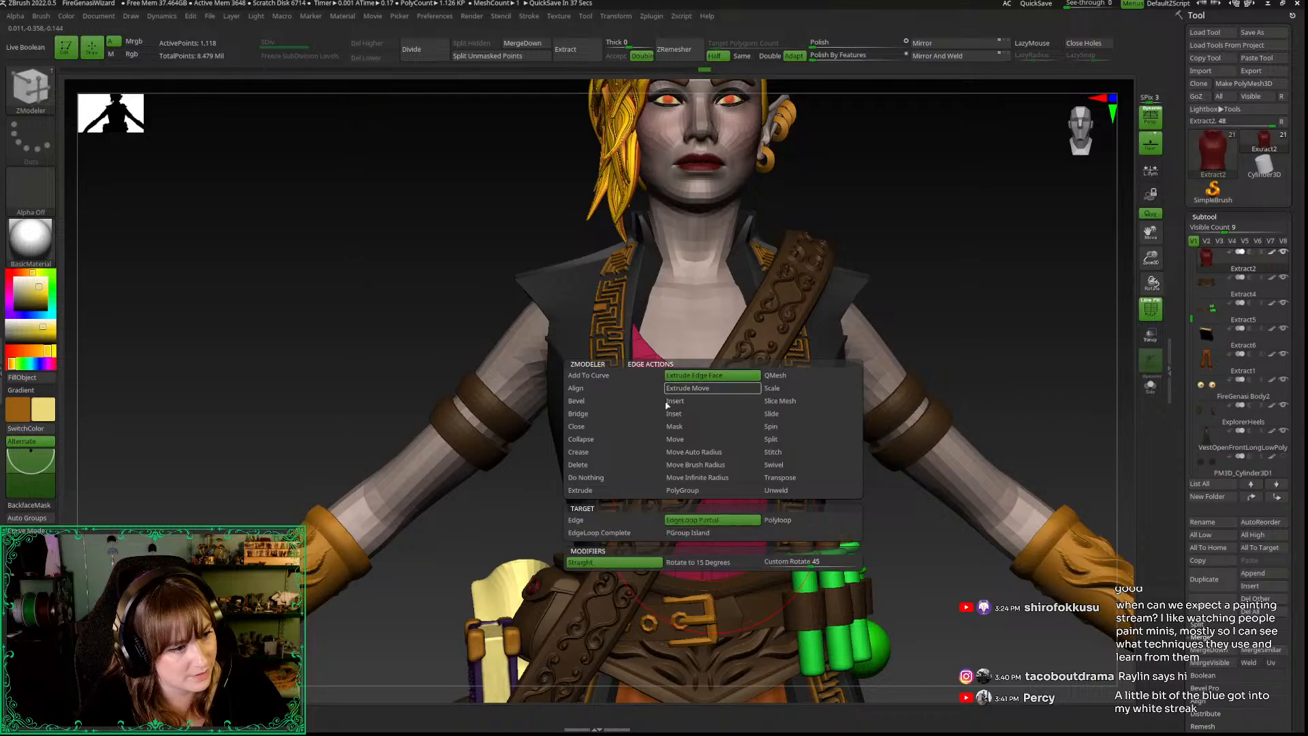
pyautogui.click(635, 532)
pyautogui.moveTo(934, 560)
pyautogui.mouseDown()
pyautogui.moveTo(917, 559)
pyautogui.moveTo(934, 560)
pyautogui.mouseUp()
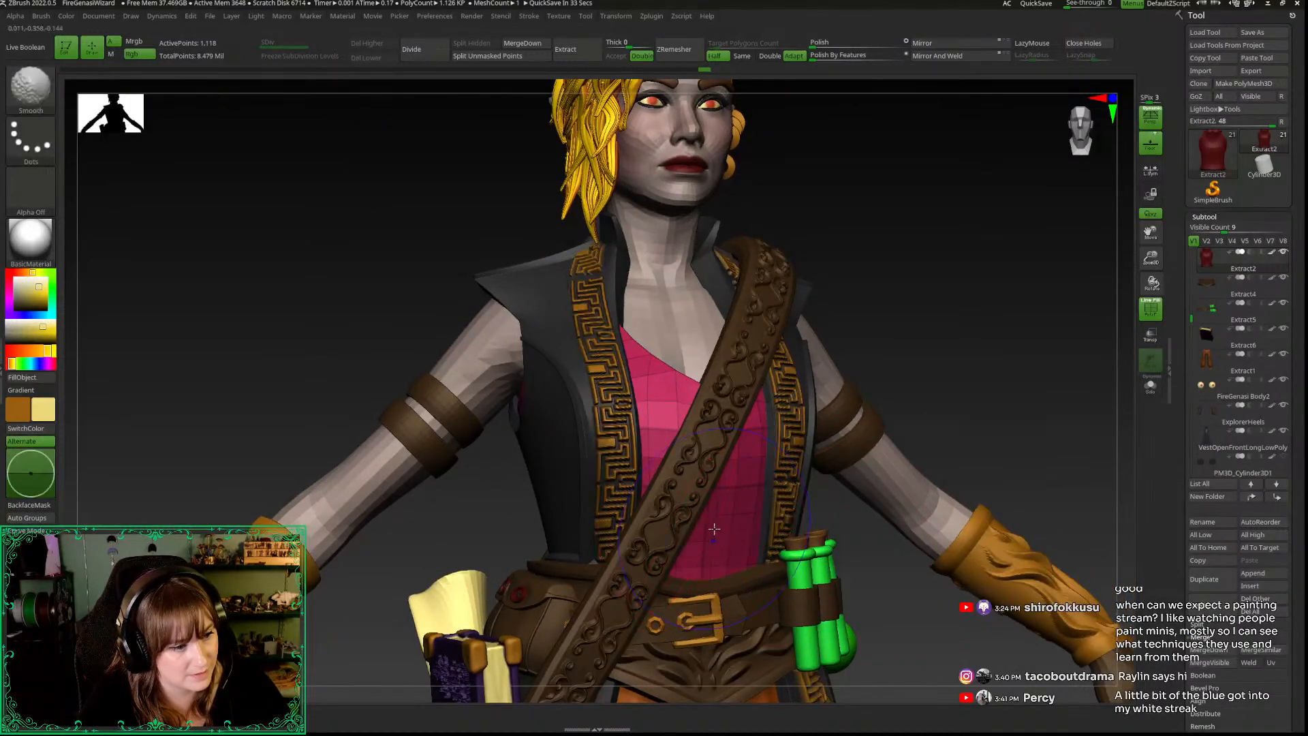
pyautogui.hotkey('shift', 'f')
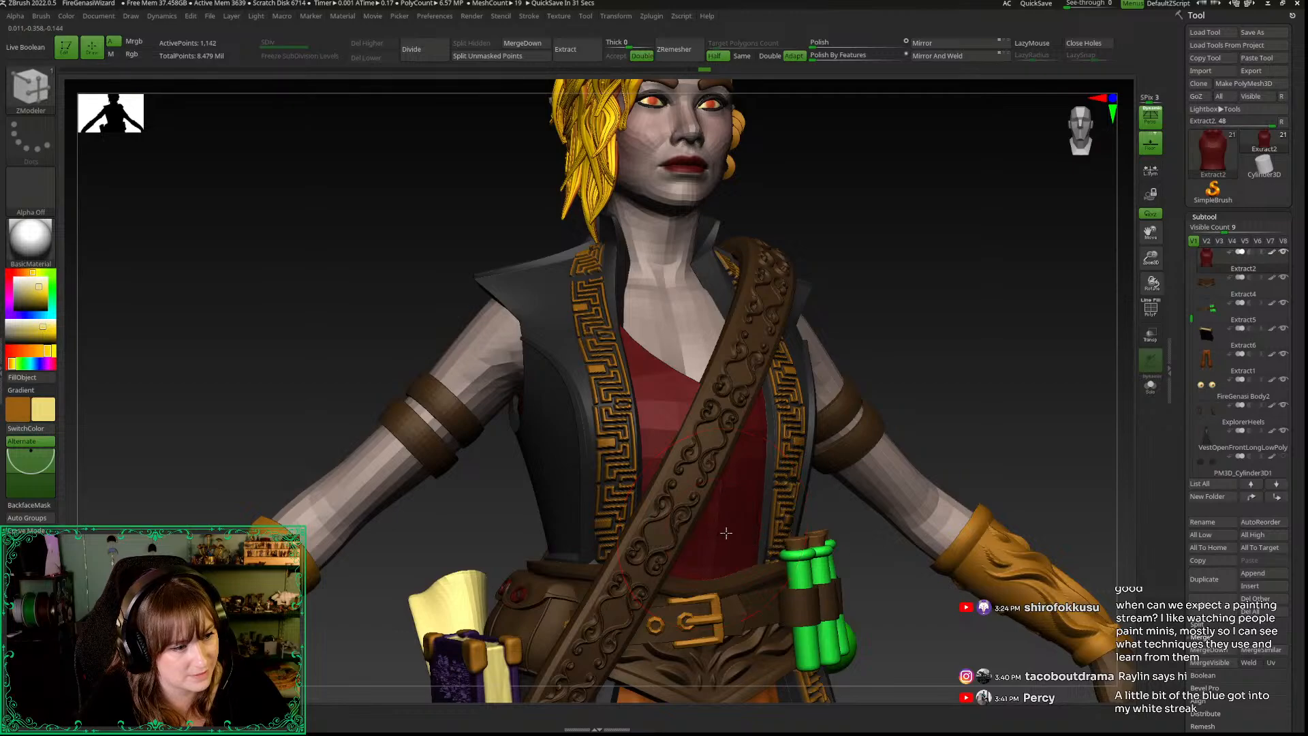
pyautogui.moveTo(872, 587); pyautogui.dragTo(563, 395)
pyautogui.hotkey('ctrl', 'z')
pyautogui.hotkey('shift', 'f')
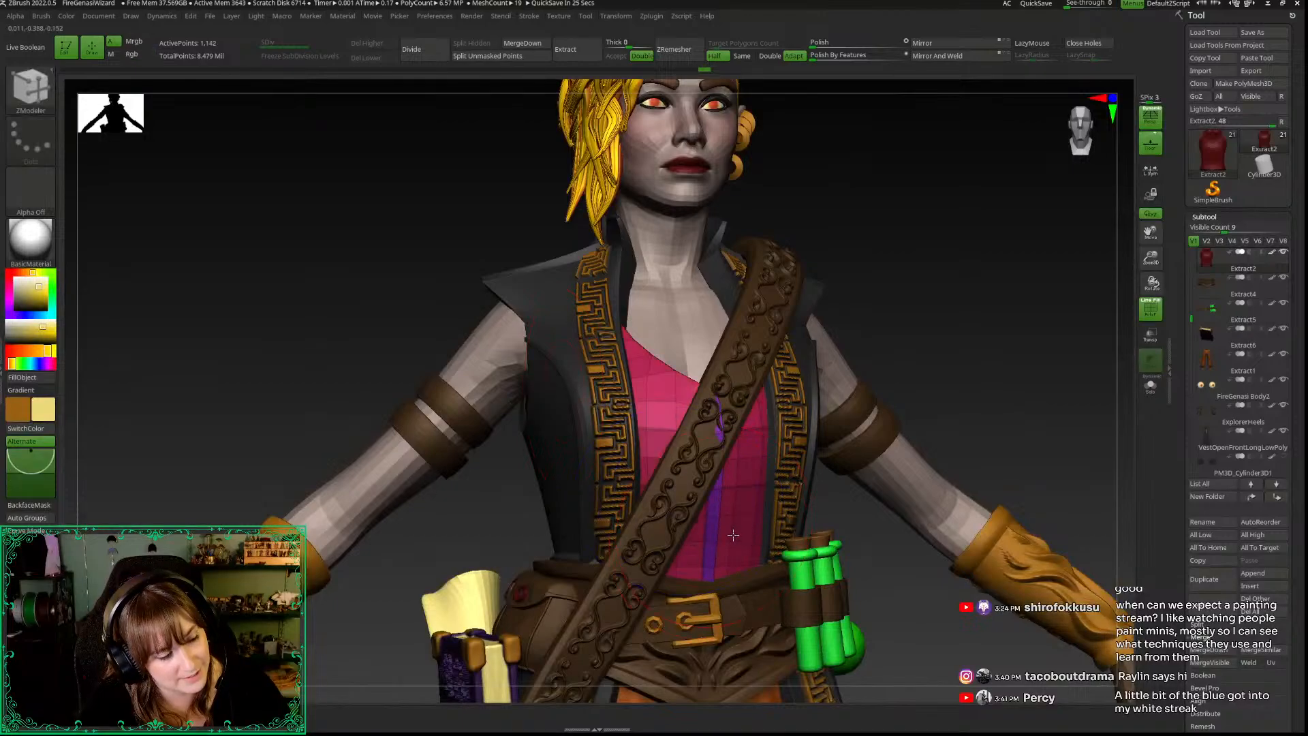
# Step: Set ZModeler's edge action to Crease with the EdgeLoop Complete target, and isolate the red top briefly to check the placket
pyautogui.moveTo(906, 607)
pyautogui.mouseDown()
pyautogui.moveTo(967, 608)
pyautogui.moveTo(891, 607)
pyautogui.mouseUp()
pyautogui.press('b')
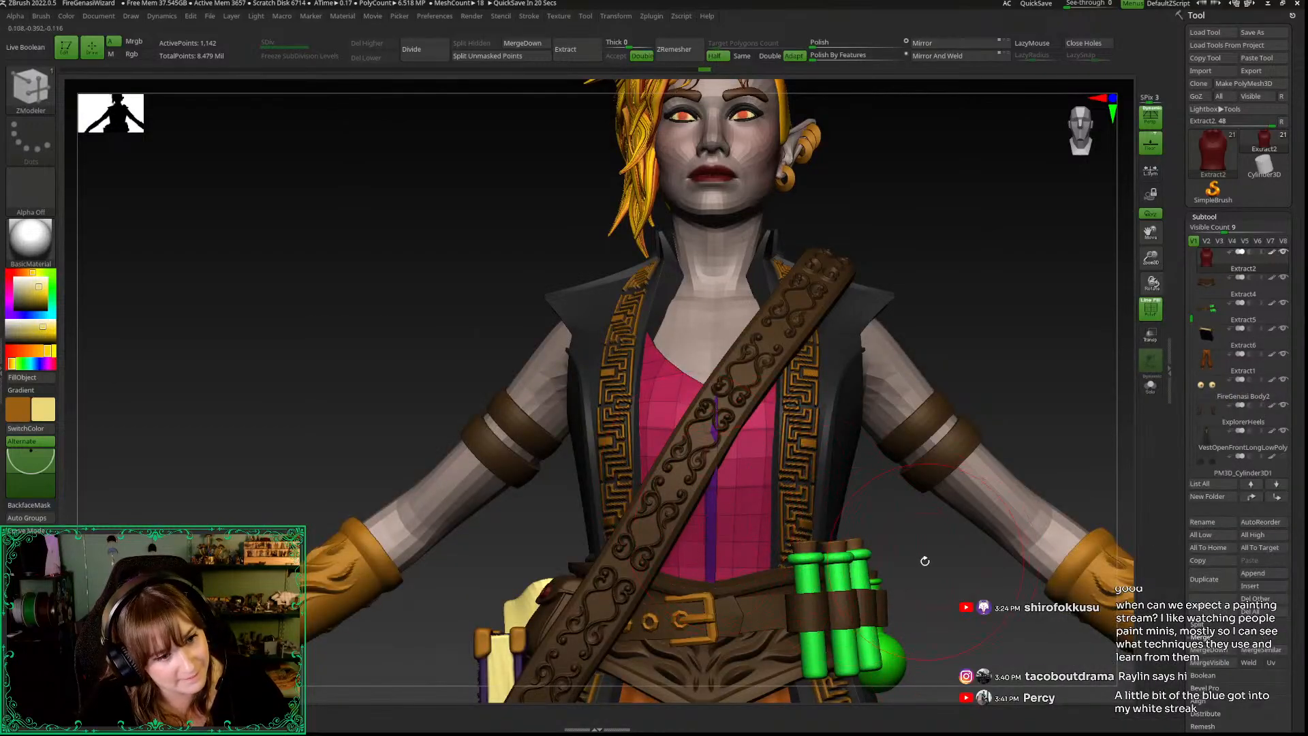
pyautogui.moveTo(929, 560); pyautogui.dragTo(756, 533)
pyautogui.press('space')
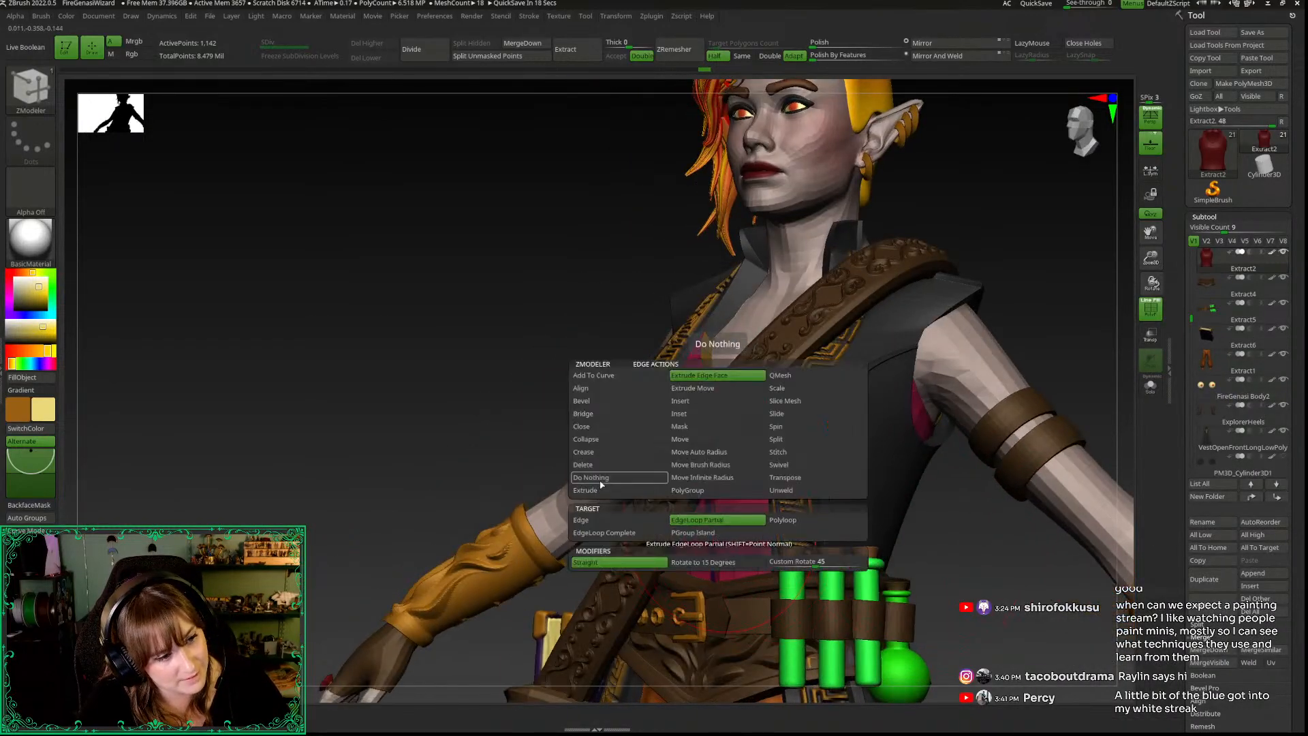
pyautogui.click(592, 454)
pyautogui.click(635, 534)
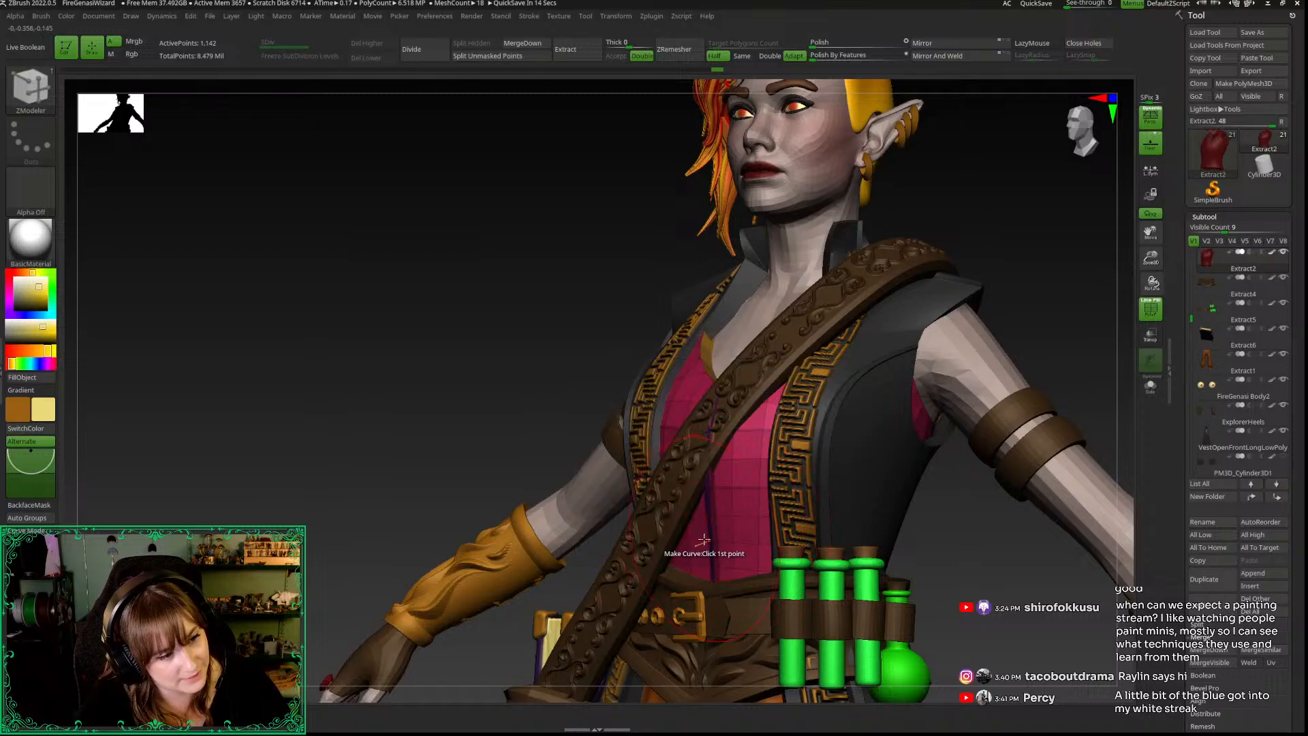
pyautogui.hotkey('shift', 'alt', 's')
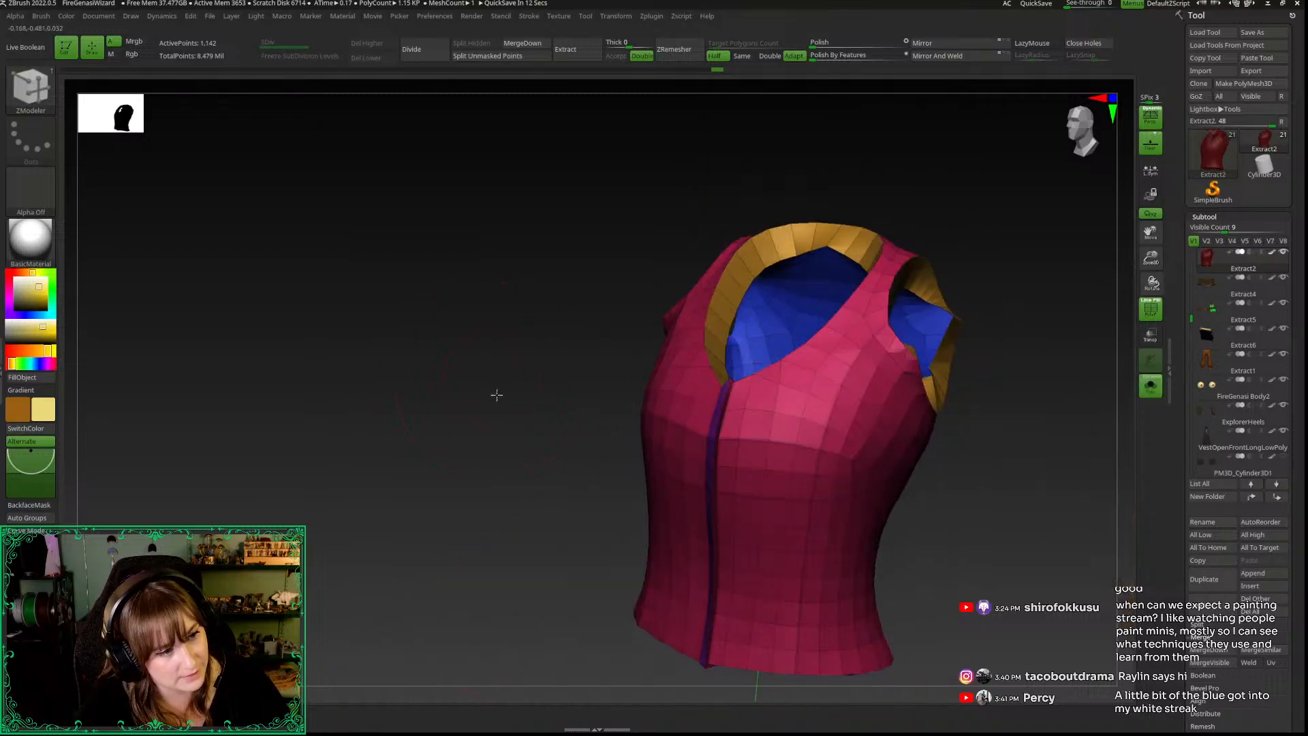
pyautogui.hotkey('shift', 'alt', 's')
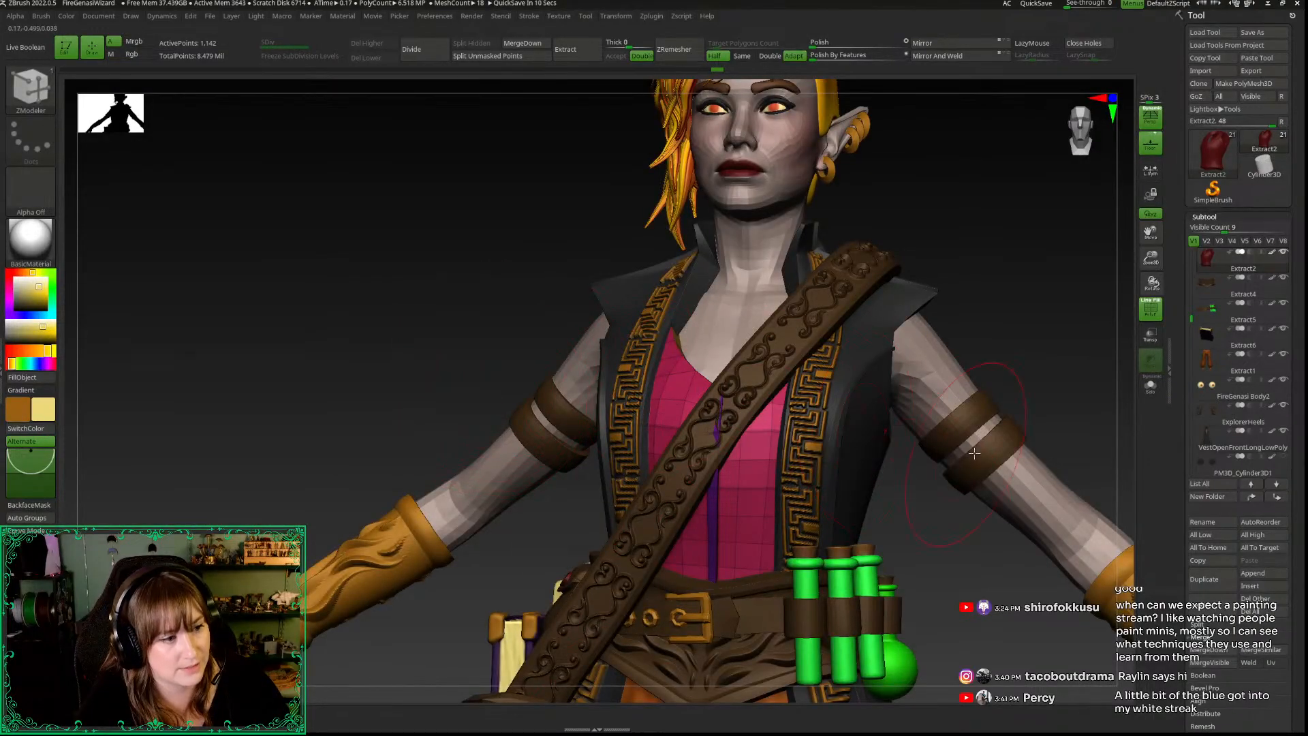
# Step: Hide the polygroup display and examine the red top's placket under the strap from the front and at different distances
pyautogui.moveTo(447, 221)
pyautogui.mouseDown()
pyautogui.moveTo(467, 246)
pyautogui.moveTo(493, 239)
pyautogui.moveTo(470, 232)
pyautogui.moveTo(493, 202)
pyautogui.moveTo(513, 240)
pyautogui.mouseUp()
pyautogui.click(795, 57)
pyautogui.hotkey('shift', 'f')
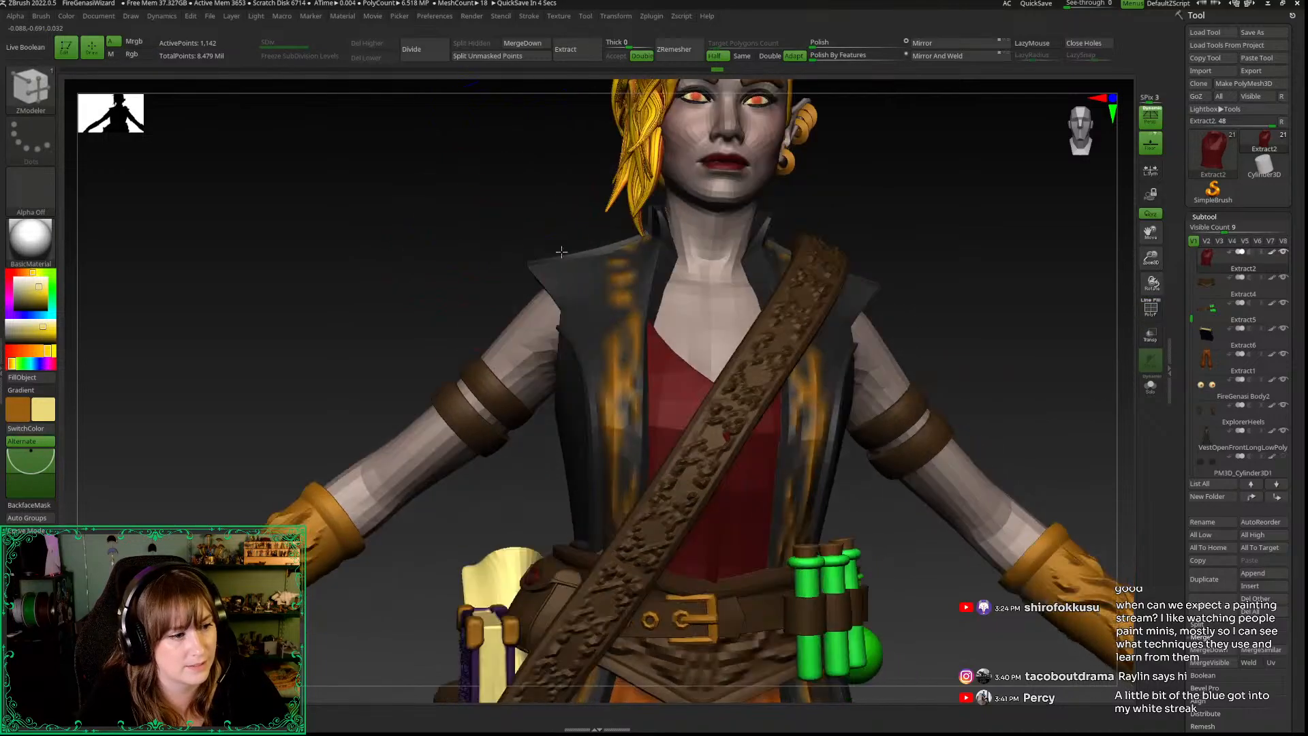
pyautogui.click(1095, 132)
pyautogui.moveTo(920, 557); pyautogui.dragTo(948, 427)
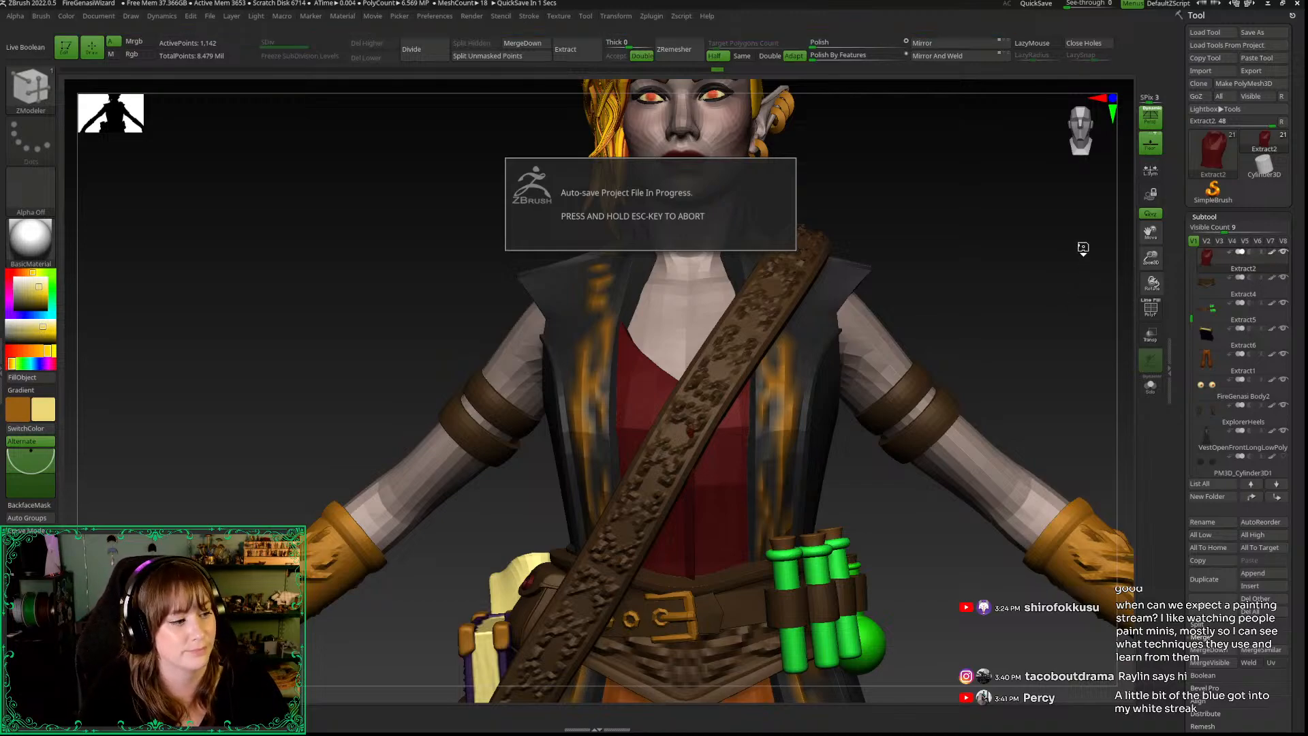
pyautogui.moveTo(1151, 257); pyautogui.dragTo(1090, 146)
pyautogui.keyDown('alt'); pyautogui.moveTo(842, 186); pyautogui.dragTo(750, 30); pyautogui.keyUp('alt')
pyautogui.moveTo(783, 189); pyautogui.dragTo(735, 192)
pyautogui.moveTo(1151, 259); pyautogui.dragTo(1182, 328)
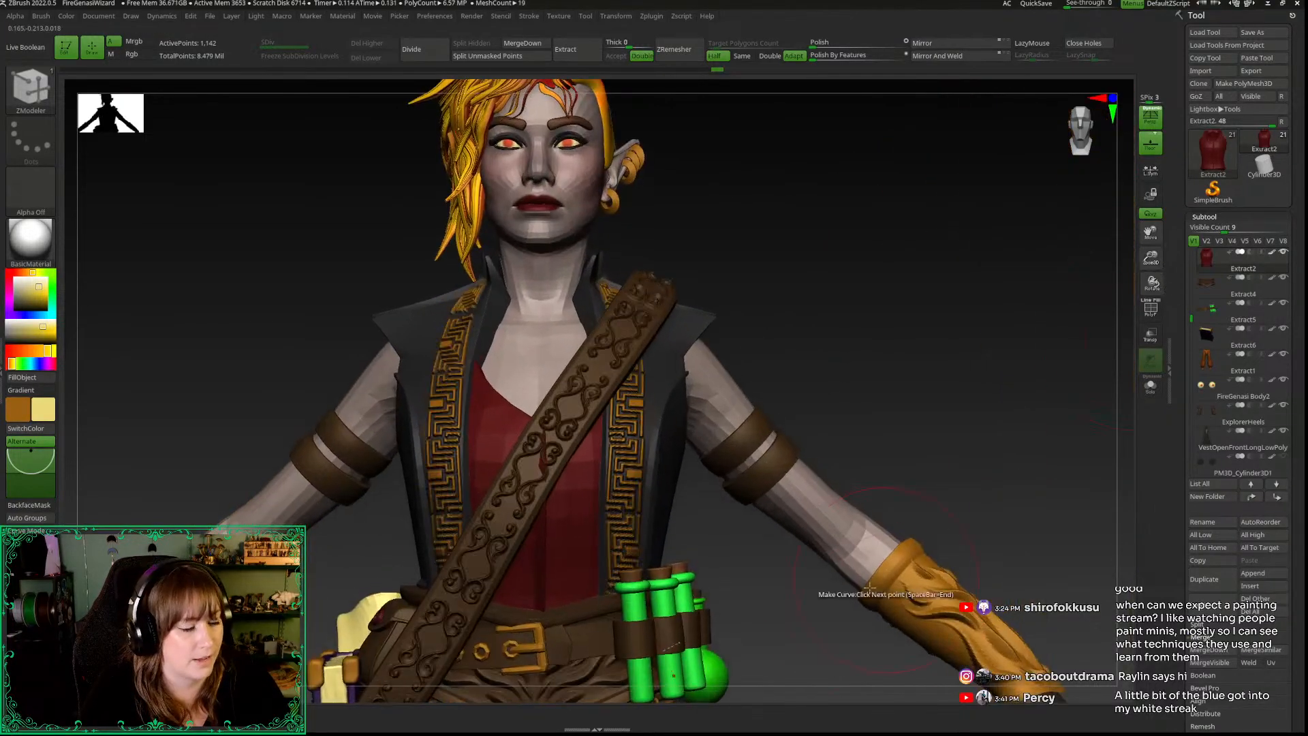
pyautogui.keyDown('alt'); pyautogui.moveTo(812, 589); pyautogui.dragTo(848, 541); pyautogui.keyUp('alt')
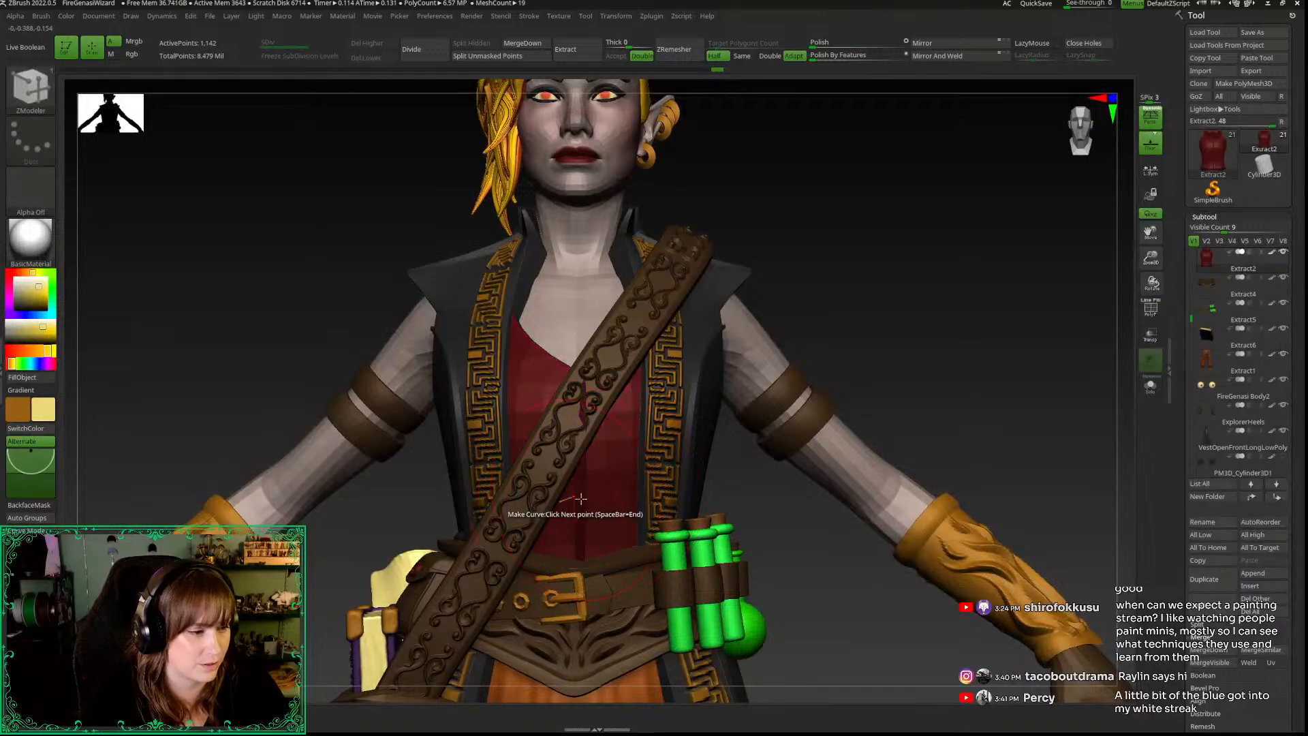
# Step: Return to ZModeler with the polygroups displayed and crease the complete edge loops along the placket strip
pyautogui.press('b')
pyautogui.press('z')
pyautogui.press('m')
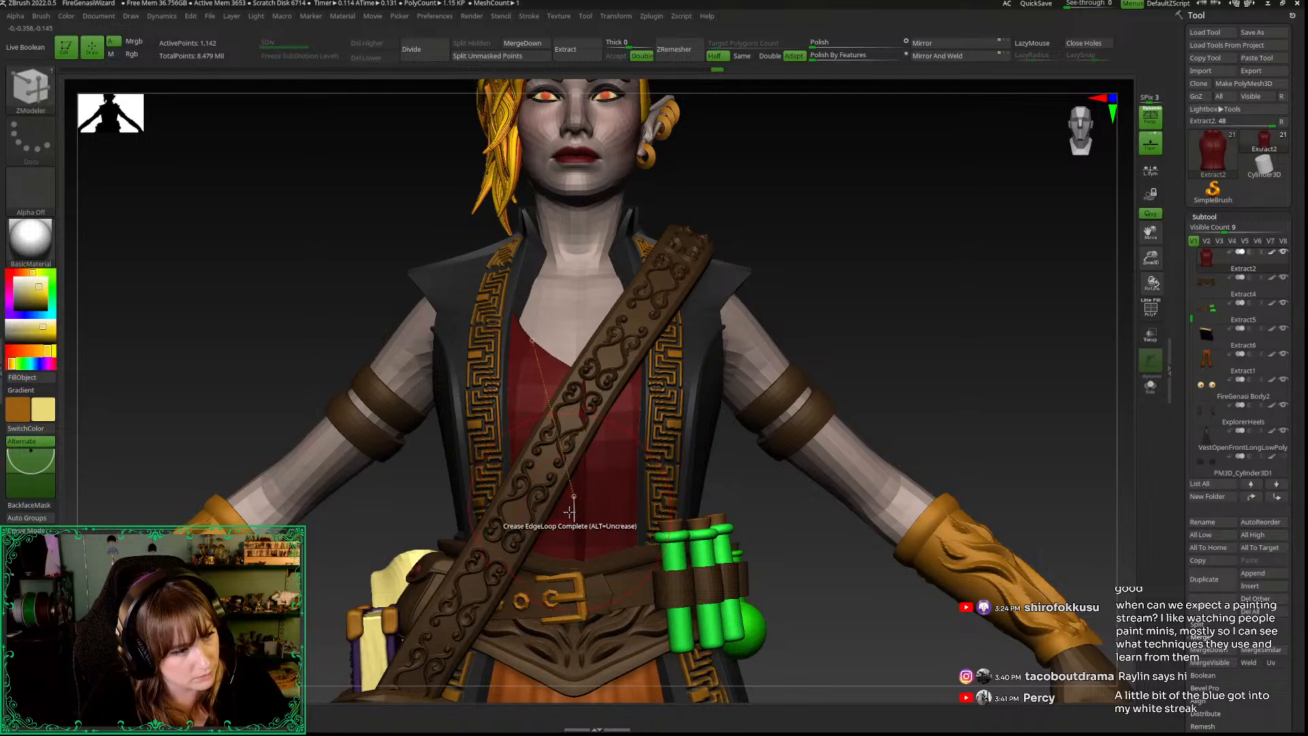
pyautogui.hotkey('shift', 'f')
pyautogui.moveTo(1154, 262); pyautogui.dragTo(1150, 335)
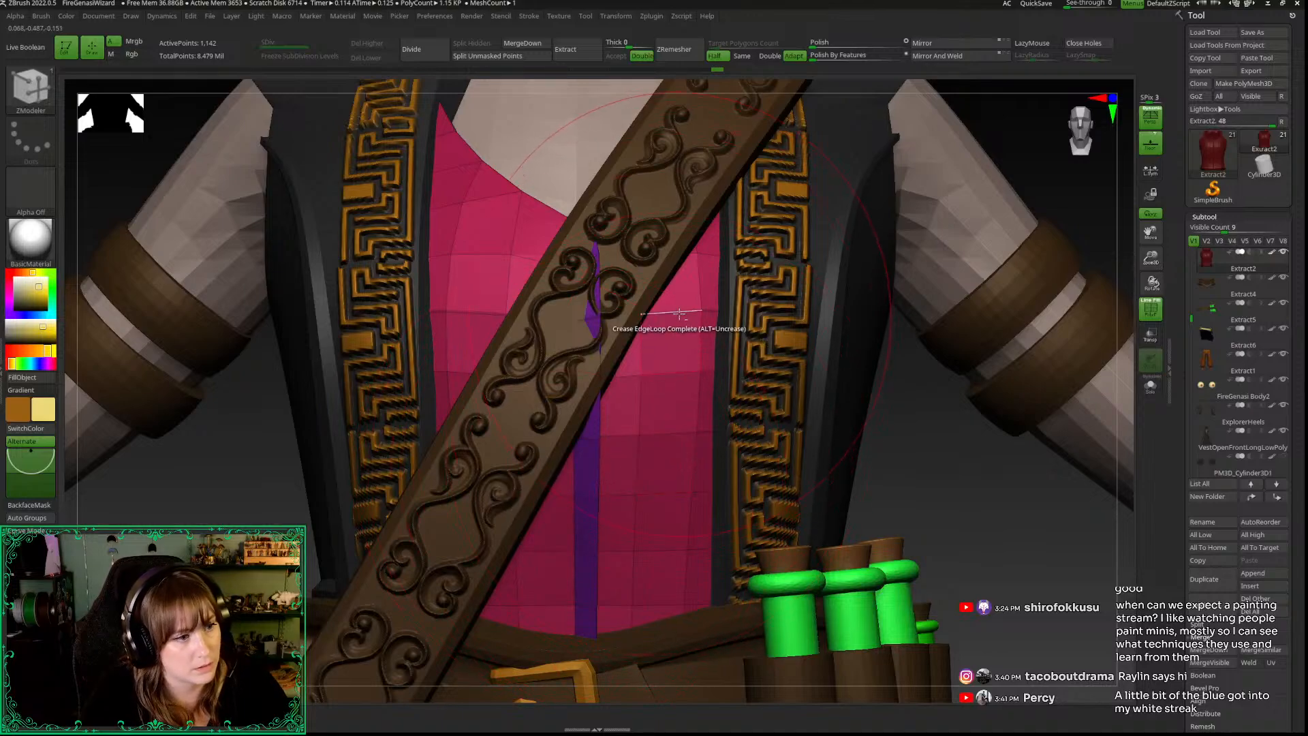
pyautogui.moveTo(956, 519); pyautogui.dragTo(978, 490)
# Step: Try subdividing the red top twice, view it without the polygroup display, and undo both subdivisions
pyautogui.hotkey('ctrl', 'd')
pyautogui.hotkey('ctrl', 'd')
pyautogui.press('f')
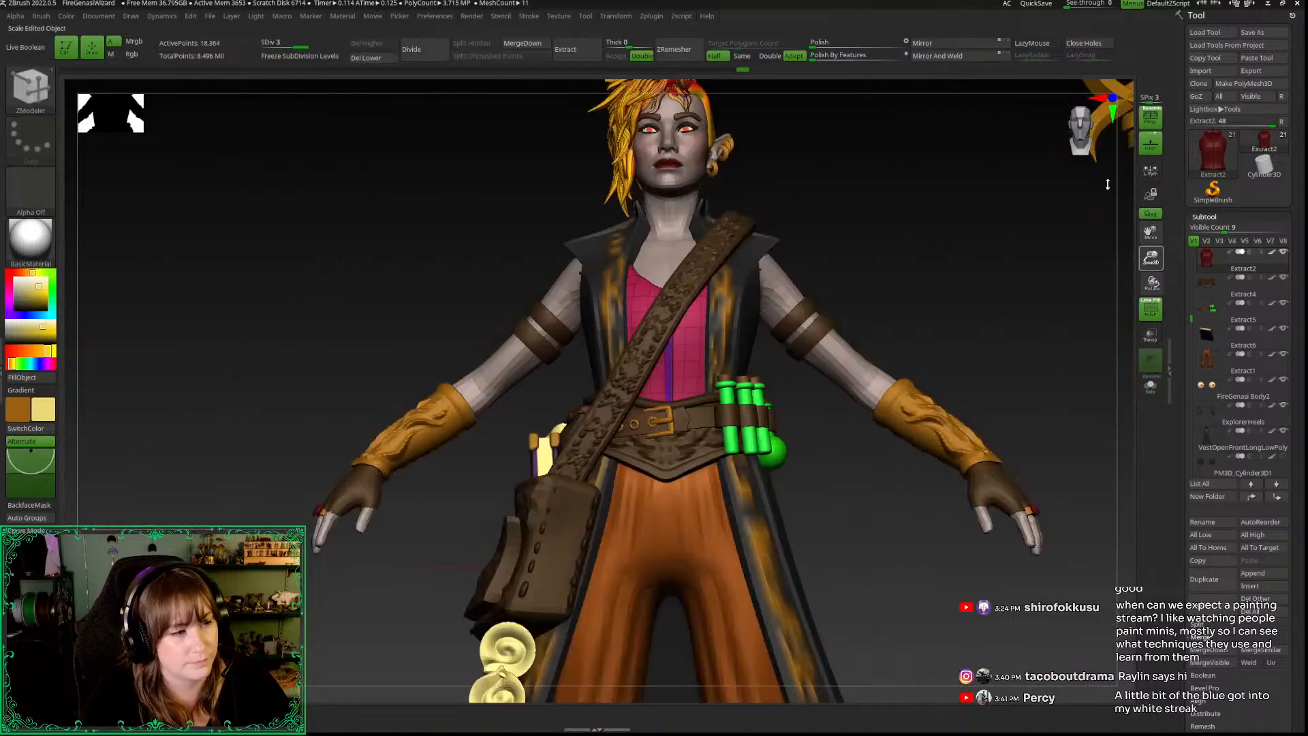
pyautogui.hotkey('shift', 'f')
pyautogui.hotkey('ctrl', 'z')
pyautogui.hotkey('ctrl', 'z')
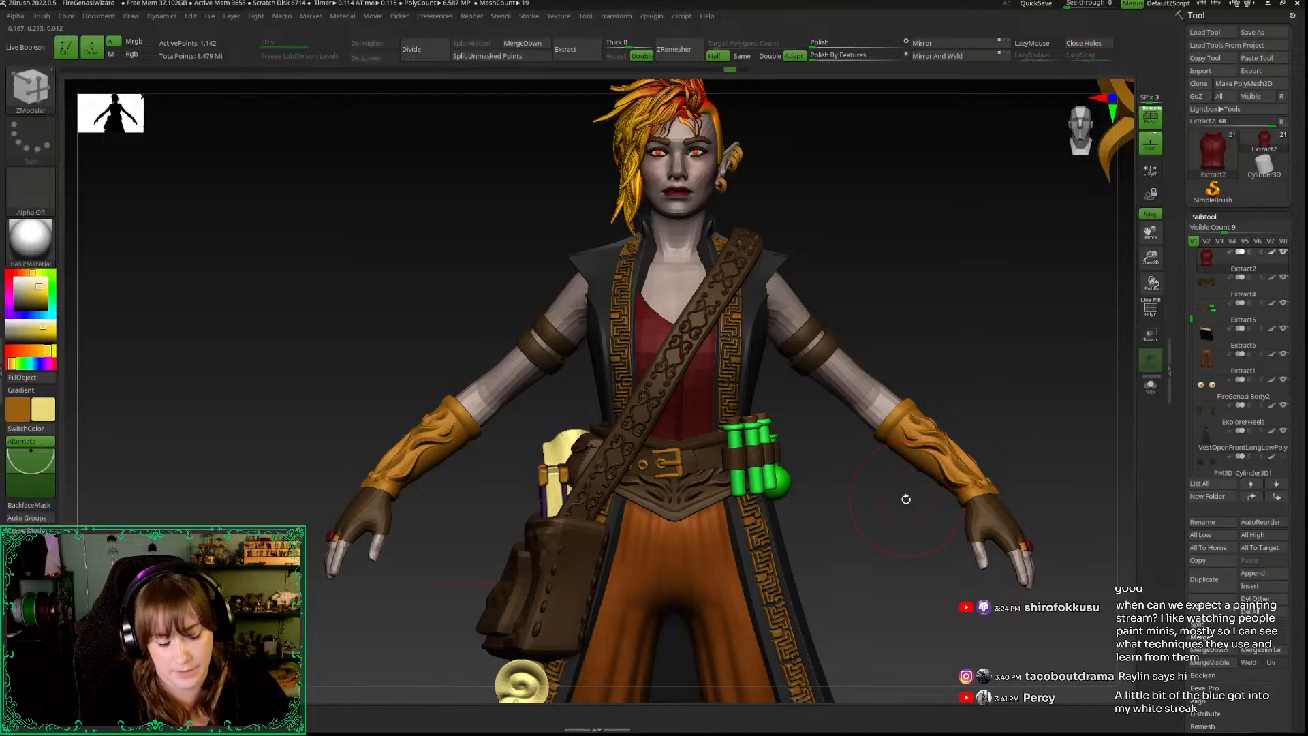
# Step: Choose the IMM ModelKit brush and select its Fasteners_12 button mesh
pyautogui.press('b')
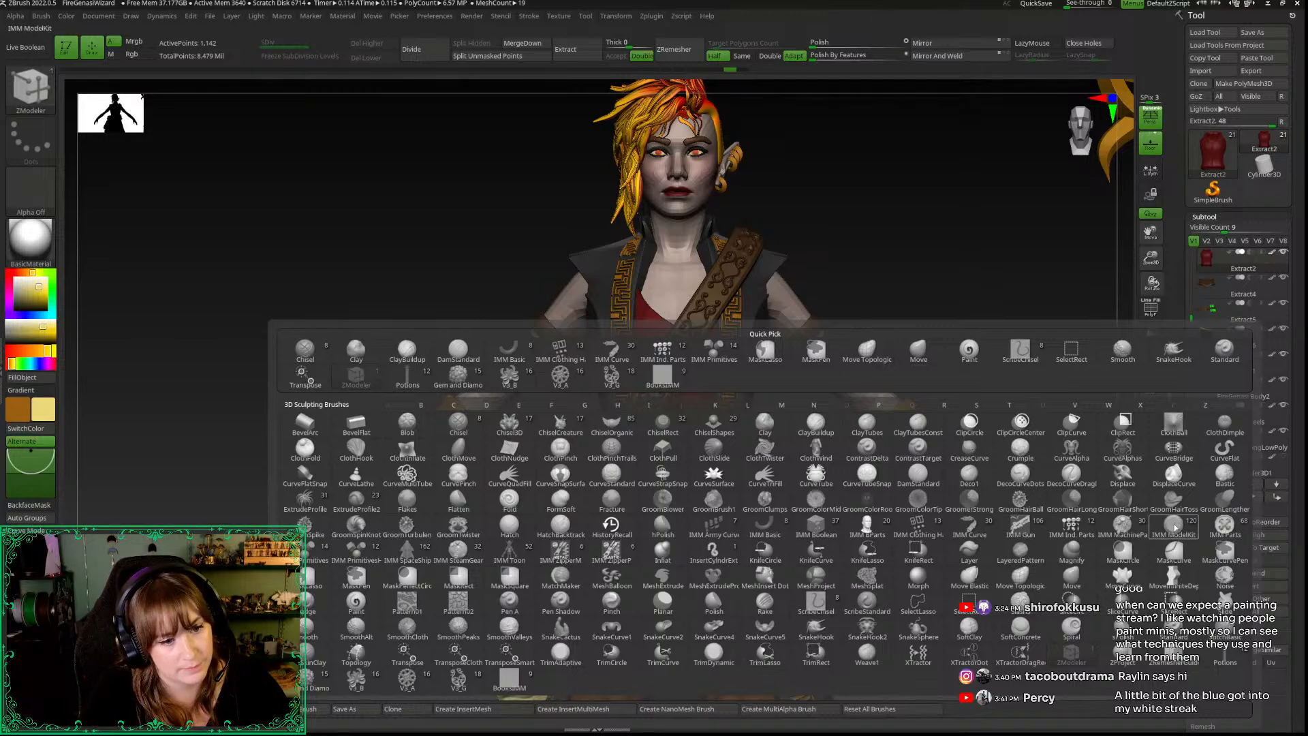
pyautogui.click(1175, 526)
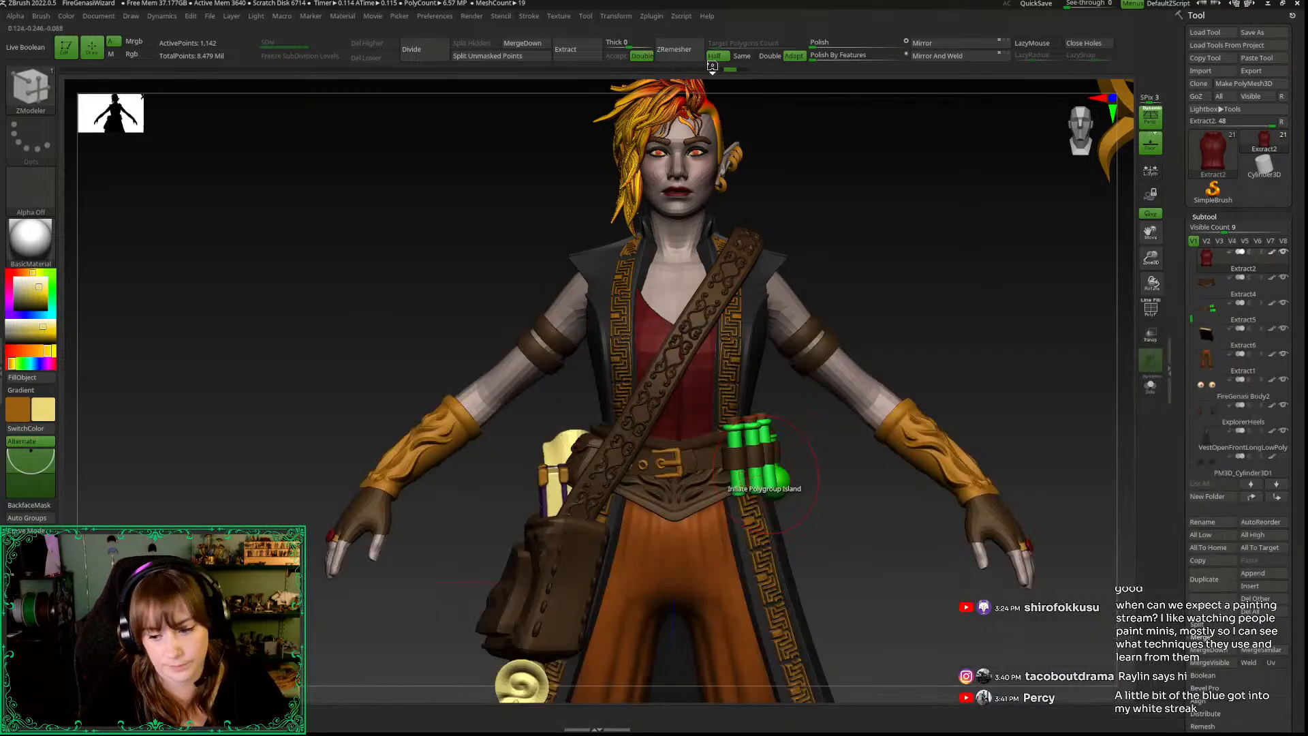
pyautogui.click(711, 66)
pyautogui.moveTo(809, 96); pyautogui.dragTo(269, 124)
pyautogui.click(799, 85)
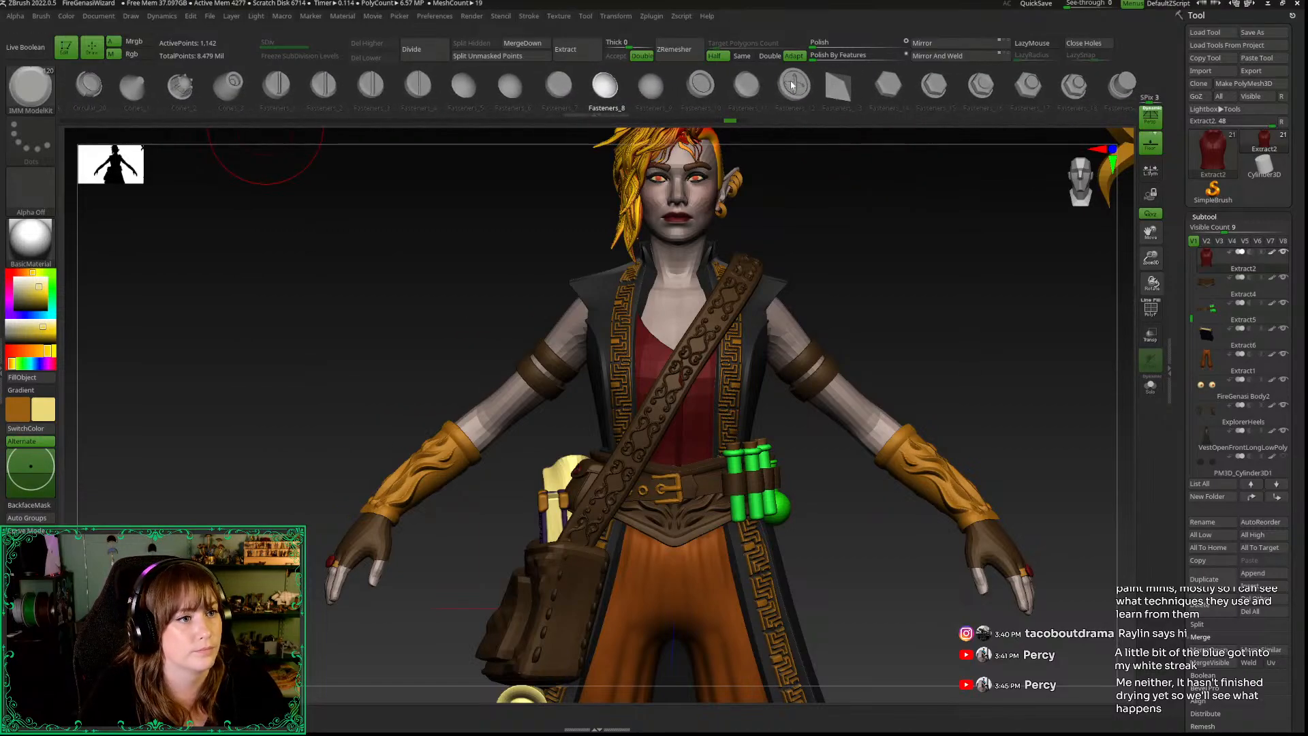
# Step: Sample the belt buckle's gold color, enable Mrgb, and insert a gold button beside the lower placket, checking it from the side
pyautogui.moveTo(1150, 259); pyautogui.dragTo(945, 430)
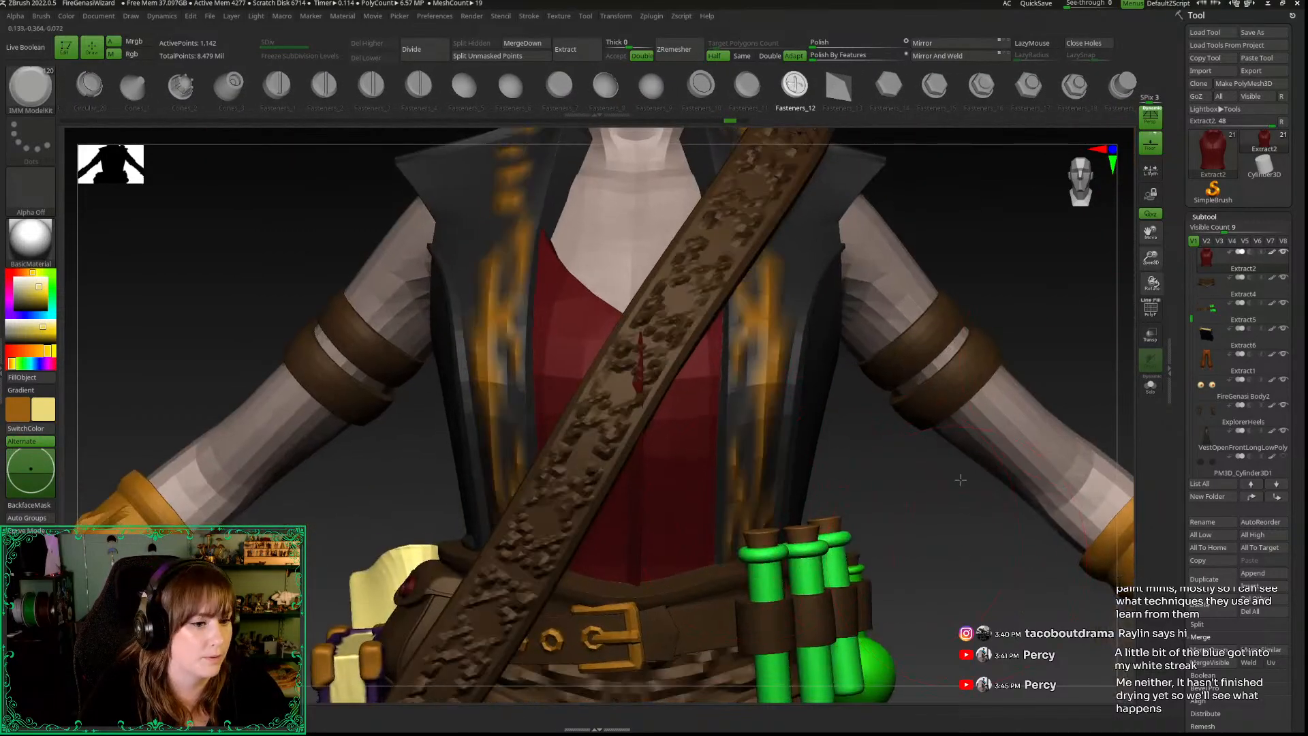
pyautogui.moveTo(954, 552); pyautogui.dragTo(767, 567)
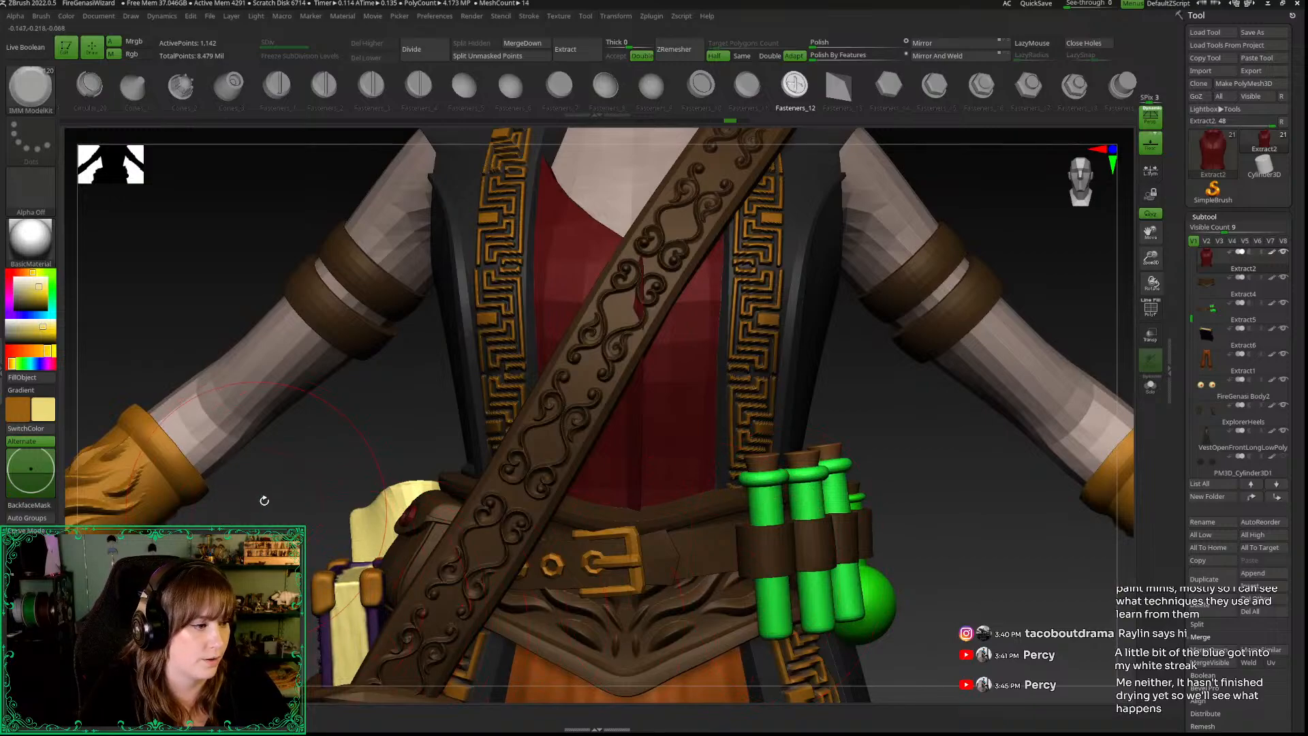
pyautogui.moveTo(265, 501); pyautogui.dragTo(337, 493)
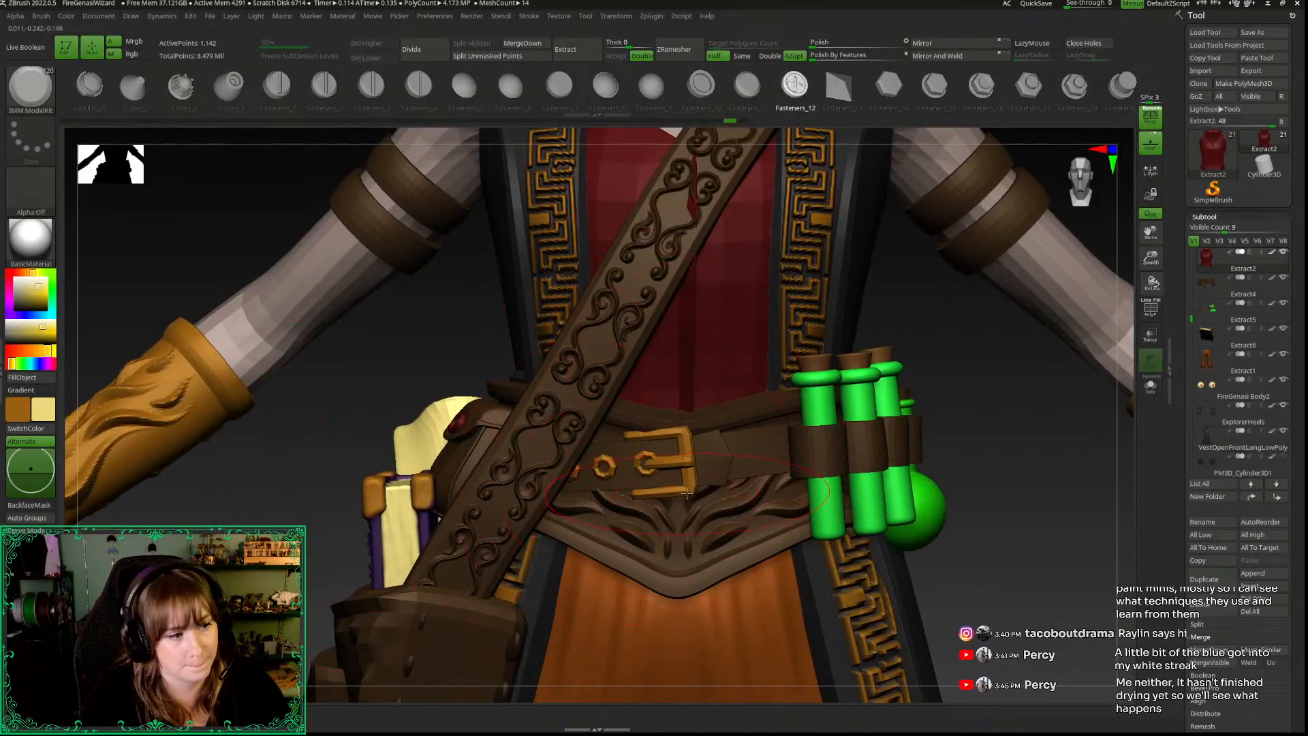
pyautogui.press('c')
pyautogui.moveTo(1054, 588); pyautogui.dragTo(633, 504)
pyautogui.hotkey('ctrl', 'z')
pyautogui.click(135, 42)
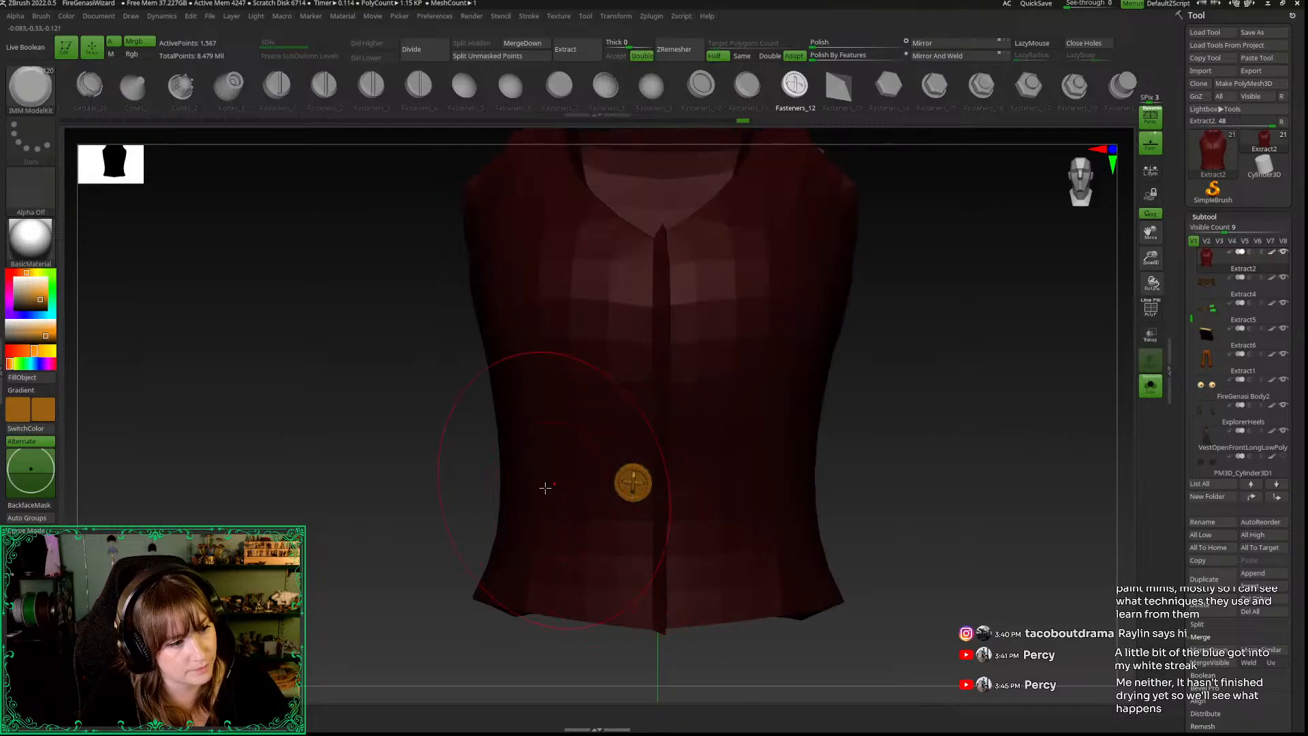
pyautogui.moveTo(395, 468)
pyautogui.mouseDown()
pyautogui.moveTo(320, 470)
pyautogui.moveTo(391, 467)
pyautogui.mouseUp()
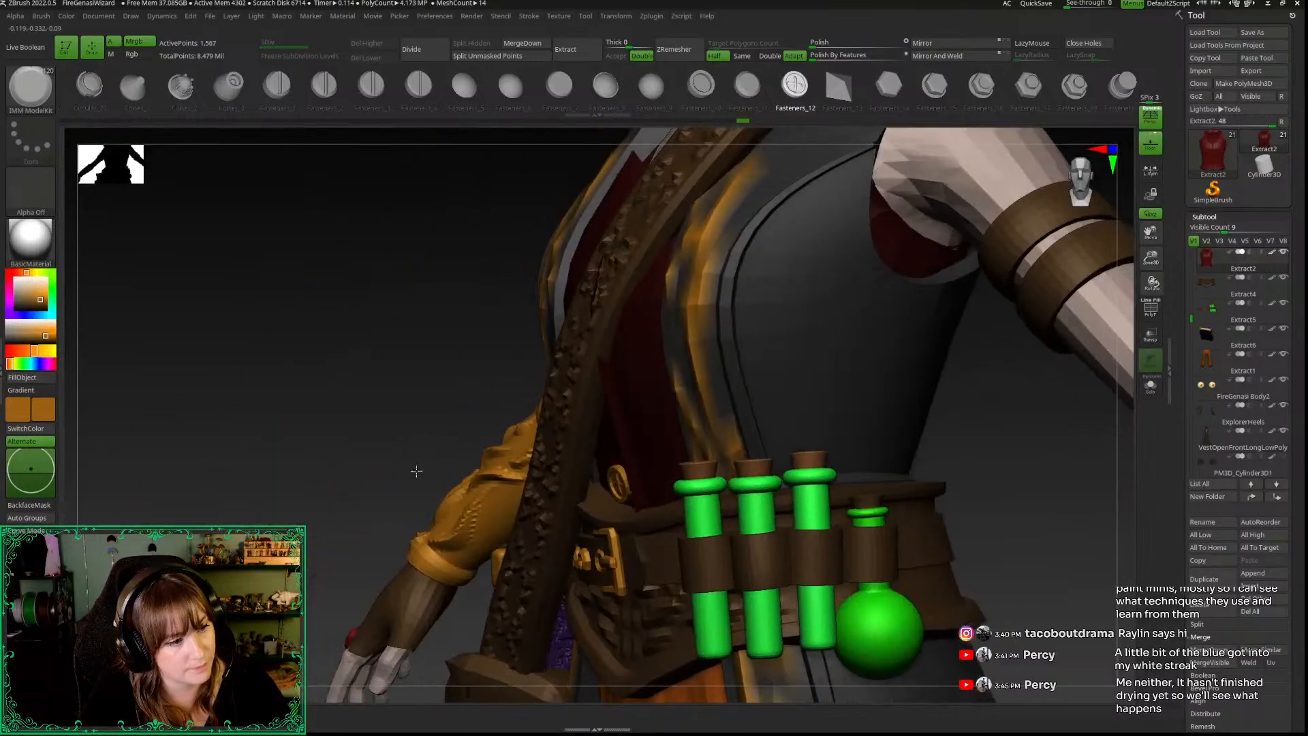
pyautogui.click(392, 468)
pyautogui.click(472, 475)
pyautogui.moveTo(362, 411); pyautogui.dragTo(397, 406)
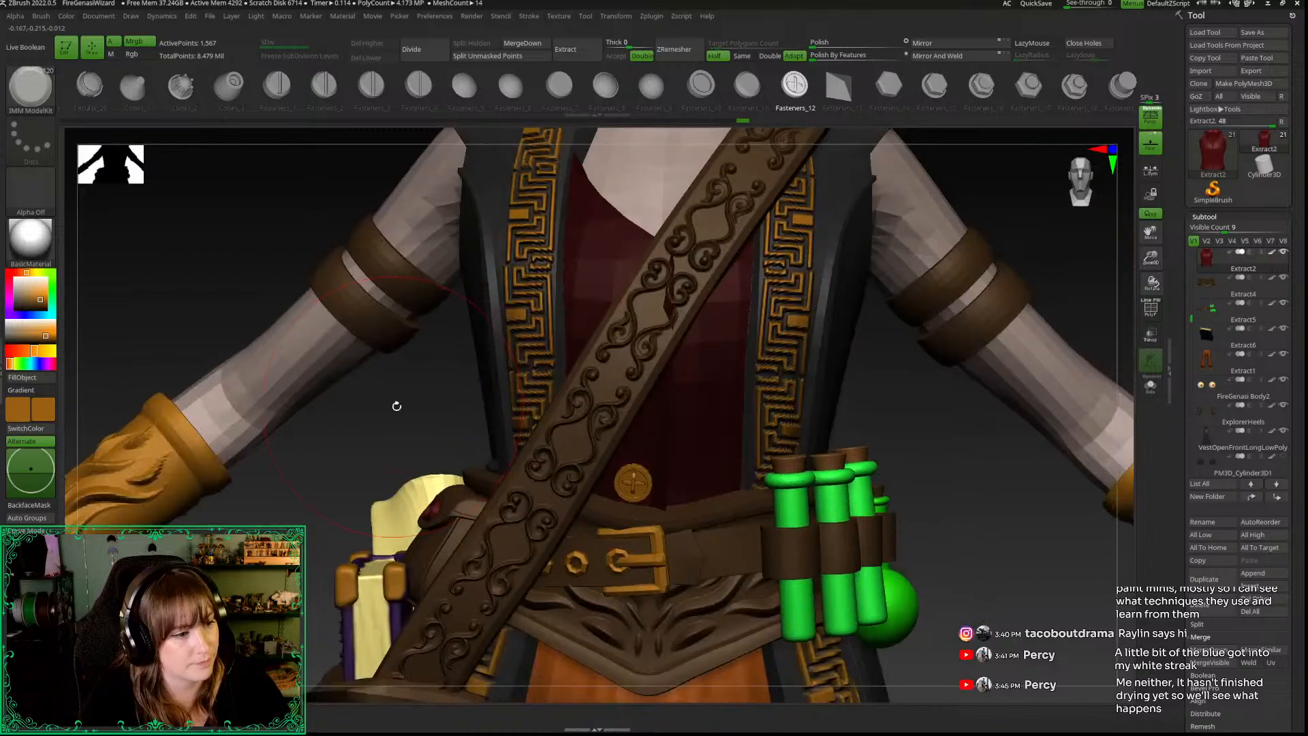
# Step: Insert a second button directly above the first beside the placket, redoing its placement once
pyautogui.click(397, 407)
pyautogui.moveTo(635, 395); pyautogui.dragTo(635, 415)
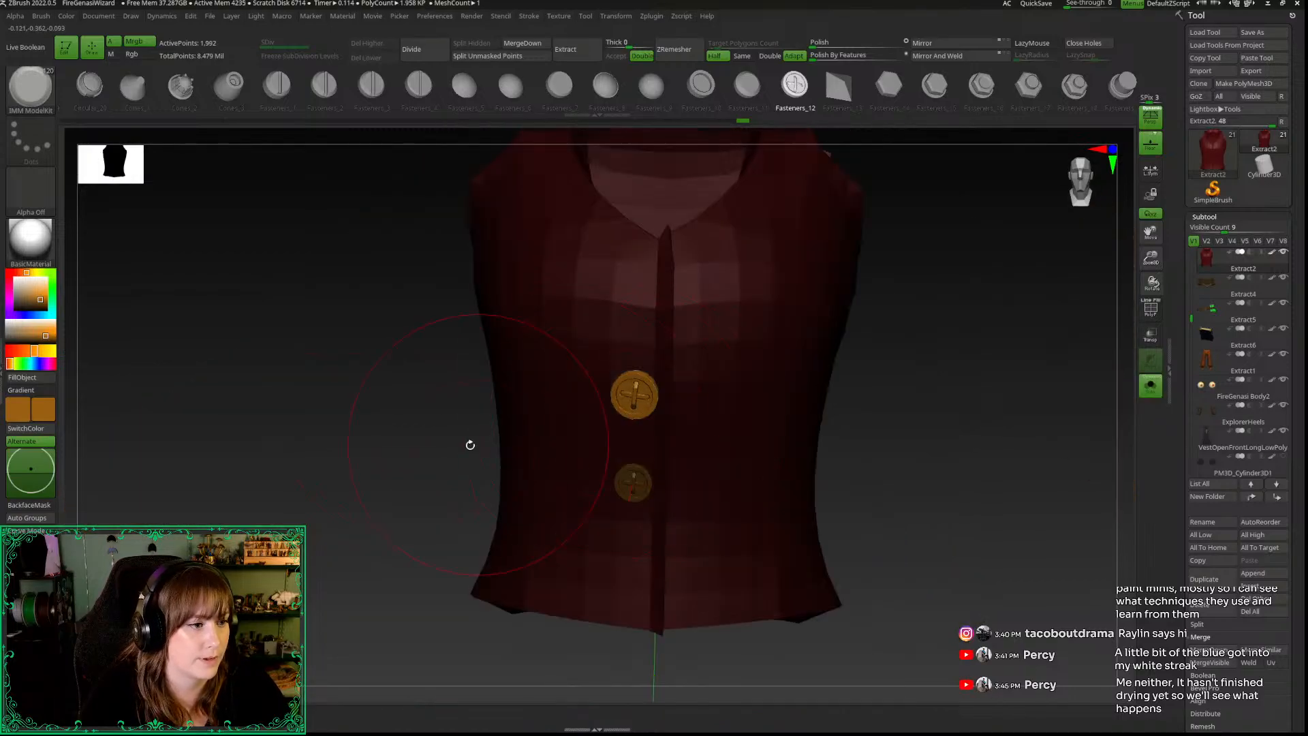
pyautogui.hotkey('ctrl', 'z')
pyautogui.moveTo(374, 401); pyautogui.dragTo(393, 375)
pyautogui.moveTo(1151, 258); pyautogui.dragTo(1150, 273)
pyautogui.moveTo(374, 377); pyautogui.dragTo(401, 370)
pyautogui.moveTo(627, 406); pyautogui.dragTo(591, 428)
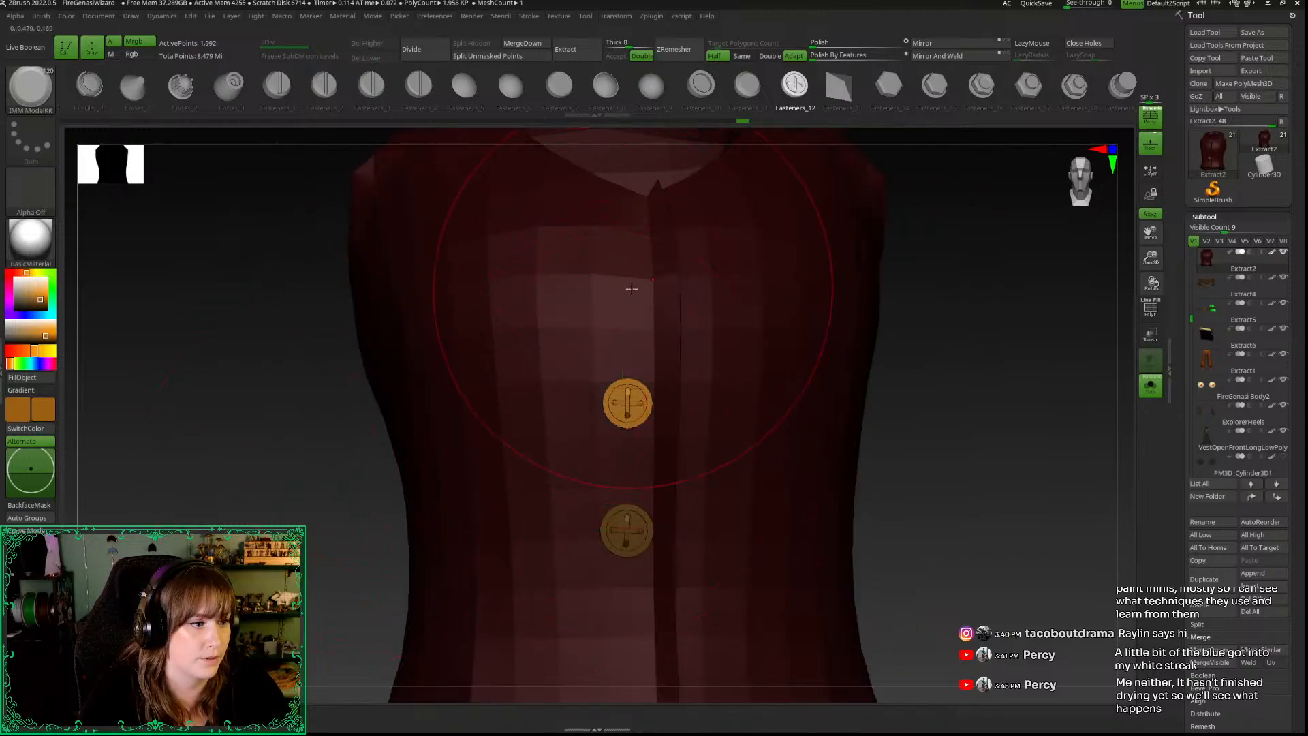
# Step: Insert a third button above the other two, just below the red top's neckline
pyautogui.moveTo(959, 504); pyautogui.dragTo(951, 552)
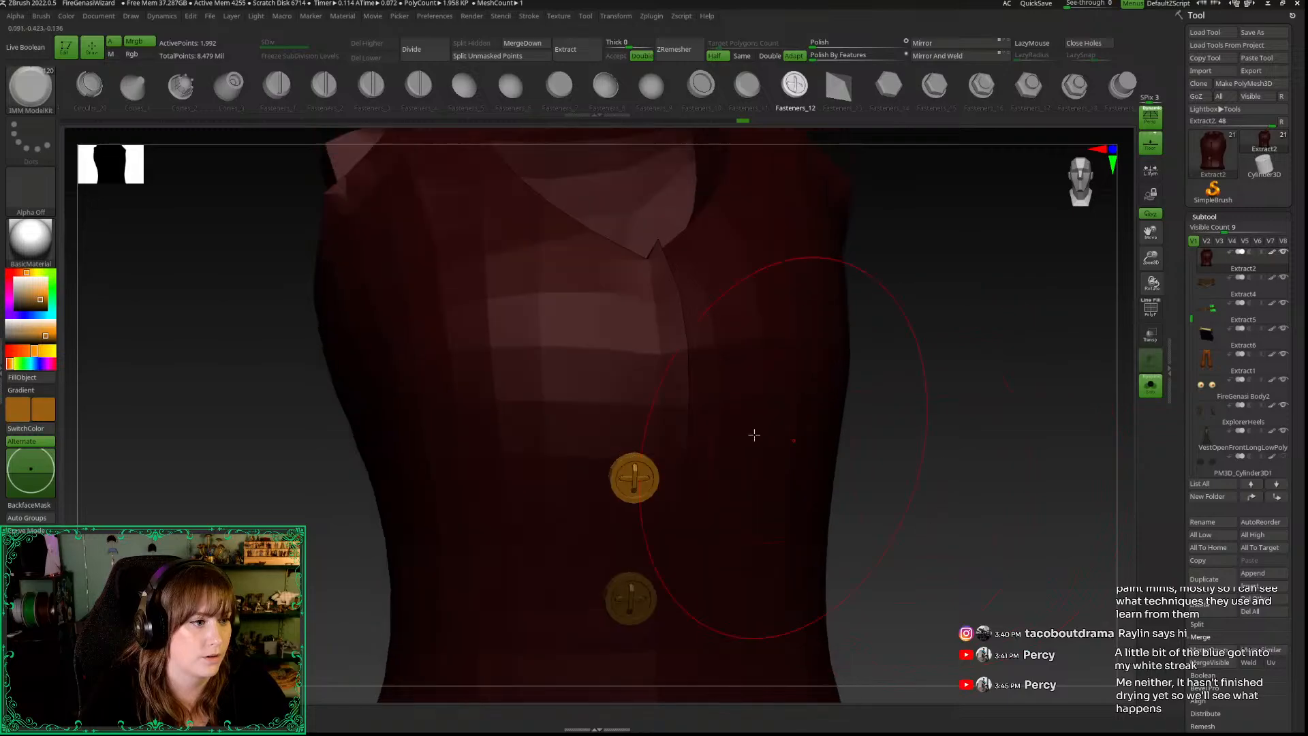
pyautogui.hotkey('alt', 's')
pyautogui.hotkey('alt', 's')
pyautogui.moveTo(631, 348); pyautogui.dragTo(631, 376)
pyautogui.moveTo(958, 497); pyautogui.dragTo(949, 503)
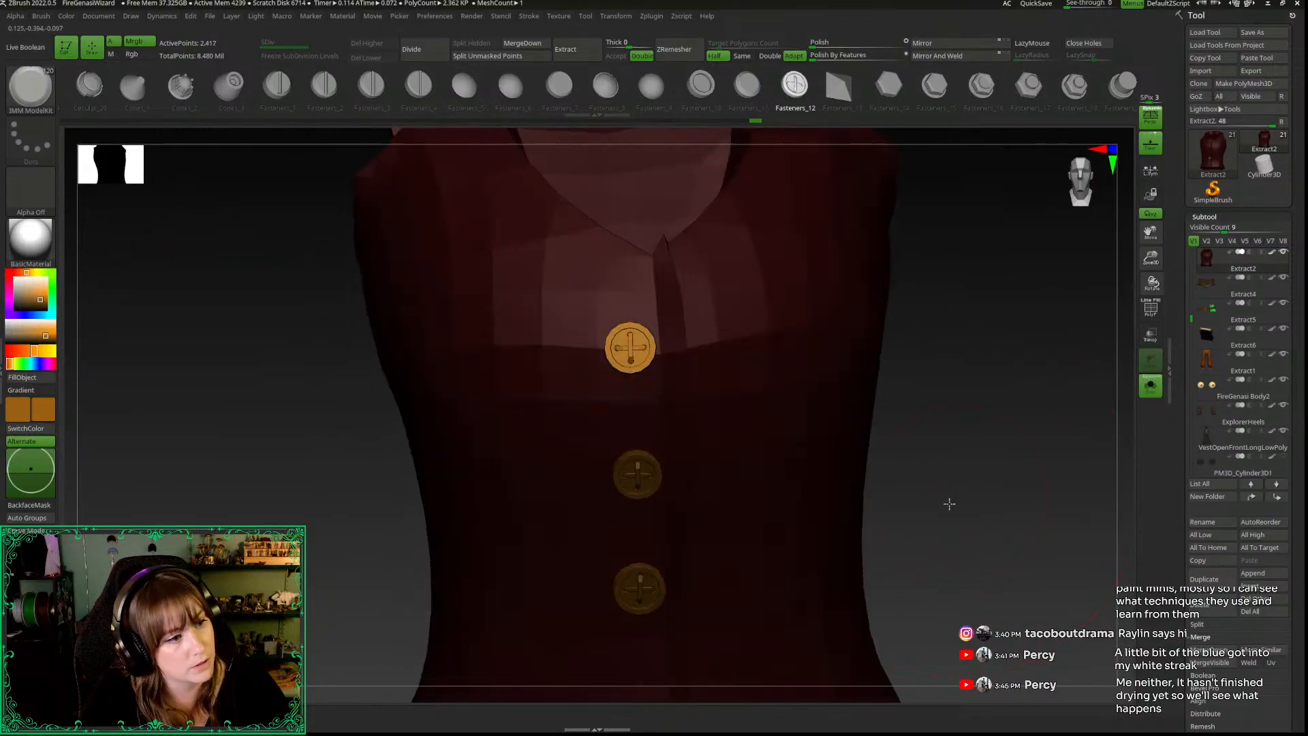
# Step: Undo the third button and reinsert it slightly lower beside the red top's placket
pyautogui.hotkey('ctrl', 'z')
pyautogui.moveTo(633, 364); pyautogui.dragTo(633, 387)
pyautogui.moveTo(298, 387); pyautogui.dragTo(447, 407)
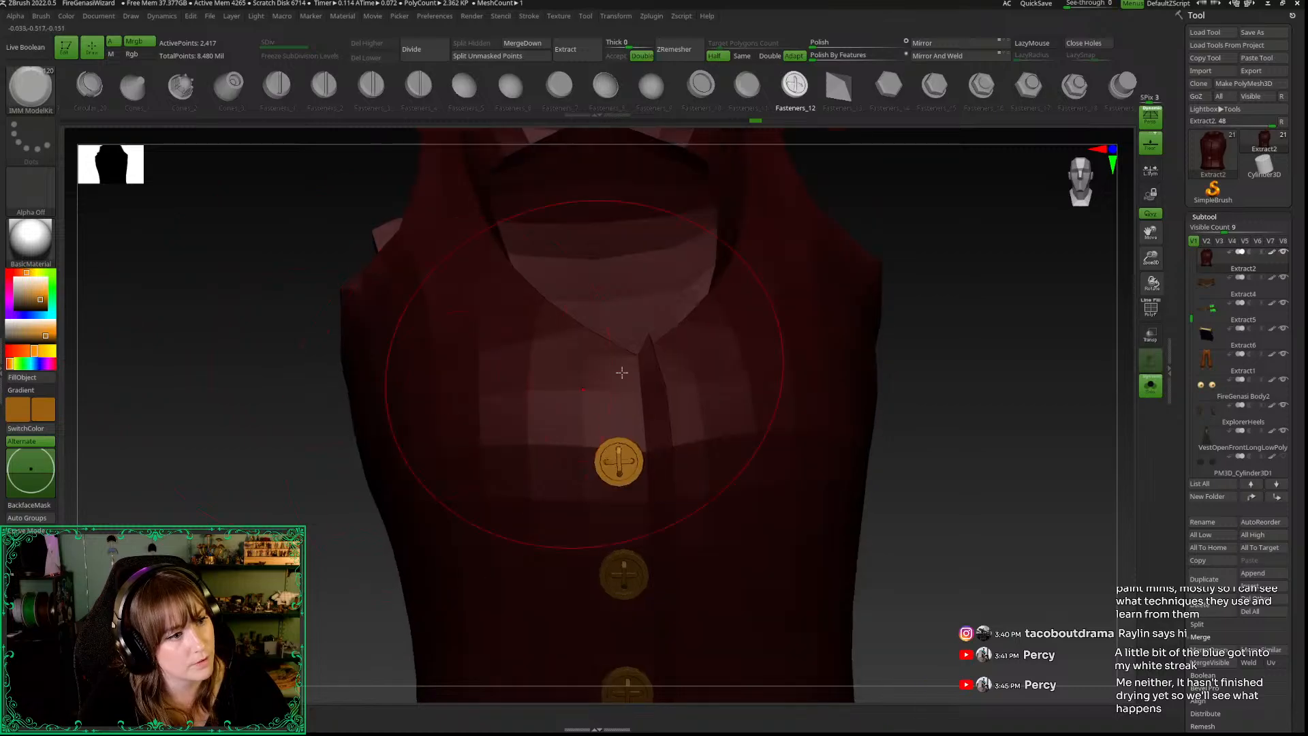
# Step: Insert a fourth gold button above the others near the red top's neckline and move it to sit on the cloth
pyautogui.moveTo(611, 366); pyautogui.dragTo(598, 297)
pyautogui.hotkey('ctrl', 'z')
pyautogui.hotkey('ctrl', 'z')
pyautogui.press('w')
pyautogui.moveTo(1046, 481); pyautogui.dragTo(889, 453)
pyautogui.moveTo(709, 416)
pyautogui.mouseDown()
pyautogui.moveTo(689, 417)
pyautogui.moveTo(728, 417)
pyautogui.mouseUp()
pyautogui.moveTo(649, 375); pyautogui.dragTo(645, 340)
pyautogui.moveTo(855, 403)
pyautogui.mouseDown()
pyautogui.moveTo(932, 368)
pyautogui.moveTo(936, 440)
pyautogui.mouseUp()
pyautogui.press('q')
# Step: Show the whole character again and subdivide the red top up to subdivision level 3
pyautogui.keyDown('alt'); pyautogui.moveTo(1093, 311); pyautogui.dragTo(1019, 165); pyautogui.keyUp('alt')
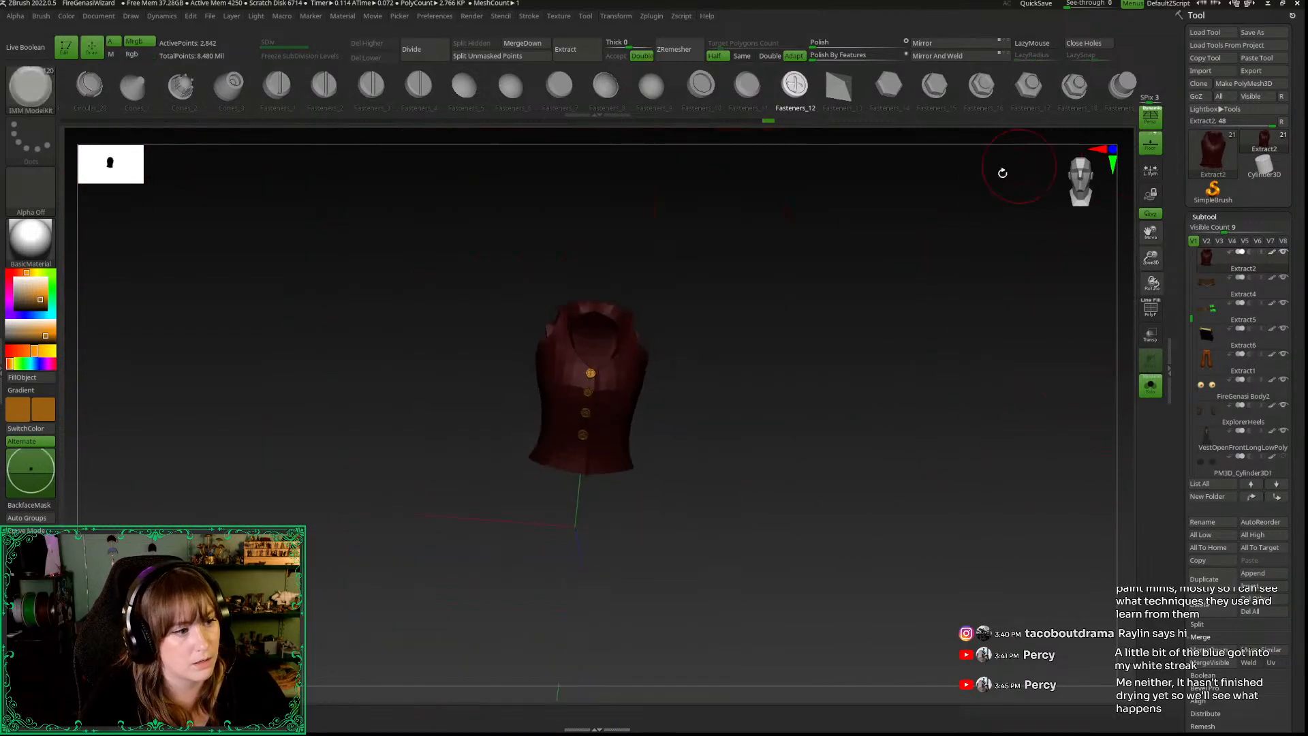
pyautogui.hotkey('alt', 's')
pyautogui.click(1086, 181)
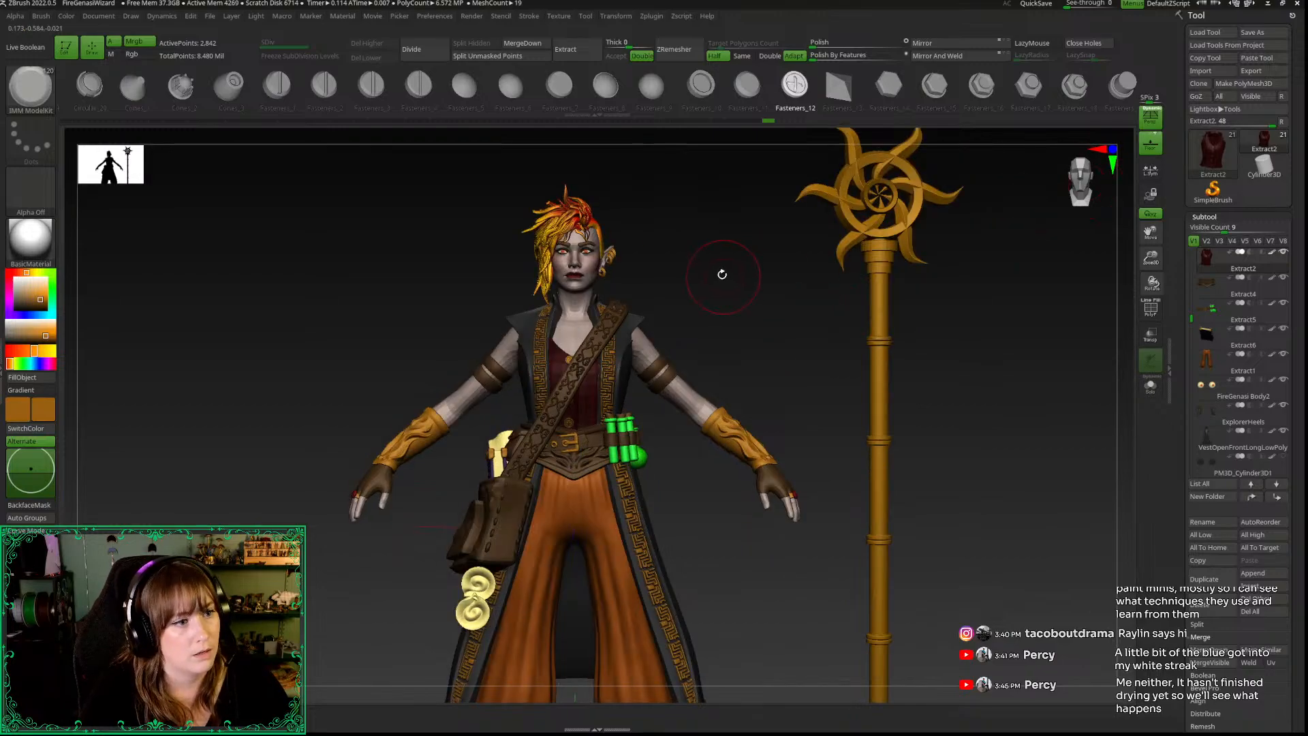
pyautogui.keyDown('alt'); pyautogui.moveTo(721, 274); pyautogui.dragTo(768, 306); pyautogui.keyUp('alt')
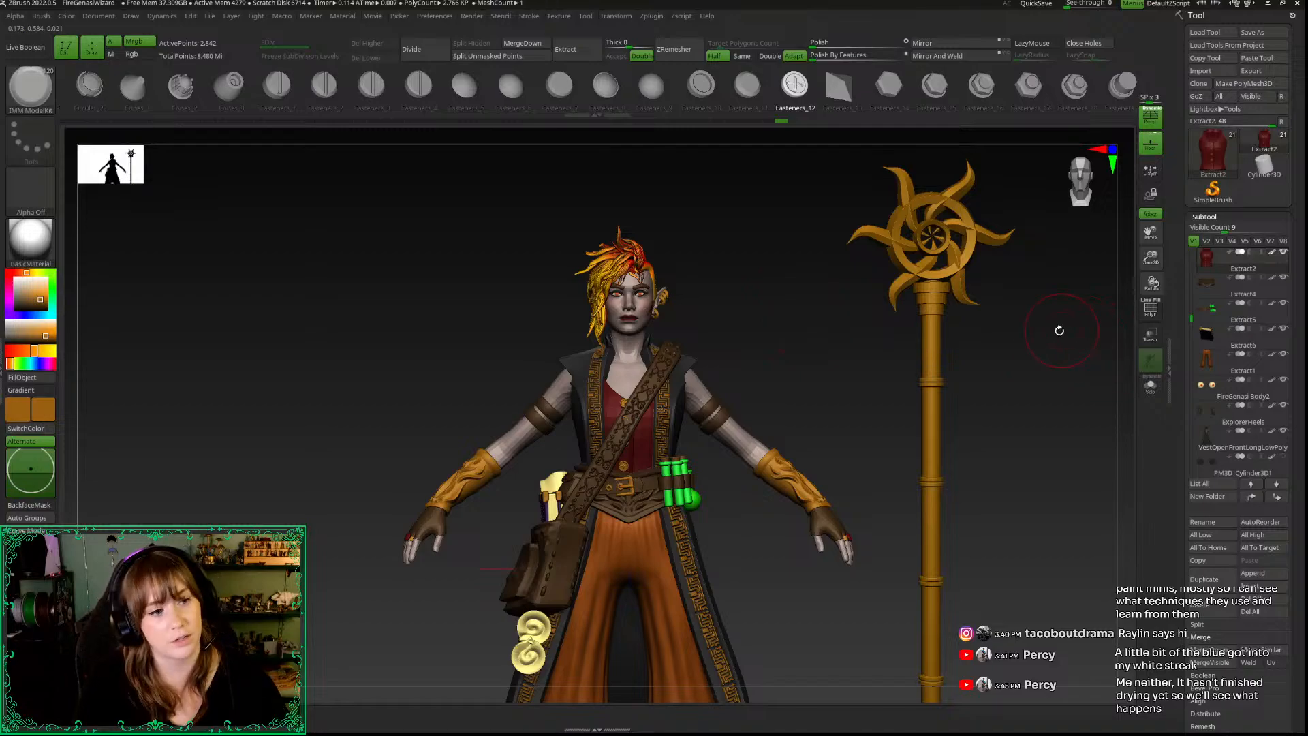
pyautogui.moveTo(848, 360); pyautogui.dragTo(884, 382)
pyautogui.press('d')
pyautogui.moveTo(797, 409); pyautogui.dragTo(876, 301)
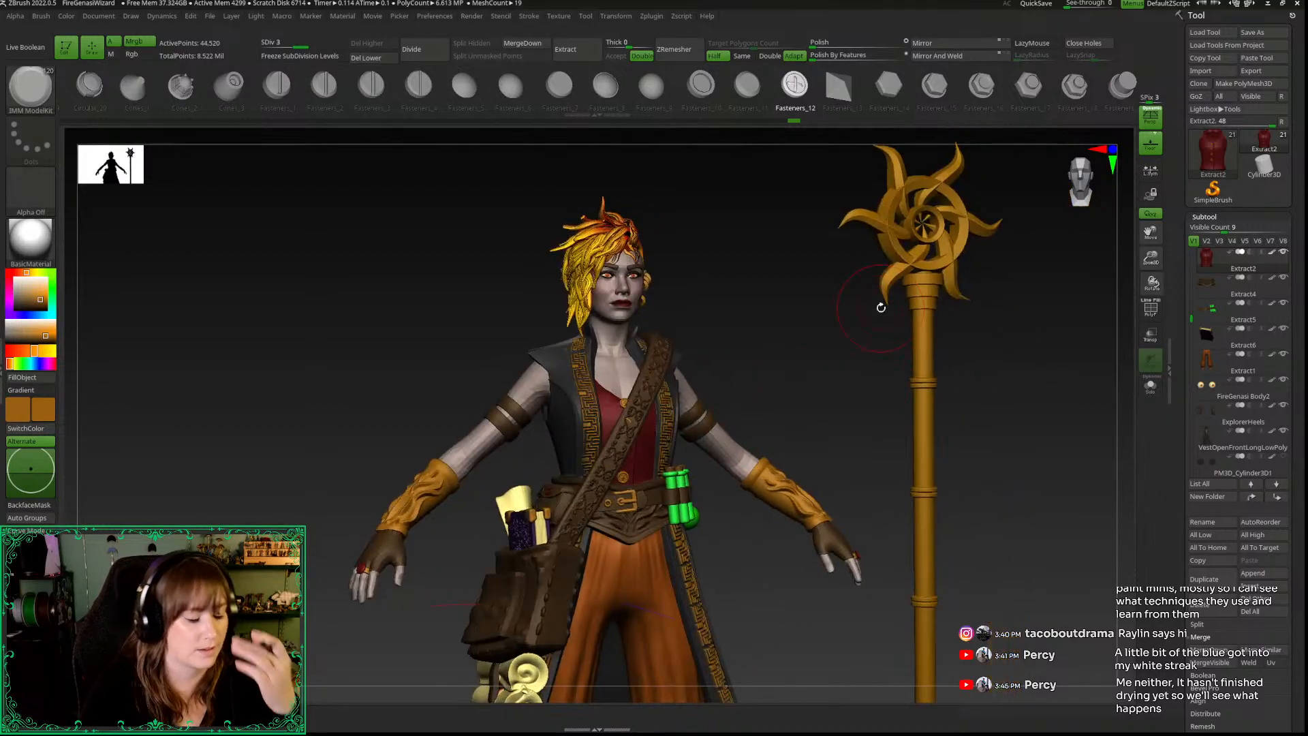
# Step: Choose the Move Topological brush and nudge the front of the red top in the side view
pyautogui.press('b')
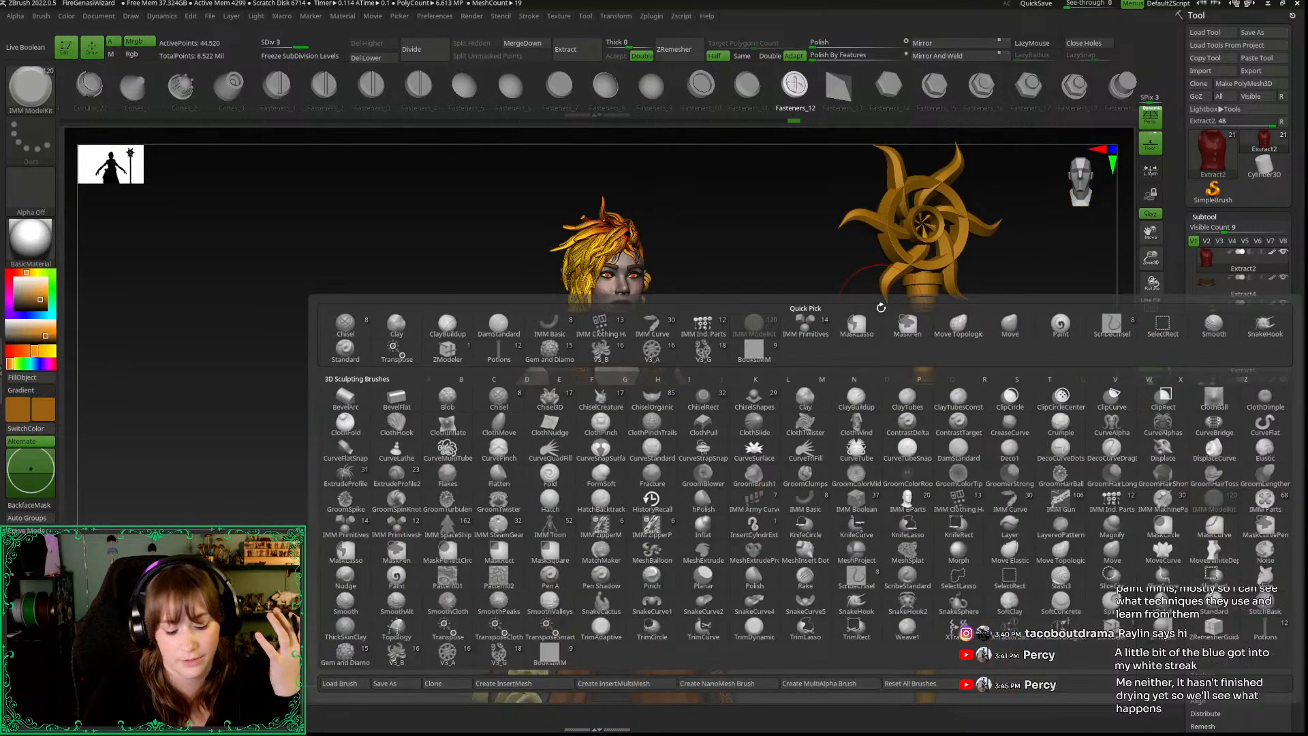
pyautogui.press('m')
pyautogui.press('t')
pyautogui.moveTo(748, 276)
pyautogui.mouseDown()
pyautogui.moveTo(771, 294)
pyautogui.moveTo(856, 293)
pyautogui.mouseUp()
pyautogui.press('space')
pyautogui.moveTo(674, 388); pyautogui.dragTo(628, 390)
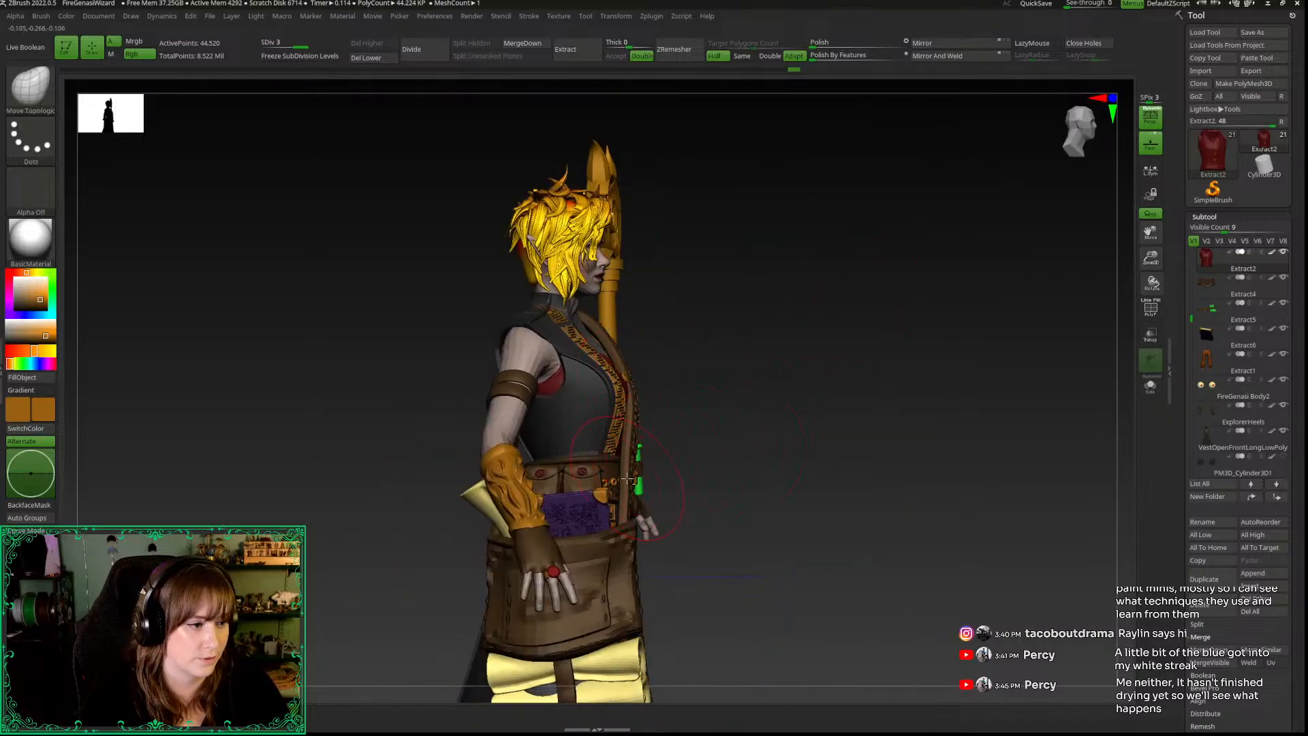
# Step: Select the bag's shoulder strap, lower it to subdivision level 1 and adjust its shape with Move Topological
pyautogui.moveTo(888, 386); pyautogui.dragTo(856, 391)
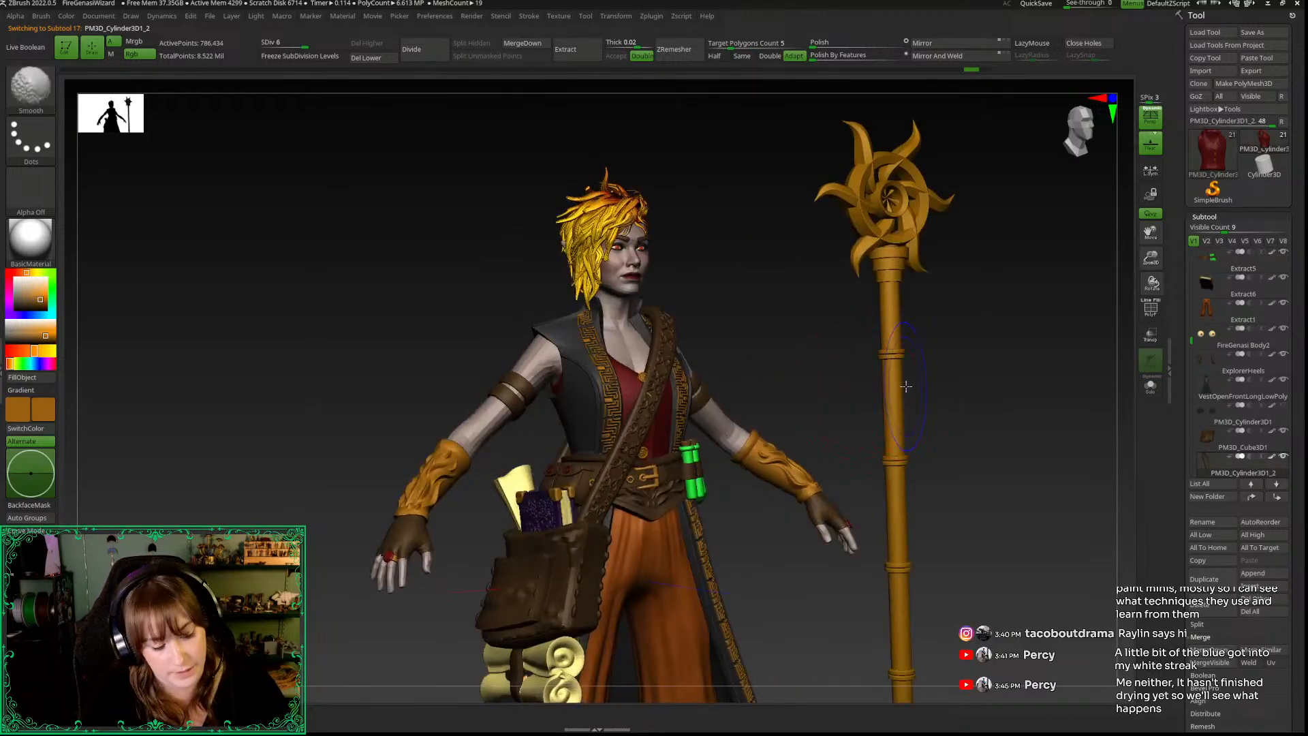
pyautogui.moveTo(724, 365)
pyautogui.mouseDown()
pyautogui.moveTo(744, 361)
pyautogui.moveTo(633, 403)
pyautogui.mouseUp()
pyautogui.moveTo(788, 389); pyautogui.dragTo(508, 359)
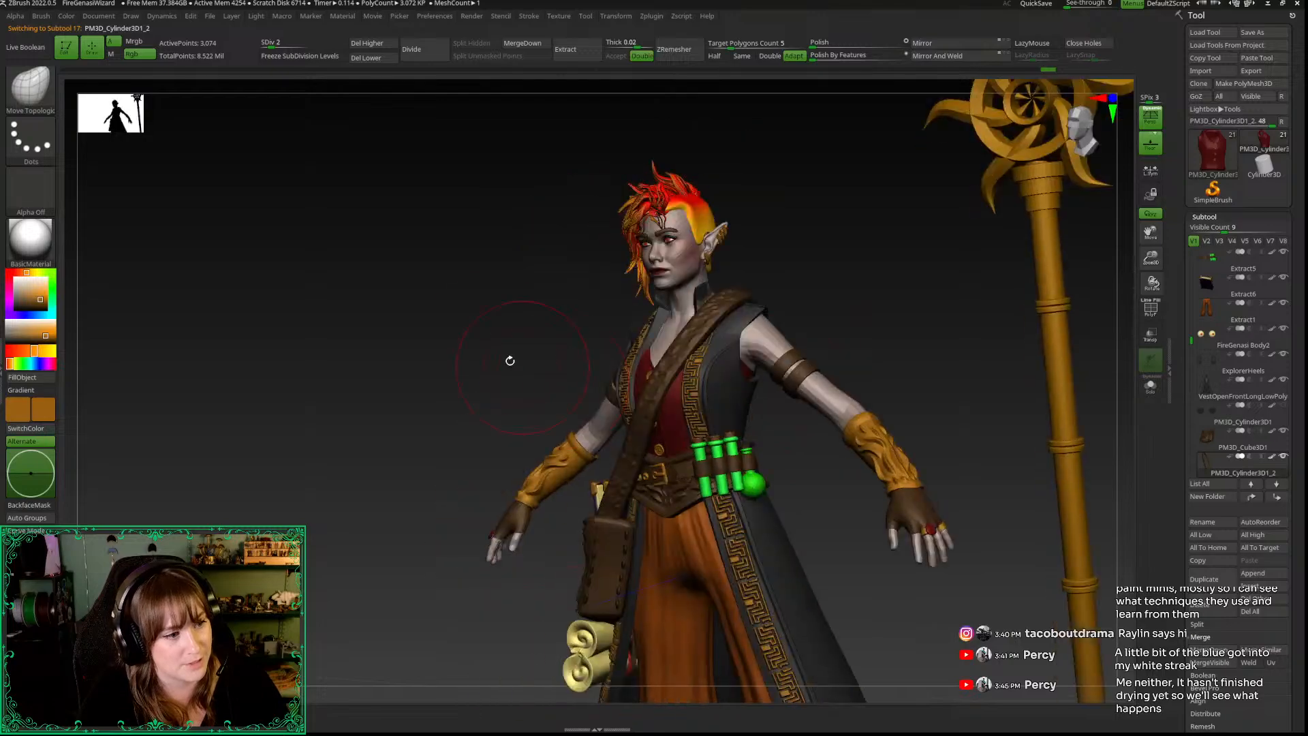
pyautogui.hotkey('shift', 'd')
pyautogui.moveTo(551, 321)
pyautogui.mouseDown()
pyautogui.moveTo(467, 327)
pyautogui.moveTo(644, 387)
pyautogui.mouseUp()
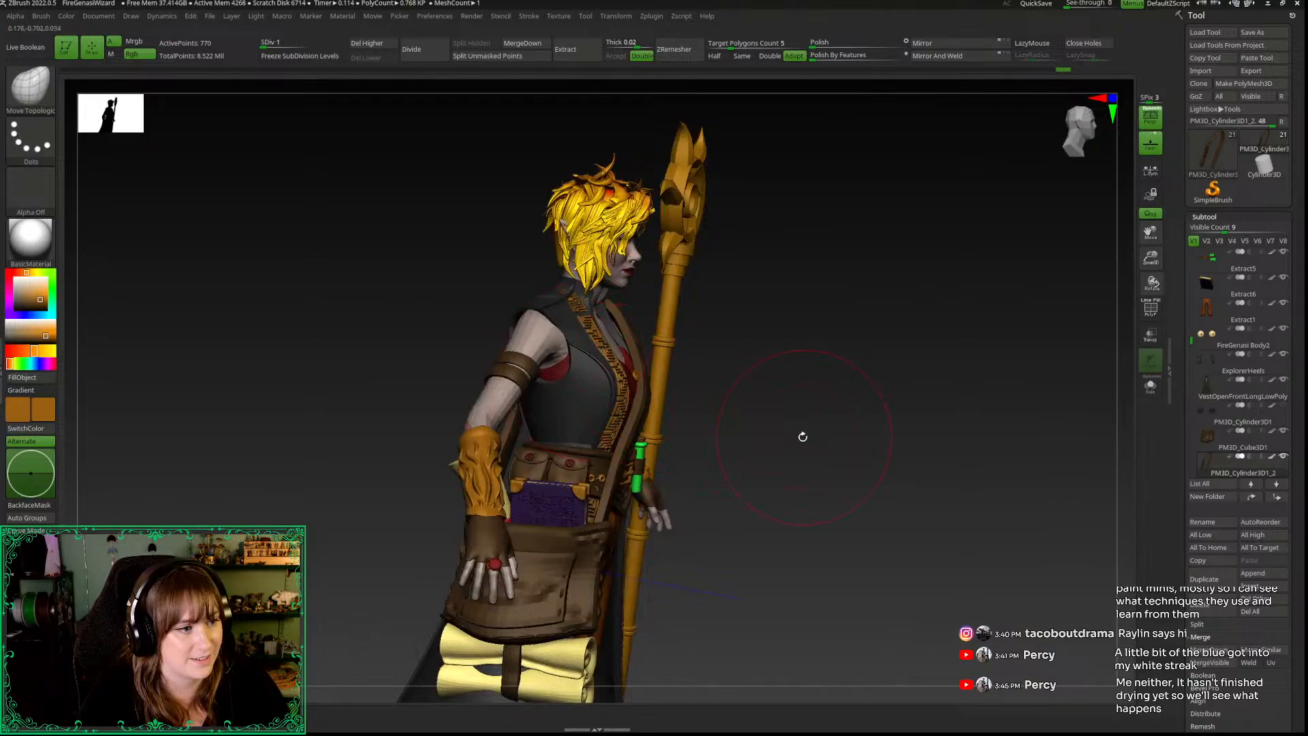
pyautogui.keyDown('shift'); pyautogui.moveTo(803, 439); pyautogui.dragTo(983, 364); pyautogui.keyUp('shift')
# Step: Select the armband subtool and choose the IMM Clothing brush with its Buckle Type02 mesh
pyautogui.moveTo(1153, 259); pyautogui.dragTo(1151, 178)
pyautogui.moveTo(885, 335); pyautogui.dragTo(875, 401)
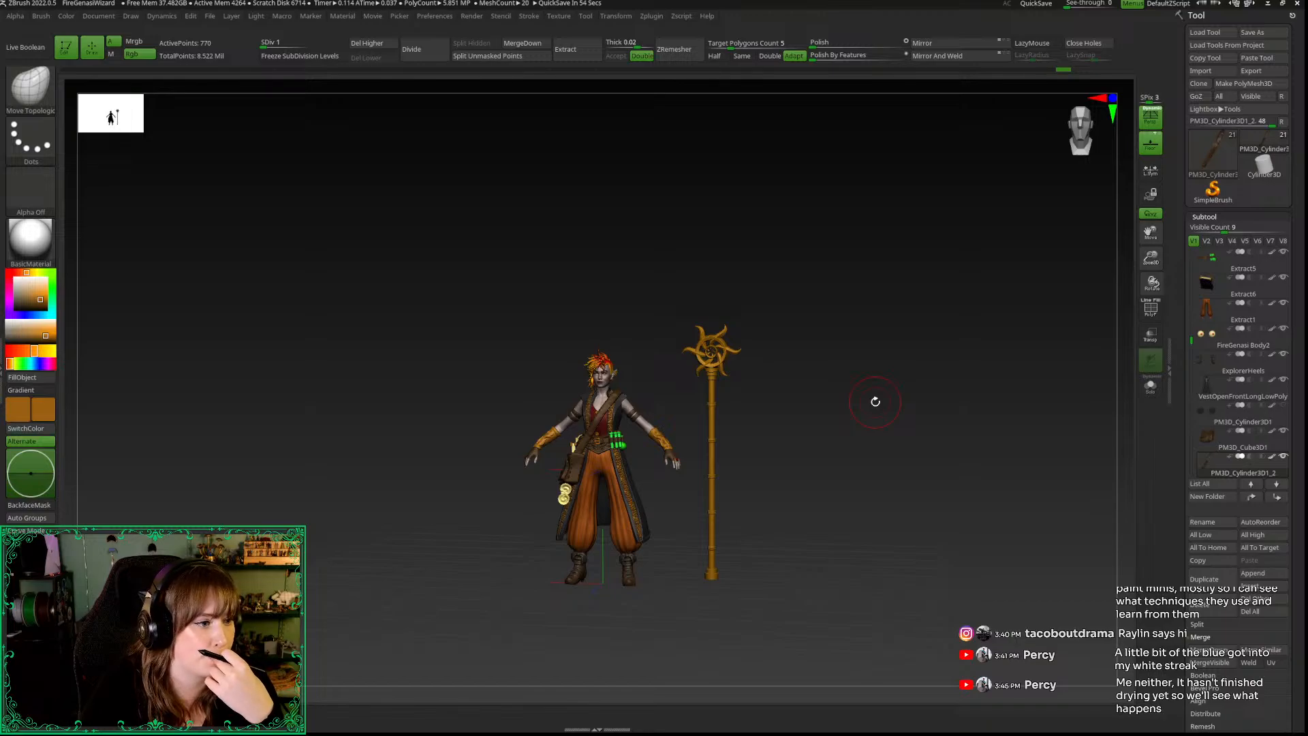
pyautogui.moveTo(1145, 264); pyautogui.dragTo(1145, 402)
pyautogui.press('space')
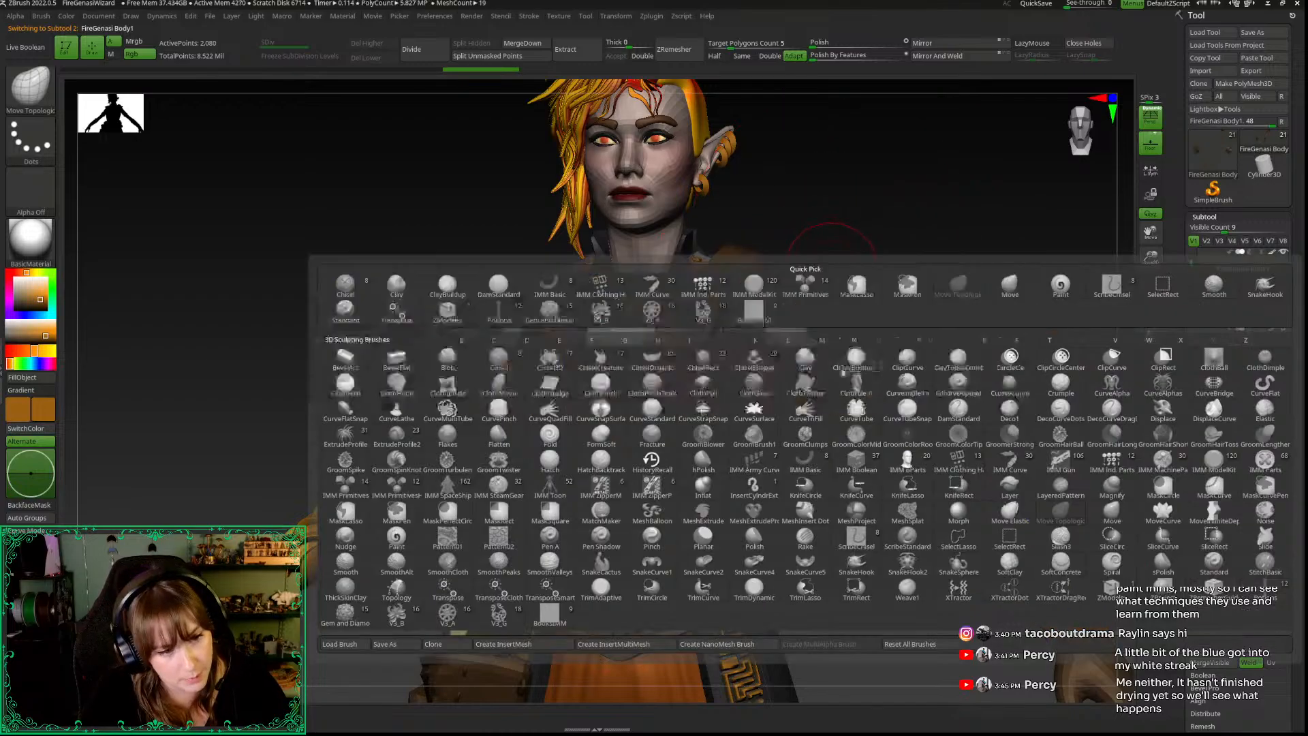
pyautogui.press('b')
pyautogui.click(944, 467)
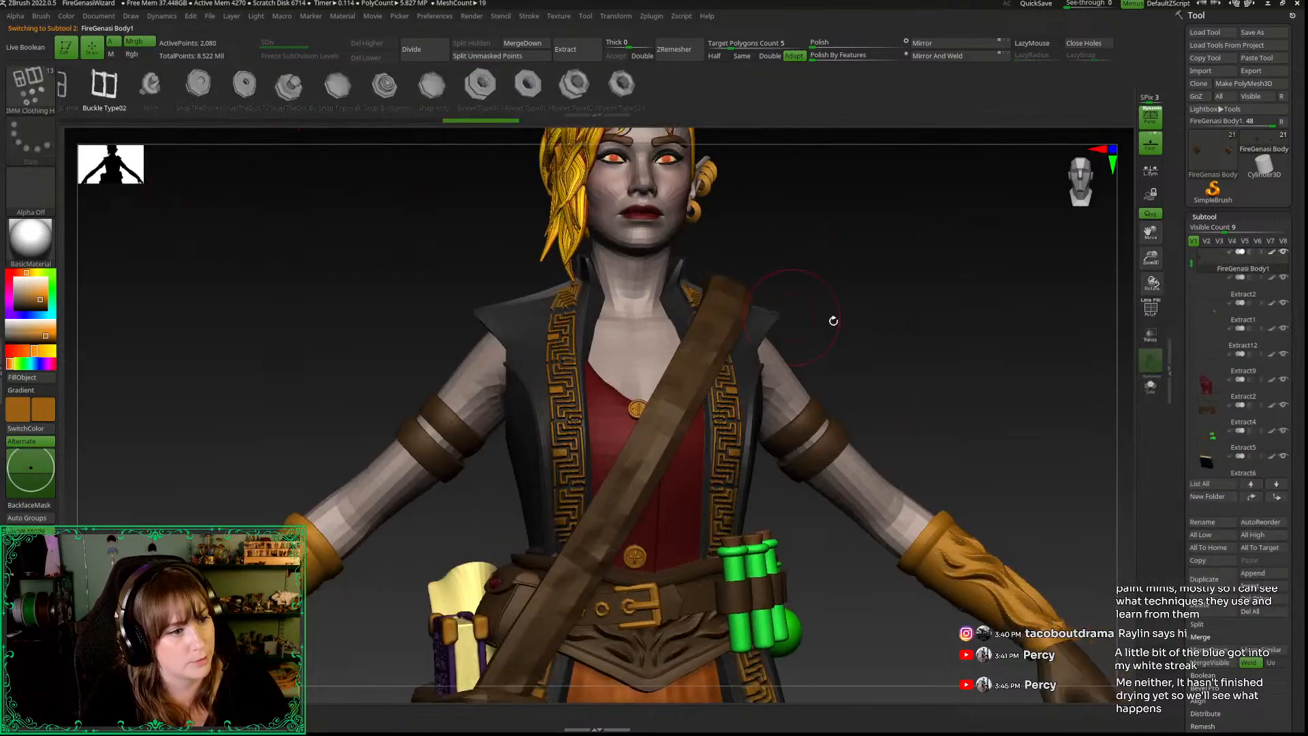
# Step: Insert a gold buckle on the upper armband at the back of the arm
pyautogui.moveTo(1163, 262); pyautogui.dragTo(825, 481)
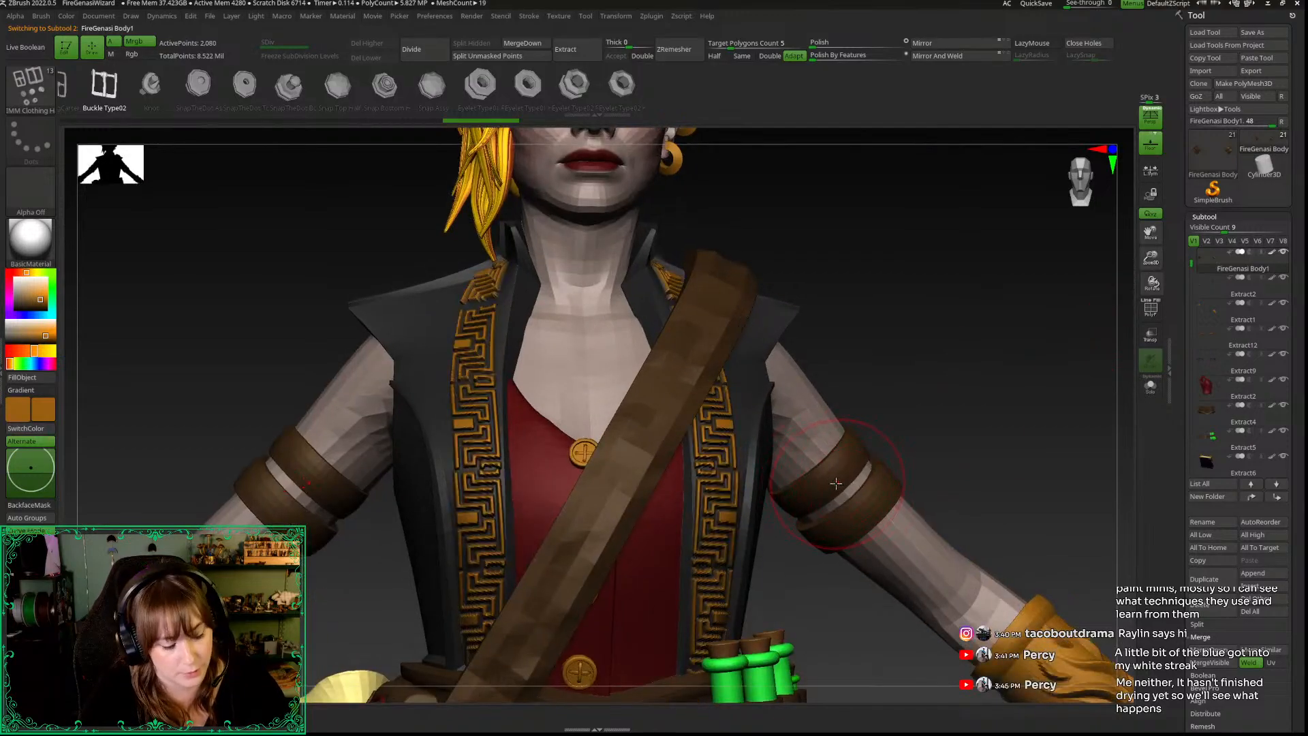
pyautogui.keyDown('alt'); pyautogui.moveTo(877, 364); pyautogui.dragTo(879, 297); pyautogui.keyUp('alt')
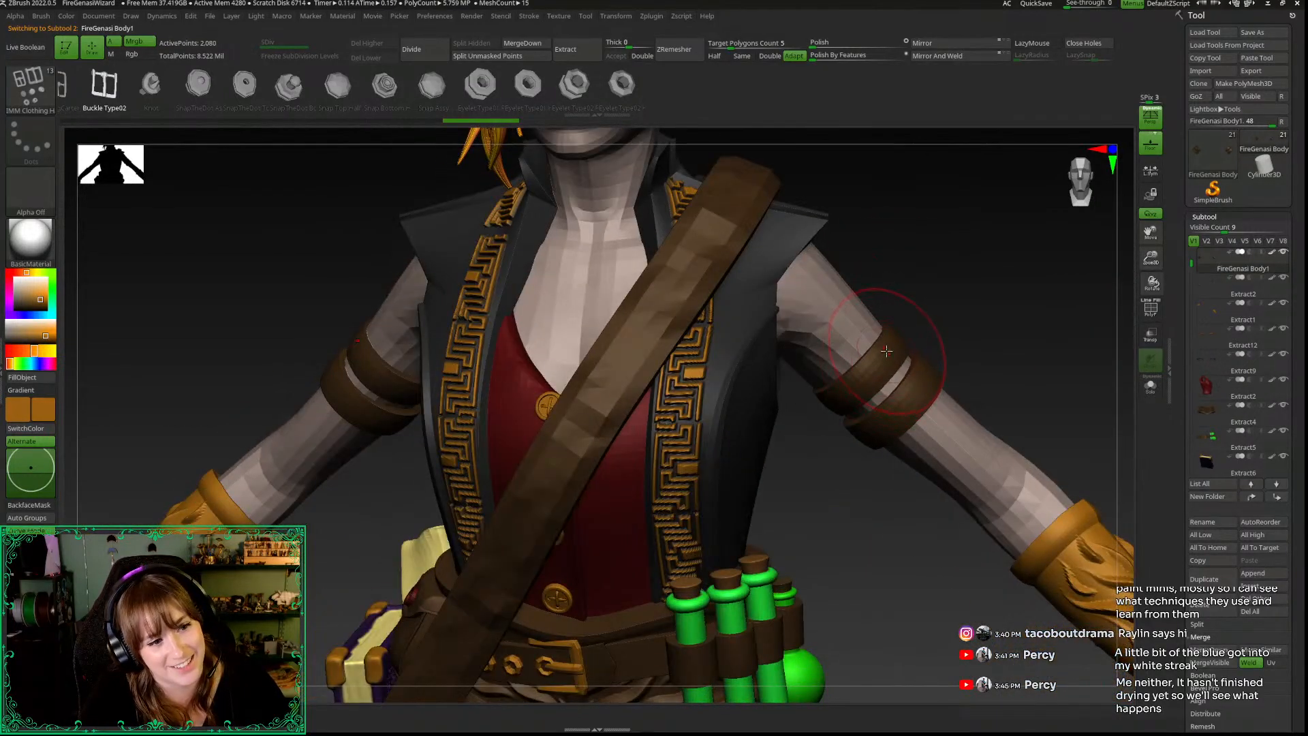
pyautogui.moveTo(923, 297); pyautogui.dragTo(919, 296)
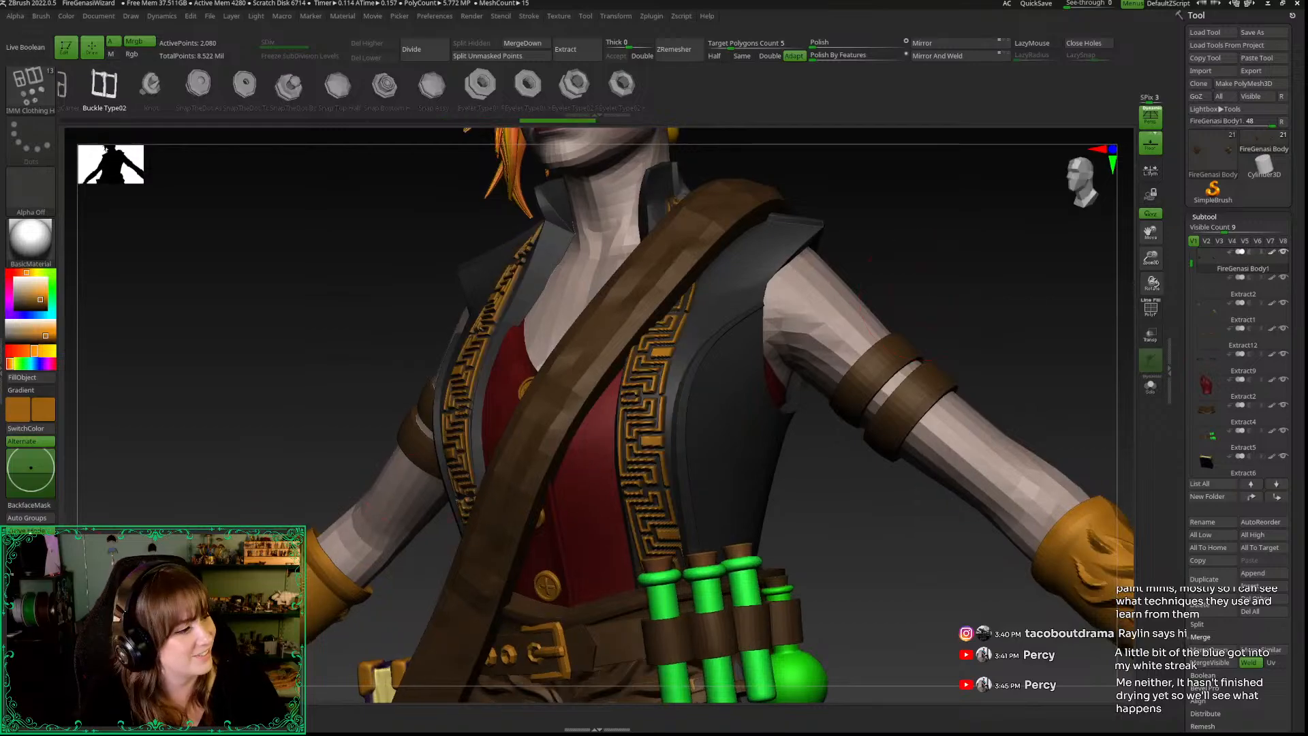
pyautogui.moveTo(999, 321); pyautogui.dragTo(524, 351)
pyautogui.moveTo(594, 397); pyautogui.dragTo(616, 426)
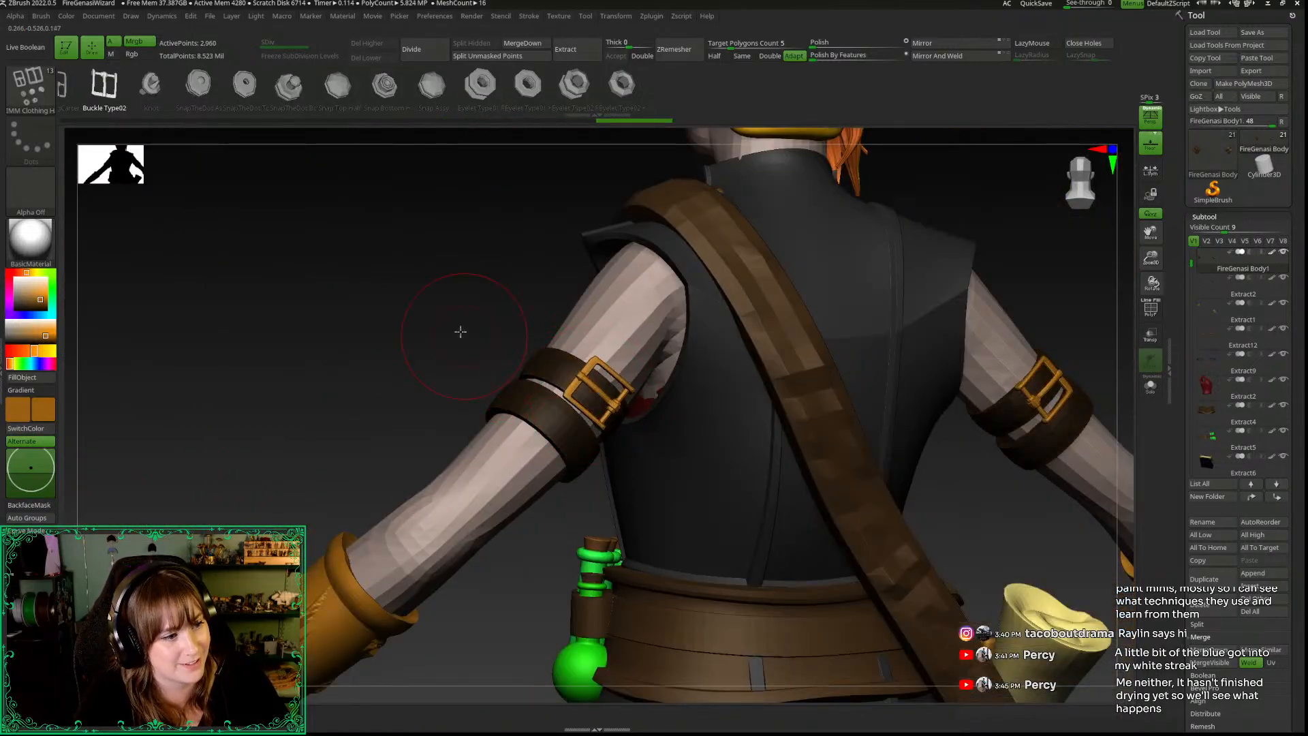
# Step: Rotate and move the buckle so it lies against the upper armband
pyautogui.moveTo(459, 330); pyautogui.dragTo(490, 367)
pyautogui.press('w')
pyautogui.moveTo(605, 406); pyautogui.dragTo(606, 409)
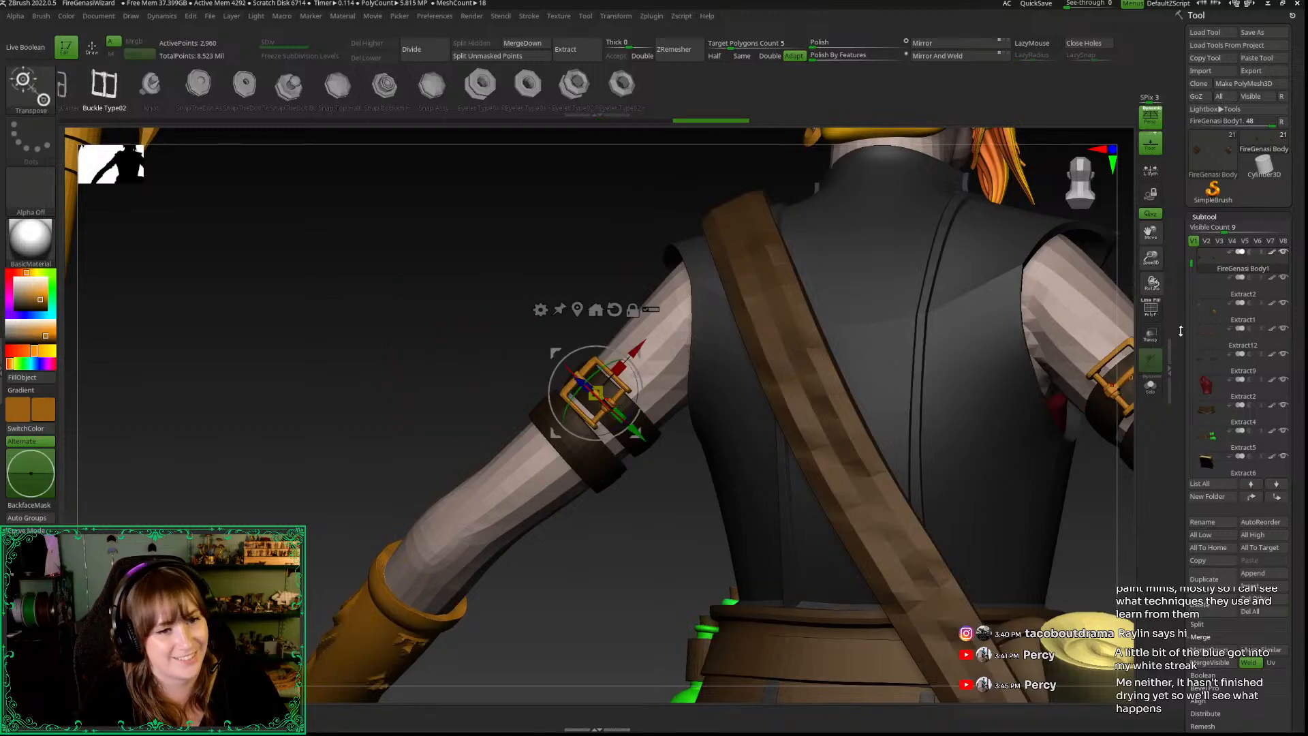
pyautogui.moveTo(1151, 259); pyautogui.dragTo(1152, 320)
pyautogui.moveTo(386, 353); pyautogui.dragTo(477, 300)
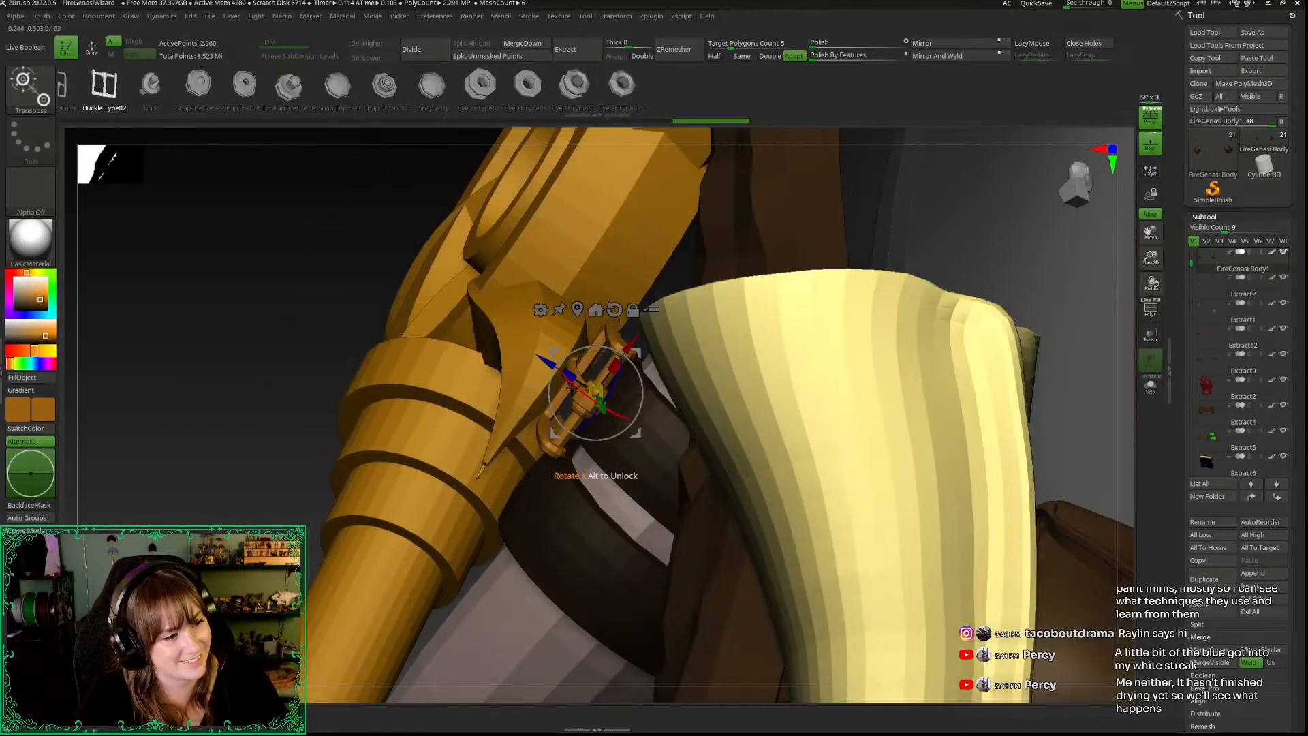
pyautogui.moveTo(586, 404); pyautogui.dragTo(263, 368)
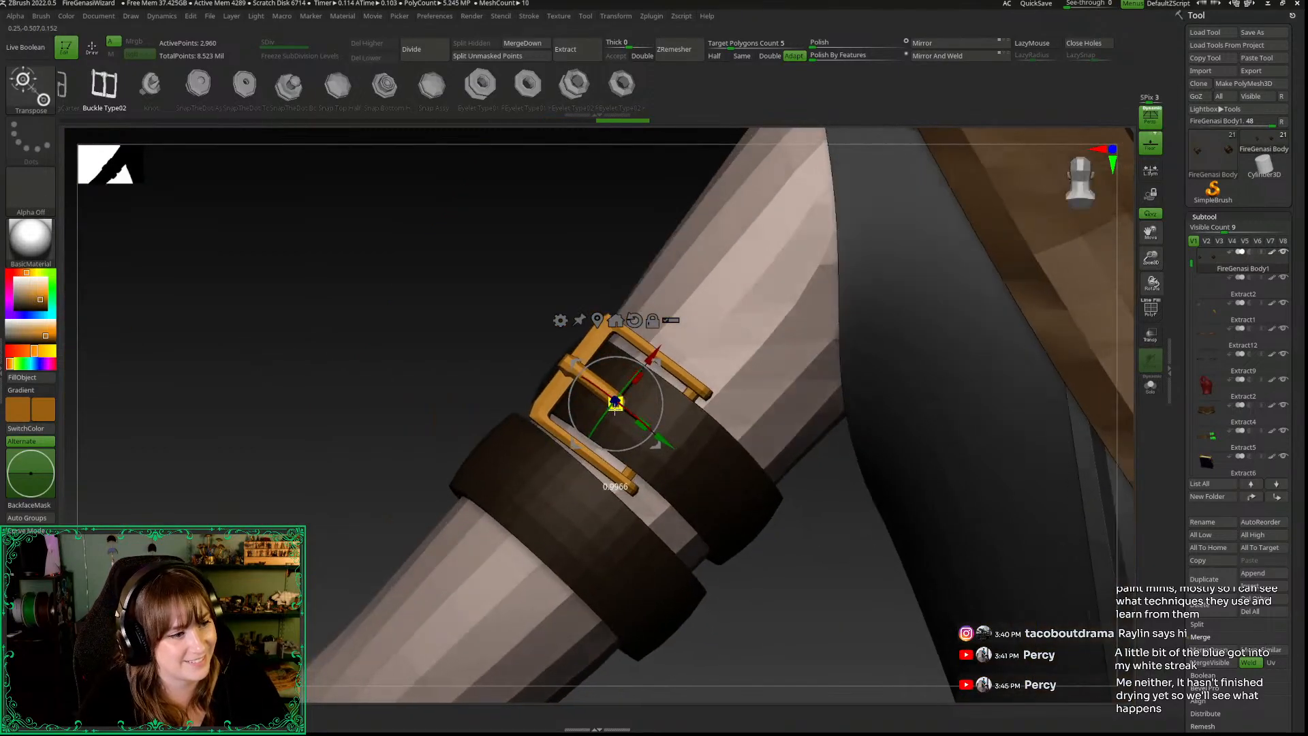
# Step: Enable local symmetry and thicken and reposition the buckle to fit the upper armband
pyautogui.click(1150, 168)
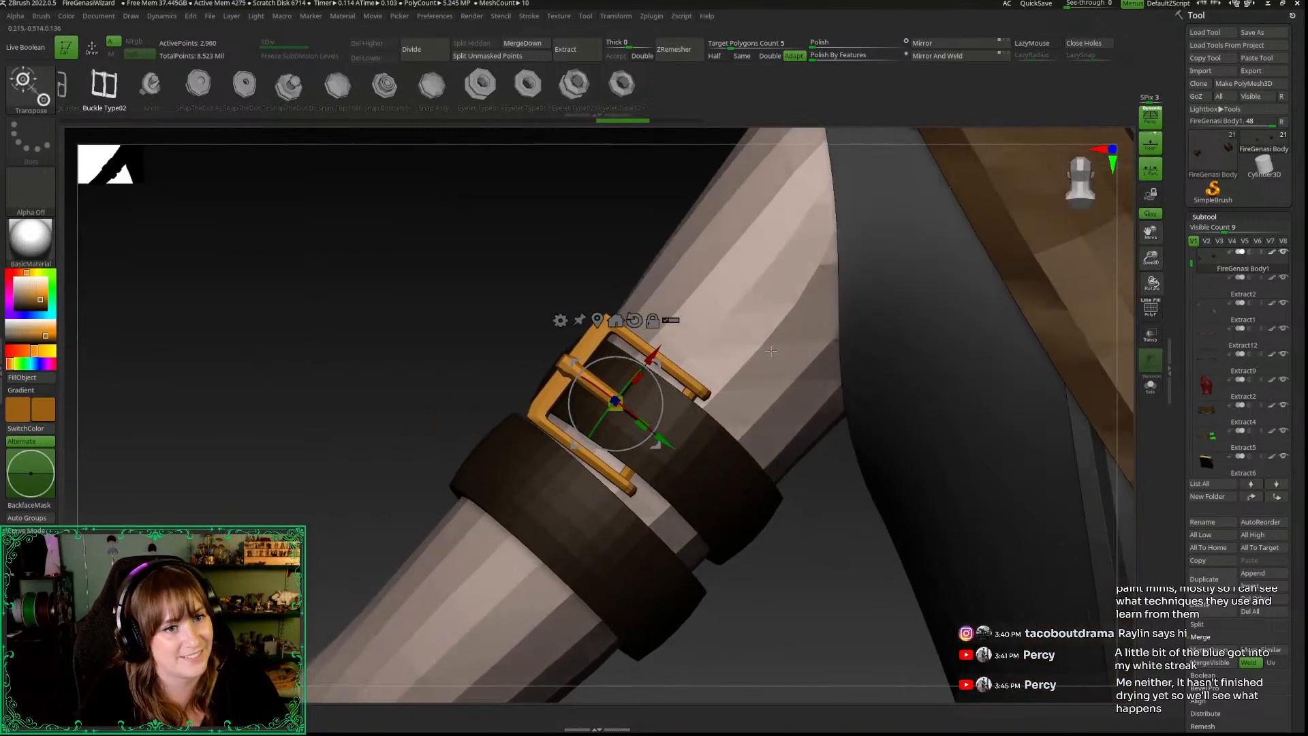
pyautogui.moveTo(615, 402)
pyautogui.mouseDown()
pyautogui.moveTo(613, 421)
pyautogui.moveTo(618, 401)
pyautogui.mouseUp()
pyautogui.moveTo(653, 349); pyautogui.dragTo(656, 347)
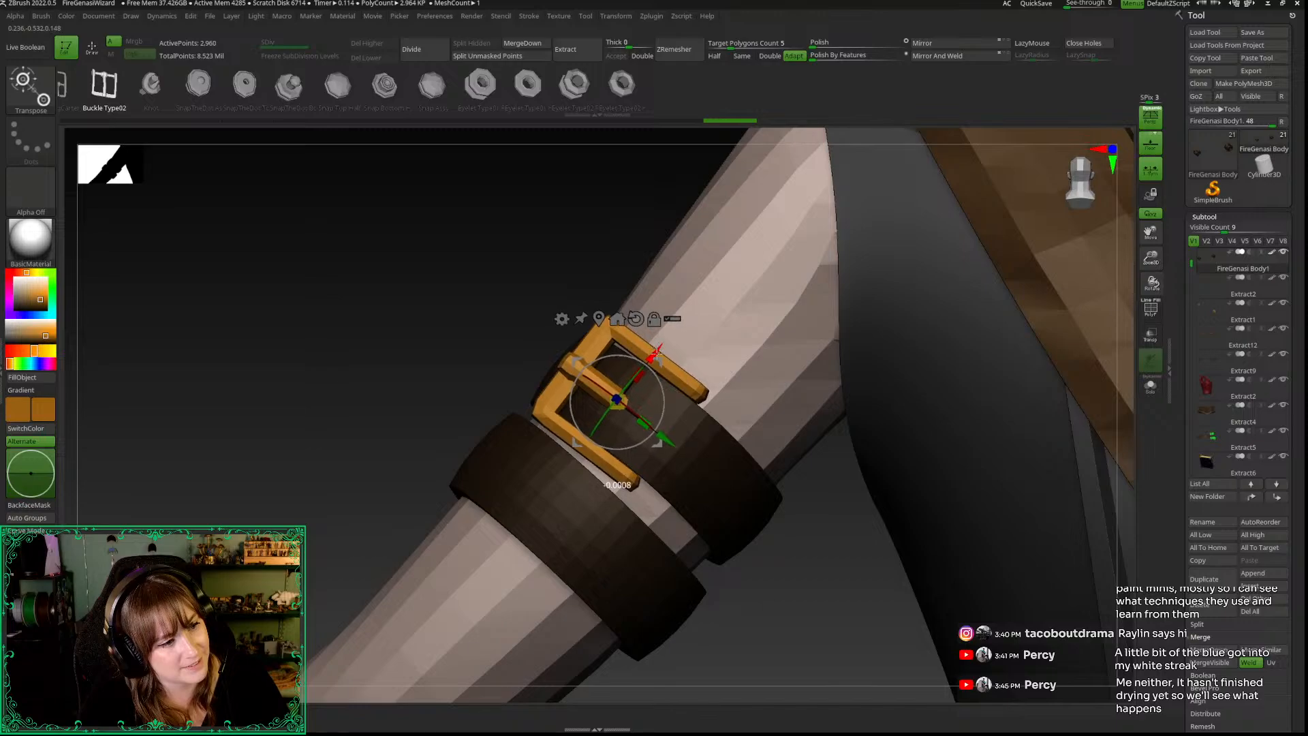
# Step: Insert a second Buckle Type02 on the lower armband, toward the outer side of the arm
pyautogui.moveTo(340, 456); pyautogui.dragTo(429, 471)
pyautogui.press('q')
pyautogui.moveTo(286, 440)
pyautogui.mouseDown()
pyautogui.moveTo(416, 450)
pyautogui.moveTo(362, 425)
pyautogui.mouseUp()
pyautogui.moveTo(235, 520); pyautogui.dragTo(287, 564)
# Step: Rotate, thicken and move the second buckle until it wraps the lower armband
pyautogui.press('w')
pyautogui.moveTo(439, 391); pyautogui.dragTo(439, 387)
pyautogui.moveTo(197, 344); pyautogui.dragTo(329, 383)
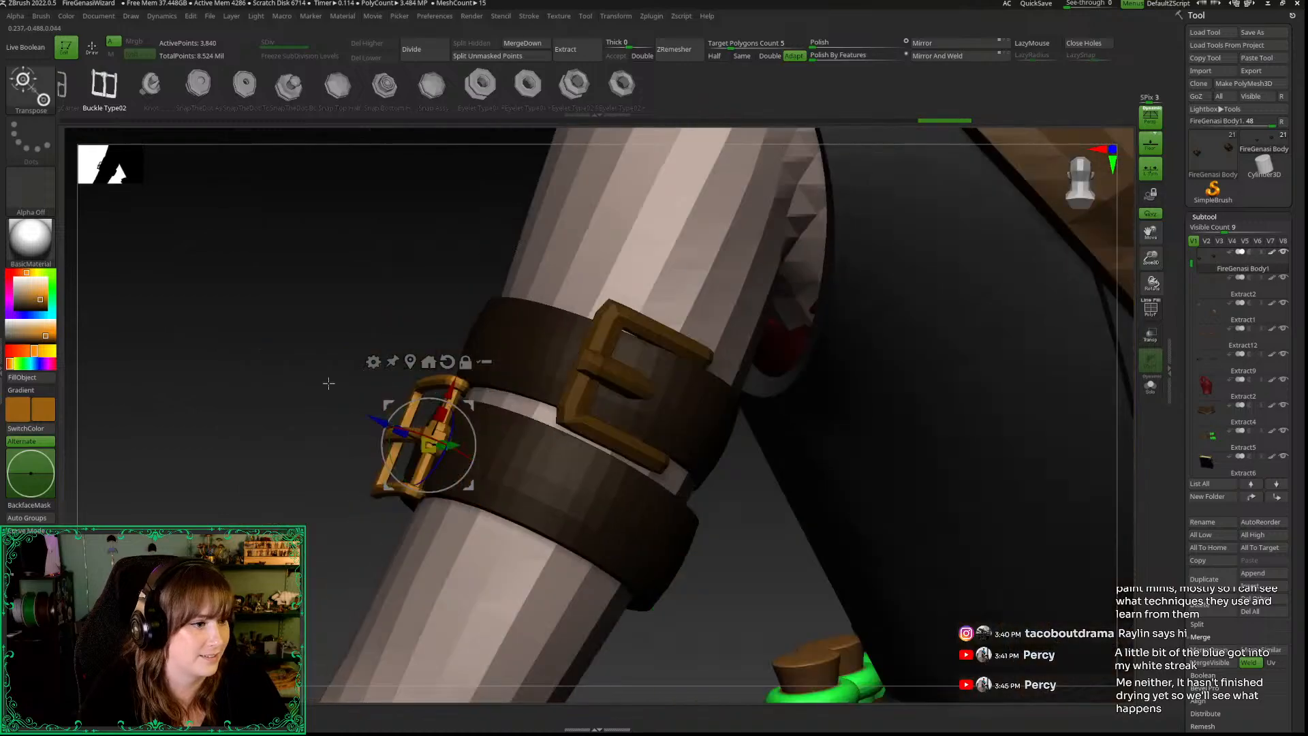
pyautogui.moveTo(415, 431)
pyautogui.mouseDown()
pyautogui.moveTo(435, 437)
pyautogui.moveTo(411, 434)
pyautogui.mouseUp()
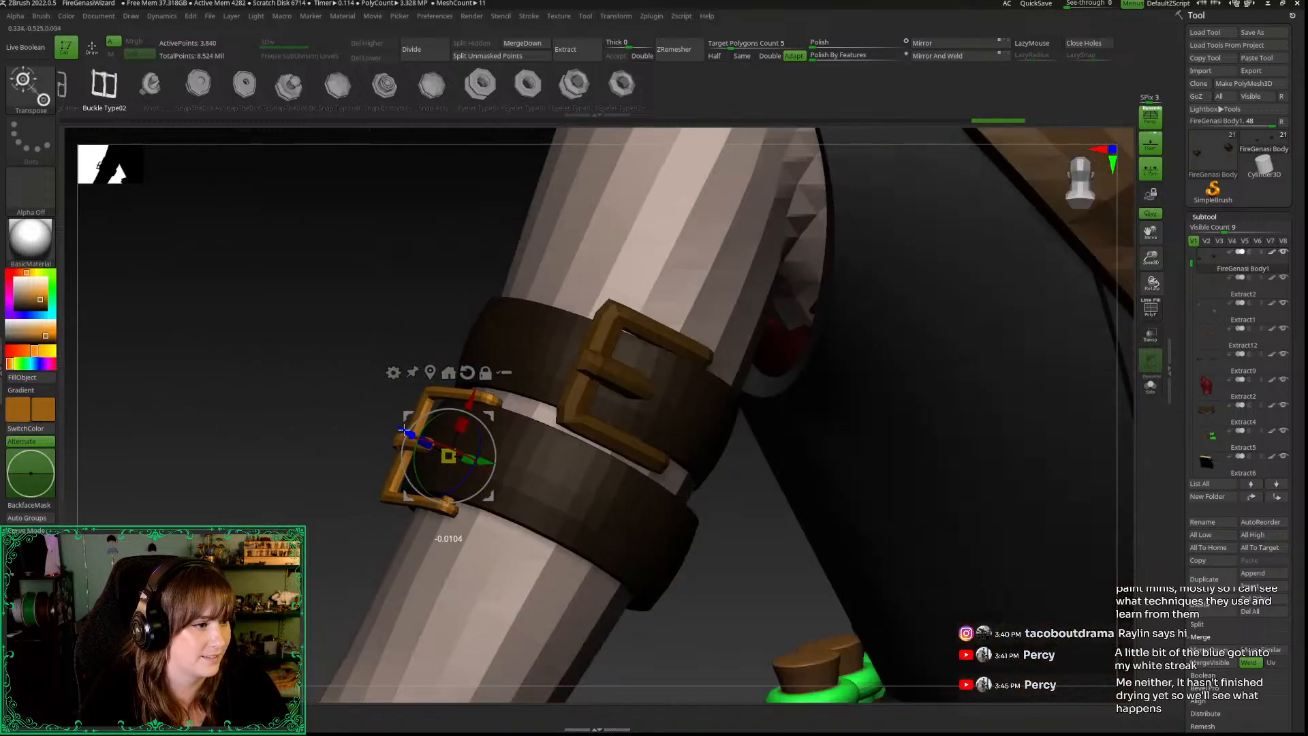
pyautogui.moveTo(281, 472); pyautogui.dragTo(304, 483)
pyautogui.moveTo(467, 388); pyautogui.dragTo(469, 383)
pyautogui.moveTo(447, 452)
pyautogui.mouseDown()
pyautogui.moveTo(461, 490)
pyautogui.moveTo(468, 455)
pyautogui.mouseUp()
pyautogui.press('q')
pyautogui.moveTo(333, 455); pyautogui.dragTo(392, 423)
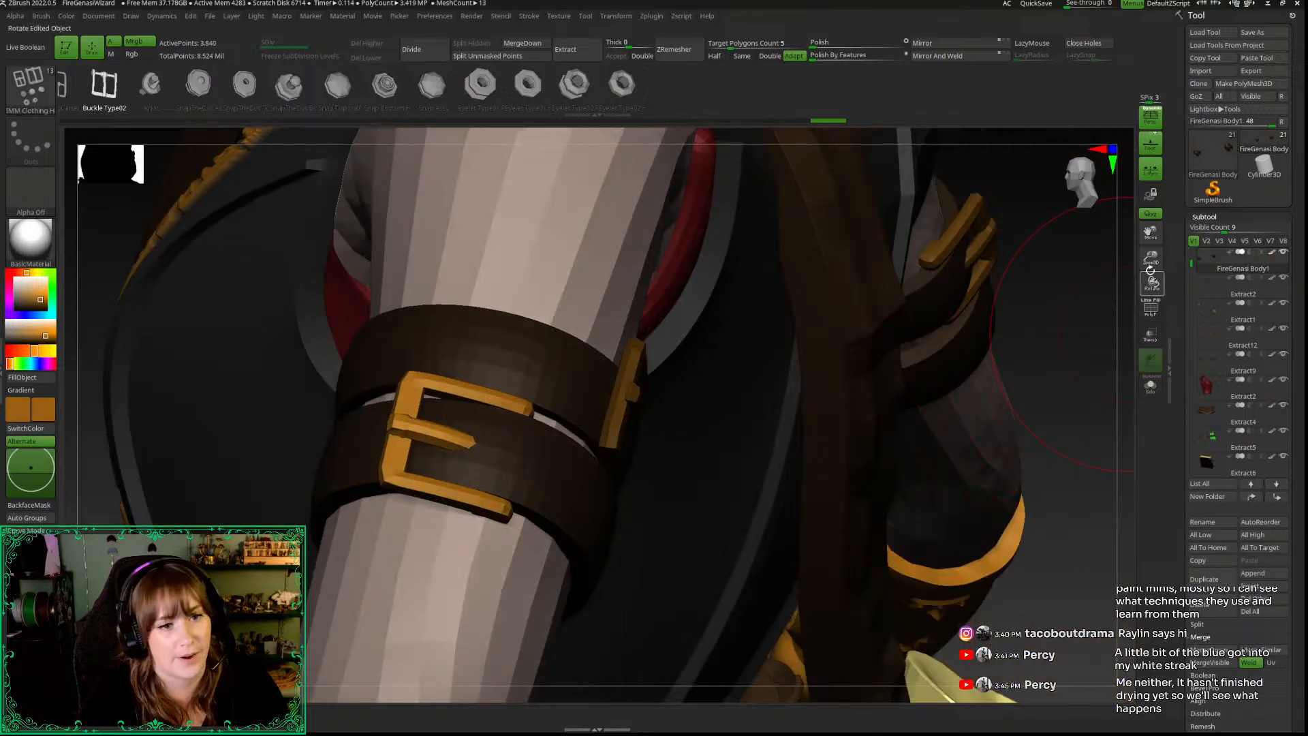
# Step: Examine the whole character from the front and back with the new armband buckles in place
pyautogui.moveTo(1151, 259); pyautogui.dragTo(1001, 283)
pyautogui.moveTo(829, 443); pyautogui.dragTo(909, 415)
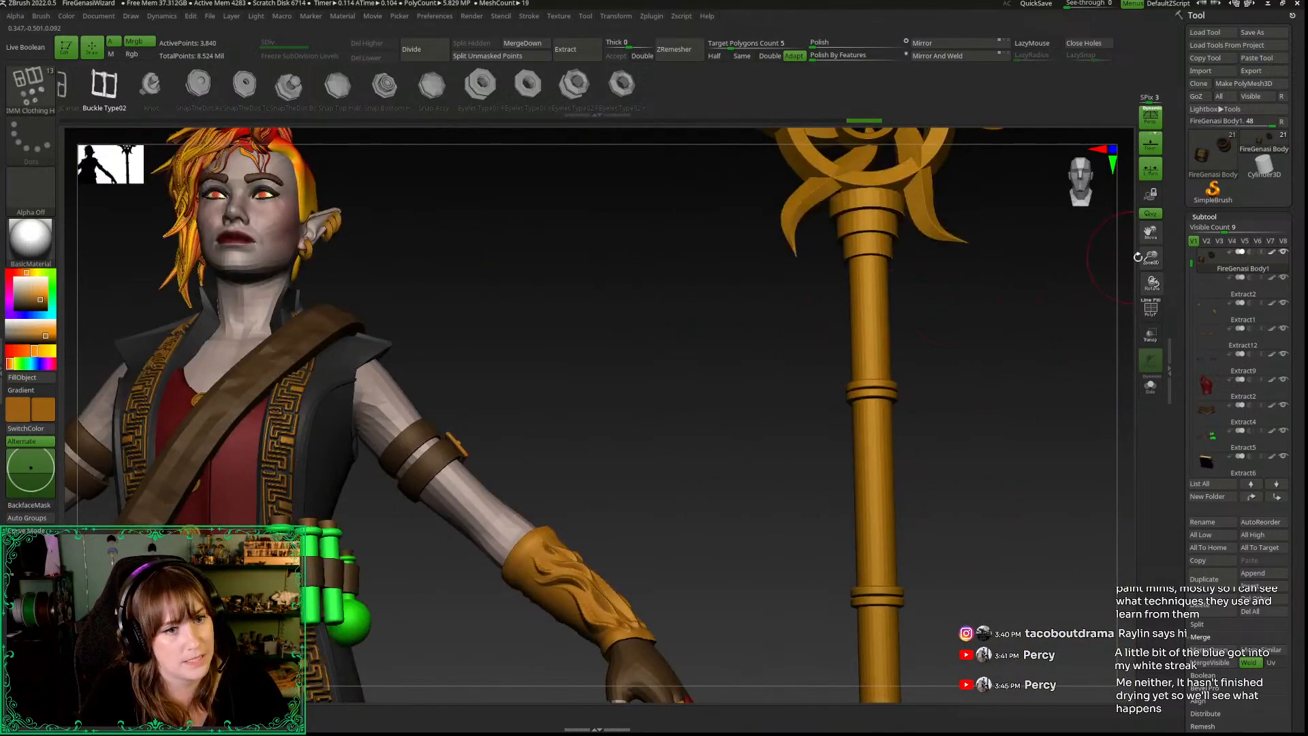
pyautogui.moveTo(1150, 259); pyautogui.dragTo(1092, 193)
pyautogui.keyDown('alt'); pyautogui.moveTo(831, 374); pyautogui.dragTo(948, 309); pyautogui.keyUp('alt')
pyautogui.moveTo(1151, 259); pyautogui.dragTo(1022, 312)
pyautogui.press('b')
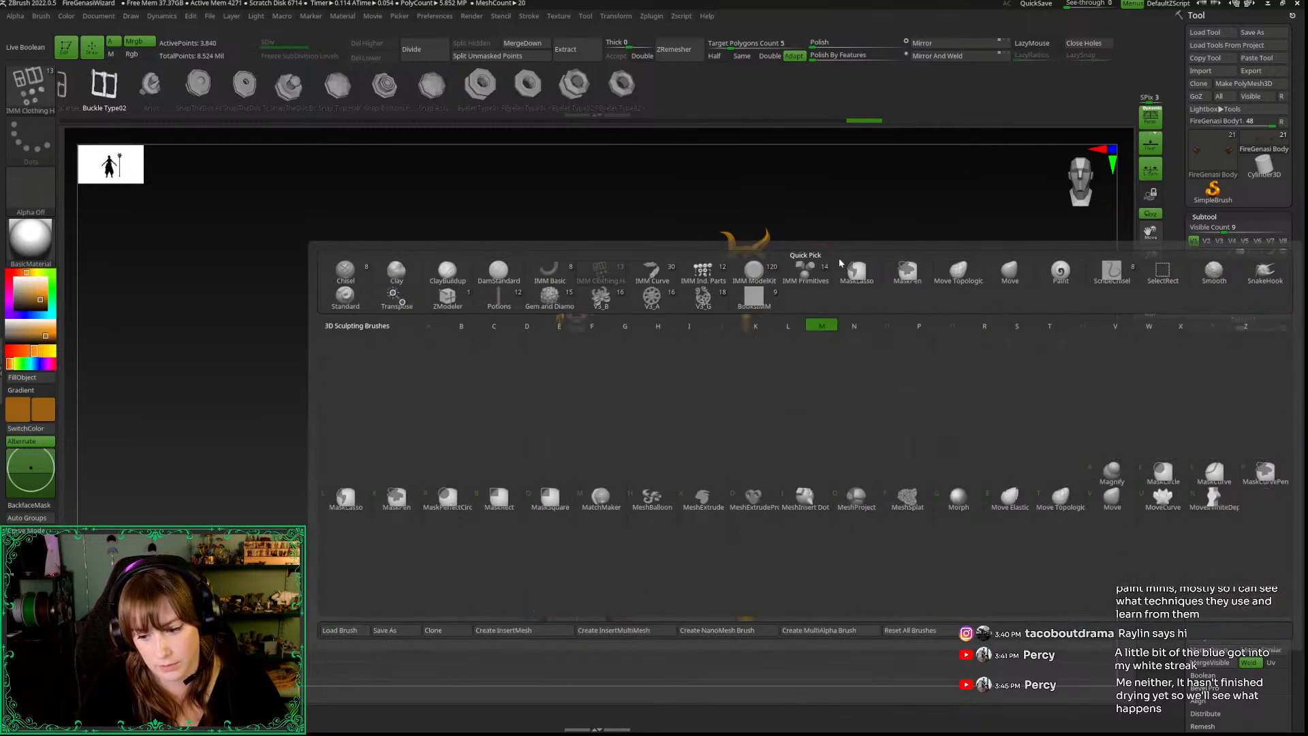
pyautogui.press('m')
pyautogui.press('t')
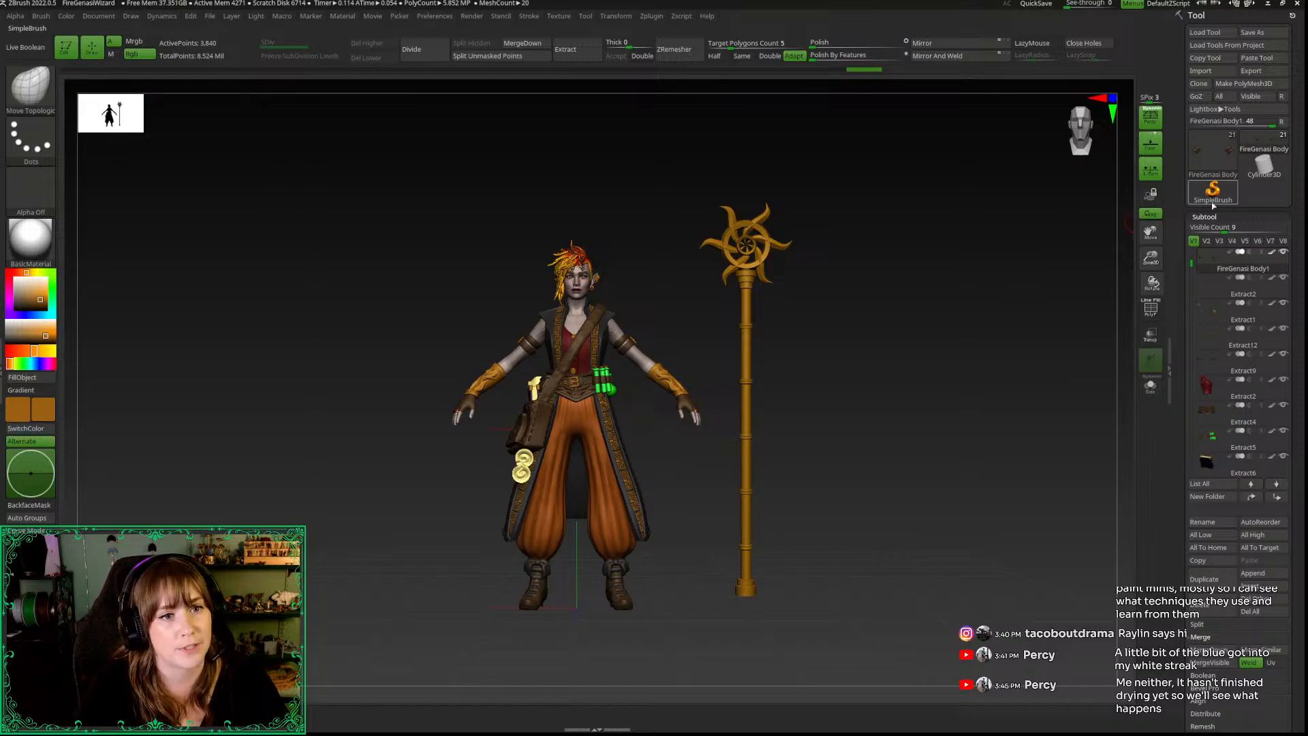
pyautogui.moveTo(983, 310)
pyautogui.mouseDown()
pyautogui.moveTo(970, 309)
pyautogui.moveTo(988, 294)
pyautogui.mouseUp()
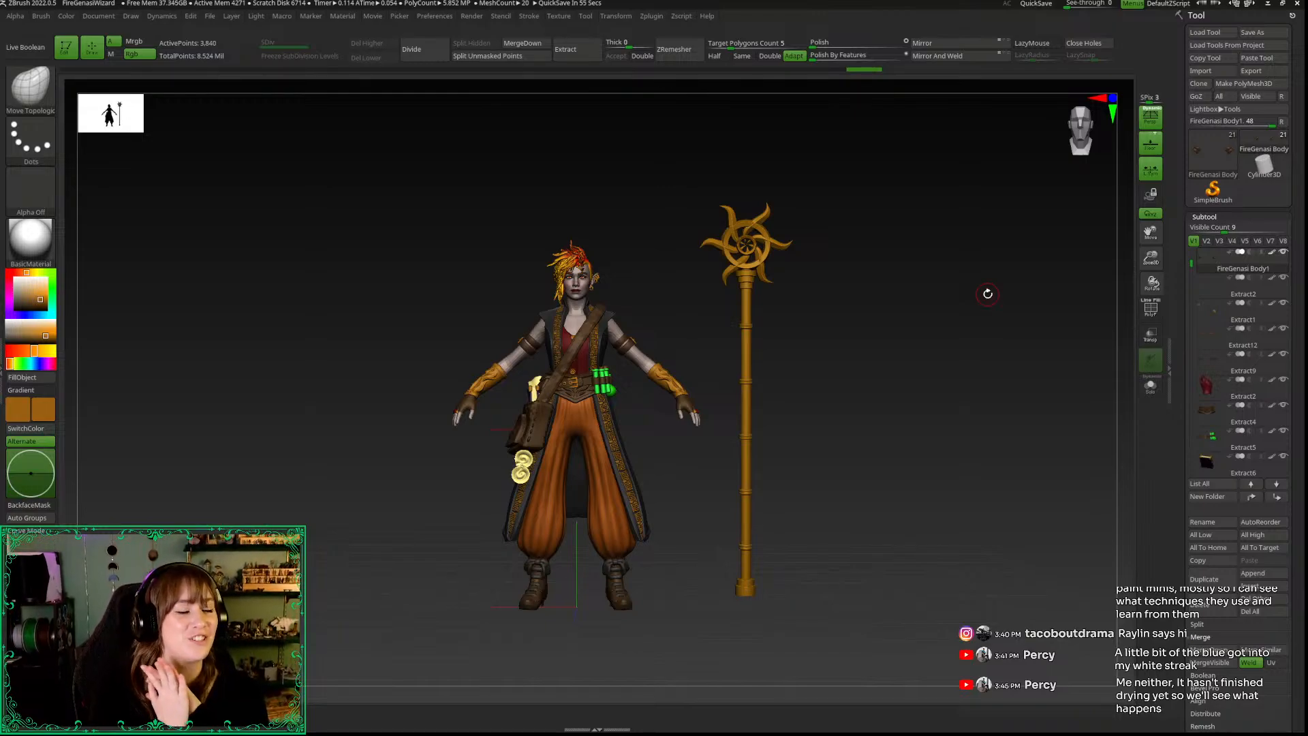
pyautogui.moveTo(987, 294); pyautogui.dragTo(902, 389)
pyautogui.moveTo(1151, 259); pyautogui.dragTo(1037, 397)
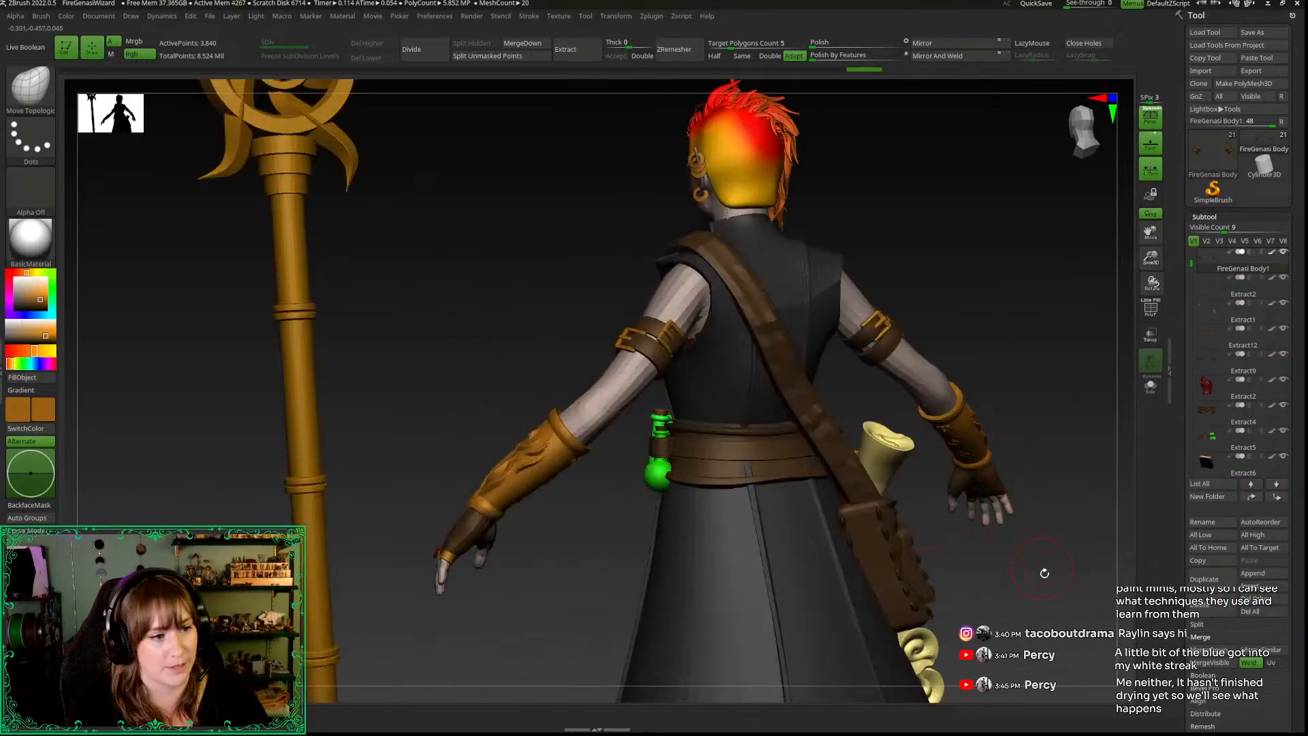
pyautogui.keyDown('alt'); pyautogui.moveTo(1042, 568); pyautogui.dragTo(961, 542); pyautogui.keyUp('alt')
# Step: Select the long vest with the Move Topological brush active and lower it to subdivision level 1
pyautogui.press('b')
pyautogui.press('m')
pyautogui.press('t')
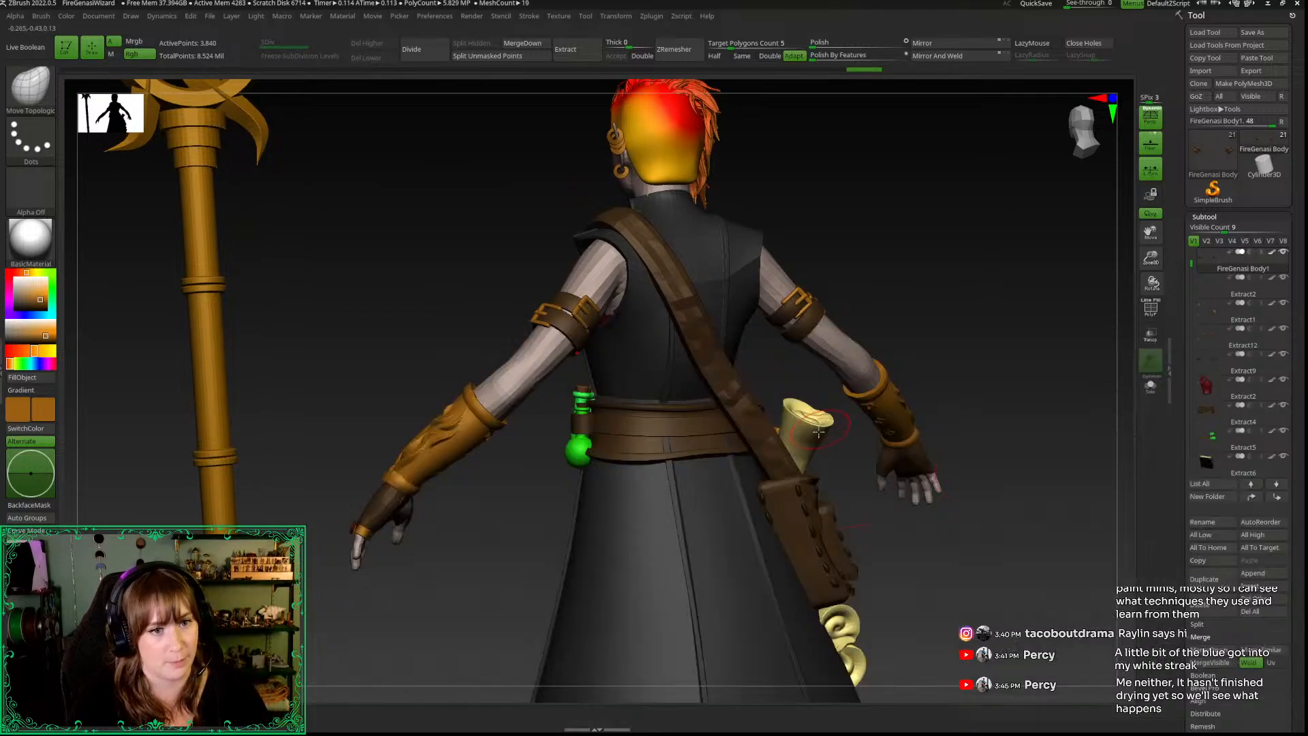
pyautogui.moveTo(1192, 272); pyautogui.dragTo(1193, 320)
pyautogui.click(1209, 443)
pyautogui.press('space')
pyautogui.moveTo(970, 285); pyautogui.dragTo(988, 285)
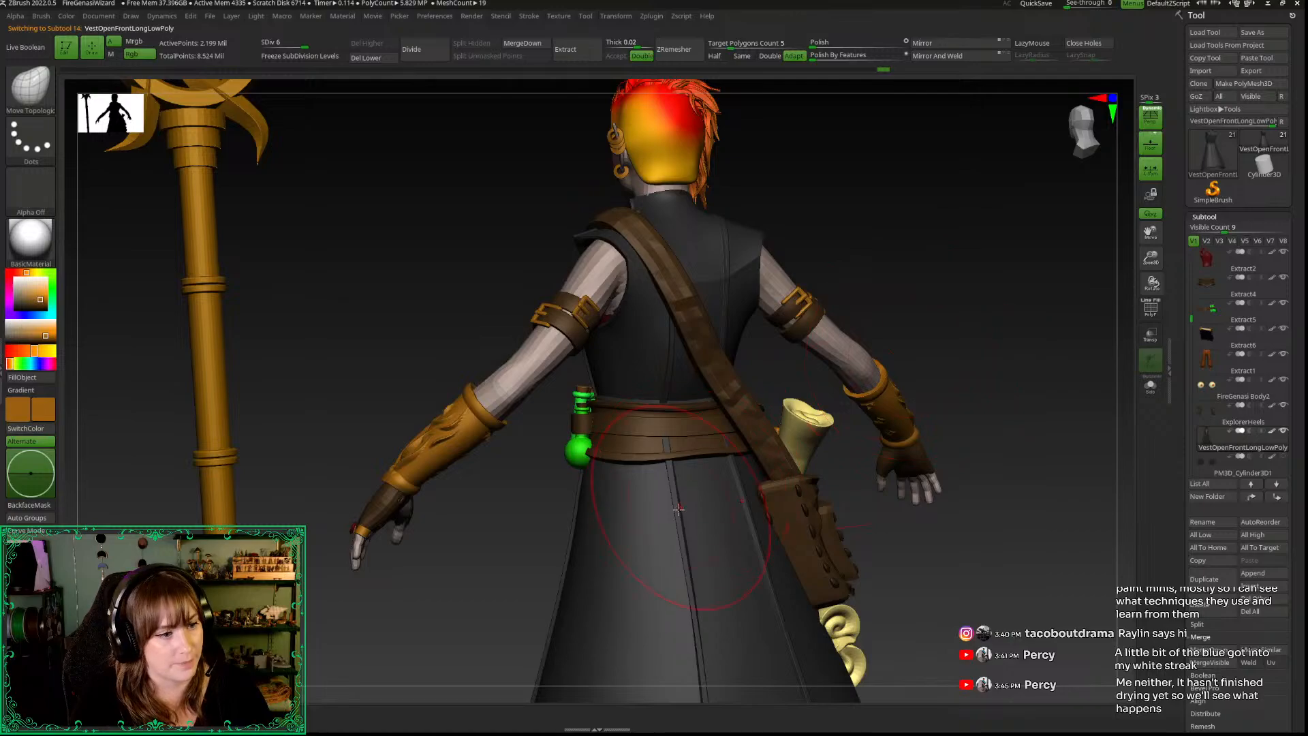
pyautogui.keyDown('shift'); pyautogui.moveTo(683, 527); pyautogui.dragTo(680, 512); pyautogui.keyUp('shift')
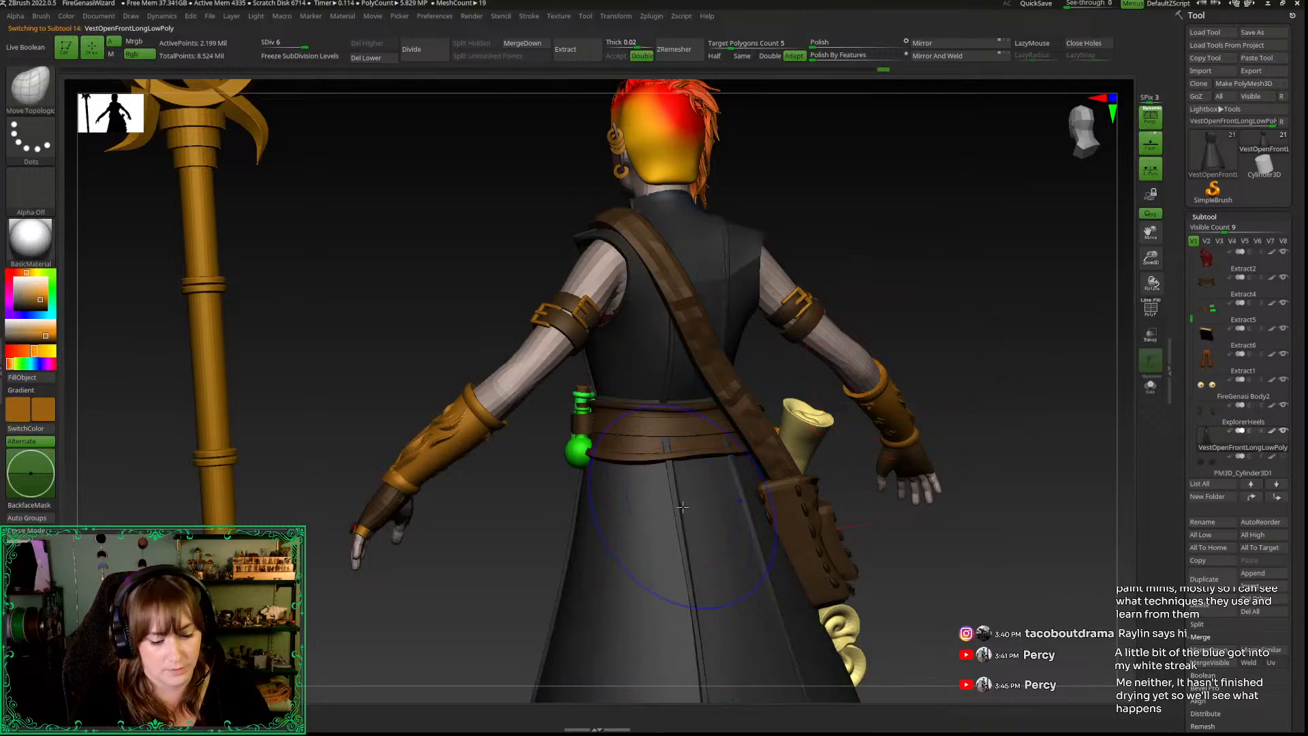
pyautogui.hotkey('shift', 'd')
pyautogui.hotkey('shift', 'd')
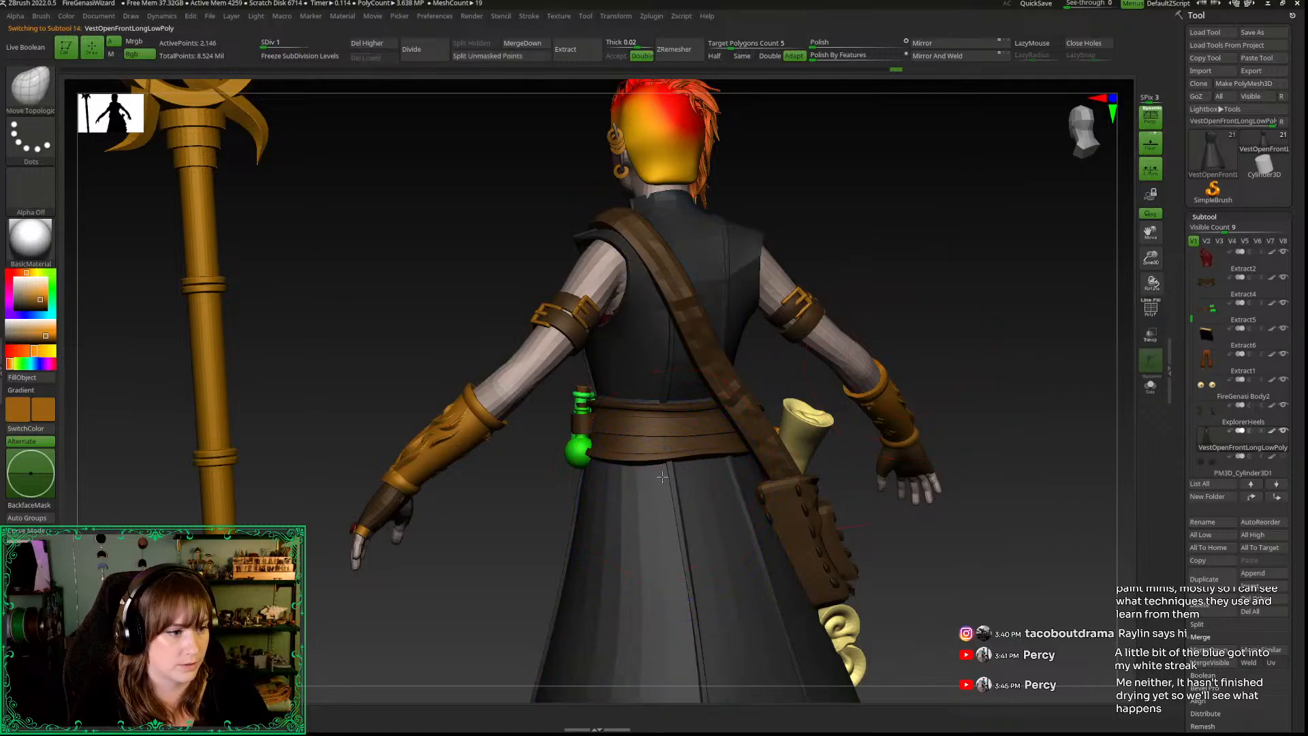
pyautogui.moveTo(488, 530); pyautogui.dragTo(1068, 256)
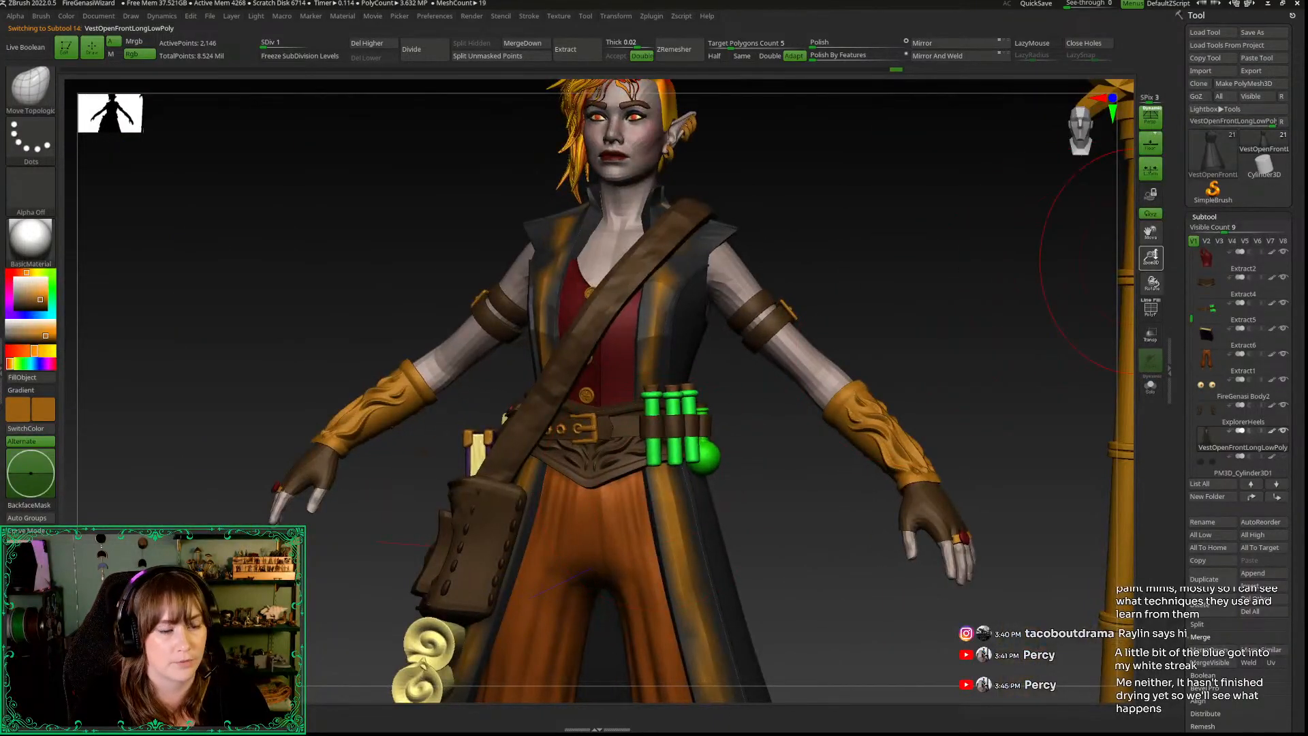
# Step: Expand the subtool list to 11 visible entries and select the round glasses, PM3D_Cylinder3D1
pyautogui.moveTo(1152, 256); pyautogui.dragTo(1091, 133)
pyautogui.keyDown('shift'); pyautogui.moveTo(957, 330); pyautogui.dragTo(981, 265); pyautogui.keyUp('shift')
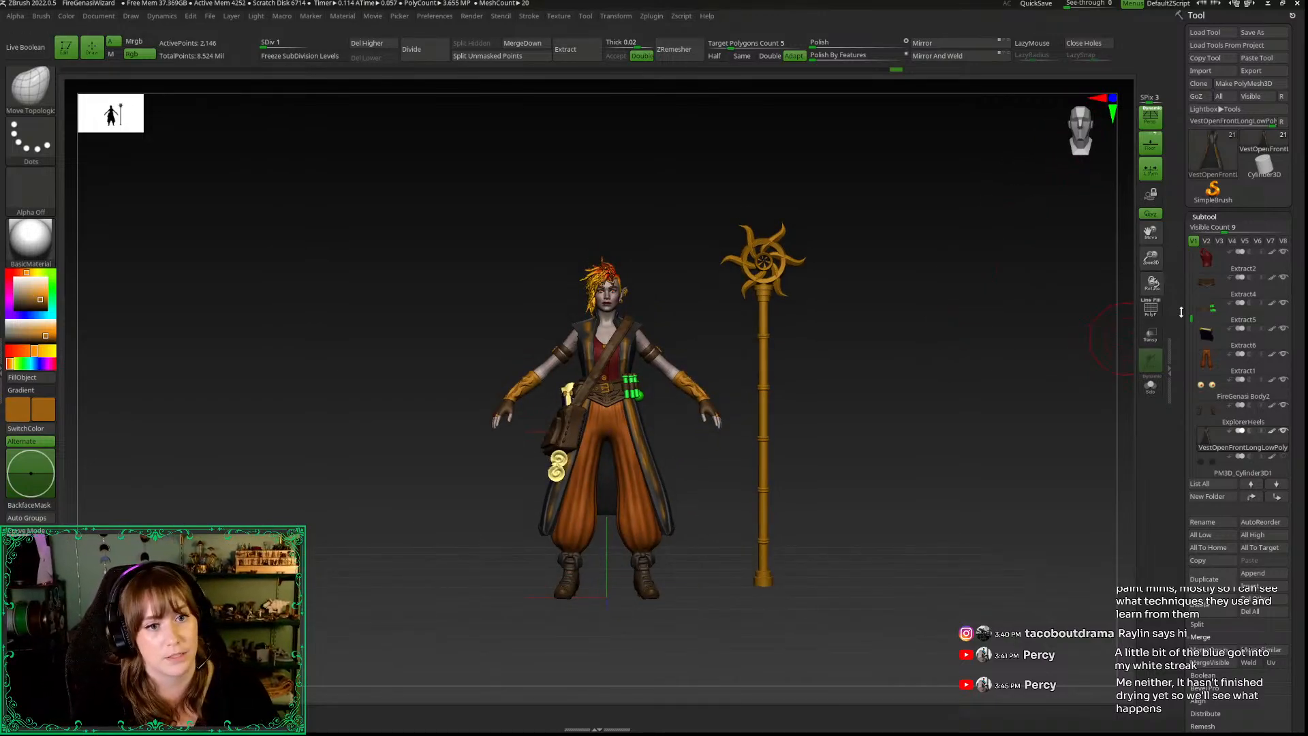
pyautogui.click(1206, 242)
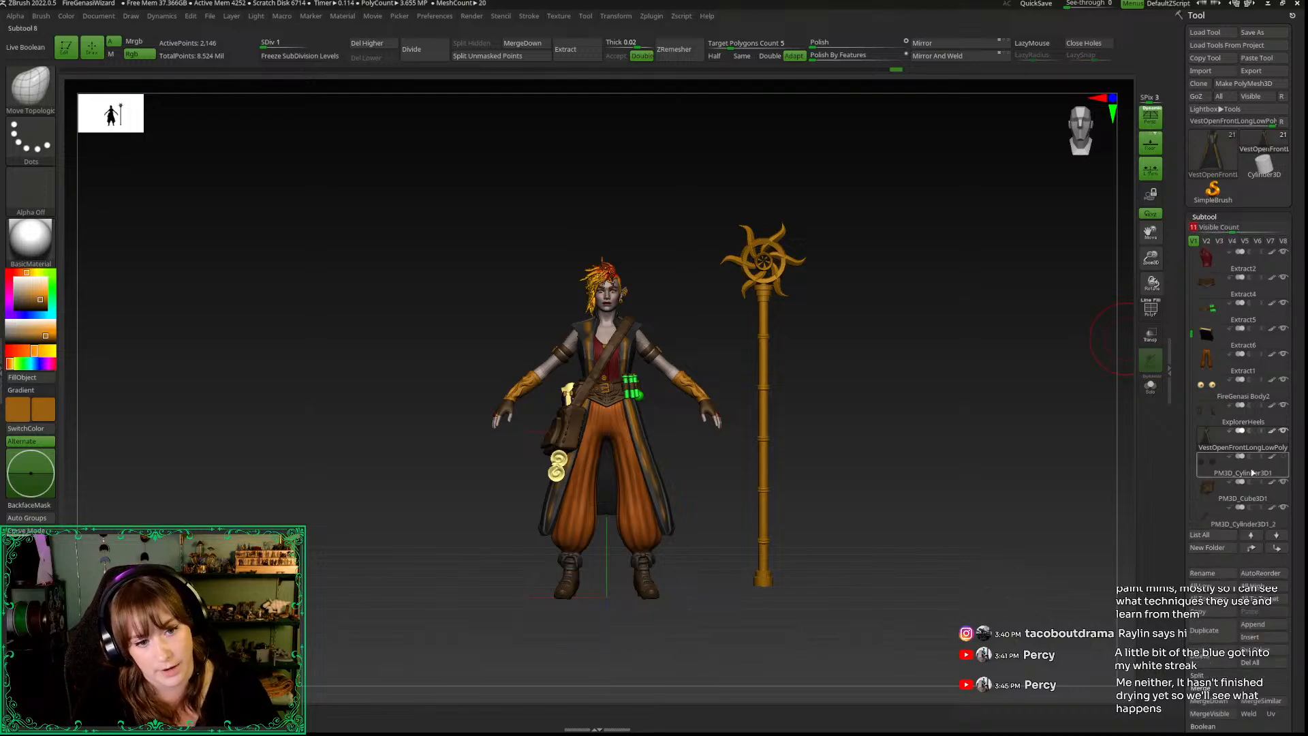
pyautogui.click(1207, 470)
pyautogui.moveTo(1023, 575); pyautogui.dragTo(1007, 535)
pyautogui.moveTo(1117, 302); pyautogui.dragTo(987, 353)
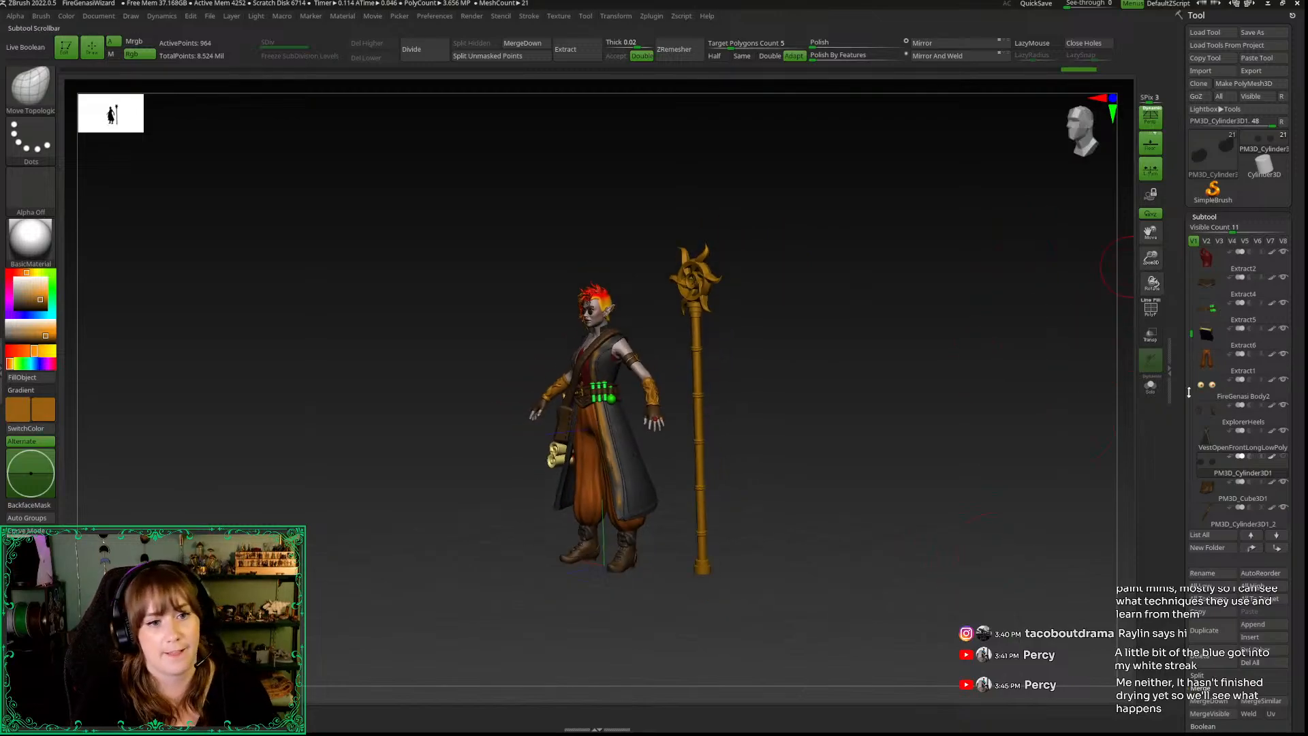
# Step: Raise the long vest to subdivision level 6 and compare the character from the front with and without the round glasses
pyautogui.click(1205, 444)
pyautogui.press('d')
pyautogui.press('d')
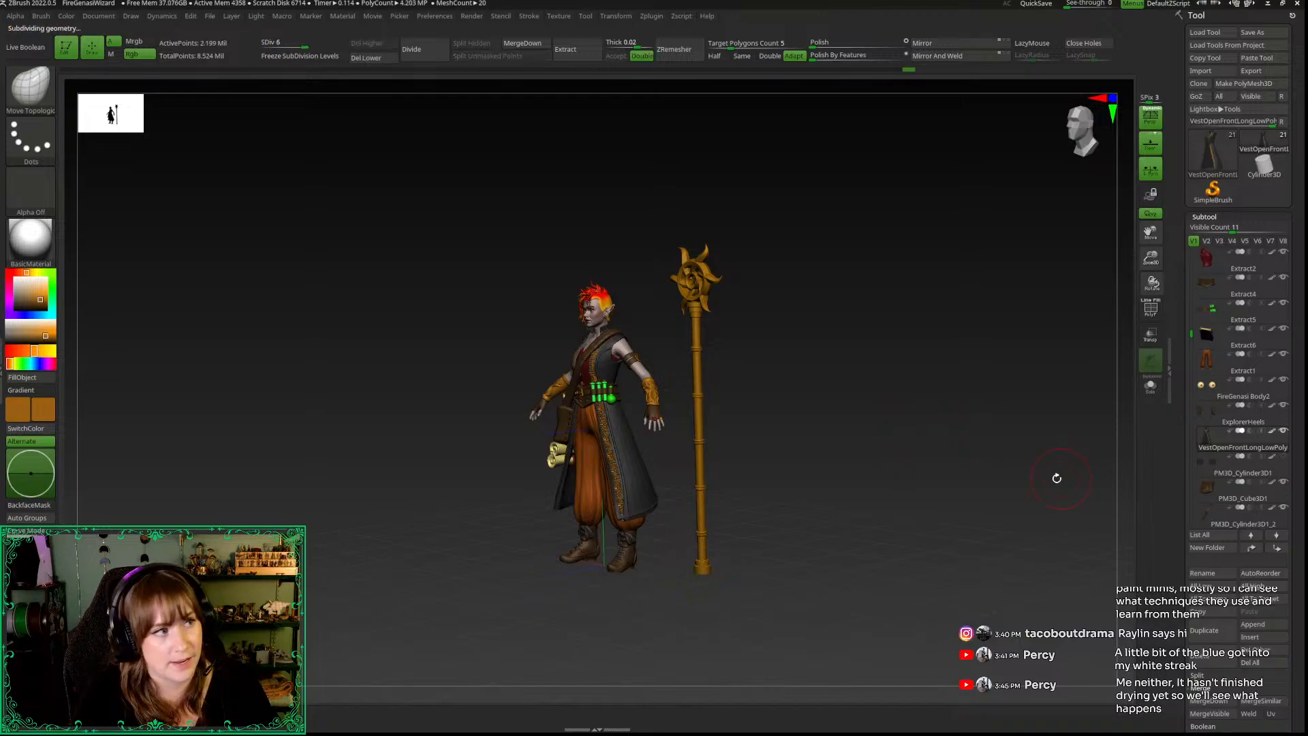
pyautogui.click(1209, 471)
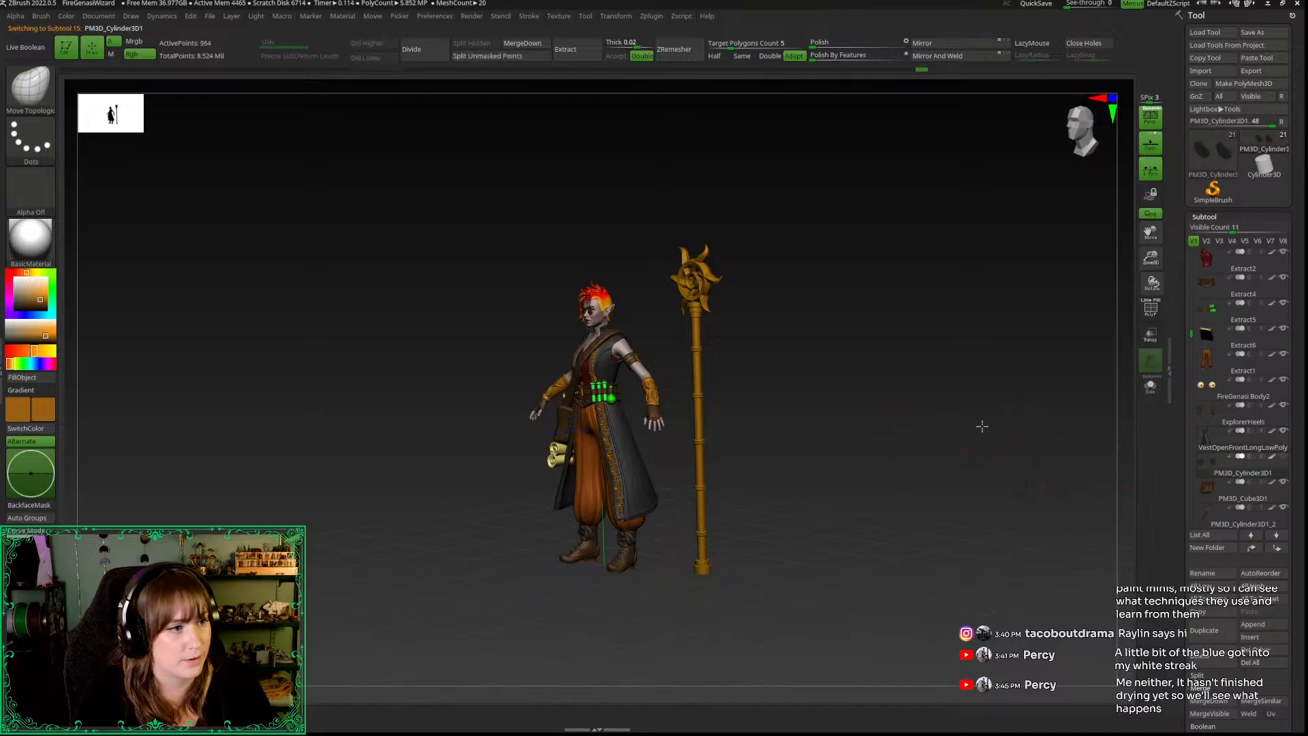
pyautogui.keyDown('shift'); pyautogui.moveTo(979, 426); pyautogui.dragTo(1015, 421); pyautogui.keyUp('shift')
pyautogui.press('f')
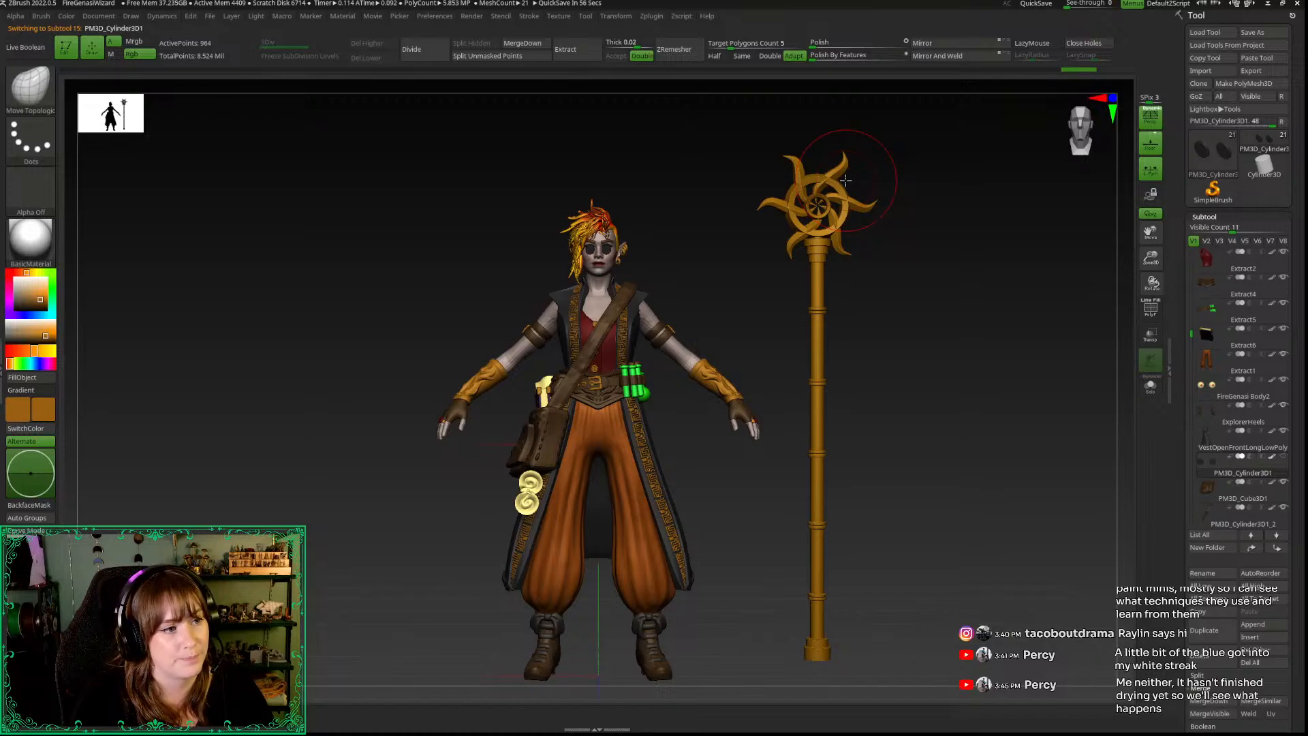
pyautogui.click(1220, 440)
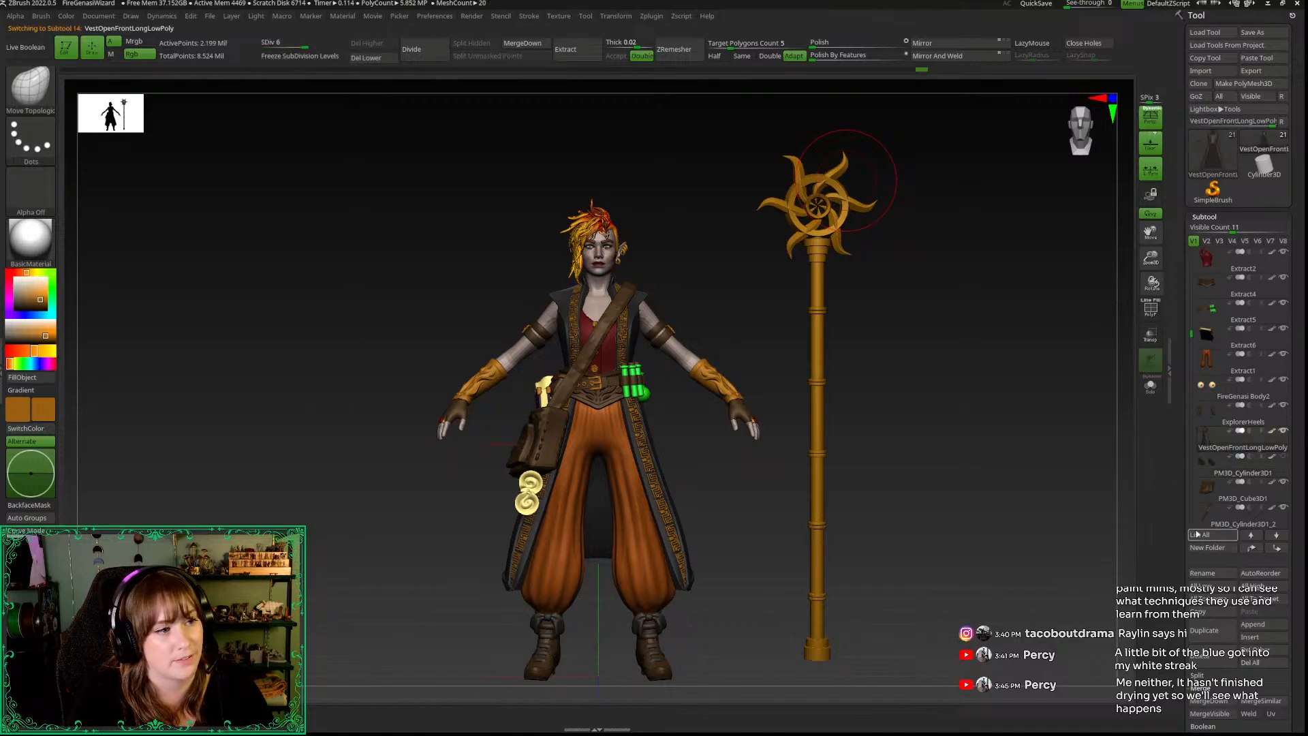
pyautogui.click(1203, 469)
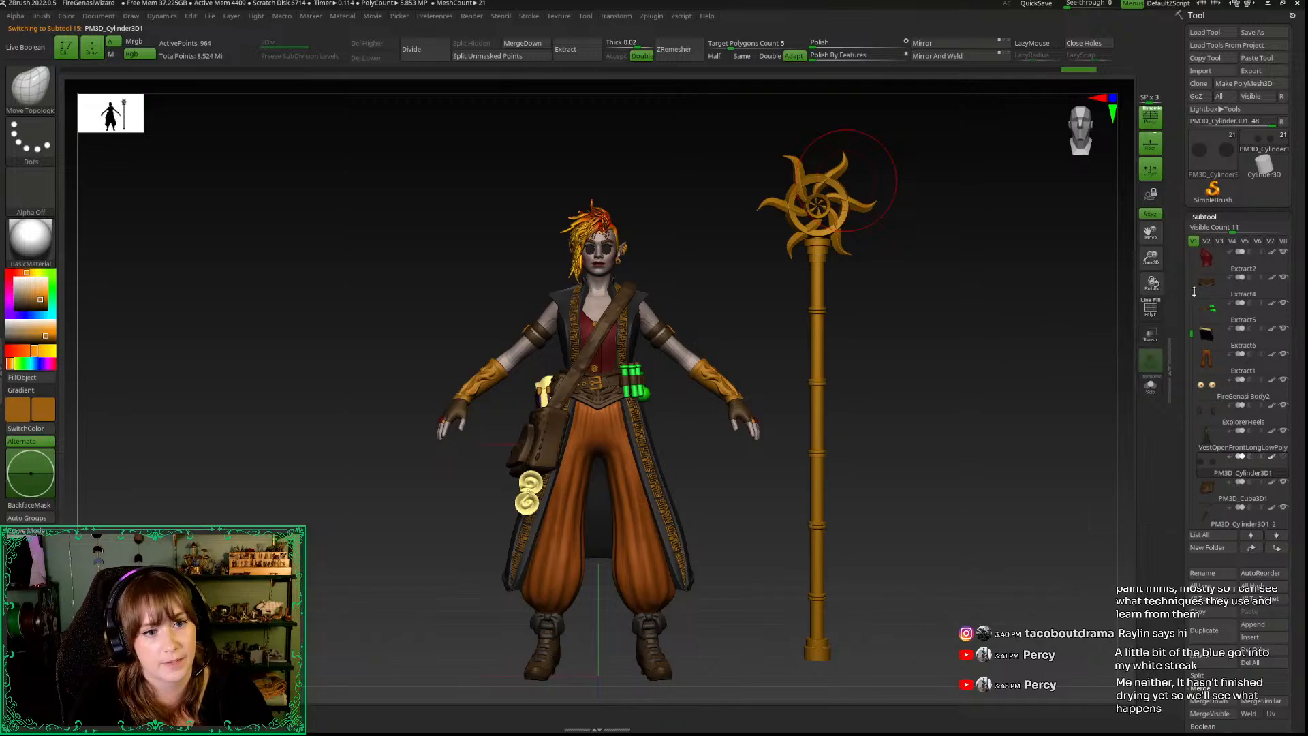
# Step: Extend the subtool list to 14 visible entries and turn on the visibility of the round glasses
pyautogui.moveTo(1232, 228); pyautogui.dragTo(1244, 228)
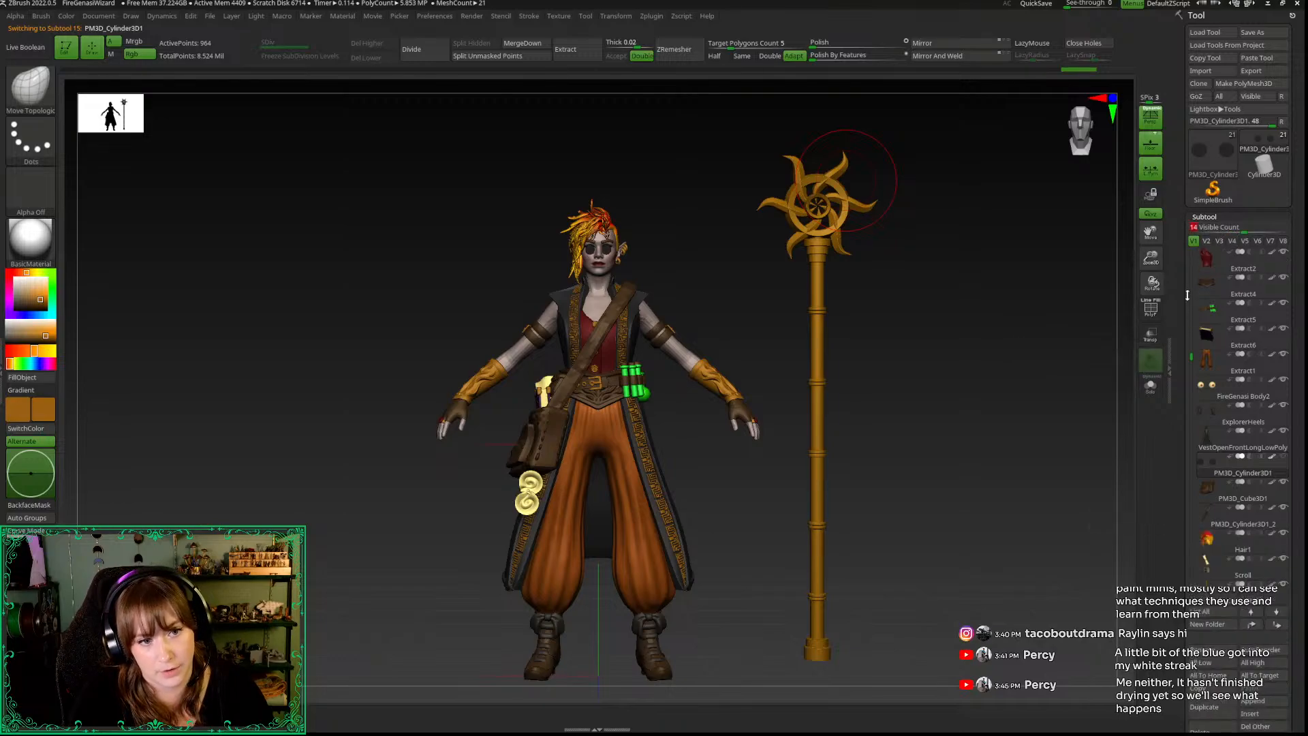
pyautogui.click(1216, 576)
pyautogui.hotkey('ctrl', 'shift', 's')
pyautogui.hotkey('ctrl', 'shift', 's')
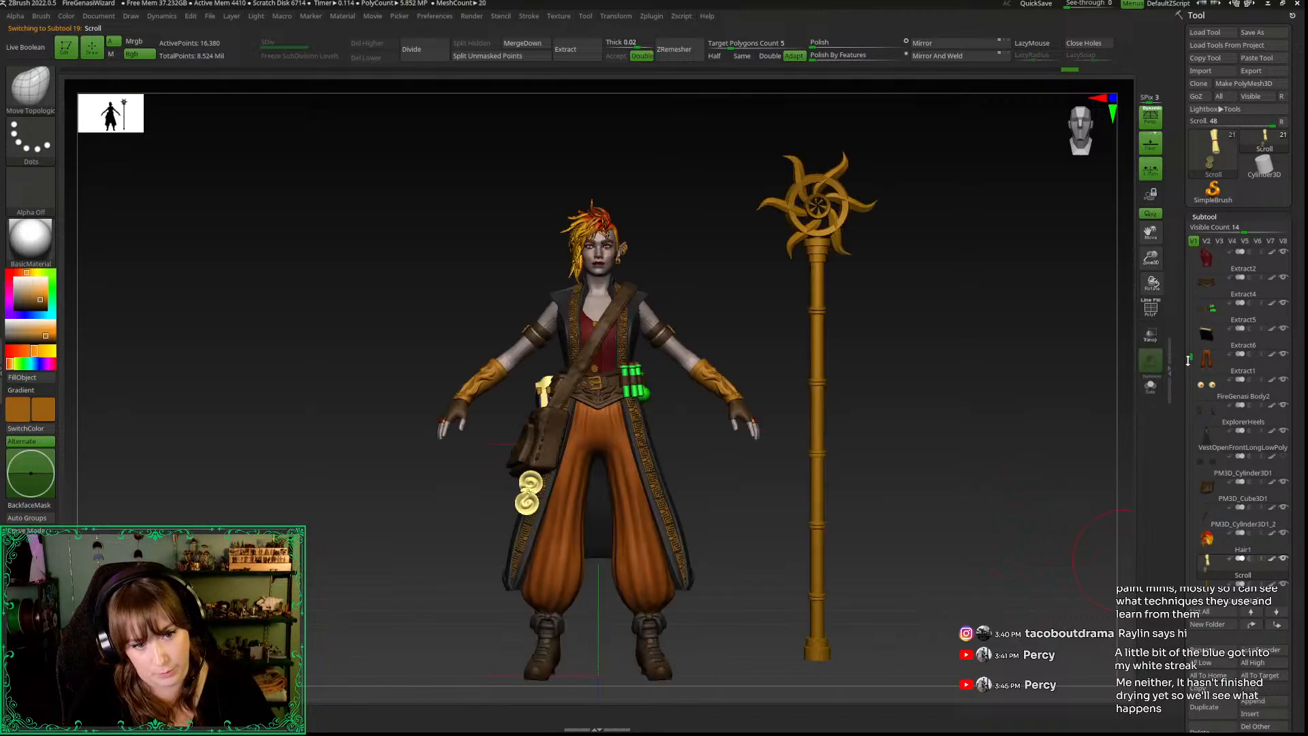
pyautogui.moveTo(1187, 368); pyautogui.dragTo(1189, 244)
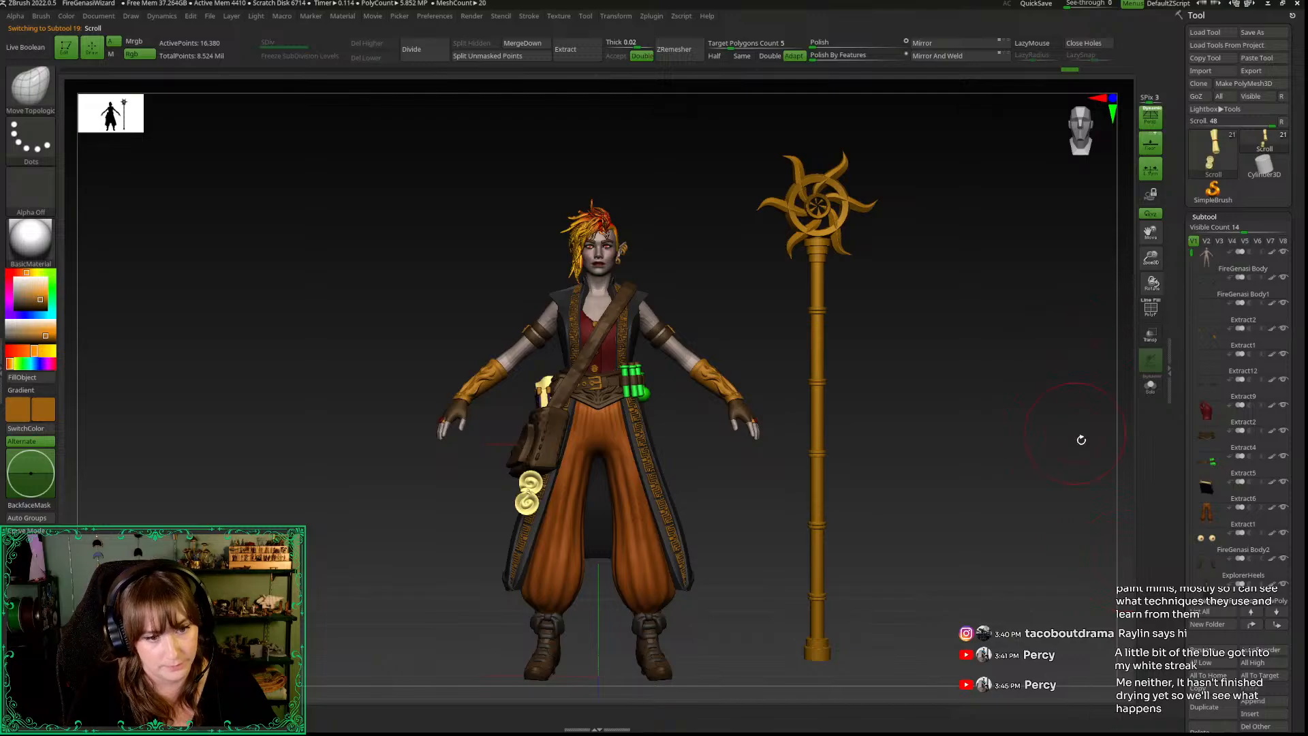
pyautogui.moveTo(1193, 264); pyautogui.dragTo(1192, 332)
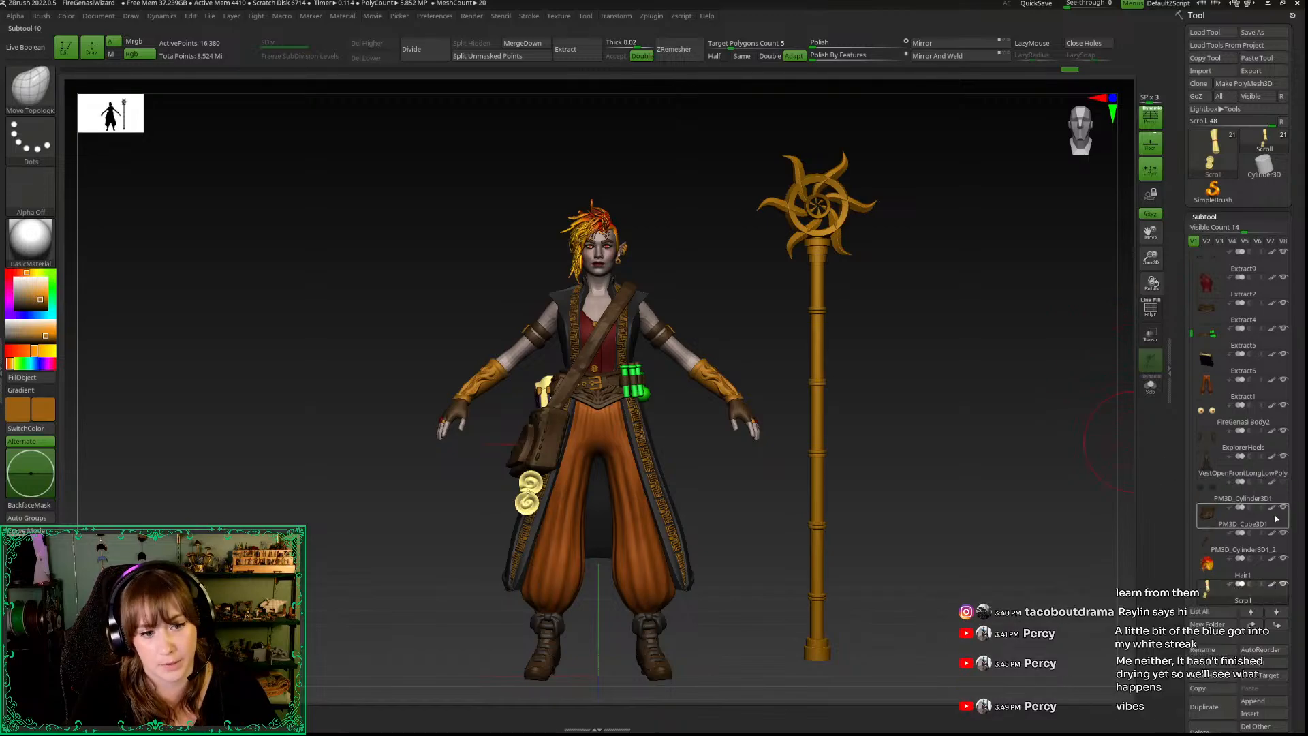
pyautogui.click(1285, 483)
pyautogui.moveTo(964, 360); pyautogui.dragTo(1065, 199)
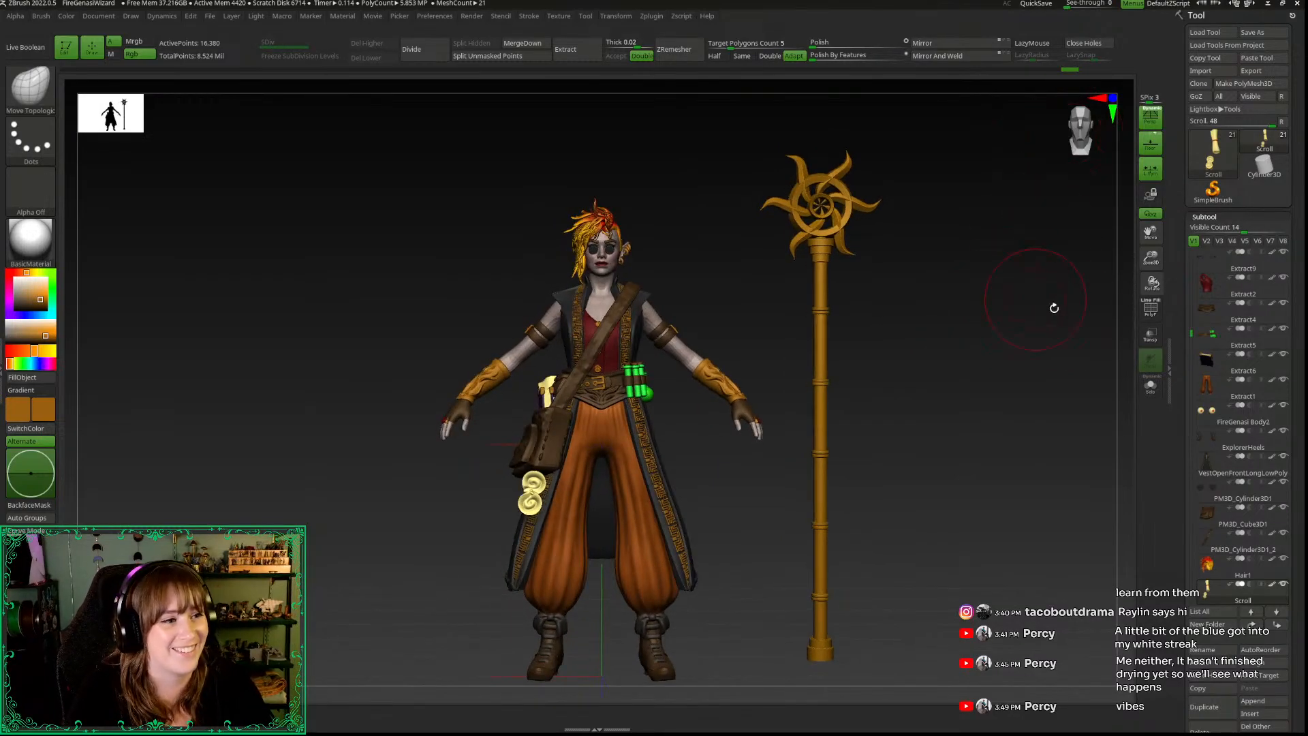
# Step: Examine the character's head and upper body up close with the round glasses on
pyautogui.moveTo(1193, 329); pyautogui.dragTo(1189, 239)
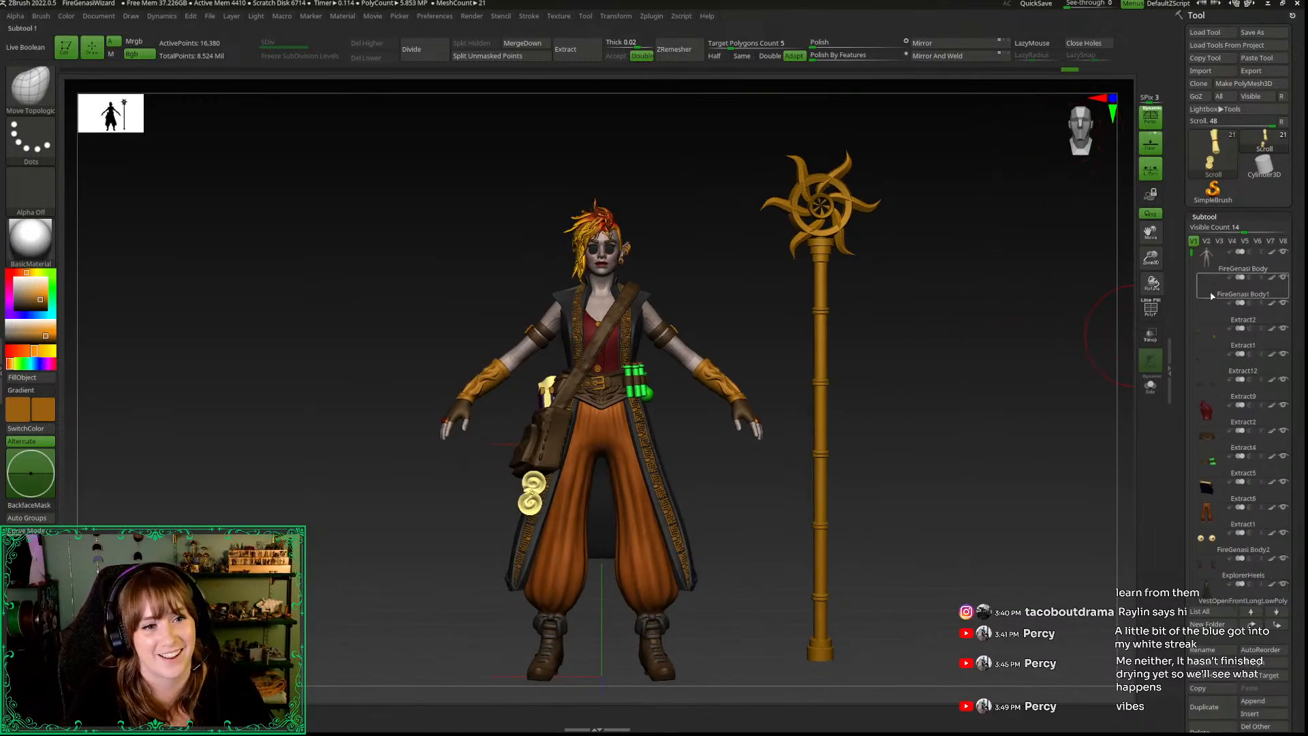
pyautogui.moveTo(1213, 293)
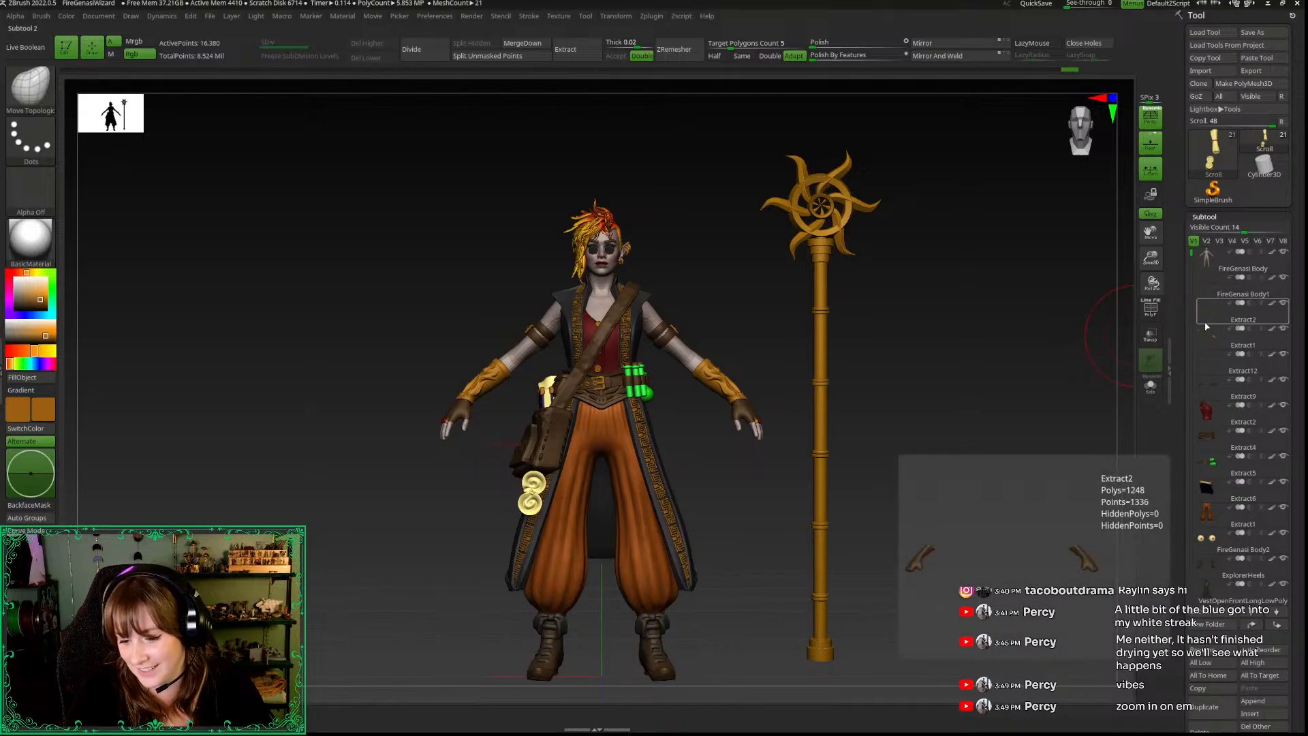
pyautogui.moveTo(1150, 258); pyautogui.dragTo(1156, 355)
pyautogui.keyDown('alt'); pyautogui.moveTo(940, 223); pyautogui.dragTo(981, 511); pyautogui.keyUp('alt')
pyautogui.moveTo(951, 400); pyautogui.dragTo(996, 329)
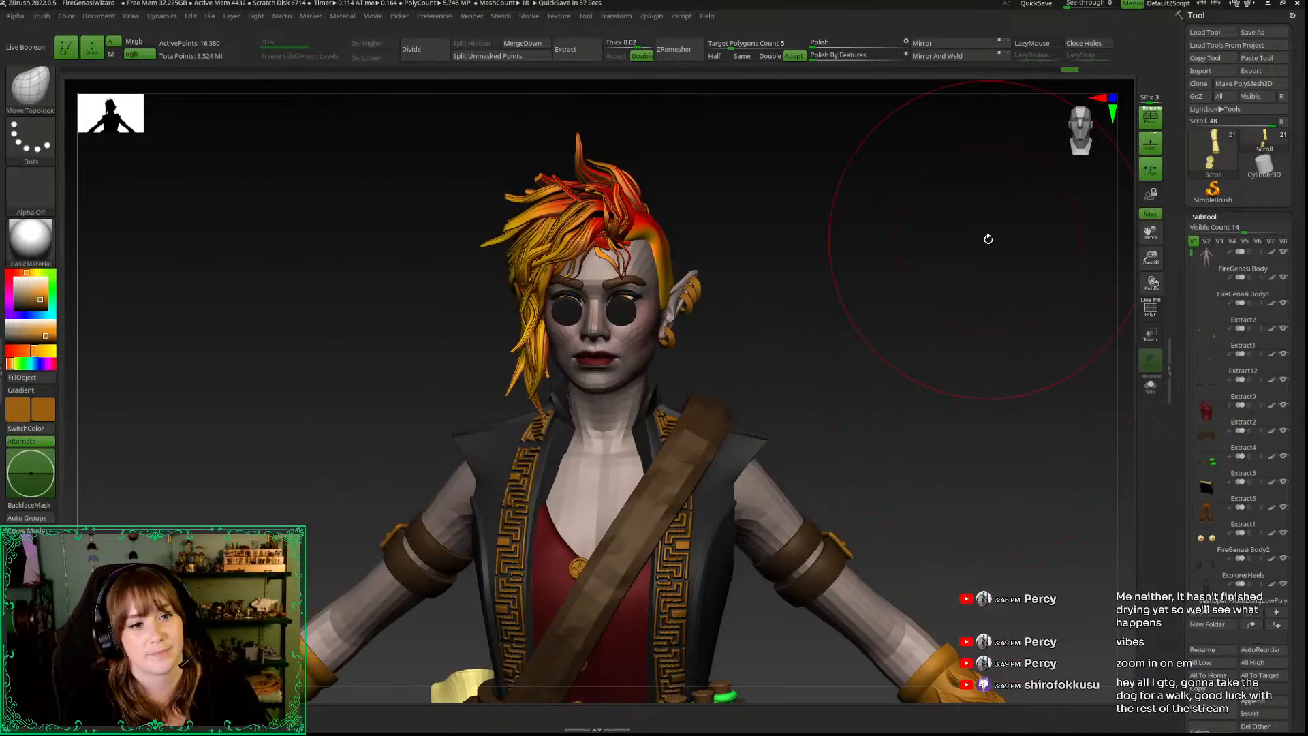
# Step: Split the FireGenasi Body1 armbands into two separate subtools, one for each arm
pyautogui.click(1210, 293)
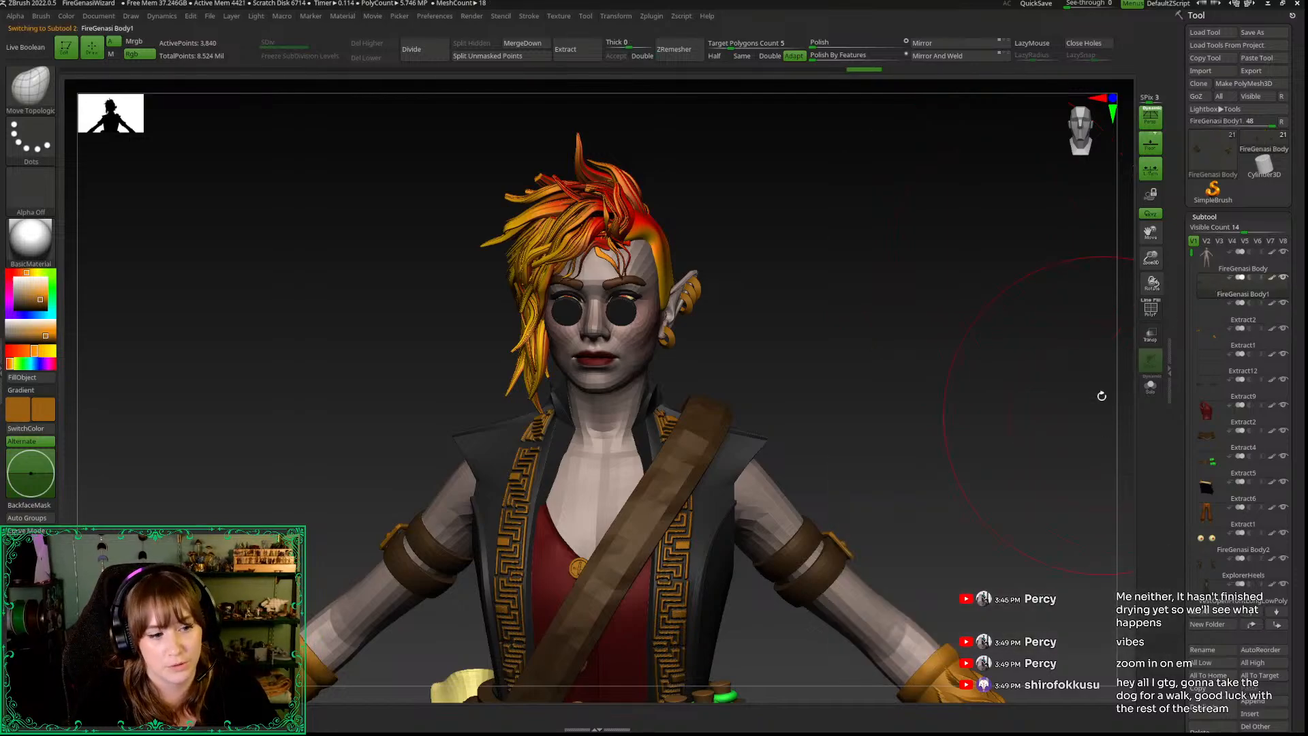
pyautogui.hotkey('shift', 'f')
pyautogui.hotkey('shift', 'f')
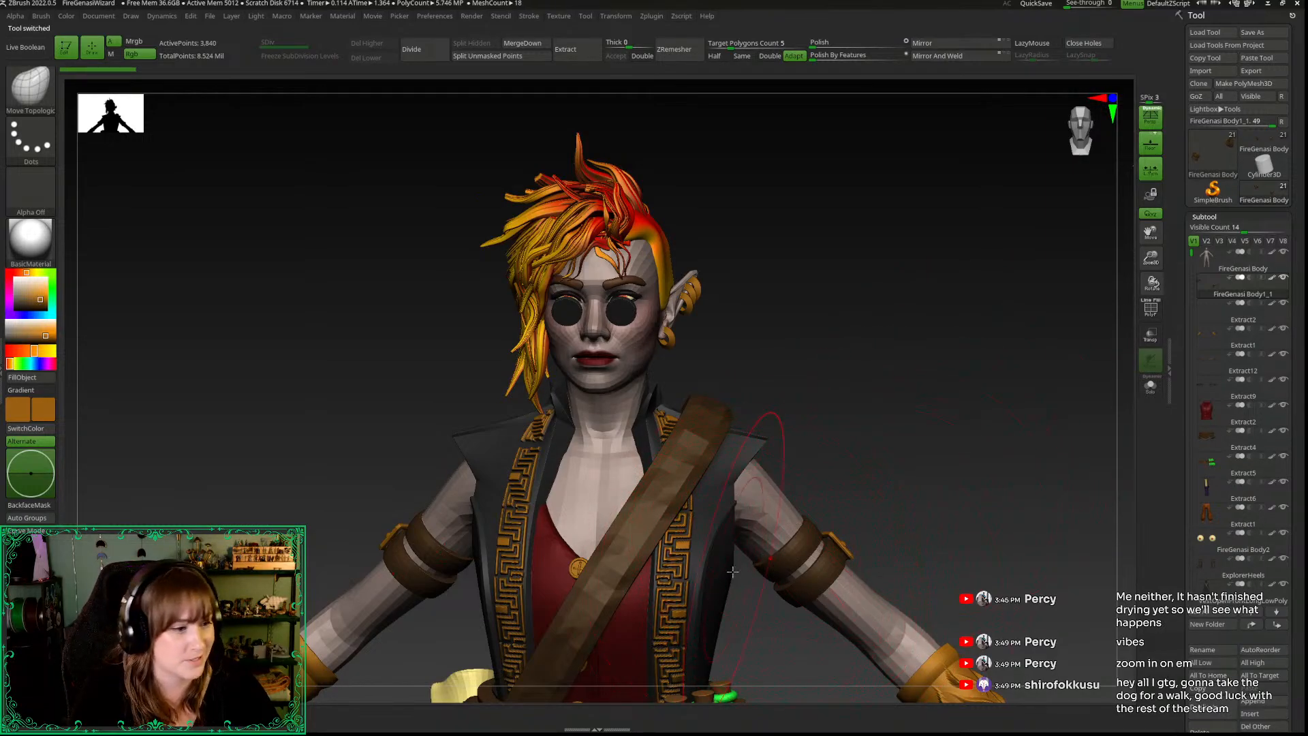
pyautogui.moveTo(739, 590)
pyautogui.keyDown('ctrl'); pyautogui.mouseDown()
pyautogui.moveTo(967, 532)
pyautogui.moveTo(748, 695)
pyautogui.mouseUp(); pyautogui.keyUp('ctrl')
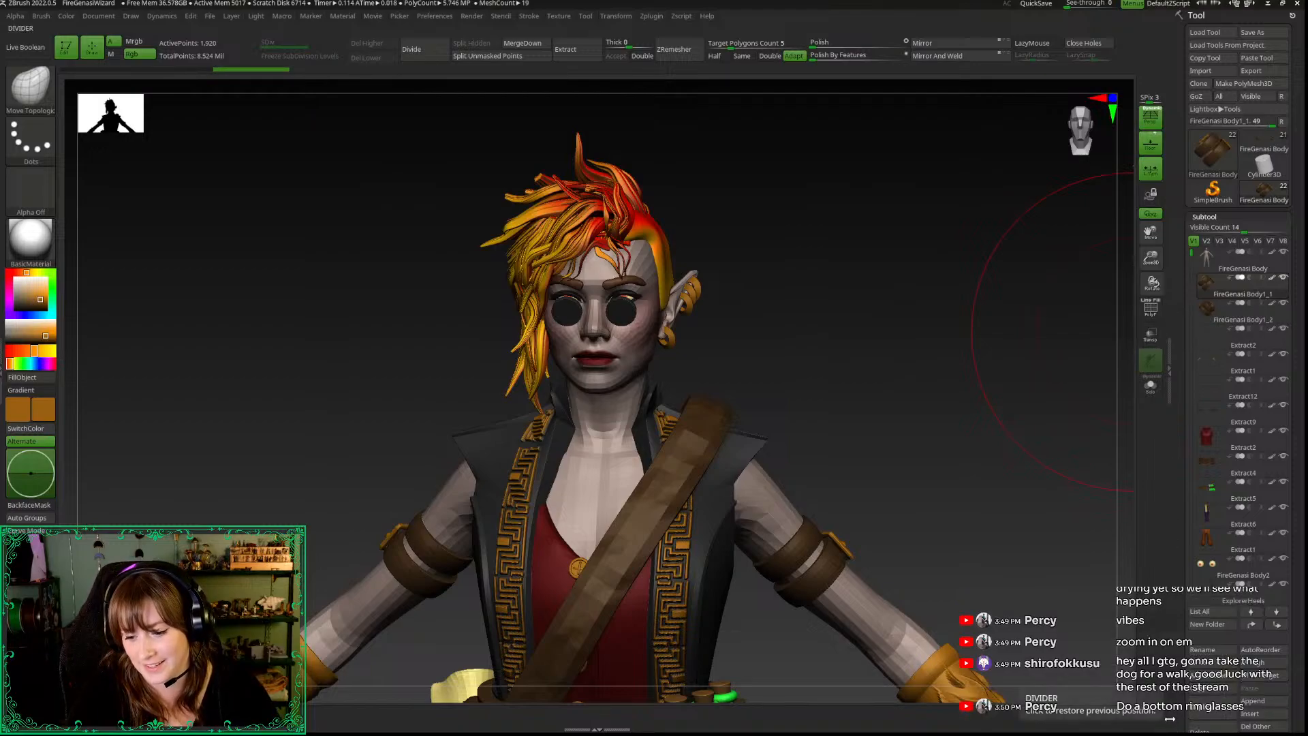
# Step: Rename the first split armband subtool, FireGenasi Body1_1, as ArmbandsLeft
pyautogui.rightClick(880, 292)
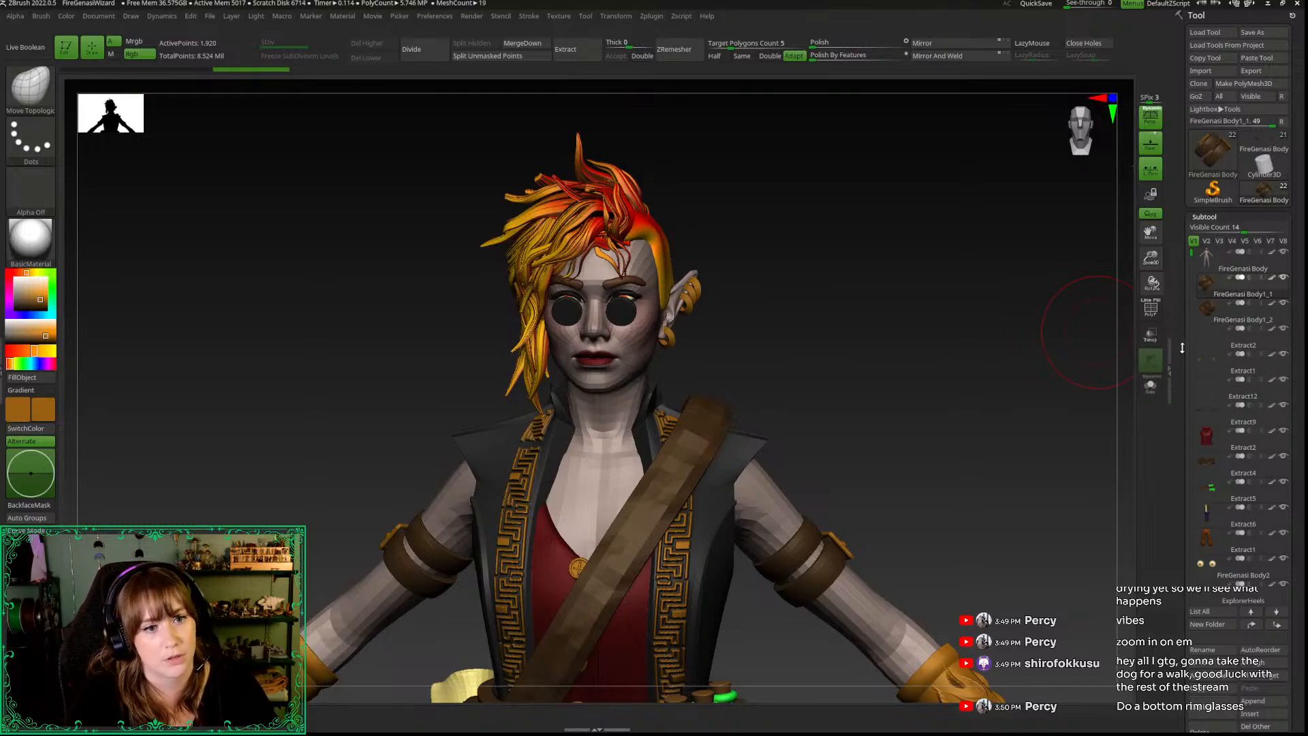
pyautogui.scroll(-3, 1185, 648)
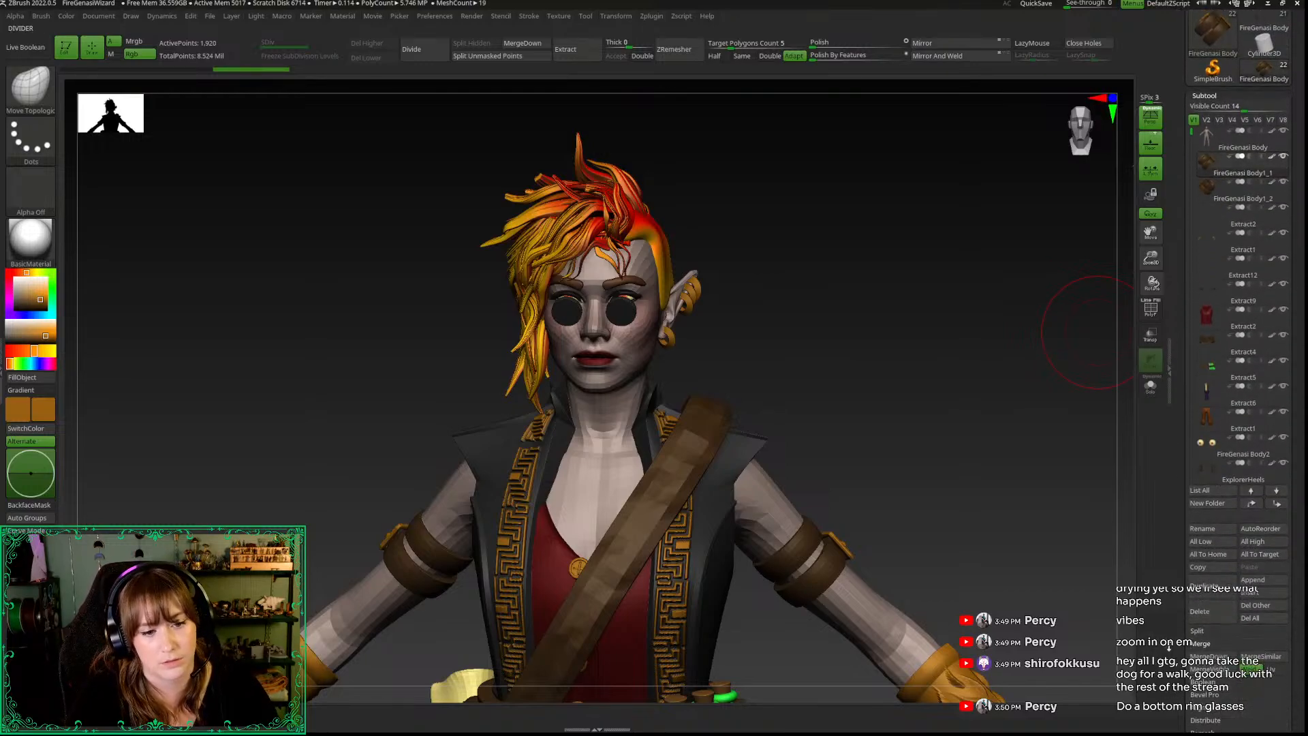
pyautogui.click(1197, 530)
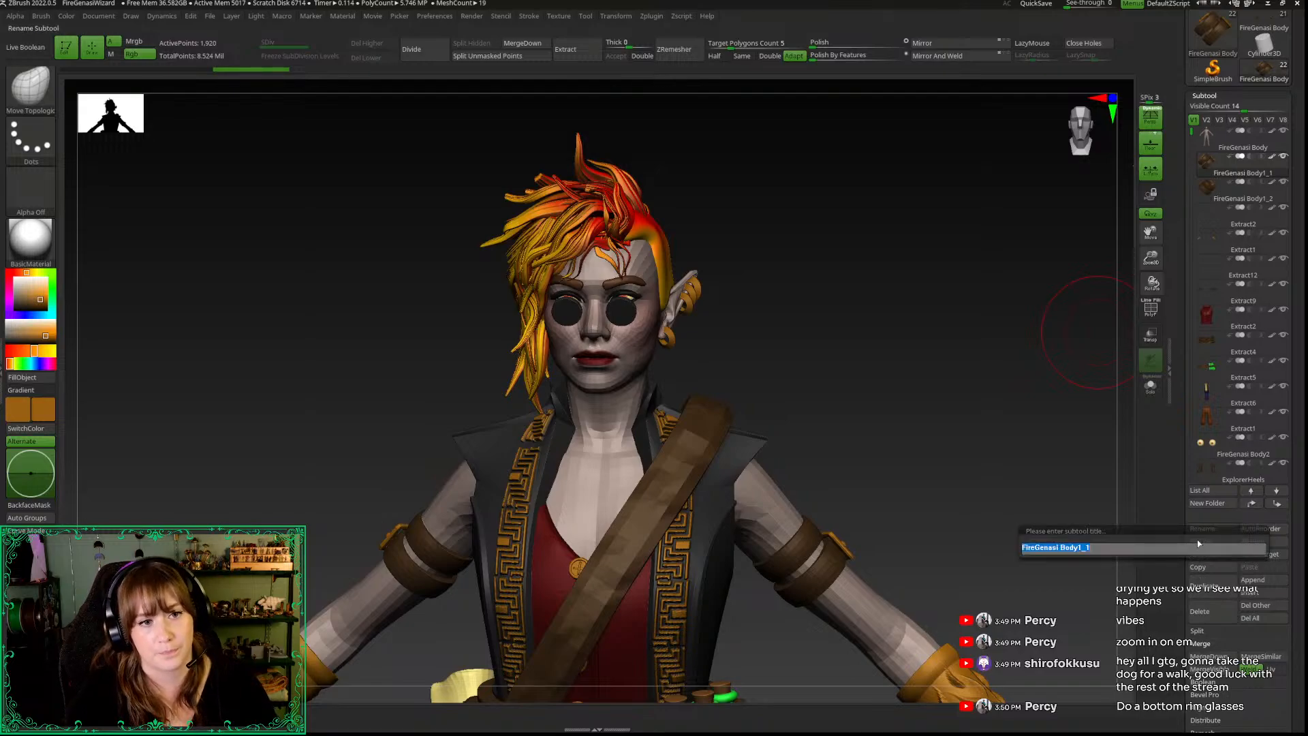
pyautogui.write('Ar')
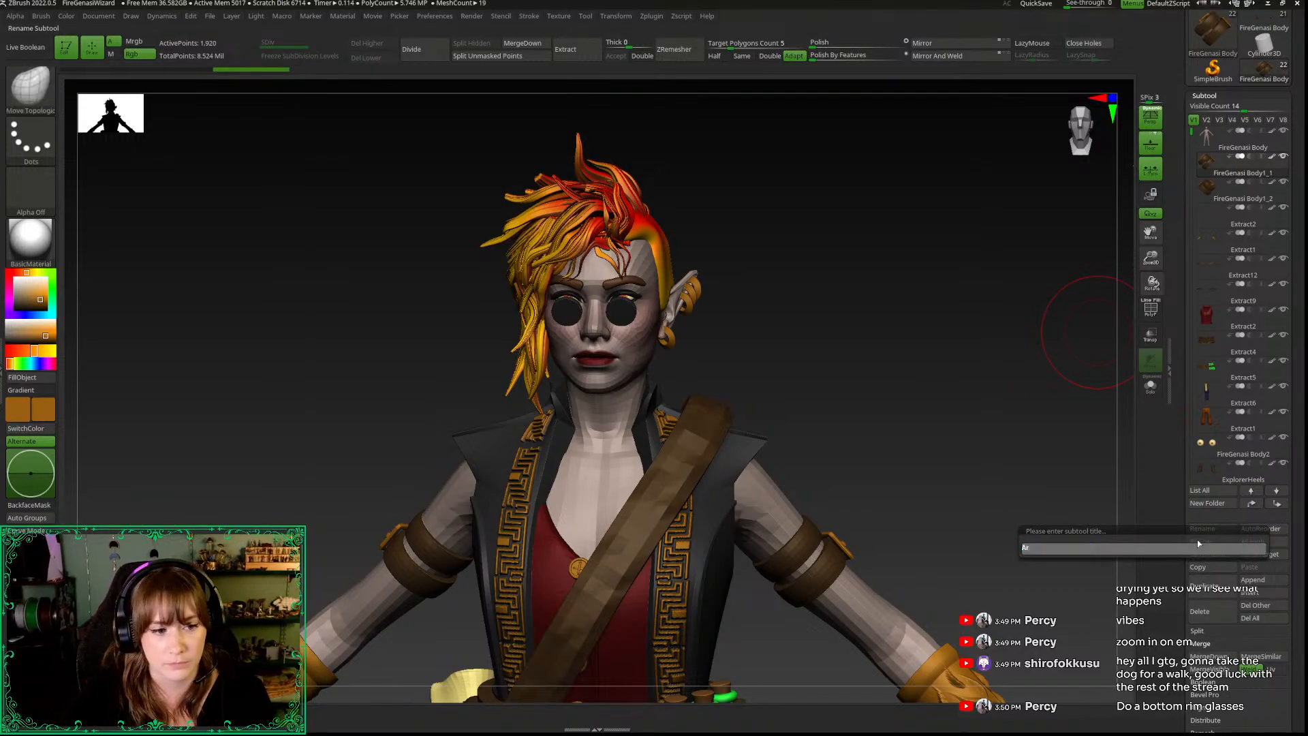
pyautogui.write('mbandsLe')
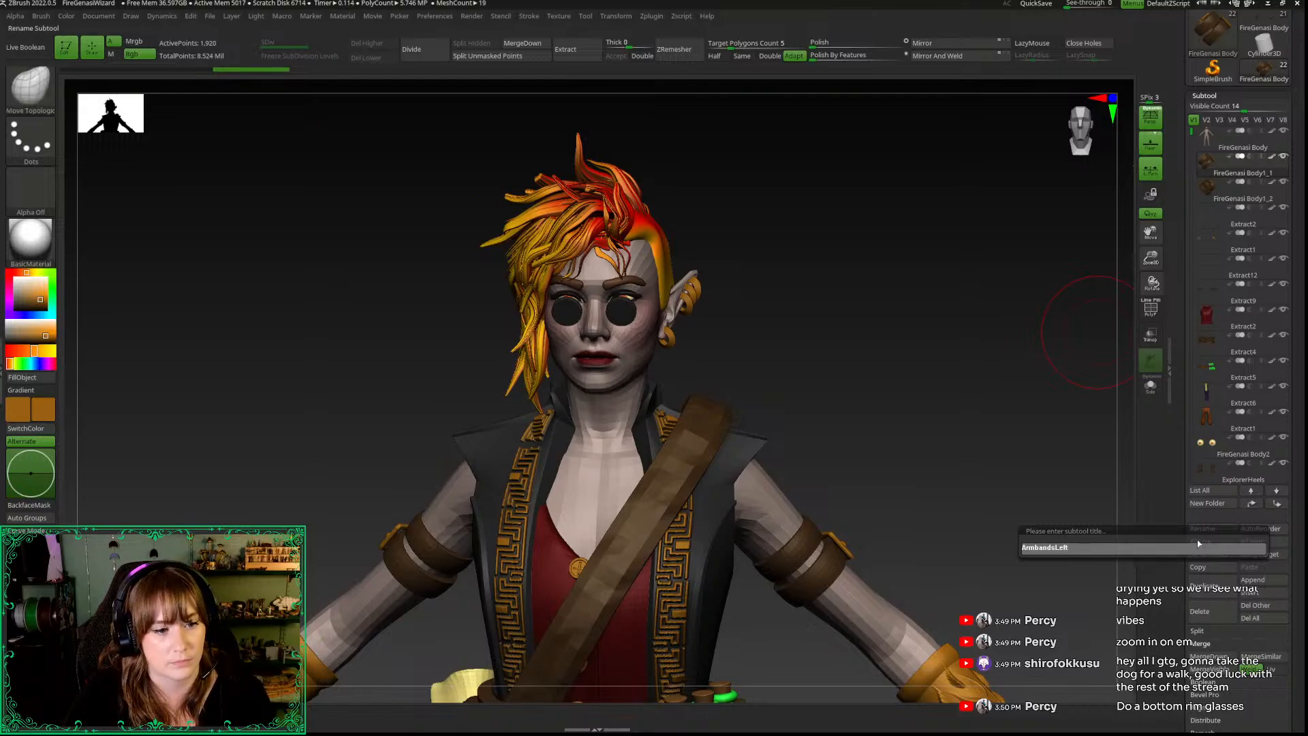
pyautogui.write('ft')
pyautogui.press('Return')
# Step: Rename the second split armband subtool, FireGenasi Body1_2, as ArmBandsRight
pyautogui.press('Down')
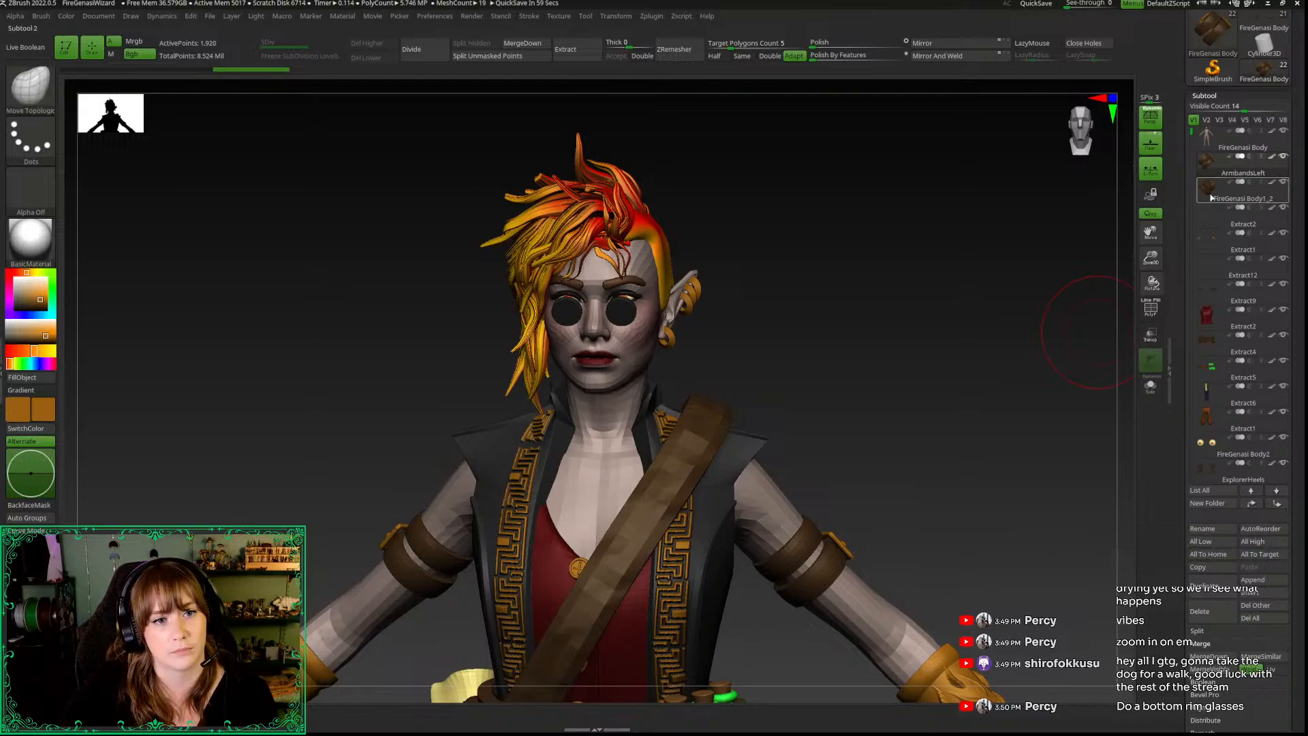
pyautogui.click(1203, 528)
pyautogui.write('ArmBandsRight')
pyautogui.press('Return')
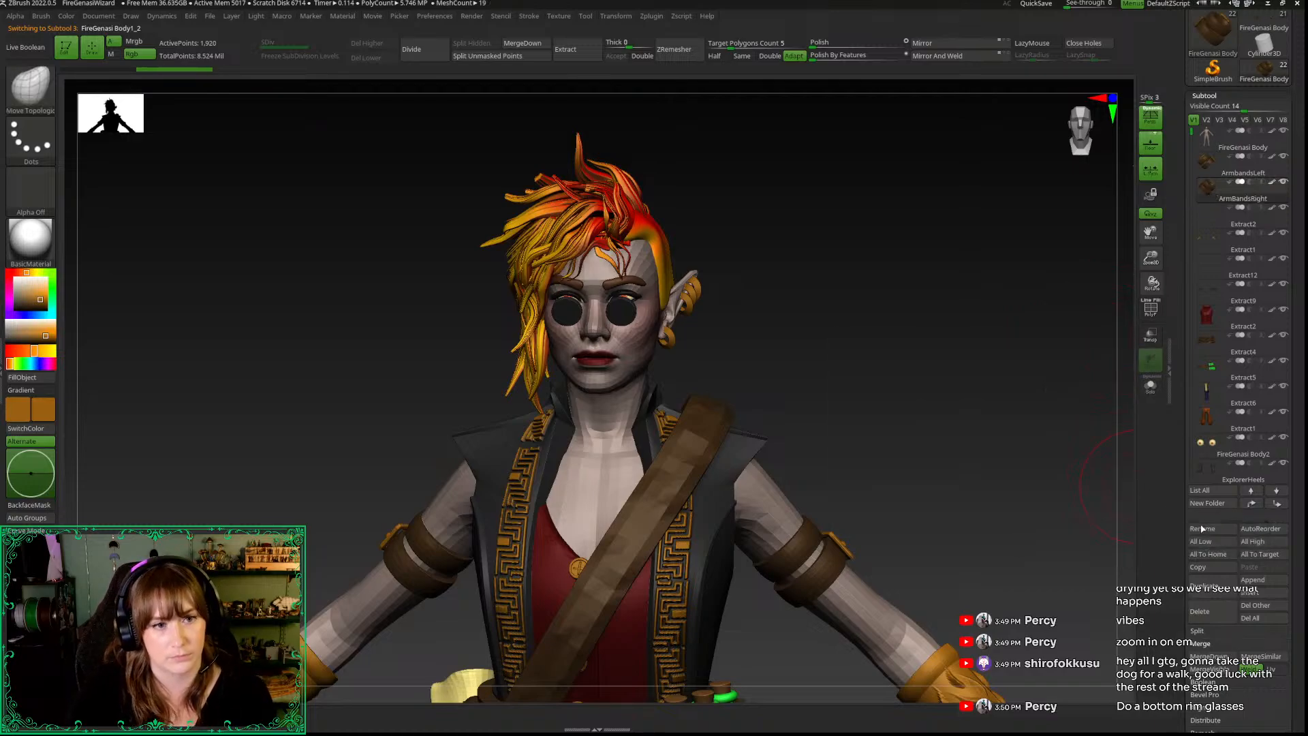
# Step: Select the fingerless gloves subtool, isolate it, close the holes in its mesh and bring back the whole character
pyautogui.click(1222, 221)
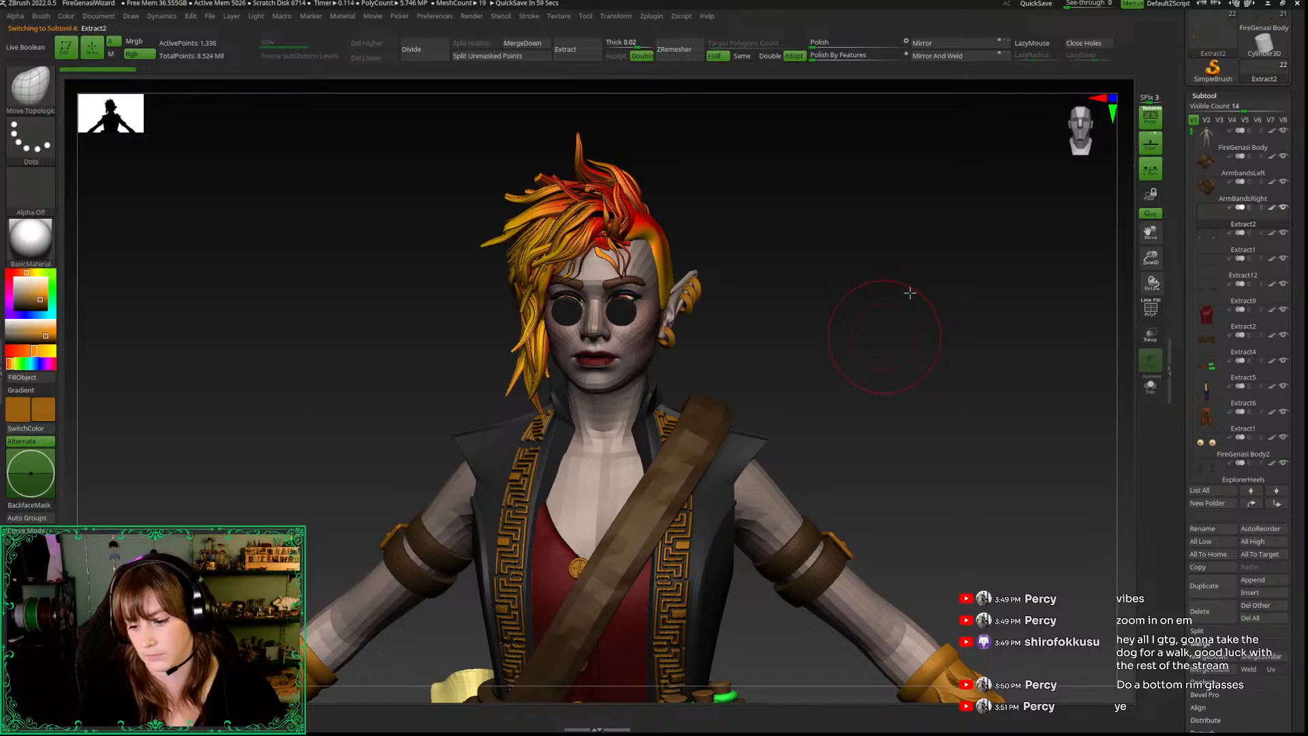
pyautogui.moveTo(1150, 258); pyautogui.dragTo(1136, 240)
pyautogui.keyDown('alt'); pyautogui.moveTo(878, 617); pyautogui.dragTo(834, 269); pyautogui.keyUp('alt')
pyautogui.hotkey('alt', 's')
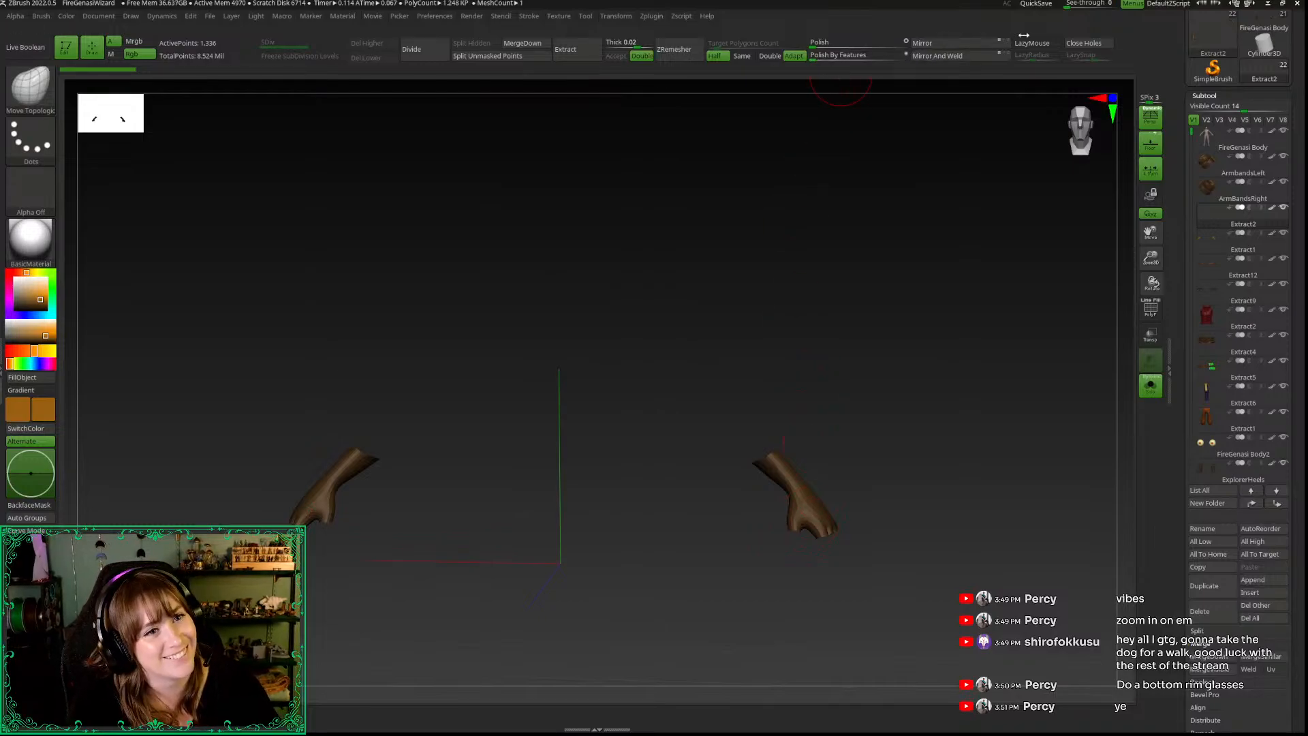
pyautogui.click(1093, 44)
pyautogui.hotkey('alt', 's')
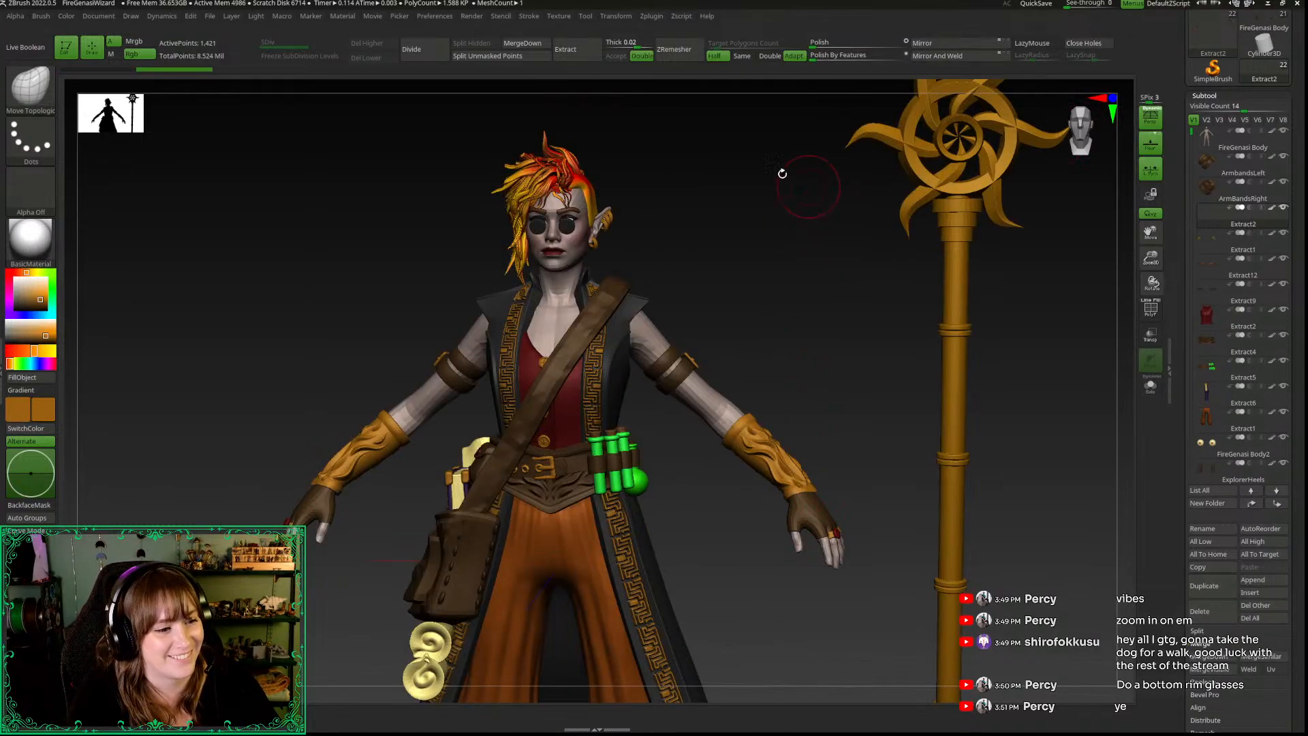
# Step: Try the fingerless gloves at subdivision level 3 and undo the subdivisions
pyautogui.hotkey('ctrl', 'd')
pyautogui.hotkey('ctrl', 'd')
pyautogui.moveTo(839, 369); pyautogui.dragTo(779, 306)
pyautogui.moveTo(840, 368); pyautogui.dragTo(839, 403)
pyautogui.press('w')
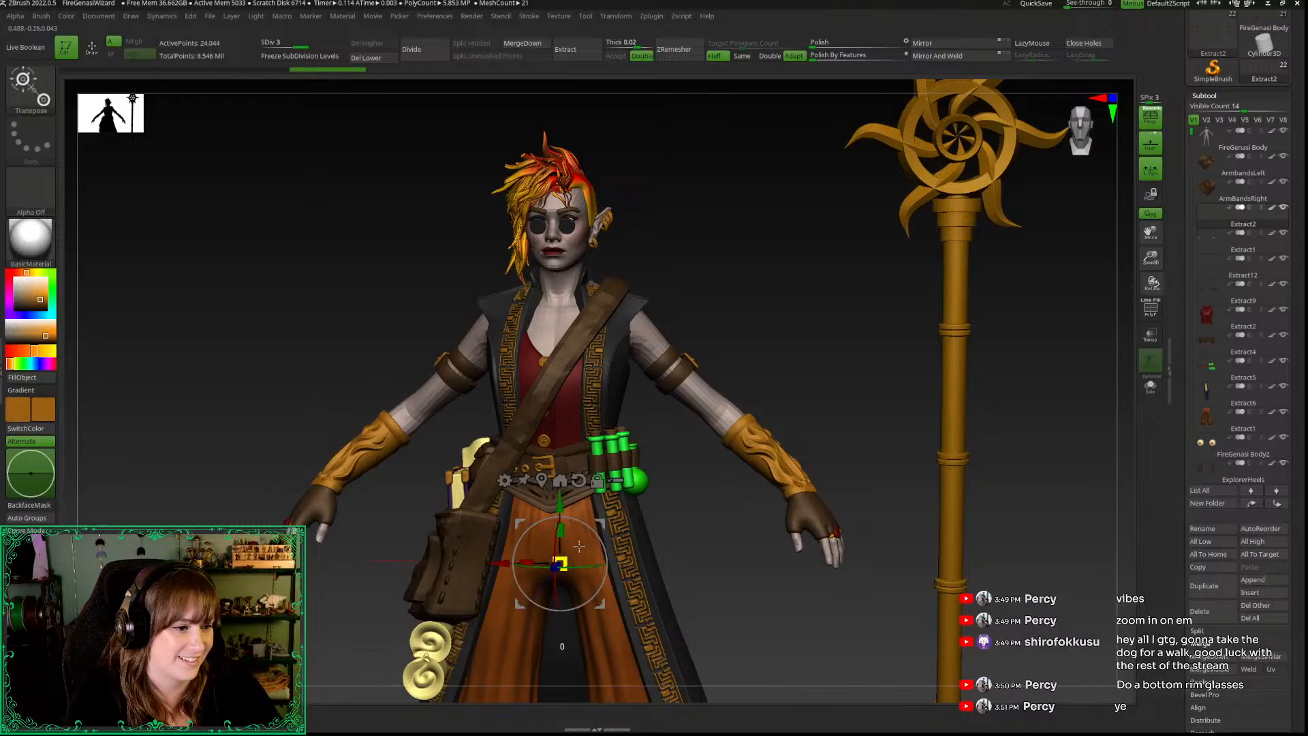
pyautogui.moveTo(580, 546); pyautogui.dragTo(677, 547)
pyautogui.hotkey('ctrl', 'z')
pyautogui.hotkey('ctrl', 'z')
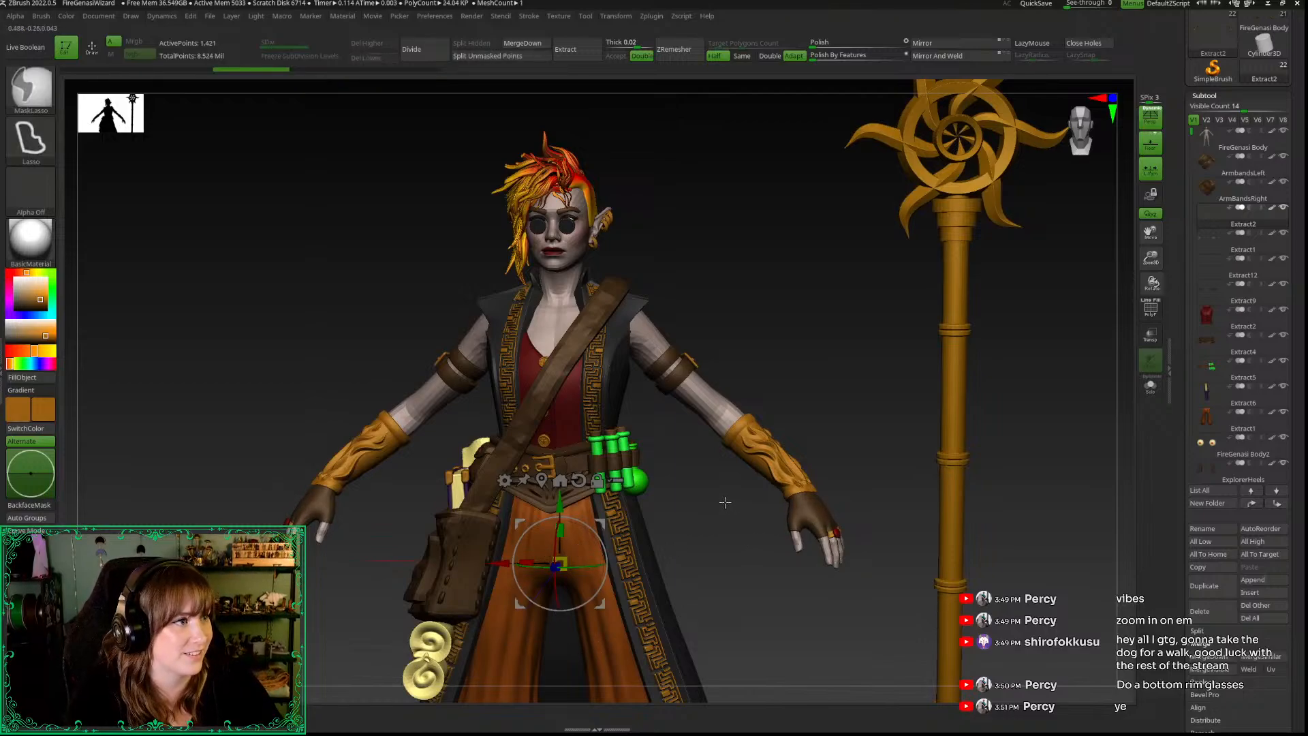
pyautogui.hotkey('ctrl', 'z')
# Step: Inspect the gloved hand and its rings up close from several angles with the gloves' geometry settings open
pyautogui.moveTo(1175, 720); pyautogui.dragTo(1176, 554)
pyautogui.click(1206, 624)
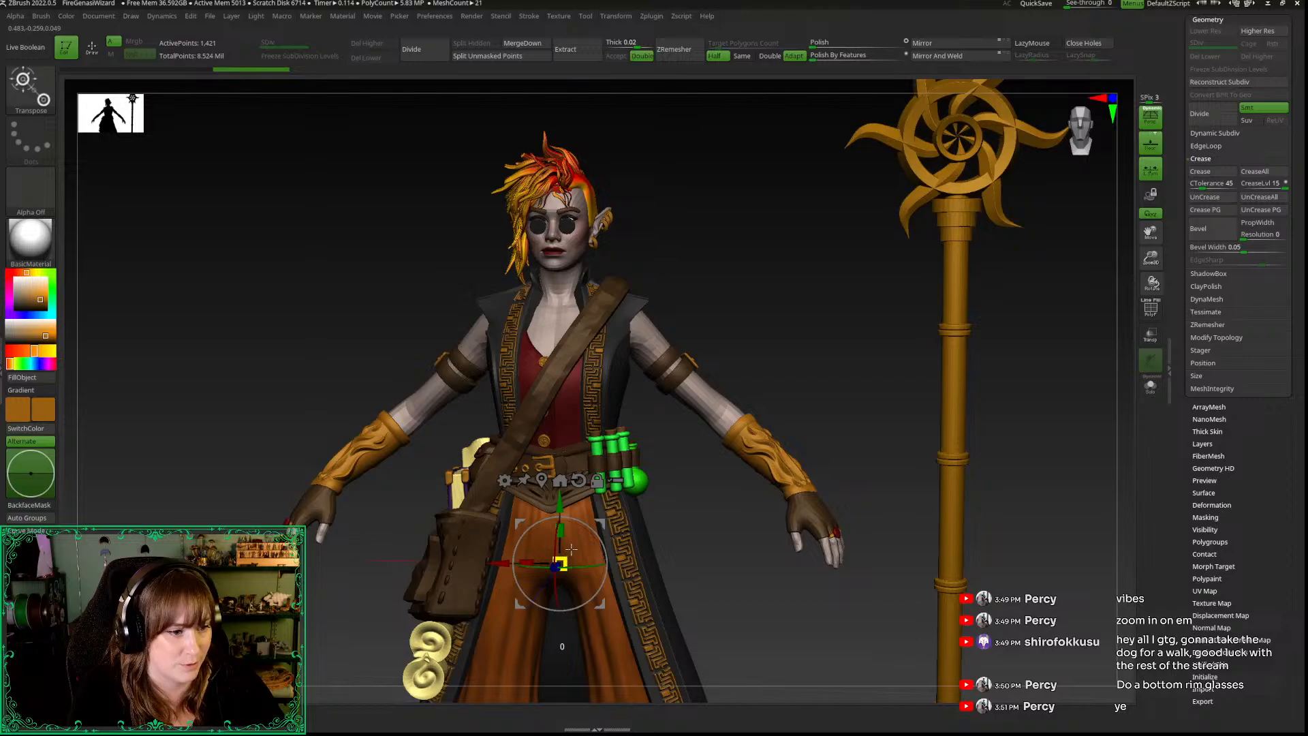
pyautogui.hotkey('ctrl', 'shift', 'z')
pyautogui.moveTo(937, 452)
pyautogui.mouseDown()
pyautogui.moveTo(859, 459)
pyautogui.moveTo(832, 402)
pyautogui.mouseUp()
pyautogui.press('q')
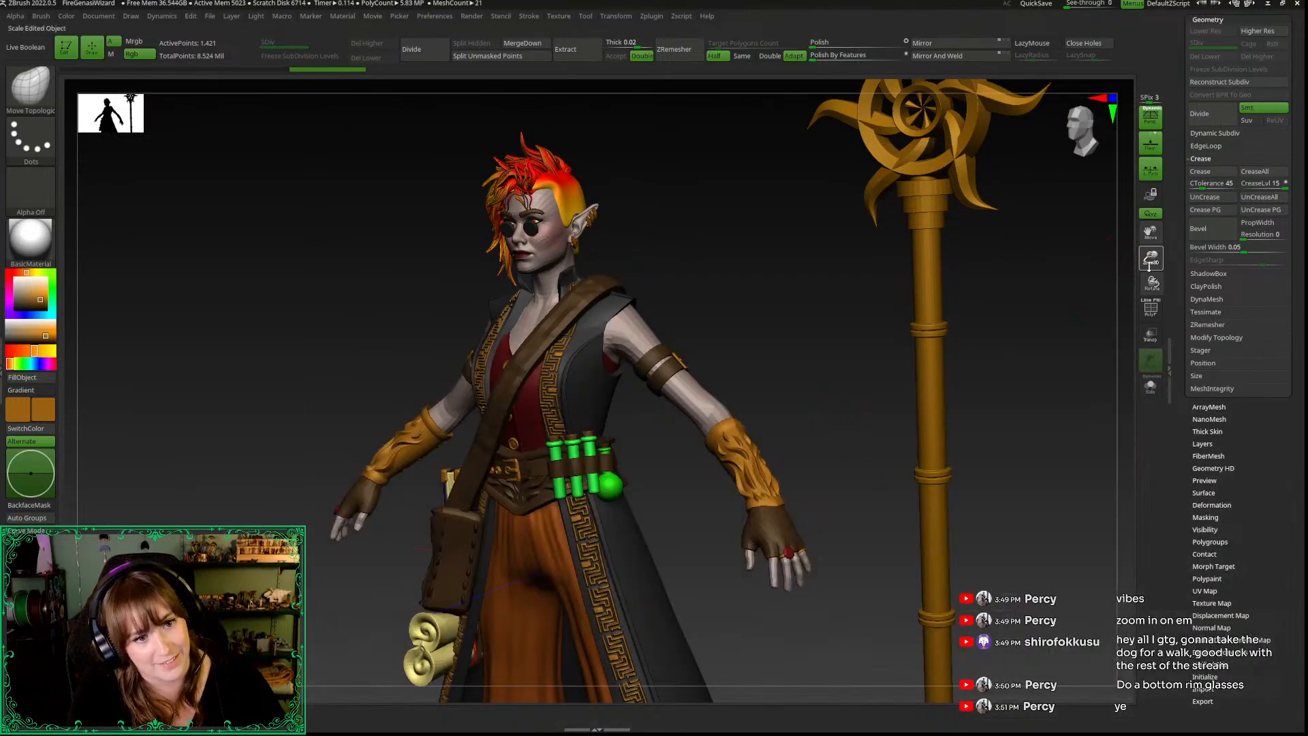
pyautogui.moveTo(1151, 259); pyautogui.dragTo(1142, 327)
pyautogui.keyDown('alt'); pyautogui.moveTo(881, 474); pyautogui.dragTo(581, 485); pyautogui.keyUp('alt')
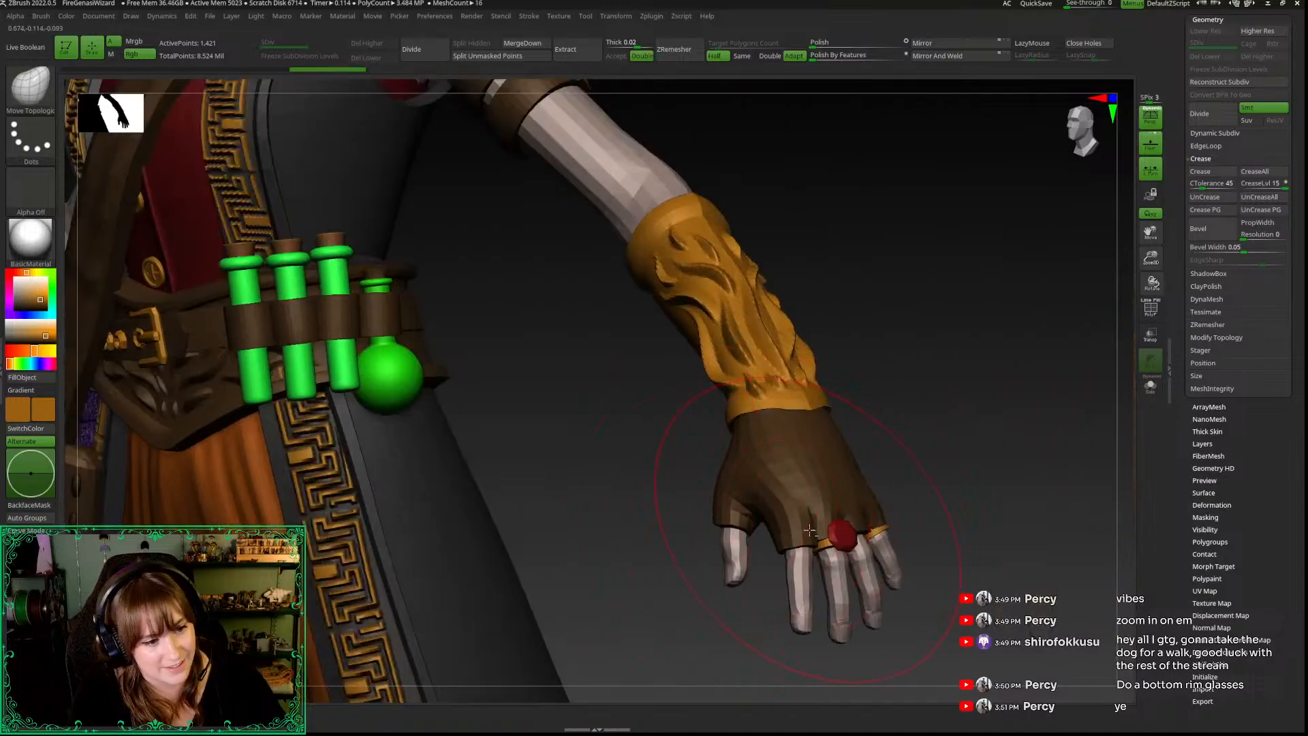
pyautogui.moveTo(867, 444)
pyautogui.mouseDown()
pyautogui.moveTo(953, 446)
pyautogui.moveTo(928, 475)
pyautogui.moveTo(893, 480)
pyautogui.mouseUp()
pyautogui.press('space')
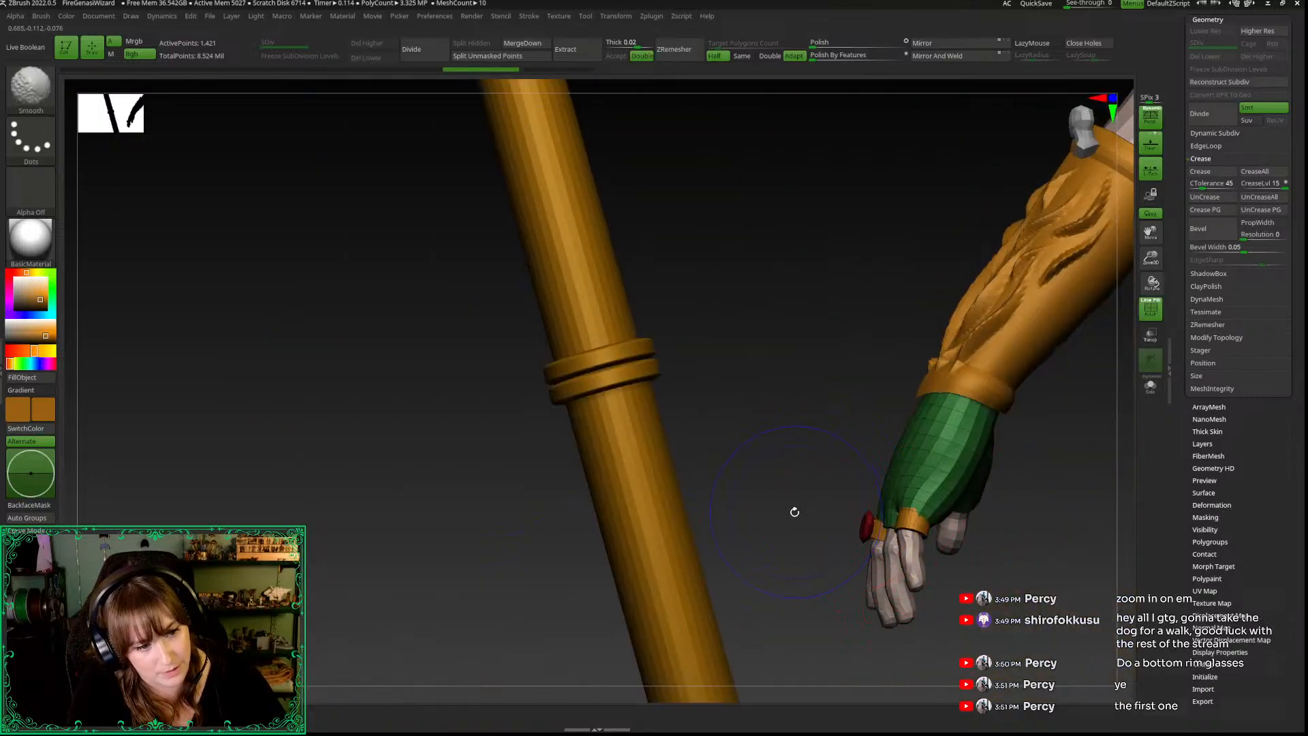
pyautogui.keyDown('alt'); pyautogui.moveTo(779, 520); pyautogui.dragTo(637, 506); pyautogui.keyUp('alt')
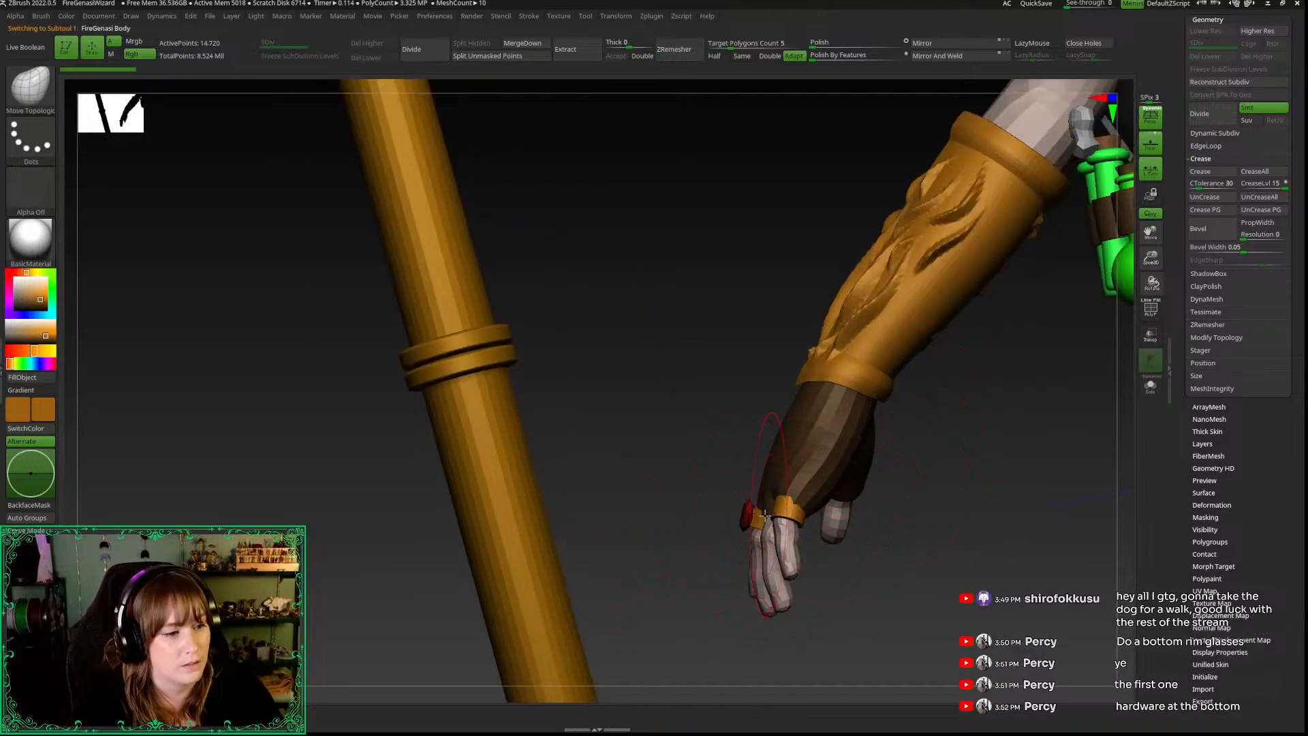
# Step: Isolate the body subtool and mask everything on it except the gold finger rings
pyautogui.hotkey('alt', 's')
pyautogui.keyDown('ctrl'); pyautogui.keyDown('shift'); pyautogui.click(787, 508); pyautogui.keyUp('shift'); pyautogui.keyUp('ctrl')
pyautogui.moveTo(690, 443); pyautogui.dragTo(716, 454)
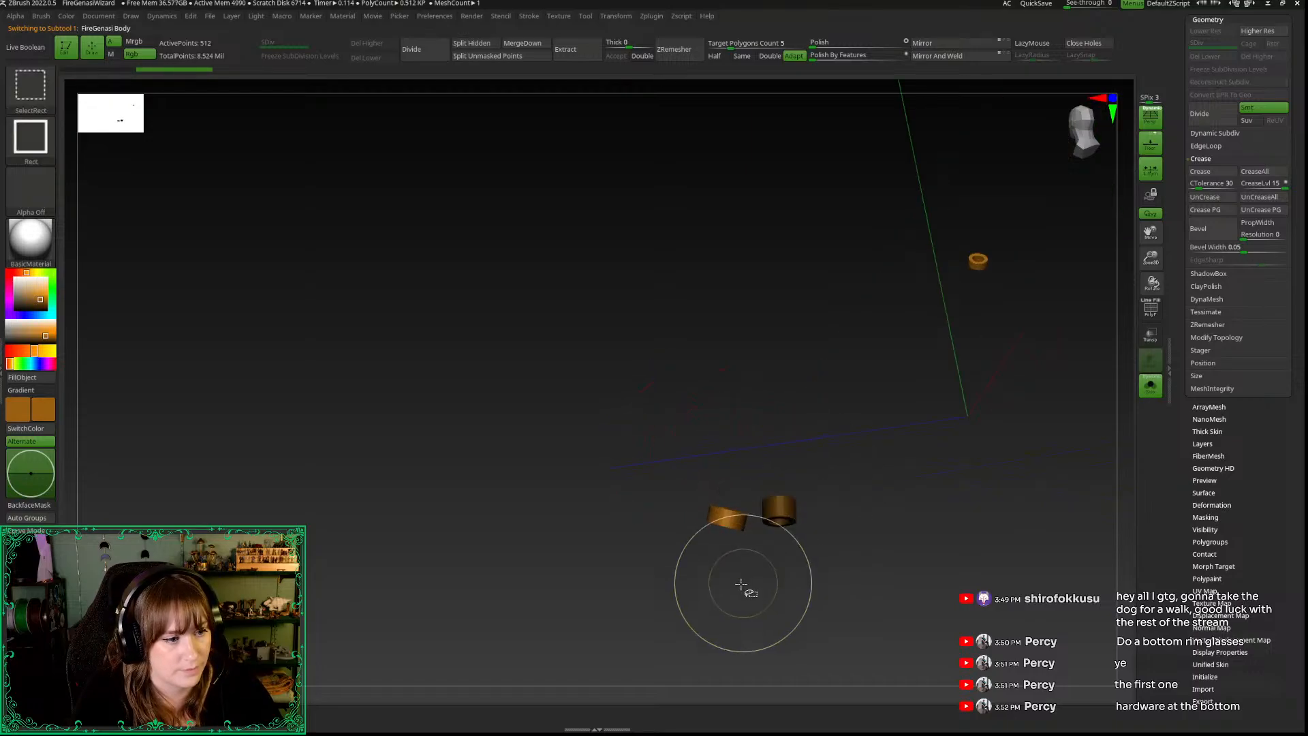
pyautogui.keyDown('ctrl'); pyautogui.keyDown('shift'); pyautogui.click(750, 584); pyautogui.keyUp('shift'); pyautogui.keyUp('ctrl')
pyautogui.keyDown('ctrl'); pyautogui.click(566, 469); pyautogui.keyUp('ctrl')
pyautogui.moveTo(566, 469); pyautogui.dragTo(553, 526)
# Step: Adjust the position of the unmasked rings on the fingers, clear the mask and bring back the whole character
pyautogui.press('w')
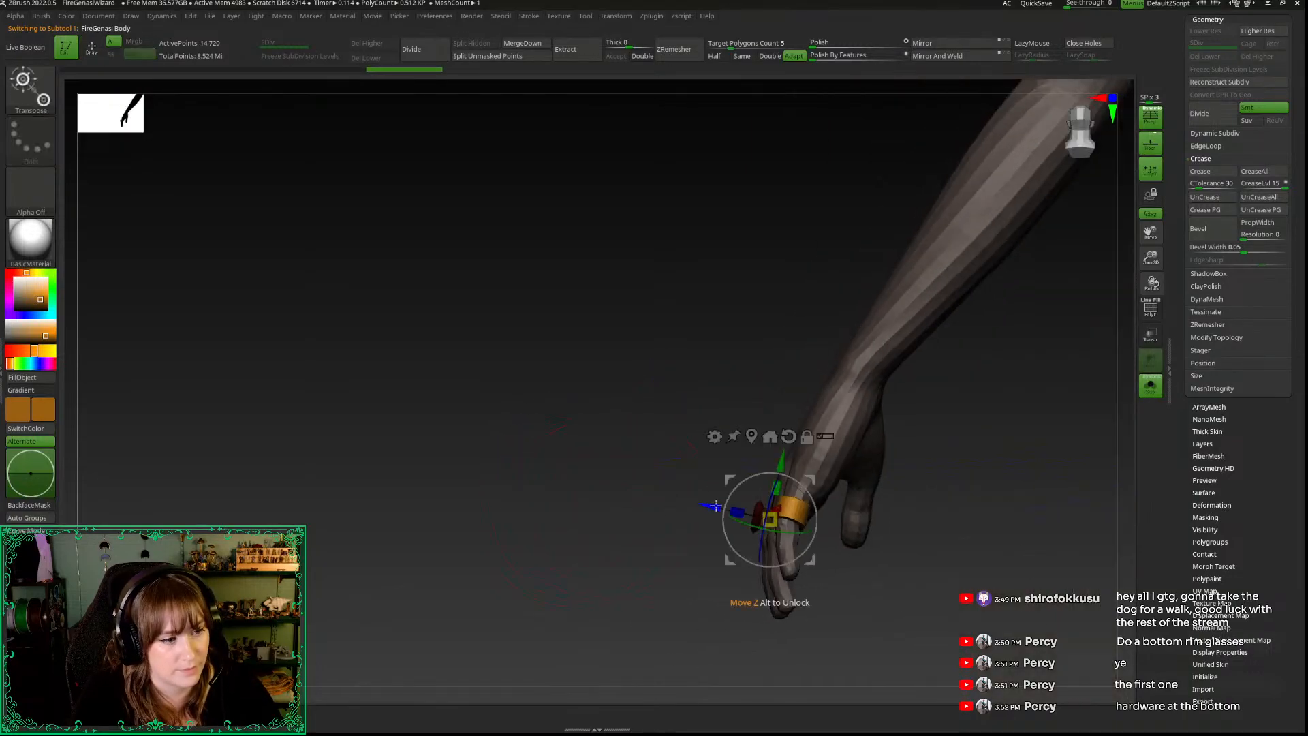
pyautogui.moveTo(630, 545); pyautogui.dragTo(765, 529)
pyautogui.hotkey('ctrl', 'z')
pyautogui.moveTo(809, 477)
pyautogui.keyDown('alt'); pyautogui.mouseDown()
pyautogui.moveTo(881, 465)
pyautogui.moveTo(869, 467)
pyautogui.mouseUp(); pyautogui.keyUp('alt')
pyautogui.keyDown('alt'); pyautogui.moveTo(868, 539); pyautogui.dragTo(907, 520); pyautogui.keyUp('alt')
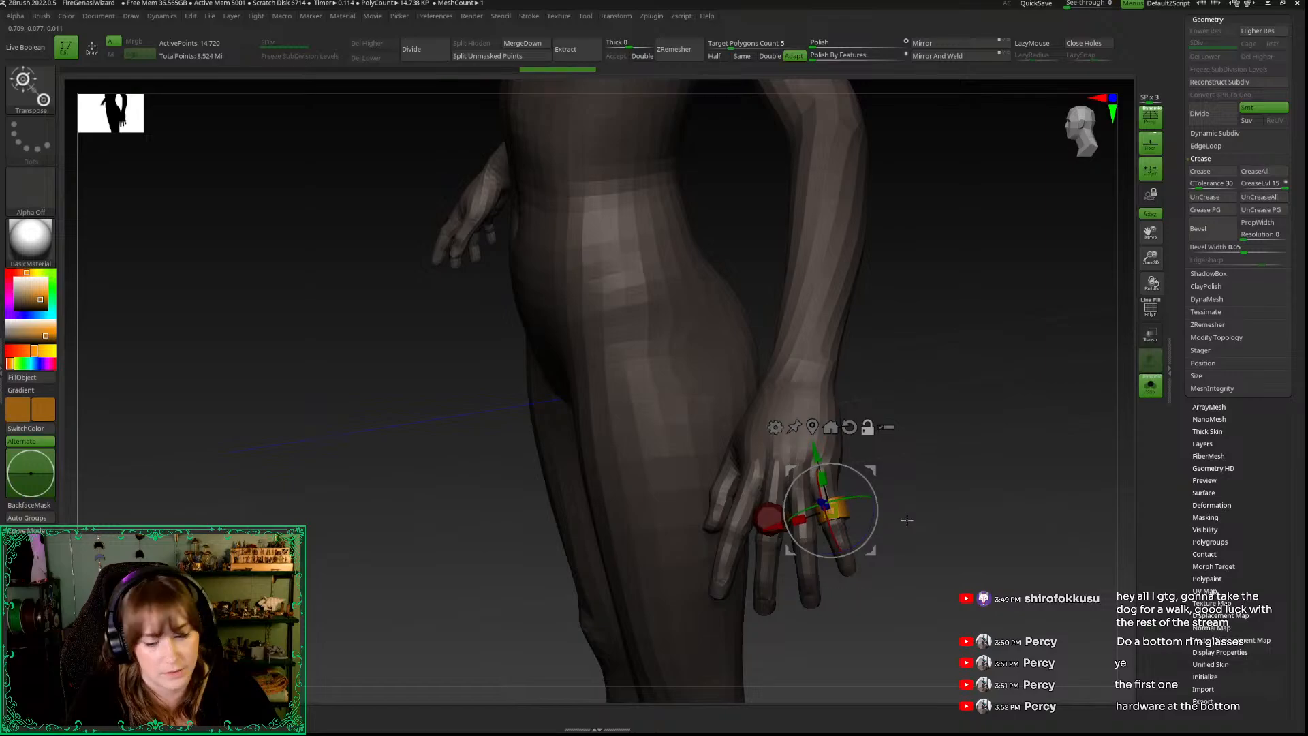
pyautogui.moveTo(949, 568); pyautogui.dragTo(617, 503)
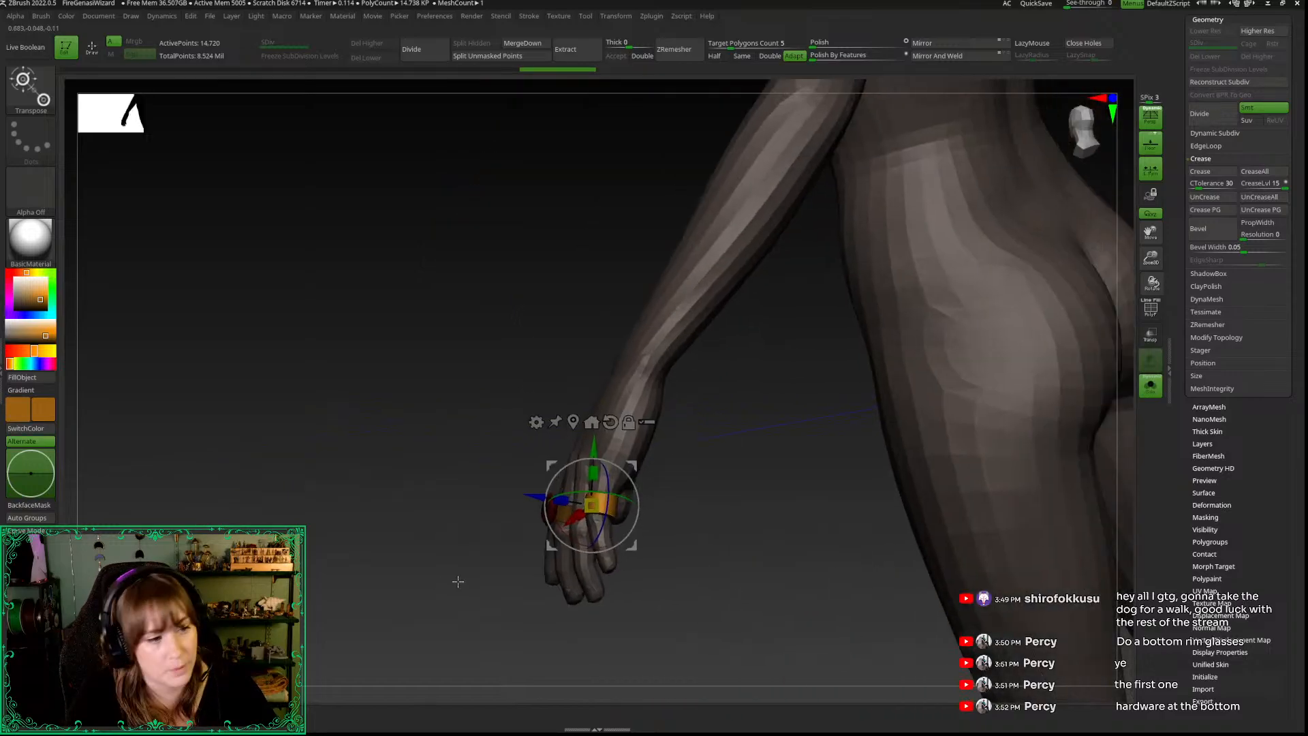
pyautogui.moveTo(719, 571); pyautogui.dragTo(654, 578)
pyautogui.moveTo(609, 496)
pyautogui.keyDown('alt'); pyautogui.mouseDown()
pyautogui.moveTo(546, 498)
pyautogui.moveTo(603, 506)
pyautogui.mouseUp(); pyautogui.keyUp('alt')
pyautogui.moveTo(371, 543); pyautogui.dragTo(590, 513)
pyautogui.press('q')
pyautogui.press('ctrl')
pyautogui.press('s')
pyautogui.moveTo(763, 498)
pyautogui.keyDown('ctrl'); pyautogui.mouseDown()
pyautogui.moveTo(756, 512)
pyautogui.moveTo(750, 470)
pyautogui.moveTo(949, 361)
pyautogui.mouseUp(); pyautogui.keyUp('ctrl')
pyautogui.moveTo(739, 501); pyautogui.dragTo(1080, 222)
# Step: Select the fingerless gloves subtool and subdivide it to level 3
pyautogui.moveTo(197, 576); pyautogui.dragTo(455, 545)
pyautogui.moveTo(907, 364); pyautogui.dragTo(795, 343)
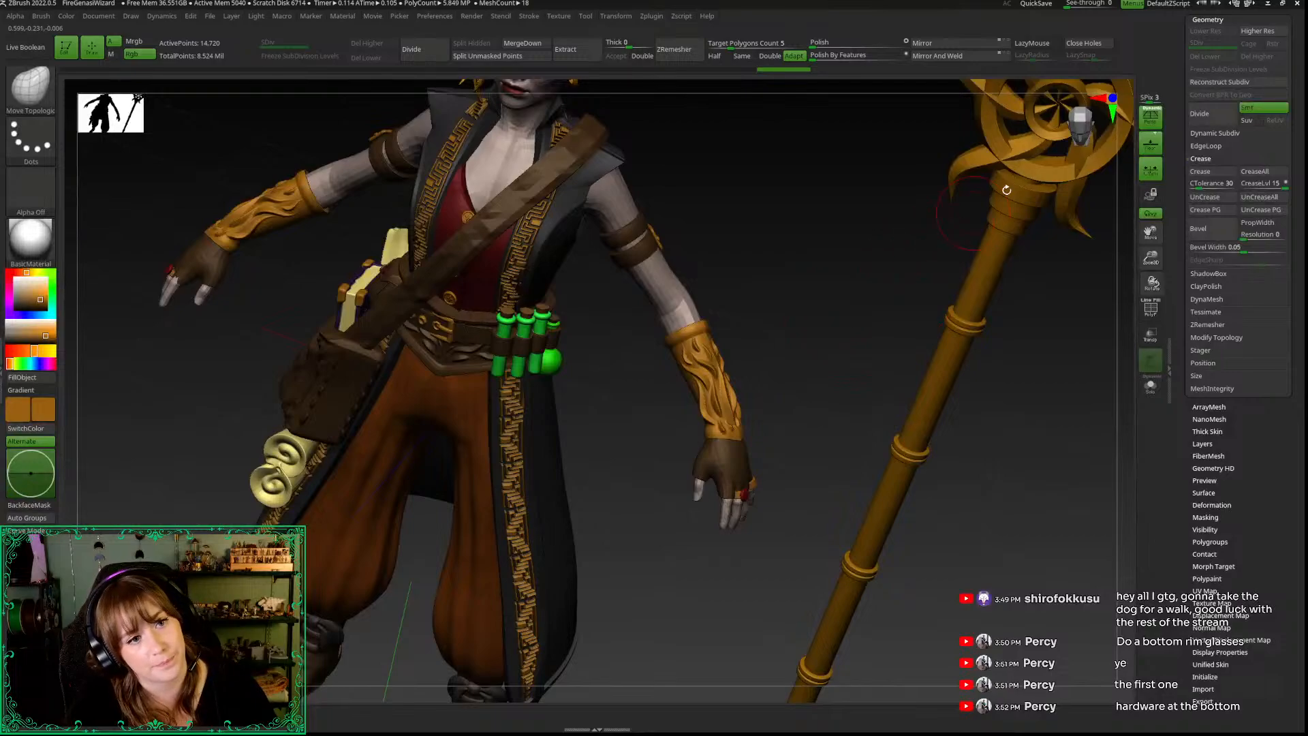
pyautogui.click(1081, 135)
pyautogui.keyDown('alt'); pyautogui.moveTo(701, 197); pyautogui.dragTo(778, 444); pyautogui.keyUp('alt')
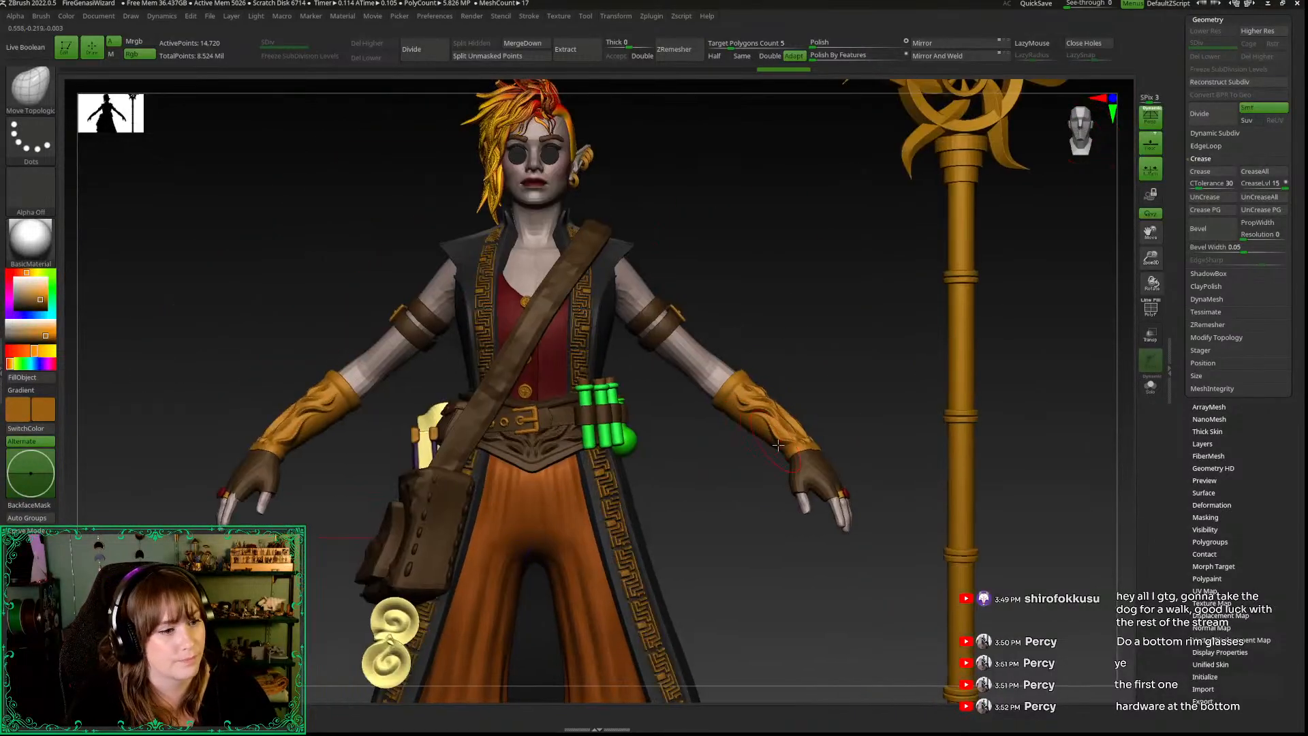
pyautogui.hotkey('shift', 'f')
pyautogui.hotkey('shift', 'f')
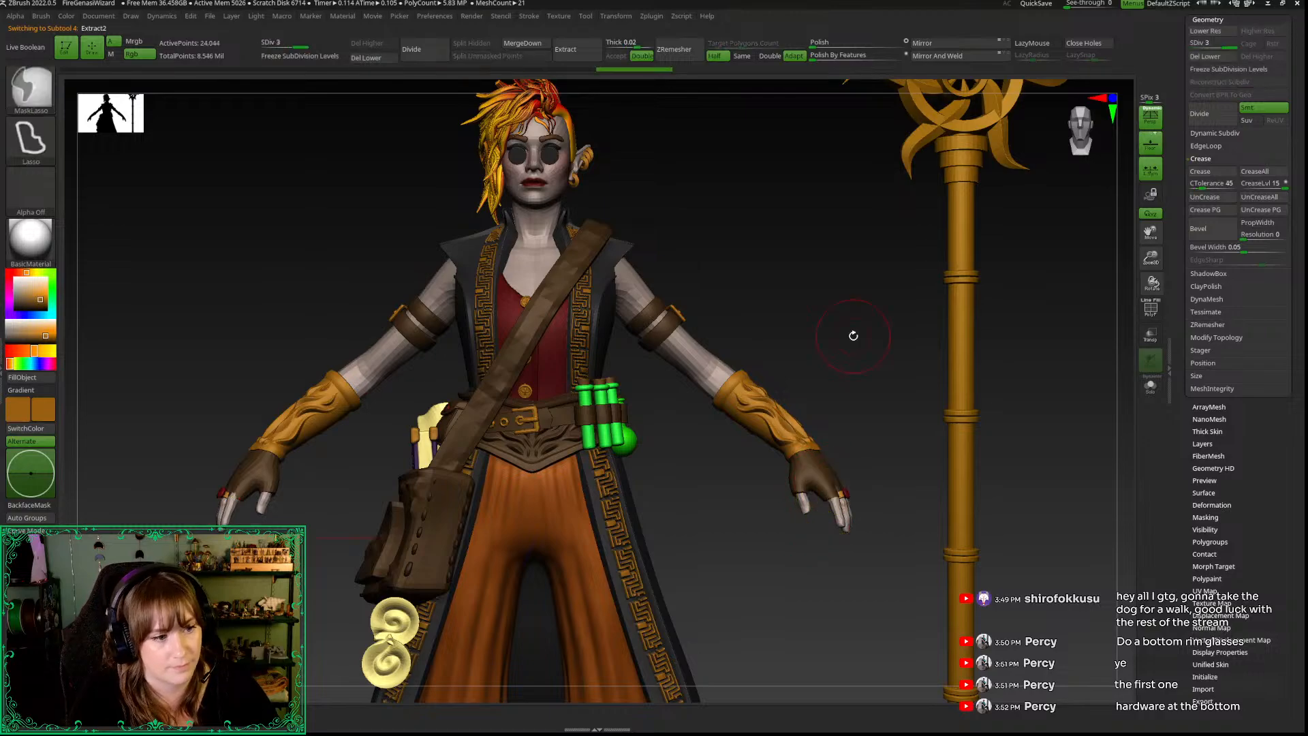
pyautogui.keyDown('alt'); pyautogui.moveTo(849, 290); pyautogui.dragTo(876, 334); pyautogui.keyUp('alt')
pyautogui.moveTo(1151, 259); pyautogui.dragTo(1104, 272)
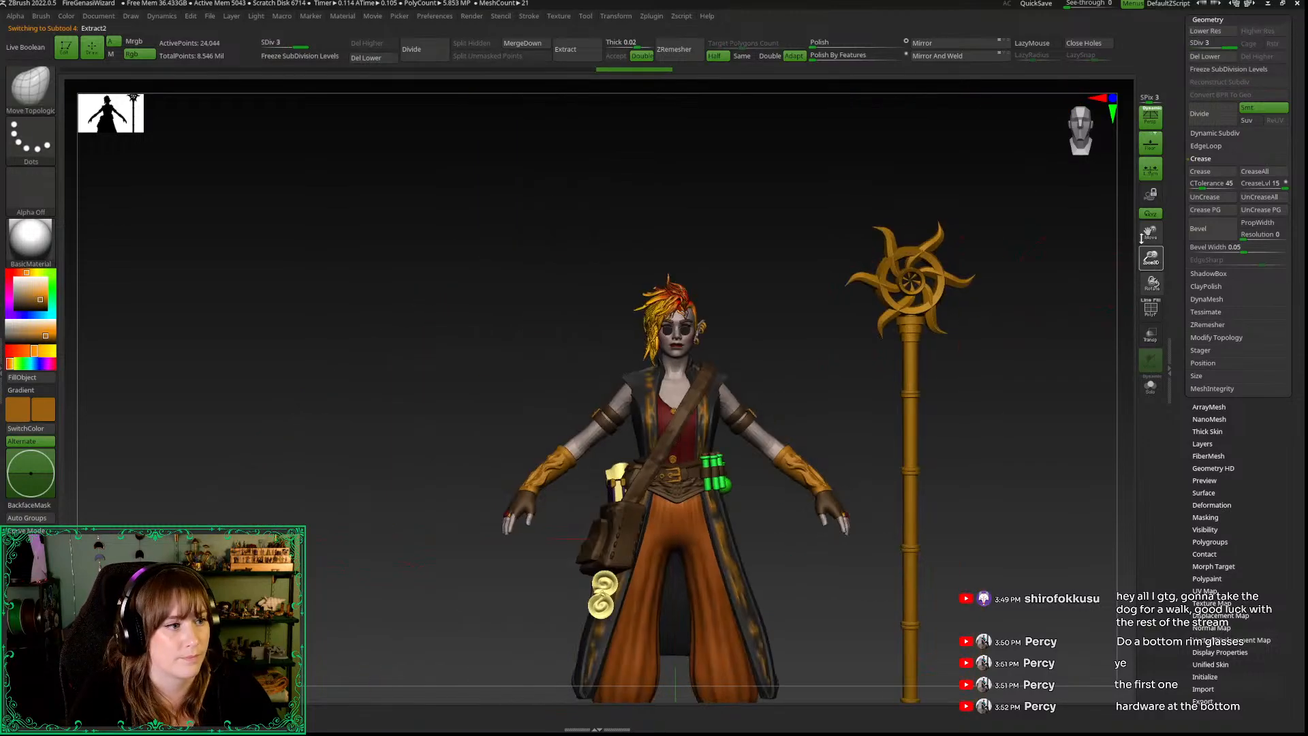
# Step: Select the bag's shoulder strap and raise it to subdivision level 5
pyautogui.keyDown('alt'); pyautogui.click(671, 430); pyautogui.keyUp('alt')
pyautogui.keyDown('alt'); pyautogui.moveTo(500, 341); pyautogui.dragTo(427, 310); pyautogui.keyUp('alt')
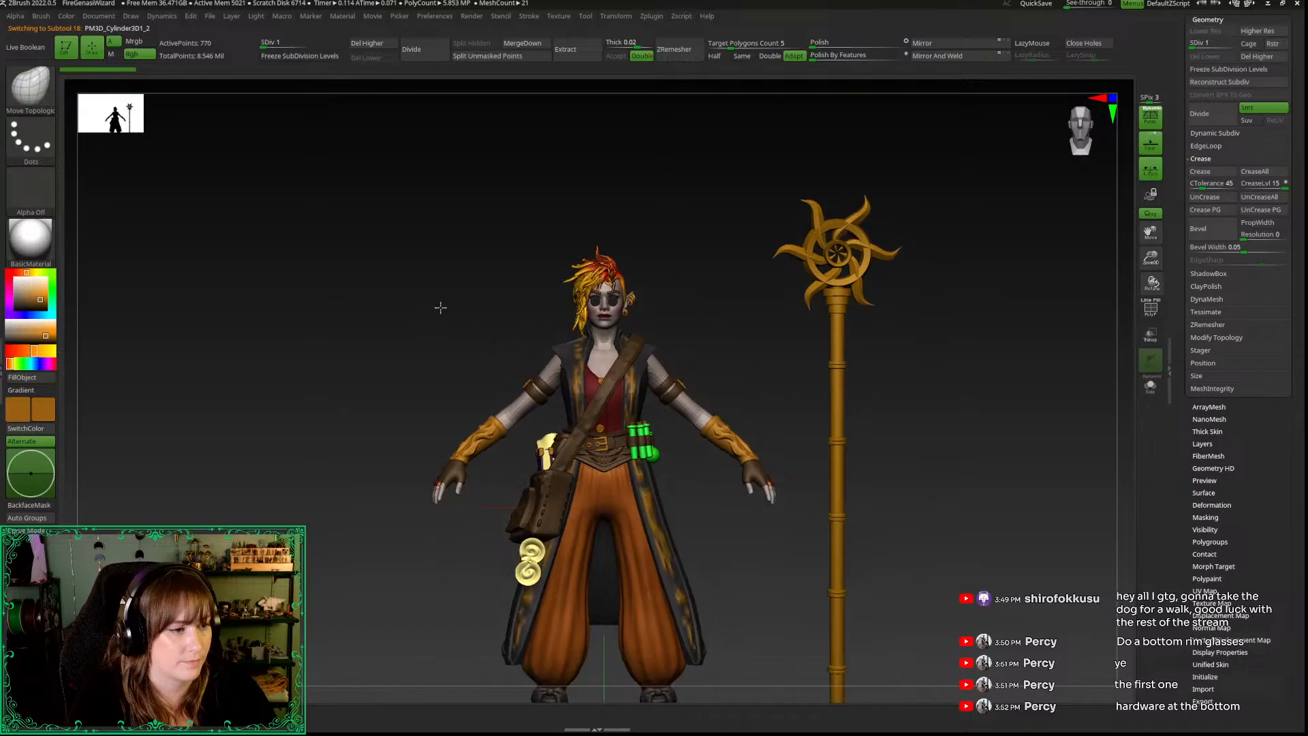
pyautogui.hotkey('ctrl', 'd')
pyautogui.hotkey('ctrl', 'd')
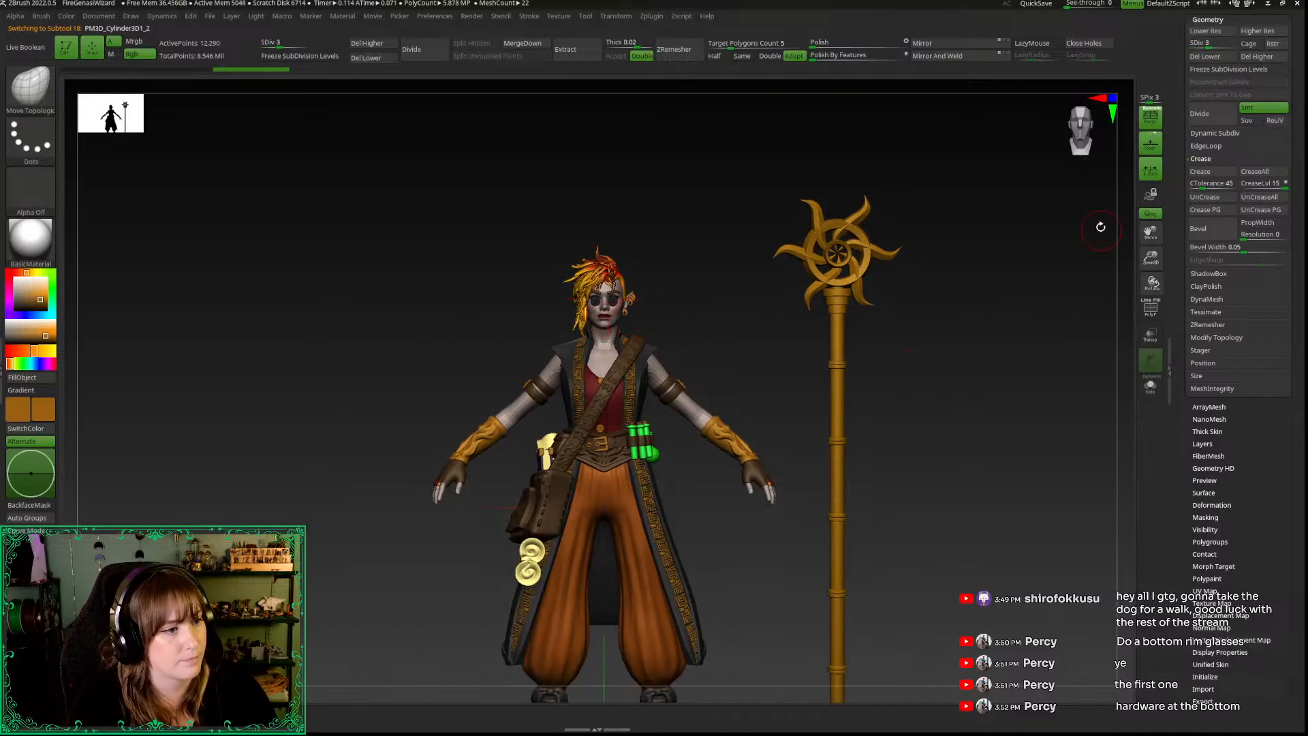
pyautogui.hotkey('ctrl', 'd')
pyautogui.moveTo(1185, 194); pyautogui.dragTo(1184, 369)
pyautogui.moveTo(996, 364)
pyautogui.mouseDown()
pyautogui.moveTo(958, 374)
pyautogui.moveTo(984, 374)
pyautogui.mouseUp()
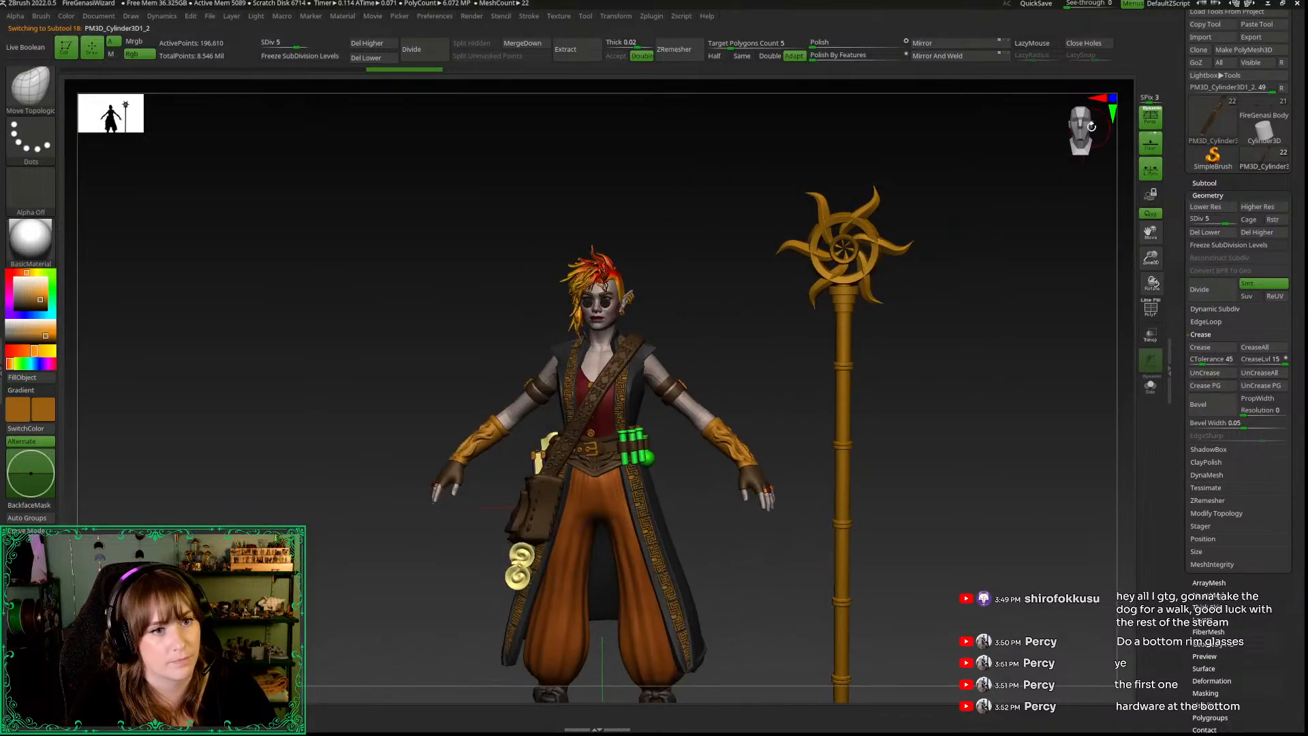
pyautogui.click(1090, 128)
# Step: Select the gloves in the subtool list, lower them to subdivision level 1 and isolate them
pyautogui.click(1205, 183)
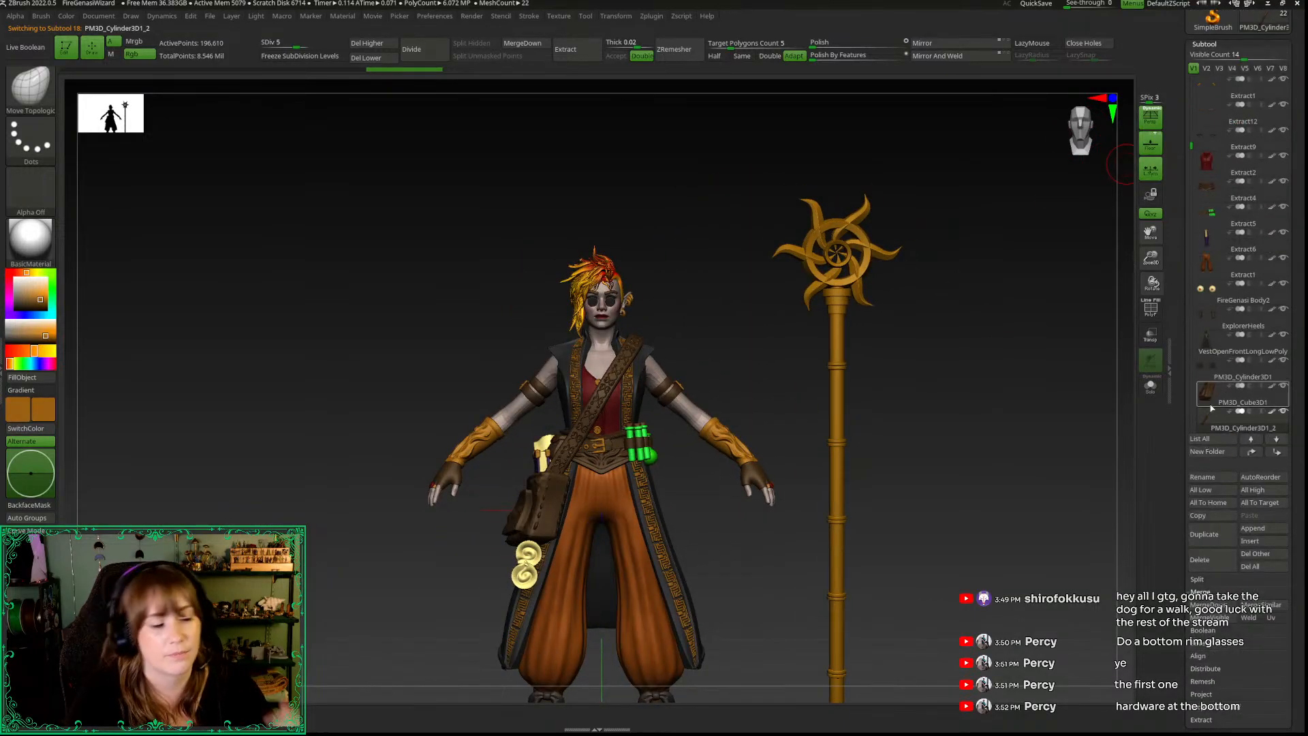
pyautogui.moveTo(1212, 407)
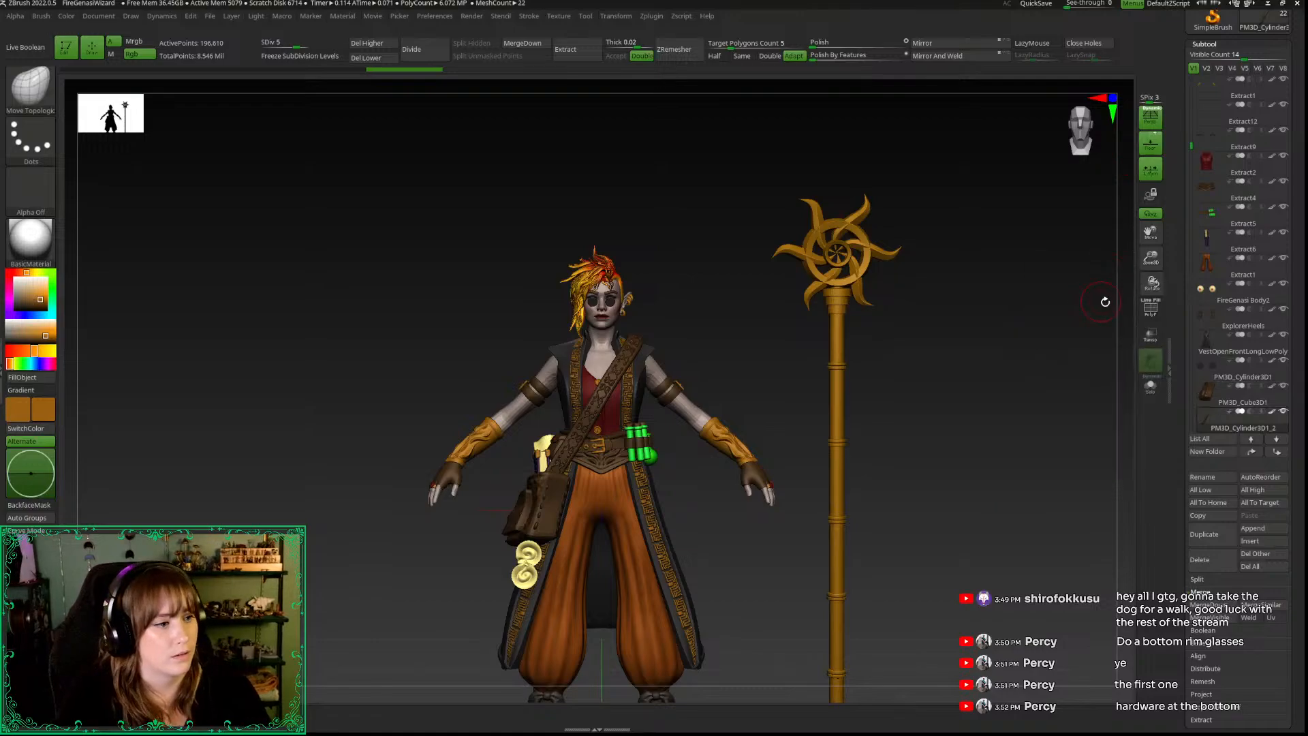
pyautogui.moveTo(1191, 145); pyautogui.dragTo(1178, 82)
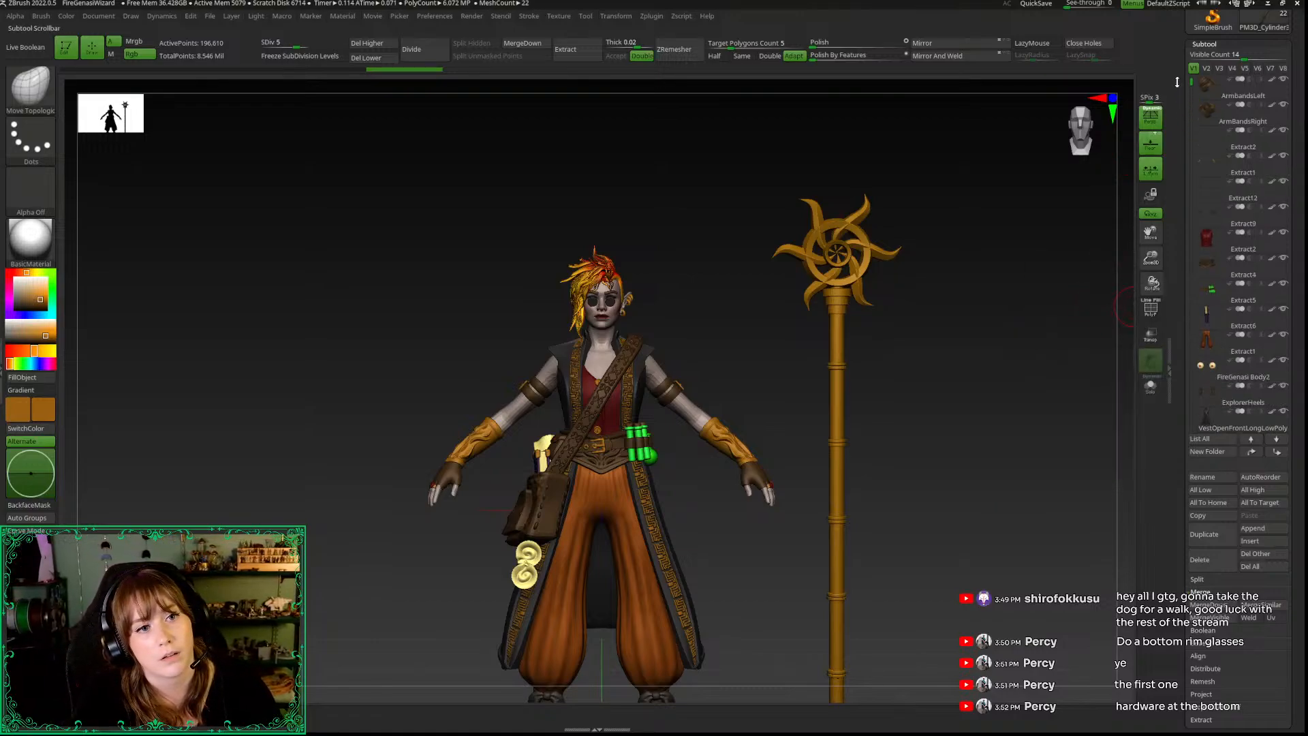
pyautogui.click(1186, 148)
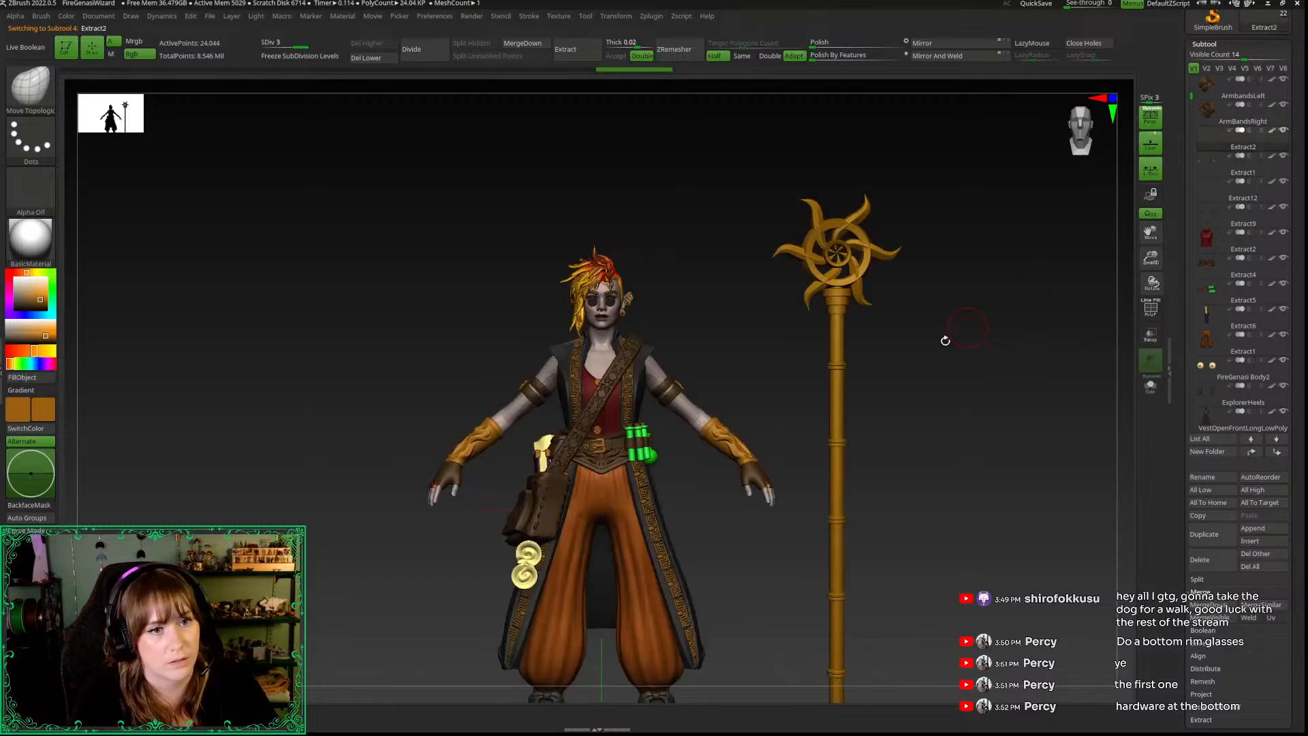
pyautogui.hotkey('shift', 'd')
pyautogui.hotkey('shift', 'd')
pyautogui.hotkey('alt', 's')
# Step: Mask one glove and split the unmasked points so each glove is its own subtool
pyautogui.keyDown('ctrl'); pyautogui.moveTo(679, 426); pyautogui.dragTo(686, 570); pyautogui.keyUp('ctrl')
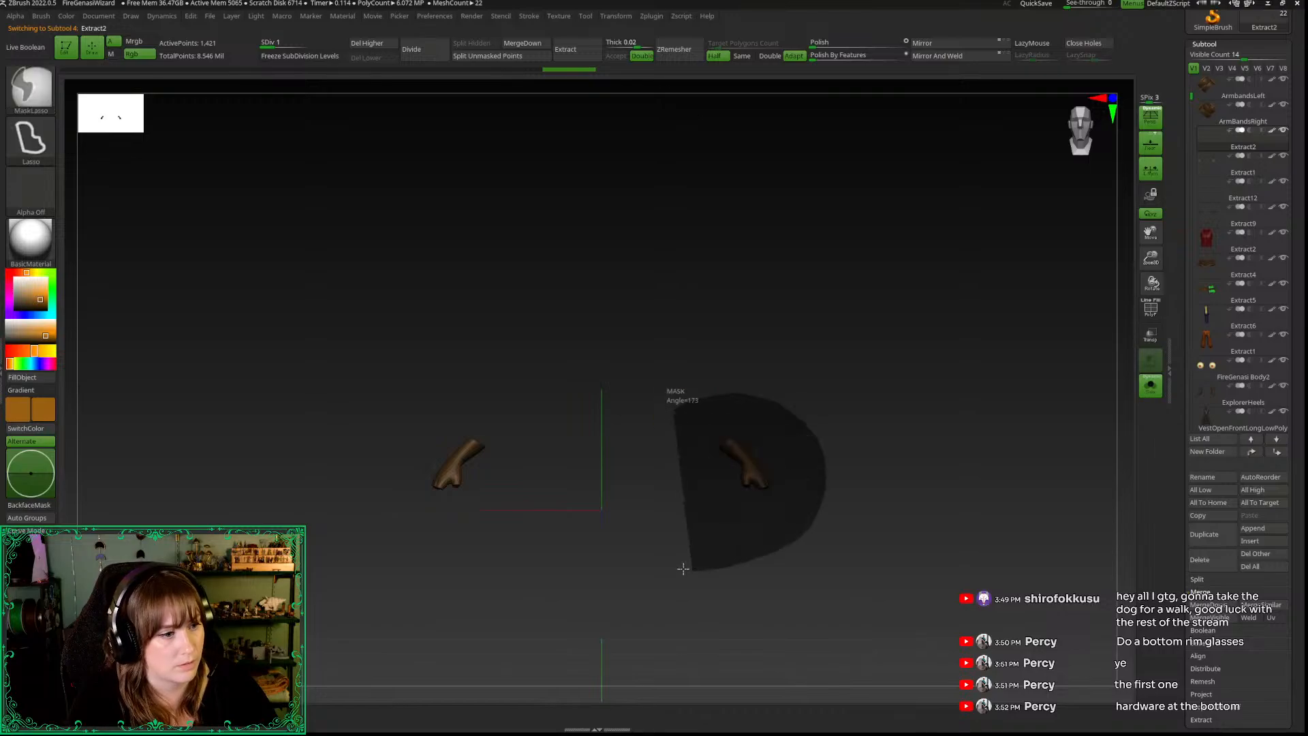
pyautogui.moveTo(661, 417)
pyautogui.keyDown('ctrl'); pyautogui.mouseDown()
pyautogui.moveTo(655, 376)
pyautogui.moveTo(666, 418)
pyautogui.moveTo(730, 310)
pyautogui.mouseUp(); pyautogui.keyUp('ctrl')
pyautogui.click(1091, 138)
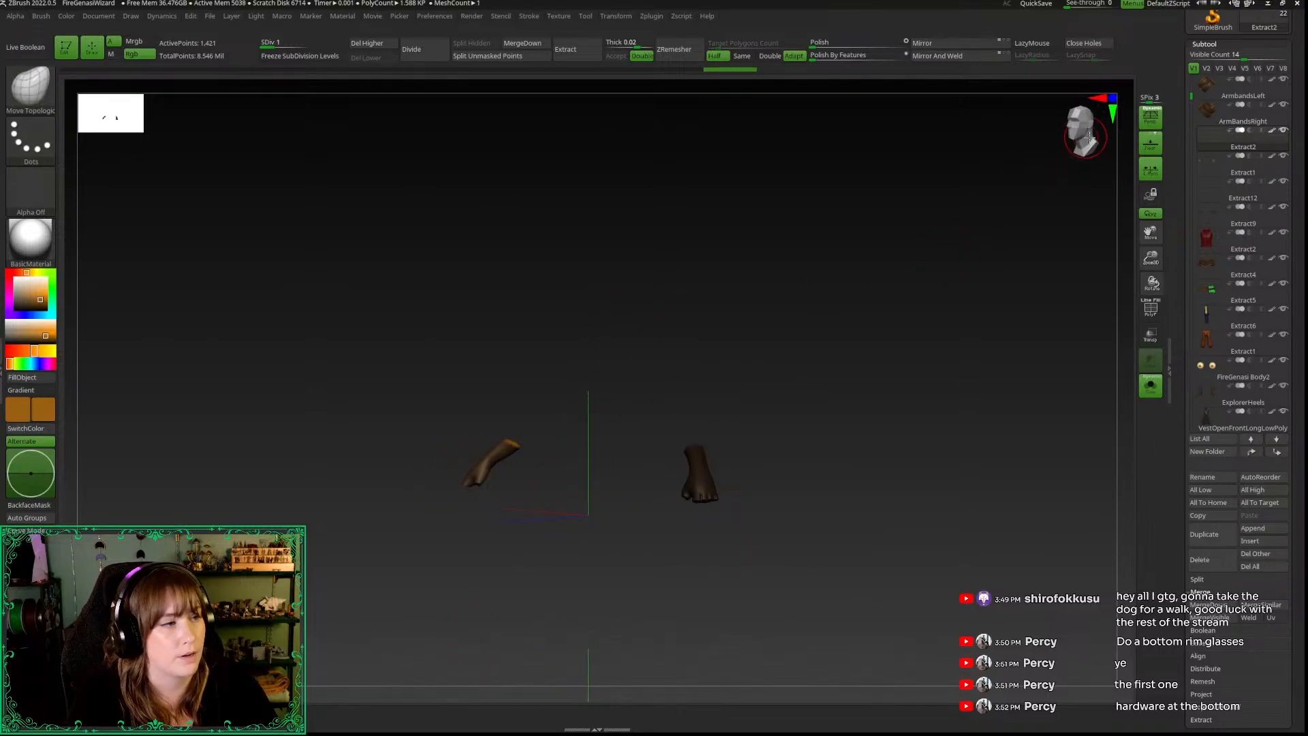
pyautogui.click(483, 56)
pyautogui.moveTo(1086, 140); pyautogui.dragTo(1103, 148)
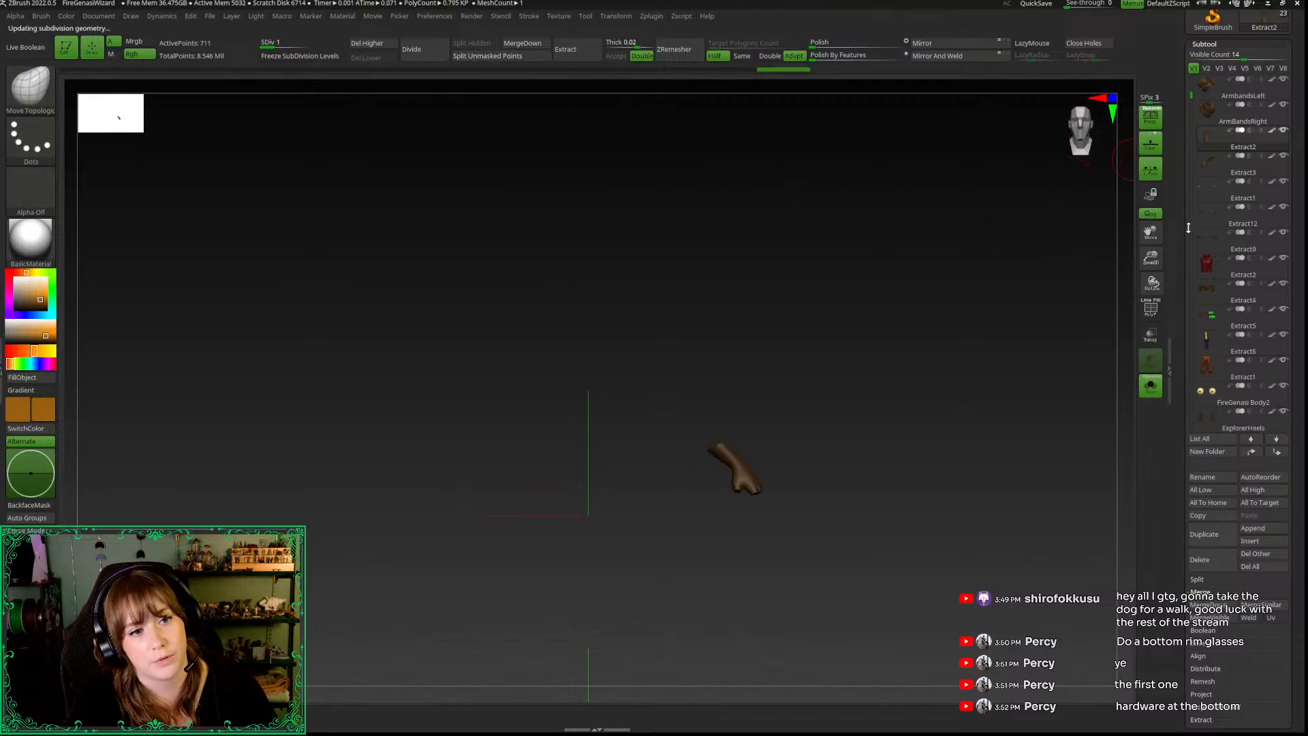
# Step: Raise the first split glove, Extract2, to subdivision level 3 and rename it GloveLeft
pyautogui.scroll(3, 1188, 228)
pyautogui.press('d')
pyautogui.press('d')
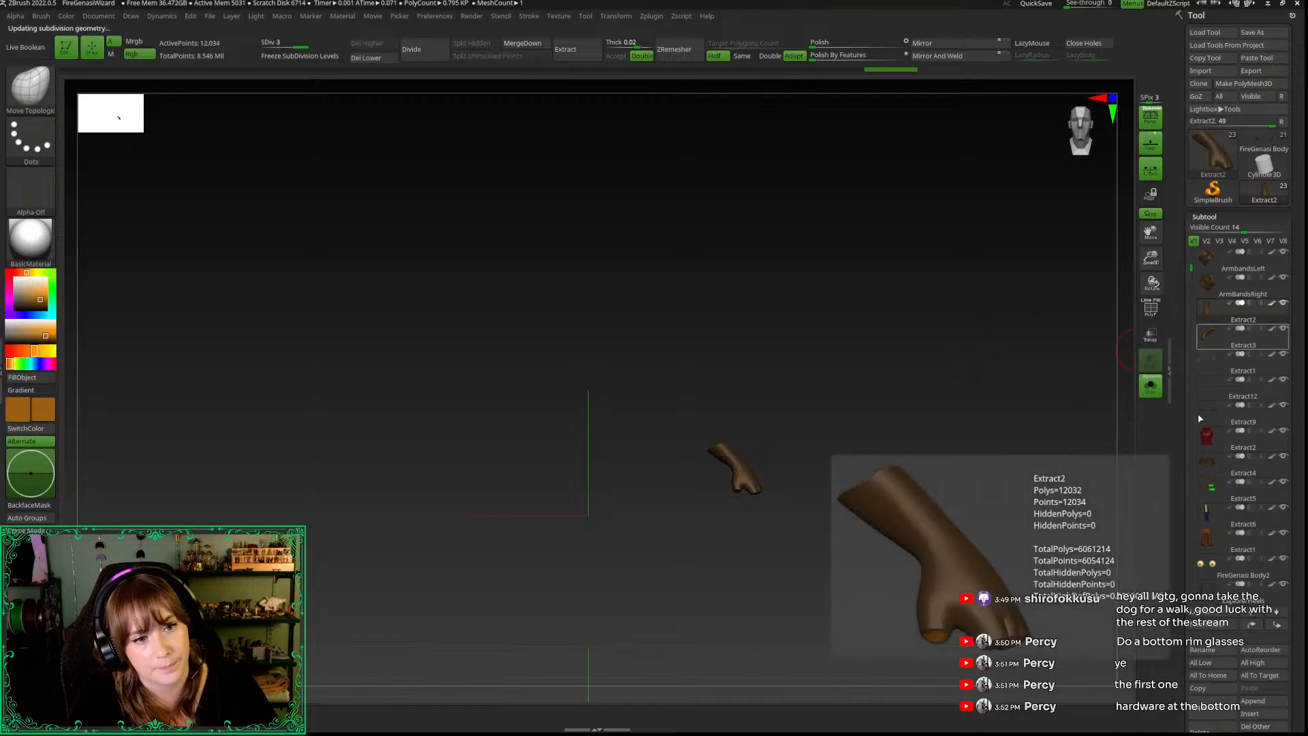
pyautogui.click(1202, 650)
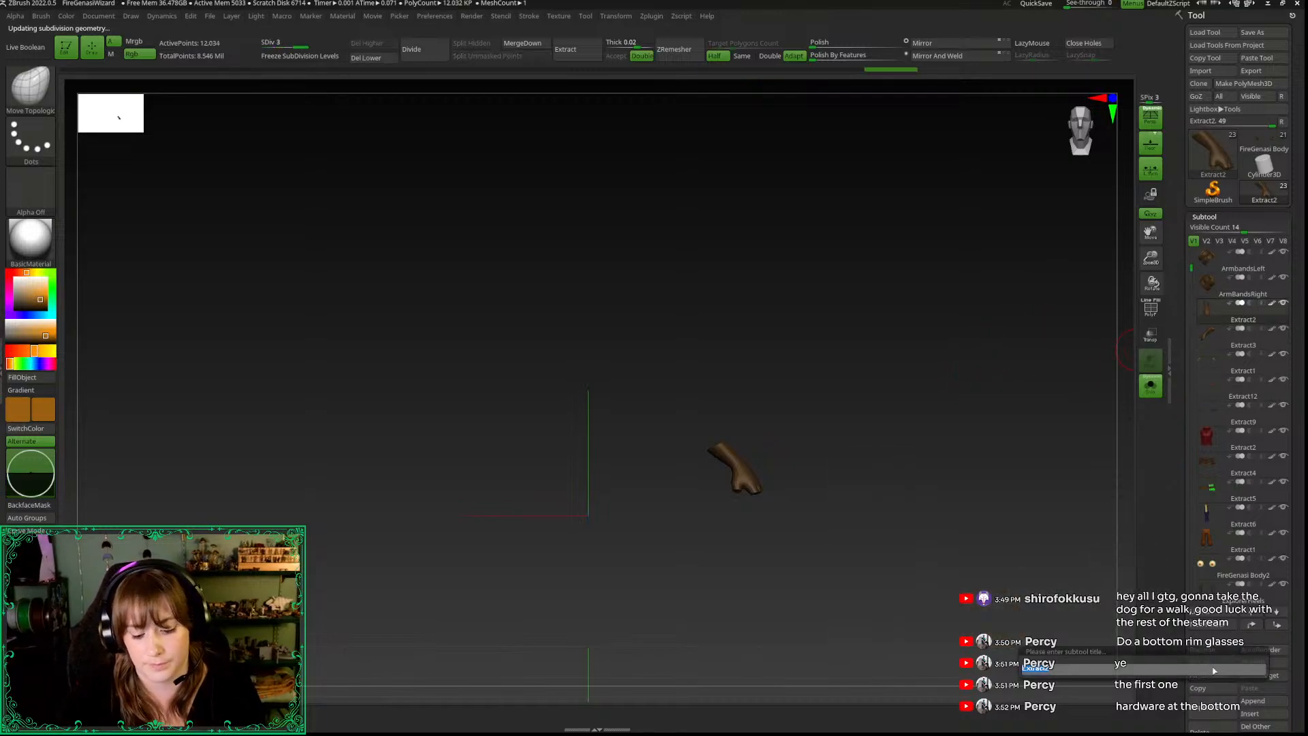
pyautogui.write('GloveLe')
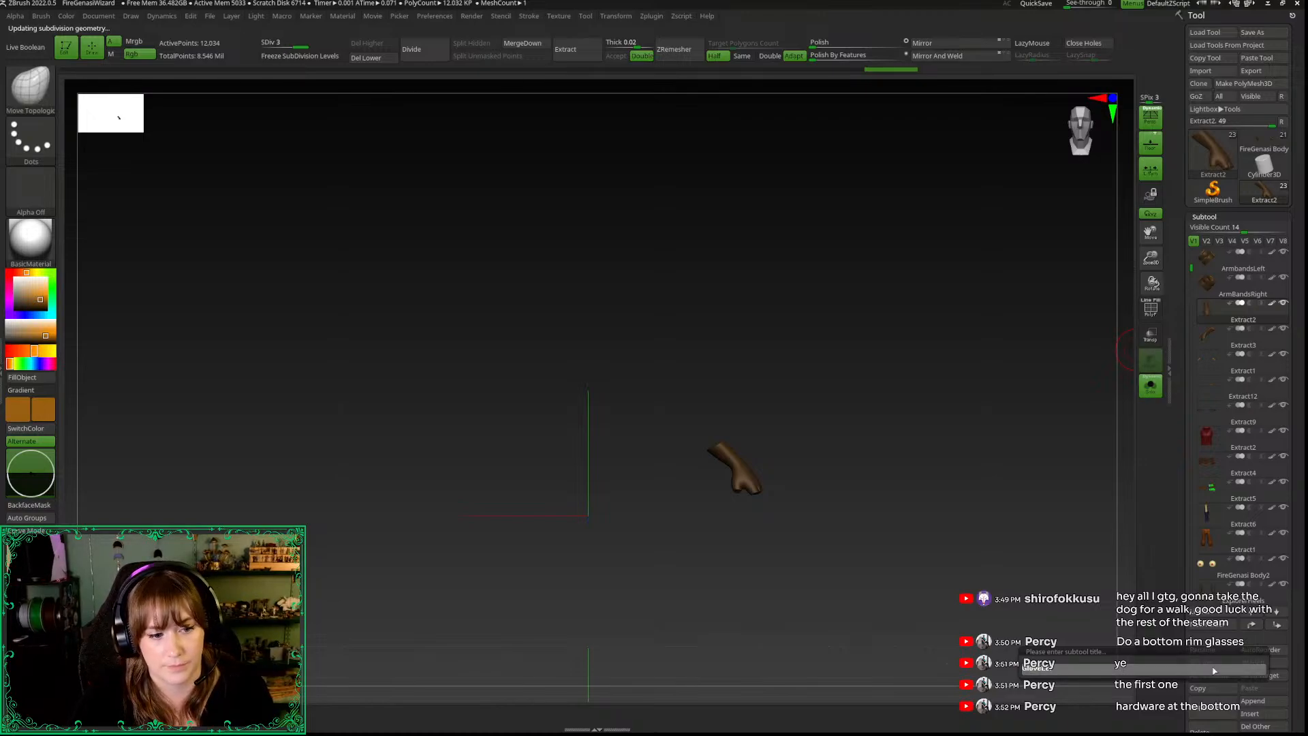
pyautogui.press('Return')
# Step: Rename the other split glove subtool, Extract3, as GloveRight
pyautogui.click(1219, 342)
pyautogui.click(1203, 650)
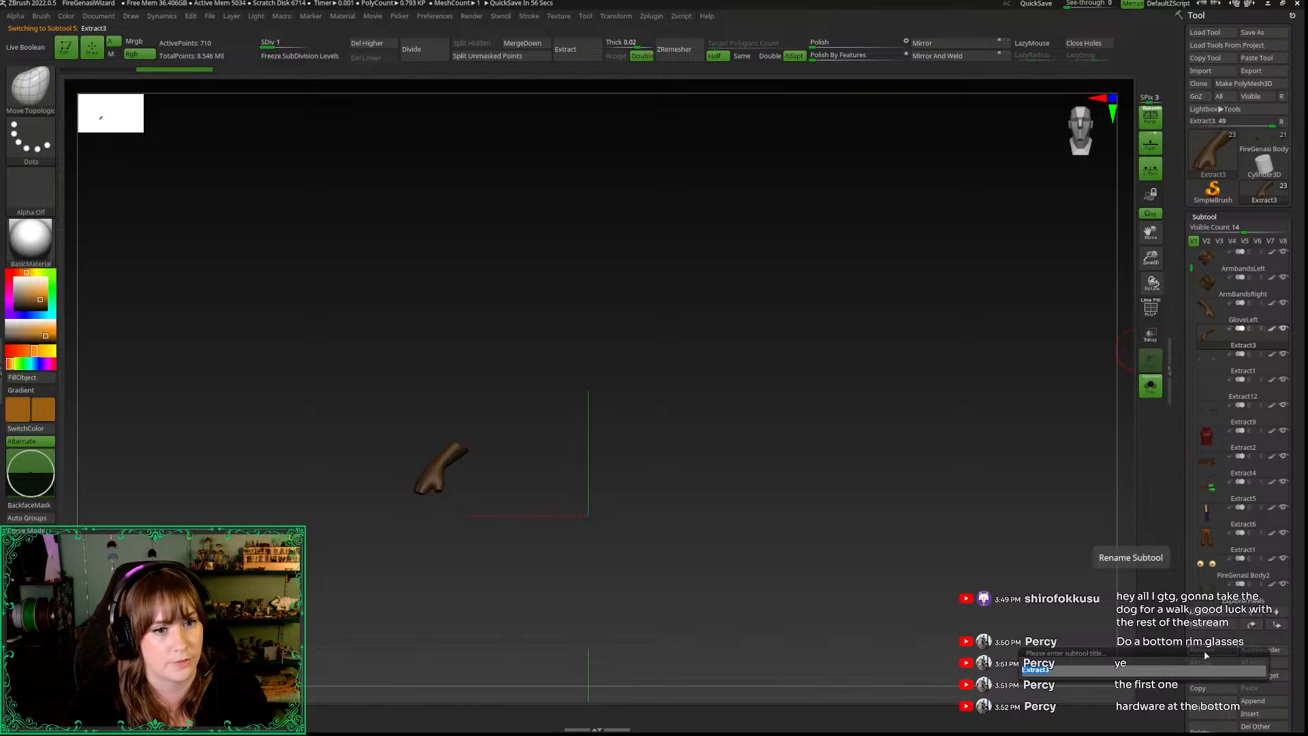
pyautogui.press('shift')
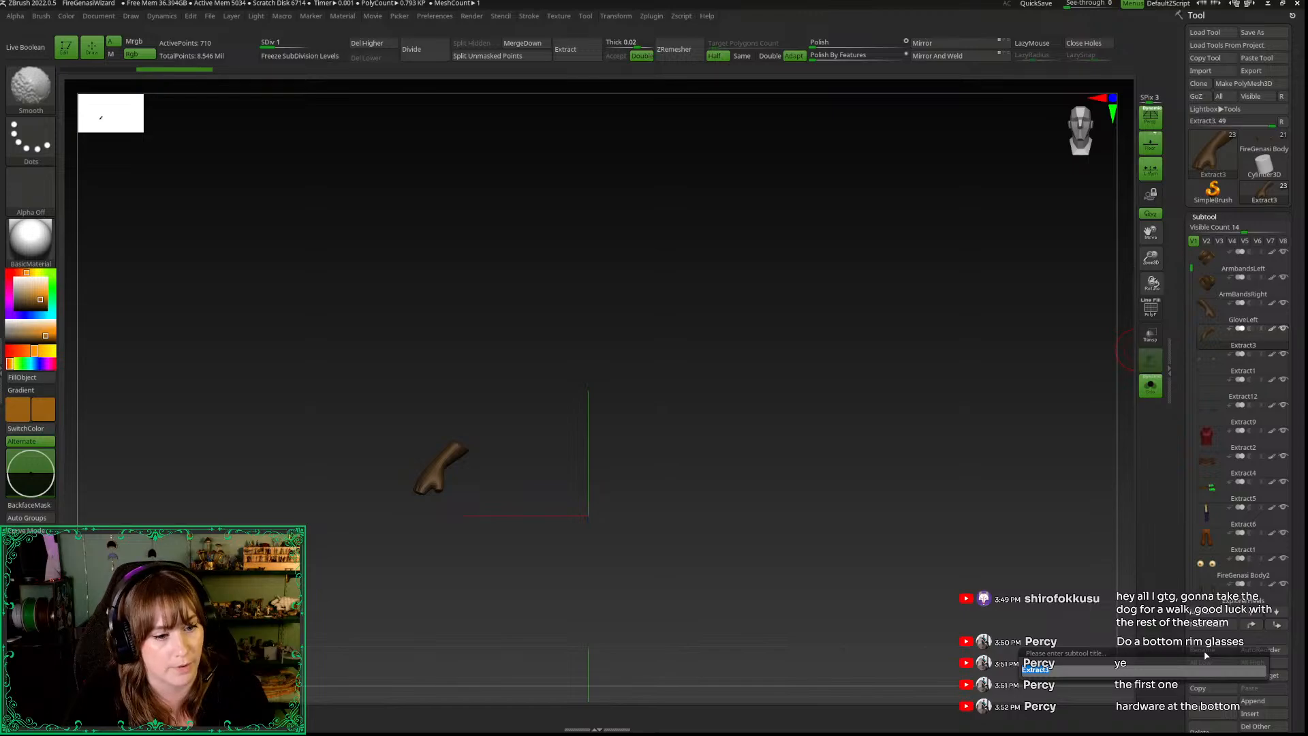
pyautogui.write('GloveRight')
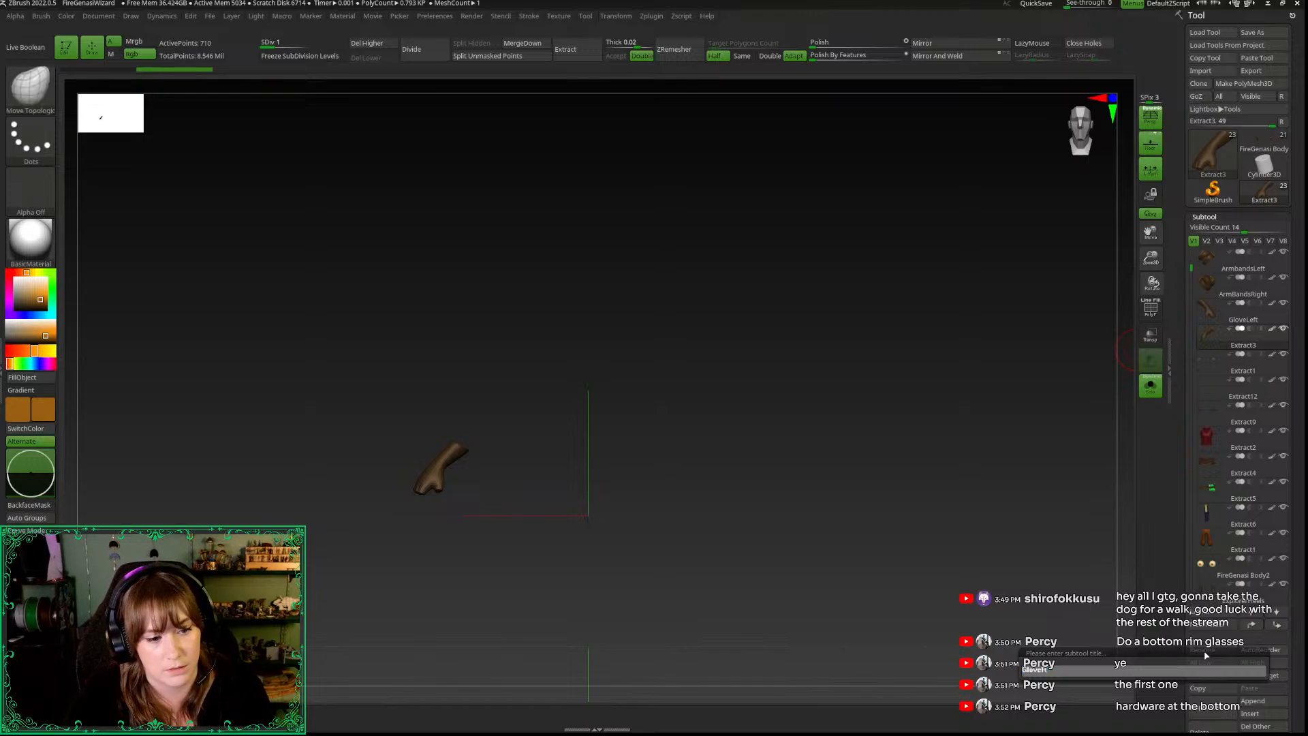
pyautogui.press('Return')
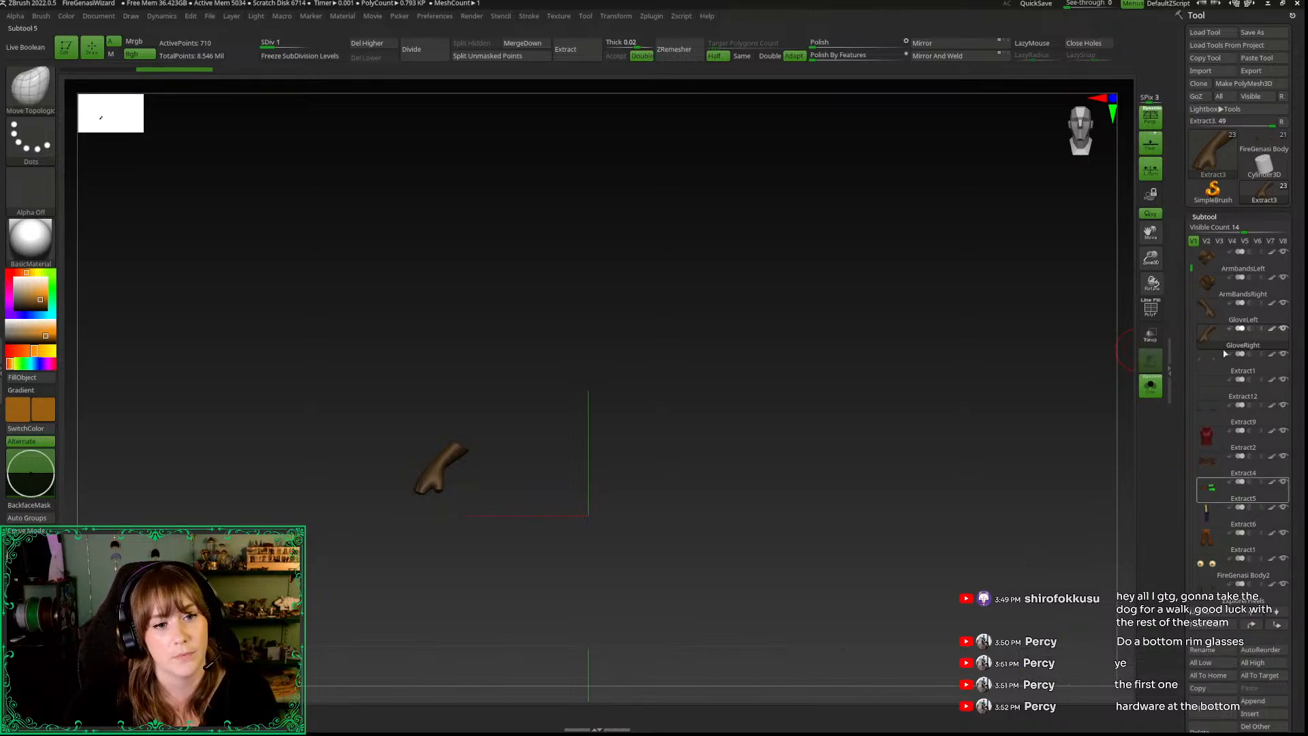
# Step: Select the bracers subtool, lower it to subdivision level 1 and split its unmasked points into a separate subtool
pyautogui.click(1211, 371)
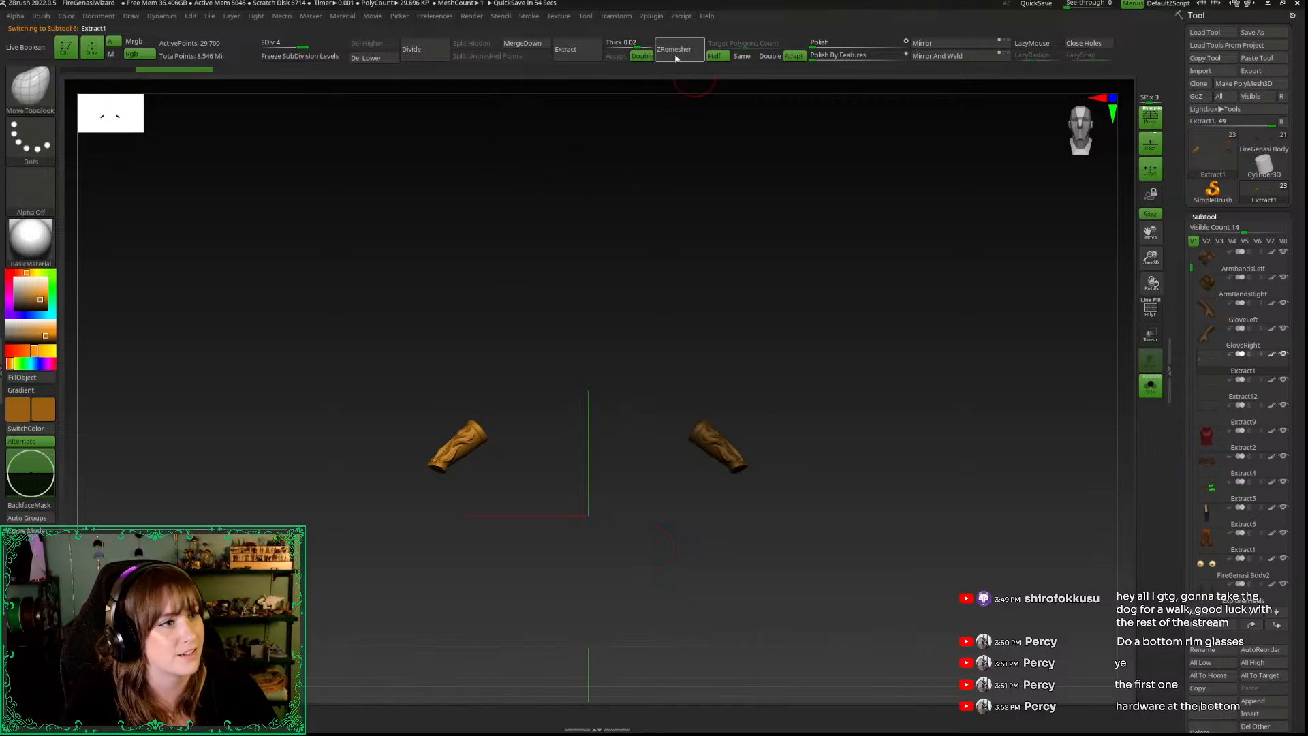
pyautogui.hotkey('shift', 'd')
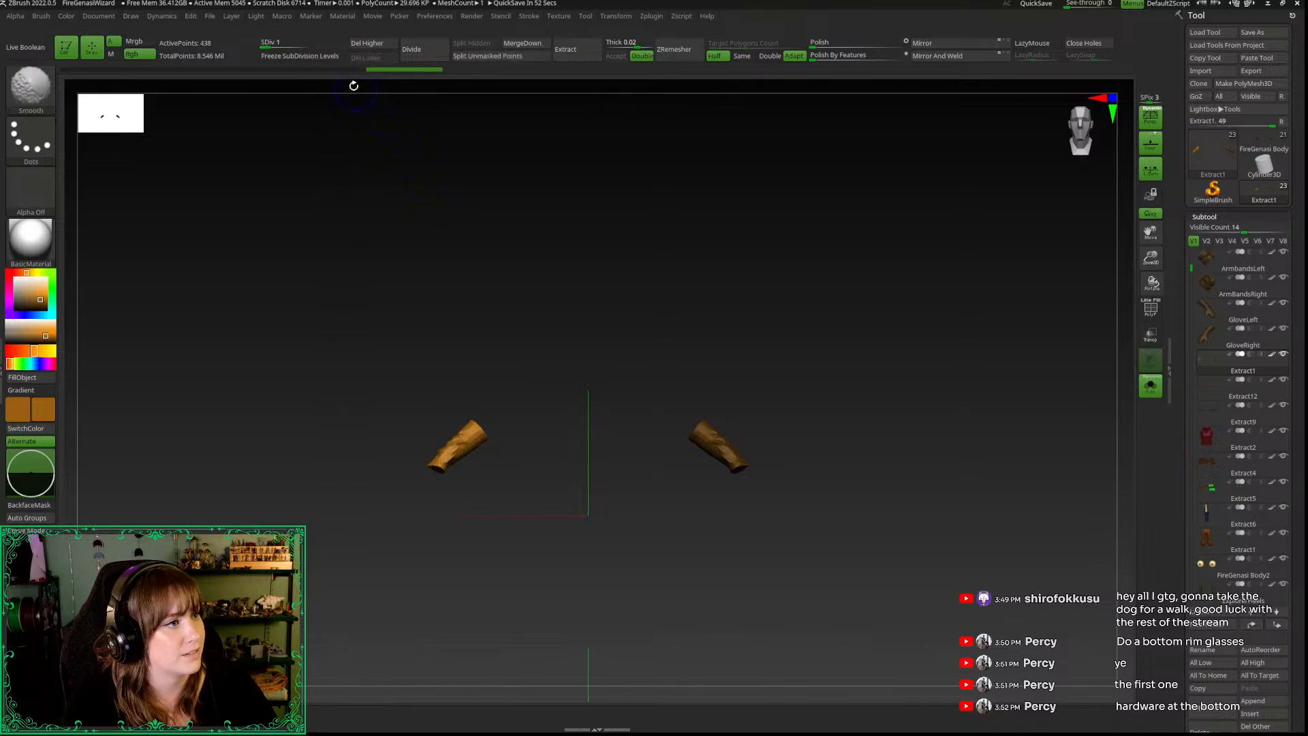
pyautogui.click(485, 56)
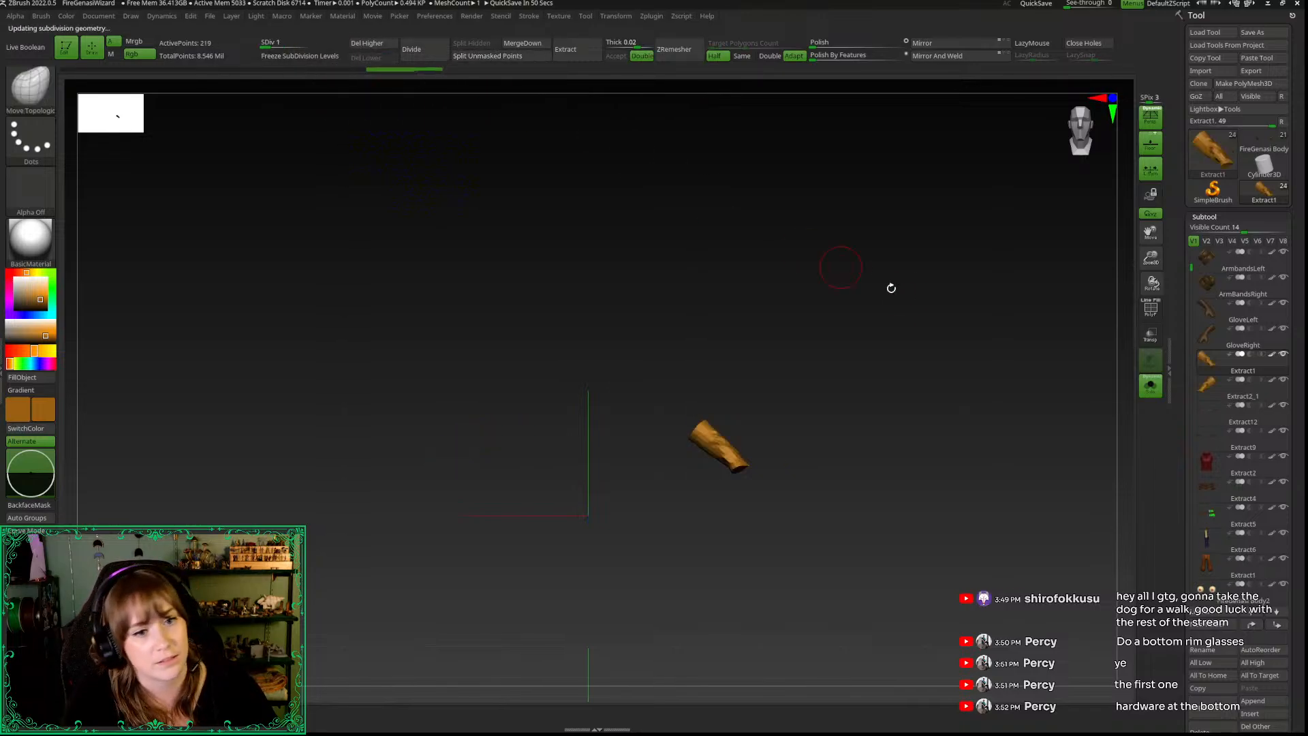
# Step: Rename the first split bracer as BracerLeft and select the other bracer's subtool
pyautogui.click(1203, 649)
pyautogui.write('Bra')
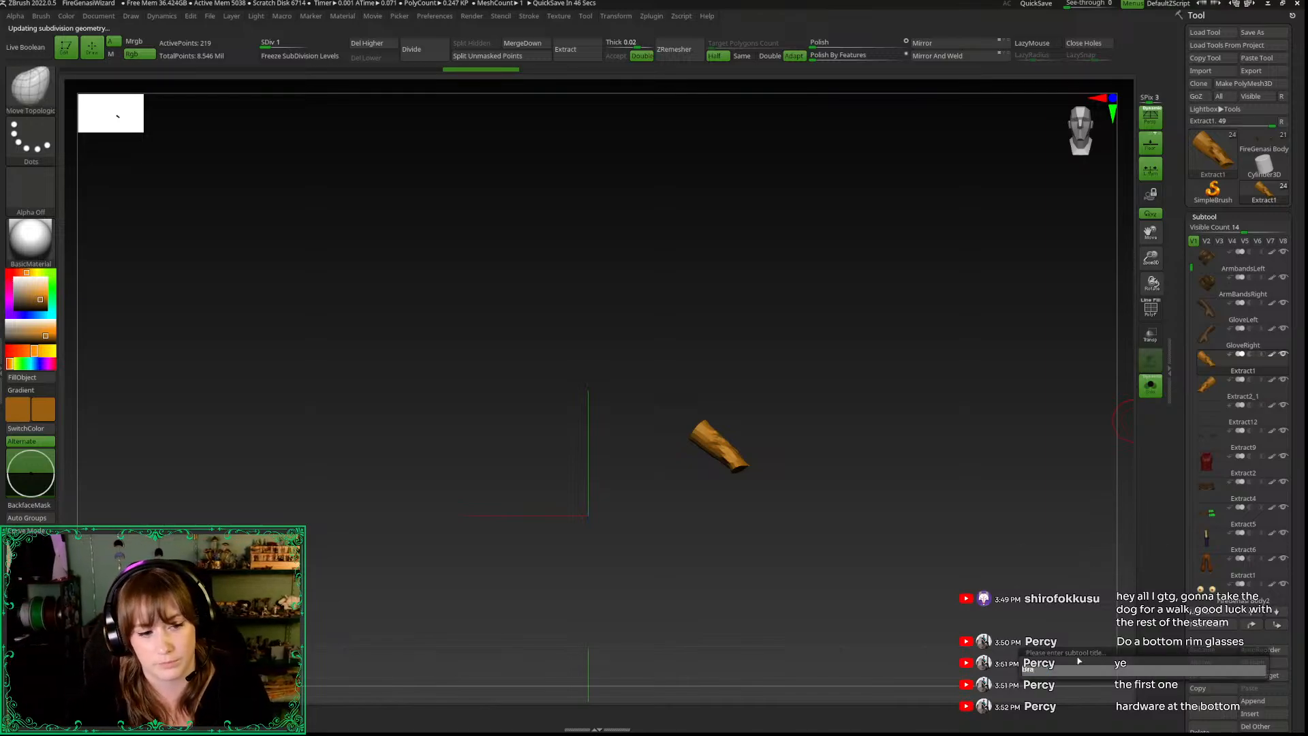
pyautogui.write('cerLeft')
pyautogui.press('Return')
pyautogui.press('Down')
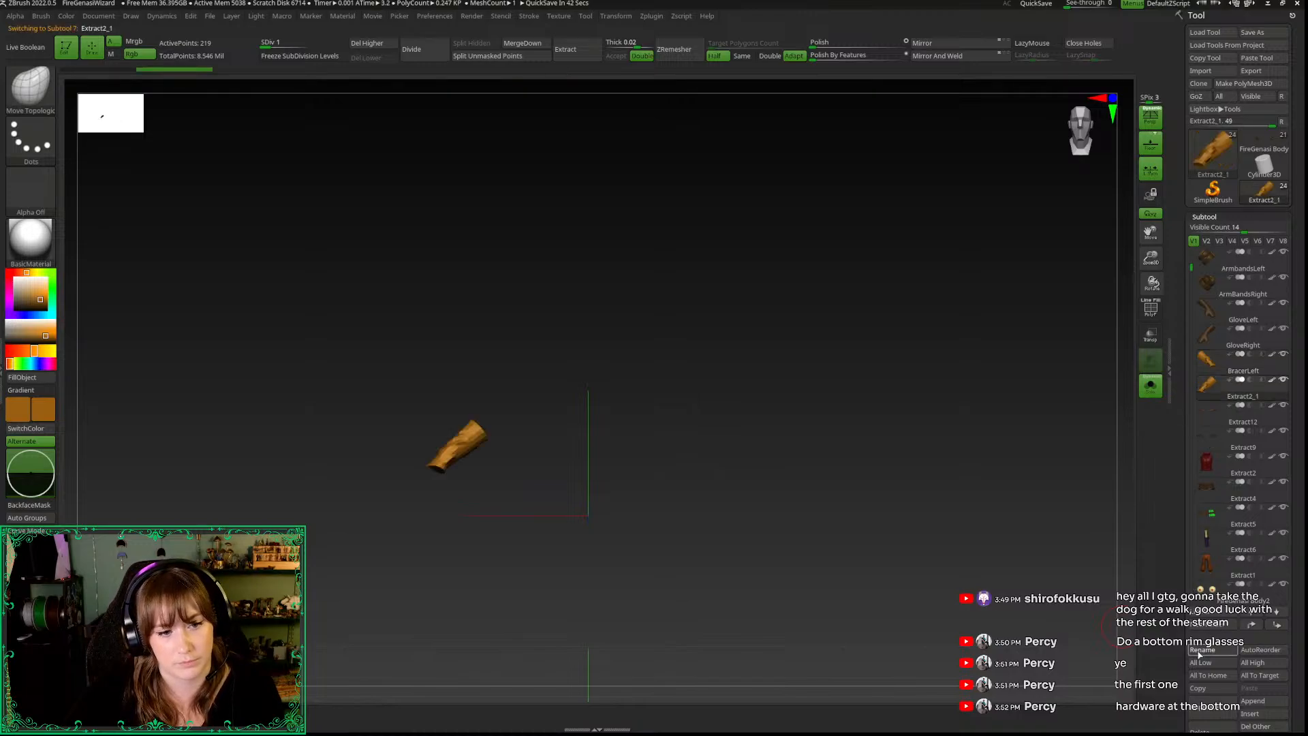
# Step: Rename the other split bracer's subtool, Extract2_1, as BracerRight
pyautogui.click(1201, 651)
pyautogui.write('BracerRig')
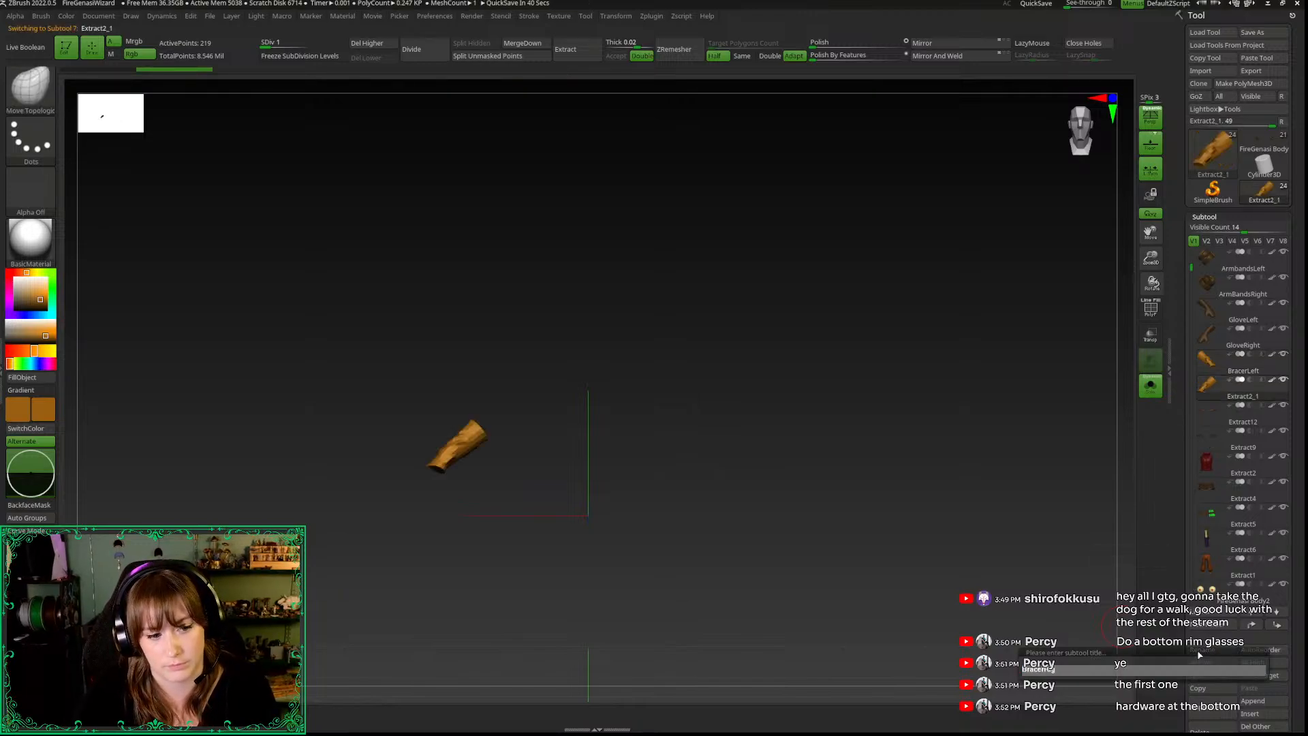
pyautogui.write('ht')
pyautogui.press('Return')
# Step: Select the eyebrows subtool, Extract12, and rename it Eyebrows
pyautogui.press('Down')
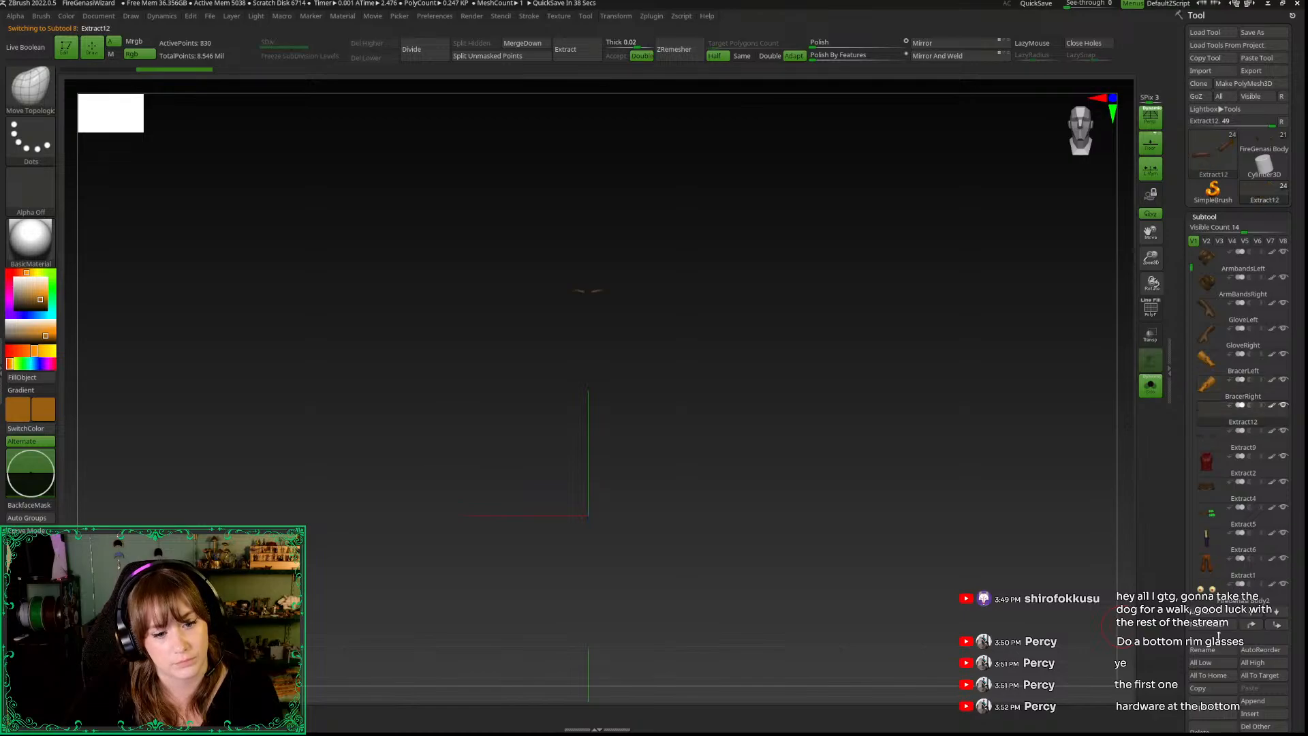
pyautogui.click(1203, 651)
pyautogui.write('Eyebro')
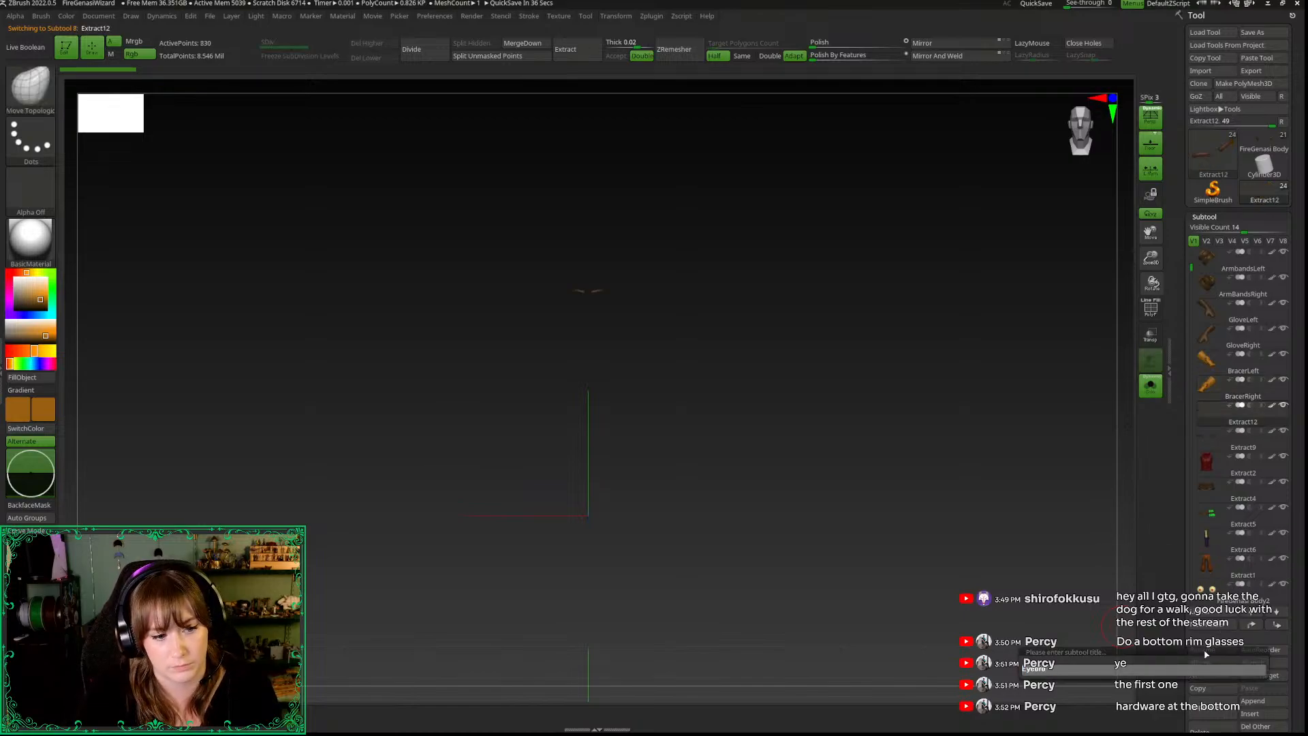
pyautogui.write('ws')
pyautogui.press('Return')
# Step: Select the Extract9 subtool, rename it Eyelashes, and make the red vest's subtool active
pyautogui.press('Down')
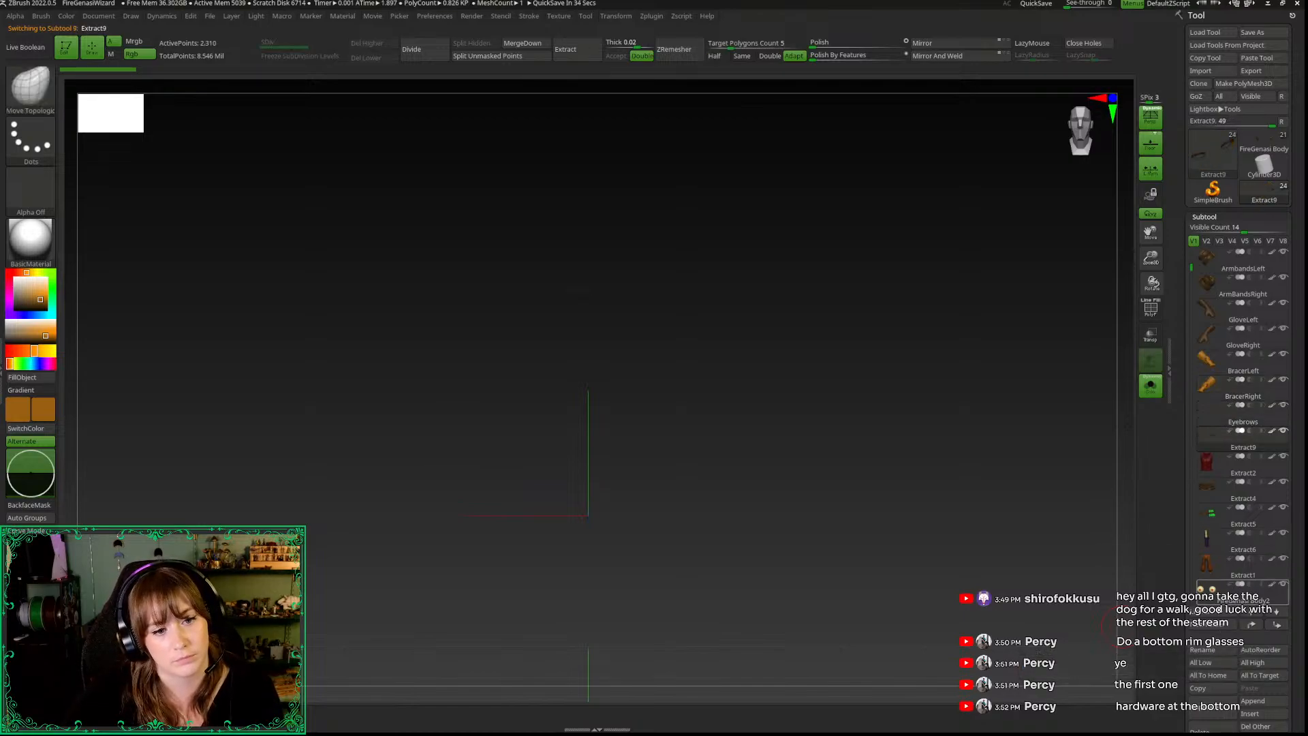
pyautogui.click(1203, 650)
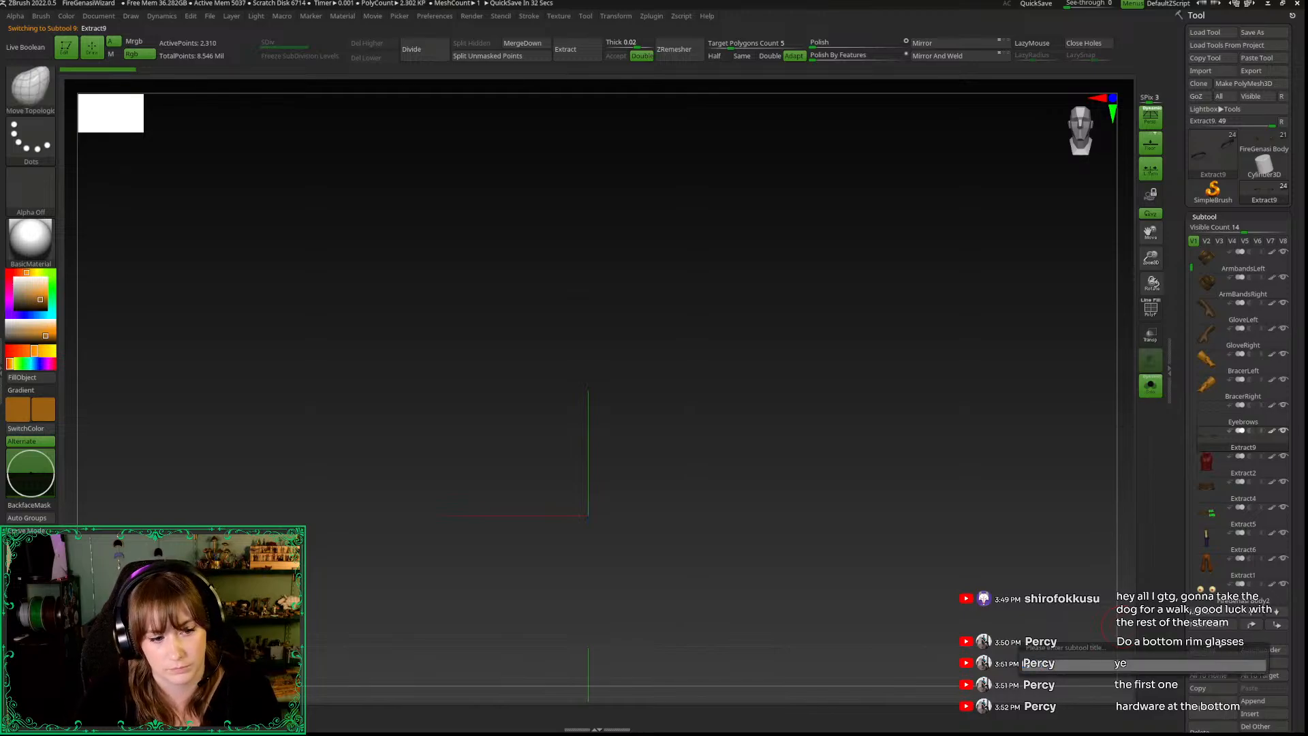
pyautogui.write('Eyelashes')
pyautogui.press('Return')
pyautogui.click(1211, 477)
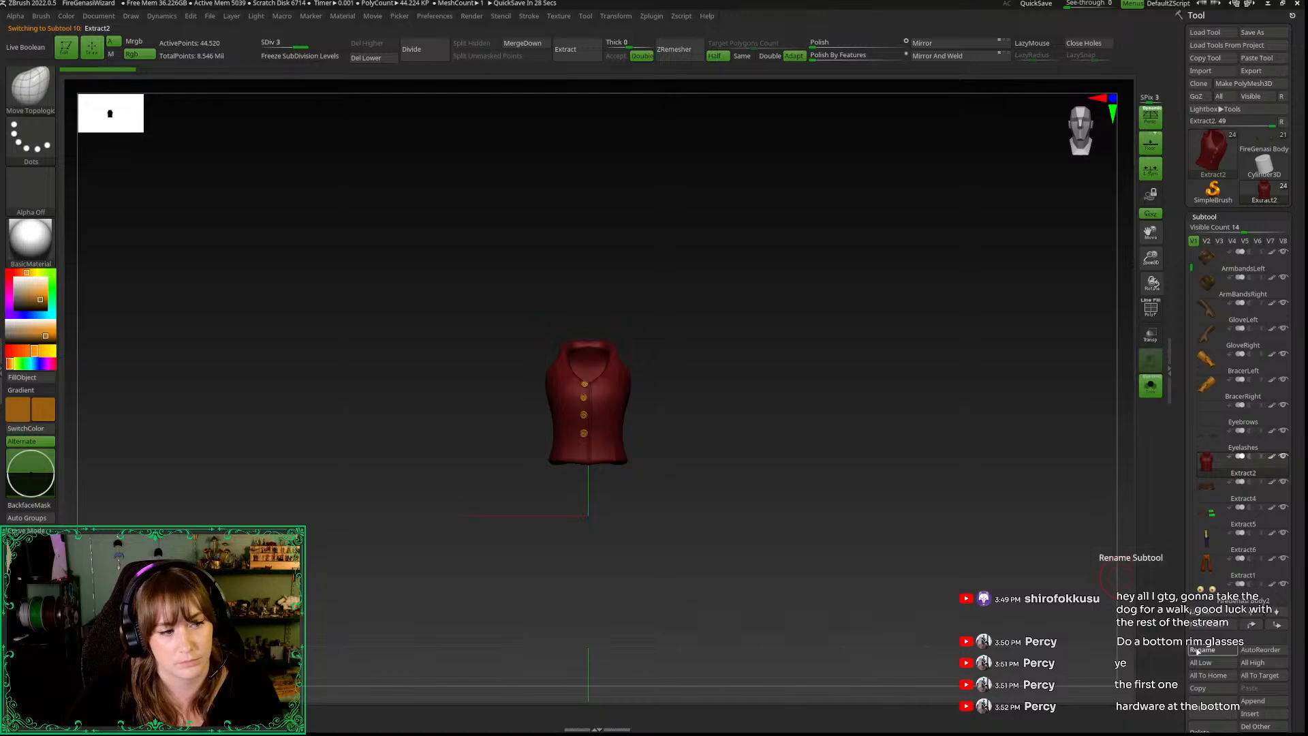
# Step: Rename the red buttoned top subtool as Shirt and the wide engraved brown belt subtool as Belt
pyautogui.click(1199, 652)
pyautogui.write('Shirt')
pyautogui.press('Return')
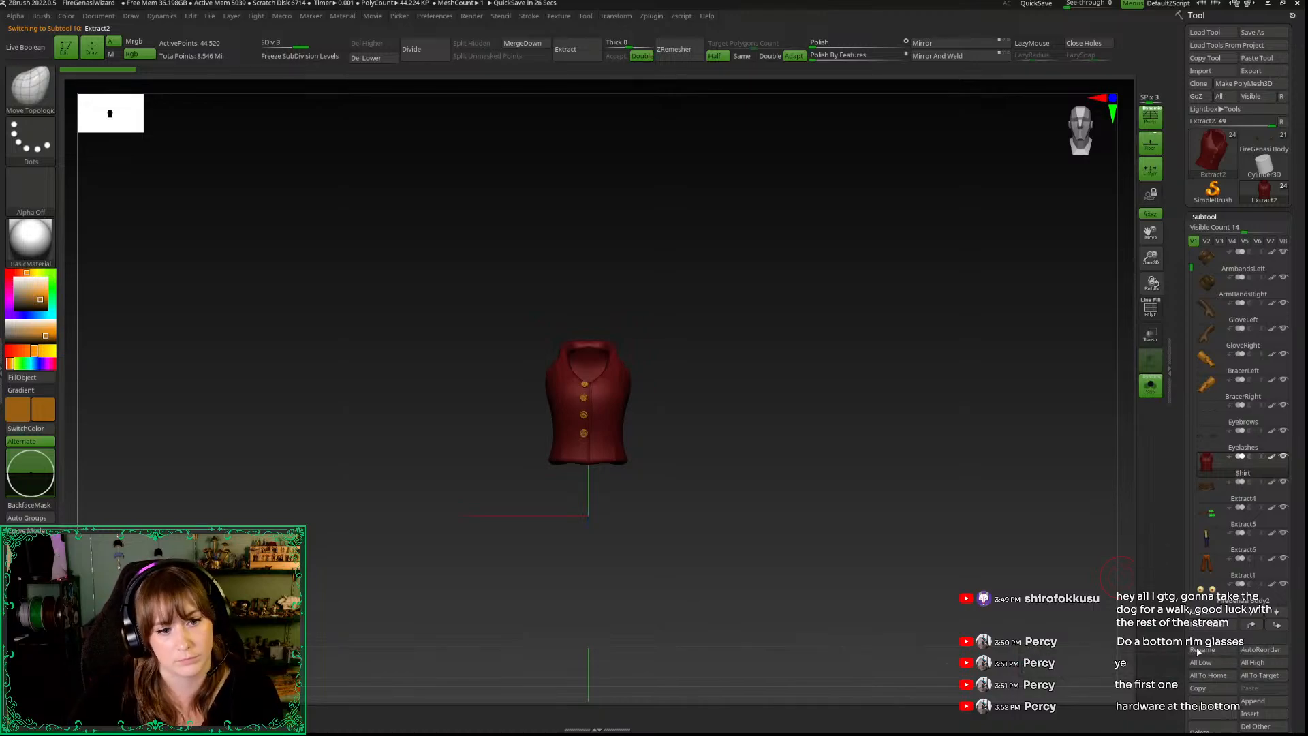
pyautogui.click(1216, 501)
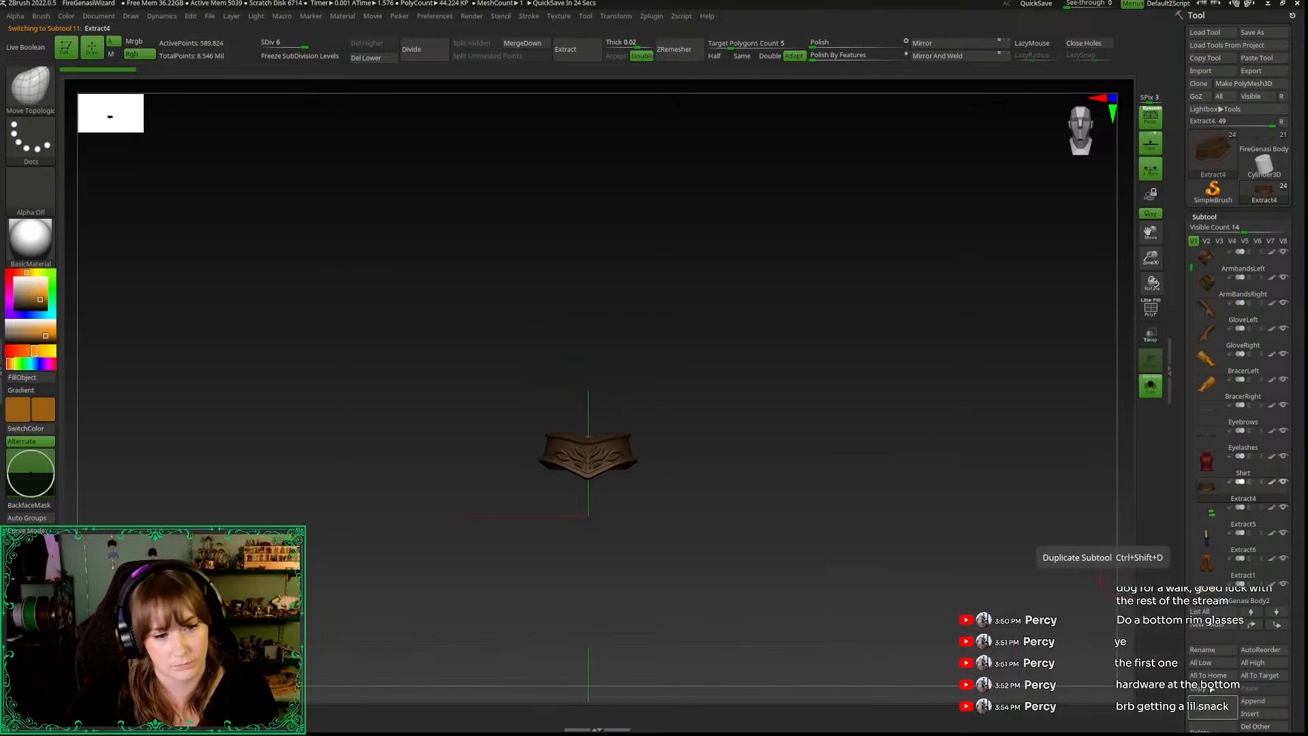
pyautogui.click(1204, 654)
pyautogui.press('shift')
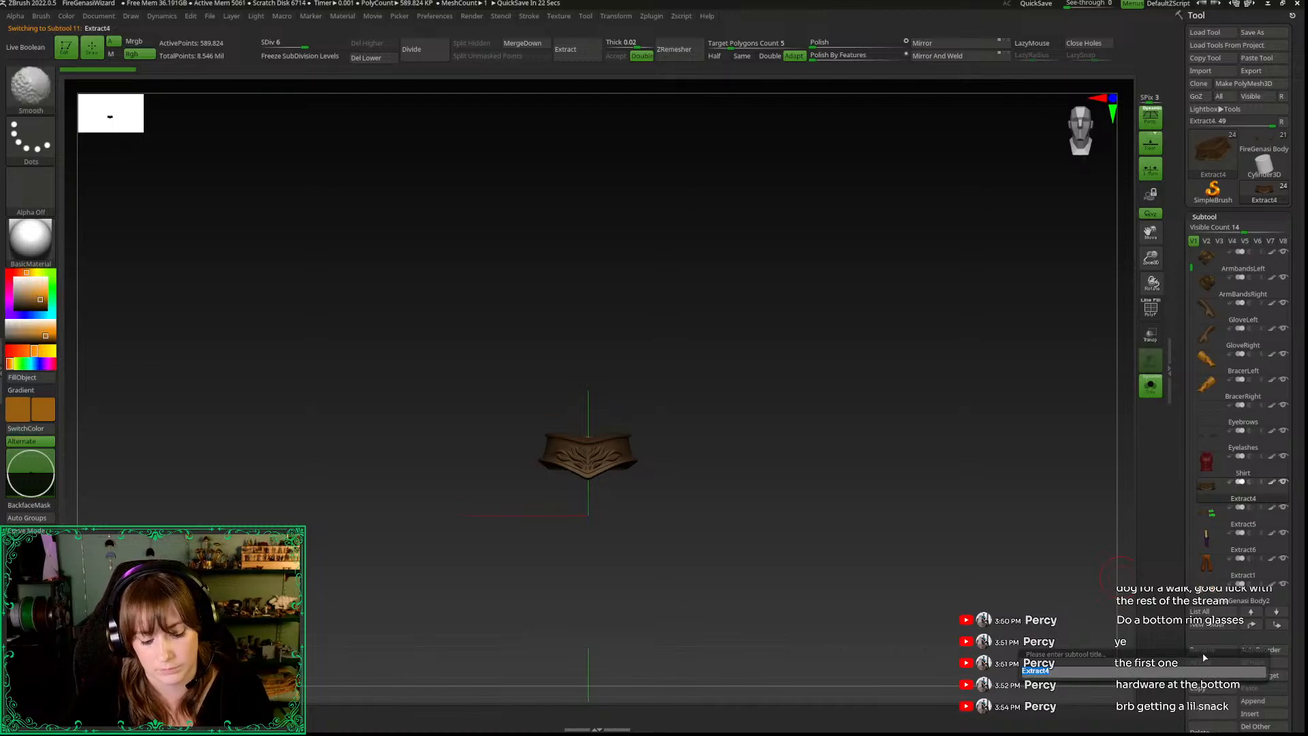
pyautogui.write('Belt')
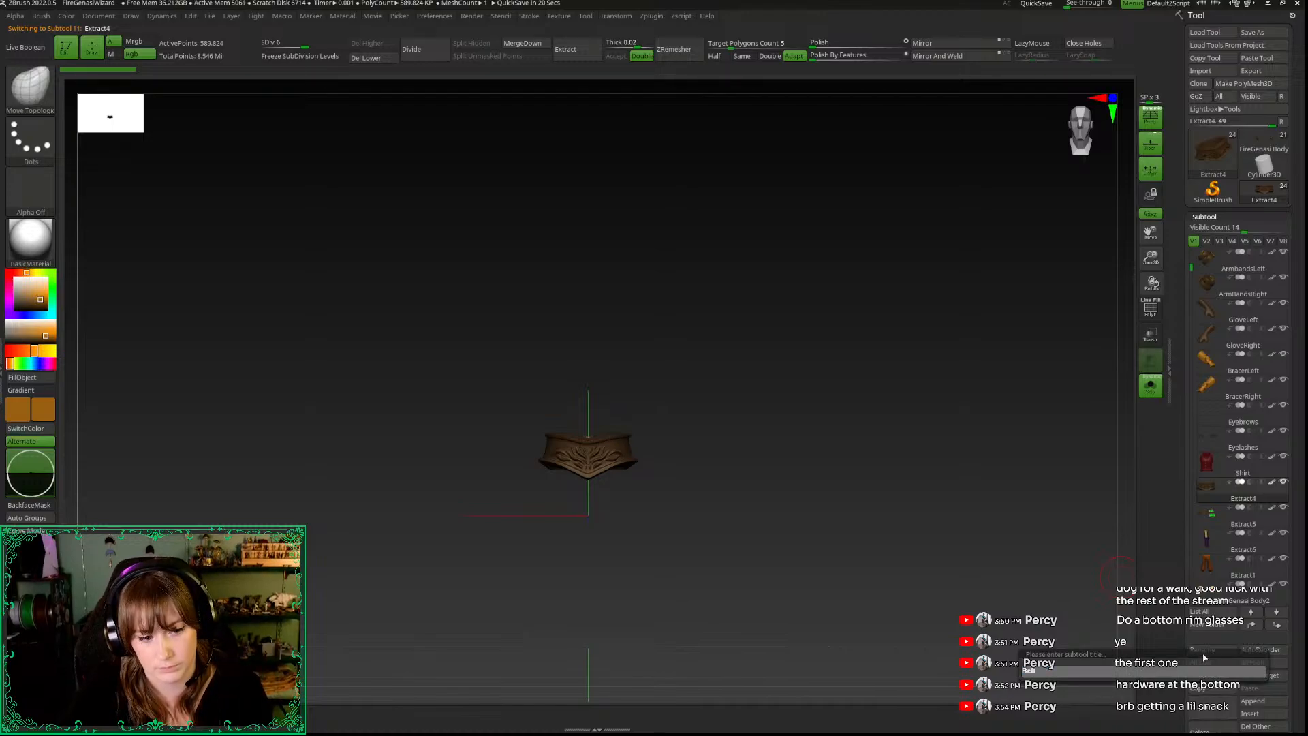
pyautogui.press('Return')
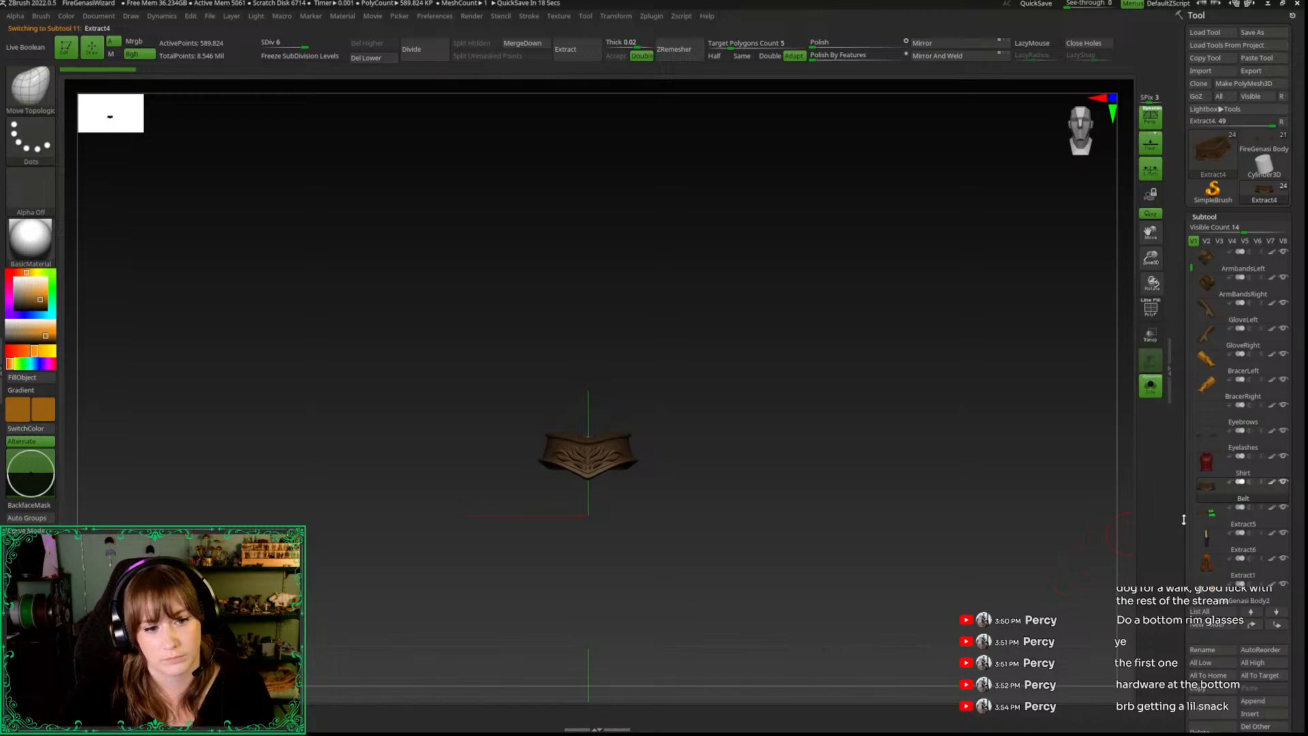
# Step: Rename the subtool of the buckled belt with green vials as AccessoriesBelt
pyautogui.click(1213, 512)
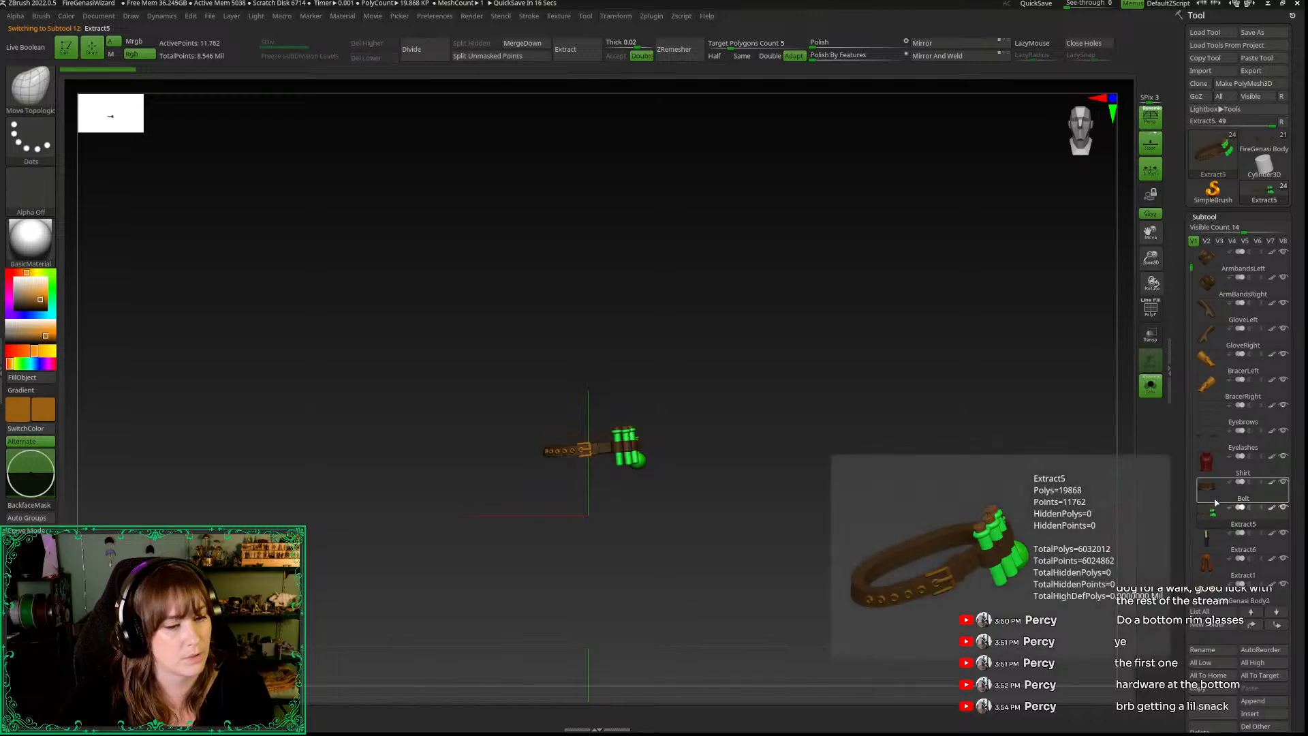
pyautogui.click(1216, 496)
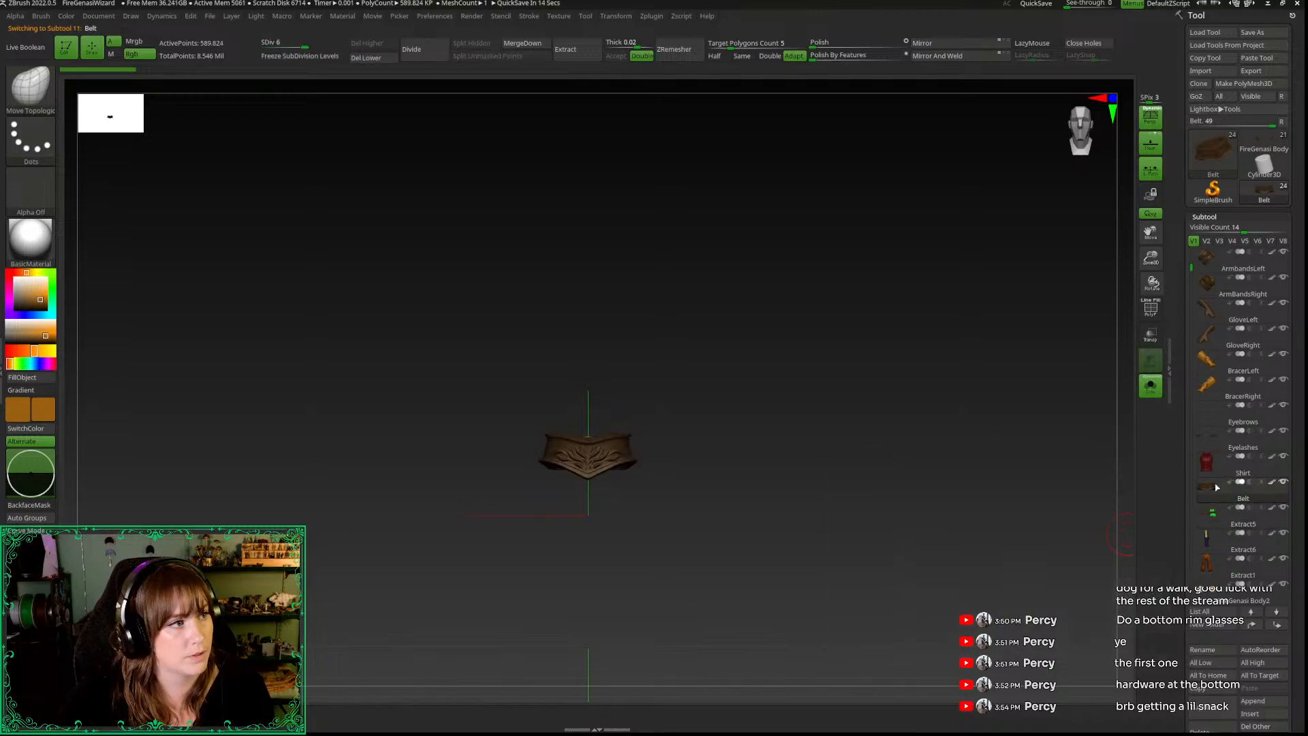
pyautogui.click(1209, 519)
pyautogui.moveTo(658, 455); pyautogui.dragTo(1122, 211)
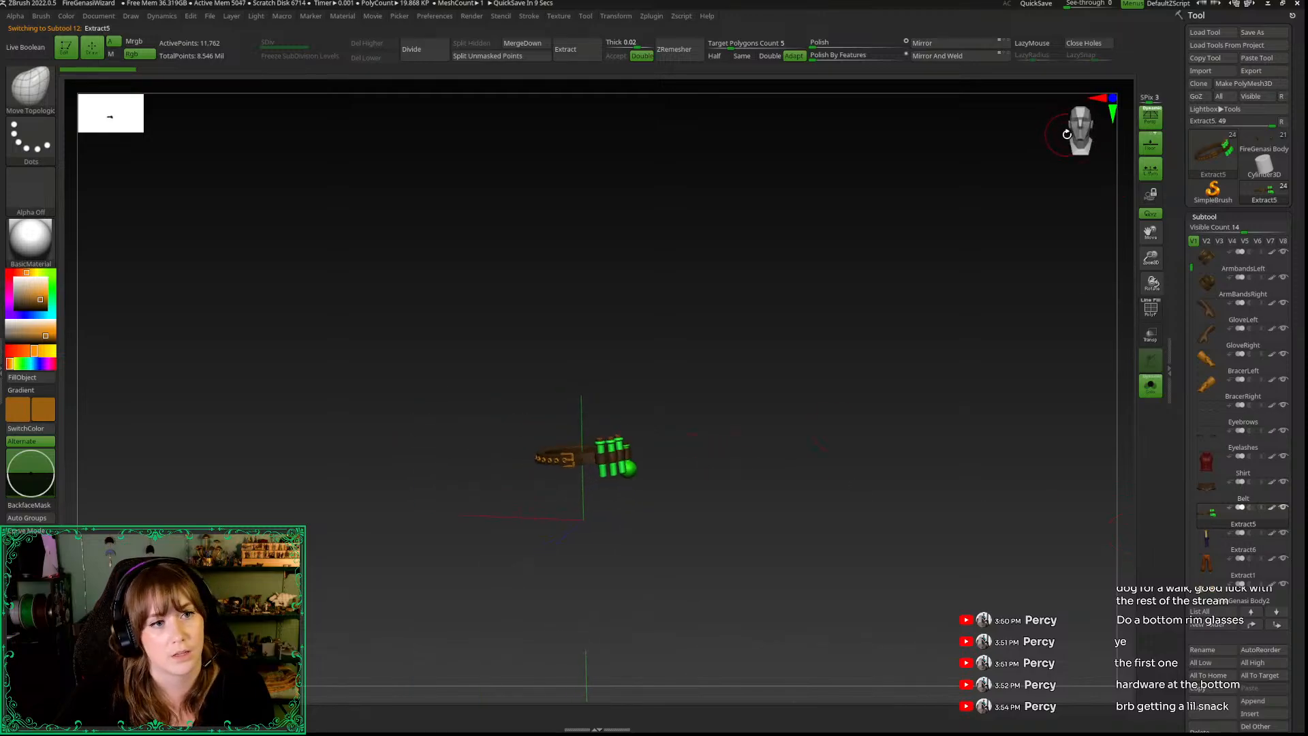
pyautogui.moveTo(1066, 134); pyautogui.dragTo(1100, 330)
pyautogui.click(1205, 650)
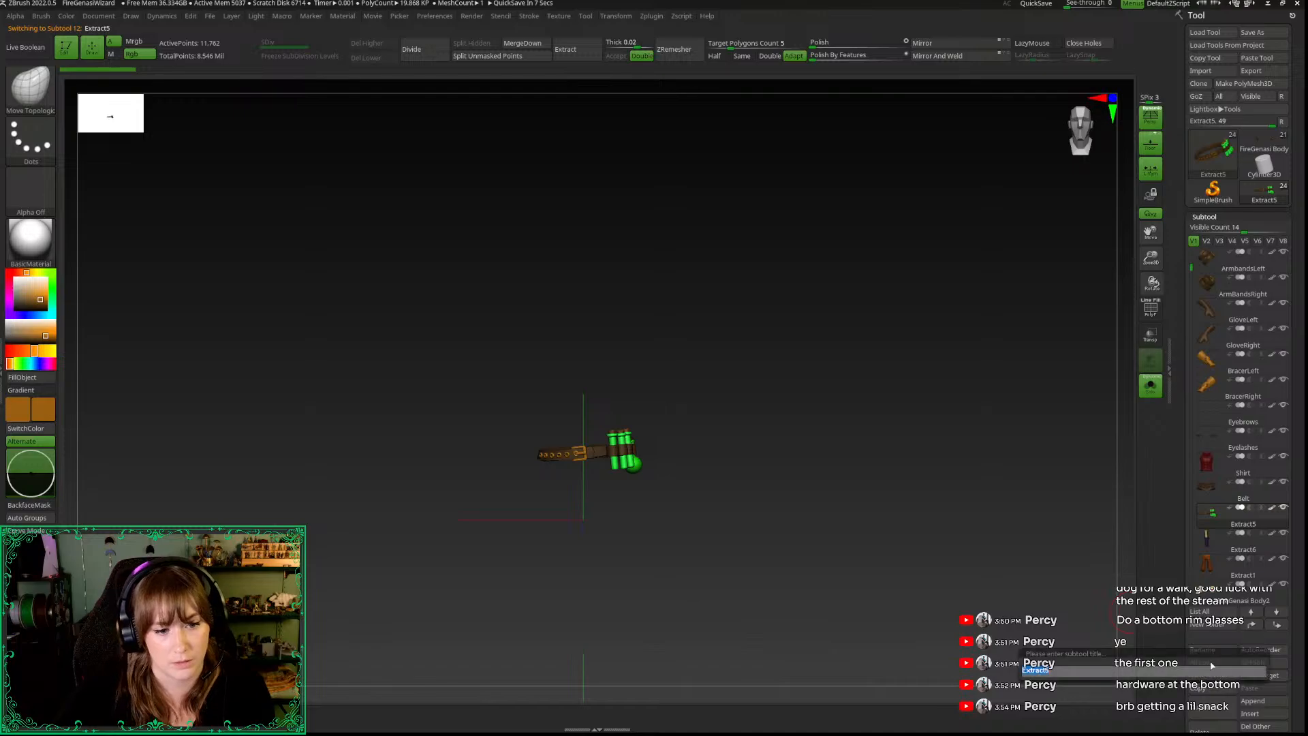
pyautogui.write('Accessories')
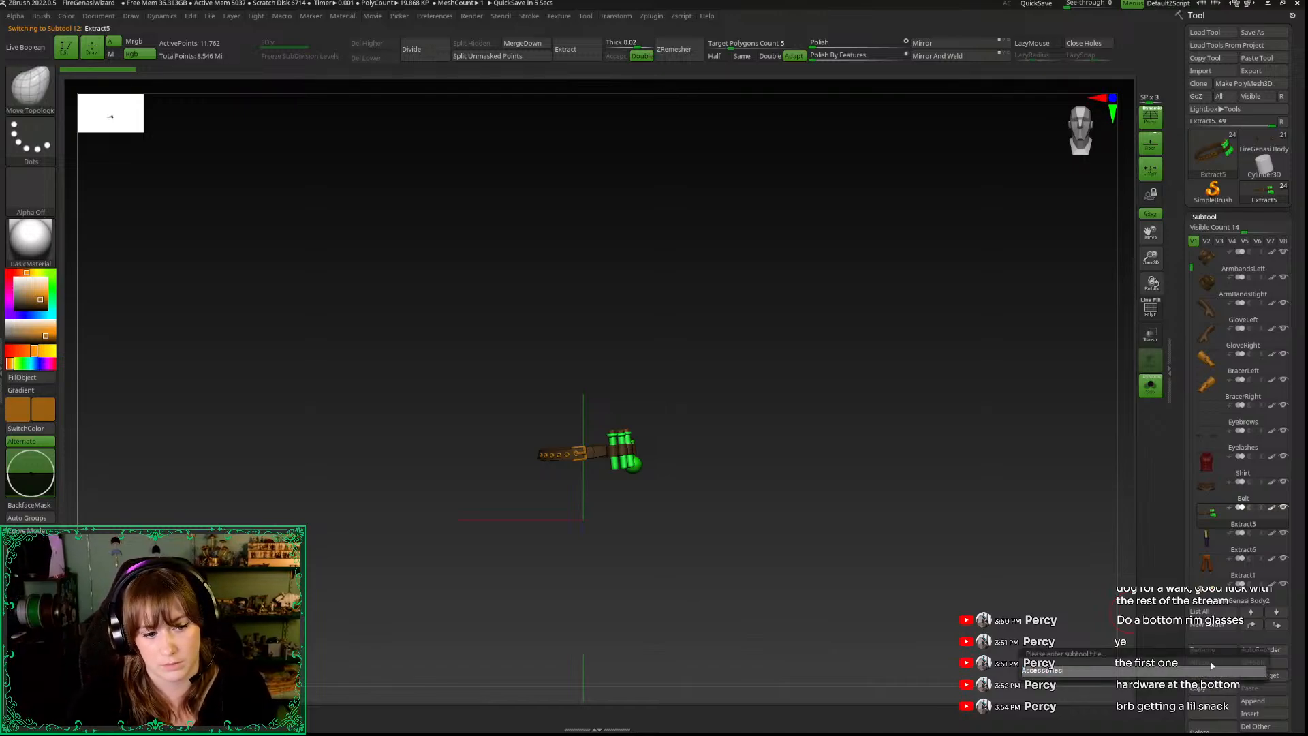
pyautogui.write('Belt')
pyautogui.press('Return')
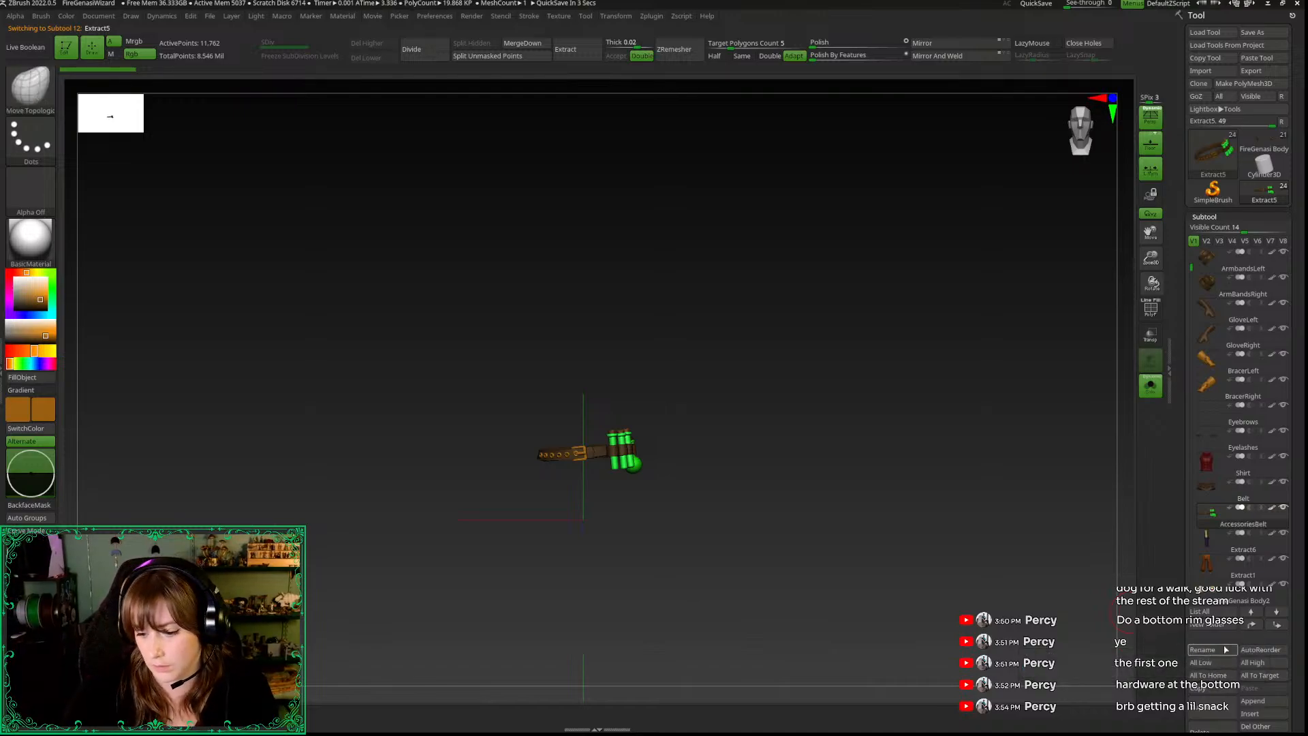
# Step: Rename the purple book subtool as Spellbook
pyautogui.click(1199, 552)
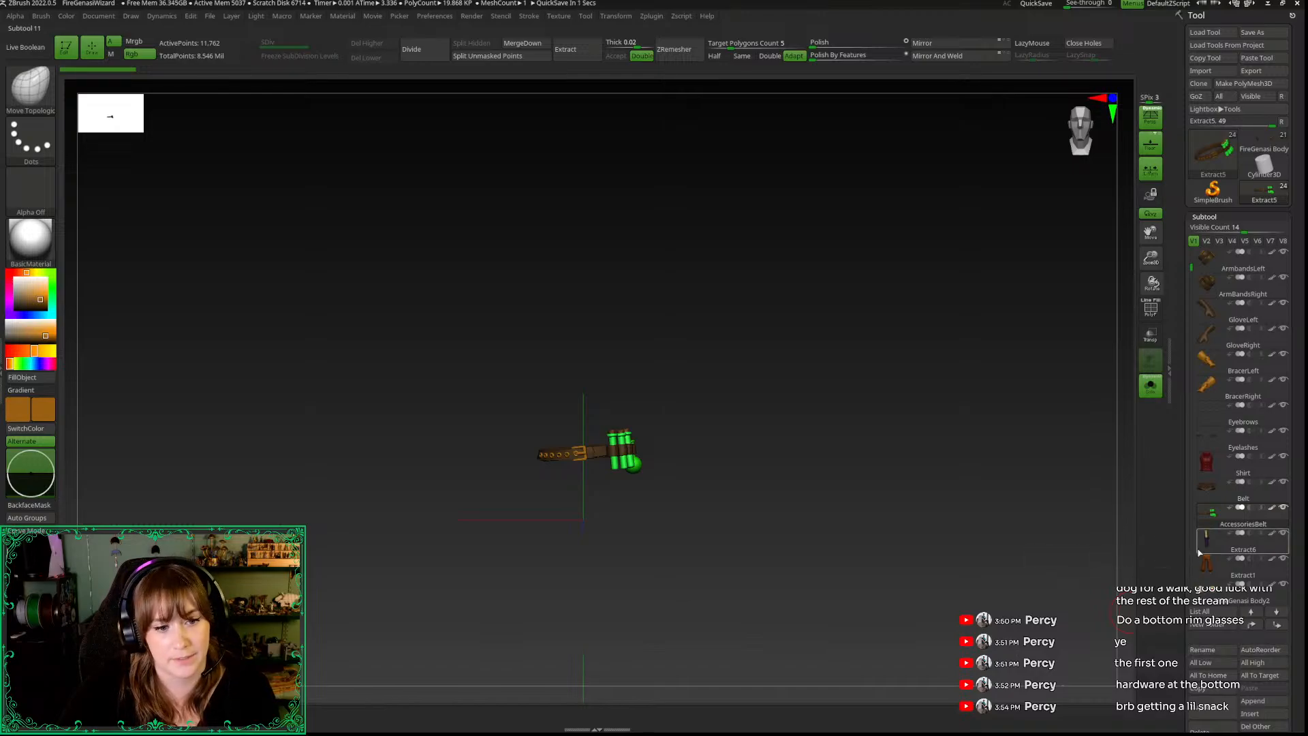
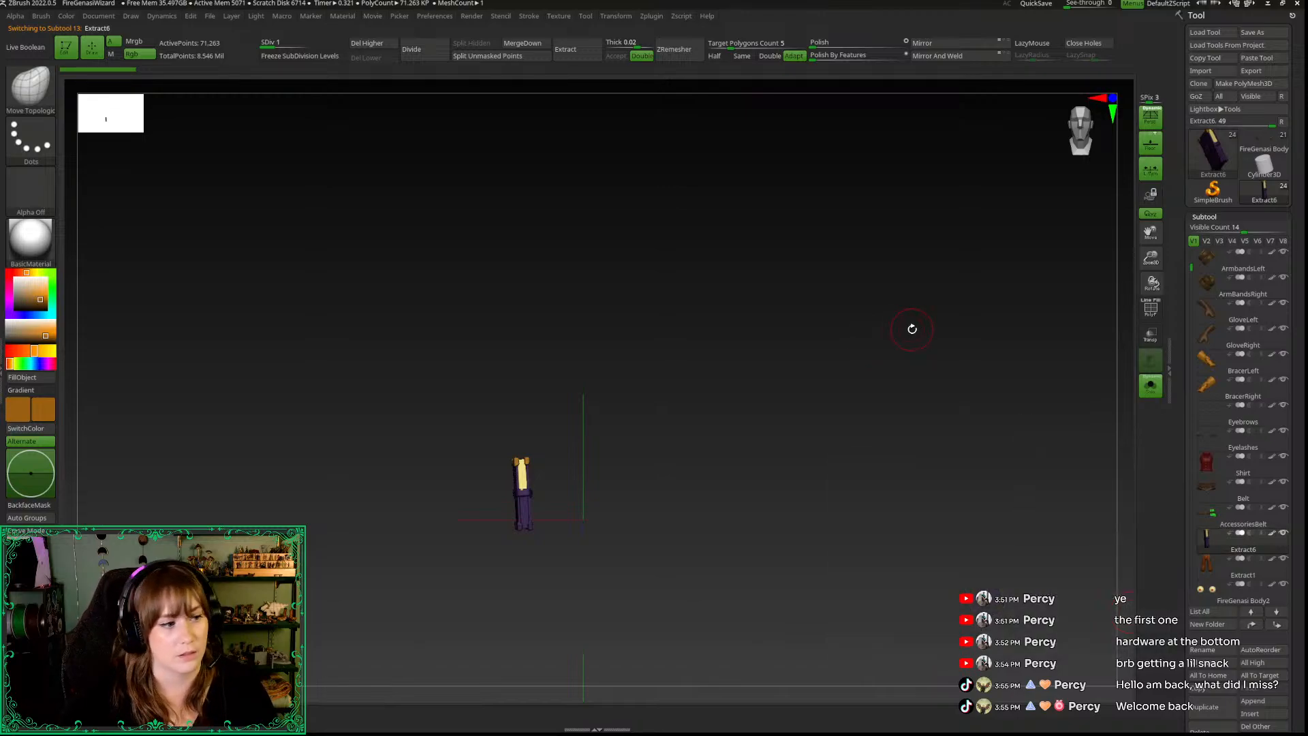
pyautogui.moveTo(1003, 393); pyautogui.dragTo(1050, 422)
pyautogui.click(1202, 650)
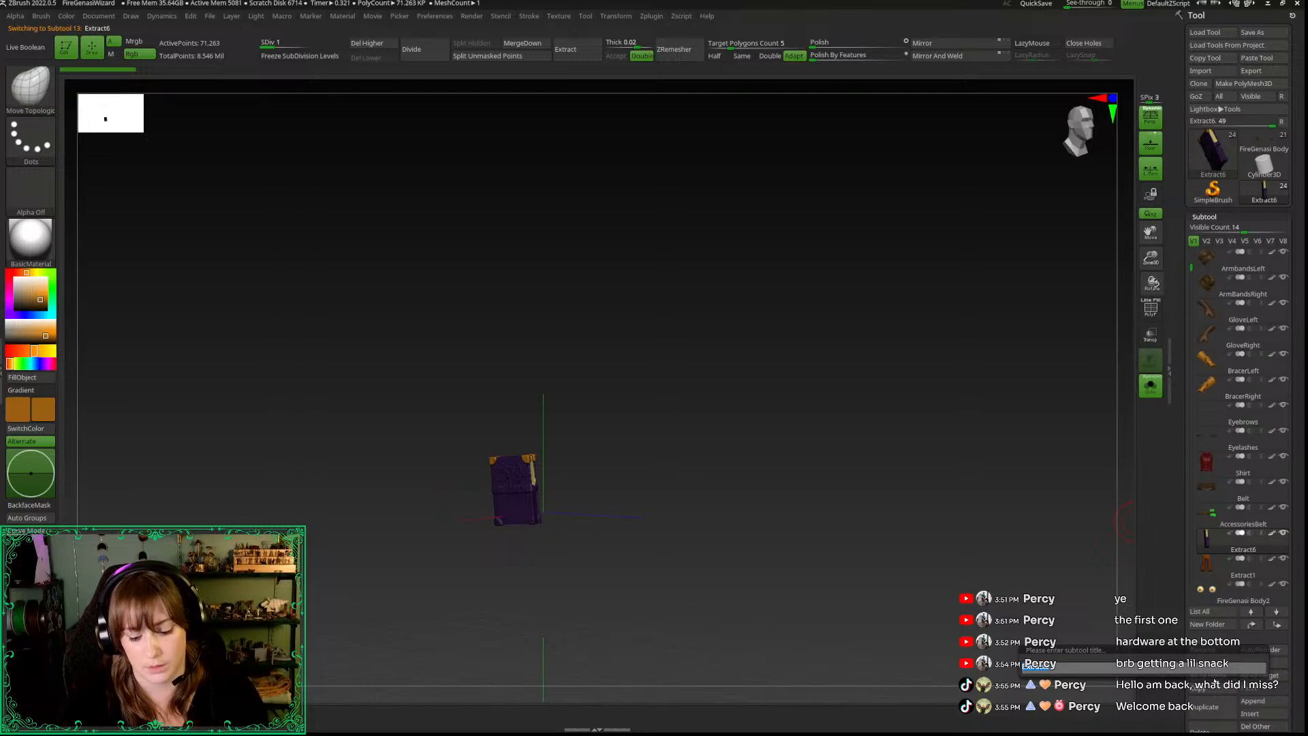
pyautogui.write('Bo')
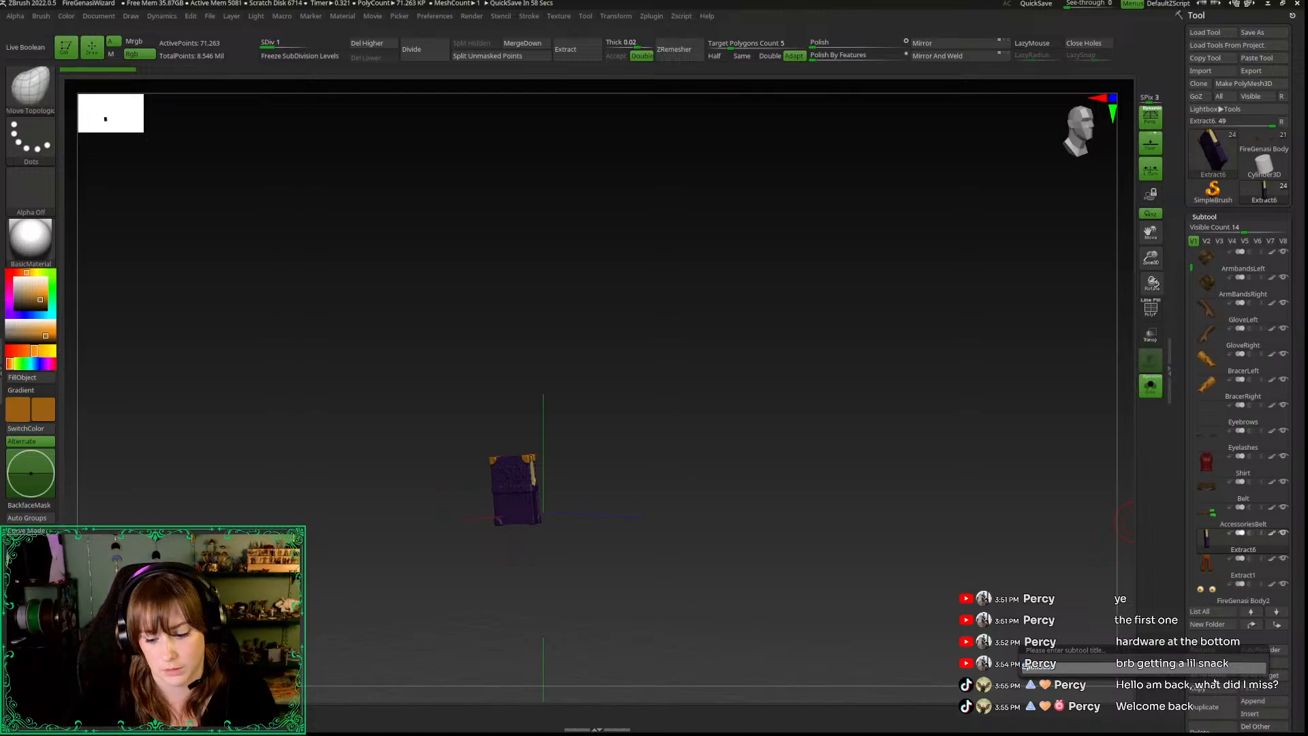
pyautogui.press('Return')
# Step: Rename the orange-brown trousers subtool as Pants
pyautogui.click(1201, 571)
pyautogui.moveTo(1008, 576); pyautogui.dragTo(988, 542)
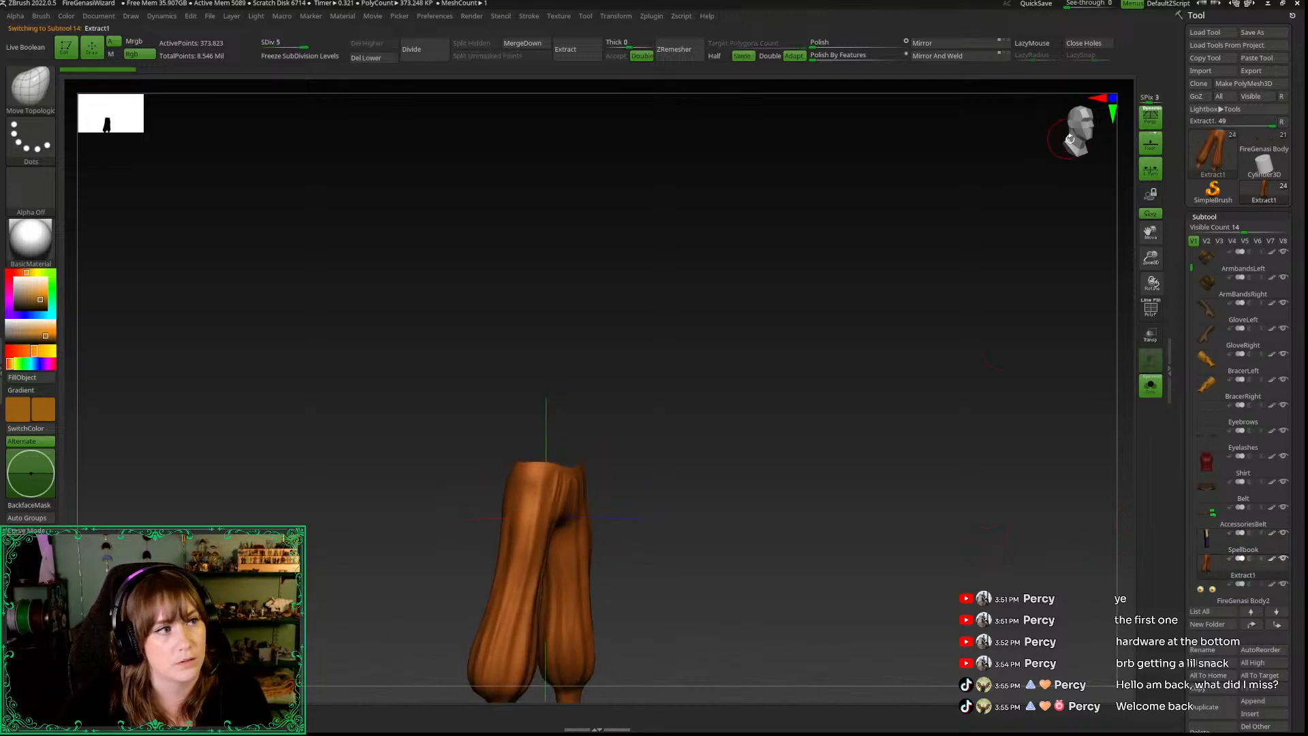
pyautogui.moveTo(1086, 134); pyautogui.dragTo(1091, 136)
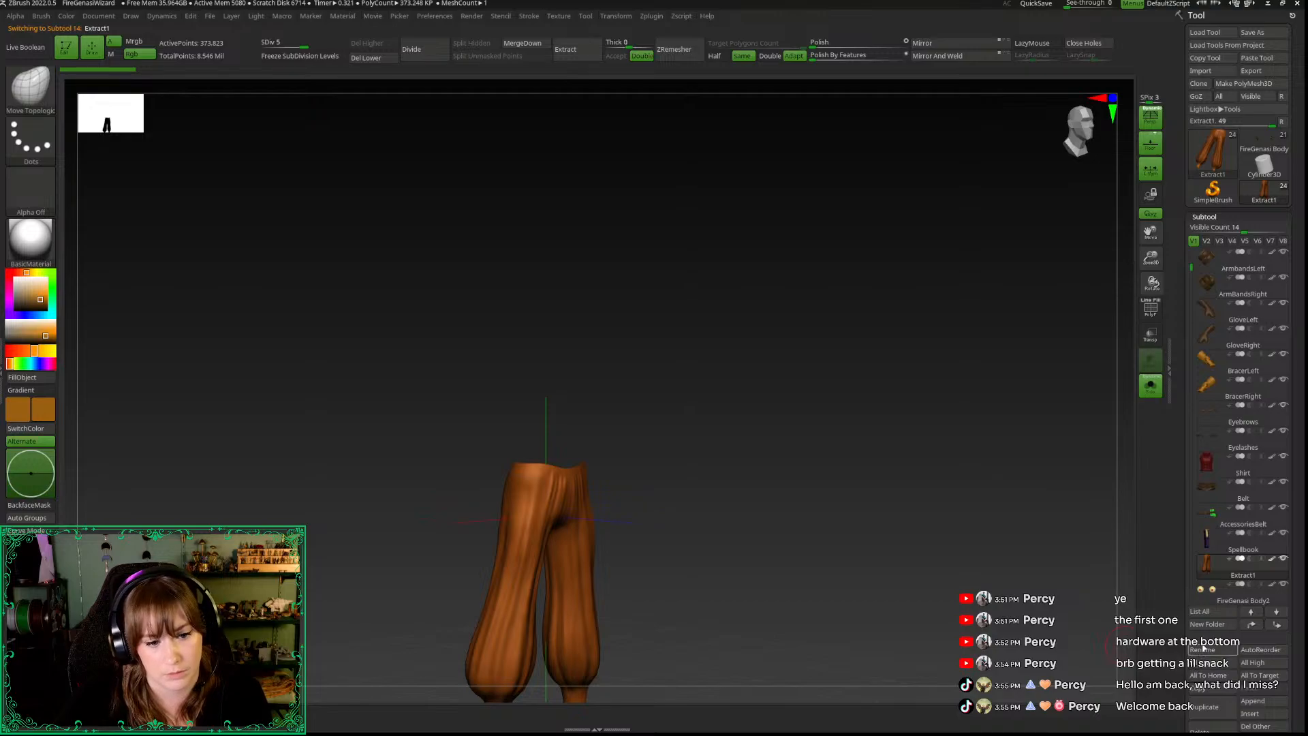
pyautogui.click(1202, 650)
pyautogui.write('Pants')
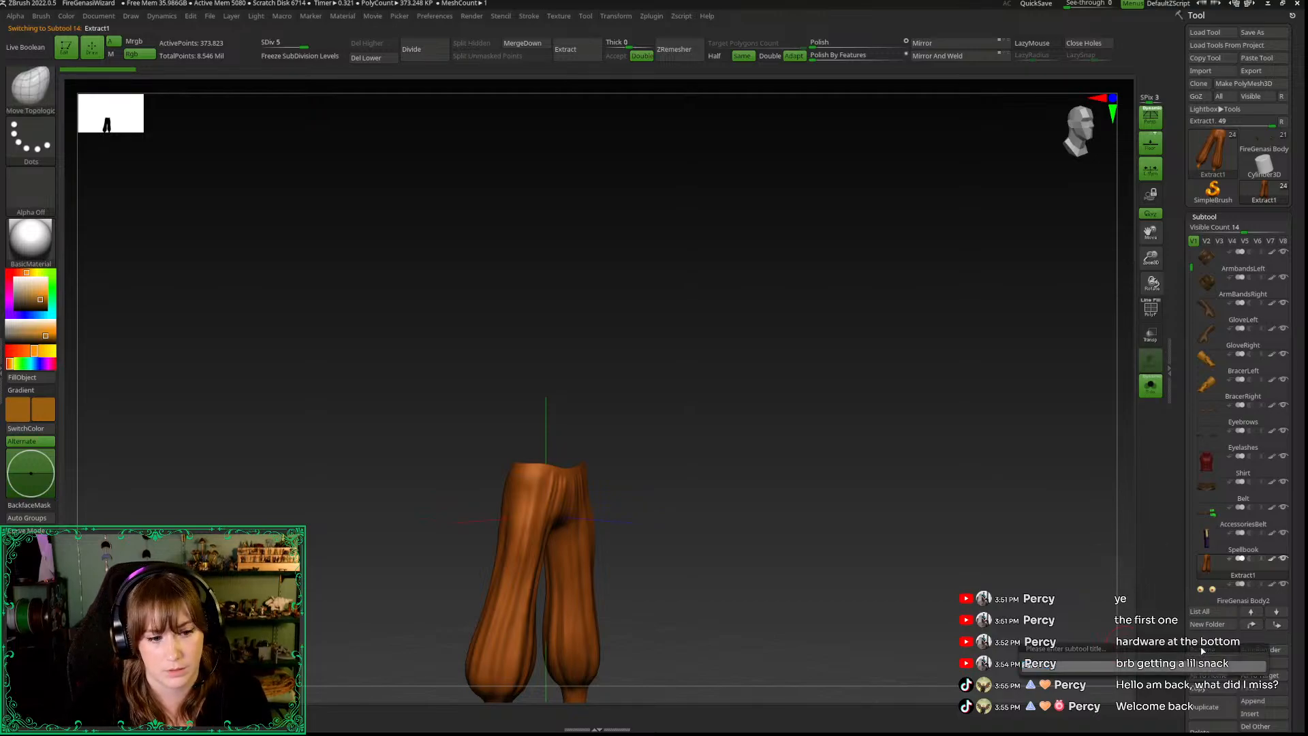
pyautogui.press('Return')
# Step: Rename the subtool holding the two eyes as Eyeballs
pyautogui.scroll(-5, 1199, 341)
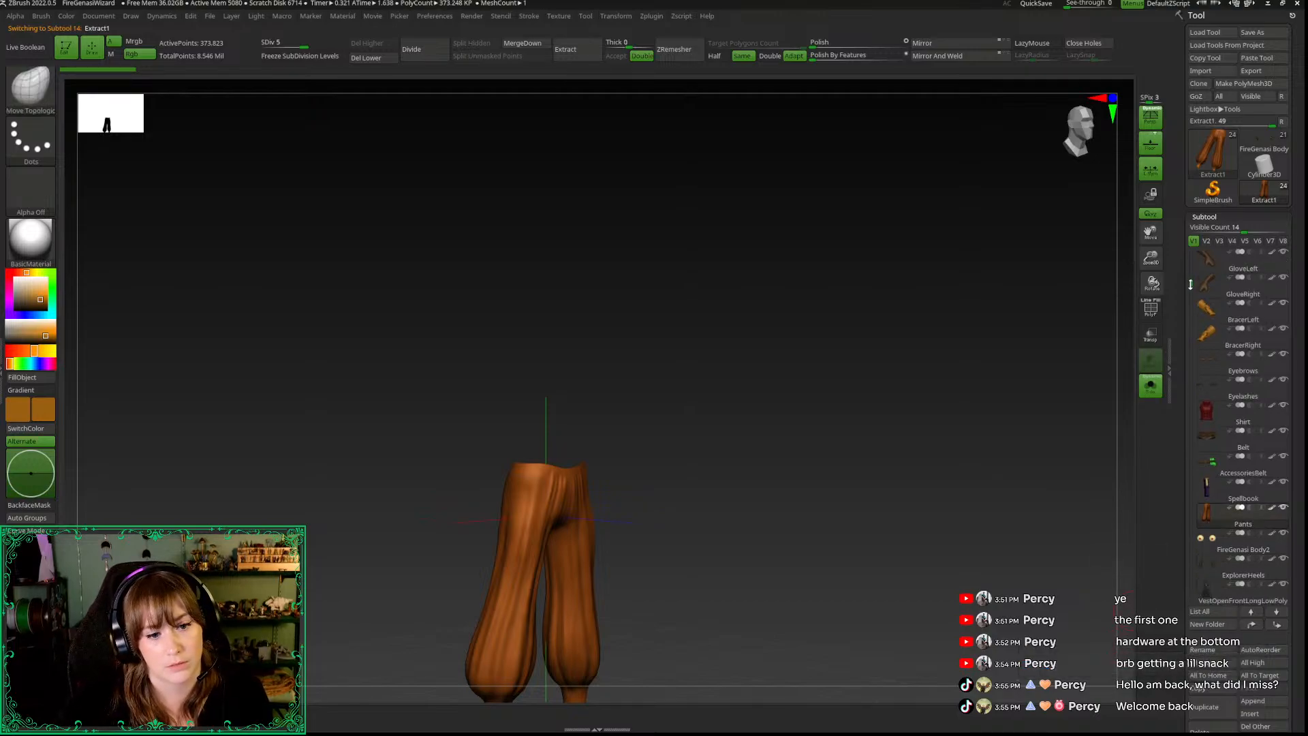
pyautogui.click(1205, 423)
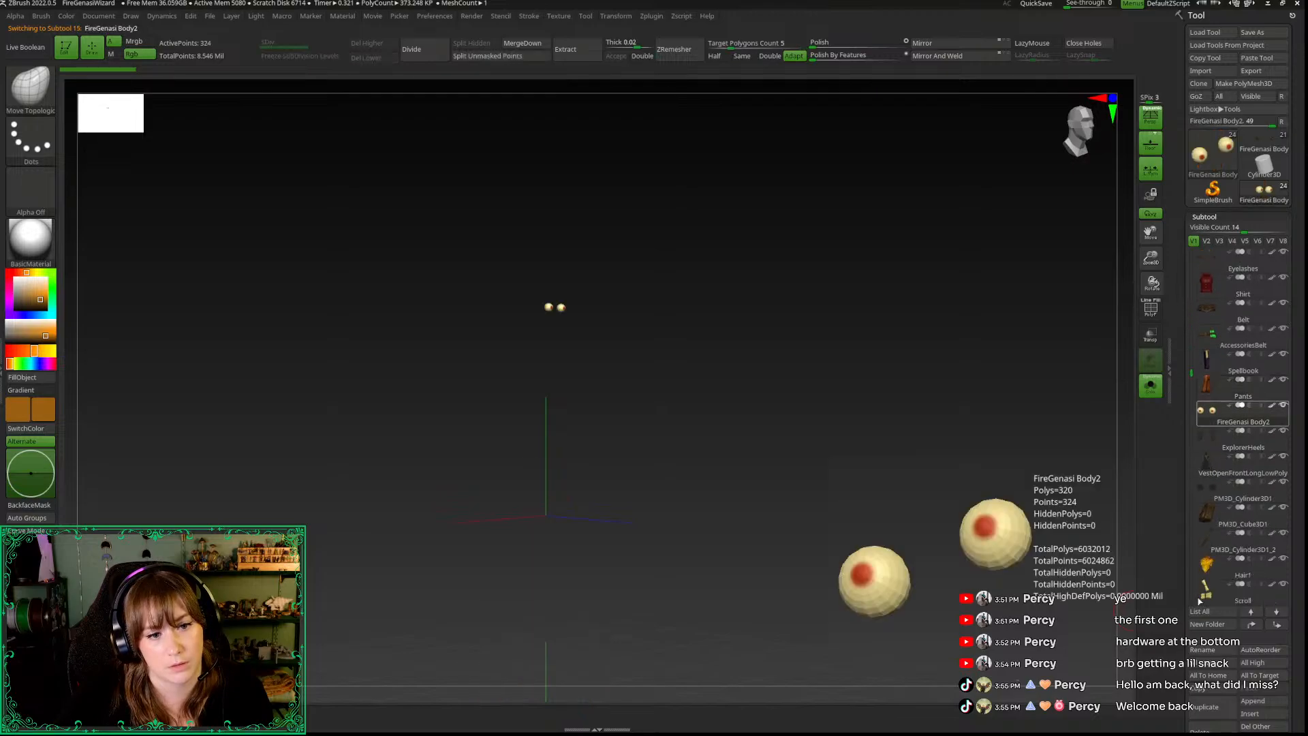
pyautogui.click(1202, 650)
pyautogui.write('Eyeballs')
pyautogui.press('Return')
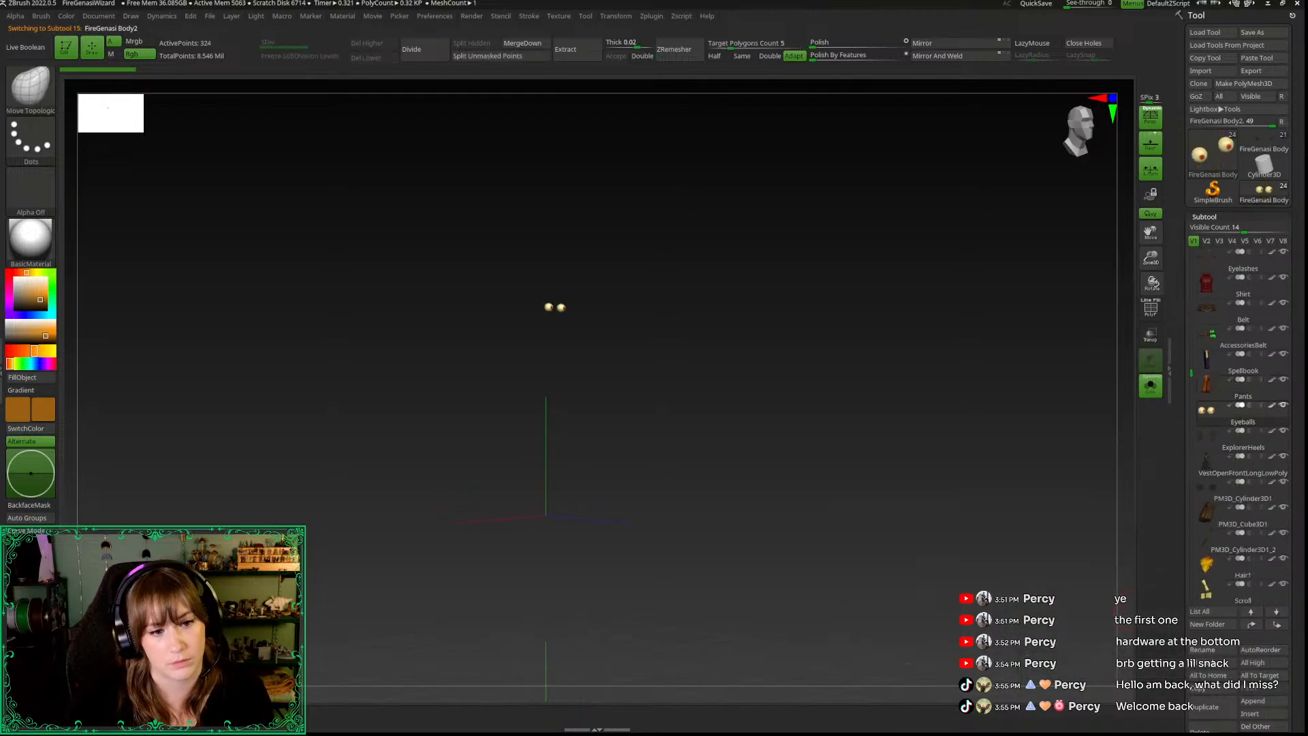
# Step: Mask one shoe of the ExplorerHeels pair and split the unmasked points into a separate subtool
pyautogui.click(1213, 442)
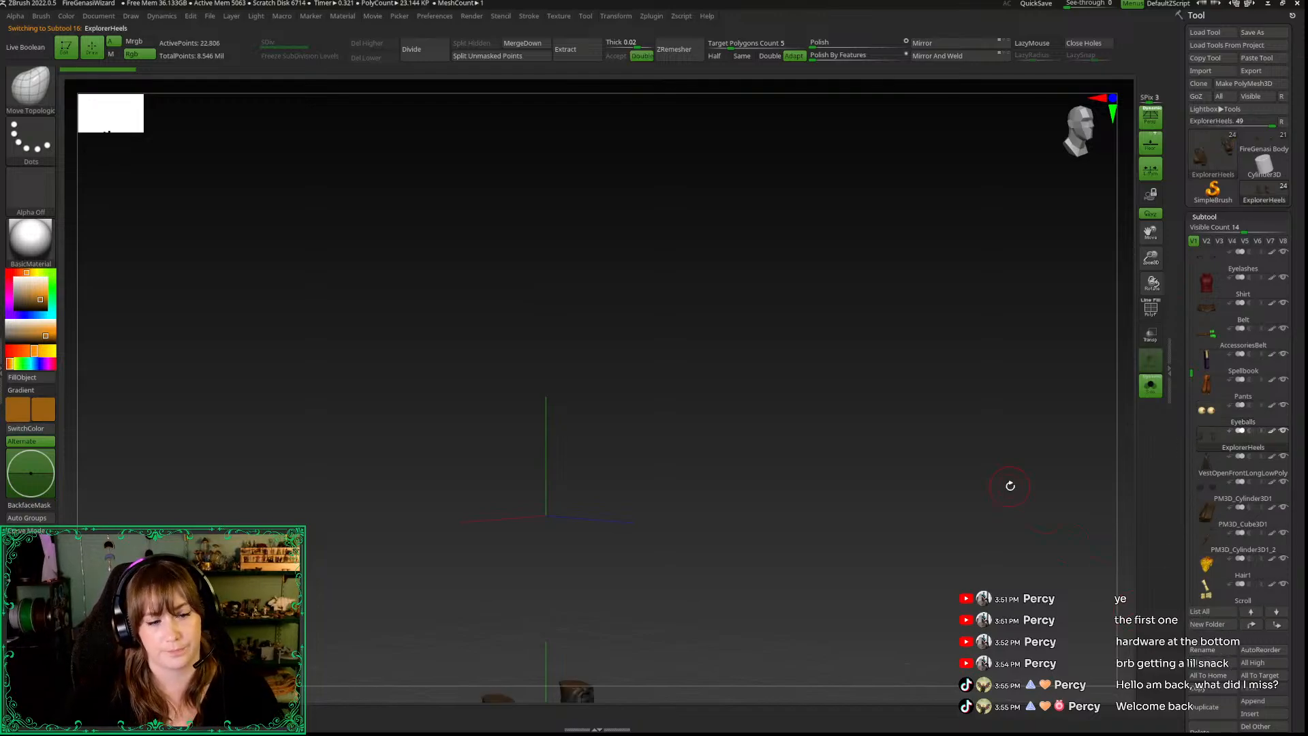
pyautogui.click(1081, 133)
pyautogui.keyDown('alt'); pyautogui.moveTo(935, 517); pyautogui.dragTo(919, 133); pyautogui.keyUp('alt')
pyautogui.keyDown('alt'); pyautogui.moveTo(559, 437); pyautogui.dragTo(584, 501); pyautogui.keyUp('alt')
pyautogui.keyDown('ctrl'); pyautogui.moveTo(576, 371); pyautogui.dragTo(590, 568); pyautogui.keyUp('ctrl')
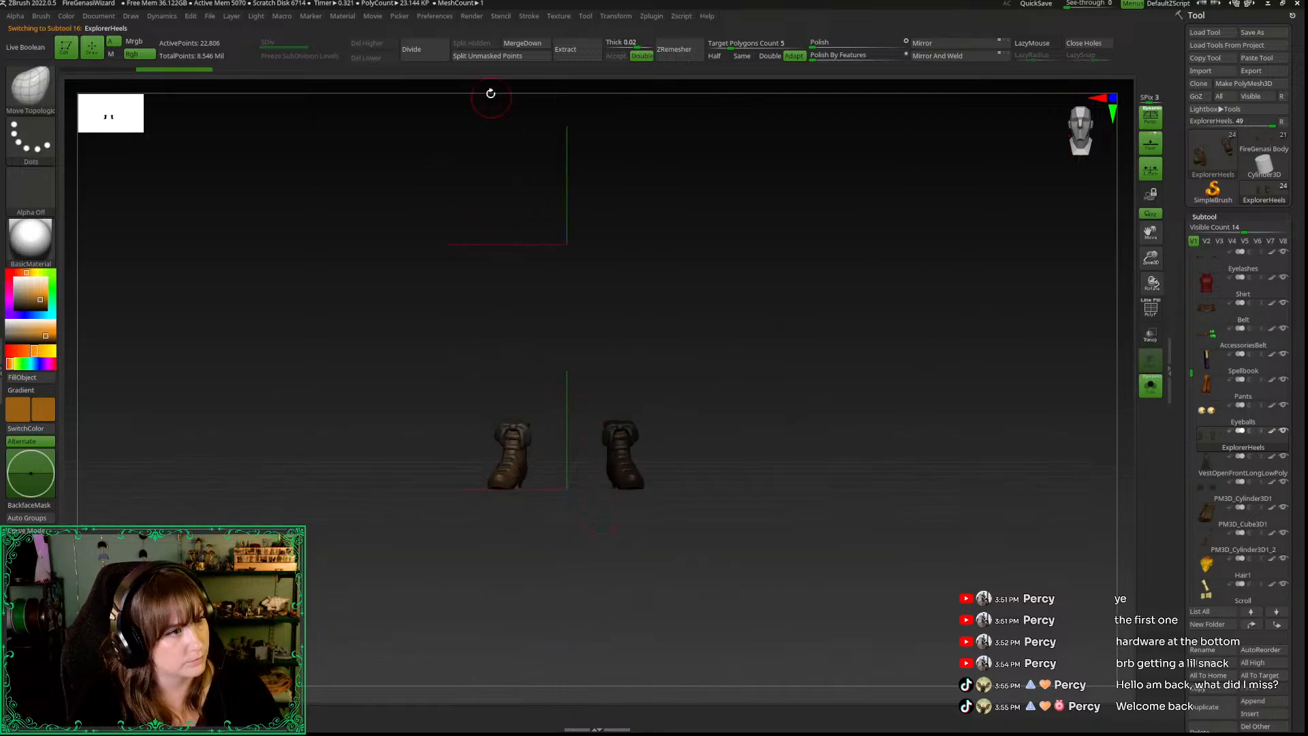
pyautogui.click(476, 58)
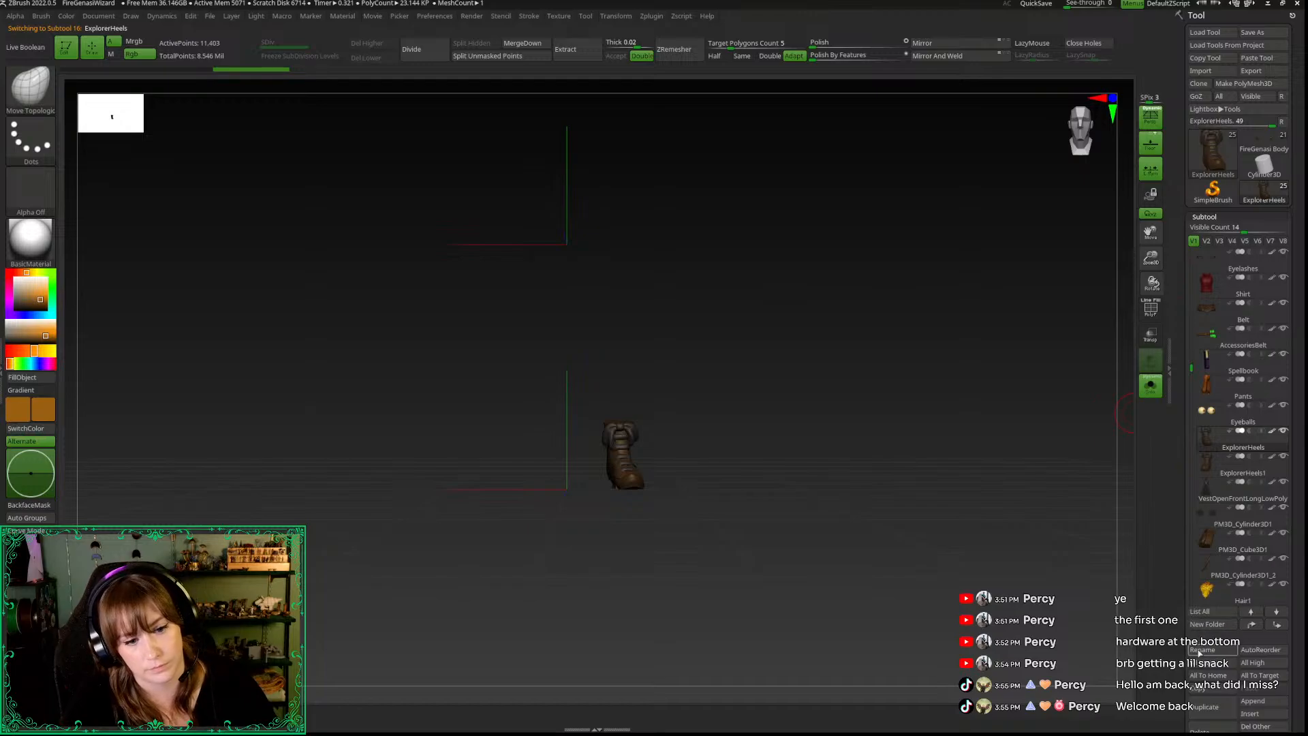
# Step: Rename the two separated shoe subtools as ShoeLeft and ShoeRight
pyautogui.click(1202, 649)
pyautogui.write('Shoe')
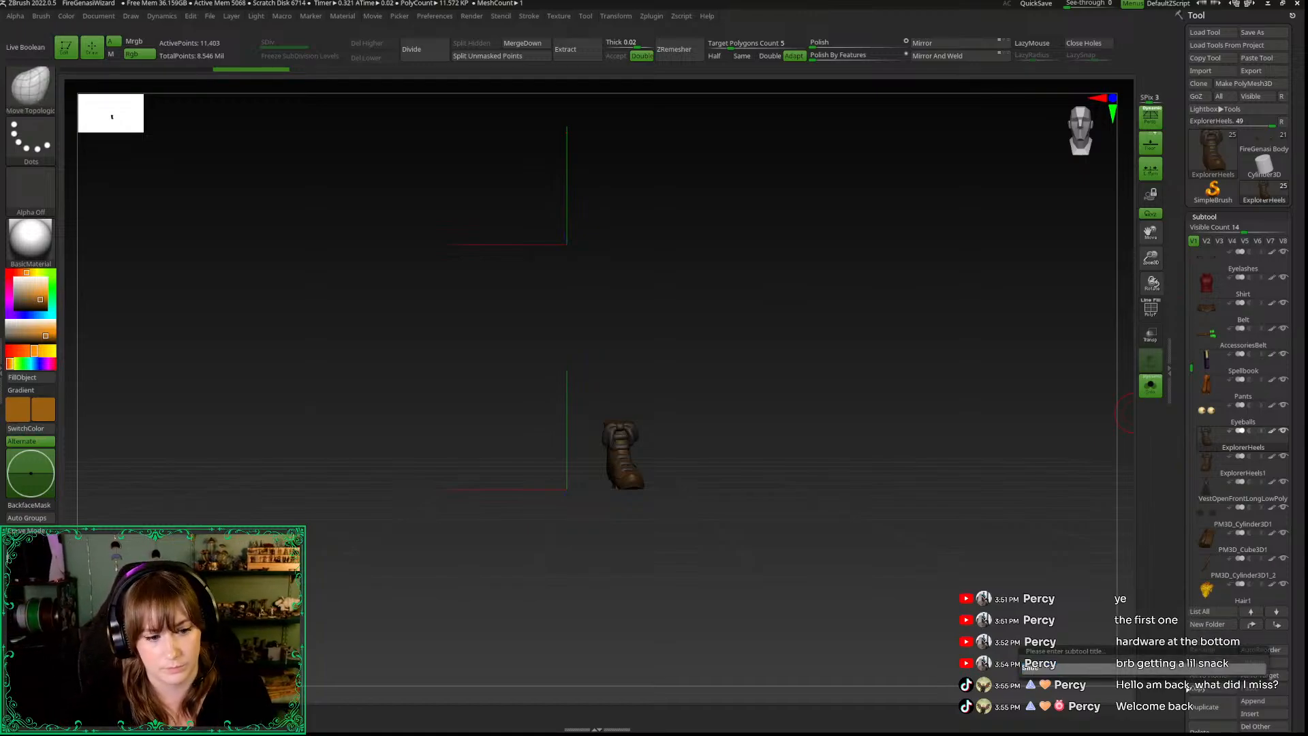
pyautogui.press('Return')
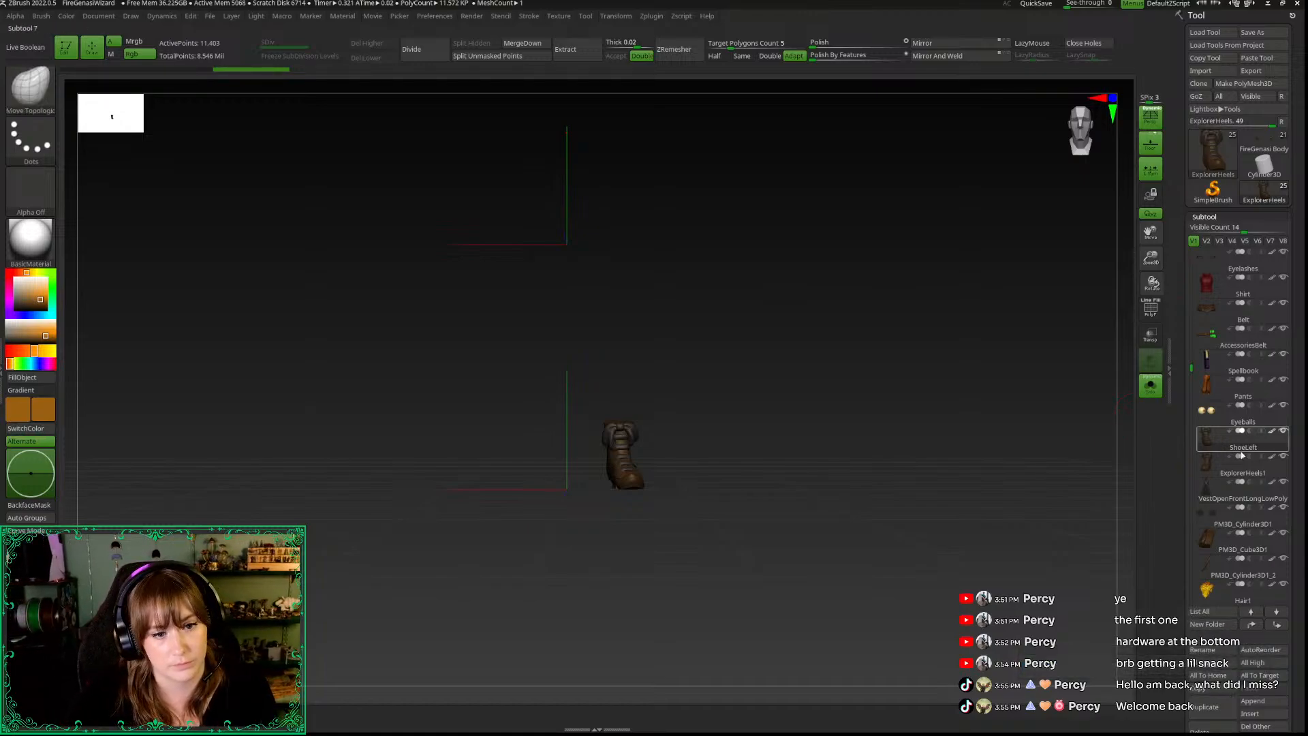
pyautogui.click(1216, 468)
pyautogui.click(1203, 649)
pyautogui.write('Sho')
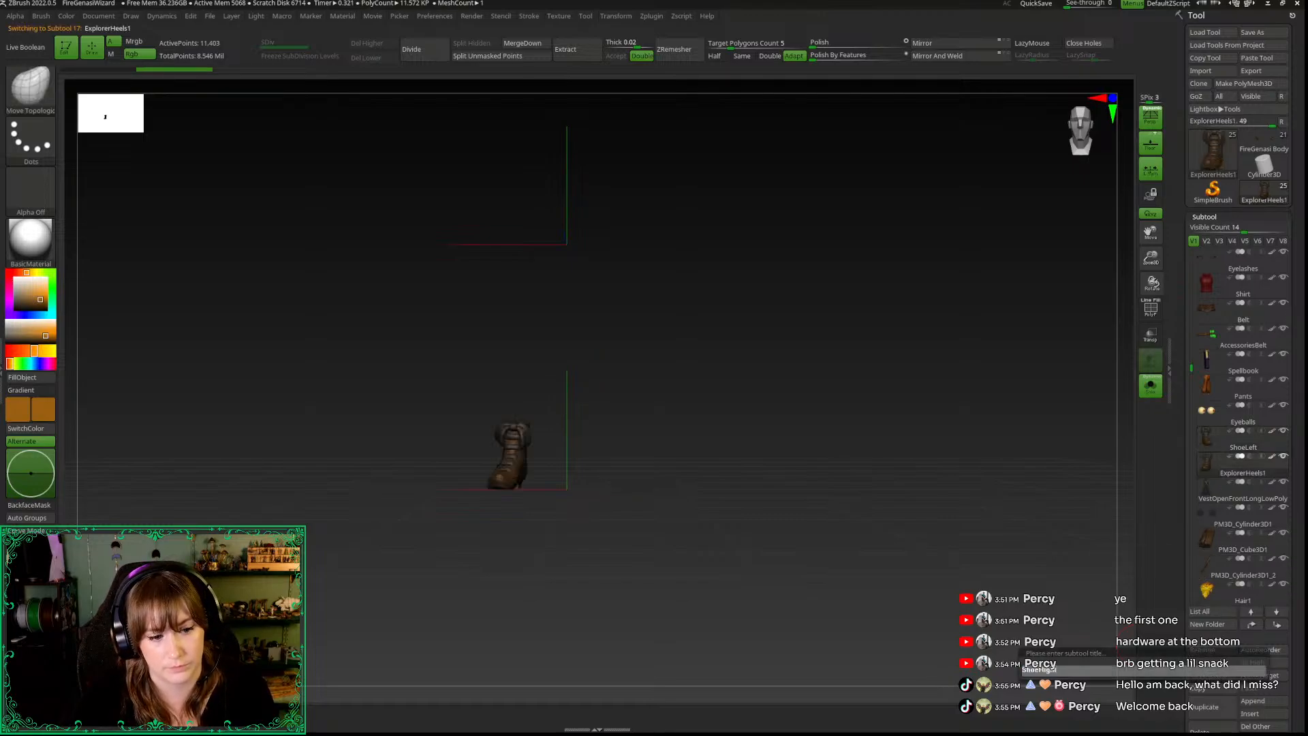
pyautogui.write('eRight')
pyautogui.press('Return')
# Step: Rename the long open-front vest subtool as Robe
pyautogui.click(1204, 494)
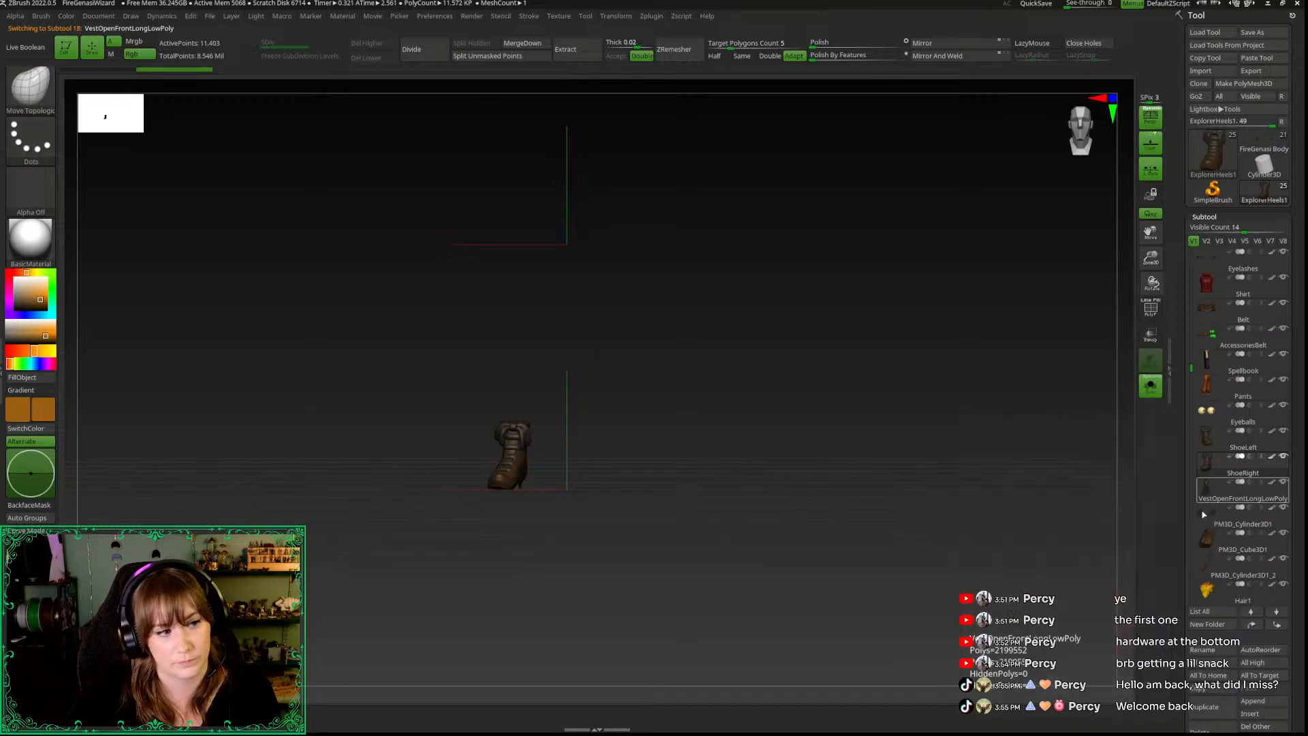
pyautogui.click(1201, 649)
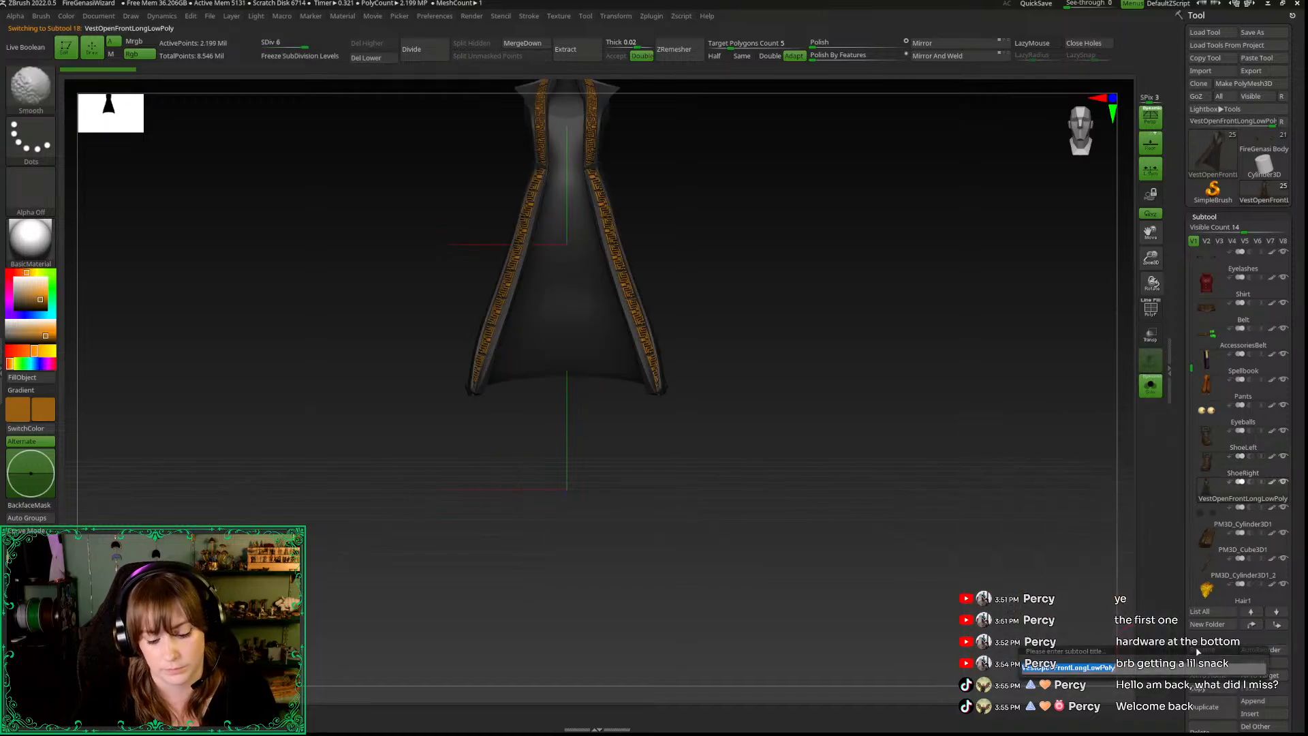
pyautogui.write('Robe')
pyautogui.press('Return')
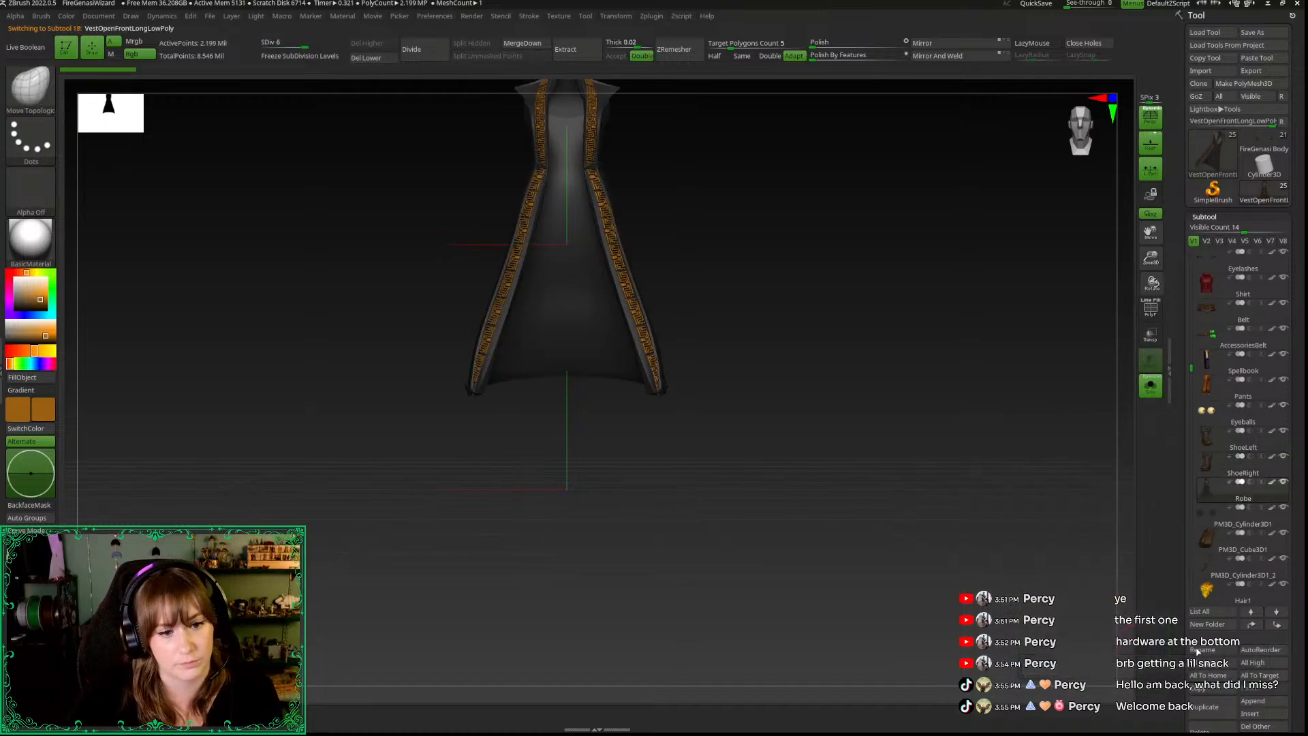
# Step: Rename the PM3D_Cylinder3D1 subtool below the robe as Glasses
pyautogui.click(1208, 535)
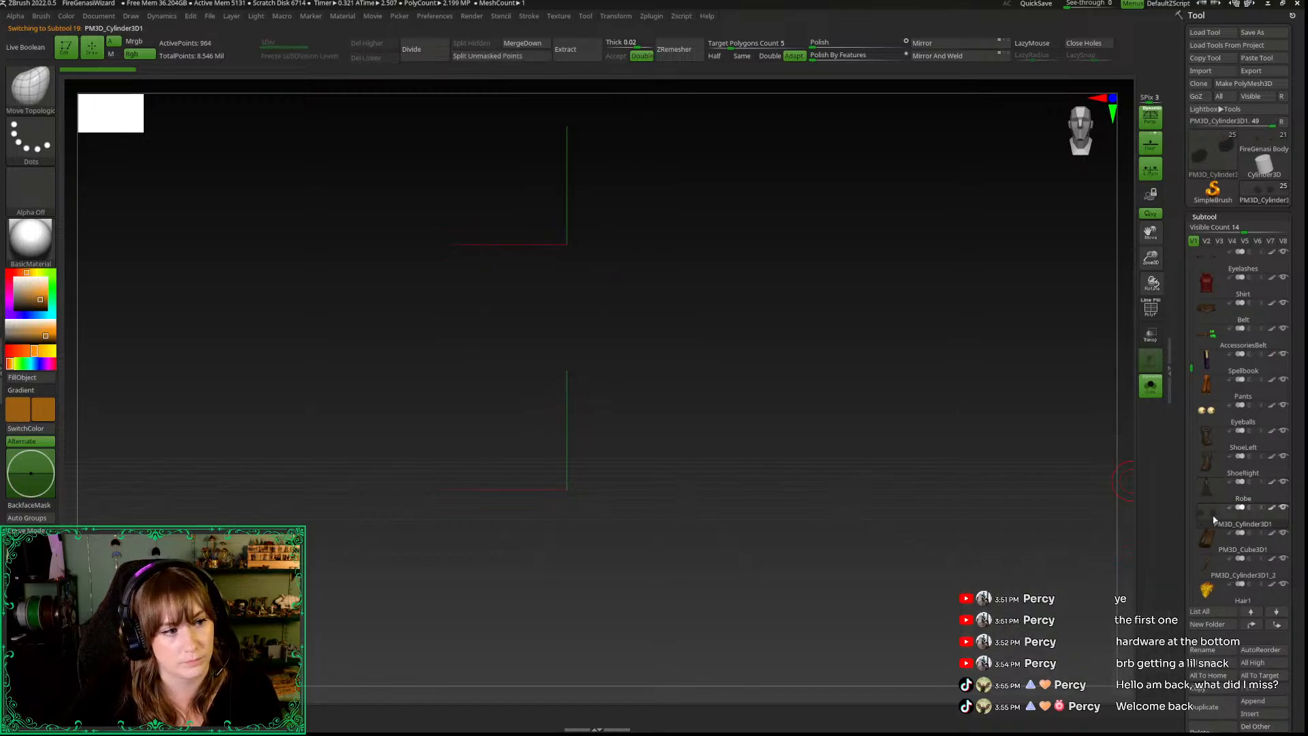
pyautogui.click(1201, 650)
pyautogui.write('Glasses')
pyautogui.press('Return')
# Step: Rename the brown pouch subtool as bag and the patterned strap subtool as BagStrap
pyautogui.click(1201, 553)
pyautogui.click(1204, 651)
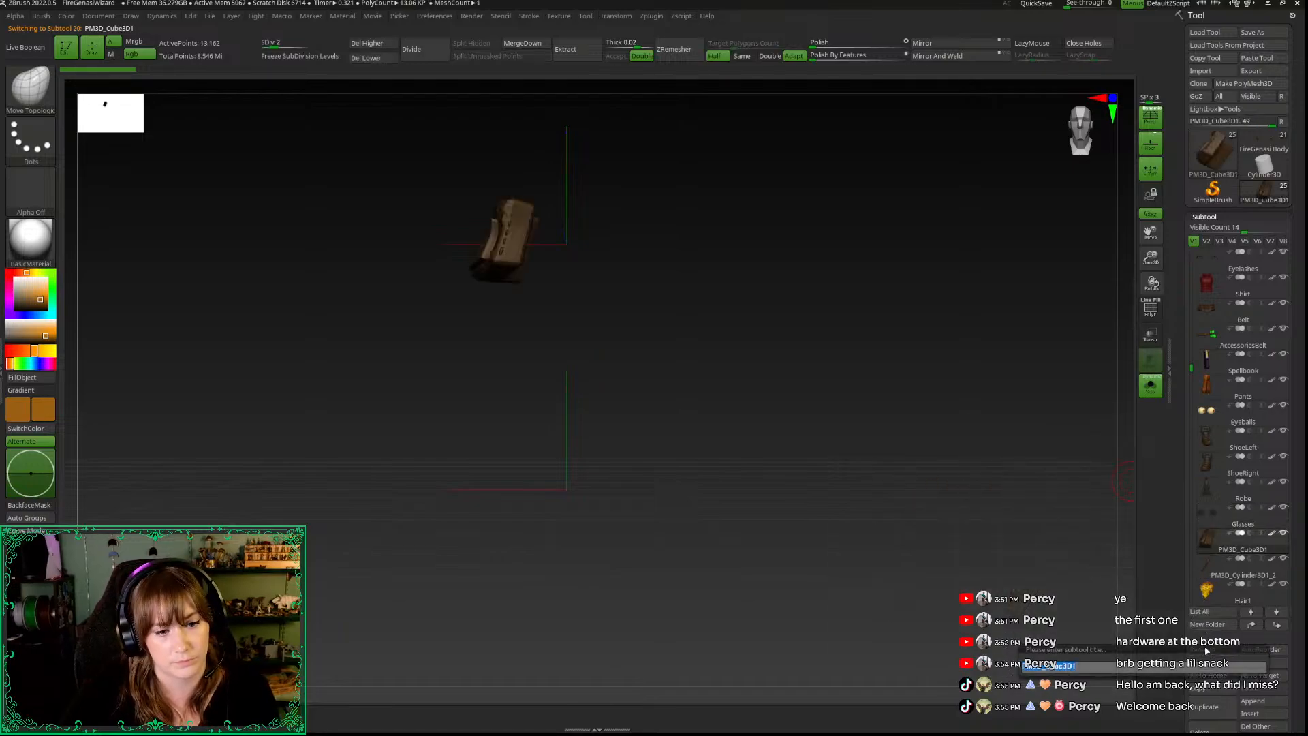
pyautogui.write('bag')
pyautogui.press('Return')
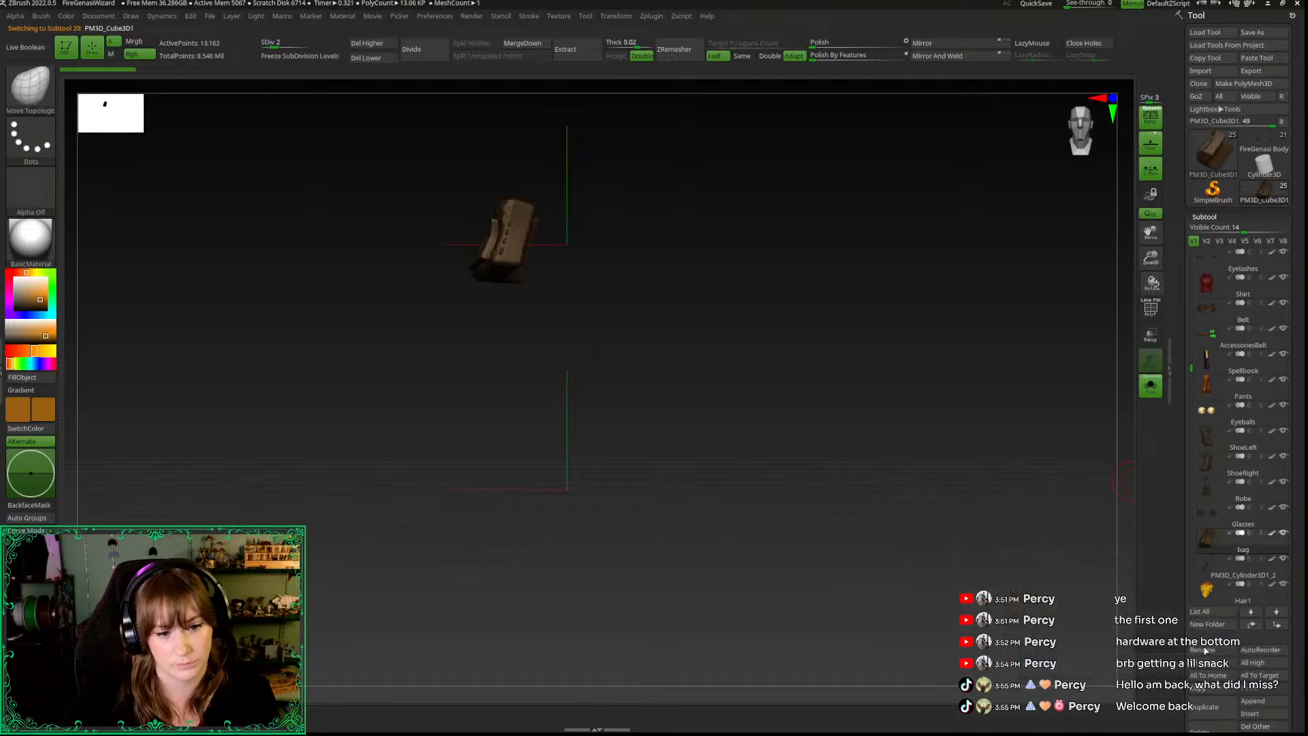
pyautogui.click(1208, 579)
pyautogui.click(1203, 650)
pyautogui.write('bagStrap')
pyautogui.press('Return')
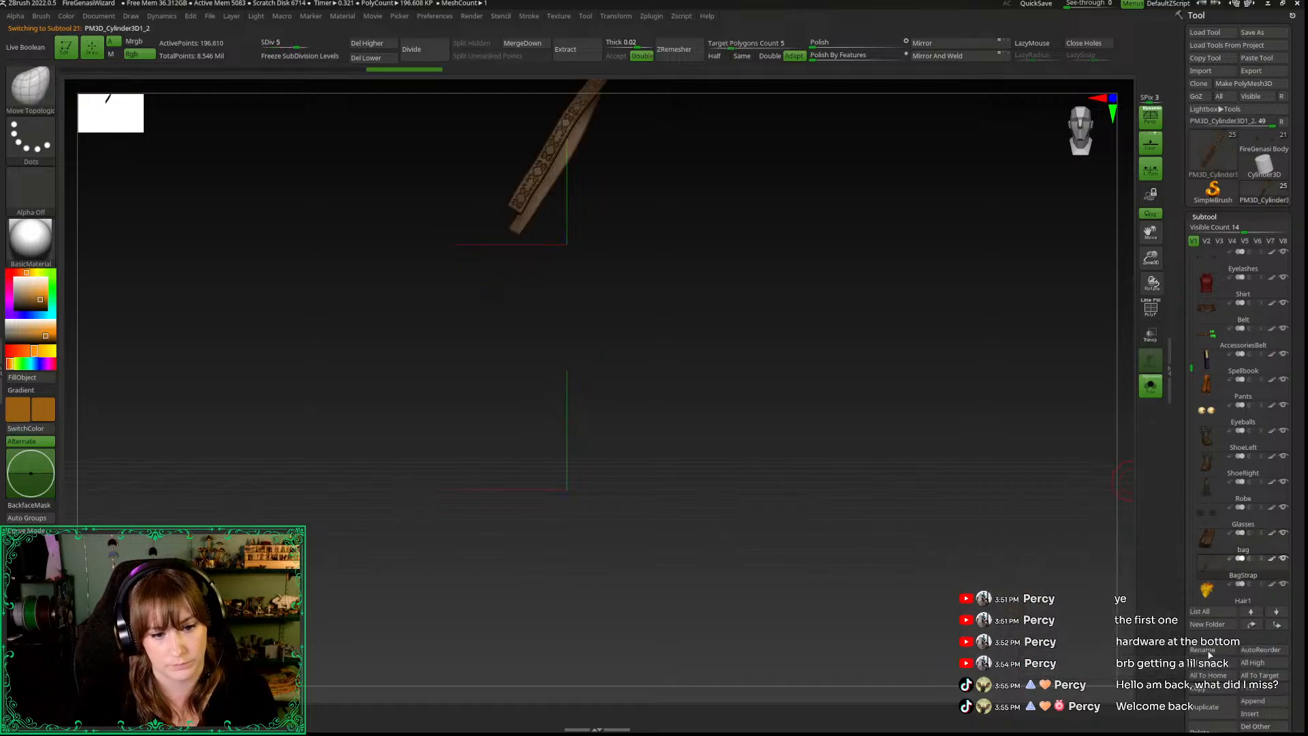
# Step: Move the Componentpouch subtool up the subtool list to between Belt and AccessoriesBelt
pyautogui.click(1206, 590)
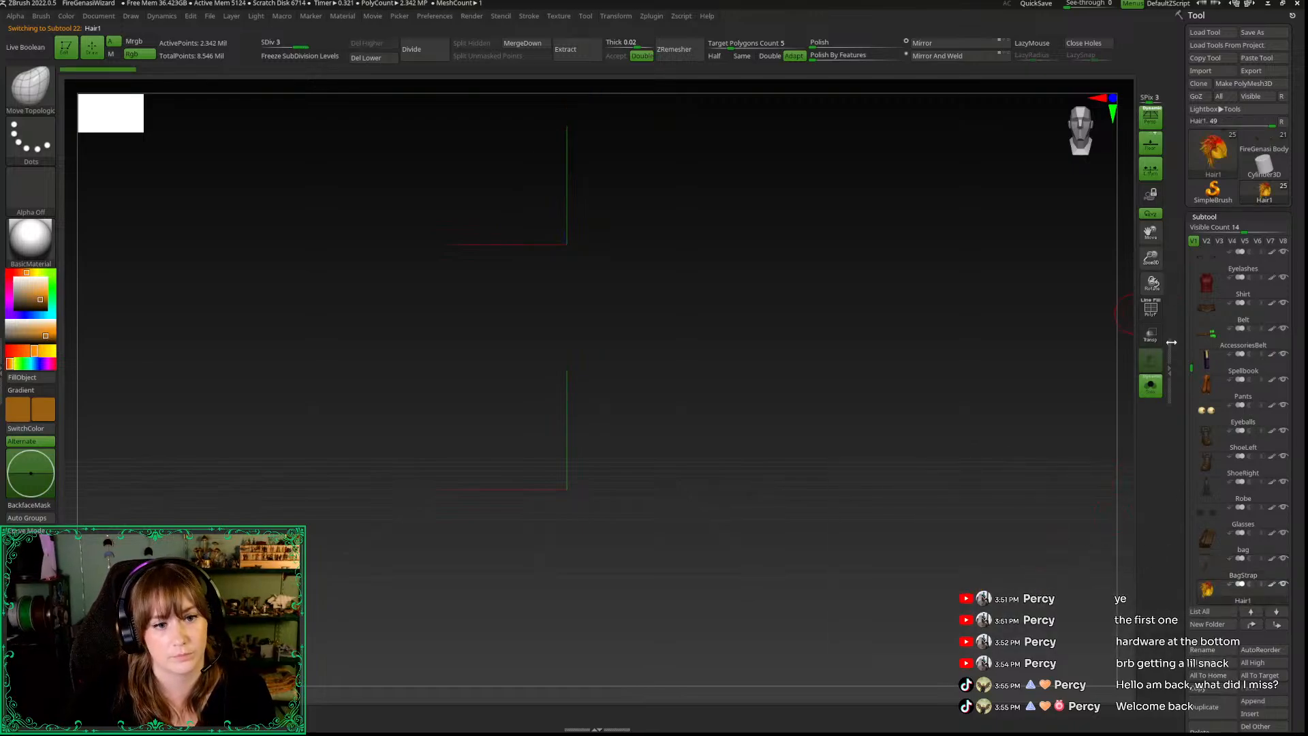
pyautogui.scroll(-6, 1202, 422)
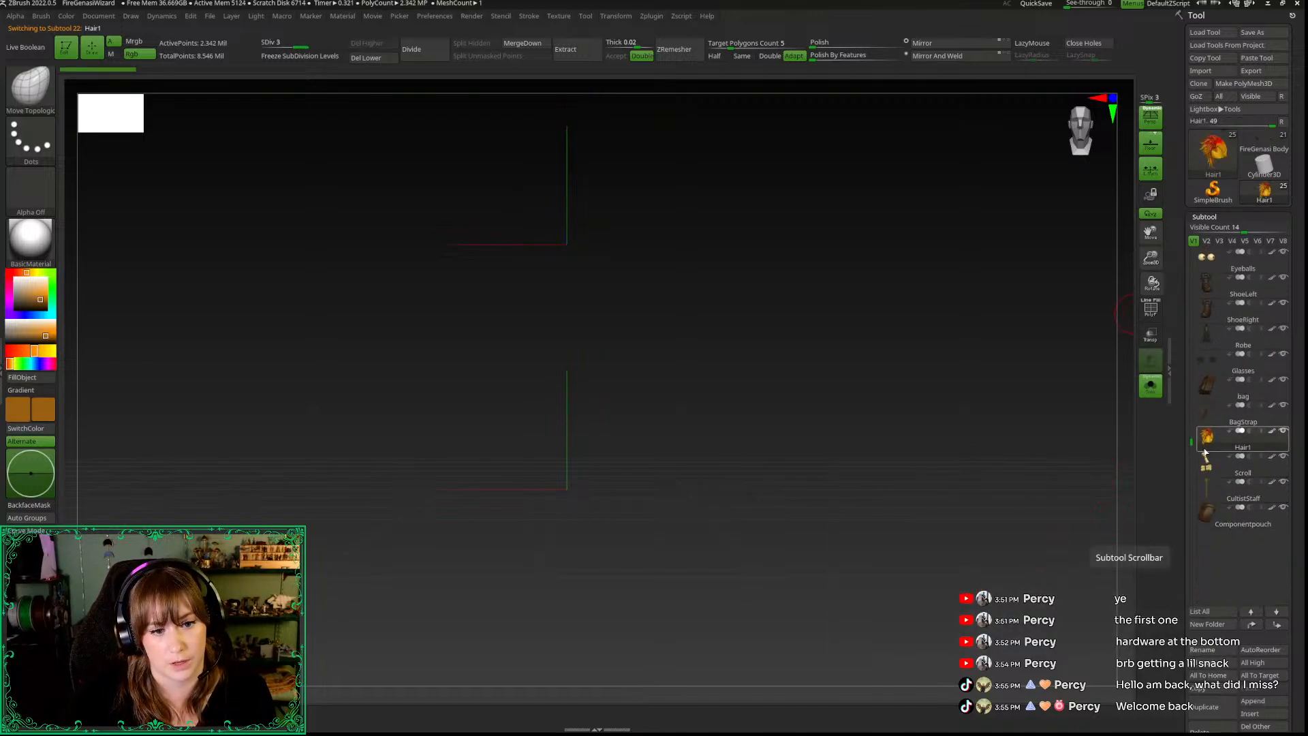
pyautogui.click(1205, 466)
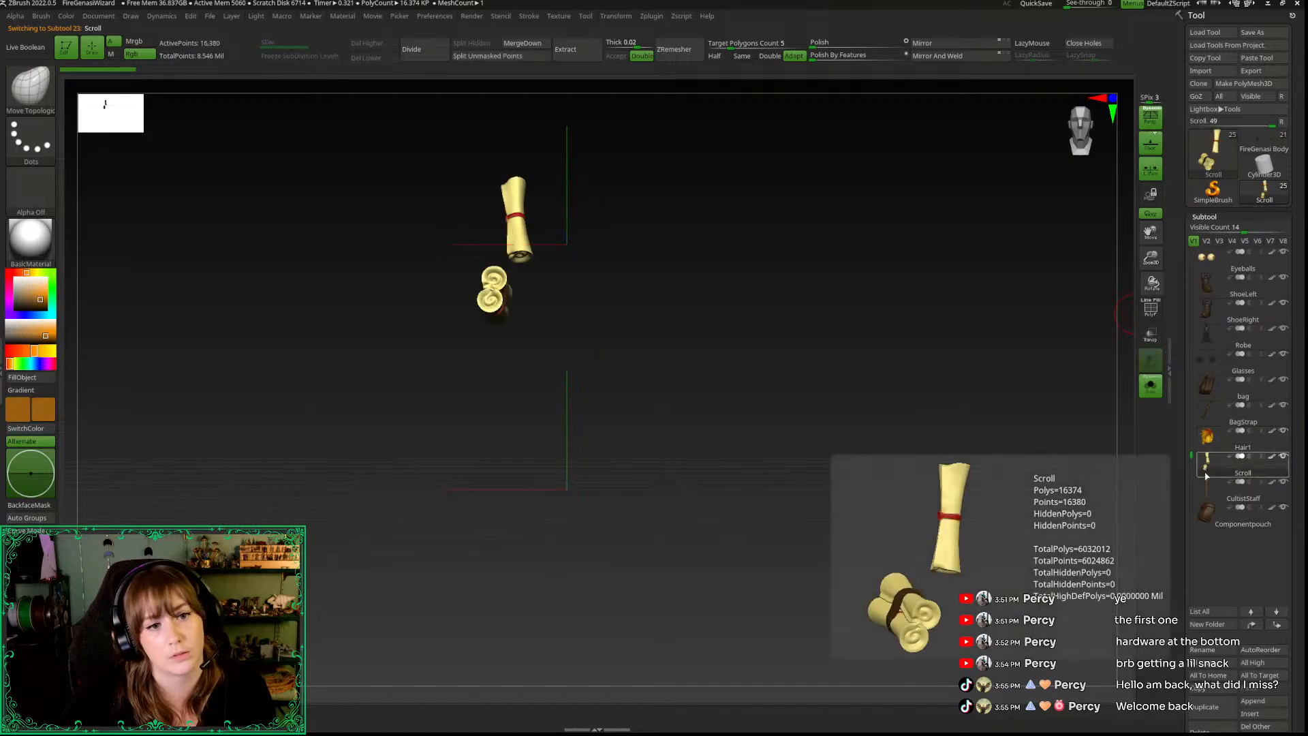
pyautogui.click(1208, 522)
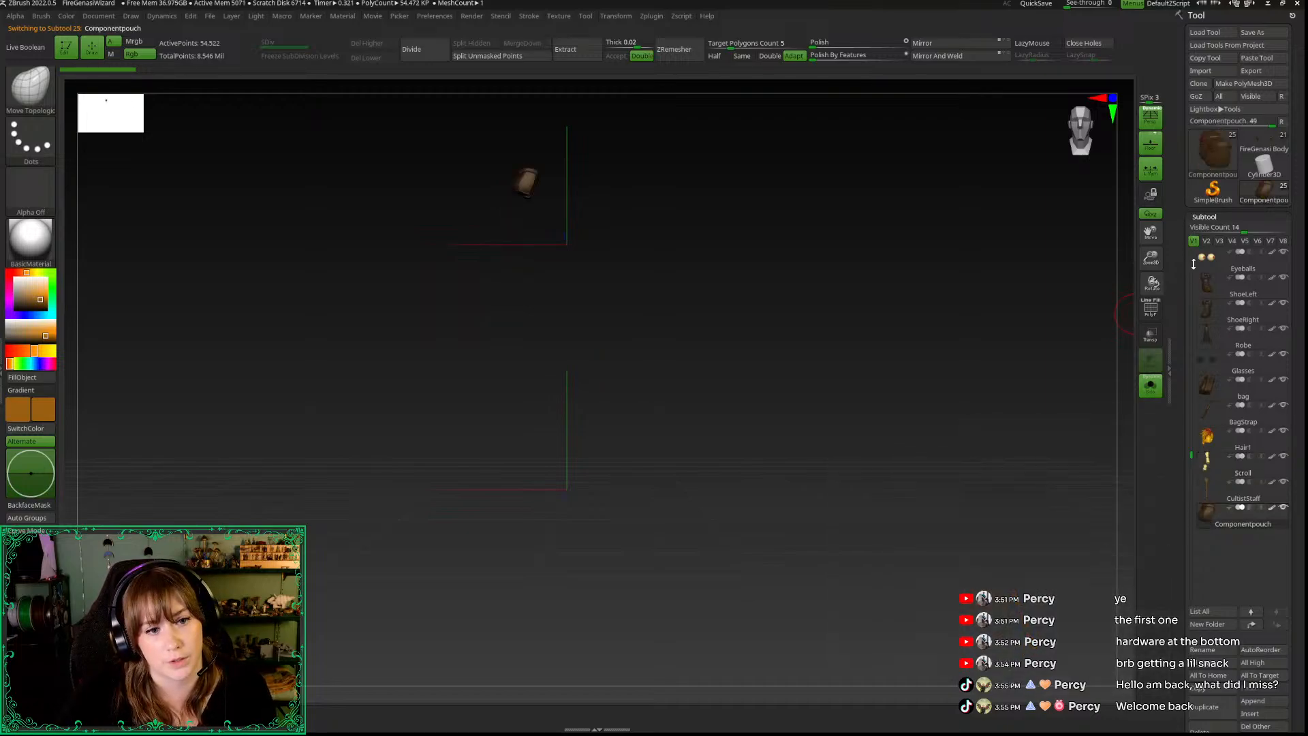
pyautogui.moveTo(1196, 450); pyautogui.dragTo(1221, 291)
pyautogui.scroll(8, 1192, 453)
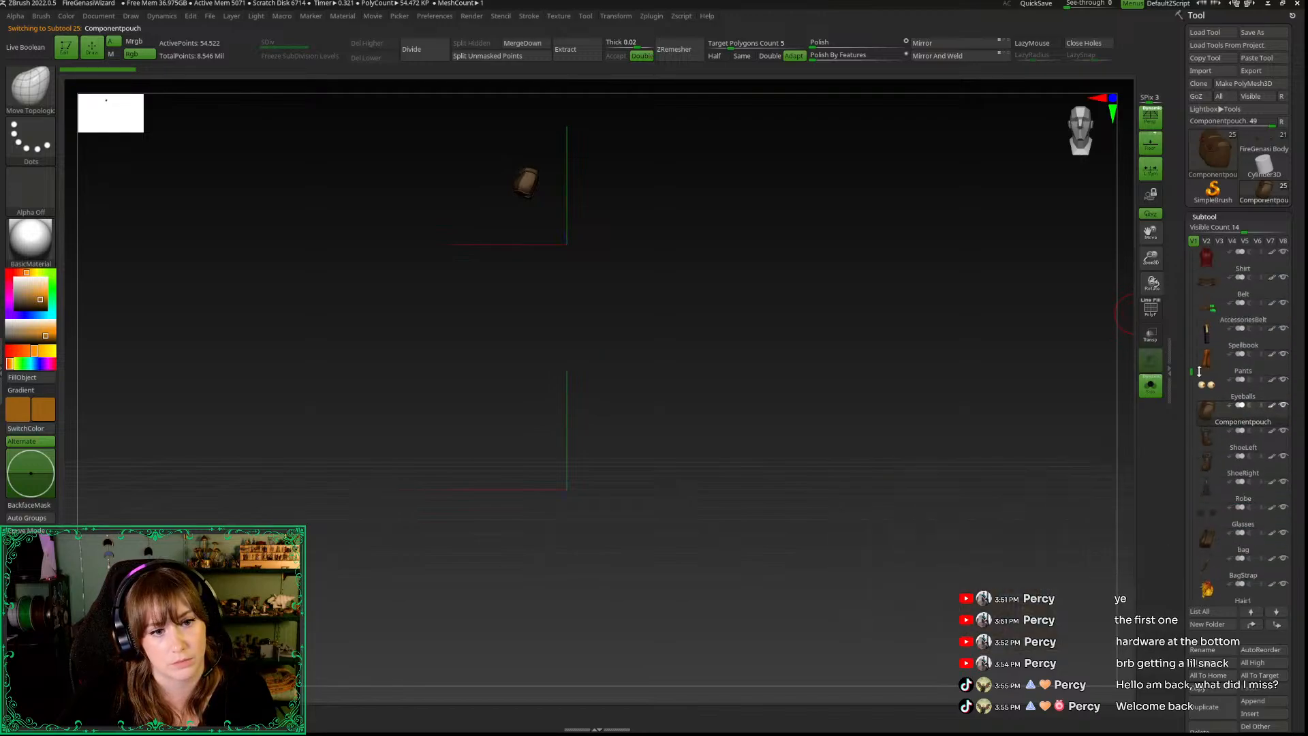
pyautogui.moveTo(1219, 496); pyautogui.dragTo(1203, 396)
pyautogui.moveTo(1212, 412)
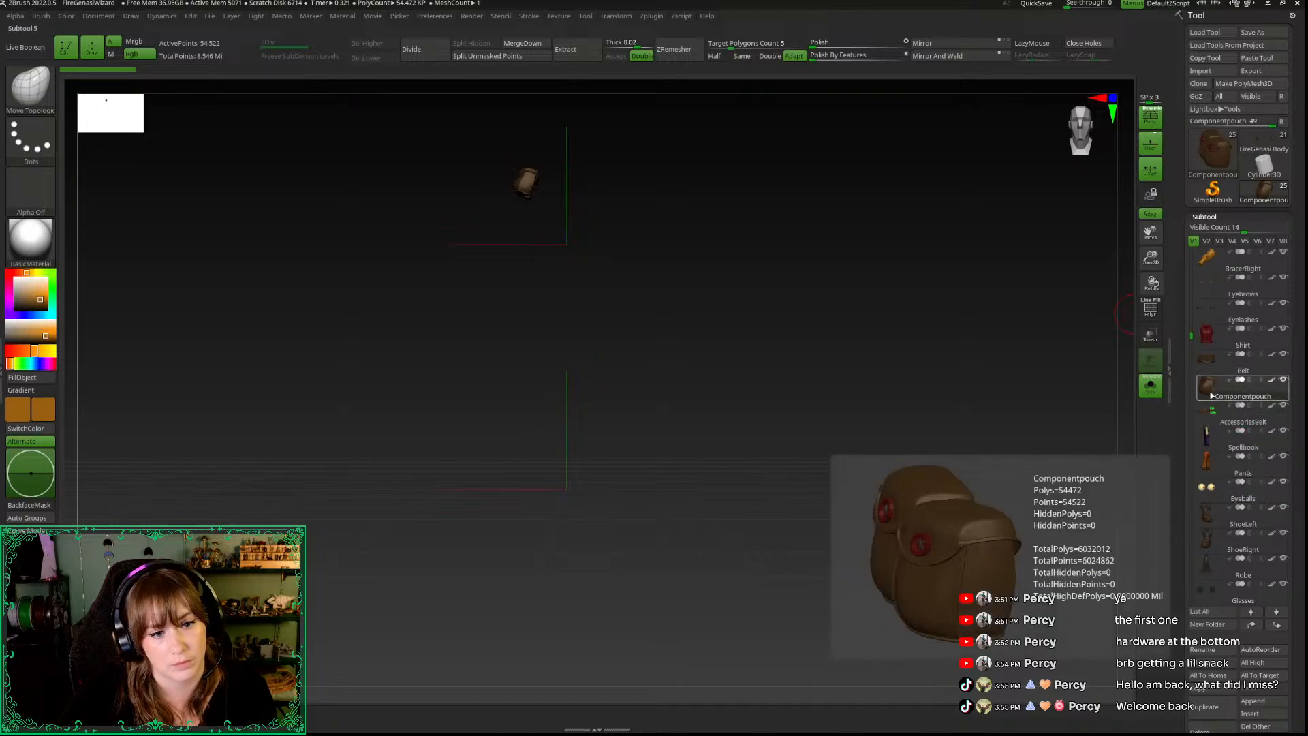
# Step: Place AccessoriesBelt directly above Componentpouch and merge the two down into one subtool
pyautogui.click(1220, 393)
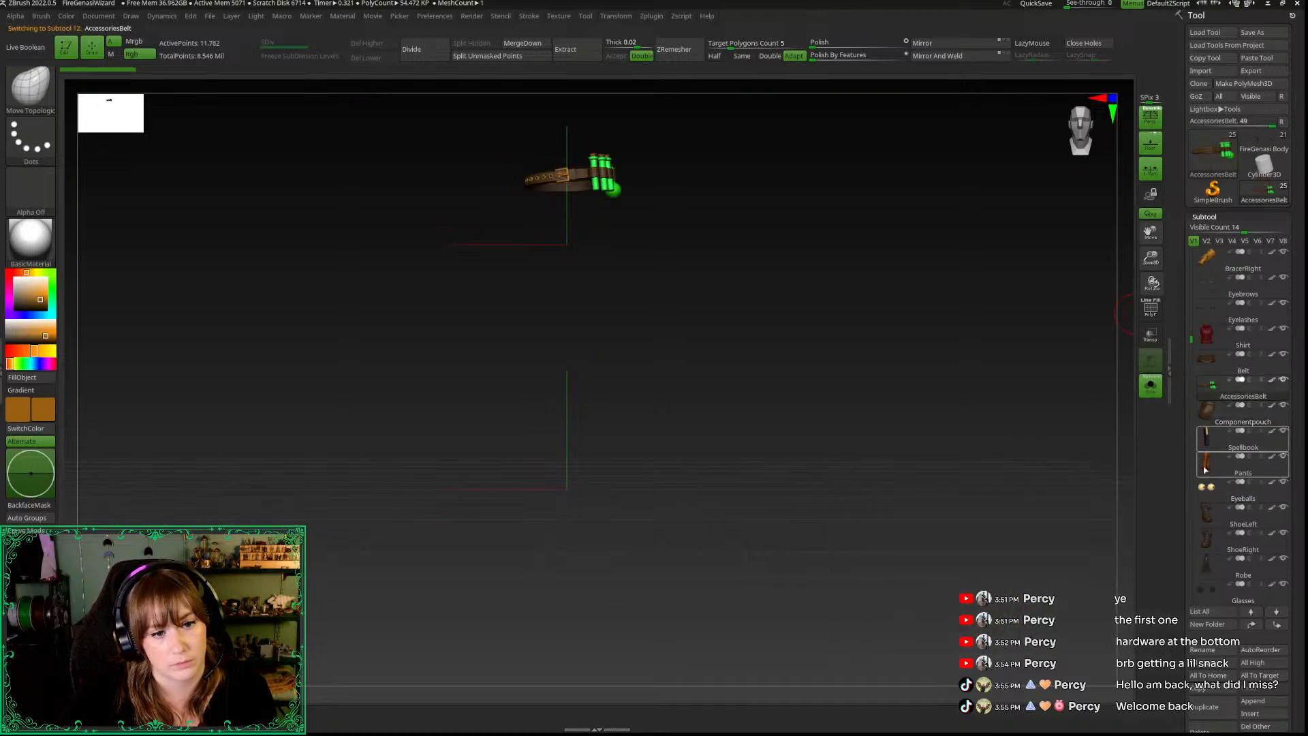
pyautogui.scroll(-3, 1227, 613)
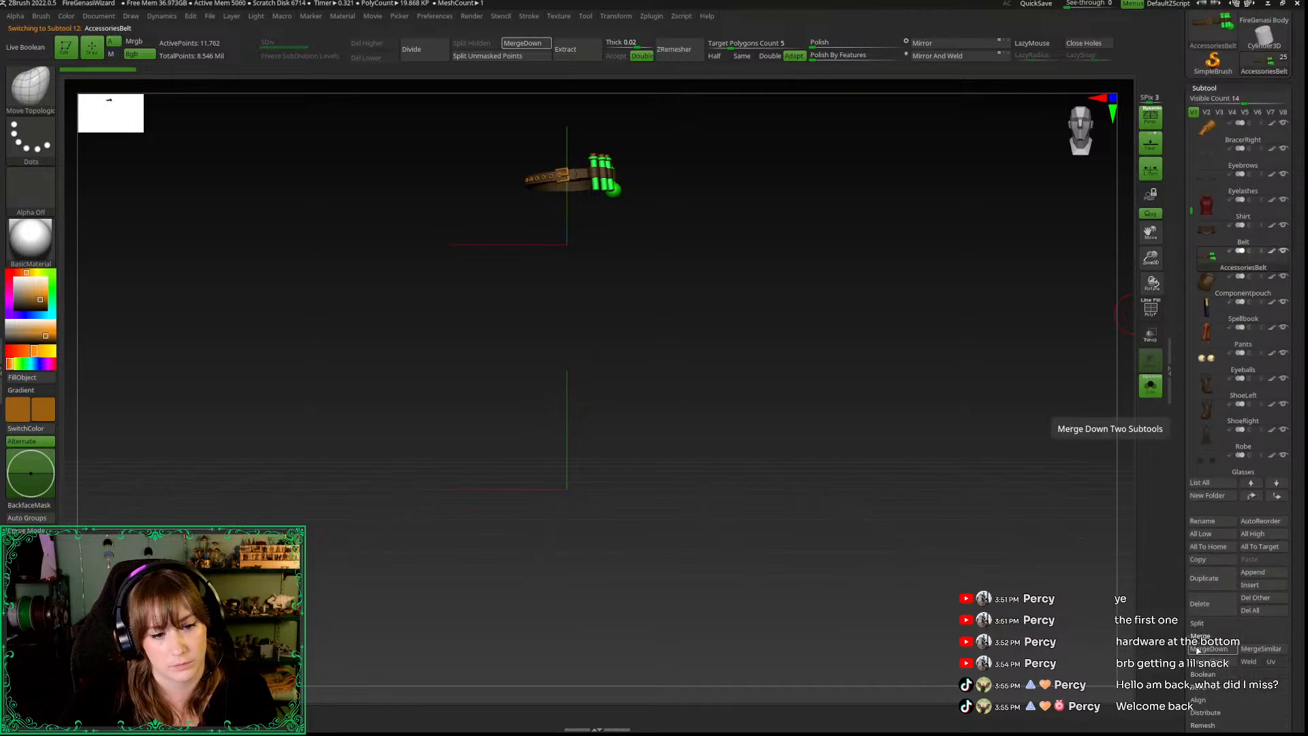
pyautogui.click(1197, 649)
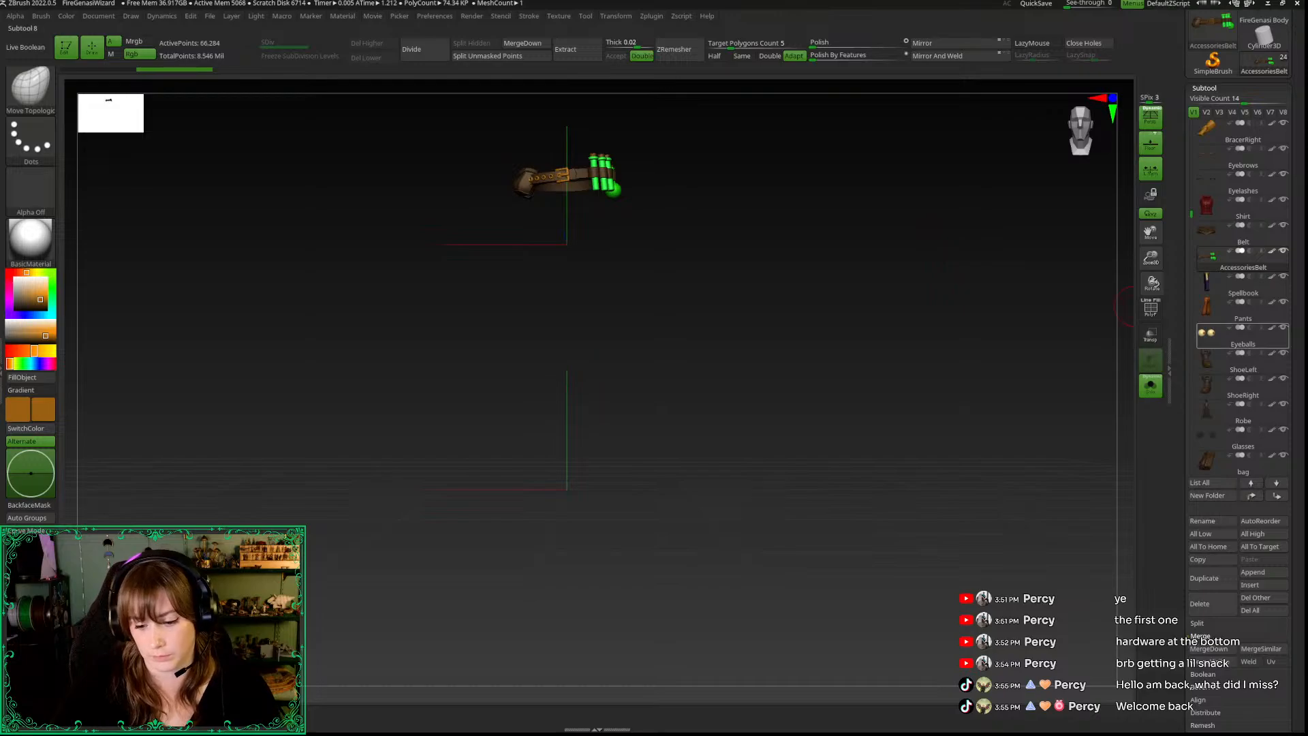
pyautogui.moveTo(1211, 334)
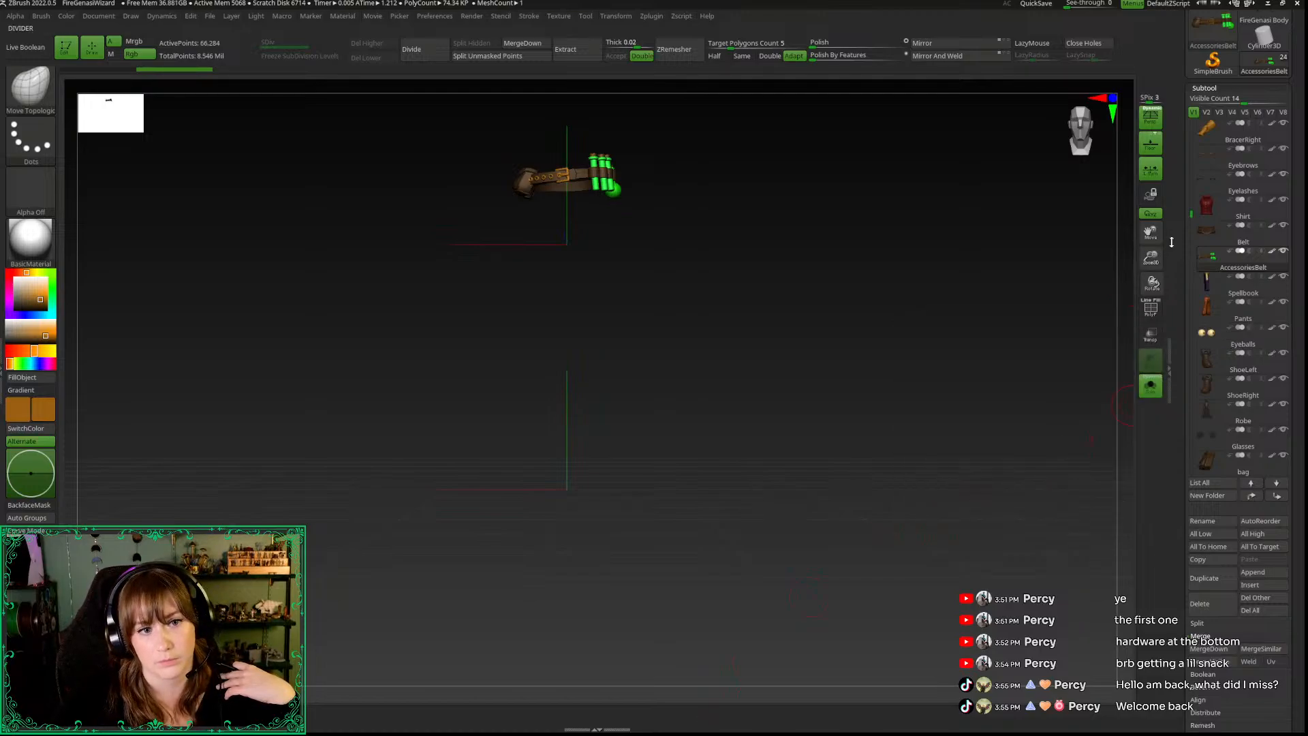
# Step: Show the whole character again and make the Glasses subtool active
pyautogui.moveTo(1189, 216); pyautogui.dragTo(1189, 120)
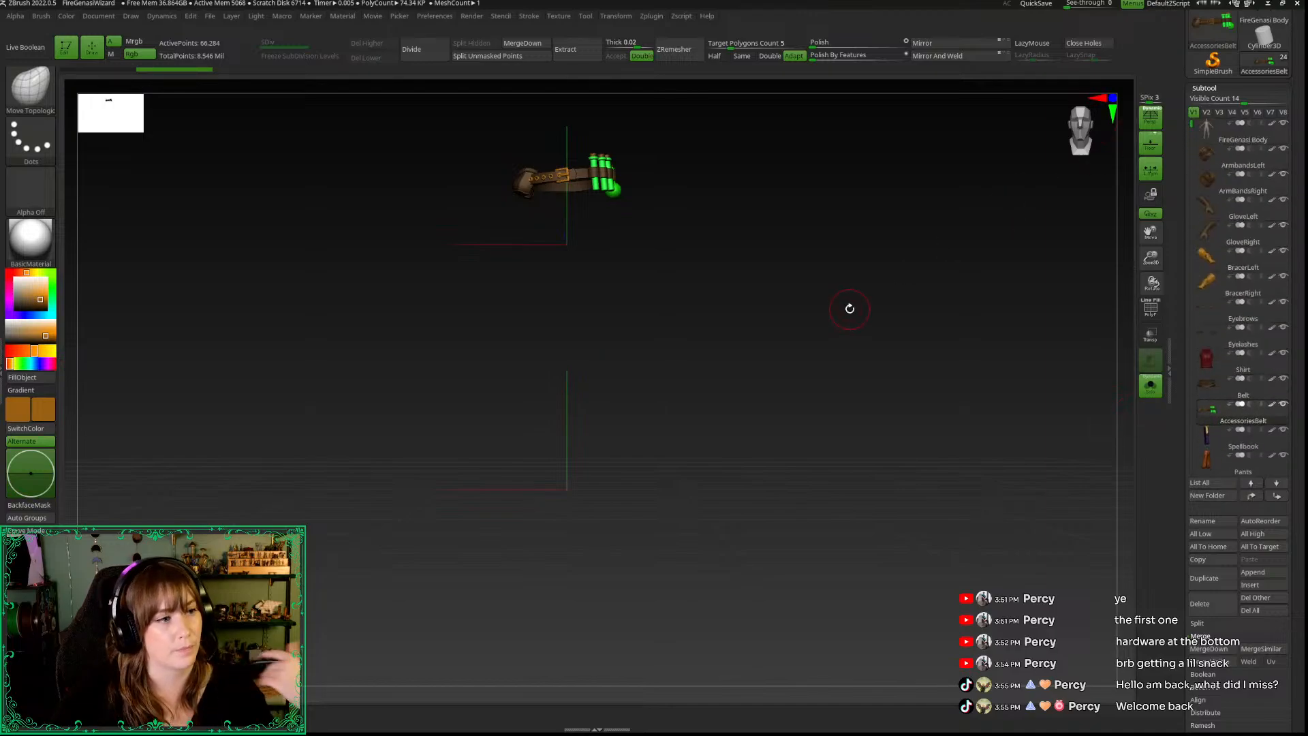
pyautogui.keyDown('alt'); pyautogui.moveTo(982, 491); pyautogui.dragTo(981, 499); pyautogui.keyUp('alt')
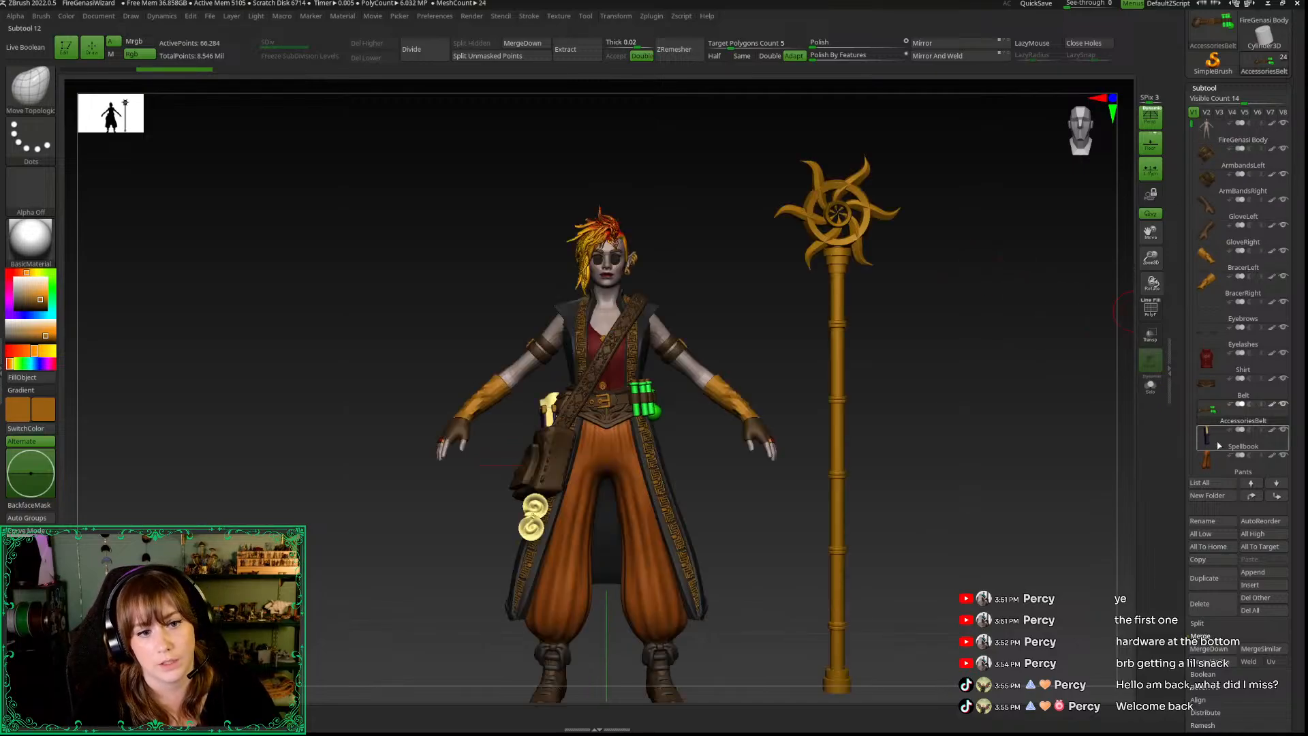
pyautogui.moveTo(1190, 127); pyautogui.dragTo(1200, 234)
pyautogui.click(1211, 390)
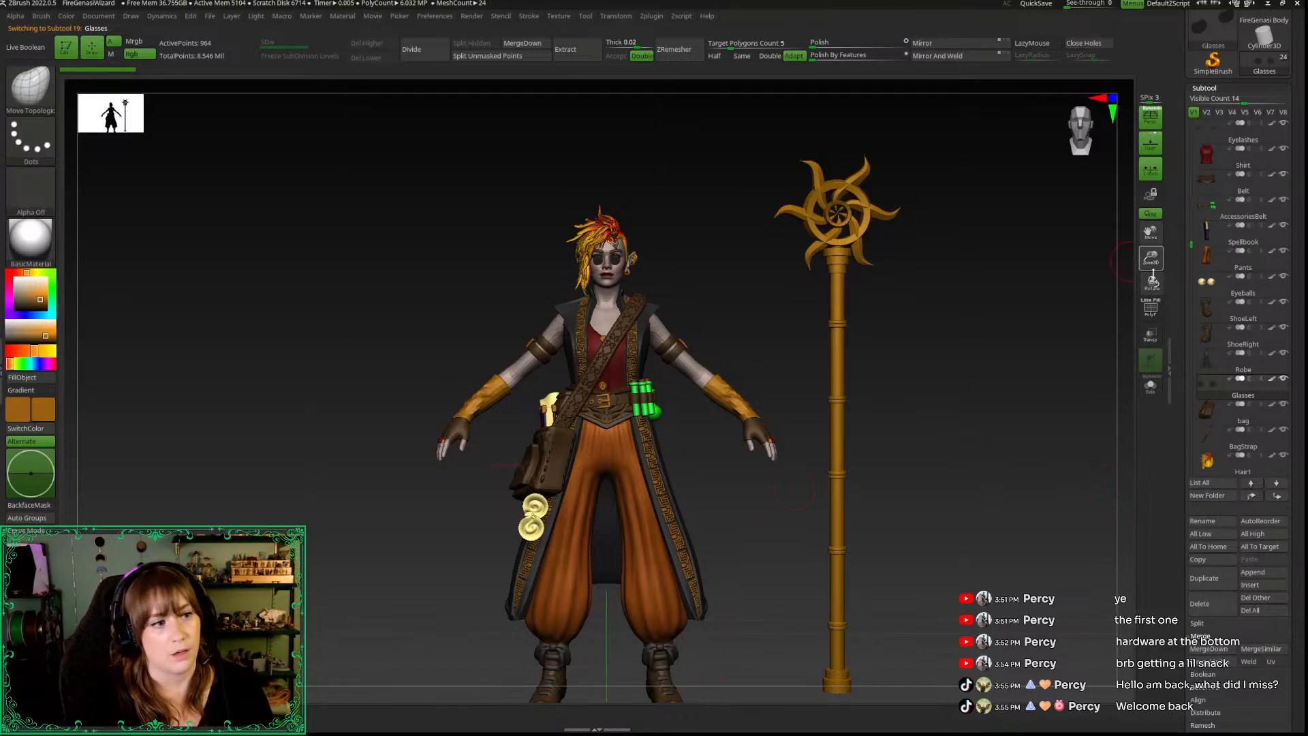
# Step: Turn on the wireframe display and examine the glasses lenses on the face from the front and the side
pyautogui.moveTo(1151, 258); pyautogui.dragTo(1144, 392)
pyautogui.keyDown('alt'); pyautogui.moveTo(1066, 324); pyautogui.dragTo(855, 694); pyautogui.keyUp('alt')
pyautogui.moveTo(1151, 258); pyautogui.dragTo(1161, 286)
pyautogui.moveTo(545, 261)
pyautogui.keyDown('alt'); pyautogui.mouseDown()
pyautogui.moveTo(386, 514)
pyautogui.moveTo(244, 609)
pyautogui.mouseUp(); pyautogui.keyUp('alt')
pyautogui.press('space')
pyautogui.click(410, 304)
pyautogui.moveTo(1150, 256); pyautogui.dragTo(1152, 273)
pyautogui.keyDown('alt'); pyautogui.moveTo(1005, 298); pyautogui.dragTo(784, 398); pyautogui.keyUp('alt')
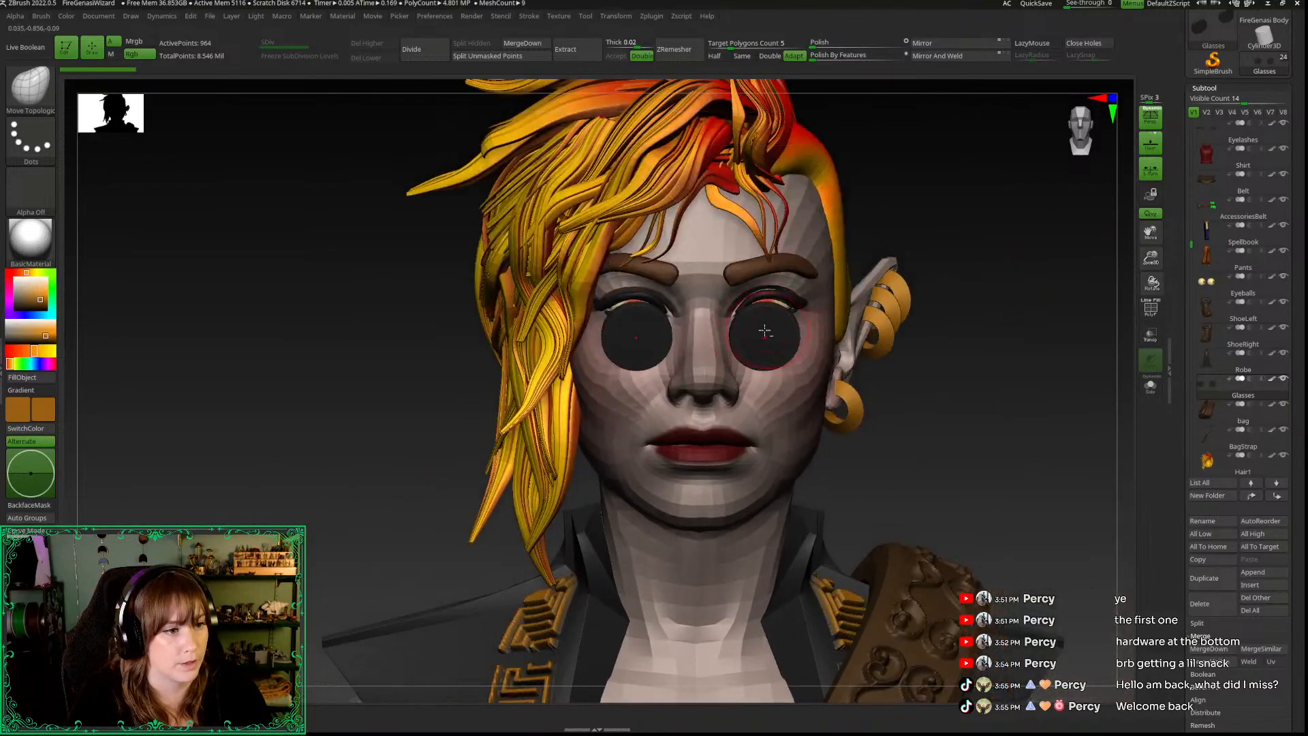
pyautogui.hotkey('shift', 'f')
pyautogui.moveTo(1033, 392); pyautogui.dragTo(797, 402)
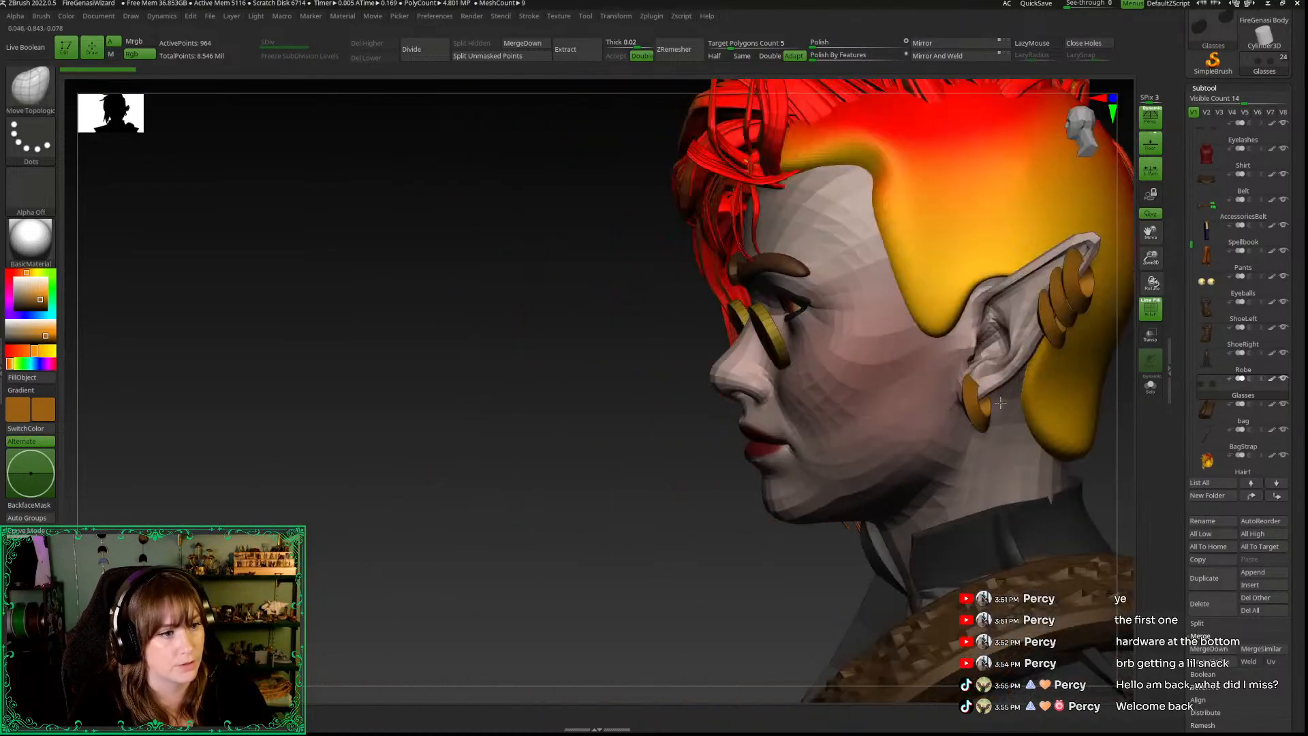
pyautogui.moveTo(1151, 261); pyautogui.dragTo(1150, 295)
# Step: Isolate the glasses subtool and switch to the ZModeler brush
pyautogui.press('b')
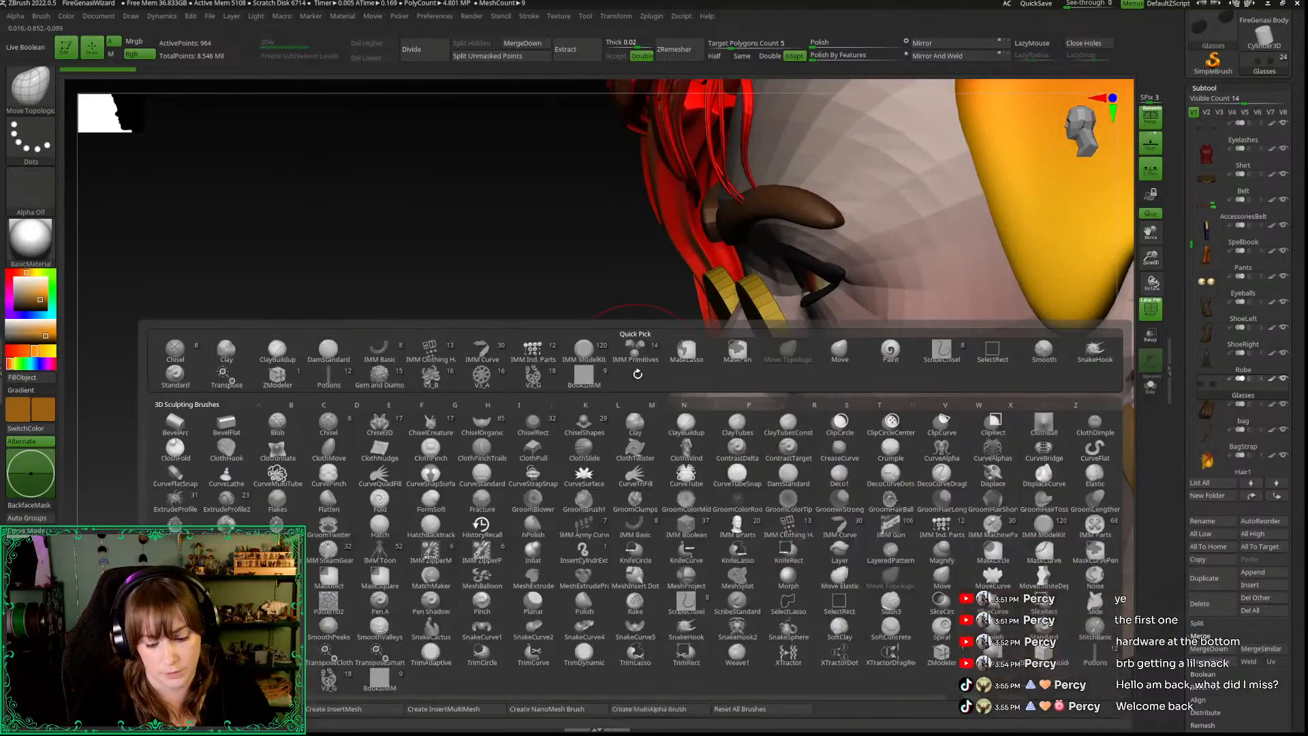
pyautogui.press('z')
pyautogui.press('m')
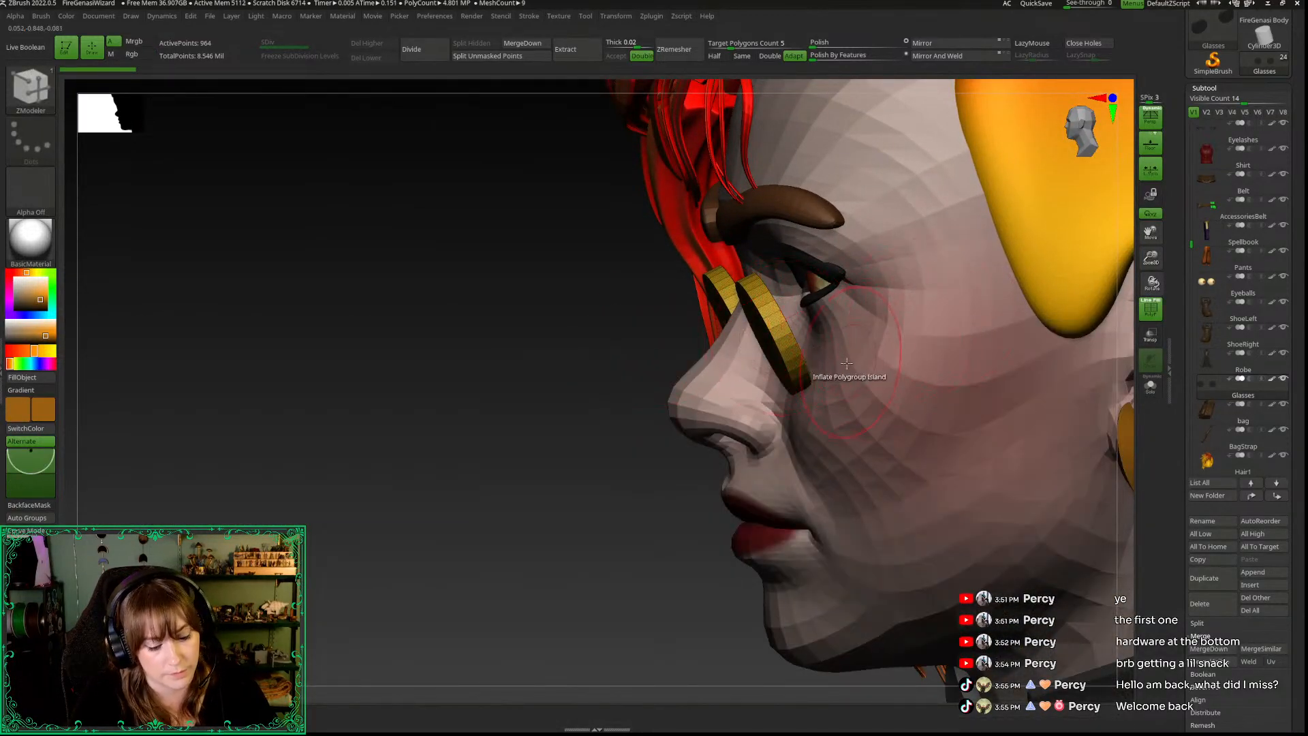
pyautogui.click(1151, 385)
pyautogui.moveTo(1151, 262); pyautogui.dragTo(1151, 290)
pyautogui.press('b')
pyautogui.press('z')
pyautogui.press('m')
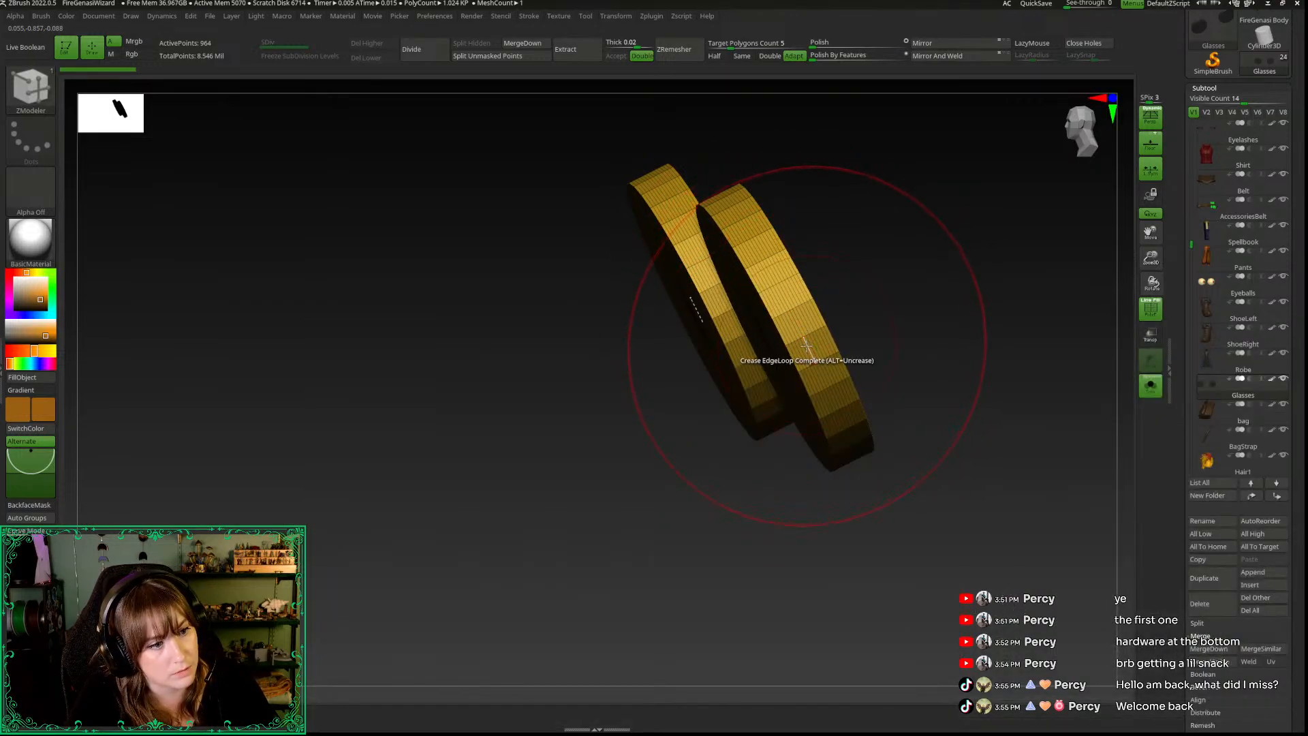
# Step: Set the ZModeler edge action to Crease with a single Edge as its target on the lens rim
pyautogui.moveTo(799, 541); pyautogui.dragTo(814, 477)
pyautogui.moveTo(1149, 257); pyautogui.dragTo(1147, 278)
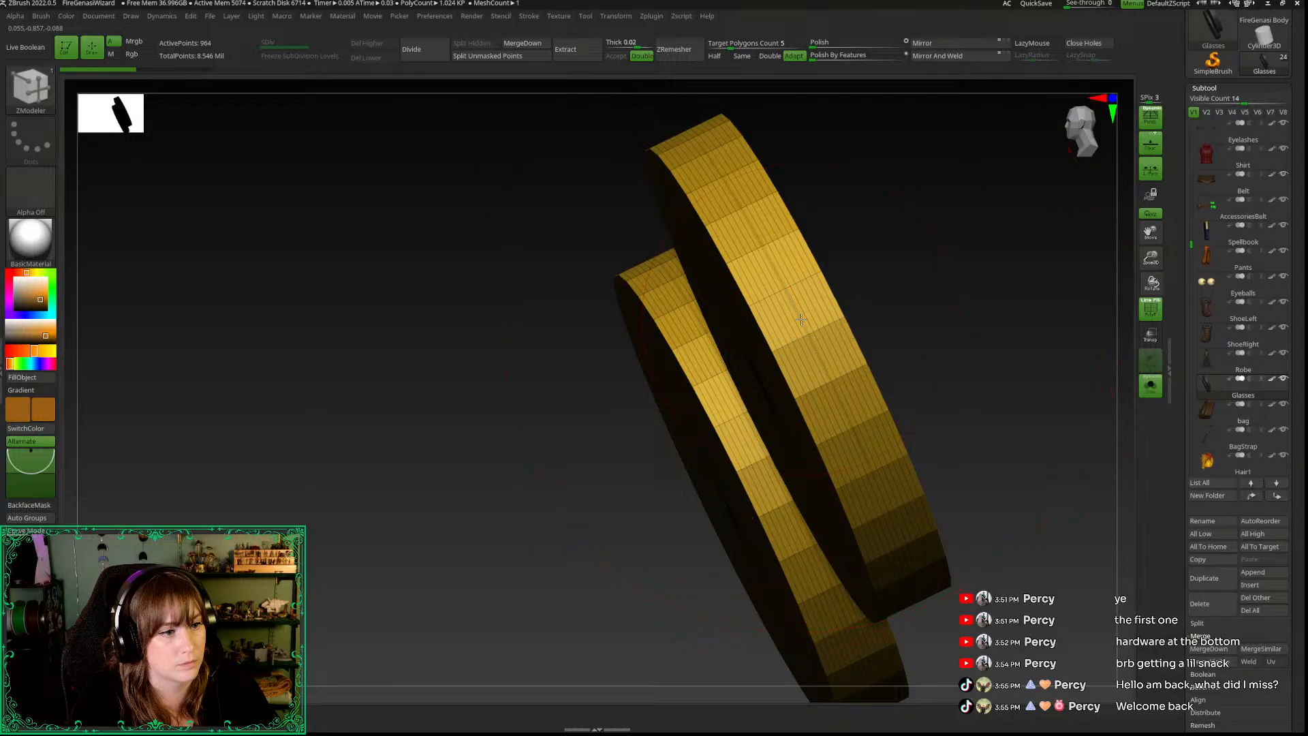
pyautogui.moveTo(479, 348)
pyautogui.mouseDown()
pyautogui.moveTo(525, 381)
pyautogui.moveTo(496, 363)
pyautogui.mouseUp()
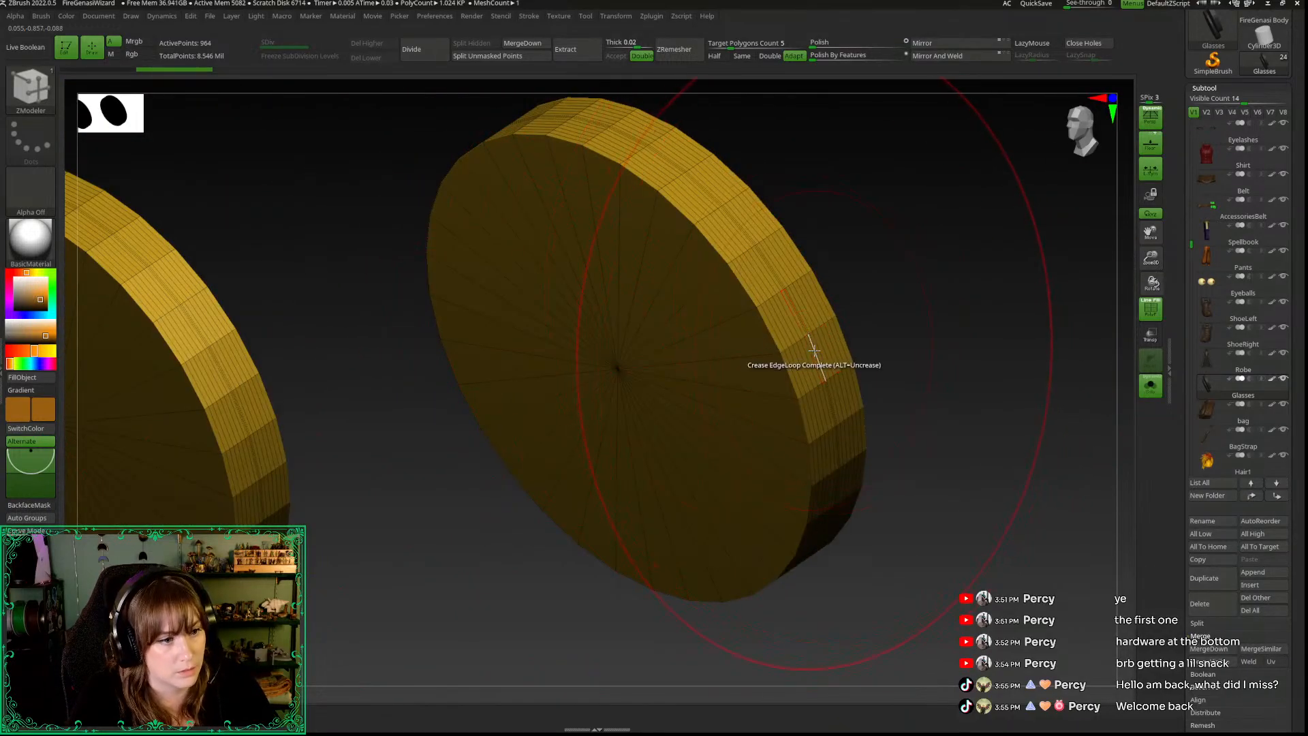
pyautogui.press('space')
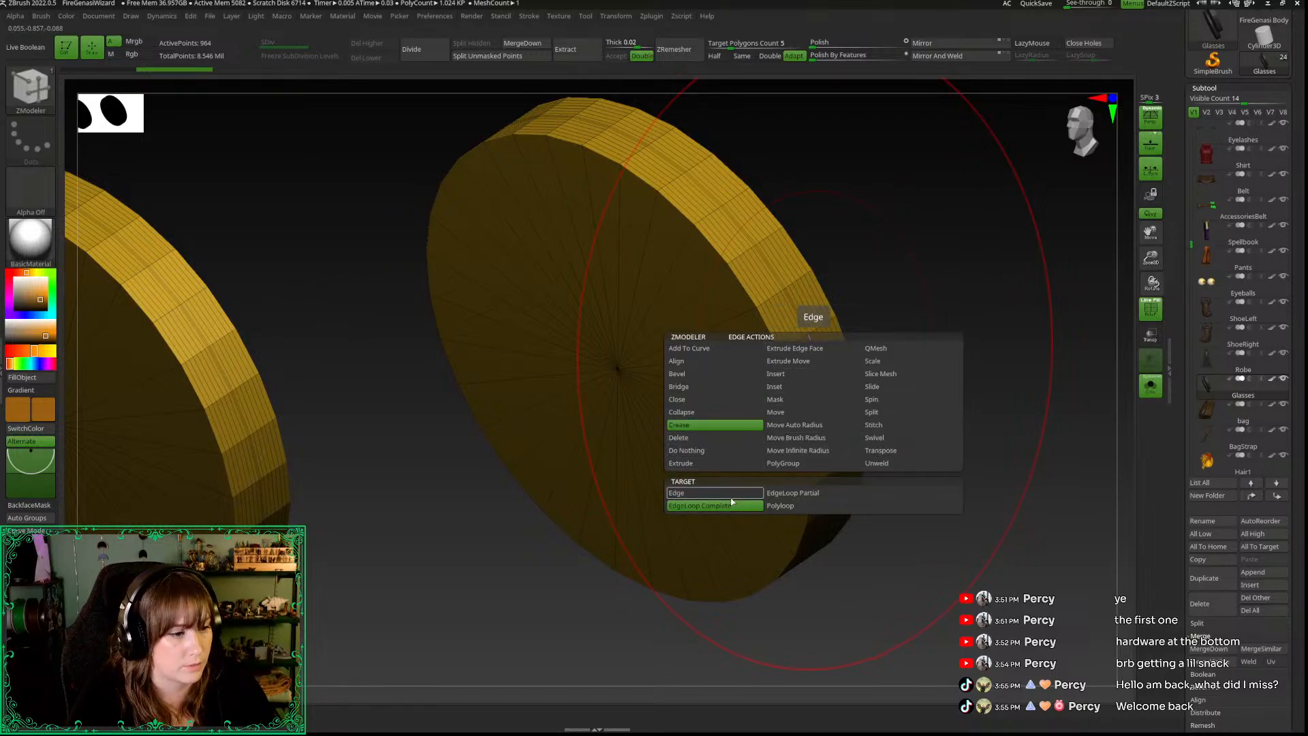
# Step: Examine the rim edges of both isolated lenses from the front and from both sides
pyautogui.moveTo(879, 361); pyautogui.dragTo(1049, 197)
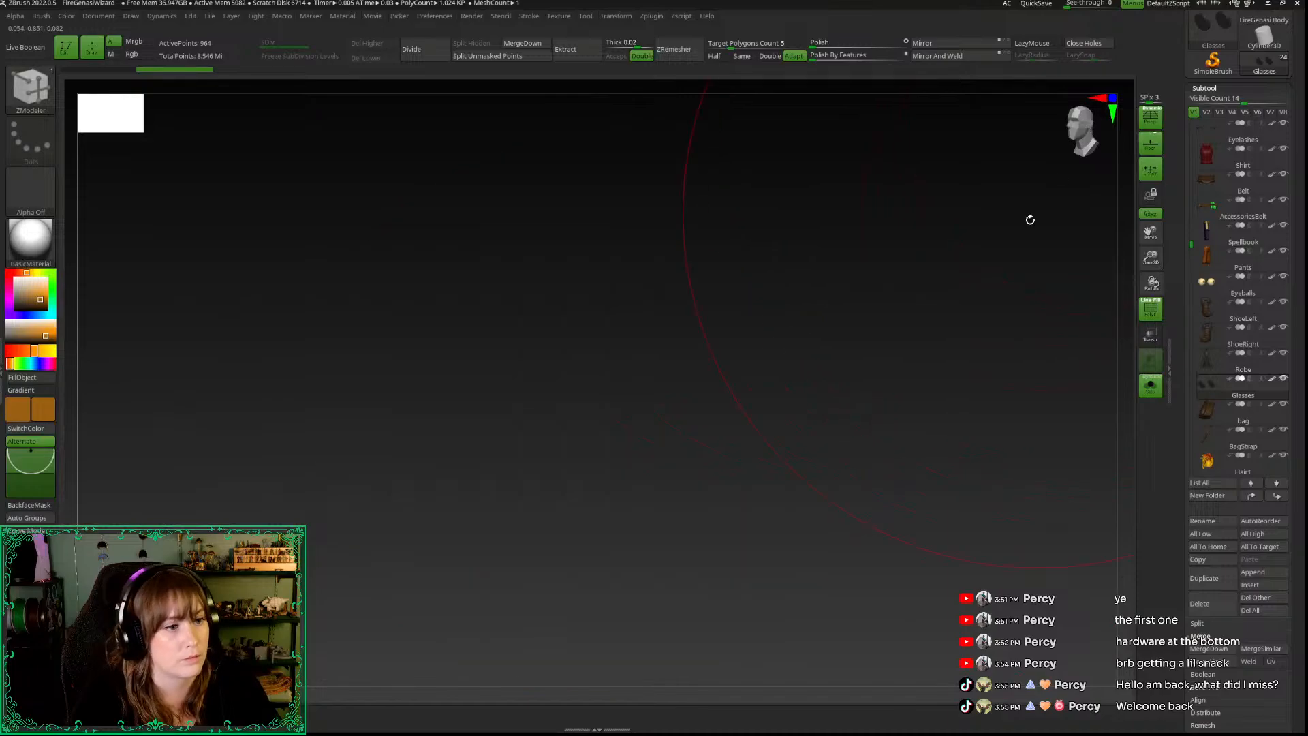
pyautogui.click(1086, 140)
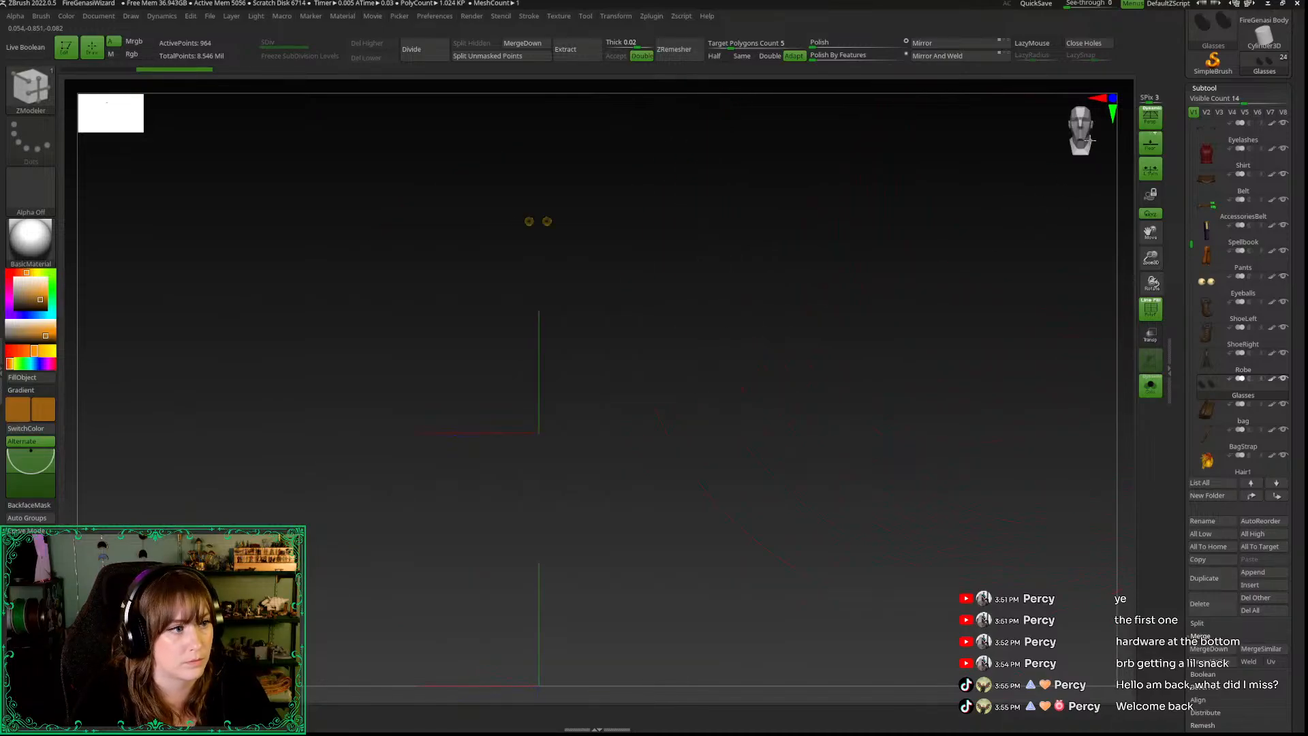
pyautogui.press('f')
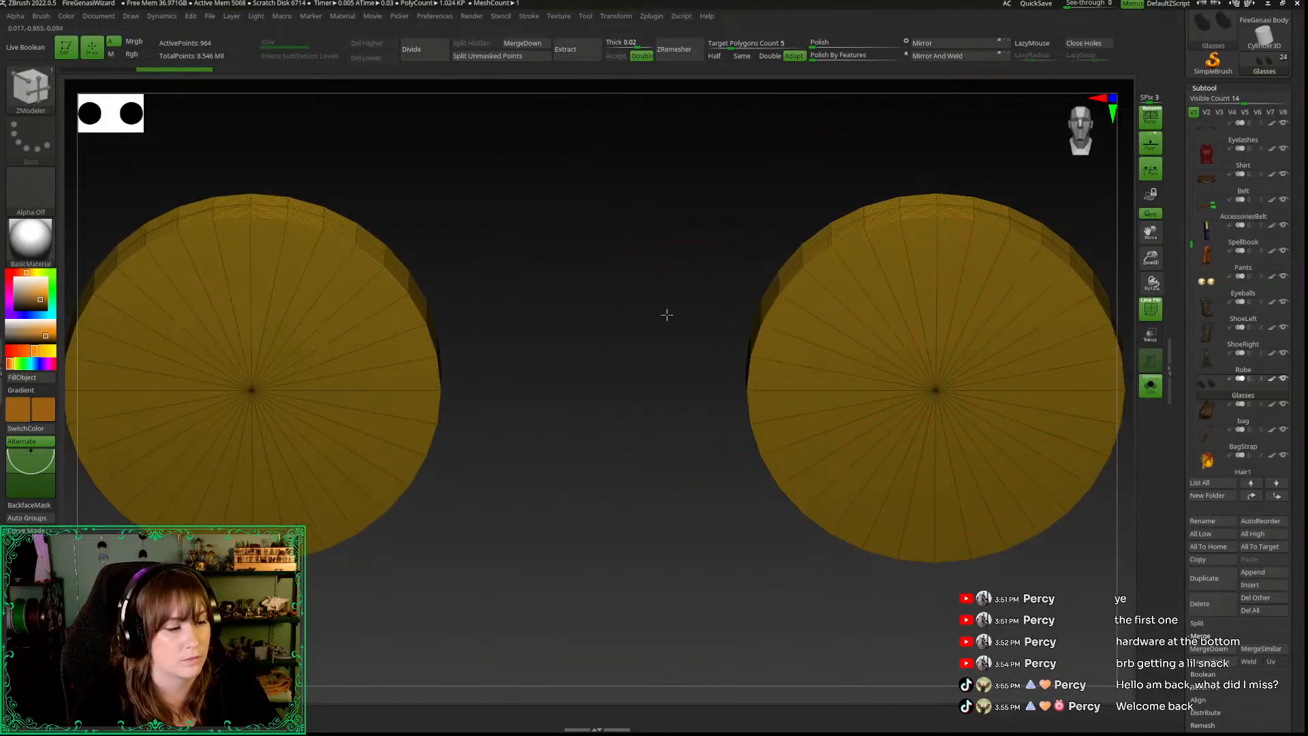
pyautogui.moveTo(692, 382); pyautogui.dragTo(703, 356)
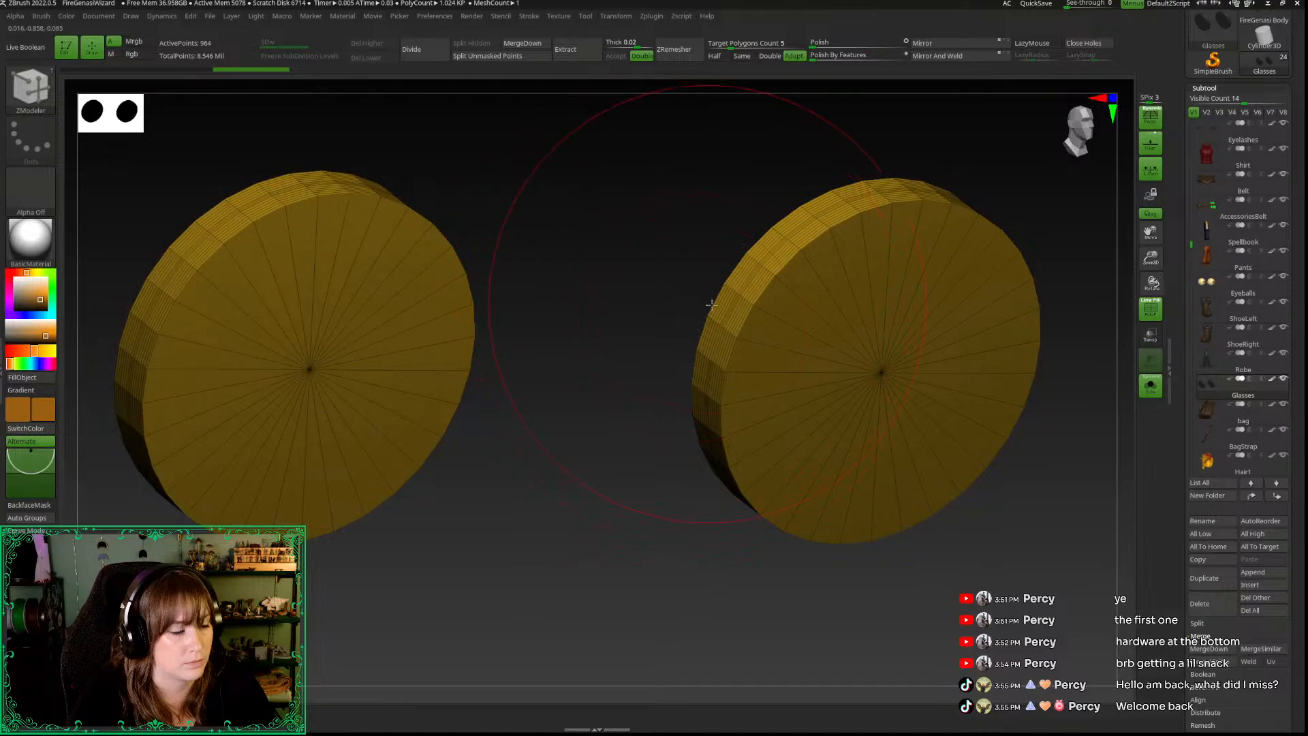
pyautogui.moveTo(664, 271); pyautogui.dragTo(630, 272)
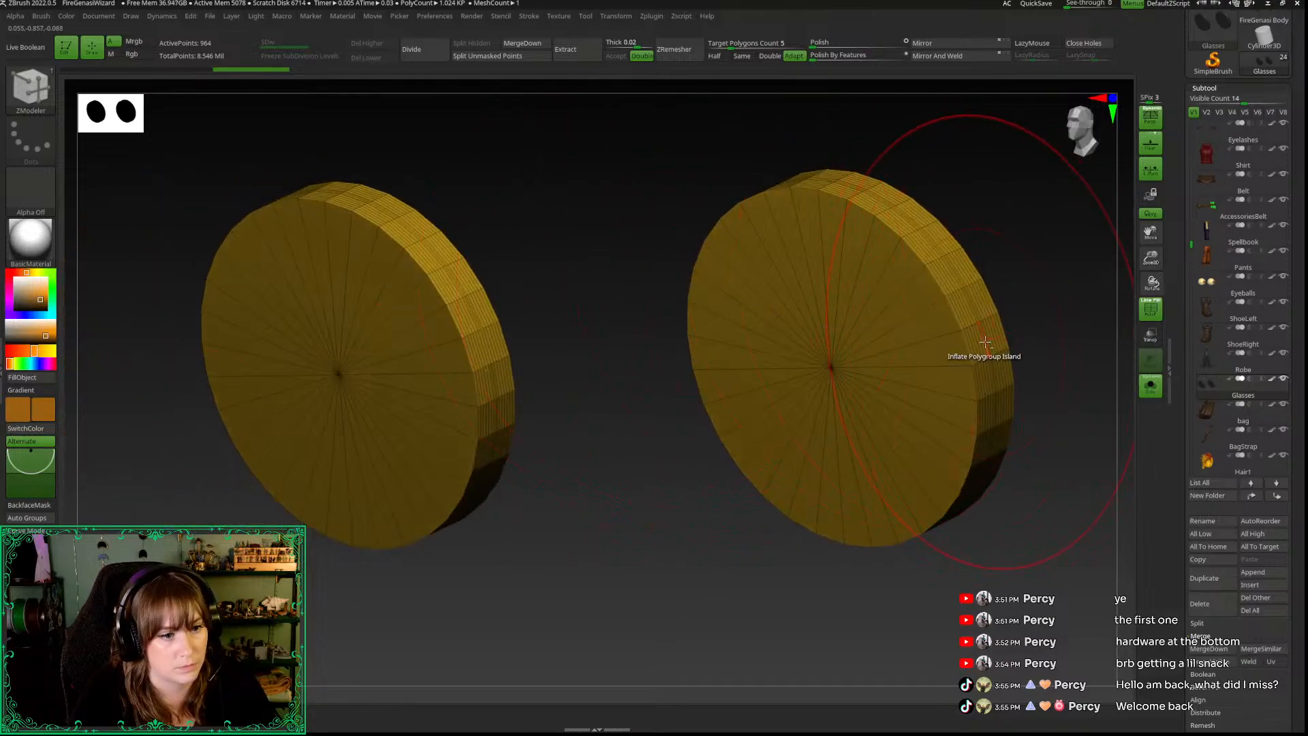
pyautogui.moveTo(1051, 263); pyautogui.dragTo(1051, 253)
pyautogui.moveTo(1151, 257); pyautogui.dragTo(899, 292)
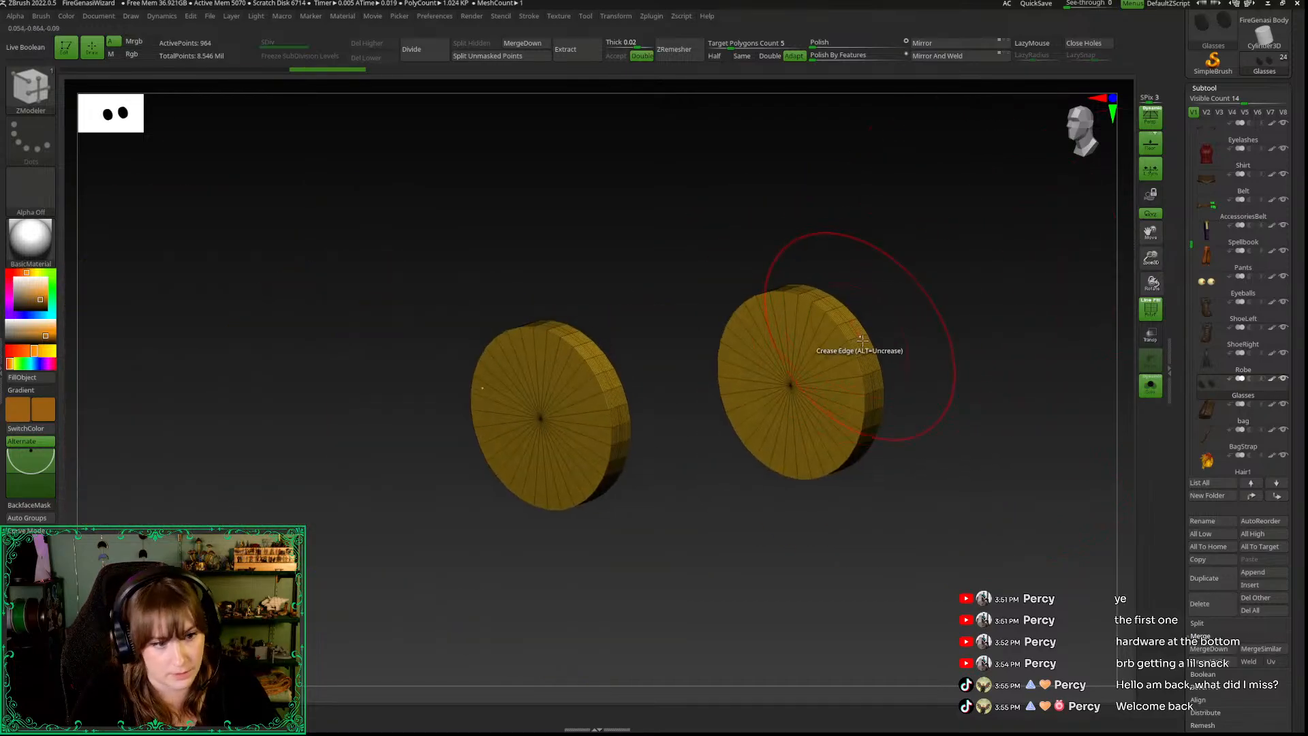
# Step: Insert a PM3D_Ring3D_ half ring from the IMM Basic brush at the lower rim of both lenses
pyautogui.press('b')
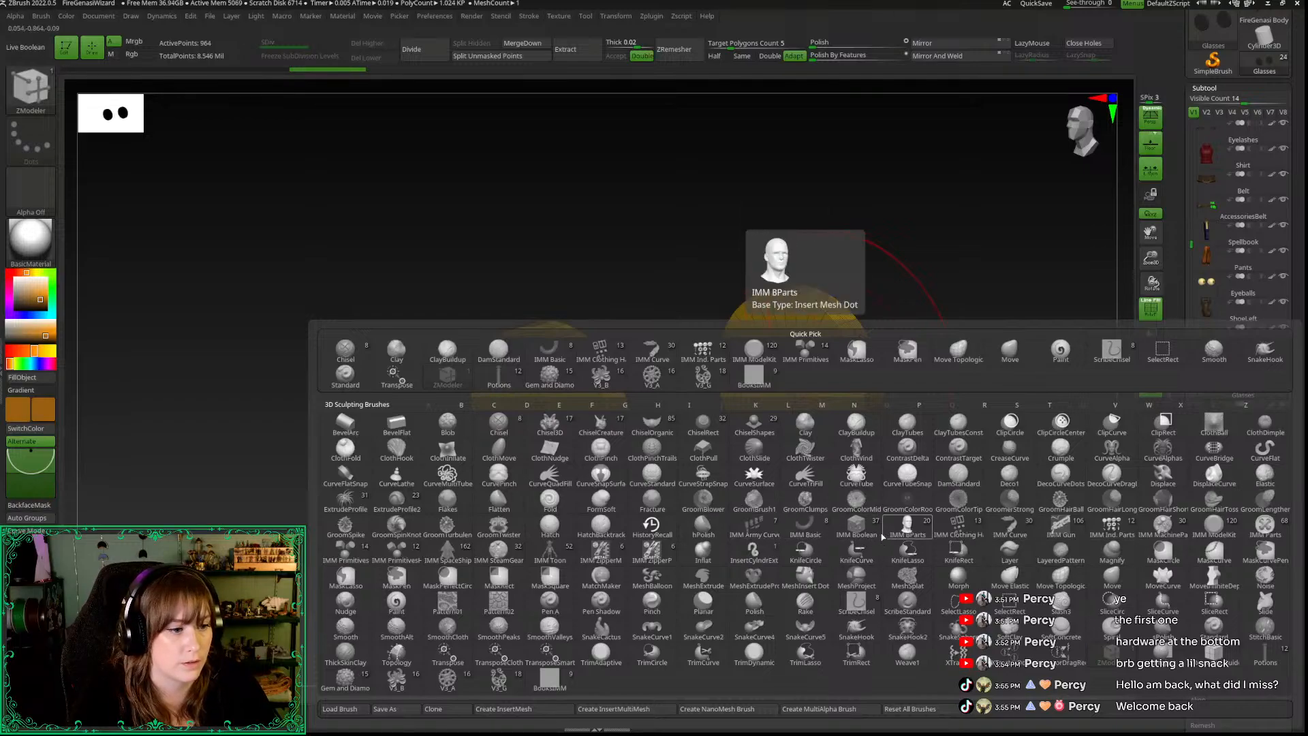
pyautogui.click(827, 534)
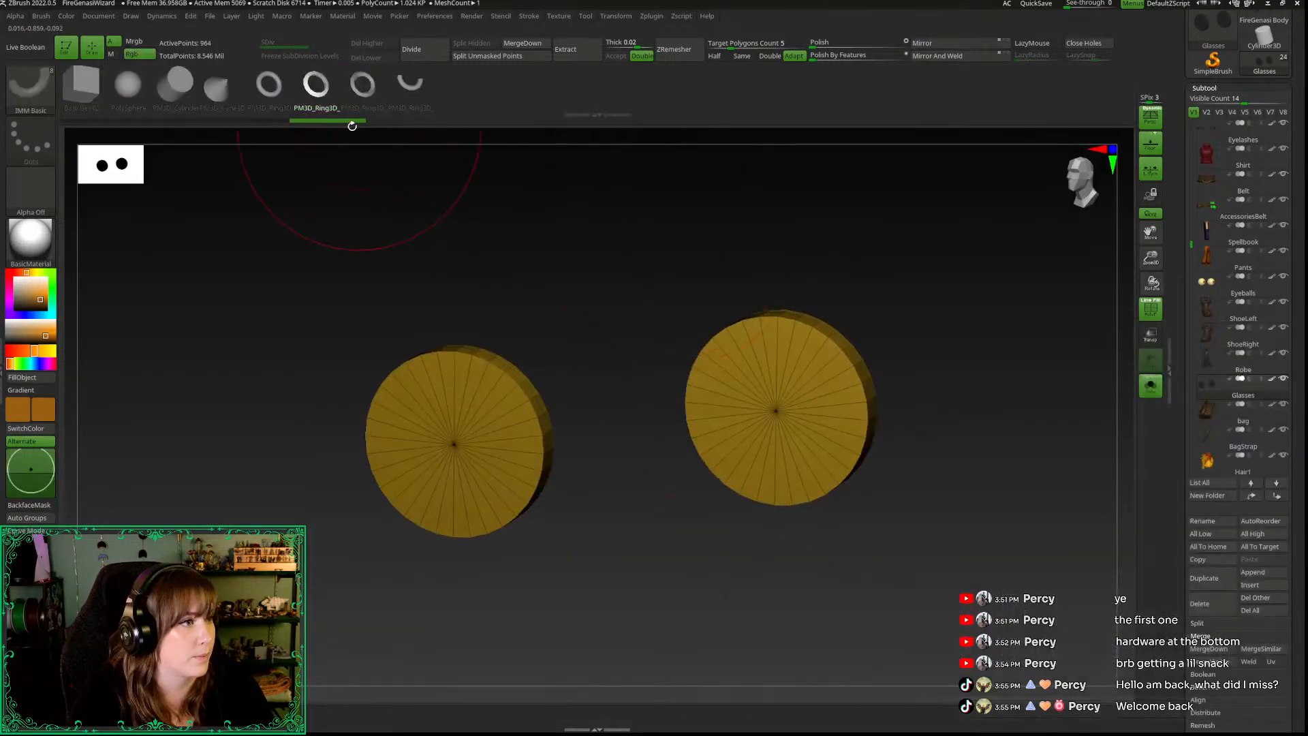
pyautogui.moveTo(661, 524); pyautogui.dragTo(646, 402)
pyautogui.moveTo(800, 450); pyautogui.dragTo(830, 535)
pyautogui.moveTo(783, 595); pyautogui.dragTo(783, 640)
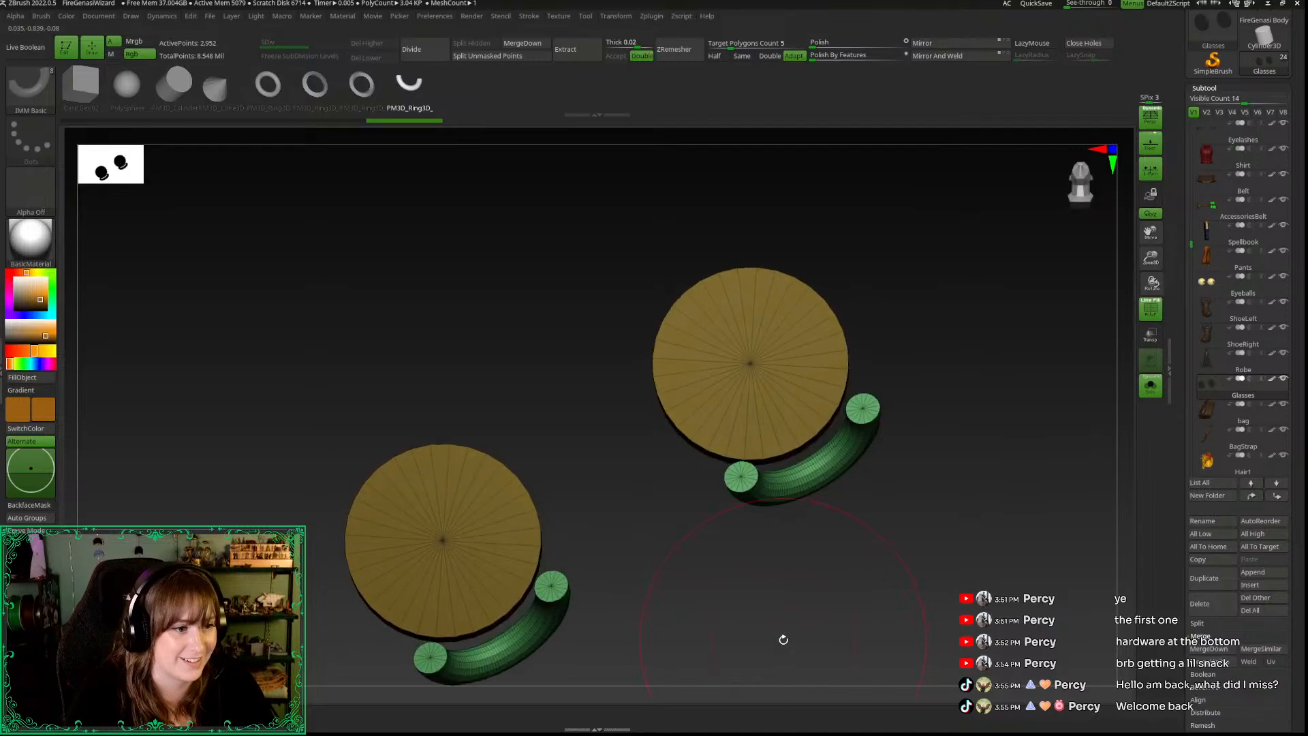
# Step: Scale the inserted half rings with the gizmo to follow the lower rims of the lenses
pyautogui.click(1088, 169)
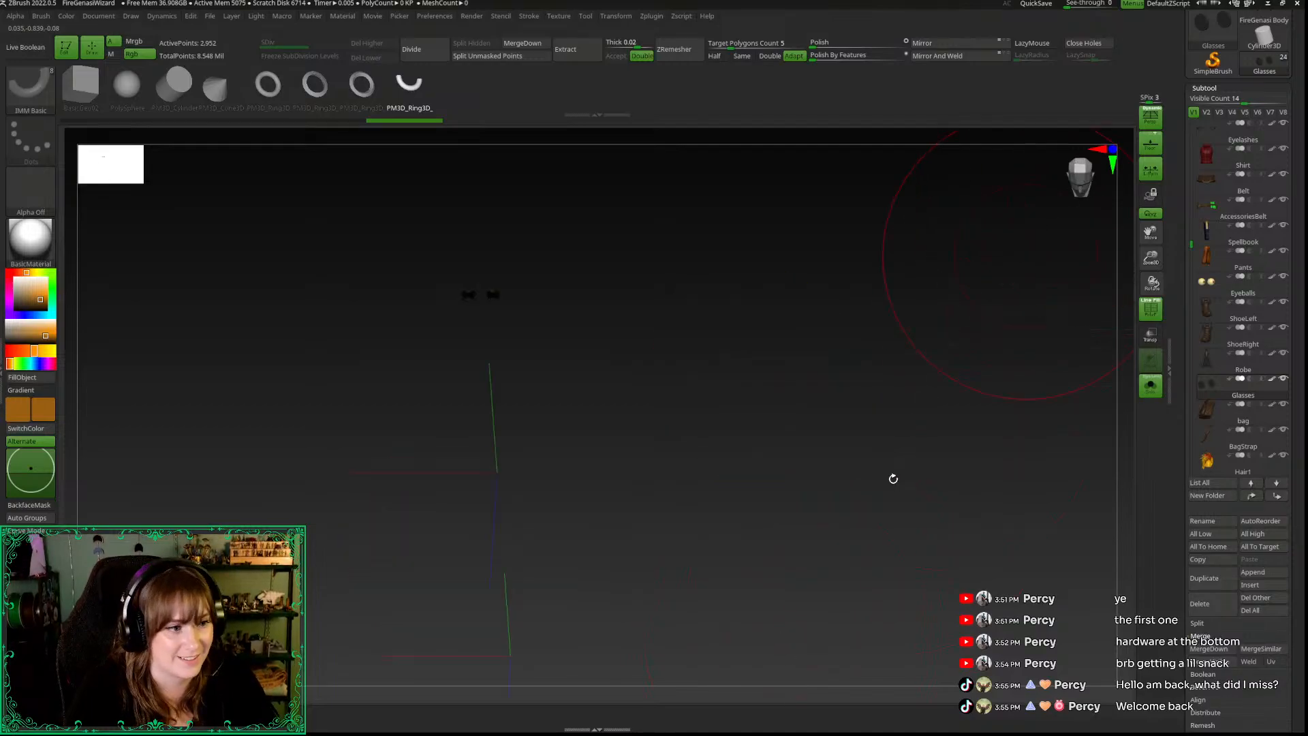
pyautogui.moveTo(857, 467); pyautogui.dragTo(680, 389)
pyautogui.press('w')
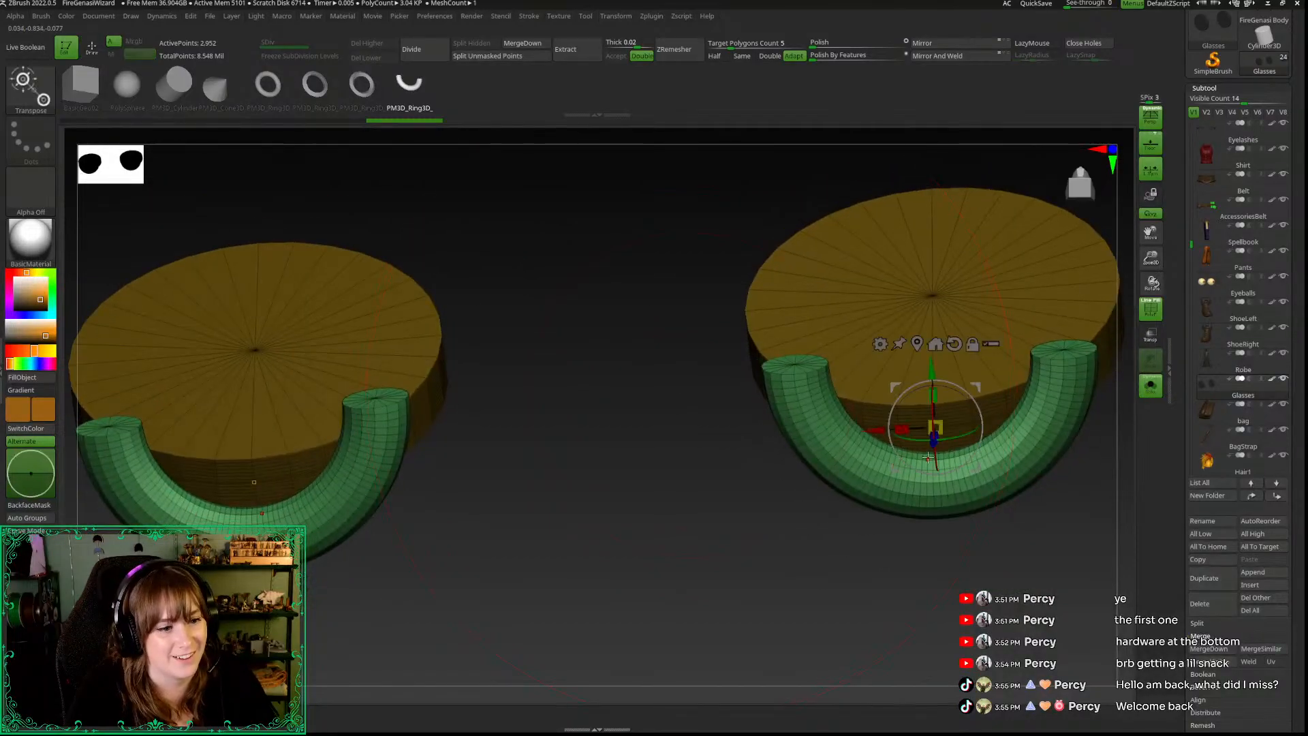
pyautogui.moveTo(936, 461); pyautogui.dragTo(936, 383)
pyautogui.moveTo(845, 565); pyautogui.dragTo(654, 647)
pyautogui.click(1072, 177)
pyautogui.press('f')
pyautogui.keyDown('alt'); pyautogui.moveTo(780, 460); pyautogui.dragTo(878, 593); pyautogui.keyUp('alt')
pyautogui.moveTo(1150, 258); pyautogui.dragTo(1161, 295)
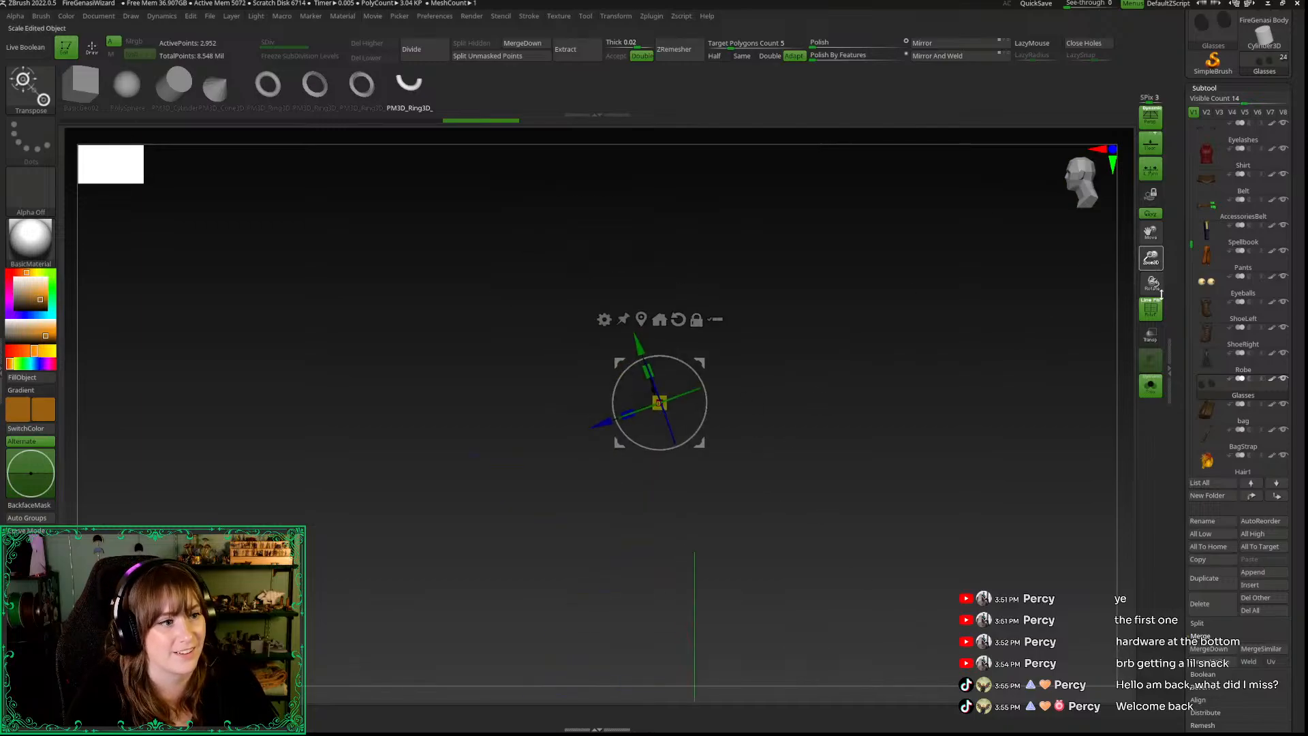
# Step: Move the half rings in depth and height so they sit against the lower rims of the lenses
pyautogui.moveTo(1223, 455); pyautogui.dragTo(1231, 487)
pyautogui.moveTo(1150, 259); pyautogui.dragTo(1168, 351)
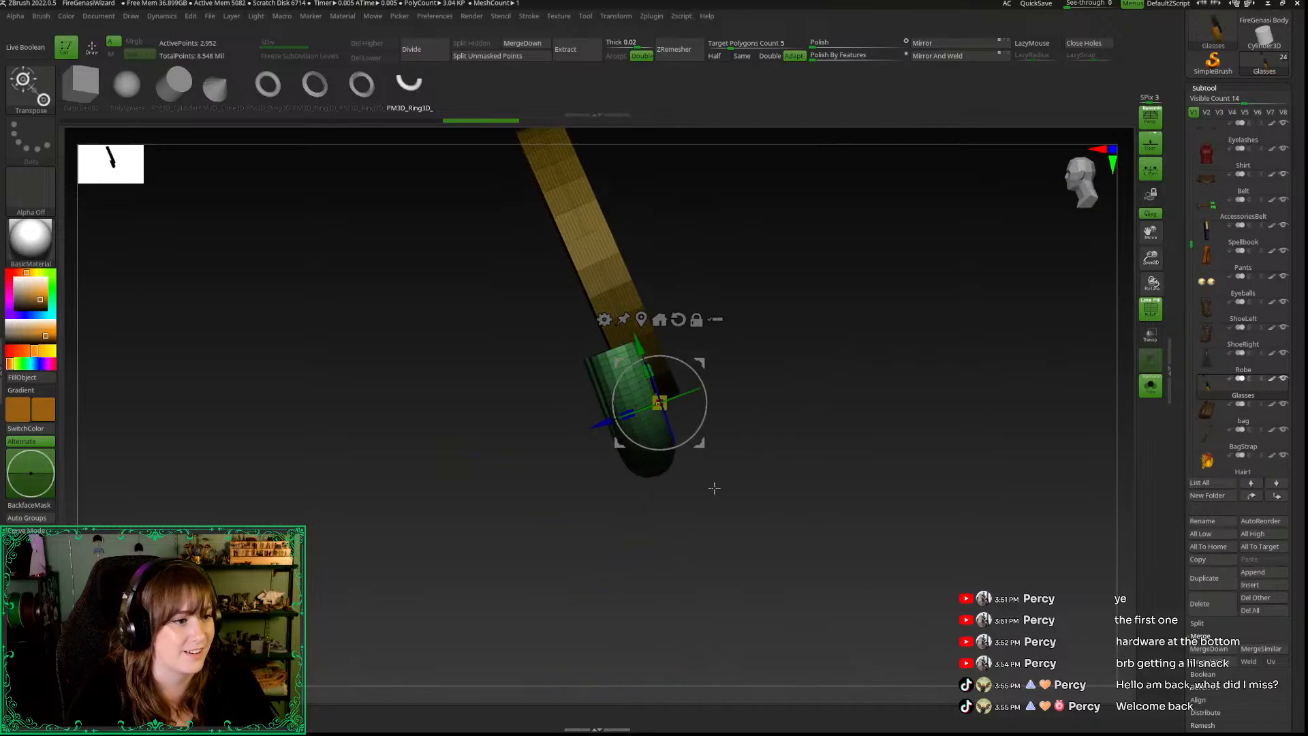
pyautogui.moveTo(604, 428); pyautogui.dragTo(626, 425)
pyautogui.moveTo(556, 493); pyautogui.dragTo(629, 470)
pyautogui.moveTo(678, 393); pyautogui.dragTo(659, 289)
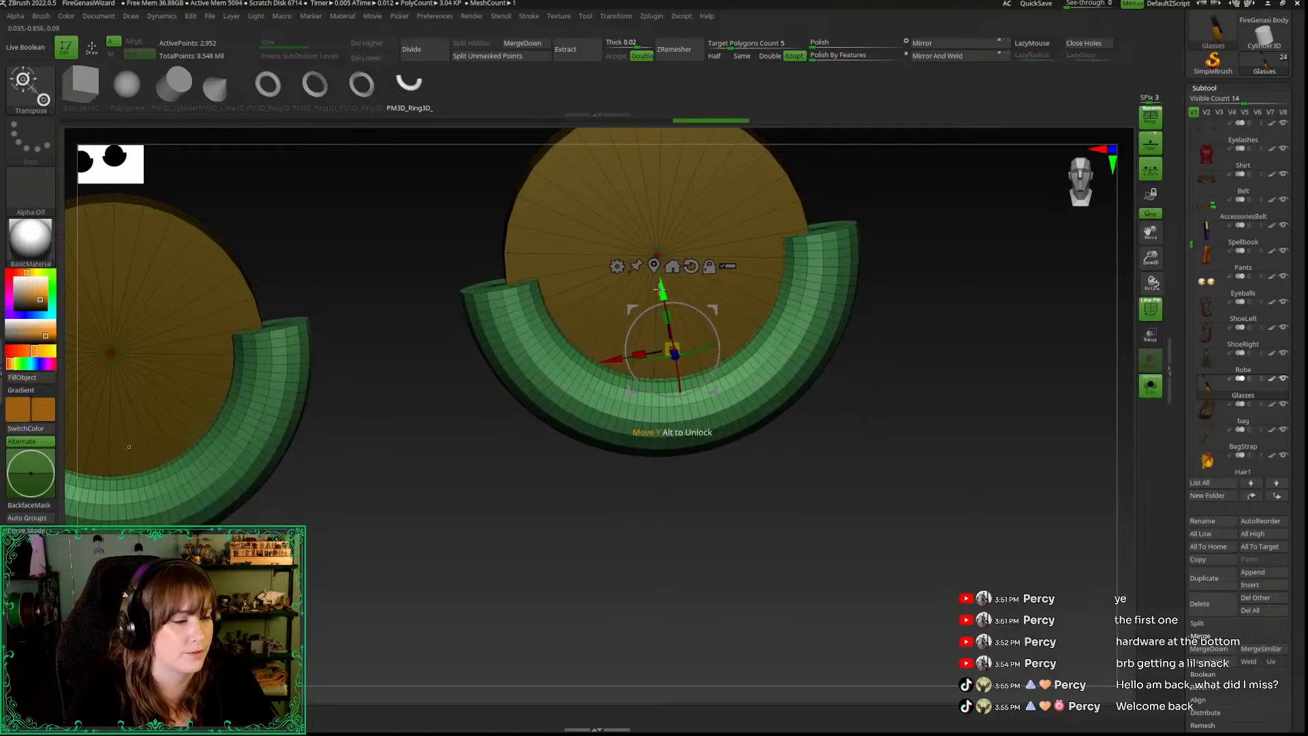
pyautogui.moveTo(860, 490); pyautogui.dragTo(893, 431)
pyautogui.click(1074, 203)
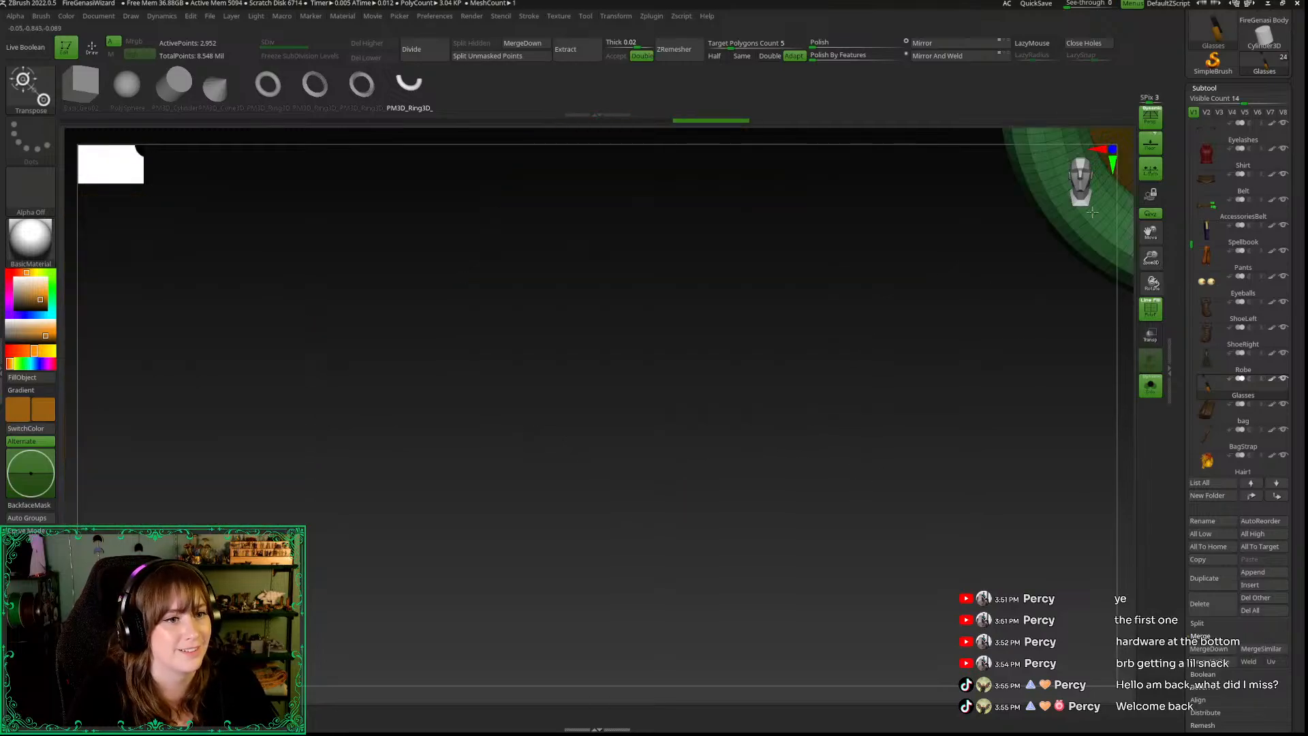
pyautogui.press('f')
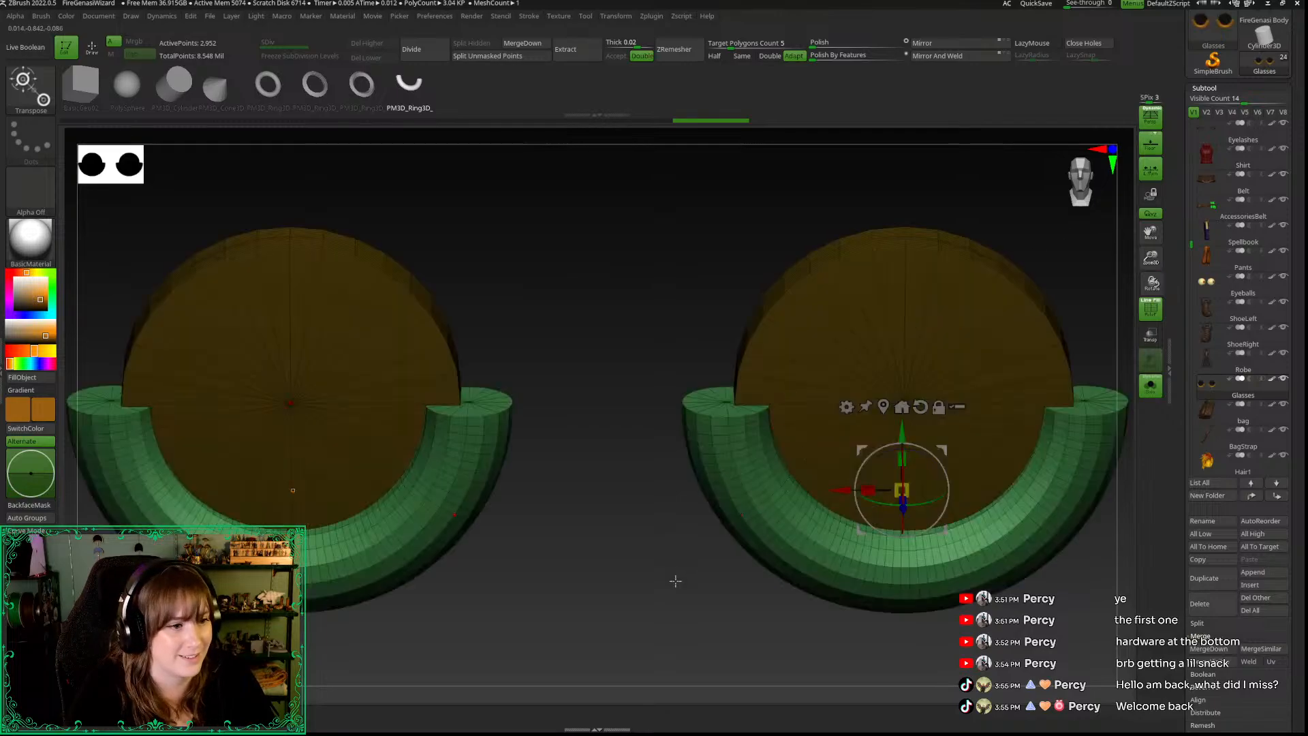
pyautogui.keyDown('alt'); pyautogui.moveTo(675, 581); pyautogui.dragTo(558, 599); pyautogui.keyUp('alt')
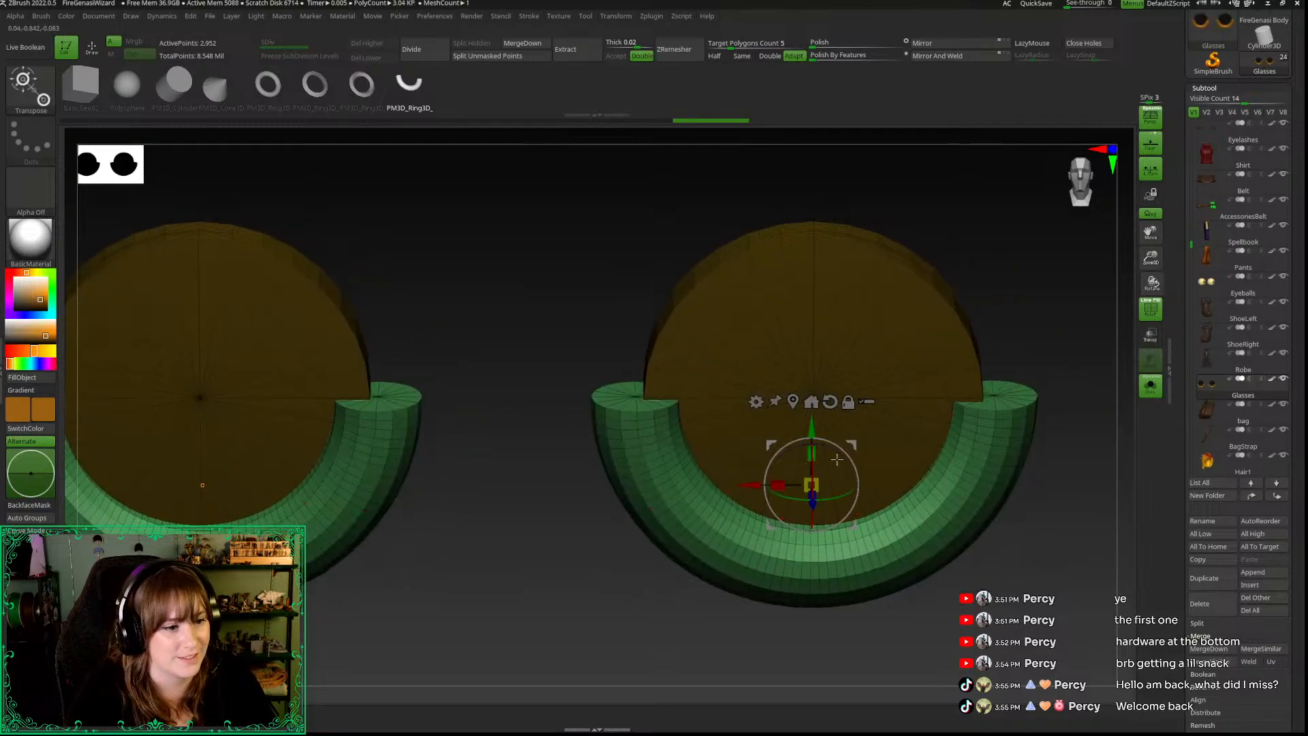
pyautogui.press('q')
pyautogui.press('w')
pyautogui.keyDown('ctrl'); pyautogui.moveTo(804, 494); pyautogui.dragTo(935, 400); pyautogui.keyUp('ctrl')
pyautogui.hotkey('ctrl', 'z')
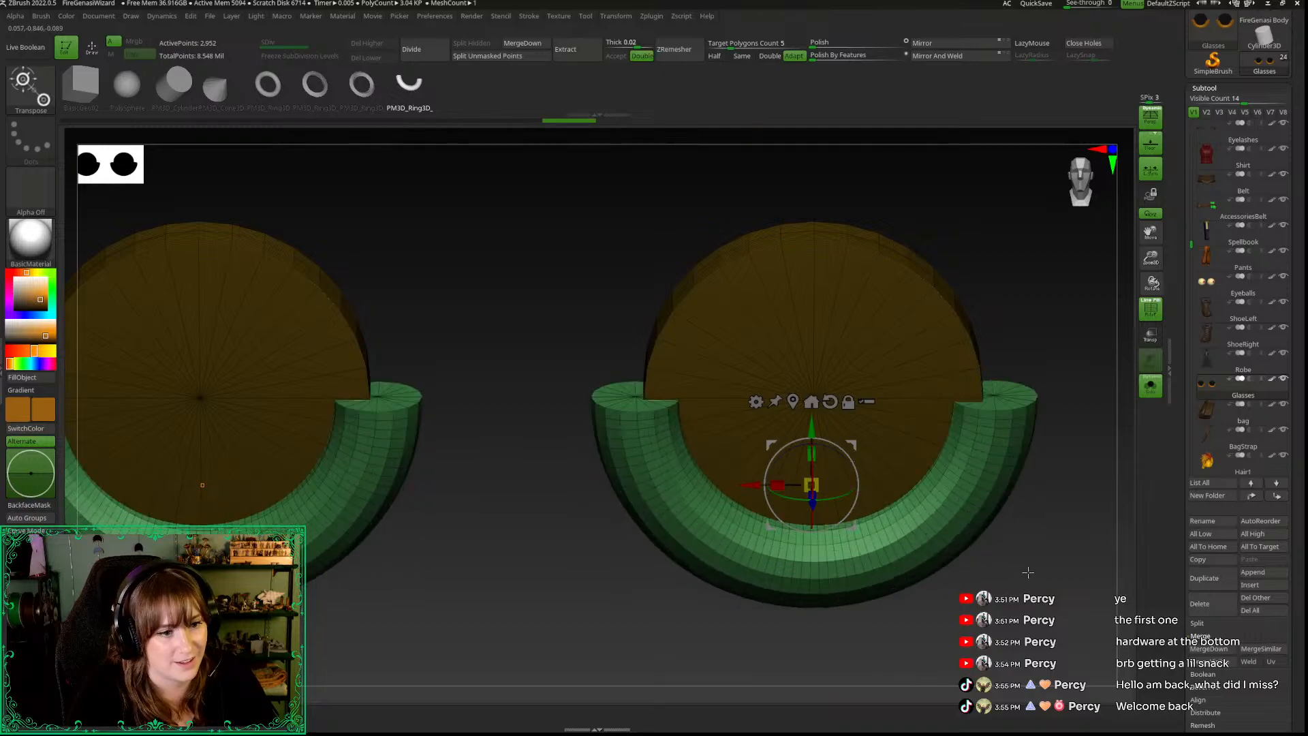
pyautogui.keyDown('alt'); pyautogui.moveTo(1028, 572); pyautogui.dragTo(979, 562); pyautogui.keyUp('alt')
pyautogui.hotkey('ctrl', 'z')
# Step: Thin the half rings by deflating them with the gizmo's uniform scale handle
pyautogui.press('q')
pyautogui.press('w')
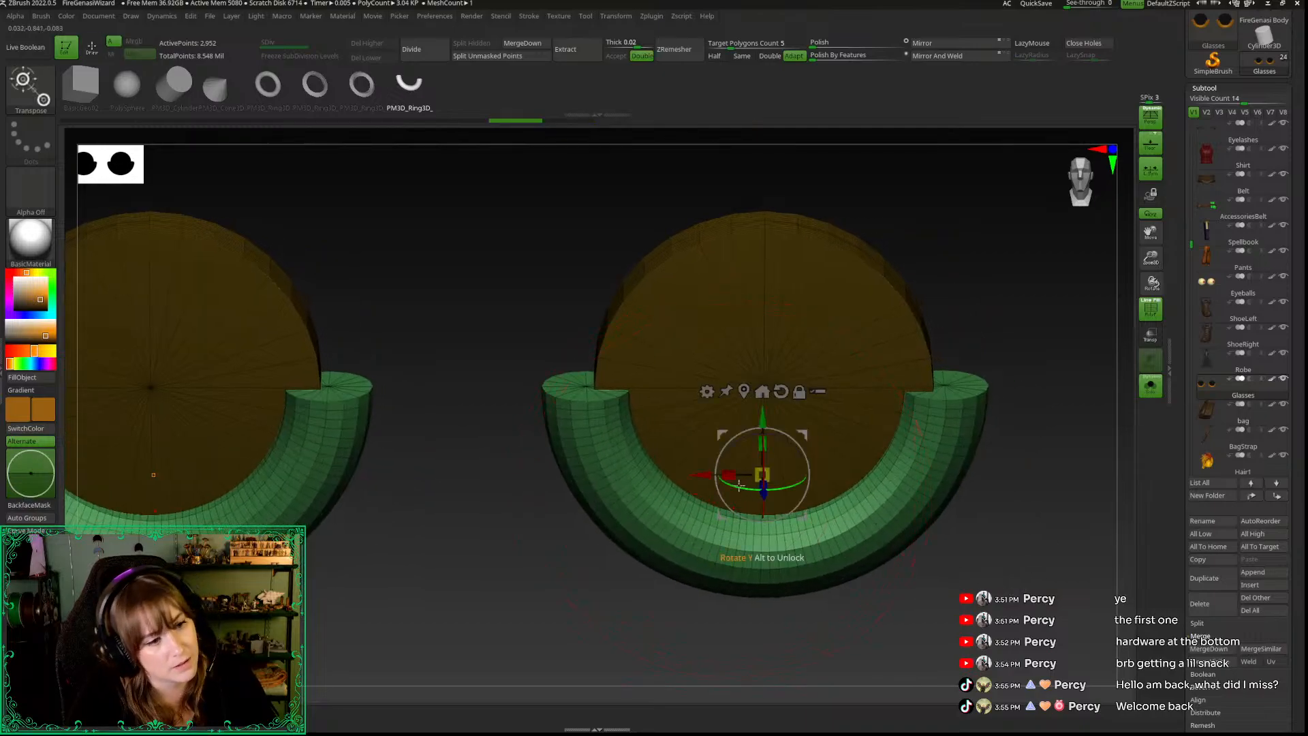
pyautogui.keyDown('ctrl'); pyautogui.moveTo(762, 475); pyautogui.dragTo(802, 427); pyautogui.keyUp('ctrl')
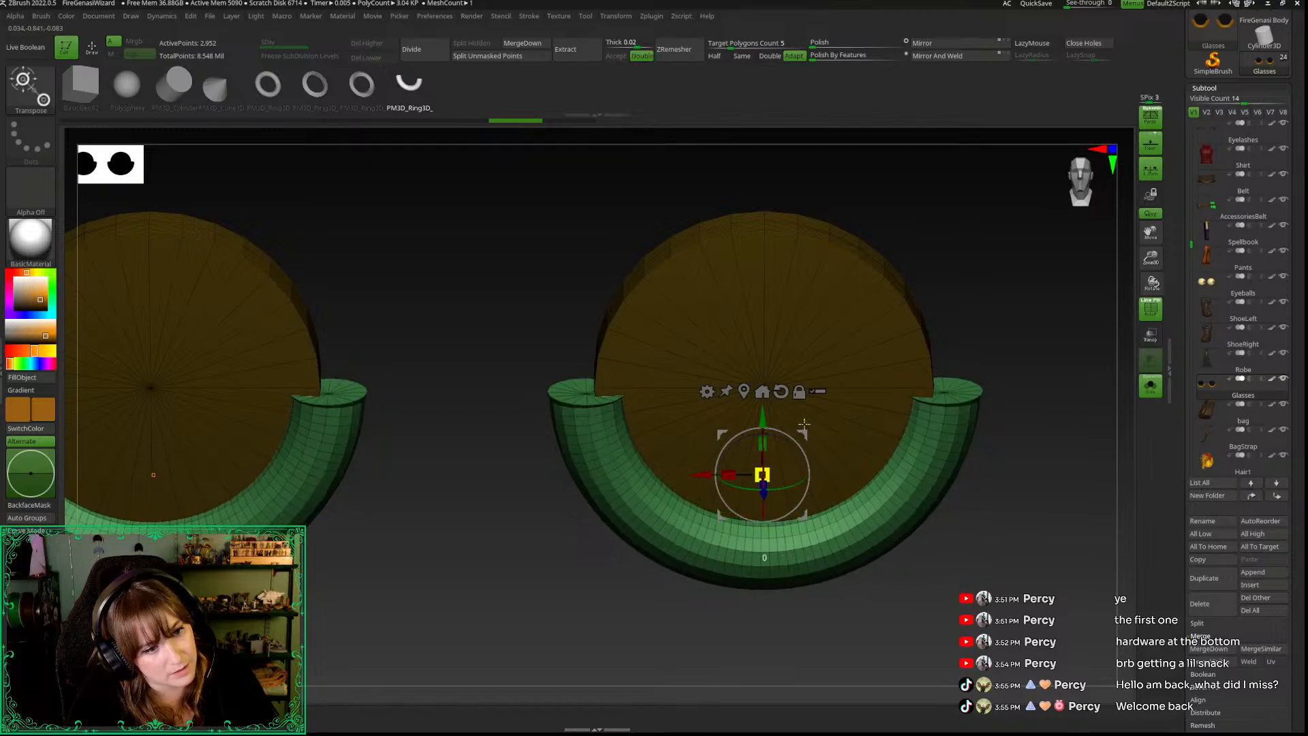
# Step: Apply Polish By Features to the half rings on the glasses
pyautogui.press('q')
pyautogui.press('space')
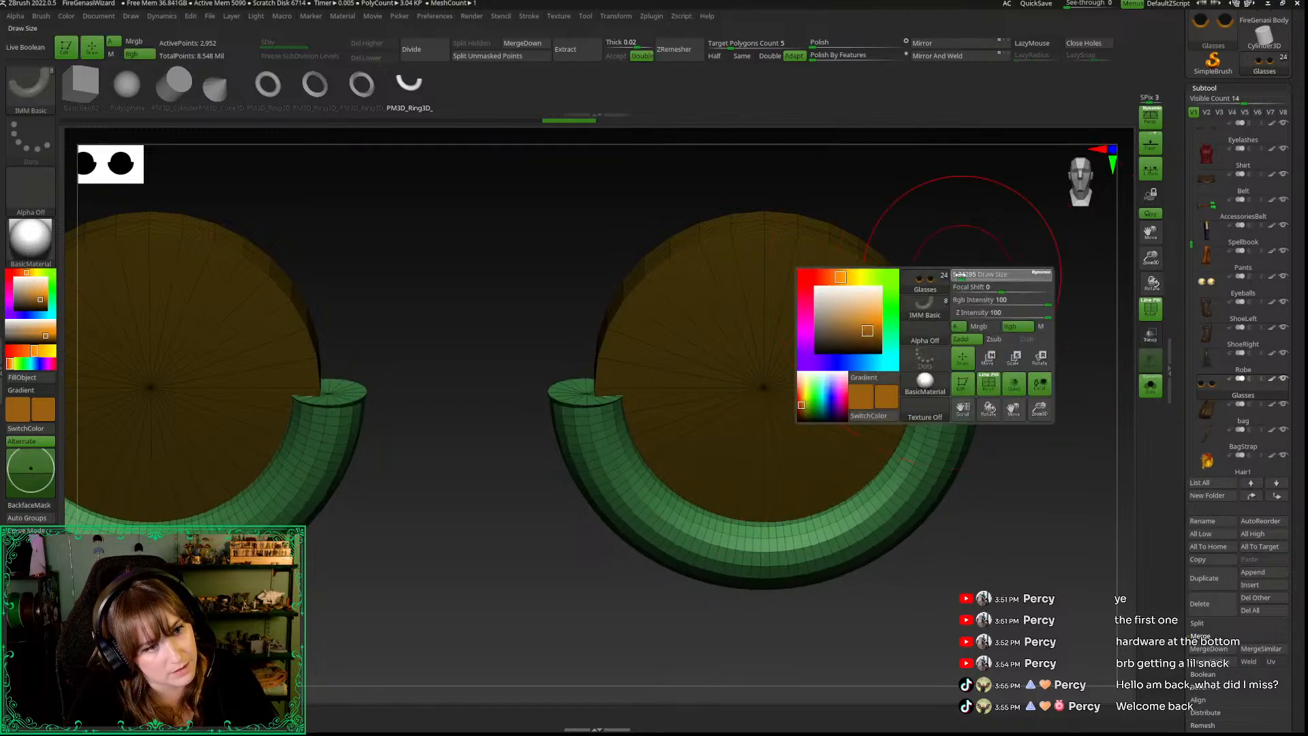
pyautogui.click(820, 60)
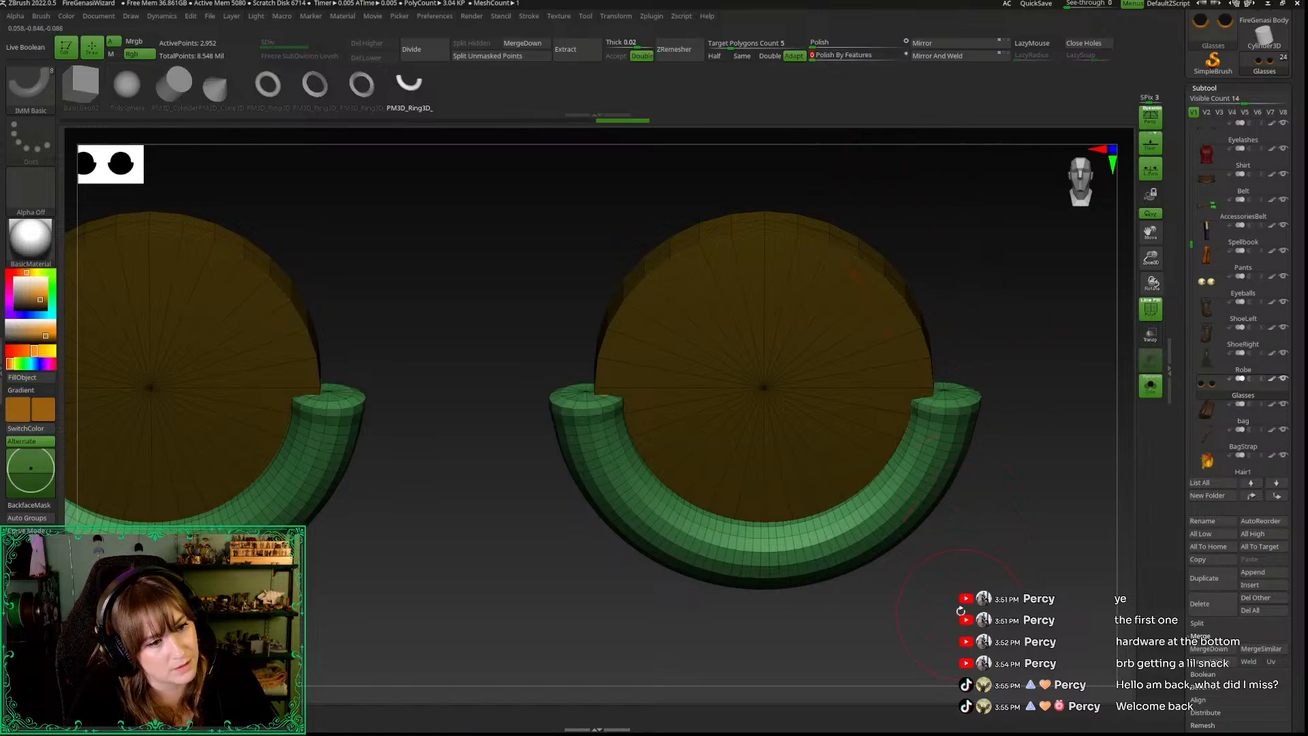
pyautogui.moveTo(962, 615); pyautogui.dragTo(954, 584)
# Step: Set the ZModeler edge action to Crease with EdgeLoop Complete as its target and crease the half ring's end loop
pyautogui.press('b')
pyautogui.press('z')
pyautogui.press('m')
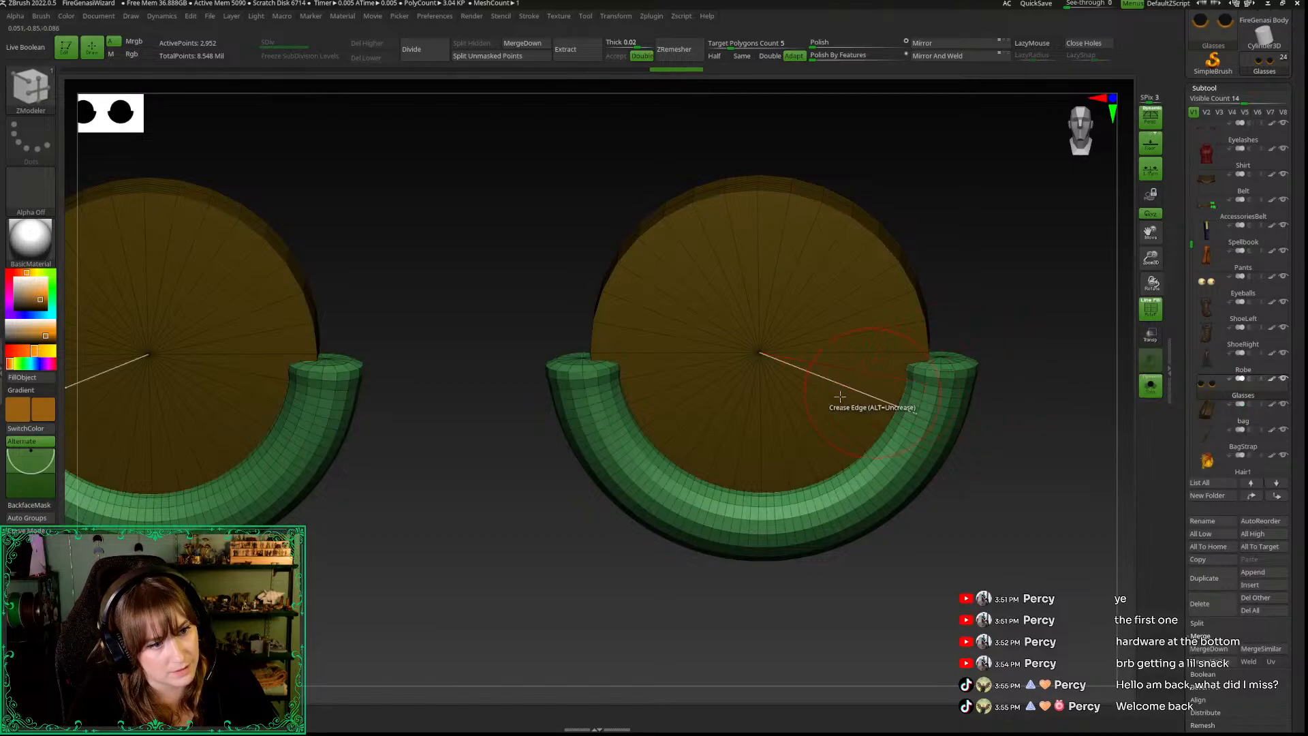
pyautogui.press('space')
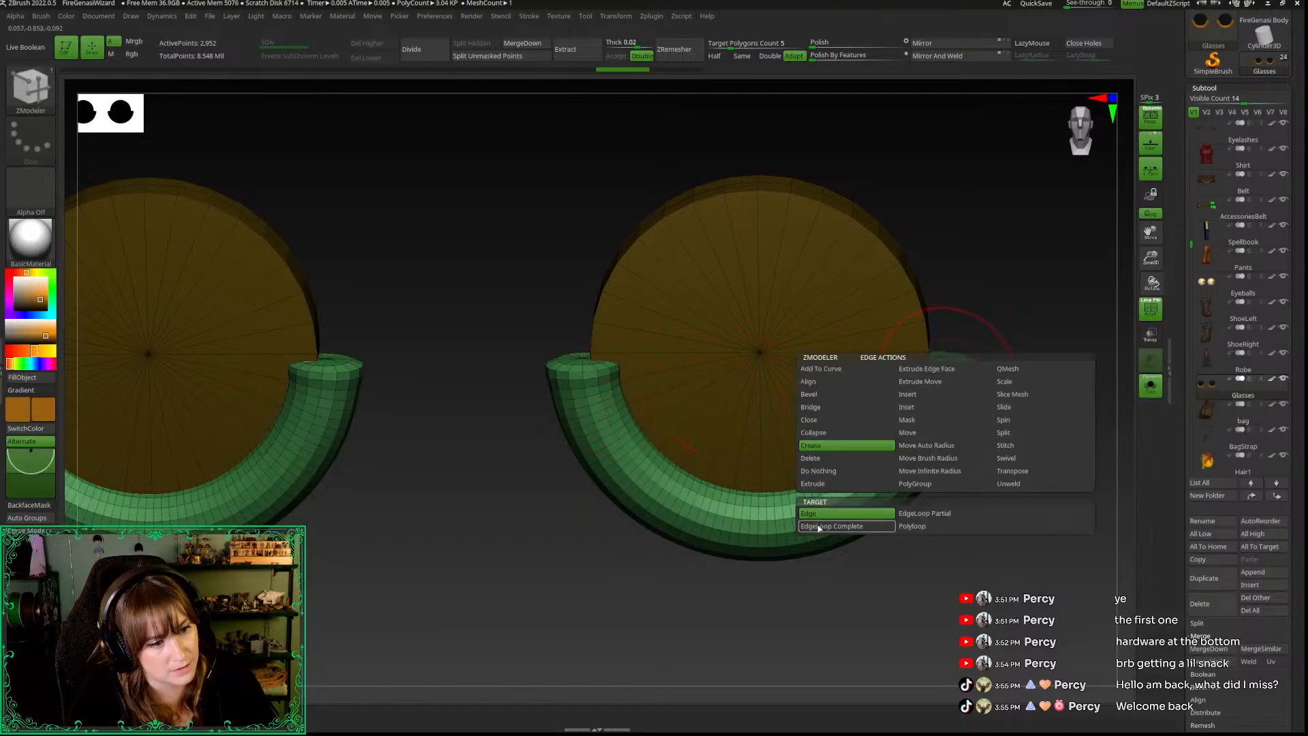
pyautogui.click(820, 528)
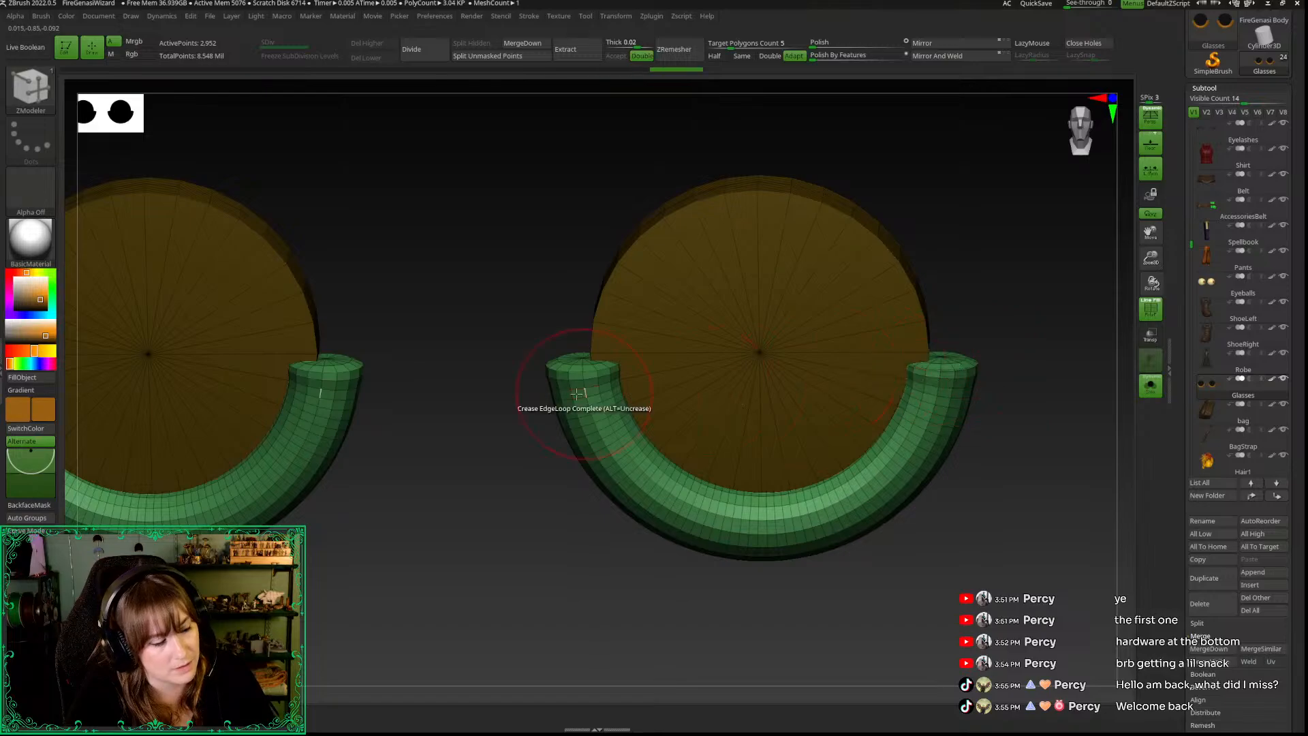
pyautogui.click(573, 372)
# Step: Thin the half rings a little more with the gizmo and show the rest of the character without the wireframe
pyautogui.press('w')
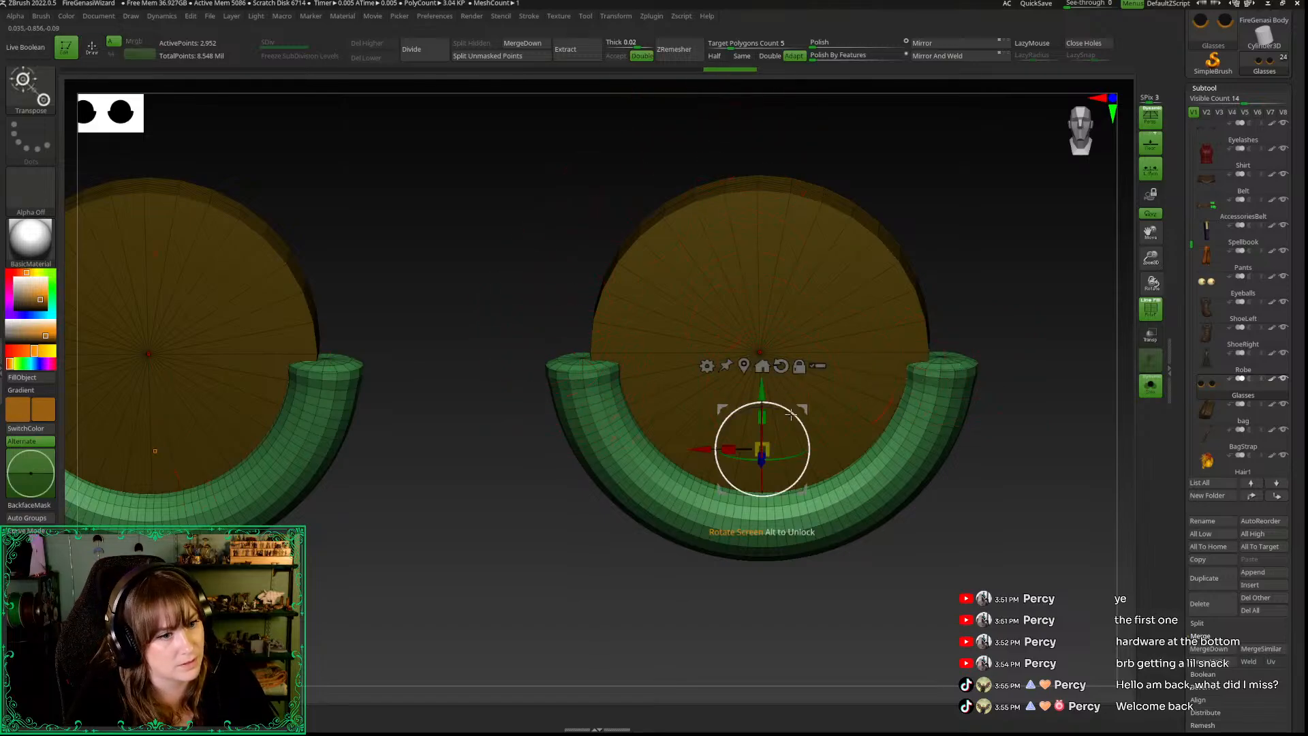
pyautogui.moveTo(755, 443); pyautogui.dragTo(799, 475)
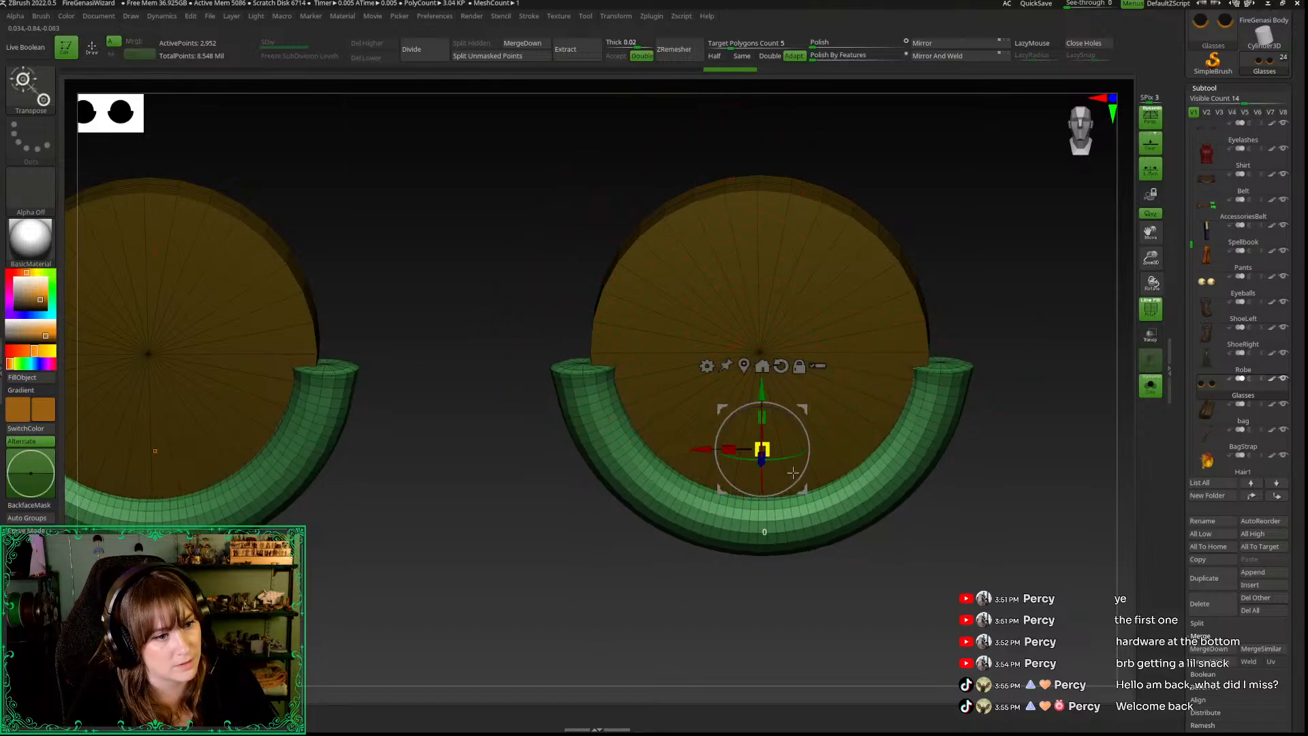
pyautogui.press('q')
pyautogui.moveTo(1151, 258)
pyautogui.mouseDown()
pyautogui.moveTo(1016, 93)
pyautogui.moveTo(919, 341)
pyautogui.moveTo(940, 344)
pyautogui.moveTo(920, 351)
pyautogui.moveTo(952, 339)
pyautogui.mouseUp()
pyautogui.hotkey('alt', 's')
pyautogui.moveTo(1013, 371)
pyautogui.mouseDown()
pyautogui.moveTo(999, 382)
pyautogui.moveTo(1015, 374)
pyautogui.mouseUp()
pyautogui.moveTo(1152, 259); pyautogui.dragTo(1160, 347)
pyautogui.press('w')
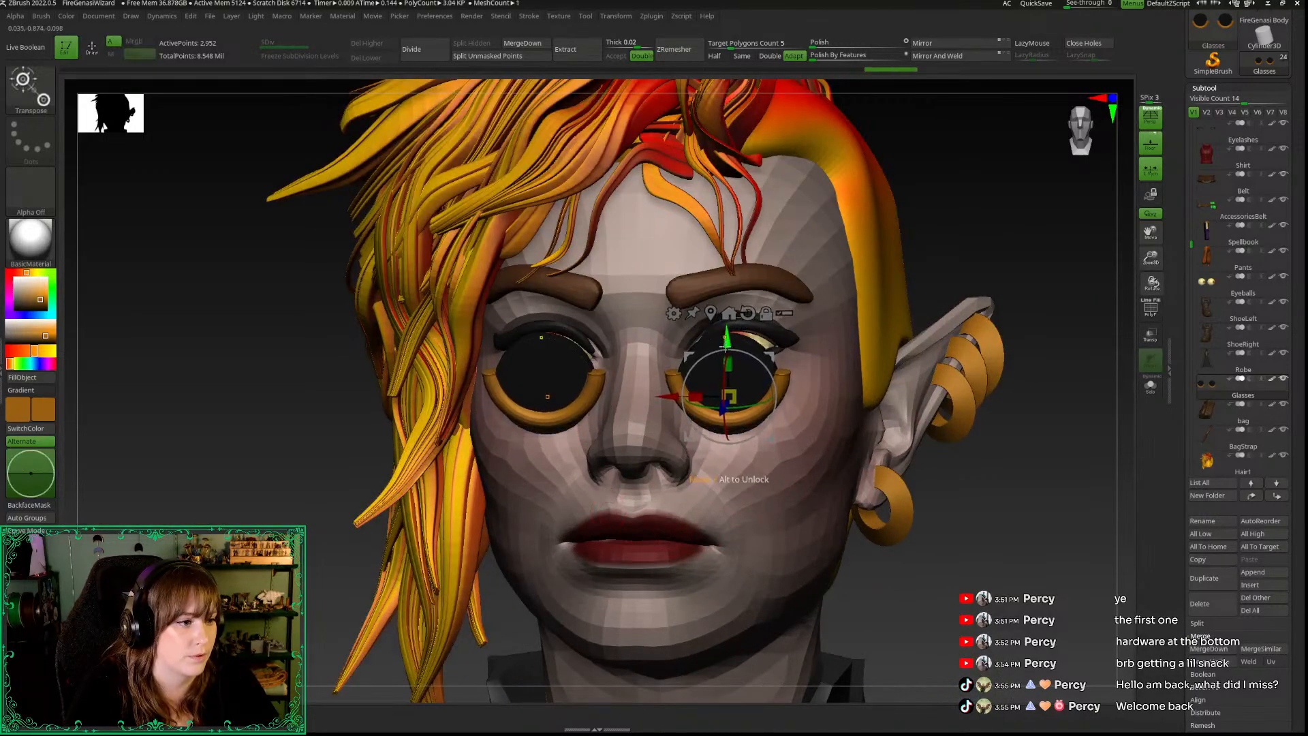
# Step: Adjust the height, tilt and depth of the glasses in front of the eyes with the gizmo
pyautogui.press('q')
pyautogui.keyDown('ctrl'); pyautogui.moveTo(940, 551); pyautogui.dragTo(1027, 584); pyautogui.keyUp('ctrl')
pyautogui.press('w')
pyautogui.moveTo(729, 352); pyautogui.dragTo(729, 340)
pyautogui.press('q')
pyautogui.moveTo(972, 648); pyautogui.dragTo(821, 648)
pyautogui.press('w')
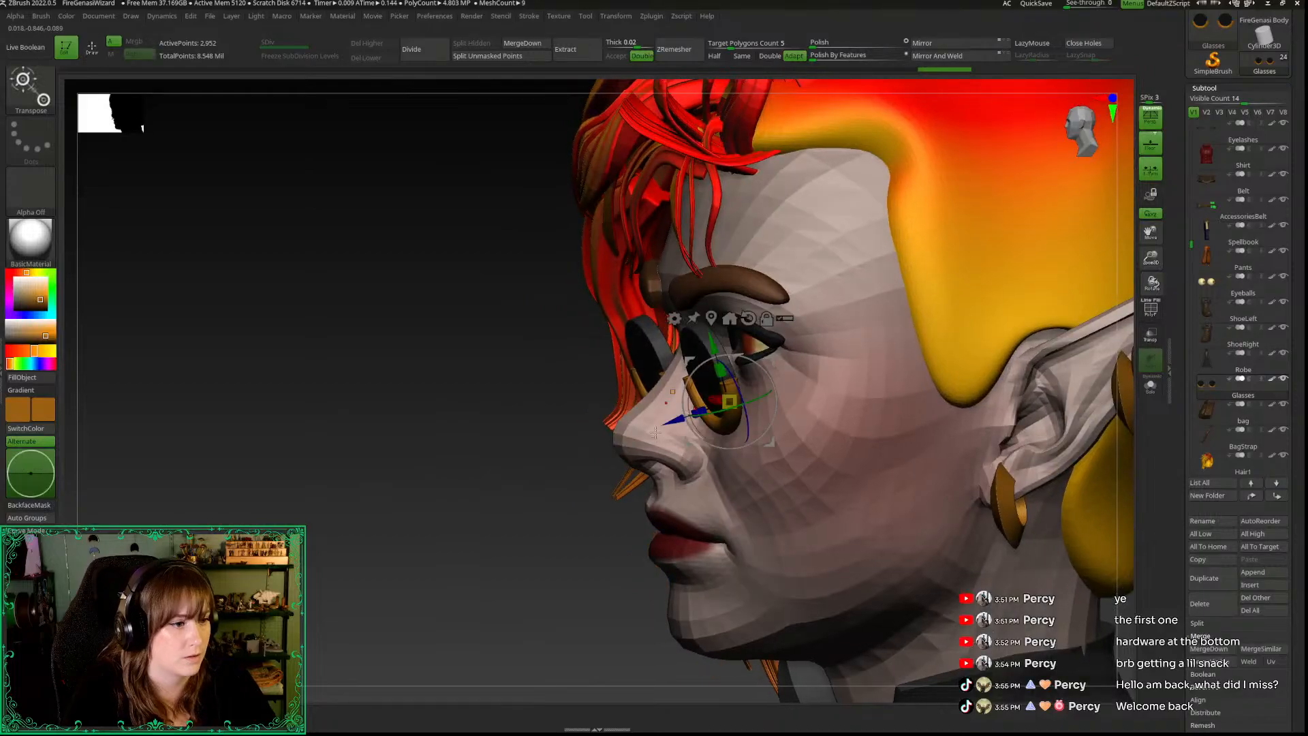
pyautogui.moveTo(625, 446); pyautogui.dragTo(655, 394)
pyautogui.moveTo(706, 345); pyautogui.dragTo(707, 349)
pyautogui.moveTo(661, 430); pyautogui.dragTo(671, 427)
pyautogui.keyDown('shift'); pyautogui.moveTo(535, 490); pyautogui.dragTo(590, 498); pyautogui.keyUp('shift')
# Step: Try a bridge by inserting a PM3D_Ring3D_ half ring from IMM Basic on the nose and turning it into an upward arch
pyautogui.press('q')
pyautogui.moveTo(1142, 267); pyautogui.dragTo(1142, 201)
pyautogui.keyDown('alt'); pyautogui.moveTo(996, 386); pyautogui.dragTo(958, 352); pyautogui.keyUp('alt')
pyautogui.moveTo(1146, 263); pyautogui.dragTo(1146, 321)
pyautogui.keyDown('alt'); pyautogui.moveTo(1014, 436); pyautogui.dragTo(963, 414); pyautogui.keyUp('alt')
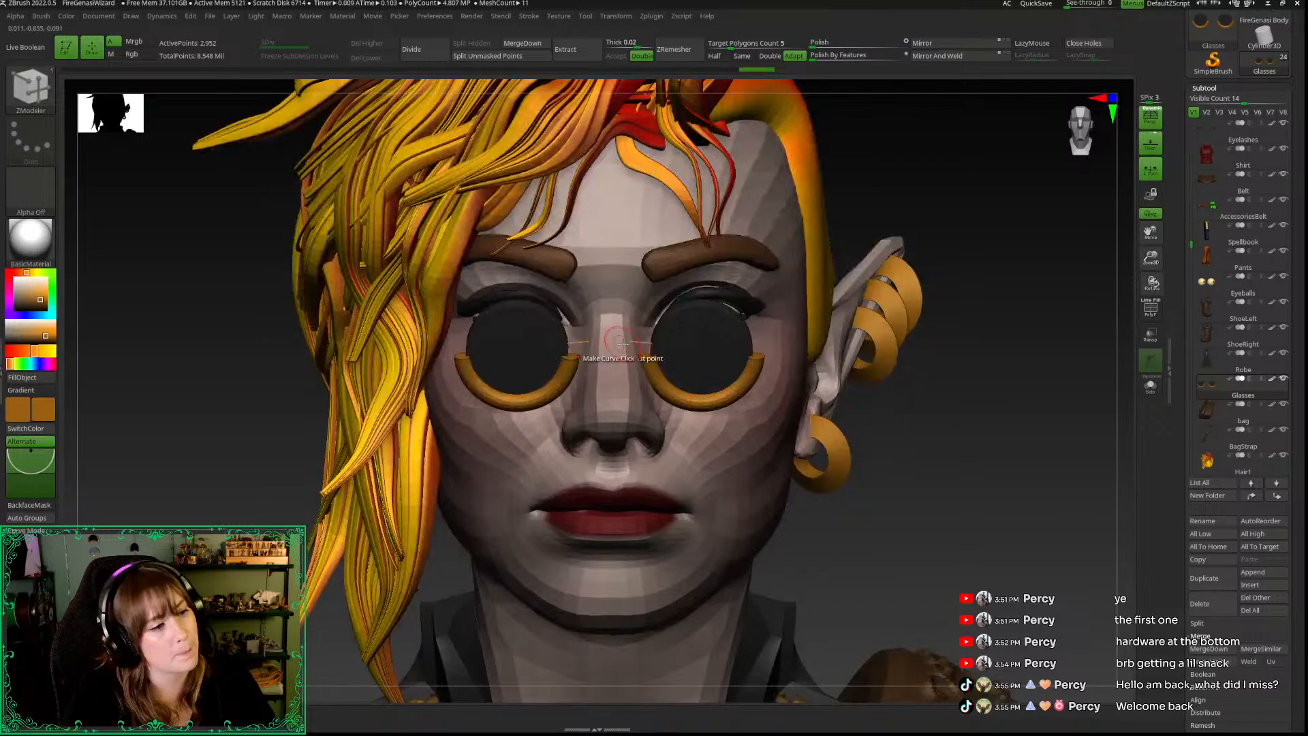
pyautogui.press('b')
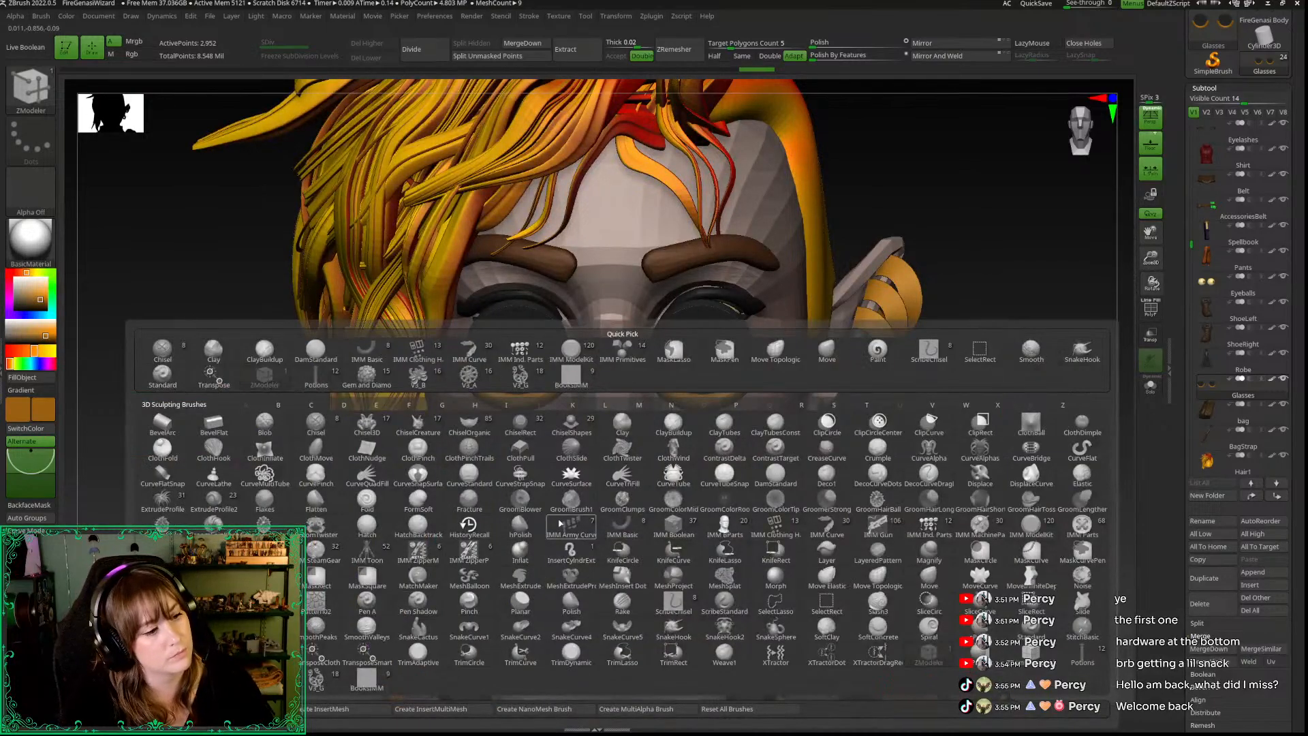
pyautogui.click(623, 528)
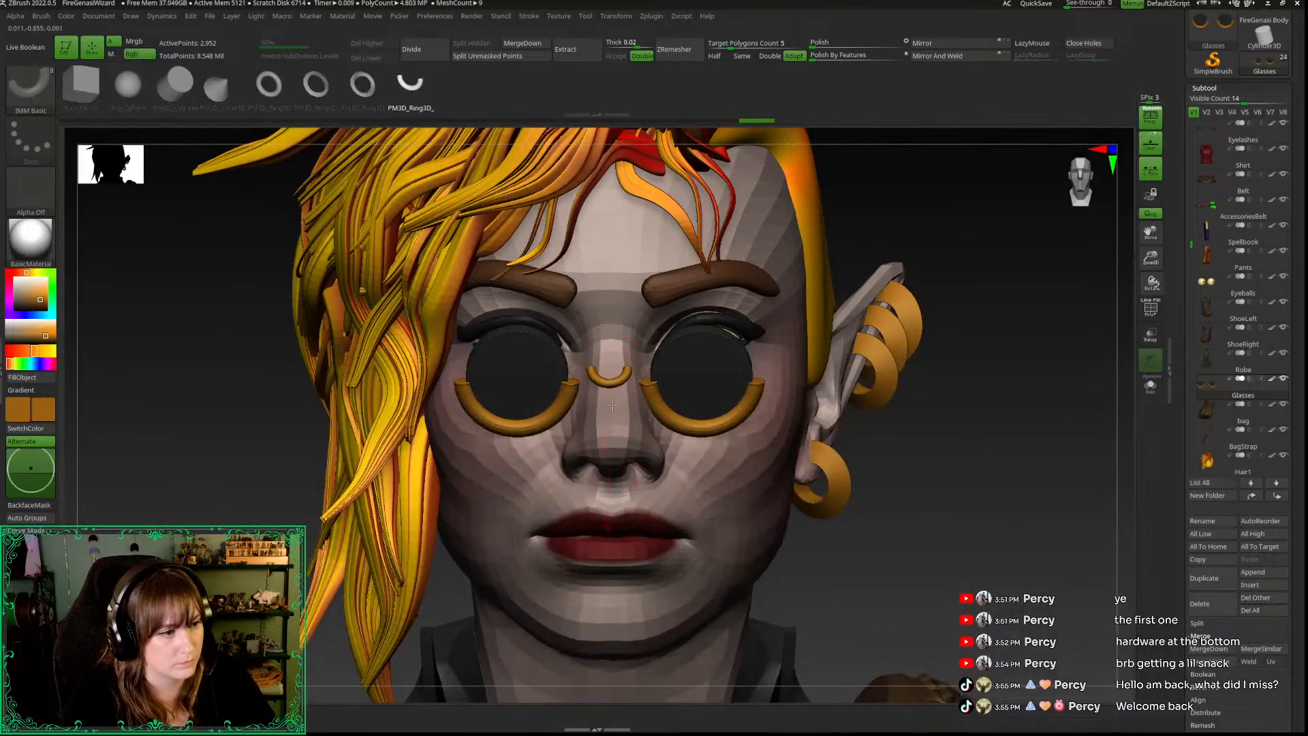
pyautogui.press('w')
pyautogui.moveTo(610, 405); pyautogui.dragTo(609, 389)
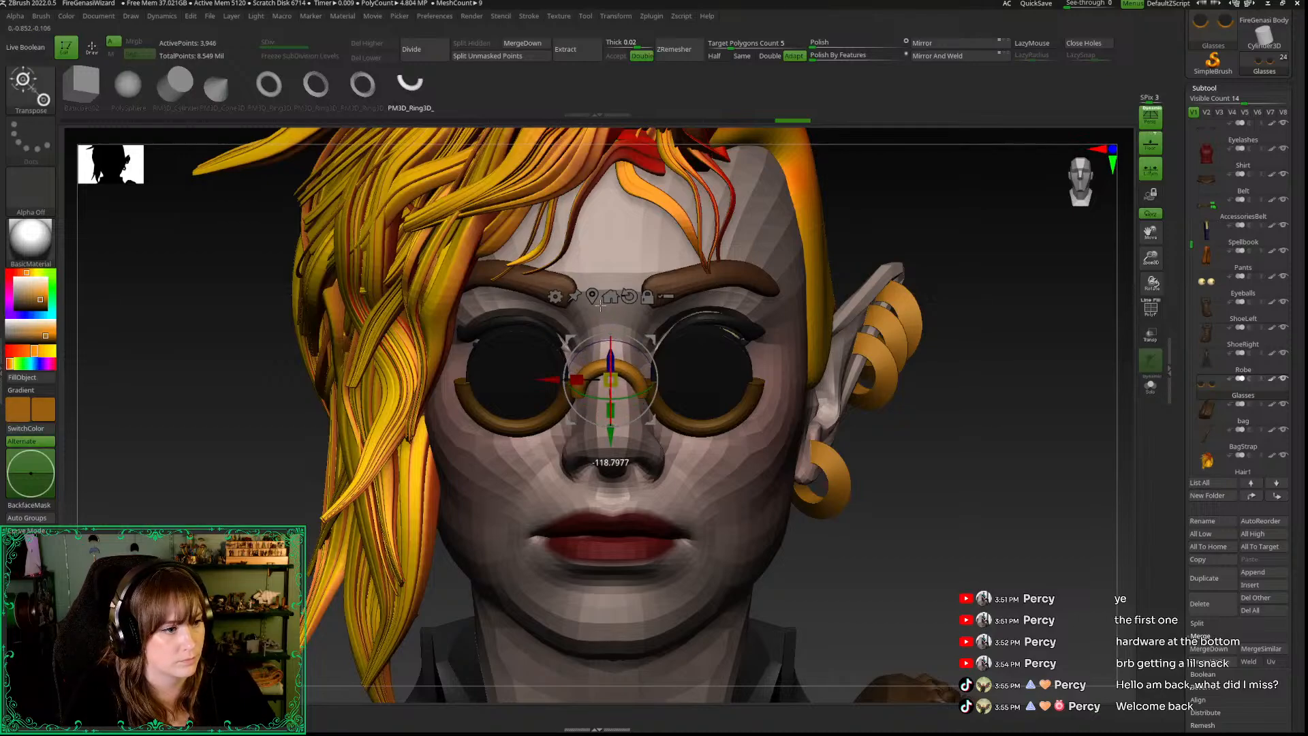
# Step: Try to fit the half ring bridge over the nose by tilting, moving and scaling it between the lenses
pyautogui.moveTo(952, 577); pyautogui.dragTo(964, 563)
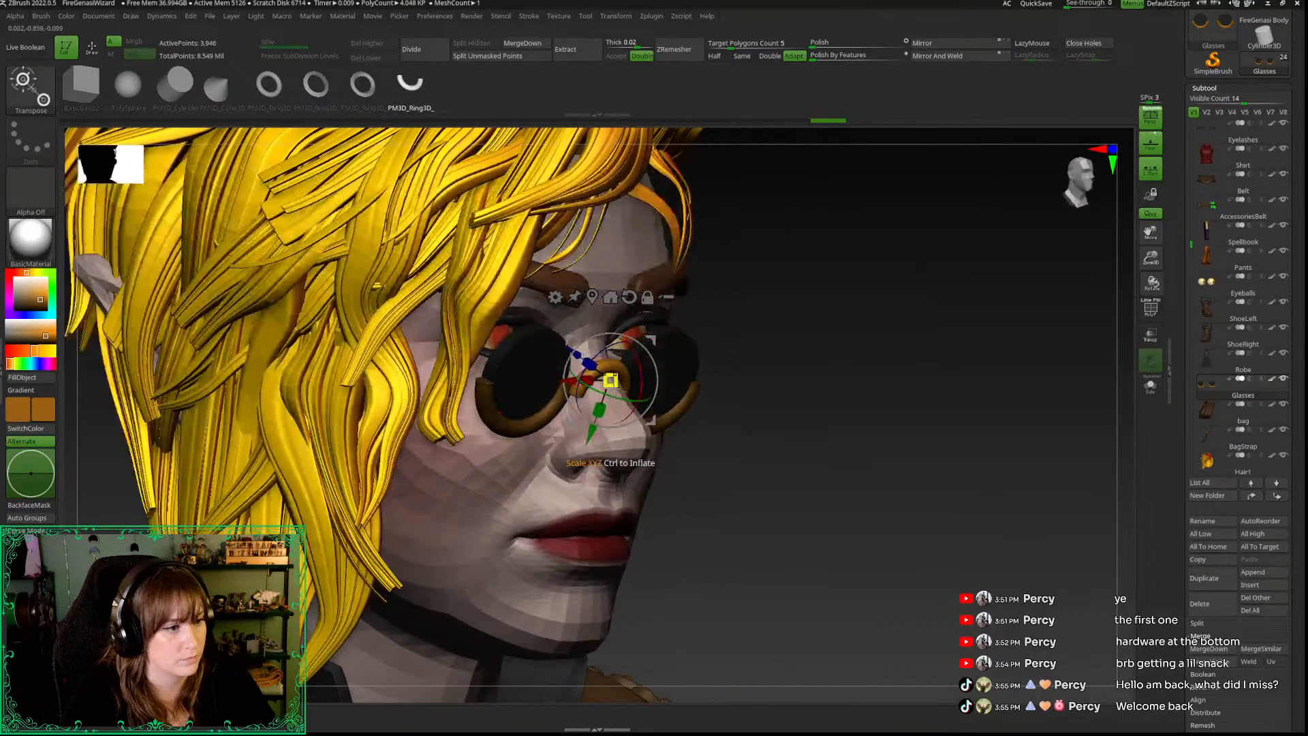
pyautogui.moveTo(762, 552); pyautogui.dragTo(759, 624)
pyautogui.moveTo(644, 428); pyautogui.dragTo(634, 418)
pyautogui.moveTo(947, 545)
pyautogui.mouseDown()
pyautogui.moveTo(872, 501)
pyautogui.moveTo(921, 502)
pyautogui.moveTo(968, 544)
pyautogui.mouseUp()
pyautogui.moveTo(643, 411); pyautogui.dragTo(648, 414)
pyautogui.moveTo(882, 470); pyautogui.dragTo(780, 417)
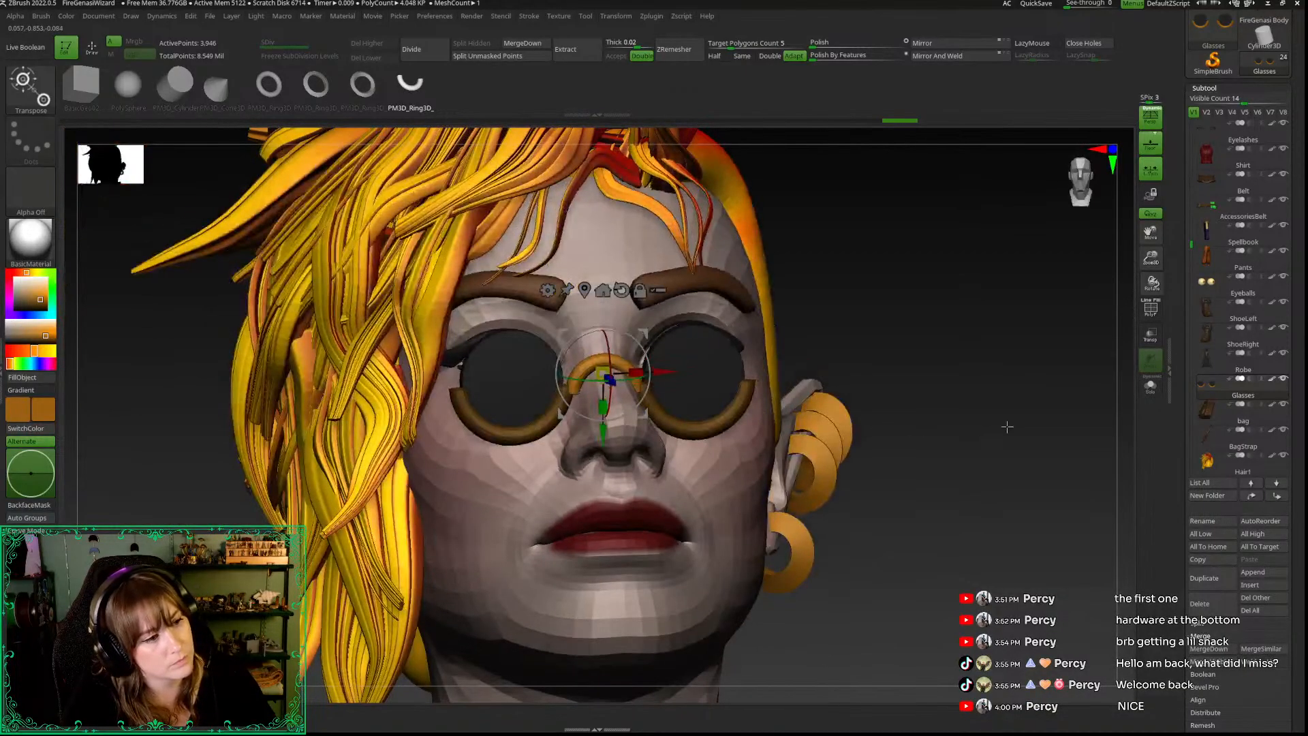
pyautogui.click(1086, 196)
pyautogui.moveTo(761, 325); pyautogui.dragTo(756, 322)
pyautogui.moveTo(1036, 545); pyautogui.dragTo(1004, 529)
pyautogui.moveTo(802, 375); pyautogui.dragTo(803, 374)
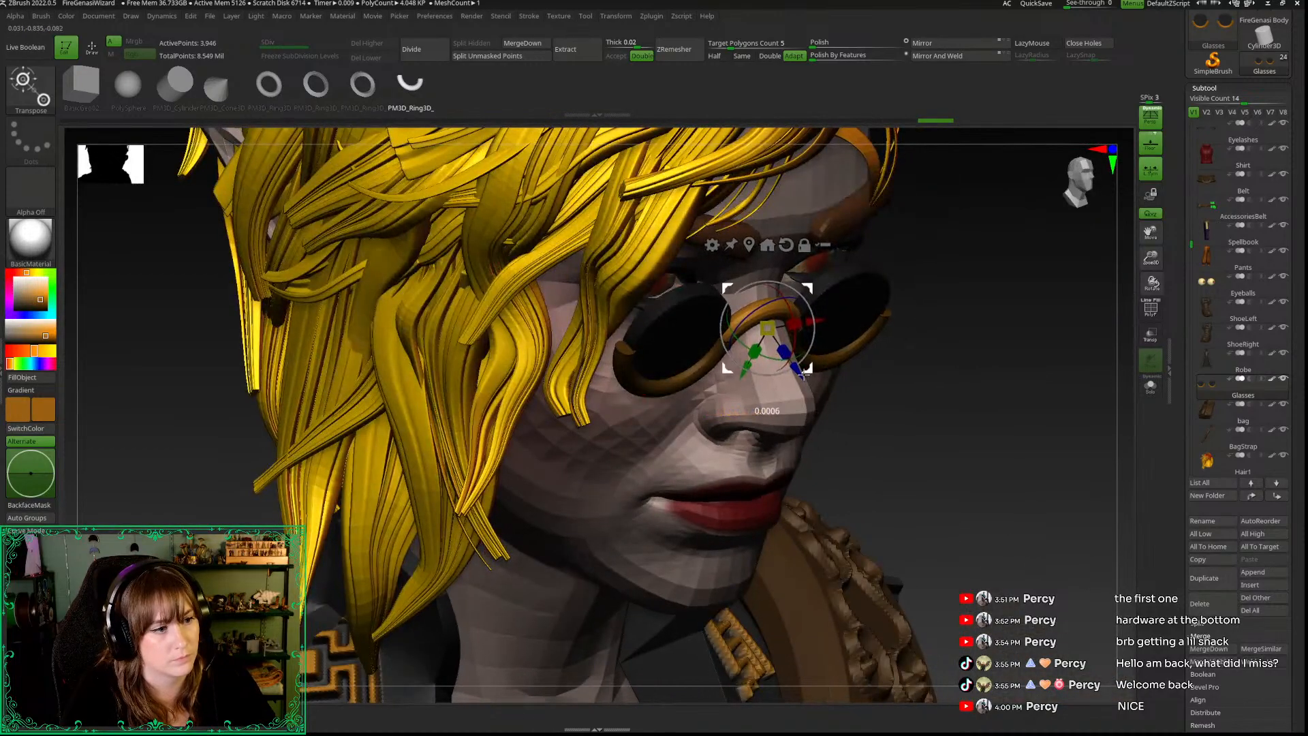
pyautogui.moveTo(968, 466); pyautogui.dragTo(917, 449)
# Step: Check the glasses on the whole character and up close, and undo the half ring bridge
pyautogui.press('q')
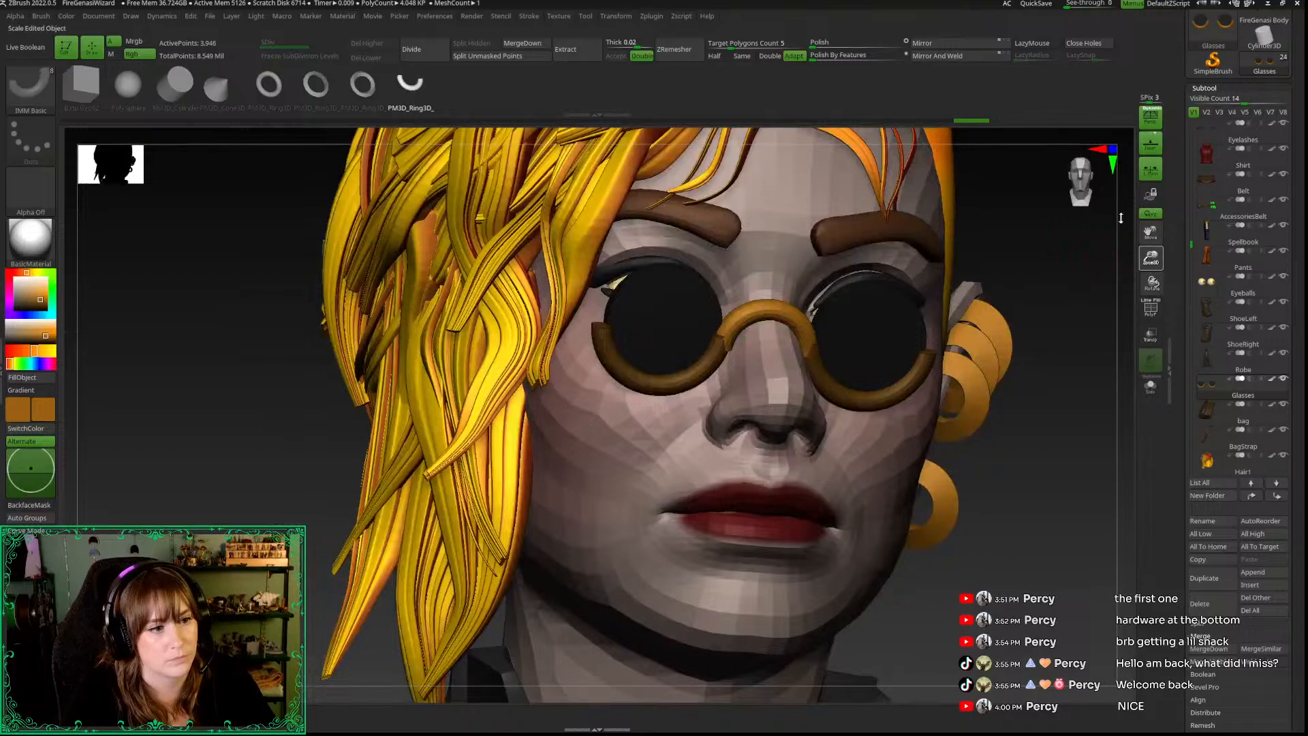
pyautogui.moveTo(1151, 260); pyautogui.dragTo(1037, 223)
pyautogui.moveTo(982, 266)
pyautogui.mouseDown()
pyautogui.moveTo(995, 254)
pyautogui.moveTo(979, 263)
pyautogui.mouseUp()
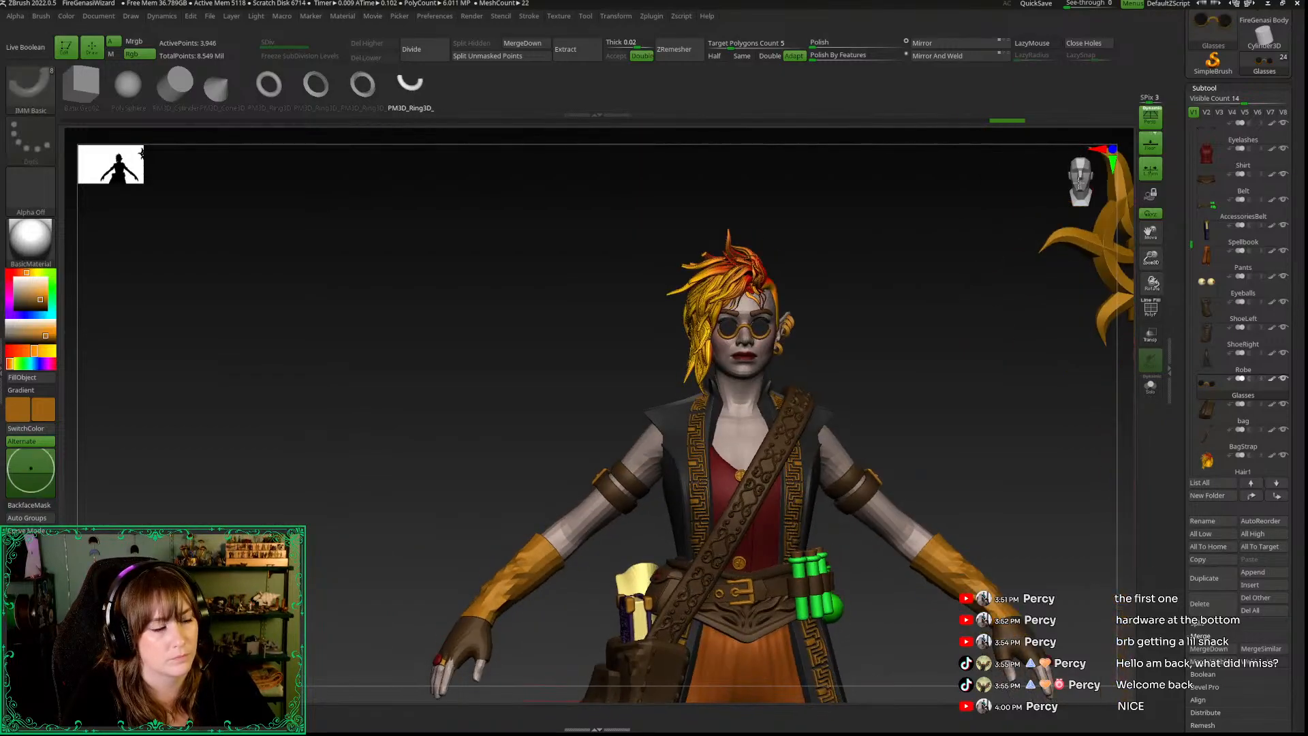
pyautogui.keyDown('alt'); pyautogui.moveTo(978, 364); pyautogui.dragTo(942, 368); pyautogui.keyUp('alt')
pyautogui.moveTo(1151, 259); pyautogui.dragTo(1156, 470)
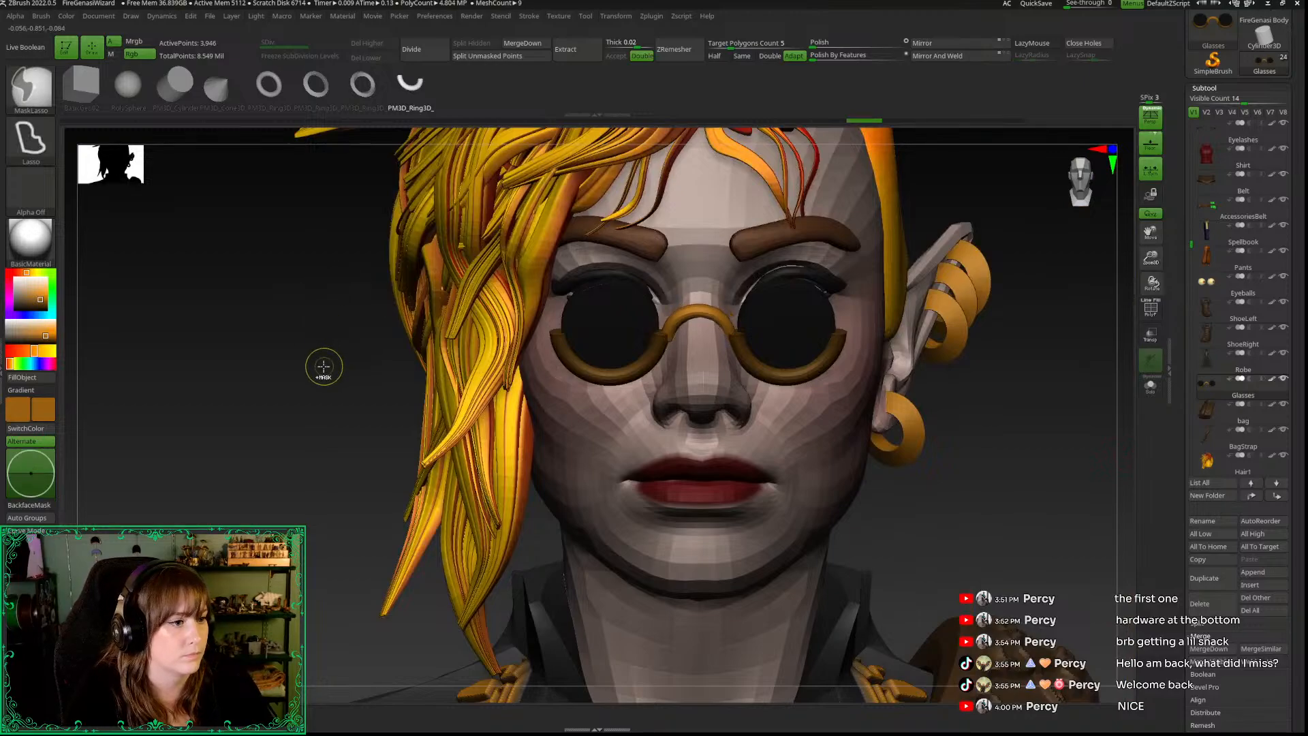
pyautogui.hotkey('ctrl', 'z')
# Step: Insert a PM3D_Cylinder from the IMM Basic brush on the nose bridge between the lenses
pyautogui.moveTo(304, 387); pyautogui.dragTo(303, 398)
pyautogui.click(178, 86)
pyautogui.moveTo(252, 427); pyautogui.dragTo(254, 392)
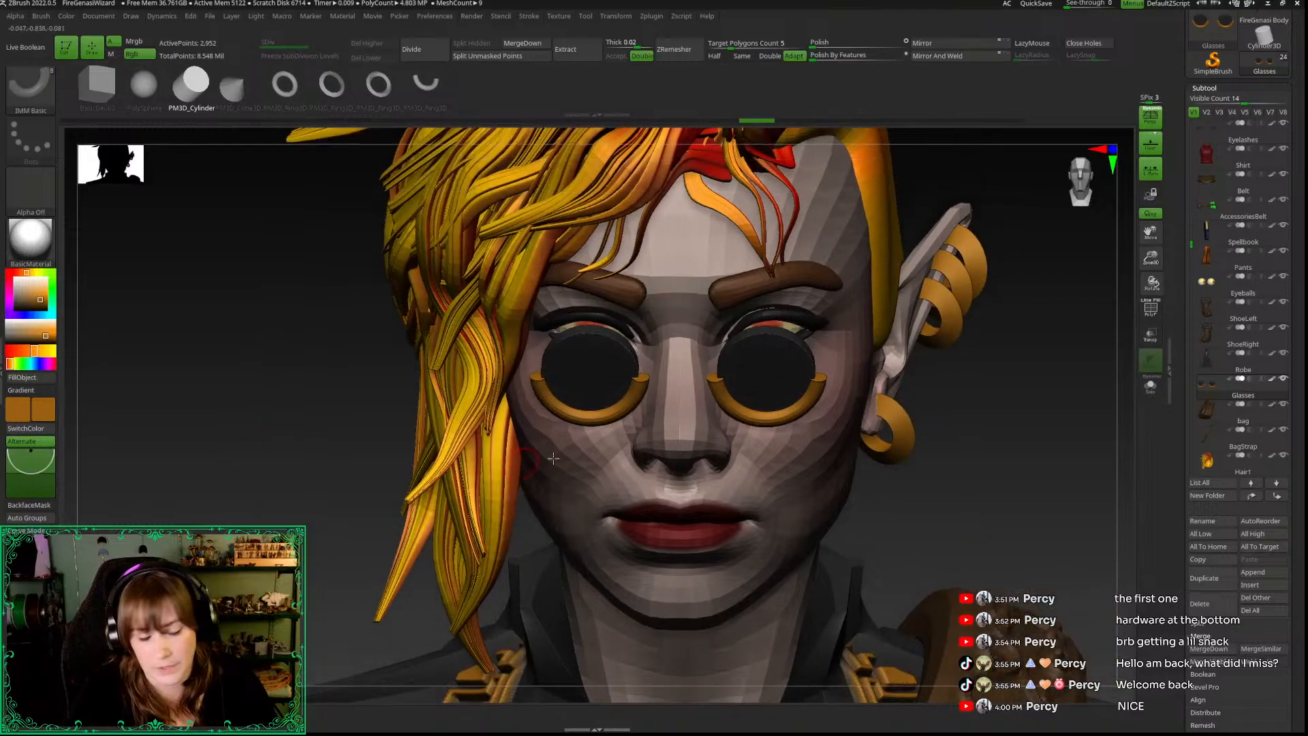
pyautogui.moveTo(998, 515); pyautogui.dragTo(974, 552)
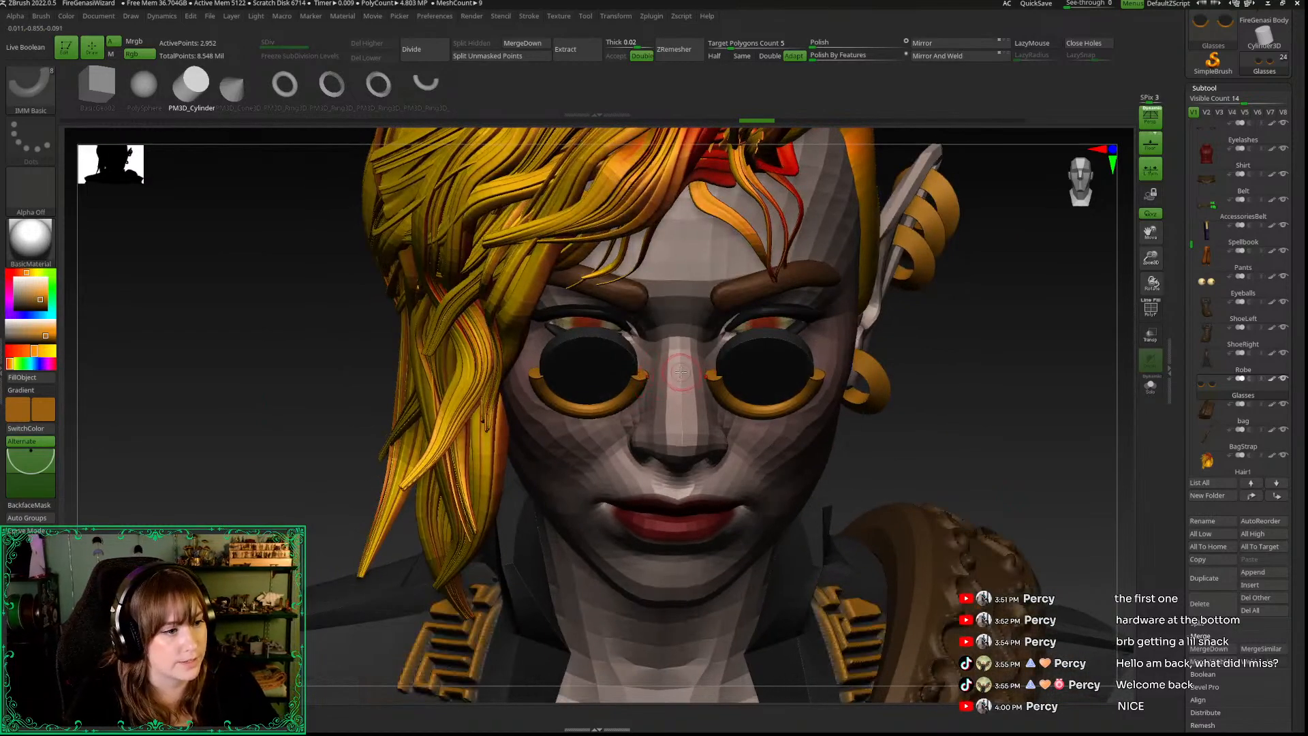
pyautogui.press('w')
pyautogui.moveTo(954, 412); pyautogui.dragTo(944, 337)
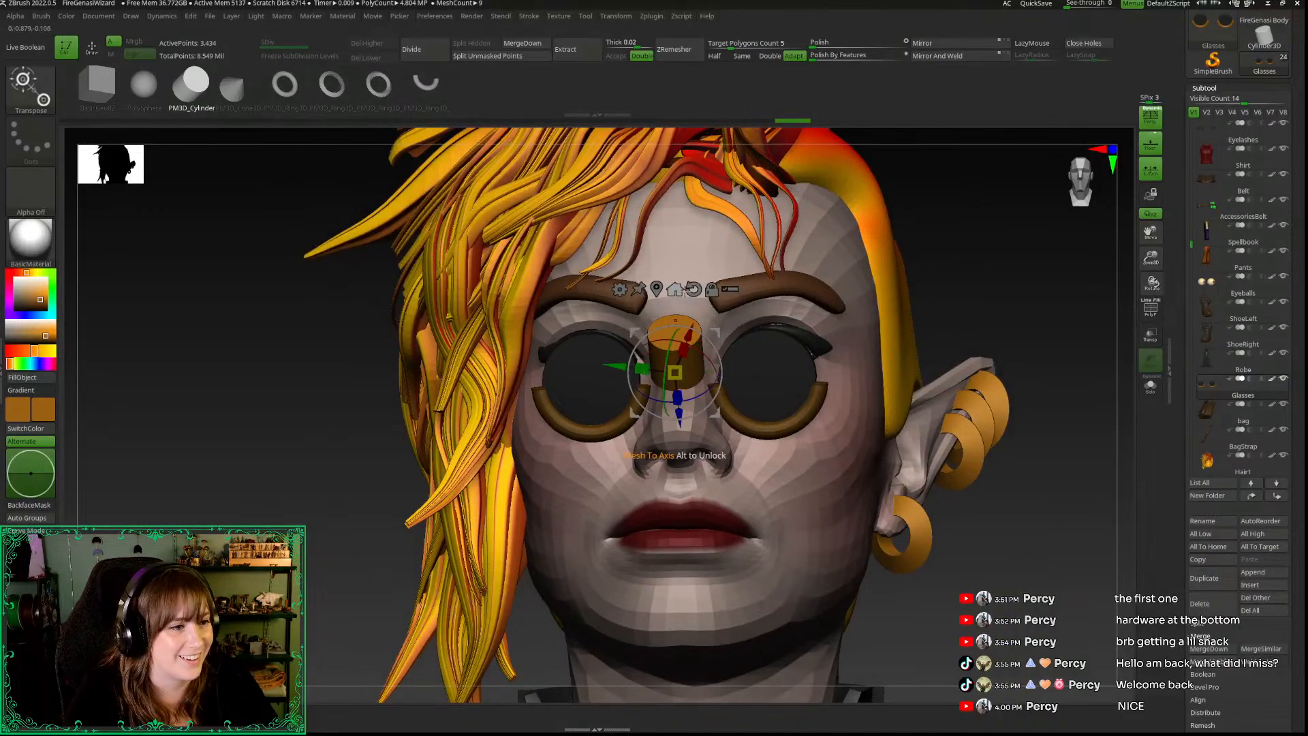
# Step: Rotate the cylinder to lie horizontally and scale it into a thin bar spanning the two lenses
pyautogui.moveTo(241, 458); pyautogui.dragTo(692, 388)
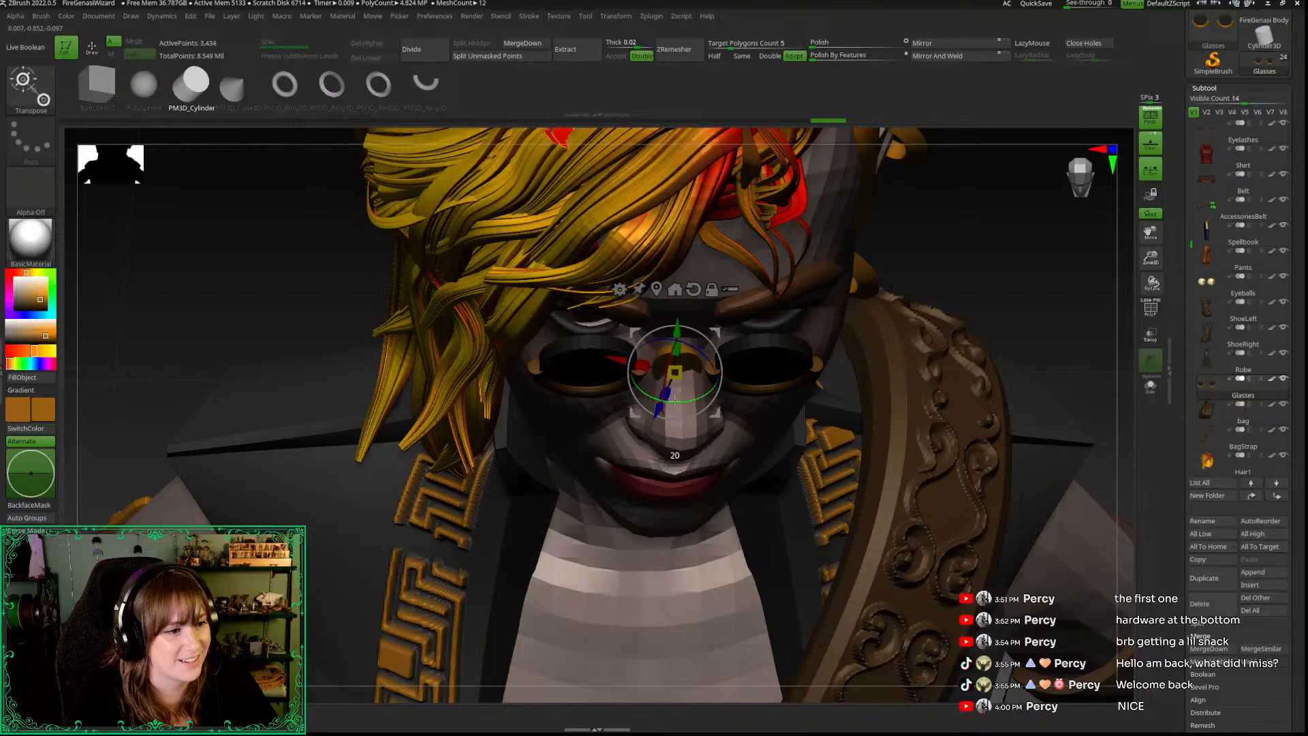
pyautogui.moveTo(696, 405); pyautogui.dragTo(599, 375)
pyautogui.moveTo(1002, 233); pyautogui.dragTo(1071, 189)
pyautogui.keyDown('alt'); pyautogui.moveTo(1001, 479); pyautogui.dragTo(1077, 582); pyautogui.keyUp('alt')
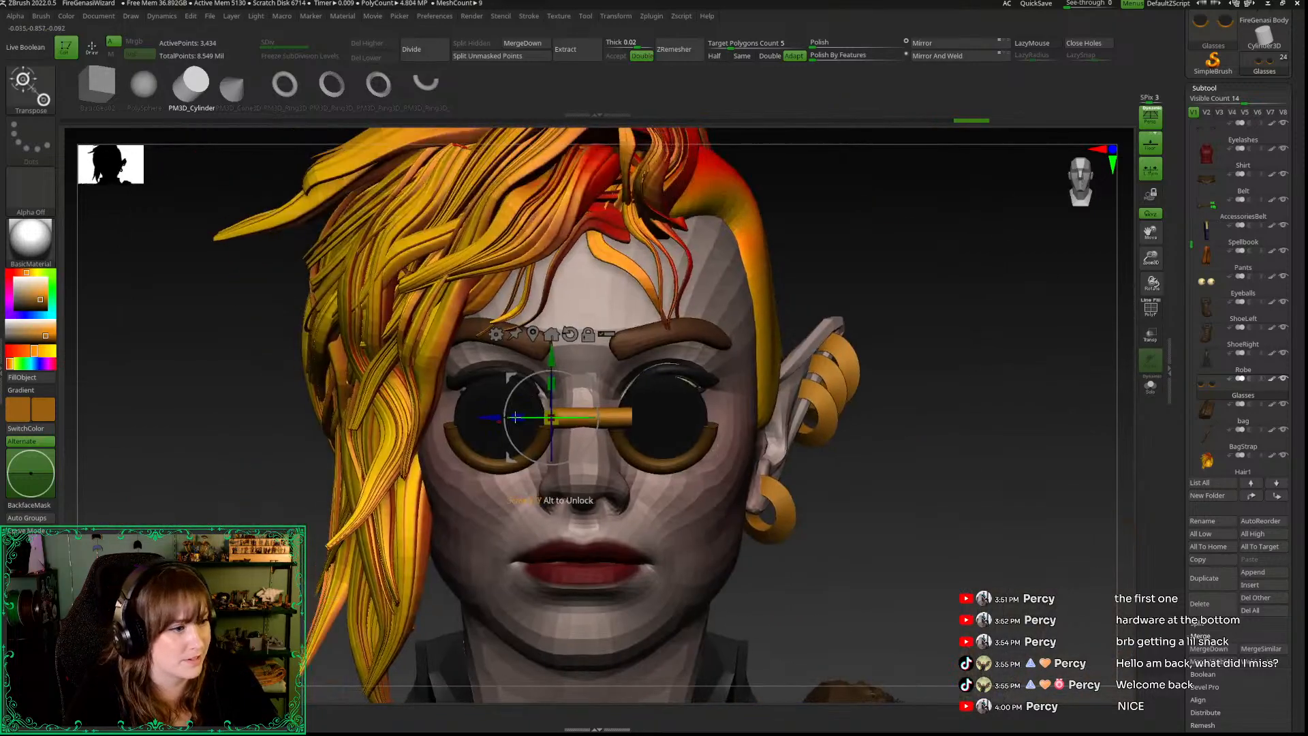
# Step: Centre the bridge cylinder between the two lenses with the wireframe displayed and view it from the side
pyautogui.moveTo(492, 417); pyautogui.dragTo(477, 427)
pyautogui.hotkey('shift', 'f')
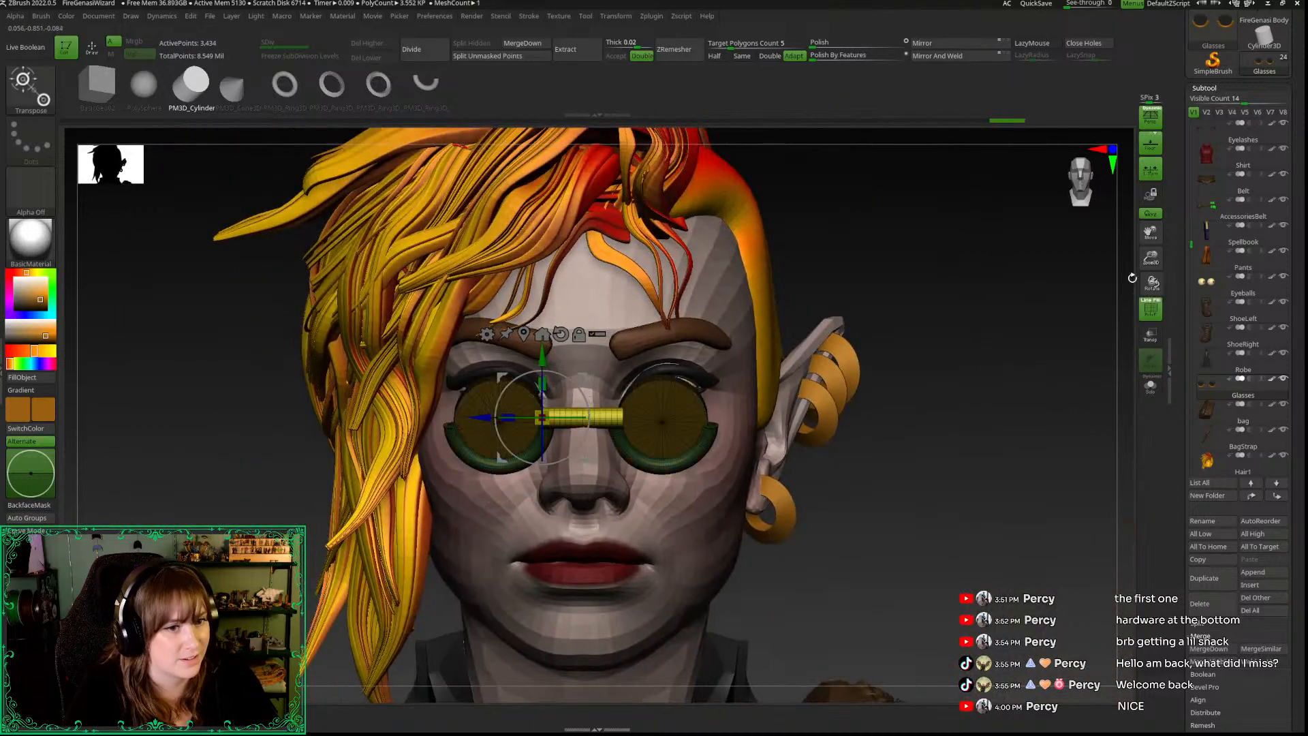
pyautogui.scroll(4, 543, 417)
pyautogui.moveTo(479, 418); pyautogui.dragTo(475, 424)
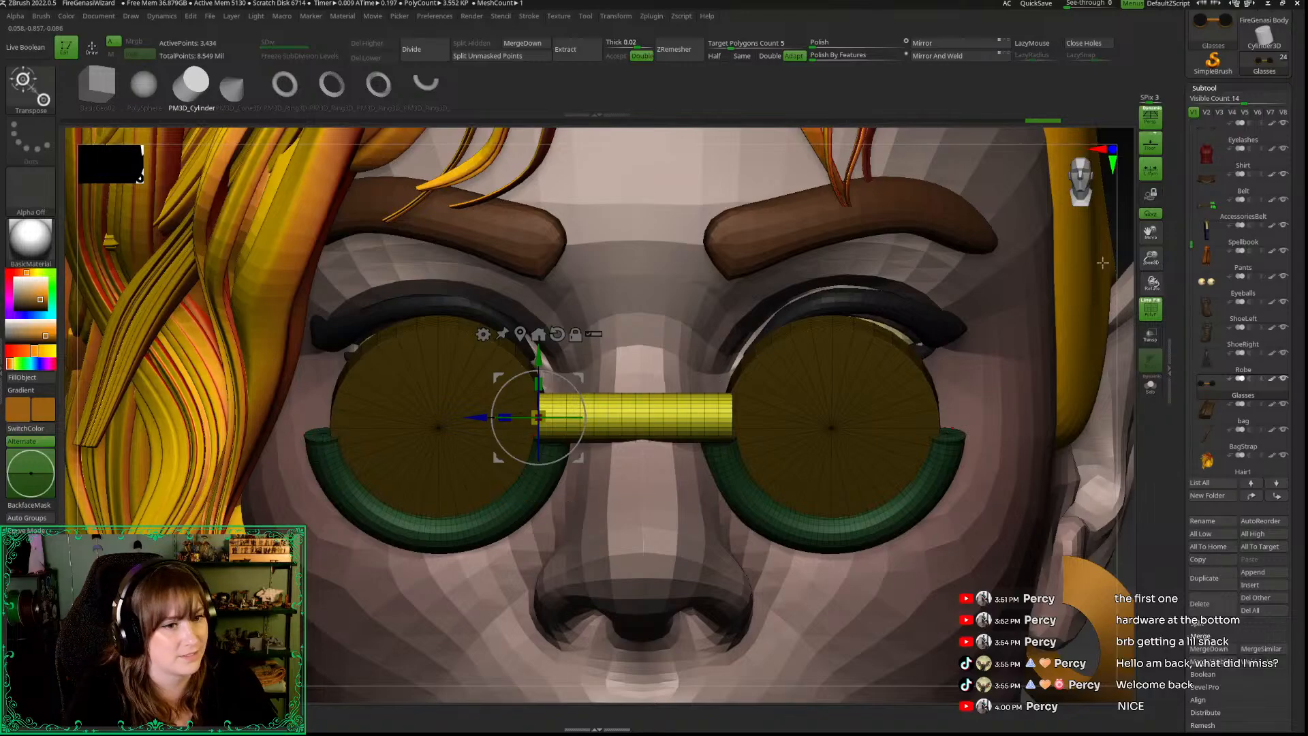
pyautogui.moveTo(1152, 256); pyautogui.dragTo(1151, 211)
pyautogui.moveTo(1008, 478); pyautogui.dragTo(1077, 481)
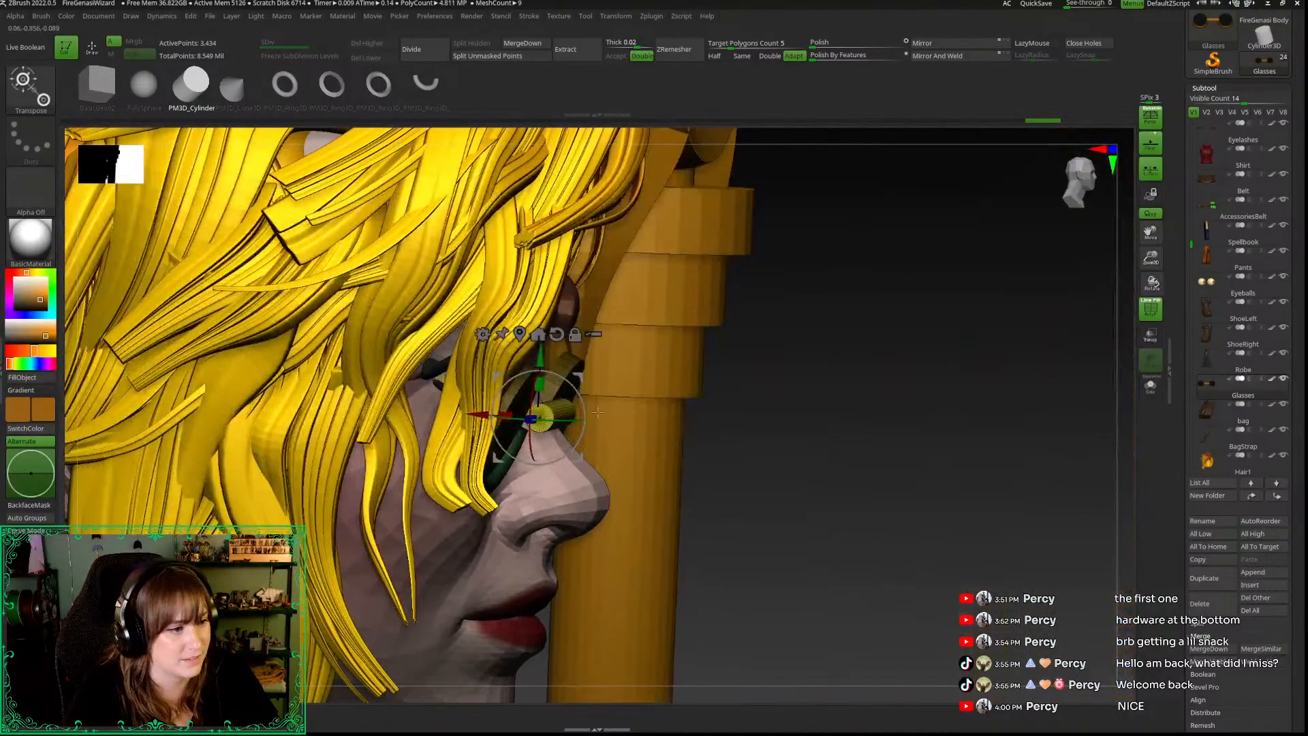
# Step: Shift the bridge cylinder slightly back towards the face and check it from the front
pyautogui.moveTo(466, 416); pyautogui.dragTo(448, 414)
pyautogui.moveTo(886, 512)
pyautogui.mouseDown()
pyautogui.moveTo(808, 508)
pyautogui.moveTo(942, 356)
pyautogui.mouseUp()
pyautogui.press('q')
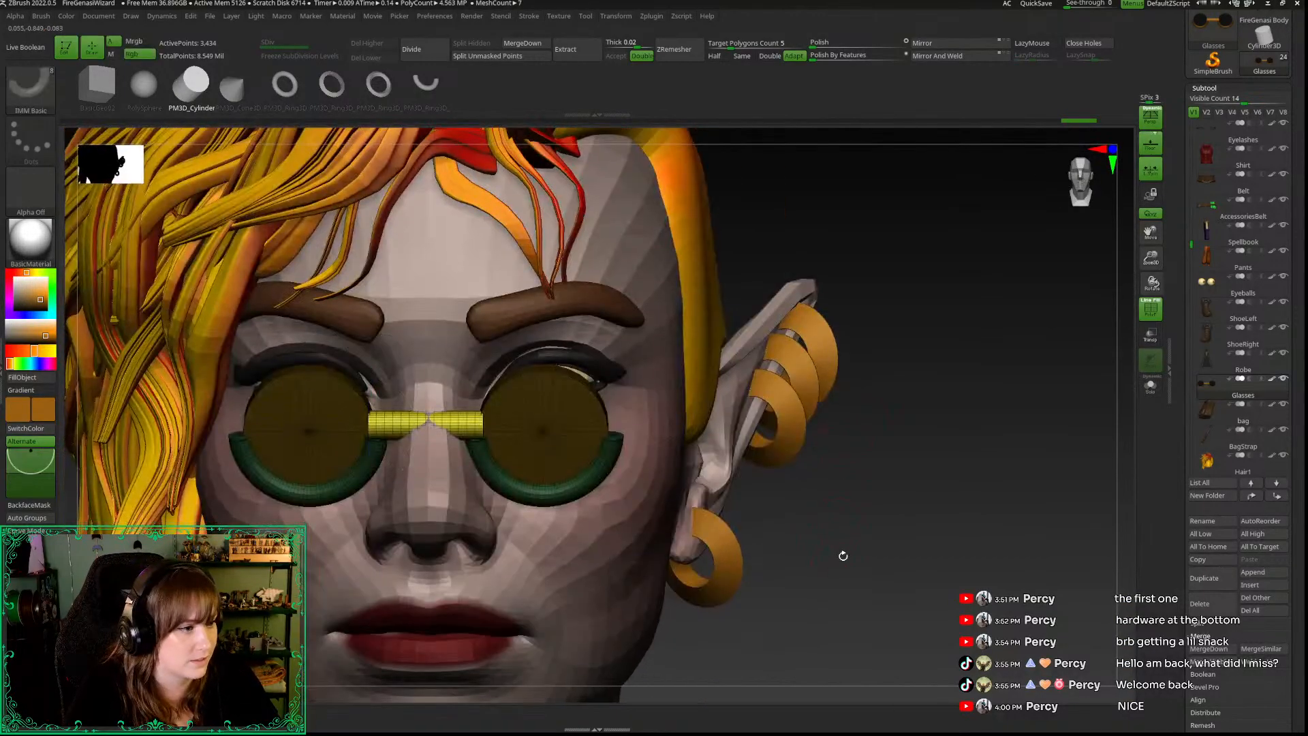
# Step: Switch to the Move Topological brush and adjust its draw size for reshaping the nose bridge
pyautogui.keyDown('alt'); pyautogui.moveTo(840, 552); pyautogui.dragTo(738, 442); pyautogui.keyUp('alt')
pyautogui.press('b')
pyautogui.press('m')
pyautogui.press('t')
pyautogui.press('space')
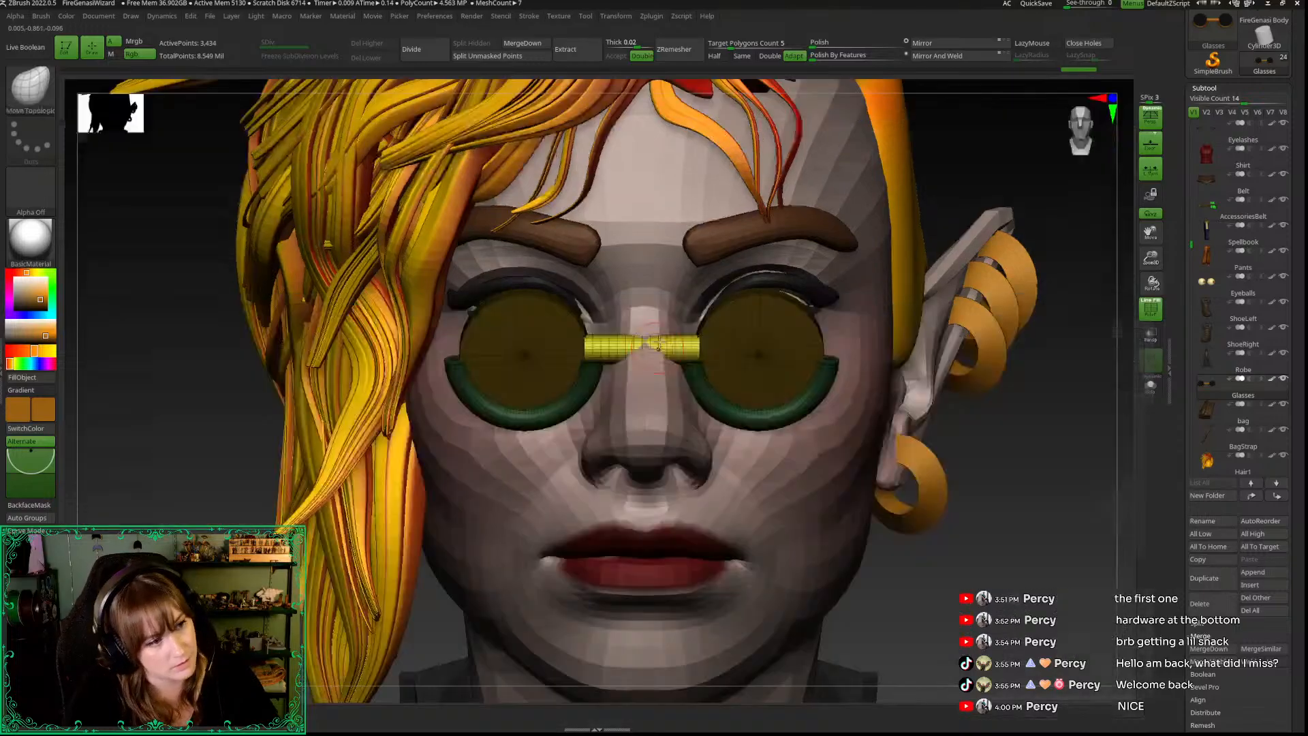
pyautogui.press('space')
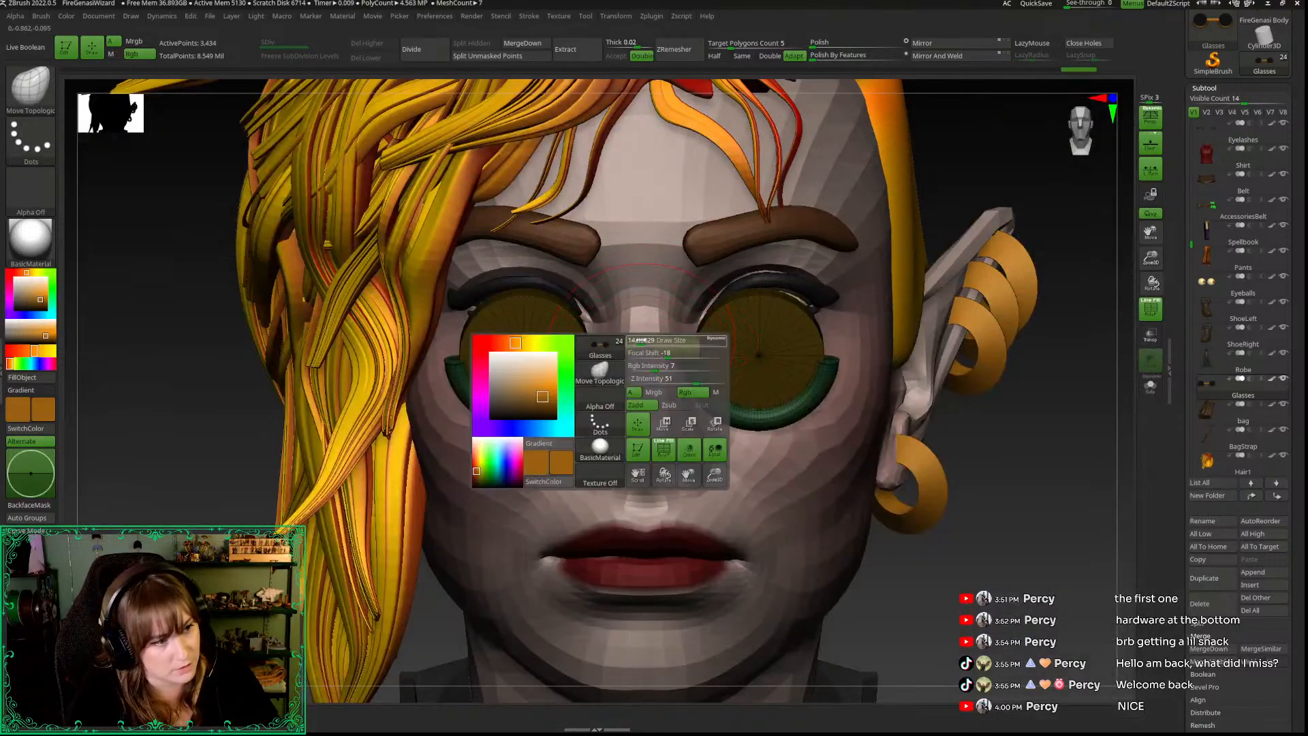
pyautogui.moveTo(970, 565)
pyautogui.mouseDown()
pyautogui.moveTo(944, 574)
pyautogui.moveTo(905, 552)
pyautogui.mouseUp()
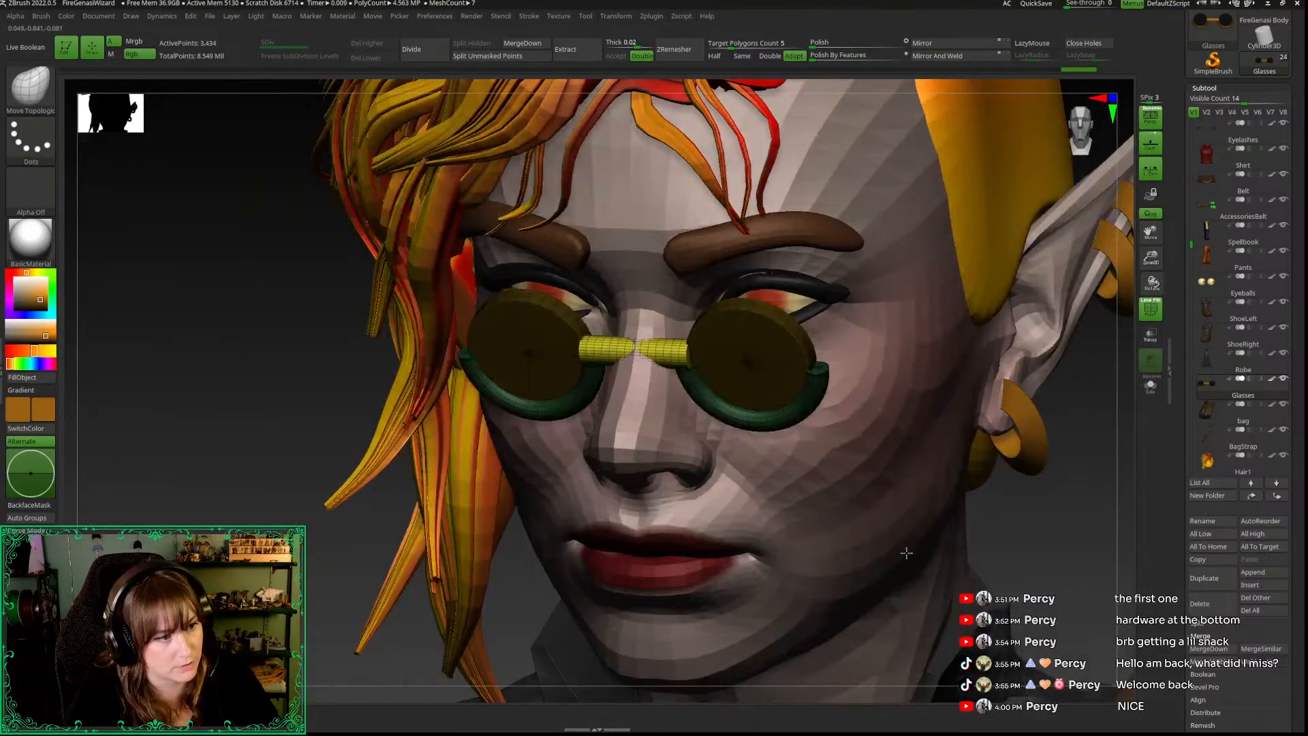
# Step: Nudge the bridge cylinder further back into line with the lenses and face the head from the front
pyautogui.press('w')
pyautogui.moveTo(581, 293); pyautogui.dragTo(581, 300)
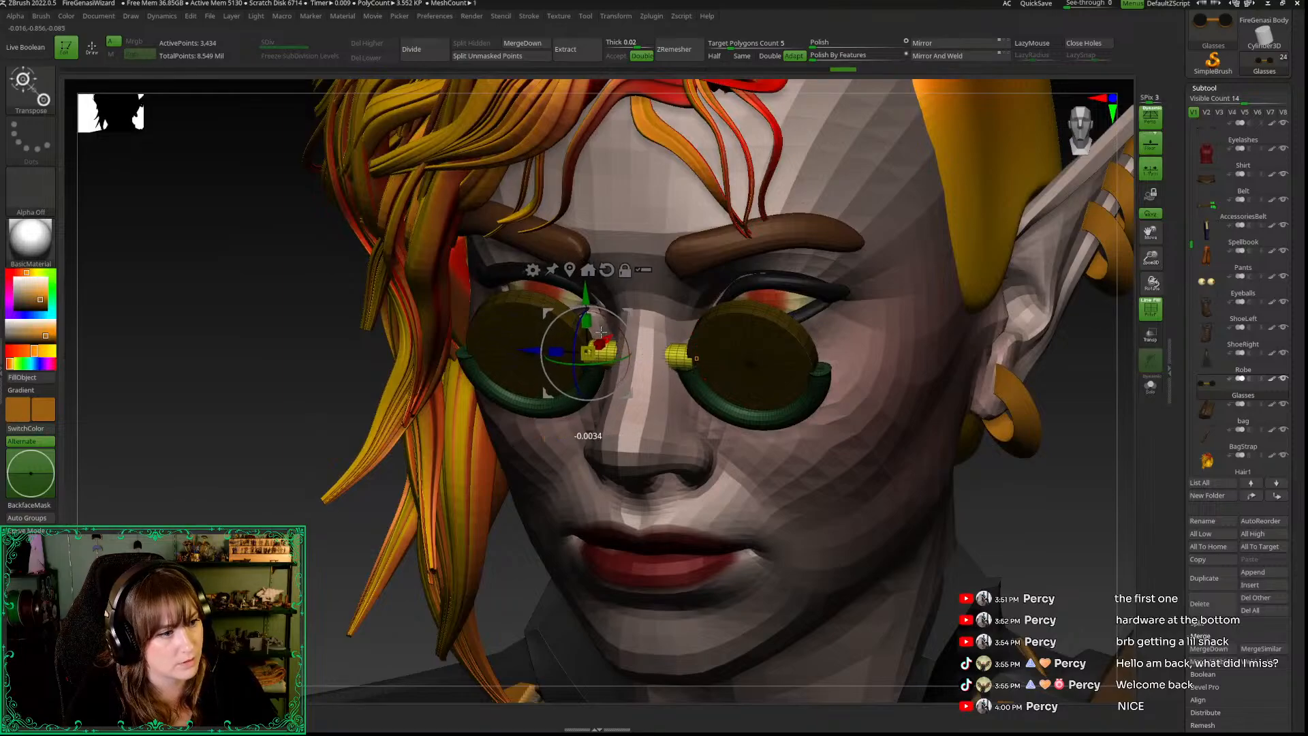
pyautogui.moveTo(249, 435); pyautogui.dragTo(422, 436)
pyautogui.press('q')
pyautogui.click(1066, 143)
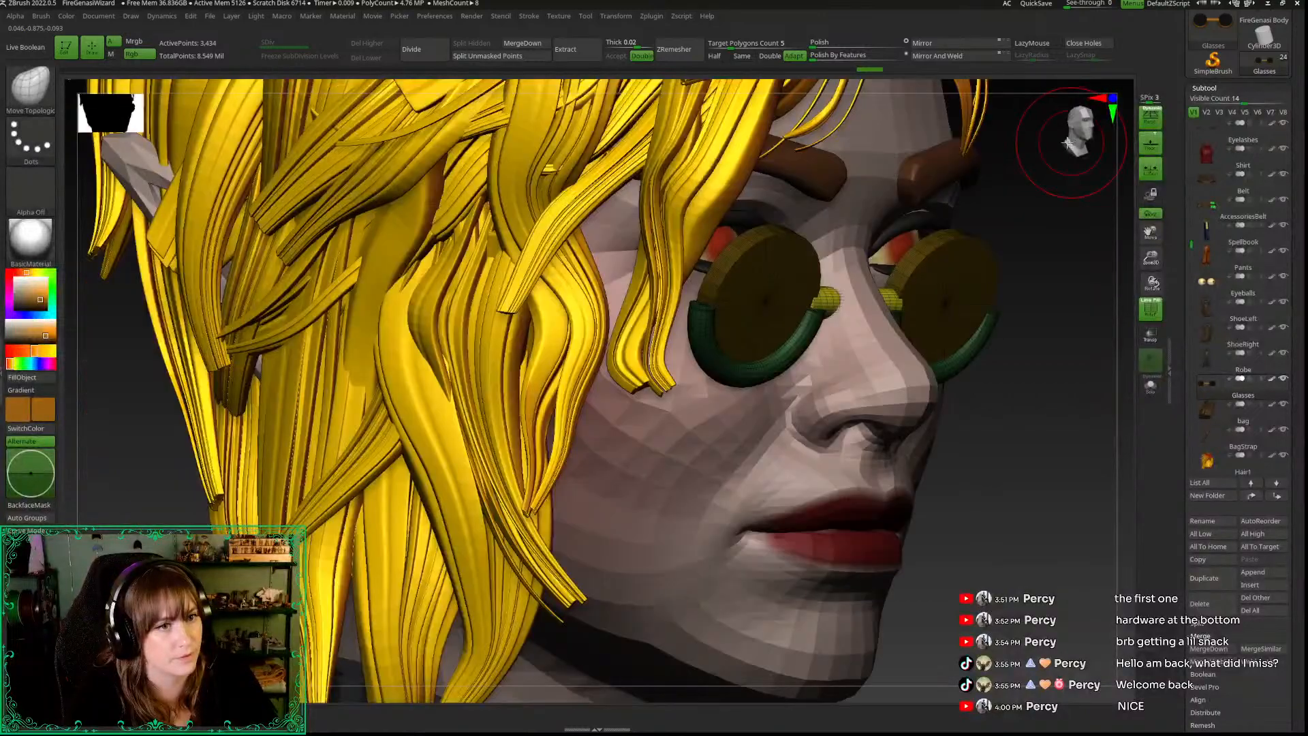
pyautogui.click(1065, 143)
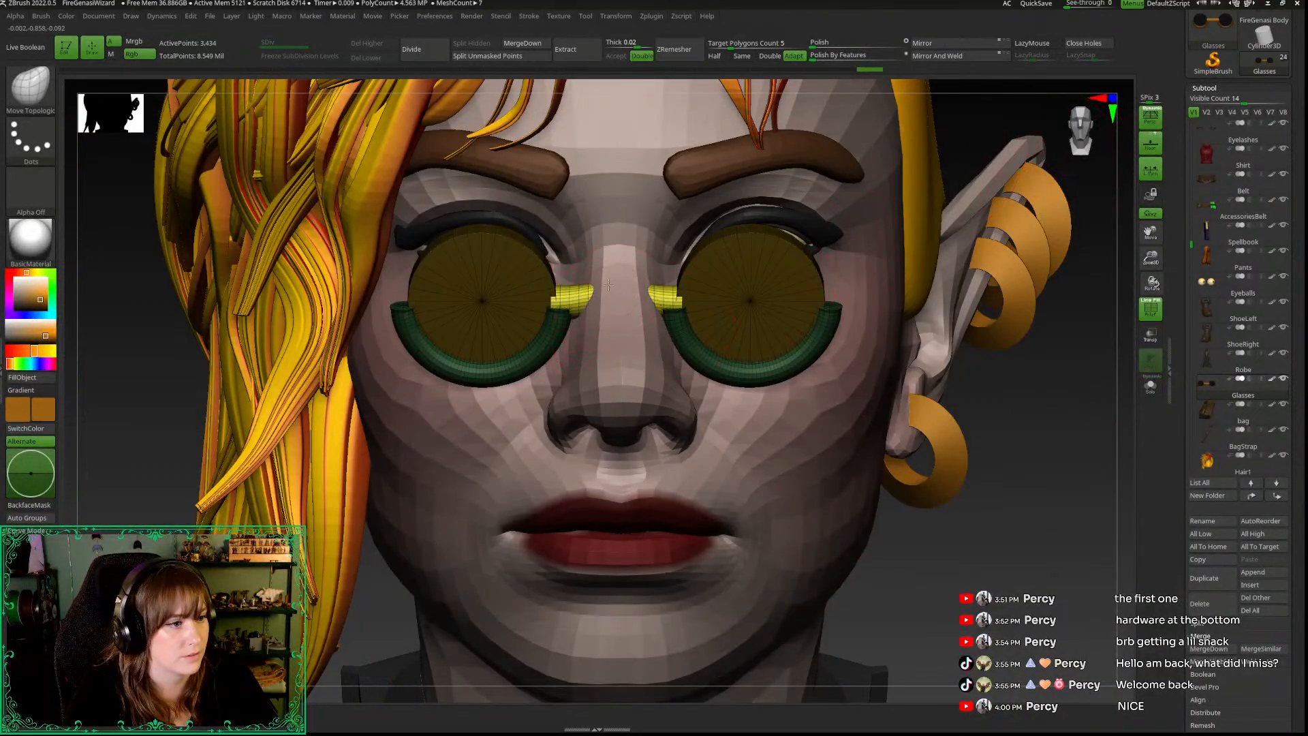
# Step: Bend the middle of the bridge upwards and forwards into an arch over the nose, isolating the glasses while shaping
pyautogui.hotkey('alt', 's')
pyautogui.press('space')
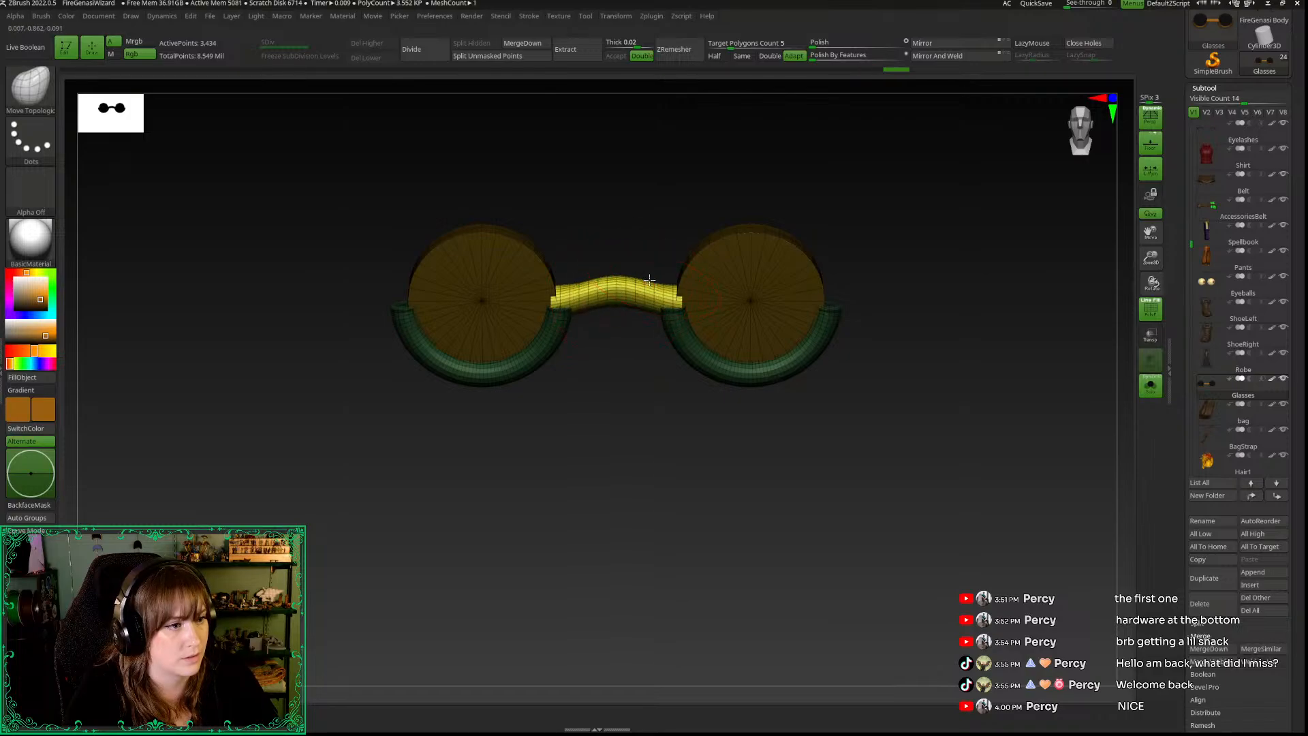
pyautogui.hotkey('alt', 's')
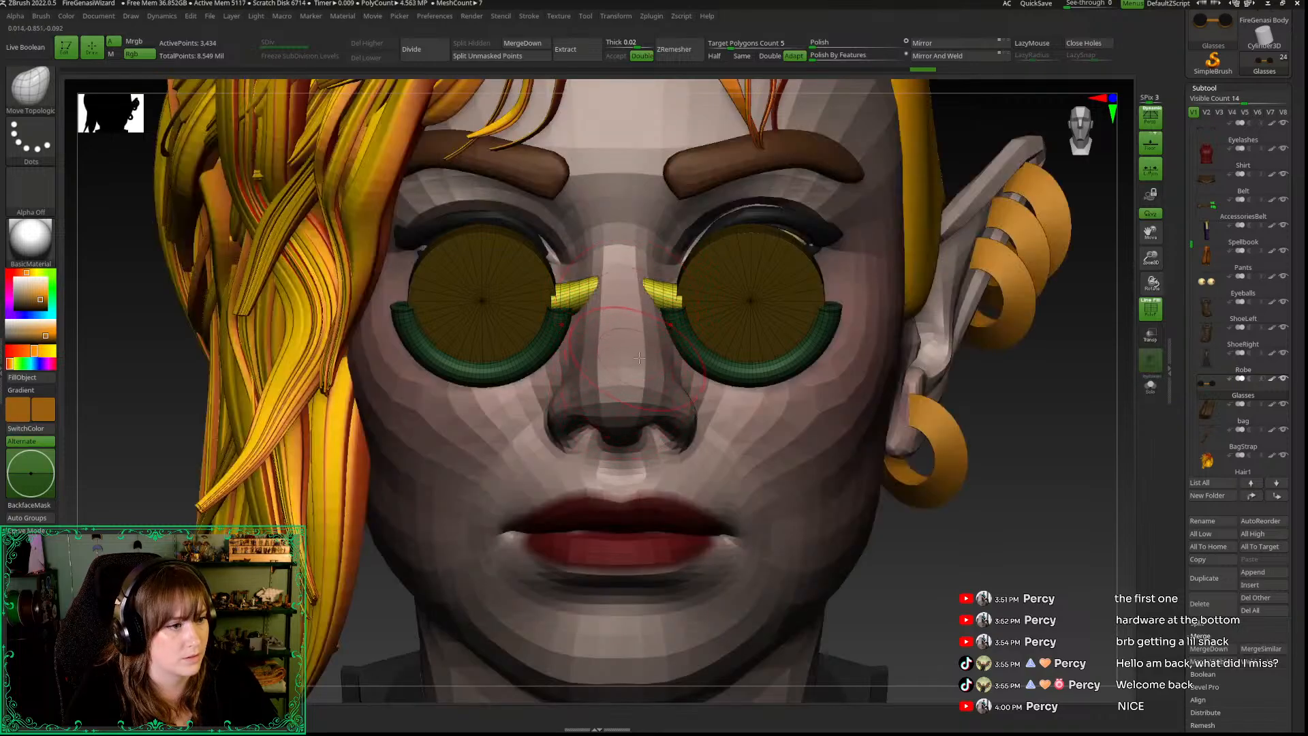
pyautogui.hotkey('alt', 's')
pyautogui.moveTo(914, 558); pyautogui.dragTo(844, 537)
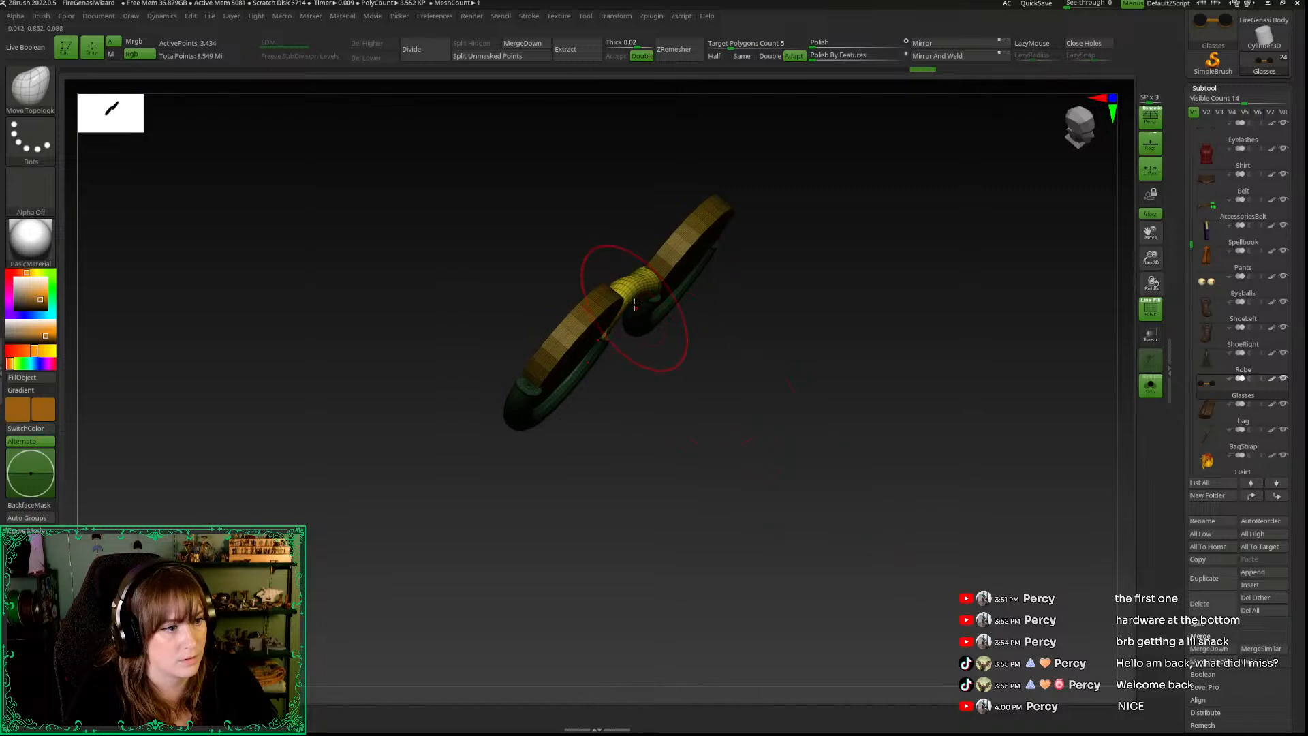
pyautogui.keyDown('shift'); pyautogui.moveTo(736, 412); pyautogui.dragTo(741, 446); pyautogui.keyUp('shift')
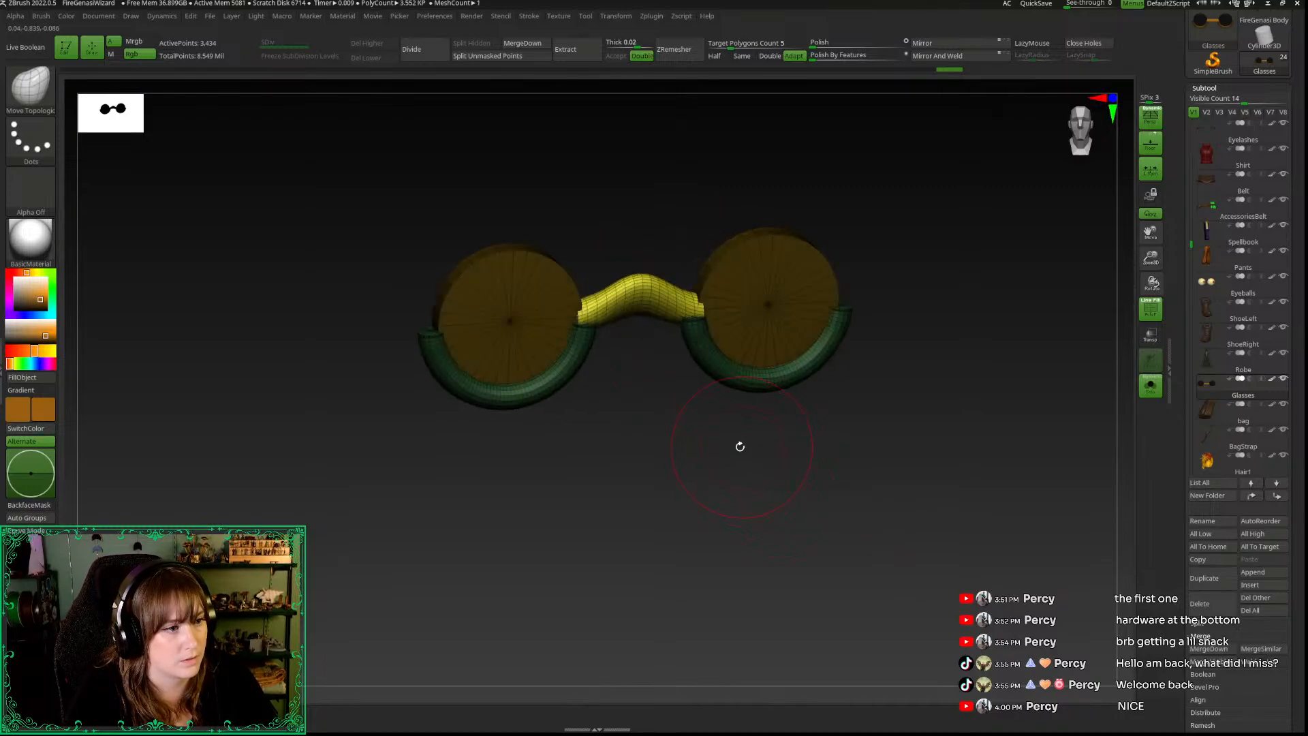
pyautogui.hotkey('alt', 's')
pyautogui.moveTo(947, 572); pyautogui.dragTo(889, 554)
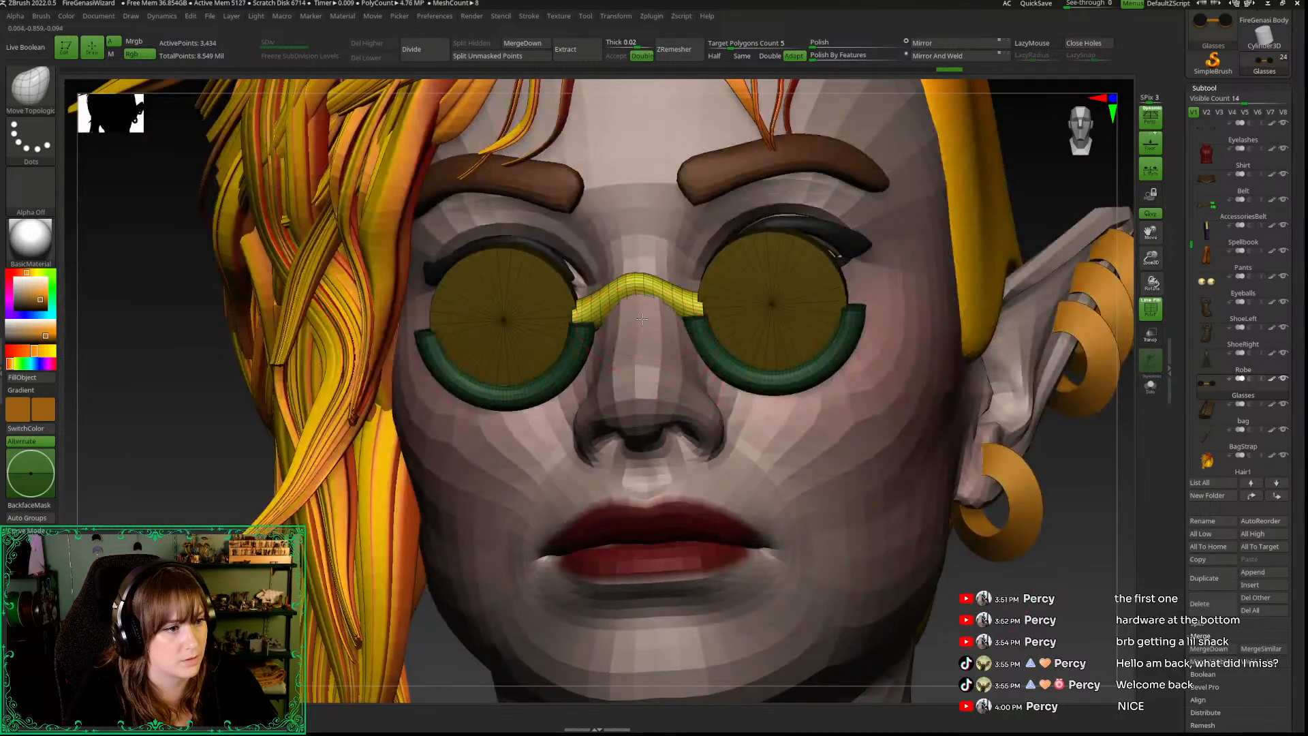
# Step: Pull the underside of the bridge's arch up clear of the nose and smooth the bend
pyautogui.hotkey('alt', 's')
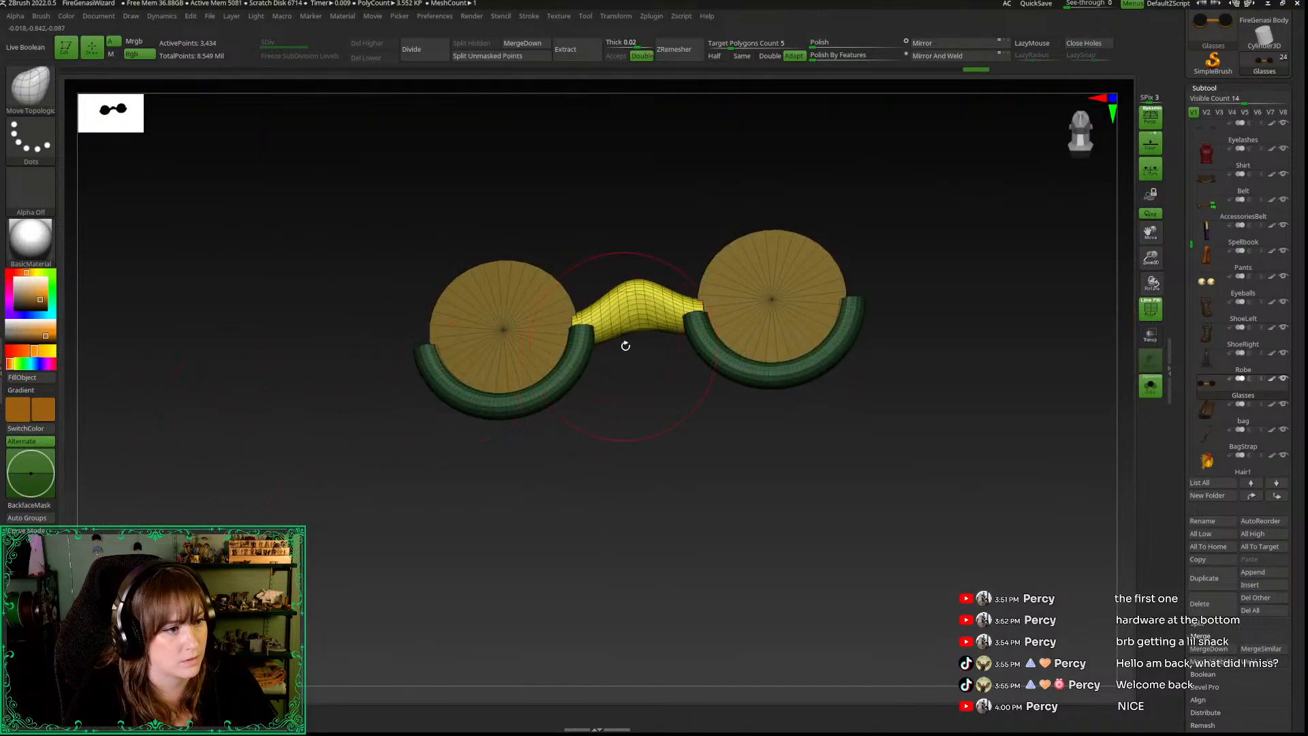
pyautogui.moveTo(639, 326); pyautogui.dragTo(641, 360, button='right')
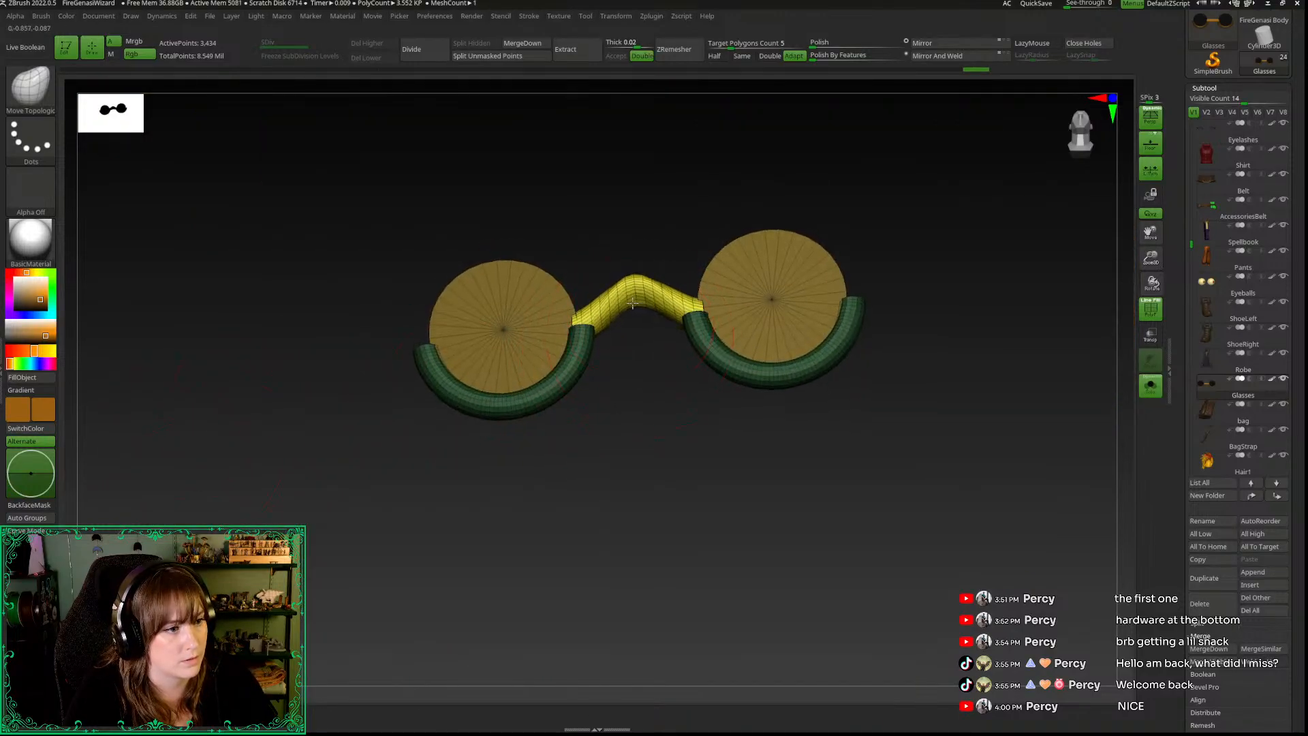
pyautogui.hotkey('alt', 's')
pyautogui.moveTo(218, 498)
pyautogui.mouseDown(button='right')
pyautogui.moveTo(287, 549)
pyautogui.moveTo(269, 522)
pyautogui.mouseUp(button='right')
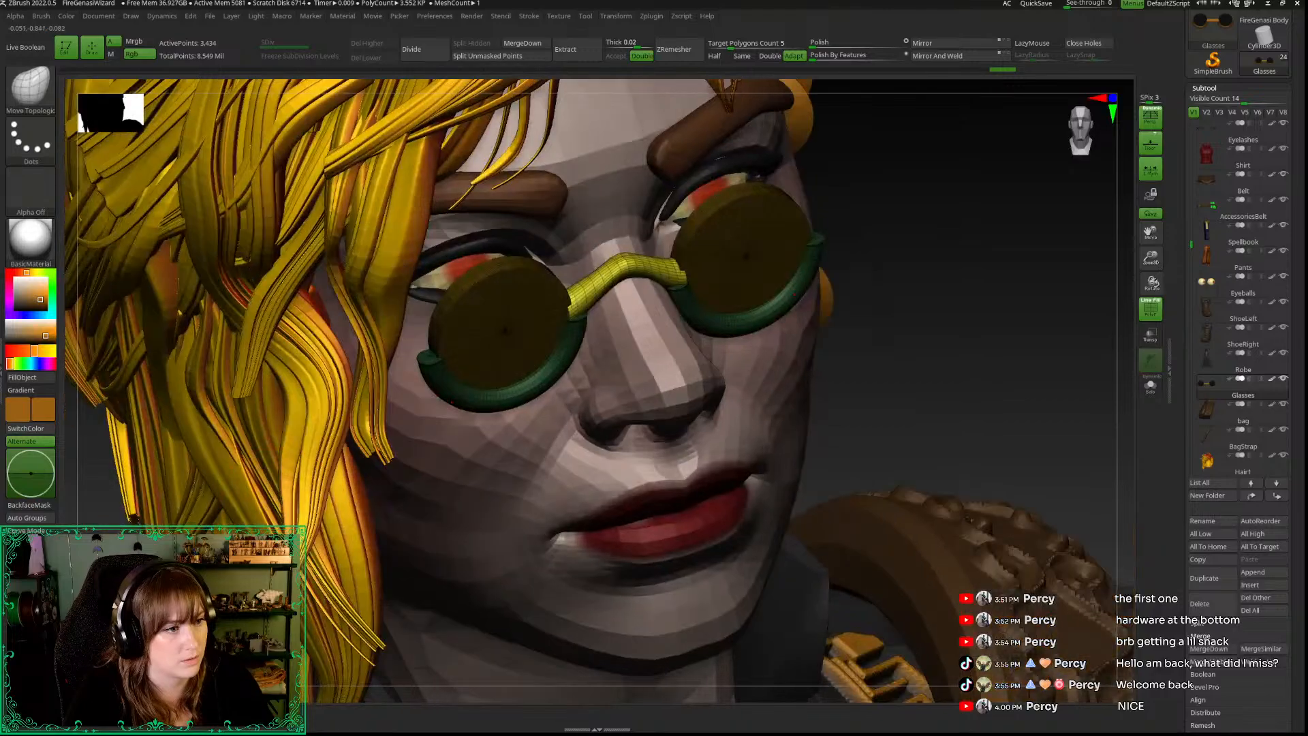
pyautogui.keyDown('shift'); pyautogui.moveTo(626, 266); pyautogui.dragTo(637, 269); pyautogui.keyUp('shift')
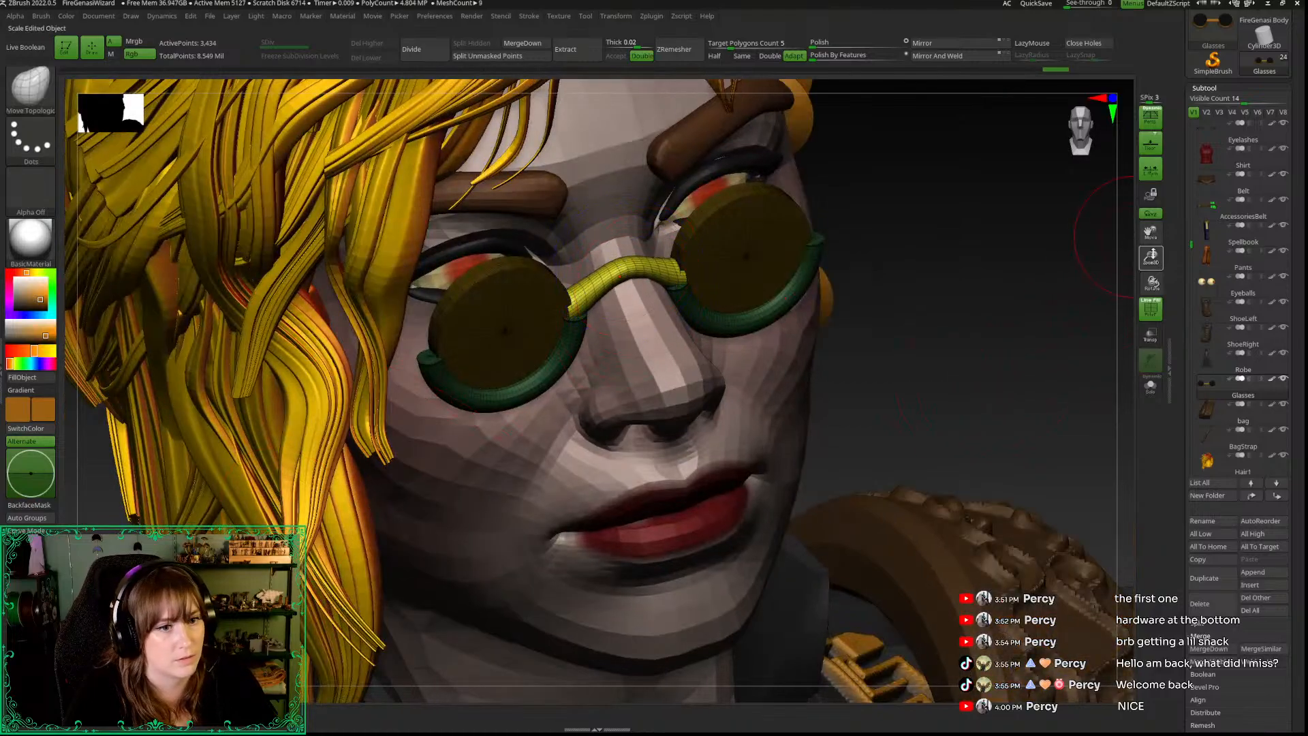
# Step: Turn off the wireframe display and refine the bridge's ends where they meet the lens rims
pyautogui.moveTo(1153, 254); pyautogui.dragTo(1134, 170)
pyautogui.click(1084, 131)
pyautogui.hotkey('shift', 'f')
pyautogui.keyDown('alt'); pyautogui.moveTo(893, 344); pyautogui.dragTo(906, 384); pyautogui.keyUp('alt')
pyautogui.moveTo(1150, 257); pyautogui.dragTo(1146, 416)
pyautogui.press('space')
pyautogui.moveTo(712, 363); pyautogui.dragTo(695, 364)
pyautogui.moveTo(1051, 614); pyautogui.dragTo(1067, 662)
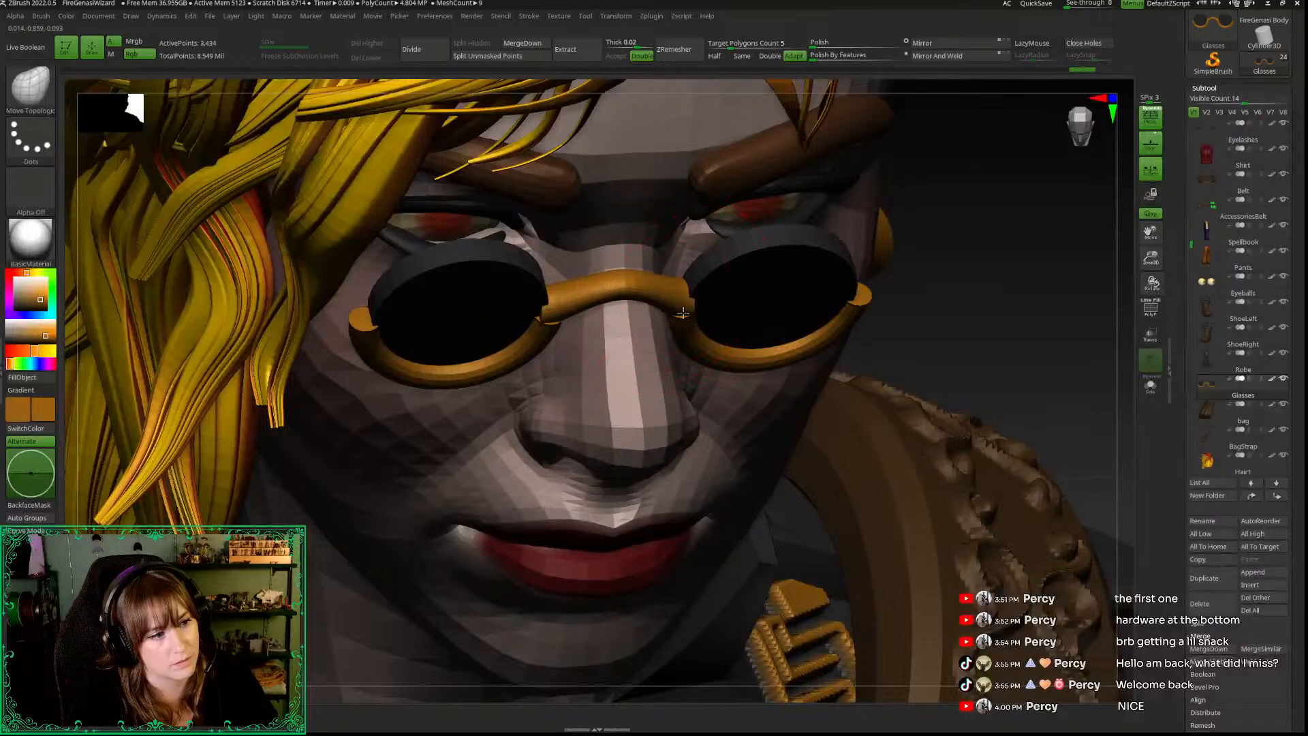
pyautogui.moveTo(930, 412); pyautogui.dragTo(664, 316)
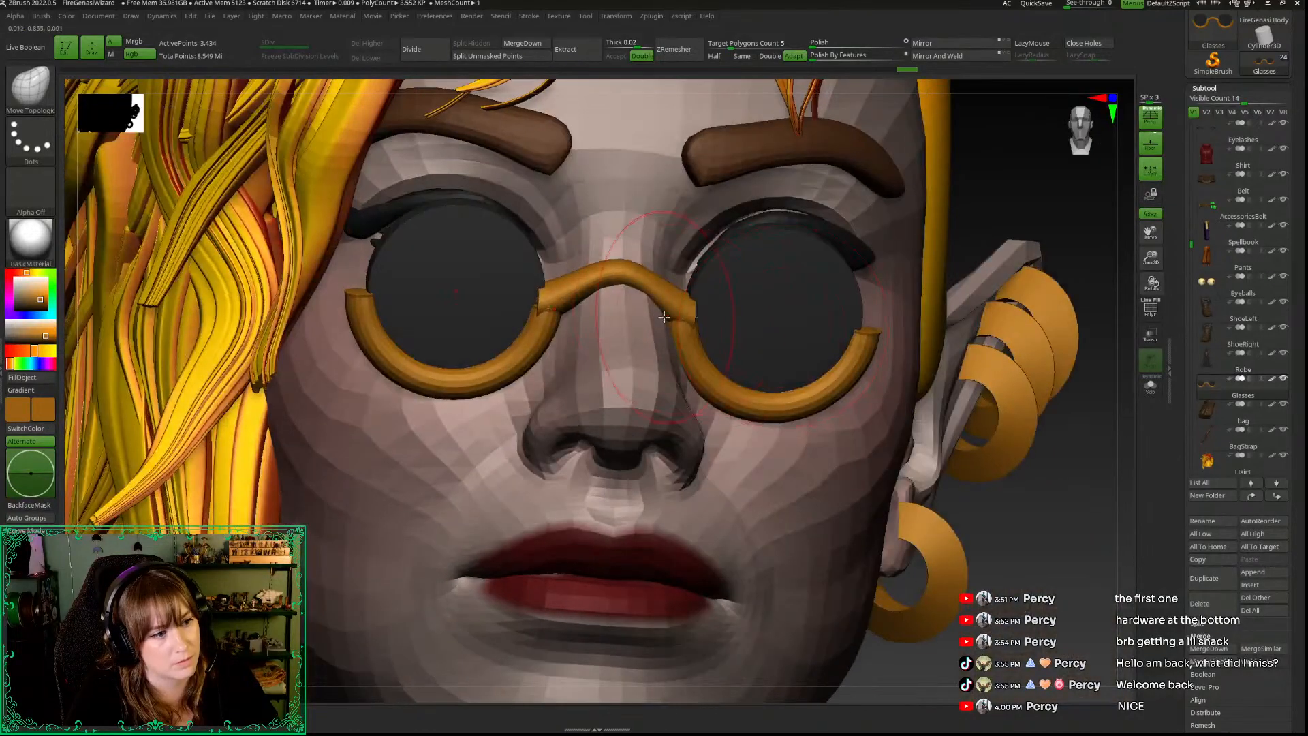
# Step: Isolate the bridge from the lenses and rims, smooth its ends, and bring back the other glasses parts
pyautogui.moveTo(1026, 577); pyautogui.dragTo(685, 311)
pyautogui.press('space')
pyautogui.hotkey('ctrl', 'shift')
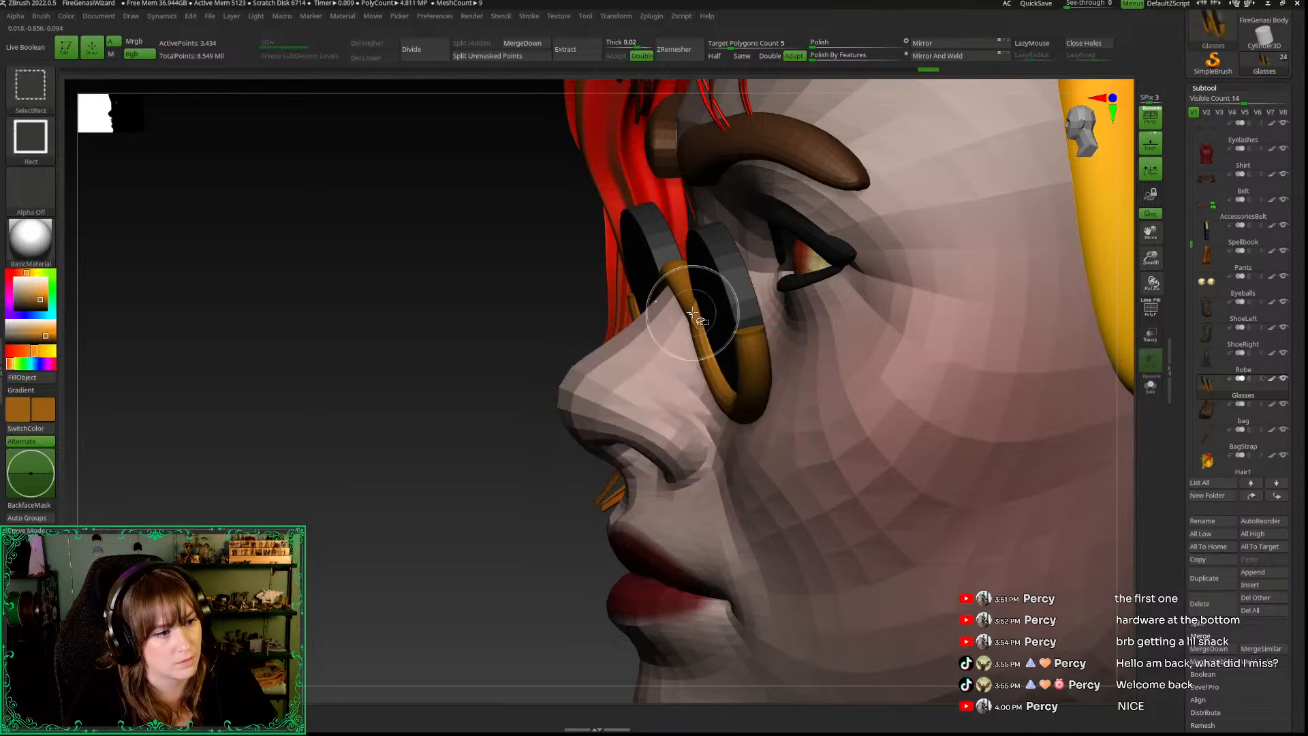
pyautogui.keyDown('ctrl'); pyautogui.keyDown('shift'); pyautogui.click(691, 313); pyautogui.keyUp('shift'); pyautogui.keyUp('ctrl')
pyautogui.keyDown('ctrl'); pyautogui.keyDown('shift'); pyautogui.click(447, 300); pyautogui.keyUp('shift'); pyautogui.keyUp('ctrl')
pyautogui.moveTo(312, 427); pyautogui.dragTo(368, 421)
pyautogui.keyDown('ctrl'); pyautogui.keyDown('shift'); pyautogui.click(690, 297); pyautogui.keyUp('shift'); pyautogui.keyUp('ctrl')
pyautogui.keyDown('shift'); pyautogui.moveTo(722, 319); pyautogui.dragTo(717, 331); pyautogui.keyUp('shift')
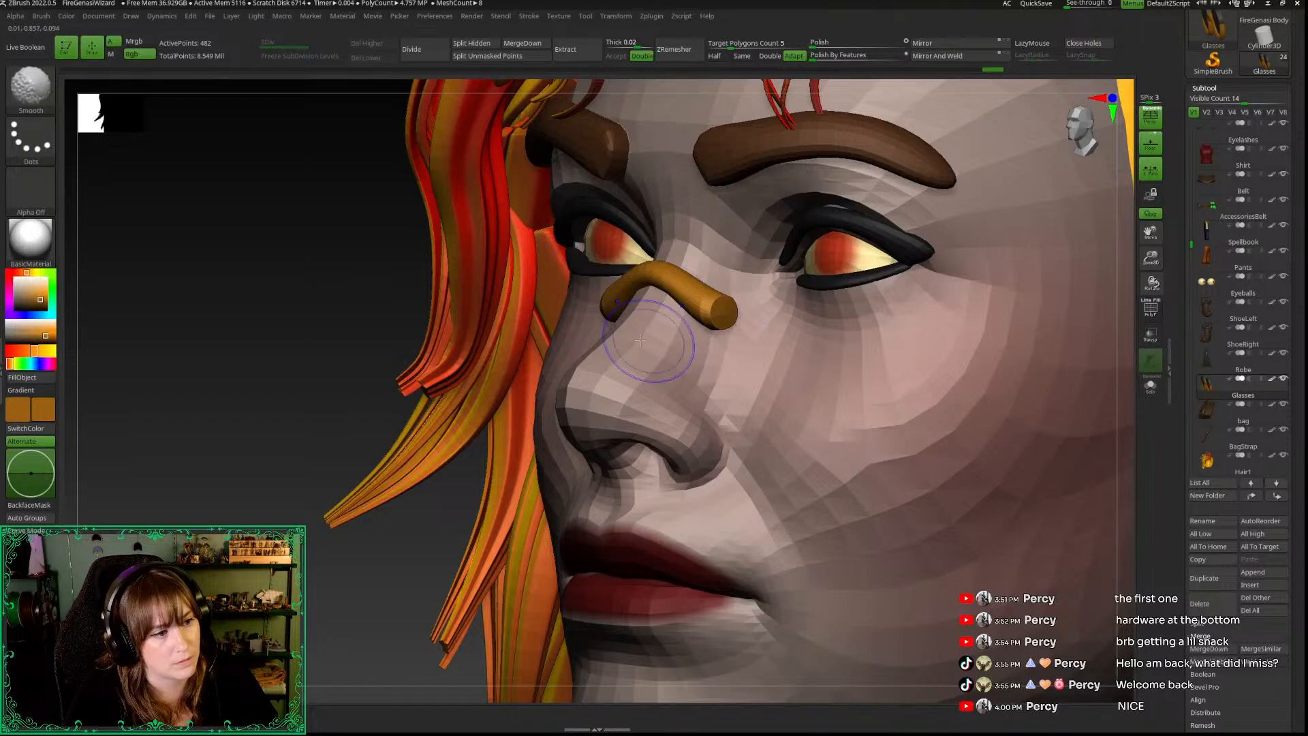
pyautogui.keyDown('shift'); pyautogui.moveTo(253, 309); pyautogui.dragTo(228, 310); pyautogui.keyUp('shift')
pyautogui.keyDown('ctrl'); pyautogui.keyDown('shift'); pyautogui.click(336, 370); pyautogui.keyUp('shift'); pyautogui.keyUp('ctrl')
pyautogui.moveTo(335, 373); pyautogui.dragTo(367, 383)
# Step: Try an H Cylinder from the IMM PrimitivesH brush as a temple arm beside the lens, and undo it
pyautogui.moveTo(1152, 258); pyautogui.dragTo(889, 194)
pyautogui.moveTo(909, 275); pyautogui.dragTo(1168, 324)
pyautogui.press('f')
pyautogui.moveTo(1091, 341); pyautogui.dragTo(969, 348)
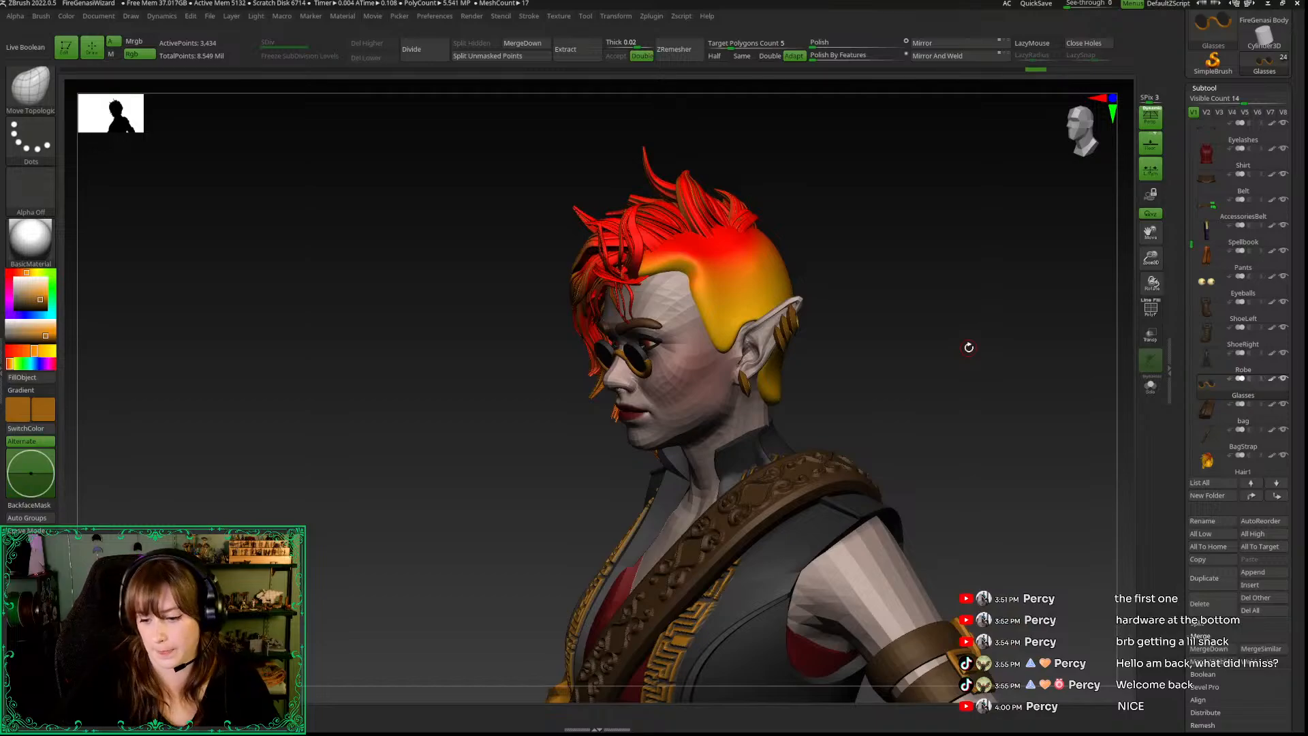
pyautogui.moveTo(1050, 364)
pyautogui.mouseDown()
pyautogui.moveTo(972, 380)
pyautogui.moveTo(995, 398)
pyautogui.mouseUp()
pyautogui.press('b')
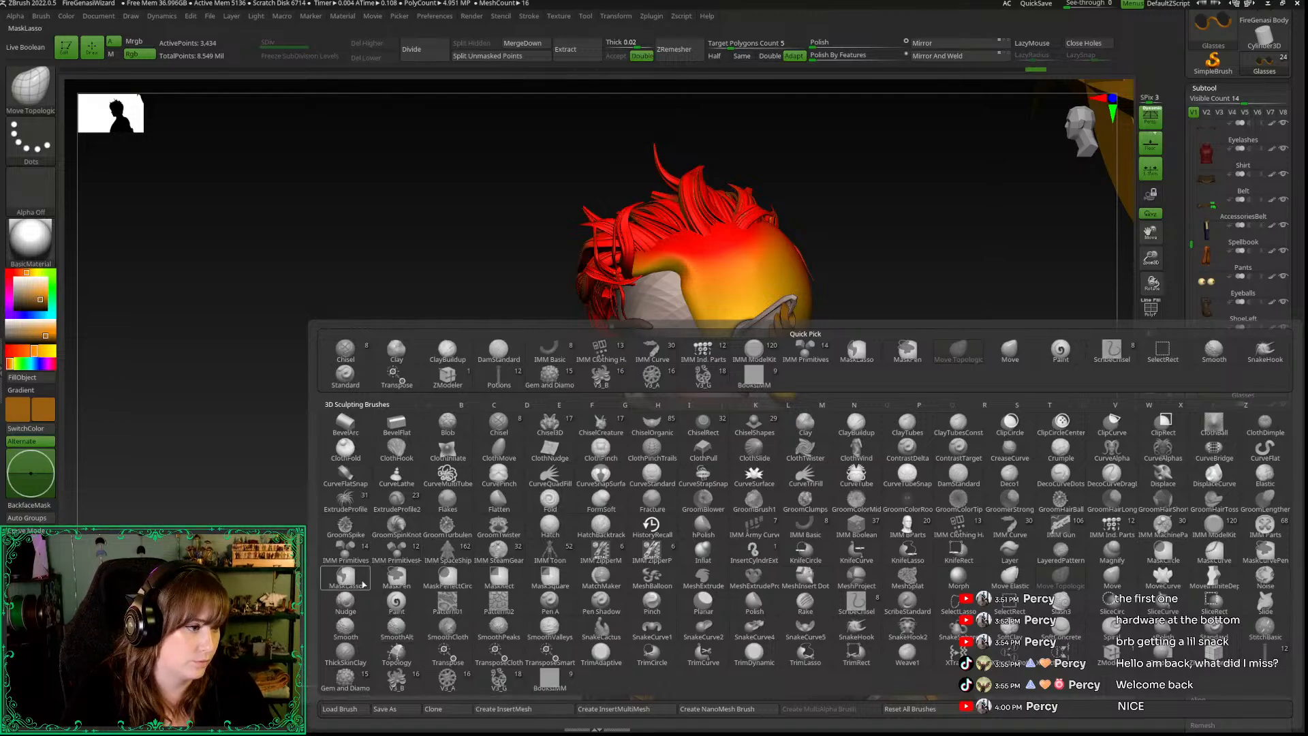
pyautogui.click(385, 549)
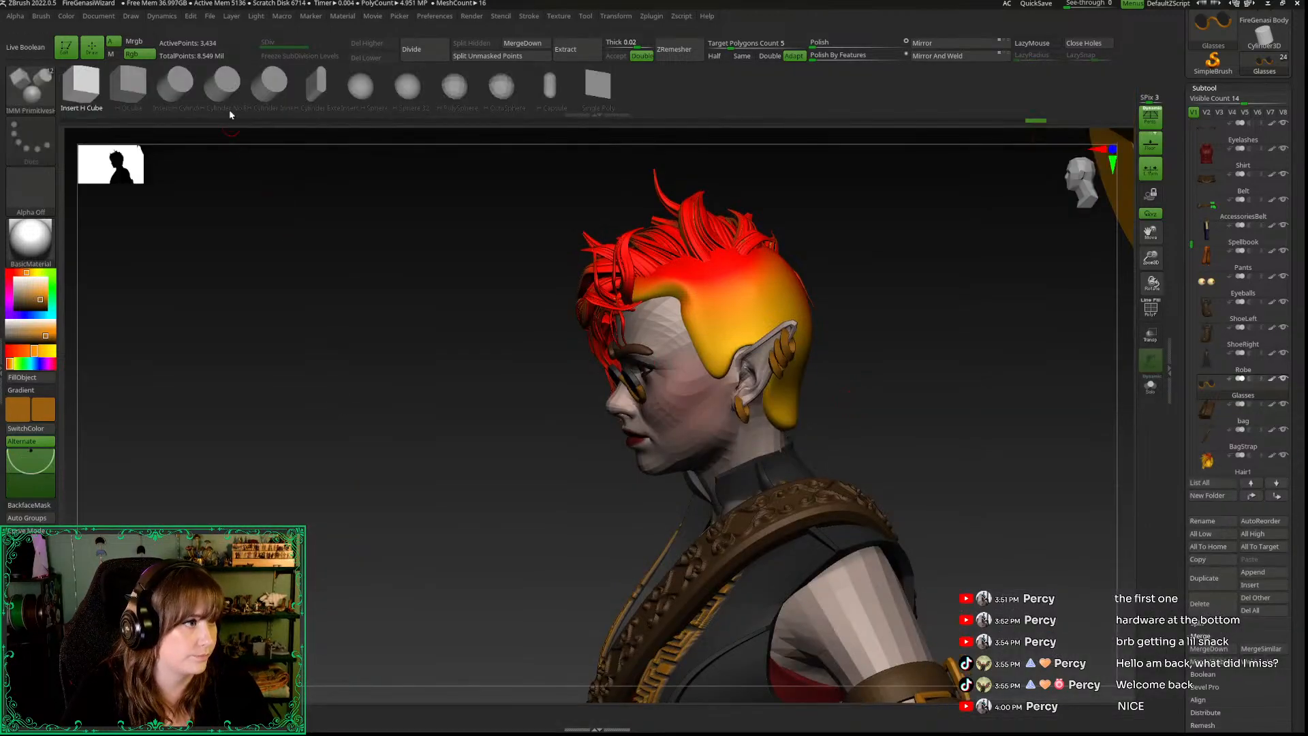
pyautogui.click(179, 87)
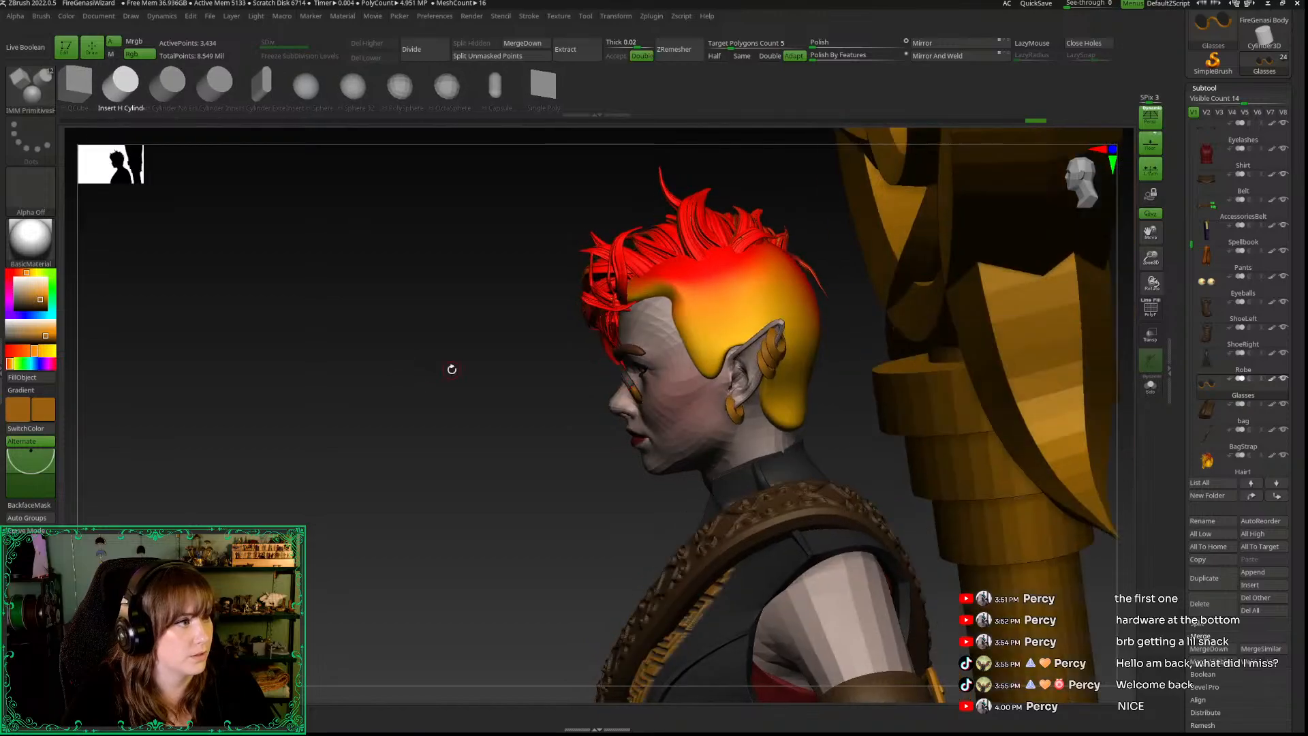
pyautogui.moveTo(1151, 257); pyautogui.dragTo(1170, 305)
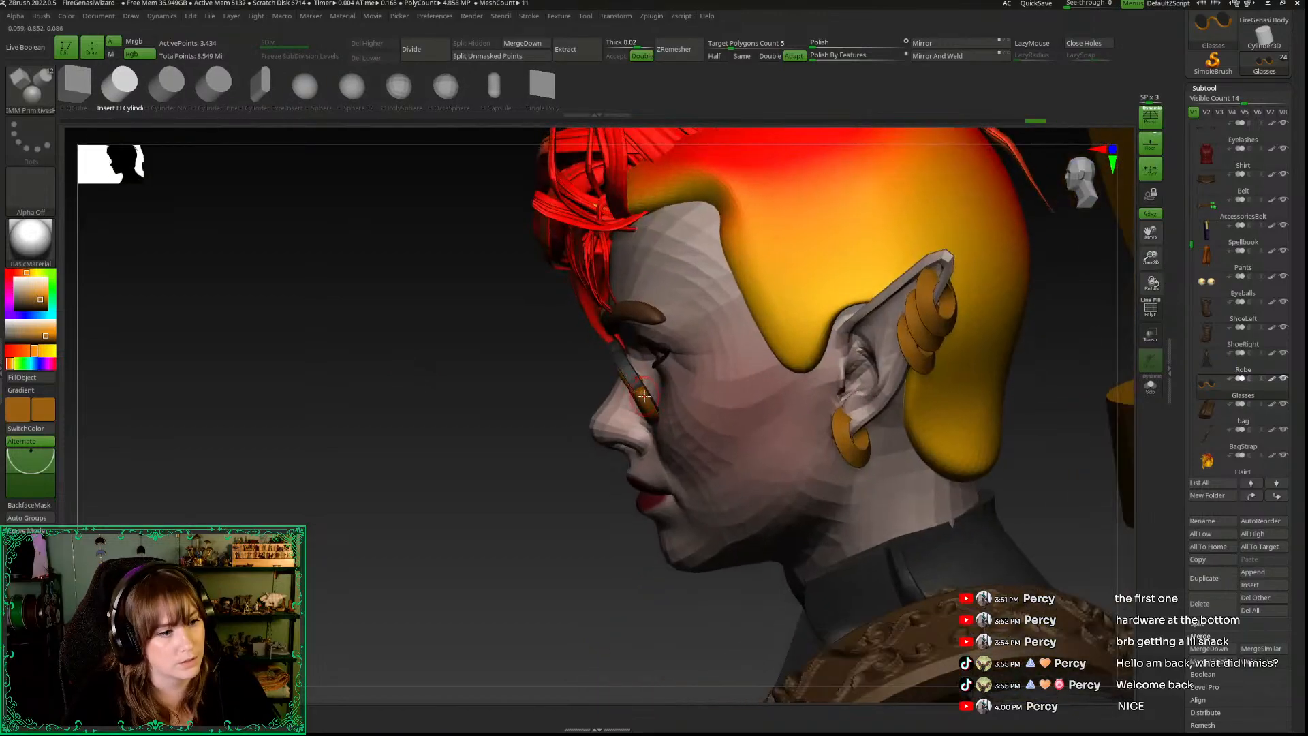
pyautogui.moveTo(645, 395); pyautogui.dragTo(675, 438)
pyautogui.moveTo(526, 570); pyautogui.dragTo(786, 477)
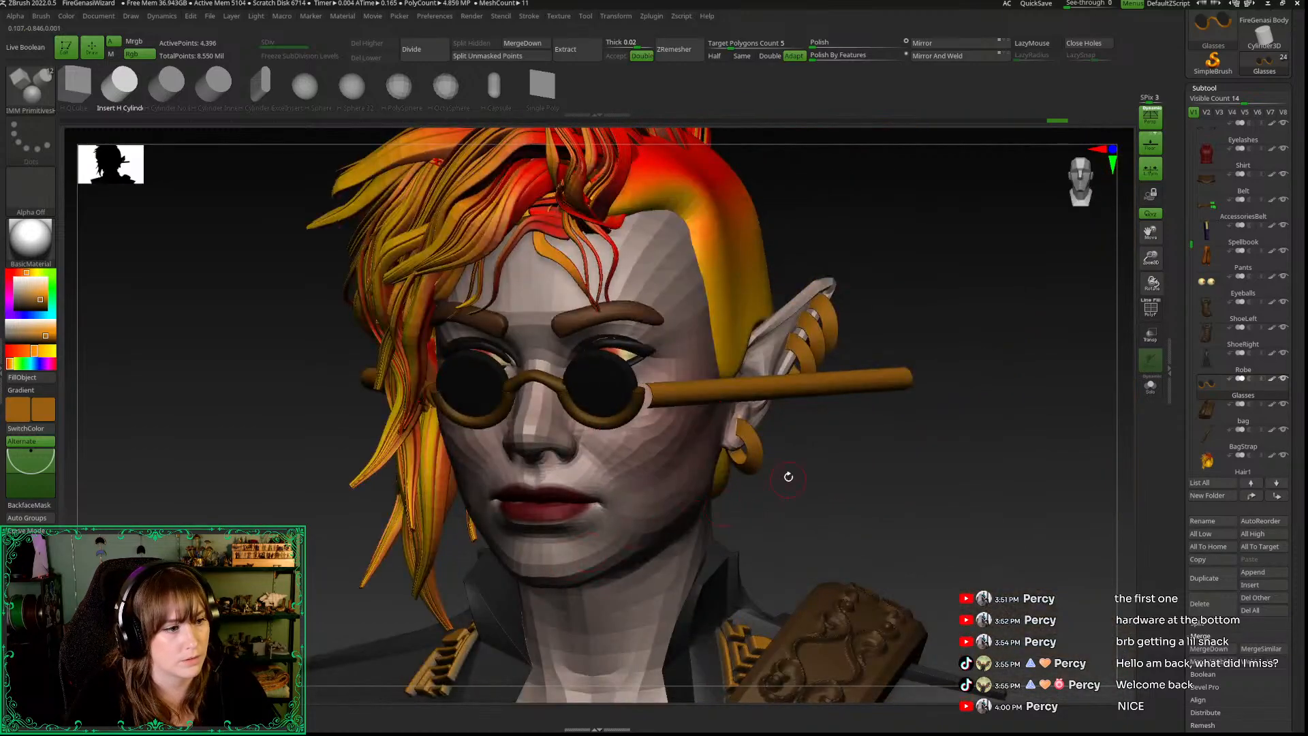
pyautogui.press('w')
pyautogui.hotkey('ctrl', 'z')
pyautogui.moveTo(213, 474); pyautogui.dragTo(188, 470)
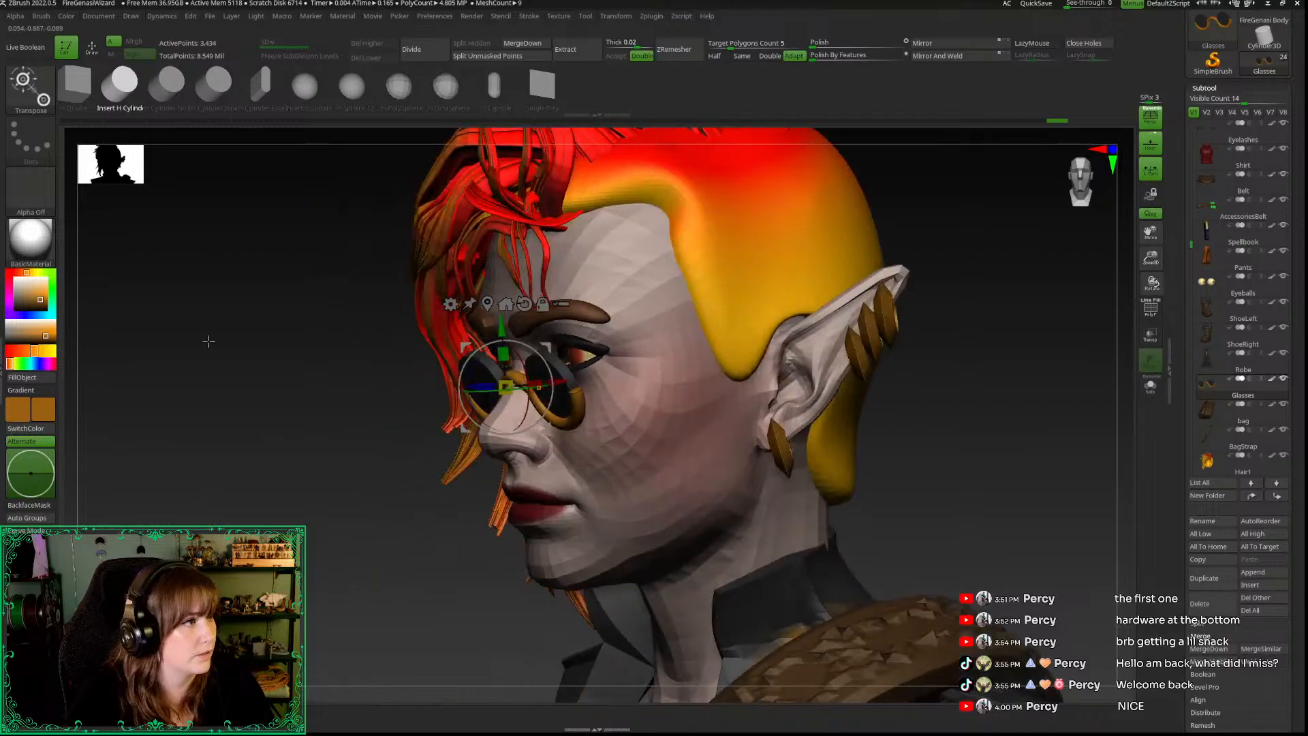
# Step: Try the IcosaSphere from the IMM Primitives brush on the glasses and undo the replacement
pyautogui.press('b')
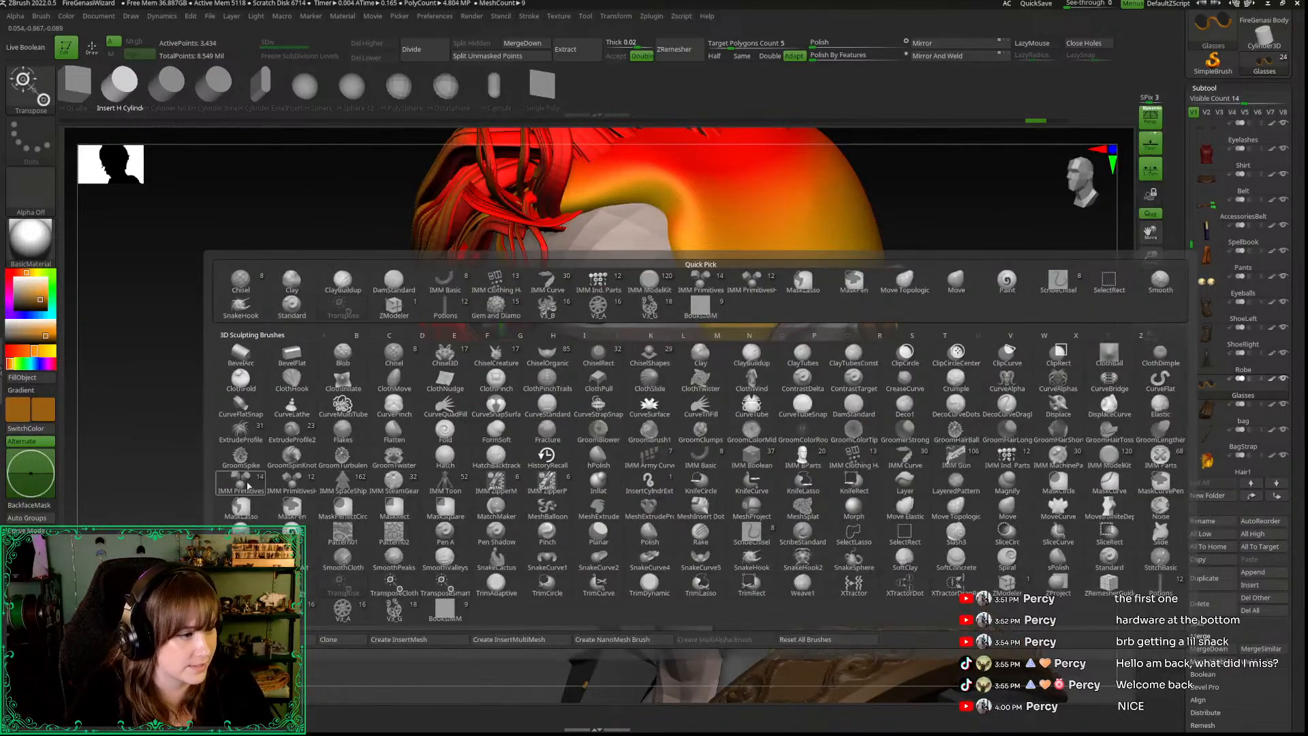
pyautogui.click(292, 484)
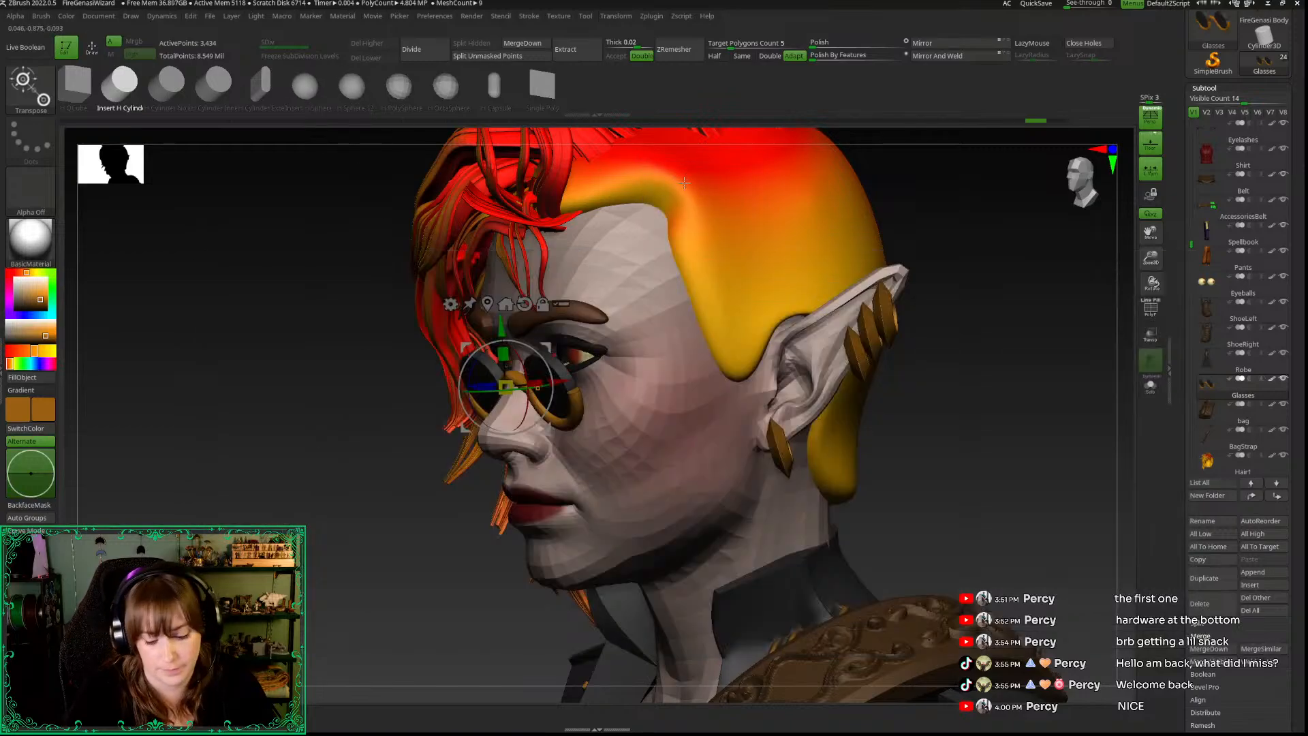
pyautogui.press('b')
pyautogui.click(215, 405)
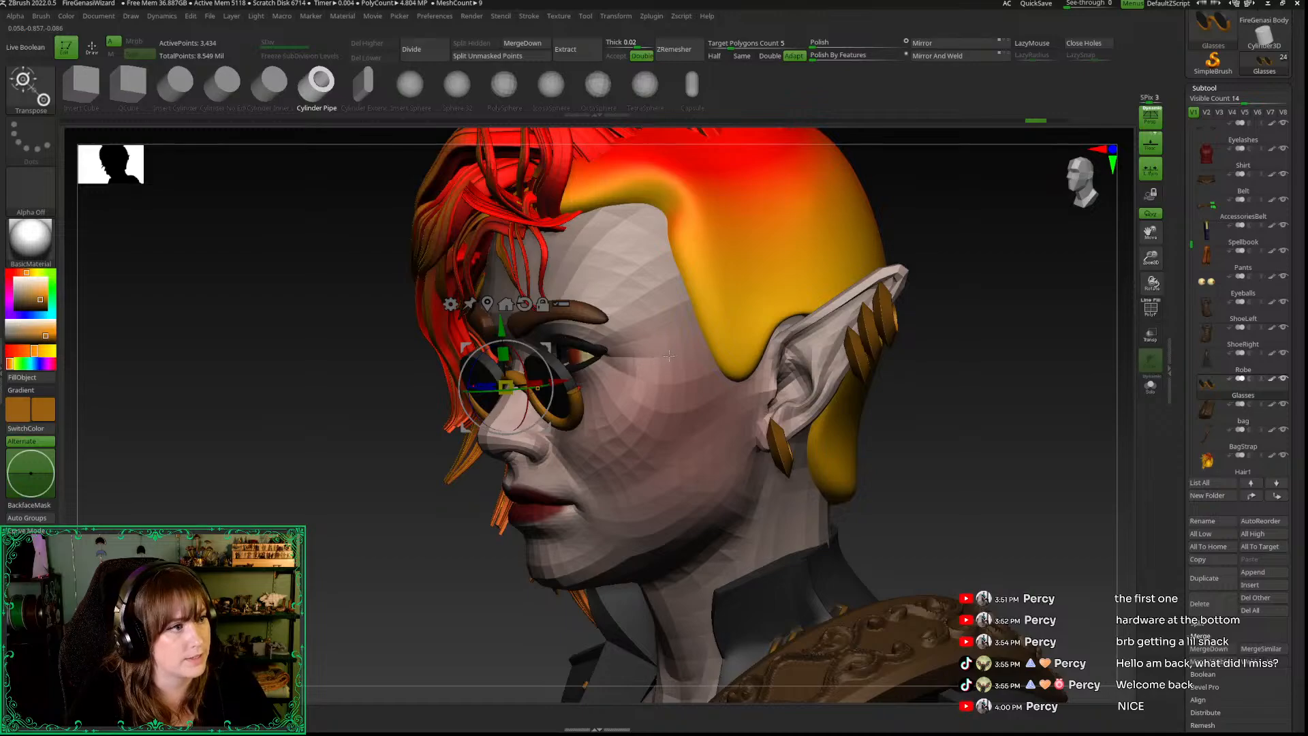
pyautogui.click(550, 85)
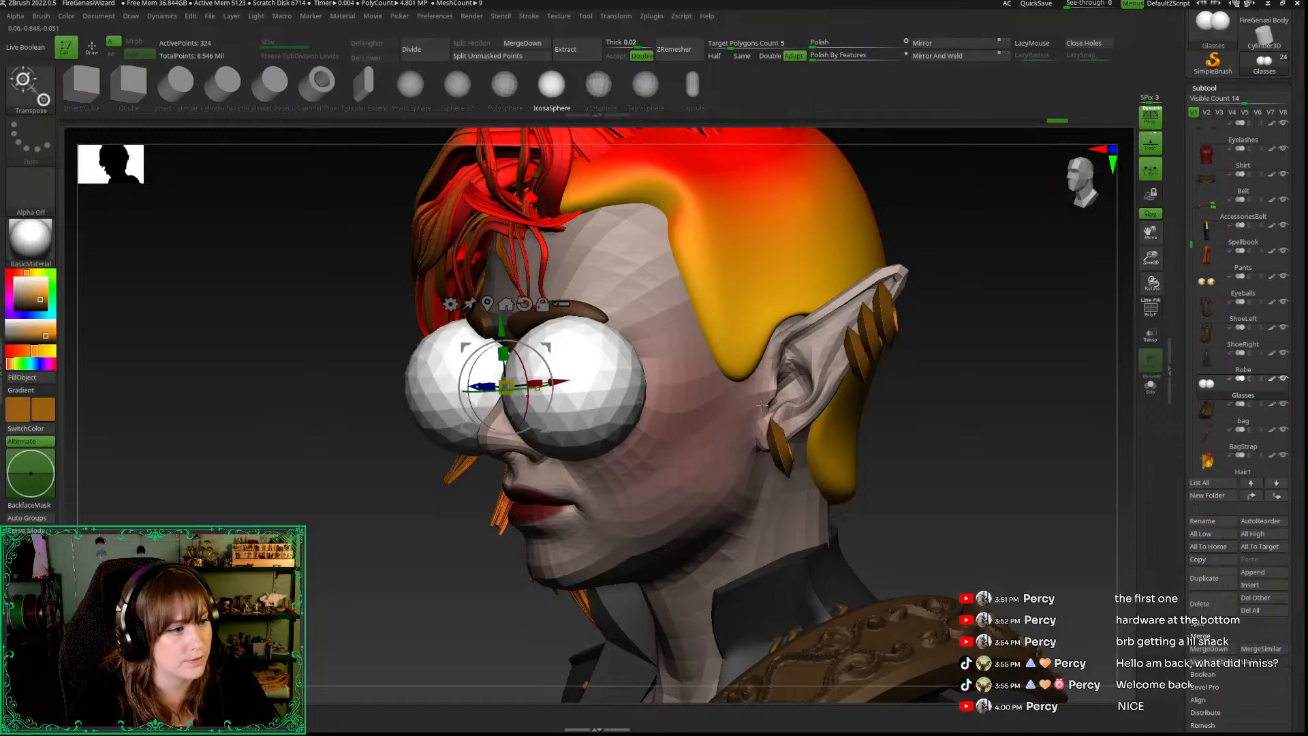
pyautogui.hotkey('ctrl', 'z')
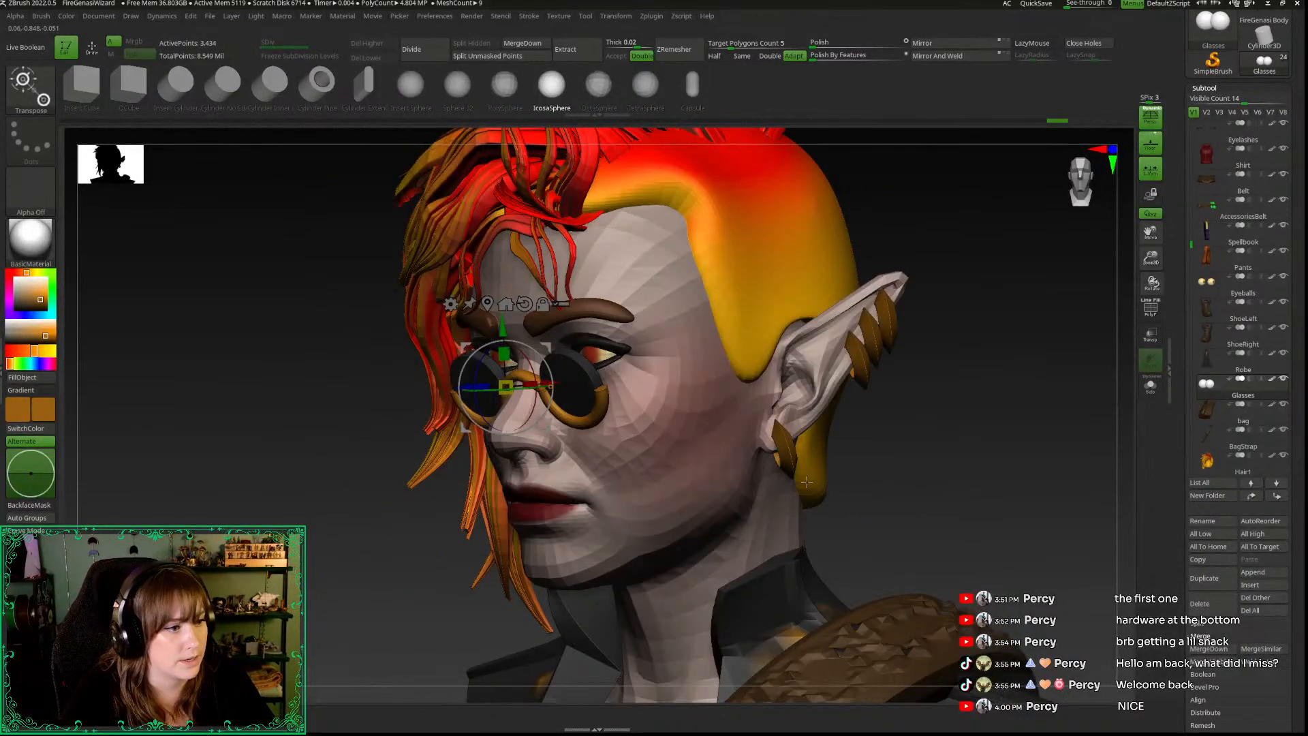
# Step: Try inserting an H Sphere 32 from the IMM PrimitivesH brush beside the lens rim, and undo it
pyautogui.moveTo(807, 482); pyautogui.dragTo(789, 480)
pyautogui.press('q')
pyautogui.press('b')
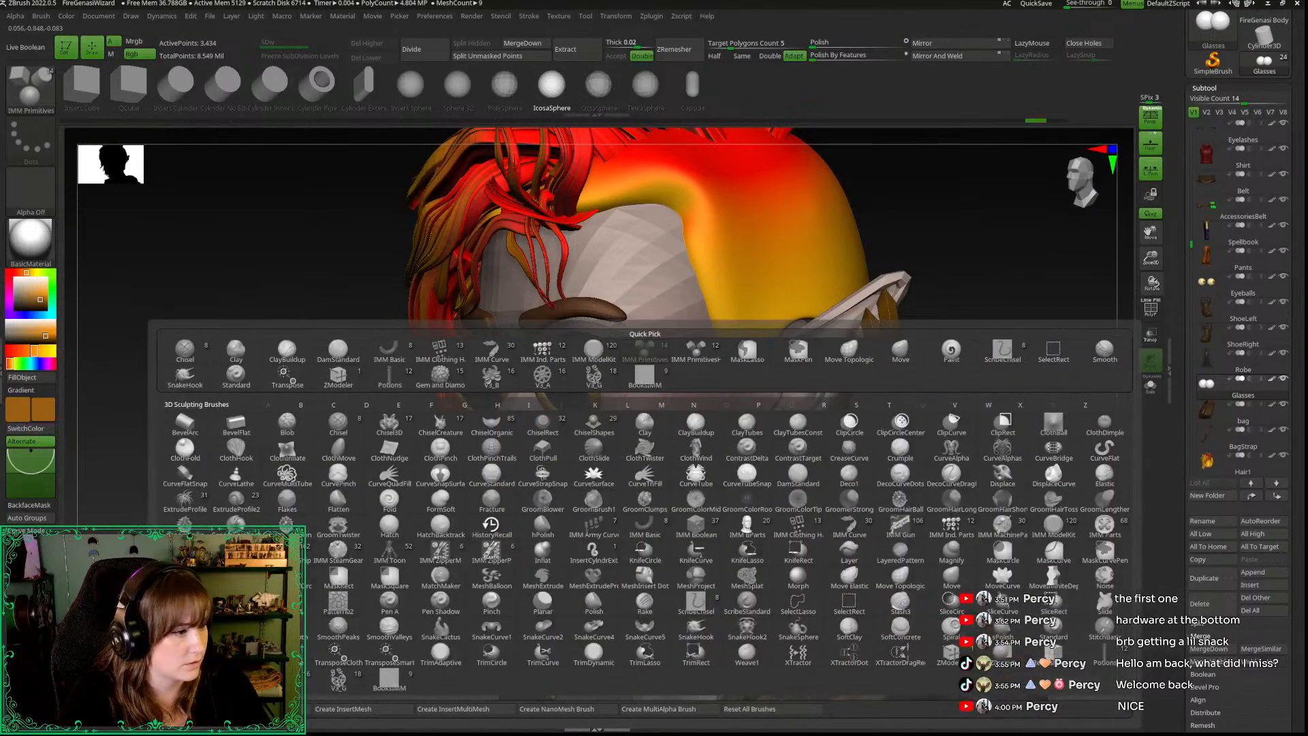
pyautogui.click(696, 351)
pyautogui.click(410, 90)
pyautogui.moveTo(595, 391)
pyautogui.mouseDown()
pyautogui.moveTo(670, 455)
pyautogui.moveTo(735, 555)
pyautogui.mouseUp()
pyautogui.moveTo(879, 531); pyautogui.dragTo(934, 528)
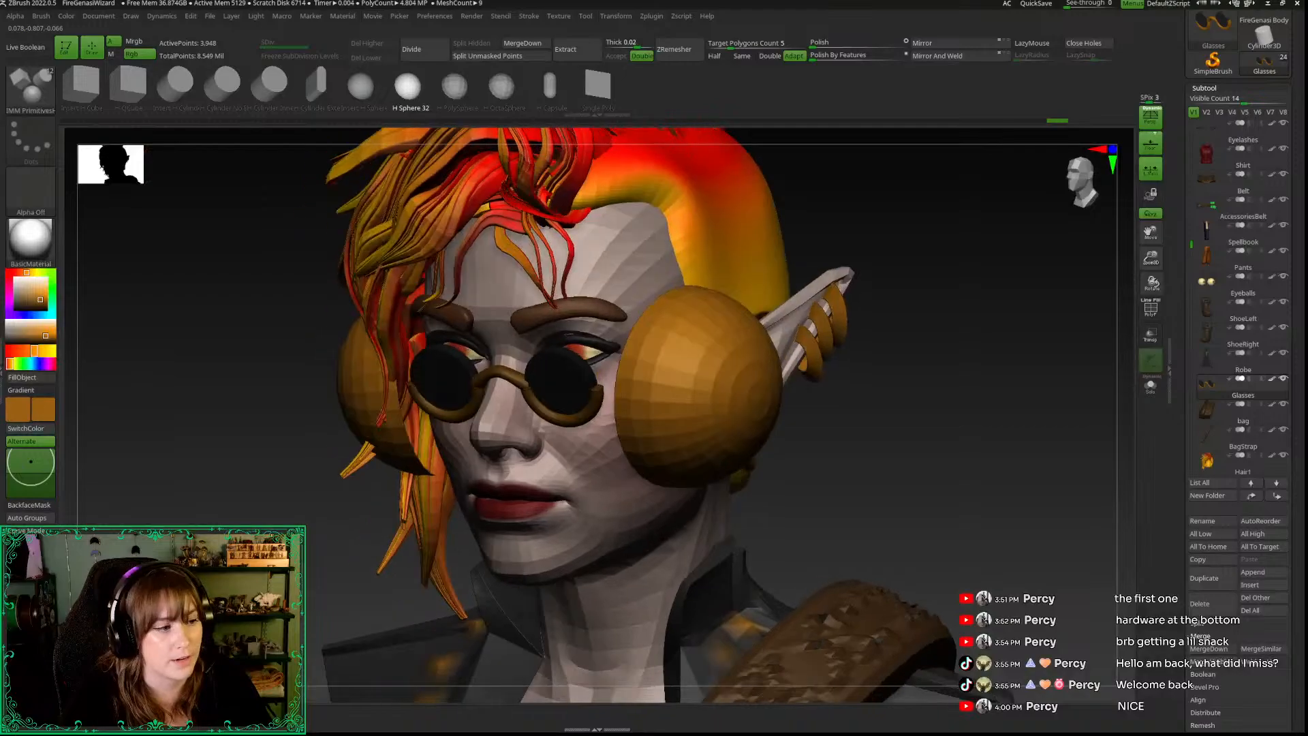
pyautogui.hotkey('ctrl', 'z')
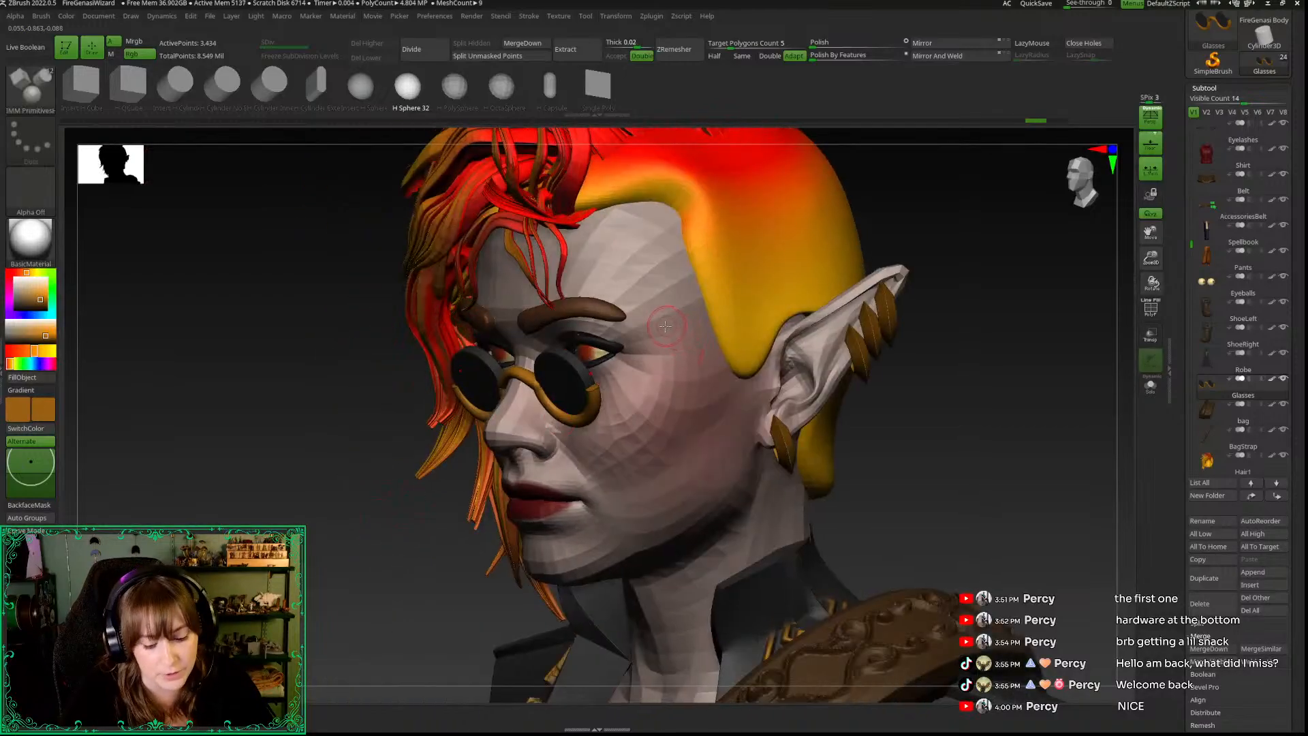
# Step: Insert a Cylinder Inner primitive from the IMM Primitives brush as a long temple arm starting at the outer edge of the lens rim
pyautogui.press('b')
pyautogui.click(666, 343)
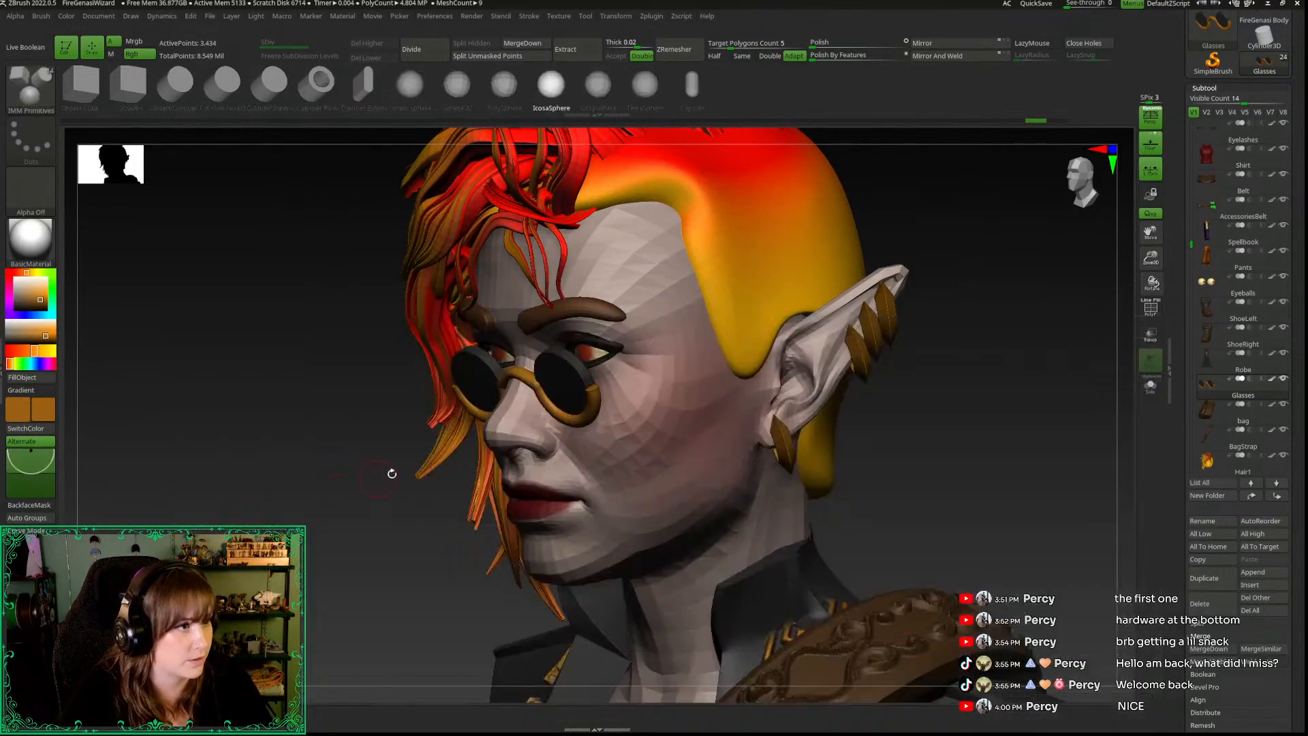
pyautogui.moveTo(948, 454); pyautogui.dragTo(936, 453)
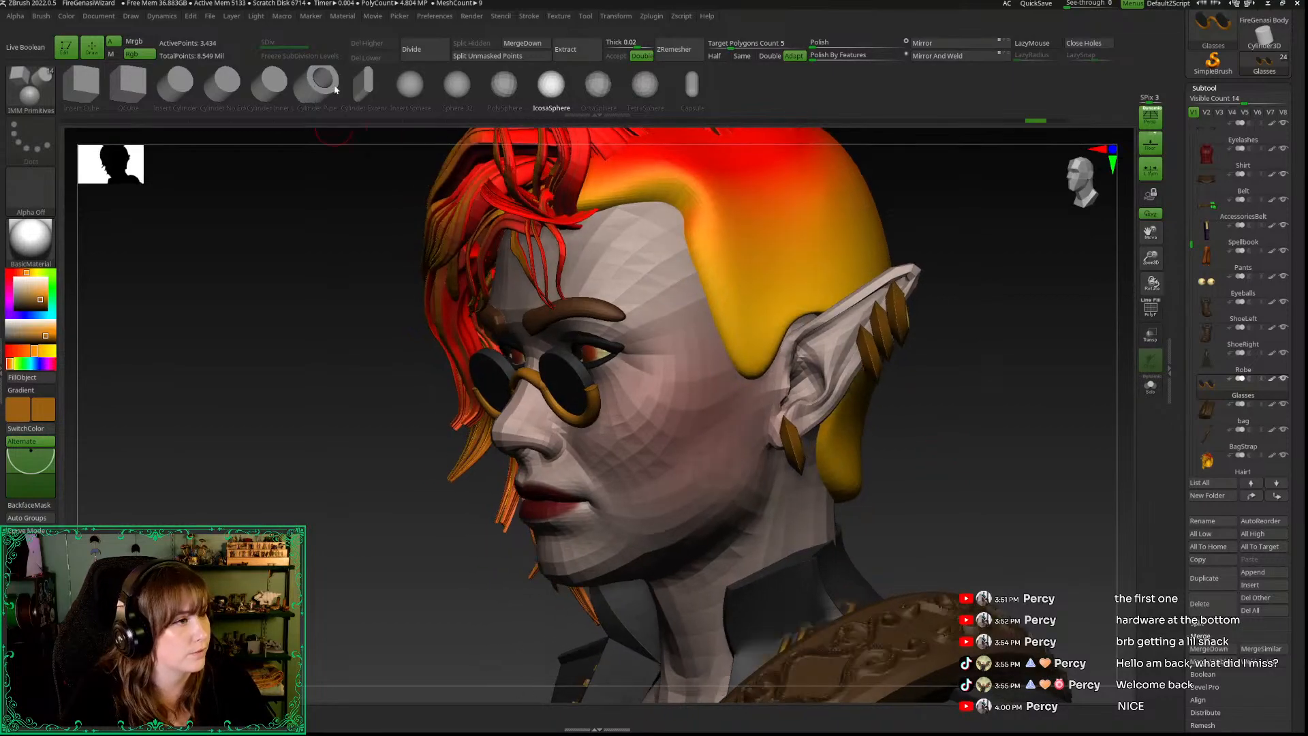
pyautogui.click(265, 97)
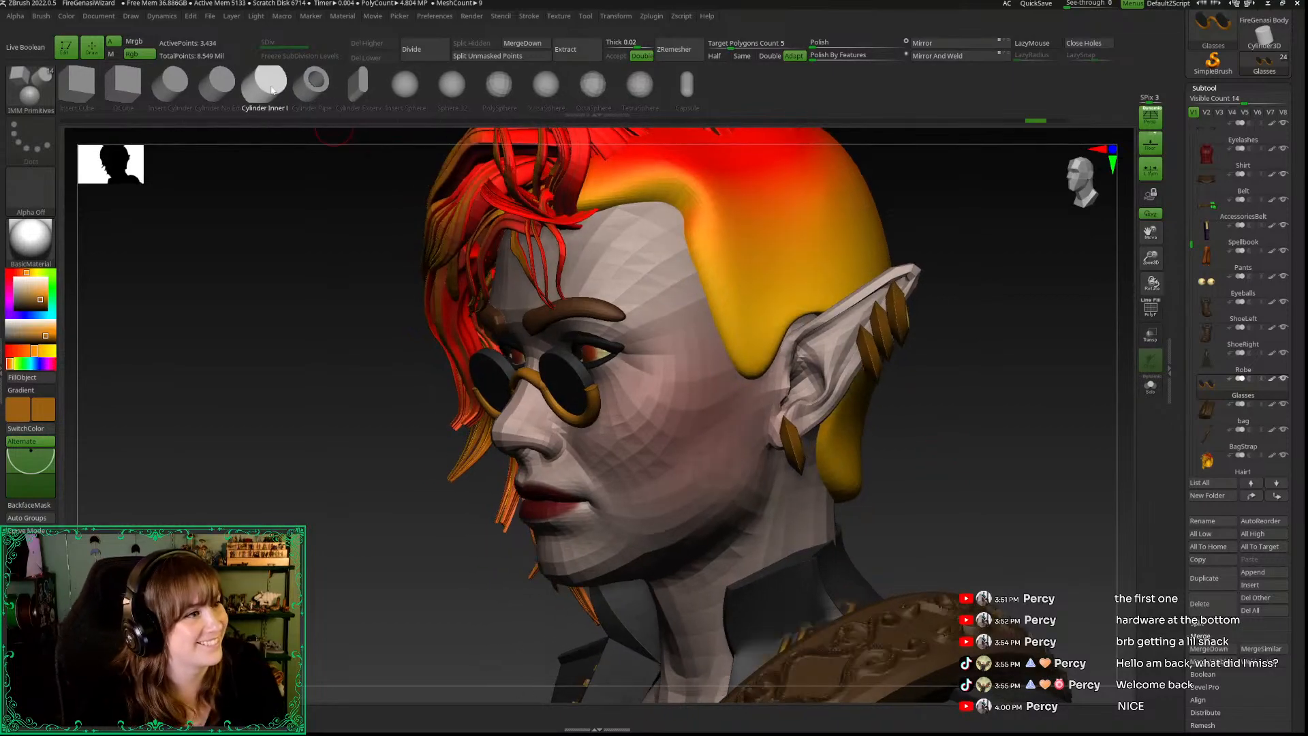
pyautogui.moveTo(592, 389); pyautogui.dragTo(642, 387)
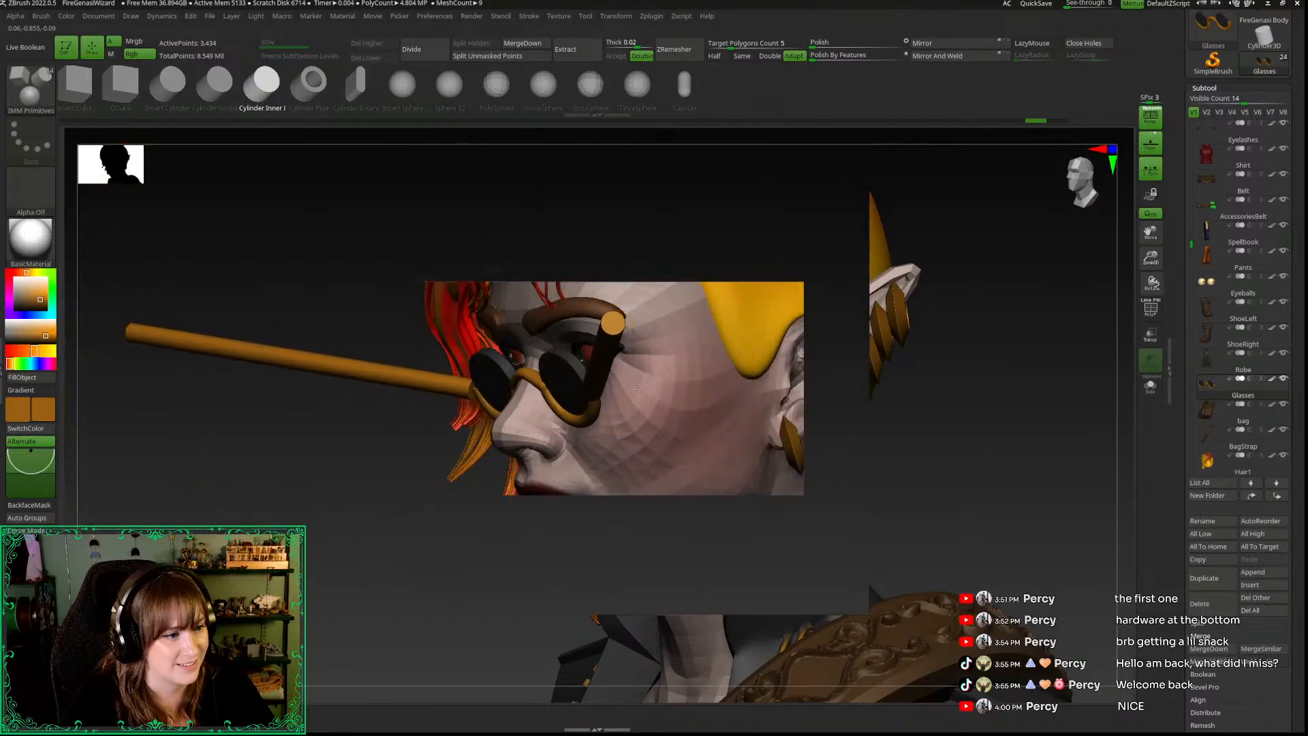
pyautogui.moveTo(309, 590); pyautogui.dragTo(324, 593)
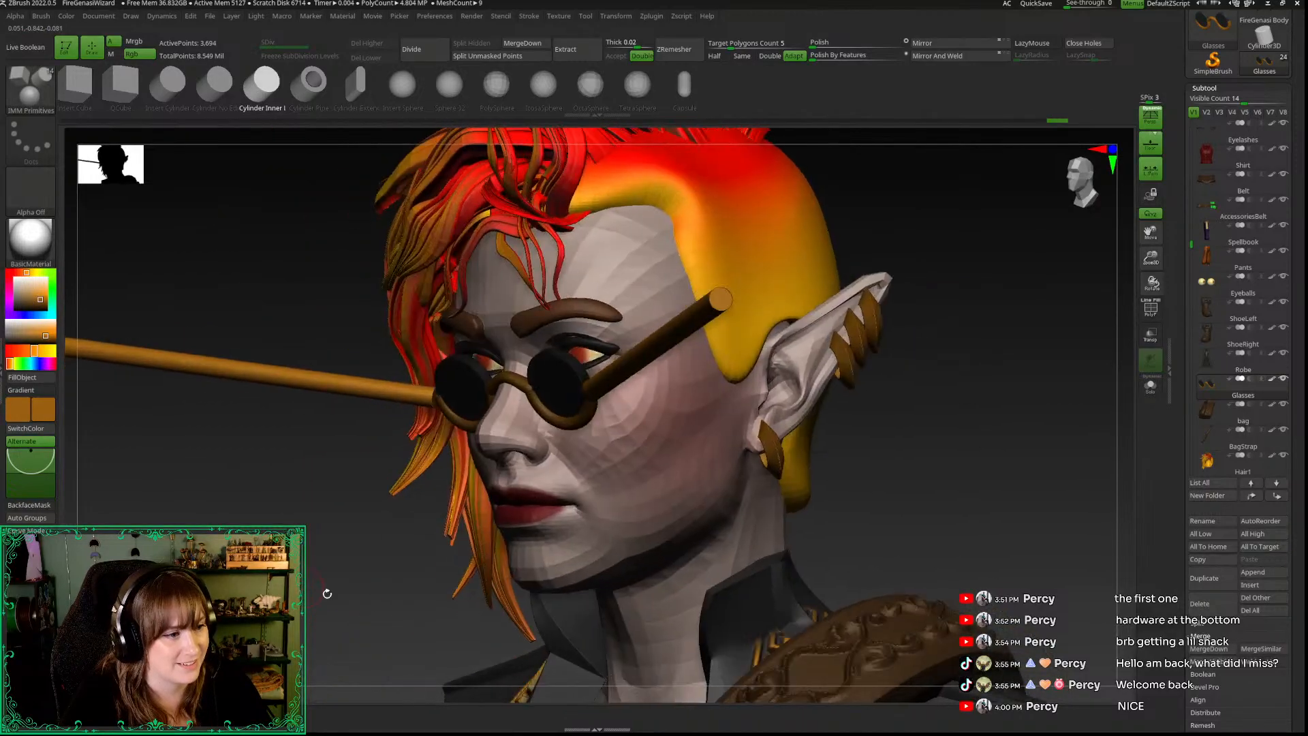
# Step: Move the mirrored temple arms so their front ends sit against the outer edges of the lens rims
pyautogui.press('w')
pyautogui.moveTo(570, 386); pyautogui.dragTo(547, 391)
pyautogui.moveTo(899, 481); pyautogui.dragTo(931, 478)
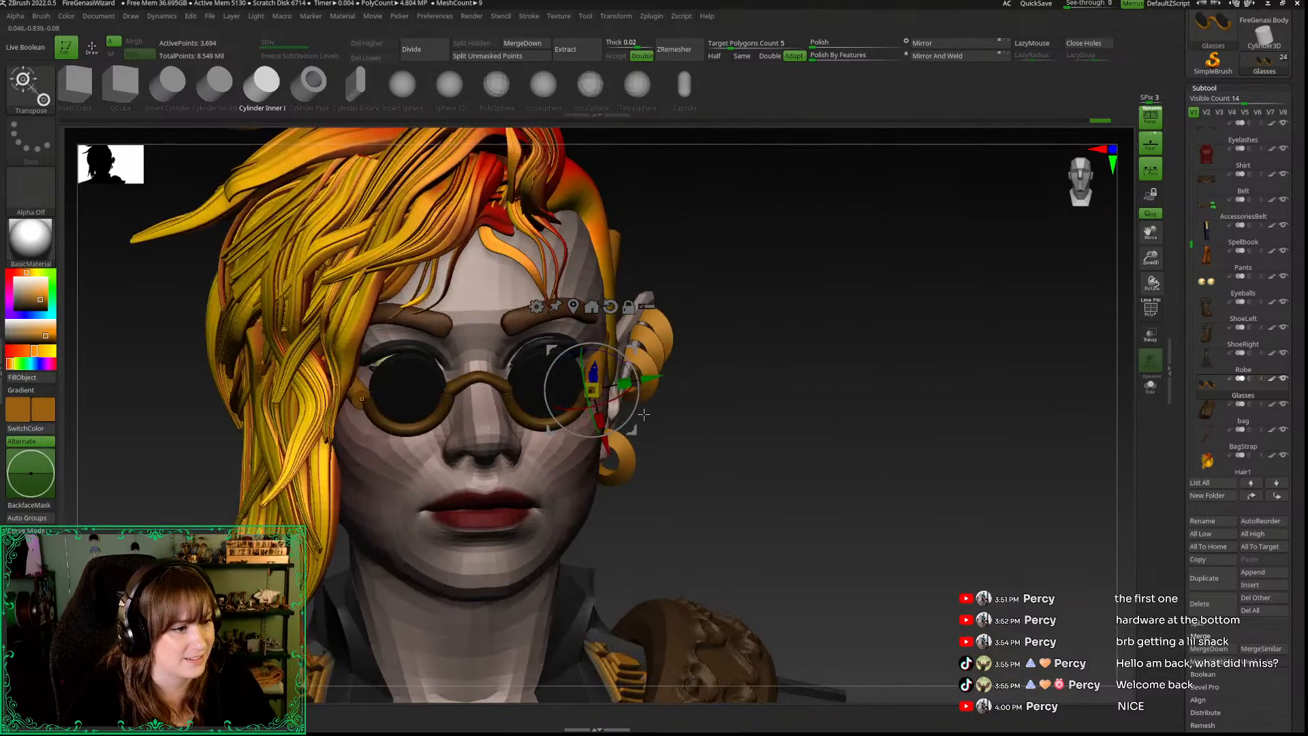
pyautogui.moveTo(745, 496); pyautogui.dragTo(959, 229)
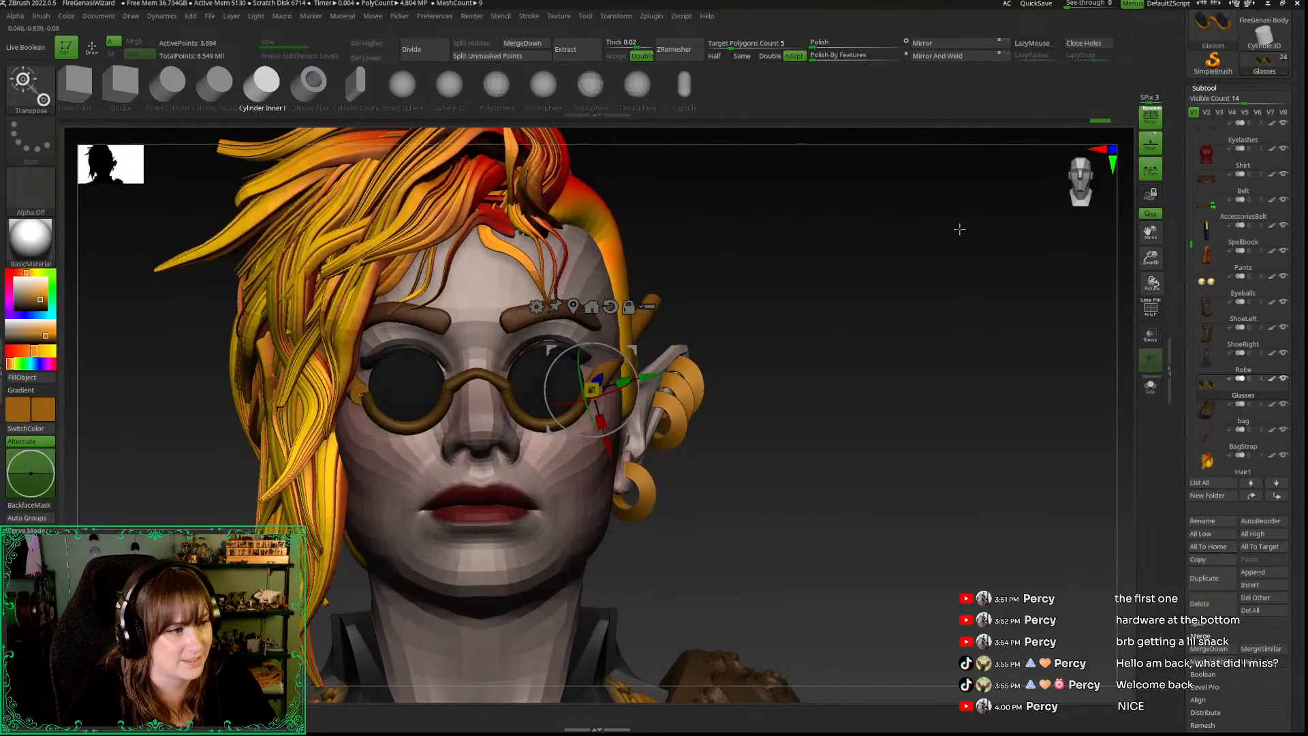
pyautogui.click(1072, 182)
pyautogui.moveTo(646, 407); pyautogui.dragTo(631, 411)
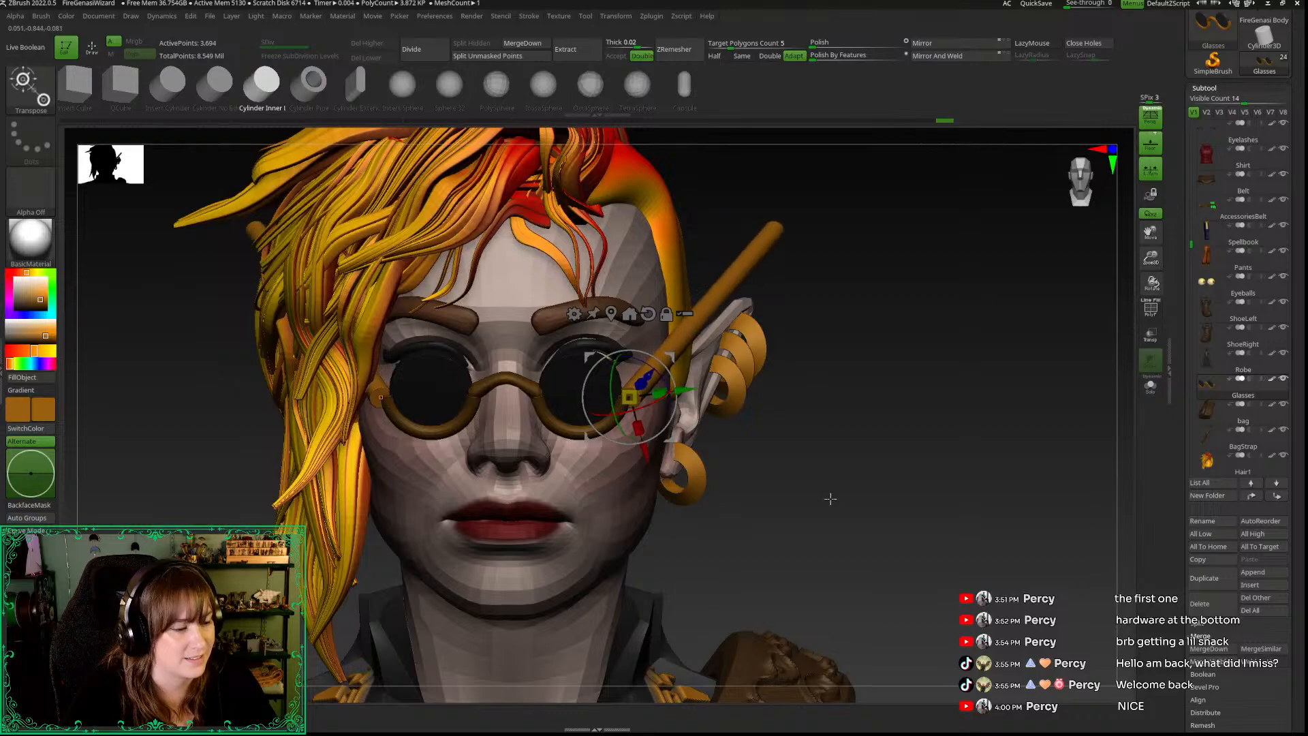
pyautogui.moveTo(830, 499); pyautogui.dragTo(1026, 216)
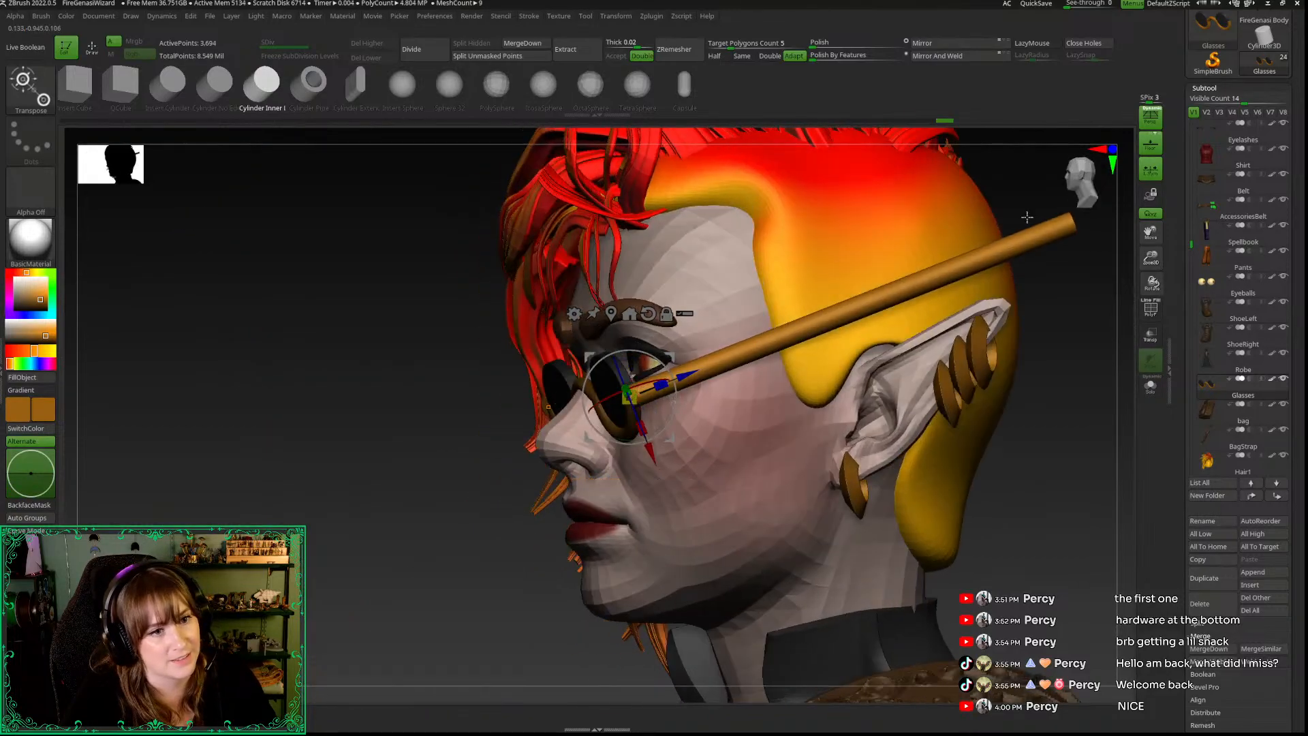
# Step: Tilt the temple arms down towards the tops of the ears and realign their front ends with the rims
pyautogui.click(1094, 174)
pyautogui.scroll(-4, 1240, 340)
pyautogui.click(1282, 409)
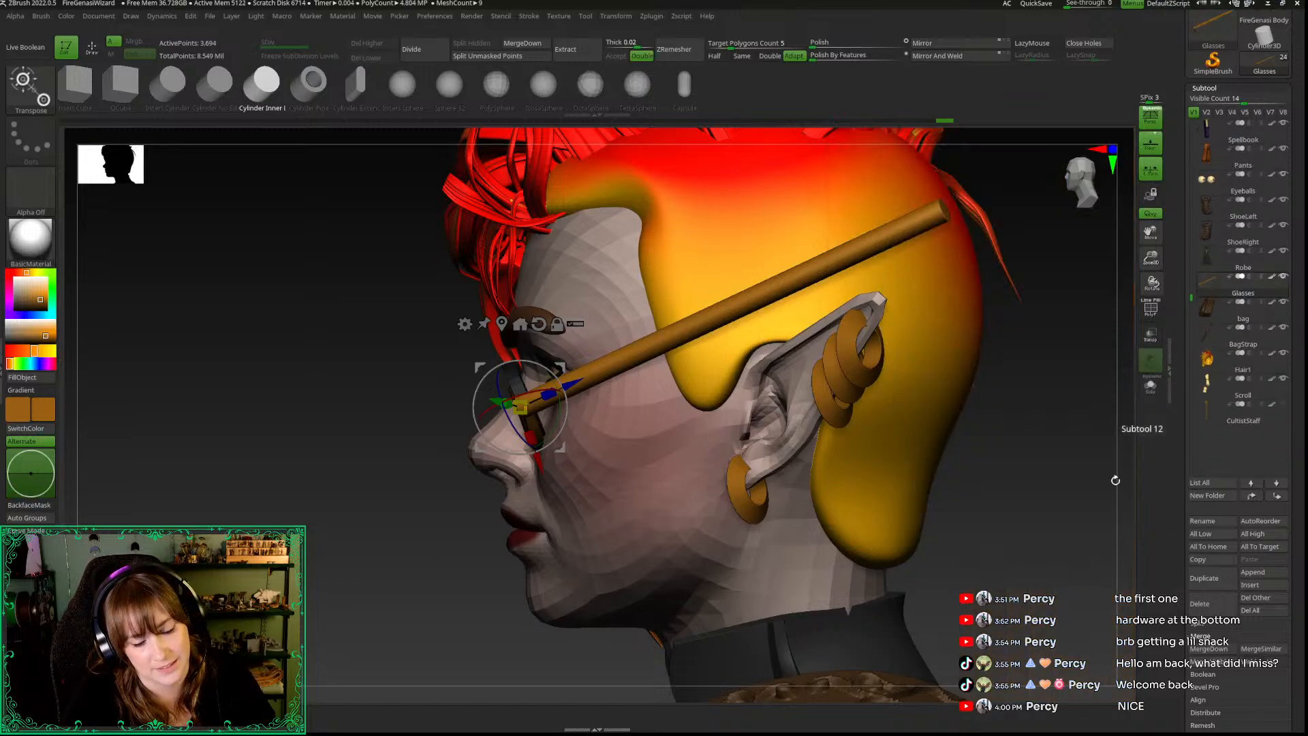
pyautogui.moveTo(1017, 565); pyautogui.dragTo(780, 505)
pyautogui.moveTo(502, 460); pyautogui.dragTo(501, 468)
pyautogui.moveTo(960, 517); pyautogui.dragTo(600, 500)
pyautogui.moveTo(696, 455); pyautogui.dragTo(956, 246)
pyautogui.moveTo(767, 369); pyautogui.dragTo(933, 629)
pyautogui.click(1073, 203)
pyautogui.moveTo(738, 477); pyautogui.dragTo(736, 480)
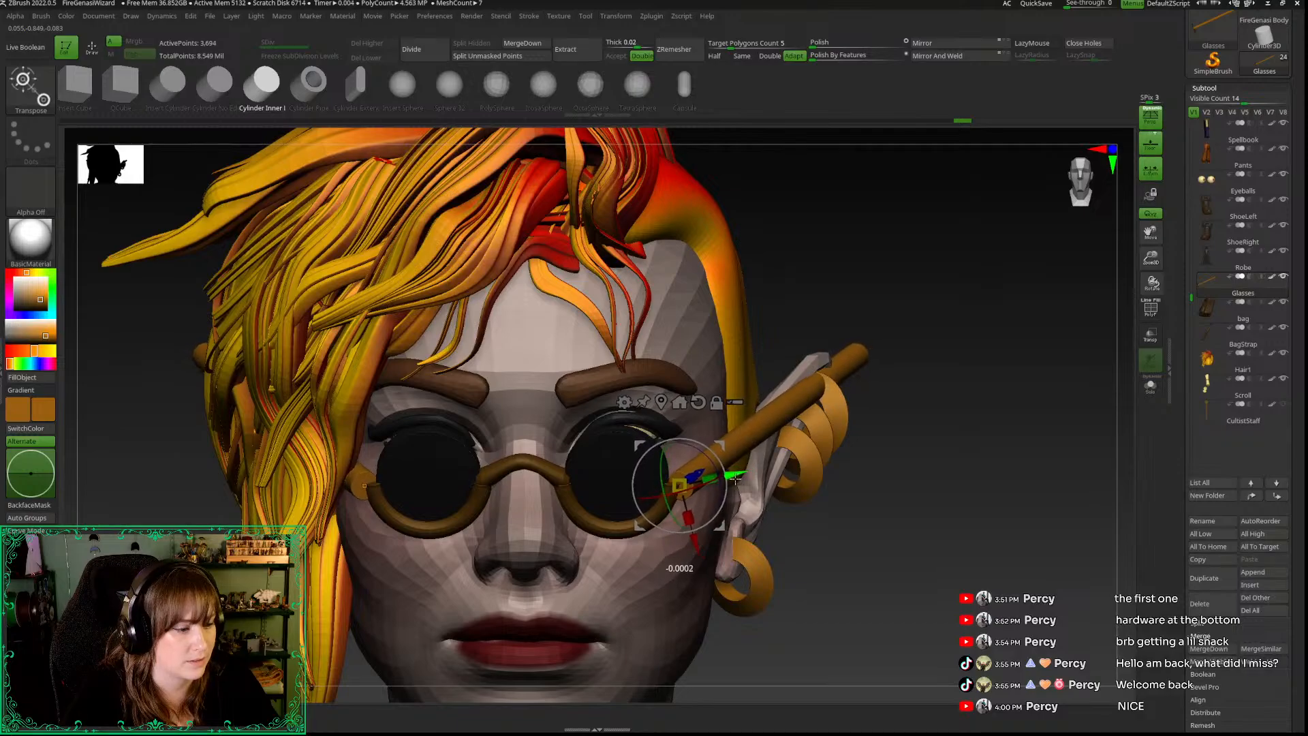
pyautogui.moveTo(892, 549); pyautogui.dragTo(889, 537)
pyautogui.press('q')
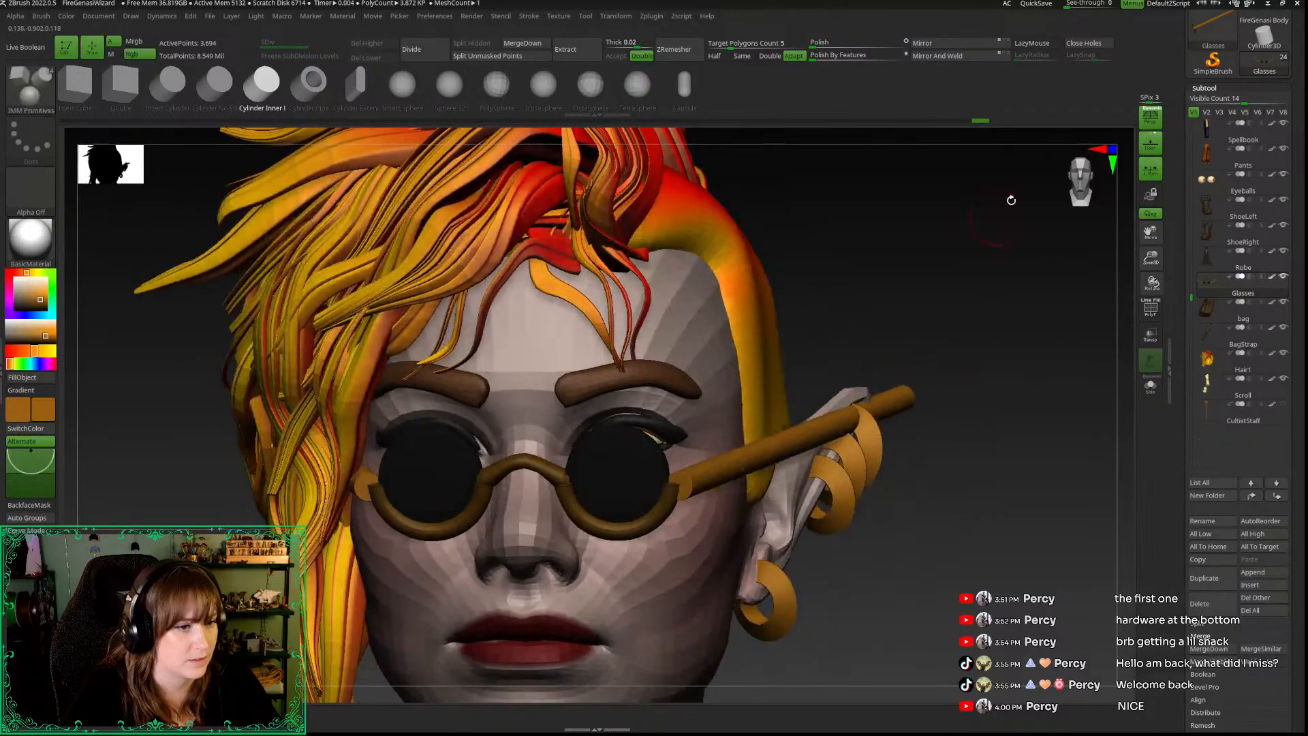
# Step: Nudge the temple arms sideways so they meet the outer ends of the rims closely from the front and three-quarter views
pyautogui.click(1093, 204)
pyautogui.moveTo(1153, 259); pyautogui.dragTo(1151, 163)
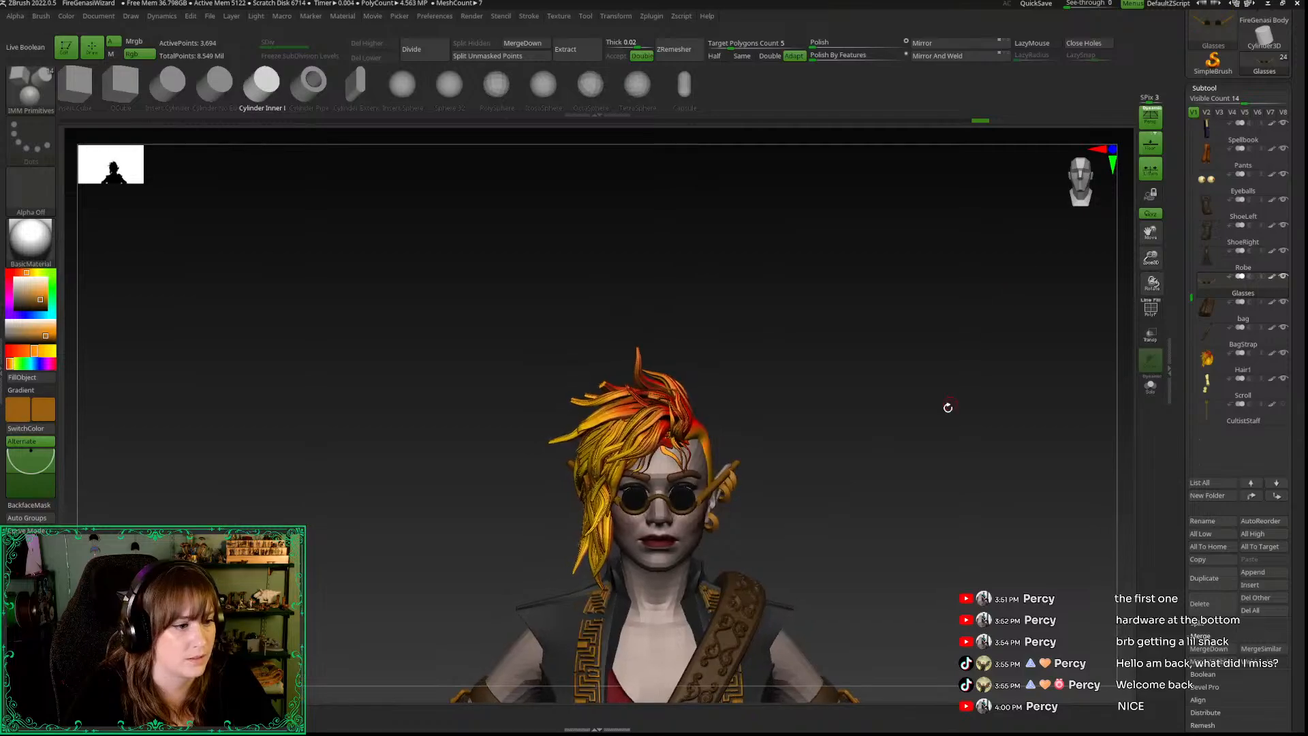
pyautogui.keyDown('alt'); pyautogui.moveTo(954, 395); pyautogui.dragTo(897, 251); pyautogui.keyUp('alt')
pyautogui.moveTo(1042, 254); pyautogui.dragTo(902, 327)
pyautogui.moveTo(1151, 257); pyautogui.dragTo(1155, 389)
pyautogui.moveTo(486, 405); pyautogui.dragTo(627, 391)
pyautogui.press('w')
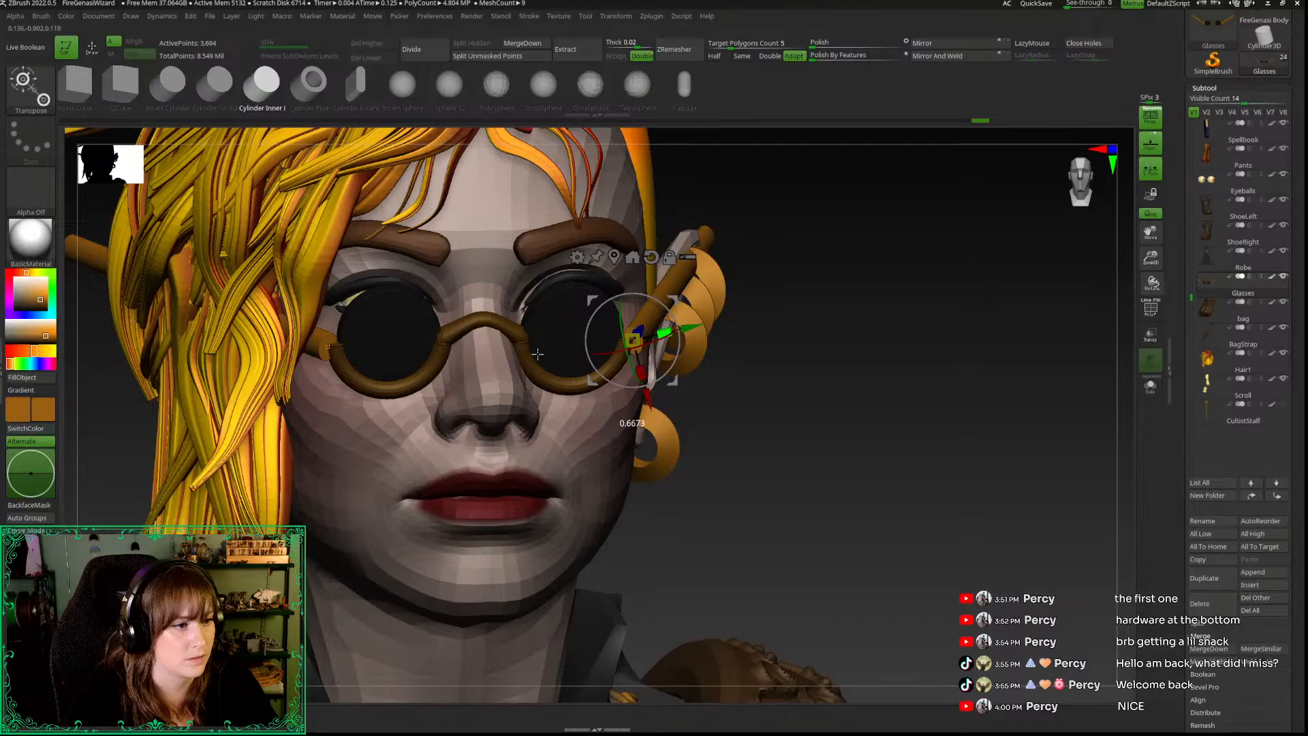
pyautogui.moveTo(810, 481); pyautogui.dragTo(746, 470)
pyautogui.press('q')
pyautogui.moveTo(380, 497); pyautogui.dragTo(600, 428)
pyautogui.press('w')
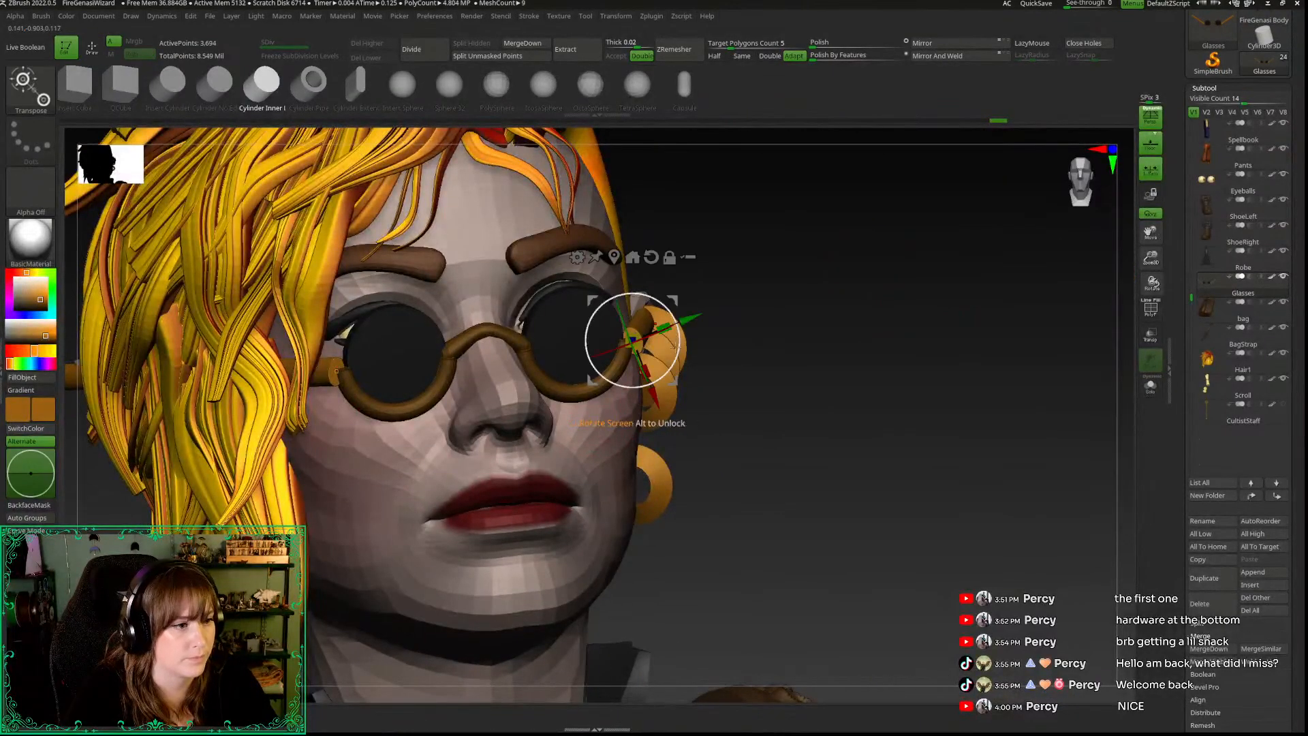
pyautogui.moveTo(694, 332); pyautogui.dragTo(684, 335)
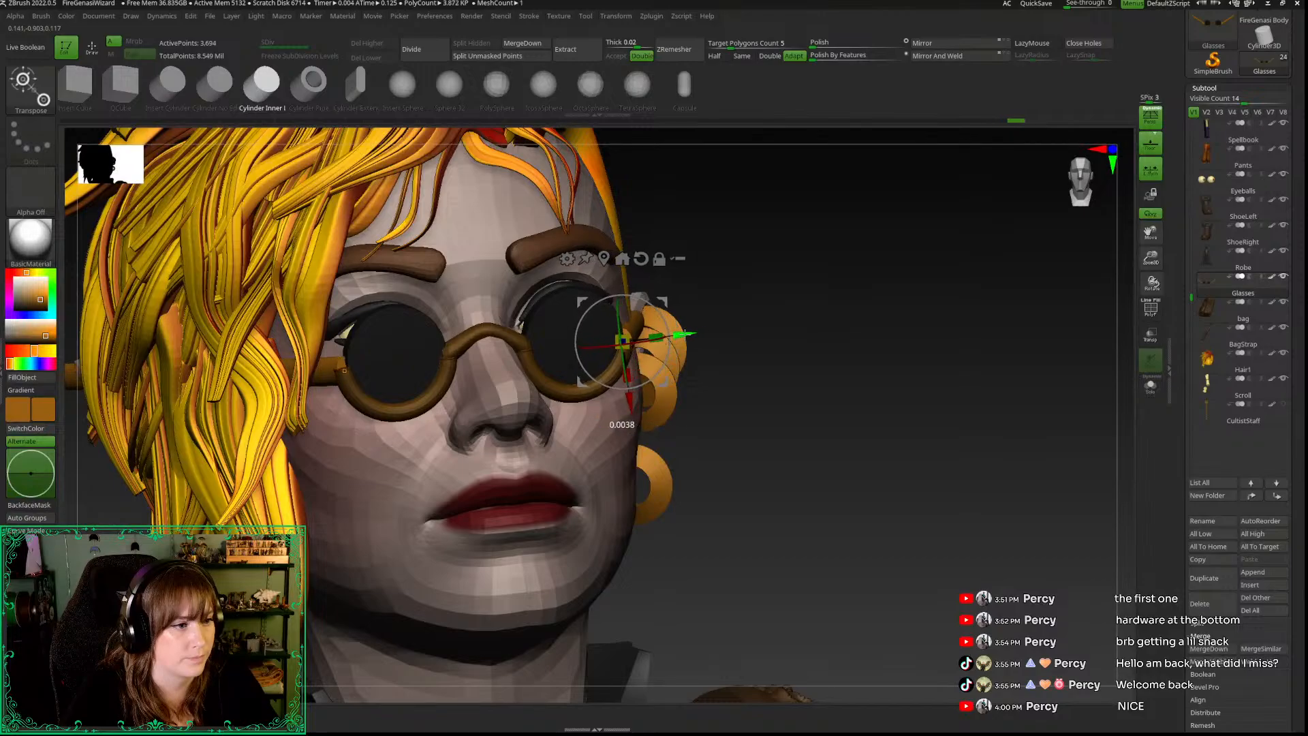
pyautogui.moveTo(814, 450); pyautogui.dragTo(722, 381)
pyautogui.moveTo(637, 344); pyautogui.dragTo(647, 348)
pyautogui.moveTo(894, 432); pyautogui.dragTo(1042, 381)
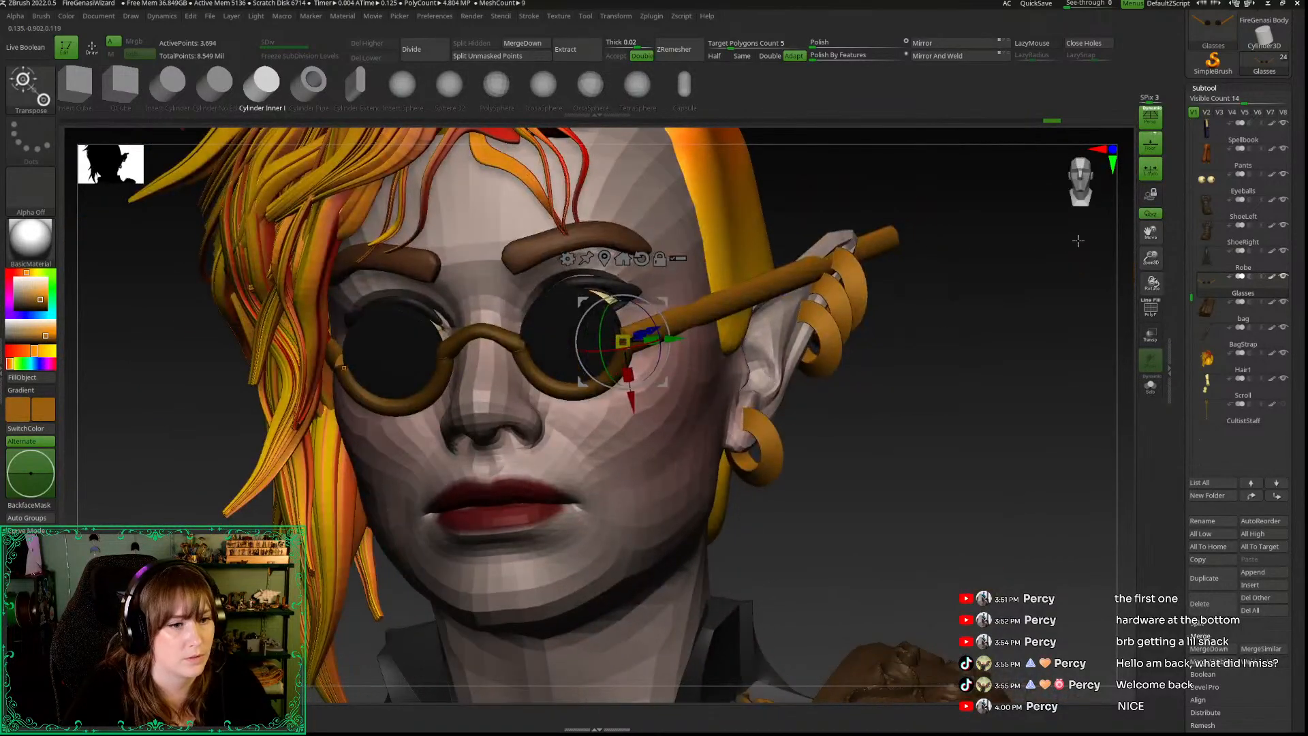
# Step: Mask the temple arms so that only the lenses, rims and bridge remain editable
pyautogui.moveTo(1151, 257); pyautogui.dragTo(983, 353)
pyautogui.press('ctrl')
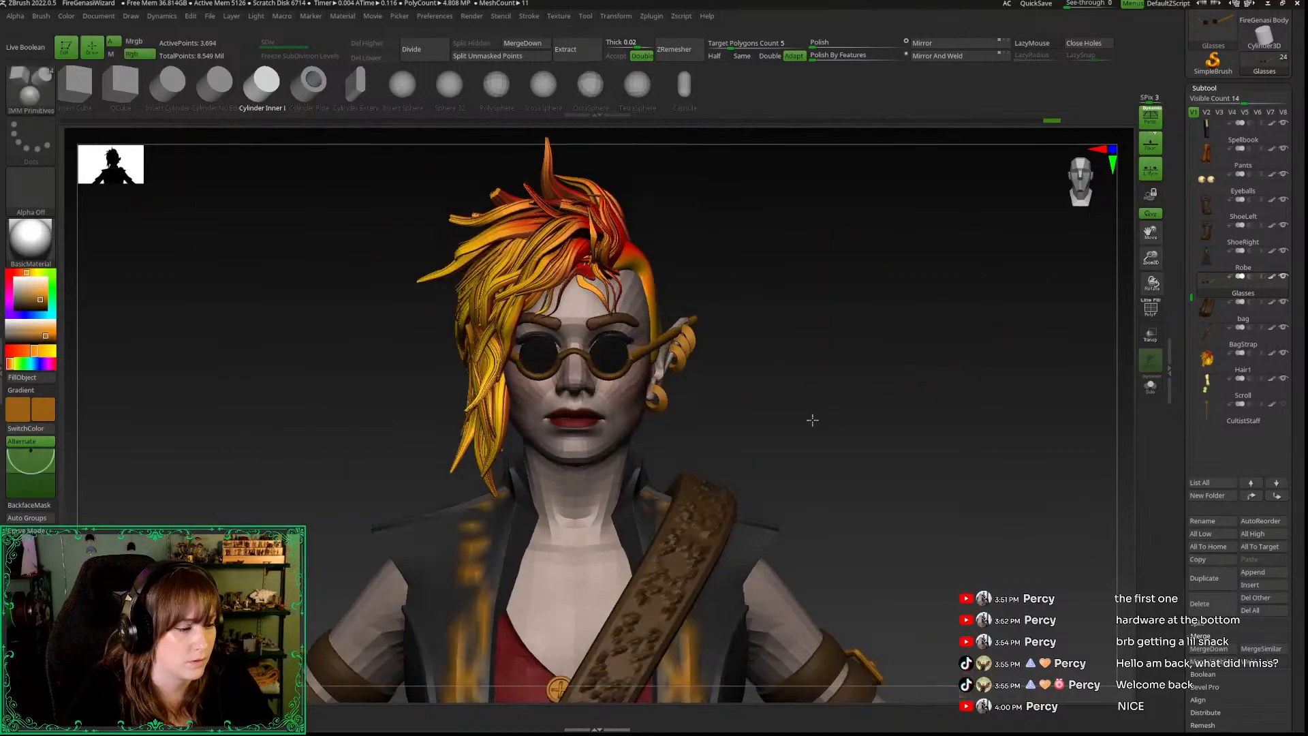
pyautogui.press('w')
pyautogui.click(630, 281)
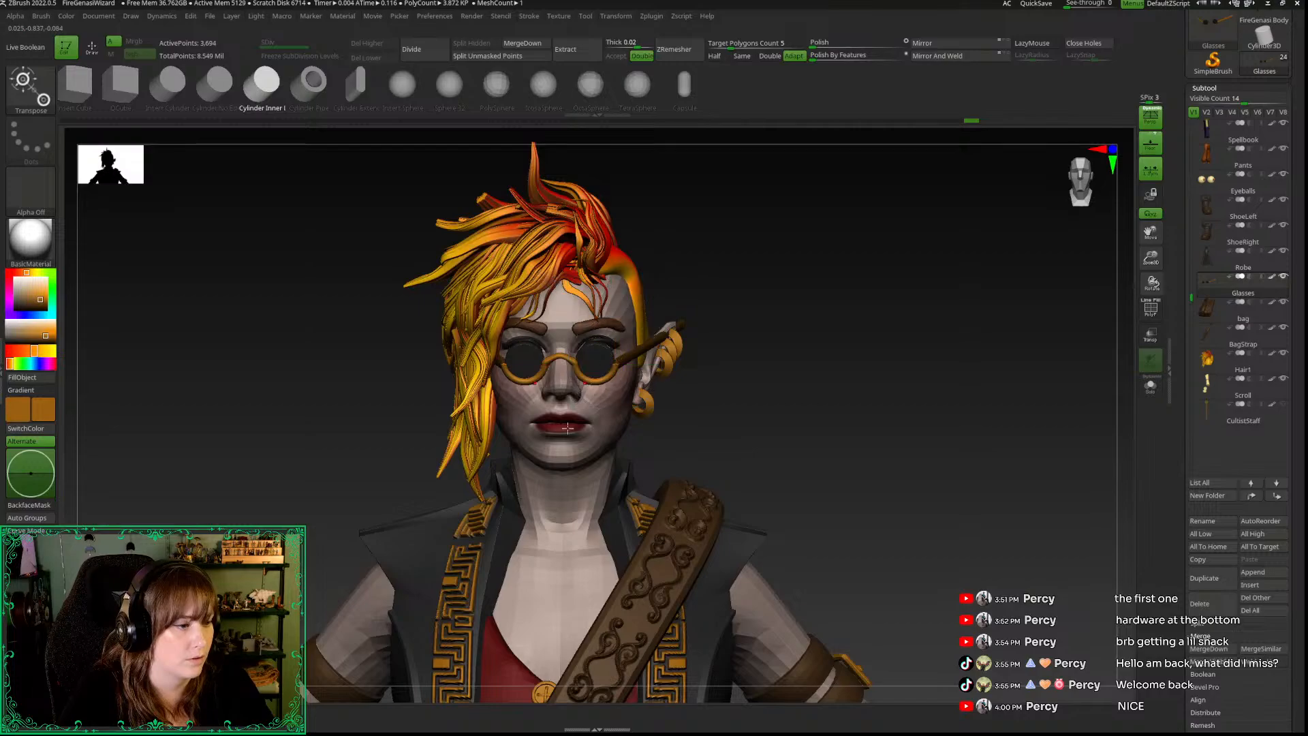
# Step: Try repositioning the unmasked lenses, rims and bridge in front of the face, and undo the changes
pyautogui.press('f')
pyautogui.click(579, 234)
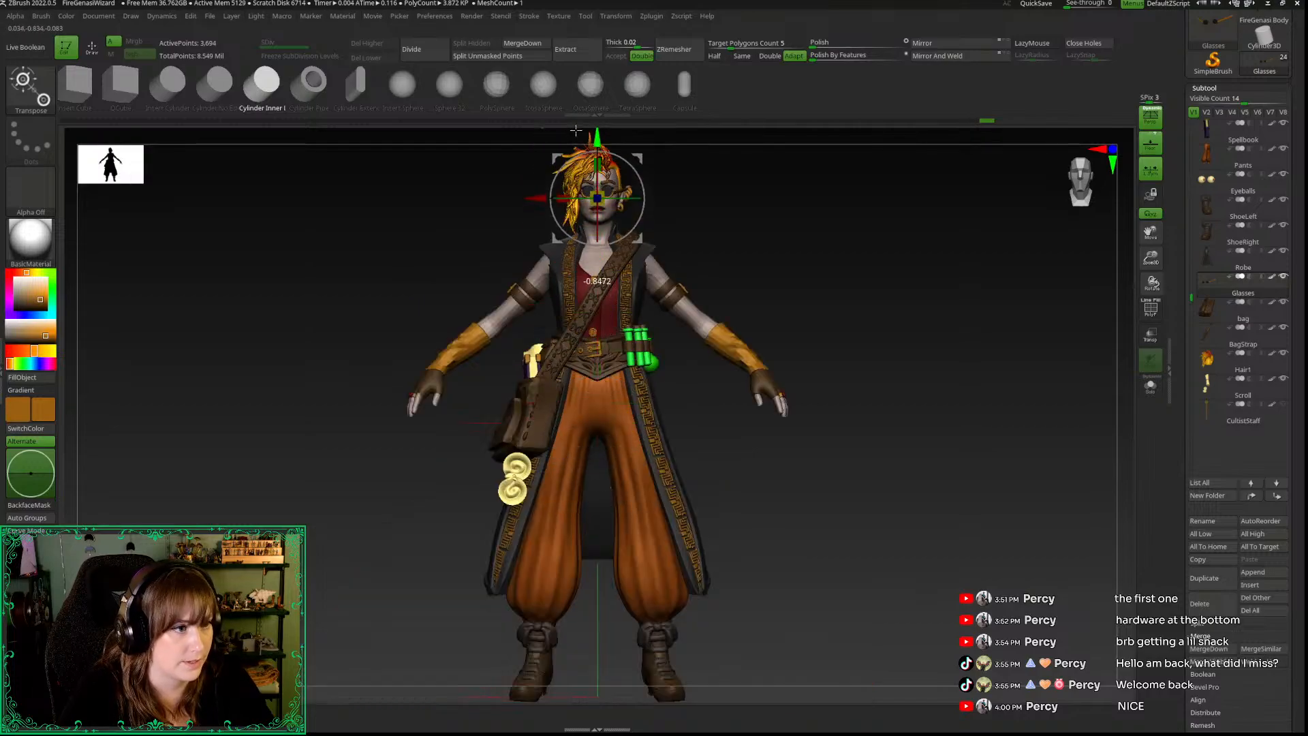
pyautogui.keyDown('alt'); pyautogui.moveTo(394, 272); pyautogui.dragTo(366, 489); pyautogui.keyUp('alt')
pyautogui.moveTo(1143, 257); pyautogui.dragTo(813, 462)
pyautogui.moveTo(559, 414); pyautogui.dragTo(599, 404)
pyautogui.moveTo(1147, 253); pyautogui.dragTo(934, 258)
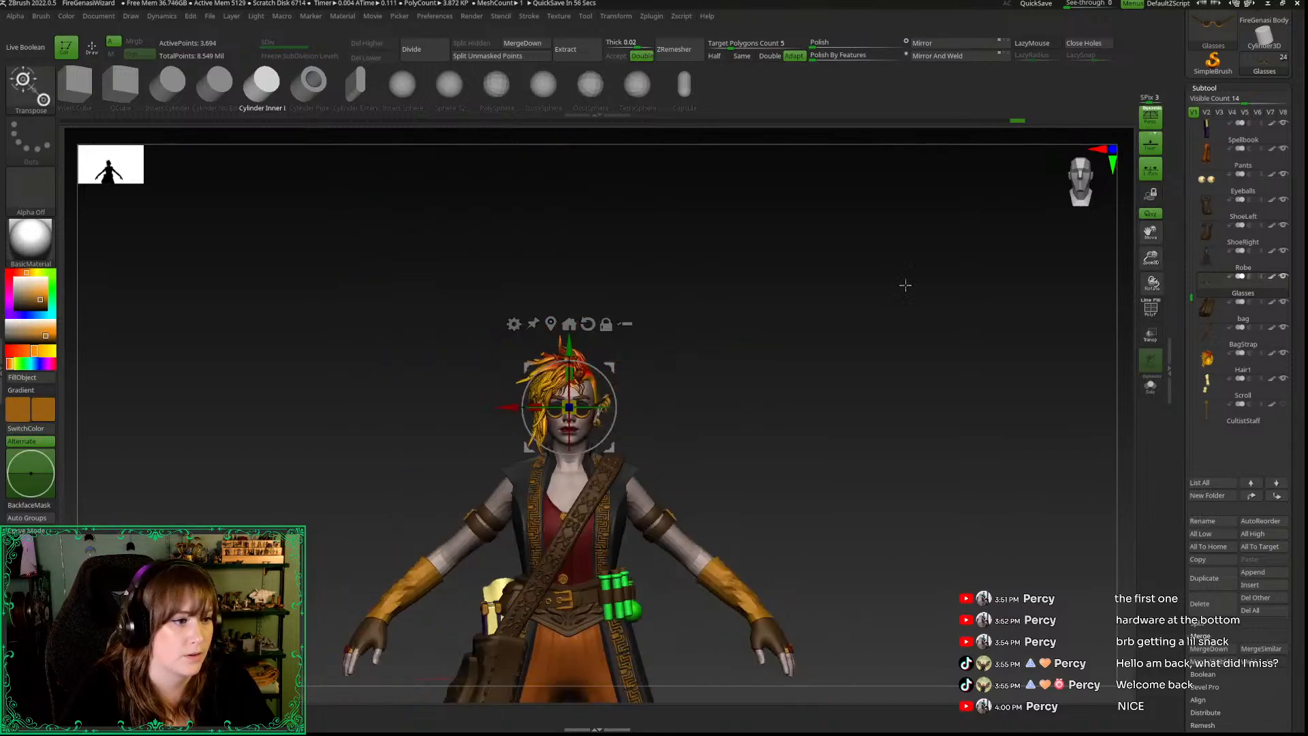
pyautogui.press('q')
pyautogui.moveTo(877, 383)
pyautogui.mouseDown()
pyautogui.moveTo(850, 386)
pyautogui.moveTo(889, 379)
pyautogui.mouseUp()
pyautogui.moveTo(1144, 262); pyautogui.dragTo(852, 487)
pyautogui.press('w')
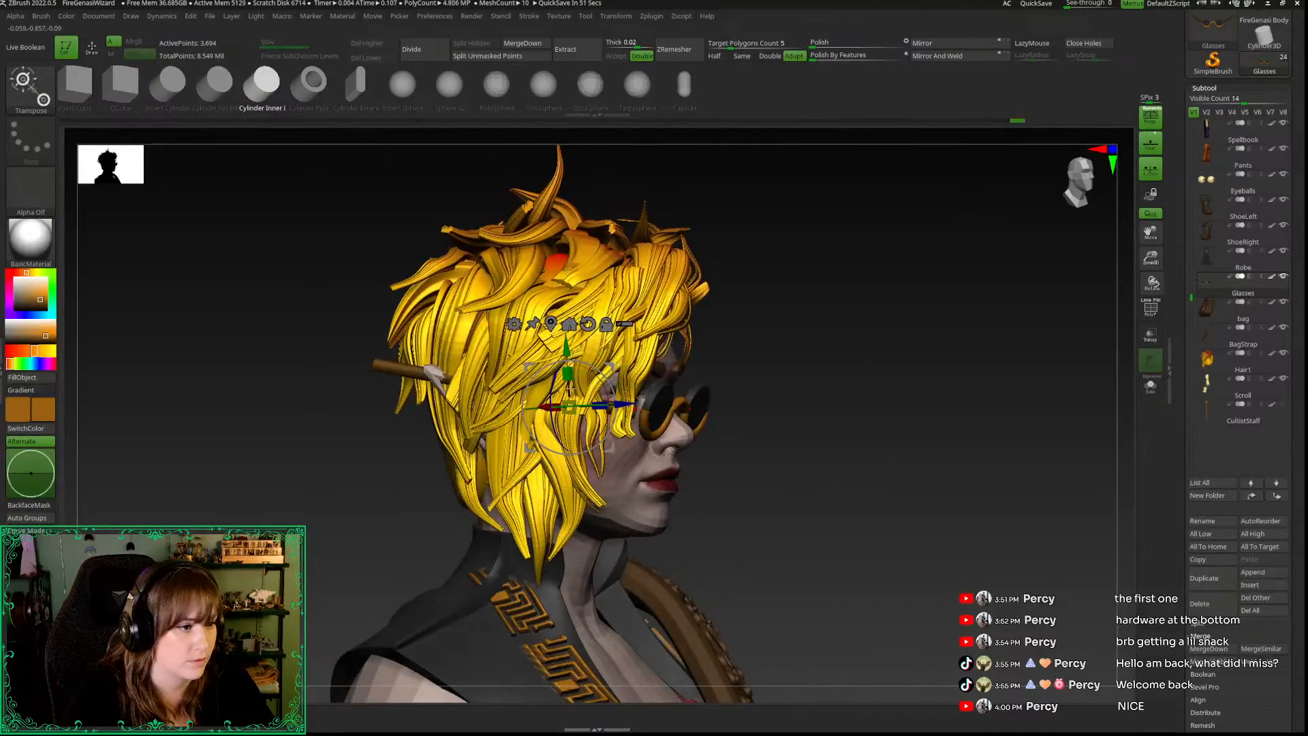
pyautogui.keyDown('alt'); pyautogui.moveTo(620, 404); pyautogui.dragTo(720, 400); pyautogui.keyUp('alt')
pyautogui.hotkey('ctrl', 'z')
pyautogui.hotkey('ctrl', 'z')
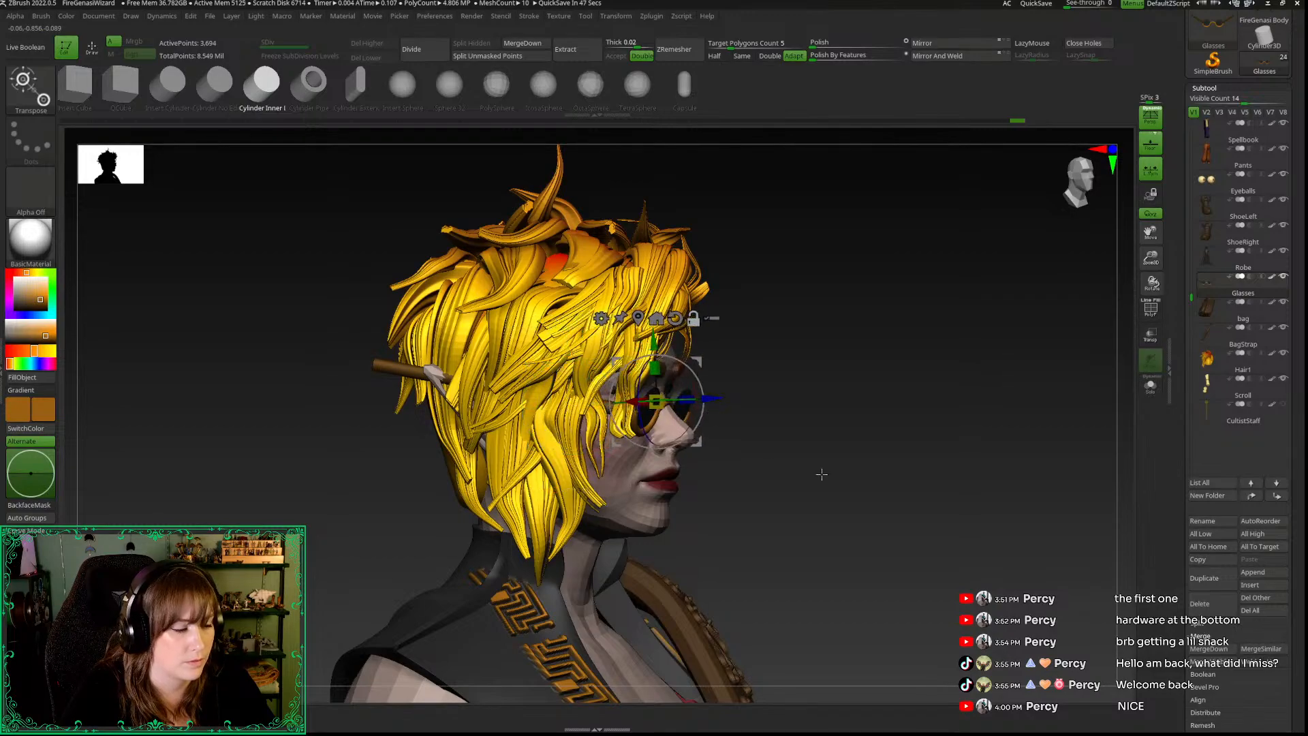
# Step: Scale the lenses, rims and bridge up to about 1.1 and lower them by about 0.004 on the nose
pyautogui.moveTo(988, 415); pyautogui.dragTo(886, 387)
pyautogui.click(1080, 187)
pyautogui.moveTo(677, 402); pyautogui.dragTo(670, 412)
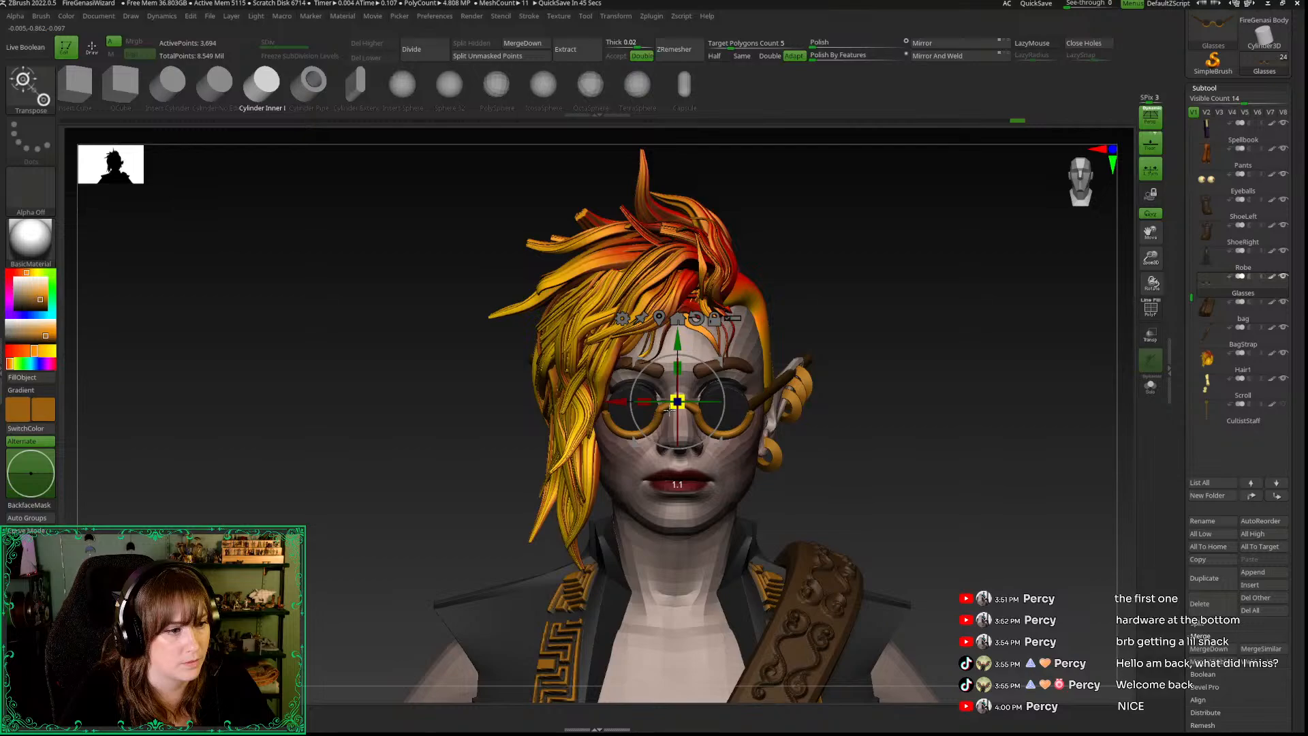
pyautogui.moveTo(680, 334); pyautogui.dragTo(681, 338)
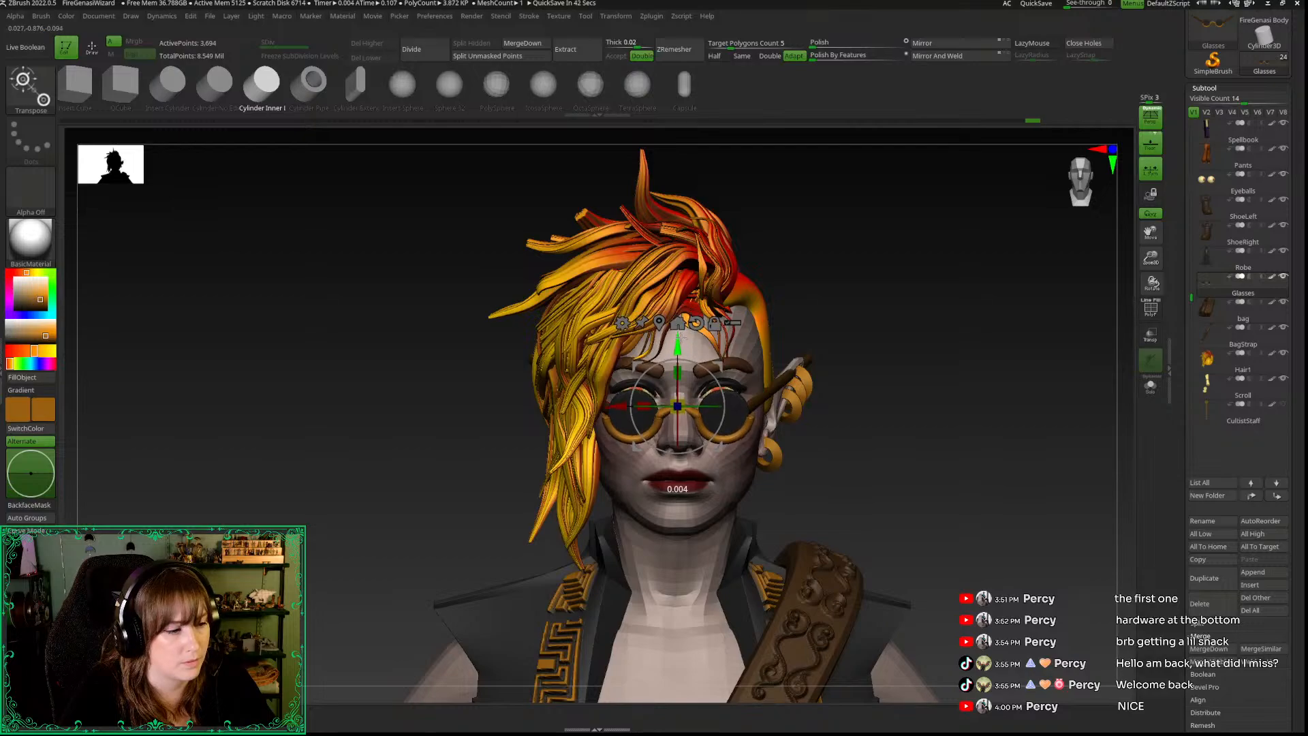
pyautogui.moveTo(884, 461)
pyautogui.mouseDown()
pyautogui.moveTo(851, 464)
pyautogui.moveTo(886, 470)
pyautogui.mouseUp()
# Step: Invert the mask to free the temple arms and shift them to meet the outer edges of the enlarged rims
pyautogui.press('ctrl')
pyautogui.keyDown('ctrl'); pyautogui.click(877, 467); pyautogui.keyUp('ctrl')
pyautogui.moveTo(612, 412)
pyautogui.keyDown('alt'); pyautogui.mouseDown()
pyautogui.moveTo(710, 417)
pyautogui.moveTo(682, 415)
pyautogui.moveTo(692, 412)
pyautogui.mouseUp(); pyautogui.keyUp('alt')
pyautogui.keyDown('ctrl'); pyautogui.moveTo(916, 421); pyautogui.dragTo(884, 421); pyautogui.keyUp('ctrl')
pyautogui.moveTo(1150, 259); pyautogui.dragTo(769, 526)
pyautogui.moveTo(375, 508); pyautogui.dragTo(518, 474)
pyautogui.moveTo(688, 415); pyautogui.dragTo(689, 415)
pyautogui.moveTo(517, 490); pyautogui.dragTo(952, 641)
pyautogui.moveTo(779, 427); pyautogui.dragTo(786, 423)
pyautogui.moveTo(999, 461)
pyautogui.mouseDown()
pyautogui.moveTo(1014, 362)
pyautogui.moveTo(1043, 333)
pyautogui.moveTo(1046, 162)
pyautogui.moveTo(1053, 198)
pyautogui.moveTo(1061, 185)
pyautogui.mouseUp()
# Step: Rotate the temple arms by about 6.3 degrees around their front ends, then try sliding them along their depth and undo the slide
pyautogui.press('q')
pyautogui.moveTo(929, 407)
pyautogui.keyDown('alt'); pyautogui.mouseDown()
pyautogui.moveTo(851, 376)
pyautogui.moveTo(872, 395)
pyautogui.moveTo(856, 391)
pyautogui.moveTo(1099, 323)
pyautogui.mouseUp(); pyautogui.keyUp('alt')
pyautogui.moveTo(1148, 261)
pyautogui.mouseDown()
pyautogui.moveTo(1056, 368)
pyautogui.moveTo(1020, 503)
pyautogui.mouseUp()
pyautogui.press('w')
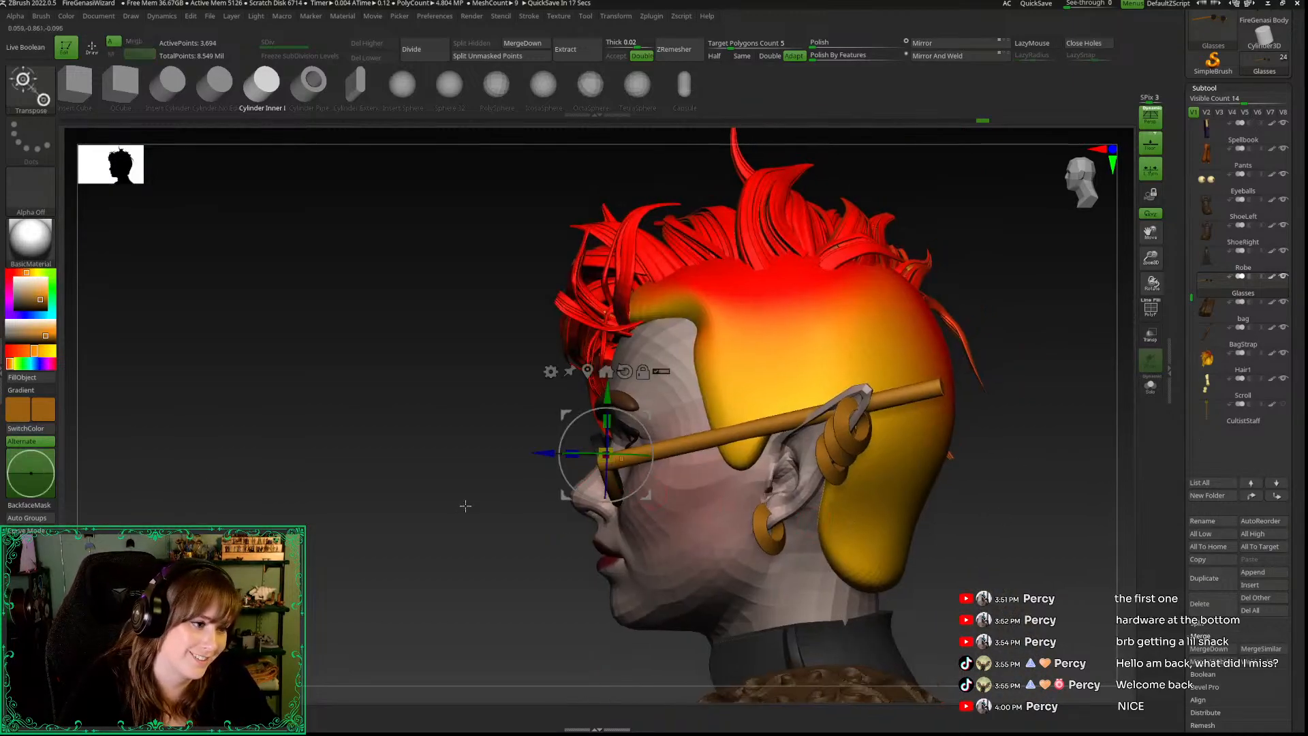
pyautogui.moveTo(479, 502); pyautogui.dragTo(476, 555)
pyautogui.keyDown('alt'); pyautogui.moveTo(574, 471); pyautogui.dragTo(578, 476); pyautogui.keyUp('alt')
pyautogui.moveTo(479, 495); pyautogui.dragTo(462, 472)
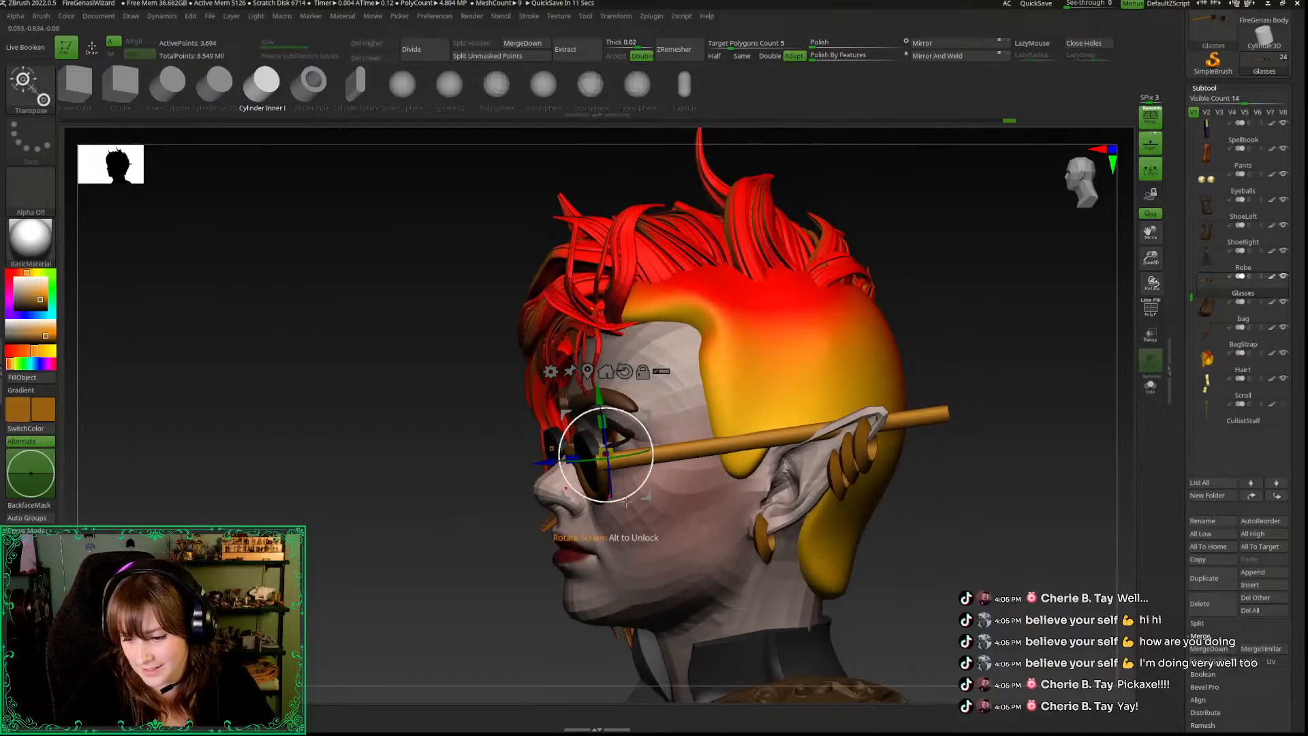
pyautogui.moveTo(626, 417); pyautogui.dragTo(627, 421)
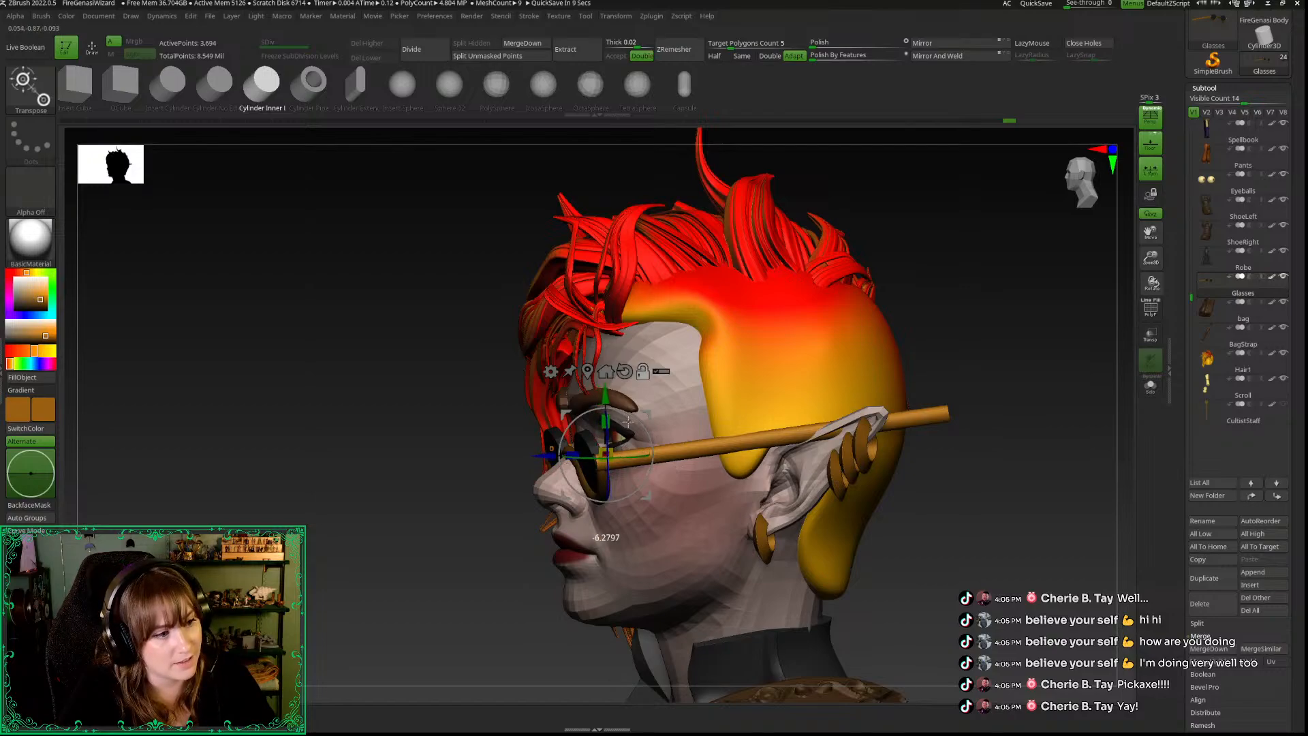
pyautogui.moveTo(572, 455); pyautogui.dragTo(585, 455)
pyautogui.hotkey('ctrl', 'z')
# Step: Fine-tune the temple arms' angle over the ears and scale them to about 0.96 along their depth
pyautogui.moveTo(455, 491); pyautogui.dragTo(603, 482)
pyautogui.moveTo(953, 474); pyautogui.dragTo(947, 539)
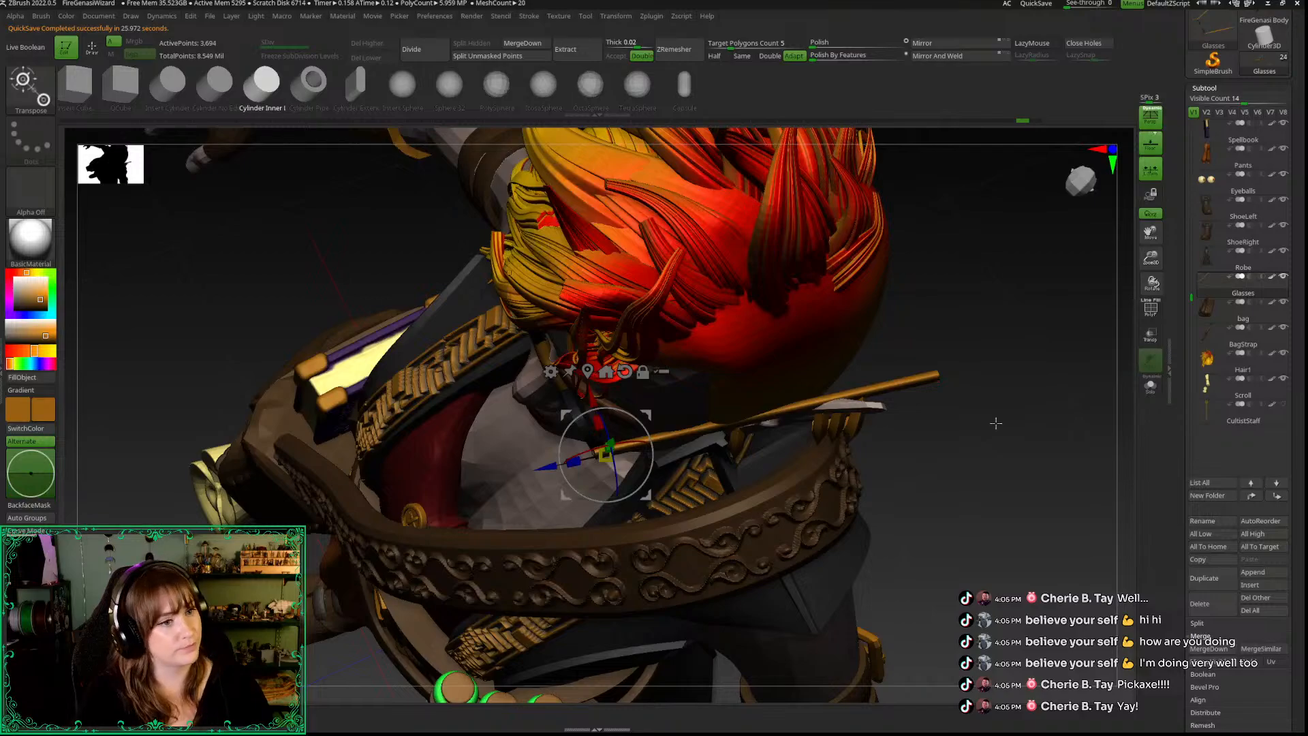
pyautogui.moveTo(1017, 502); pyautogui.dragTo(1005, 391)
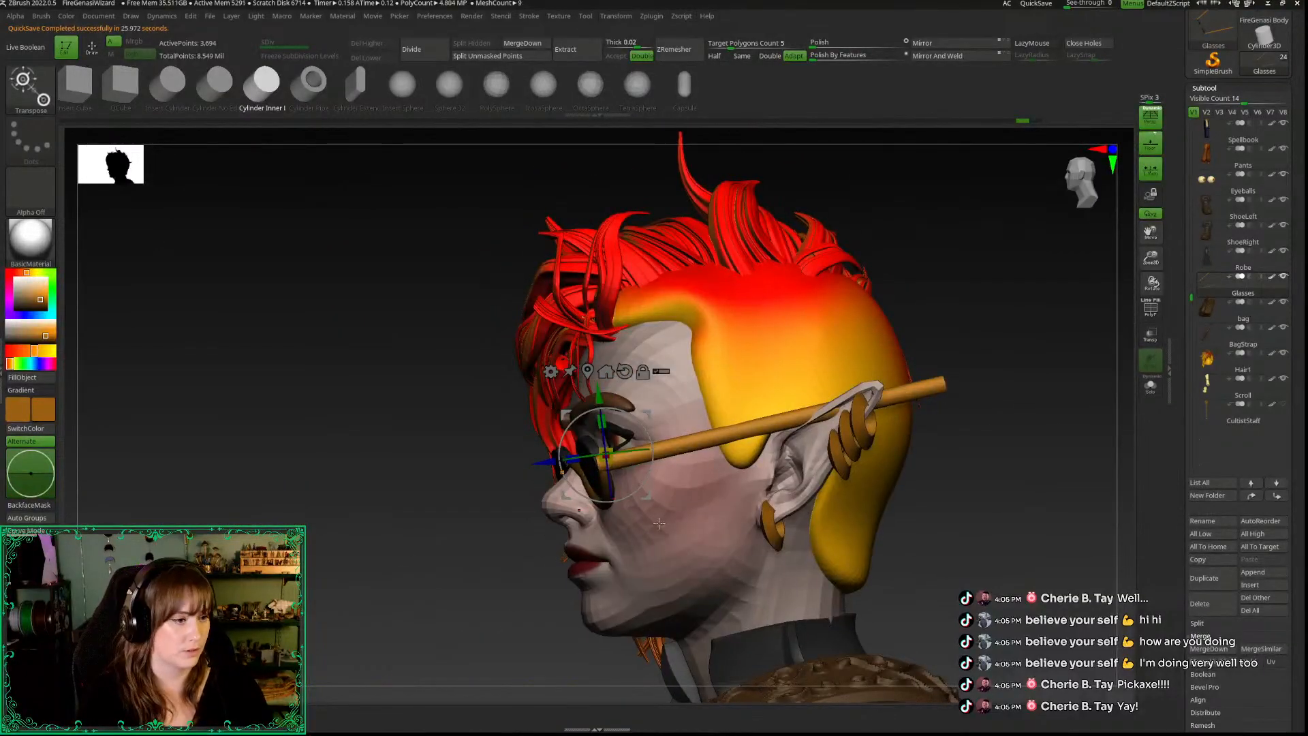
pyautogui.moveTo(635, 486); pyautogui.dragTo(637, 485)
pyautogui.moveTo(400, 543); pyautogui.dragTo(1048, 232)
pyautogui.keyDown('shift'); pyautogui.moveTo(1099, 165); pyautogui.dragTo(1102, 163); pyautogui.keyUp('shift')
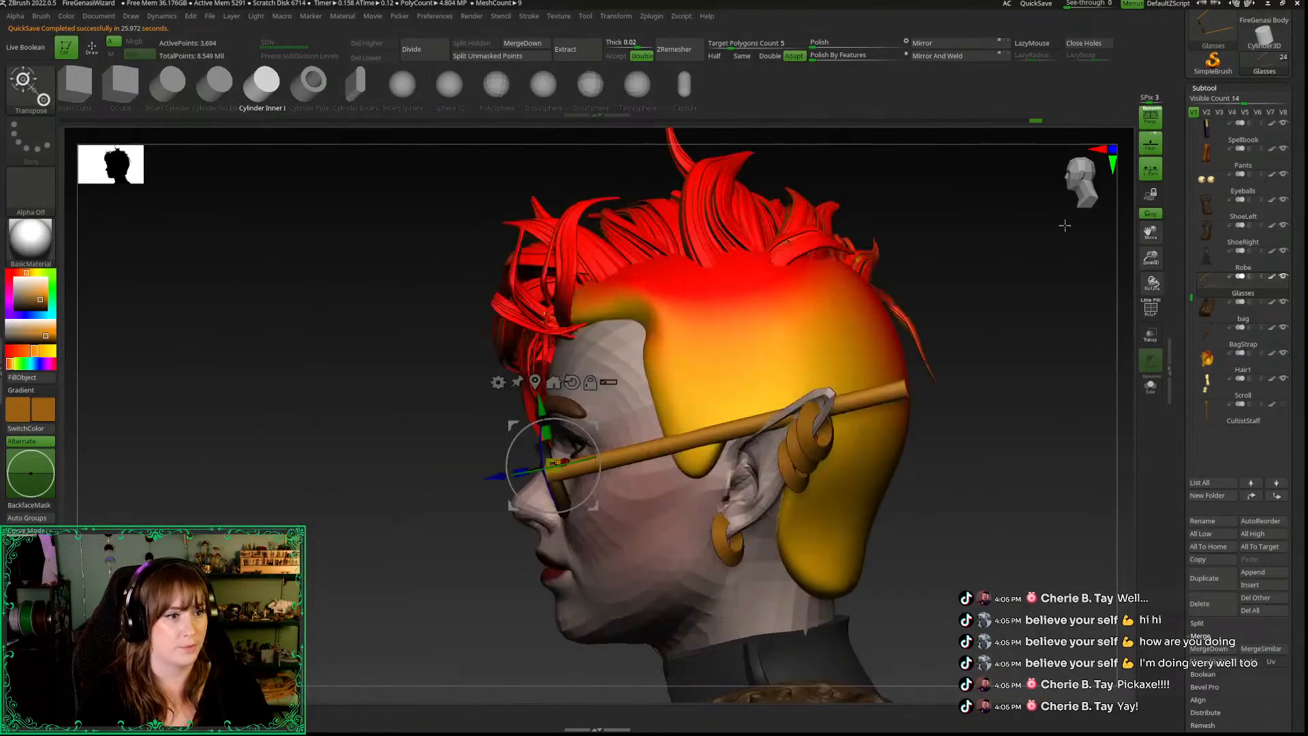
pyautogui.keyDown('alt'); pyautogui.moveTo(380, 483); pyautogui.dragTo(401, 513); pyautogui.keyUp('alt')
pyautogui.moveTo(541, 498); pyautogui.dragTo(547, 495)
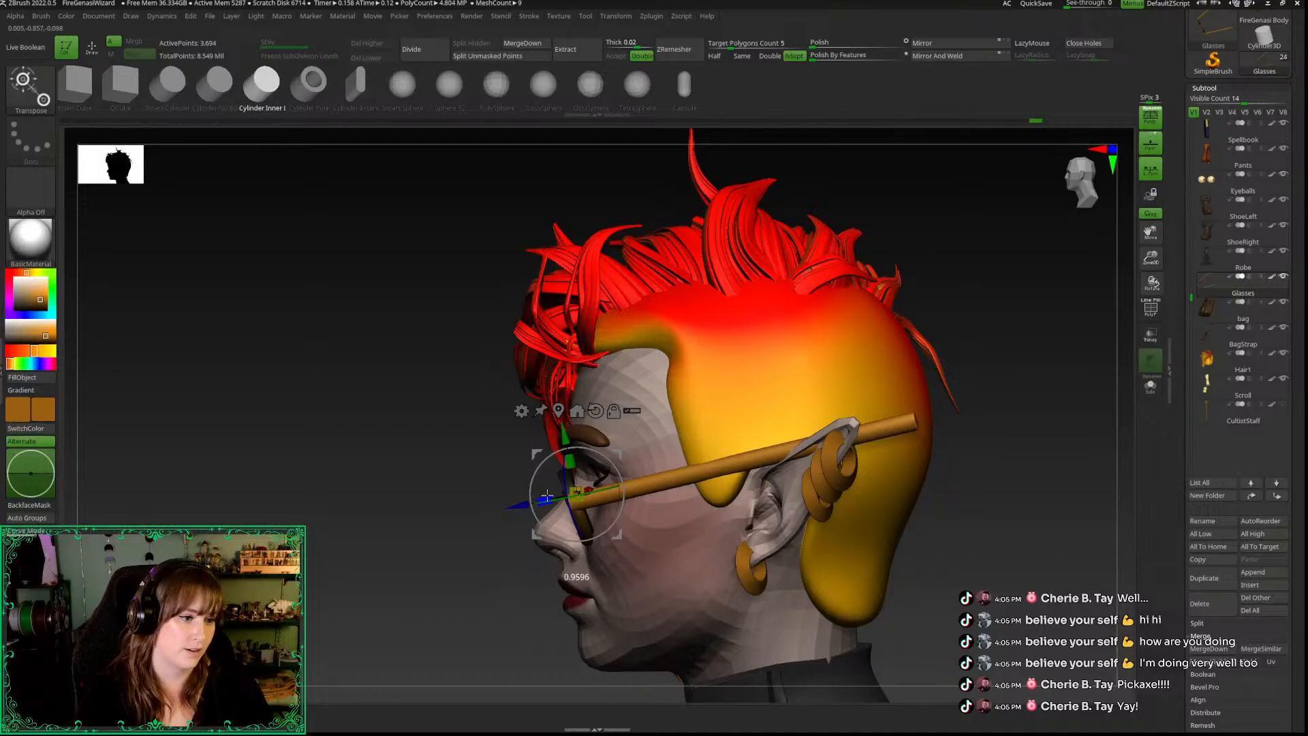
# Step: Apply a Bend Curve deformer to the temple arms of the glasses
pyautogui.moveTo(403, 546)
pyautogui.mouseDown()
pyautogui.moveTo(411, 582)
pyautogui.moveTo(461, 502)
pyautogui.moveTo(371, 351)
pyautogui.mouseUp()
pyautogui.press('q')
pyautogui.press('w')
pyautogui.click(425, 248)
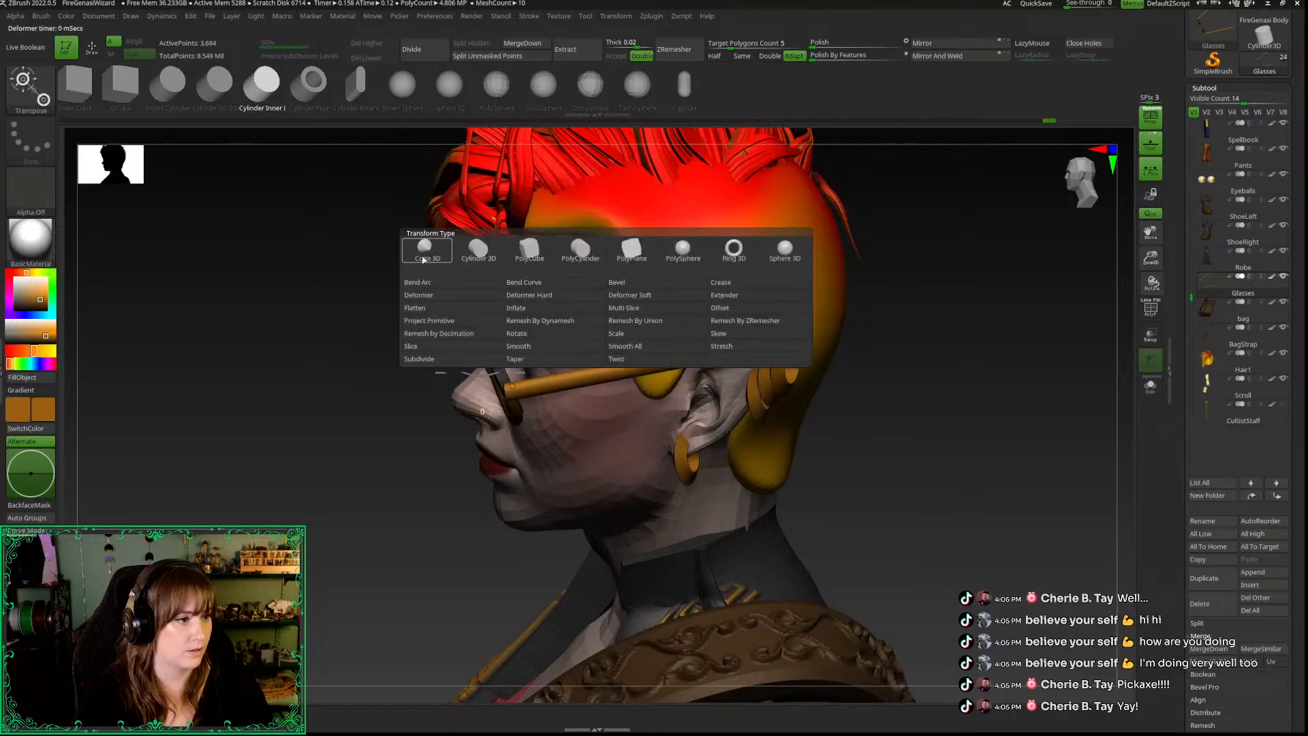
pyautogui.click(540, 285)
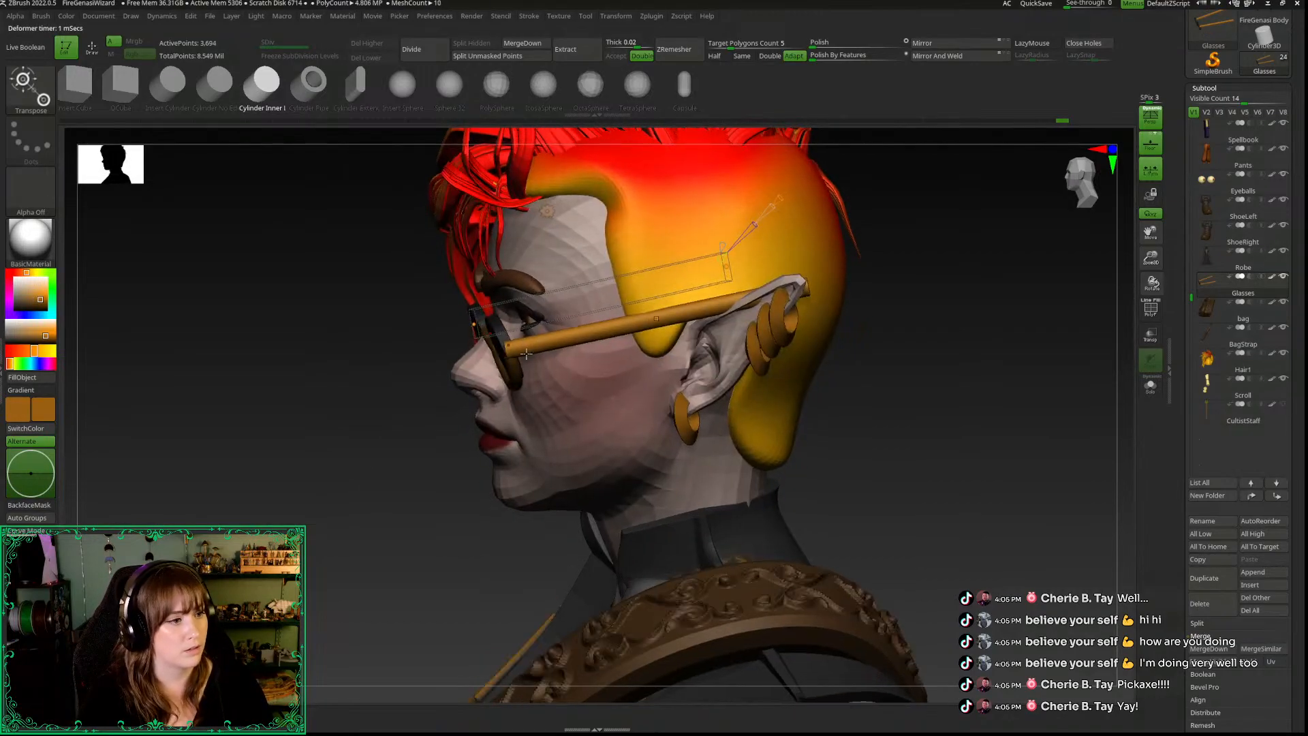
pyautogui.moveTo(899, 405); pyautogui.dragTo(863, 468)
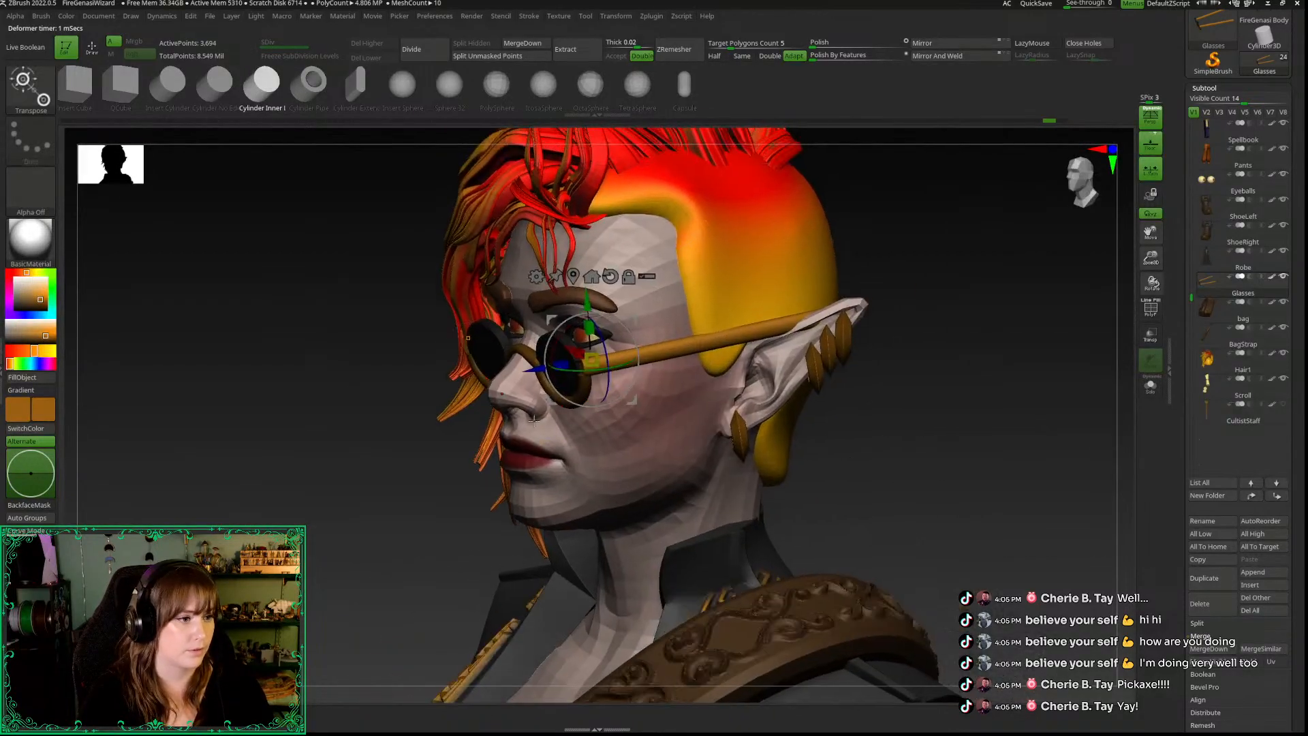
pyautogui.click(536, 276)
pyautogui.click(656, 308)
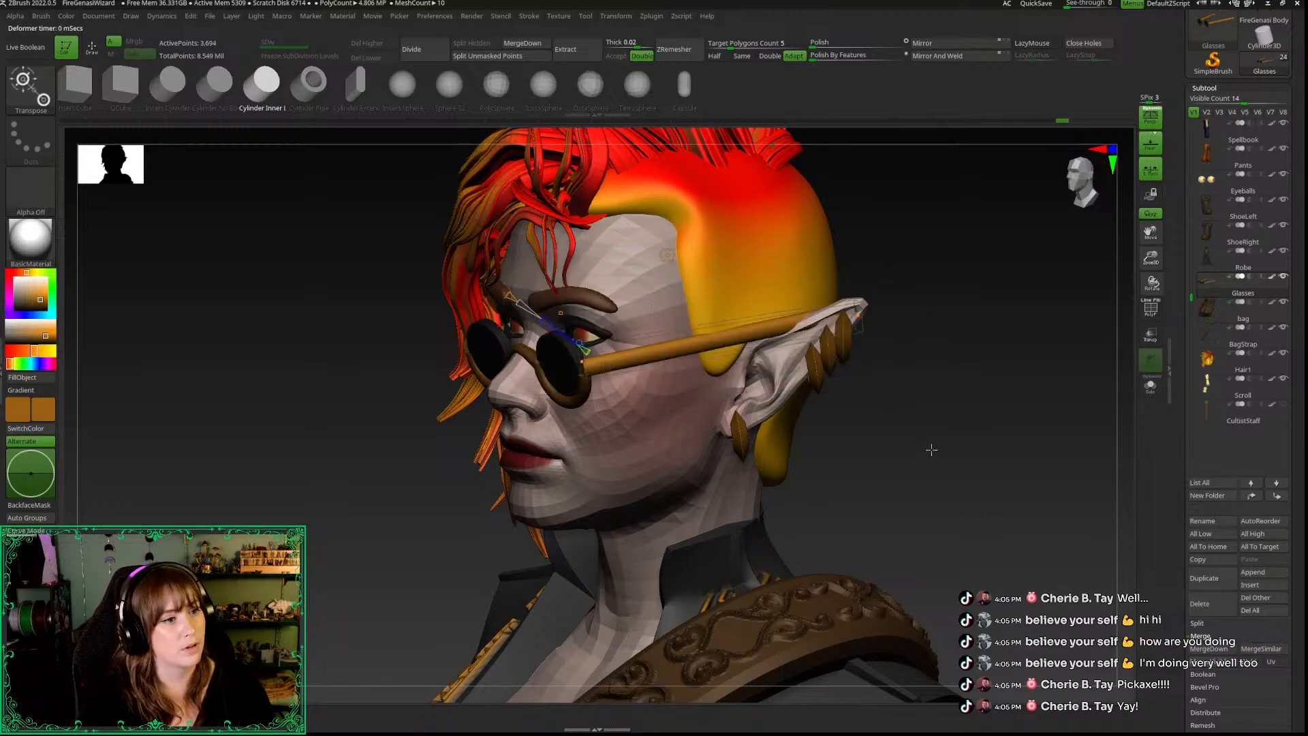
# Step: Try bending the temple arms' rear ends down behind the ears, then undo the bends
pyautogui.scroll(2, 720, 373)
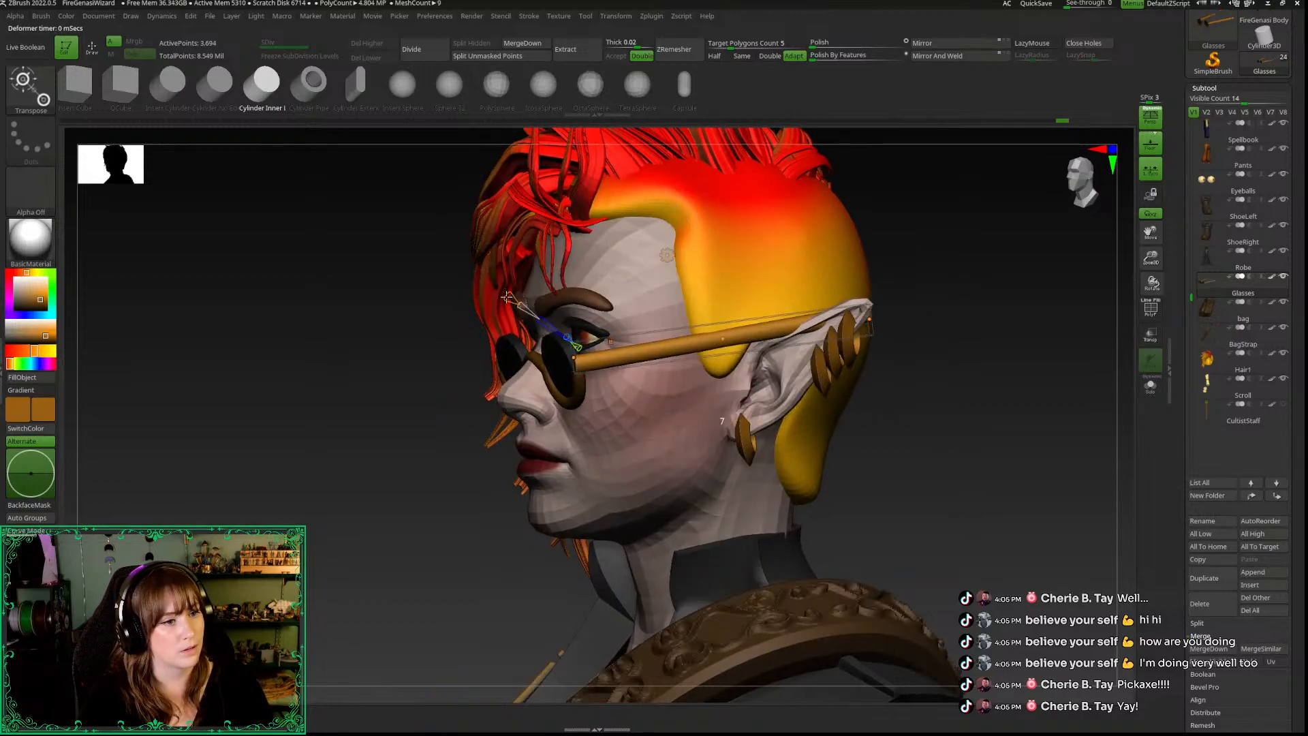
pyautogui.moveTo(966, 465); pyautogui.dragTo(941, 461)
pyautogui.moveTo(870, 319); pyautogui.dragTo(857, 348)
pyautogui.hotkey('ctrl', 'z')
pyautogui.moveTo(1004, 470); pyautogui.dragTo(988, 530)
pyautogui.moveTo(901, 442); pyautogui.dragTo(906, 364)
pyautogui.moveTo(872, 310); pyautogui.dragTo(878, 345)
pyautogui.moveTo(798, 328); pyautogui.dragTo(797, 333)
pyautogui.hotkey('ctrl', 'z')
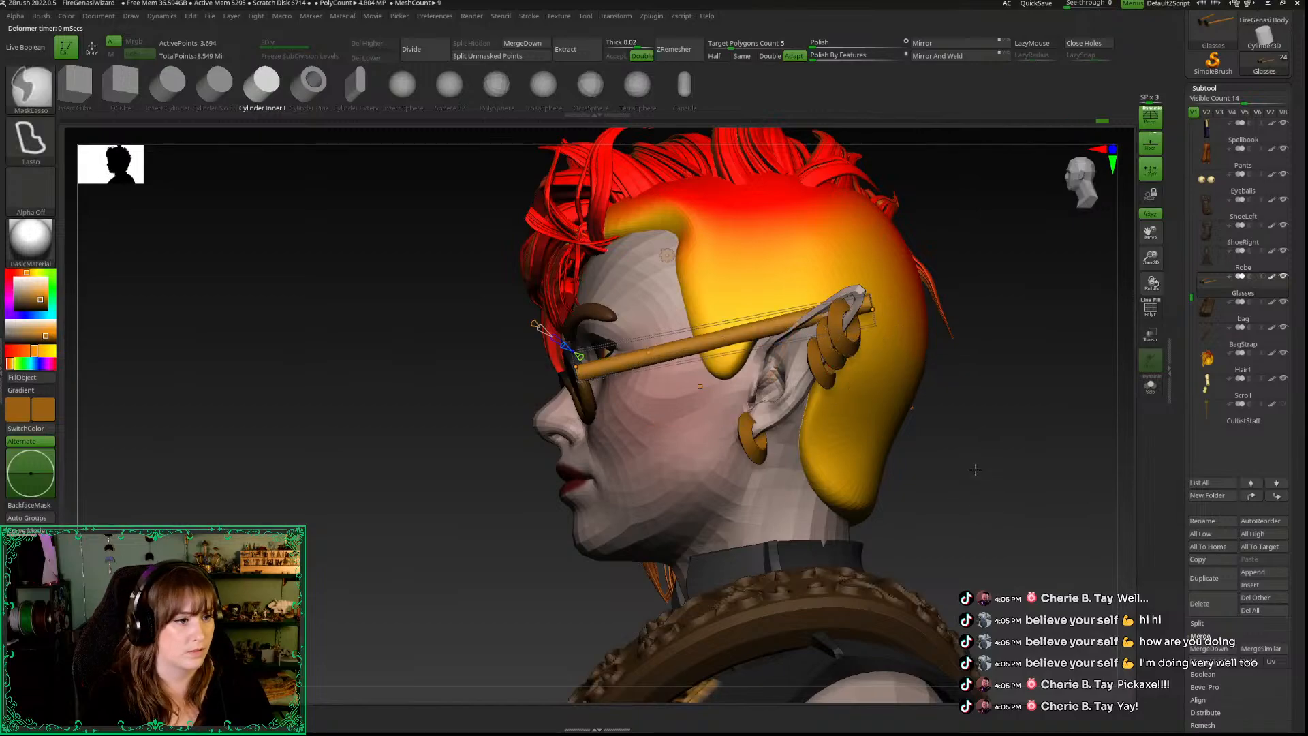
# Step: Split the unmasked temple arms off the glasses into their own subtool
pyautogui.moveTo(1001, 467); pyautogui.dragTo(488, 312)
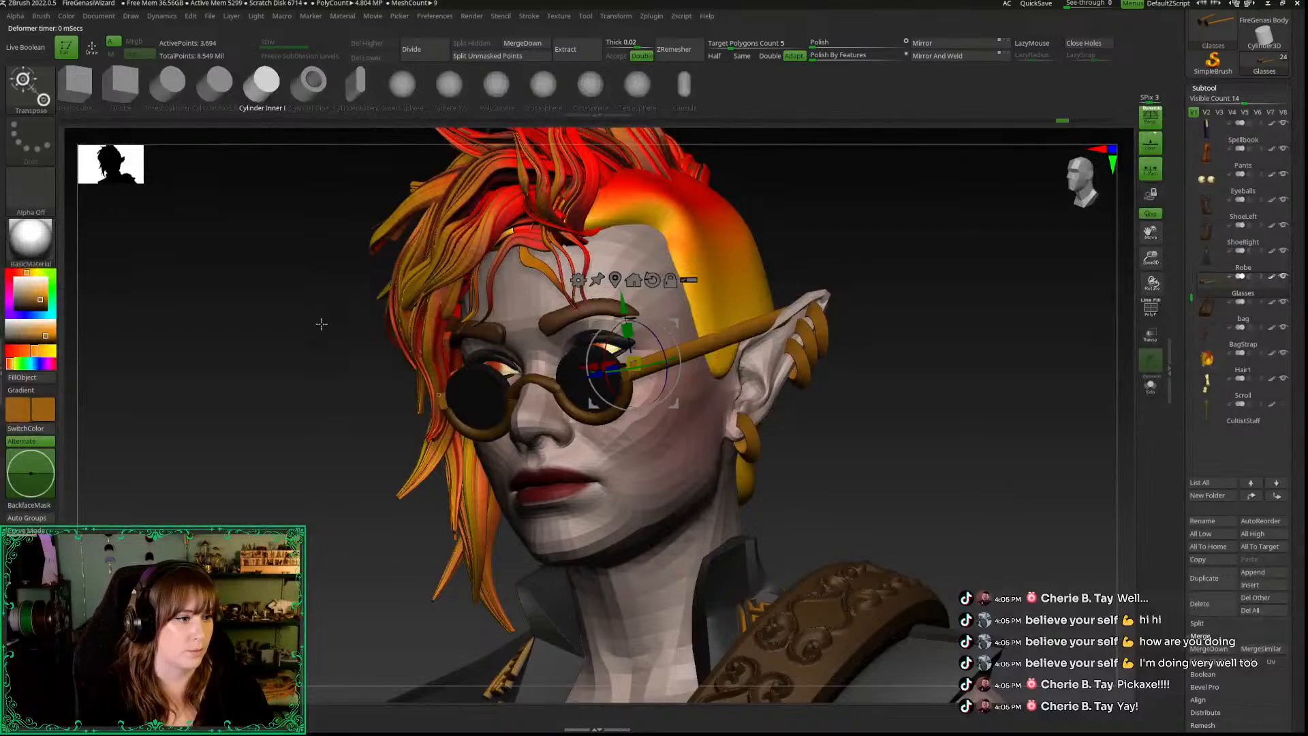
pyautogui.press('q')
pyautogui.moveTo(266, 440); pyautogui.dragTo(536, 194)
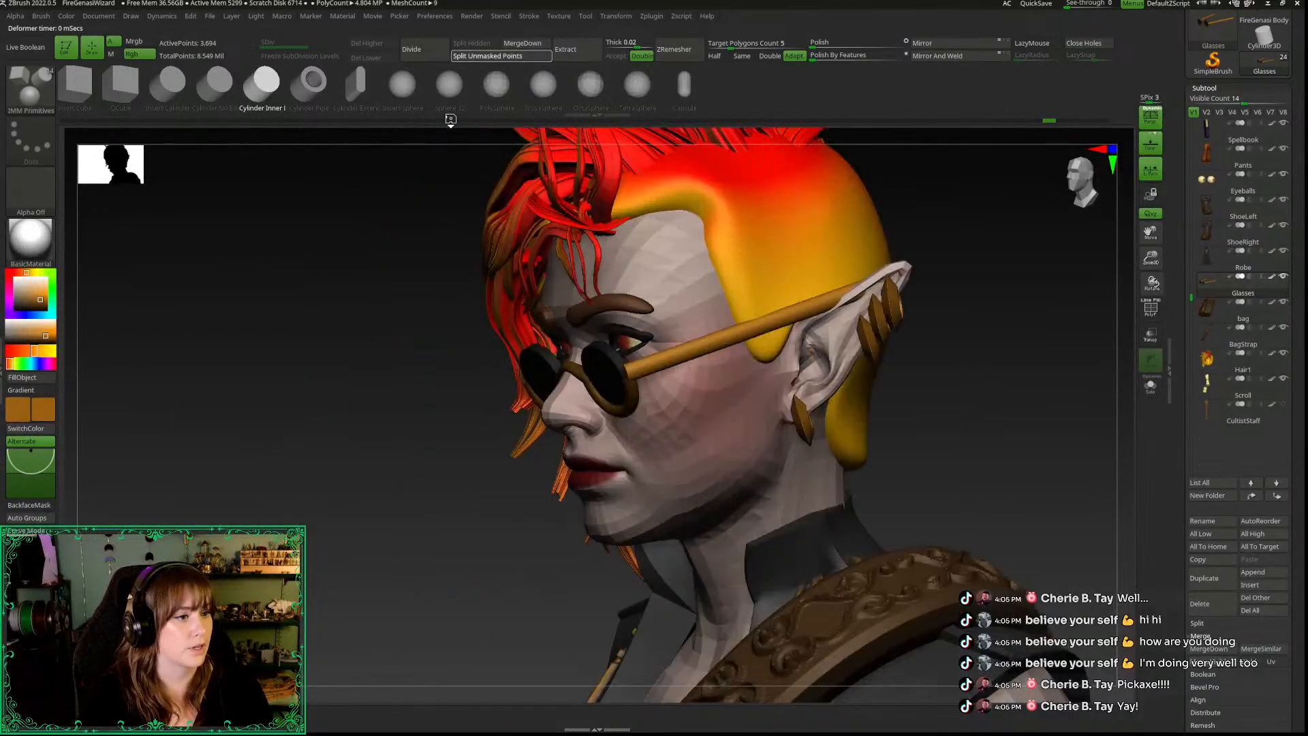
pyautogui.press('w')
pyautogui.moveTo(429, 463); pyautogui.dragTo(468, 396)
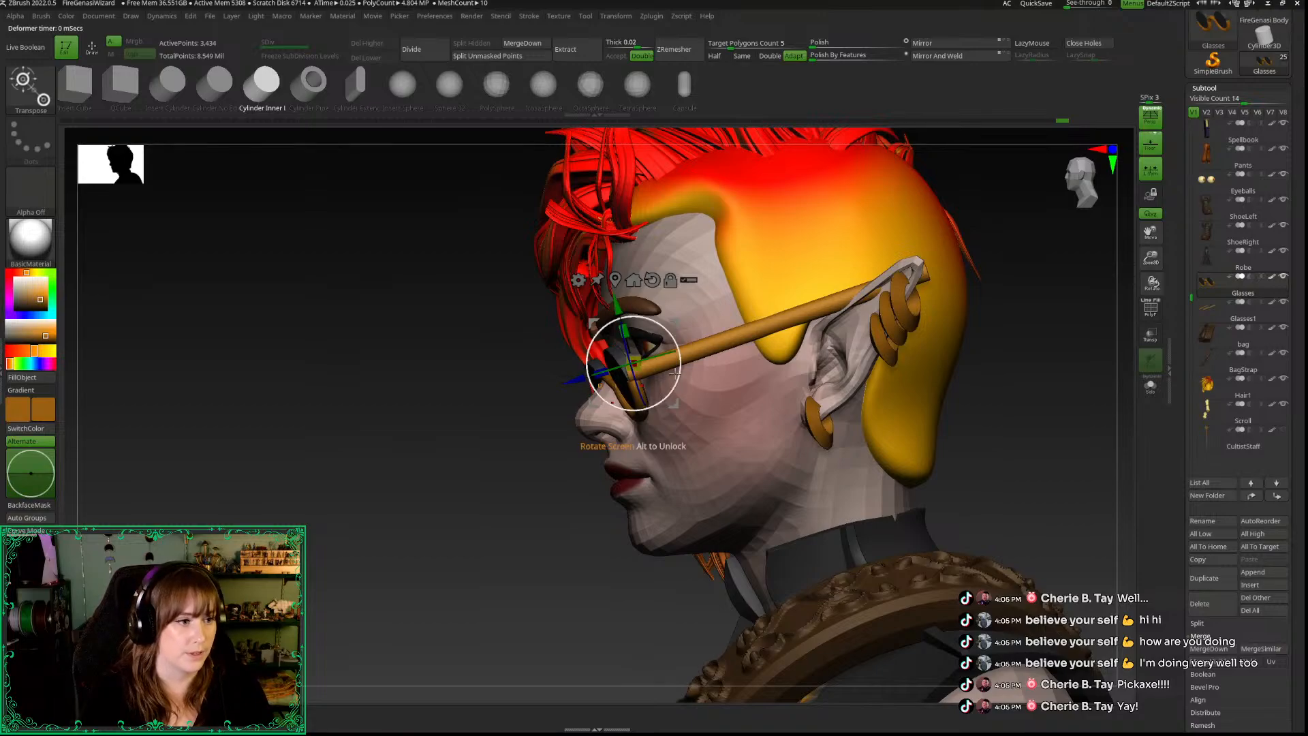
# Step: Try a Bend Curve deformer on the subtool holding the lenses and rims, then undo it
pyautogui.moveTo(673, 377); pyautogui.dragTo(674, 373)
pyautogui.click(576, 277)
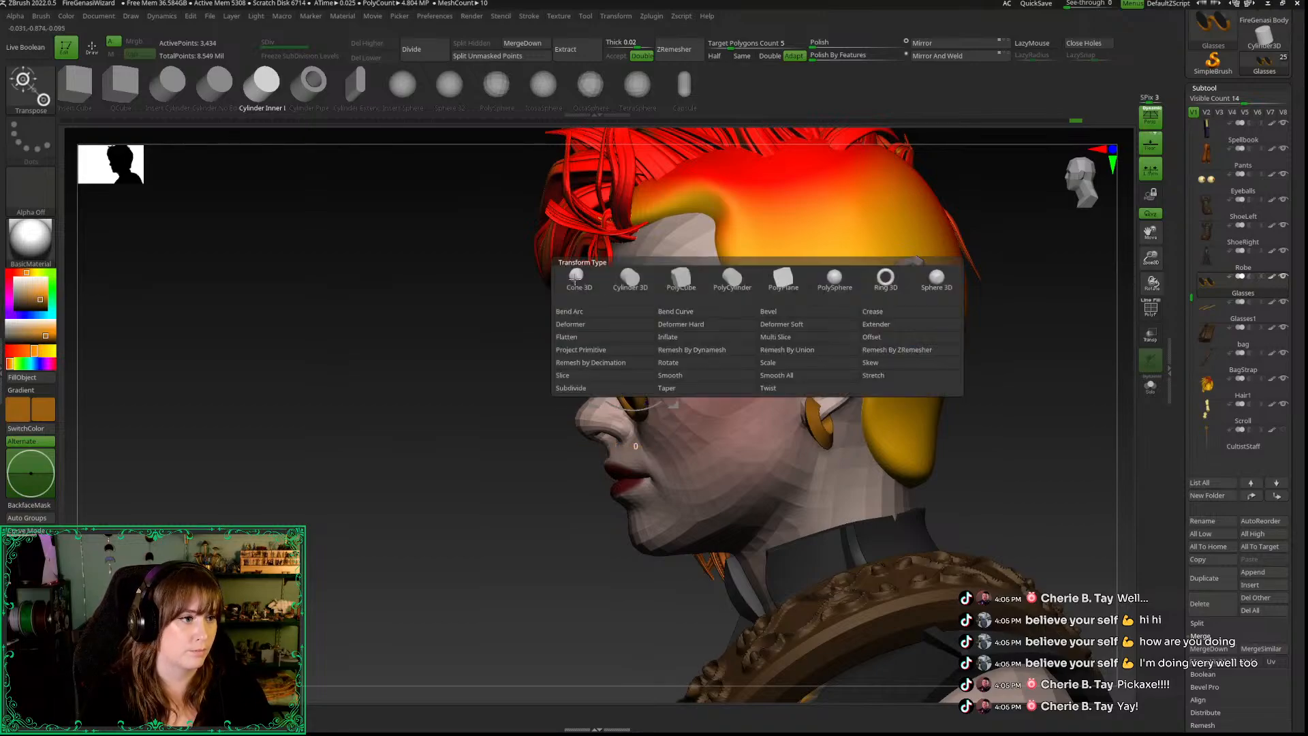
pyautogui.click(675, 311)
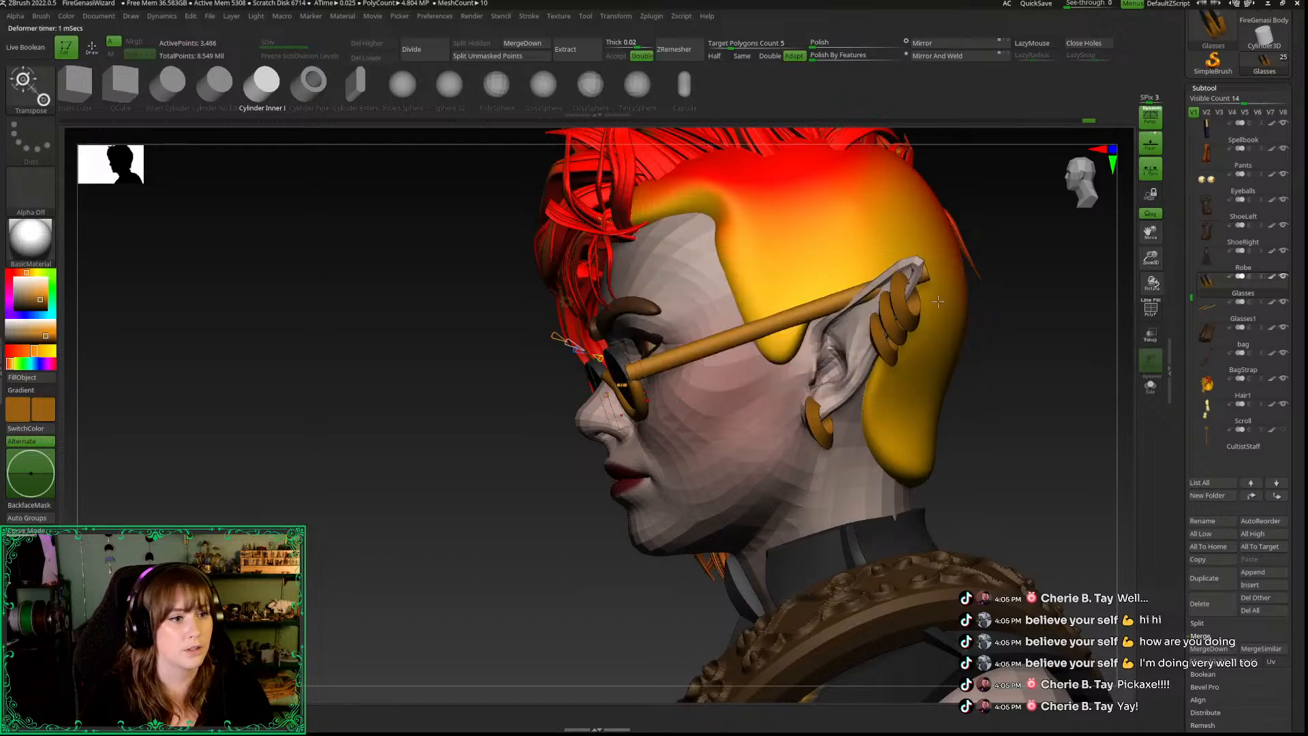
pyautogui.moveTo(402, 381); pyautogui.dragTo(620, 443)
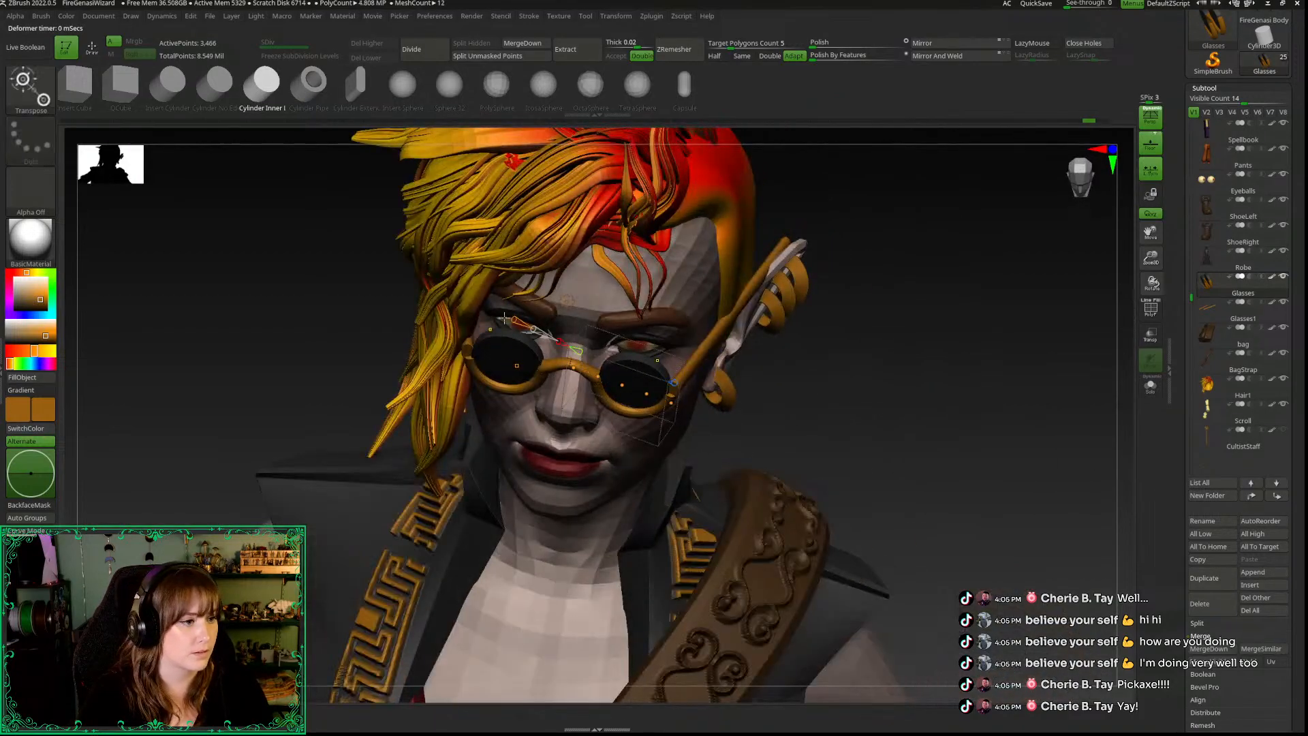
pyautogui.hotkey('ctrl', 'z')
pyautogui.moveTo(324, 311); pyautogui.dragTo(409, 317)
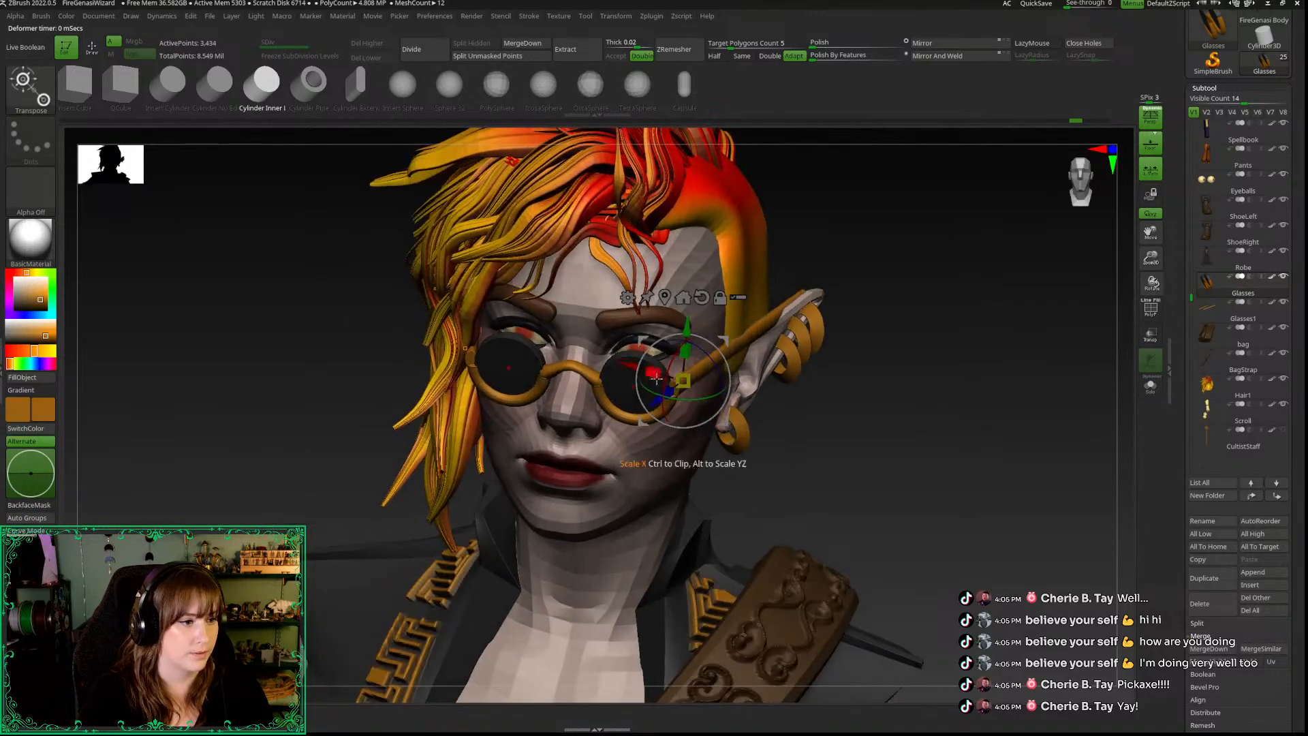
# Step: Try the Bend Curve deformer on the lens and rim subtool once more from the front, then undo it
pyautogui.press('q')
pyautogui.moveTo(928, 358); pyautogui.dragTo(732, 392)
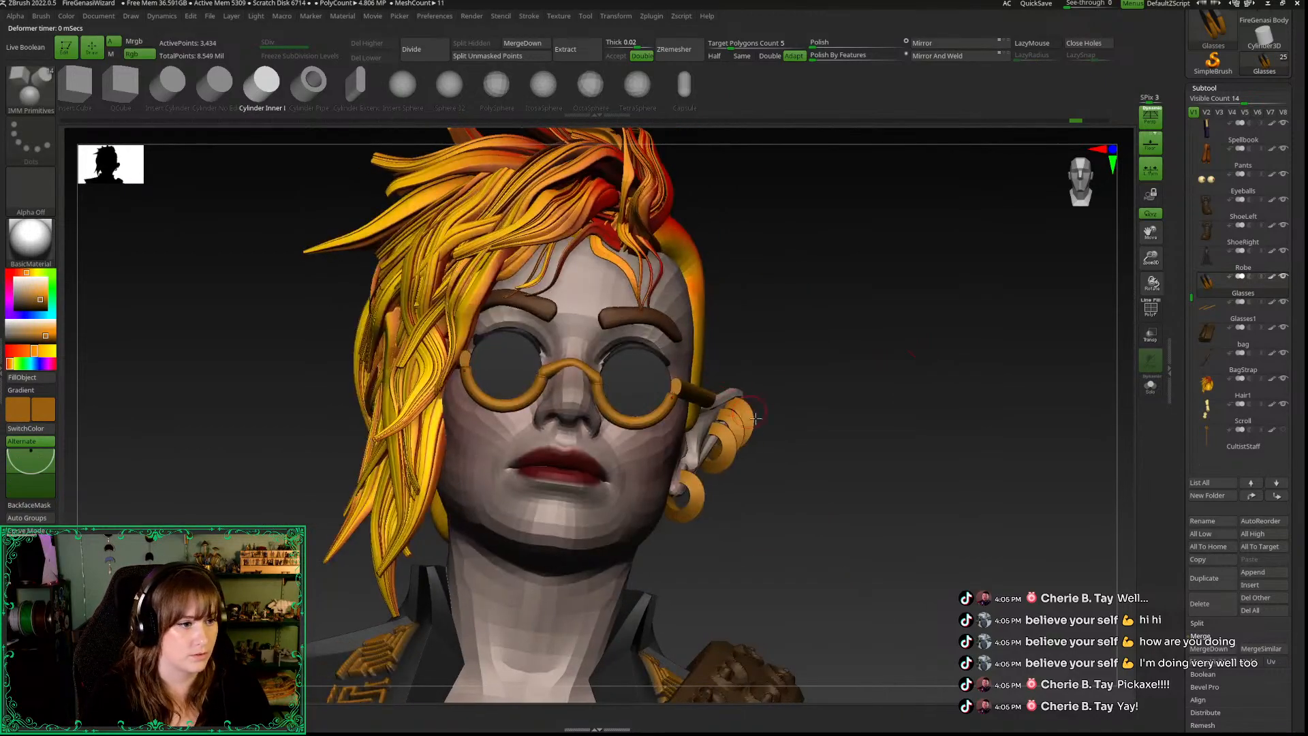
pyautogui.press('w')
pyautogui.moveTo(788, 536); pyautogui.dragTo(784, 555)
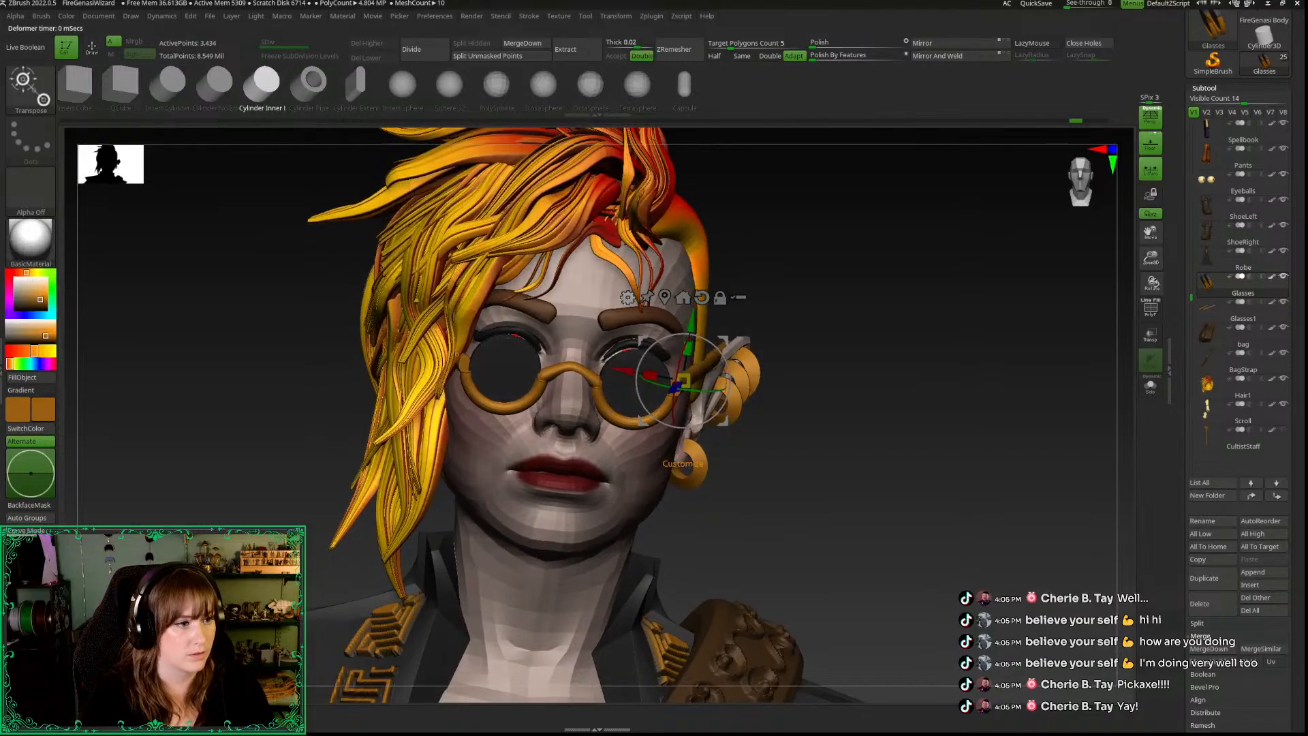
pyautogui.click(626, 298)
pyautogui.click(722, 331)
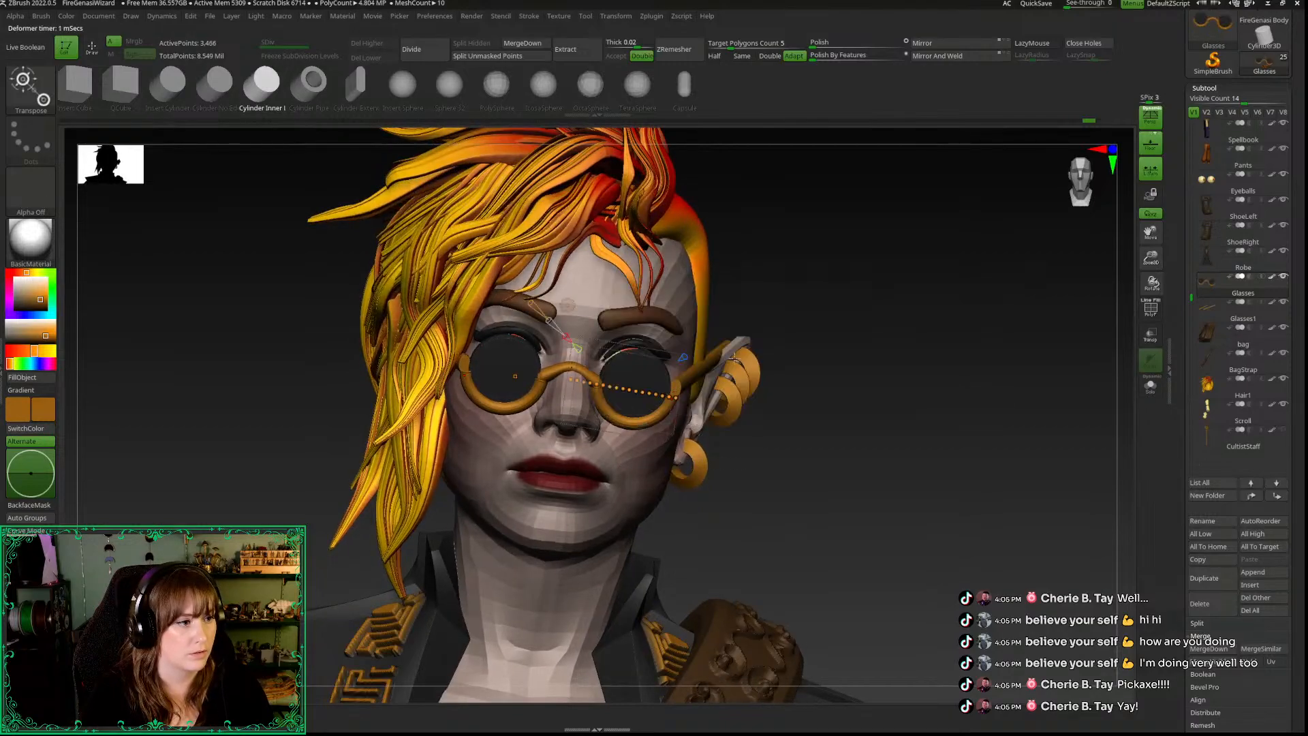
pyautogui.hotkey('ctrl', 'z')
pyautogui.moveTo(881, 468); pyautogui.dragTo(868, 463)
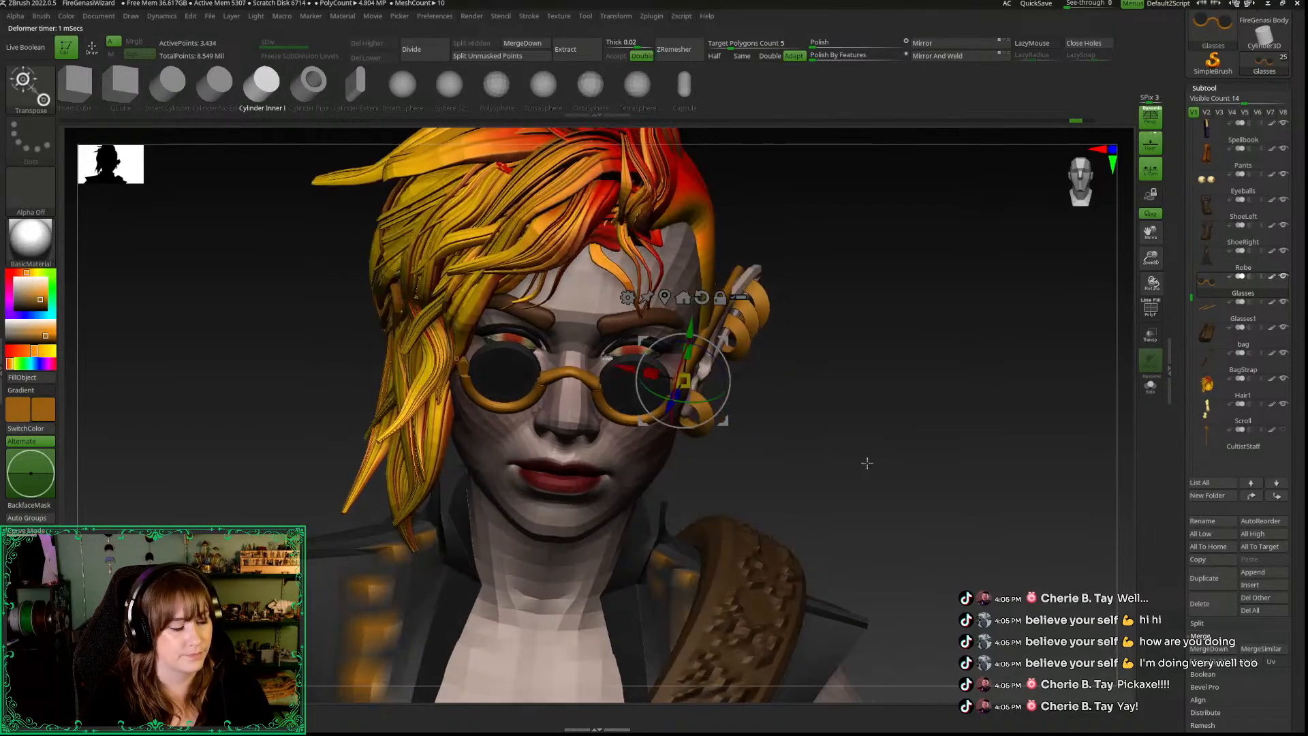
pyautogui.click(627, 299)
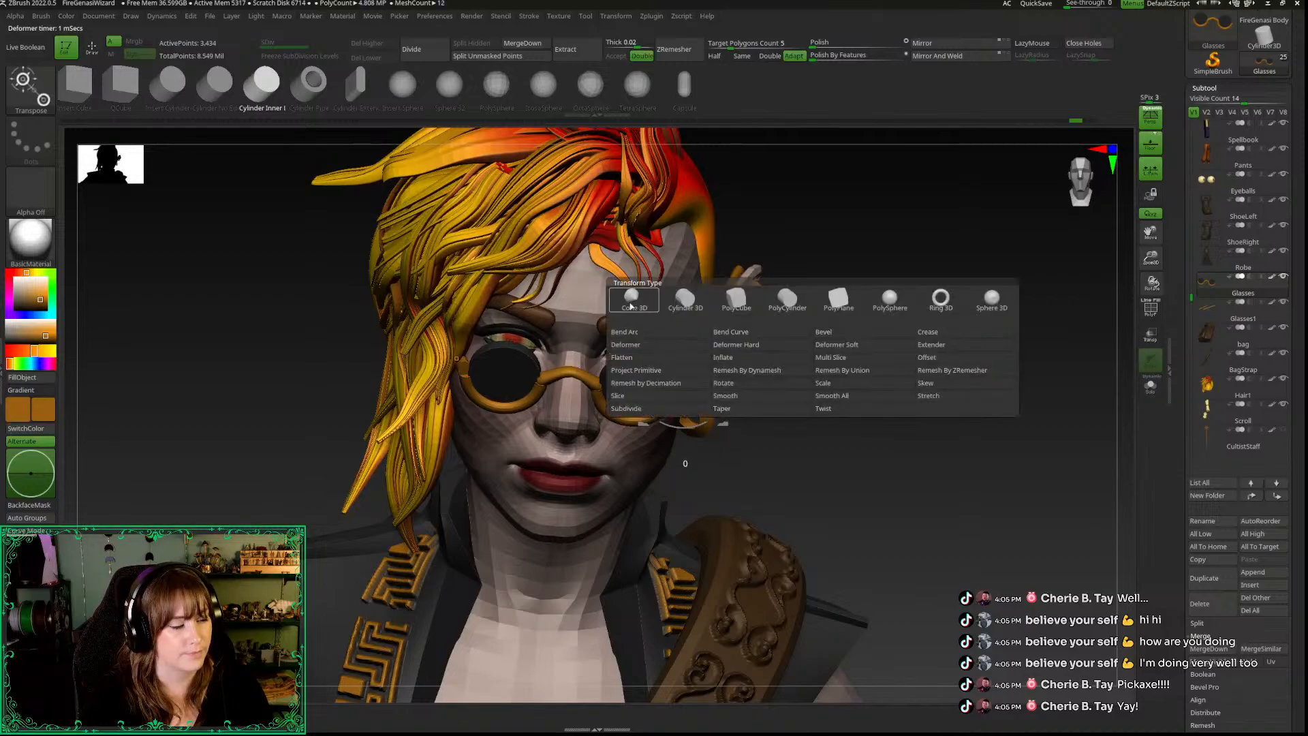
pyautogui.moveTo(914, 277); pyautogui.dragTo(896, 225)
pyautogui.keyDown('alt'); pyautogui.moveTo(1049, 334); pyautogui.dragTo(1069, 370); pyautogui.keyUp('alt')
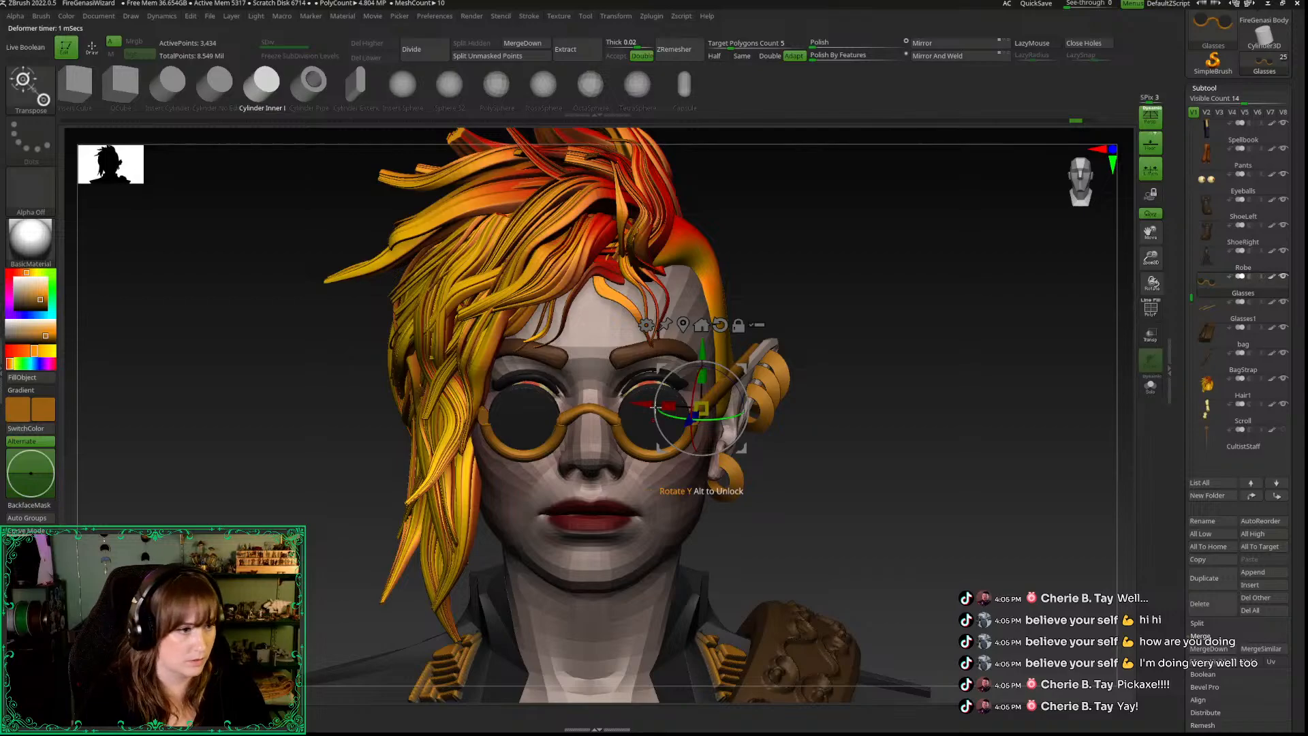
# Step: Check the lens and rim subtool in isolation, then make the split-off temple arms active and show their polyframe
pyautogui.press('q')
pyautogui.hotkey('alt', 'shift', 's')
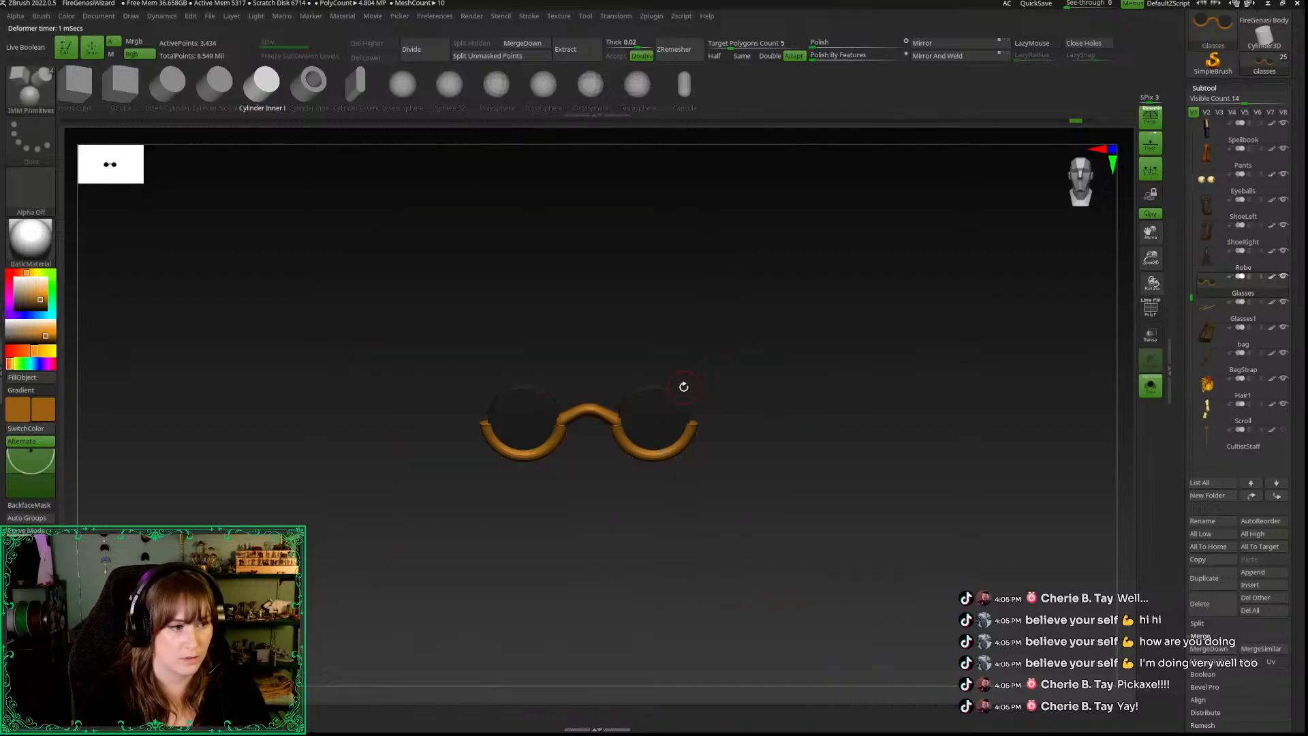
pyautogui.hotkey('alt', 'shift', 's')
pyautogui.keyDown('alt'); pyautogui.click(748, 368); pyautogui.keyUp('alt')
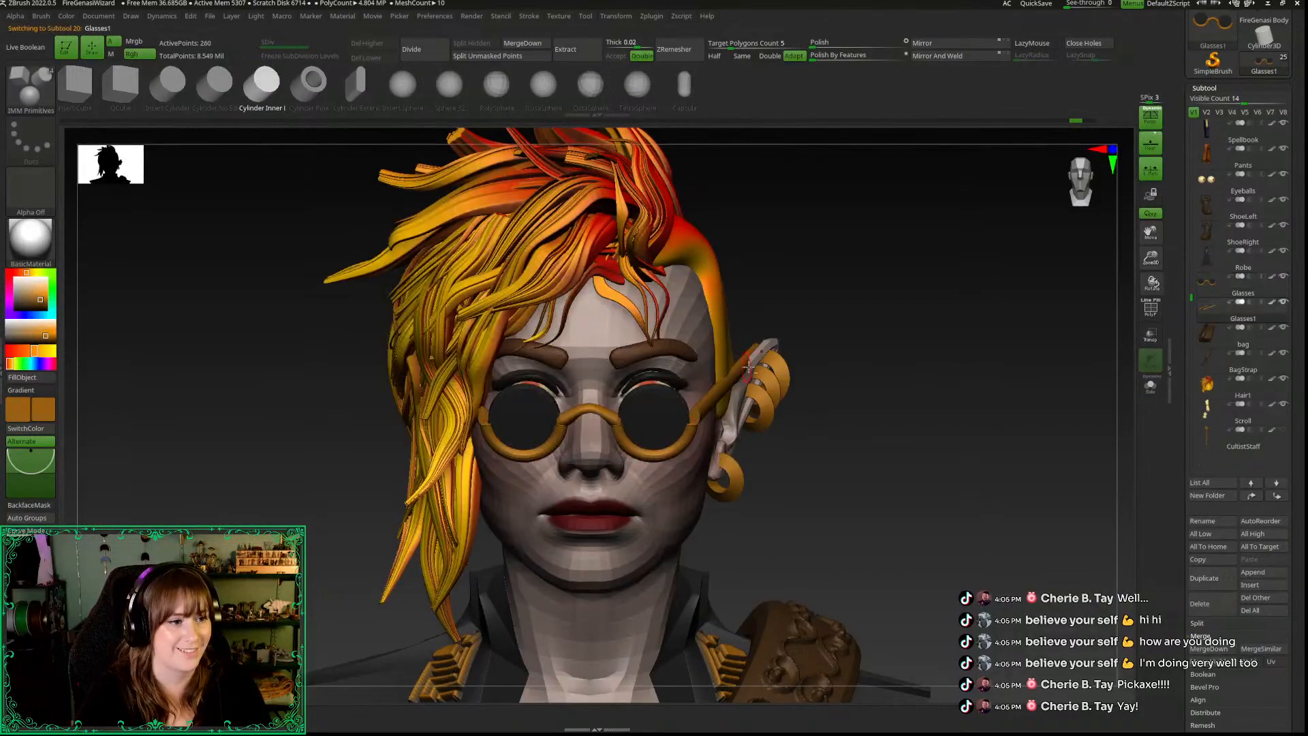
pyautogui.hotkey('shift', 'f')
pyautogui.moveTo(914, 443); pyautogui.dragTo(869, 447)
pyautogui.press('w')
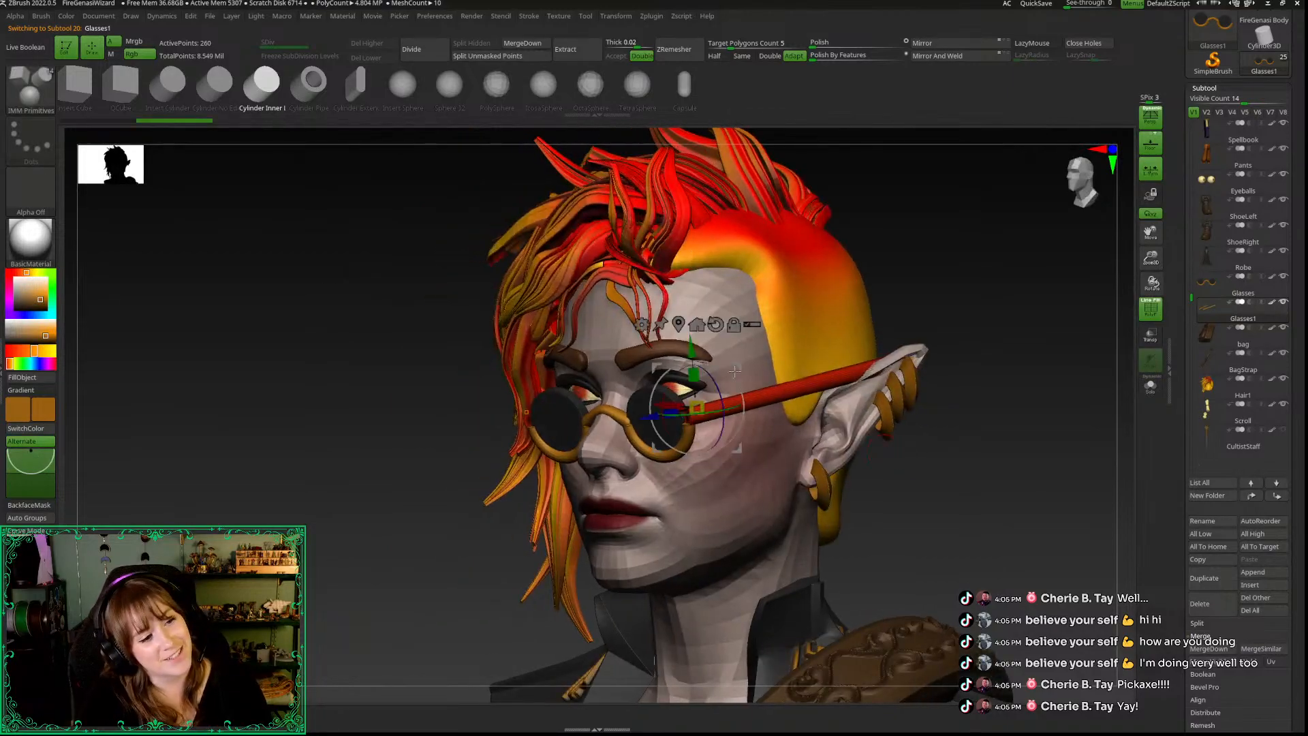
# Step: Insert multiple evenly spaced edge loops along the temple arms with the ZModeler brush
pyautogui.moveTo(969, 470); pyautogui.dragTo(706, 517)
pyautogui.moveTo(1152, 258); pyautogui.dragTo(1165, 319)
pyautogui.press('b')
pyautogui.press('z')
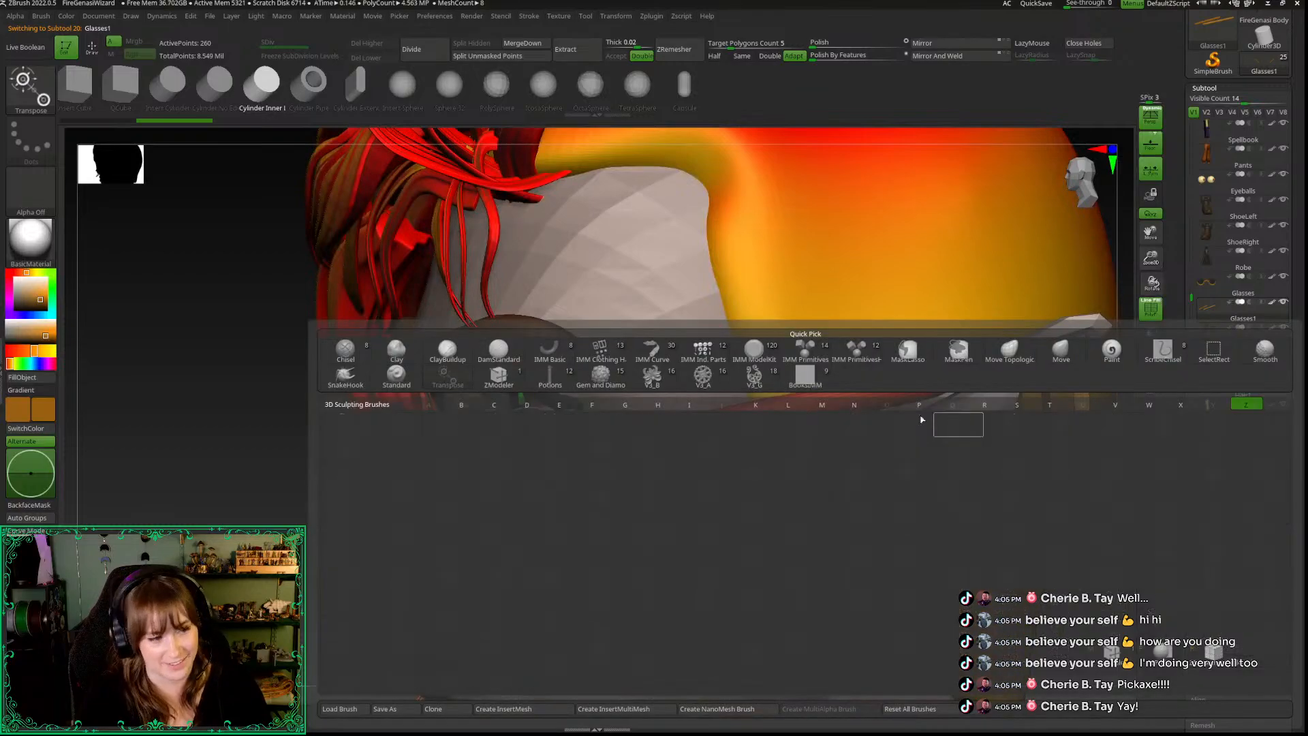
pyautogui.press('m')
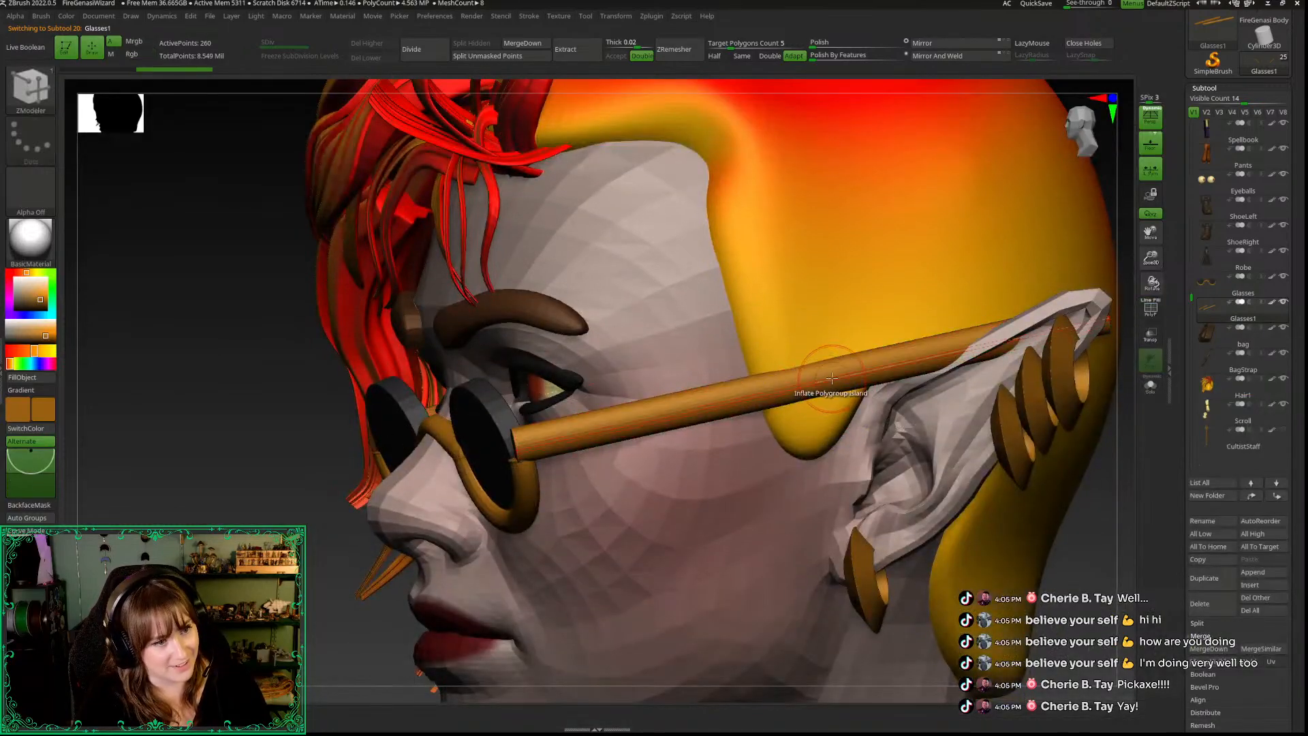
pyautogui.moveTo(1151, 258); pyautogui.dragTo(1156, 300)
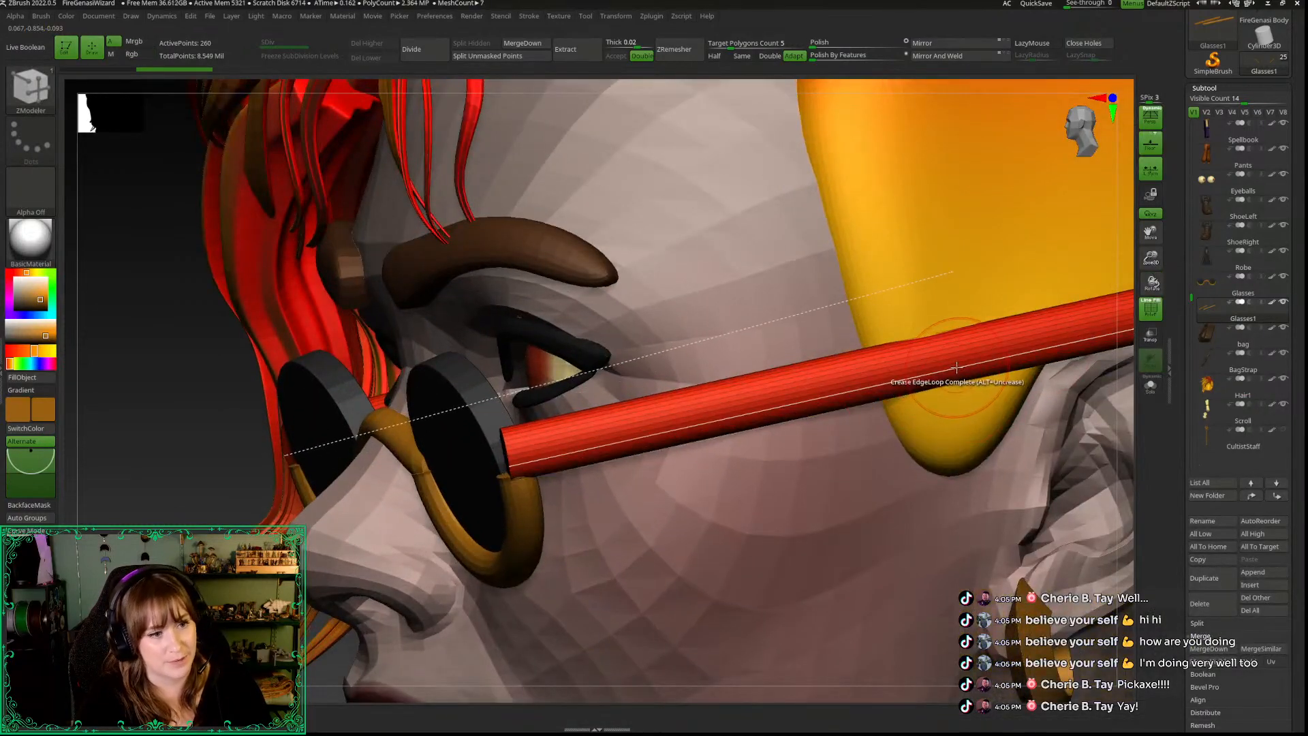
pyautogui.press('space')
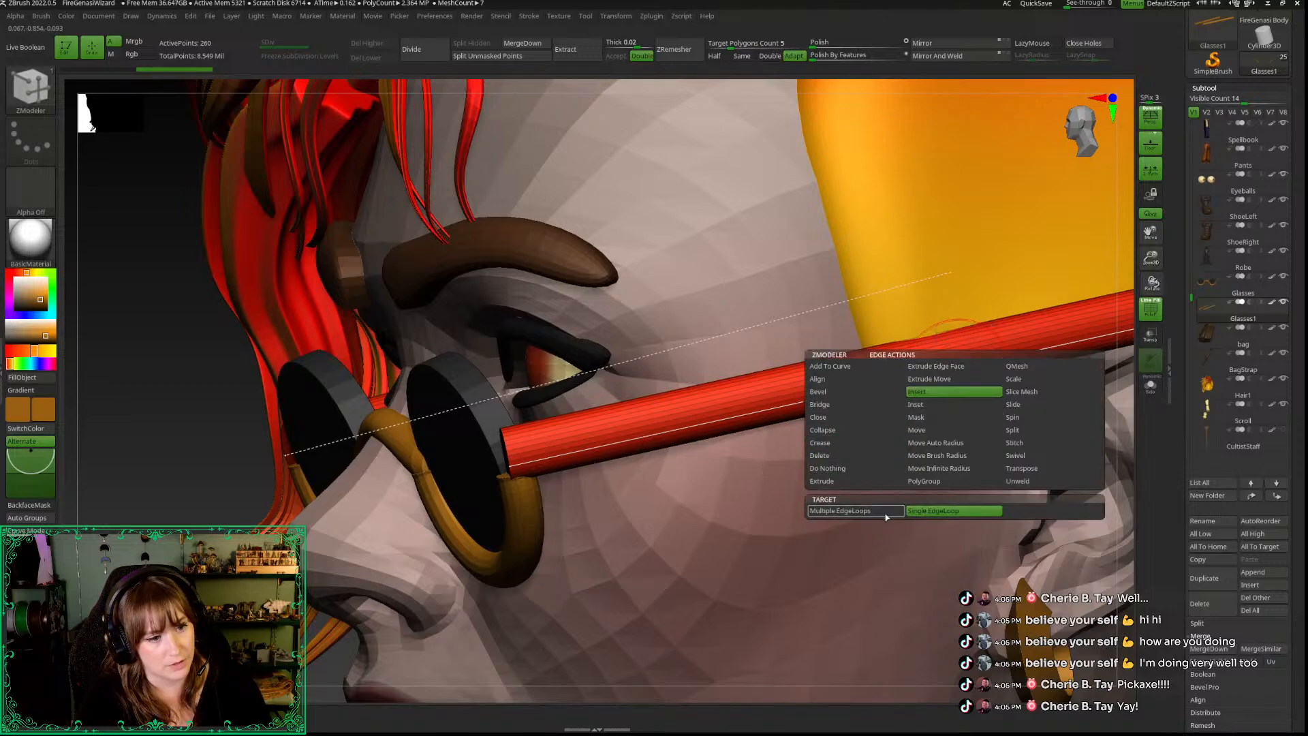
pyautogui.click(990, 350)
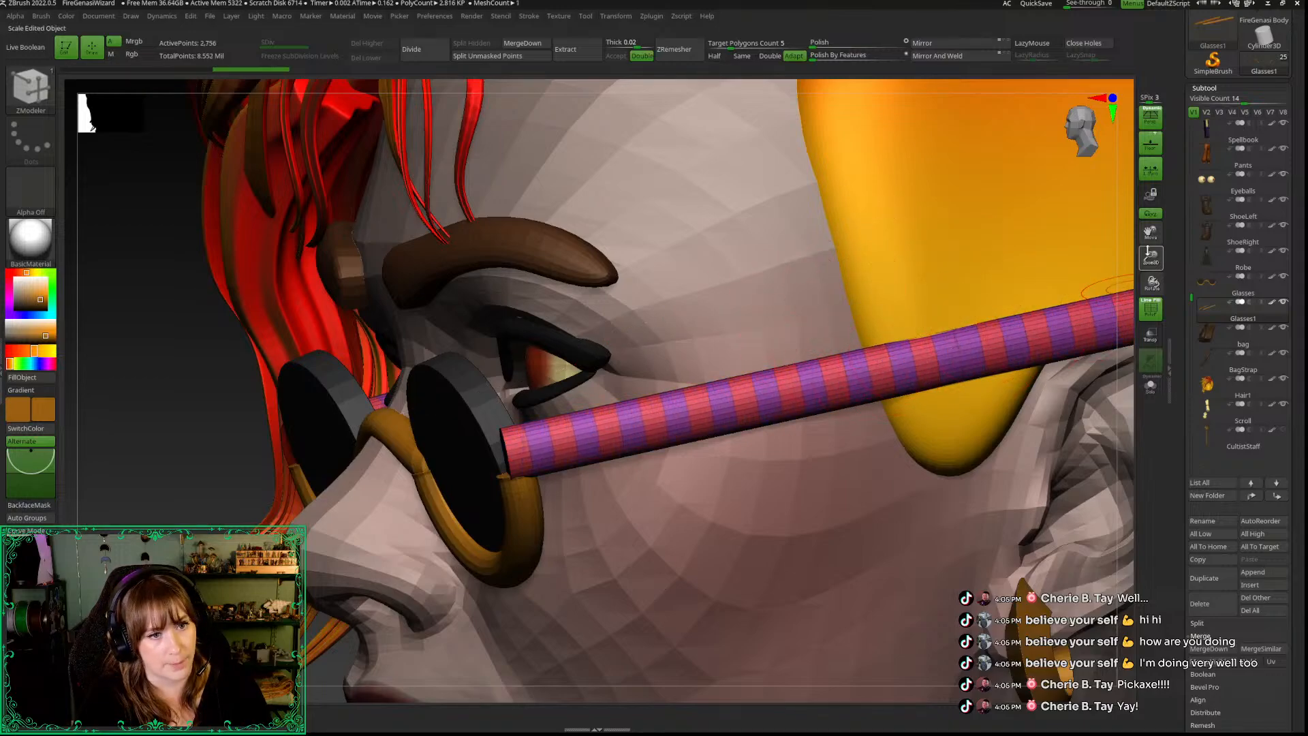
# Step: Hide the polyframe and apply a Bend Curve deformer to the temple arms
pyautogui.keyDown('alt'); pyautogui.moveTo(247, 409); pyautogui.dragTo(162, 521); pyautogui.keyUp('alt')
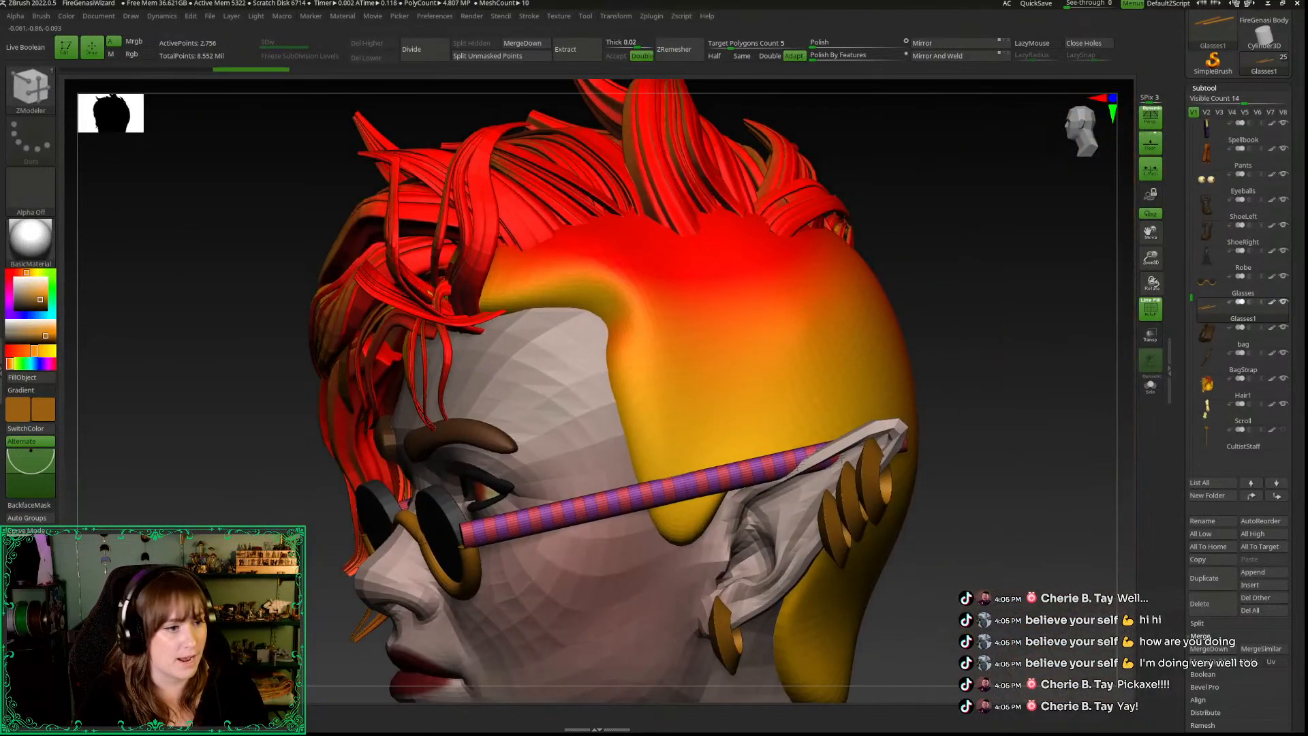
pyautogui.keyDown('alt'); pyautogui.moveTo(244, 499); pyautogui.dragTo(279, 423); pyautogui.keyUp('alt')
pyautogui.press('w')
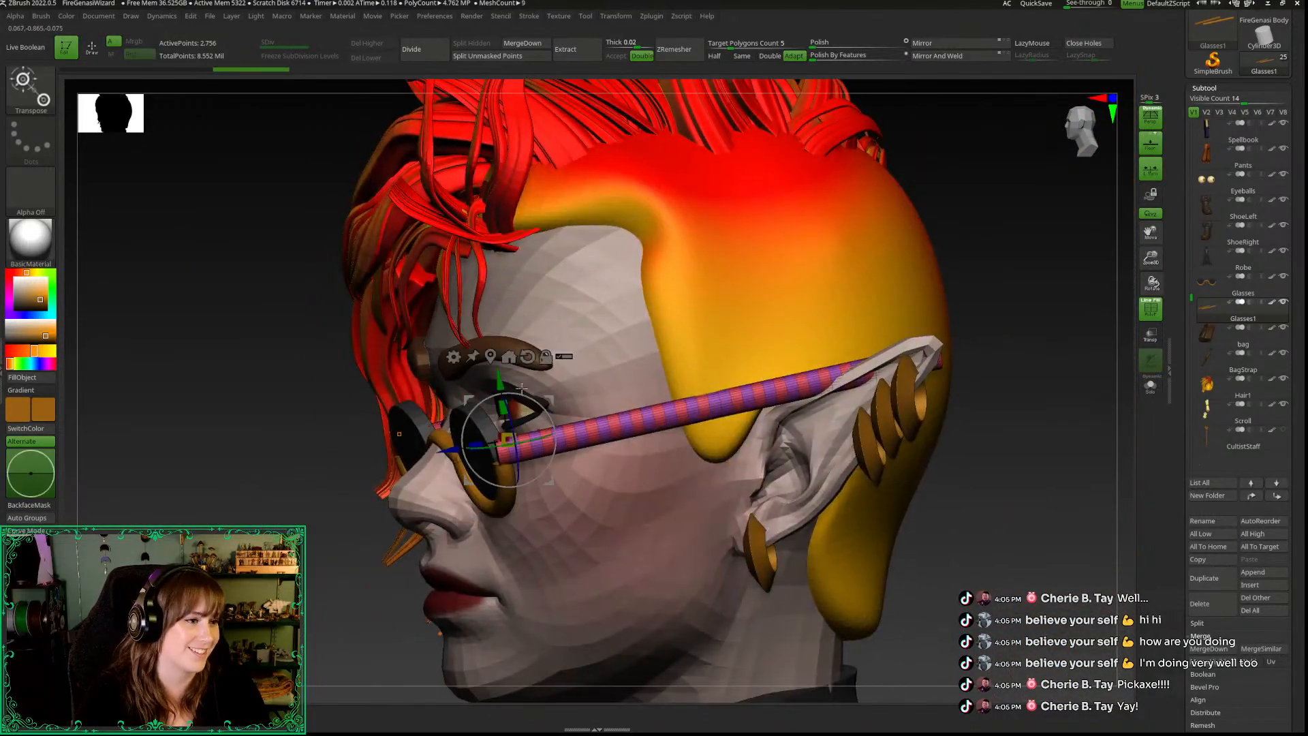
pyautogui.hotkey('shift', 'f')
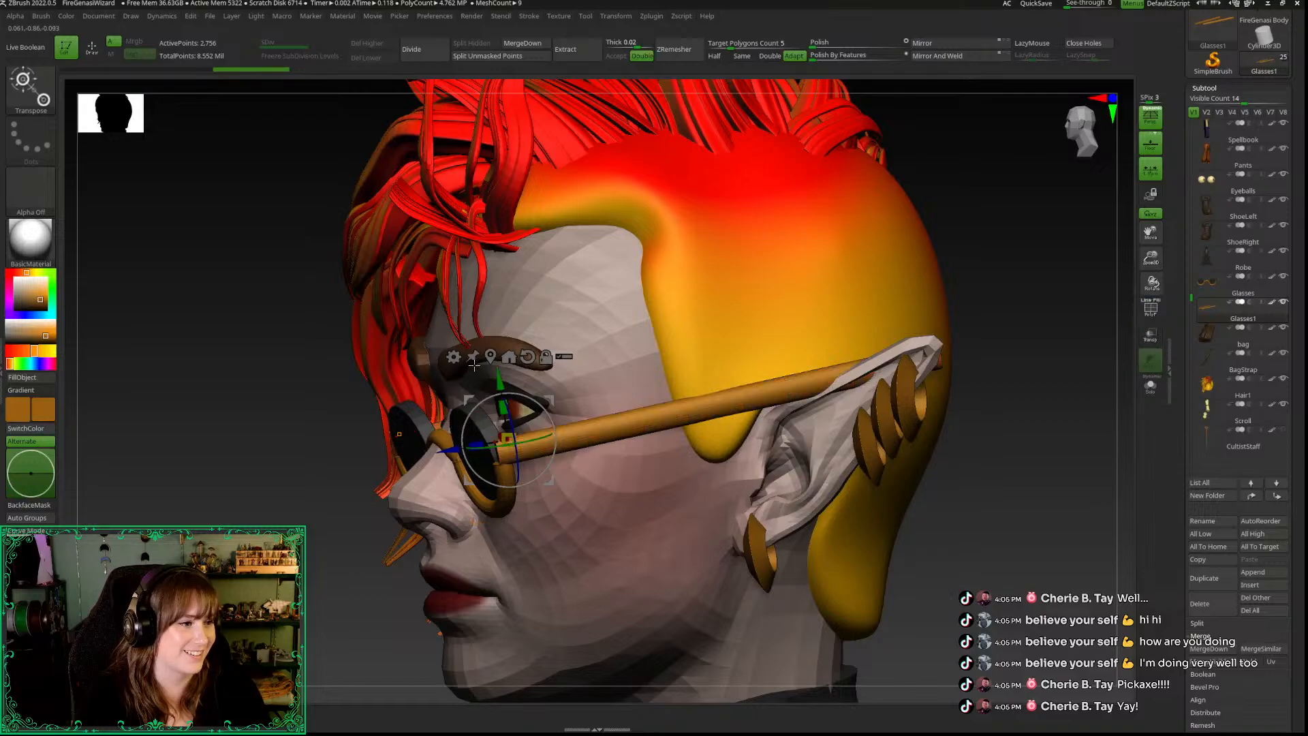
pyautogui.click(453, 357)
pyautogui.click(579, 392)
pyautogui.keyDown('shift'); pyautogui.moveTo(966, 520); pyautogui.dragTo(1004, 548); pyautogui.keyUp('shift')
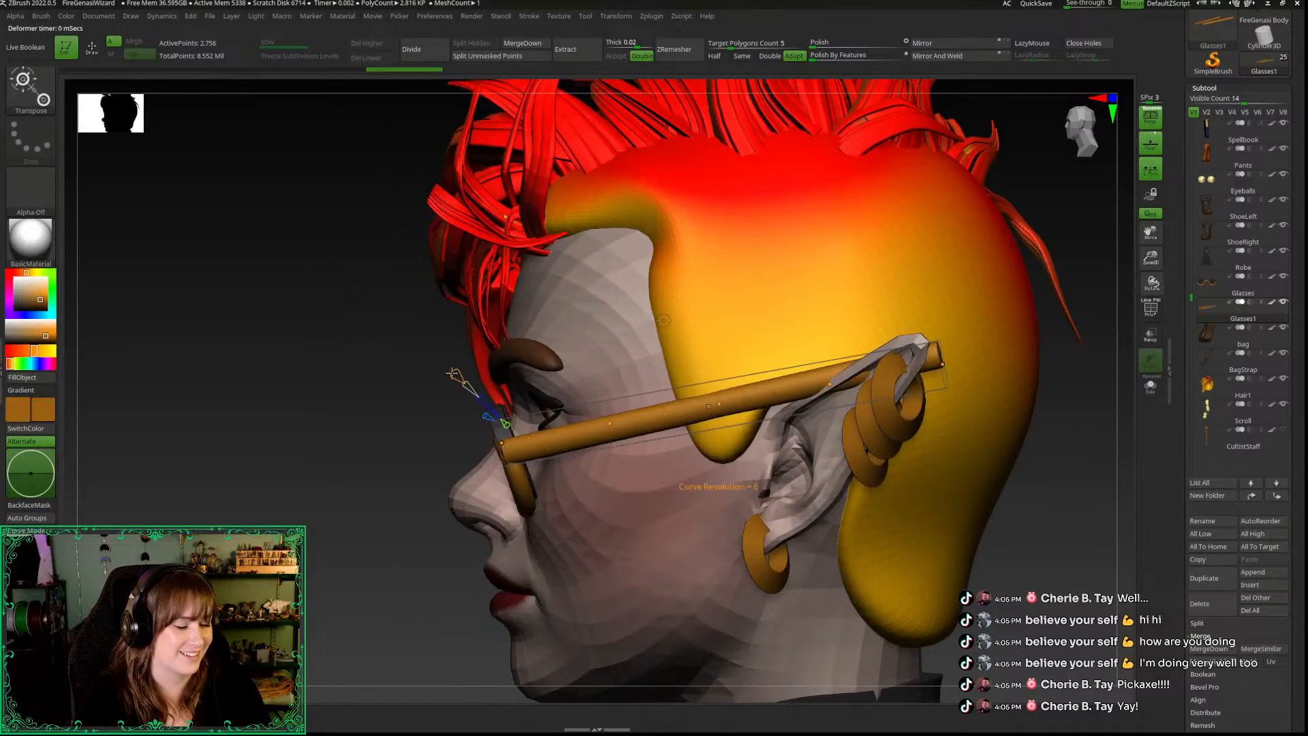
# Step: Bend the rear ends of the temple arms down behind the ears using the Bend Curve control points
pyautogui.moveTo(930, 366); pyautogui.dragTo(958, 521)
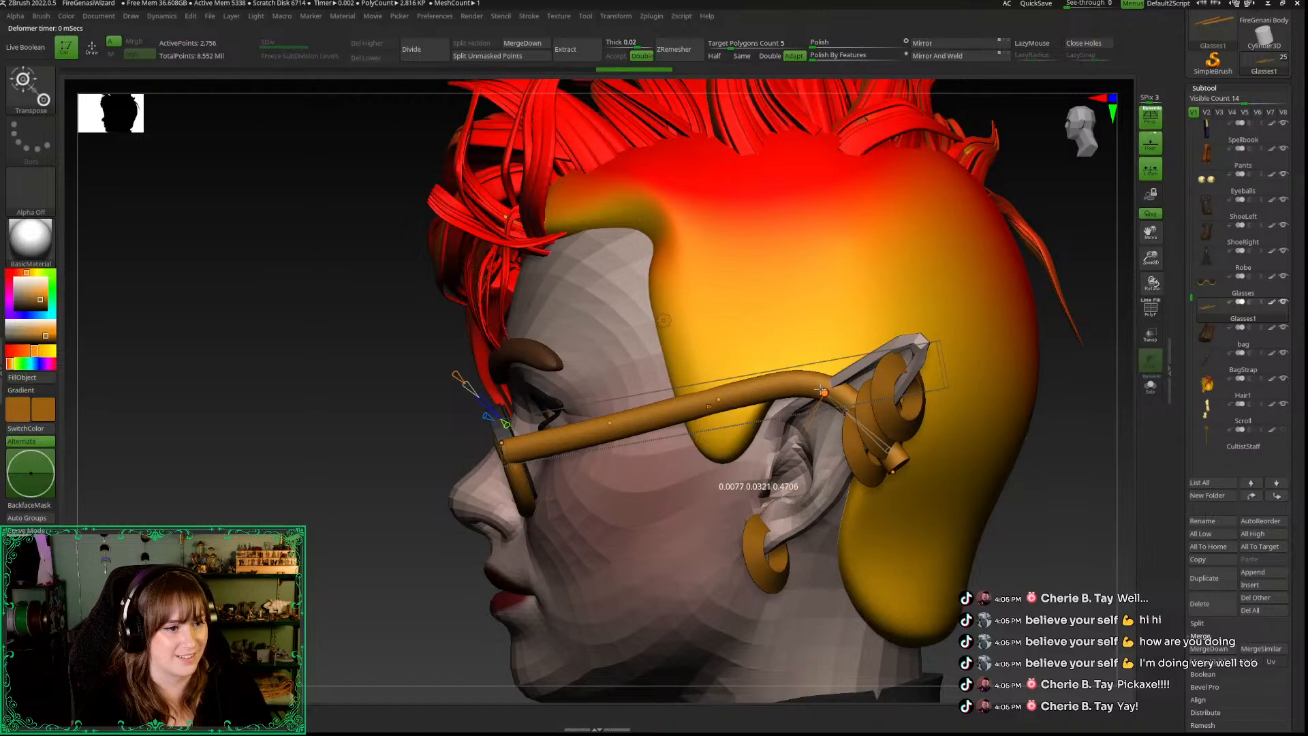
pyautogui.moveTo(382, 491); pyautogui.dragTo(1094, 513)
pyautogui.moveTo(770, 395)
pyautogui.mouseDown()
pyautogui.moveTo(783, 470)
pyautogui.moveTo(756, 391)
pyautogui.mouseUp()
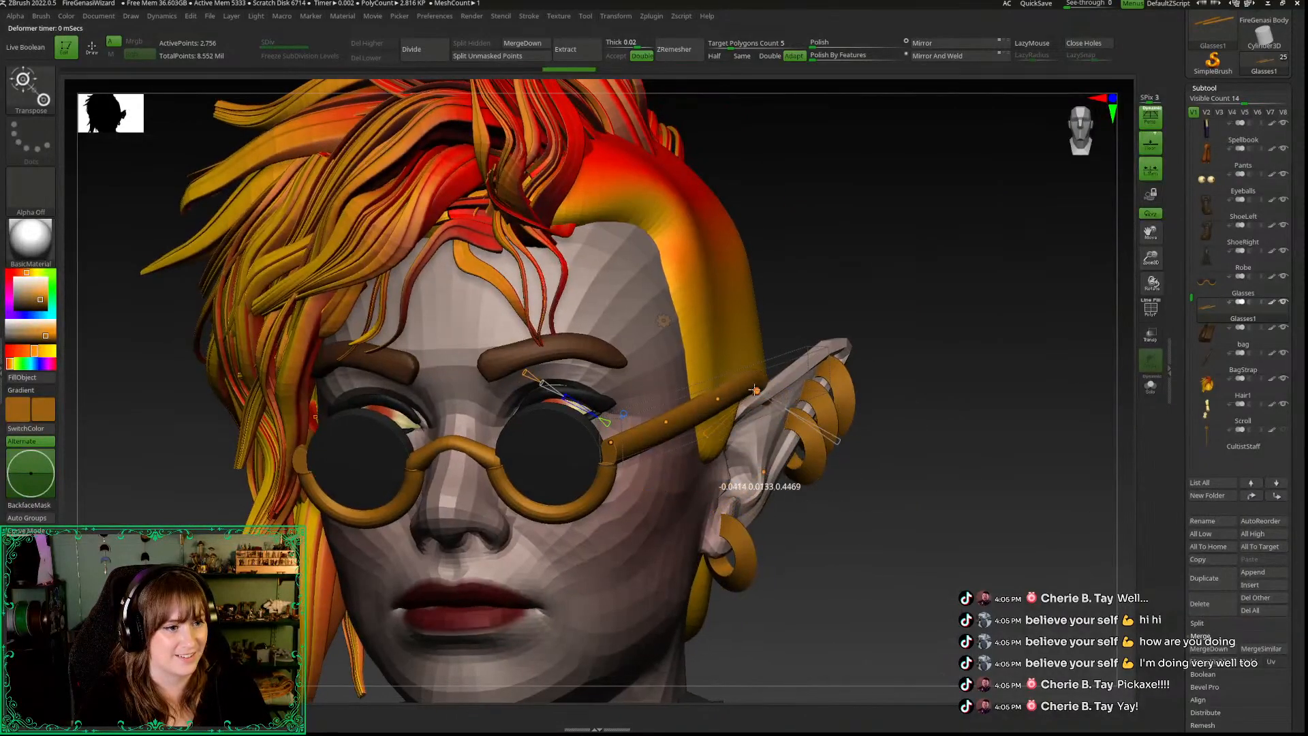
pyautogui.moveTo(871, 439); pyautogui.dragTo(656, 438)
pyautogui.moveTo(526, 511); pyautogui.dragTo(838, 503)
pyautogui.moveTo(616, 503); pyautogui.dragTo(471, 509)
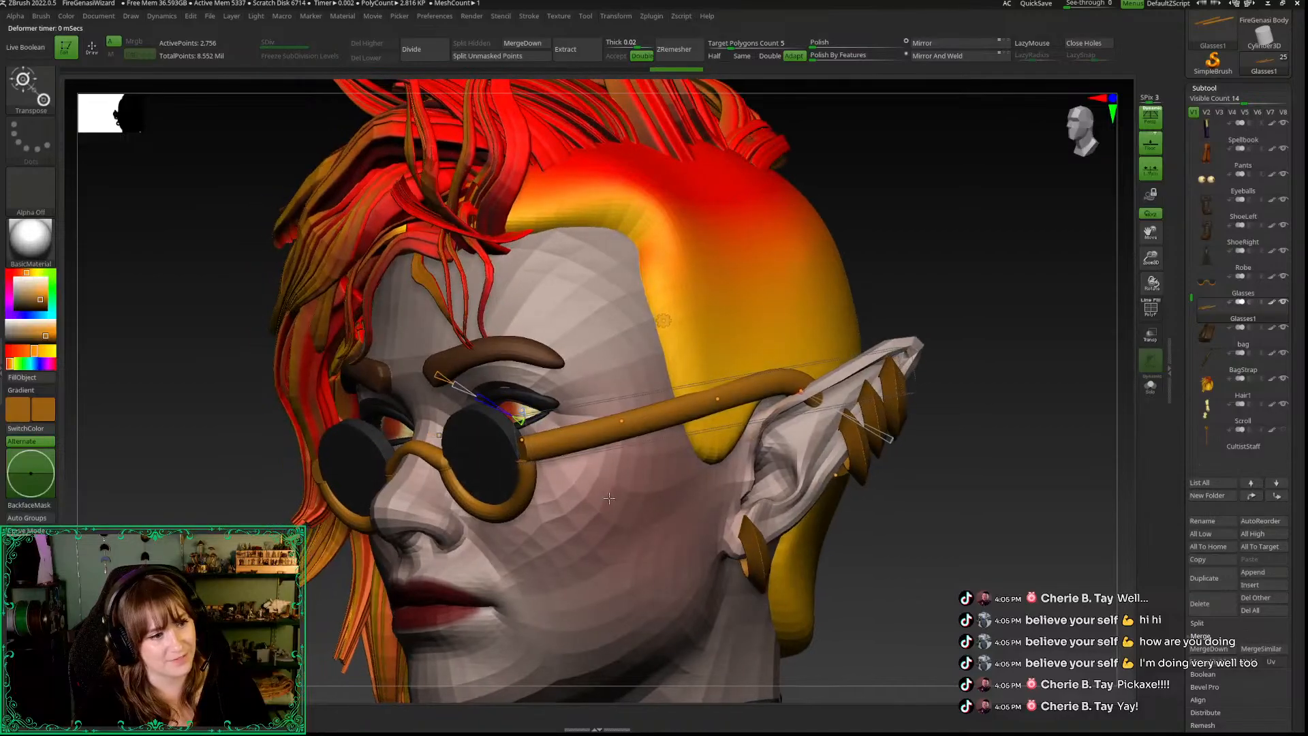
# Step: Fine-tune the bend points where the temple arms cross the ears from front and side, and accept the deformation
pyautogui.moveTo(993, 542); pyautogui.dragTo(976, 567)
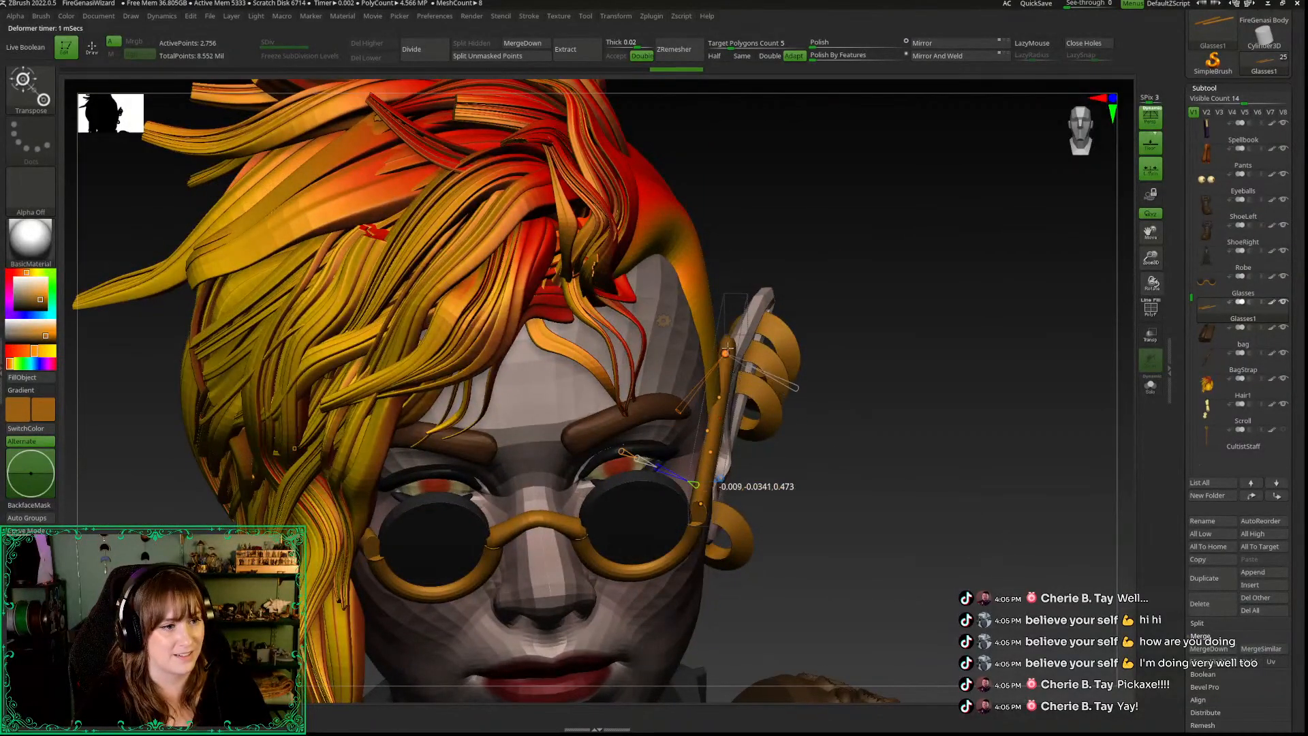
pyautogui.moveTo(727, 346); pyautogui.dragTo(727, 348)
pyautogui.moveTo(875, 488); pyautogui.dragTo(766, 450)
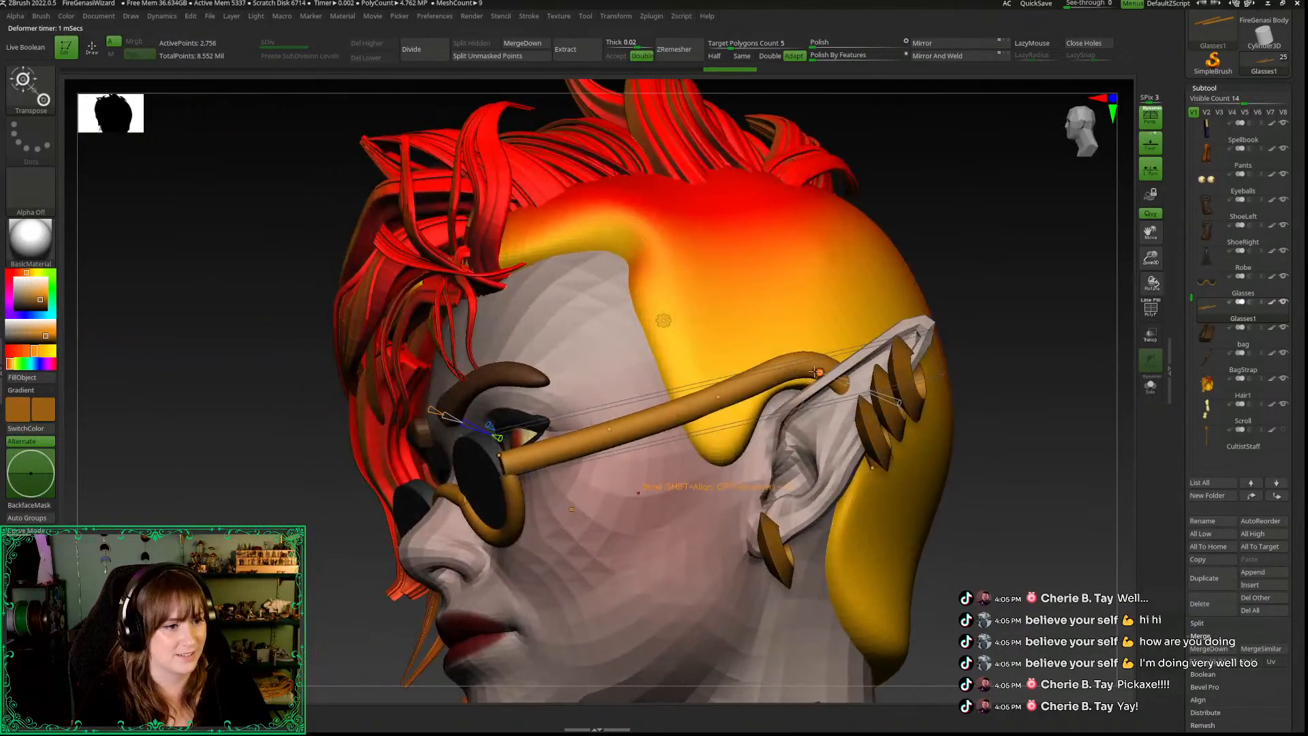
pyautogui.moveTo(824, 379); pyautogui.dragTo(828, 382)
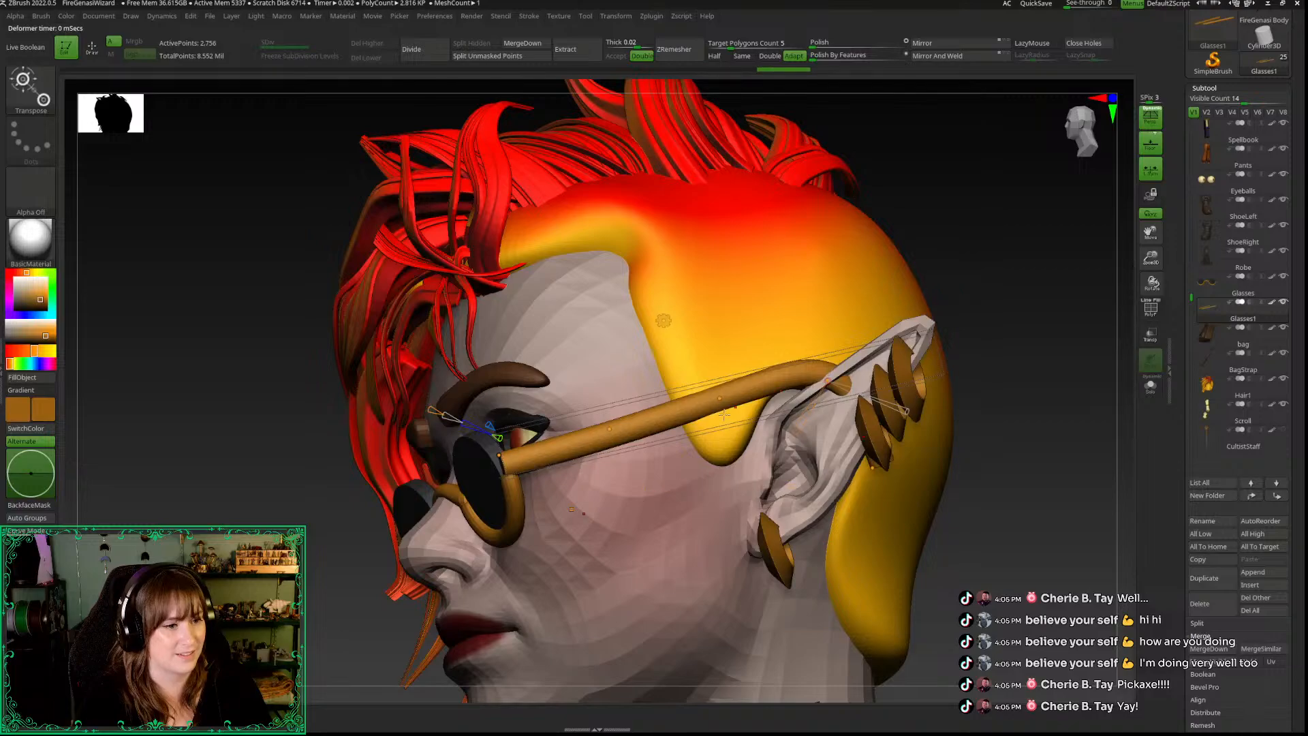
pyautogui.click(664, 320)
pyautogui.click(842, 326)
# Step: Examine how the finished glasses sit on the character from the side, from the front and at a distance
pyautogui.moveTo(1105, 569)
pyautogui.mouseDown()
pyautogui.moveTo(1072, 572)
pyautogui.moveTo(1090, 573)
pyautogui.mouseUp()
pyautogui.moveTo(1151, 258); pyautogui.dragTo(1090, 196)
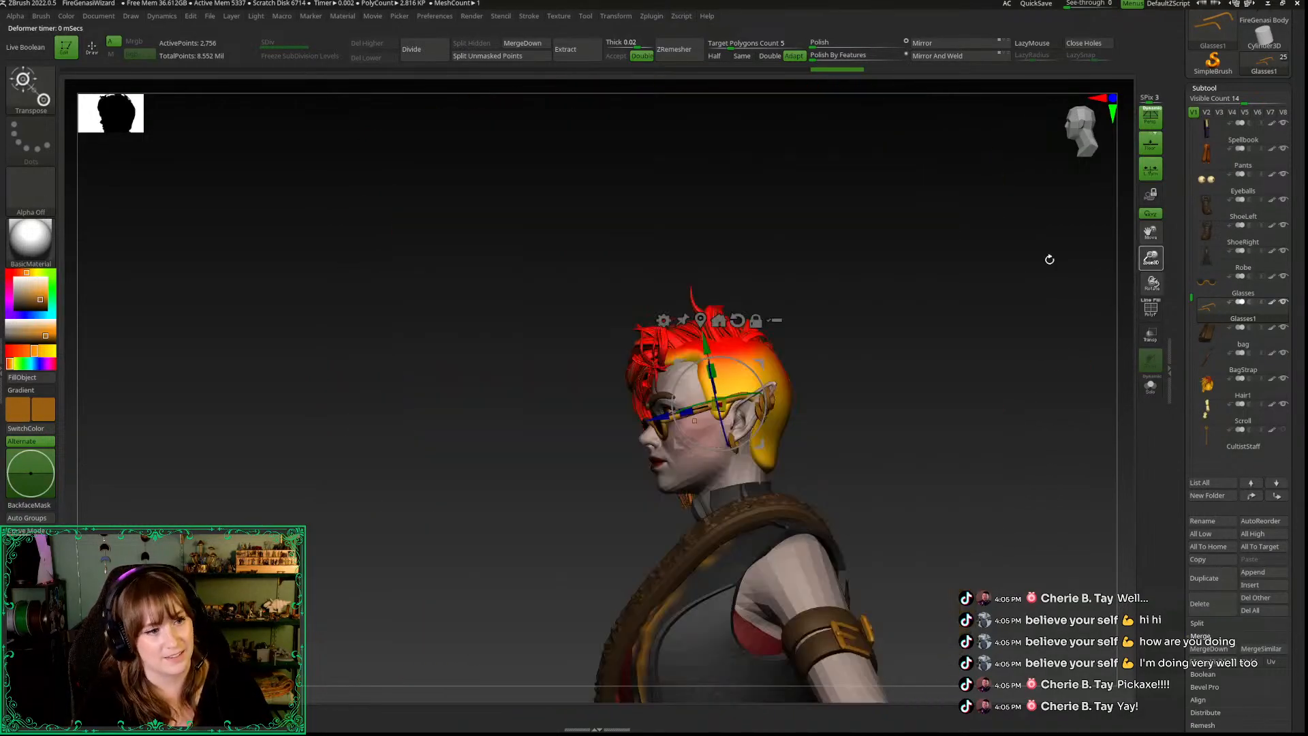
pyautogui.moveTo(1008, 279); pyautogui.dragTo(1072, 295)
pyautogui.keyDown('shift'); pyautogui.moveTo(1085, 169); pyautogui.dragTo(1013, 231); pyautogui.keyUp('shift')
pyautogui.press('q')
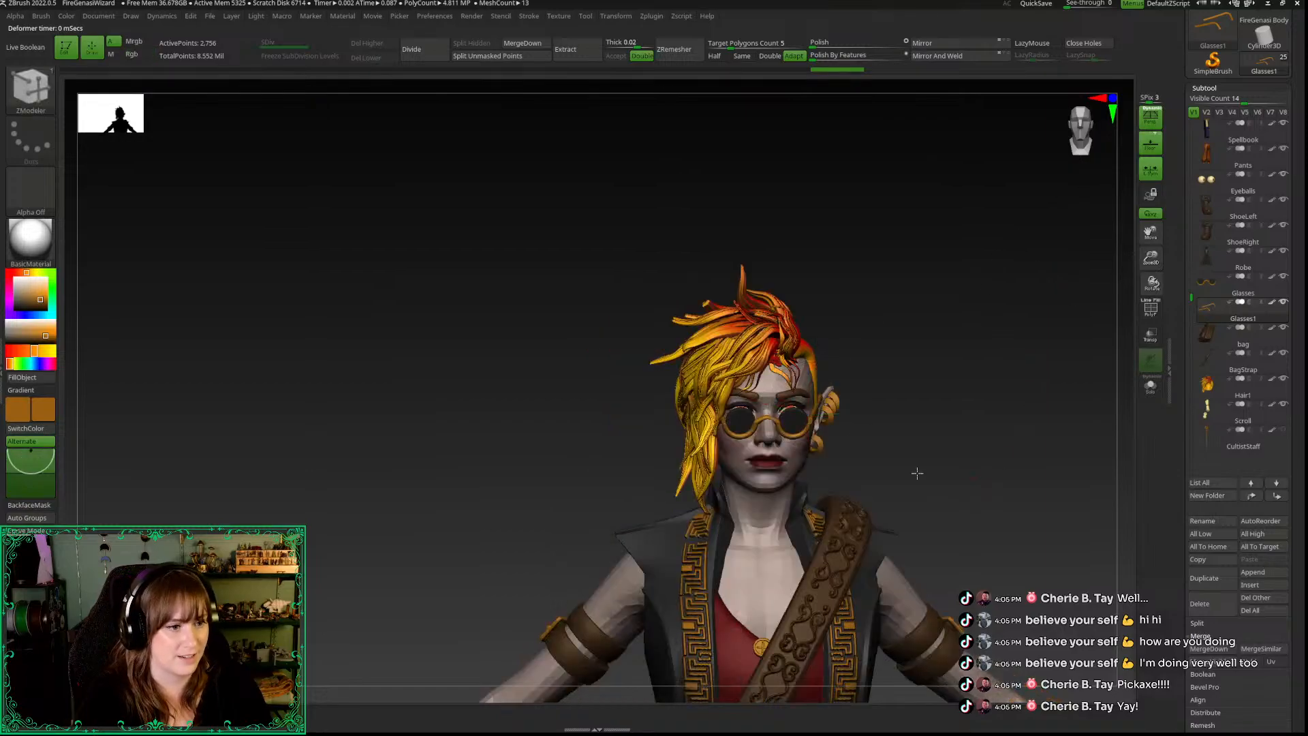
pyautogui.keyDown('alt'); pyautogui.moveTo(917, 473); pyautogui.dragTo(812, 350); pyautogui.keyUp('alt')
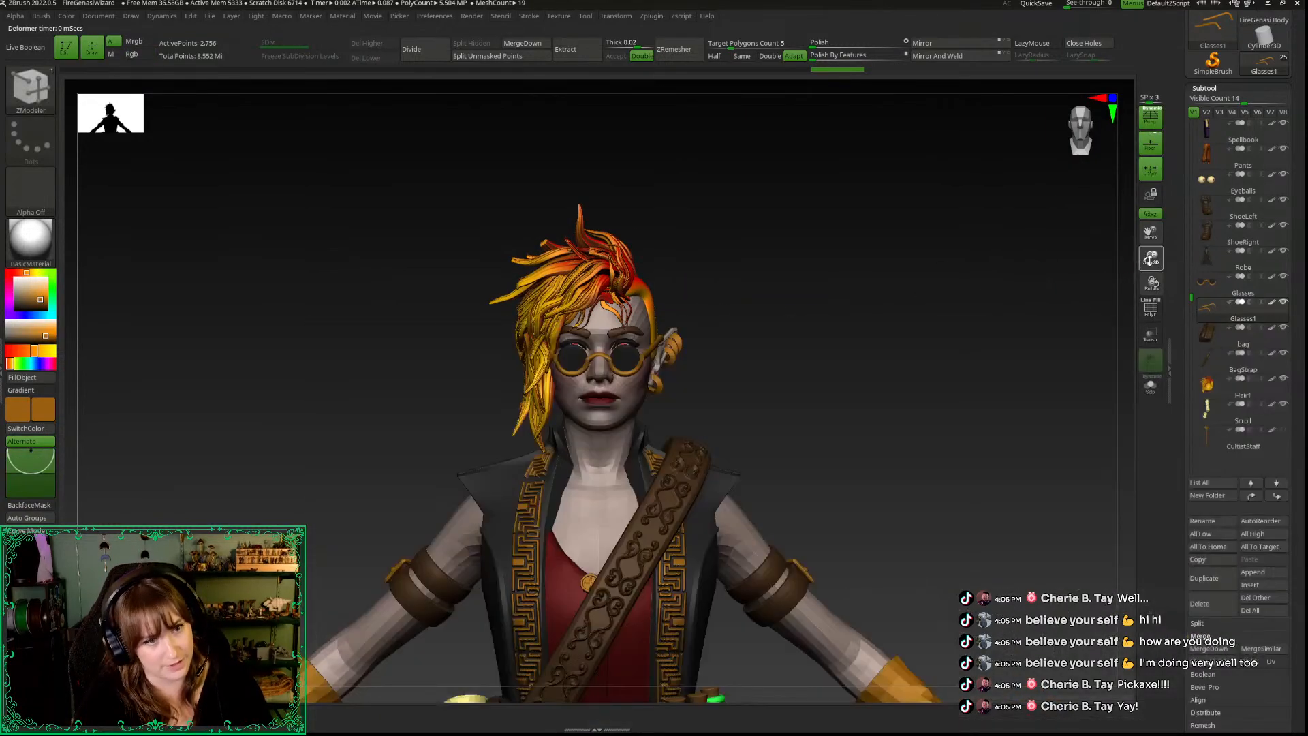
pyautogui.moveTo(1151, 257); pyautogui.dragTo(1118, 320)
pyautogui.press('s')
pyautogui.moveTo(857, 402); pyautogui.dragTo(815, 440)
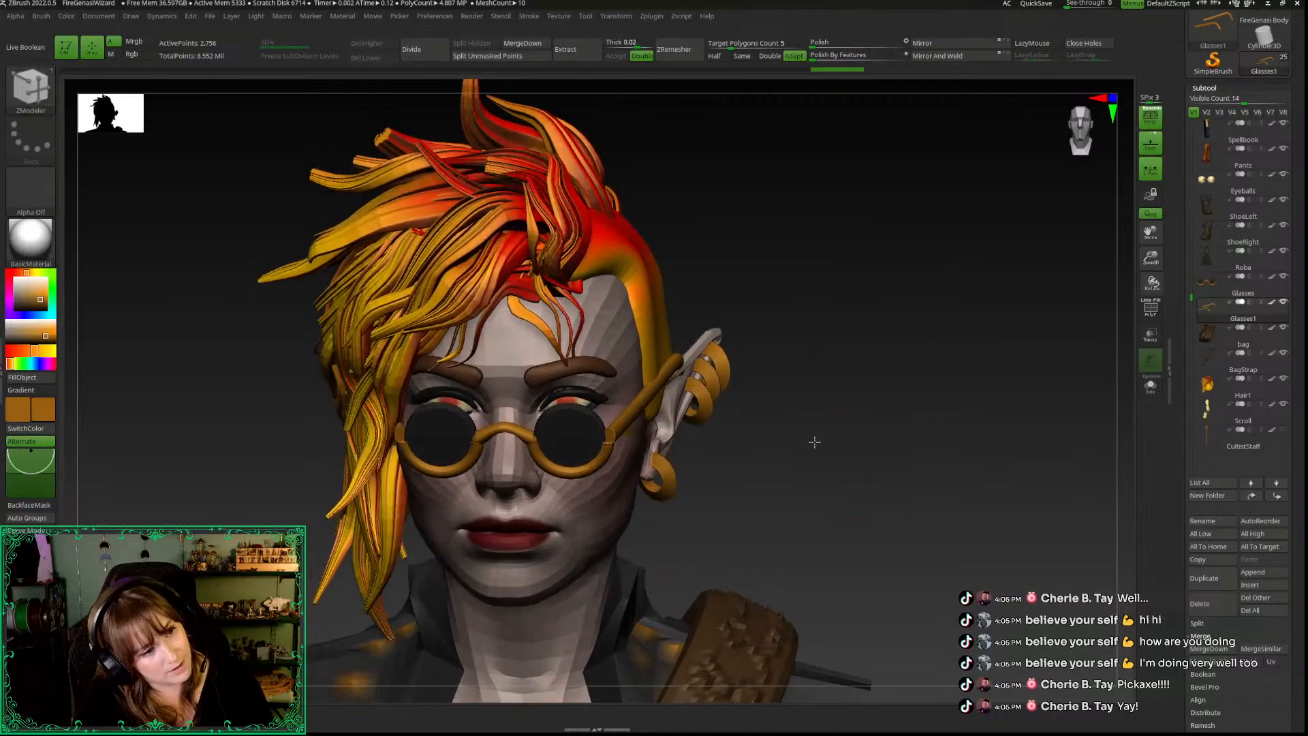
# Step: Make the FireGenasi Body subtool active and reshape the ear around the temple arm with the Move brush
pyautogui.hotkey('shift', 'f')
pyautogui.hotkey('shift', 'f')
pyautogui.keyDown('alt'); pyautogui.click(707, 350); pyautogui.keyUp('alt')
pyautogui.hotkey('shift', 'f')
pyautogui.hotkey('shift', 'f')
pyautogui.press('space')
pyautogui.press('b')
pyautogui.press('m')
pyautogui.press('v')
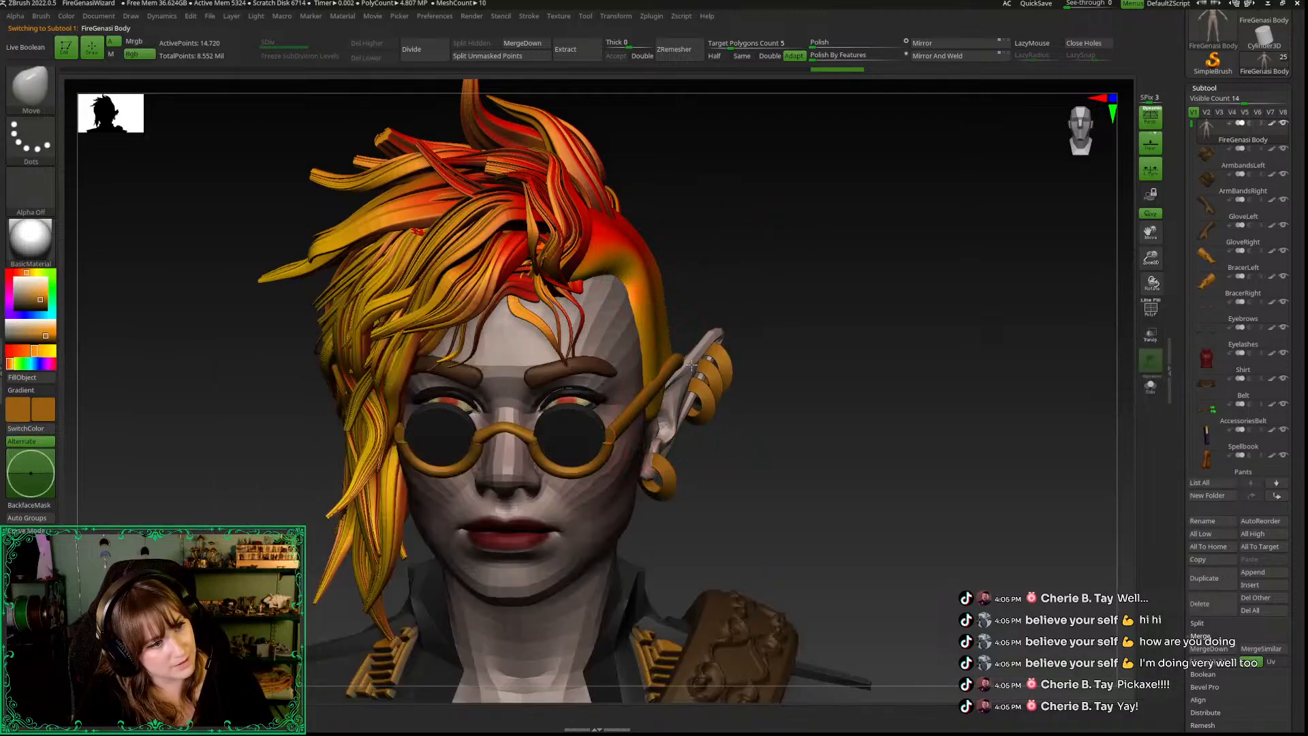
pyautogui.moveTo(775, 366)
pyautogui.mouseDown()
pyautogui.moveTo(804, 371)
pyautogui.moveTo(680, 371)
pyautogui.mouseUp()
pyautogui.moveTo(755, 291)
pyautogui.mouseDown()
pyautogui.moveTo(852, 299)
pyautogui.moveTo(757, 363)
pyautogui.moveTo(695, 355)
pyautogui.mouseUp()
pyautogui.moveTo(782, 325); pyautogui.dragTo(717, 305)
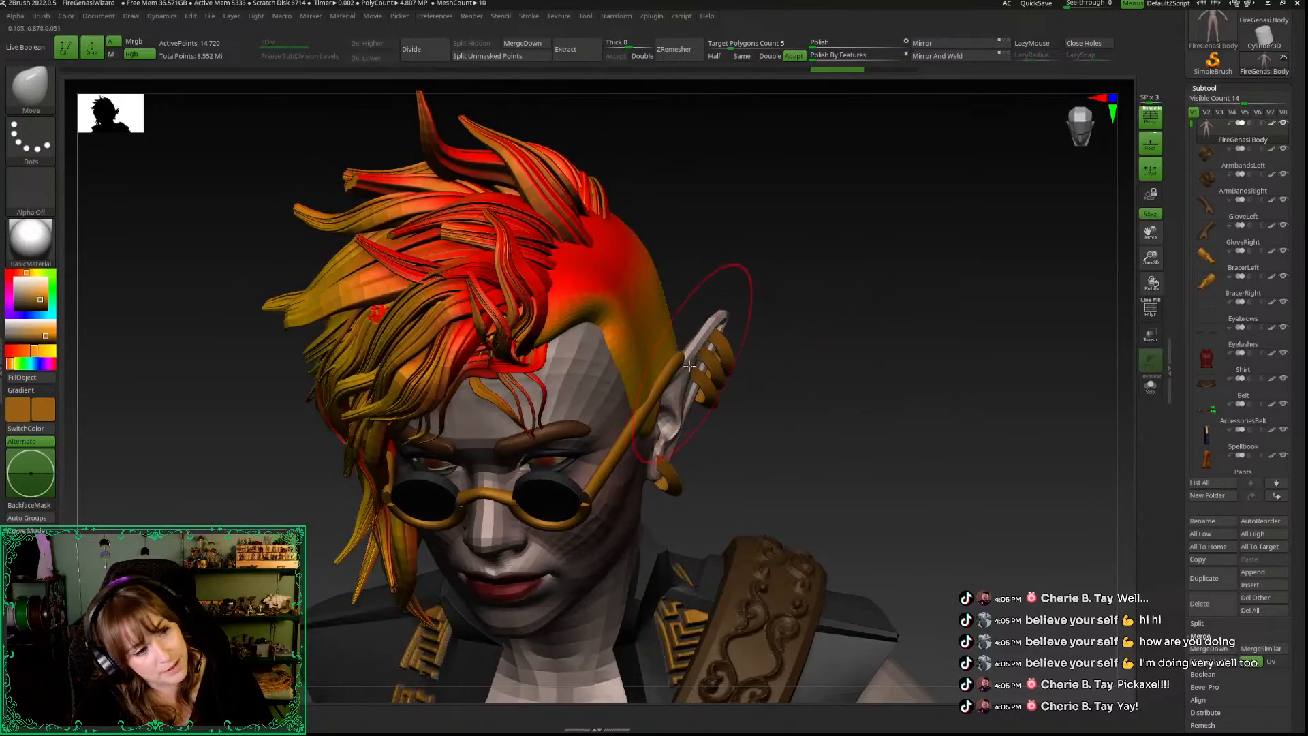
pyautogui.moveTo(804, 310); pyautogui.dragTo(859, 273)
pyautogui.rightClick(860, 272)
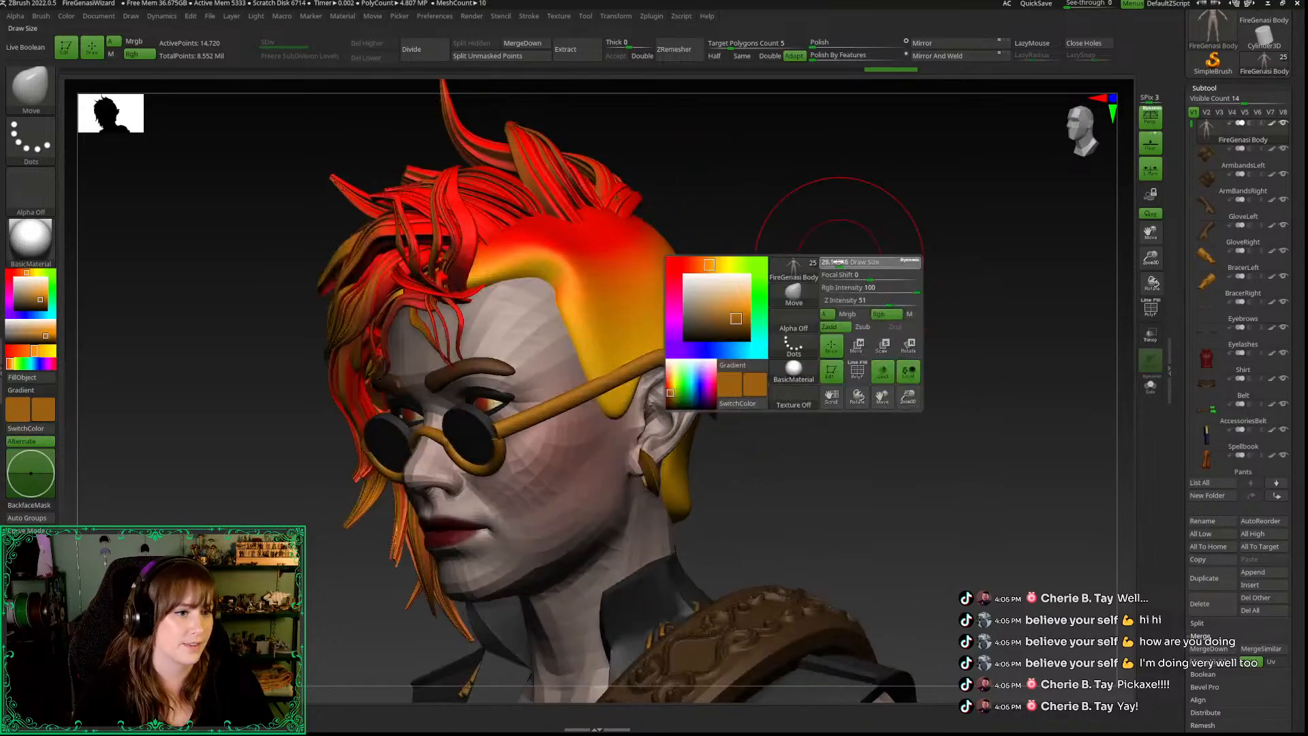
pyautogui.moveTo(884, 373)
pyautogui.mouseDown()
pyautogui.moveTo(914, 372)
pyautogui.moveTo(799, 397)
pyautogui.moveTo(799, 417)
pyautogui.mouseUp()
# Step: Choose the Diam Swis Cule gem from the Gem and Diamond insert brush and sample the lips' dark red as its colour
pyautogui.click(1087, 134)
pyautogui.press('b')
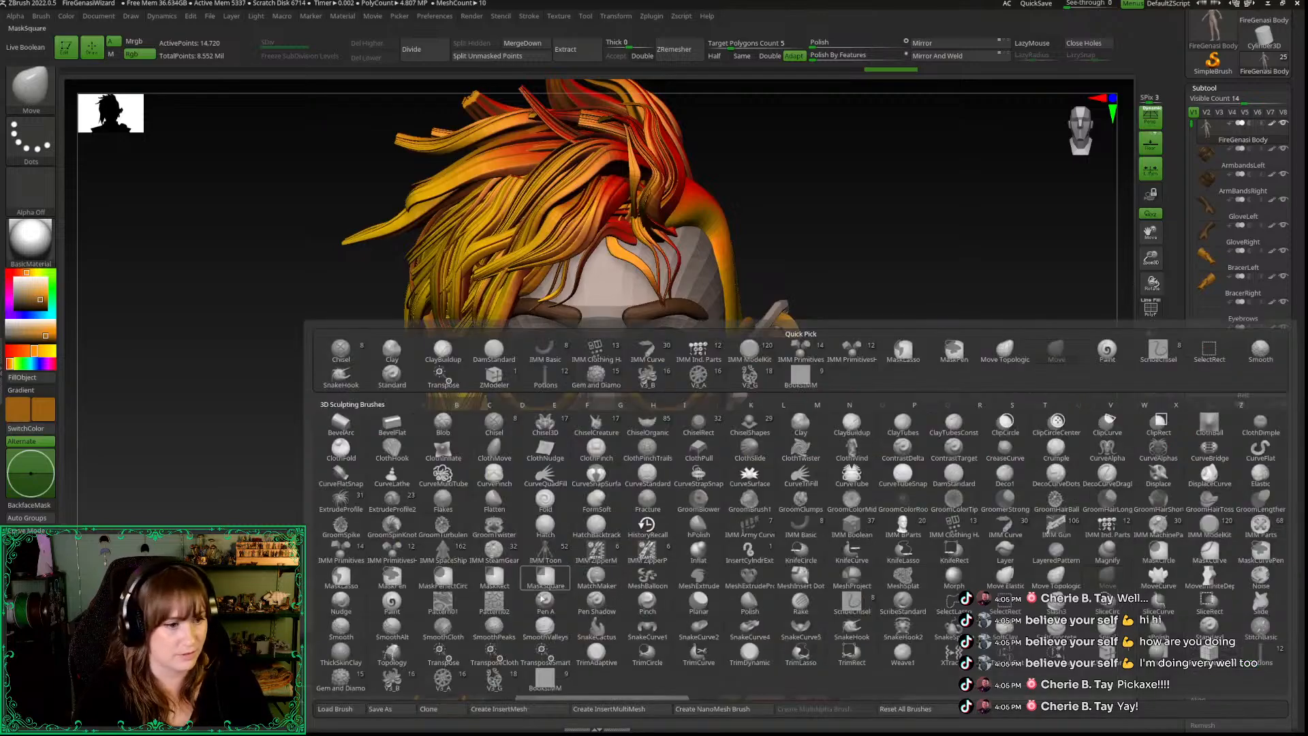
pyautogui.click(354, 688)
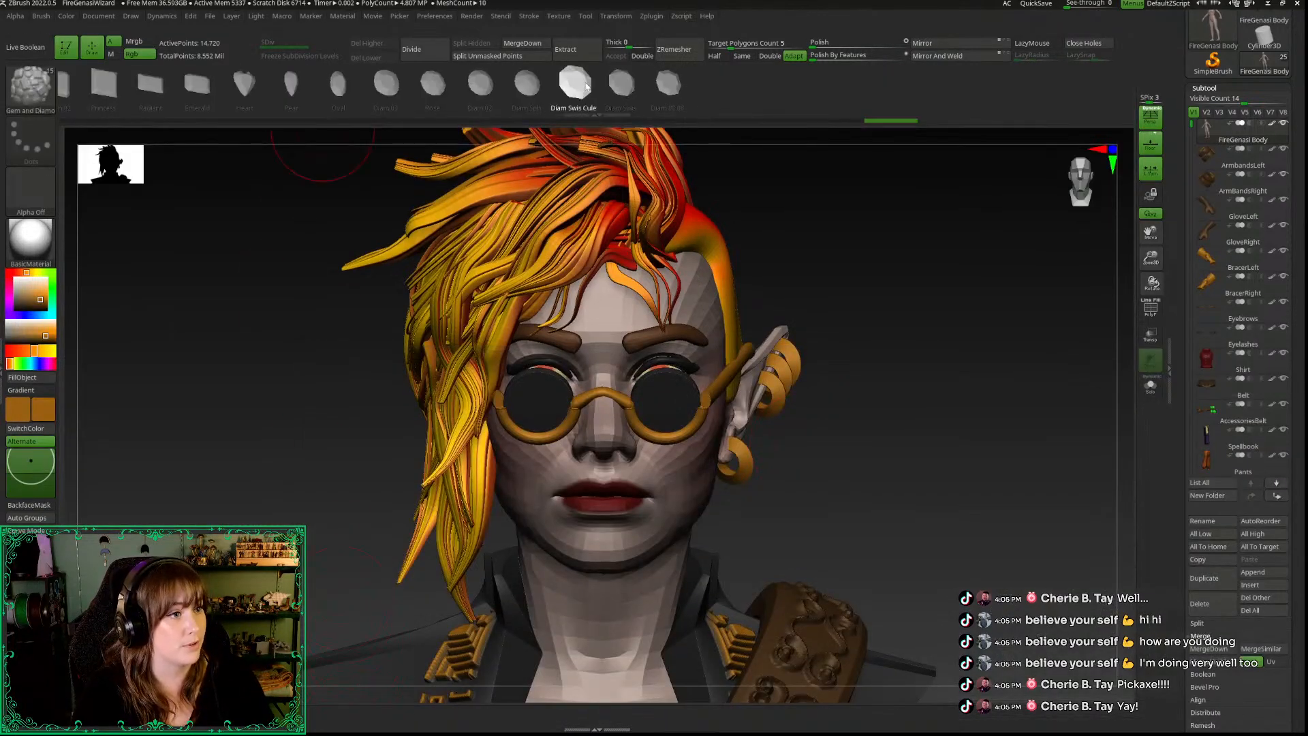
pyautogui.moveTo(1150, 258); pyautogui.dragTo(896, 214)
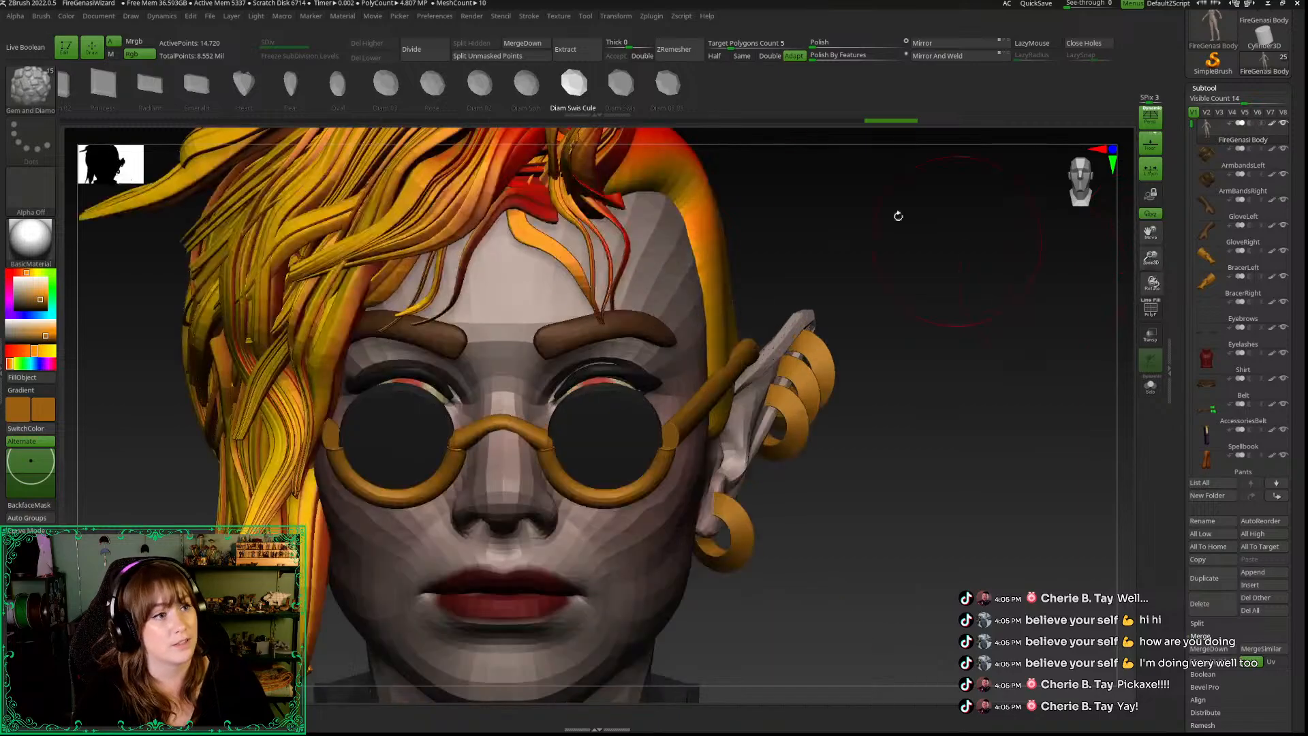
pyautogui.click(620, 82)
pyautogui.keyDown('alt'); pyautogui.moveTo(875, 573); pyautogui.dragTo(901, 533); pyautogui.keyUp('alt')
pyautogui.click(569, 83)
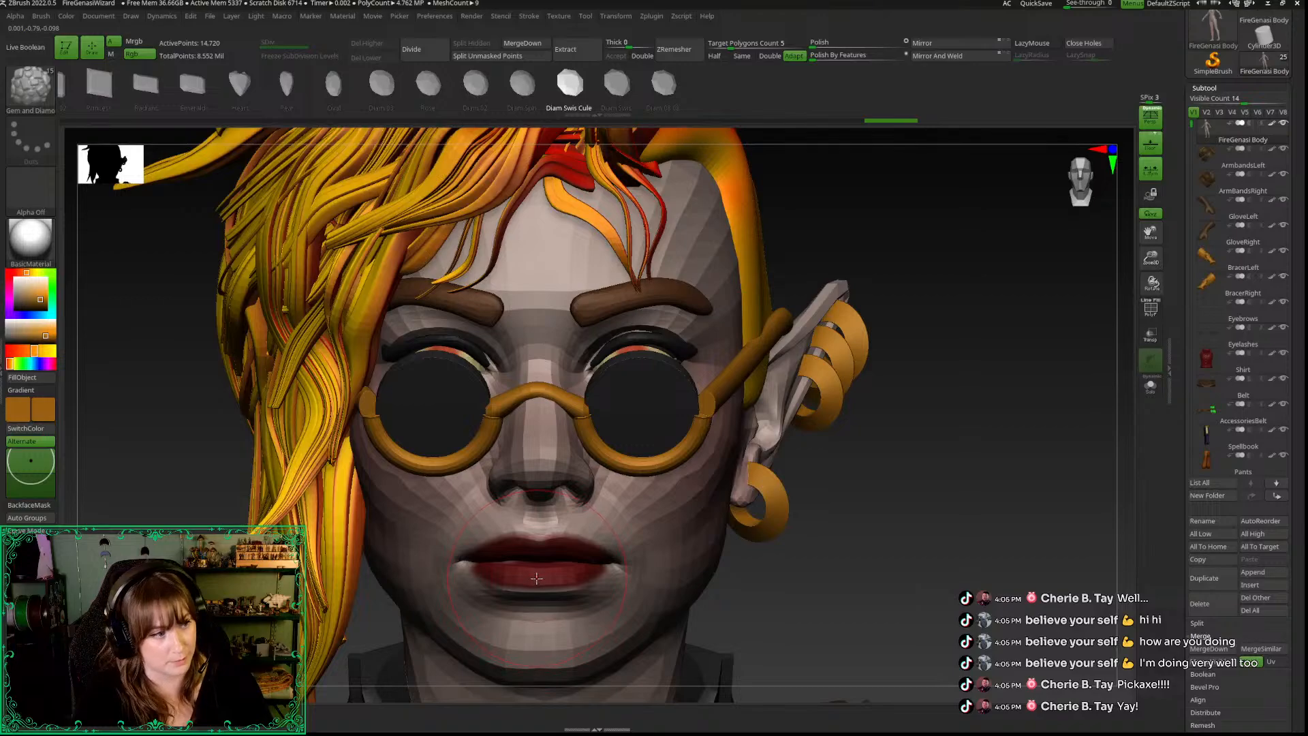
pyautogui.press('c')
# Step: Try inserting red gems at the glasses' outer hinges with the body subtool active, then undo them
pyautogui.moveTo(705, 406); pyautogui.dragTo(704, 428)
pyautogui.moveTo(943, 549); pyautogui.dragTo(828, 555)
pyautogui.press('w')
pyautogui.moveTo(571, 422); pyautogui.dragTo(583, 421)
pyautogui.press('q')
pyautogui.moveTo(374, 481); pyautogui.dragTo(508, 477)
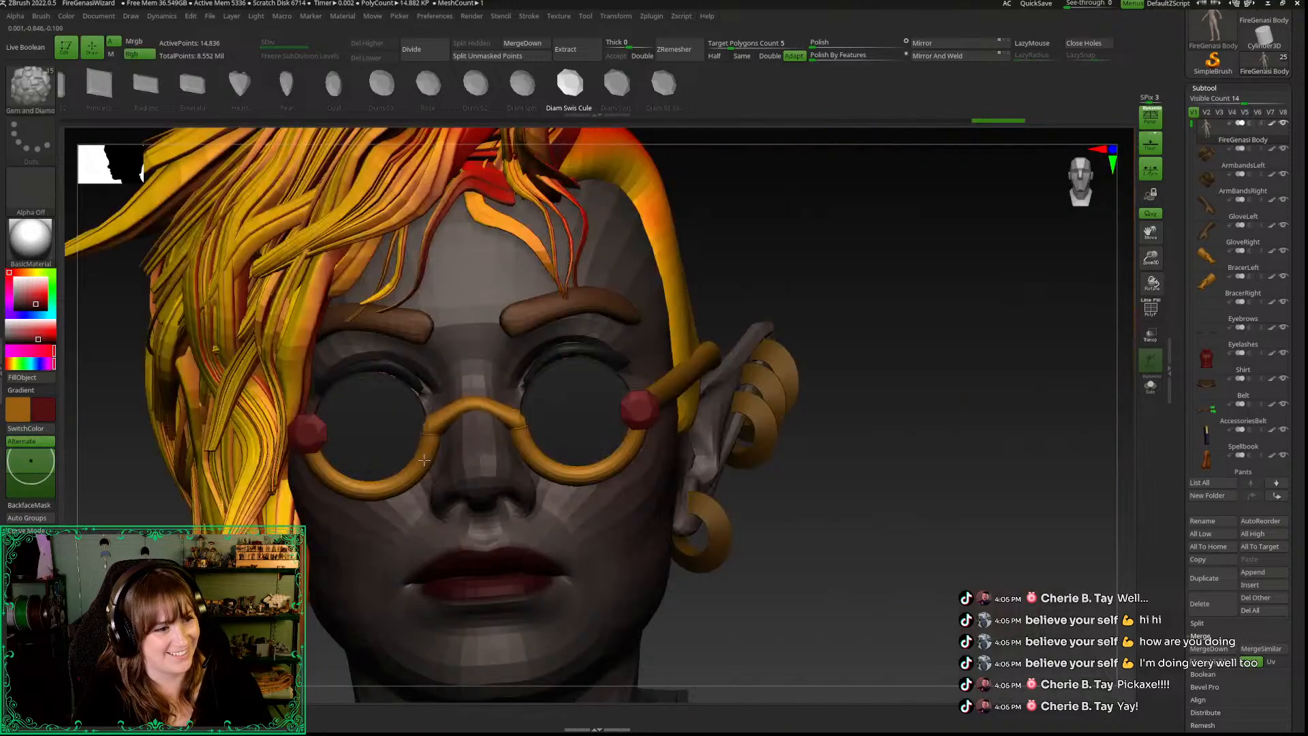
pyautogui.moveTo(1151, 259); pyautogui.dragTo(943, 44)
pyautogui.keyDown('ctrl'); pyautogui.moveTo(902, 372); pyautogui.dragTo(935, 384); pyautogui.keyUp('ctrl')
pyautogui.moveTo(935, 383); pyautogui.dragTo(907, 424)
pyautogui.moveTo(1151, 258); pyautogui.dragTo(1062, 482)
pyautogui.hotkey('ctrl', 'z')
pyautogui.hotkey('ctrl', 'z')
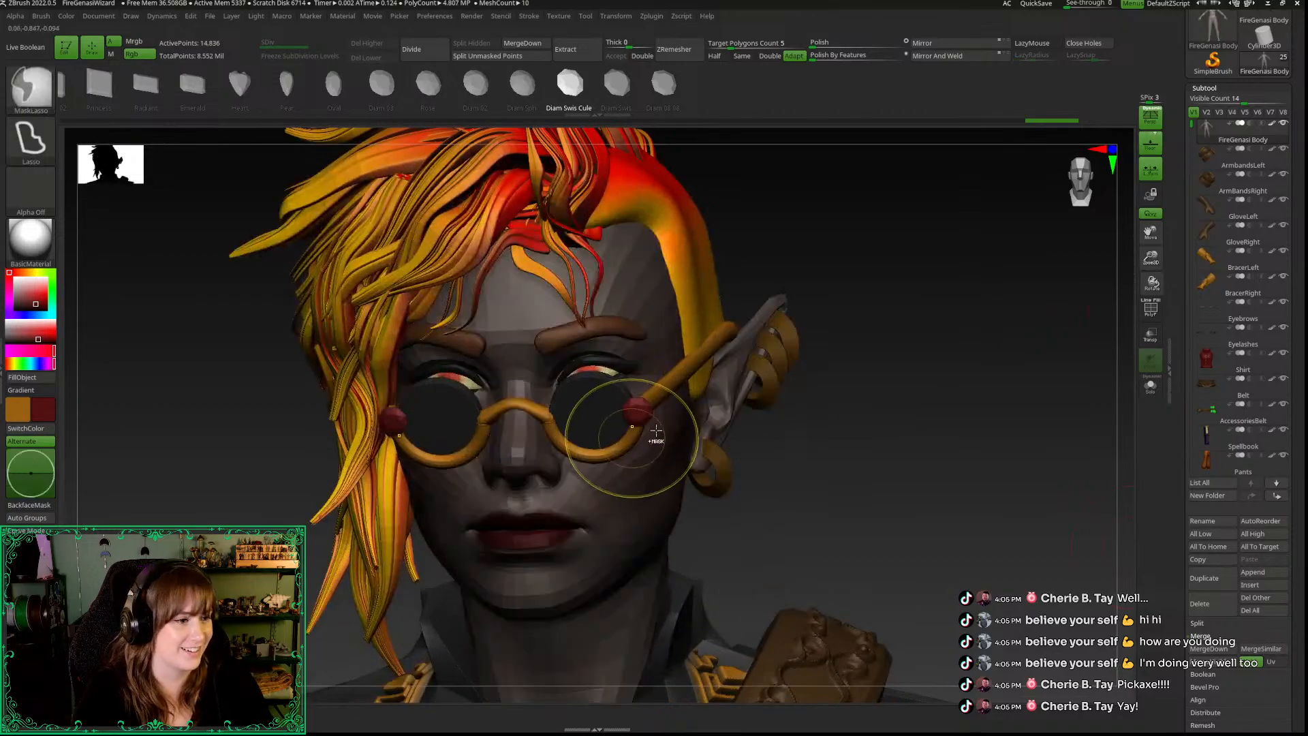
# Step: Make the Glasses subtool active and merge it down with the temple arms in Glasses1
pyautogui.moveTo(612, 412); pyautogui.dragTo(614, 412)
pyautogui.keyDown('alt'); pyautogui.click(614, 412); pyautogui.keyUp('alt')
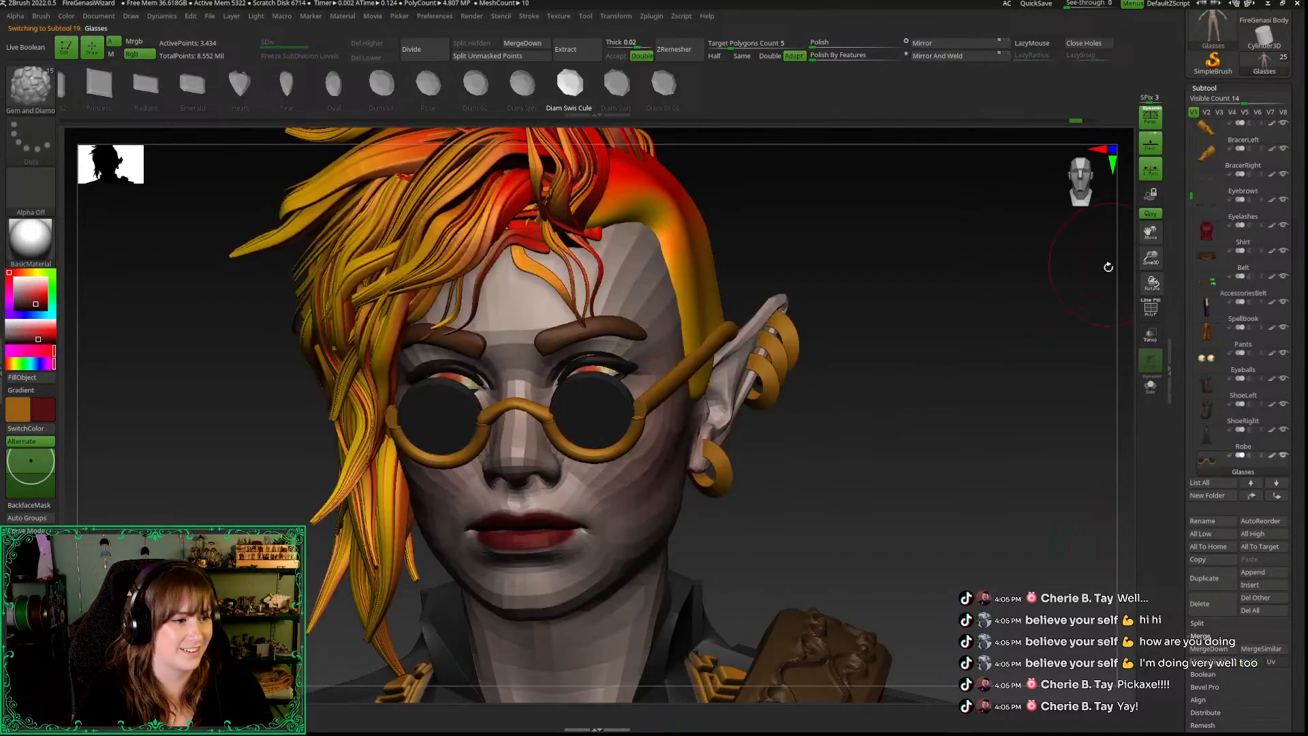
pyautogui.press('f')
pyautogui.hotkey('shift', 'f')
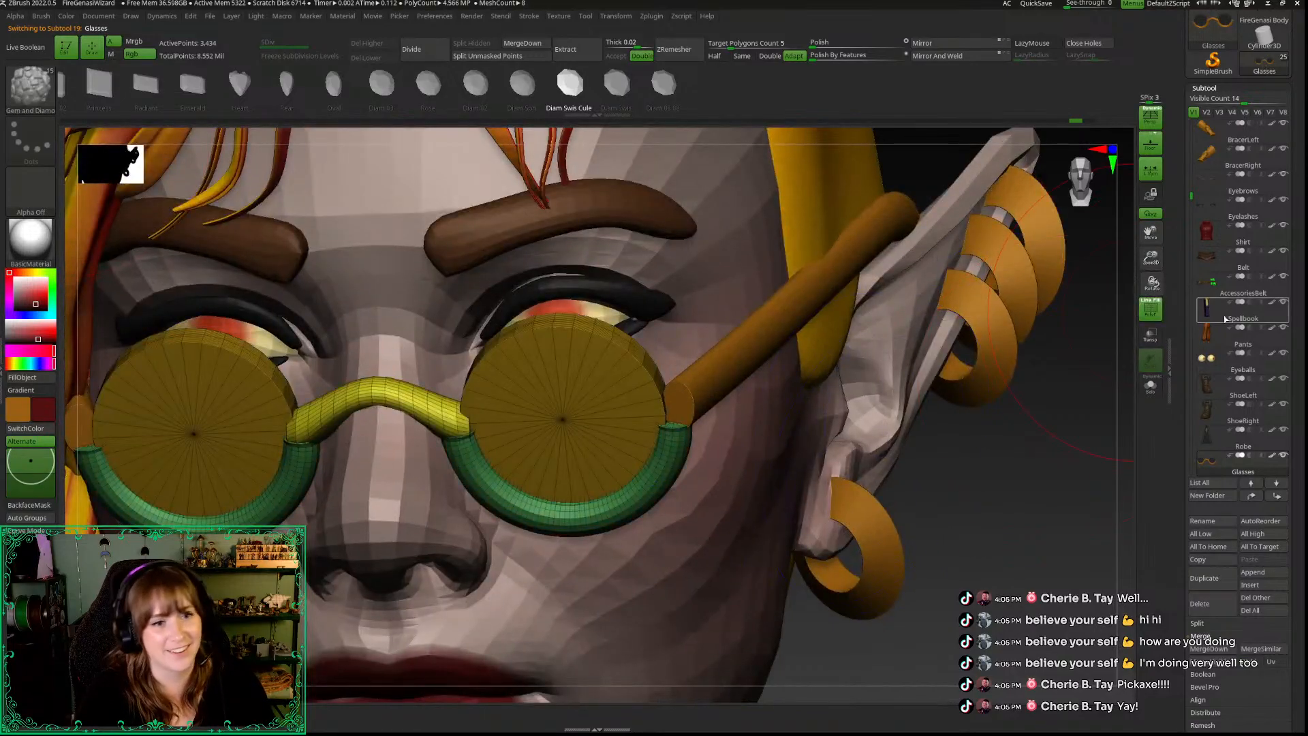
pyautogui.moveTo(1187, 200); pyautogui.dragTo(1197, 293)
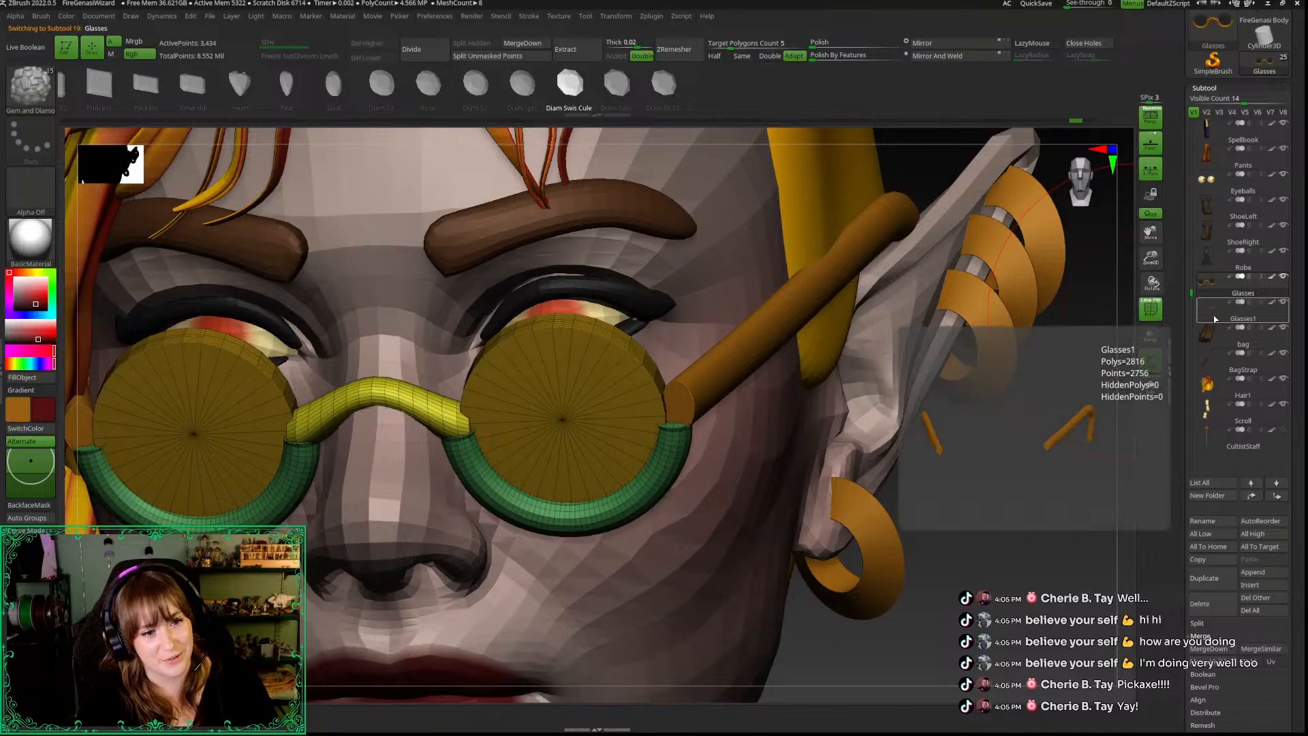
pyautogui.moveTo(1262, 289)
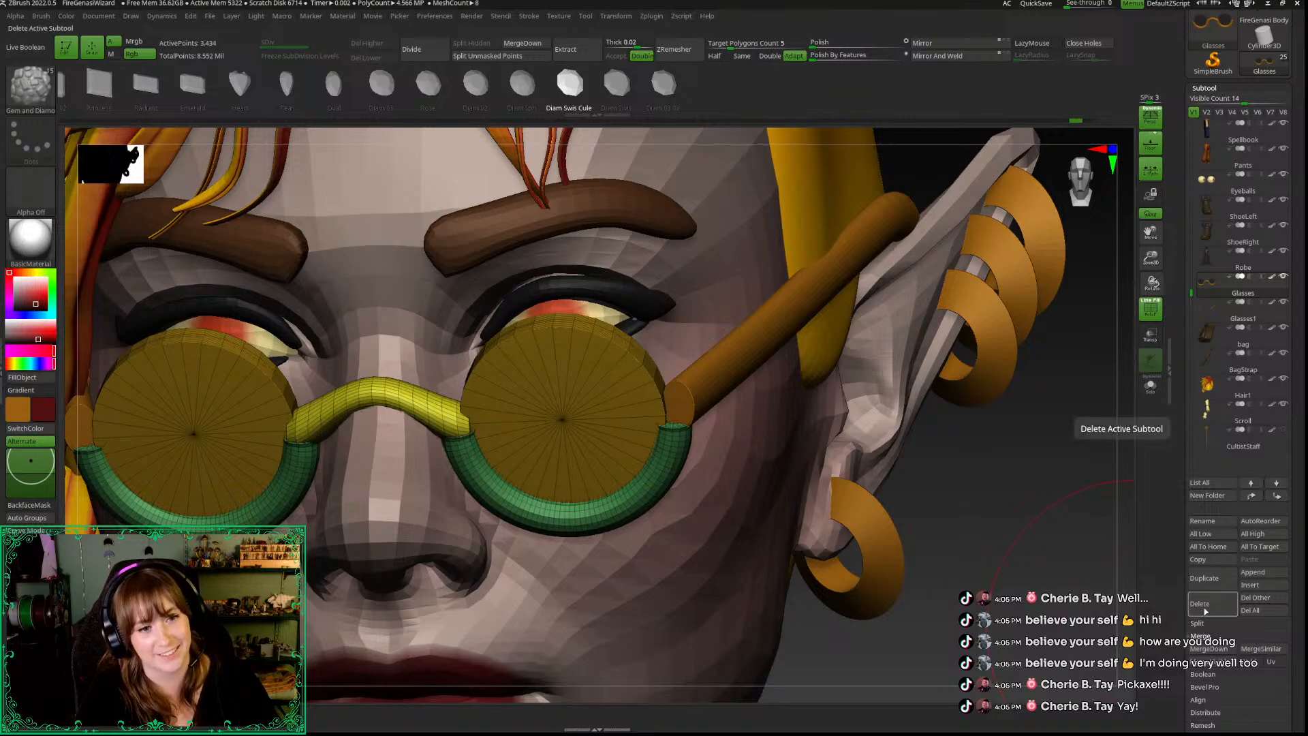
pyautogui.click(1209, 648)
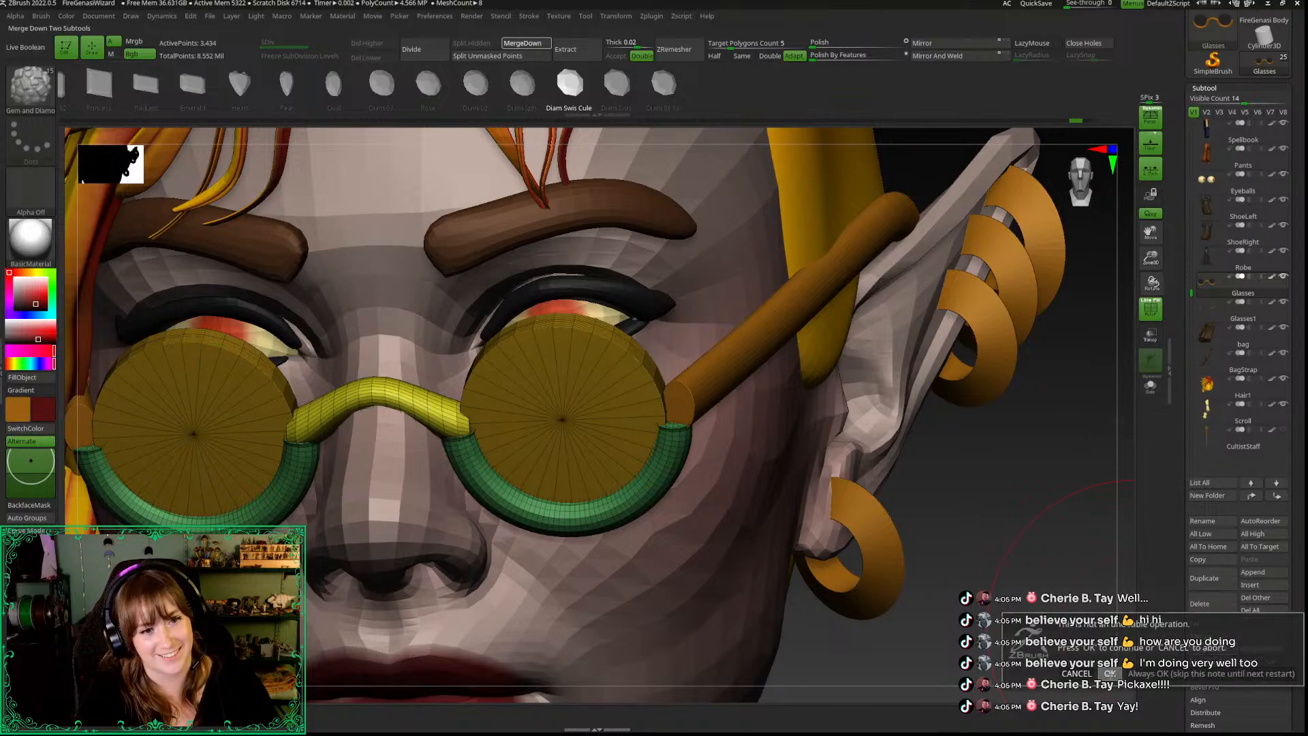
pyautogui.click(1109, 673)
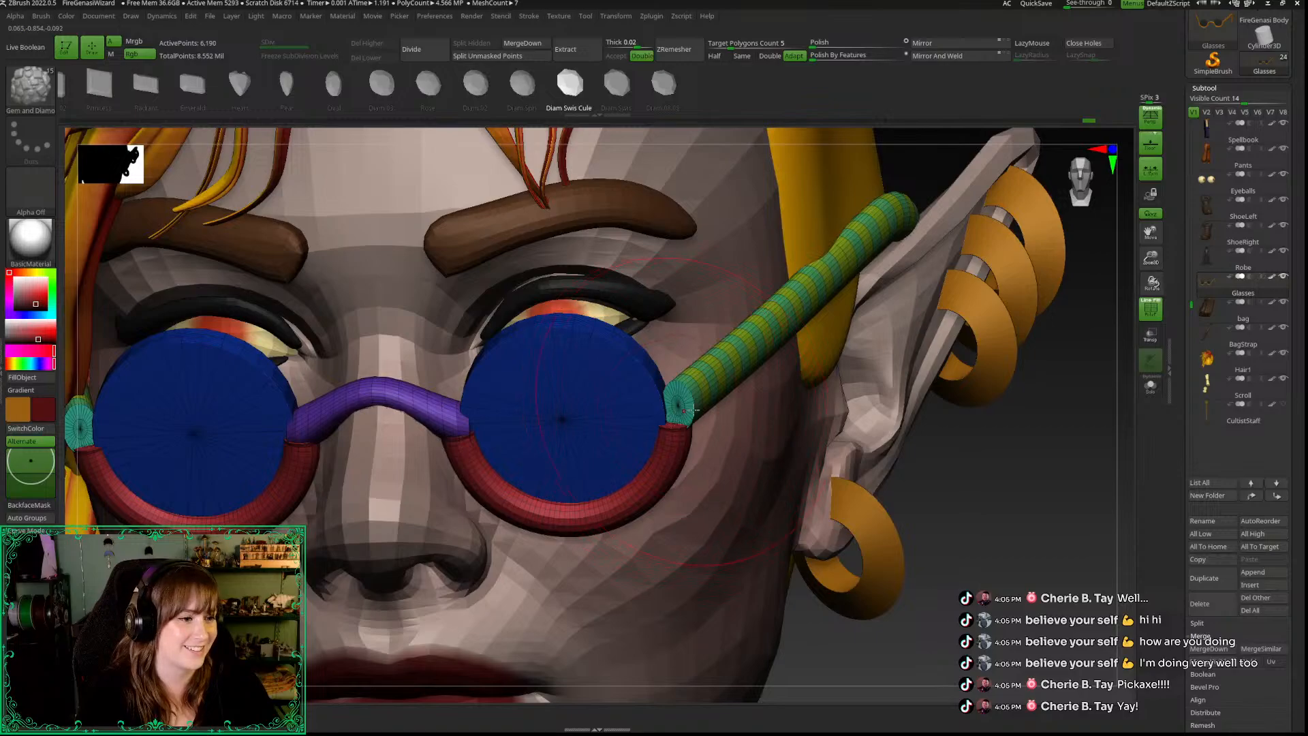
# Step: Try inserting the gem at the outer hinge of the merged glasses with the polyframe hidden, then undo it
pyautogui.moveTo(1004, 477); pyautogui.dragTo(986, 471)
pyautogui.moveTo(683, 423); pyautogui.dragTo(686, 439)
pyautogui.hotkey('shift', 'f')
pyautogui.keyDown('ctrl'); pyautogui.moveTo(937, 557); pyautogui.dragTo(896, 548); pyautogui.keyUp('ctrl')
pyautogui.hotkey('ctrl', 'z')
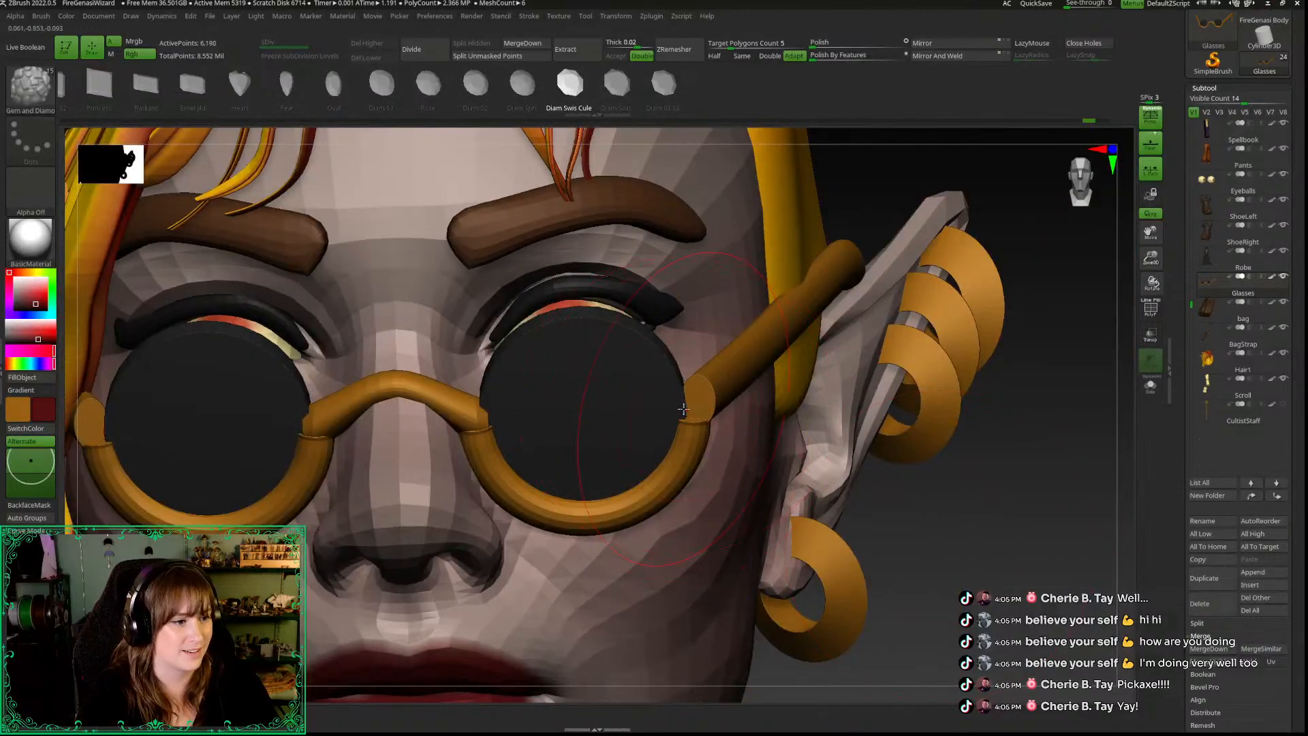
# Step: Insert the red gem on the Glasses subtool at the outer hinge and shift it sideways over the frame joint
pyautogui.moveTo(684, 427); pyautogui.dragTo(684, 442)
pyautogui.moveTo(964, 570); pyautogui.dragTo(776, 466)
pyautogui.press('w')
pyautogui.moveTo(627, 418); pyautogui.dragTo(647, 416)
pyautogui.moveTo(307, 530); pyautogui.dragTo(363, 522)
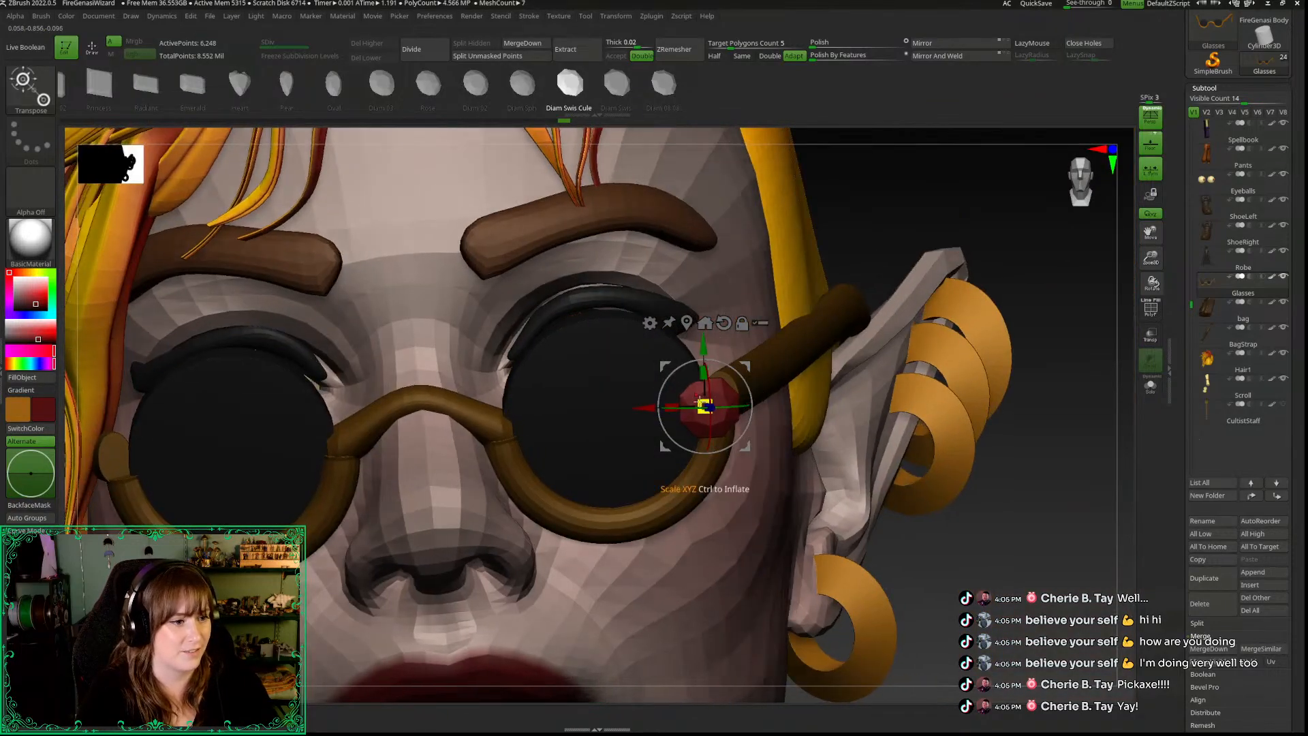
pyautogui.moveTo(652, 410); pyautogui.dragTo(666, 409)
# Step: Scale the hinge gem to about 0.96 and fine-tune its position against the temple arm from the side
pyautogui.moveTo(1051, 577); pyautogui.dragTo(729, 483)
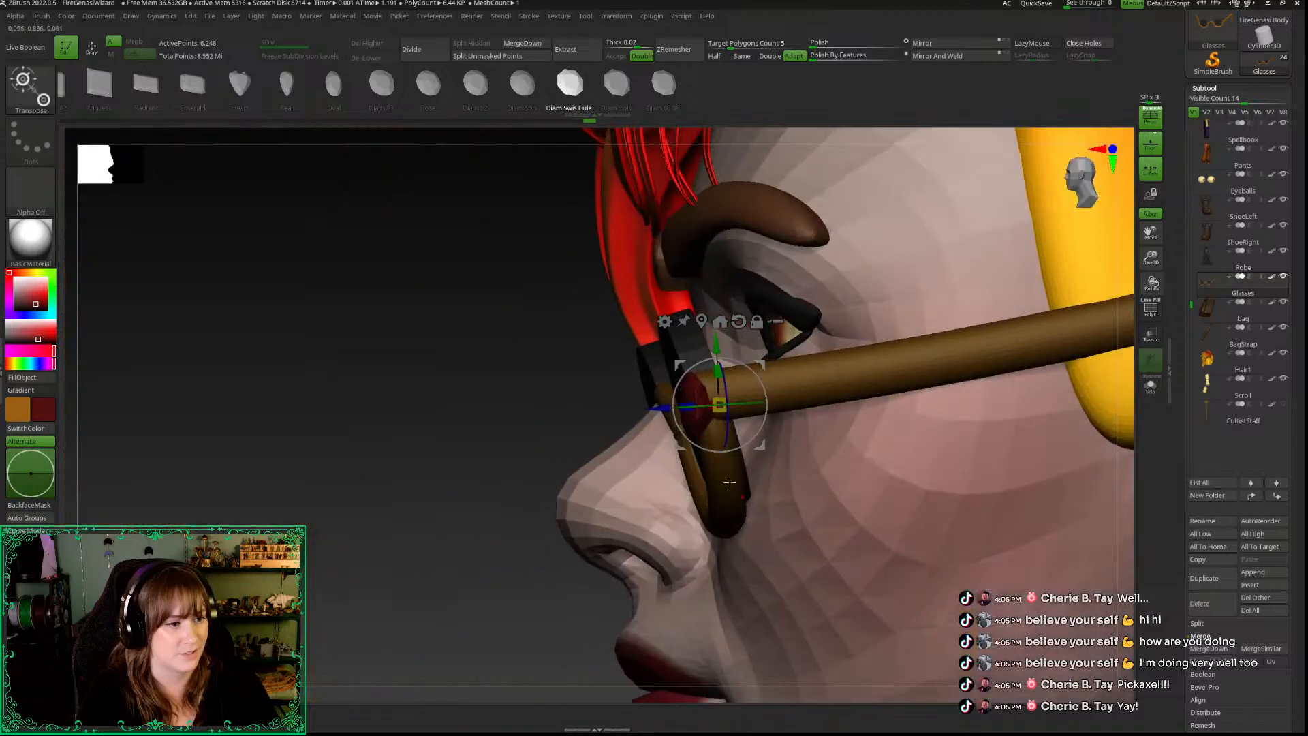
pyautogui.moveTo(660, 410); pyautogui.dragTo(663, 407)
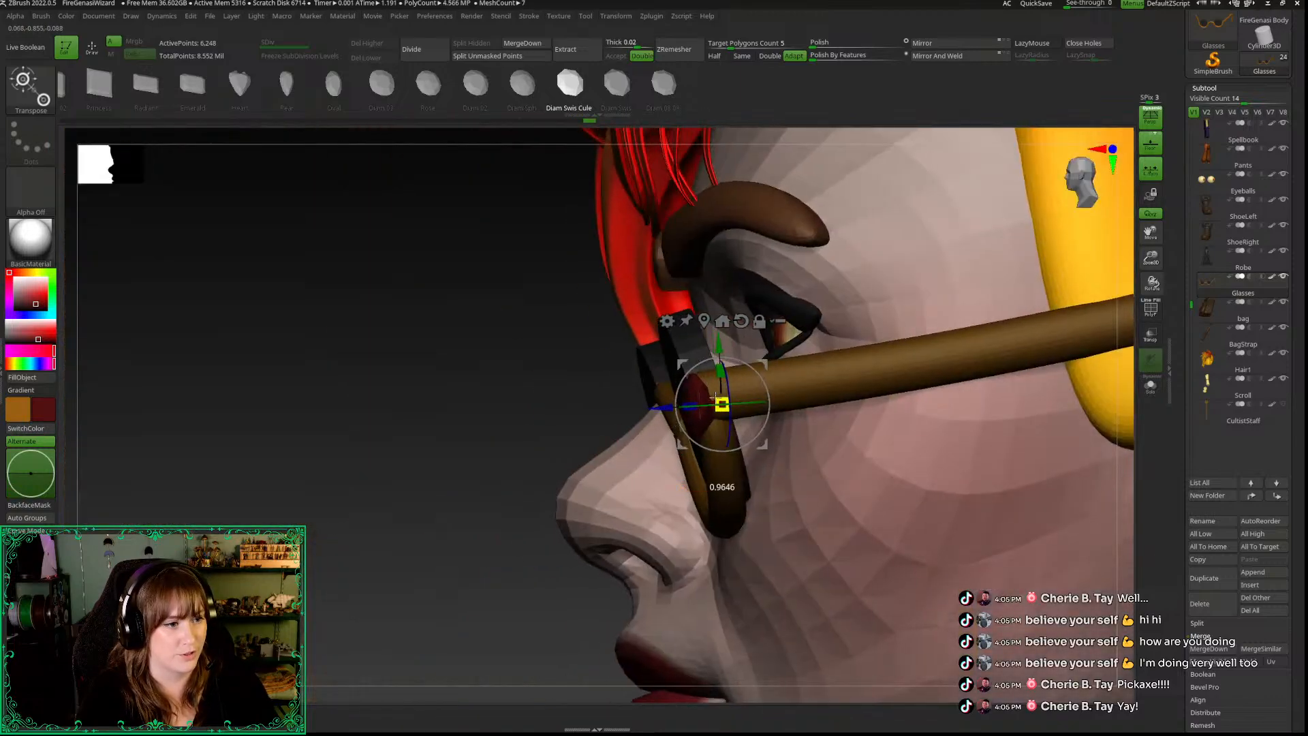
pyautogui.moveTo(719, 339); pyautogui.dragTo(719, 338)
pyautogui.press('q')
pyautogui.moveTo(377, 522); pyautogui.dragTo(716, 518)
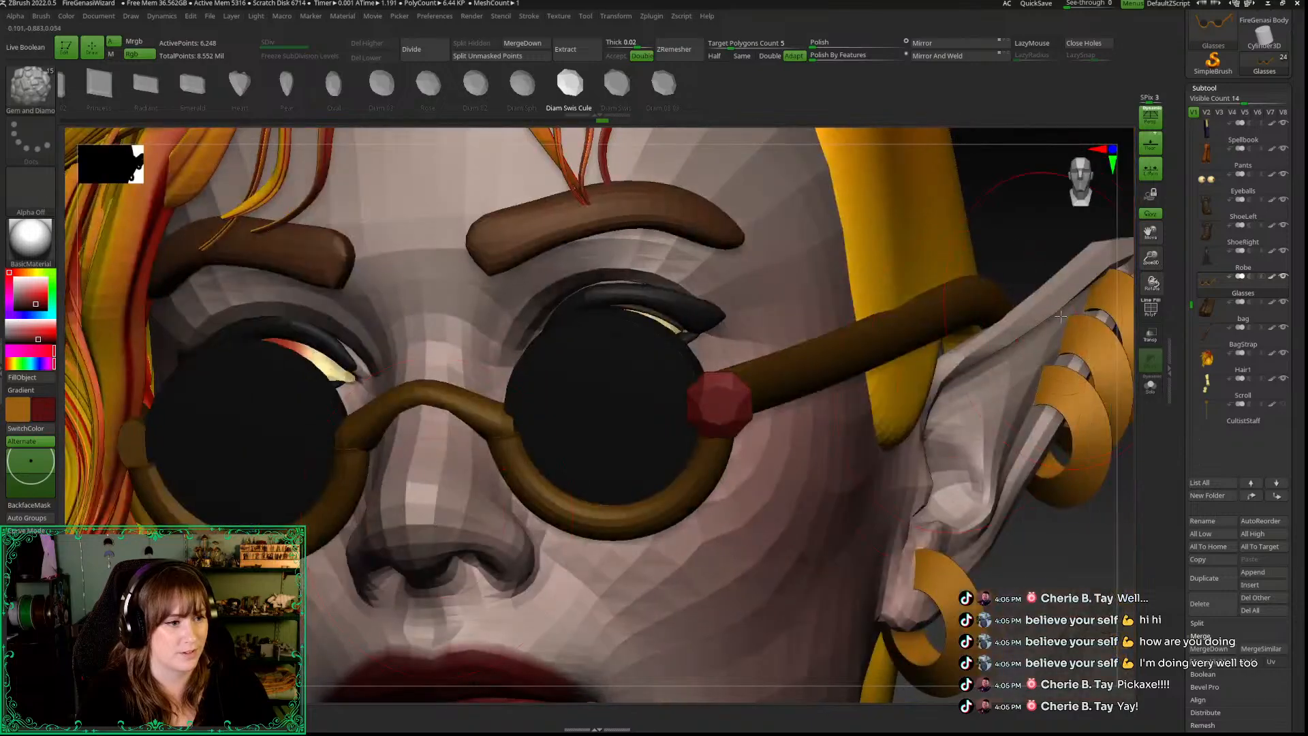
pyautogui.press('w')
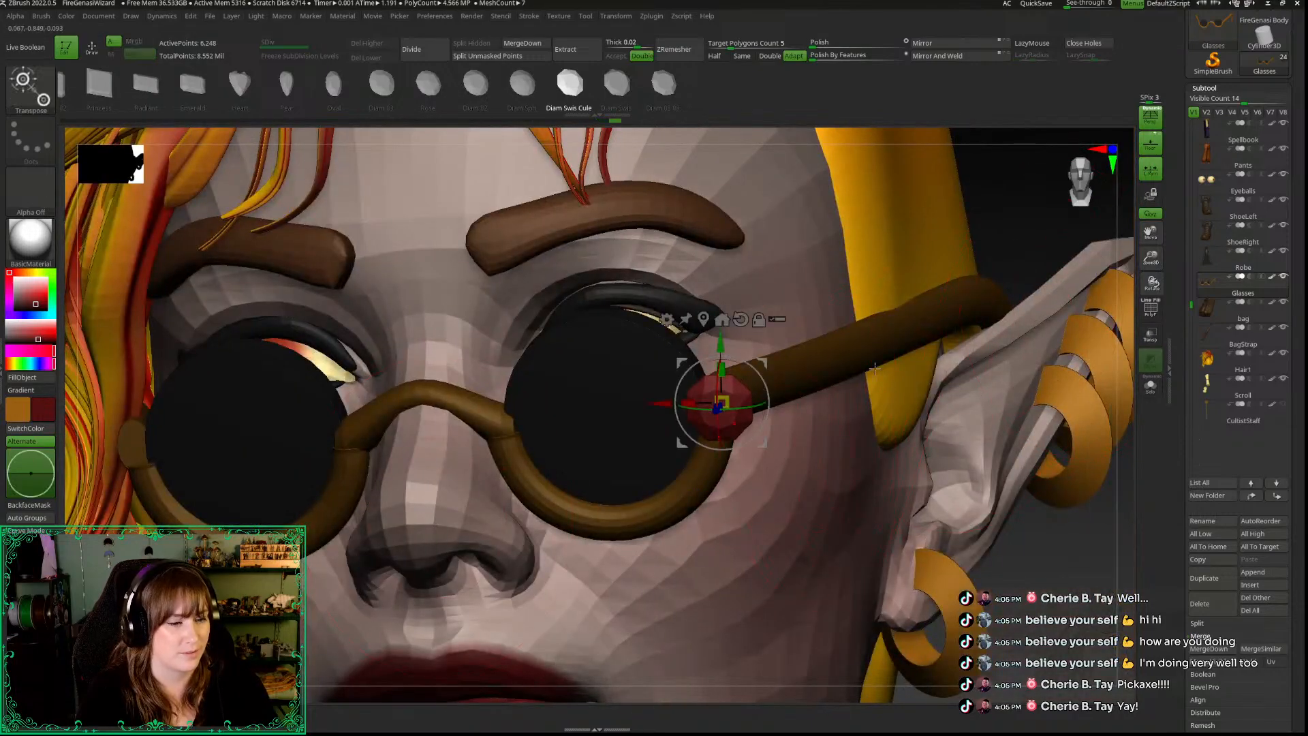
pyautogui.press('q')
# Step: Nudge the red hinge gem into alignment in the front view, and mirror and weld the Glasses to copy it to the opposite hinge
pyautogui.press('f')
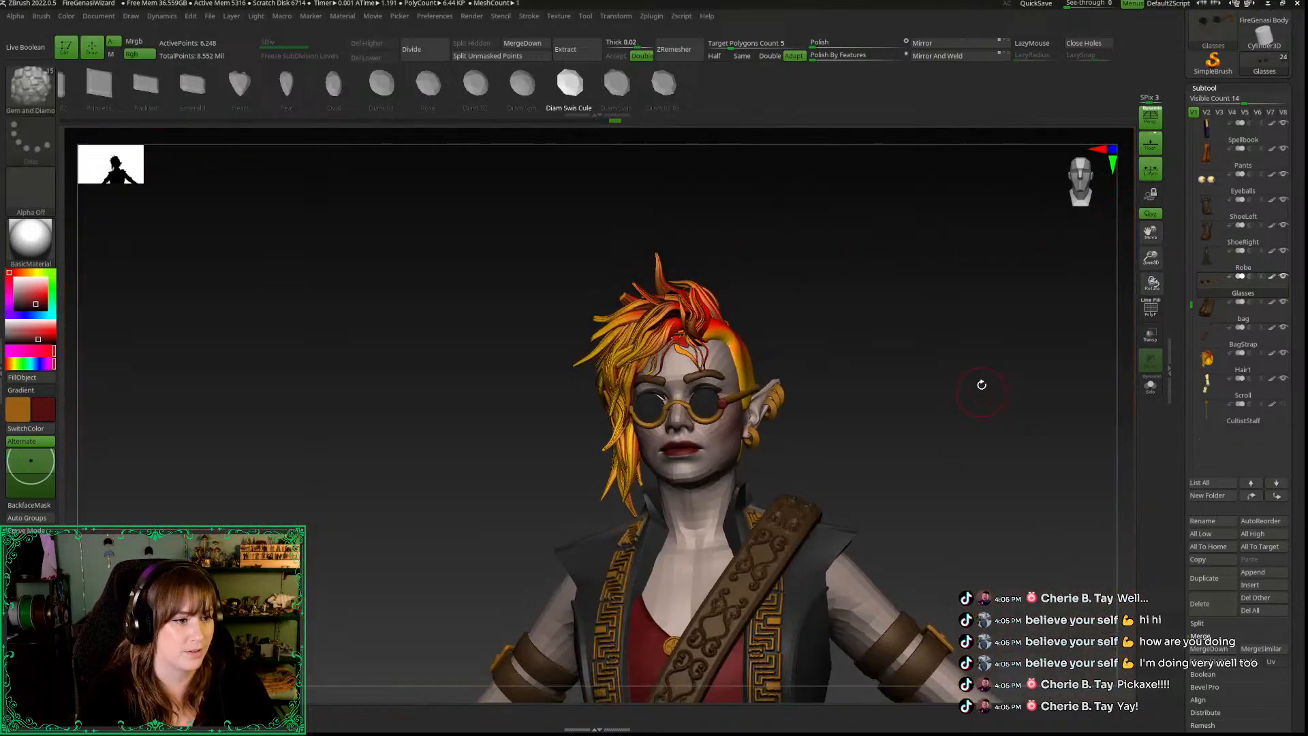
pyautogui.click(1076, 179)
pyautogui.keyDown('alt'); pyautogui.moveTo(967, 385); pyautogui.dragTo(1044, 447); pyautogui.keyUp('alt')
pyautogui.press('w')
pyautogui.moveTo(691, 364); pyautogui.dragTo(689, 362)
pyautogui.press('q')
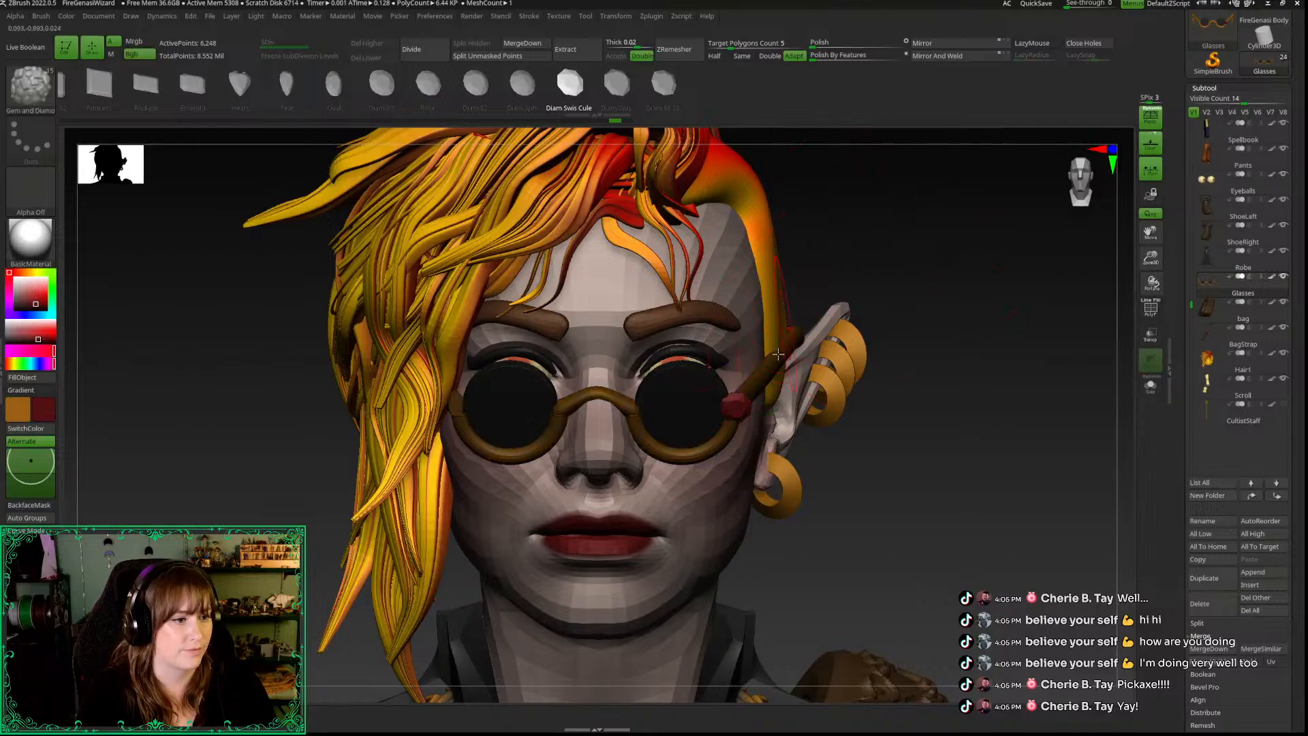
pyautogui.press('w')
pyautogui.press('q')
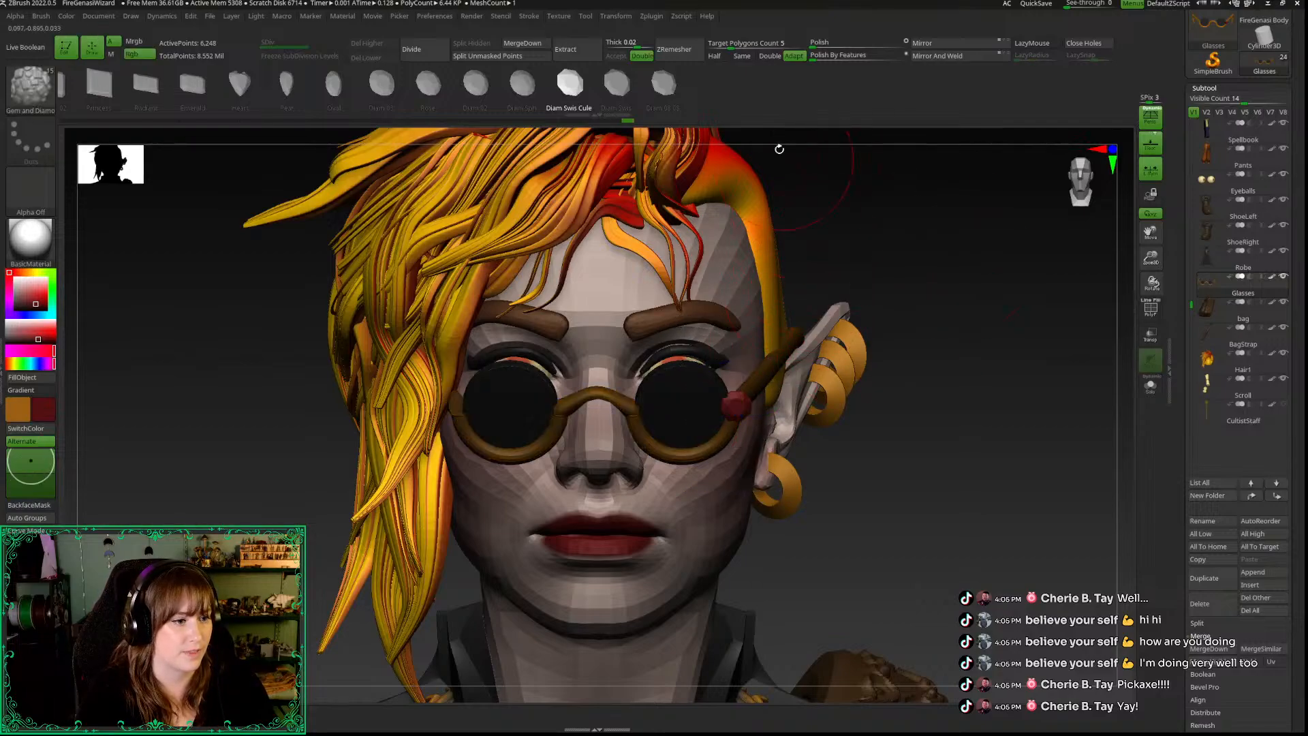
pyautogui.press('w')
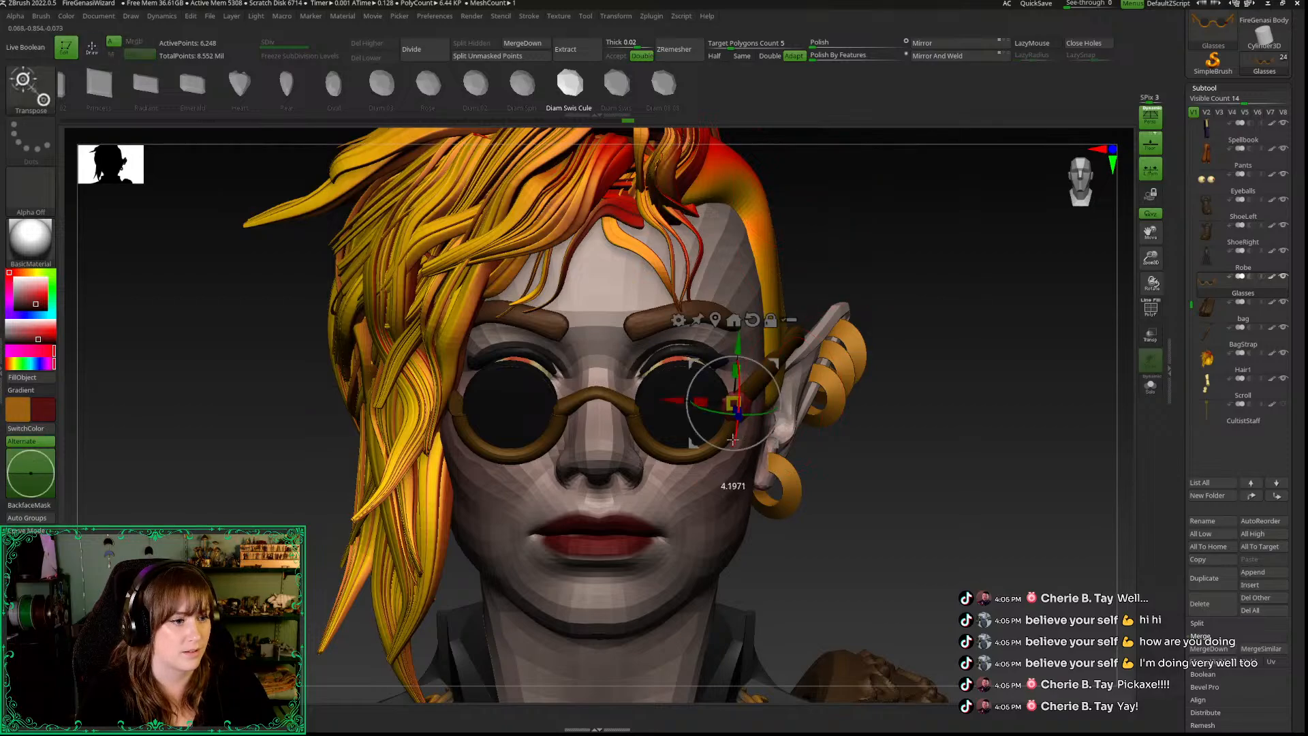
pyautogui.press('q')
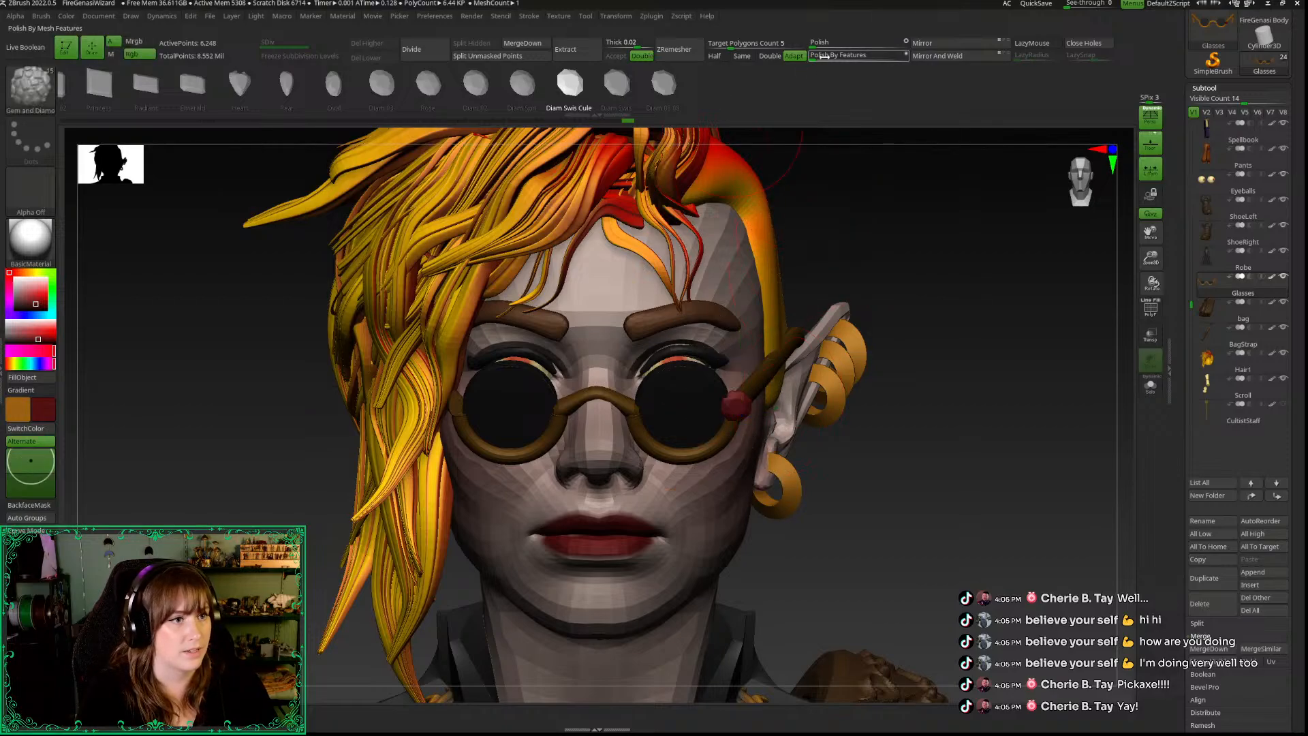
pyautogui.click(930, 60)
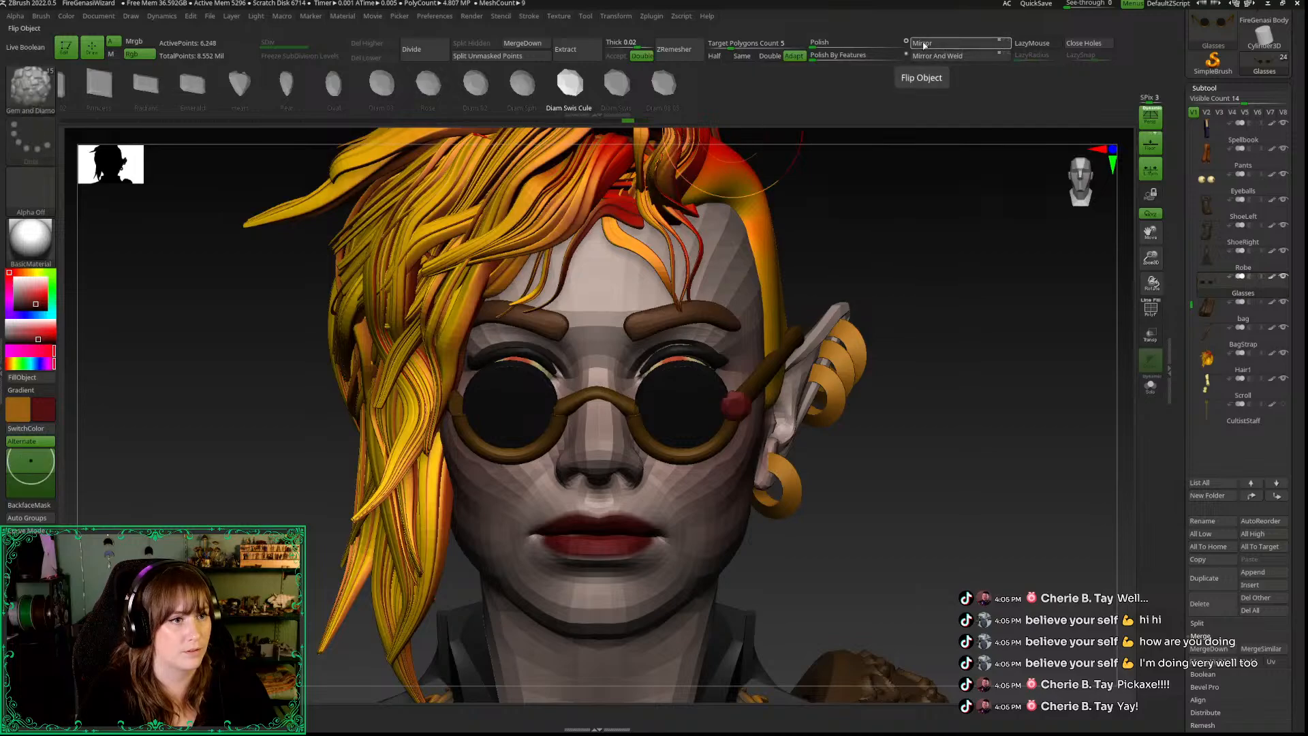
pyautogui.click(932, 60)
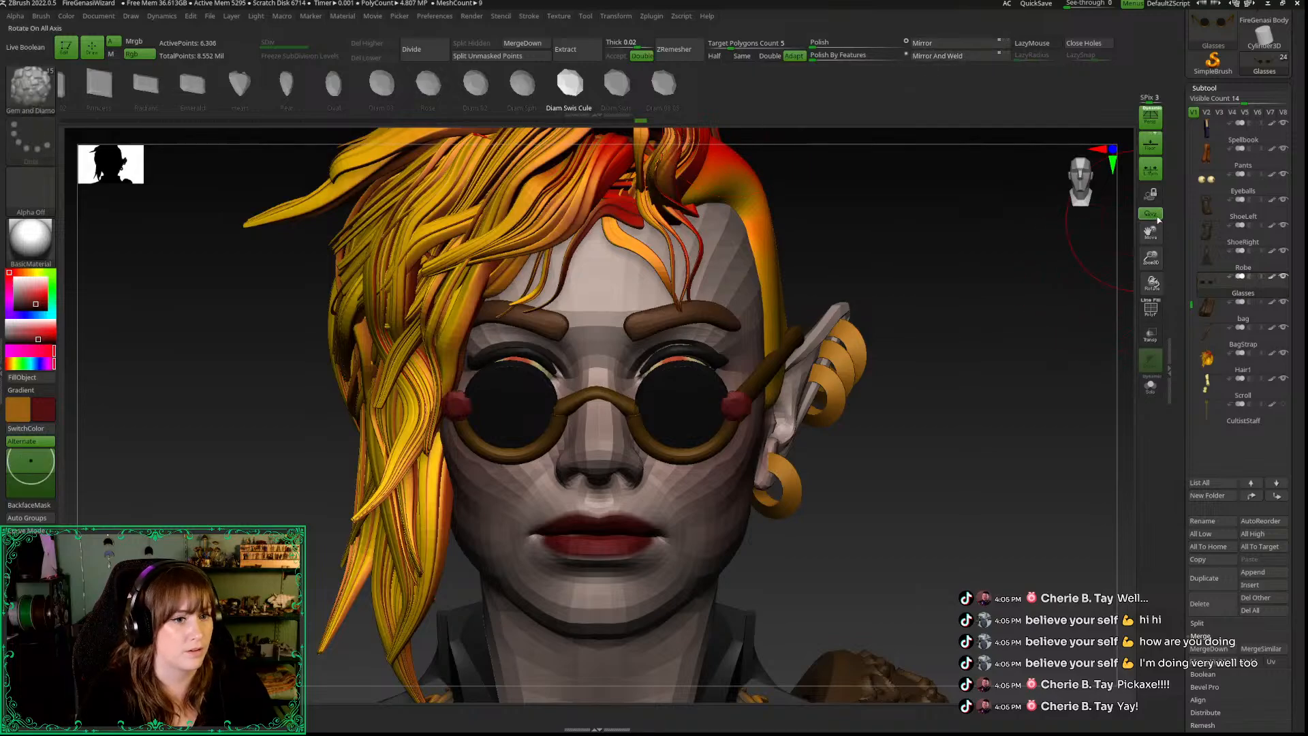
# Step: Inspect the mirrored glasses on the full figure, checking the polyframe and an angled view
pyautogui.moveTo(1151, 260); pyautogui.dragTo(867, 292)
pyautogui.hotkey('shift', 'f')
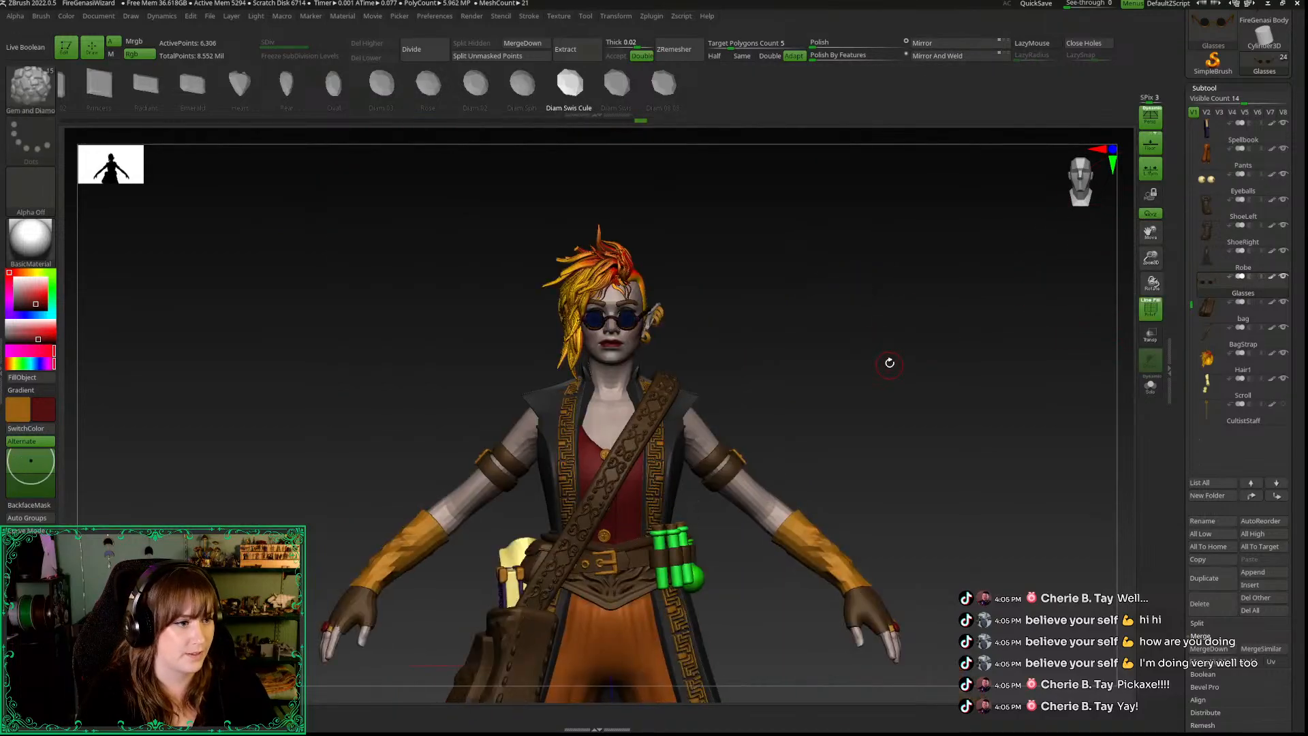
pyautogui.hotkey('shift', 'f')
pyautogui.moveTo(867, 357); pyautogui.dragTo(923, 372)
pyautogui.moveTo(1151, 260); pyautogui.dragTo(891, 347)
pyautogui.moveTo(1151, 261); pyautogui.dragTo(1117, 323)
pyautogui.moveTo(1027, 350); pyautogui.dragTo(952, 294)
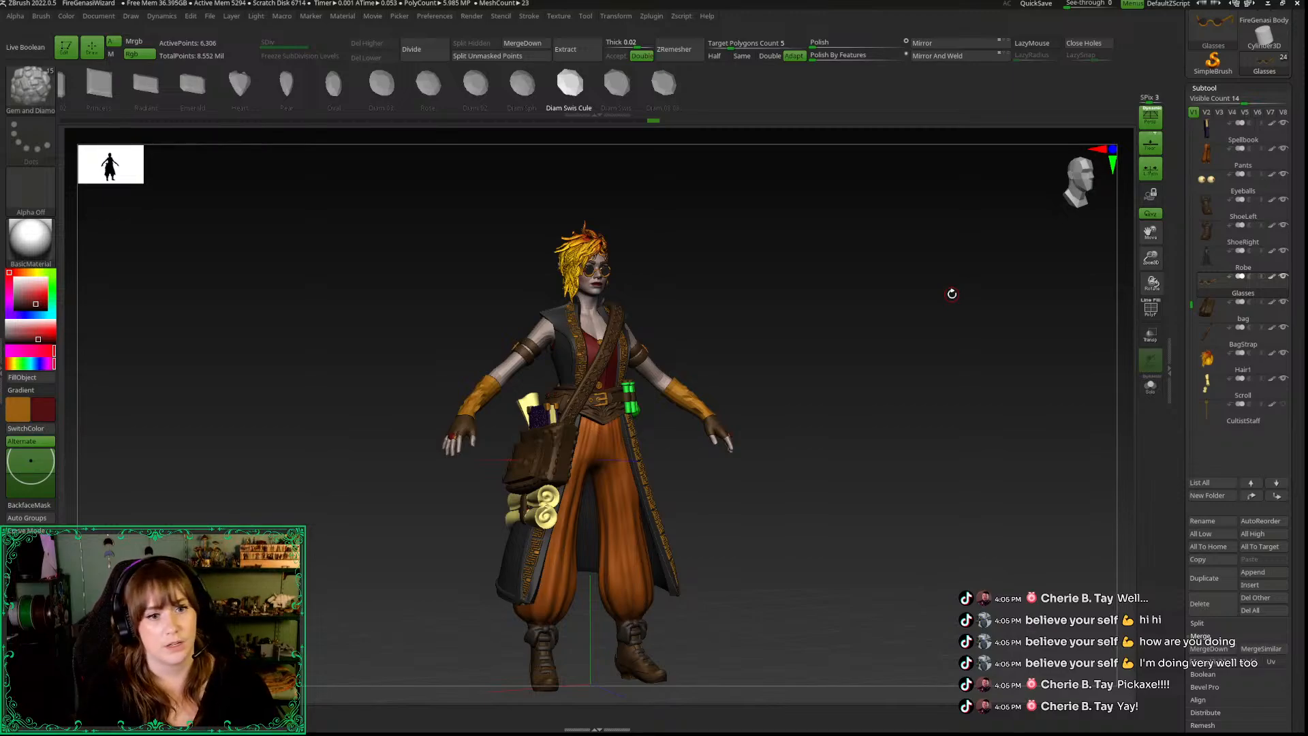
# Step: Rename the Hair1 subtool as Hair
pyautogui.click(1225, 381)
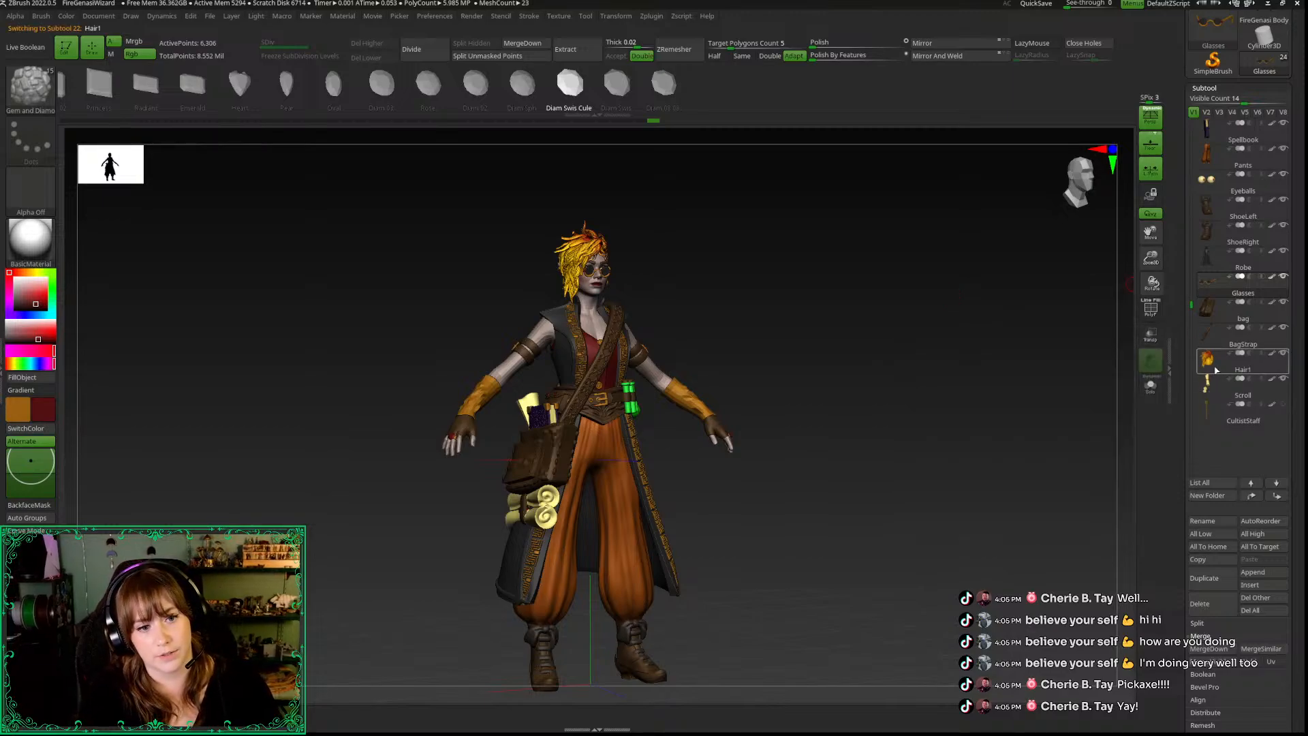
pyautogui.click(1200, 521)
pyautogui.write('Hair')
pyautogui.press('Return')
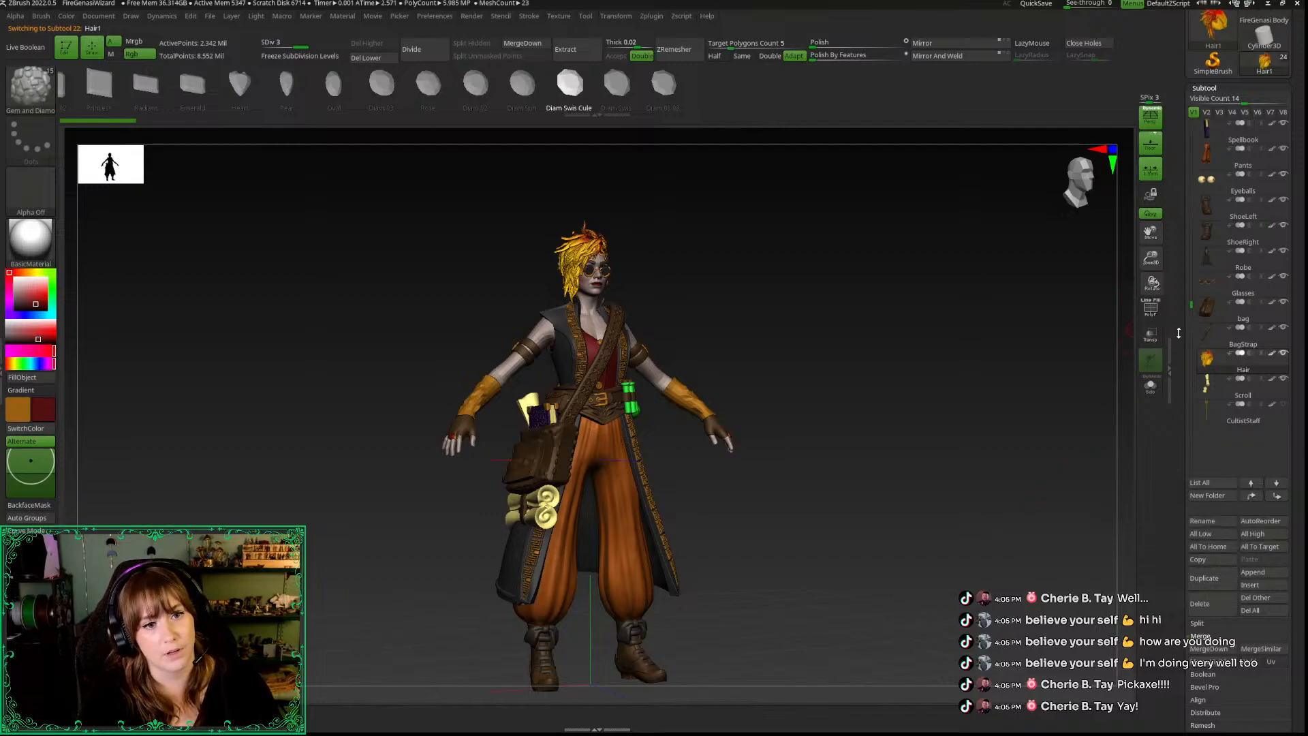
pyautogui.moveTo(1178, 329); pyautogui.dragTo(1176, 458)
pyautogui.moveTo(949, 413); pyautogui.dragTo(1027, 268)
pyautogui.keyDown('alt'); pyautogui.moveTo(931, 344); pyautogui.dragTo(927, 305); pyautogui.keyUp('alt')
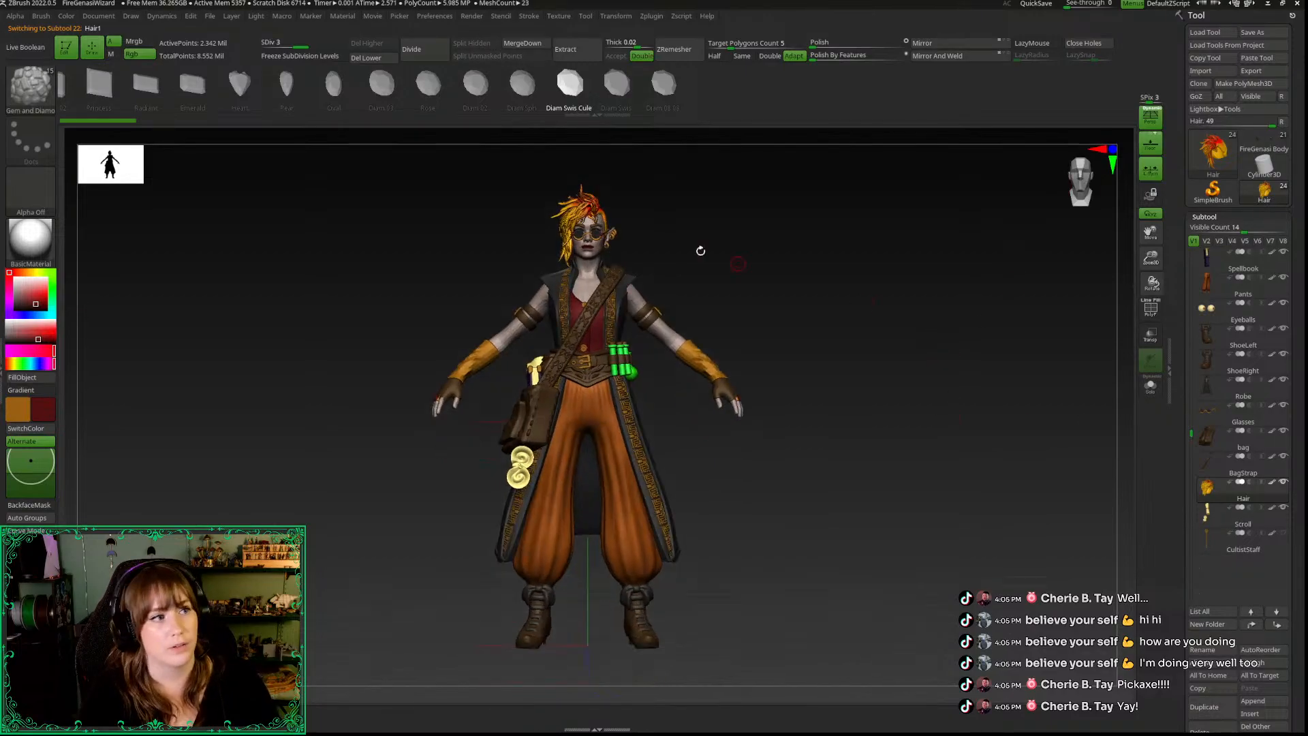
# Step: Make Move Topological the active brush and save the project
pyautogui.press('n')
pyautogui.press(',')
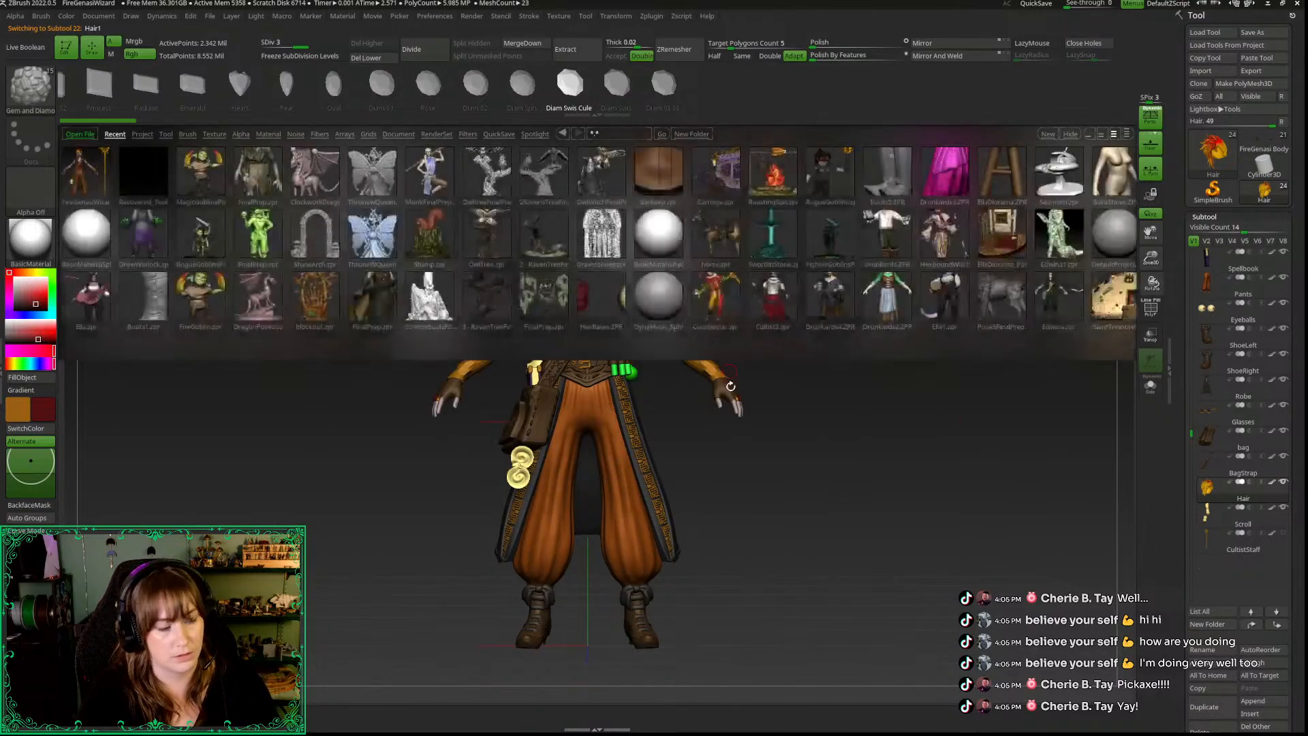
pyautogui.press(',')
pyautogui.press('b')
pyautogui.press('m')
pyautogui.press('t')
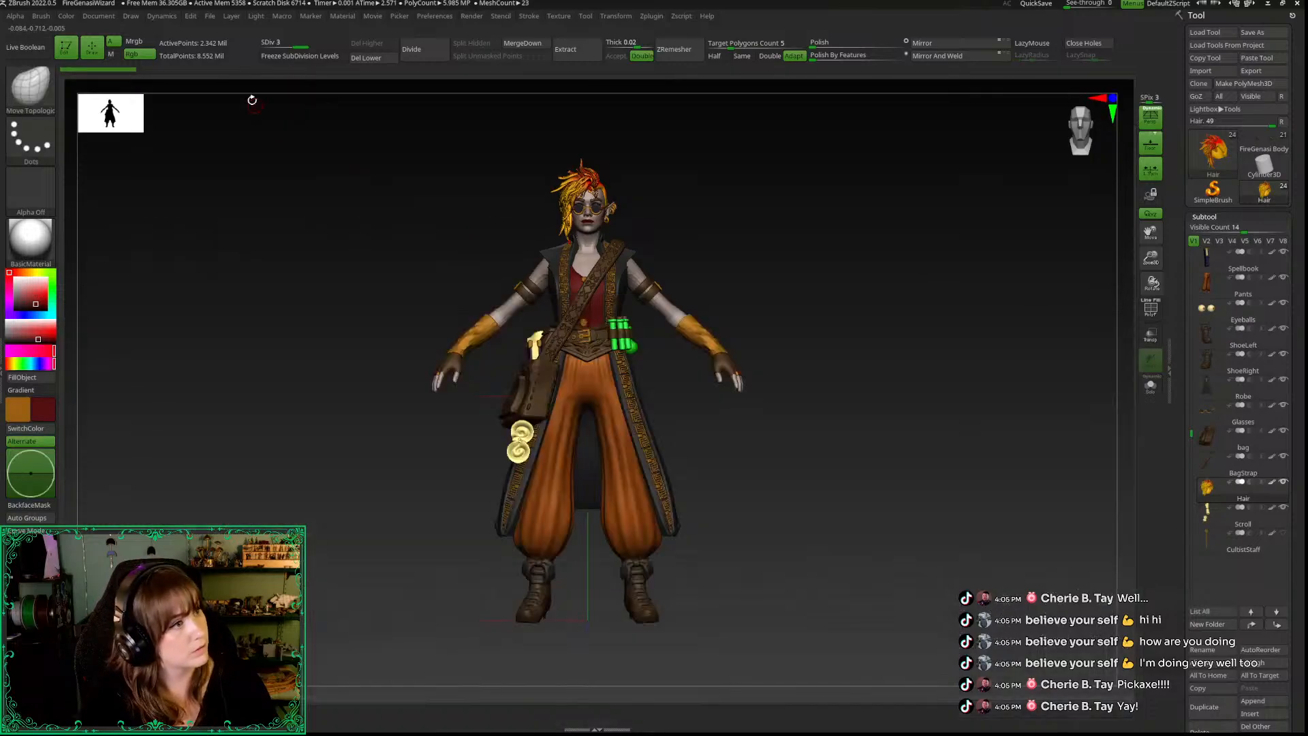
pyautogui.click(207, 17)
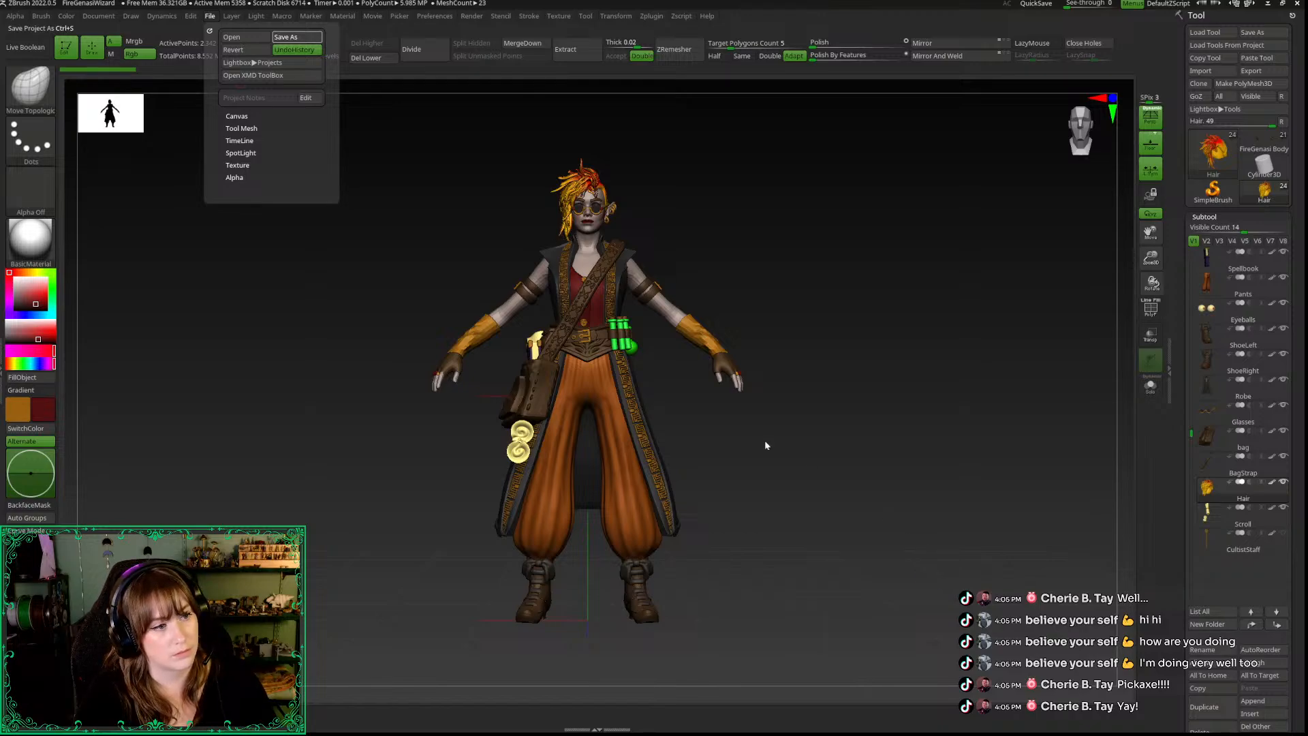
pyautogui.hotkey('ctrl', 's')
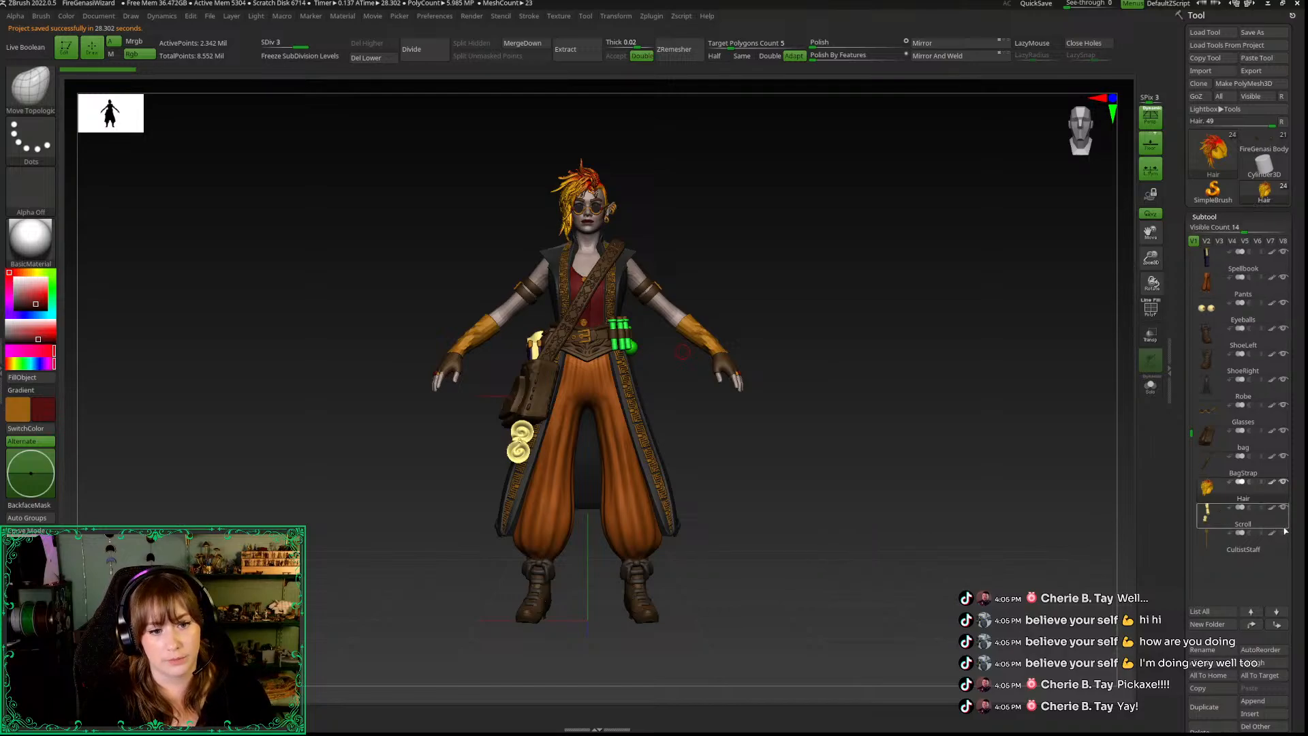
# Step: Hide the bag, Spellbook and Scroll subtools so only the body, clothing and worn accessories are shown
pyautogui.moveTo(982, 340)
pyautogui.mouseDown()
pyautogui.moveTo(961, 353)
pyautogui.moveTo(993, 362)
pyautogui.moveTo(967, 352)
pyautogui.mouseUp()
pyautogui.moveTo(1240, 453)
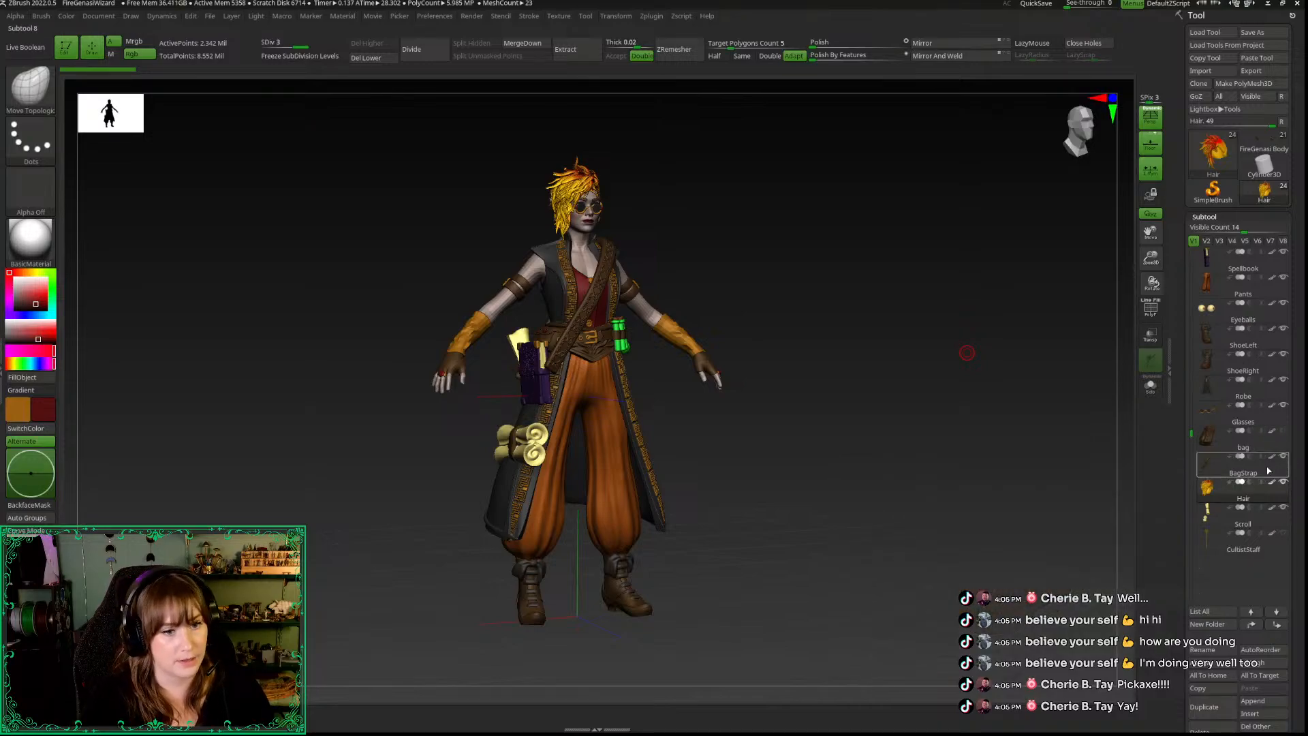
pyautogui.click(1284, 251)
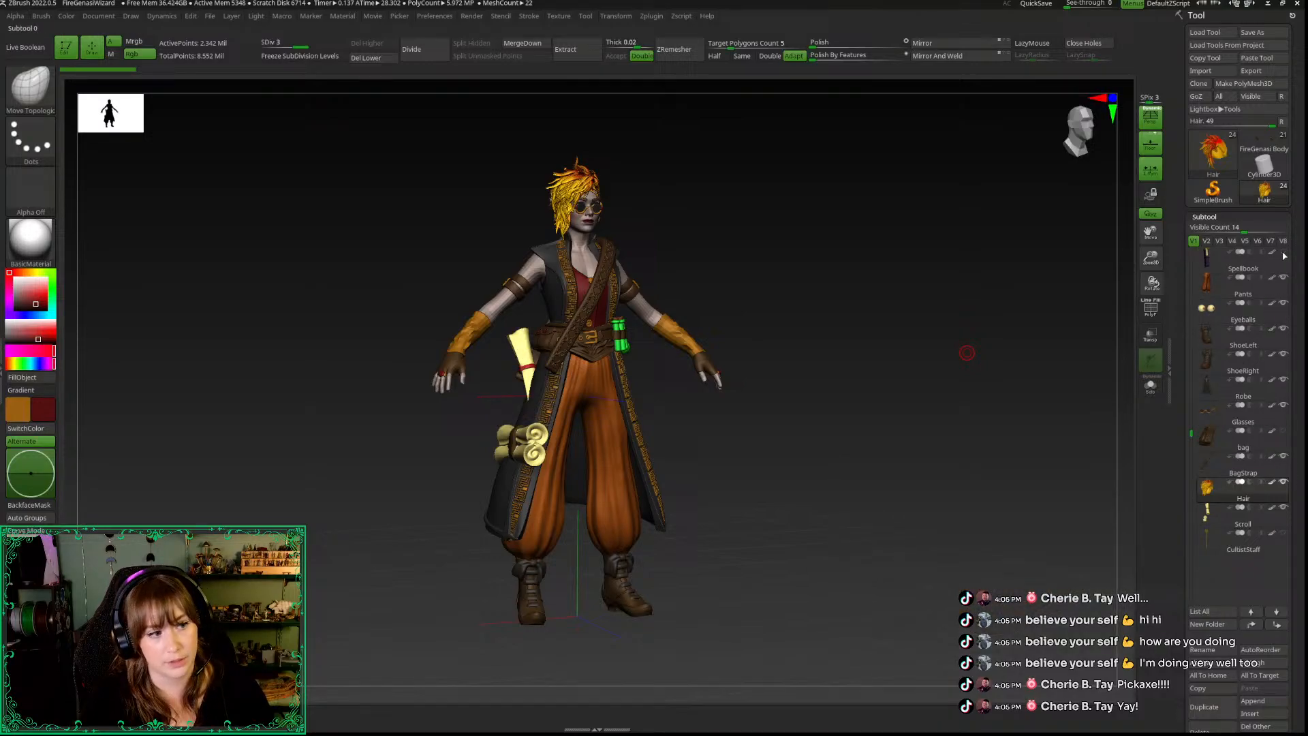
pyautogui.click(1284, 508)
pyautogui.moveTo(971, 303); pyautogui.dragTo(962, 255)
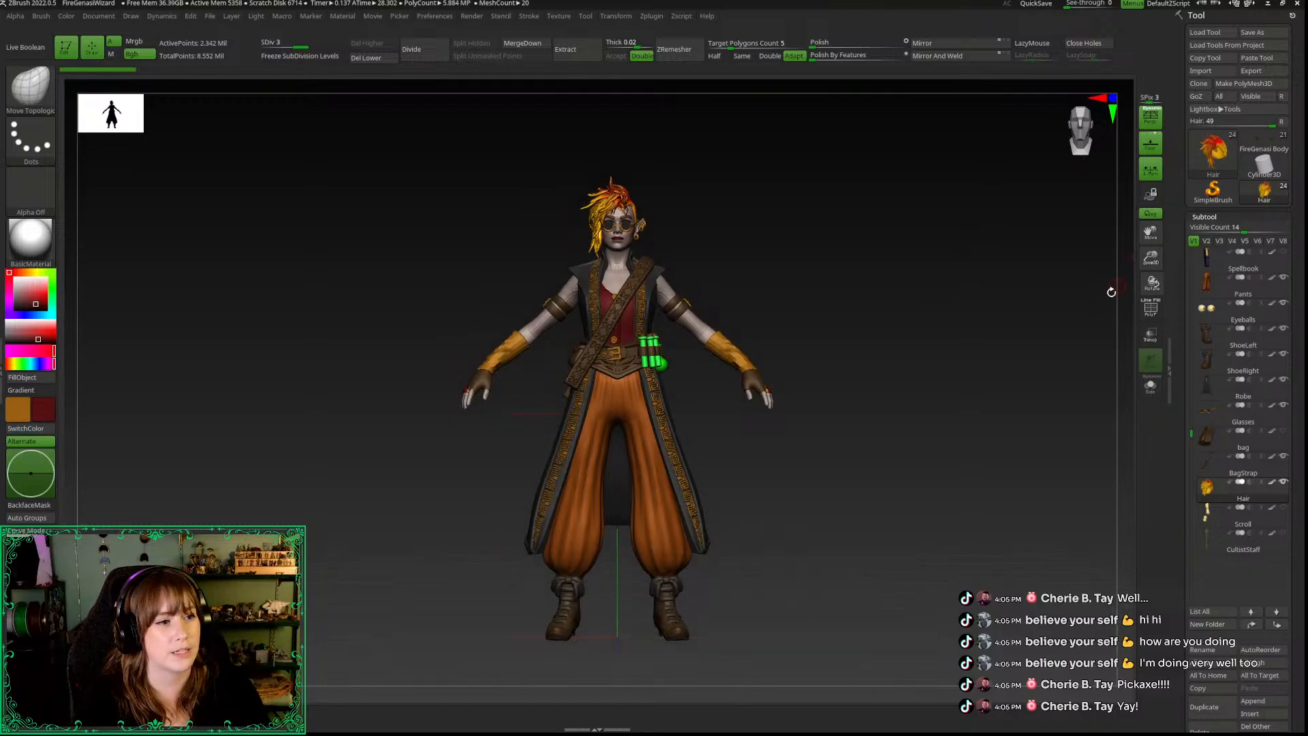
pyautogui.keyDown('alt'); pyautogui.moveTo(267, 253); pyautogui.dragTo(293, 248); pyautogui.keyUp('alt')
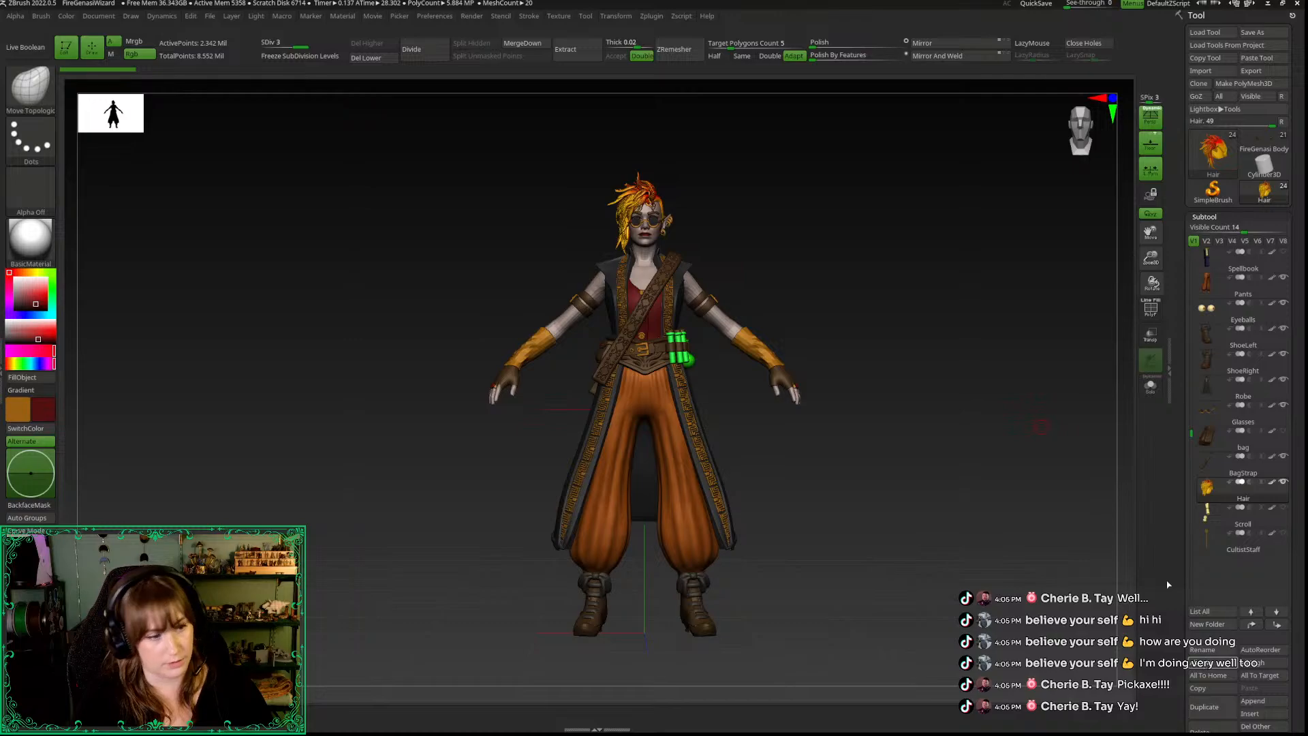
# Step: Drop the visible subtools to their lowest subdivision level and bring up the Zplugin tools
pyautogui.hotkey('shift', 'd')
pyautogui.hotkey('shift', 'd')
pyautogui.click(1, 385)
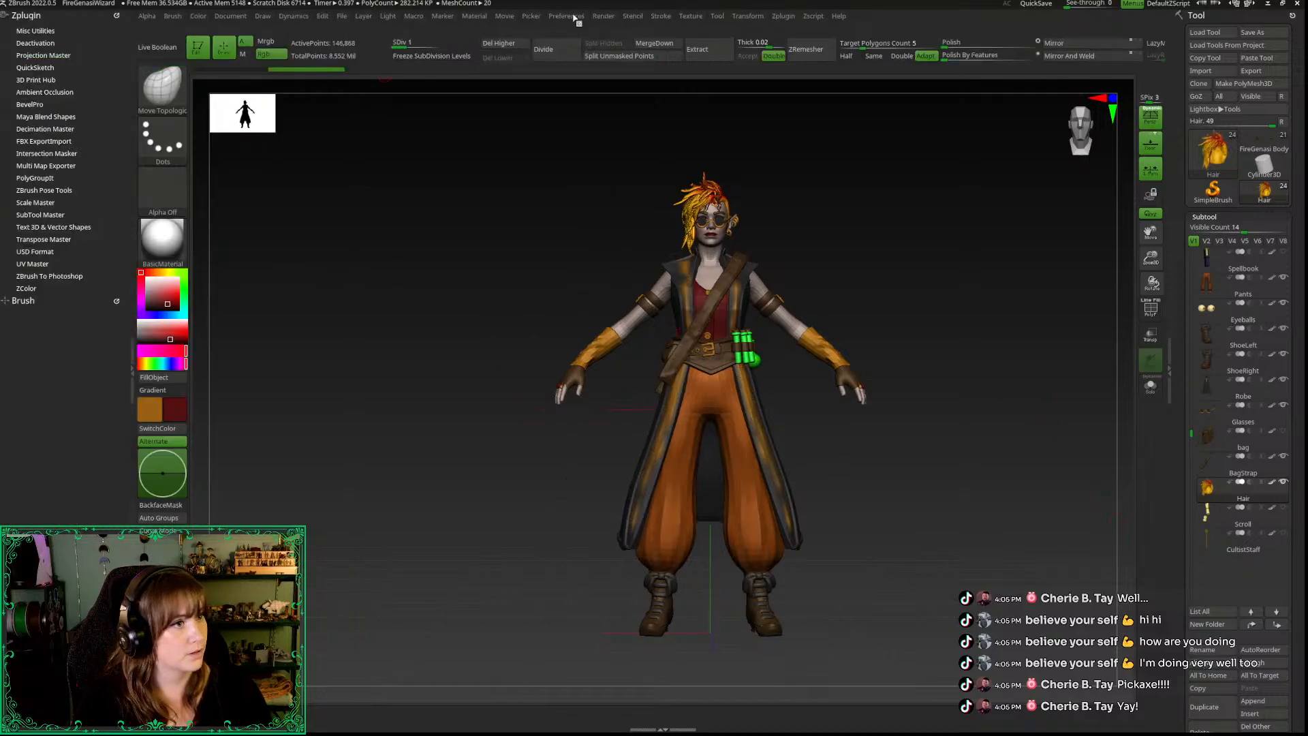
# Step: Clear the GoZ cache files in the preferences and confirm the clearing
pyautogui.click(691, 20)
pyautogui.moveTo(568, 22)
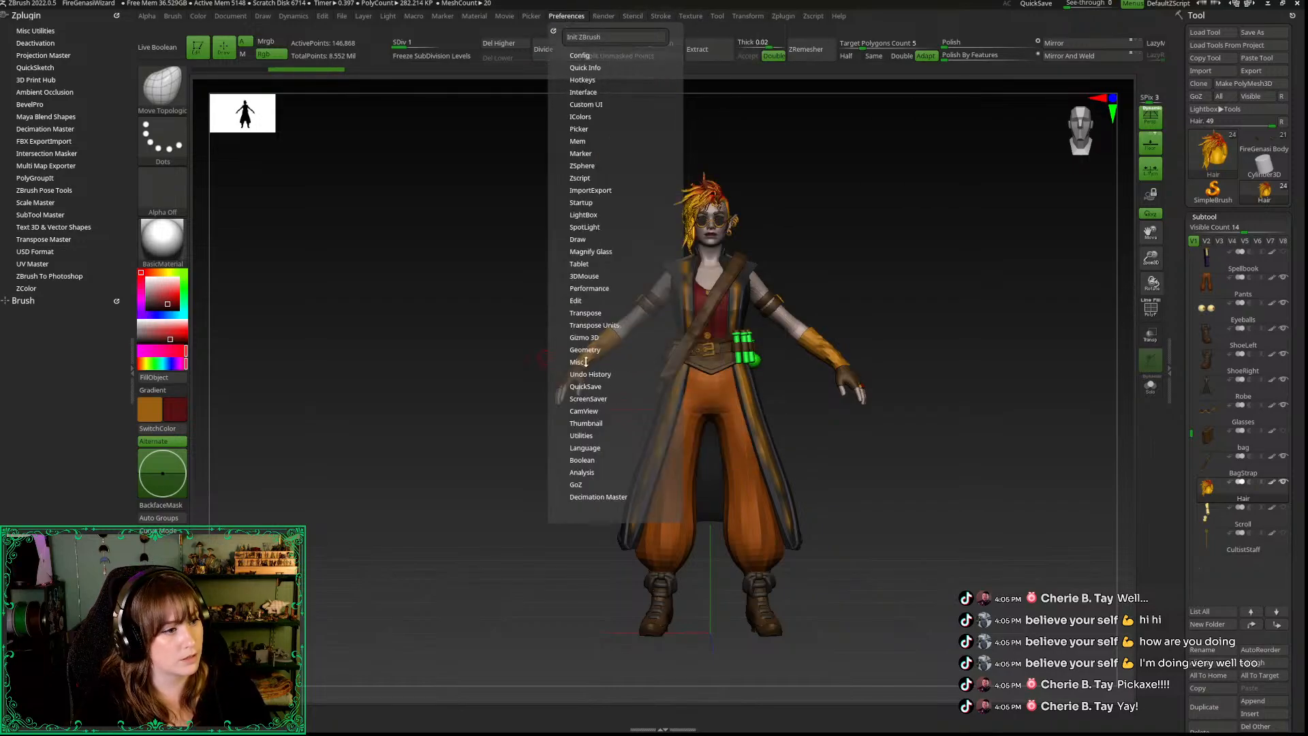
pyautogui.click(577, 484)
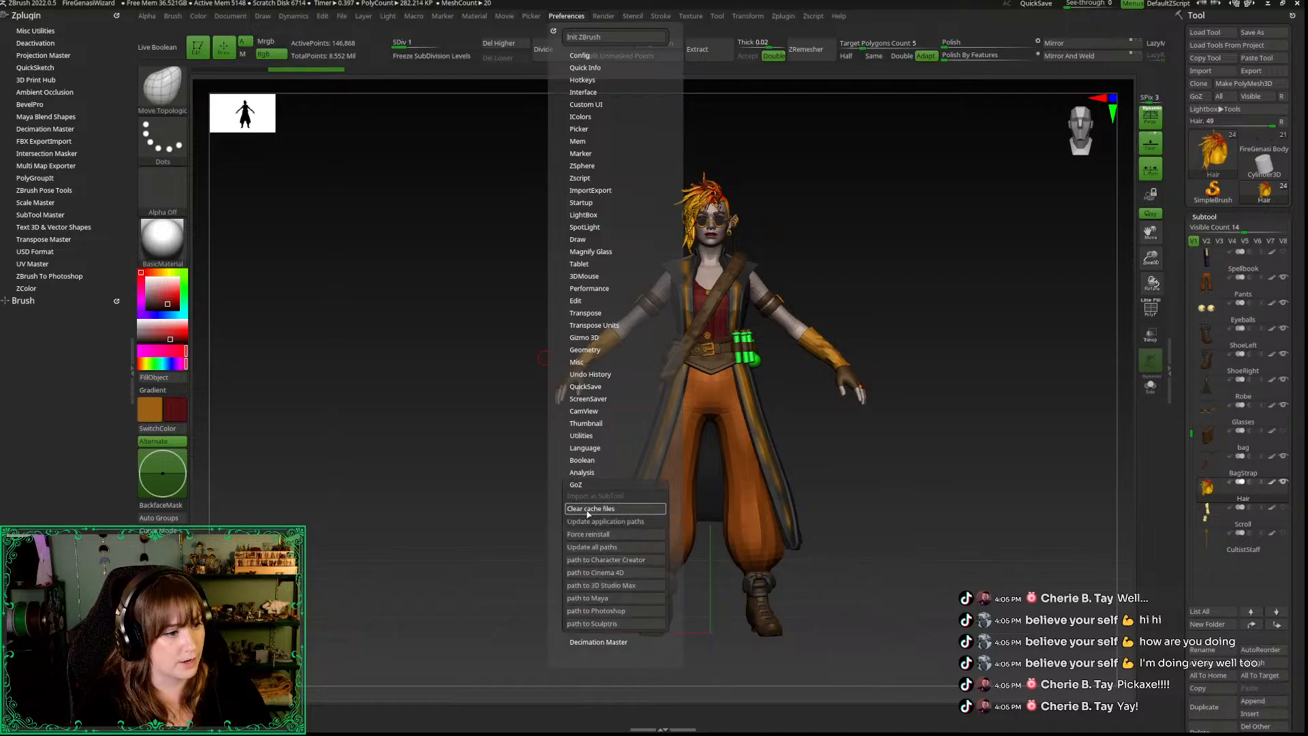
pyautogui.click(588, 510)
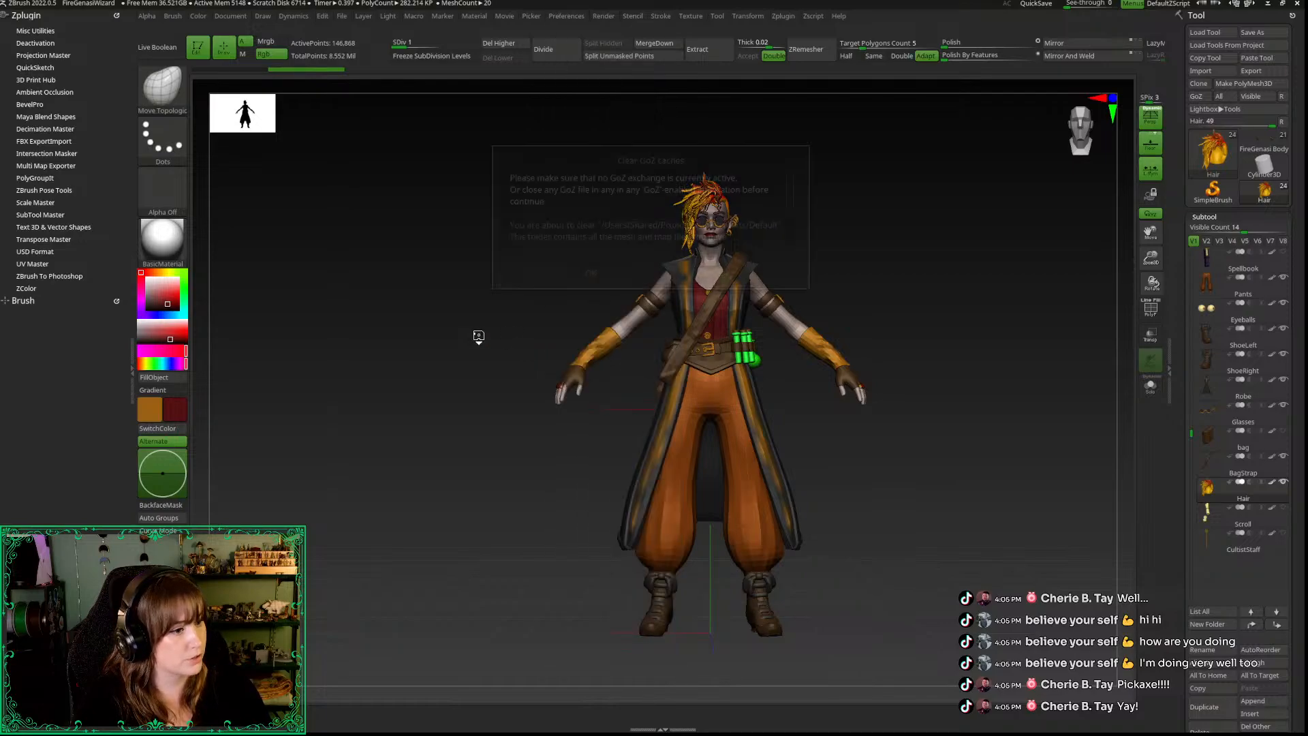
pyautogui.click(590, 272)
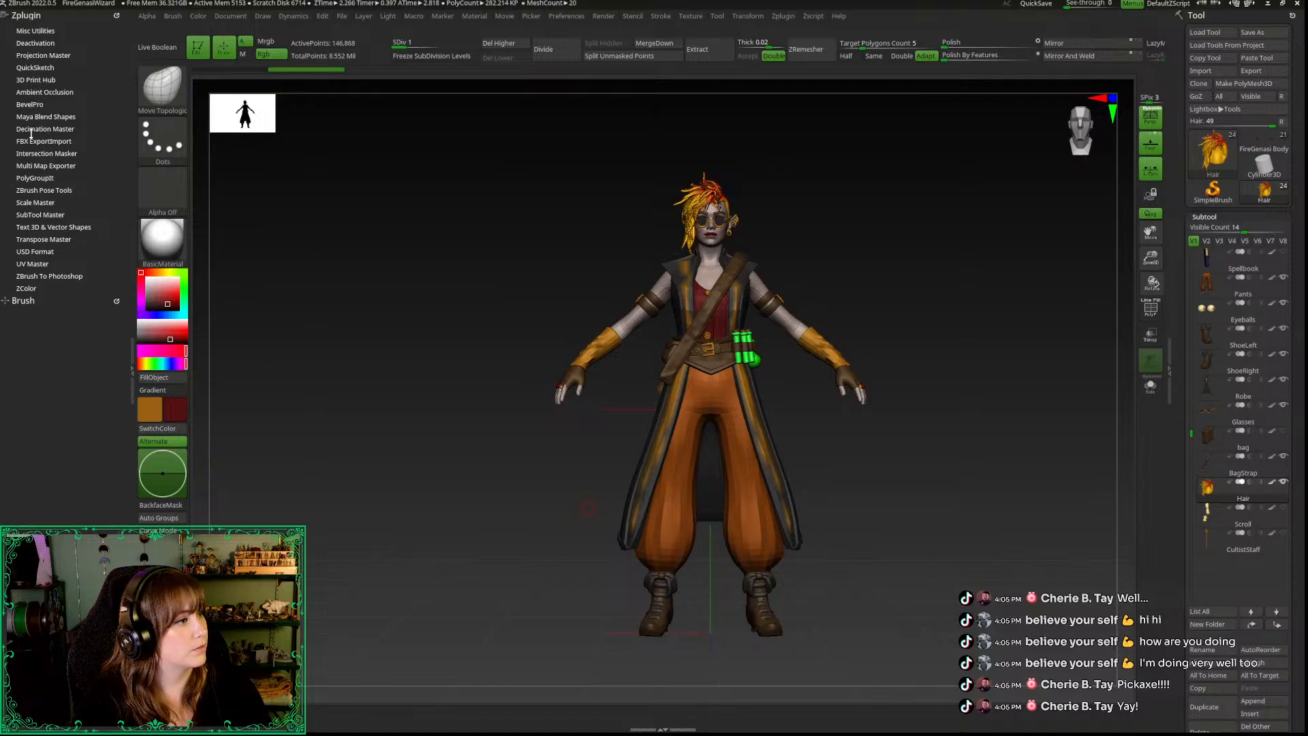
# Step: With the CultistStaff subtool shown, resize the character to a height of 190 cm using ZBrush Pose Tools
pyautogui.click(37, 190)
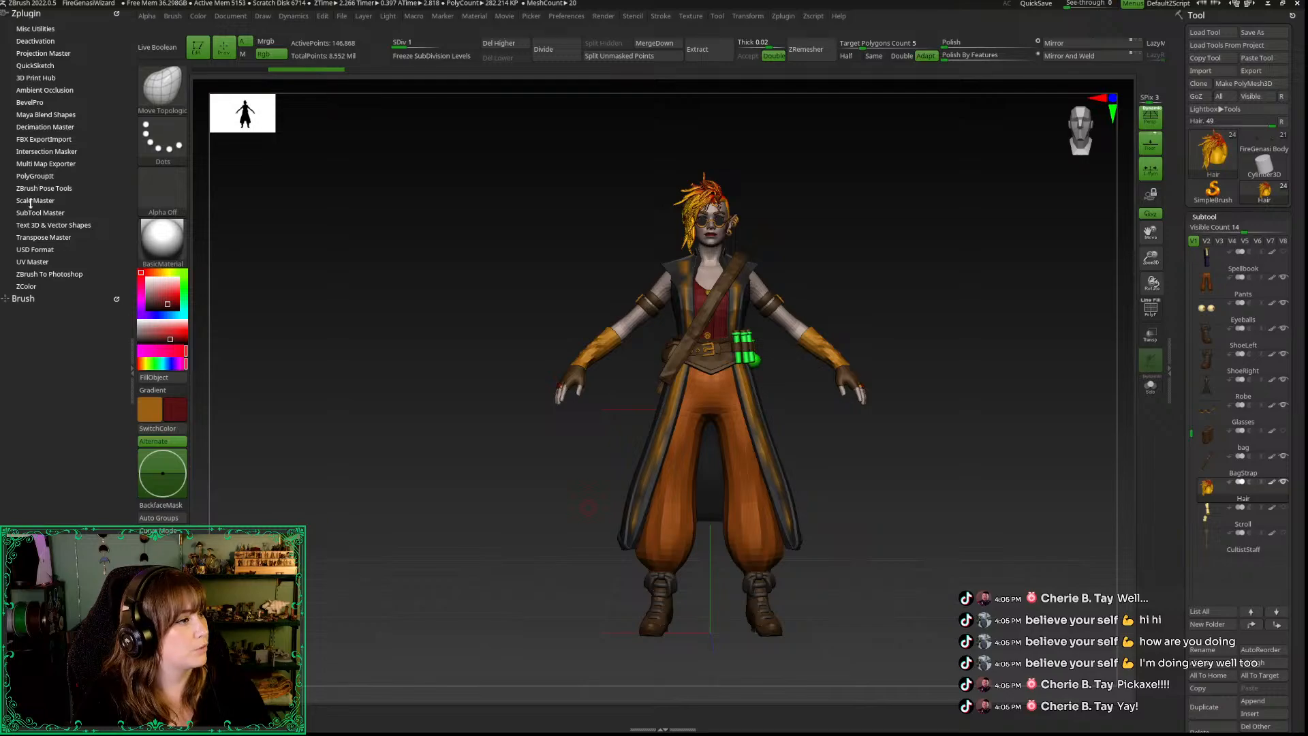
pyautogui.click(95, 272)
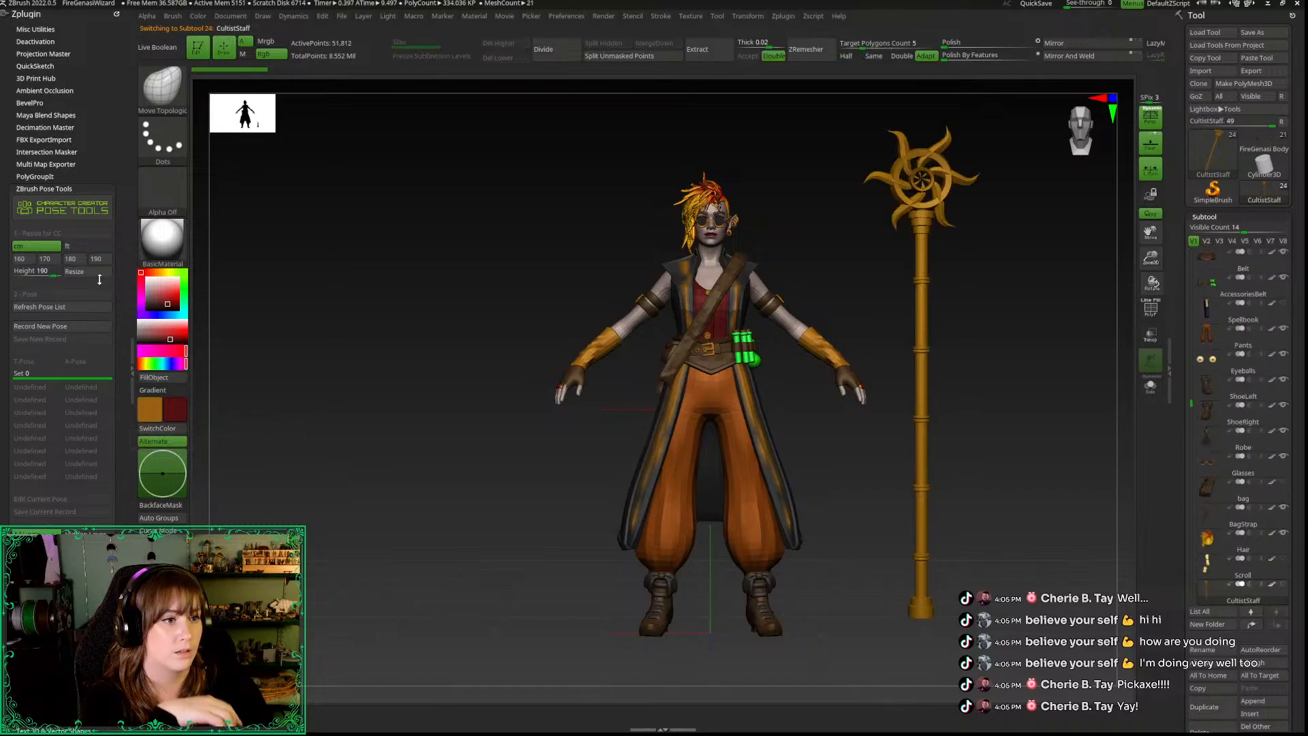
pyautogui.click(97, 275)
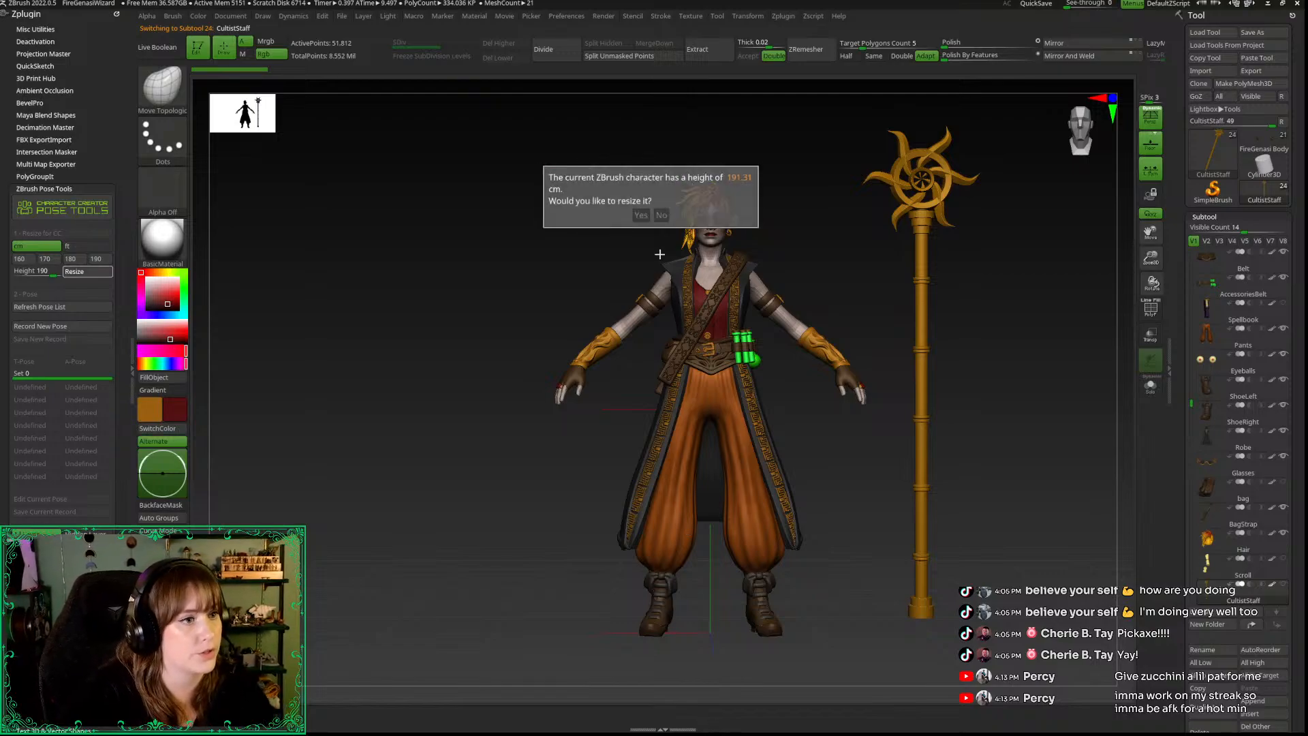
pyautogui.click(640, 216)
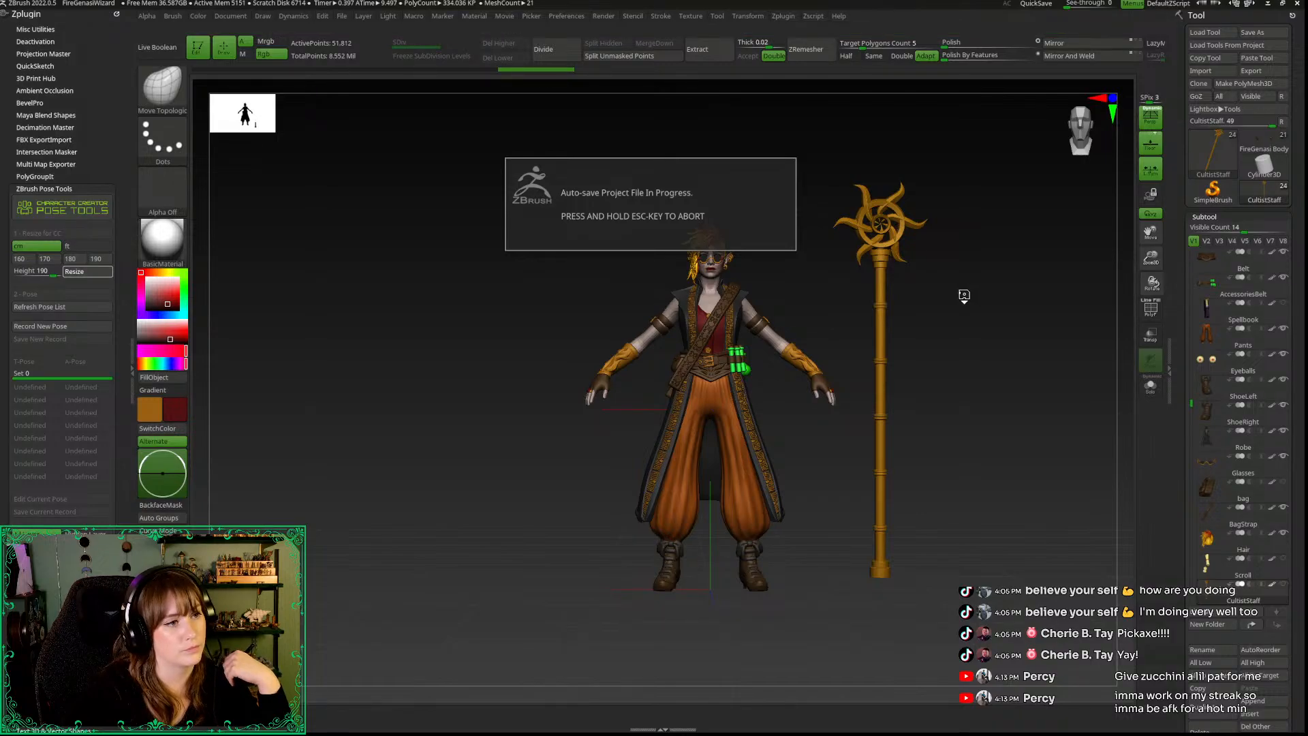
# Step: Look at the FireGenasi Body tool and return to the resized character's CultistStaff tool
pyautogui.moveTo(1227, 338)
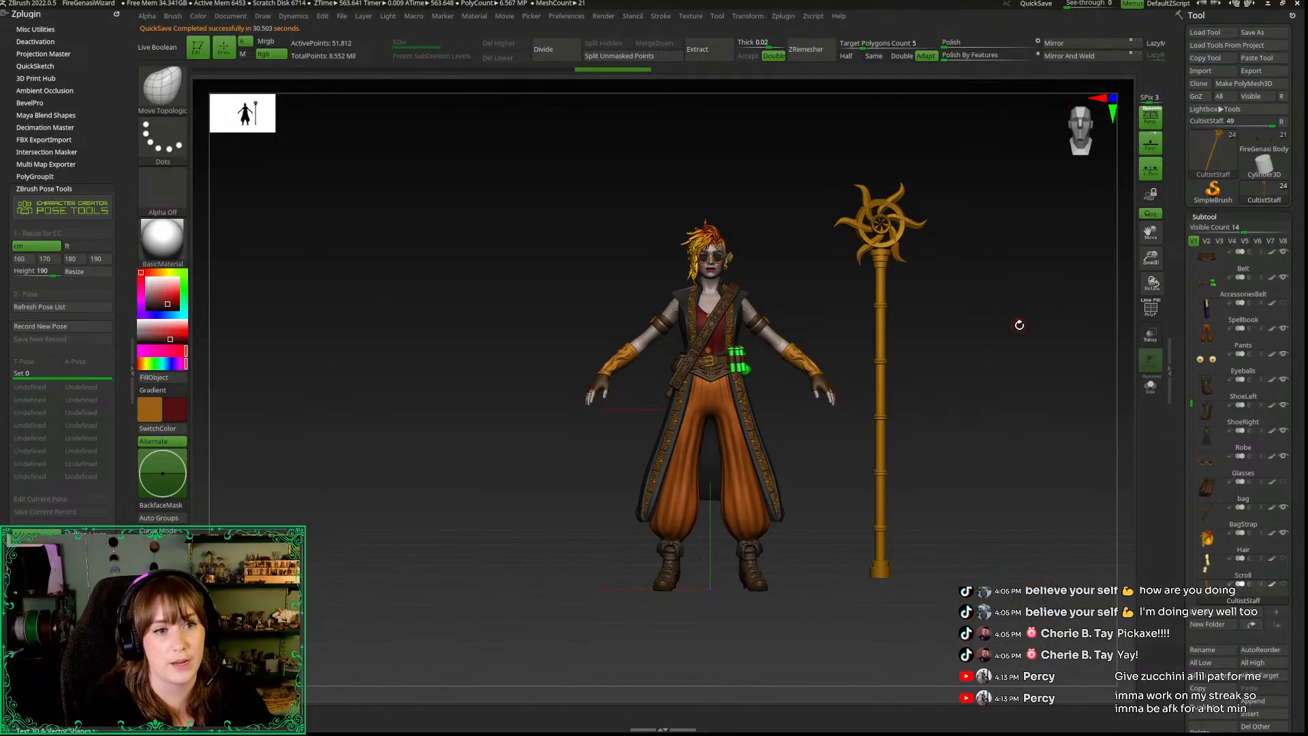
pyautogui.keyDown('alt'); pyautogui.moveTo(1020, 324); pyautogui.dragTo(965, 331); pyautogui.keyUp('alt')
pyautogui.click(1257, 141)
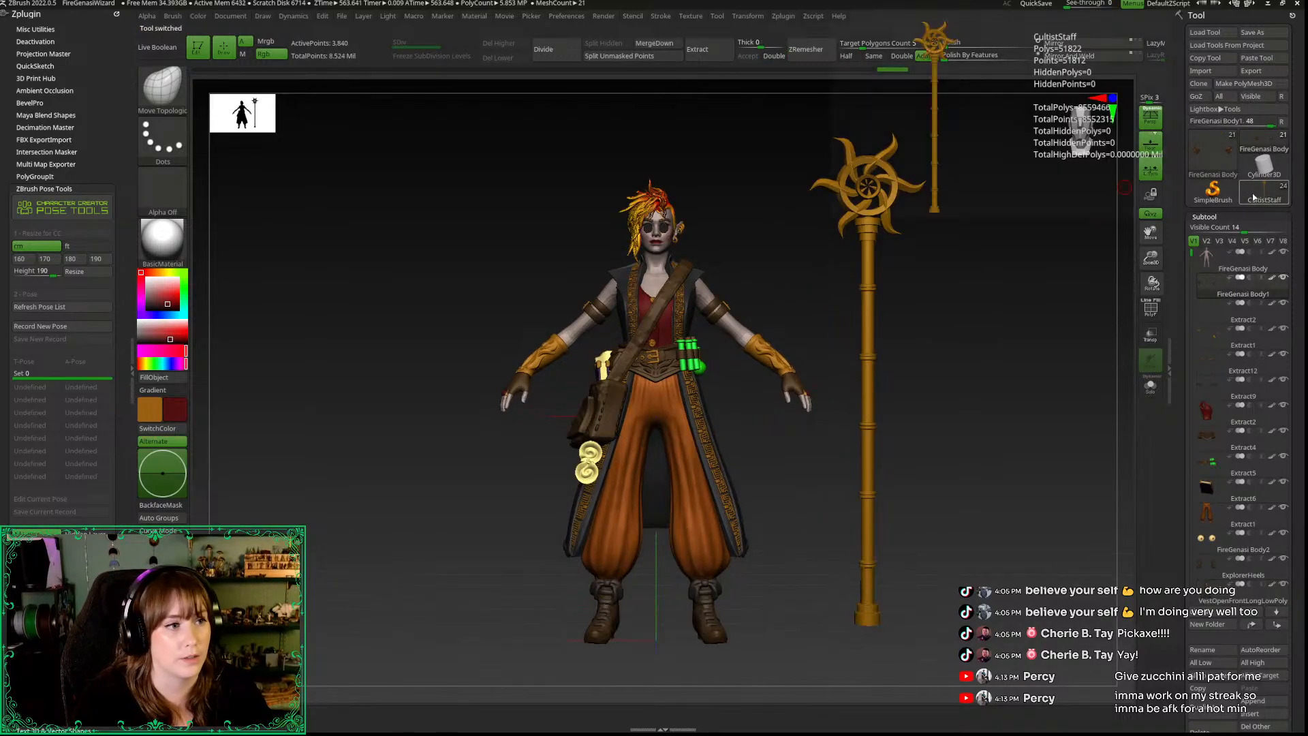
pyautogui.click(1257, 194)
pyautogui.keyDown('alt'); pyautogui.moveTo(935, 225); pyautogui.dragTo(913, 228); pyautogui.keyUp('alt')
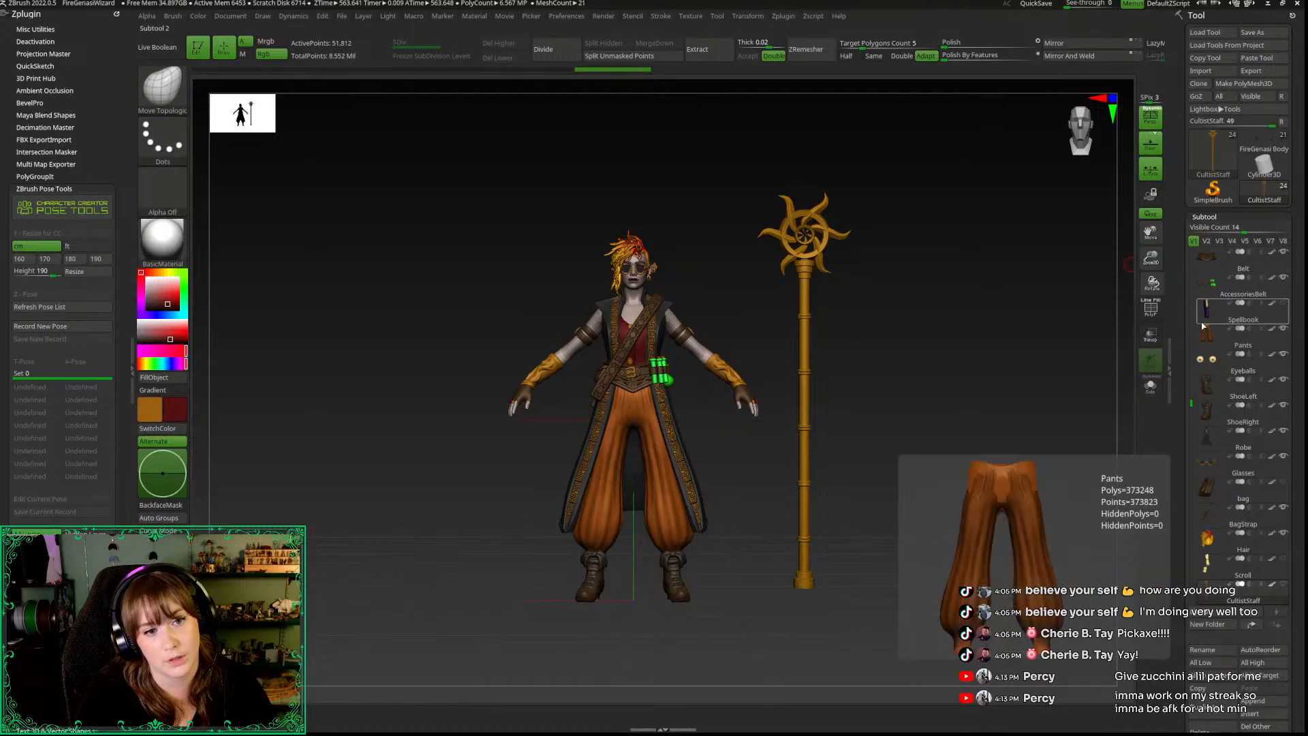
# Step: Reorder the Spellbook and bag subtools to sit between Hair and Scroll, and make Spellbook active
pyautogui.moveTo(1210, 312); pyautogui.dragTo(1215, 550)
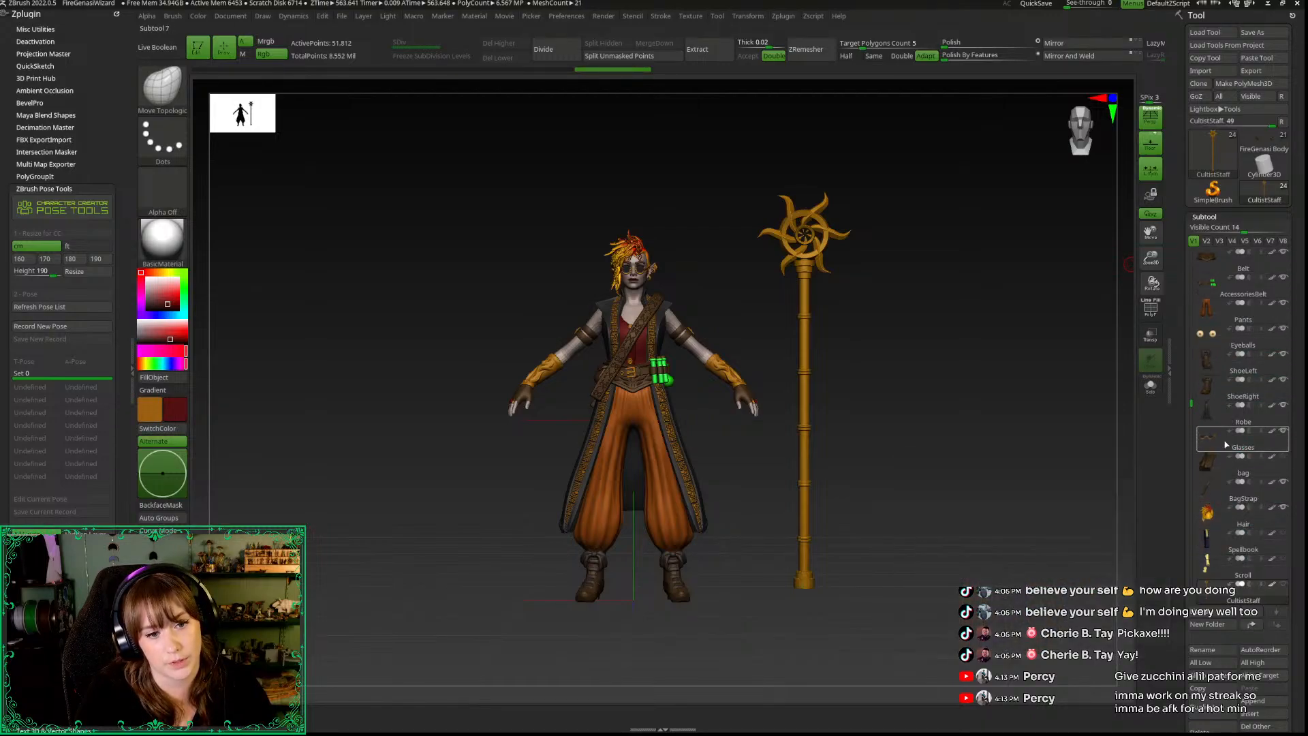
pyautogui.click(1210, 464)
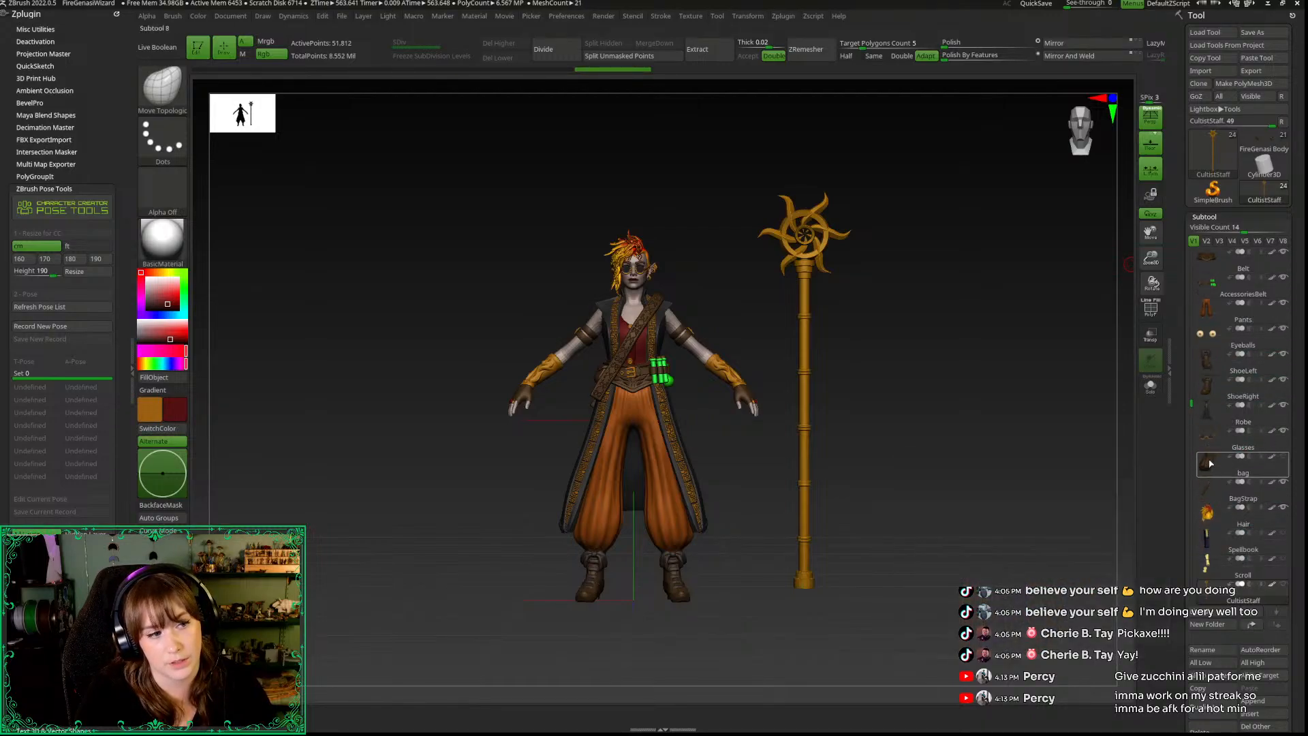
pyautogui.moveTo(1211, 463); pyautogui.dragTo(1208, 565)
pyautogui.click(1210, 518)
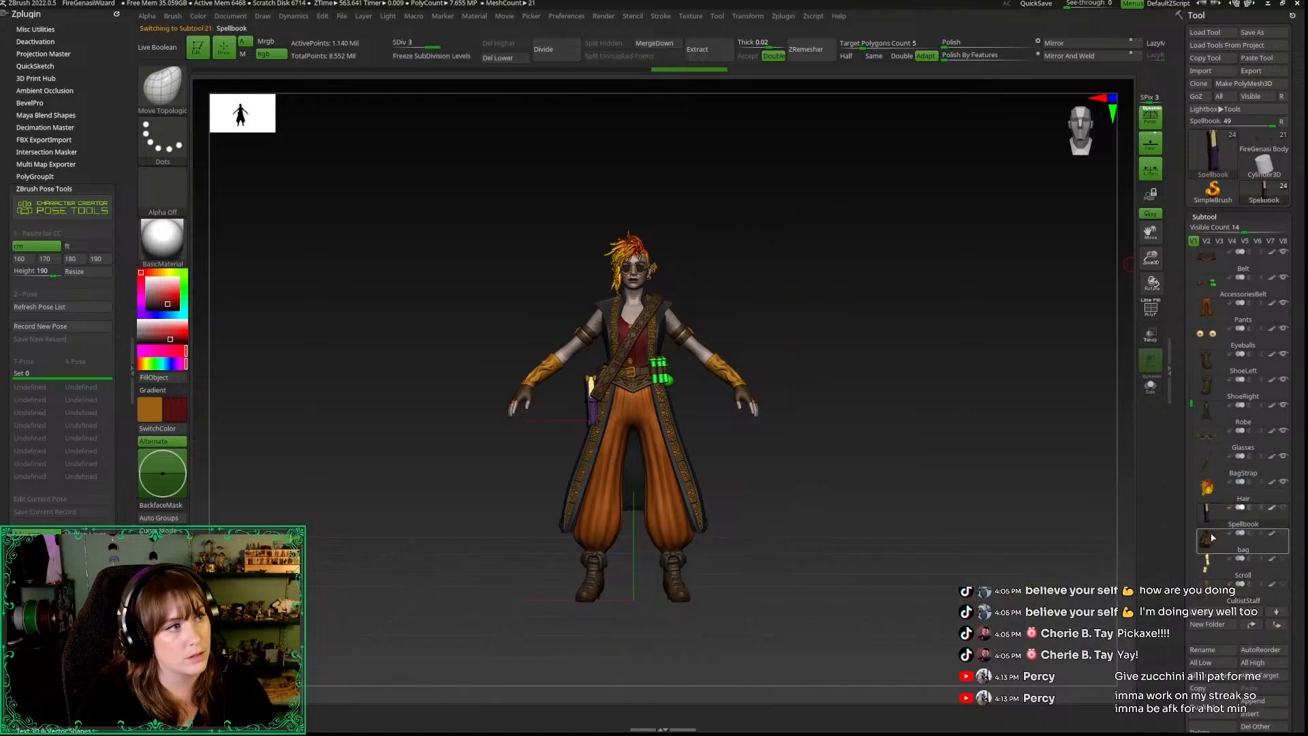
# Step: Make the FireGenasi Body subtool active and send the visible subtools through GoZ
pyautogui.click(1211, 543)
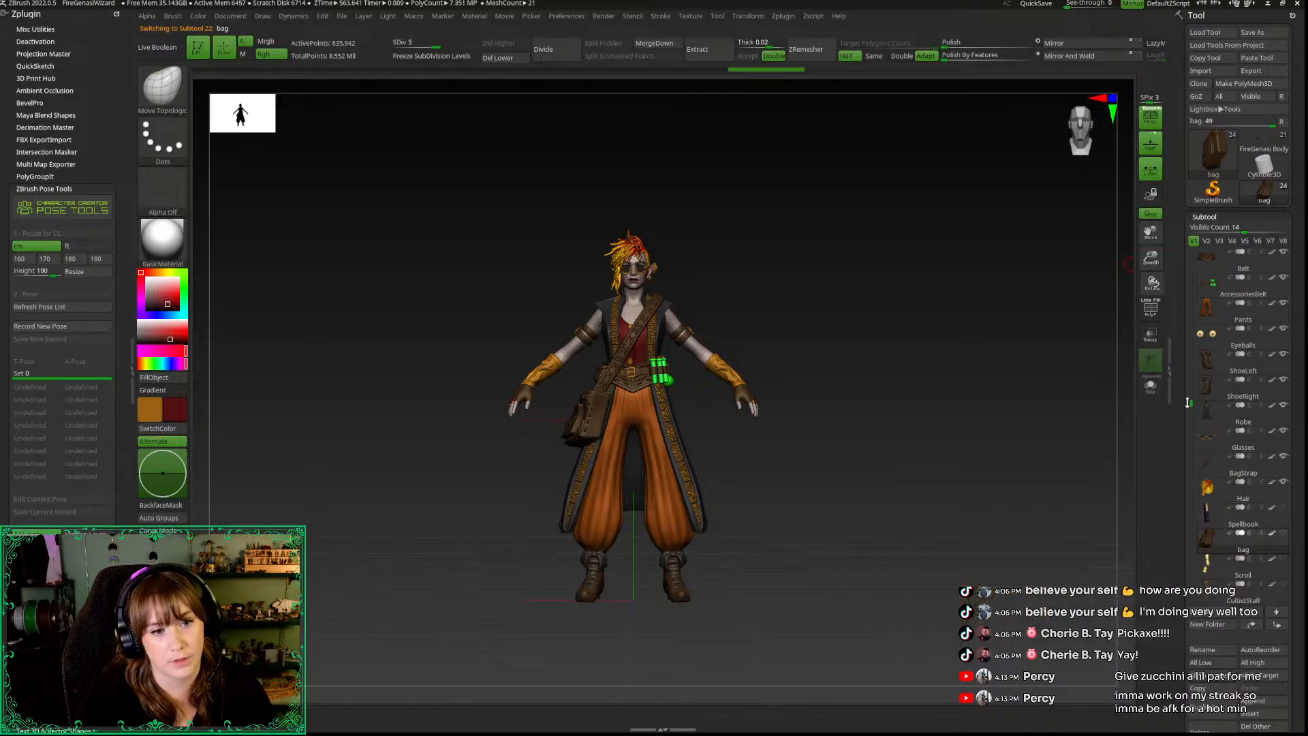
pyautogui.scroll(10, 1190, 394)
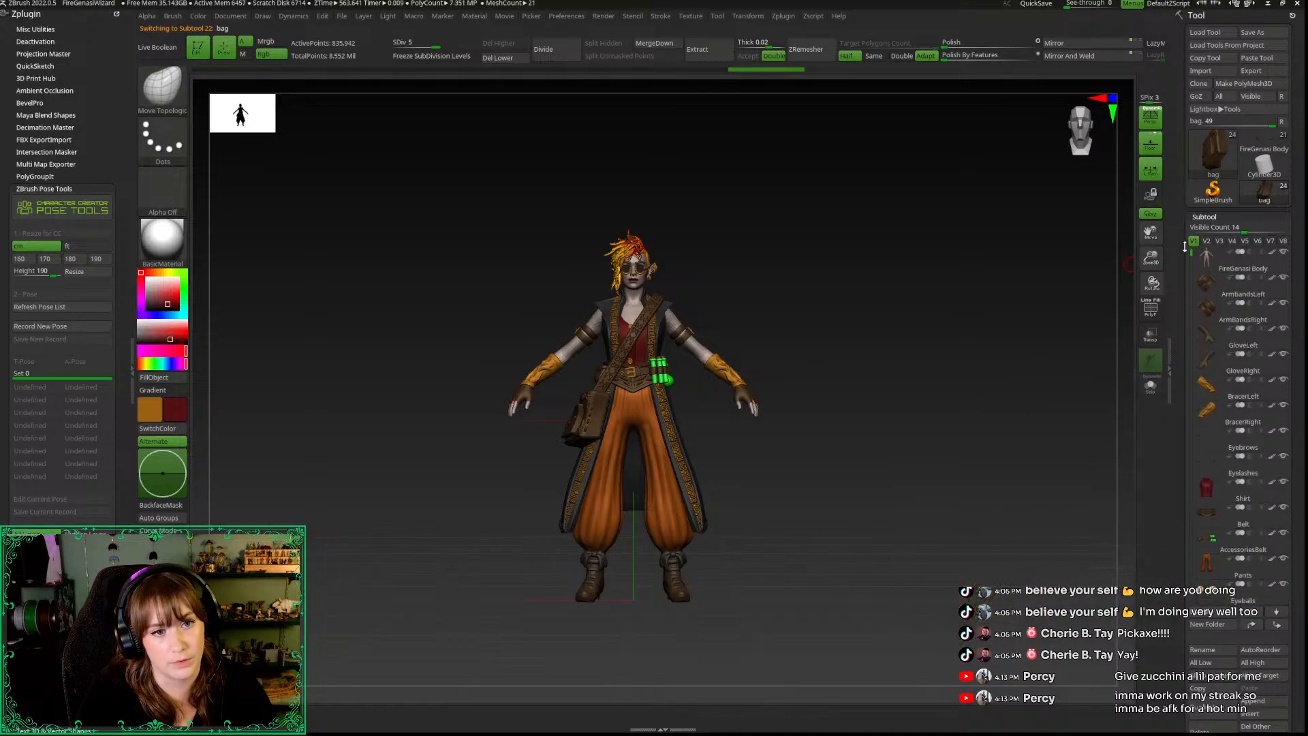
pyautogui.click(1208, 266)
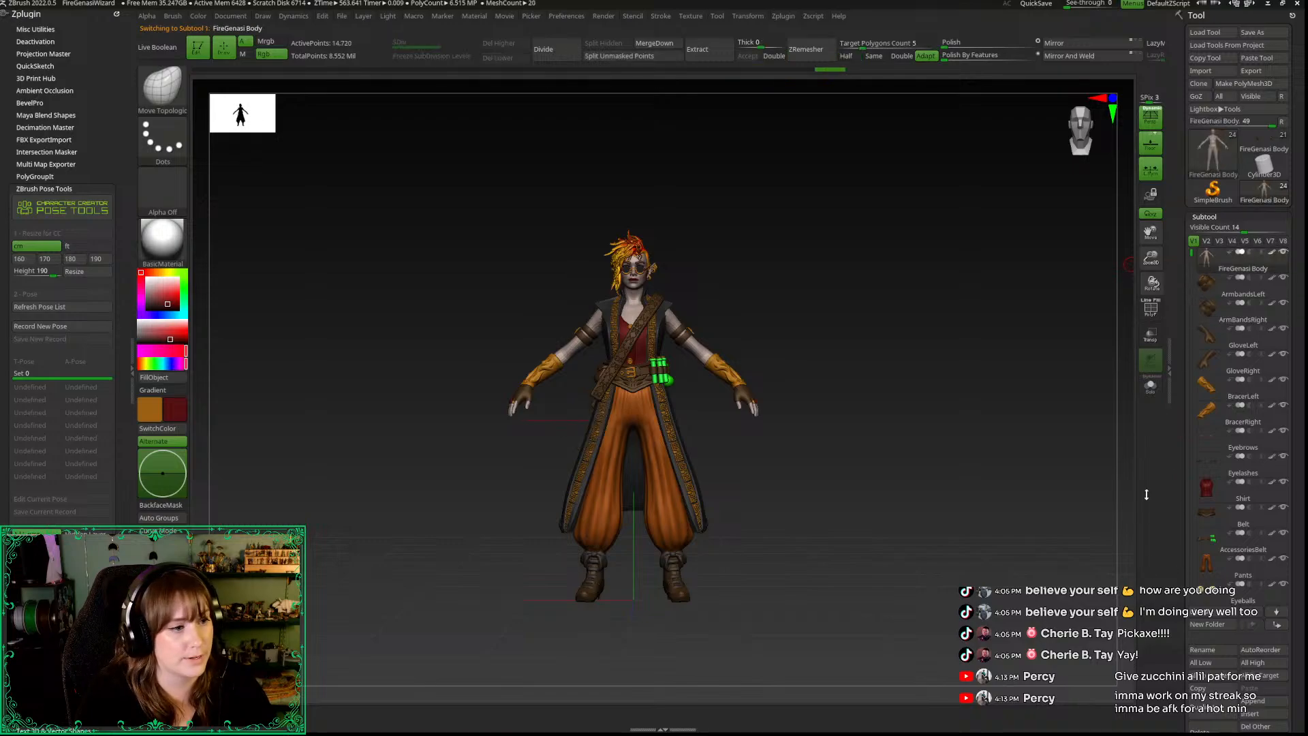
pyautogui.click(1252, 97)
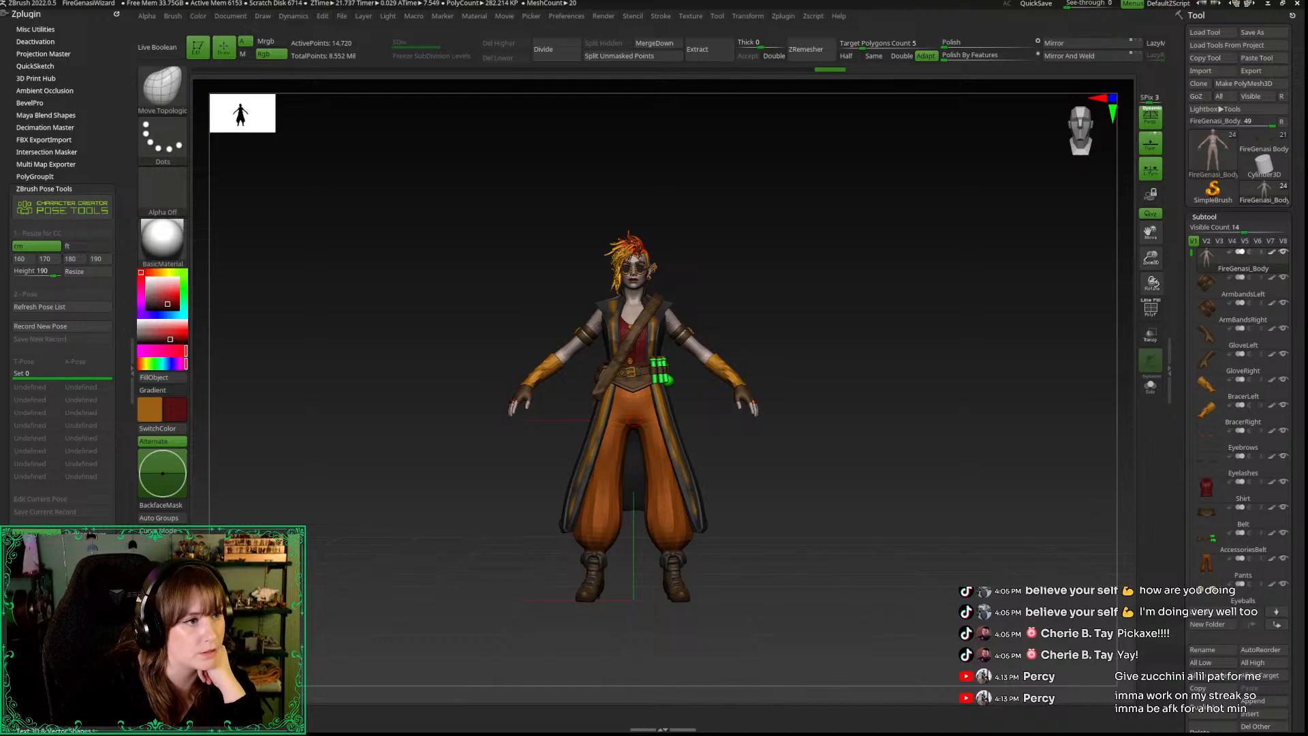
pyautogui.click(1253, 97)
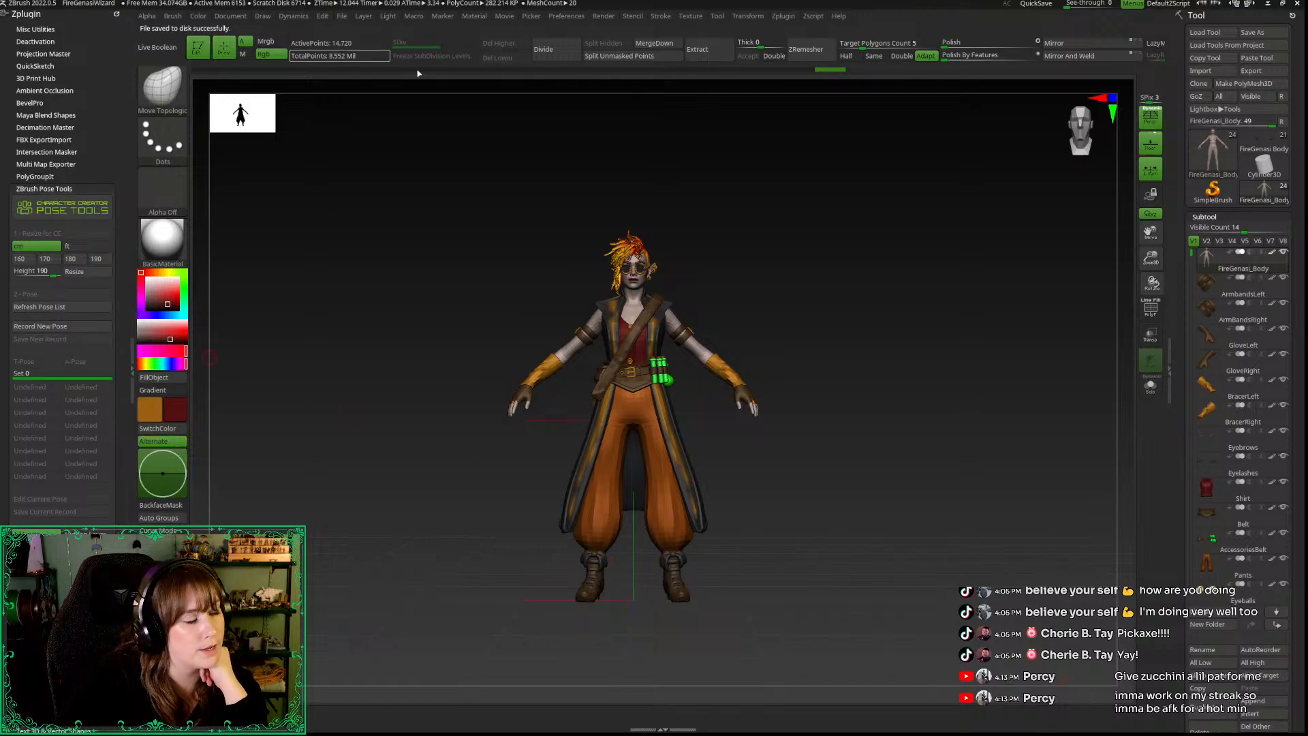
# Step: Rename the FireGenasi_Body subtool to FireGenasiBody
pyautogui.moveTo(1207, 310)
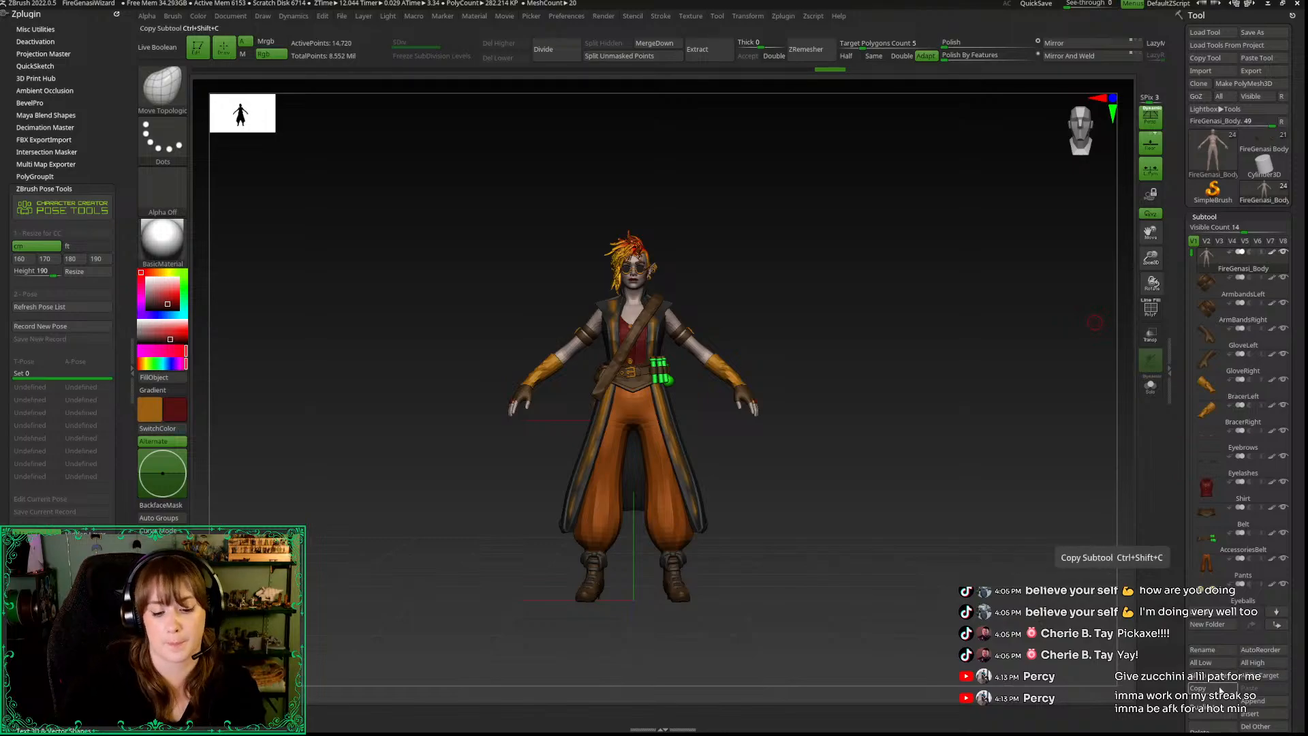
pyautogui.click(1215, 652)
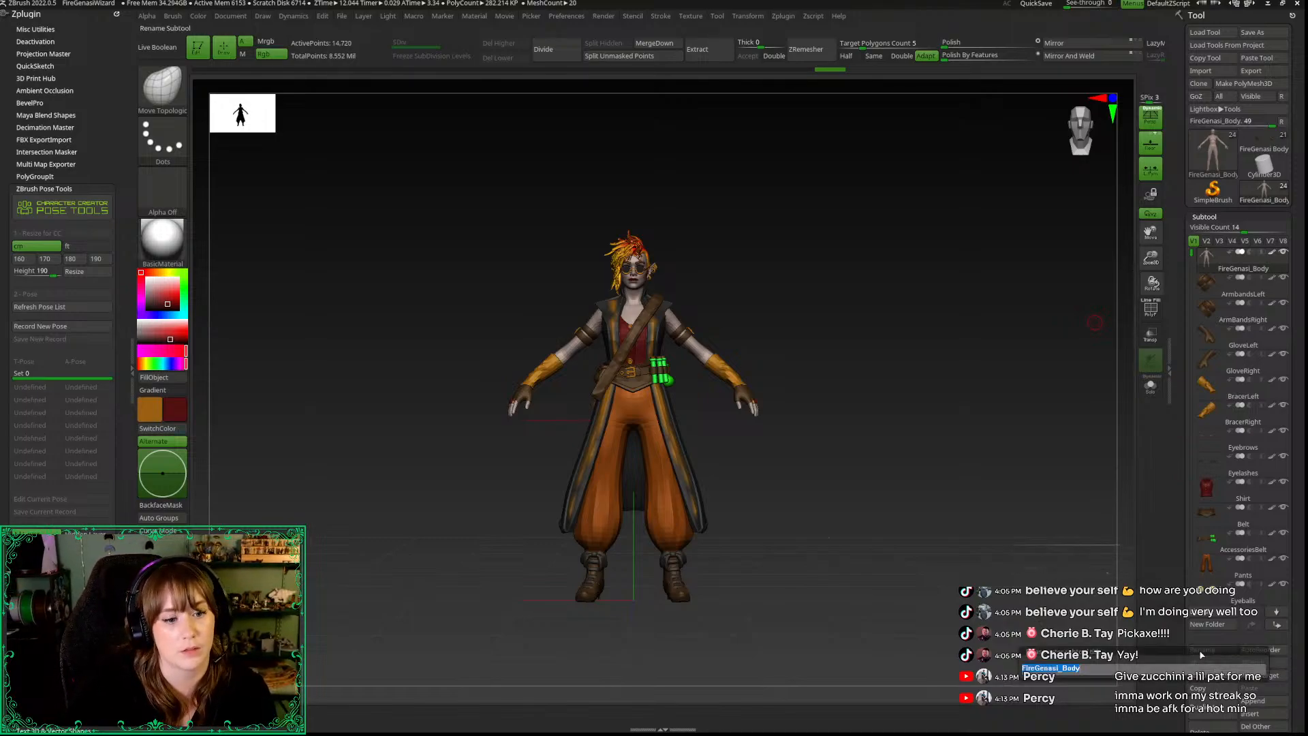
pyautogui.click(1063, 672)
pyautogui.press('BackSpace')
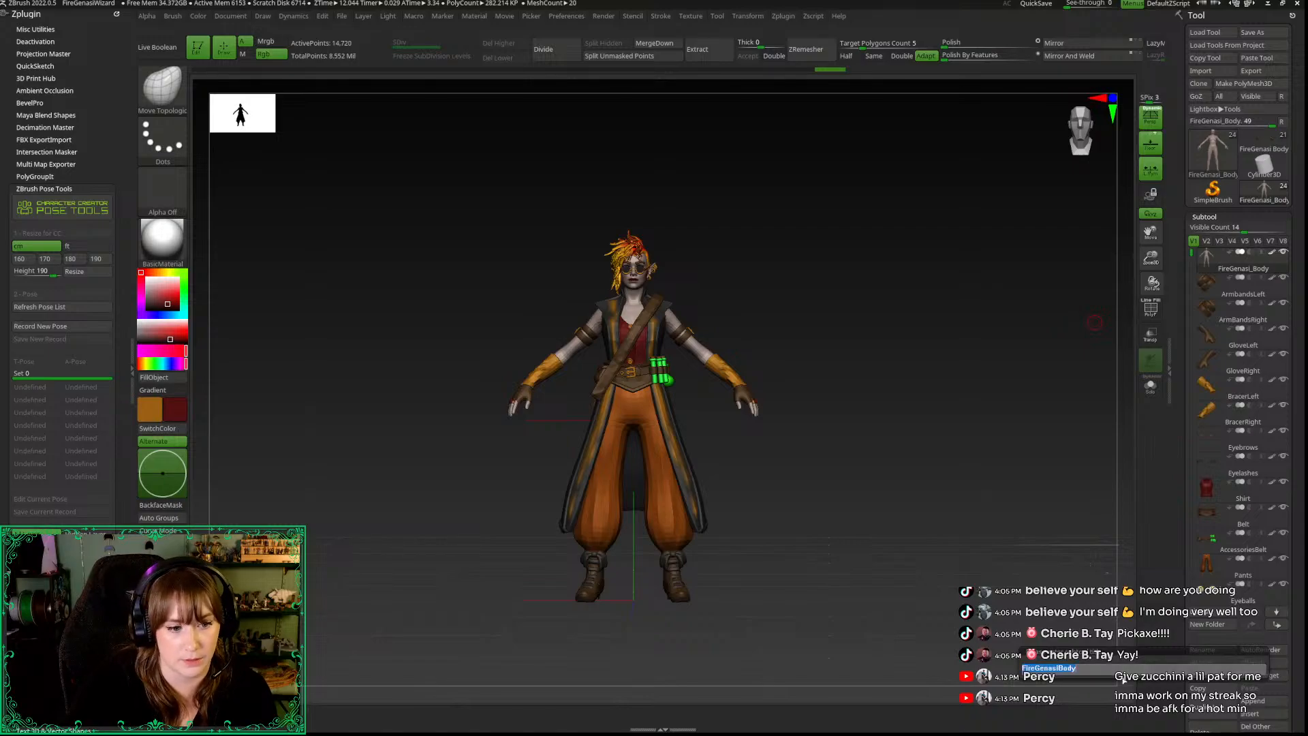
pyautogui.press('Return')
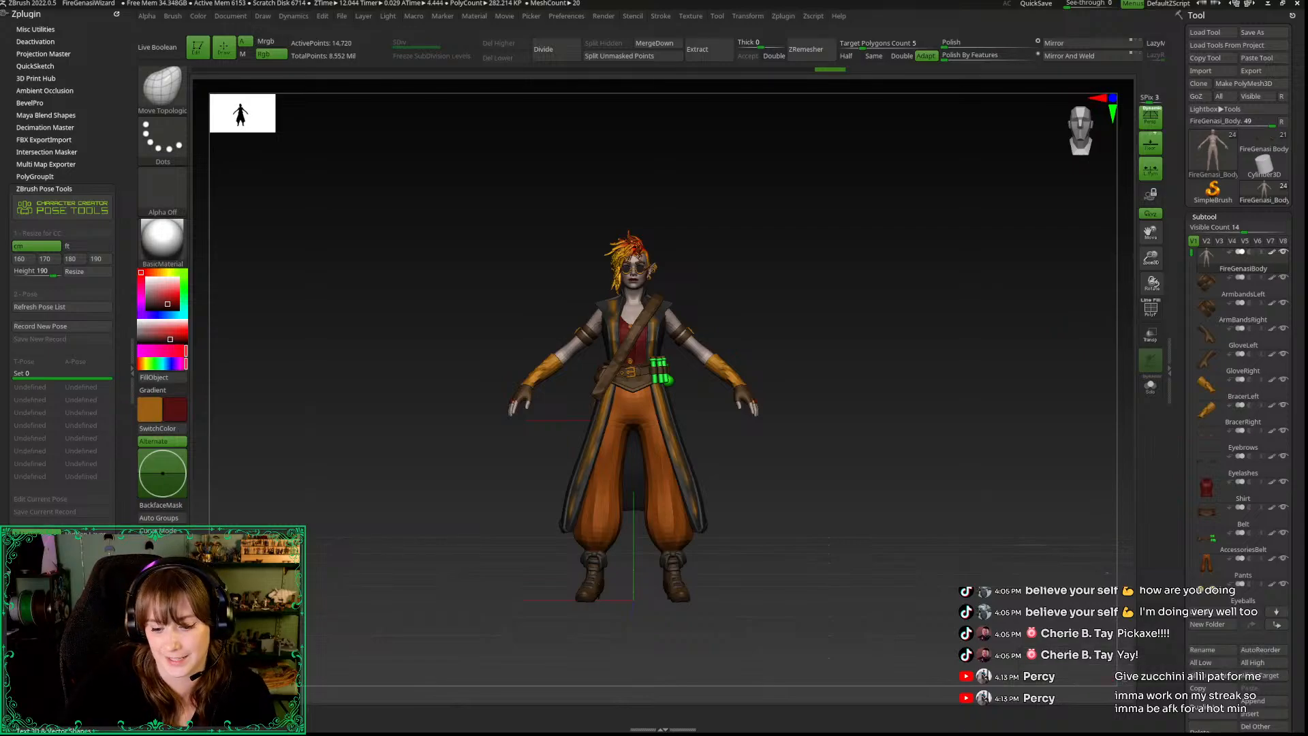
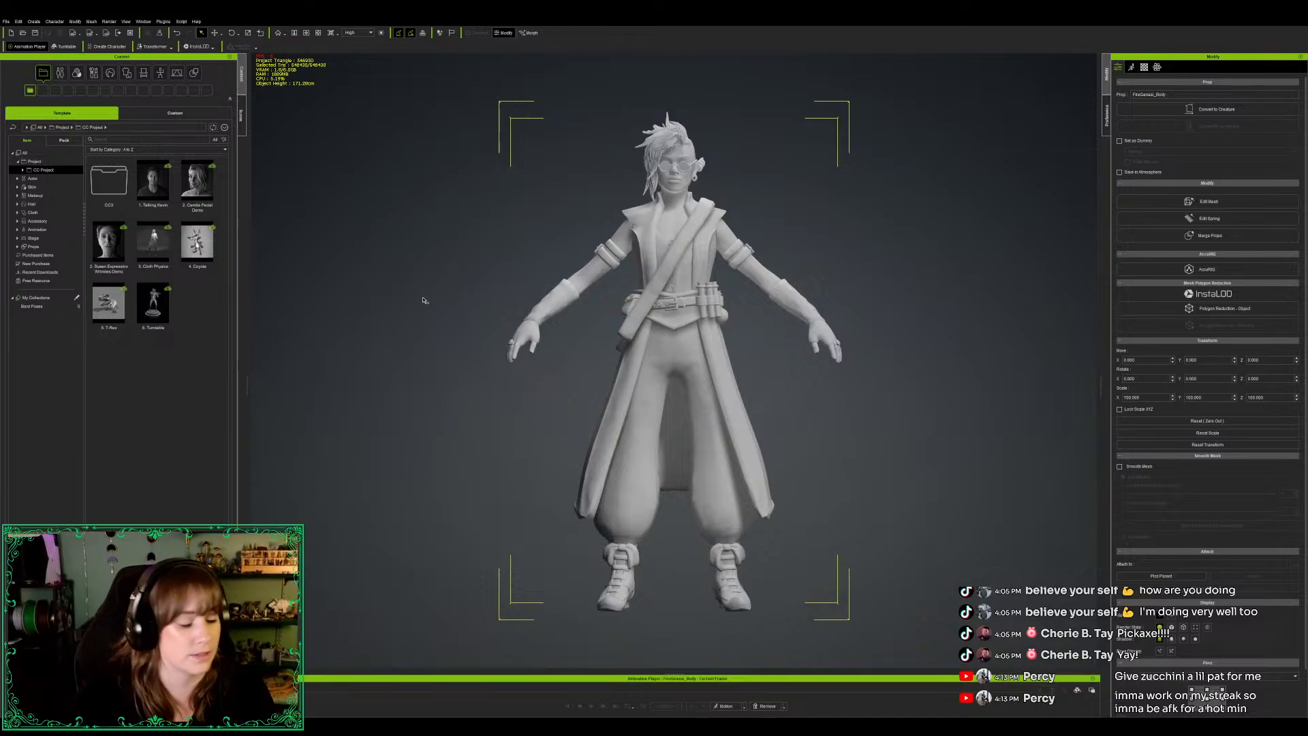
# Step: In Character Creator, expand the FireGenasi_Body prop in the scene list, widen its name column, and rename the body mesh to FireGenasiBody
pyautogui.click(242, 116)
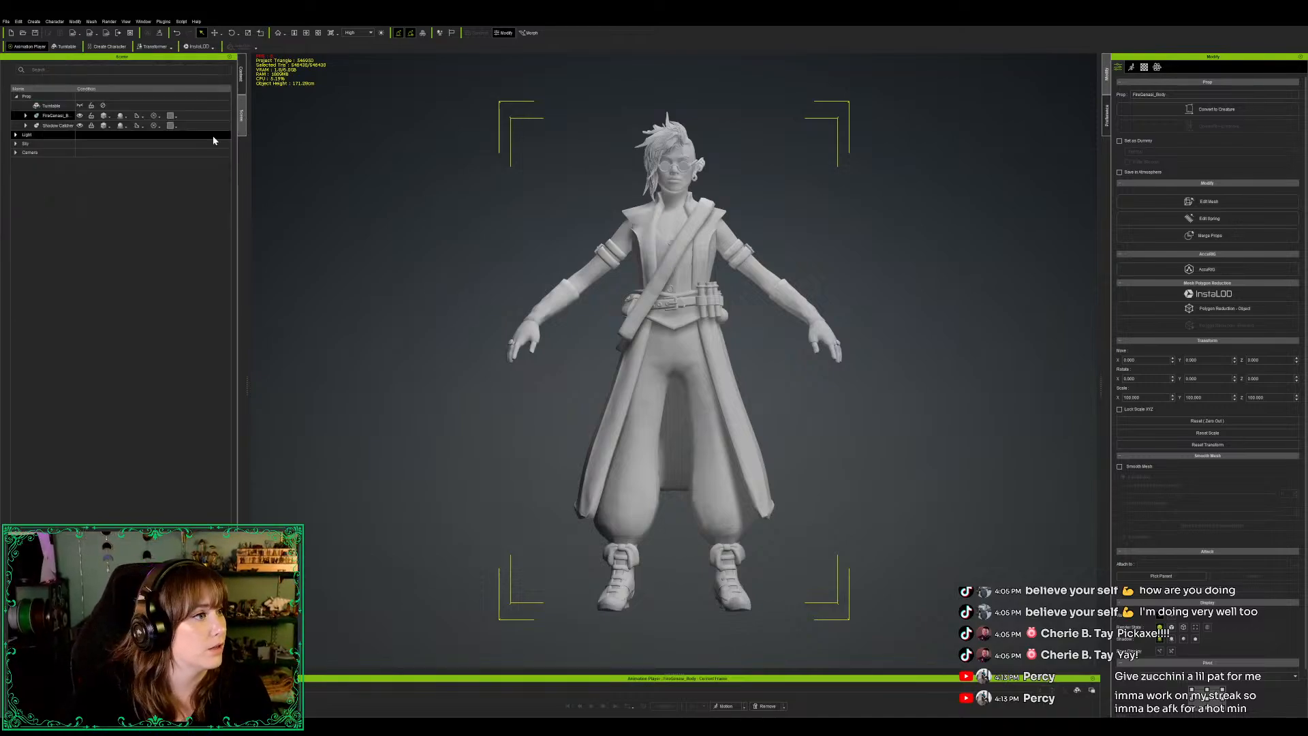
pyautogui.click(25, 116)
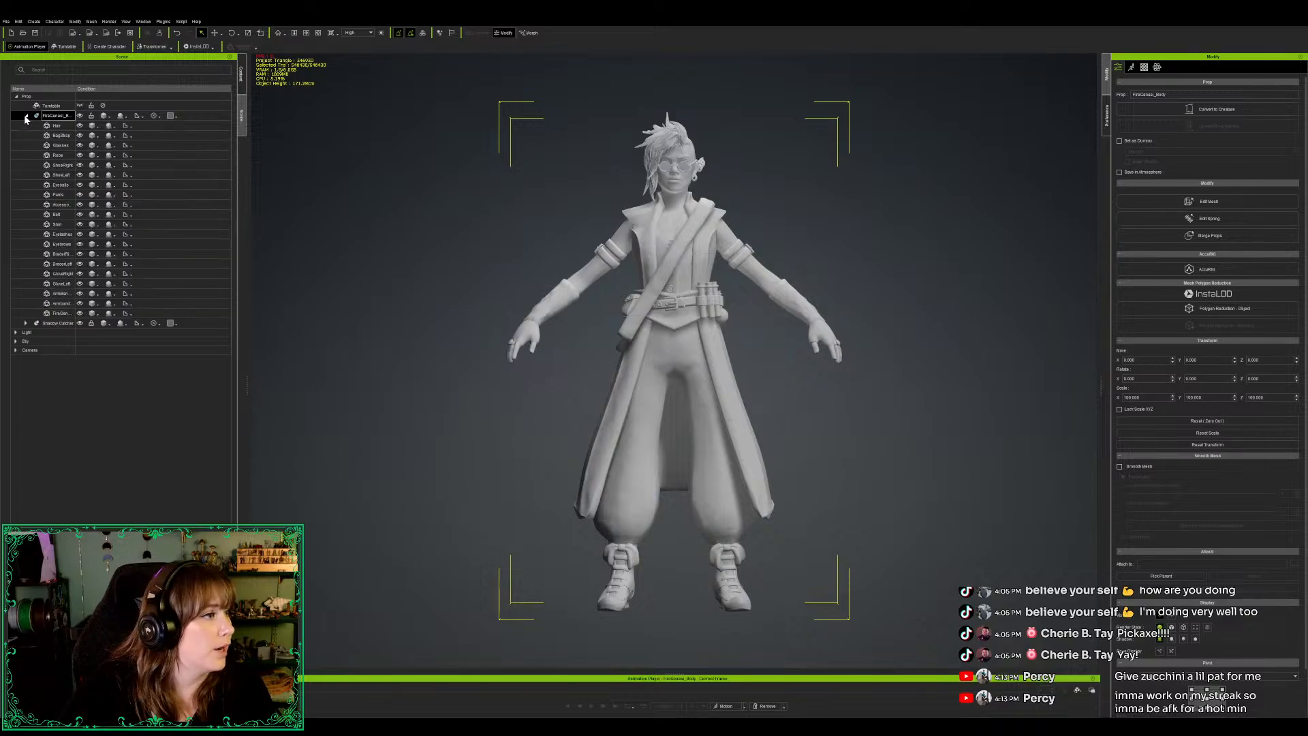
pyautogui.moveTo(76, 89); pyautogui.dragTo(106, 89)
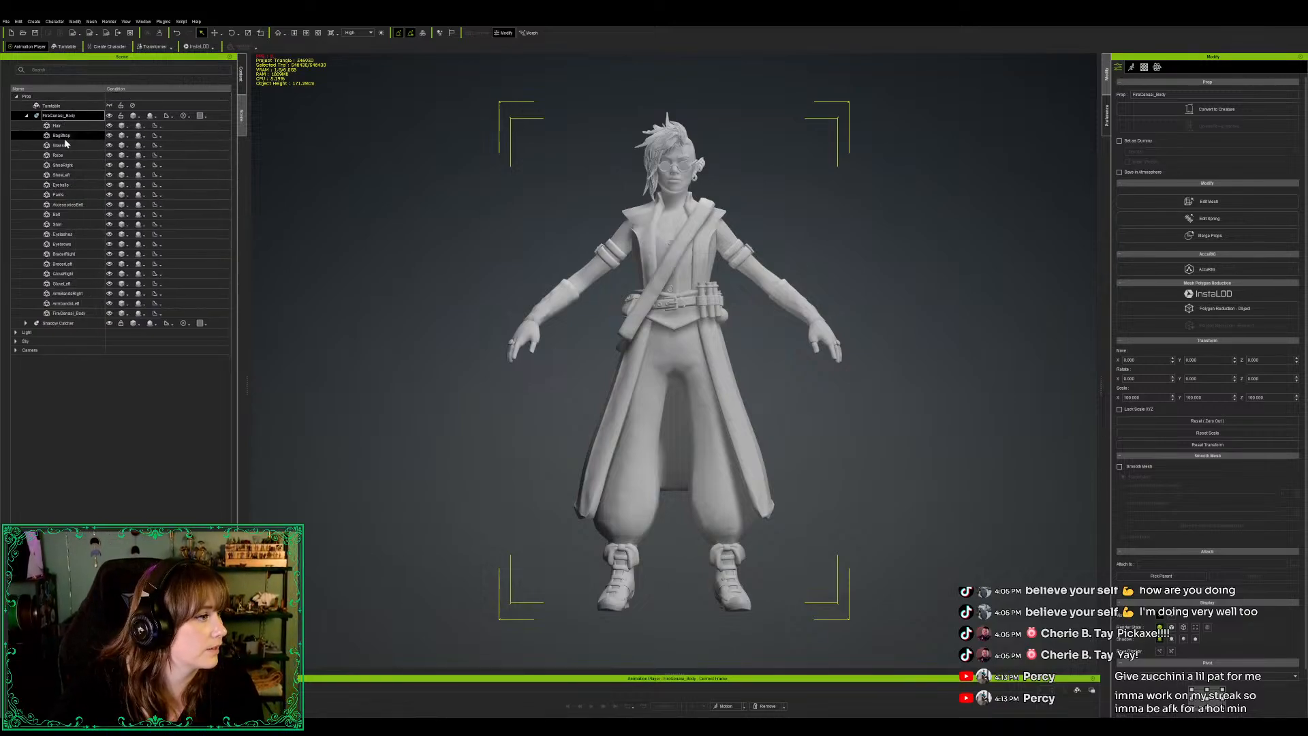
pyautogui.click(78, 314)
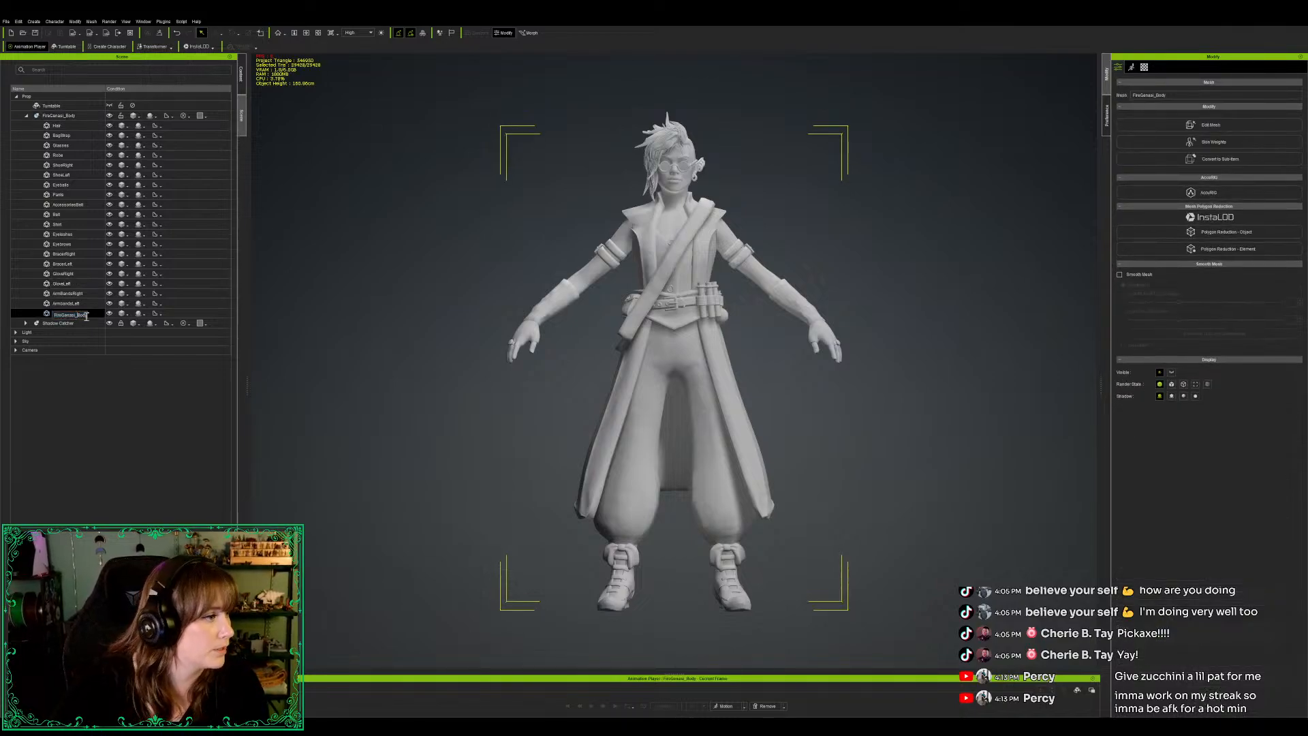
pyautogui.press('BackSpace')
pyautogui.press('Return')
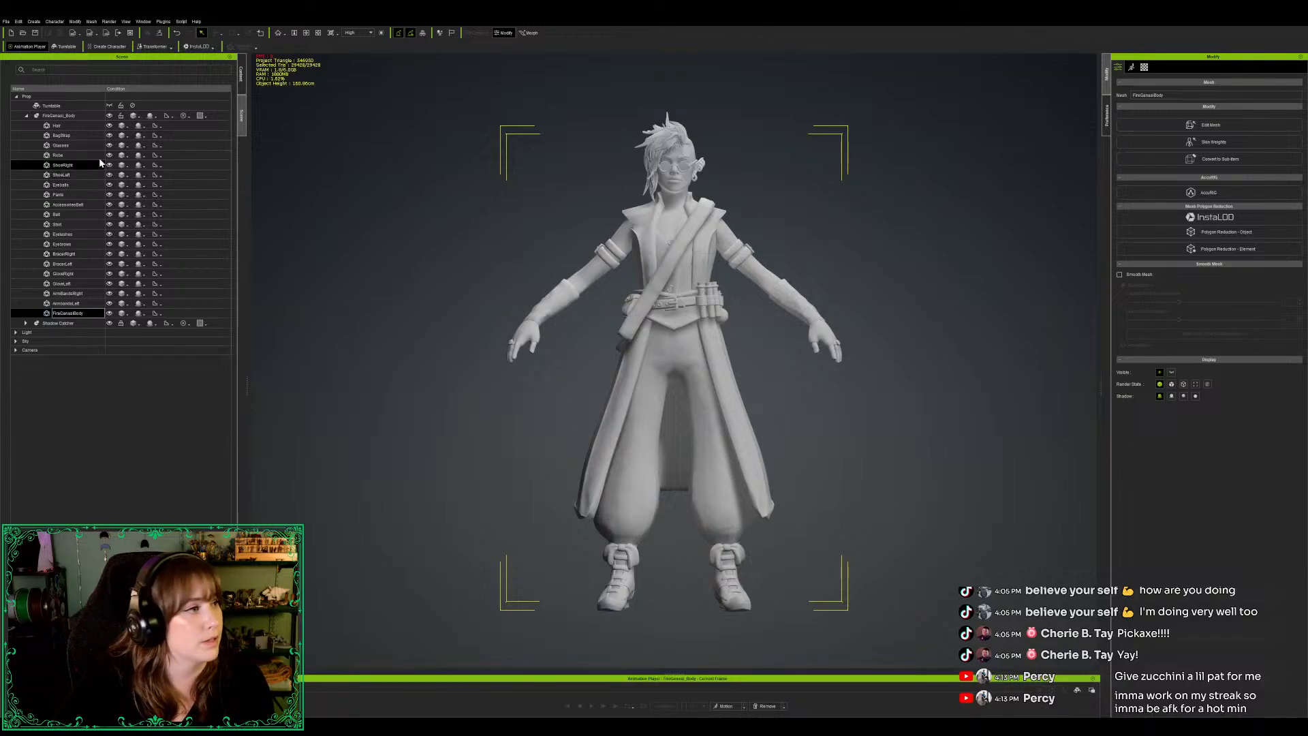
# Step: Hide all meshes of the FireGenasi_Body prop except Pants, Shirt and FireGenasiBody
pyautogui.click(109, 116)
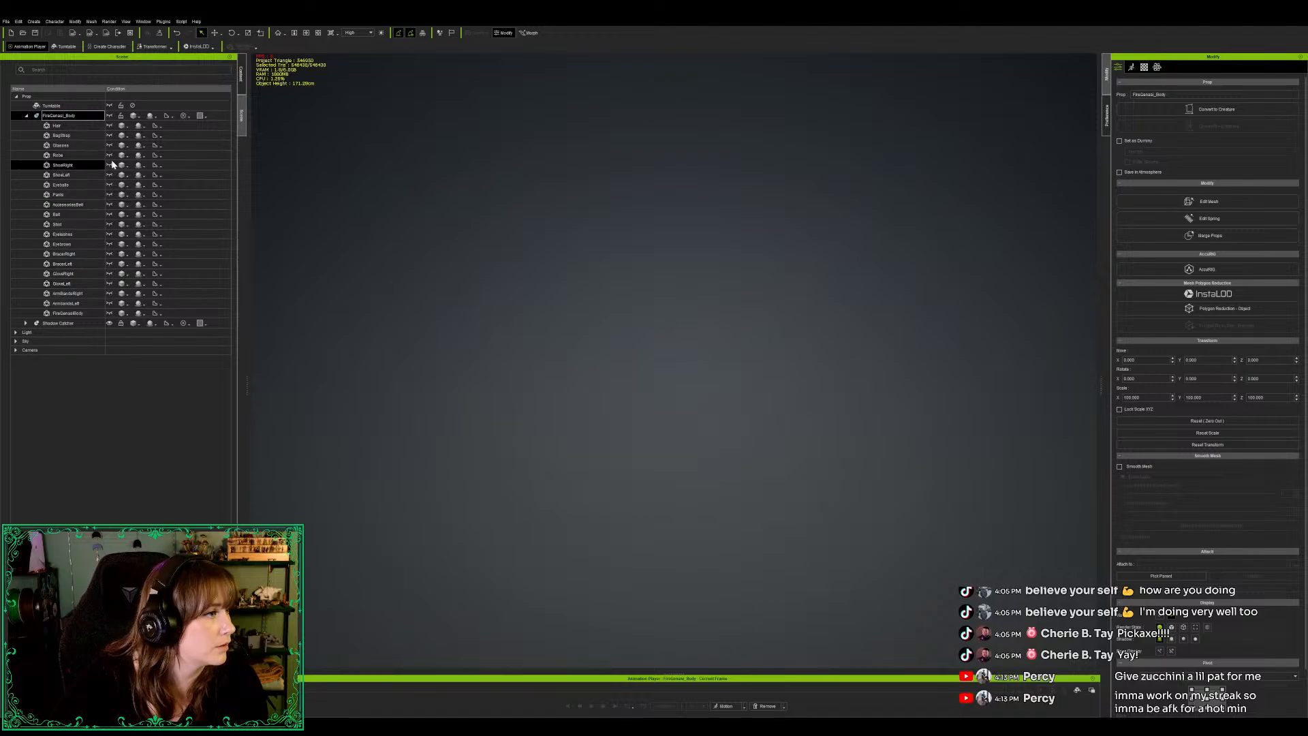
pyautogui.click(109, 195)
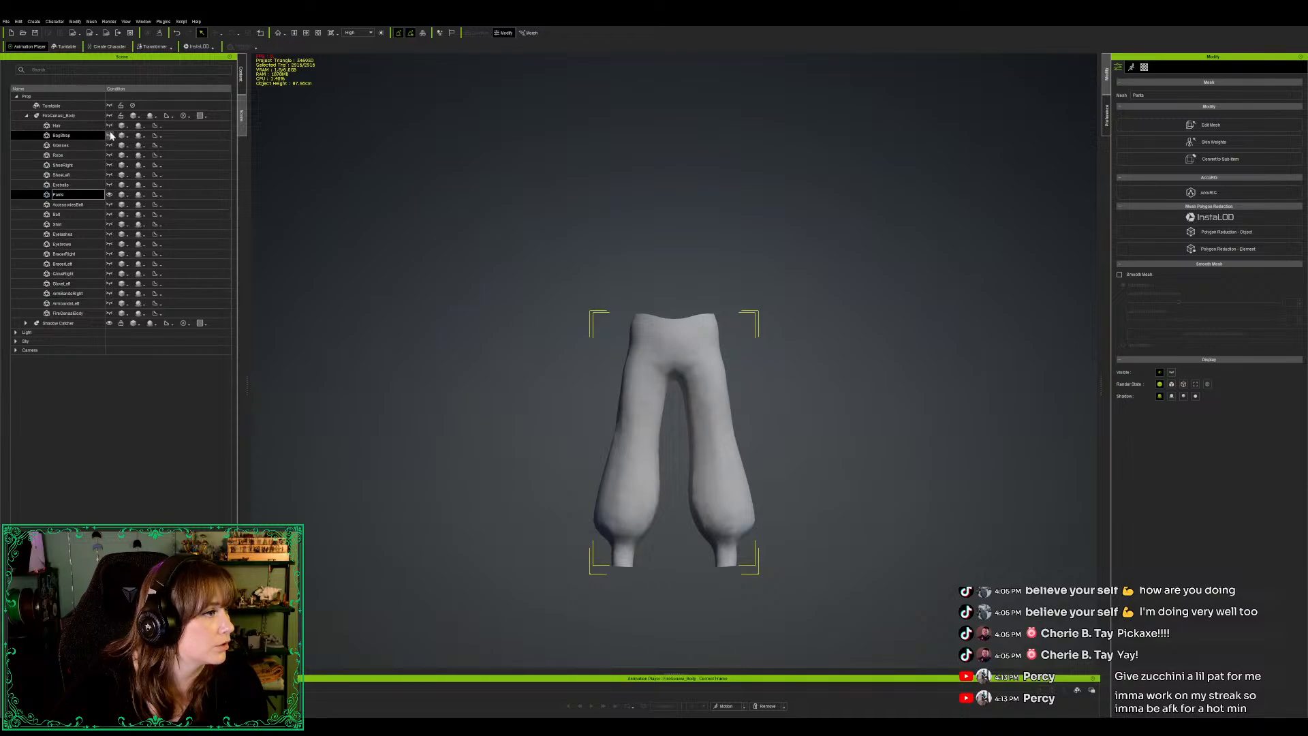
pyautogui.click(109, 224)
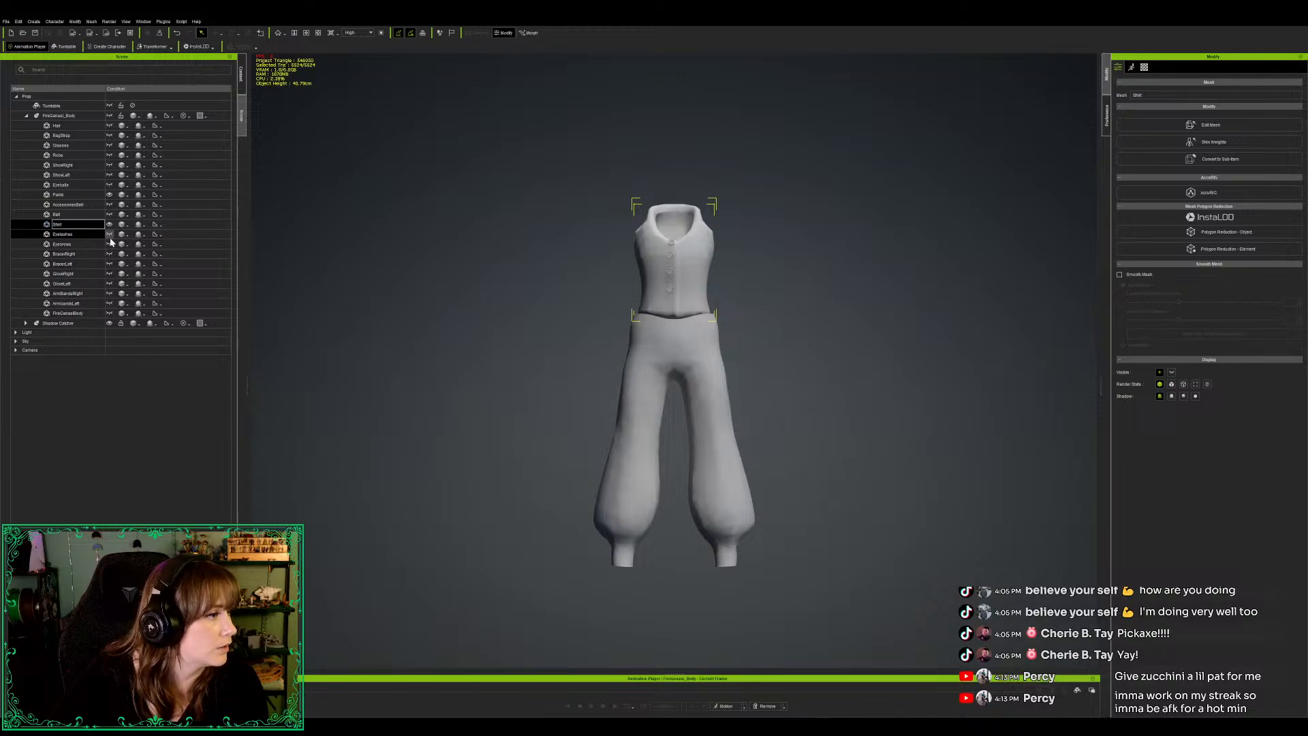
pyautogui.click(109, 314)
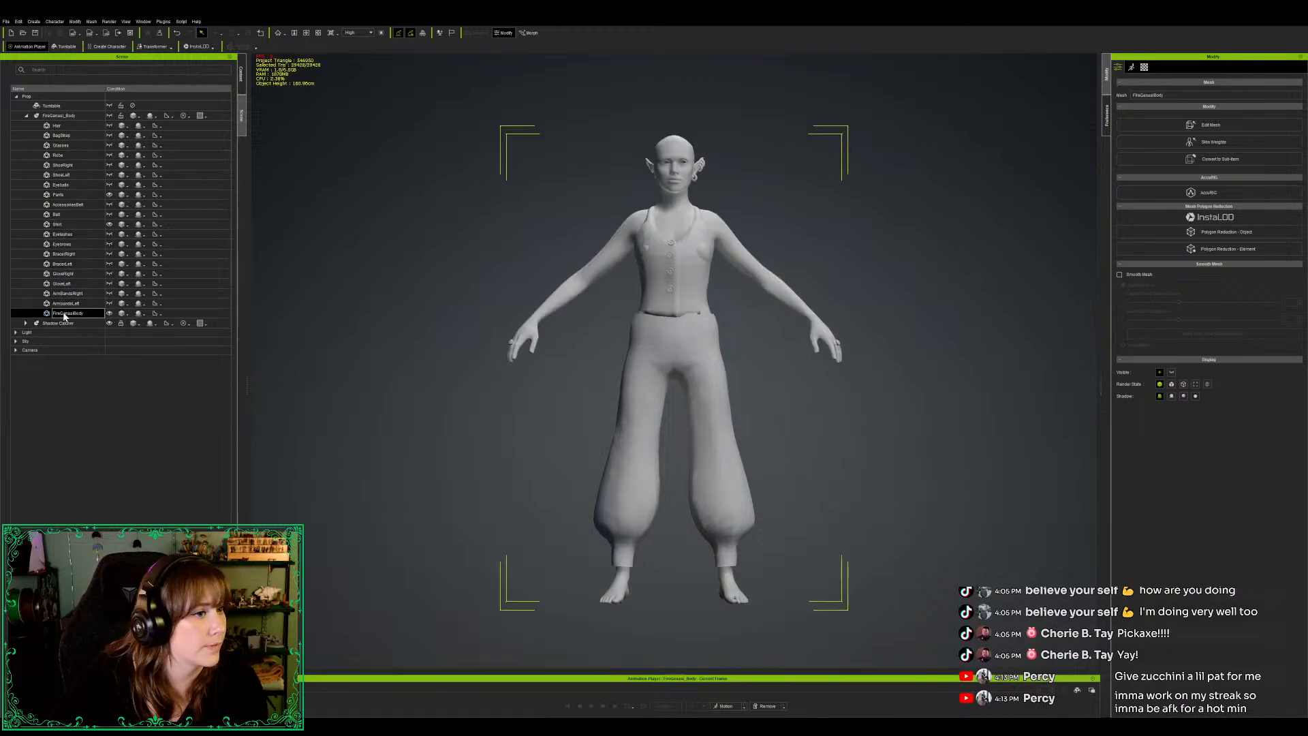
# Step: Start AccuRIG on the FireGenasiBody mesh, set the target to Selected Meshes, and create the body guides
pyautogui.keyDown('ctrl'); pyautogui.click(218, 305); pyautogui.keyUp('ctrl')
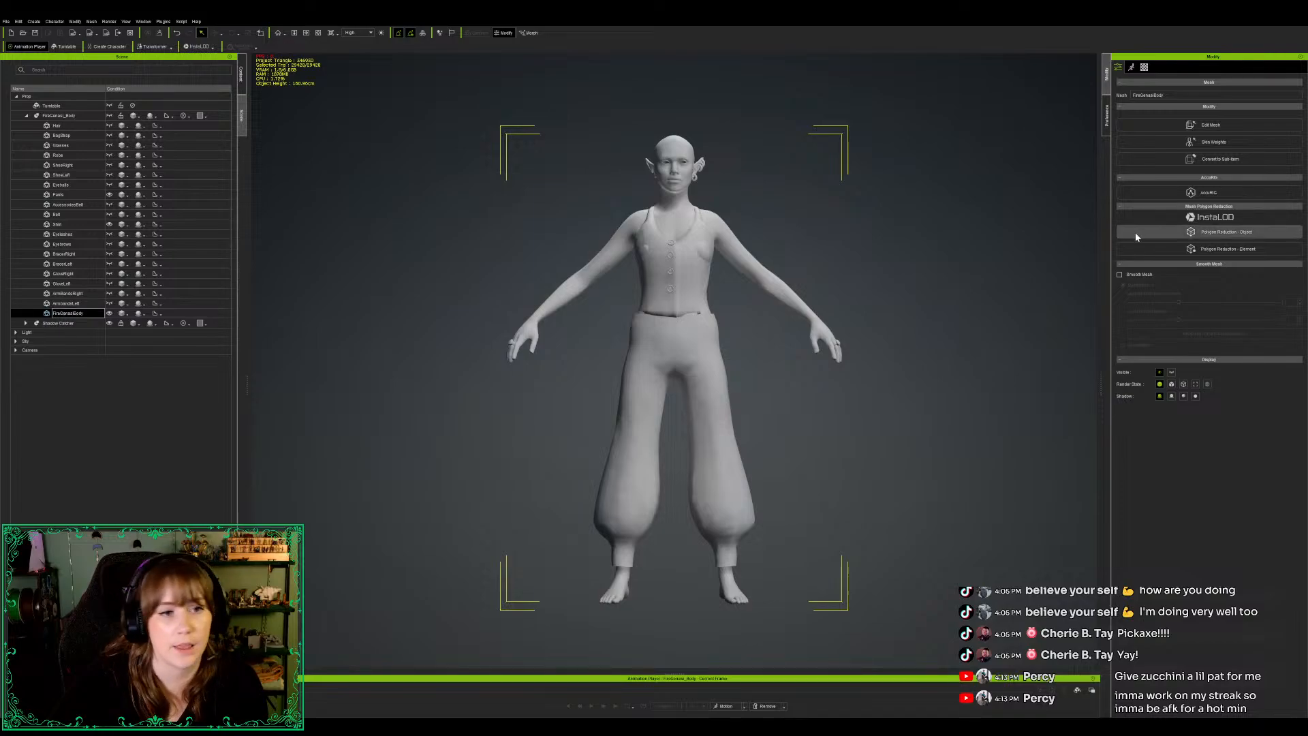
pyautogui.click(1133, 68)
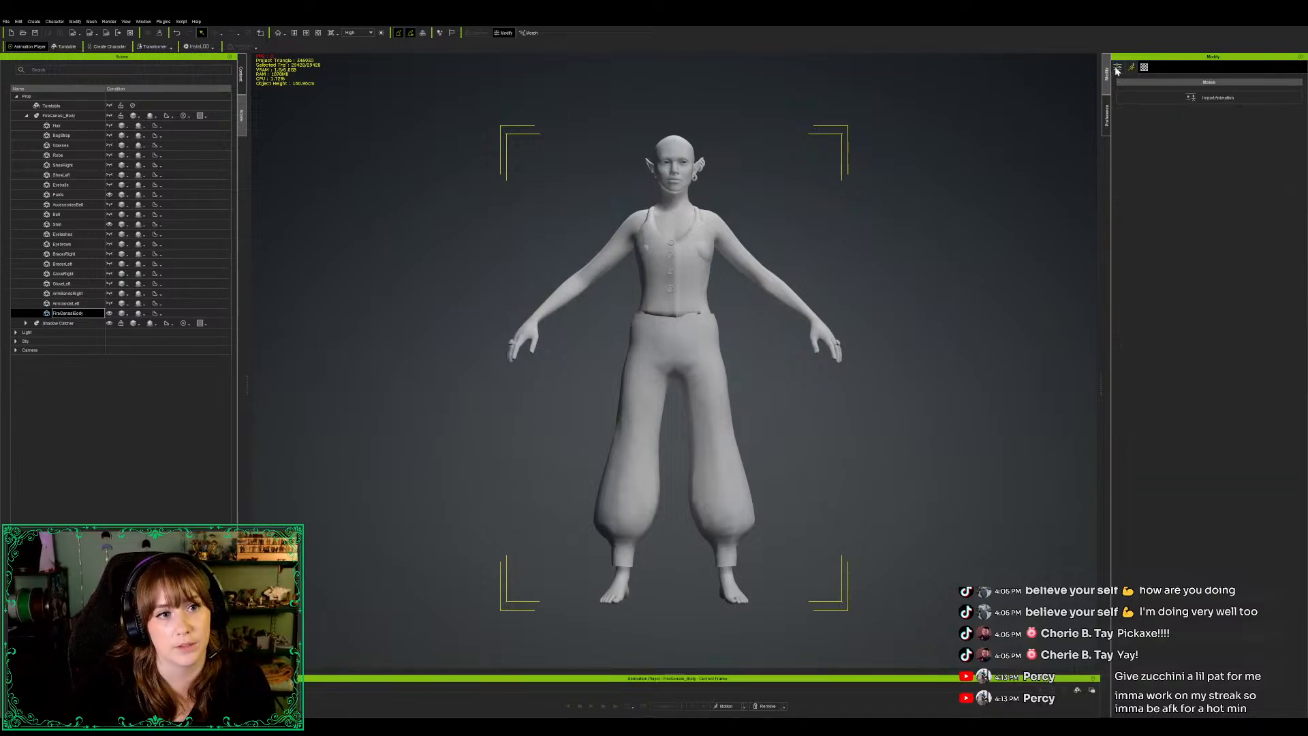
pyautogui.click(1118, 67)
pyautogui.click(1154, 194)
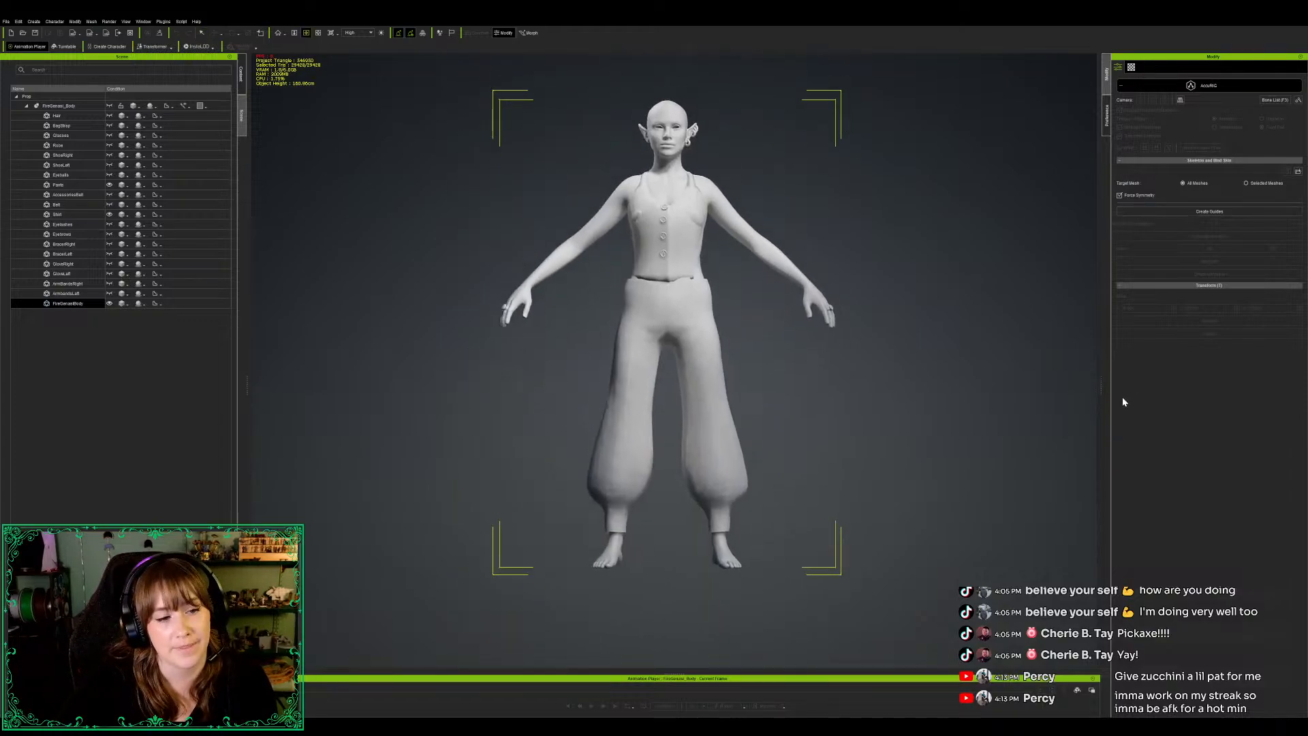
pyautogui.moveTo(1101, 386); pyautogui.dragTo(1069, 389)
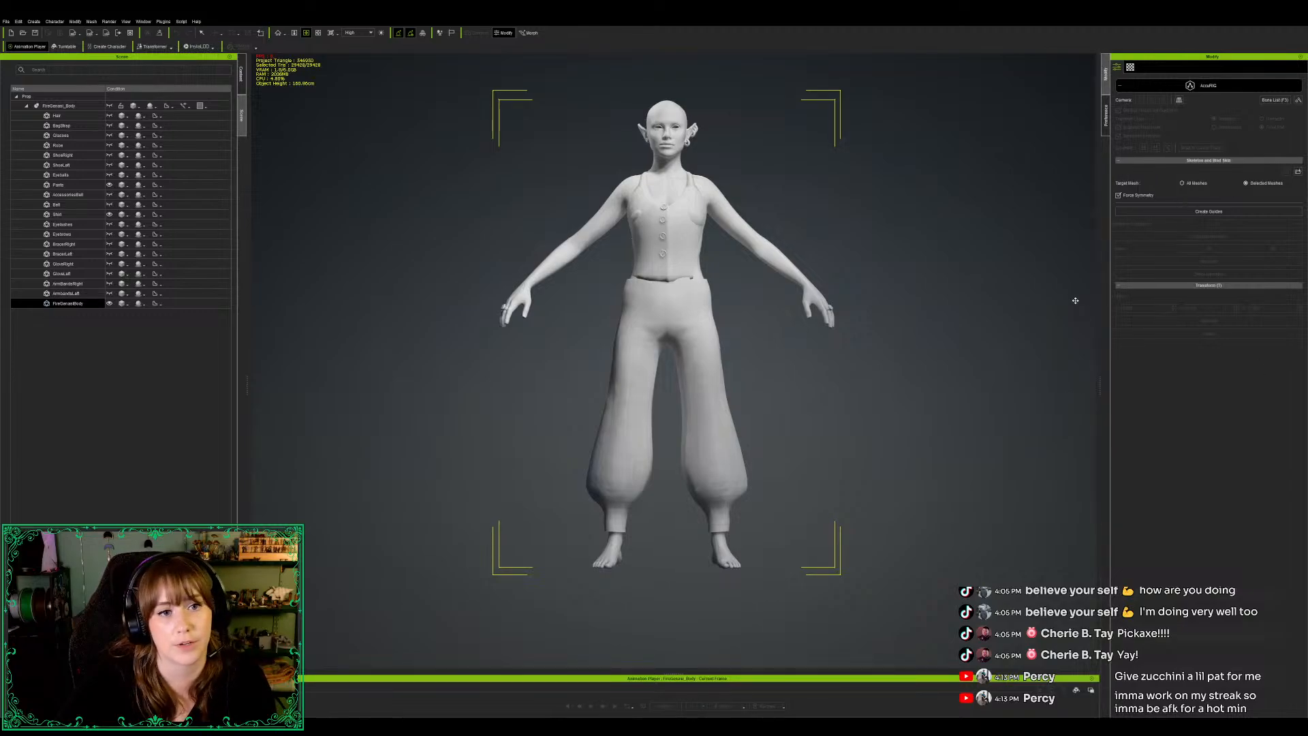
pyautogui.click(1211, 213)
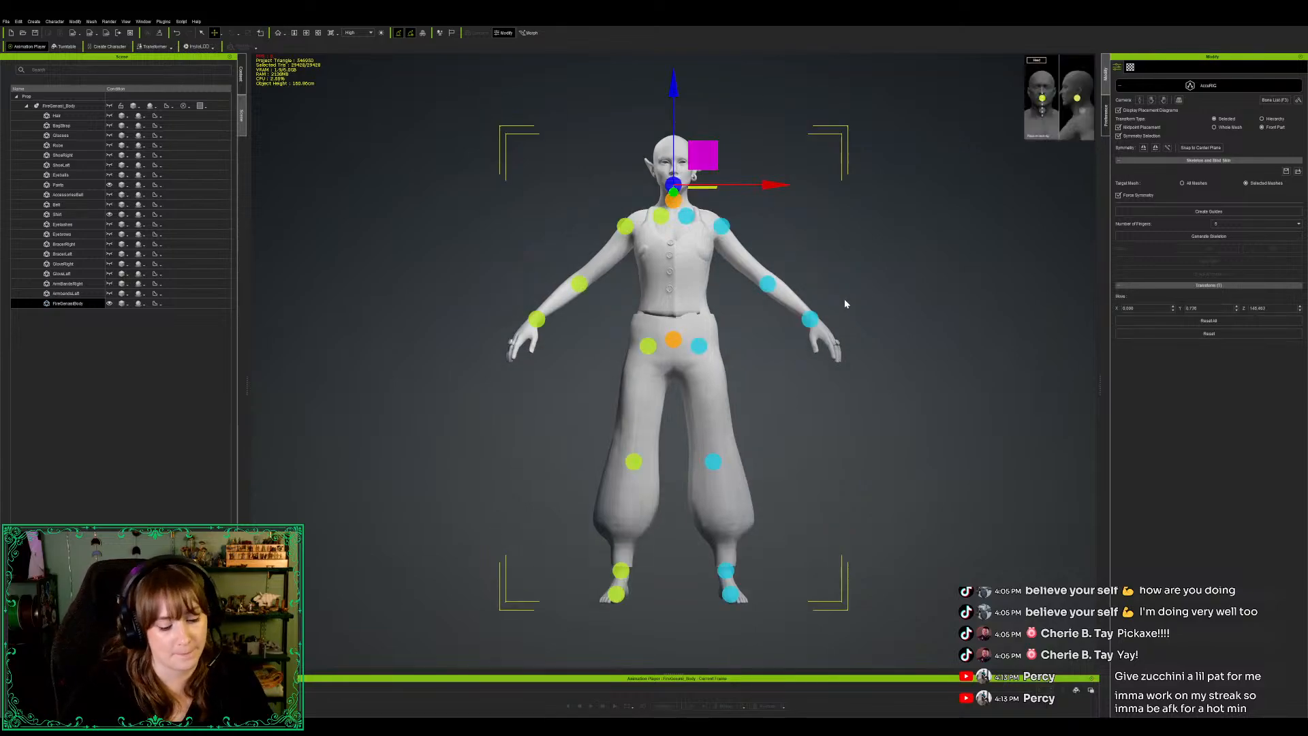
# Step: Move the character's left shoulder guide slightly inward with symmetry and generate the skeleton with 5 fingers
pyautogui.click(787, 458)
pyautogui.moveTo(786, 458)
pyautogui.mouseDown(button='right')
pyautogui.moveTo(534, 454)
pyautogui.moveTo(868, 471)
pyautogui.moveTo(811, 680)
pyautogui.moveTo(797, 477)
pyautogui.mouseUp(button='right')
pyautogui.press('w')
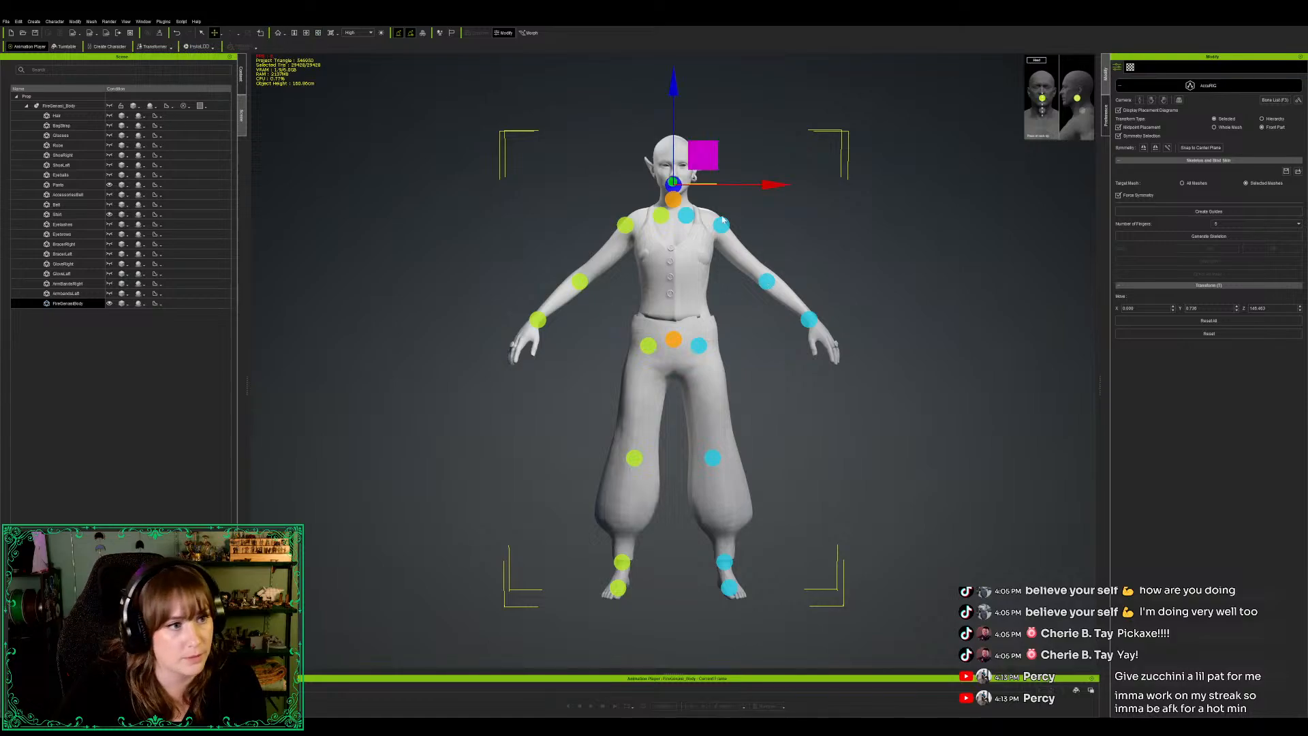
pyautogui.click(721, 225)
pyautogui.moveTo(751, 197); pyautogui.dragTo(746, 196)
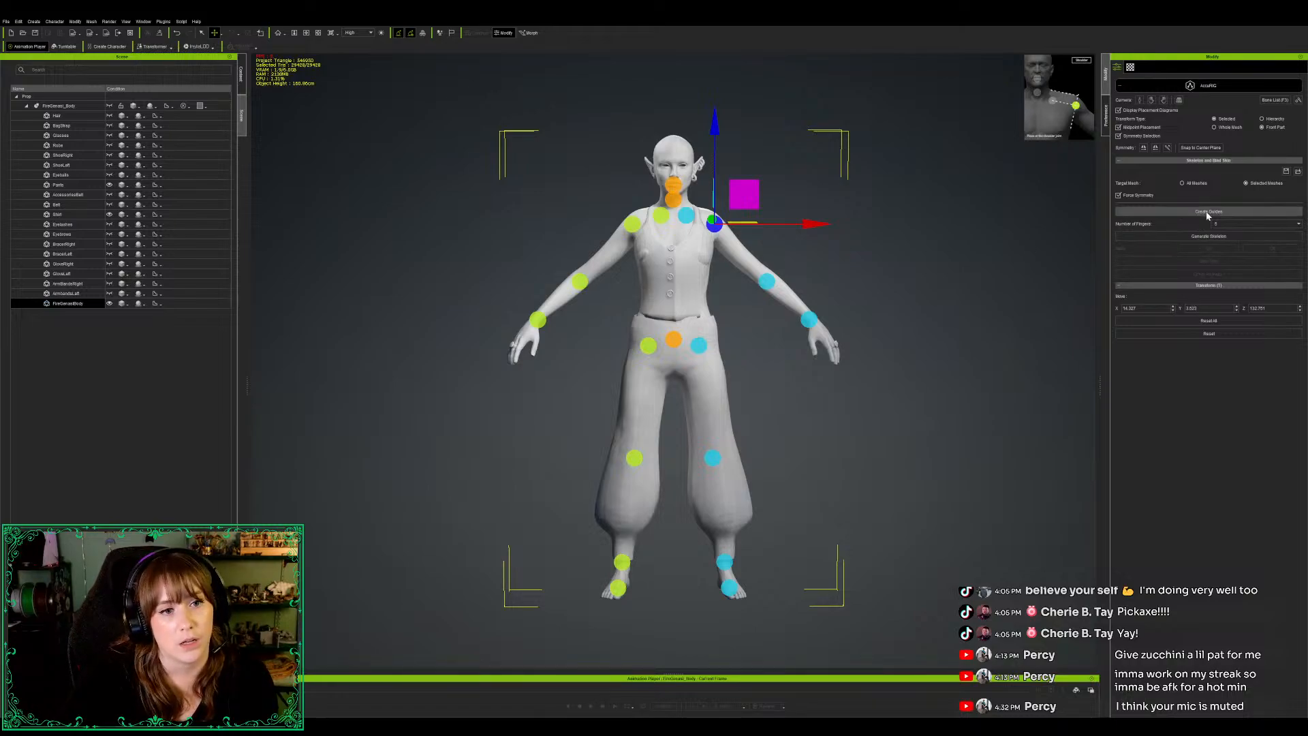
pyautogui.click(1210, 237)
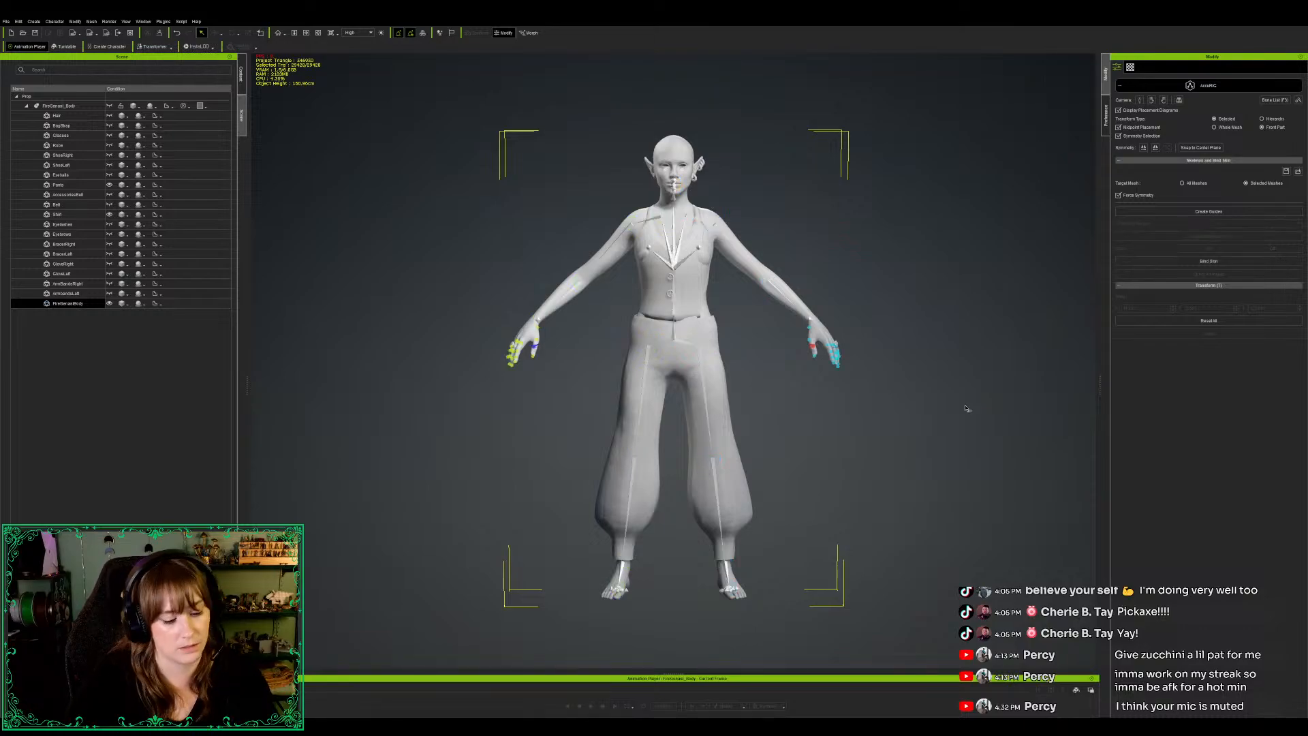
# Step: Move the little finger's base joint guide on the character's left hand up to the knuckle
pyautogui.moveTo(896, 492); pyautogui.dragTo(865, 381, button='right')
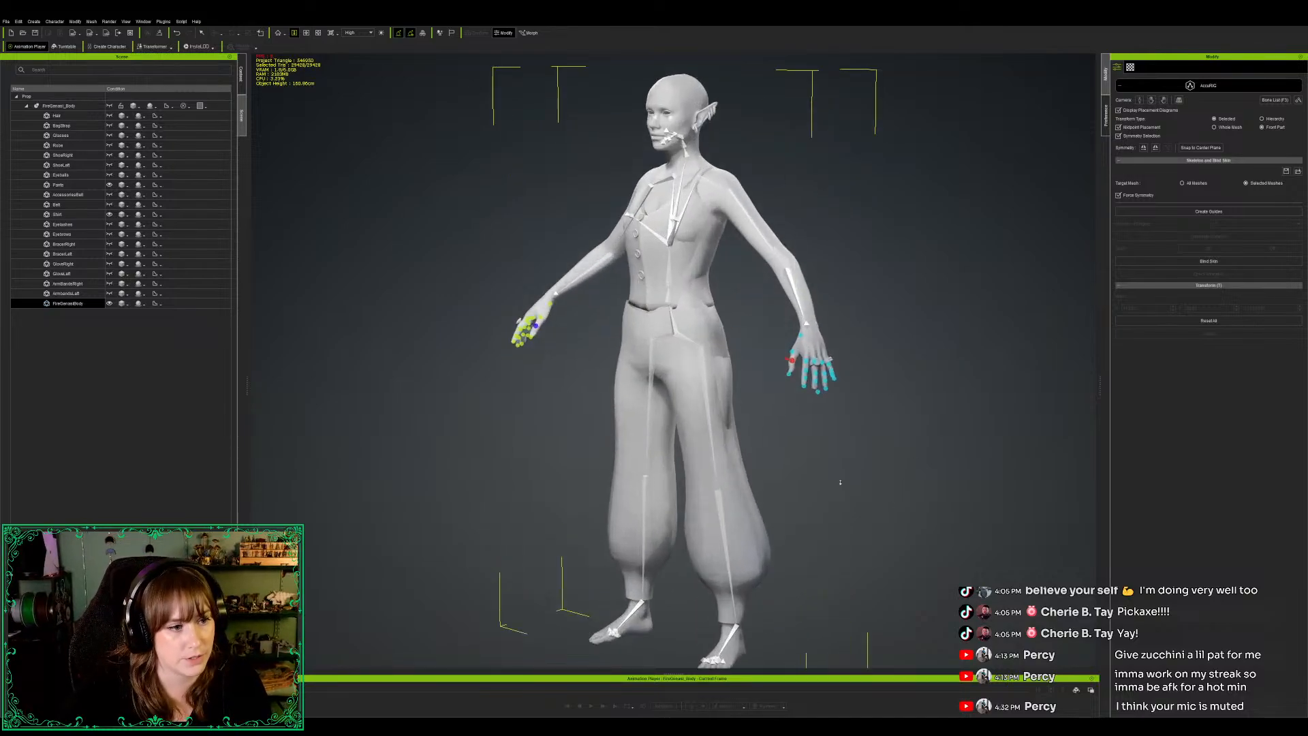
pyautogui.scroll(5, 860, 350)
pyautogui.scroll(-5, 861, 349)
pyautogui.moveTo(877, 429); pyautogui.dragTo(693, 451, button='middle')
pyautogui.moveTo(693, 451); pyautogui.dragTo(737, 501, button='right')
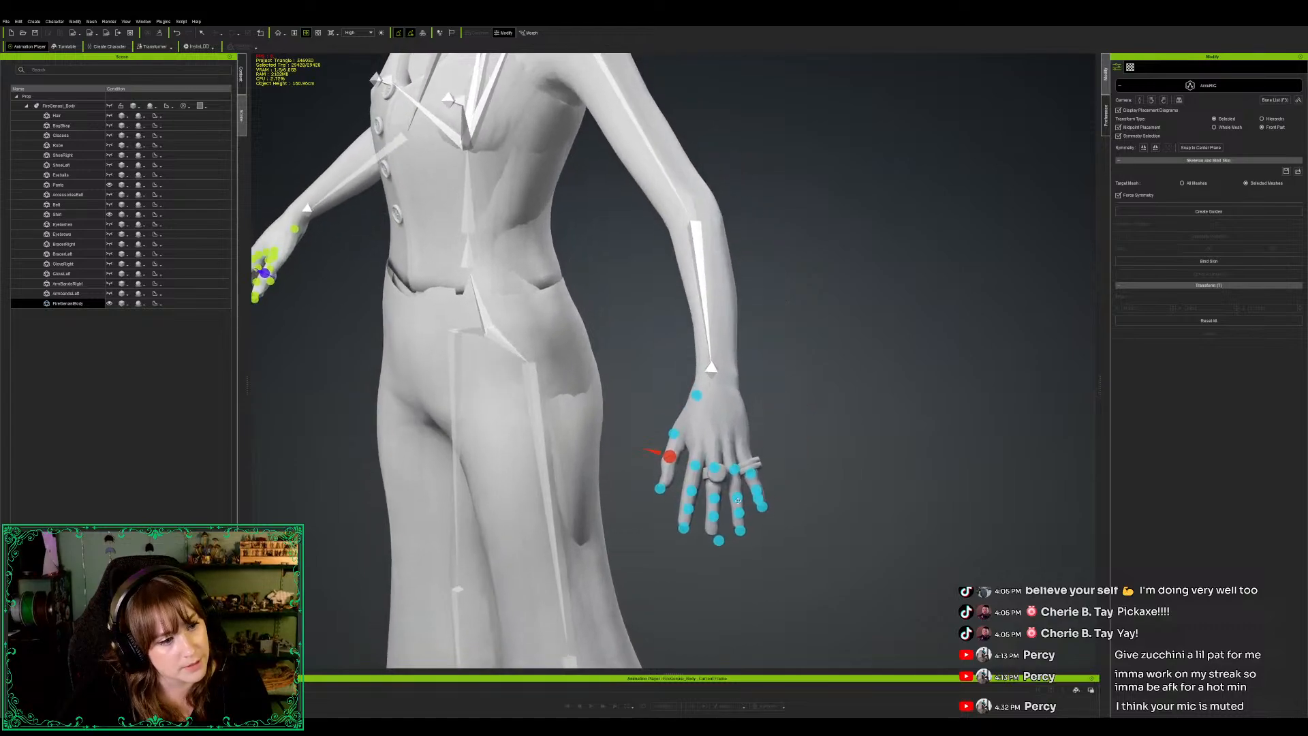
pyautogui.click(750, 473)
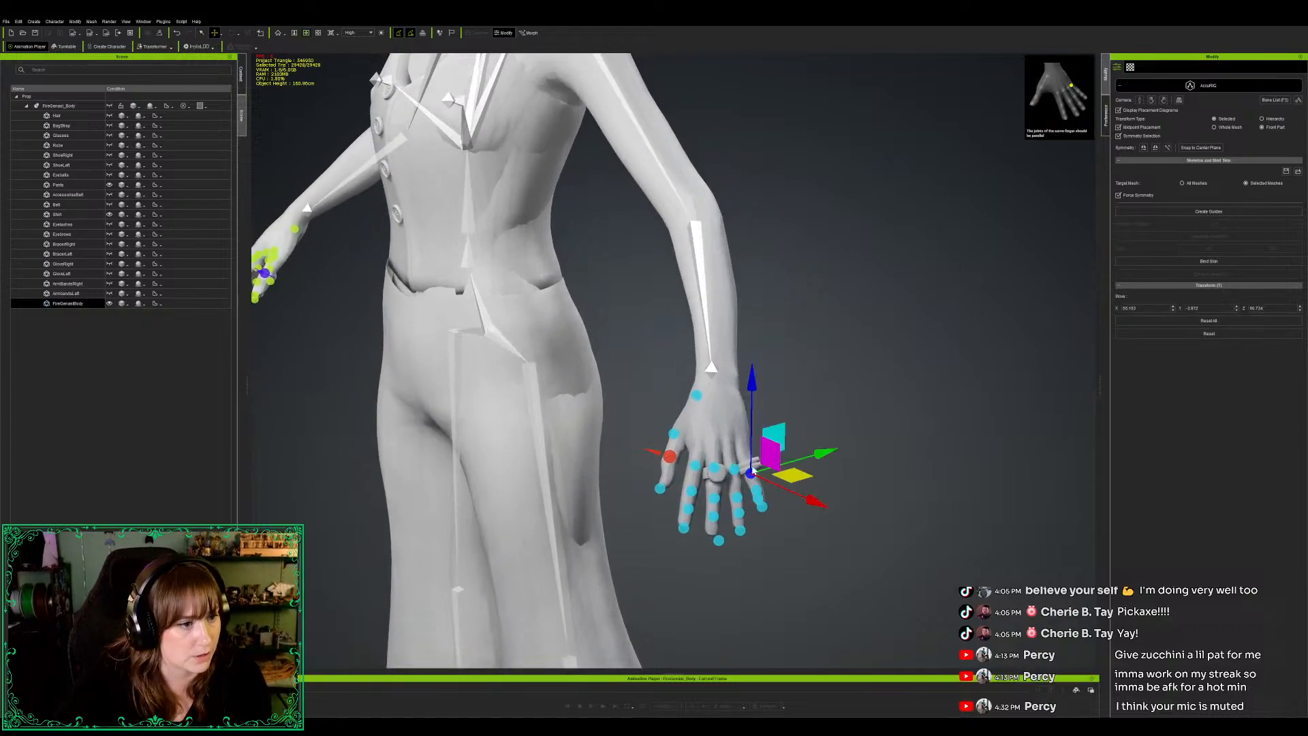
pyautogui.moveTo(779, 469); pyautogui.dragTo(781, 433)
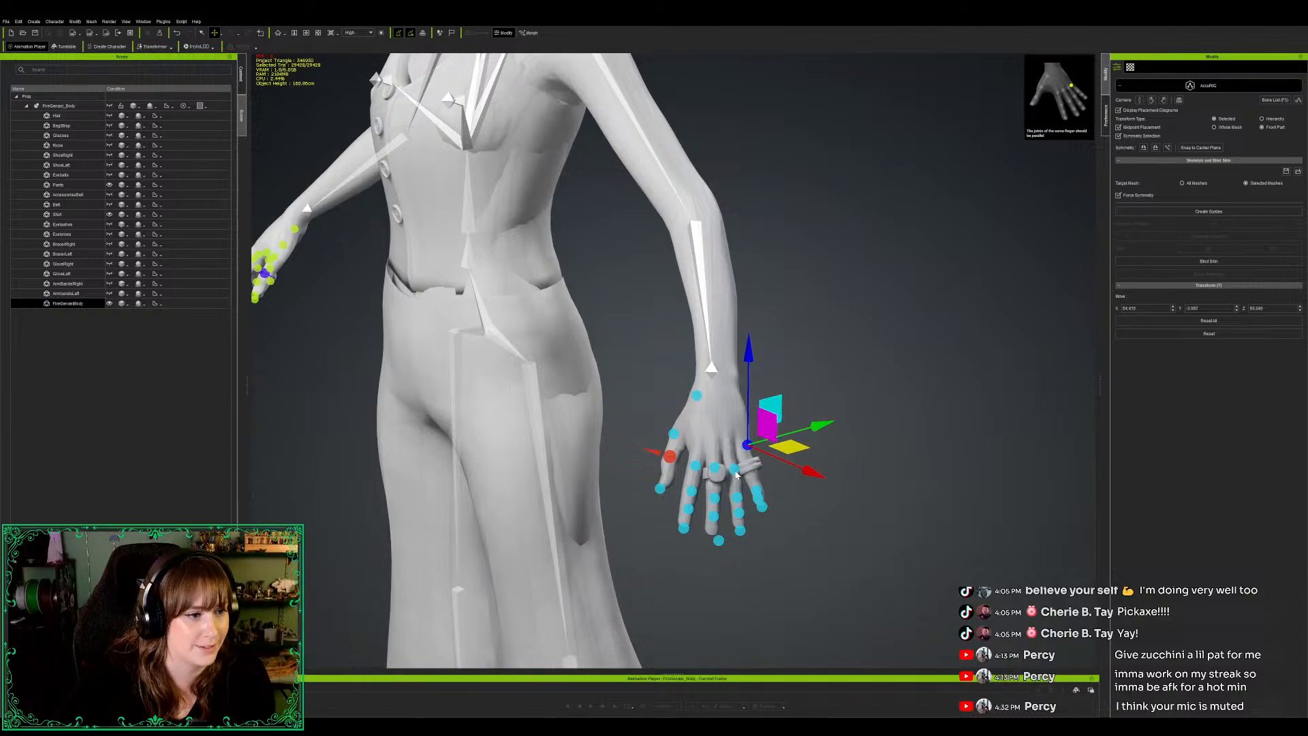
# Step: Move the base joint guides of the ring, middle and index fingers on the character's left hand up to their knuckles
pyautogui.moveTo(781, 439); pyautogui.dragTo(742, 406)
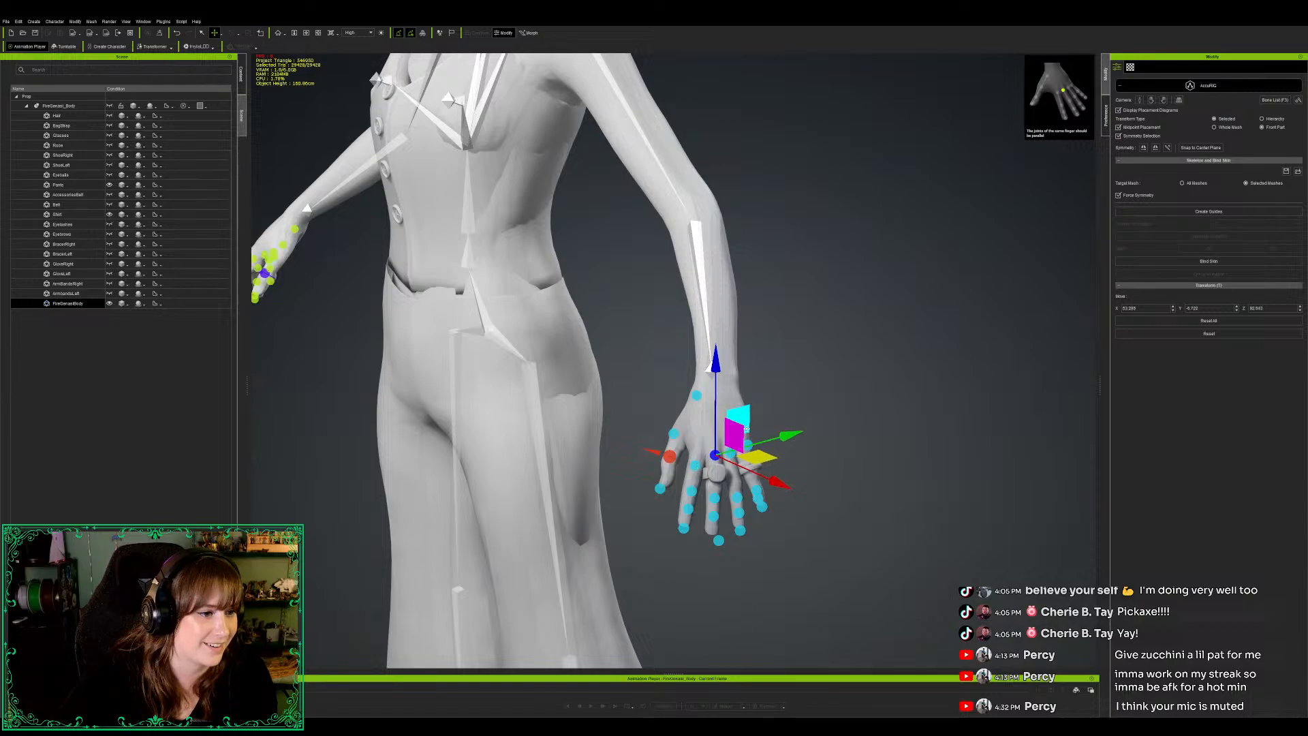
pyautogui.moveTo(745, 423); pyautogui.dragTo(745, 425)
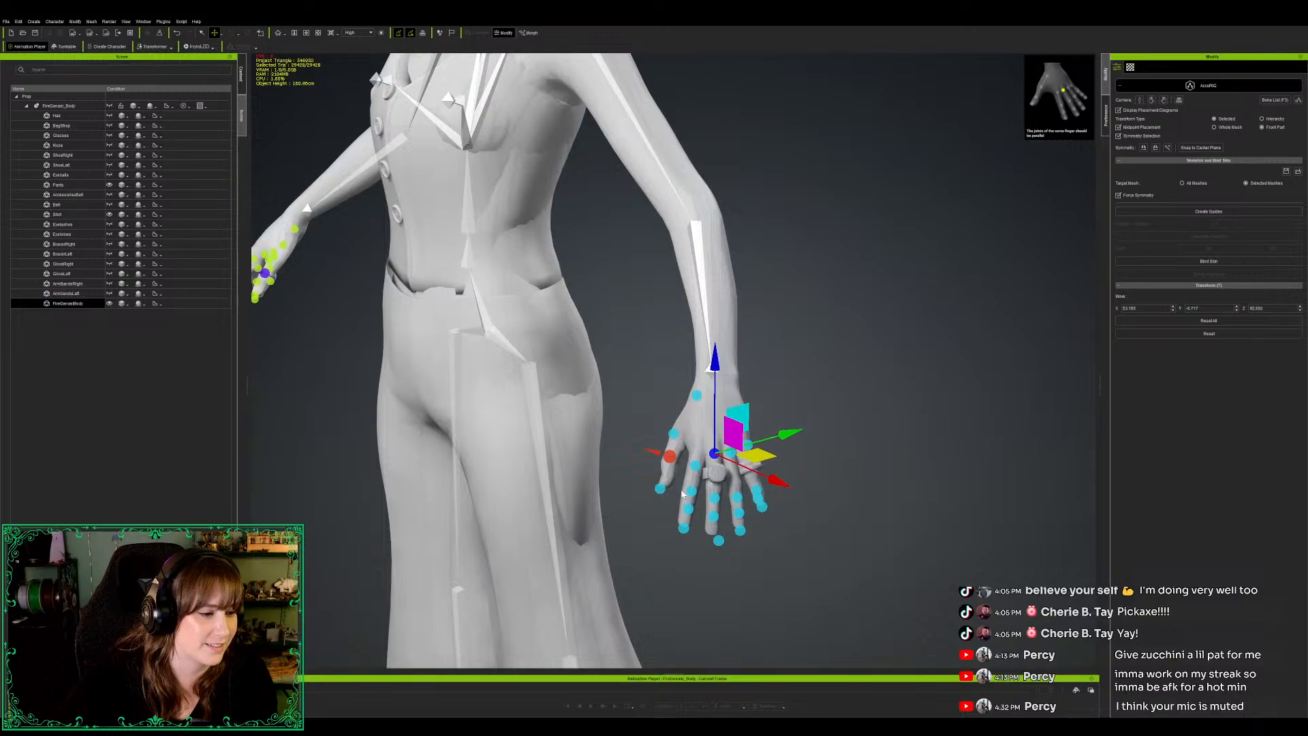
pyautogui.click(695, 467)
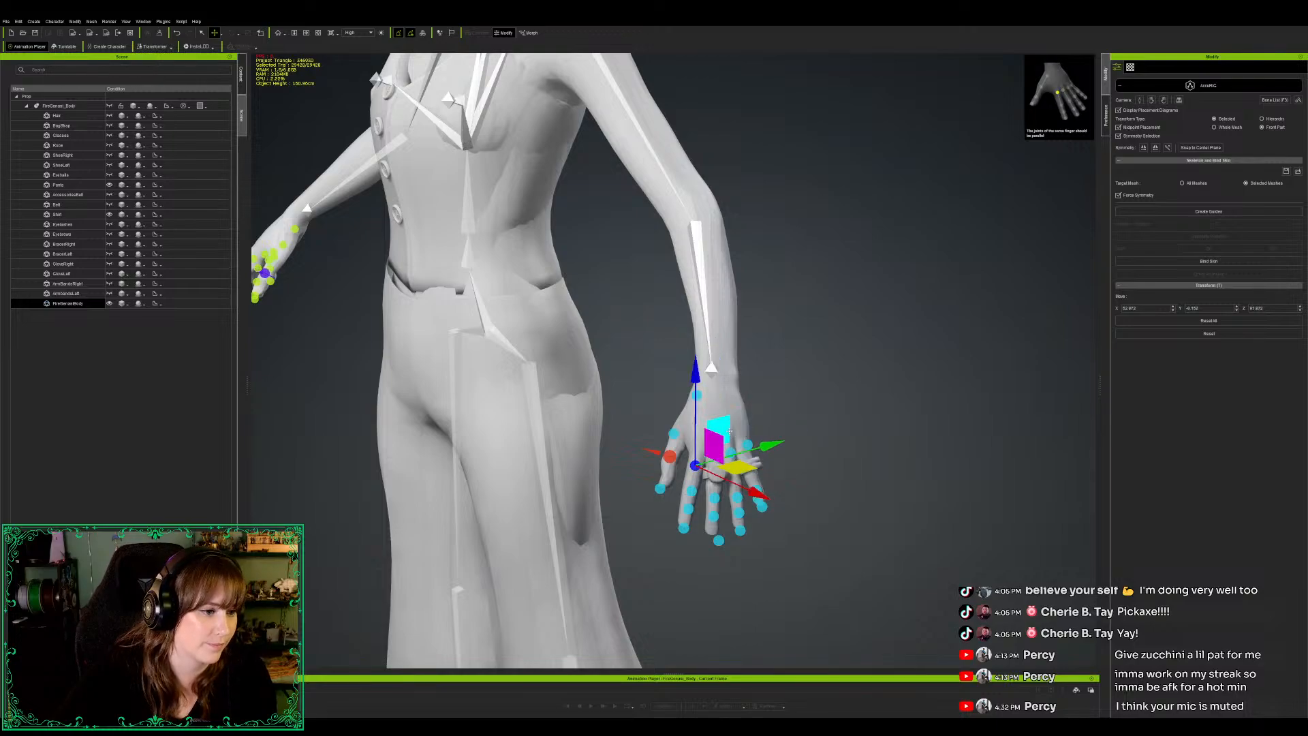
pyautogui.moveTo(728, 426); pyautogui.dragTo(728, 416)
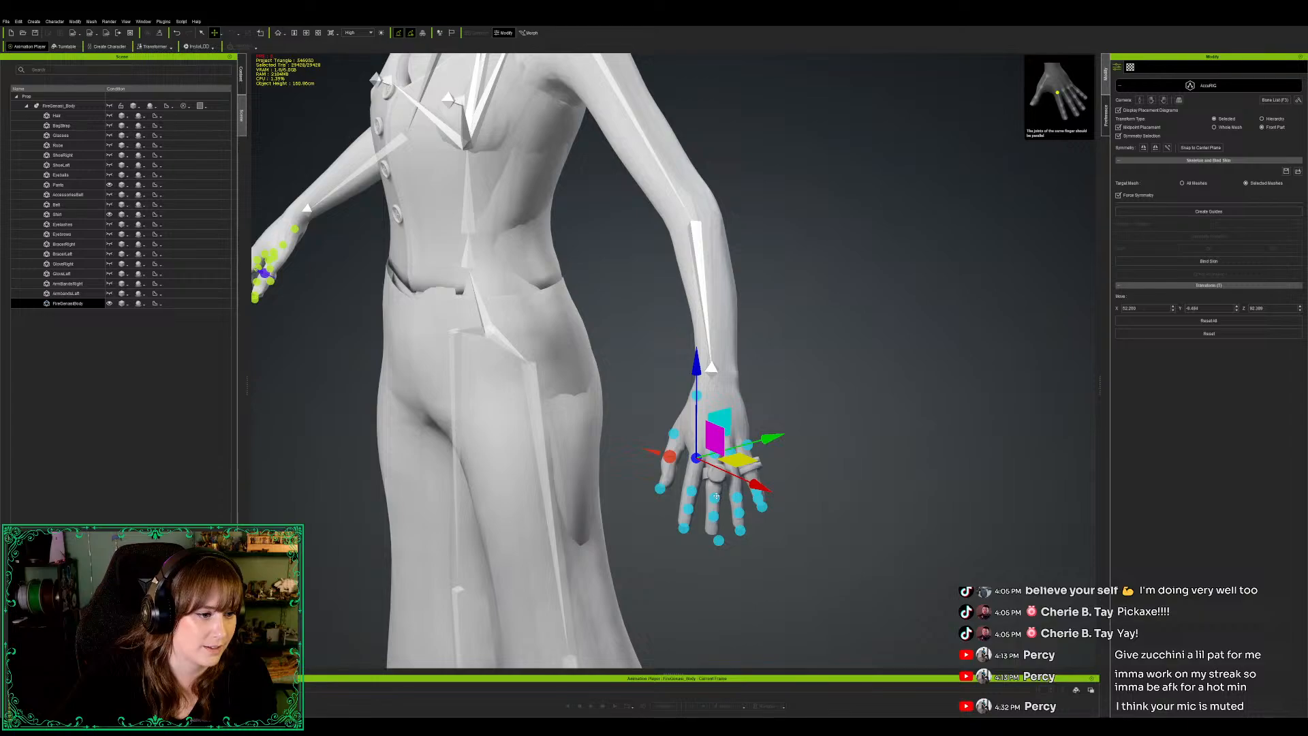
# Step: Adjust the middle finger's middle joint and fingertip guides on the character's left hand, and raise the little finger's middle joint guide
pyautogui.click(716, 496)
pyautogui.moveTo(741, 452); pyautogui.dragTo(740, 446)
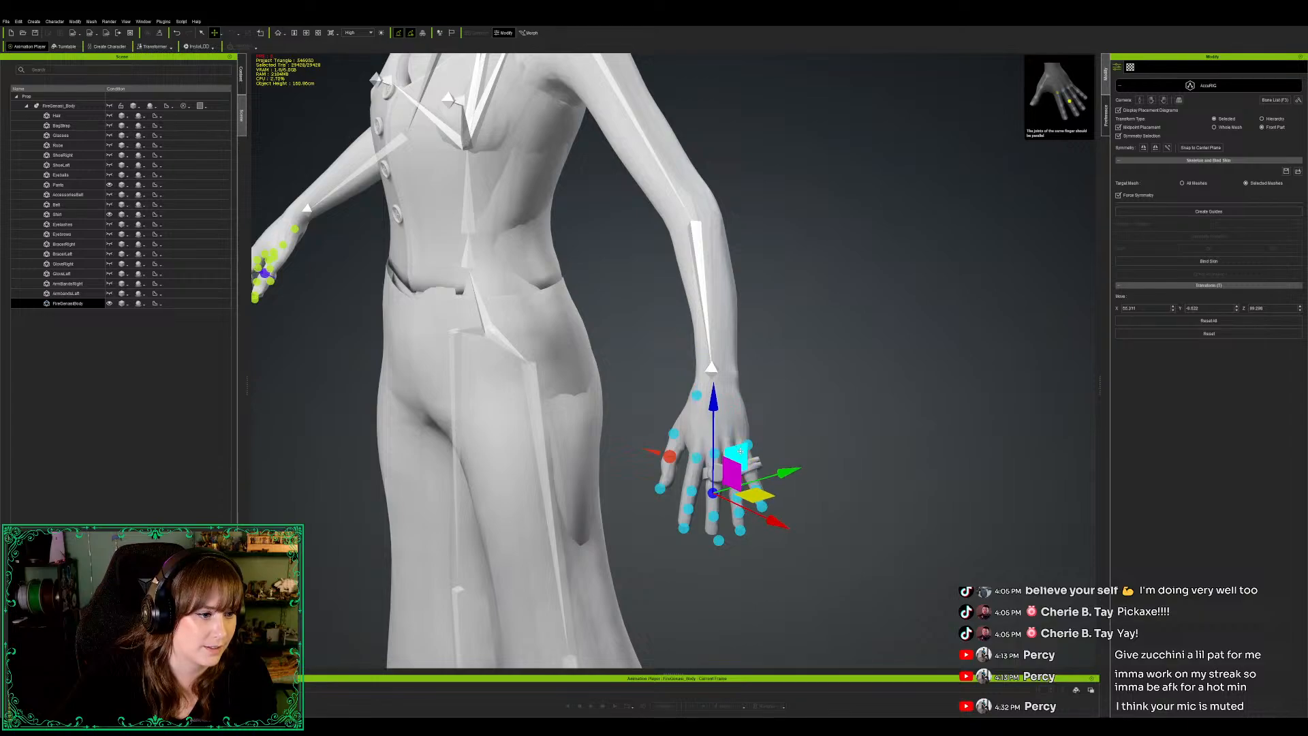
pyautogui.click(719, 541)
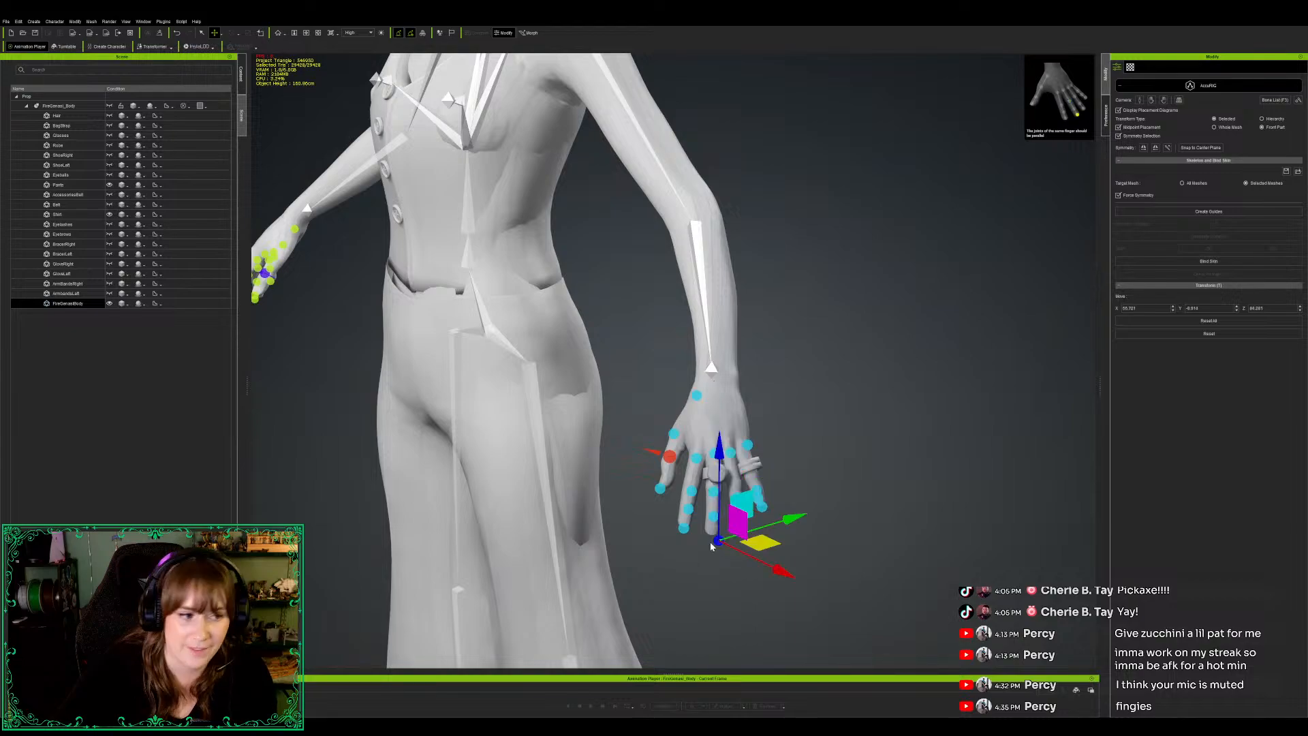
pyautogui.moveTo(749, 500); pyautogui.dragTo(779, 435)
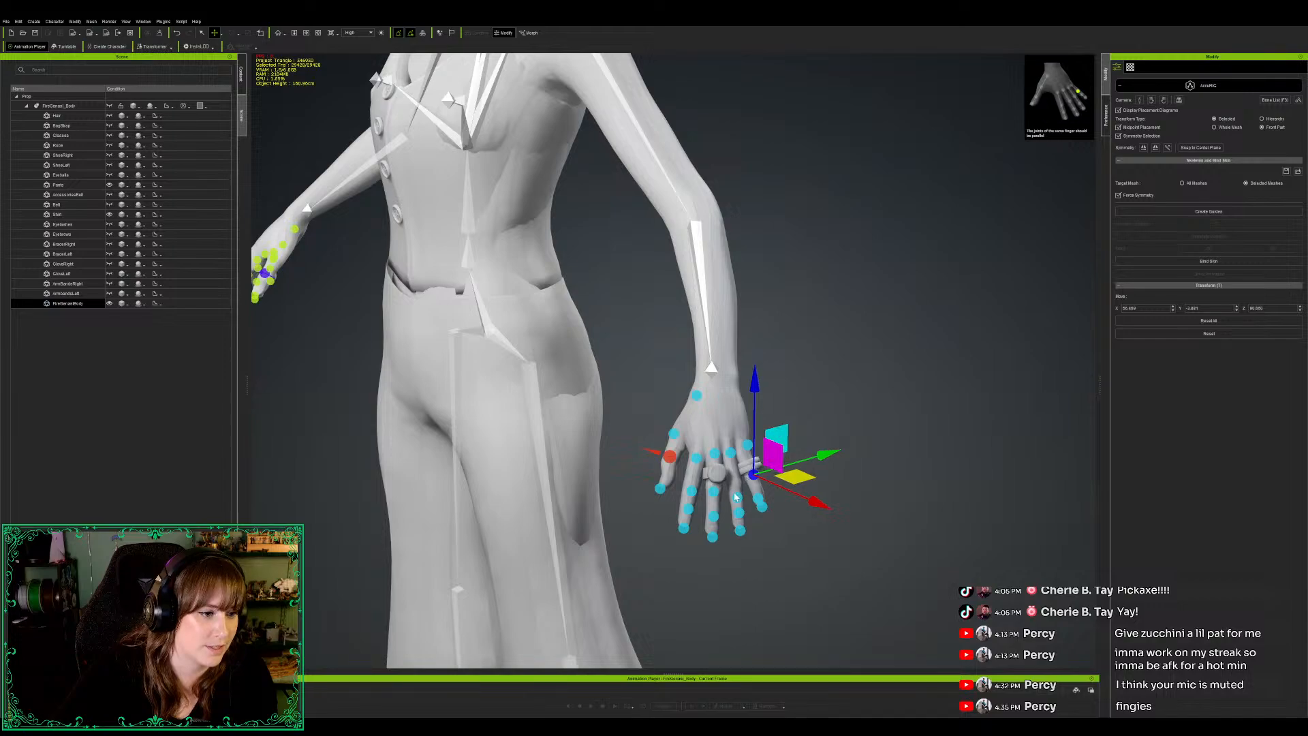
# Step: Raise the ring finger's two middle joint guides and reposition the little finger's last joint guide on the character's left hand
pyautogui.click(741, 497)
pyautogui.moveTo(769, 443); pyautogui.dragTo(768, 431)
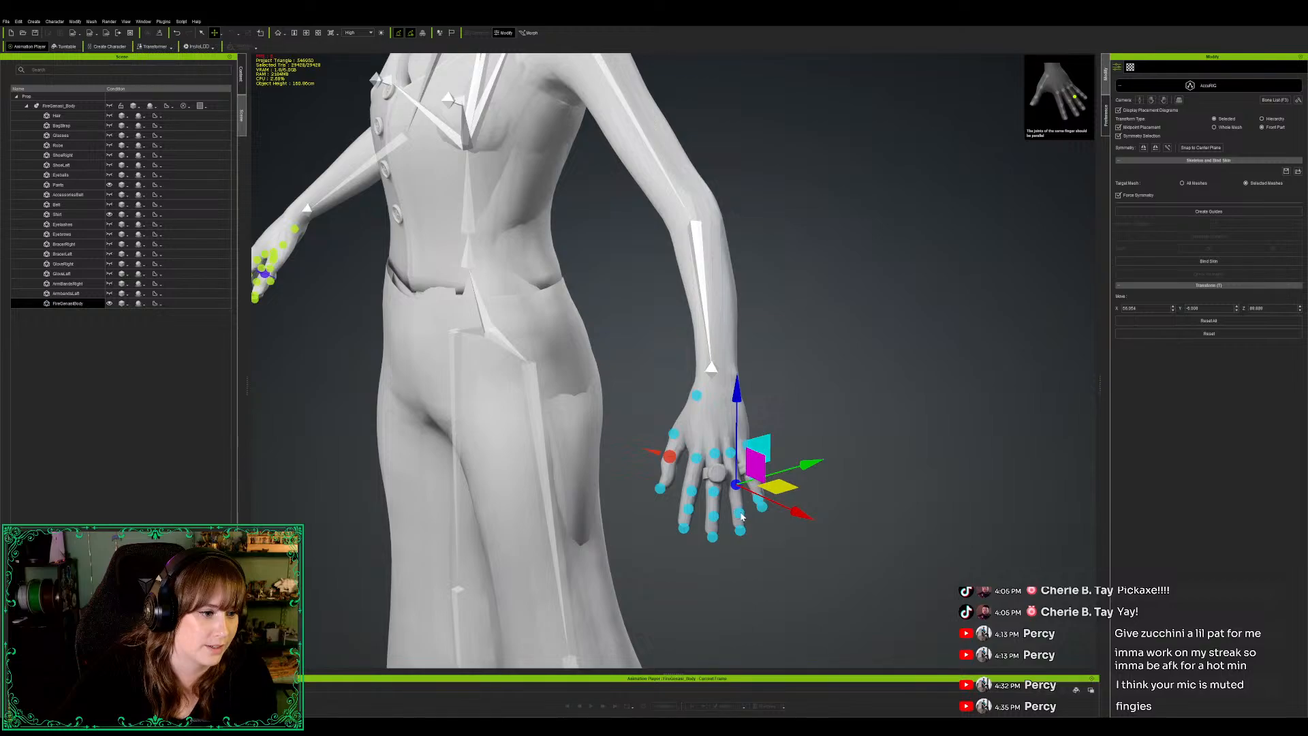
pyautogui.click(740, 512)
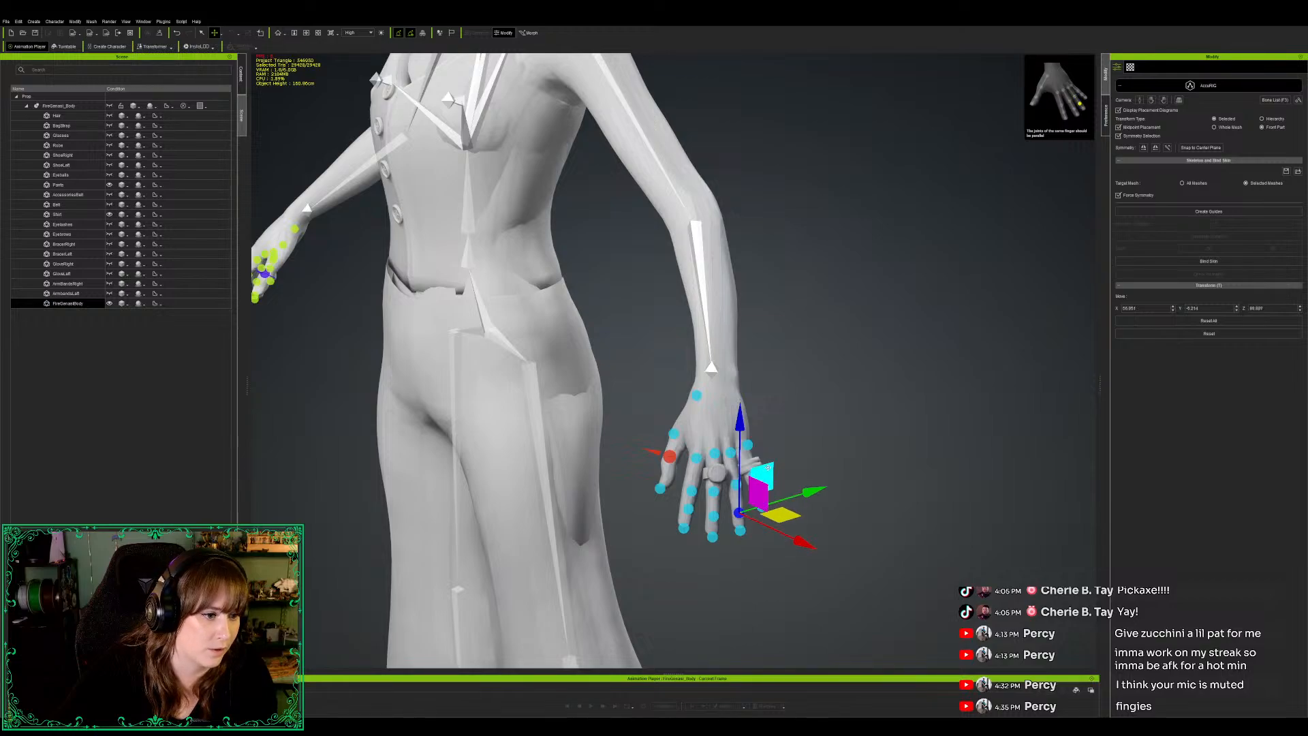
pyautogui.moveTo(768, 468); pyautogui.dragTo(770, 457)
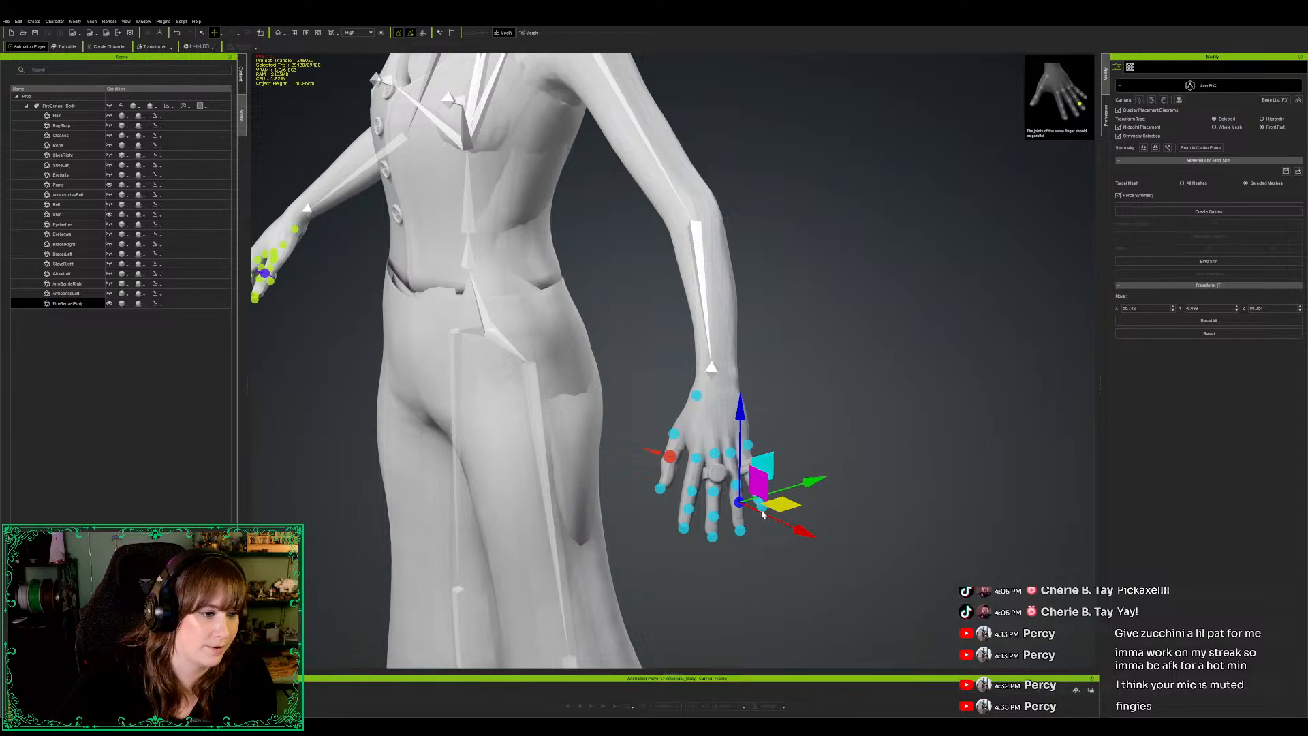
pyautogui.click(761, 508)
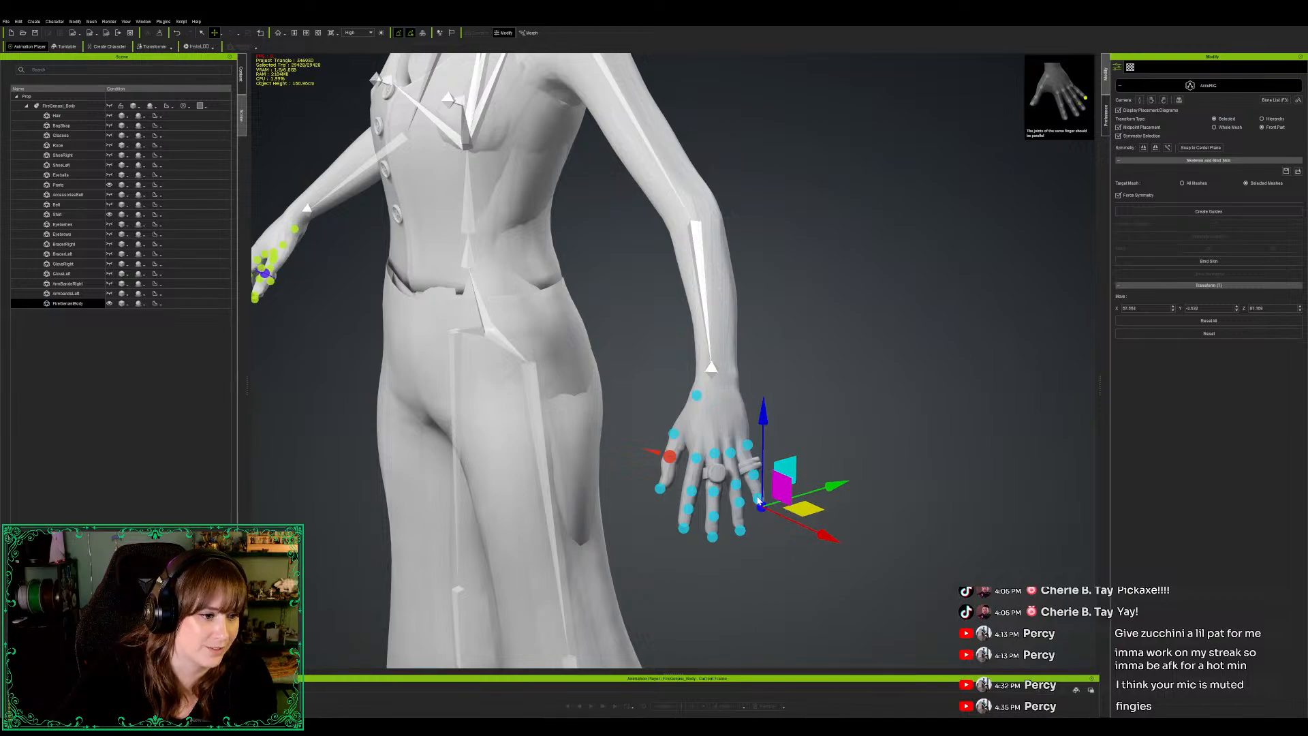
pyautogui.moveTo(762, 491); pyautogui.dragTo(791, 445)
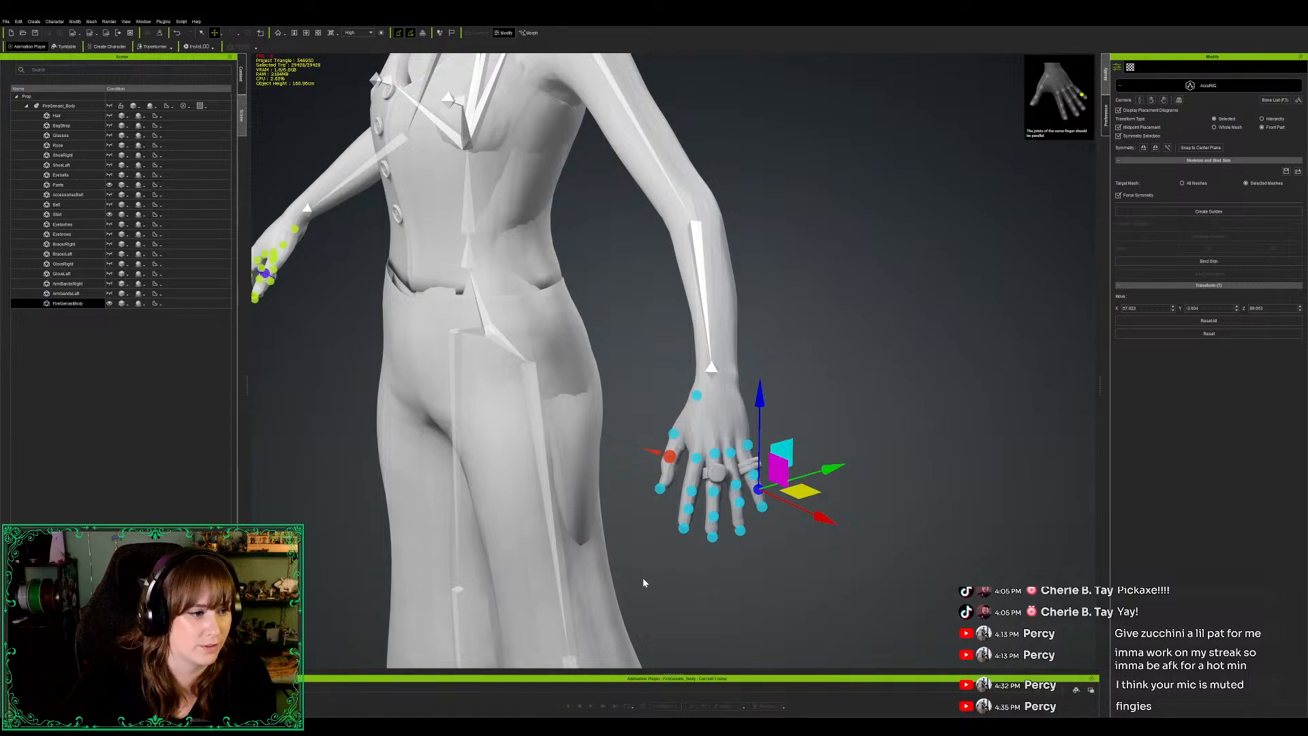
# Step: Examine the left hand's finger guides from another angle and frame the whole figure from the front
pyautogui.press('c')
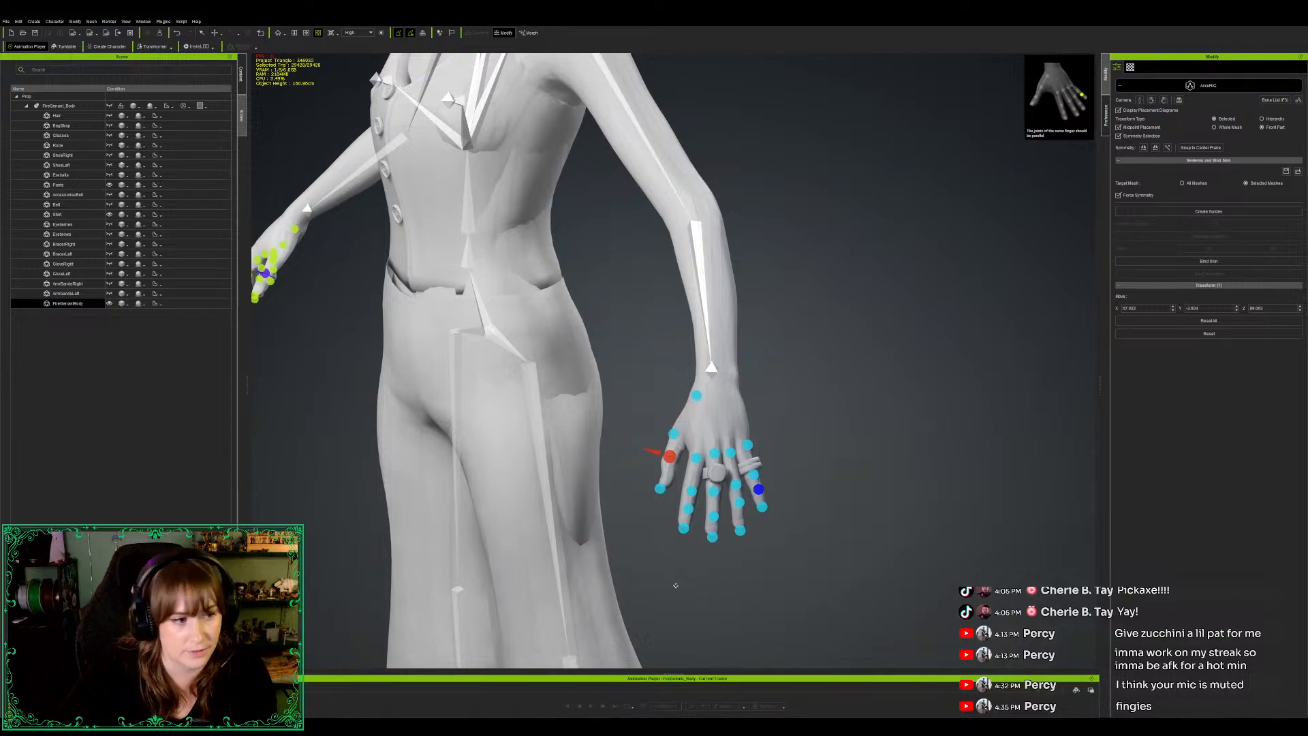
pyautogui.moveTo(676, 586); pyautogui.dragTo(793, 562)
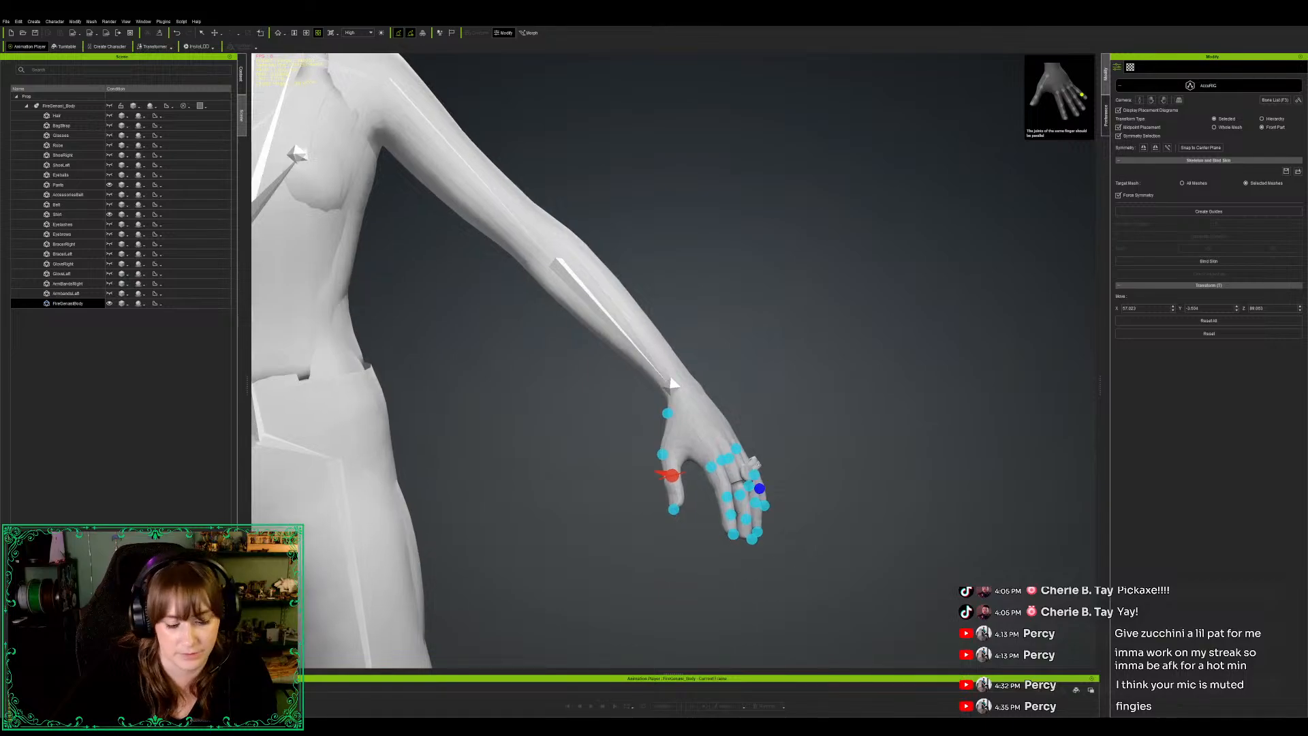
pyautogui.scroll(-5, 704, 483)
pyautogui.press('x')
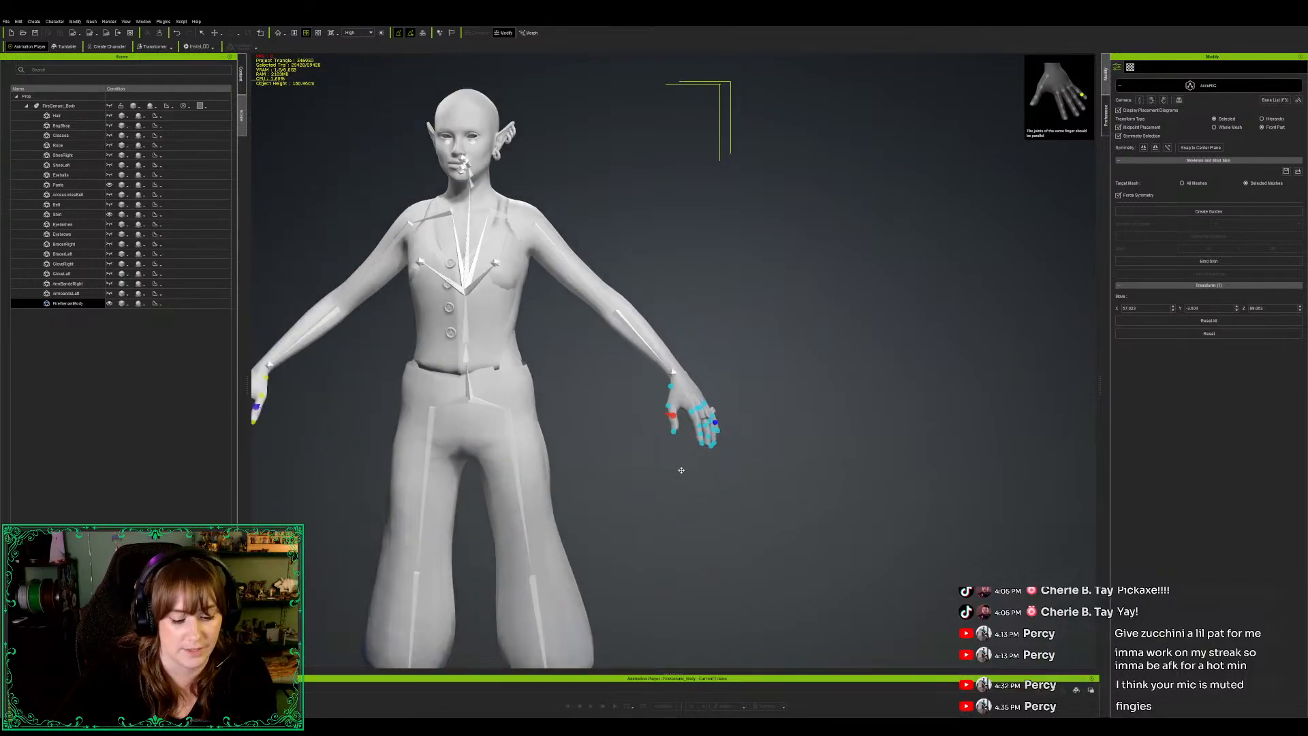
pyautogui.moveTo(649, 446); pyautogui.dragTo(847, 439)
pyautogui.press('z')
pyautogui.moveTo(820, 493)
pyautogui.mouseDown()
pyautogui.moveTo(821, 523)
pyautogui.moveTo(823, 496)
pyautogui.mouseUp()
pyautogui.press('x')
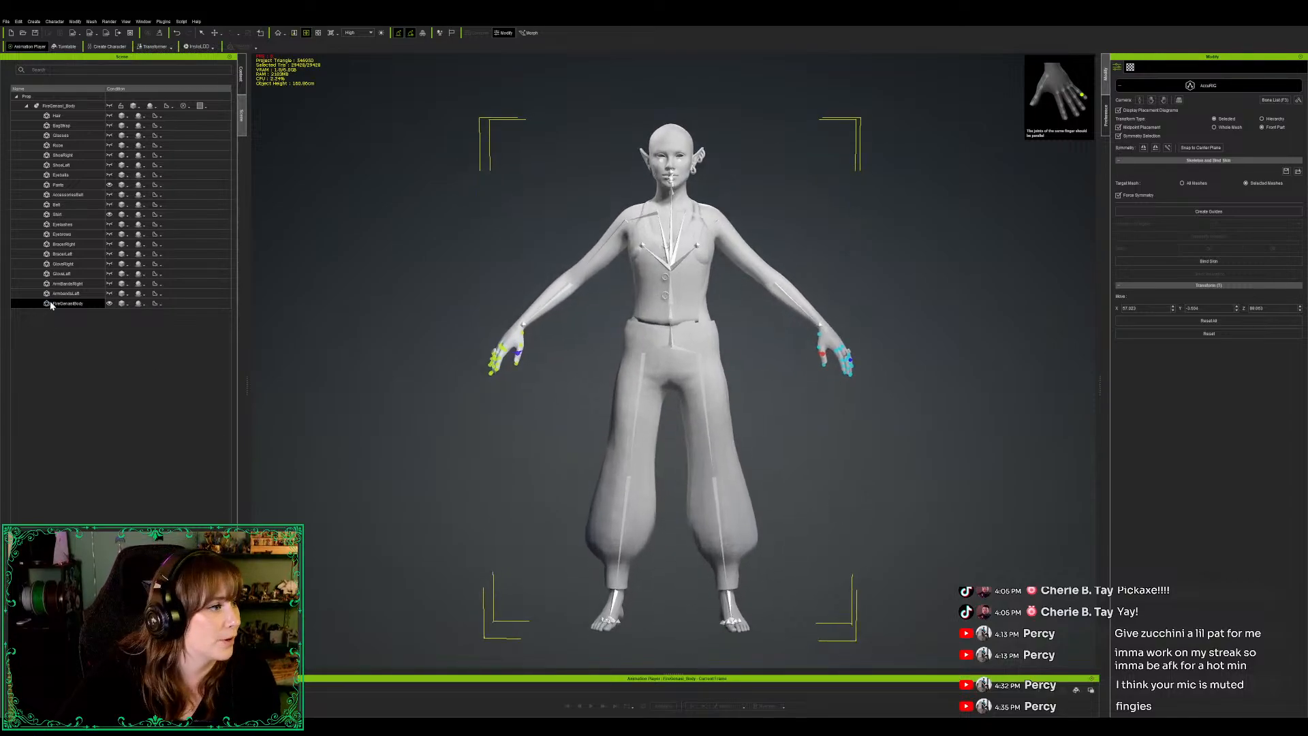
# Step: Try adding the left armband mesh to the FireGenasiBody selection in the scene list
pyautogui.keyDown('ctrl'); pyautogui.click(71, 295); pyautogui.keyUp('ctrl')
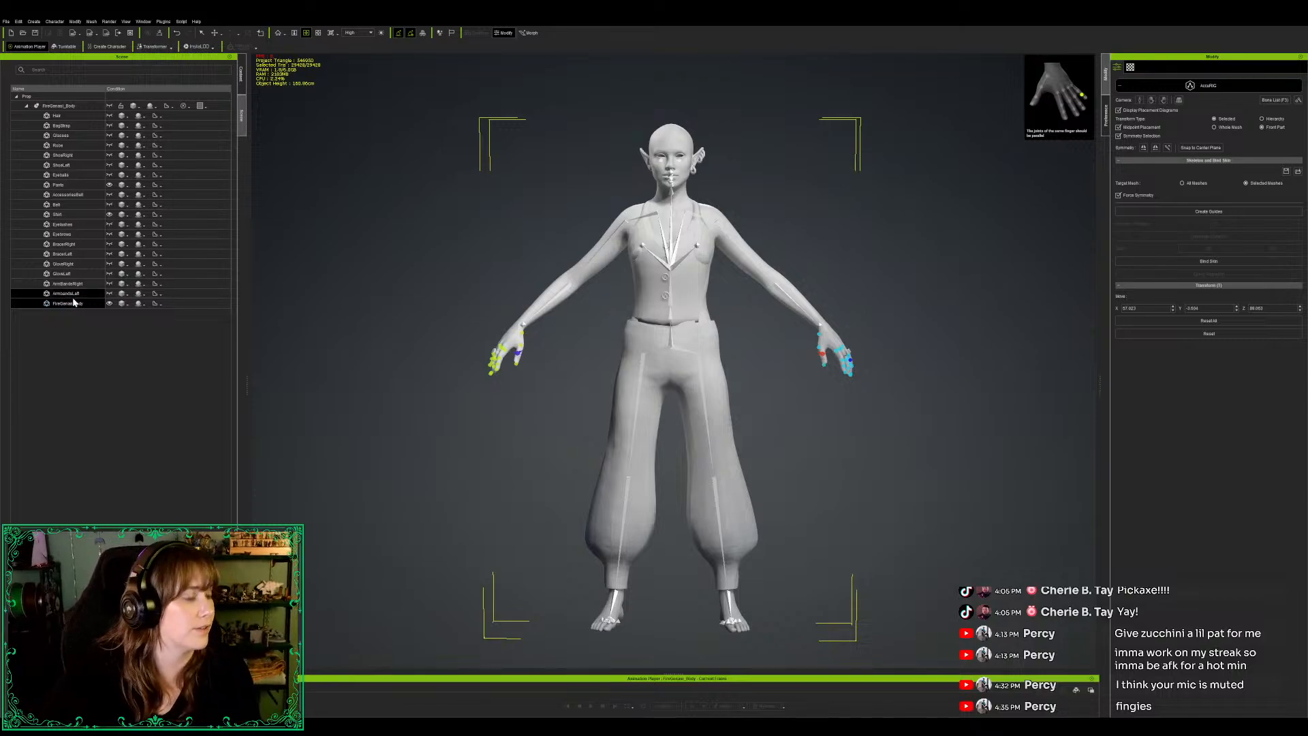
pyautogui.click(75, 303)
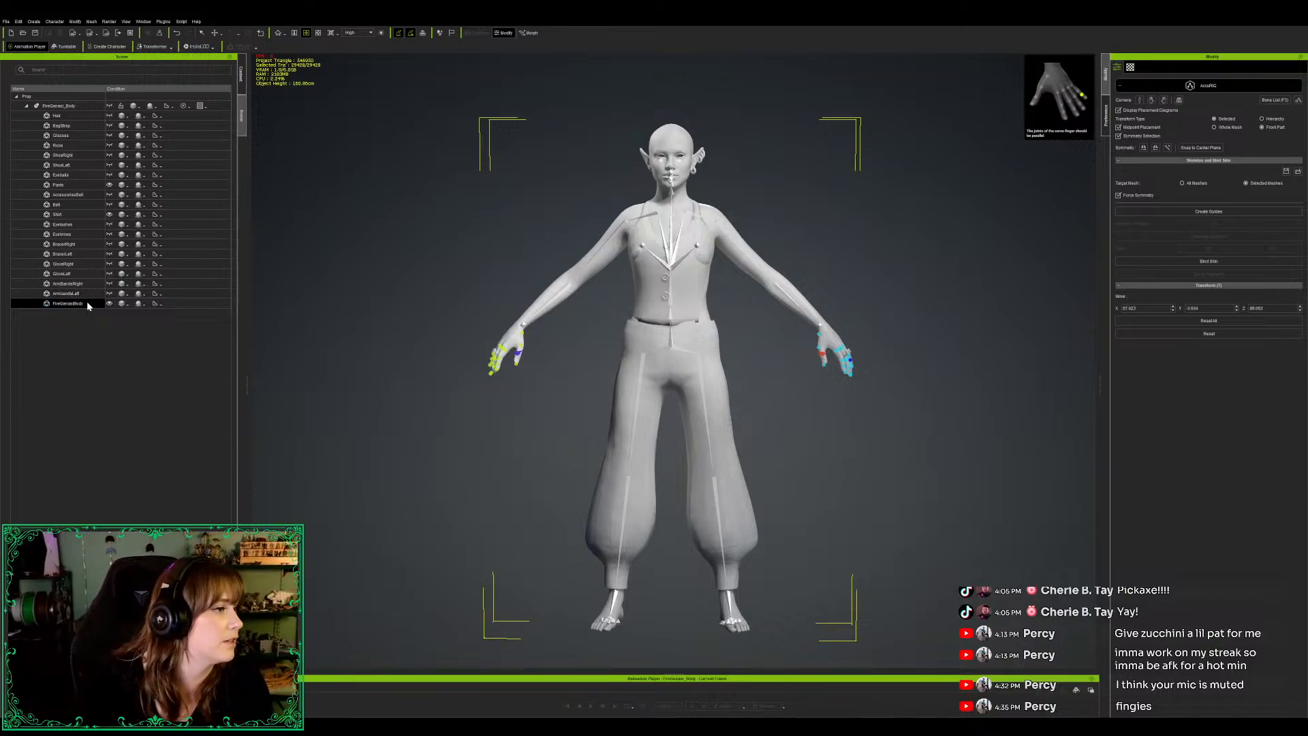
pyautogui.keyDown('ctrl'); pyautogui.click(87, 295); pyautogui.keyUp('ctrl')
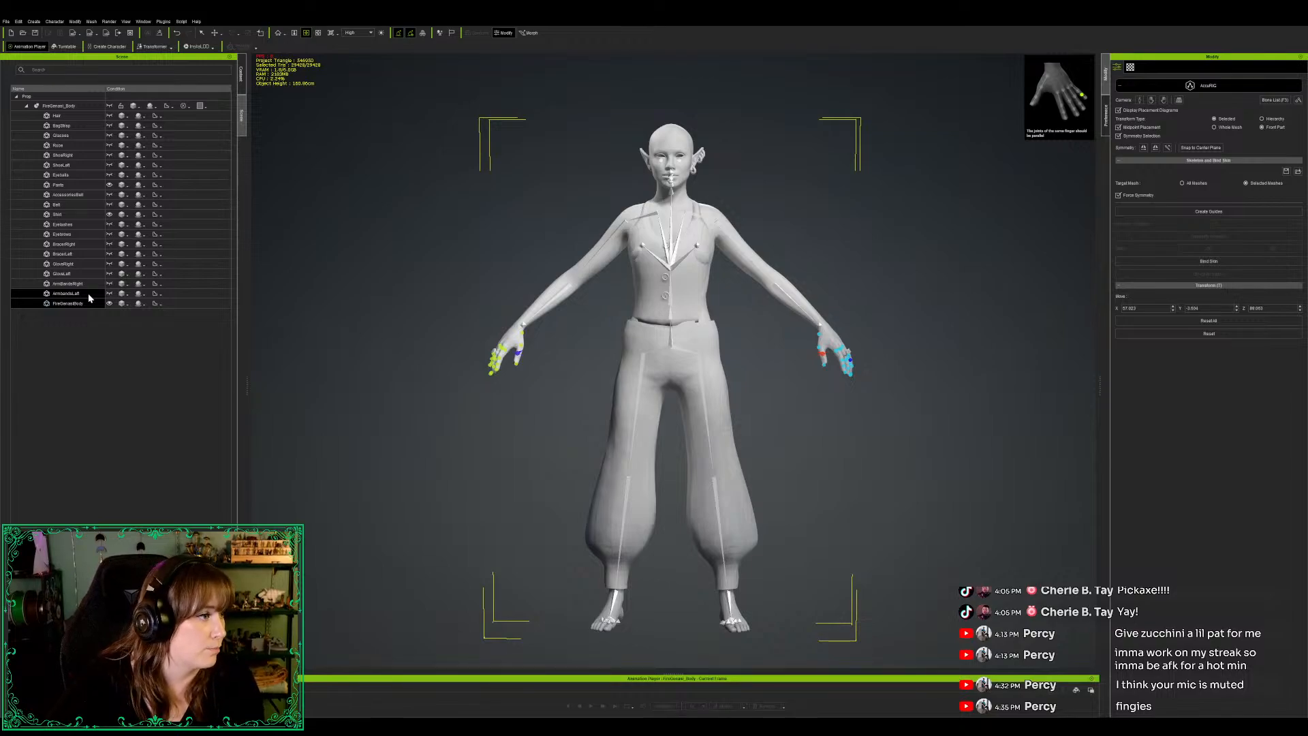
pyautogui.click(97, 302)
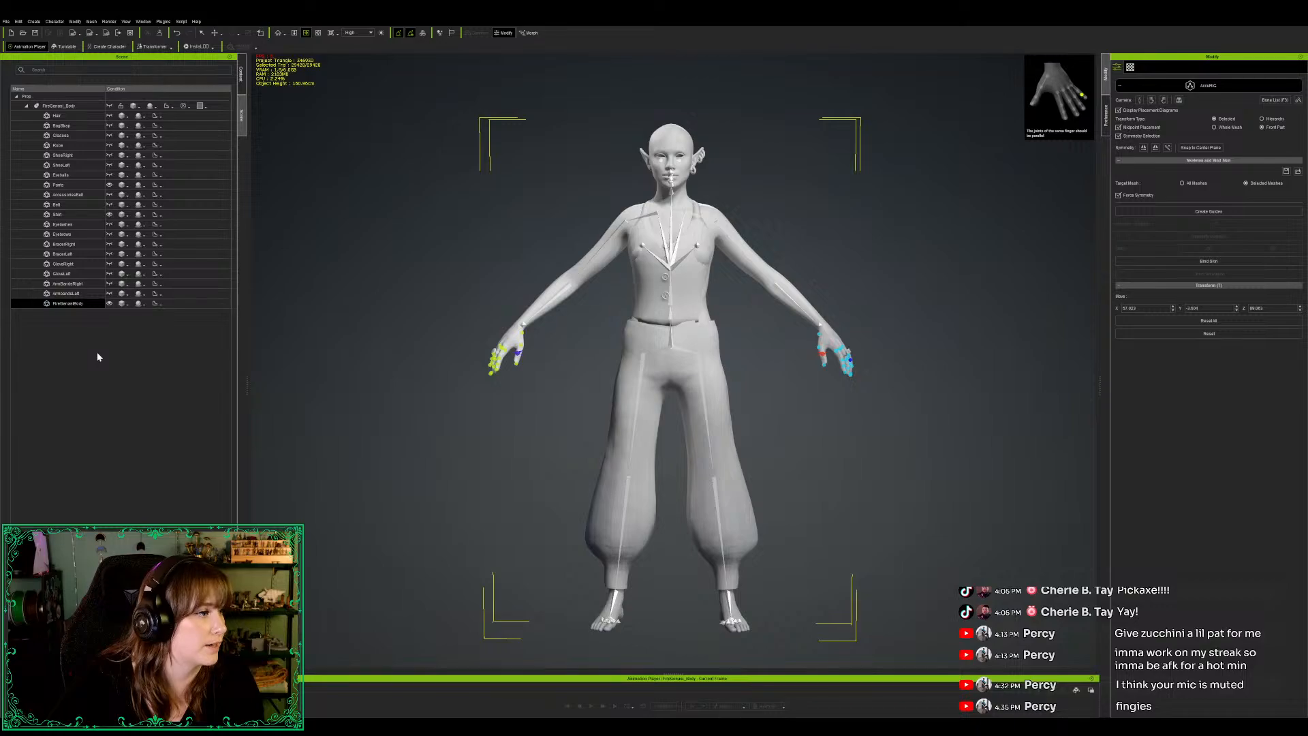
pyautogui.keyDown('ctrl'); pyautogui.click(84, 294); pyautogui.keyUp('ctrl')
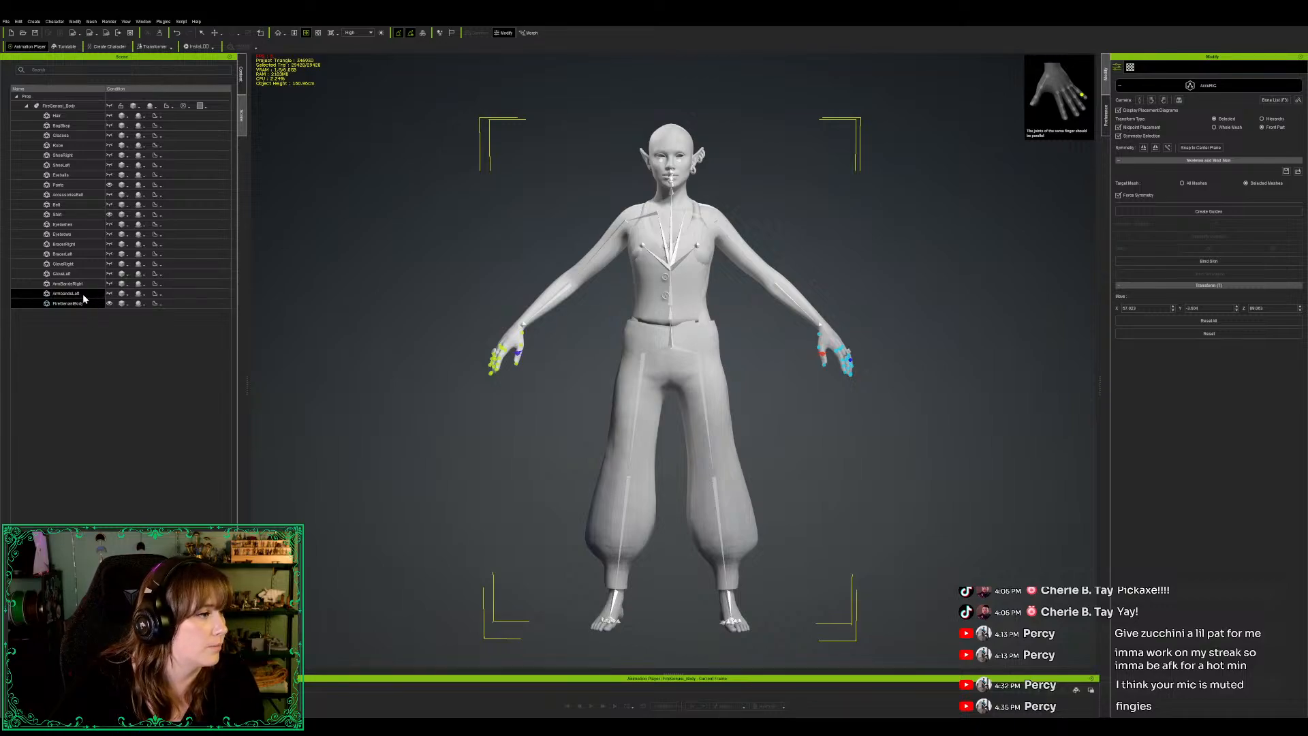
pyautogui.doubleClick(83, 293)
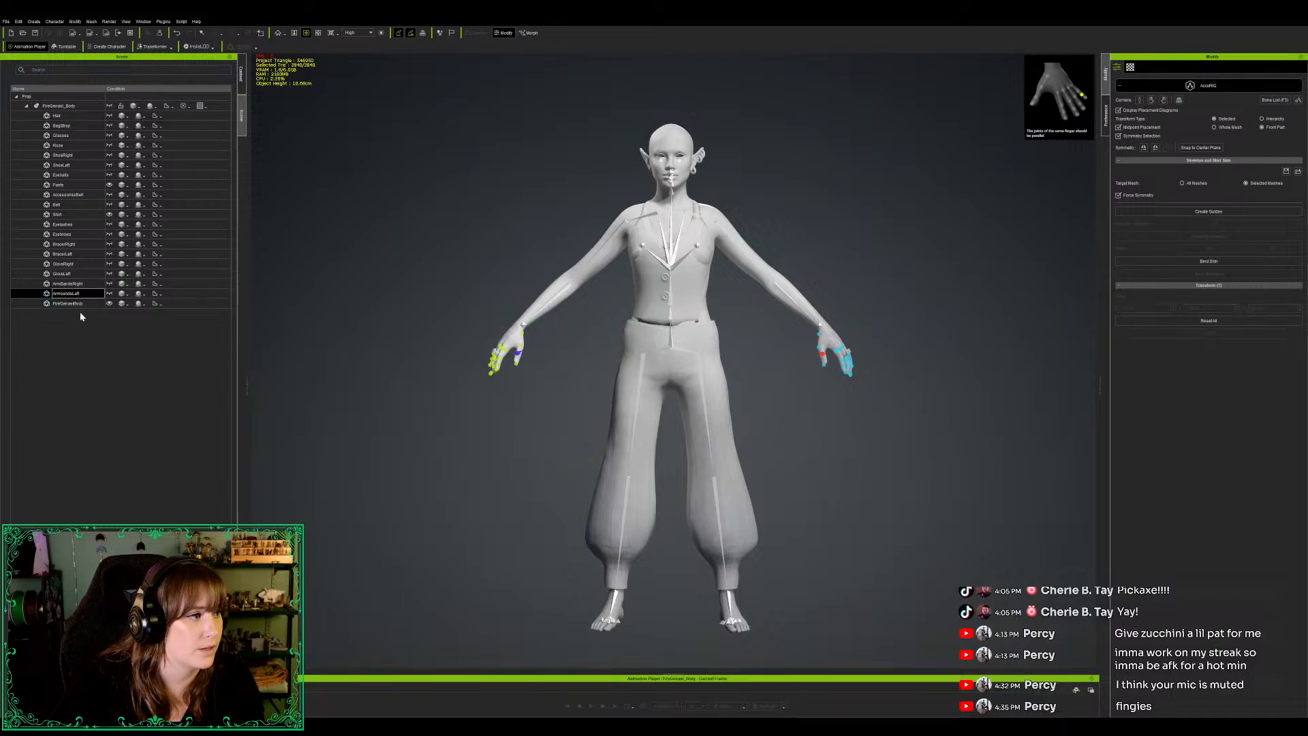
# Step: Toggle the visibility of the left and right armband meshes on and off
pyautogui.keyDown('ctrl'); pyautogui.click(111, 284); pyautogui.keyUp('ctrl')
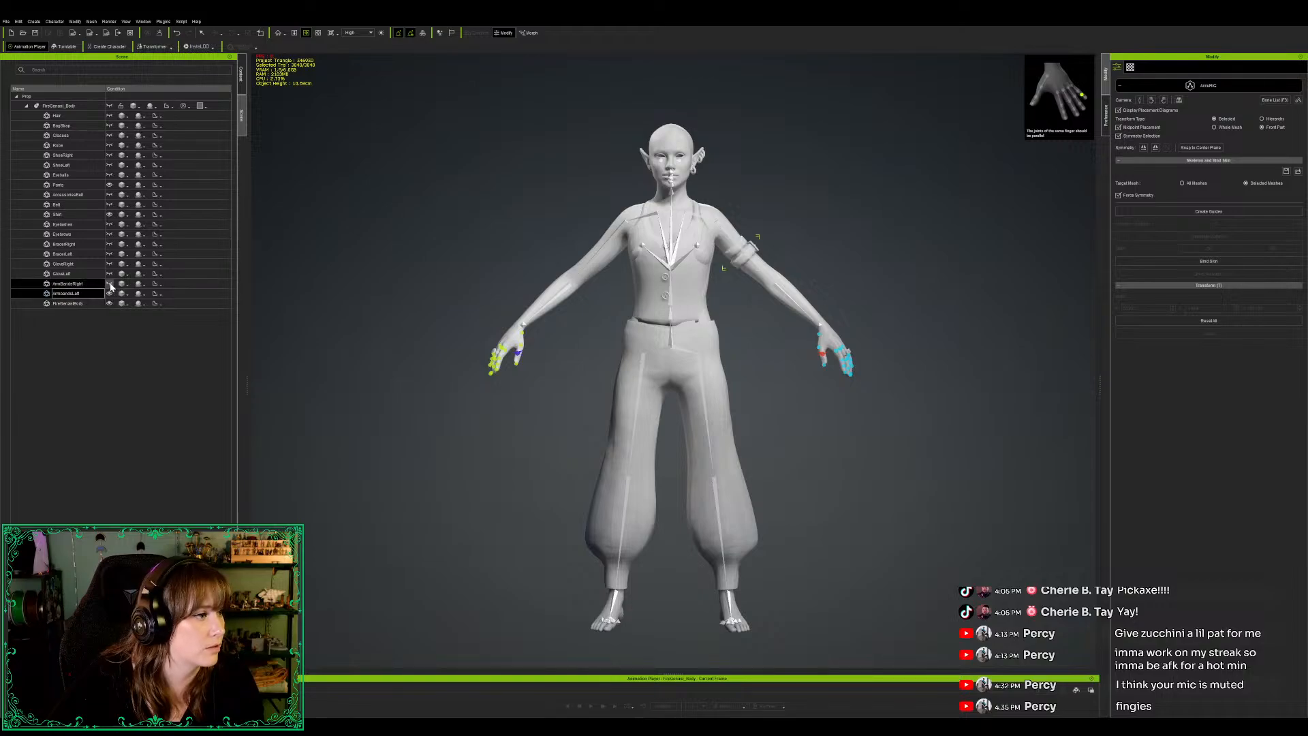
pyautogui.click(109, 284)
pyautogui.click(109, 284)
pyautogui.click(109, 294)
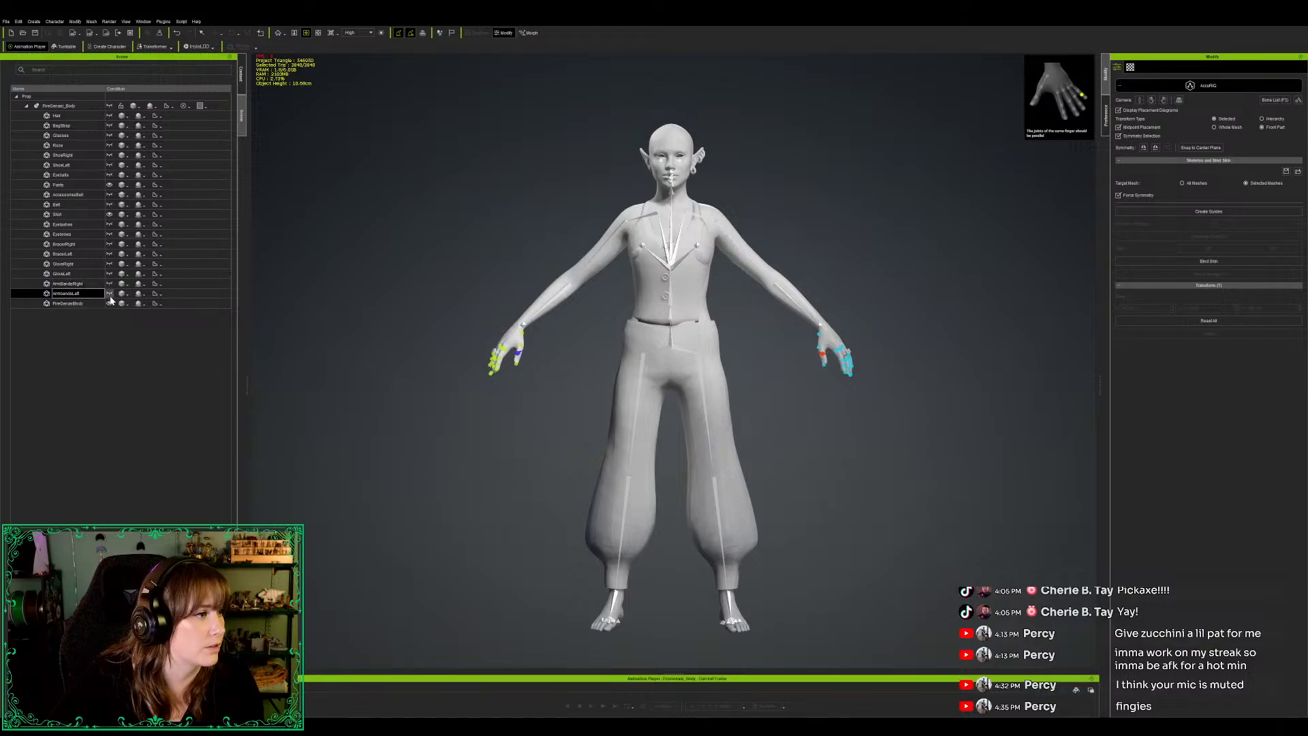
pyautogui.keyDown('ctrl'); pyautogui.click(69, 304); pyautogui.keyUp('ctrl')
pyautogui.keyDown('ctrl'); pyautogui.click(77, 285); pyautogui.keyUp('ctrl')
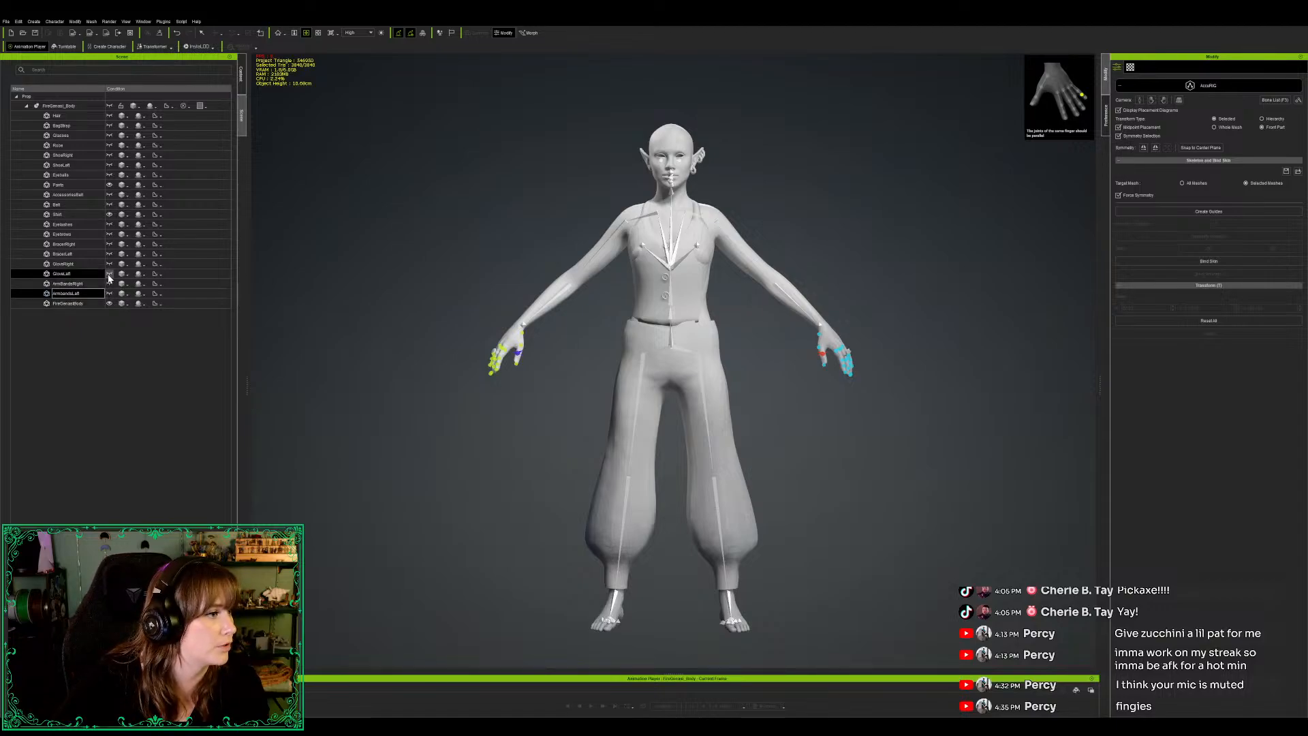
# Step: Unhide both gloves, the belt, the belt accessories, both shoes, the robe and the bag strap
pyautogui.click(109, 273)
pyautogui.click(108, 262)
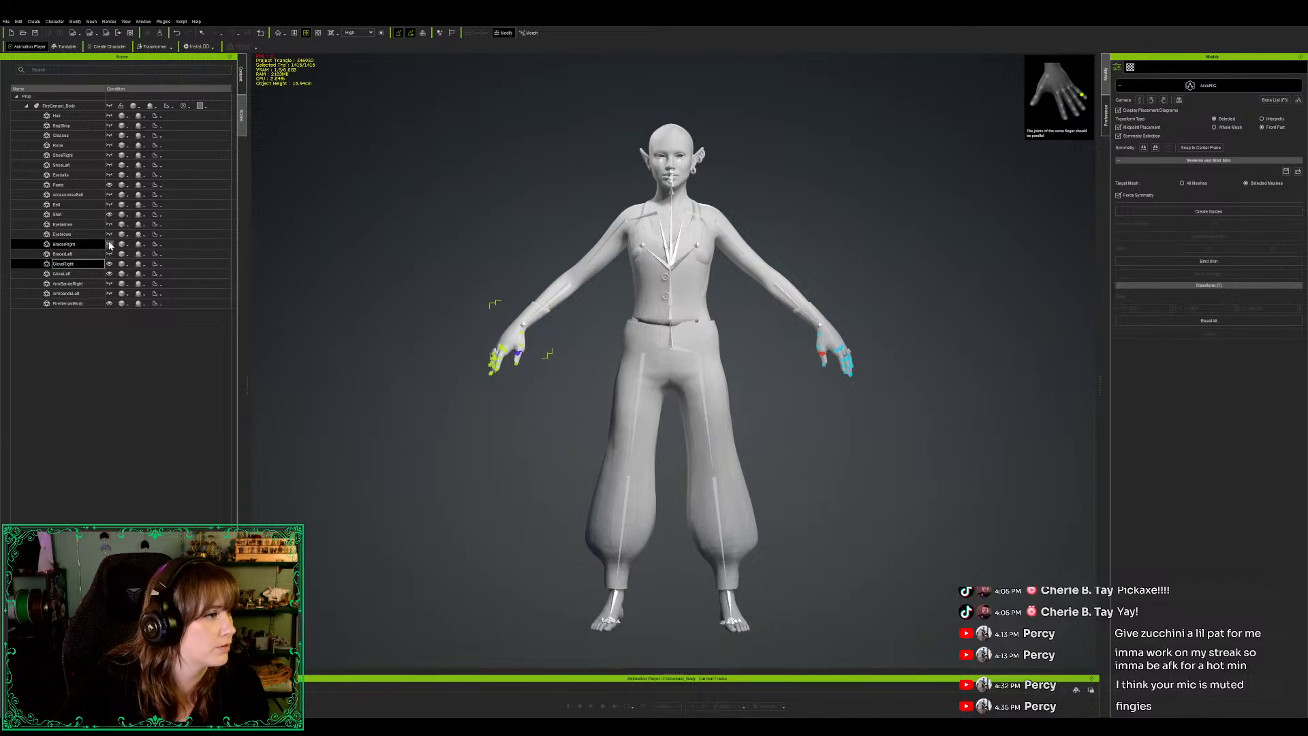
pyautogui.click(107, 205)
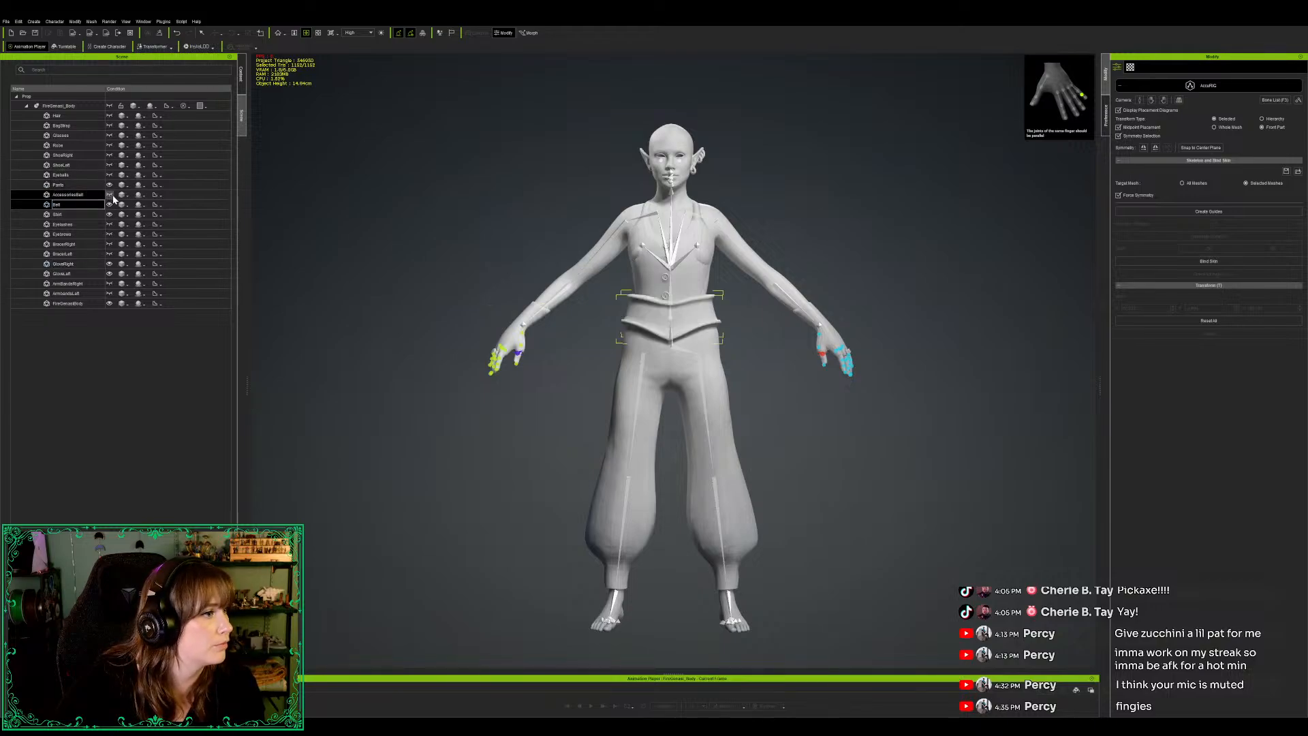
pyautogui.click(109, 195)
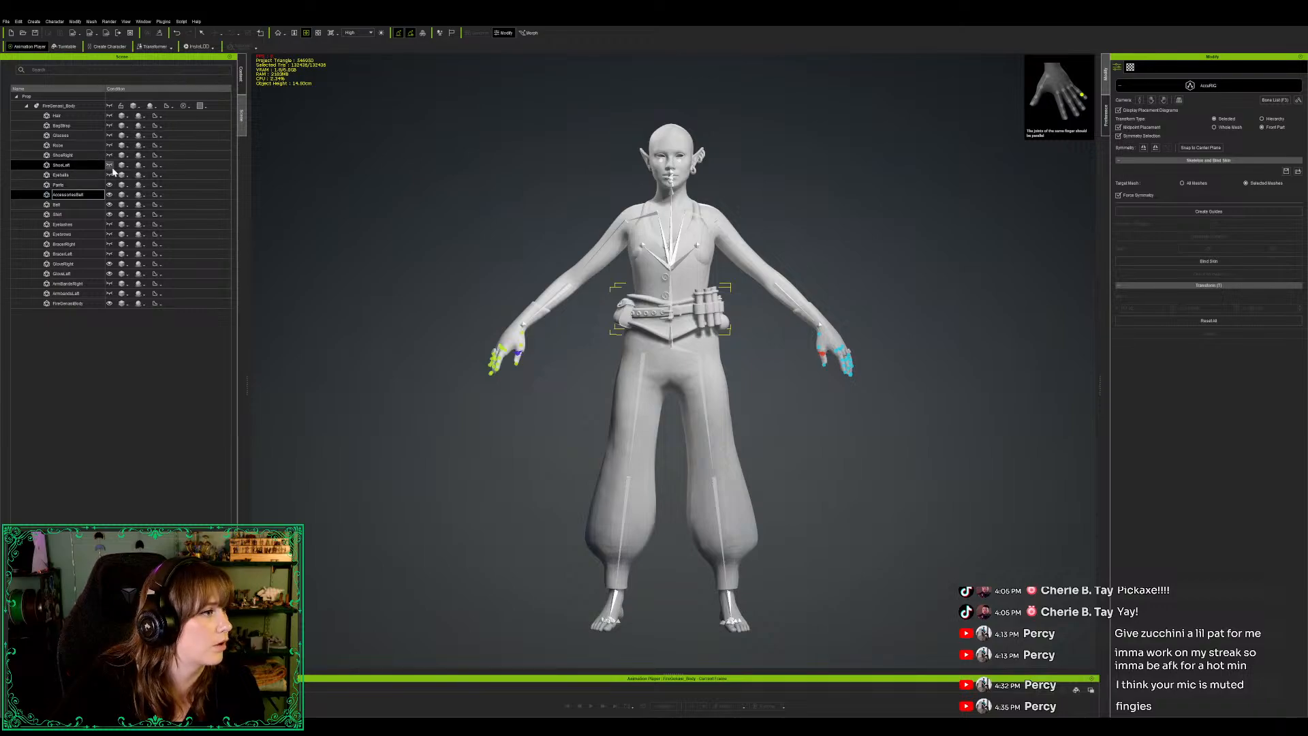
pyautogui.click(110, 165)
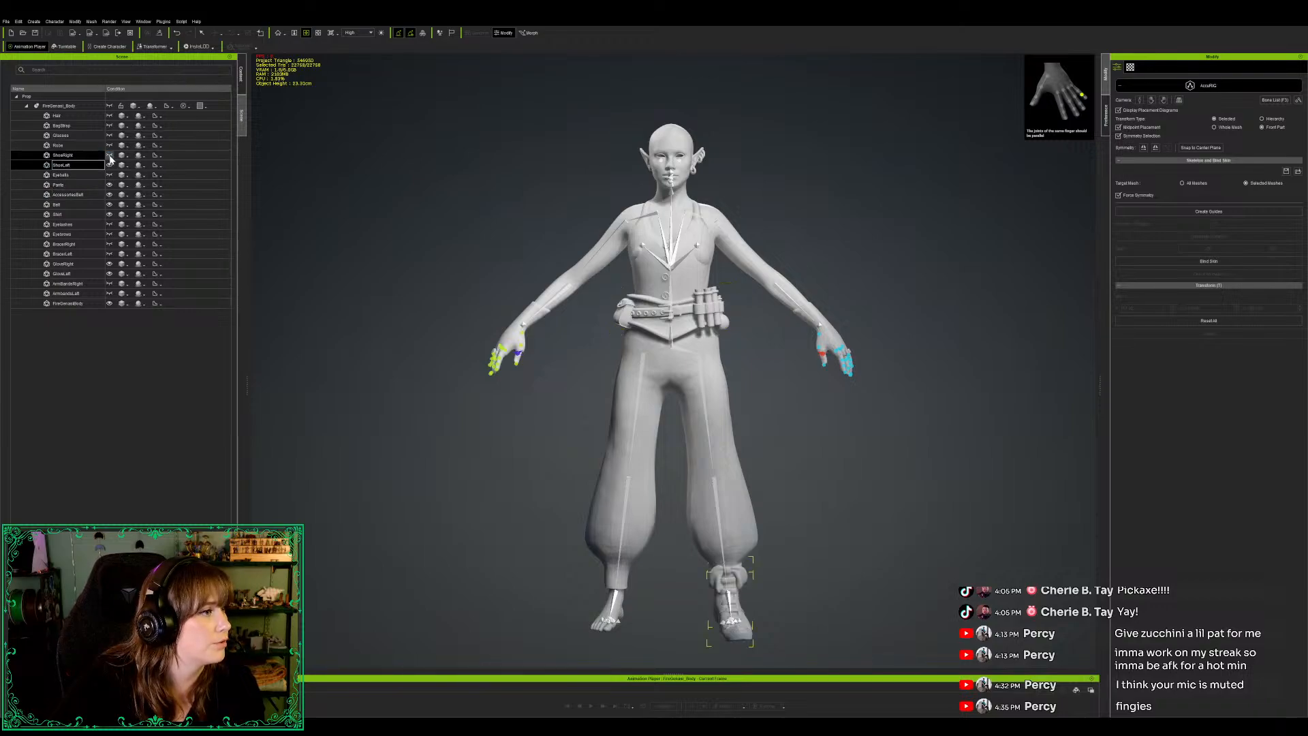
pyautogui.click(110, 155)
pyautogui.click(110, 146)
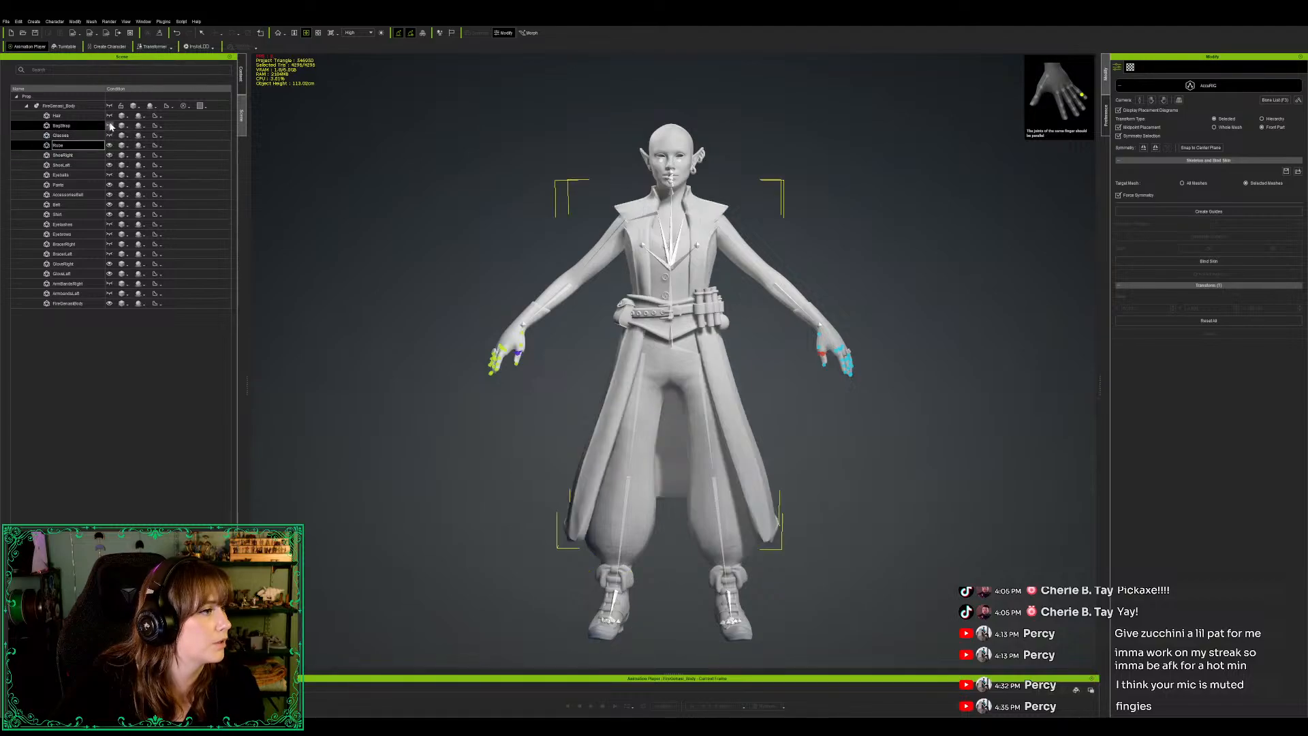
pyautogui.click(110, 126)
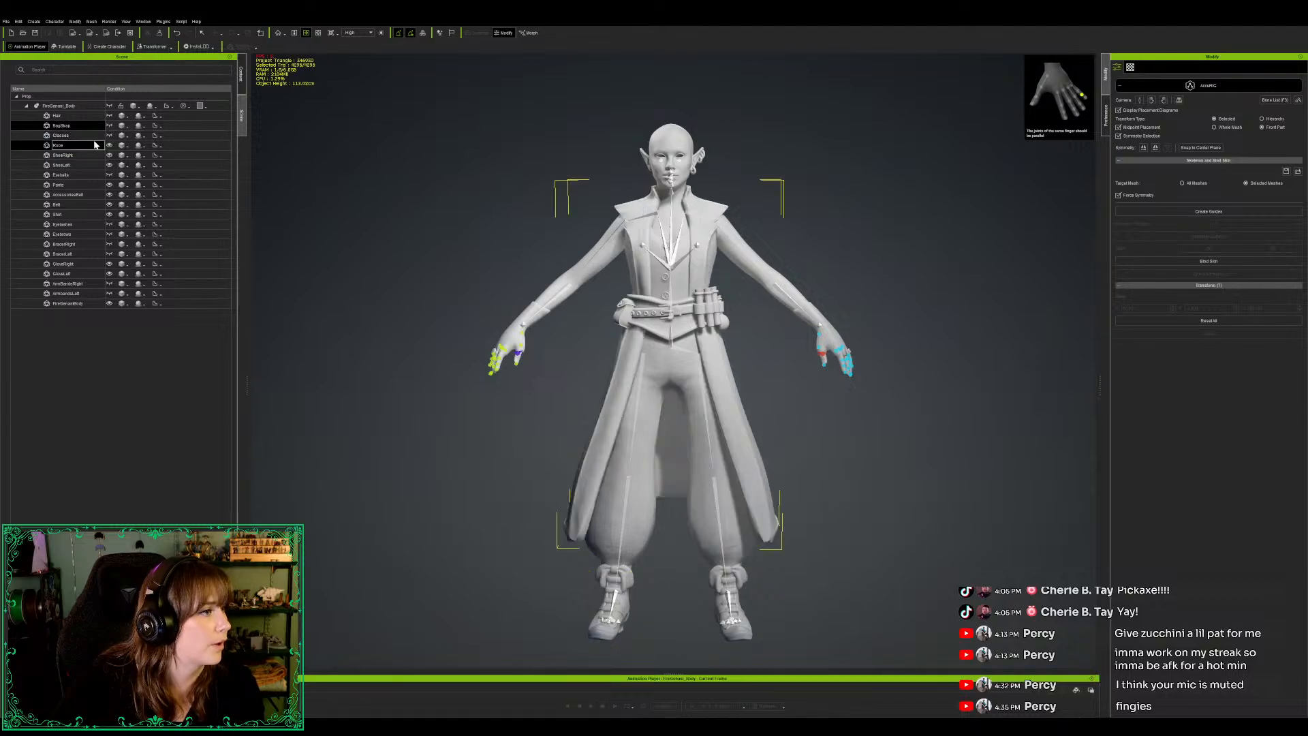
# Step: Bind the skin of the body, gloves, shirt, belt, belt accessories, pants, shoes, robe and bag strap, and unhide all parts of the rigged FireGenasi_Body
pyautogui.click(76, 304)
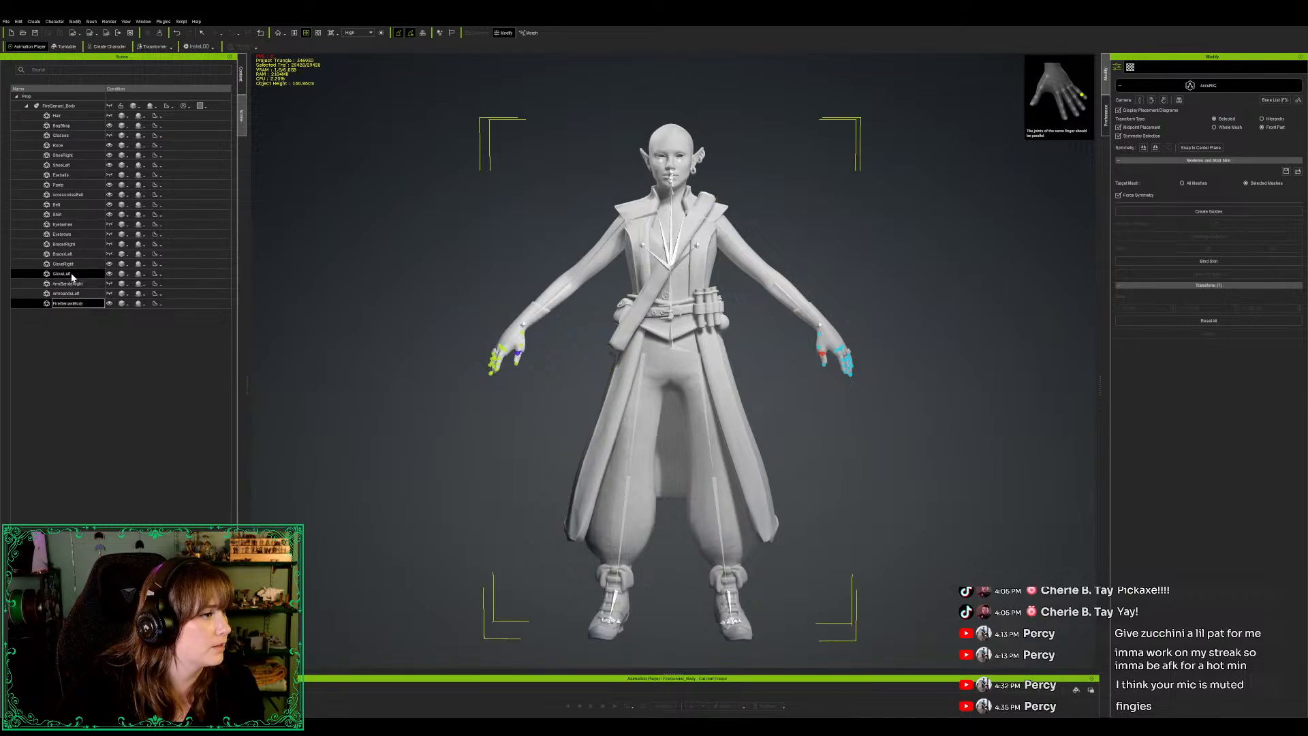
pyautogui.click(70, 265)
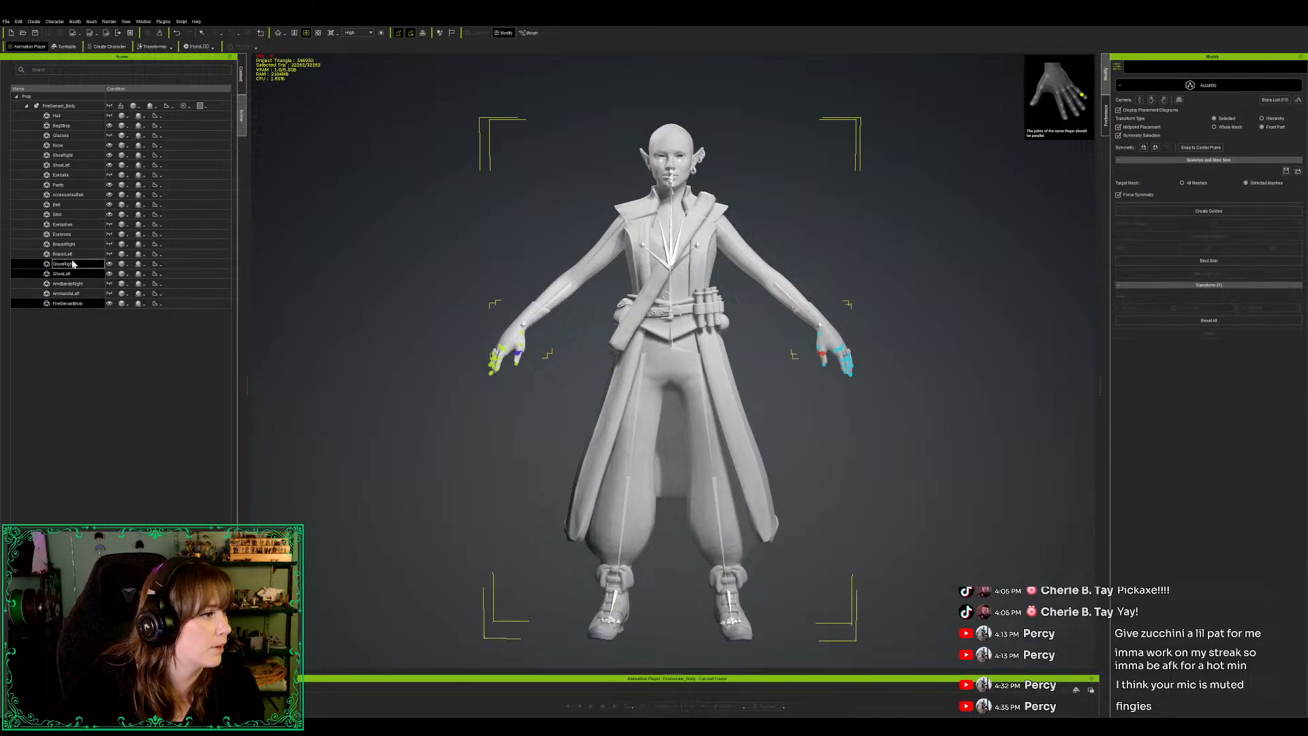
pyautogui.click(84, 214)
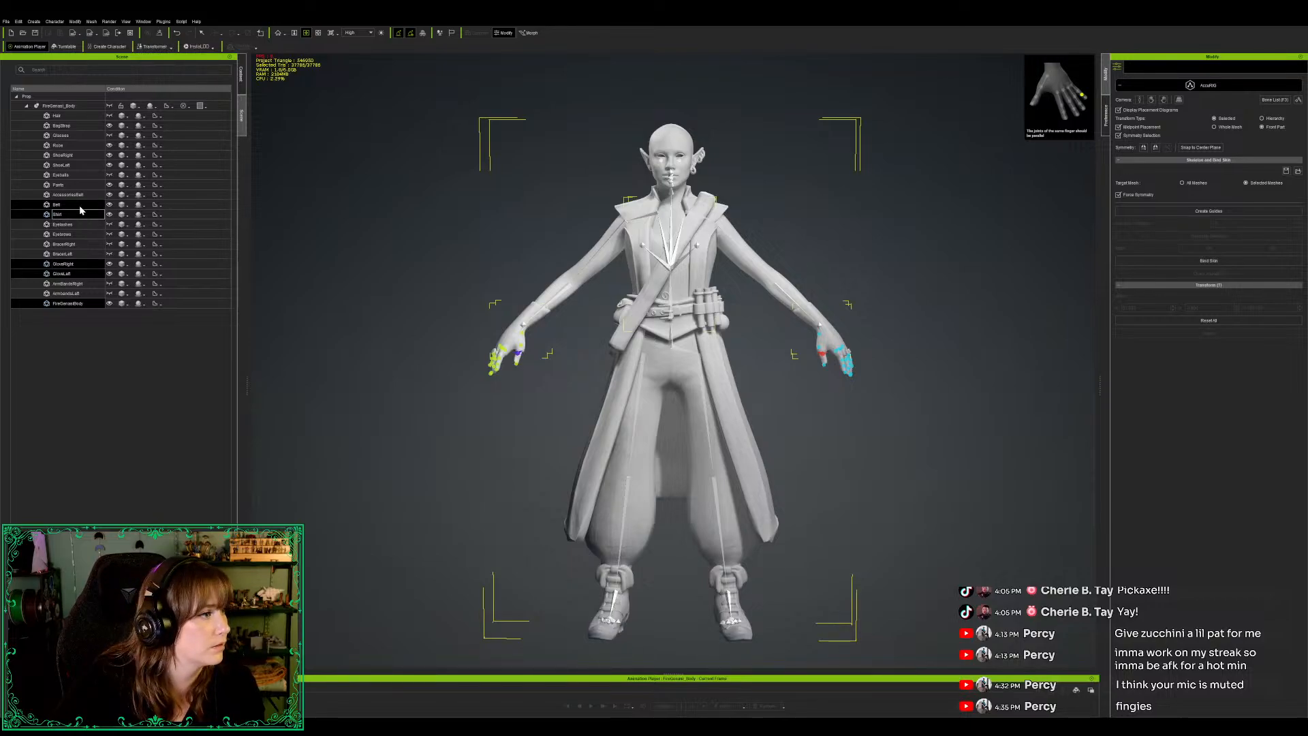
pyautogui.keyDown('ctrl'); pyautogui.click(80, 196); pyautogui.keyUp('ctrl')
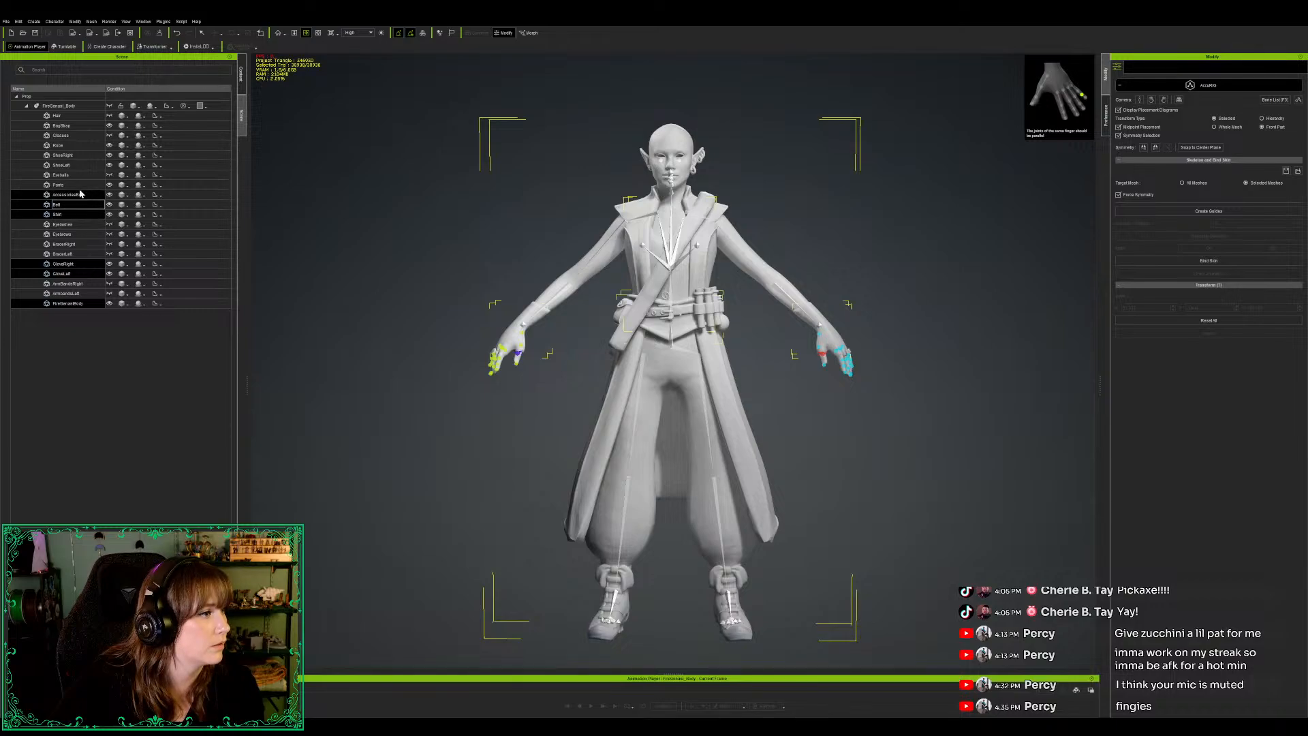
pyautogui.keyDown('ctrl'); pyautogui.click(80, 185); pyautogui.keyUp('ctrl')
pyautogui.keyDown('ctrl'); pyautogui.click(80, 155); pyautogui.keyUp('ctrl')
pyautogui.keyDown('ctrl'); pyautogui.click(82, 145); pyautogui.keyUp('ctrl')
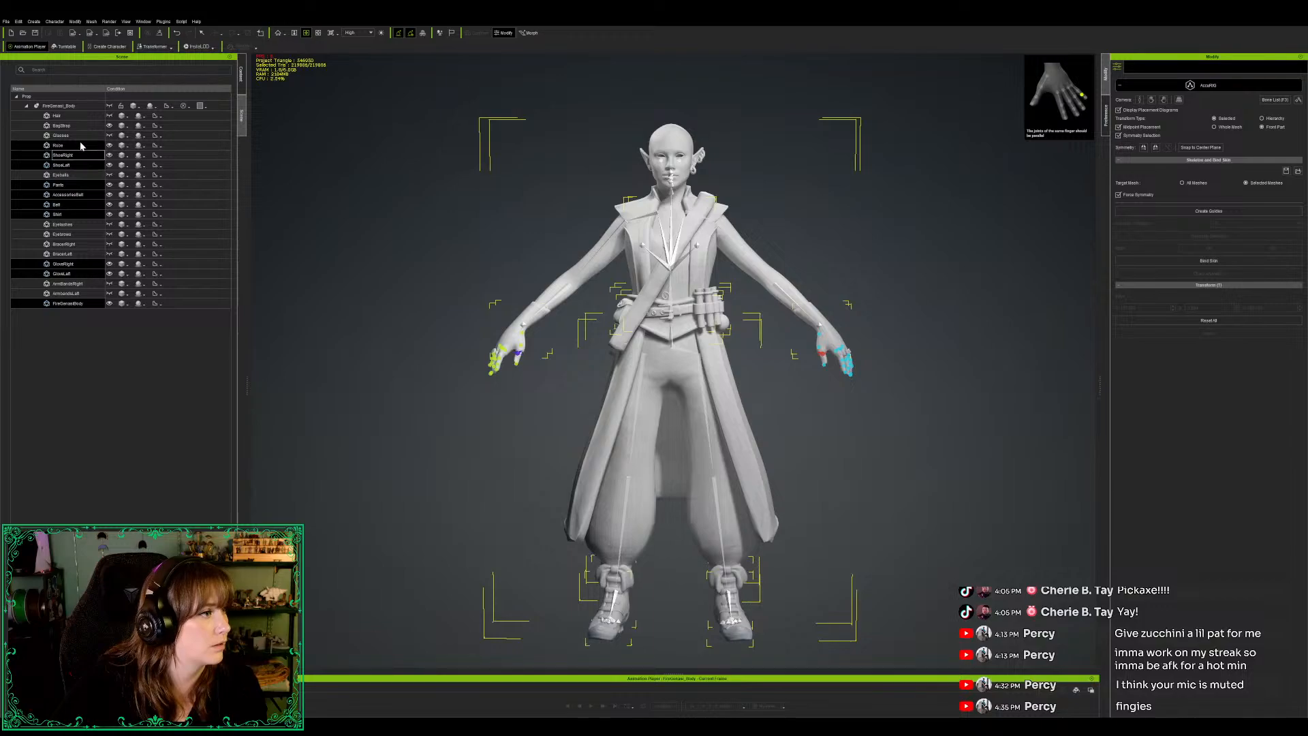
pyautogui.keyDown('ctrl'); pyautogui.click(84, 126); pyautogui.keyUp('ctrl')
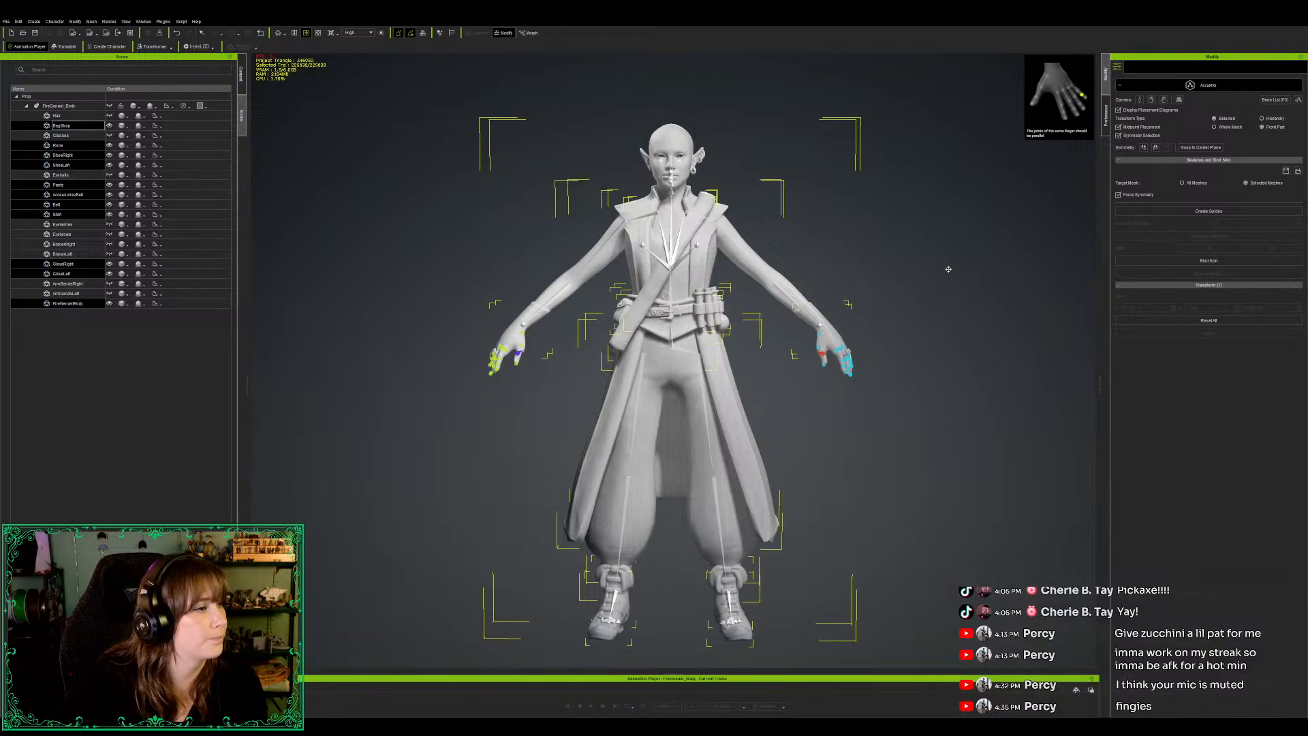
pyautogui.click(1162, 262)
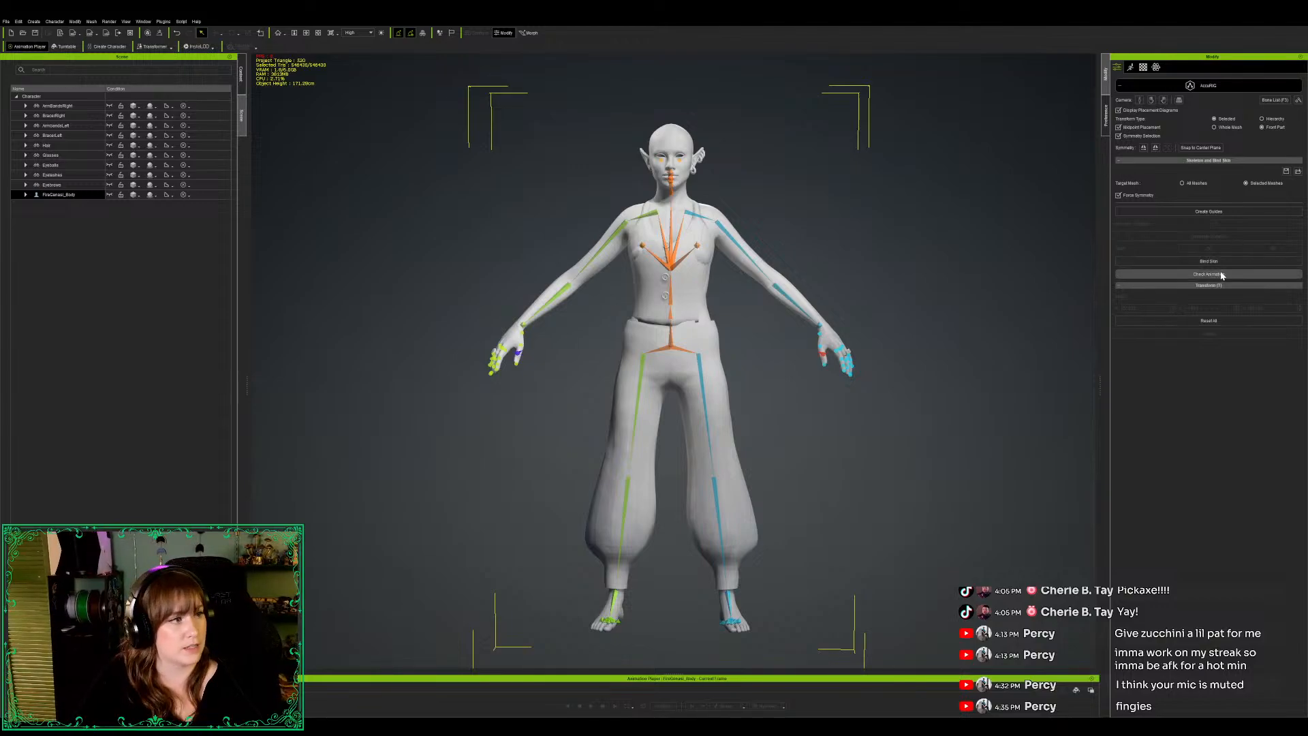
pyautogui.click(108, 195)
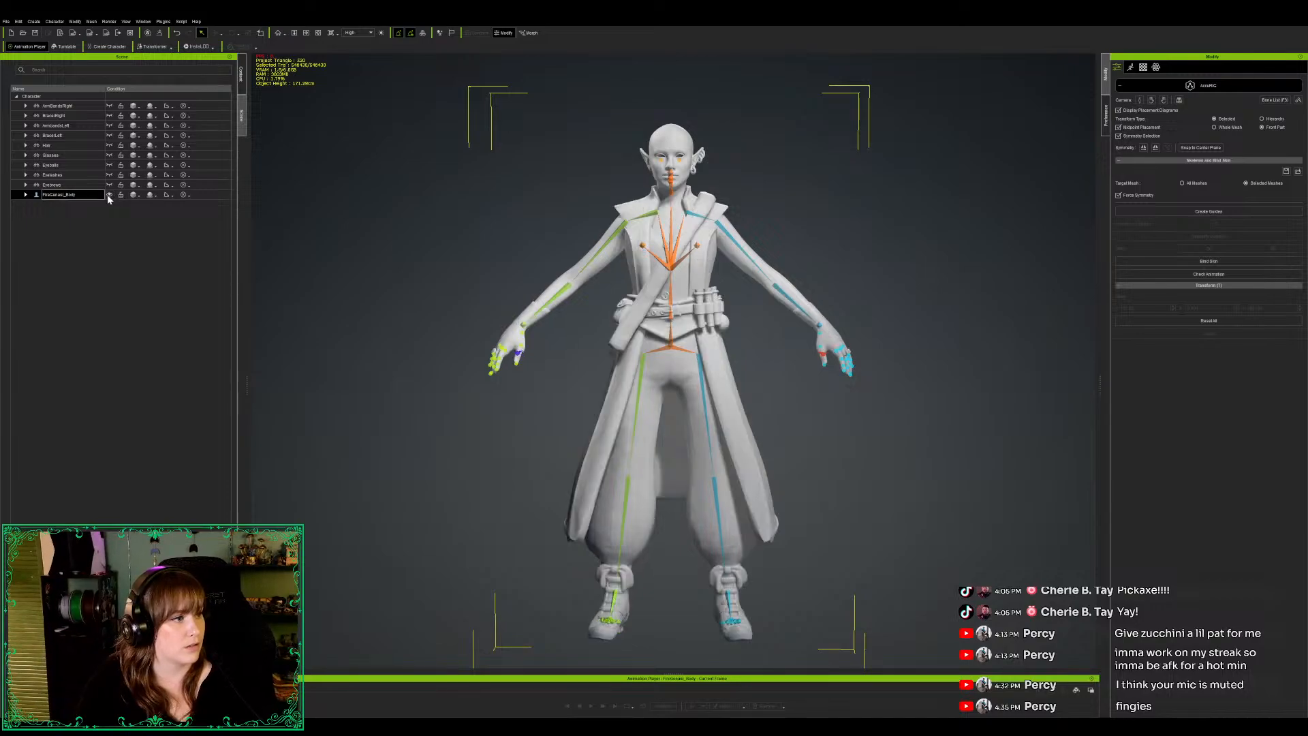
# Step: Open the animation check for the rigged FireGenasi_Body and play the walk motion on it to inspect the skin binding
pyautogui.click(1209, 273)
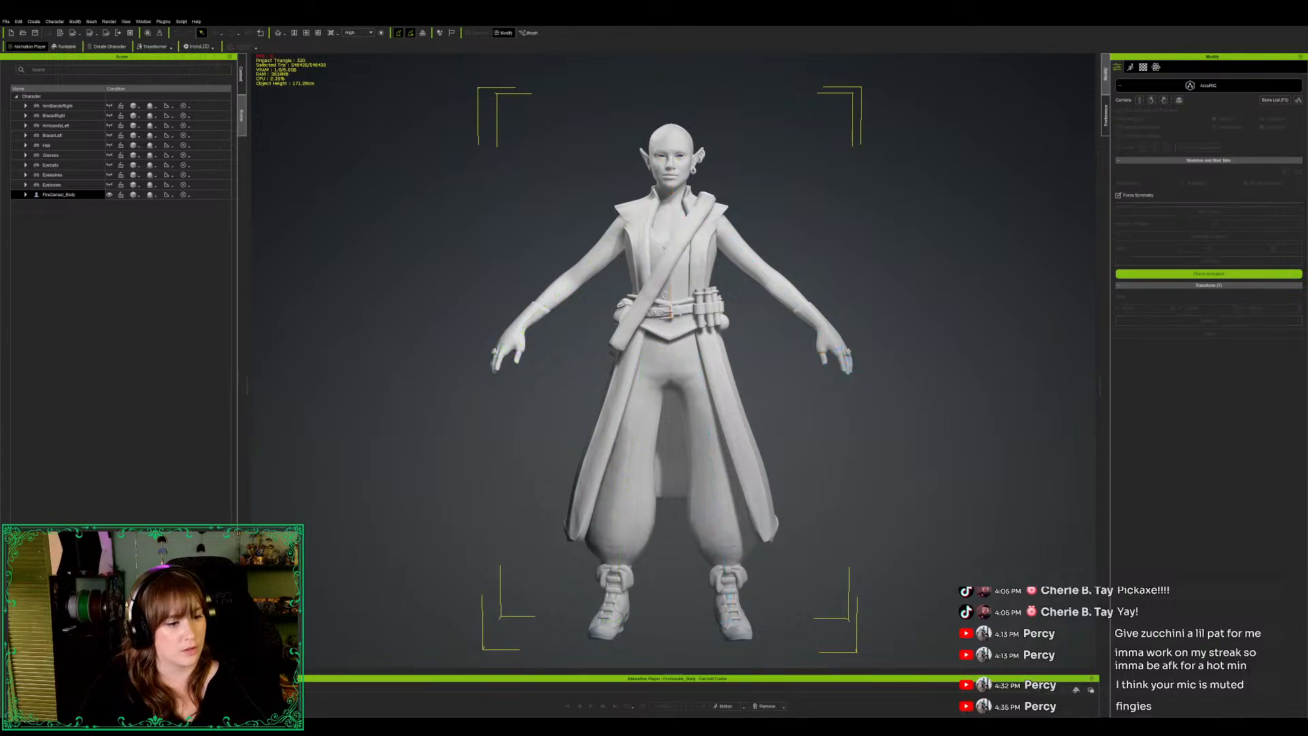
pyautogui.click(742, 706)
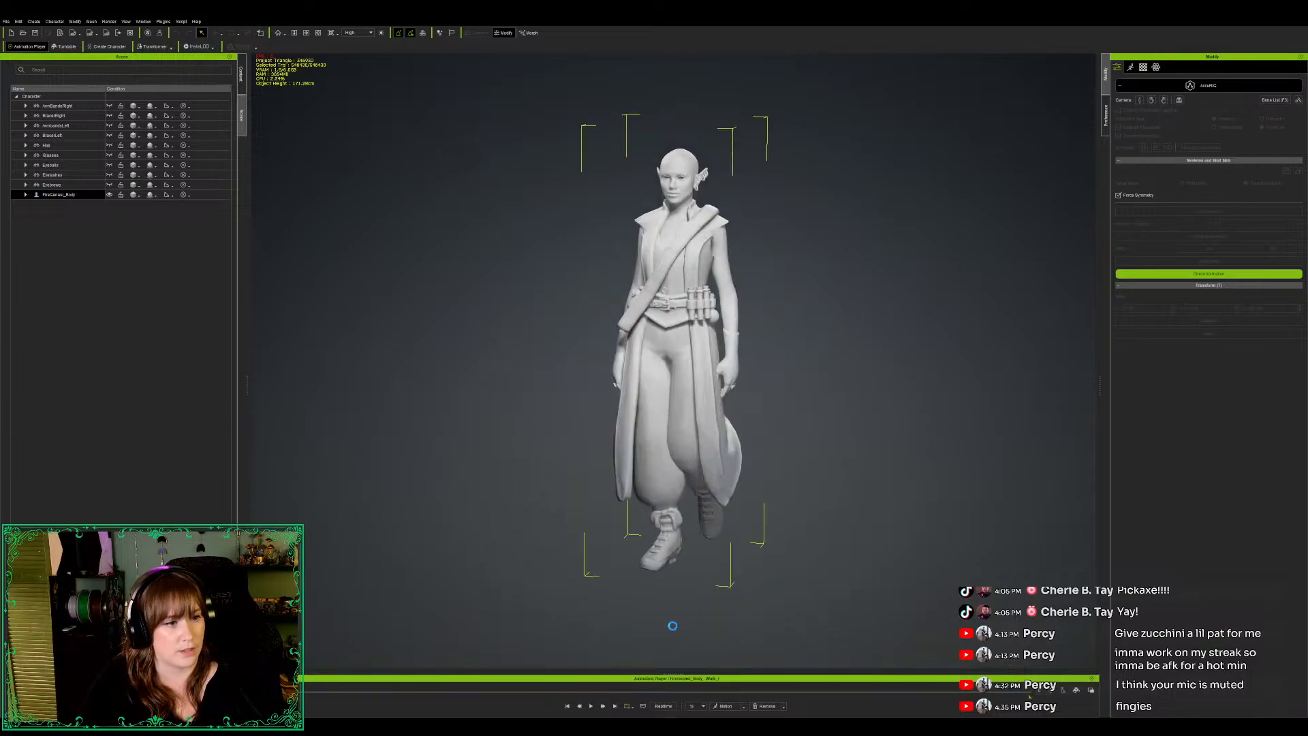
pyautogui.click(590, 707)
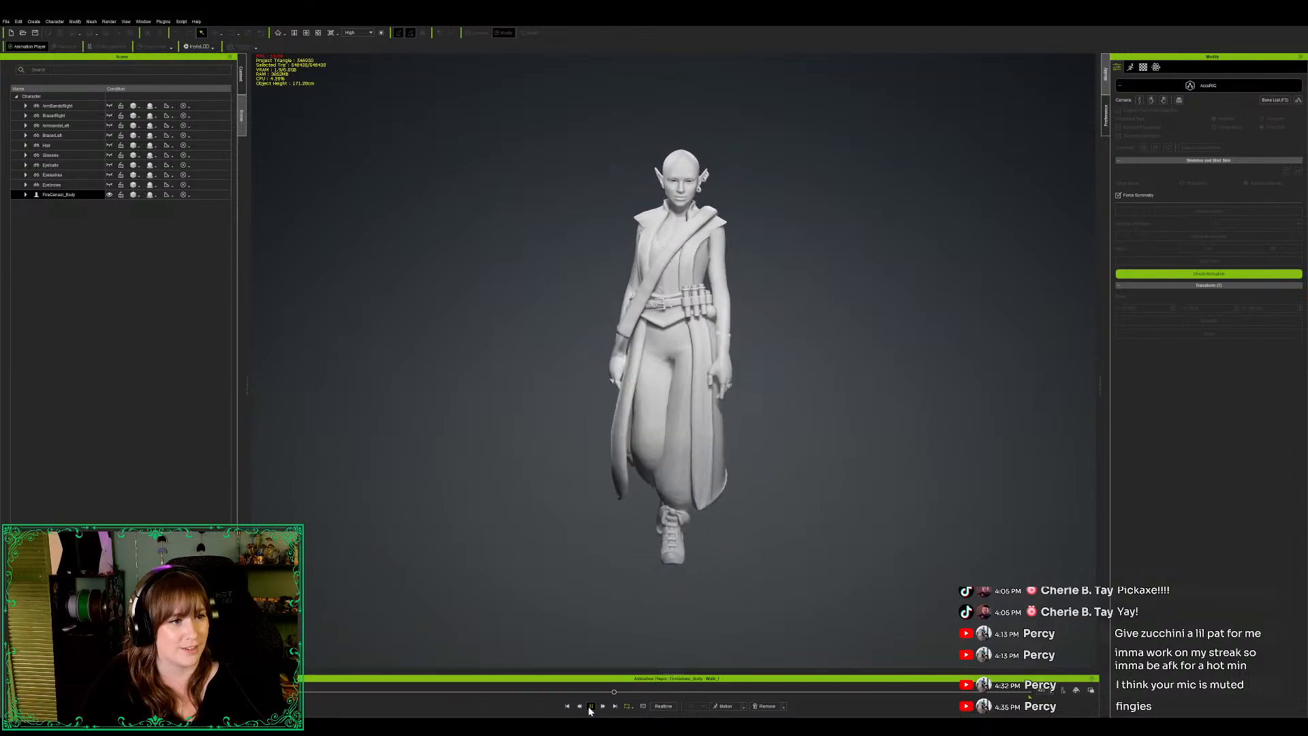
pyautogui.click(590, 707)
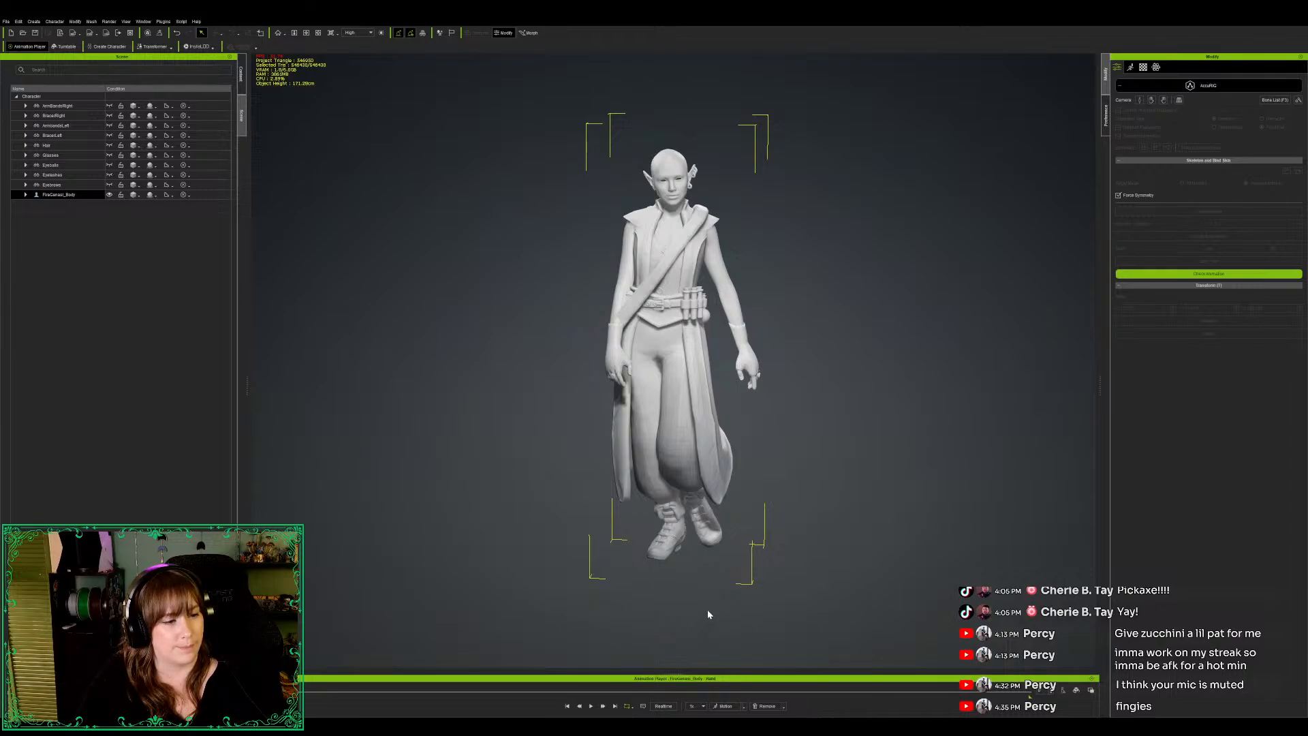
# Step: Preview a second motion that moves the arms and hands on the rigged body, and remove it from the character
pyautogui.click(592, 706)
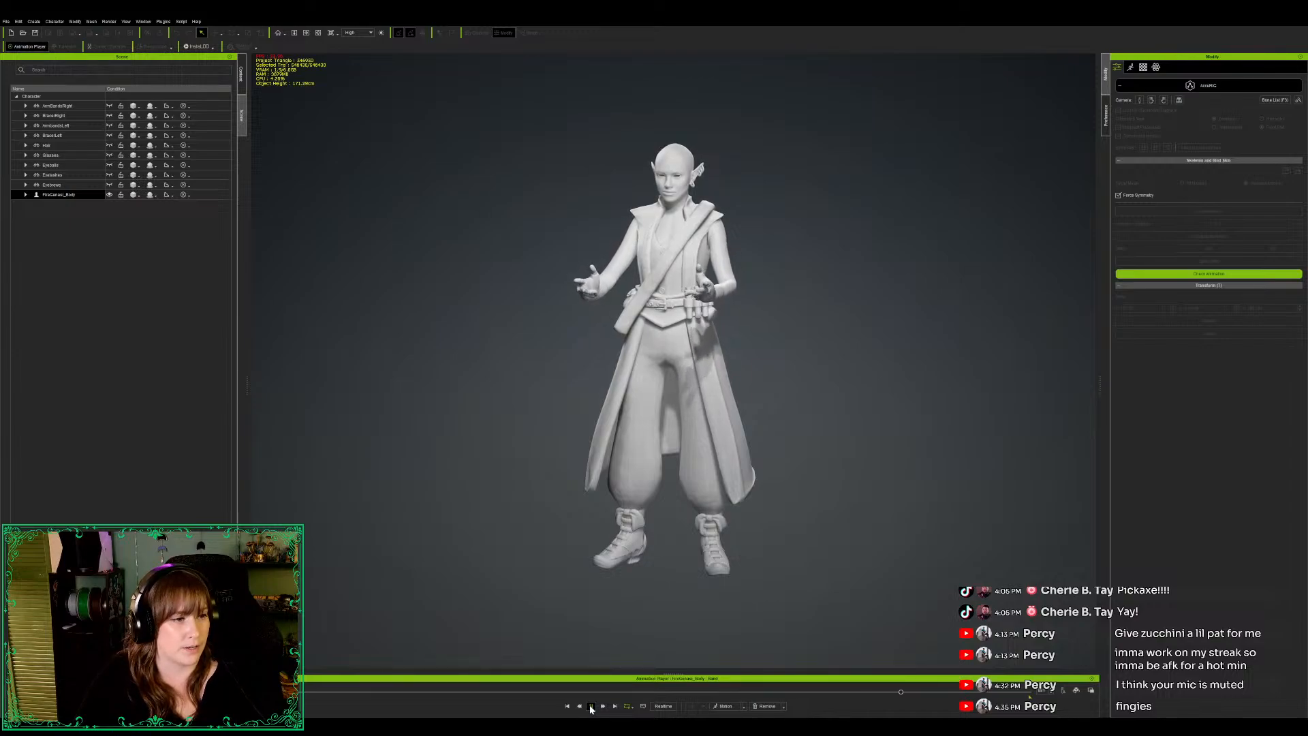
pyautogui.click(591, 707)
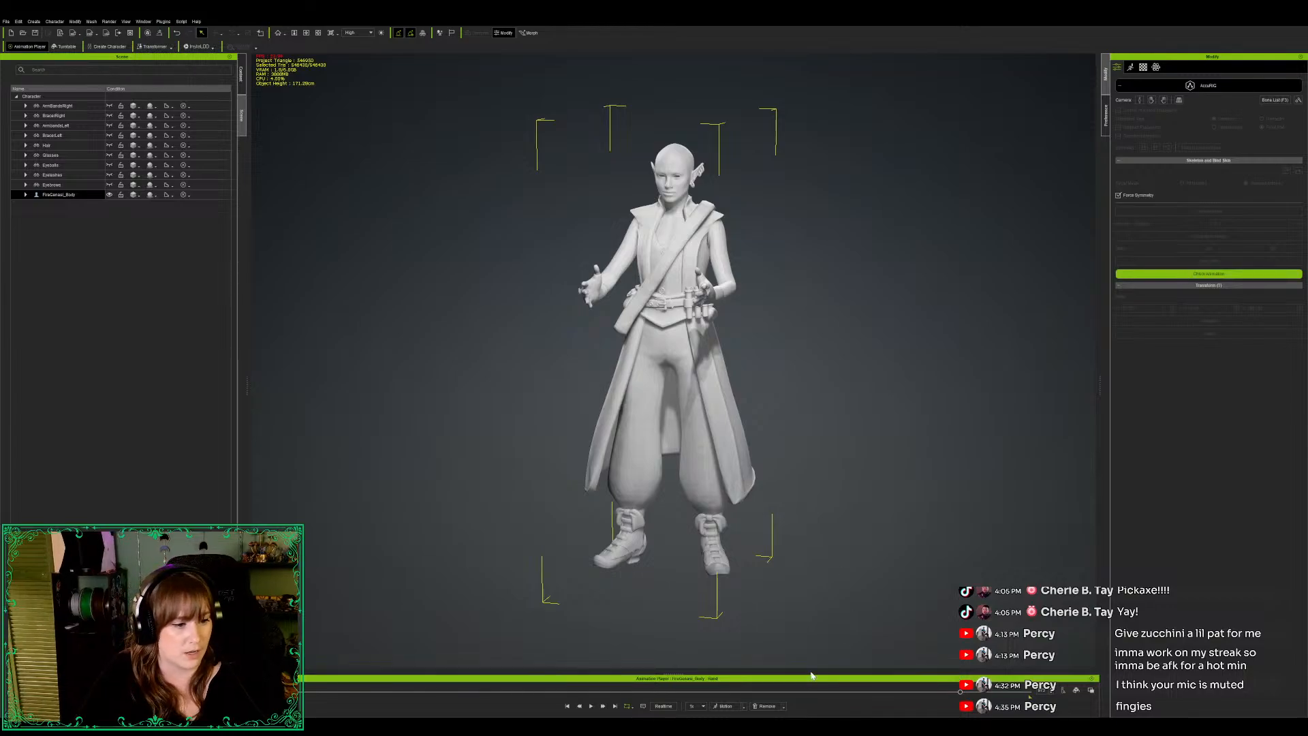
pyautogui.click(766, 706)
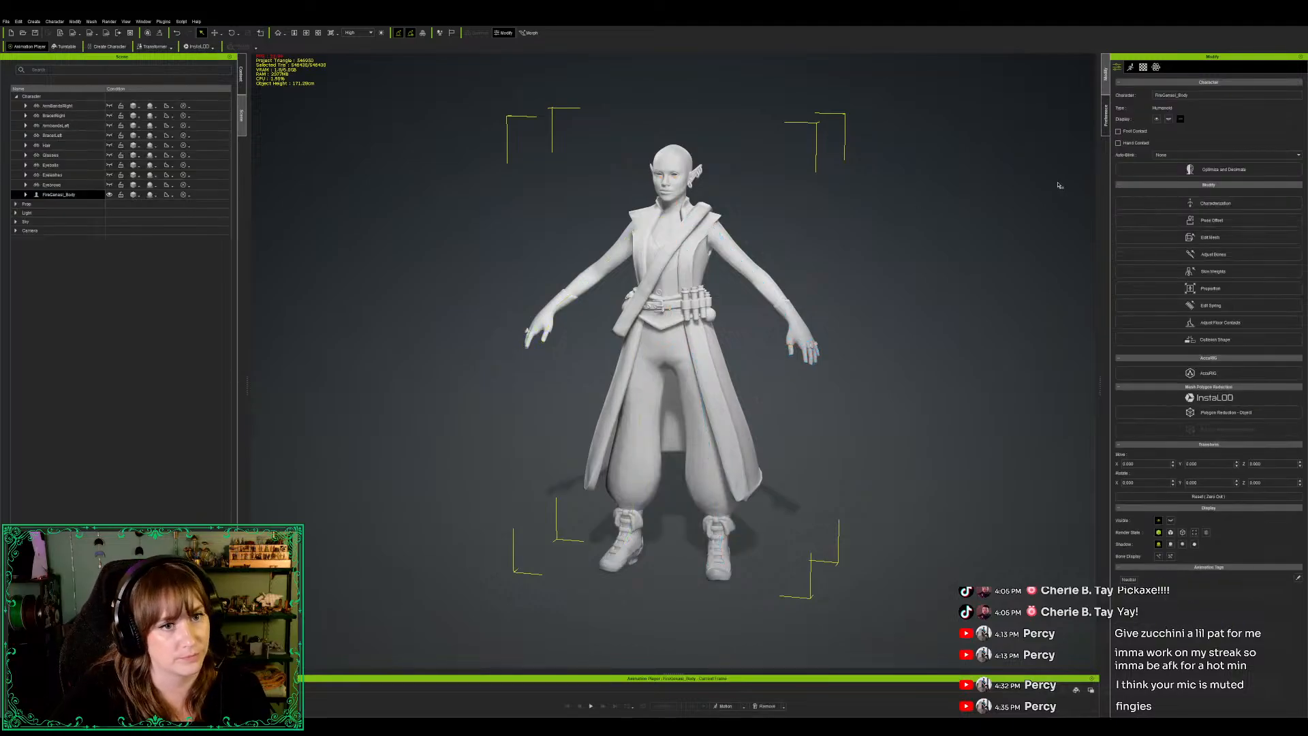
# Step: Unhide the eyebrows, eyelashes, eyeballs, glasses, hair, and the left and right bracers and armbands
pyautogui.click(99, 185)
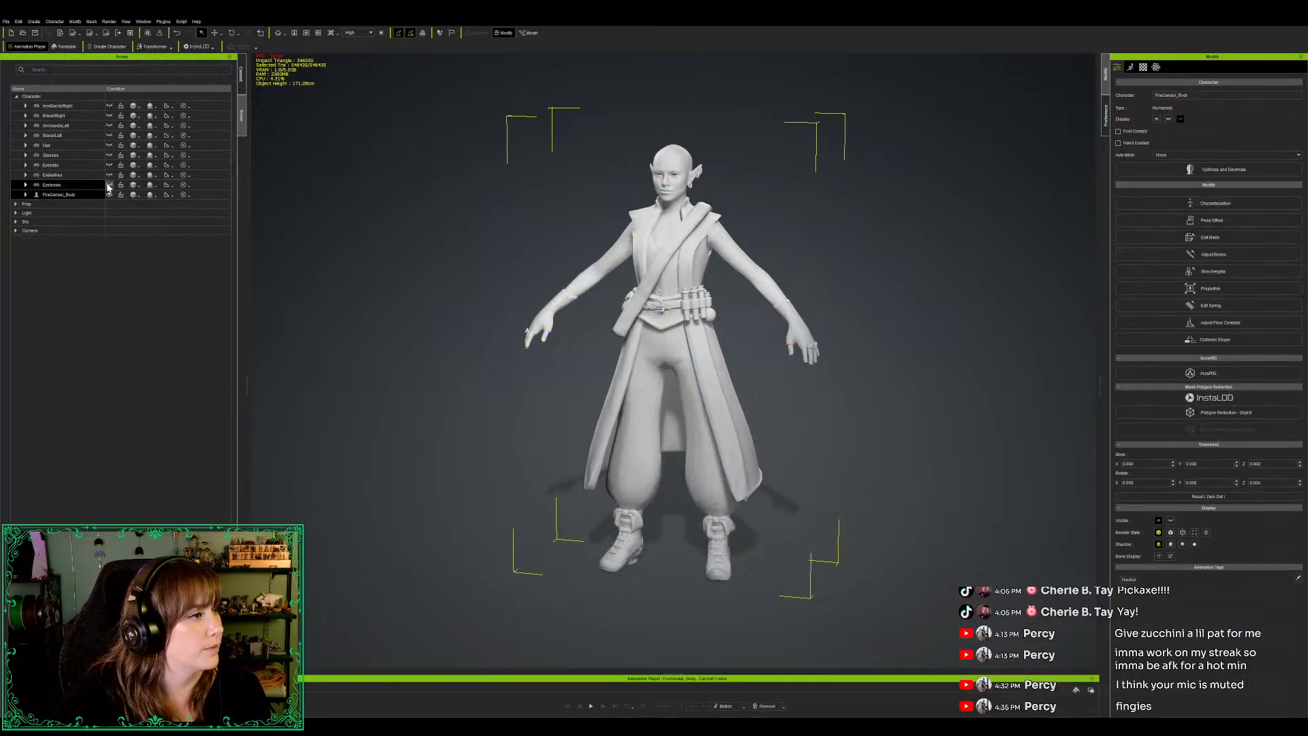
pyautogui.click(110, 165)
pyautogui.click(109, 155)
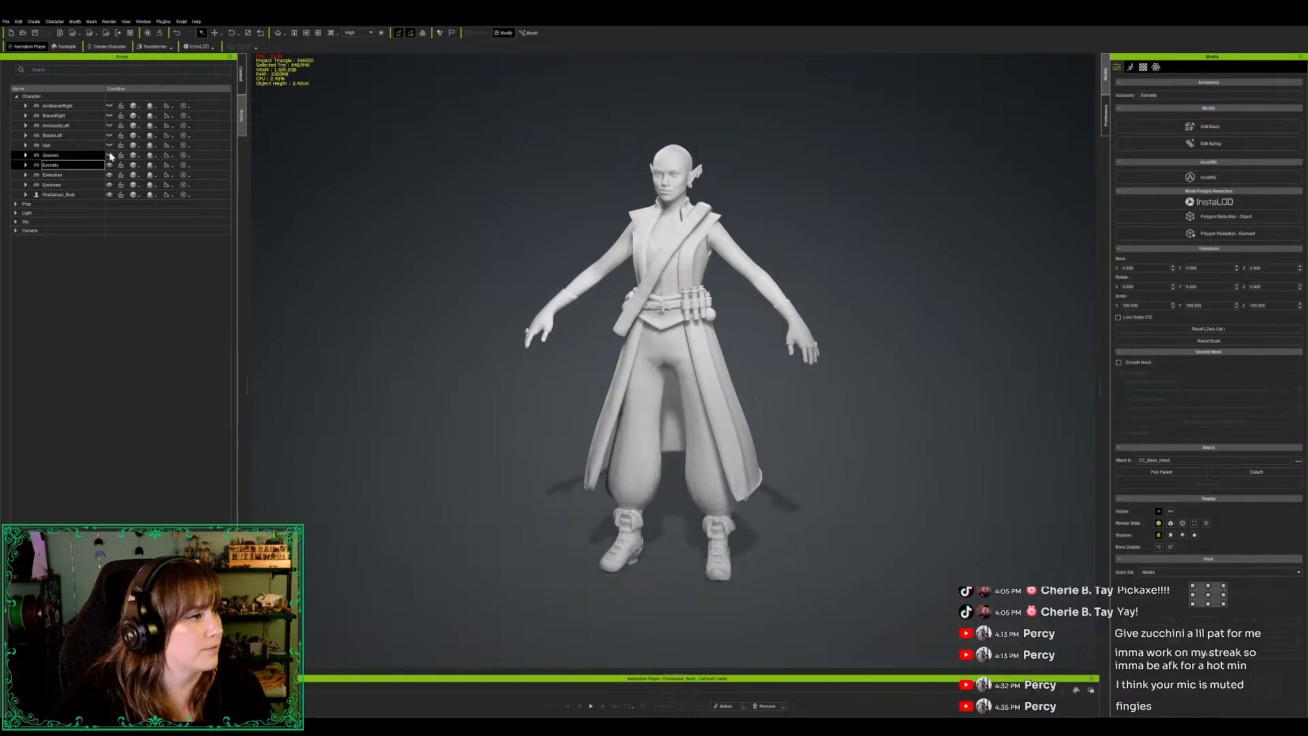
pyautogui.click(109, 145)
pyautogui.click(109, 135)
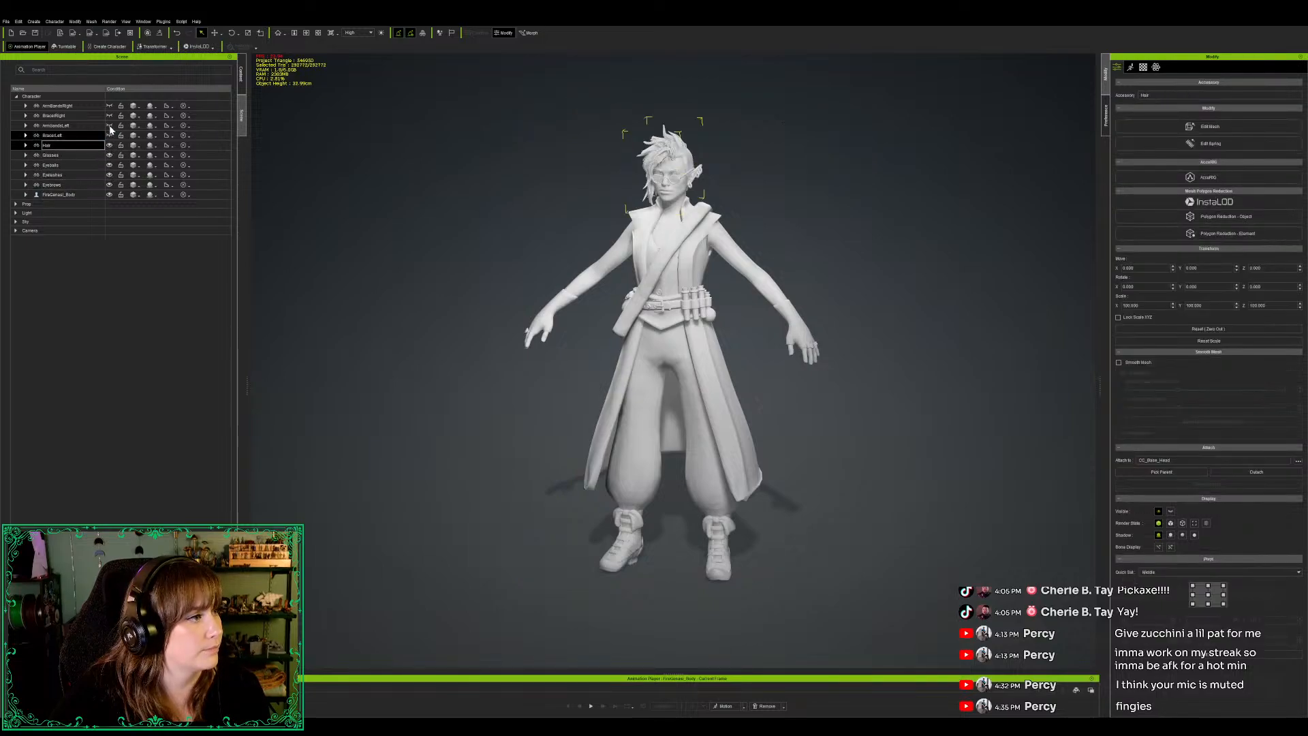
pyautogui.click(109, 126)
pyautogui.click(109, 115)
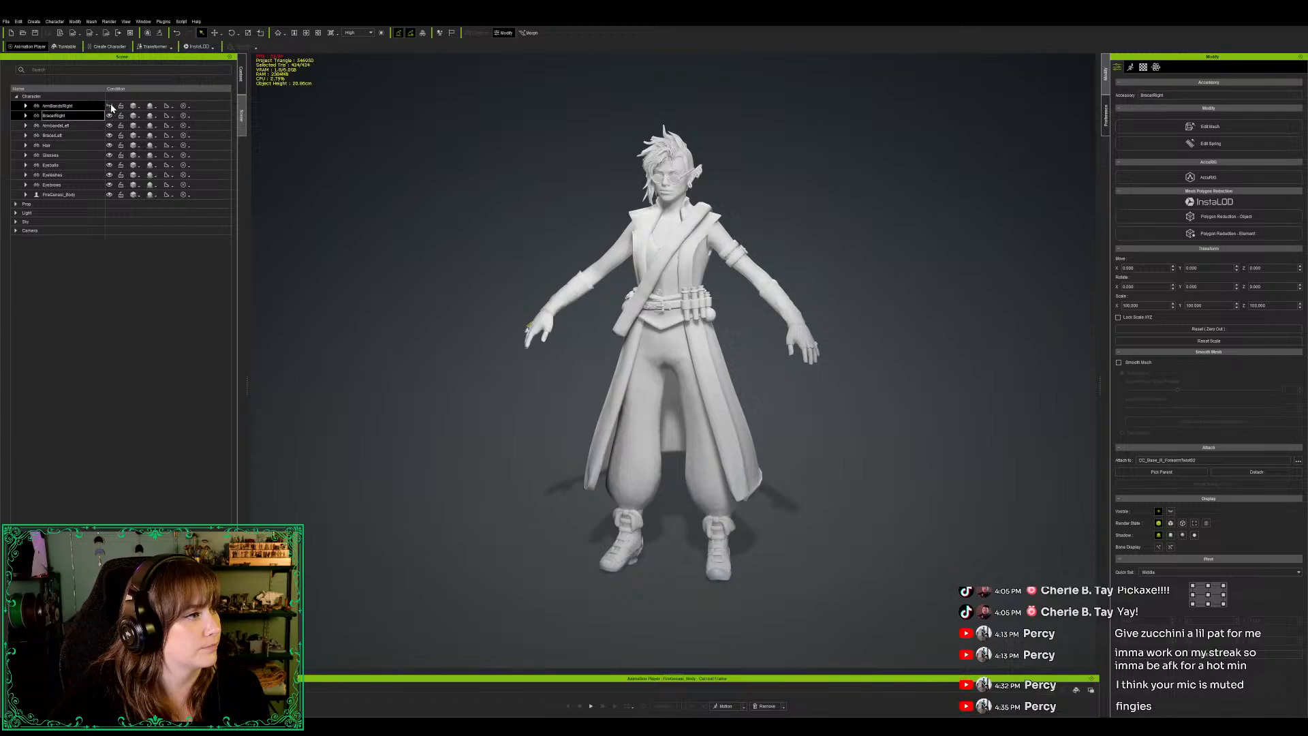
pyautogui.click(109, 106)
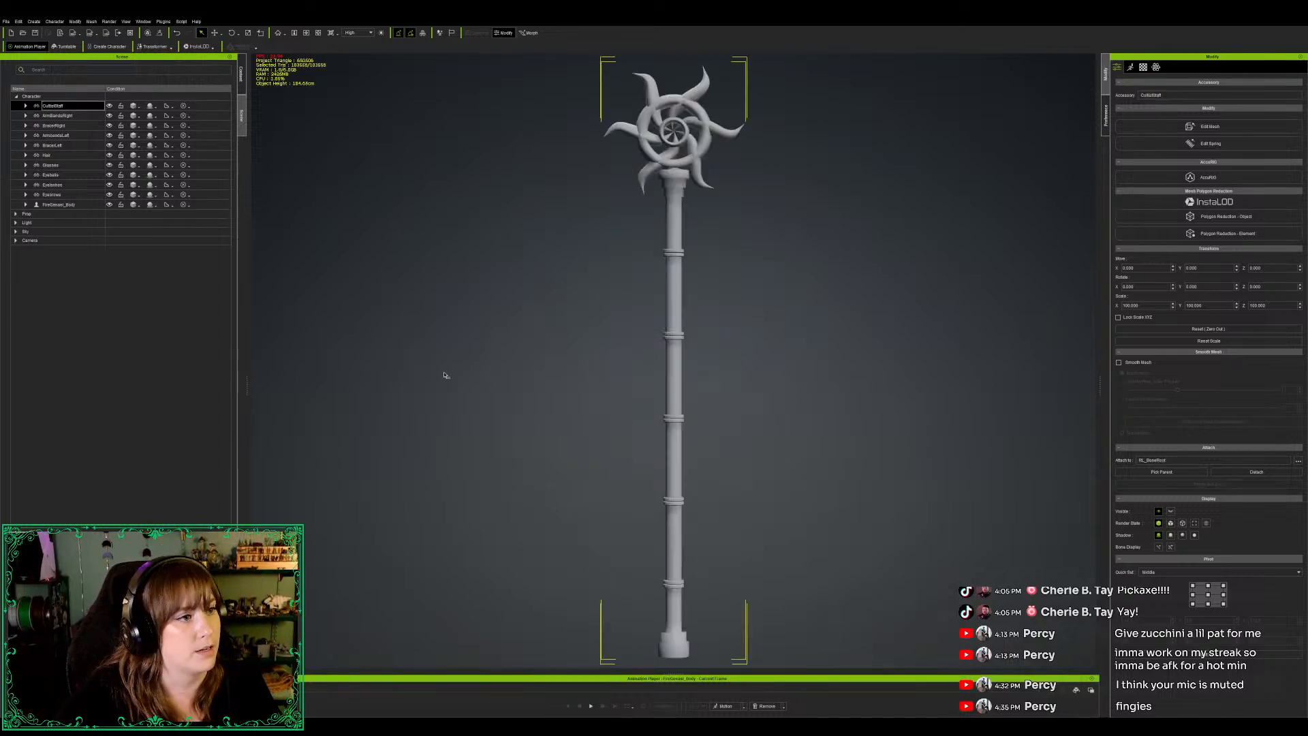
# Step: Edit the staff's pivot by snapping it to the middle of the mesh and lowering it slightly along the shaft
pyautogui.scroll(-5, 652, 339)
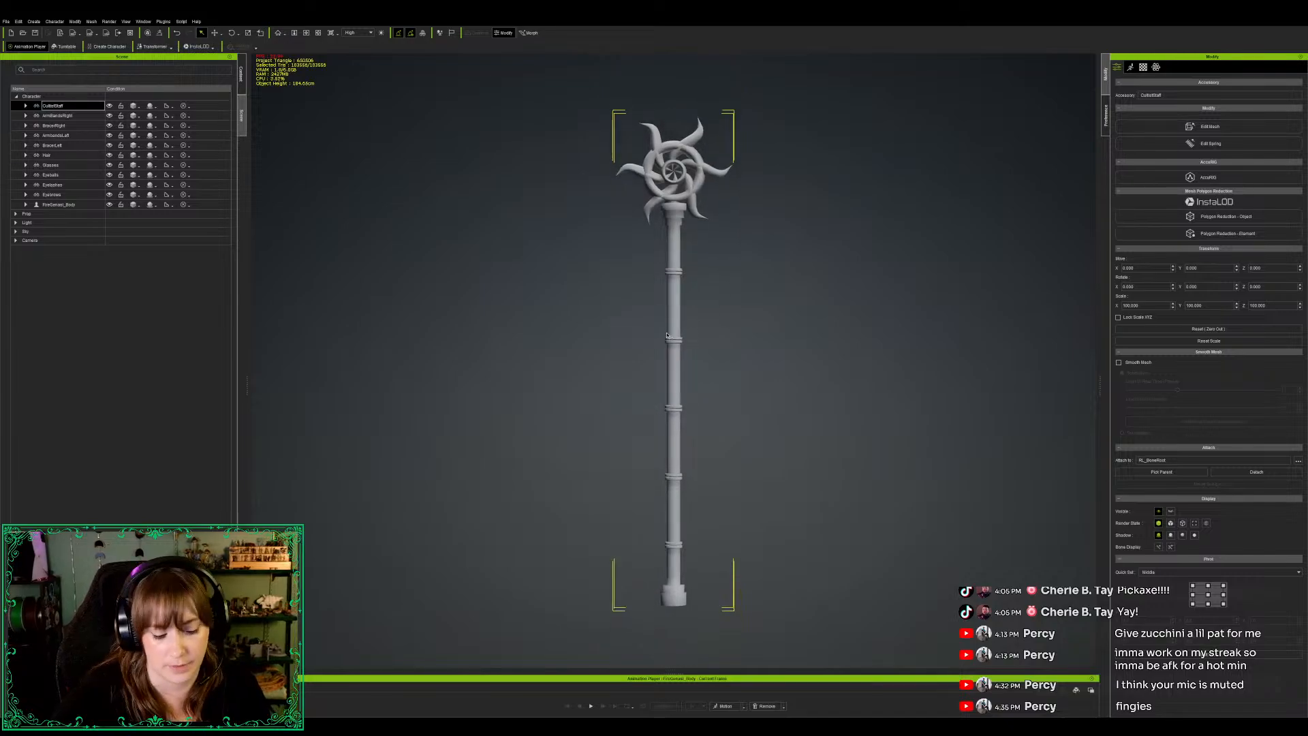
pyautogui.scroll(-2, 653, 330)
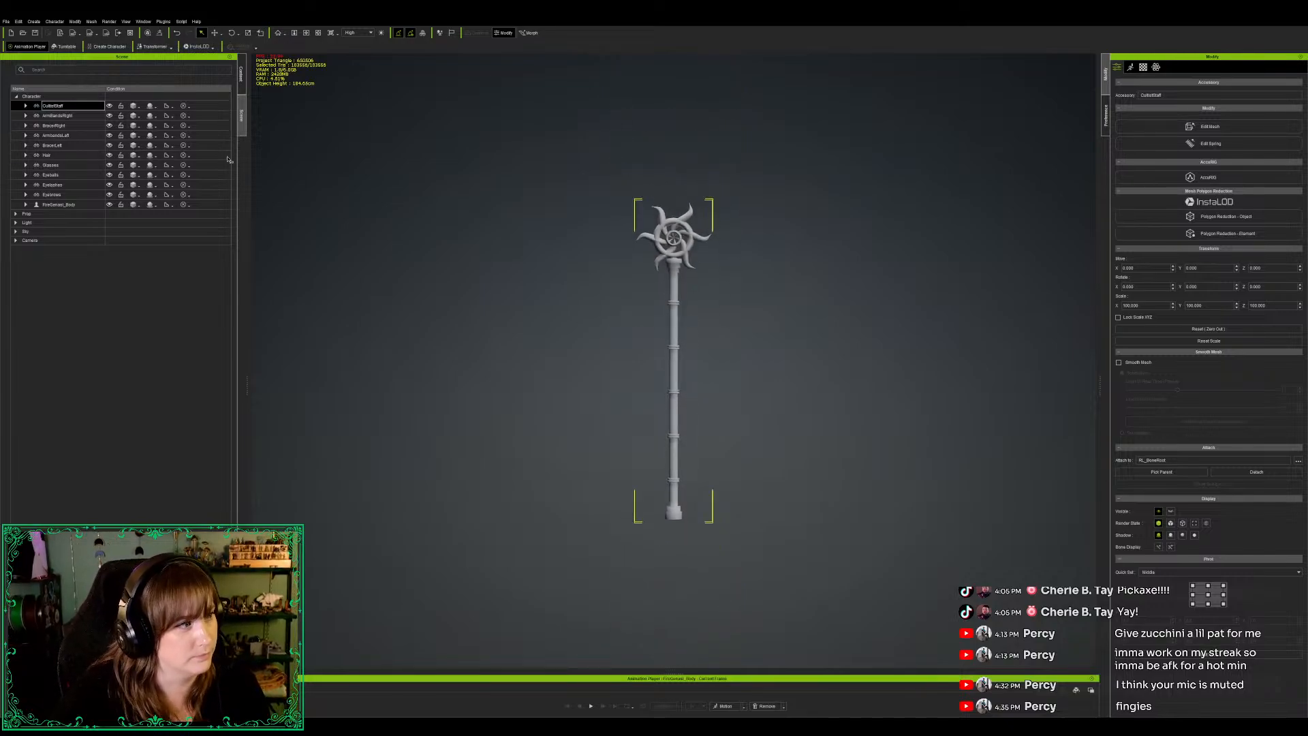
pyautogui.scroll(-2, 674, 317)
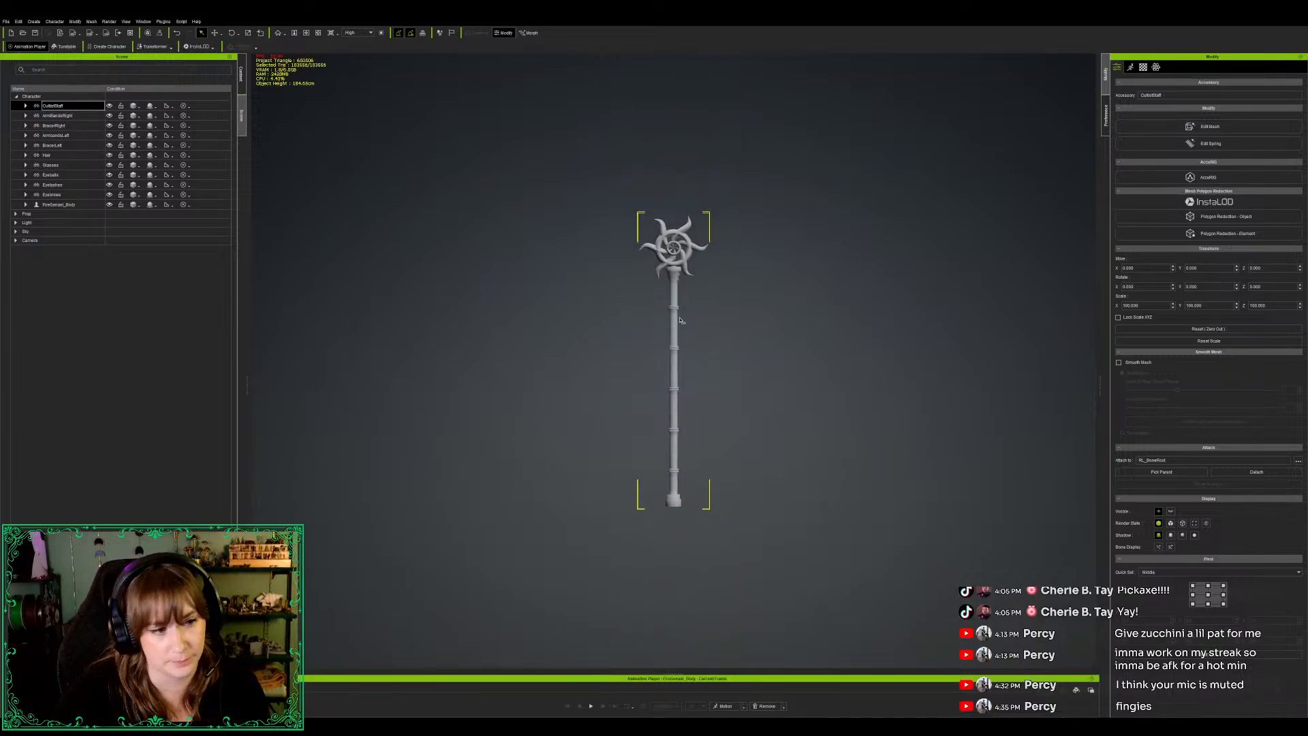
pyautogui.scroll(-2, 714, 302)
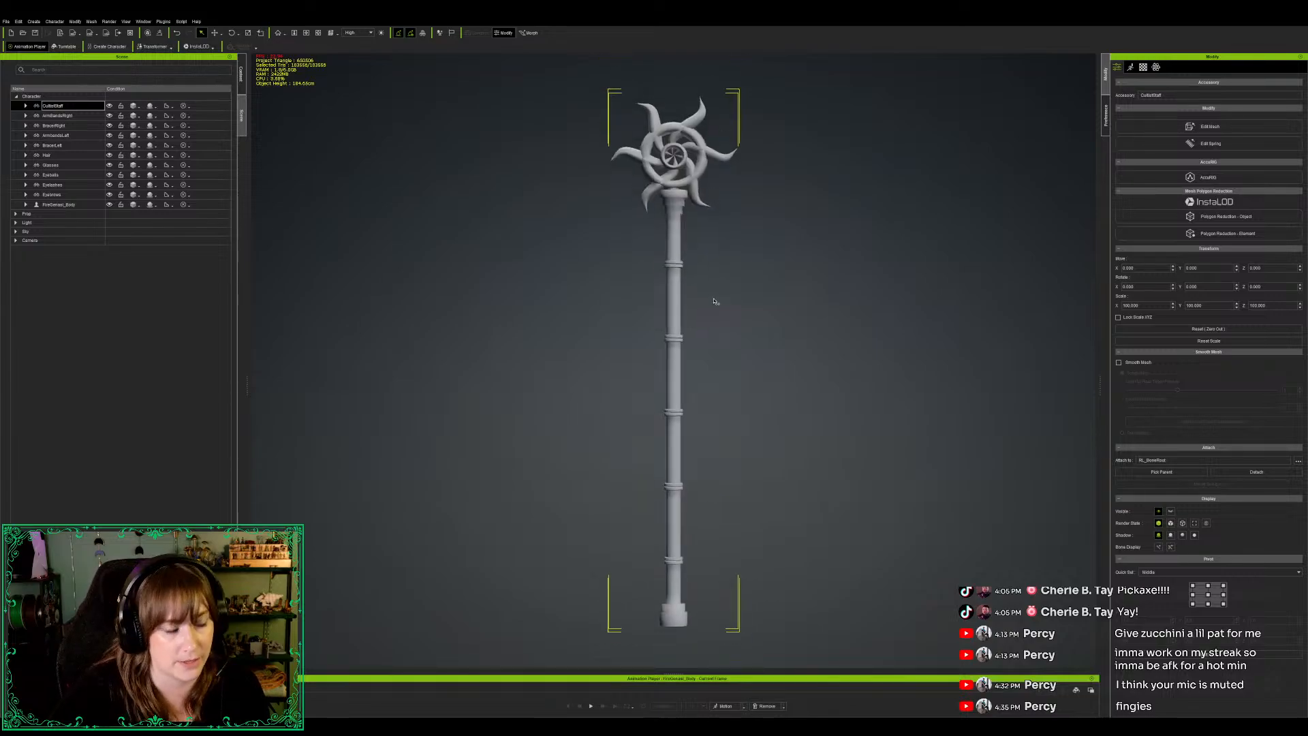
pyautogui.press('c')
pyautogui.press('x')
pyautogui.press('z')
pyautogui.moveTo(727, 230); pyautogui.dragTo(763, 622)
pyautogui.press('x')
pyautogui.moveTo(756, 298); pyautogui.dragTo(788, 327)
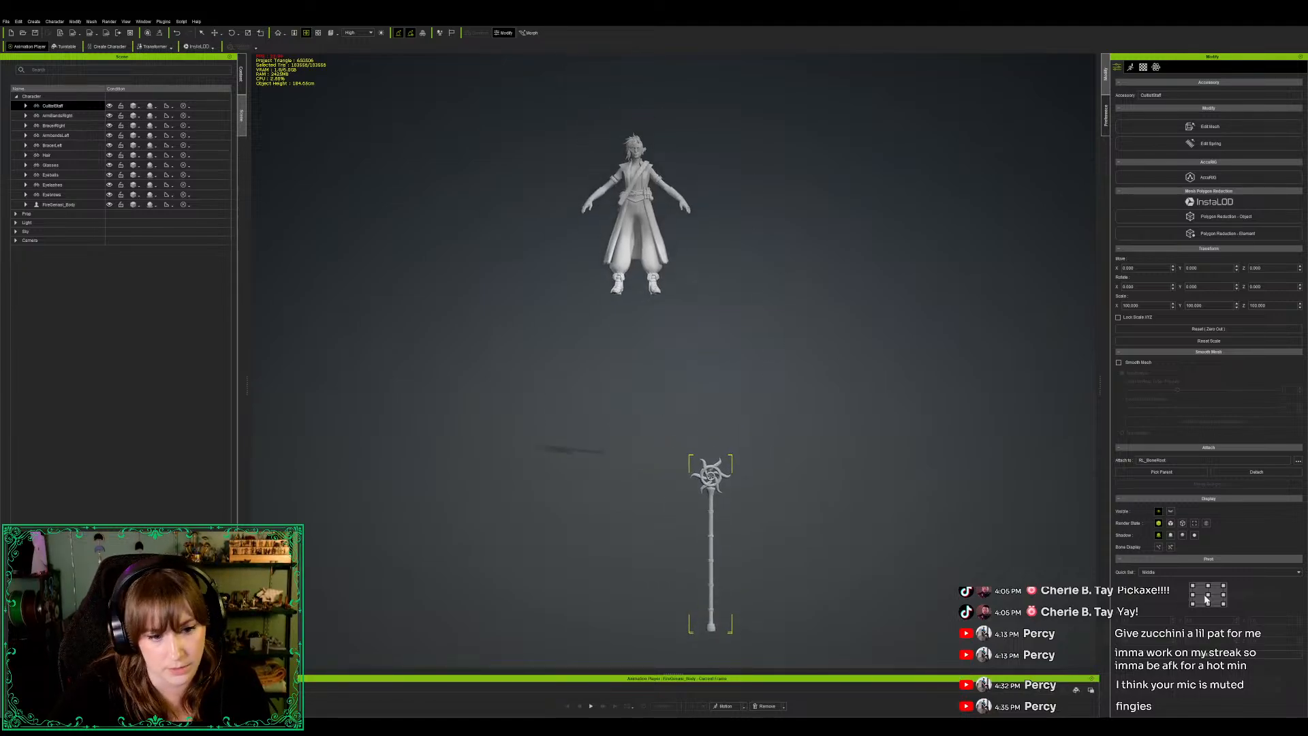
pyautogui.click(1206, 654)
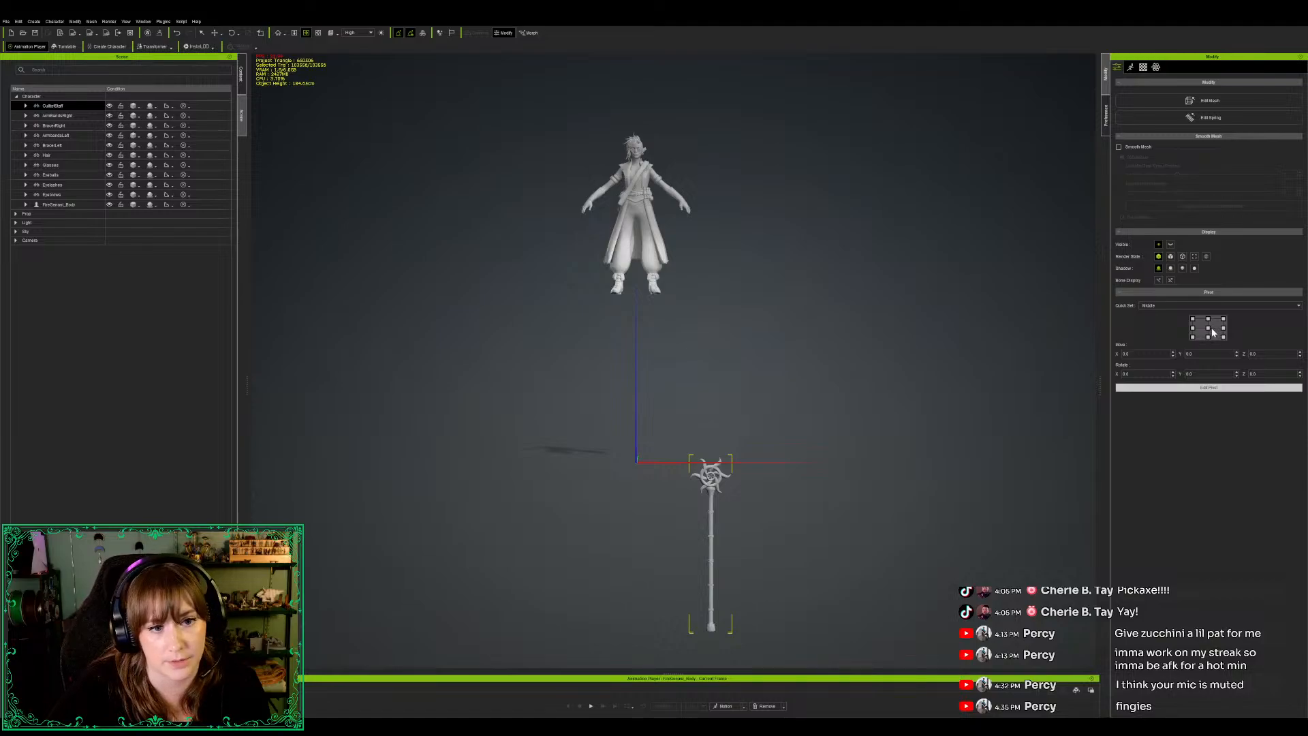
pyautogui.click(1209, 329)
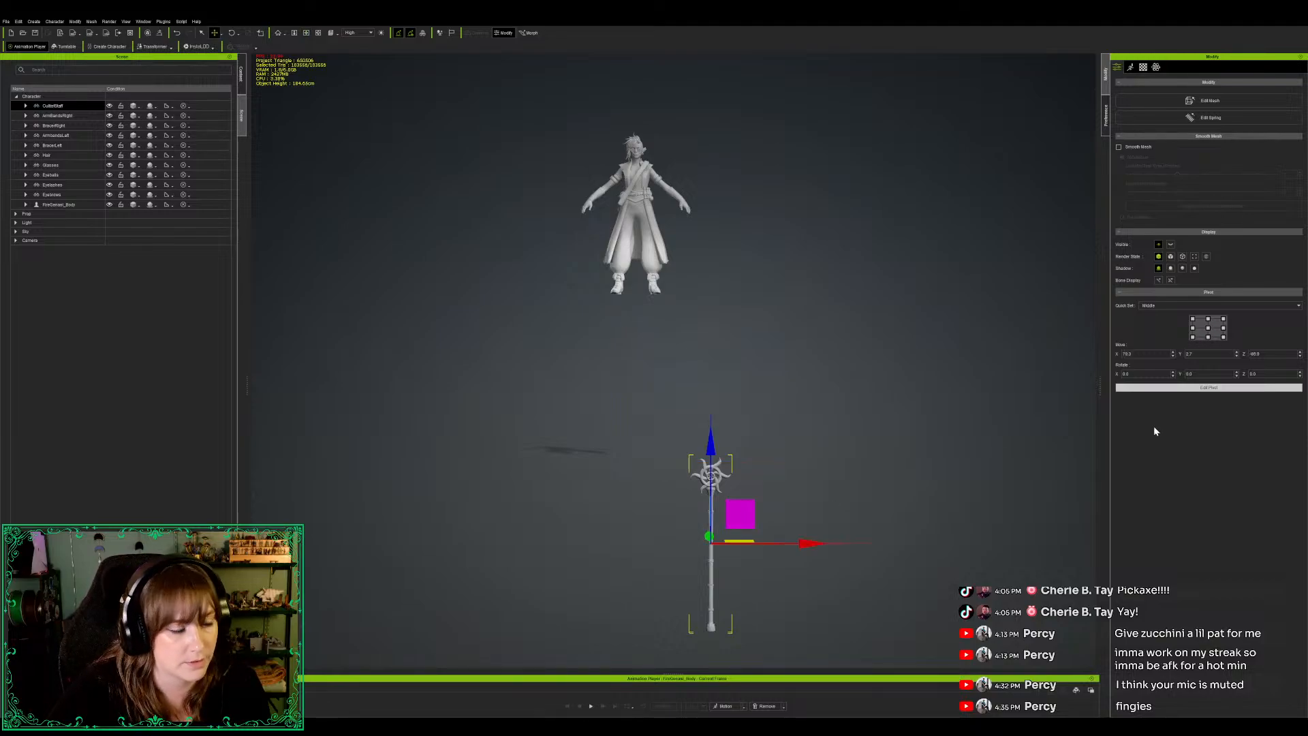
pyautogui.moveTo(710, 444); pyautogui.dragTo(711, 450)
pyautogui.click(1164, 389)
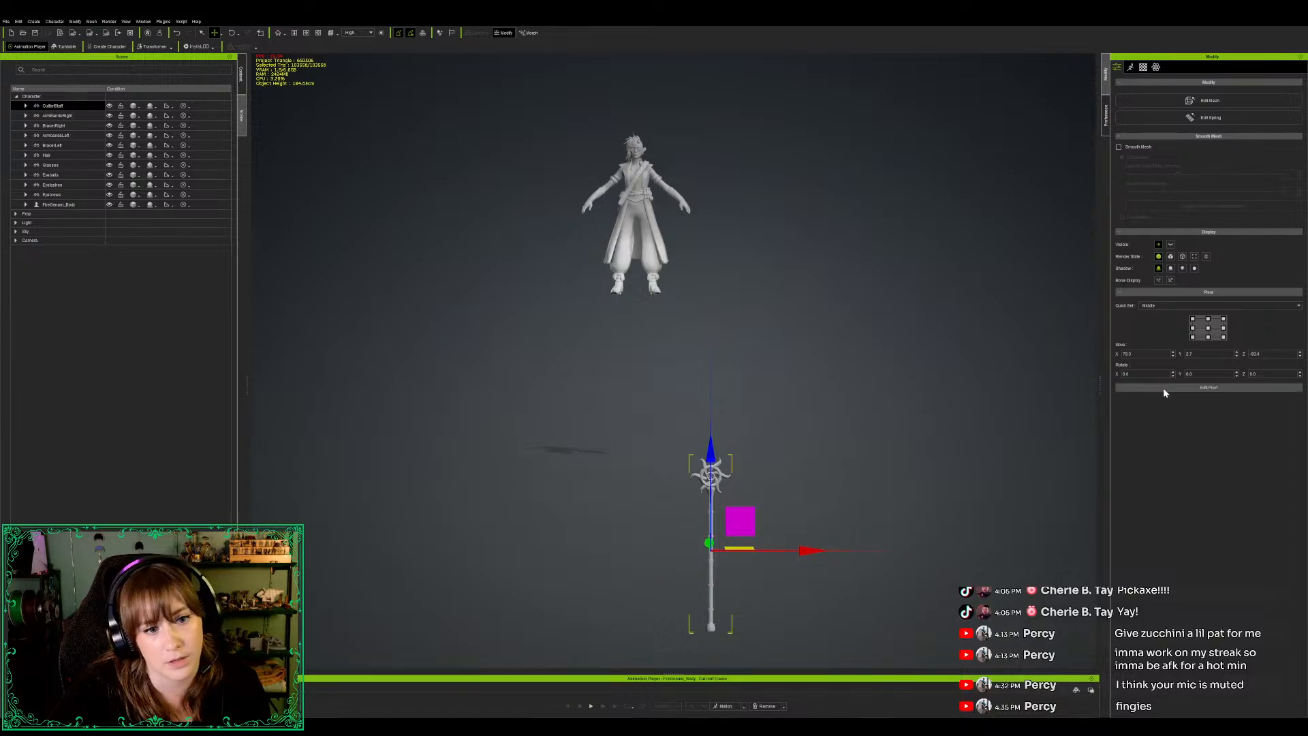
# Step: Move the staff straight up along Z until it stands beside the character at foot level
pyautogui.press('w')
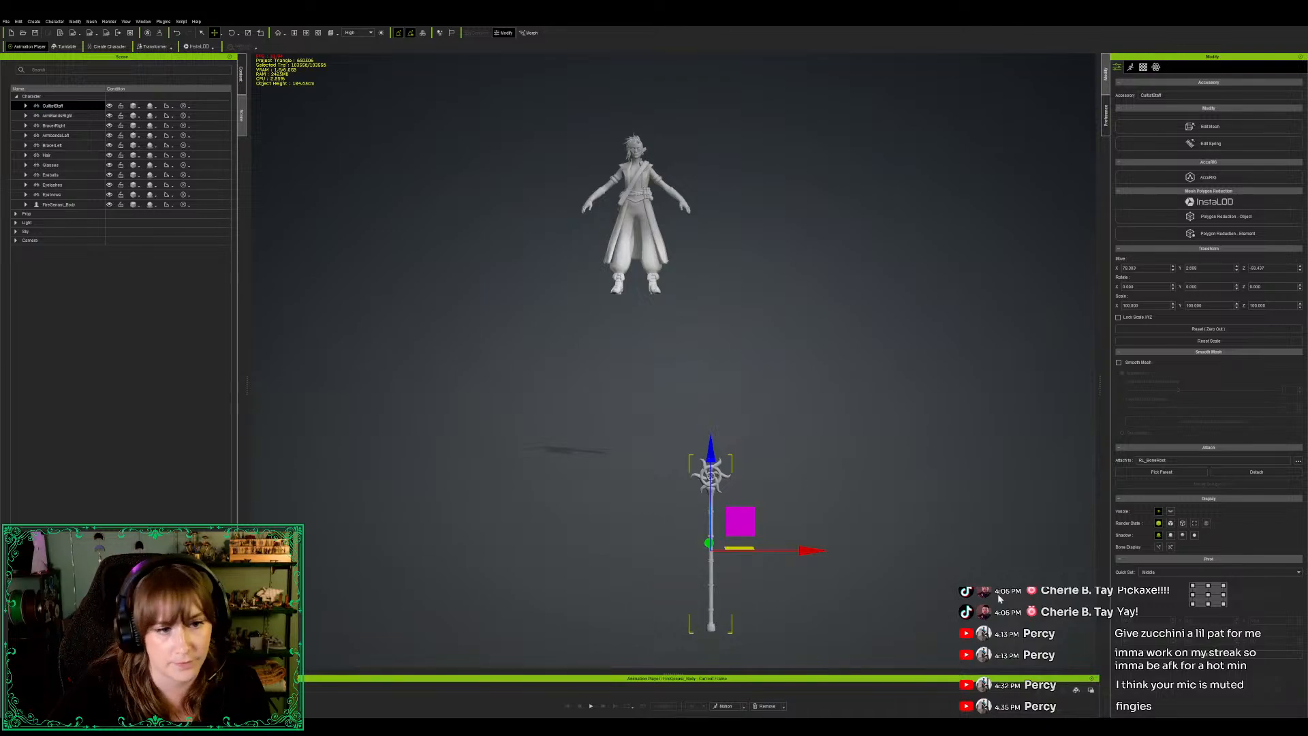
pyautogui.moveTo(711, 449); pyautogui.dragTo(723, 121)
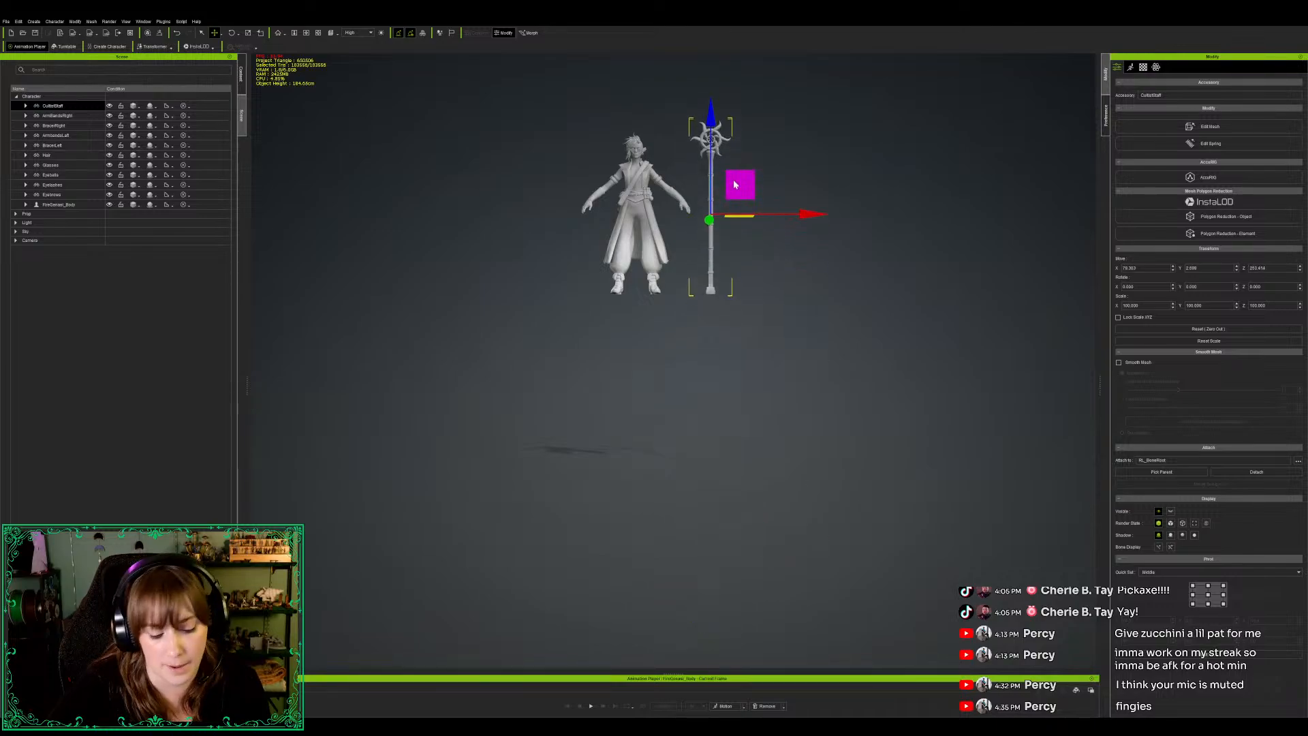
pyautogui.moveTo(815, 312)
pyautogui.mouseDown(button='right')
pyautogui.moveTo(597, 307)
pyautogui.moveTo(816, 331)
pyautogui.mouseUp(button='right')
pyautogui.press('x')
pyautogui.press('z')
pyautogui.moveTo(832, 402); pyautogui.dragTo(853, 384)
pyautogui.press('x')
pyautogui.press('z')
pyautogui.moveTo(876, 461); pyautogui.dragTo(909, 427)
pyautogui.press('x')
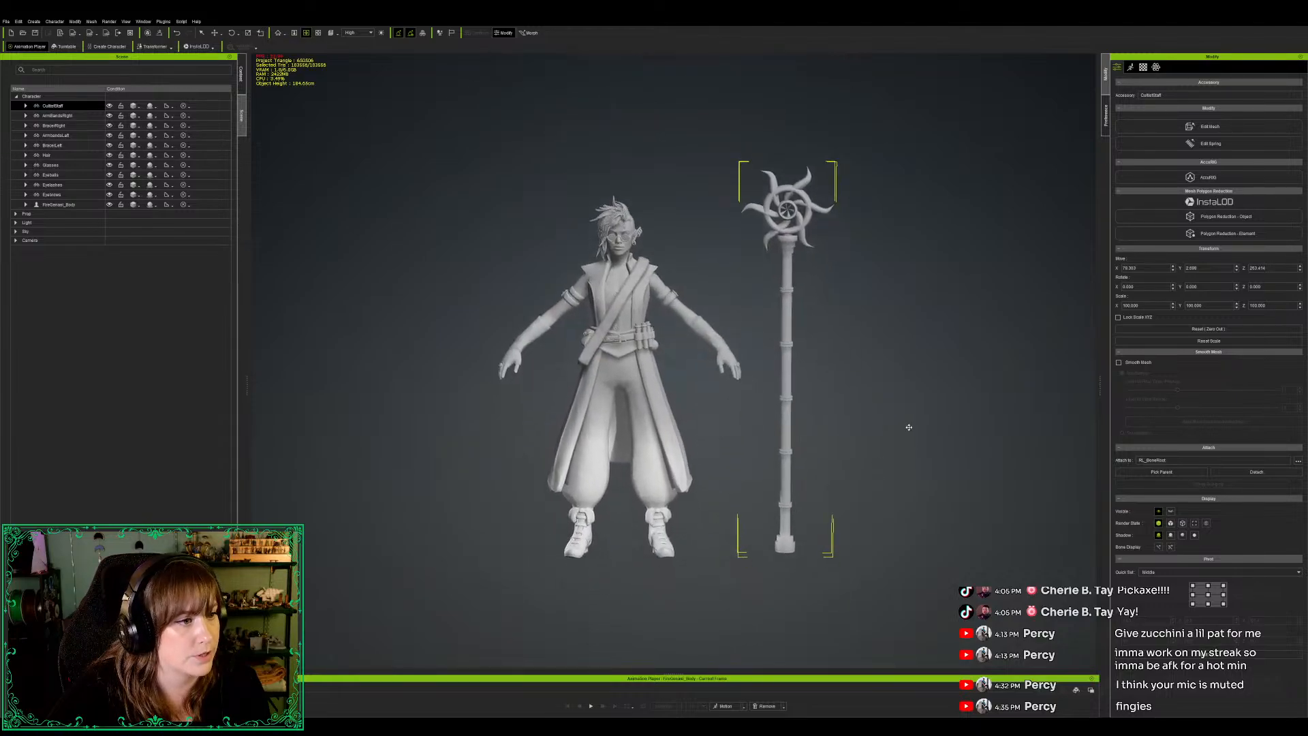
# Step: Select FireGenasi_Body and open the Summon folder of the Studio Mocap-Magical Moves motions in the content library
pyautogui.click(240, 86)
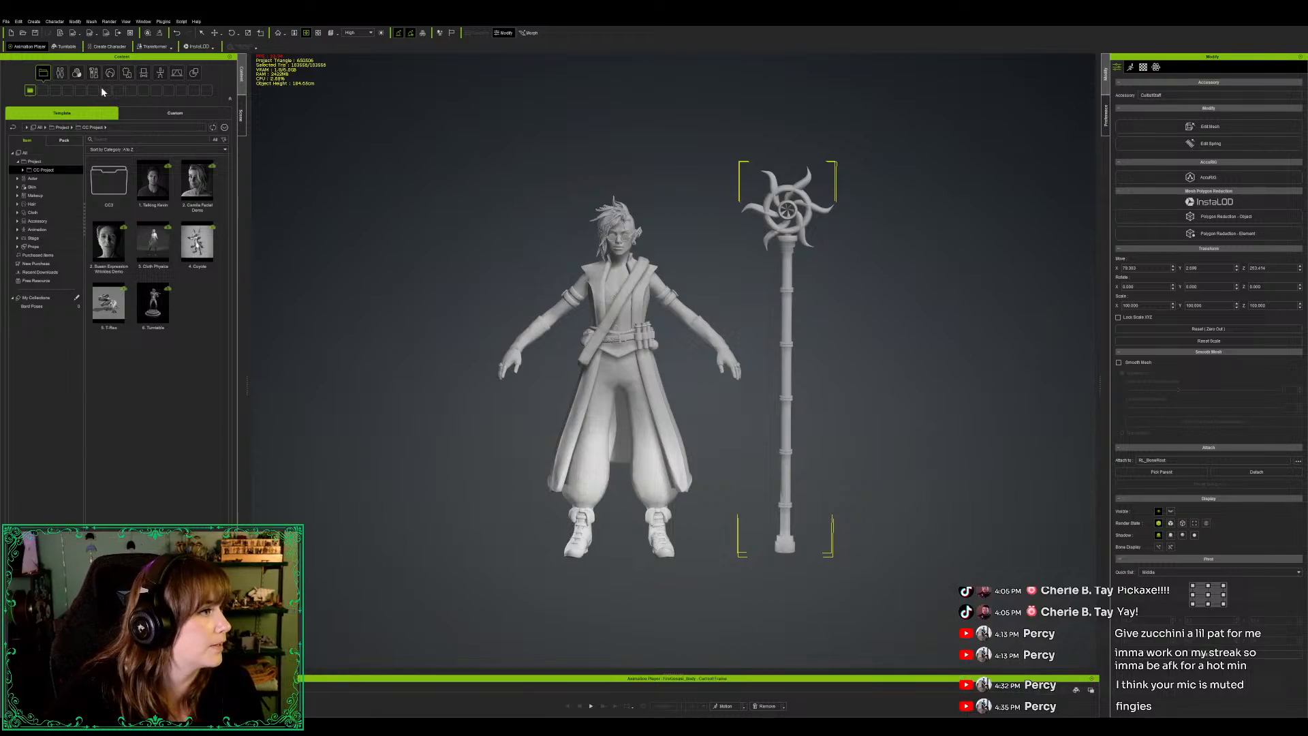
pyautogui.click(160, 72)
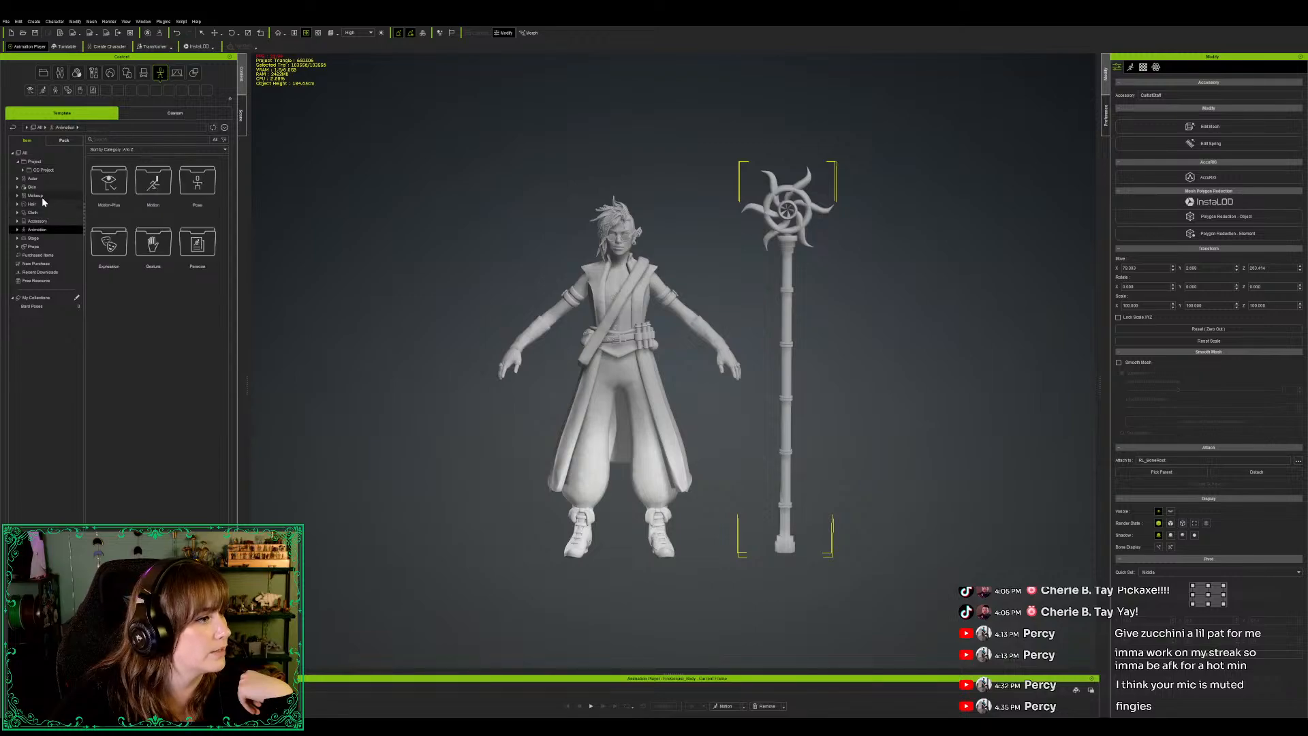
pyautogui.click(151, 188)
pyautogui.doubleClick(151, 188)
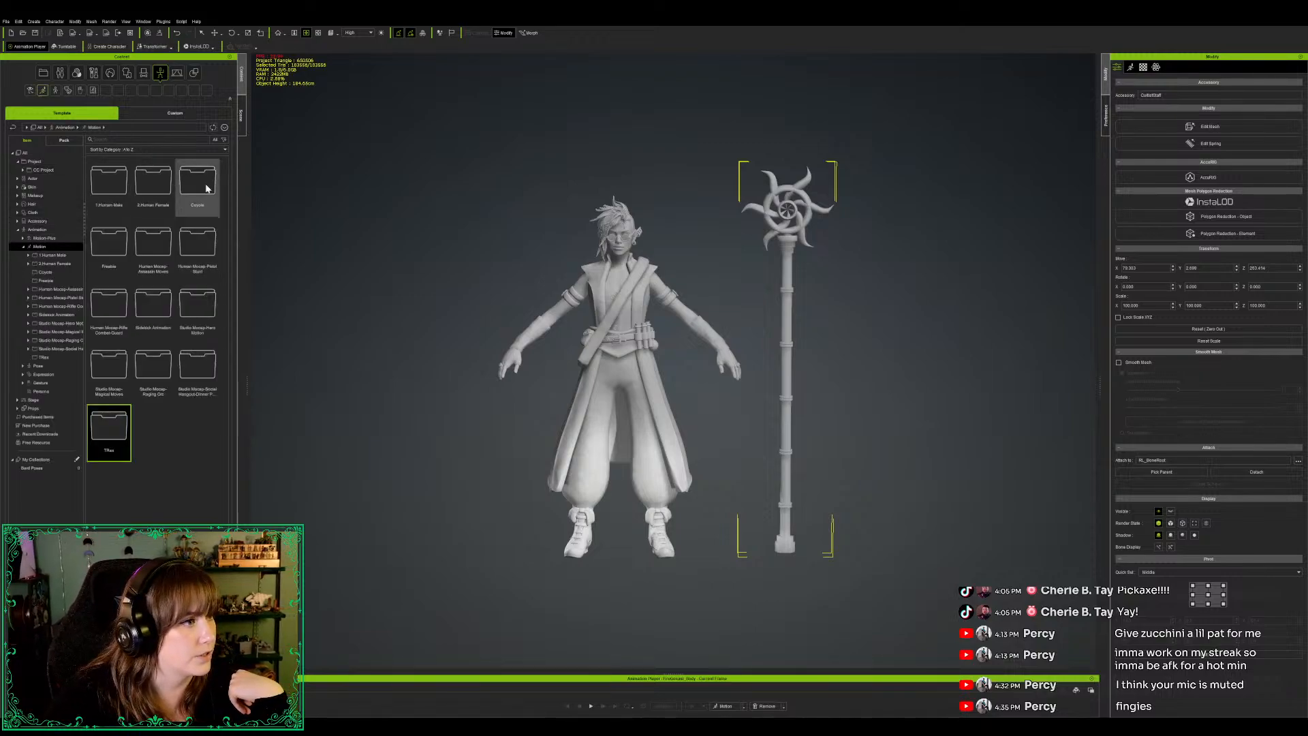
pyautogui.click(241, 116)
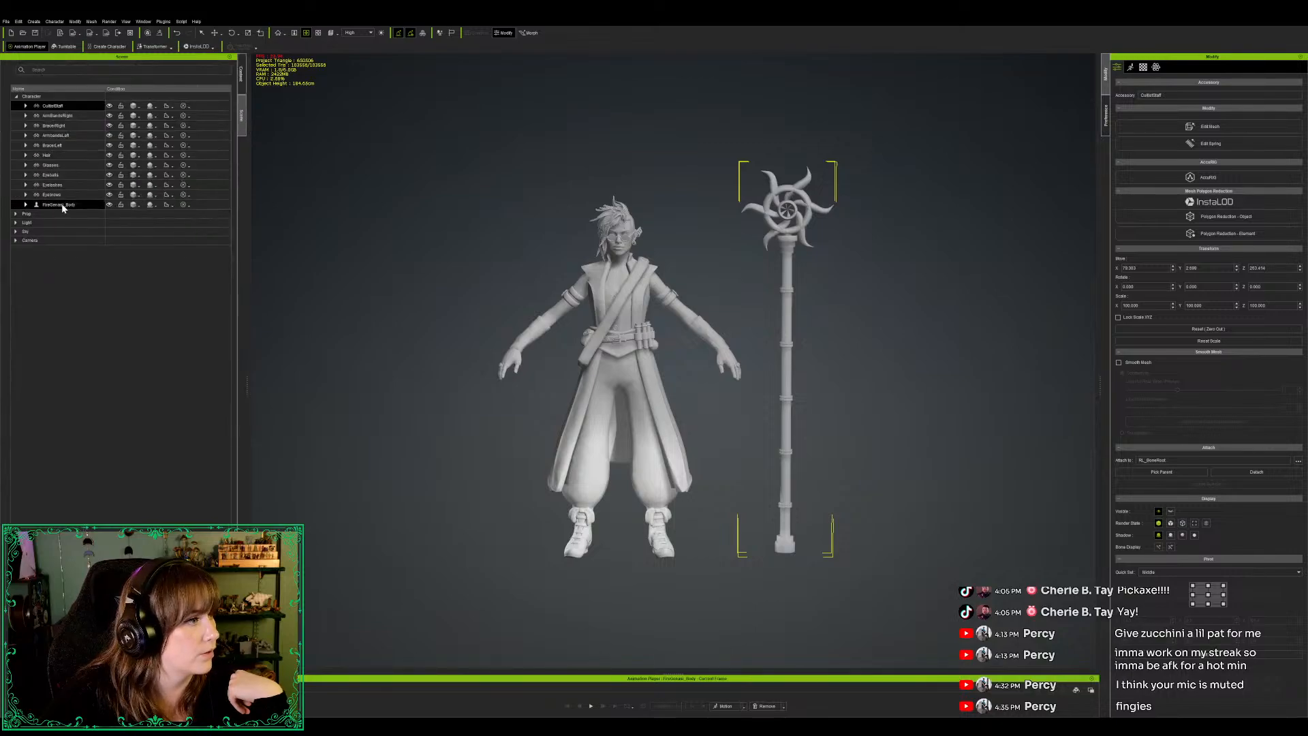
pyautogui.click(242, 81)
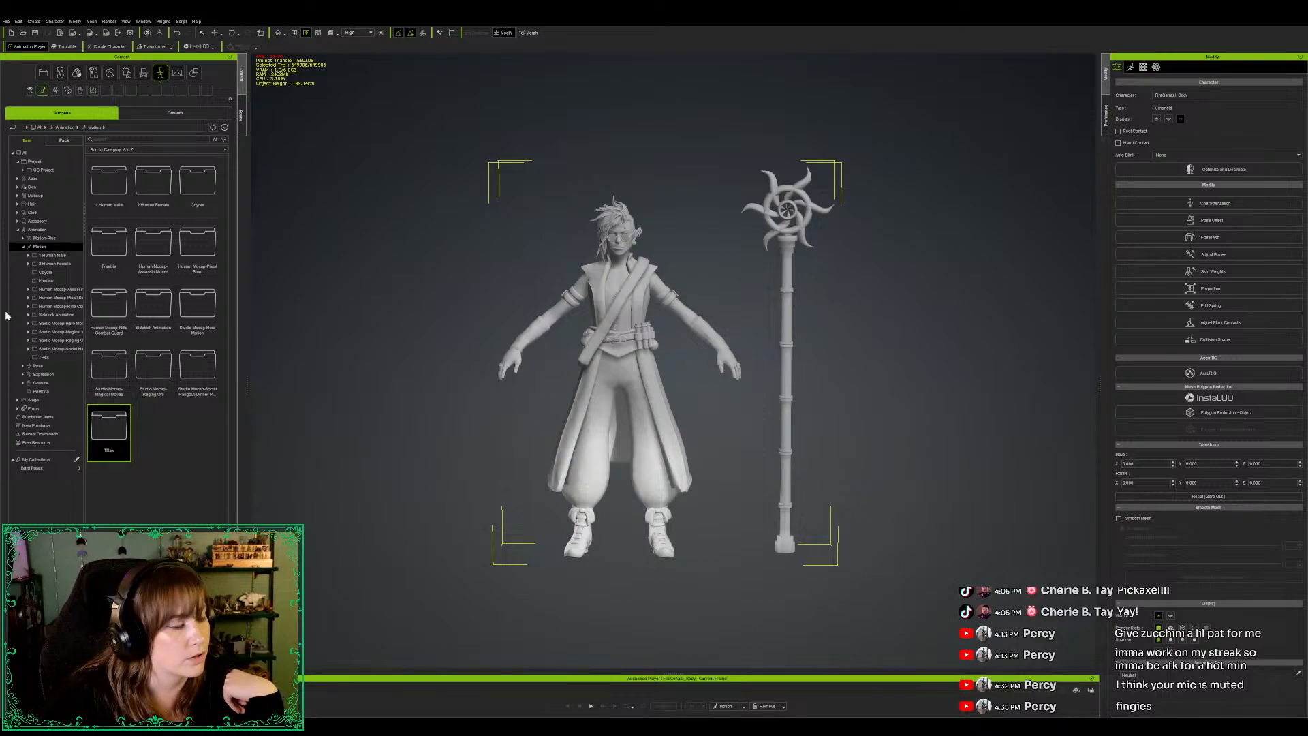
pyautogui.doubleClick(120, 363)
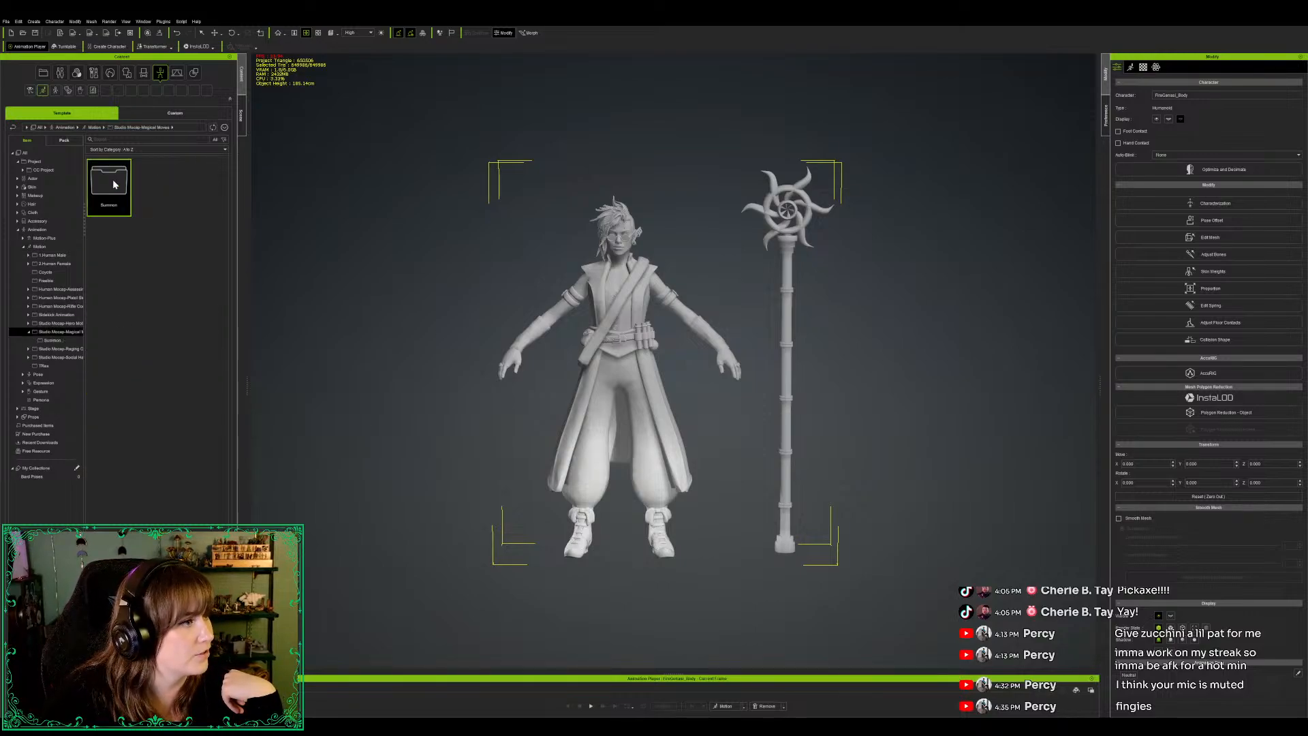
pyautogui.doubleClick(113, 184)
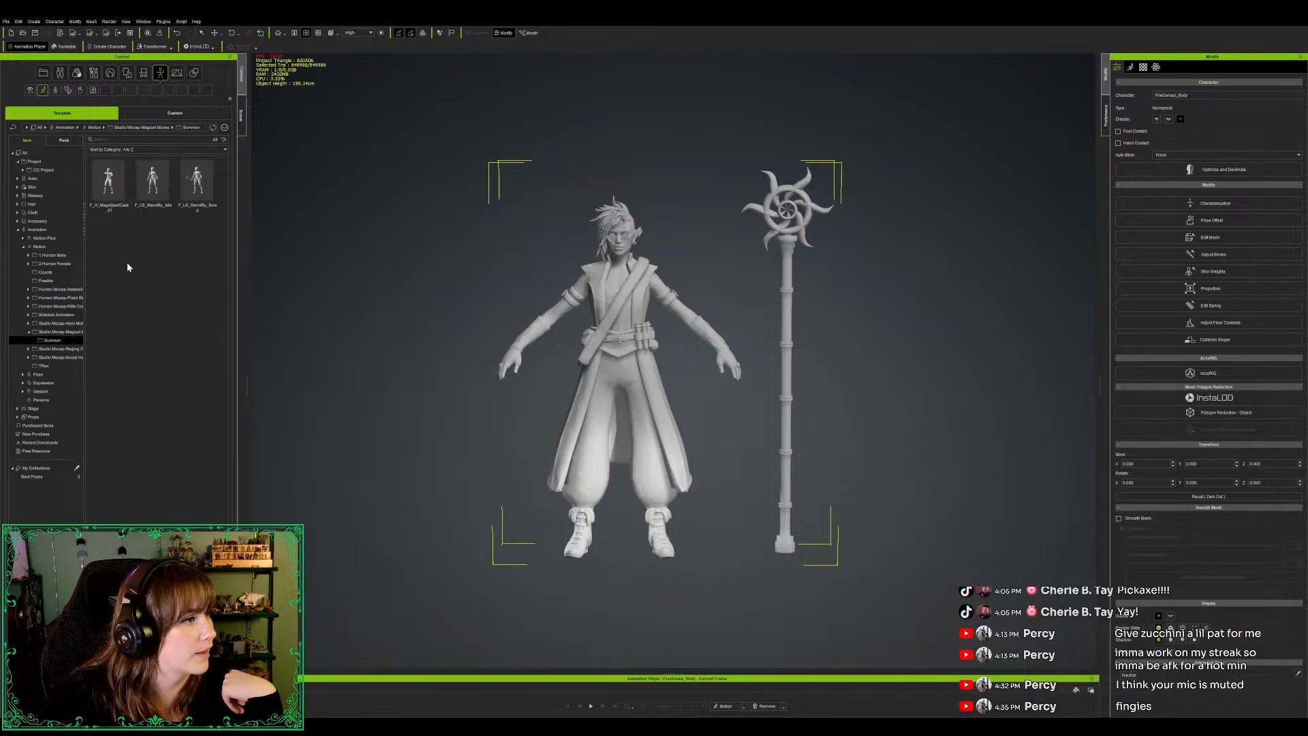
# Step: Try the third Summon motion on the character by playing it, and remove the motion
pyautogui.click(196, 181)
pyautogui.moveTo(196, 180); pyautogui.dragTo(611, 334)
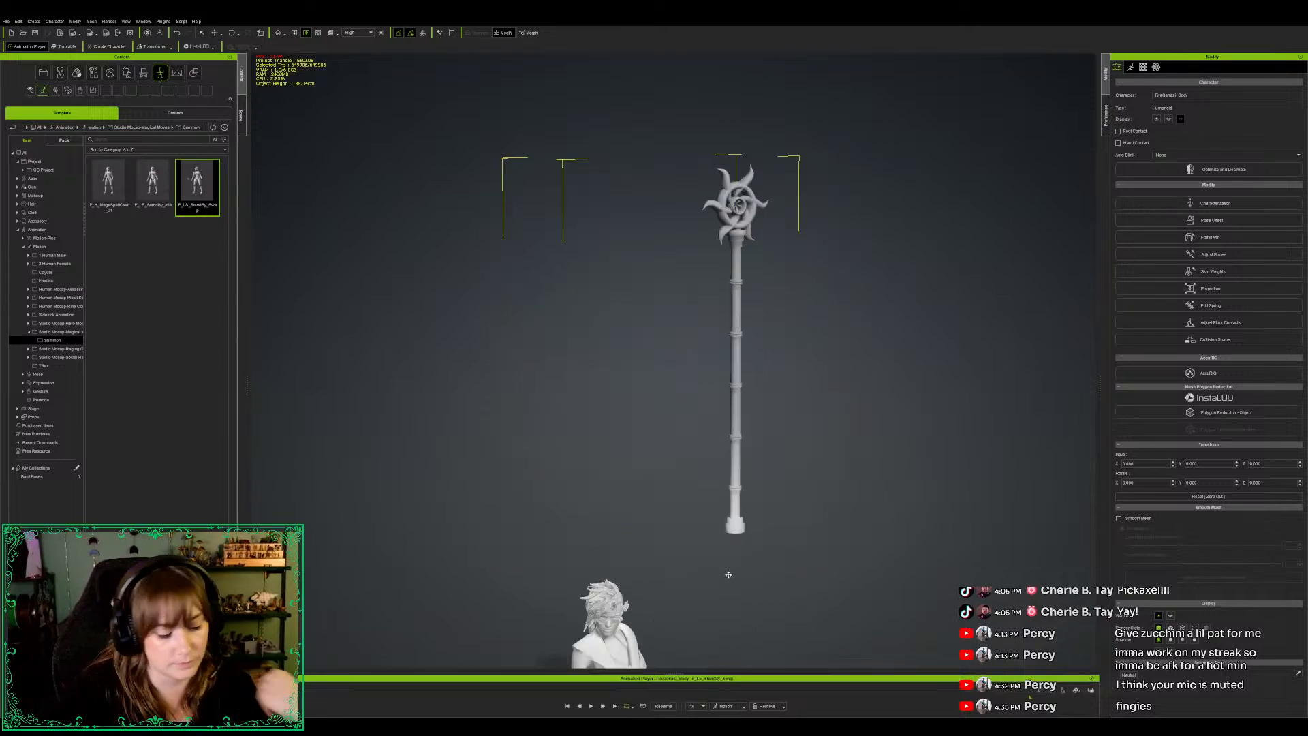
pyautogui.moveTo(679, 383); pyautogui.dragTo(711, 121, button='middle')
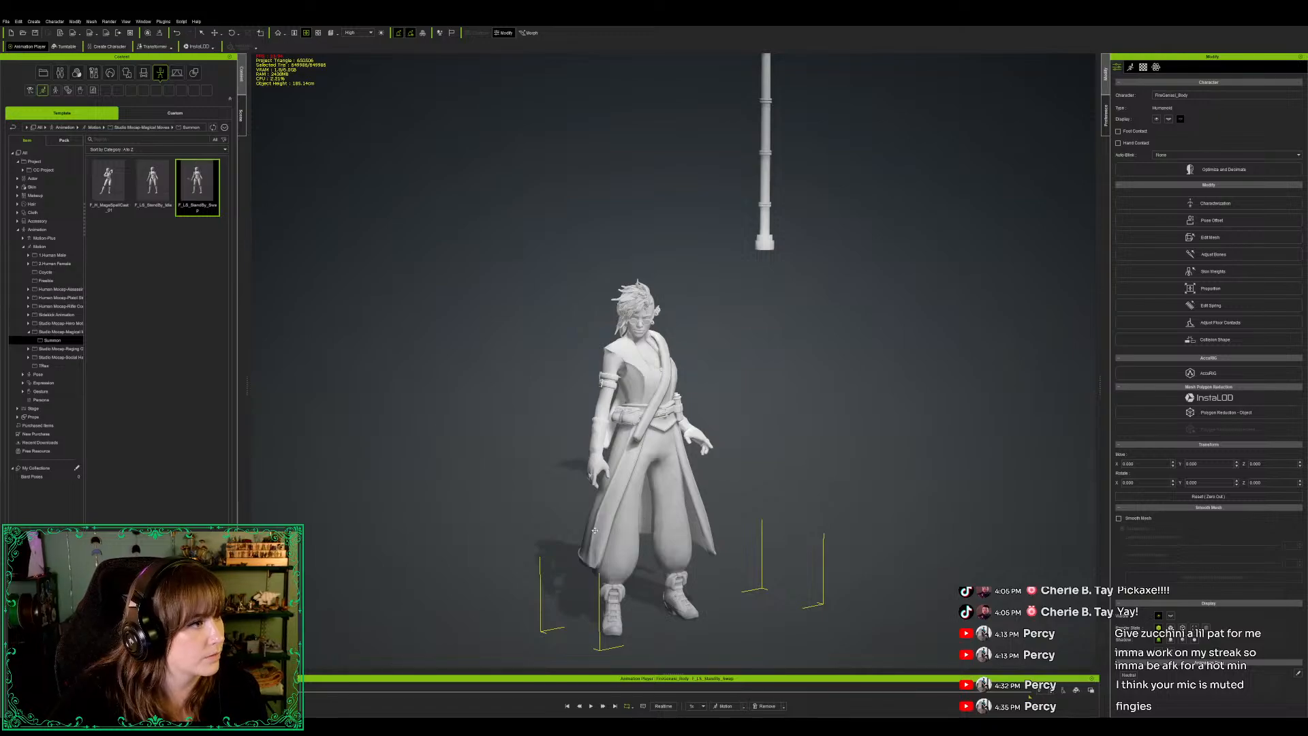
pyautogui.click(590, 707)
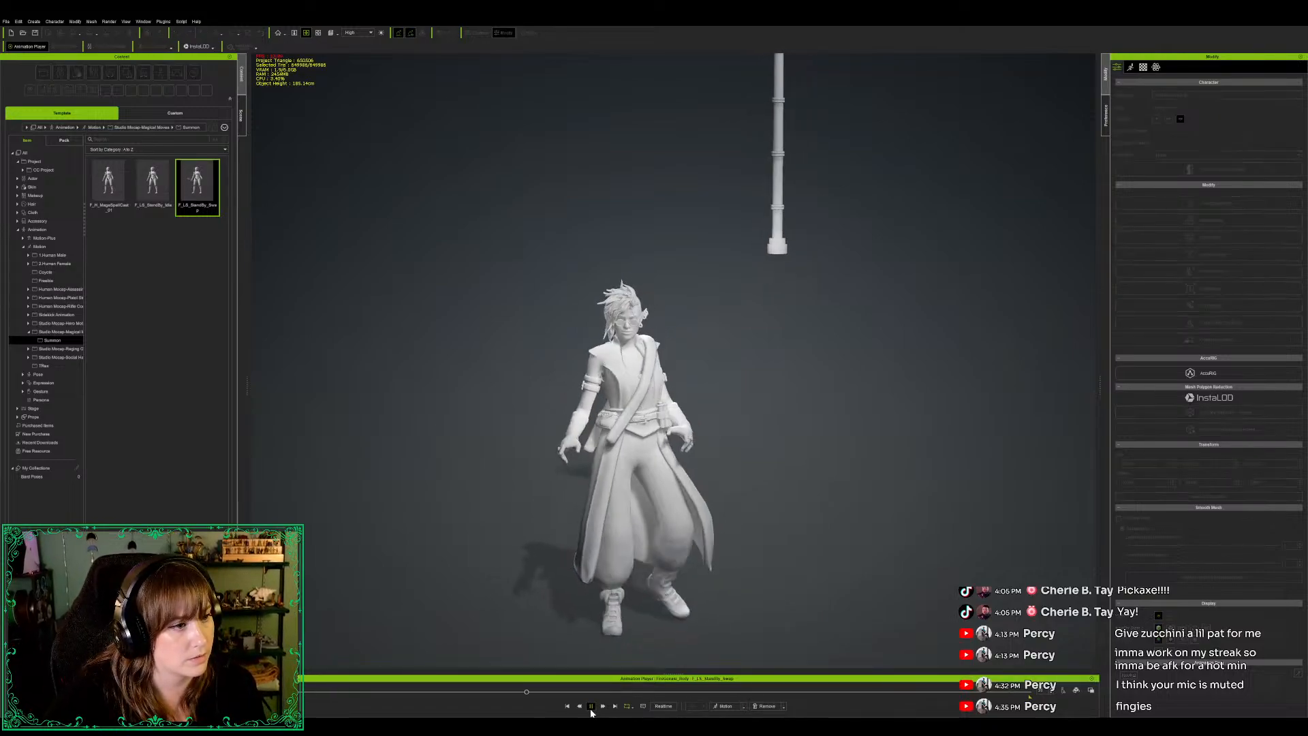
pyautogui.click(591, 706)
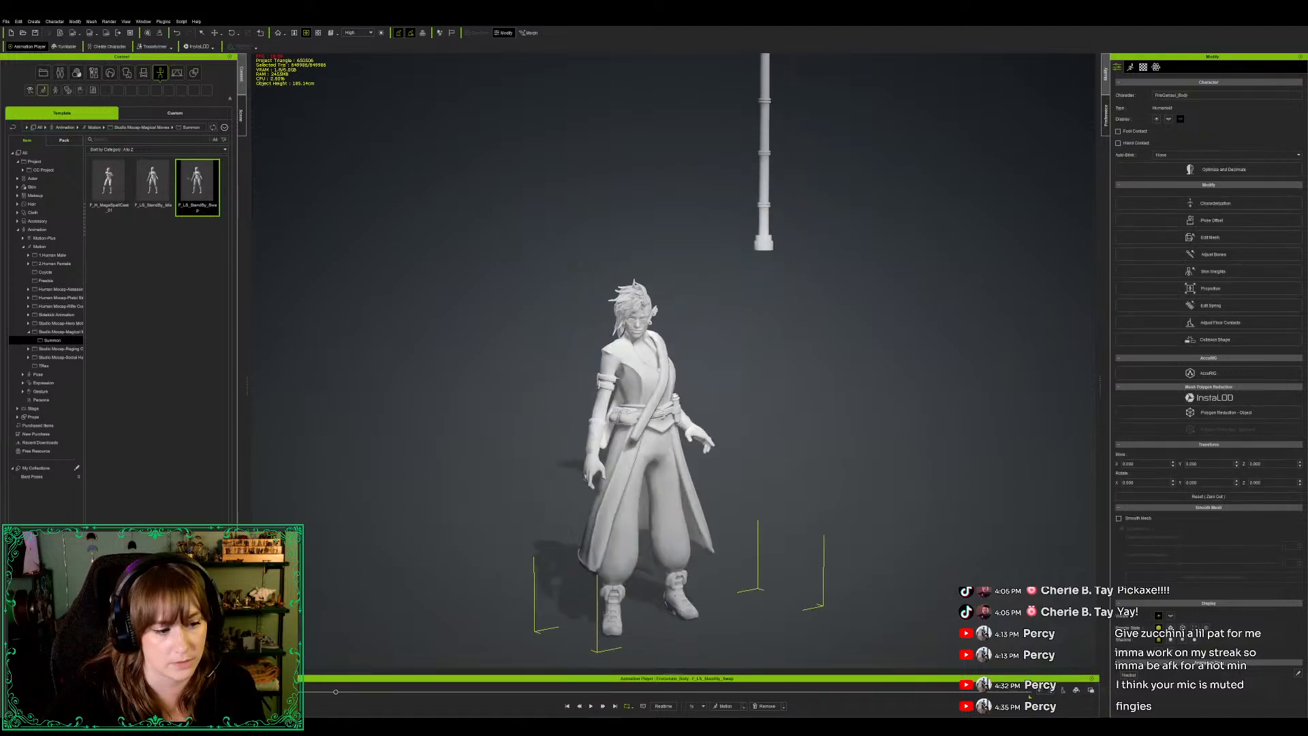
pyautogui.click(780, 704)
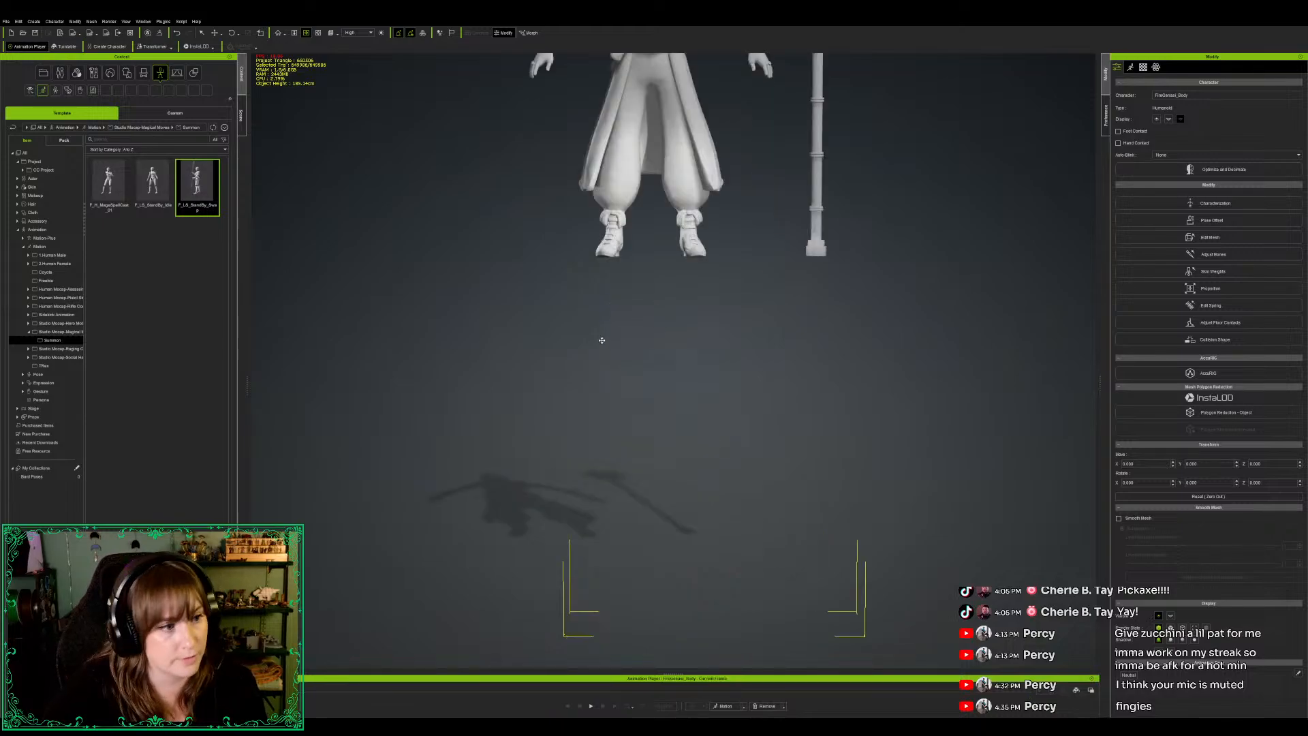
pyautogui.press('c')
pyautogui.moveTo(740, 184); pyautogui.dragTo(733, 446)
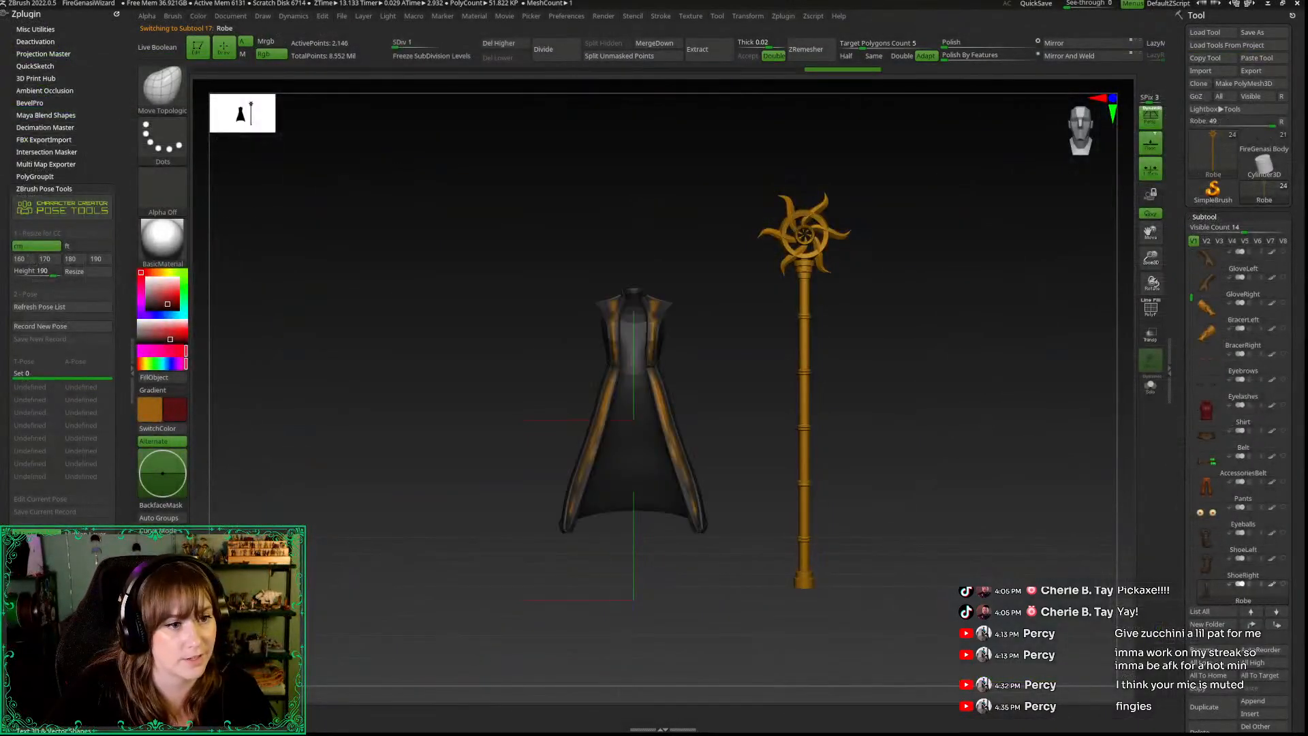
pyautogui.press('Down')
pyautogui.press('Down')
pyautogui.press('Down')
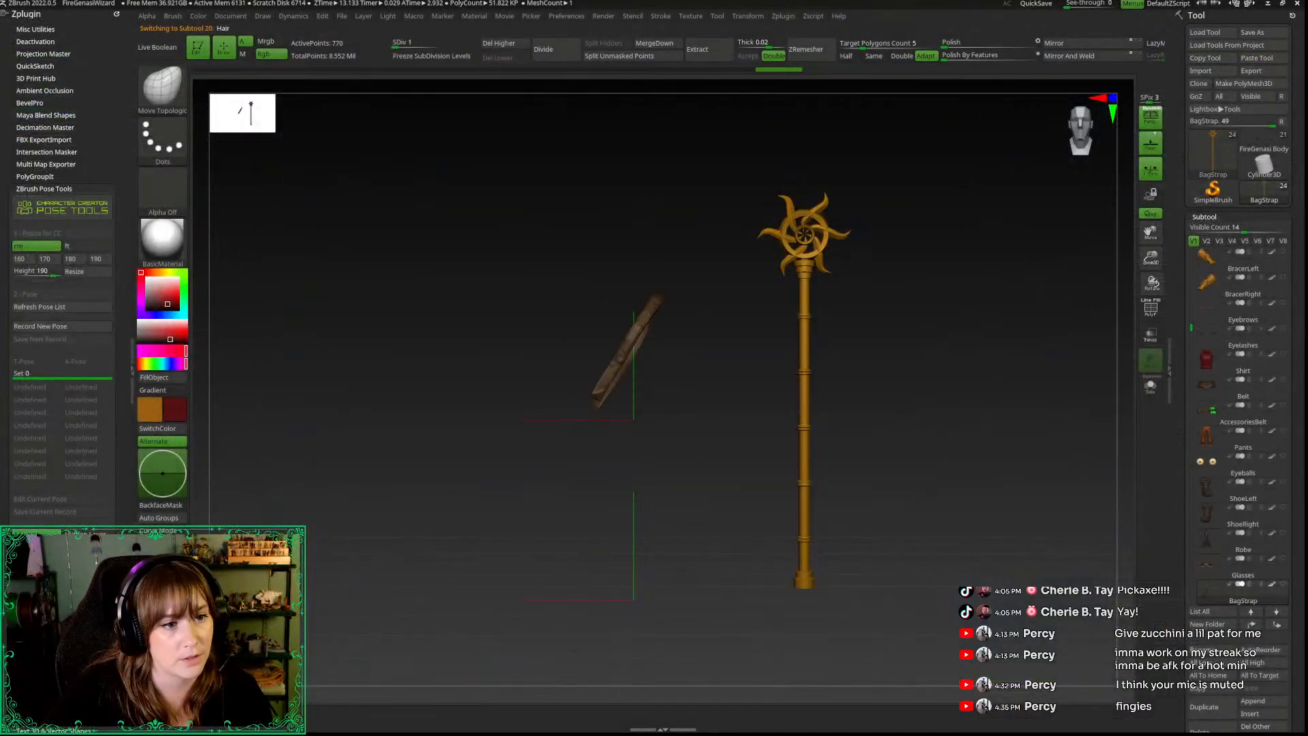
pyautogui.press('Down')
pyautogui.press('Down')
pyautogui.press('Down')
pyautogui.press('Down')
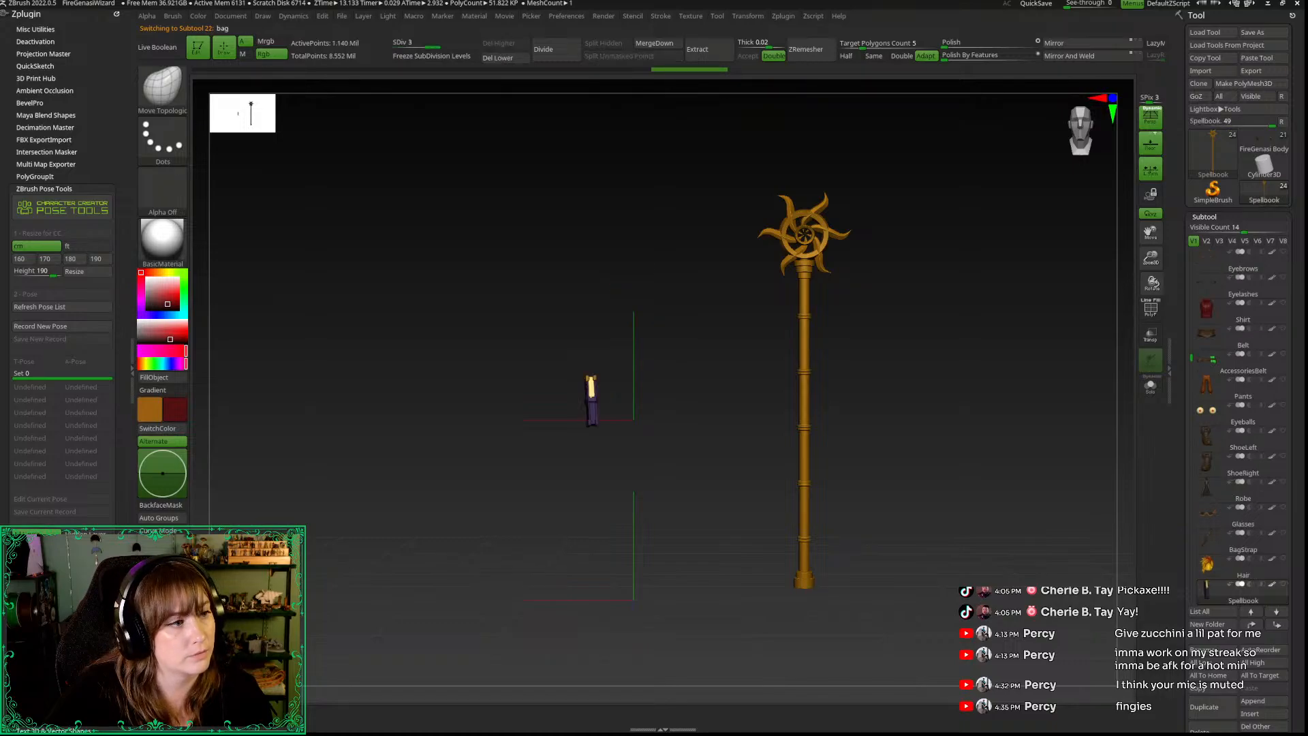
pyautogui.press('Down')
pyautogui.press('Down')
pyautogui.press('Down')
pyautogui.press('Down')
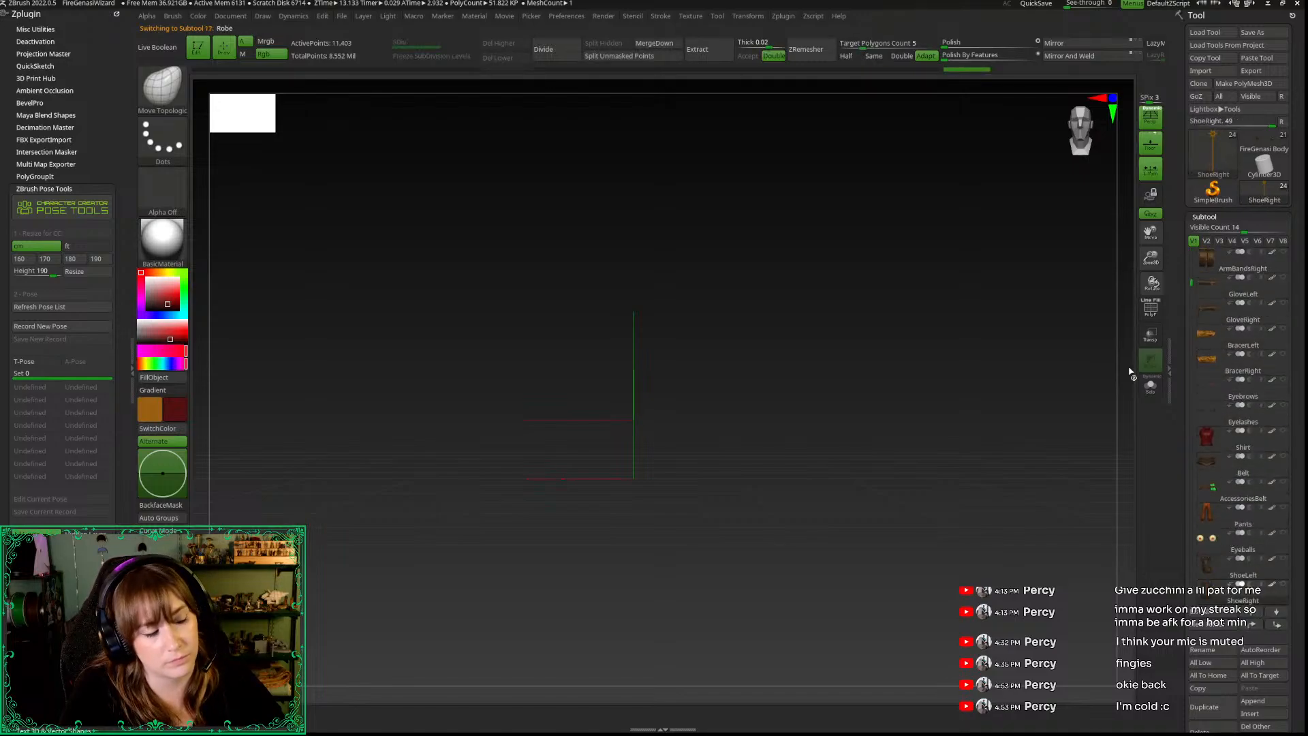
pyautogui.press('Up')
pyautogui.press('Up')
pyautogui.press('Up')
pyautogui.press('Up')
pyautogui.press('Up')
pyautogui.press('Up')
pyautogui.press('Up')
pyautogui.press('Up')
pyautogui.press('Up')
pyautogui.press('Up')
pyautogui.press('Up')
pyautogui.press('Up')
pyautogui.press('Up')
pyautogui.press('Up')
pyautogui.press('Up')
pyautogui.press('Up')
pyautogui.press('Up')
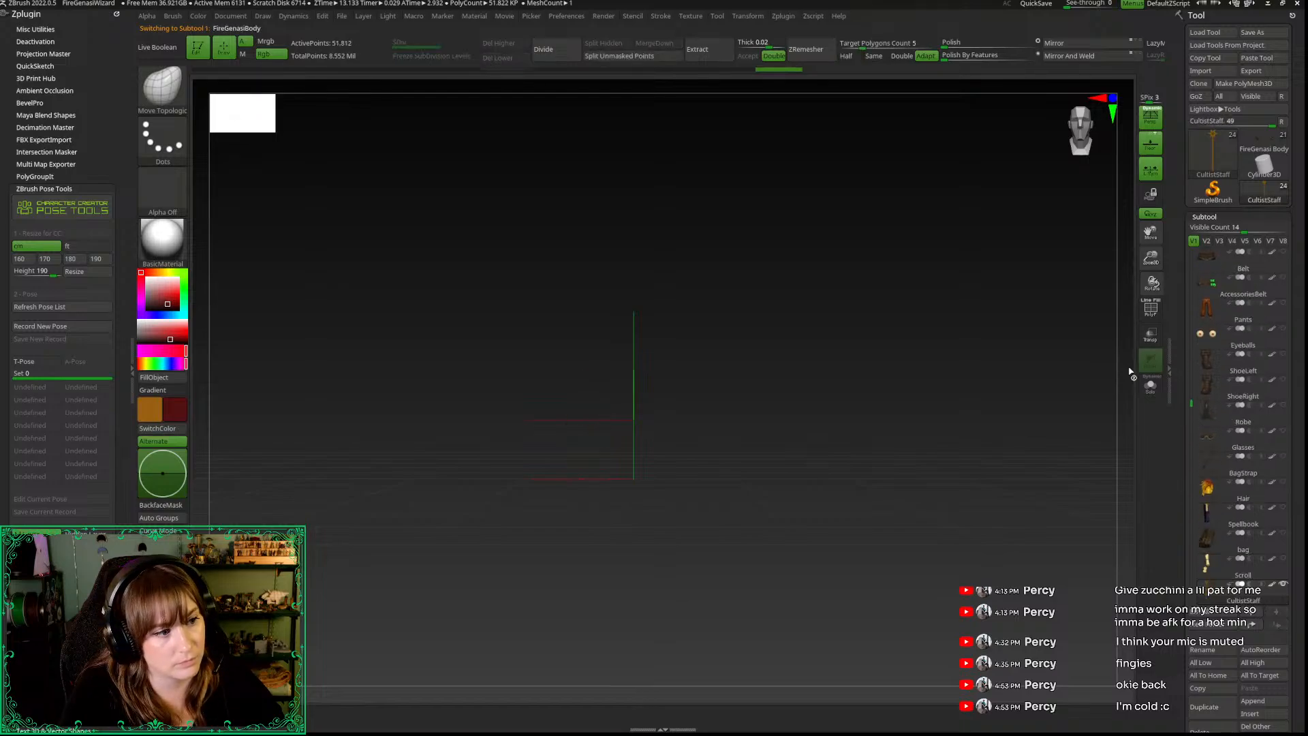
pyautogui.press('Down')
pyautogui.press('Down')
pyautogui.press('Down')
pyautogui.press('Down')
pyautogui.press('Down')
pyautogui.press('Down')
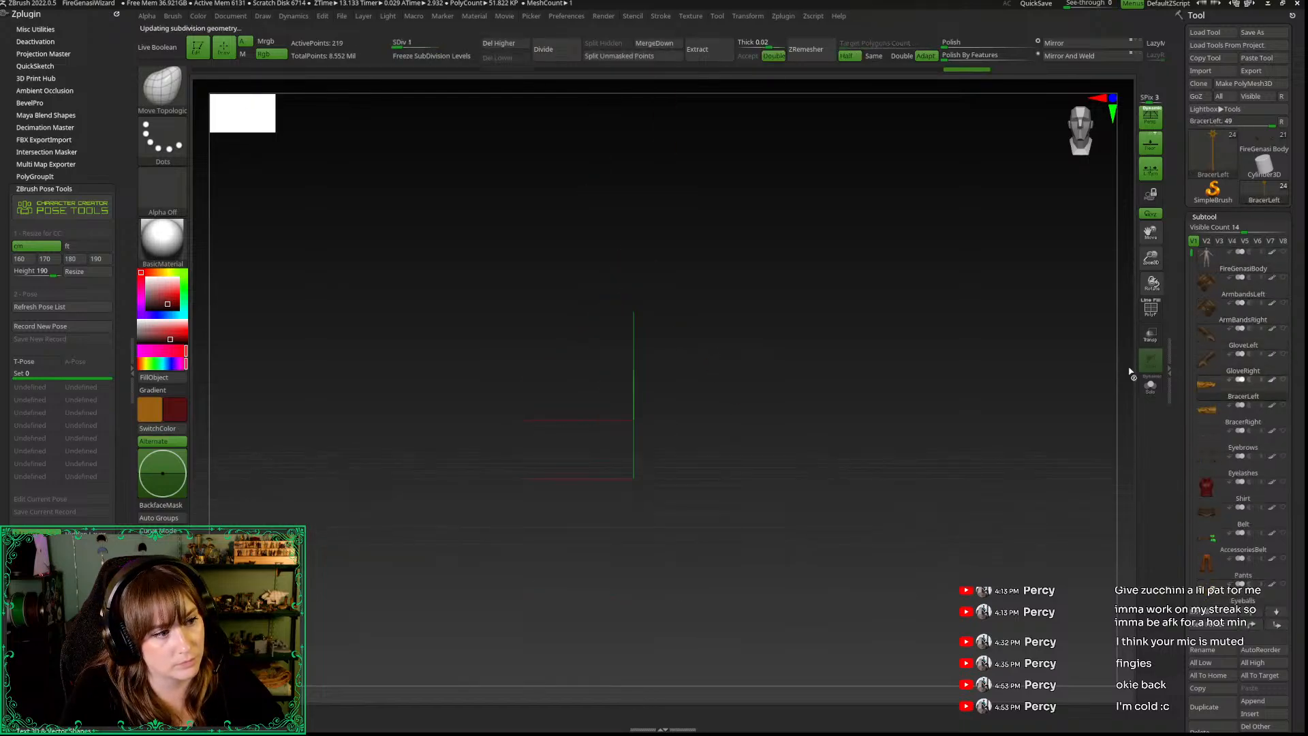
pyautogui.press('Down')
pyautogui.press('Down')
pyautogui.press('Down')
pyautogui.press('Down')
pyautogui.press('Down')
pyautogui.press('Down')
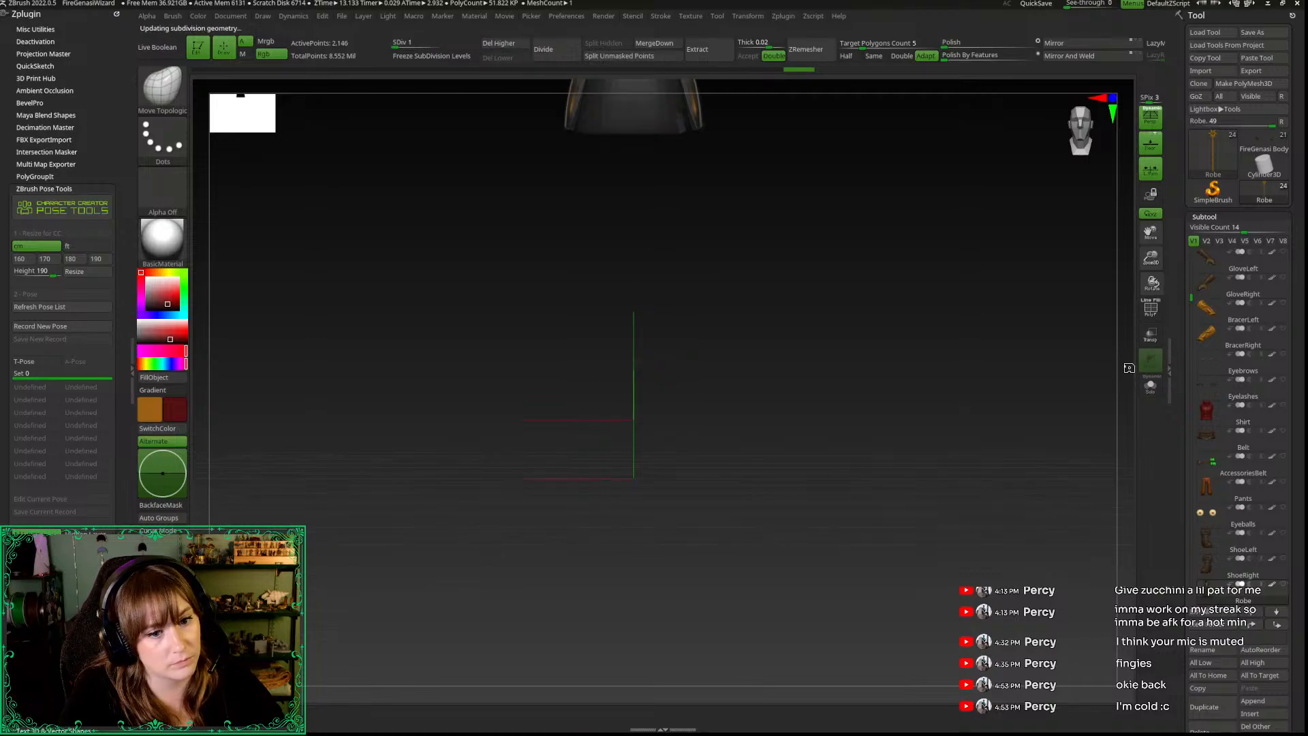
pyautogui.press('Down')
pyautogui.press('Down')
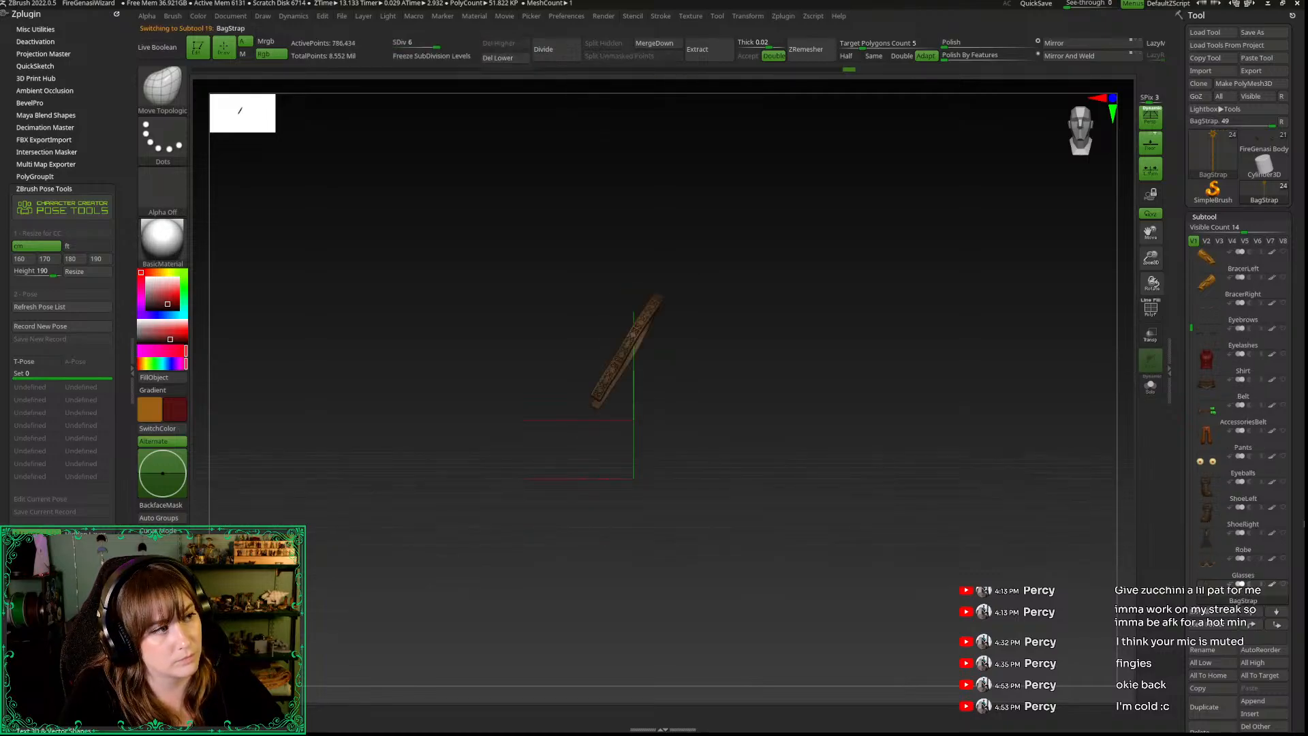
pyautogui.press('Down')
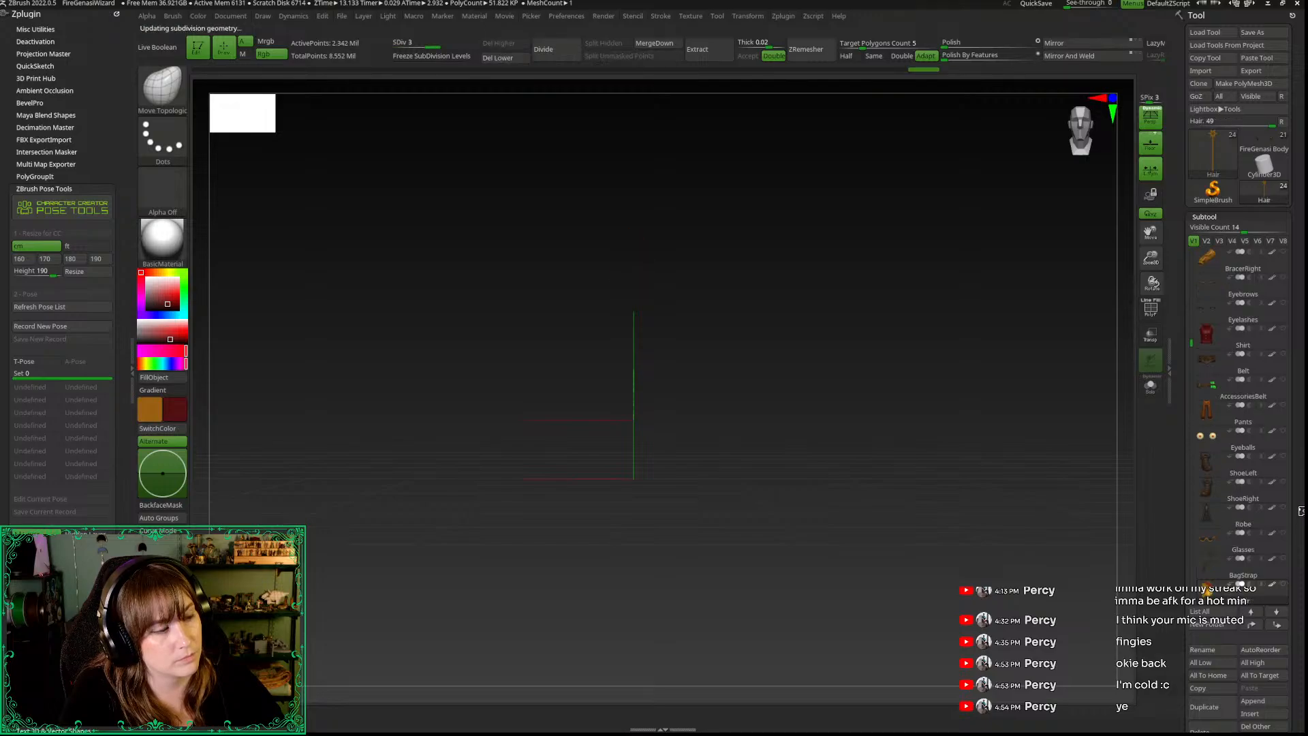
pyautogui.press('Down')
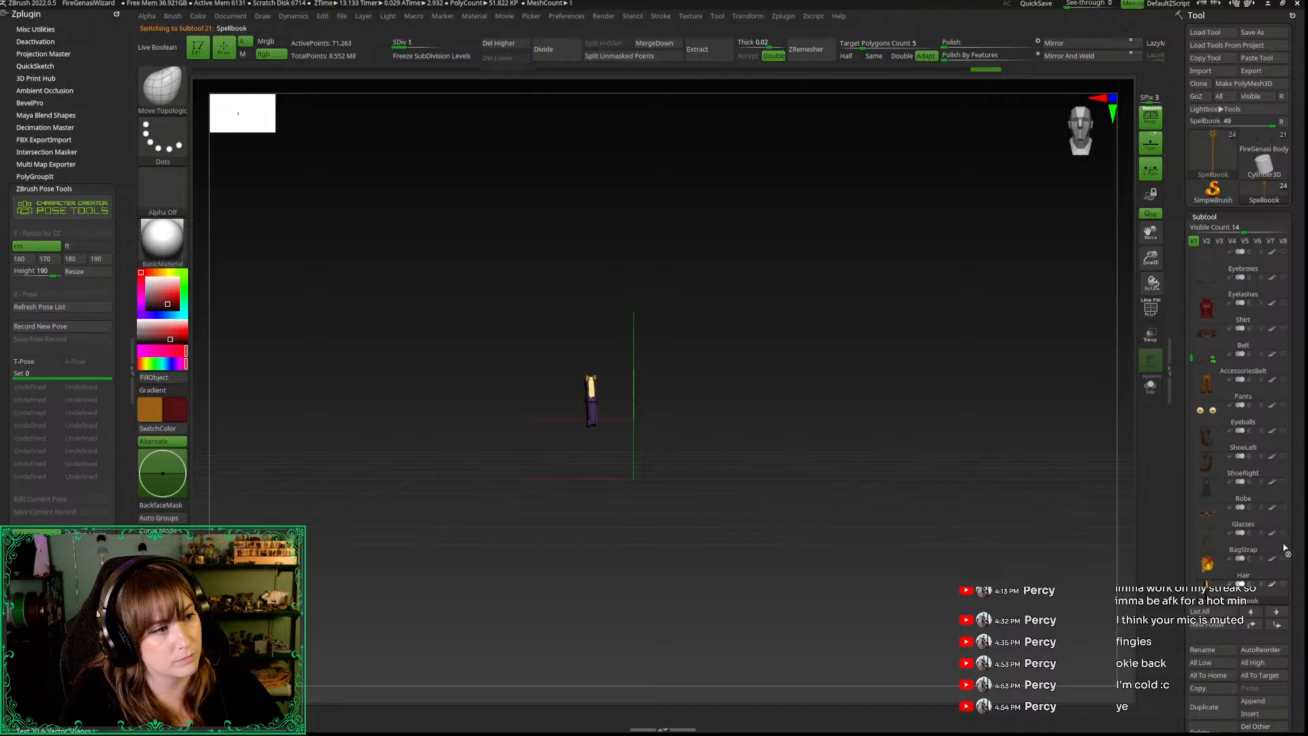
pyautogui.press('Down')
pyautogui.press('Down')
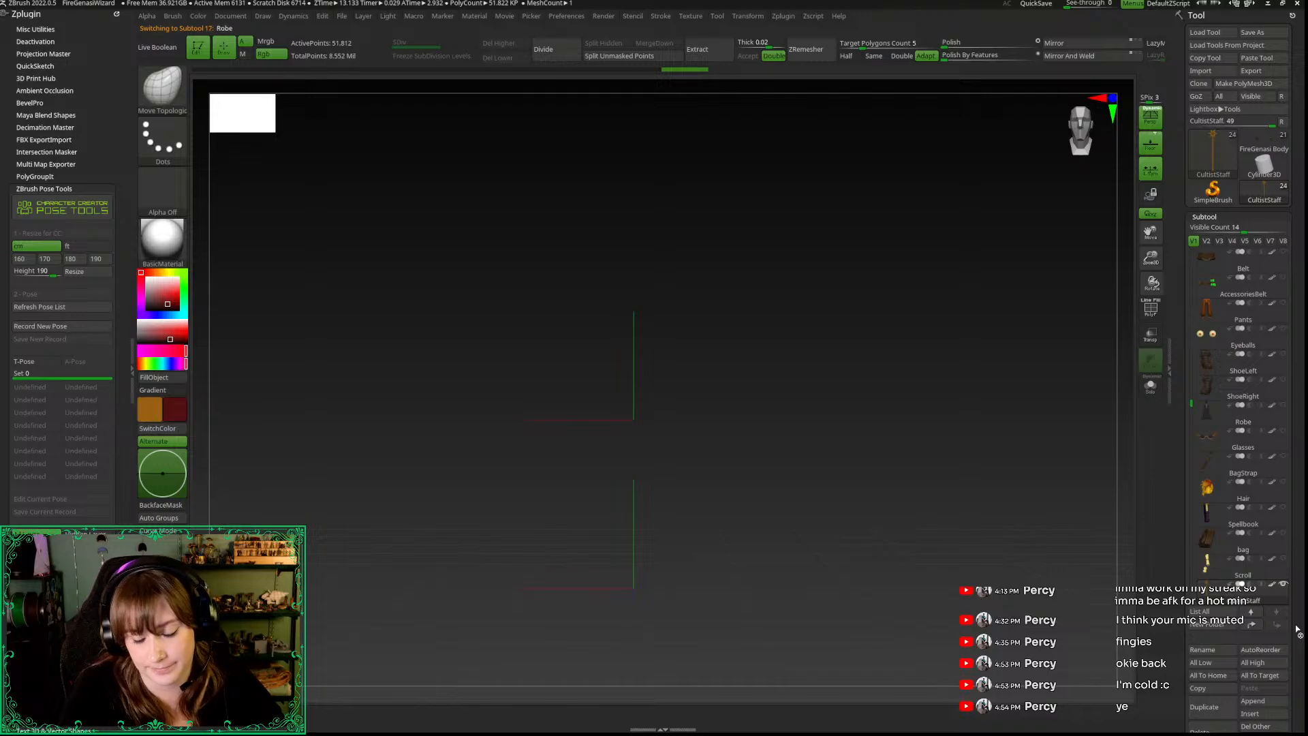
pyautogui.press('Down')
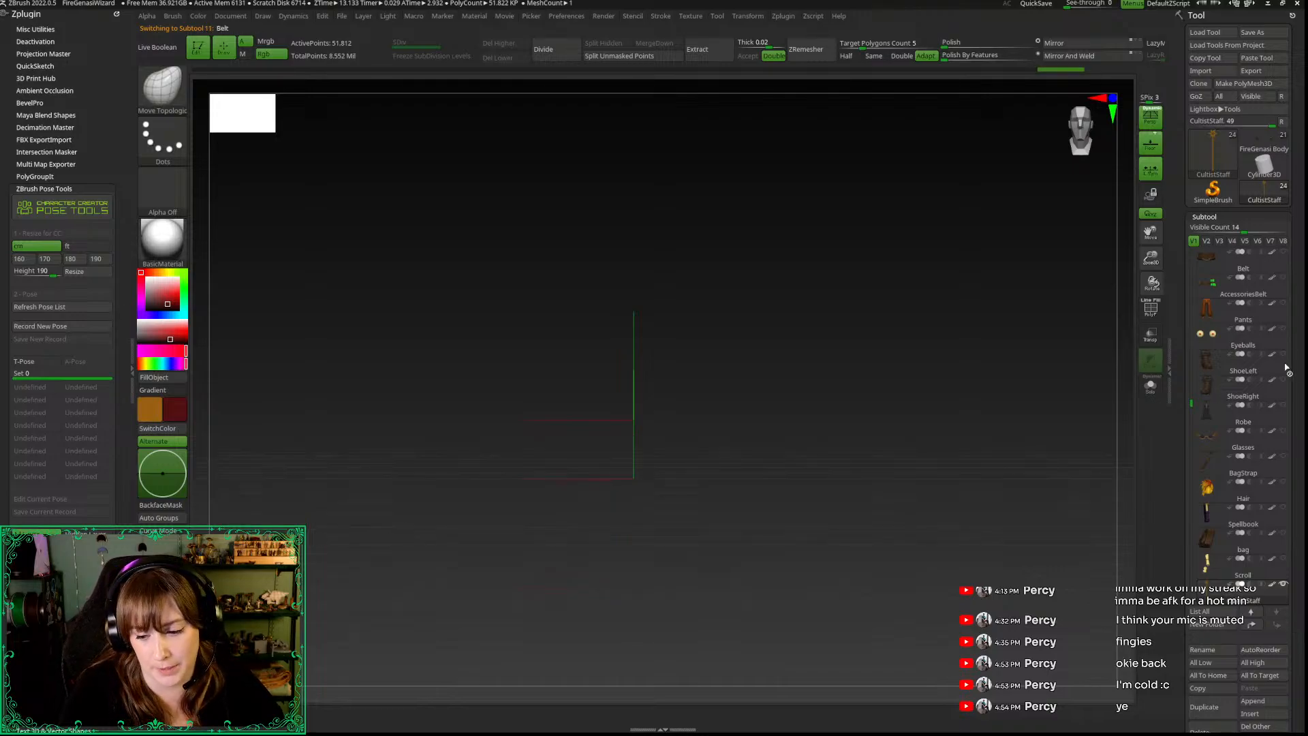
pyautogui.press('Down')
pyautogui.press('Down')
pyautogui.press('Down')
pyautogui.press('Down')
pyautogui.press('Down')
pyautogui.press('Down')
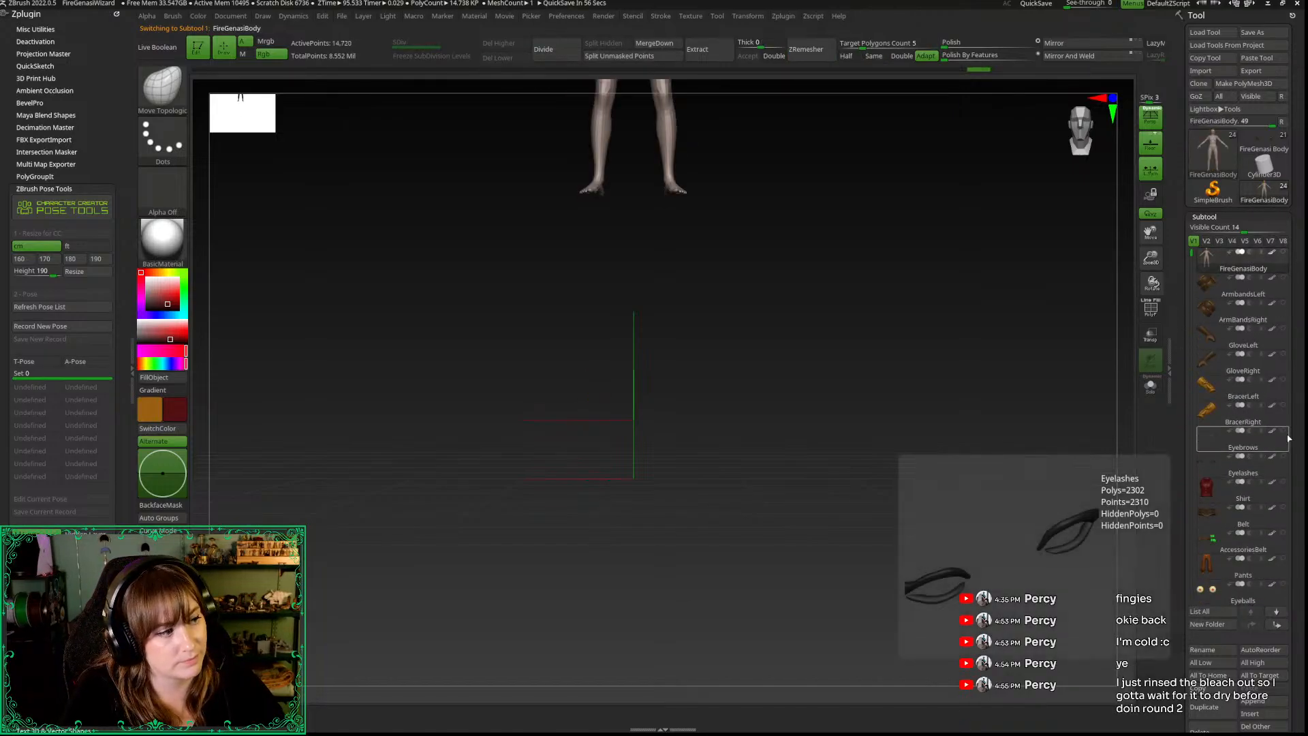
# Step: Show all subtools of the FireGenasi model and frame the whole figure together with the separate staff
pyautogui.click(1284, 252)
pyautogui.press('f')
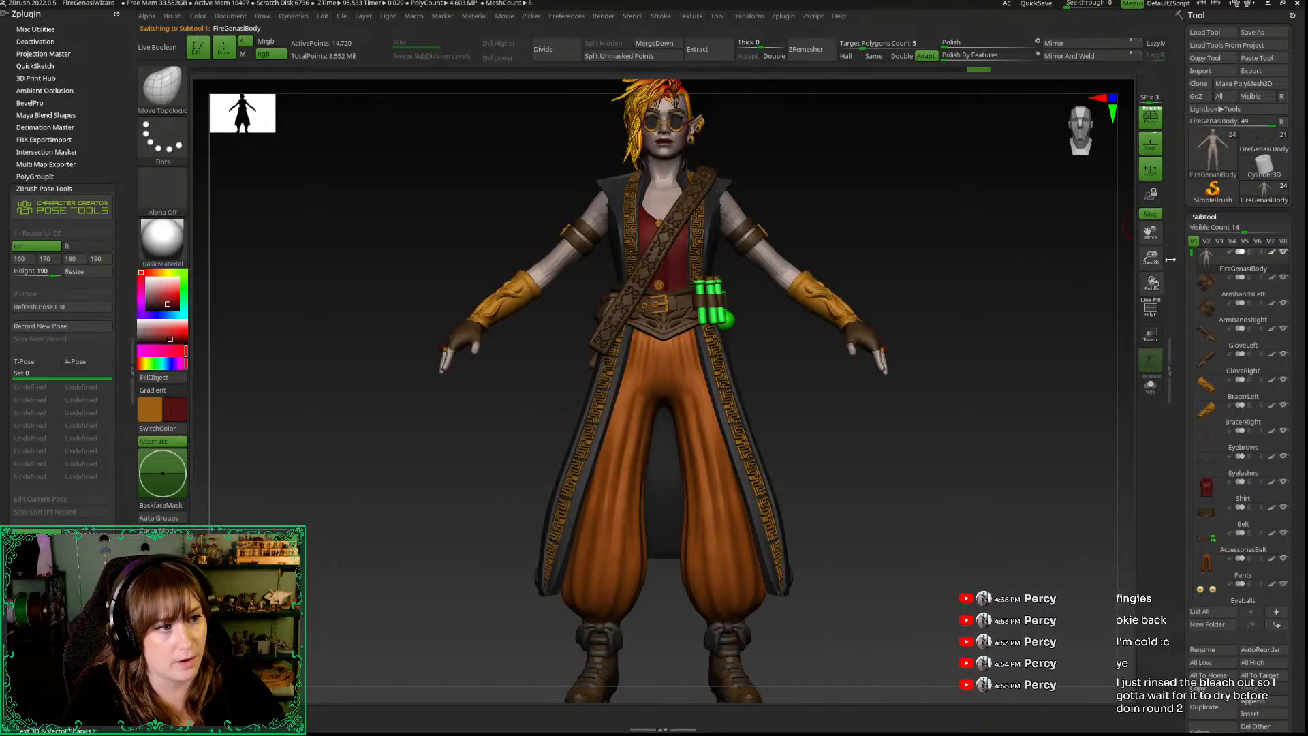
pyautogui.moveTo(1151, 257); pyautogui.dragTo(1083, 193)
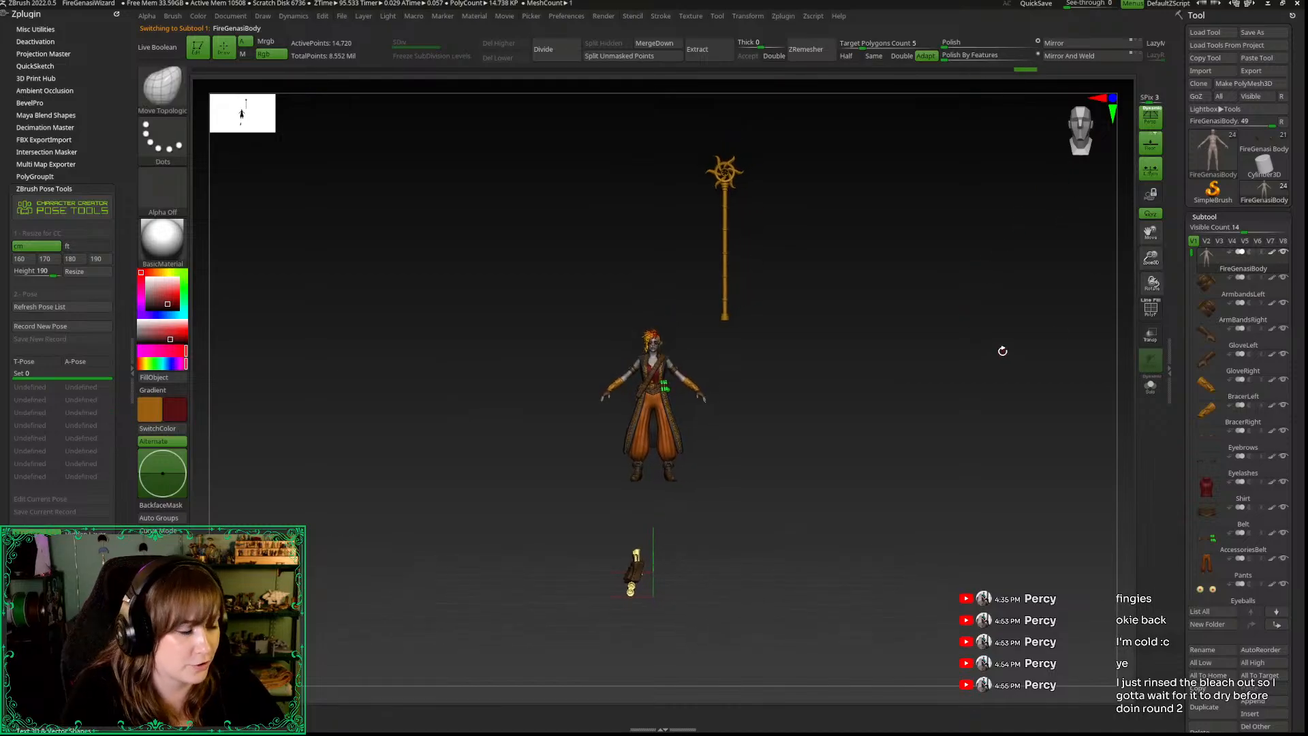
pyautogui.moveTo(1151, 258); pyautogui.dragTo(1090, 294)
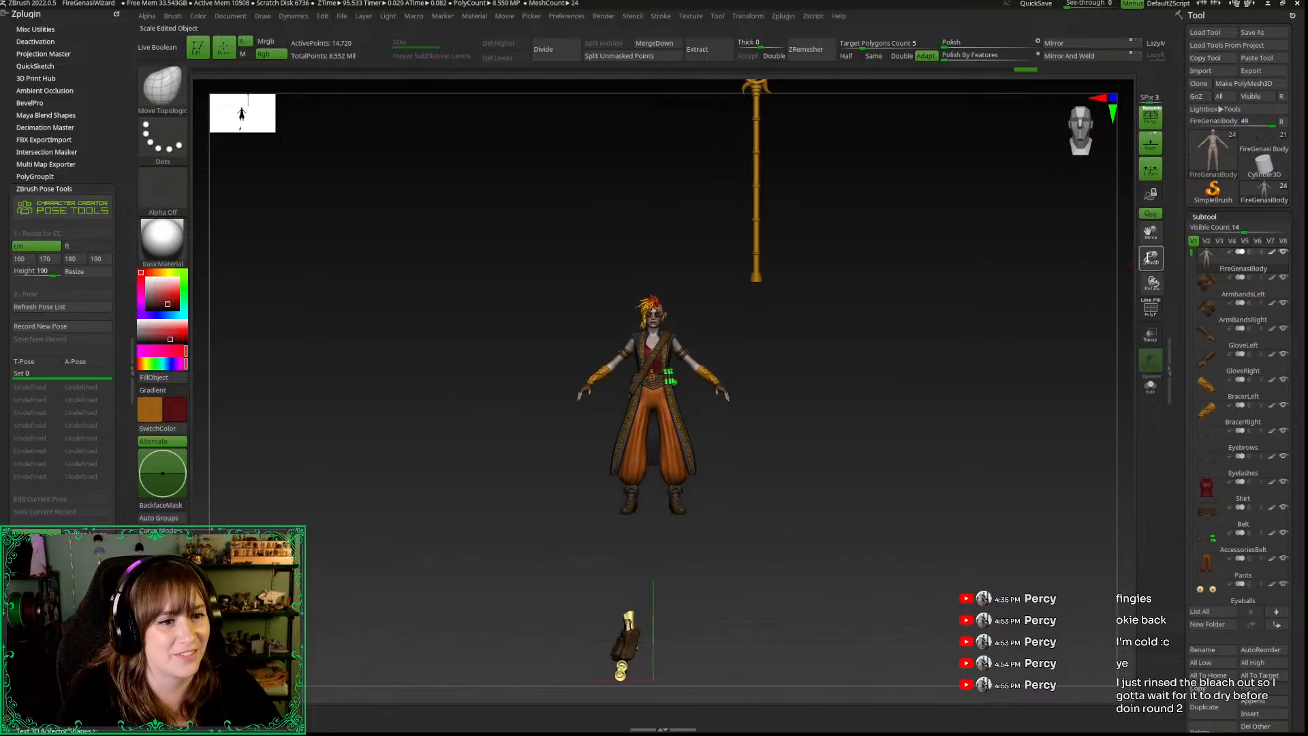
pyautogui.moveTo(1151, 259); pyautogui.dragTo(1149, 249)
pyautogui.moveTo(996, 311); pyautogui.dragTo(999, 317)
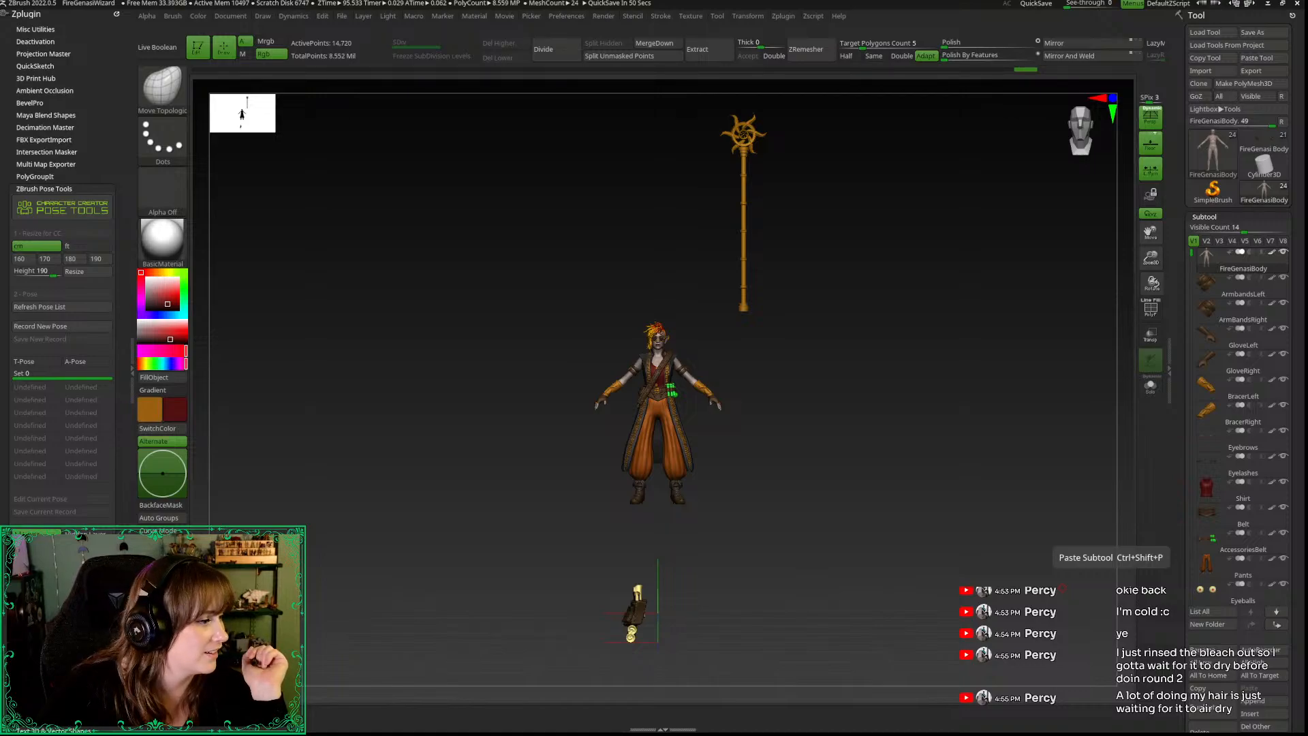
# Step: Switch to Character Creator and move the staff sideways to the character's right hand
pyautogui.hotkey('alt', 'Tab')
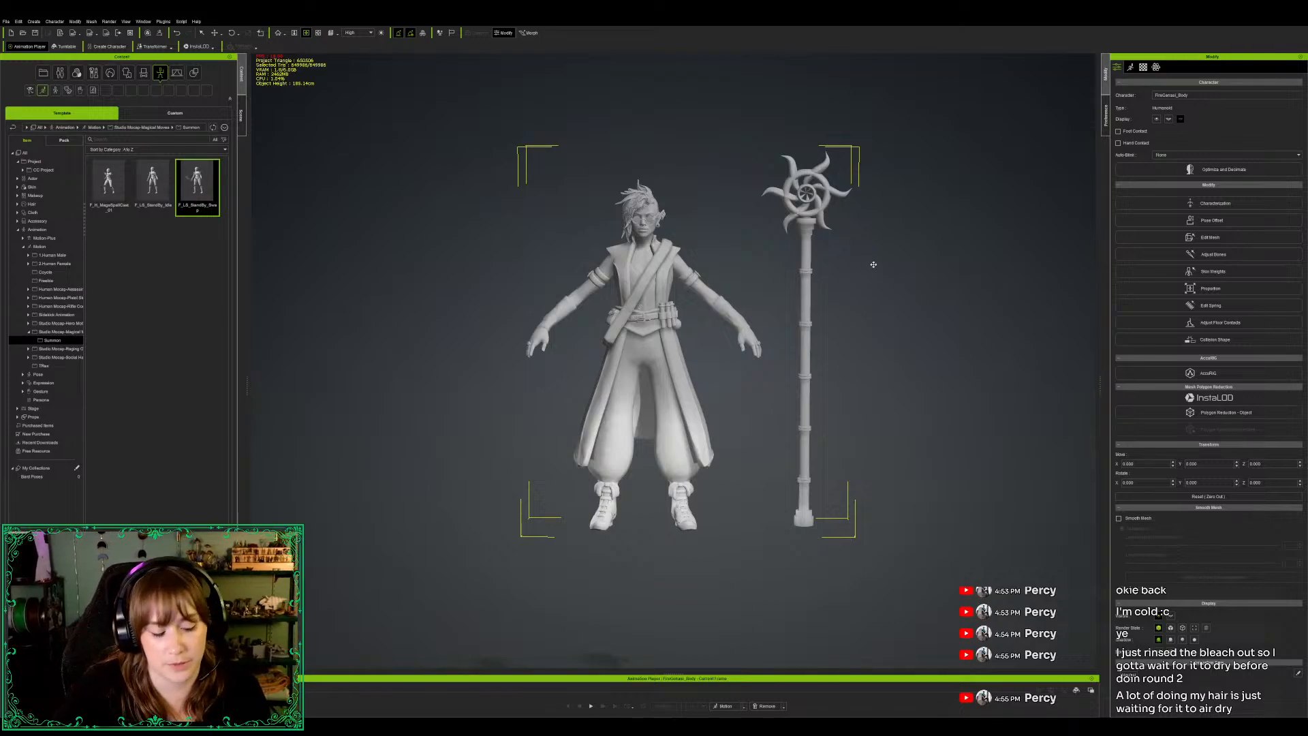
pyautogui.click(241, 116)
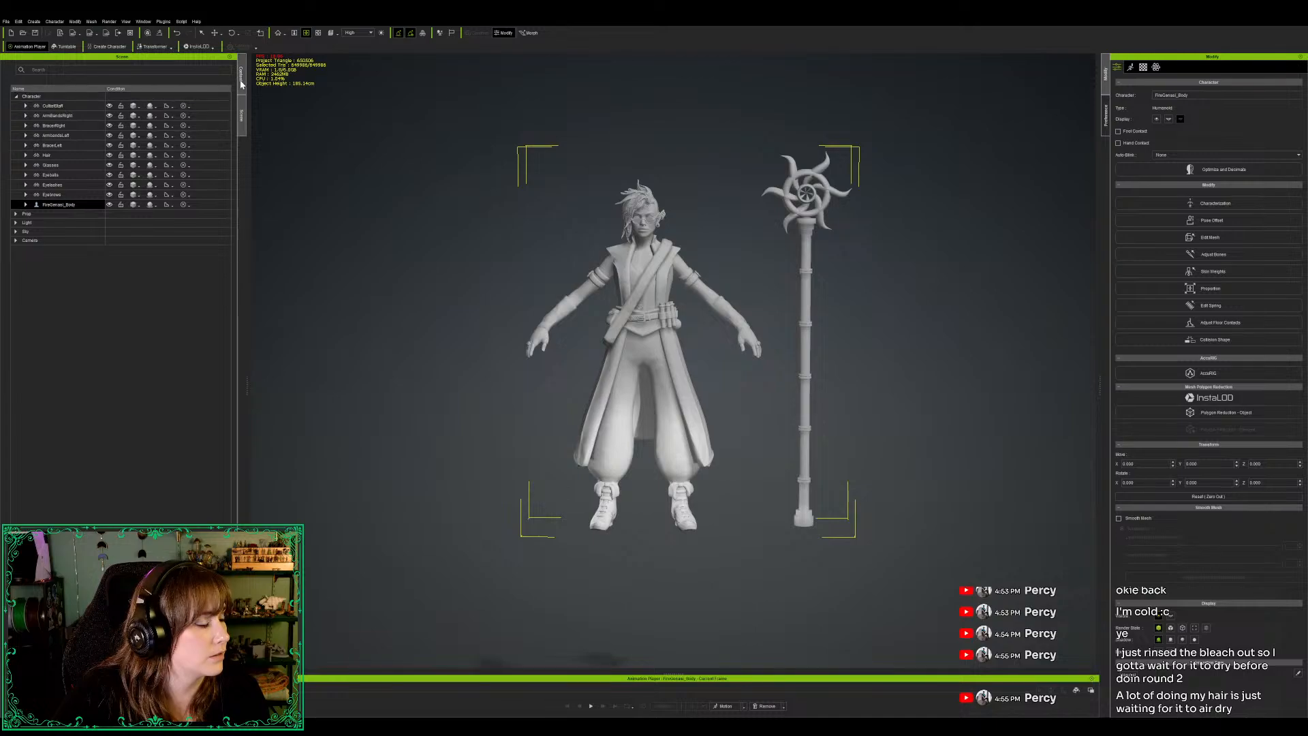
pyautogui.click(66, 109)
pyautogui.press('e')
pyautogui.press('w')
pyautogui.moveTo(837, 328); pyautogui.dragTo(577, 330)
# Step: Try to rotate the staff forward about its X axis at the hand
pyautogui.press('e')
pyautogui.moveTo(538, 319)
pyautogui.mouseDown()
pyautogui.moveTo(539, 337)
pyautogui.moveTo(539, 321)
pyautogui.mouseUp()
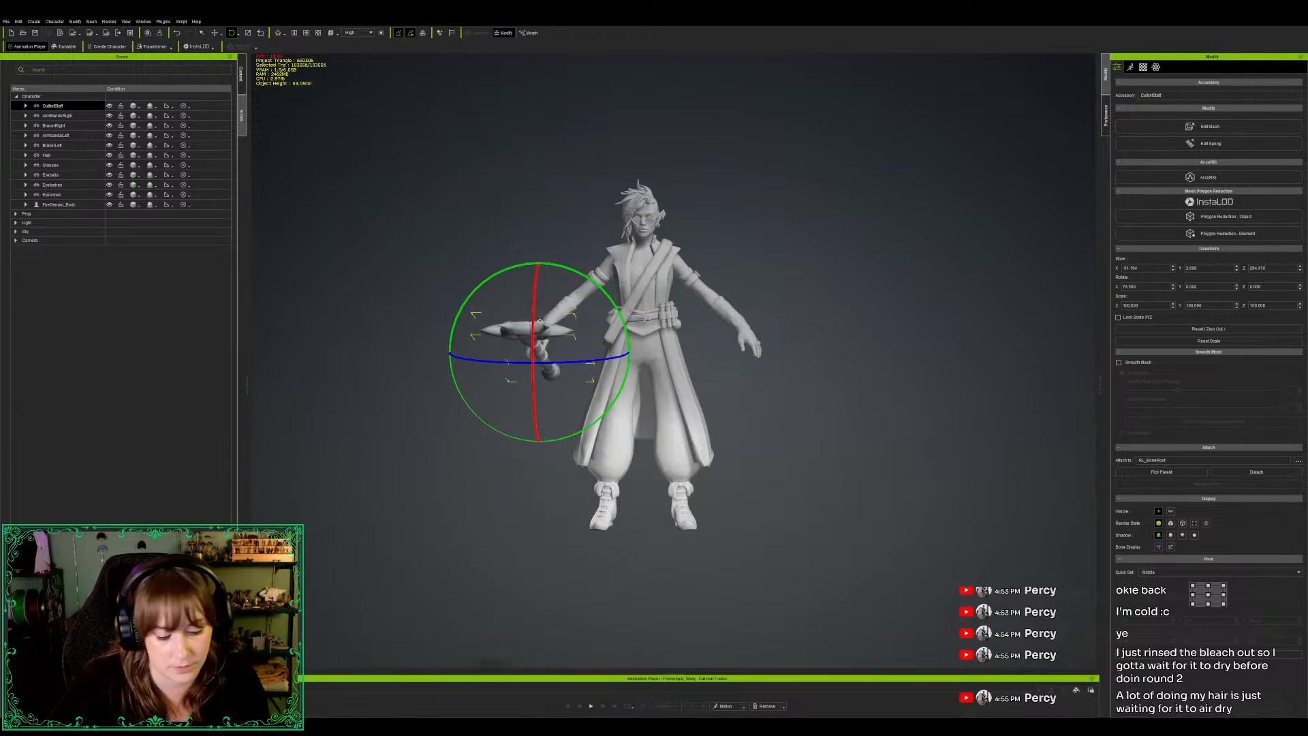
pyautogui.hotkey('ctrl', 'z')
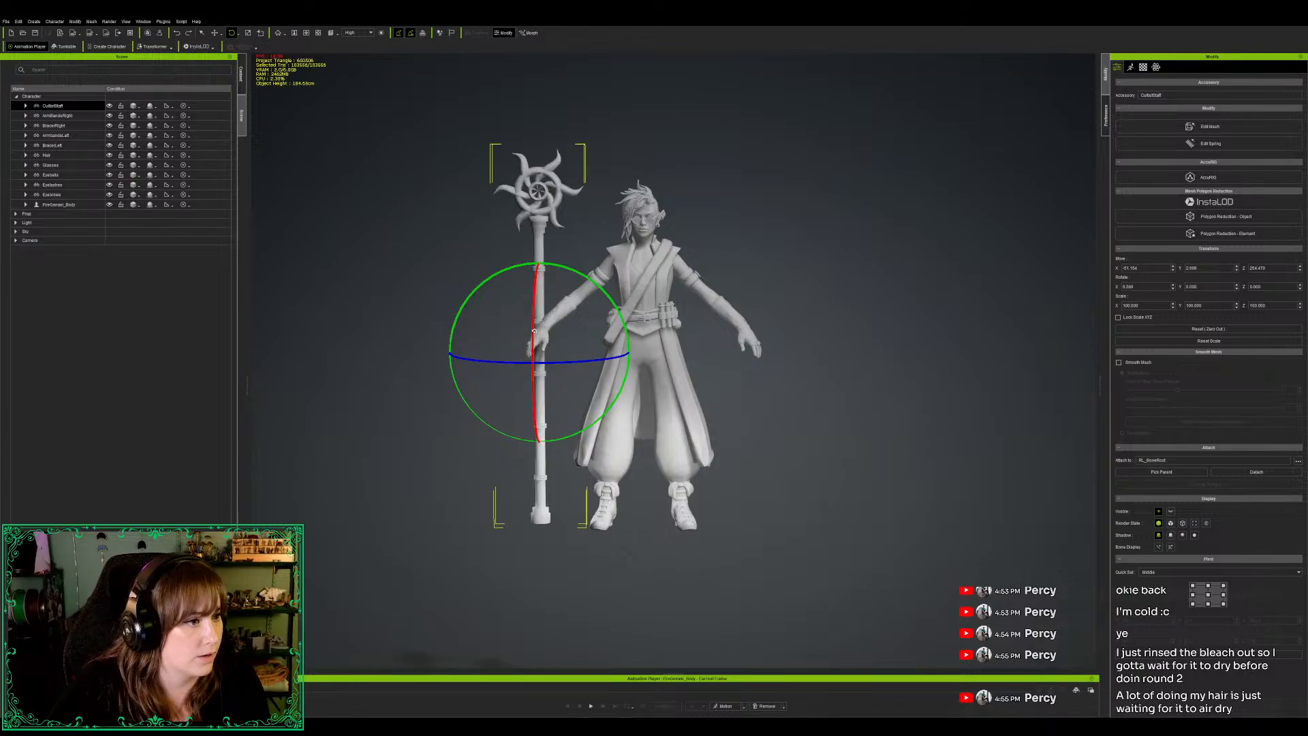
# Step: Tilt the upright staff forward so it lies nearly horizontal beside the character's right hand
pyautogui.press('w')
pyautogui.press('q')
pyautogui.press('e')
pyautogui.moveTo(531, 312); pyautogui.dragTo(603, 347)
pyautogui.press('c')
pyautogui.moveTo(394, 524); pyautogui.dragTo(726, 383)
pyautogui.press('x')
pyautogui.press('z')
pyautogui.press('e')
# Step: Raise the staff slightly toward the right hand and turn its head inward across the front of the character
pyautogui.press('w')
pyautogui.moveTo(510, 382); pyautogui.dragTo(511, 368)
pyautogui.moveTo(774, 576); pyautogui.dragTo(514, 400, button='right')
pyautogui.press('e')
pyautogui.moveTo(509, 416); pyautogui.dragTo(603, 388)
pyautogui.press('w')
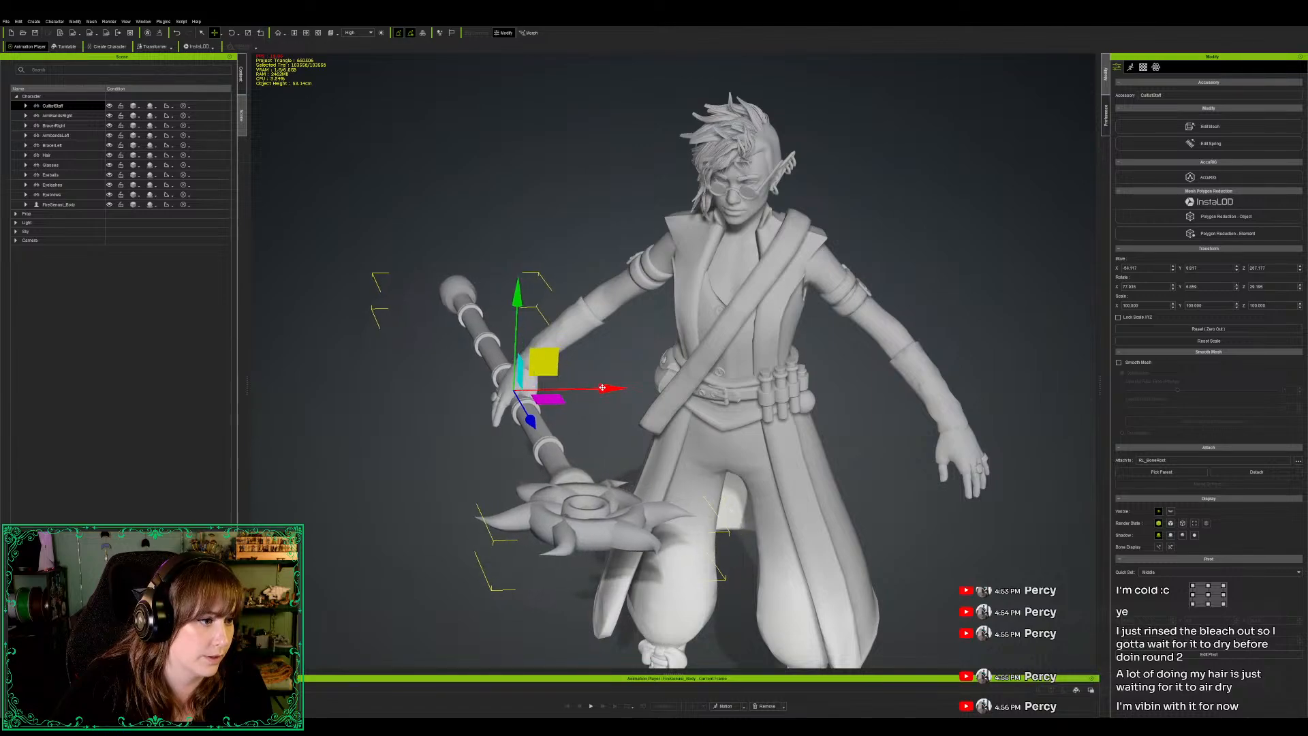
# Step: Fine-tune the staff's tilt from a side view and raise it slightly so the shaft sits in the right palm
pyautogui.keyDown('alt'); pyautogui.moveTo(430, 563); pyautogui.dragTo(623, 560); pyautogui.keyUp('alt')
pyautogui.press('e')
pyautogui.press('e')
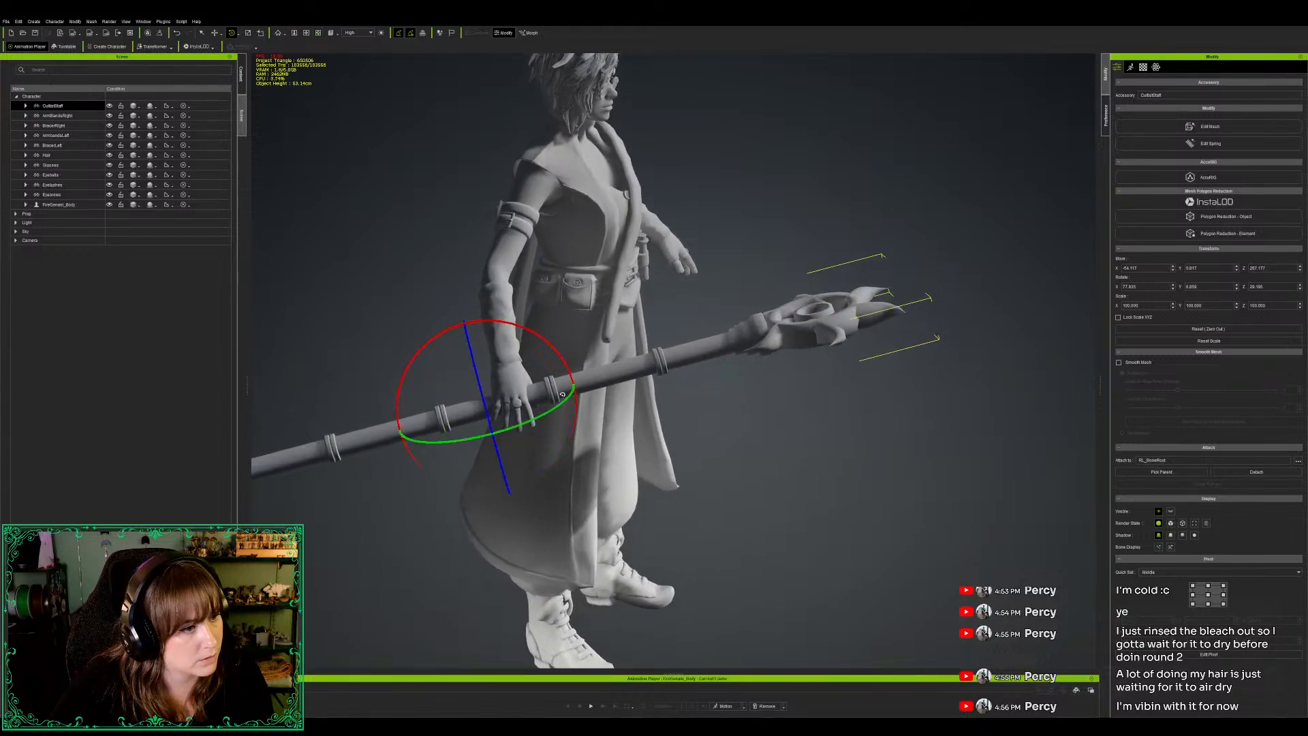
pyautogui.moveTo(577, 397); pyautogui.dragTo(577, 399)
pyautogui.moveTo(518, 327); pyautogui.dragTo(534, 373)
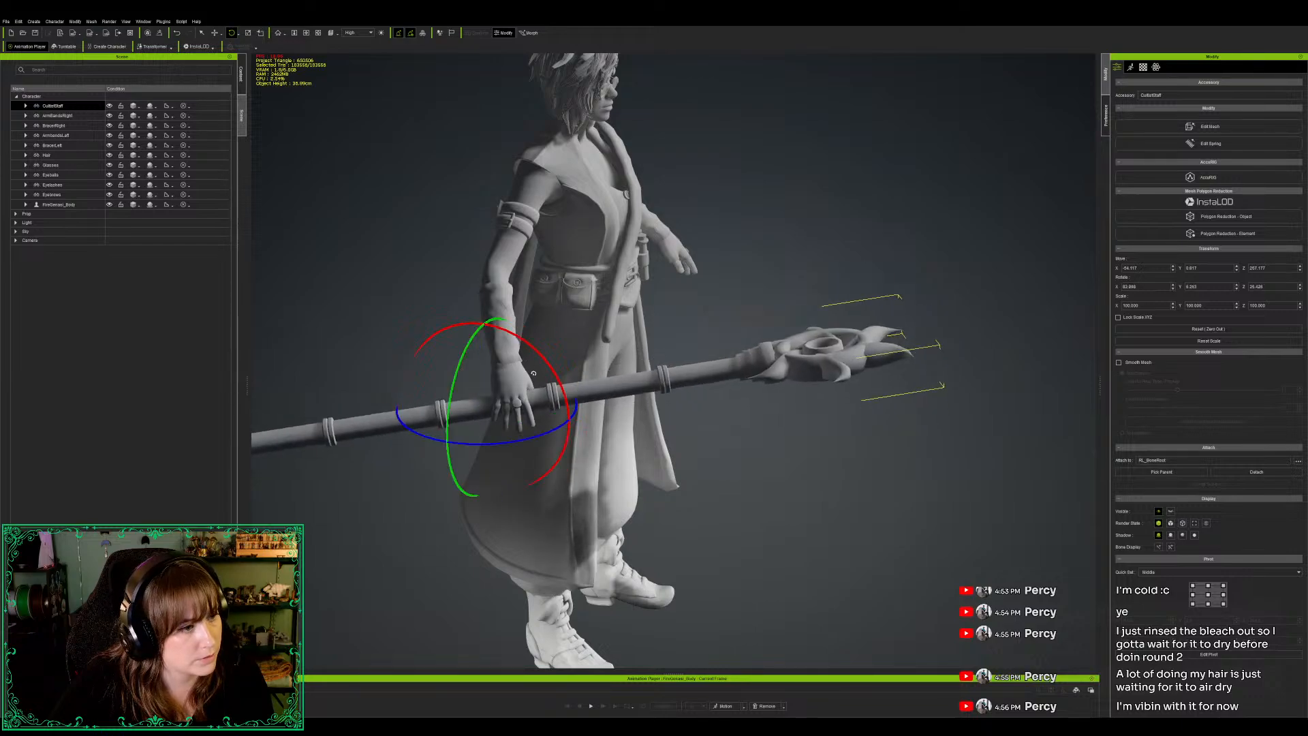
pyautogui.press('w')
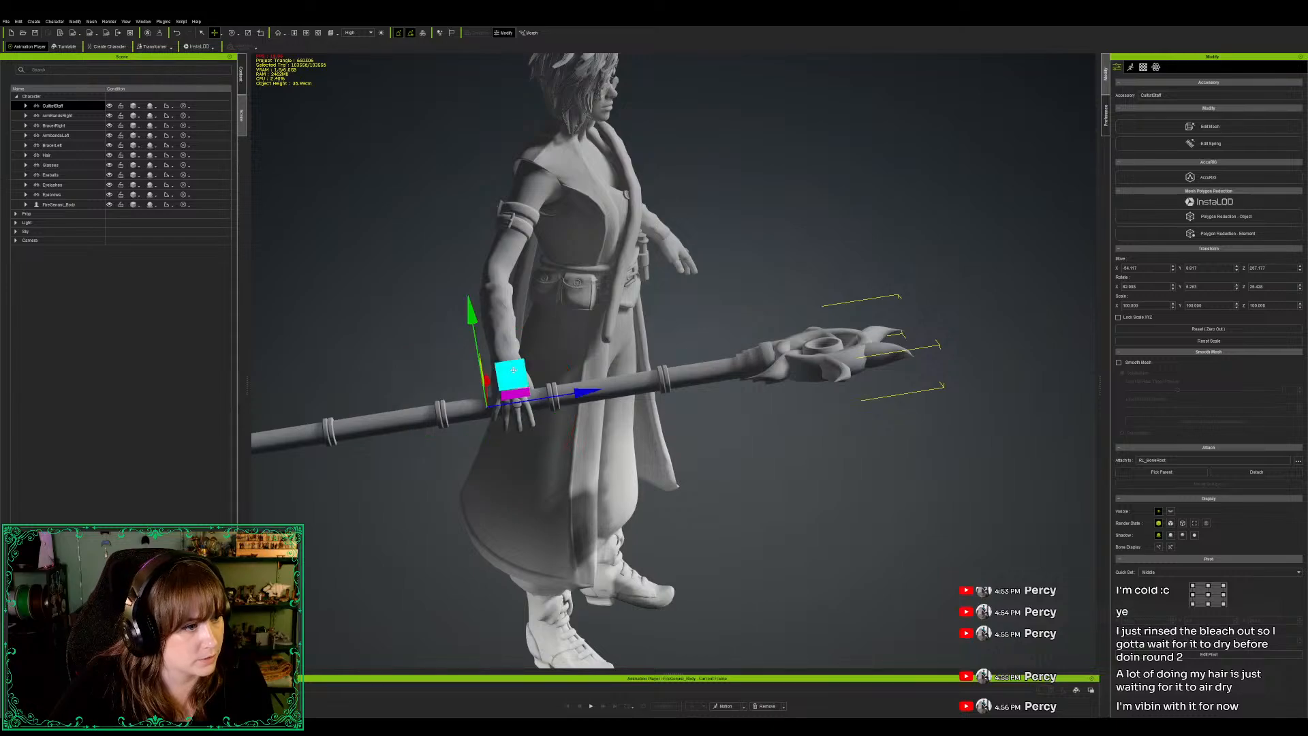
pyautogui.moveTo(513, 368); pyautogui.dragTo(512, 363)
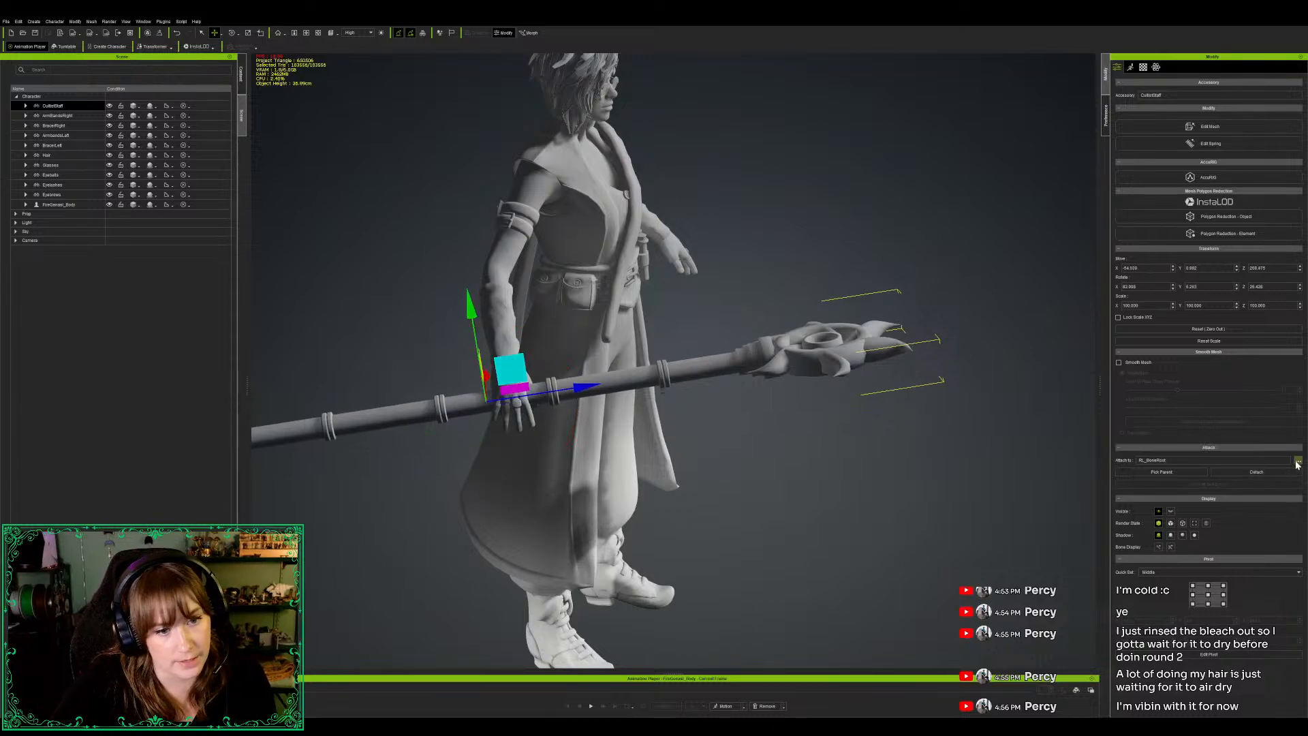
# Step: Try to parent the staff to the character's right hand and detach it from that parent
pyautogui.click(1165, 473)
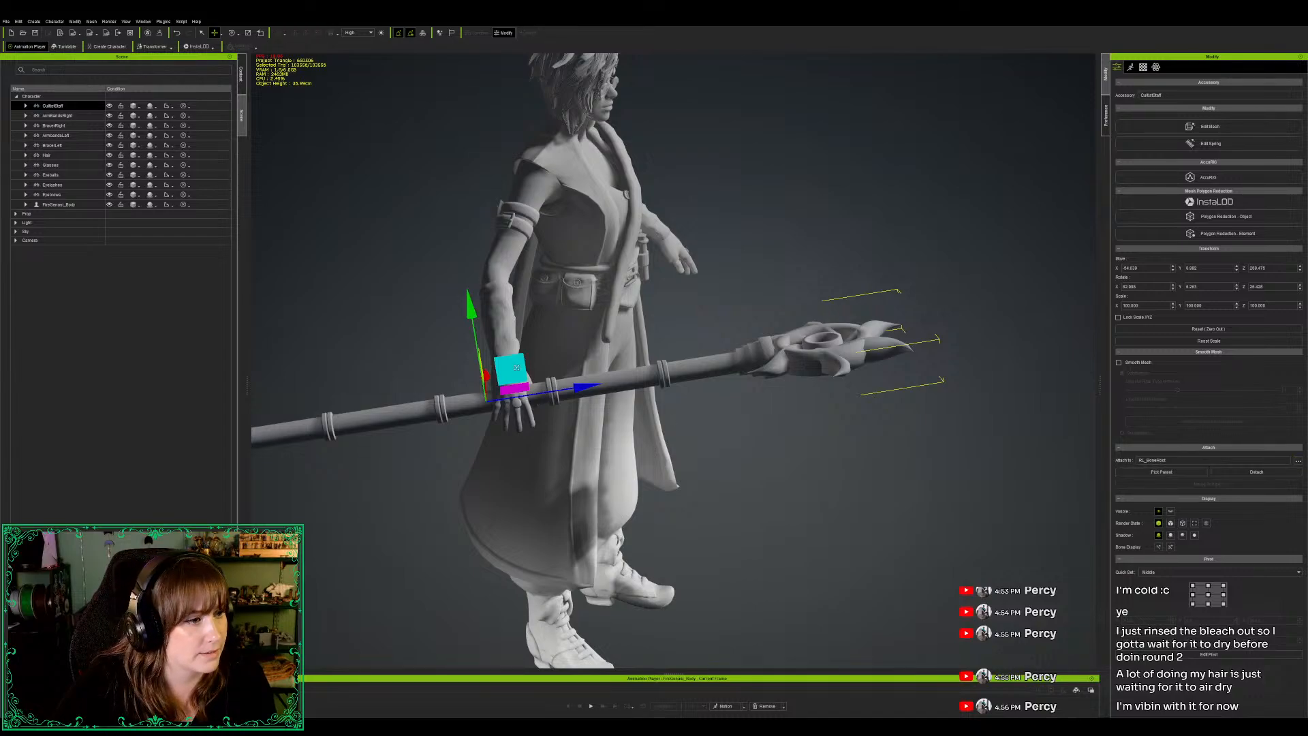
pyautogui.press('q')
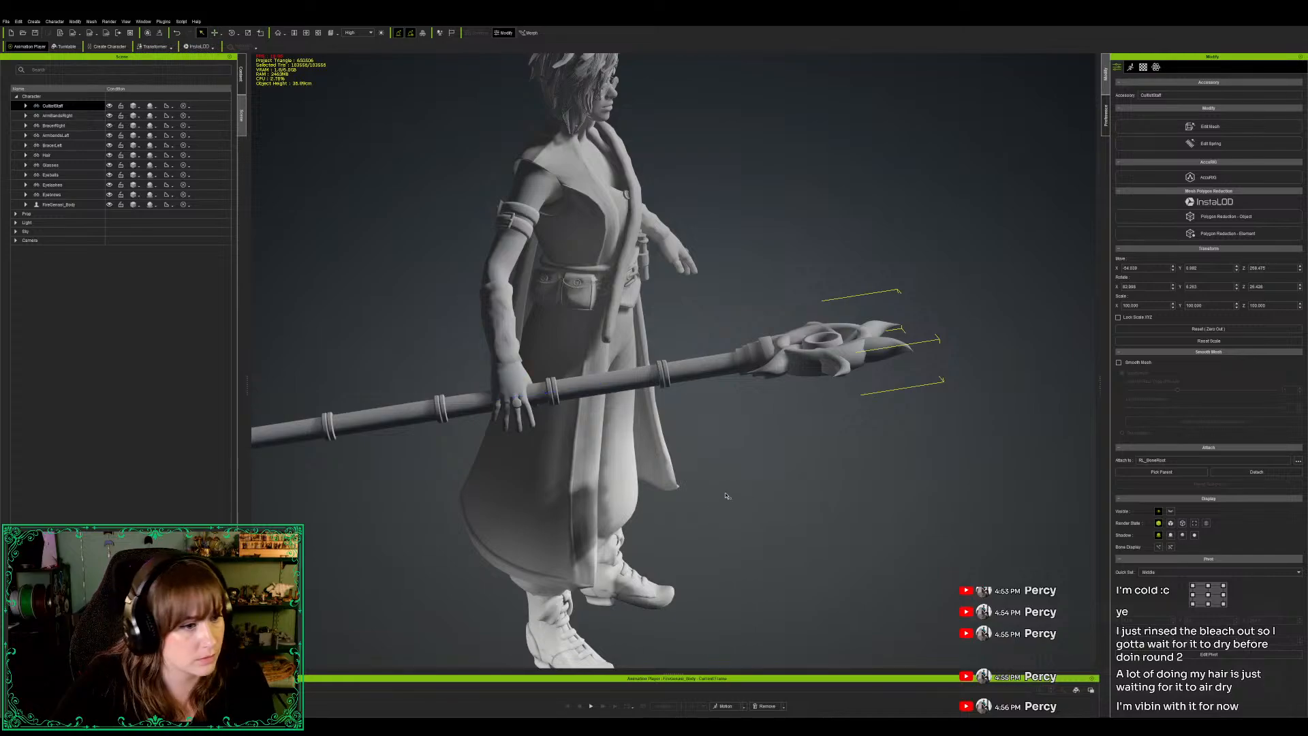
pyautogui.click(1154, 472)
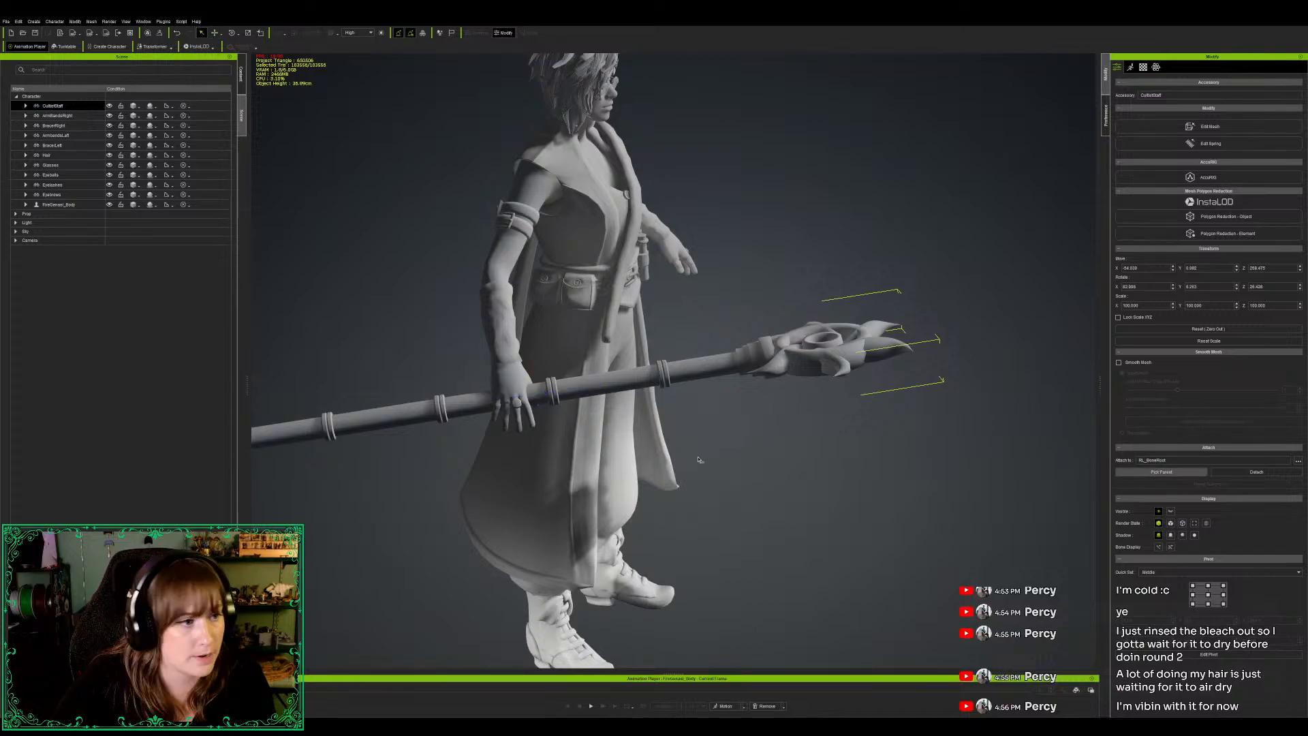
pyautogui.click(509, 368)
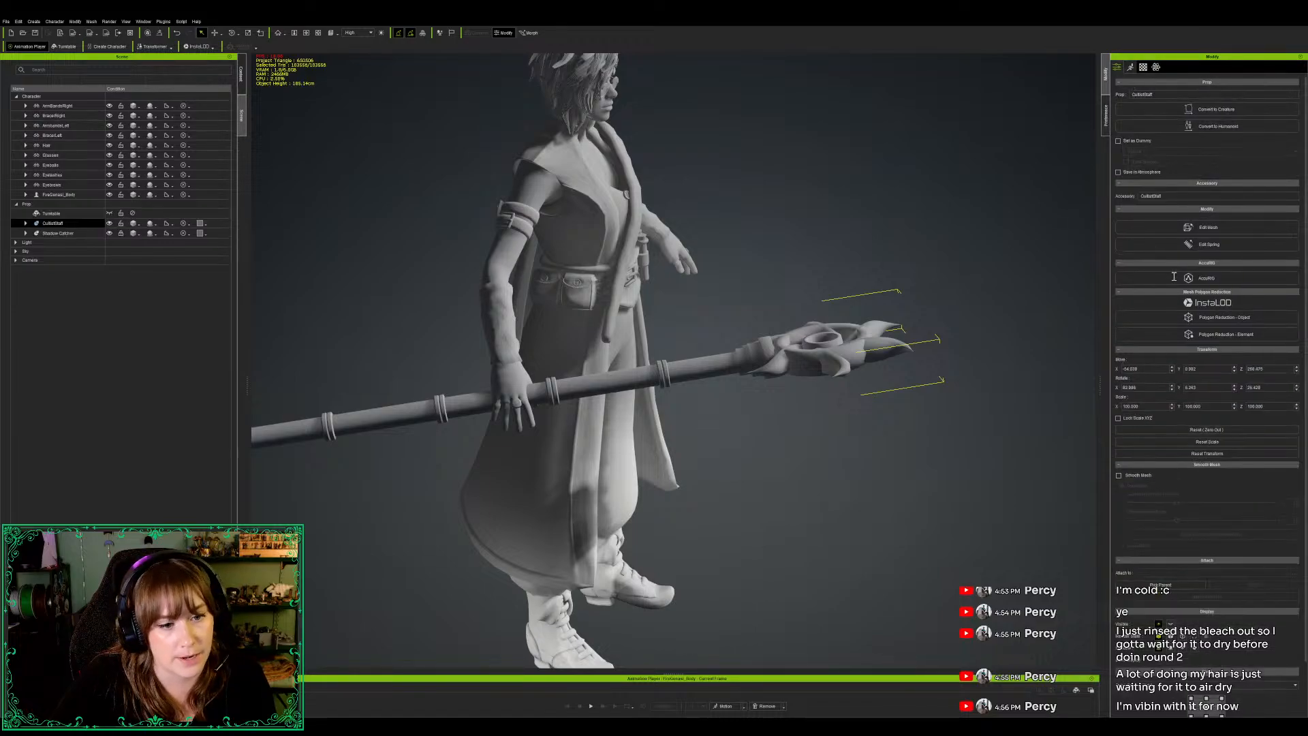
pyautogui.scroll(-3, 1199, 300)
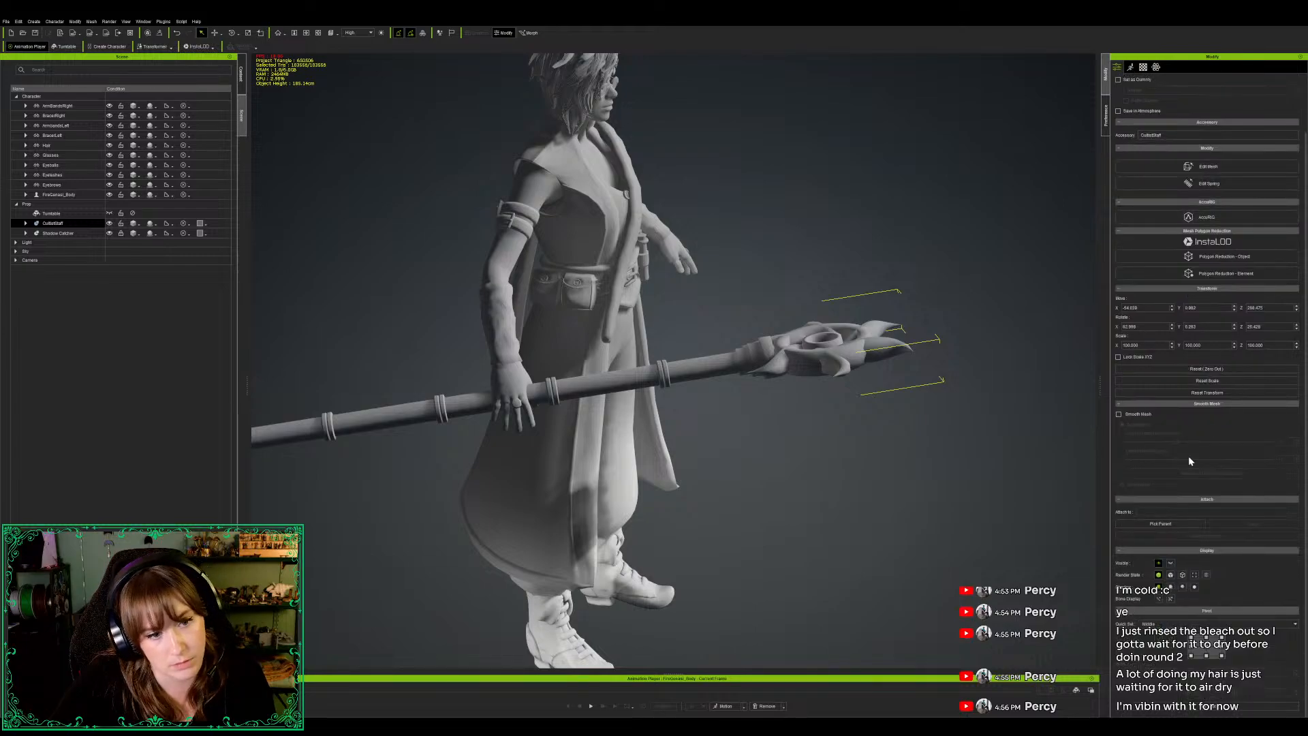
pyautogui.click(1158, 524)
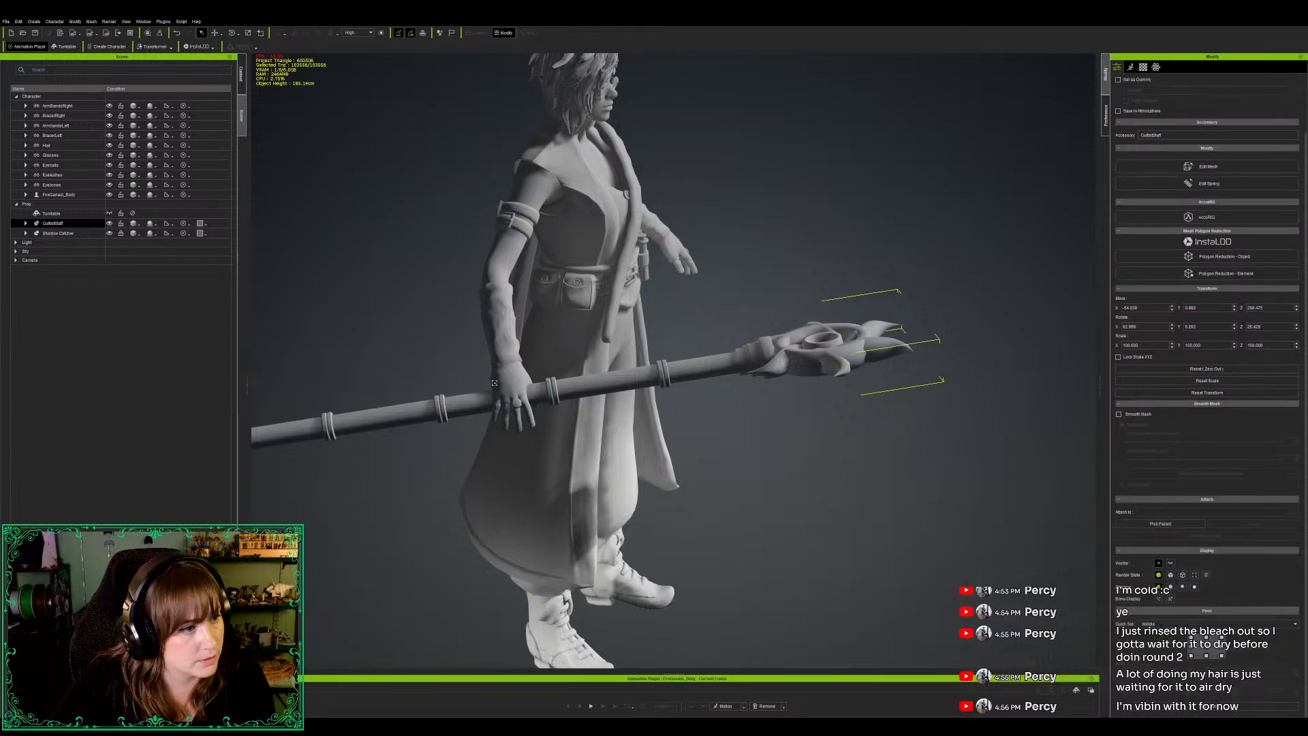
pyautogui.click(508, 379)
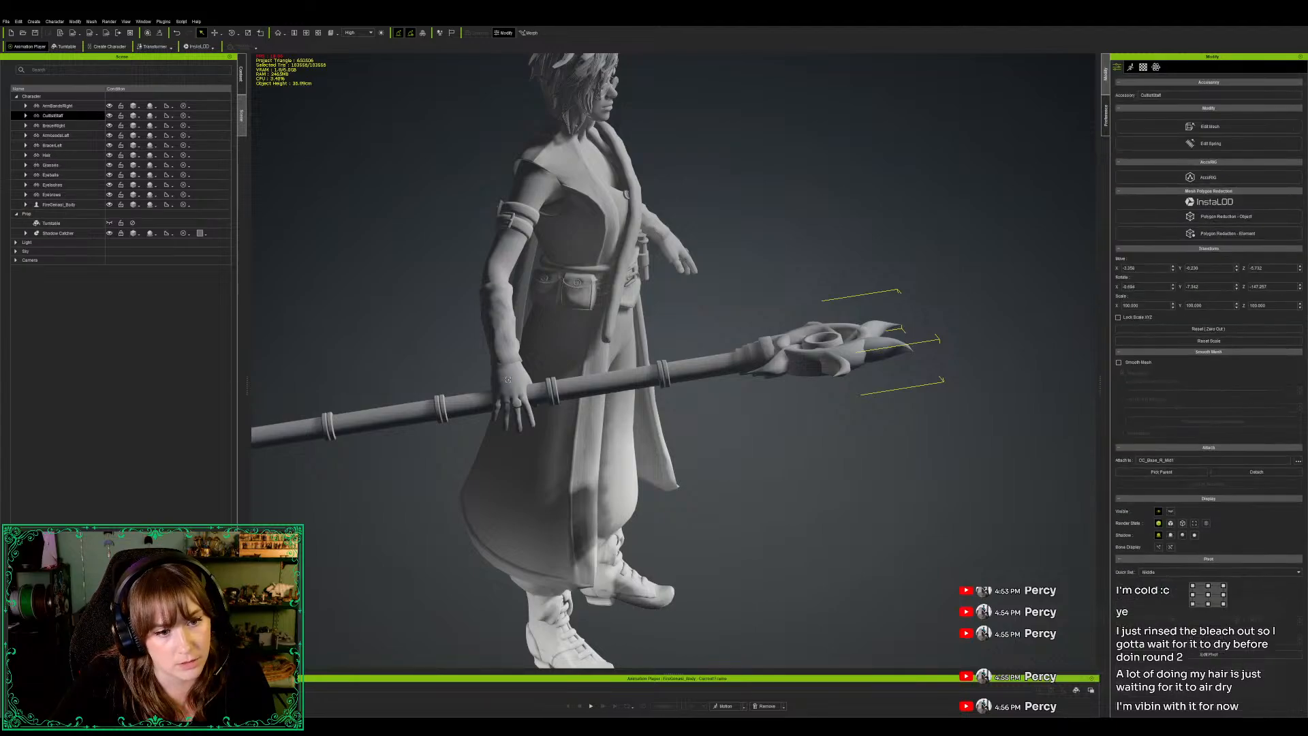
pyautogui.click(1238, 473)
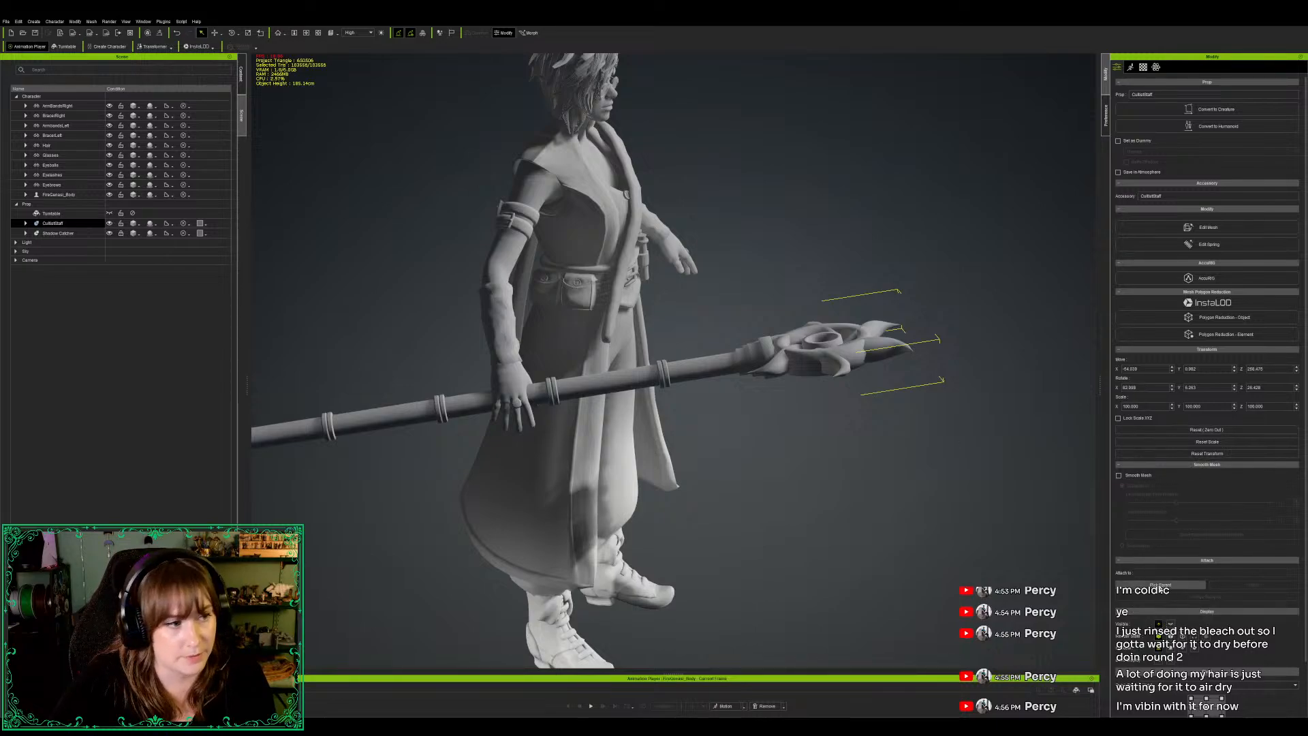
# Step: Expand the meshes of FireGenasi_Body and hide the GloveRight mesh
pyautogui.scroll(2, 492, 388)
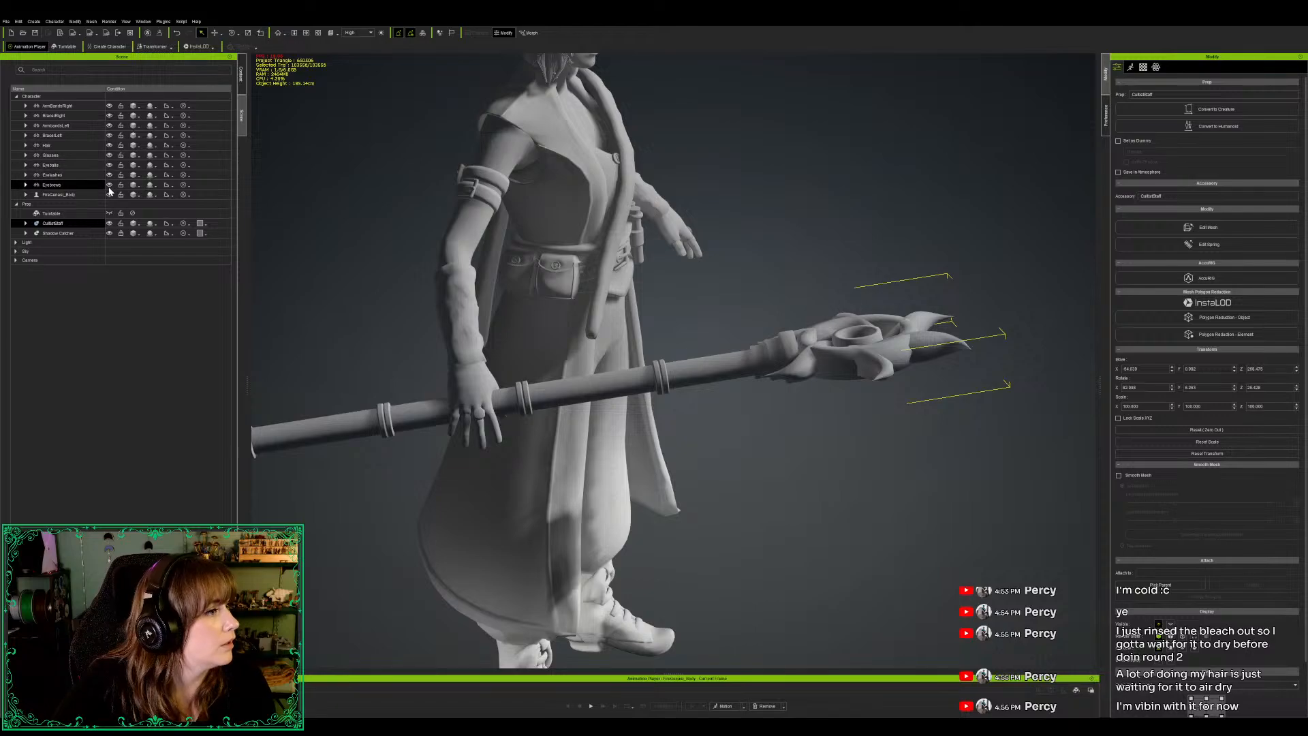
pyautogui.click(25, 195)
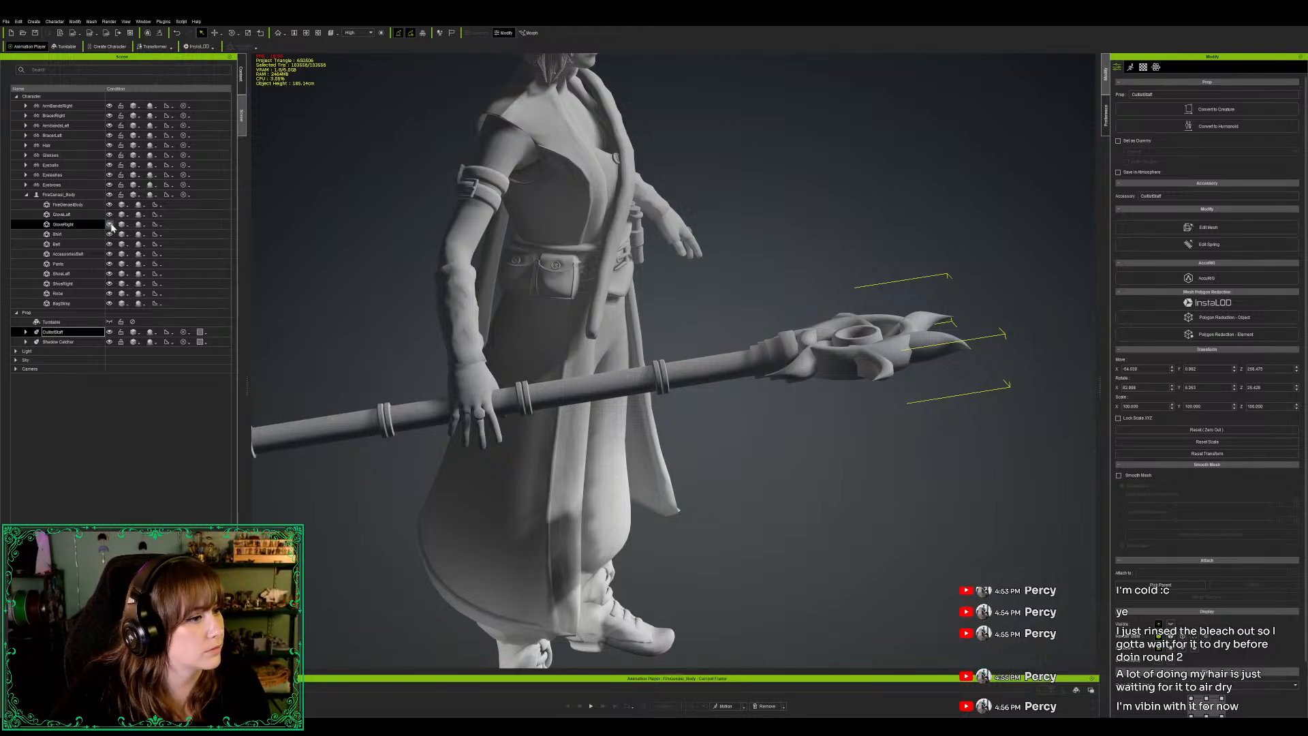
pyautogui.click(111, 227)
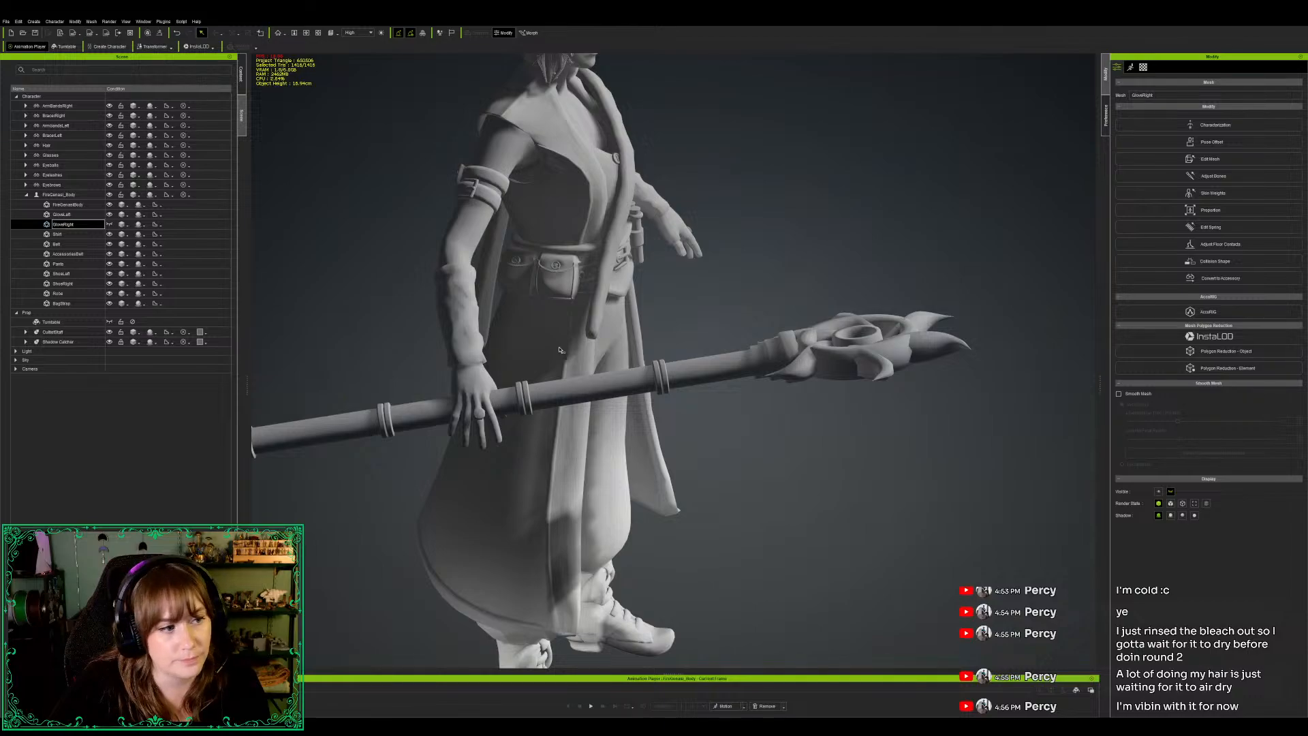
# Step: Attach the staff prop to the character by picking the bare right hand as its parent
pyautogui.click(68, 332)
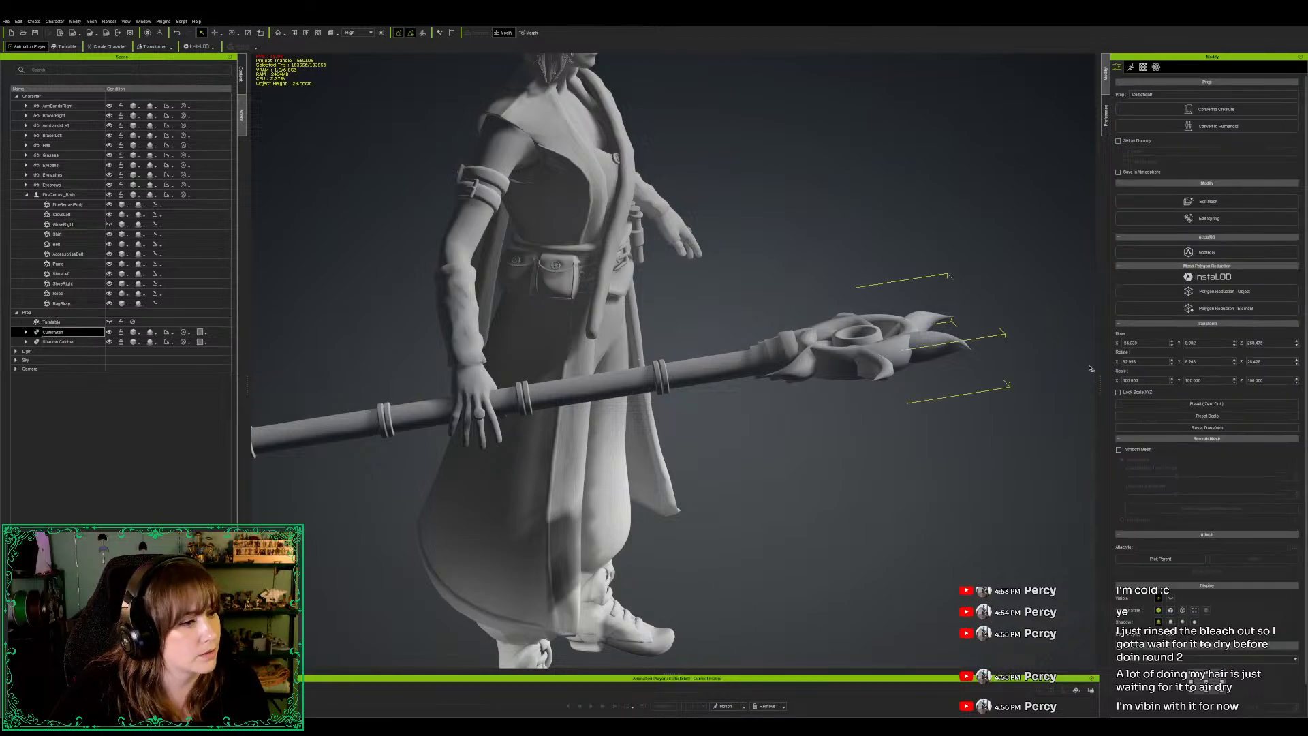
pyautogui.click(1165, 558)
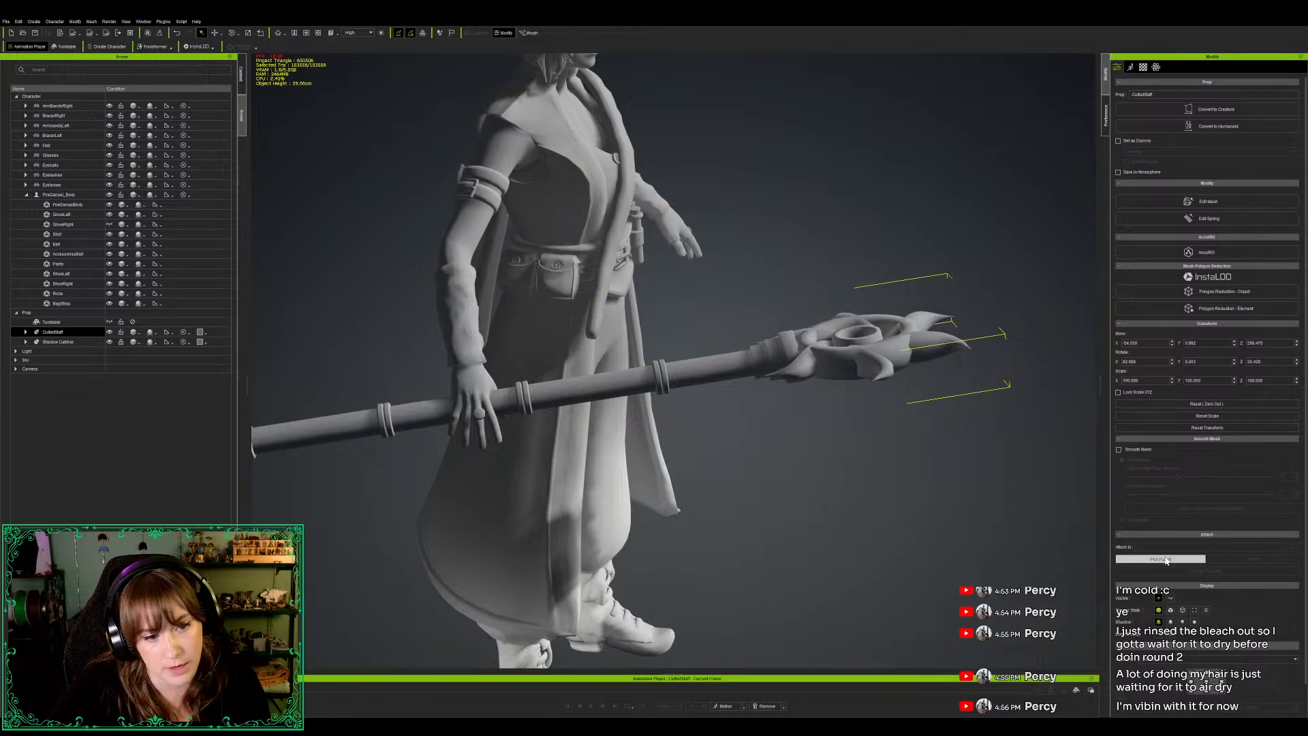
pyautogui.click(469, 370)
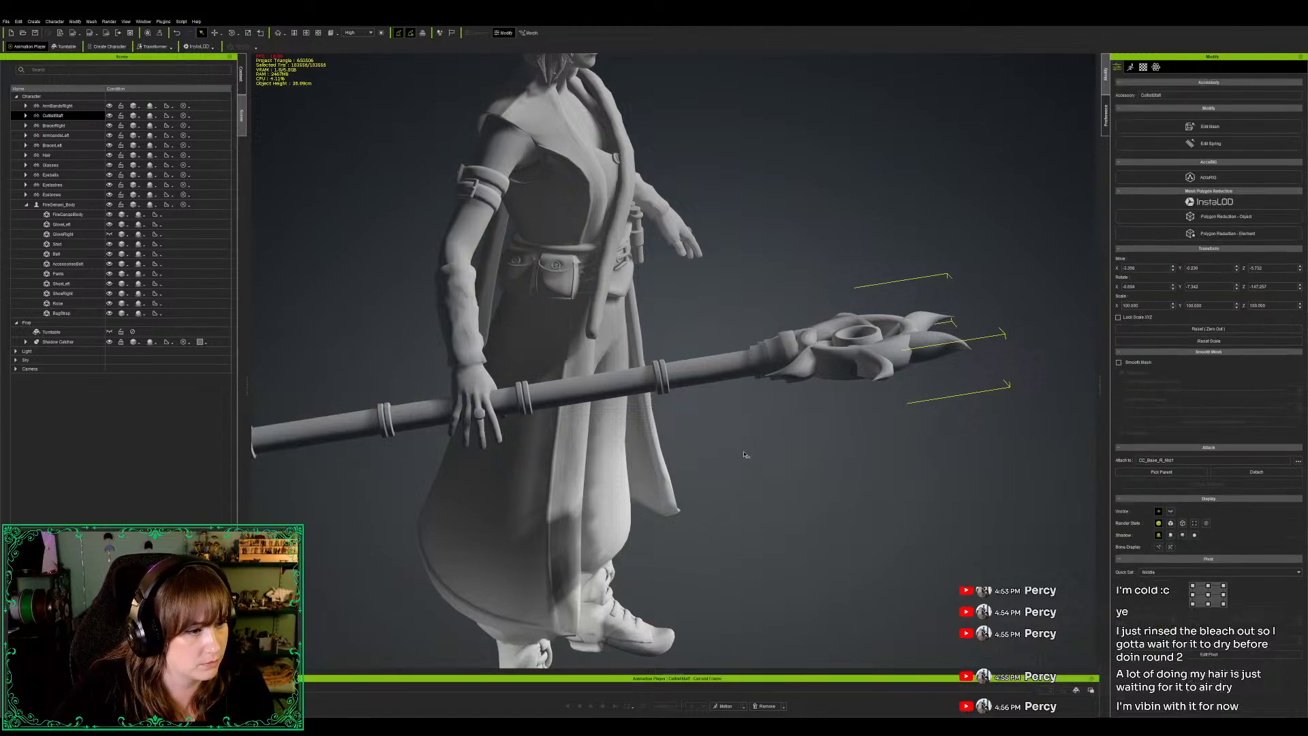
# Step: Apply the selected F_LS_StandBy motion from the content library to the character
pyautogui.press('Home')
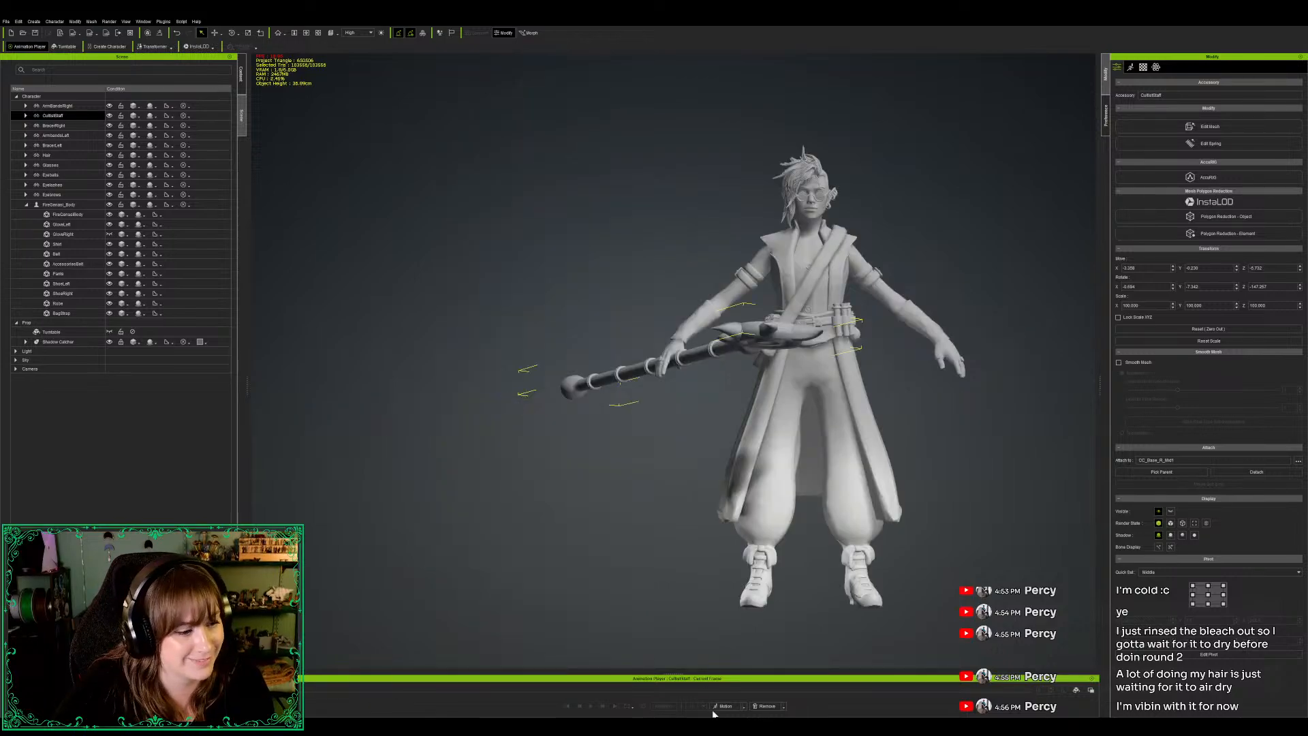
pyautogui.click(240, 74)
pyautogui.click(241, 114)
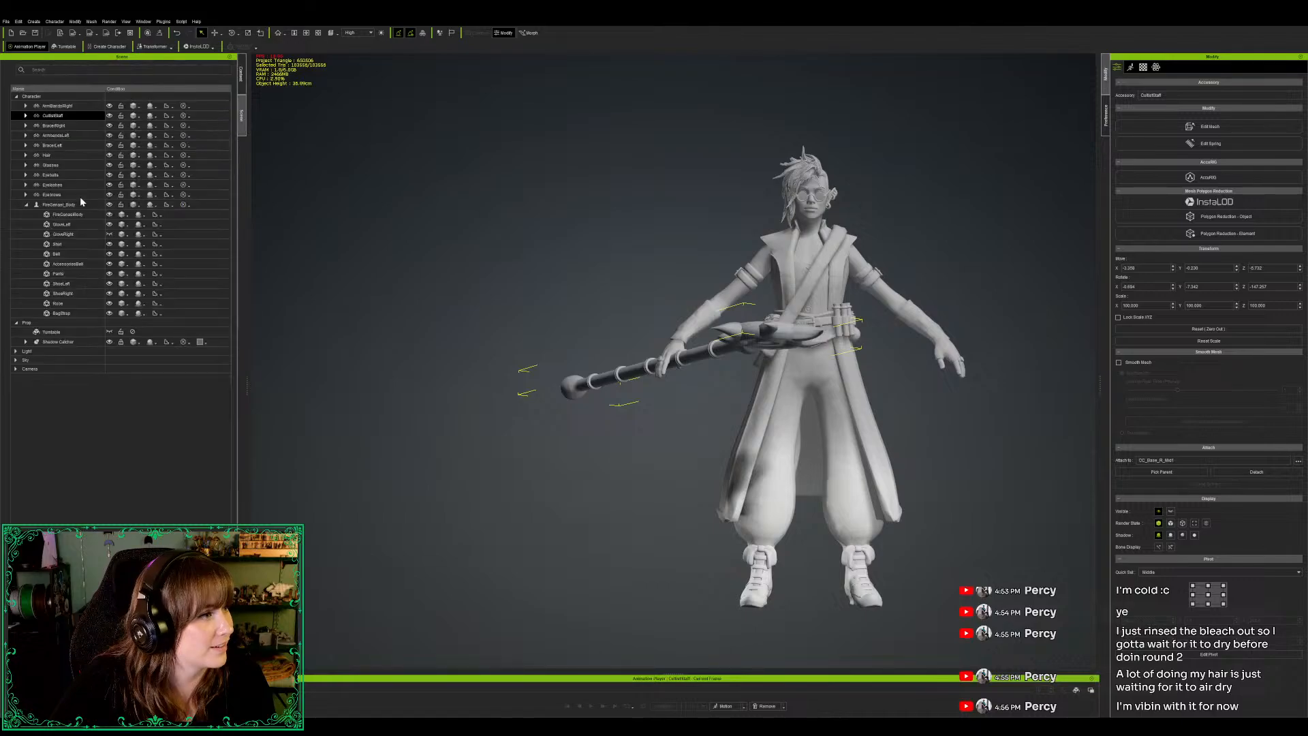
pyautogui.click(242, 73)
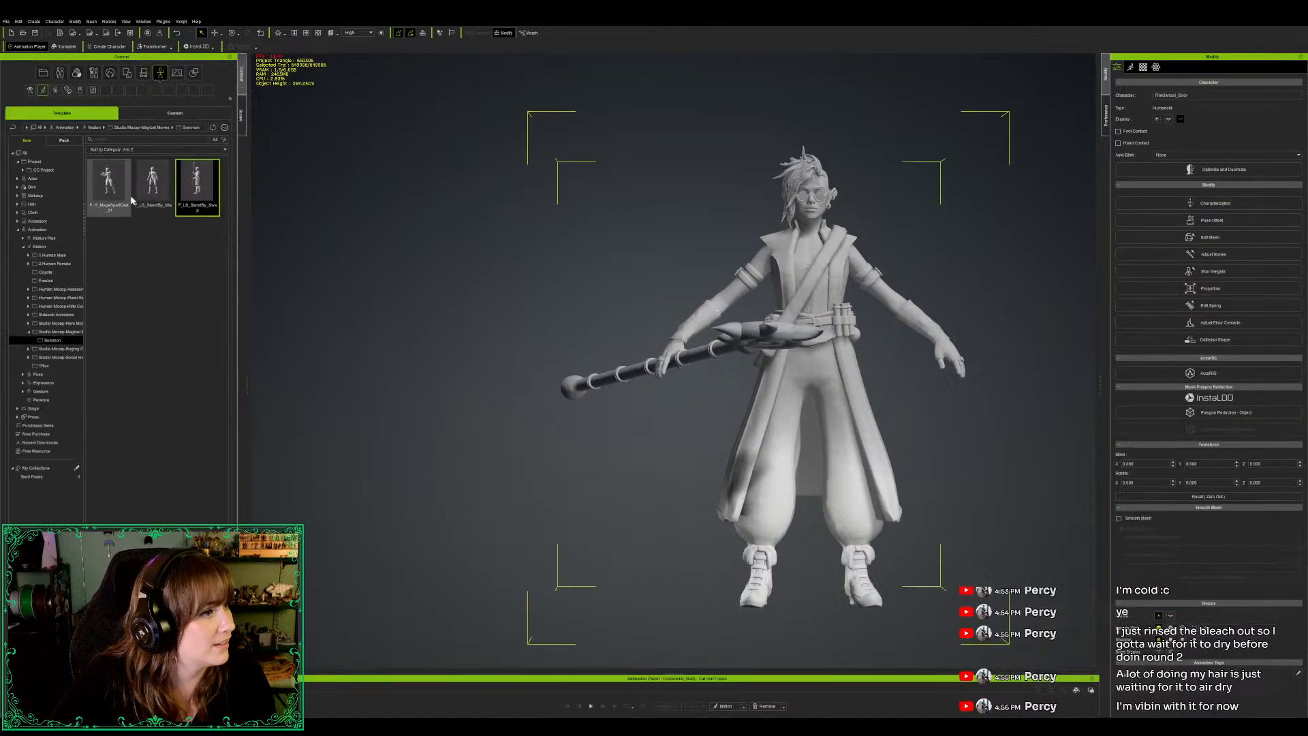
pyautogui.moveTo(807, 269); pyautogui.dragTo(802, 257)
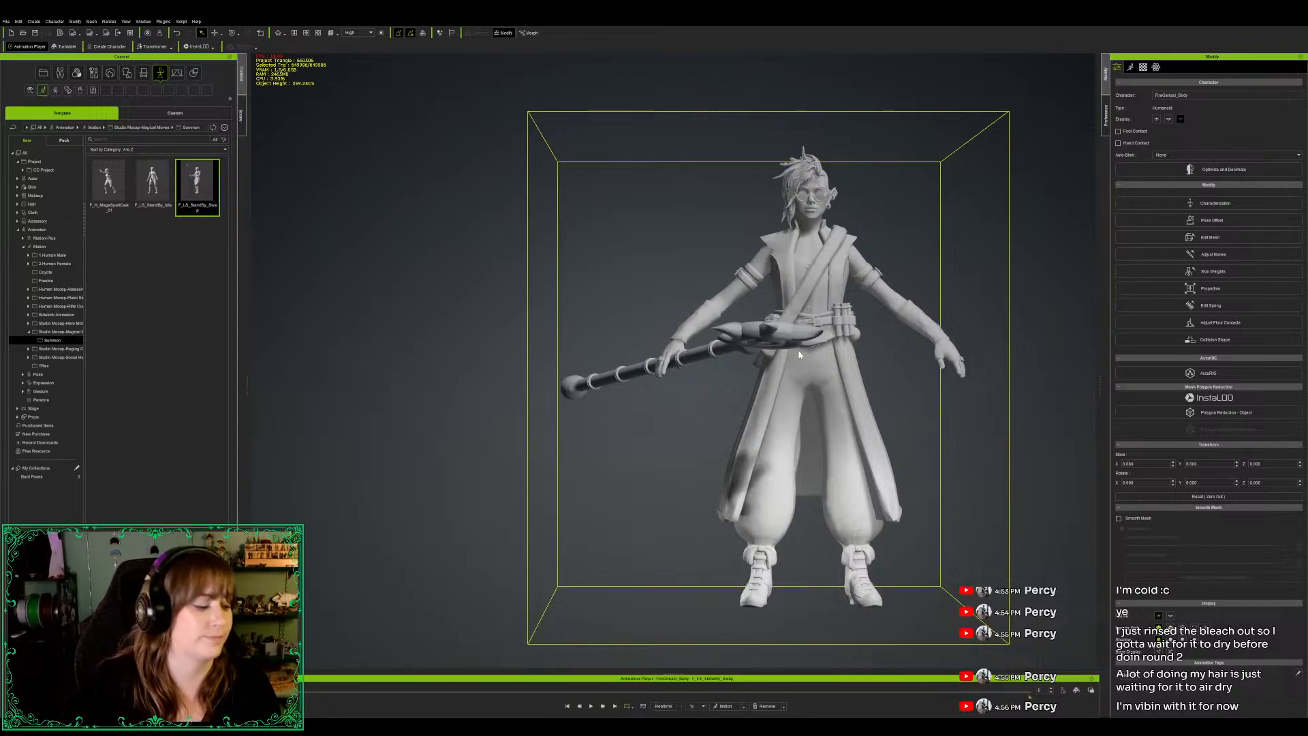
# Step: Play the applied motion and stop it to check how the staff follows the right hand
pyautogui.scroll(-1, 844, 478)
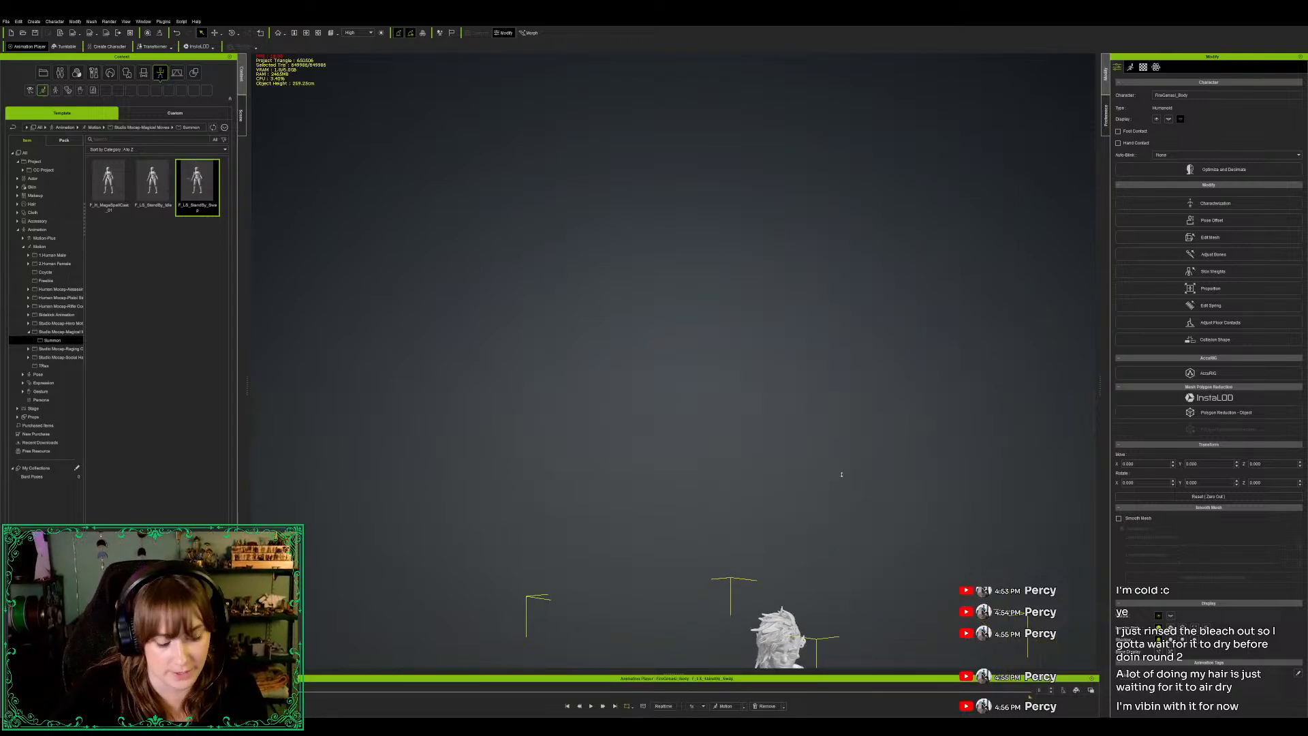
pyautogui.moveTo(885, 578); pyautogui.dragTo(787, 165, button='middle')
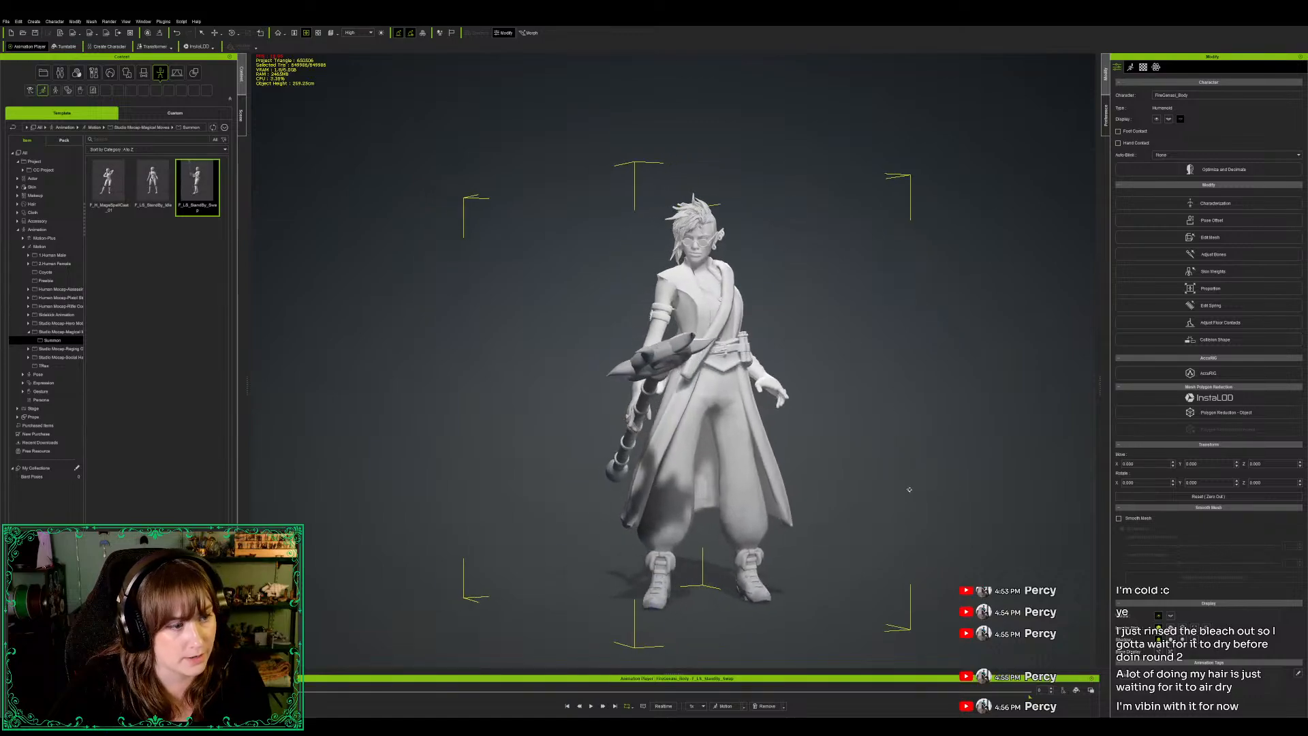
pyautogui.click(591, 707)
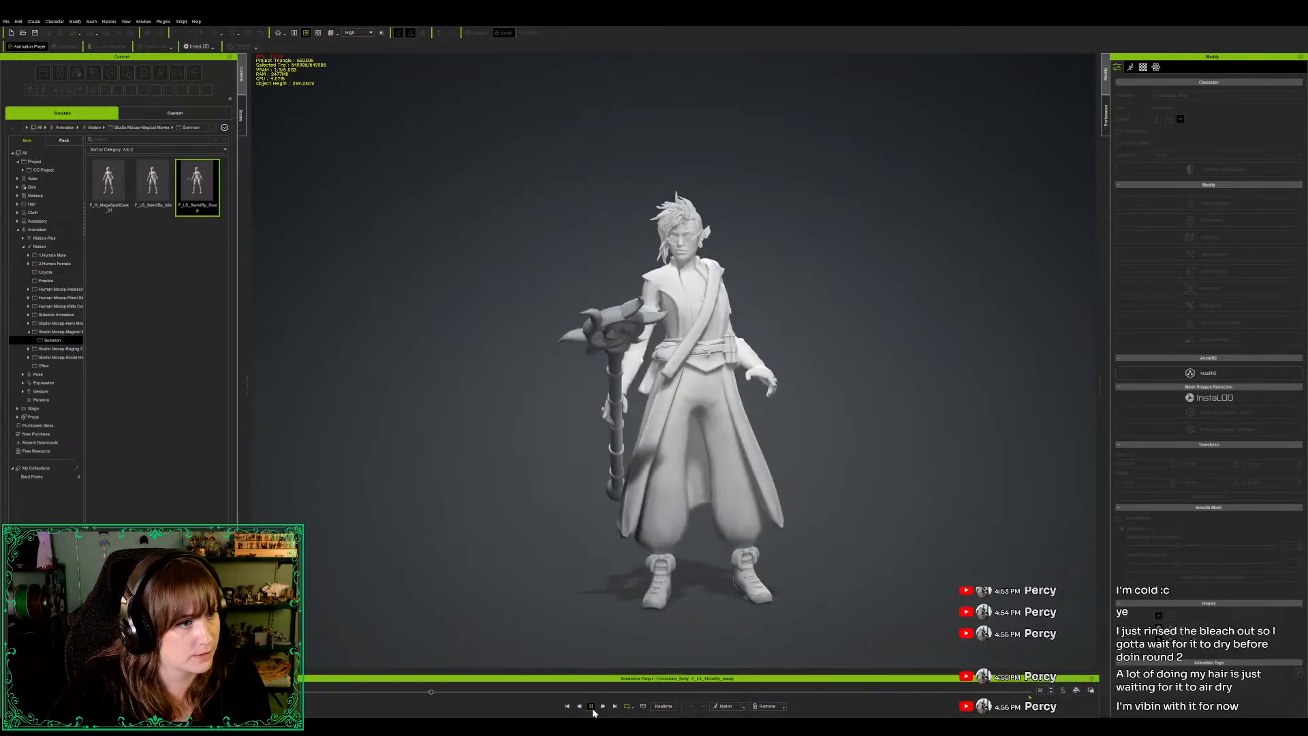
pyautogui.press('space')
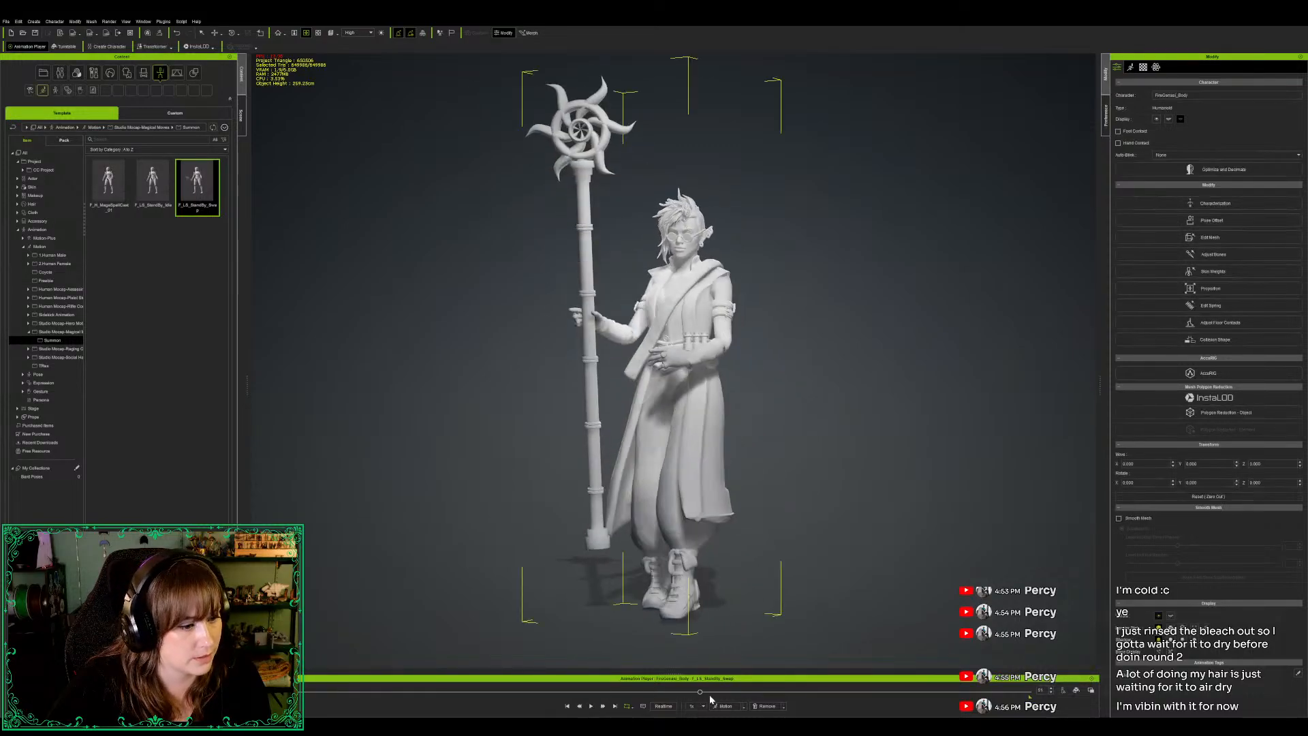
# Step: Scrub through the applied F_LS_StandBy motion toward its end and examine the character's staff pose from the front
pyautogui.press(',')
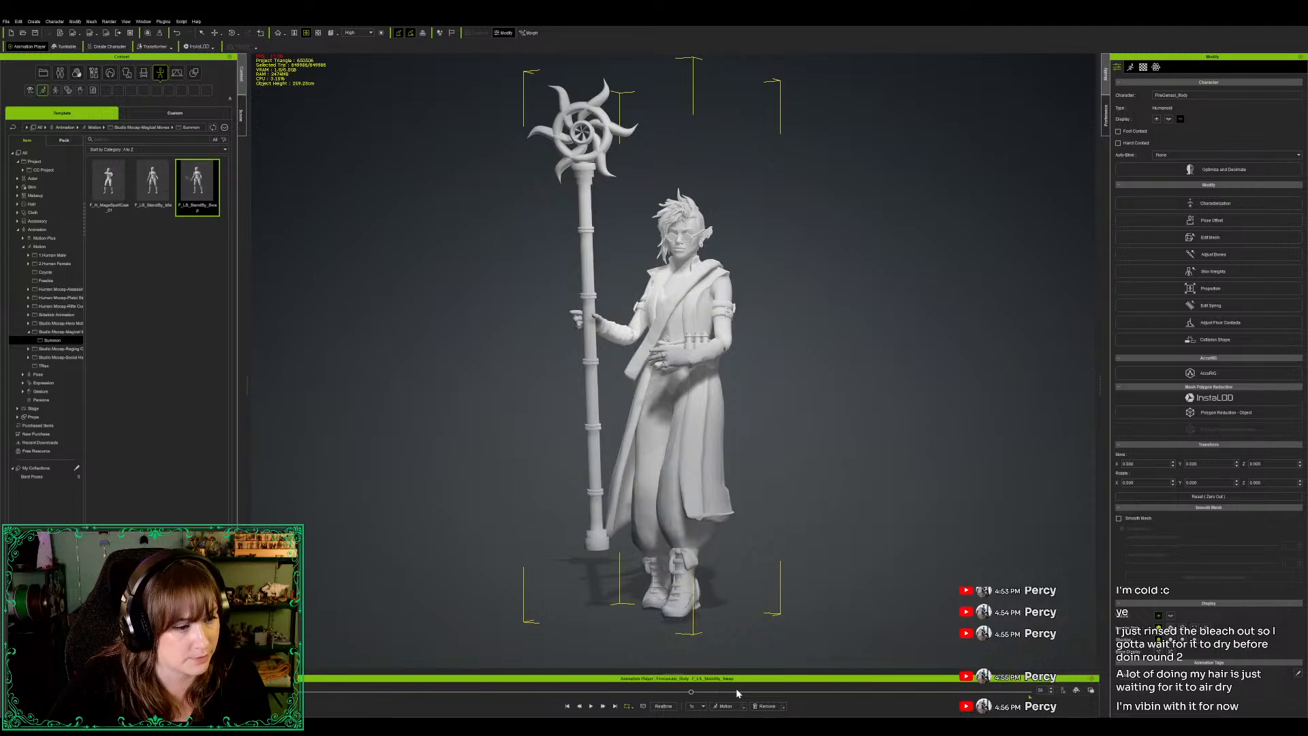
pyautogui.click(687, 693)
pyautogui.press(',')
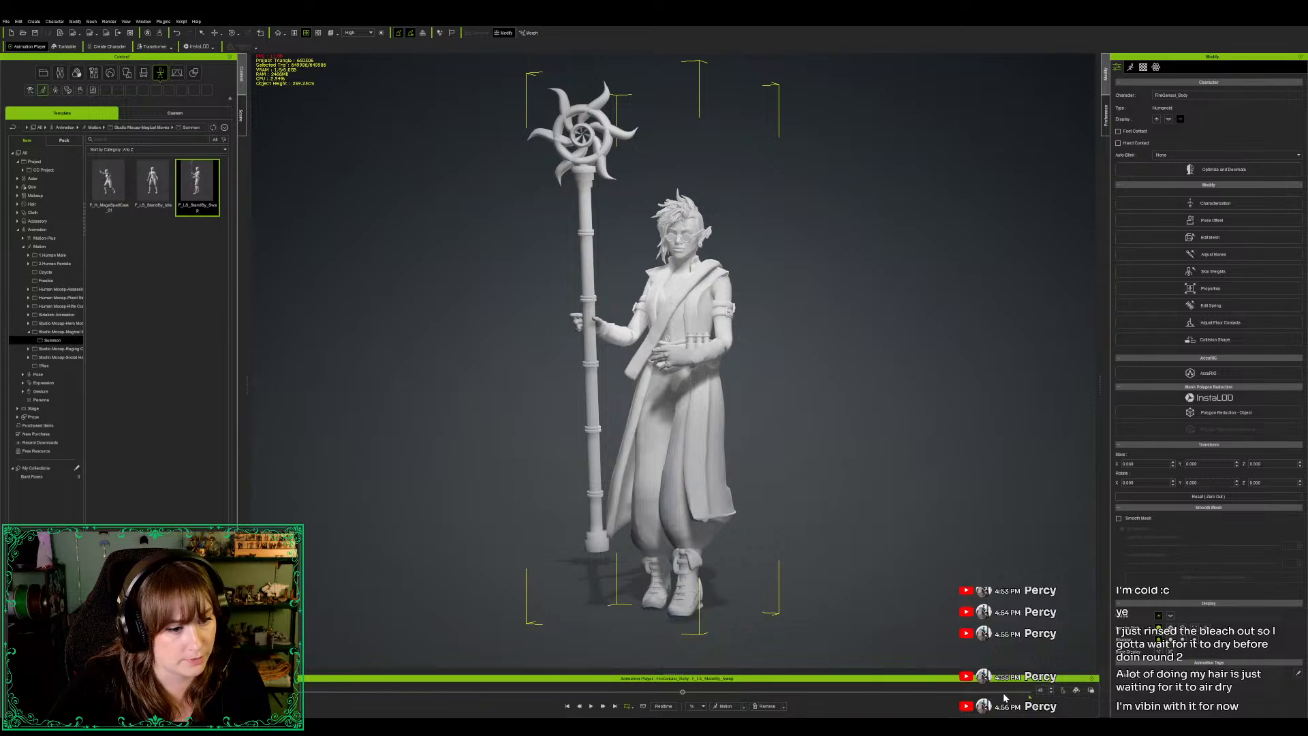
pyautogui.click(686, 695)
pyautogui.moveTo(691, 695); pyautogui.dragTo(1012, 696)
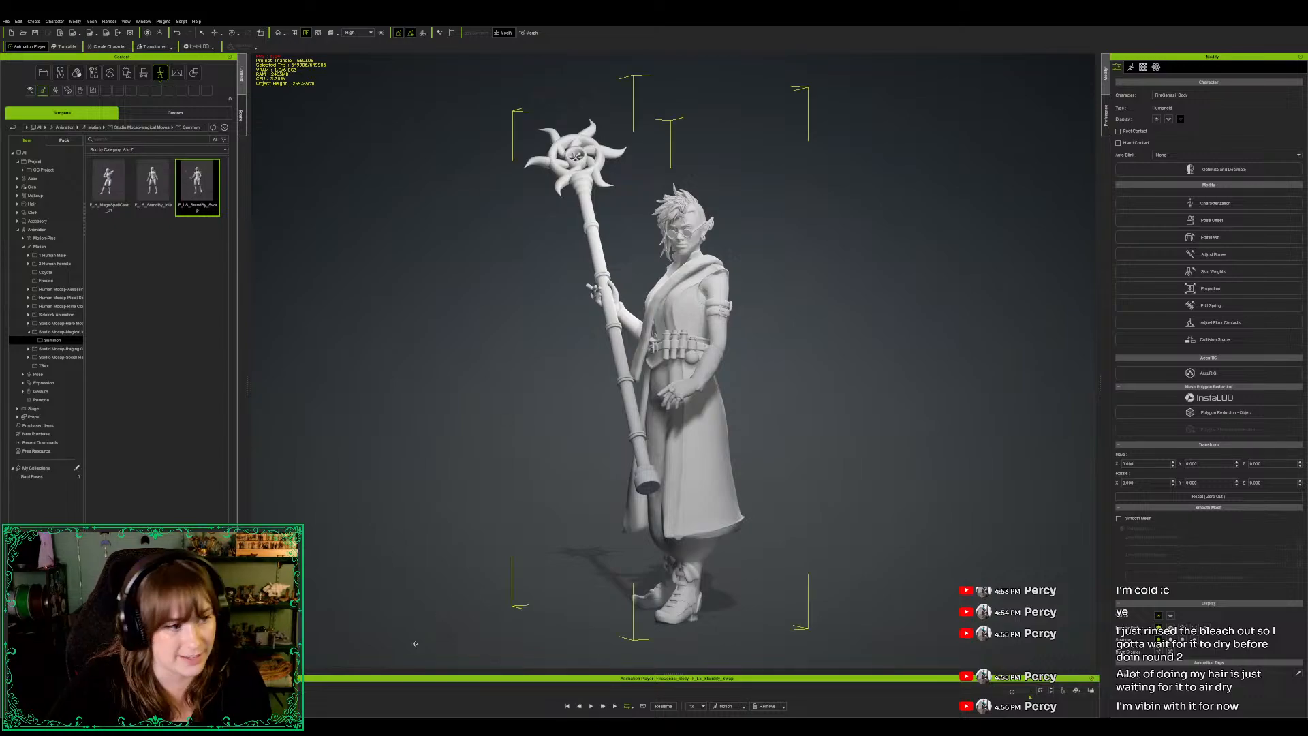
pyautogui.moveTo(375, 627); pyautogui.dragTo(475, 630, button='right')
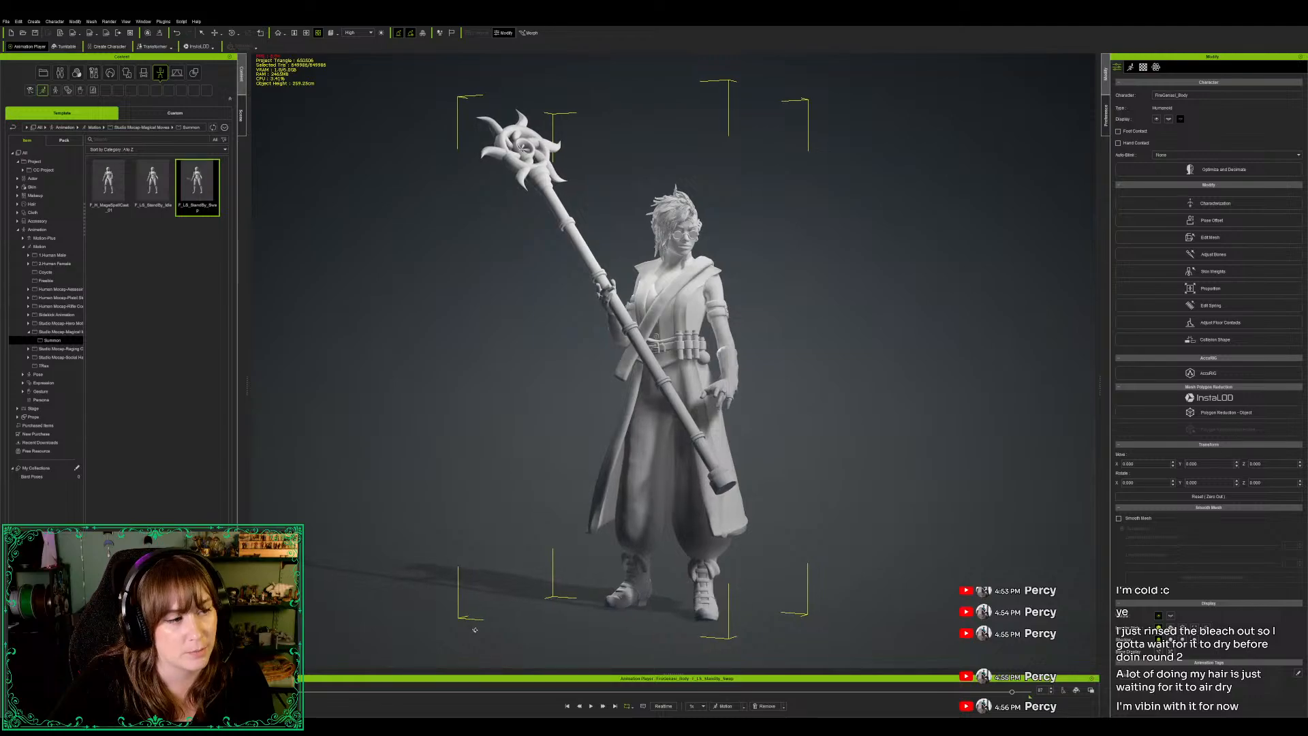
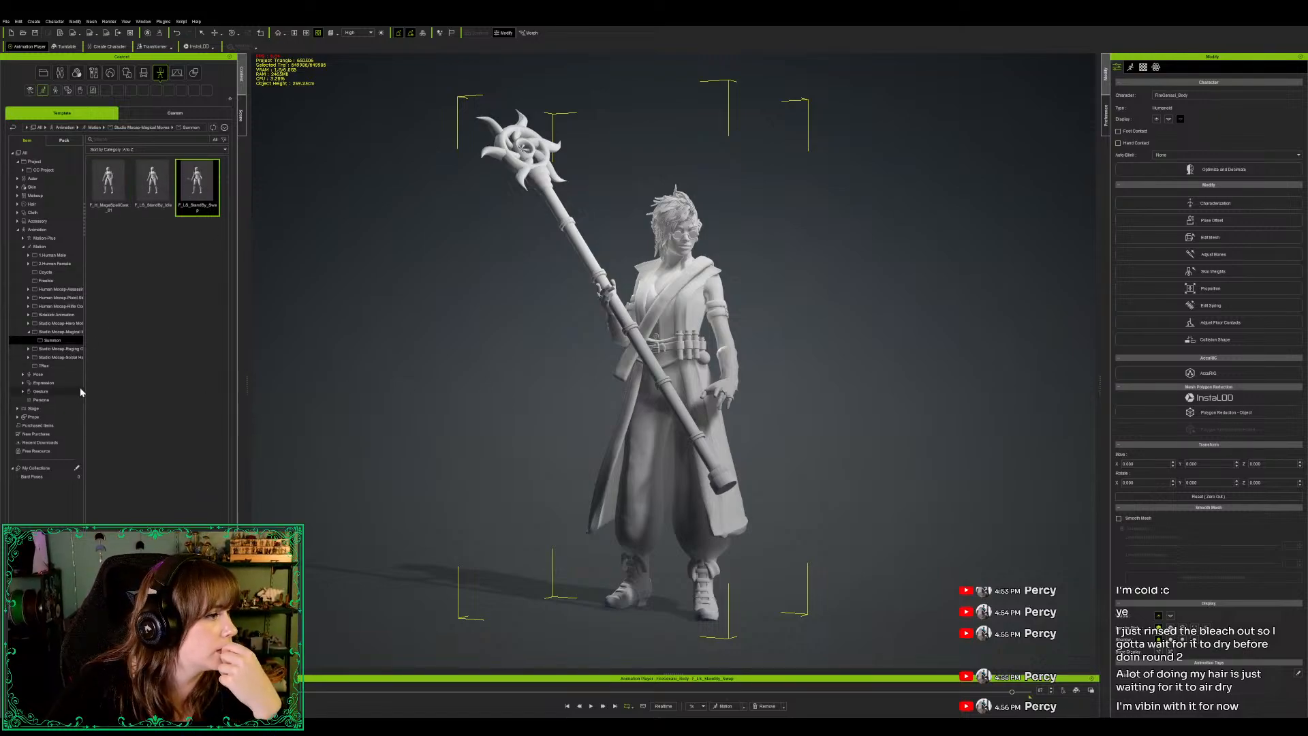
# Step: Browse the Hero Motion folders from Single-Handed to Barehanded and download the superpower motion in the Barehanded folder
pyautogui.moveTo(84, 389); pyautogui.dragTo(102, 390)
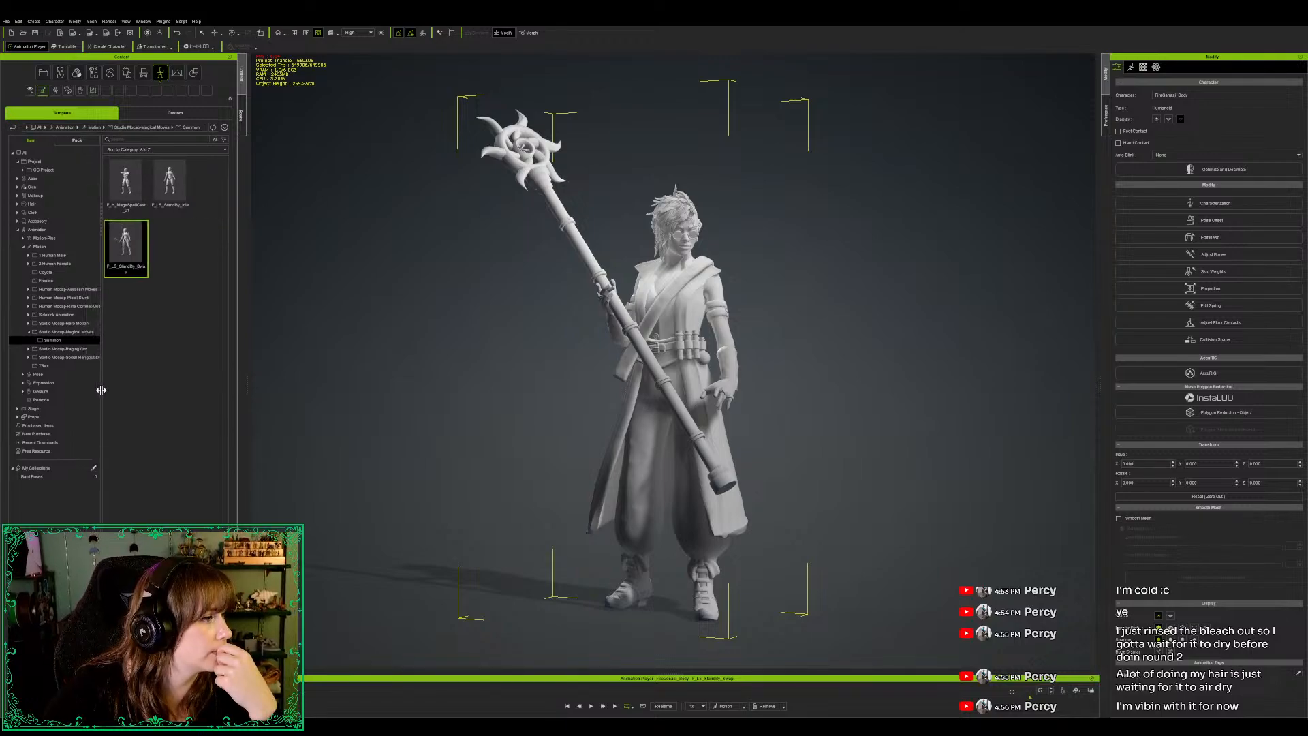
pyautogui.click(28, 323)
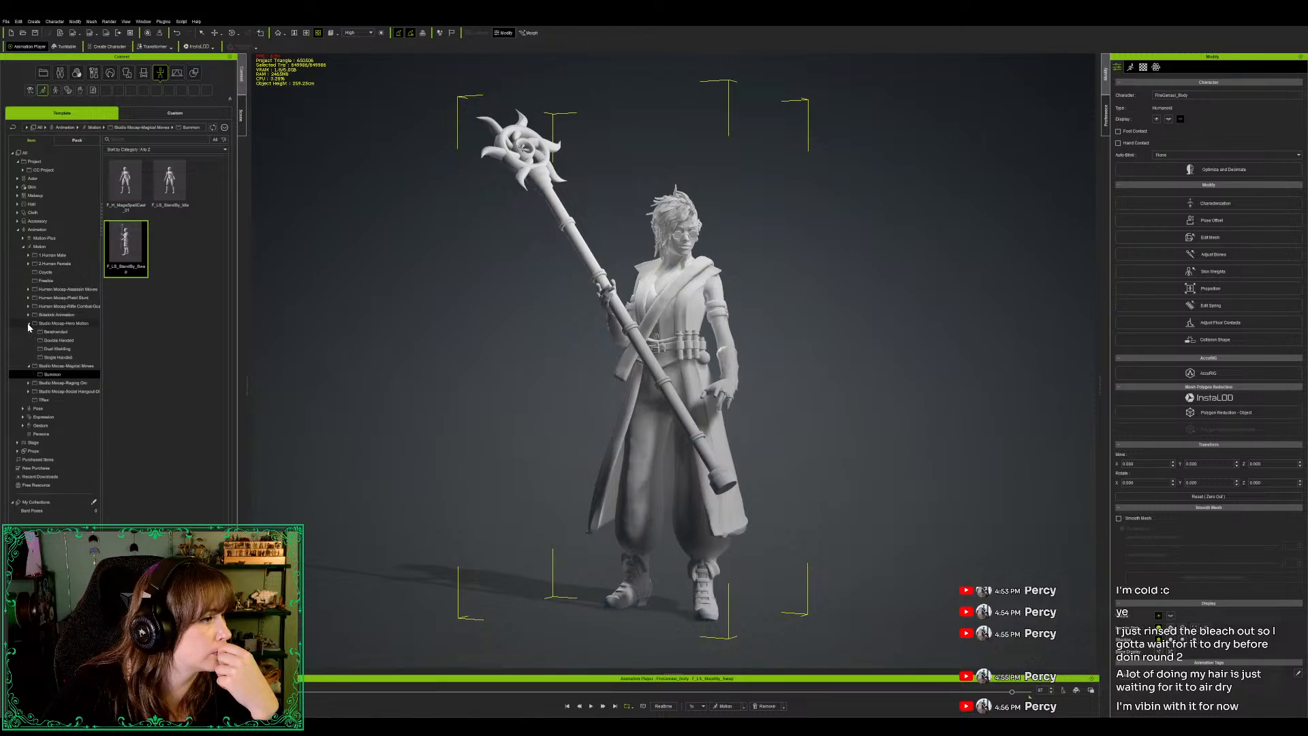
pyautogui.click(77, 358)
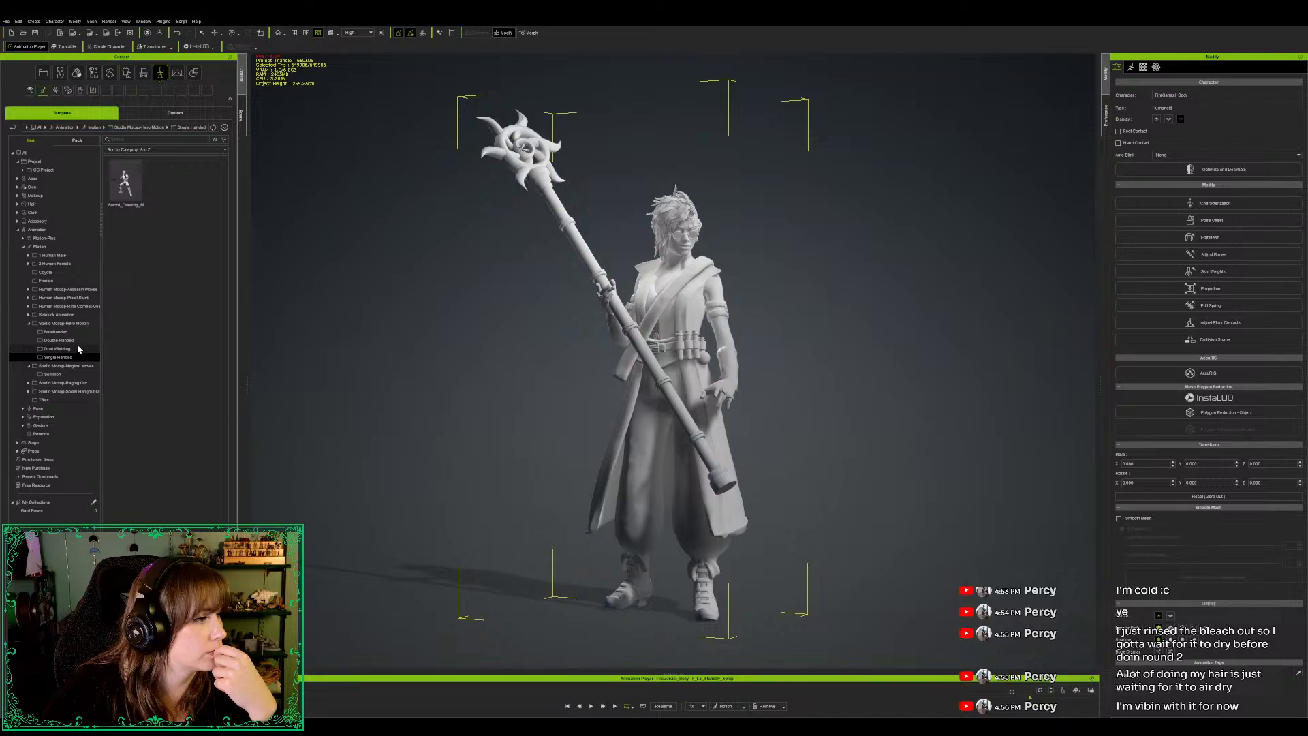
pyautogui.click(77, 345)
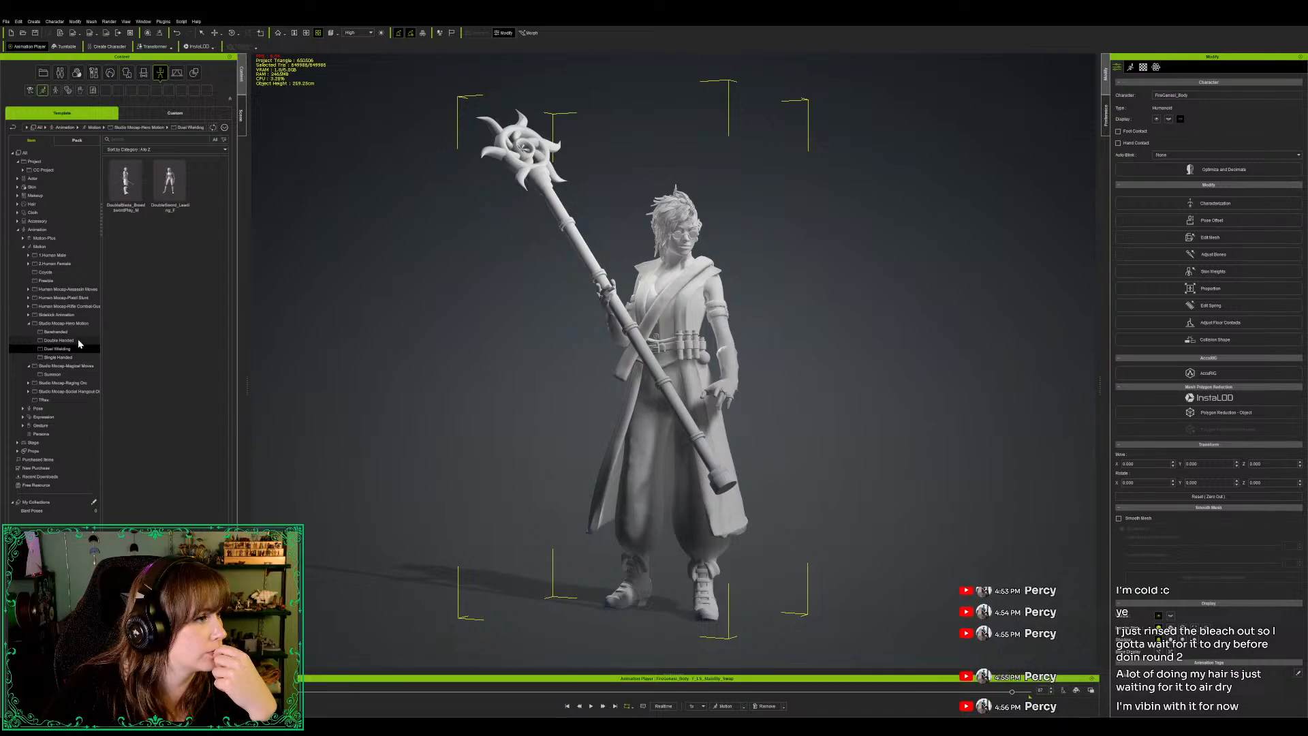
pyautogui.click(77, 340)
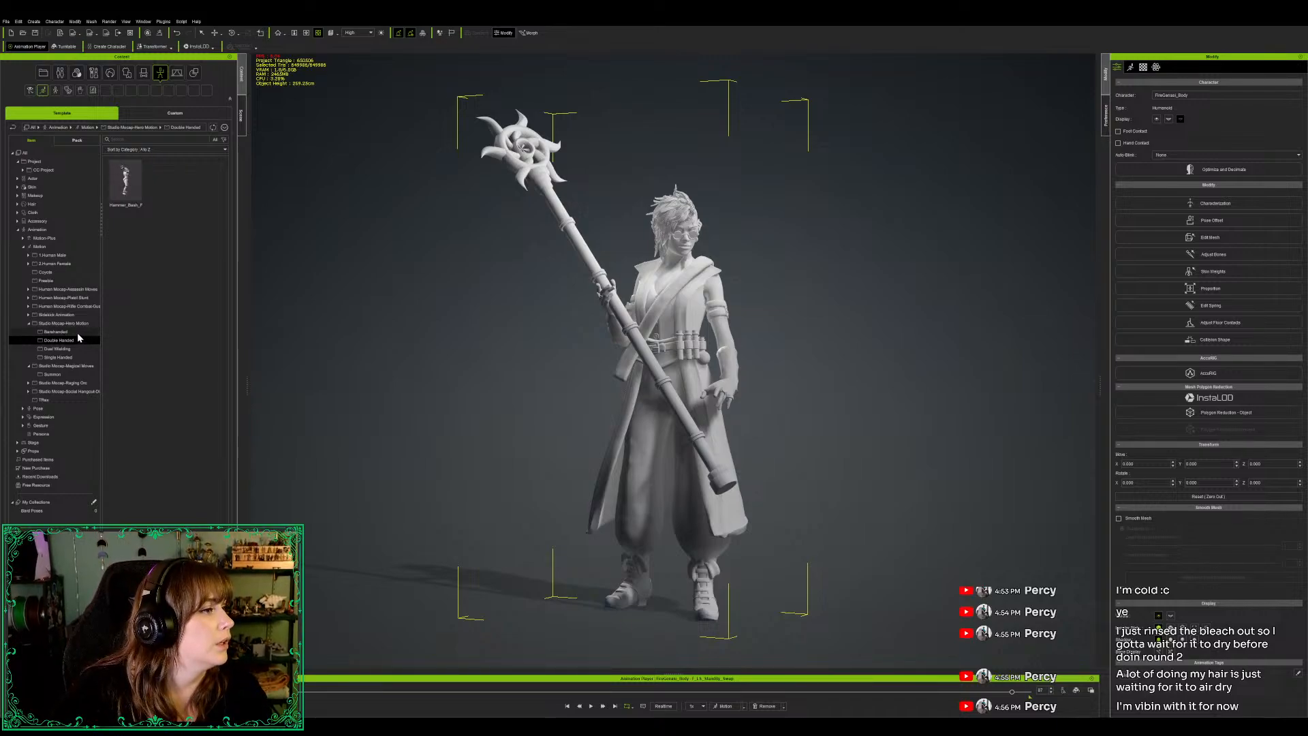
pyautogui.click(77, 333)
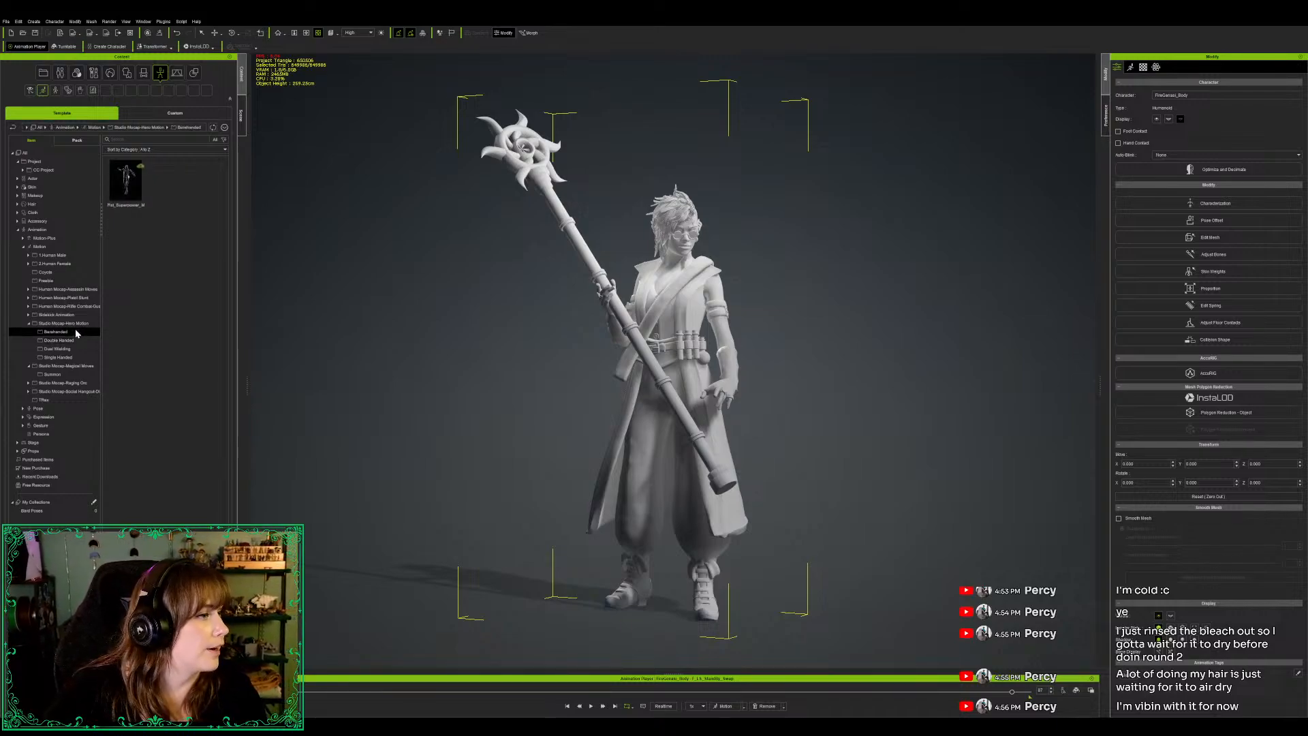
pyautogui.click(143, 170)
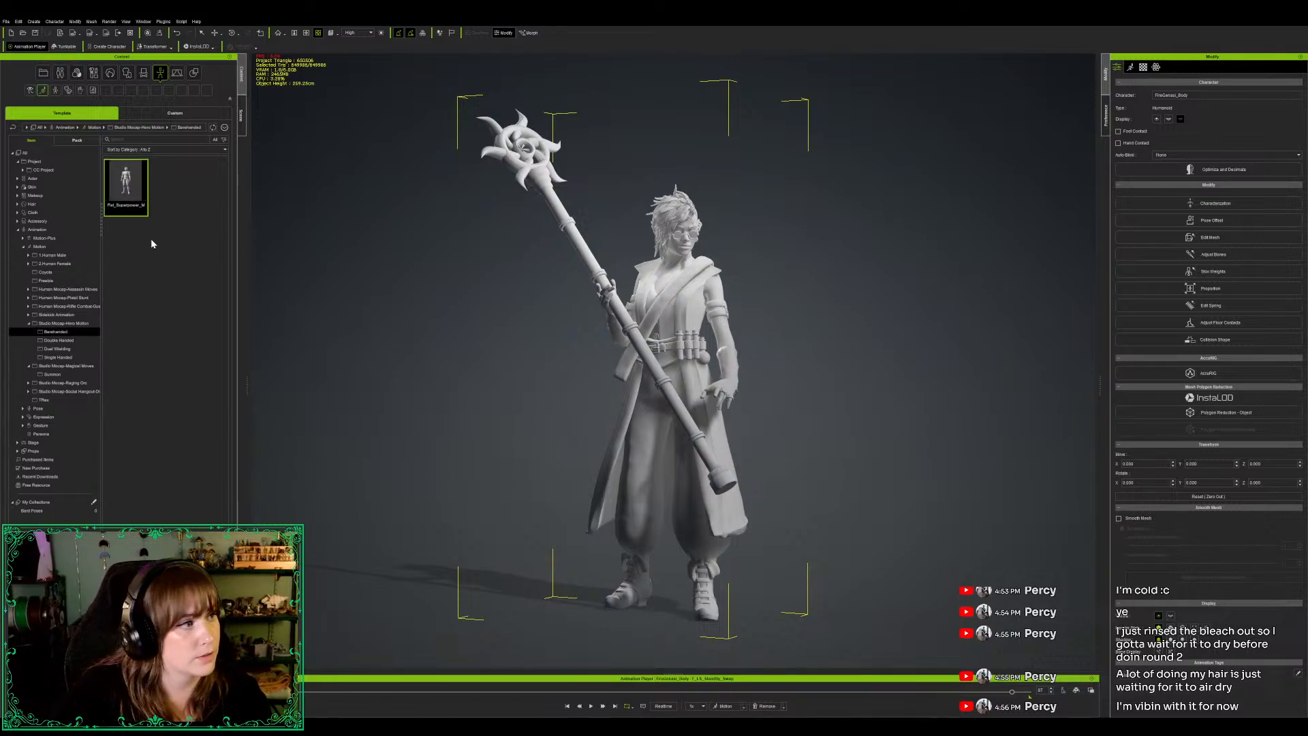
# Step: Try to apply the downloaded superpower motion to the character and play it
pyautogui.moveTo(126, 190); pyautogui.dragTo(659, 370)
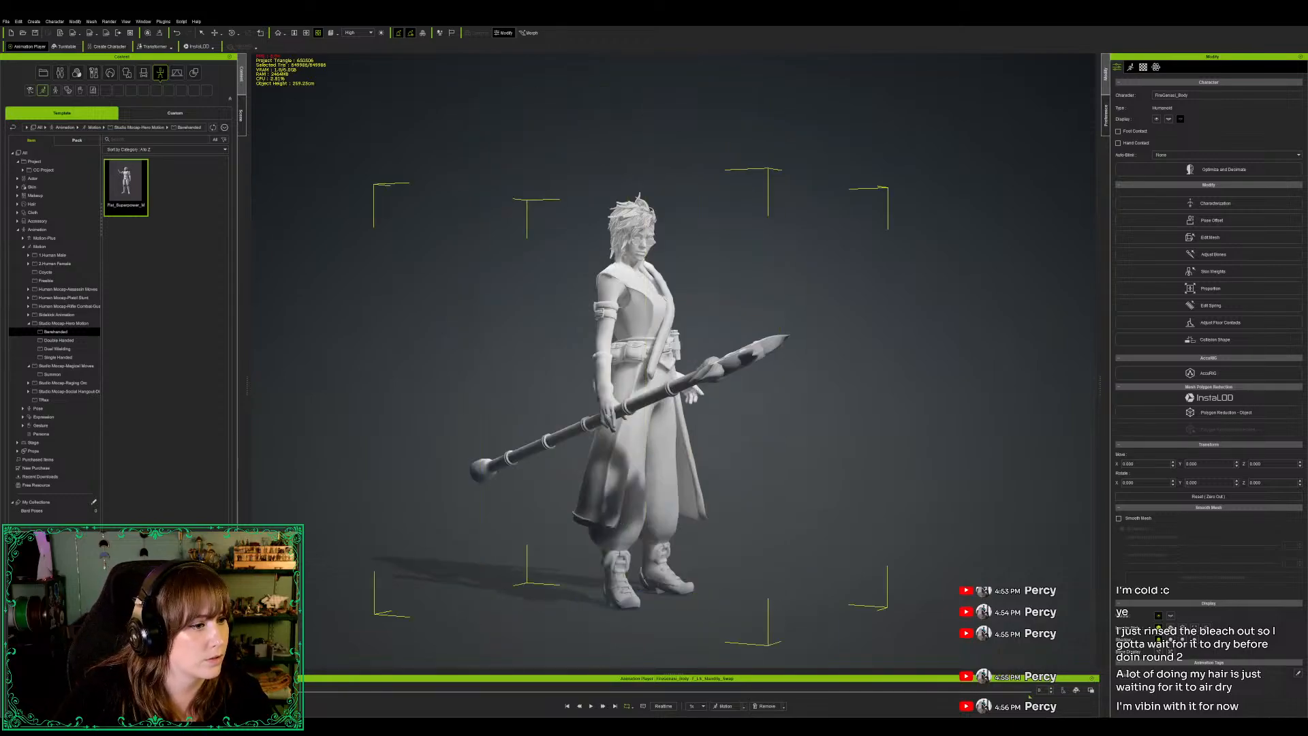
pyautogui.click(591, 706)
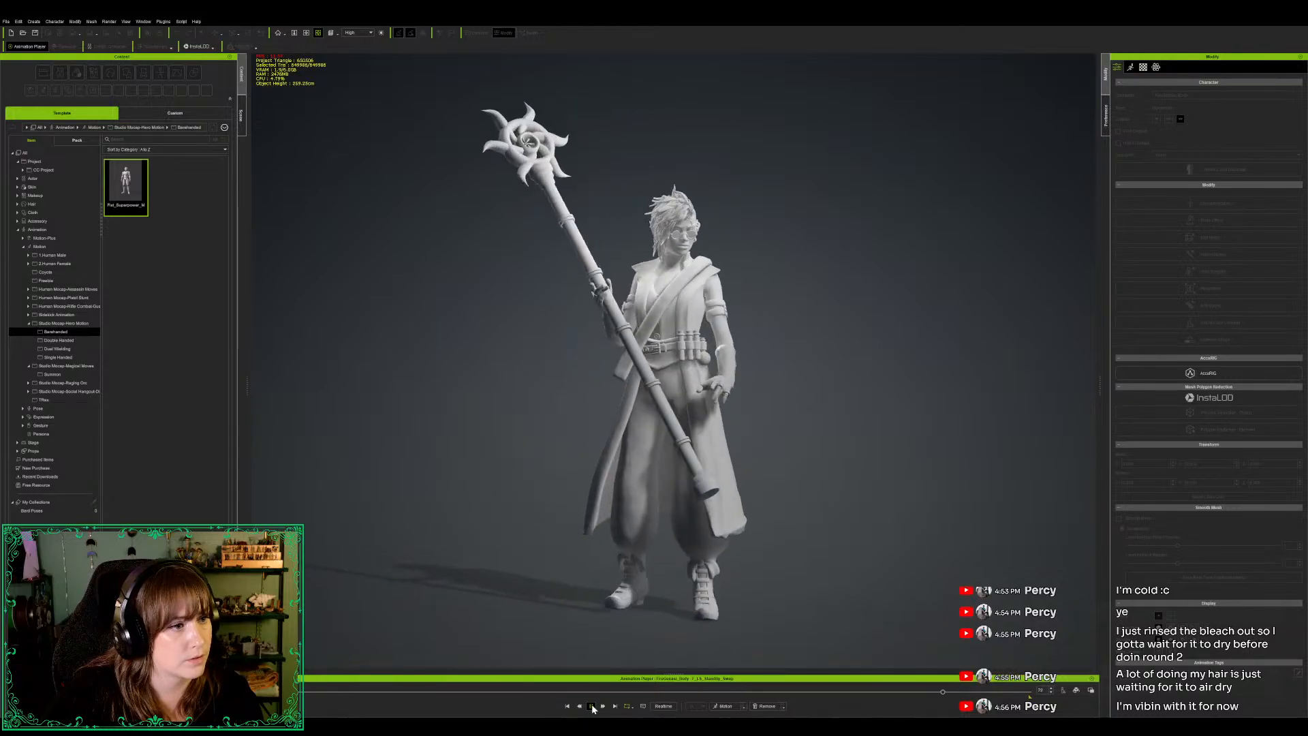
pyautogui.press('space')
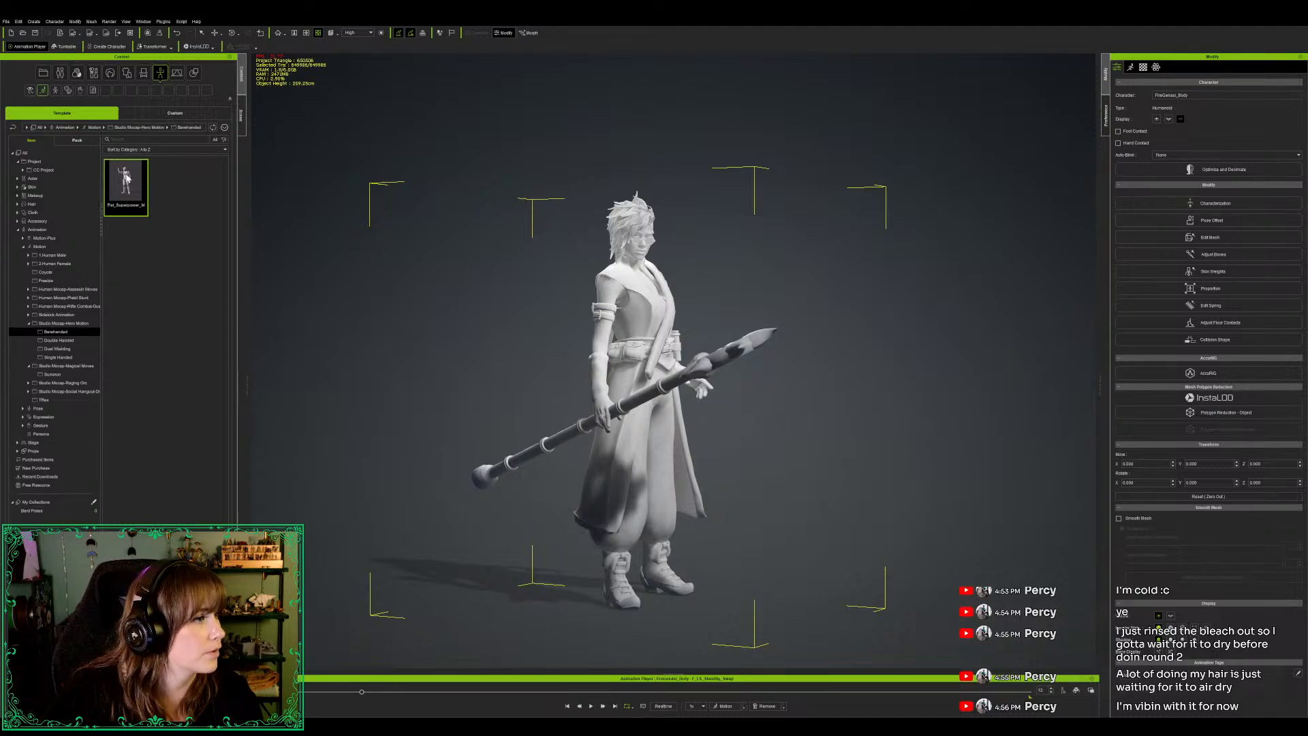
# Step: Apply the Barehanded superpower motion to the character, frame the full figure, and play the motion until a one-handed staff pose
pyautogui.click(241, 115)
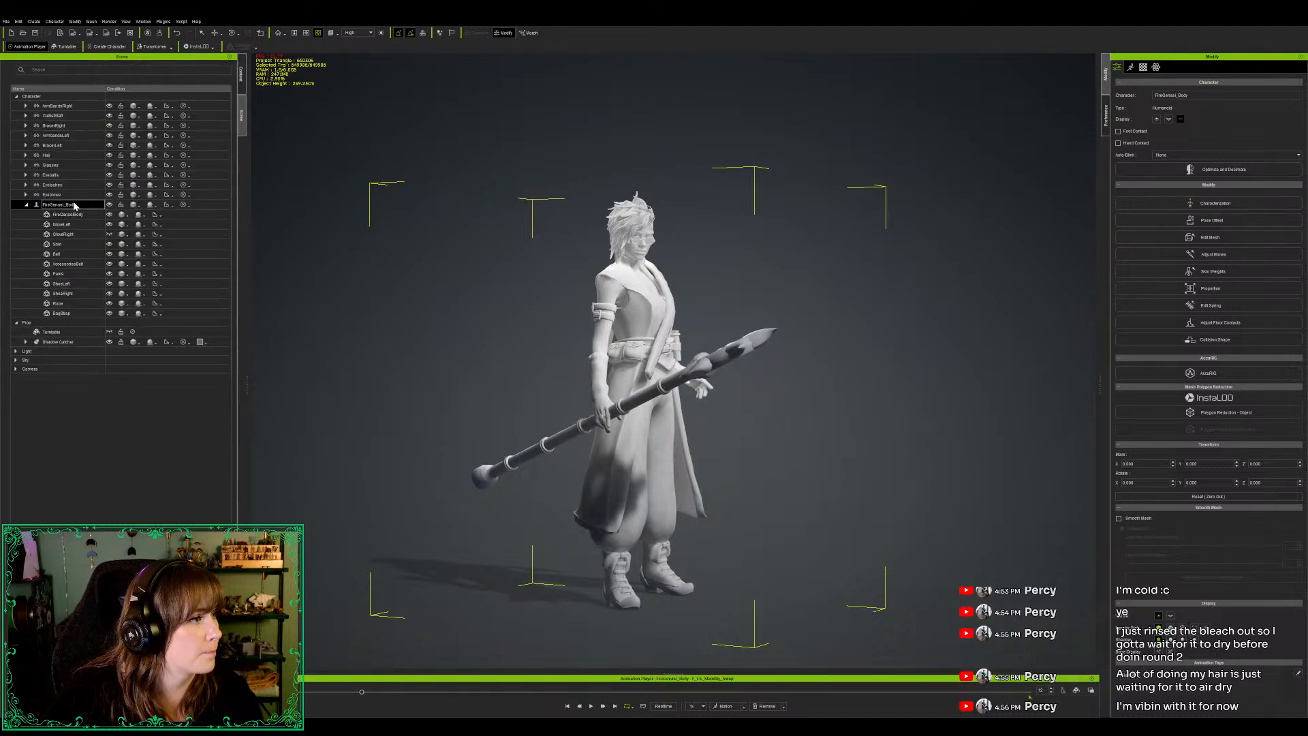
pyautogui.click(241, 73)
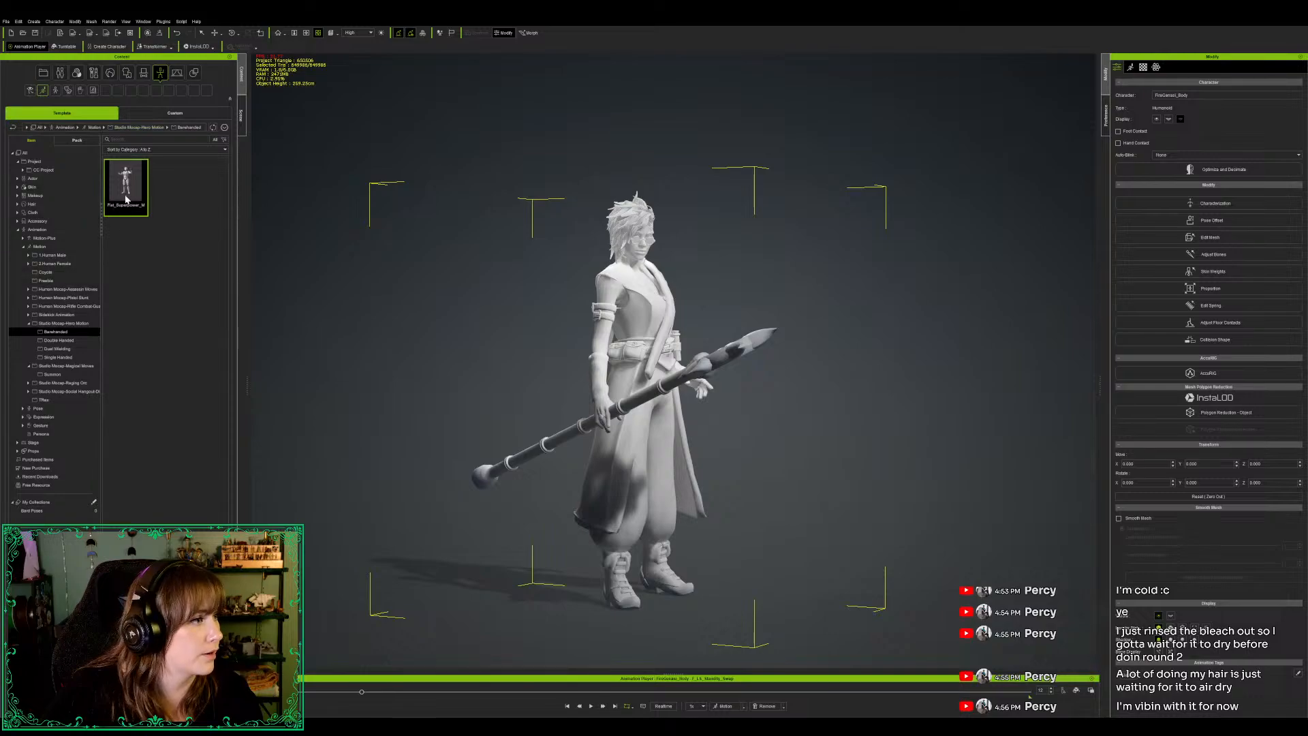
pyautogui.moveTo(611, 356); pyautogui.dragTo(644, 386)
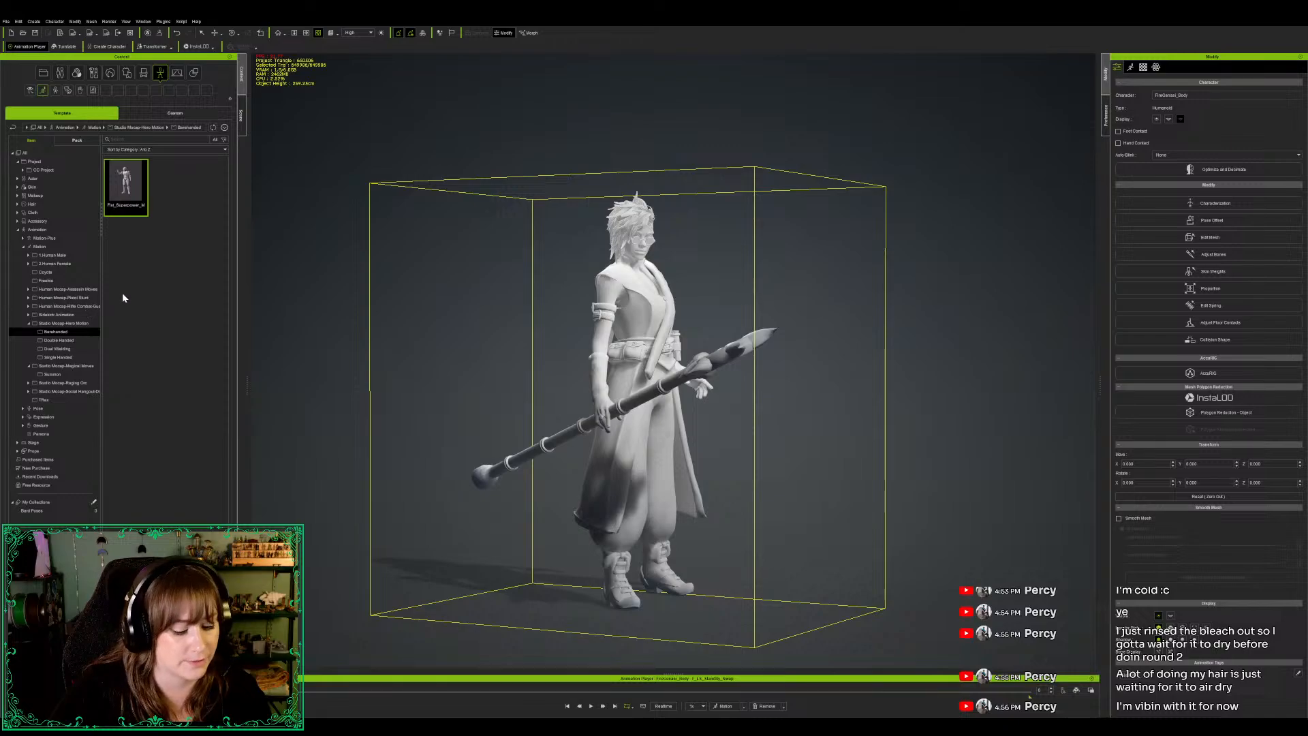
pyautogui.hotkey('ctrl', 'z')
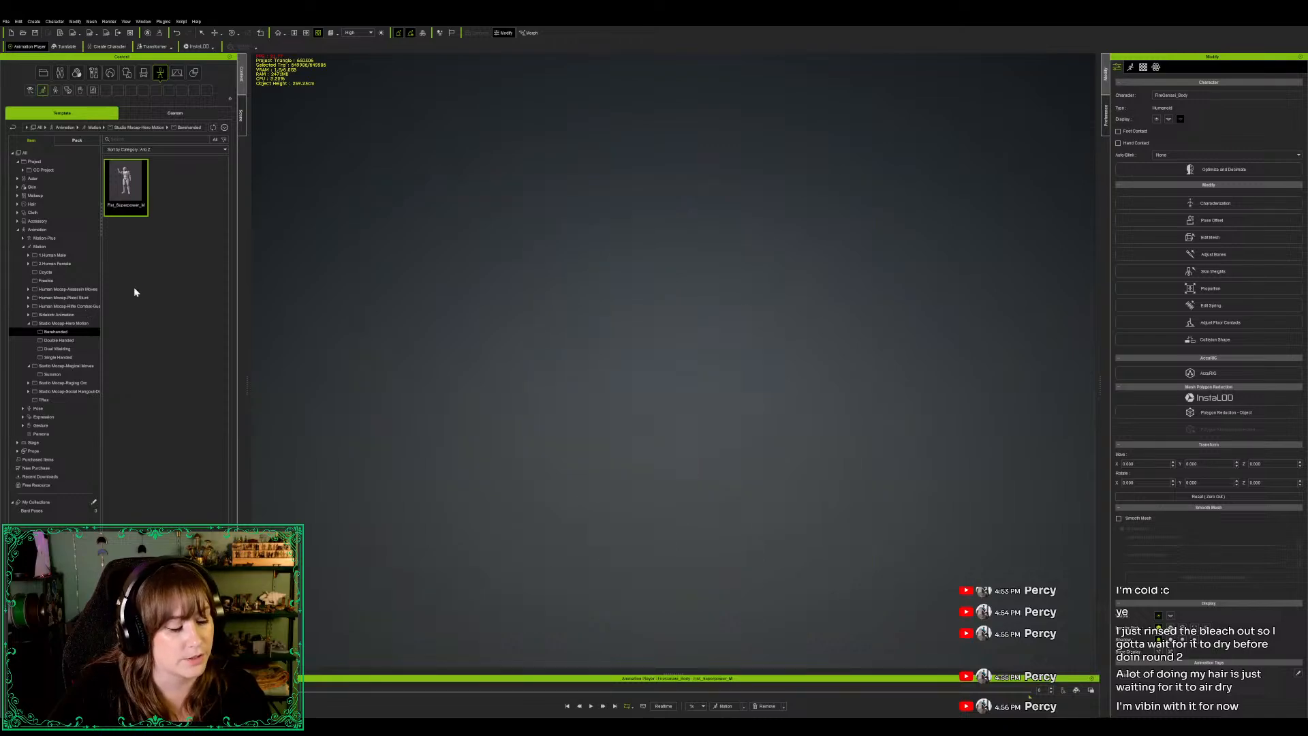
pyautogui.press('Home')
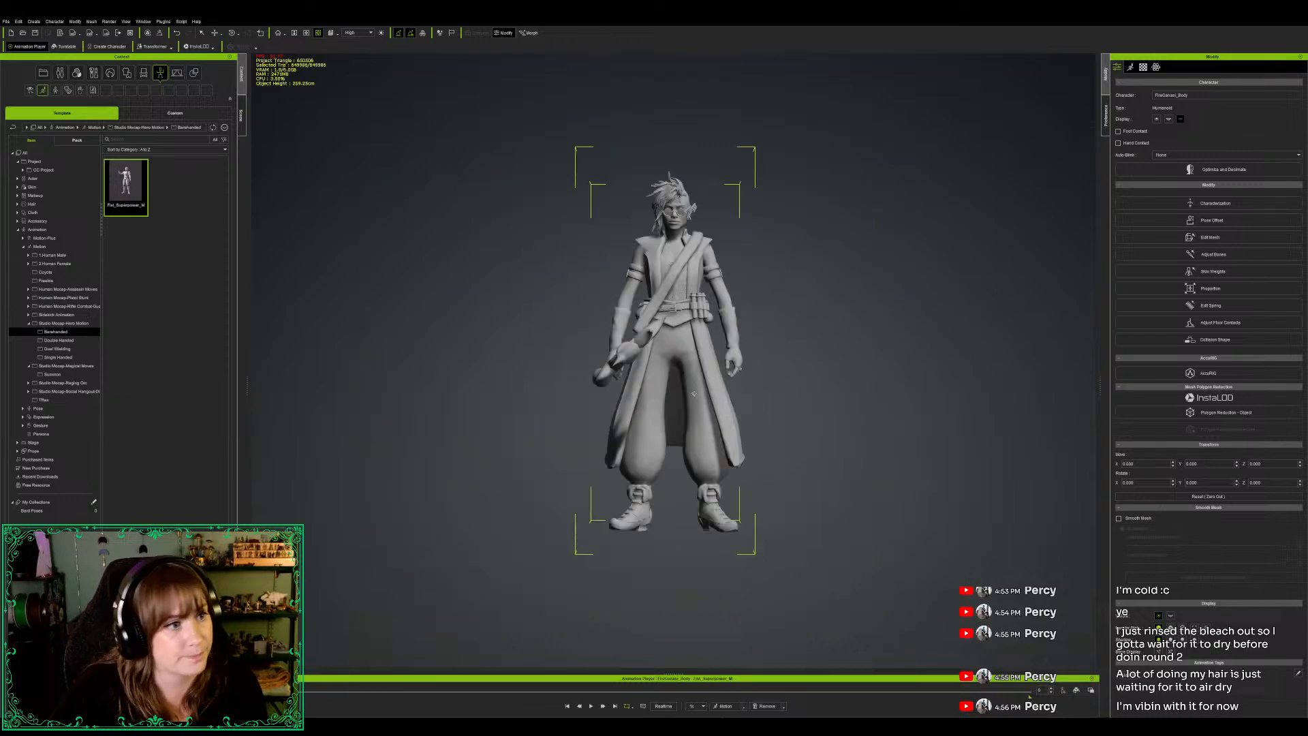
pyautogui.click(591, 706)
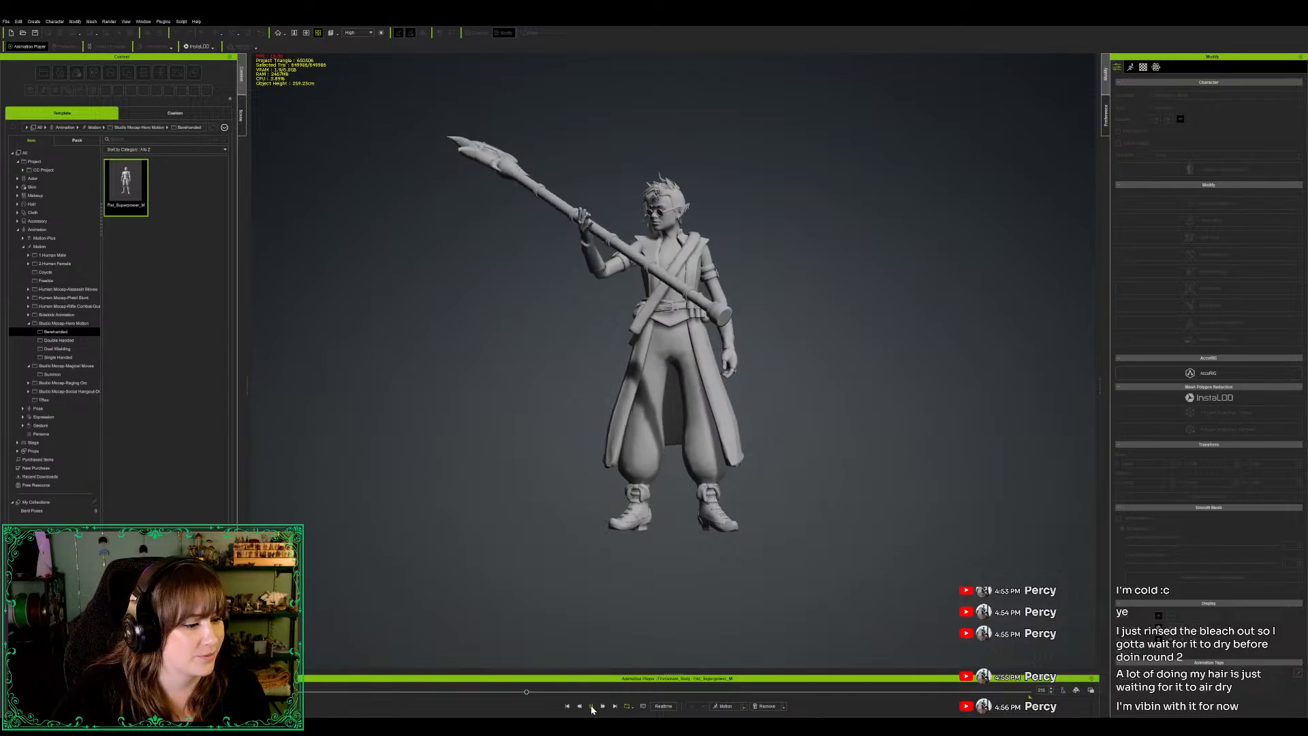
pyautogui.press('space')
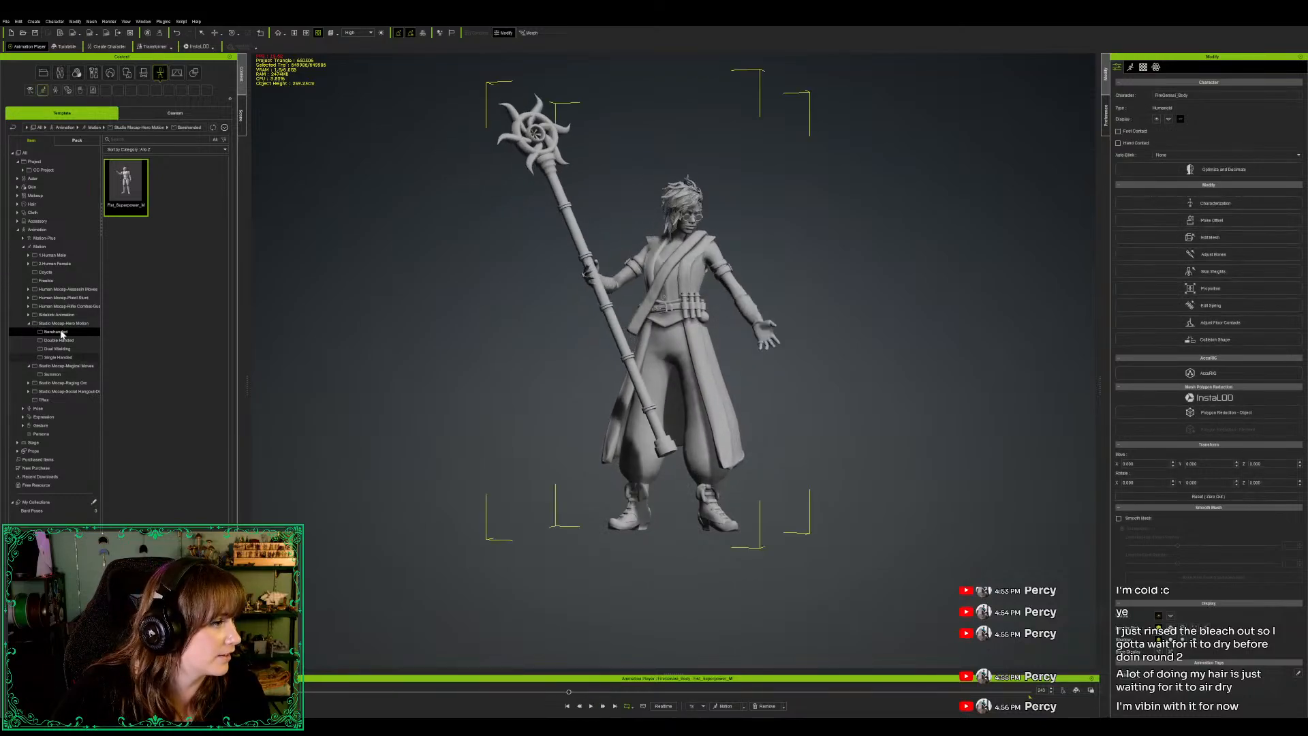
# Step: Look through the Rifle Combat, Assassin Moves, Magical Moves, Raging On and Social Hangout motion folders for other staff poses
pyautogui.click(29, 316)
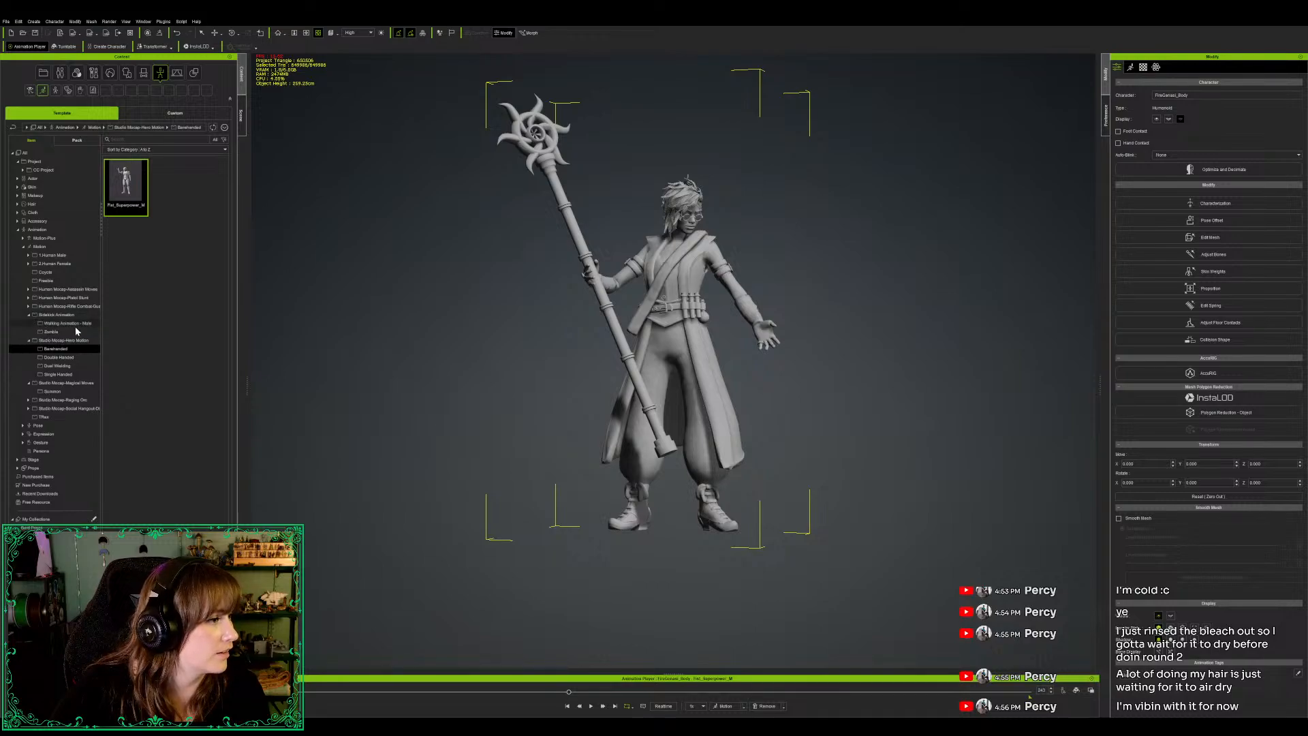
pyautogui.click(29, 307)
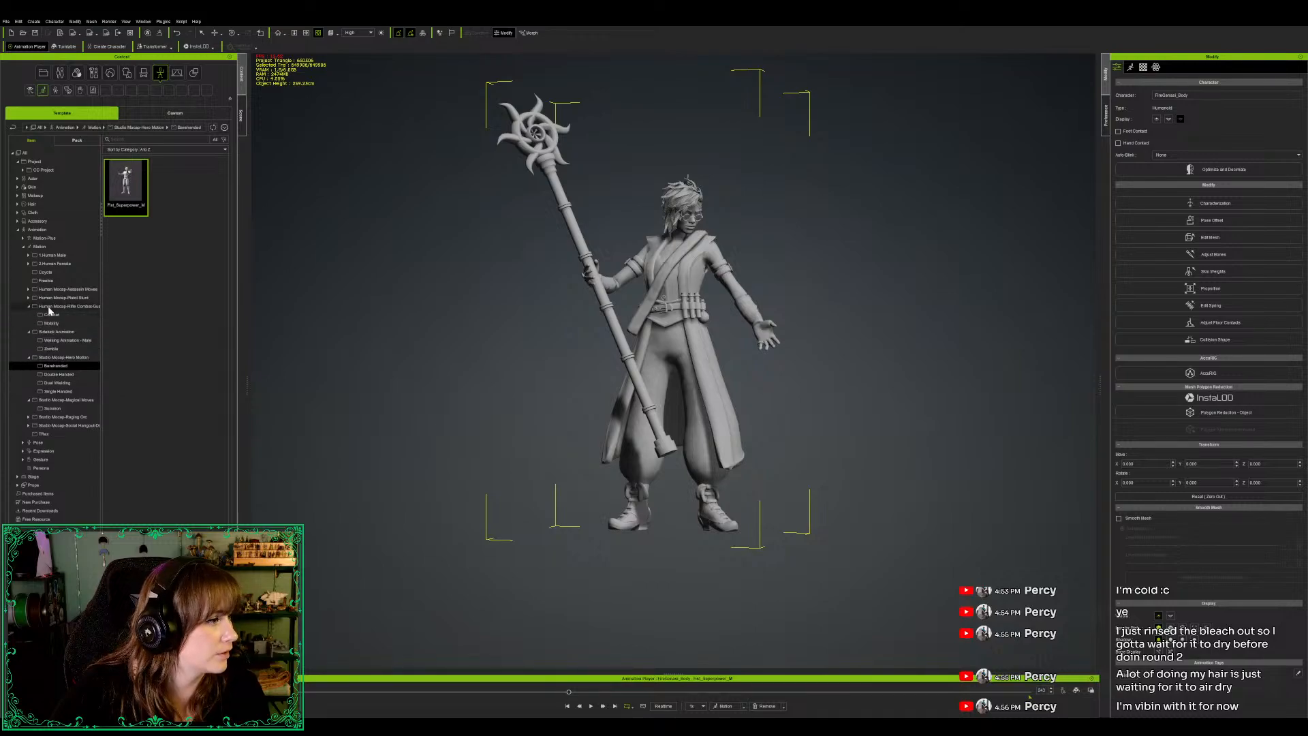
pyautogui.click(52, 314)
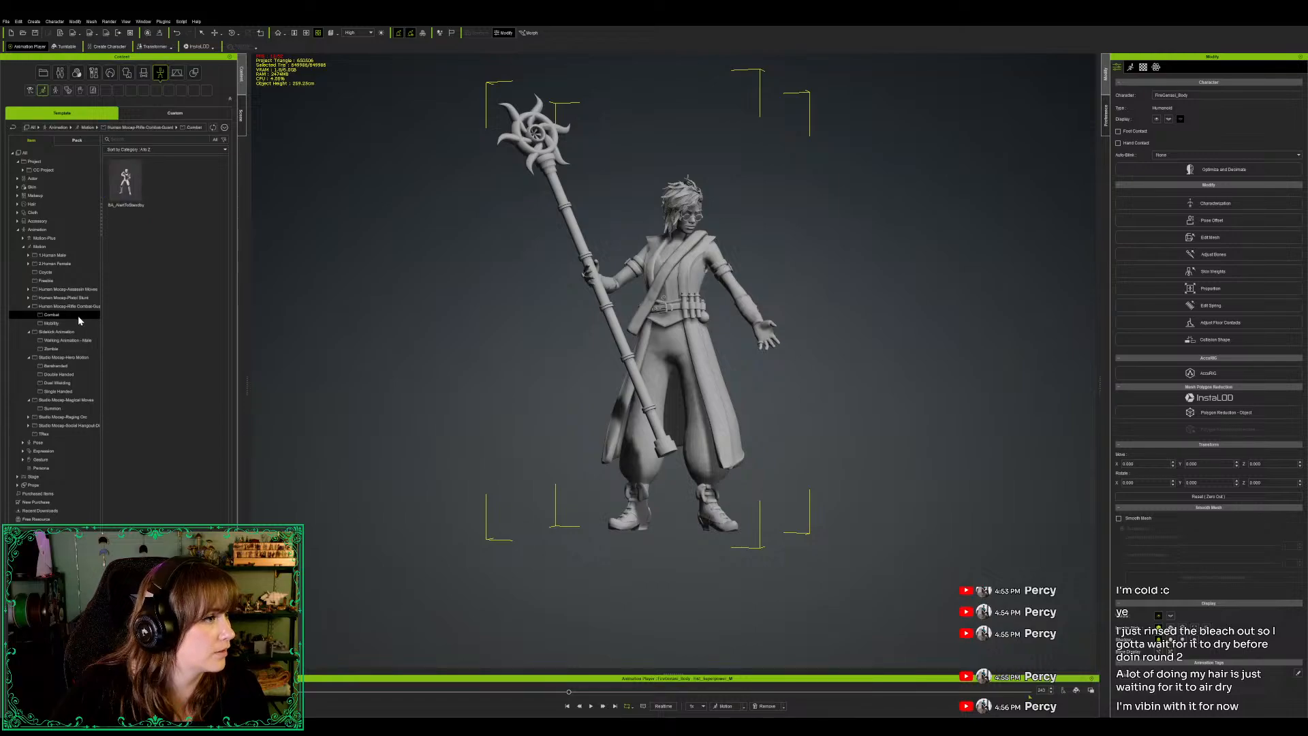
pyautogui.click(60, 323)
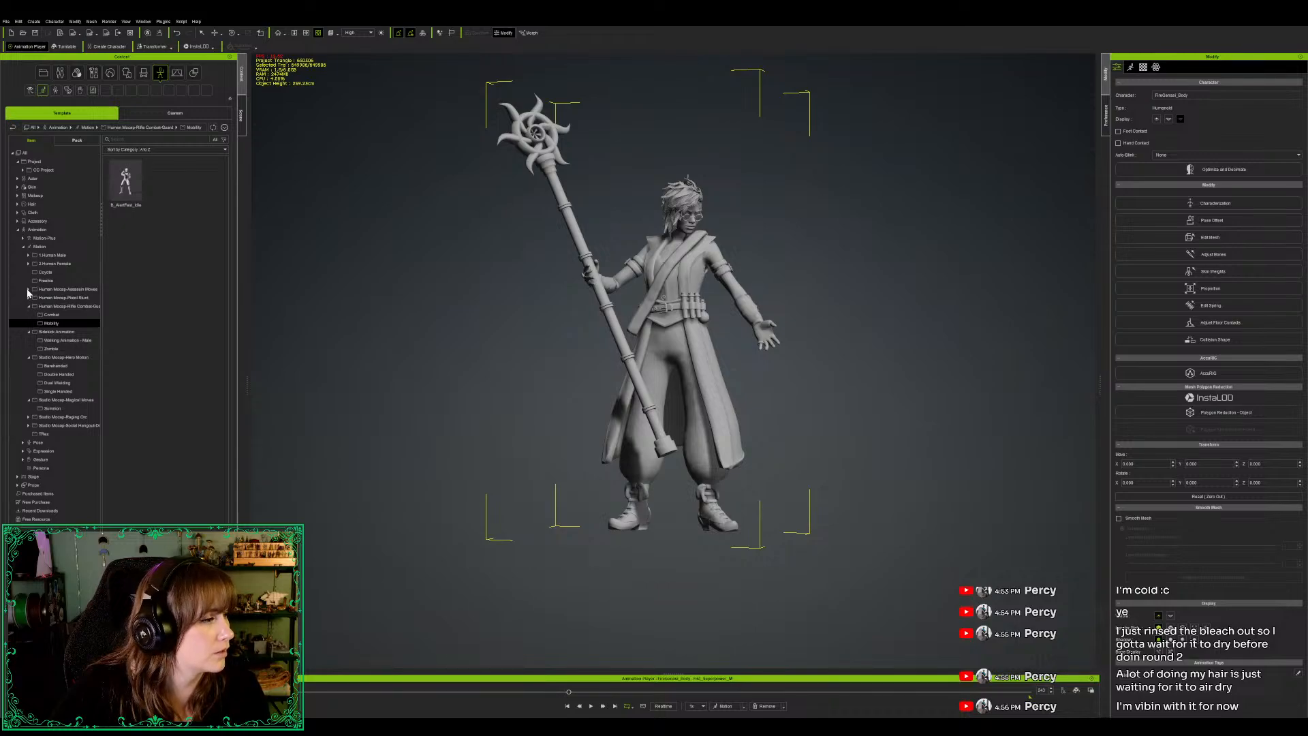
pyautogui.click(28, 289)
pyautogui.click(62, 298)
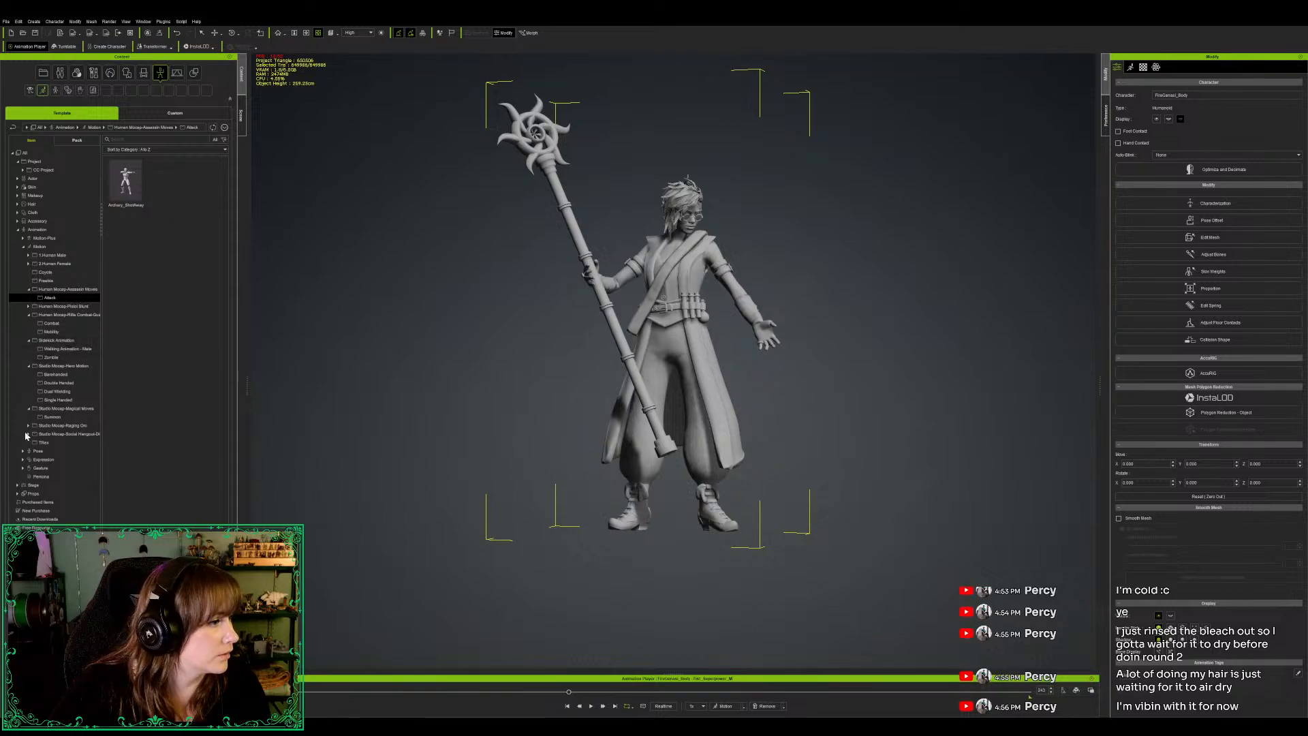
pyautogui.click(52, 416)
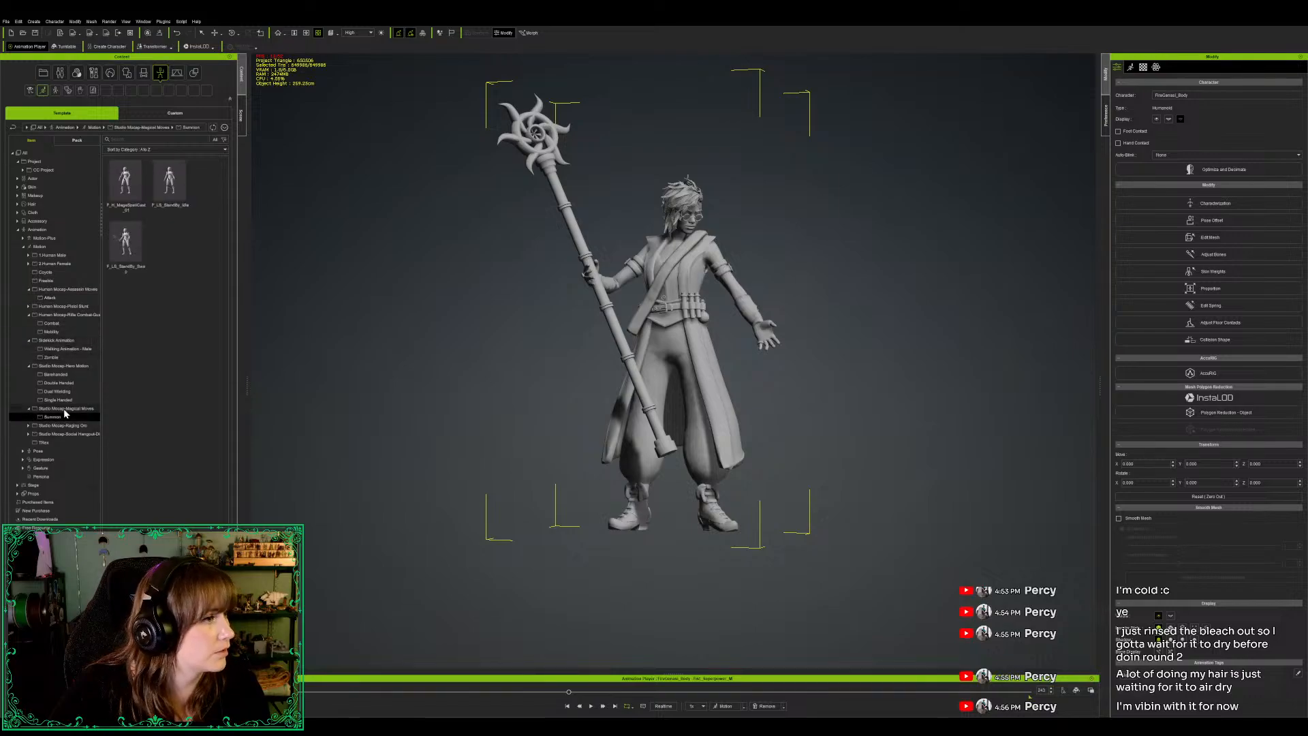
pyautogui.click(28, 425)
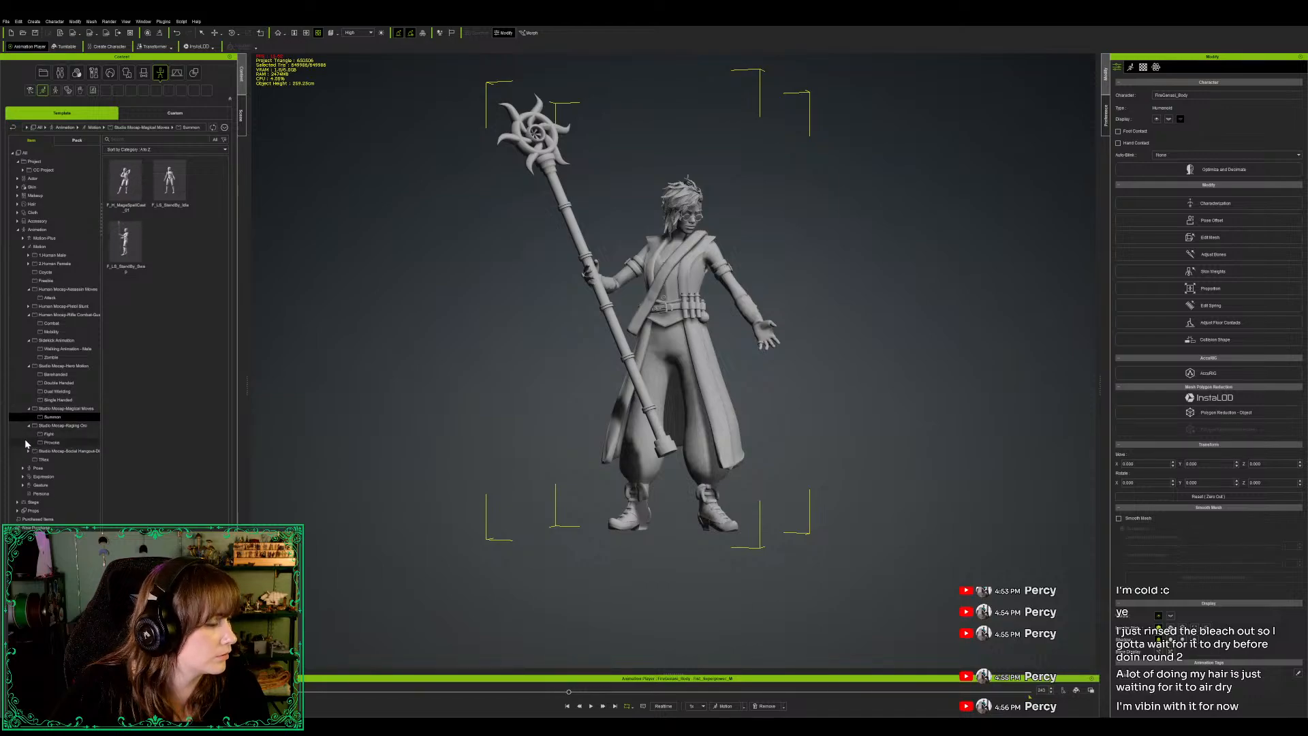
pyautogui.click(28, 452)
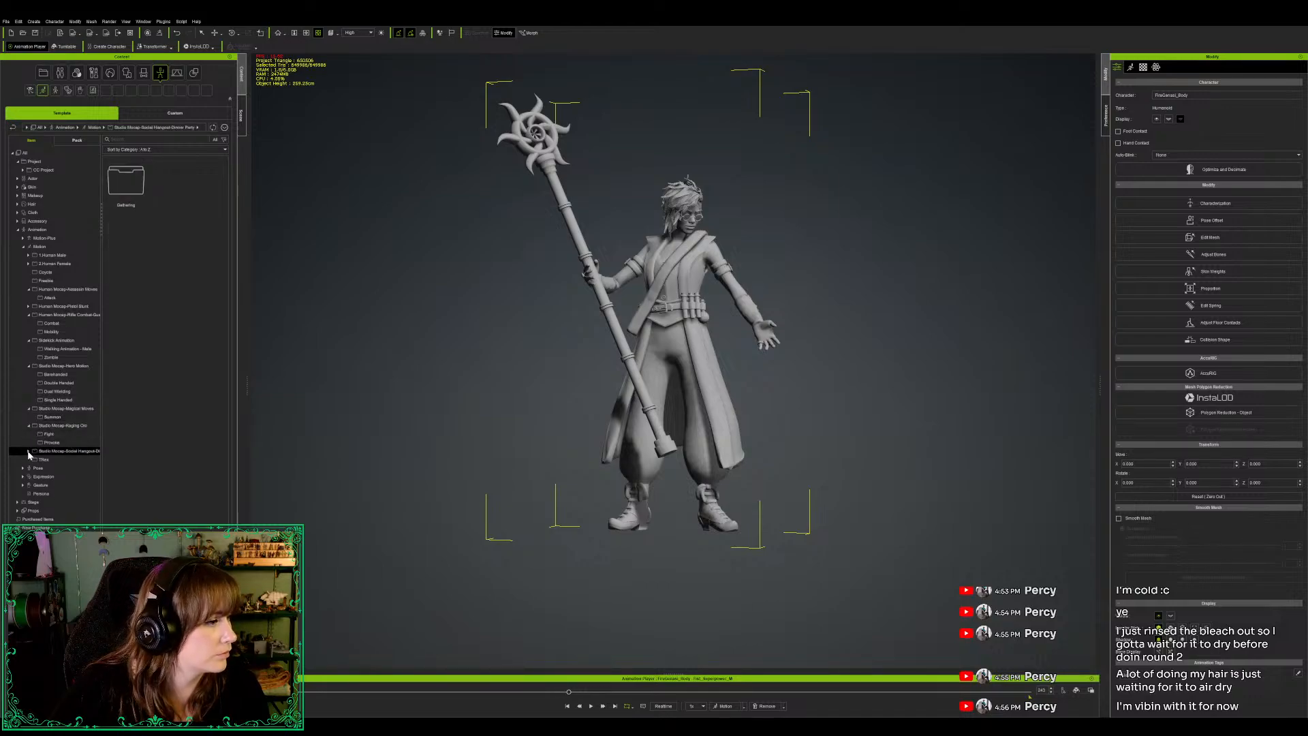
pyautogui.click(30, 452)
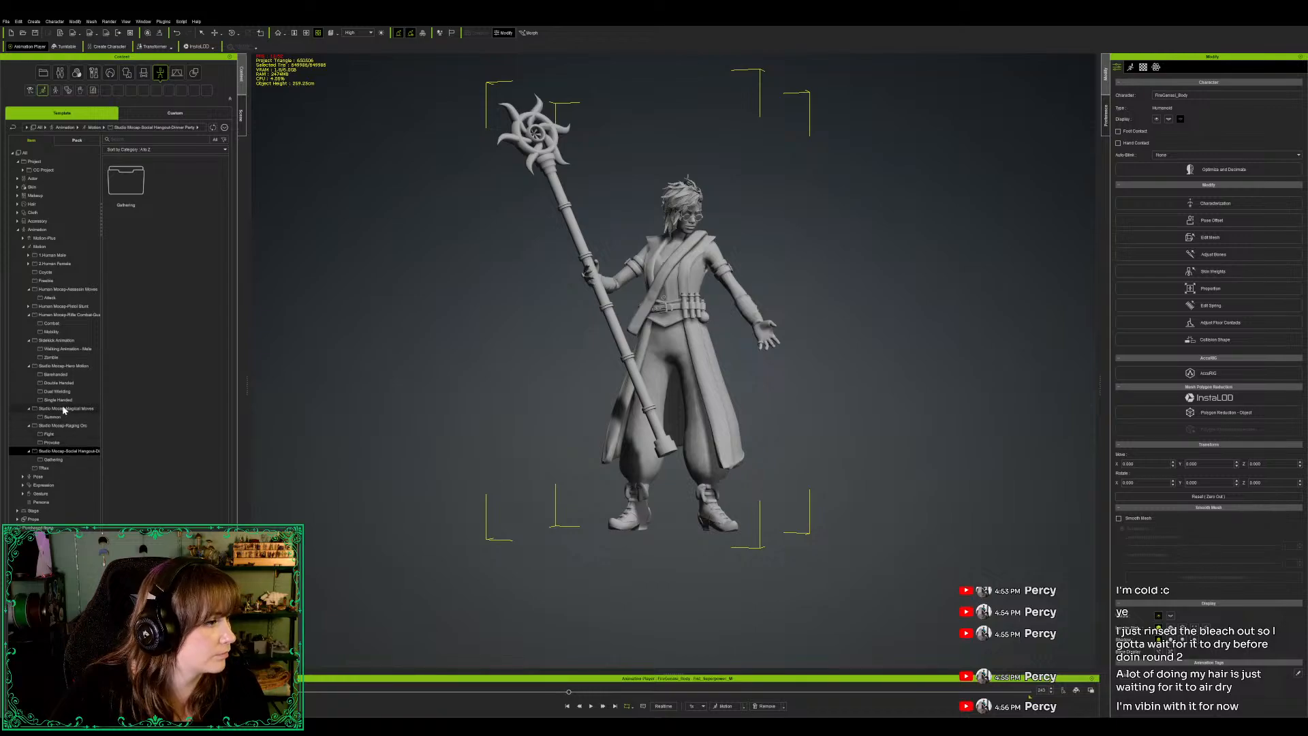
# Step: Check the Idle motions under 2-Human Female, open its Perform folder and expand that folder's subfolders
pyautogui.click(28, 265)
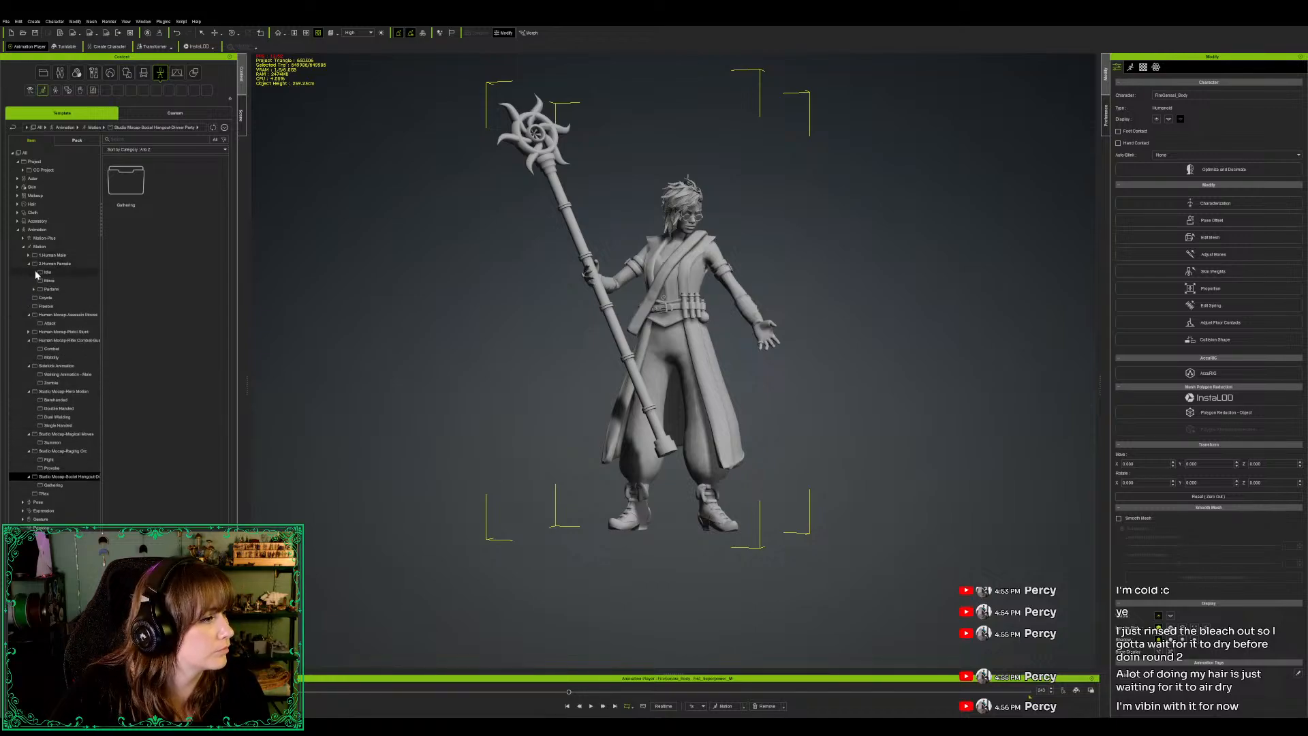
pyautogui.click(65, 272)
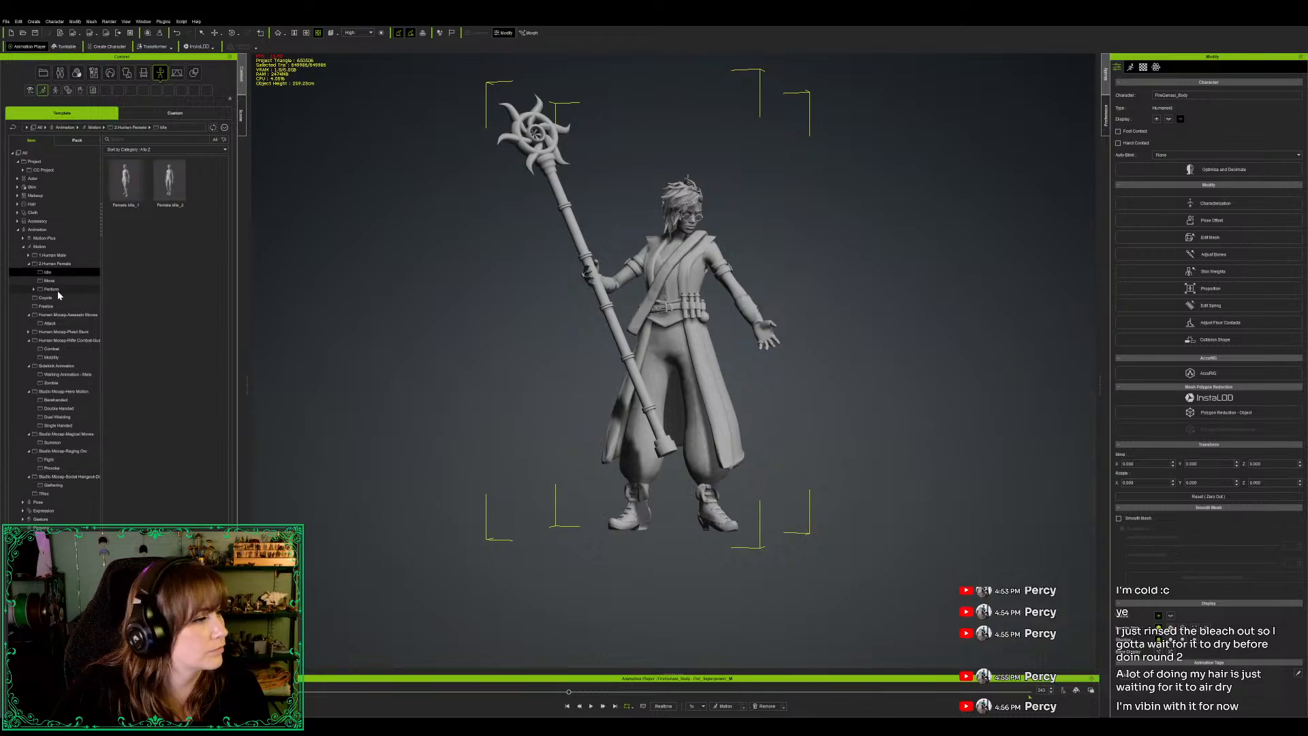
pyautogui.click(59, 291)
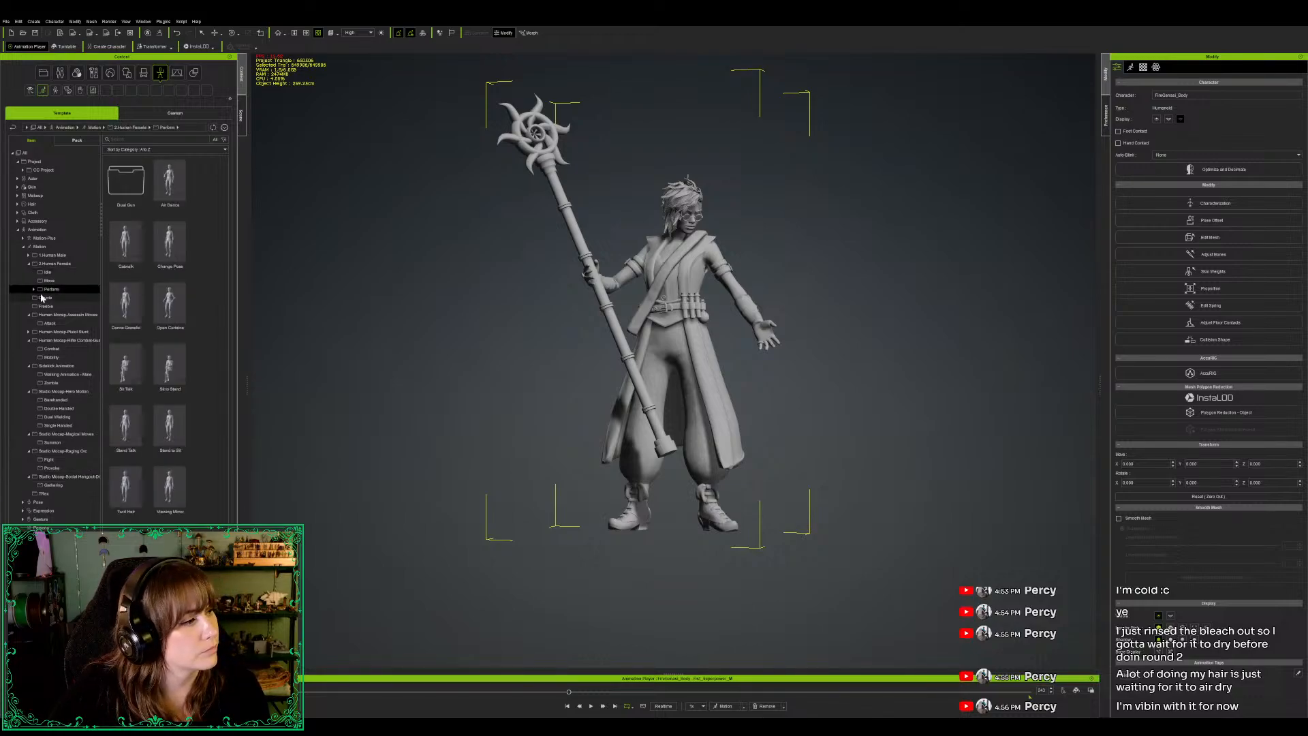
pyautogui.click(33, 290)
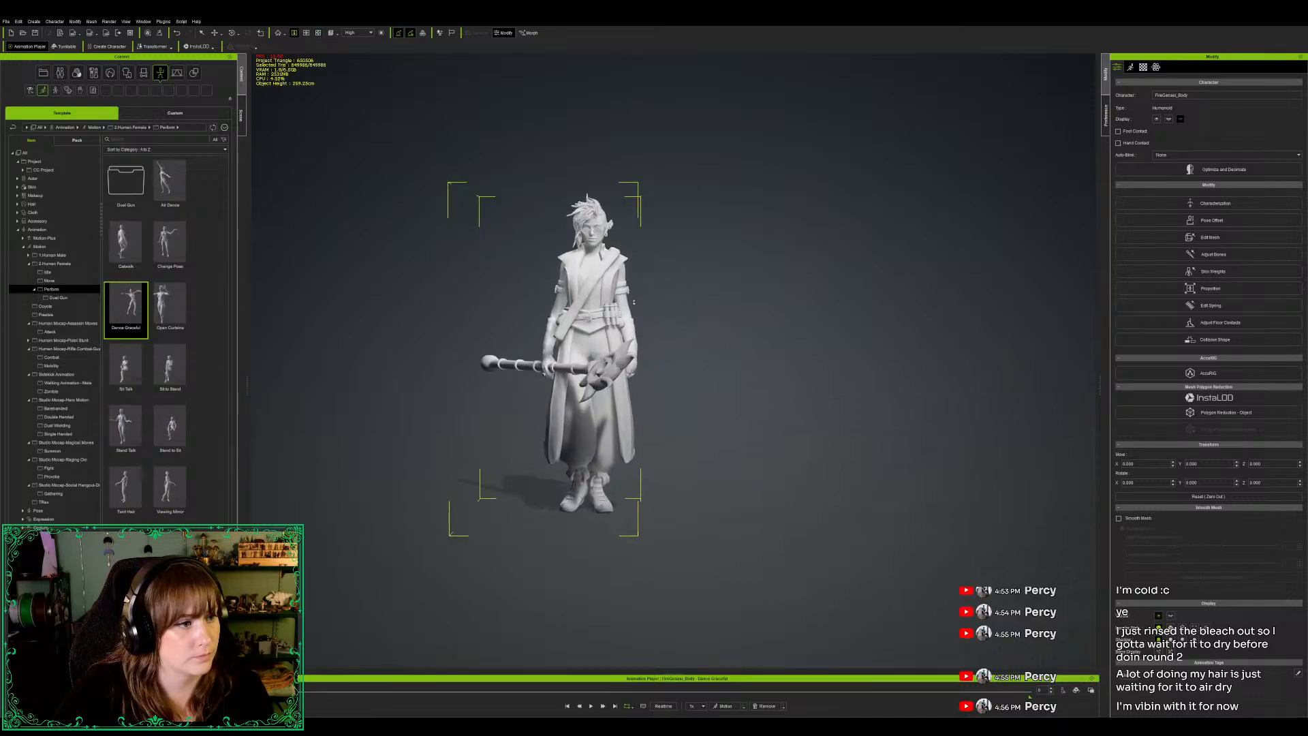
# Step: Play the Dance Graceful motion from the Perform folder and scrub towards its end to look for a staff pose
pyautogui.click(591, 706)
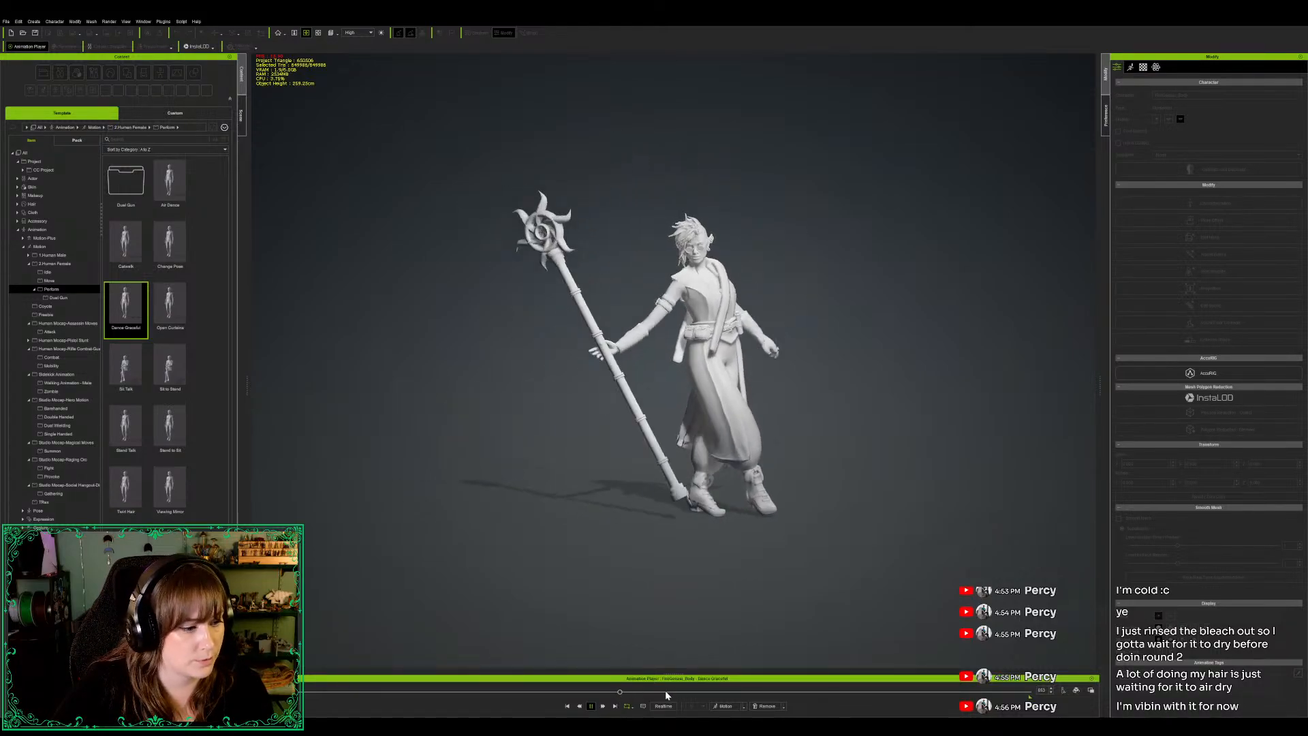
pyautogui.moveTo(884, 691); pyautogui.dragTo(1015, 691)
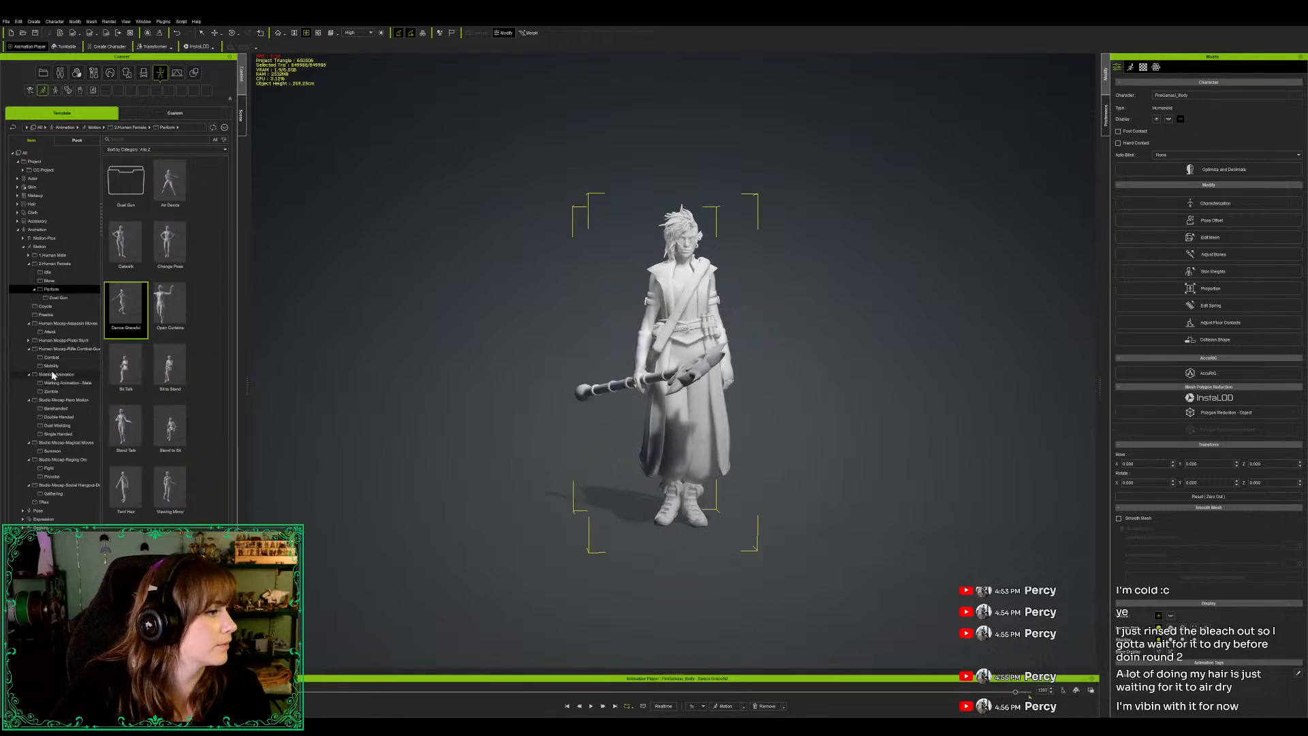
# Step: Apply the last StandBy motion in the Magical Moves Summon folder to the character, play it, and jump back to an earlier frame
pyautogui.click(55, 451)
pyautogui.moveTo(123, 242); pyautogui.dragTo(622, 327)
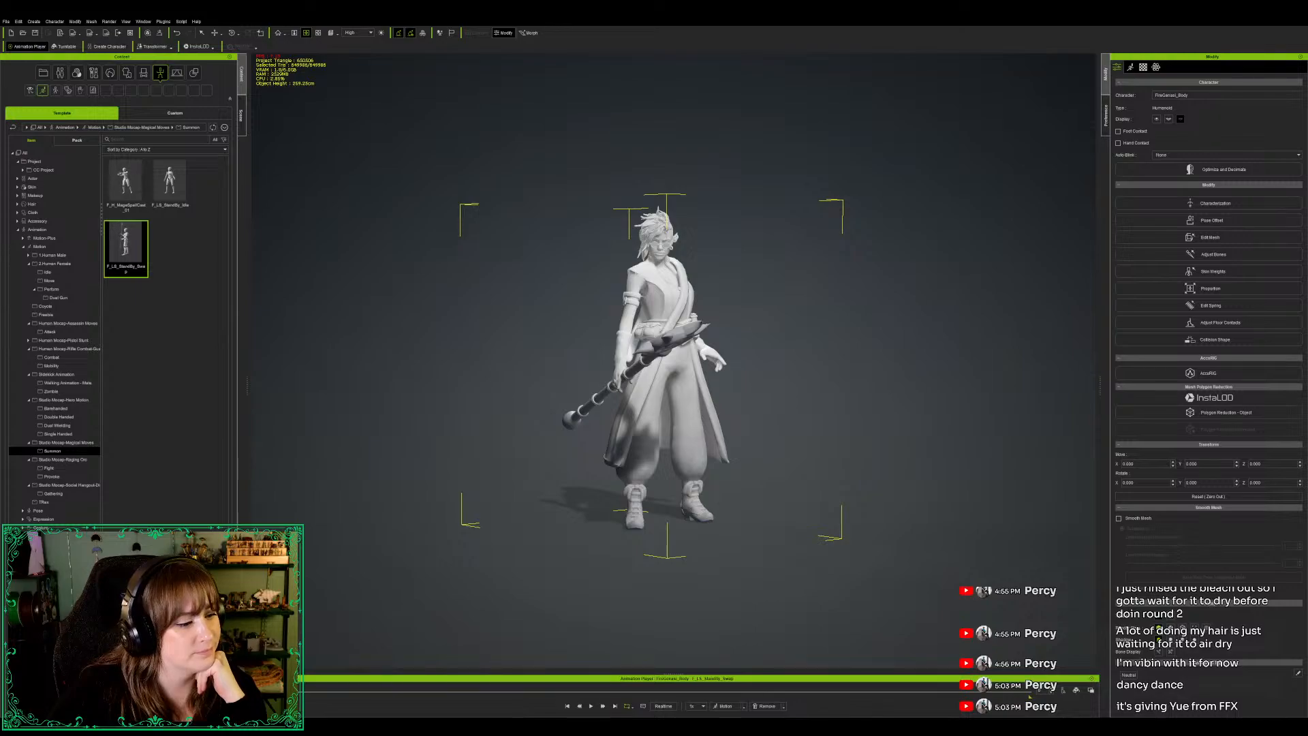
pyautogui.click(591, 707)
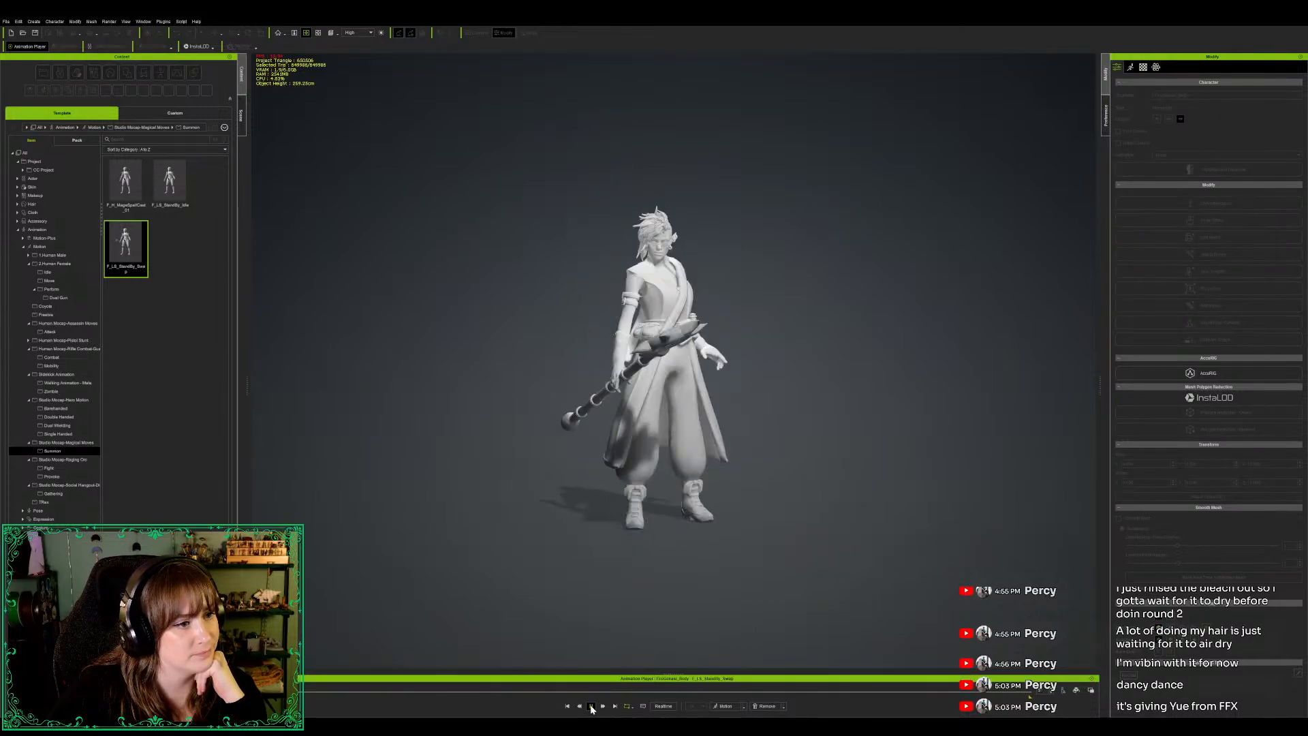
pyautogui.click(591, 707)
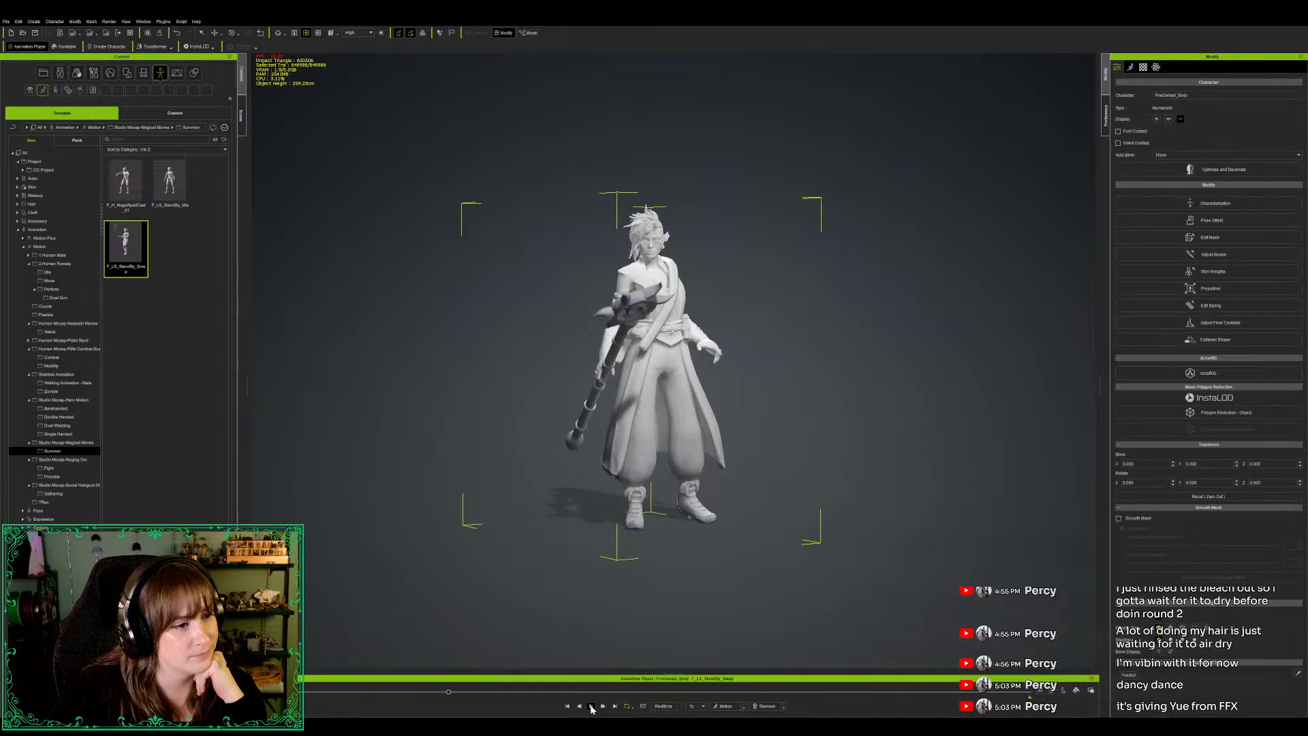
pyautogui.click(591, 707)
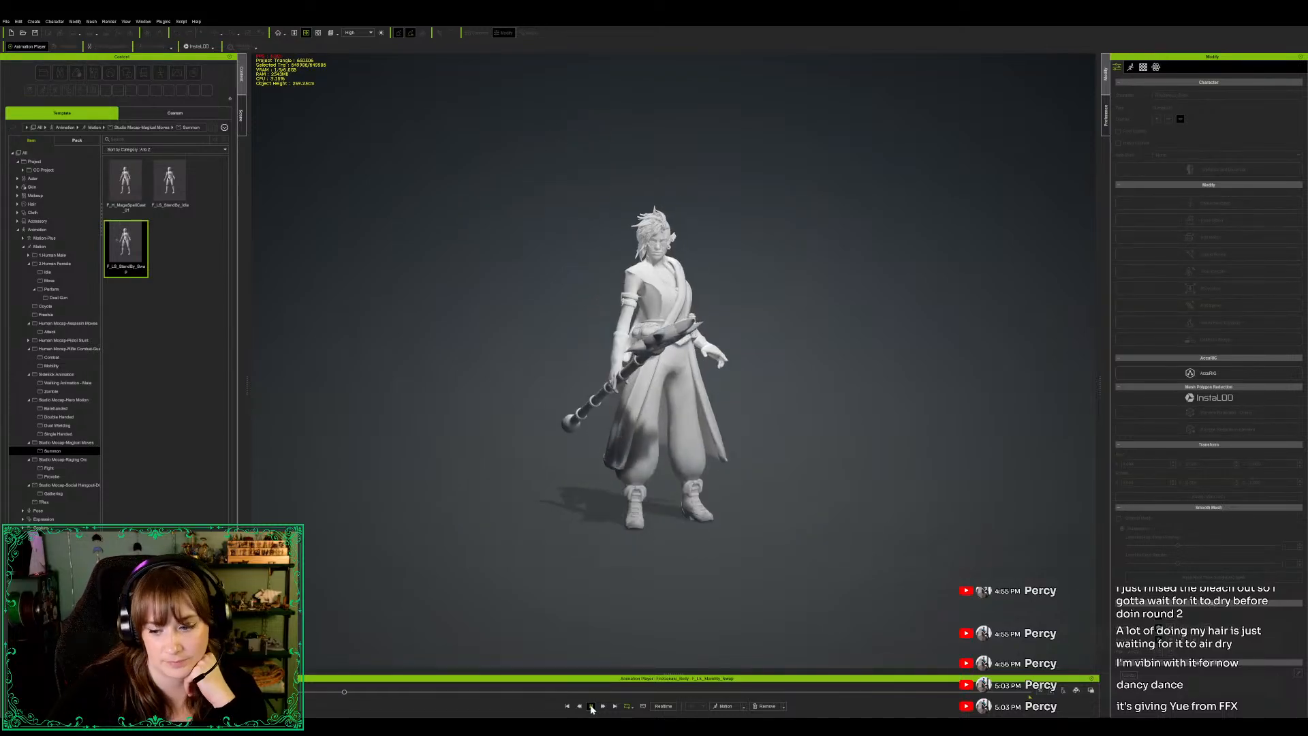
pyautogui.click(591, 707)
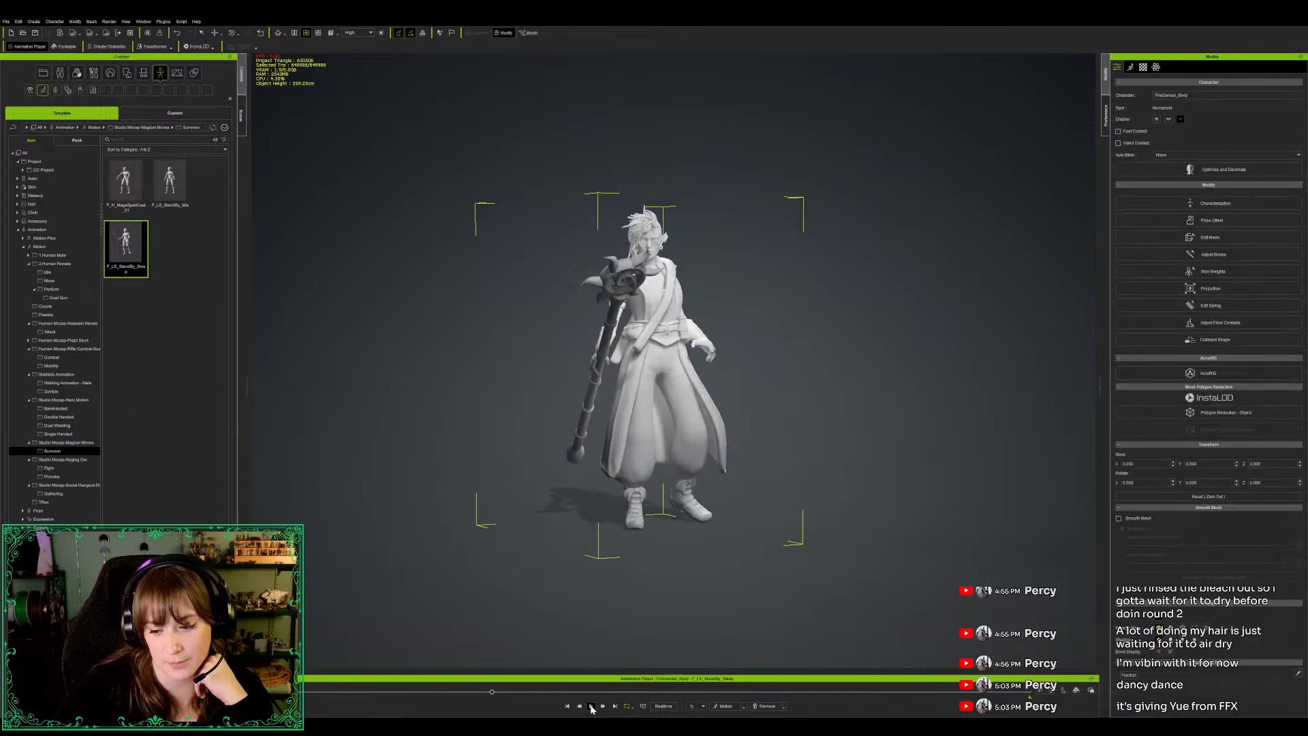
pyautogui.click(591, 706)
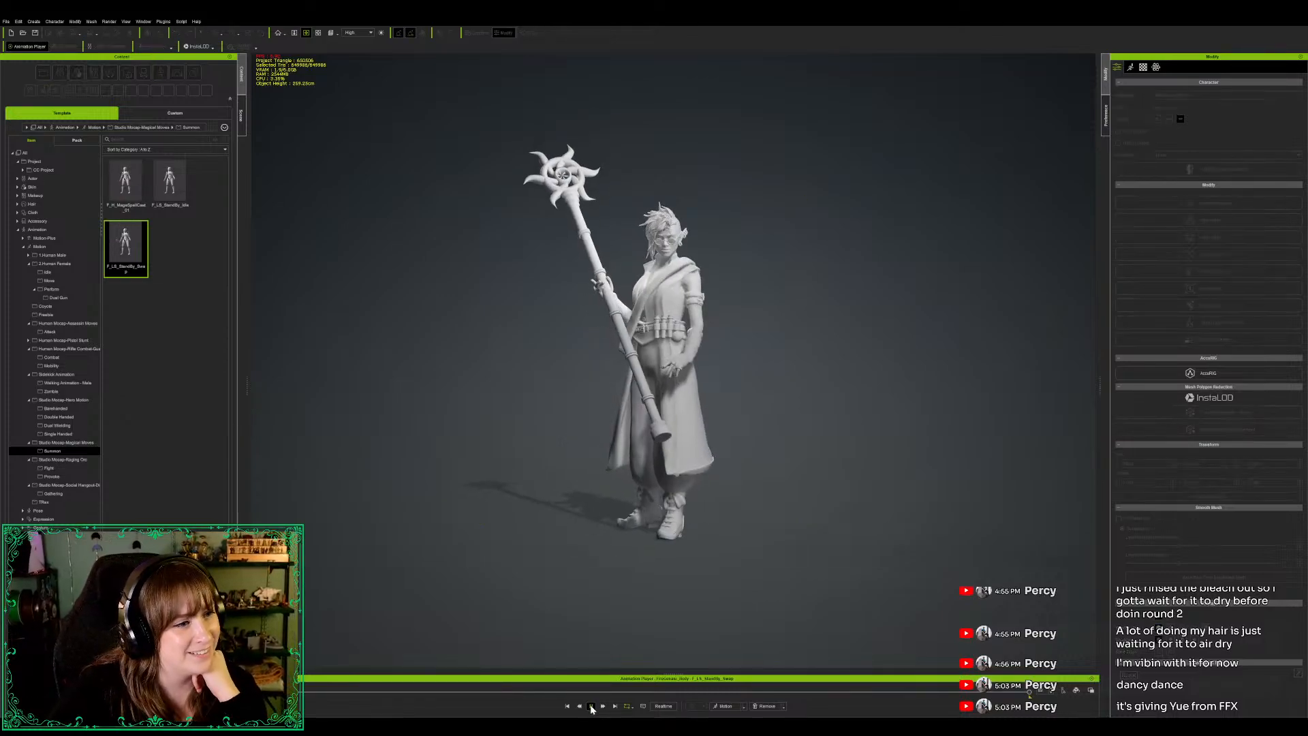
pyautogui.click(506, 693)
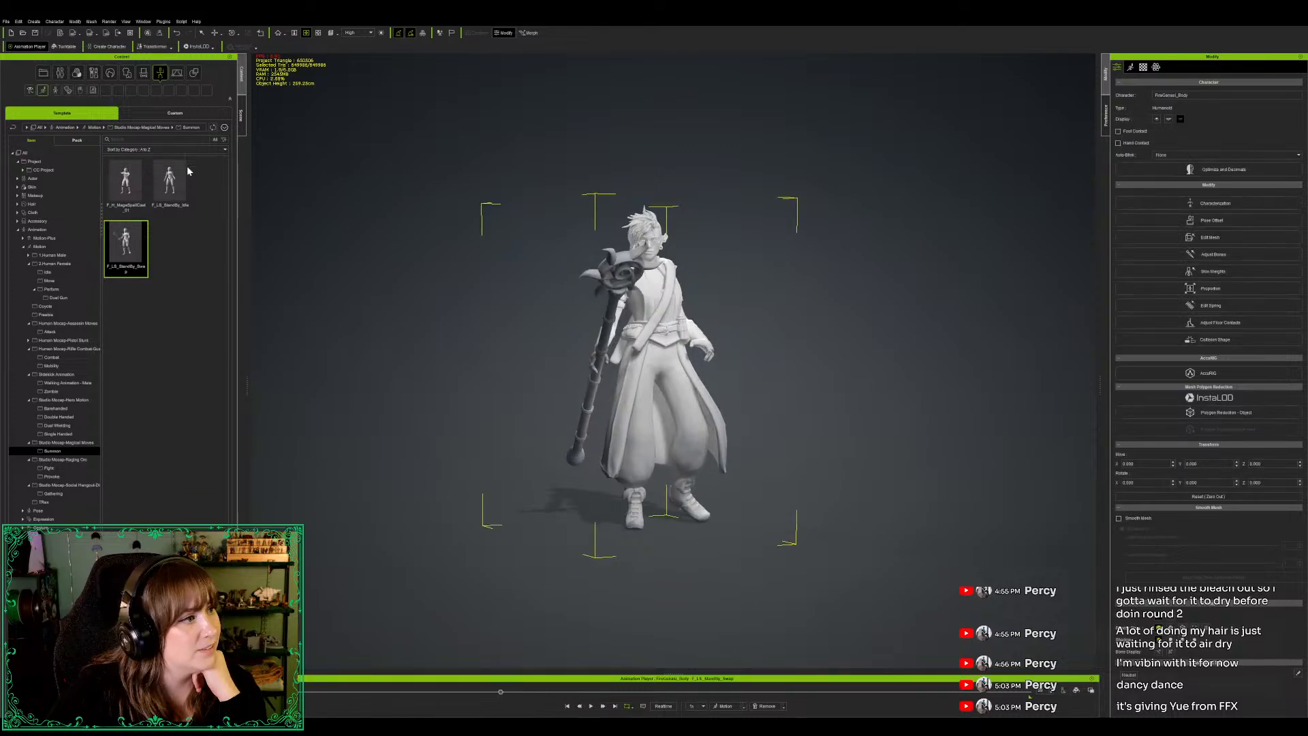
# Step: Apply the MageSpellCast_01 motion to the character and scrub to the frame where the right arm holds the staff out nearly upright
pyautogui.moveTo(126, 179); pyautogui.dragTo(668, 365)
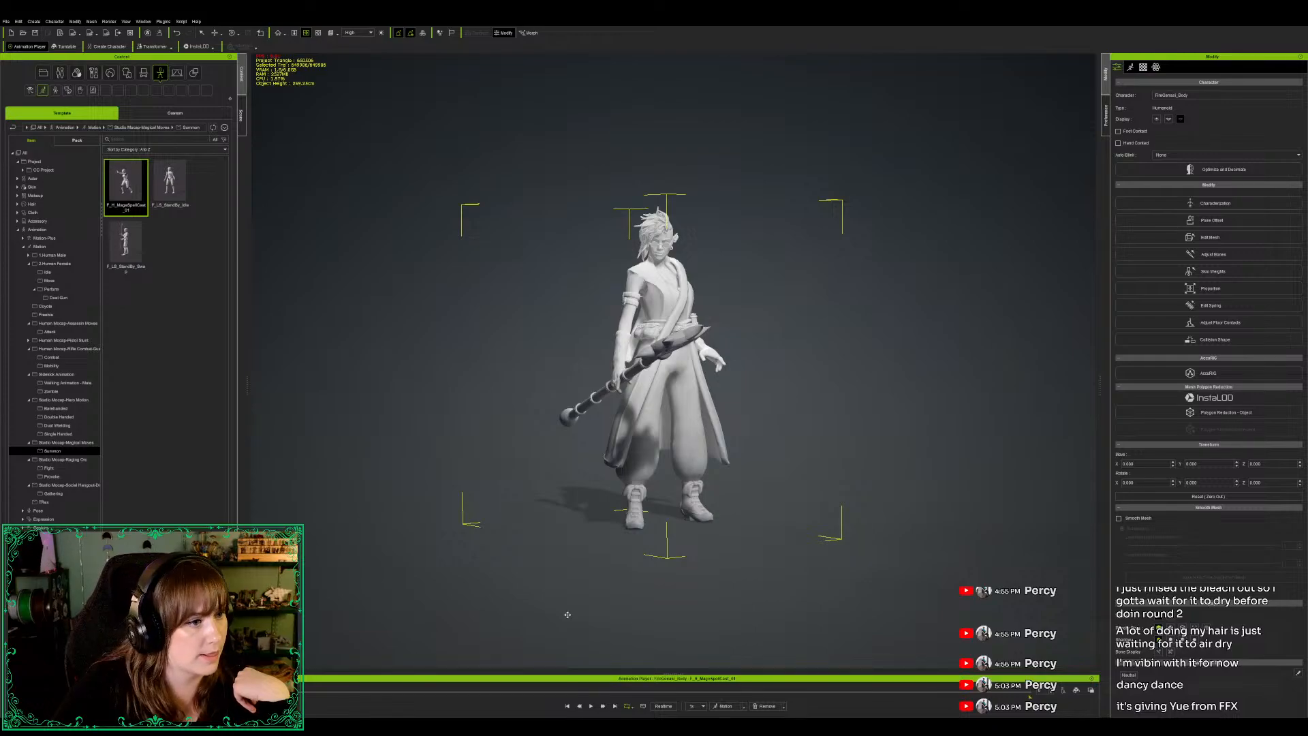
pyautogui.click(592, 705)
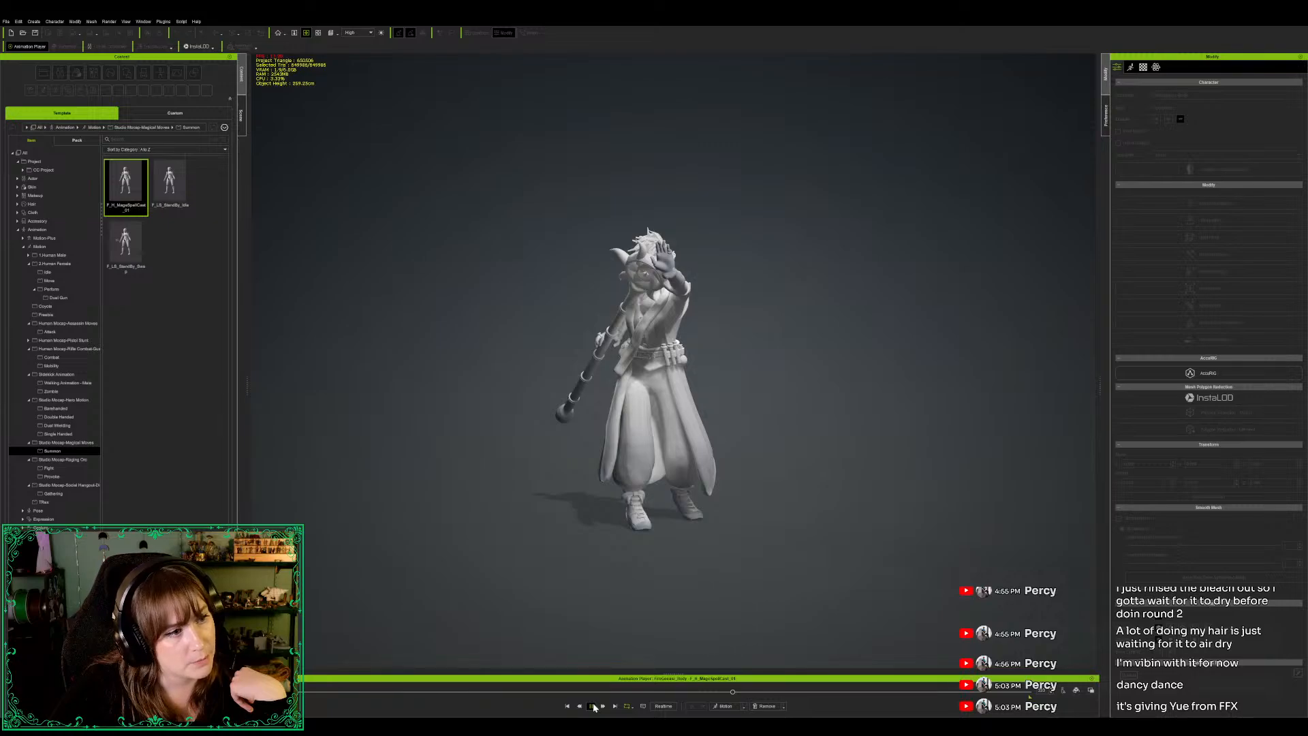
pyautogui.click(592, 706)
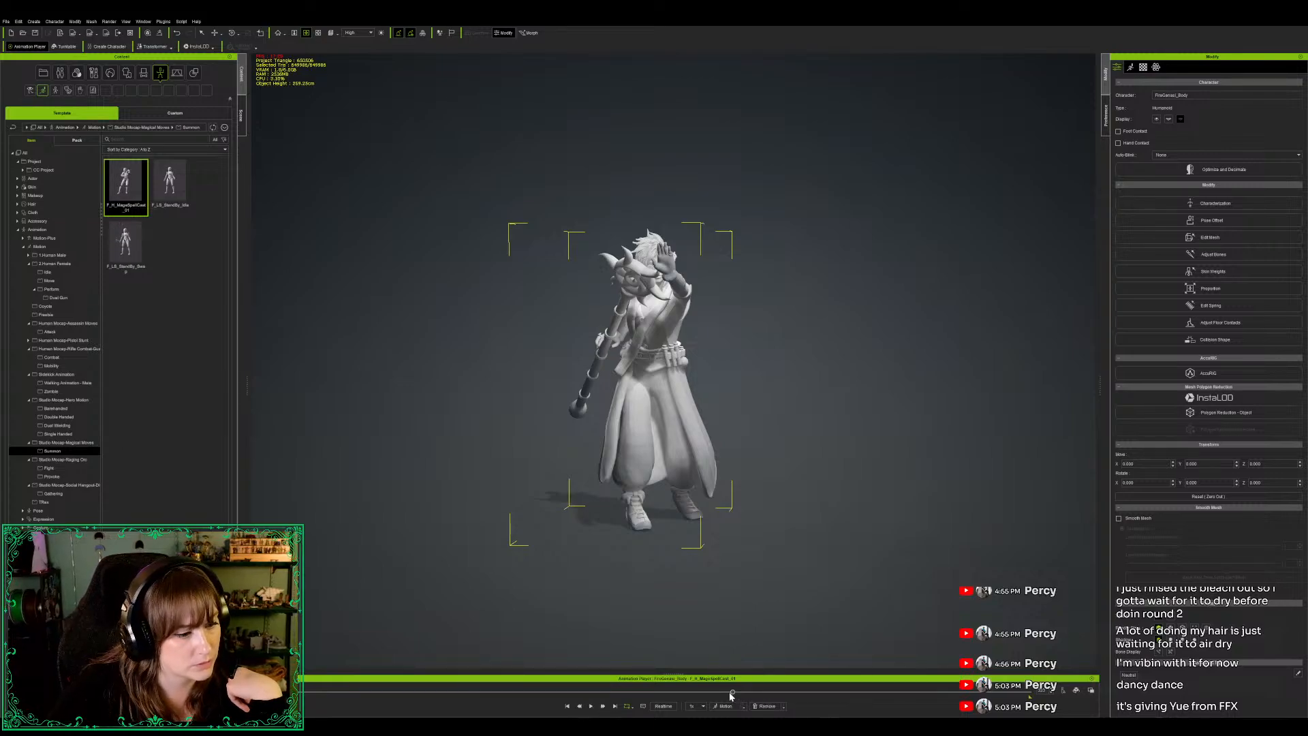
pyautogui.moveTo(732, 693); pyautogui.dragTo(806, 693)
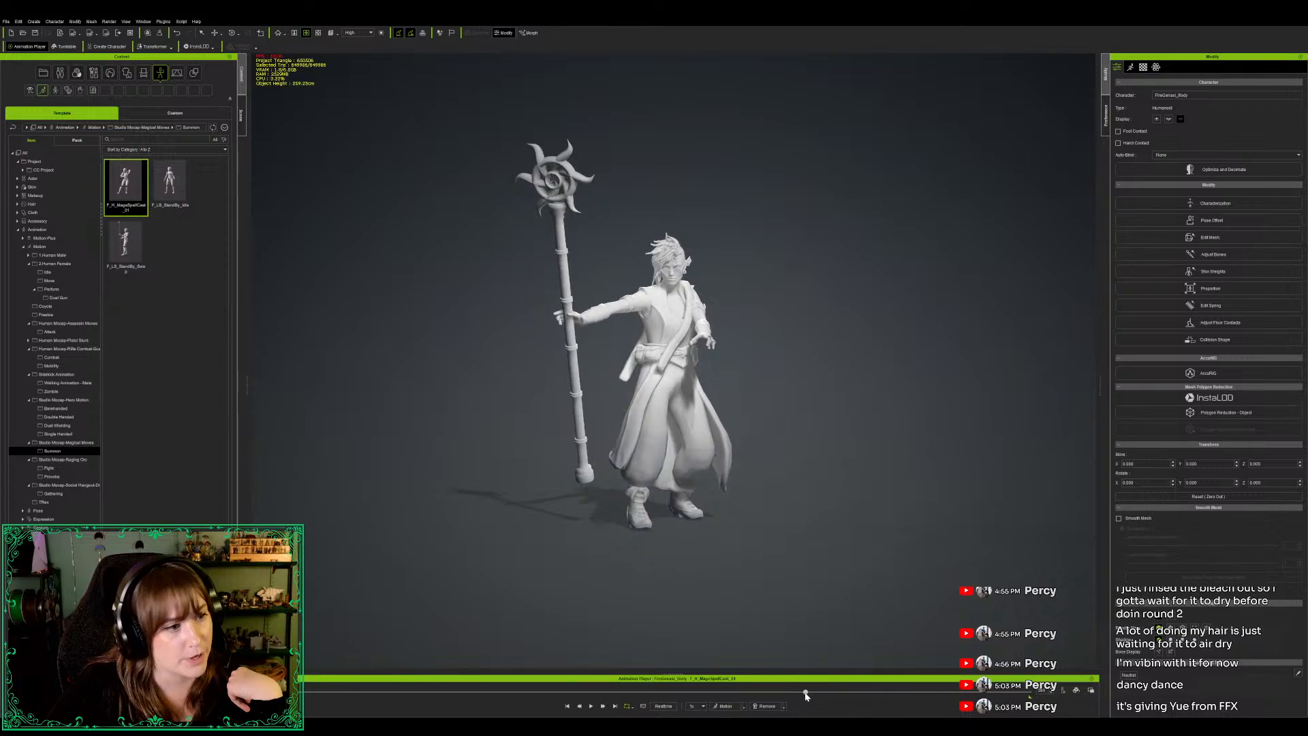
pyautogui.click(679, 438)
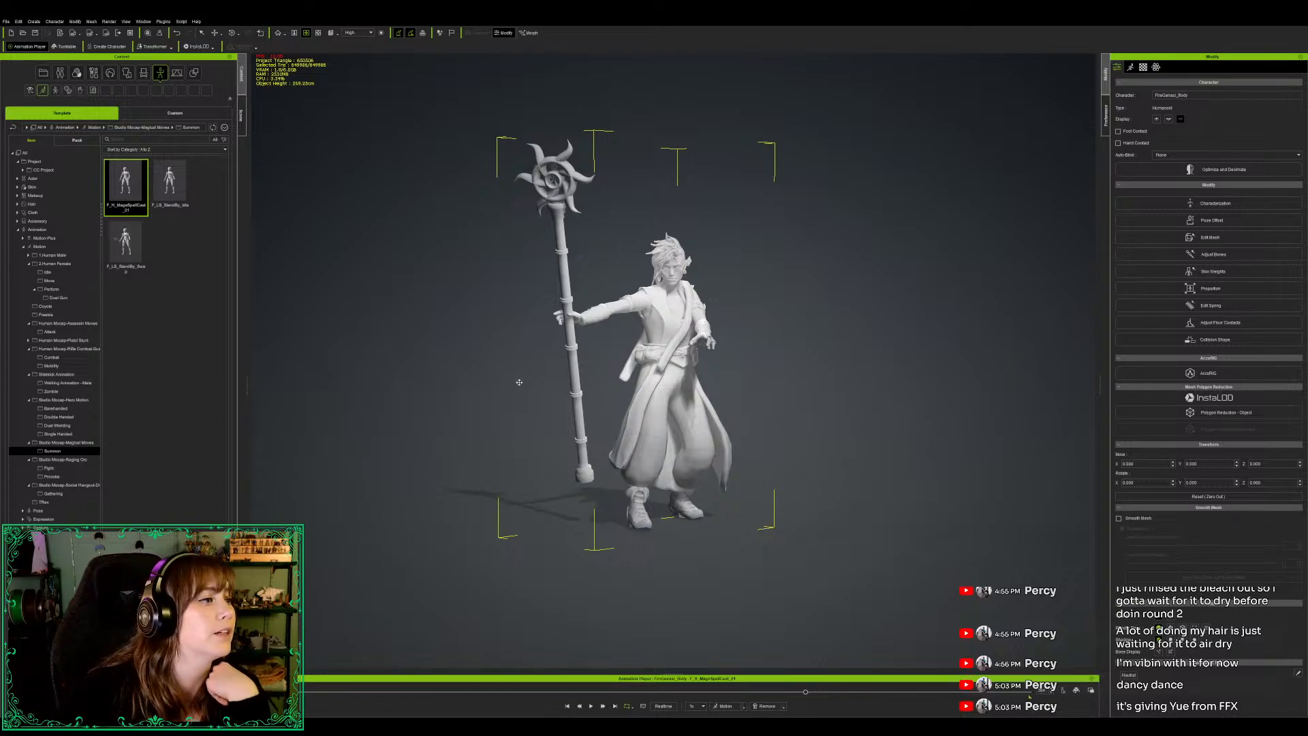
pyautogui.moveTo(683, 595); pyautogui.dragTo(649, 593, button='right')
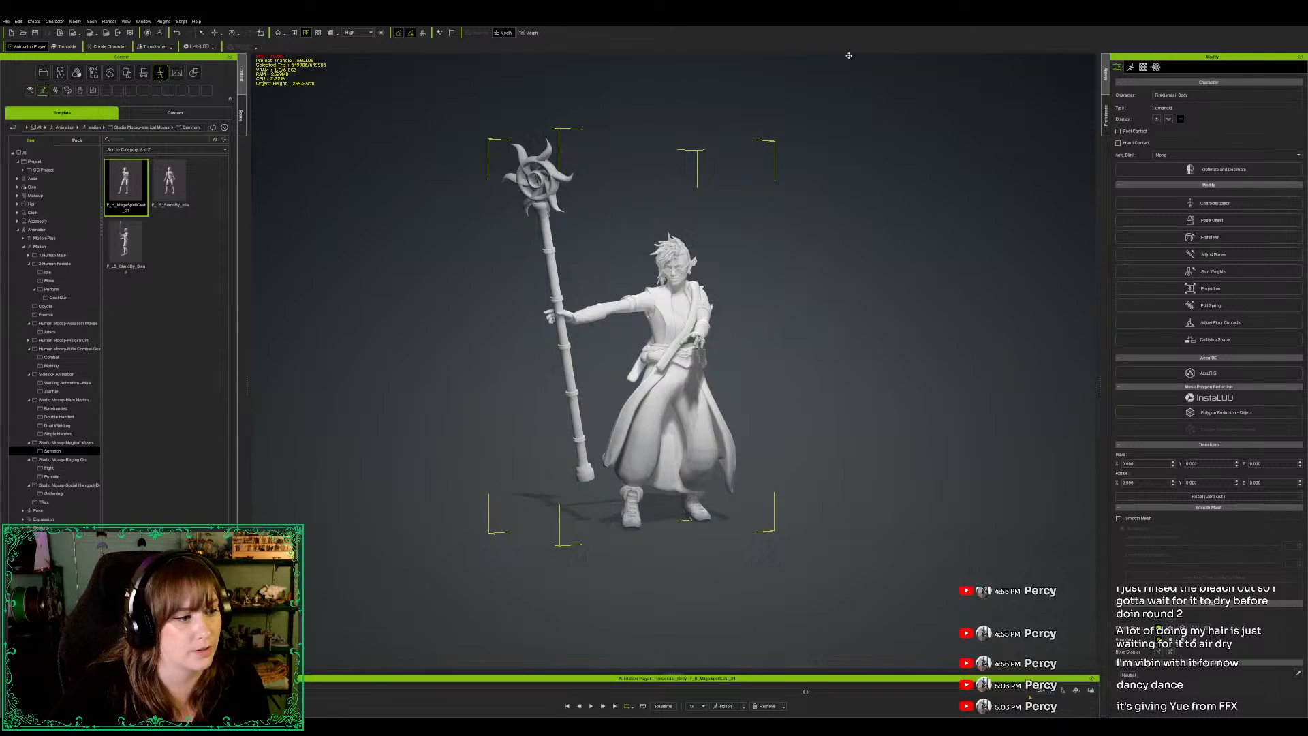
# Step: Start editing the pose and, viewed from above, move the character's left hand outward to the side and slightly back
pyautogui.click(1130, 67)
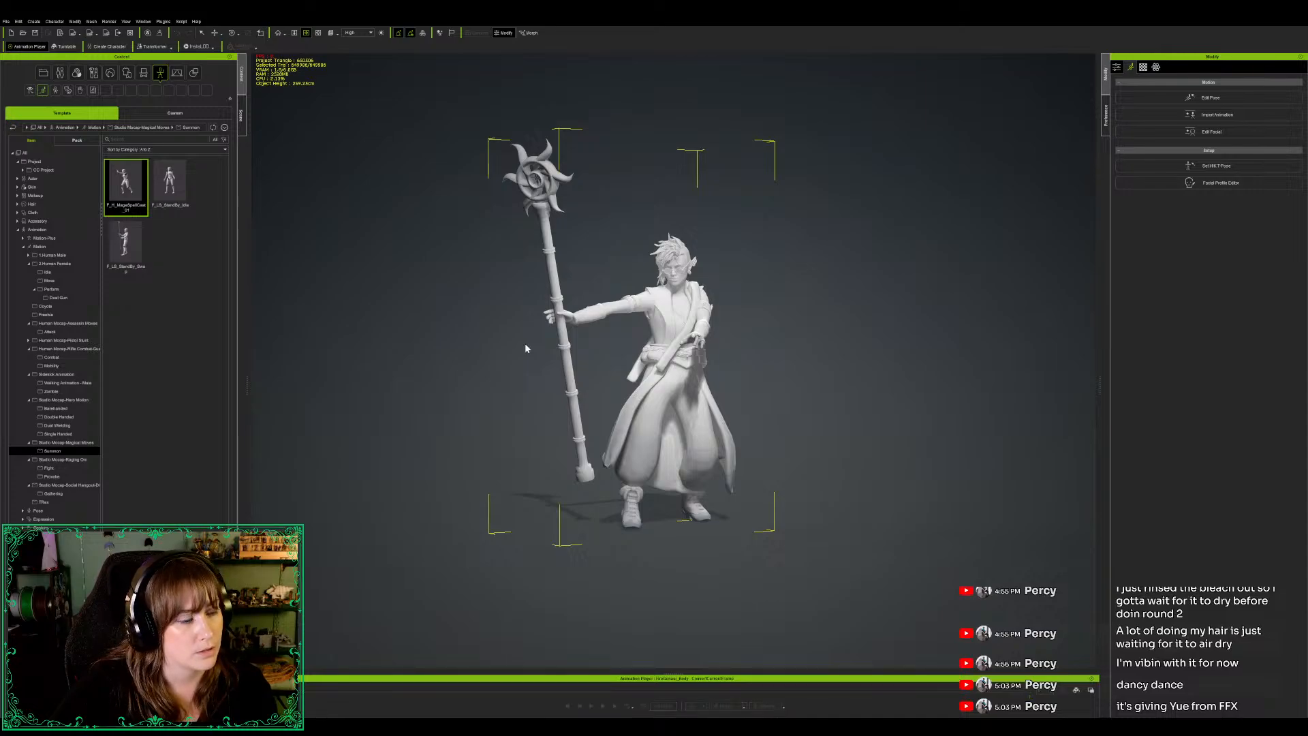
pyautogui.press('n')
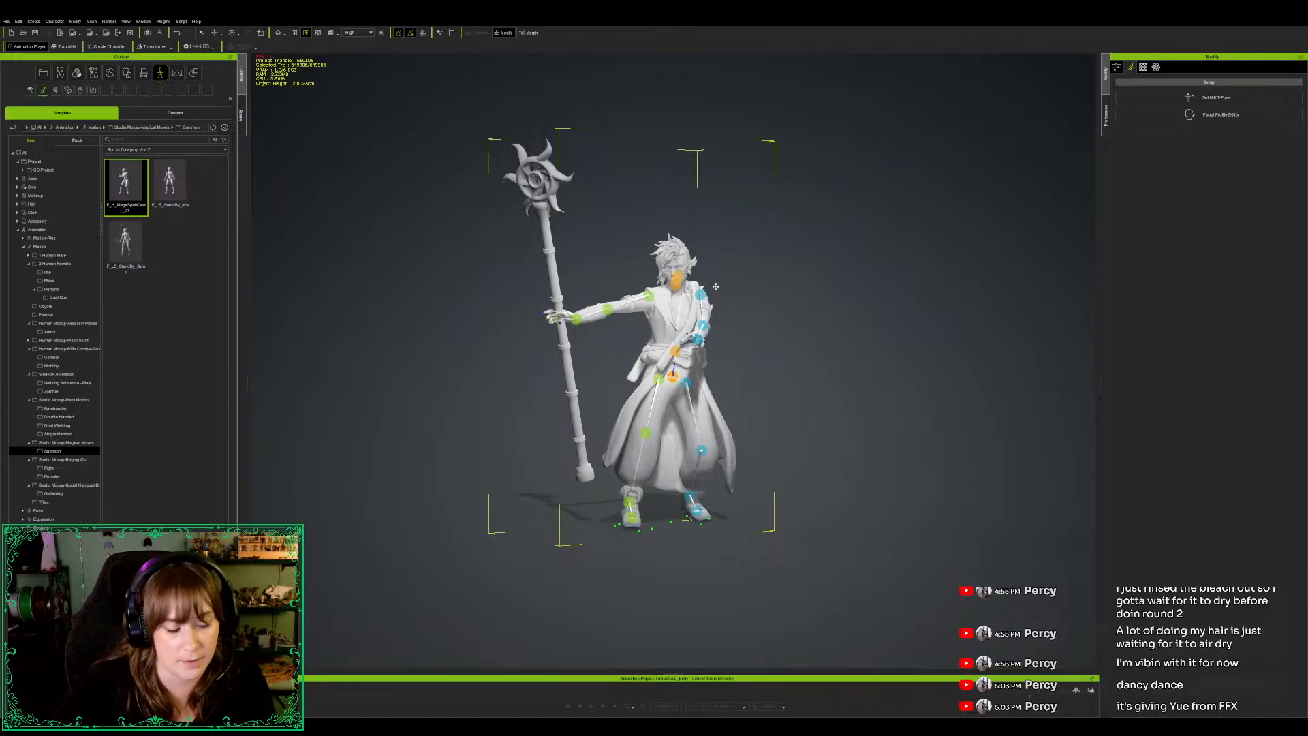
pyautogui.moveTo(729, 256); pyautogui.dragTo(697, 451, button='right')
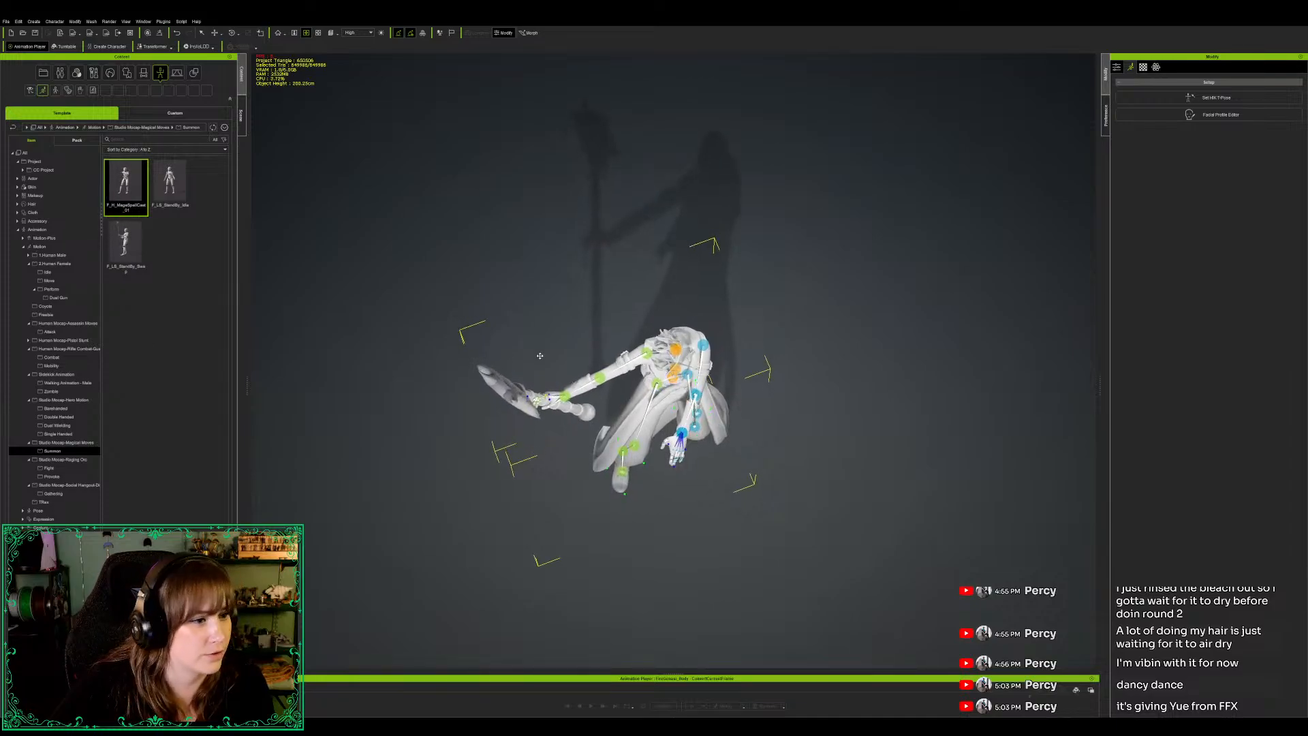
pyautogui.press('e')
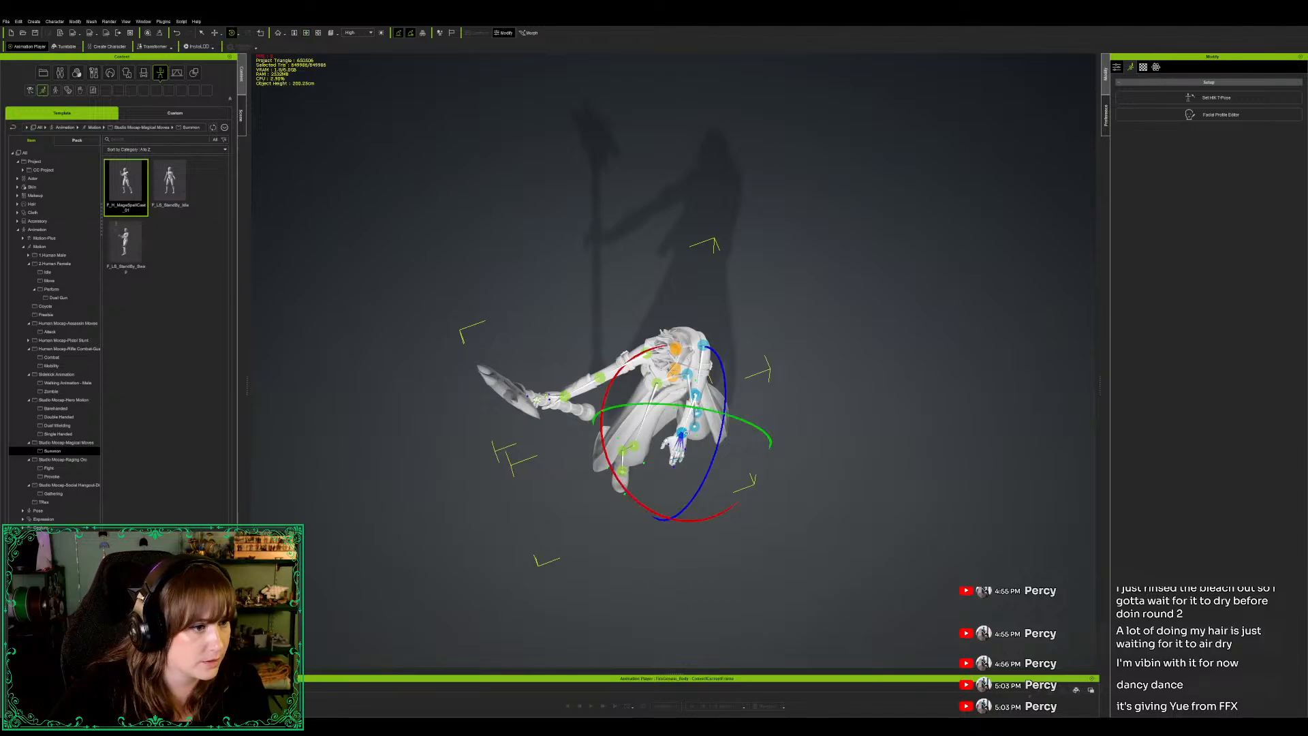
pyautogui.press('w')
pyautogui.press('w')
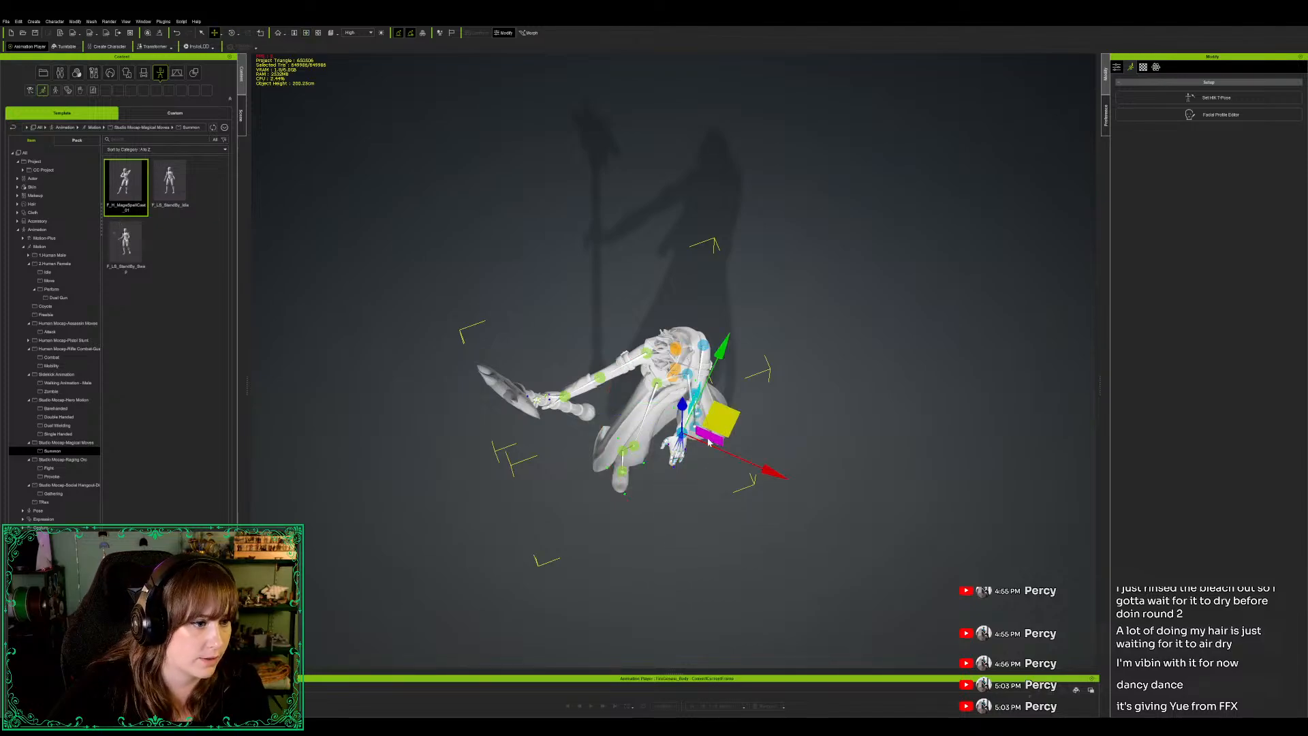
pyautogui.moveTo(733, 425); pyautogui.dragTo(767, 409)
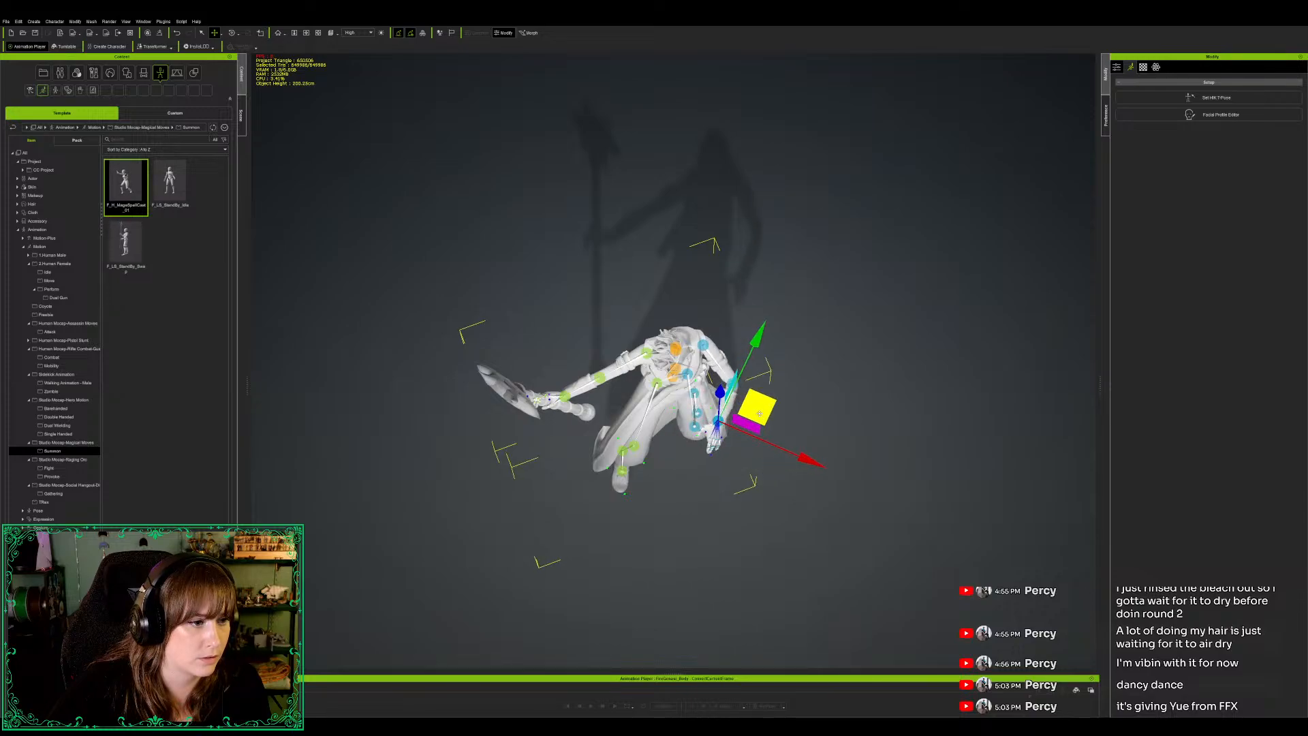
# Step: Move the character's right hand with the staff inward and forward so it sits closer to the body
pyautogui.click(565, 397)
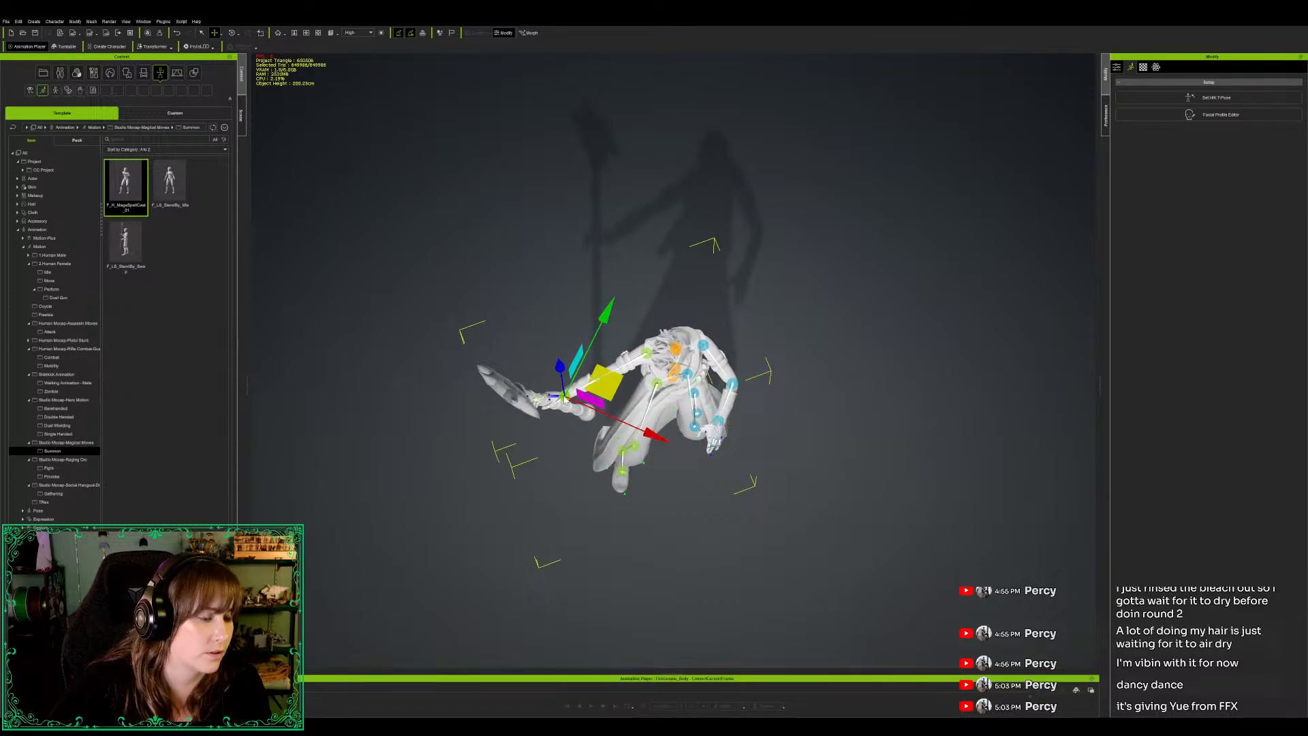
pyautogui.moveTo(610, 400)
pyautogui.mouseDown()
pyautogui.moveTo(624, 412)
pyautogui.moveTo(613, 423)
pyautogui.mouseUp()
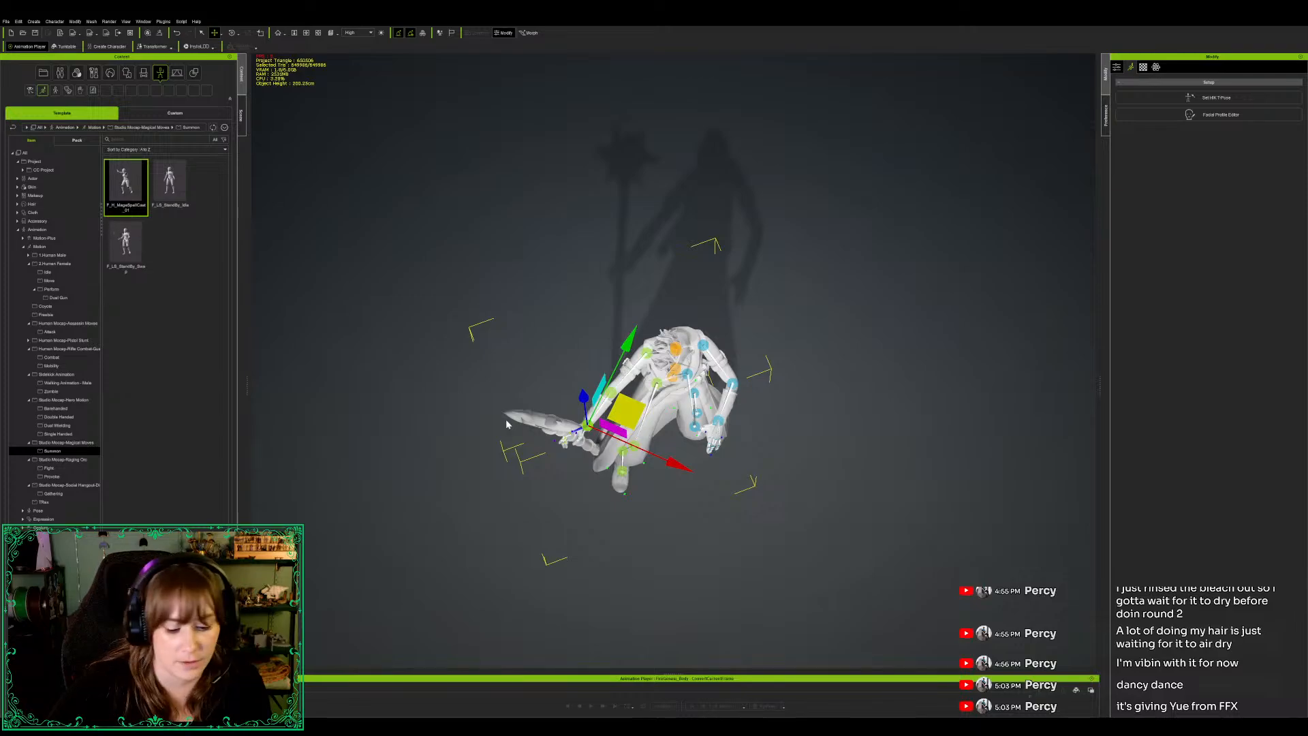
pyautogui.press('e')
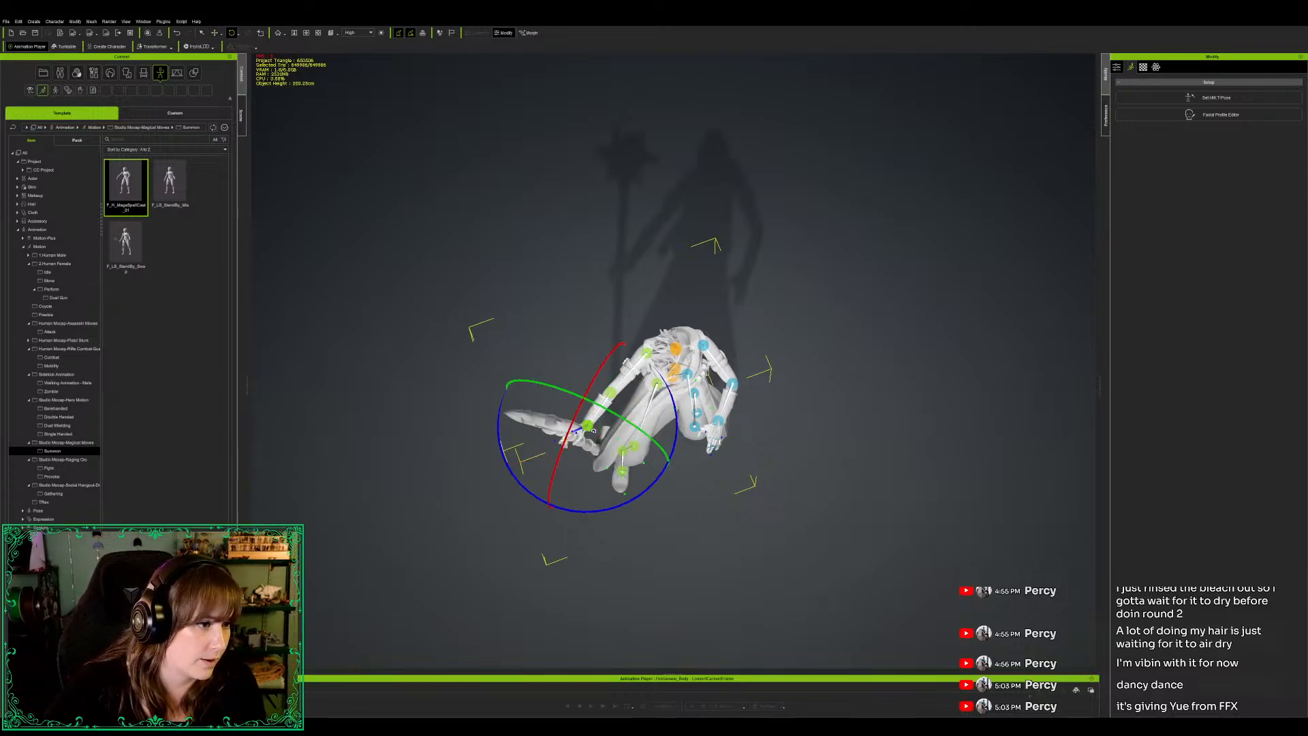
pyautogui.press('e')
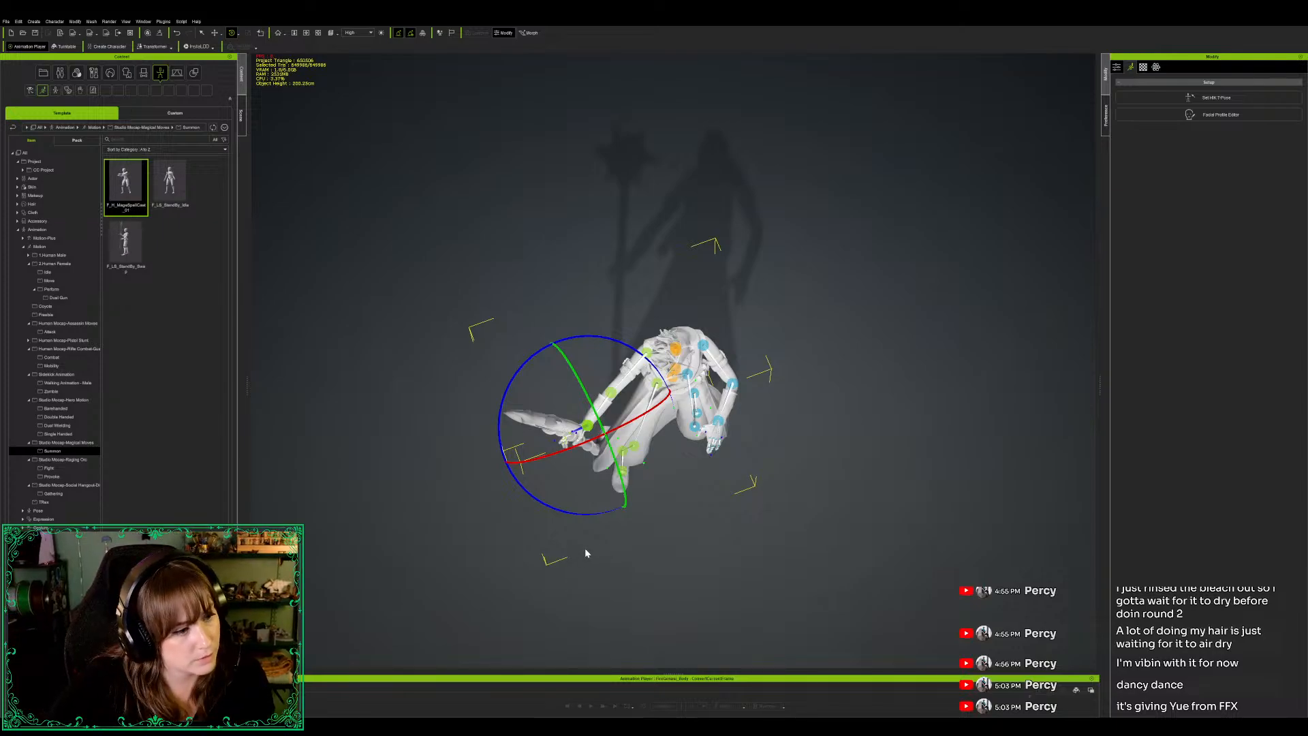
pyautogui.press('q')
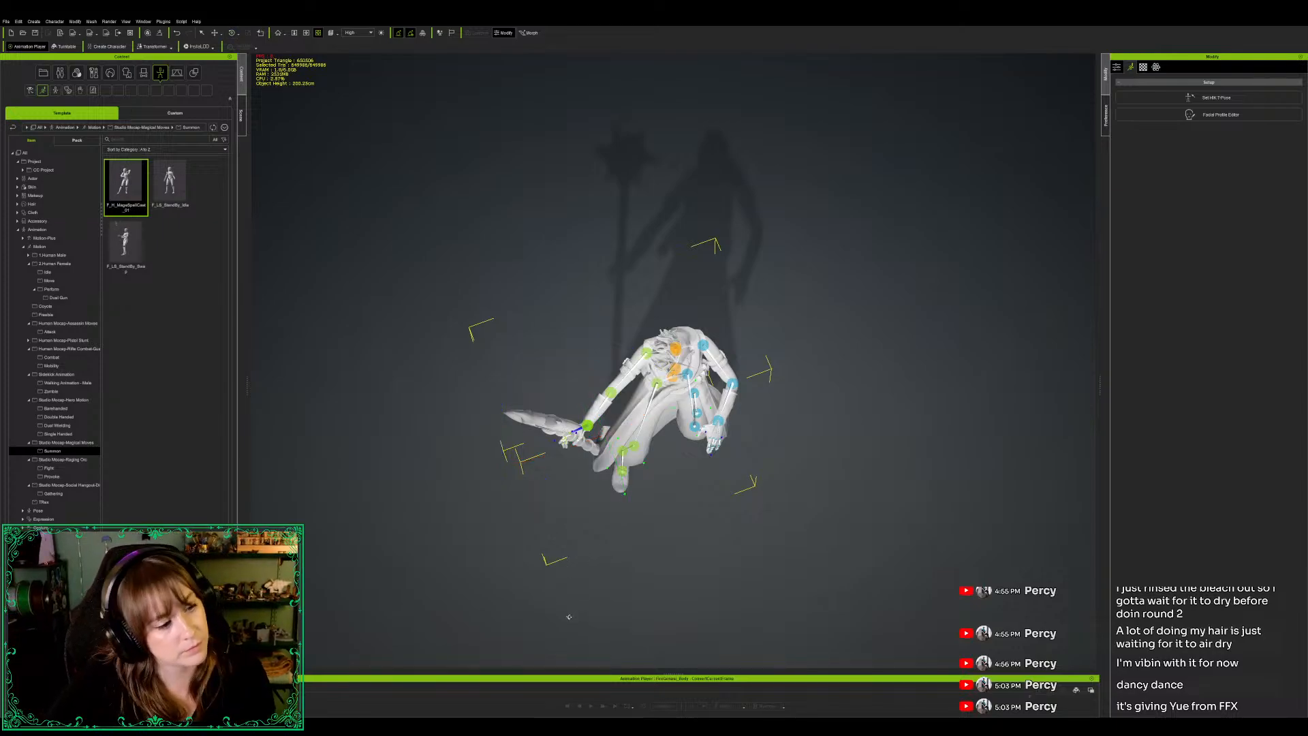
pyautogui.moveTo(574, 587); pyautogui.dragTo(589, 469, button='right')
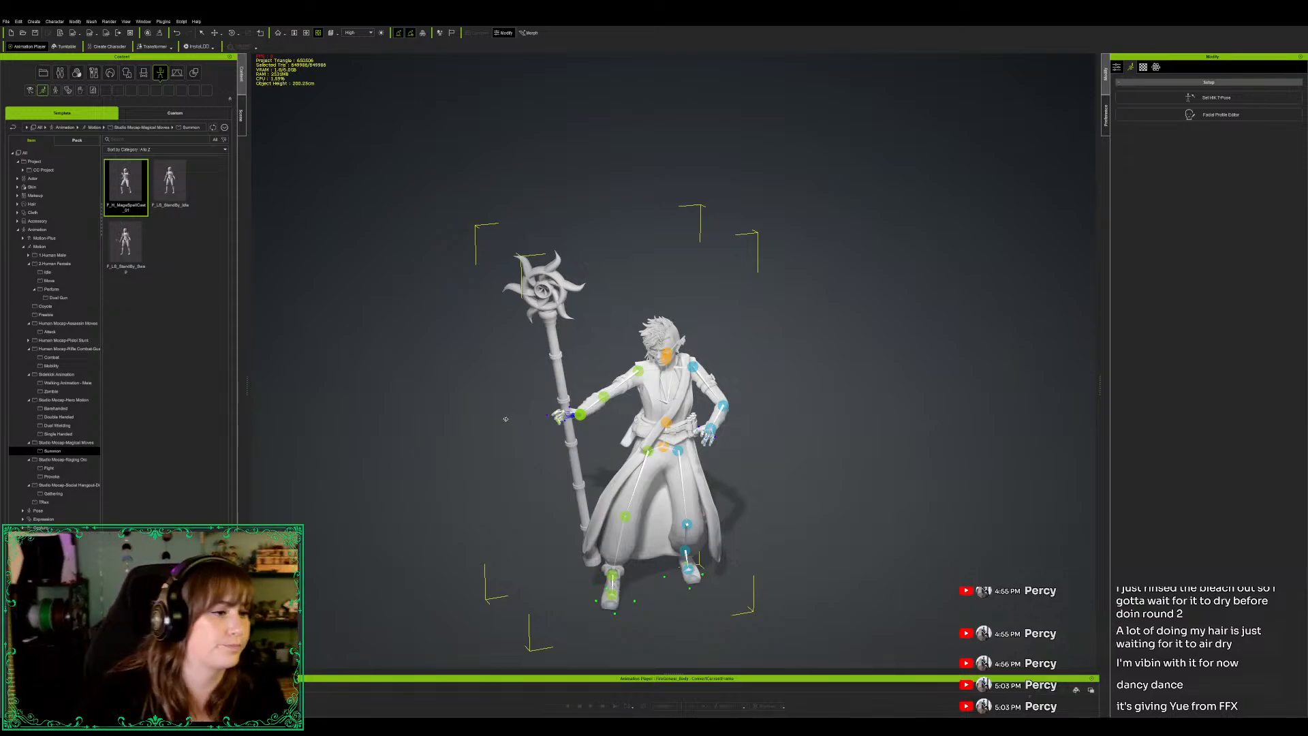
pyautogui.scroll(1, 572, 407)
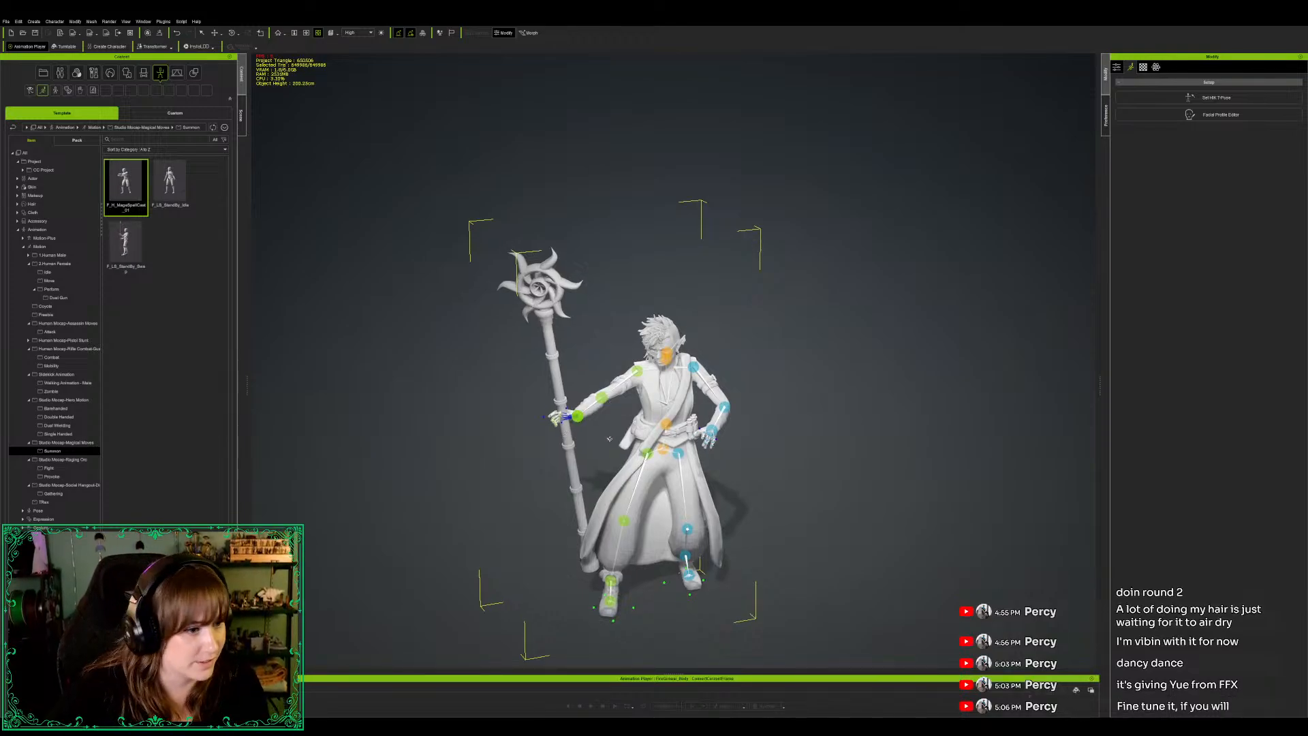
# Step: Rotate the right hand at the wrist to tilt the staff's head outward, away from the character
pyautogui.press('x')
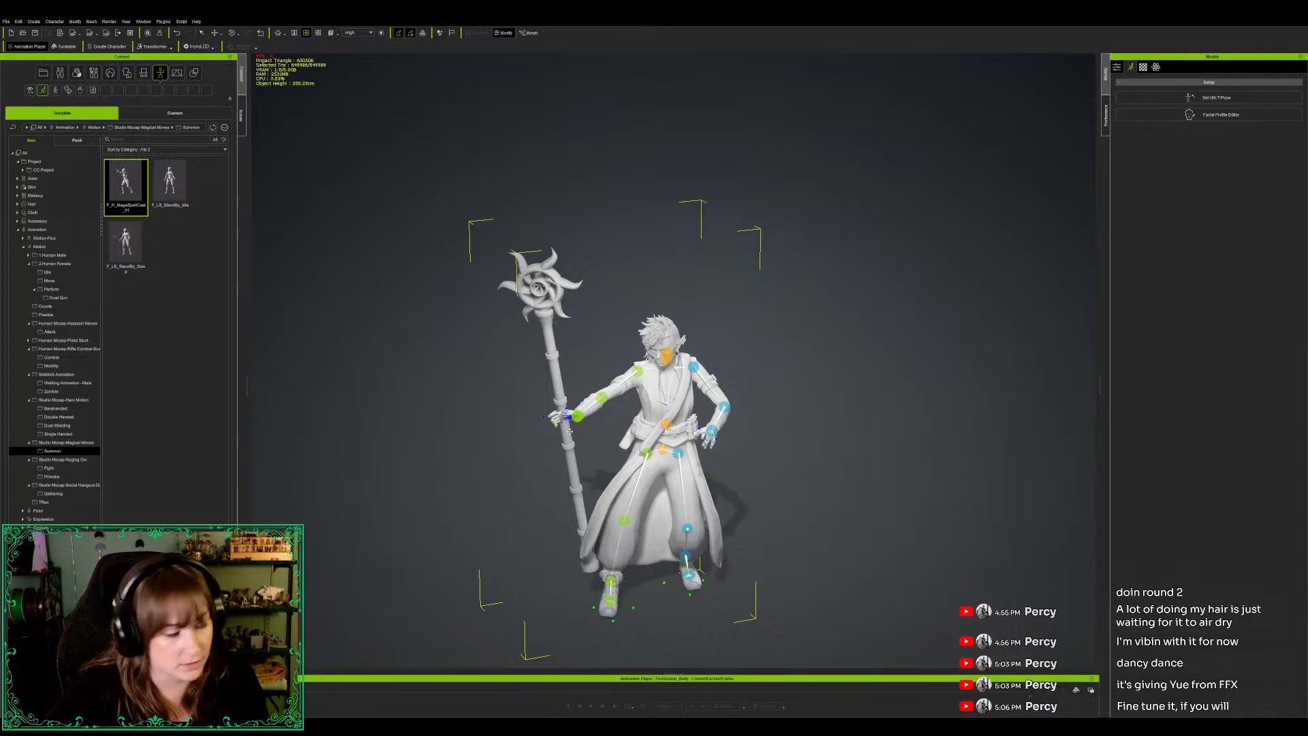
pyautogui.press('e')
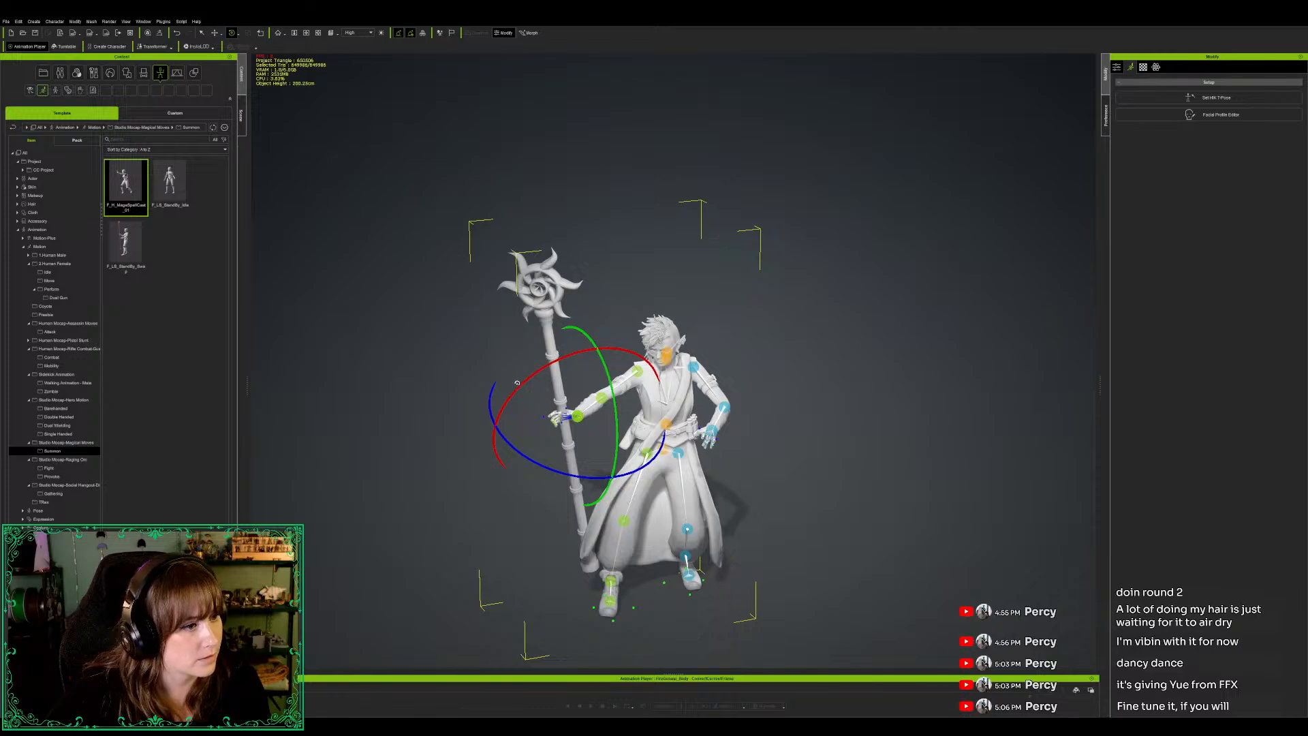
pyautogui.moveTo(544, 464)
pyautogui.mouseDown()
pyautogui.moveTo(565, 484)
pyautogui.moveTo(539, 481)
pyautogui.mouseUp()
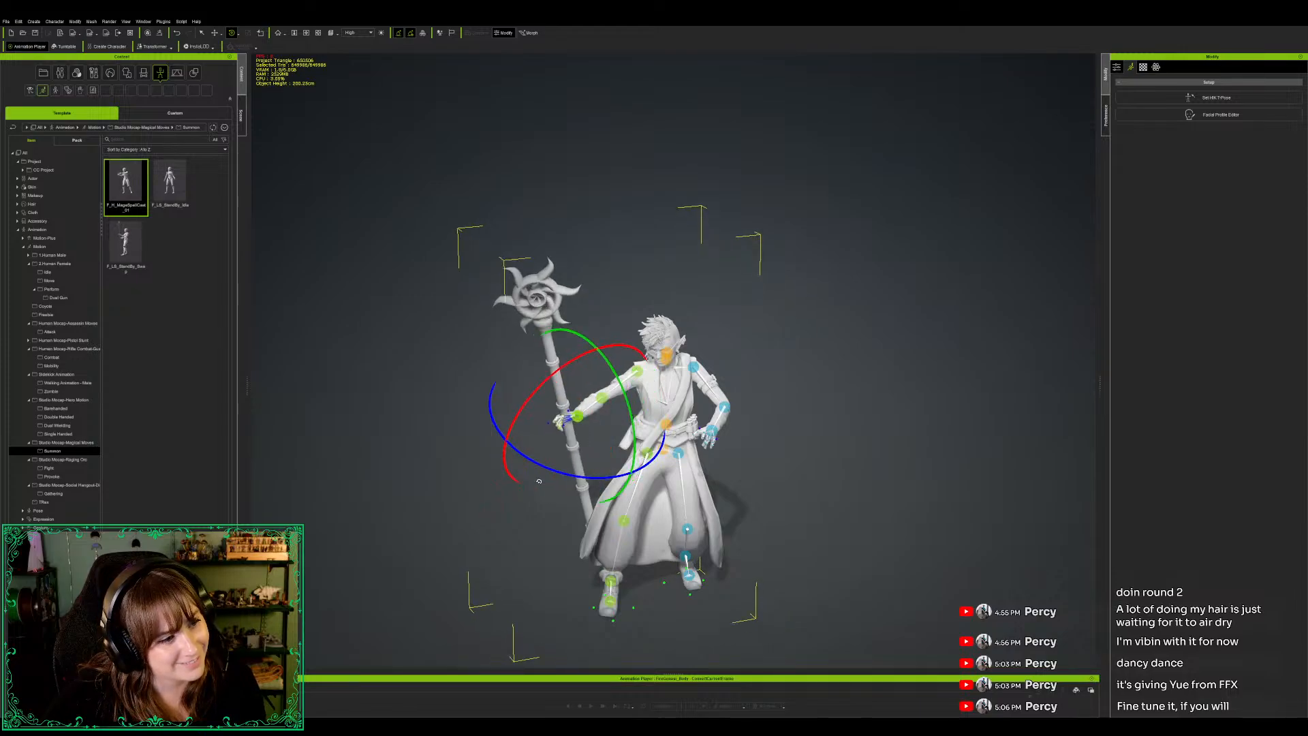
pyautogui.moveTo(568, 363); pyautogui.dragTo(565, 362)
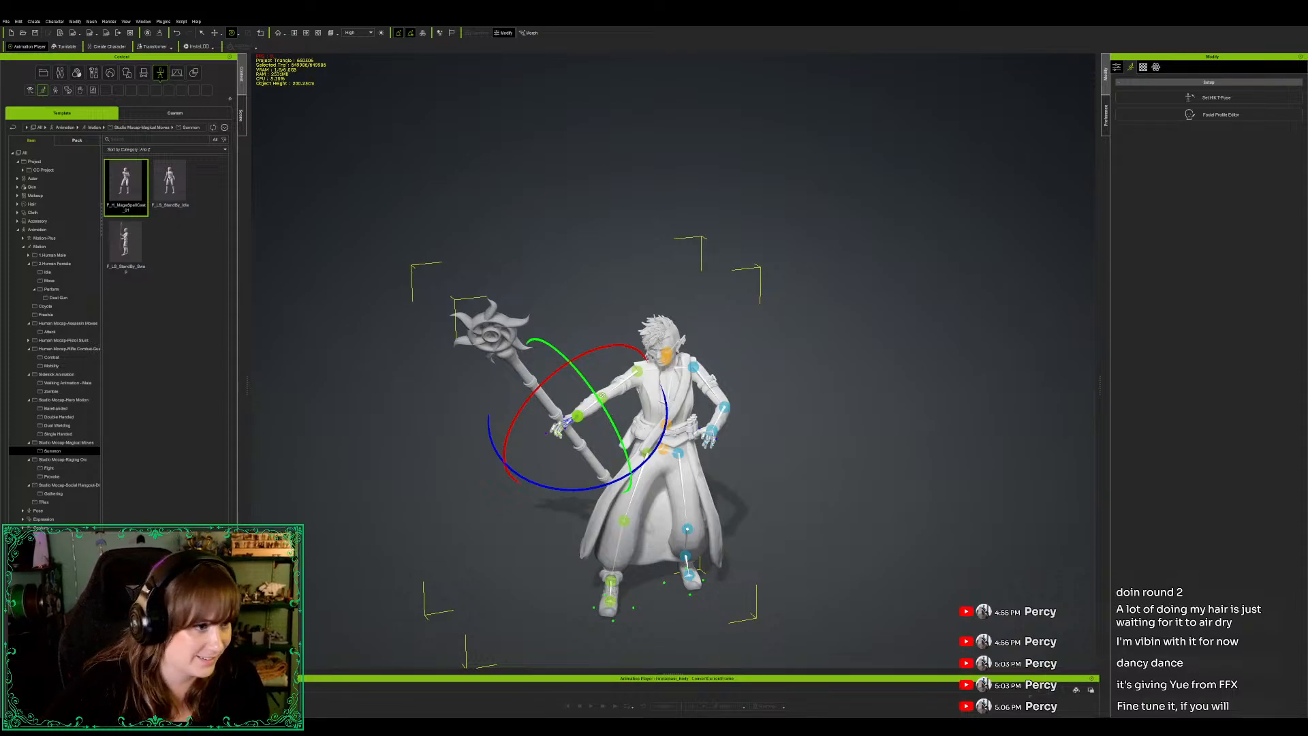
# Step: Rotate the right forearm at the elbow to adjust the staff's tilt, and check the pose from the side
pyautogui.click(603, 396)
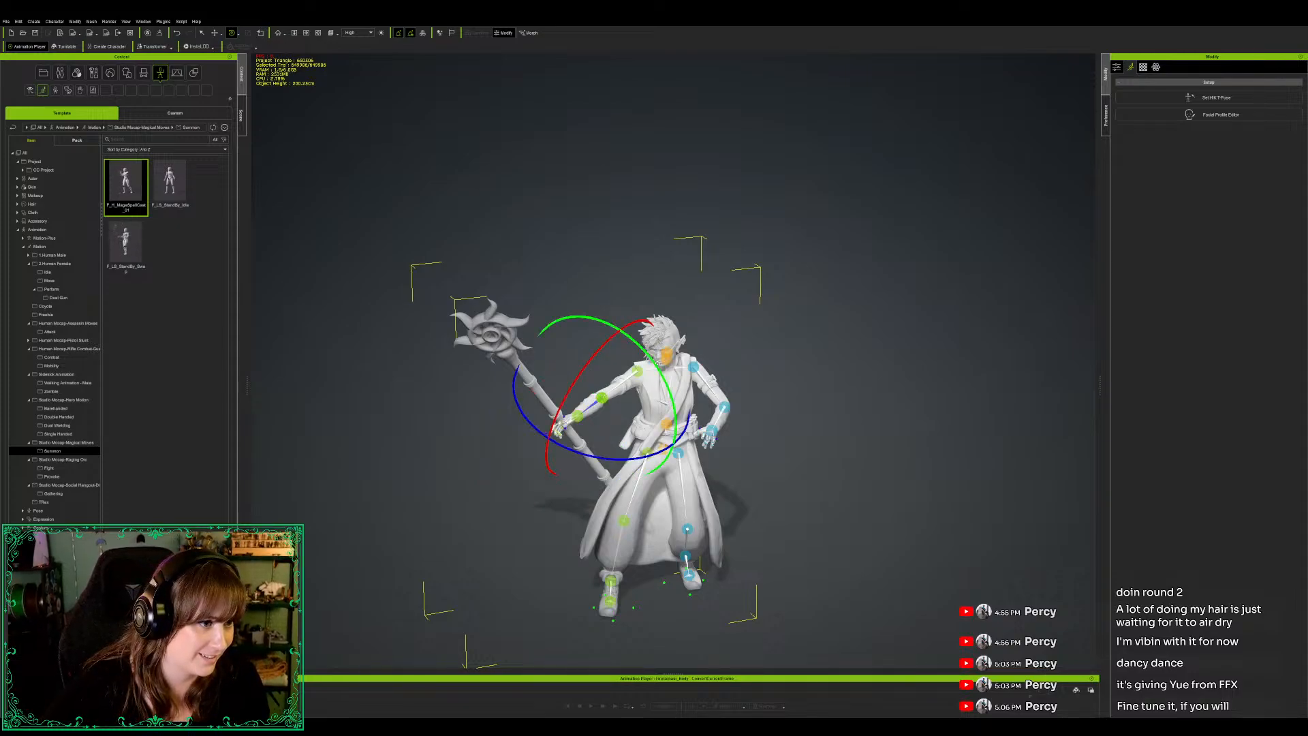
pyautogui.moveTo(658, 372); pyautogui.dragTo(659, 374)
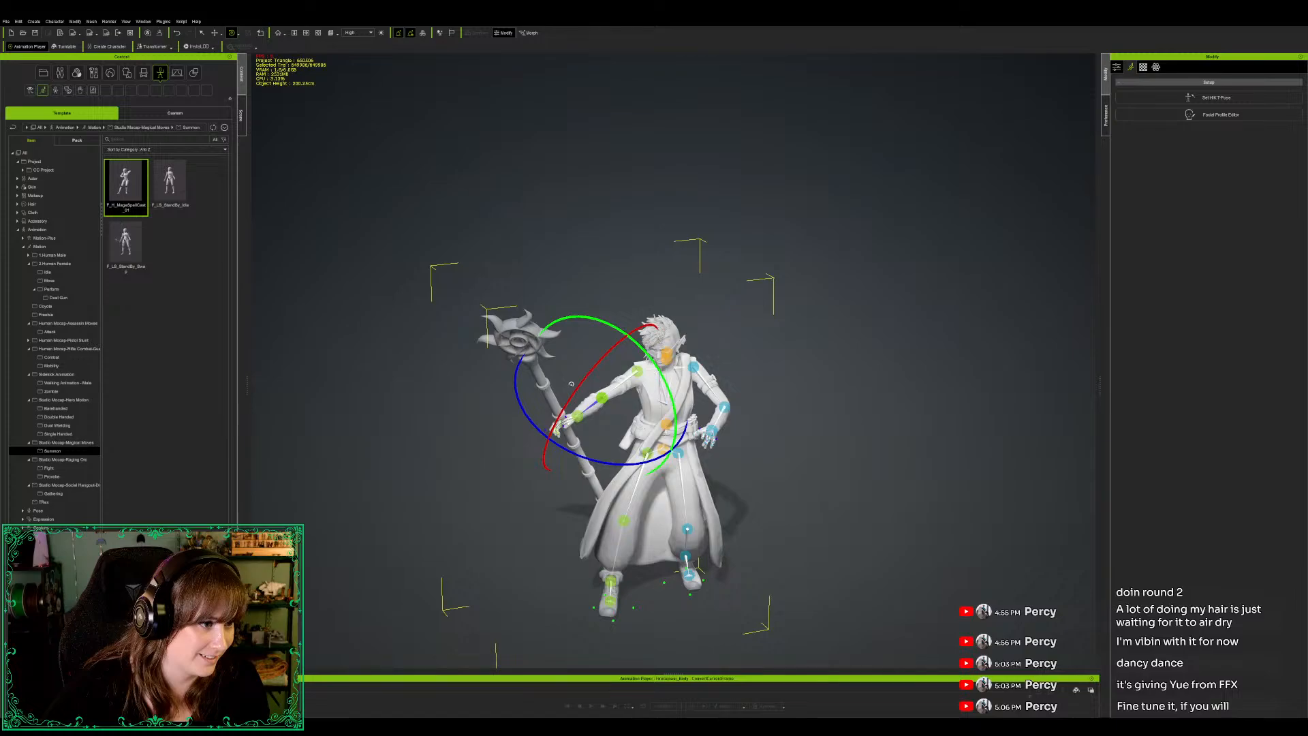
pyautogui.moveTo(573, 390); pyautogui.dragTo(569, 417)
pyautogui.keyDown('alt'); pyautogui.moveTo(438, 540); pyautogui.dragTo(775, 508); pyautogui.keyUp('alt')
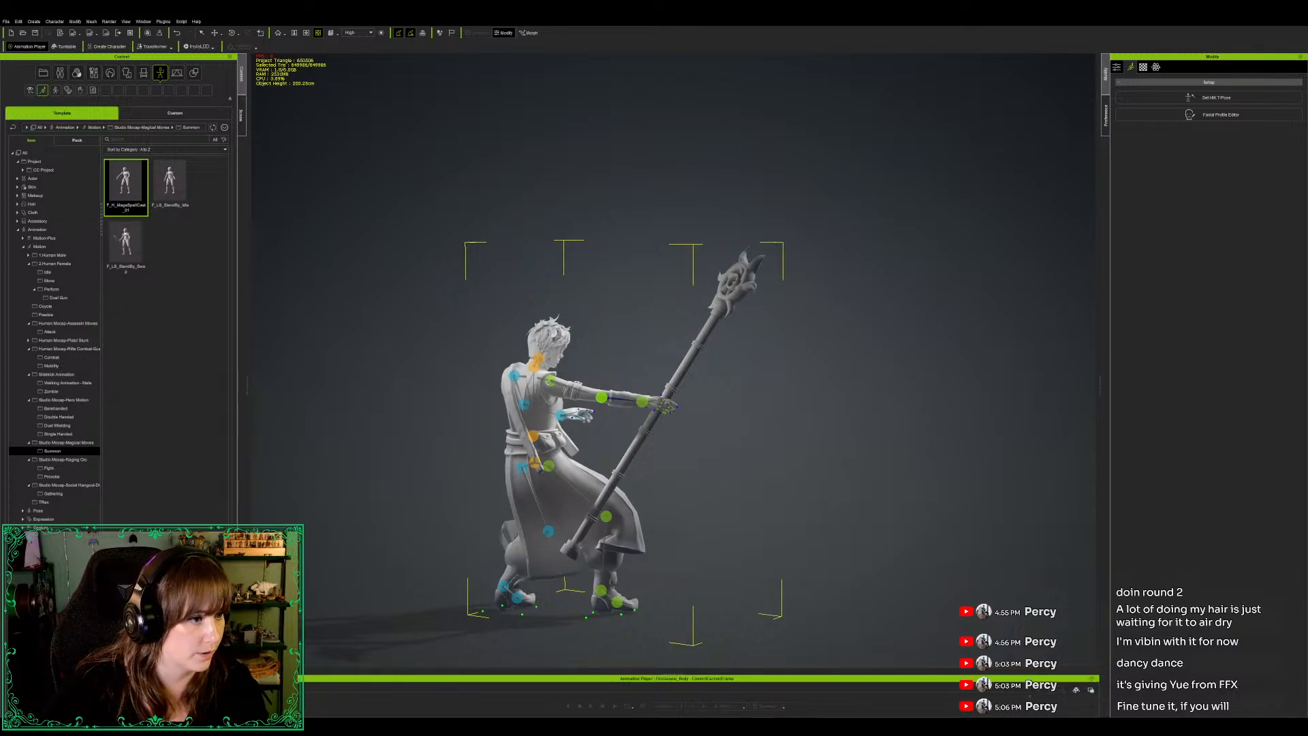
# Step: Rotate the right upper arm slightly at the shoulder to adjust the reach of the staff arm
pyautogui.press('w')
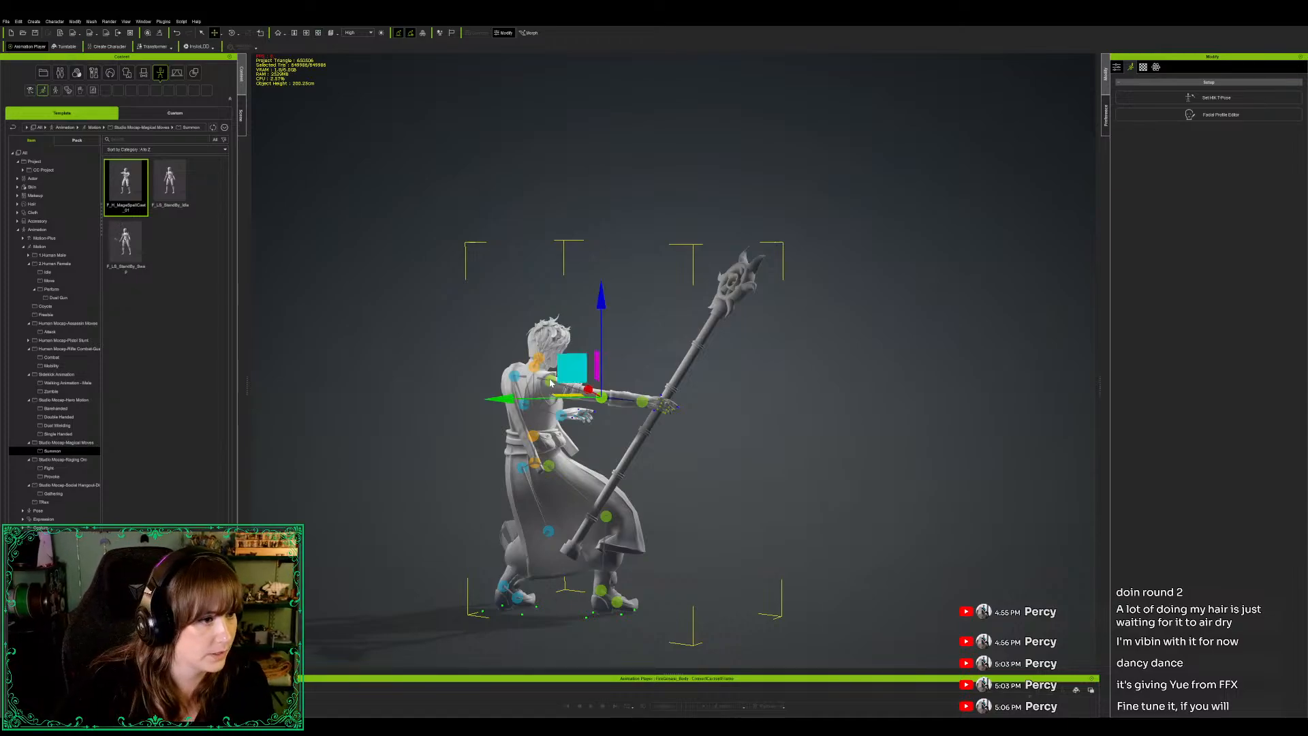
pyautogui.click(551, 381)
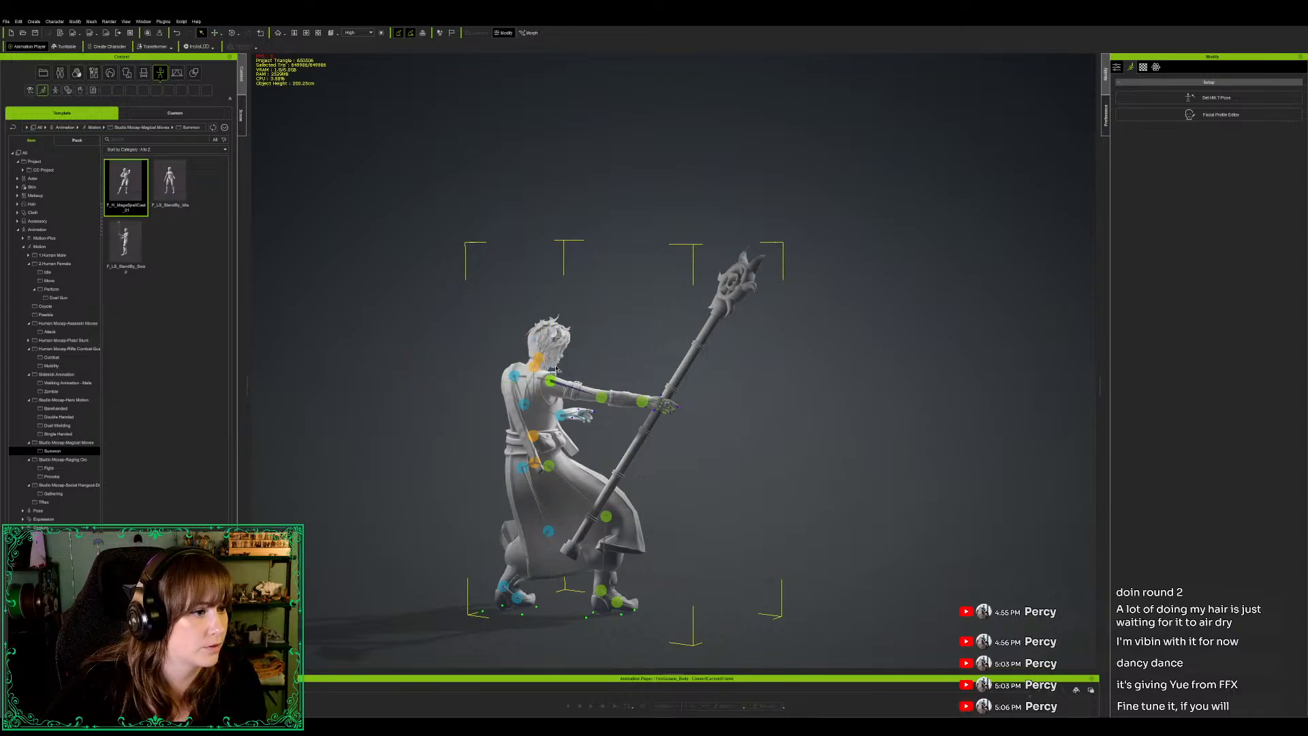
pyautogui.press('e')
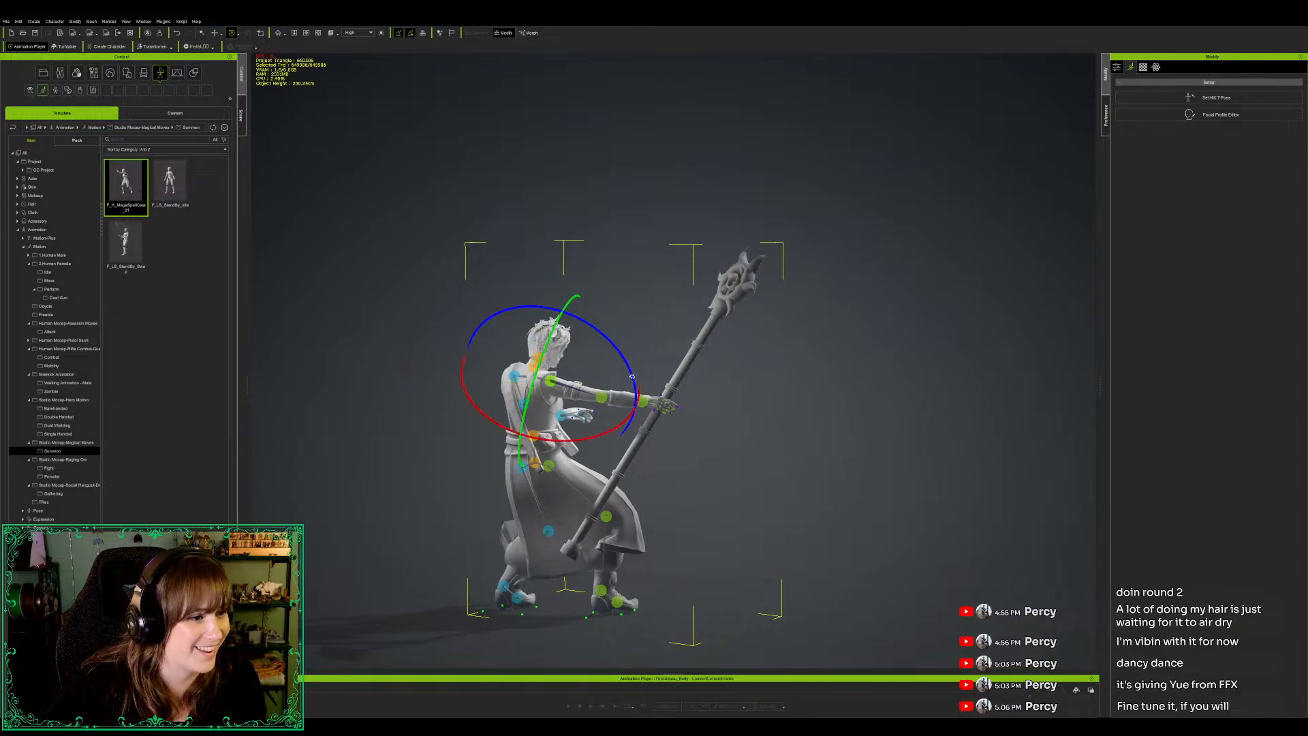
pyautogui.moveTo(632, 377); pyautogui.dragTo(634, 375)
pyautogui.press('c')
pyautogui.moveTo(783, 561); pyautogui.dragTo(752, 543)
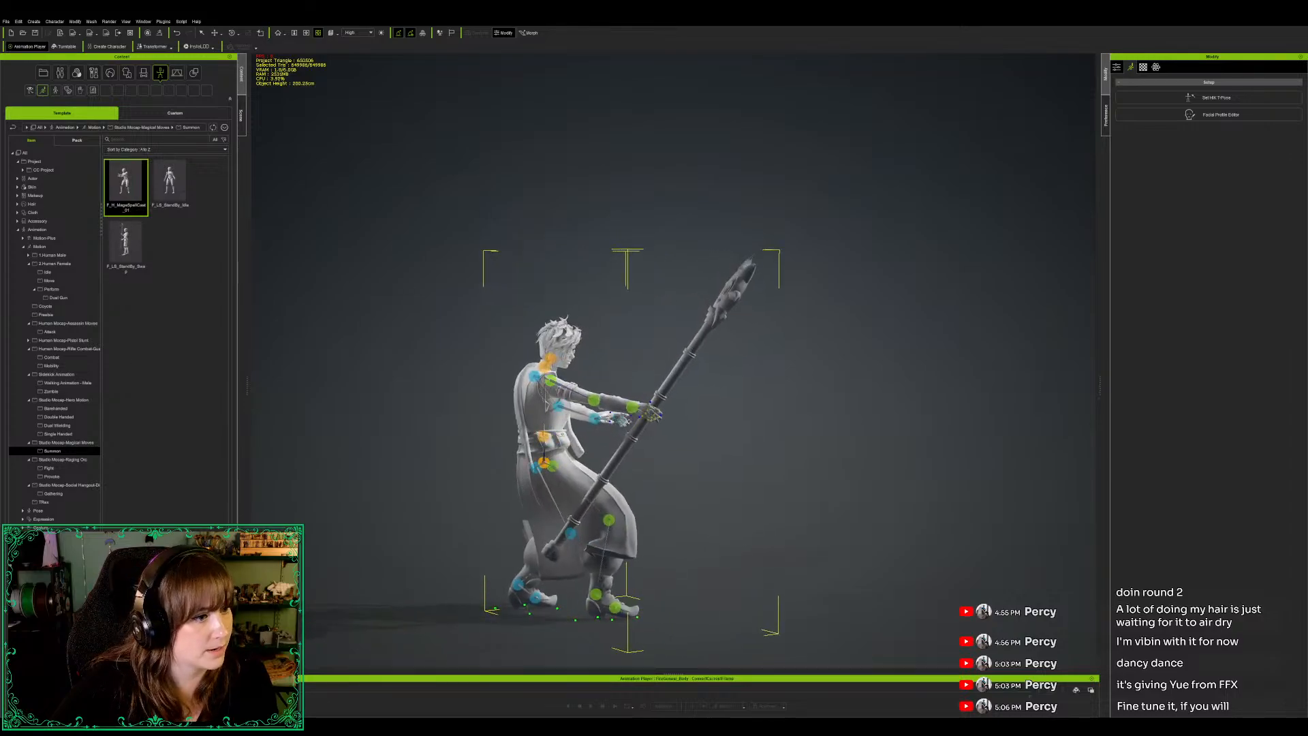
# Step: Move the character's hips forward and slightly upward to shift the body weight over the feet
pyautogui.click(542, 460)
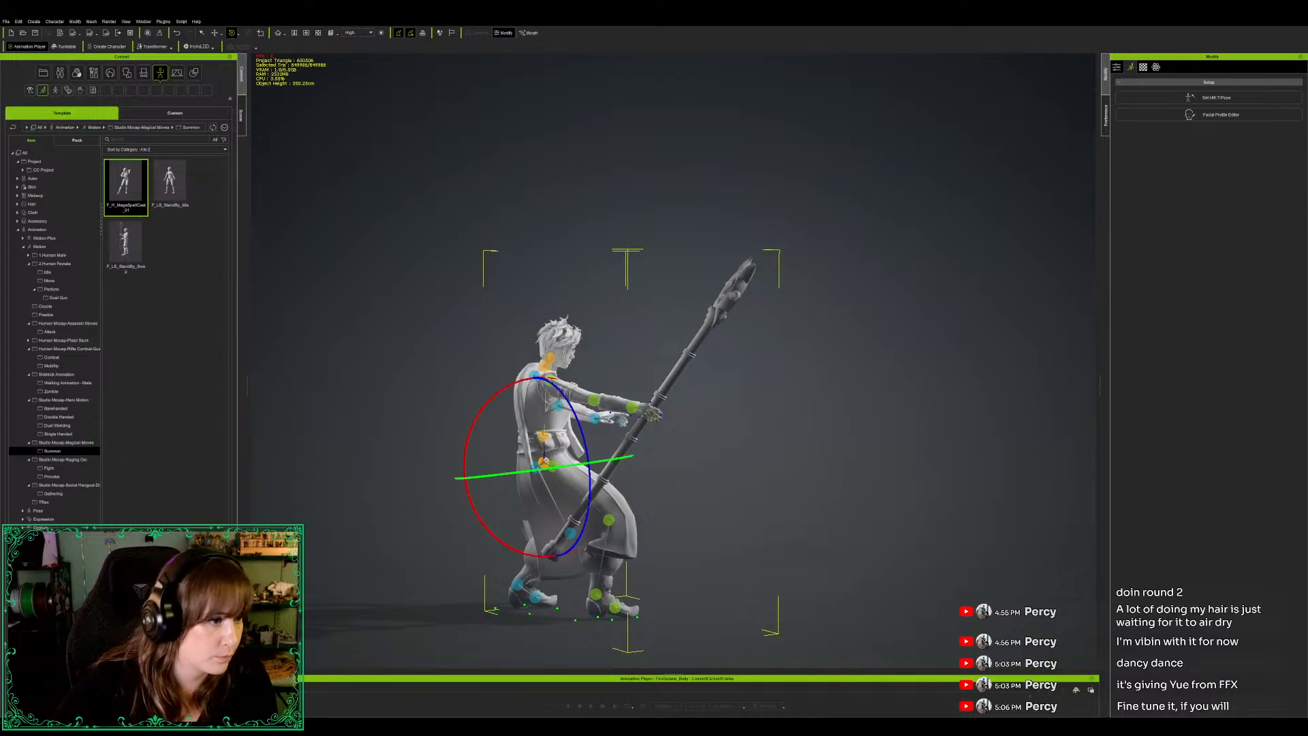
pyautogui.press('w')
pyautogui.moveTo(527, 438); pyautogui.dragTo(570, 428)
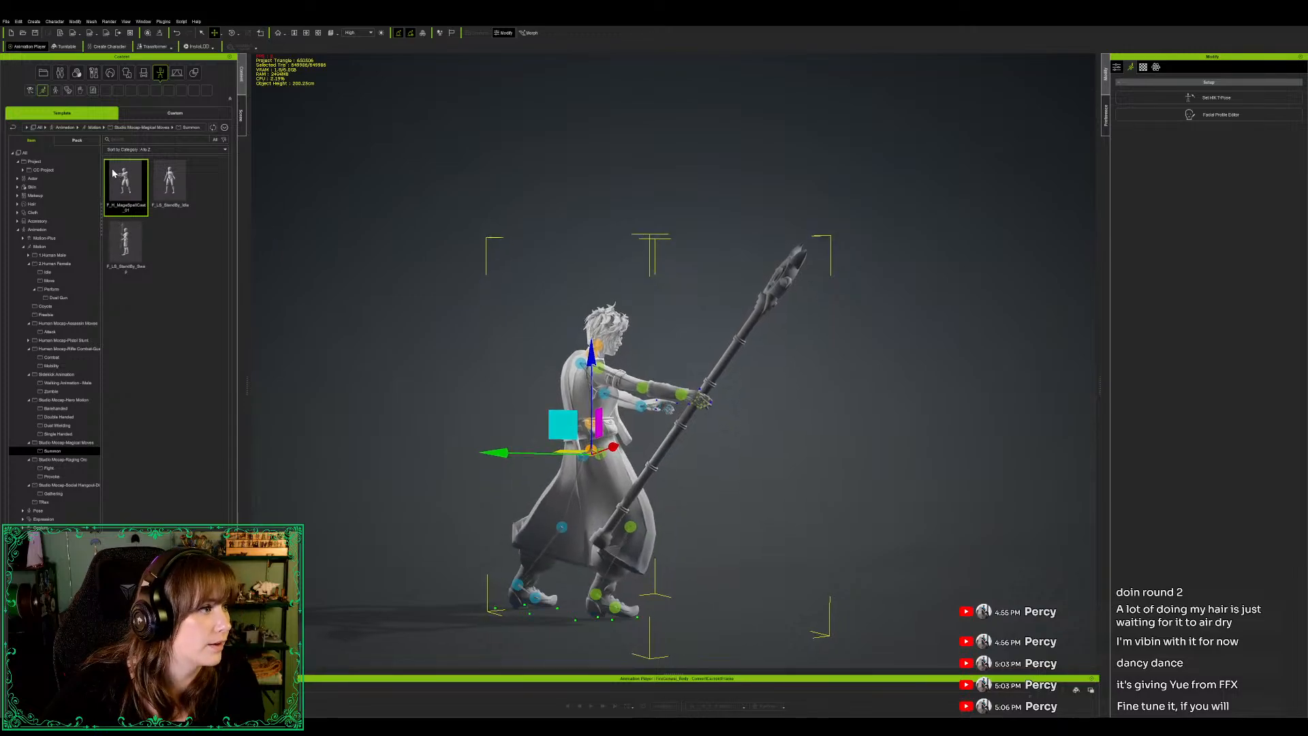
# Step: Rotate the head back at the neck to raise the gaze, and check the pose from the front
pyautogui.click(596, 345)
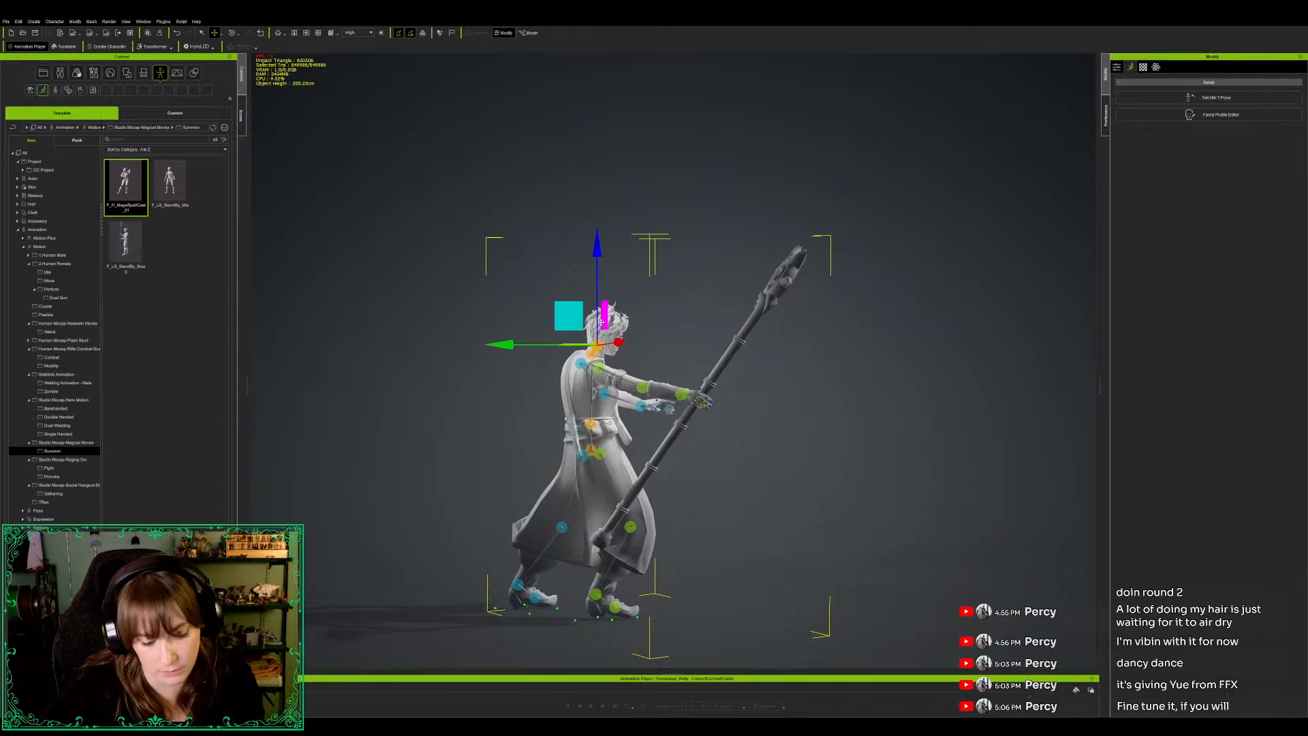
pyautogui.press('e')
pyautogui.moveTo(686, 333); pyautogui.dragTo(688, 332)
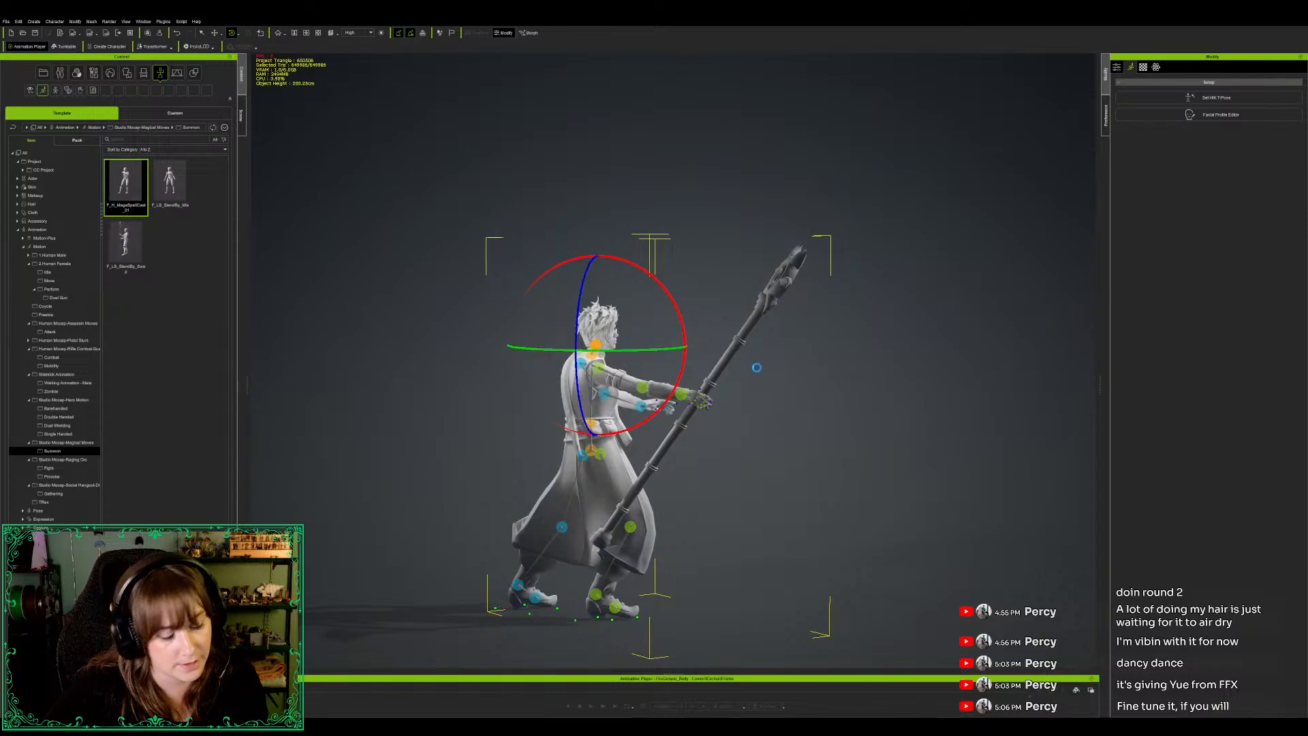
pyautogui.keyDown('alt'); pyautogui.moveTo(882, 493); pyautogui.dragTo(638, 489); pyautogui.keyUp('alt')
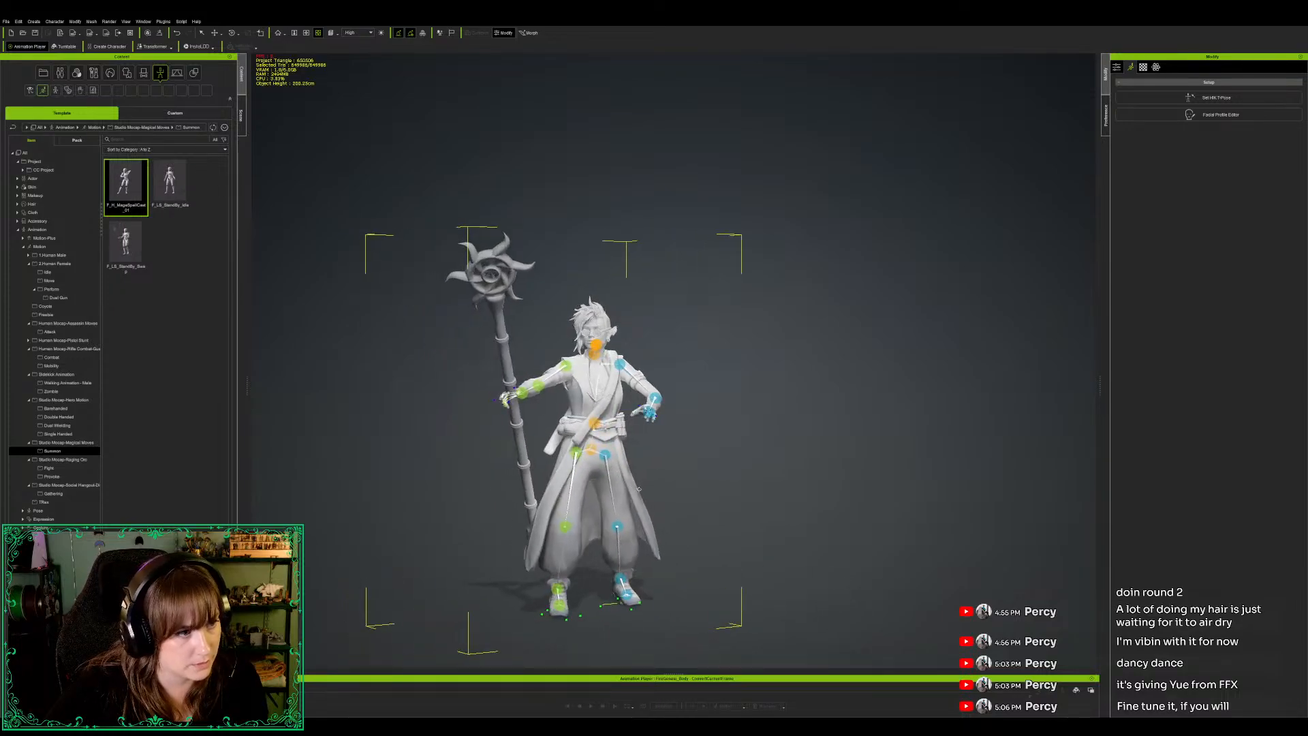
pyautogui.keyDown('alt'); pyautogui.moveTo(570, 325); pyautogui.dragTo(562, 383); pyautogui.keyUp('alt')
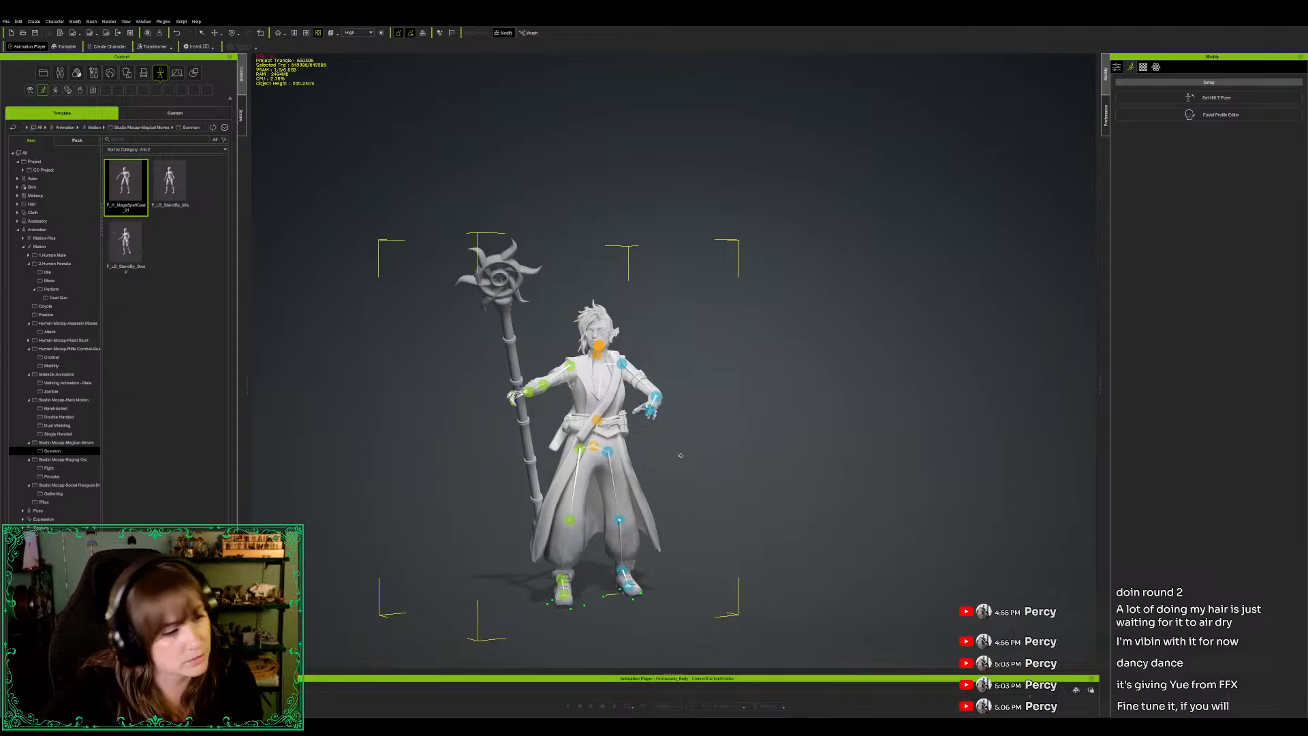
pyautogui.keyDown('alt'); pyautogui.moveTo(561, 383); pyautogui.dragTo(575, 431); pyautogui.keyUp('alt')
# Step: Viewed from the character's left side, move the hips backward while the feet stay planted
pyautogui.press('e')
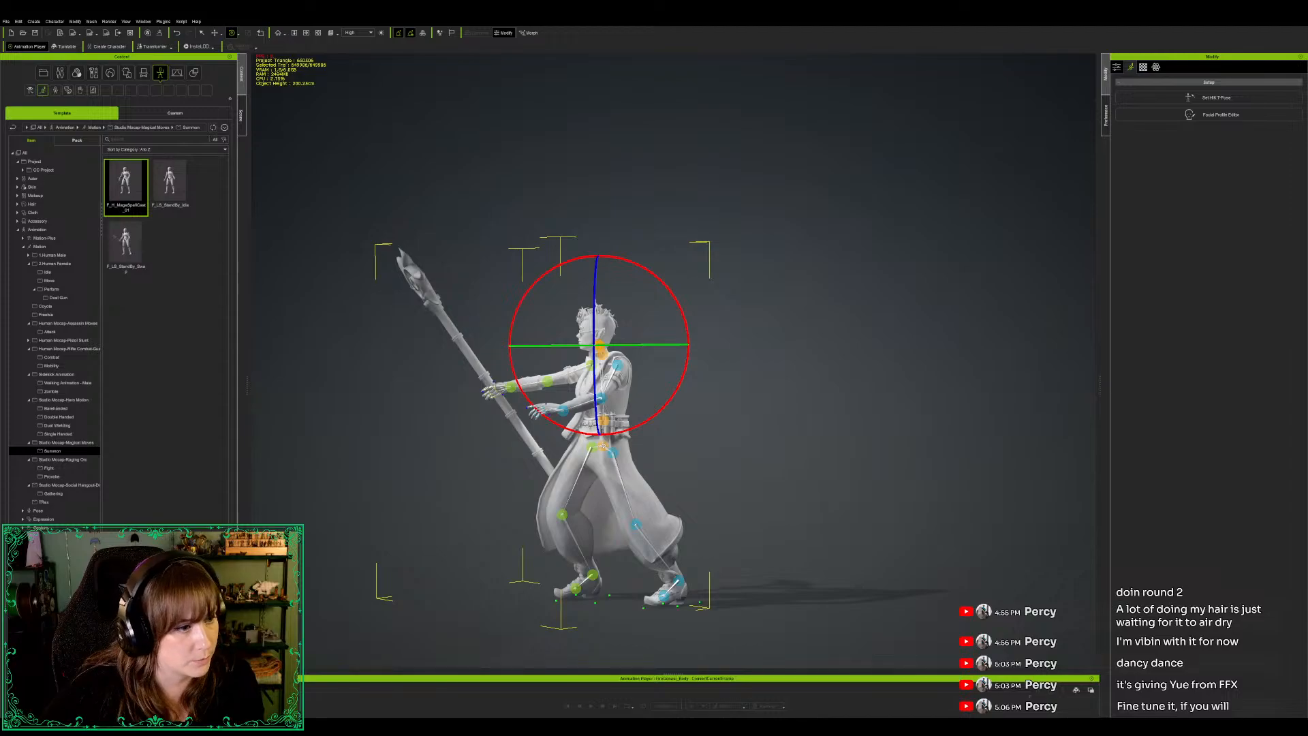
pyautogui.click(597, 413)
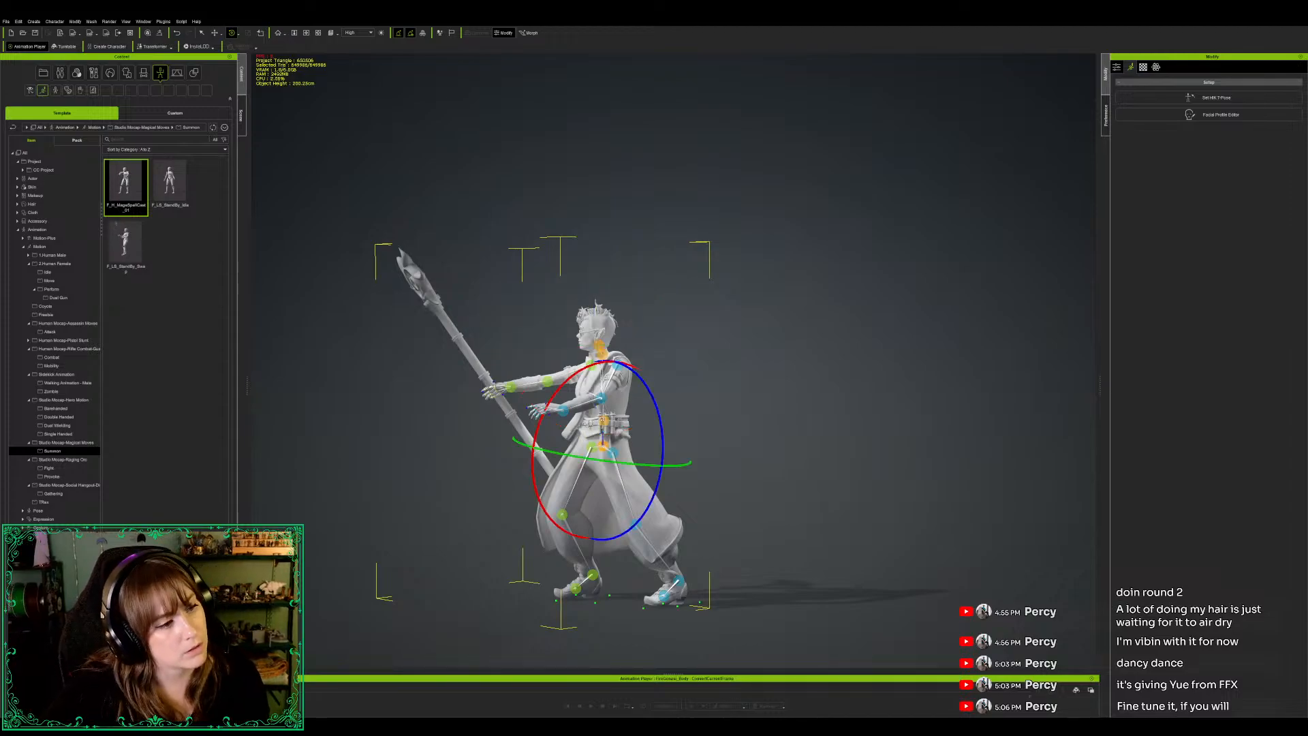
pyautogui.press('w')
pyautogui.moveTo(640, 421); pyautogui.dragTo(682, 420)
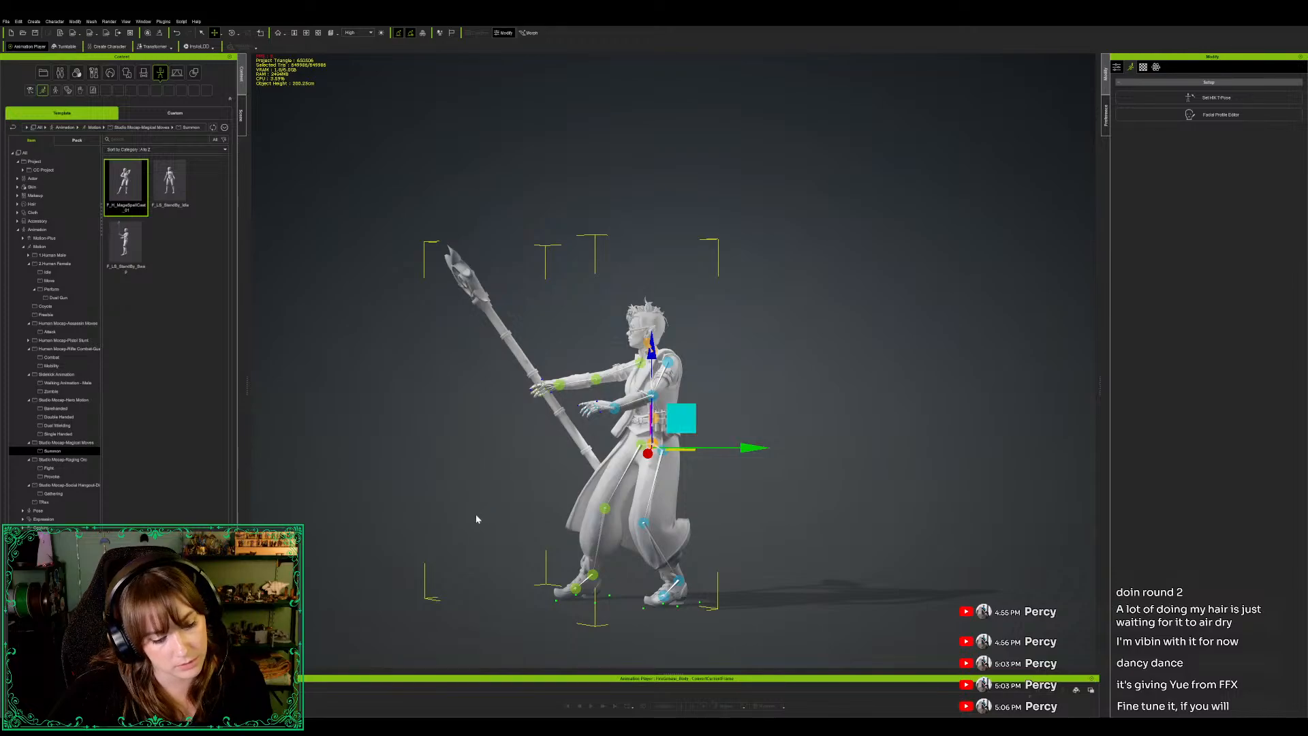
pyautogui.press('q')
pyautogui.moveTo(470, 507); pyautogui.dragTo(629, 500, button='right')
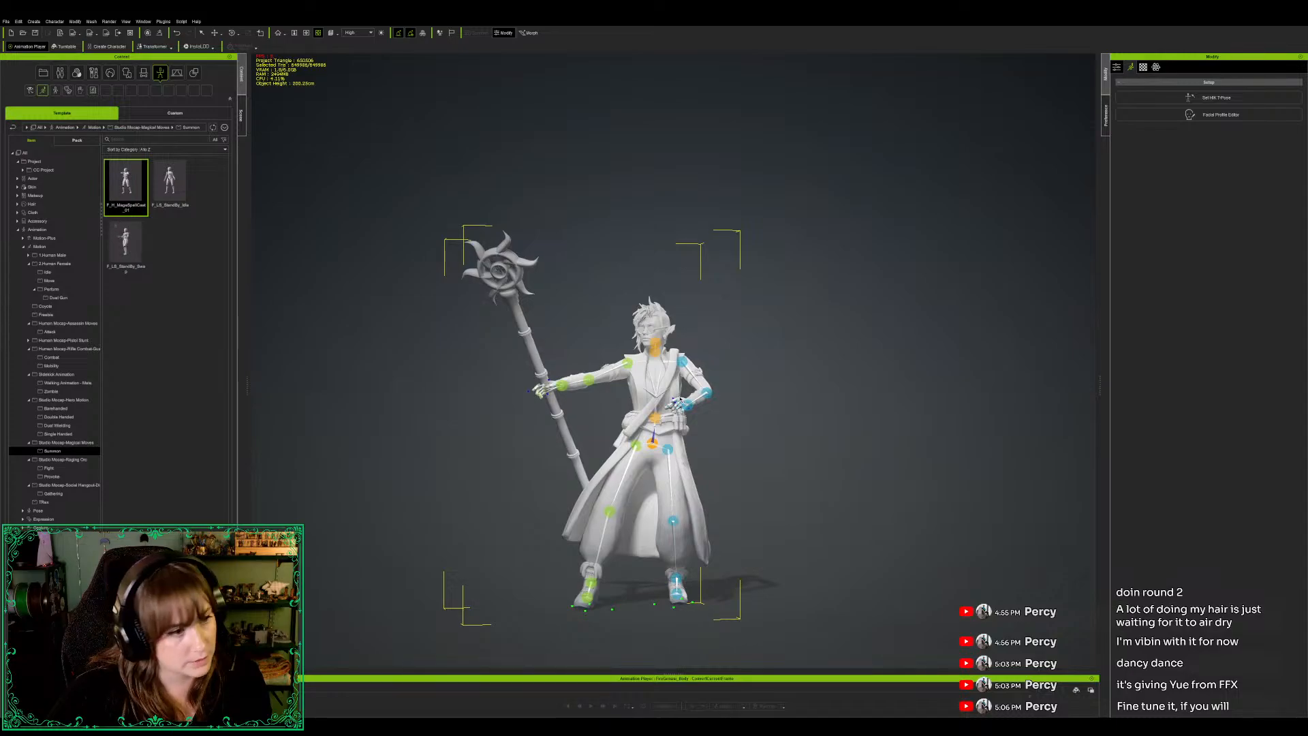
# Step: Rotate and twist the left forearm at the elbow so the hand swings down and out from the waist
pyautogui.press('w')
pyautogui.press('e')
pyautogui.moveTo(786, 393); pyautogui.dragTo(789, 414)
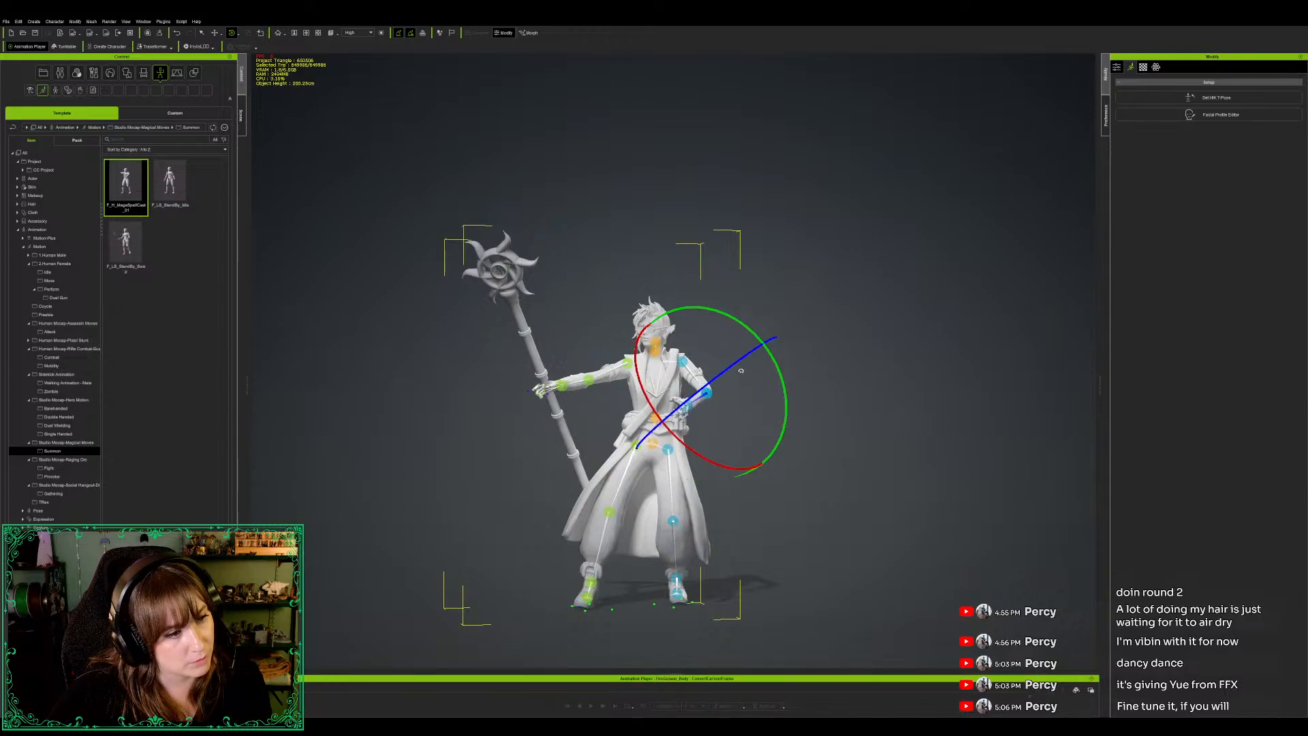
pyautogui.moveTo(741, 371); pyautogui.dragTo(741, 371)
pyautogui.moveTo(720, 449); pyautogui.dragTo(725, 454)
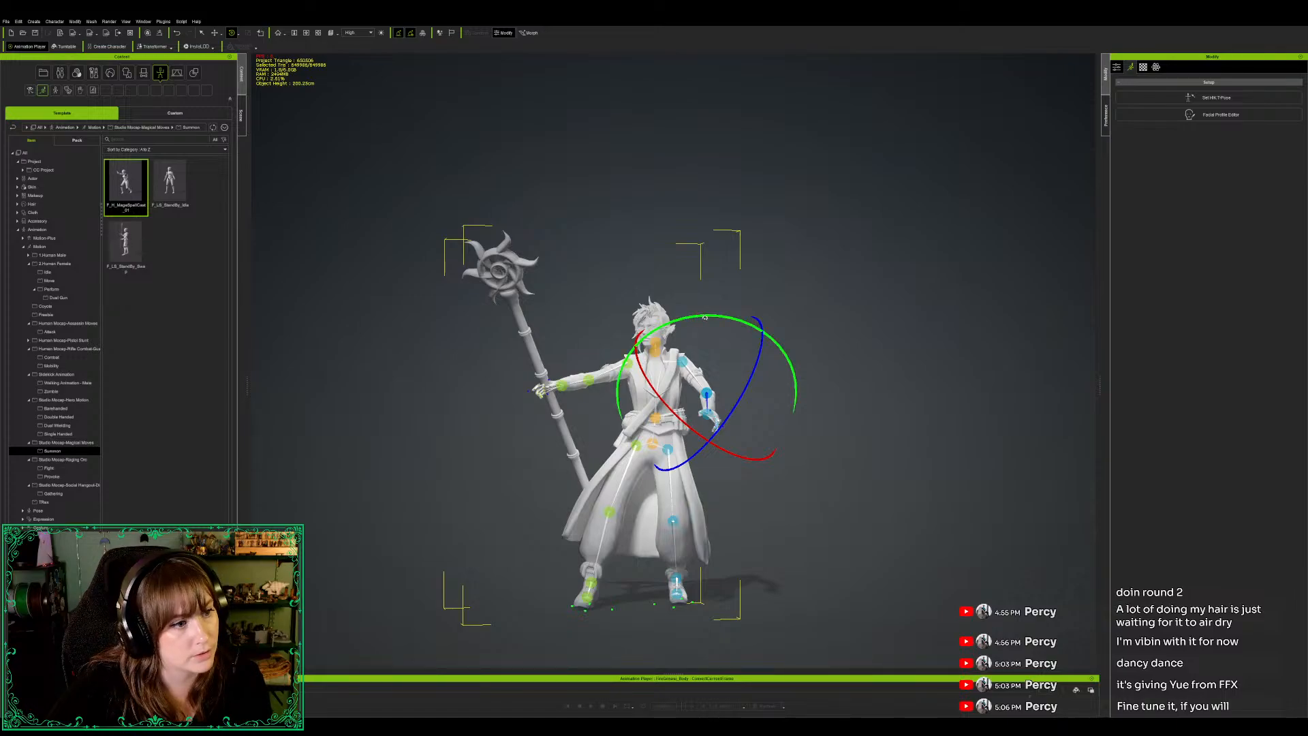
pyautogui.moveTo(713, 320); pyautogui.dragTo(738, 323)
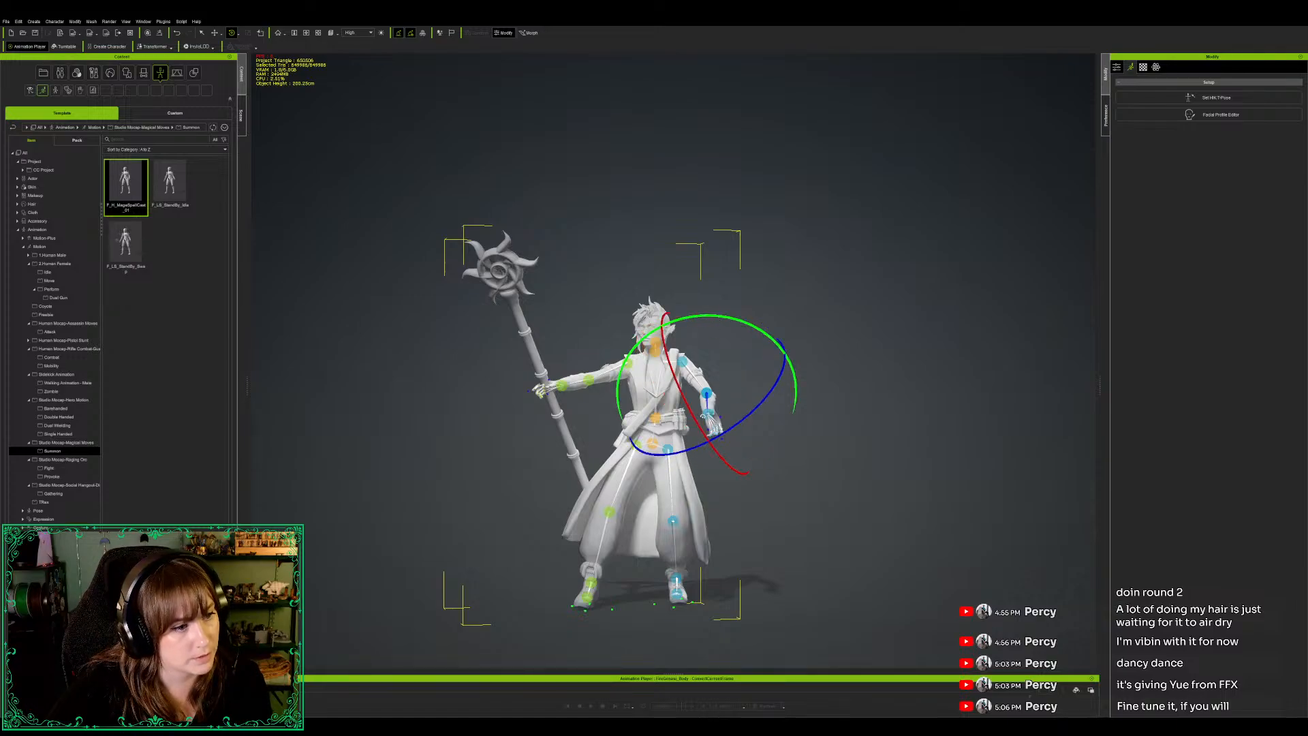
pyautogui.scroll(1, 687, 393)
pyautogui.scroll(5, 688, 393)
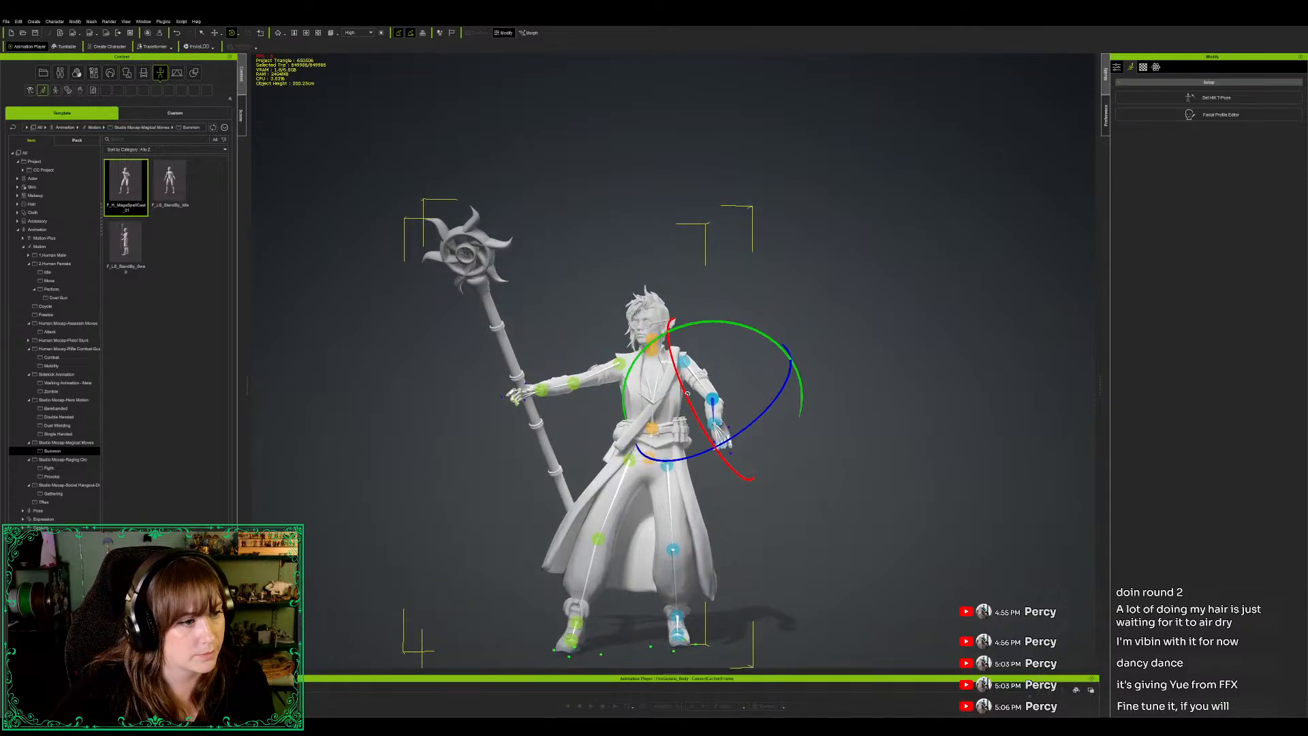
pyautogui.scroll(3, 687, 393)
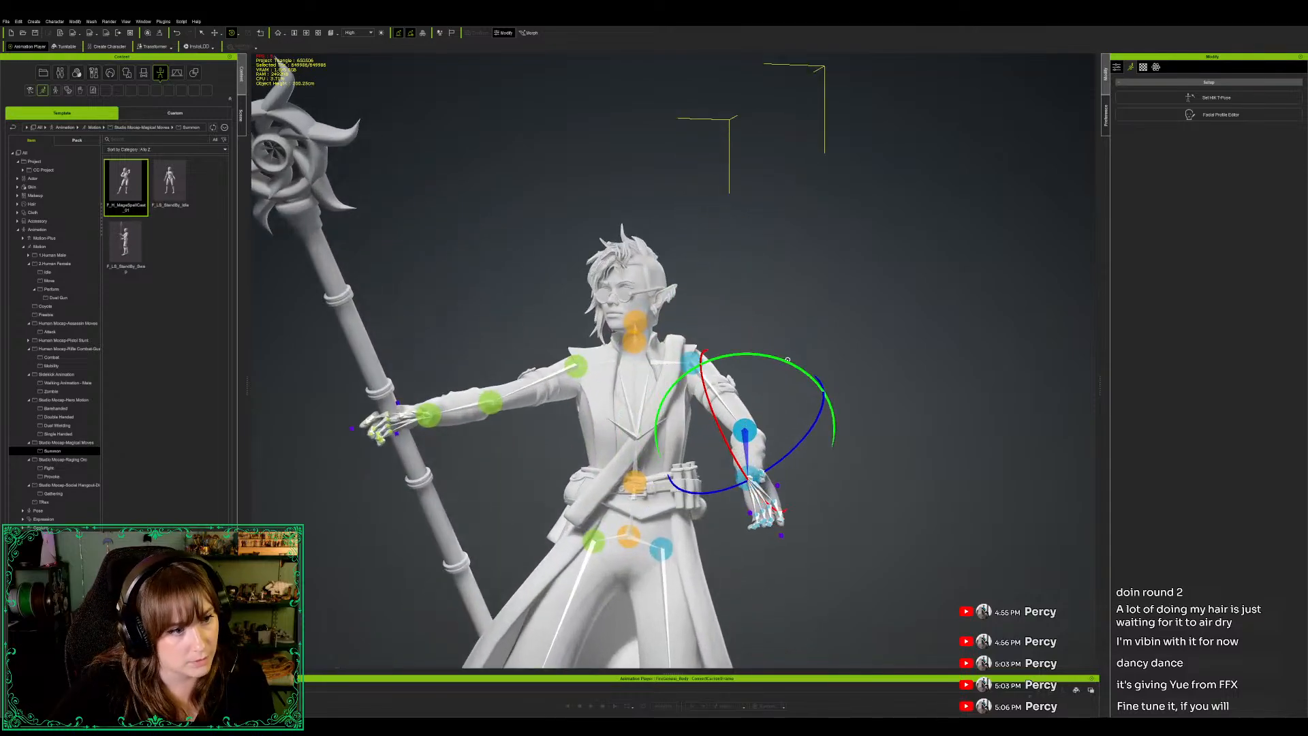
pyautogui.moveTo(783, 357); pyautogui.dragTo(778, 355)
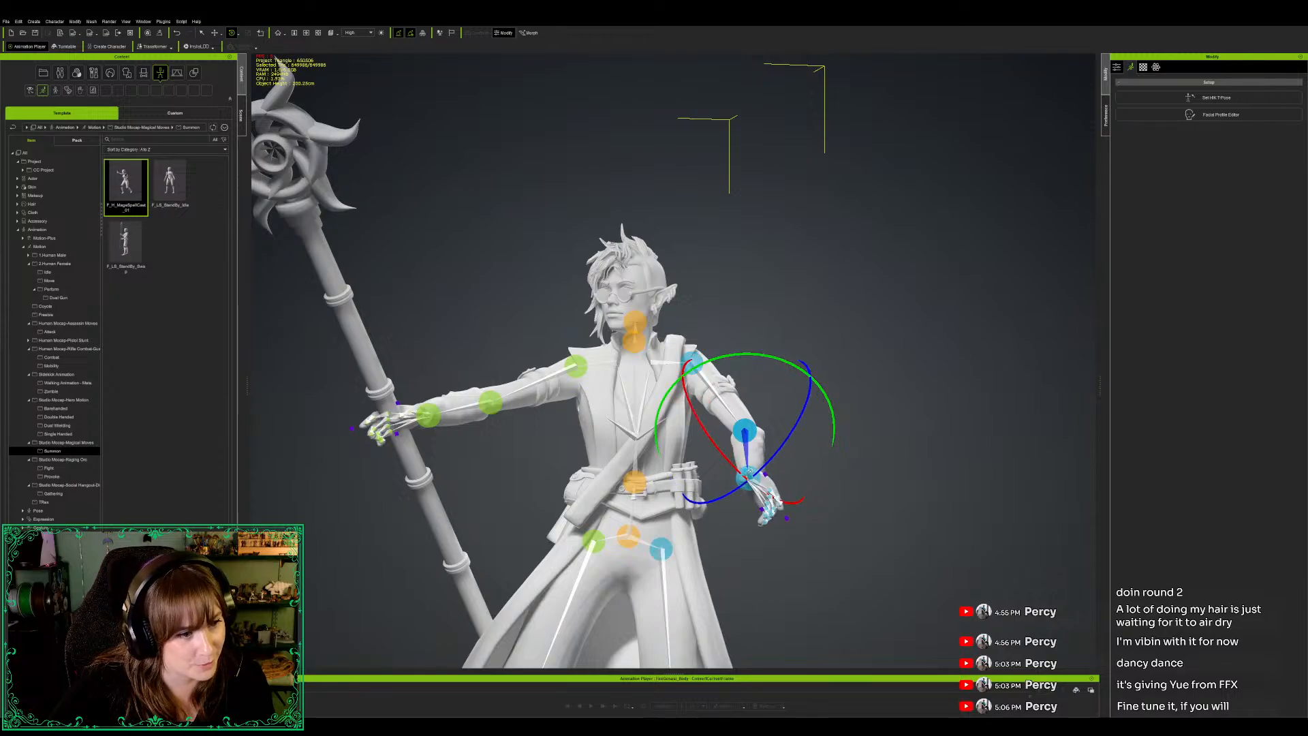
# Step: Rotate the left hand at the wrist to adjust its turn and bend
pyautogui.click(749, 470)
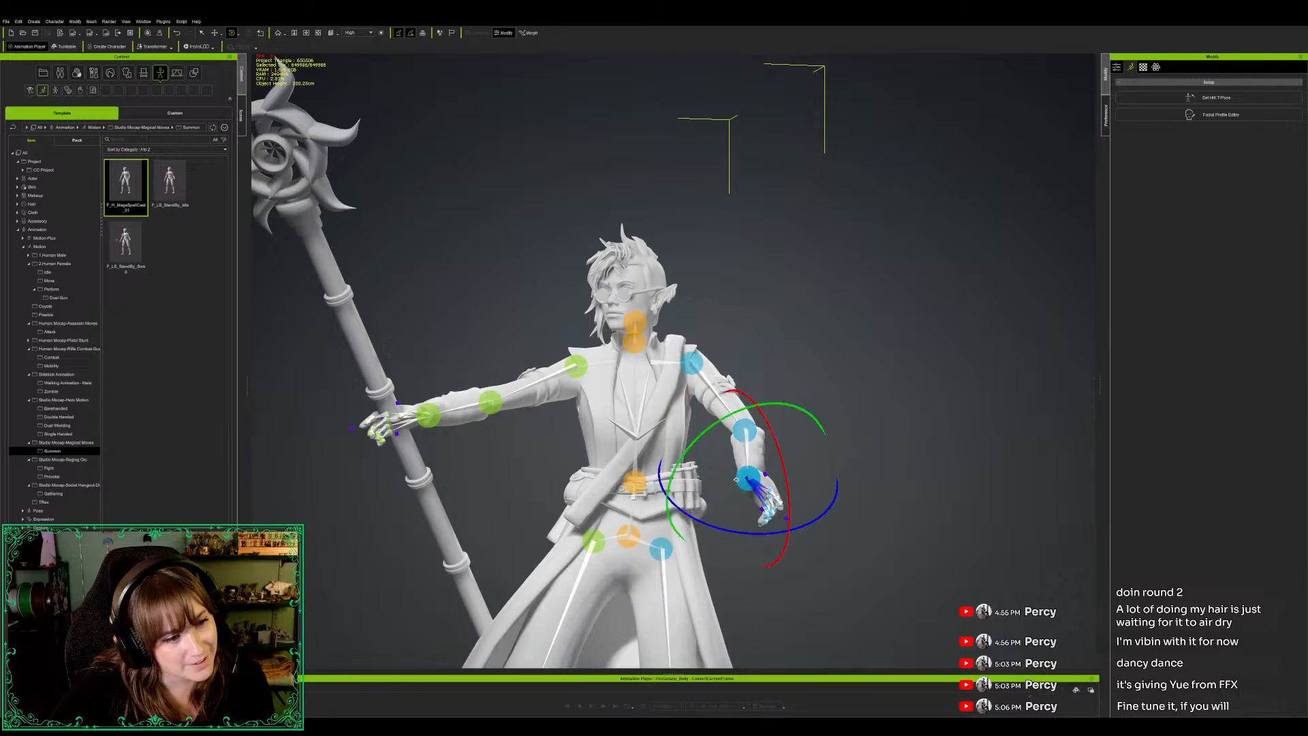
pyautogui.moveTo(709, 430); pyautogui.dragTo(709, 431)
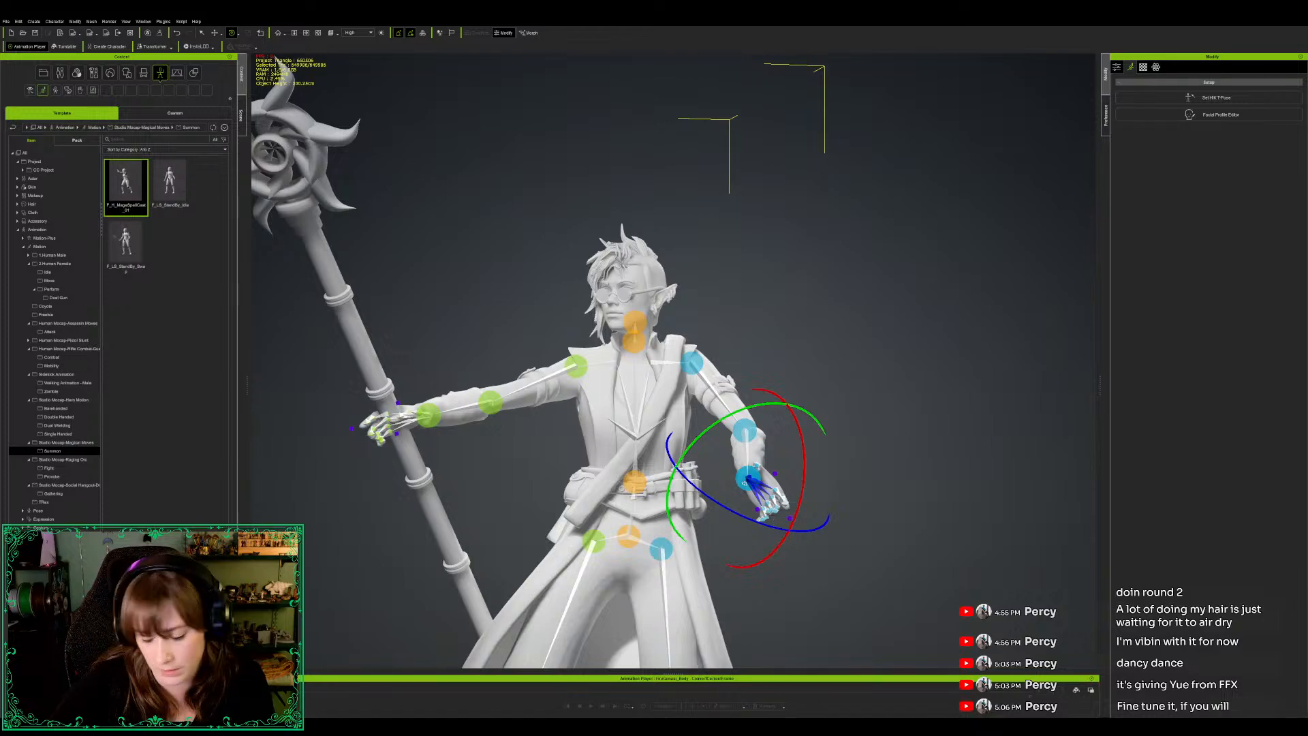
pyautogui.moveTo(729, 509); pyautogui.dragTo(727, 511)
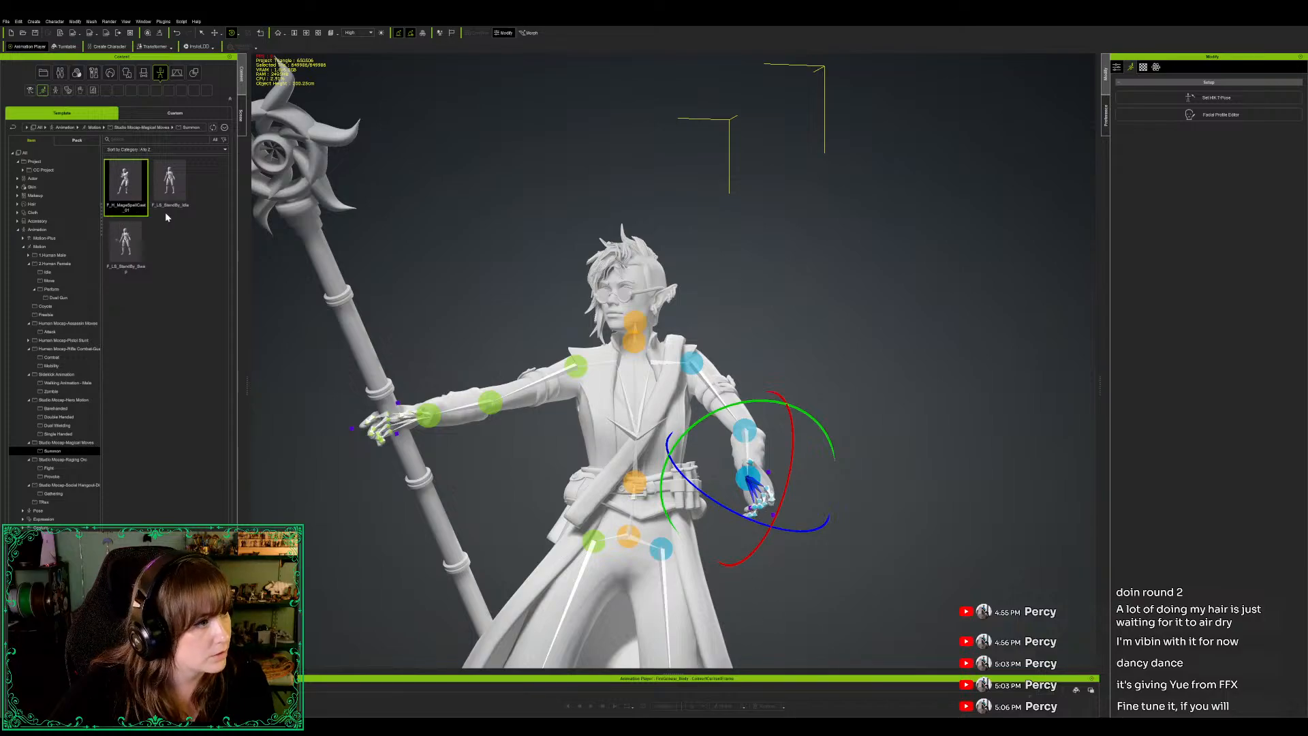
# Step: Rotate individual finger joints of the left hand to spread and curl the fingers into an open gesture
pyautogui.click(757, 507)
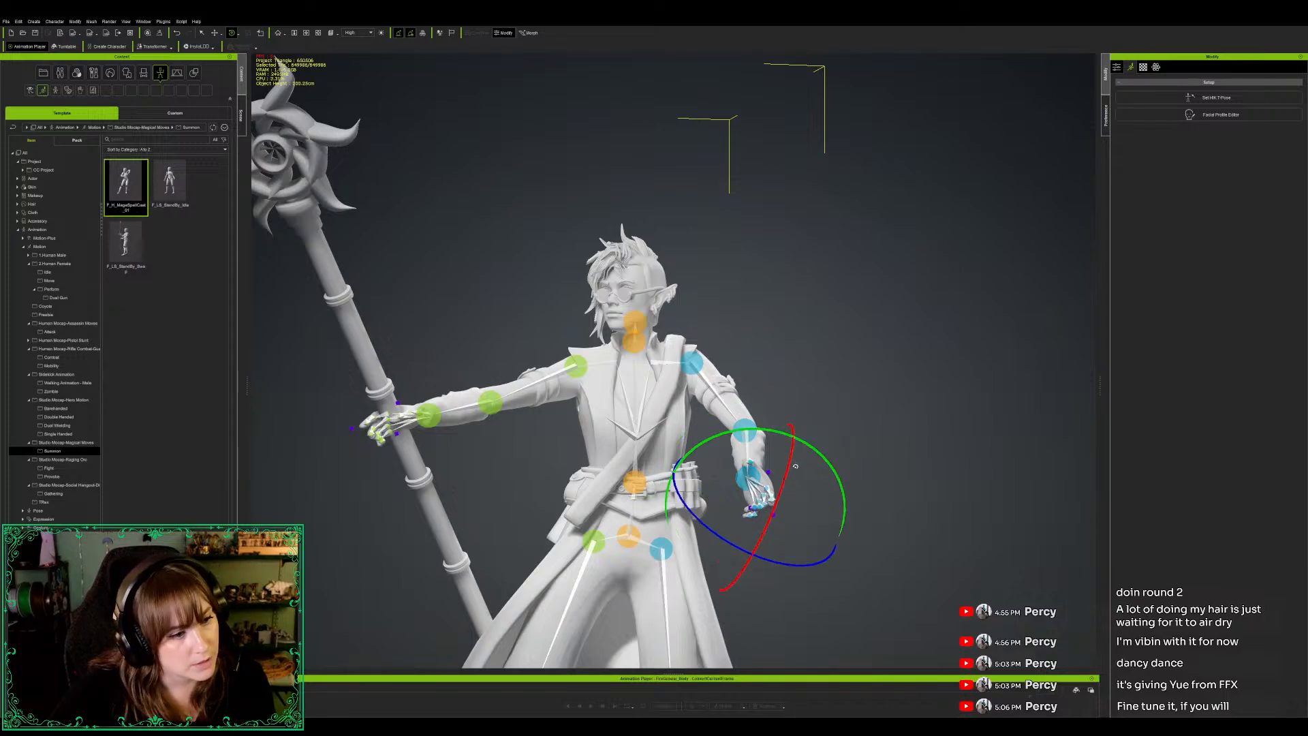
pyautogui.moveTo(795, 466); pyautogui.dragTo(786, 473)
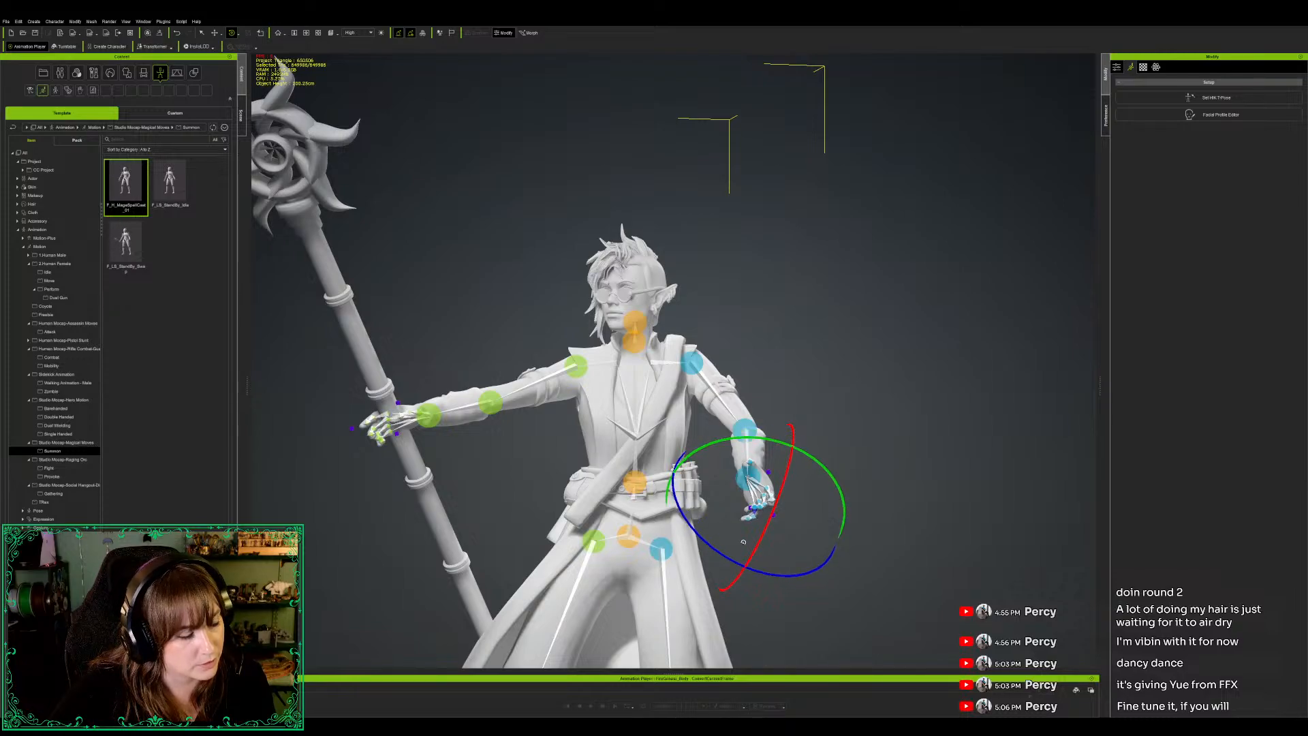
pyautogui.moveTo(377, 586); pyautogui.dragTo(837, 480, button='right')
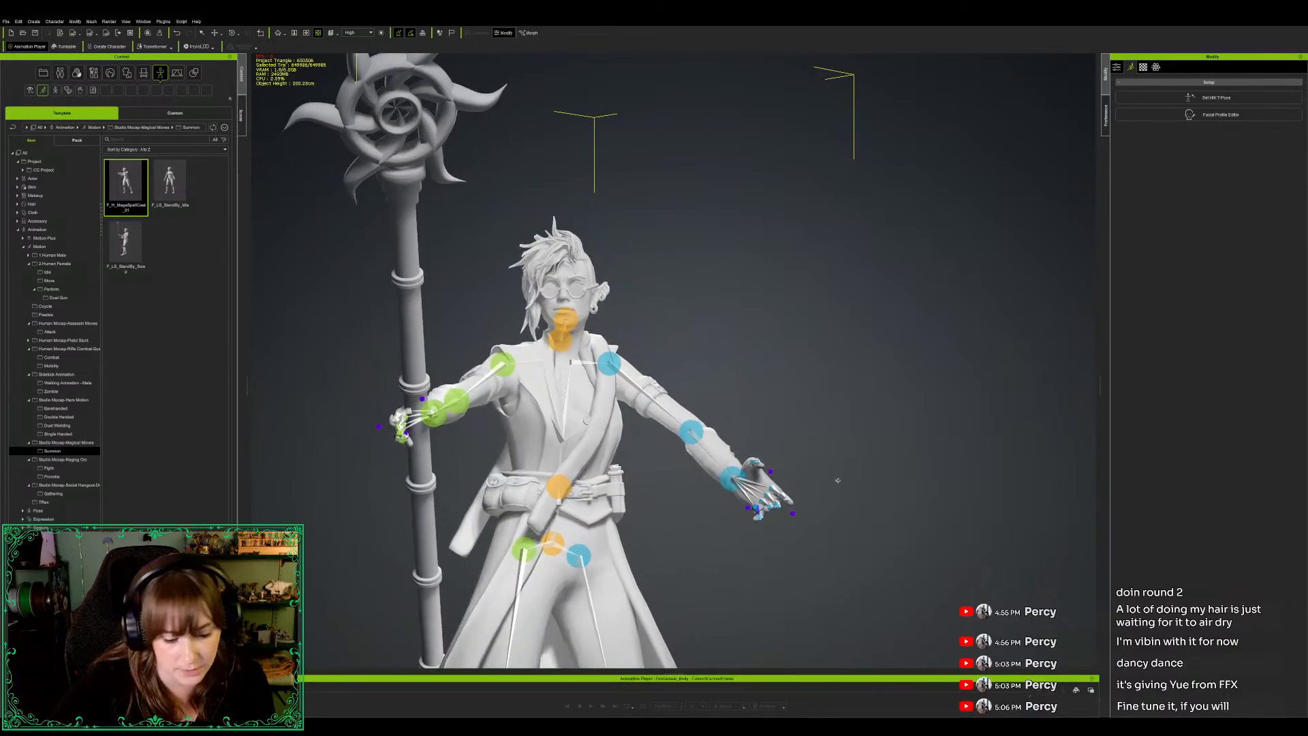
pyautogui.press('w')
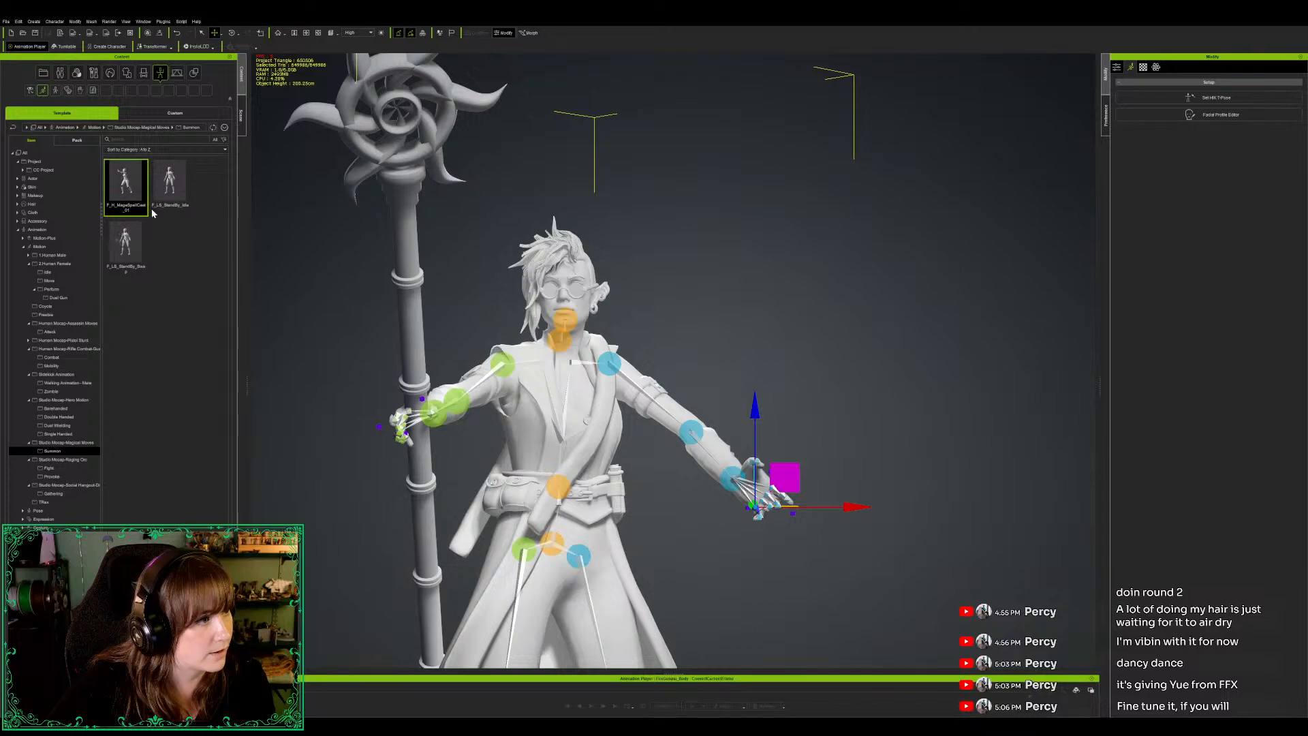
pyautogui.press('e')
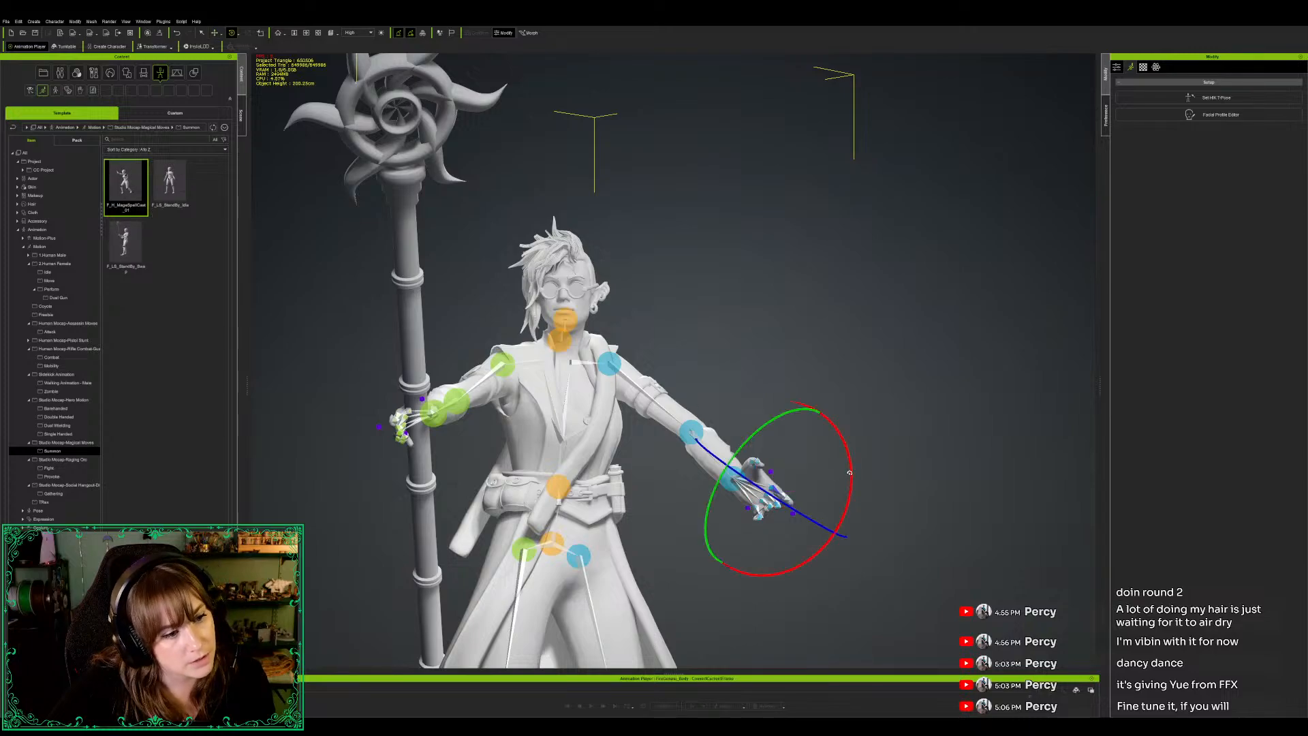
pyautogui.moveTo(850, 469); pyautogui.dragTo(850, 470)
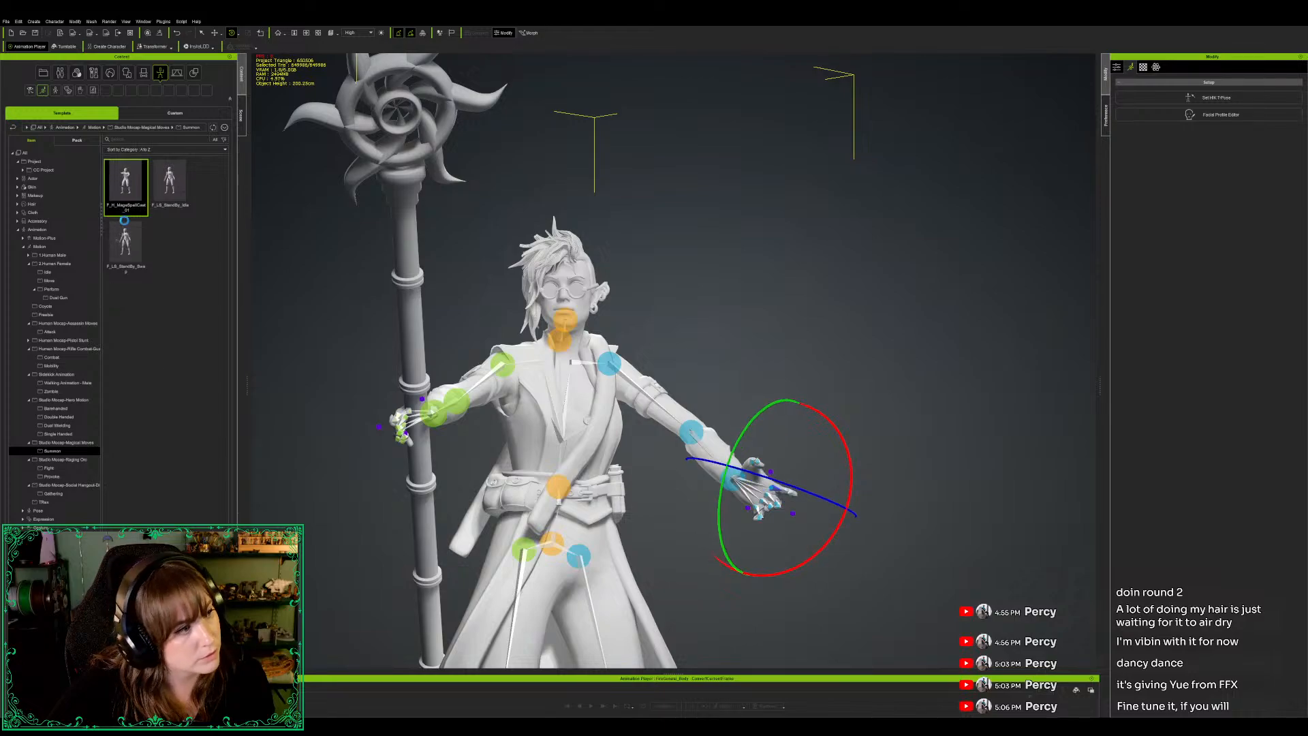
pyautogui.click(768, 496)
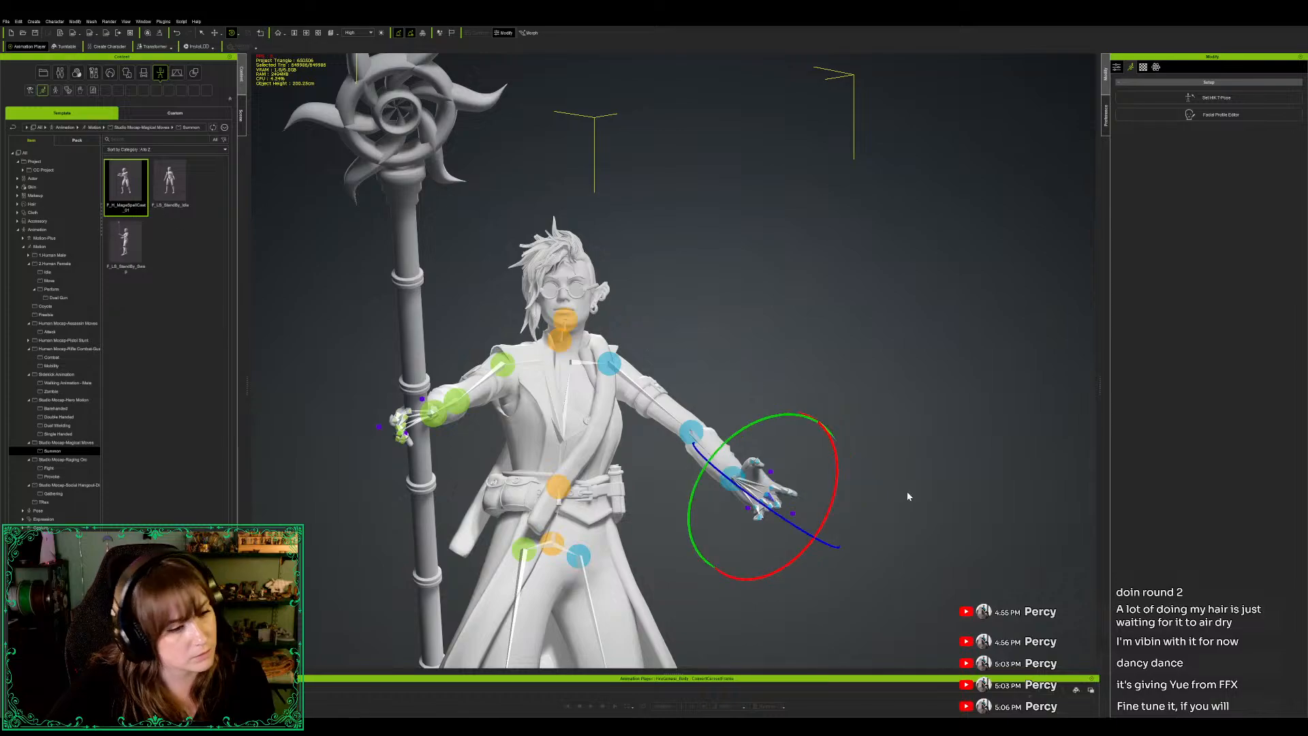
pyautogui.moveTo(824, 516); pyautogui.dragTo(832, 512)
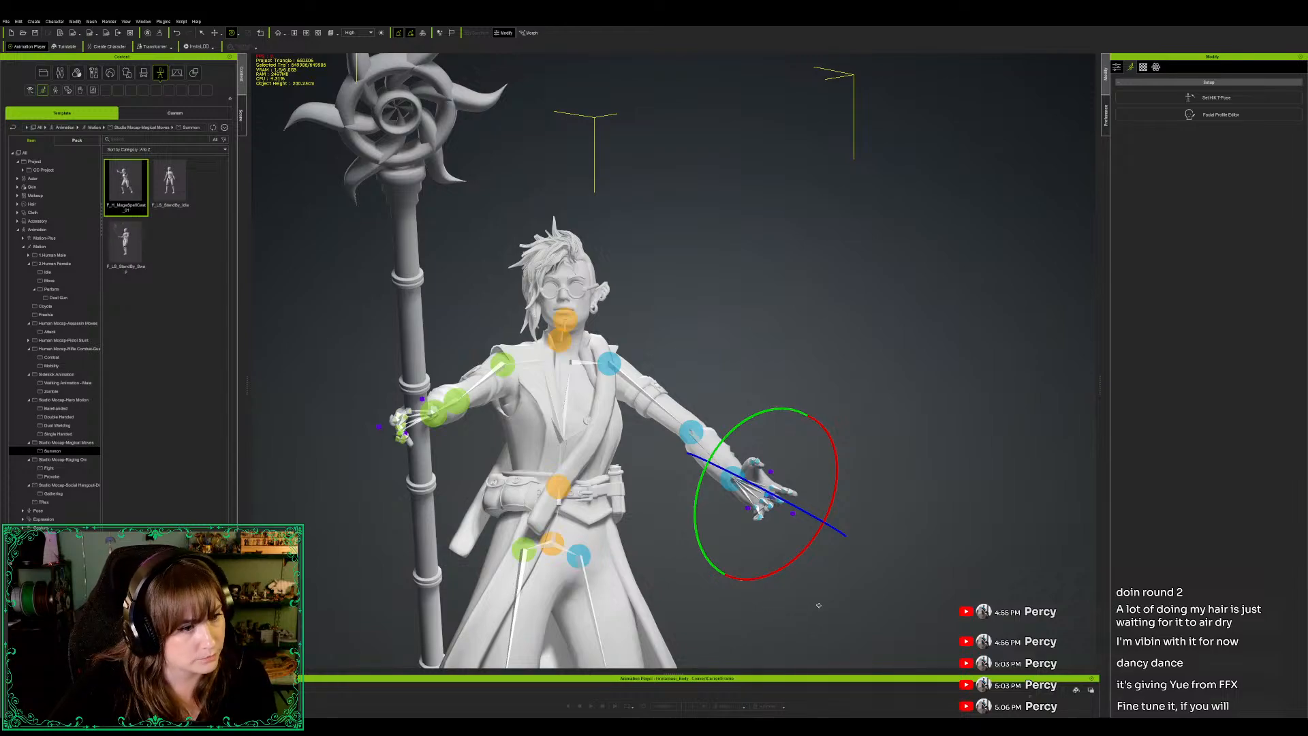
# Step: Viewed from above, move the left hand backward so the arm sits farther behind the front of the body
pyautogui.keyDown('alt'); pyautogui.moveTo(820, 605); pyautogui.dragTo(576, 601); pyautogui.keyUp('alt')
pyautogui.scroll(-8, 577, 601)
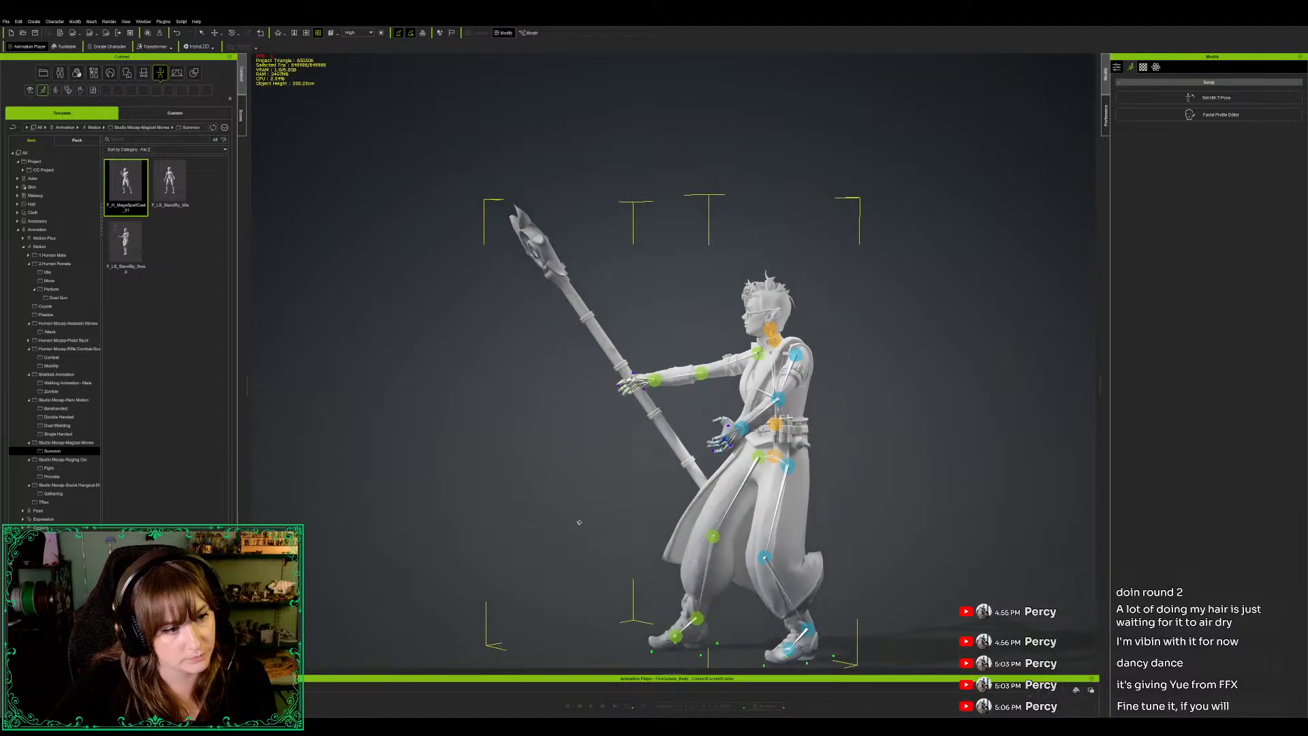
pyautogui.scroll(-2, 579, 522)
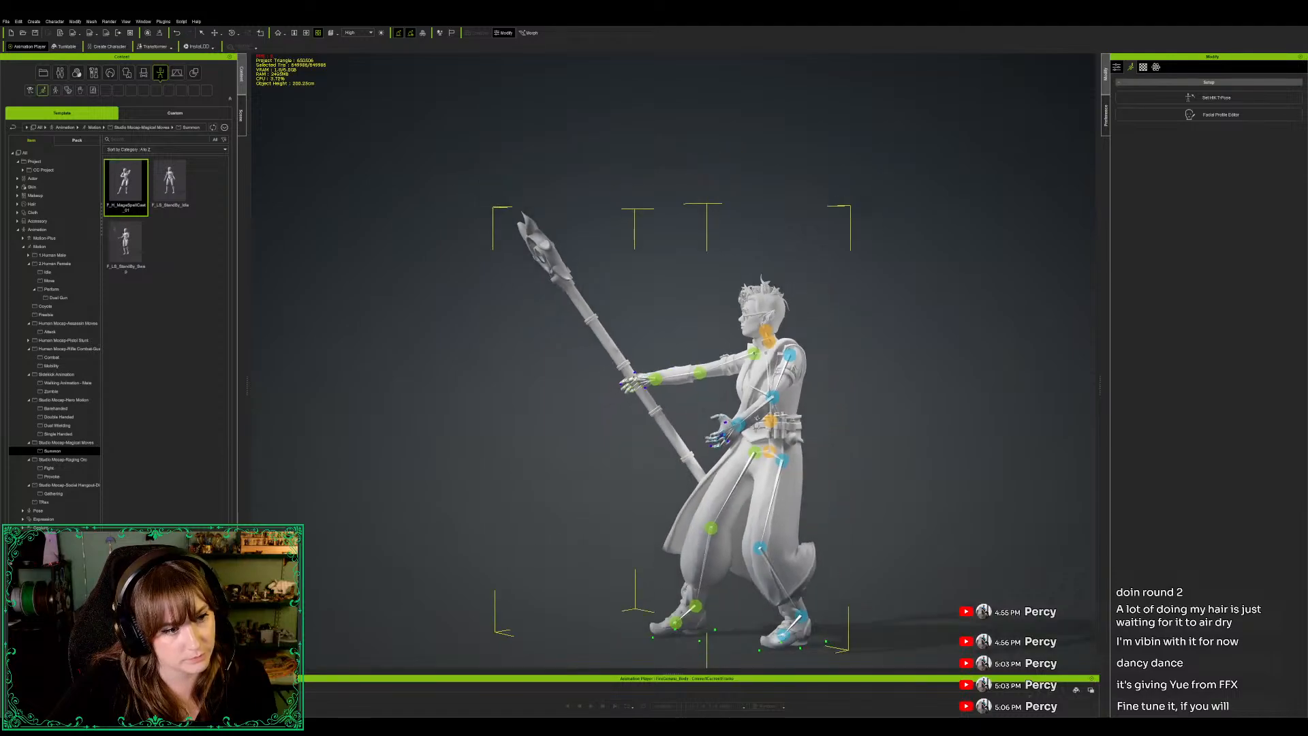
pyautogui.press('e')
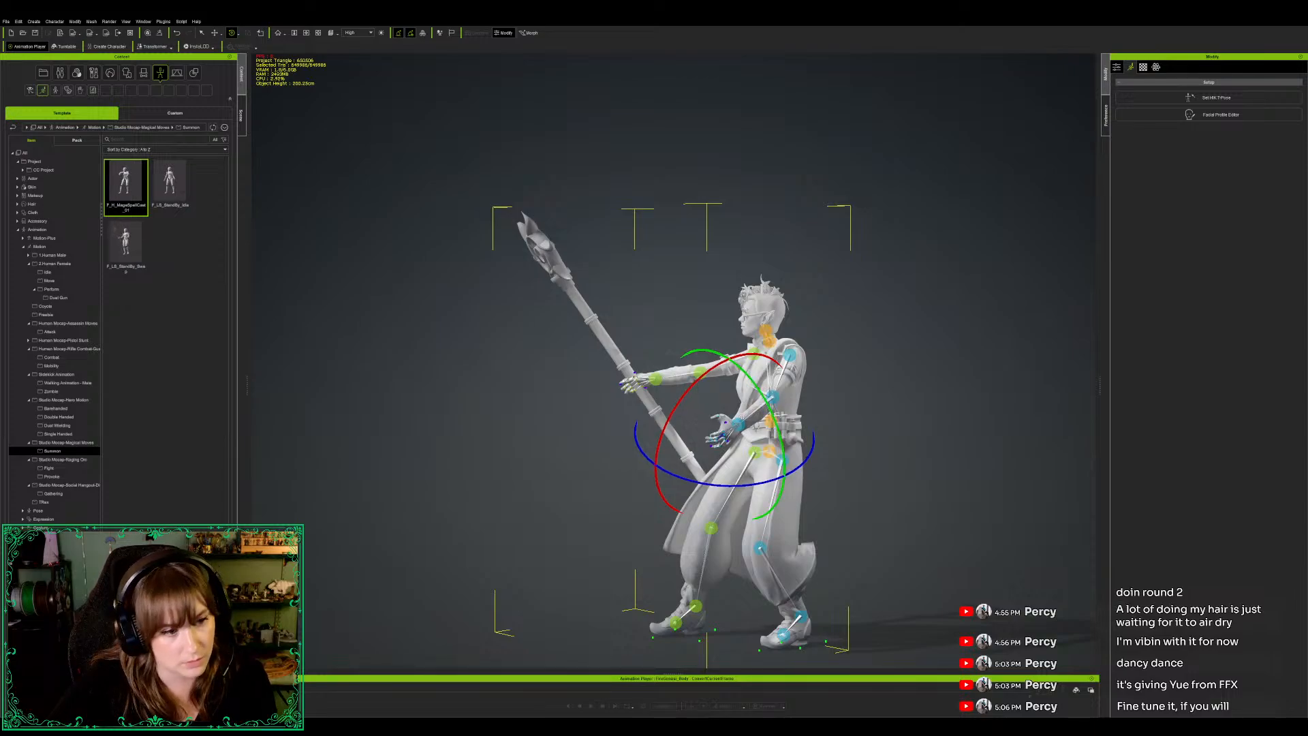
pyautogui.press('w')
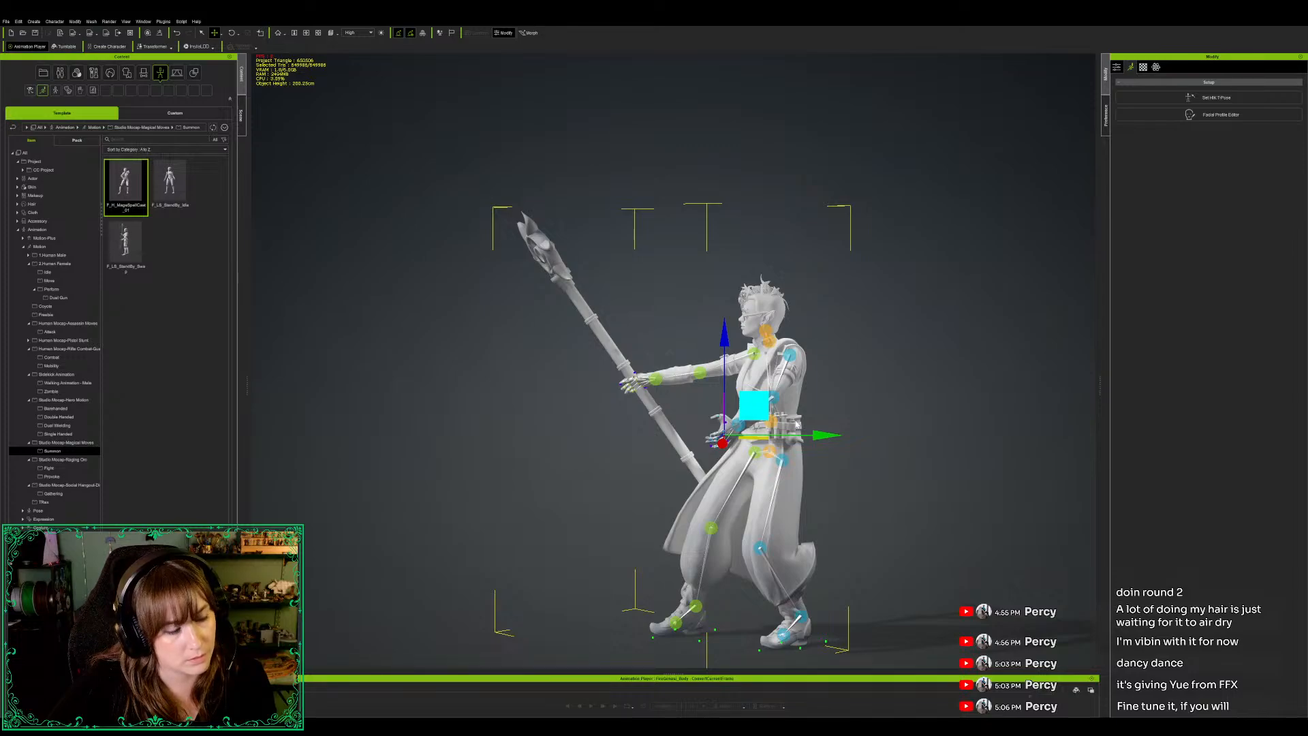
pyautogui.press('d')
pyautogui.scroll(-3, 686, 401)
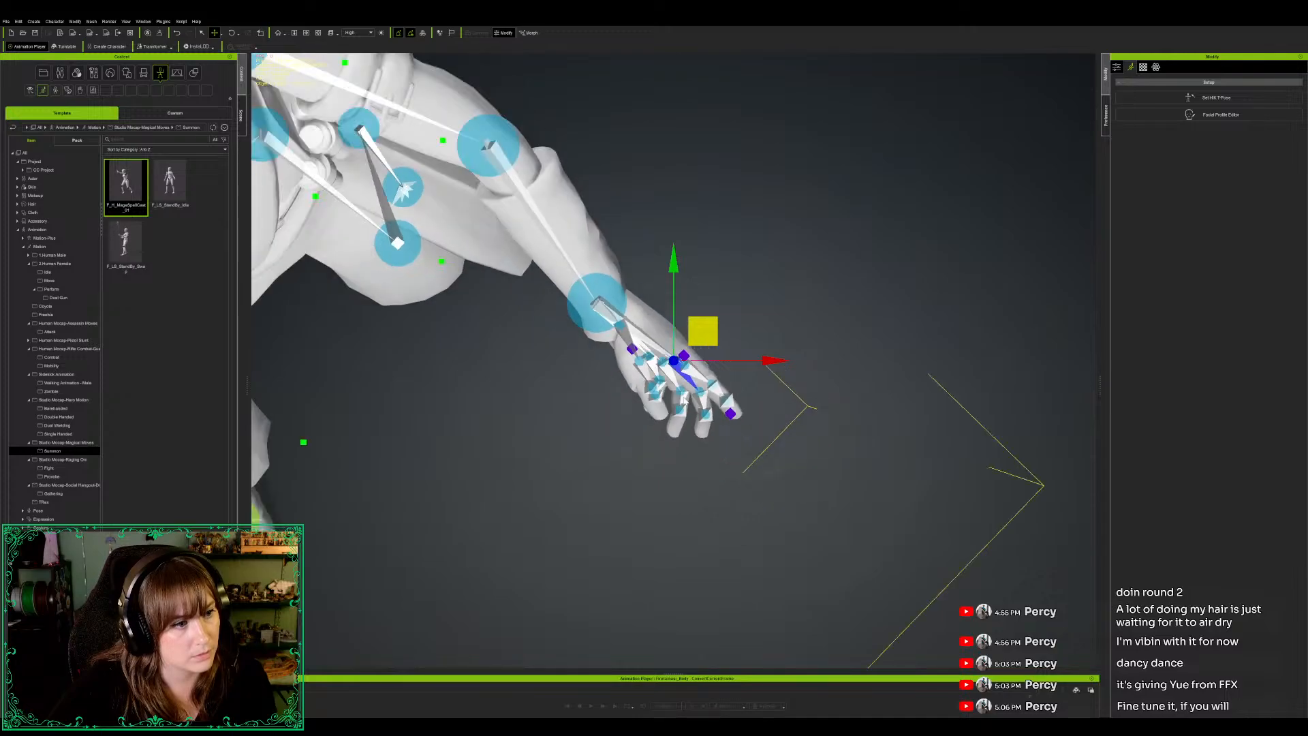
pyautogui.scroll(-5, 686, 401)
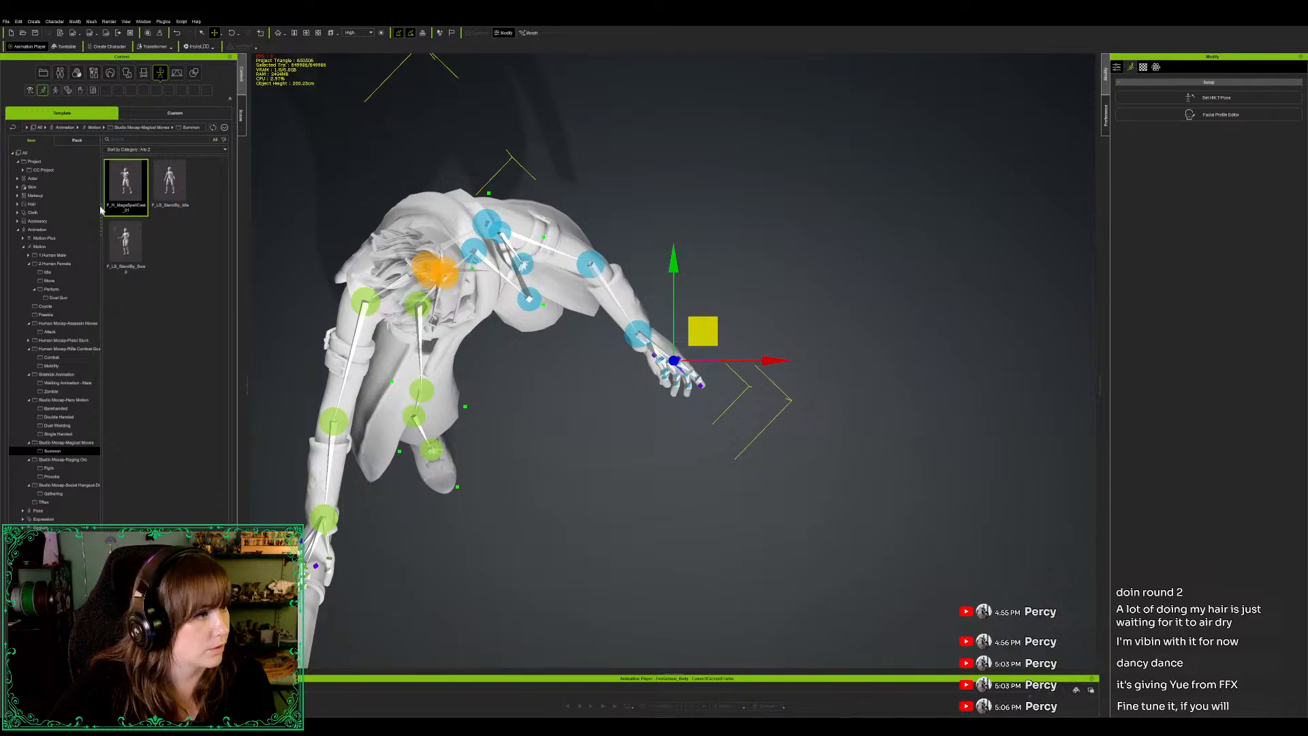
pyautogui.click(642, 338)
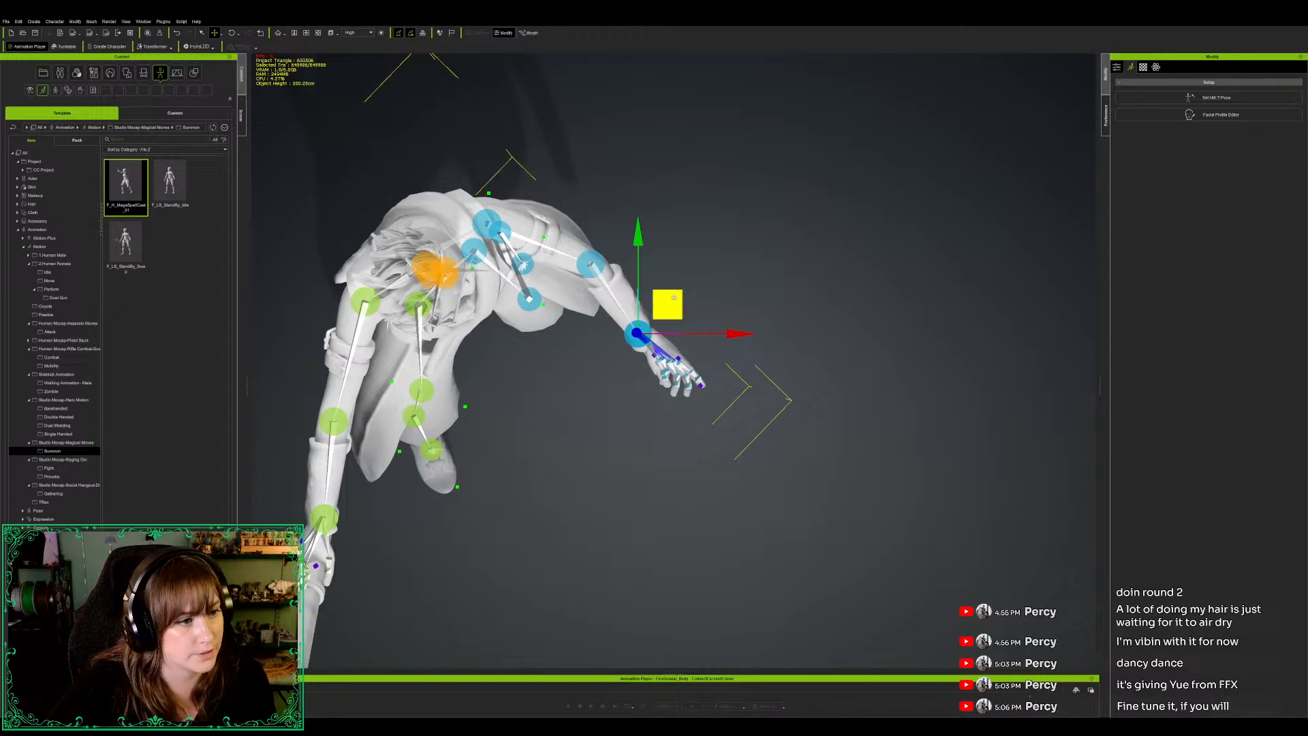
pyautogui.moveTo(676, 289); pyautogui.dragTo(674, 194)
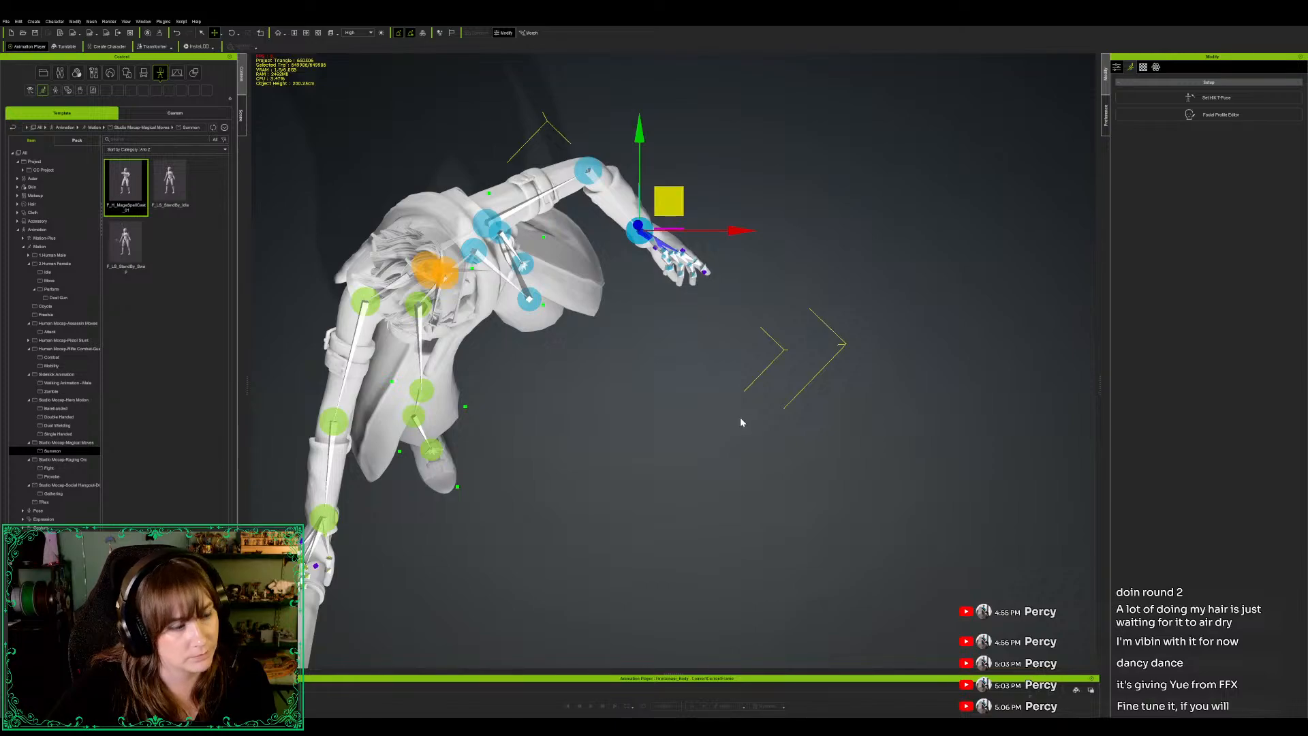
# Step: Viewed from the front, move the left elbow slightly down and inward toward the torso
pyautogui.keyDown('alt'); pyautogui.moveTo(642, 452); pyautogui.dragTo(649, 300); pyautogui.keyUp('alt')
pyautogui.scroll(-3, 565, 249)
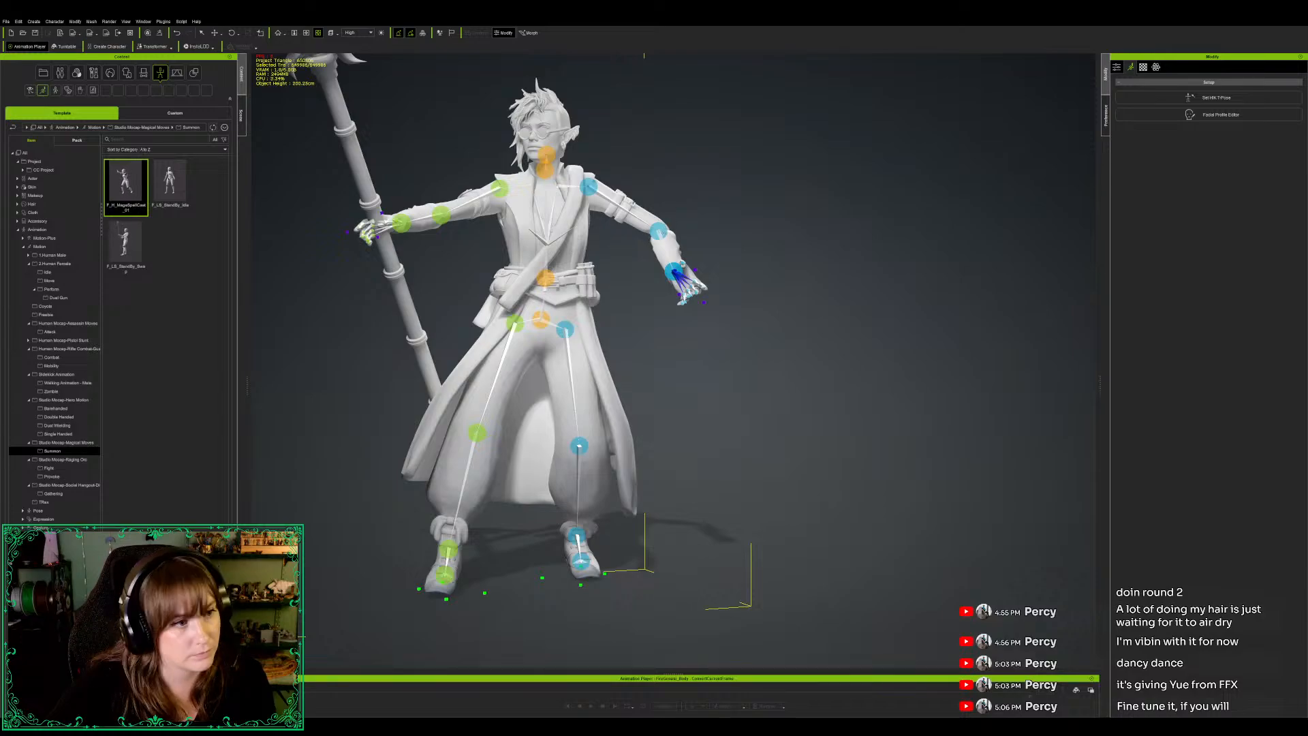
pyautogui.press('w')
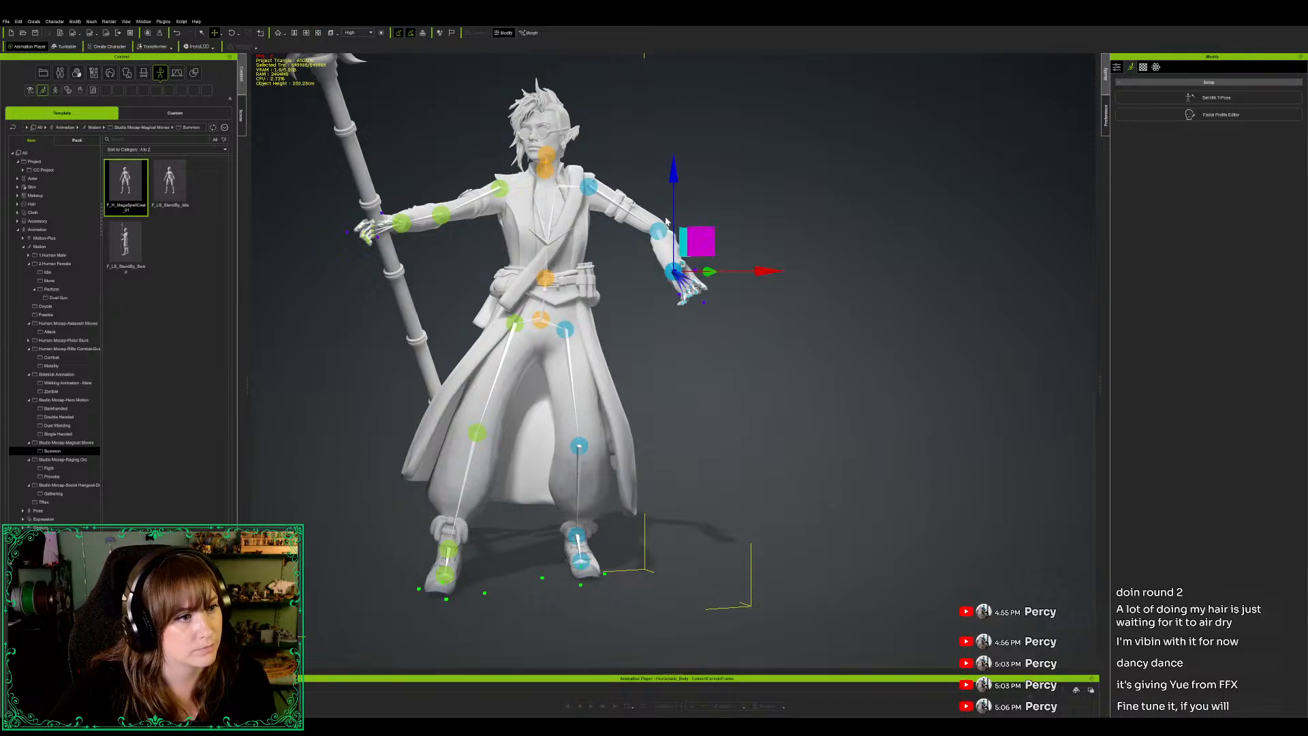
pyautogui.click(660, 230)
pyautogui.moveTo(676, 220); pyautogui.dragTo(650, 232)
pyautogui.moveTo(799, 488); pyautogui.dragTo(483, 363, button='right')
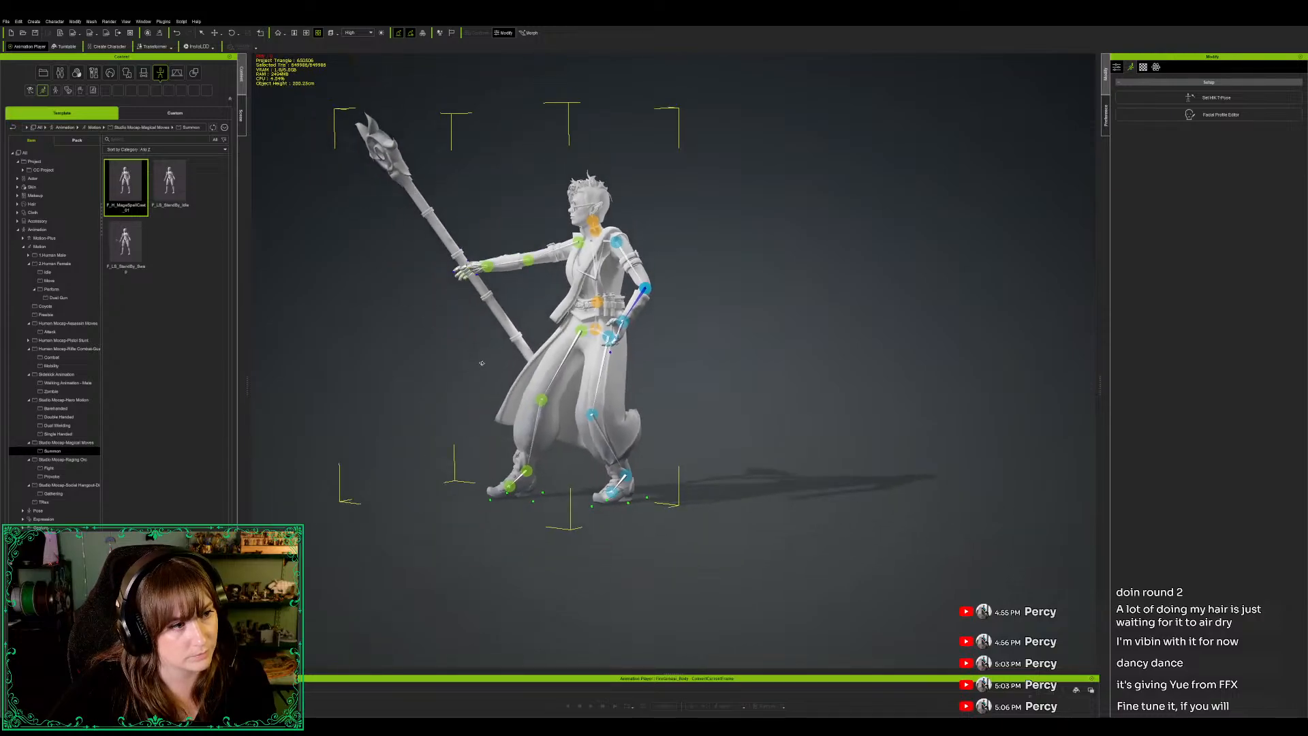
pyautogui.moveTo(469, 427)
pyautogui.mouseDown(button='right')
pyautogui.moveTo(538, 419)
pyautogui.moveTo(448, 424)
pyautogui.mouseUp(button='right')
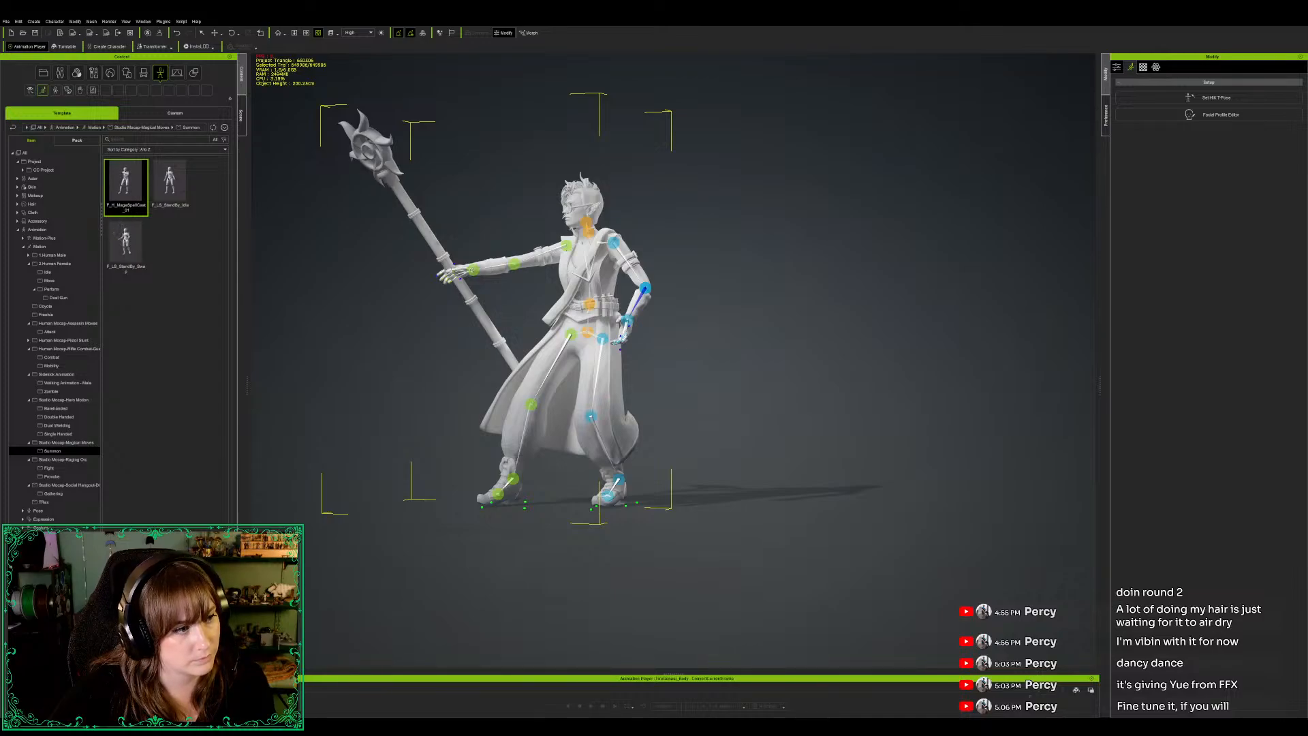
# Step: Raise the right hand holding the staff to about shoulder height
pyautogui.press('e')
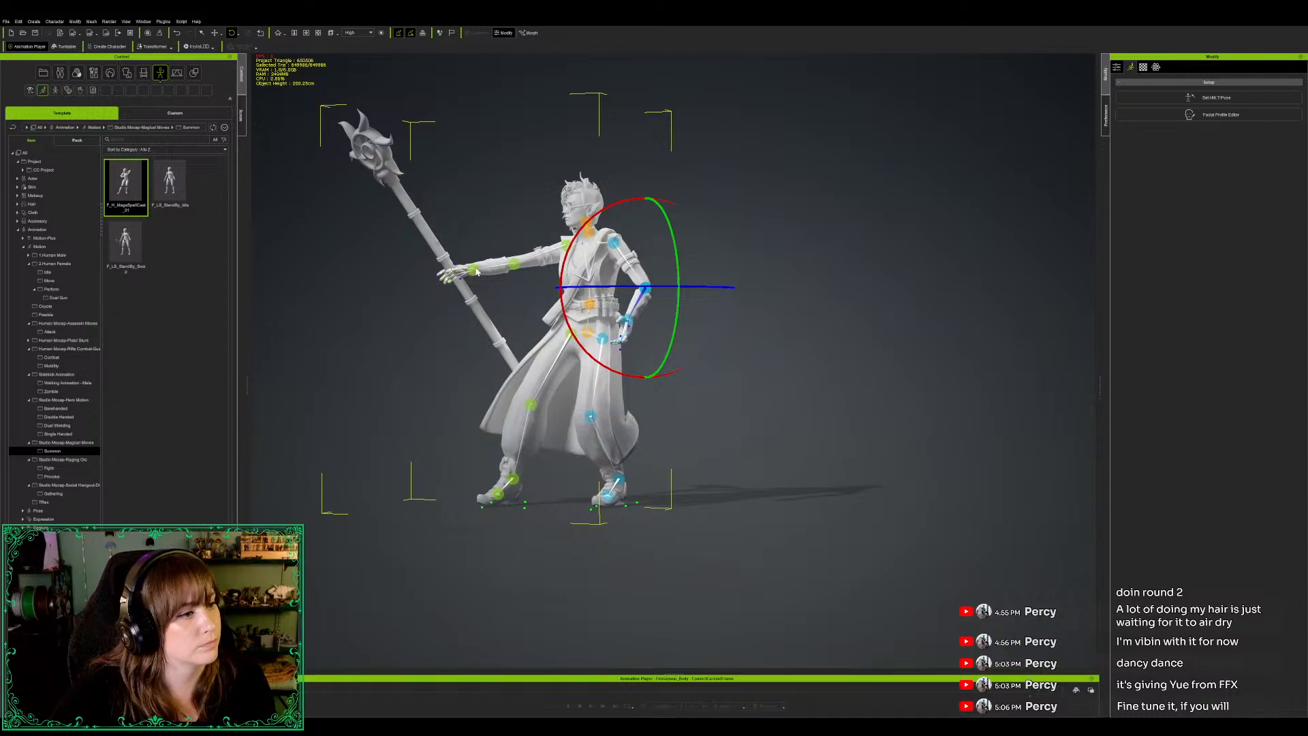
pyautogui.click(513, 256)
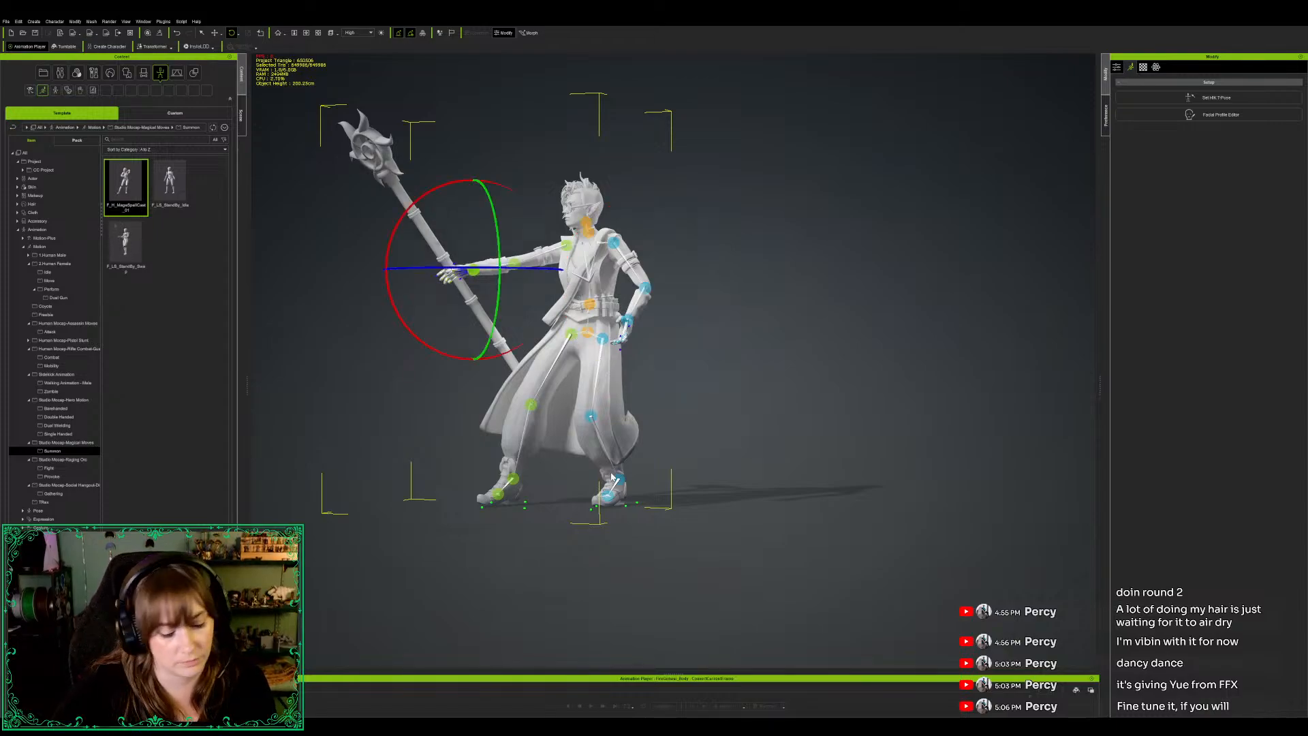
pyautogui.keyDown('alt'); pyautogui.moveTo(620, 537); pyautogui.dragTo(718, 579, button='right'); pyautogui.keyUp('alt')
pyautogui.keyDown('alt'); pyautogui.moveTo(718, 580); pyautogui.dragTo(727, 585, button='middle'); pyautogui.keyUp('alt')
pyautogui.keyDown('alt'); pyautogui.moveTo(728, 584); pyautogui.dragTo(719, 505, button='right'); pyautogui.keyUp('alt')
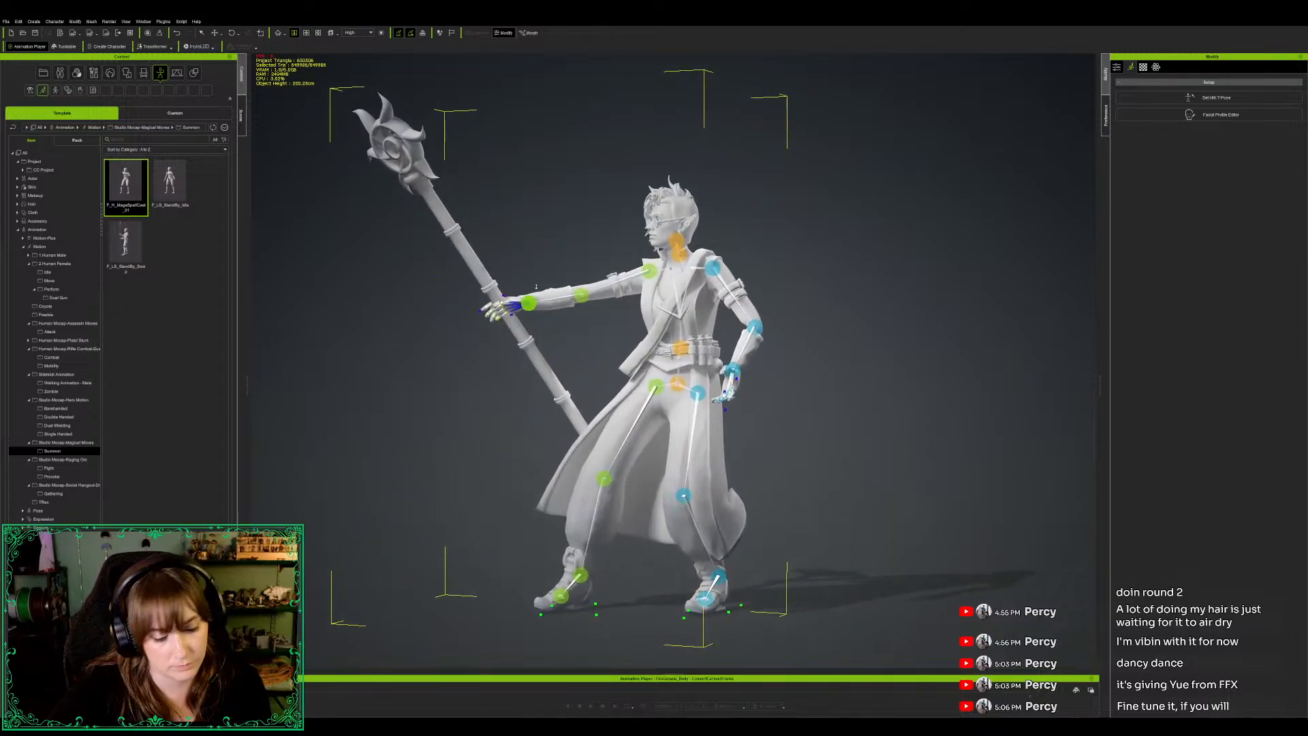
pyautogui.click(528, 305)
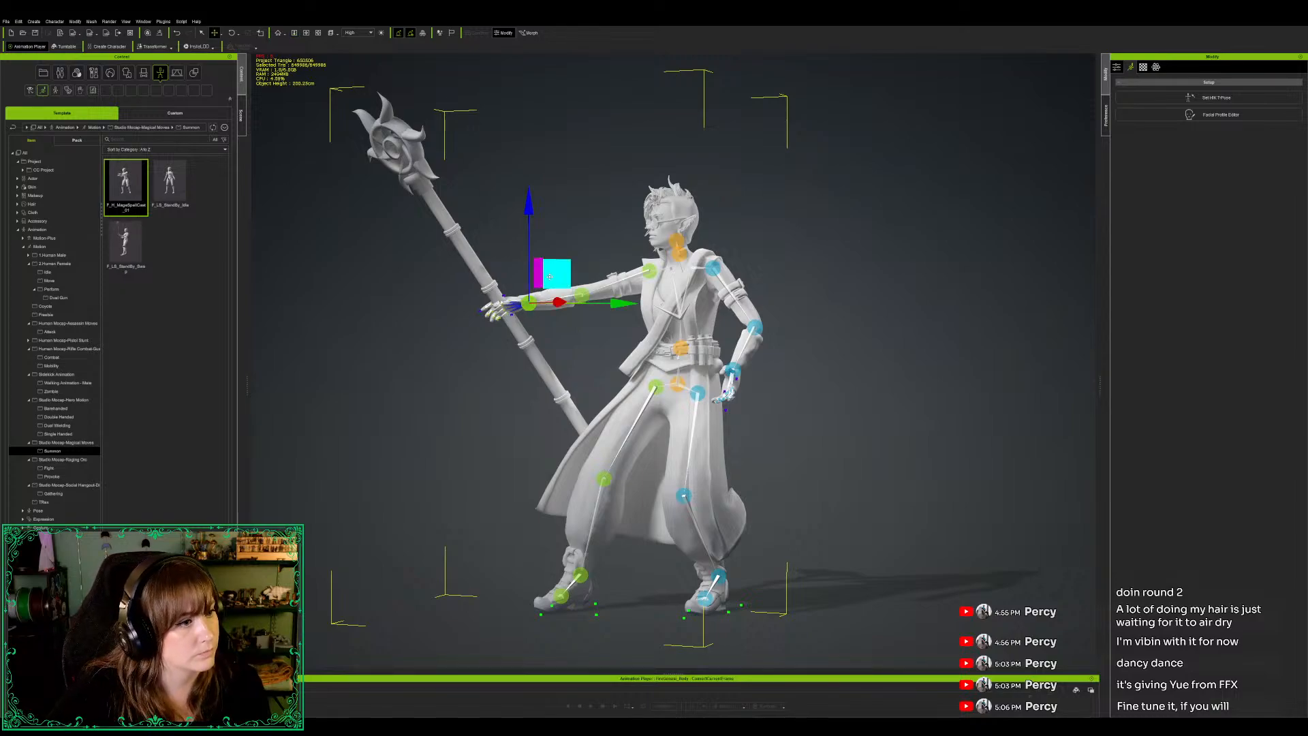
pyautogui.moveTo(550, 262); pyautogui.dragTo(548, 229)
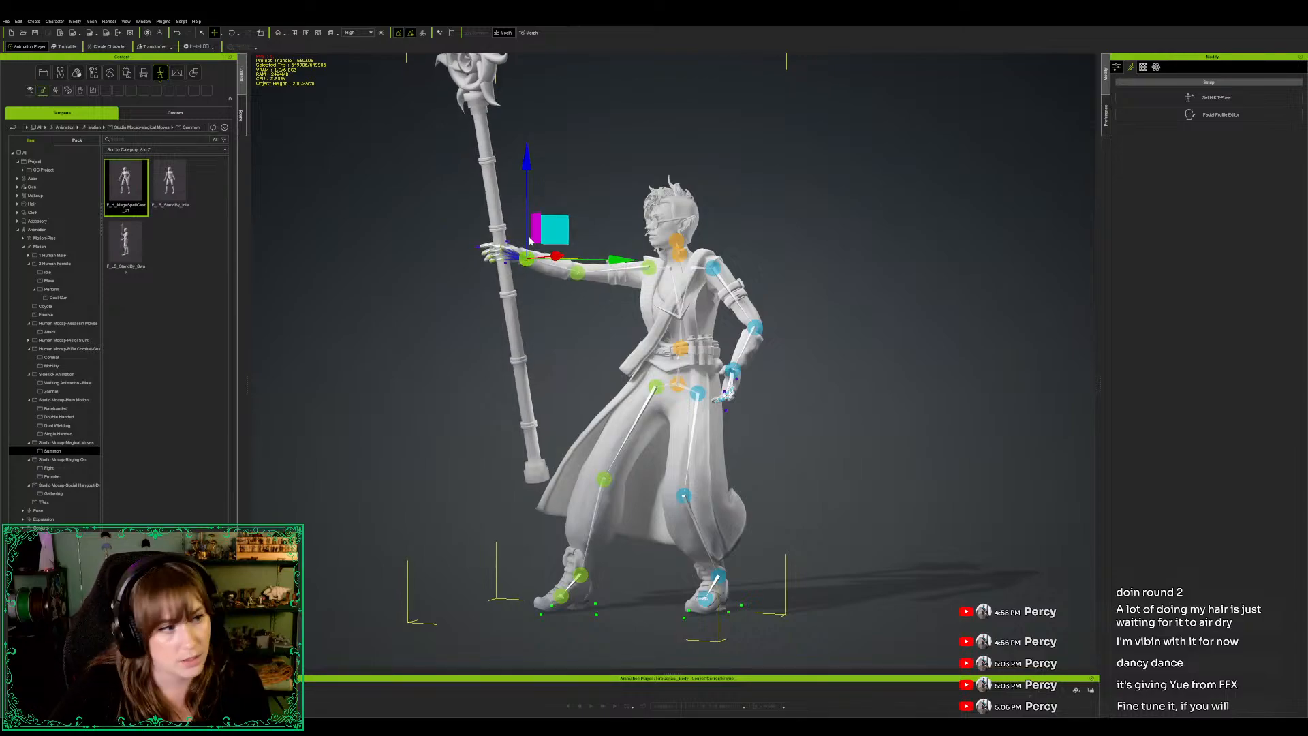
# Step: Rotate the right wrist to tilt the staff's head forward and adjust the staff's angle
pyautogui.press('e')
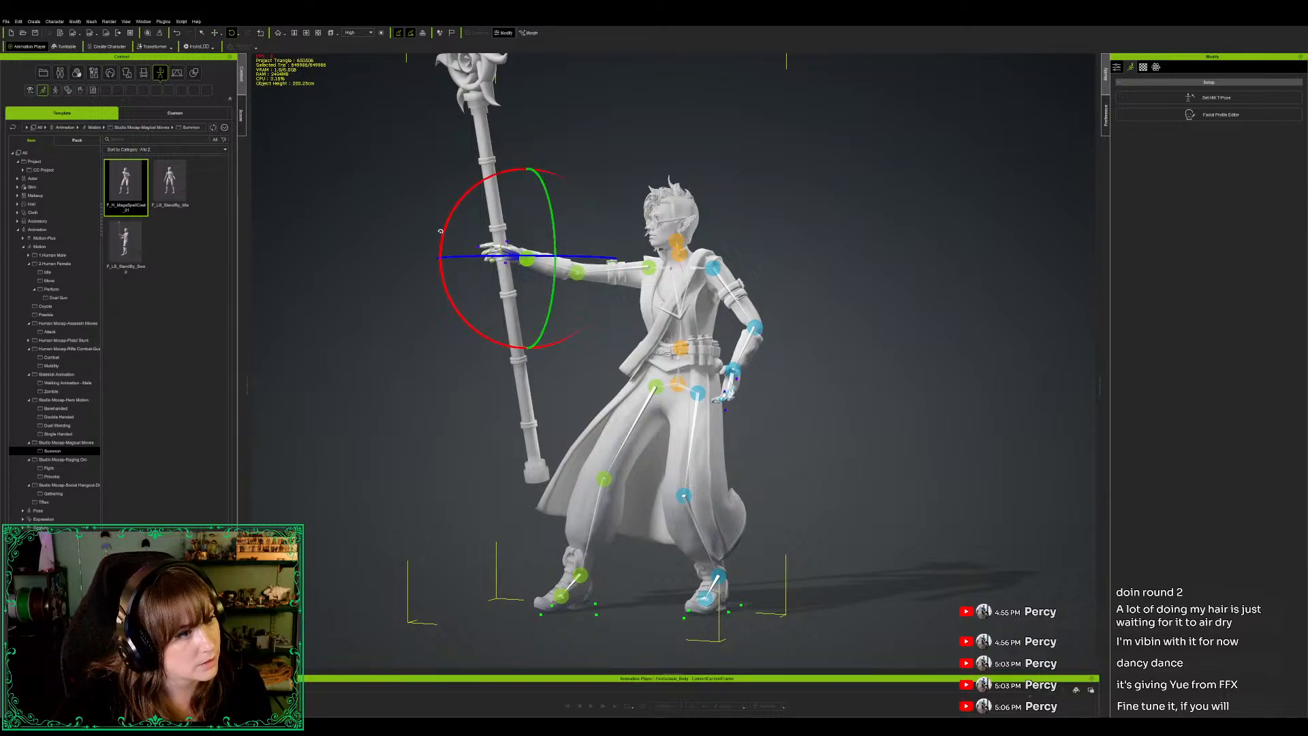
pyautogui.moveTo(438, 237); pyautogui.dragTo(438, 238)
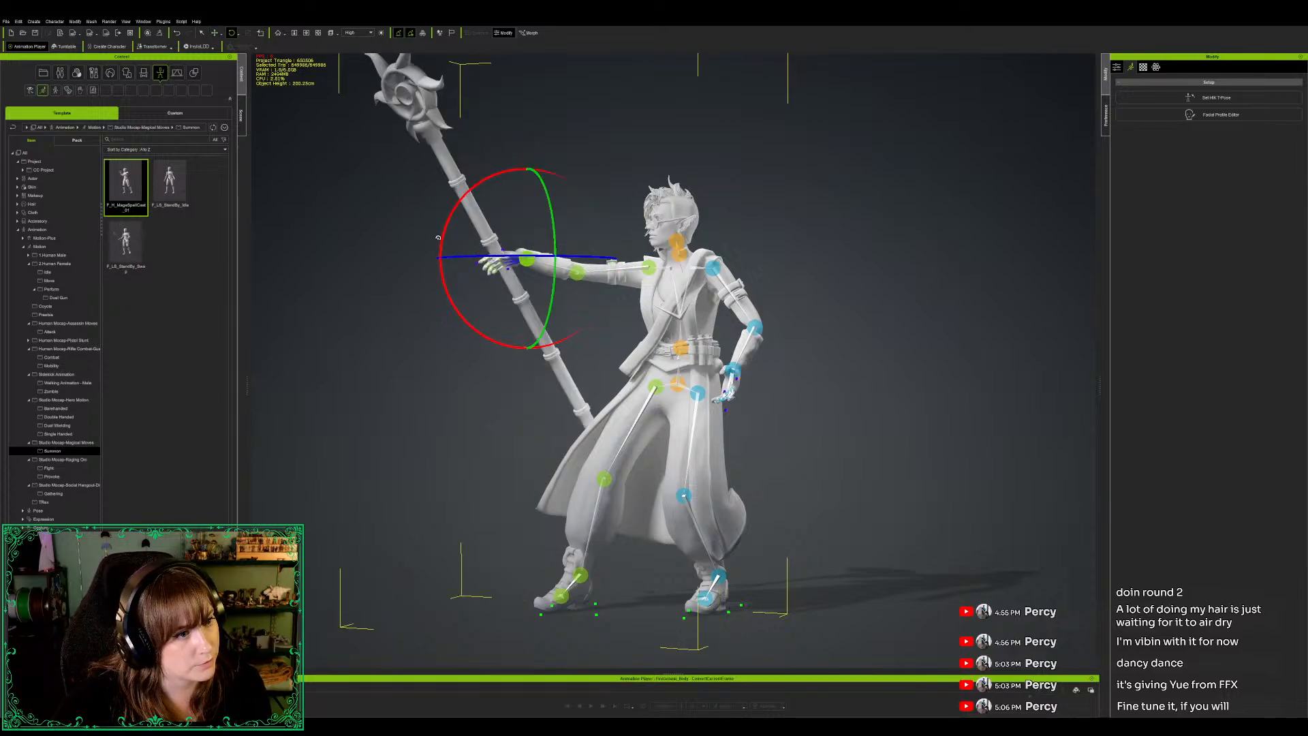
pyautogui.moveTo(553, 224); pyautogui.dragTo(554, 236)
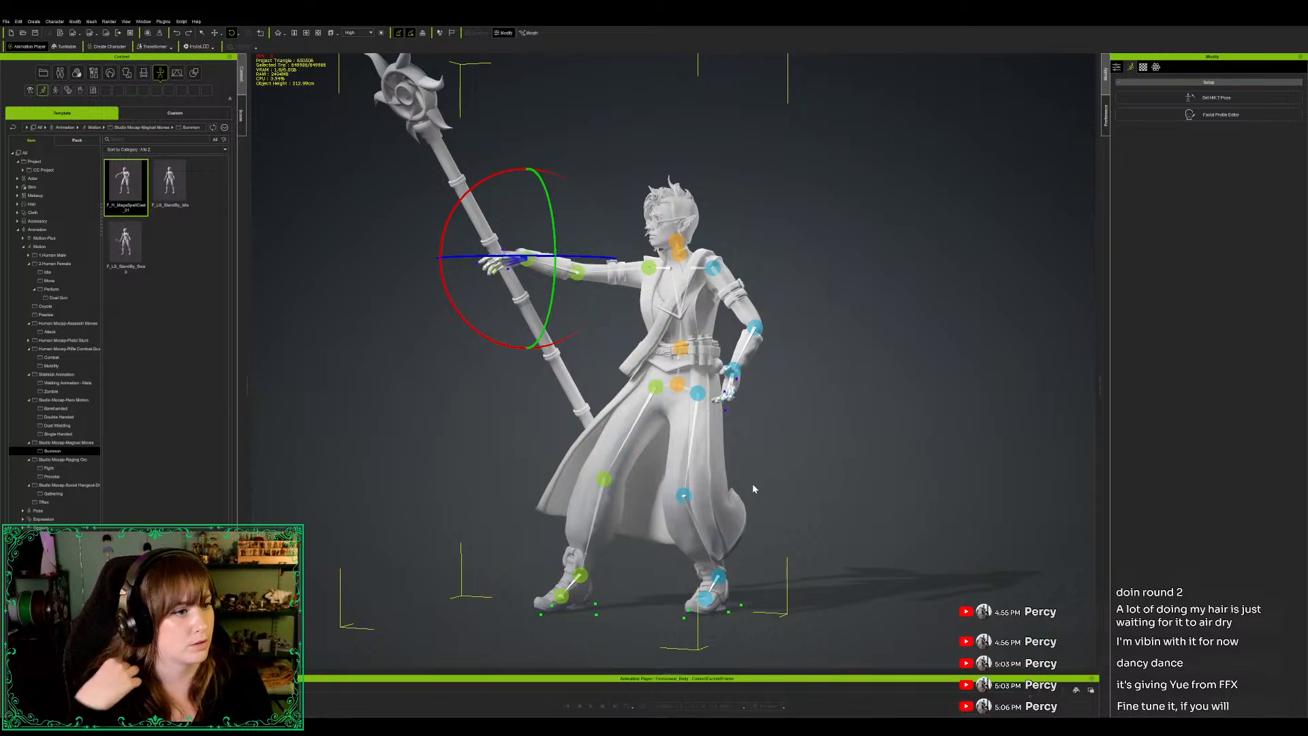
# Step: Move the left hand down and inward so it rests closer to the hip
pyautogui.moveTo(438, 479); pyautogui.dragTo(568, 485, button='middle')
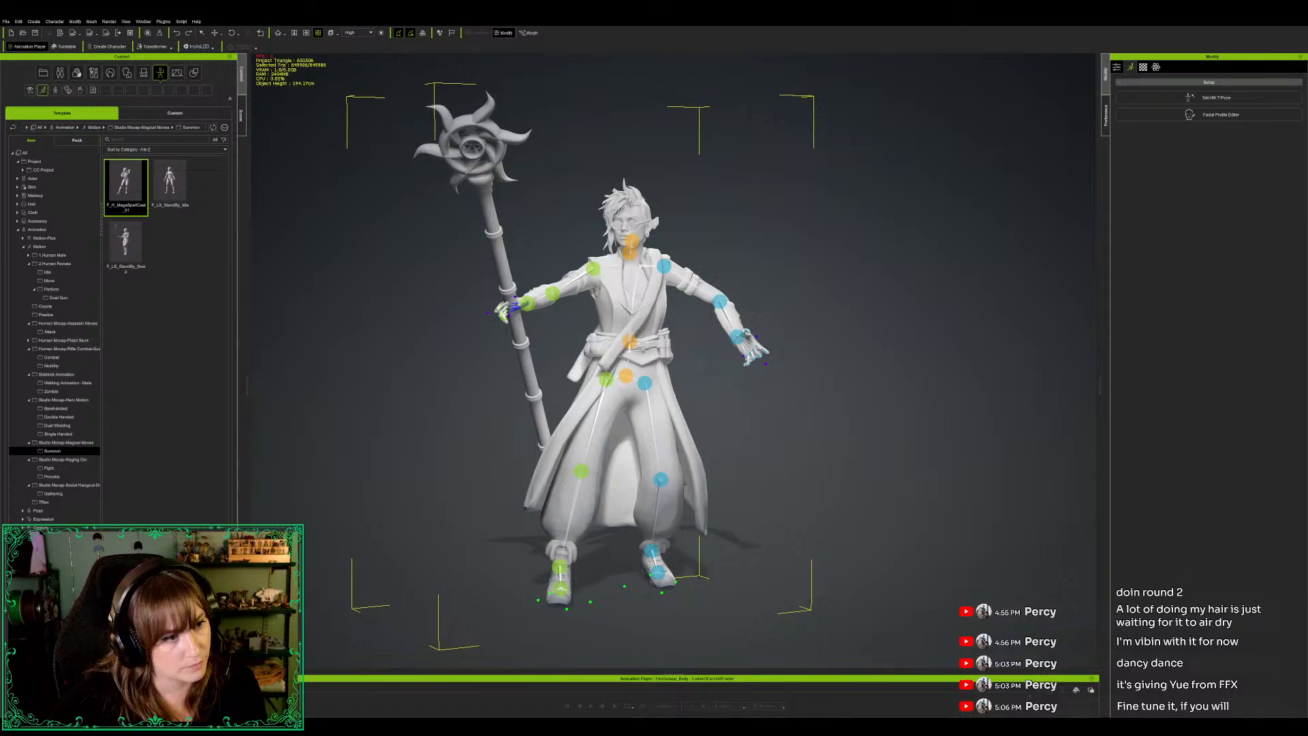
pyautogui.press('e')
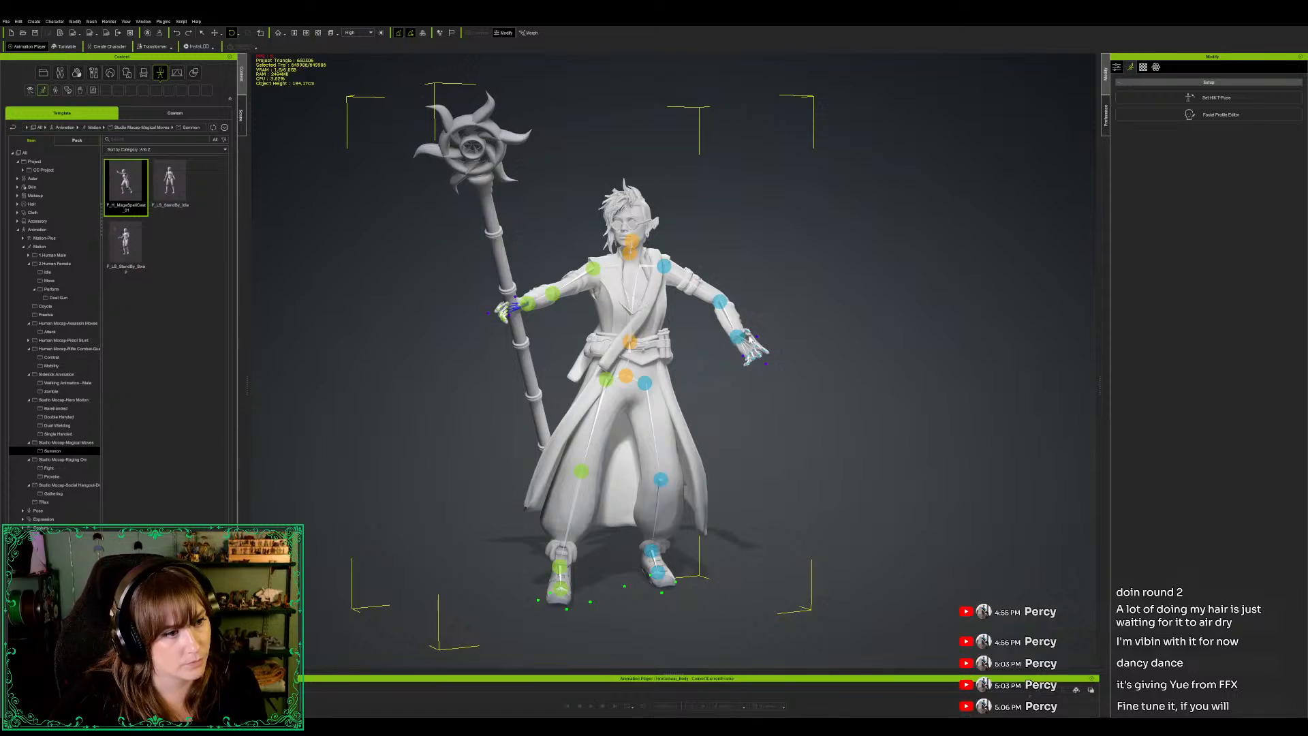
pyautogui.click(737, 337)
pyautogui.press('w')
pyautogui.moveTo(758, 315); pyautogui.dragTo(727, 328)
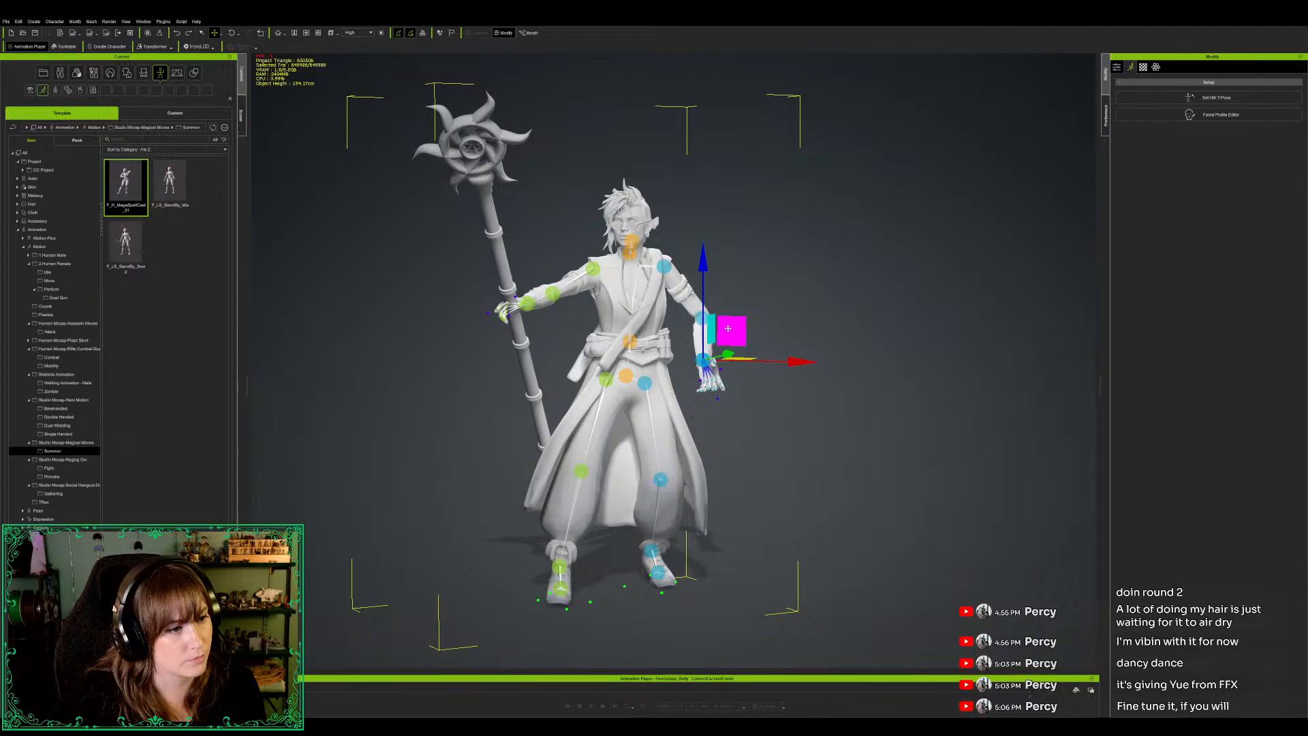
pyautogui.press('c')
pyautogui.moveTo(824, 504); pyautogui.dragTo(641, 521)
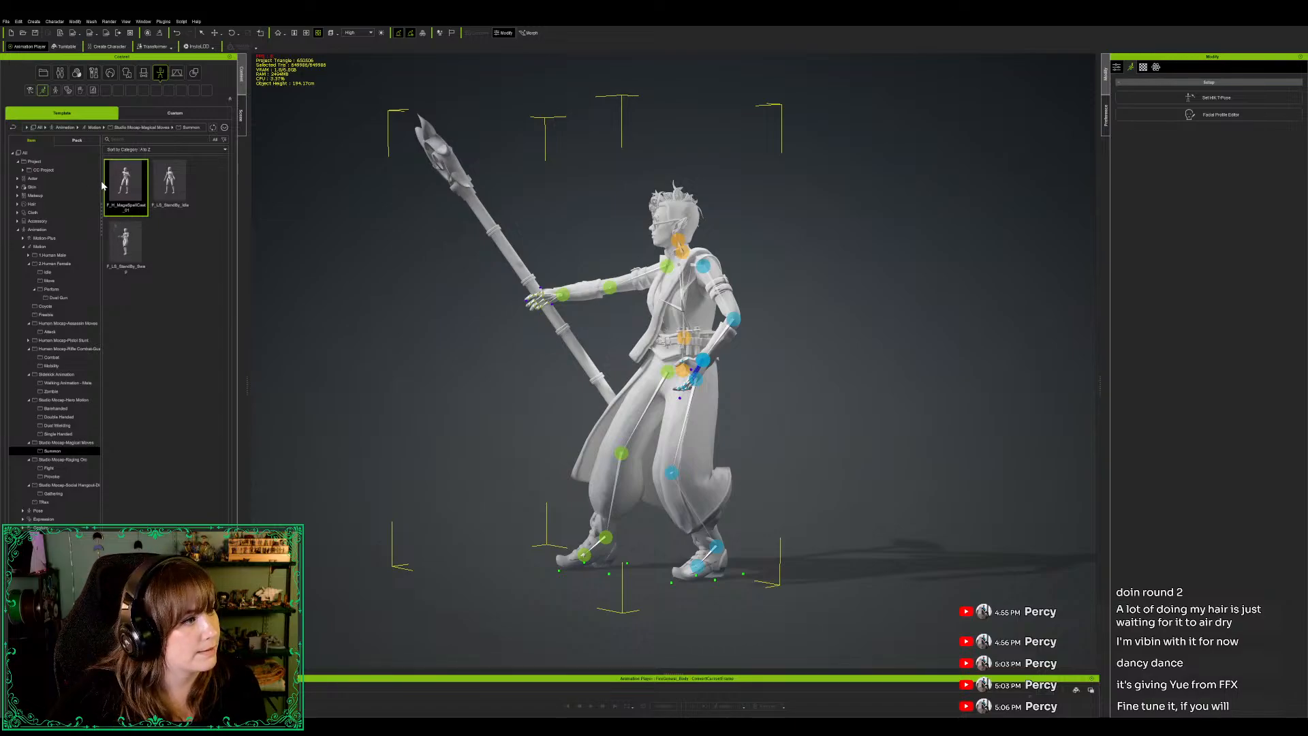
pyautogui.press('e')
pyautogui.moveTo(594, 238); pyautogui.dragTo(594, 239)
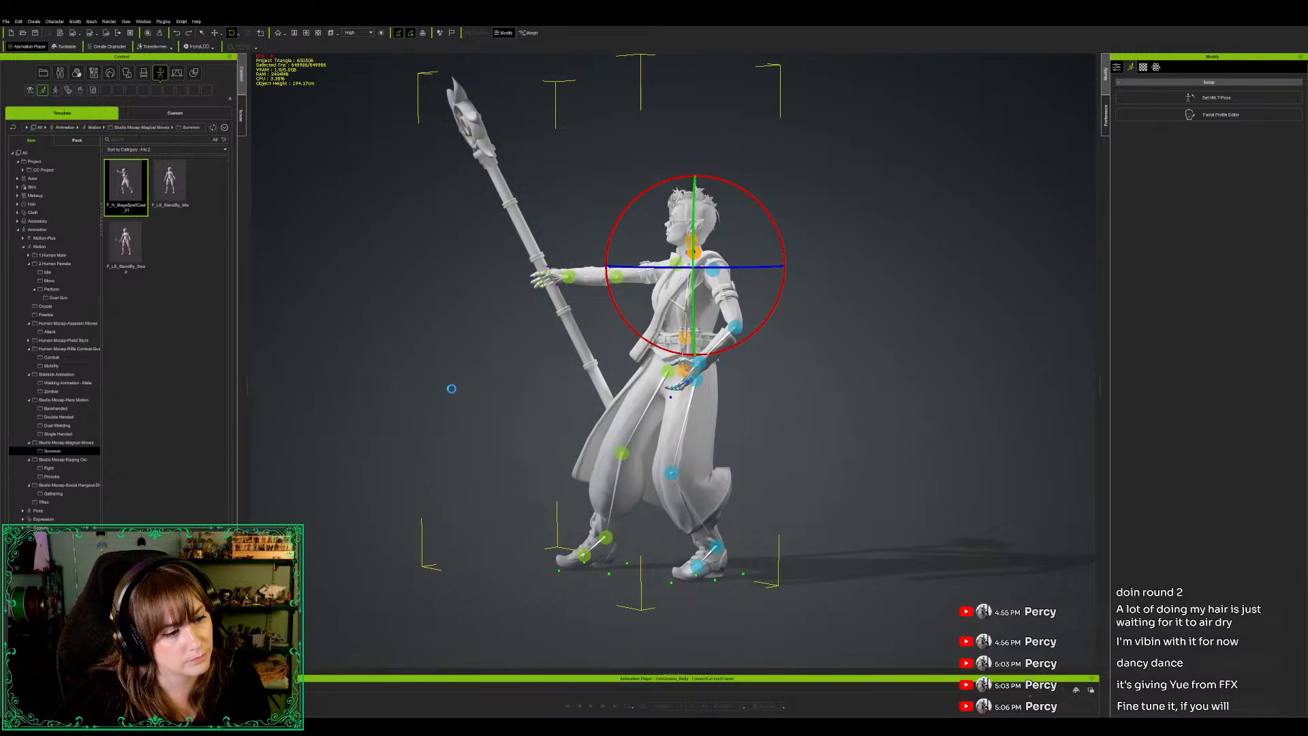
pyautogui.hotkey('ctrl', 'z')
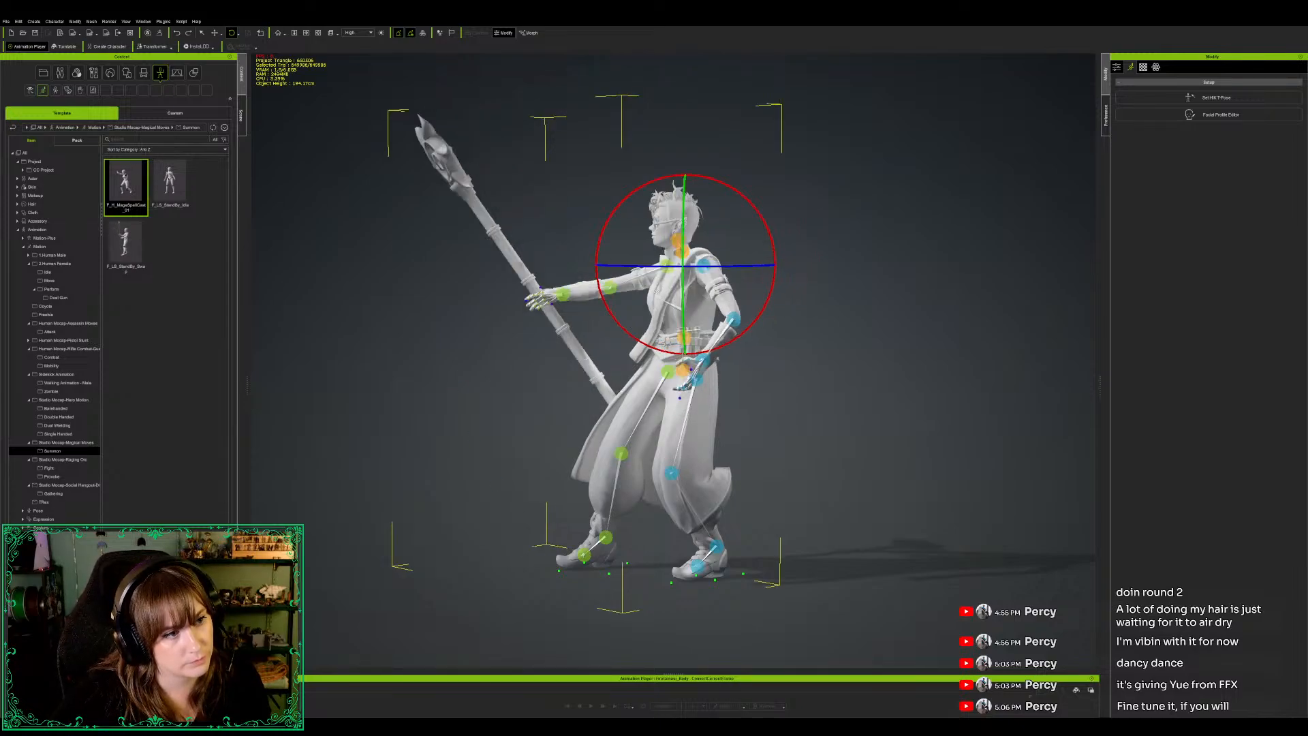
# Step: Viewed from the character's side, rotate the upper torso to lean the chest, head and arms backward
pyautogui.press('e')
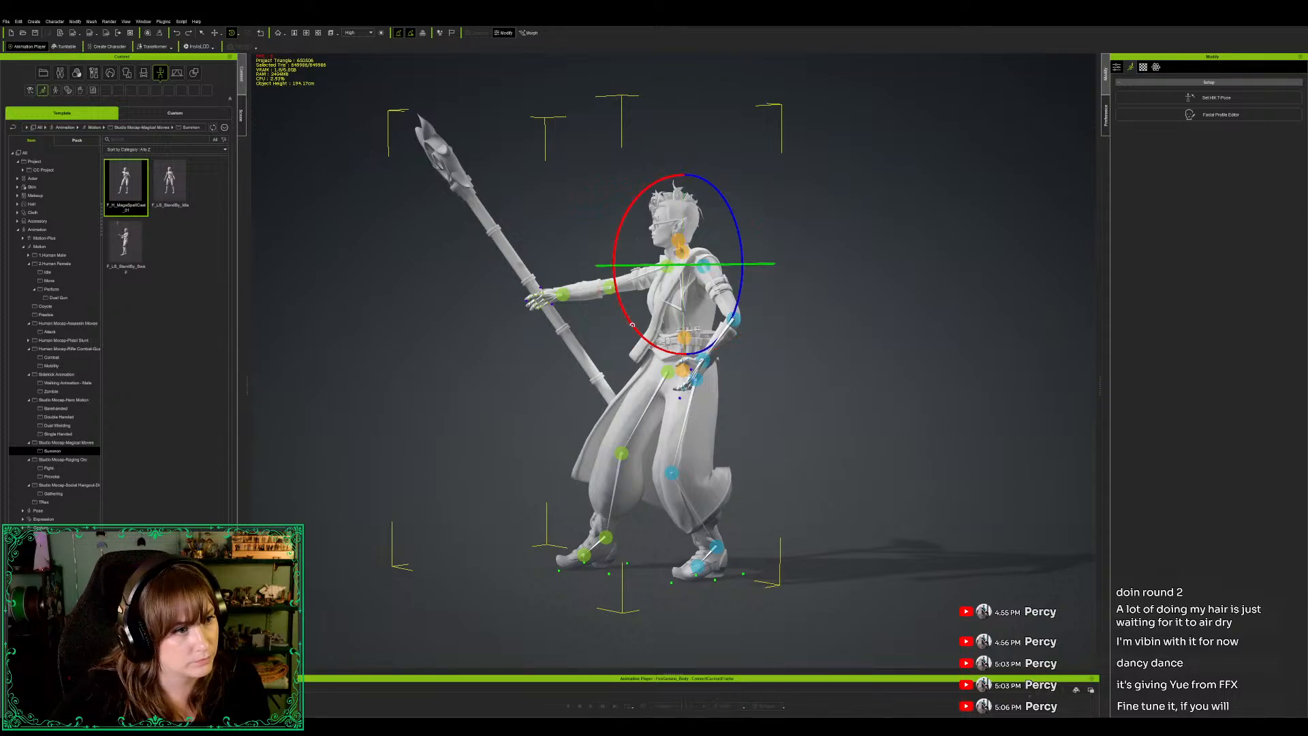
pyautogui.moveTo(627, 321); pyautogui.dragTo(627, 320)
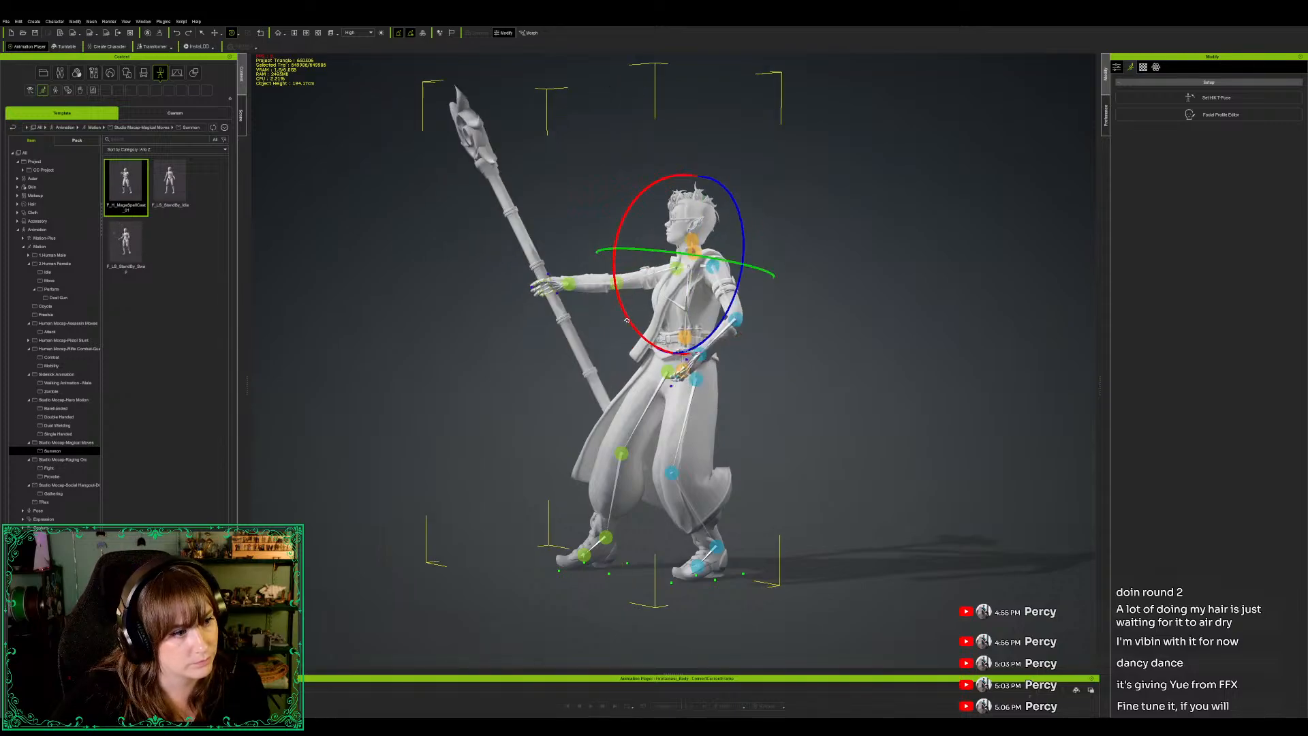
pyautogui.keyDown('alt'); pyautogui.moveTo(479, 448); pyautogui.dragTo(722, 384); pyautogui.keyUp('alt')
pyautogui.scroll(-2, 817, 388)
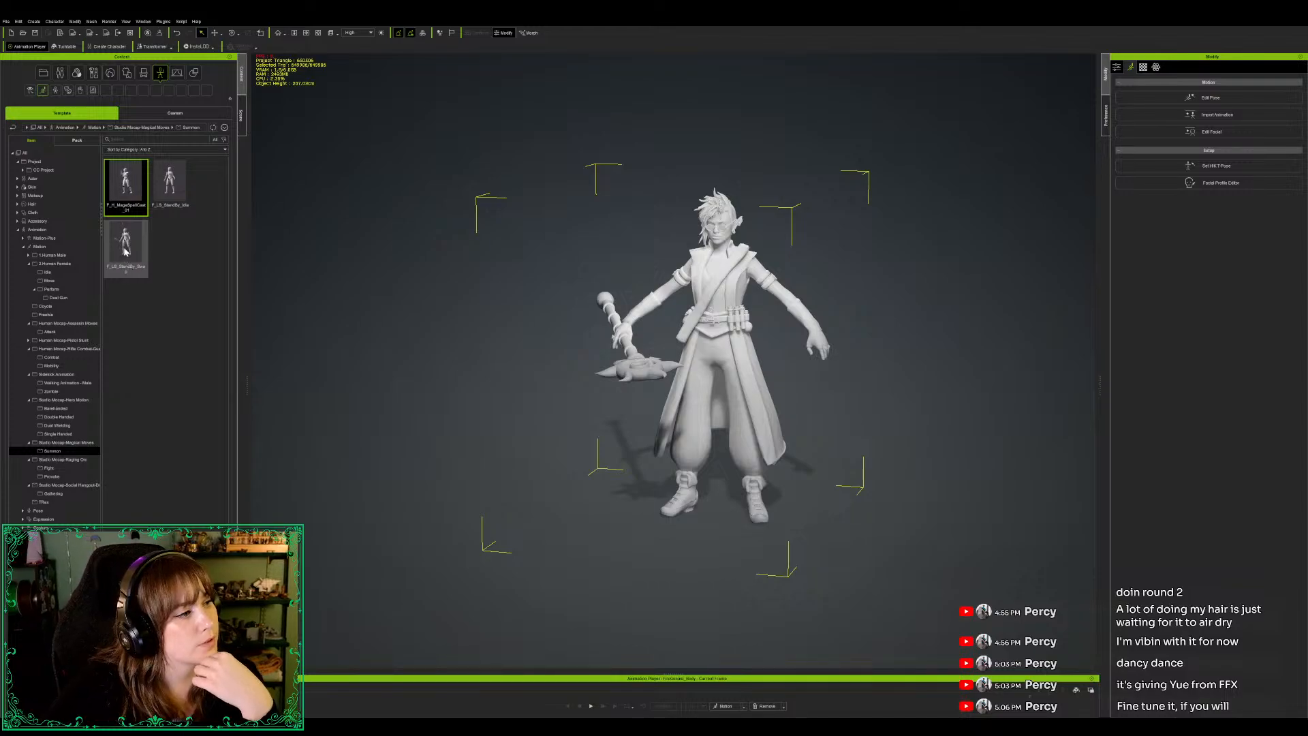
# Step: Apply the third motion of the Summon library folder to the character and open its pose for editing
pyautogui.moveTo(124, 249); pyautogui.dragTo(682, 332)
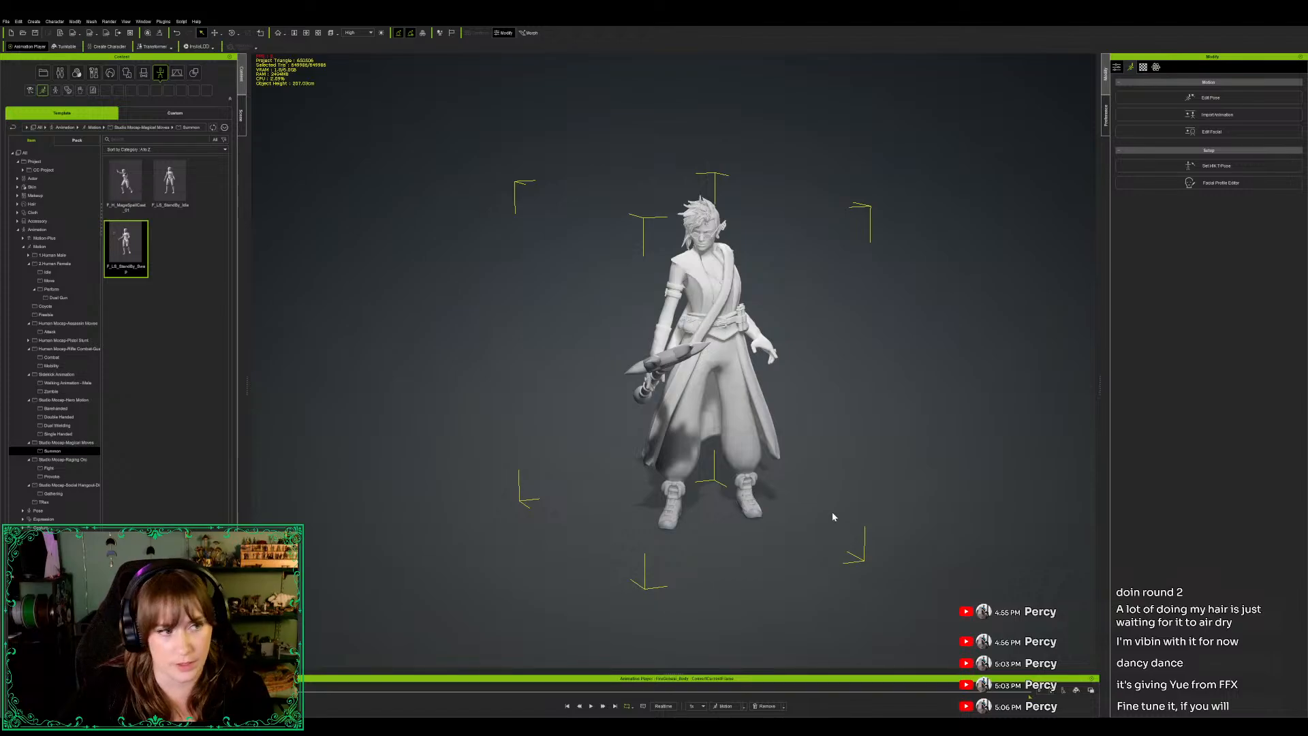
pyautogui.click(1194, 99)
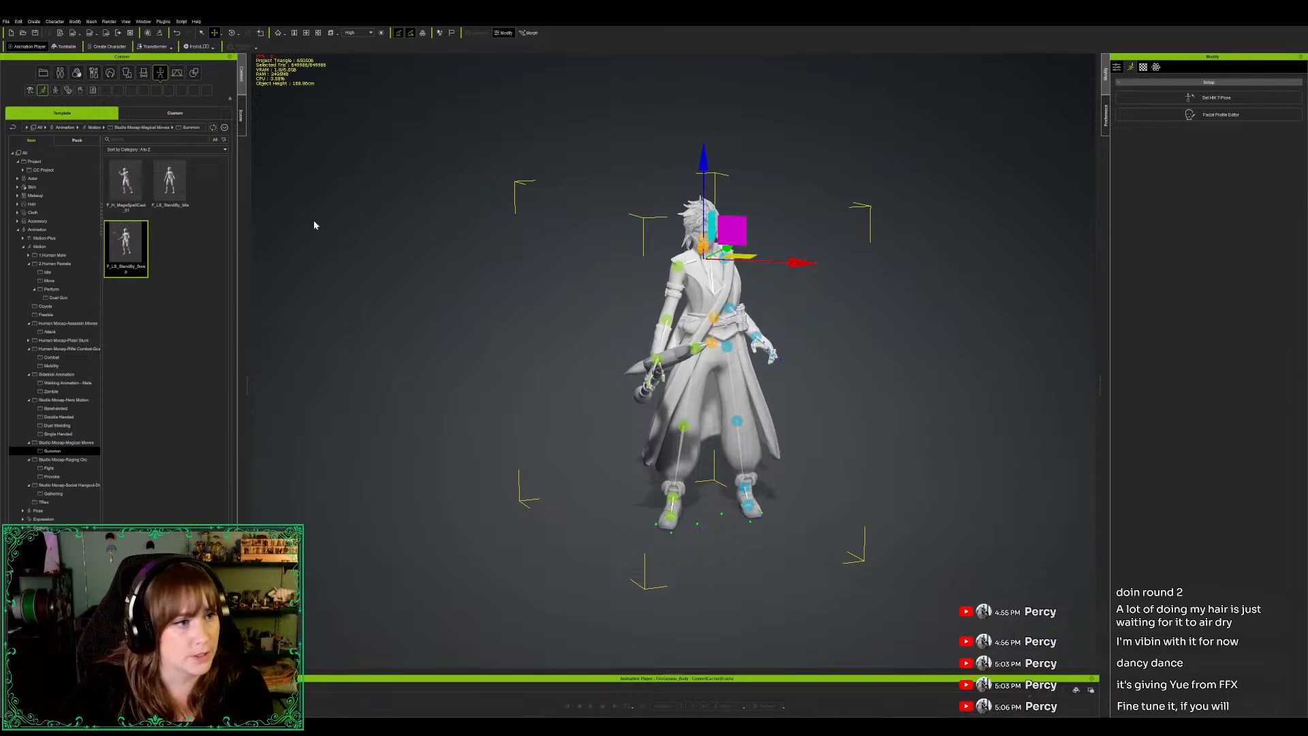
# Step: Rotate the upper torso toward the character's right so the staff swings out to the side
pyautogui.press('e')
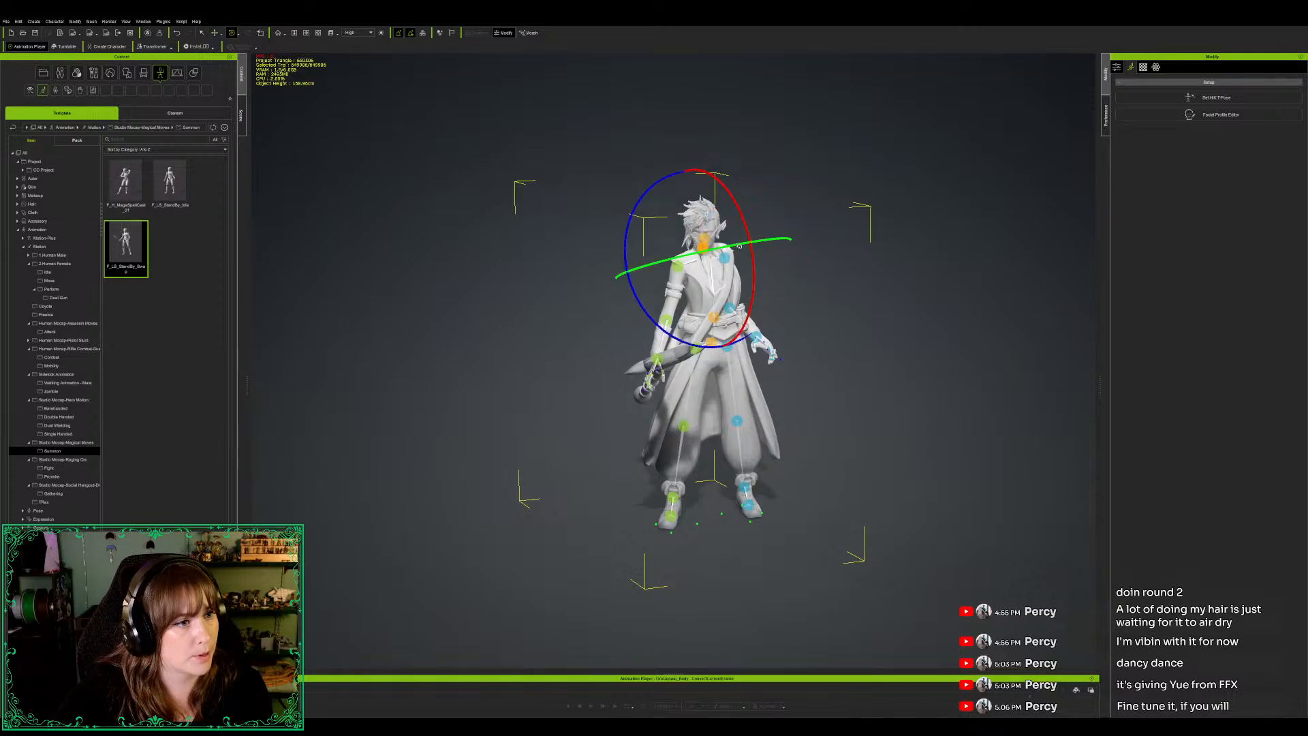
pyautogui.moveTo(729, 246); pyautogui.dragTo(730, 246)
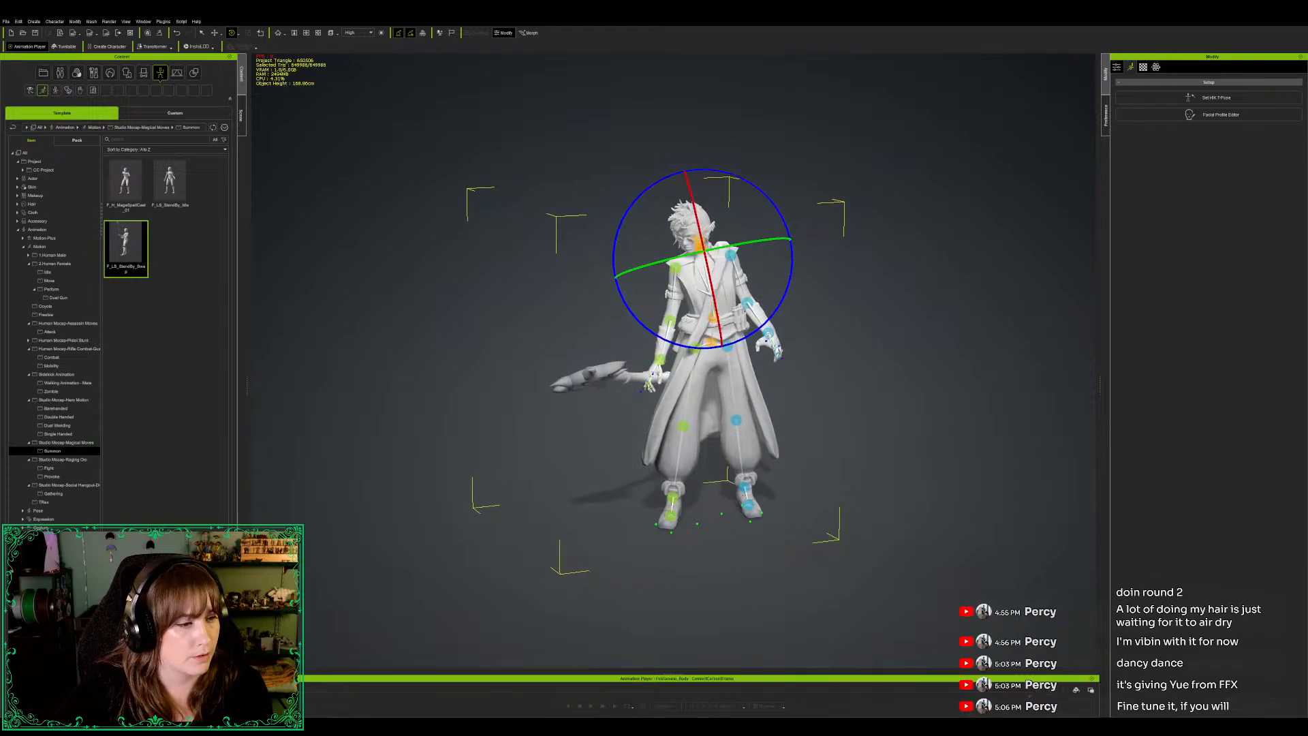
# Step: Raise the left hand up and outward above head height, then adjust its forward position from the top view
pyautogui.click(769, 334)
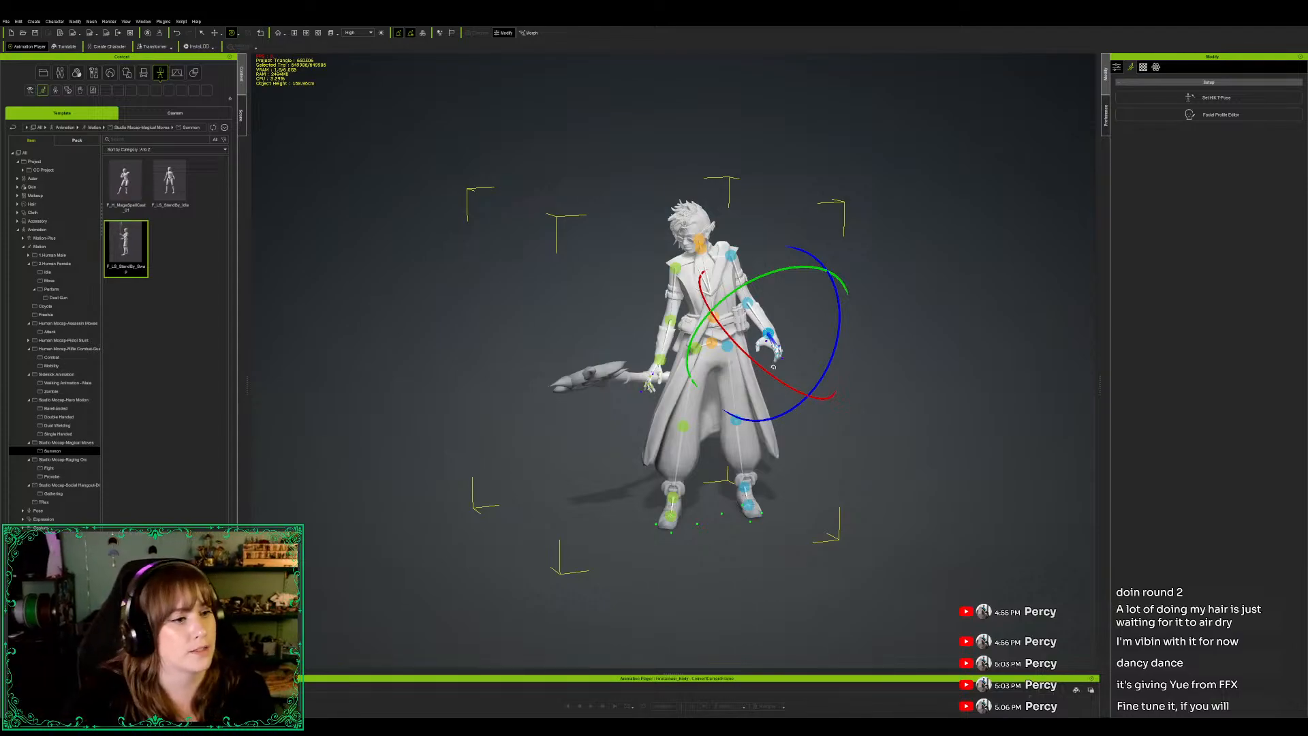
pyautogui.press('w')
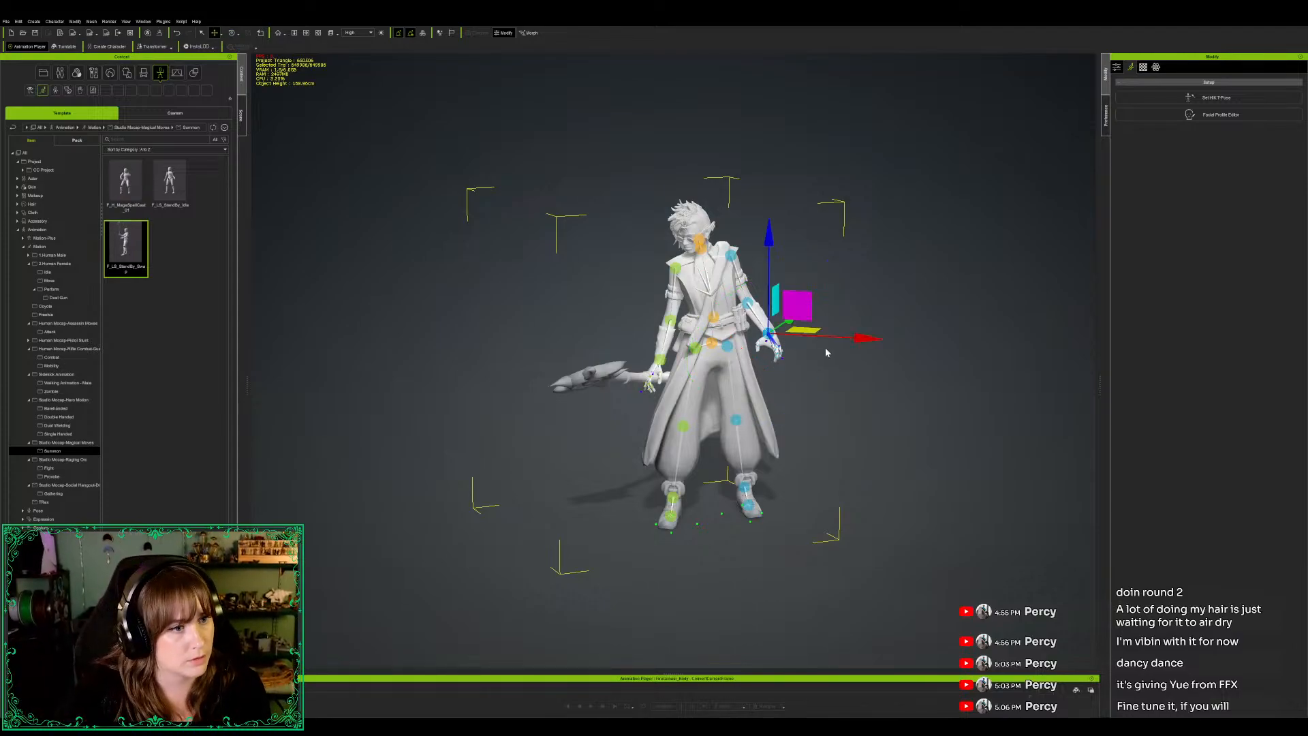
pyautogui.press('w')
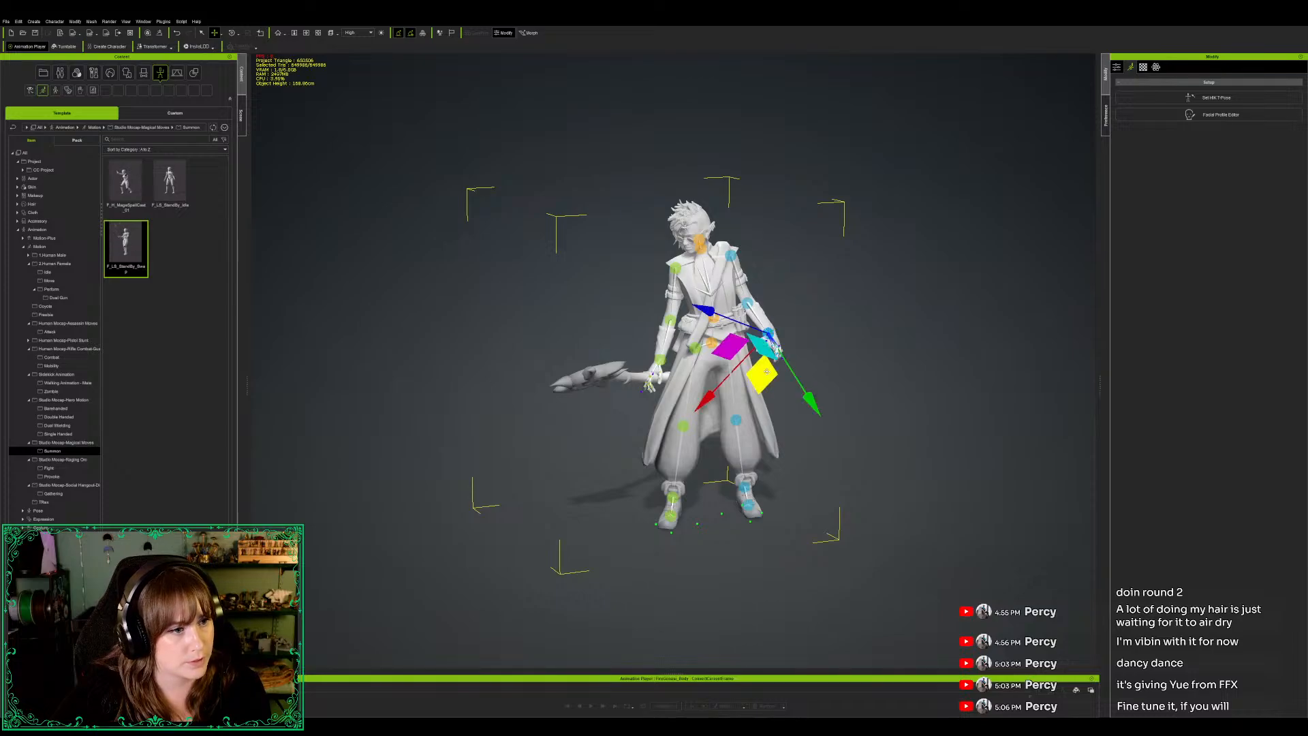
pyautogui.press('w')
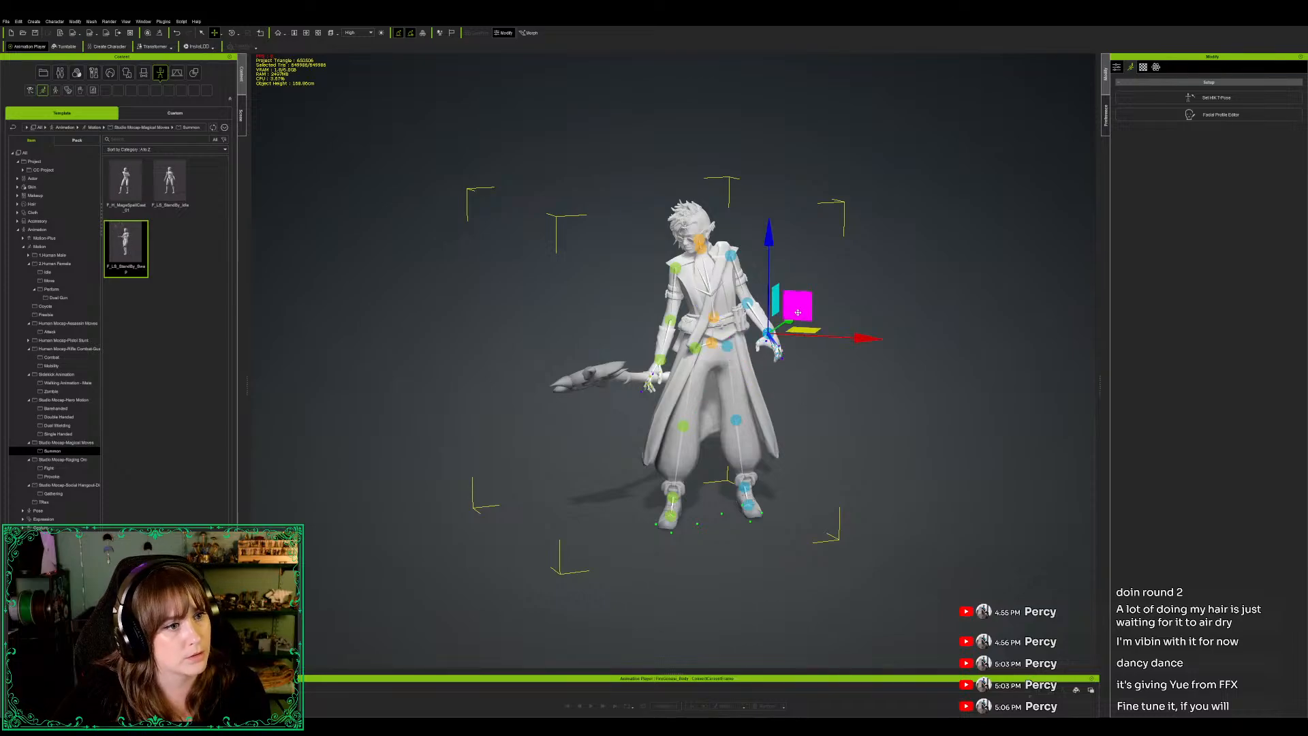
pyautogui.moveTo(795, 283); pyautogui.dragTo(841, 196)
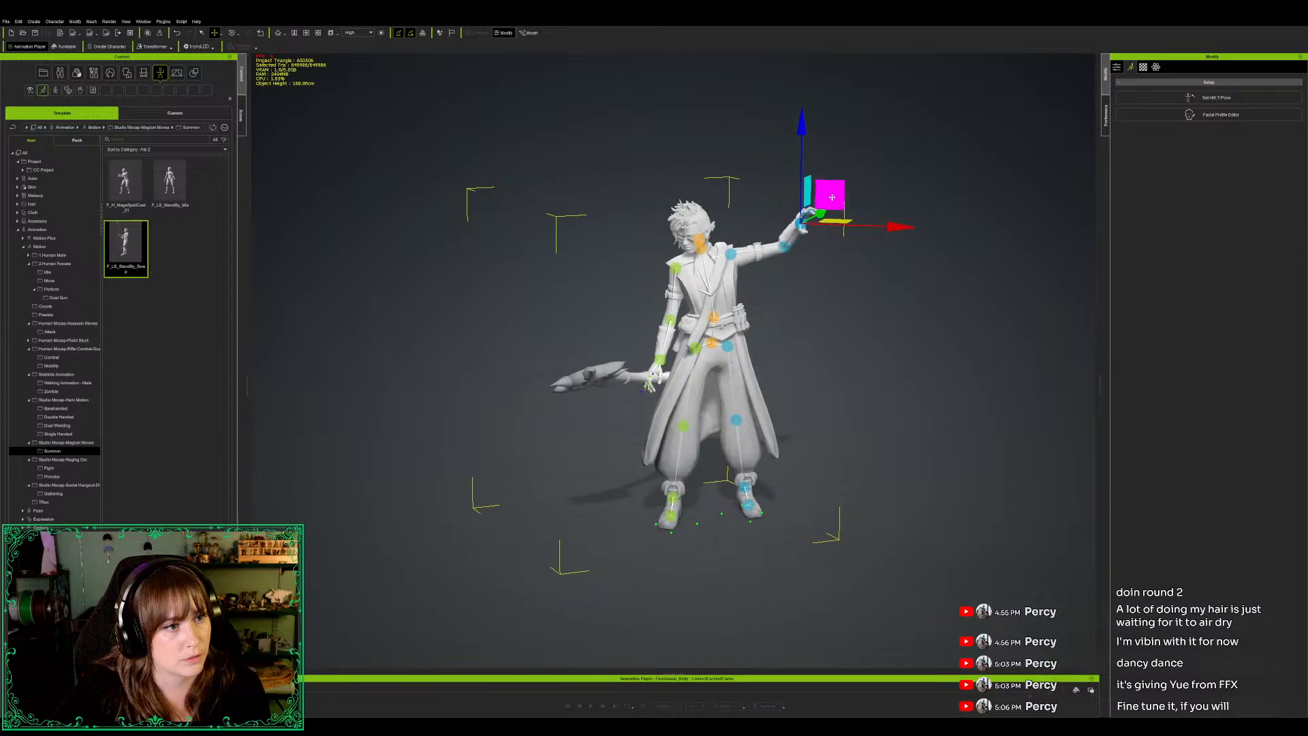
pyautogui.press('g')
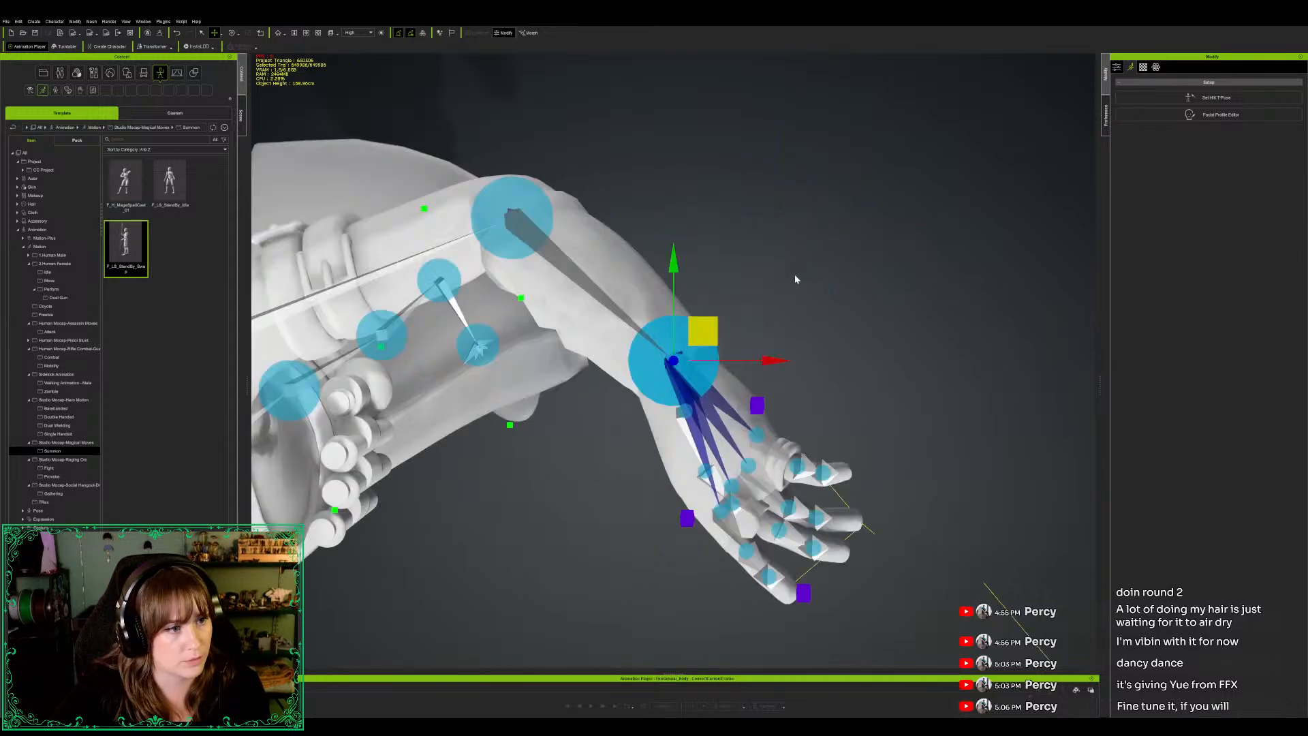
pyautogui.scroll(-6, 623, 373)
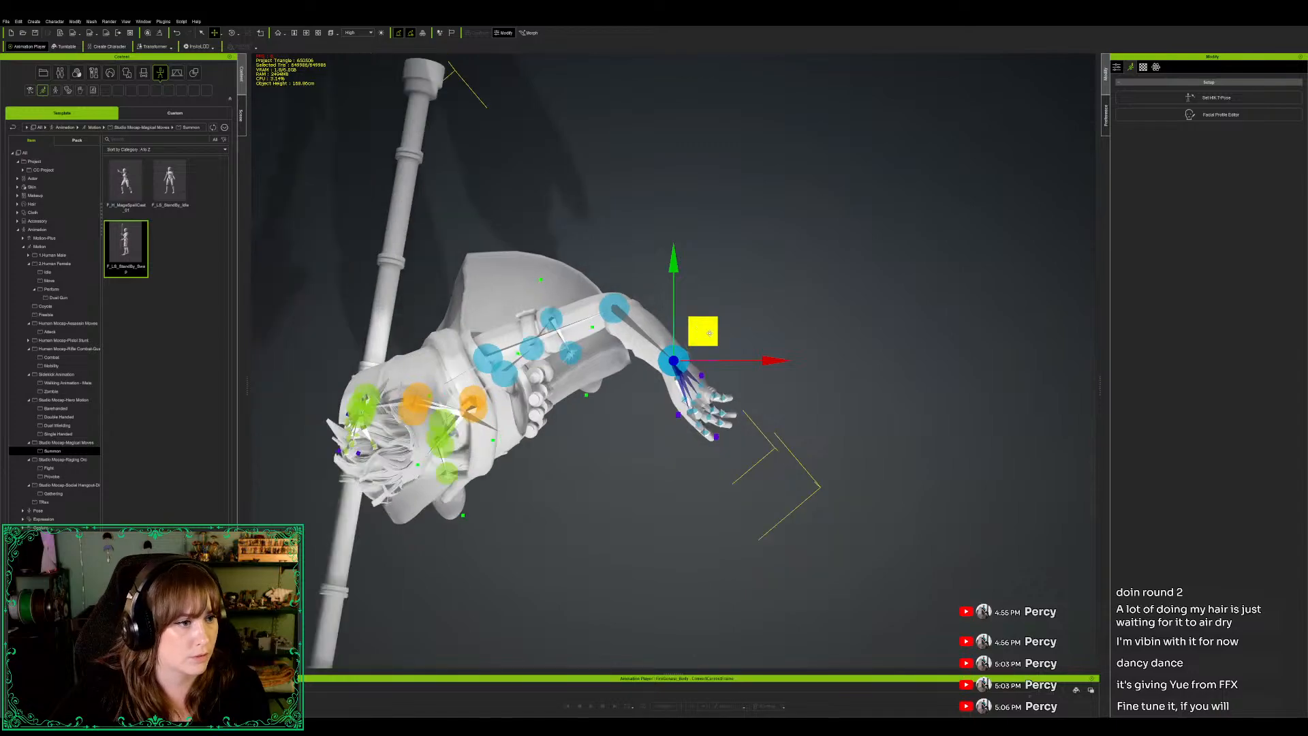
pyautogui.moveTo(689, 392); pyautogui.dragTo(702, 423)
# Step: Rotate the raised left hand at the wrist so it opens away from the body
pyautogui.press('e')
pyautogui.moveTo(736, 482); pyautogui.dragTo(740, 484)
pyautogui.press('f')
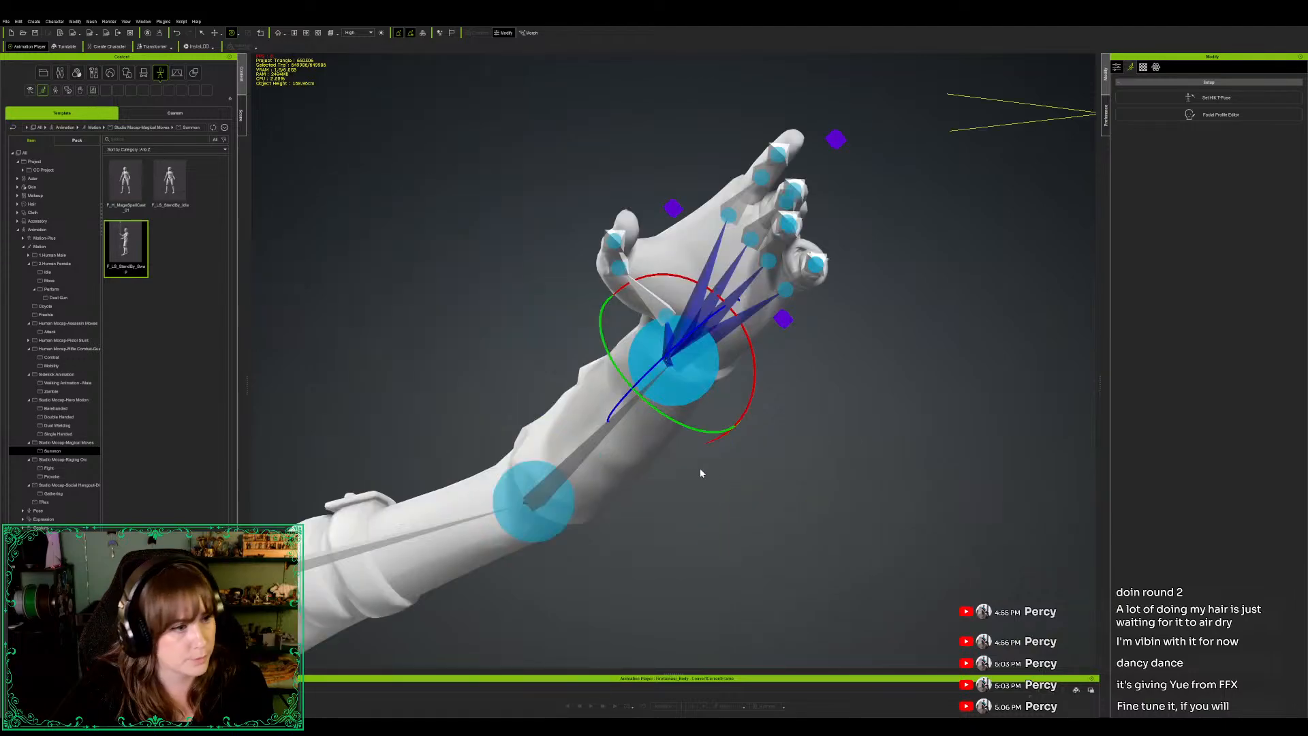
pyautogui.scroll(-5, 579, 461)
pyautogui.scroll(-2, 571, 470)
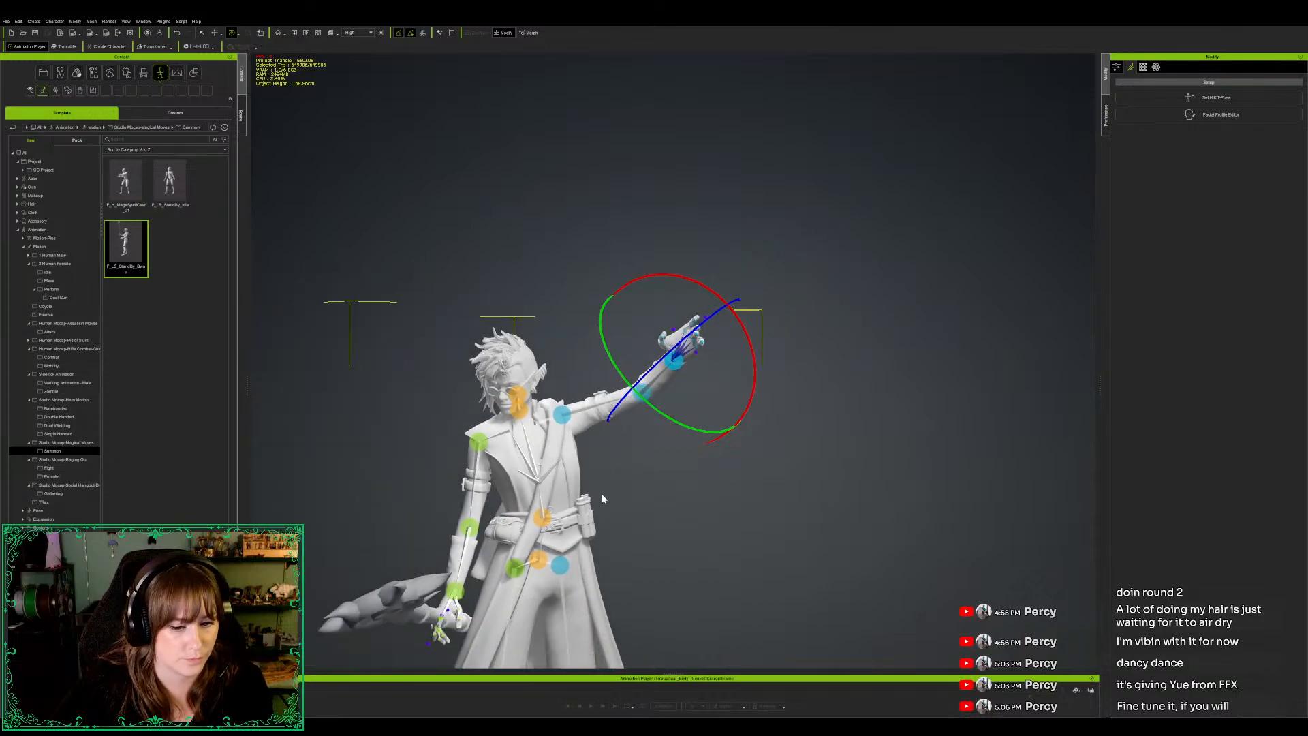
pyautogui.keyDown('alt'); pyautogui.moveTo(622, 517); pyautogui.dragTo(807, 376, button='right'); pyautogui.keyUp('alt')
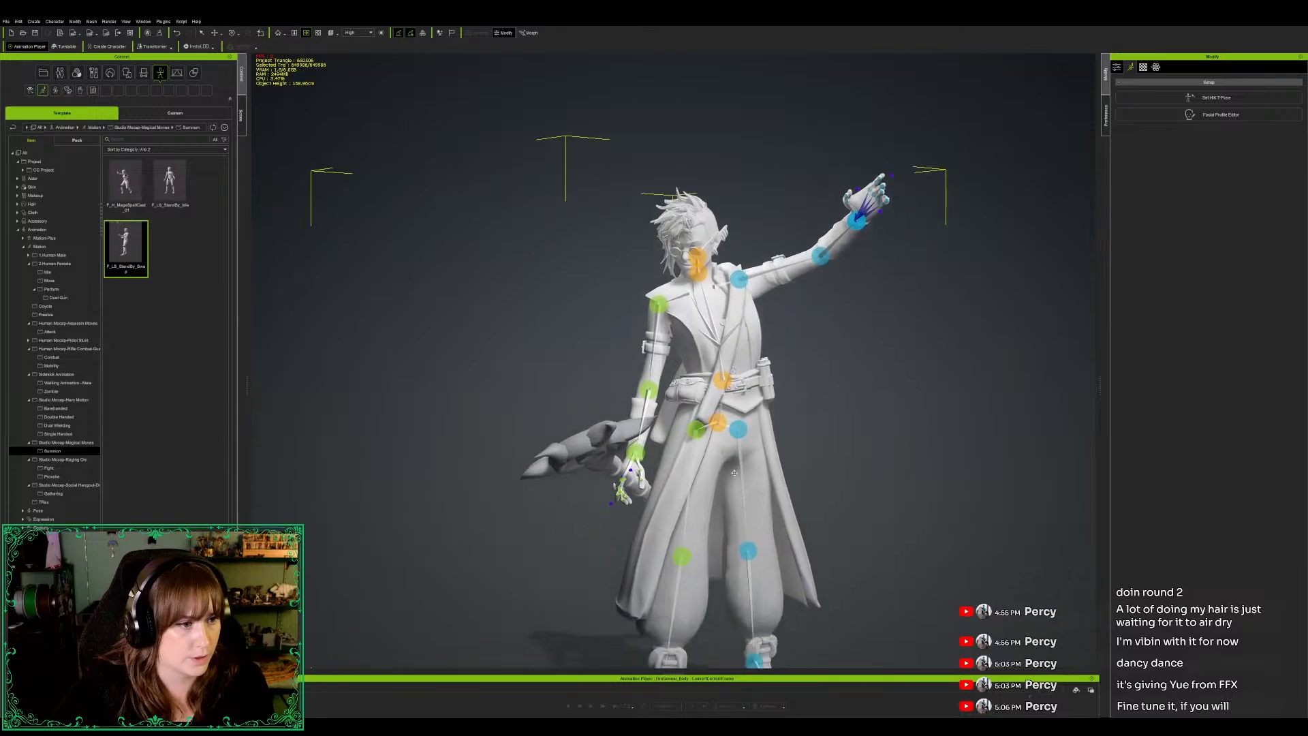
# Step: Move the right foot outward to widen the stance and lower the hips slightly
pyautogui.scroll(-3, 734, 472)
pyautogui.press('w')
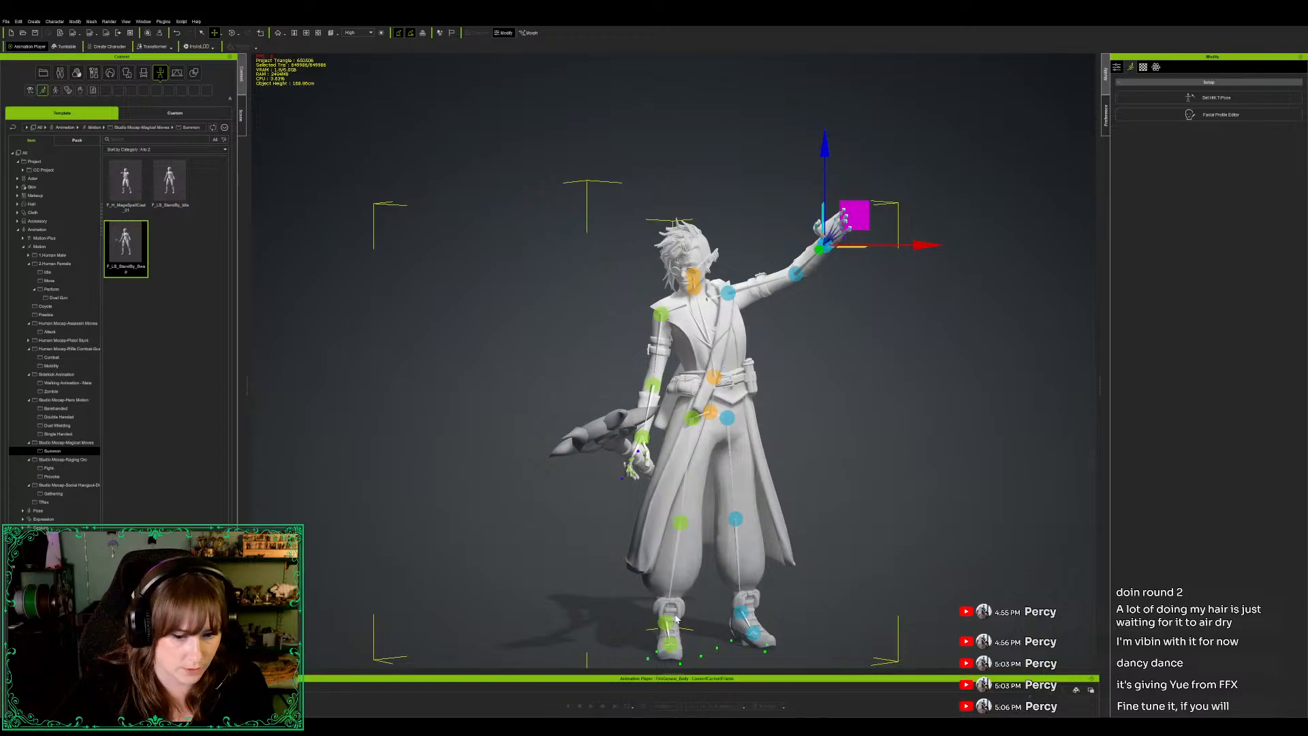
pyautogui.click(678, 617)
pyautogui.moveTo(693, 598); pyautogui.dragTo(668, 597)
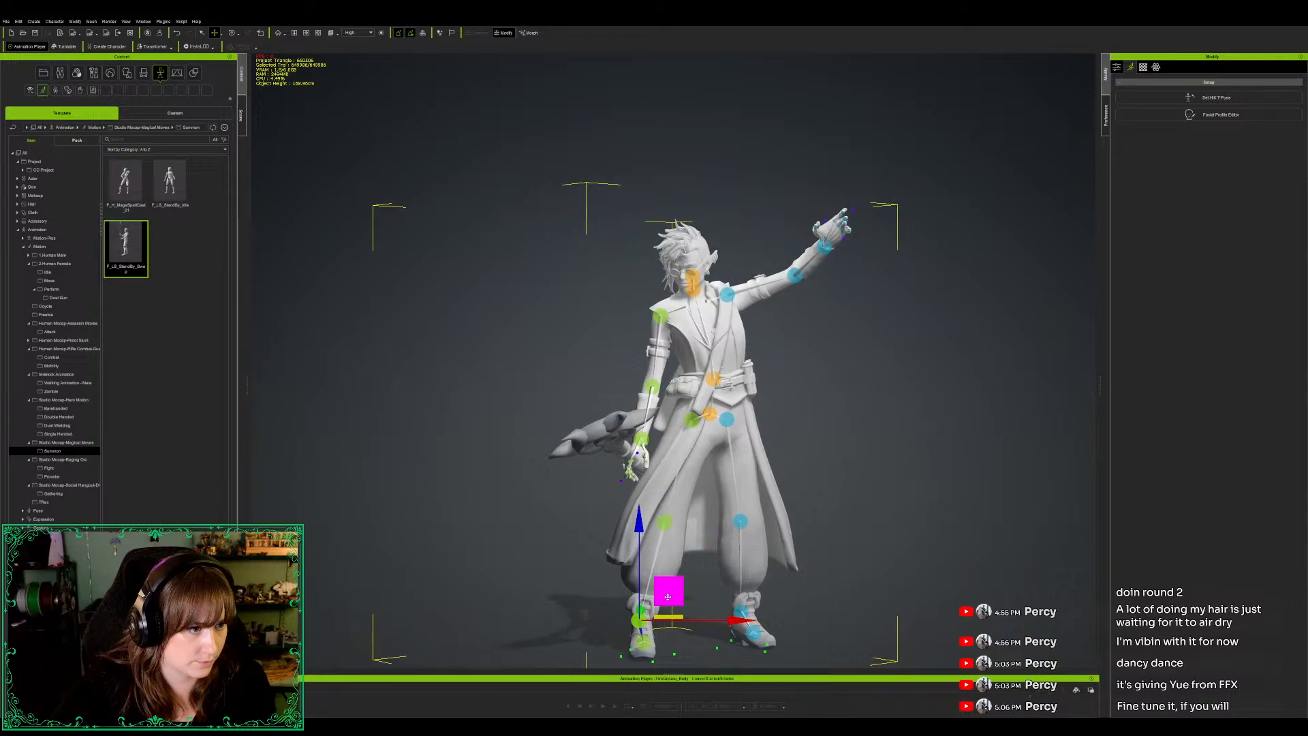
pyautogui.click(710, 414)
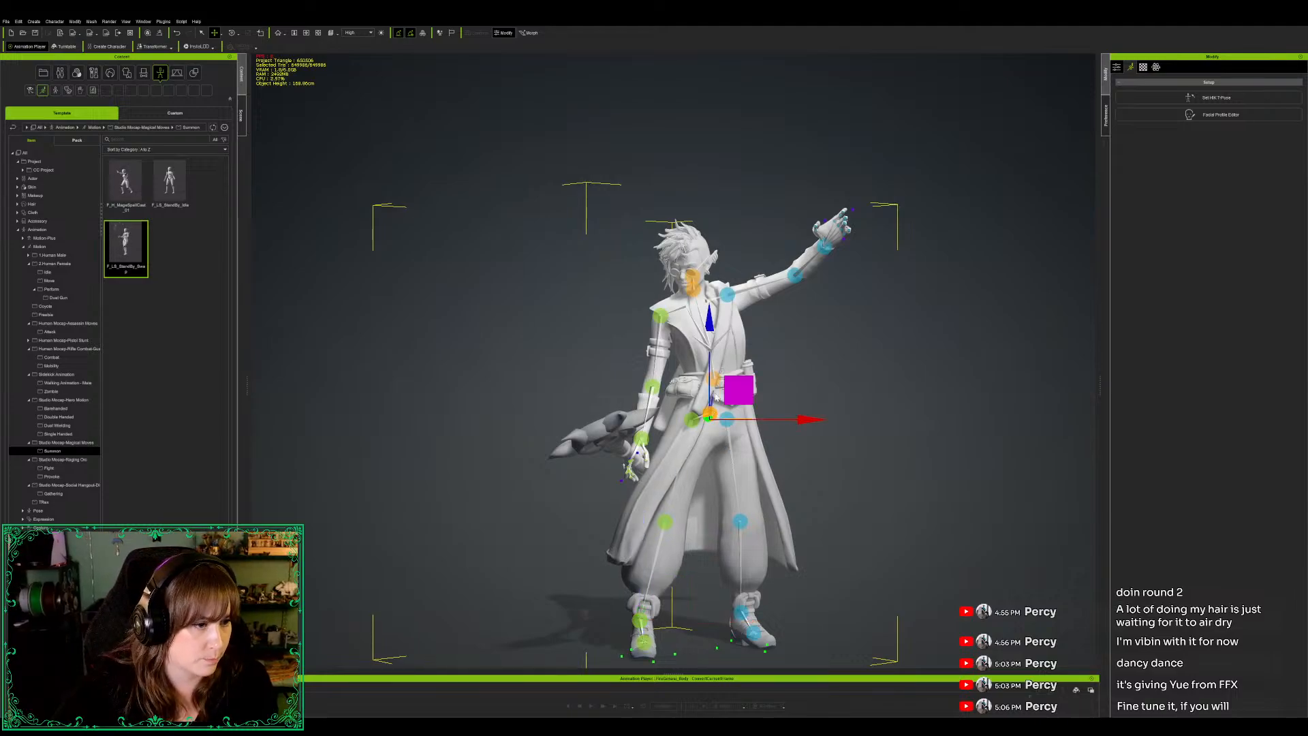
pyautogui.moveTo(731, 399); pyautogui.dragTo(733, 400)
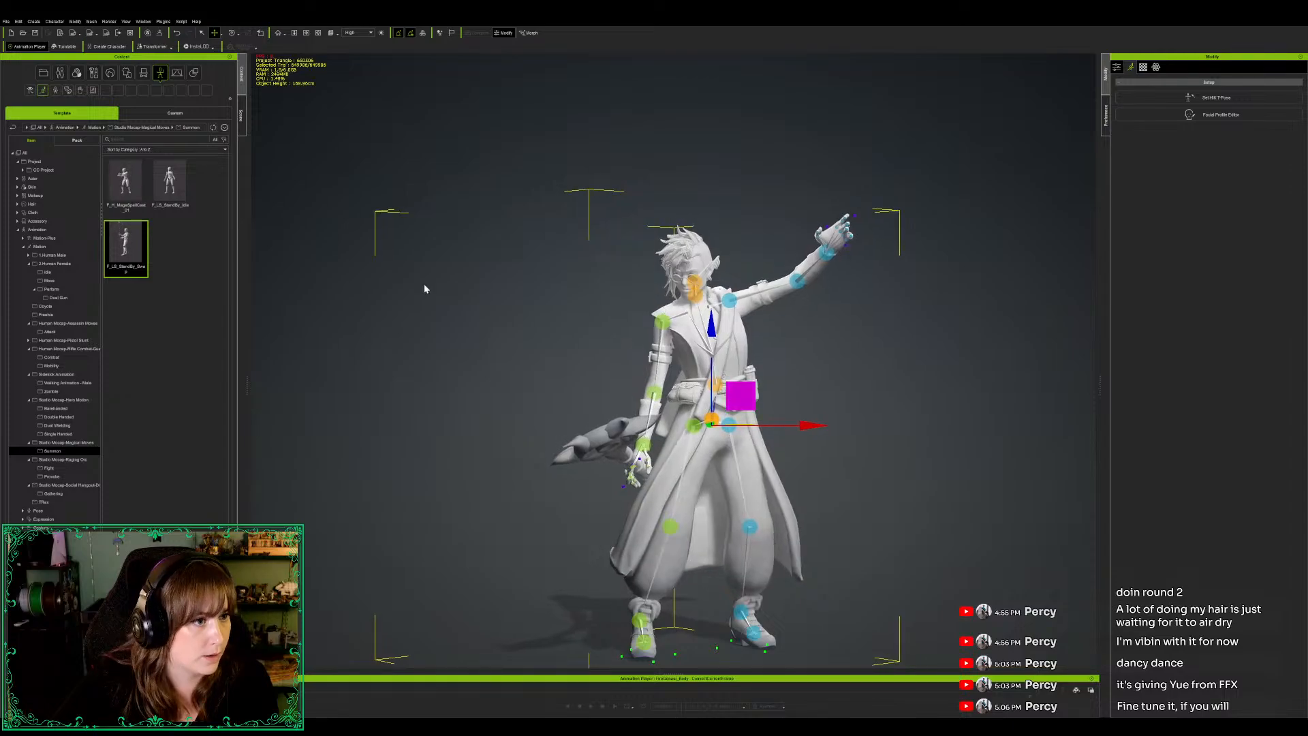
# Step: Turn the head toward the raised left hand and tilt it back so the face looks up
pyautogui.click(694, 283)
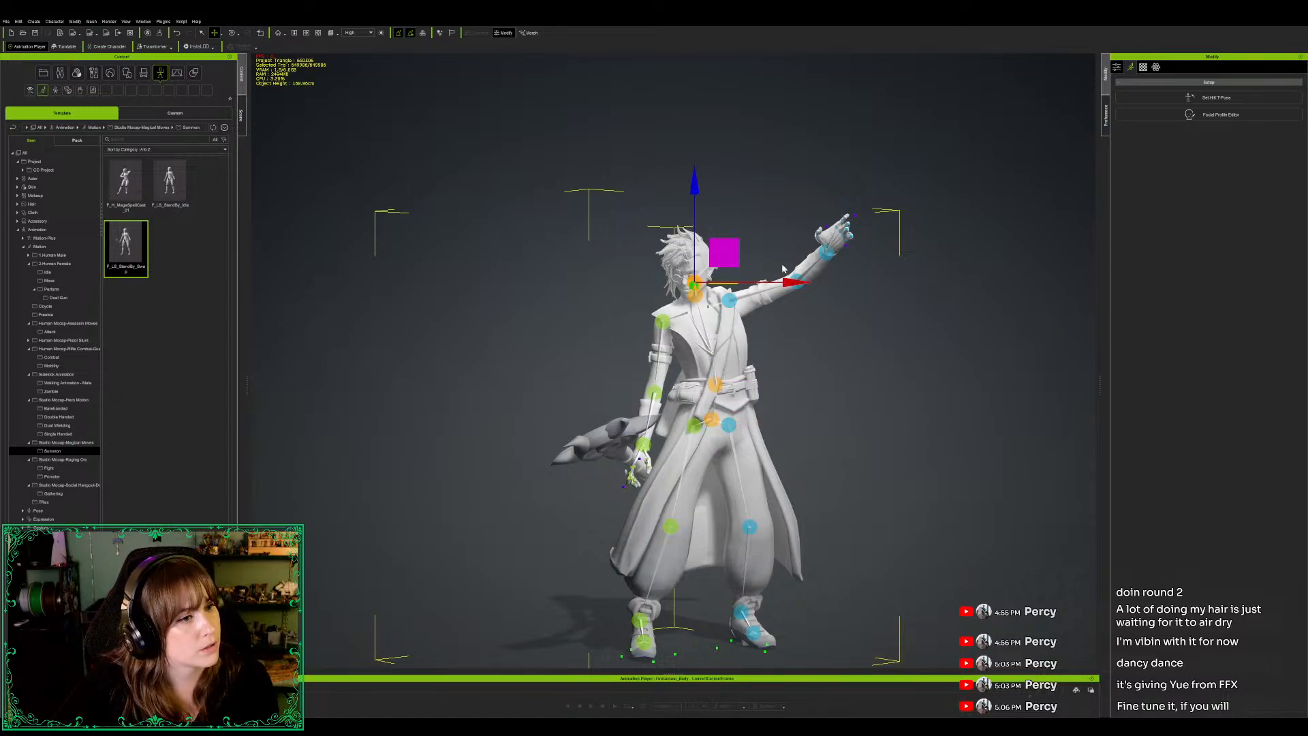
pyautogui.press('e')
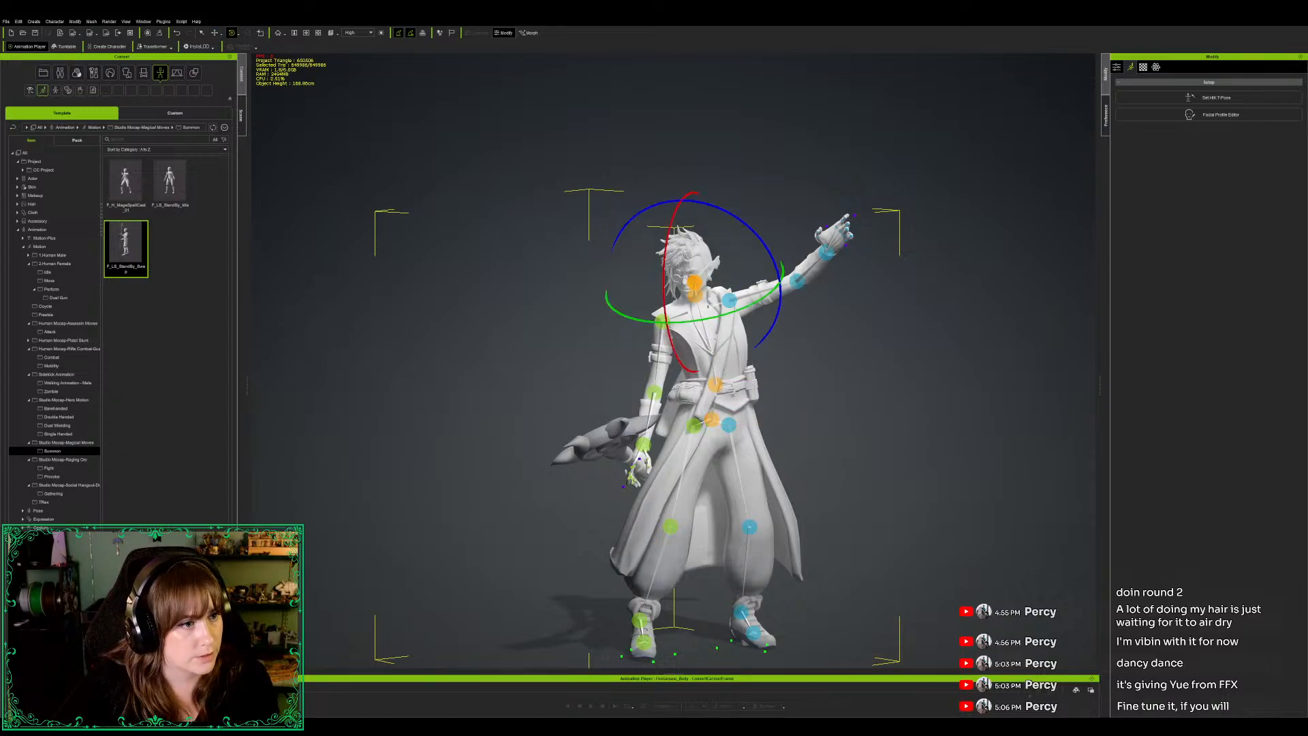
pyautogui.moveTo(722, 318)
pyautogui.mouseDown()
pyautogui.moveTo(741, 315)
pyautogui.moveTo(729, 317)
pyautogui.mouseUp()
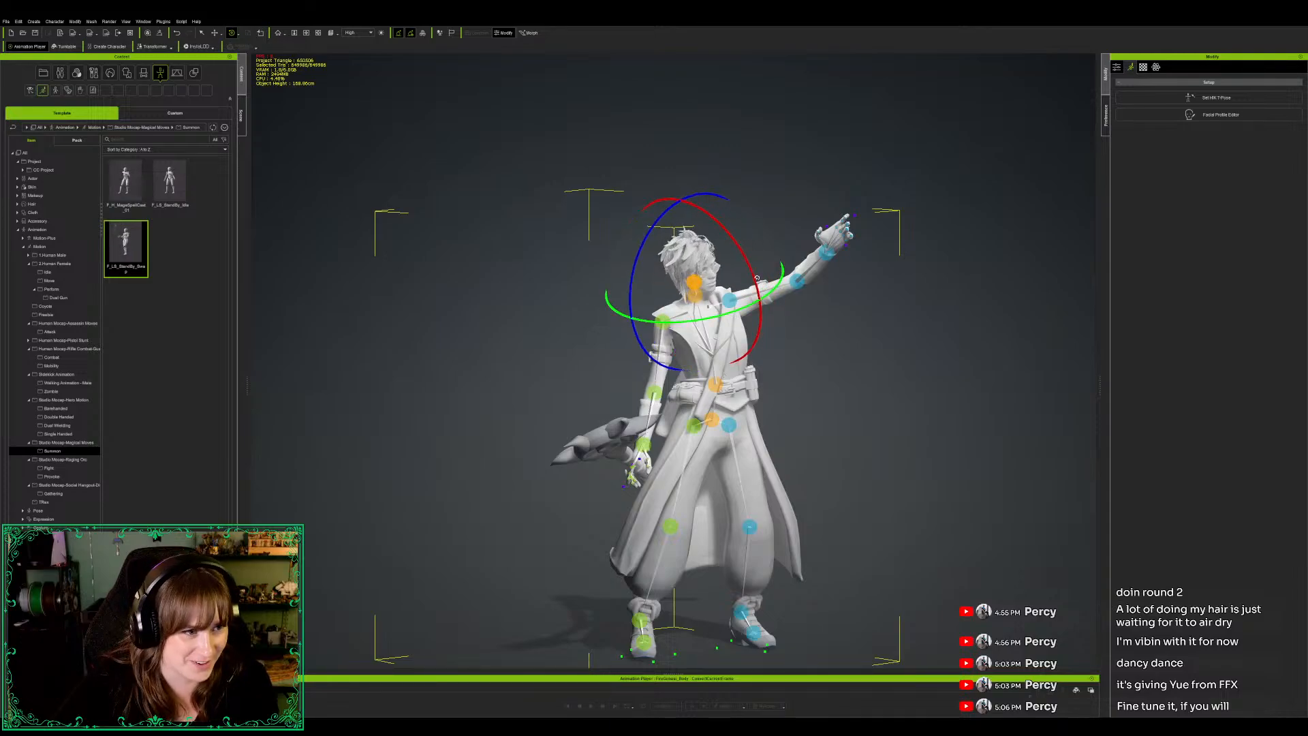
pyautogui.moveTo(749, 266); pyautogui.dragTo(750, 266)
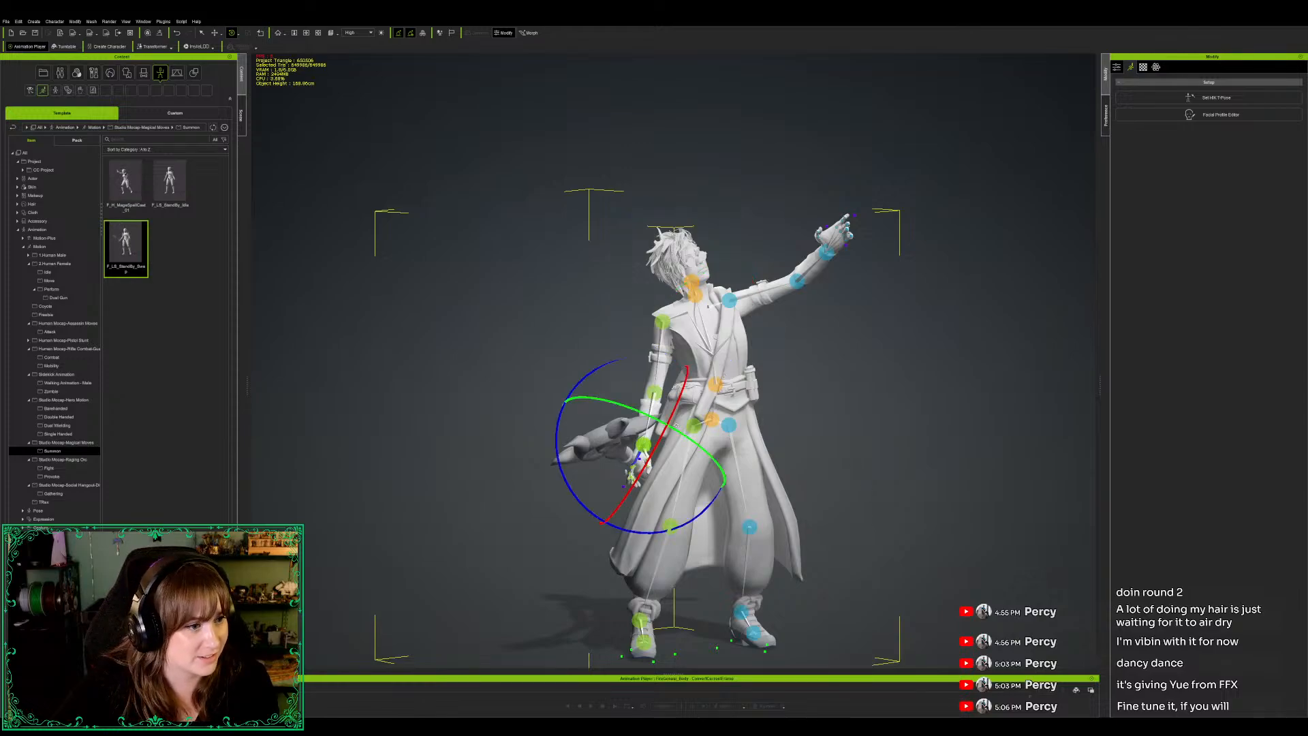
# Step: Rotate the right hand and forearm so the staff head swings outward and up beside the character
pyautogui.moveTo(676, 425); pyautogui.dragTo(676, 425)
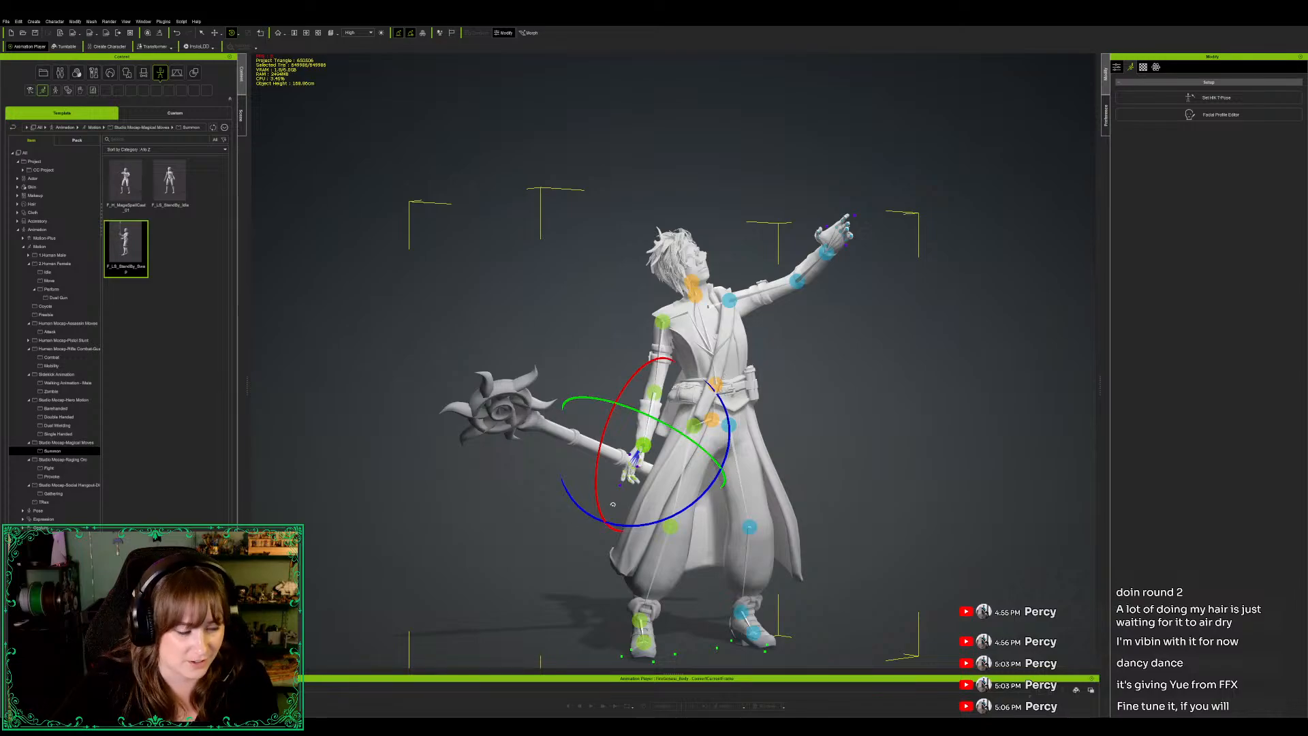
pyautogui.moveTo(693, 495); pyautogui.dragTo(685, 502)
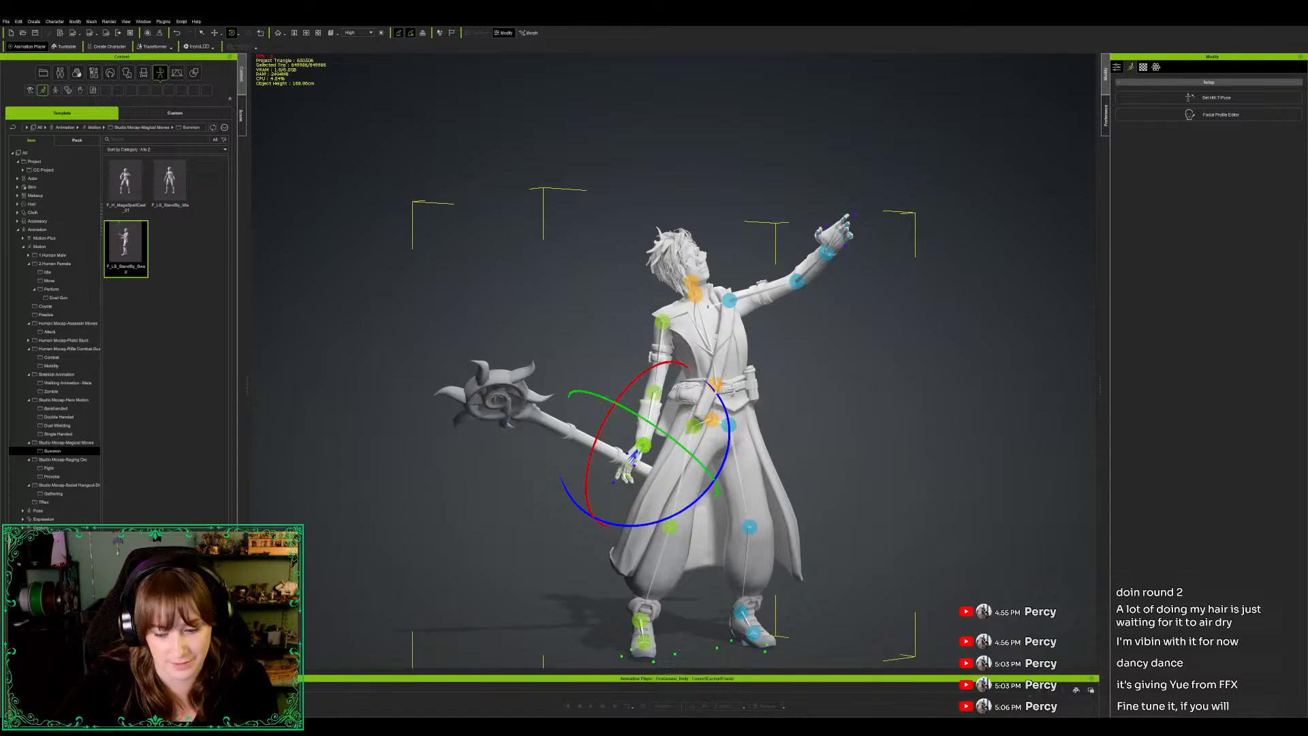
pyautogui.click(656, 391)
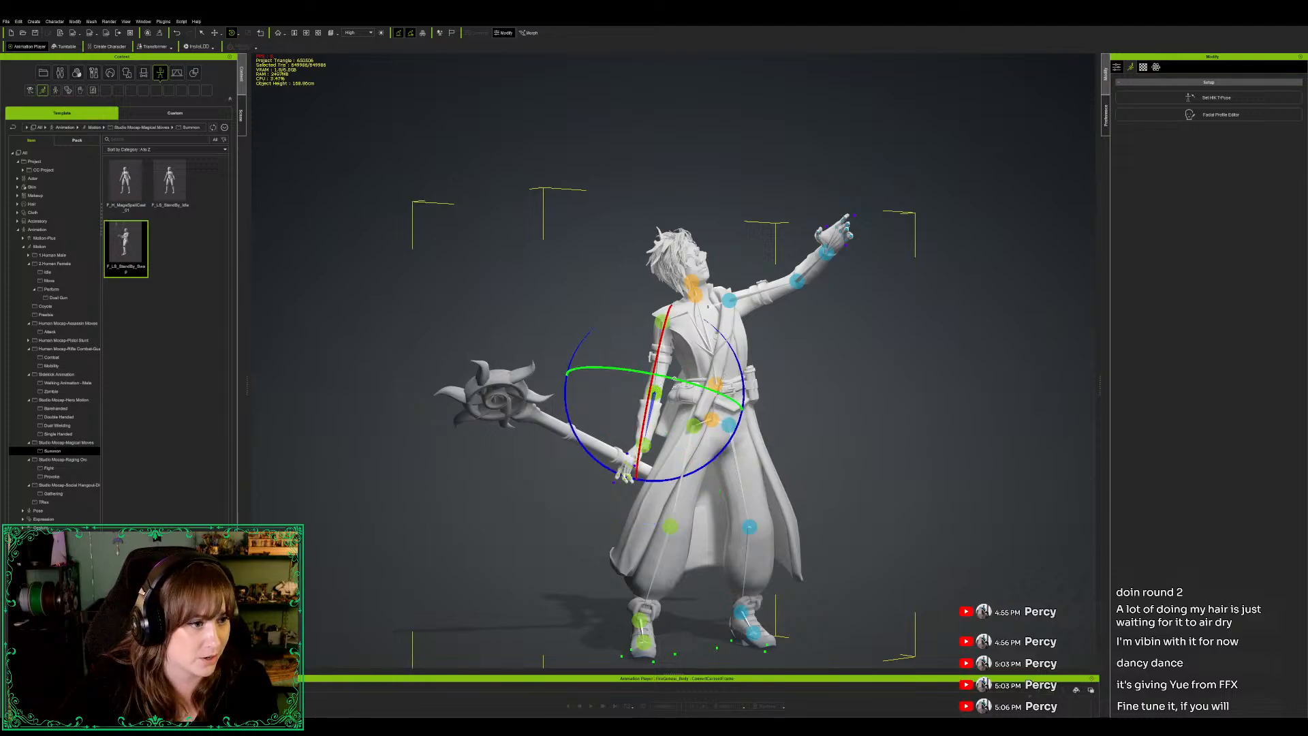
pyautogui.moveTo(678, 382); pyautogui.dragTo(678, 381)
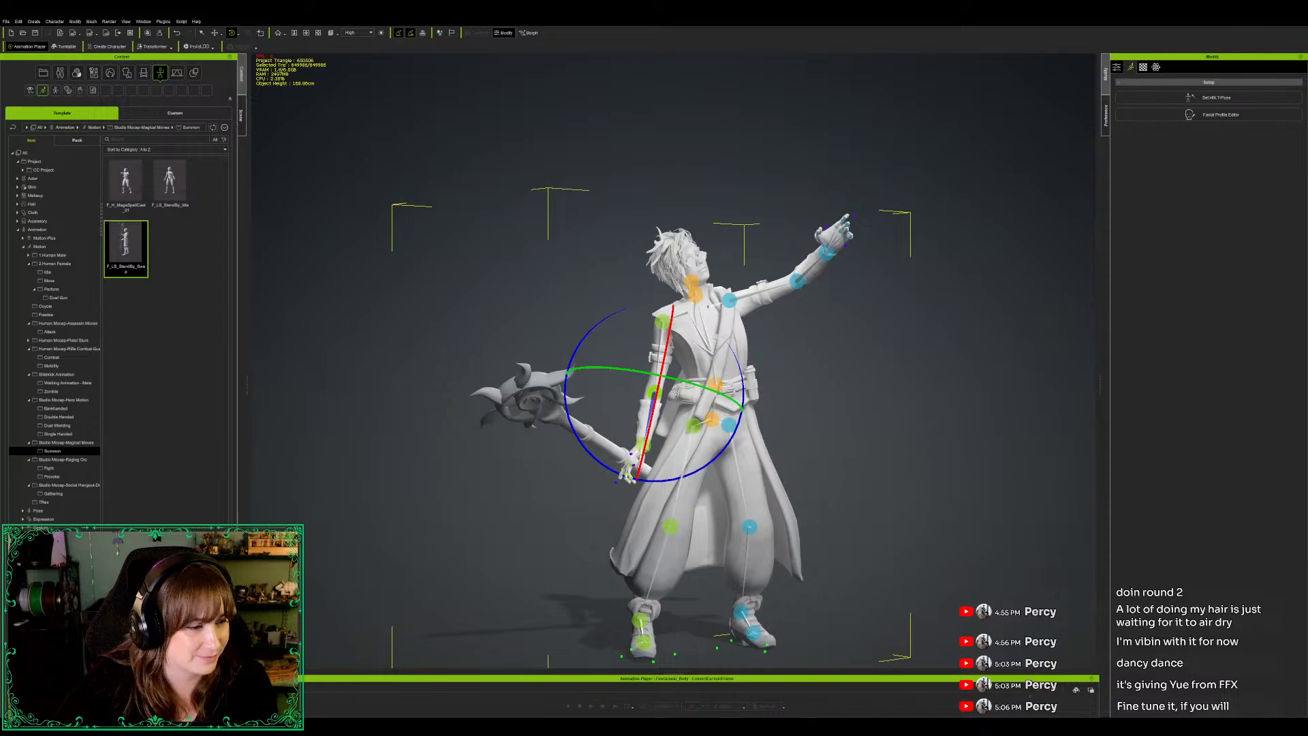
pyautogui.moveTo(678, 382); pyautogui.dragTo(663, 394)
pyautogui.moveTo(633, 466); pyautogui.dragTo(631, 470)
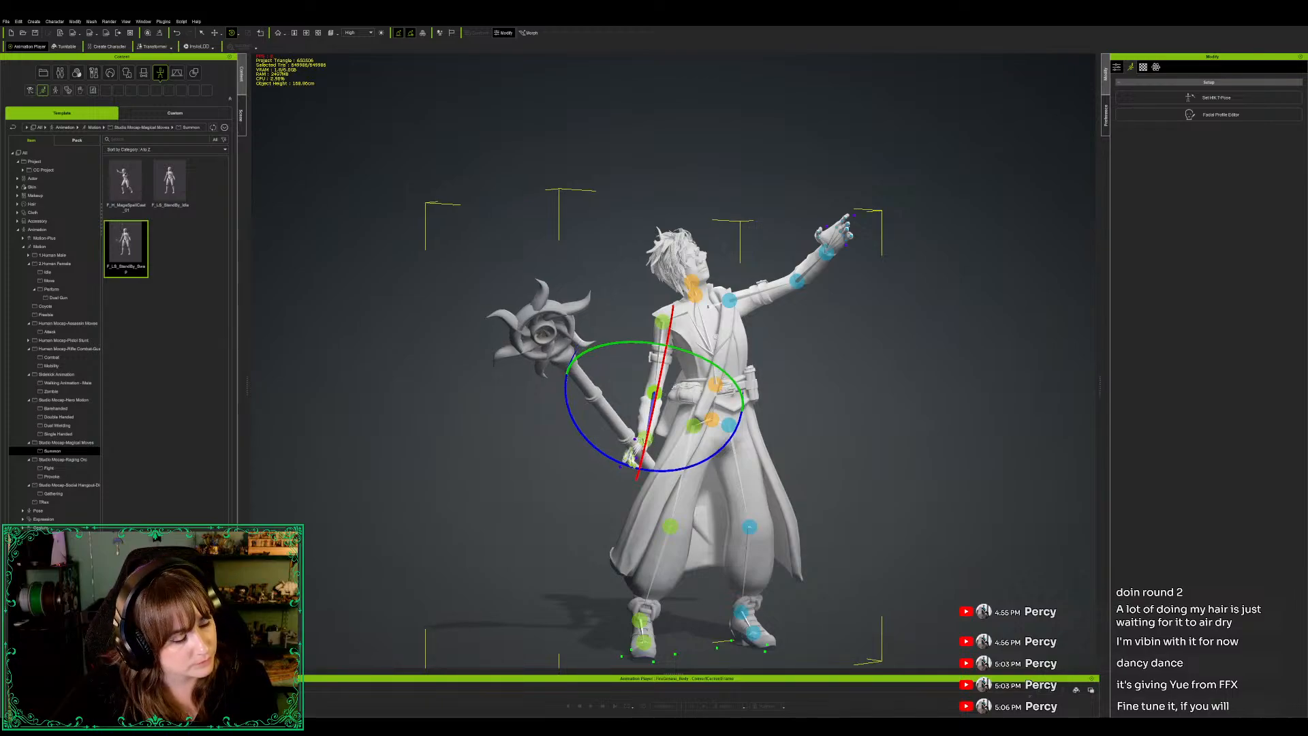
# Step: Move the right hand up and outward from the hip so the staff stands nearly upright
pyautogui.click(643, 440)
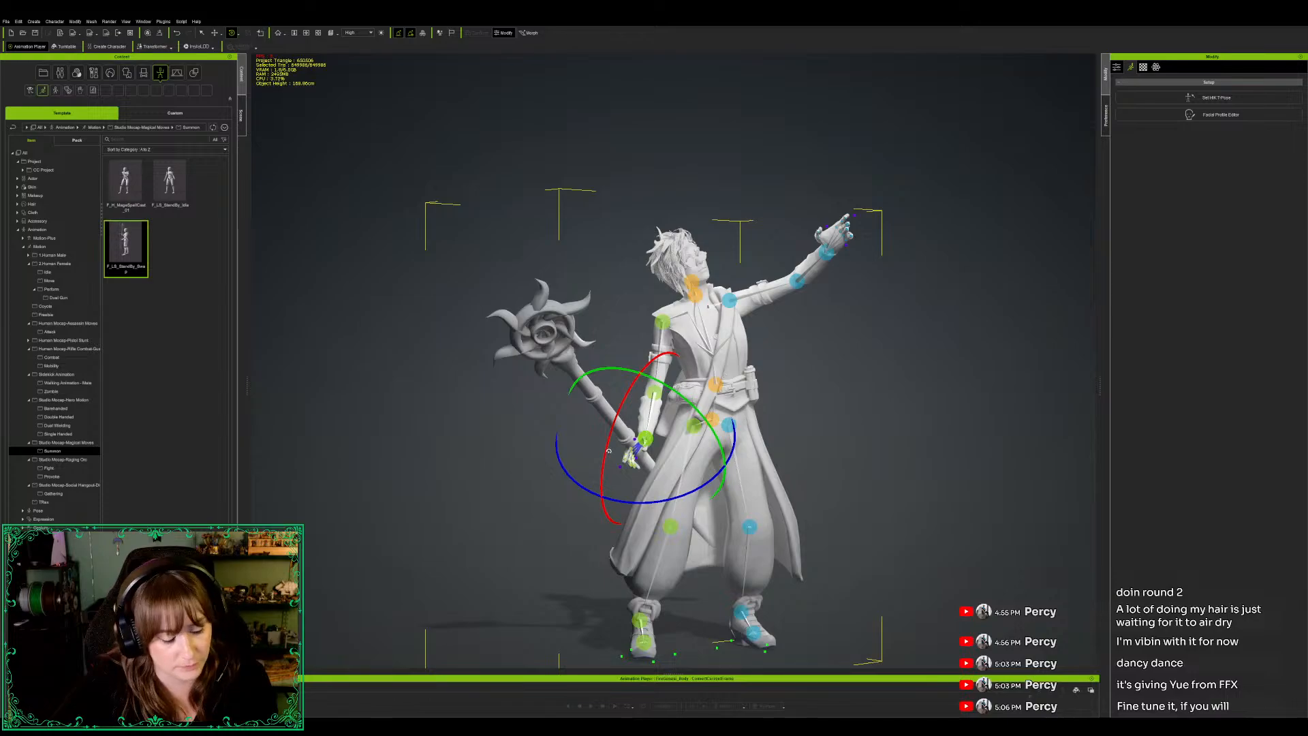
pyautogui.press('w')
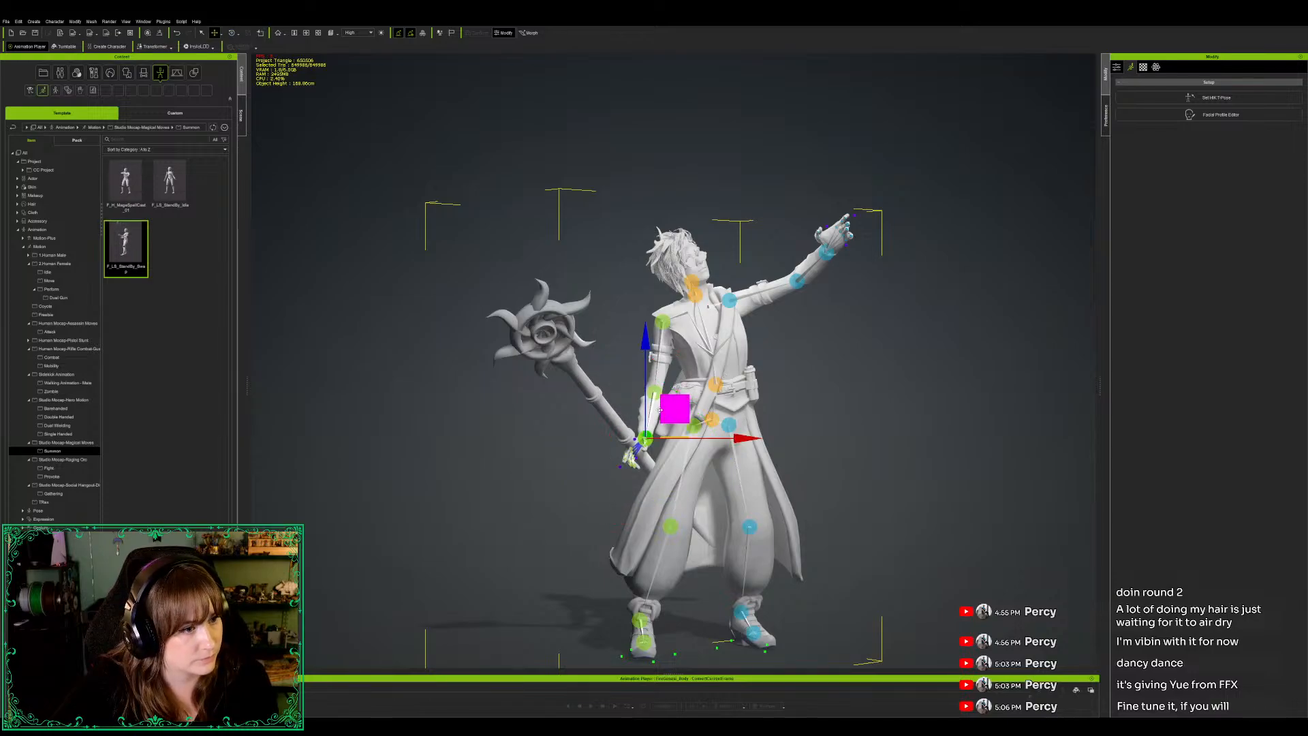
pyautogui.moveTo(652, 403); pyautogui.dragTo(637, 376)
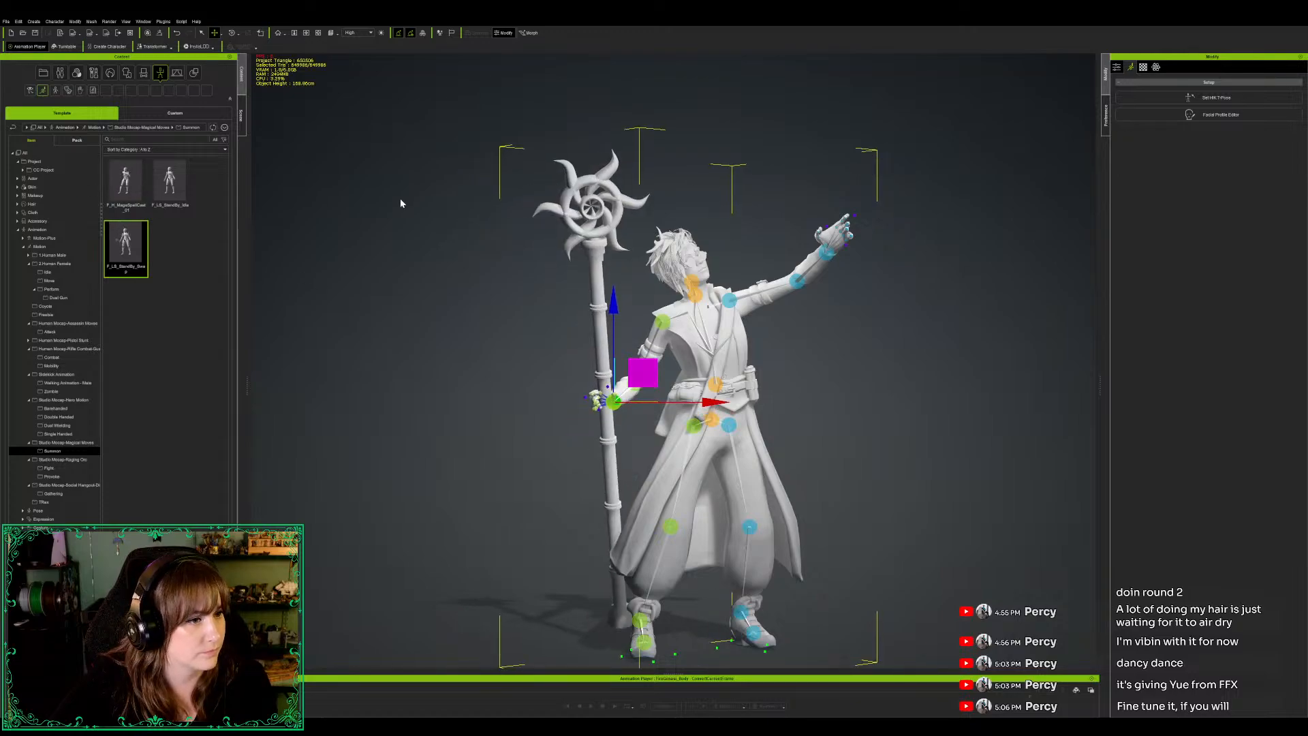
# Step: Adjust the head rotation slightly and rotate the right hand so the staff leans outward from the body
pyautogui.click(692, 281)
pyautogui.press('e')
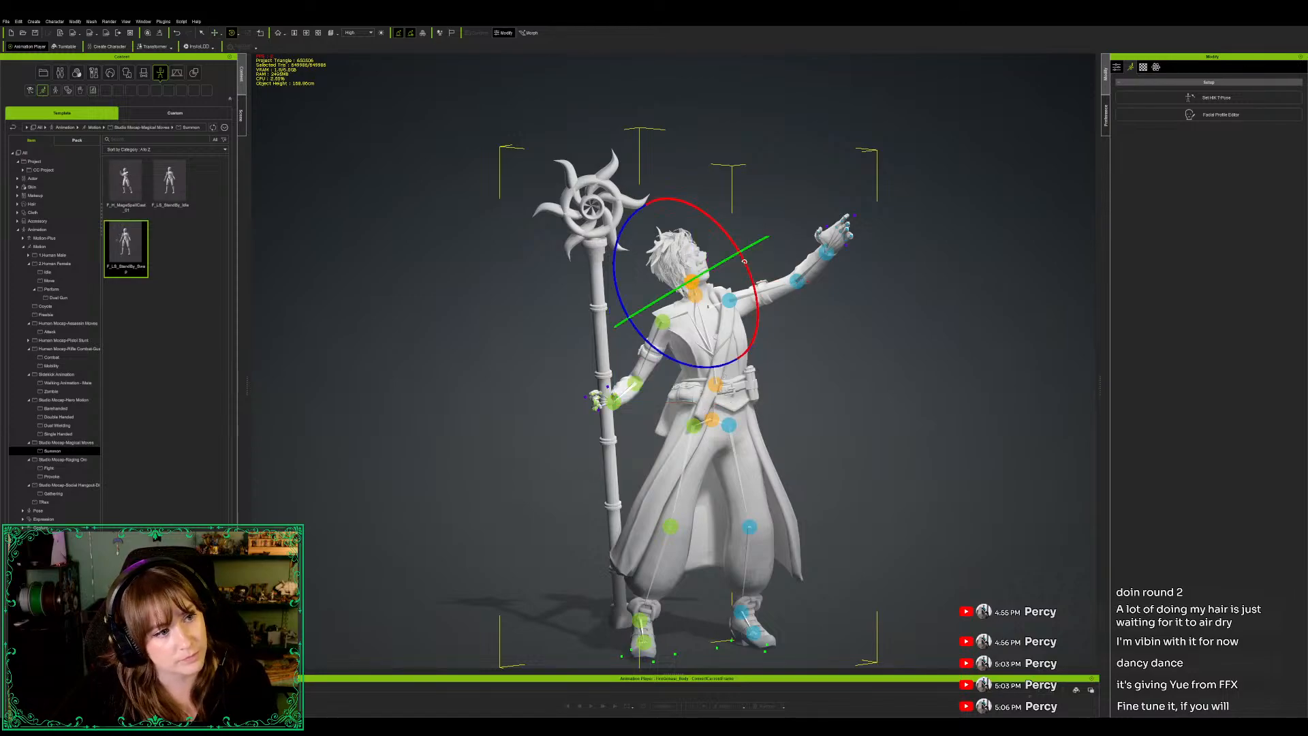
pyautogui.moveTo(741, 252)
pyautogui.mouseDown()
pyautogui.moveTo(747, 272)
pyautogui.moveTo(744, 261)
pyautogui.mouseUp()
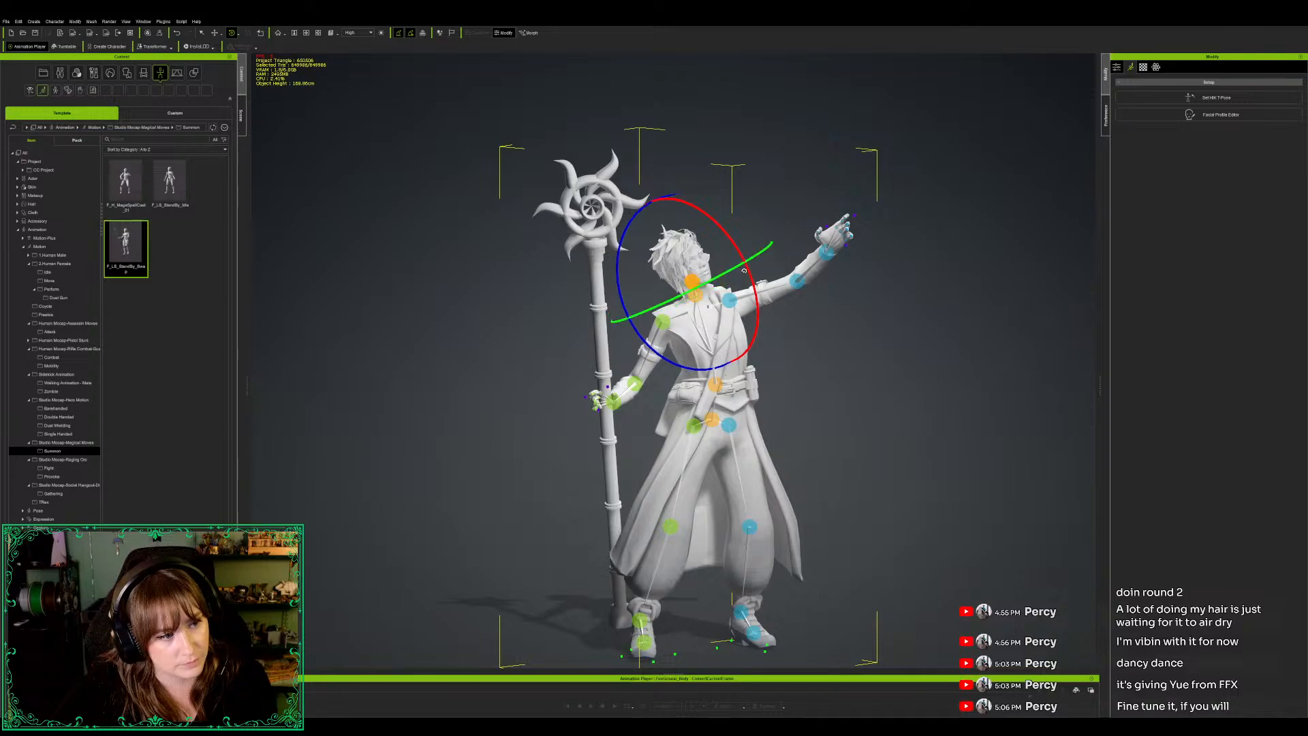
pyautogui.click(614, 402)
pyautogui.moveTo(580, 369); pyautogui.dragTo(574, 375)
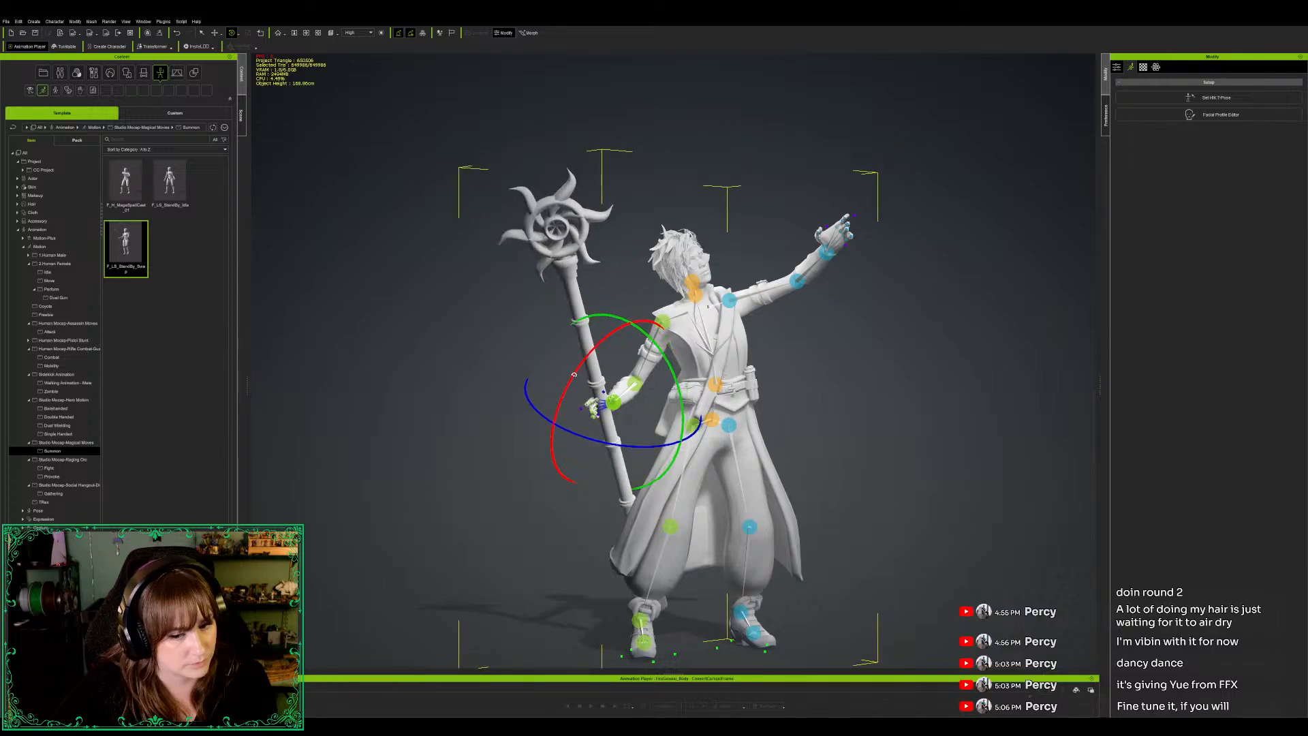
# Step: Bend the torso at the waist and twist the upper torso toward the character's left so the left arm swings outward
pyautogui.click(714, 385)
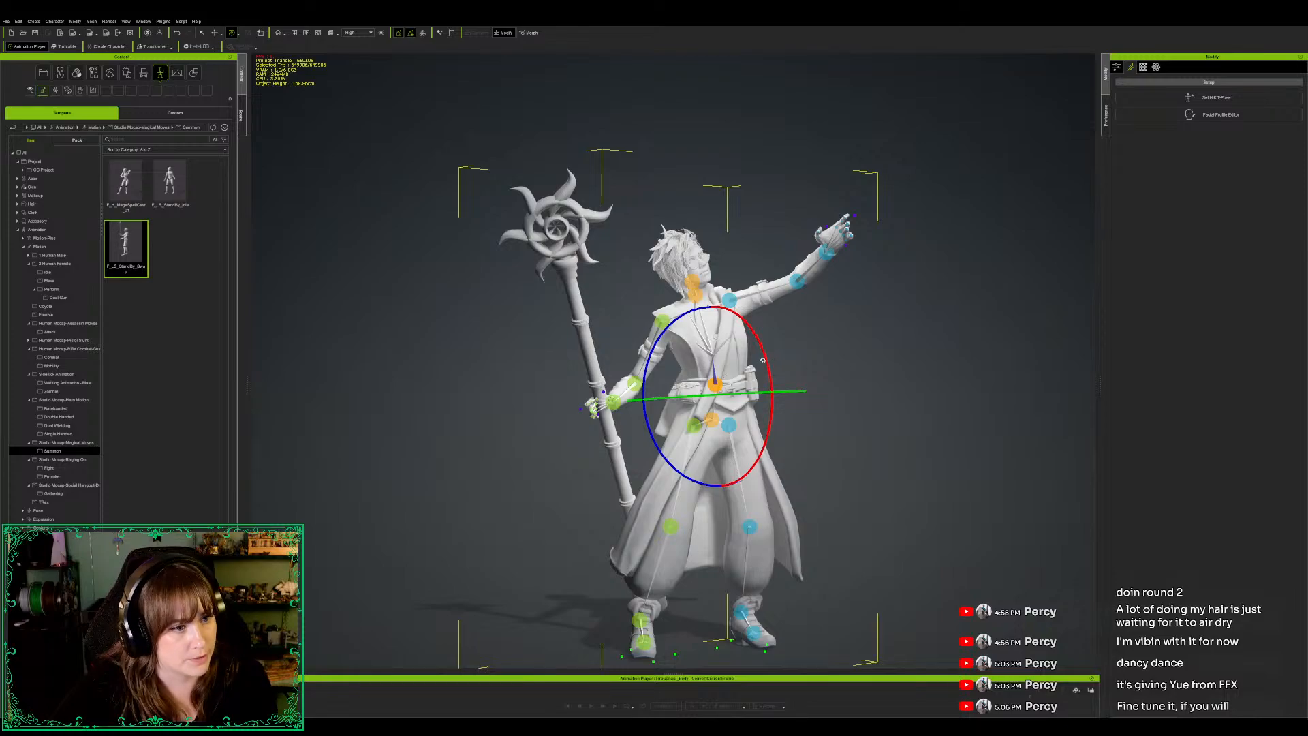
pyautogui.moveTo(761, 362); pyautogui.dragTo(771, 423)
pyautogui.moveTo(952, 573); pyautogui.dragTo(730, 370, button='right')
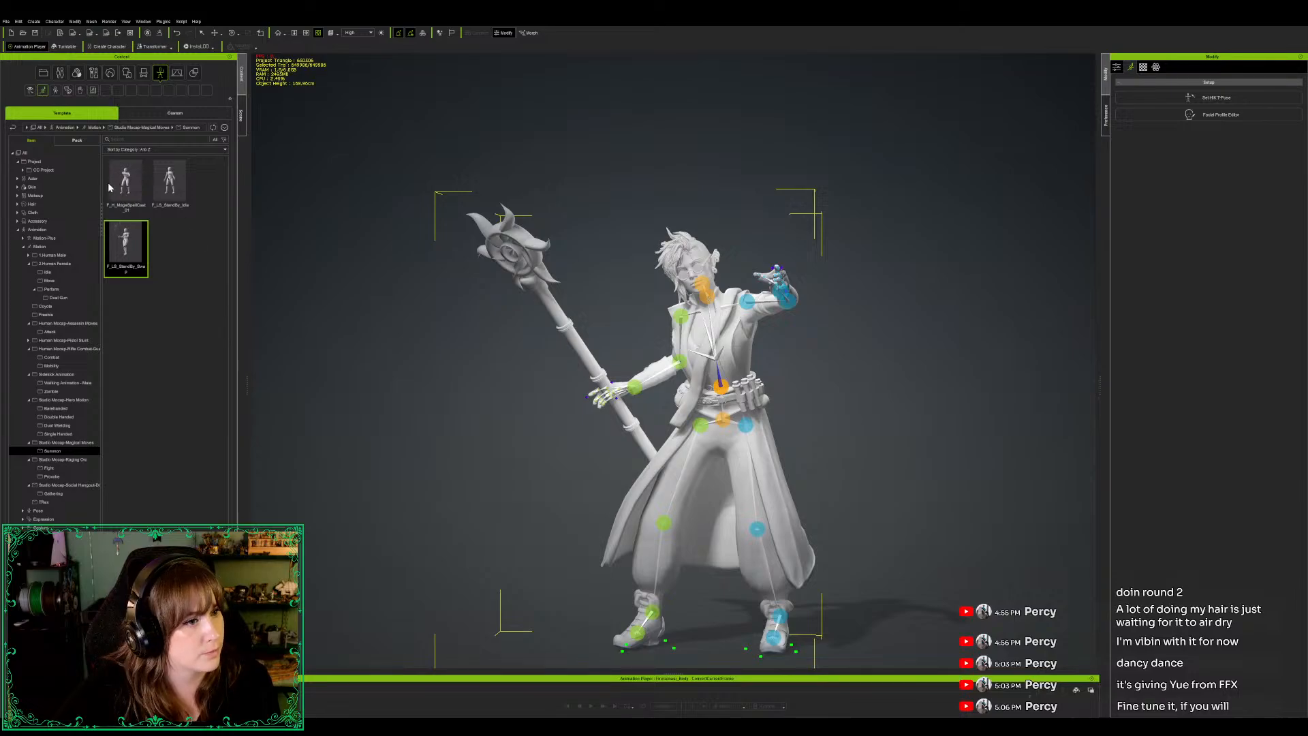
pyautogui.press('e')
pyautogui.moveTo(727, 314); pyautogui.dragTo(732, 314)
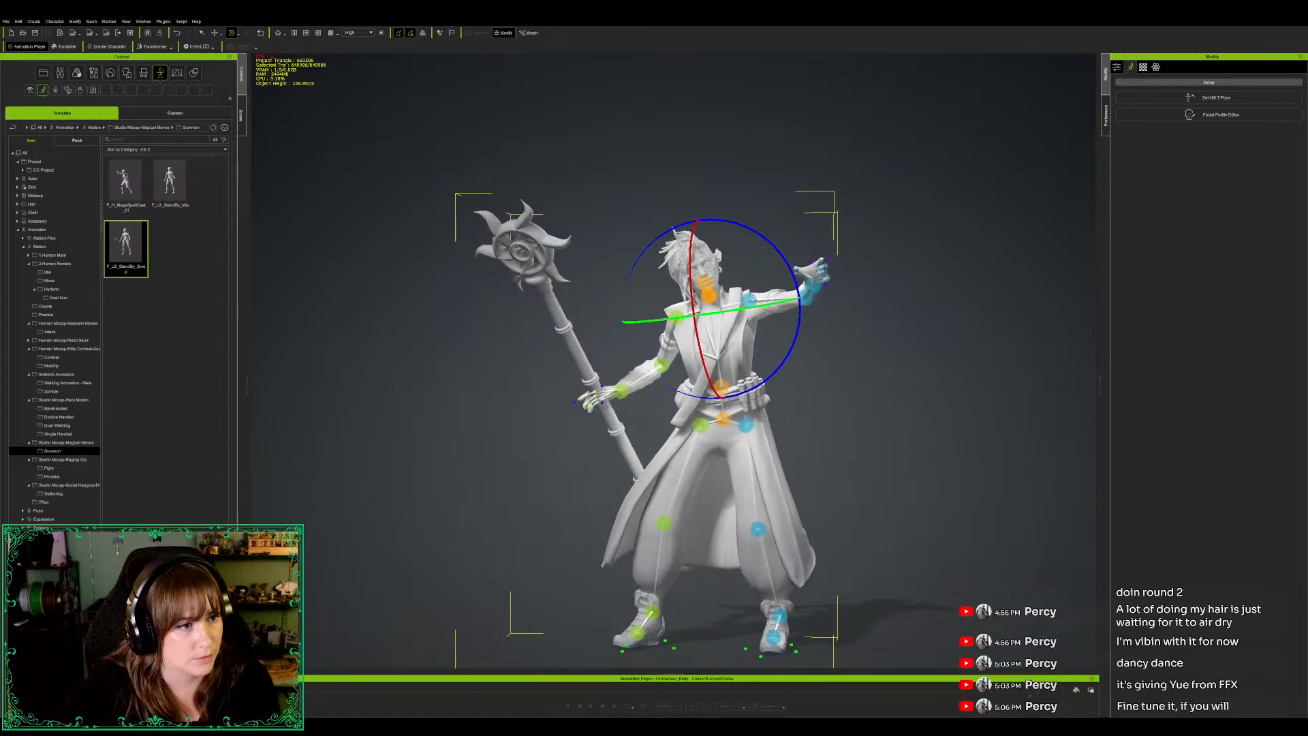
# Step: Move the left shoulder slightly upward so the raised left arm lifts with it
pyautogui.click(750, 300)
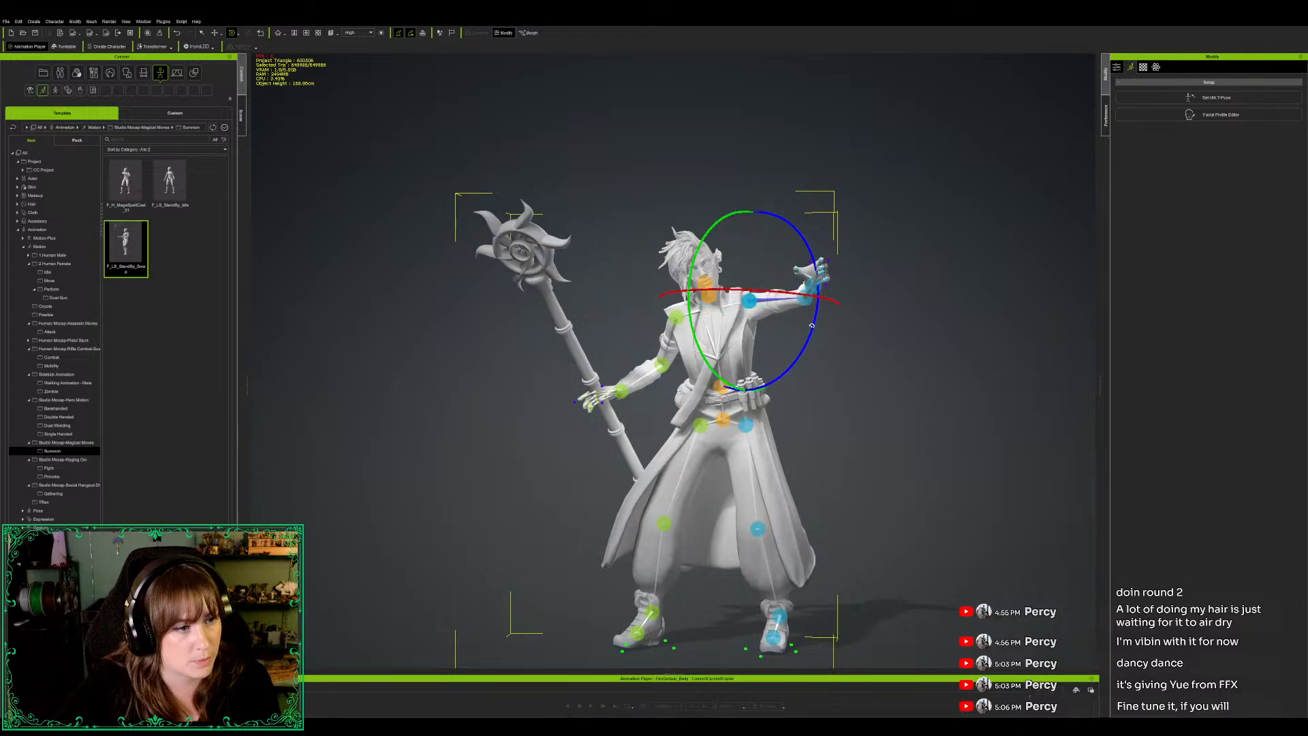
pyautogui.press('e')
pyautogui.press('w')
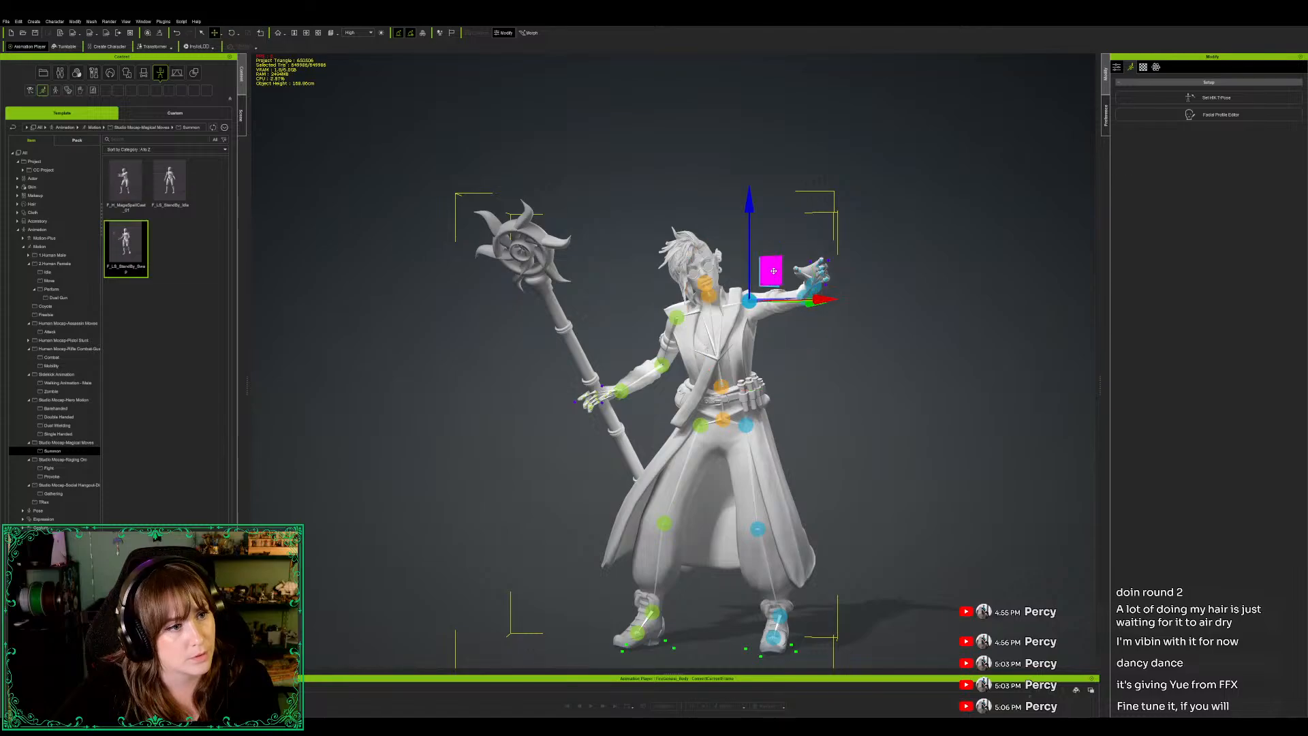
pyautogui.moveTo(773, 271); pyautogui.dragTo(771, 262)
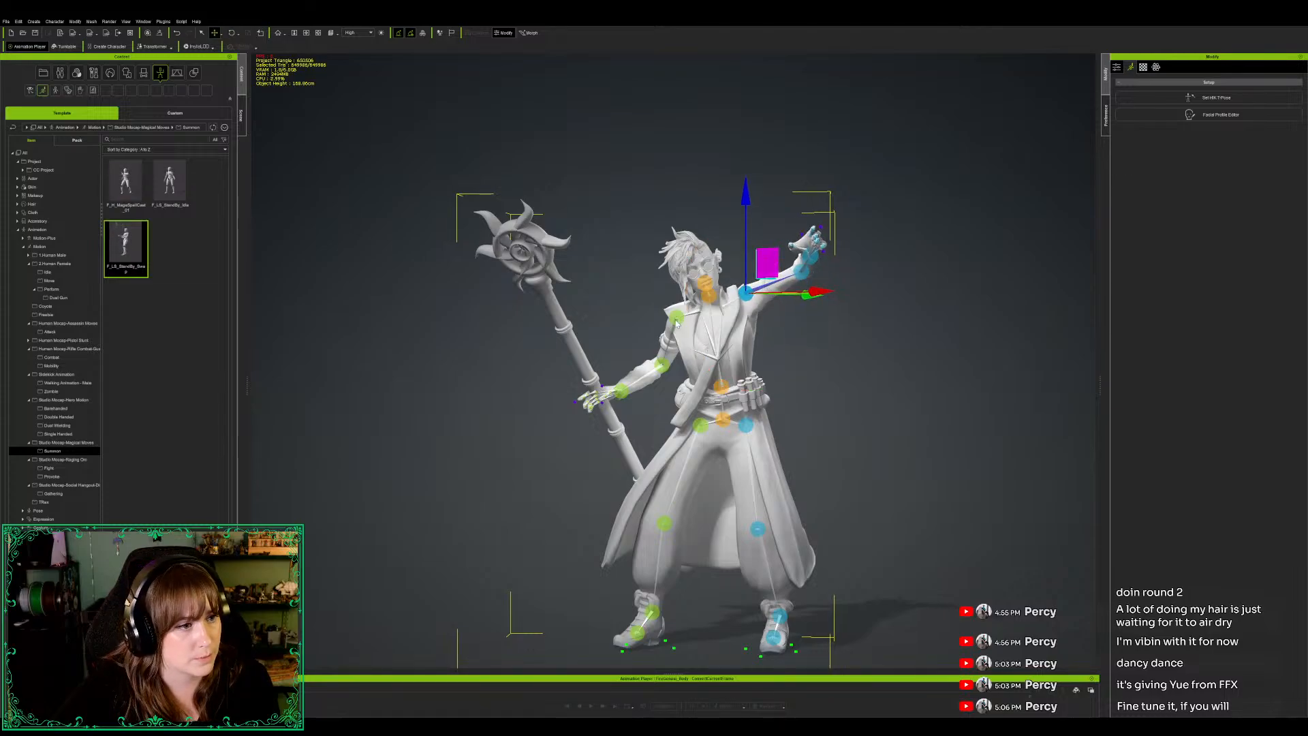
# Step: Lower the right shoulder so the staff arm drops slightly, and rotate the raised left hand so its fingers point upward and outward
pyautogui.click(688, 300)
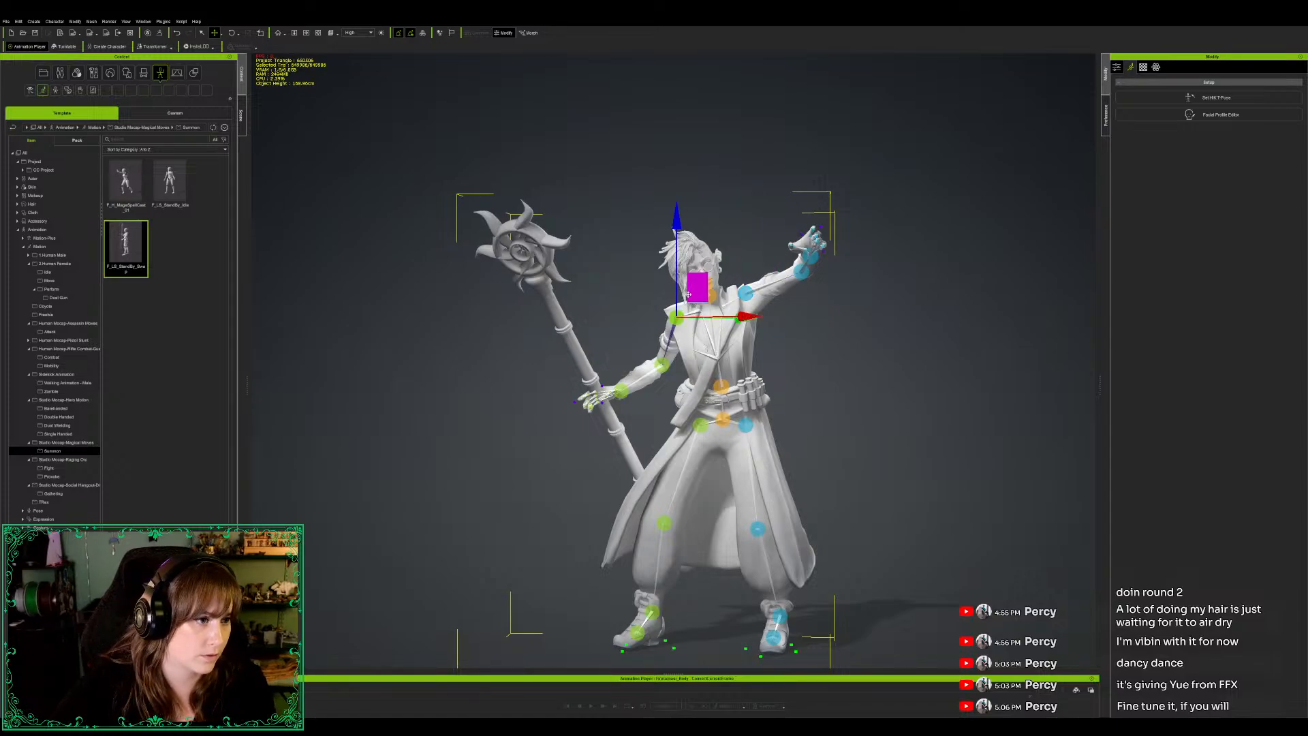
pyautogui.moveTo(691, 300); pyautogui.dragTo(693, 301)
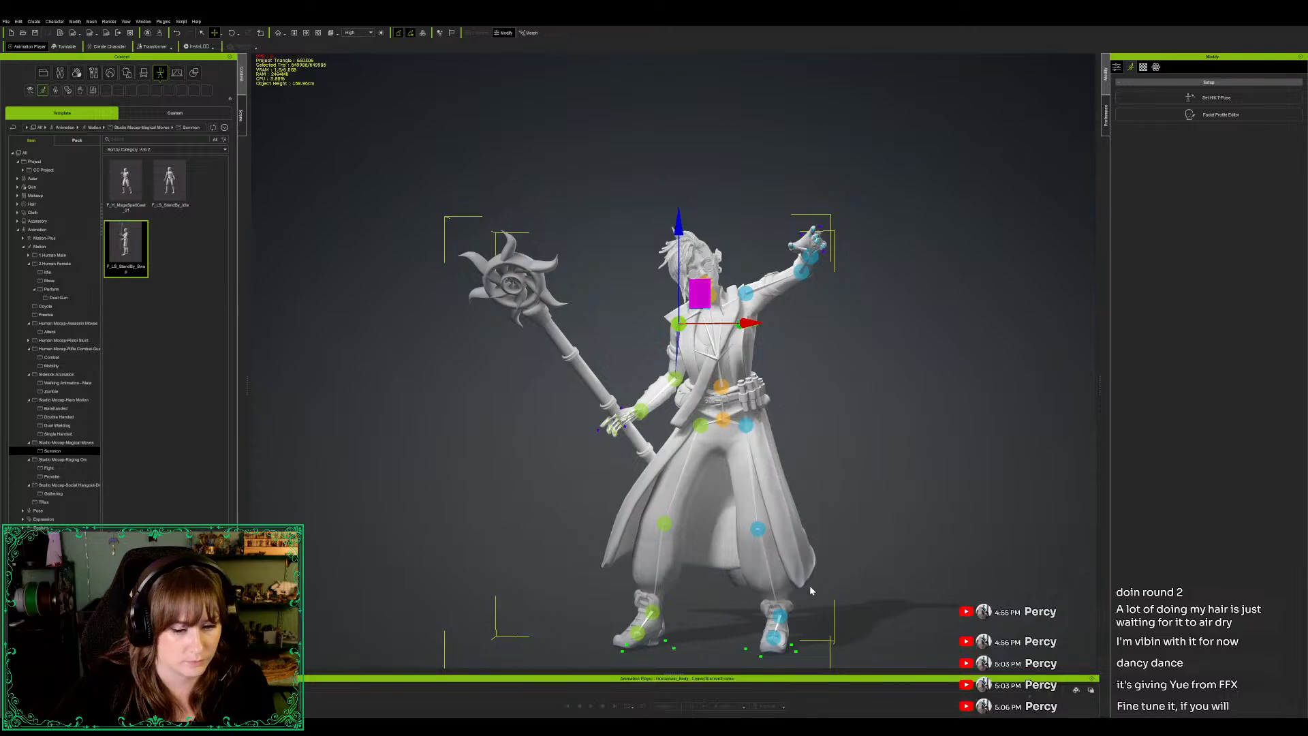
pyautogui.click(810, 255)
pyautogui.press('e')
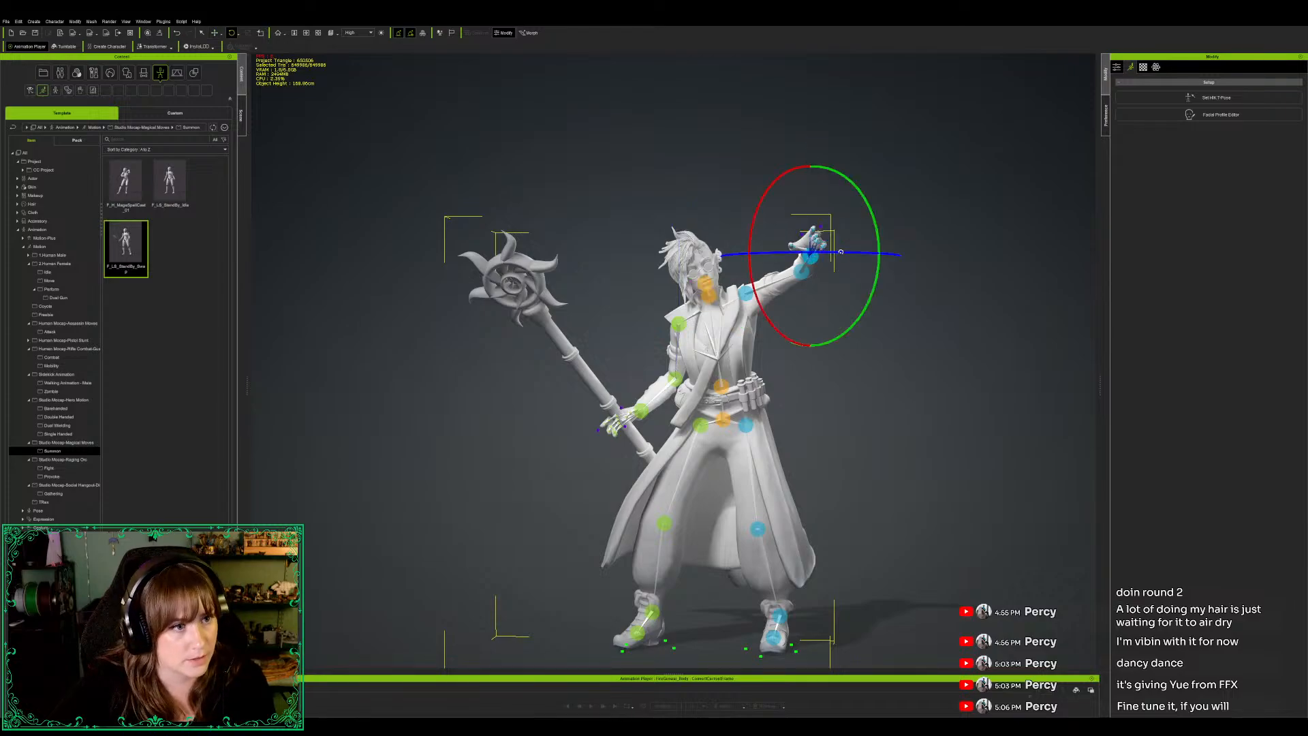
pyautogui.moveTo(865, 241); pyautogui.dragTo(837, 224)
pyautogui.moveTo(827, 310); pyautogui.dragTo(831, 312)
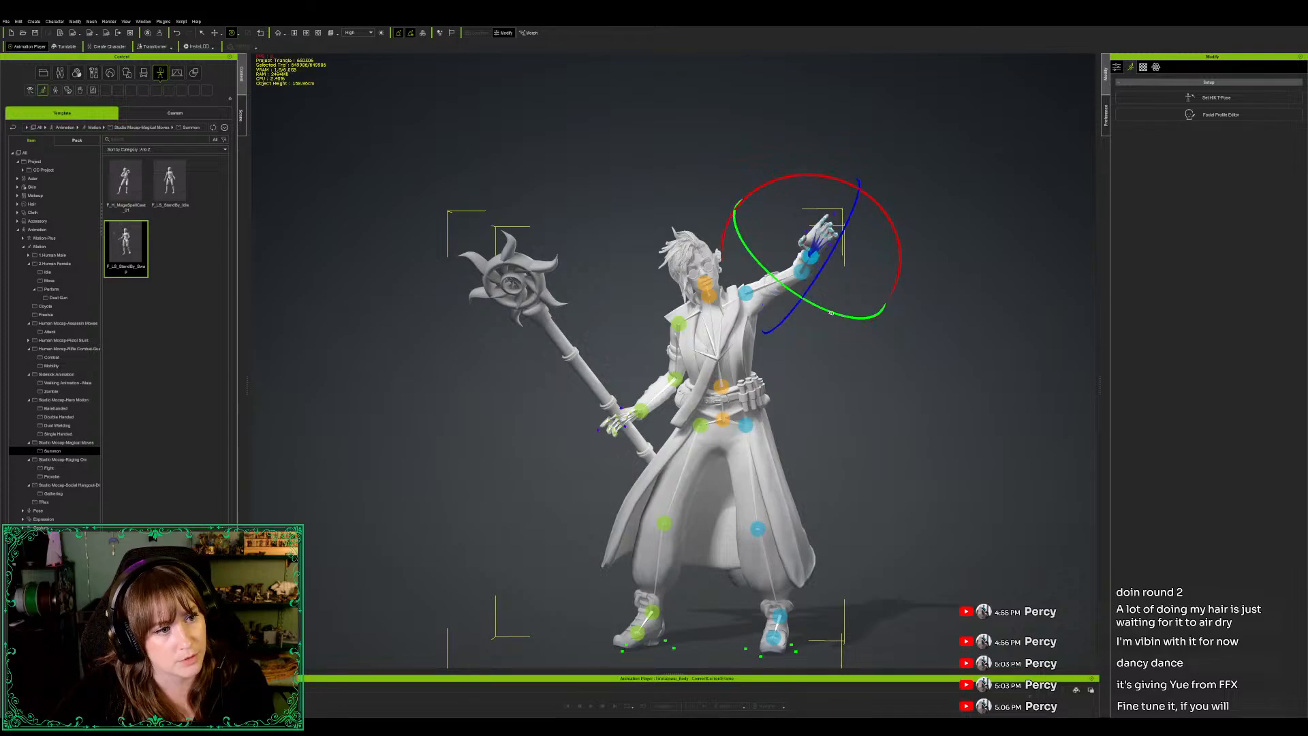
# Step: Move the right foot slightly forward, judging its placement from the side of the character
pyautogui.press('c')
pyautogui.moveTo(534, 482); pyautogui.dragTo(700, 380)
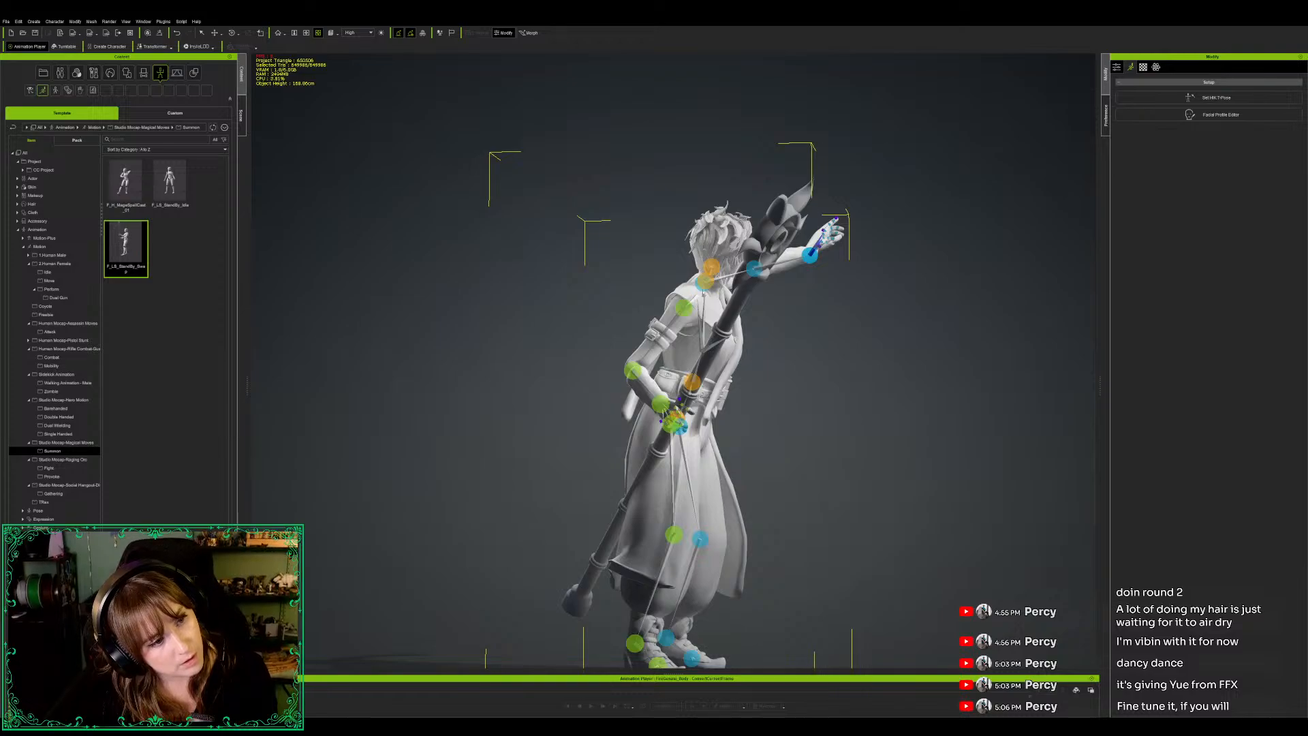
pyautogui.scroll(-2, 745, 359)
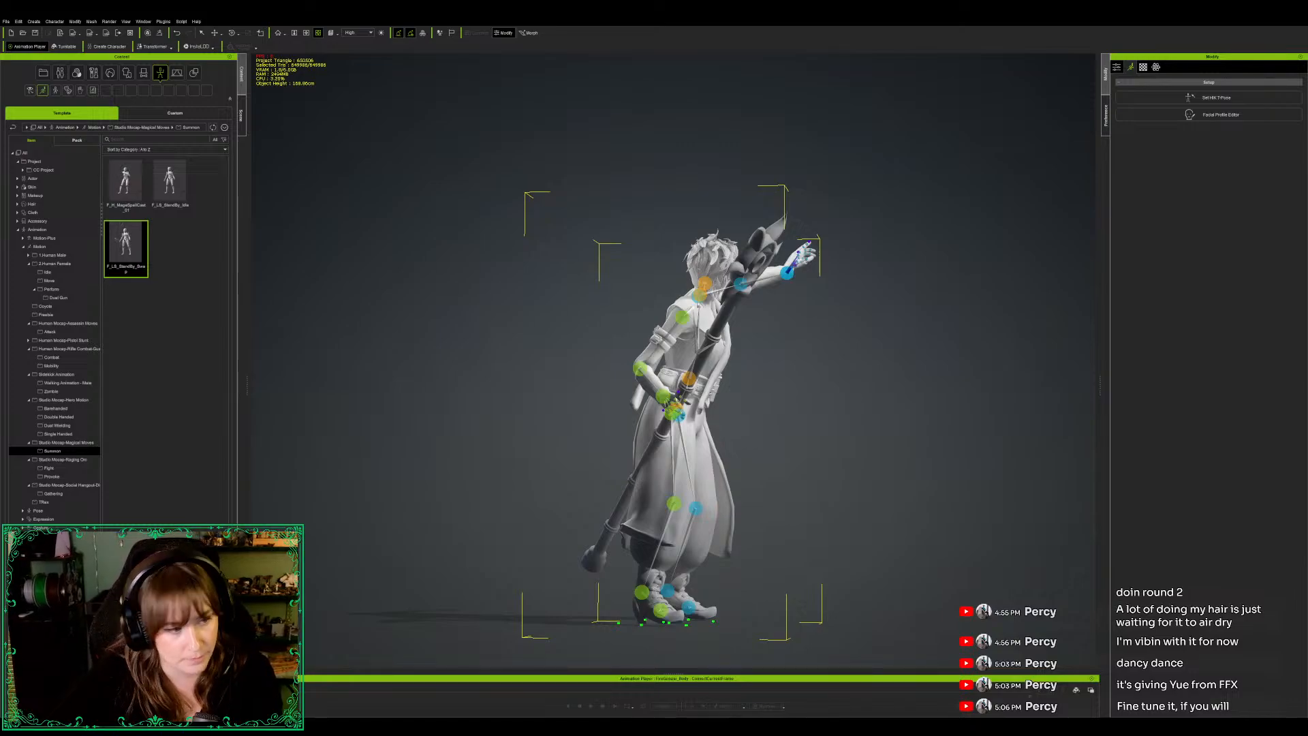
pyautogui.press('w')
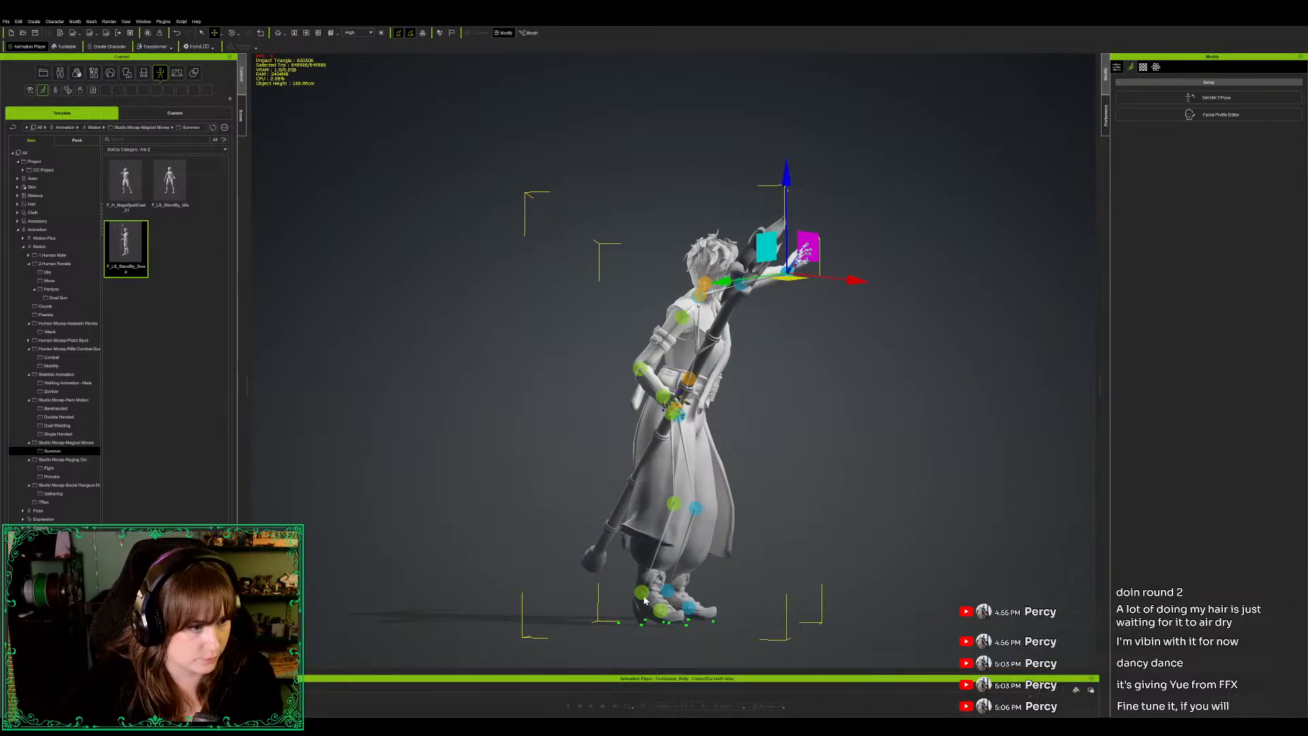
pyautogui.click(642, 592)
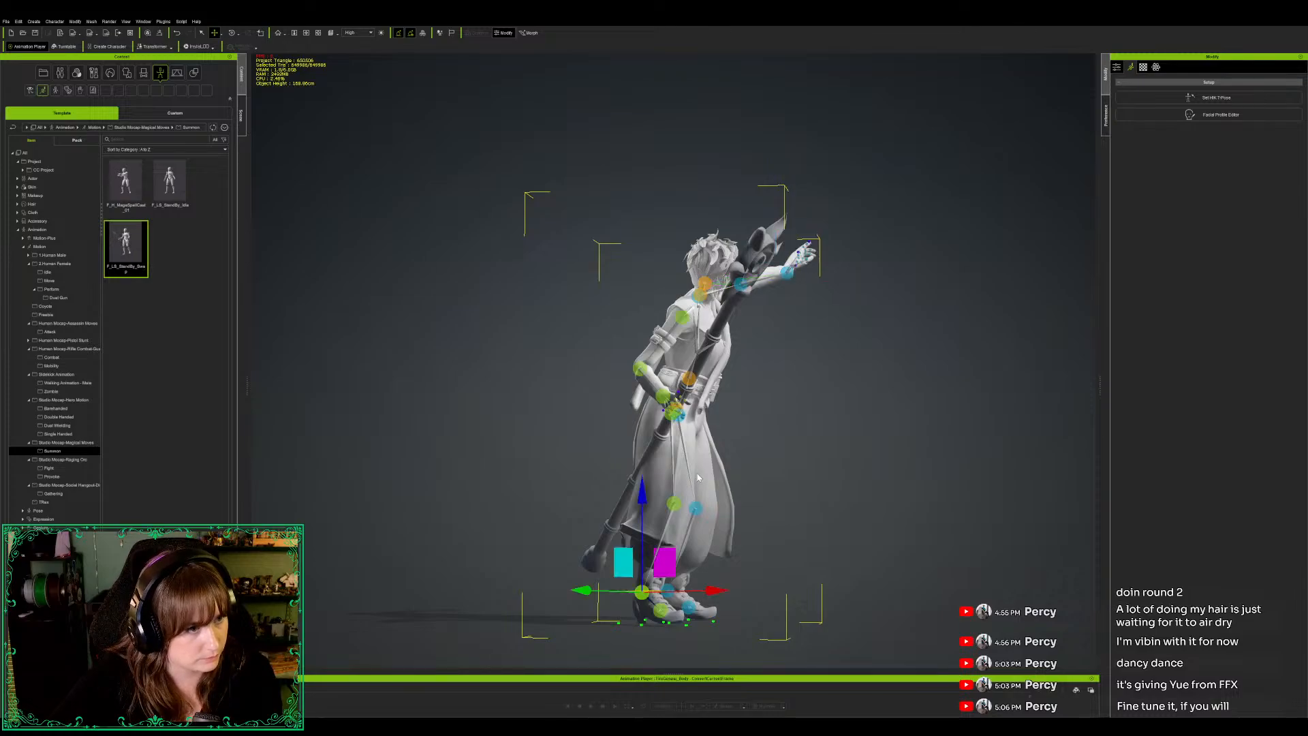
pyautogui.press('w')
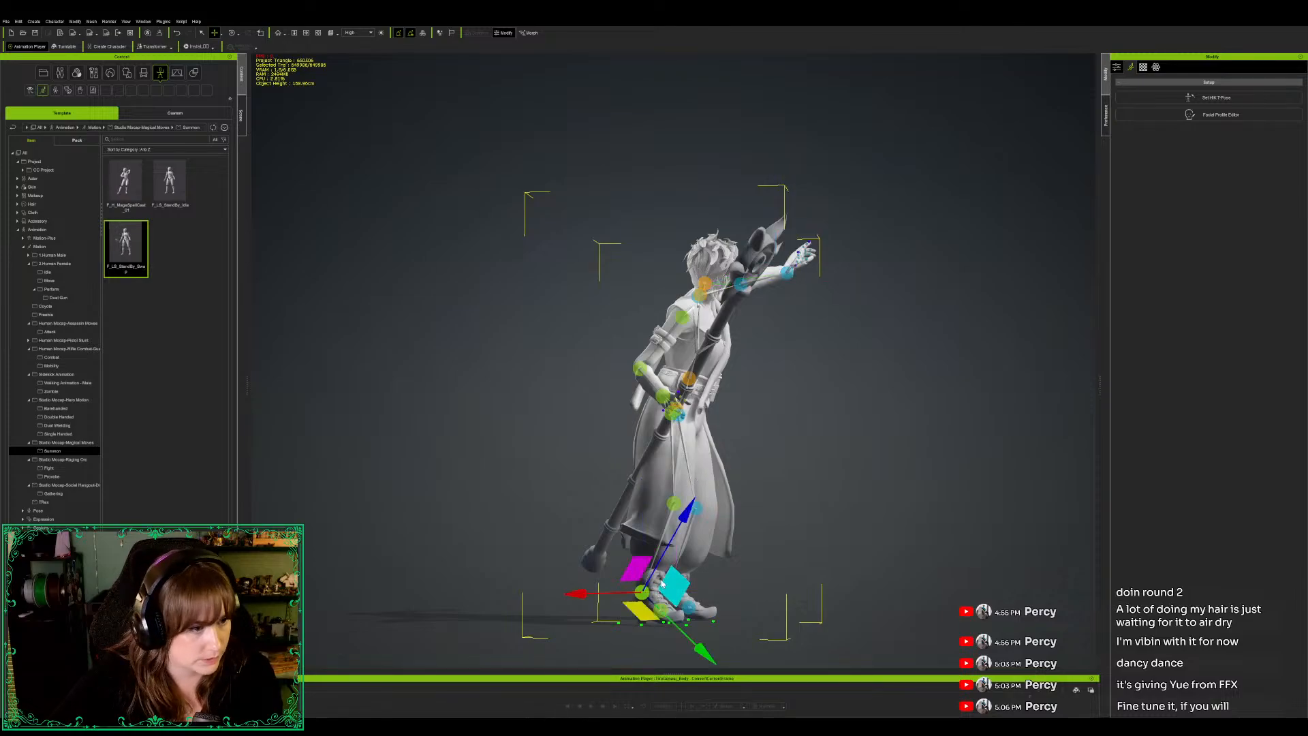
pyautogui.press('w')
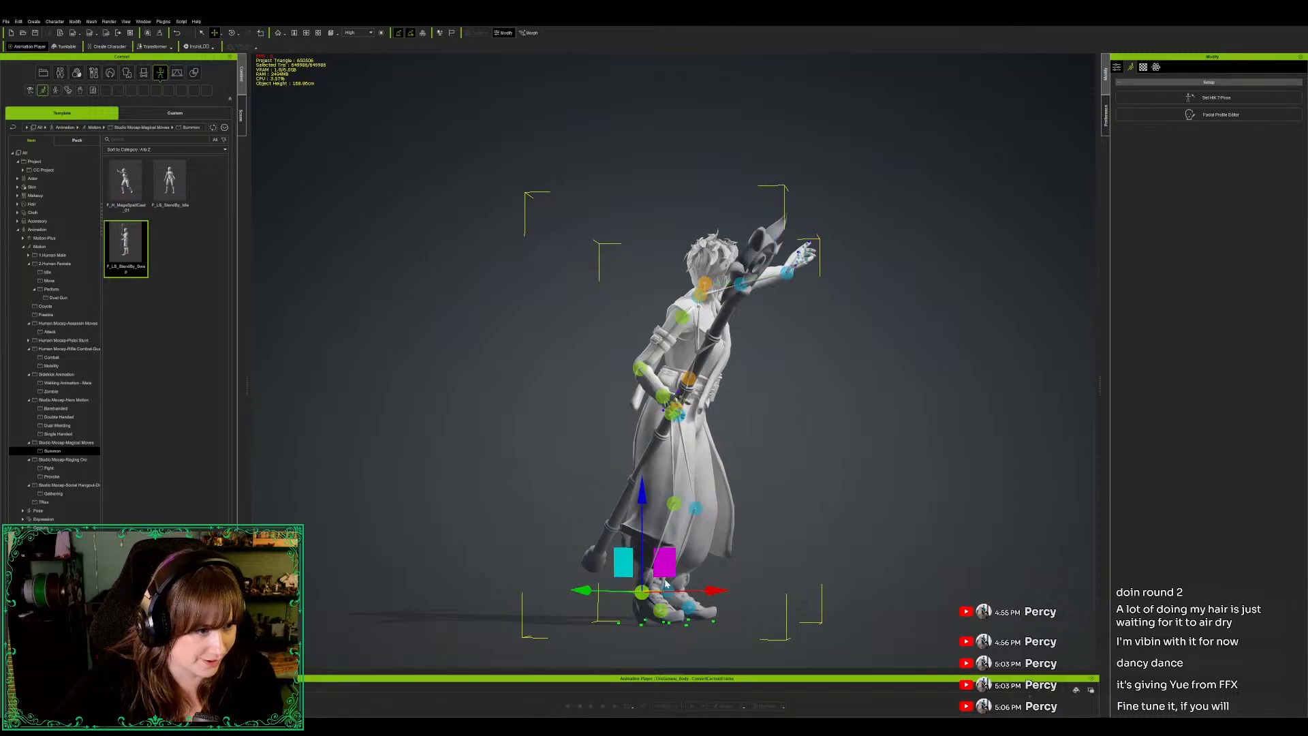
pyautogui.keyDown('alt'); pyautogui.moveTo(502, 620); pyautogui.dragTo(555, 606); pyautogui.keyUp('alt')
pyautogui.press('e')
pyautogui.press('w')
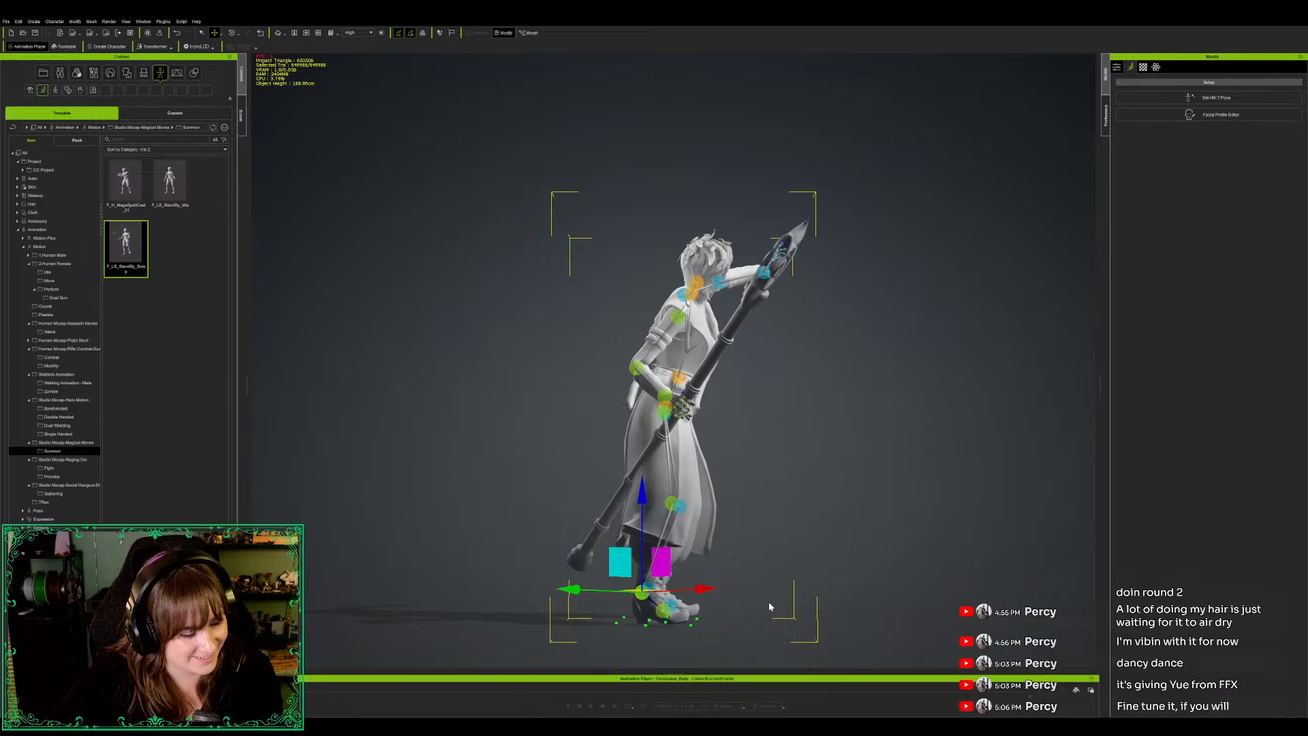
pyautogui.keyDown('alt'); pyautogui.moveTo(742, 535); pyautogui.dragTo(709, 593); pyautogui.keyUp('alt')
pyautogui.press('e')
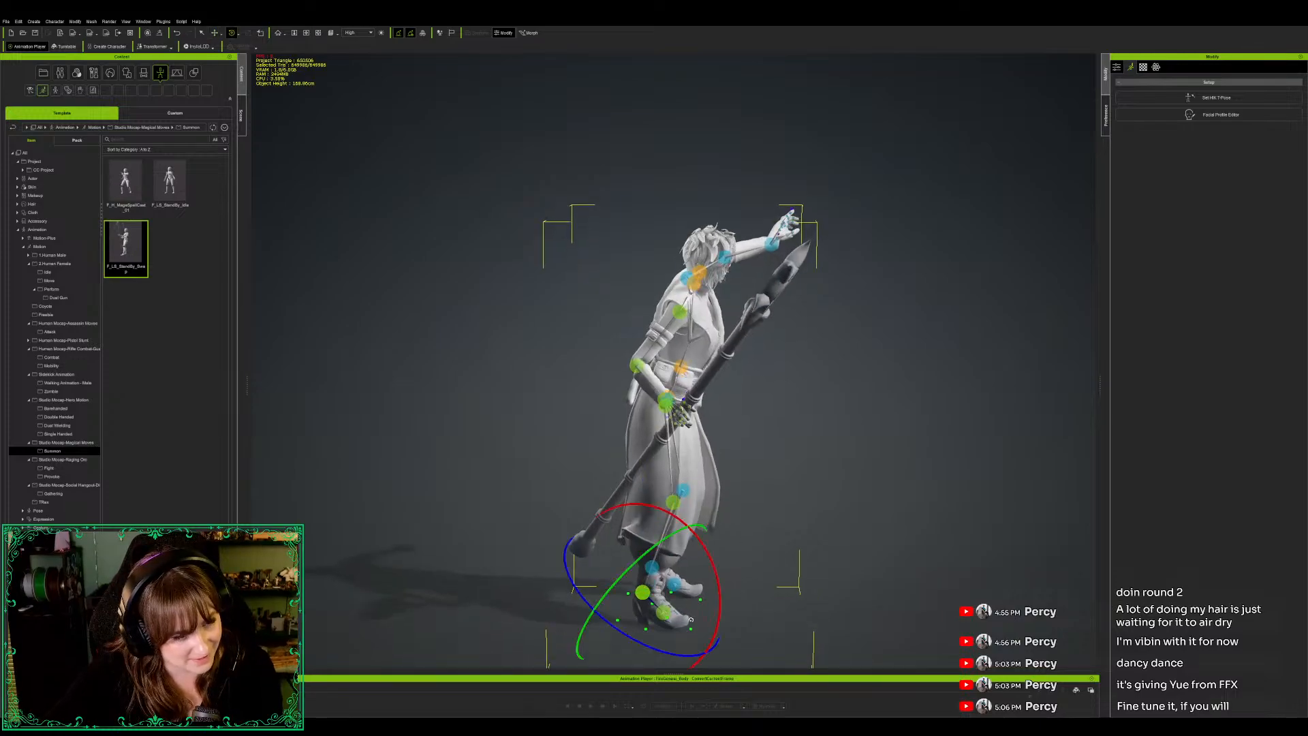
pyautogui.press('w')
pyautogui.moveTo(713, 579); pyautogui.dragTo(724, 578)
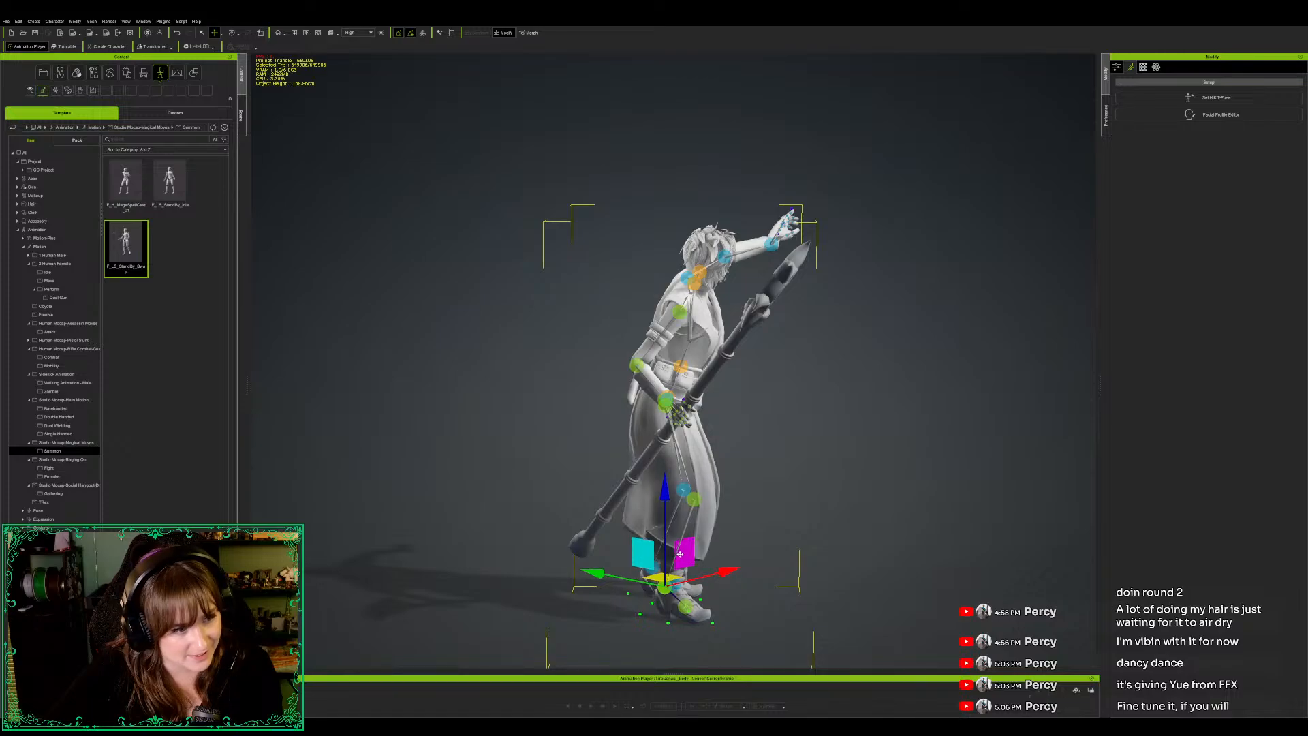
# Step: Move the right foot further forward from above to widen the stance, and check the pose from the front
pyautogui.press('t')
pyautogui.scroll(-5, 669, 424)
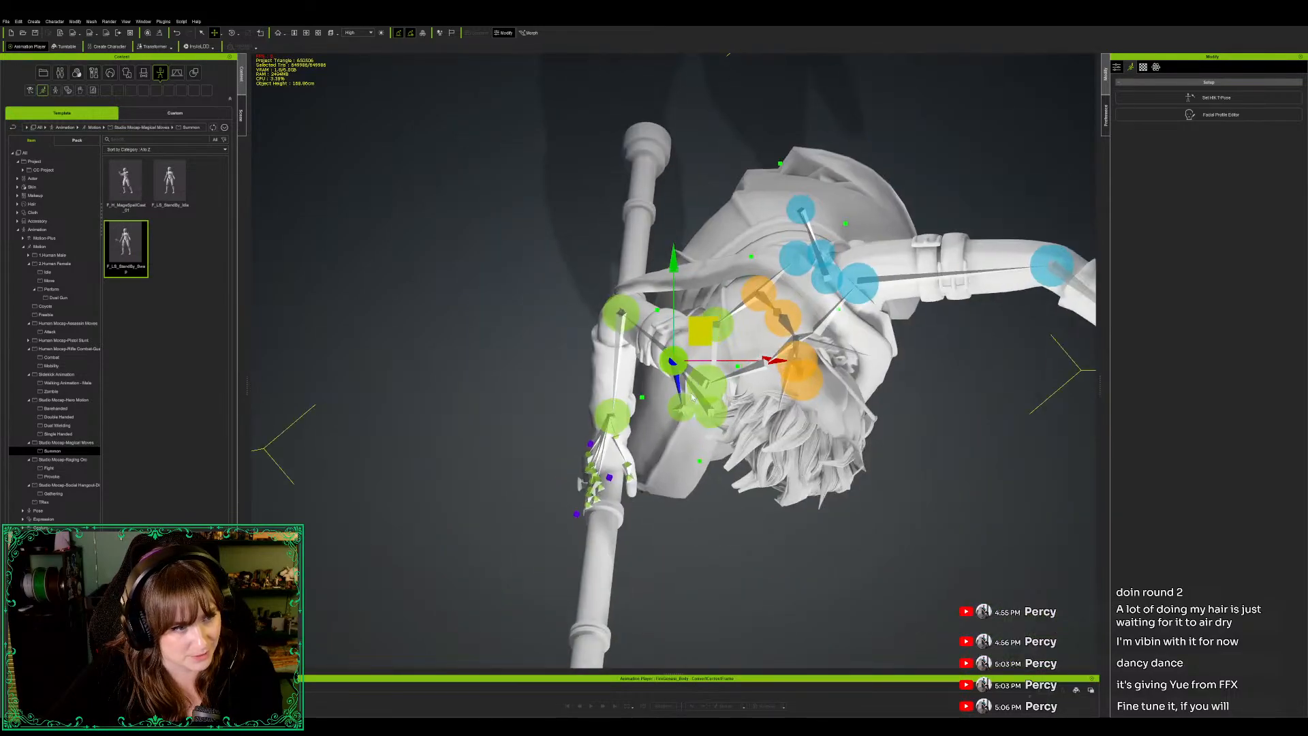
pyautogui.scroll(-1, 687, 399)
pyautogui.moveTo(701, 348); pyautogui.dragTo(732, 402)
pyautogui.scroll(-3, 683, 450)
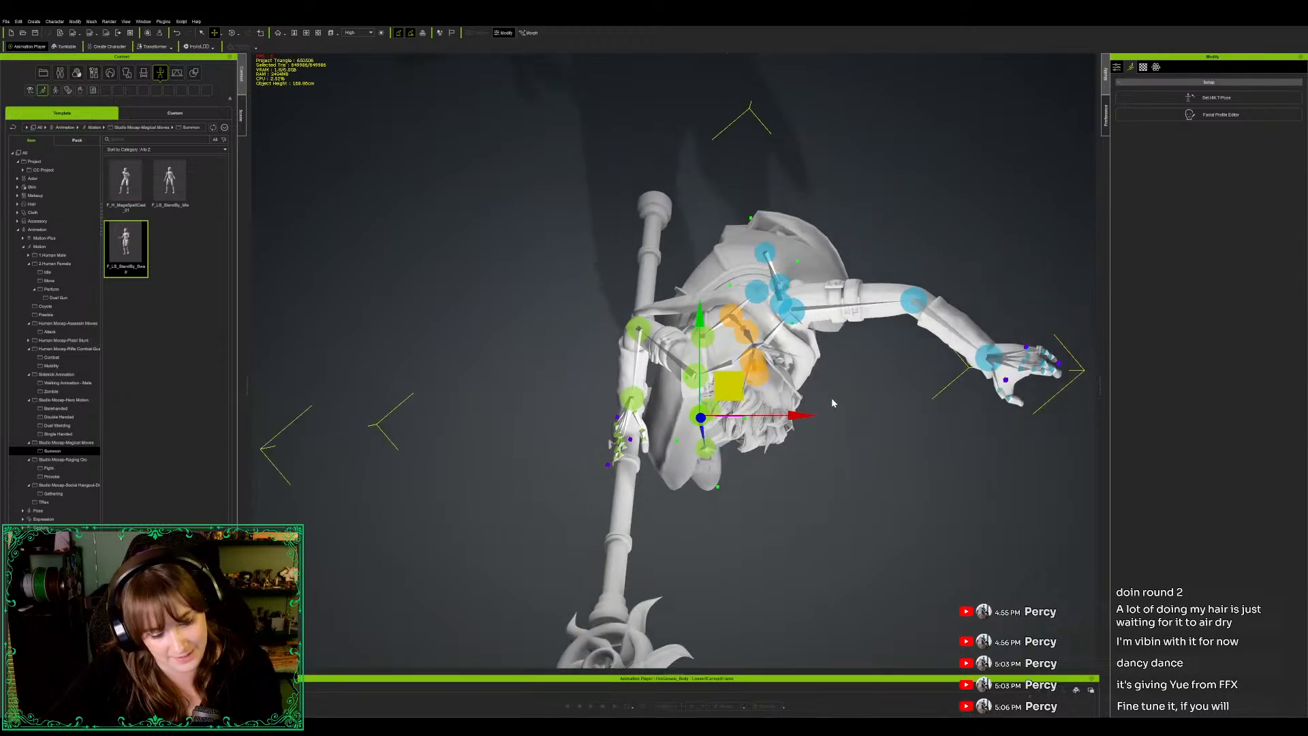
pyautogui.click(778, 536)
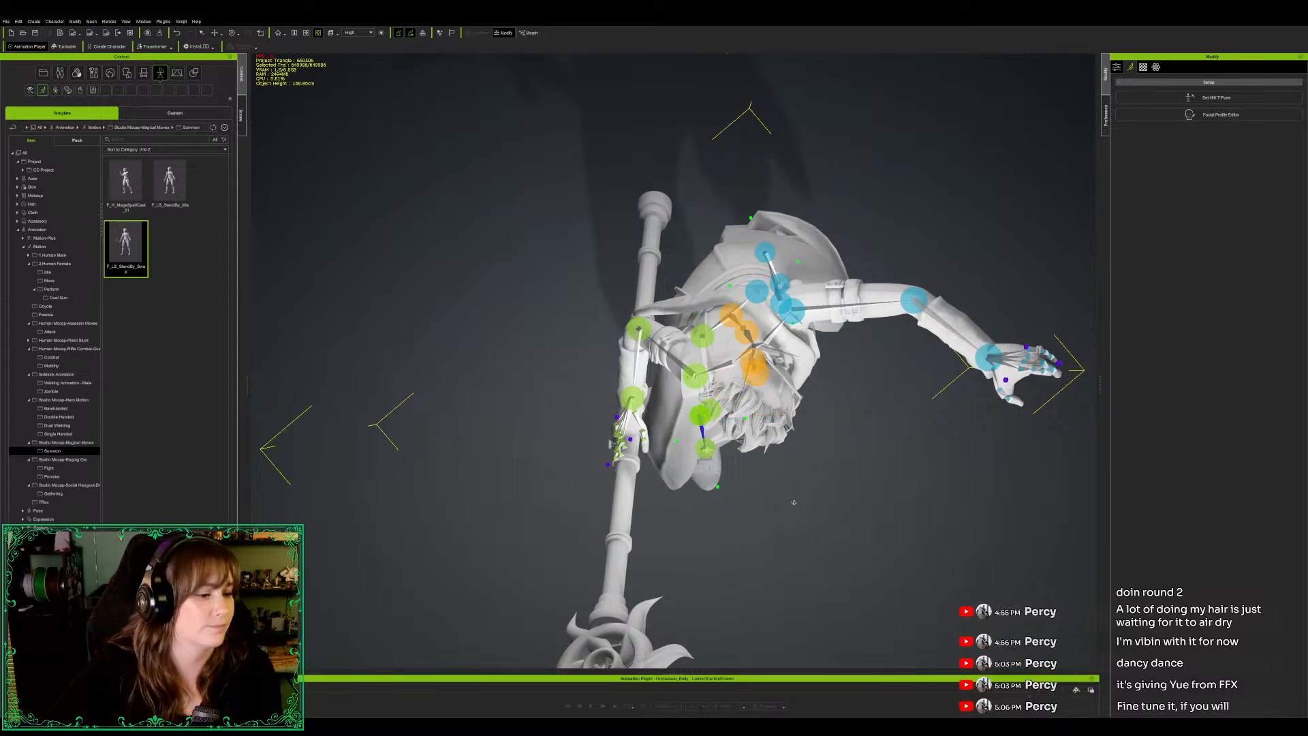
pyautogui.moveTo(794, 502); pyautogui.dragTo(439, 355, button='right')
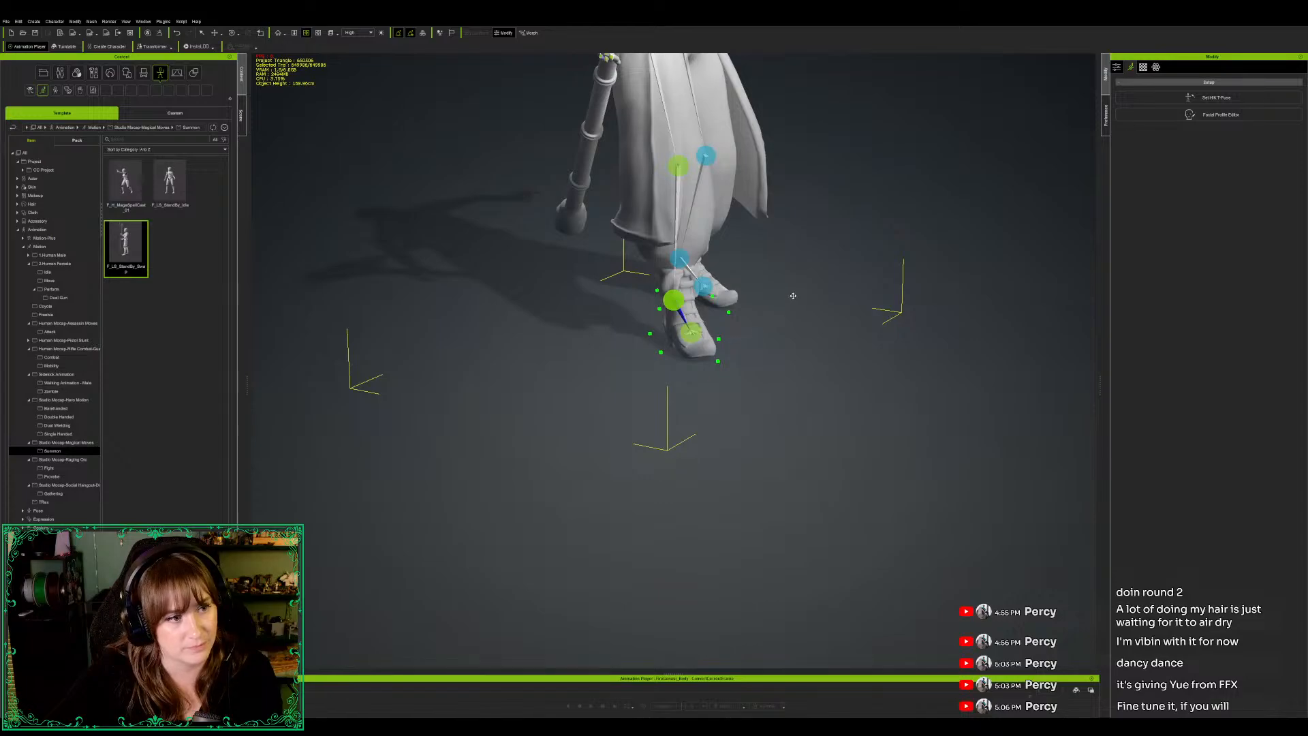
pyautogui.moveTo(791, 380); pyautogui.dragTo(765, 577, button='middle')
pyautogui.moveTo(765, 578); pyautogui.dragTo(723, 536, button='right')
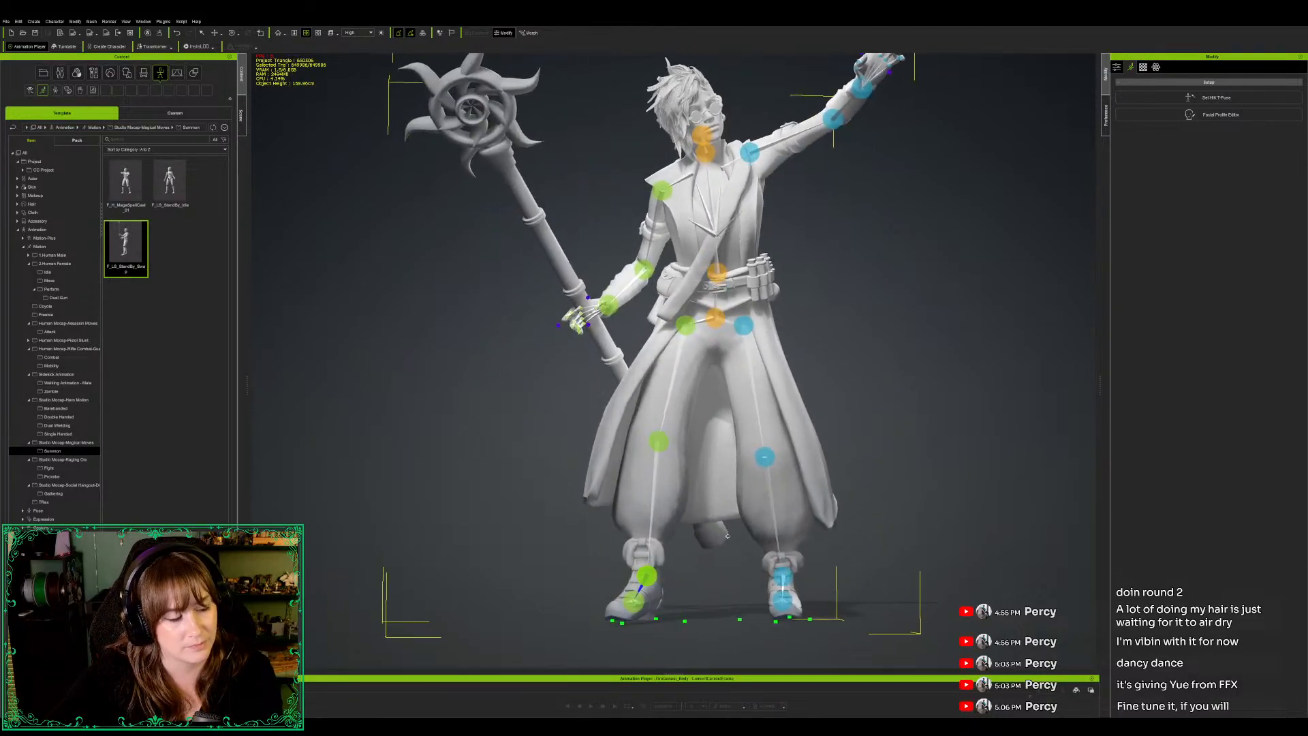
pyautogui.scroll(-3, 725, 275)
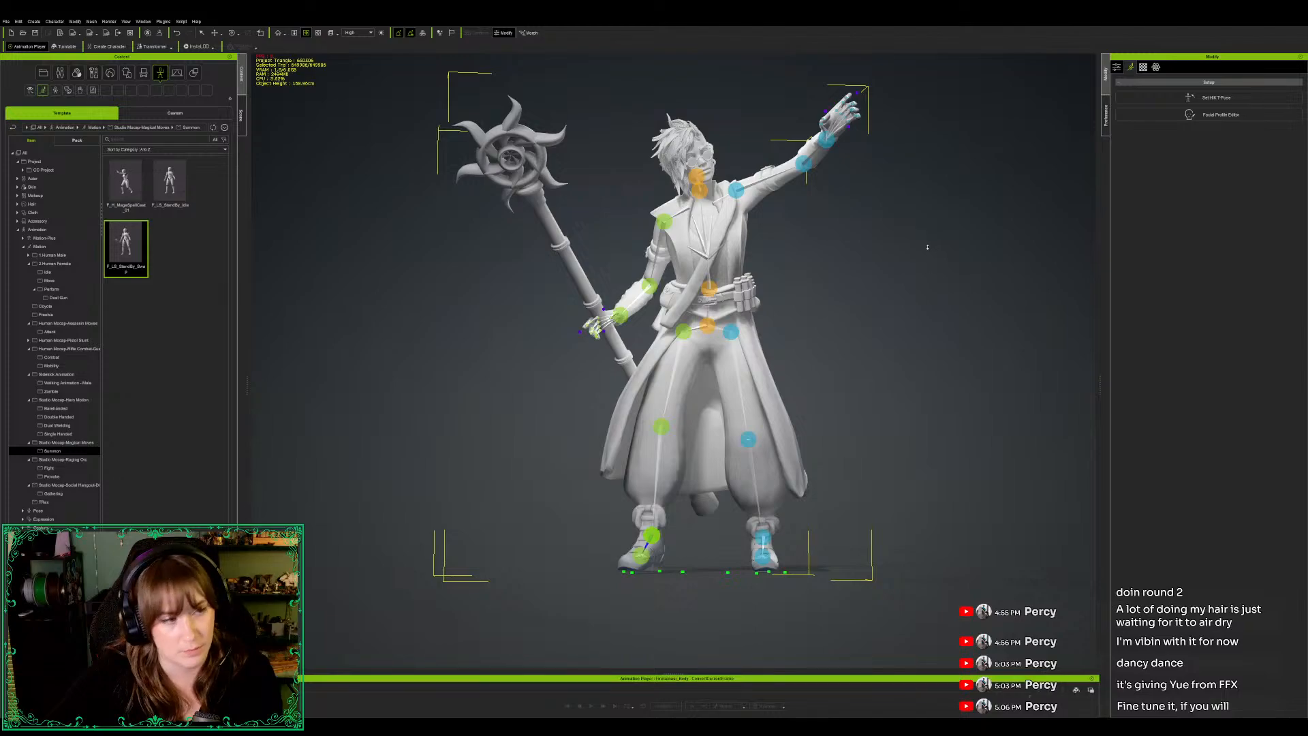
# Step: Move the left hand forward and inward, viewed from above, so the arm reaches out in front of the body
pyautogui.moveTo(896, 218); pyautogui.dragTo(890, 519, button='right')
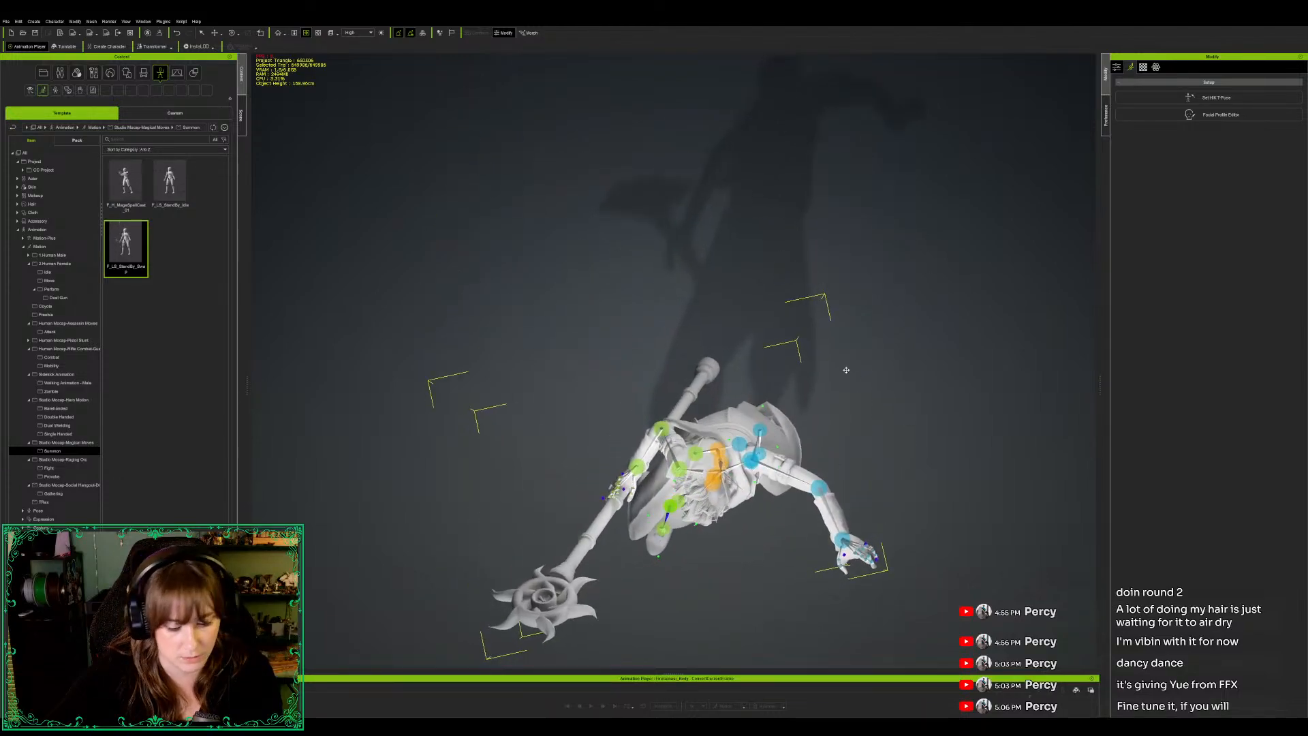
pyautogui.moveTo(822, 427); pyautogui.dragTo(841, 458, button='right')
pyautogui.press('w')
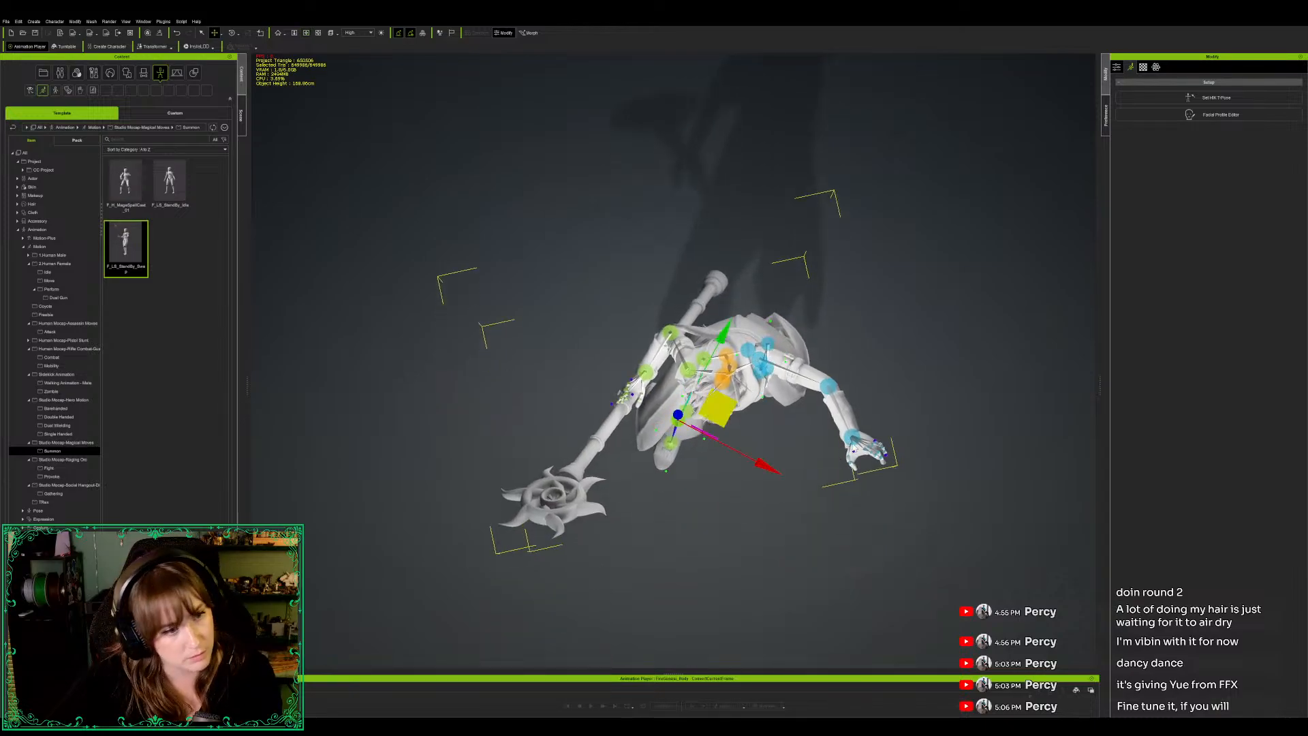
pyautogui.click(853, 437)
pyautogui.press('w')
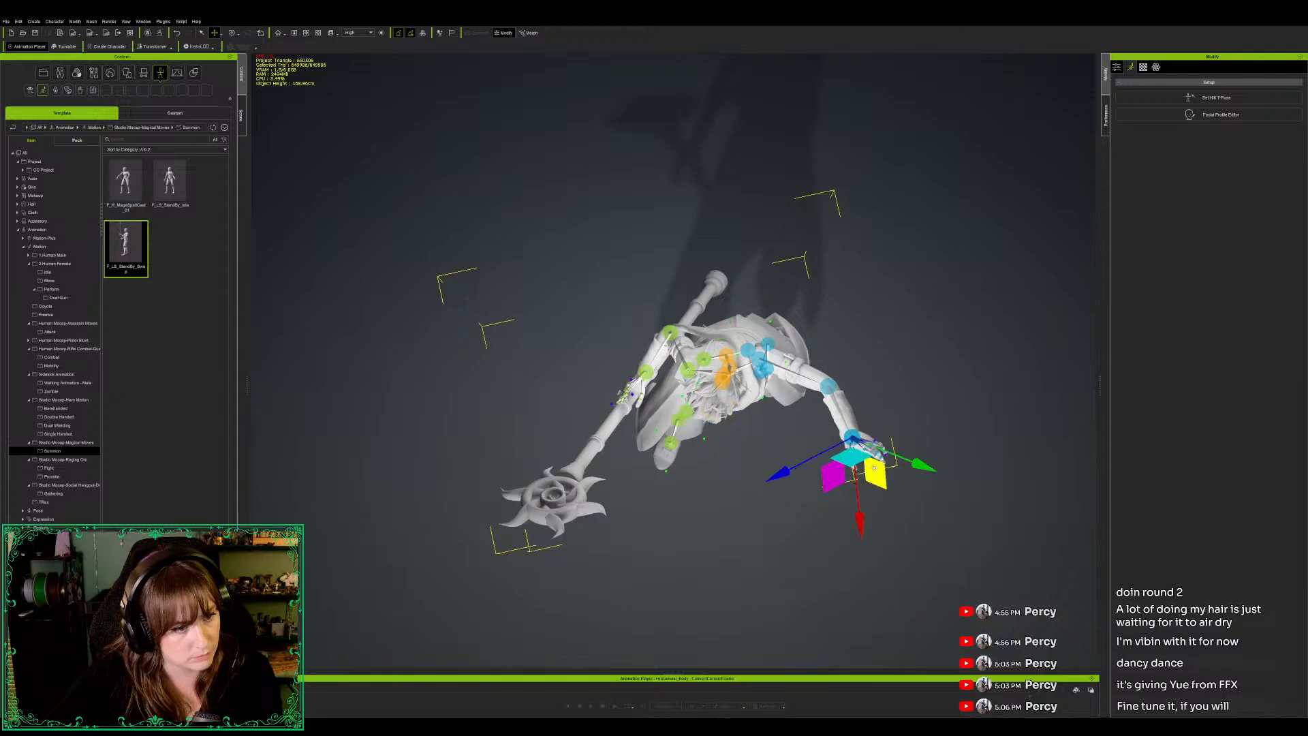
pyautogui.press('w')
pyautogui.moveTo(890, 432); pyautogui.dragTo(857, 482)
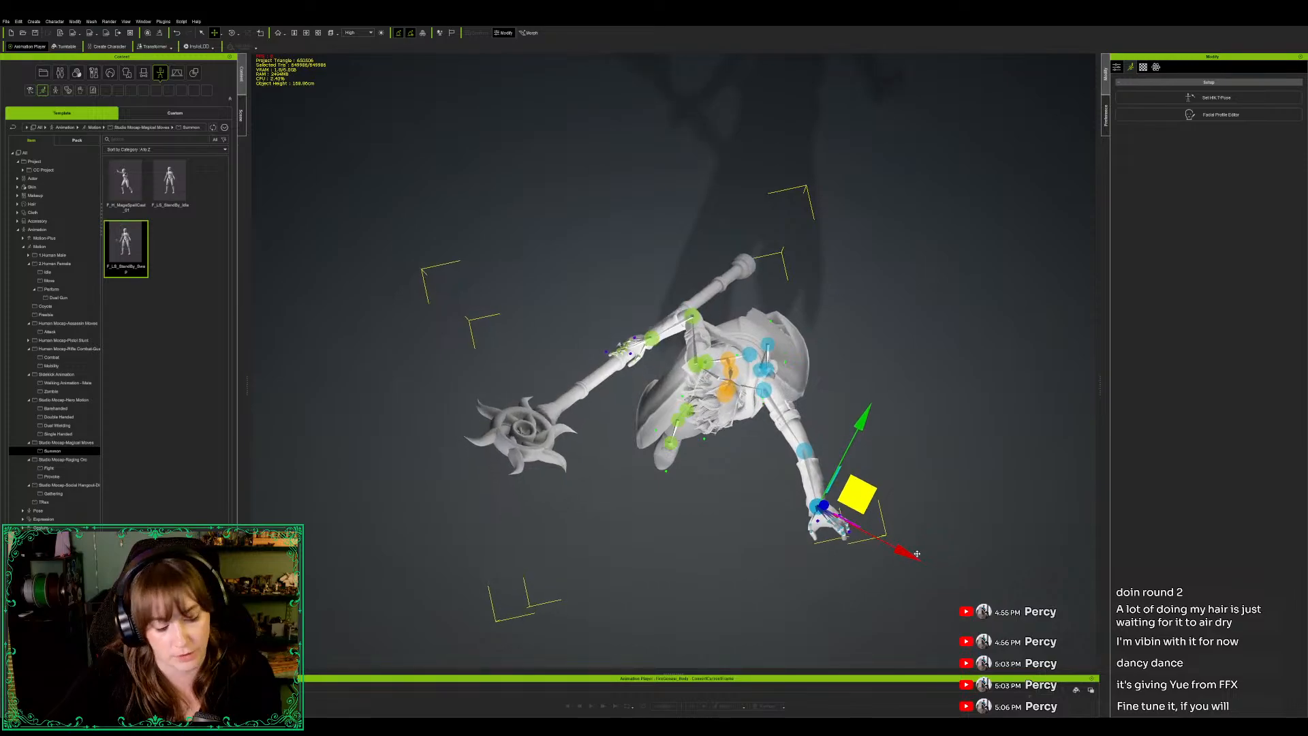
# Step: Rotate the hips so the body tilts slightly forward
pyautogui.moveTo(837, 632); pyautogui.dragTo(660, 432, button='right')
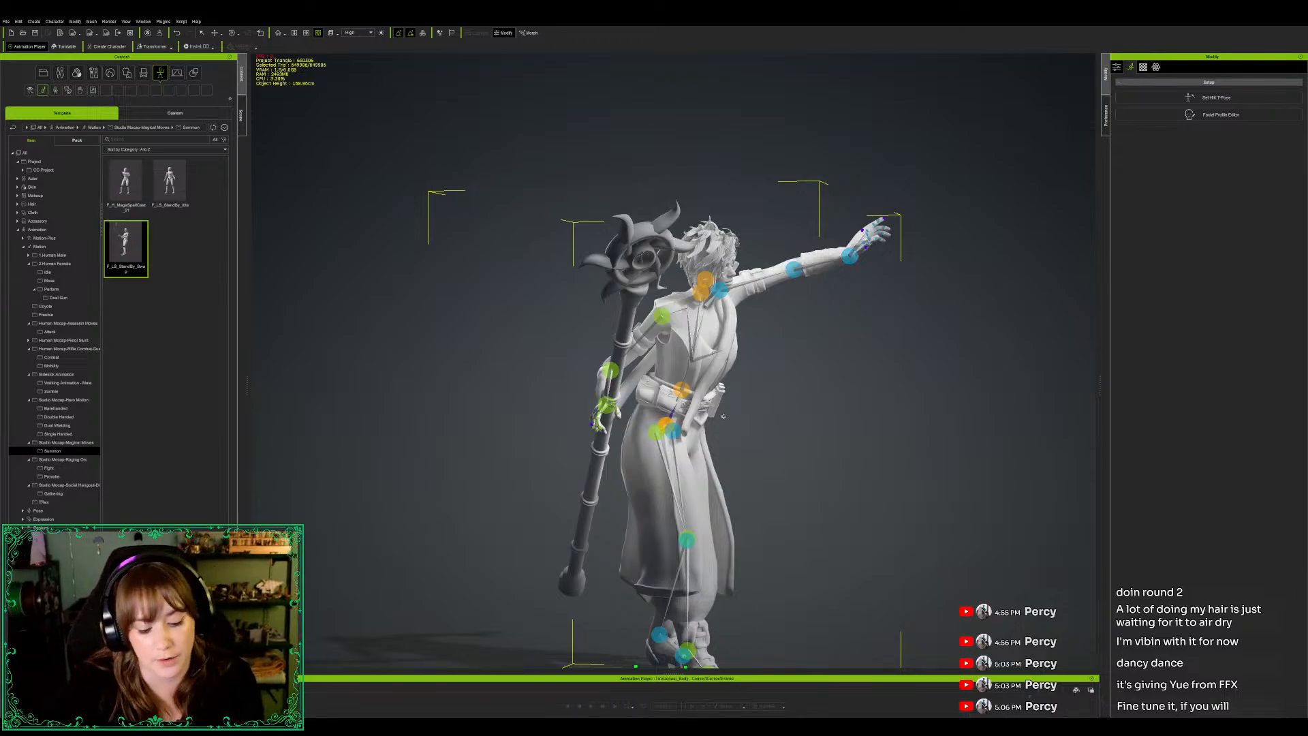
pyautogui.press('e')
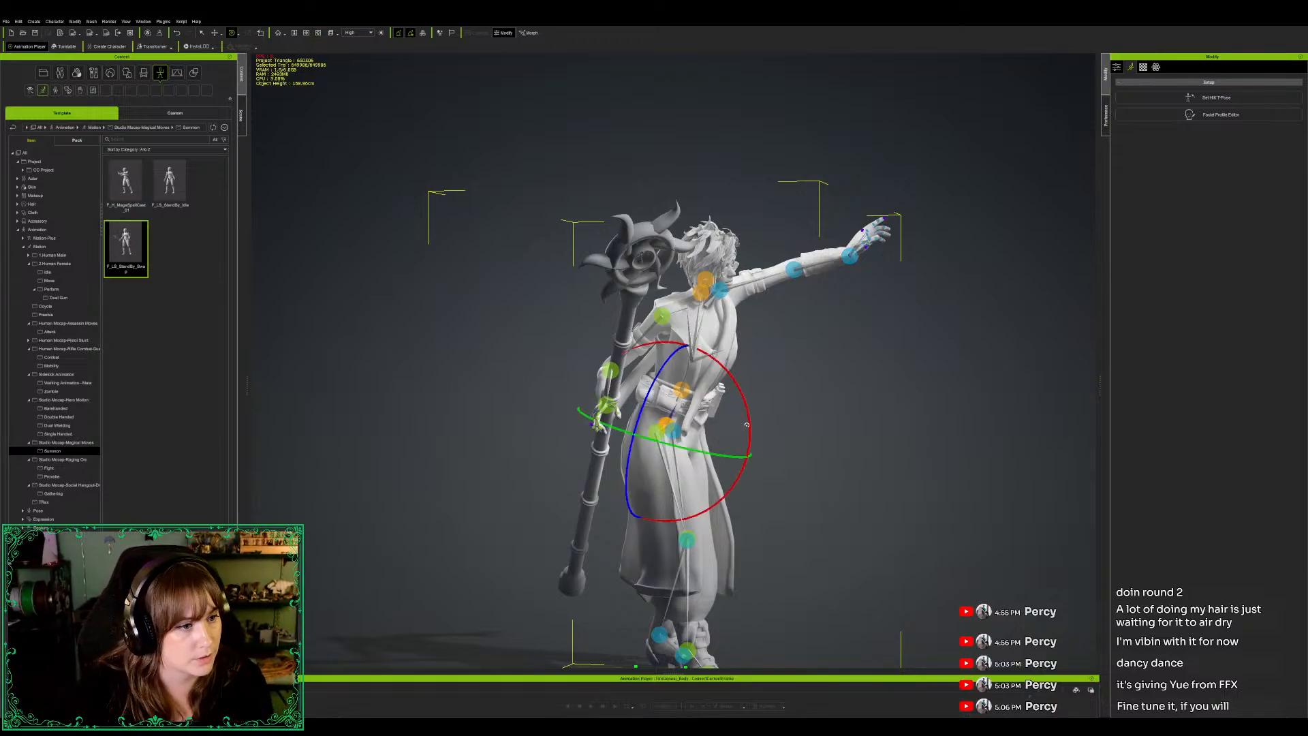
pyautogui.moveTo(750, 455); pyautogui.dragTo(750, 452)
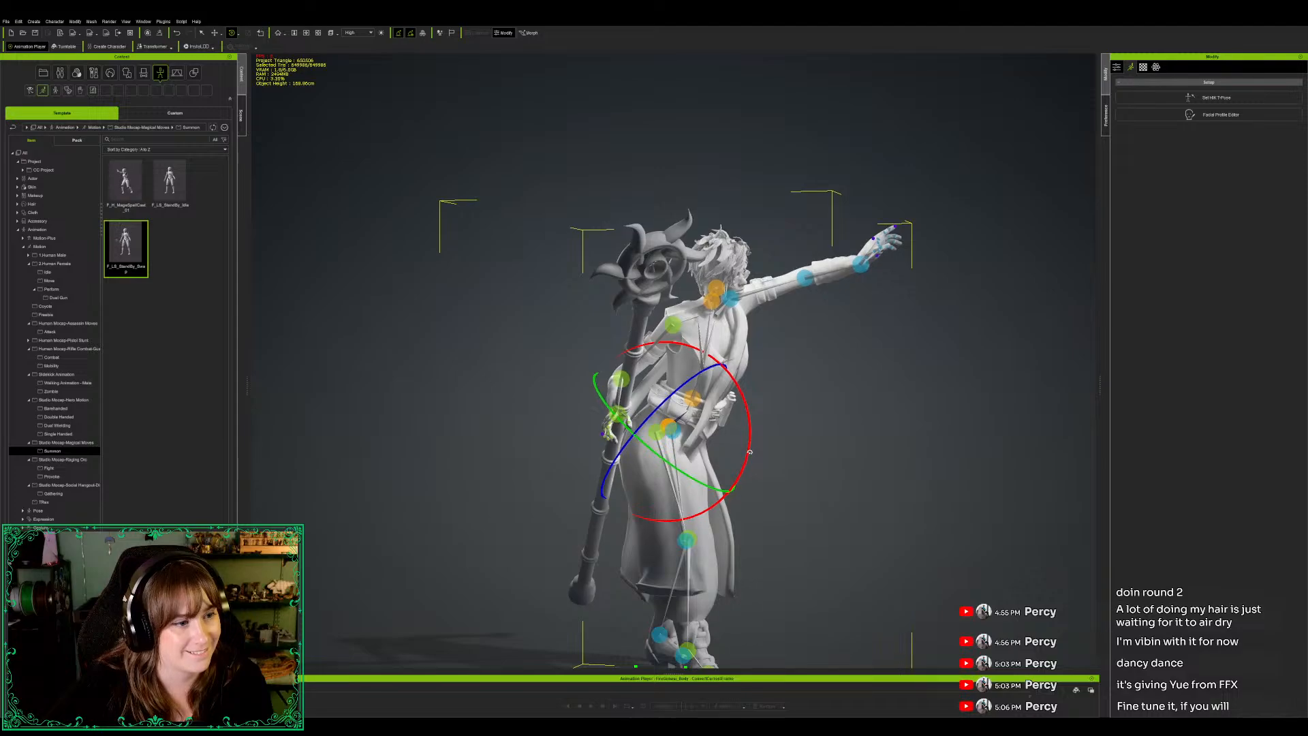
# Step: Rotate the upper torso backward so the chest straightens and the left arm and staff lift
pyautogui.click(710, 304)
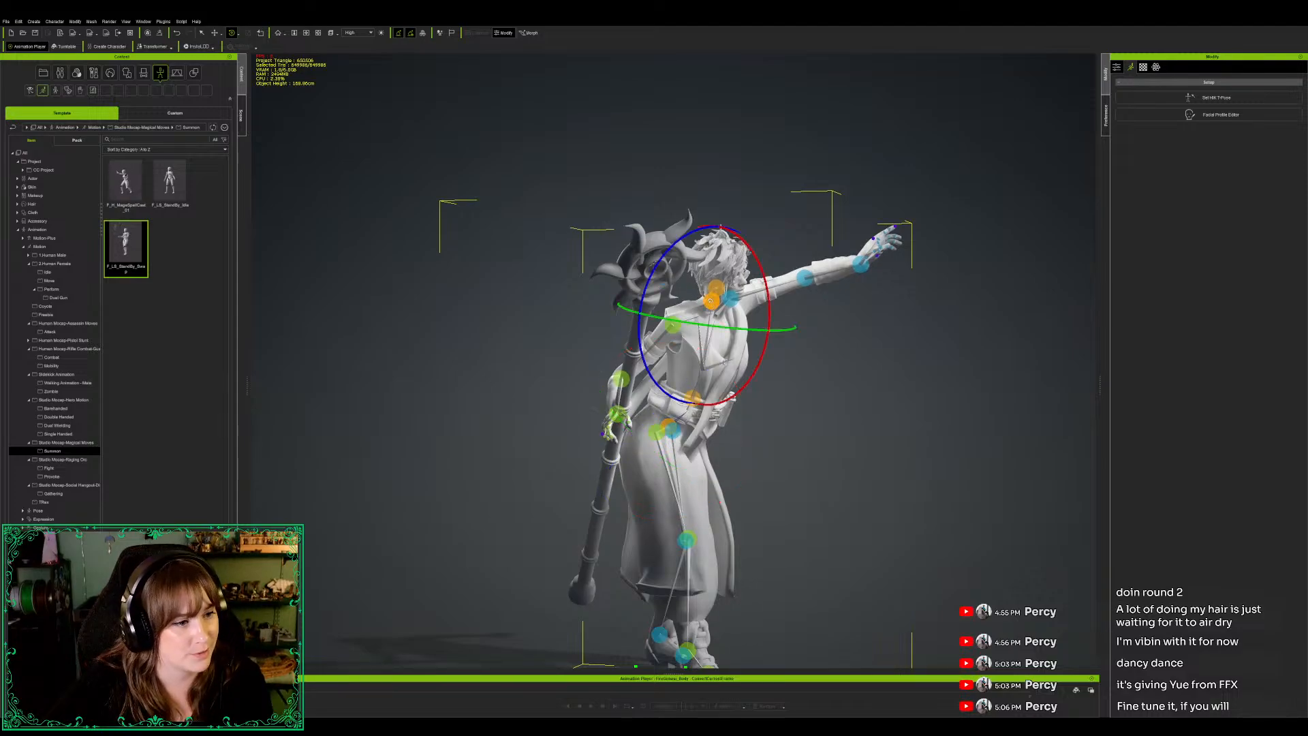
pyautogui.press('e')
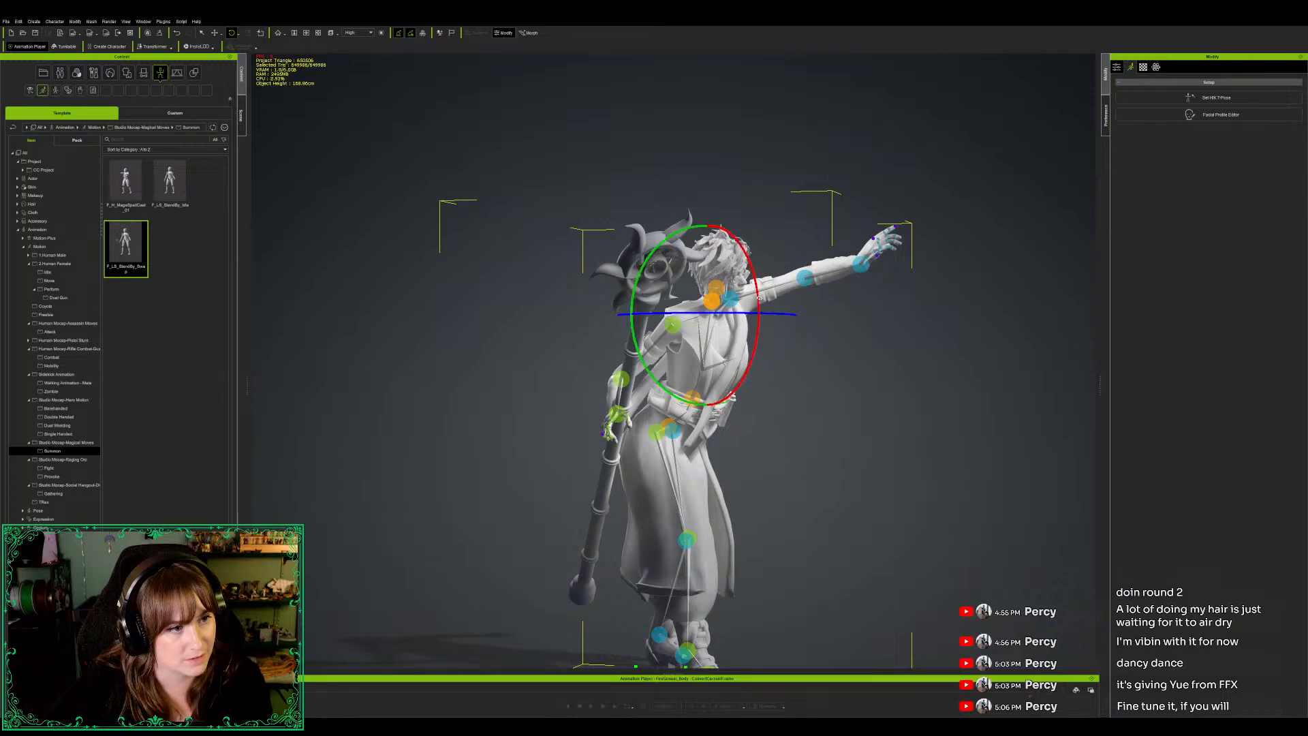
pyautogui.moveTo(759, 296); pyautogui.dragTo(759, 293)
pyautogui.moveTo(768, 396); pyautogui.dragTo(767, 396)
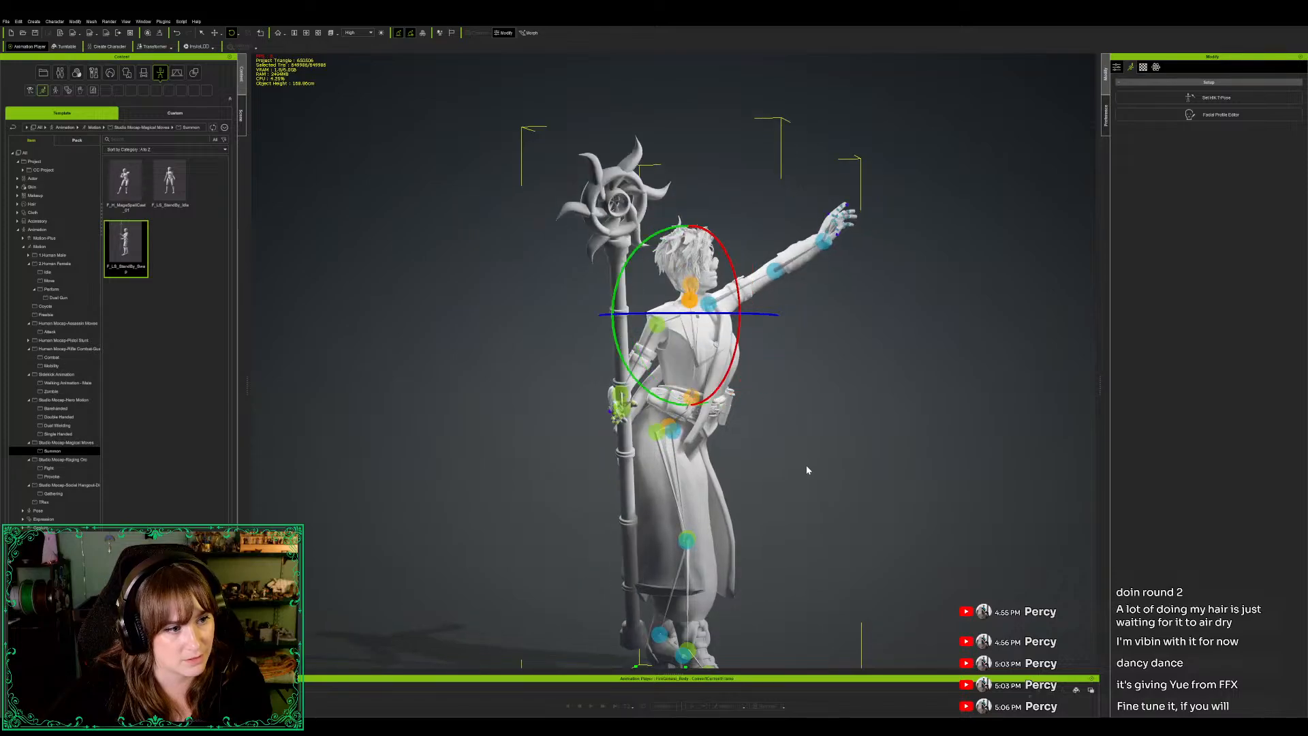
# Step: Inspect the pose from behind and in front, and rotate the right hand so the staff stands more upright
pyautogui.press('b')
pyautogui.scroll(-3, 794, 354)
pyautogui.scroll(-7, 813, 348)
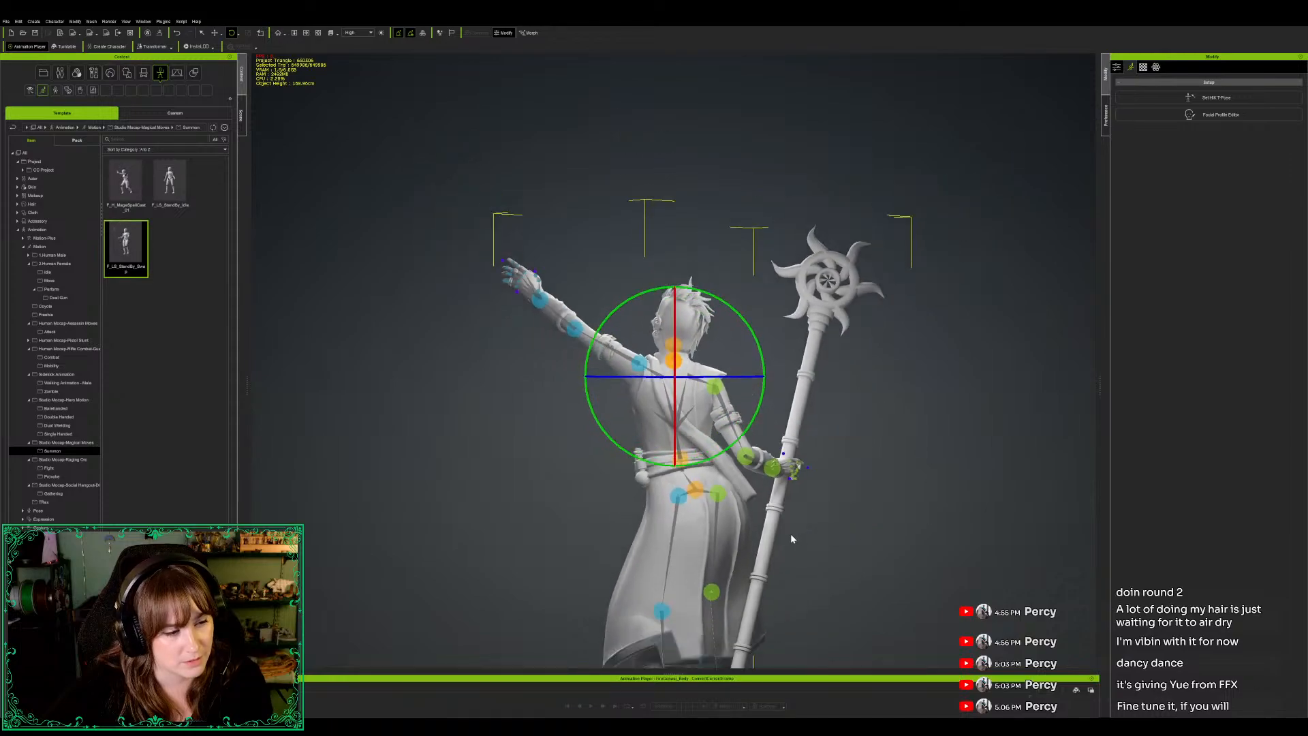
pyautogui.keyDown('alt'); pyautogui.moveTo(838, 567); pyautogui.dragTo(820, 590, button='right'); pyautogui.keyUp('alt')
pyautogui.moveTo(821, 590); pyautogui.dragTo(816, 537, button='middle')
pyautogui.keyDown('alt'); pyautogui.moveTo(816, 537); pyautogui.dragTo(597, 528, button='right'); pyautogui.keyUp('alt')
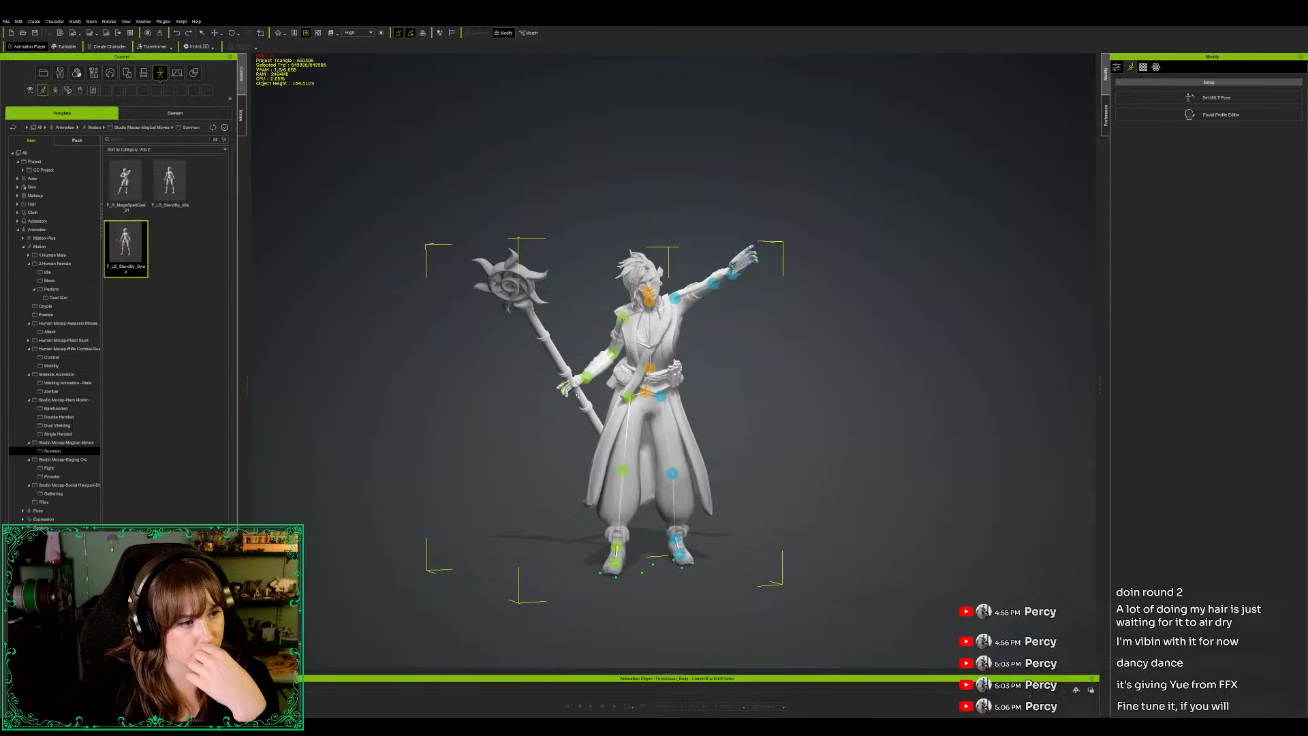
pyautogui.press('e')
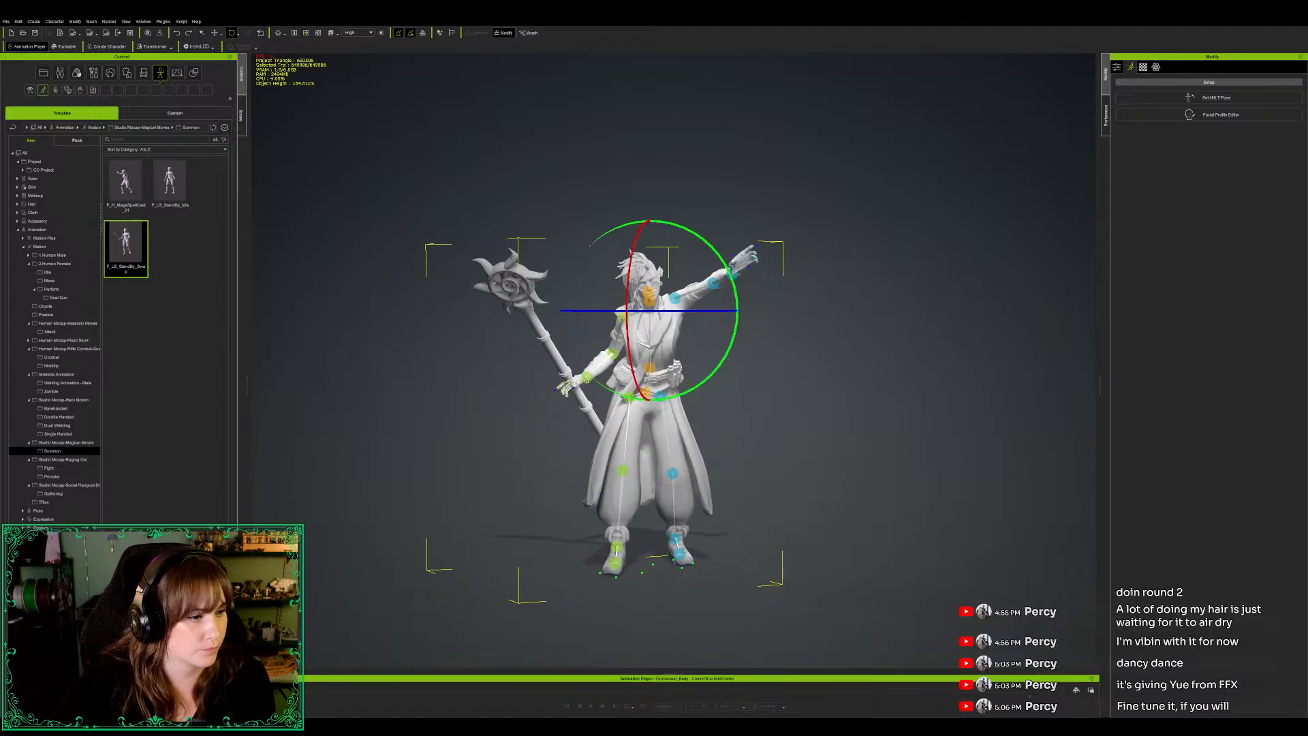
pyautogui.click(587, 378)
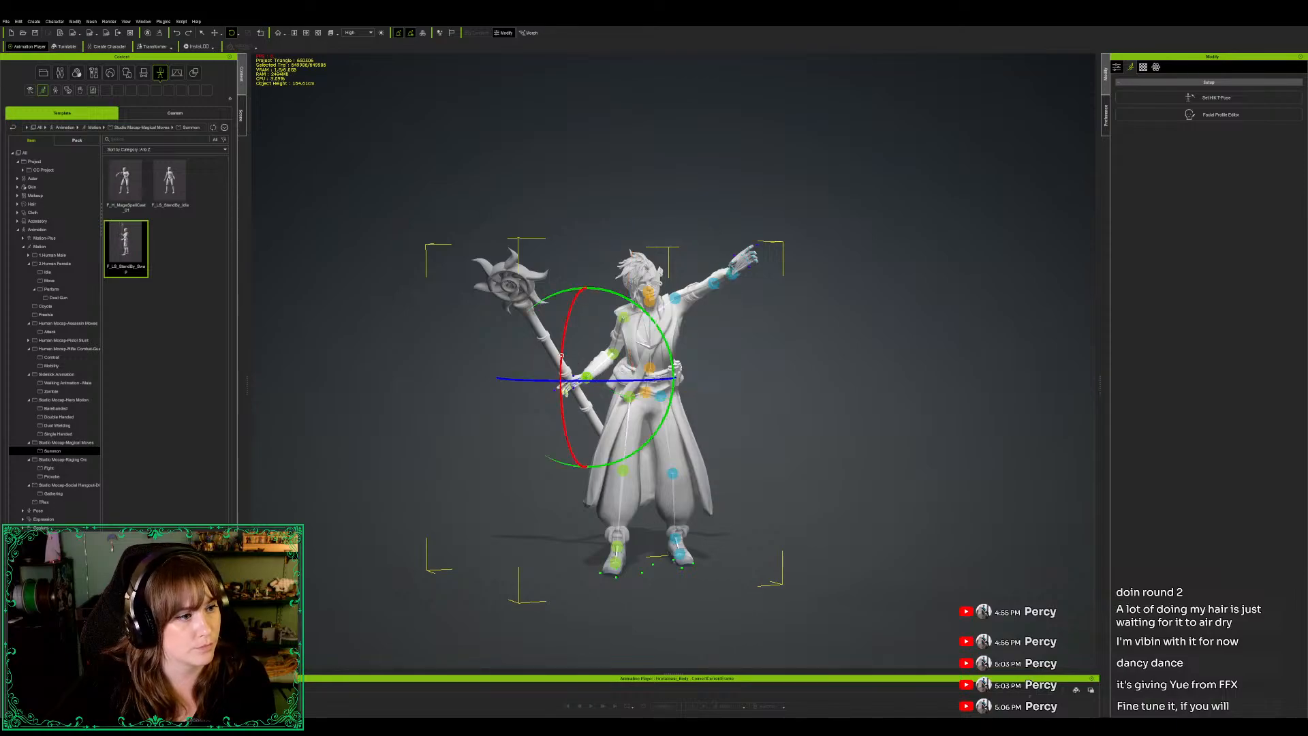
pyautogui.moveTo(561, 350); pyautogui.dragTo(562, 348)
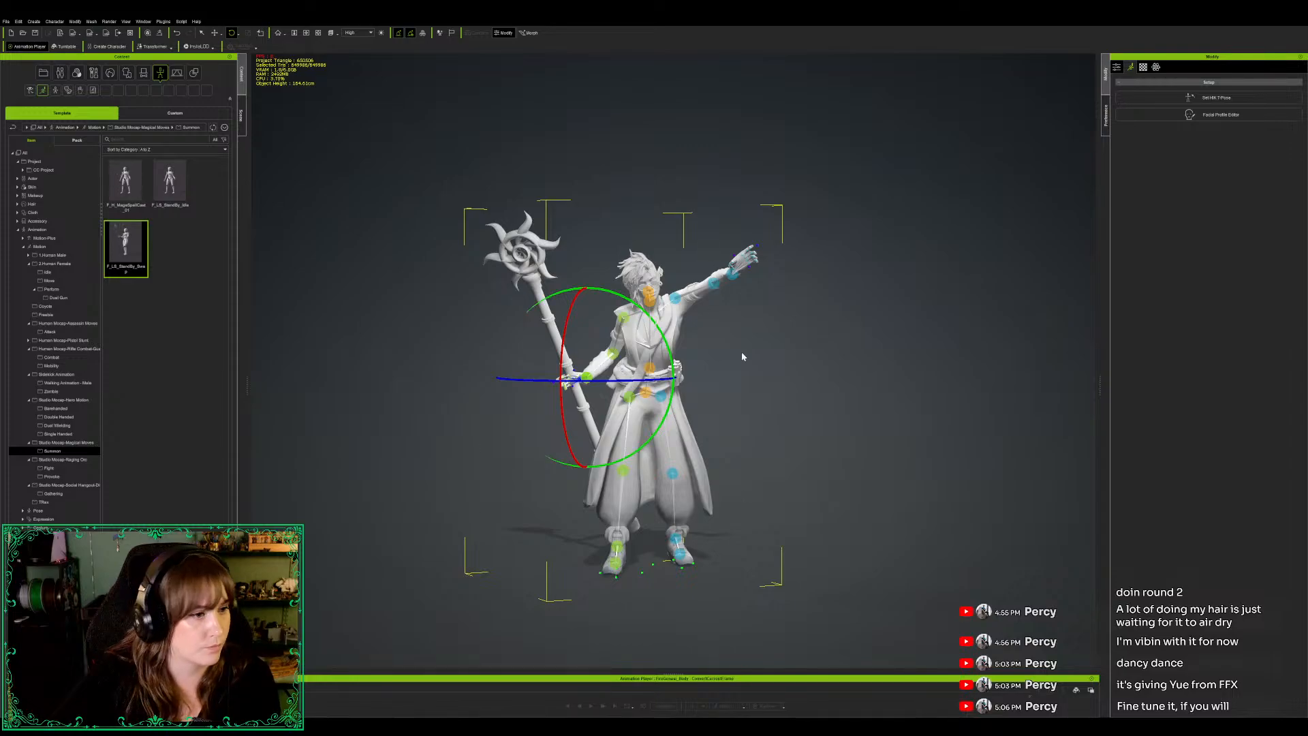
# Step: Move the left hand inward and down in the front view so the raised arm comes closer to the face
pyautogui.click(733, 276)
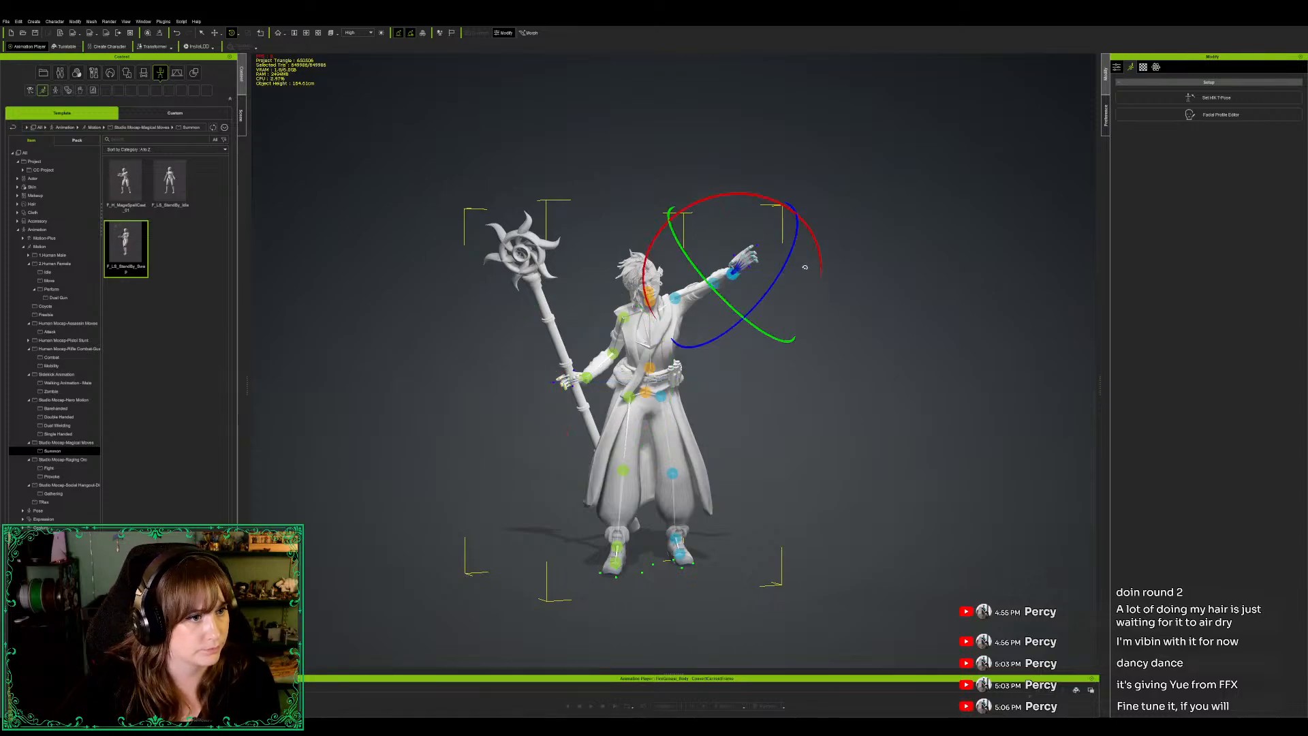
pyautogui.press('w')
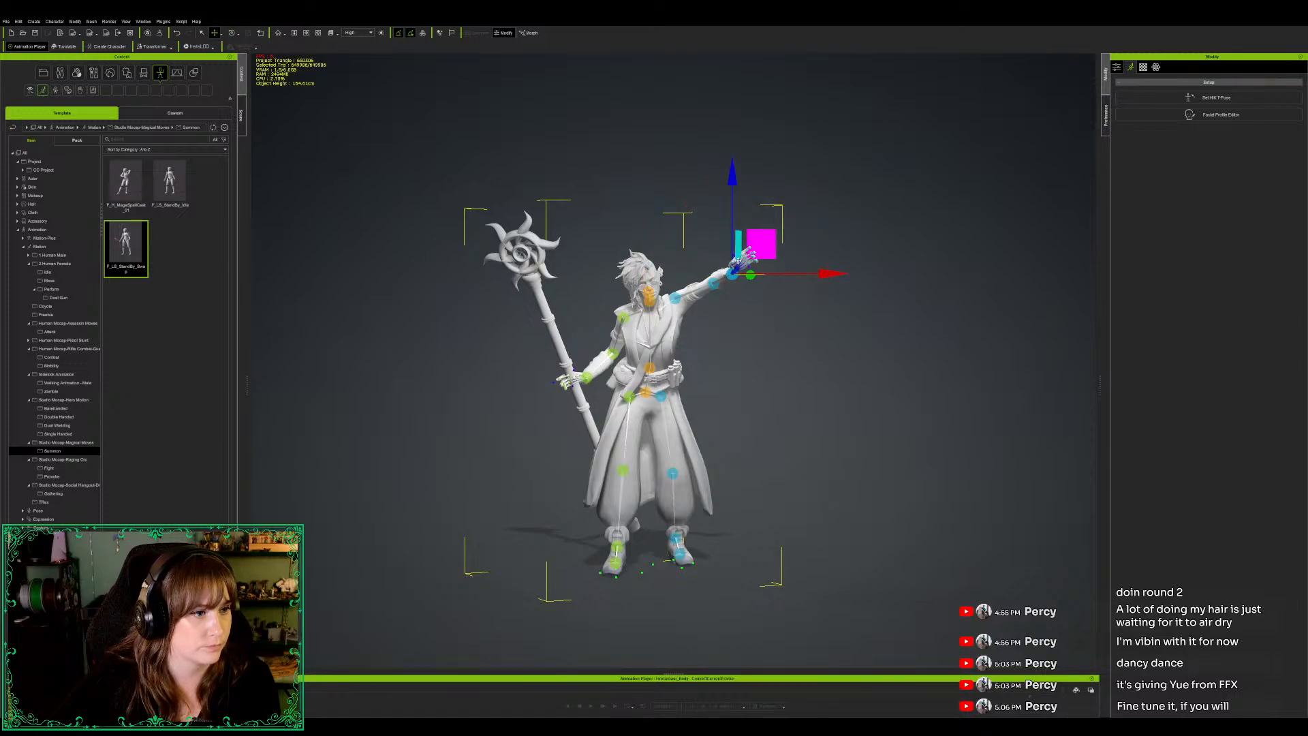
pyautogui.moveTo(753, 254); pyautogui.dragTo(716, 280)
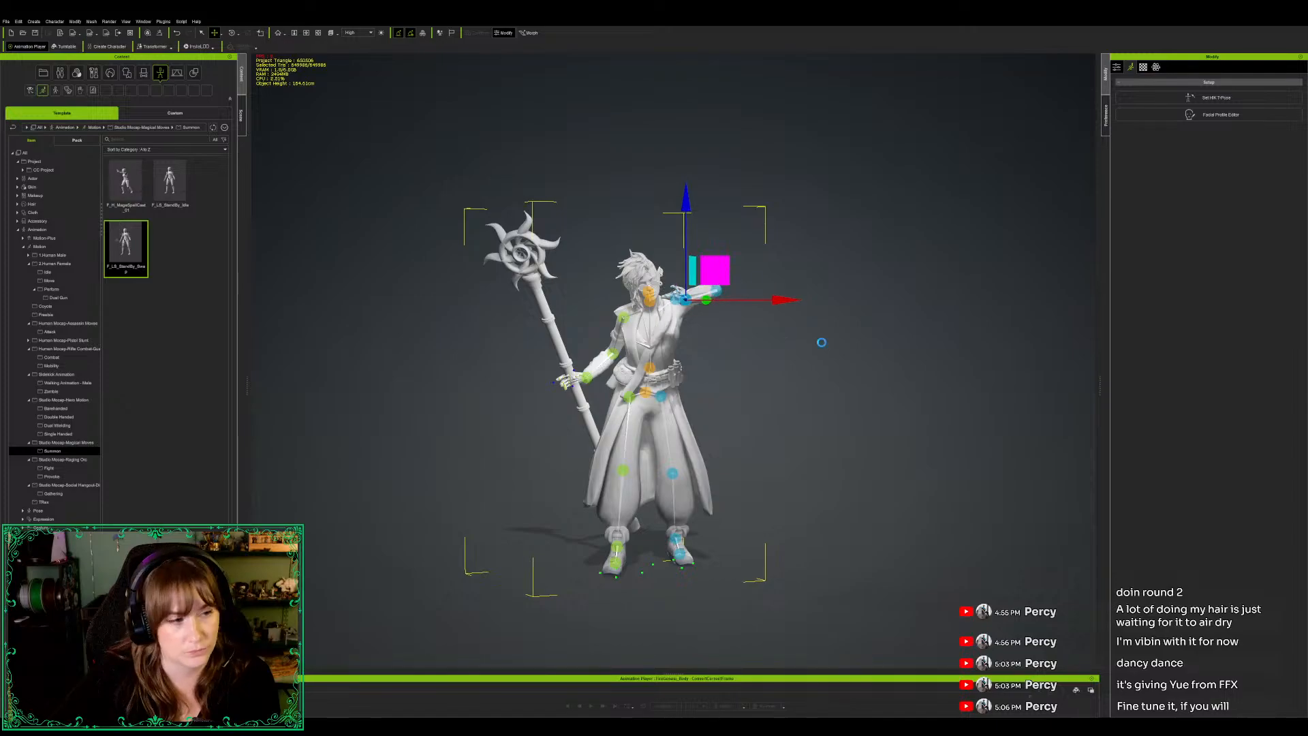
# Step: Move the left hand farther forward and slightly inward, viewed from above, so the arm stretches out in front of the body
pyautogui.press('t')
pyautogui.scroll(-5, 683, 334)
pyautogui.scroll(-1, 683, 334)
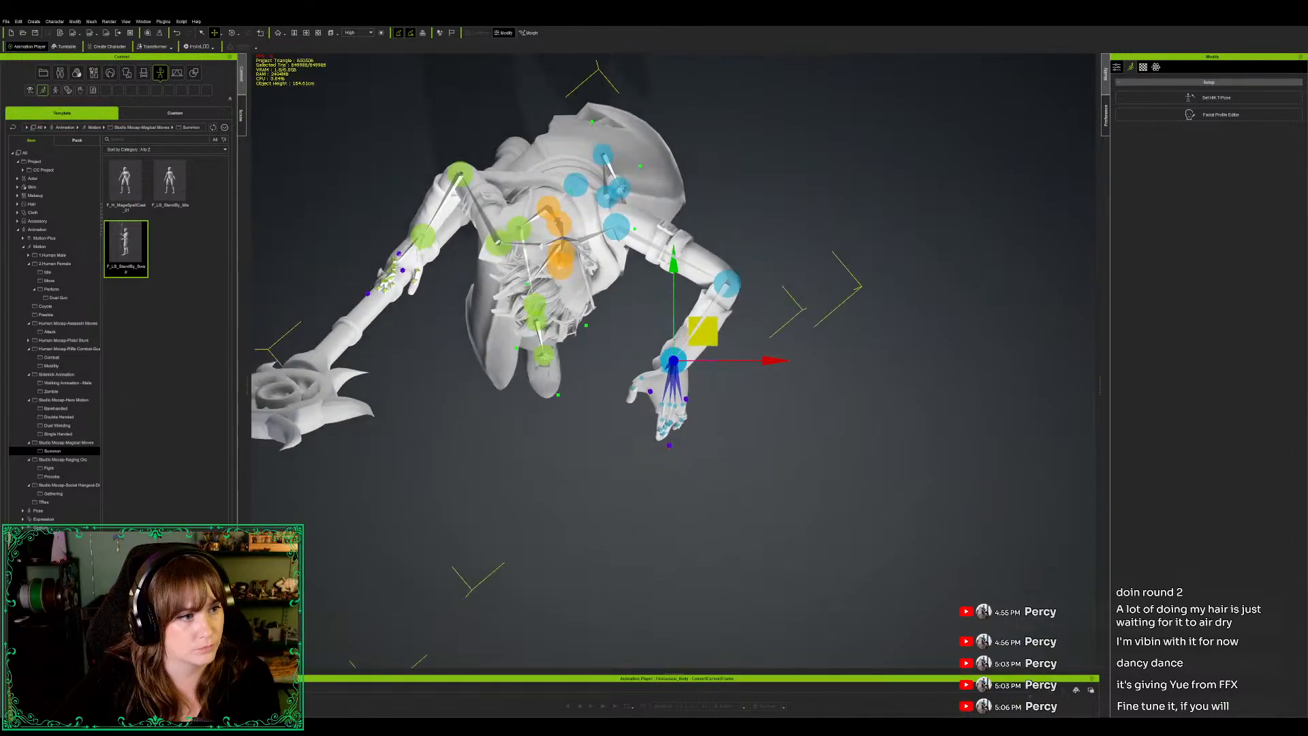
pyautogui.moveTo(698, 335); pyautogui.dragTo(668, 403)
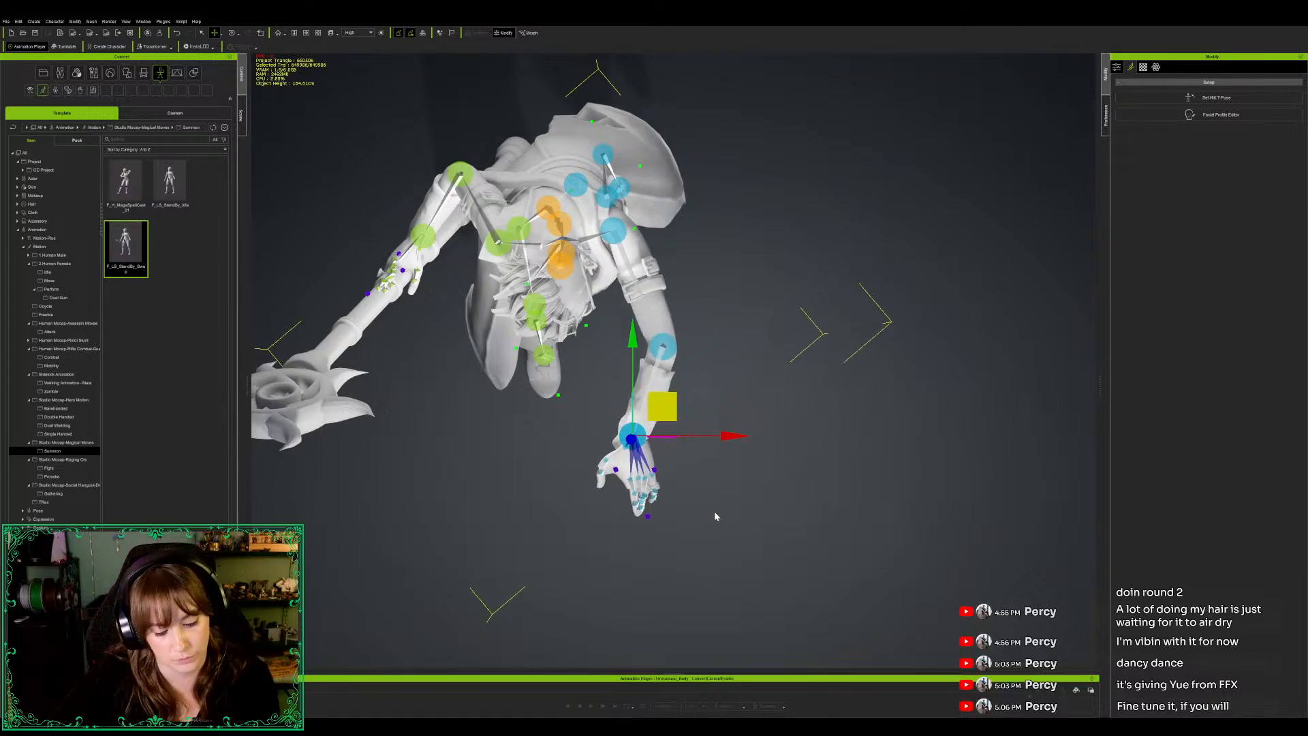
pyautogui.scroll(-2, 743, 555)
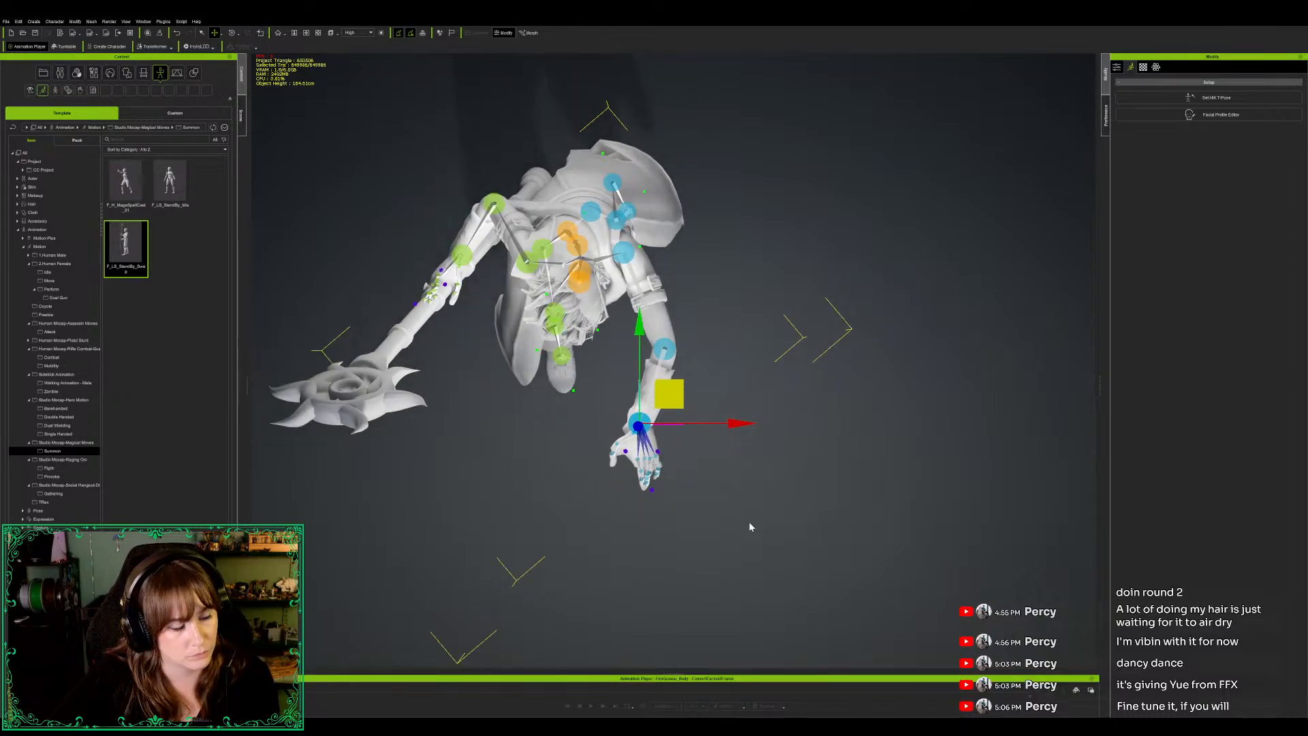
pyautogui.click(727, 512)
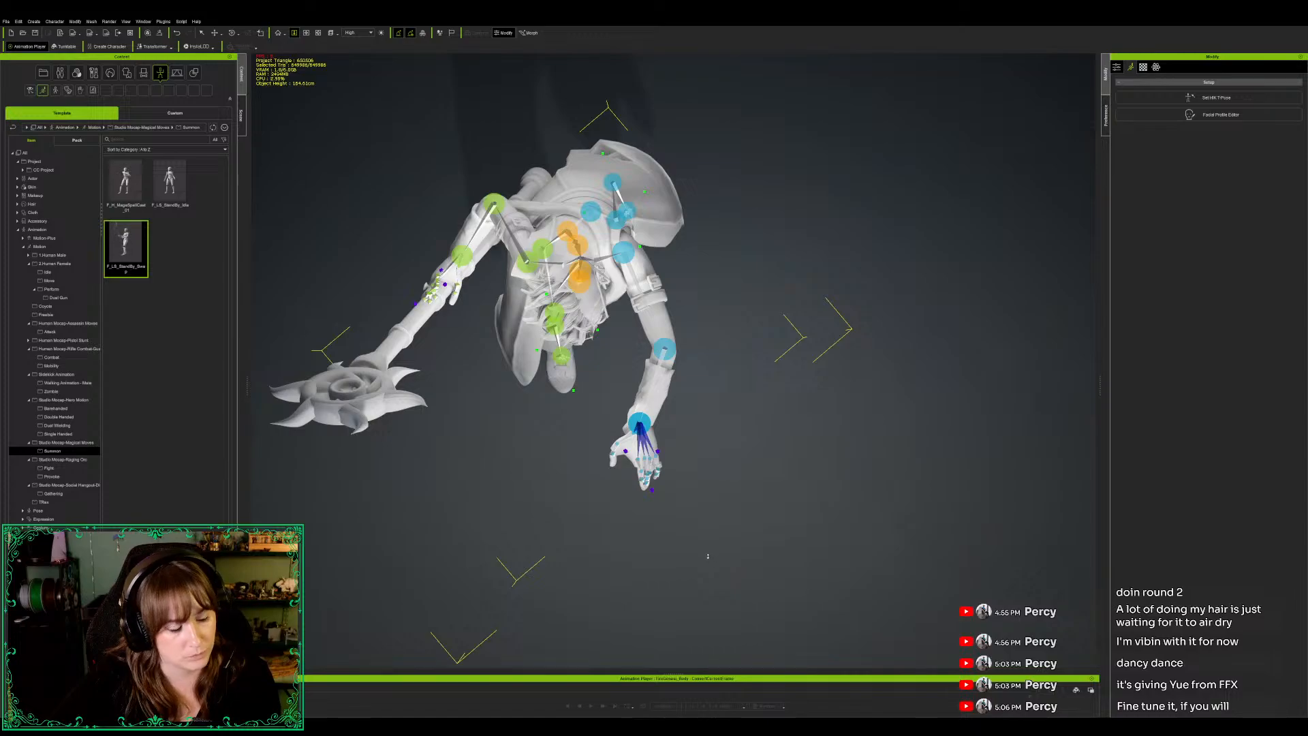
# Step: Lower the left shoulder slightly and shift it outward in the front view
pyautogui.moveTo(709, 564); pyautogui.dragTo(776, 599, button='middle')
pyautogui.moveTo(776, 599); pyautogui.dragTo(452, 405, button='right')
pyautogui.moveTo(639, 363); pyautogui.dragTo(603, 338, button='right')
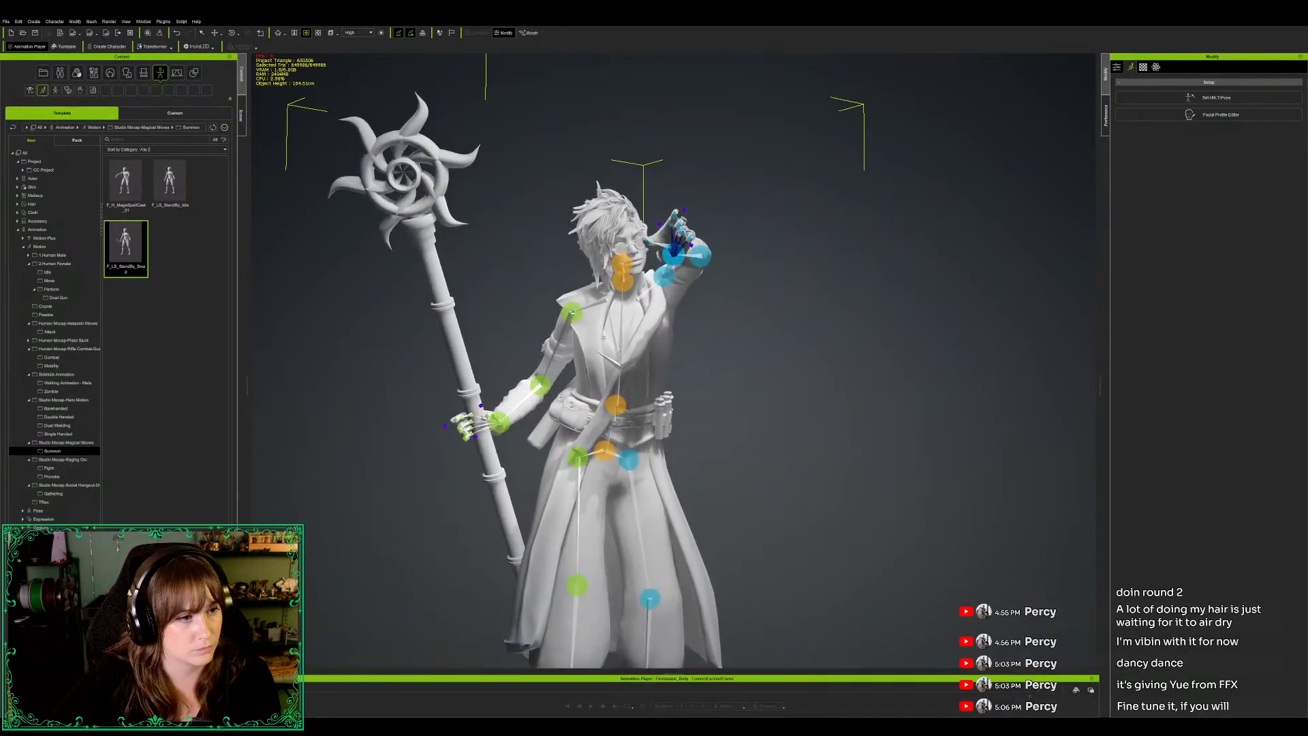
pyautogui.scroll(-3, 603, 338)
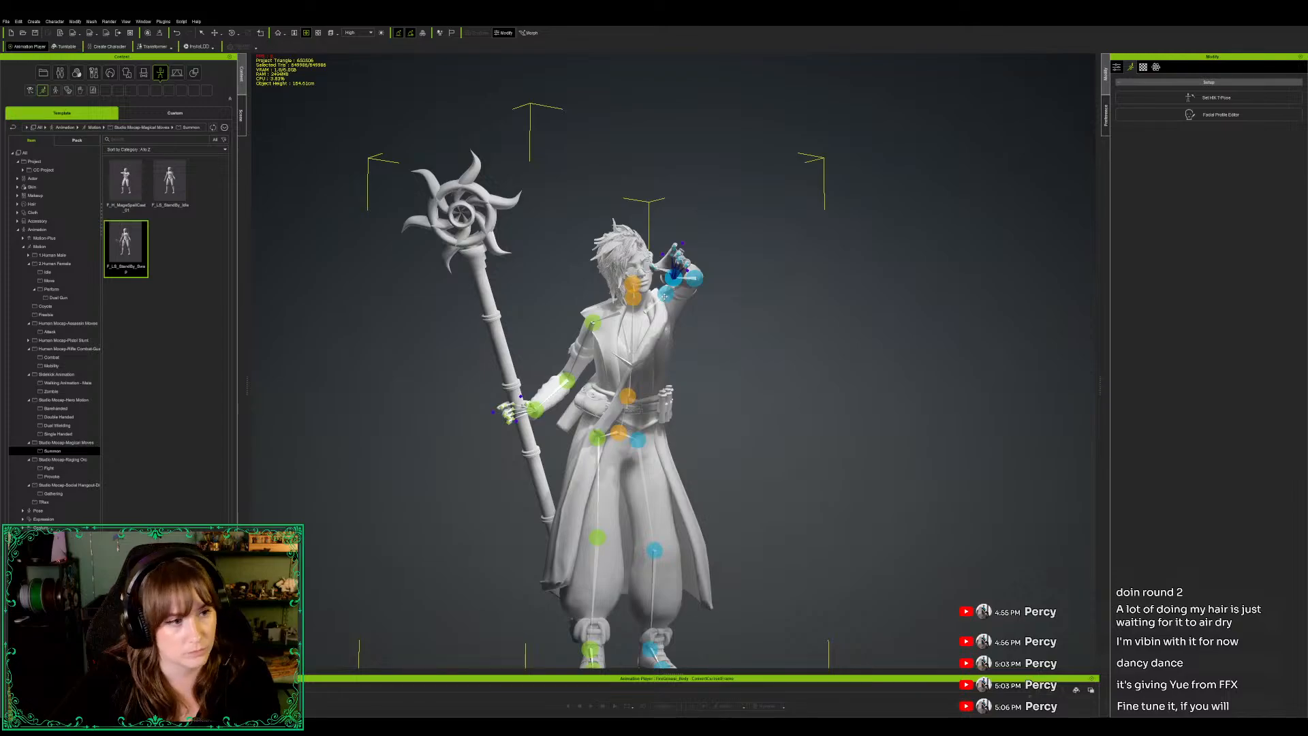
pyautogui.press('w')
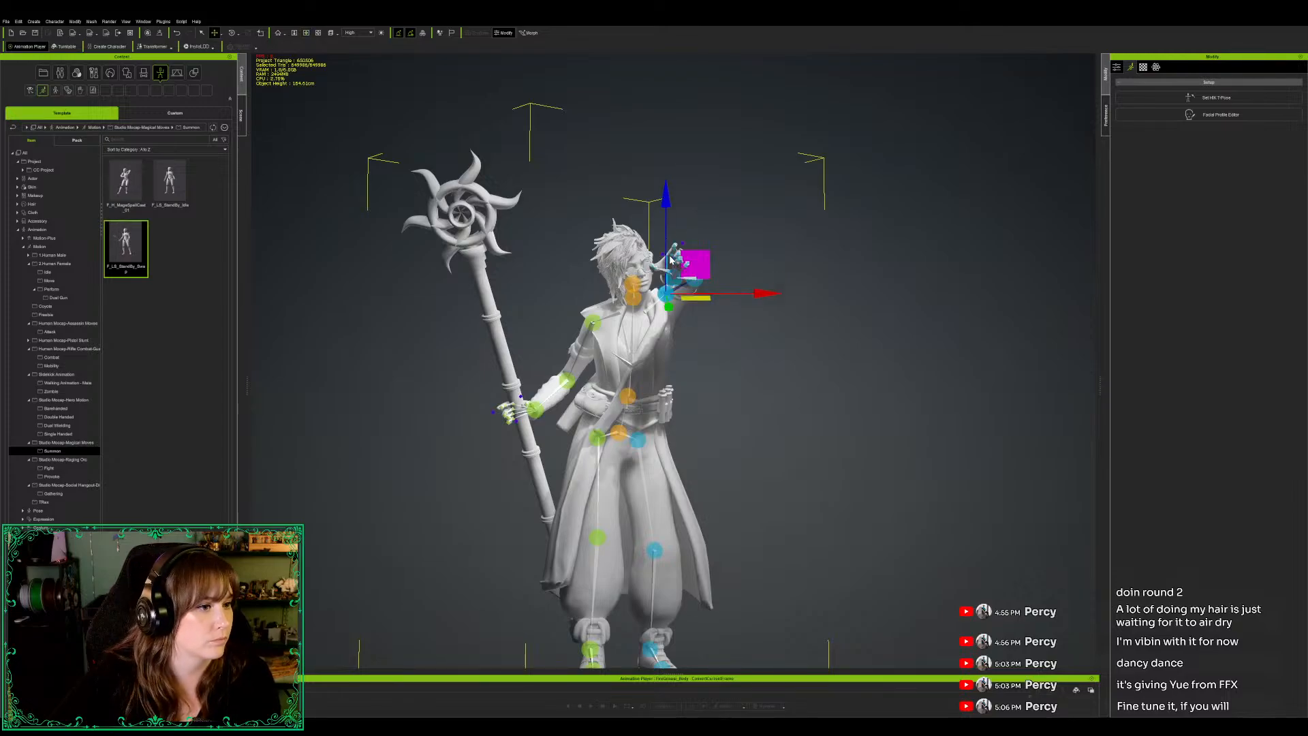
pyautogui.press('e')
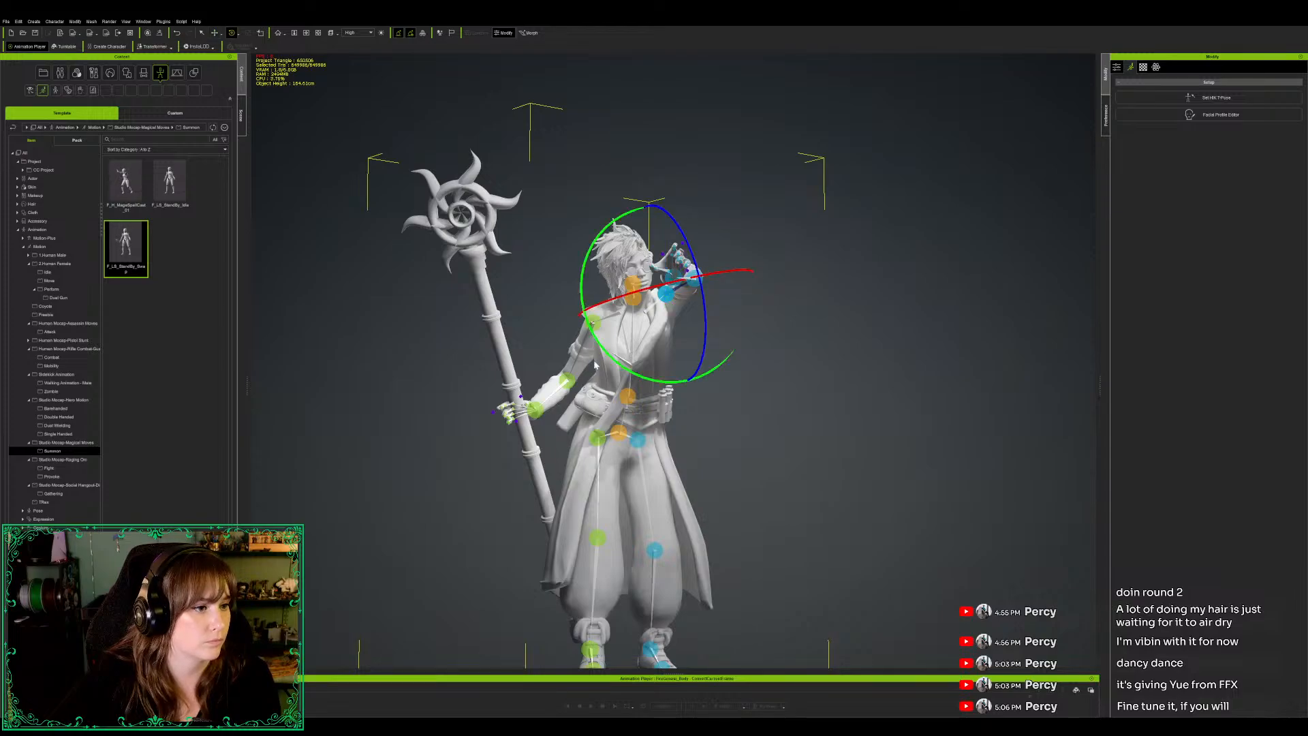
pyautogui.moveTo(602, 351); pyautogui.dragTo(601, 358)
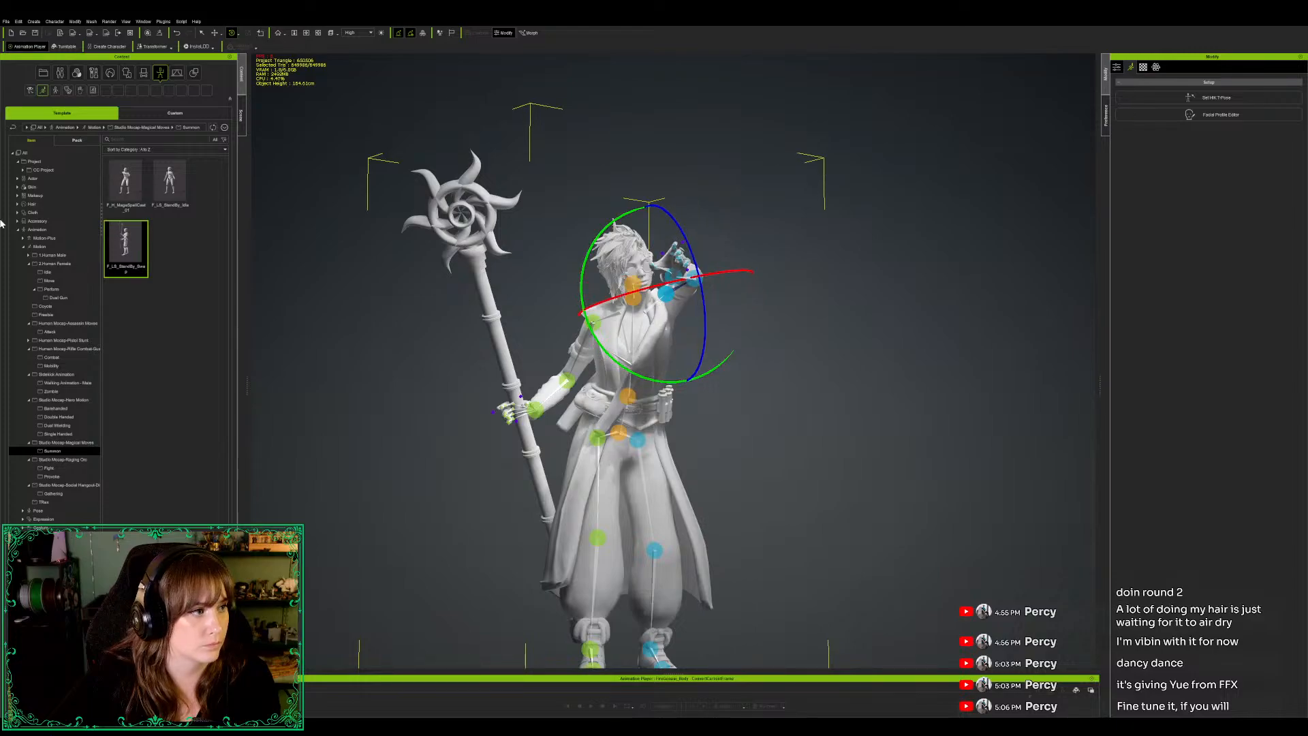
pyautogui.press('e')
pyautogui.press('w')
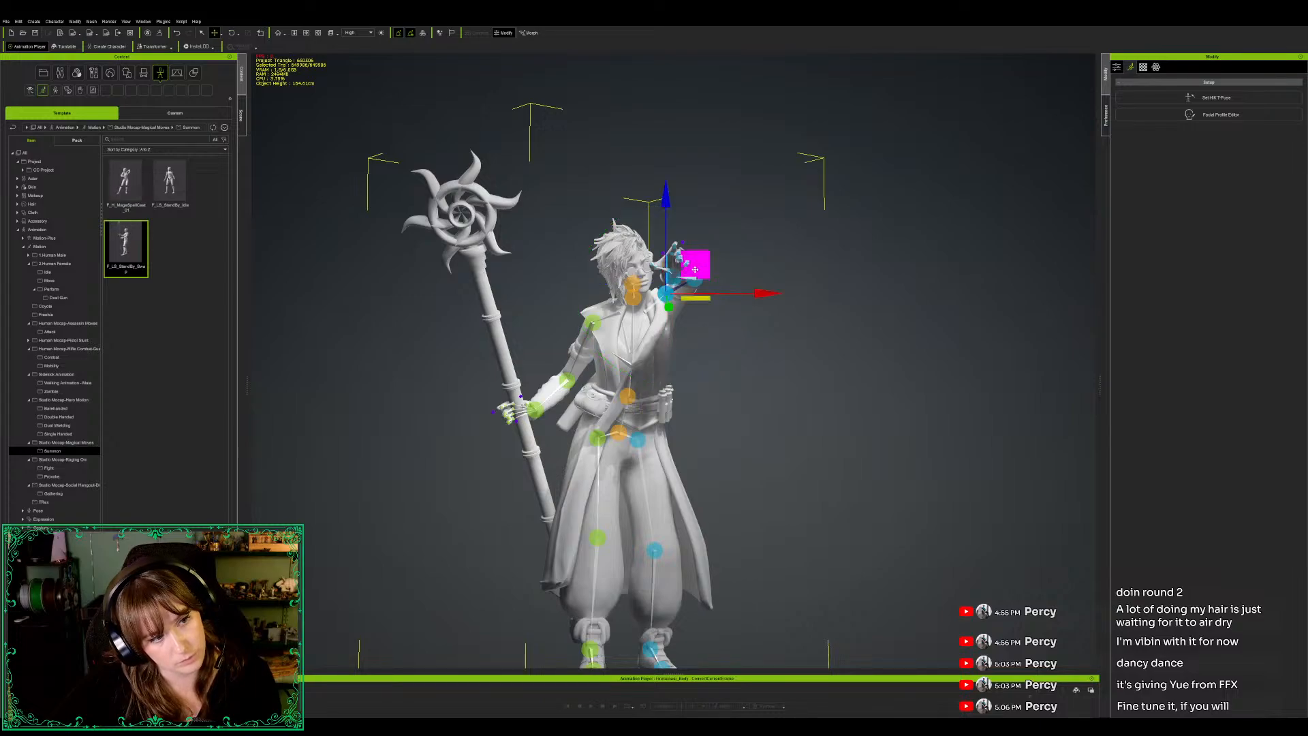
pyautogui.moveTo(696, 280); pyautogui.dragTo(703, 284)
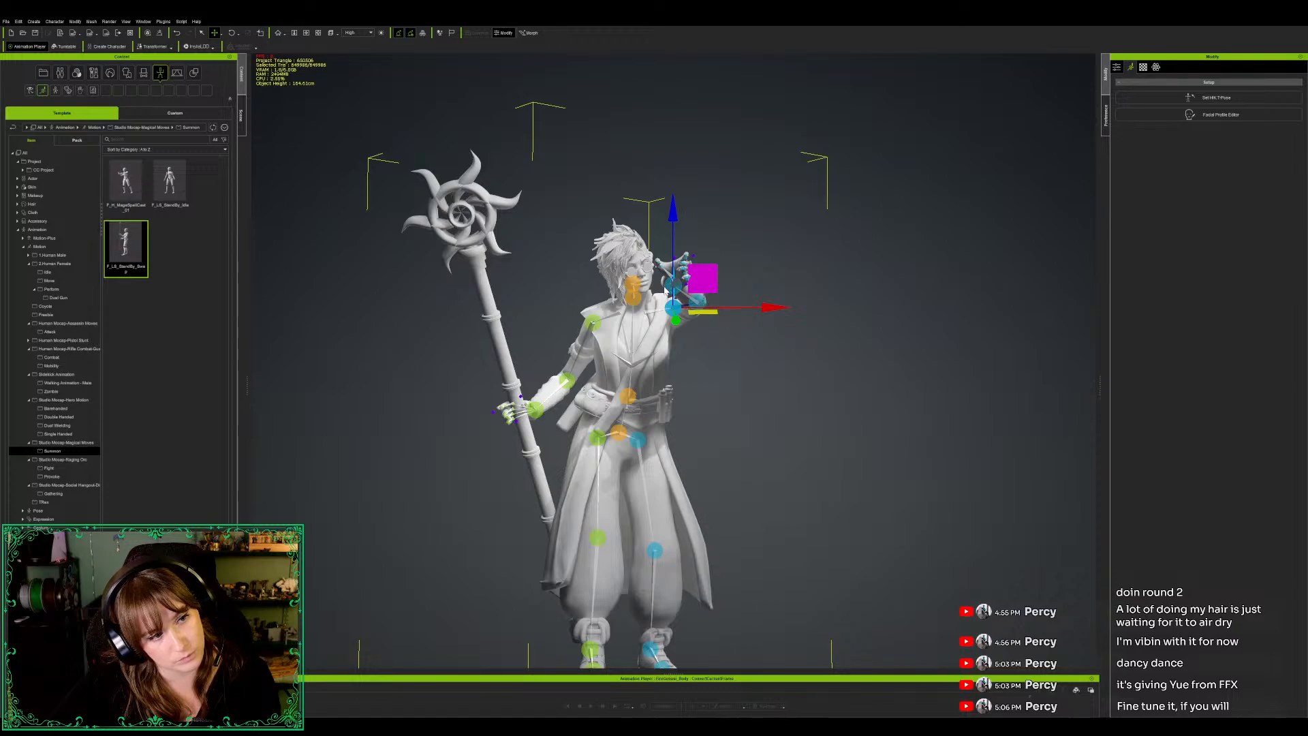
# Step: Rotate the left forearm outward so the raised hand swings away from the face
pyautogui.moveTo(673, 293); pyautogui.dragTo(673, 270)
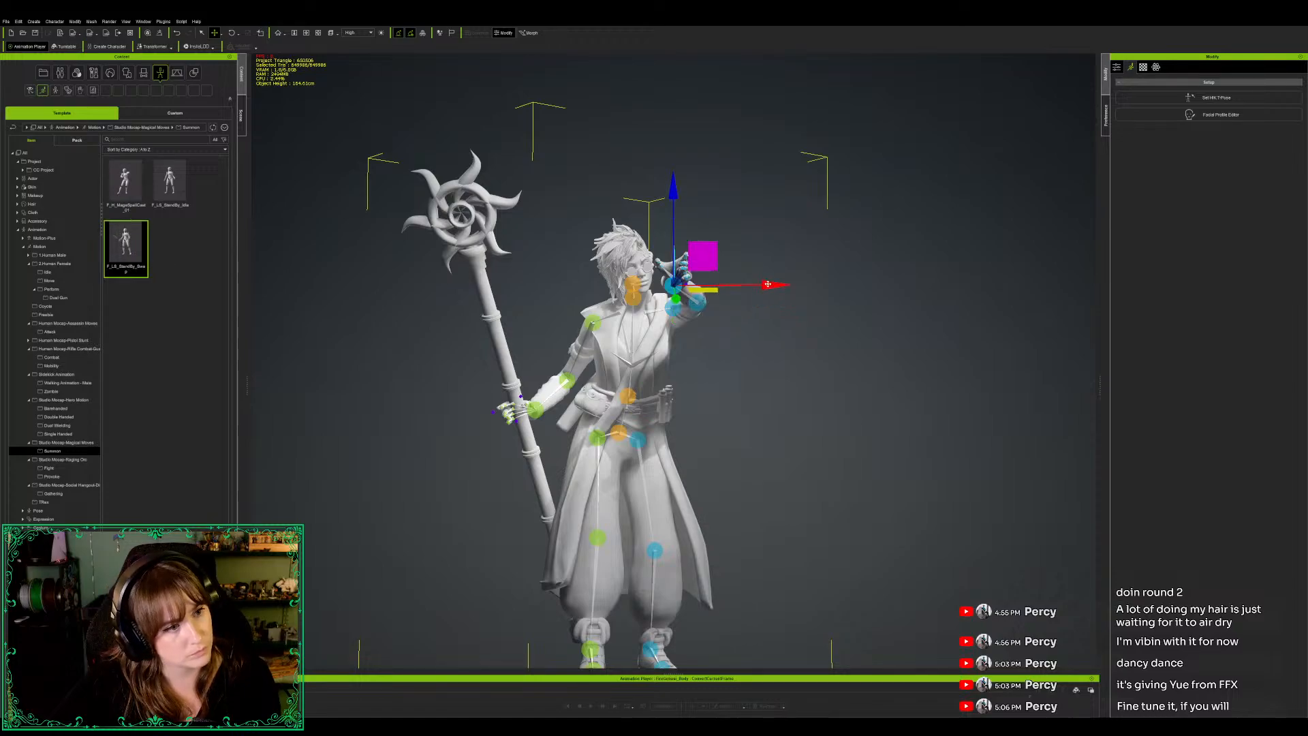
pyautogui.press('e')
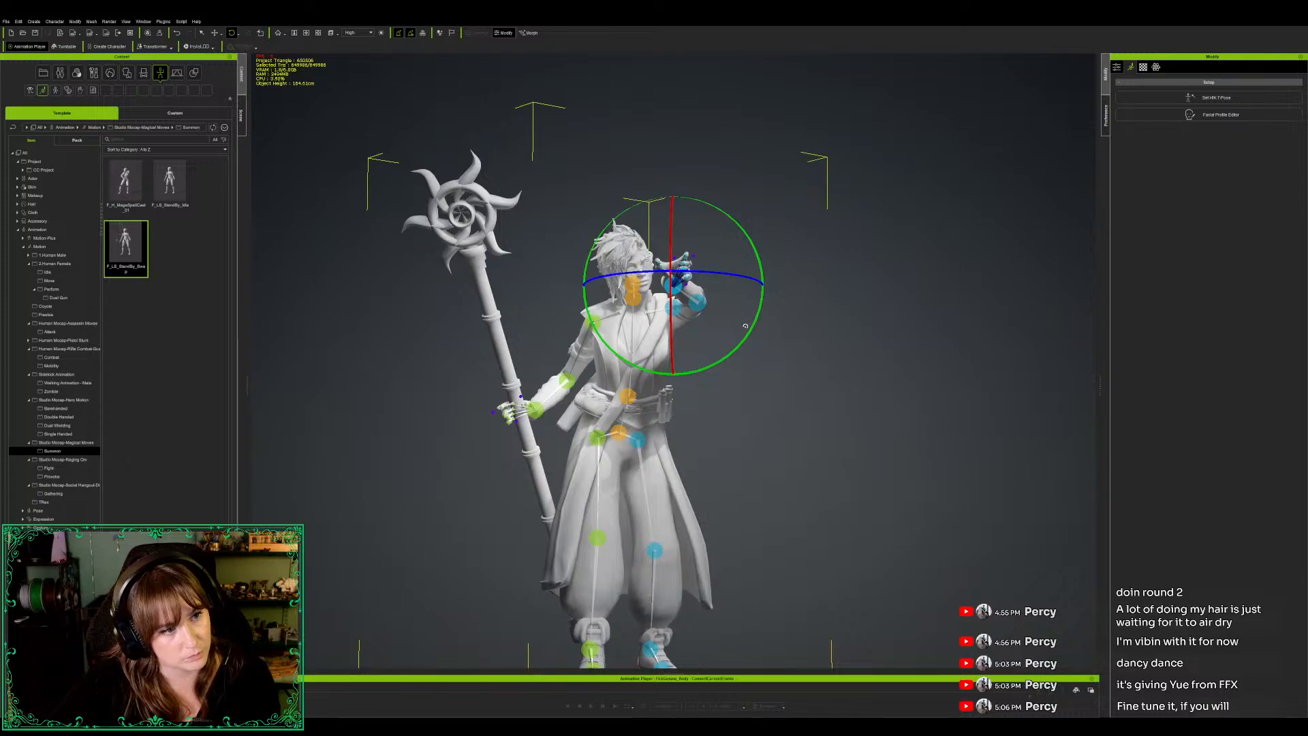
pyautogui.moveTo(766, 324); pyautogui.dragTo(770, 314)
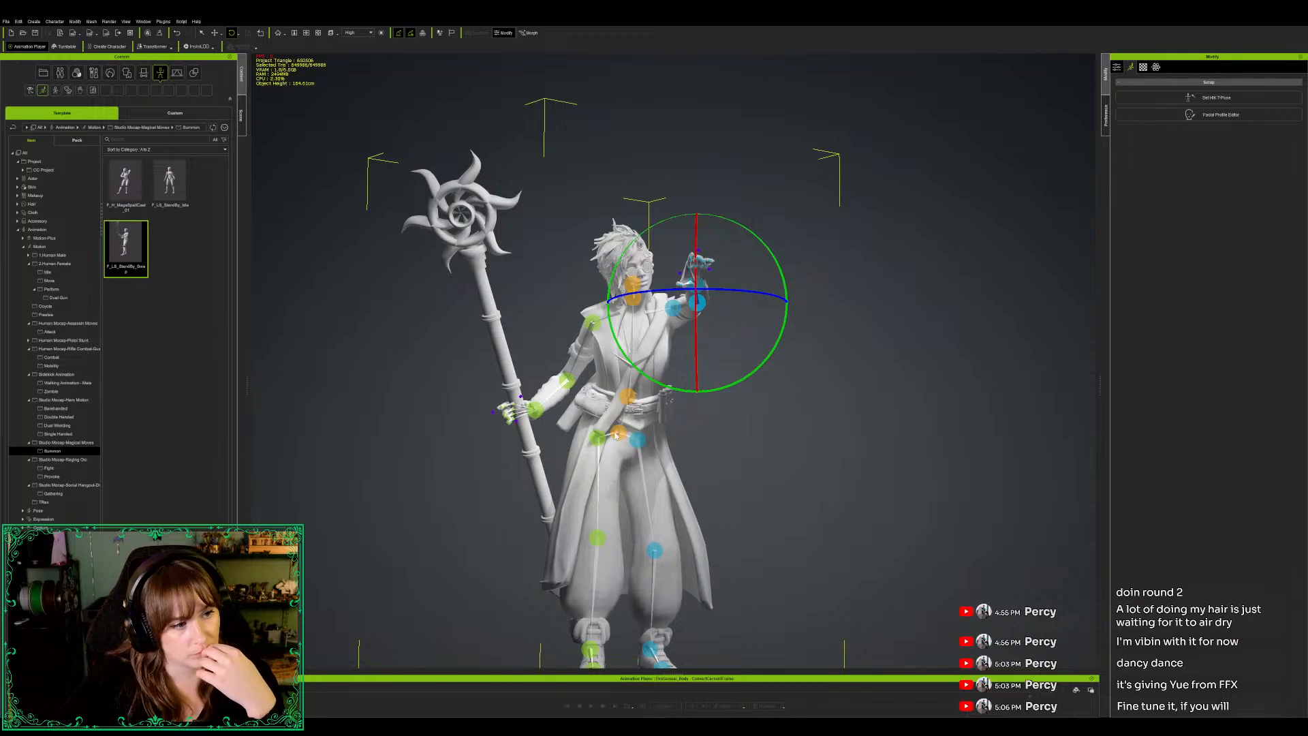
# Step: Rotate the waist so the upper body tilts toward the outstretched left arm and the staff stands more upright
pyautogui.click(628, 398)
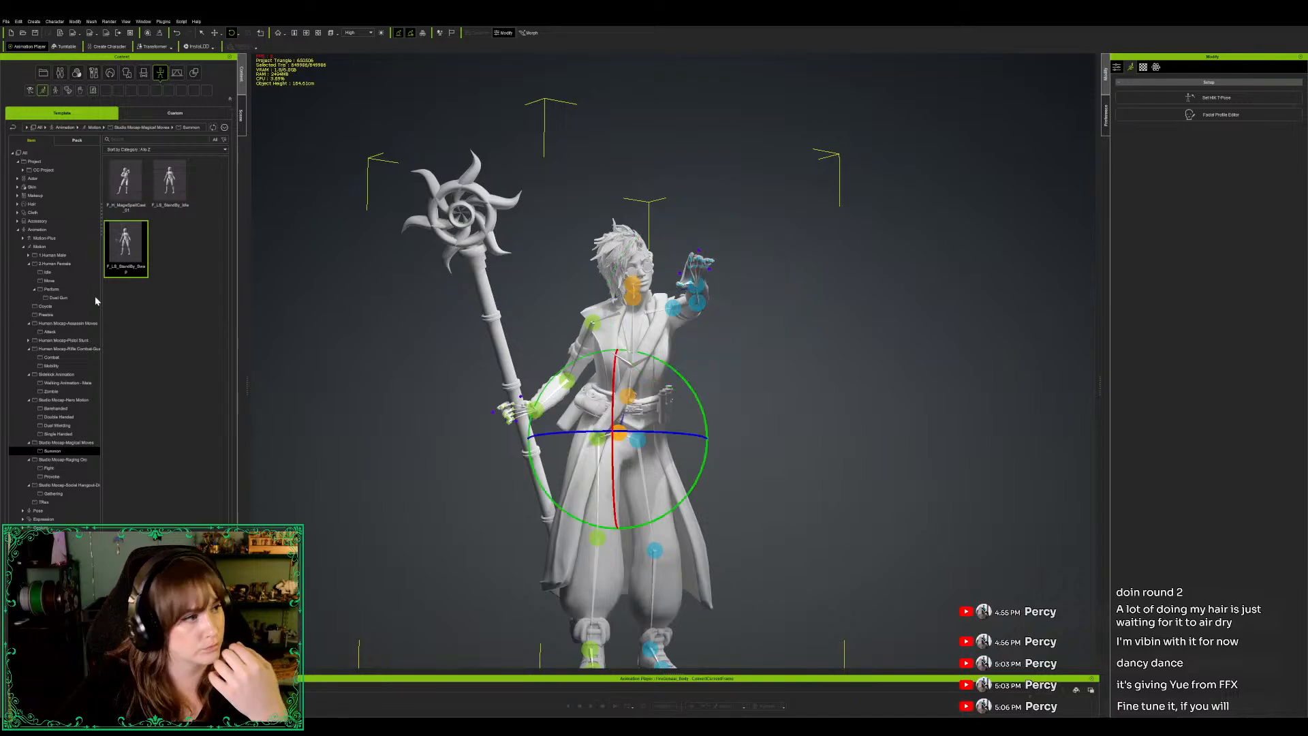
pyautogui.click(627, 395)
pyautogui.press('e')
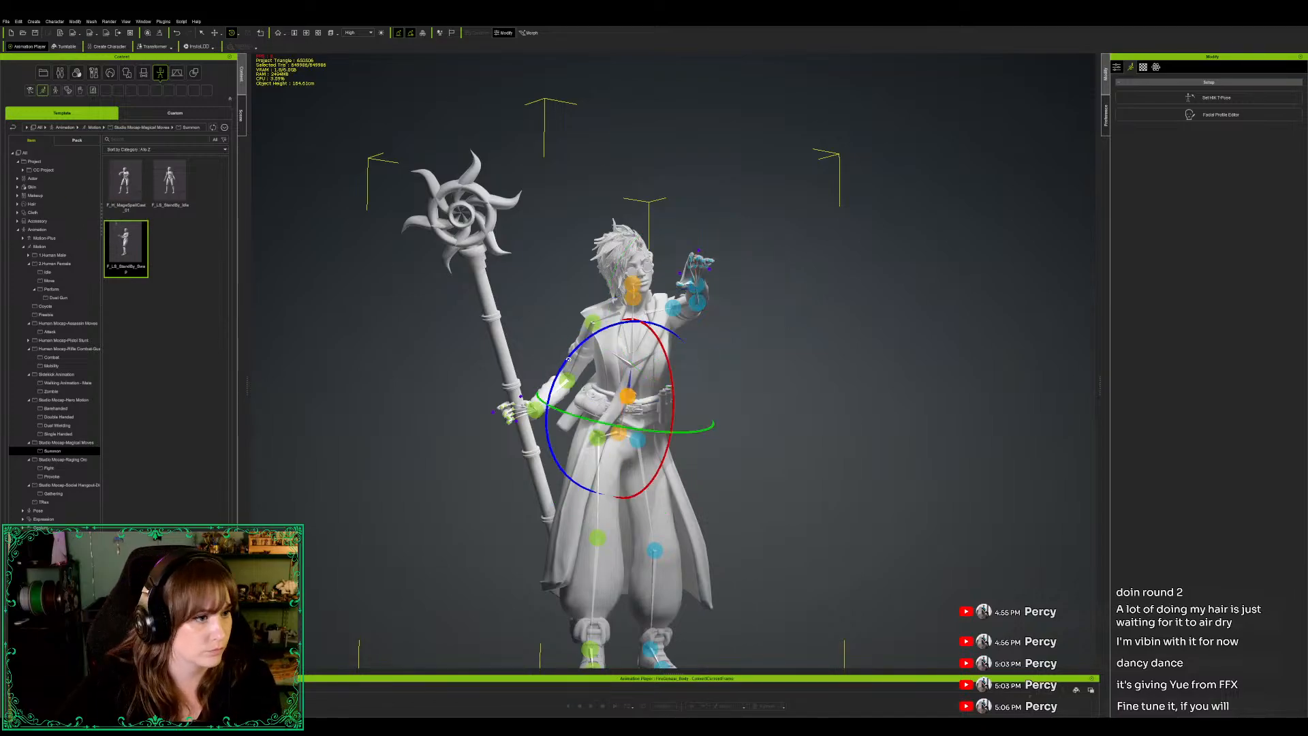
pyautogui.moveTo(565, 361); pyautogui.dragTo(569, 357)
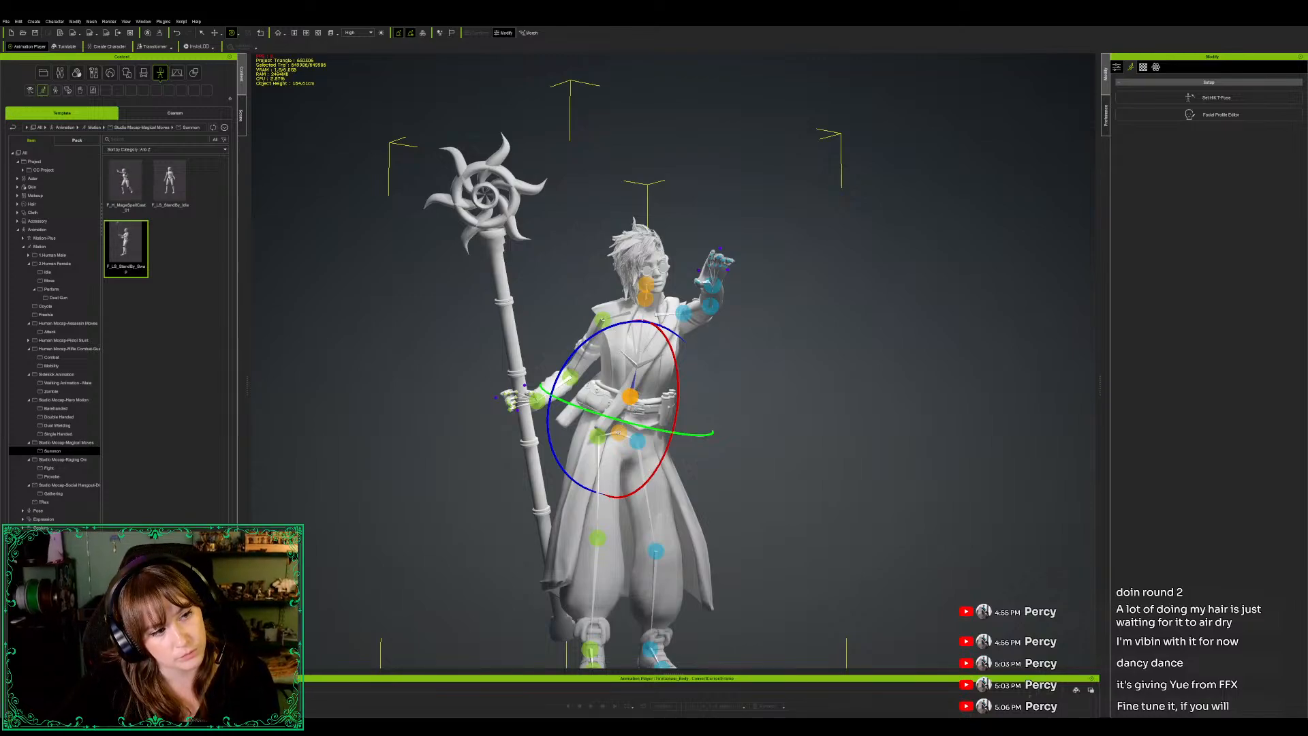
# Step: Tilt the hips slightly toward the staff side to balance the upper body
pyautogui.click(618, 433)
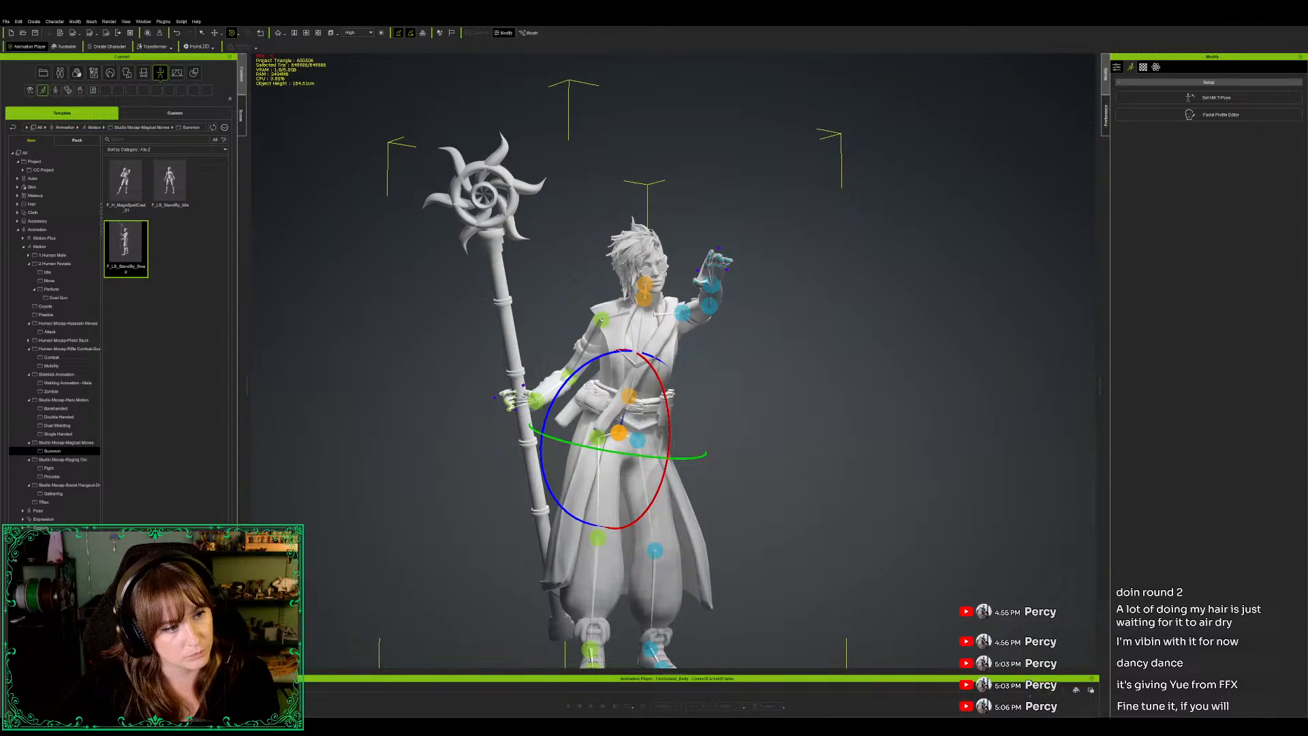
pyautogui.moveTo(561, 379)
pyautogui.mouseDown()
pyautogui.moveTo(546, 393)
pyautogui.moveTo(553, 380)
pyautogui.mouseUp()
pyautogui.scroll(-5, 549, 490)
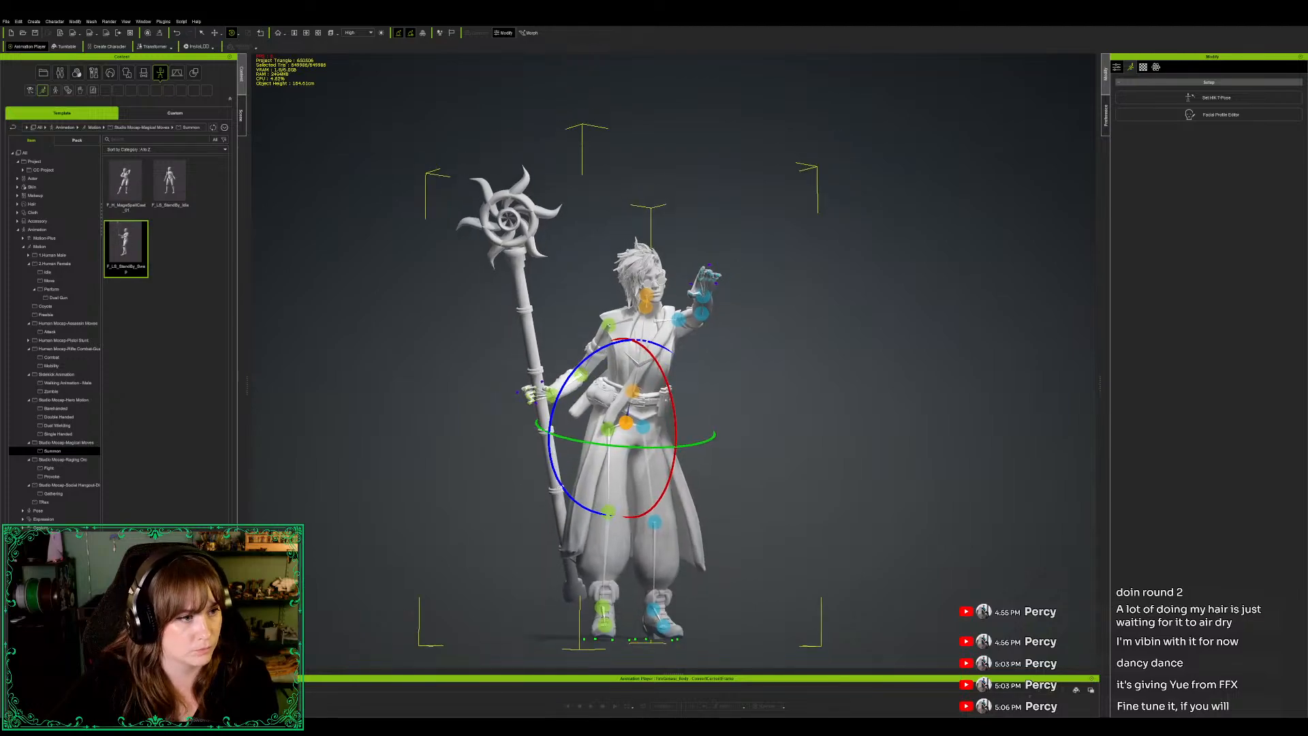
# Step: Move the right foot slightly backward in the side view to narrow the stance
pyautogui.moveTo(816, 547); pyautogui.dragTo(489, 585, button='right')
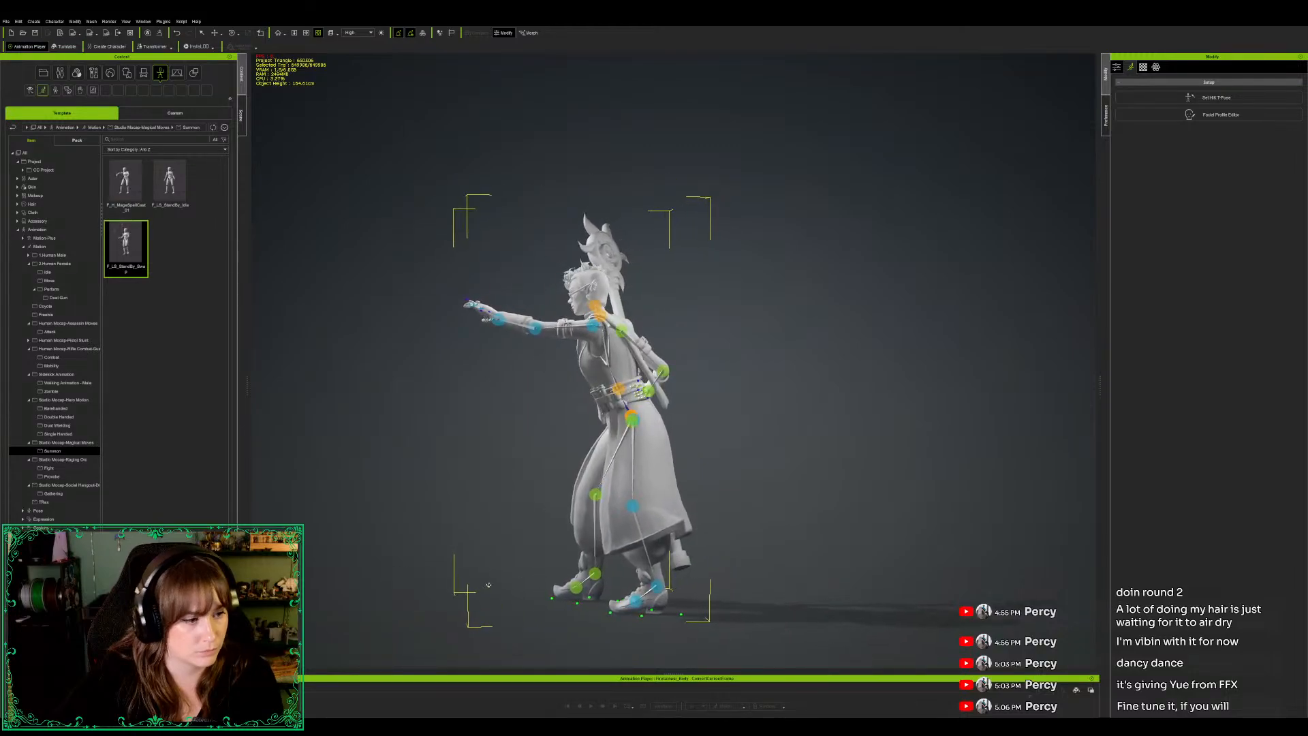
pyautogui.press('e')
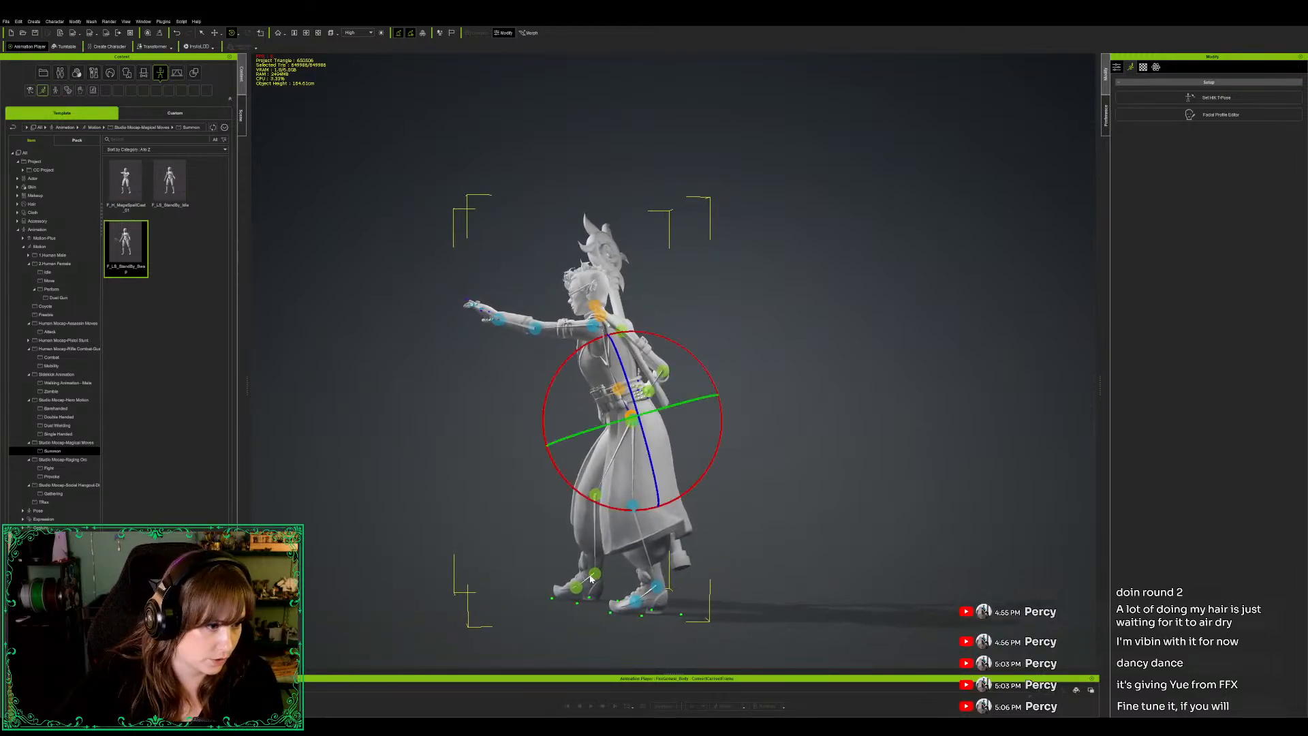
pyautogui.click(594, 575)
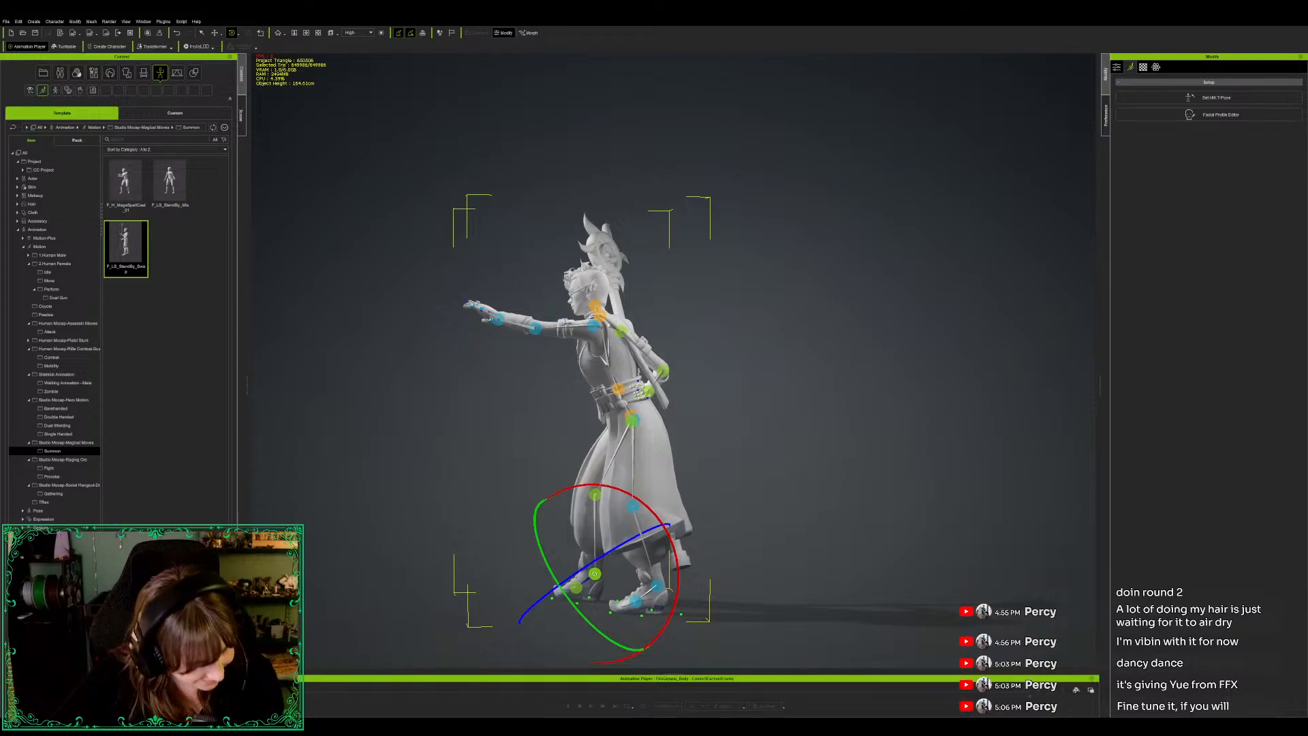
pyautogui.press('w')
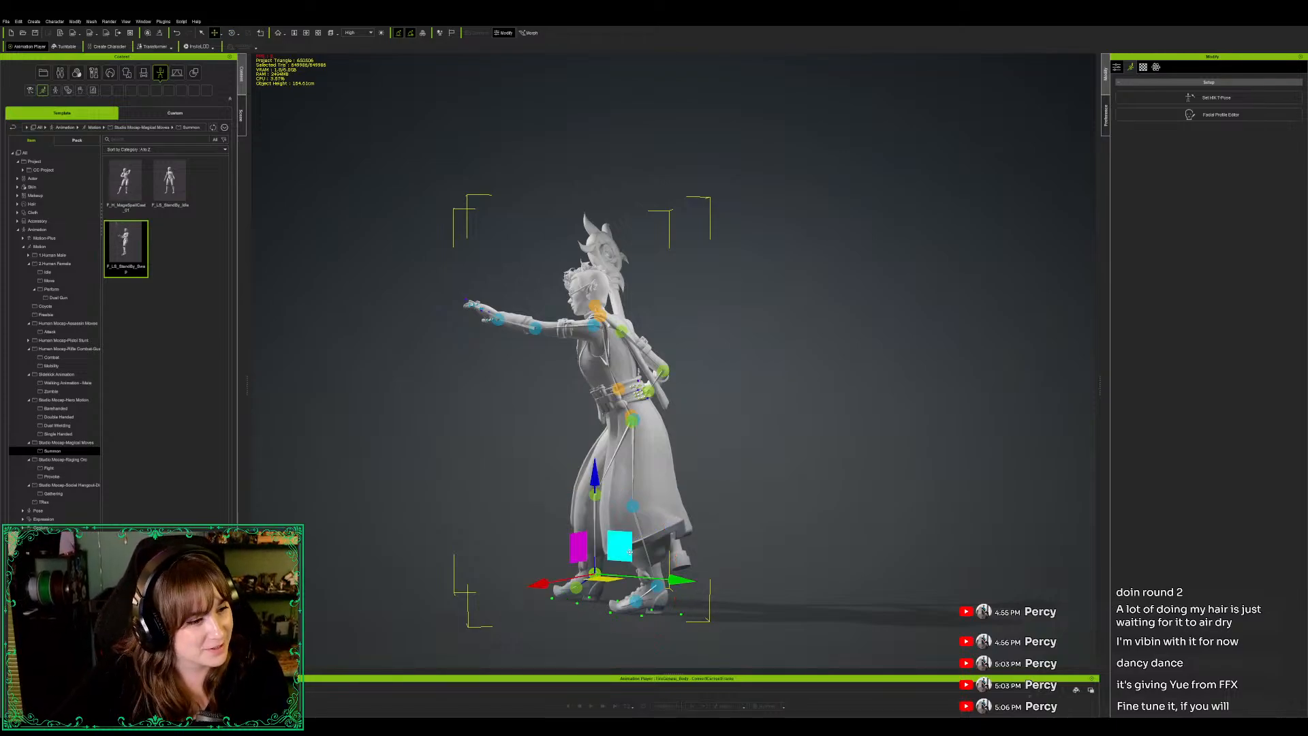
pyautogui.moveTo(634, 552); pyautogui.dragTo(638, 542)
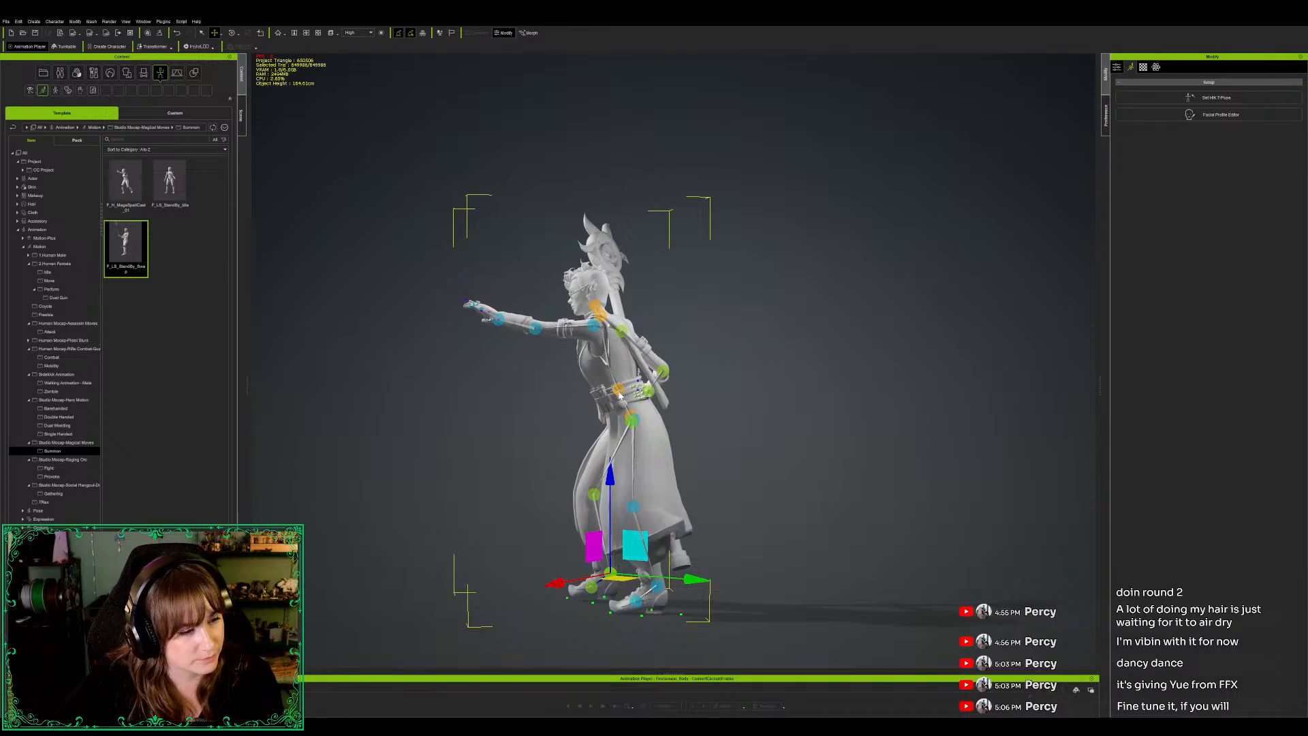
# Step: Shift the waist slightly back and rotate it backward so the upper body straightens and the left arm lifts
pyautogui.click(624, 383)
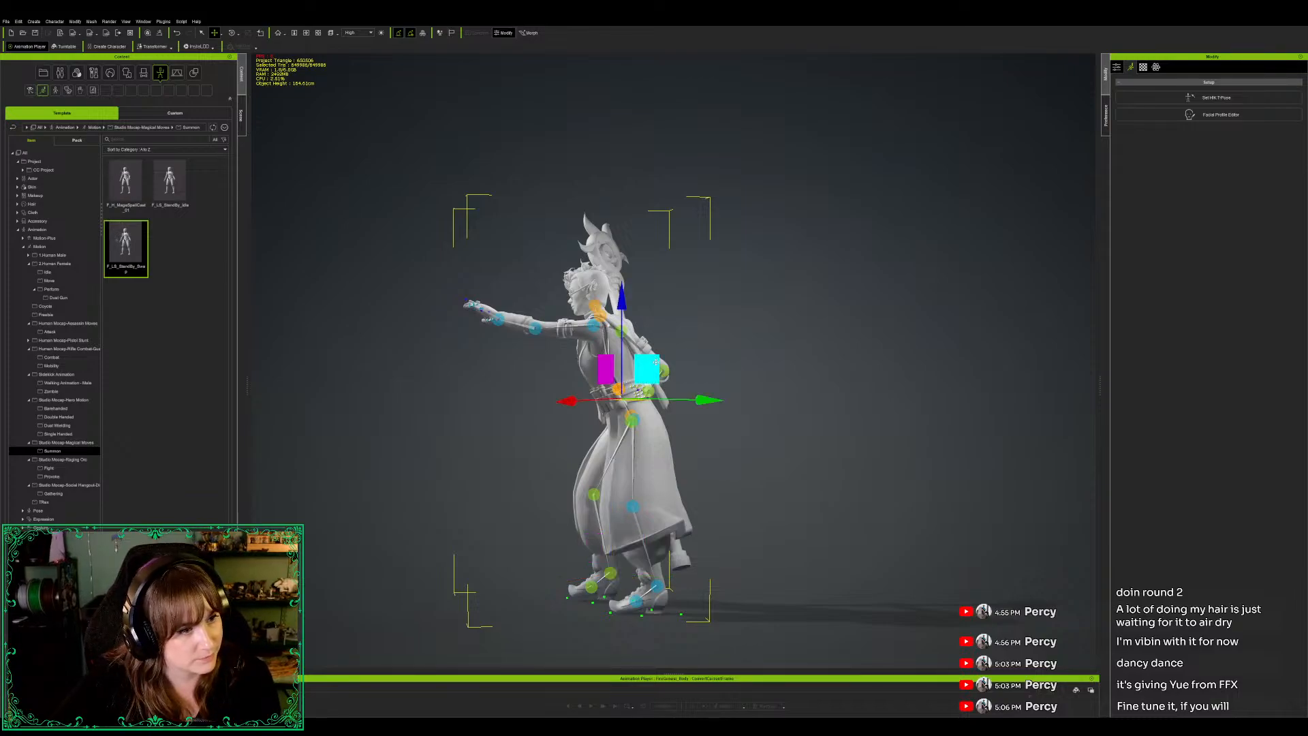
pyautogui.moveTo(660, 364); pyautogui.dragTo(663, 368)
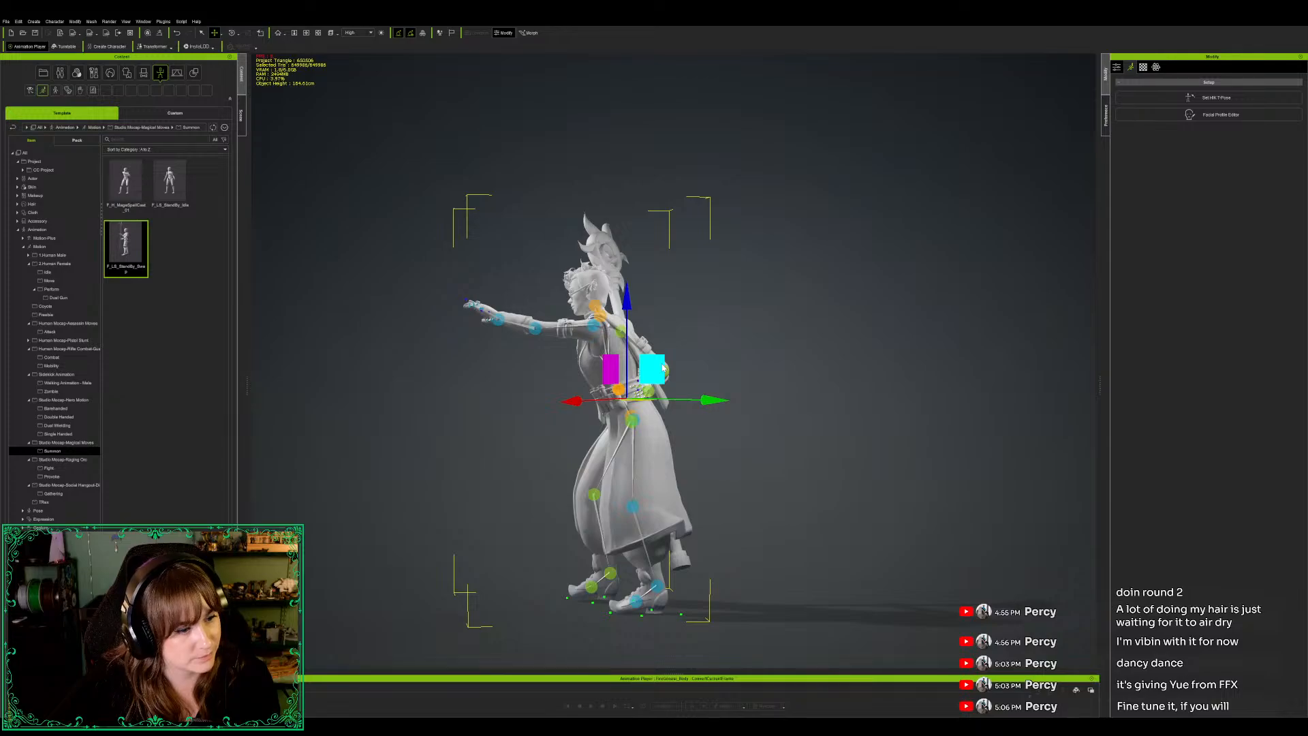
pyautogui.press('e')
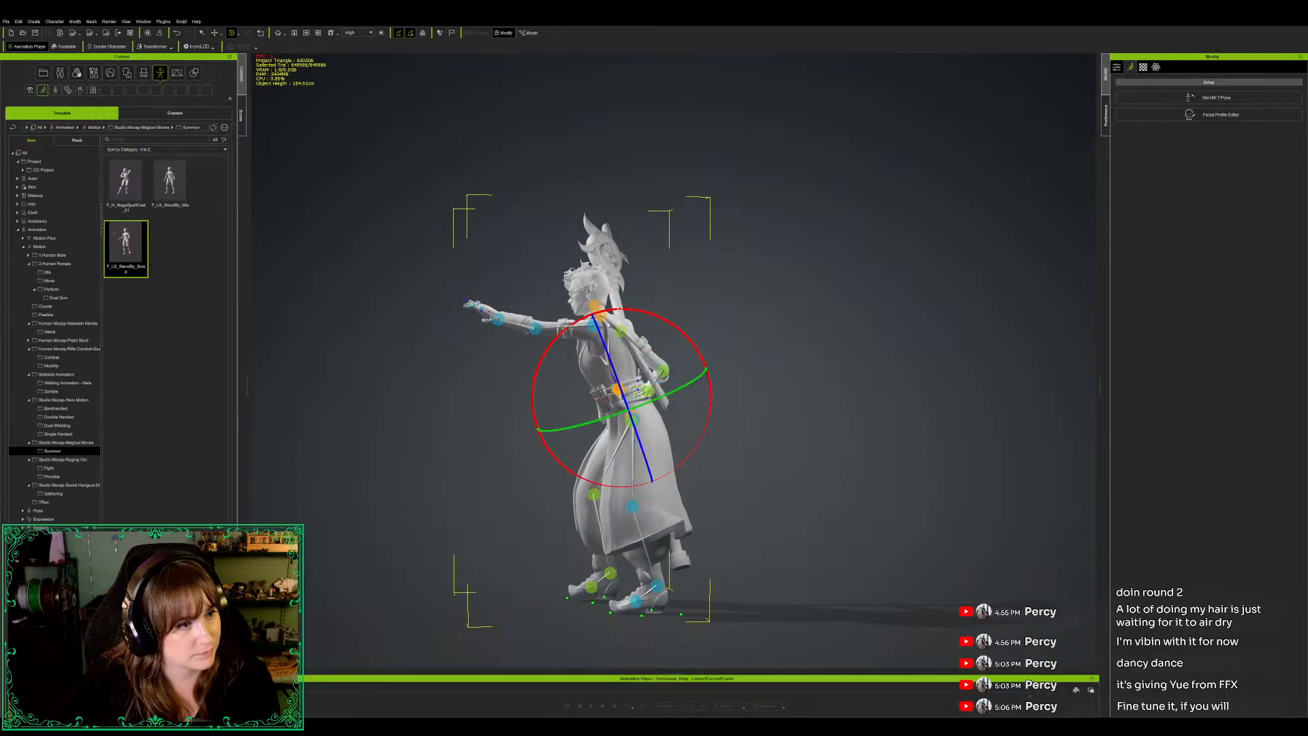
pyautogui.moveTo(631, 310); pyautogui.dragTo(629, 310)
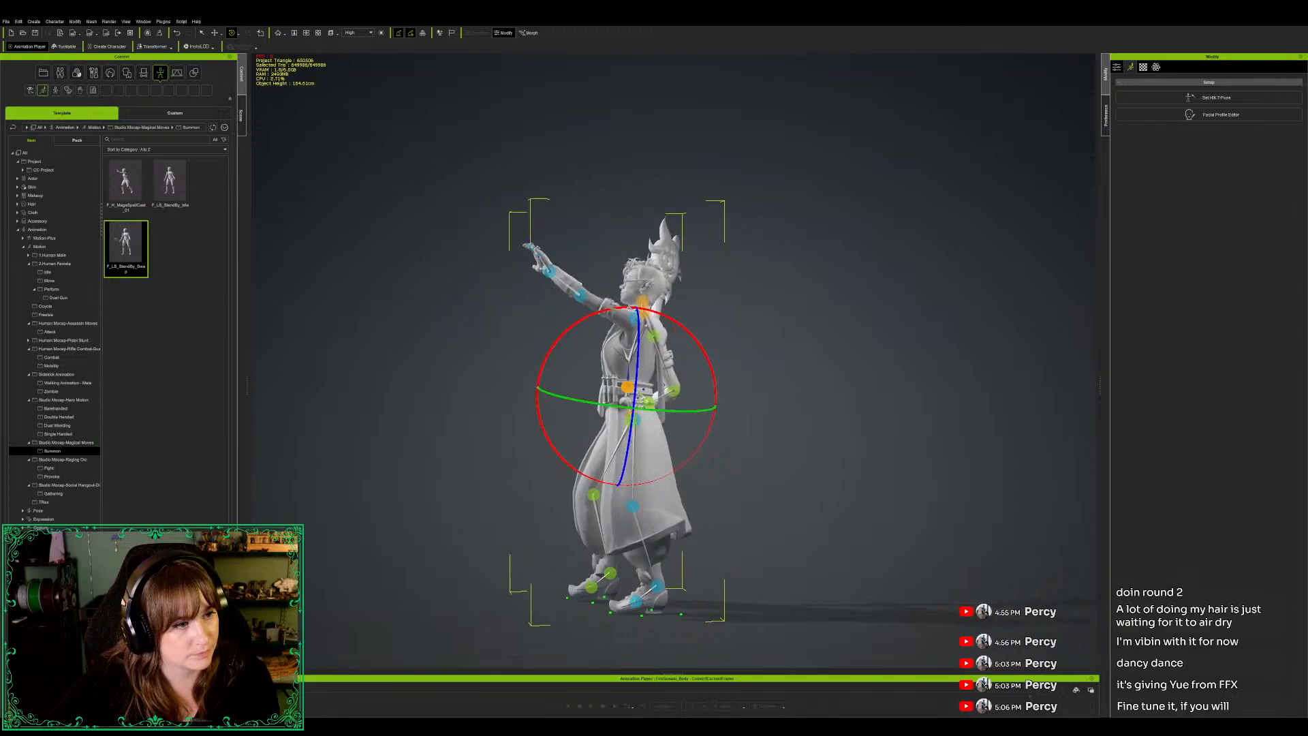
pyautogui.click(631, 314)
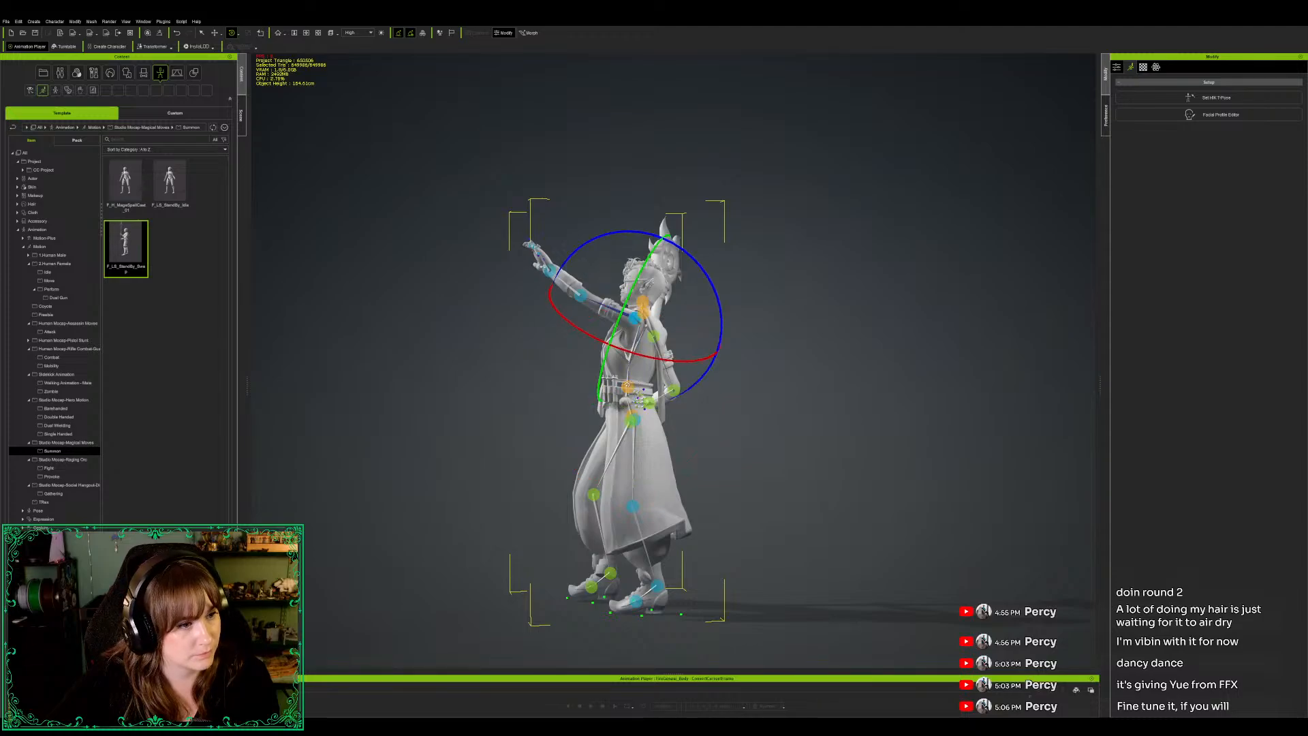
pyautogui.hotkey('ctrl', 'z')
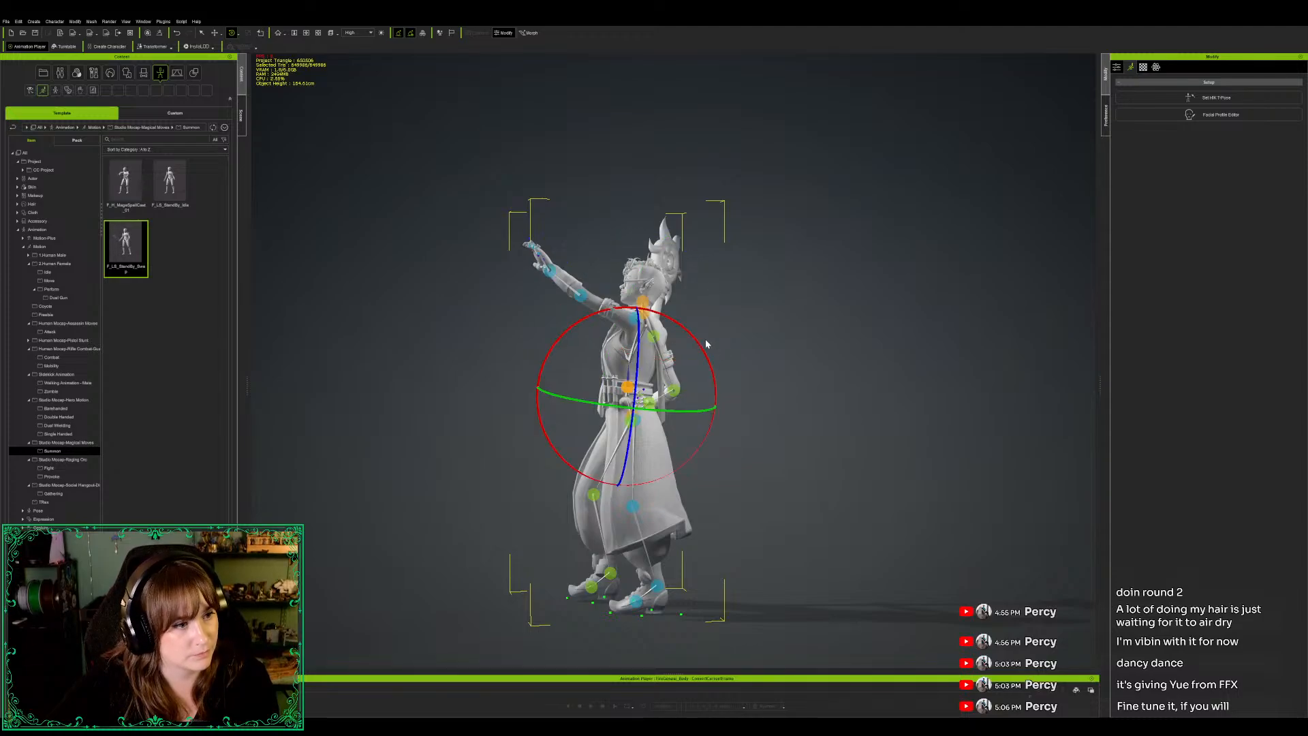
pyautogui.moveTo(699, 348); pyautogui.dragTo(704, 349)
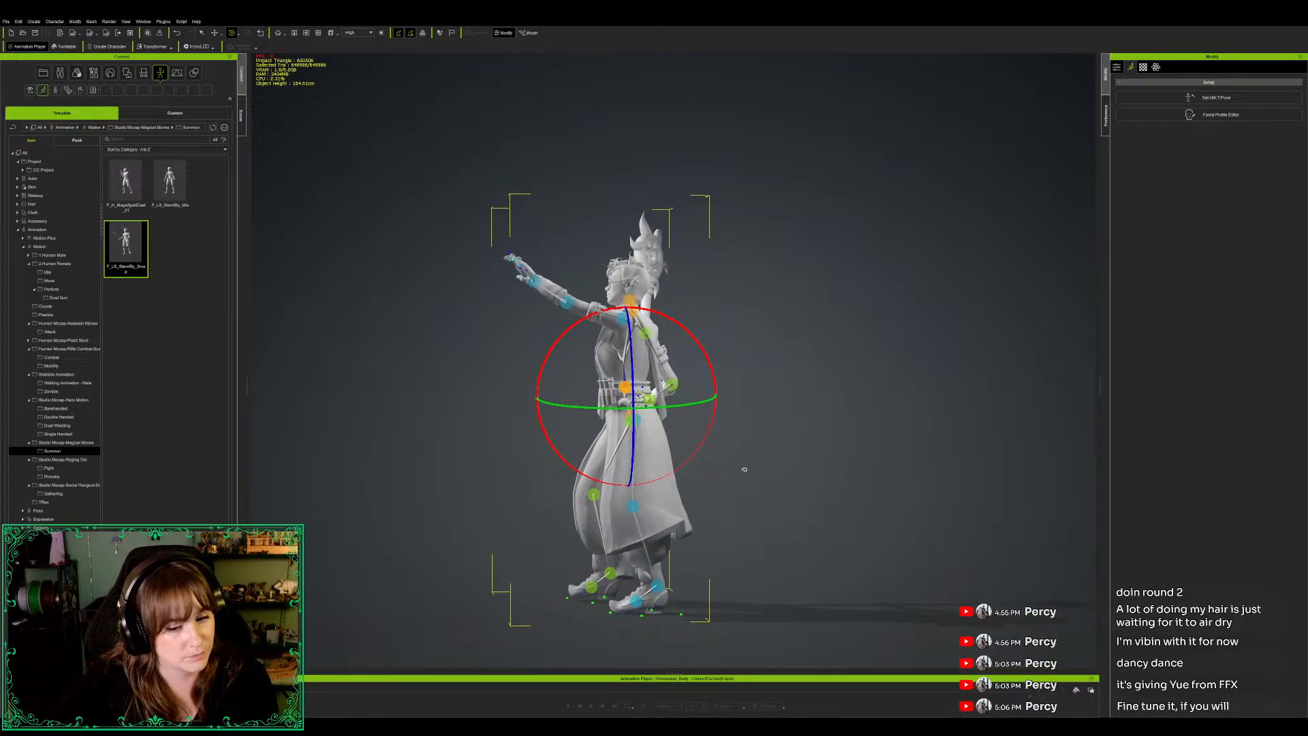
pyautogui.keyDown('alt'); pyautogui.moveTo(470, 529); pyautogui.dragTo(746, 537); pyautogui.keyUp('alt')
pyautogui.keyDown('alt'); pyautogui.moveTo(567, 413); pyautogui.dragTo(777, 581); pyautogui.keyUp('alt')
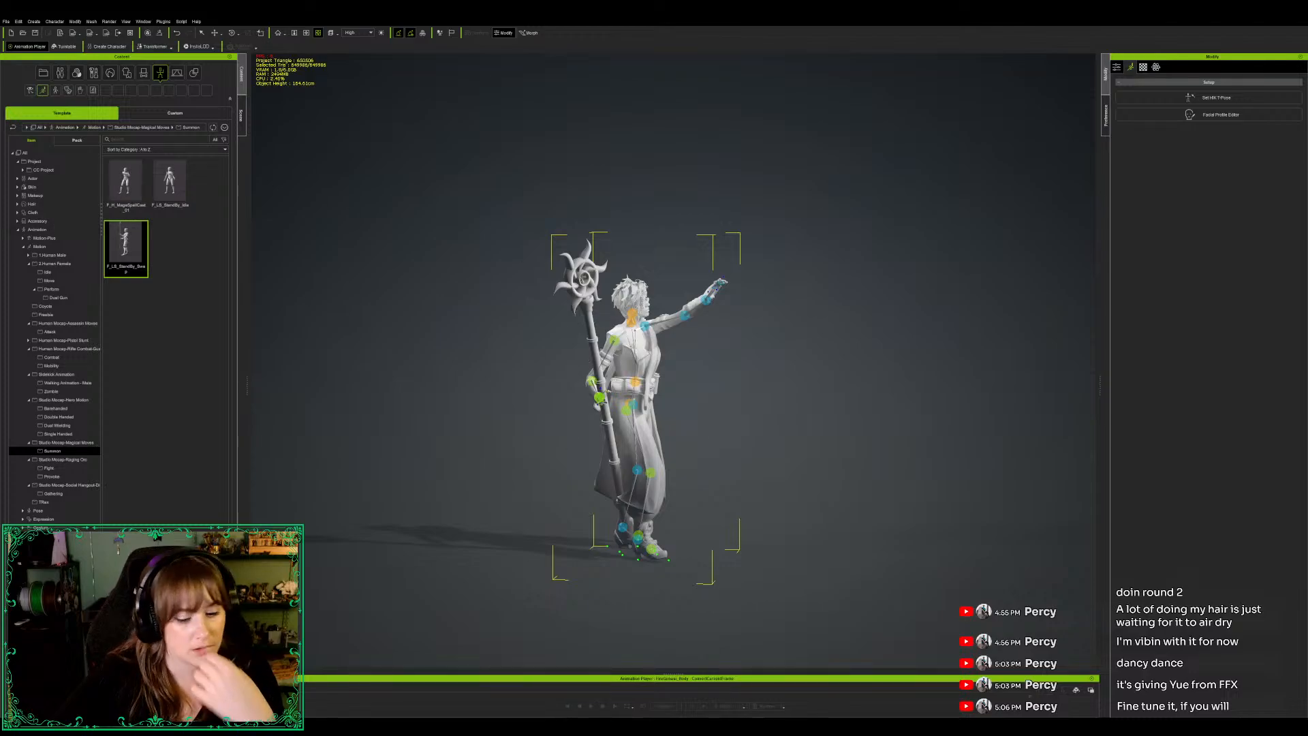
# Step: Rotate the right hand so the staff leans diagonally, with its sun-shaped head tilted outward and away from the body
pyautogui.press('e')
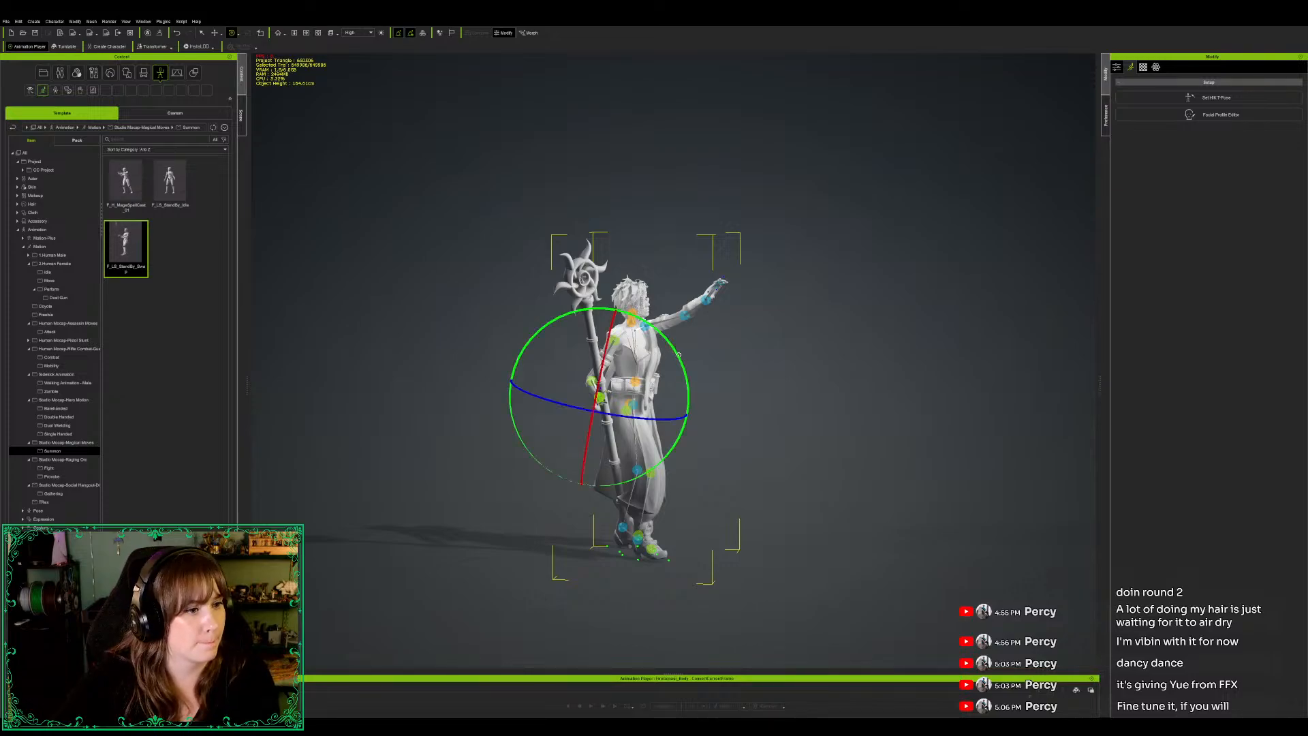
pyautogui.moveTo(686, 356); pyautogui.dragTo(692, 358)
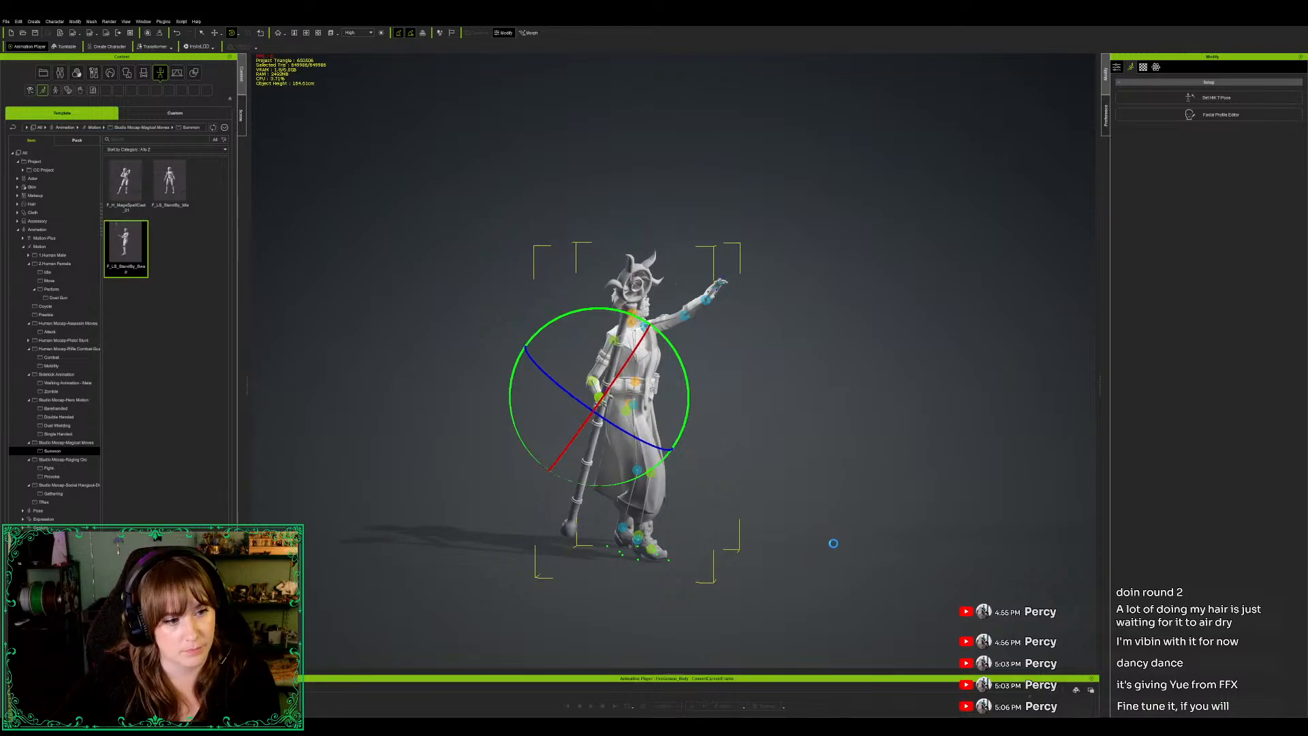
pyautogui.keyDown('alt'); pyautogui.moveTo(761, 547); pyautogui.dragTo(679, 550); pyautogui.keyUp('alt')
pyautogui.press('e')
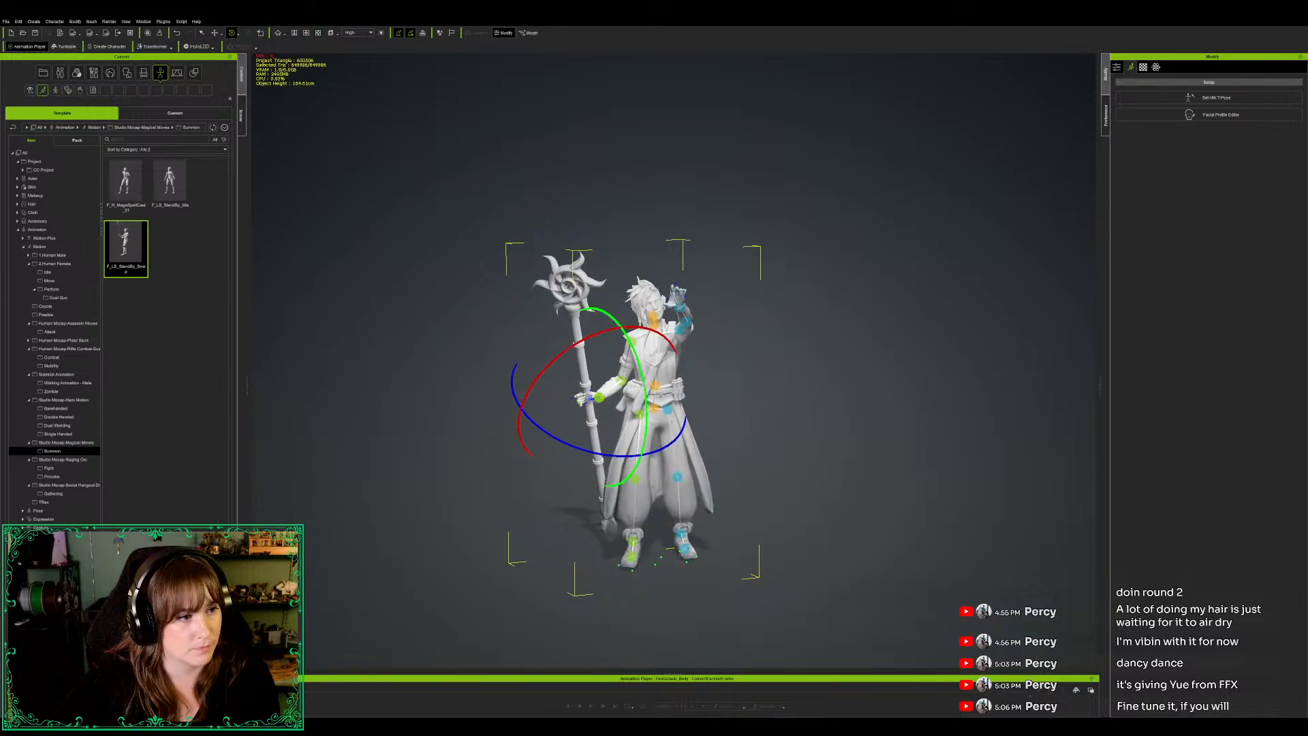
pyautogui.moveTo(645, 386); pyautogui.dragTo(642, 362)
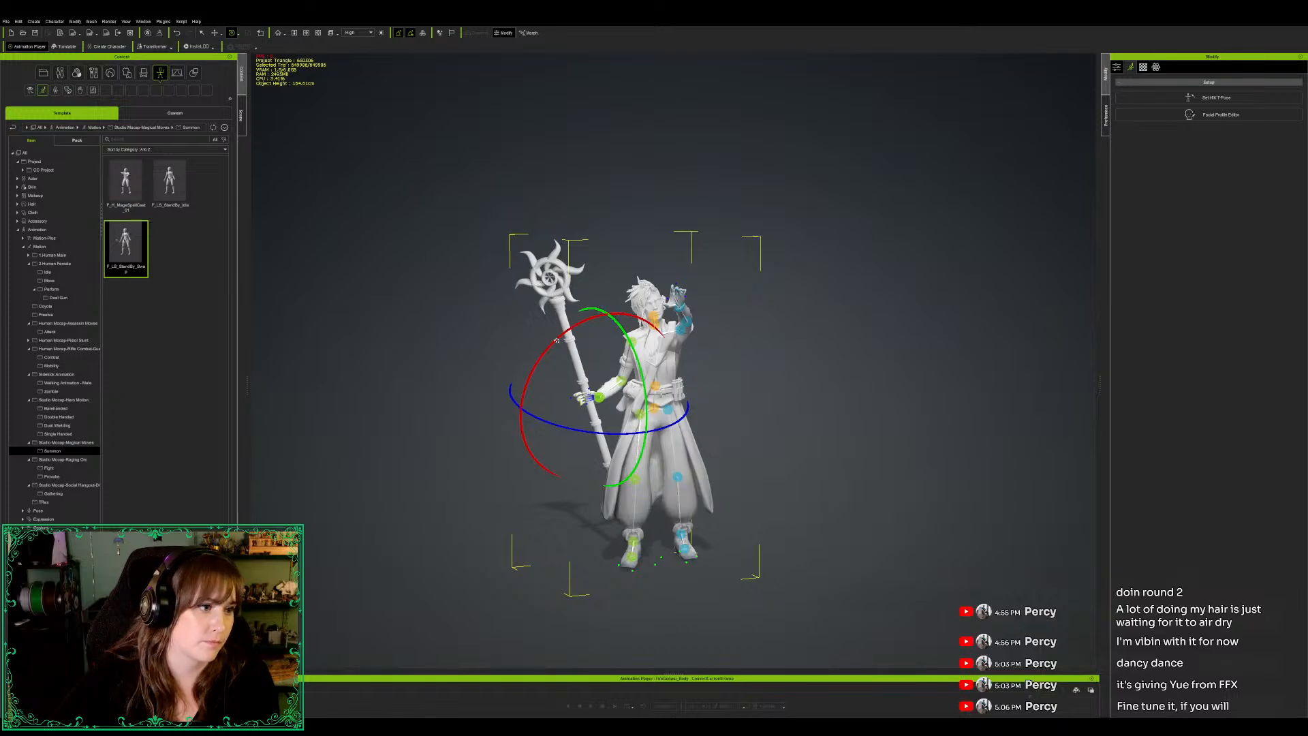
pyautogui.moveTo(547, 345)
pyautogui.mouseDown()
pyautogui.moveTo(532, 381)
pyautogui.moveTo(547, 342)
pyautogui.mouseUp()
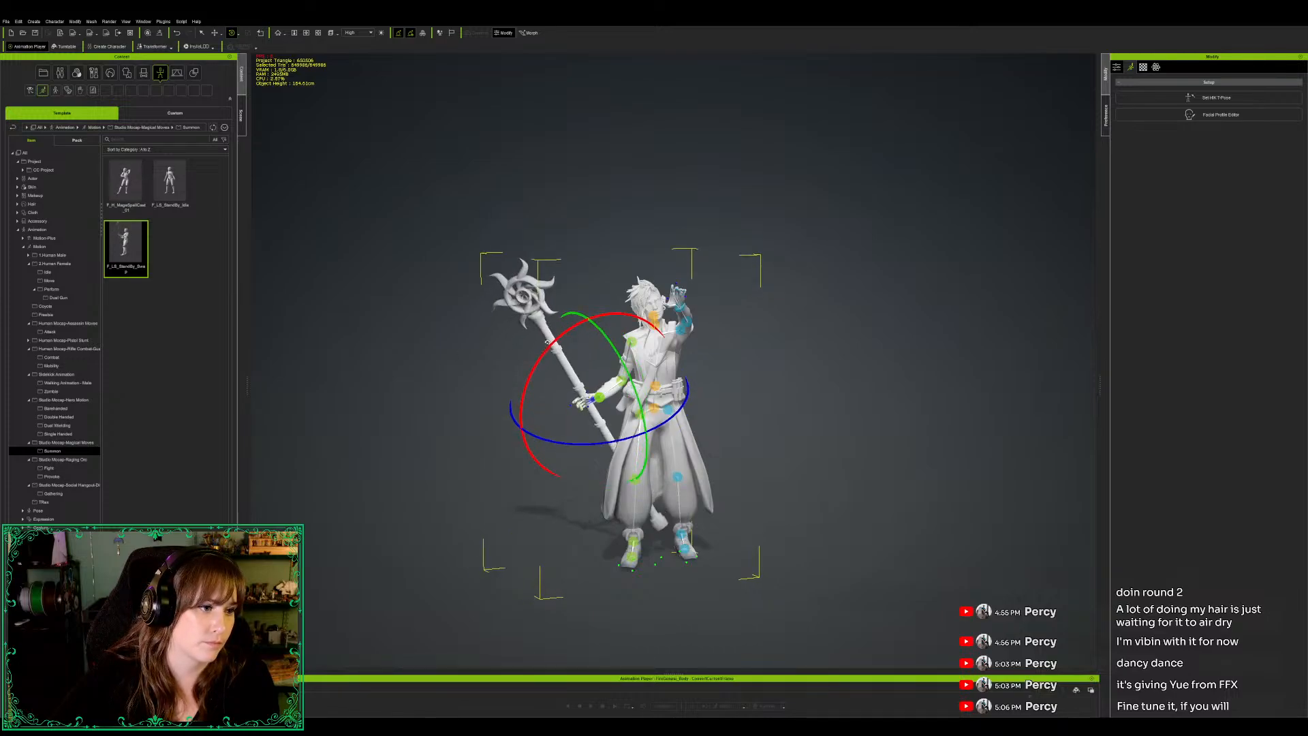
pyautogui.scroll(-1, 726, 476)
pyautogui.moveTo(697, 543); pyautogui.dragTo(698, 543, button='right')
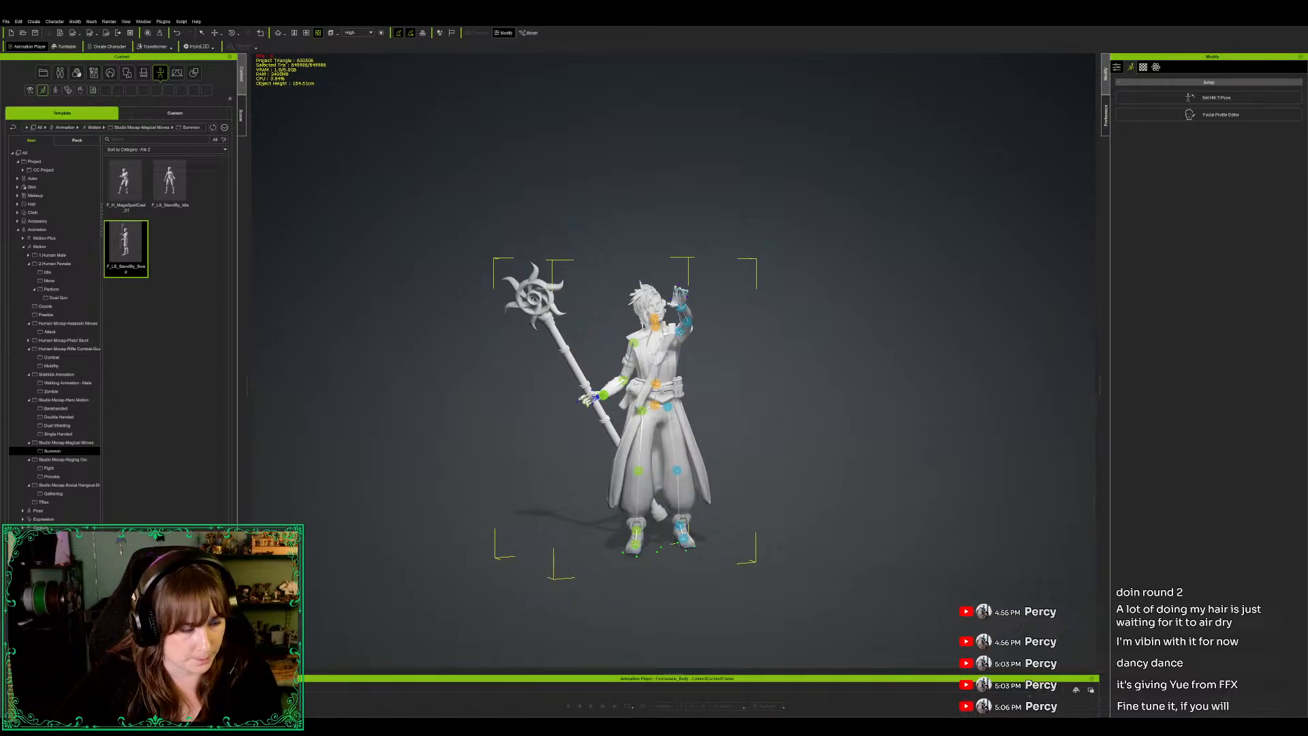
# Step: Rotate the left forearm and upper arm so the raised left arm reaches further outward from the head
pyautogui.press('e')
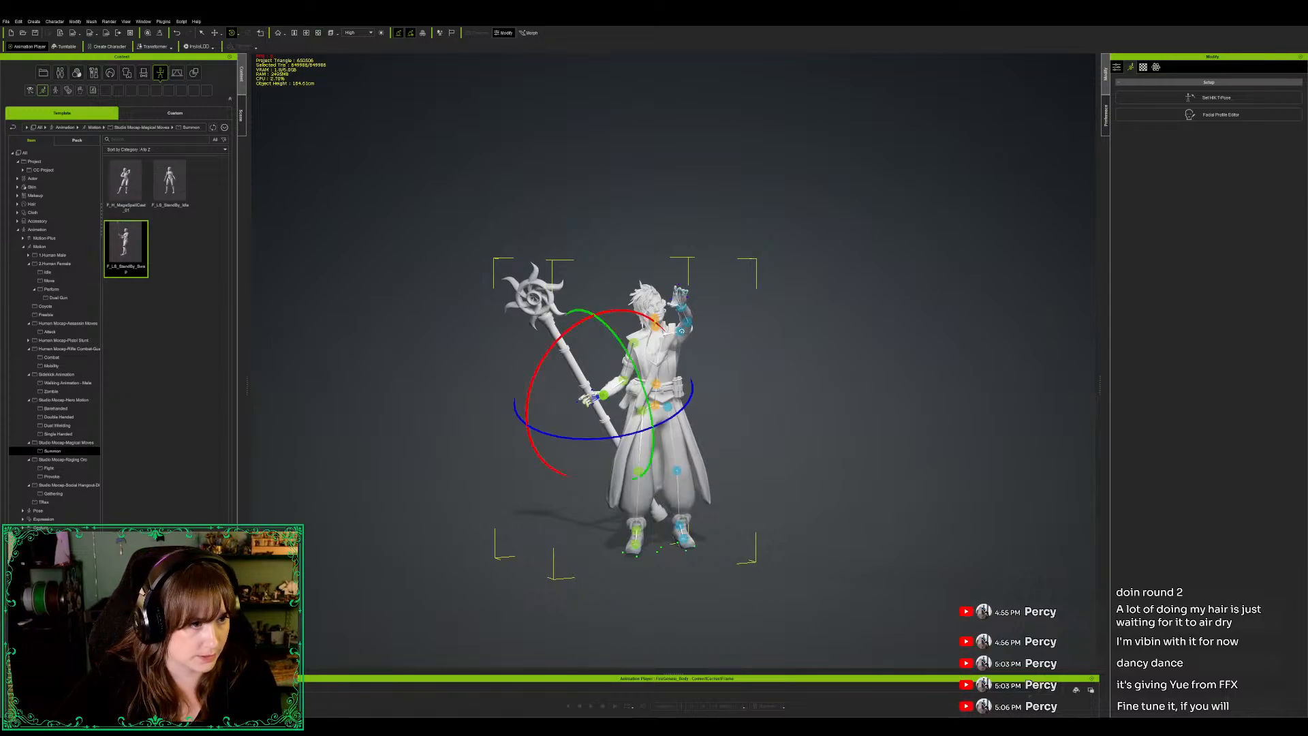
pyautogui.click(680, 331)
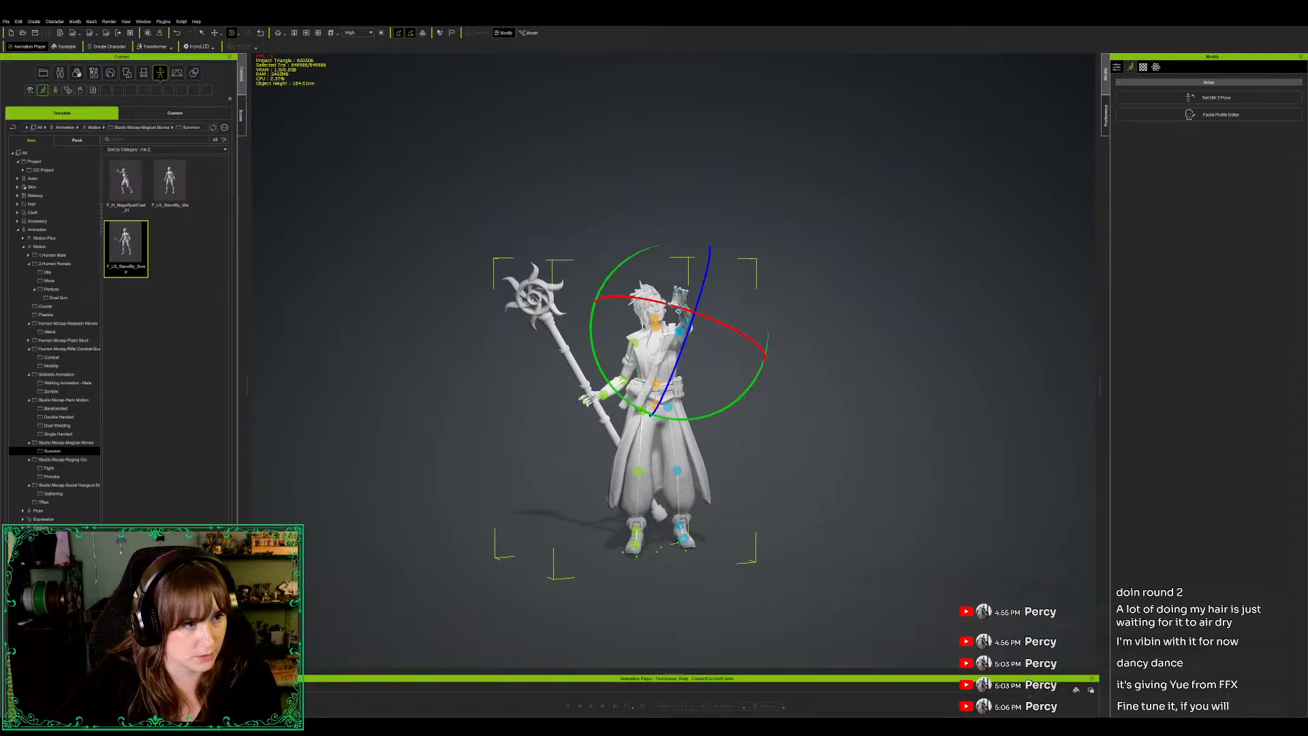
pyautogui.click(687, 321)
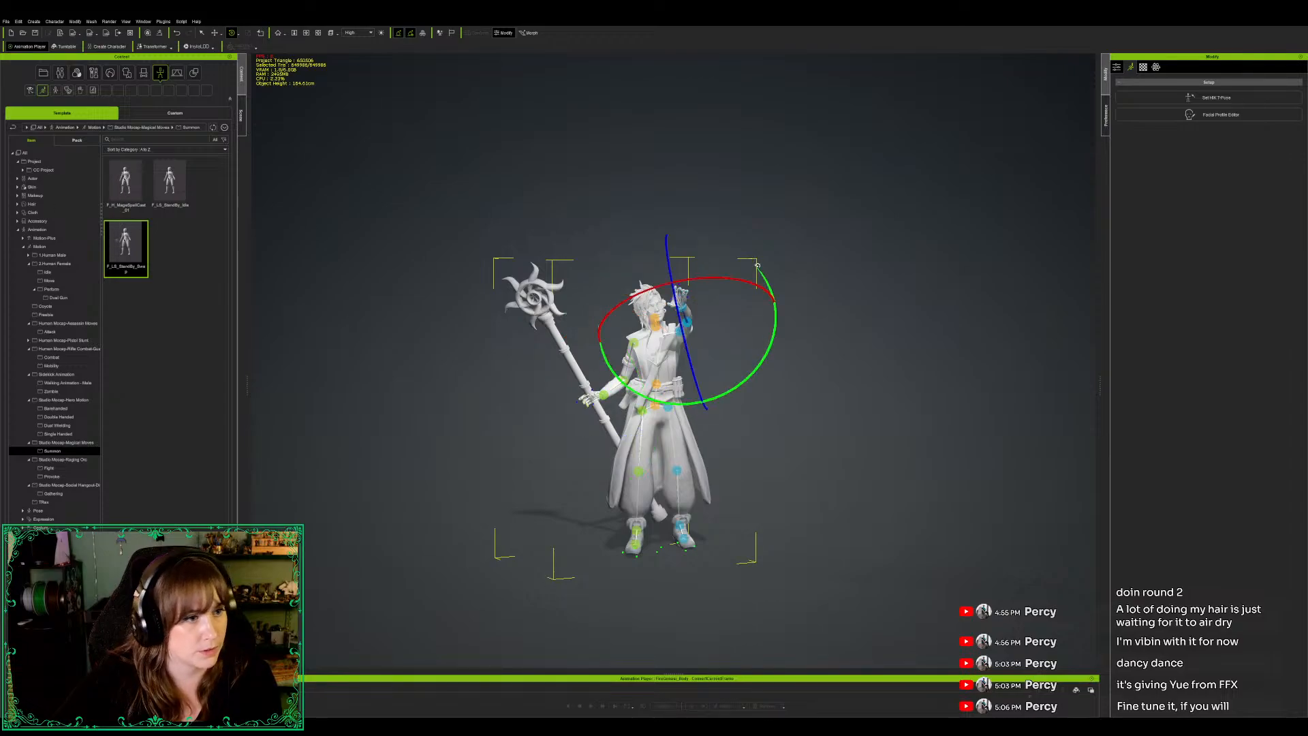
pyautogui.moveTo(716, 280); pyautogui.dragTo(718, 279)
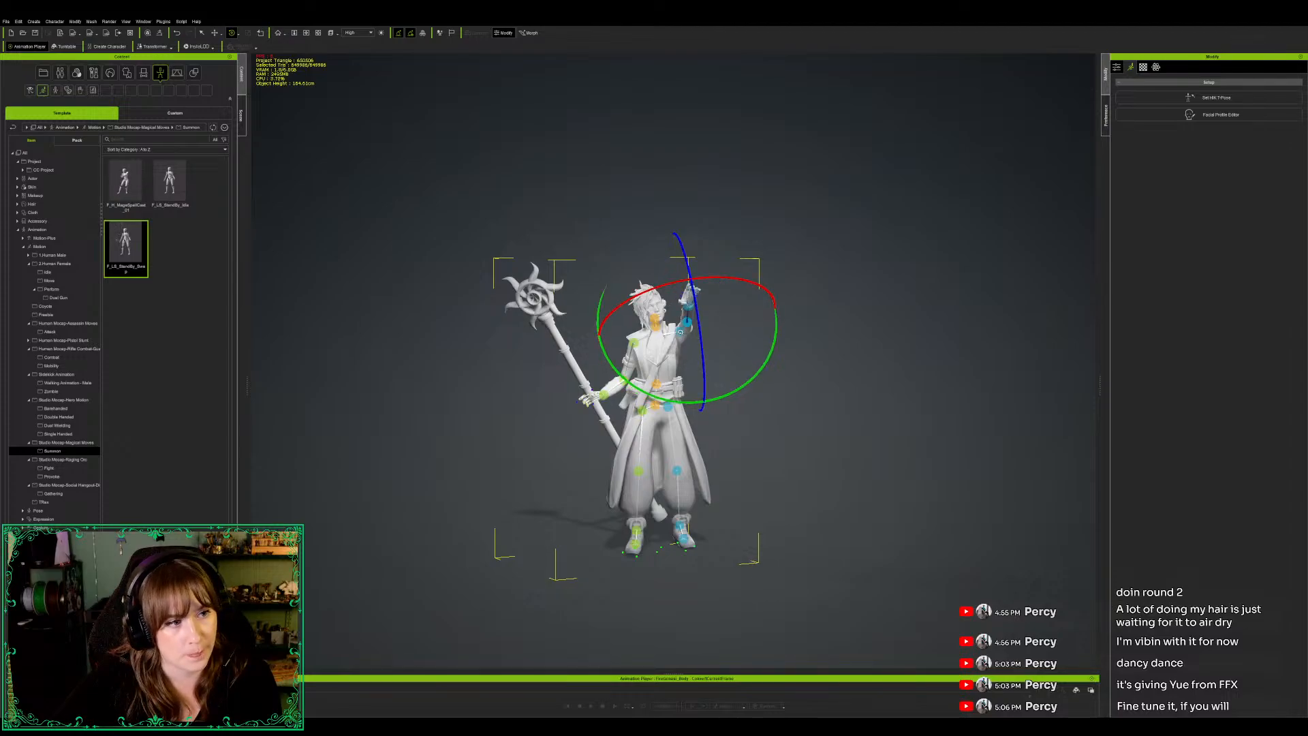
pyautogui.click(679, 333)
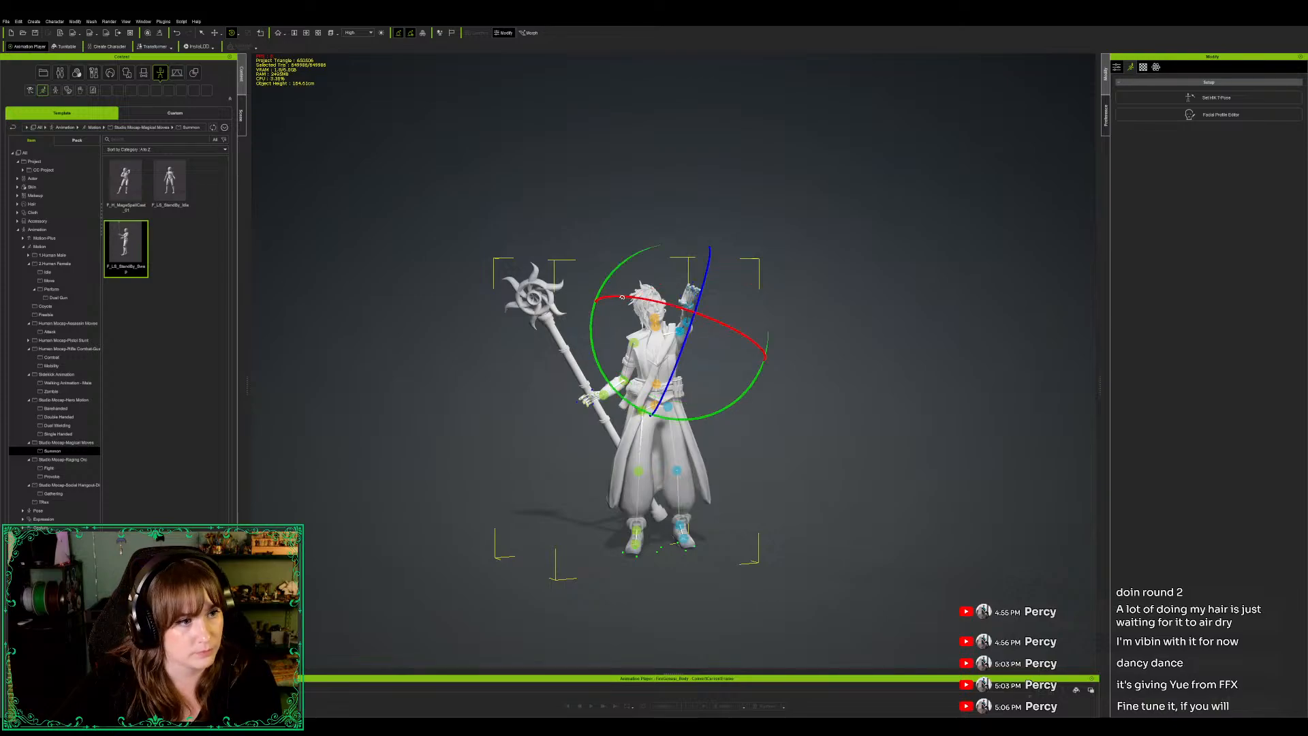
pyautogui.moveTo(625, 297); pyautogui.dragTo(623, 294)
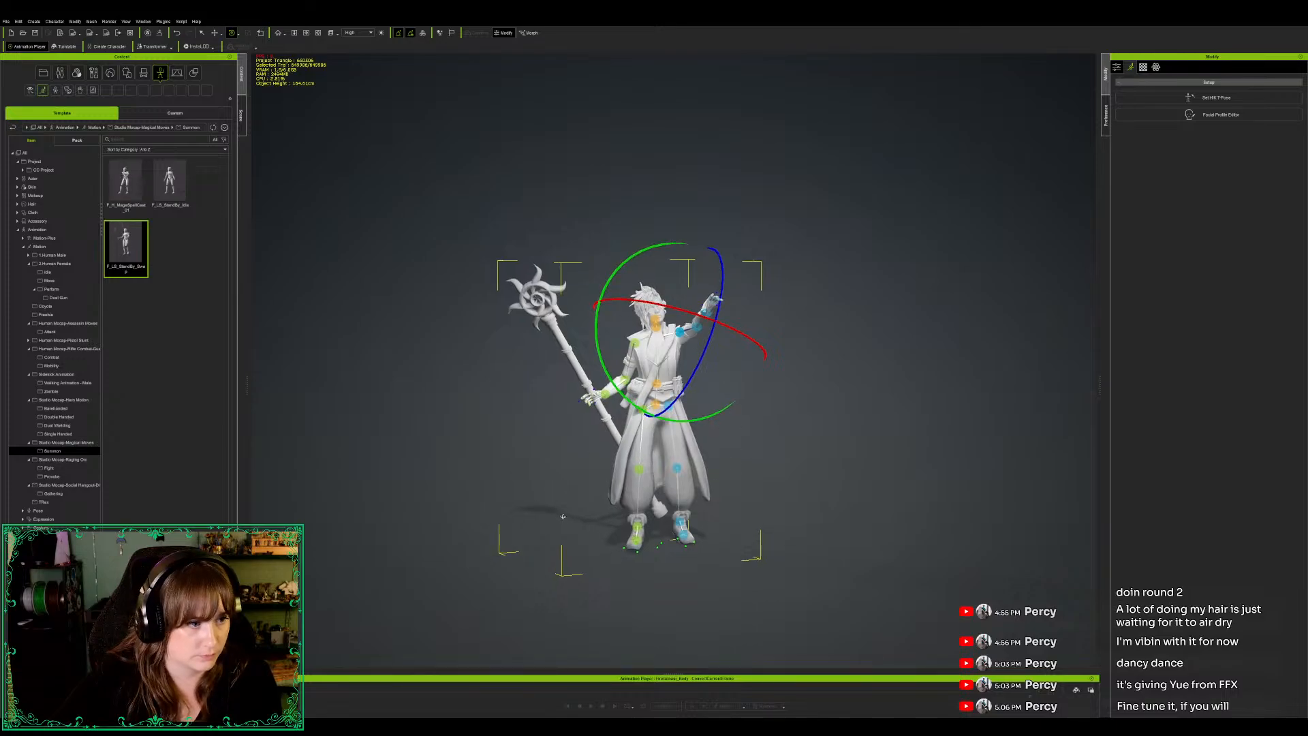
pyautogui.keyDown('alt'); pyautogui.moveTo(526, 470); pyautogui.dragTo(532, 680); pyautogui.keyUp('alt')
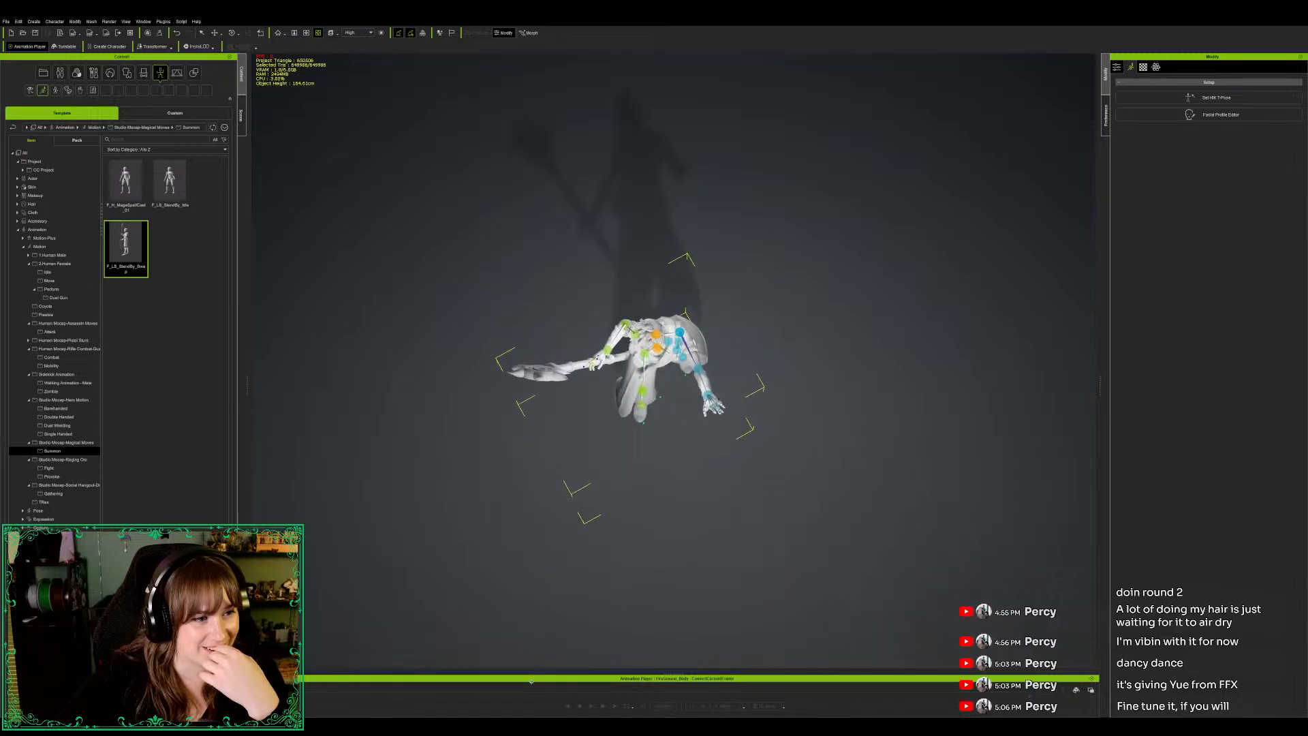
pyautogui.keyDown('alt'); pyautogui.moveTo(846, 264); pyautogui.dragTo(815, 204); pyautogui.keyUp('alt')
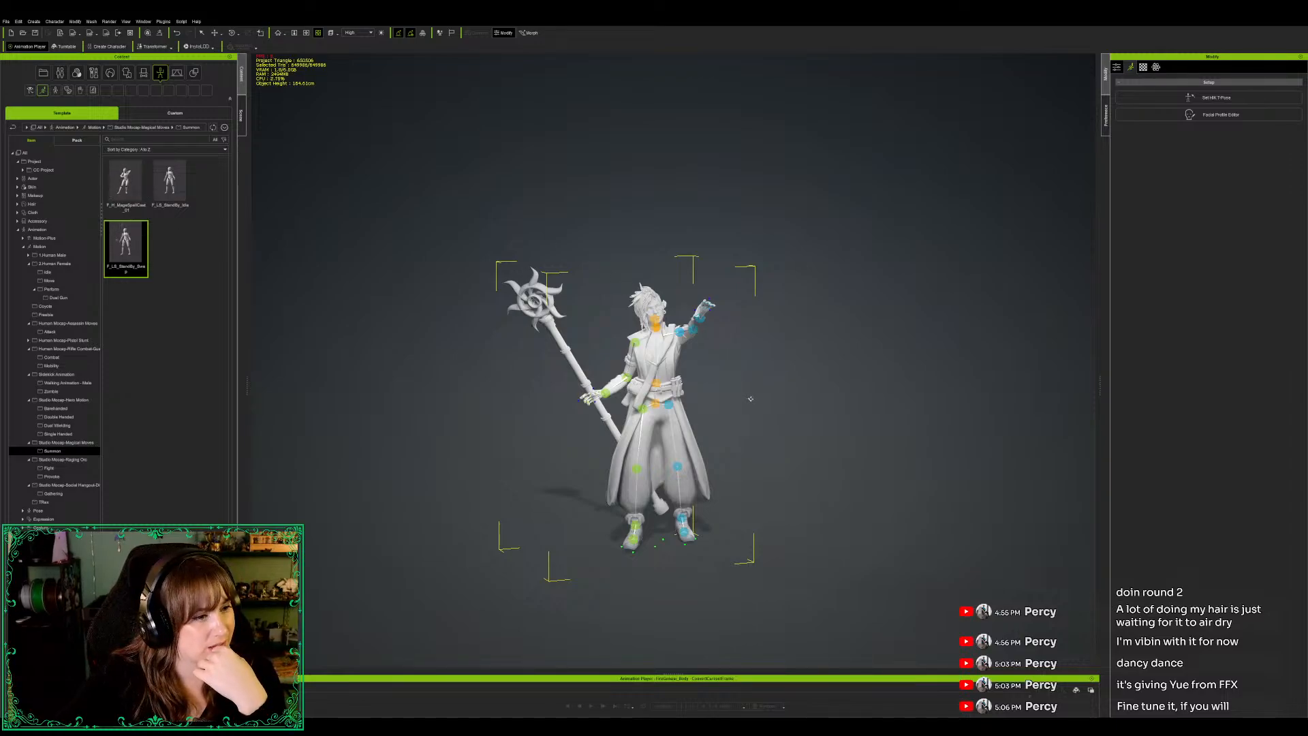
# Step: Turn the upper chest slightly toward the staff side so the left arm reaches more forward
pyautogui.press('e')
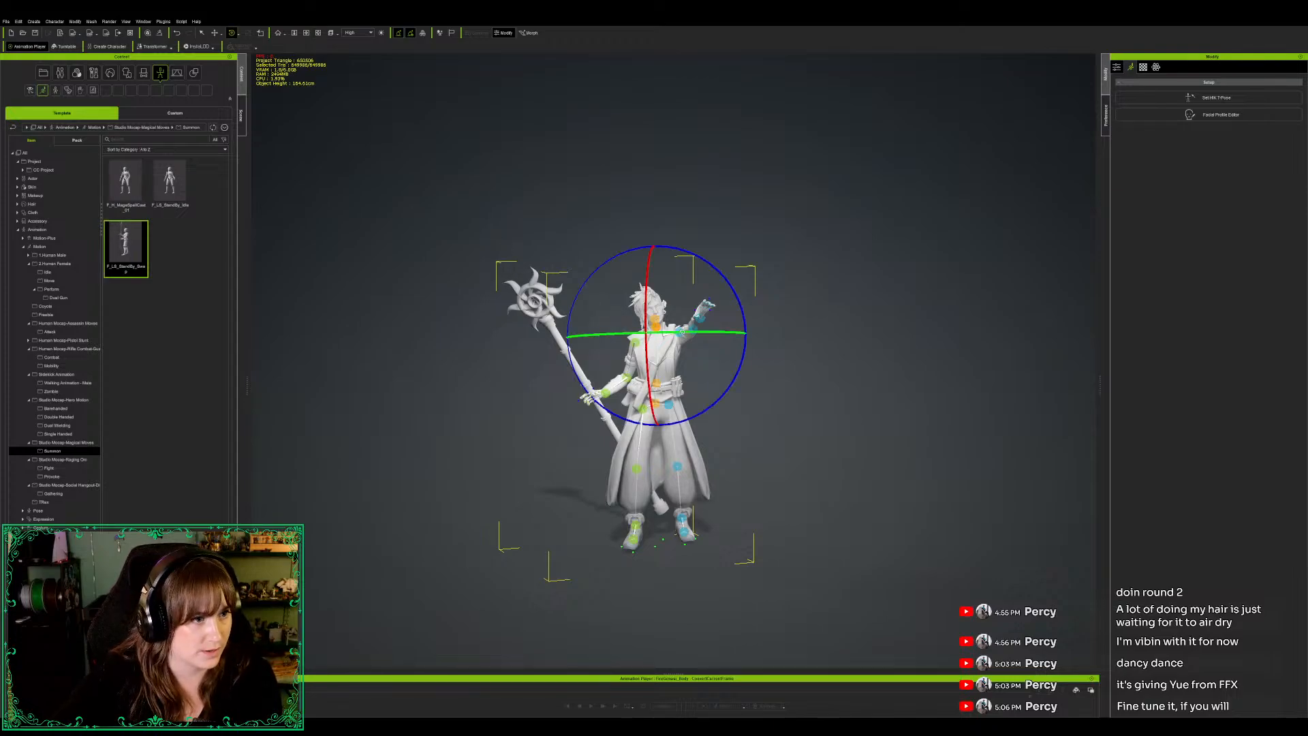
pyautogui.moveTo(679, 332)
pyautogui.mouseDown()
pyautogui.moveTo(658, 333)
pyautogui.moveTo(679, 332)
pyautogui.mouseUp()
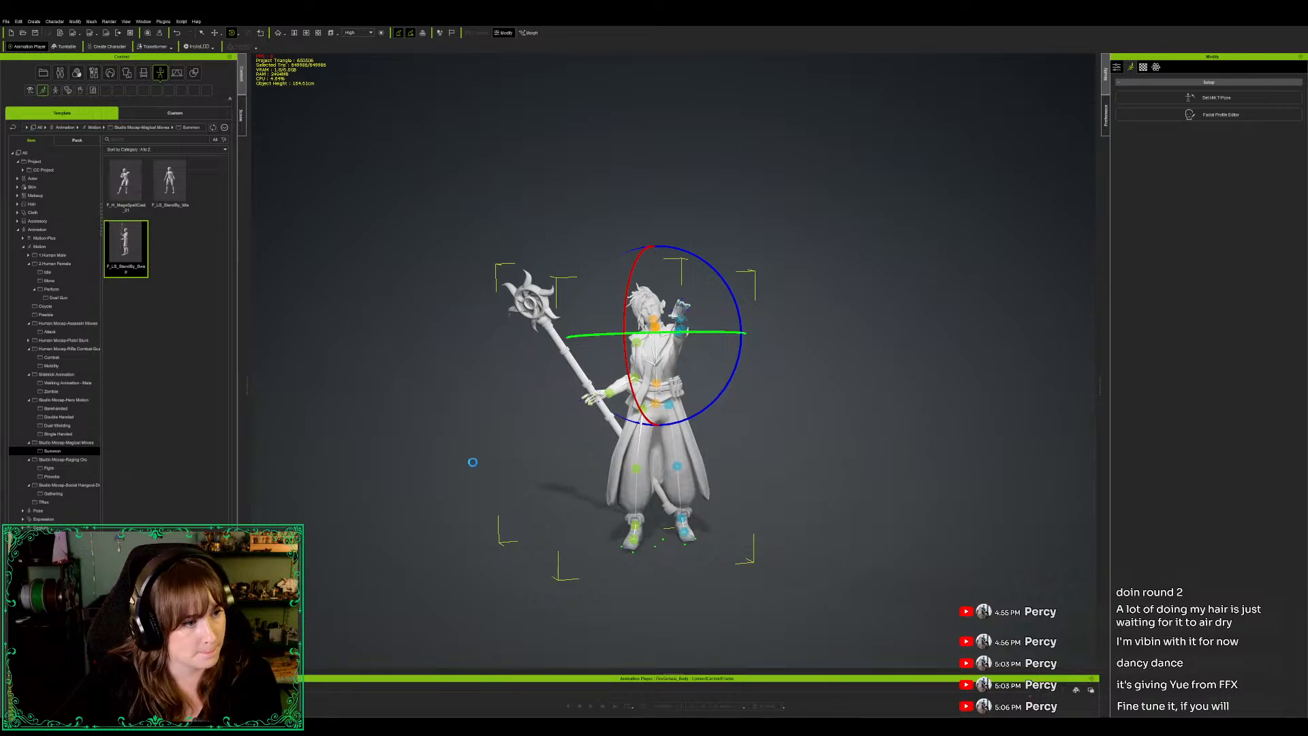
pyautogui.moveTo(481, 461); pyautogui.dragTo(483, 457, button='right')
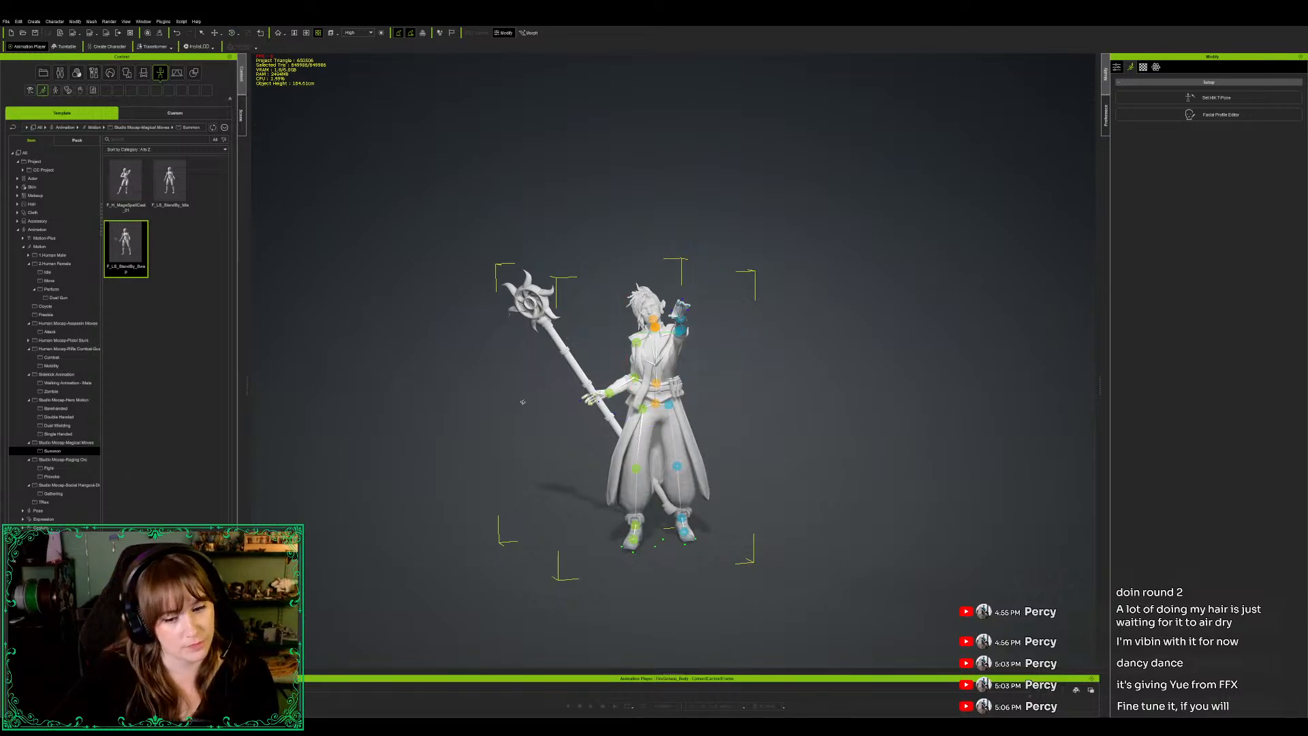
pyautogui.moveTo(522, 476)
pyautogui.mouseDown()
pyautogui.moveTo(673, 472)
pyautogui.moveTo(298, 465)
pyautogui.moveTo(534, 472)
pyautogui.mouseUp()
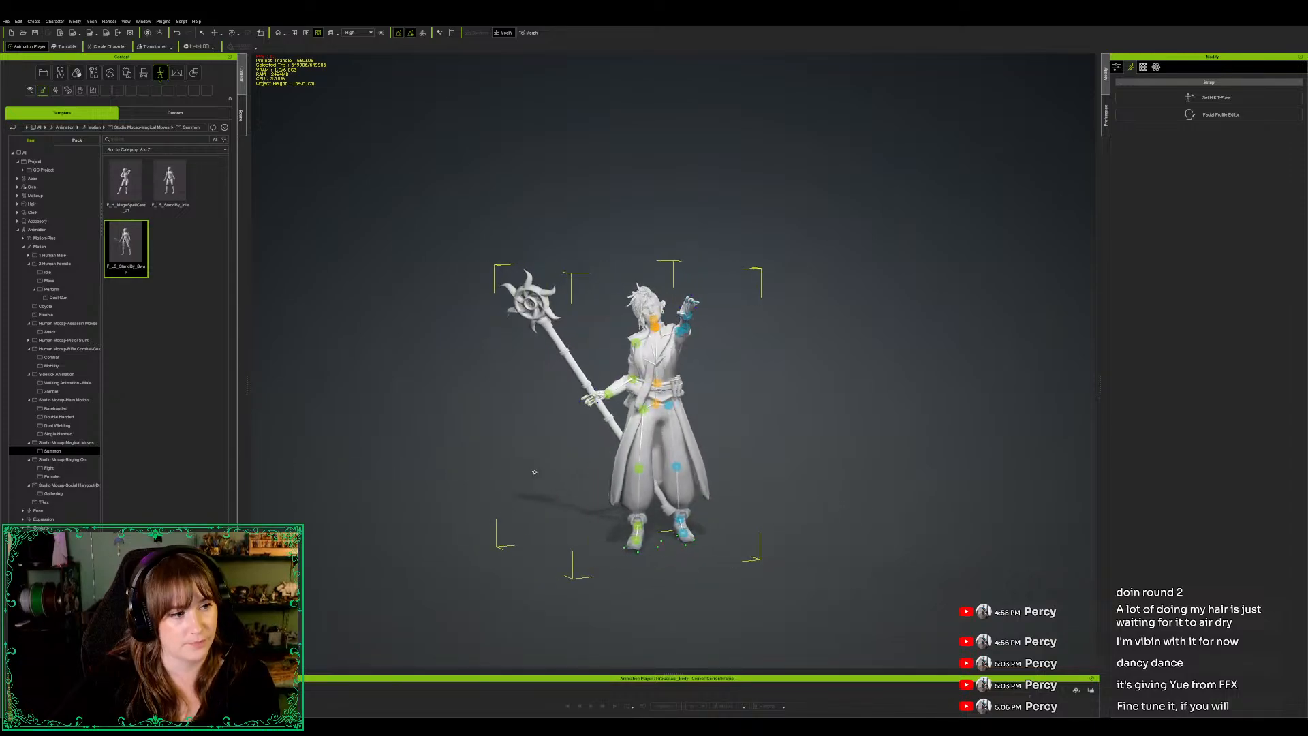
# Step: Leave pose editing and shift the CultistStaff slightly sideways so it sits better in the right hand's grip
pyautogui.scroll(5, 529, 356)
pyautogui.scroll(3, 550, 361)
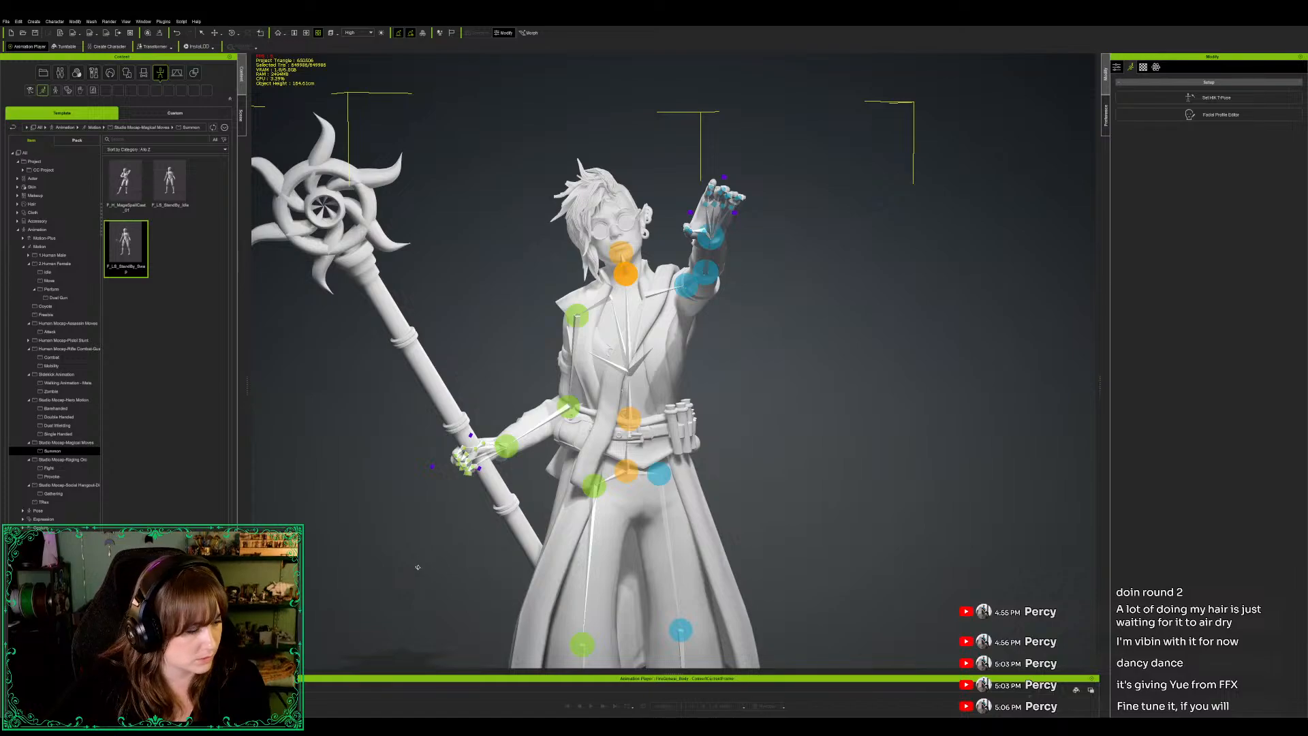
pyautogui.moveTo(425, 556); pyautogui.dragTo(552, 510, button='middle')
pyautogui.scroll(5, 528, 565)
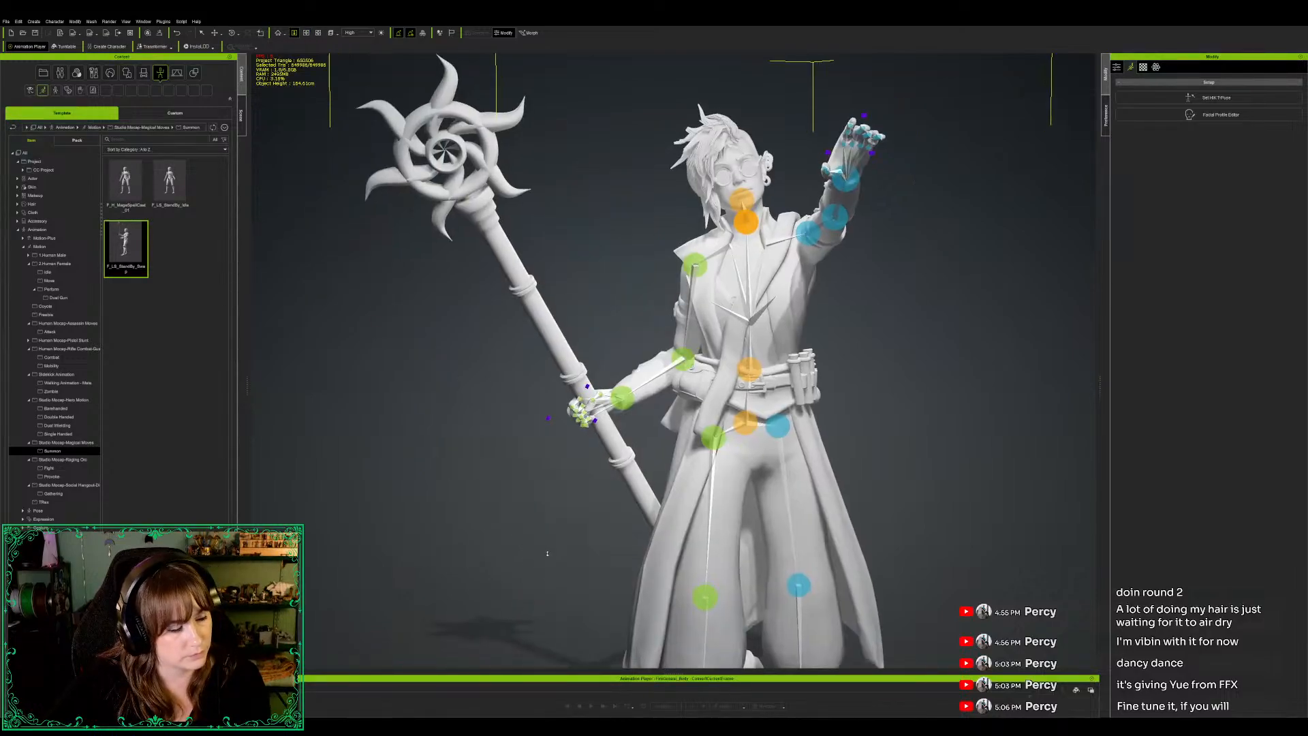
pyautogui.moveTo(449, 563); pyautogui.dragTo(473, 587, button='right')
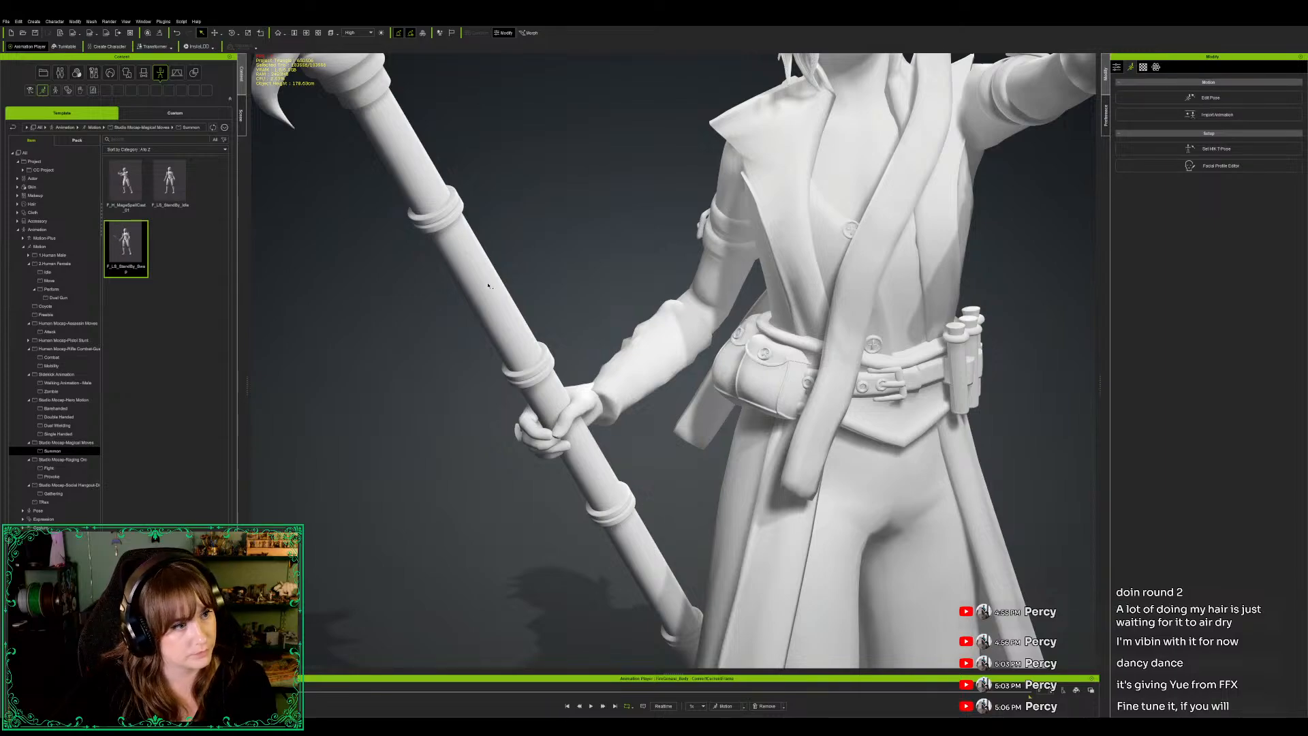
pyautogui.click(240, 120)
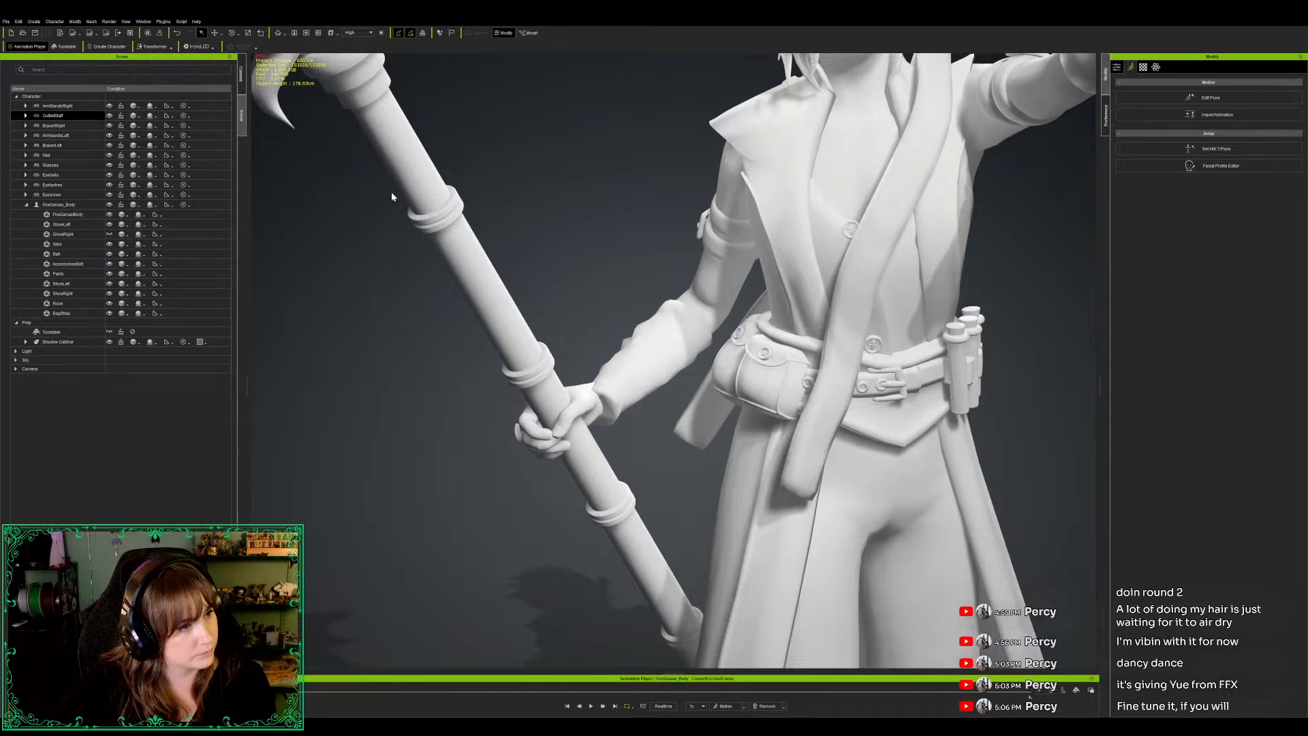
pyautogui.press('e')
pyautogui.press('w')
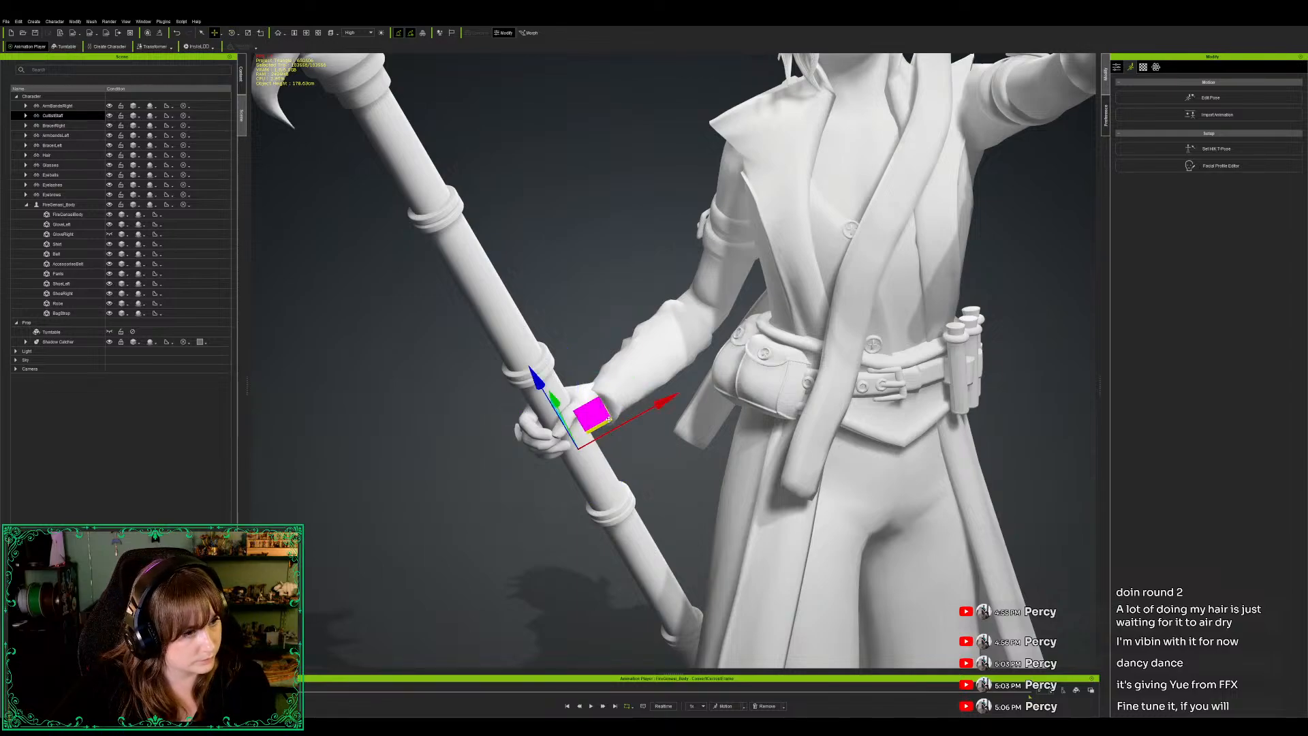
pyautogui.moveTo(664, 402); pyautogui.dragTo(661, 404)
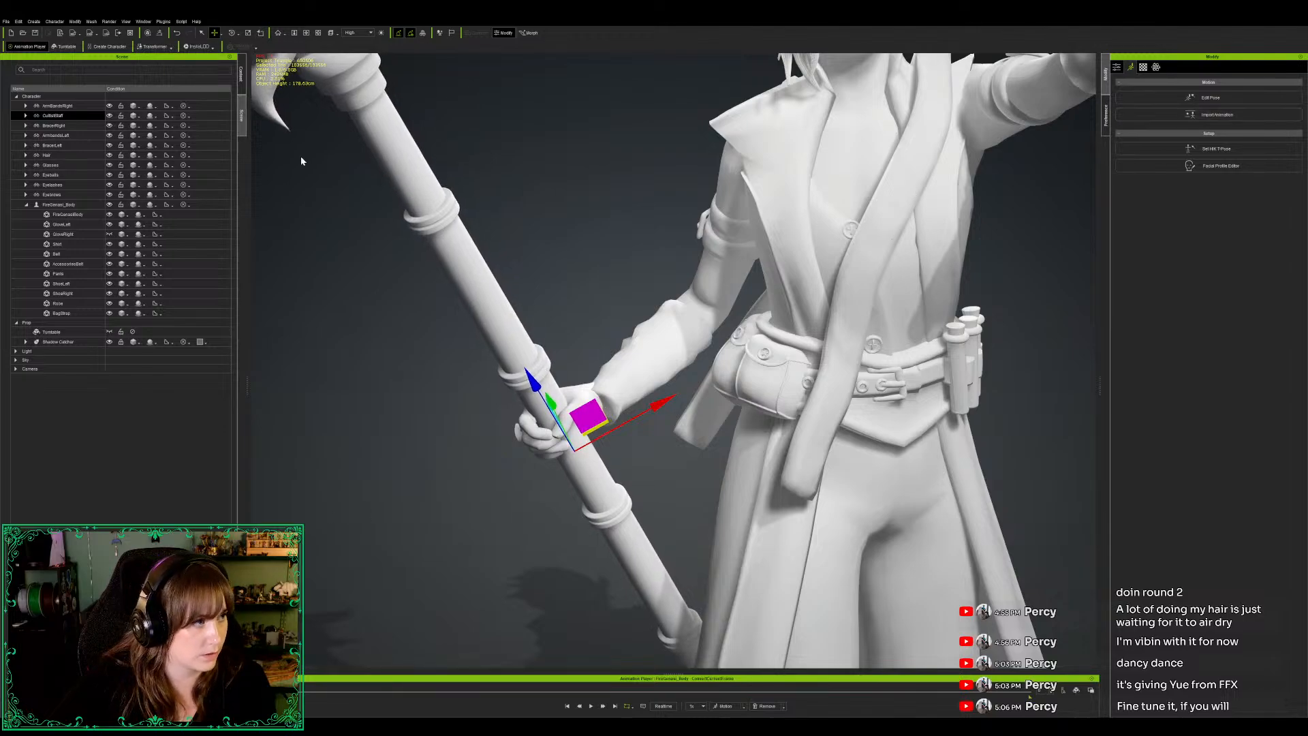
# Step: Select the FireGenasi_Body character and examine the full pose with the staff
pyautogui.click(1117, 67)
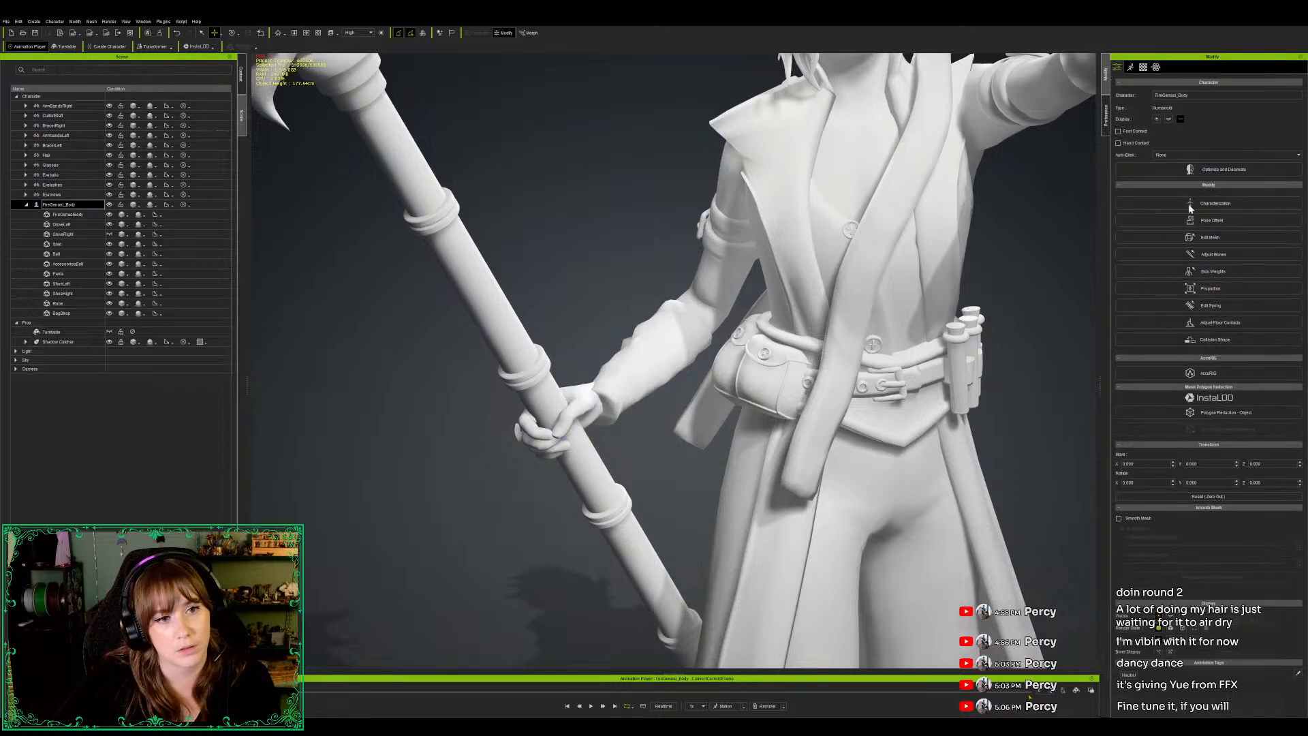
pyautogui.click(1130, 67)
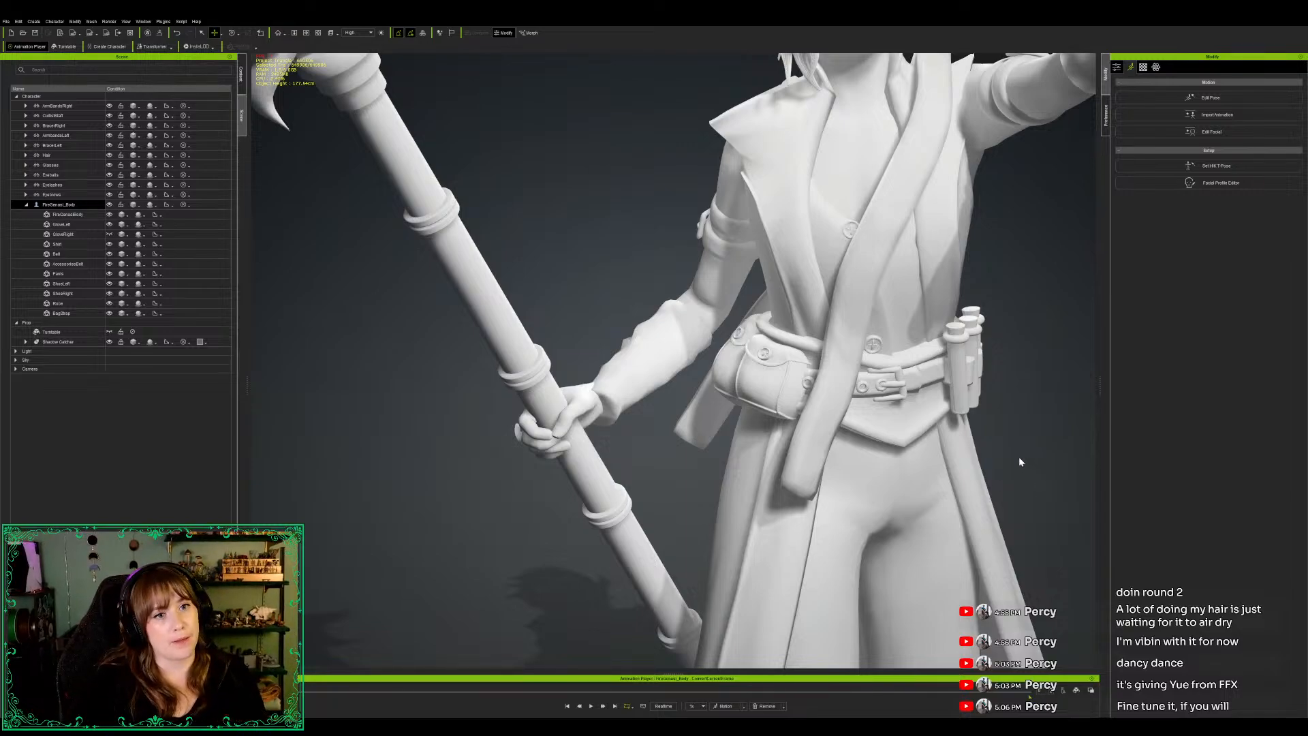
pyautogui.press('n')
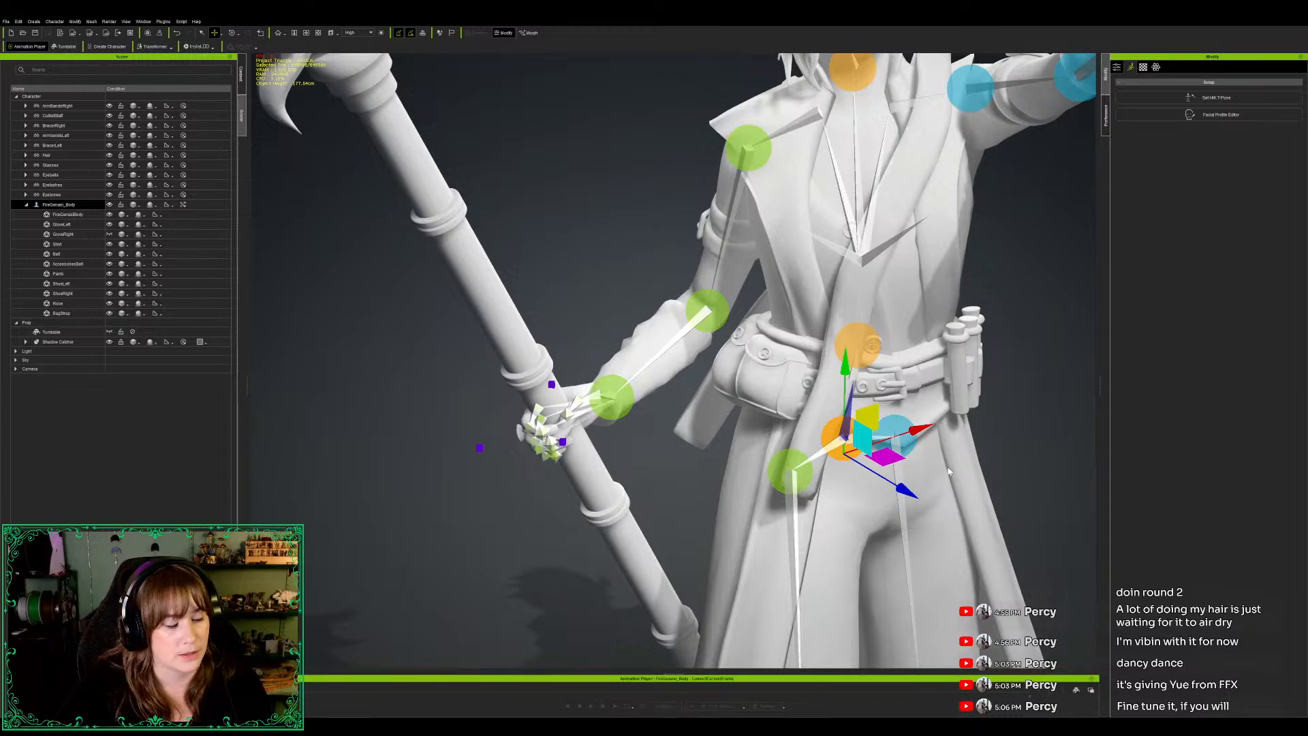
pyautogui.click(978, 458)
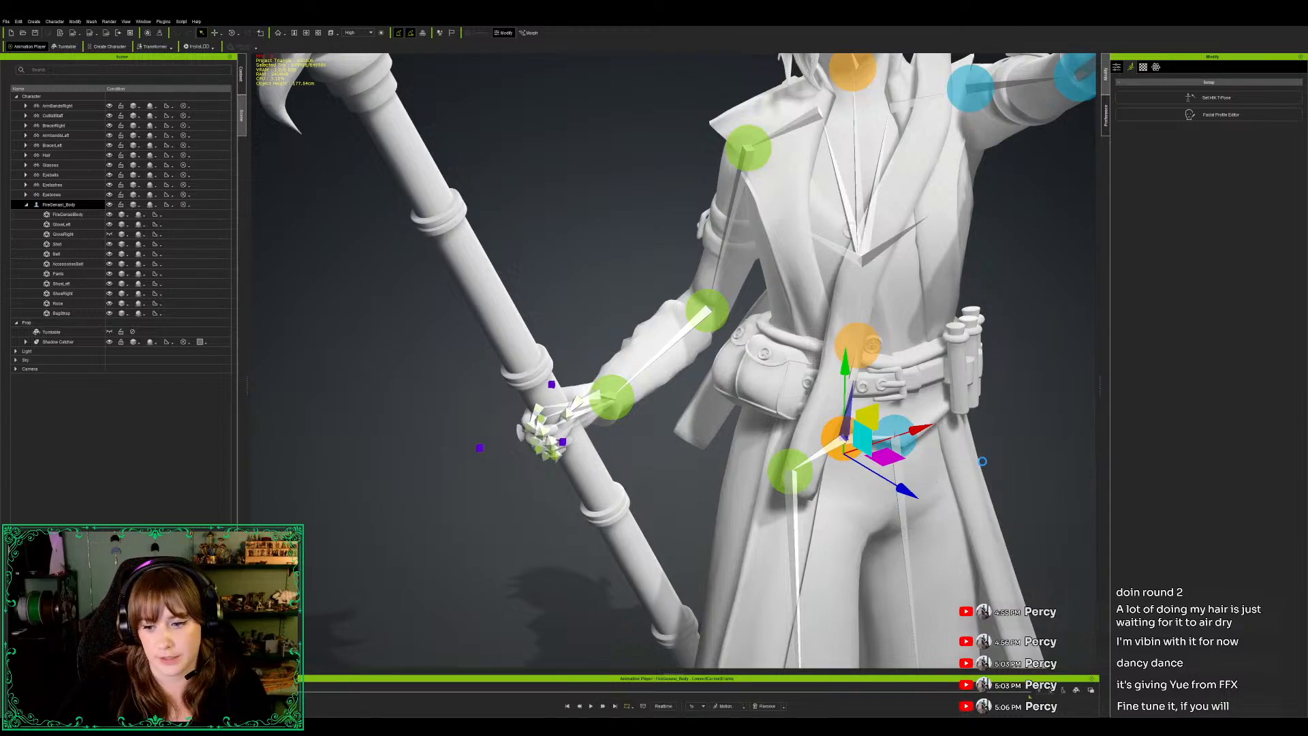
pyautogui.scroll(-5, 847, 534)
pyautogui.scroll(-5, 846, 534)
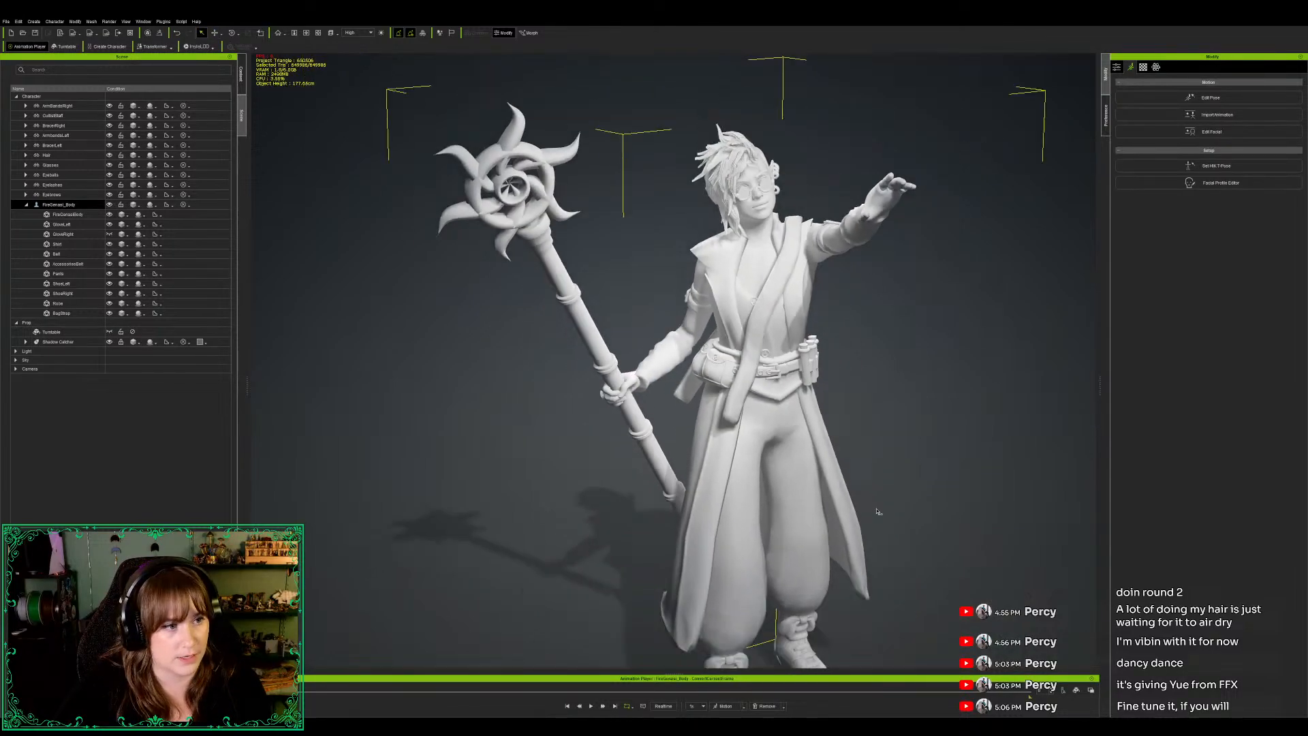
pyautogui.press('space')
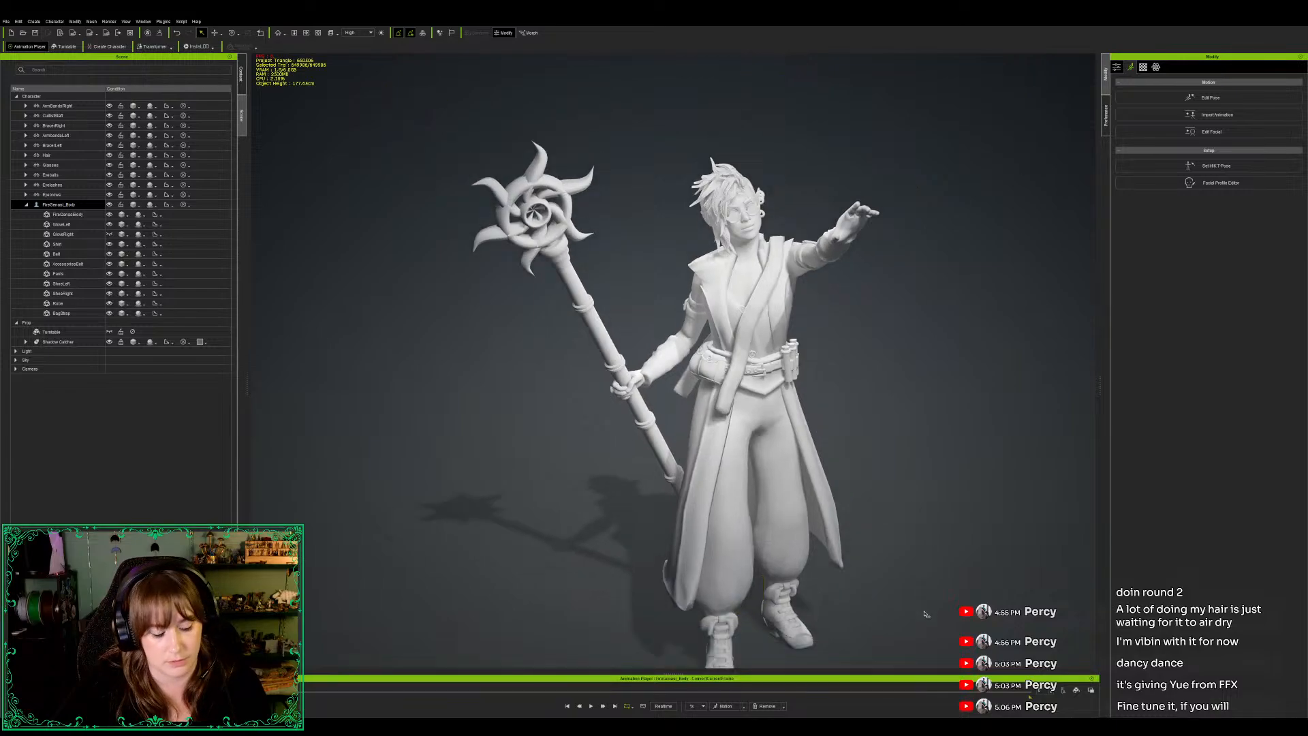
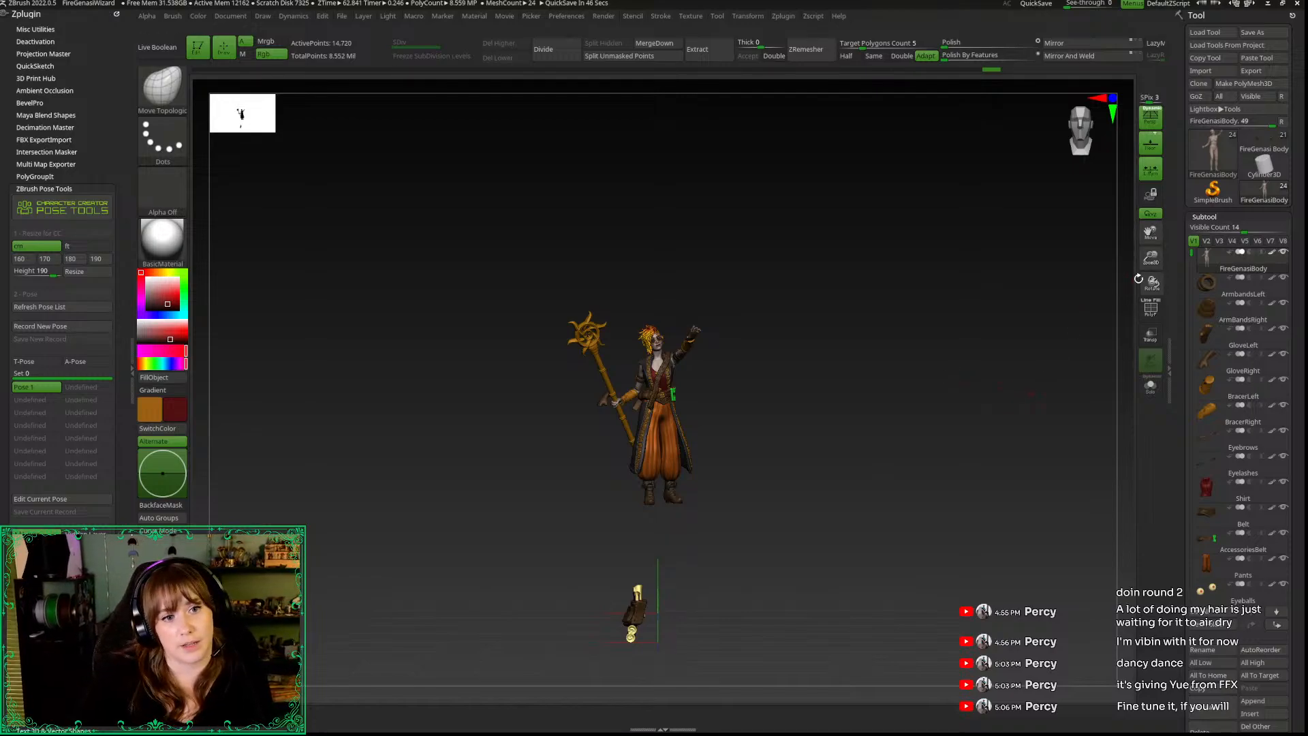
# Step: Create a subtool folder named bag starting from the Spellbook subtool
pyautogui.moveTo(1150, 259); pyautogui.dragTo(904, 401)
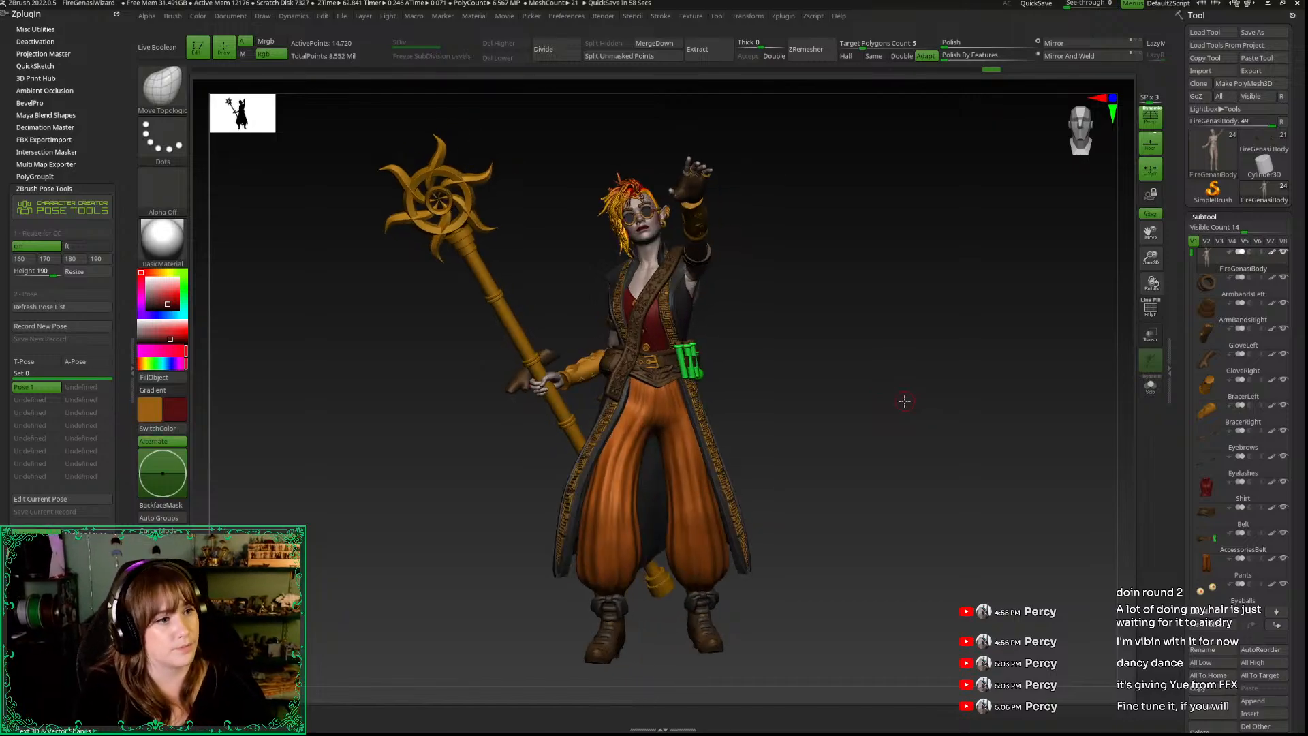
pyautogui.moveTo(1026, 169); pyautogui.dragTo(971, 231)
pyautogui.moveTo(1151, 258); pyautogui.dragTo(1087, 148)
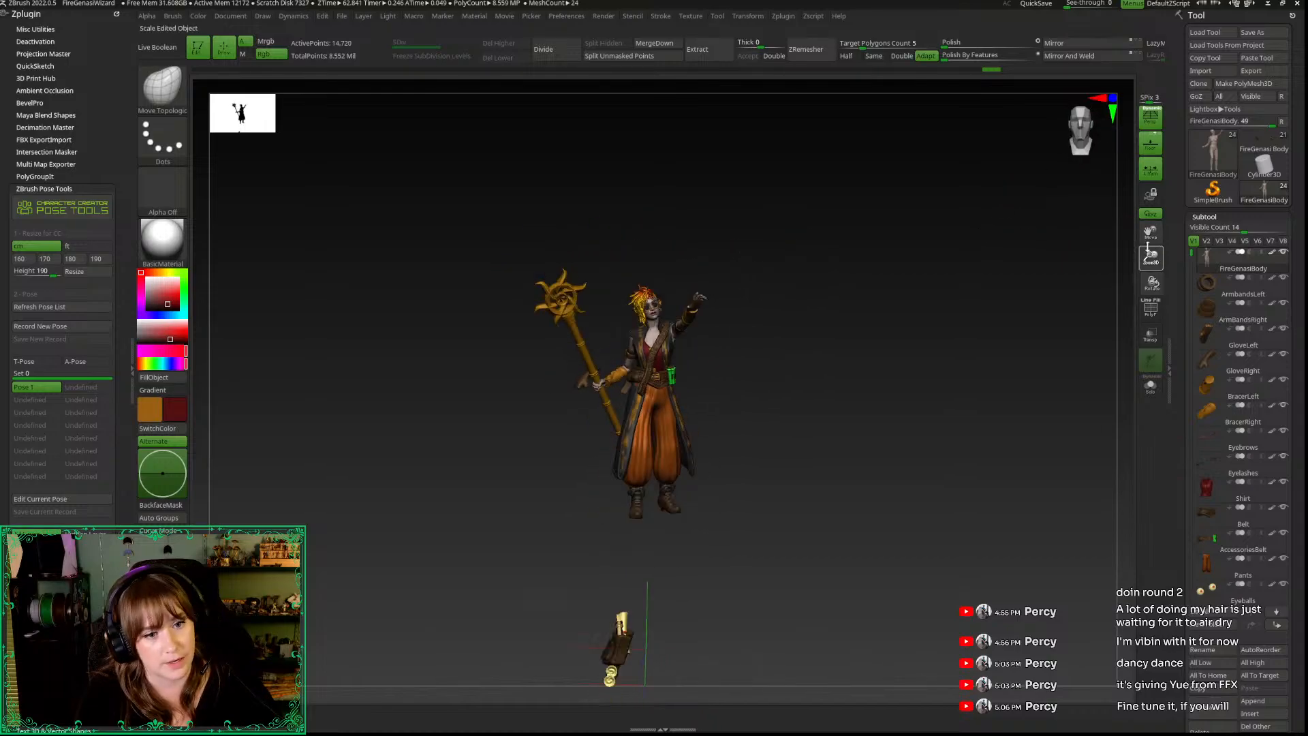
pyautogui.keyDown('alt'); pyautogui.moveTo(1013, 260); pyautogui.dragTo(1004, 230); pyautogui.keyUp('alt')
pyautogui.moveTo(1192, 254); pyautogui.dragTo(1192, 419)
pyautogui.click(1217, 497)
pyautogui.scroll(-3, 1218, 613)
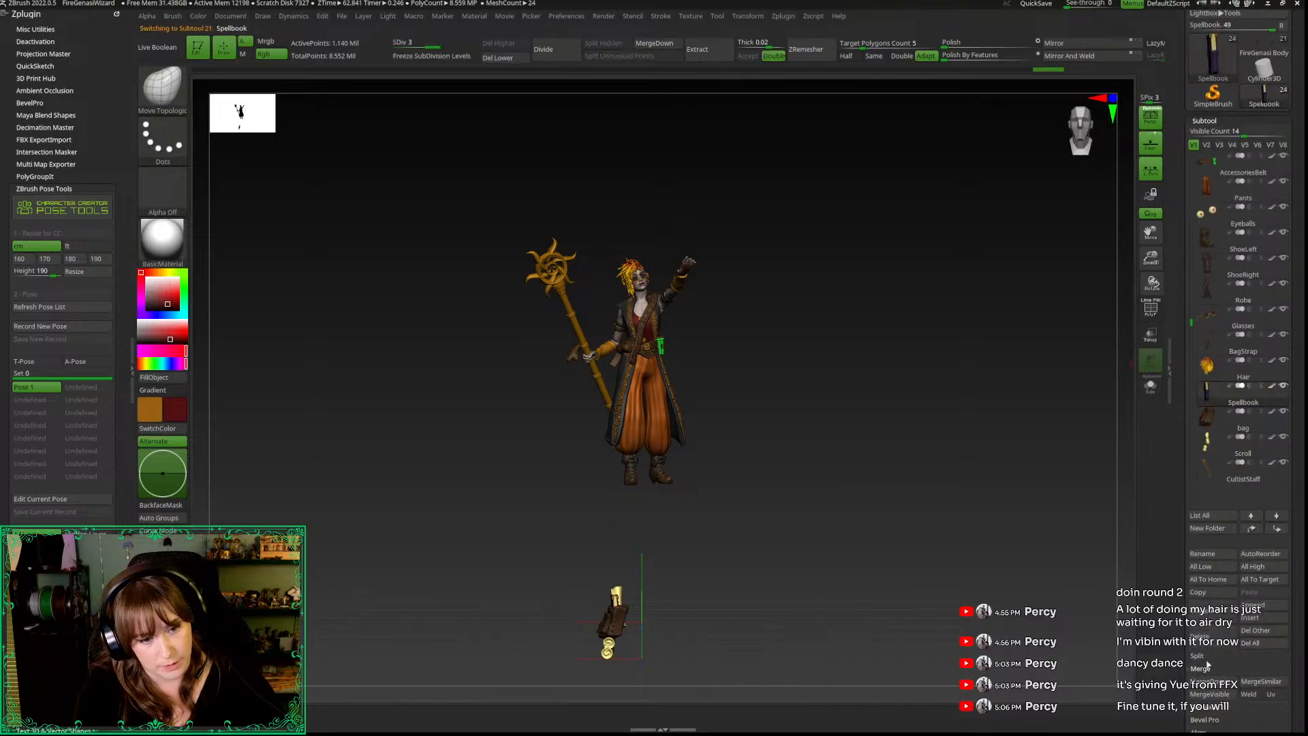
pyautogui.scroll(-1, 1180, 695)
pyautogui.click(1203, 509)
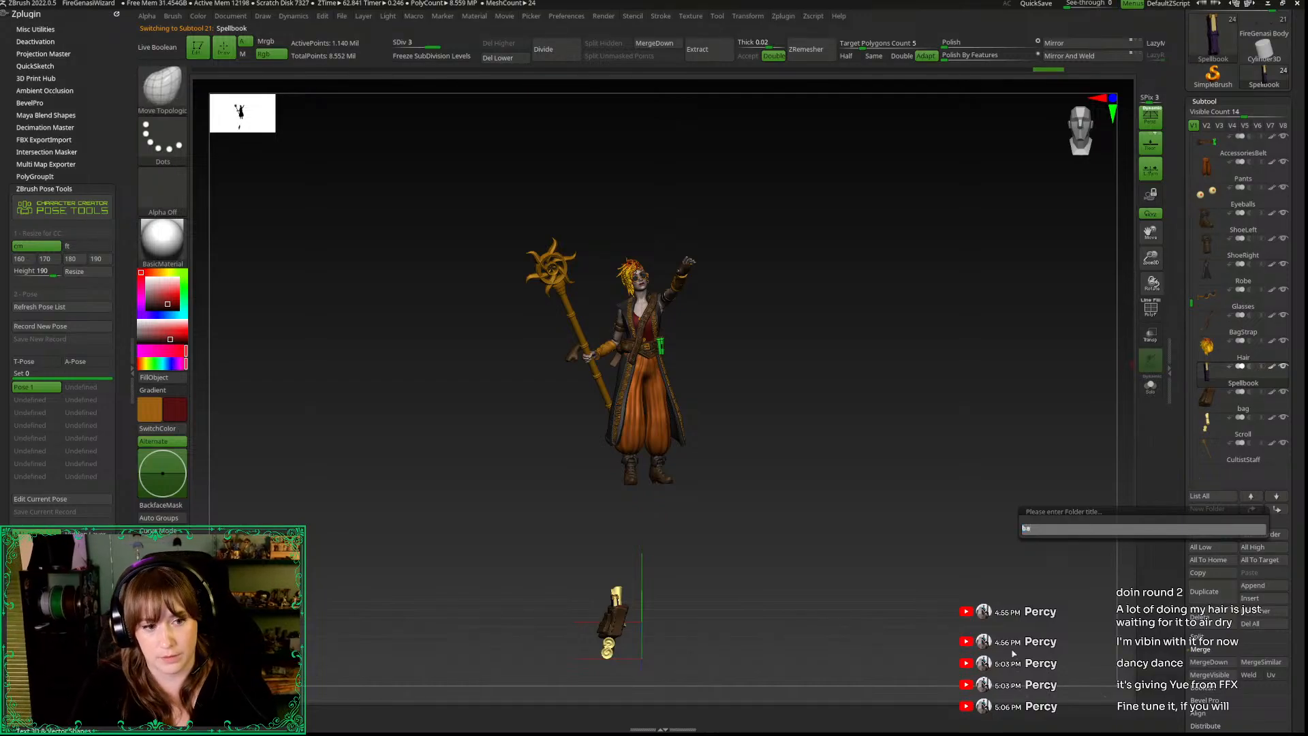
pyautogui.press('Return')
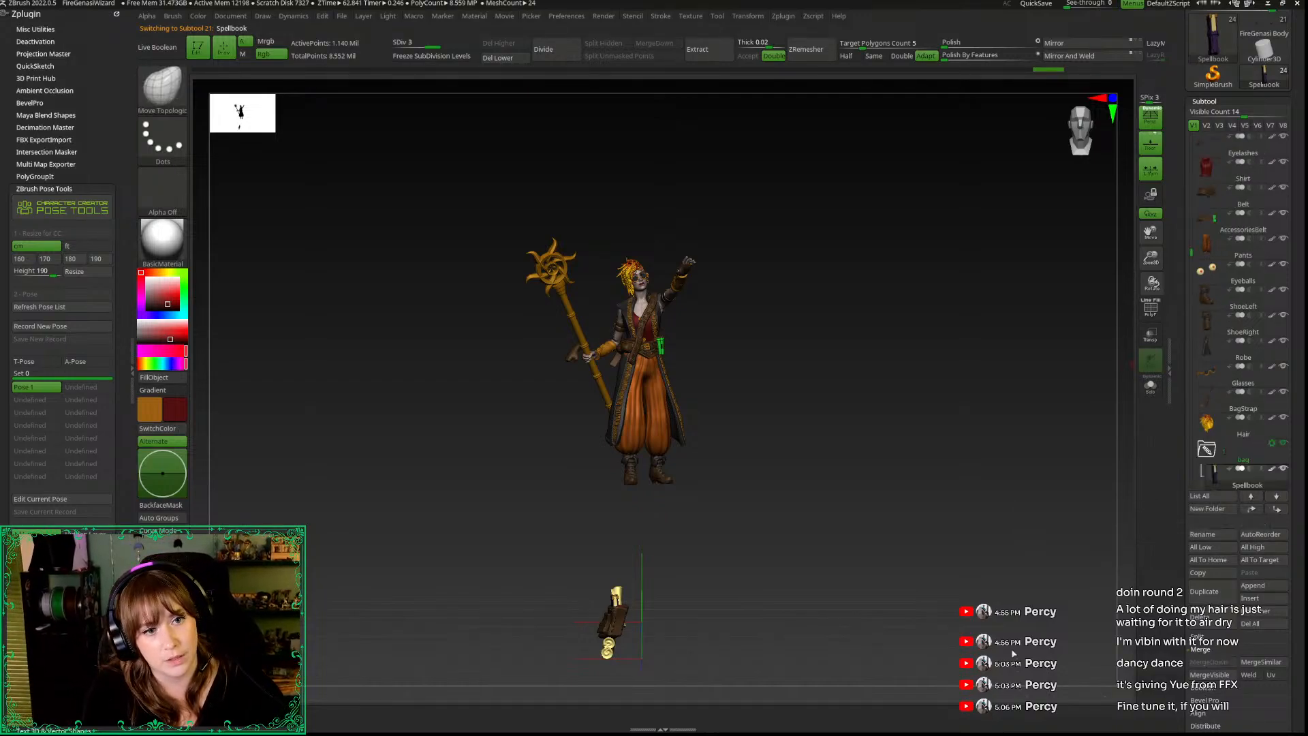
# Step: Move the bag and Scroll subtools into the bag folder alongside the Spellbook
pyautogui.moveTo(1187, 252); pyautogui.dragTo(1187, 300)
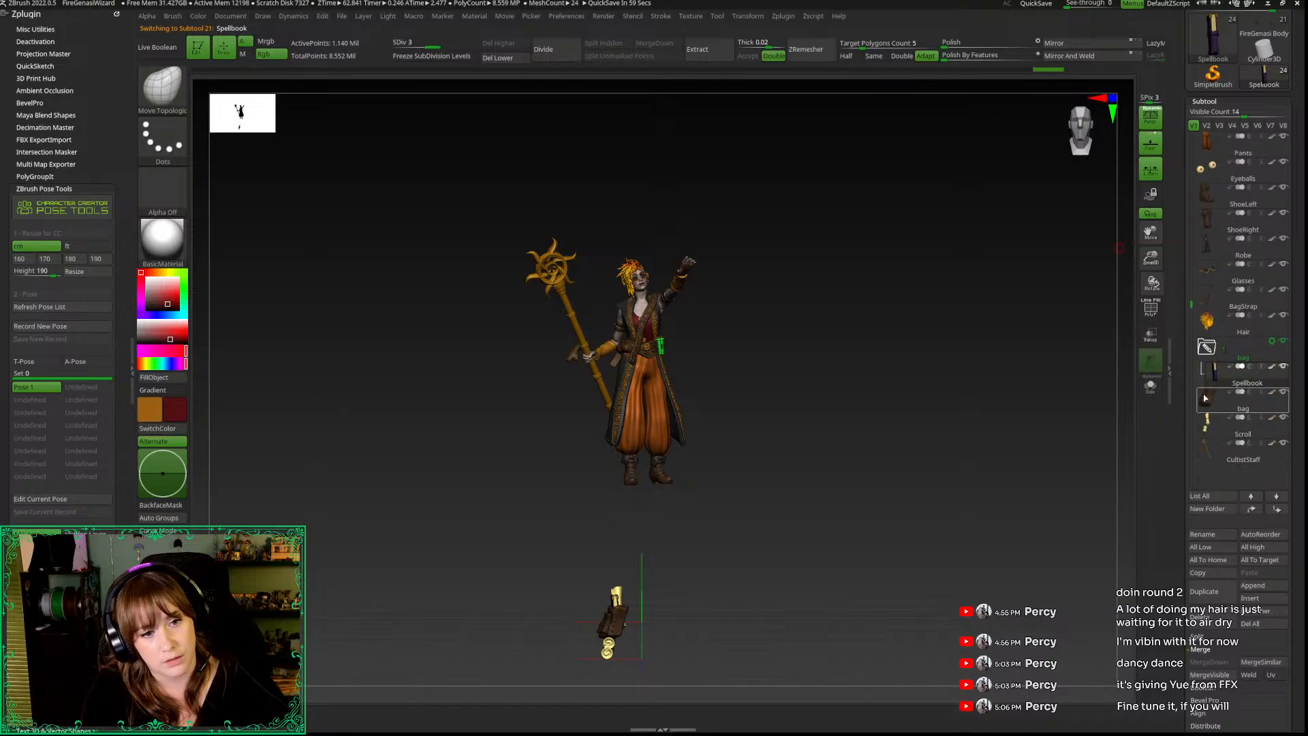
pyautogui.moveTo(1221, 380); pyautogui.dragTo(1222, 382)
pyautogui.moveTo(1220, 433); pyautogui.dragTo(1224, 411)
# Step: Apply Transpose Set to the bag folder and raise its accessories from below the feet to the staff-side hip
pyautogui.click(1273, 348)
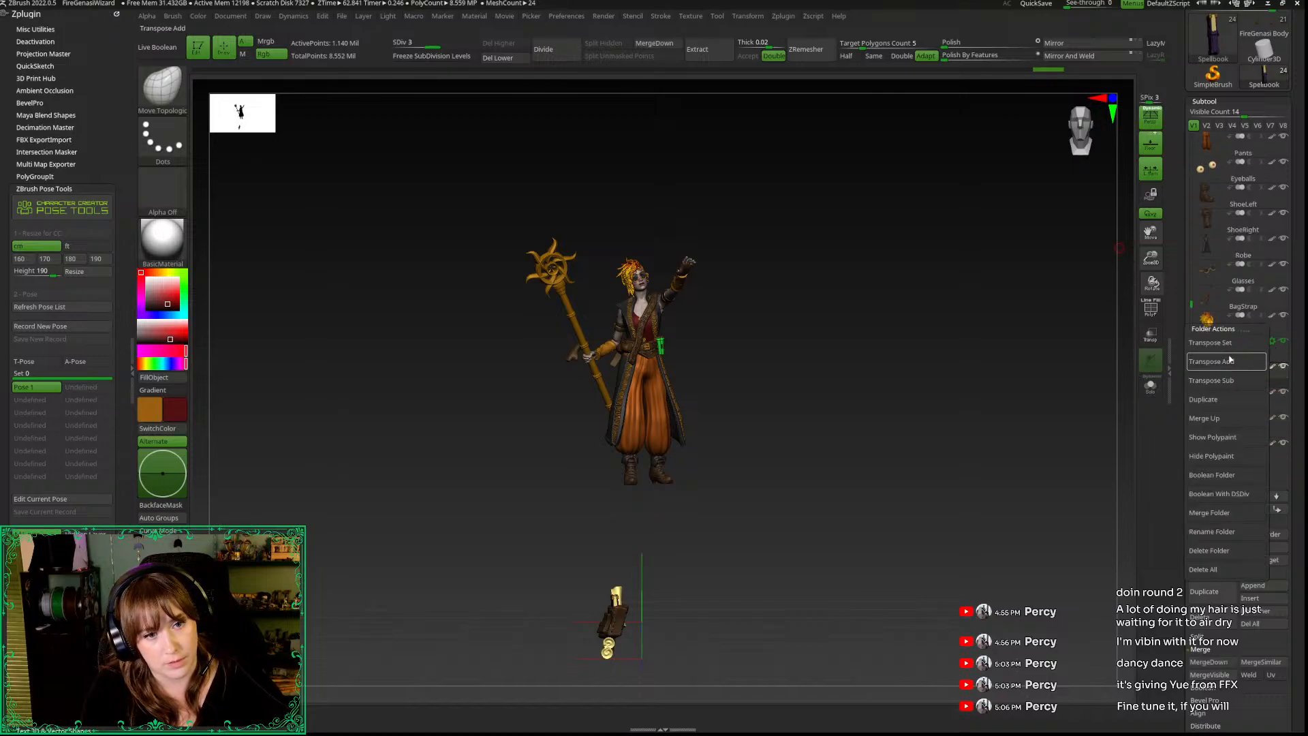
pyautogui.click(1210, 344)
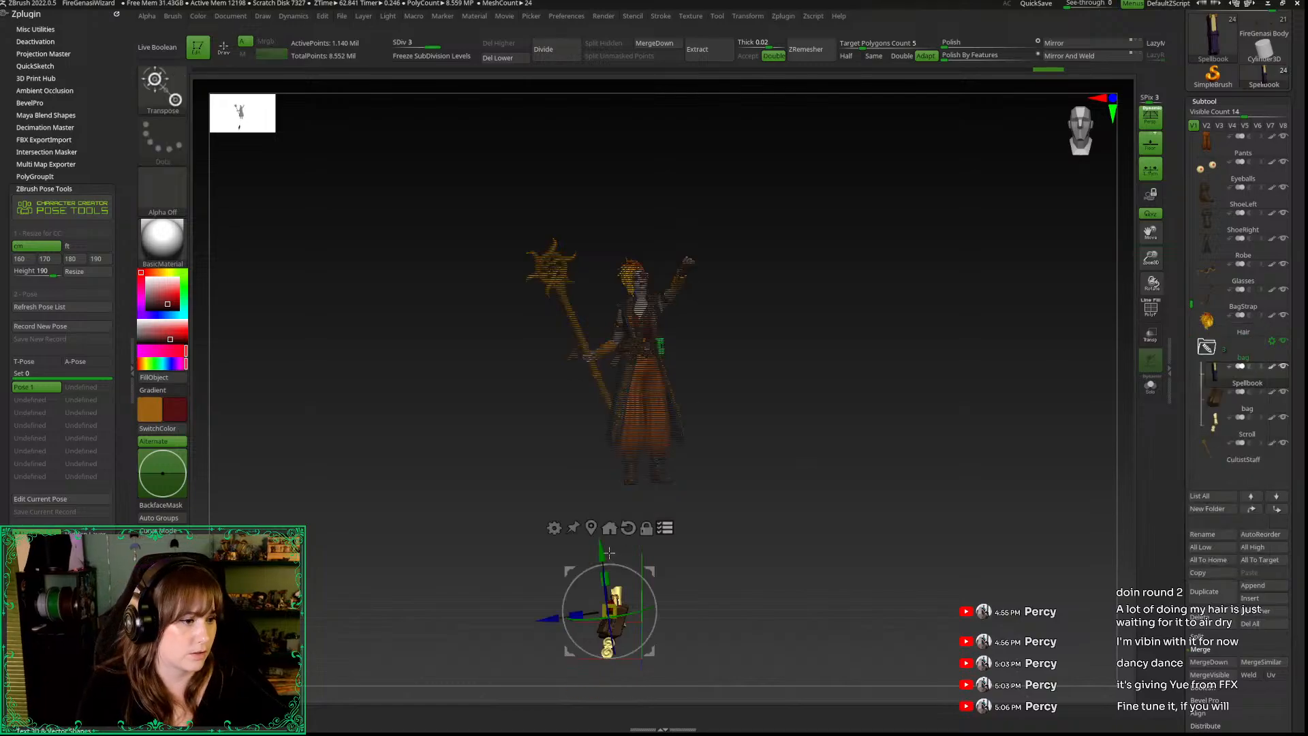
pyautogui.moveTo(542, 415); pyautogui.dragTo(570, 324)
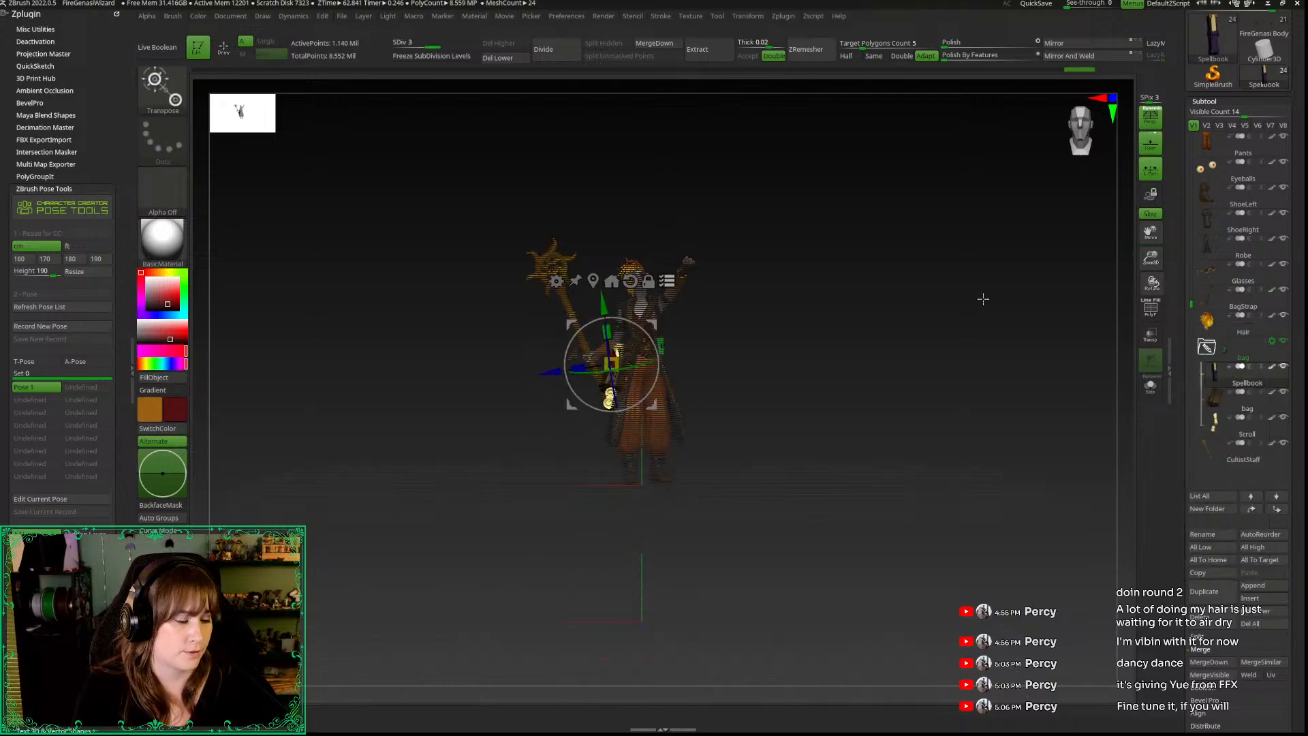
pyautogui.moveTo(1151, 259); pyautogui.dragTo(1152, 314)
pyautogui.moveTo(493, 571); pyautogui.dragTo(606, 375)
pyautogui.moveTo(567, 317); pyautogui.dragTo(581, 279)
pyautogui.moveTo(447, 477); pyautogui.dragTo(579, 470)
pyautogui.moveTo(659, 313); pyautogui.dragTo(640, 313)
# Step: Rotate and nudge the bag accessories so they hang against the robe at the hip, and return to Draw mode
pyautogui.moveTo(868, 470); pyautogui.dragTo(777, 459)
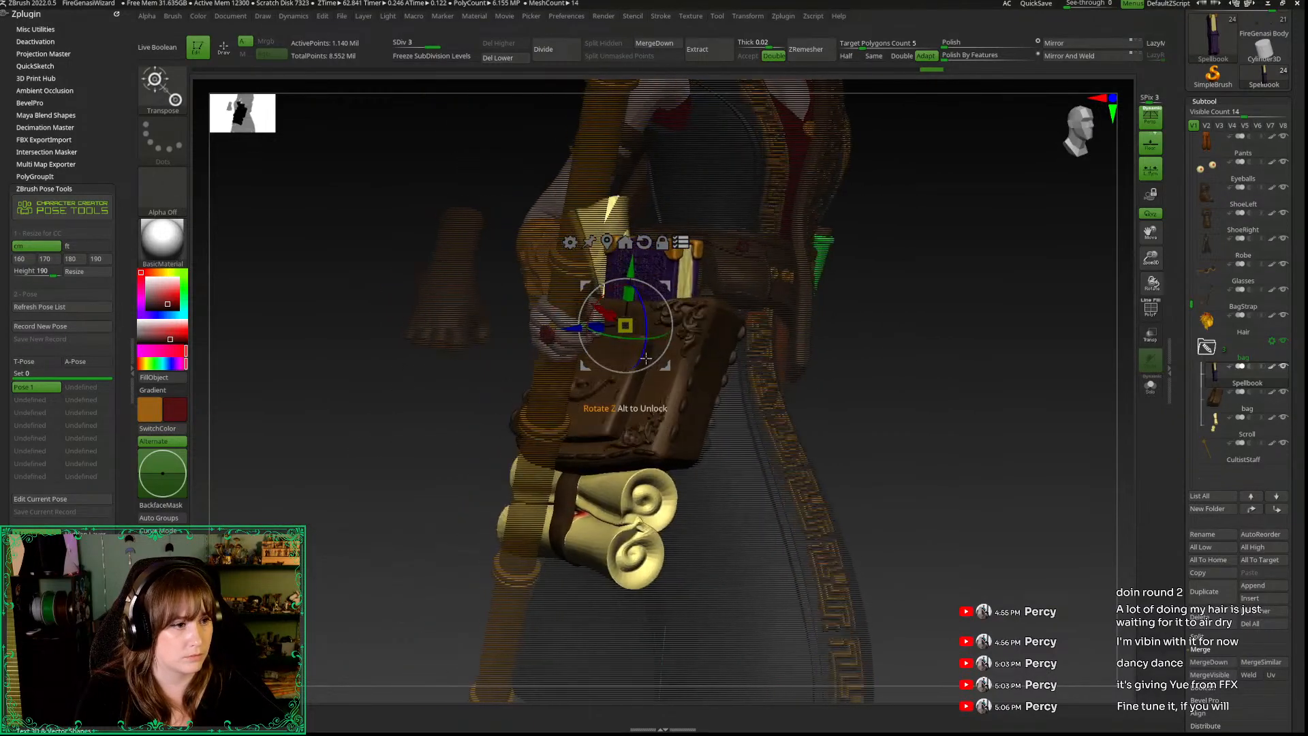
pyautogui.moveTo(633, 339); pyautogui.dragTo(637, 341)
pyautogui.moveTo(426, 529); pyautogui.dragTo(379, 520)
pyautogui.moveTo(580, 343); pyautogui.dragTo(590, 349)
pyautogui.moveTo(398, 534); pyautogui.dragTo(584, 300)
pyautogui.moveTo(447, 613)
pyautogui.mouseDown()
pyautogui.moveTo(547, 597)
pyautogui.moveTo(438, 620)
pyautogui.moveTo(685, 489)
pyautogui.mouseUp()
pyautogui.press('q')
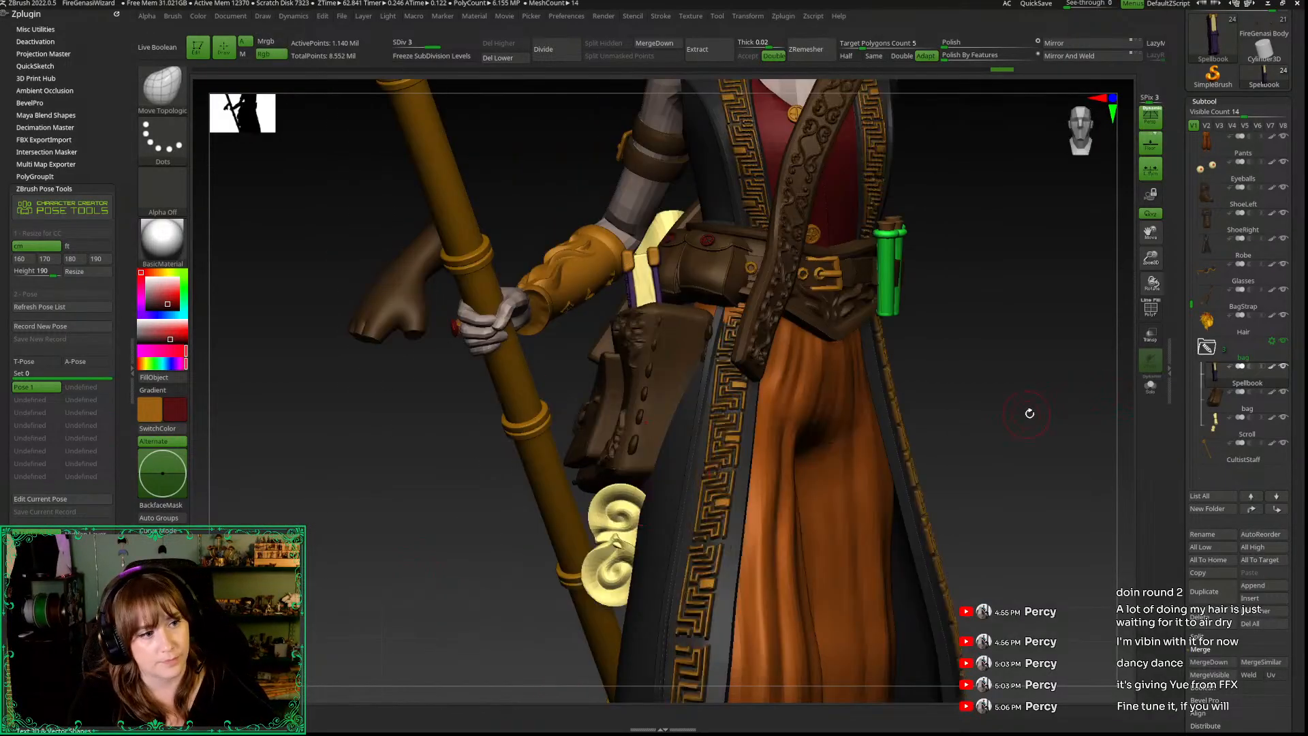
# Step: Examine how the bag accessories sit on the posed character and check the strap across the chest
pyautogui.moveTo(1027, 414); pyautogui.dragTo(1025, 400)
pyautogui.moveTo(1151, 258); pyautogui.dragTo(1095, 225)
pyautogui.moveTo(951, 289); pyautogui.dragTo(999, 213)
pyautogui.moveTo(1070, 131); pyautogui.dragTo(1077, 228)
pyautogui.moveTo(1151, 258); pyautogui.dragTo(1164, 320)
pyautogui.press('space')
pyautogui.moveTo(954, 287); pyautogui.dragTo(930, 288)
pyautogui.moveTo(872, 426); pyautogui.dragTo(677, 383)
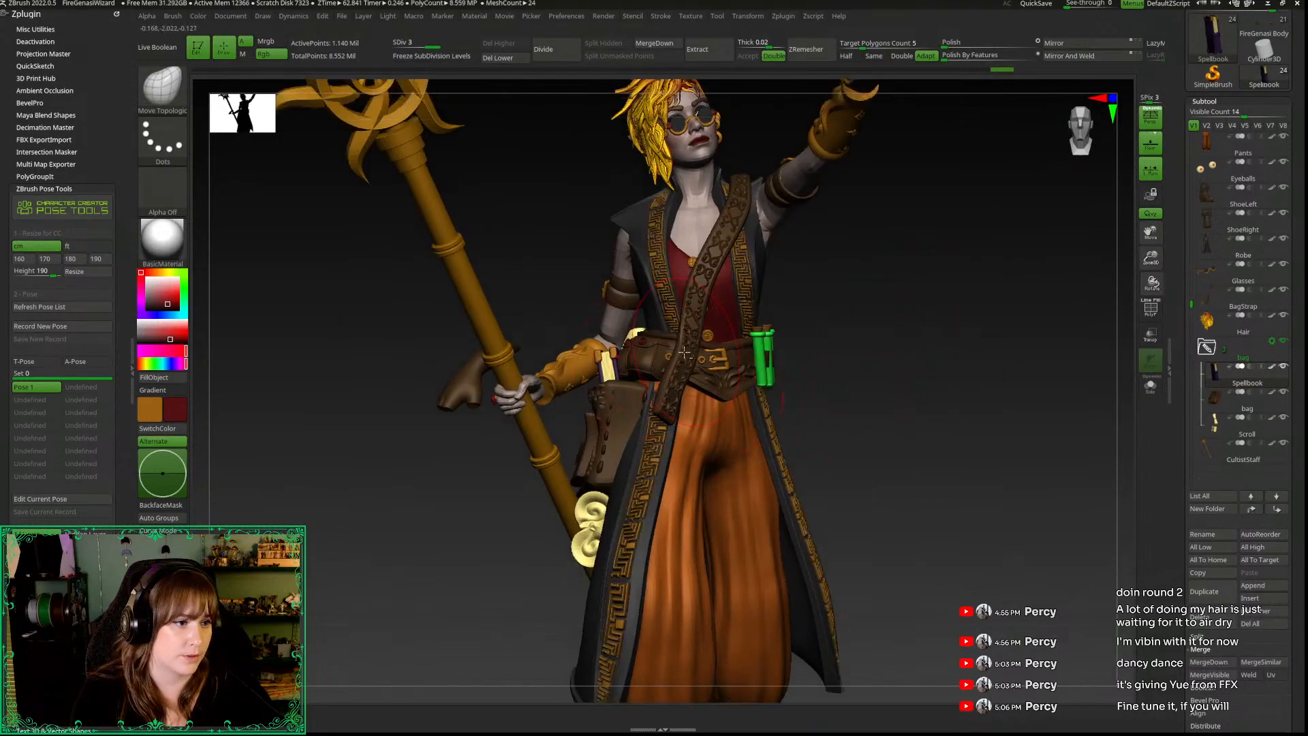
# Step: Select the BagStrap, choose the Move Topological brush with a new draw size, and lower the strap to subdivision level 1
pyautogui.press('shift')
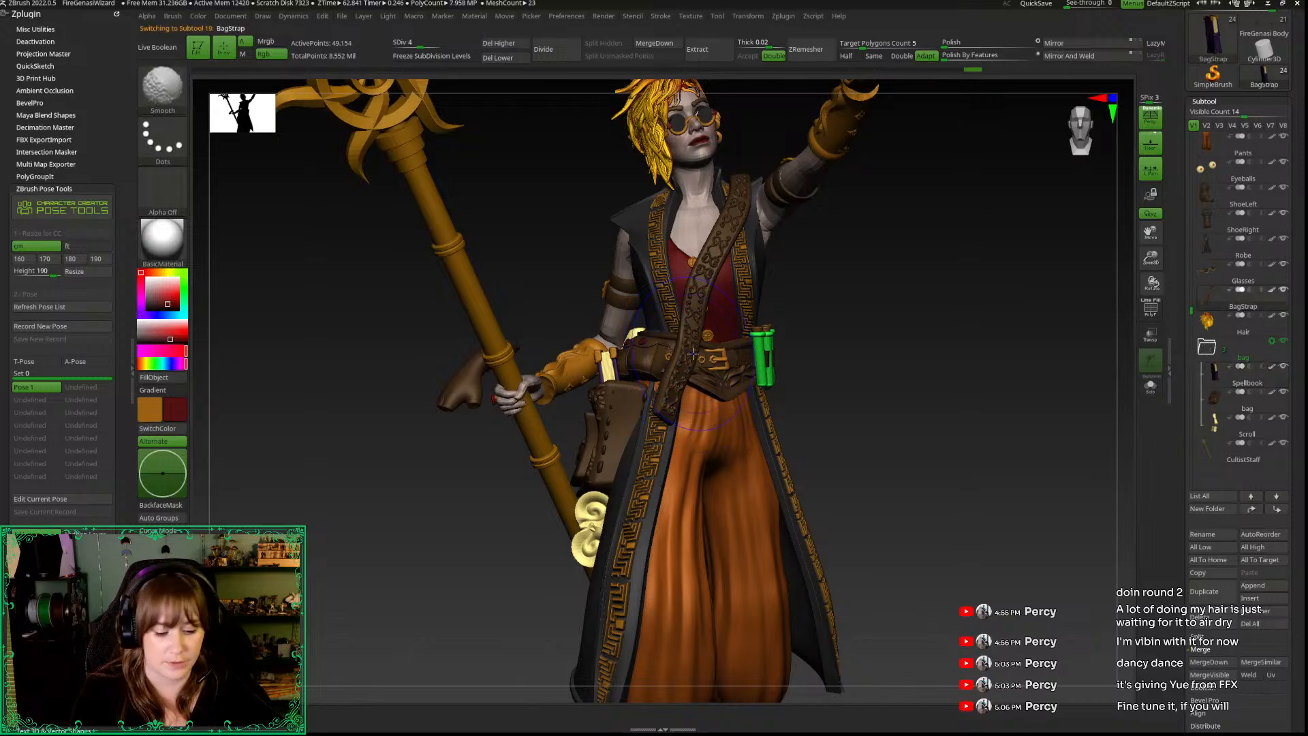
pyautogui.hotkey('shift', 'd')
pyautogui.press('b')
pyautogui.press('m')
pyautogui.press('t')
pyautogui.press('space')
pyautogui.moveTo(741, 298); pyautogui.dragTo(765, 298)
pyautogui.keyDown('alt'); pyautogui.moveTo(914, 383); pyautogui.dragTo(950, 442); pyautogui.keyUp('alt')
pyautogui.hotkey('shift', 'd')
pyautogui.hotkey('shift', 'd')
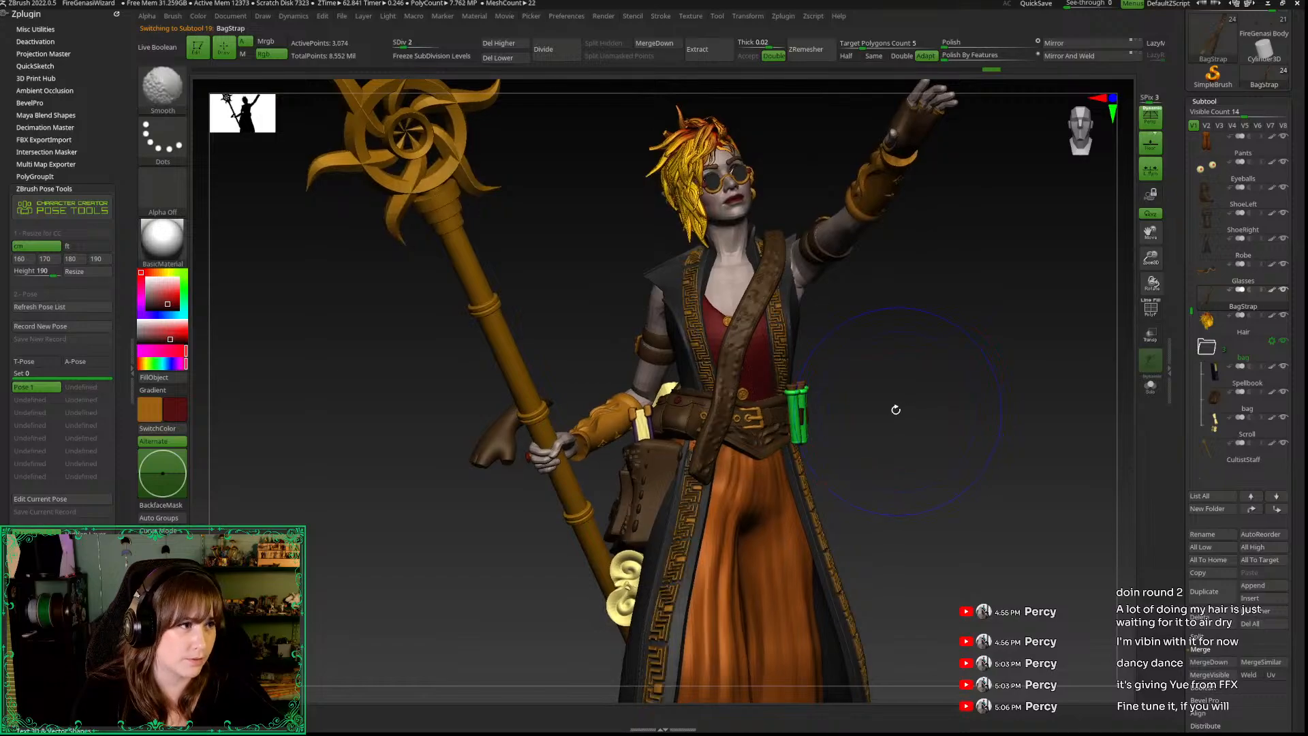
# Step: Pull the lower front end of the BagStrap around the waist toward the bag at the hip
pyautogui.moveTo(848, 425); pyautogui.dragTo(893, 430)
pyautogui.click(697, 473)
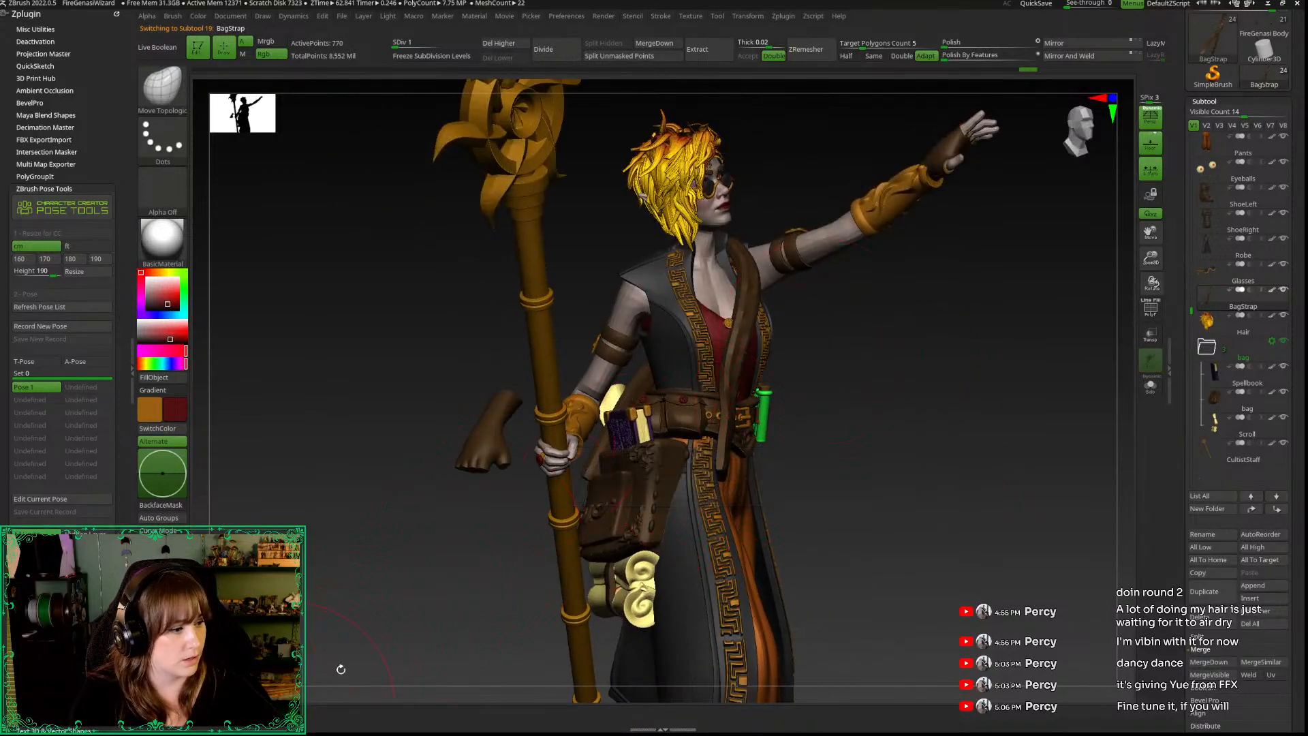
pyautogui.moveTo(844, 484); pyautogui.dragTo(682, 456)
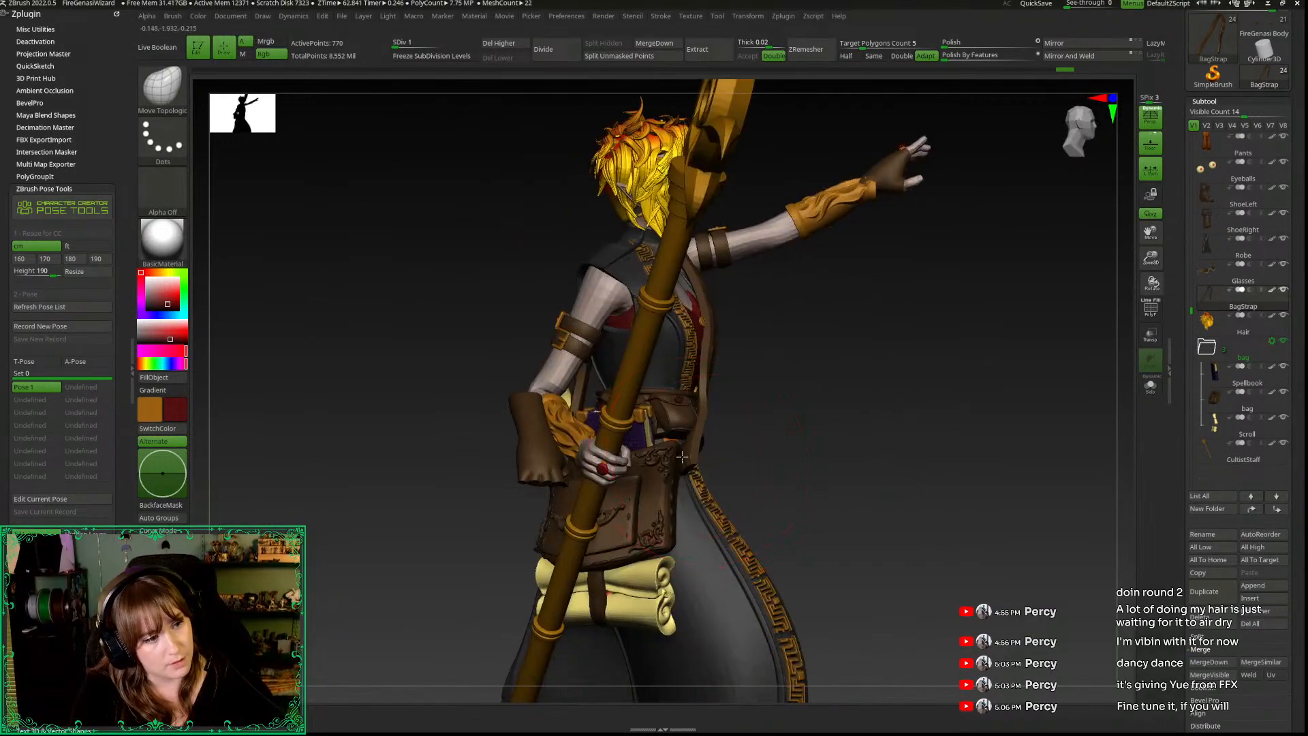
pyautogui.moveTo(771, 476); pyautogui.dragTo(644, 485)
pyautogui.rightClick(644, 485)
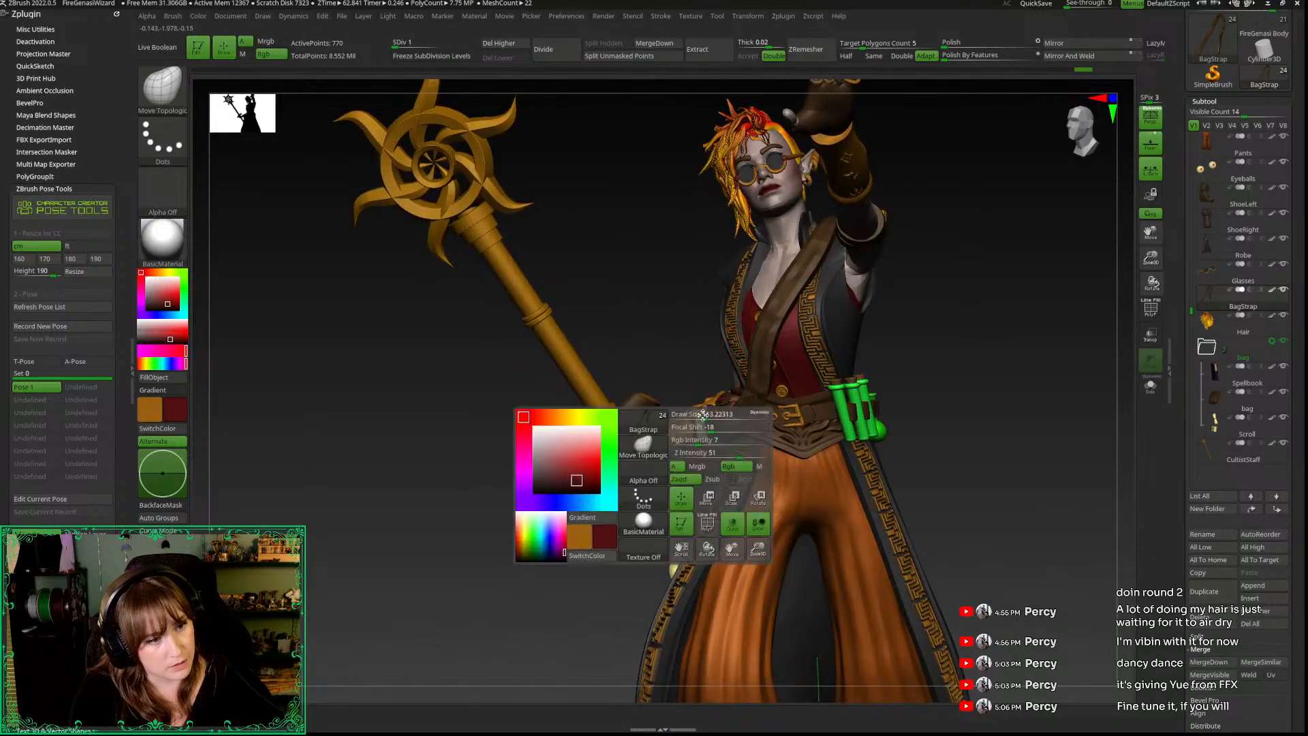
pyautogui.moveTo(669, 362); pyautogui.dragTo(705, 415)
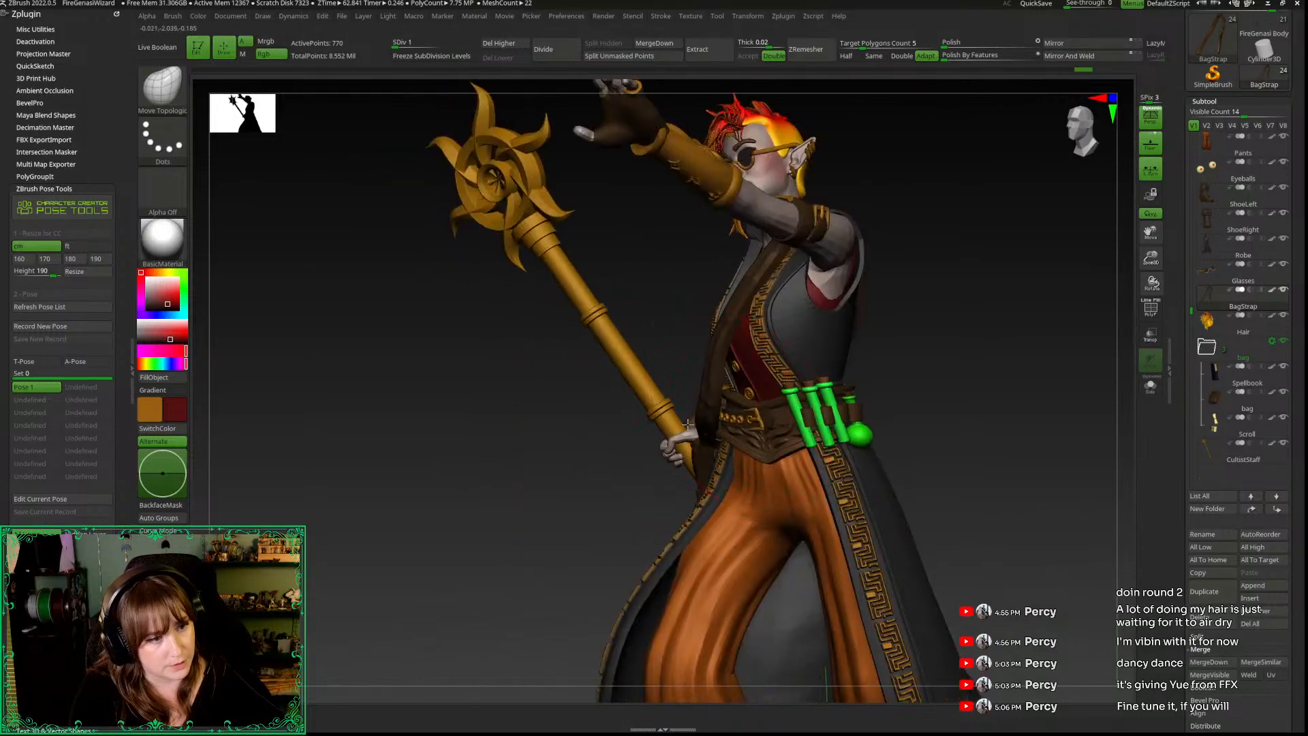
pyautogui.moveTo(615, 500); pyautogui.dragTo(681, 468)
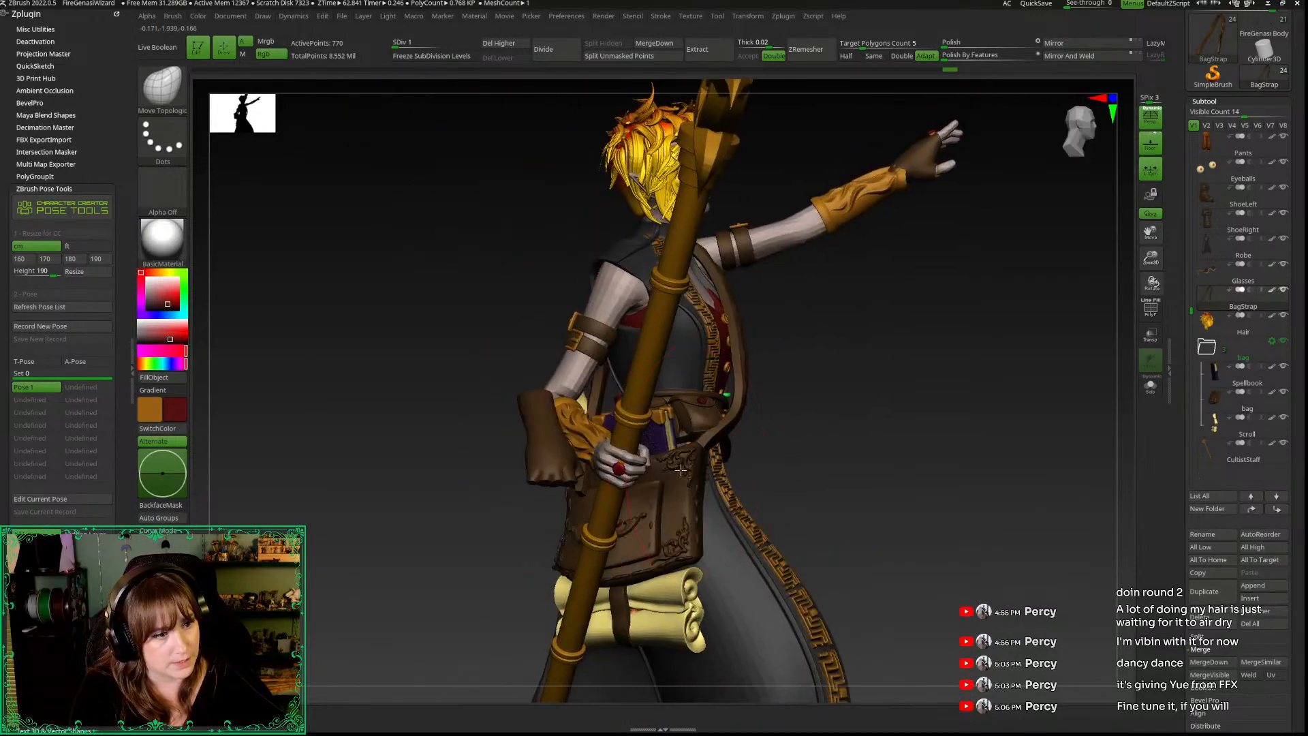
# Step: Refine the front of the BagStrap so it runs diagonally across the chest and belt to the bag
pyautogui.moveTo(775, 436)
pyautogui.mouseDown()
pyautogui.moveTo(734, 389)
pyautogui.moveTo(721, 430)
pyautogui.moveTo(739, 385)
pyautogui.moveTo(673, 357)
pyautogui.mouseUp()
pyautogui.press('space')
pyautogui.press('space')
pyautogui.moveTo(752, 375); pyautogui.dragTo(907, 393)
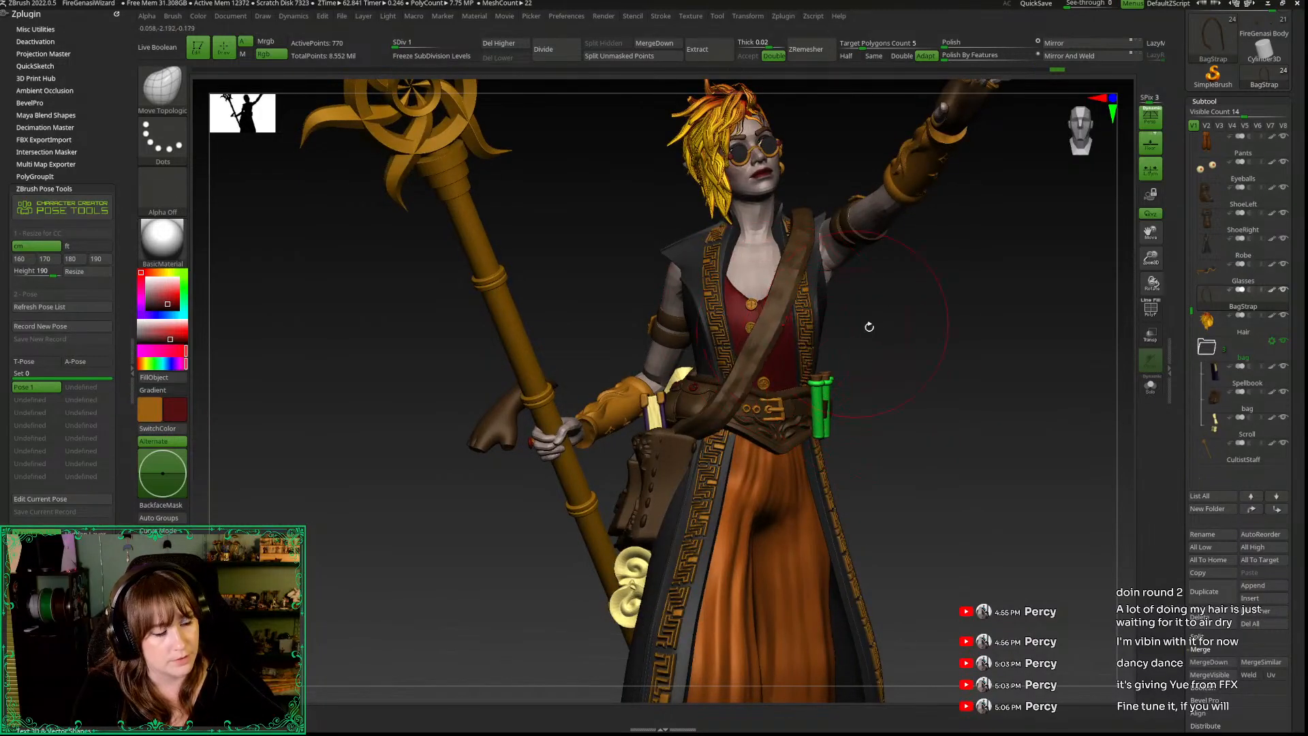
pyautogui.moveTo(840, 323); pyautogui.dragTo(911, 357)
pyautogui.moveTo(931, 411); pyautogui.dragTo(845, 397)
# Step: Pull the lower back end of the BagStrap down over the belt to the bag's top edge
pyautogui.moveTo(586, 478); pyautogui.dragTo(651, 414)
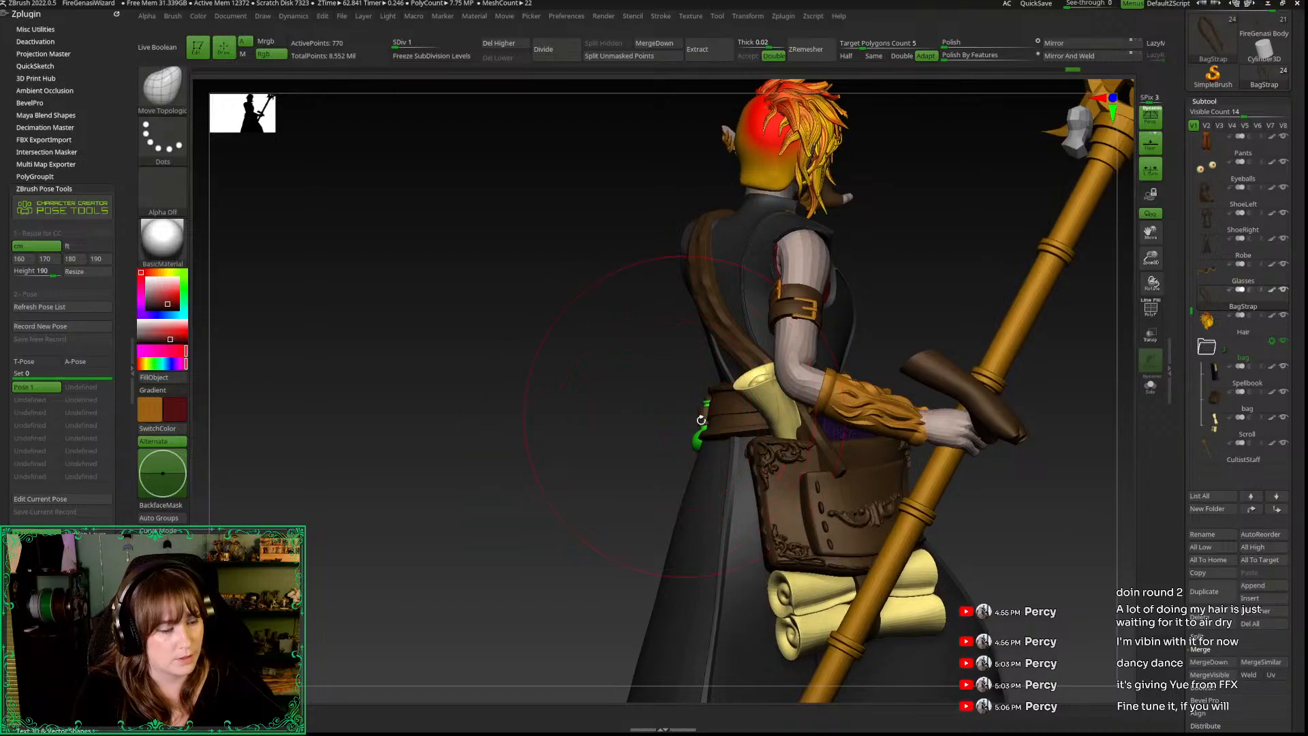
pyautogui.moveTo(600, 474); pyautogui.dragTo(724, 368)
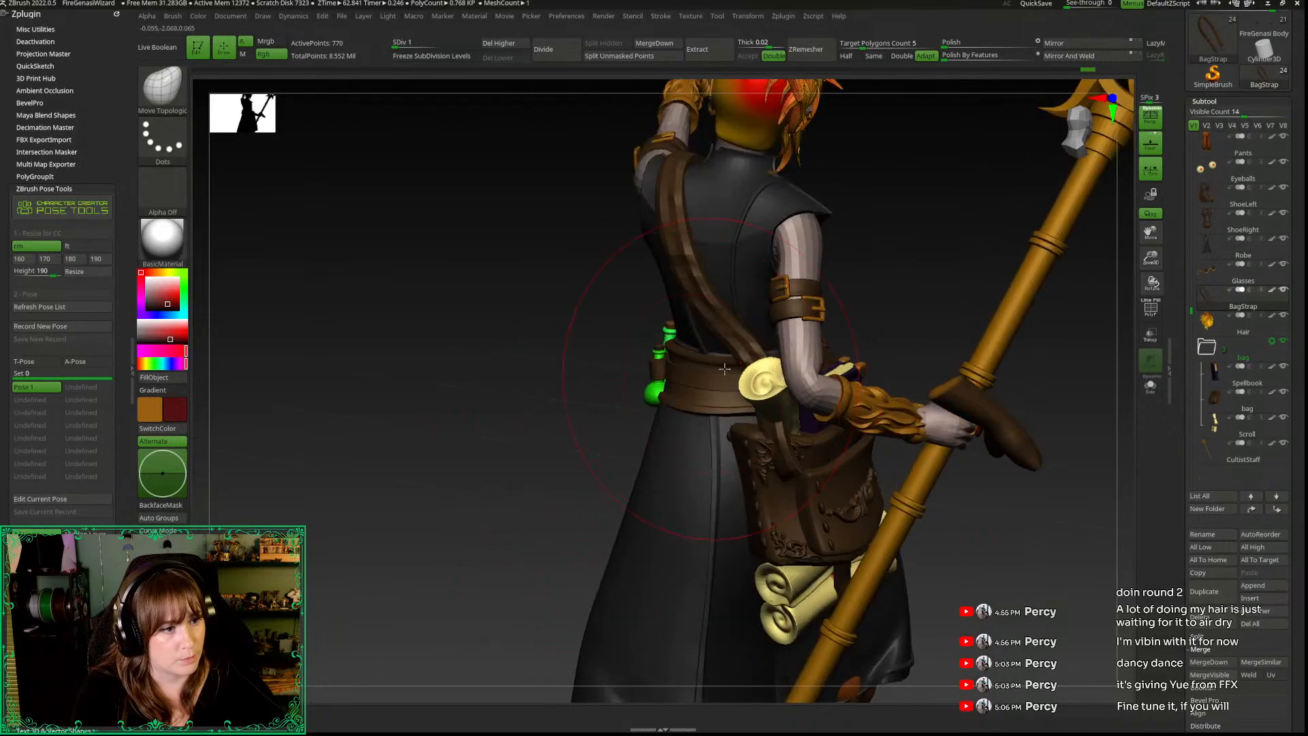
pyautogui.moveTo(586, 433)
pyautogui.mouseDown()
pyautogui.moveTo(732, 466)
pyautogui.moveTo(719, 461)
pyautogui.mouseUp()
pyautogui.moveTo(862, 526); pyautogui.dragTo(896, 531)
pyautogui.press('space')
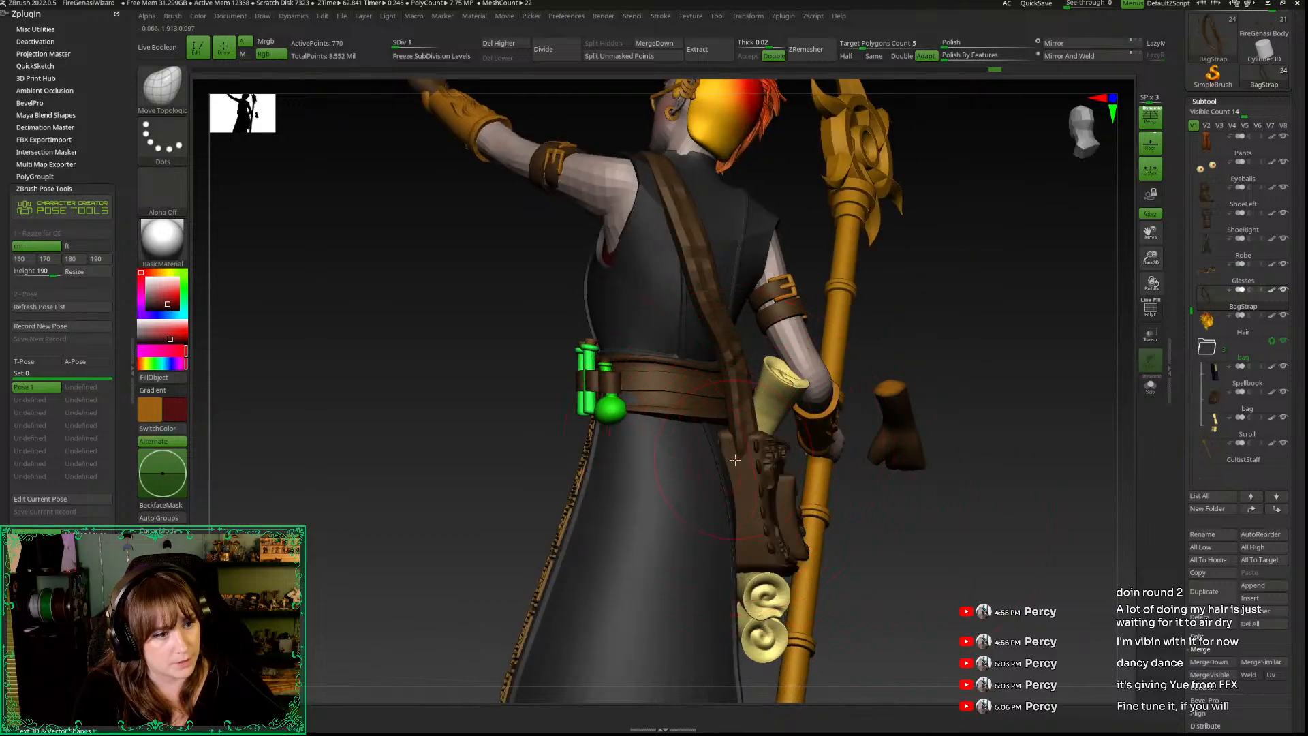
pyautogui.moveTo(717, 451); pyautogui.dragTo(719, 451)
pyautogui.moveTo(909, 538); pyautogui.dragTo(821, 524)
# Step: Adjust the BagStrap's path across the back so it meets the bag cleanly beside the belt
pyautogui.moveTo(745, 432); pyautogui.dragTo(743, 432)
pyautogui.moveTo(481, 475); pyautogui.dragTo(567, 480)
pyautogui.moveTo(879, 525)
pyautogui.mouseDown()
pyautogui.moveTo(522, 377)
pyautogui.moveTo(538, 375)
pyautogui.mouseUp()
pyautogui.press('space')
pyautogui.moveTo(722, 354); pyautogui.dragTo(718, 423)
pyautogui.press('space')
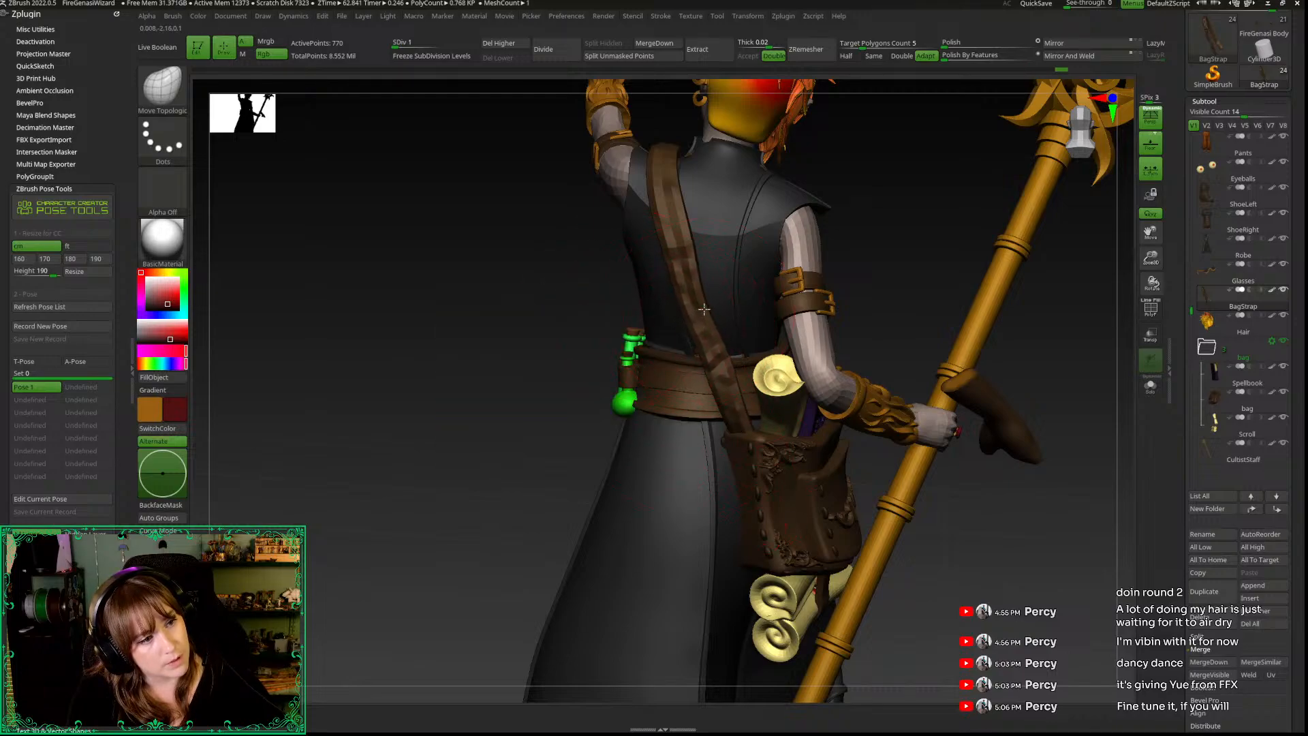
# Step: Smooth the BagStrap with Polish By Features at subdivision level 1, and collapse the plugin tray to widen the canvas
pyautogui.moveTo(677, 315); pyautogui.dragTo(1019, 223, button='right')
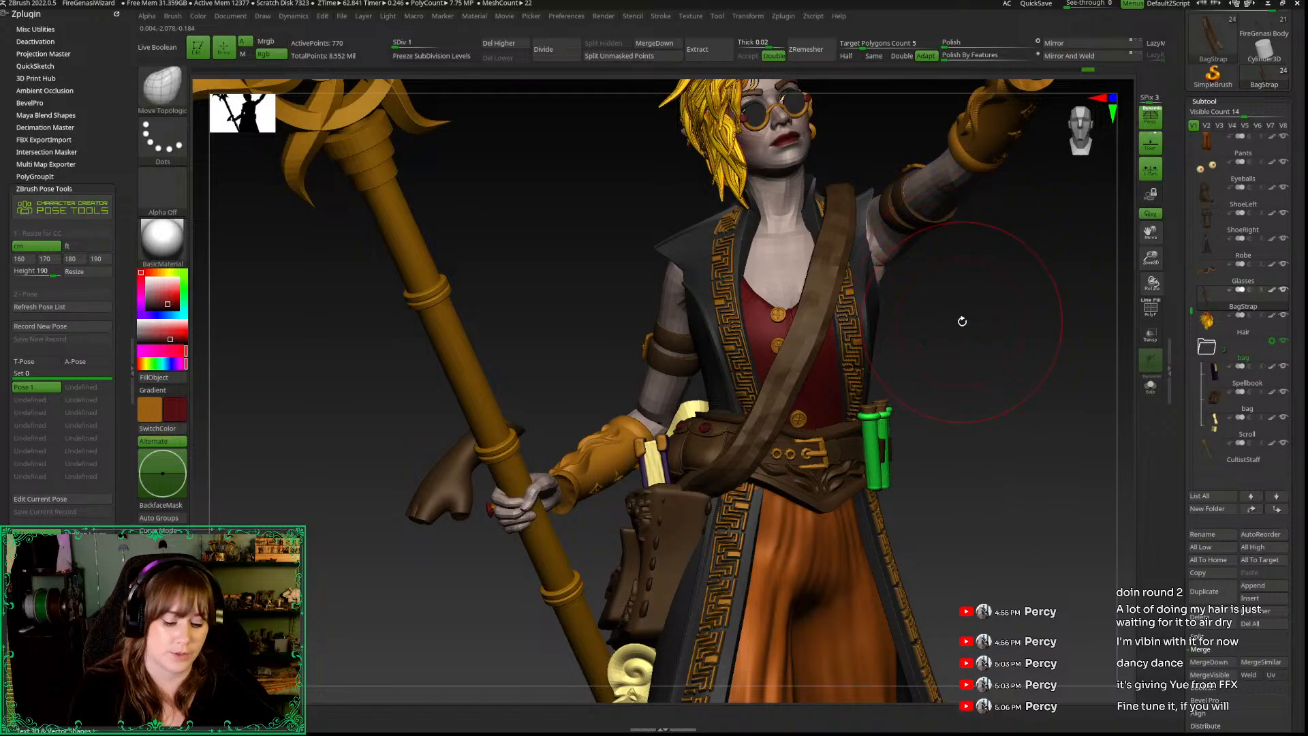
pyautogui.moveTo(987, 374)
pyautogui.mouseDown(button='right')
pyautogui.moveTo(899, 382)
pyautogui.moveTo(889, 305)
pyautogui.mouseUp(button='right')
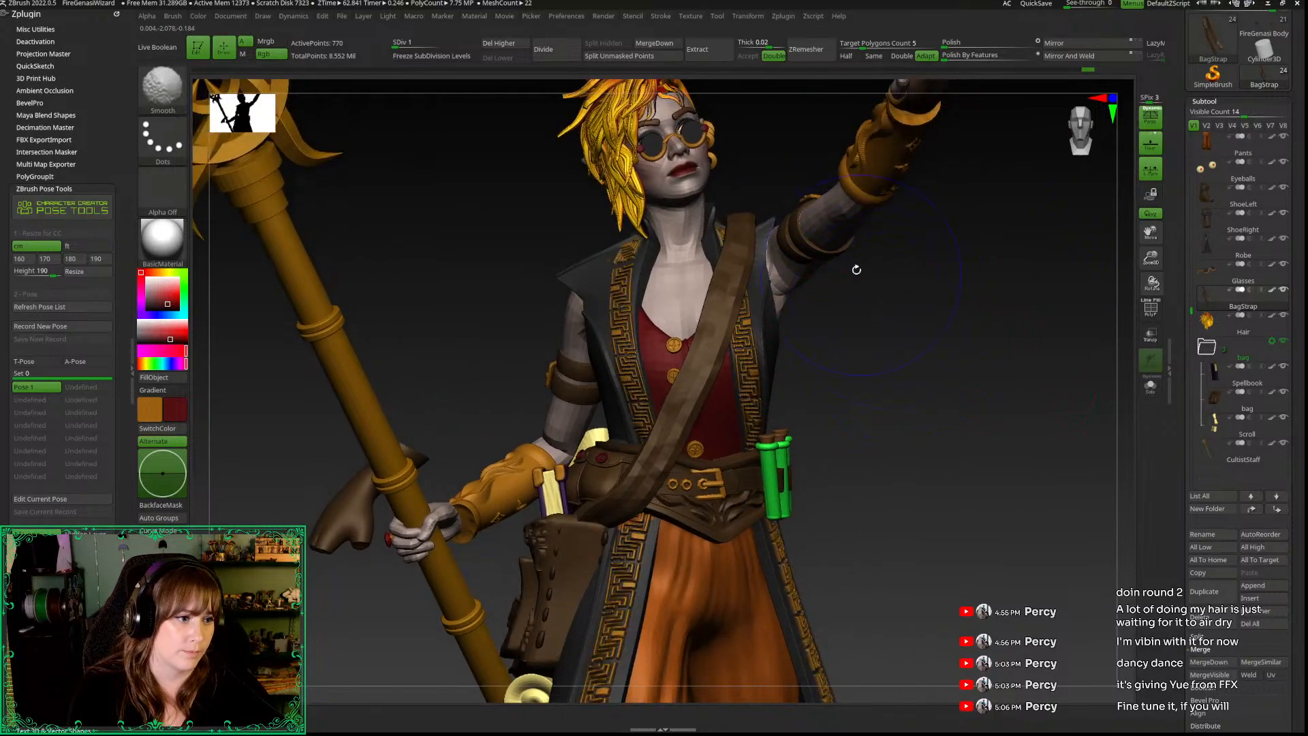
pyautogui.click(442, 54)
pyautogui.moveTo(432, 43); pyautogui.dragTo(391, 43)
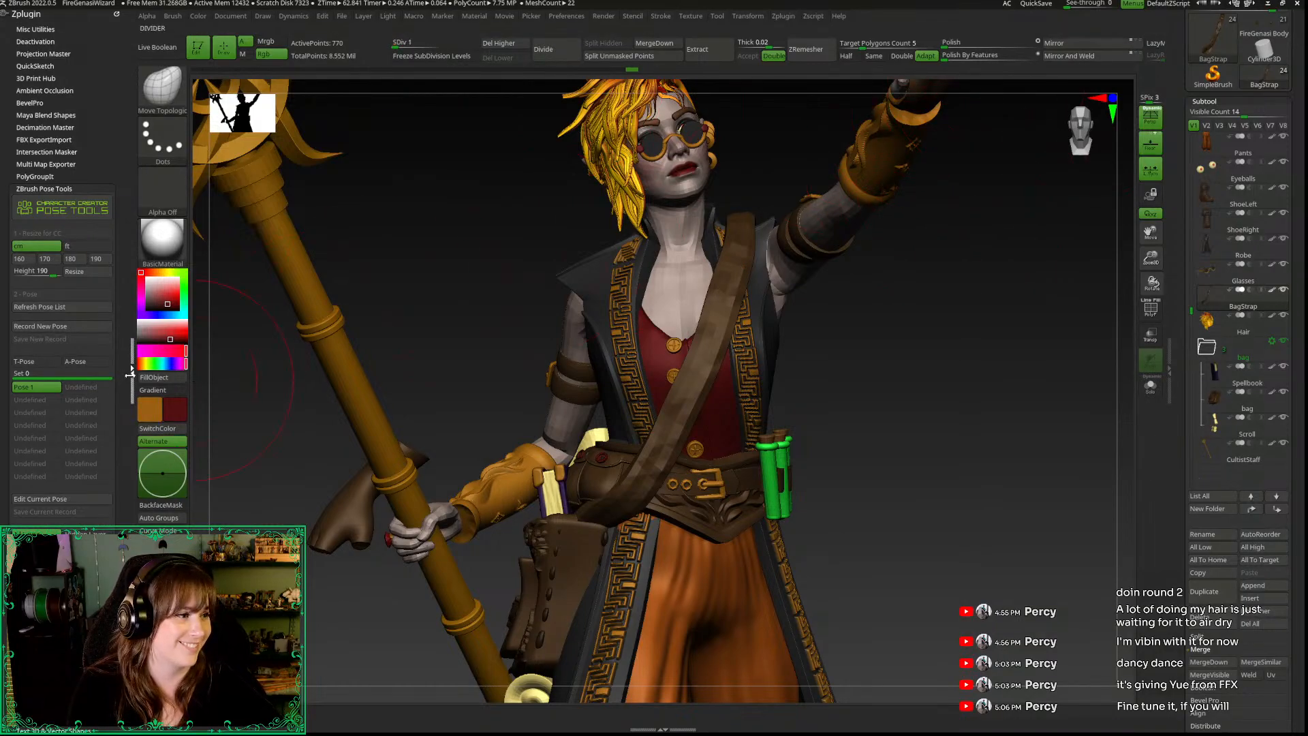
pyautogui.click(129, 376)
pyautogui.click(1011, 60)
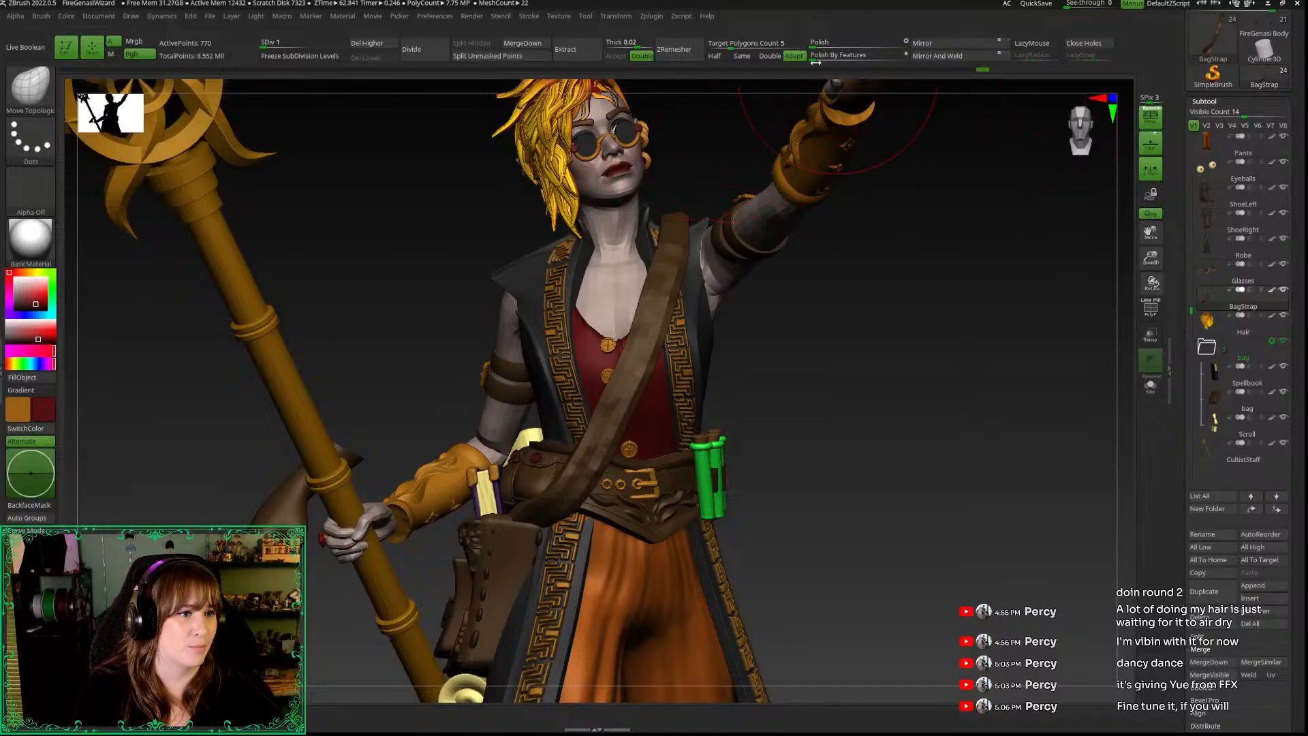
pyautogui.moveTo(836, 60); pyautogui.dragTo(835, 65)
# Step: Raise the BagStrap to subdivision level 6 and check its ornamented detail and the full pose from several sides
pyautogui.moveTo(894, 395); pyautogui.dragTo(990, 393)
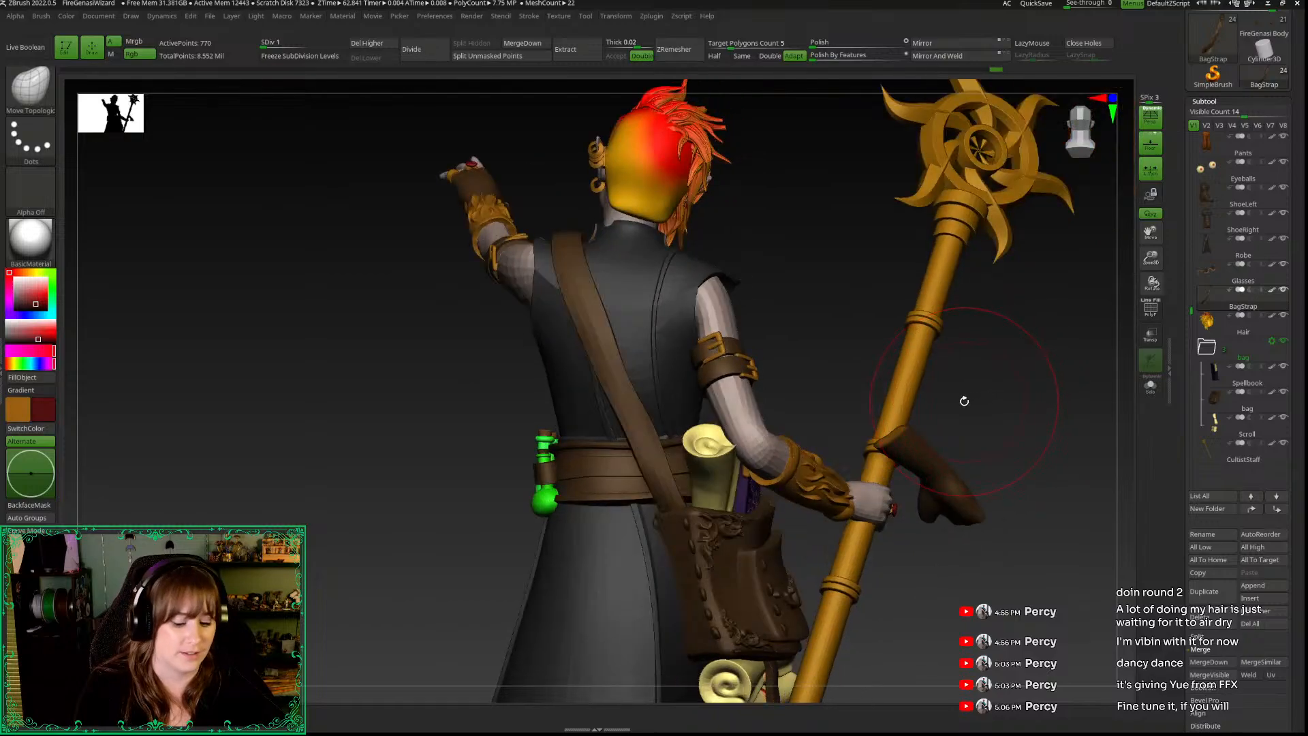
pyautogui.press('d')
pyautogui.press('d')
pyautogui.press('d')
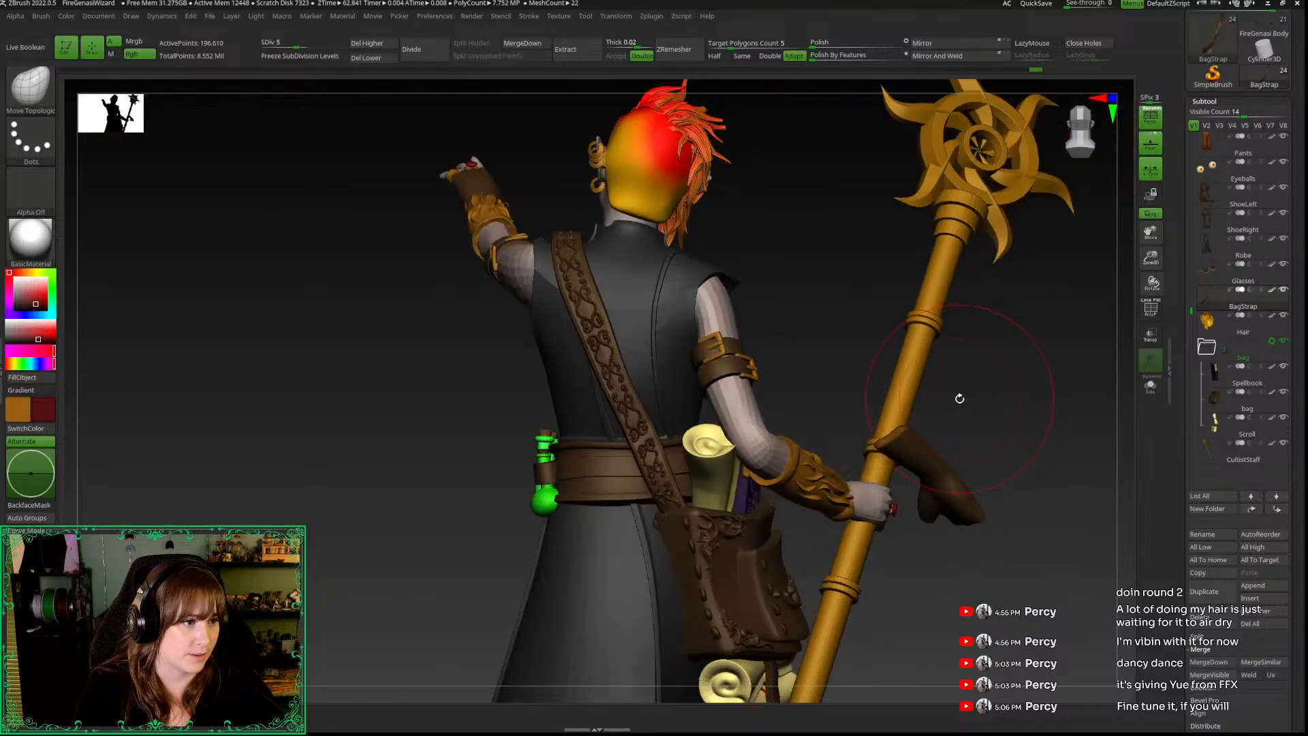
pyautogui.moveTo(963, 403); pyautogui.dragTo(926, 393)
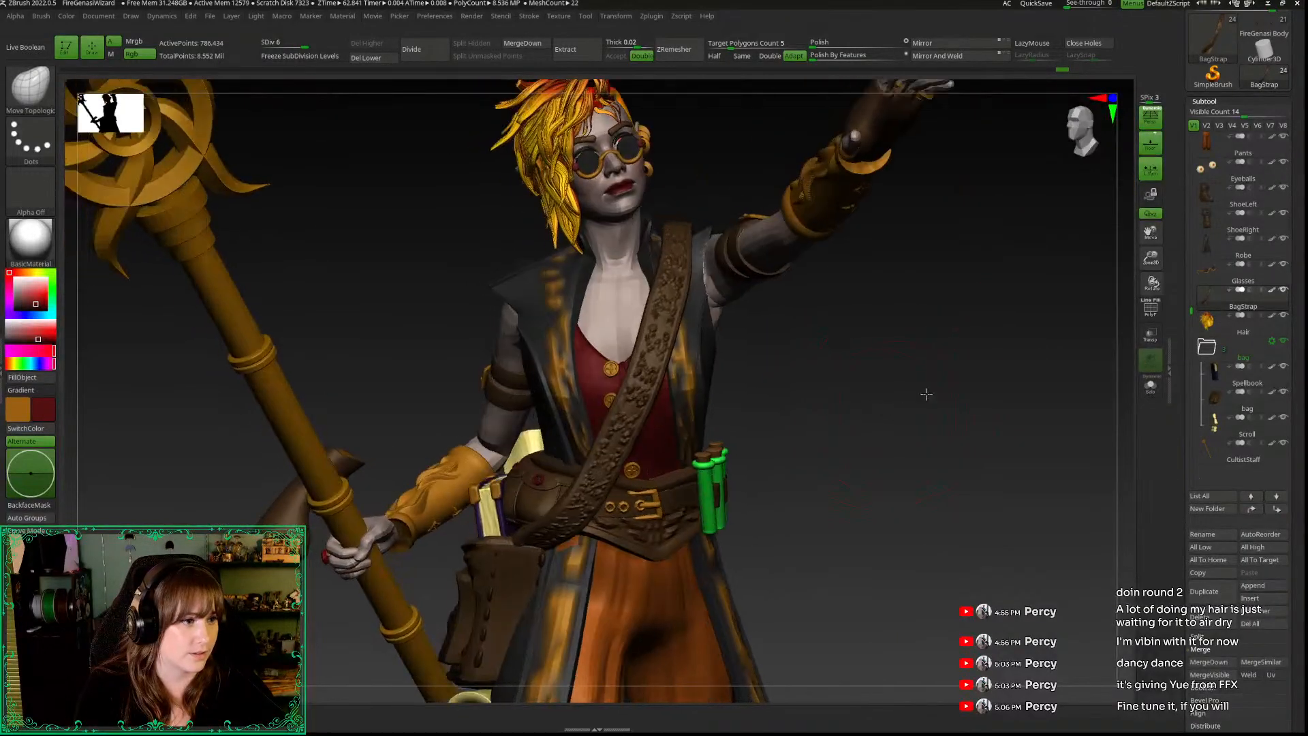
pyautogui.keyDown('alt'); pyautogui.moveTo(1118, 231); pyautogui.dragTo(1048, 210); pyautogui.keyUp('alt')
pyautogui.moveTo(977, 257); pyautogui.dragTo(980, 248)
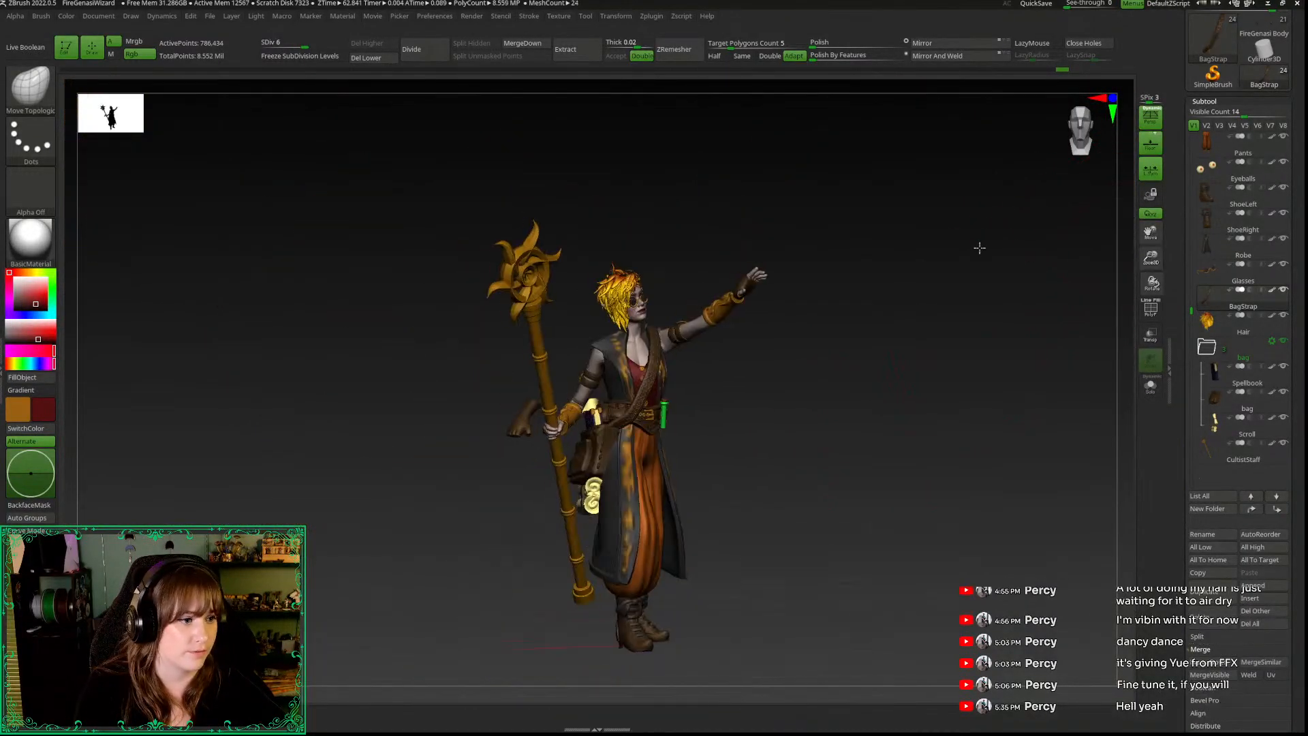
pyautogui.moveTo(975, 295); pyautogui.dragTo(1072, 266)
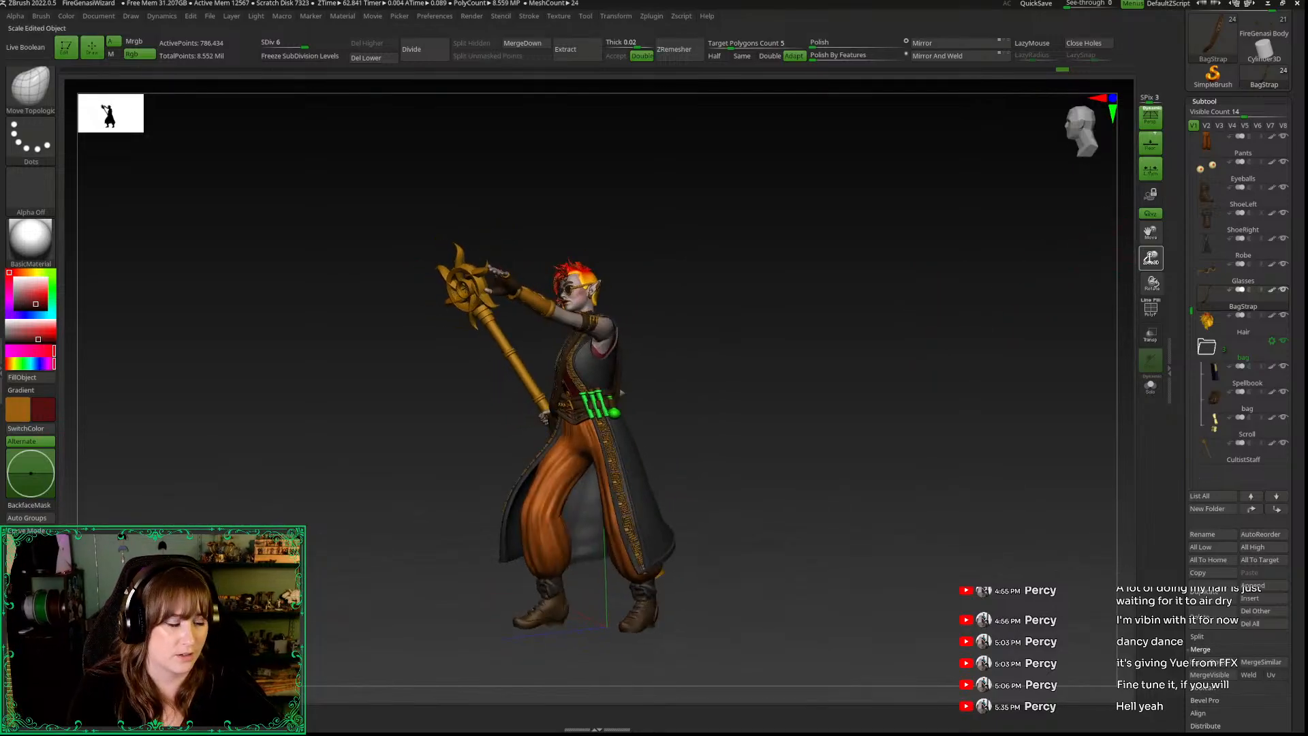
# Step: With the Move Topological brush active, select the Pants and lower them to subdivision level 1
pyautogui.moveTo(1151, 258); pyautogui.dragTo(1150, 327)
pyautogui.moveTo(342, 576)
pyautogui.keyDown('alt'); pyautogui.mouseDown()
pyautogui.moveTo(493, 374)
pyautogui.moveTo(470, 400)
pyautogui.mouseUp(); pyautogui.keyUp('alt')
pyautogui.press('space')
pyautogui.press('b')
pyautogui.press('m')
pyautogui.press('t')
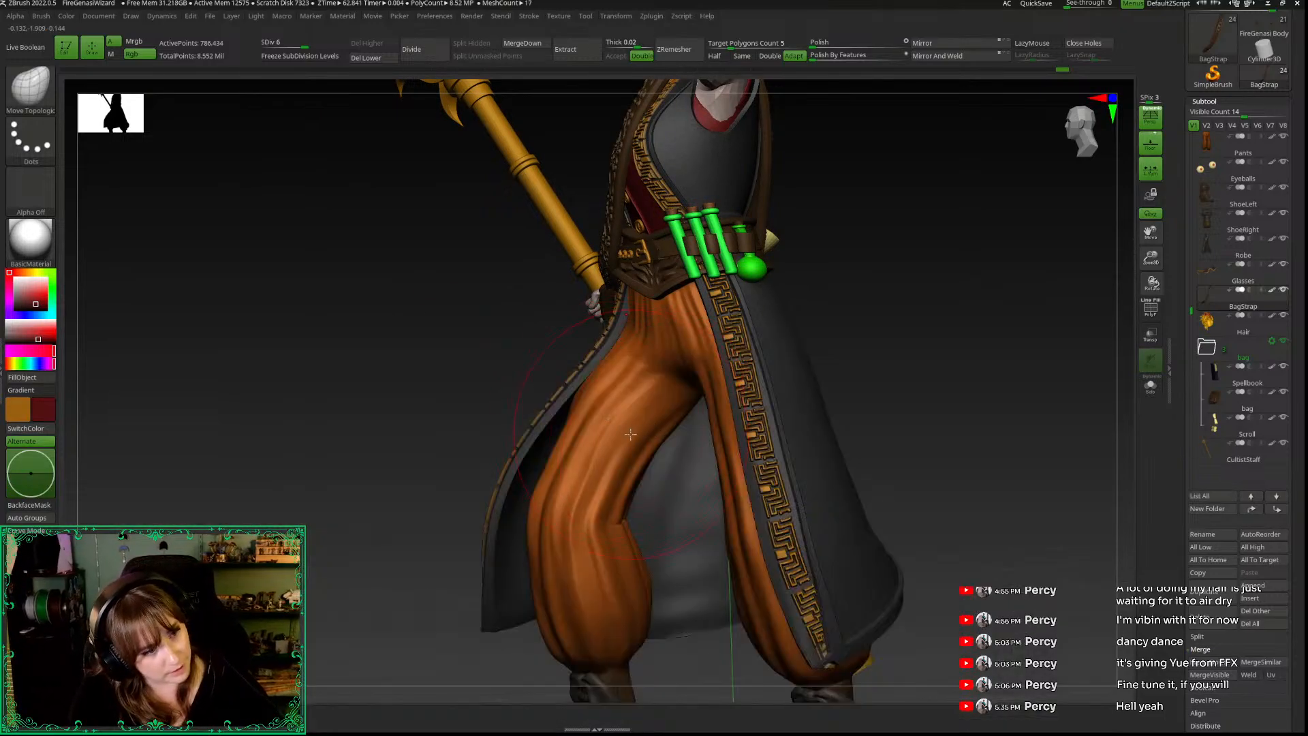
pyautogui.hotkey('shift', 'd')
pyautogui.hotkey('shift', 'd')
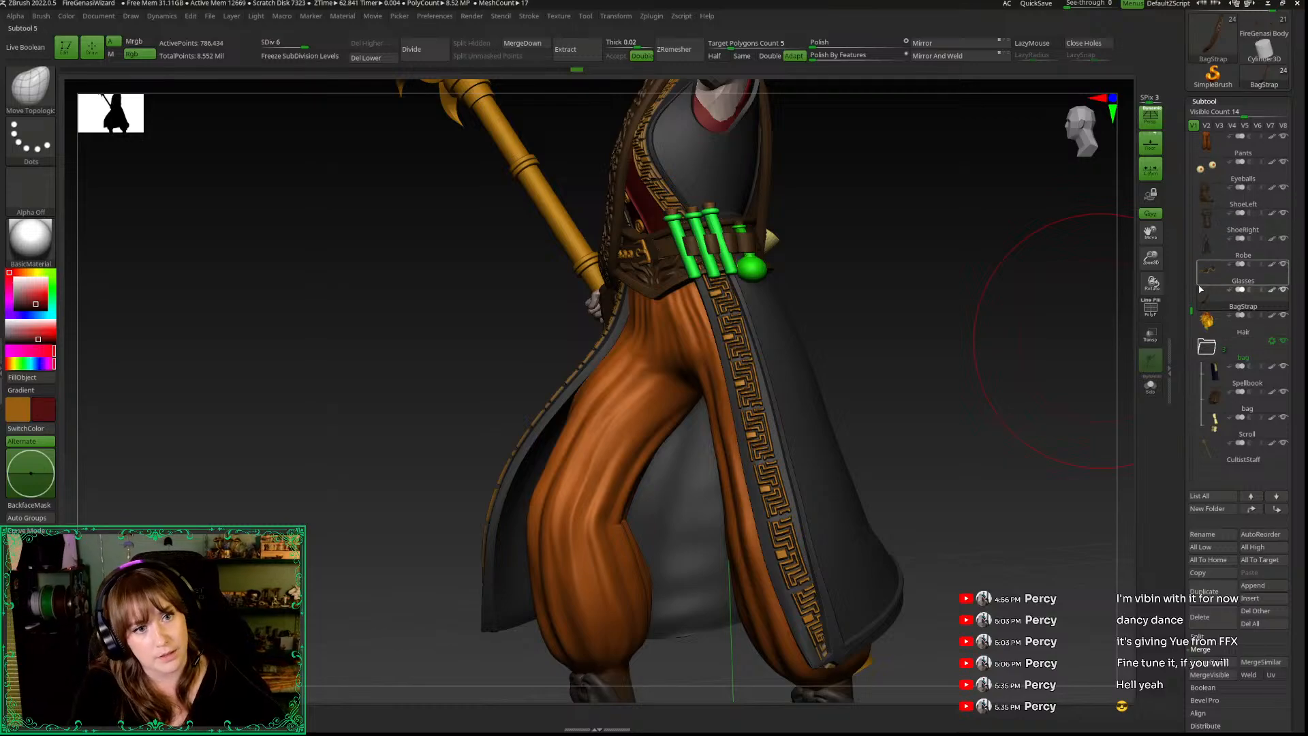
pyautogui.keyDown('alt'); pyautogui.click(690, 449); pyautogui.keyUp('alt')
pyautogui.moveTo(388, 433); pyautogui.dragTo(570, 334)
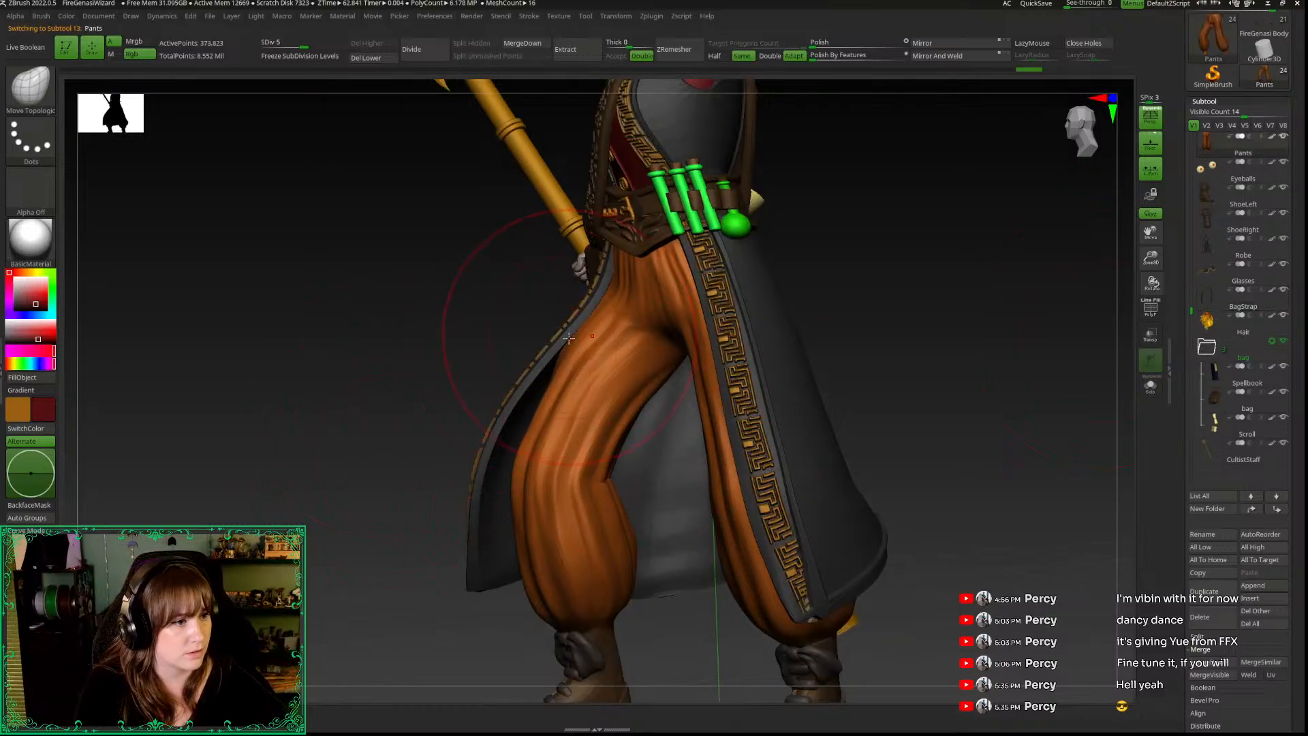
pyautogui.hotkey('shift', 'd')
pyautogui.hotkey('shift', 'd')
pyautogui.hotkey('shift', 'd')
# Step: Reshape the forward thigh of the Pants beside the robe's opening and smooth the area around the knee
pyautogui.click(571, 352)
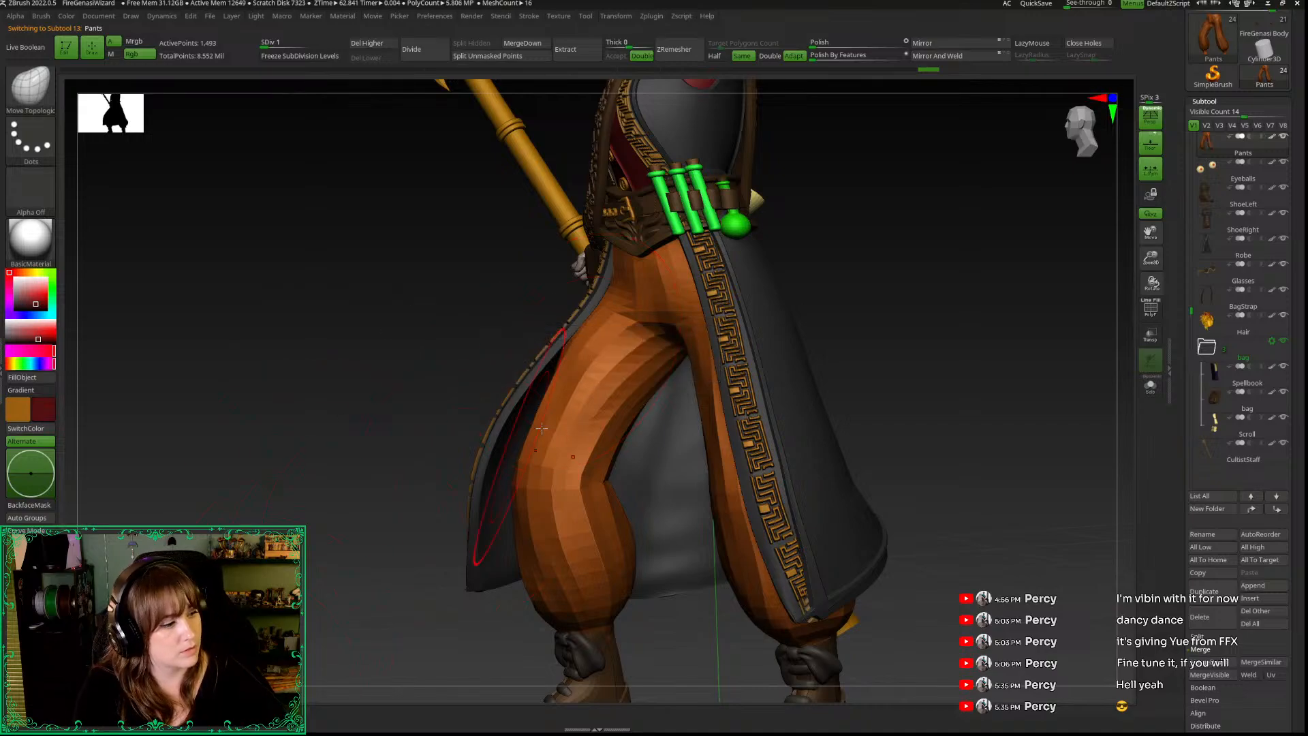
pyautogui.moveTo(586, 370); pyautogui.dragTo(586, 346)
pyautogui.press('space')
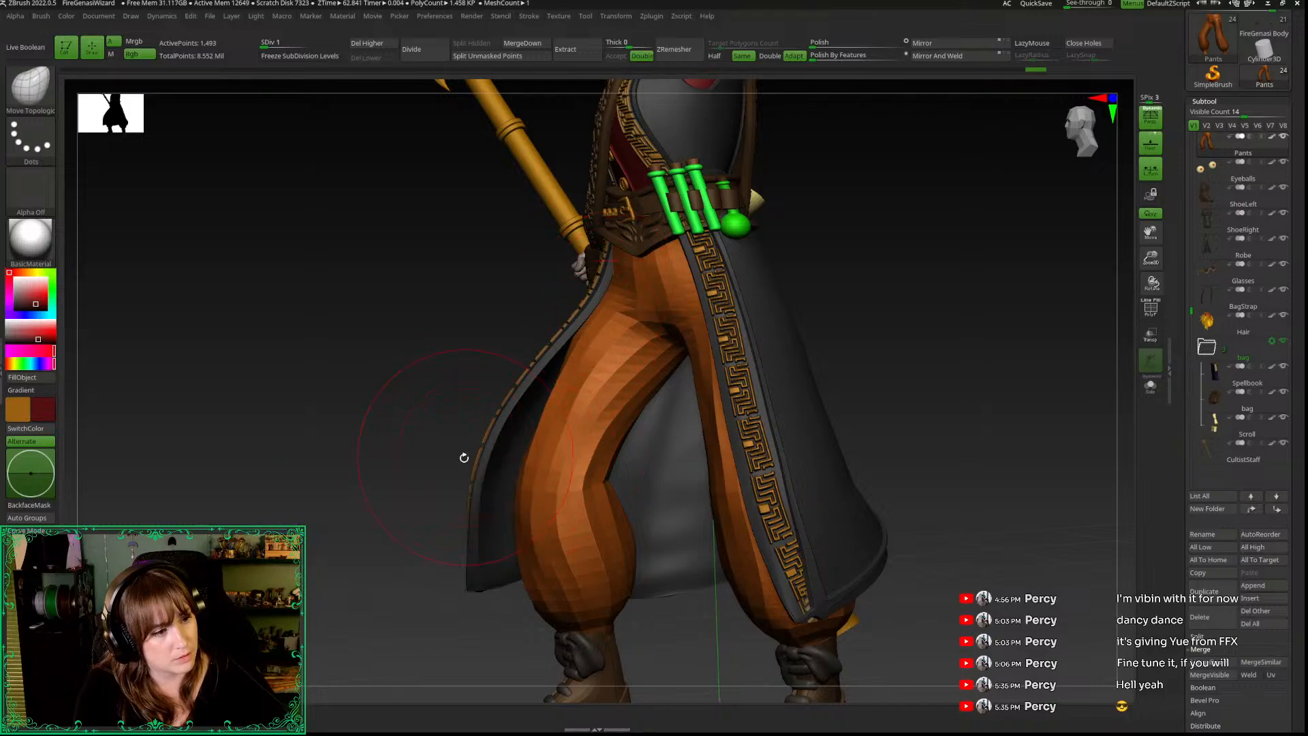
pyautogui.moveTo(467, 452); pyautogui.dragTo(497, 490)
pyautogui.press('shift')
pyautogui.keyDown('shift'); pyautogui.moveTo(608, 493); pyautogui.dragTo(615, 483); pyautogui.keyUp('shift')
# Step: Select the Robe, lower it to subdivision level 5 and adjust its front edge beside the hip below the belt
pyautogui.moveTo(402, 438); pyautogui.dragTo(735, 337)
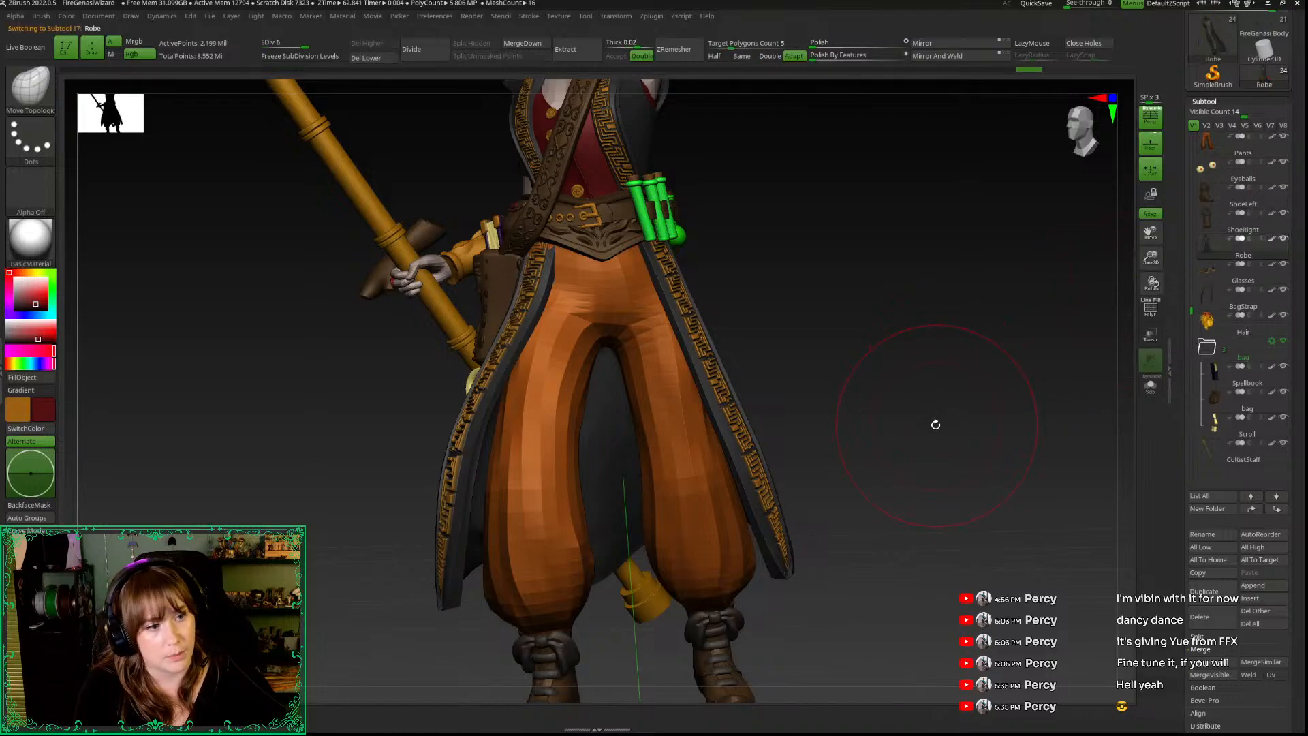
pyautogui.moveTo(935, 426); pyautogui.dragTo(900, 437)
pyautogui.hotkey('shift', 'd')
pyautogui.moveTo(334, 407); pyautogui.dragTo(287, 409)
pyautogui.click(528, 274)
pyautogui.moveTo(450, 317); pyautogui.dragTo(422, 337)
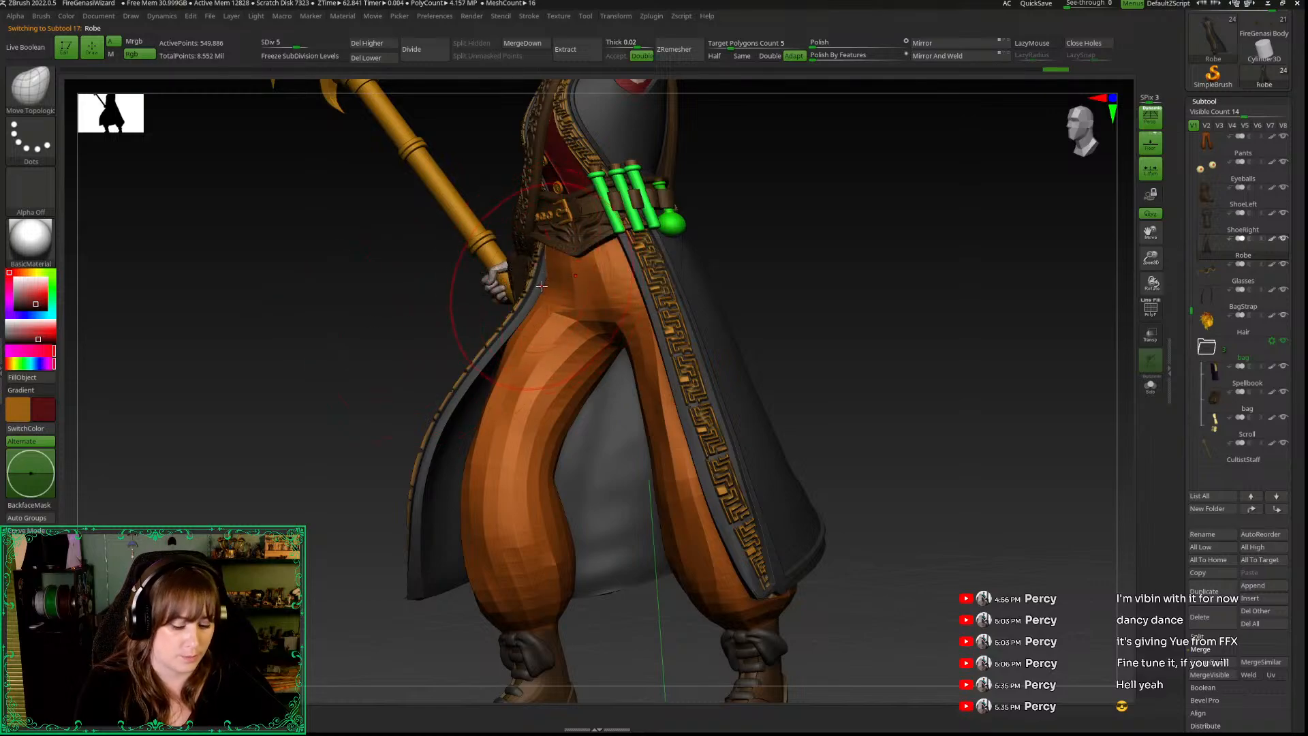
pyautogui.click(539, 264)
pyautogui.click(323, 477)
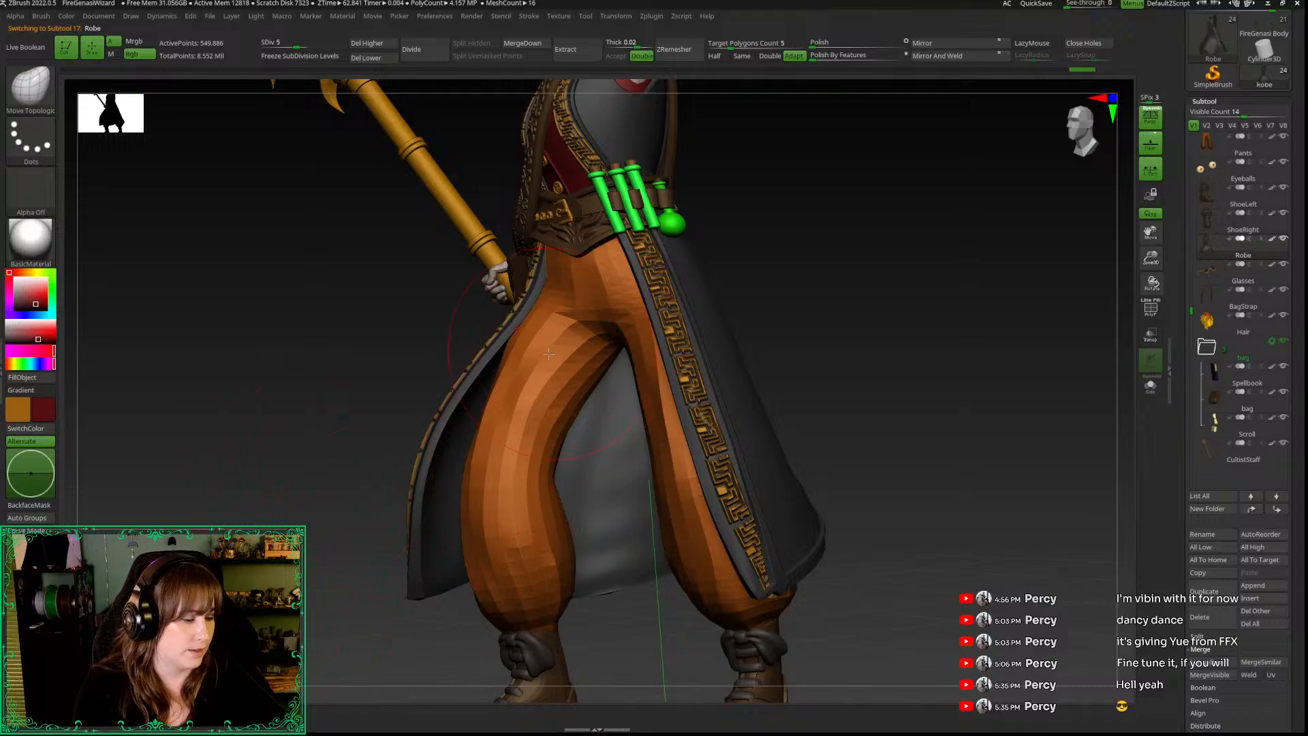
pyautogui.moveTo(385, 348); pyautogui.dragTo(446, 353)
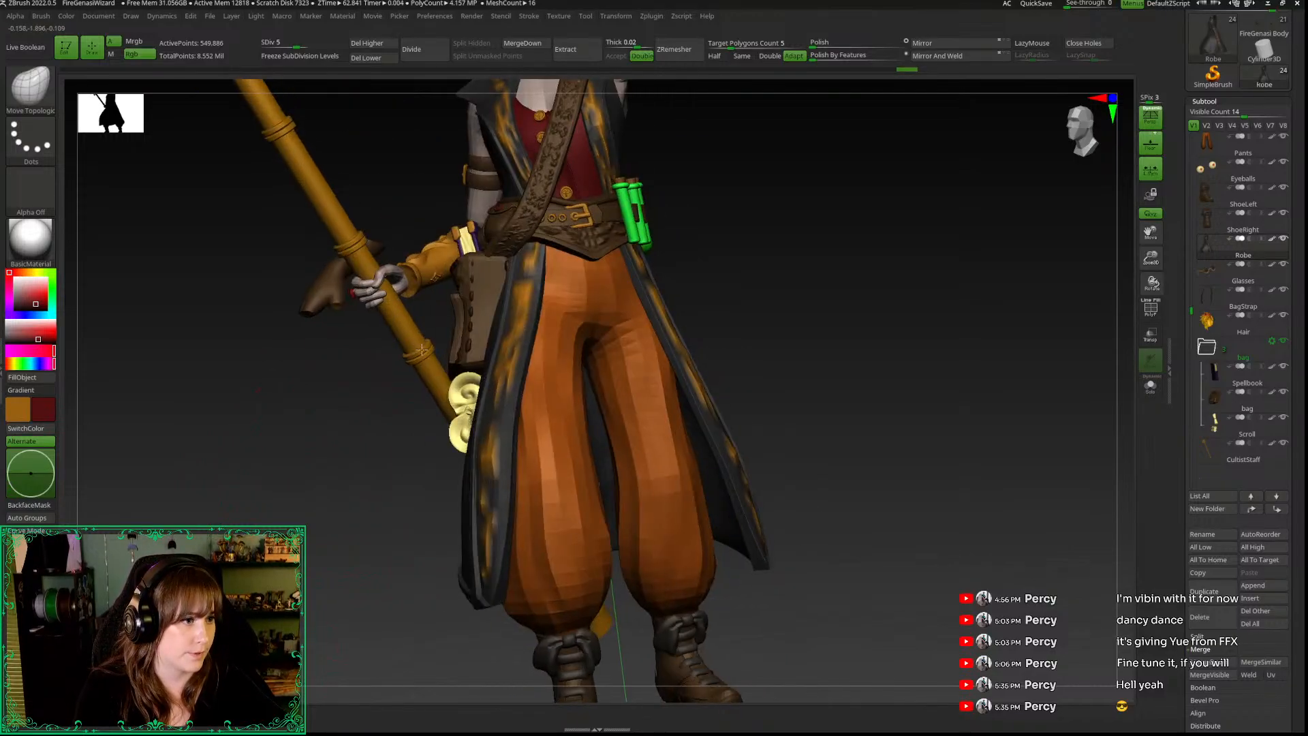
# Step: Lower the Robe to subdivision level 1 with its back hem in view
pyautogui.moveTo(324, 511); pyautogui.dragTo(150, 511)
pyautogui.moveTo(225, 559)
pyautogui.keyDown('alt'); pyautogui.mouseDown()
pyautogui.moveTo(362, 432)
pyautogui.moveTo(341, 431)
pyautogui.mouseUp(); pyautogui.keyUp('alt')
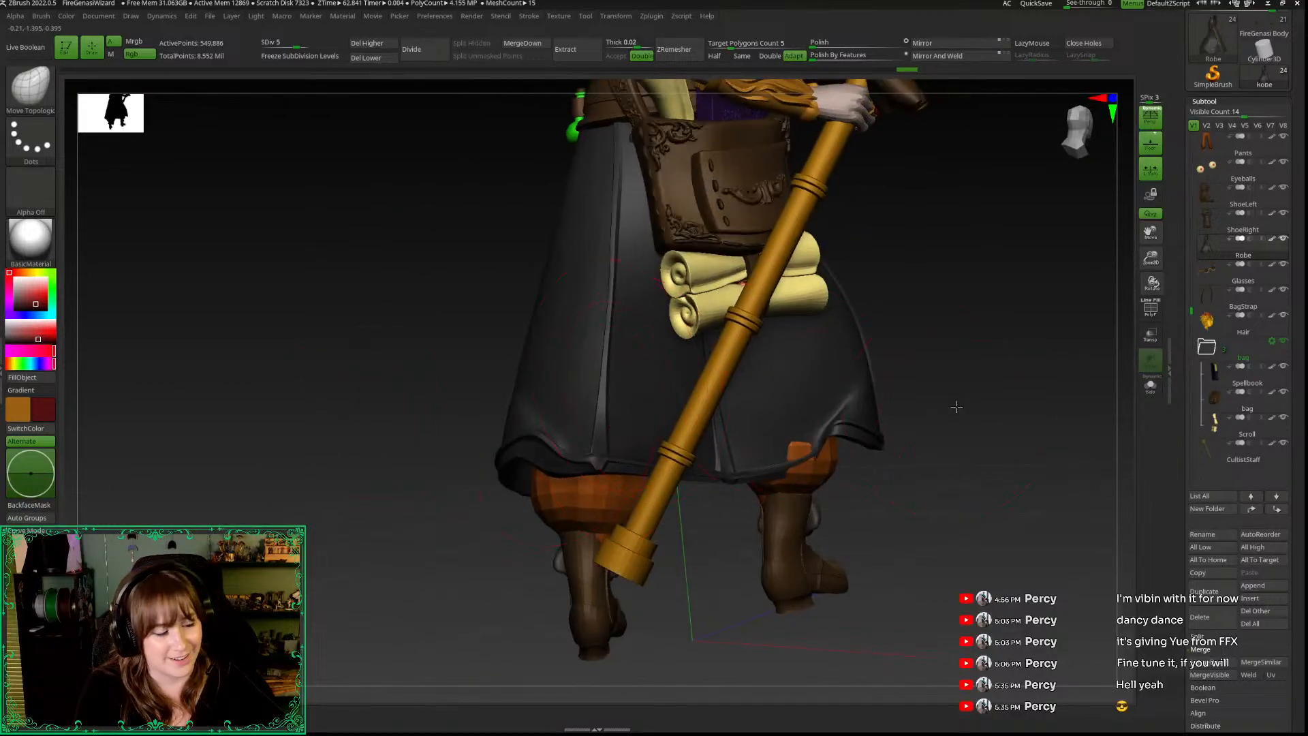
pyautogui.moveTo(957, 407); pyautogui.dragTo(945, 420)
pyautogui.hotkey('shift', 'd')
pyautogui.hotkey('shift', 'd')
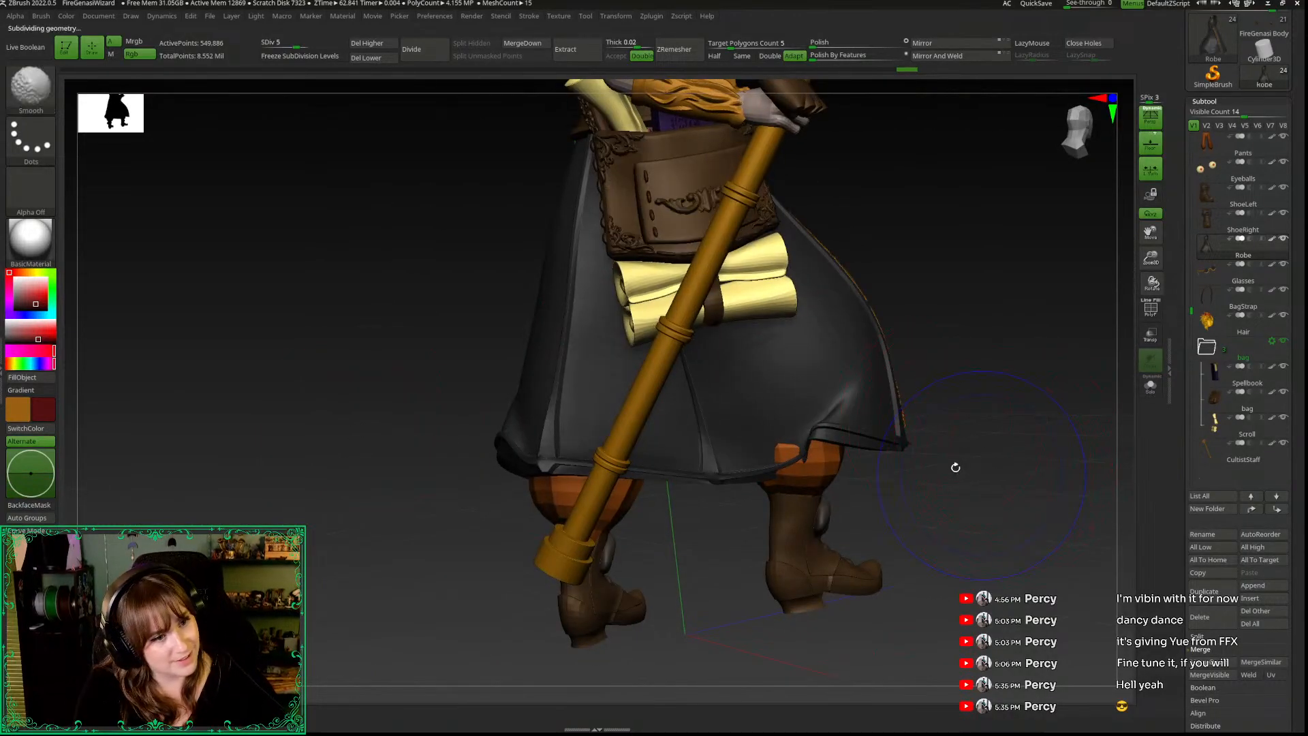
pyautogui.hotkey('shift', 'd')
pyautogui.hotkey('shift', 'd')
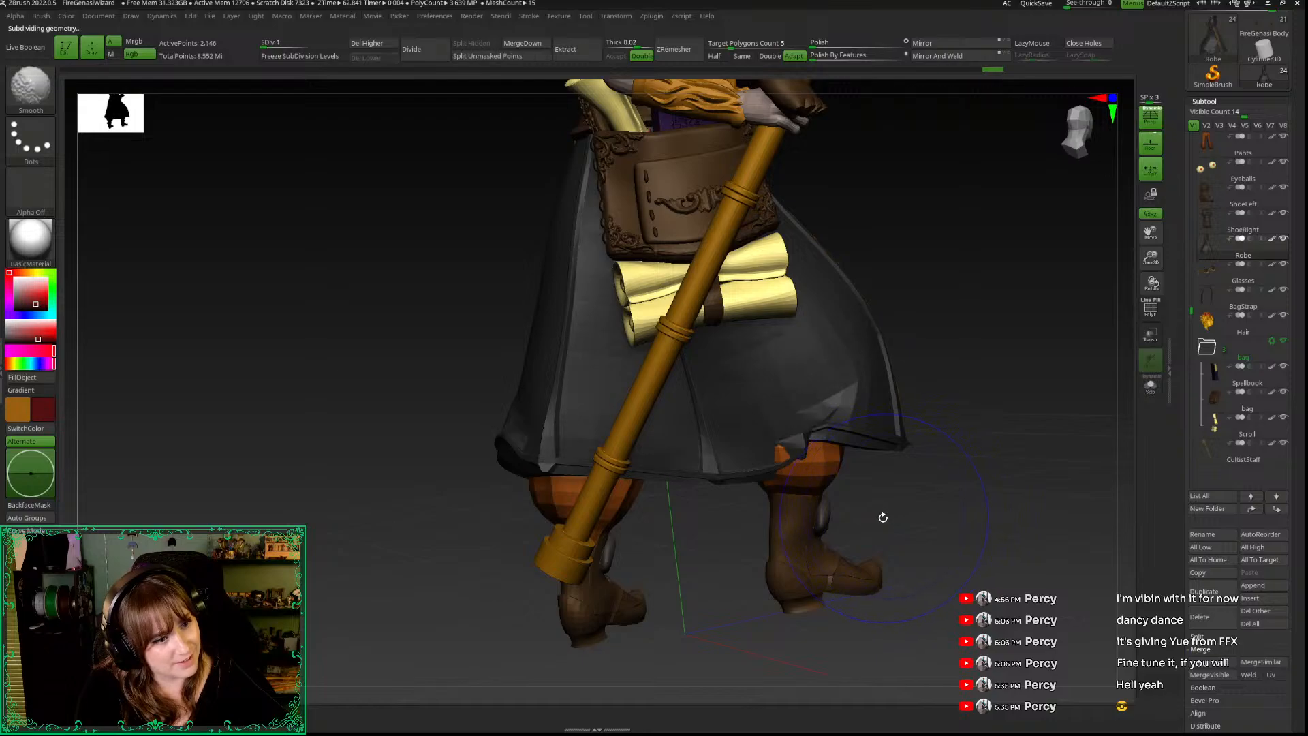
# Step: Pull the Robe's back hem over the exposed pants leg, and isolate the Robe to work on the hem
pyautogui.keyDown('alt'); pyautogui.moveTo(959, 545); pyautogui.dragTo(756, 582); pyautogui.keyUp('alt')
pyautogui.click(765, 497)
pyautogui.moveTo(763, 525)
pyautogui.mouseDown()
pyautogui.moveTo(812, 537)
pyautogui.moveTo(765, 584)
pyautogui.moveTo(757, 555)
pyautogui.mouseUp()
pyautogui.moveTo(752, 496)
pyautogui.keyDown('ctrl'); pyautogui.mouseDown()
pyautogui.moveTo(710, 376)
pyautogui.moveTo(488, 508)
pyautogui.mouseUp(); pyautogui.keyUp('ctrl')
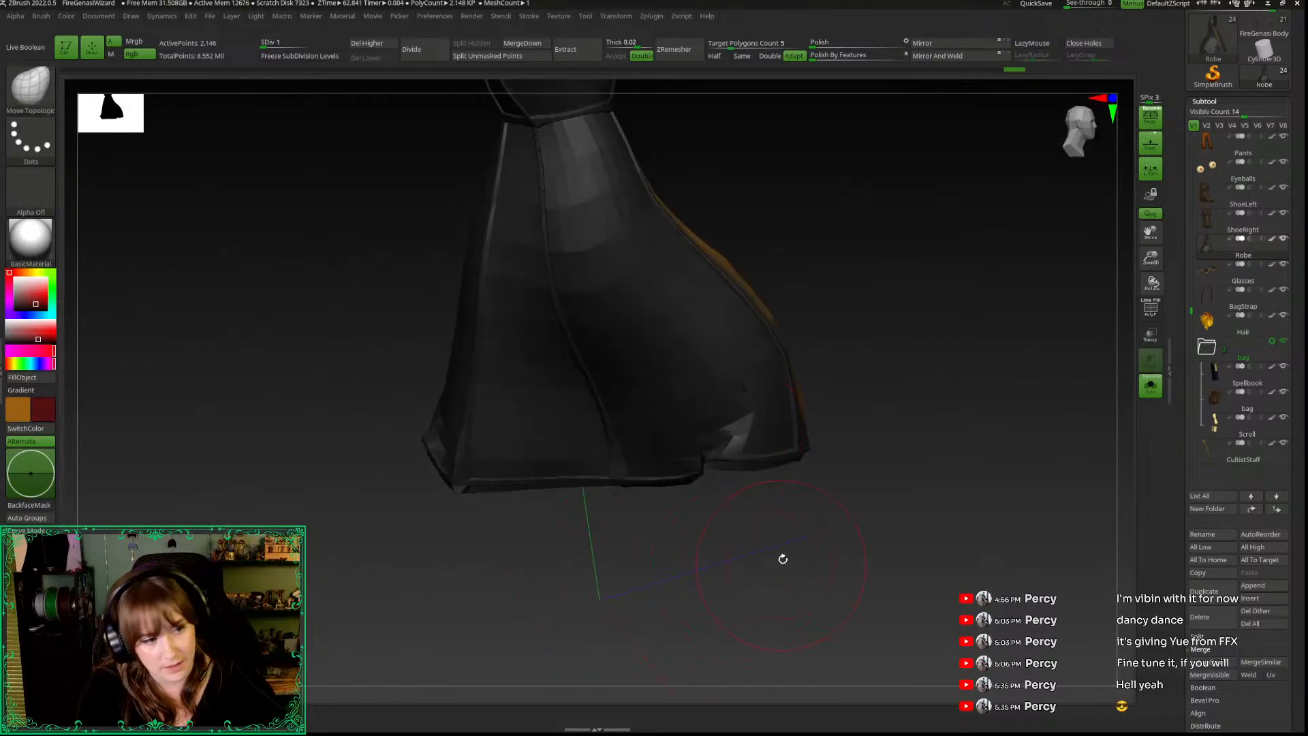
pyautogui.press('b')
pyautogui.press('p')
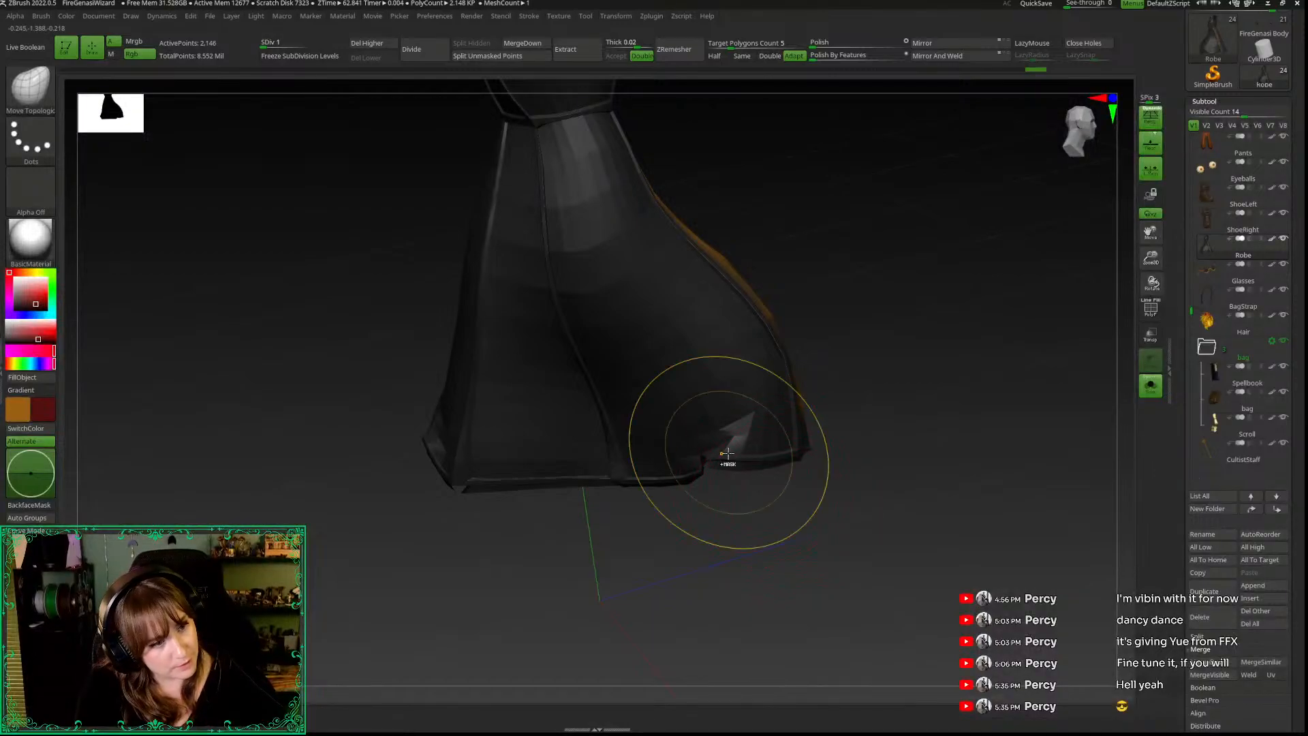
pyautogui.moveTo(672, 581)
pyautogui.mouseDown()
pyautogui.moveTo(722, 562)
pyautogui.moveTo(777, 569)
pyautogui.mouseUp()
pyautogui.moveTo(794, 562); pyautogui.dragTo(722, 535)
pyautogui.press('space')
pyautogui.press('ctrl')
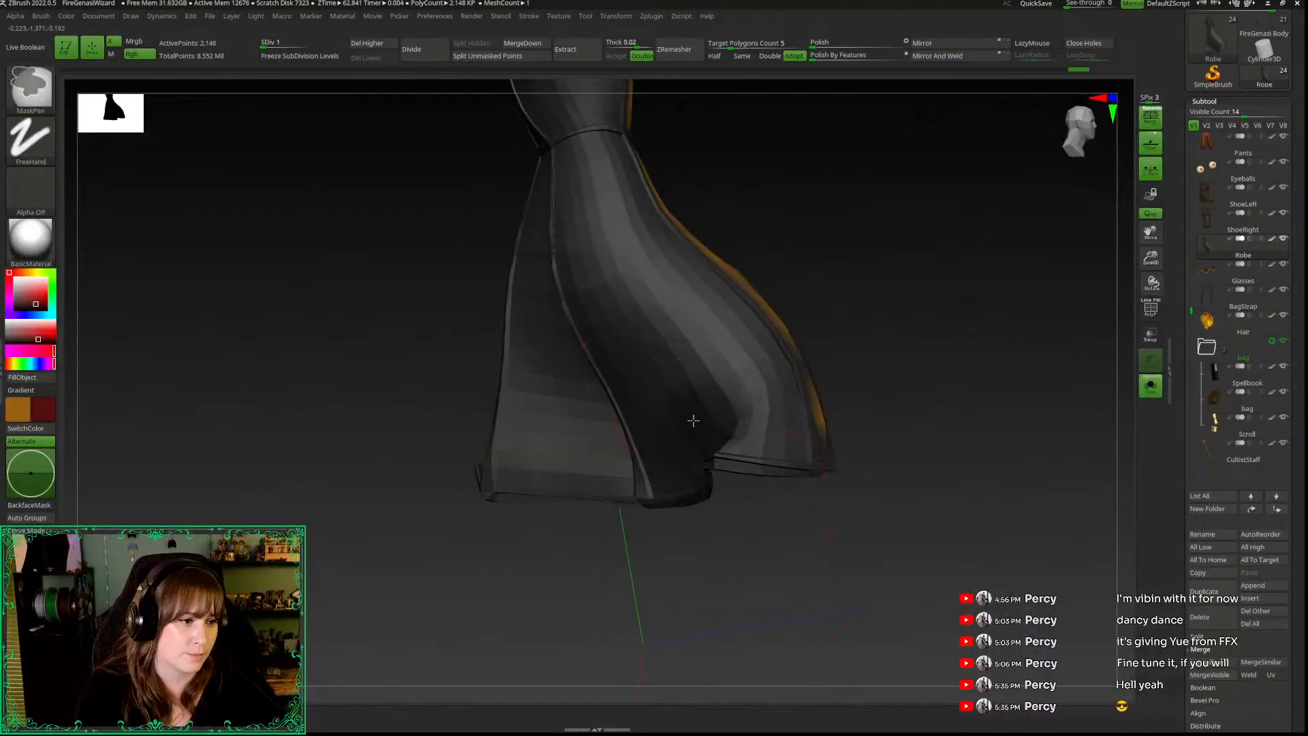
# Step: Reshape the lower hem and inner side of the Robe's skirt to even out the folds
pyautogui.moveTo(493, 595); pyautogui.dragTo(507, 500)
pyautogui.moveTo(468, 660); pyautogui.dragTo(526, 467)
pyautogui.press('ctrl')
pyautogui.moveTo(695, 539); pyautogui.dragTo(619, 566)
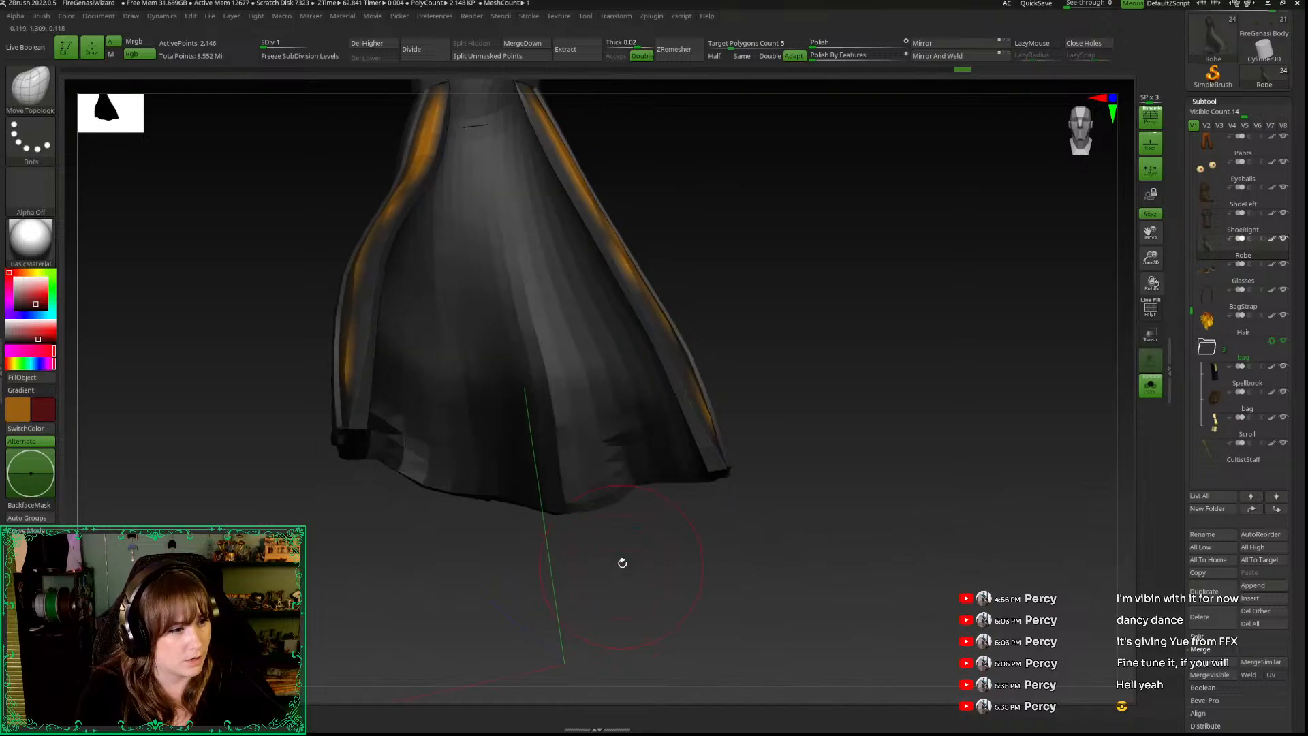
pyautogui.moveTo(416, 471)
pyautogui.mouseDown()
pyautogui.moveTo(365, 622)
pyautogui.moveTo(420, 578)
pyautogui.moveTo(666, 552)
pyautogui.moveTo(640, 518)
pyautogui.moveTo(610, 599)
pyautogui.moveTo(630, 576)
pyautogui.mouseUp()
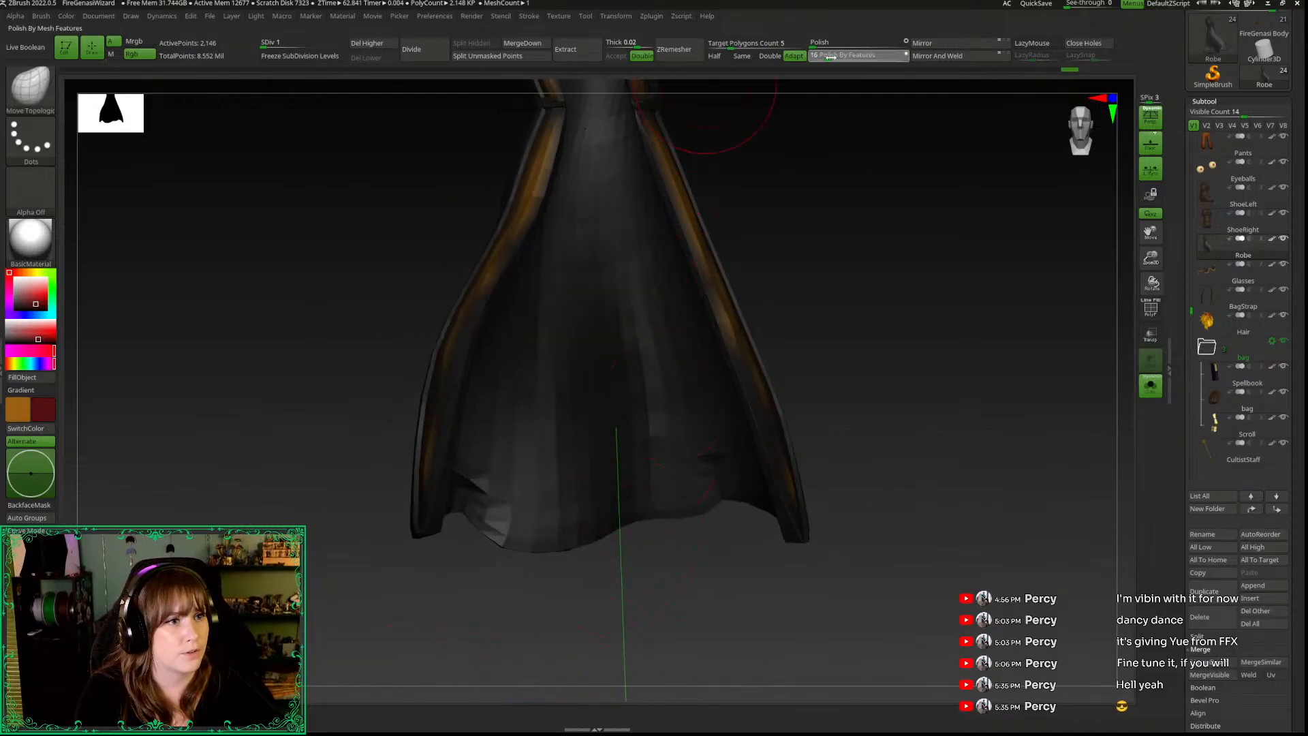
# Step: Smooth the whole Robe with Polish By Features and compare the back panels
pyautogui.moveTo(919, 57); pyautogui.dragTo(919, 58)
pyautogui.moveTo(882, 263); pyautogui.dragTo(774, 293)
pyautogui.moveTo(832, 239); pyautogui.dragTo(940, 263)
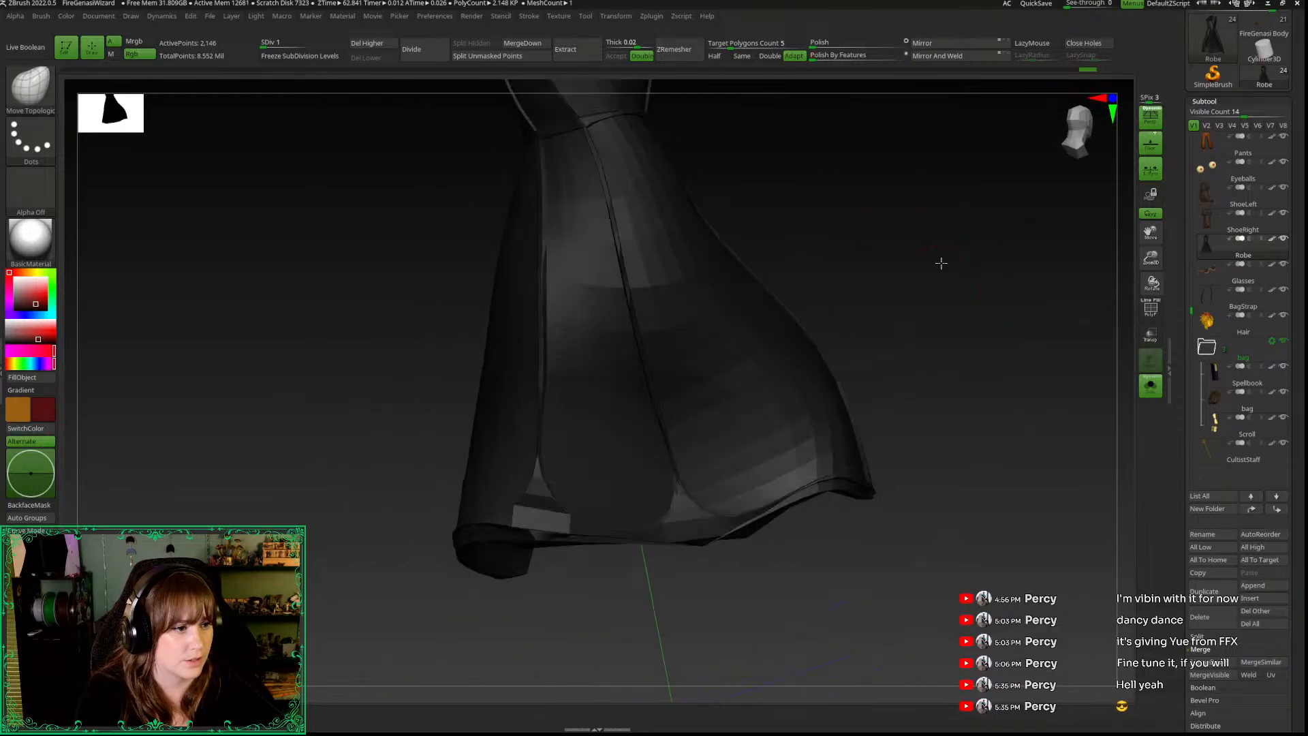
pyautogui.moveTo(817, 56); pyautogui.dragTo(810, 56)
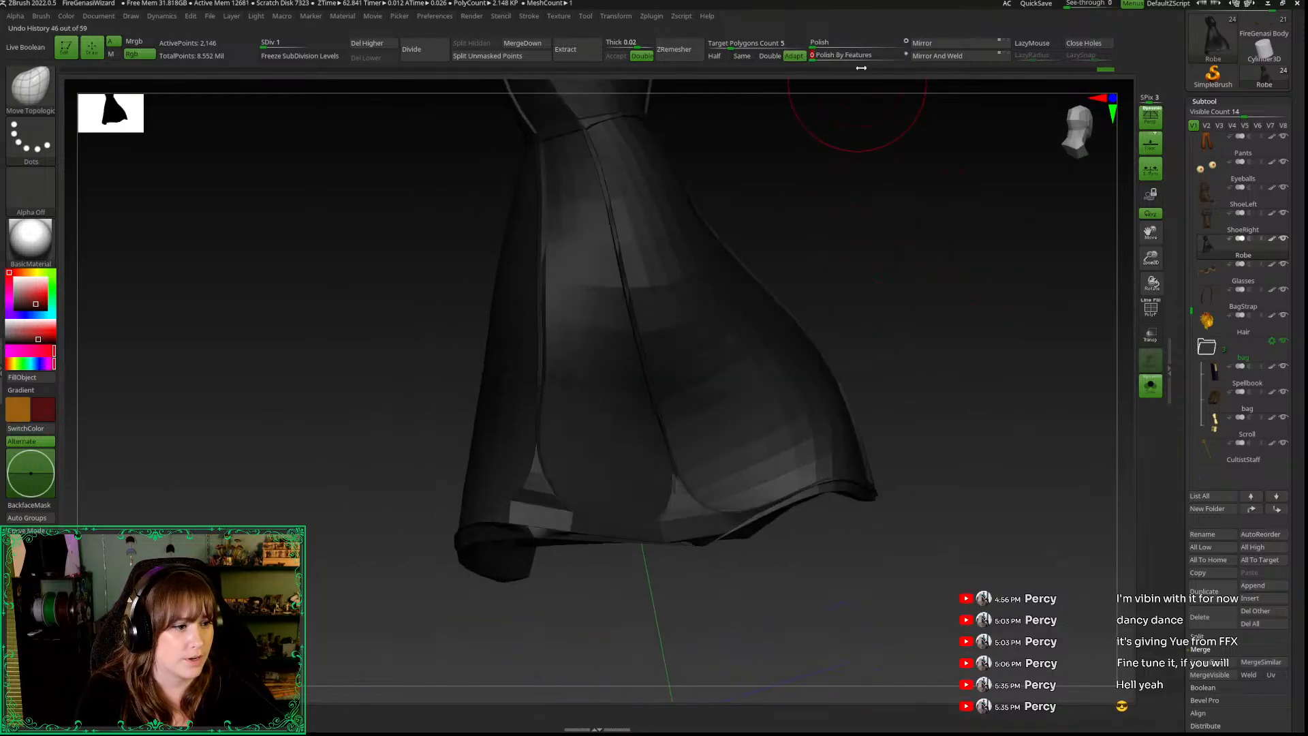
# Step: Smooth the creases along the Robe's back hem with the Smooth brush, and apply Polish By Features again
pyautogui.moveTo(907, 303)
pyautogui.mouseDown()
pyautogui.moveTo(934, 365)
pyautogui.moveTo(942, 310)
pyautogui.mouseUp()
pyautogui.press('space')
pyautogui.moveTo(901, 287); pyautogui.dragTo(907, 287)
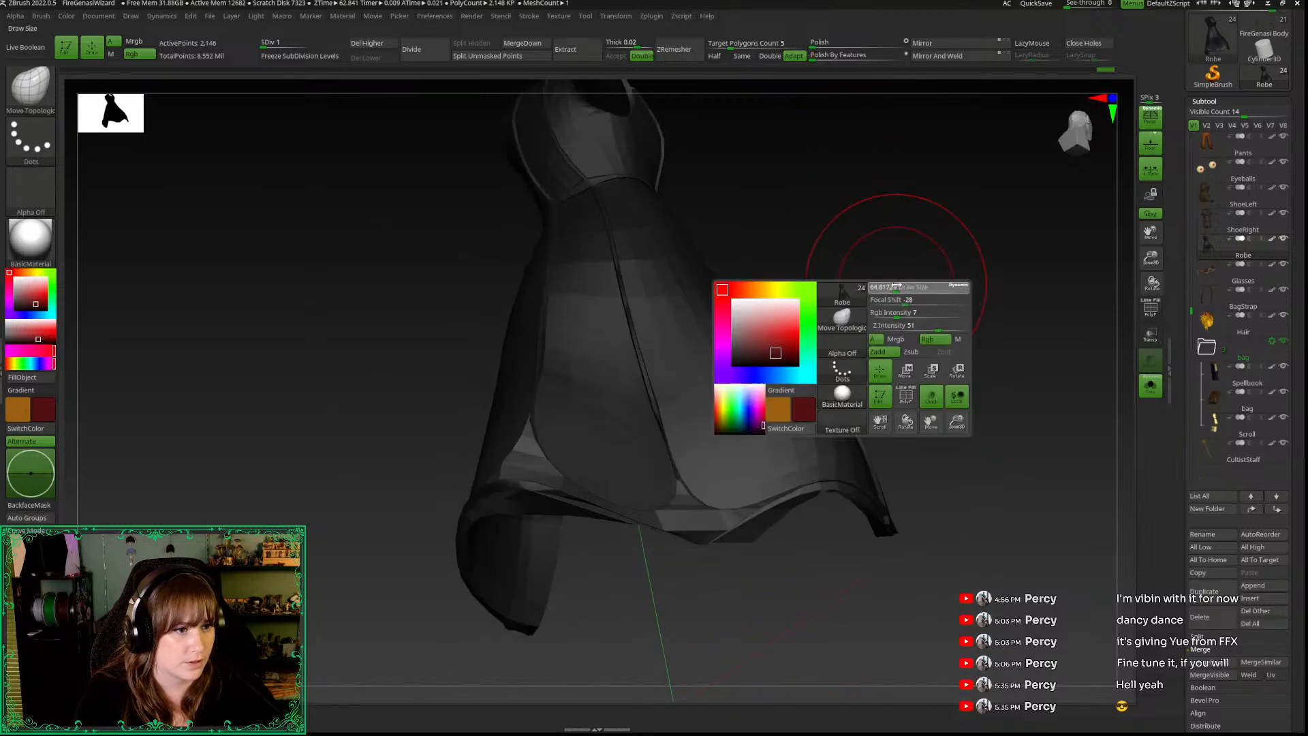
pyautogui.moveTo(490, 453)
pyautogui.keyDown('shift'); pyautogui.mouseDown()
pyautogui.moveTo(627, 511)
pyautogui.moveTo(793, 489)
pyautogui.mouseUp(); pyautogui.keyUp('shift')
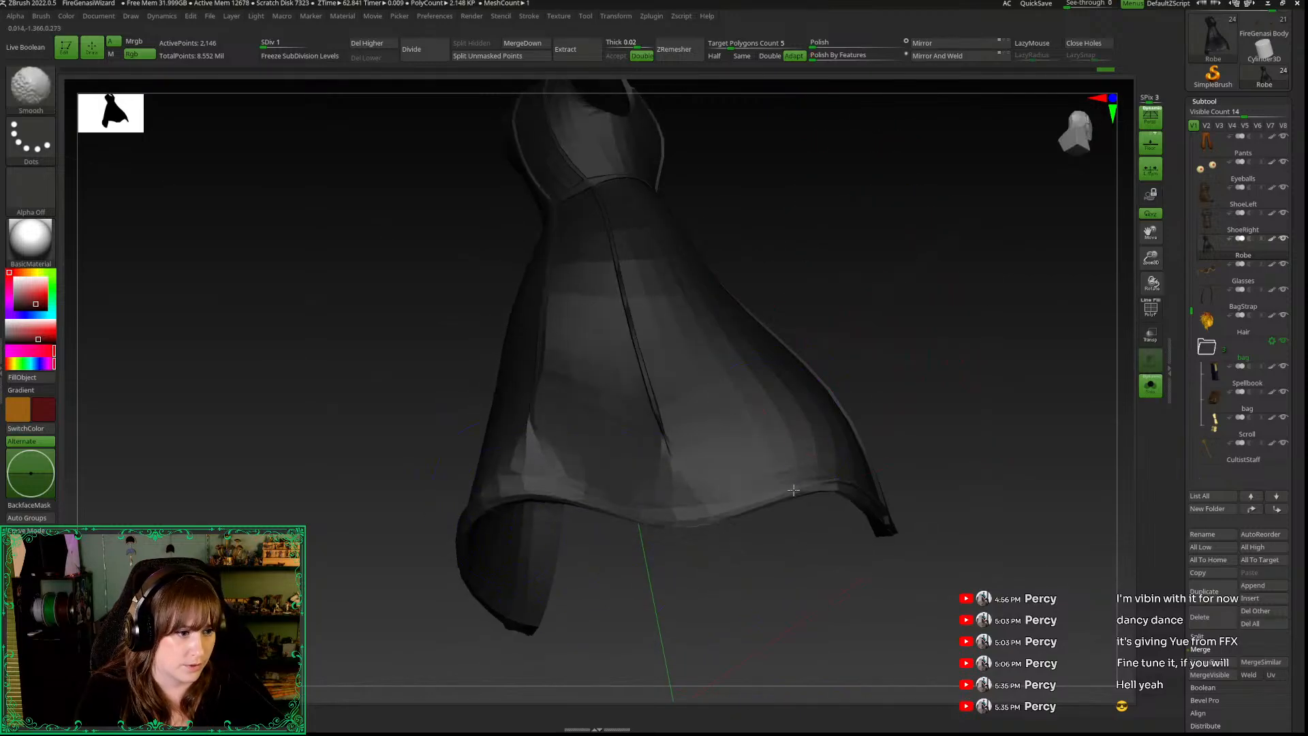
pyautogui.moveTo(788, 574)
pyautogui.mouseDown()
pyautogui.moveTo(779, 500)
pyautogui.moveTo(790, 601)
pyautogui.mouseUp()
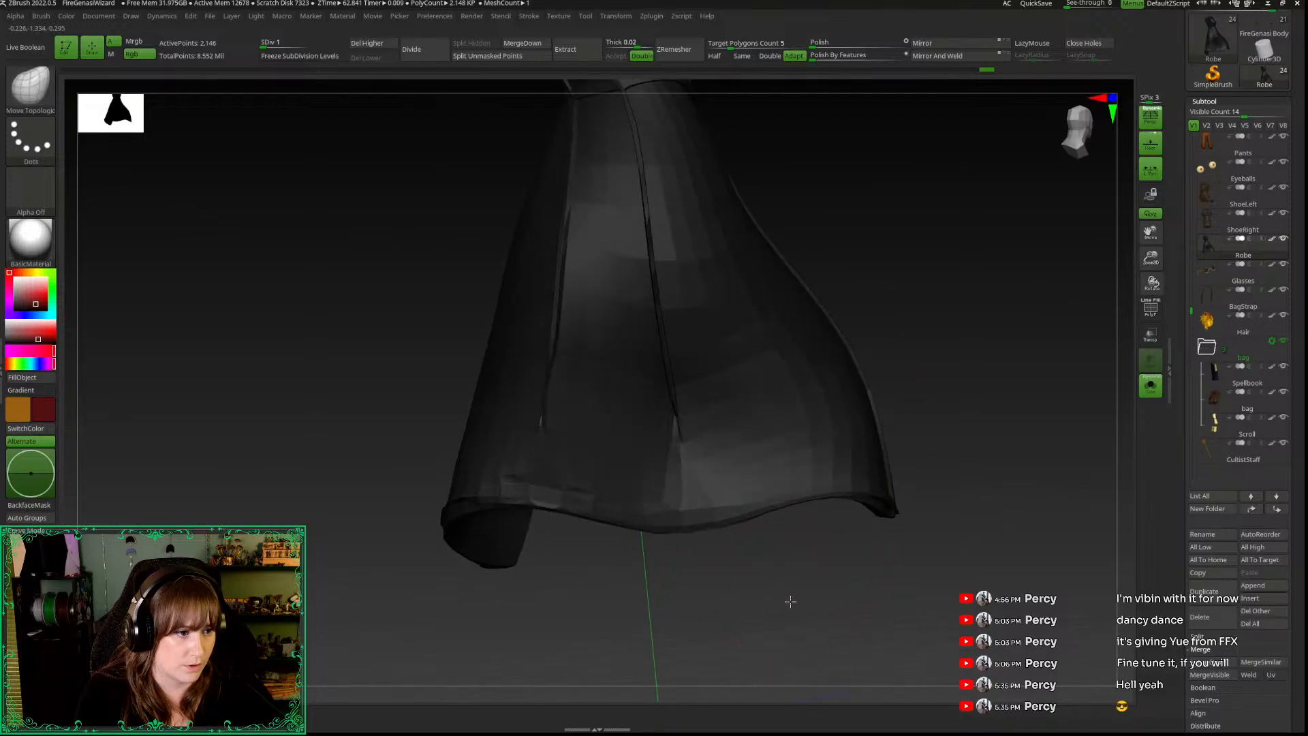
pyautogui.moveTo(825, 61); pyautogui.dragTo(827, 61)
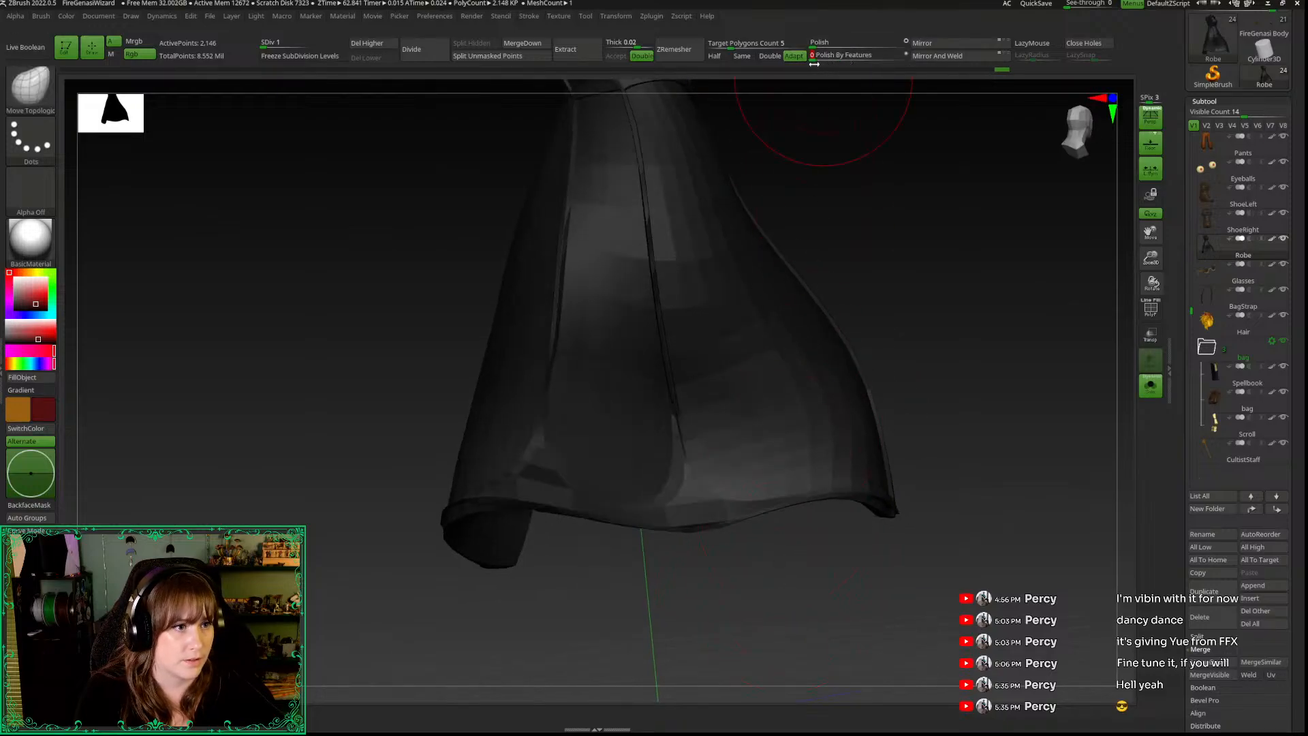
pyautogui.moveTo(955, 324); pyautogui.dragTo(518, 611)
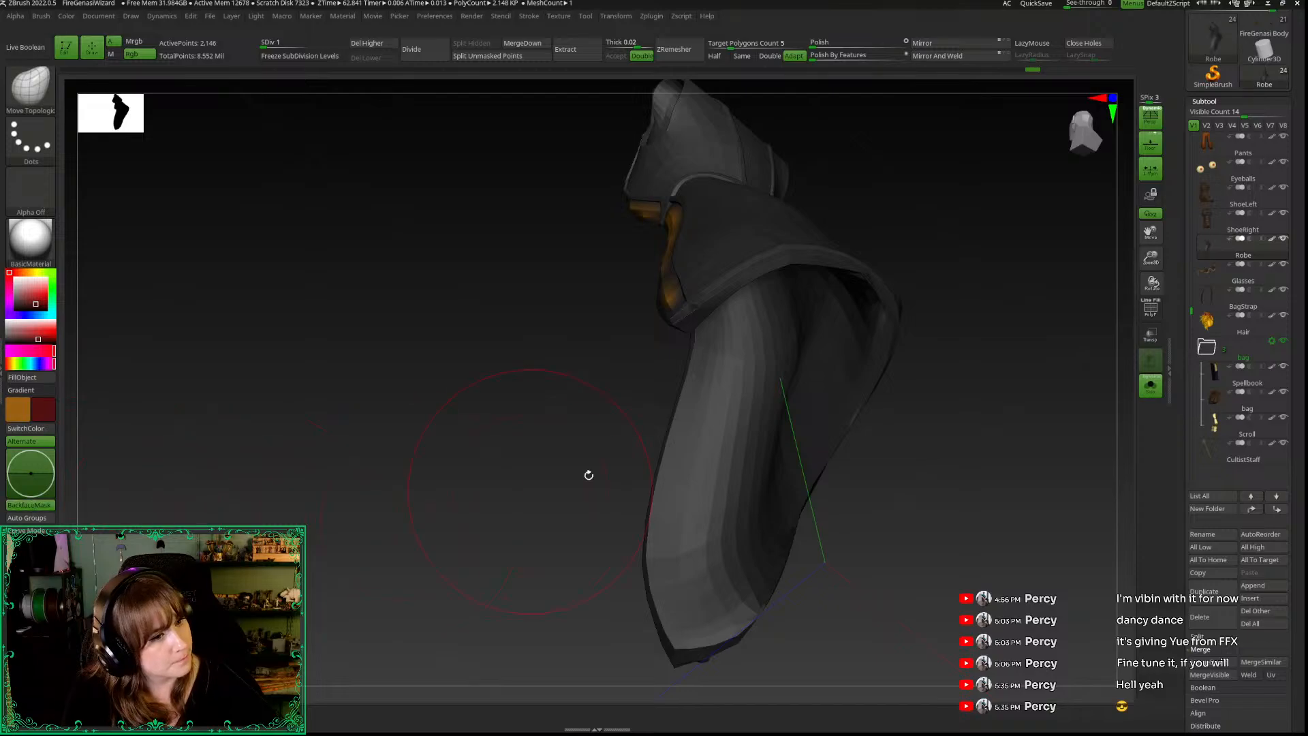
# Step: Reshape the Robe's skirt and hem from below and from the side with backface masking on
pyautogui.moveTo(829, 429); pyautogui.dragTo(868, 455, button='right')
pyautogui.rightClick(797, 504)
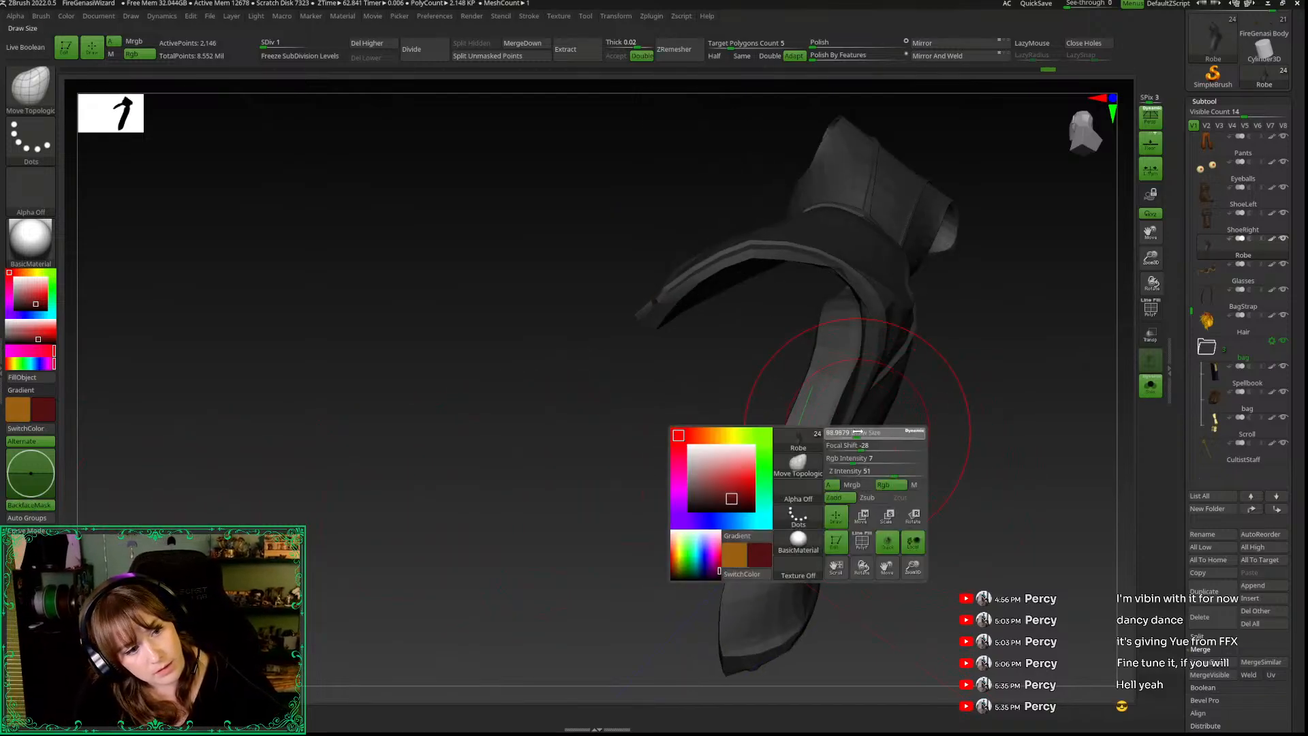
pyautogui.moveTo(862, 485)
pyautogui.mouseDown(button='right')
pyautogui.moveTo(819, 533)
pyautogui.moveTo(843, 464)
pyautogui.mouseUp(button='right')
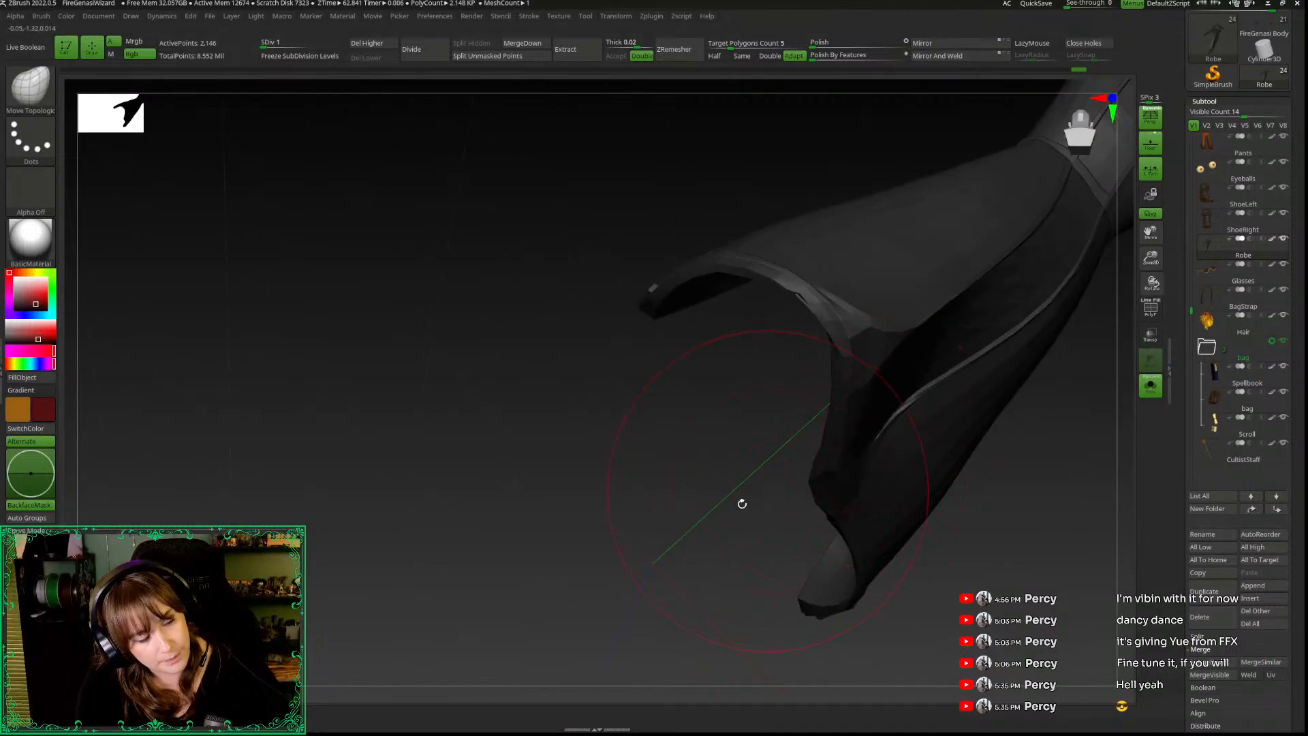
pyautogui.moveTo(742, 504); pyautogui.dragTo(783, 461, button='right')
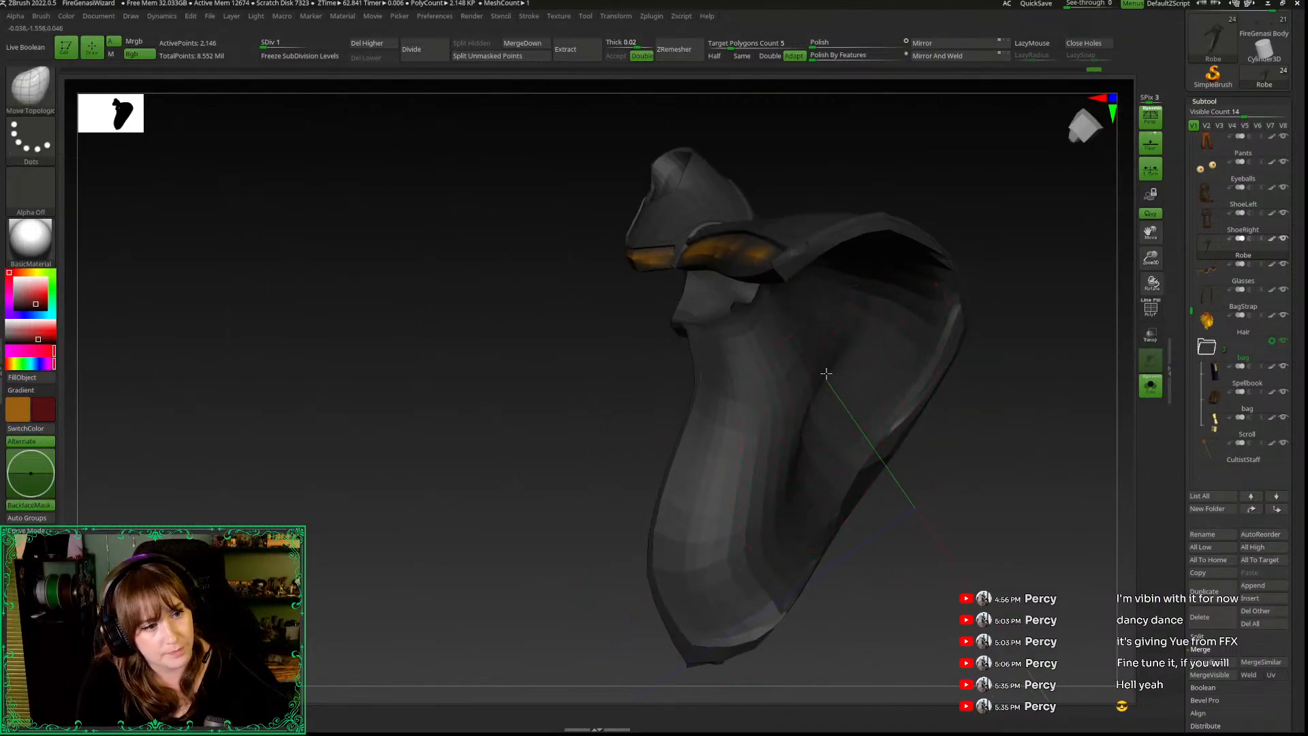
pyautogui.moveTo(759, 596); pyautogui.dragTo(894, 666, button='right')
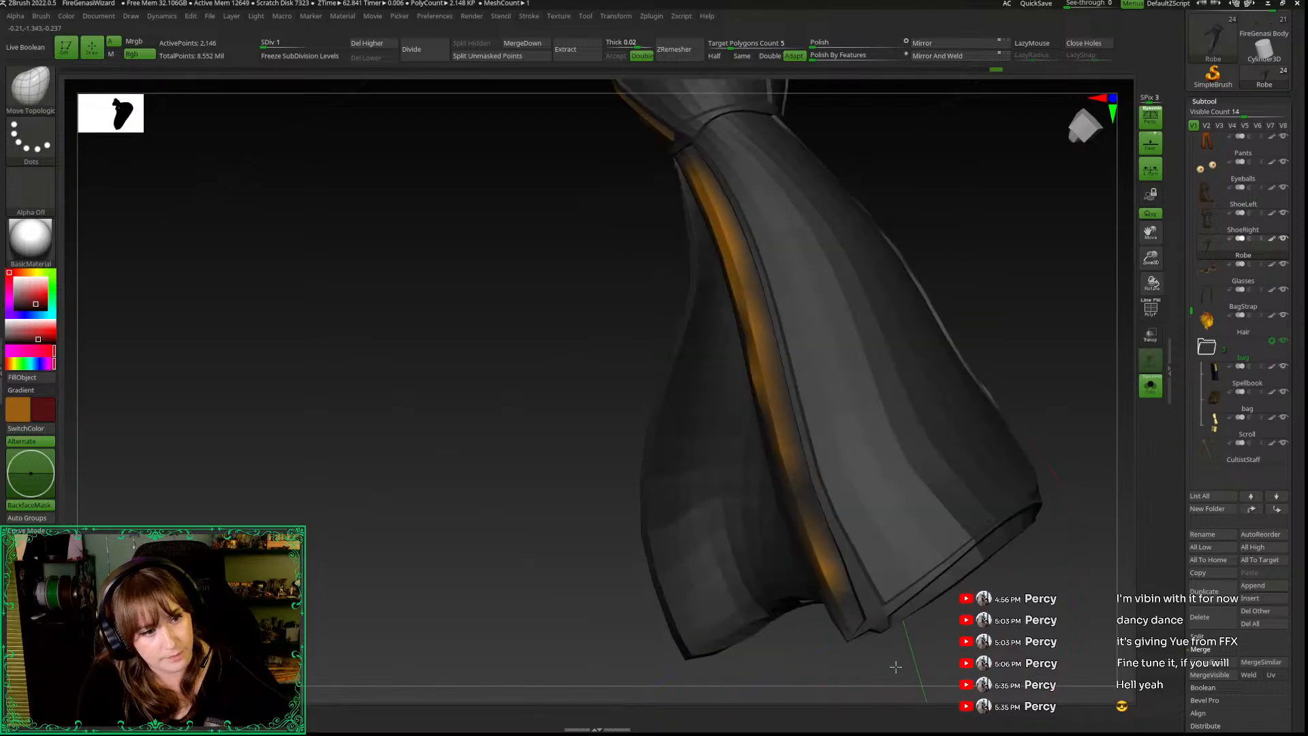
# Step: Bring back the other subtools, raise the Robe's subdivision level and check the skirt against the full figure
pyautogui.hotkey('alt', 'shift', 's')
pyautogui.moveTo(428, 440); pyautogui.dragTo(622, 410, button='right')
pyautogui.moveTo(593, 505); pyautogui.dragTo(928, 468, button='right')
pyautogui.press('d')
pyautogui.press('d')
pyautogui.press('d')
pyautogui.press('d')
pyautogui.moveTo(946, 434); pyautogui.dragTo(828, 442, button='right')
pyautogui.keyDown('ctrl'); pyautogui.moveTo(1129, 284); pyautogui.dragTo(1074, 192, button='right'); pyautogui.keyUp('ctrl')
pyautogui.keyDown('alt'); pyautogui.moveTo(1000, 433); pyautogui.dragTo(988, 353, button='right'); pyautogui.keyUp('alt')
pyautogui.keyDown('ctrl'); pyautogui.moveTo(1150, 259); pyautogui.dragTo(995, 496, button='right'); pyautogui.keyUp('ctrl')
pyautogui.keyDown('alt'); pyautogui.moveTo(919, 413); pyautogui.dragTo(1029, 702, button='right'); pyautogui.keyUp('alt')
# Step: Select the BracerRight and lower it to subdivision level 1
pyautogui.keyDown('alt'); pyautogui.click(512, 361); pyautogui.keyUp('alt')
pyautogui.moveTo(421, 388); pyautogui.dragTo(377, 367, button='right')
pyautogui.rightClick(358, 349)
pyautogui.rightClick(371, 272)
pyautogui.moveTo(375, 273); pyautogui.dragTo(575, 318, button='right')
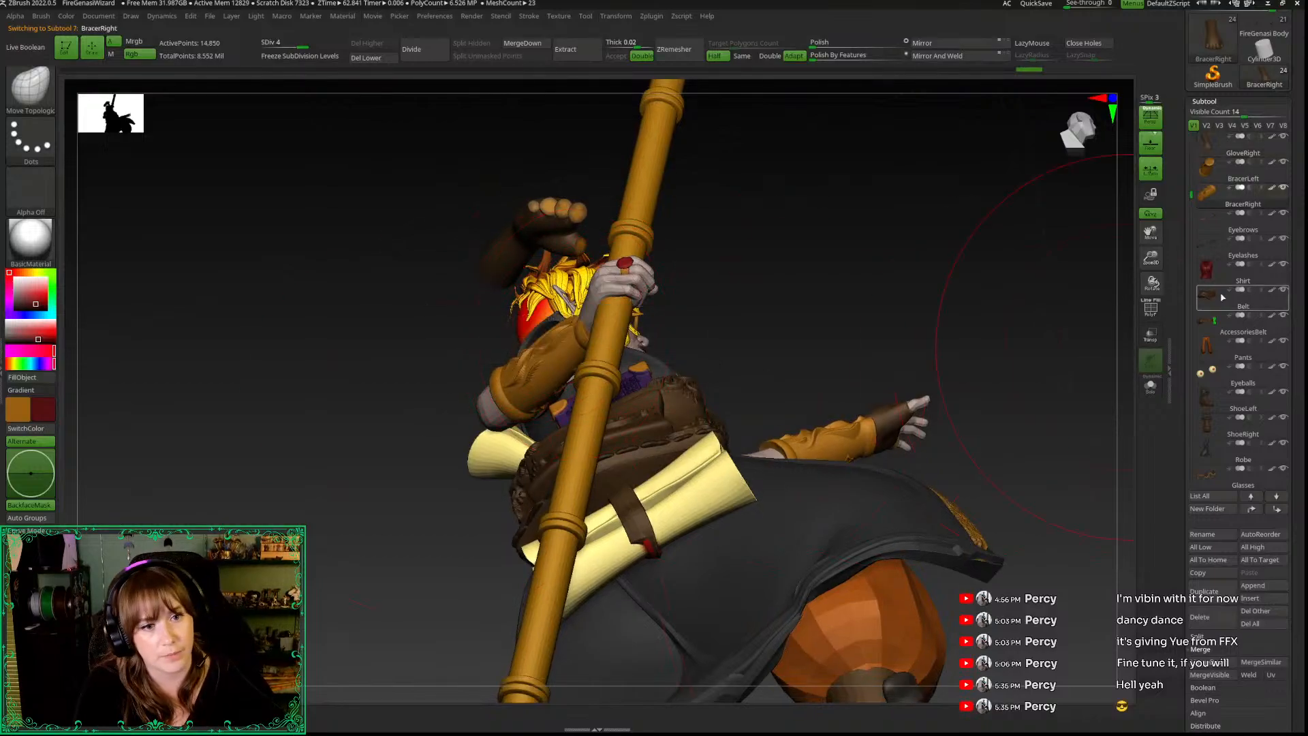
pyautogui.hotkey('shift', 'f')
pyautogui.hotkey('shift', 'f')
pyautogui.hotkey('shift', 'd')
pyautogui.hotkey('shift', 'd')
pyautogui.hotkey('shift', 'd')
pyautogui.press('w')
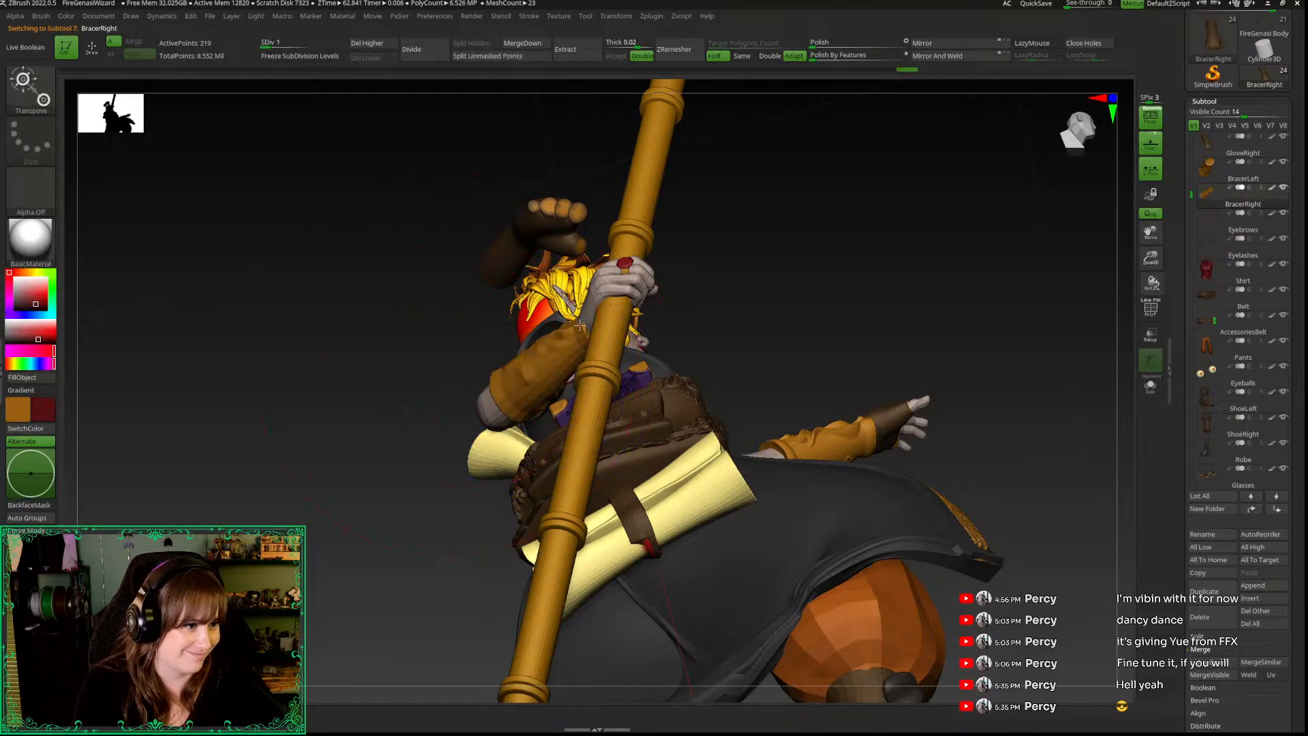
pyautogui.keyDown('alt'); pyautogui.moveTo(446, 377); pyautogui.dragTo(1164, 566); pyautogui.keyUp('alt')
pyautogui.moveTo(1193, 194); pyautogui.dragTo(1193, 198)
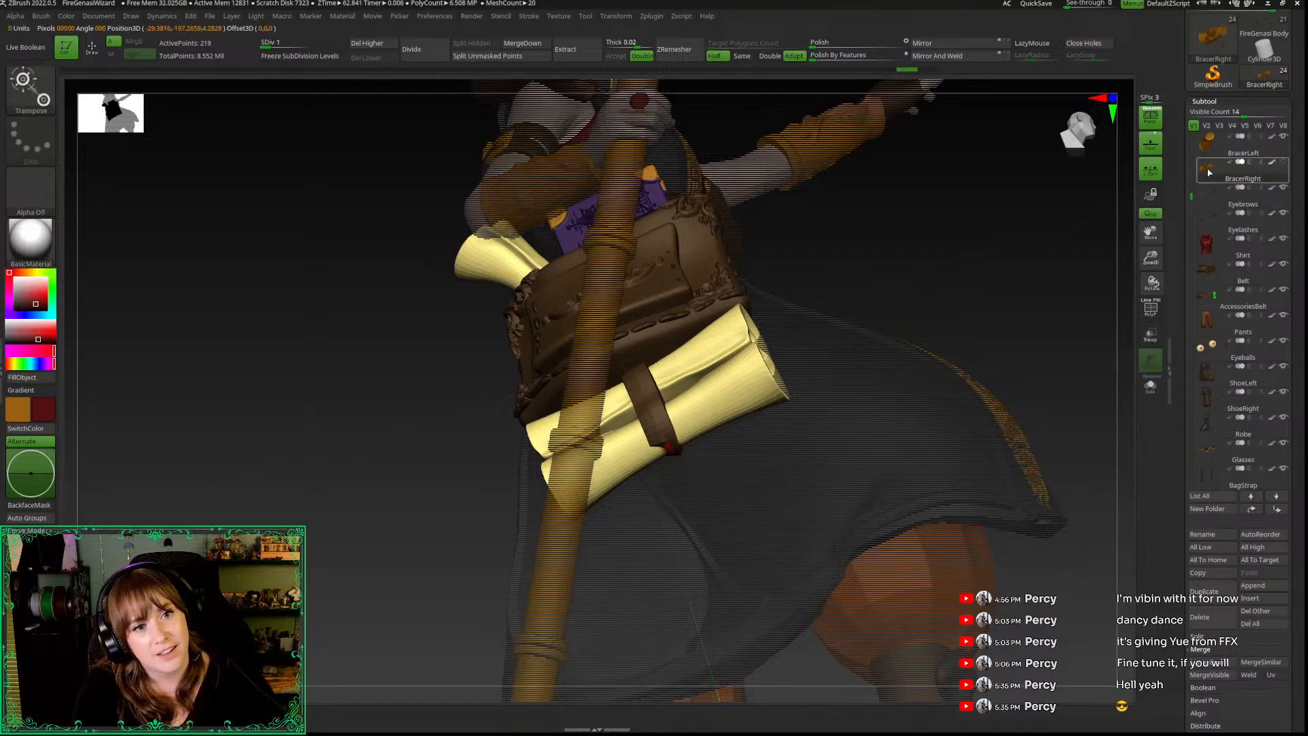
pyautogui.moveTo(949, 239); pyautogui.dragTo(1134, 383)
pyautogui.moveTo(1149, 251); pyautogui.dragTo(849, 123)
pyautogui.moveTo(536, 542); pyautogui.dragTo(693, 450)
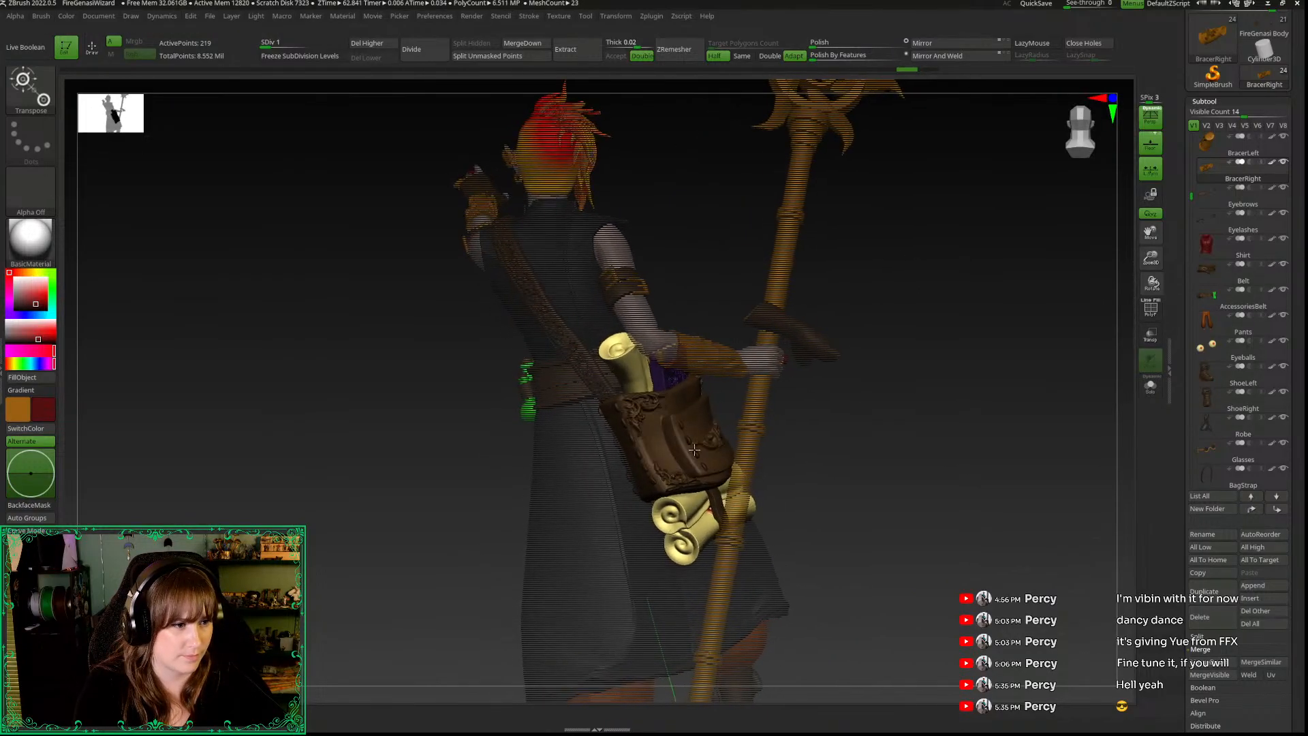
pyautogui.press('q')
# Step: Adjust the BracerRight around the staff-holding forearm with the Move Topological brush at a draw size of about 42
pyautogui.moveTo(867, 470); pyautogui.dragTo(848, 469)
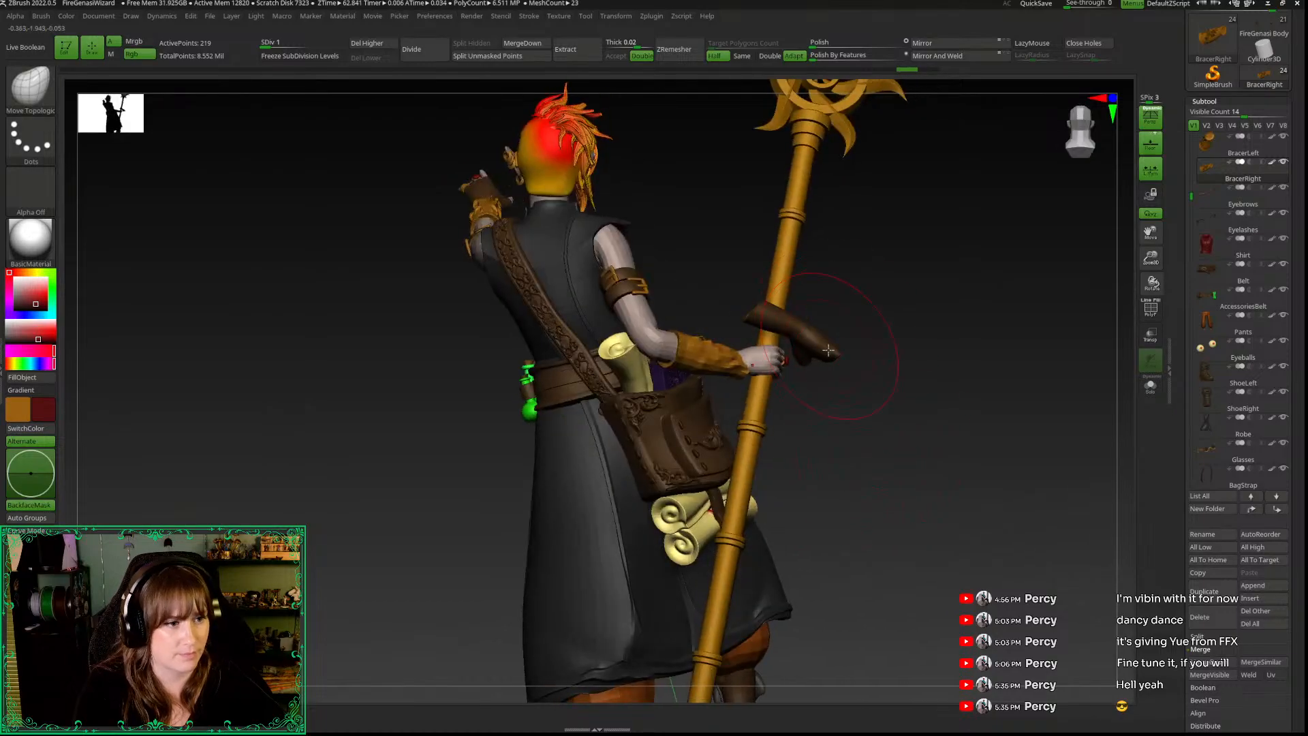
pyautogui.moveTo(810, 370); pyautogui.dragTo(750, 369)
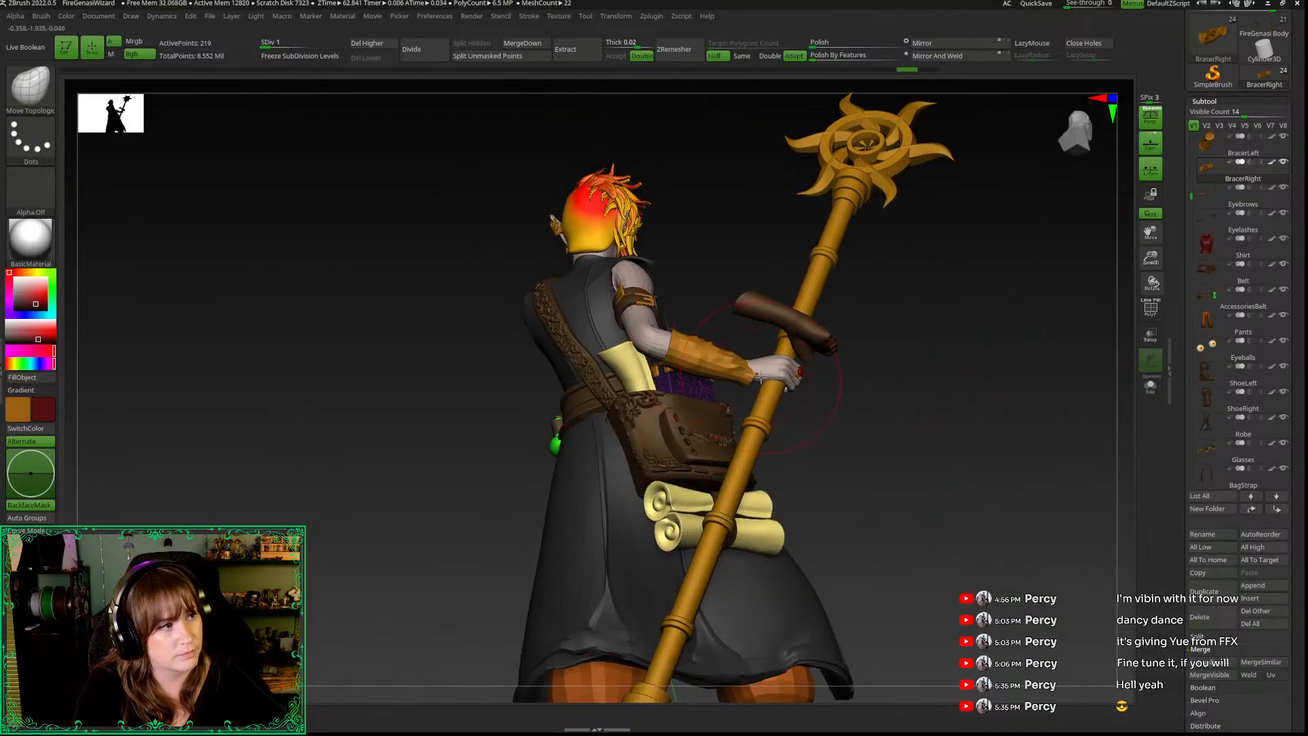
pyautogui.click(749, 354)
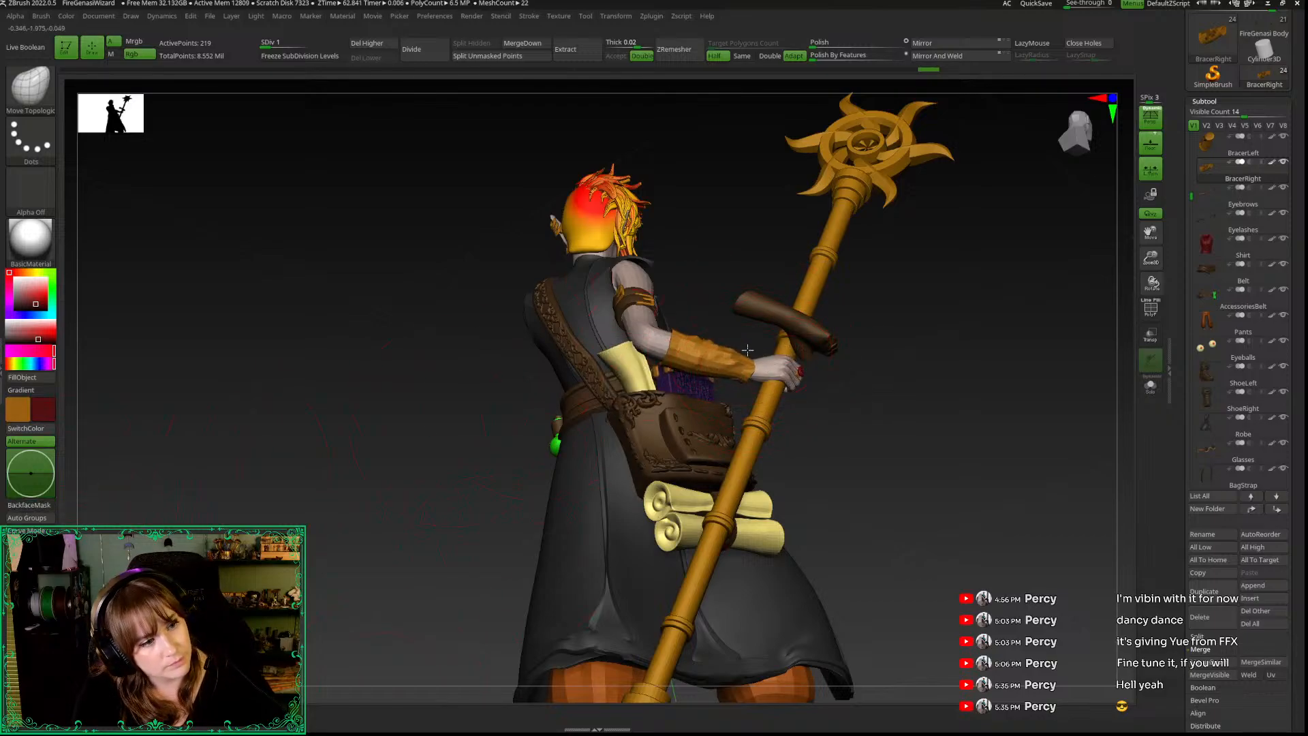
pyautogui.moveTo(872, 423); pyautogui.dragTo(654, 409, button='right')
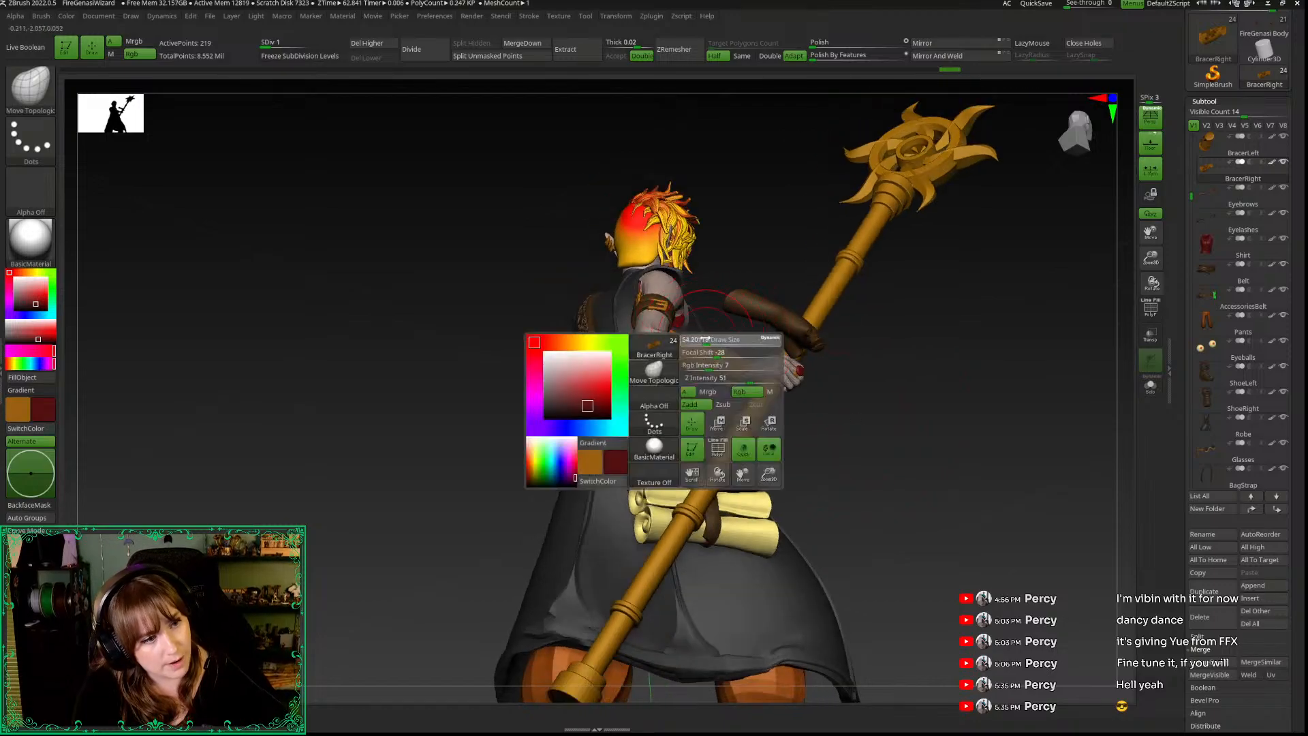
pyautogui.moveTo(739, 324); pyautogui.dragTo(752, 354, button='right')
pyautogui.rightClick(742, 361)
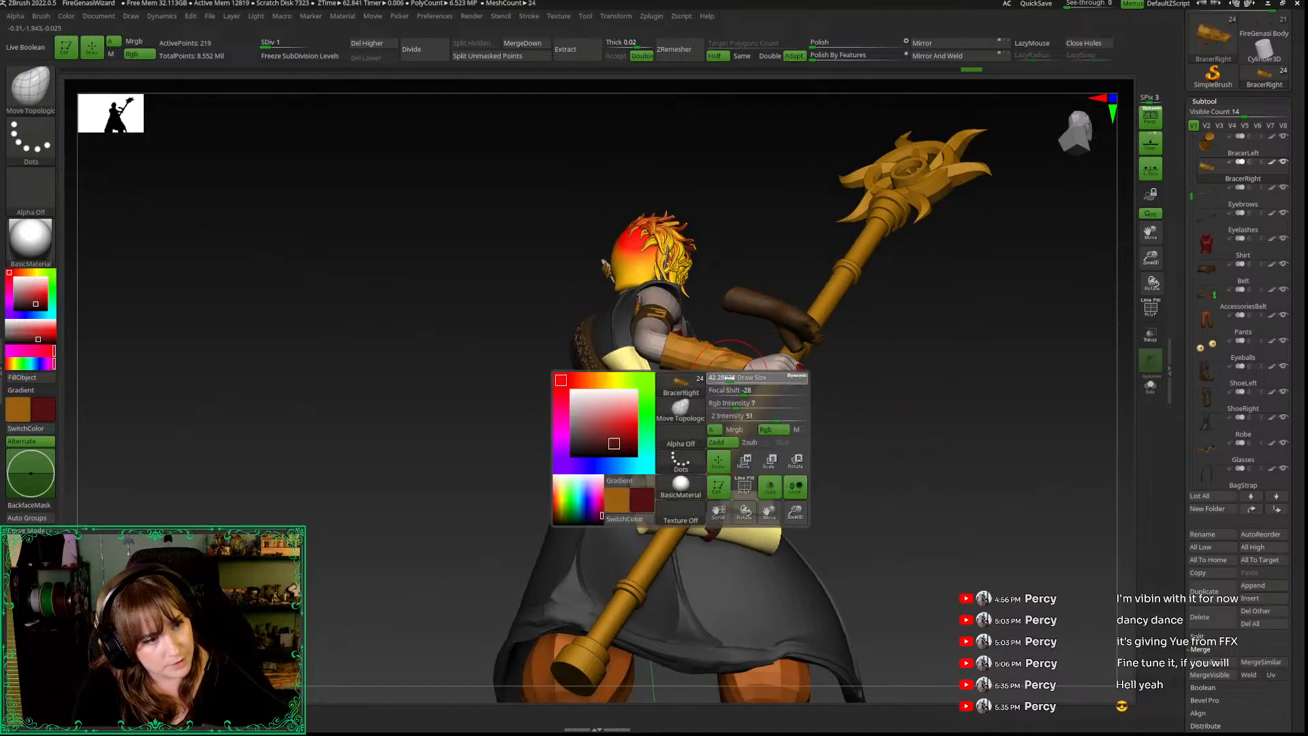
pyautogui.moveTo(731, 376); pyautogui.dragTo(736, 382)
pyautogui.moveTo(738, 385)
pyautogui.mouseDown(button='right')
pyautogui.moveTo(734, 369)
pyautogui.moveTo(688, 389)
pyautogui.mouseUp(button='right')
pyautogui.moveTo(804, 327); pyautogui.dragTo(724, 365, button='right')
pyautogui.moveTo(723, 365); pyautogui.dragTo(732, 371)
pyautogui.moveTo(616, 327)
pyautogui.mouseDown(button='right')
pyautogui.moveTo(581, 263)
pyautogui.moveTo(525, 293)
pyautogui.moveTo(503, 345)
pyautogui.mouseUp(button='right')
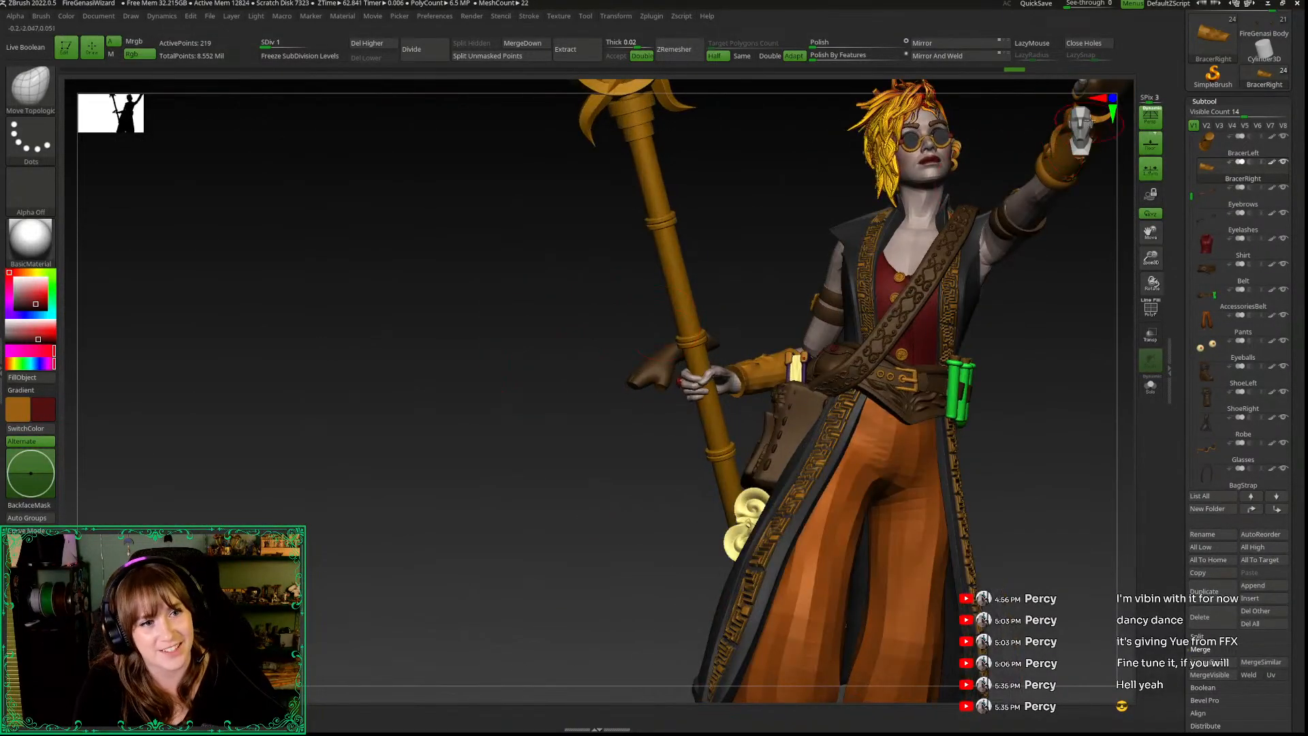
# Step: Check the bracer's fit from the front of the figure and make ArmbandsLeft the active subtool
pyautogui.moveTo(1084, 371)
pyautogui.keyDown('alt'); pyautogui.mouseDown(button='right')
pyautogui.moveTo(993, 412)
pyautogui.moveTo(924, 463)
pyautogui.mouseUp(button='right'); pyautogui.keyUp('alt')
pyautogui.rightClick(879, 348)
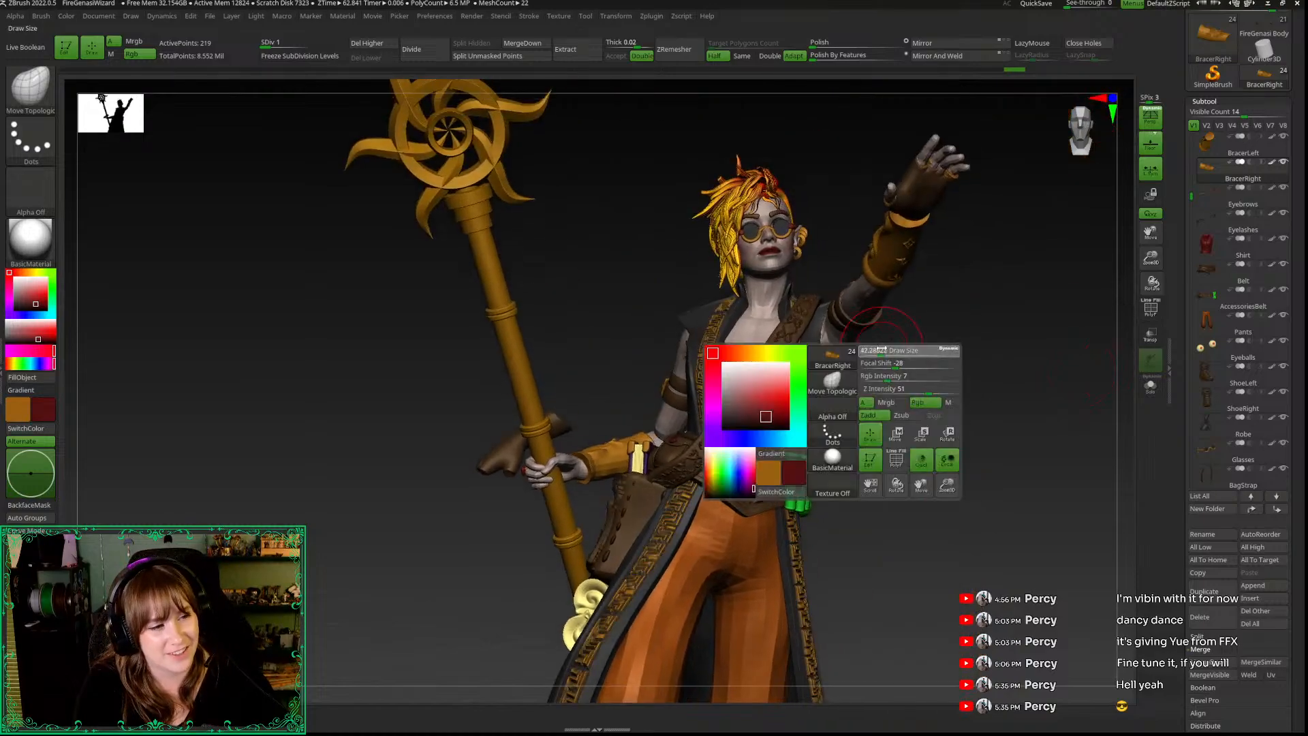
pyautogui.moveTo(882, 347); pyautogui.dragTo(857, 333, button='right')
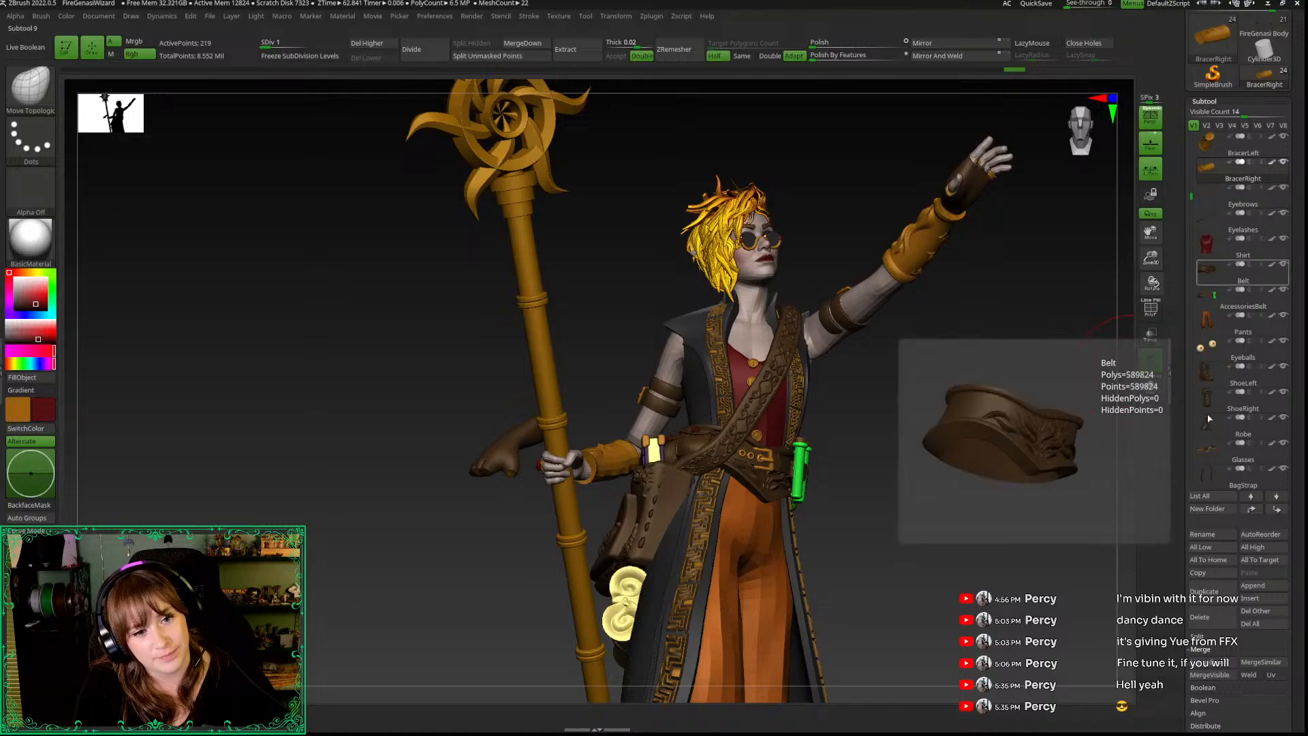
pyautogui.moveTo(1192, 199); pyautogui.dragTo(1186, 127)
pyautogui.click(1210, 173)
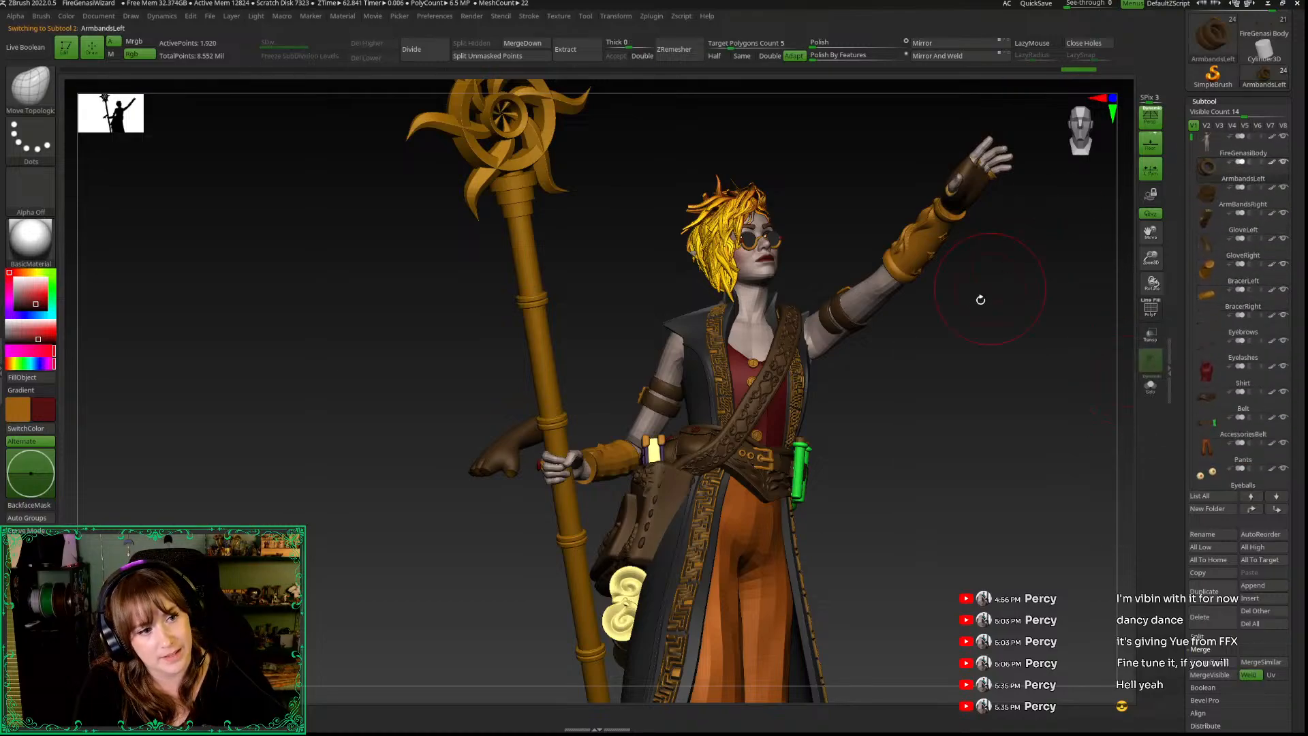
pyautogui.click(843, 338)
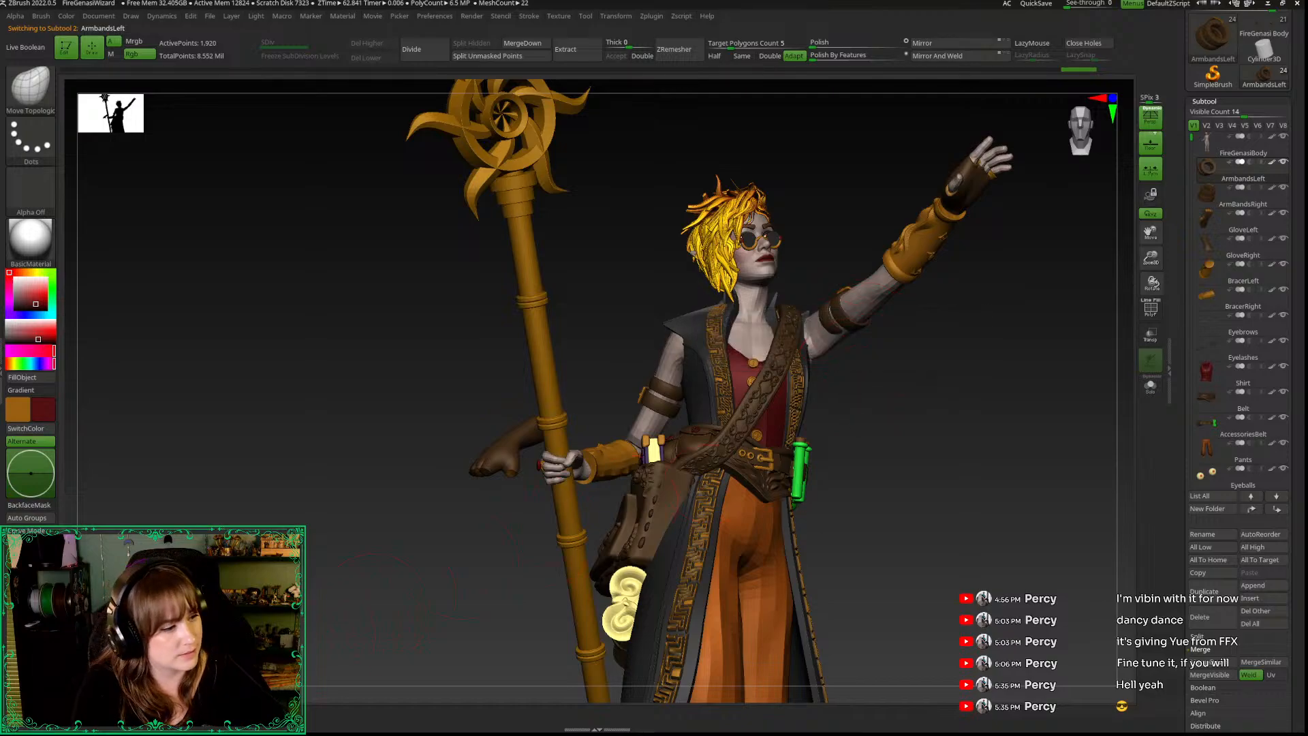
# Step: Hide the GloveRight and GloveLeft subtools
pyautogui.moveTo(841, 327)
pyautogui.mouseDown()
pyautogui.moveTo(838, 371)
pyautogui.moveTo(803, 395)
pyautogui.moveTo(934, 430)
pyautogui.moveTo(1009, 409)
pyautogui.mouseUp()
pyautogui.moveTo(1150, 264); pyautogui.dragTo(881, 330)
pyautogui.moveTo(1150, 257); pyautogui.dragTo(1156, 275)
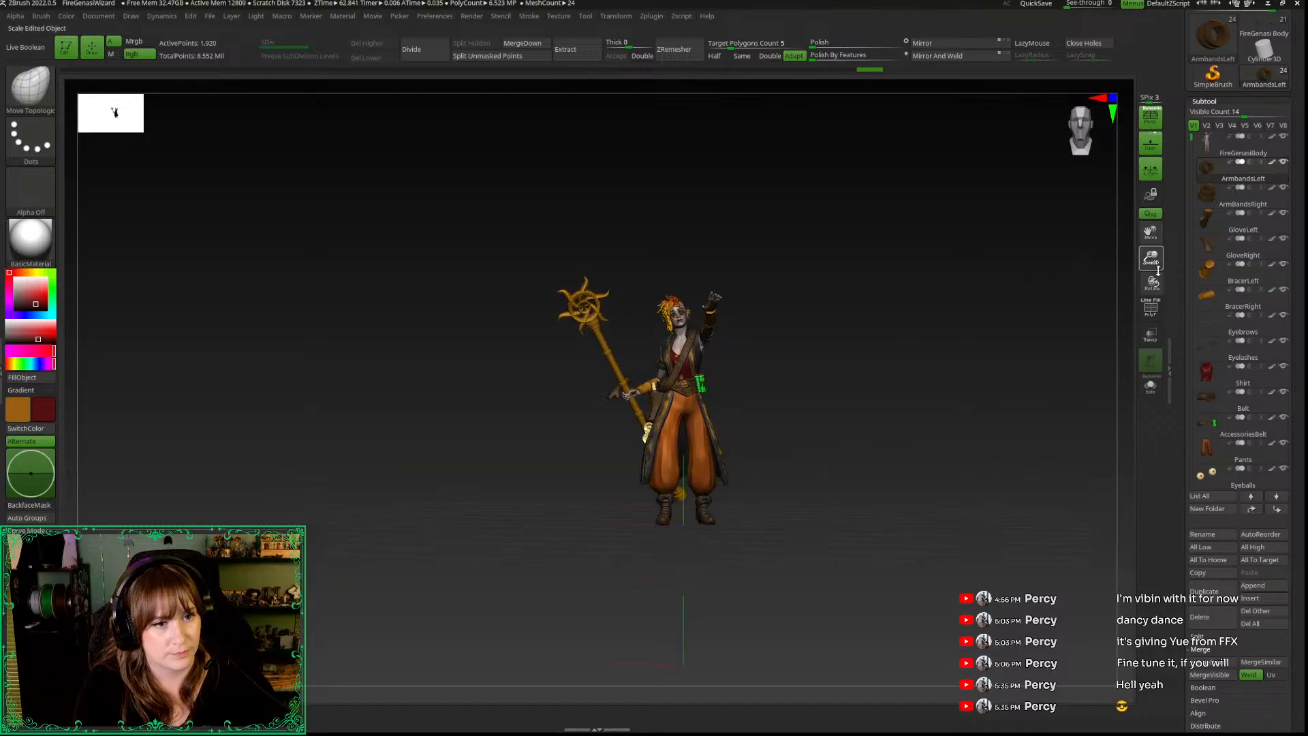
pyautogui.moveTo(1068, 123); pyautogui.dragTo(947, 274)
pyautogui.moveTo(1192, 139)
pyautogui.mouseDown()
pyautogui.moveTo(1202, 293)
pyautogui.moveTo(1187, 159)
pyautogui.mouseUp()
pyautogui.click(1284, 189)
pyautogui.moveTo(1281, 178)
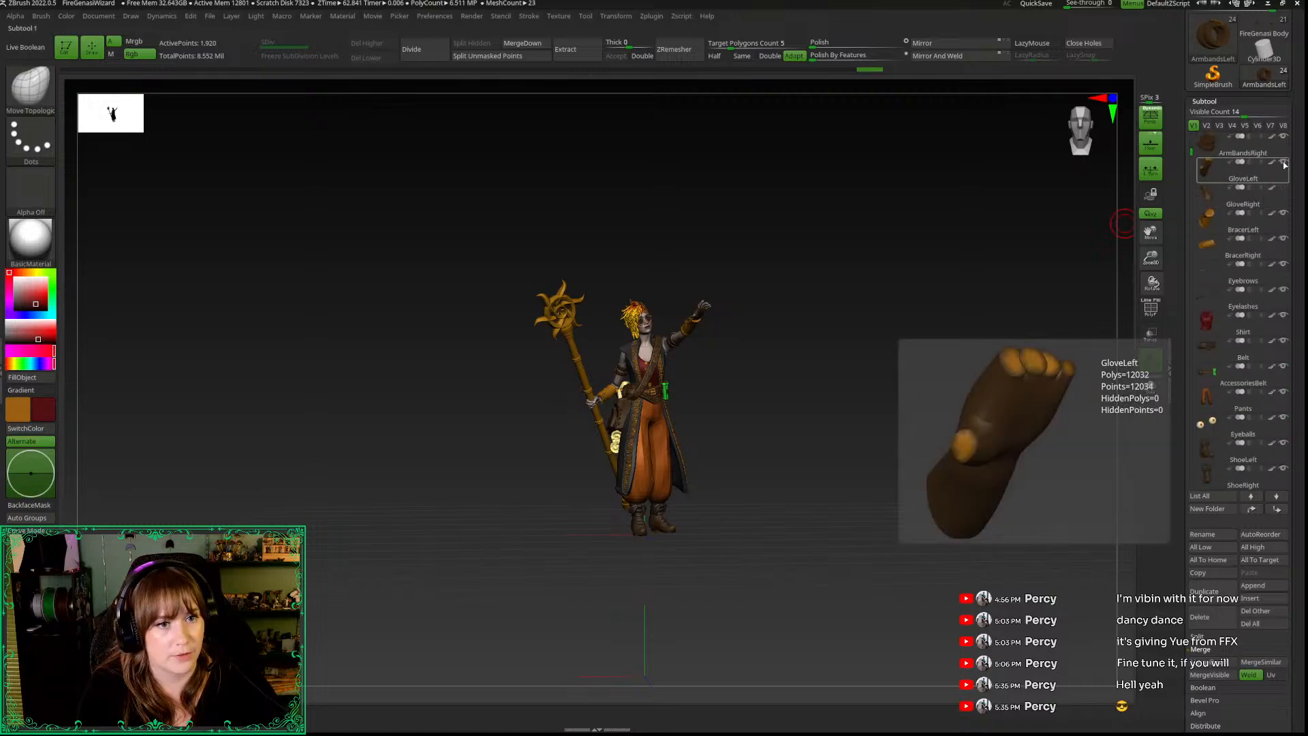
pyautogui.click(1284, 163)
# Step: Raise the subtools to high subdivision levels and examine the full posed figure from the front
pyautogui.moveTo(980, 316)
pyautogui.mouseDown()
pyautogui.moveTo(934, 342)
pyautogui.moveTo(1005, 319)
pyautogui.mouseUp()
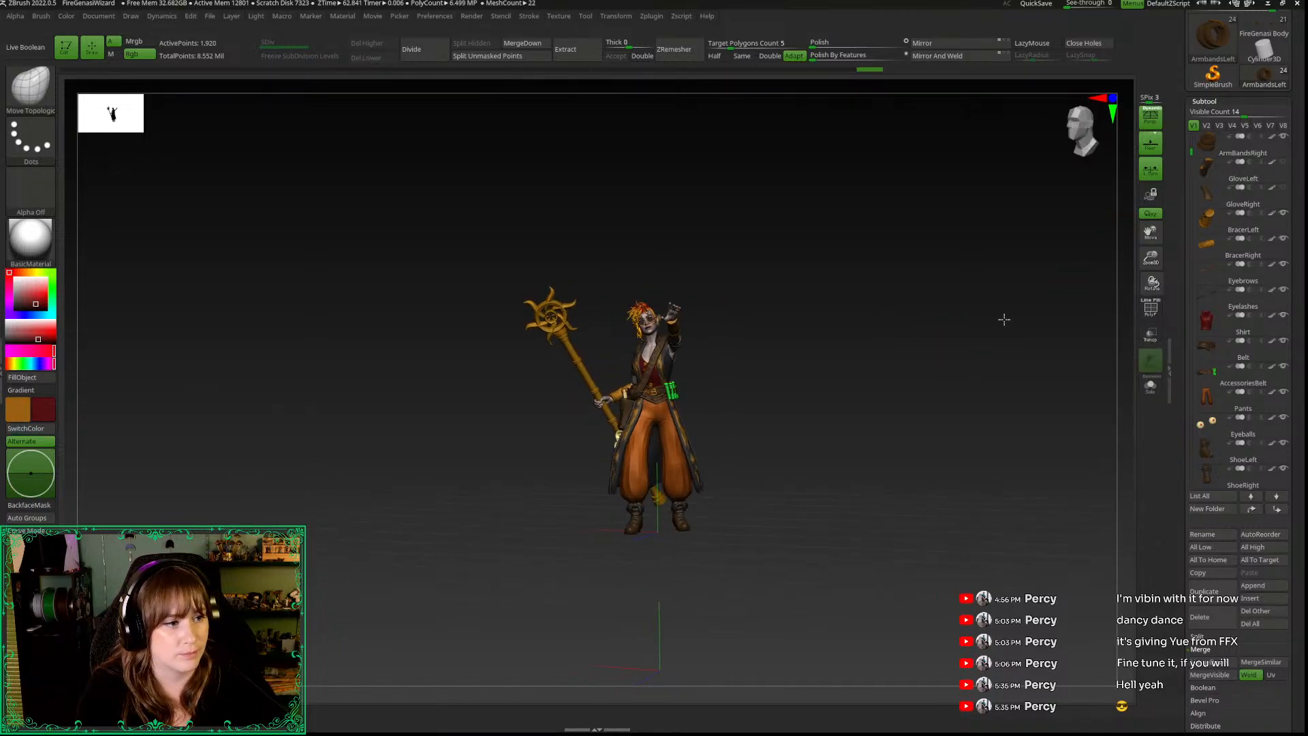
pyautogui.moveTo(1152, 259); pyautogui.dragTo(1170, 164)
pyautogui.moveTo(958, 307)
pyautogui.mouseDown()
pyautogui.moveTo(995, 313)
pyautogui.moveTo(959, 302)
pyautogui.mouseUp()
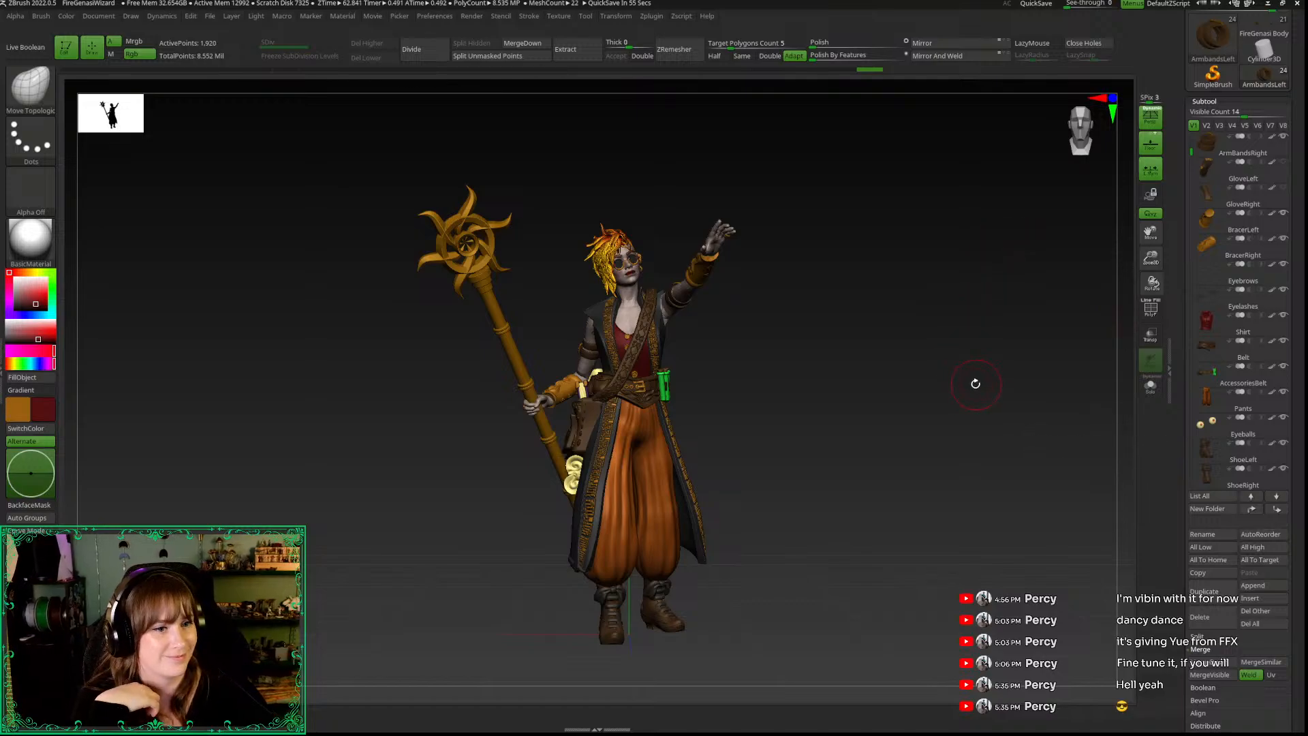
pyautogui.moveTo(978, 382); pyautogui.dragTo(979, 362)
pyautogui.moveTo(1150, 256); pyautogui.dragTo(1150, 269)
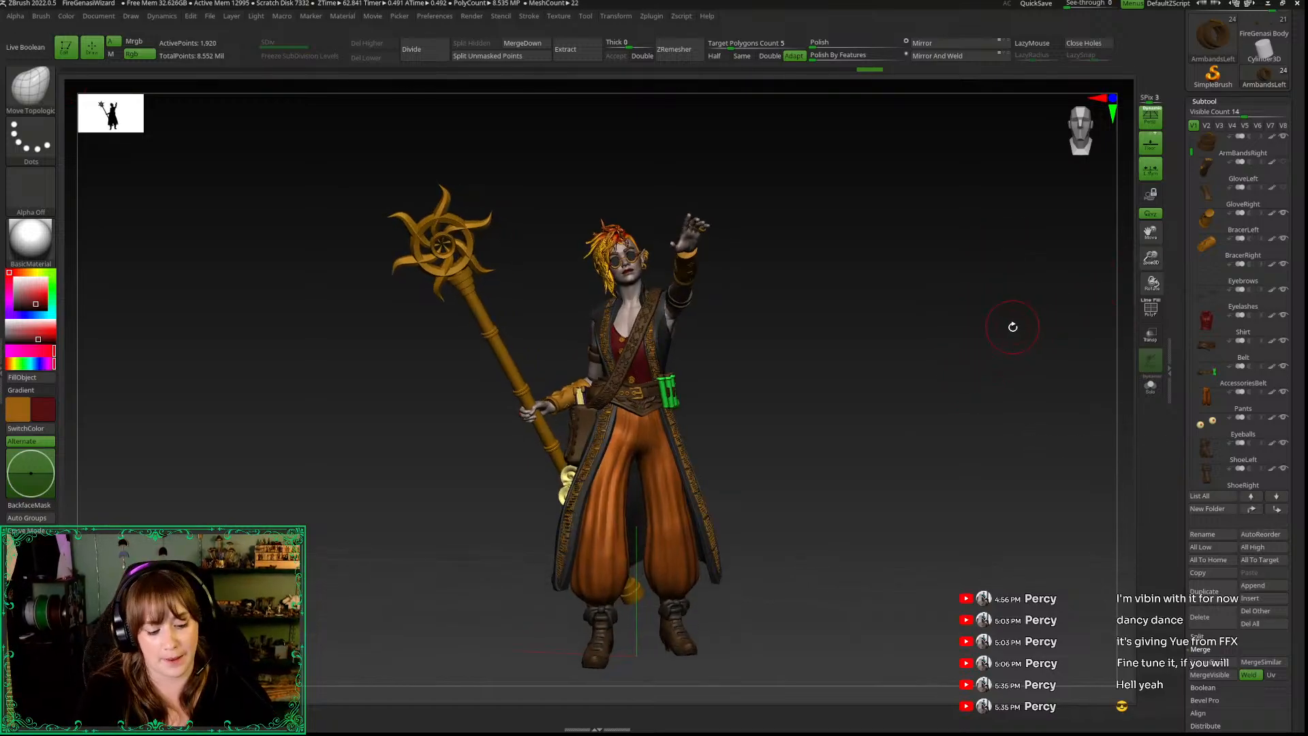
pyautogui.moveTo(1009, 347)
pyautogui.keyDown('alt'); pyautogui.mouseDown()
pyautogui.moveTo(1010, 311)
pyautogui.moveTo(1045, 316)
pyautogui.moveTo(1013, 315)
pyautogui.moveTo(1007, 330)
pyautogui.moveTo(1020, 329)
pyautogui.mouseUp(); pyautogui.keyUp('alt')
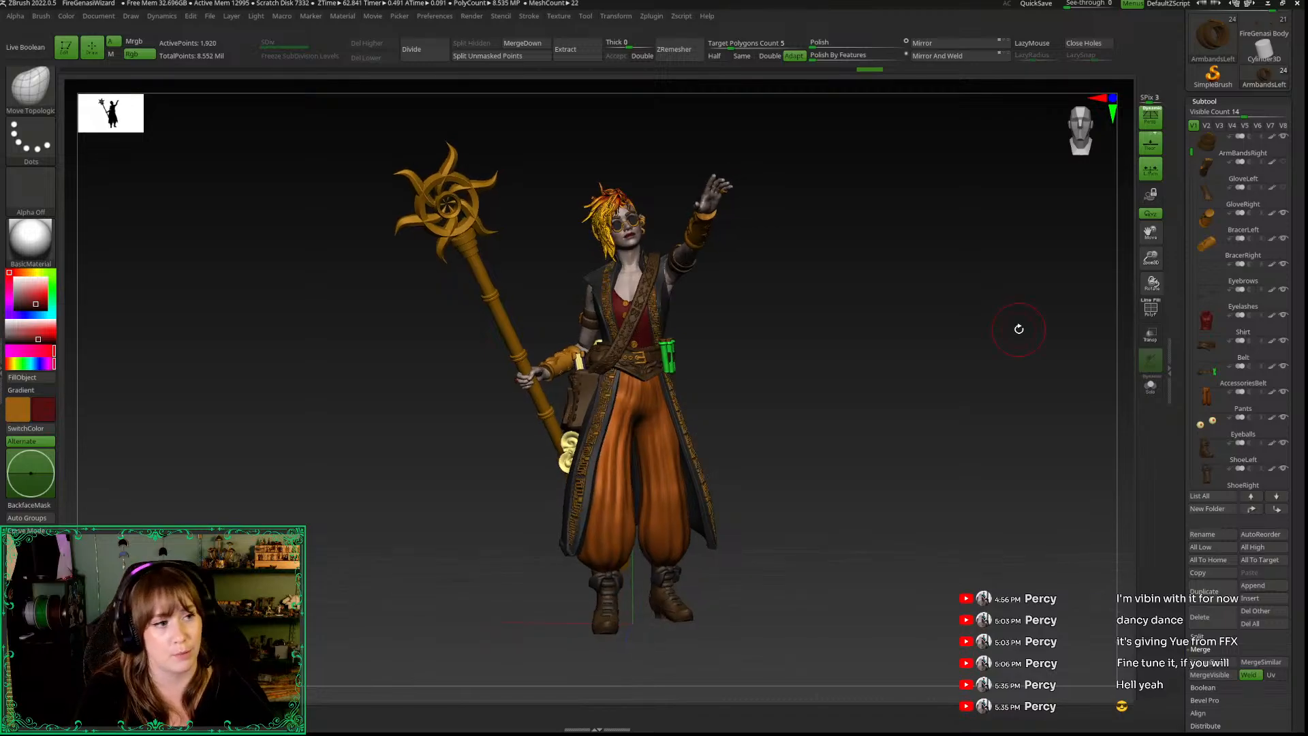